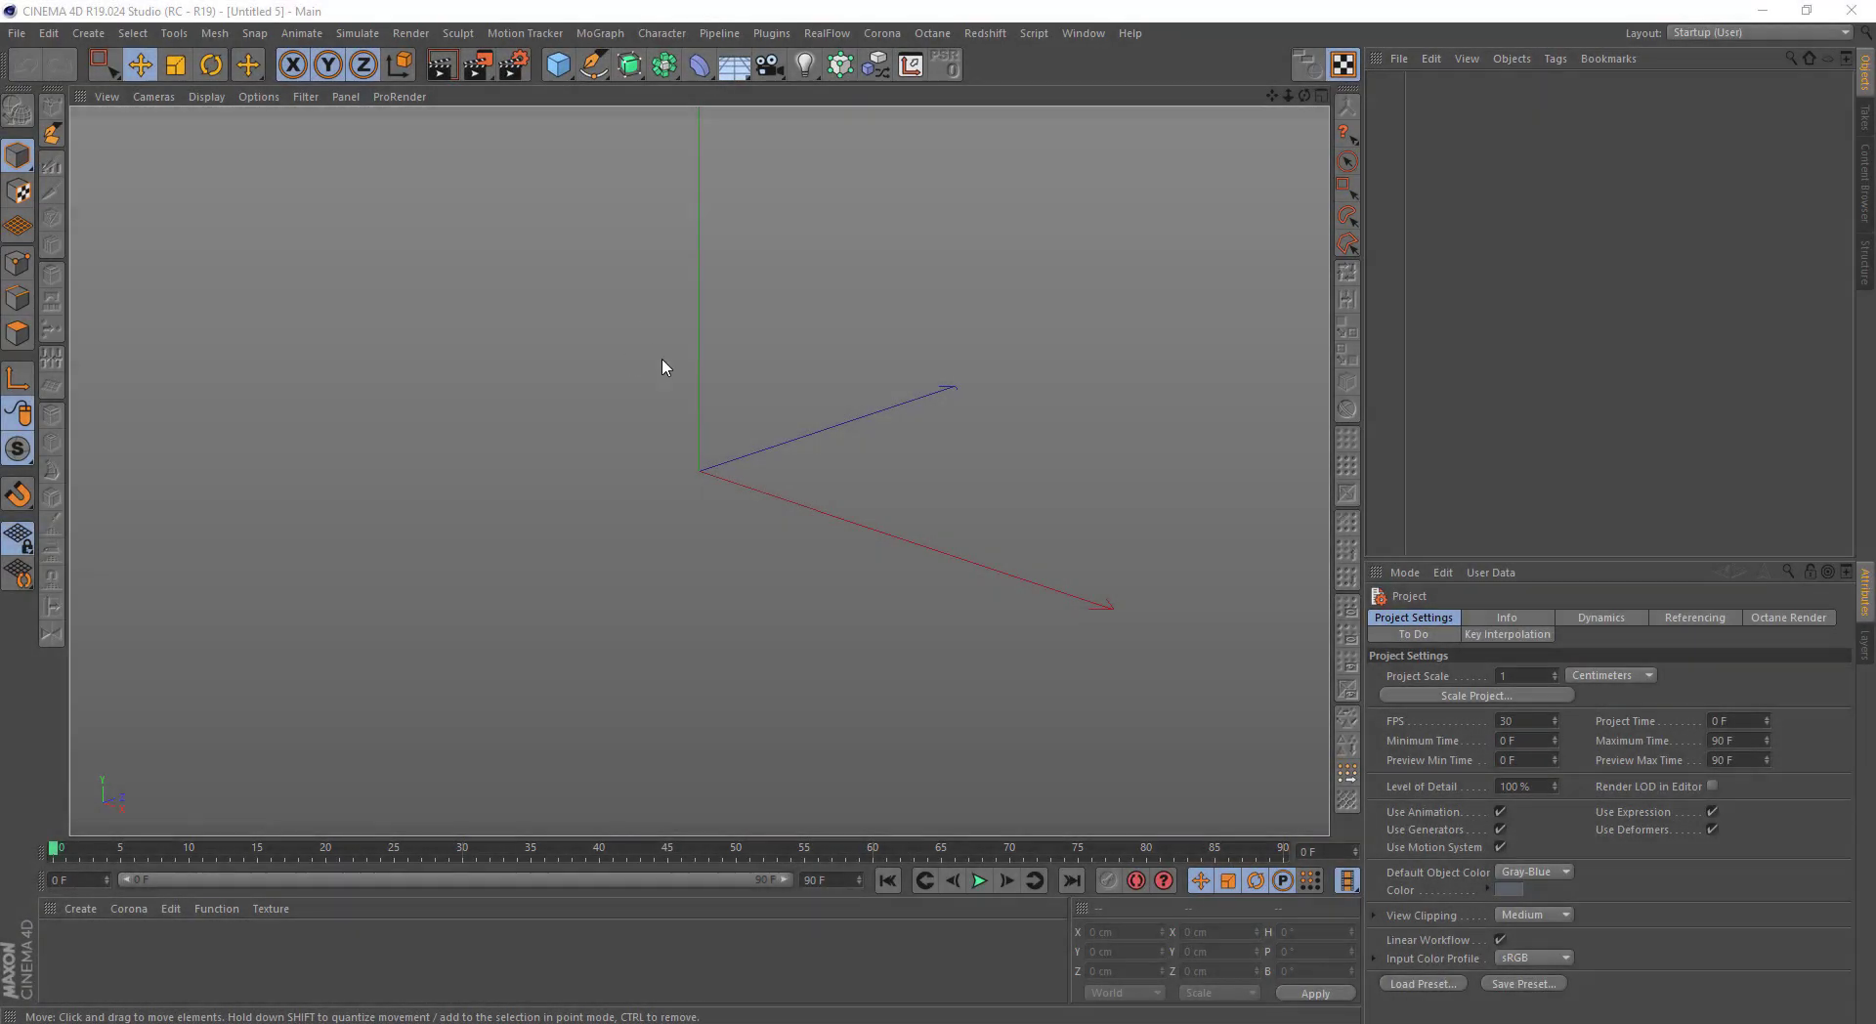
Add a Rectangle spline, make it editable, and box-select its four corner points
click(595, 65)
click(782, 210)
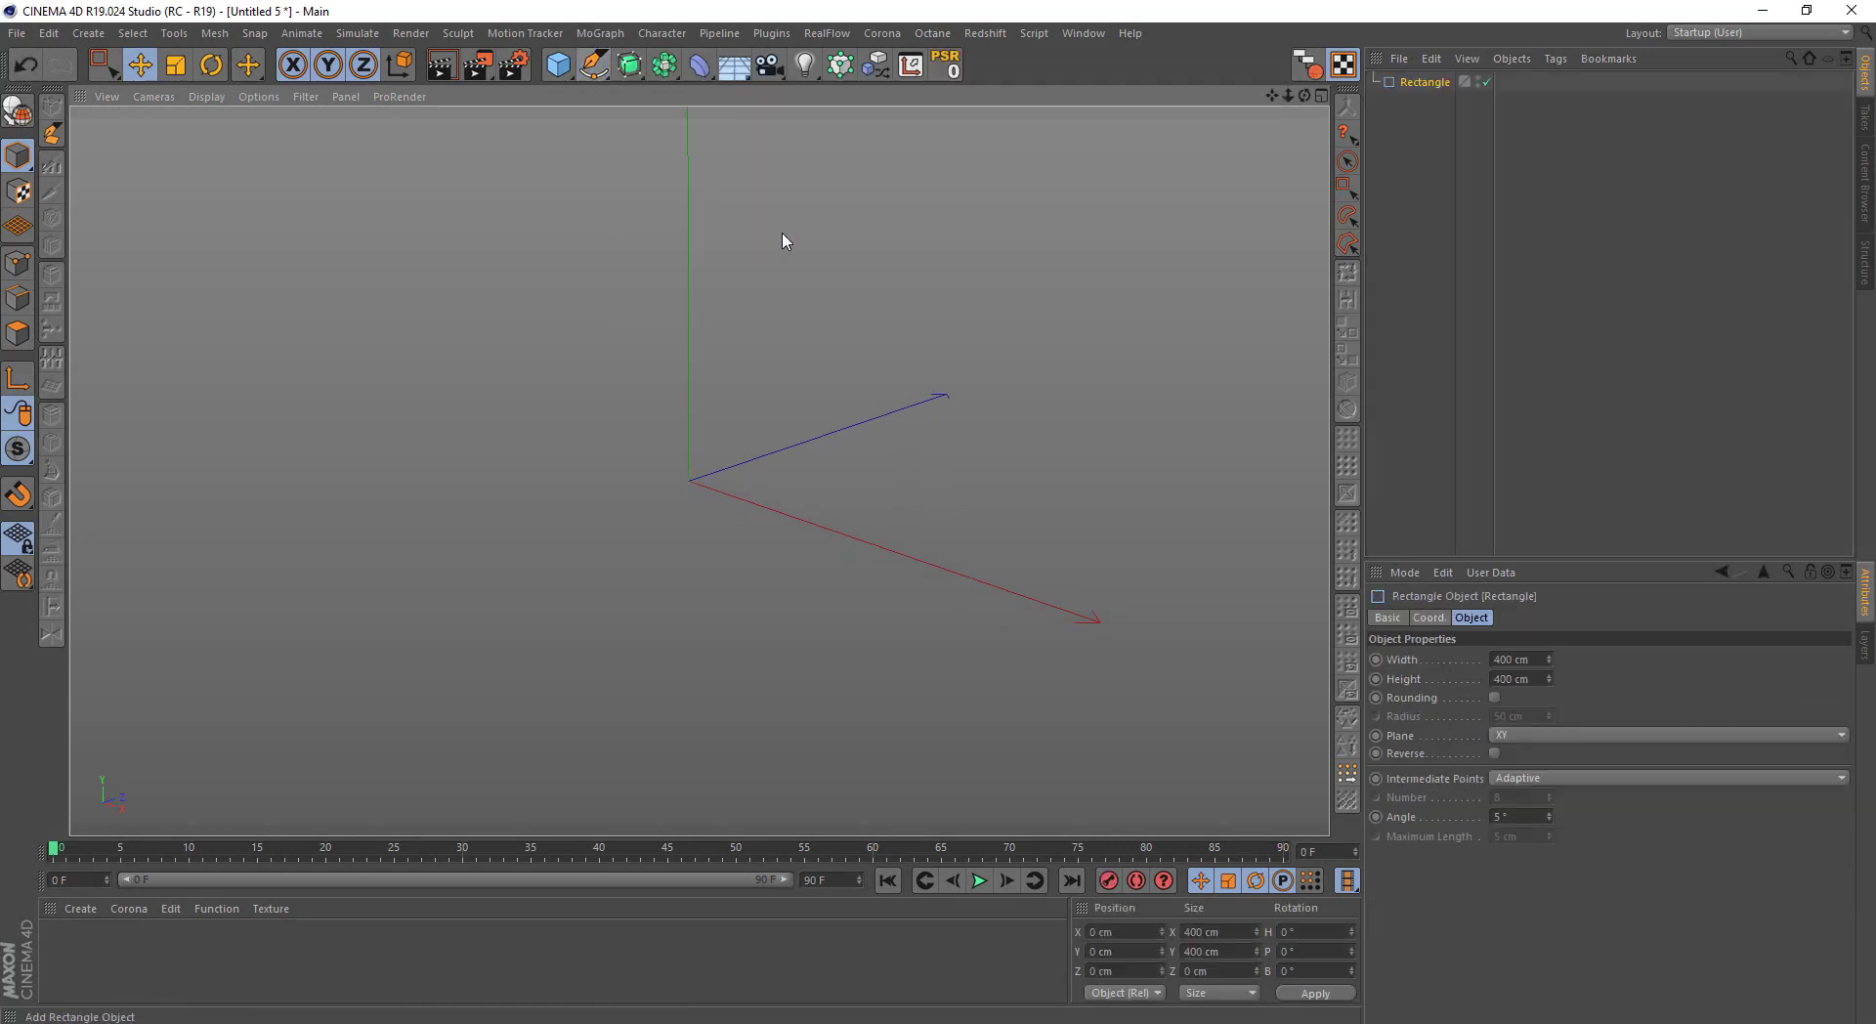
click(17, 110)
click(103, 64)
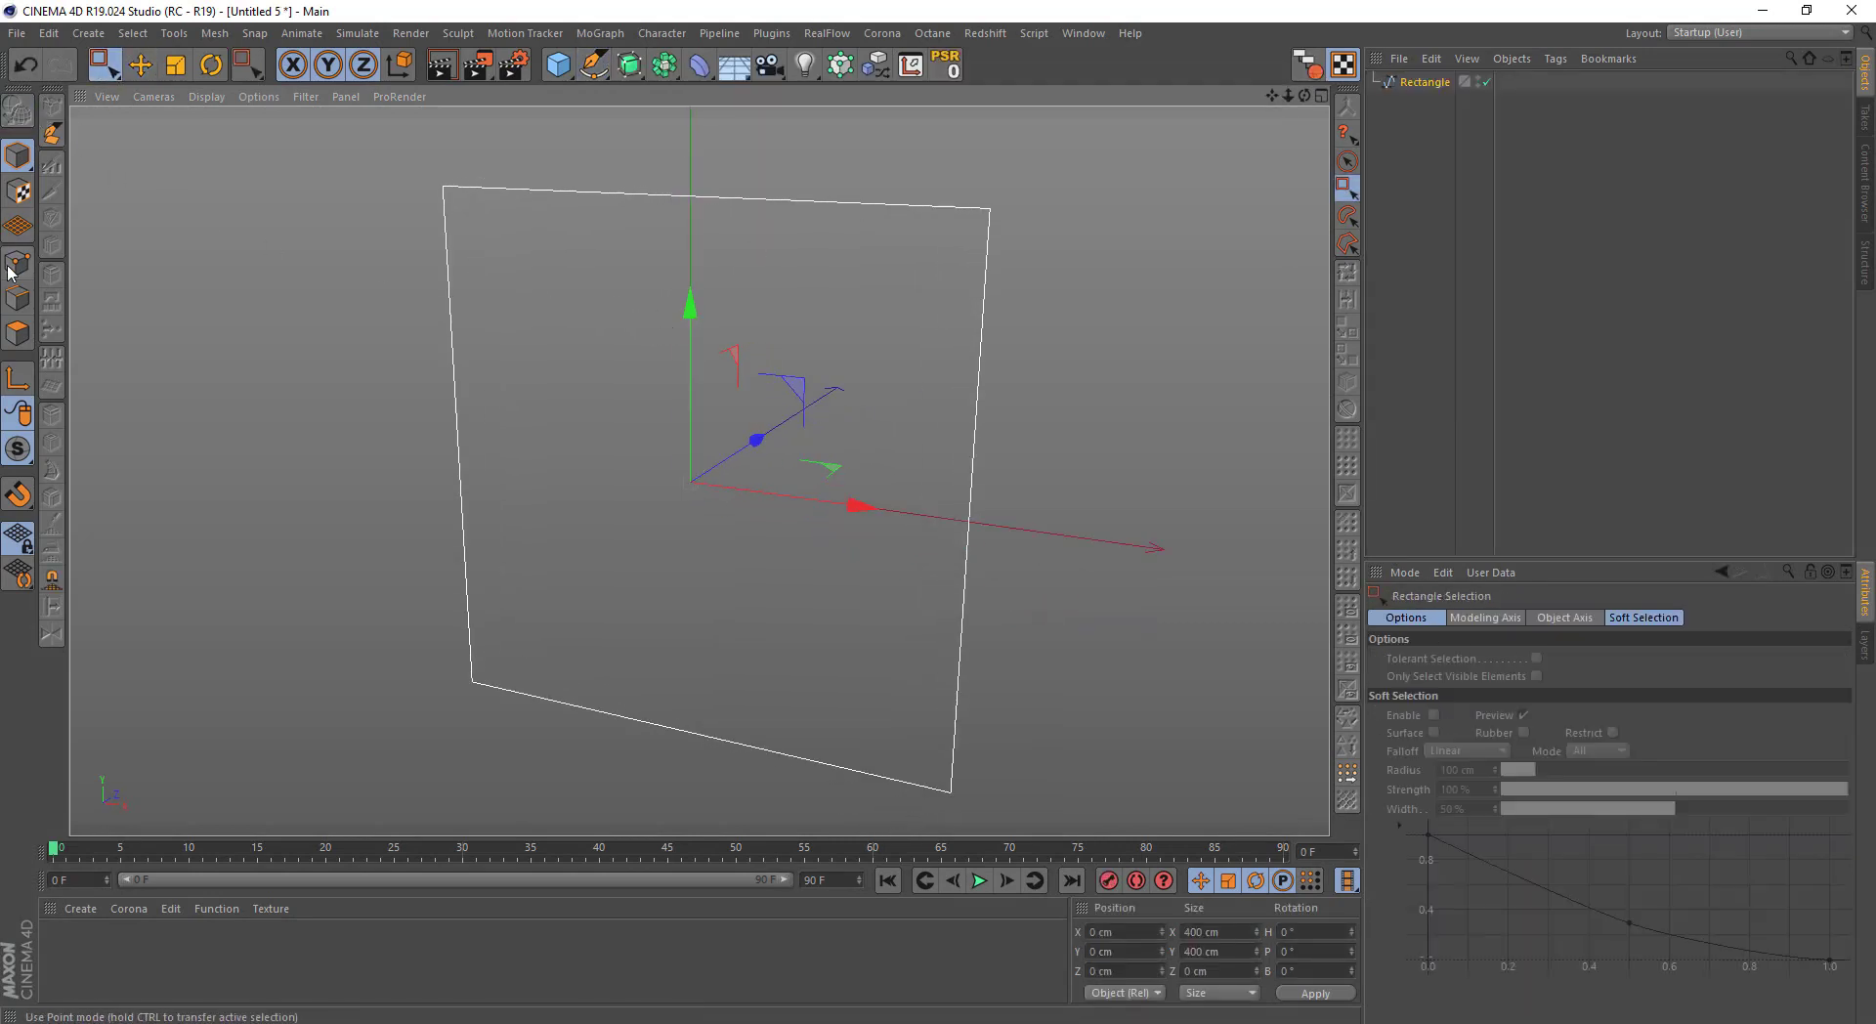
click(17, 264)
drag(356, 156, 1008, 746)
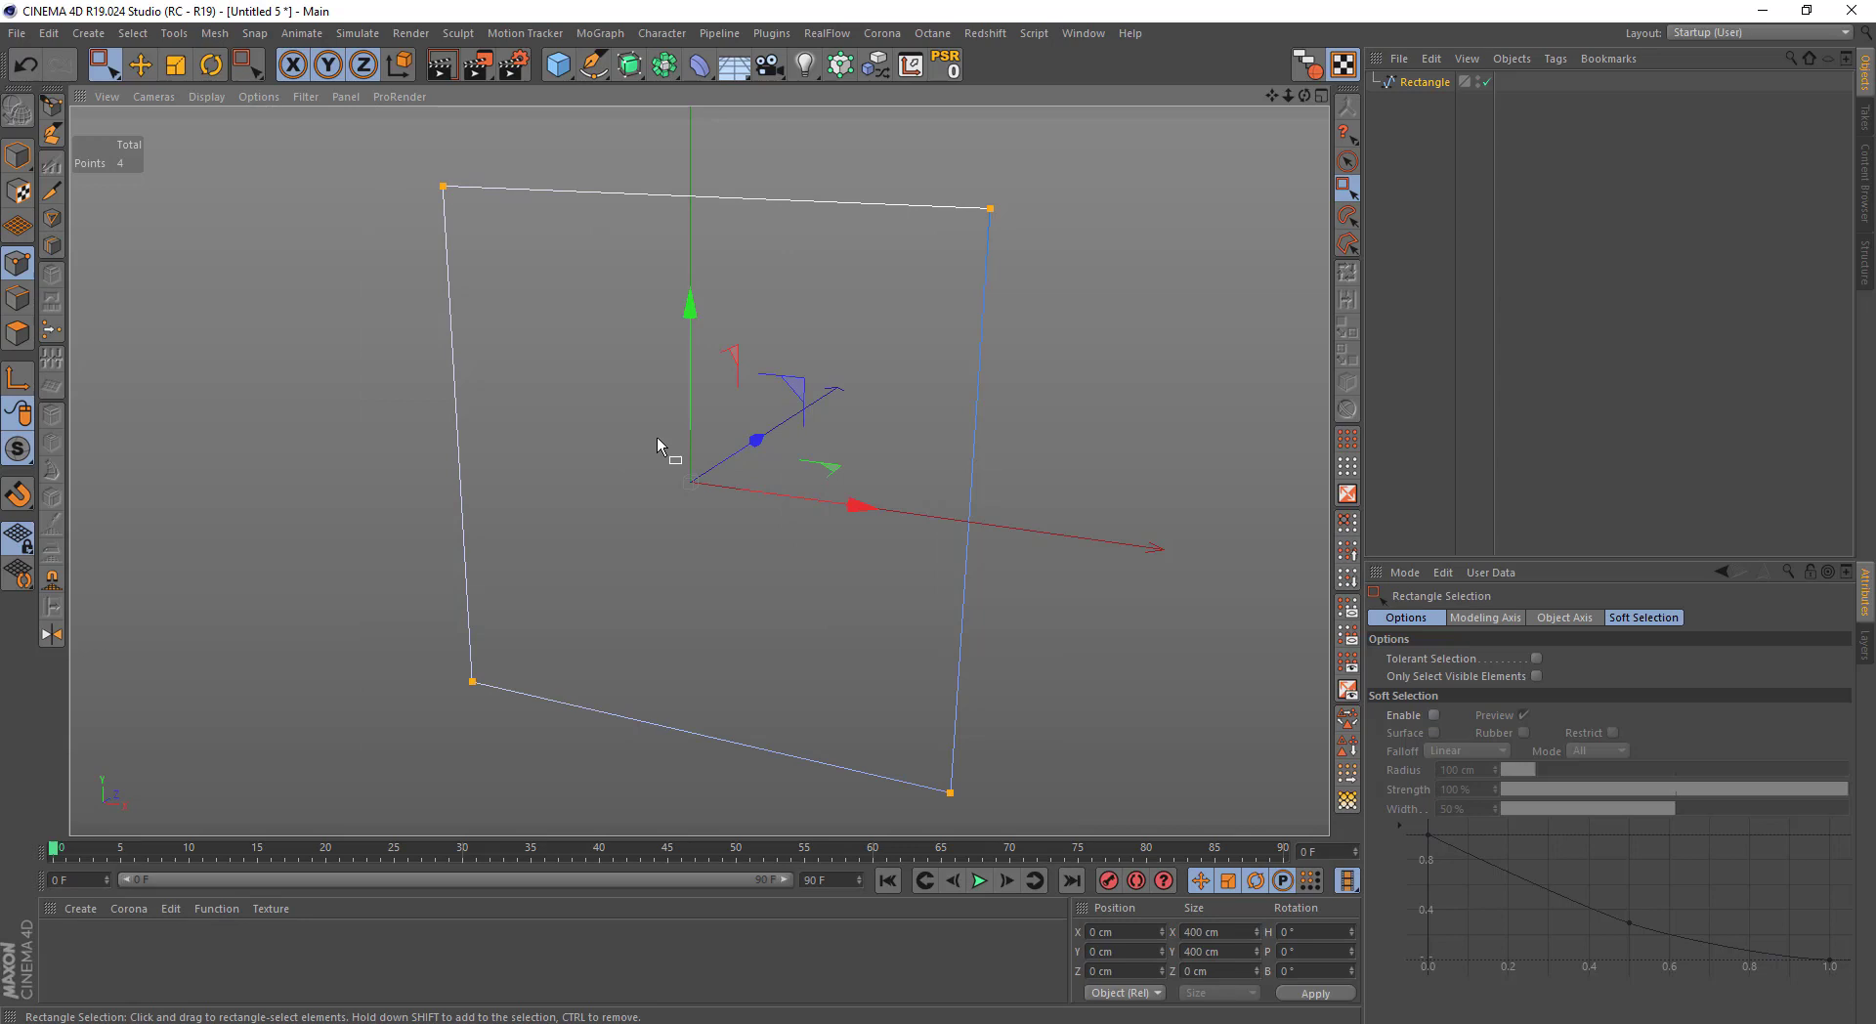
Scale the rectangle to about 30% width, narrow its bottom edge, and fine-tune the top width
click(186, 67)
drag(859, 506, 741, 510)
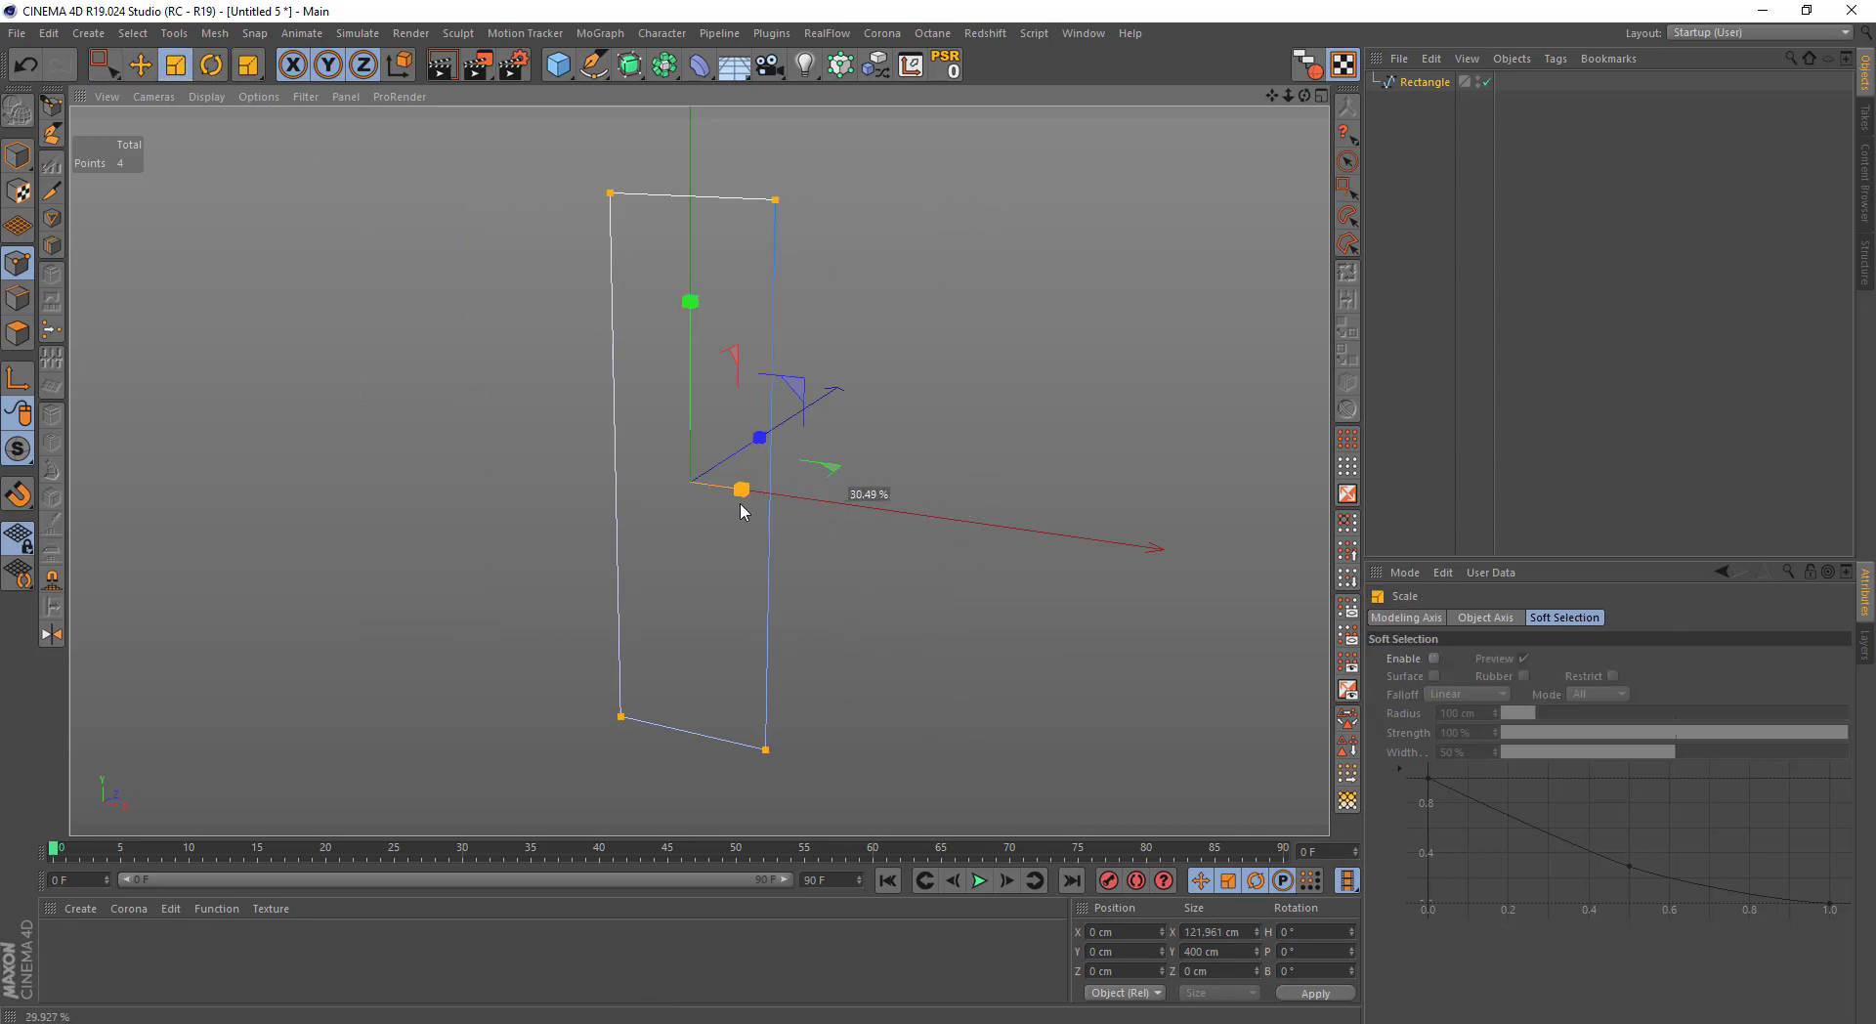
mouse_move(563, 639)
mouse_down()
mouse_move(771, 768)
mouse_move(804, 763)
mouse_up()
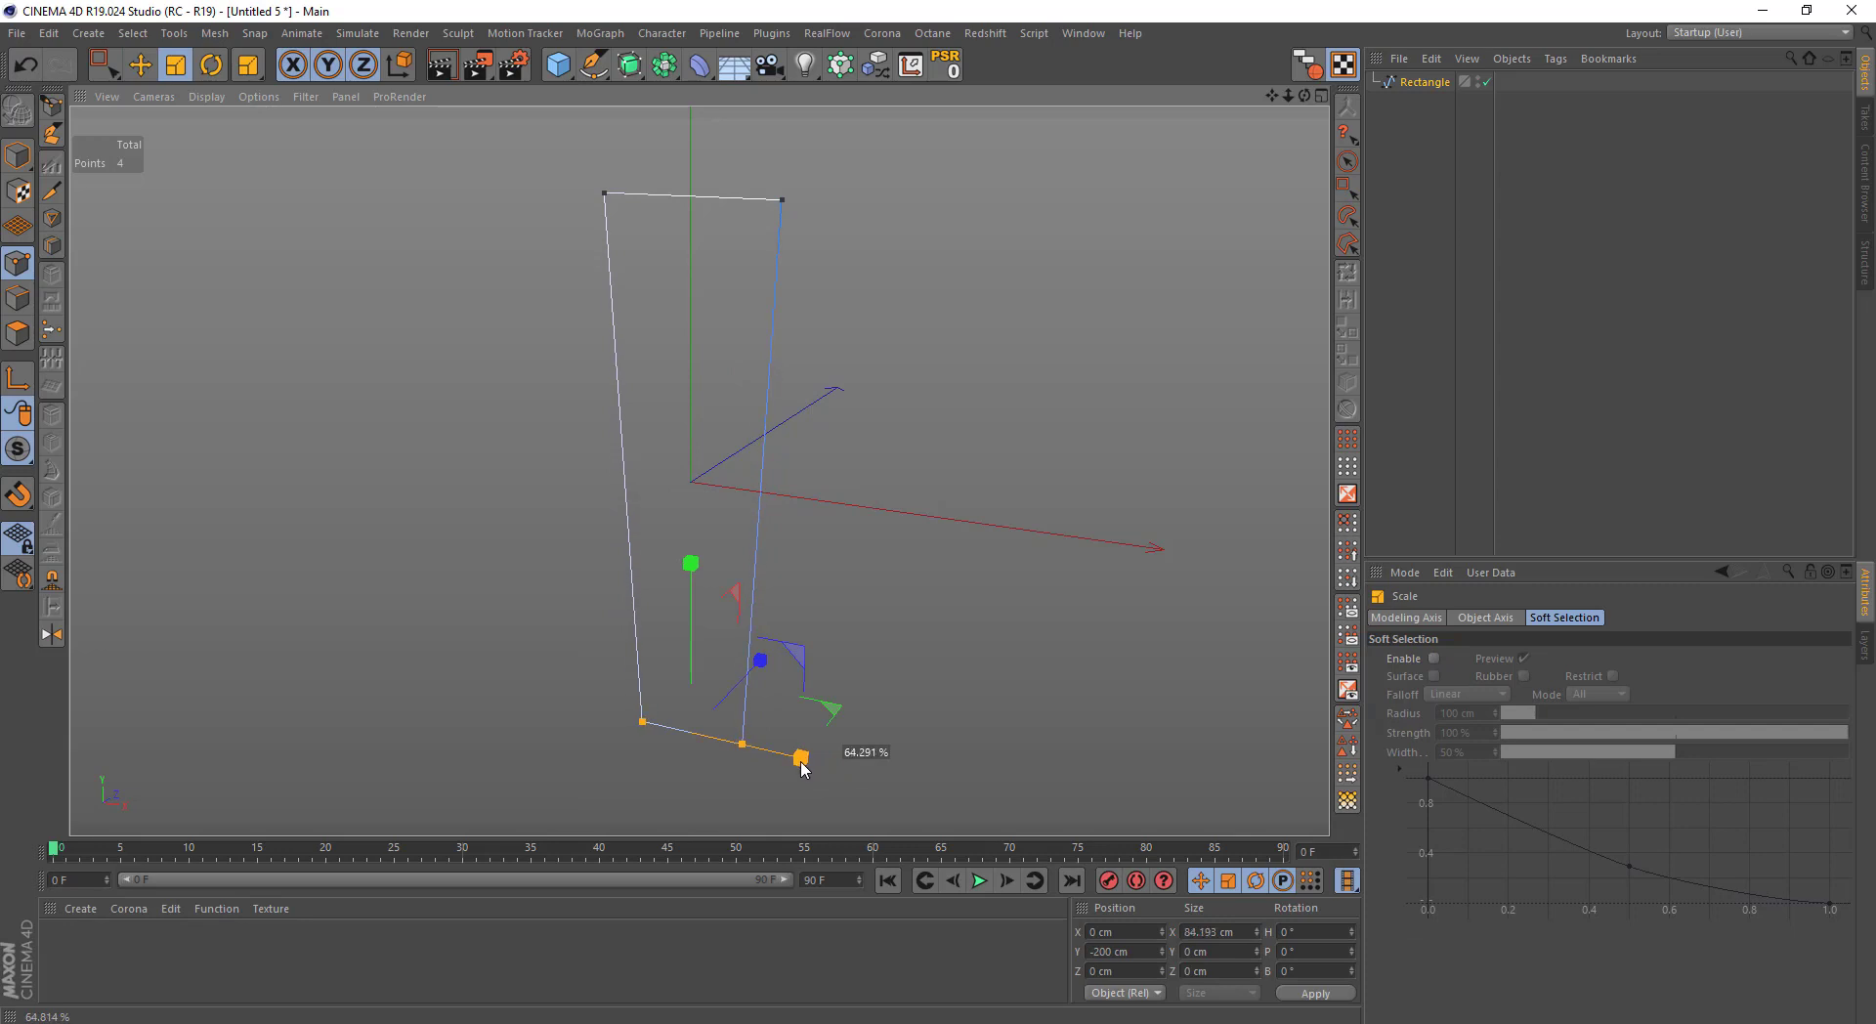
key(0)
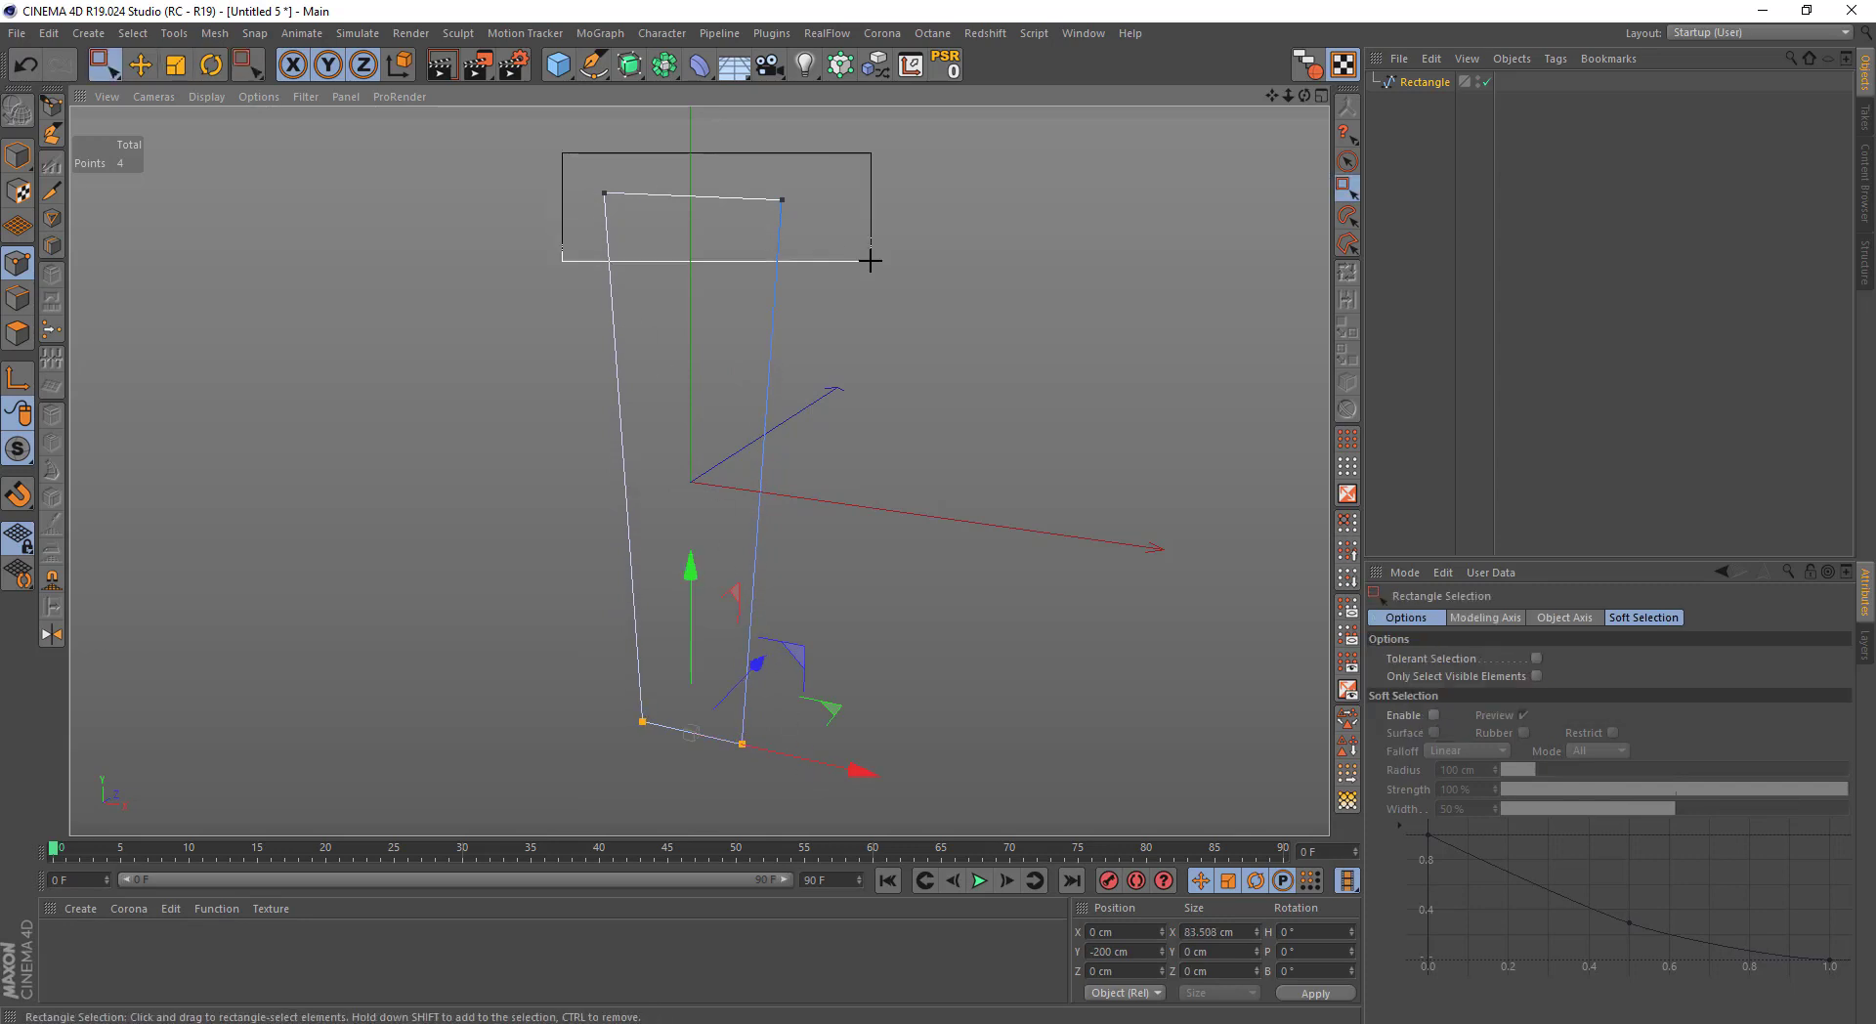
drag(871, 260, 871, 260)
key(t)
drag(860, 203, 779, 319)
scroll(779, 319, down, 2)
Add a Circle spline, shrink it, and move it up to the panel's top edge
key(0)
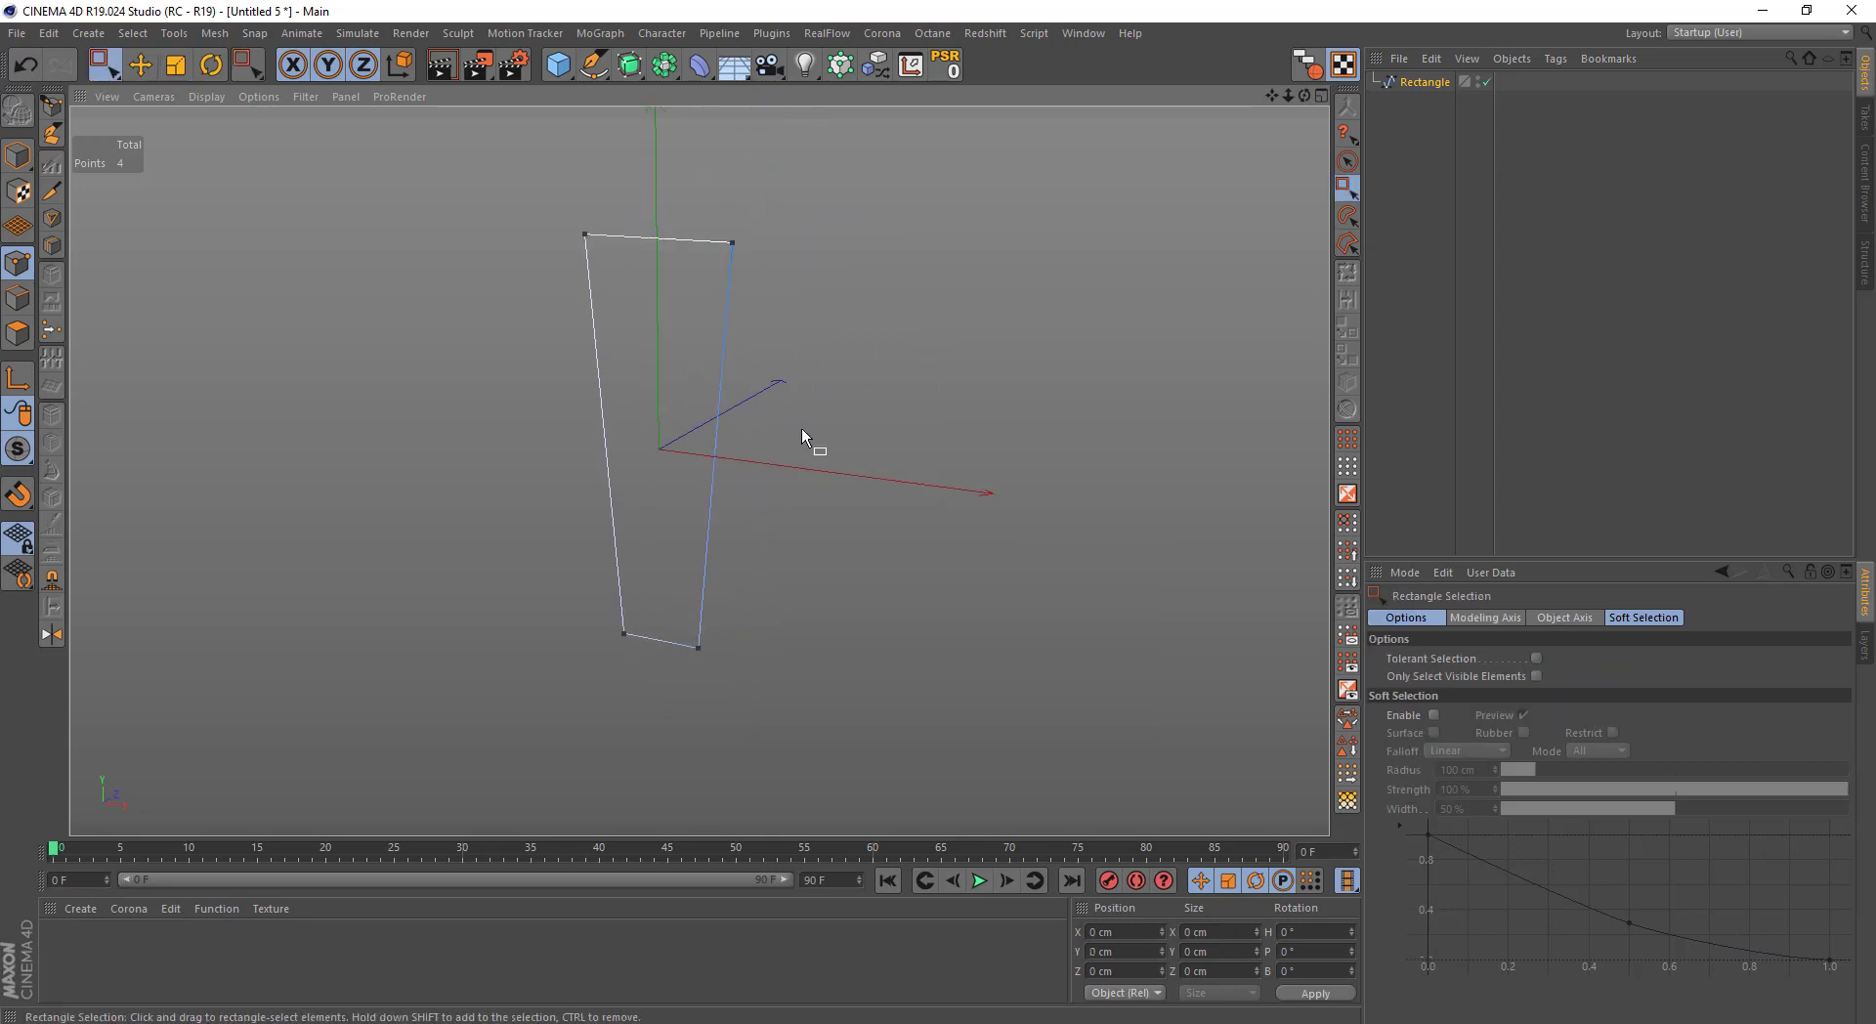
click(594, 64)
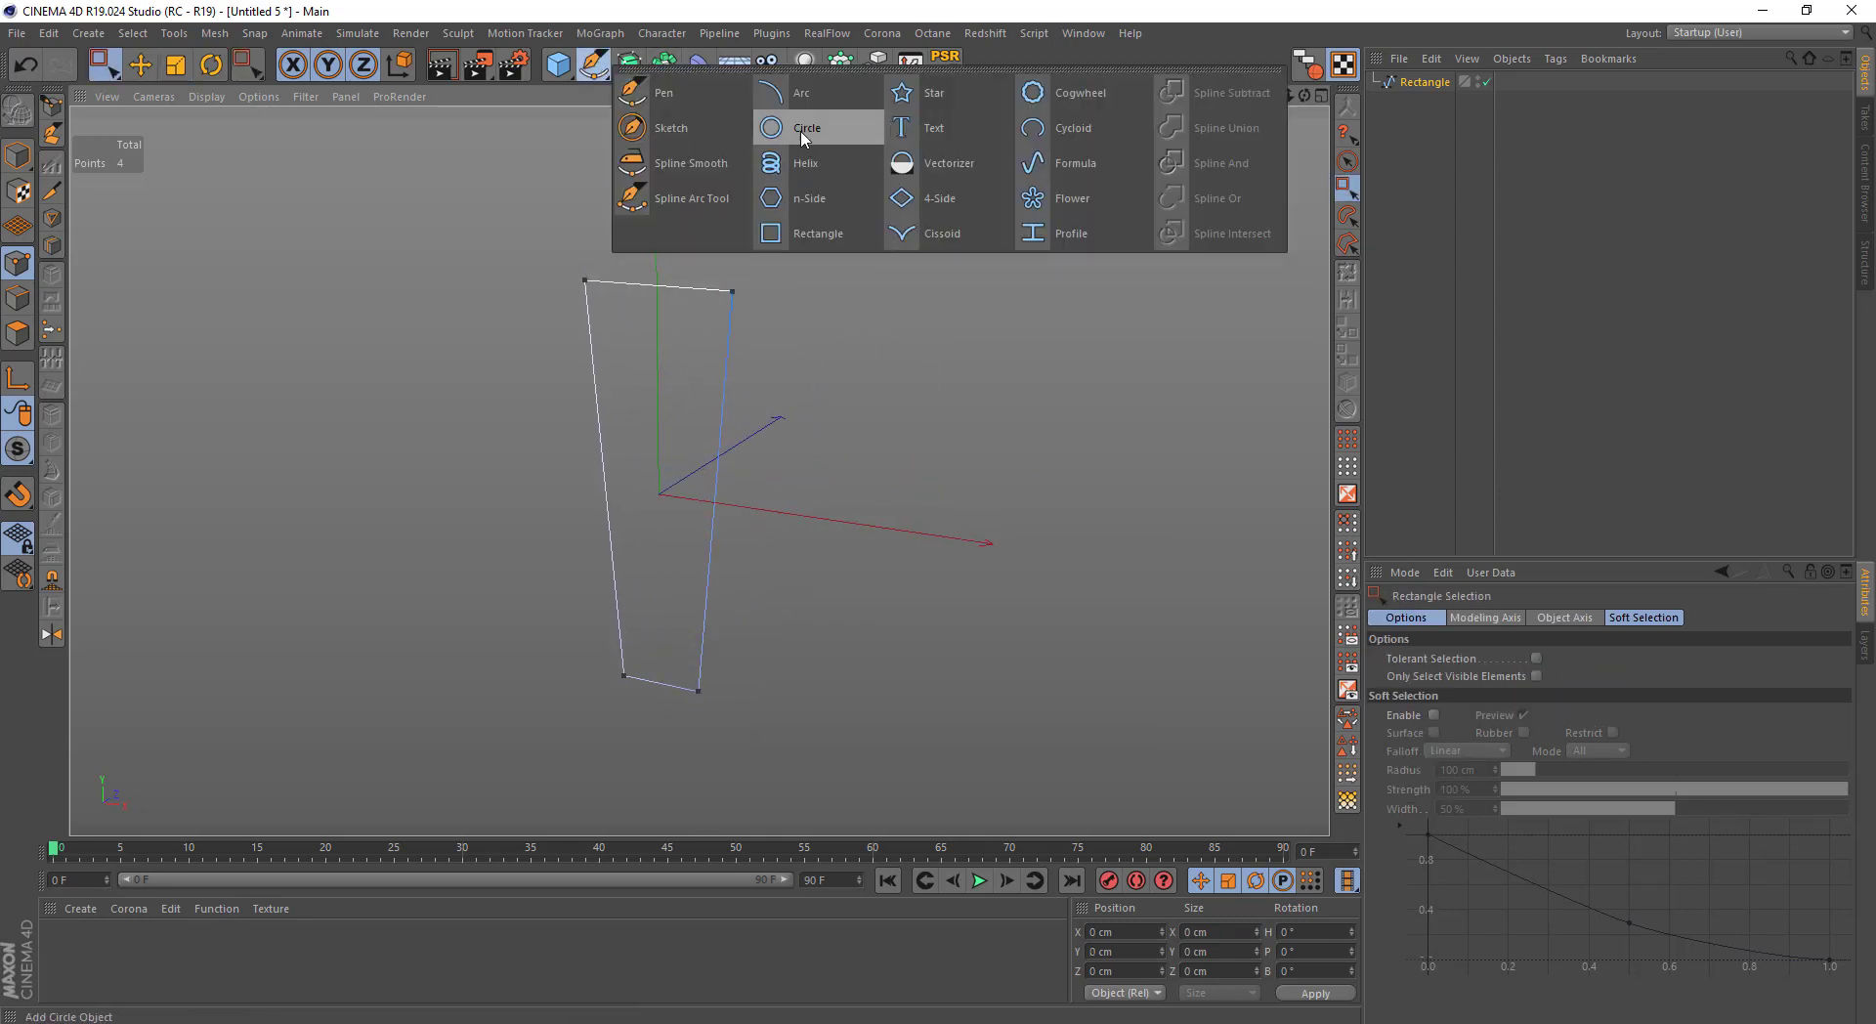
click(836, 129)
drag(1013, 410, 460, 409)
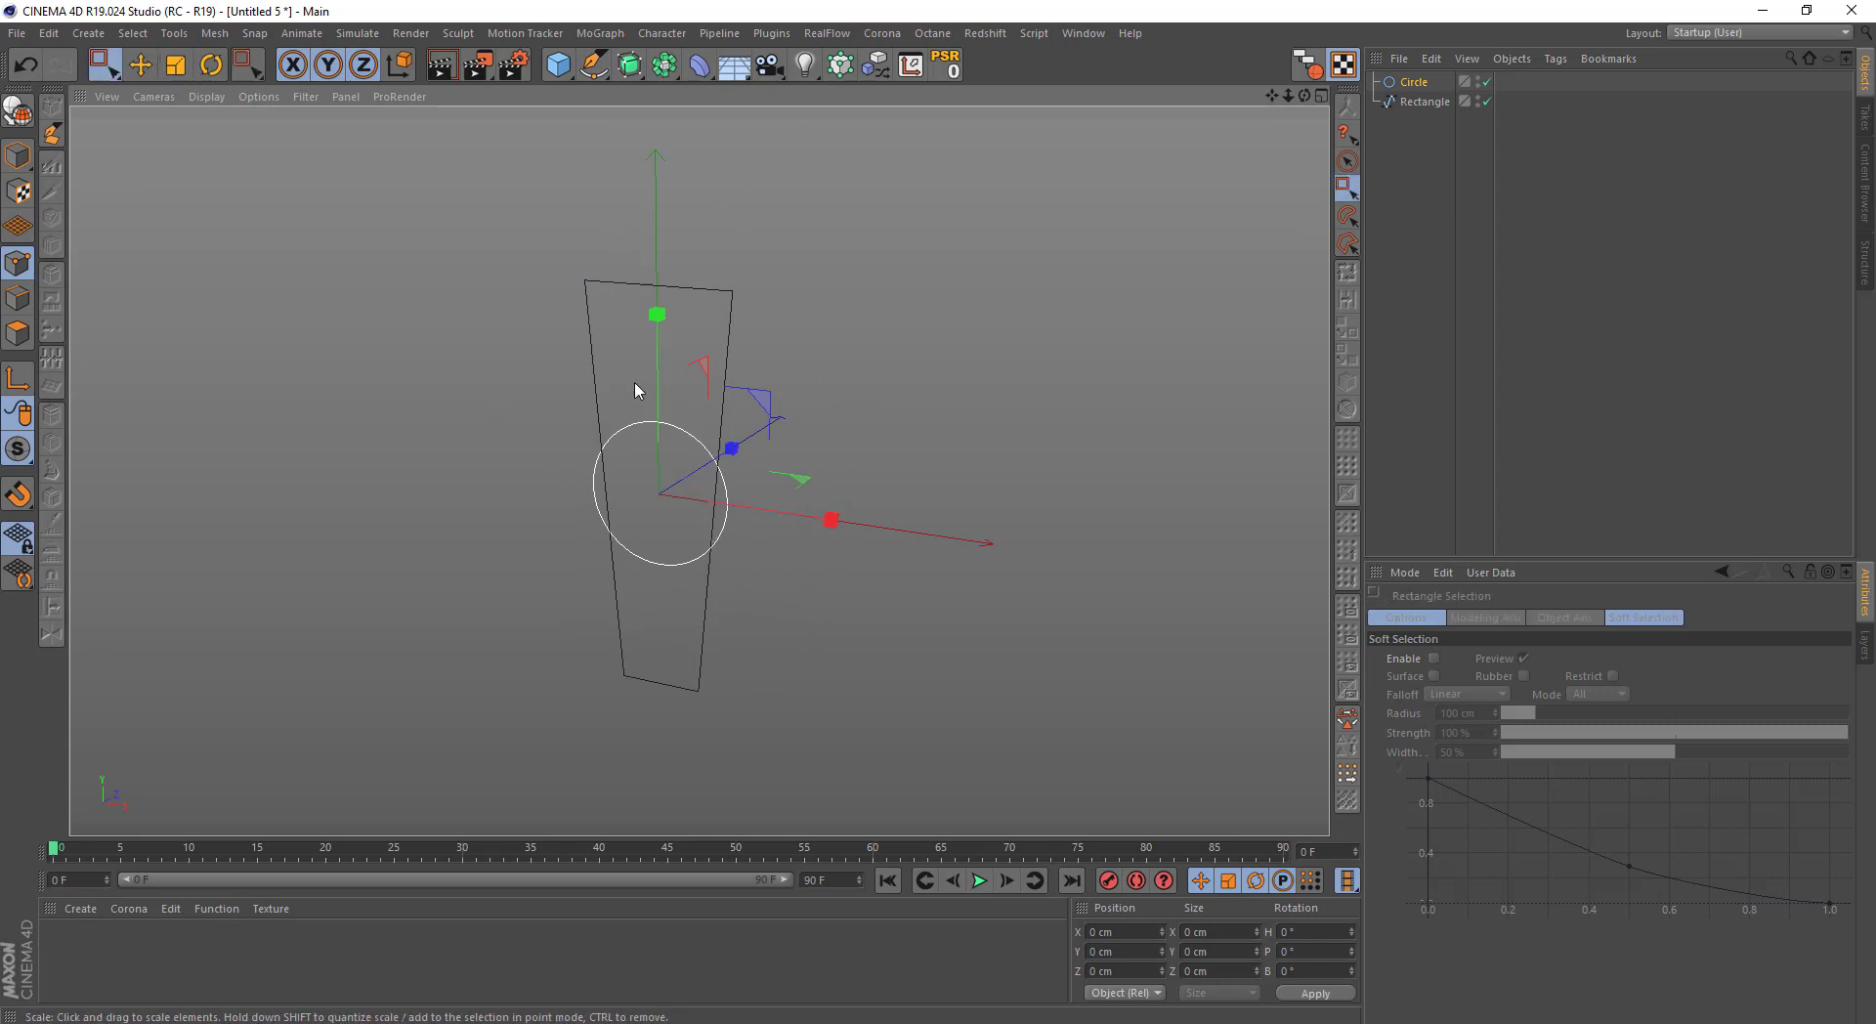
drag(636, 389, 654, 191)
key(t)
drag(888, 230, 745, 276)
Lower the circle onto the top edge and shrink it a little more
scroll(662, 205, up, 2)
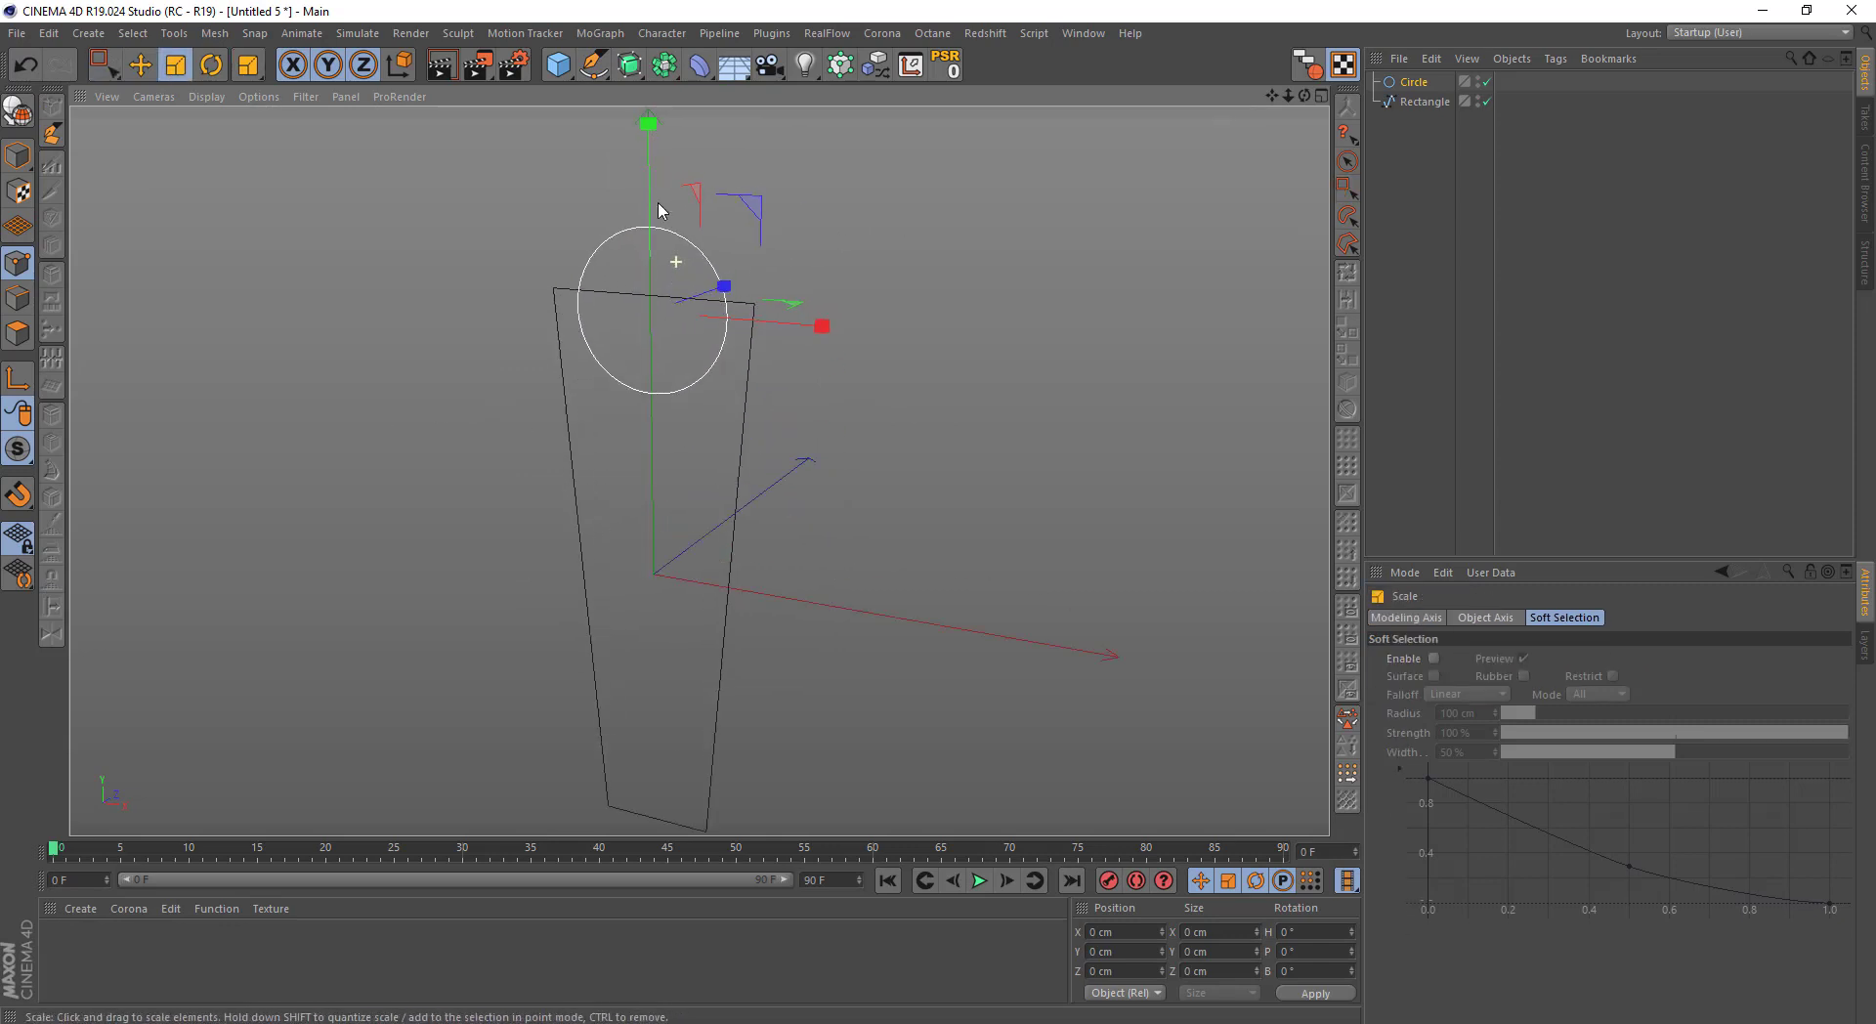
key(0)
drag(647, 146, 648, 154)
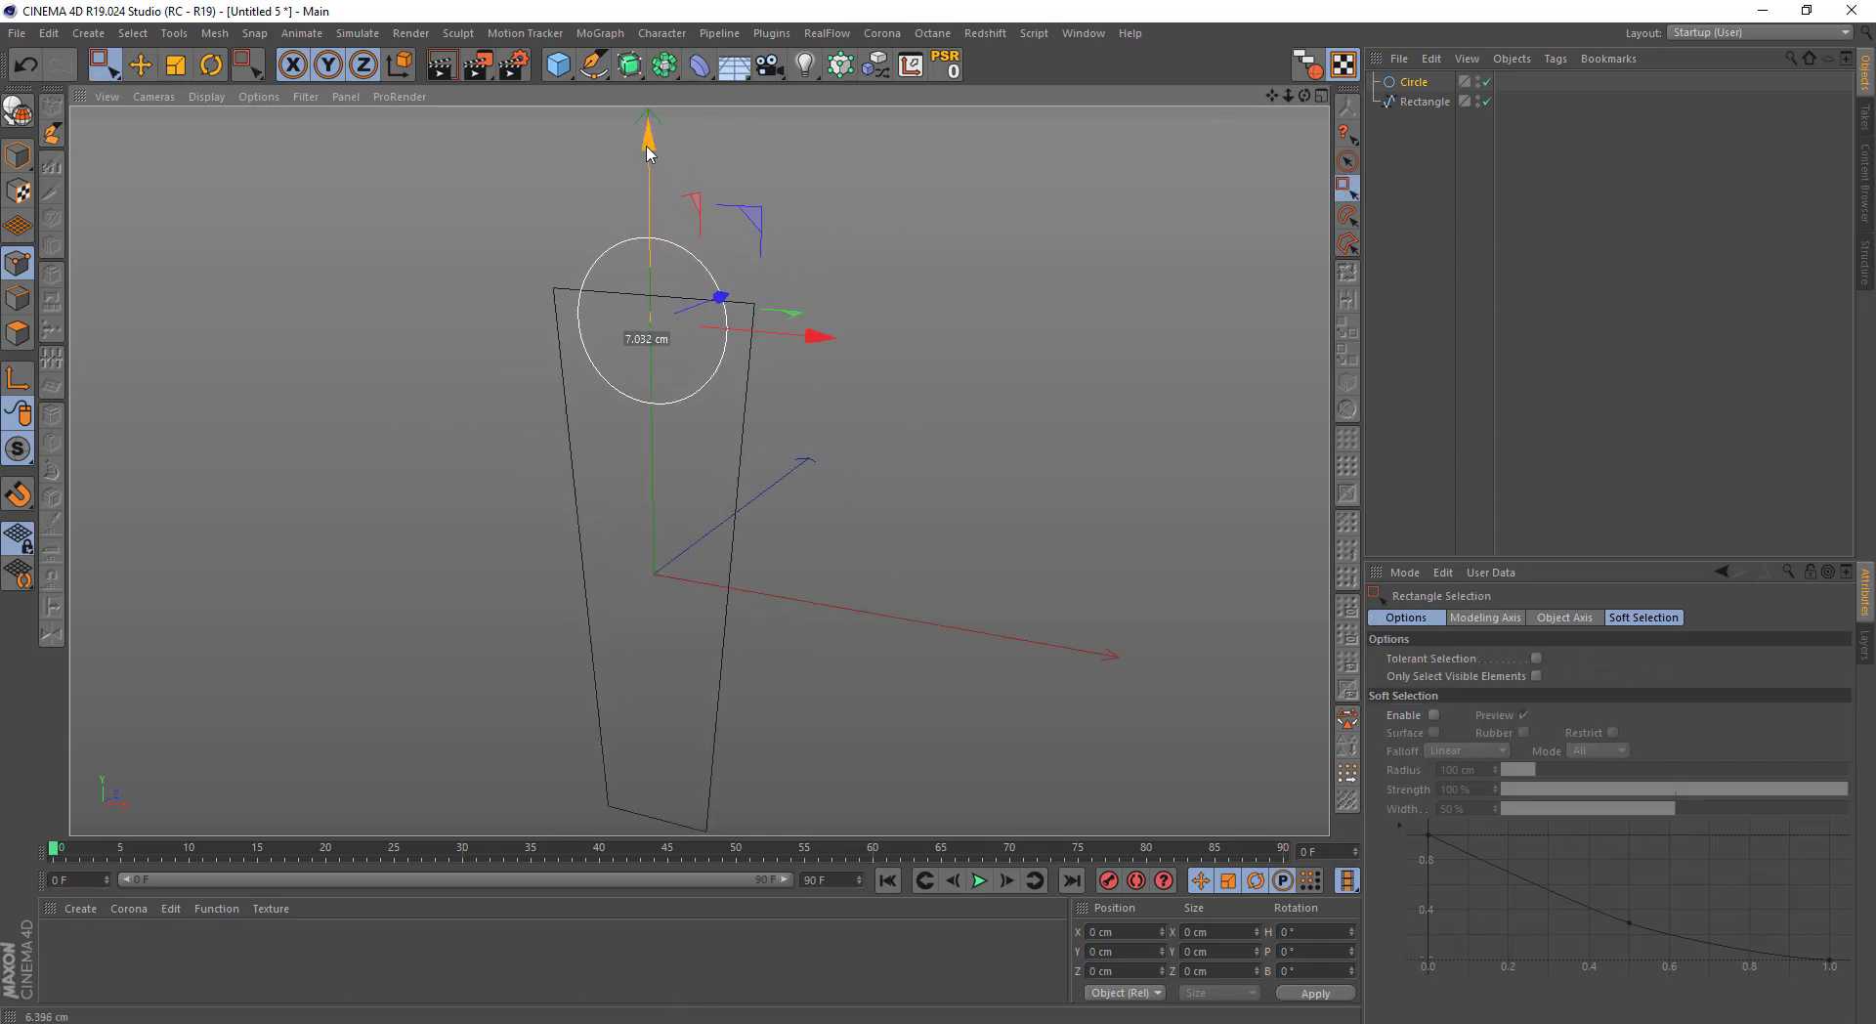
scroll(650, 146, down, 2)
scroll(657, 132, down, 1)
key(t)
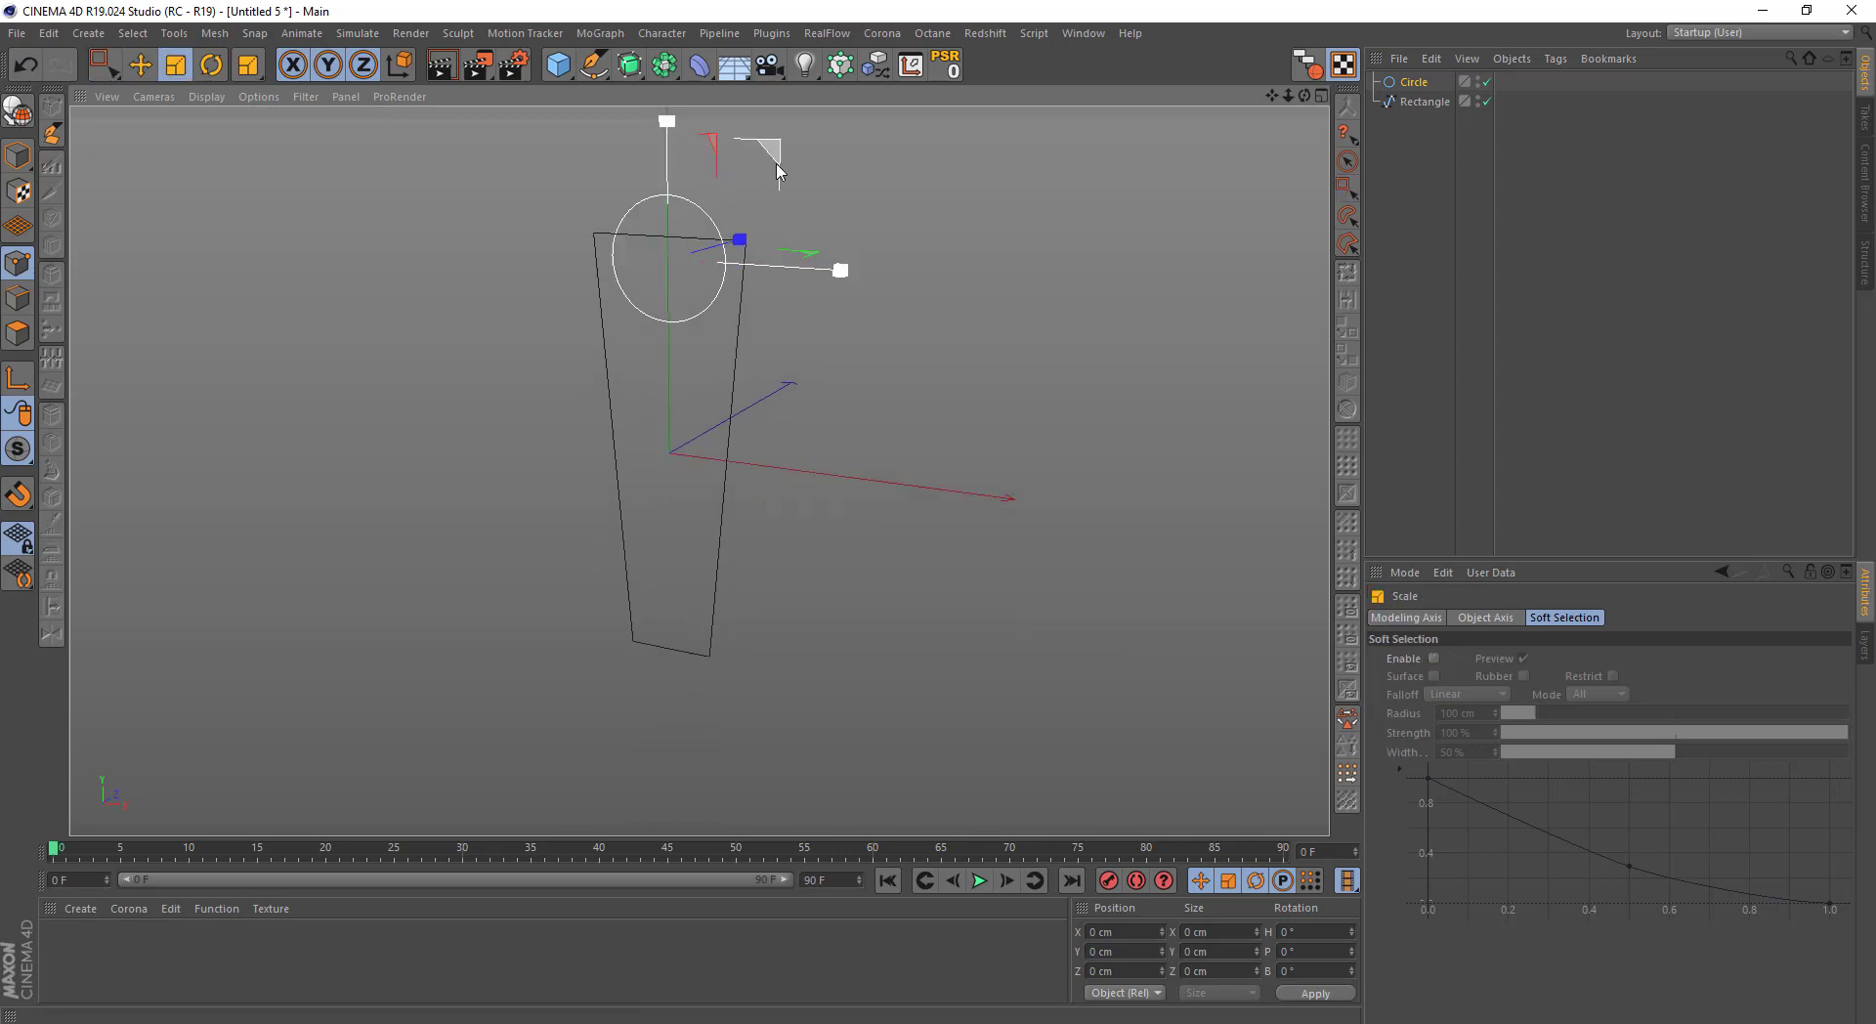
mouse_move(774, 156)
mouse_down()
mouse_move(724, 176)
mouse_move(673, 539)
mouse_up()
Shrink the copied circle and set it onto the panel's bottom edge
key(0)
key(t)
drag(971, 569, 805, 583)
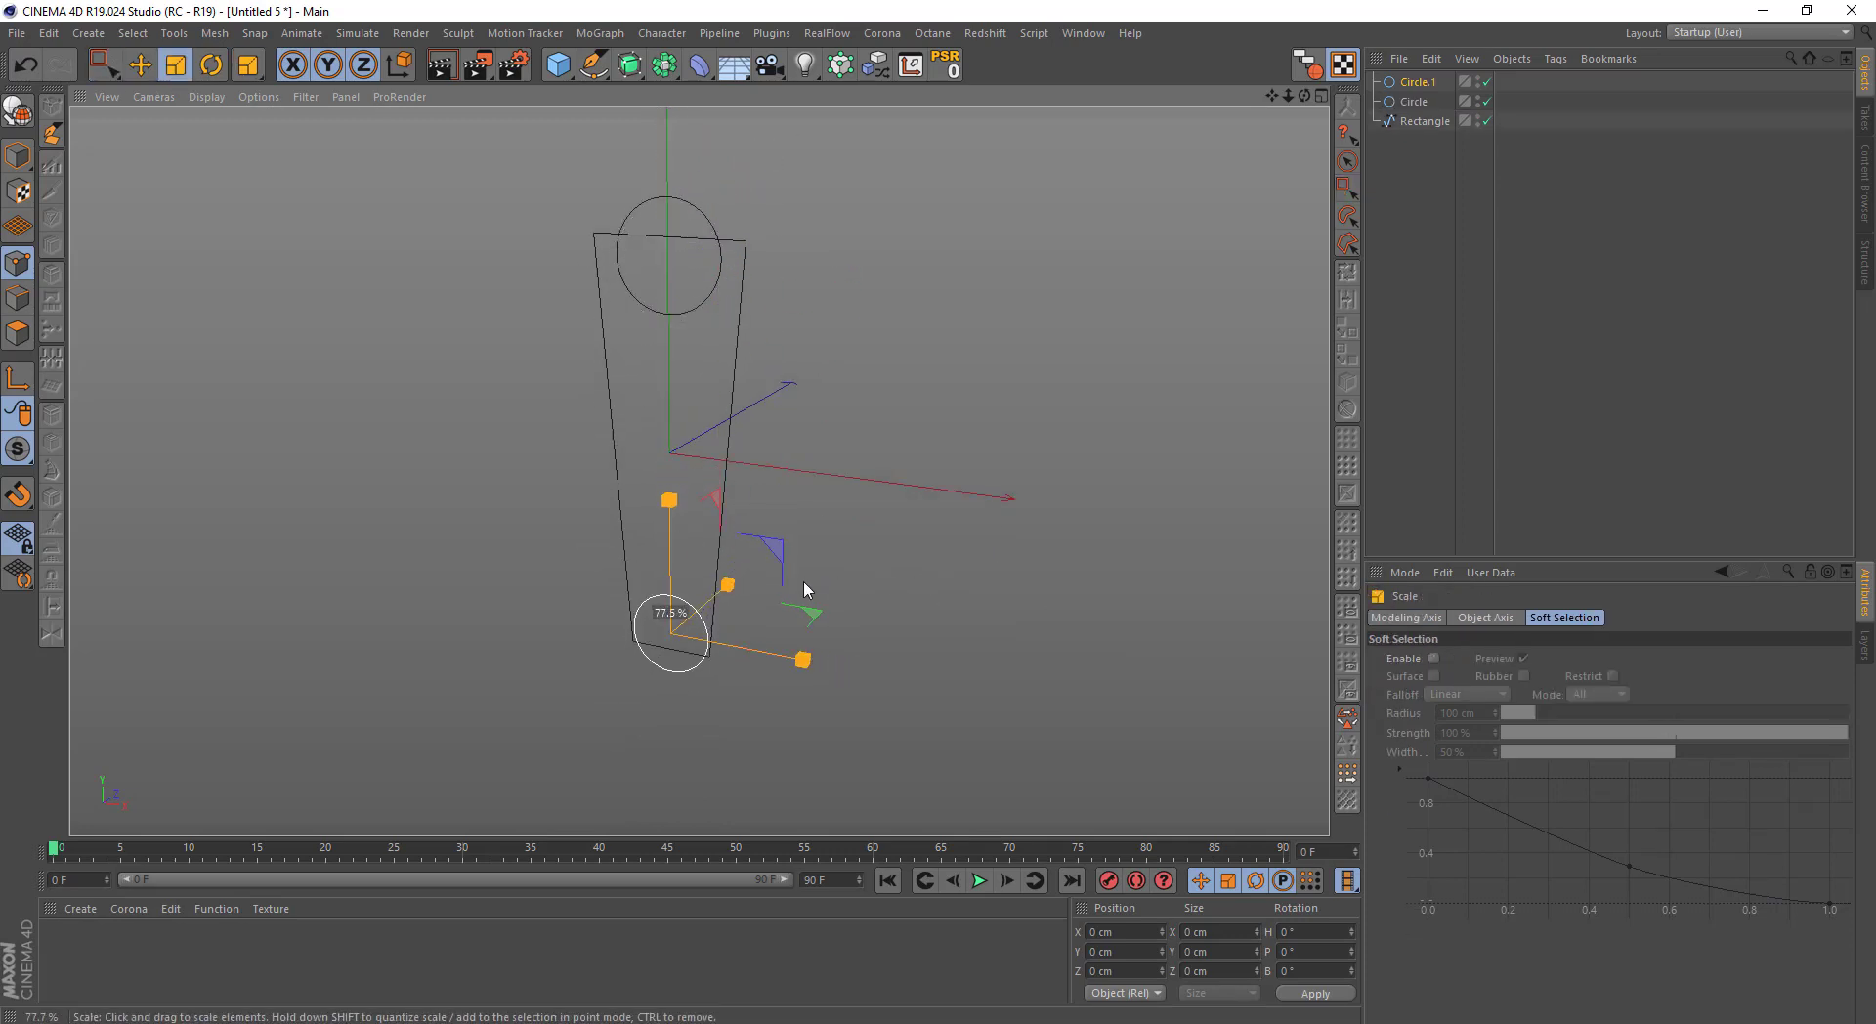
drag(669, 591, 668, 663)
scroll(661, 671, up, 3)
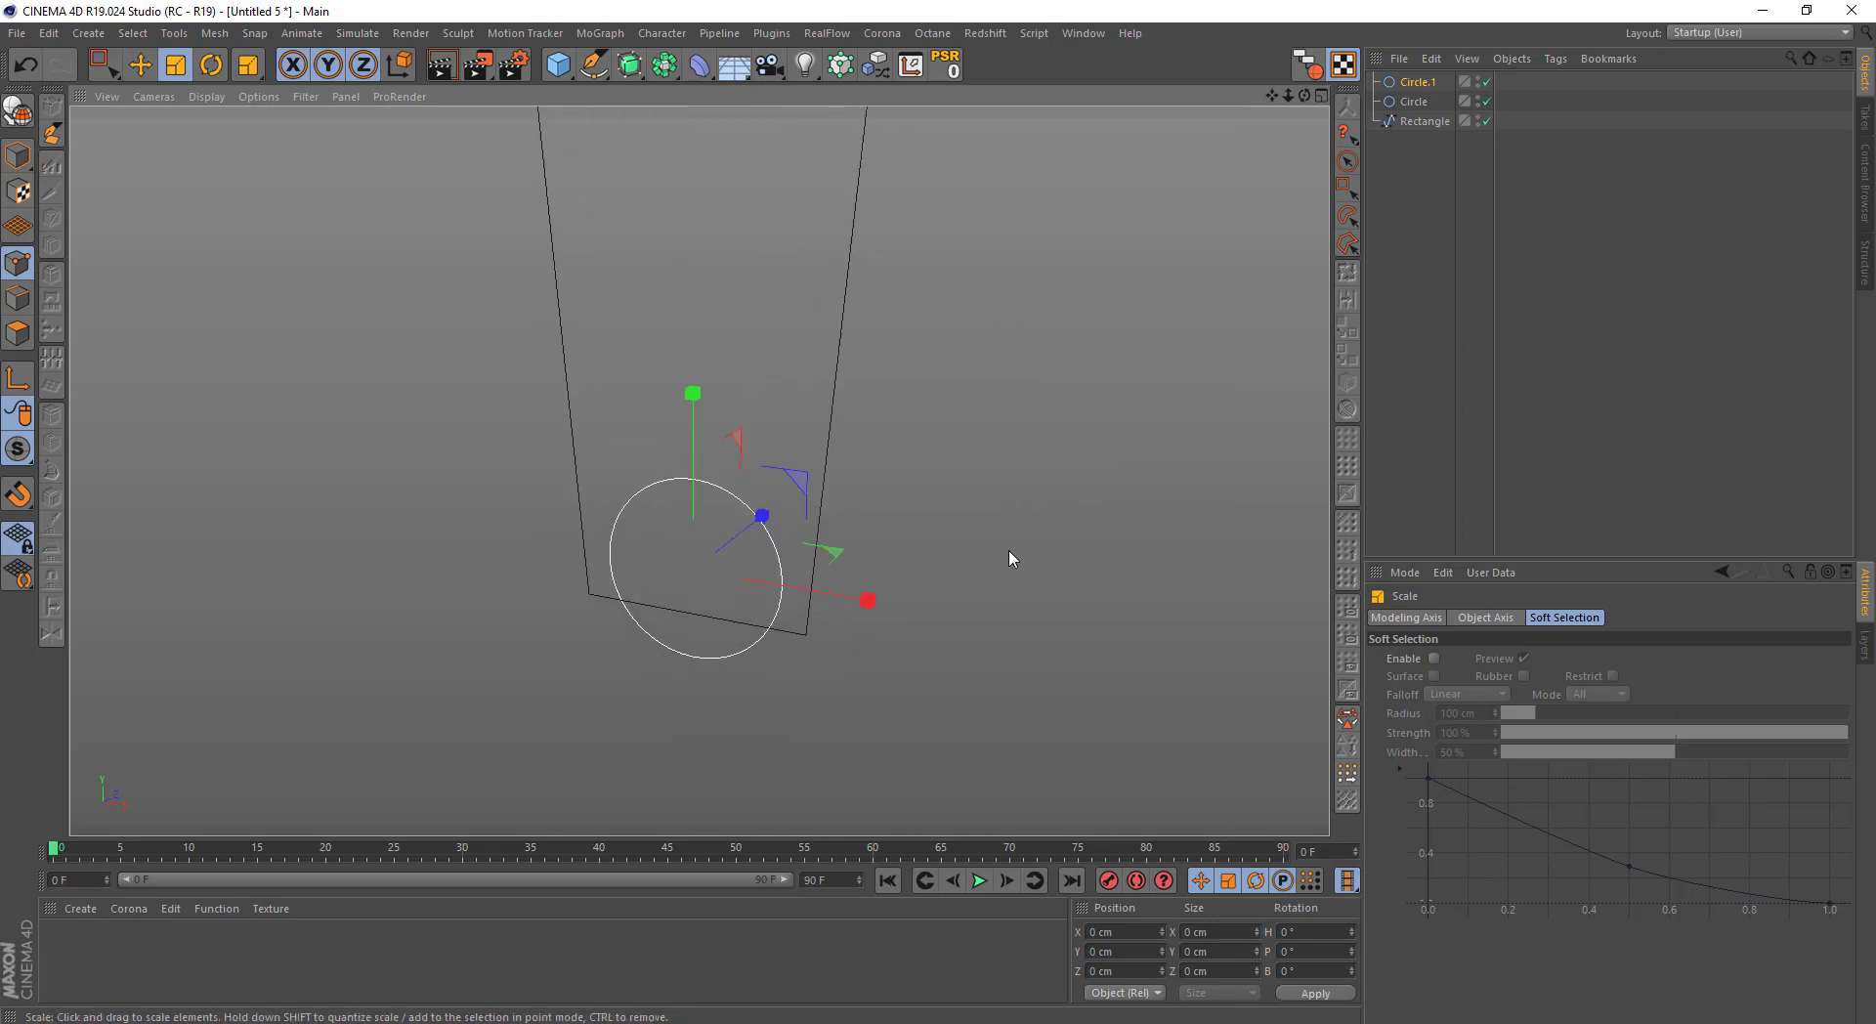
key(0)
drag(693, 419, 719, 425)
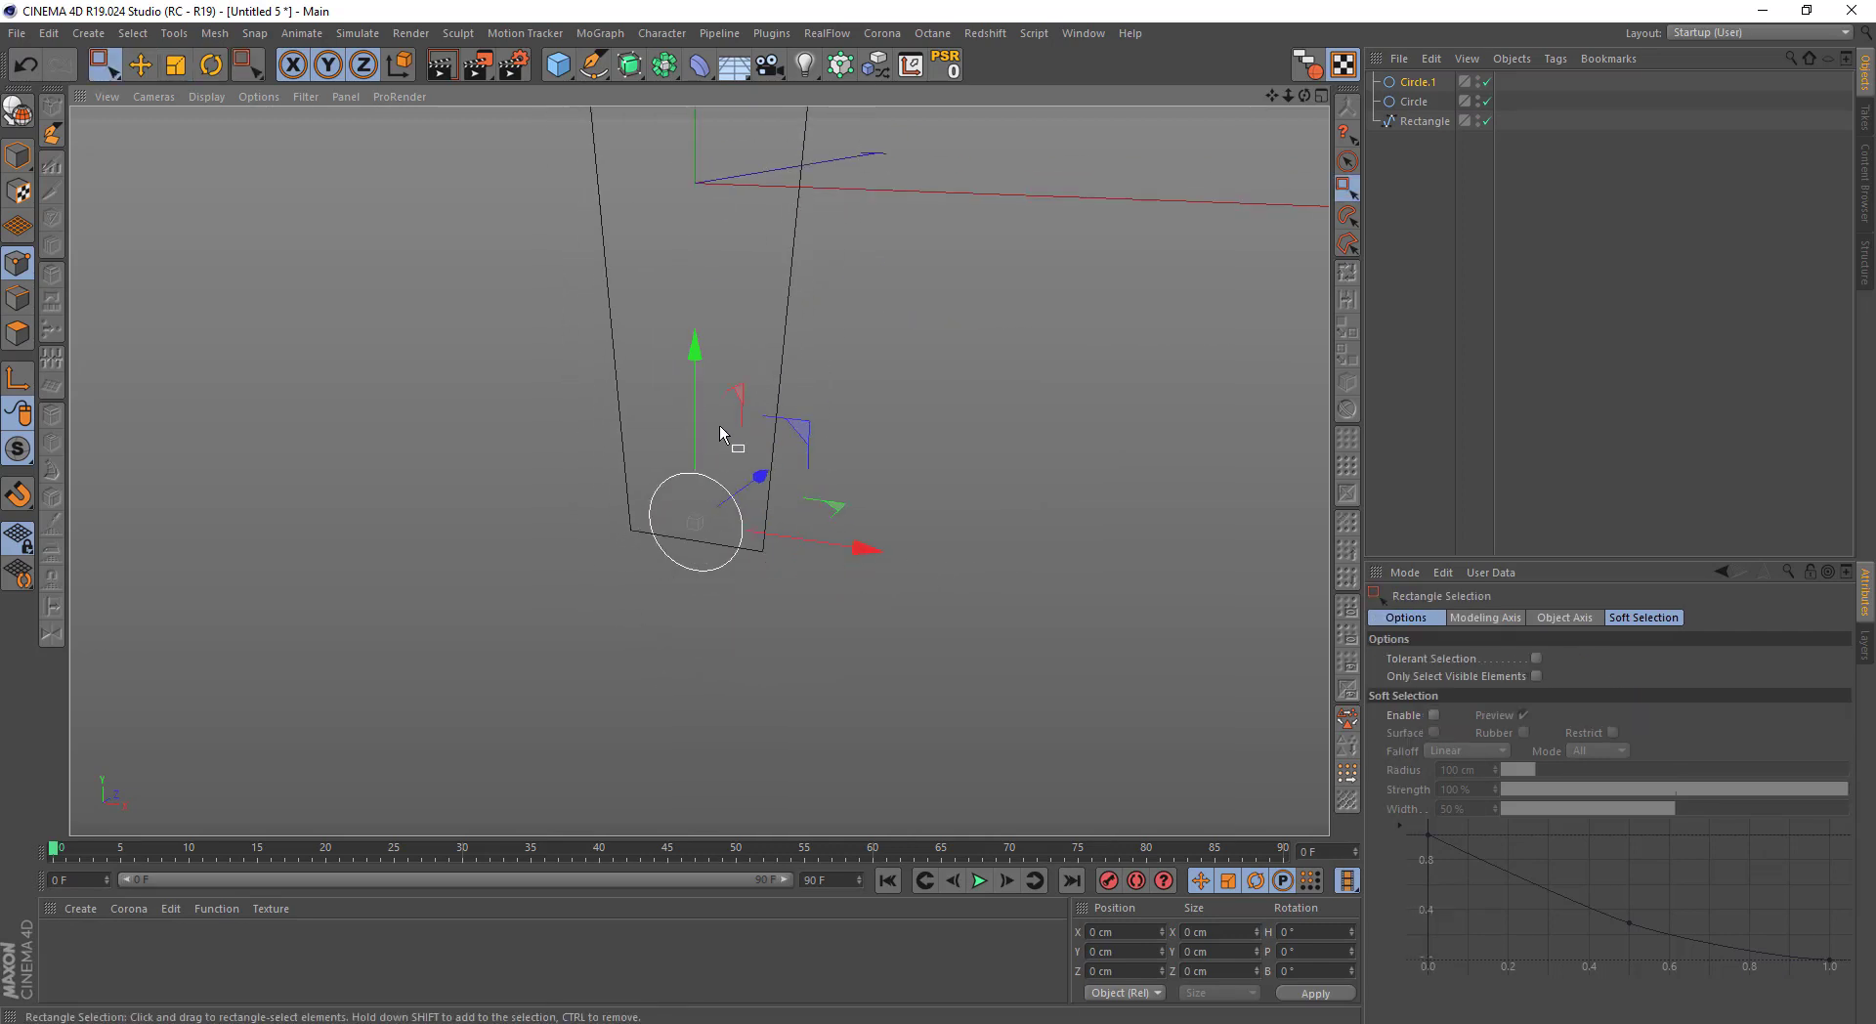
In Front view, group the rectangle and both circles under a Spline Mask
key(F4)
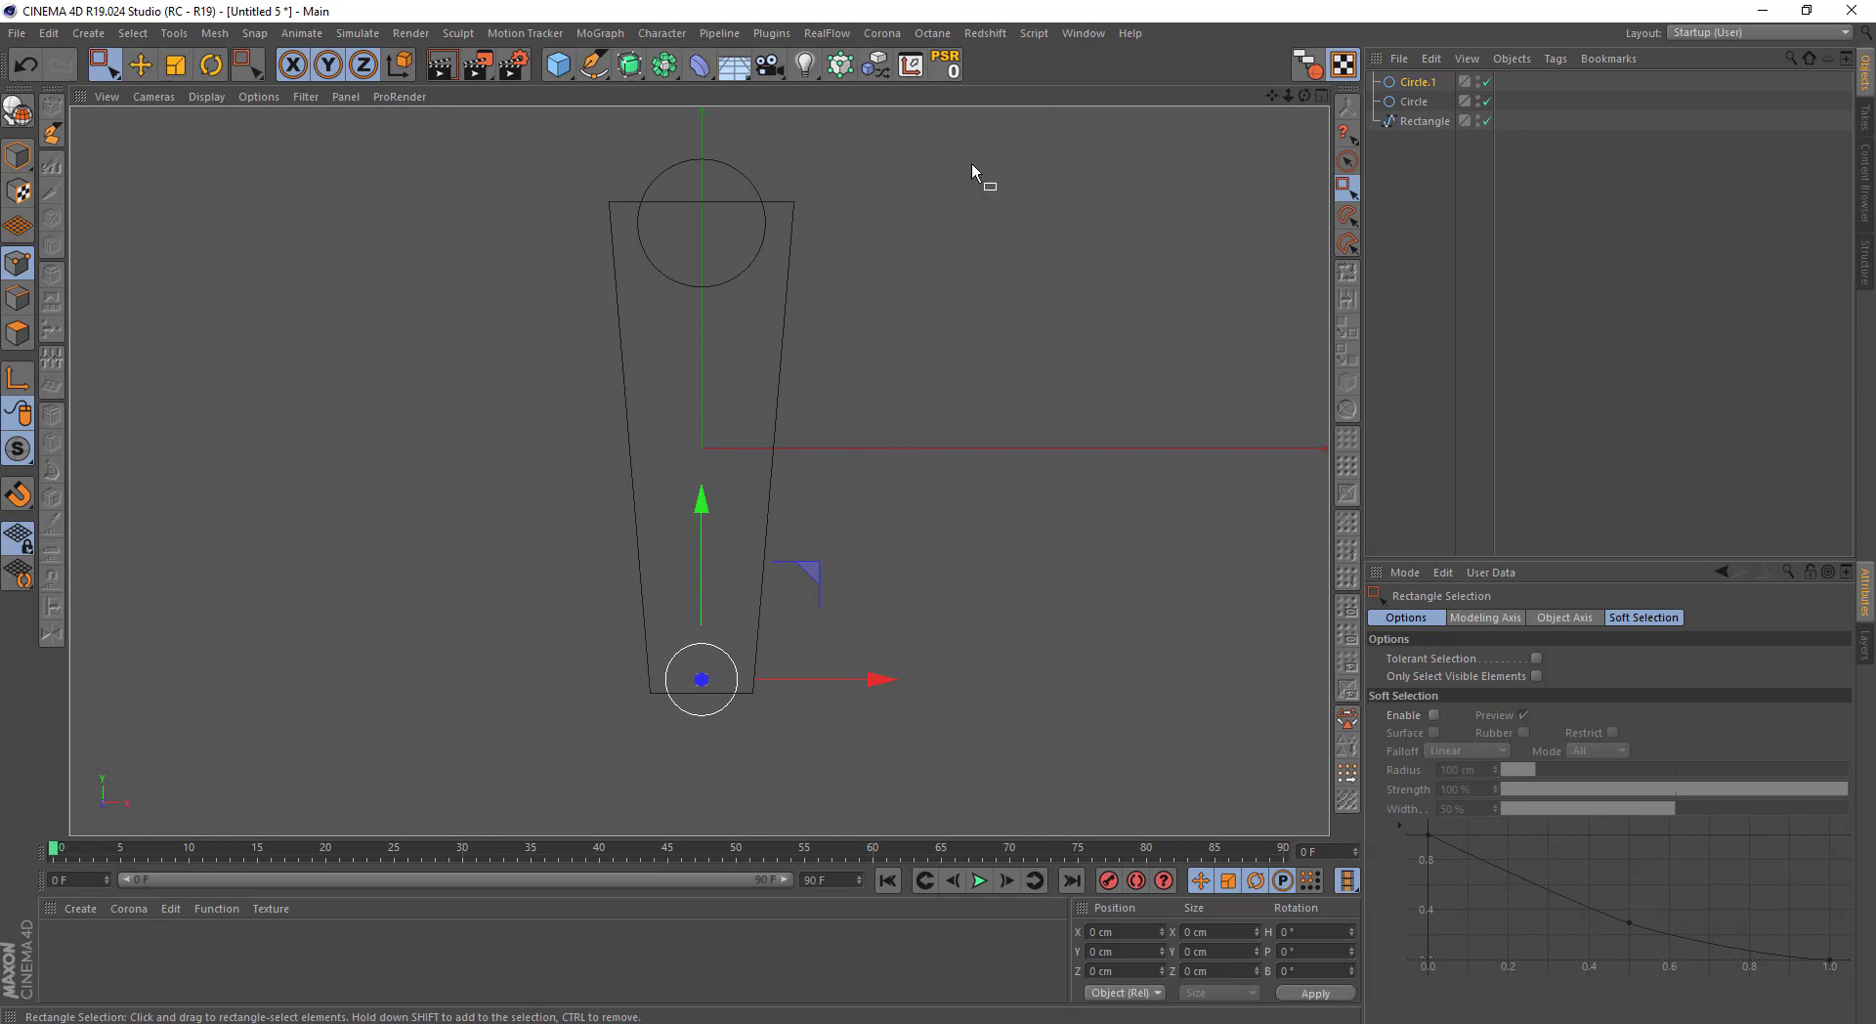
click(671, 67)
click(757, 132)
mouse_move(1542, 182)
mouse_down()
mouse_move(1425, 114)
mouse_move(1428, 86)
mouse_up()
Make the Spline Mask an editable spline and select the points where the top arc meets the panel
click(1417, 181)
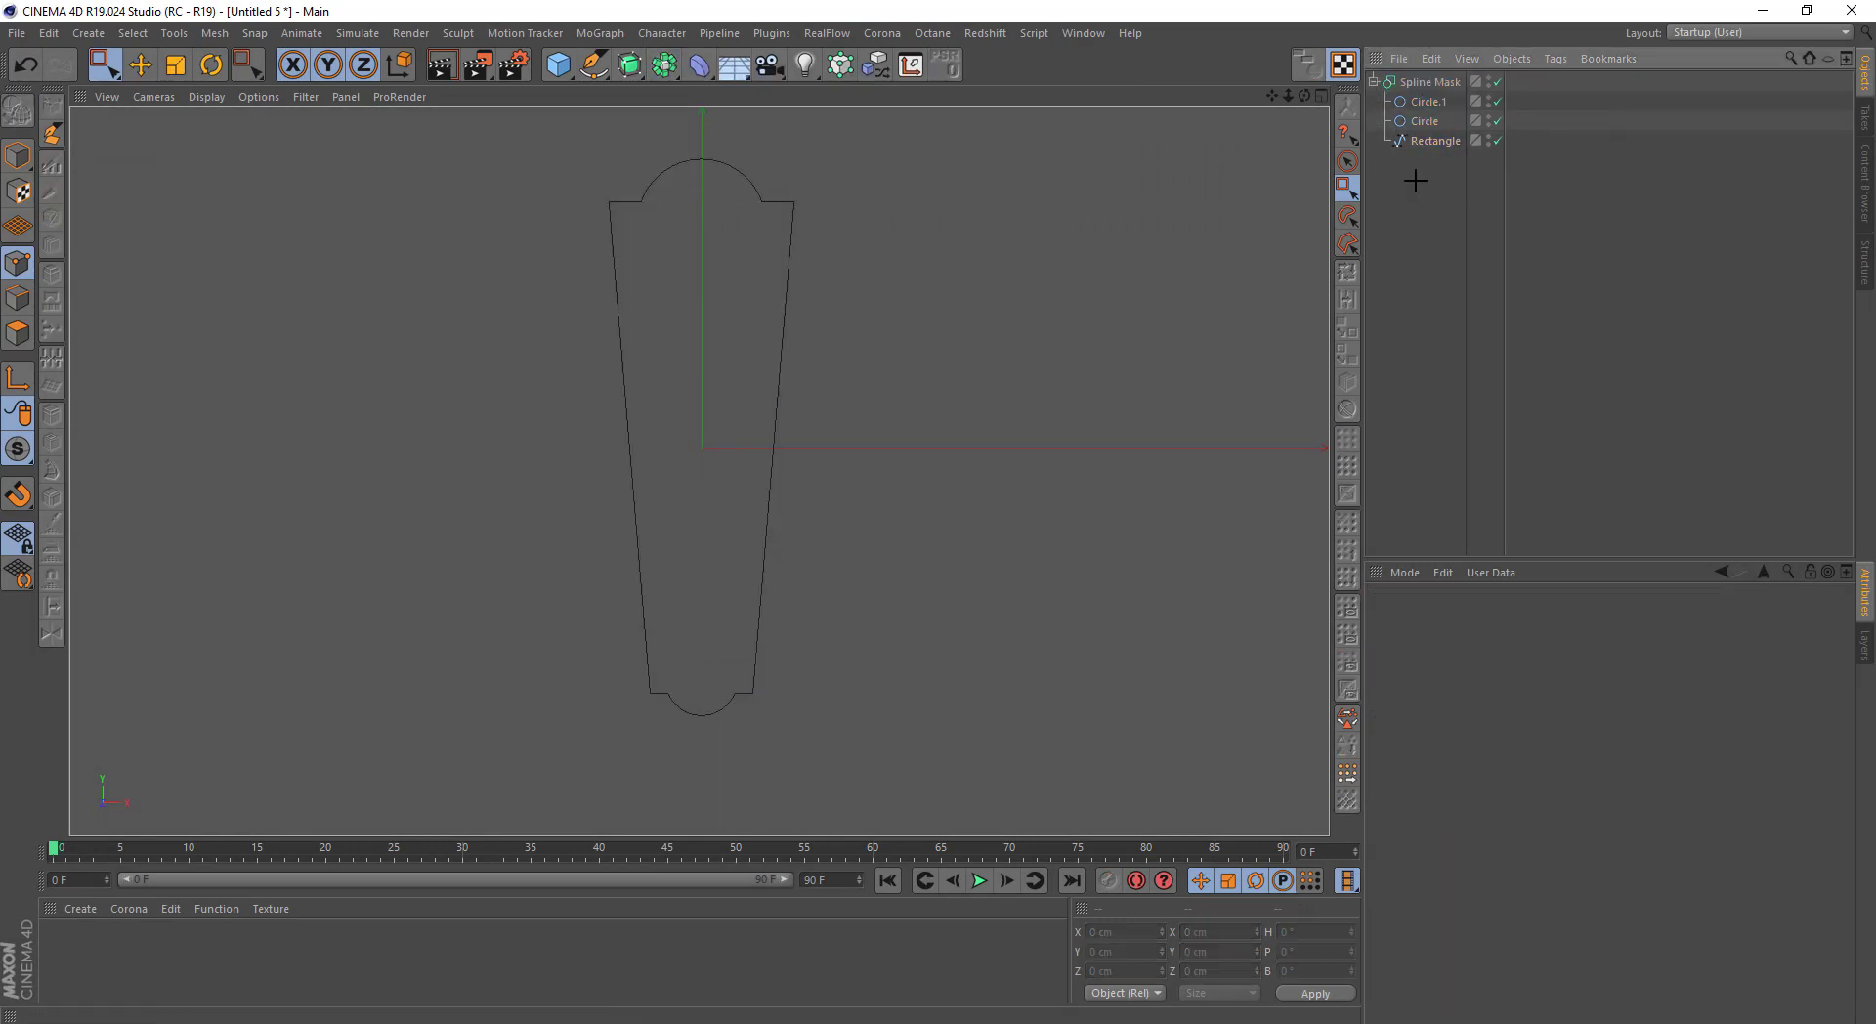
click(1419, 84)
click(25, 111)
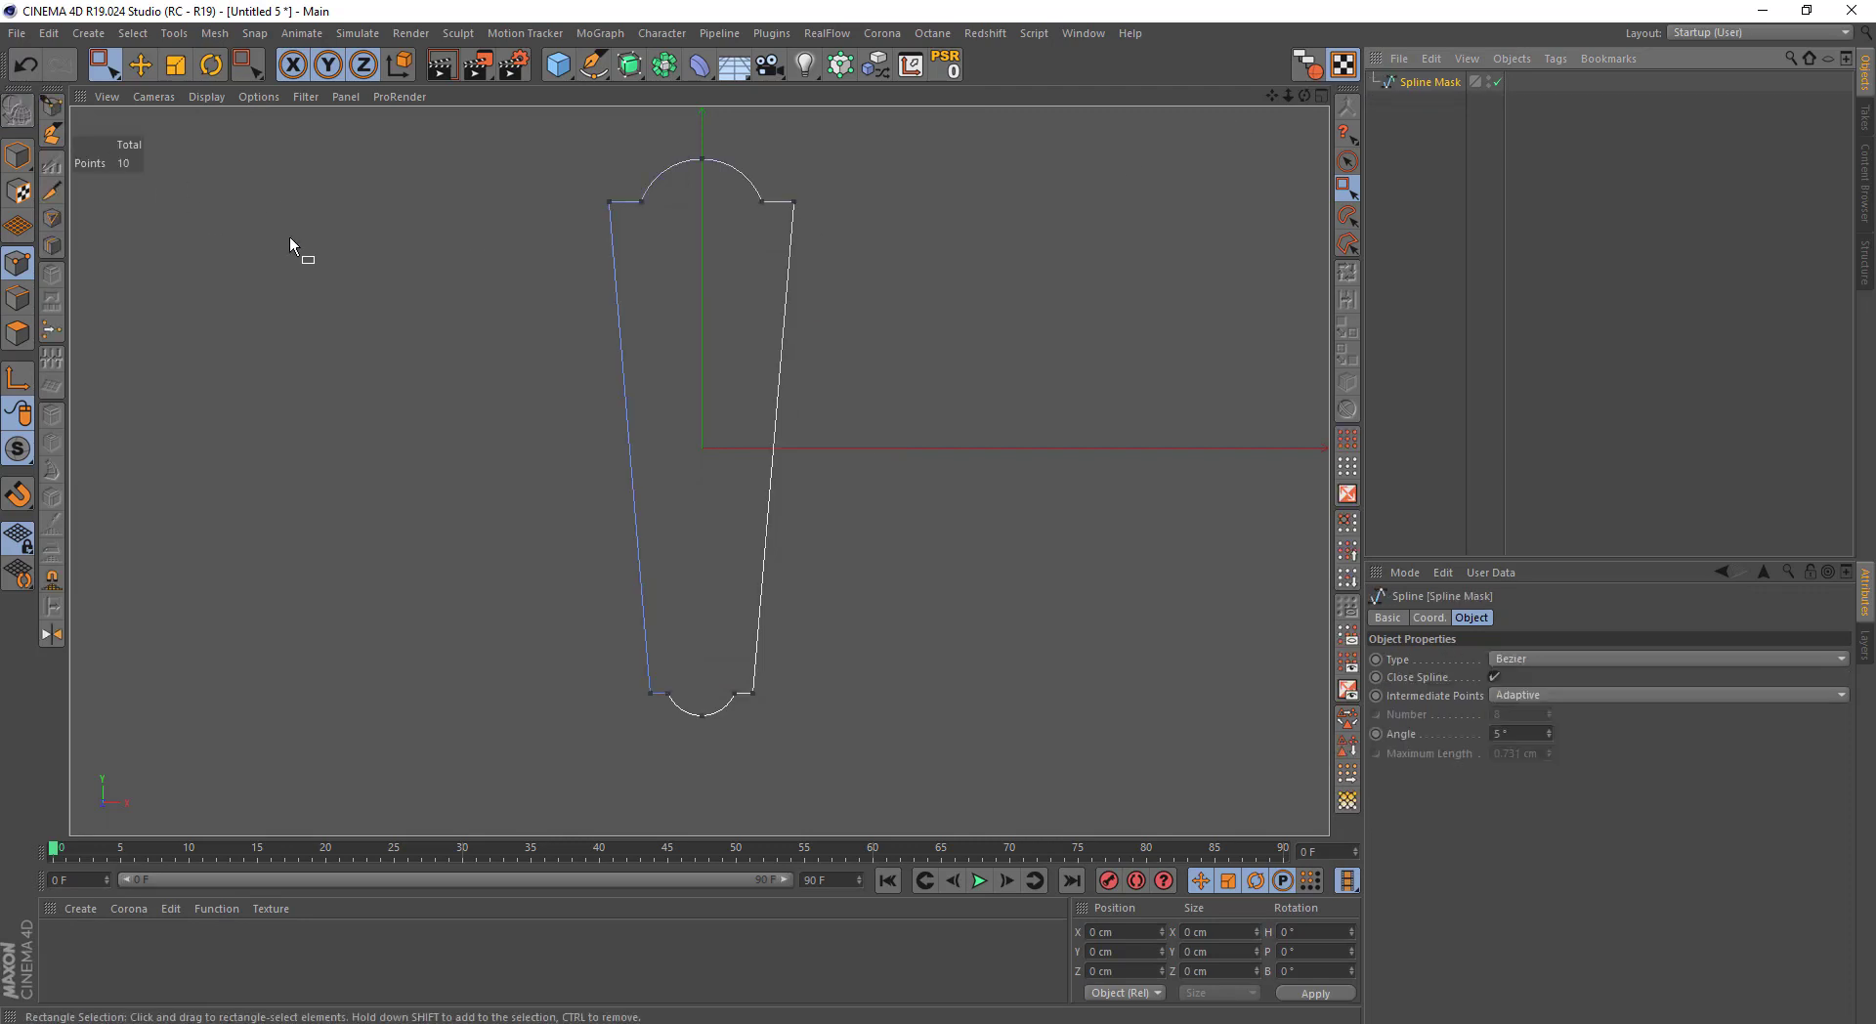
alt+middle_drag(636, 229, 601, 262)
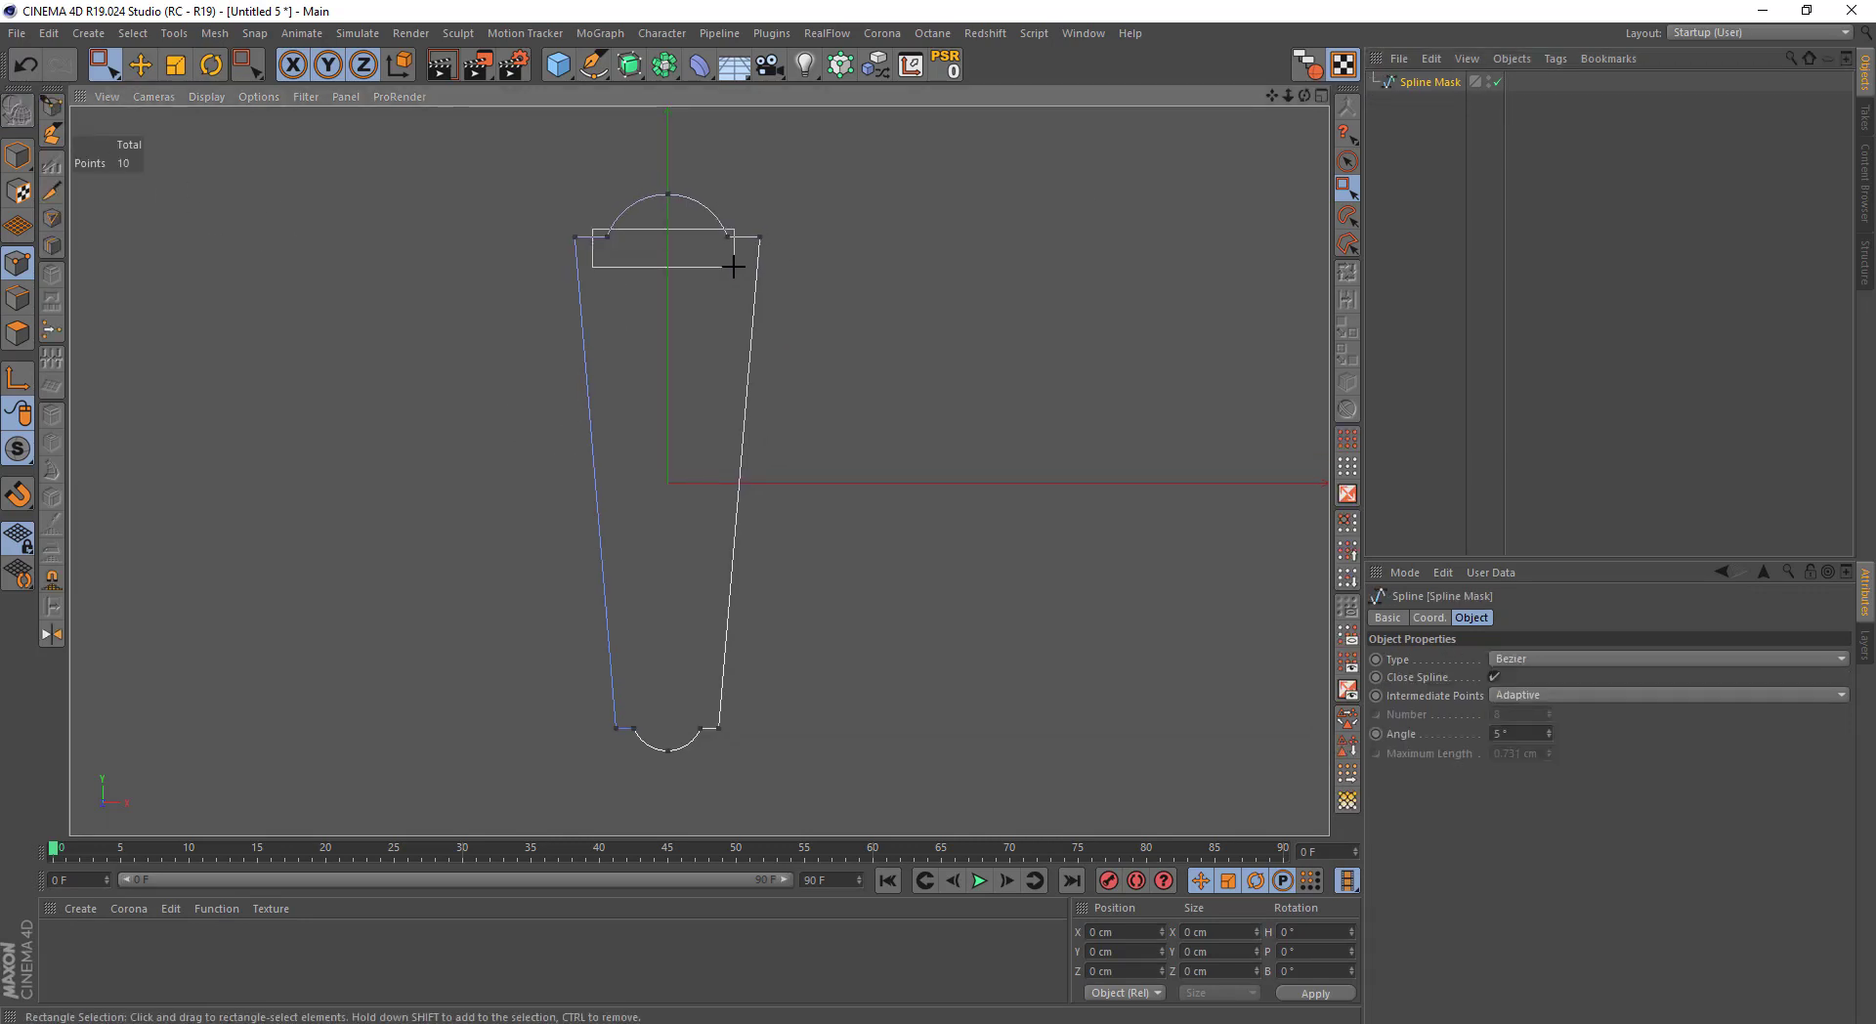
drag(733, 266, 733, 266)
scroll(649, 189, up, 5)
Chamfer the joins beside the top and bottom arcs by about 1 cm
right_click(833, 147)
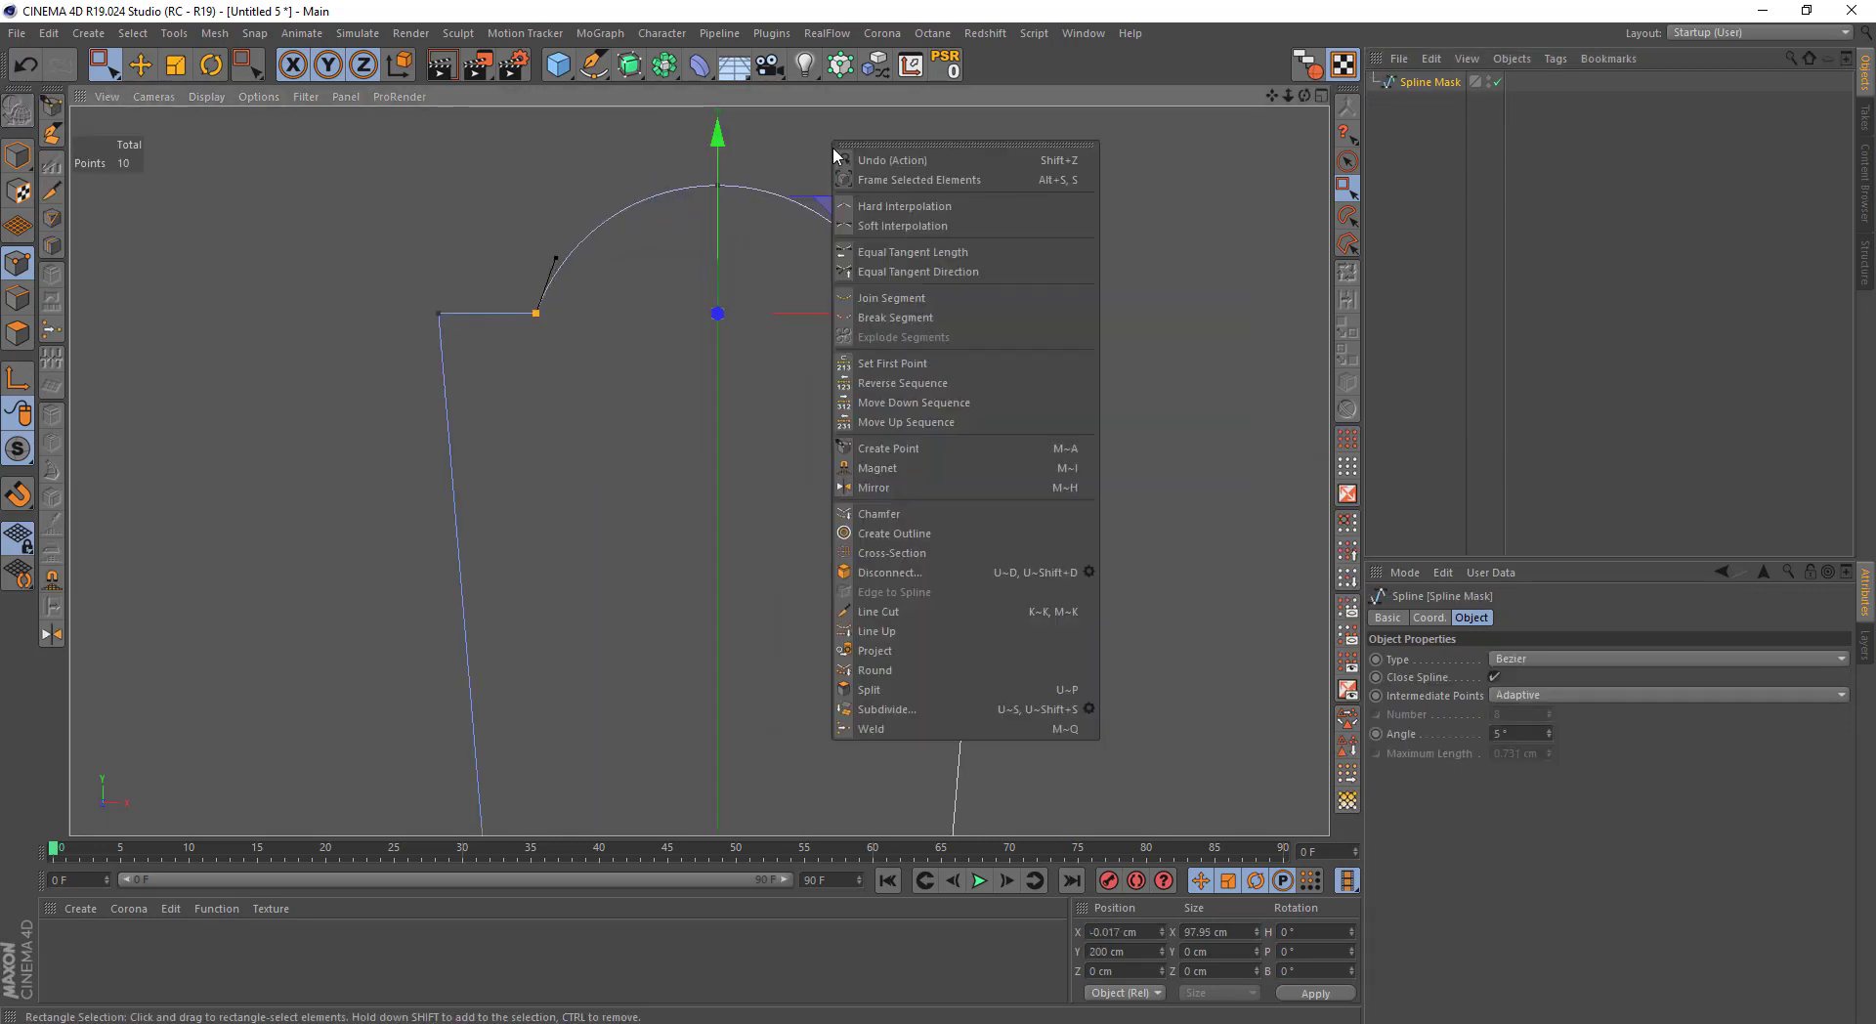
click(873, 514)
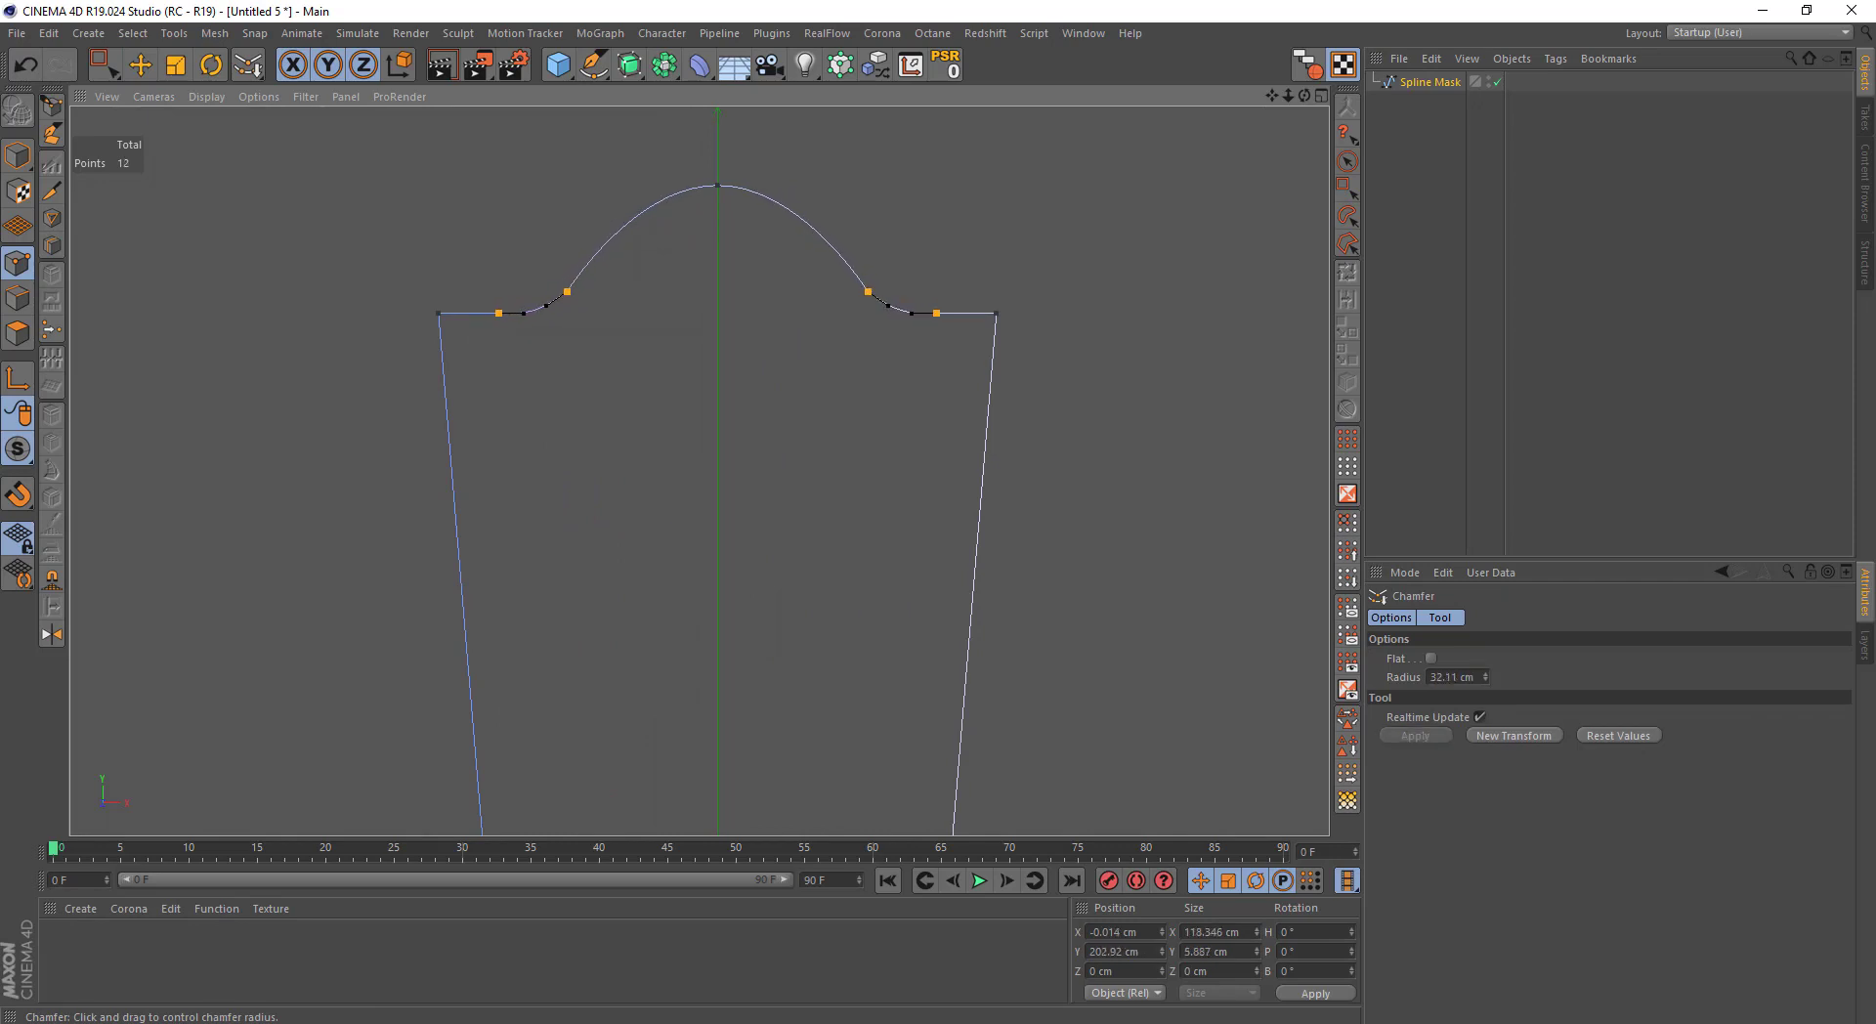
key(space)
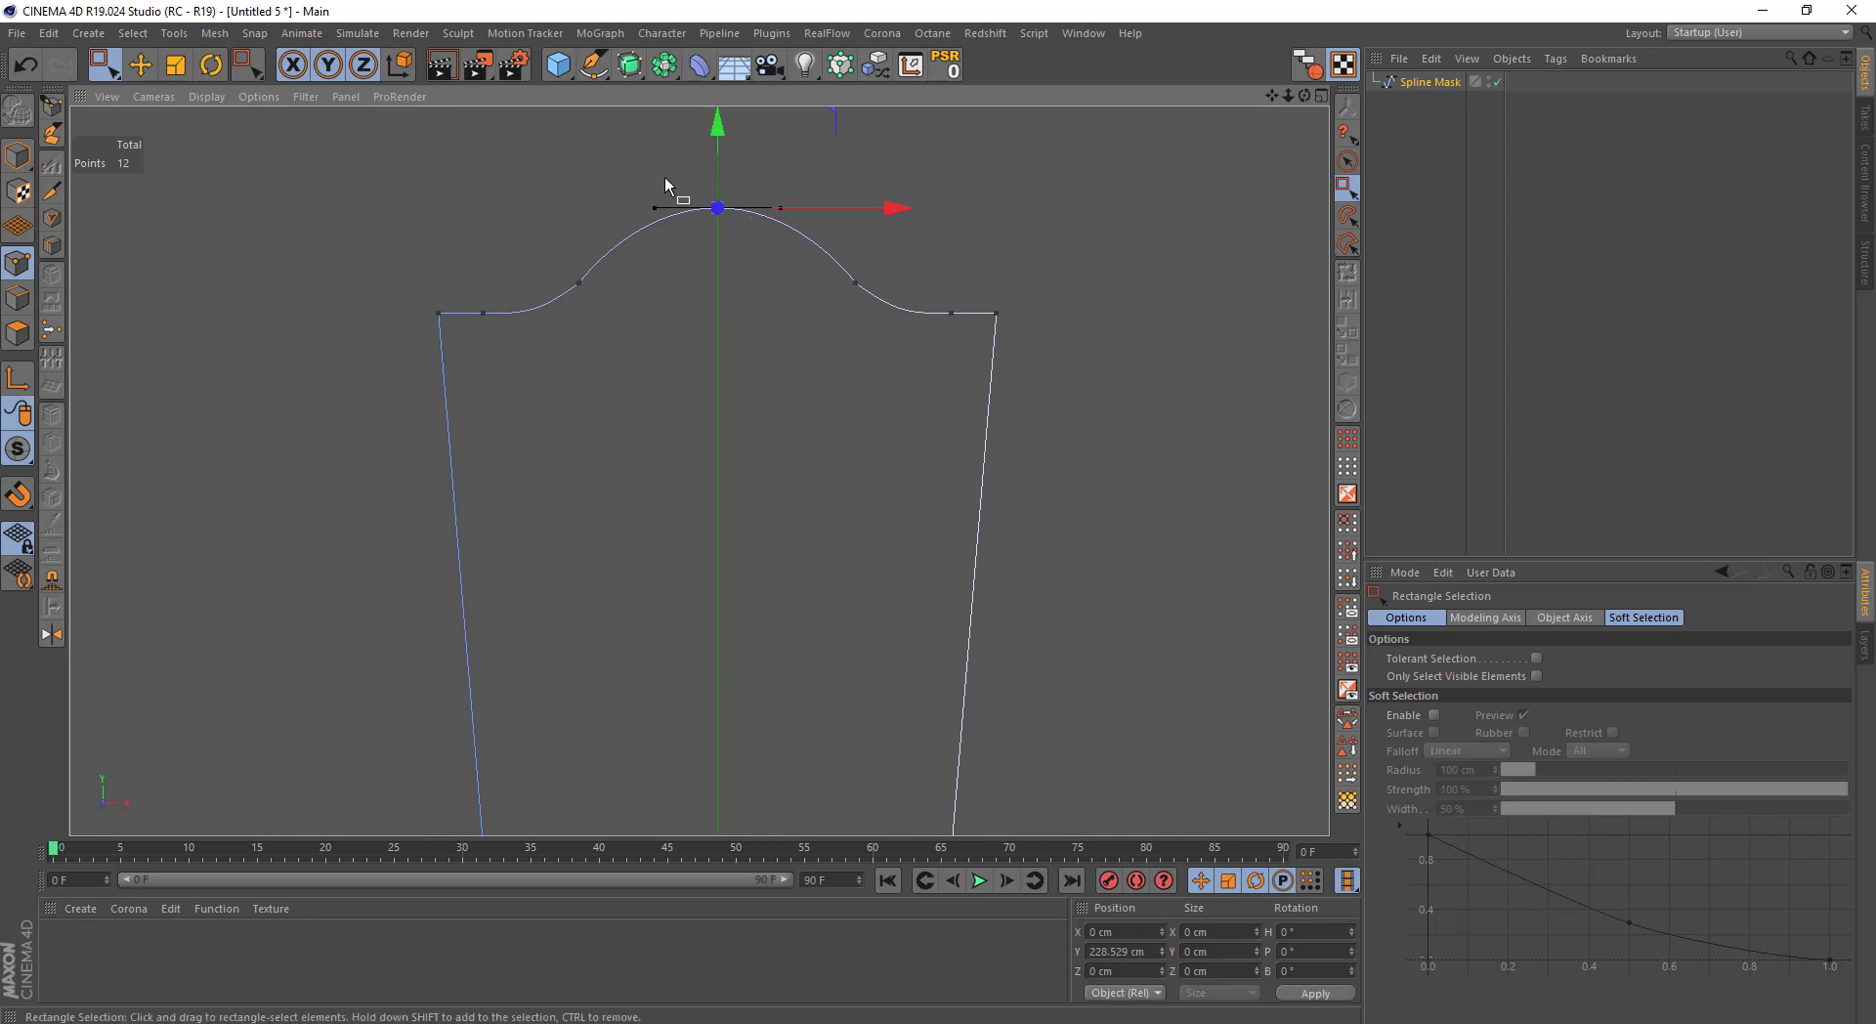
scroll(515, 586, down, 5)
scroll(556, 572, up, 3)
scroll(542, 448, up, 2)
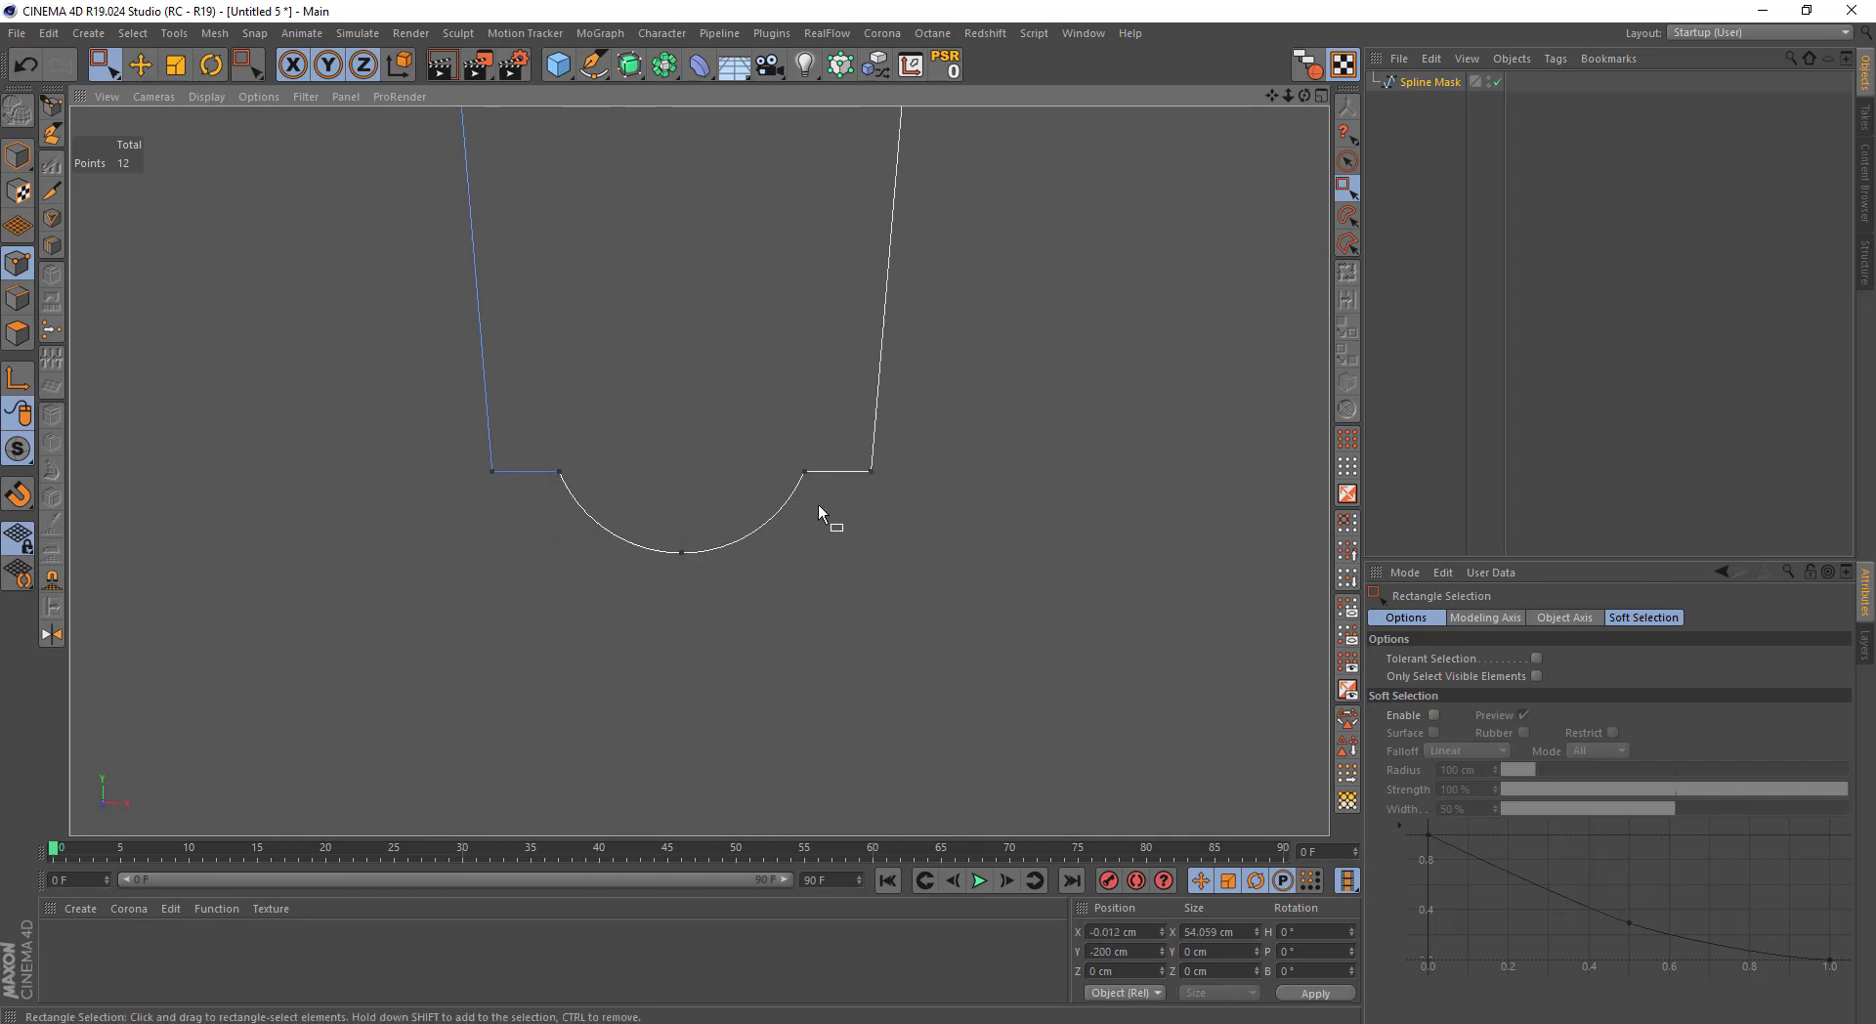
key(space)
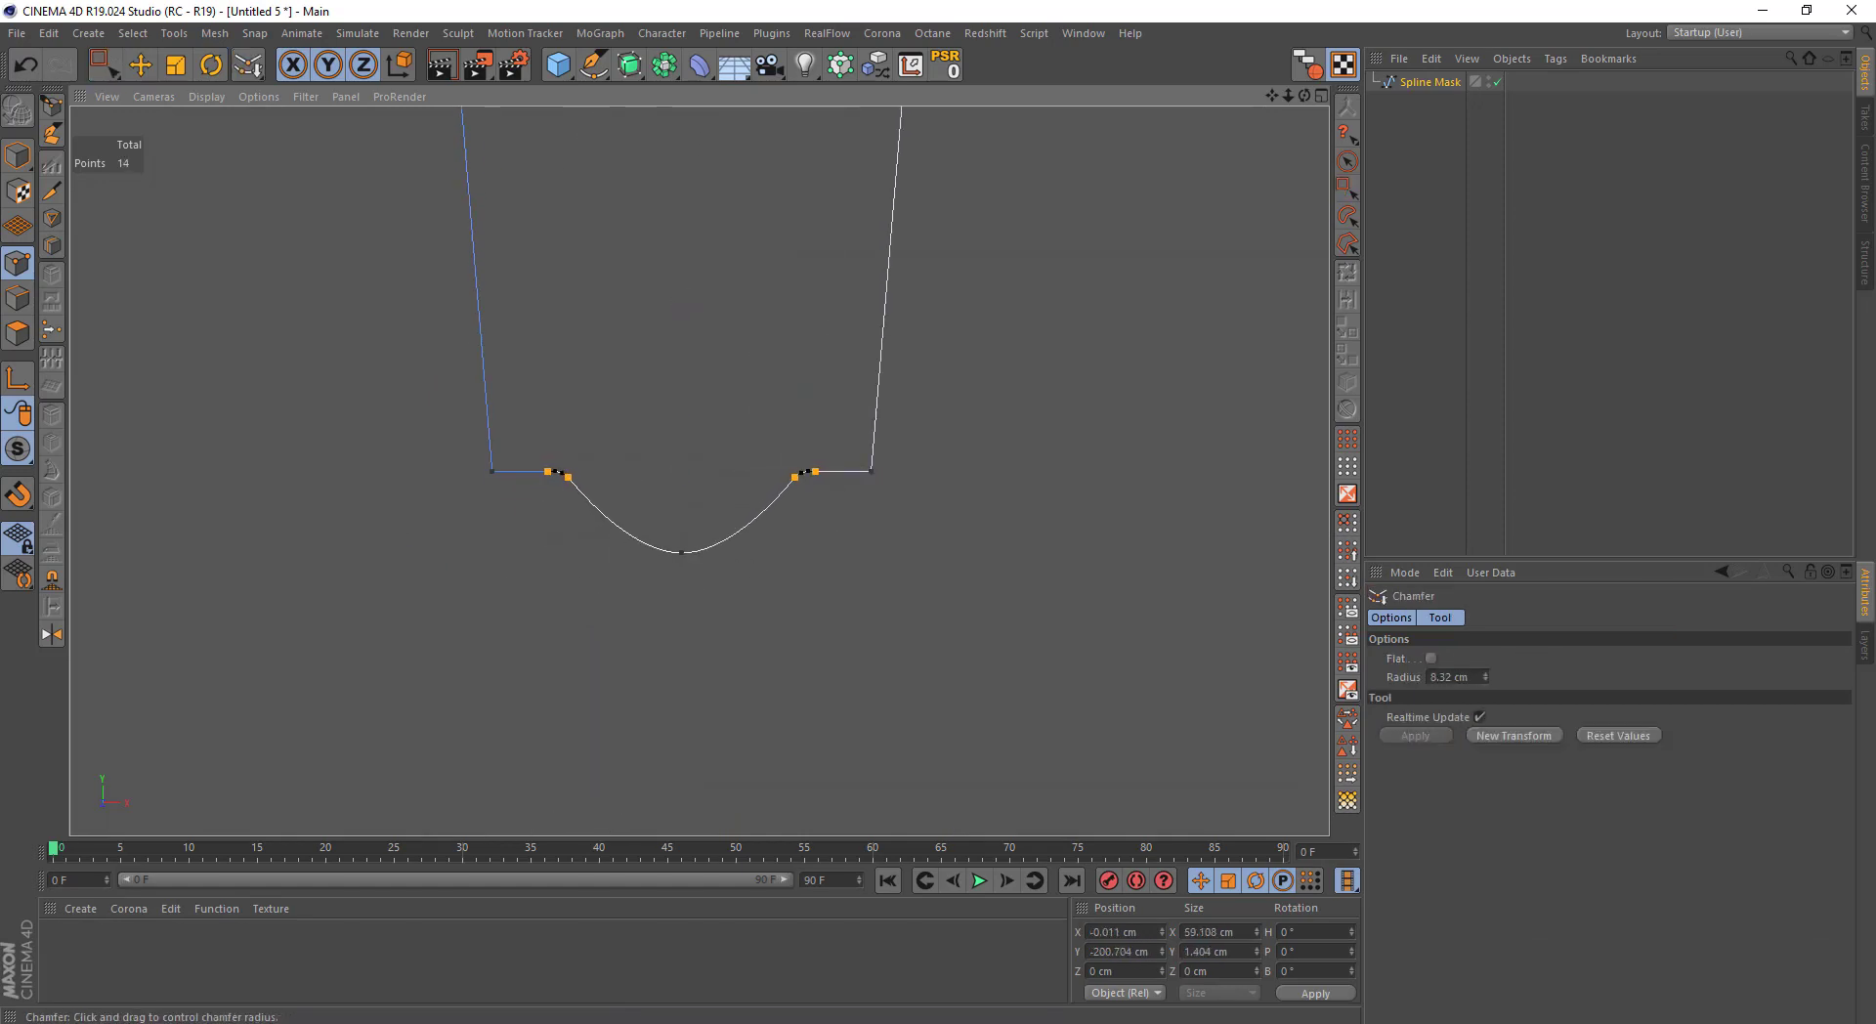
scroll(675, 557, up, 3)
key(space)
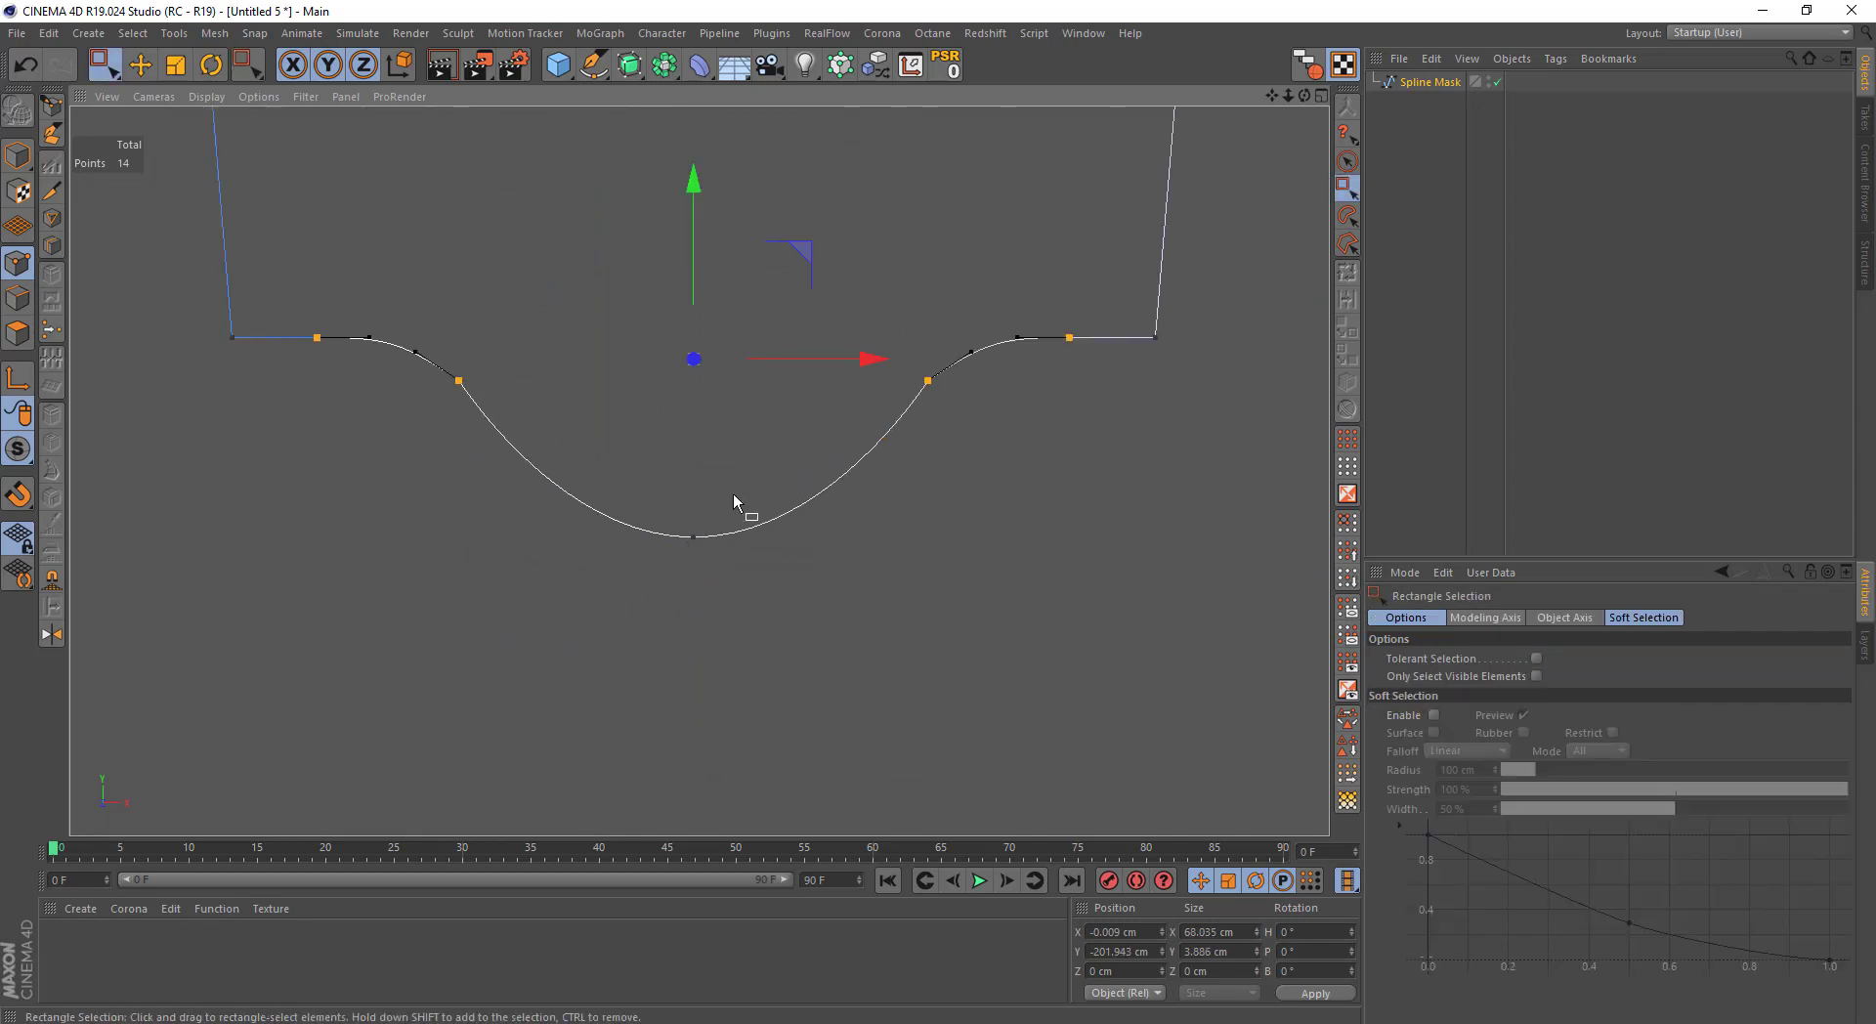
Raise the bottom arc's lowest point to flatten it and select the upper-right corner point
click(691, 534)
drag(695, 440, 679, 407)
scroll(547, 430, down, 3)
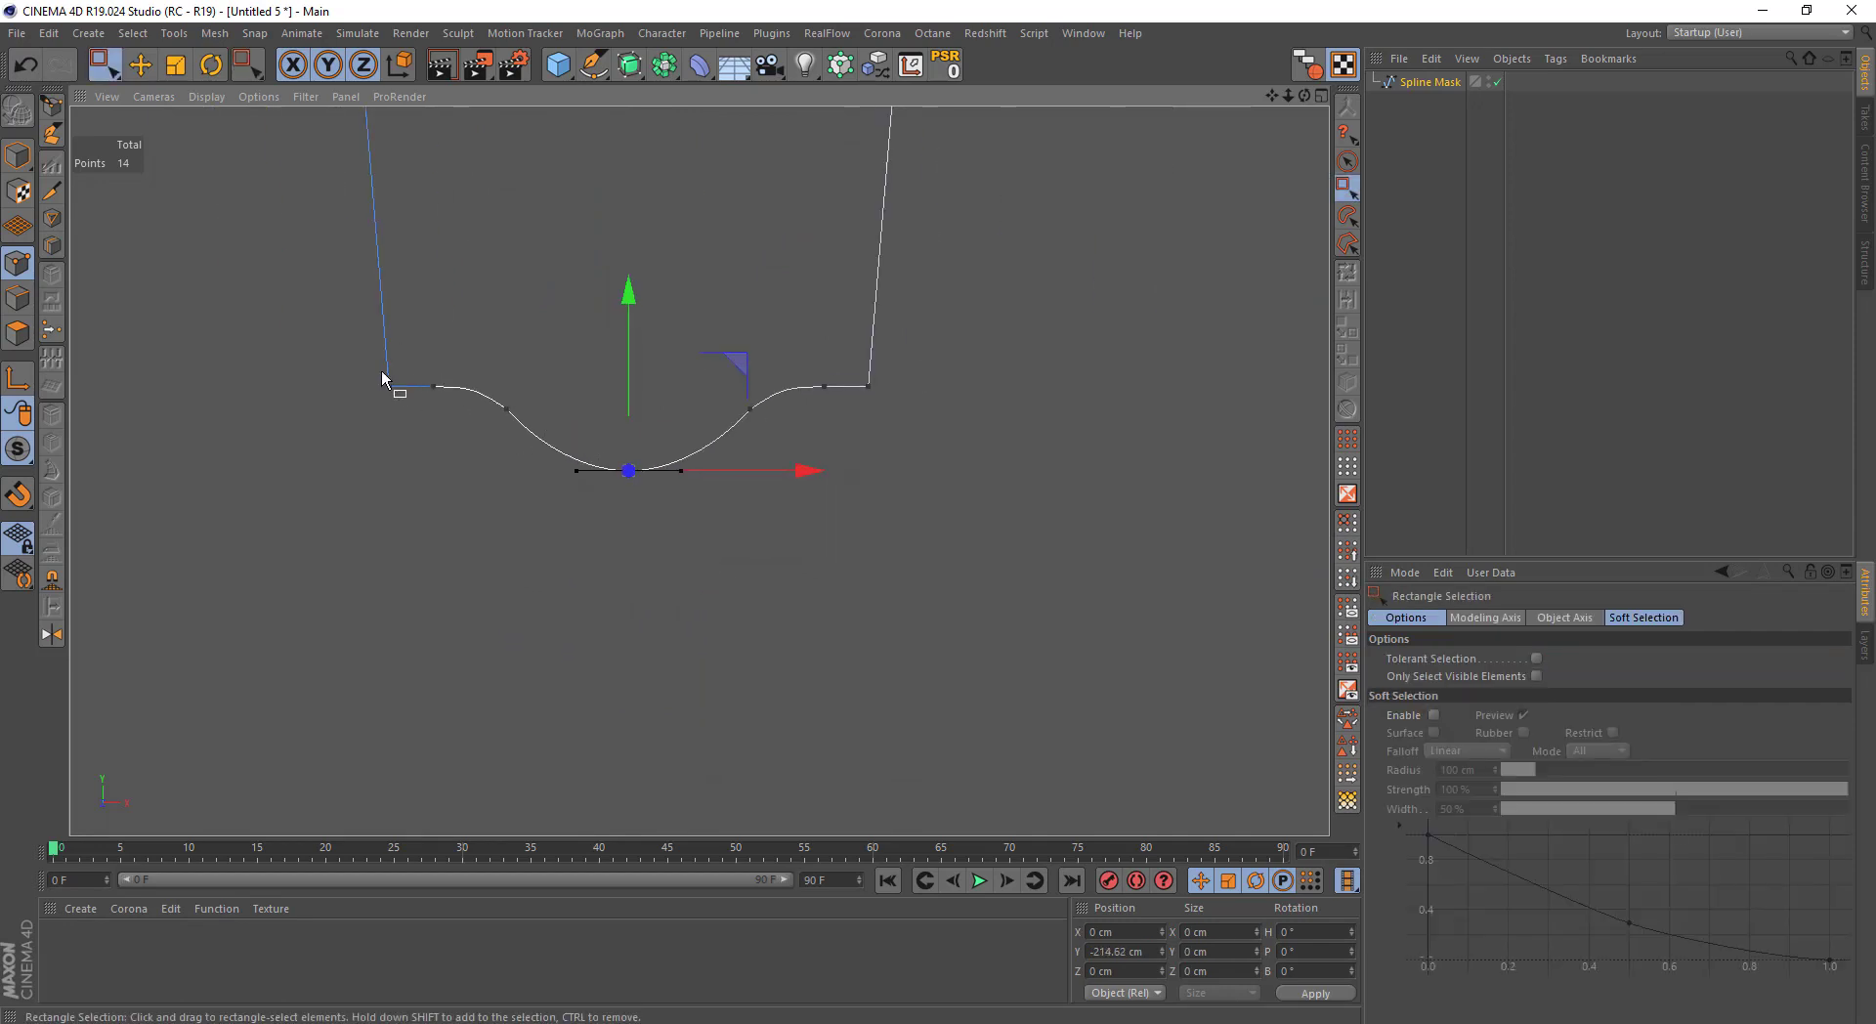
shift+drag(848, 420, 847, 420)
scroll(847, 427, down, 3)
scroll(559, 238, up, 4)
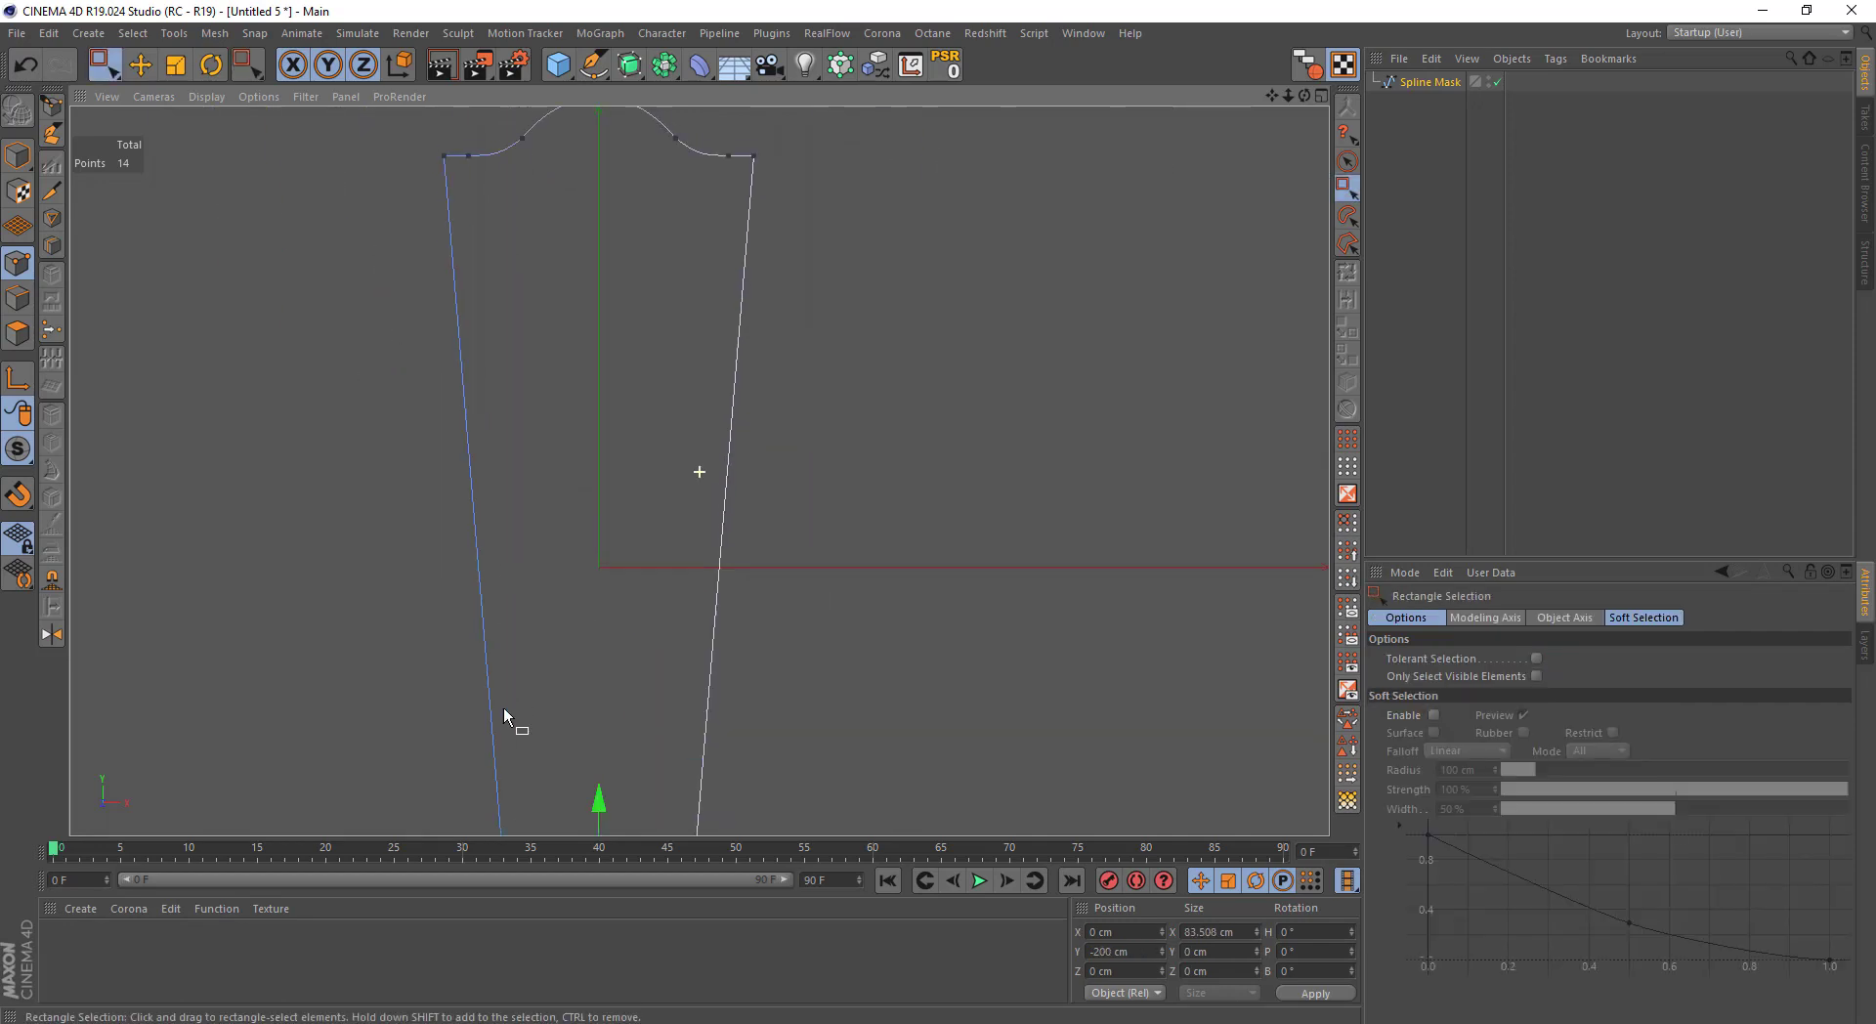
scroll(747, 166, up, 2)
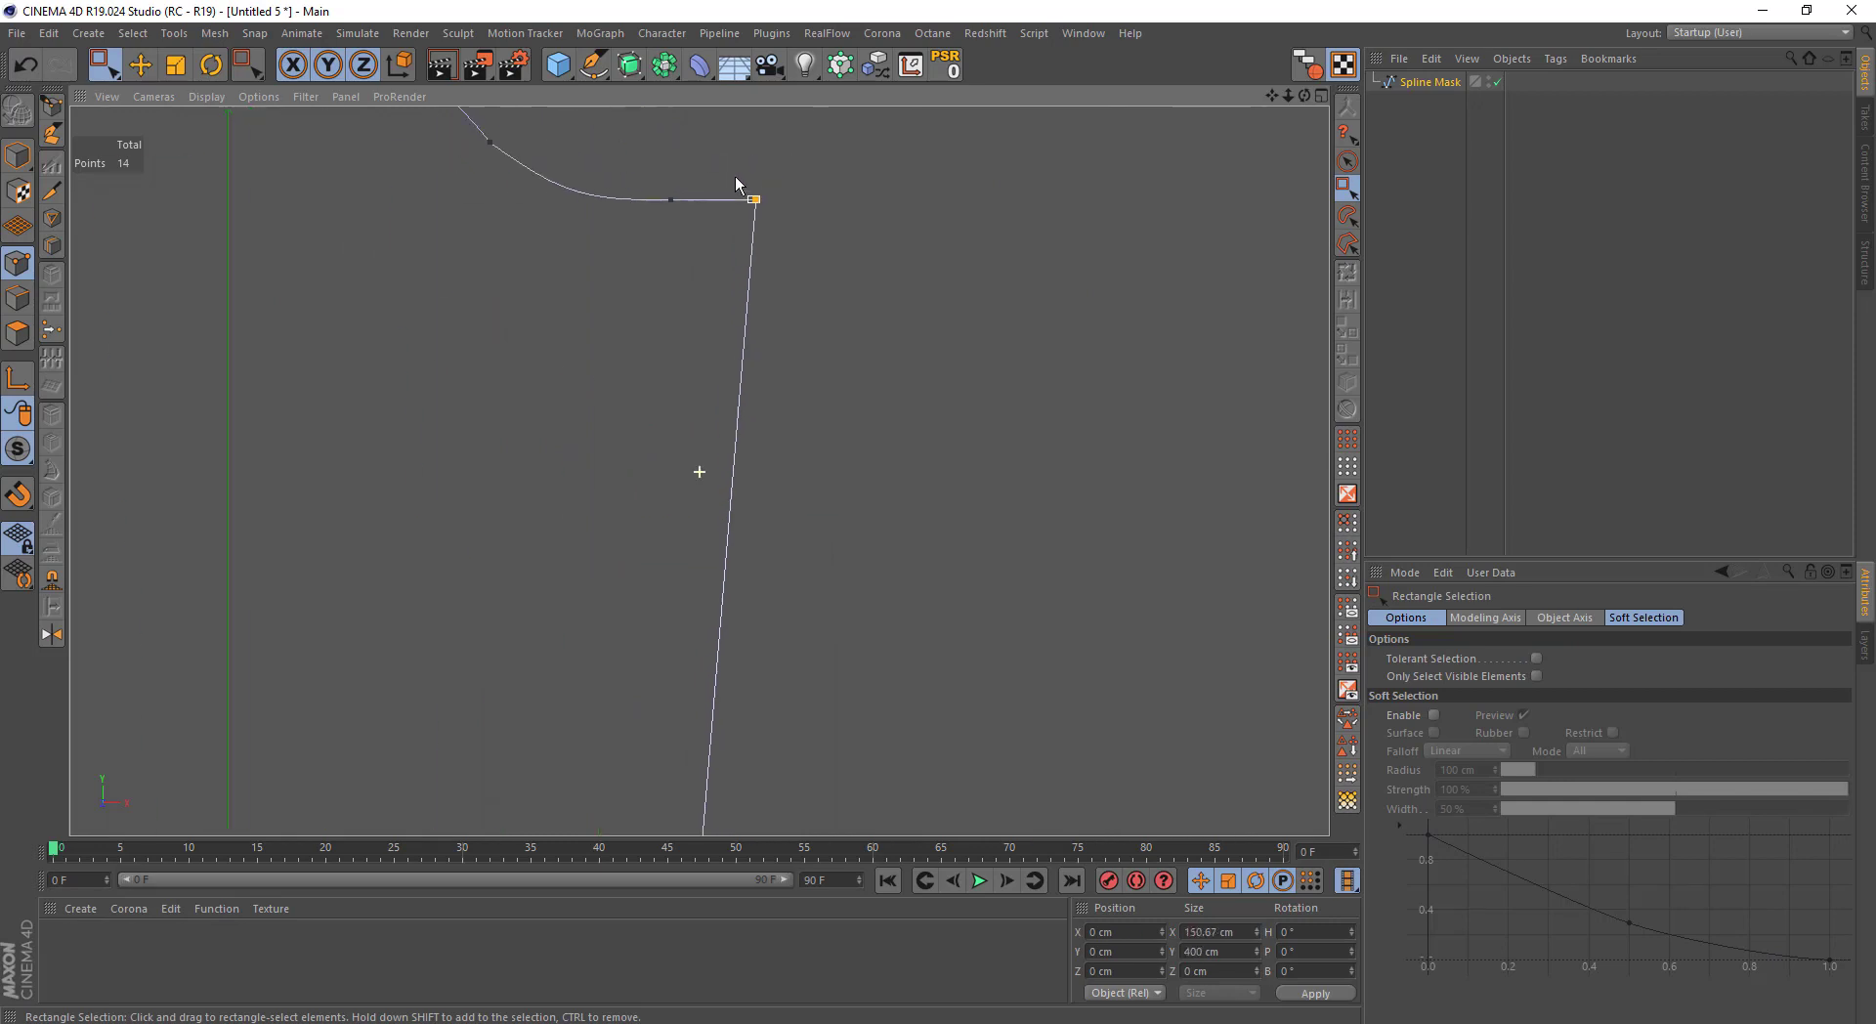
scroll(658, 335, up, 3)
Round off the upper-right corner, deselect the points, and view the whole outline in perspective
key(space)
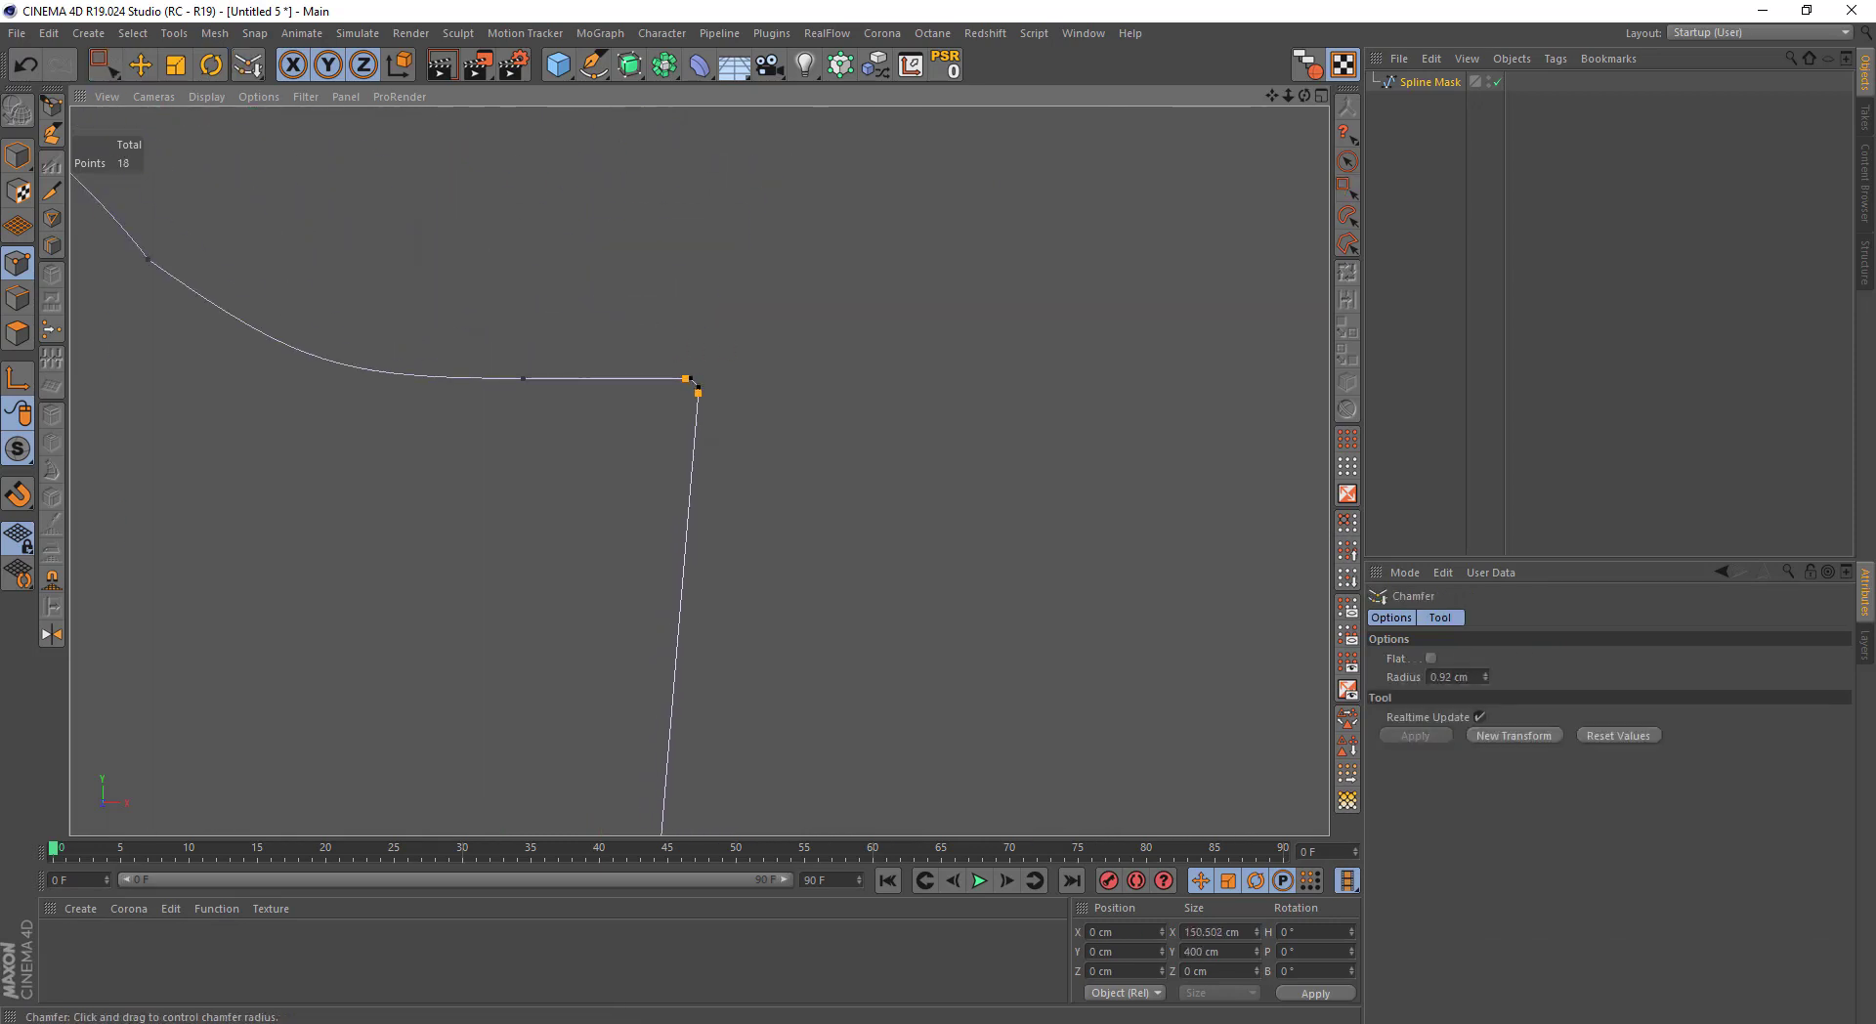
scroll(360, 451, down, 2)
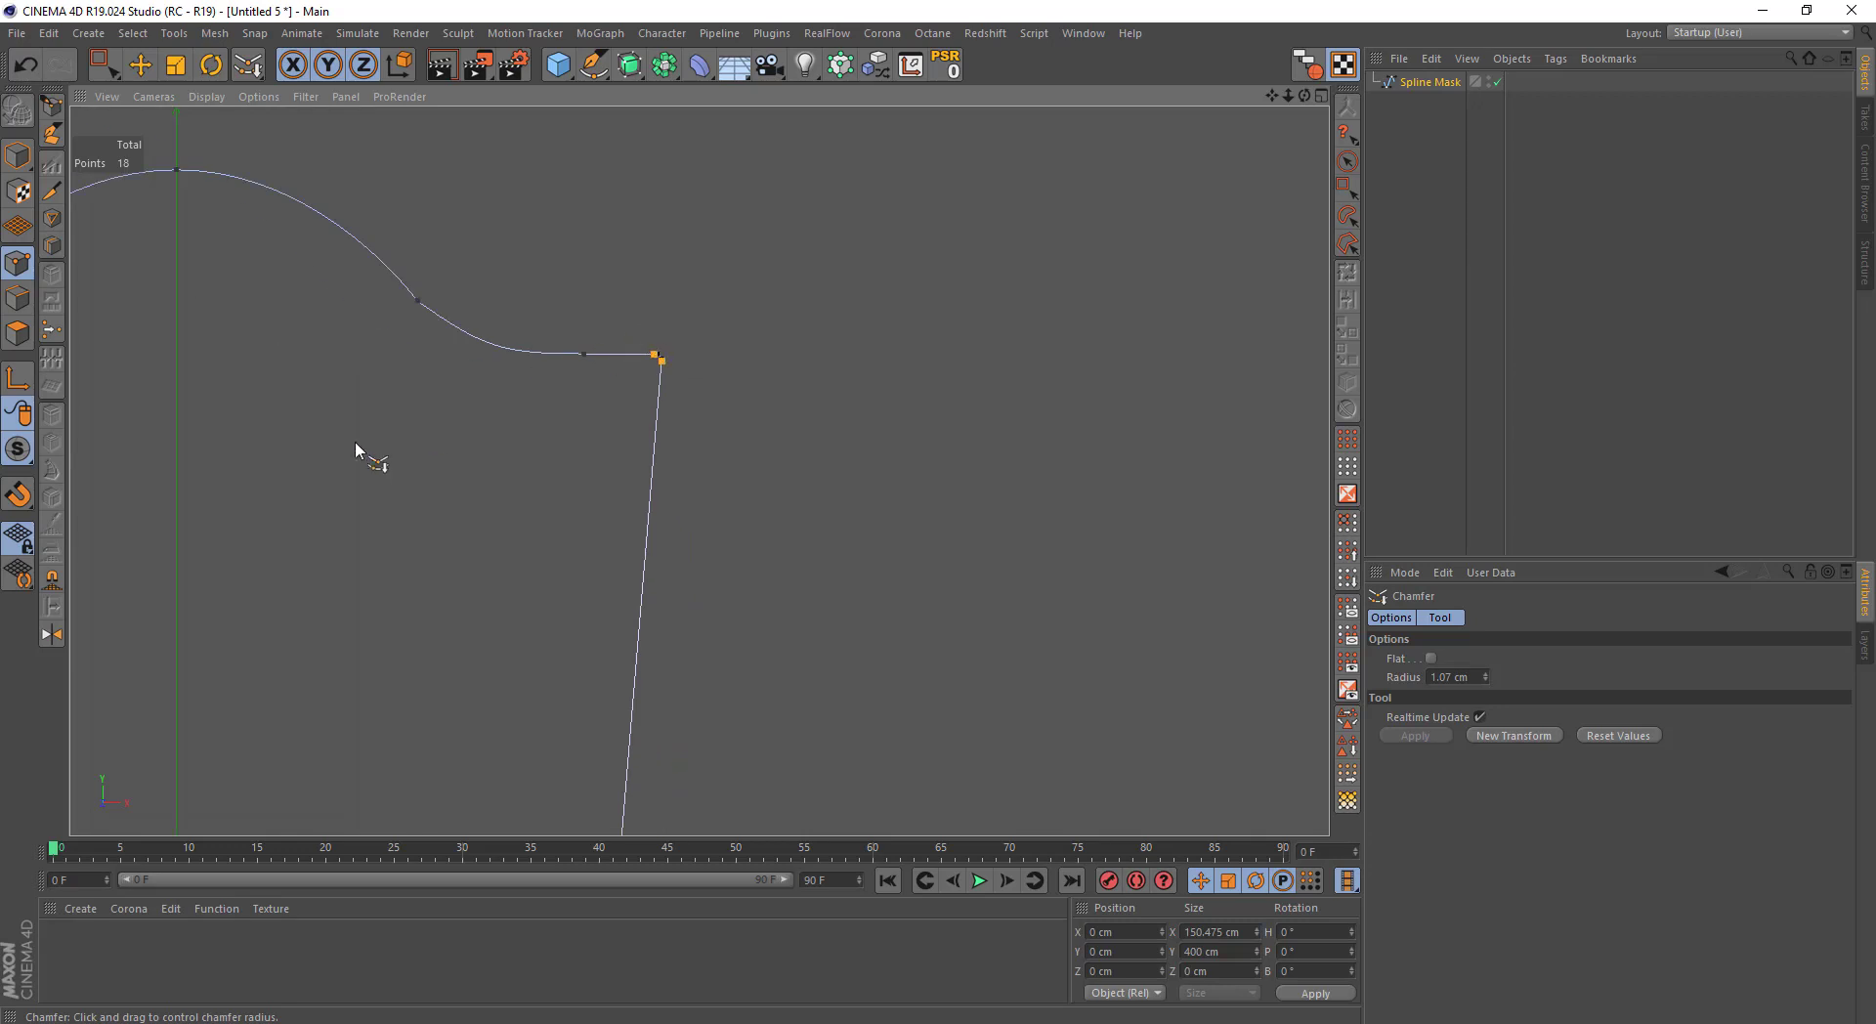
scroll(742, 398, down, 3)
scroll(736, 387, down, 3)
key(space)
drag(737, 387, 625, 445)
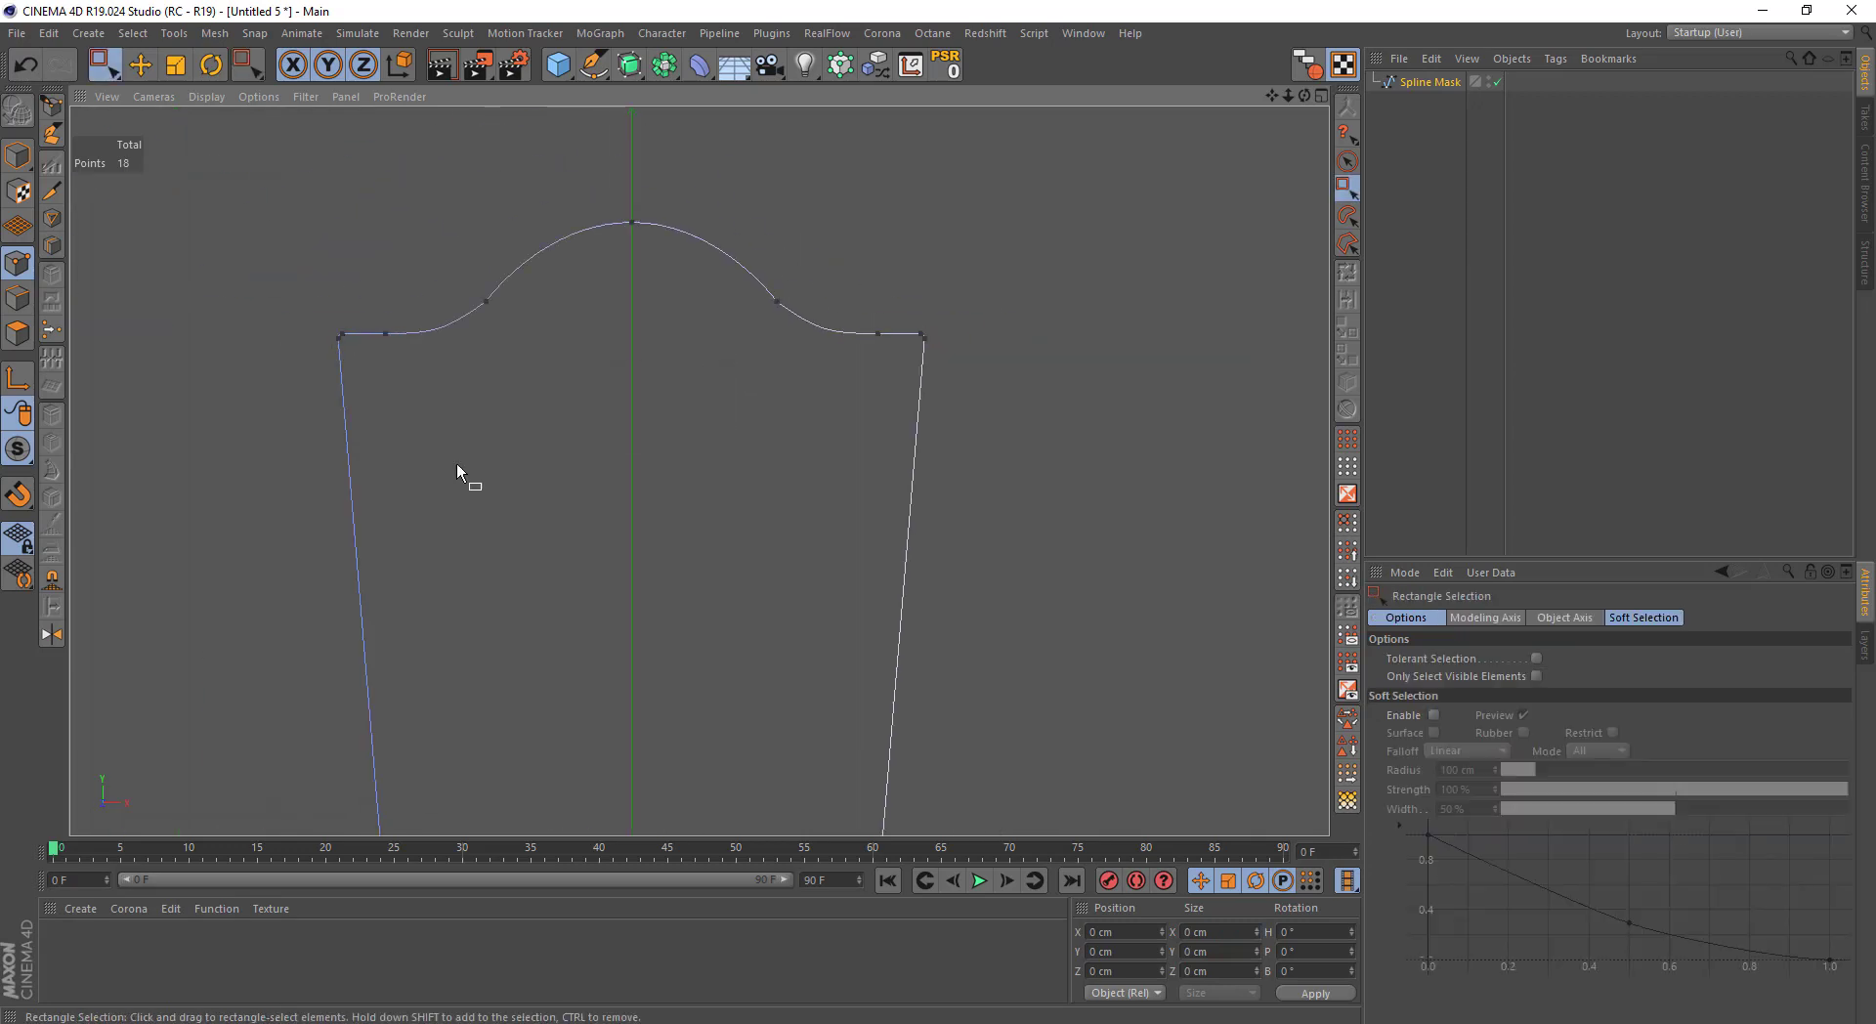
alt+drag(456, 463, 548, 620)
scroll(549, 619, down, 3)
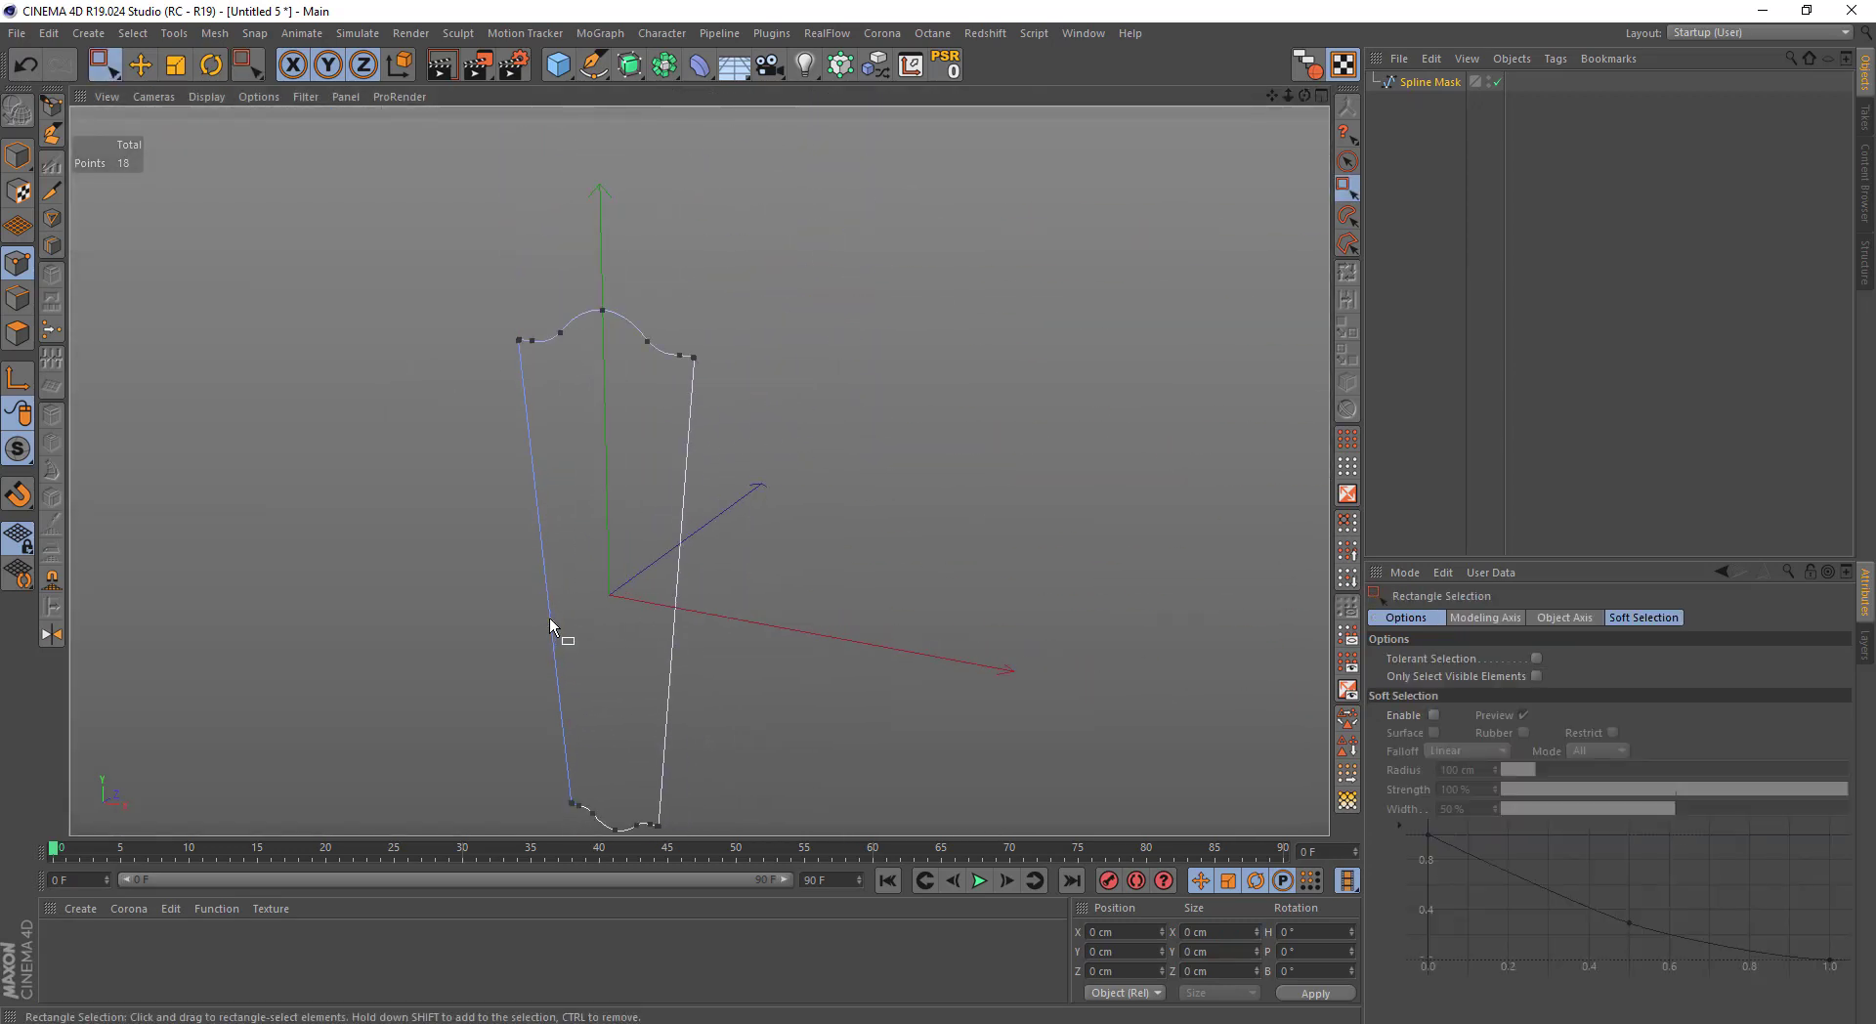
alt+middle_drag(550, 618, 554, 506)
Copy the outline back along Z and scale the copy taller and wider
click(17, 155)
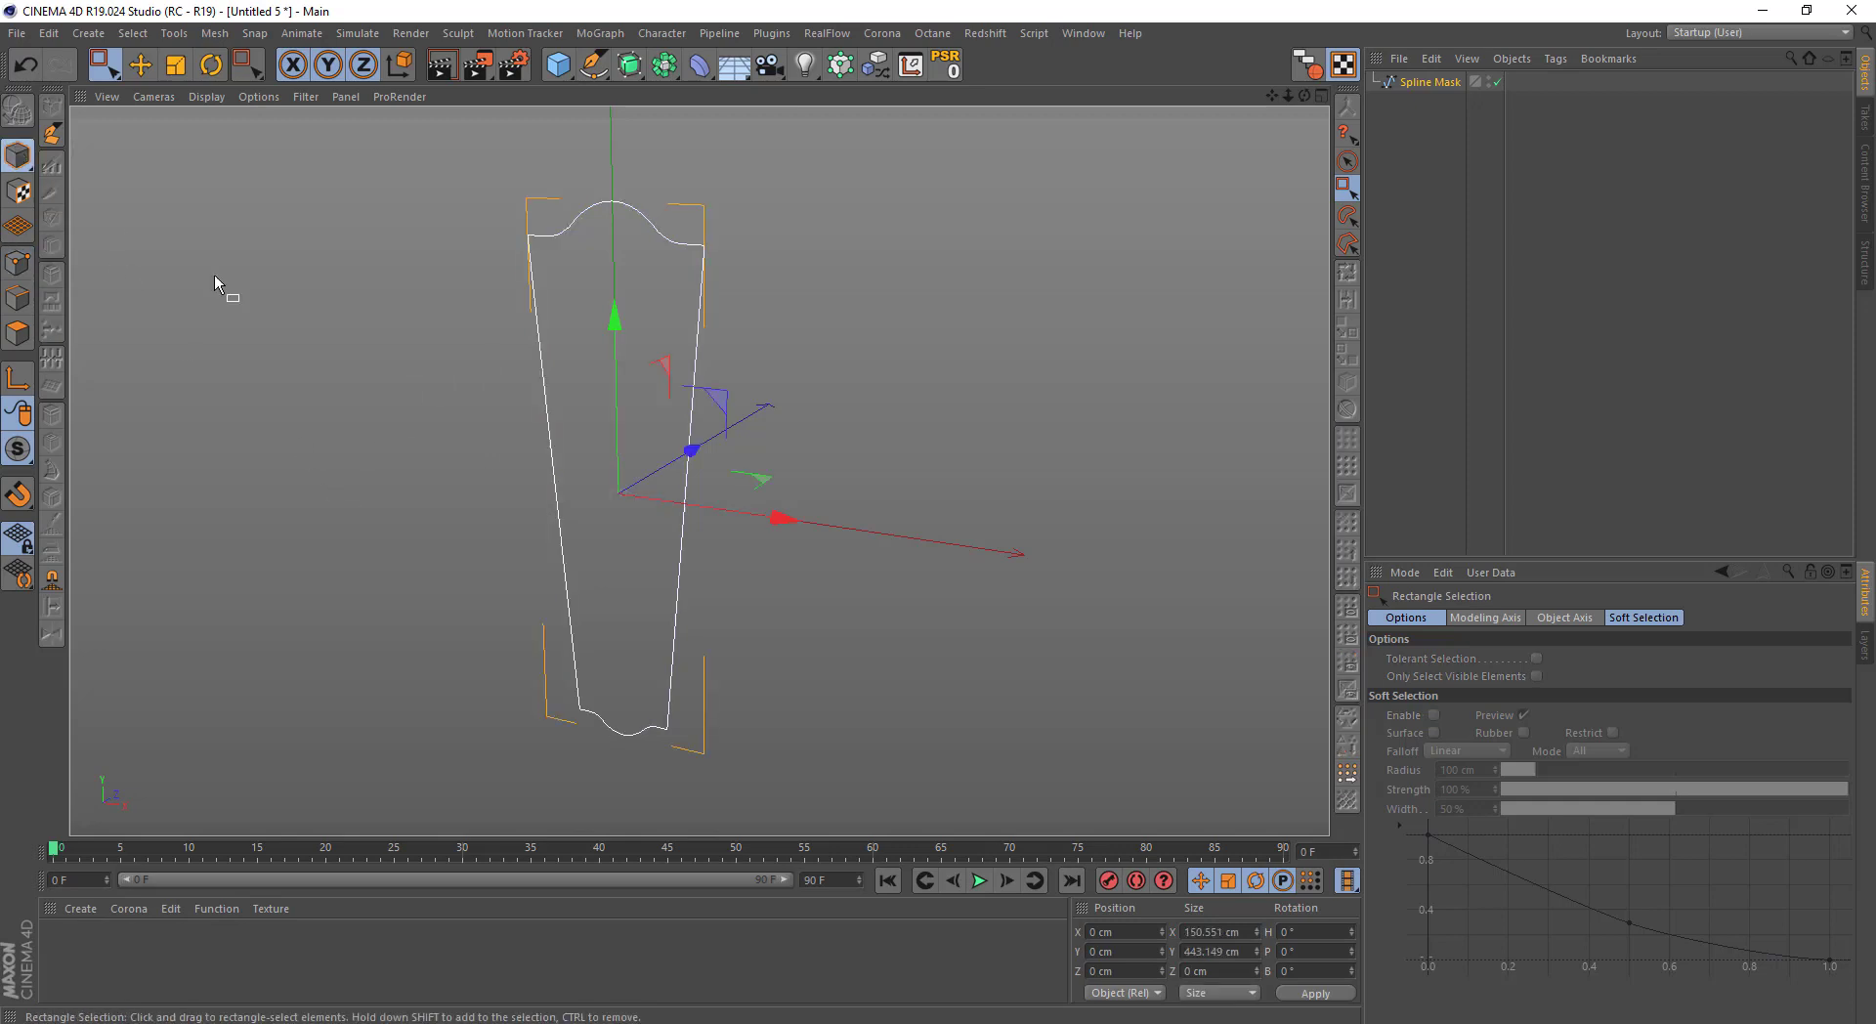
ctrl+drag(687, 451, 707, 447)
key(F5)
middle_click(859, 554)
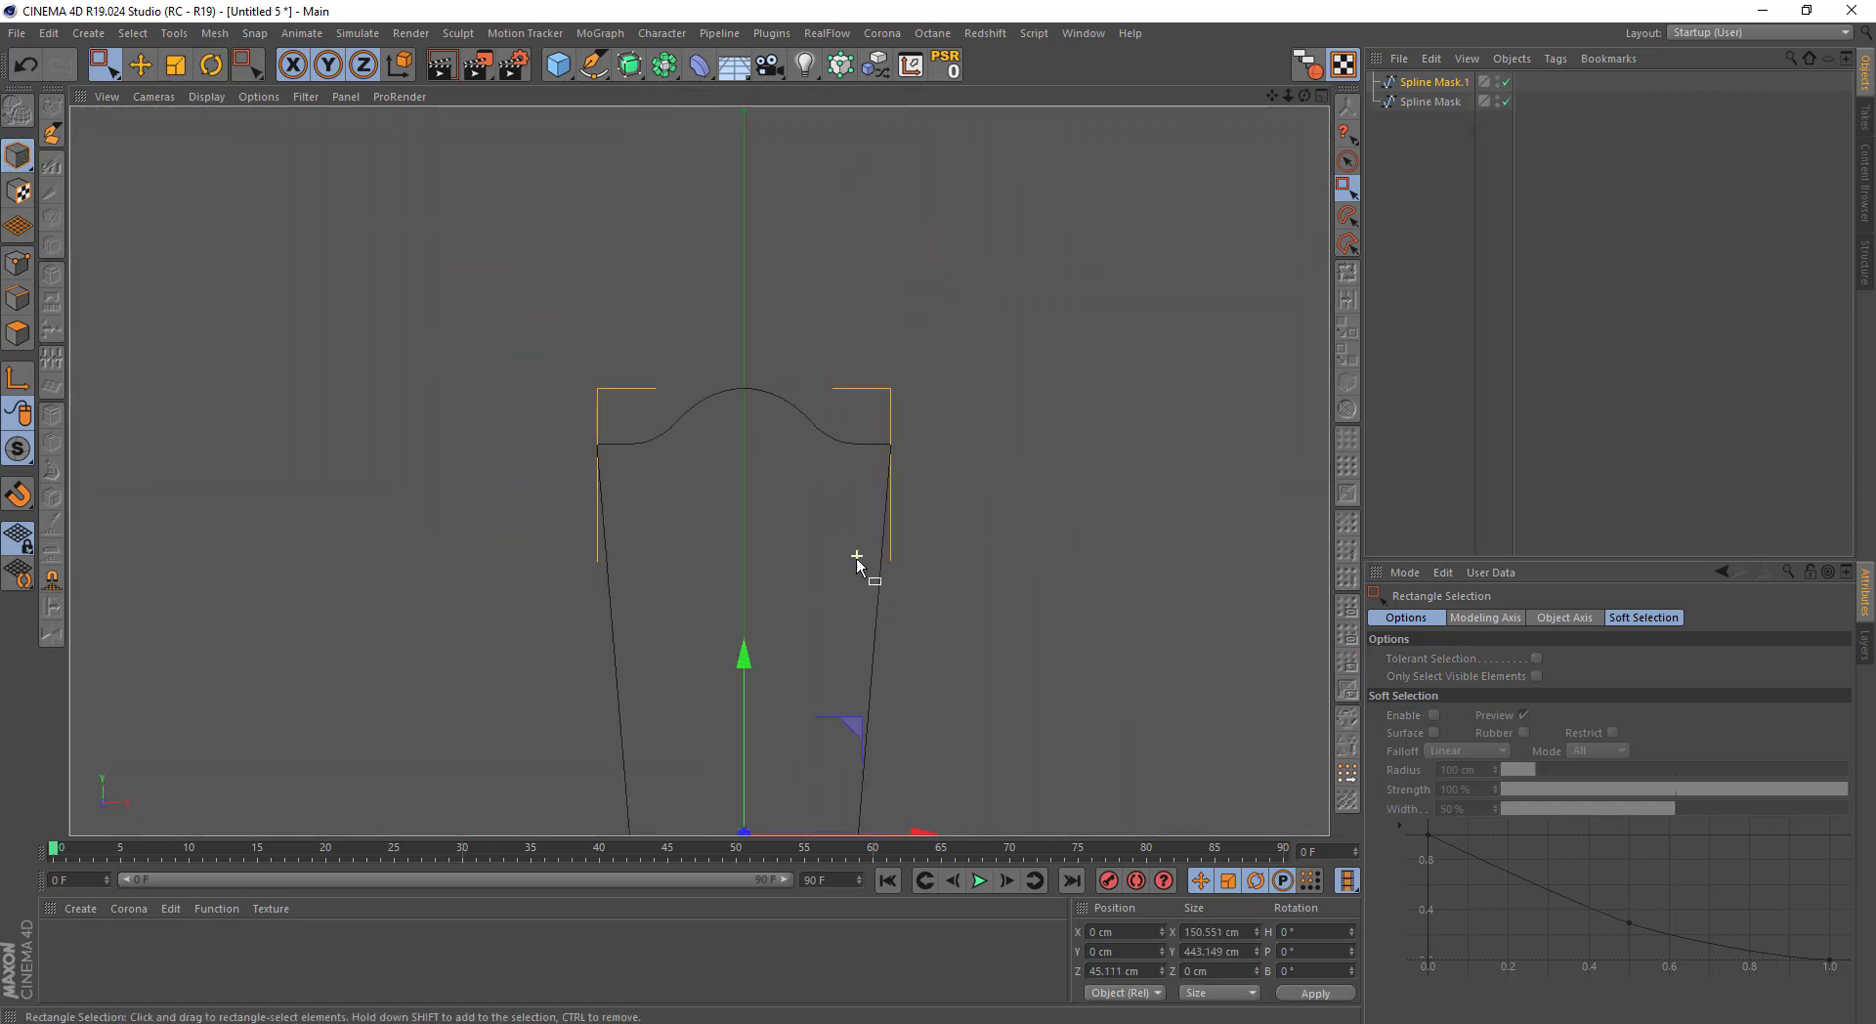
key(t)
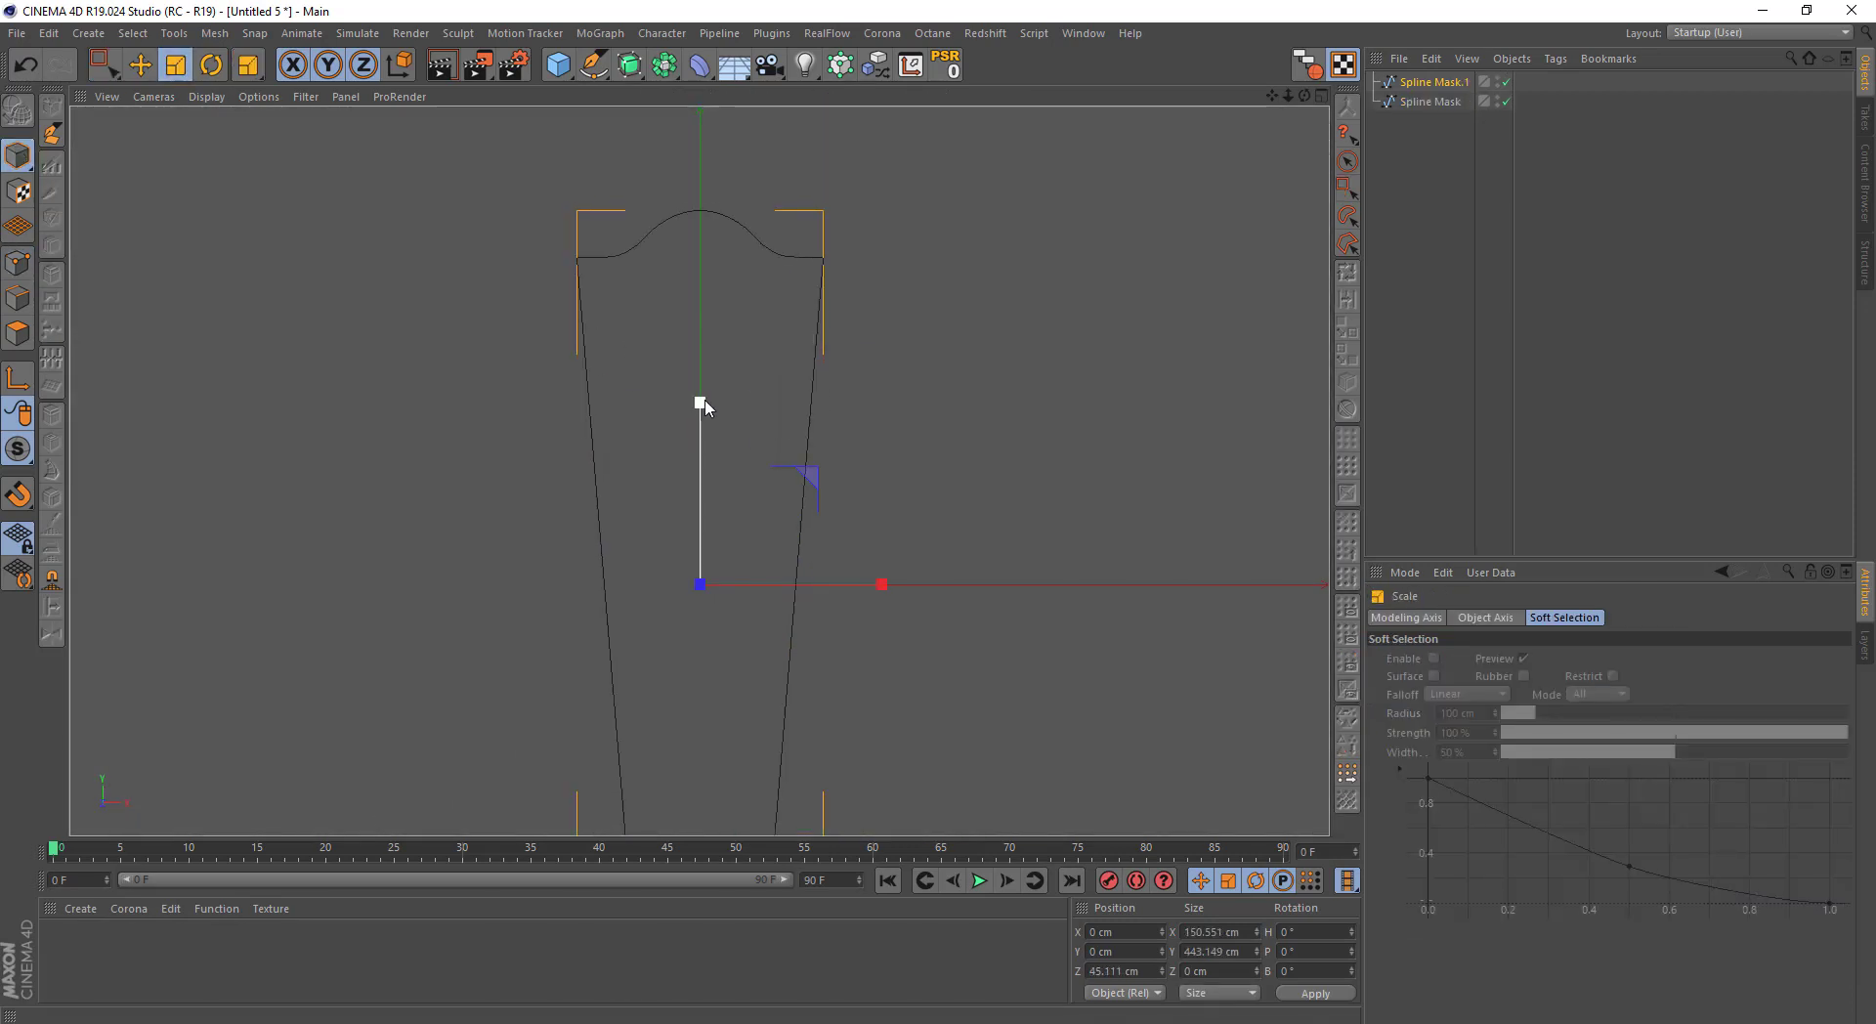
drag(700, 402, 700, 385)
drag(876, 585, 944, 591)
middle_click(659, 421)
middle_click(584, 349)
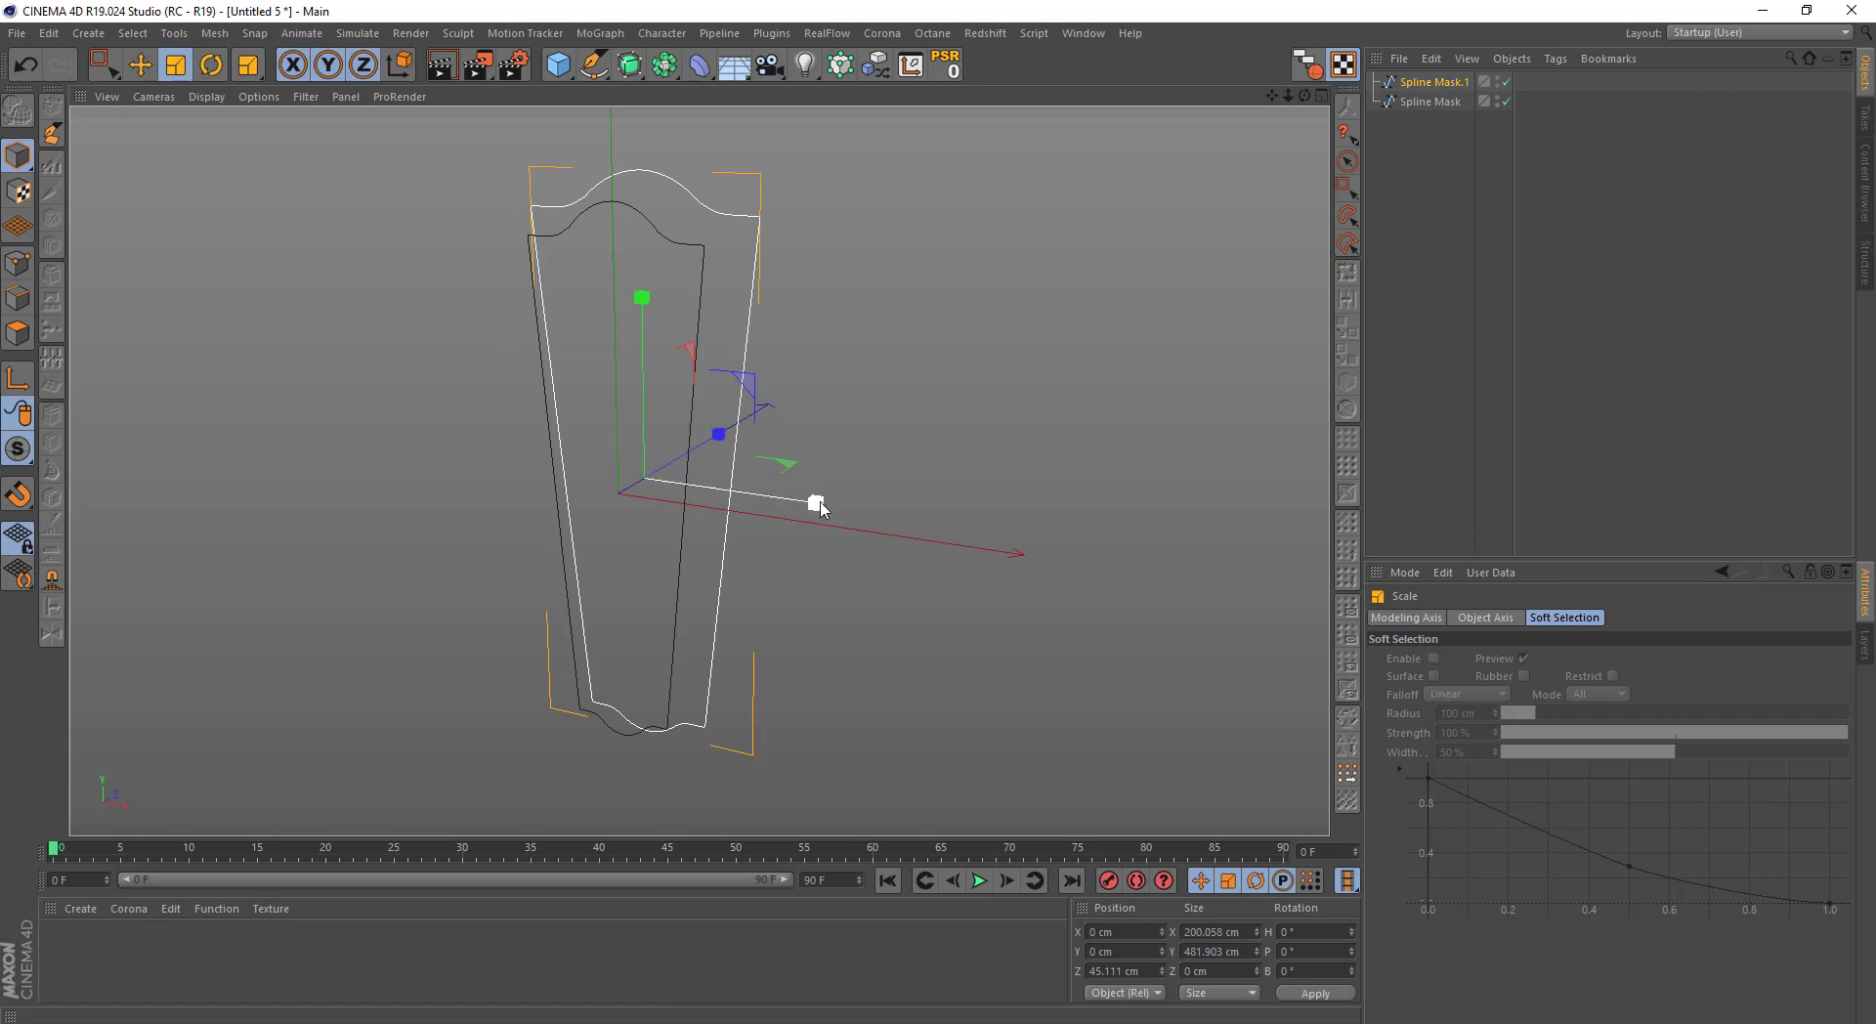
alt+middle_drag(815, 503, 562, 103)
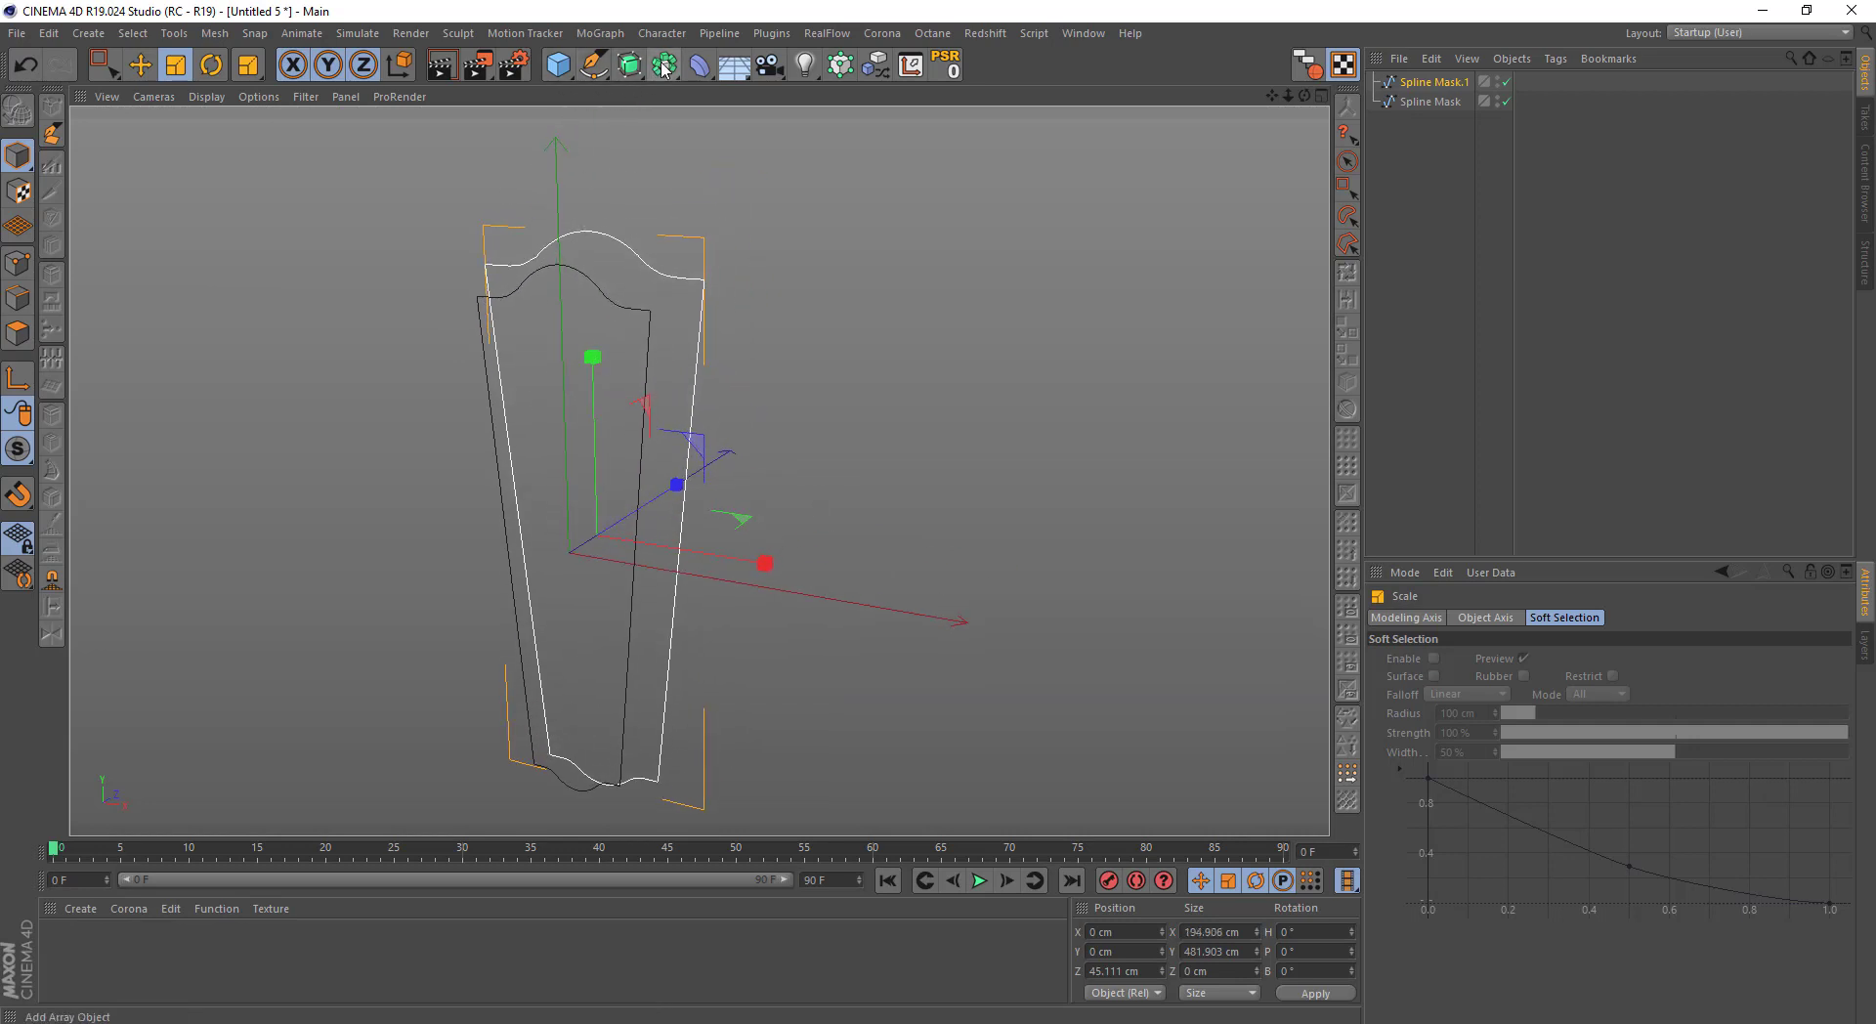
Loft both outlines, shade with wireframe lines, and set the Loft's Mesh Subdivision U to 101
drag(664, 69, 838, 130)
drag(1423, 147, 1416, 86)
click(206, 96)
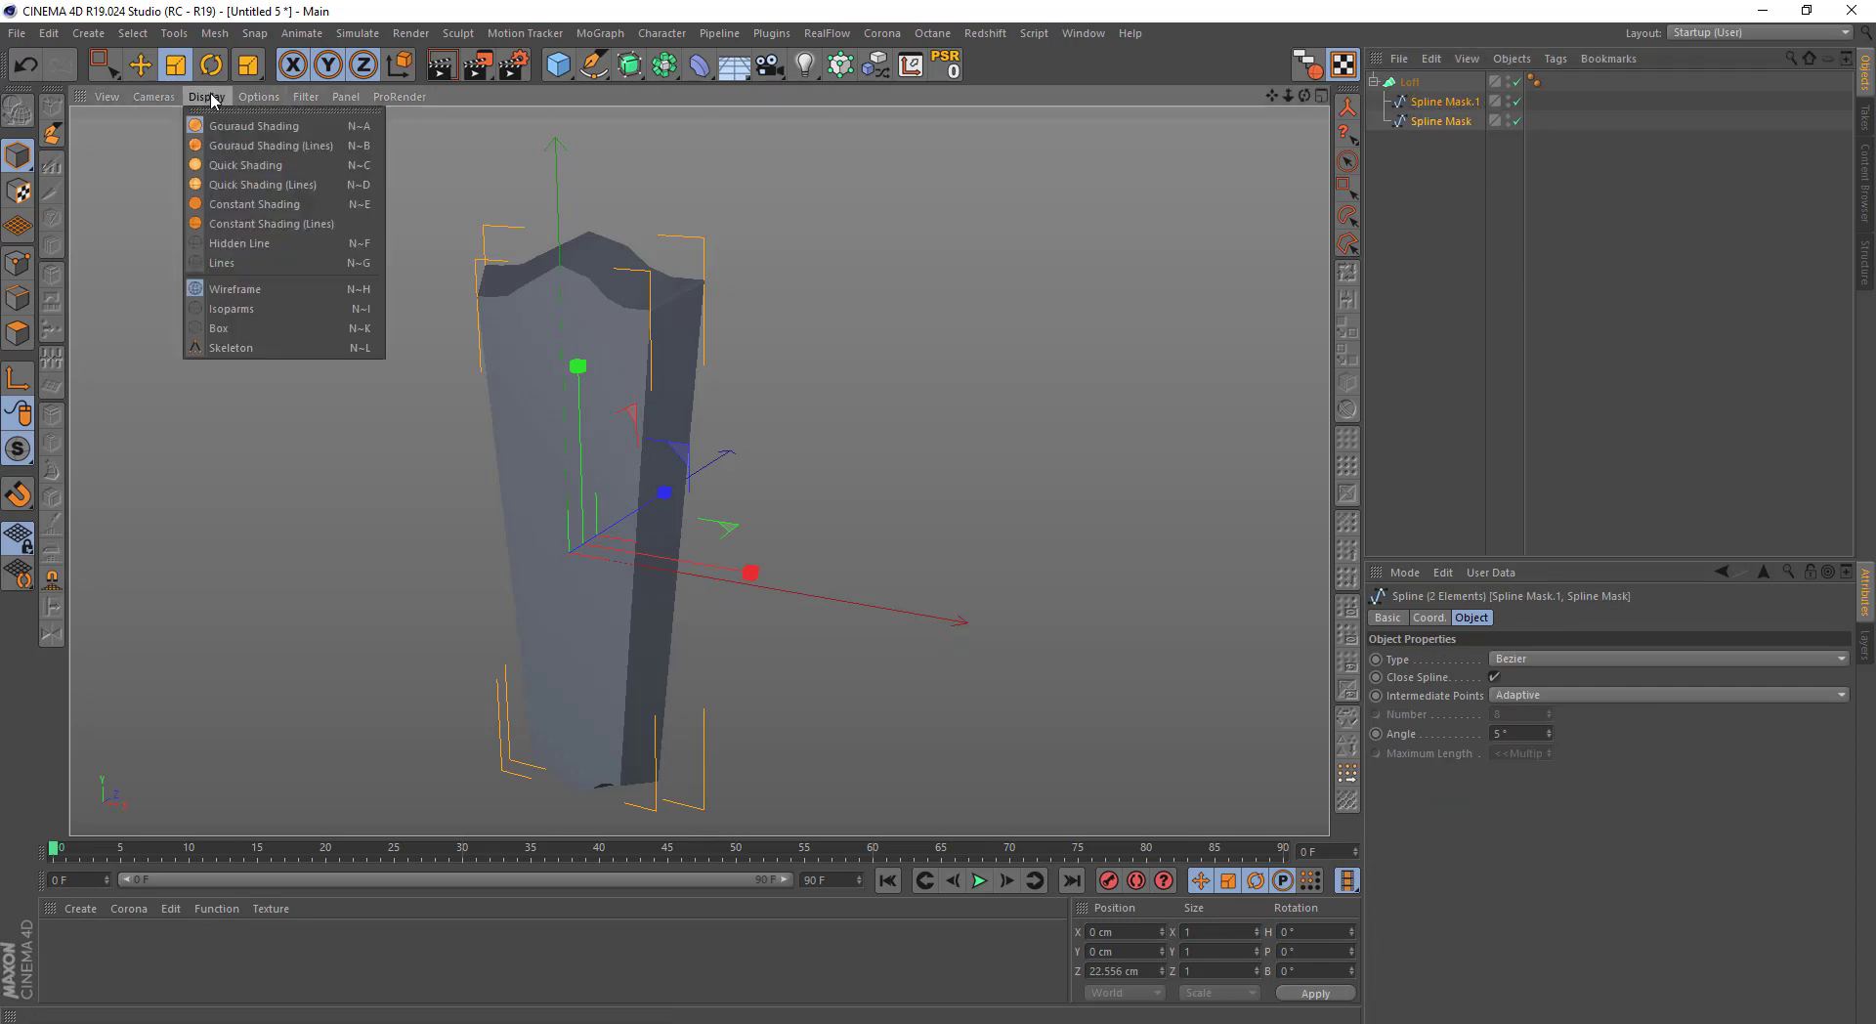
click(246, 158)
mouse_move(245, 158)
alt+right_down()
mouse_move(495, 239)
mouse_move(988, 238)
alt+right_up()
click(1410, 81)
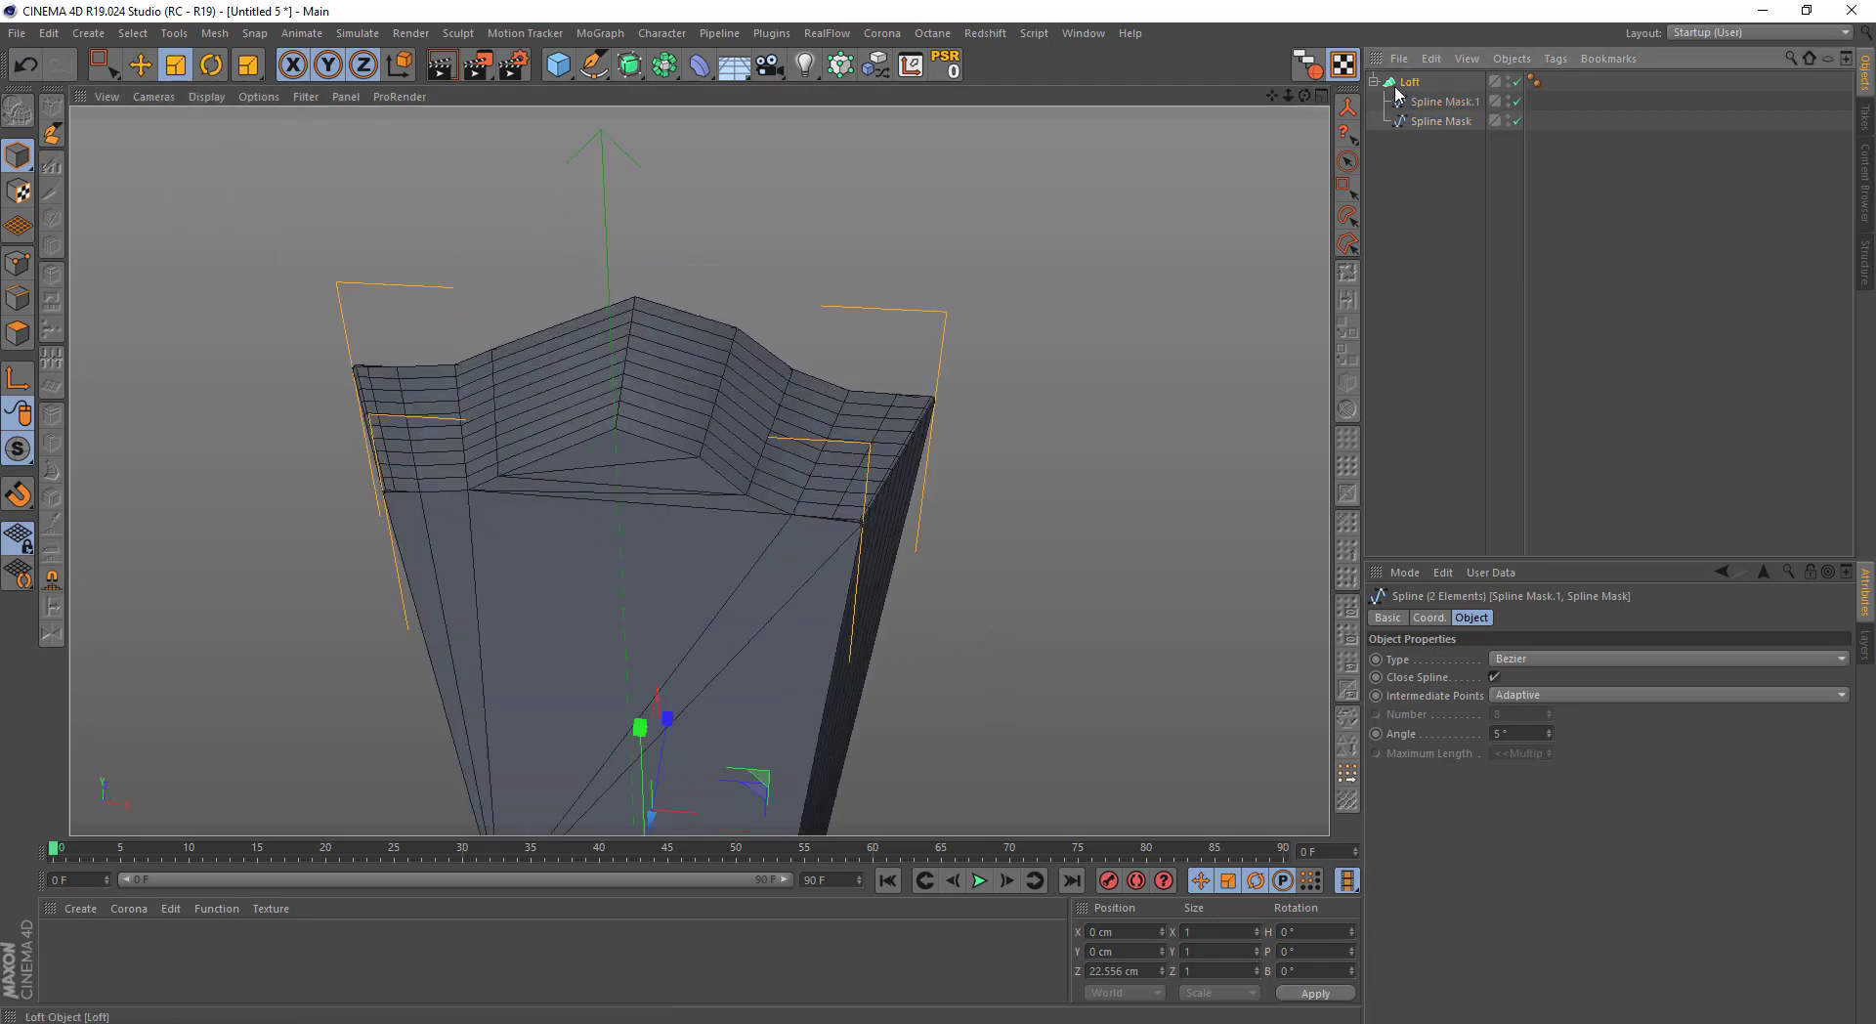
drag(1563, 664, 1564, 626)
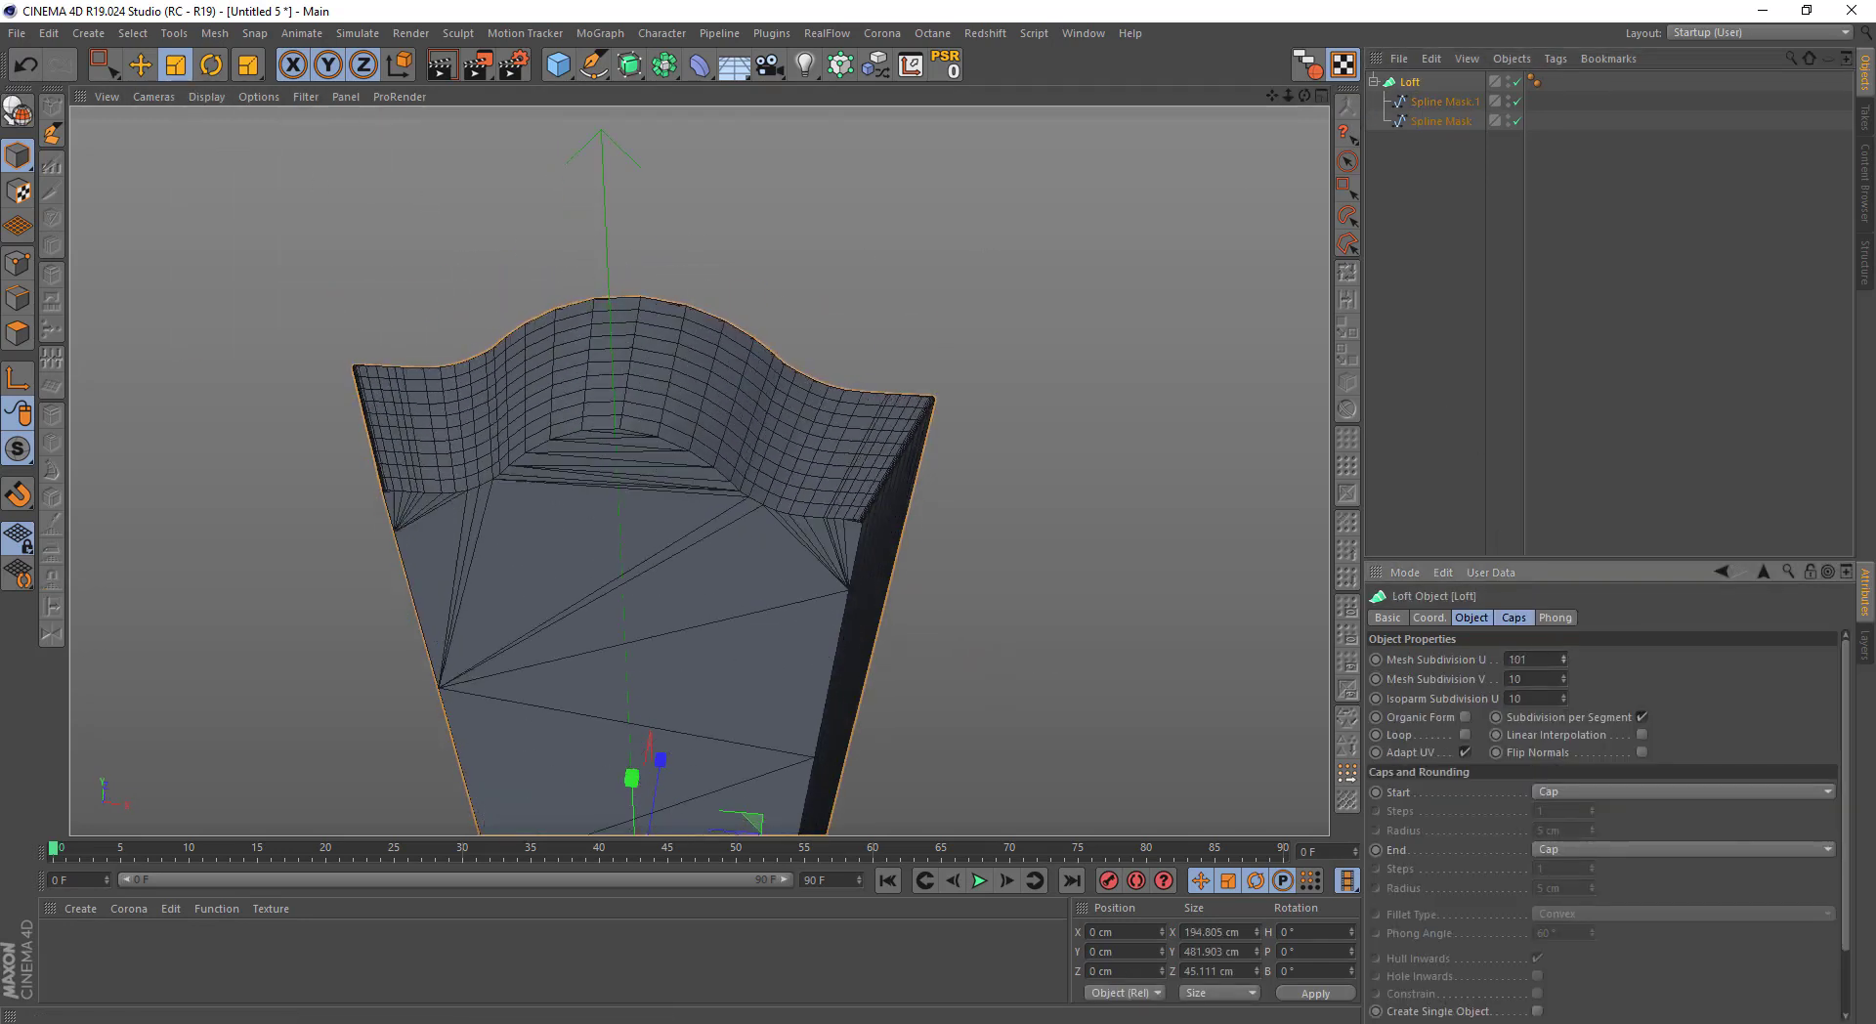
Set the Loft's Start and End caps to Fillet
alt+drag(1110, 649, 896, 518)
click(1513, 618)
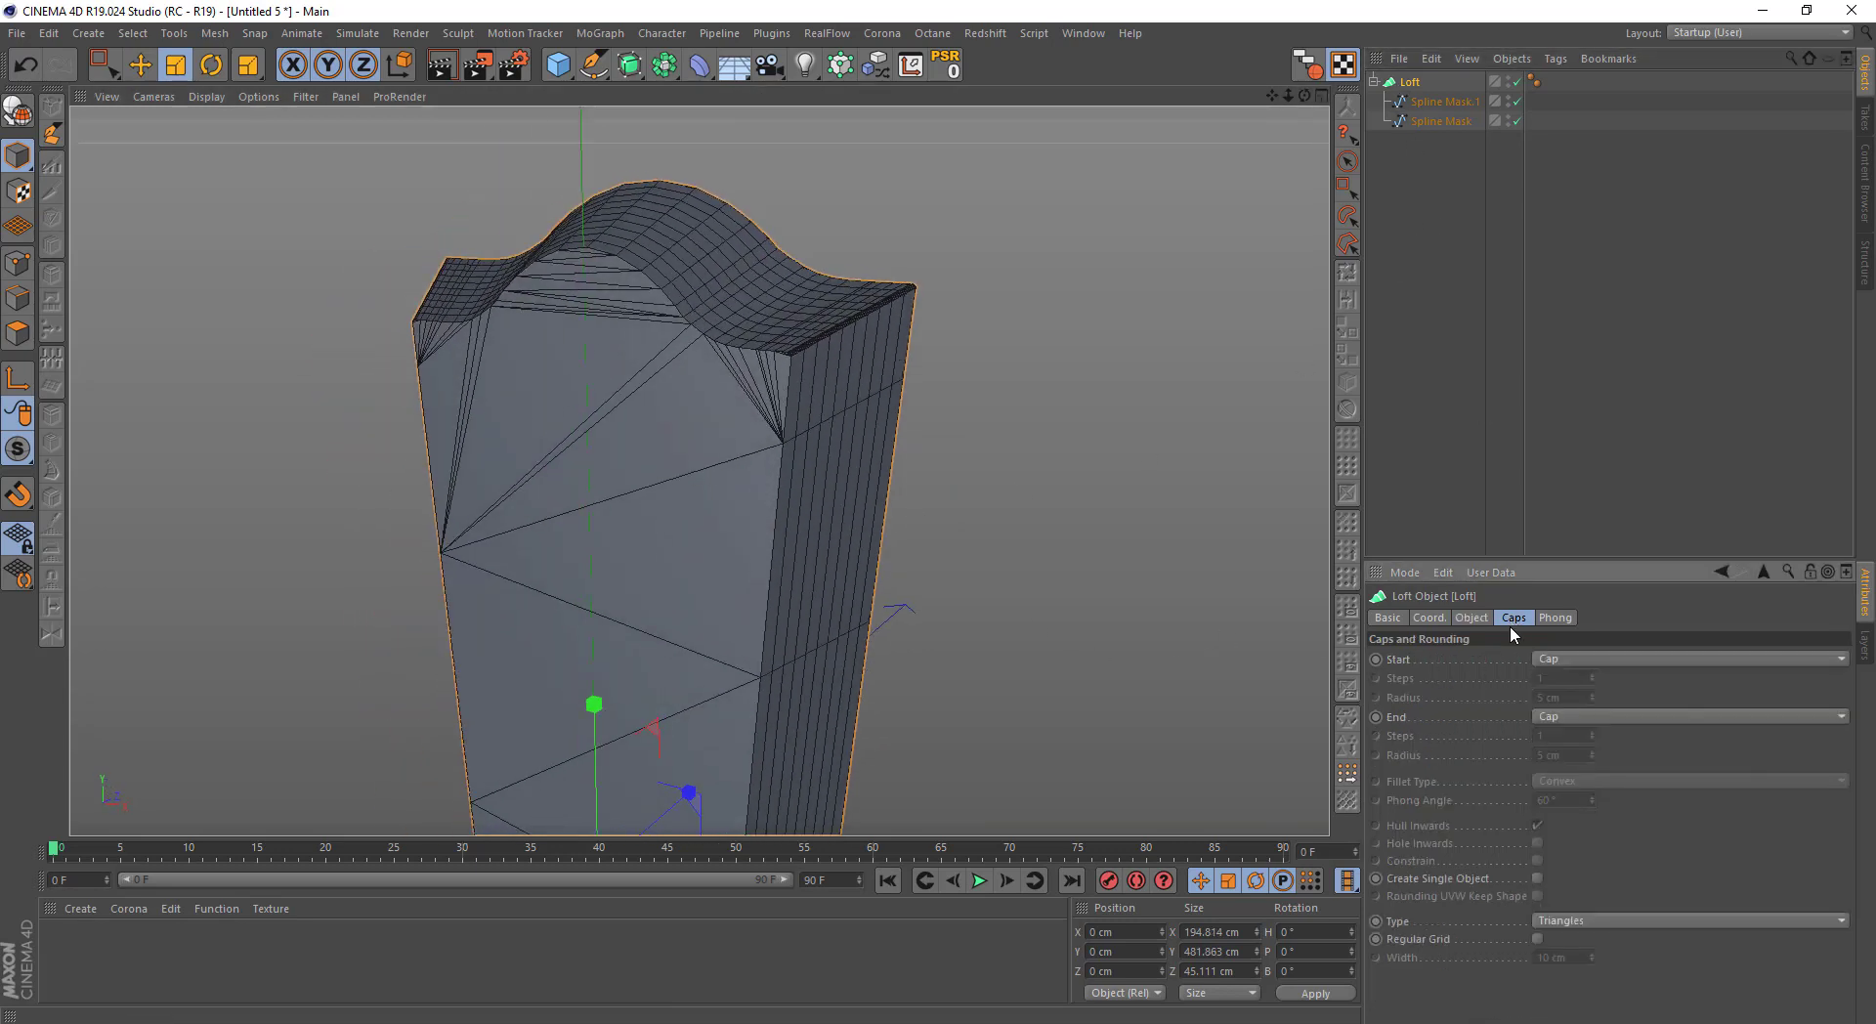
click(1558, 659)
click(1558, 696)
click(1556, 717)
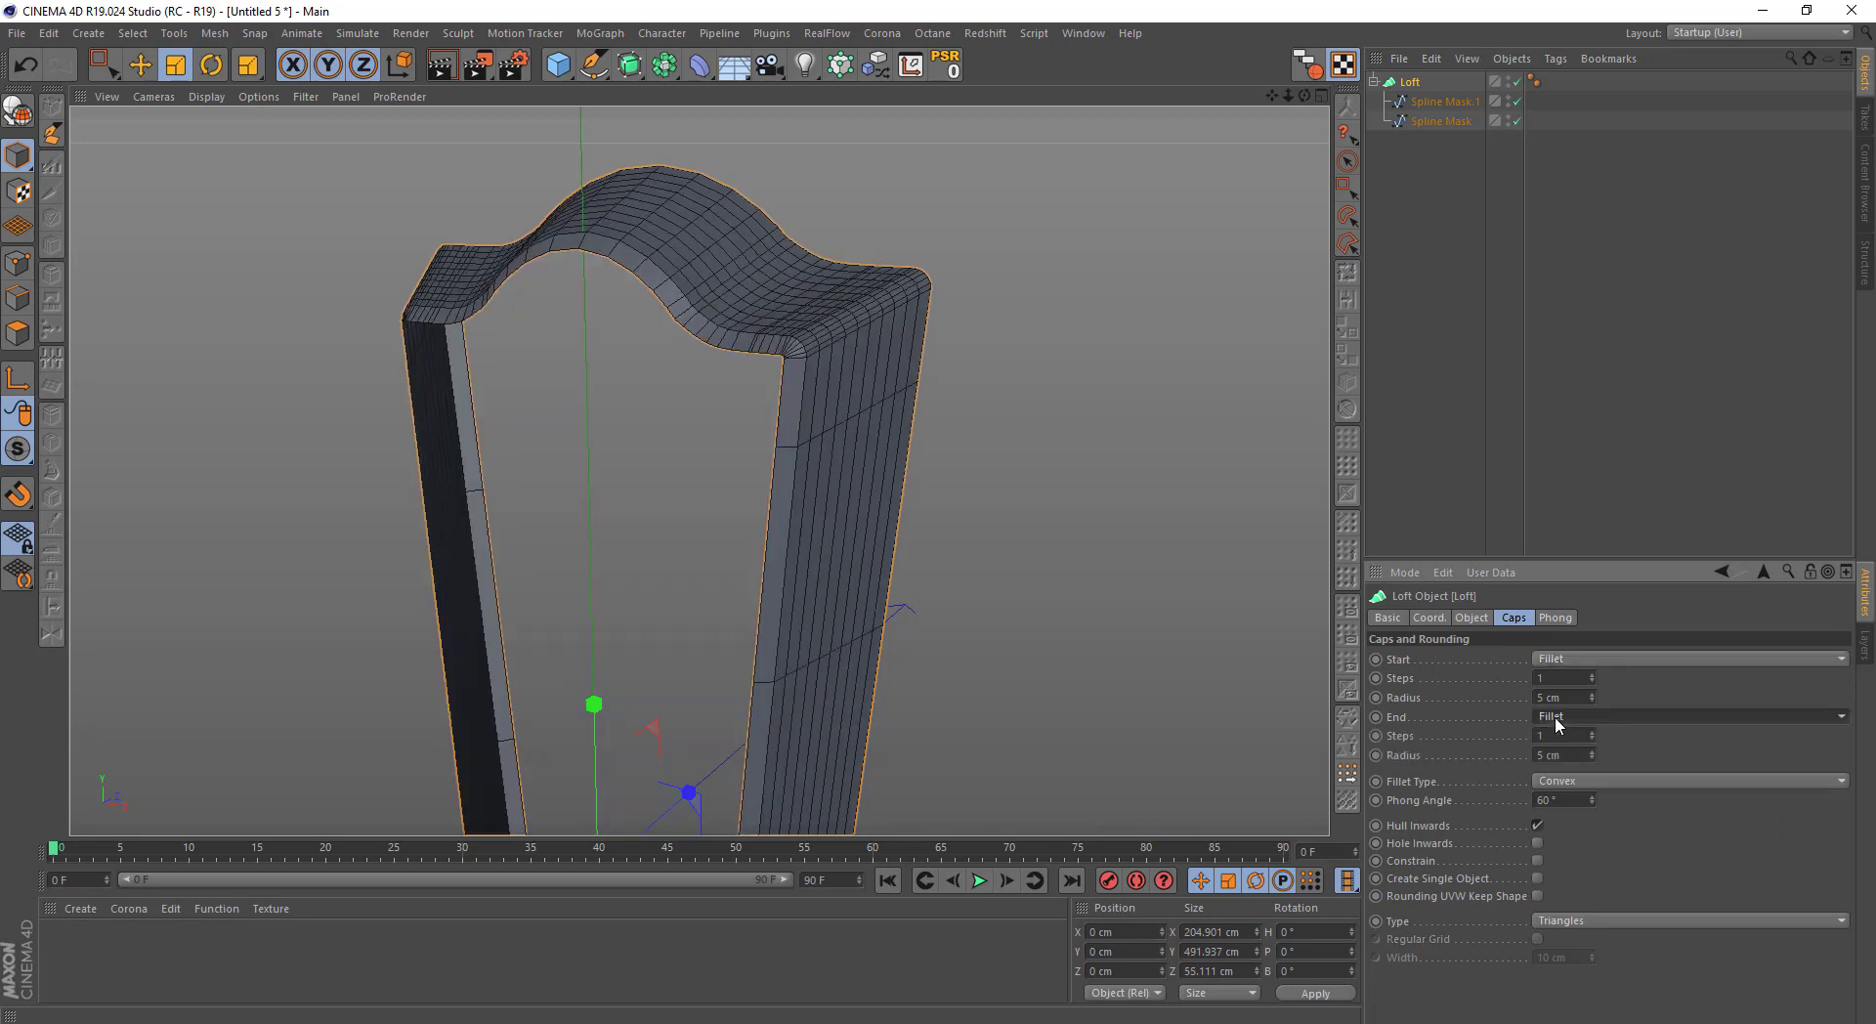
scroll(1018, 559, up, 2)
scroll(1017, 555, up, 3)
scroll(795, 533, down, 4)
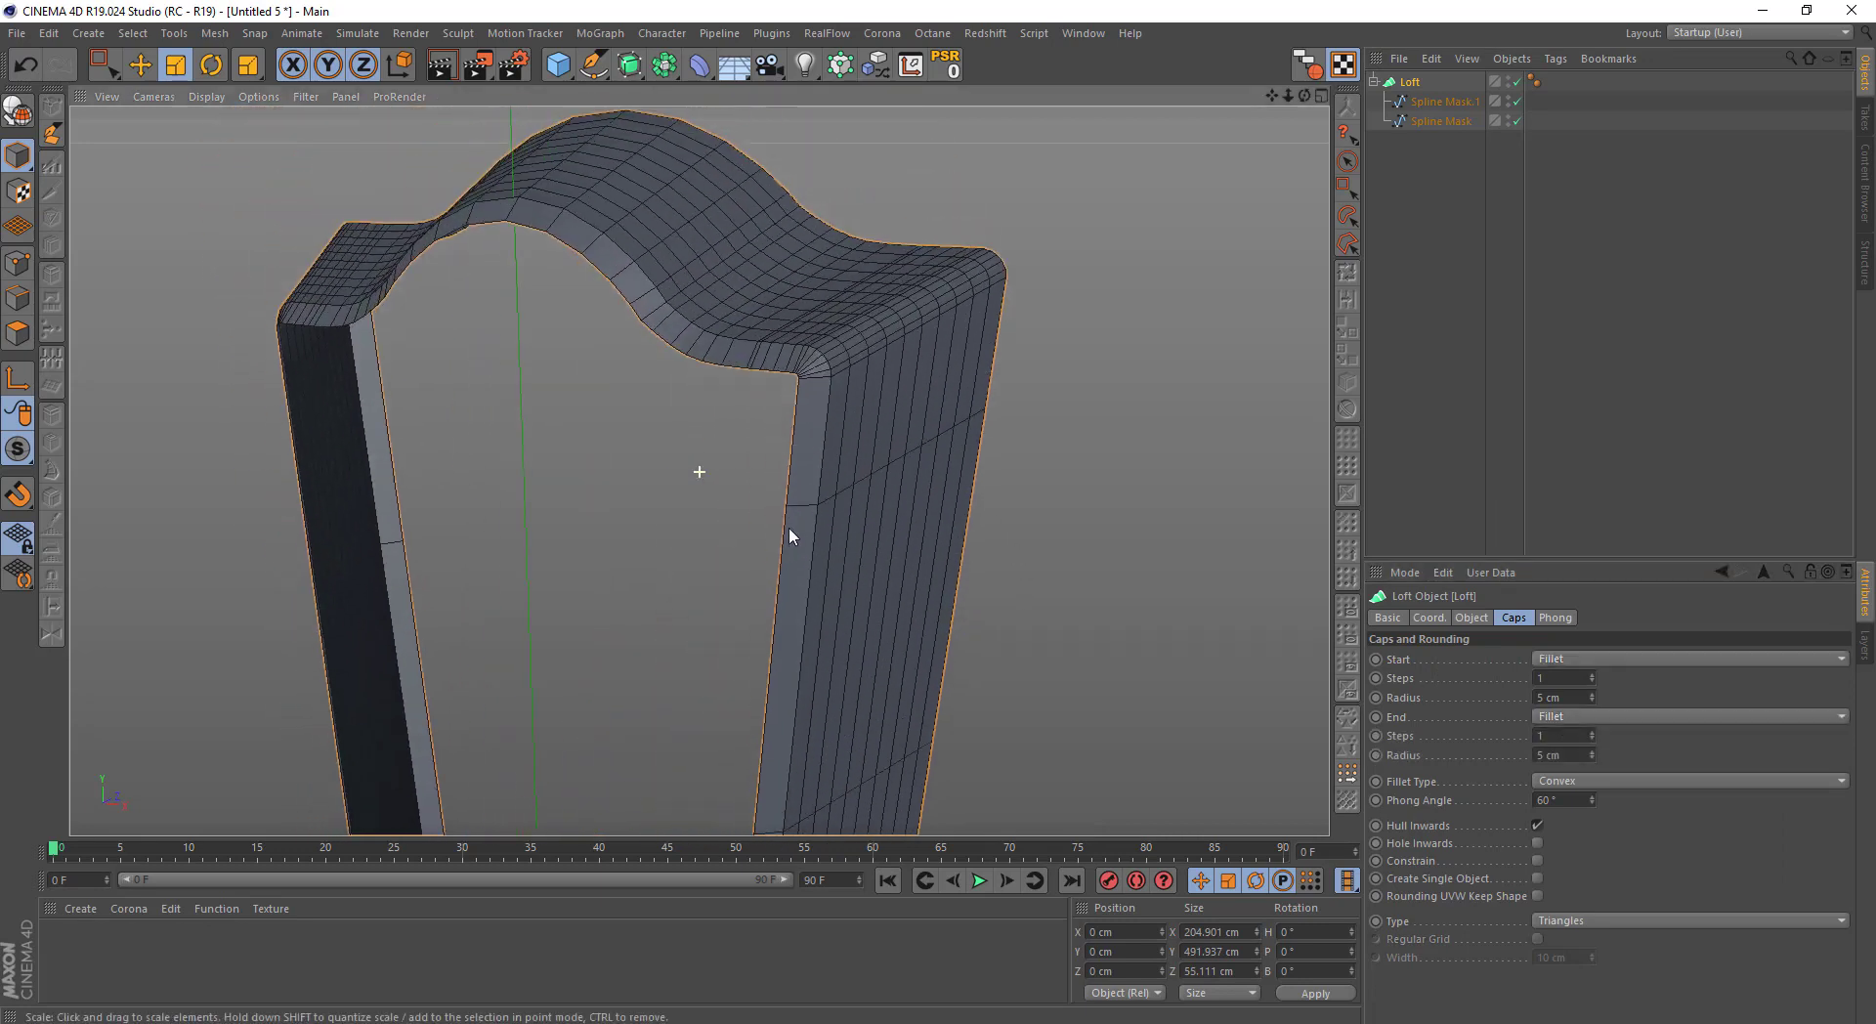
scroll(850, 420, up, 1)
scroll(850, 430, up, 2)
scroll(860, 430, up, 1)
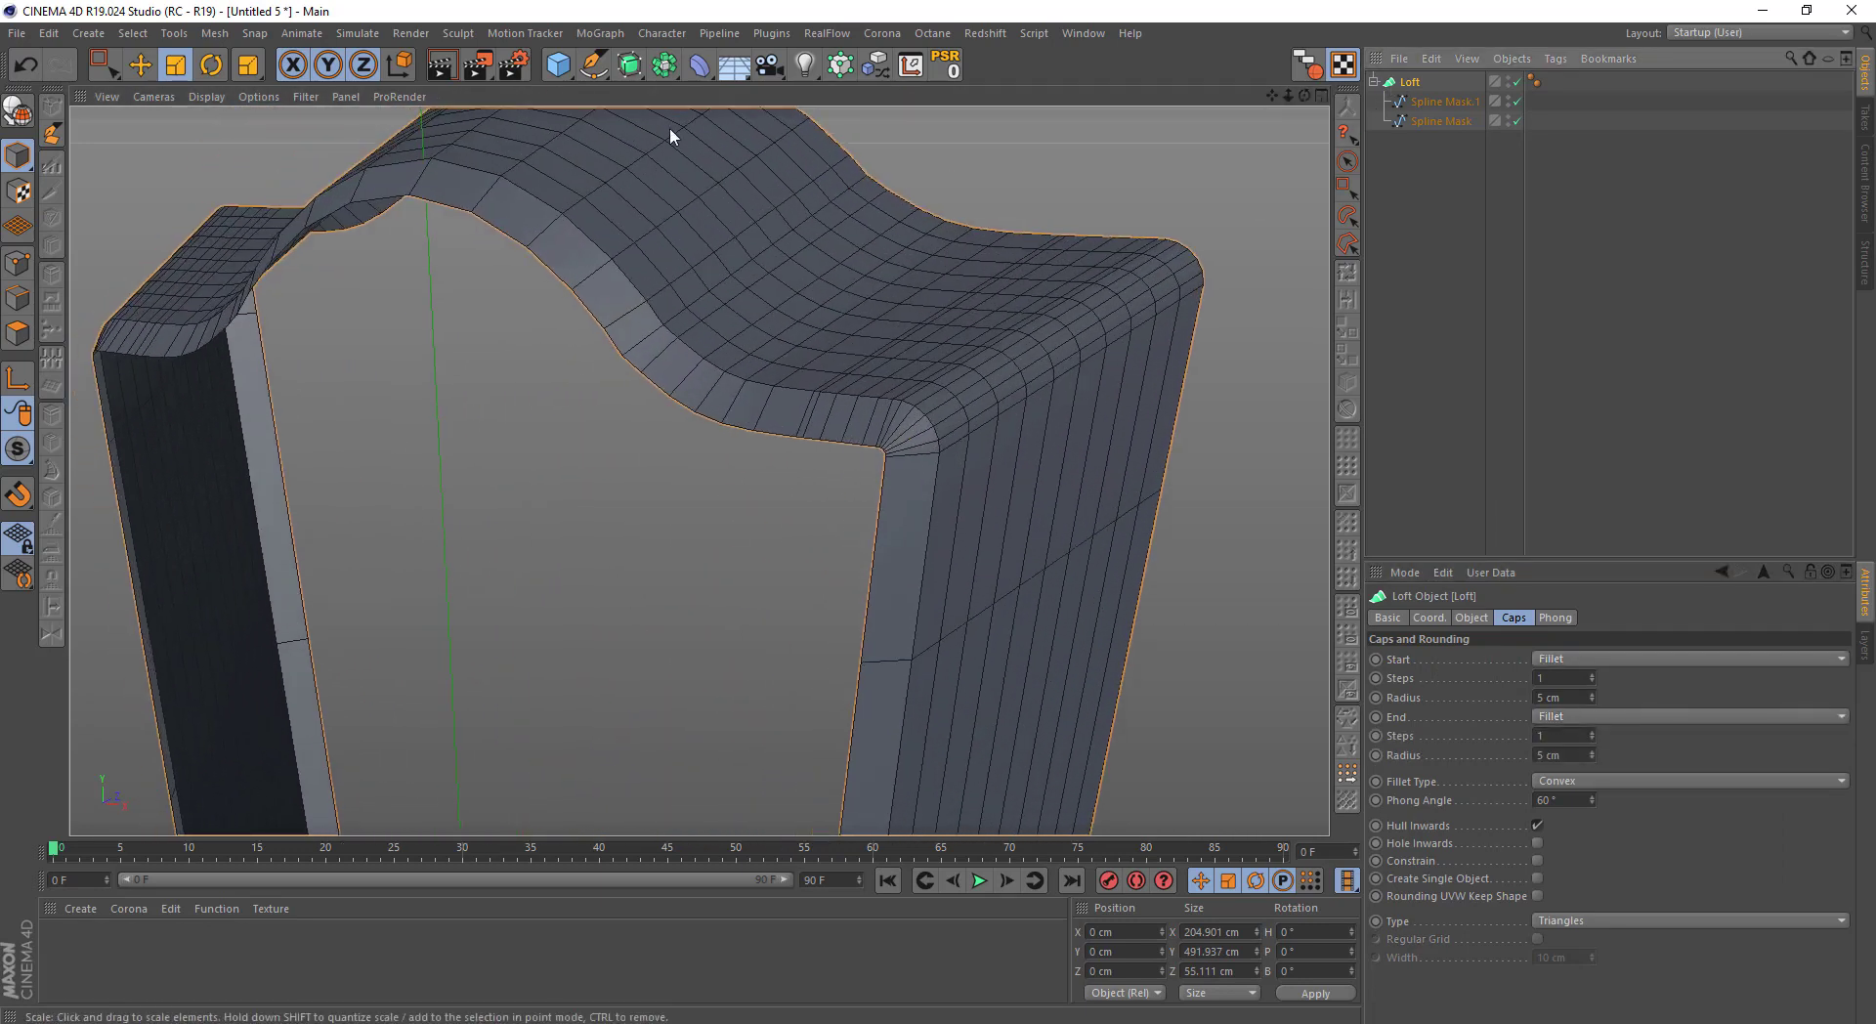
click(25, 119)
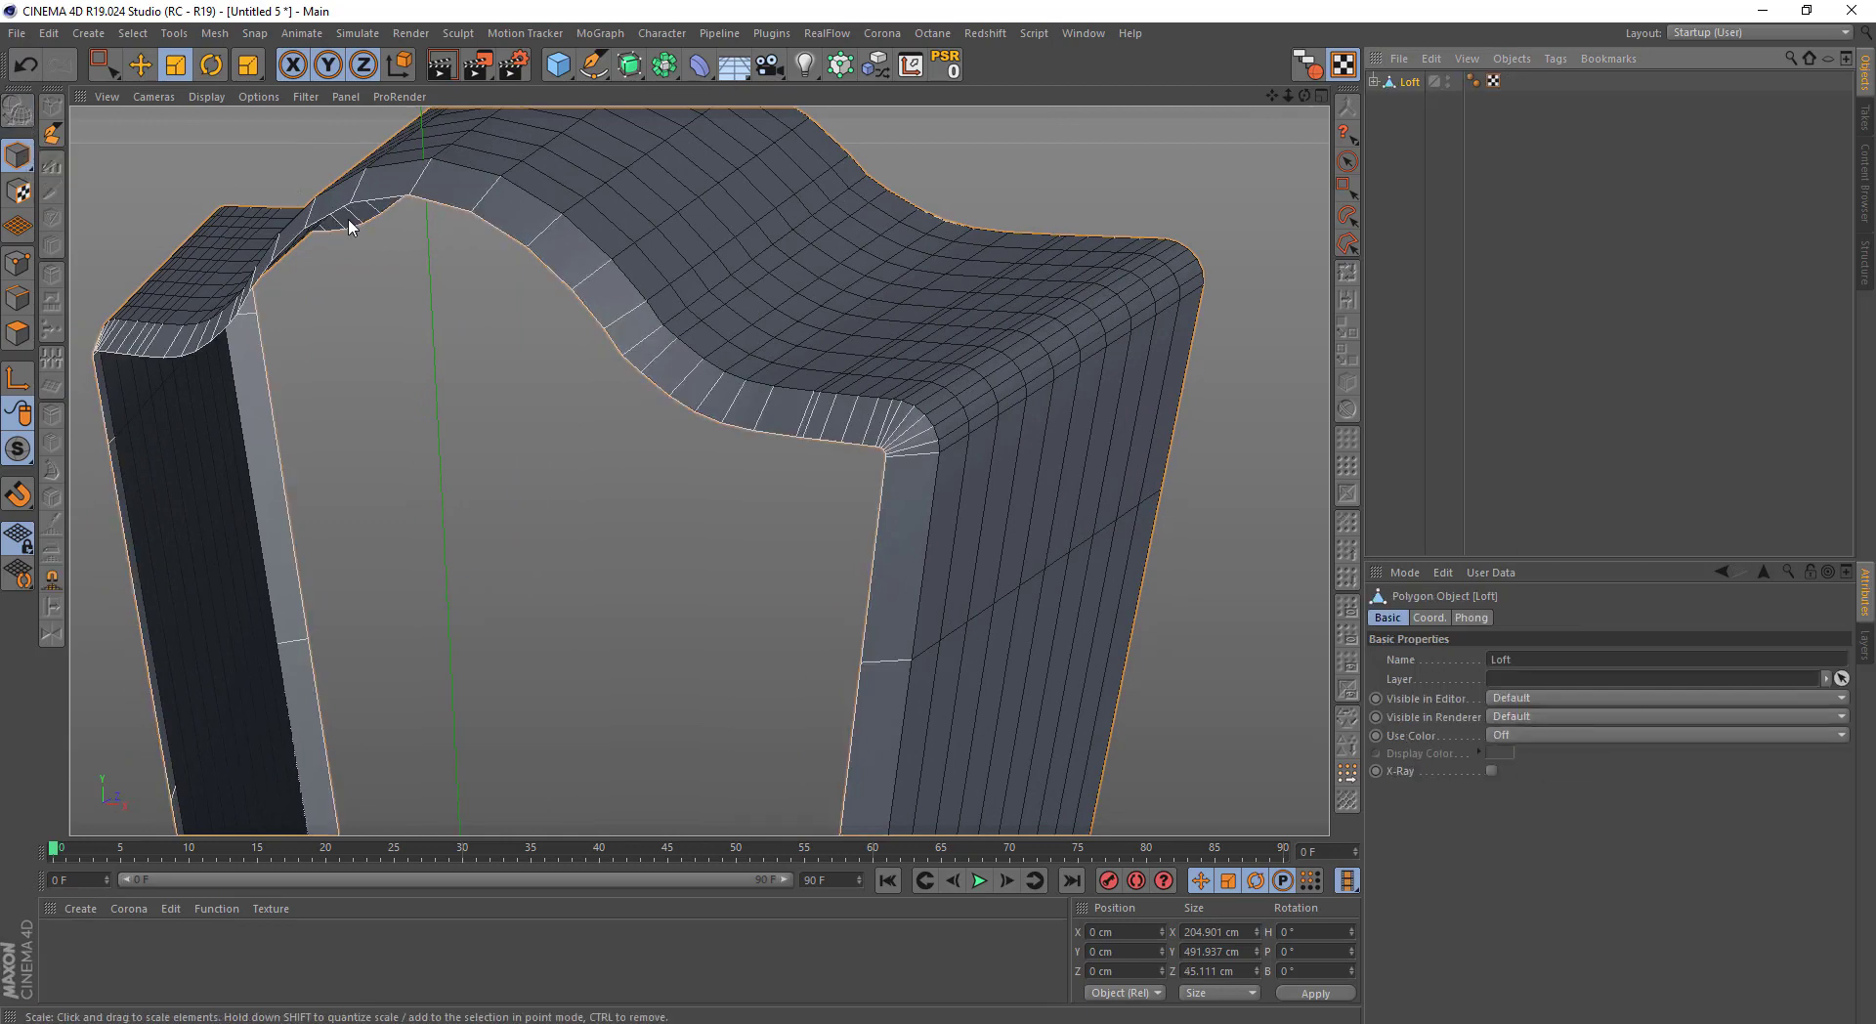
key(ctrl+z)
scroll(594, 331, down, 3)
Set both the end and start fillet radii to 3 cm
double_click(1549, 754)
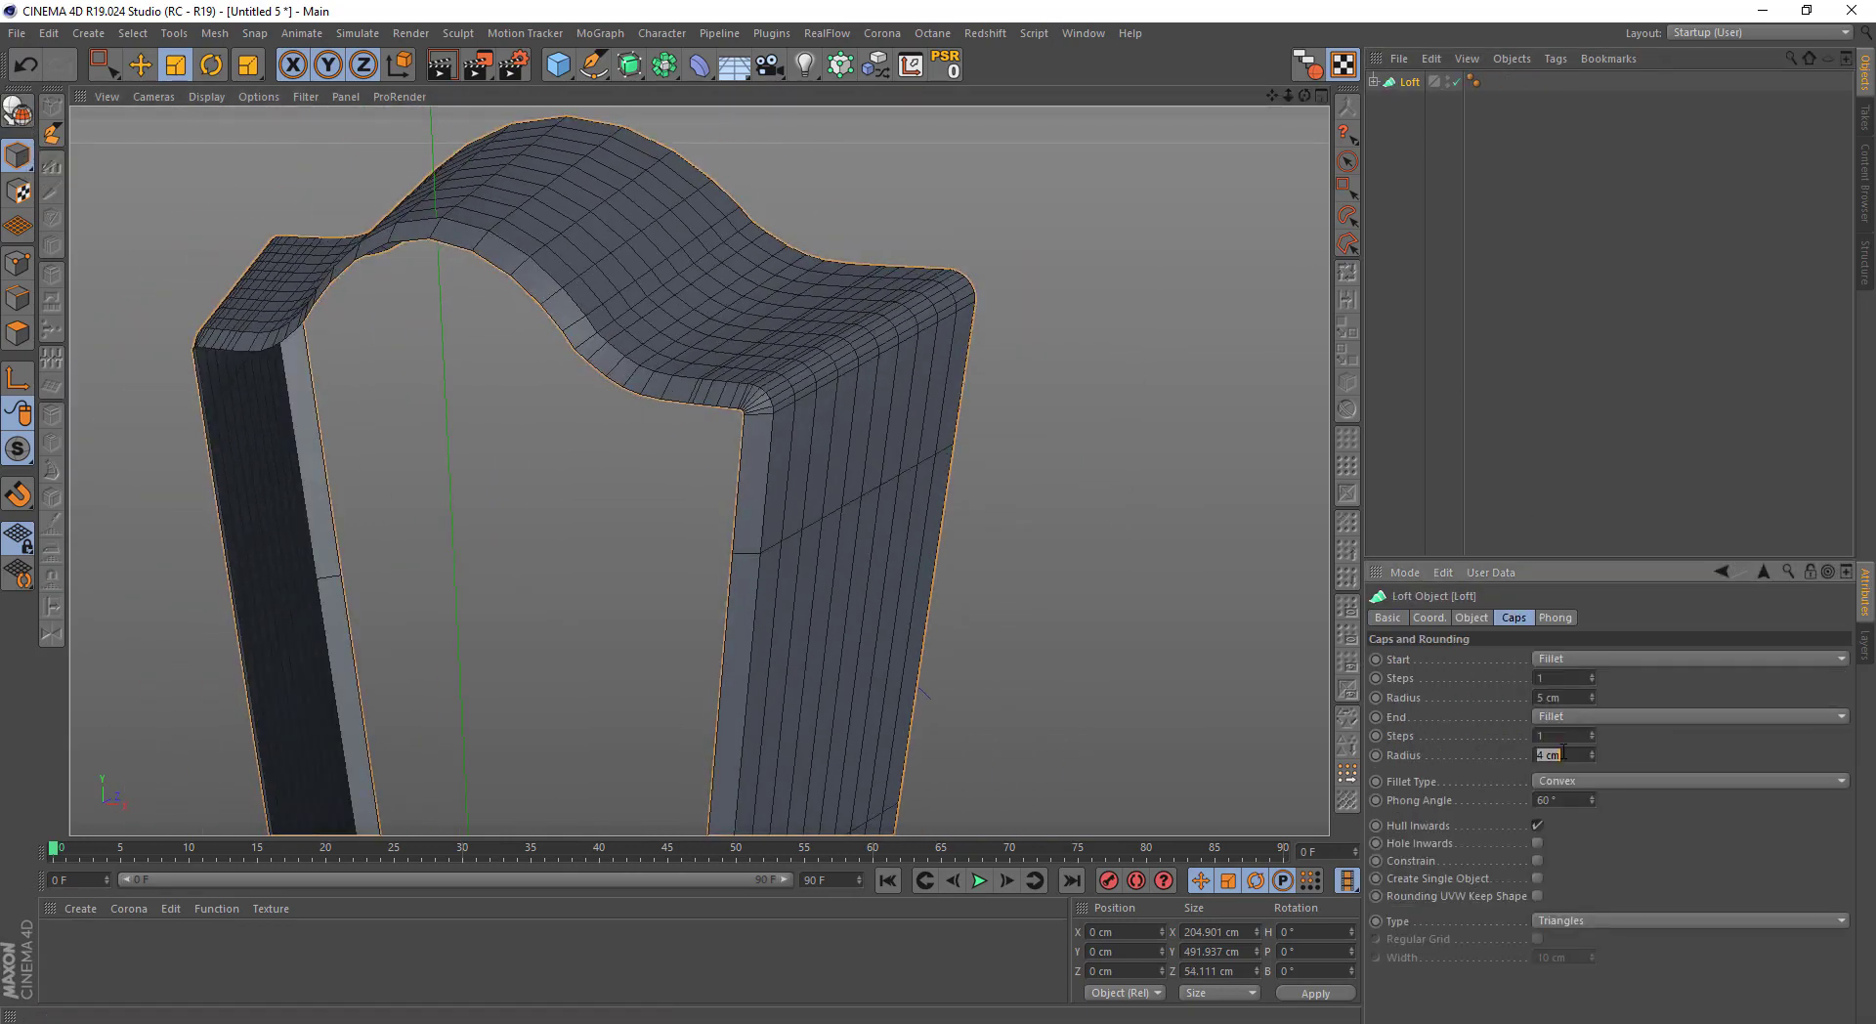
text(3)
key(Return)
double_click(1554, 697)
text(3)
key(Return)
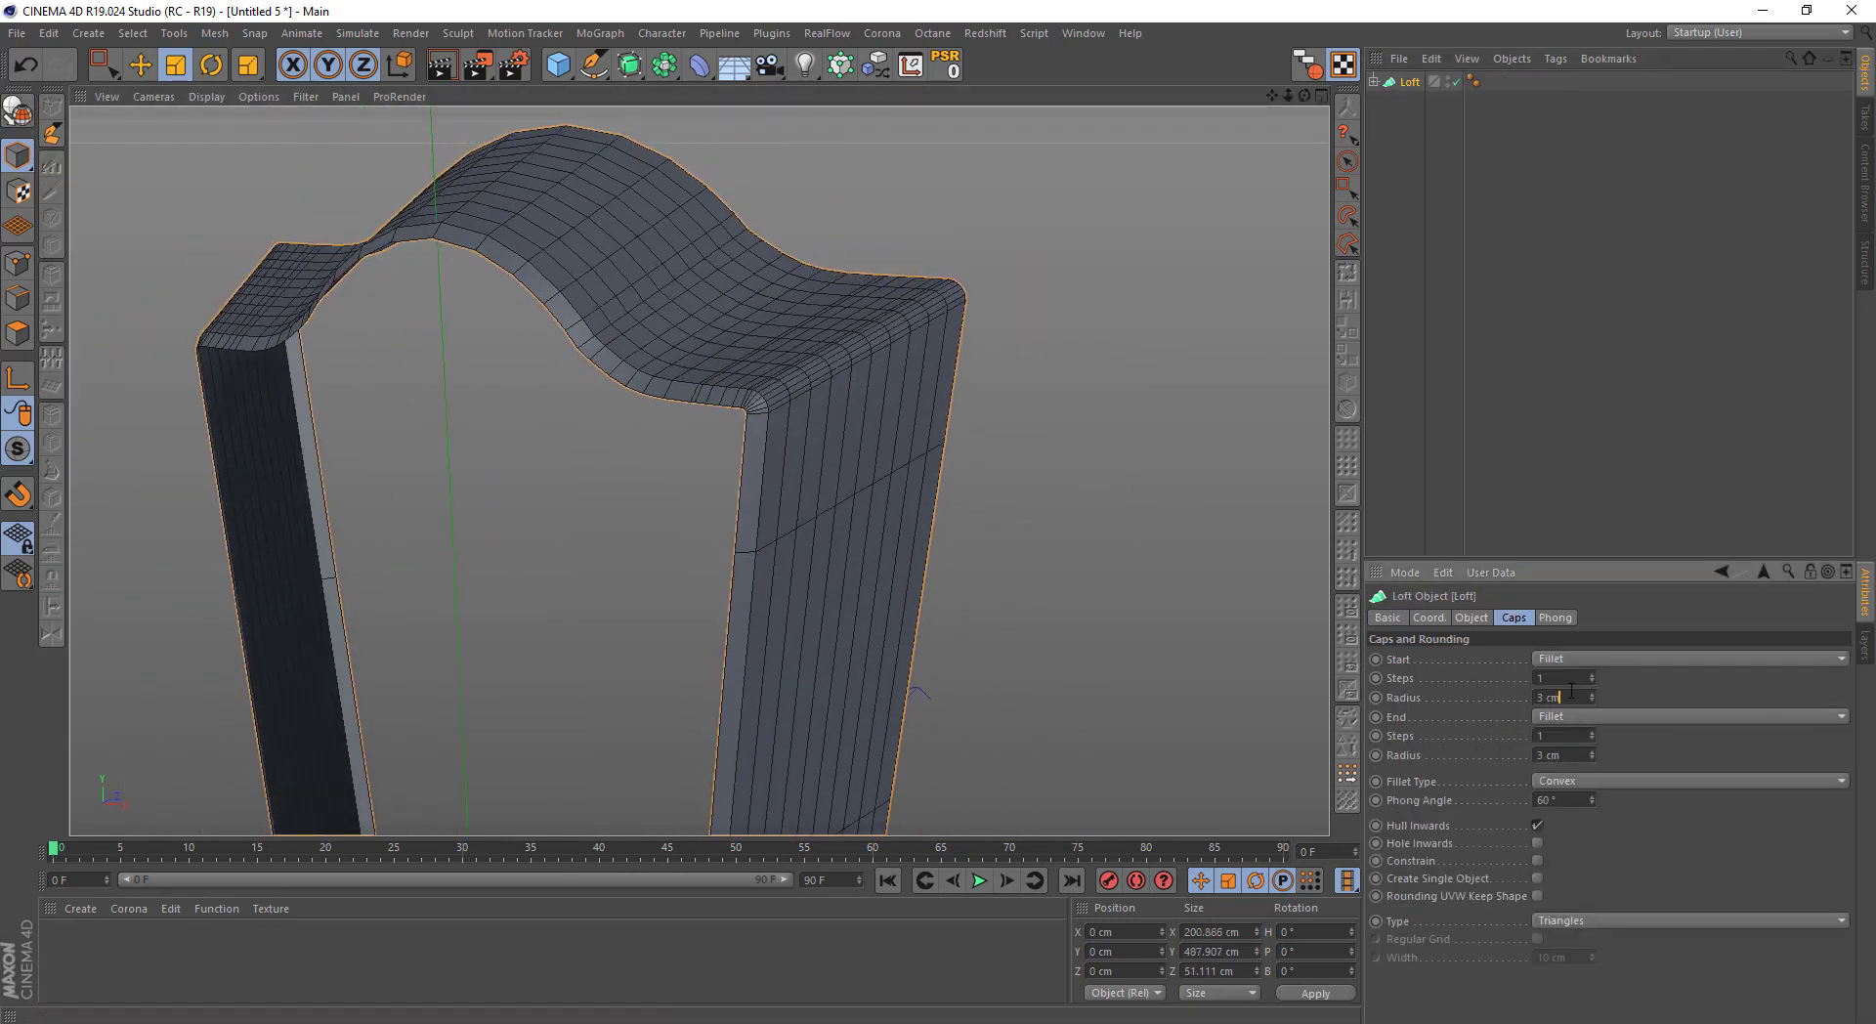
Make the loft editable and delete its Rounding 1 part
click(17, 111)
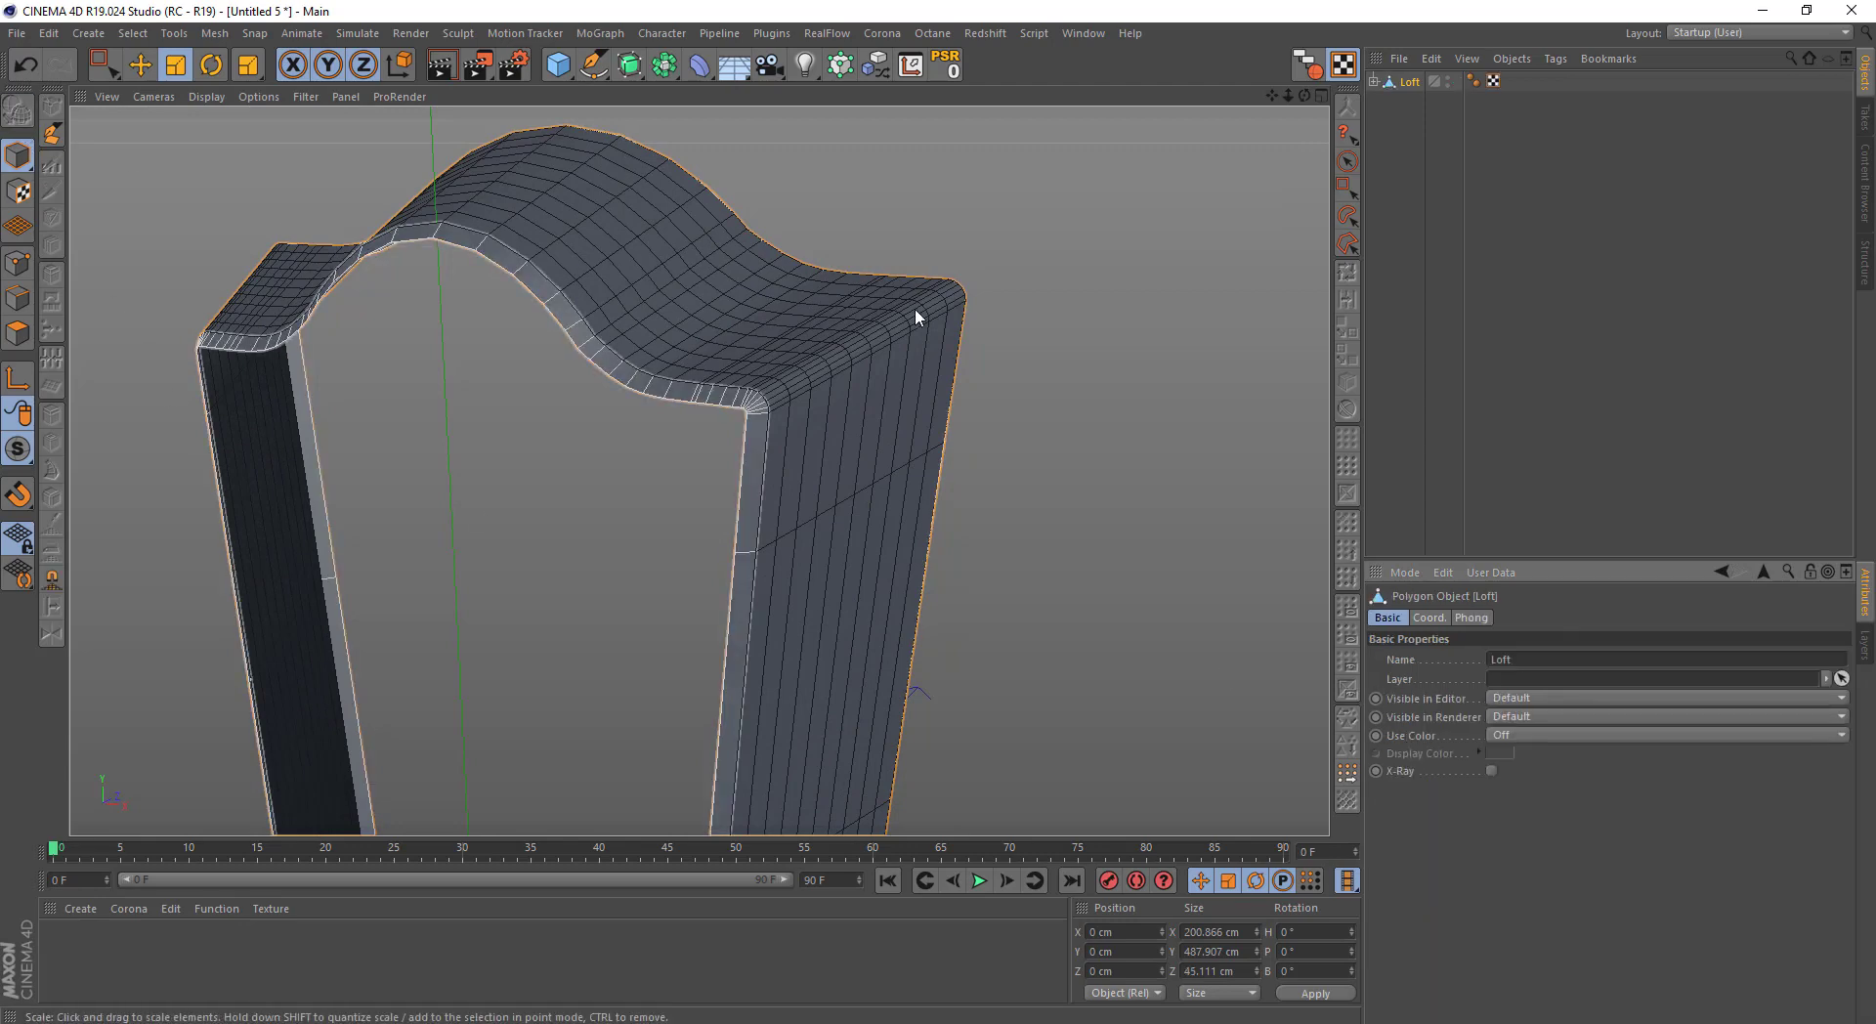
alt+drag(915, 308, 649, 335)
click(1374, 83)
click(1436, 105)
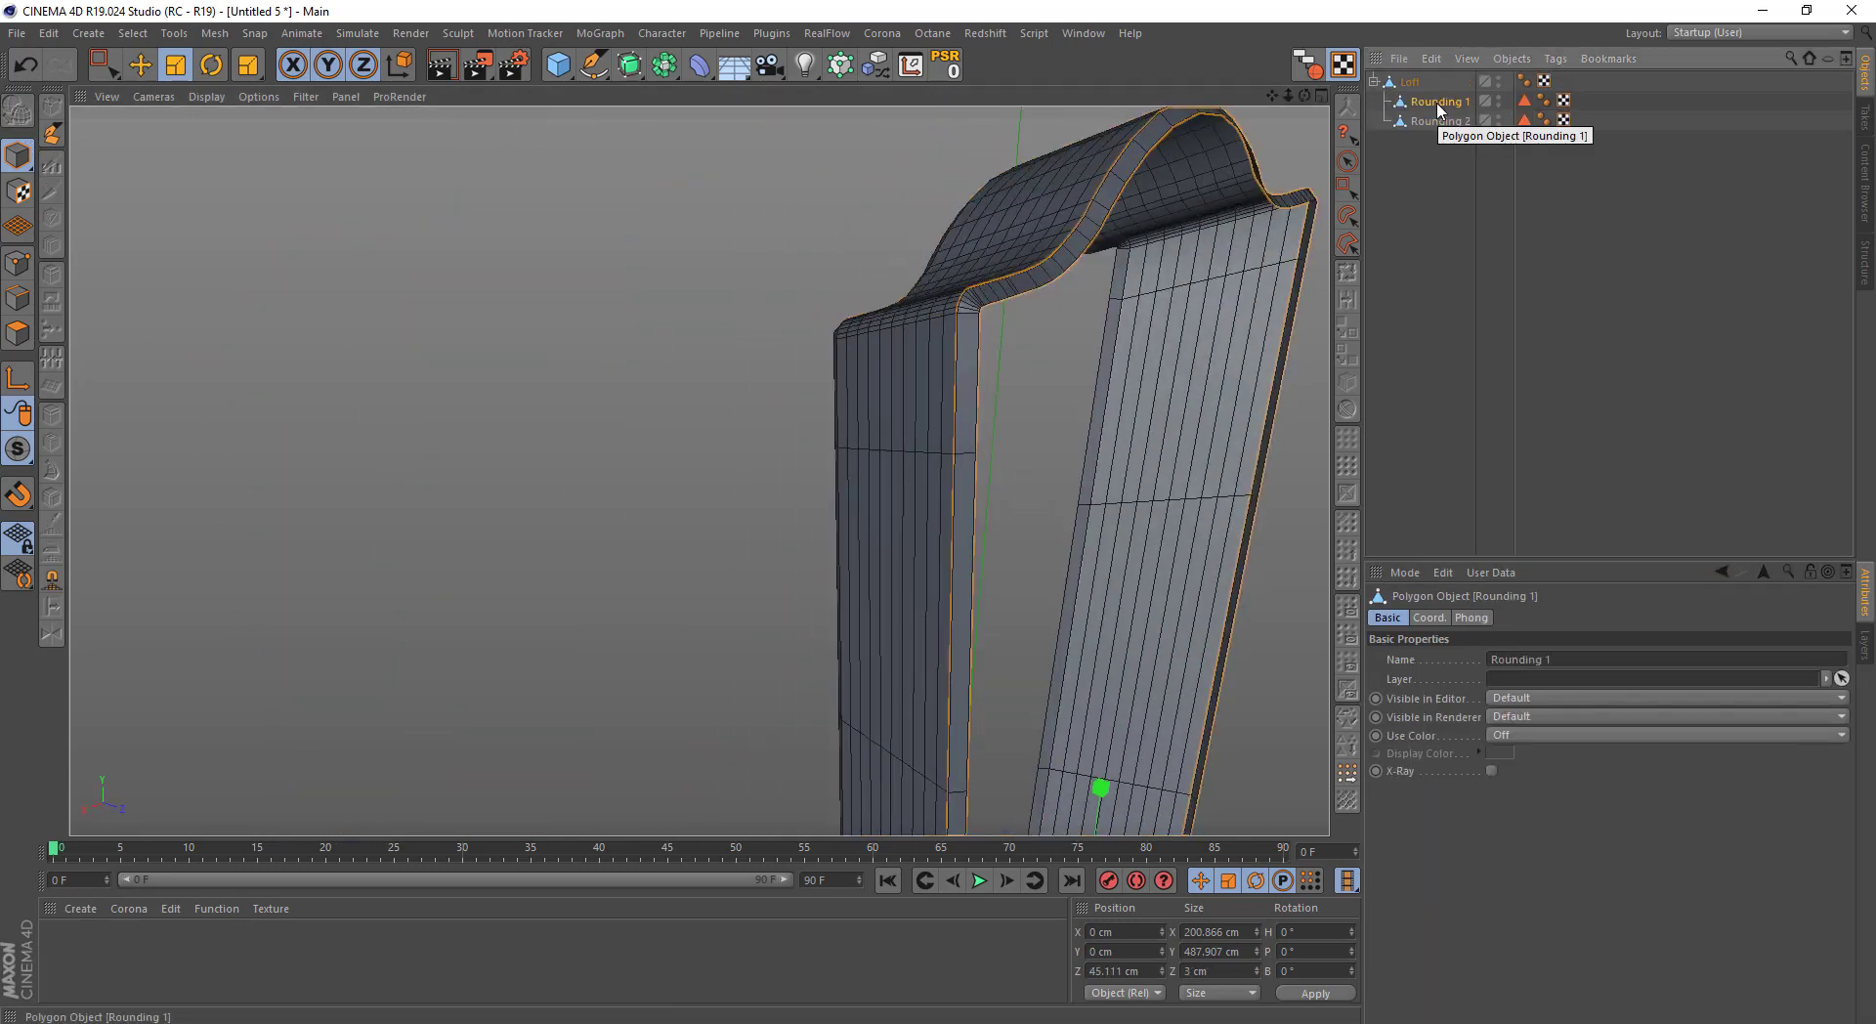
key(Delete)
Connect Objects + Delete on Rounding 2, remove the leftover selection tag, and enter Points mode
click(1426, 102)
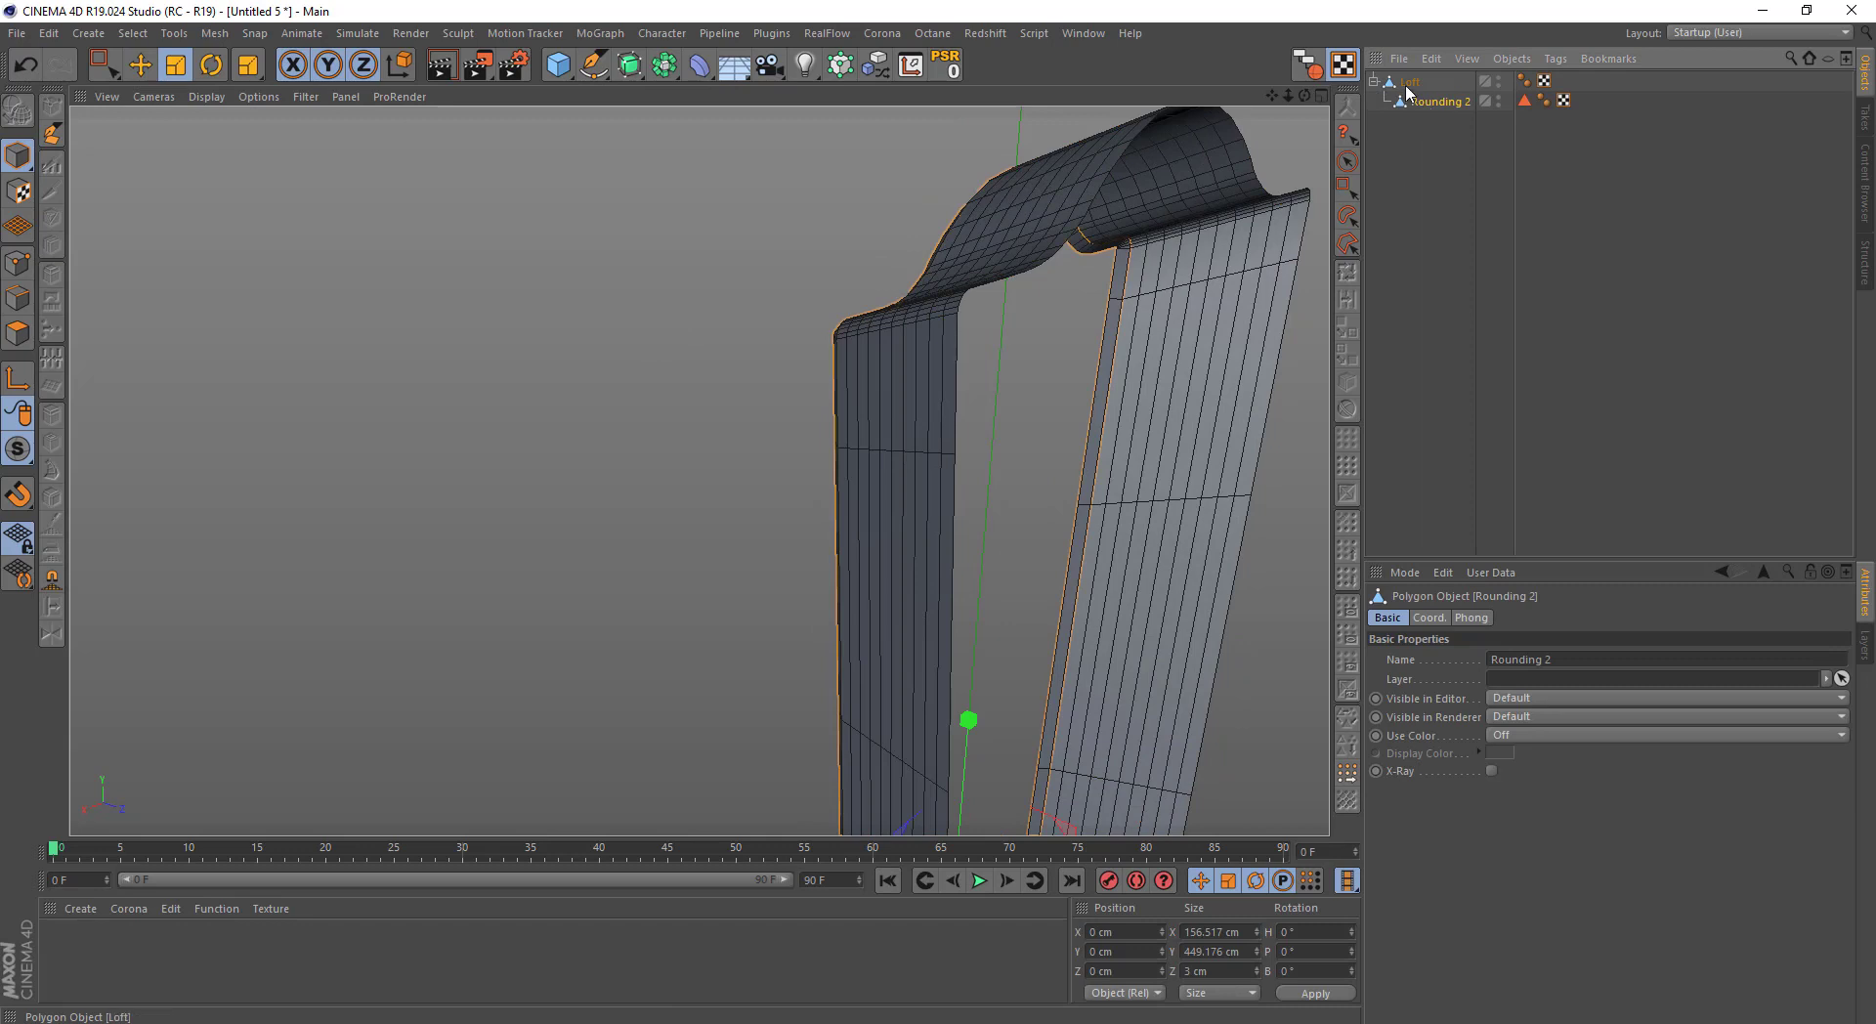
right_click(1417, 101)
click(1466, 702)
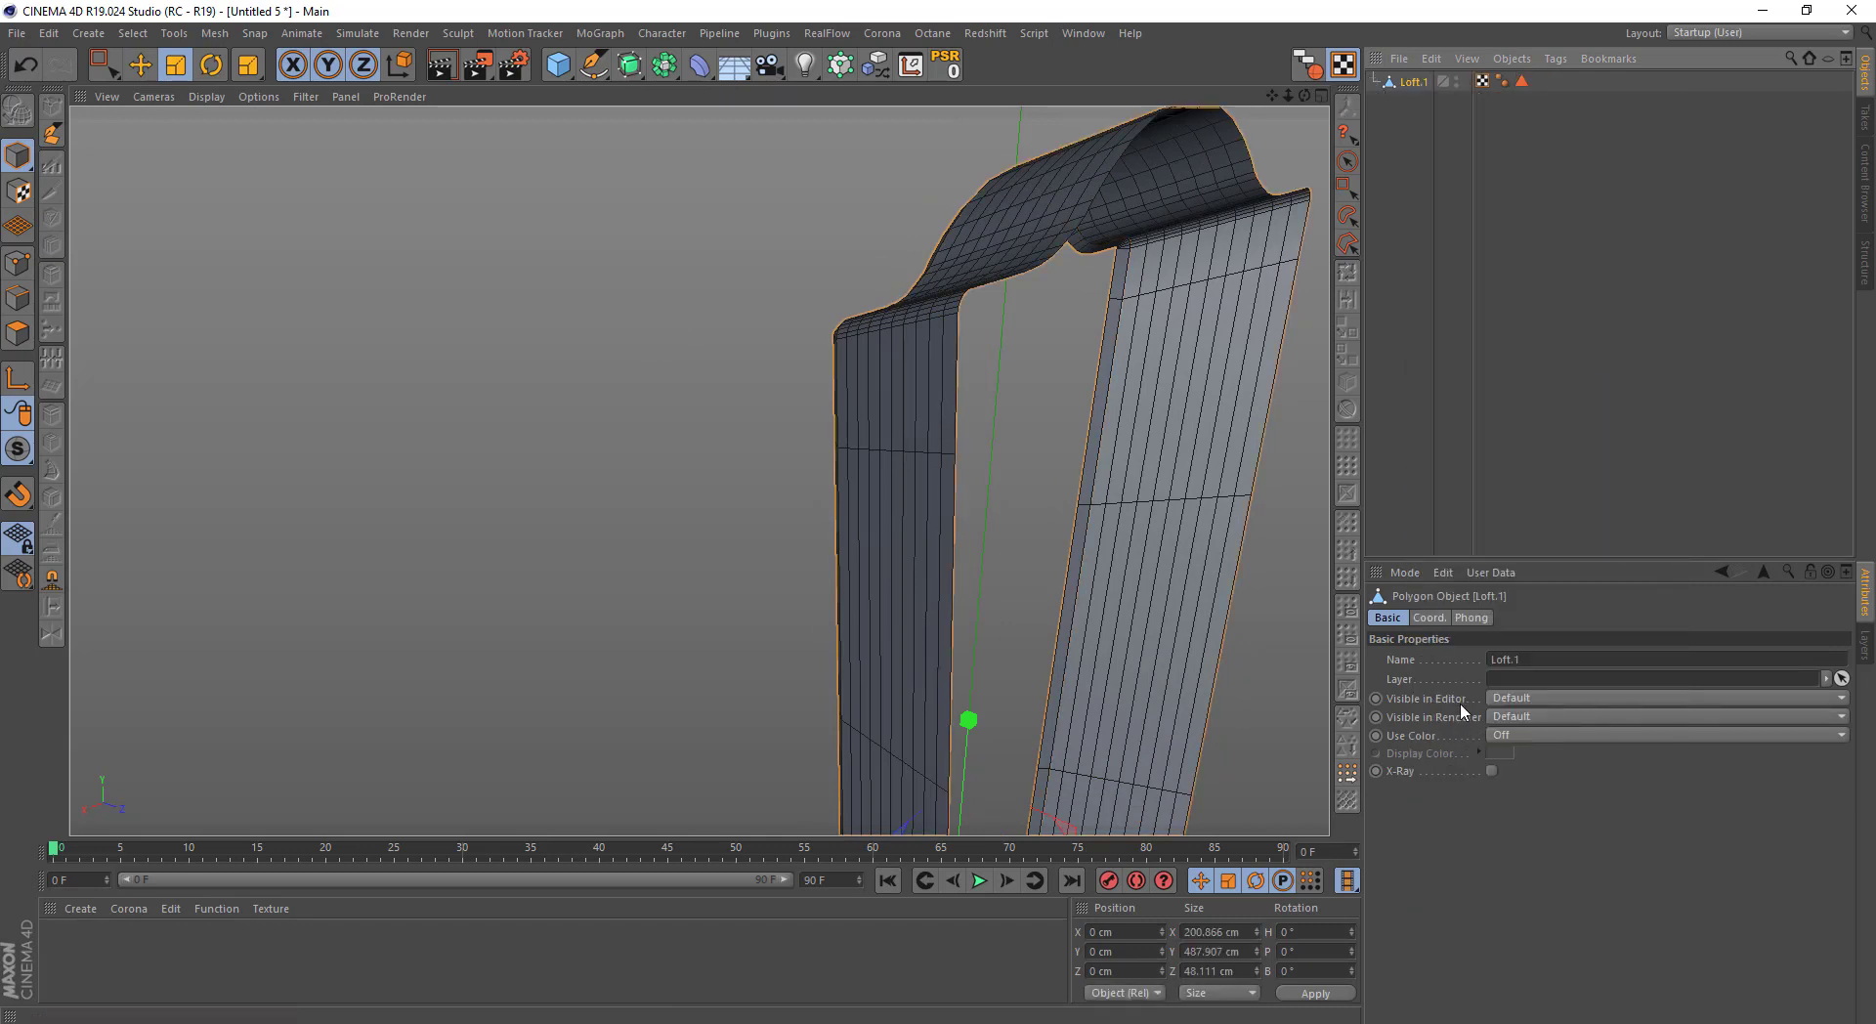
click(1522, 81)
key(Delete)
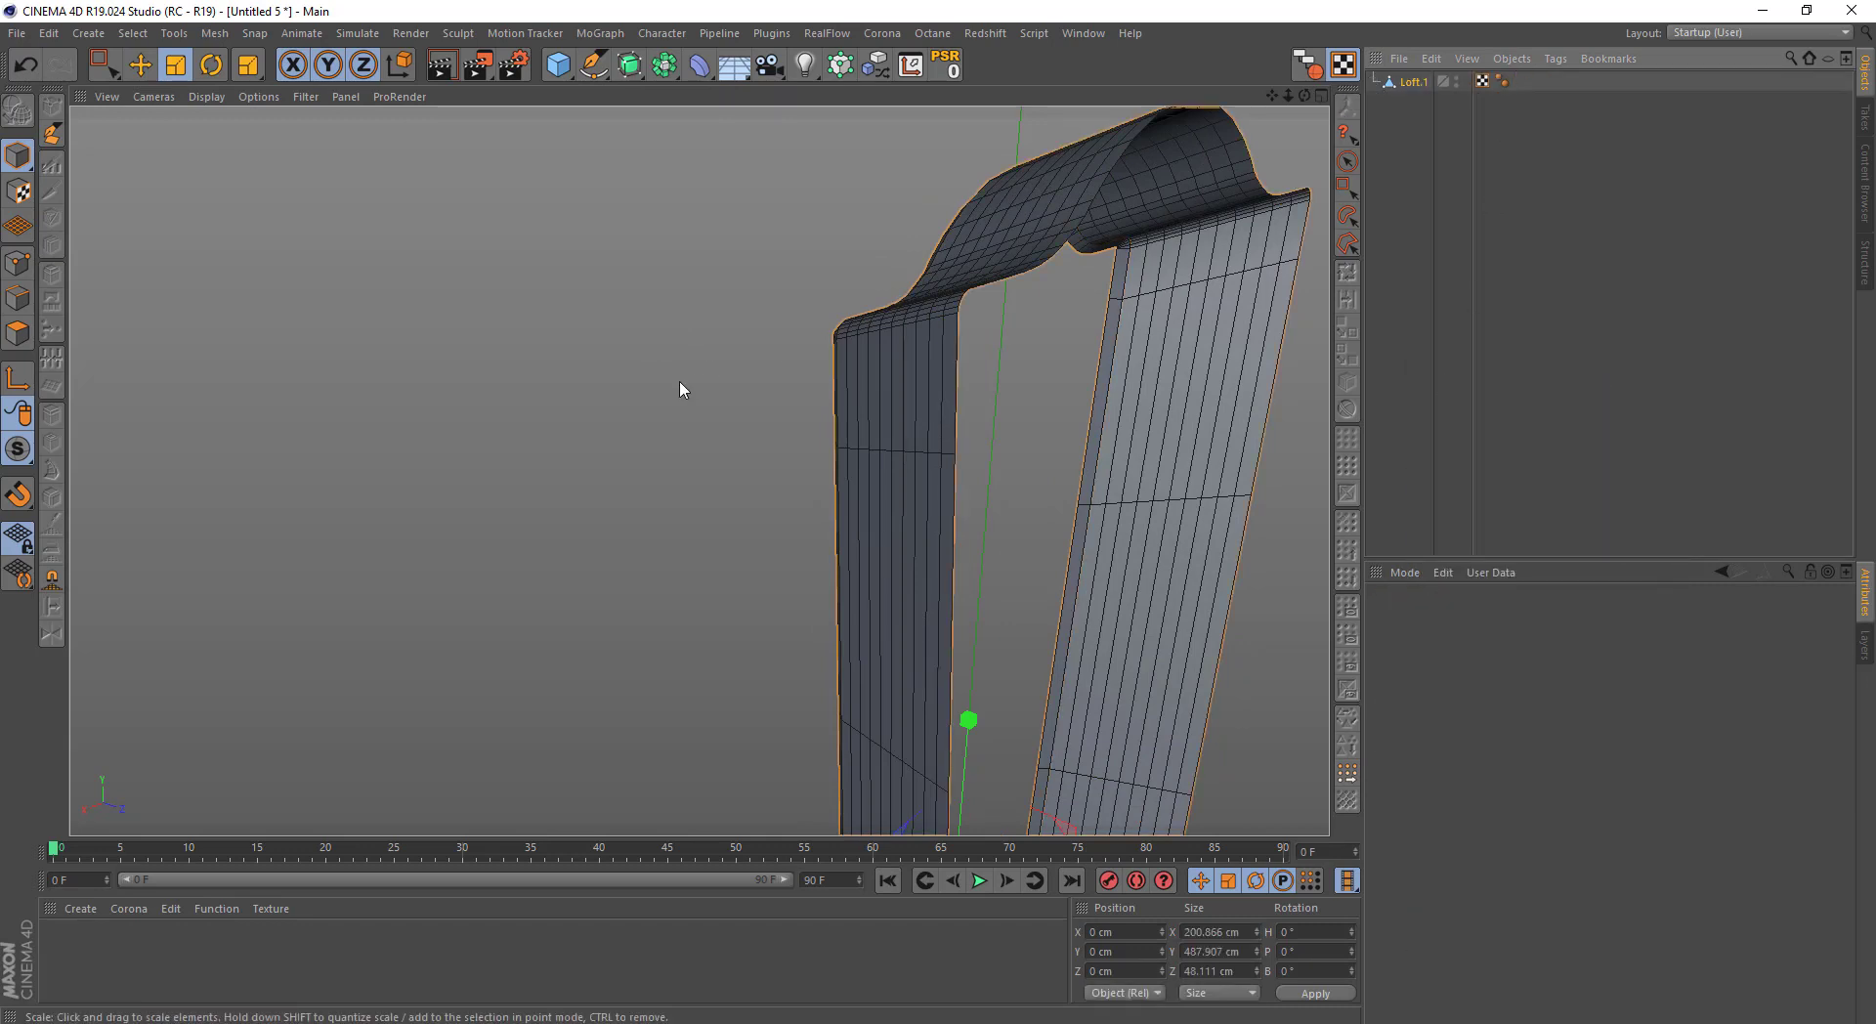
mouse_move(683, 393)
alt+mouse_down()
mouse_move(985, 375)
mouse_move(859, 351)
mouse_move(721, 406)
mouse_move(1290, 151)
alt+mouse_up()
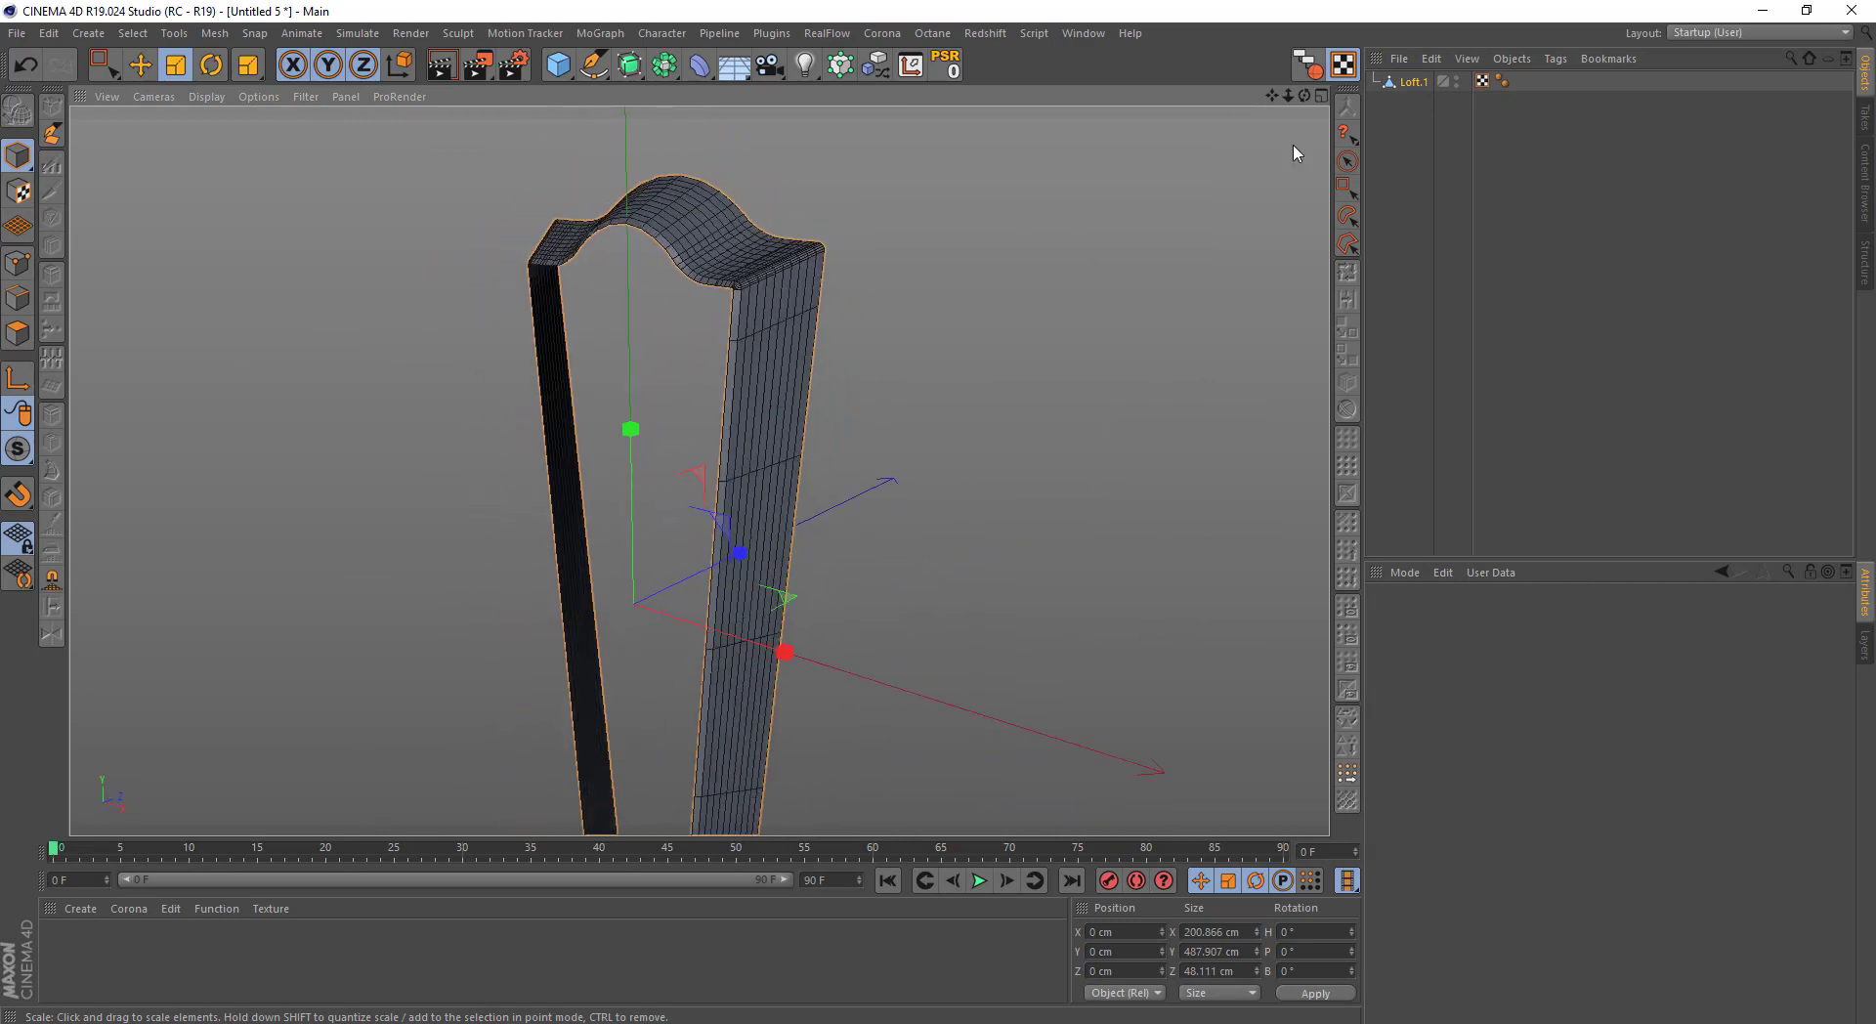
click(17, 264)
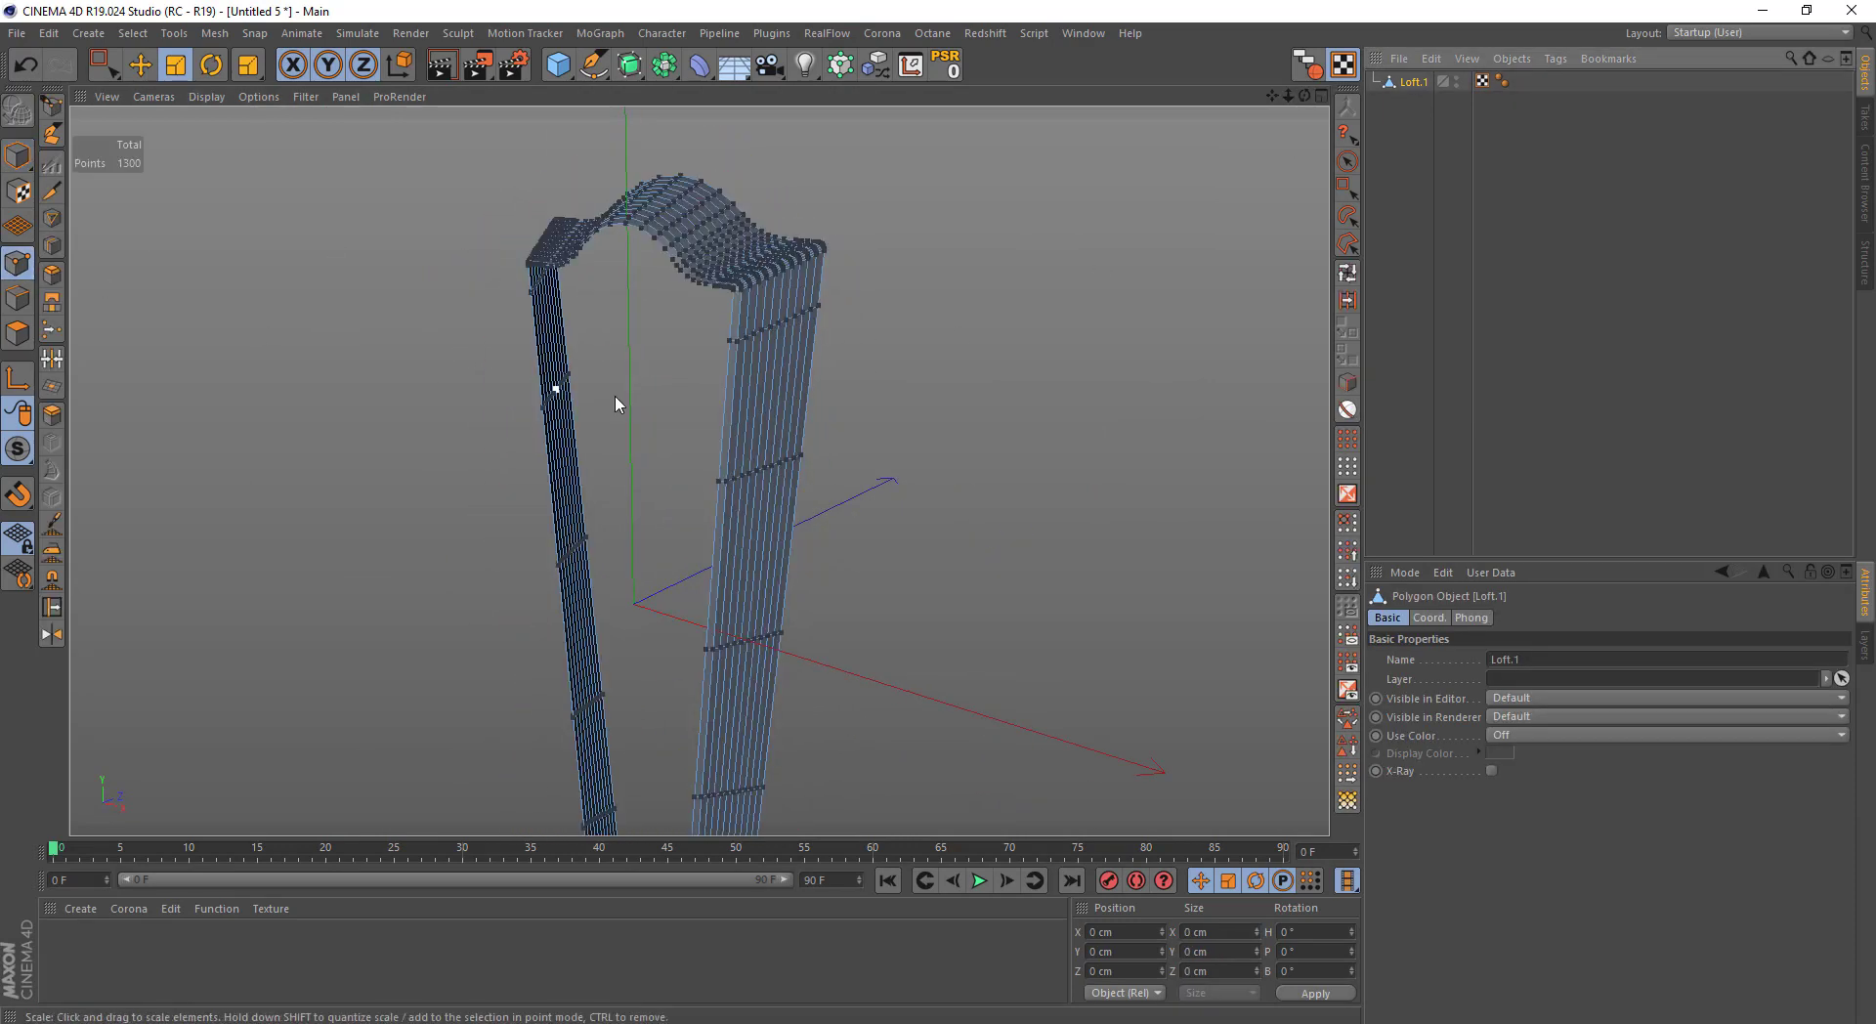
Select all of the panel's points, merge the overlapping ones, then deselect them
click(1349, 448)
right_click(985, 260)
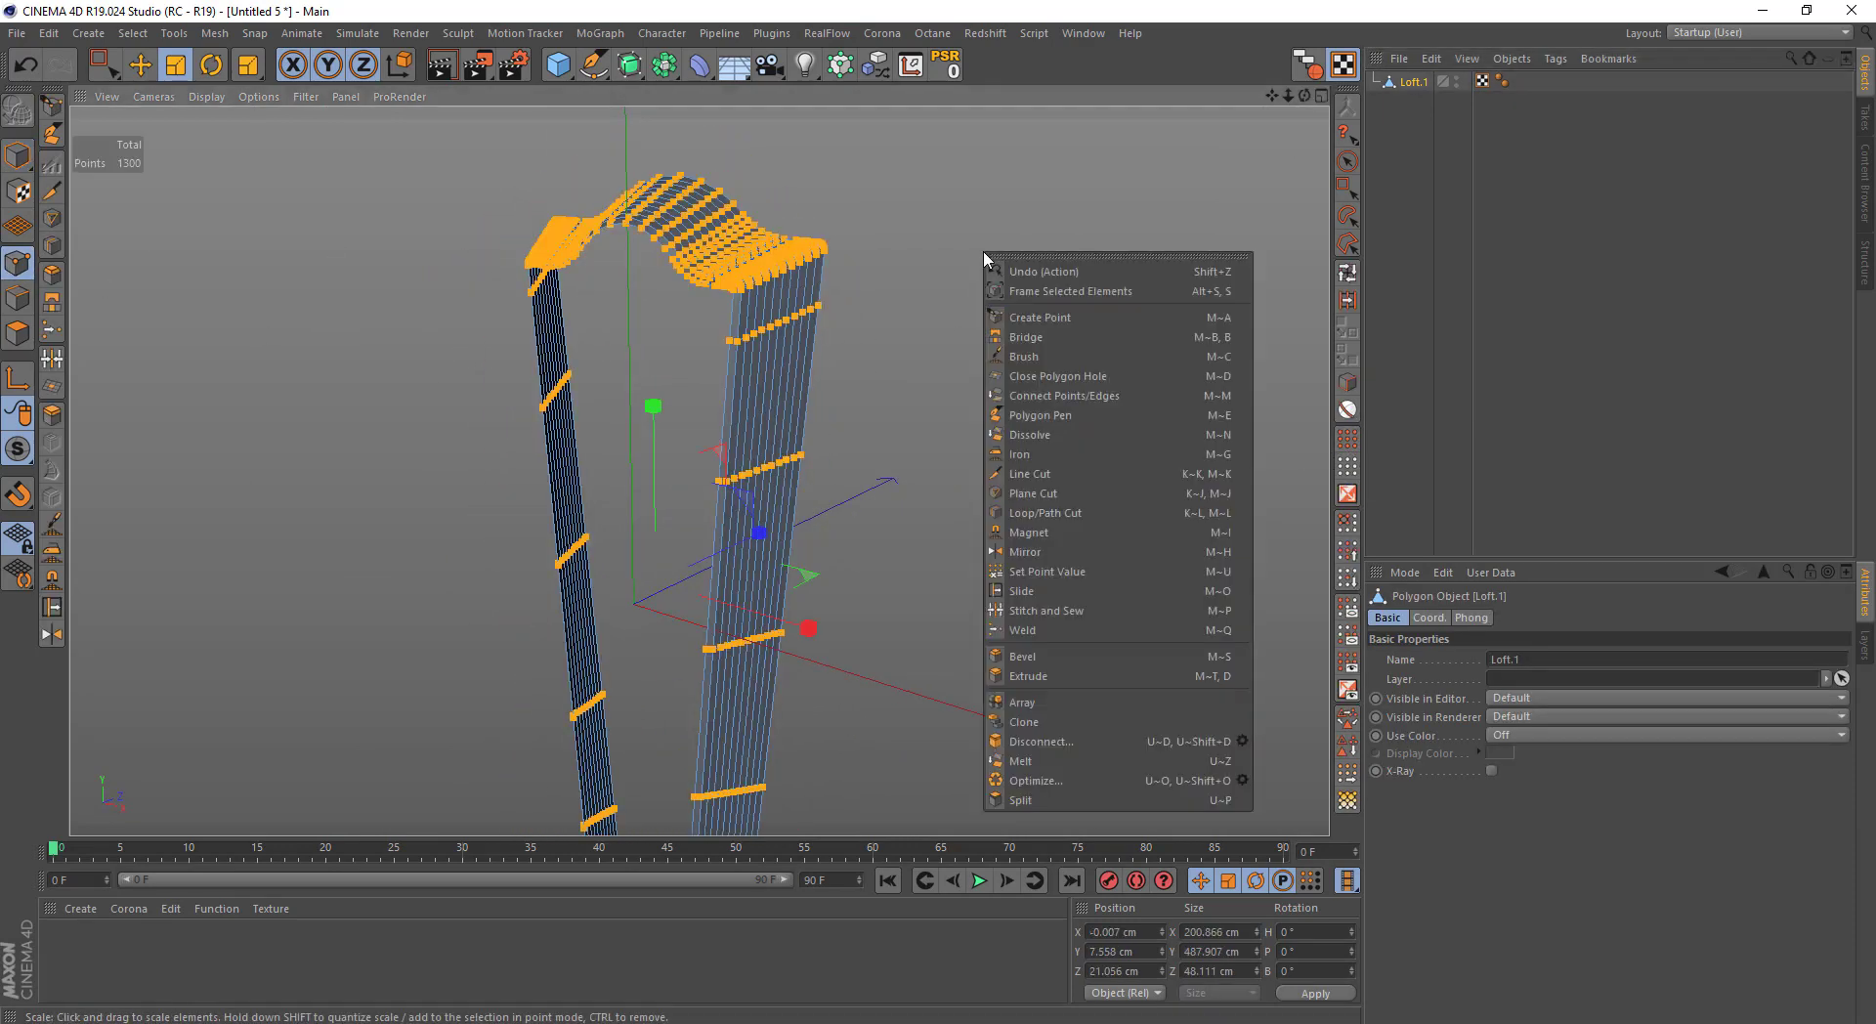
click(1028, 780)
alt+drag(1028, 776, 978, 254)
key(0)
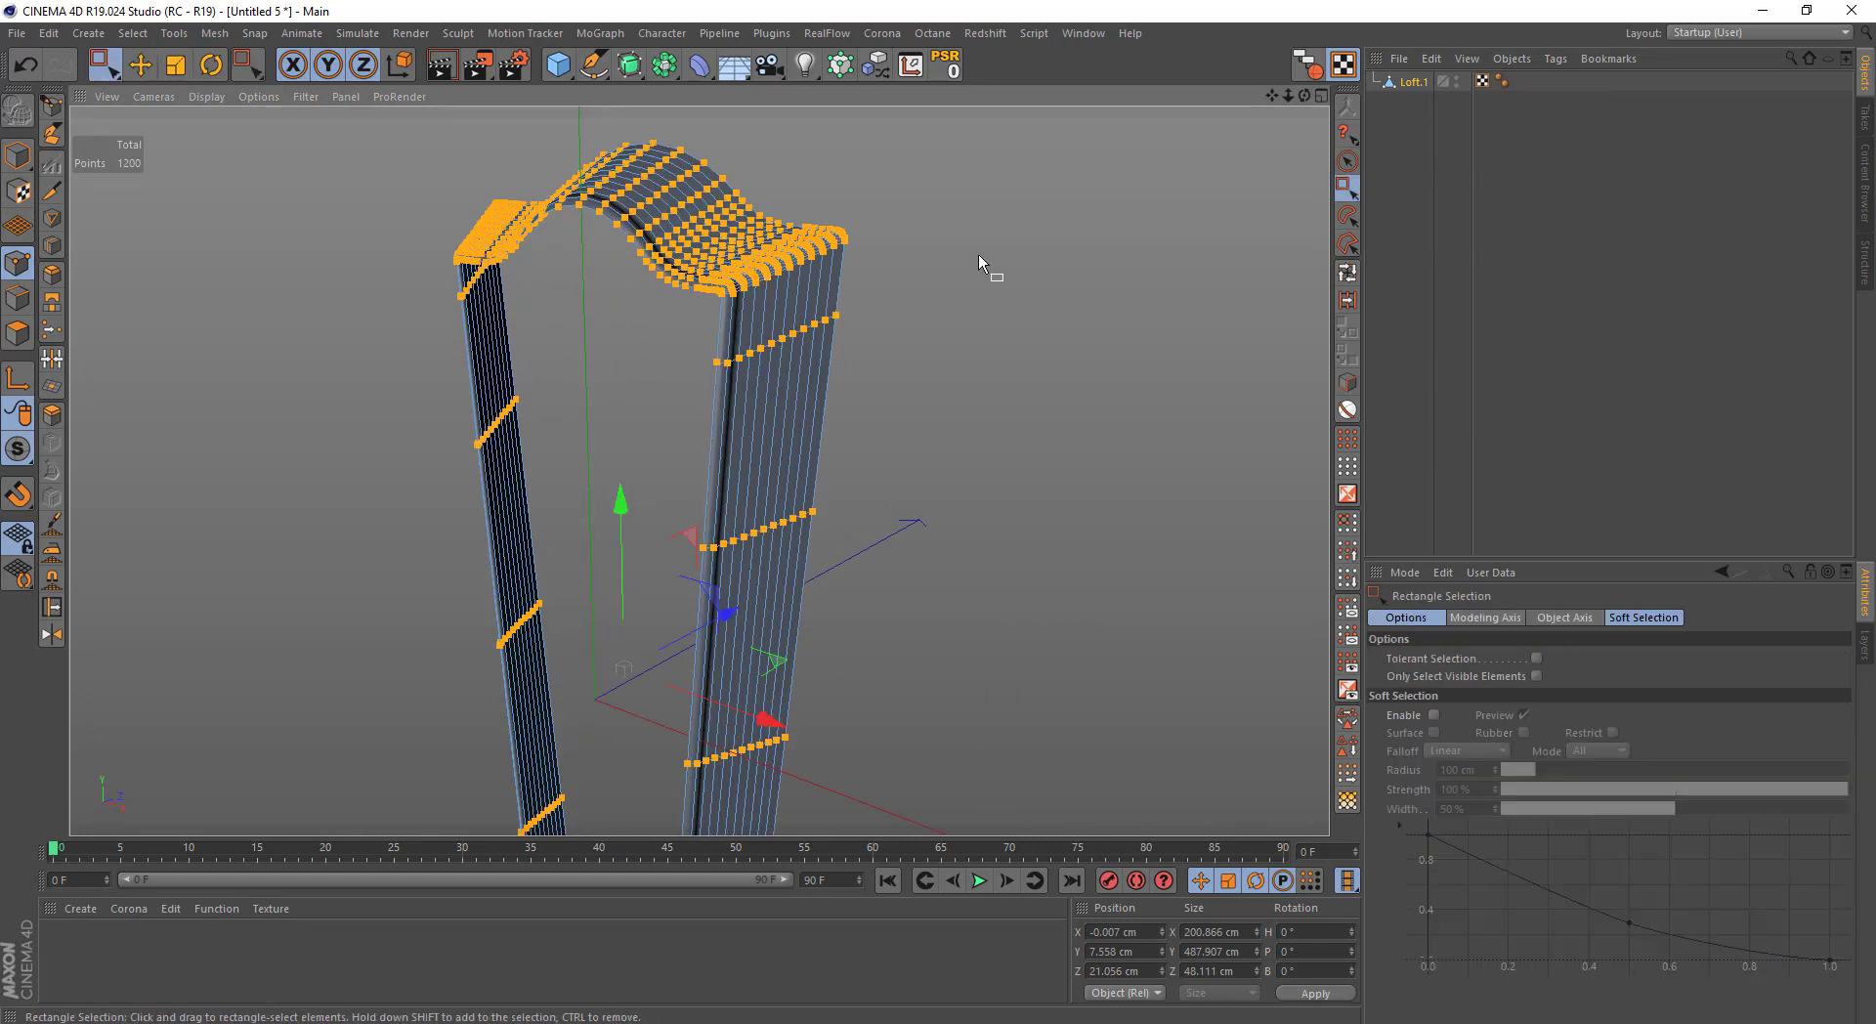
click(977, 254)
mouse_move(780, 342)
alt+mouse_down()
mouse_move(1276, 223)
mouse_move(747, 312)
alt+mouse_up()
scroll(747, 313, up, 4)
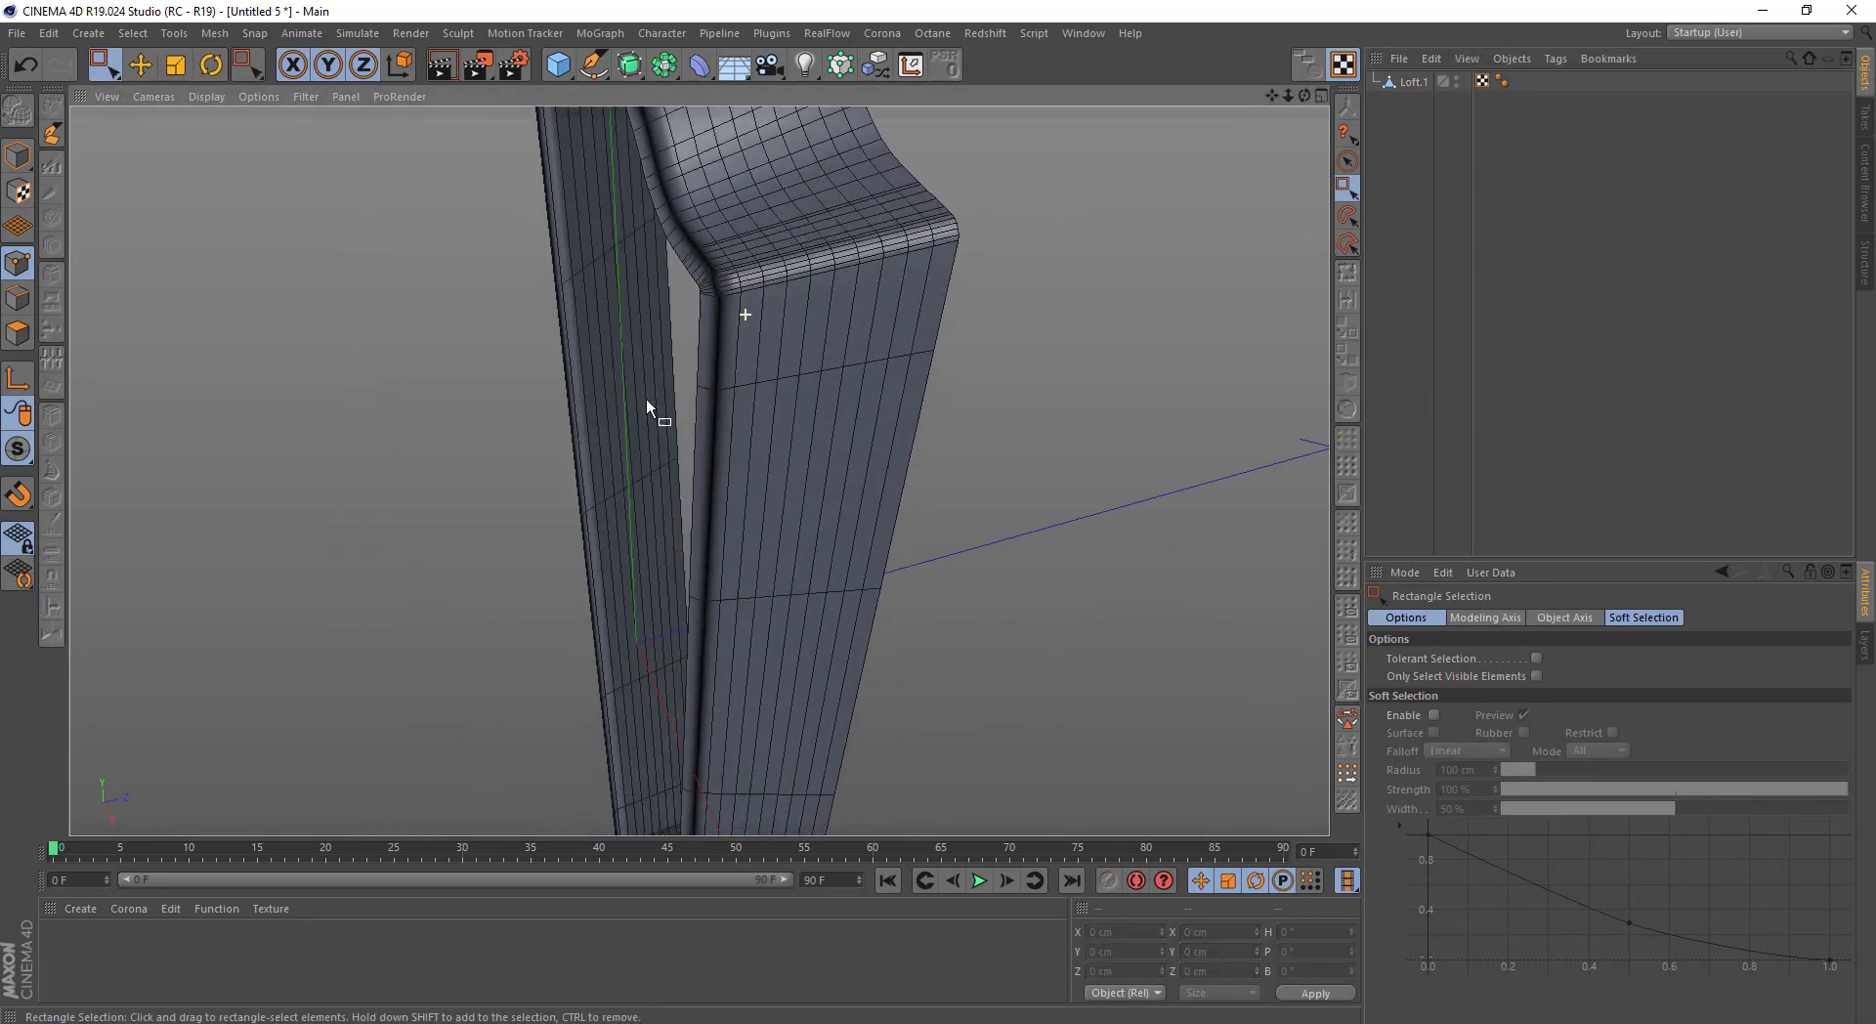
mouse_move(647, 399)
alt+mouse_down()
mouse_move(847, 361)
mouse_move(874, 296)
mouse_move(707, 297)
alt+mouse_up()
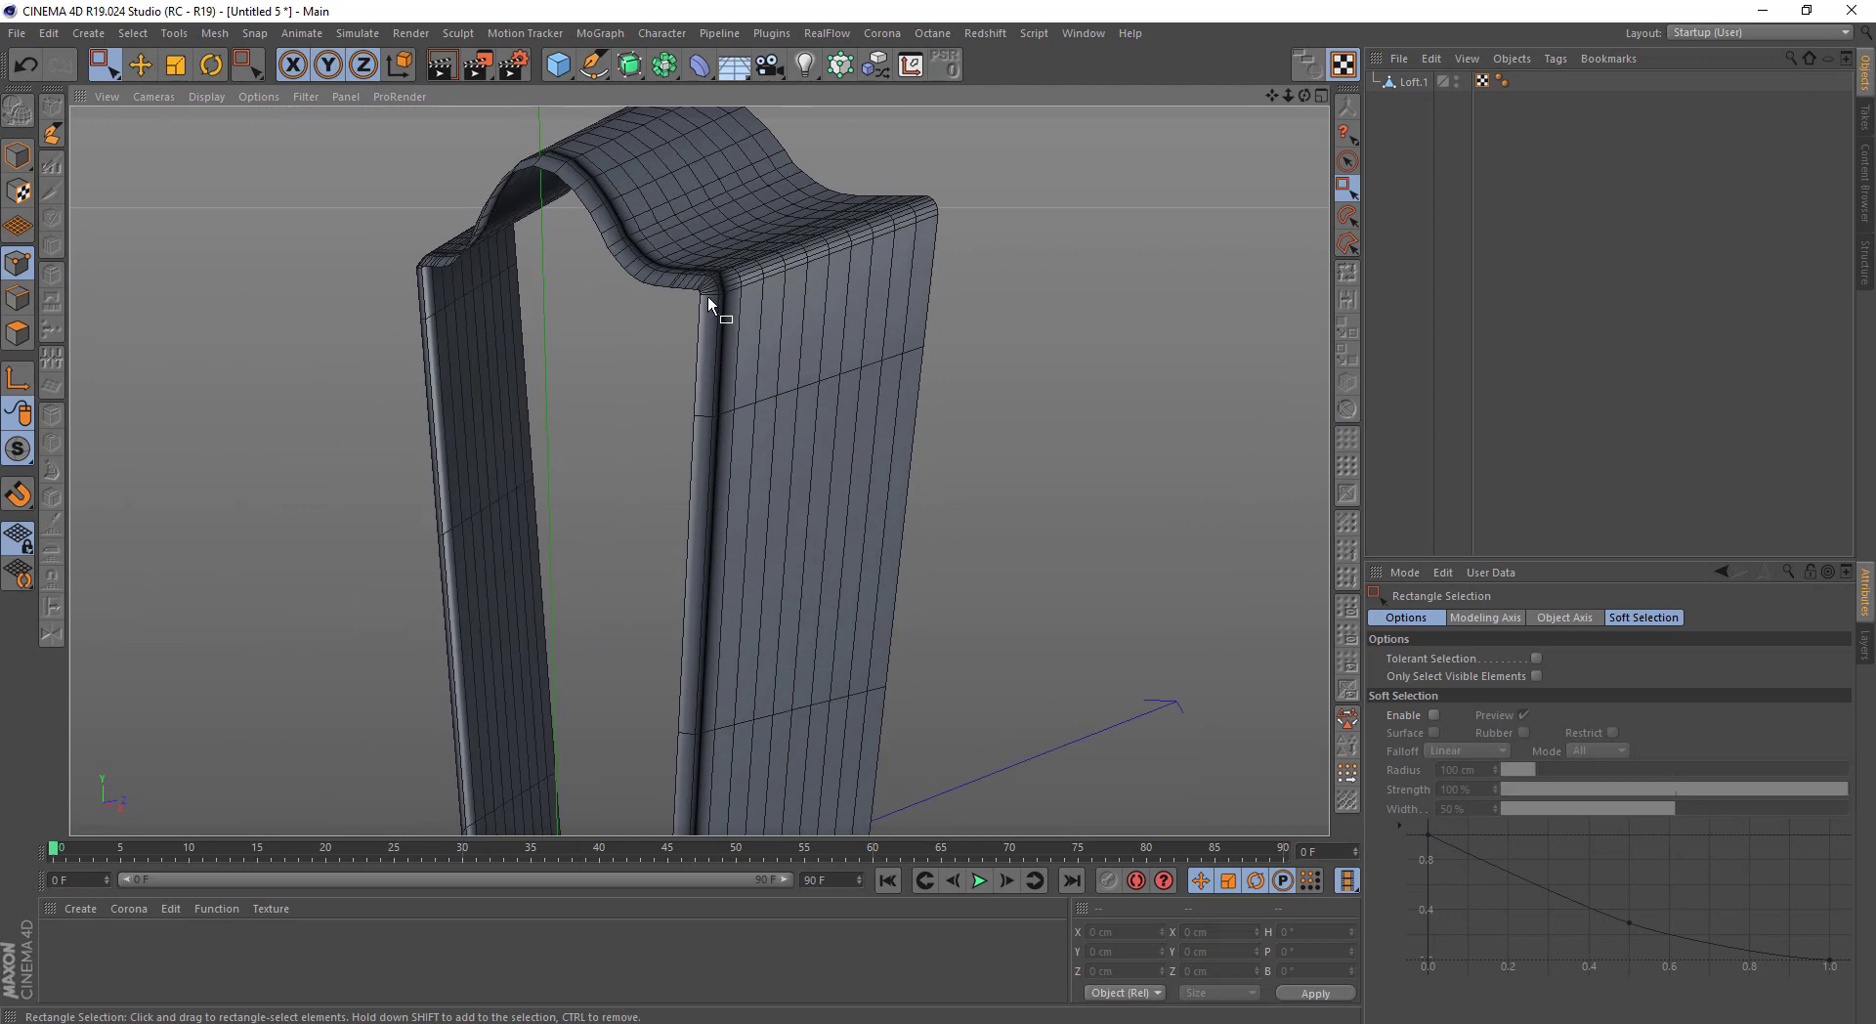
scroll(708, 296, up, 3)
Align/Reverse the normals of Loft.1 and return to Model mode to view the whole arch
click(1413, 81)
click(214, 34)
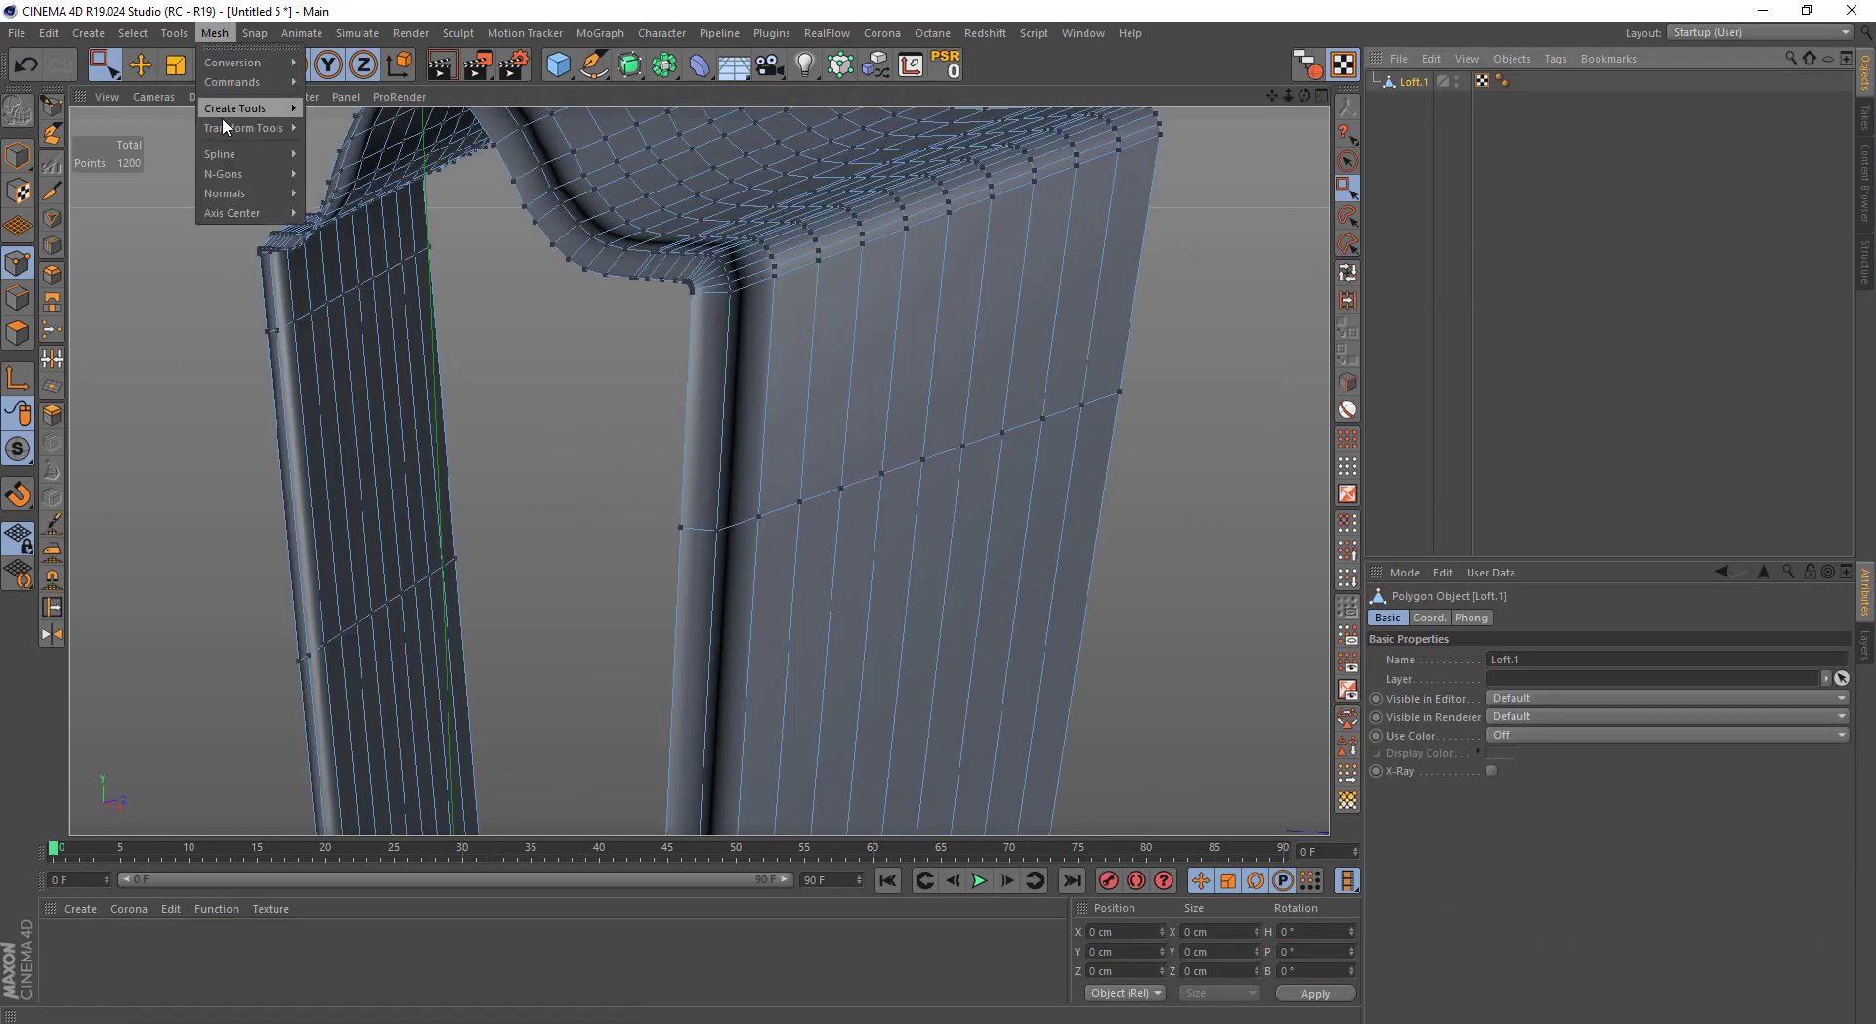
mouse_move(225, 191)
click(375, 201)
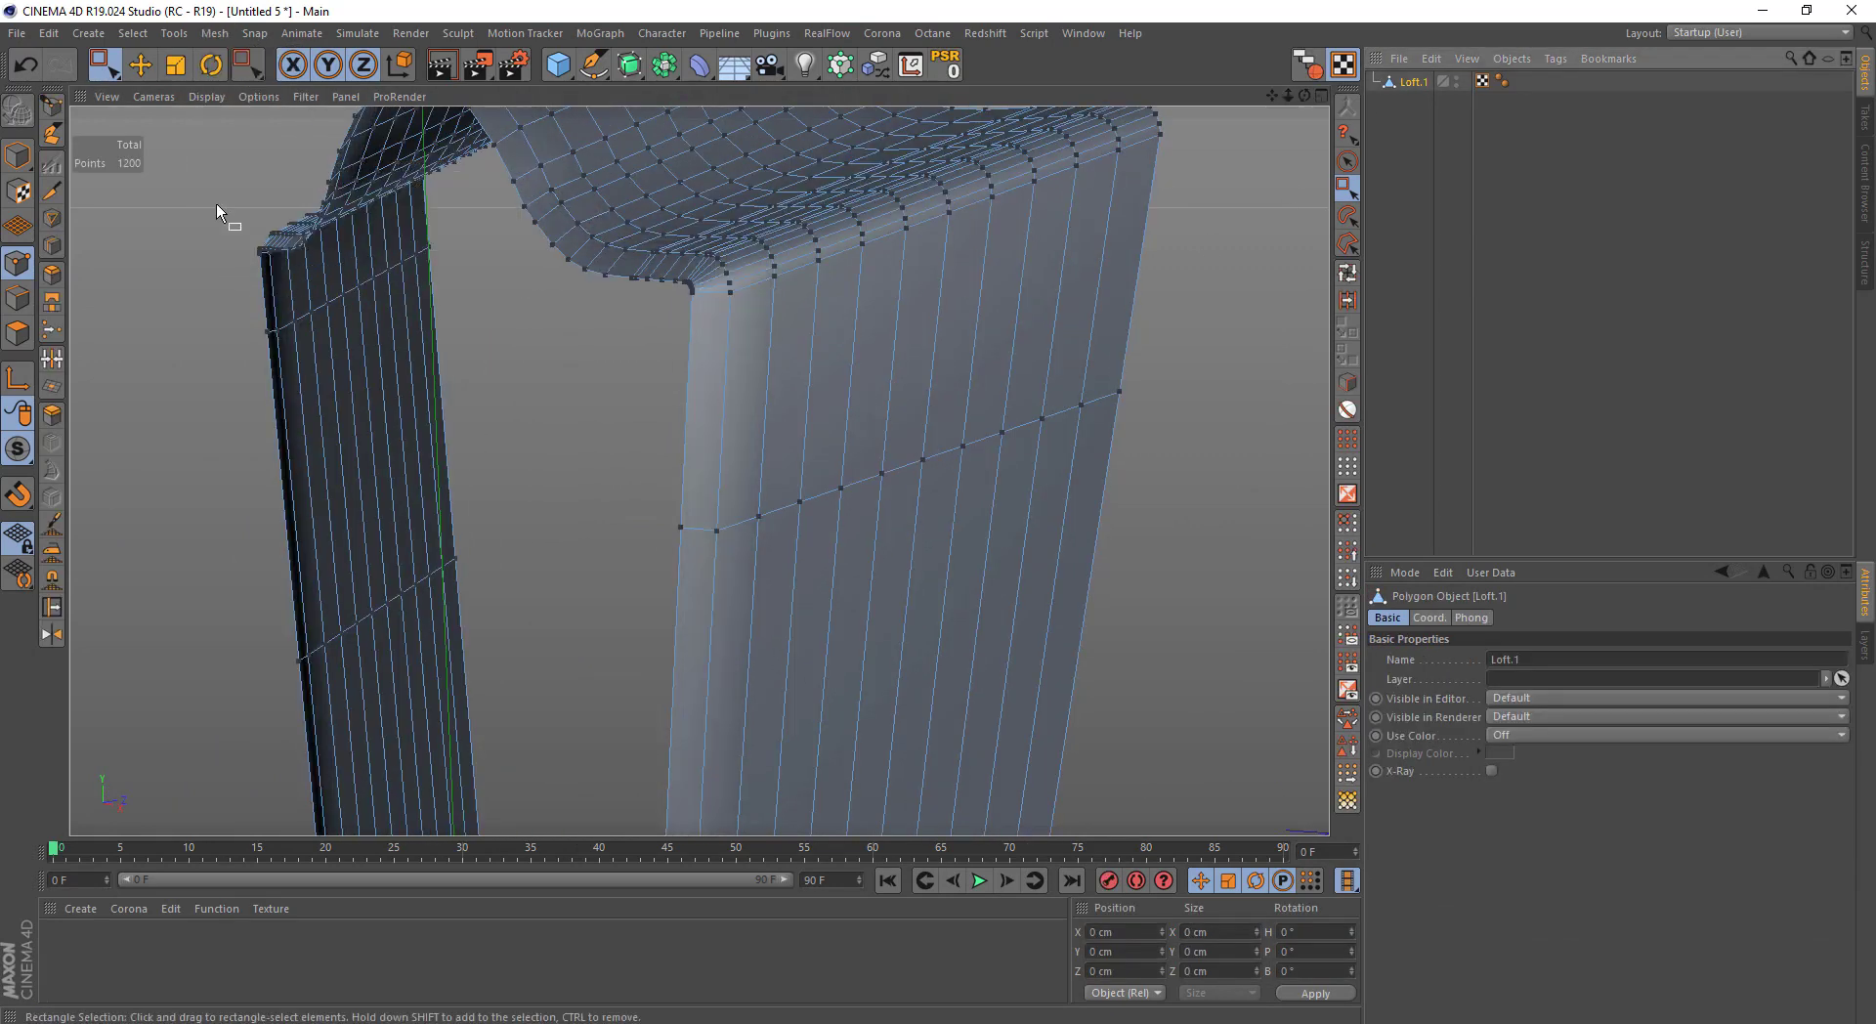
click(17, 154)
scroll(553, 324, down, 5)
mouse_move(553, 325)
alt+mouse_down()
mouse_move(510, 442)
mouse_move(588, 449)
mouse_move(1305, 151)
alt+mouse_up()
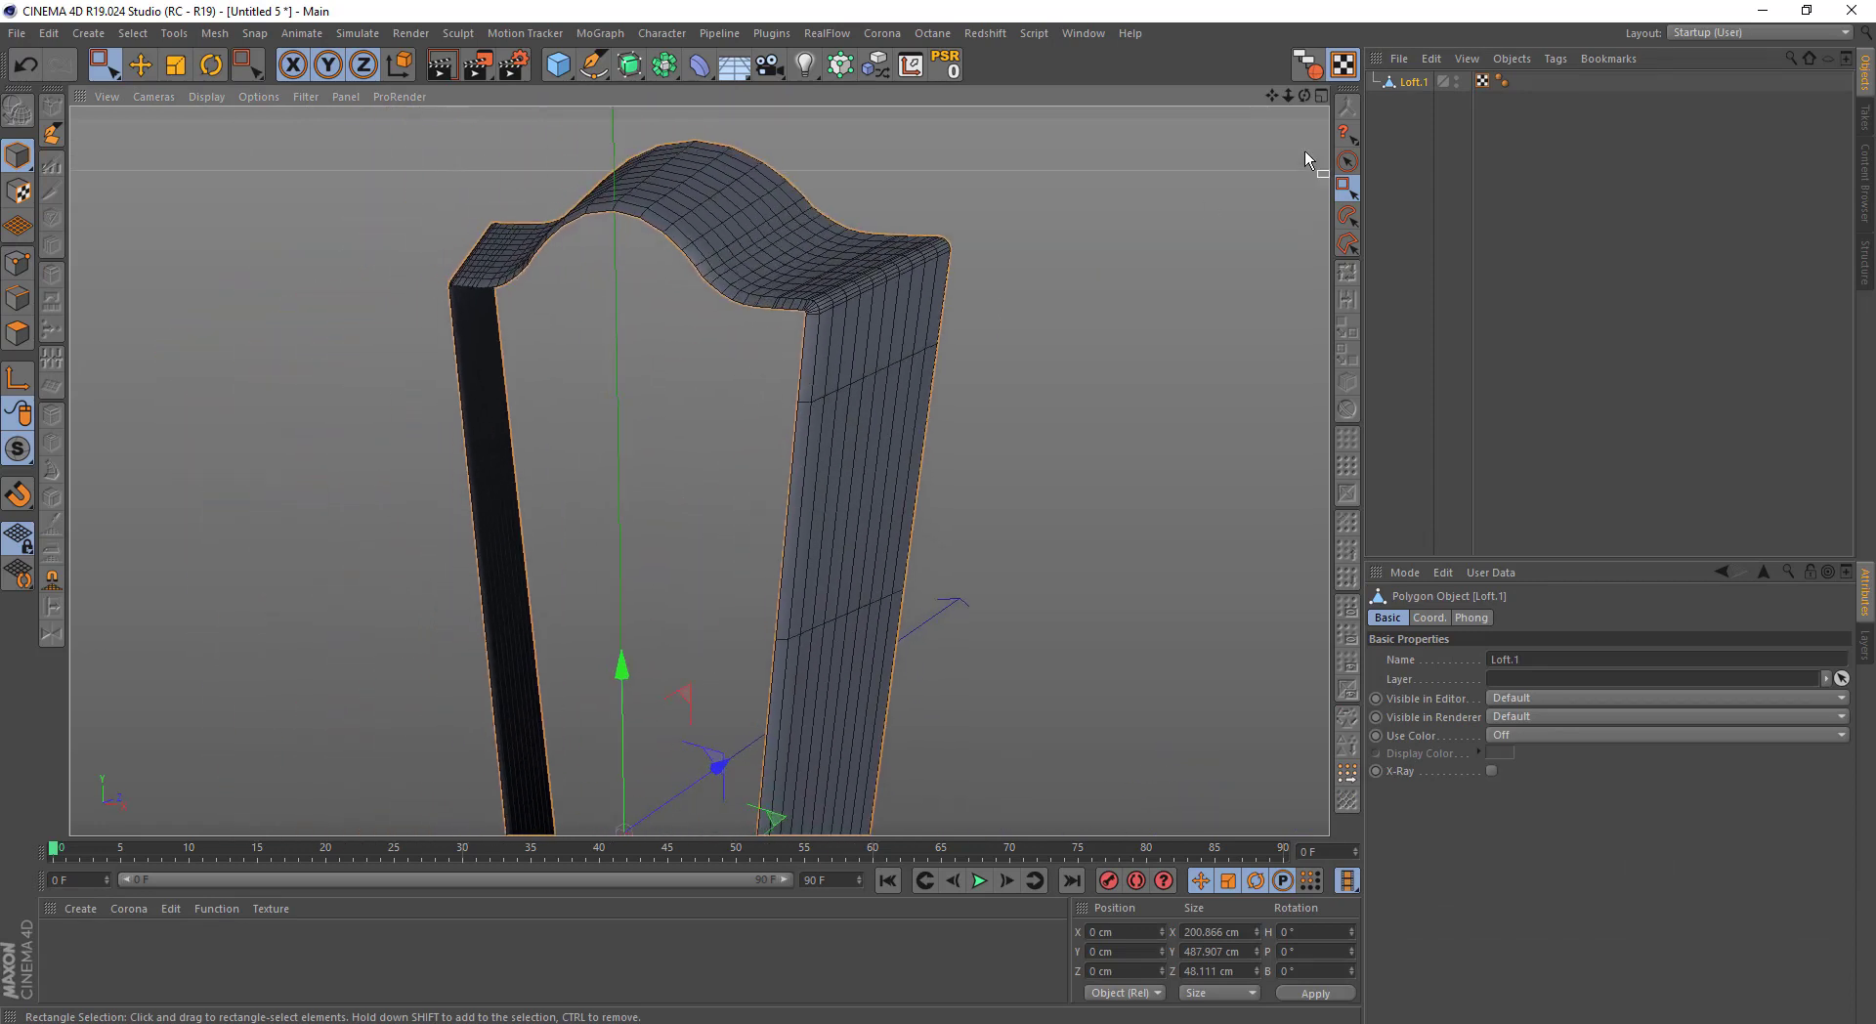
Cap the loft's open front with Close Polygon Hole in Point mode
click(15, 266)
click(56, 389)
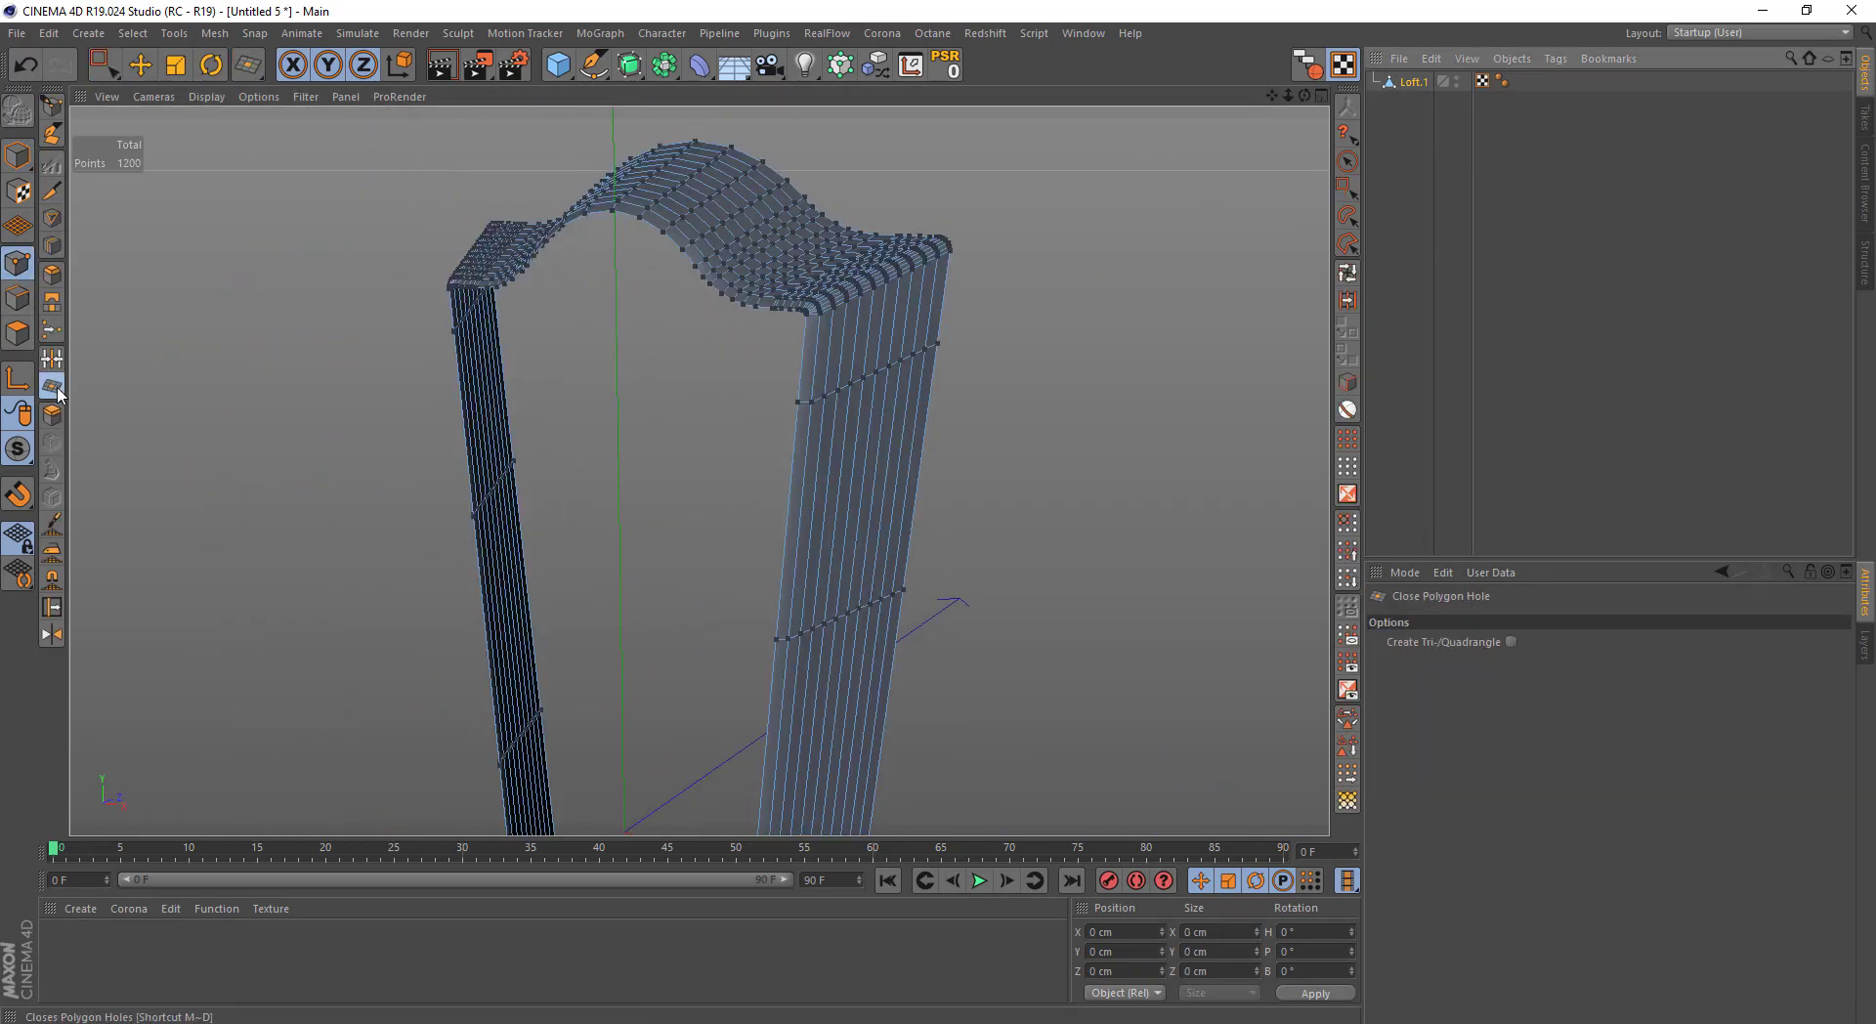
click(797, 418)
key(0)
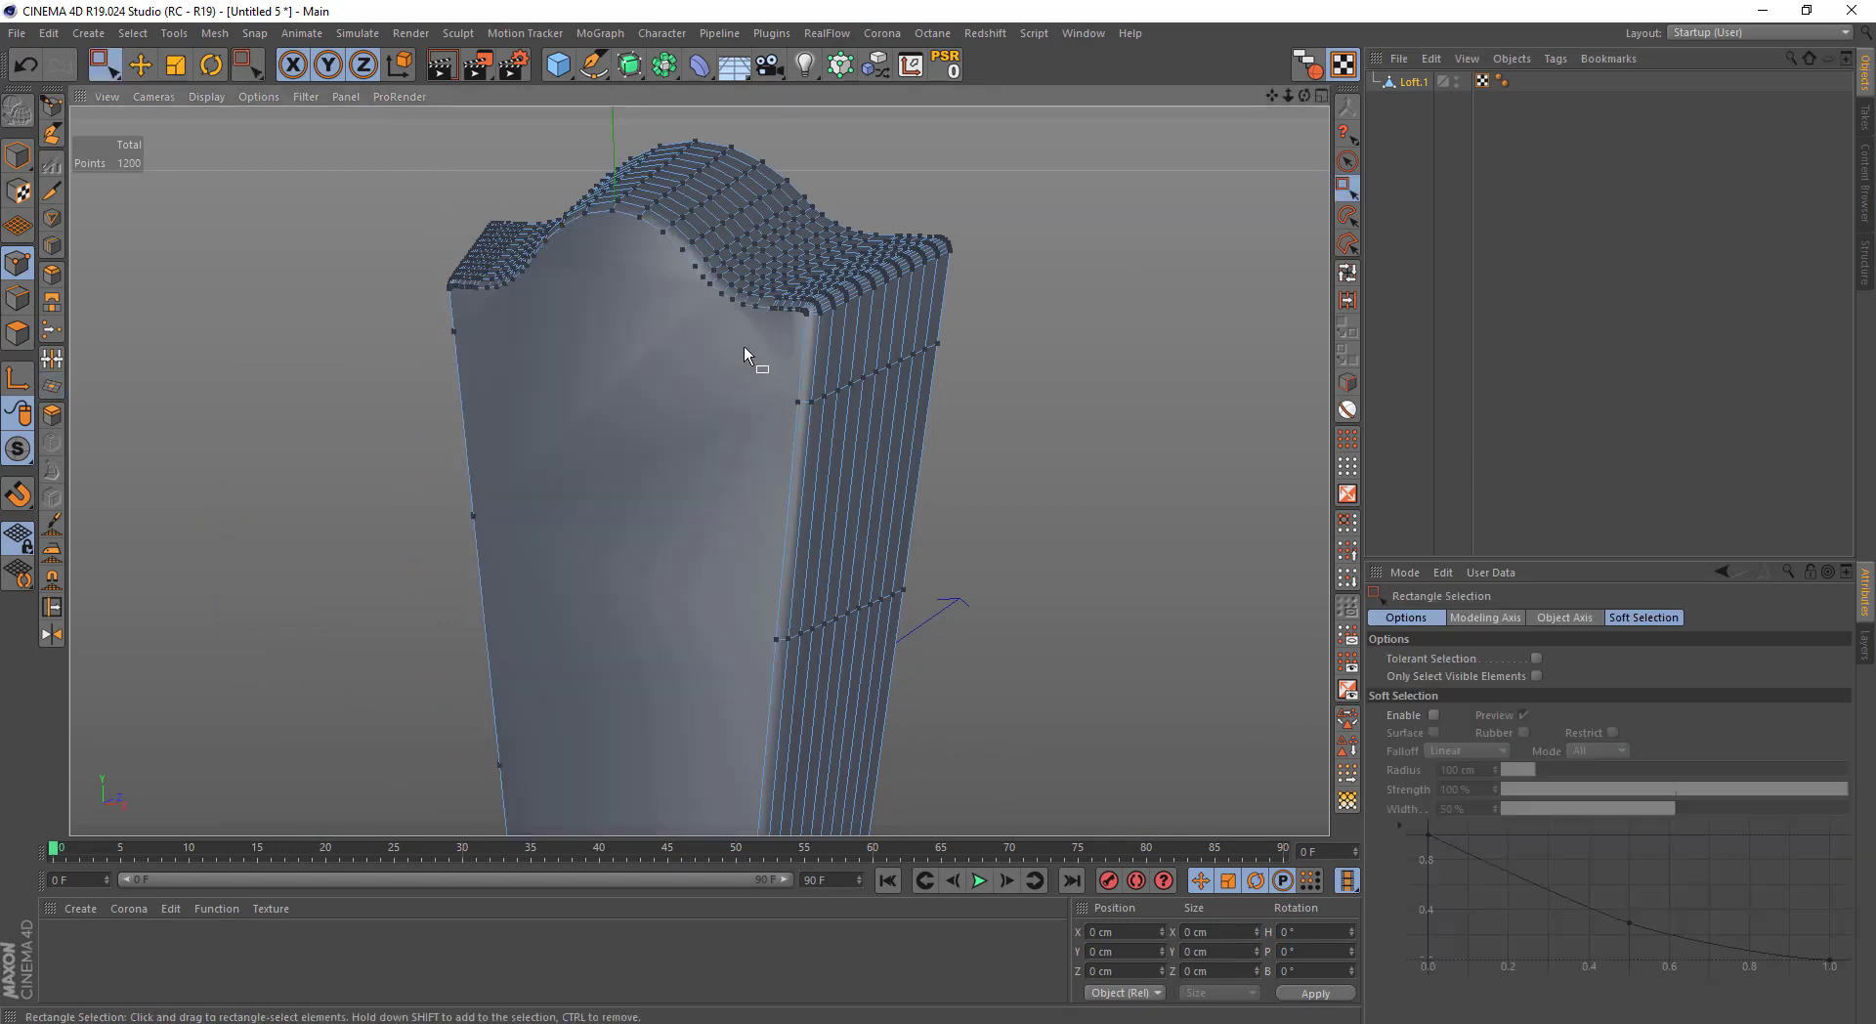
alt+middle_drag(743, 346, 315, 324)
Select the new front face and extrude it into a slightly smaller inset copy
click(17, 335)
key(9)
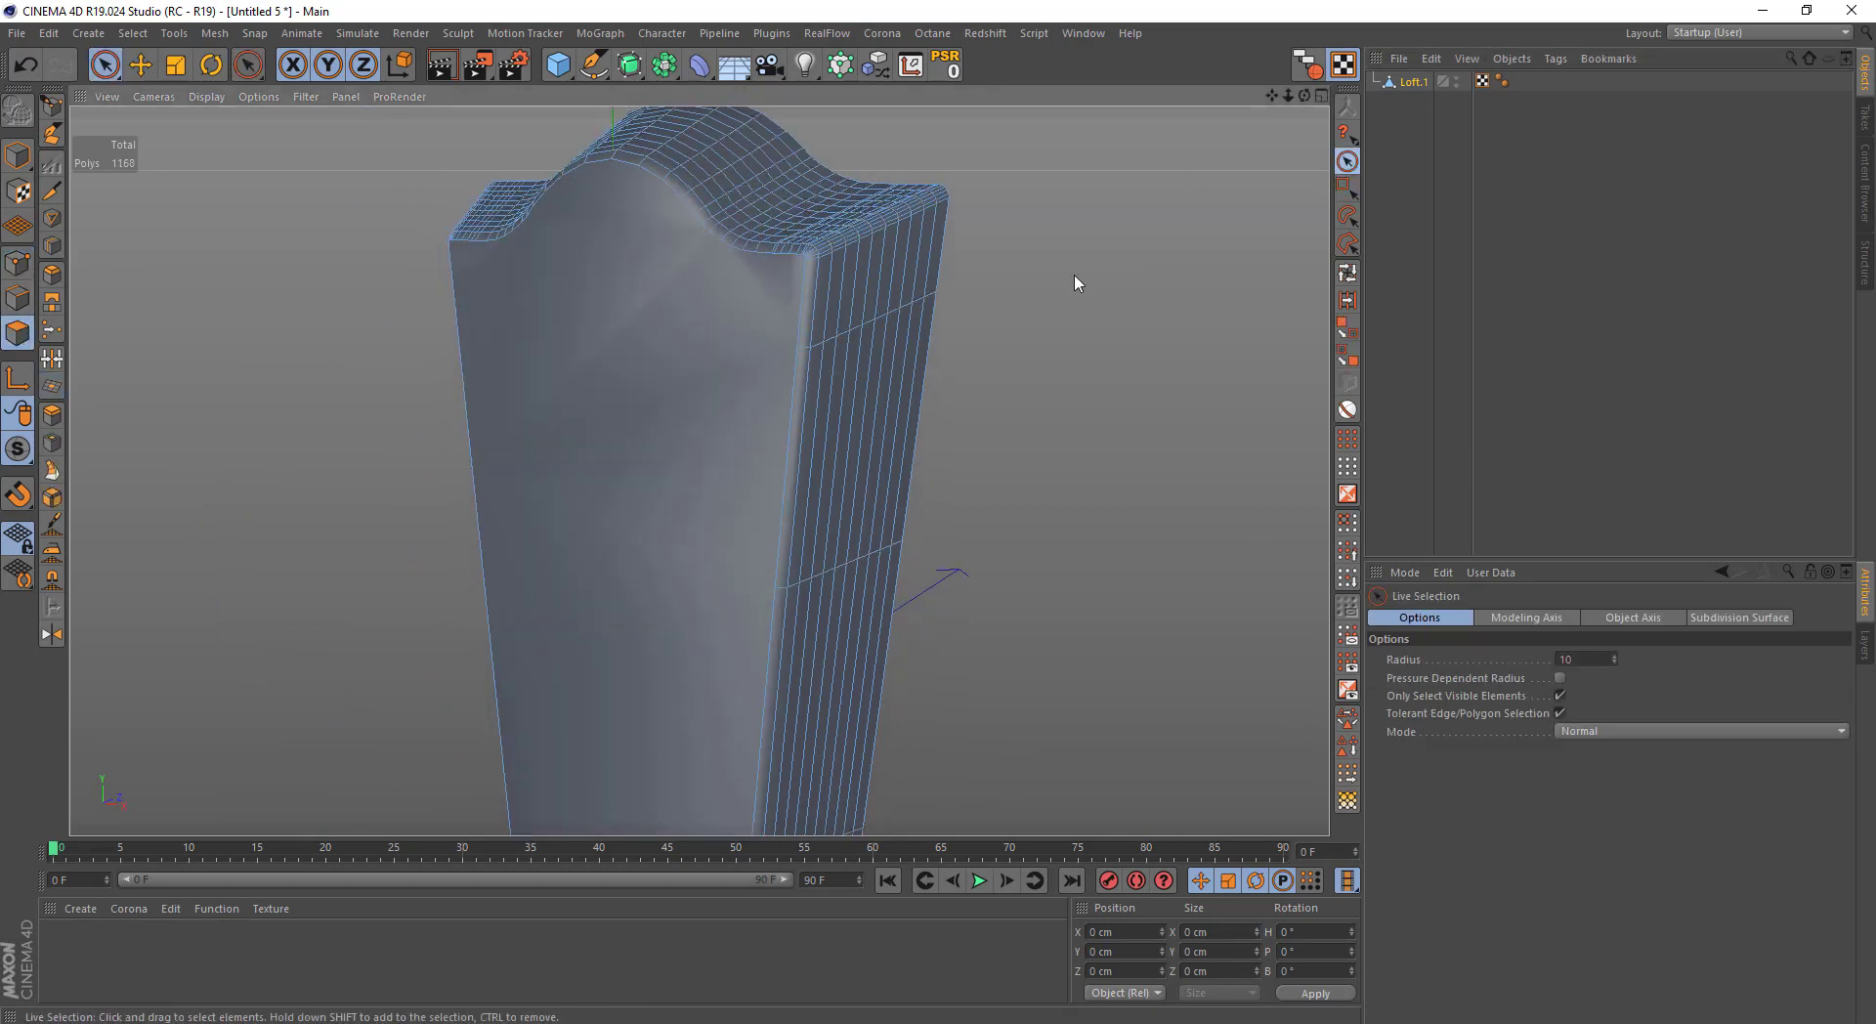
click(675, 396)
scroll(623, 296, up, 3)
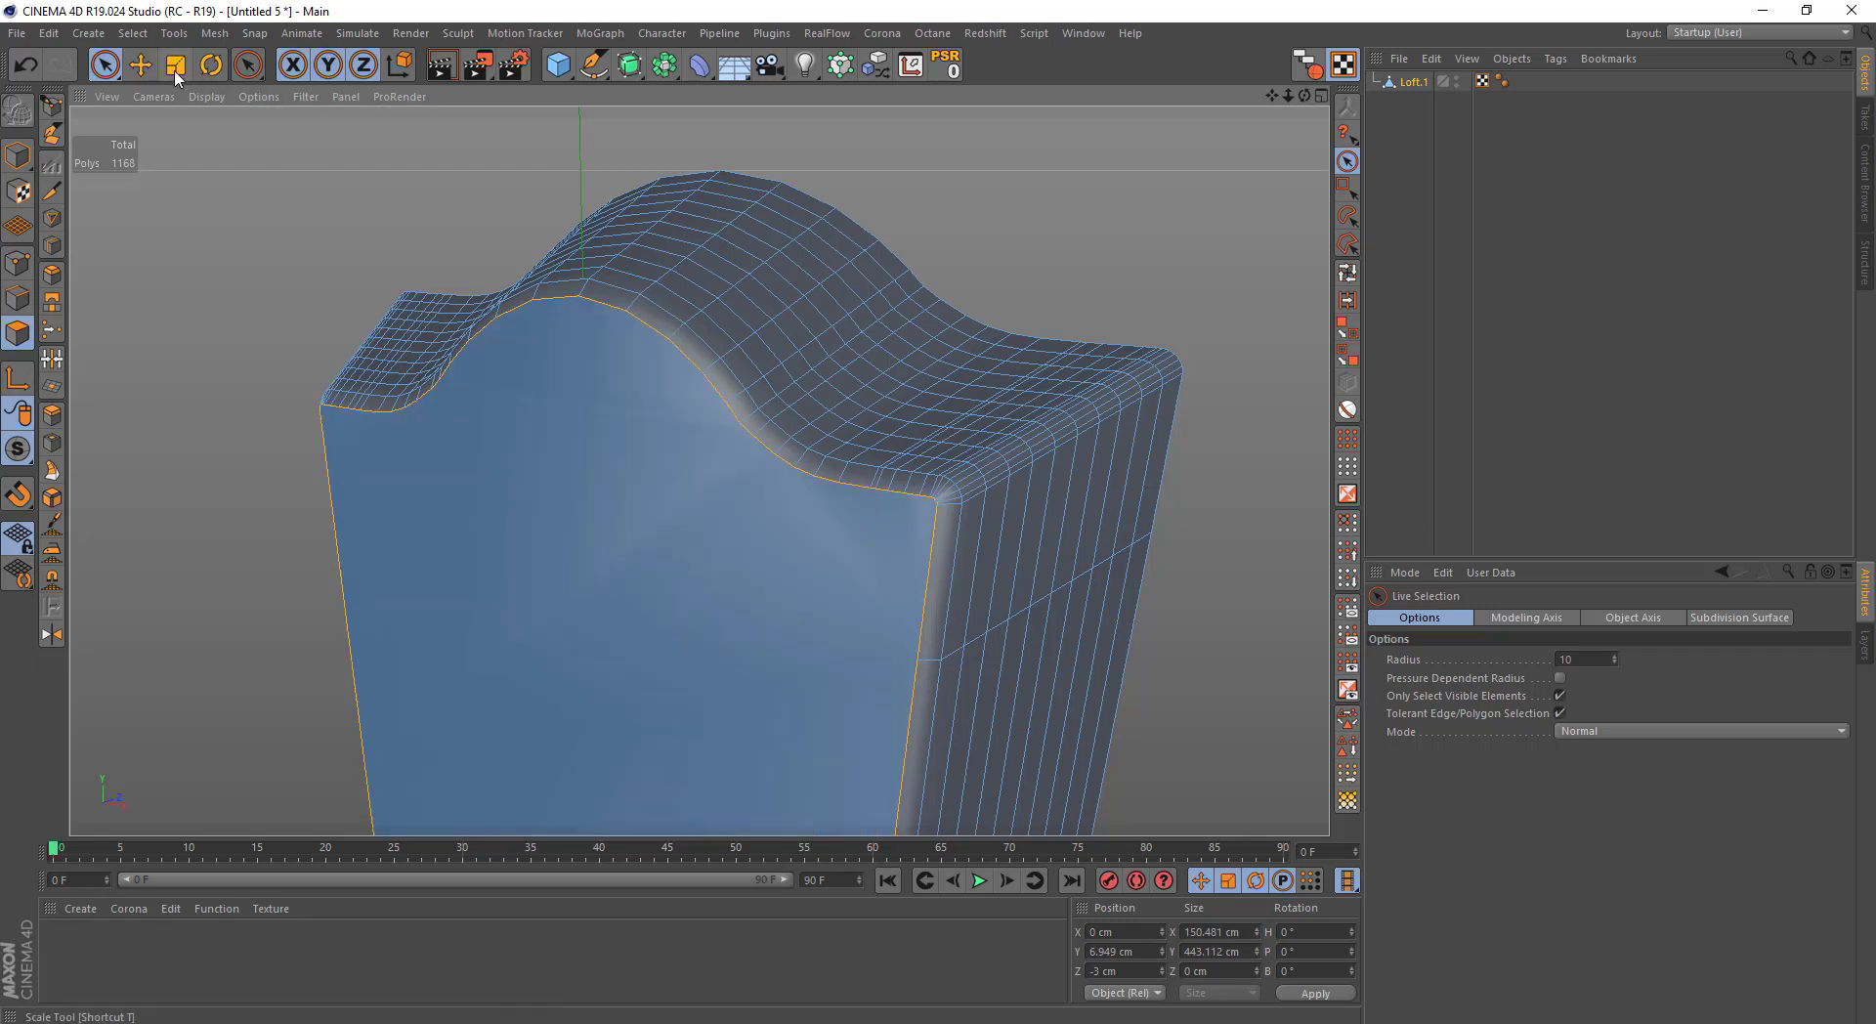
key(t)
scroll(629, 266, up, 3)
ctrl+drag(1164, 208, 842, 481)
Narrow the inset face to about 97% width in X, then deselect the loft
scroll(854, 377, up, 3)
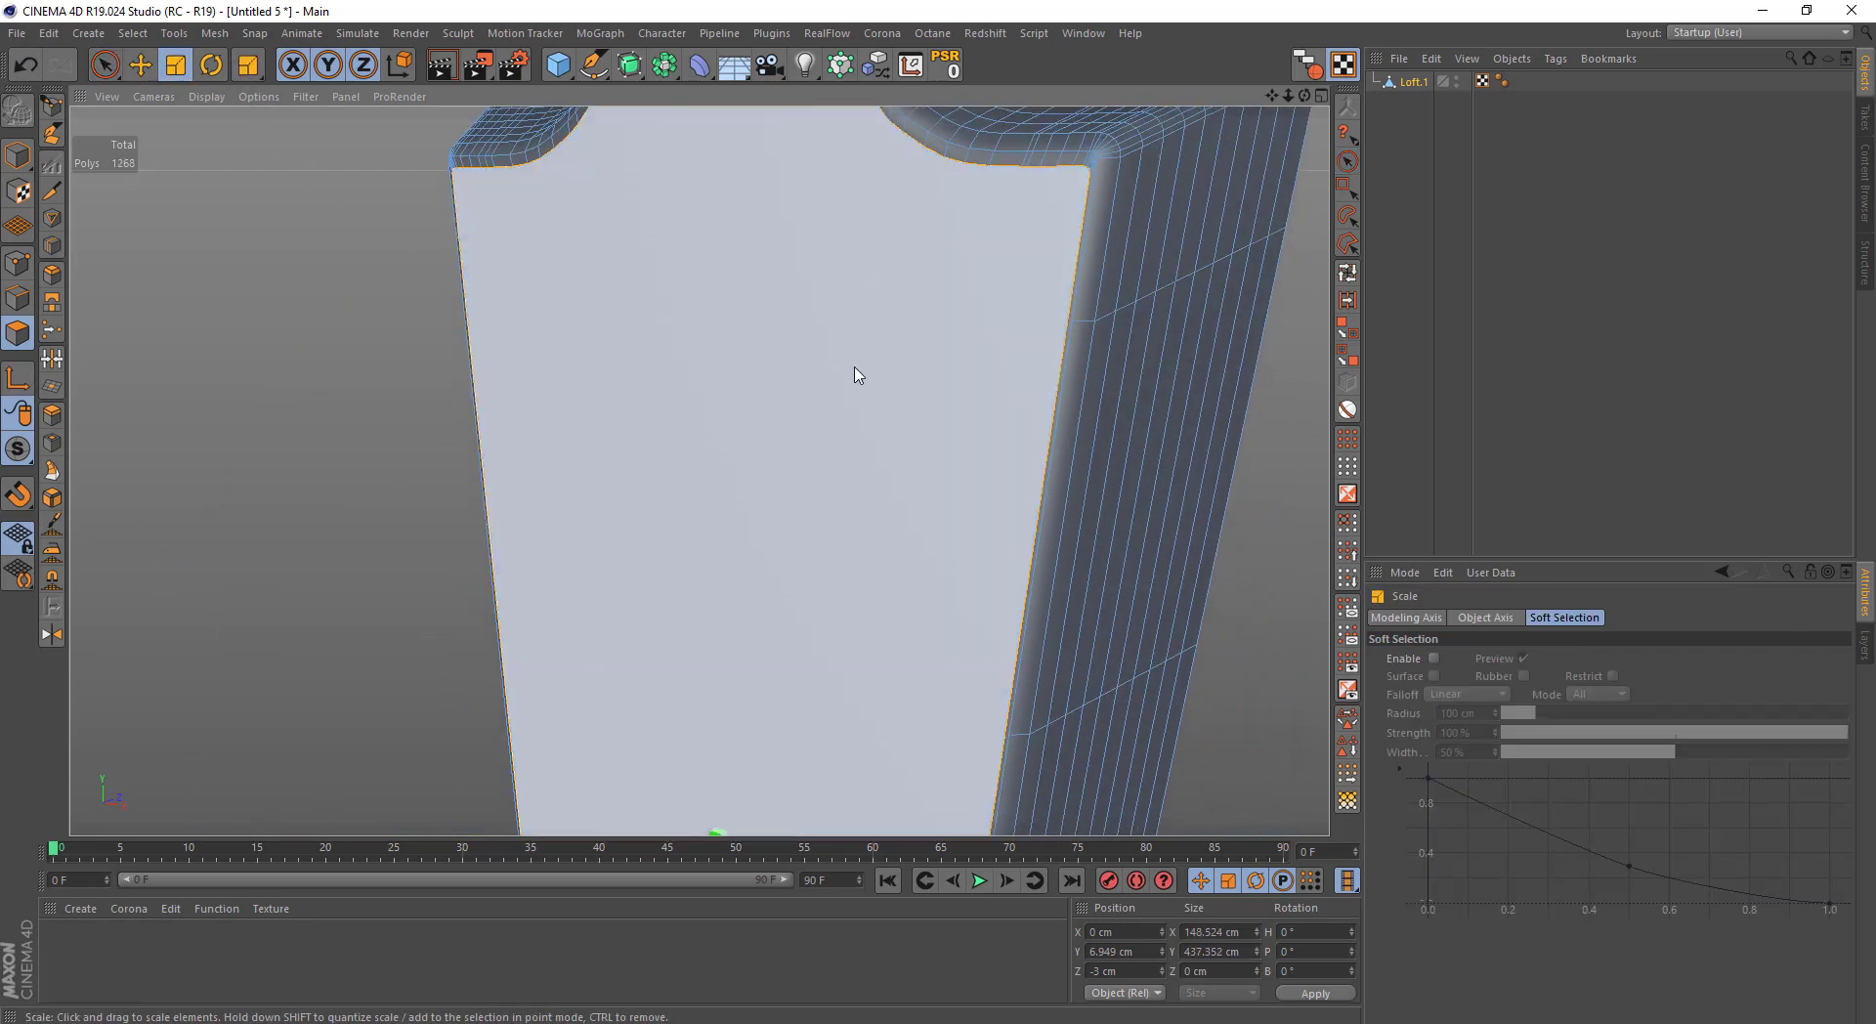
scroll(870, 522, down, 2)
scroll(970, 607, up, 3)
scroll(971, 613, up, 2)
drag(742, 577, 817, 574)
scroll(817, 574, down, 2)
key(space)
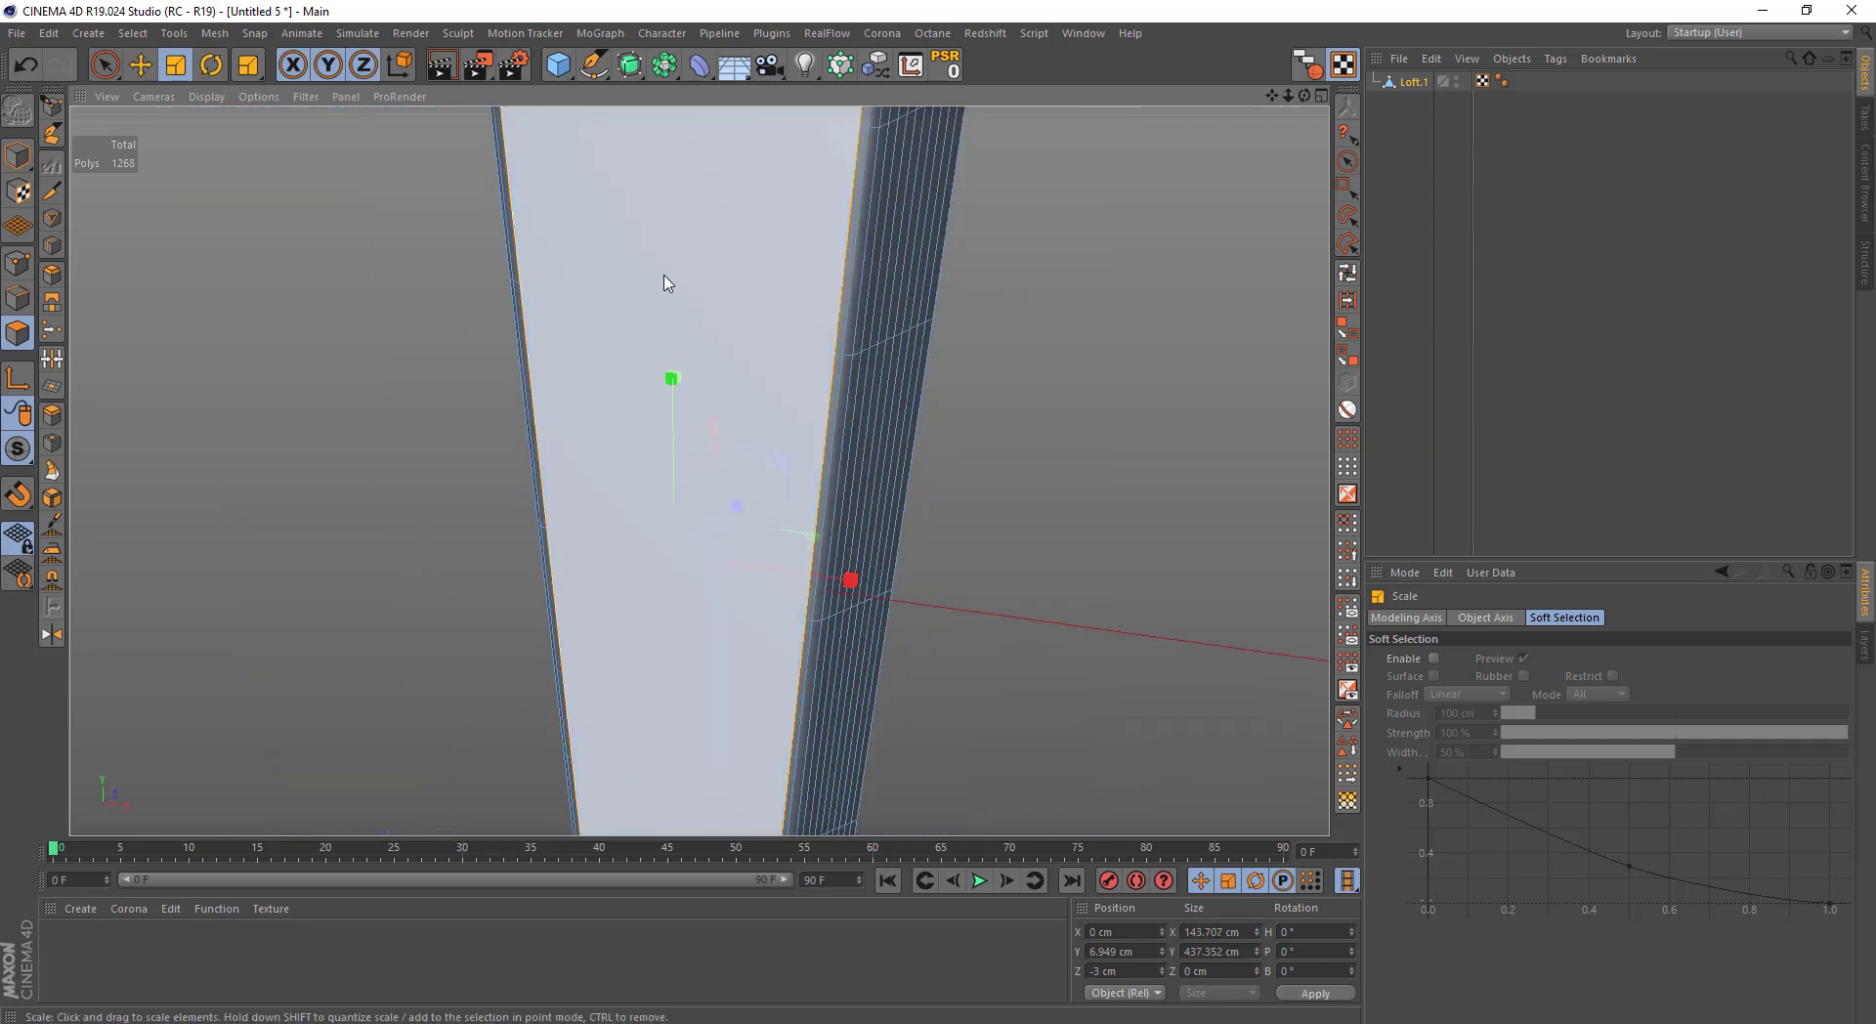
mouse_move(662, 285)
alt+mouse_down()
mouse_move(1007, 409)
mouse_move(787, 372)
alt+mouse_up()
click(1378, 234)
Switch the viewport to Gouraud Shading and select the Loft.1 object
click(206, 96)
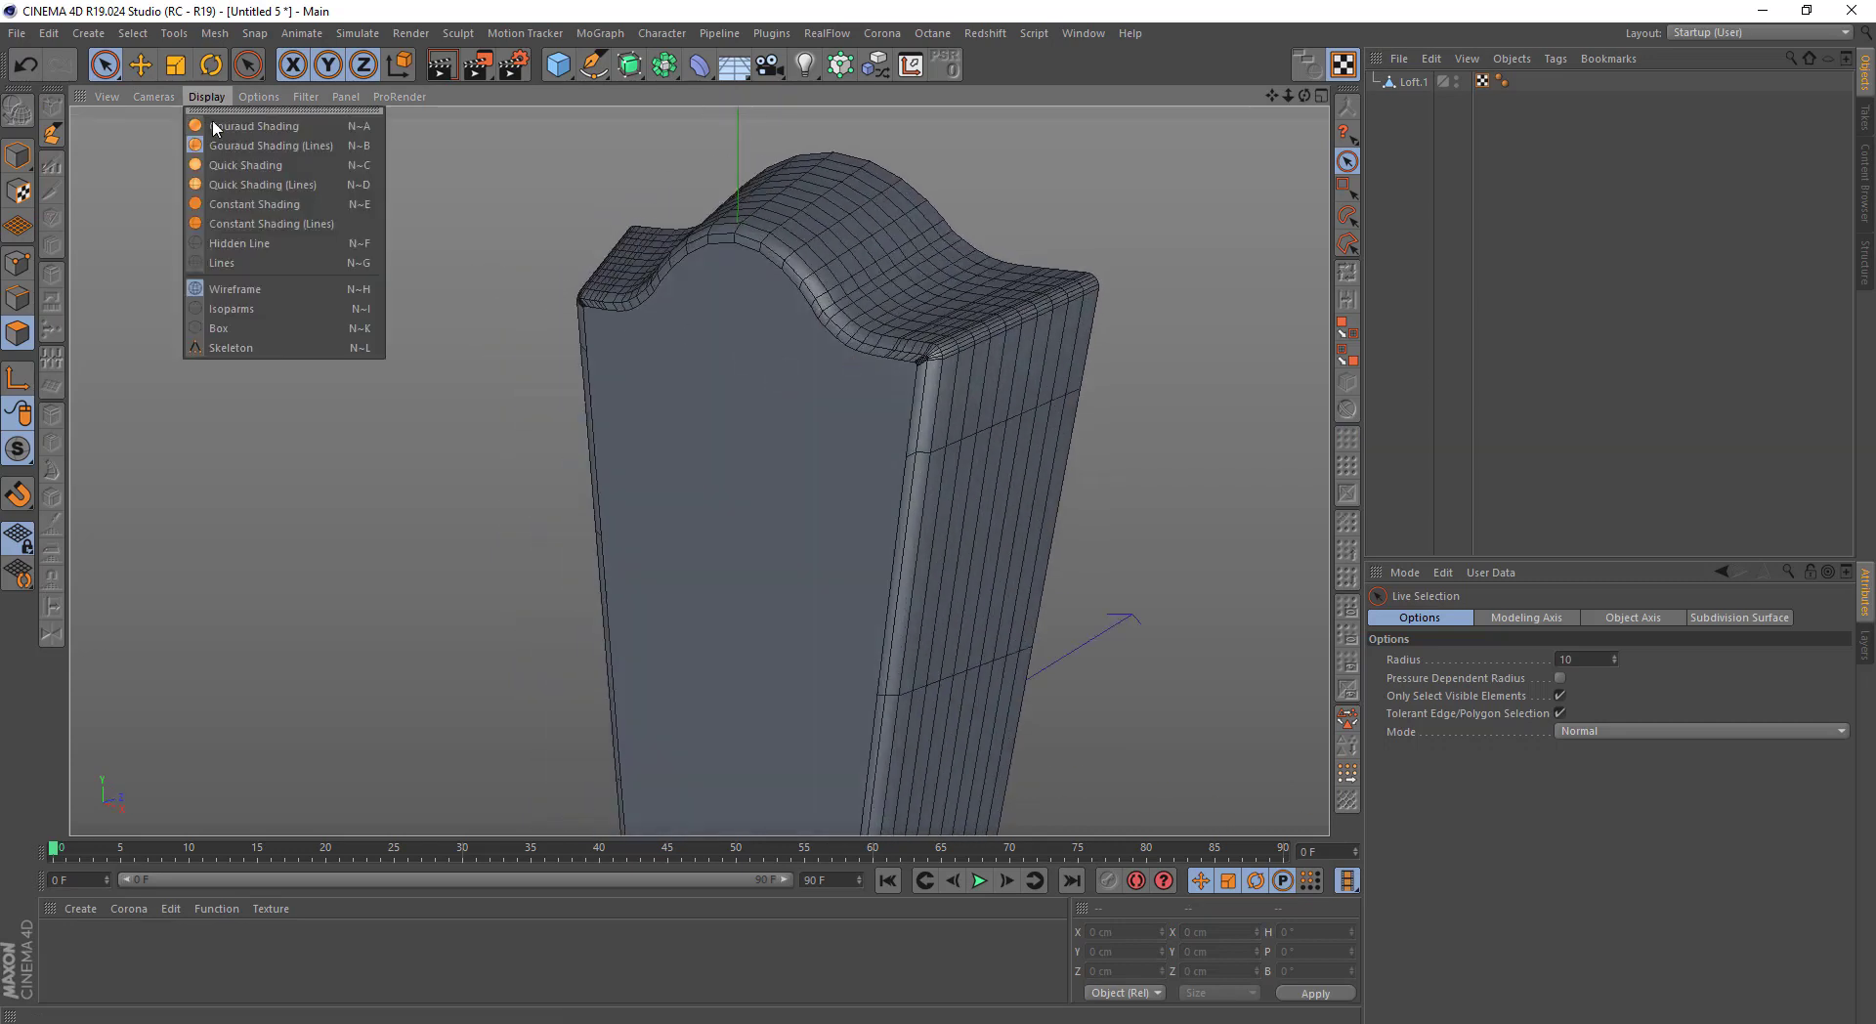
click(227, 116)
mouse_move(260, 158)
alt+mouse_down()
mouse_move(499, 275)
mouse_move(720, 281)
mouse_move(636, 256)
mouse_move(753, 281)
alt+mouse_up()
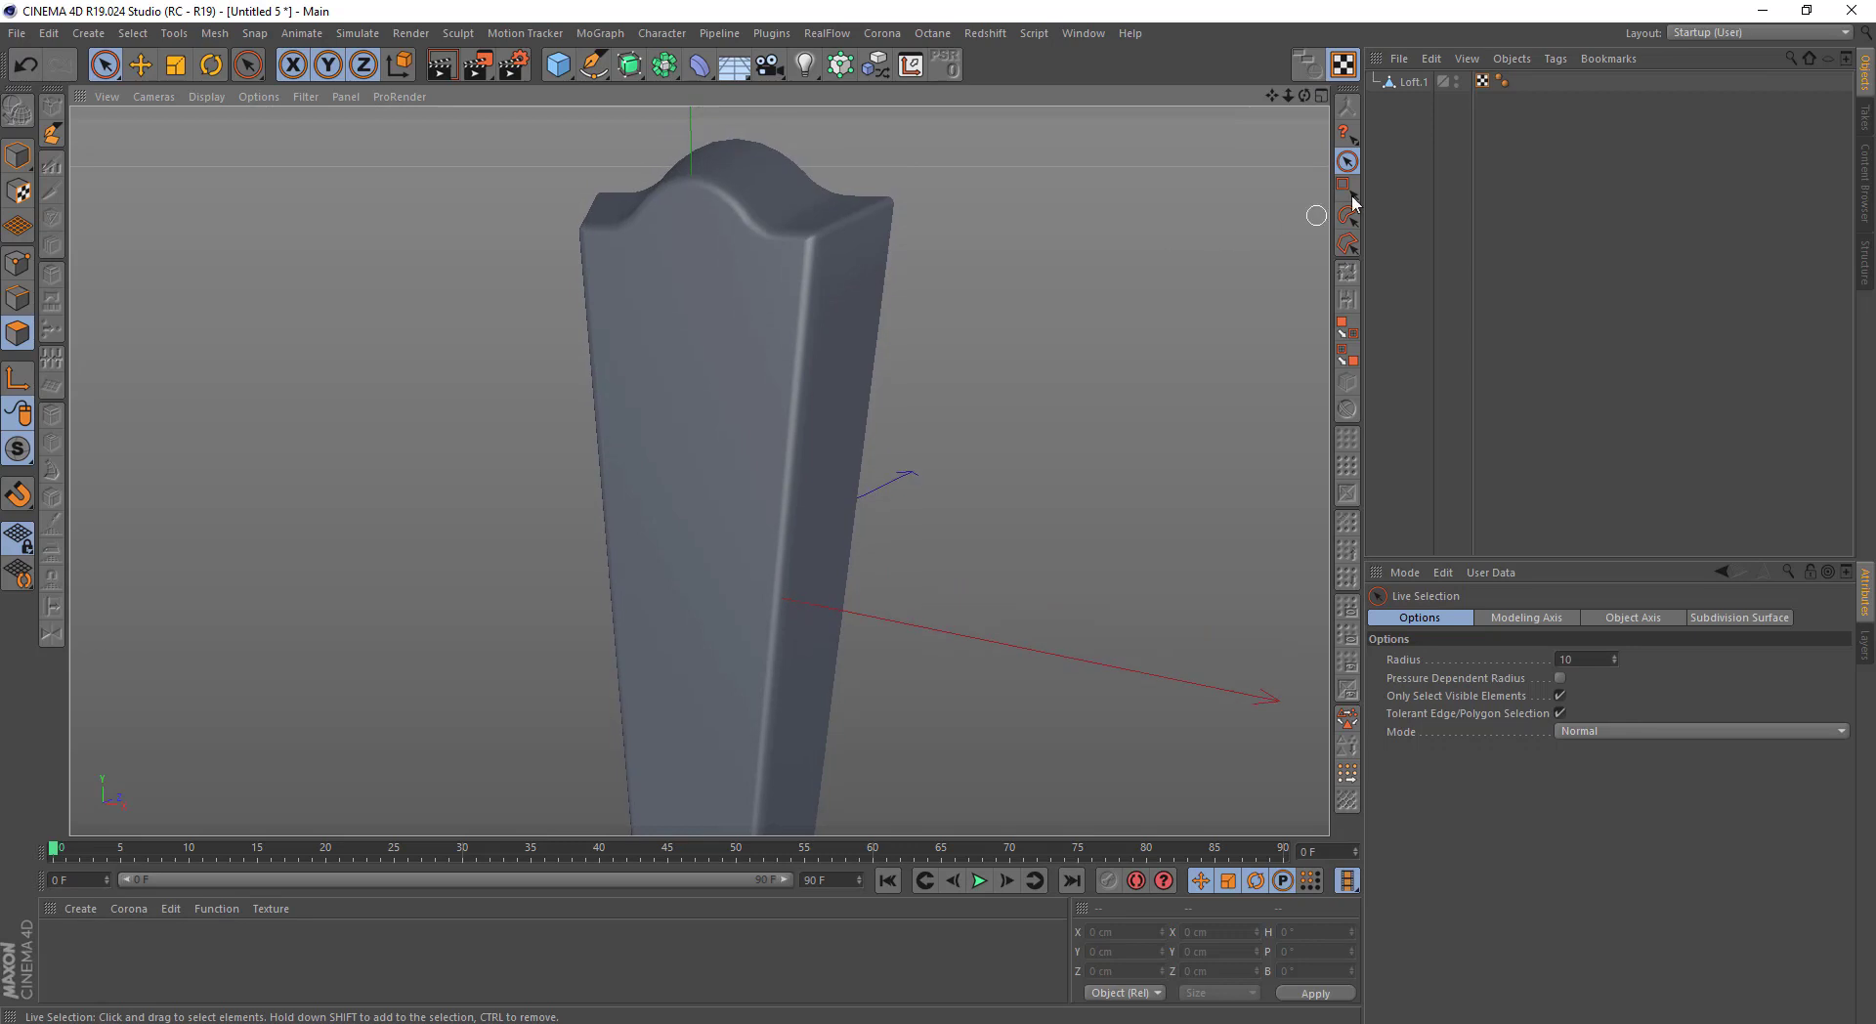
click(1358, 92)
Loop-select the inset panel's front border edges in Edge mode
click(25, 300)
scroll(788, 242, up, 3)
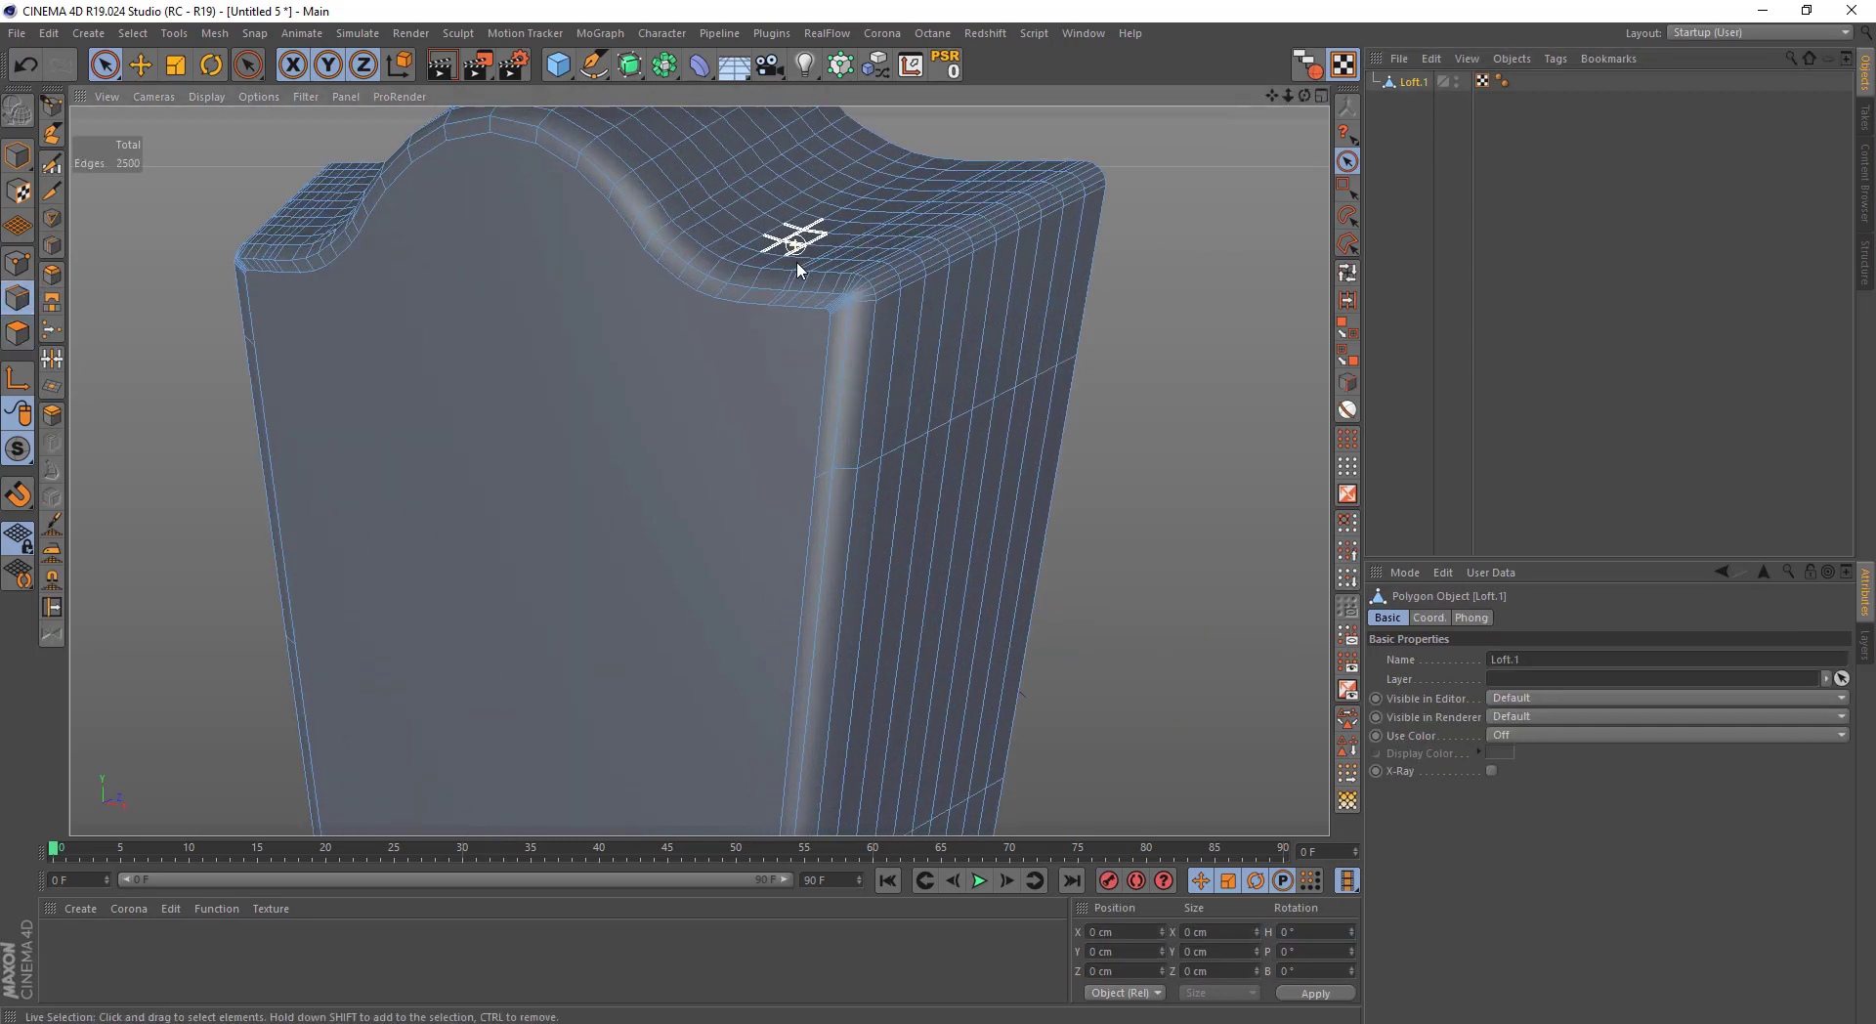
scroll(884, 288, up, 3)
click(1348, 273)
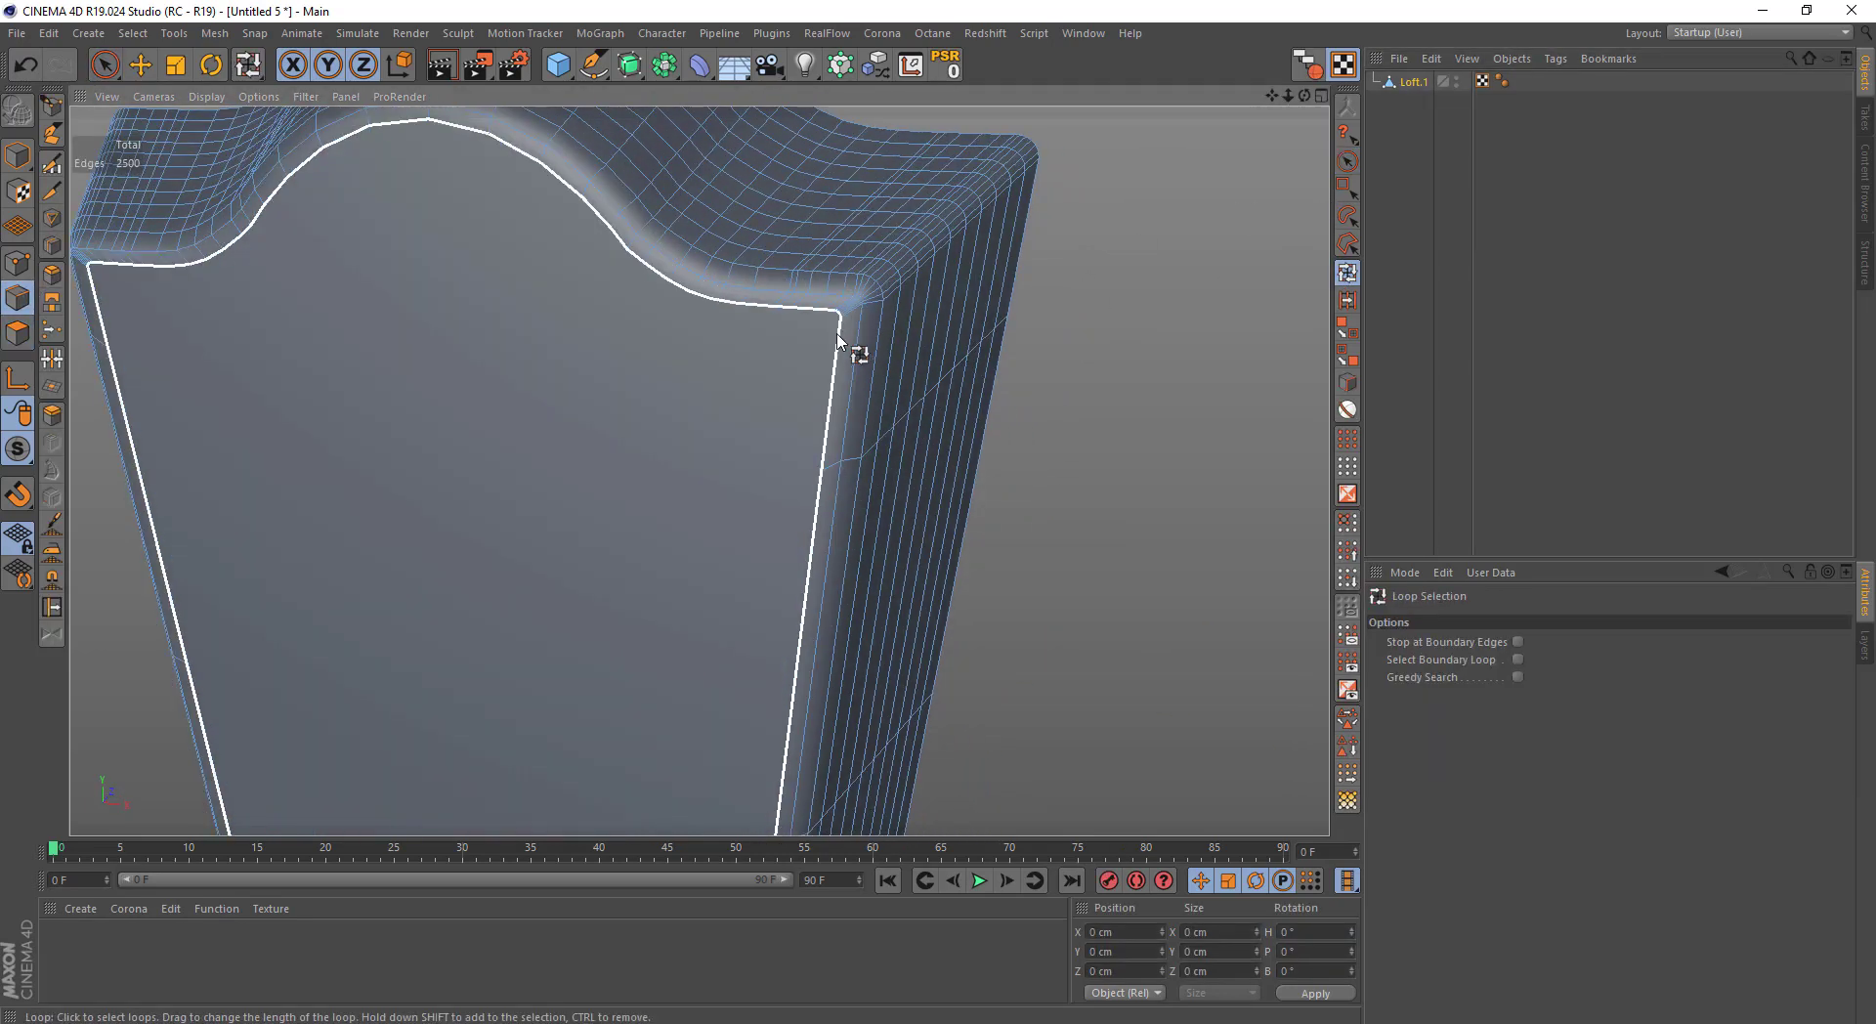
click(353, 134)
Convert the border loop into Loft.1.Spline with Mesh > Commands > Edge to Spline
click(215, 33)
mouse_move(233, 83)
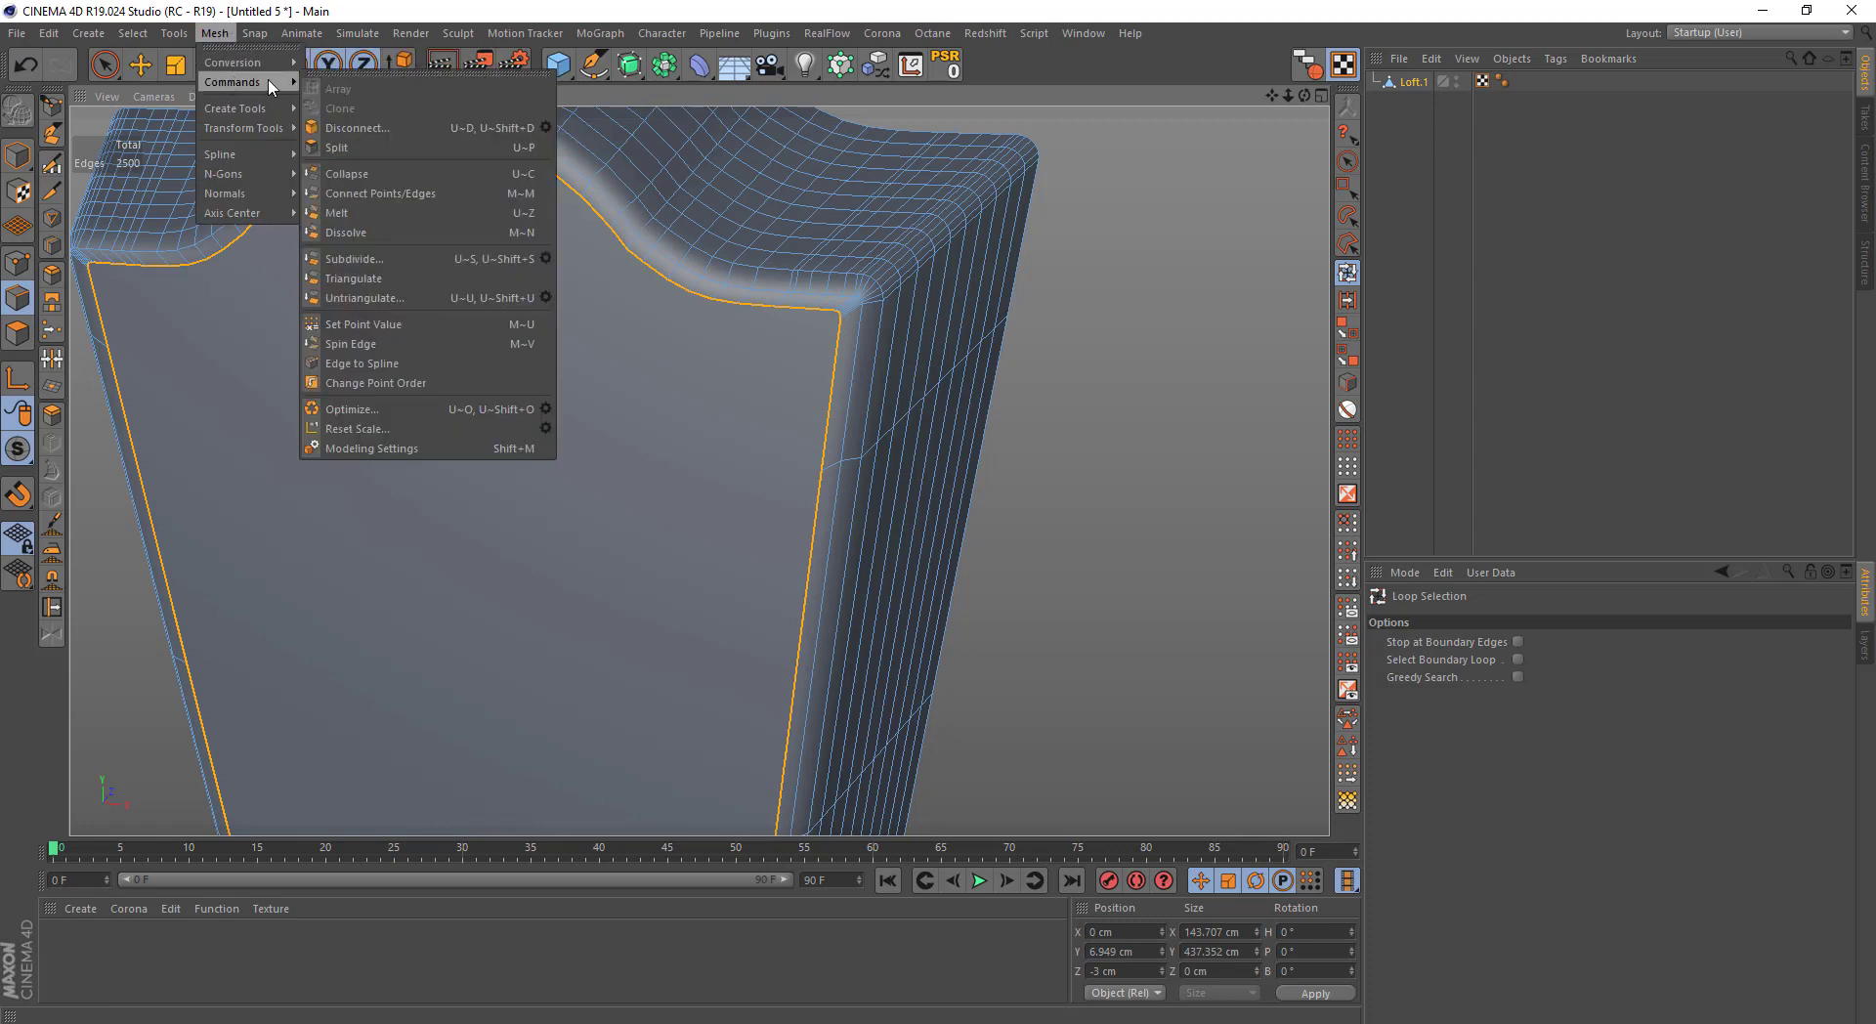
click(395, 369)
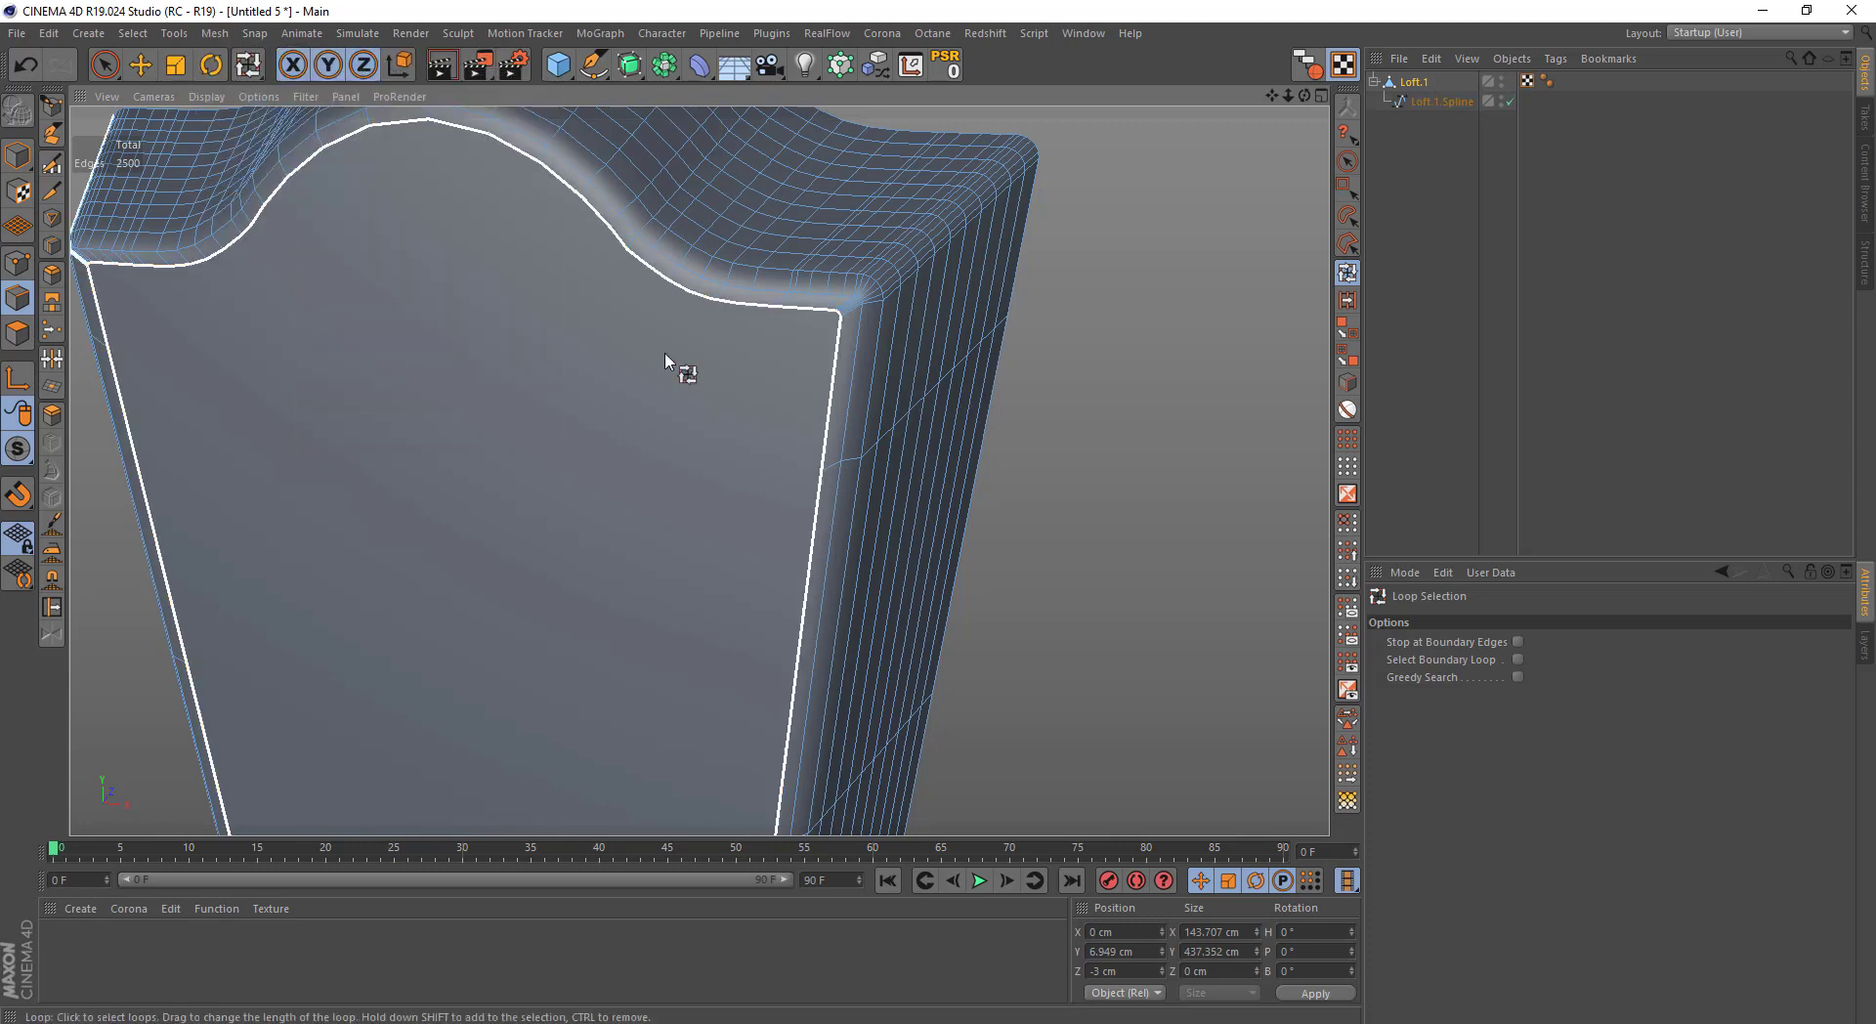
click(1422, 101)
scroll(684, 272, down, 5)
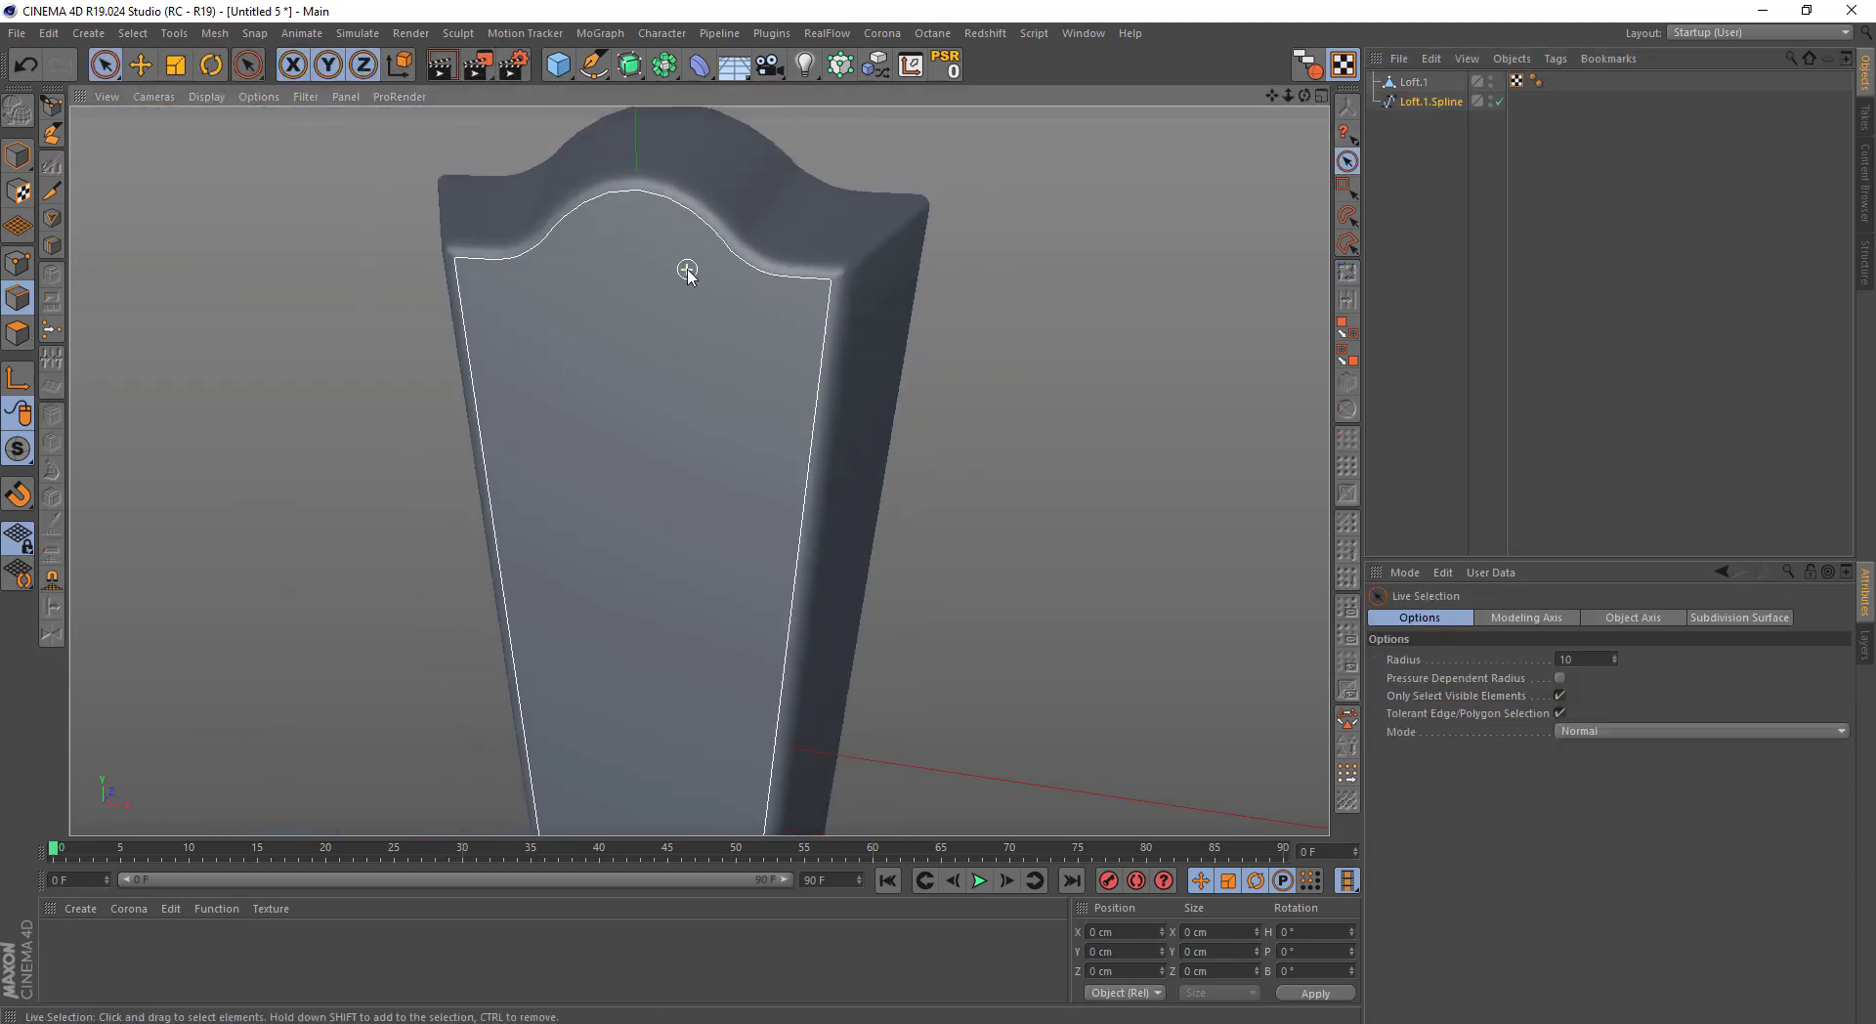
scroll(758, 180, down, 3)
scroll(775, 210, down, 2)
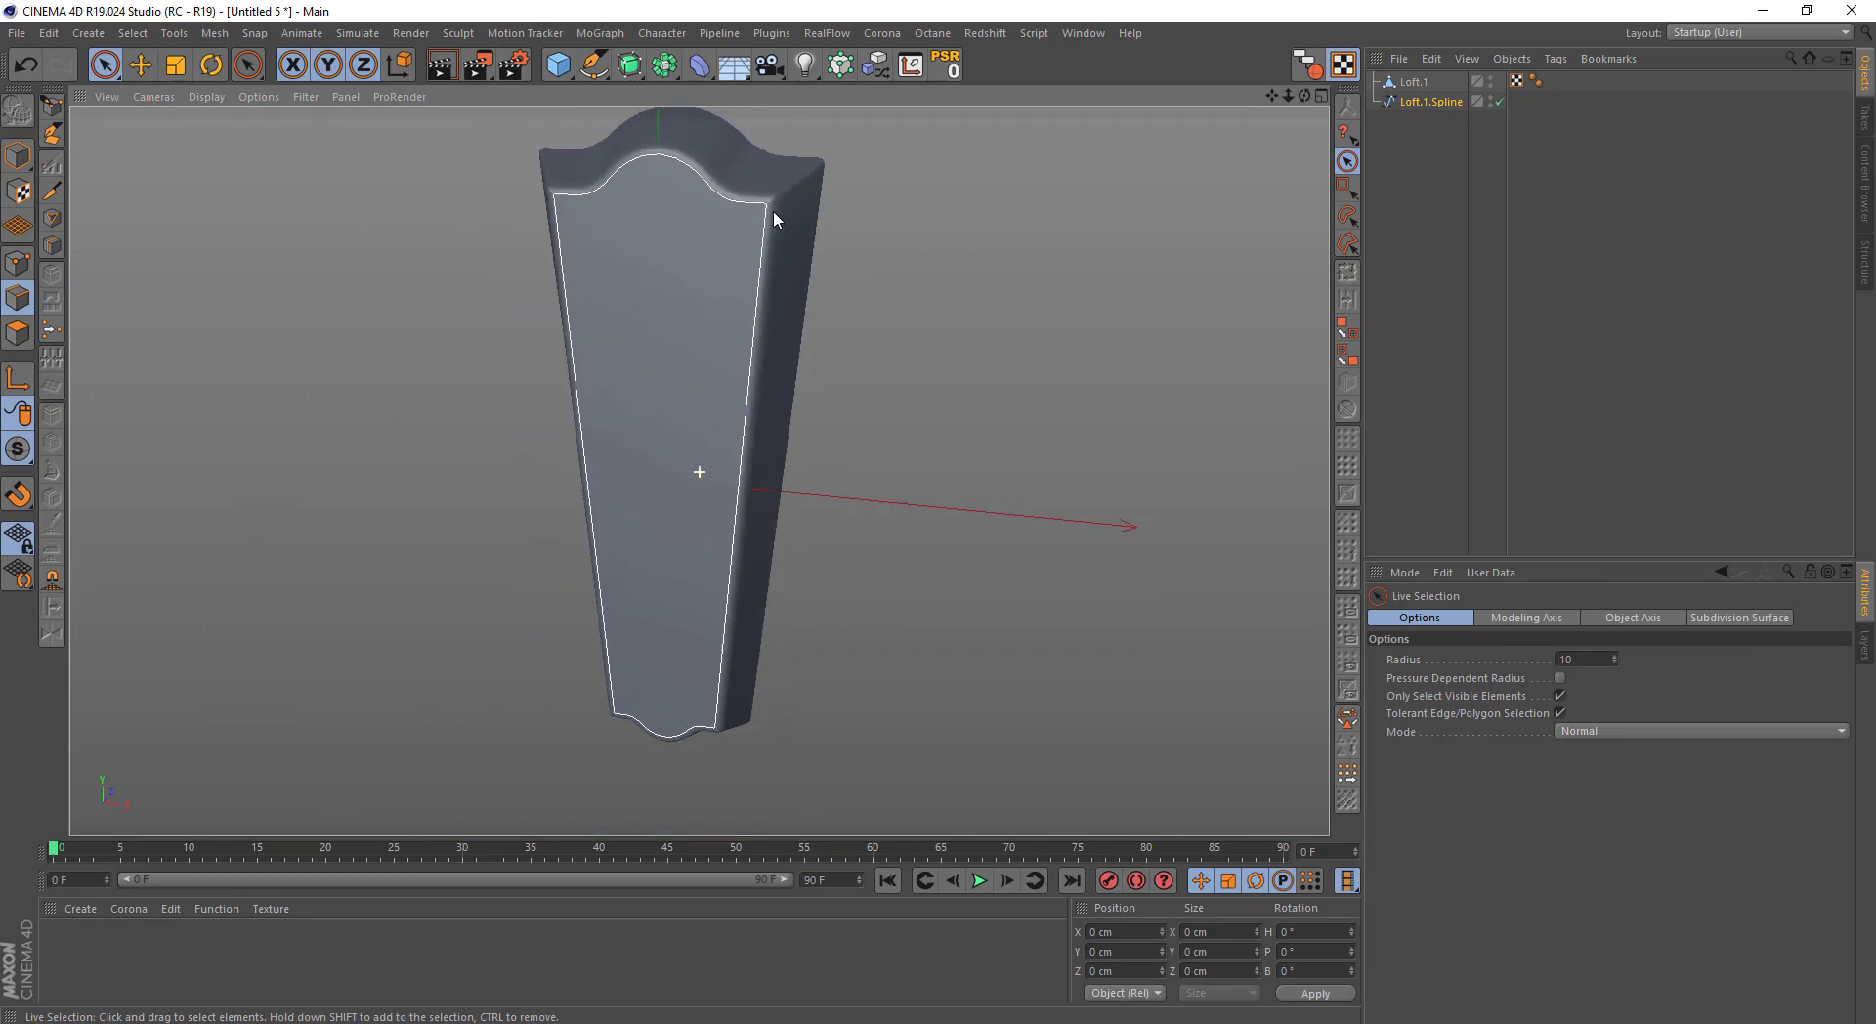
In Model mode, scale Loft.1.Spline down slightly and narrower in X
click(17, 157)
click(176, 65)
drag(930, 285, 859, 297)
scroll(606, 335, up, 3)
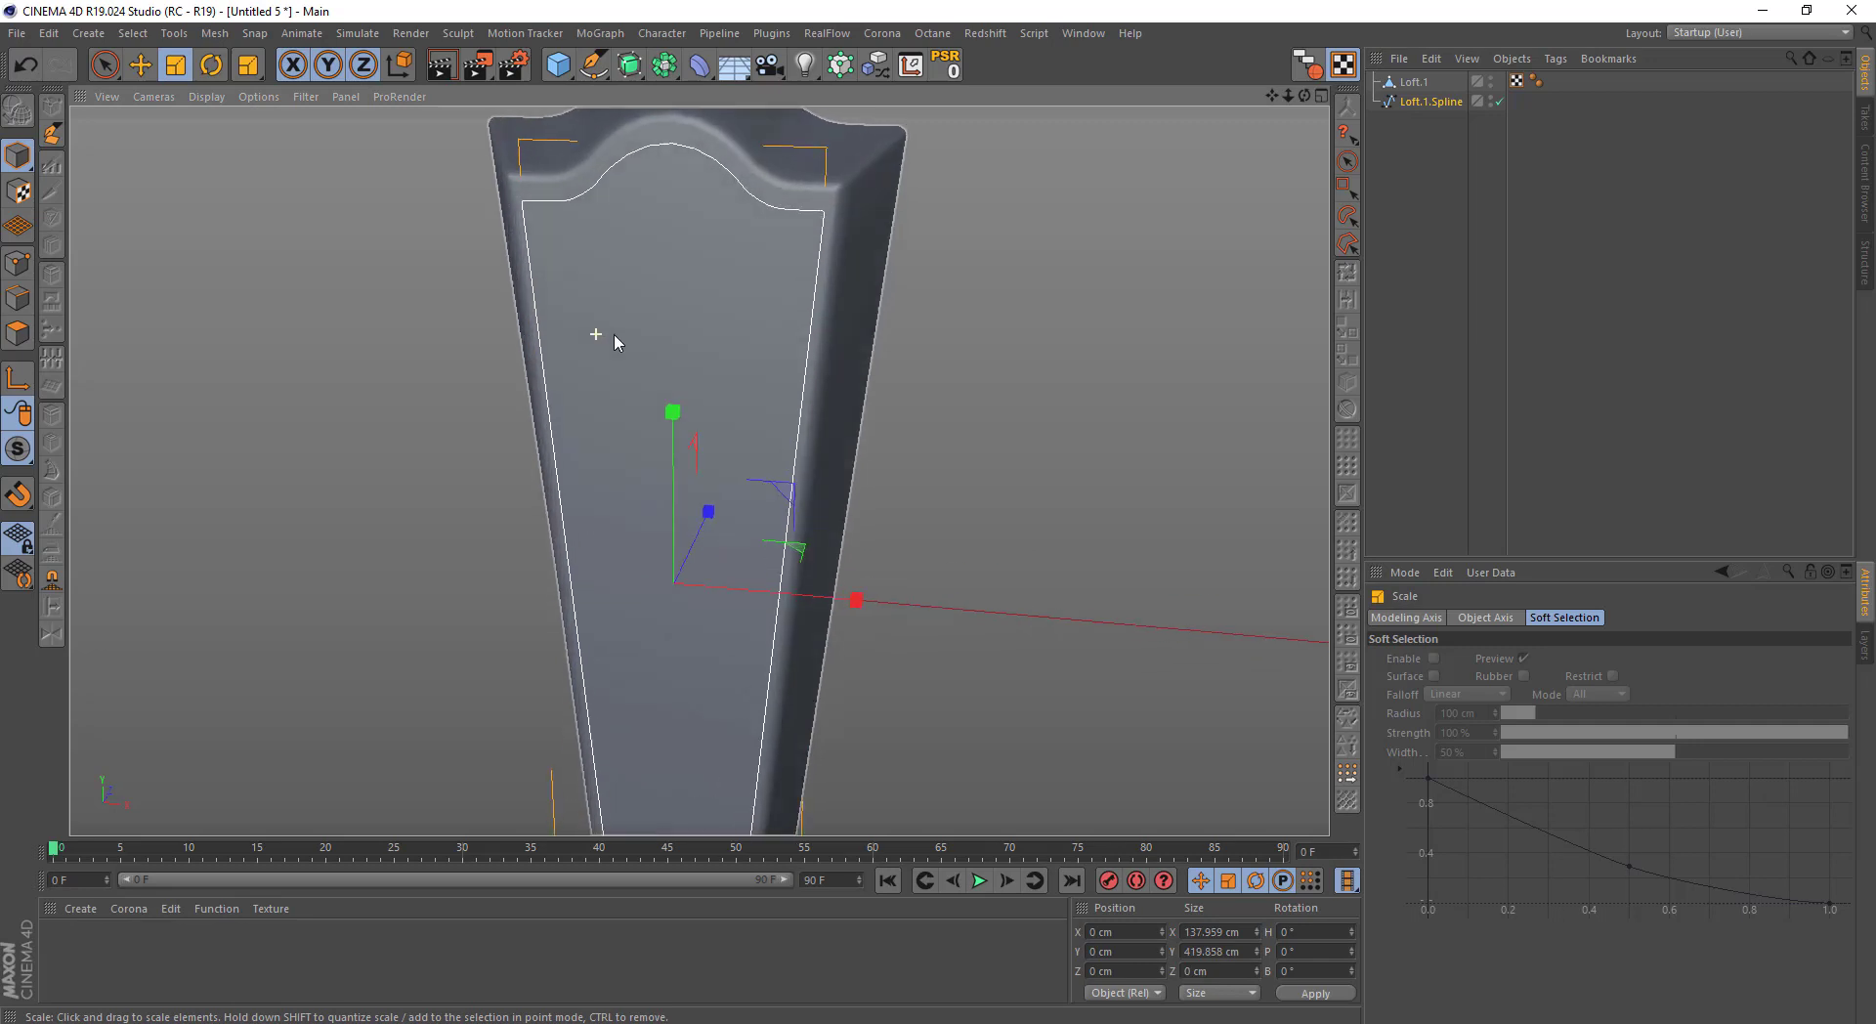
scroll(788, 503, up, 3)
drag(838, 607, 795, 560)
scroll(654, 378, down, 3)
mouse_move(654, 377)
alt+mouse_down()
mouse_move(500, 343)
mouse_move(501, 407)
alt+mouse_up()
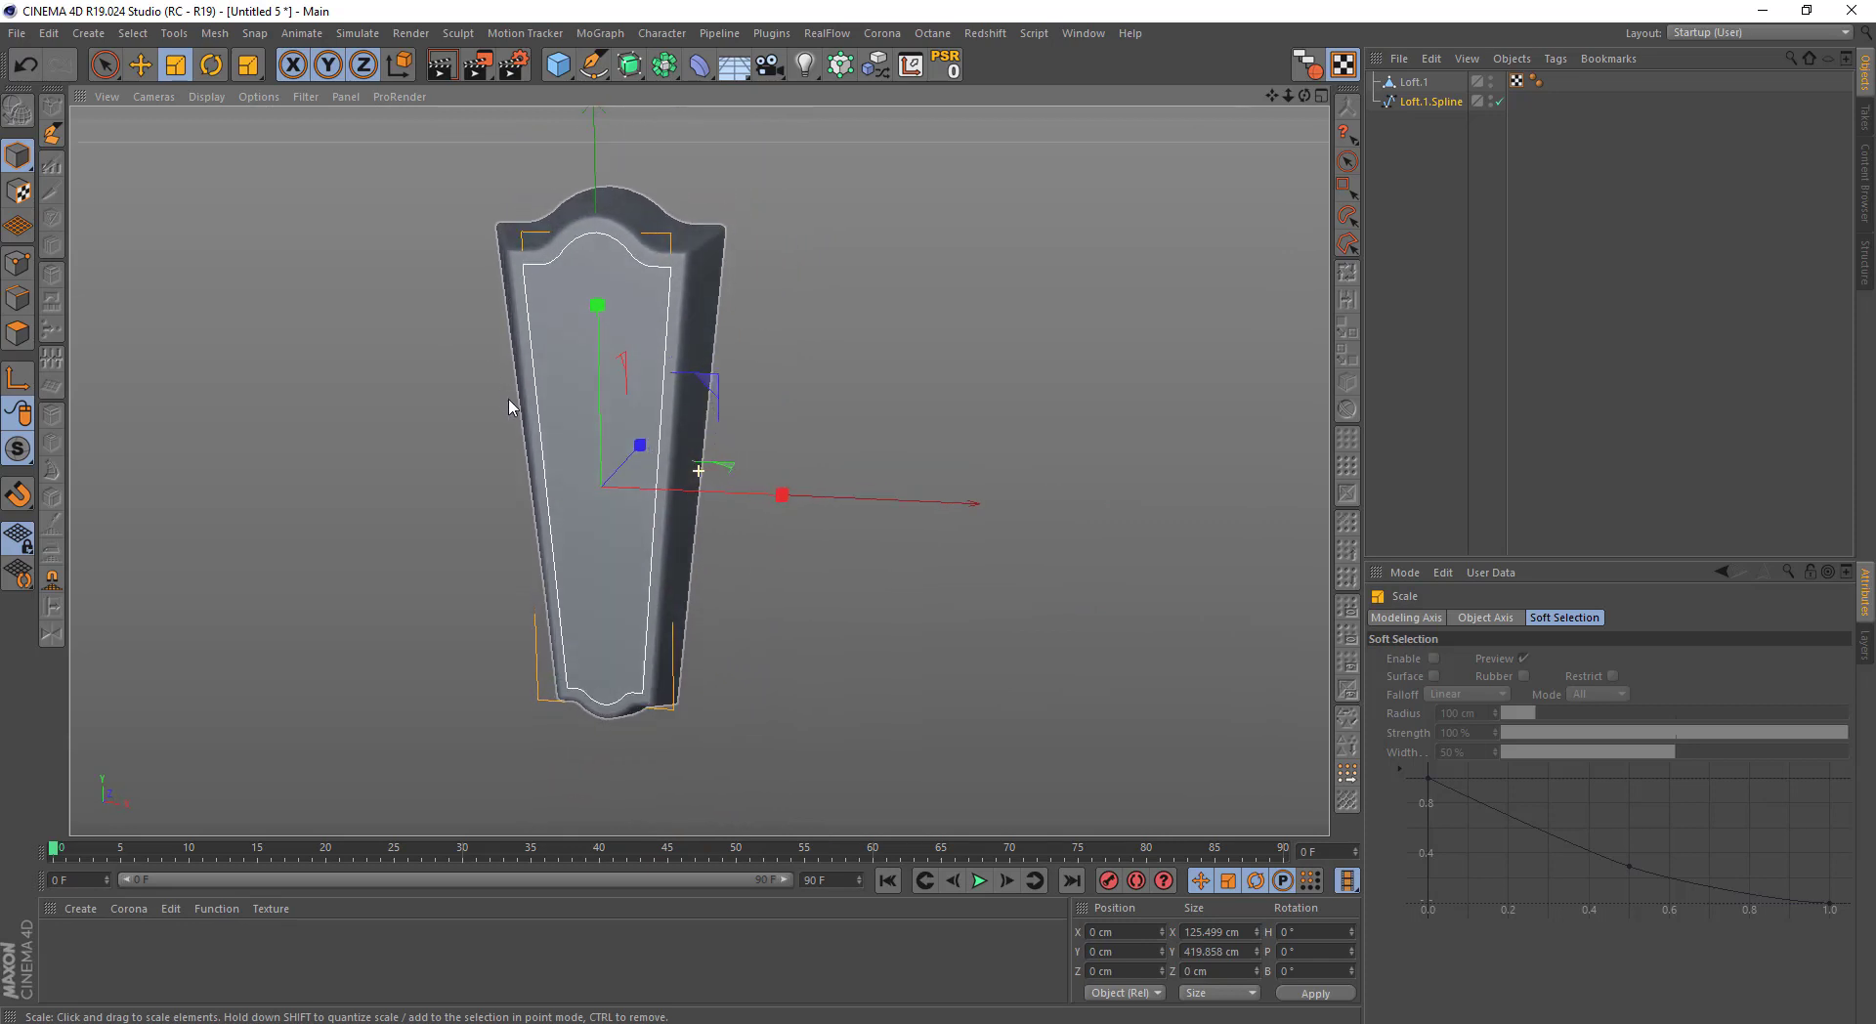
Add a Sphere with 18 segments and make it an editable polygon object
key(9)
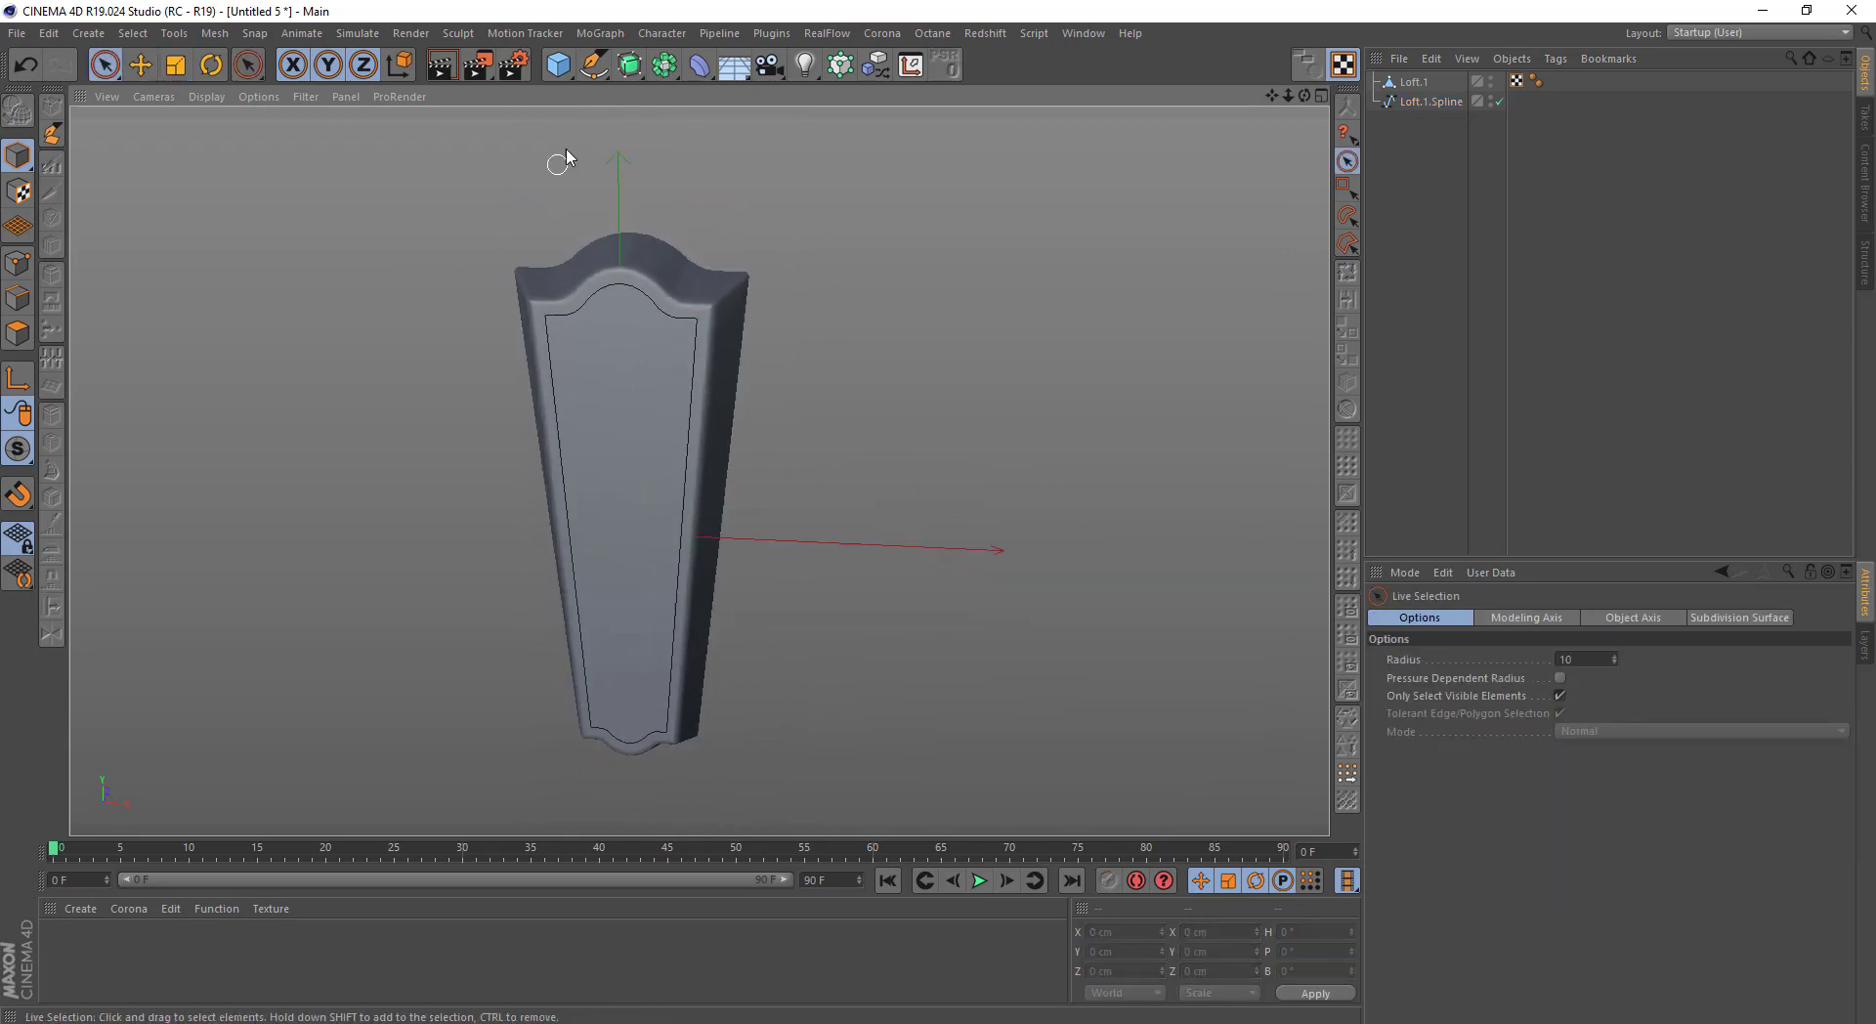
drag(558, 64, 943, 127)
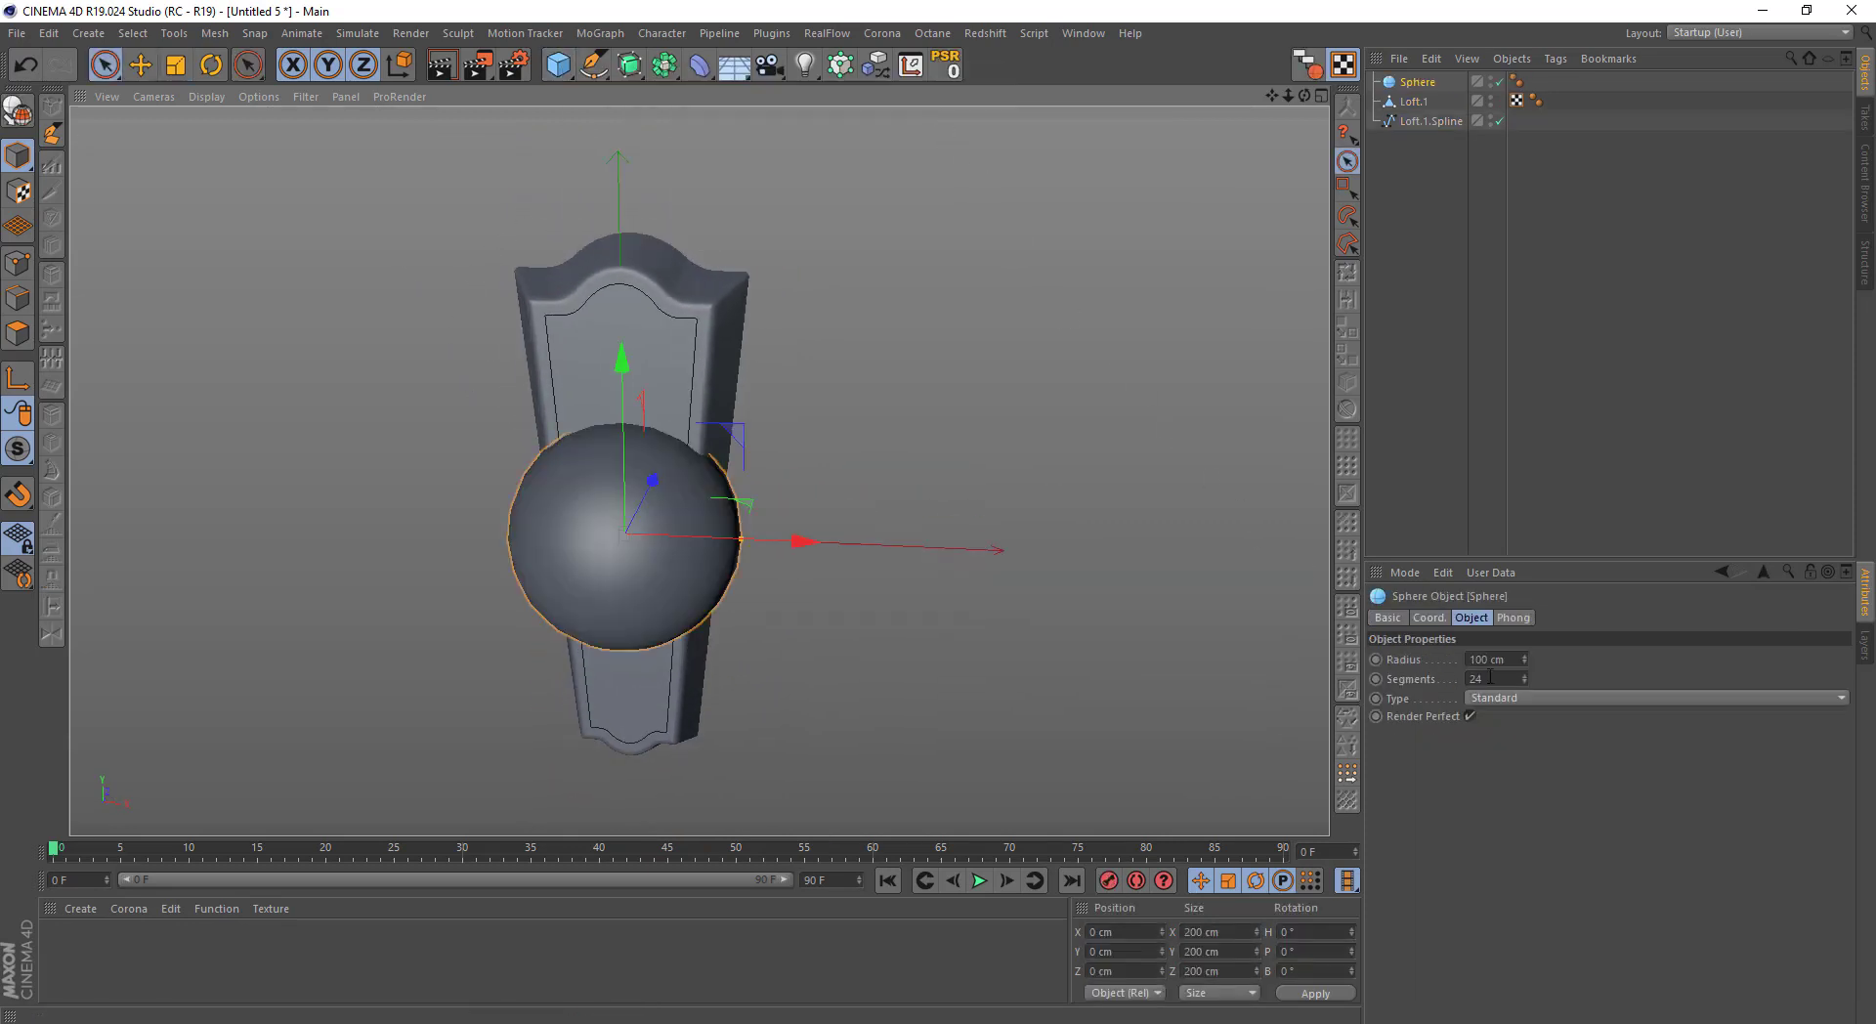
double_click(1490, 677)
text(16)
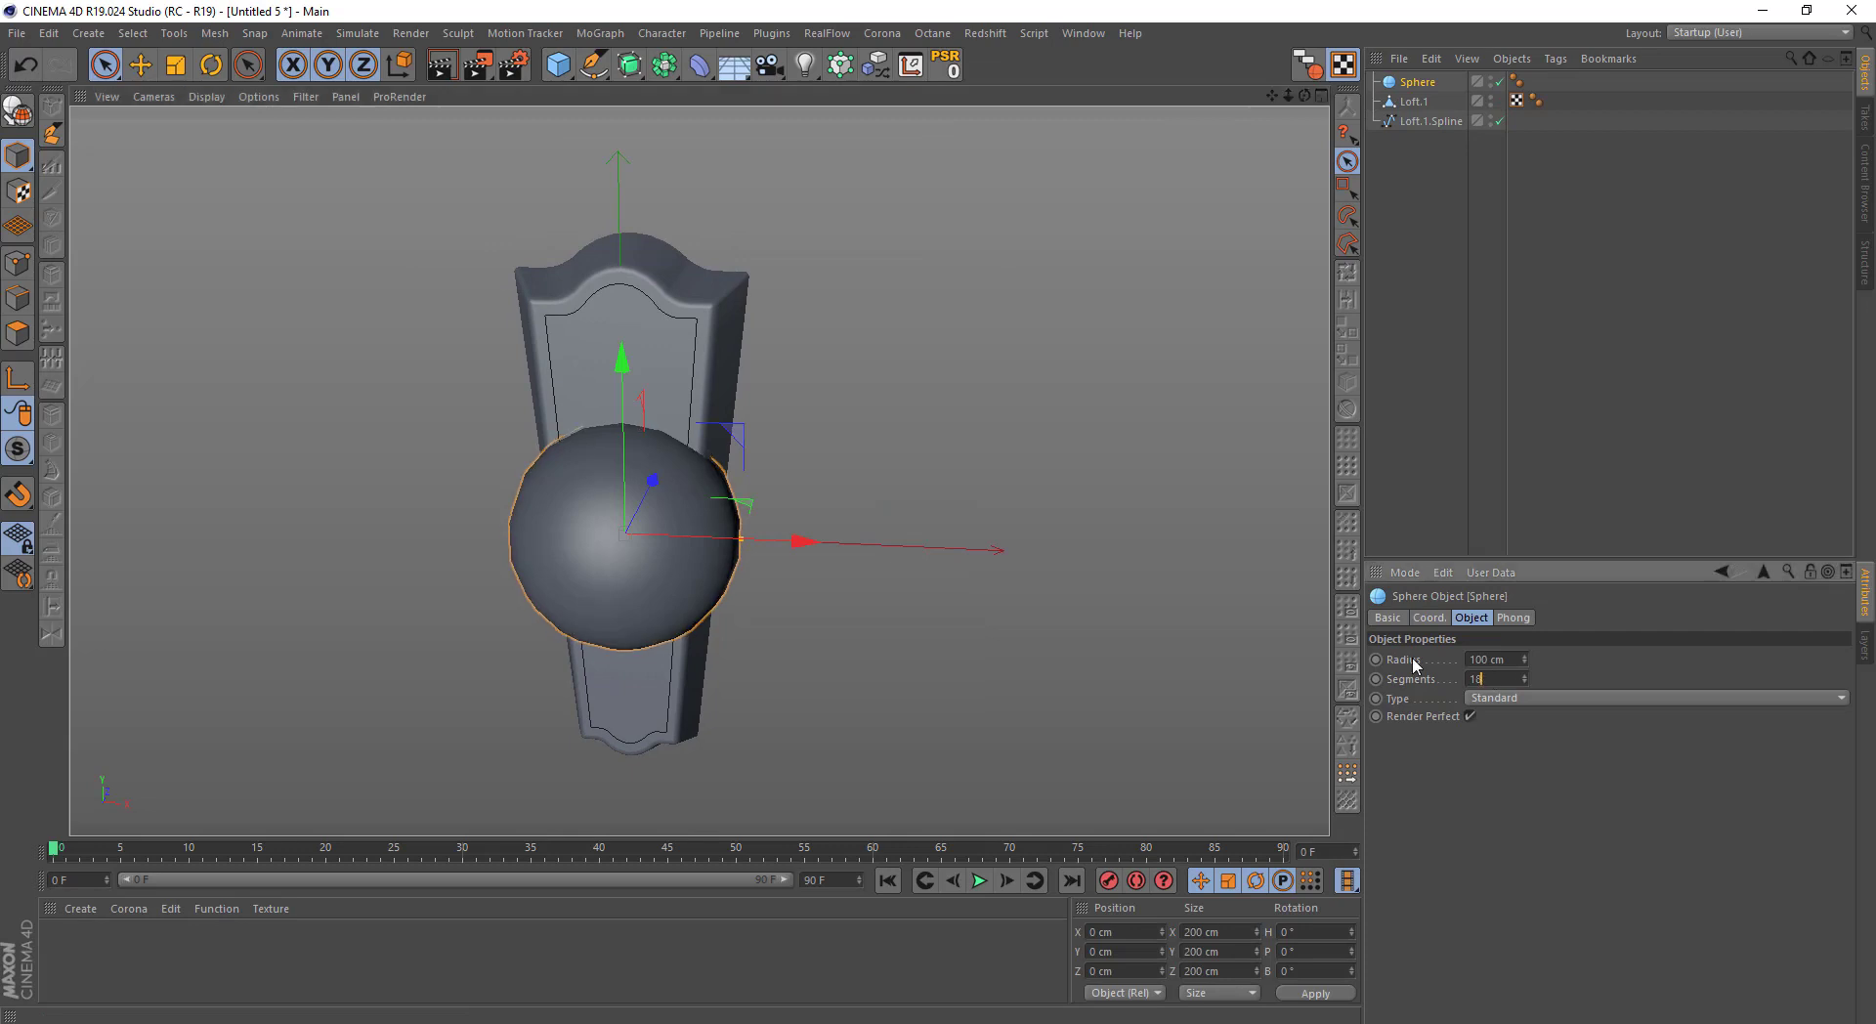
click(26, 124)
click(18, 261)
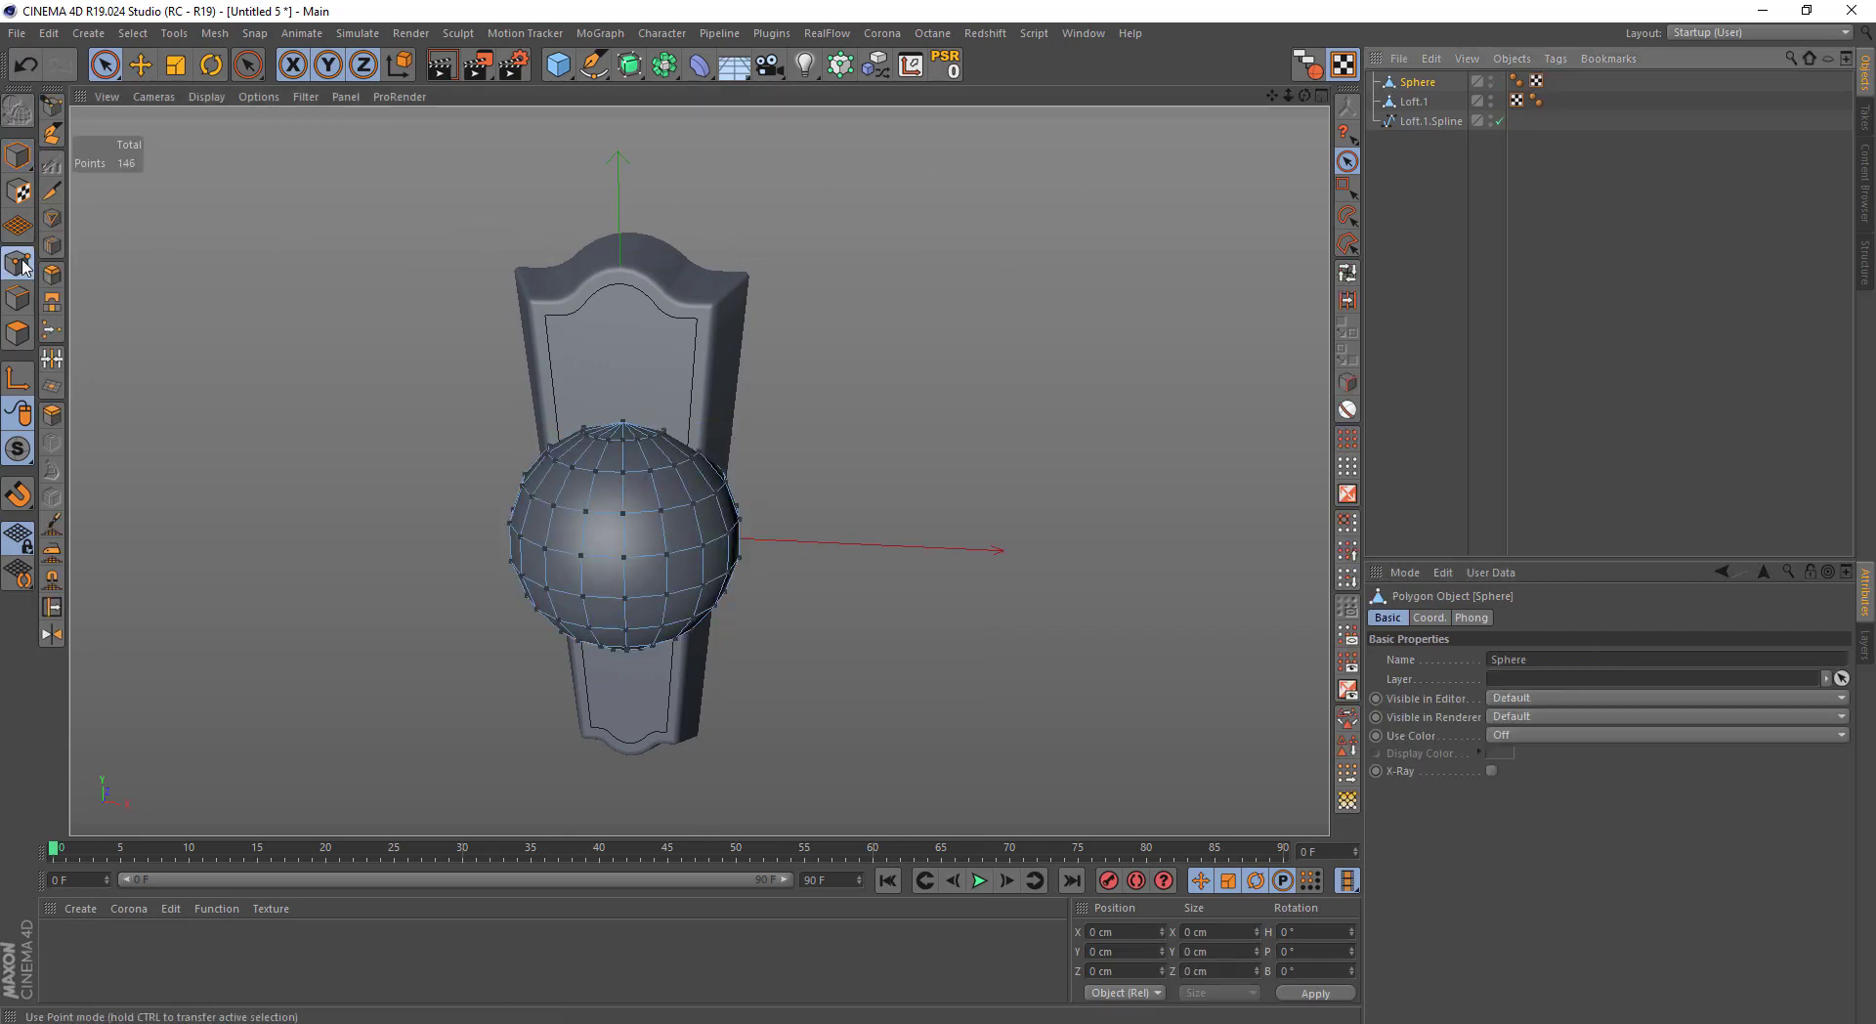
middle_click(493, 382)
Flatten the sphere's lower half of points into one row raised to its middle
middle_click(762, 615)
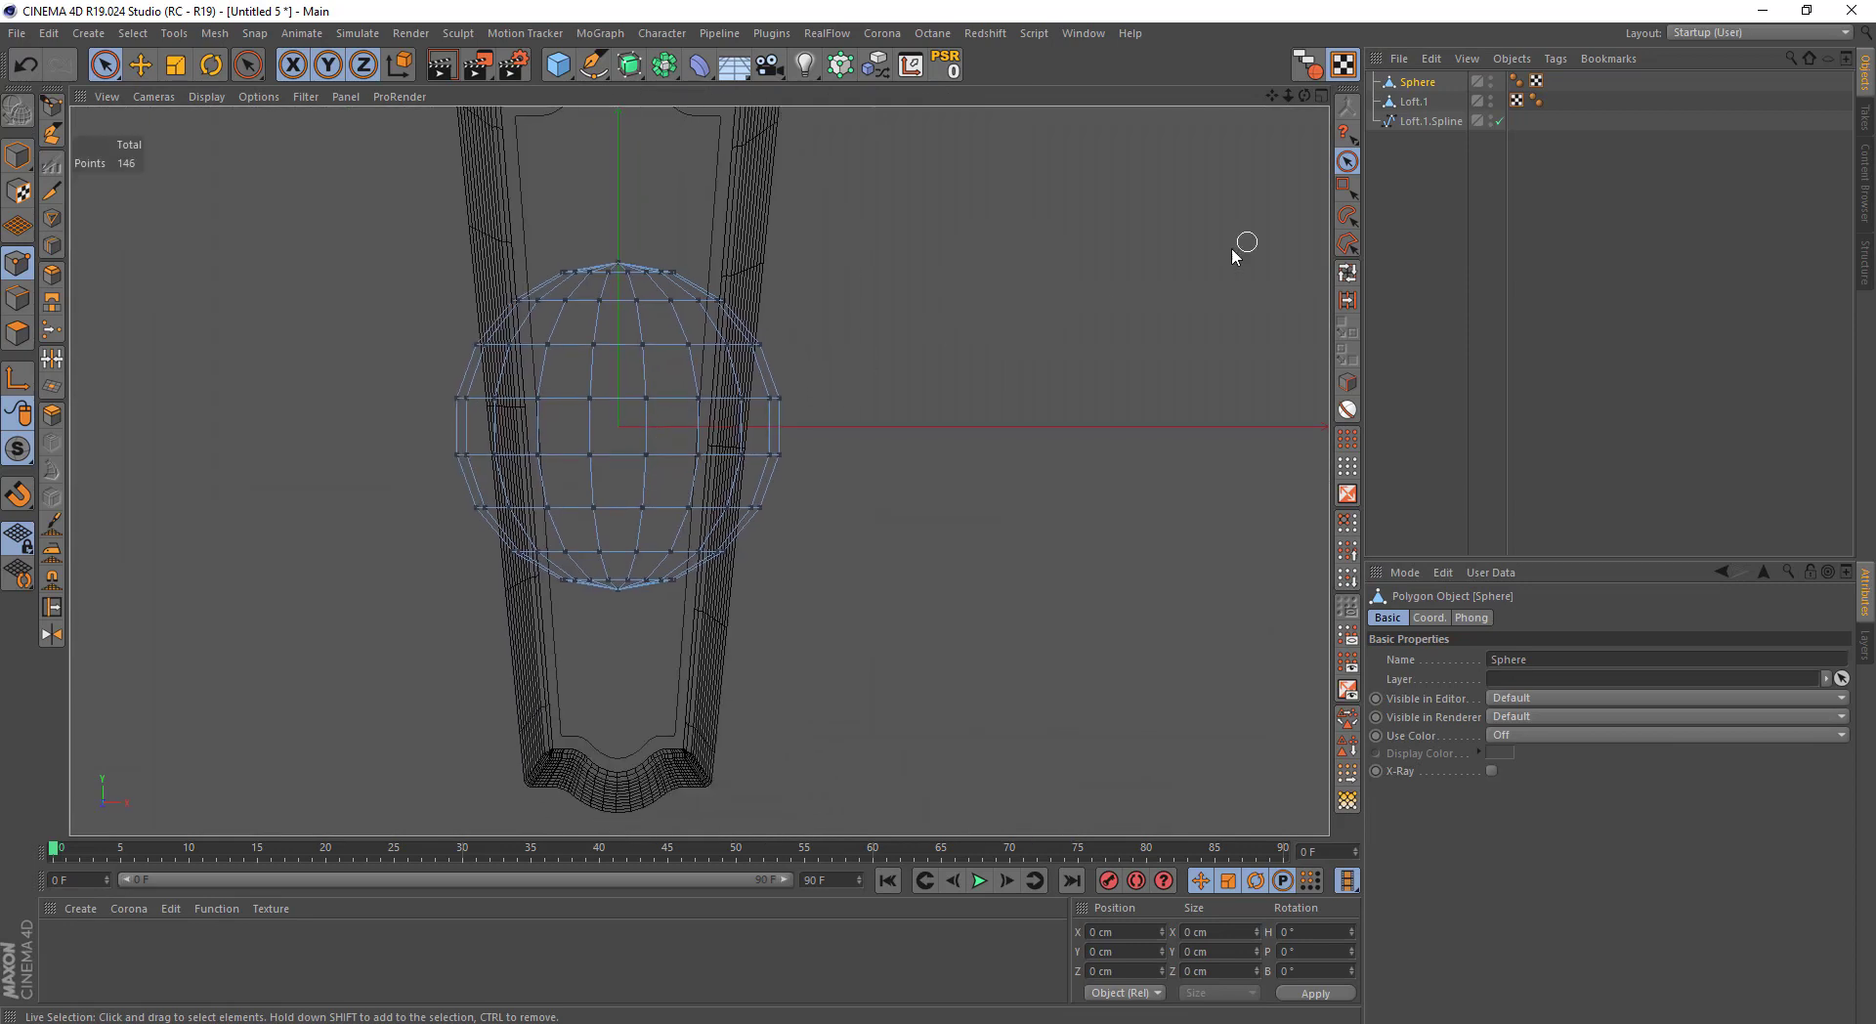
scroll(827, 454, up, 1)
scroll(891, 419, up, 1)
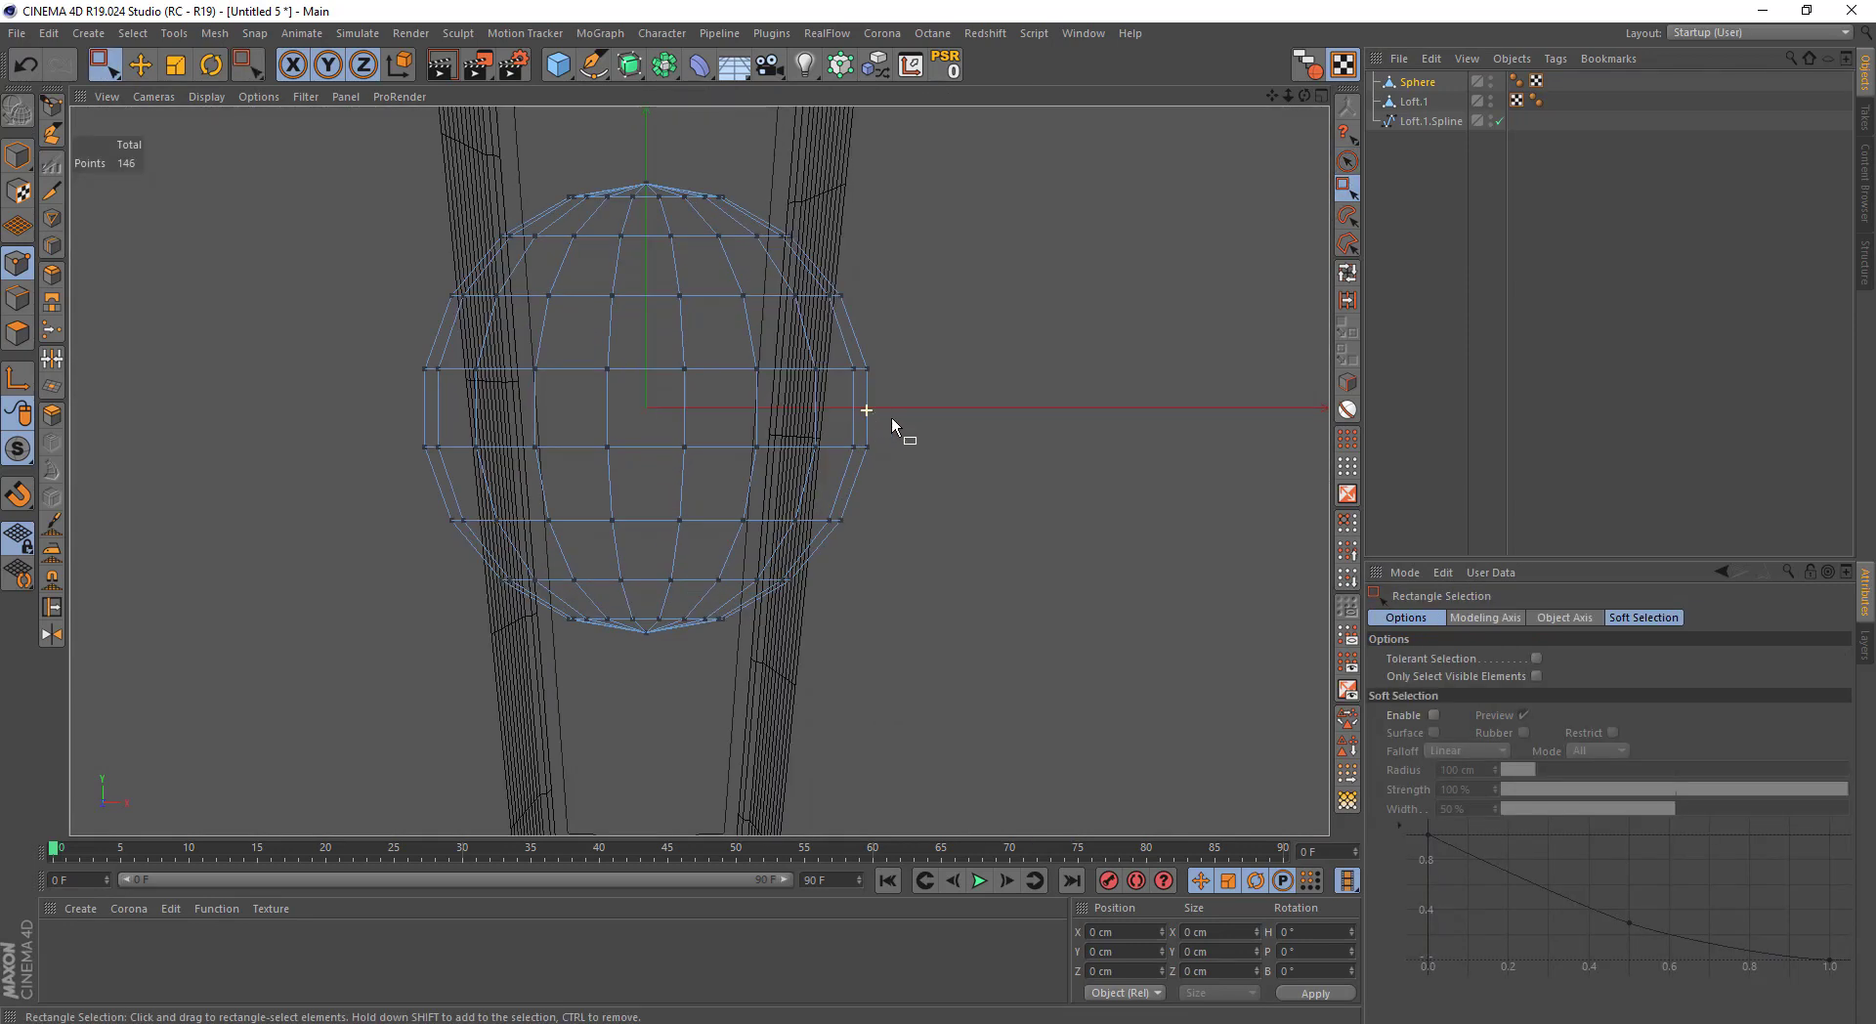
drag(922, 419, 392, 653)
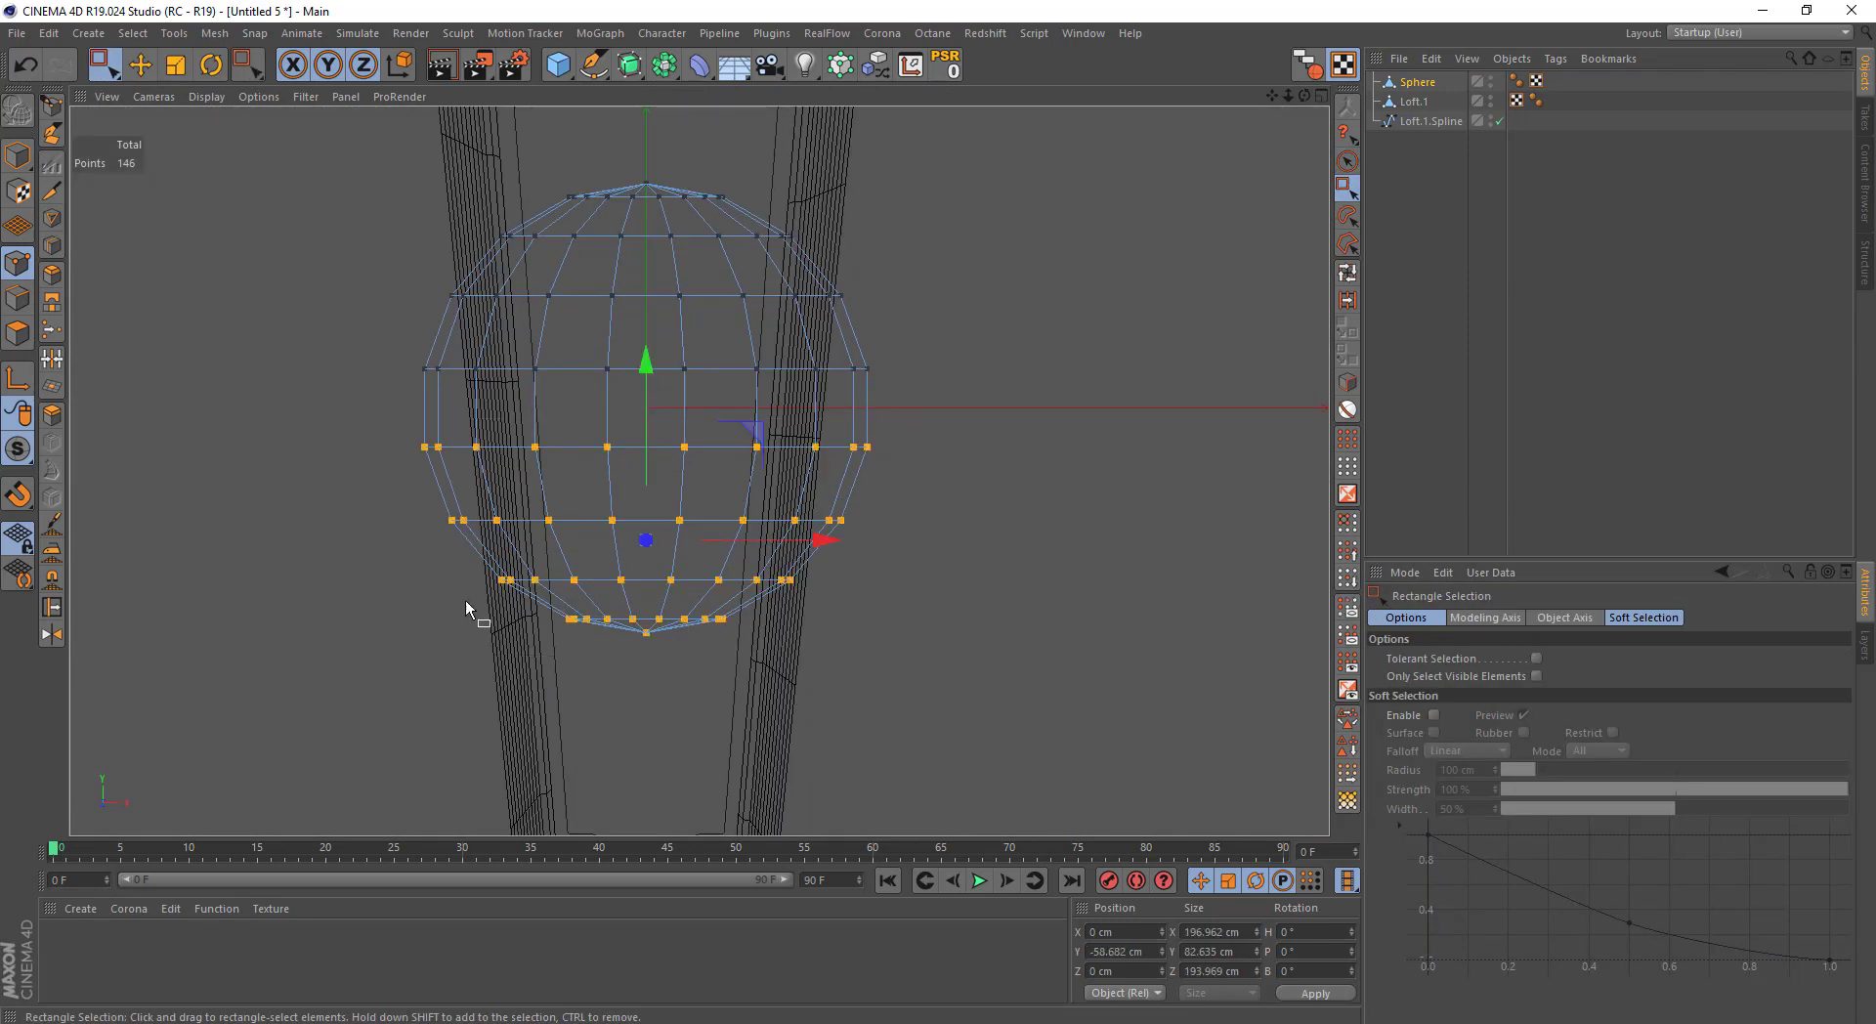
click(1298, 989)
drag(652, 384, 653, 242)
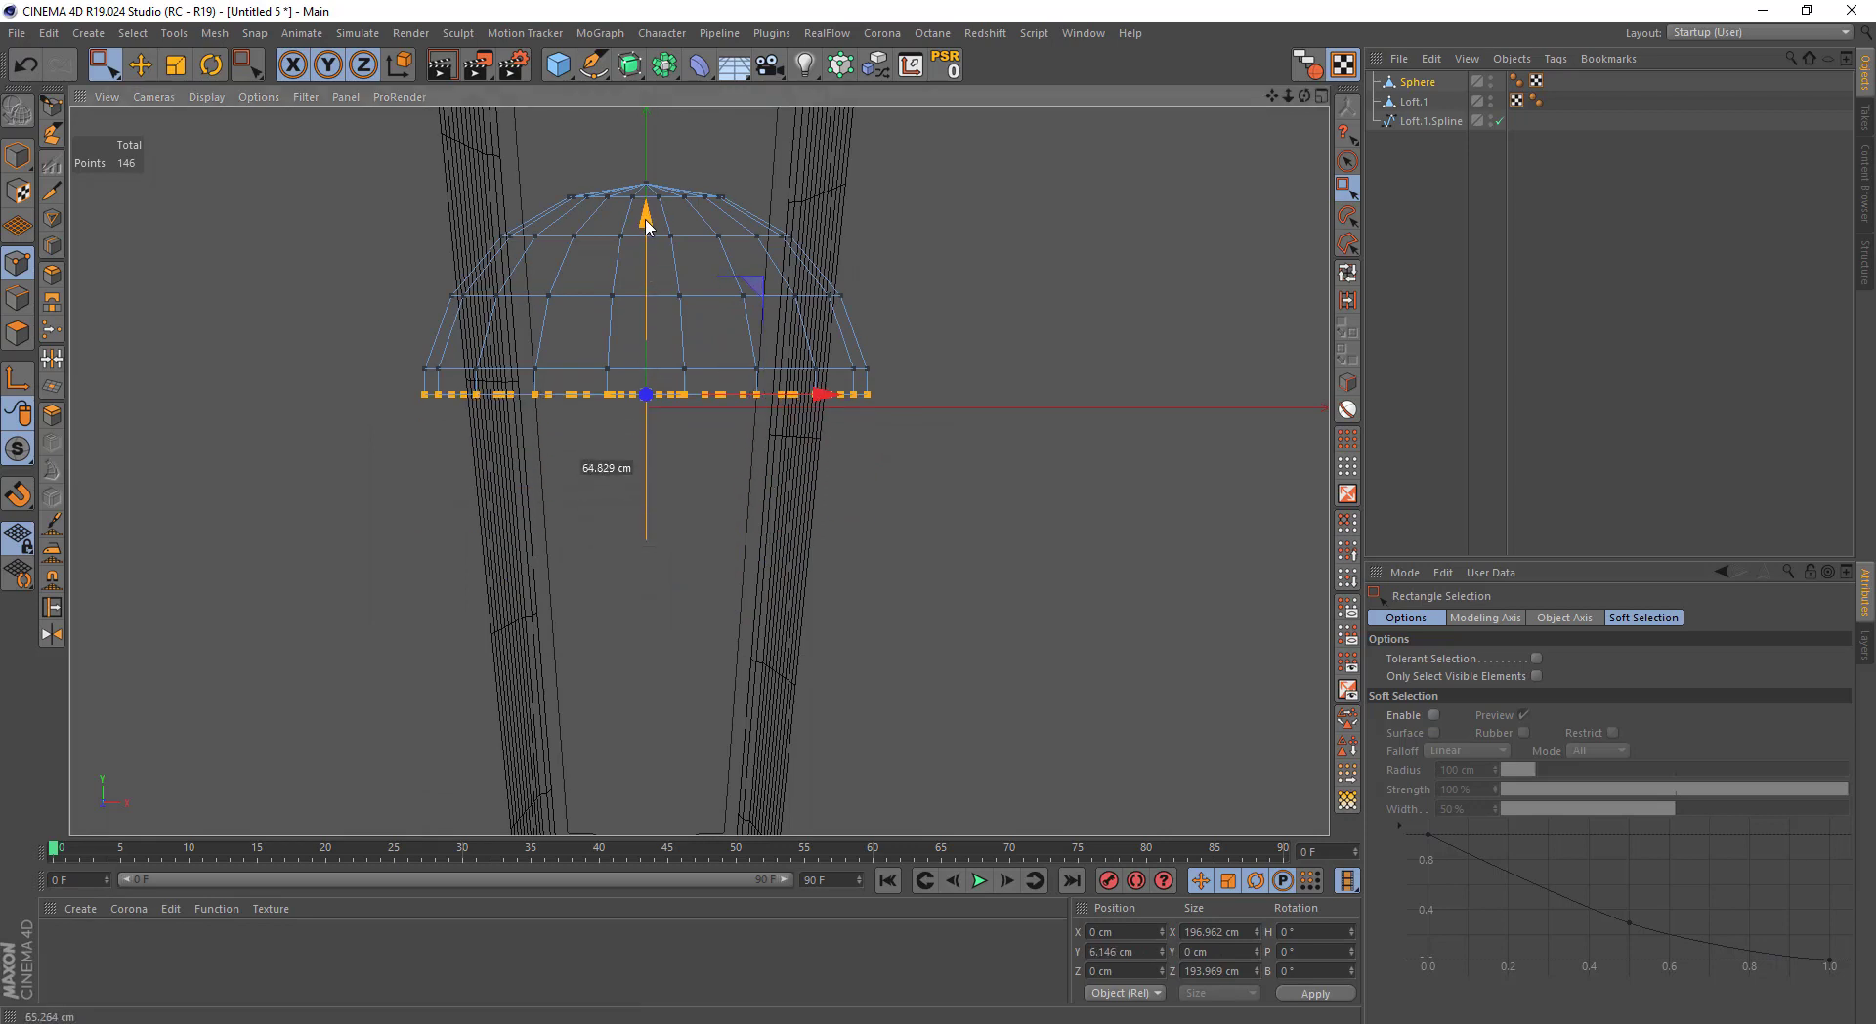
Scale the remaining points into a low dome about 12 cm across
drag(408, 145, 989, 475)
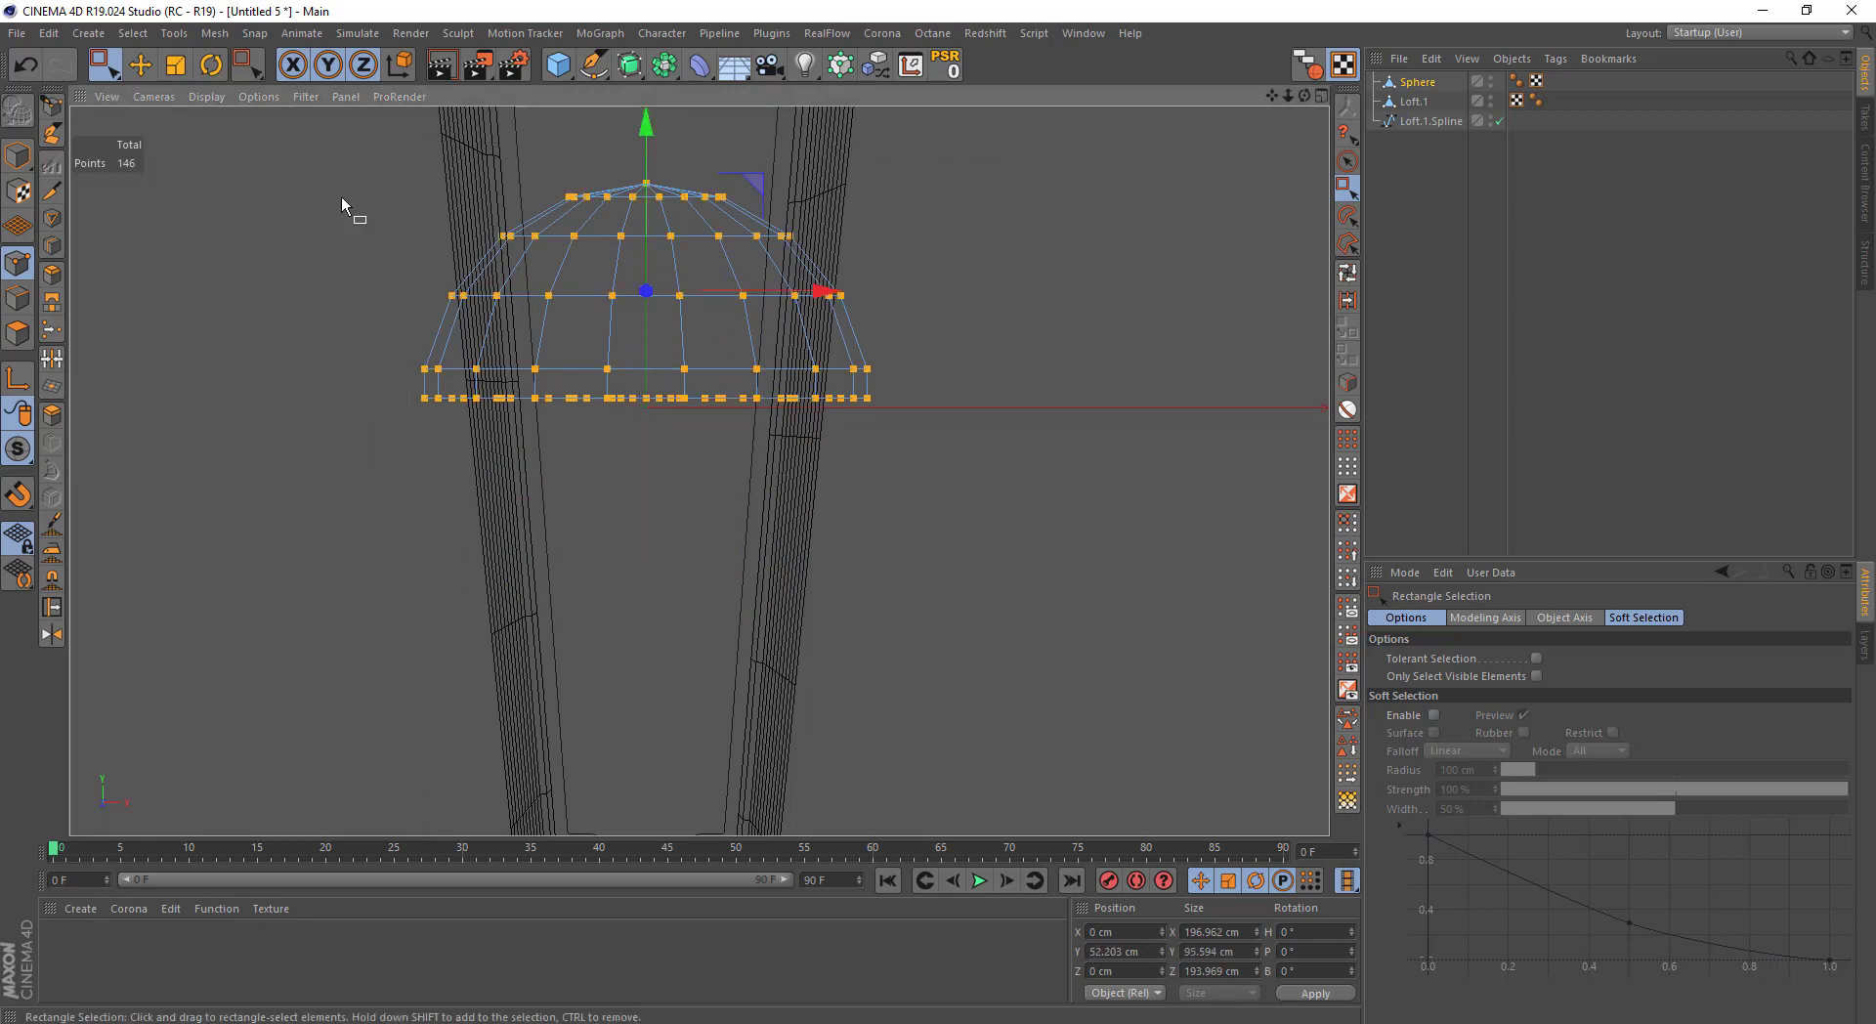
click(181, 76)
drag(841, 293, 570, 279)
scroll(858, 264, up, 3)
drag(858, 263, 330, 368)
drag(567, 185, 565, 187)
key(space)
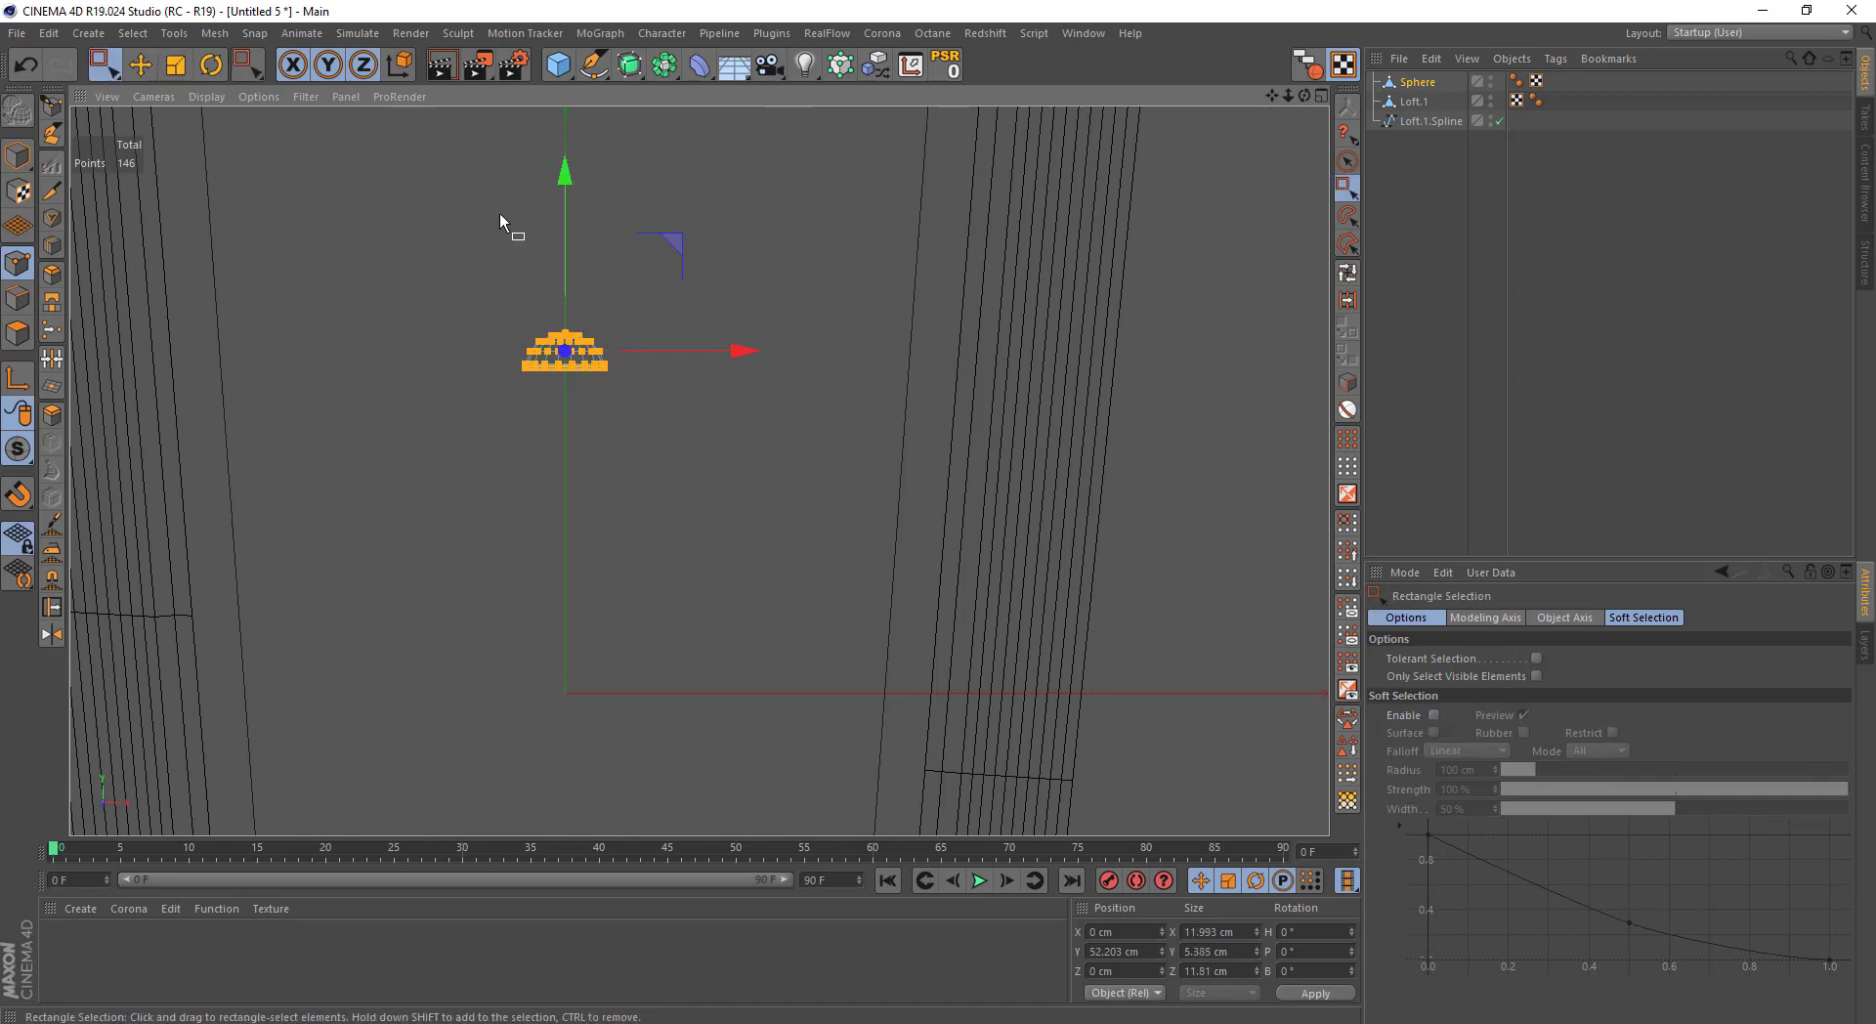
key(F5)
middle_click(420, 332)
scroll(489, 385, up, 3)
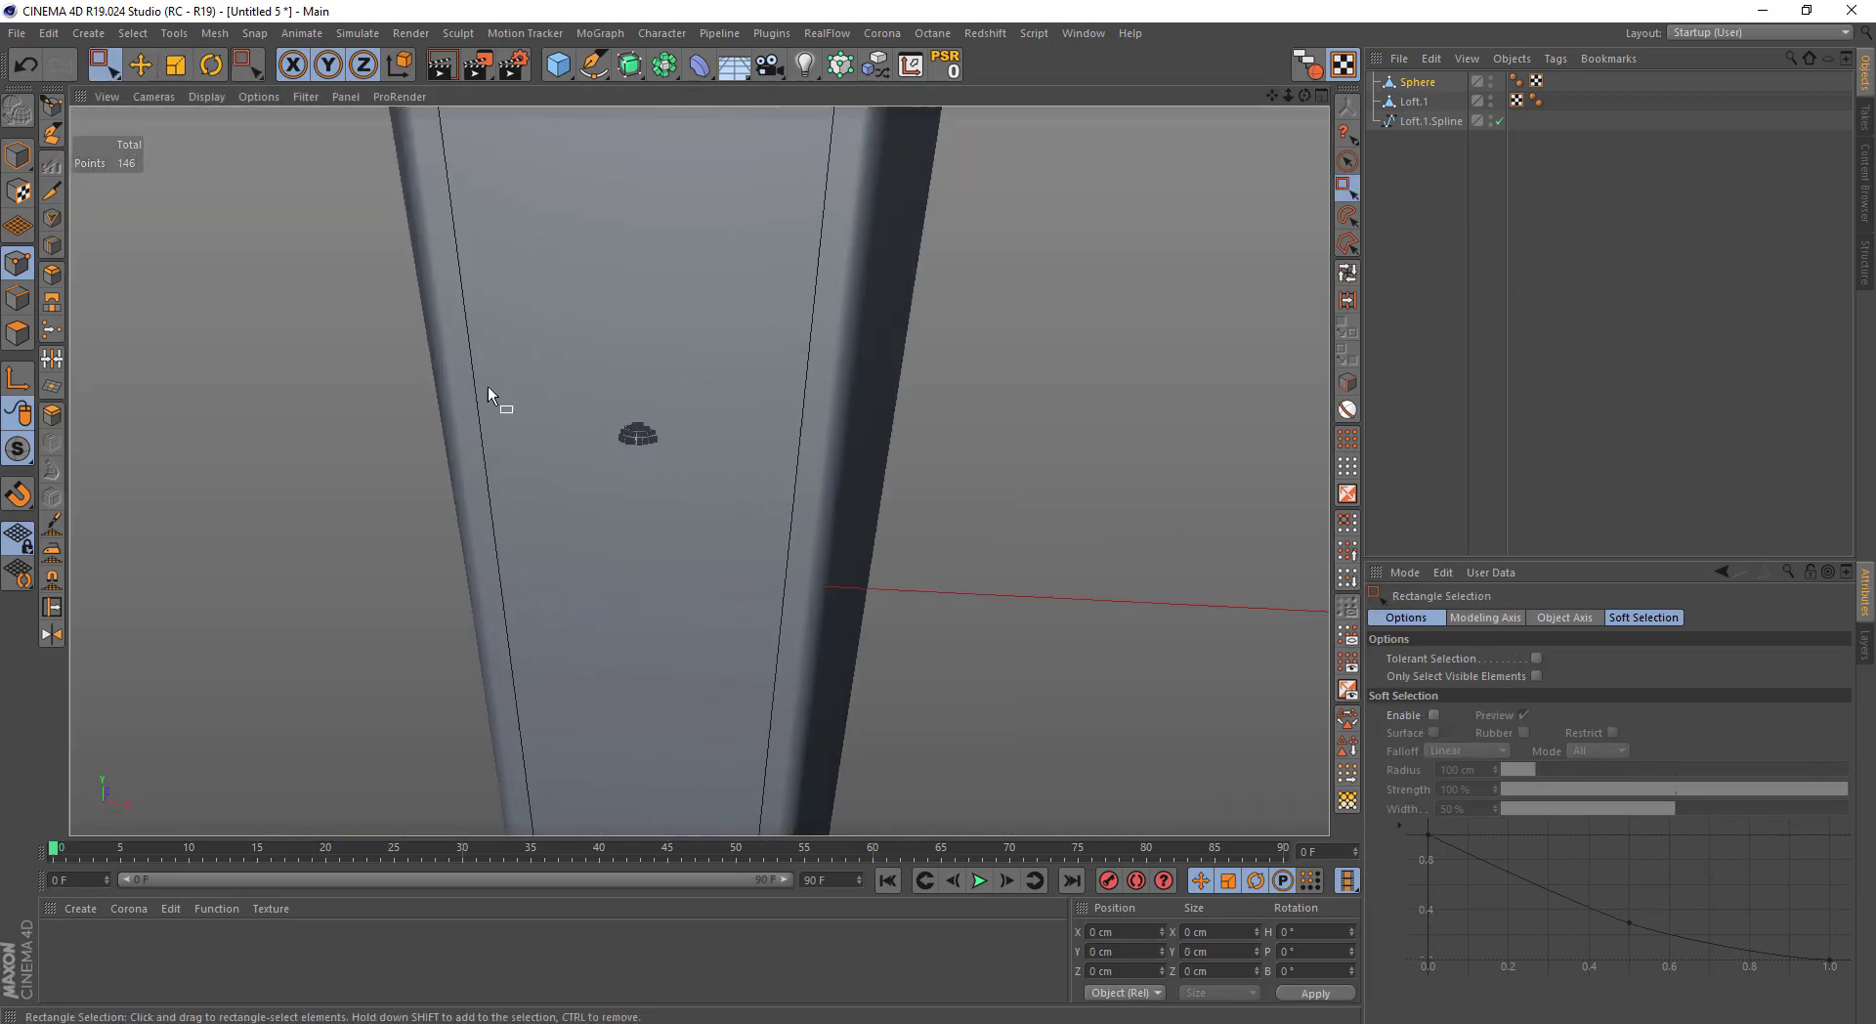
Rotate the stud sphere by about 80° as a whole object
click(17, 157)
key(r)
drag(630, 674, 608, 719)
alt+drag(661, 662, 536, 643)
click(444, 460)
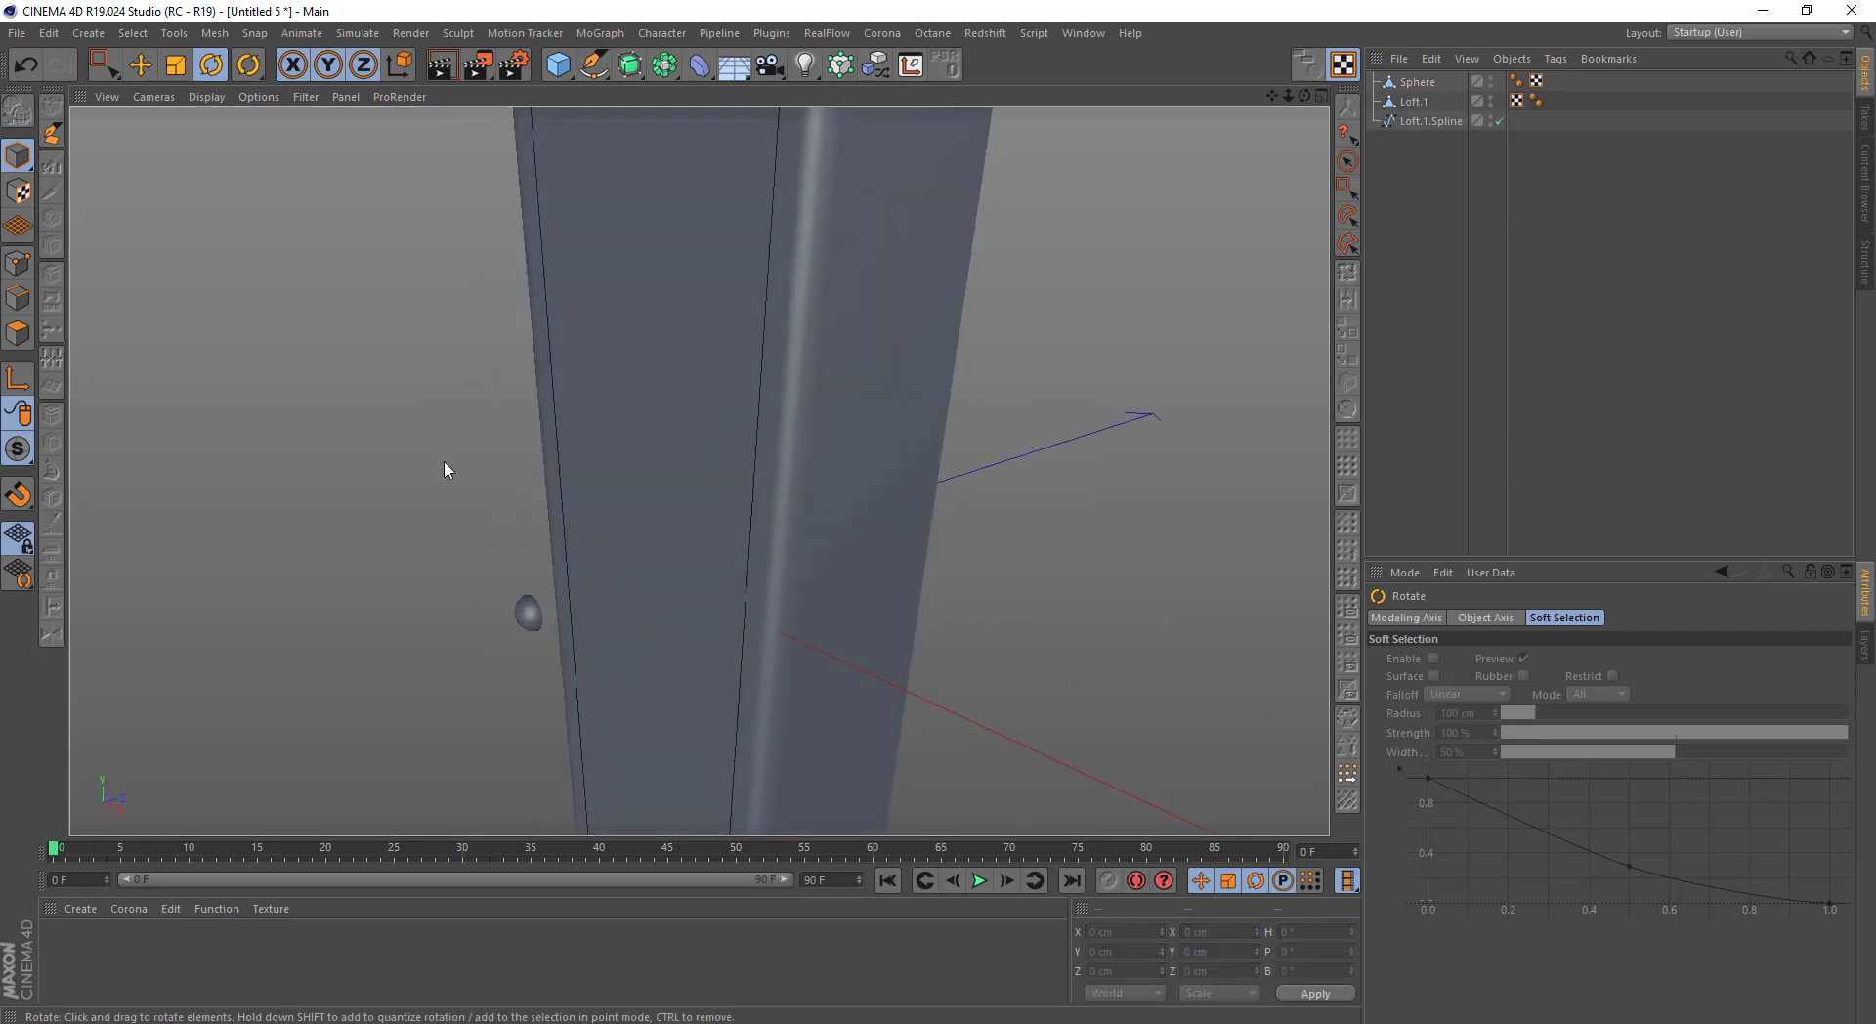
alt+middle_drag(443, 461, 477, 401)
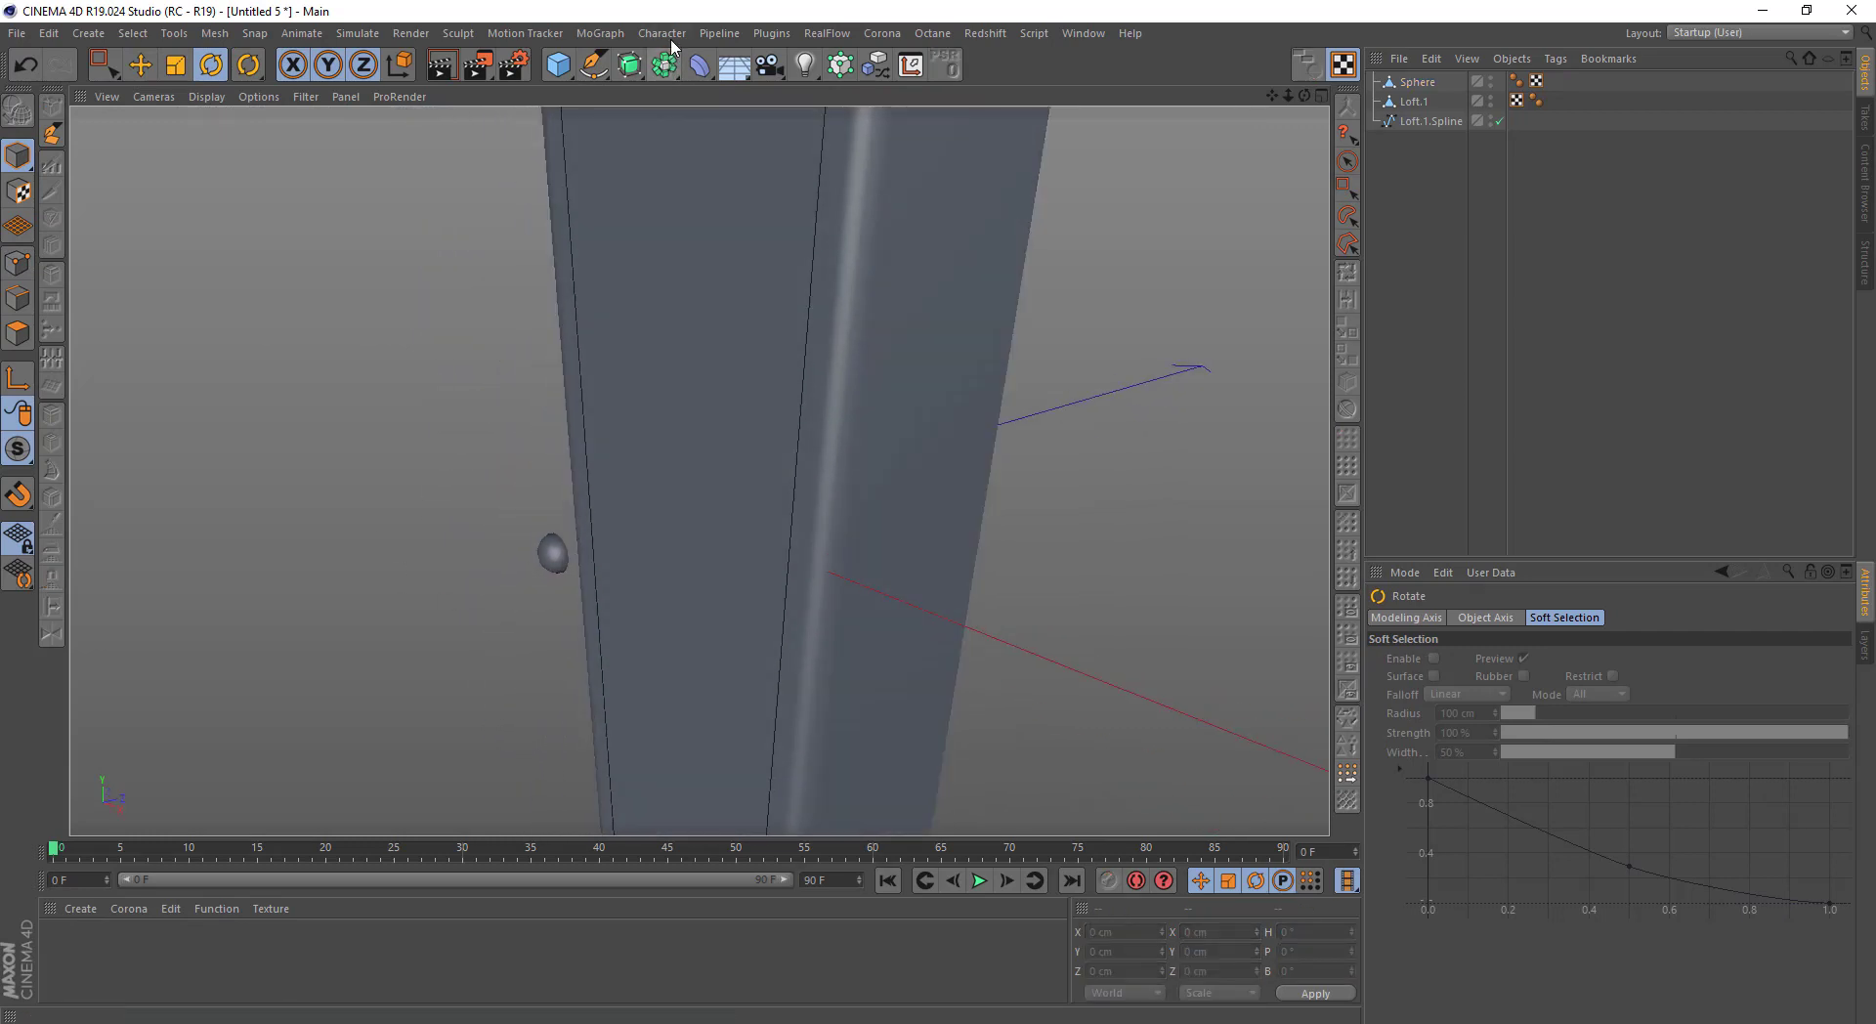
Add a MoGraph Cloner with the stud sphere as its child and Count 10
click(600, 33)
click(611, 249)
drag(1412, 102, 1417, 83)
scroll(998, 307, down, 2)
scroll(999, 307, down, 2)
key(0)
mouse_move(907, 415)
mouse_down()
mouse_move(818, 387)
mouse_move(837, 260)
mouse_move(893, 448)
mouse_up()
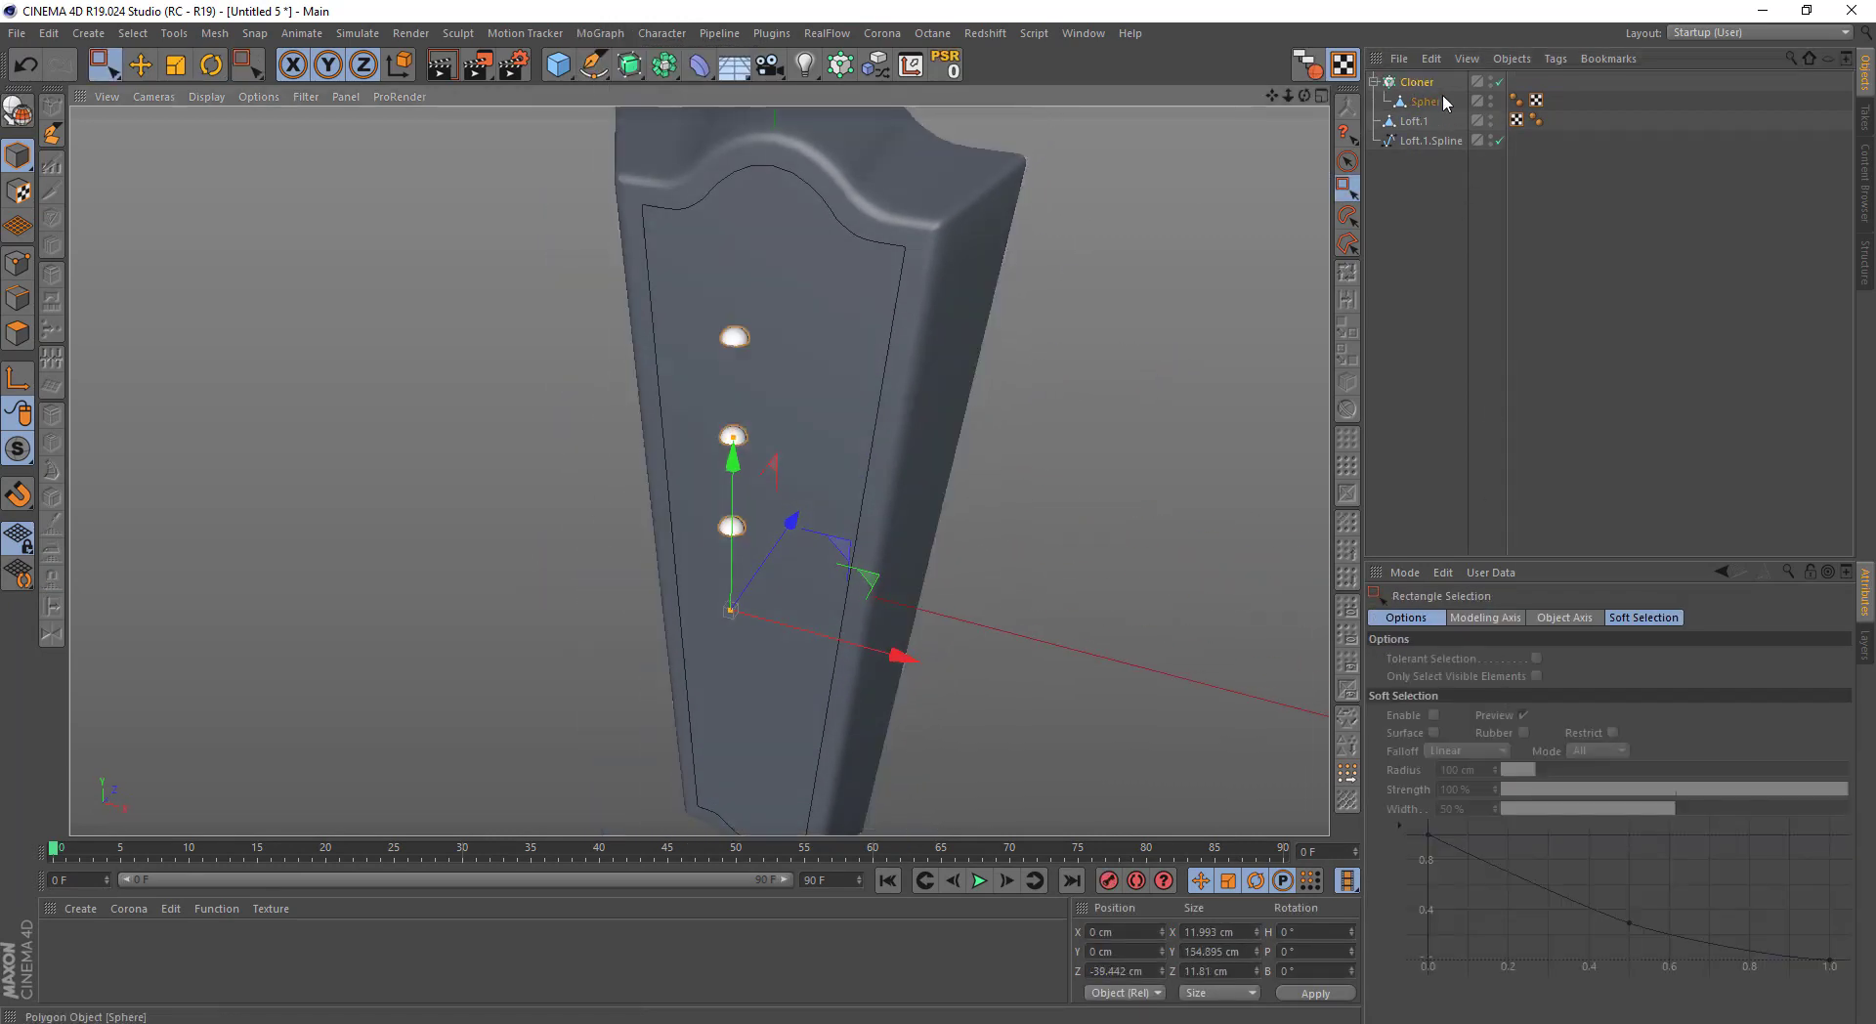
click(1418, 82)
click(1532, 746)
mouse_move(1149, 696)
alt+mouse_down()
mouse_move(1069, 561)
mouse_move(1176, 538)
mouse_move(1152, 442)
alt+mouse_up()
Add a Spline Wrap deformer and group it with the Cloner under a Null
click(700, 65)
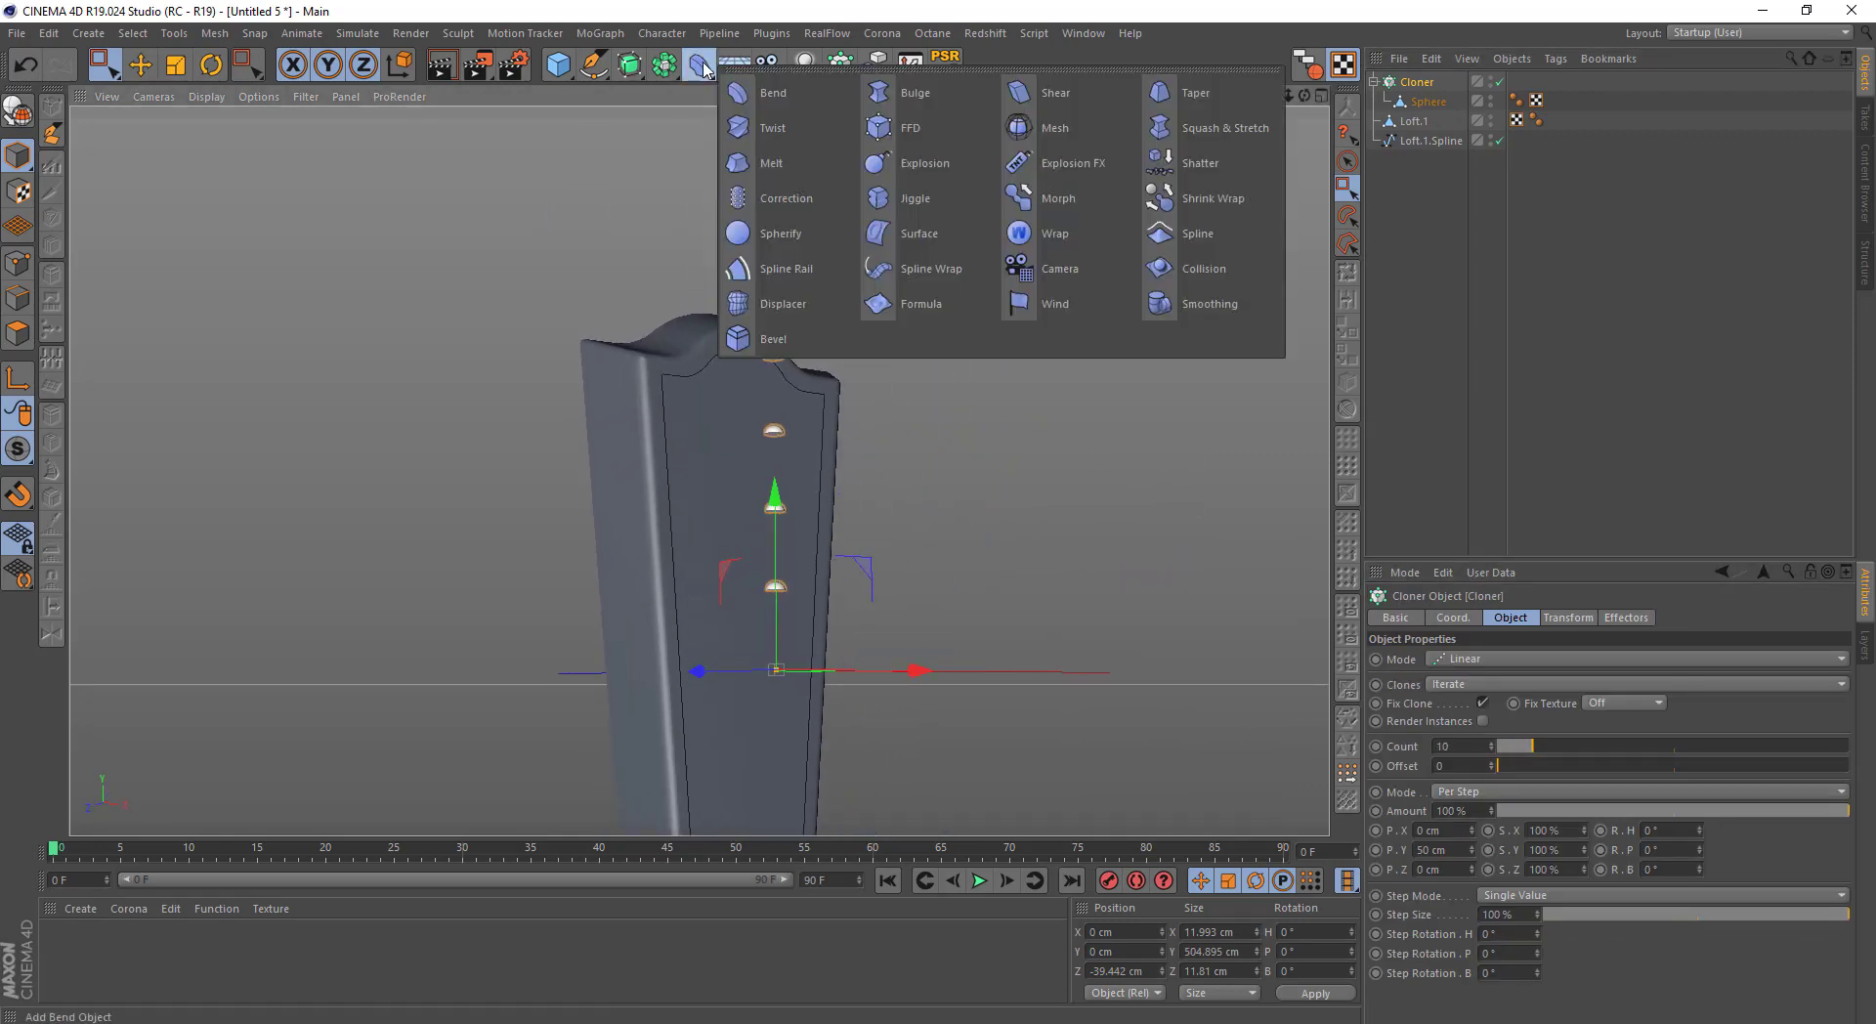
click(923, 269)
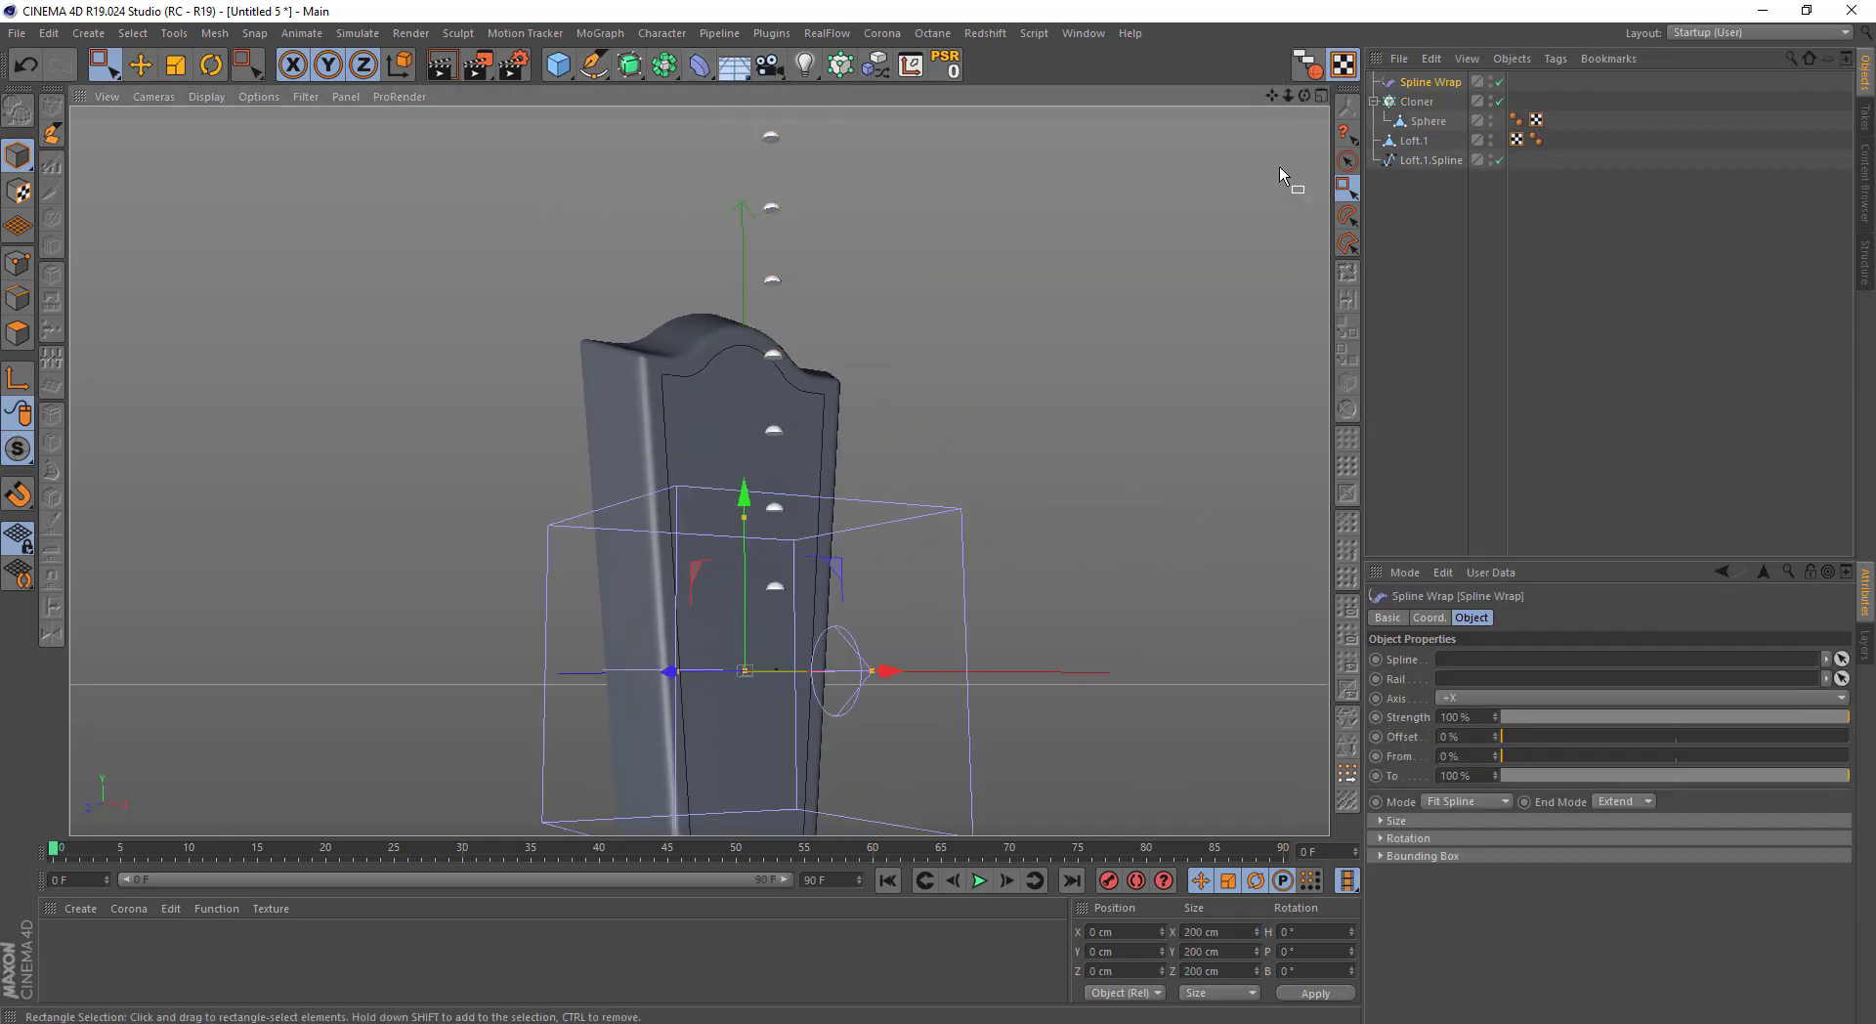
ctrl+click(1417, 101)
right_click(1419, 104)
click(1493, 752)
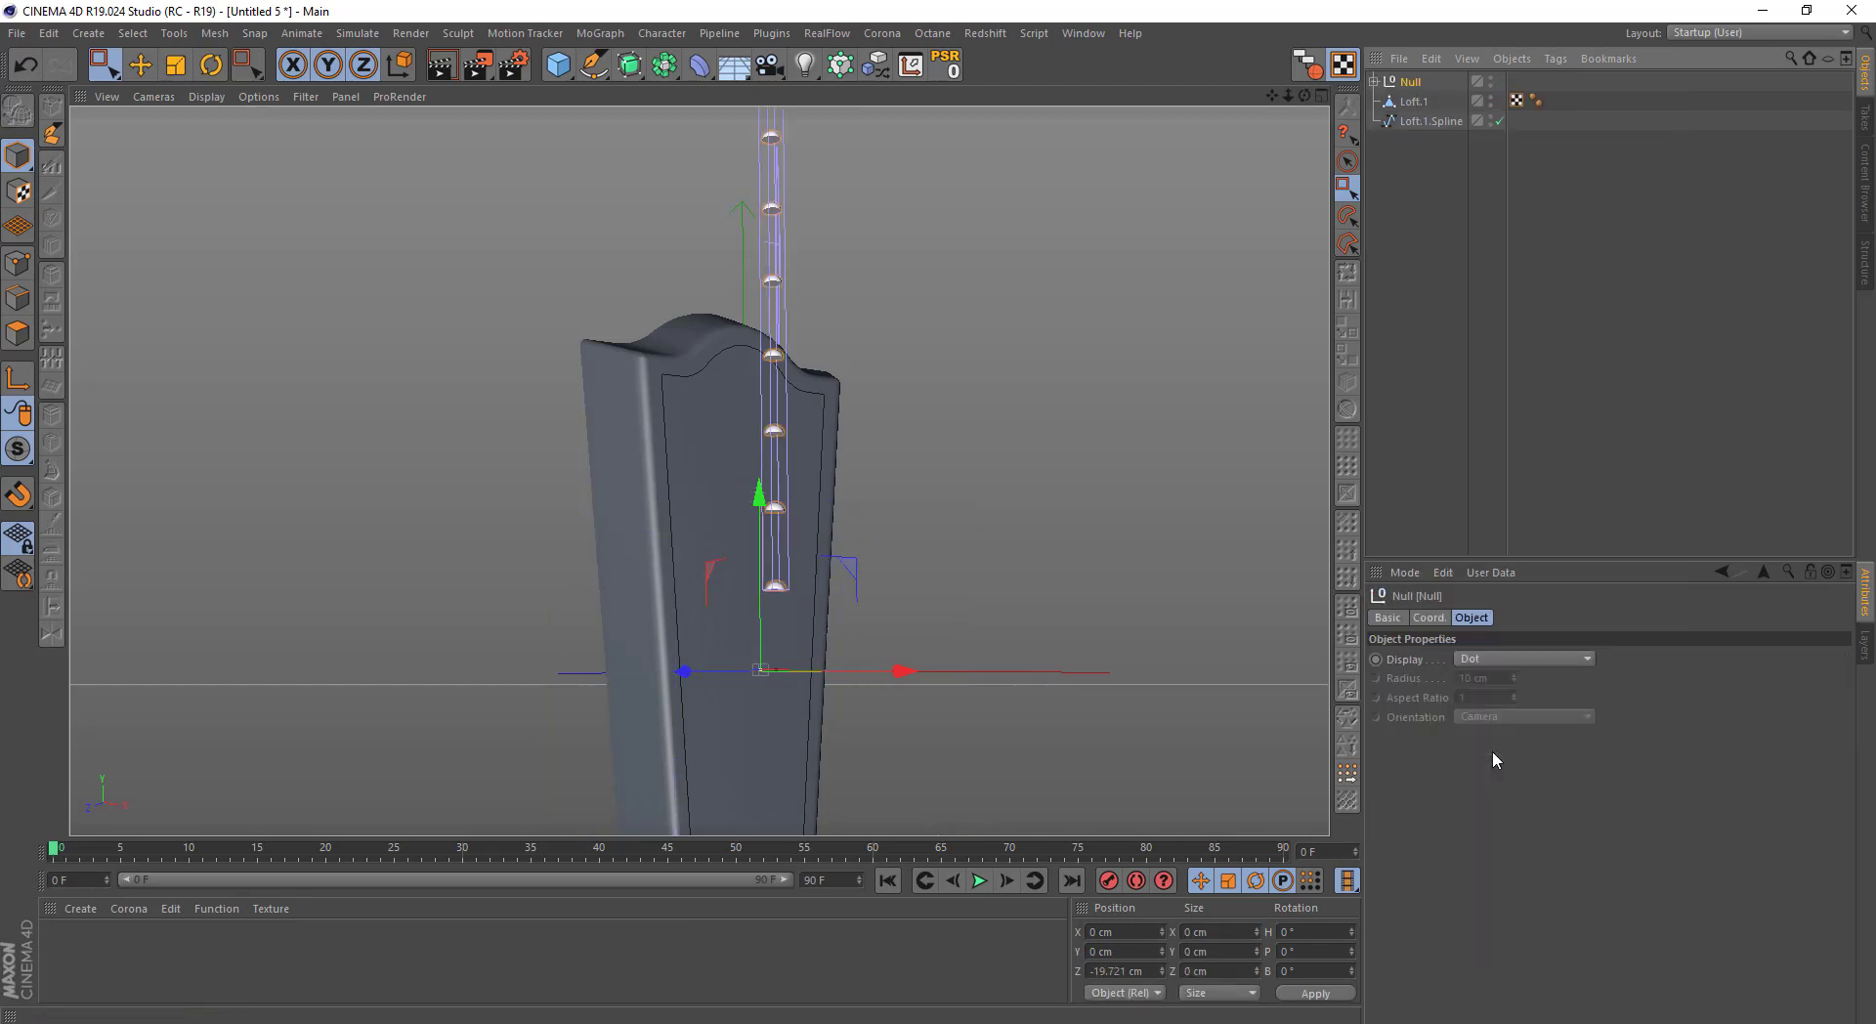
alt+drag(1070, 442, 999, 487)
click(1374, 83)
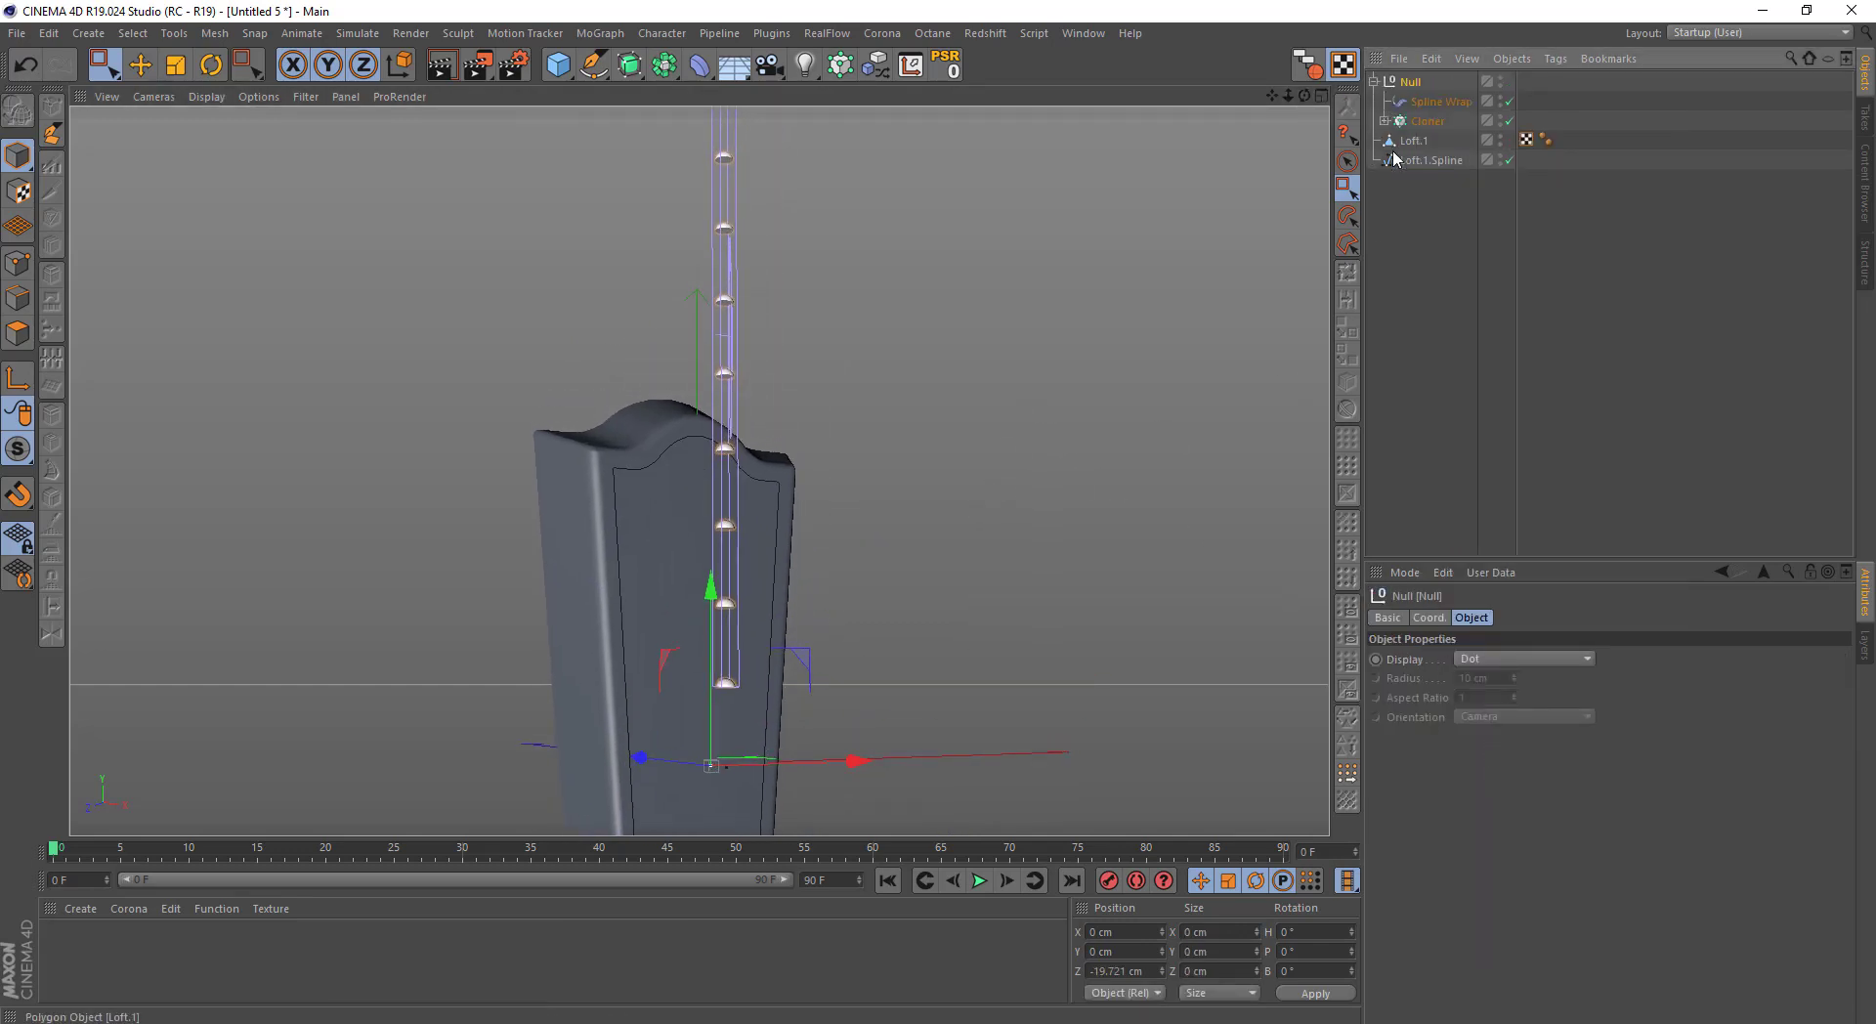
click(1439, 102)
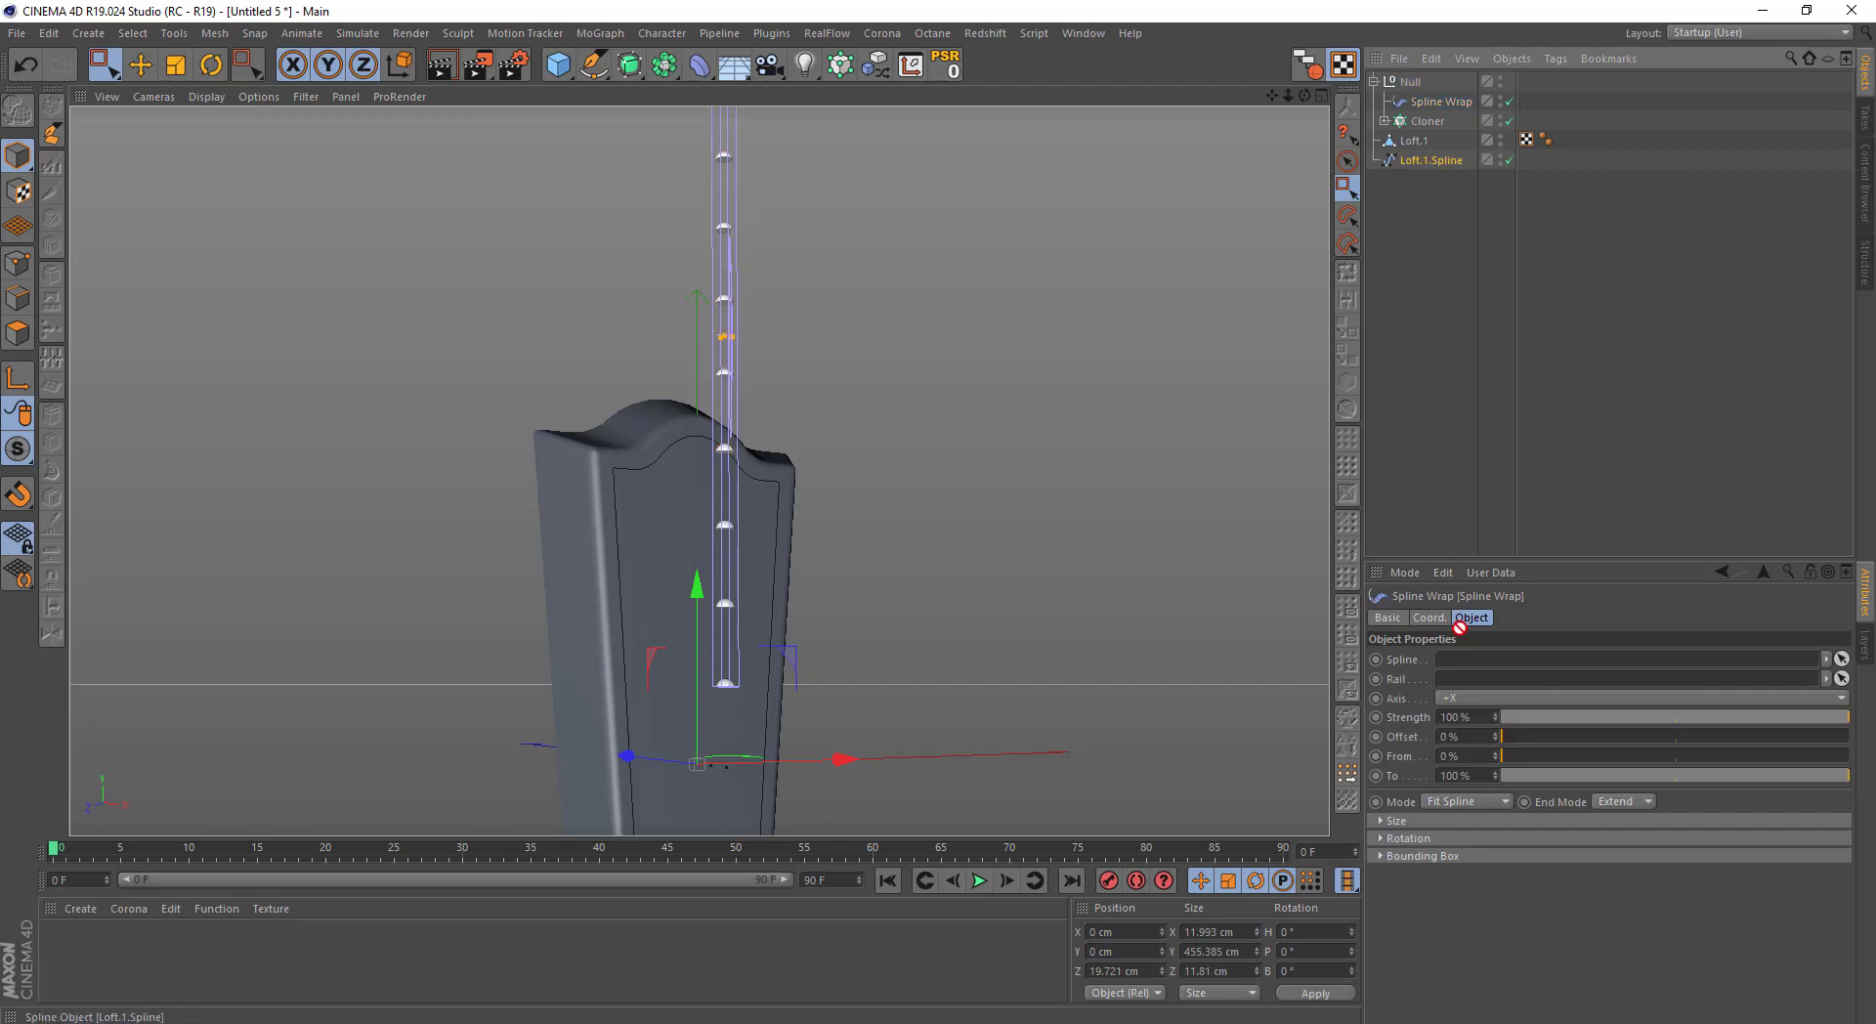
Set Spline Wrap's path to Loft.1.Spline with Axis +Y
drag(1459, 626, 1463, 665)
click(1459, 697)
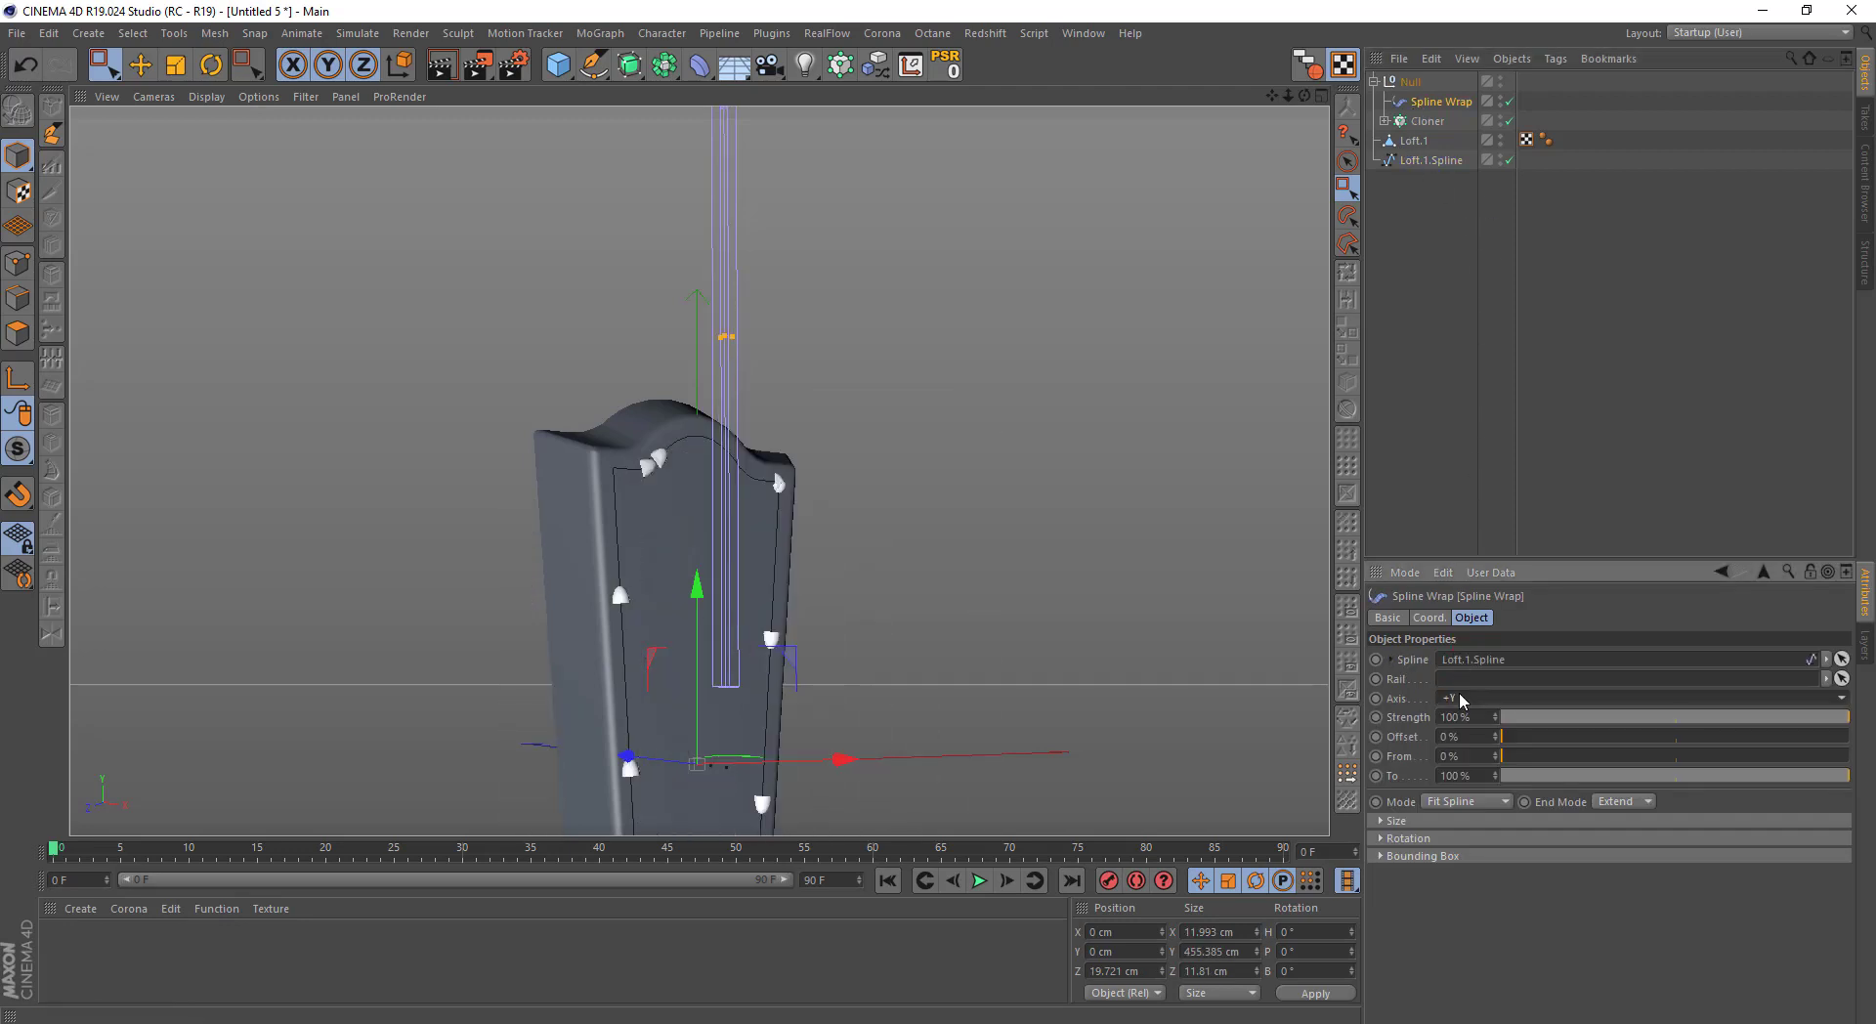
scroll(857, 689, up, 2)
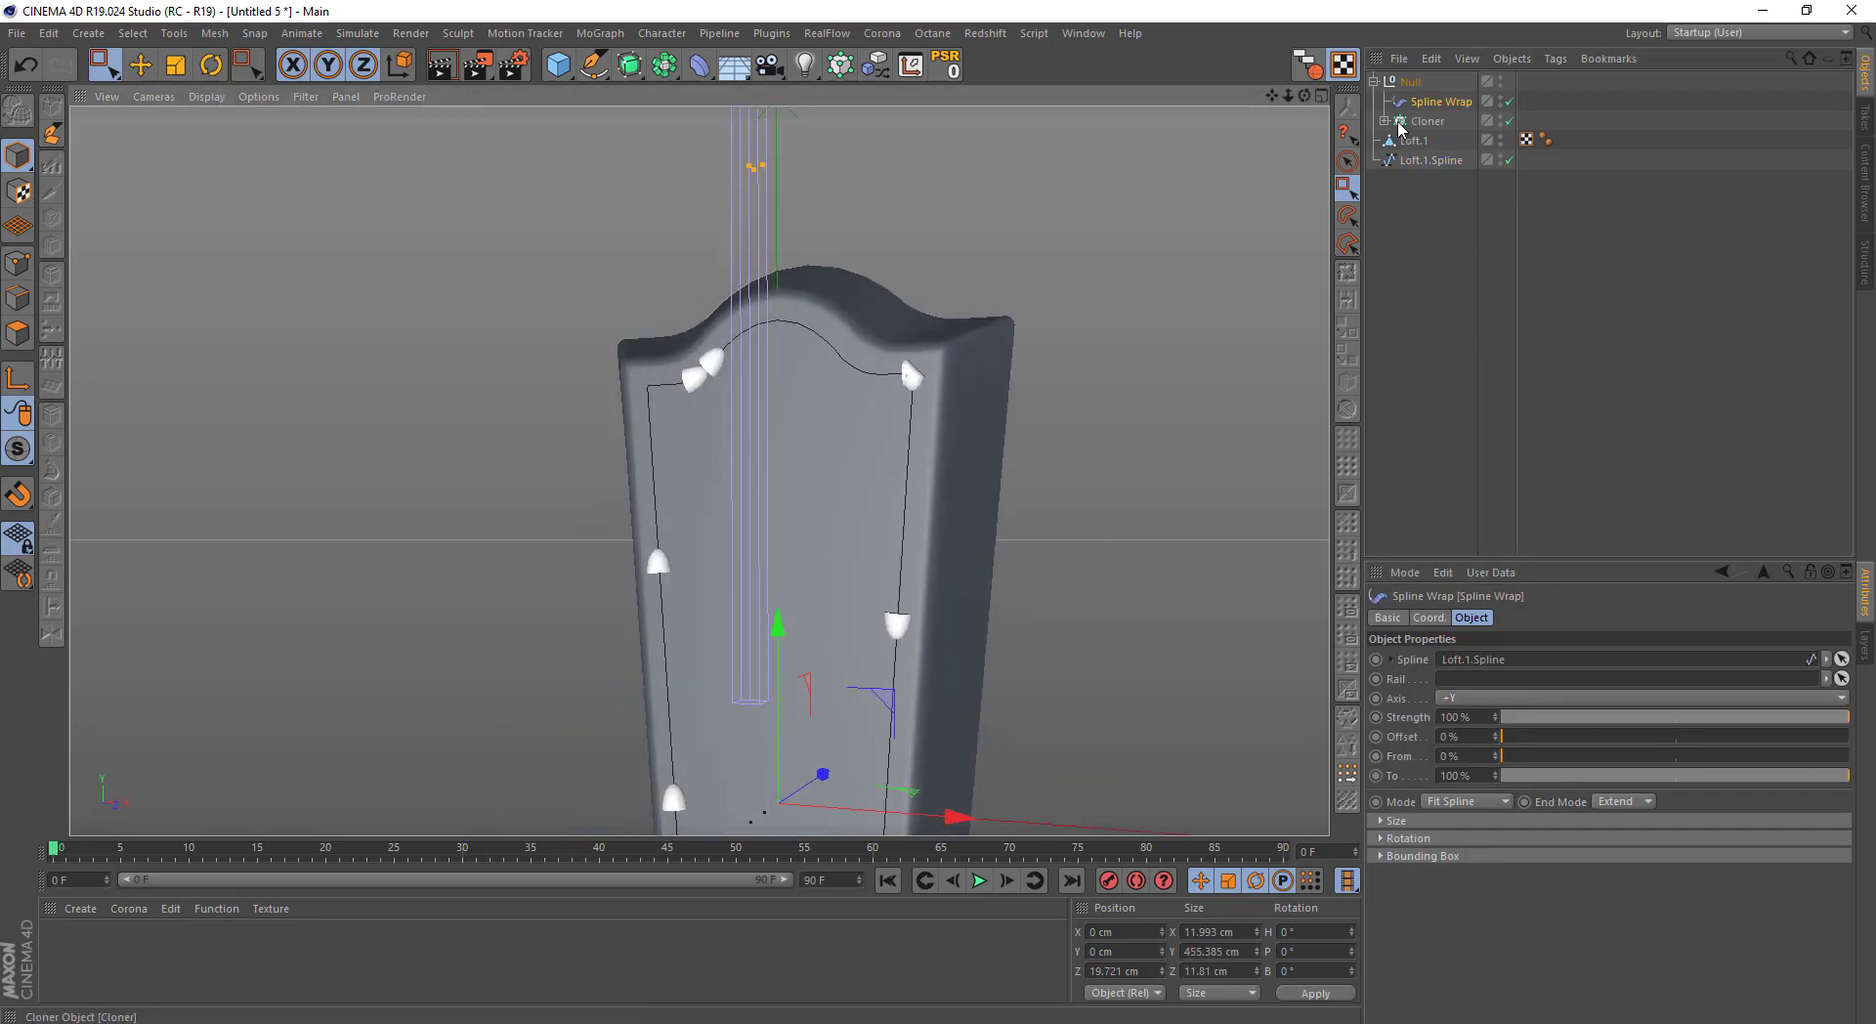
Rotate the Cloner's clones in Transform so the studs face out of the panel
click(1427, 121)
click(1568, 618)
mouse_move(1700, 684)
mouse_down()
mouse_move(1700, 719)
mouse_move(1669, 702)
mouse_up()
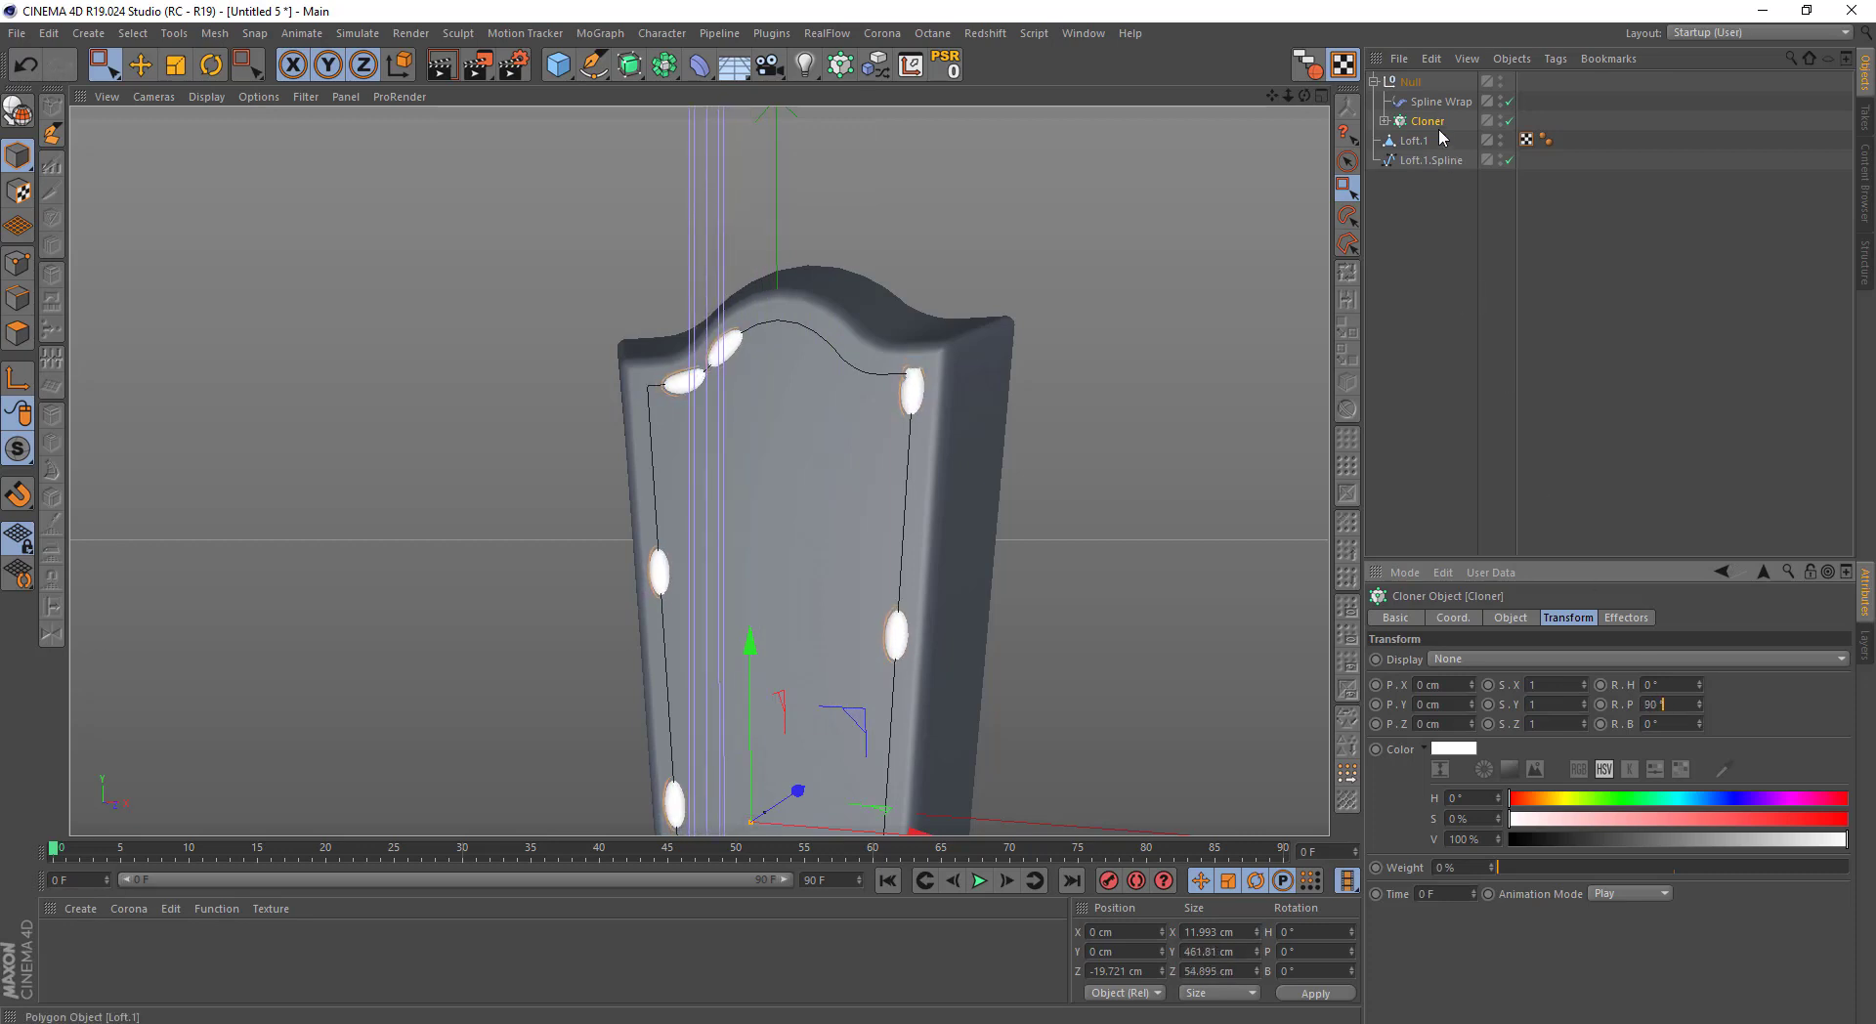
Set the Spline Wrap's Mode to Keep Length
click(1441, 102)
click(1446, 801)
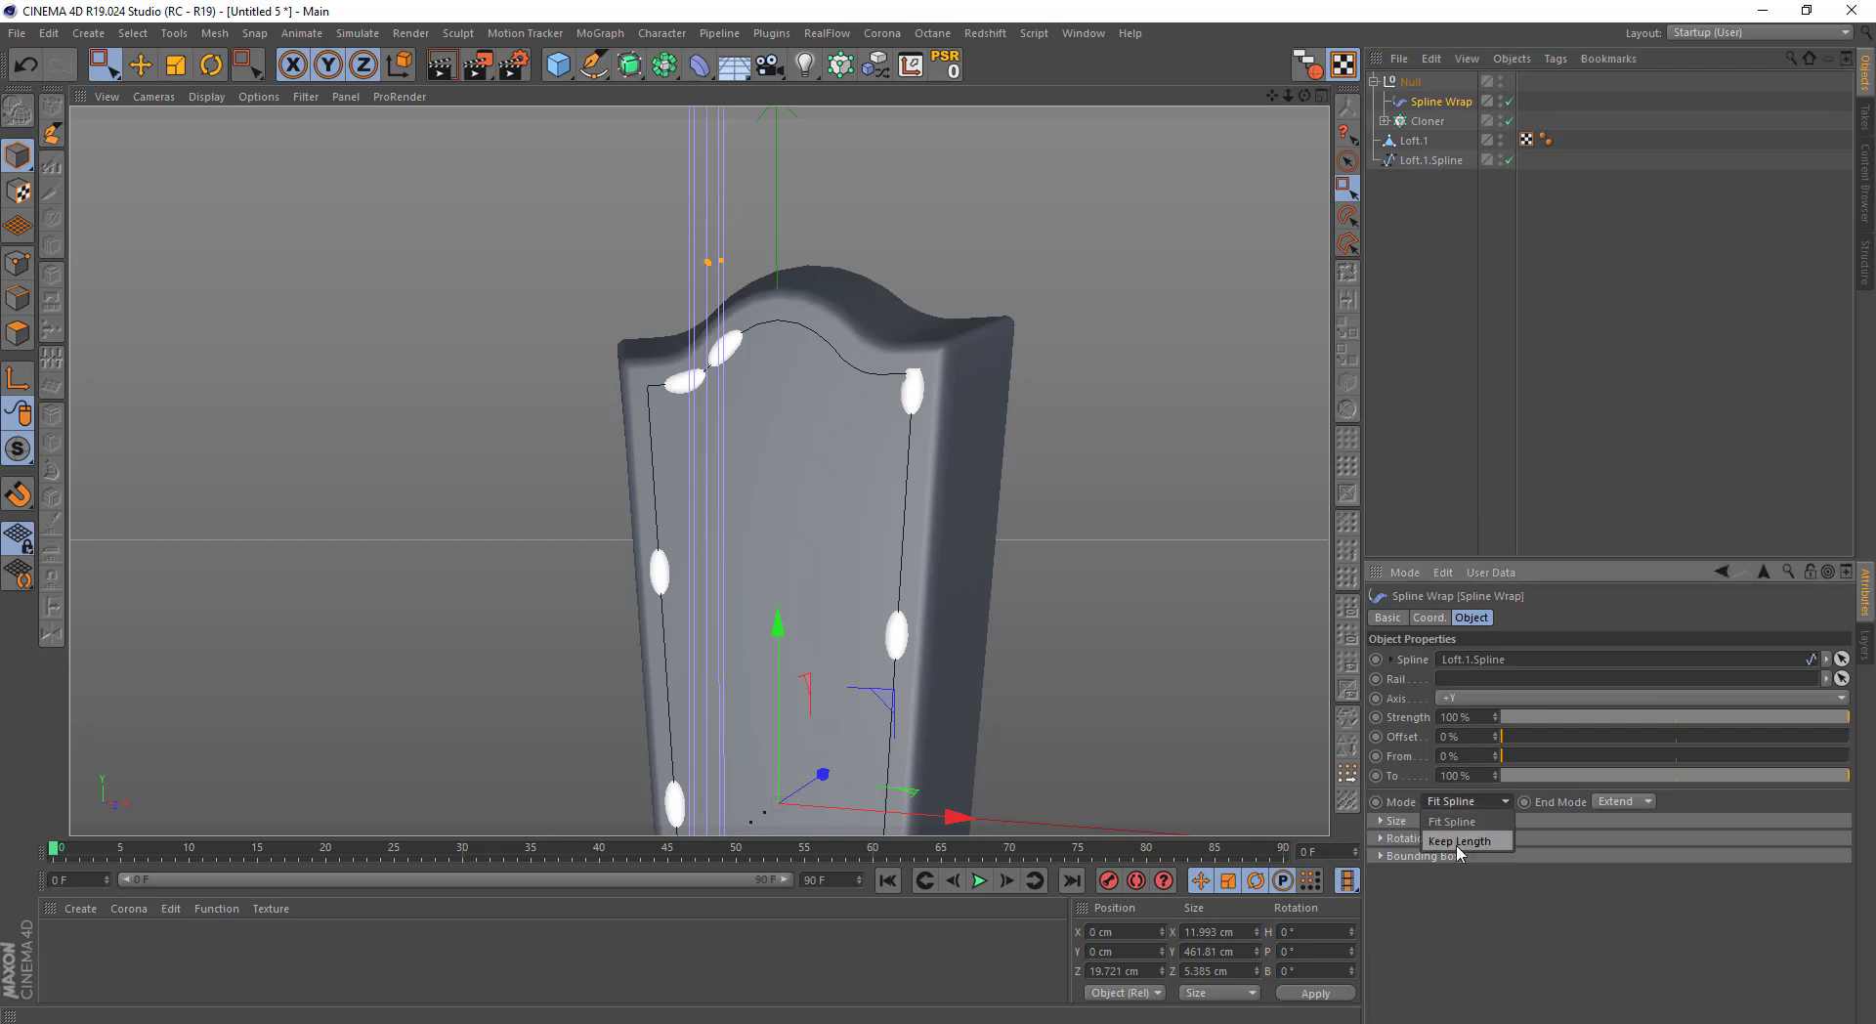
click(1460, 841)
Raise the Cloner Count to 98 and select the stud sphere inside it
click(1427, 121)
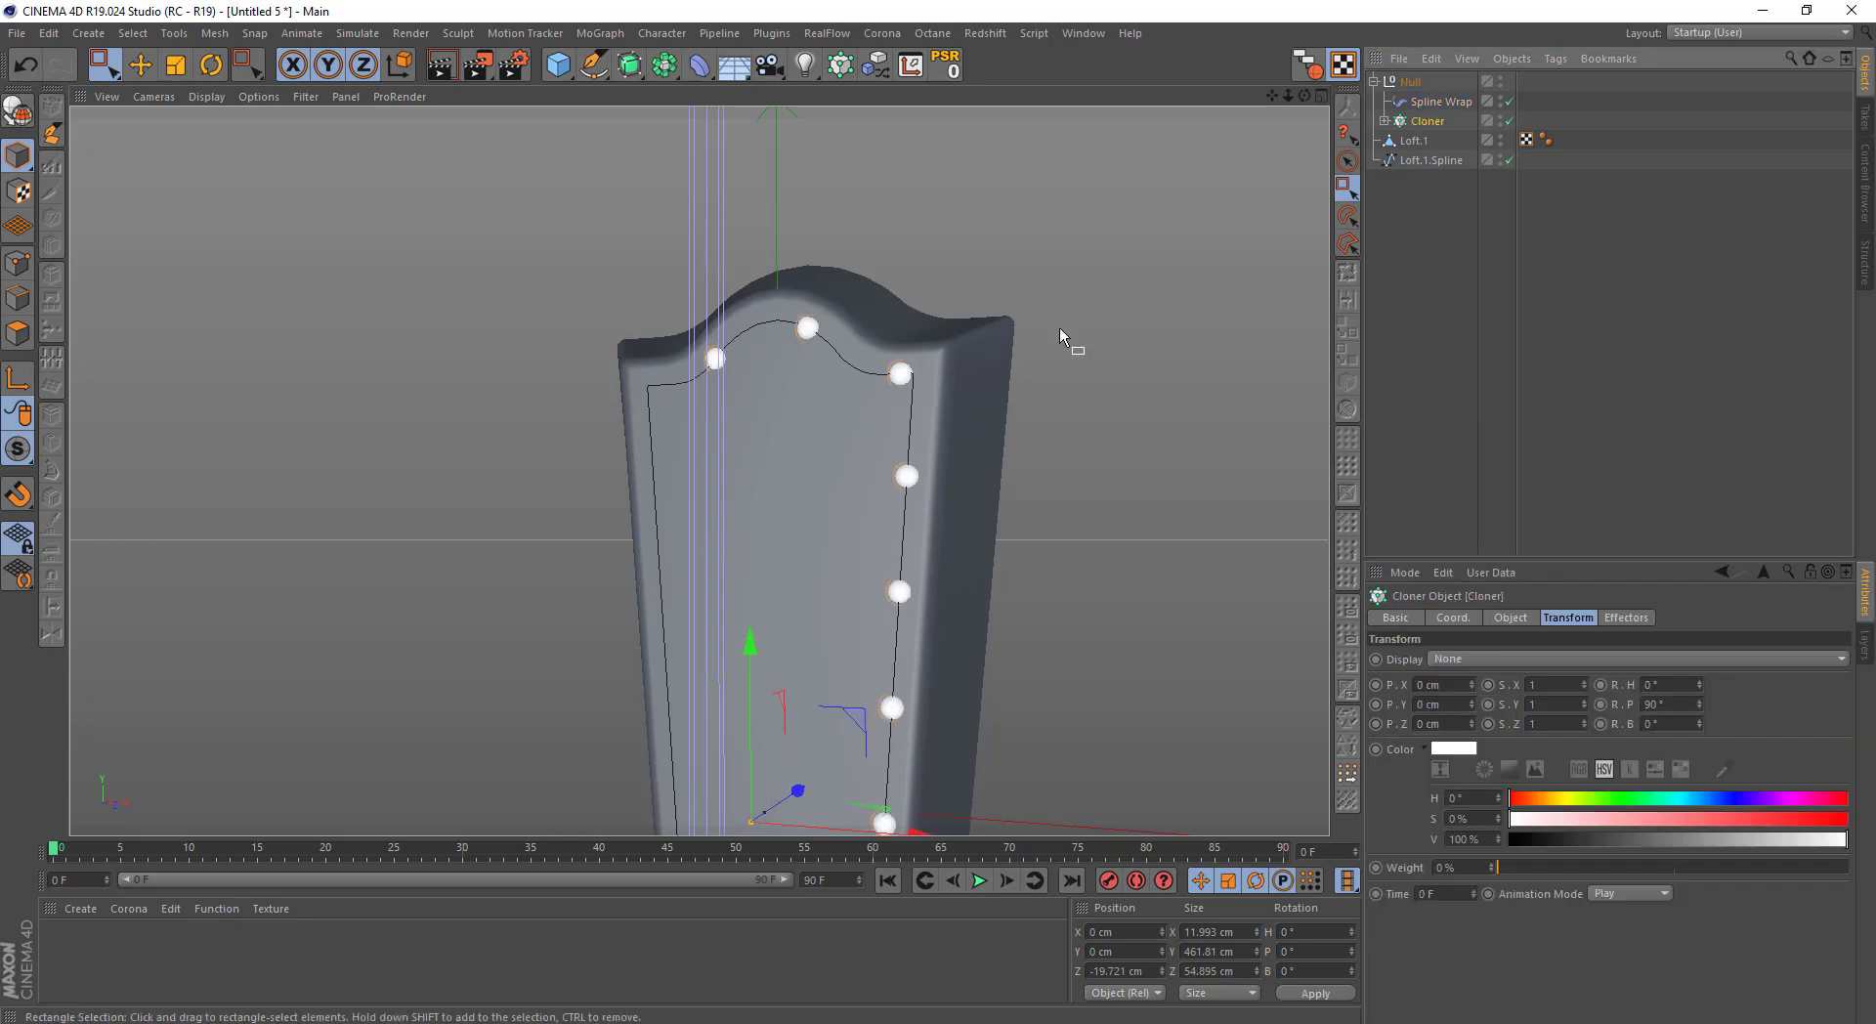
alt+drag(1060, 326, 1069, 299)
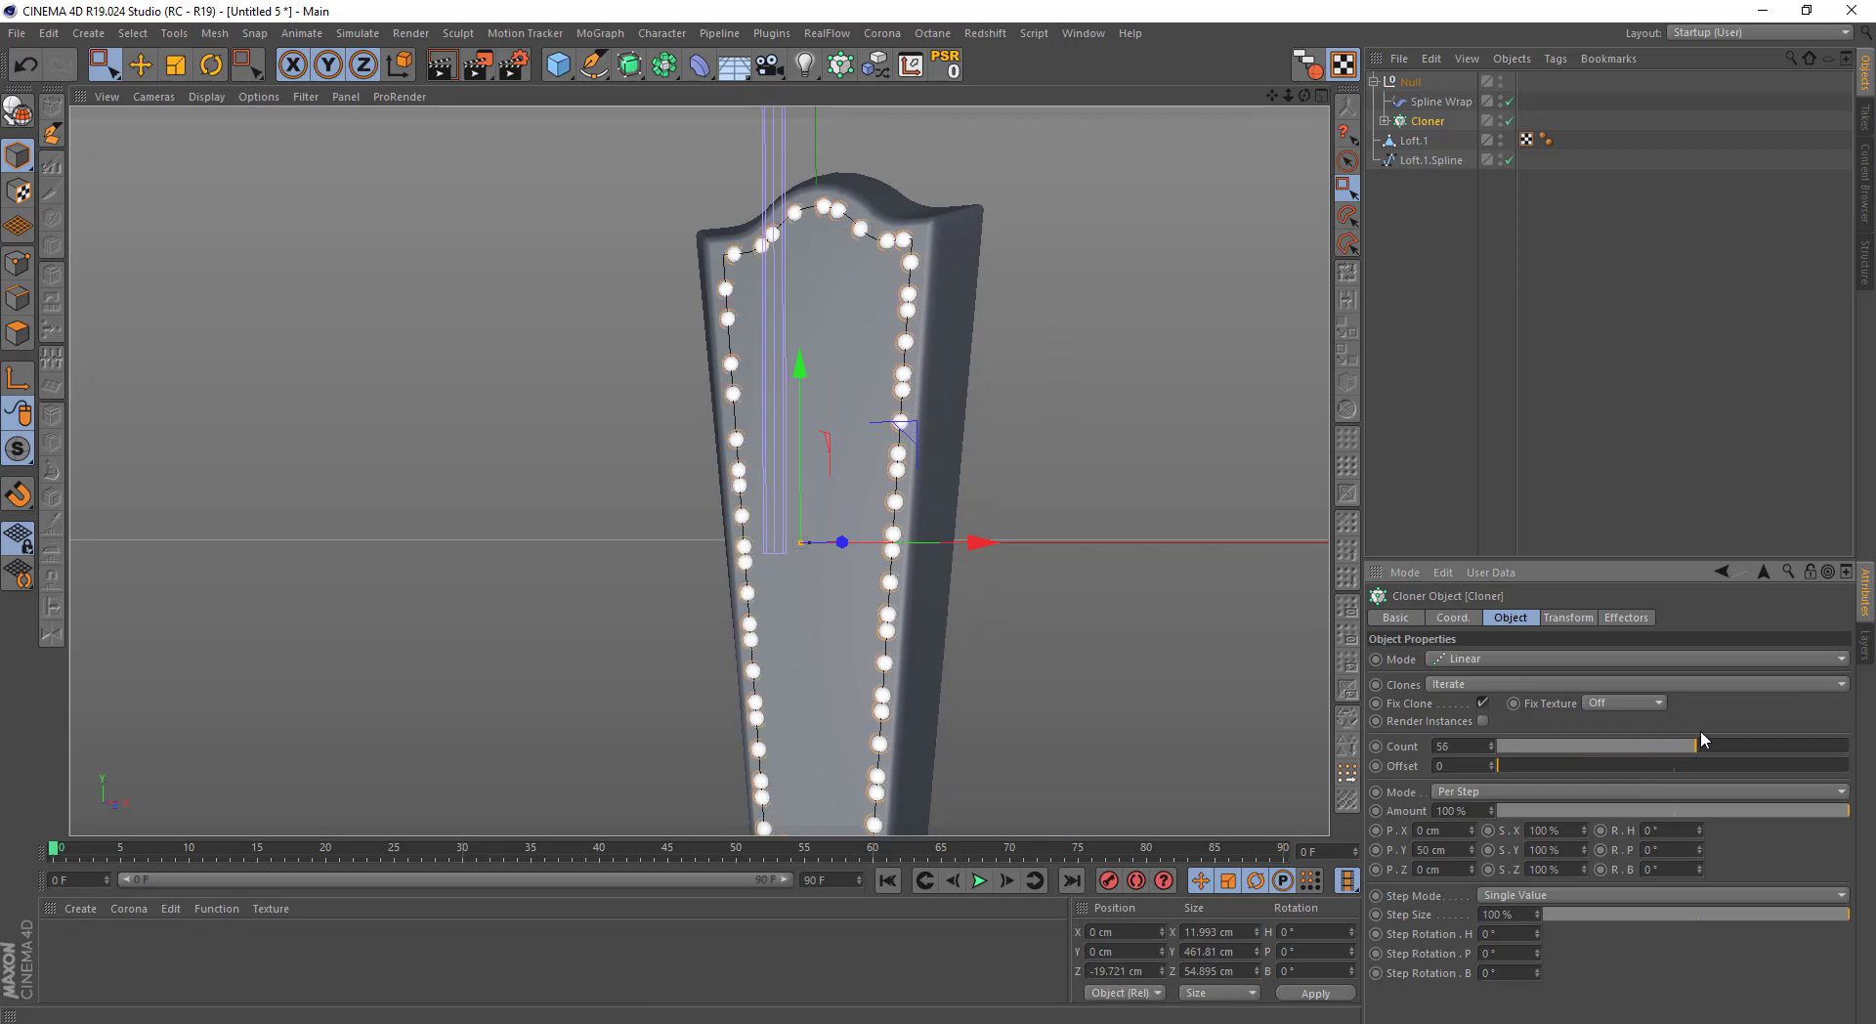
scroll(1716, 743, up, 5)
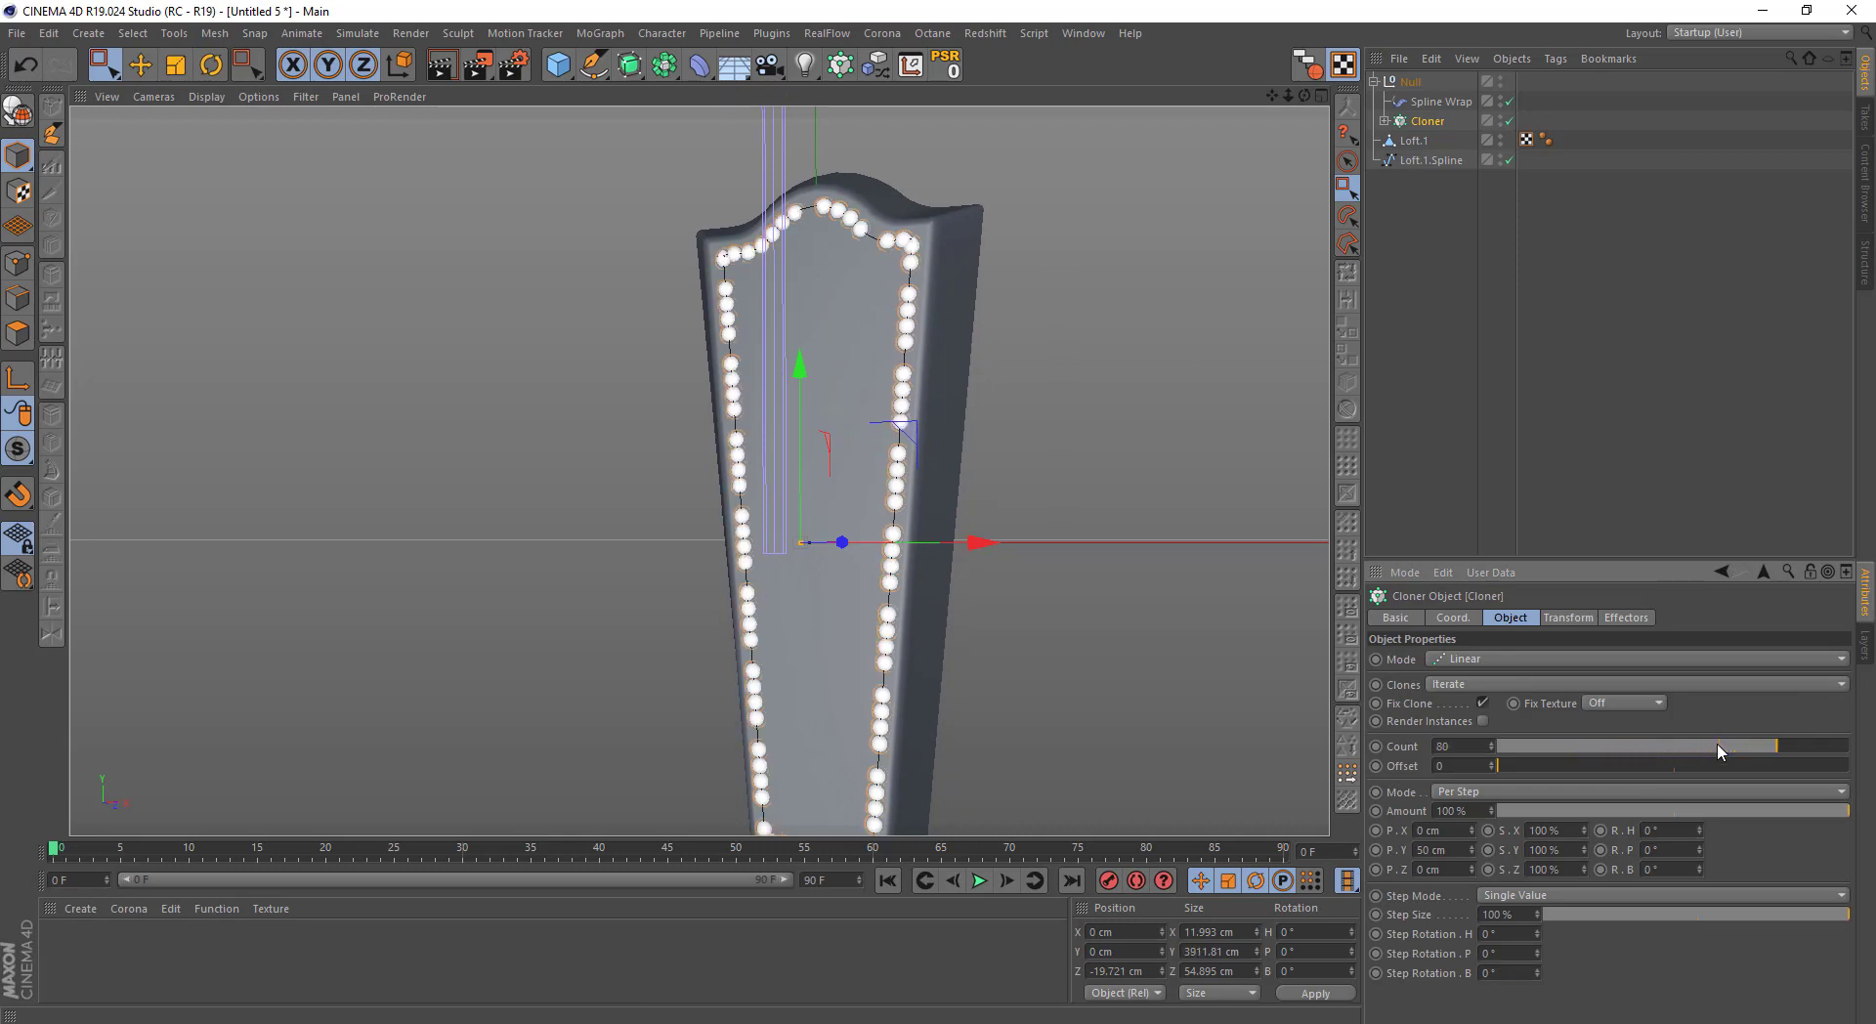
scroll(1716, 742, up, 5)
scroll(1716, 743, up, 5)
scroll(1716, 743, up, 6)
scroll(1716, 751, up, 2)
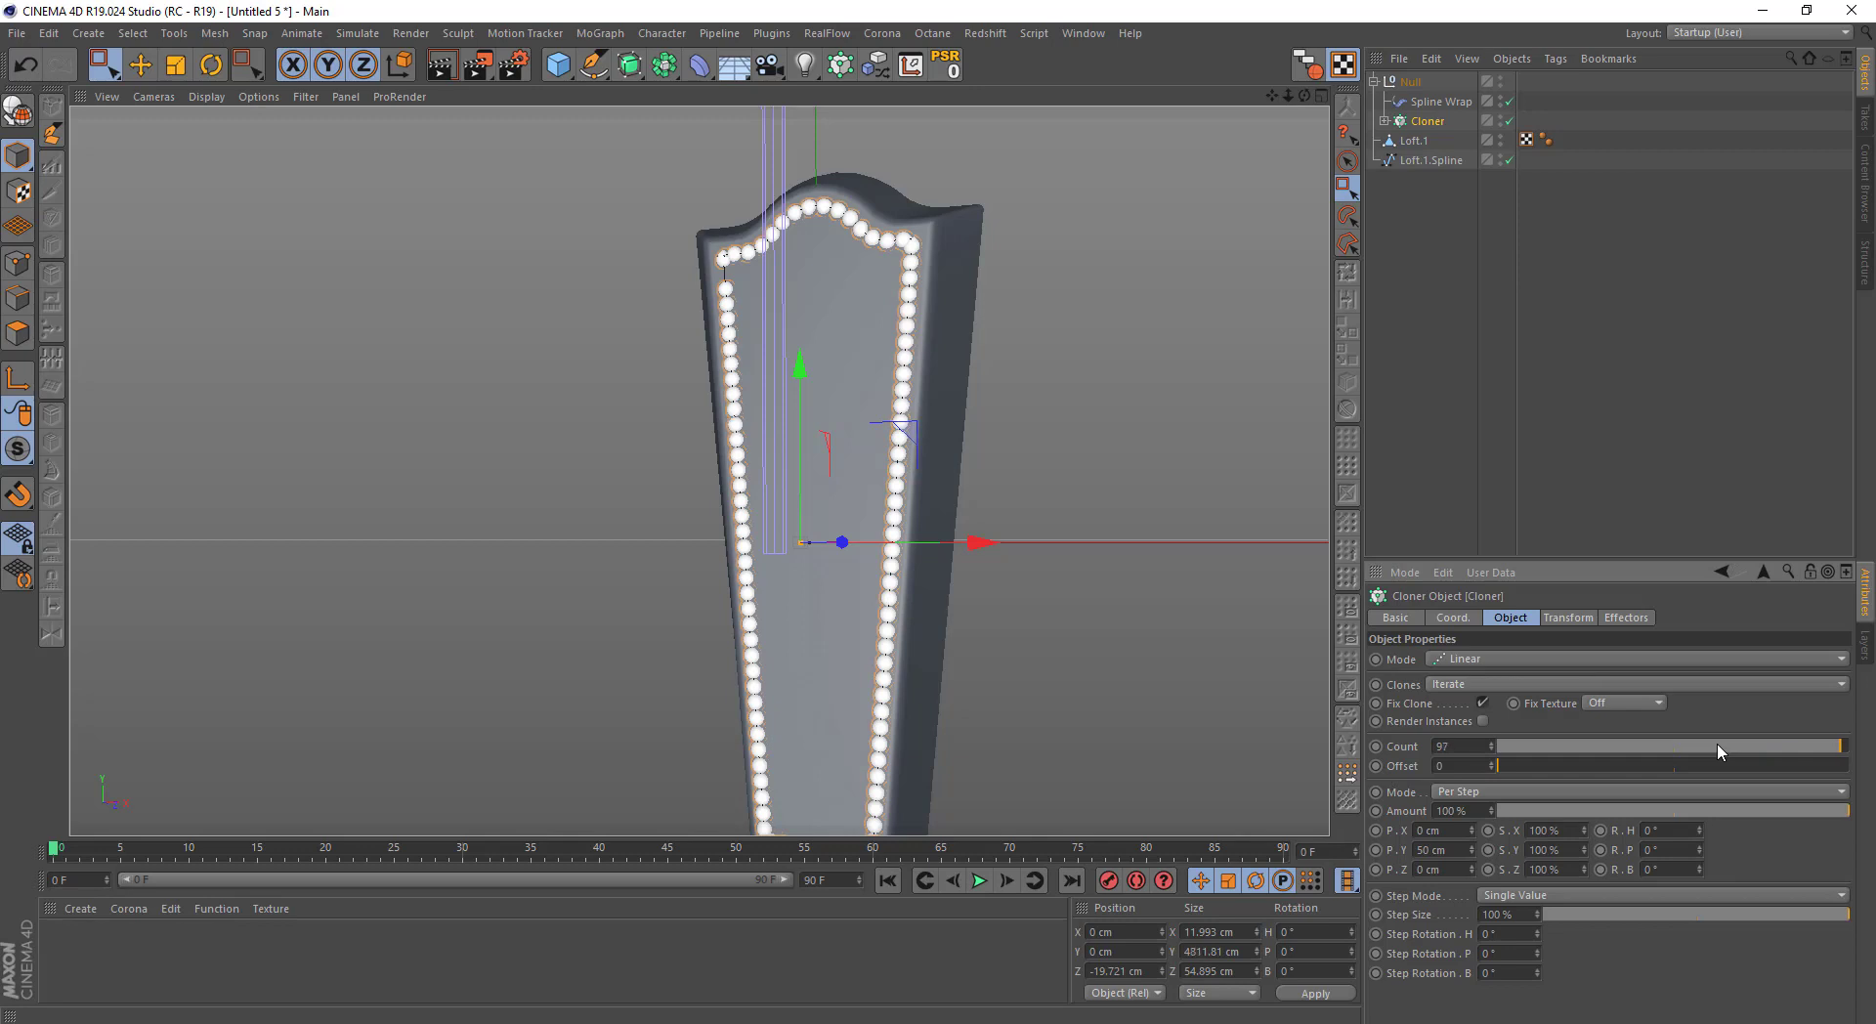
scroll(1134, 571, down, 3)
scroll(1241, 418, down, 2)
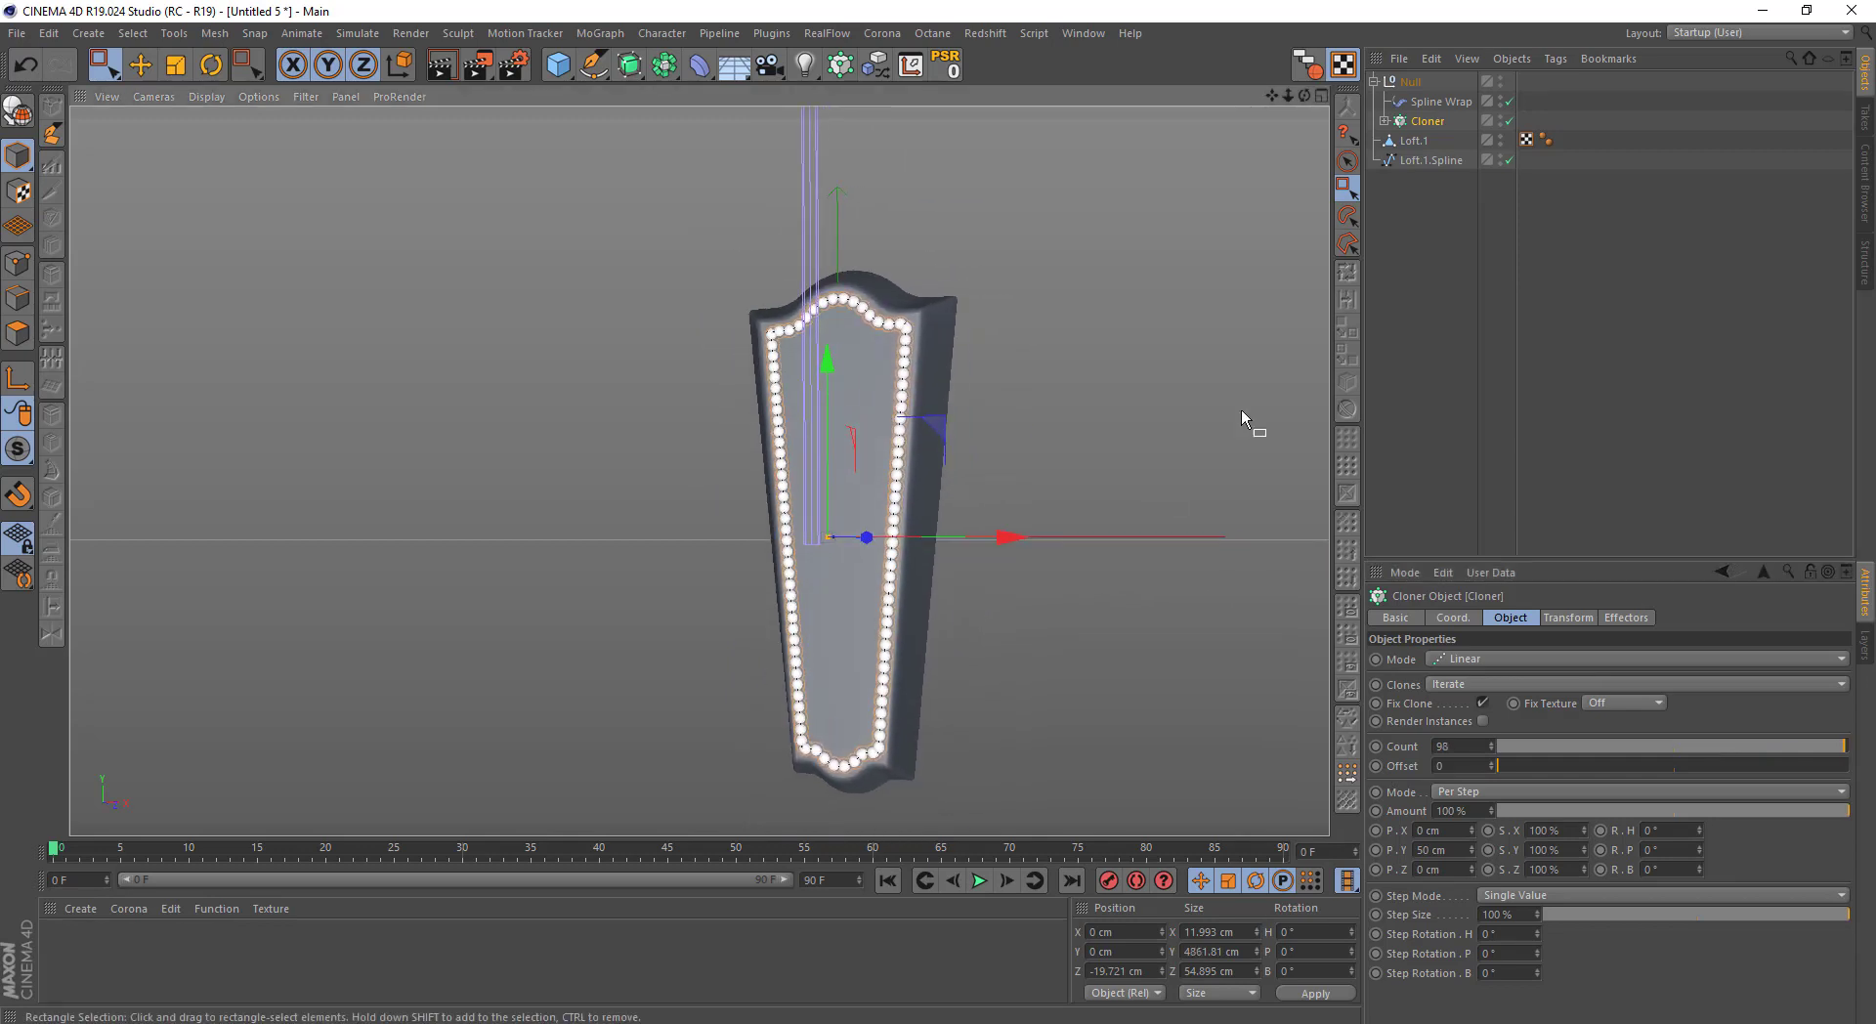
click(1384, 121)
click(1439, 140)
scroll(407, 218, up, 3)
Scale the stud sphere down to about 66% size
key(t)
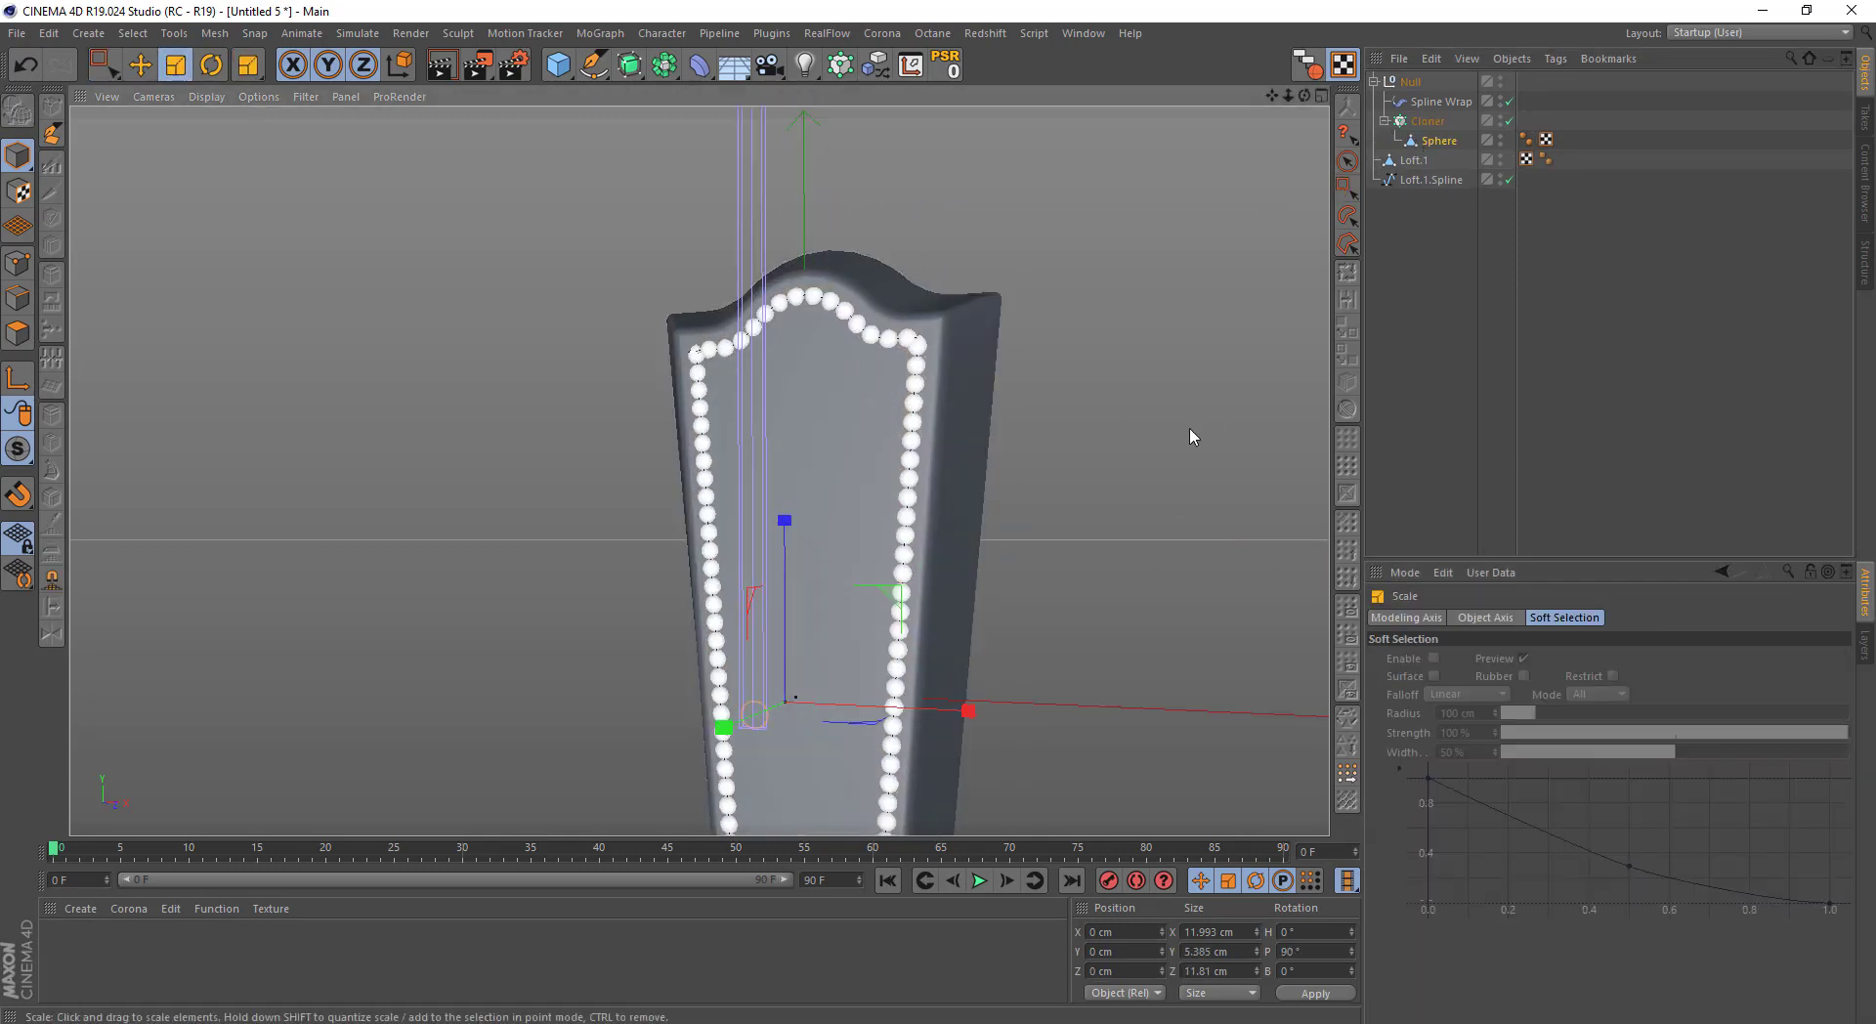
mouse_move(1191, 437)
mouse_down()
mouse_move(922, 491)
mouse_move(1114, 460)
mouse_move(851, 649)
mouse_move(537, 746)
mouse_move(1075, 587)
mouse_up()
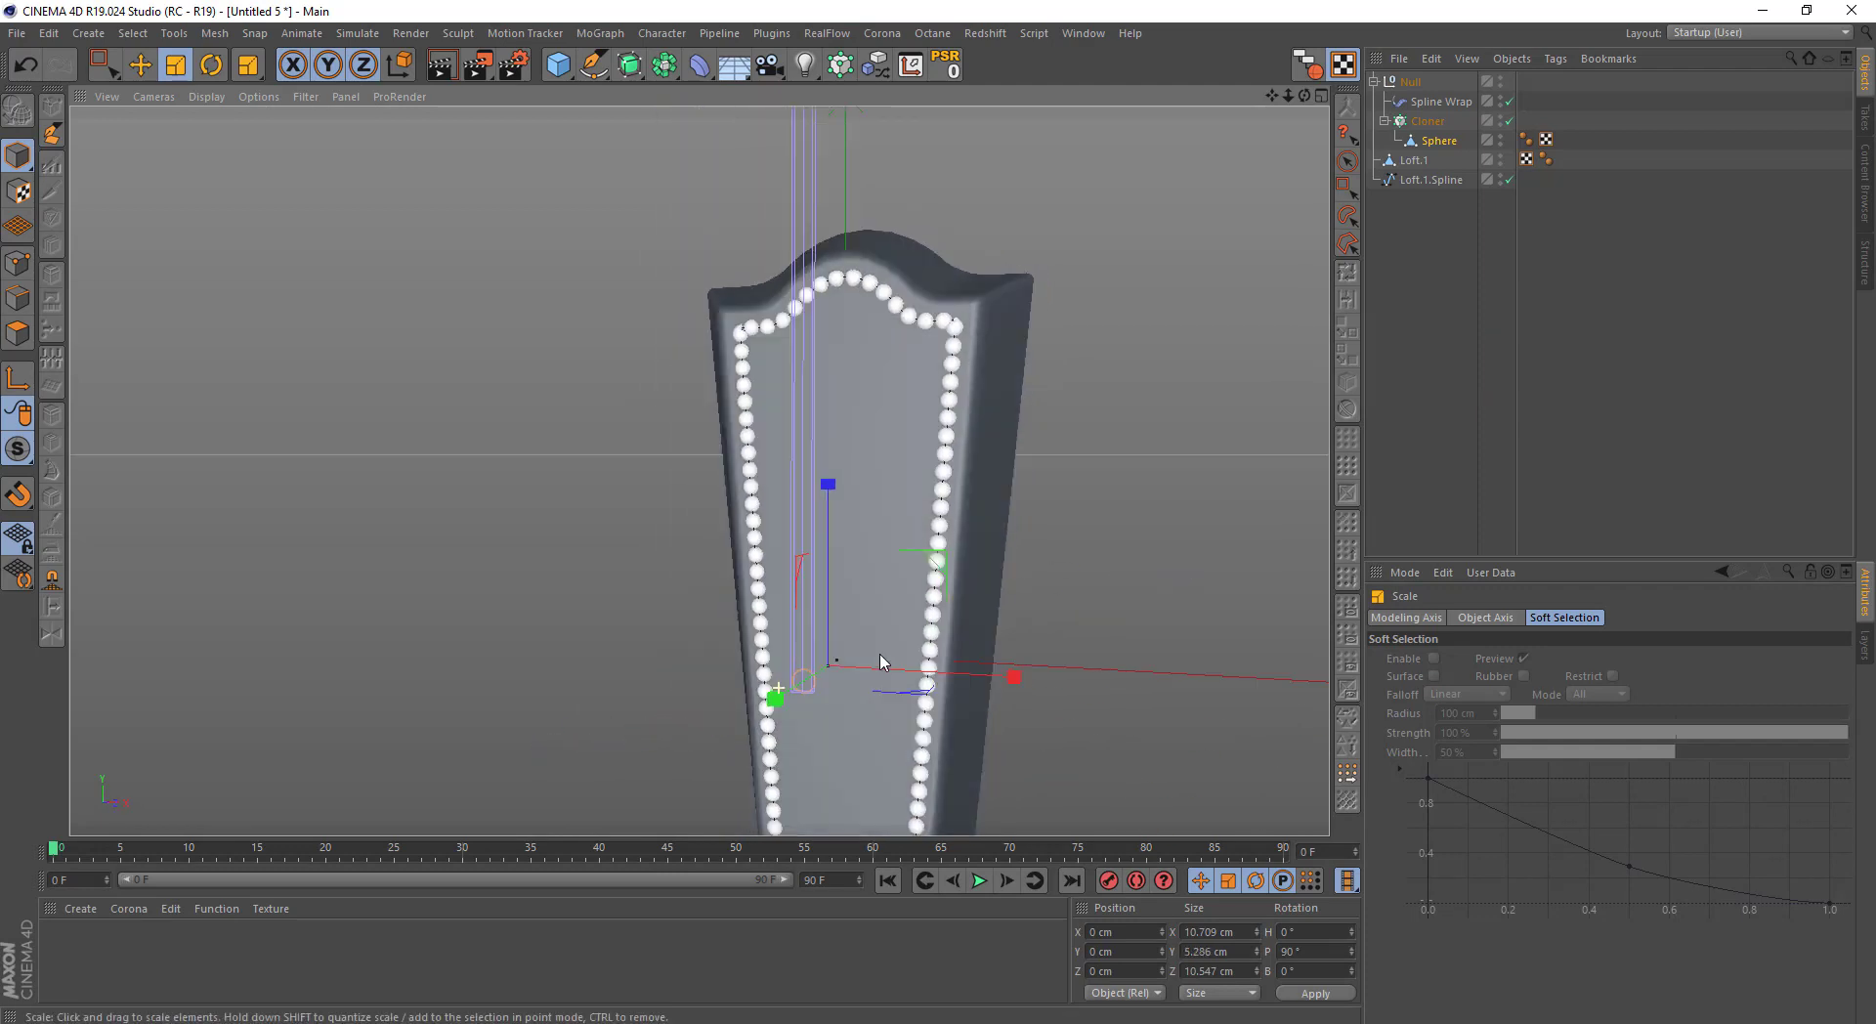
click(1400, 343)
Select the Null with all children and Connect Objects + Delete into Null.1
click(1375, 82)
click(1406, 83)
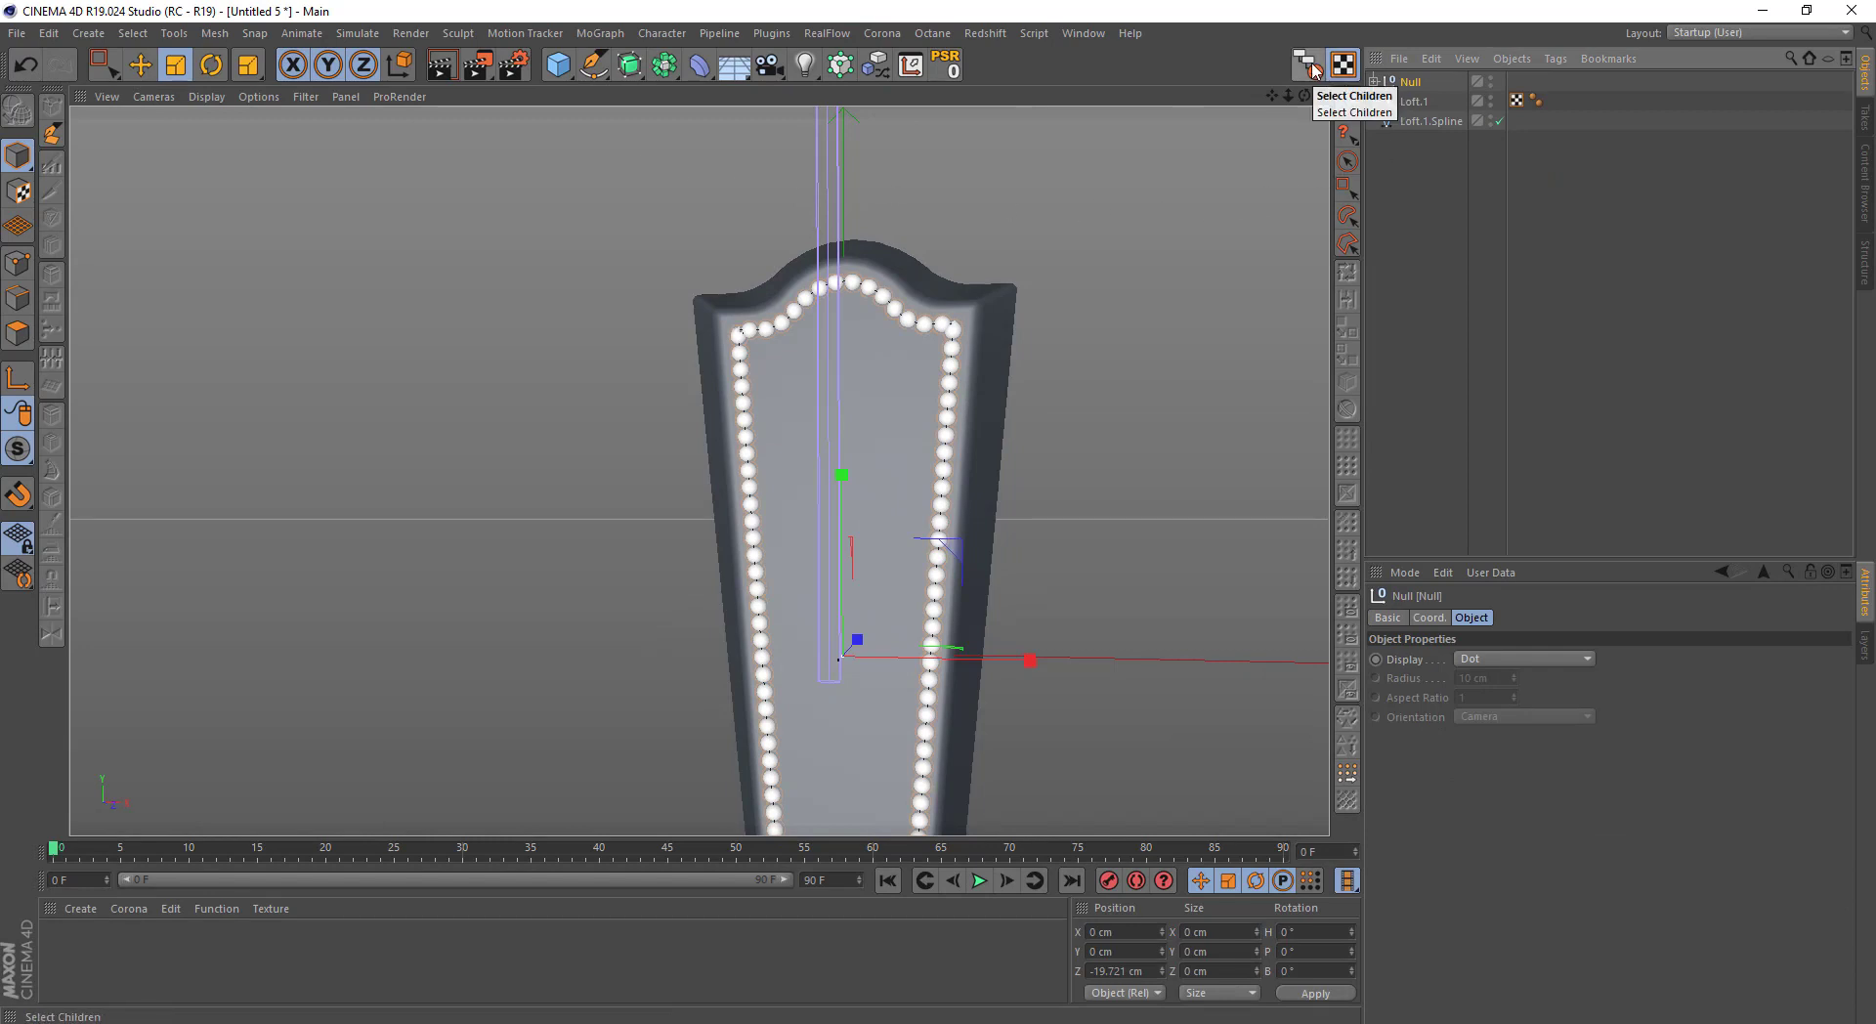
right_click(1410, 83)
click(1481, 547)
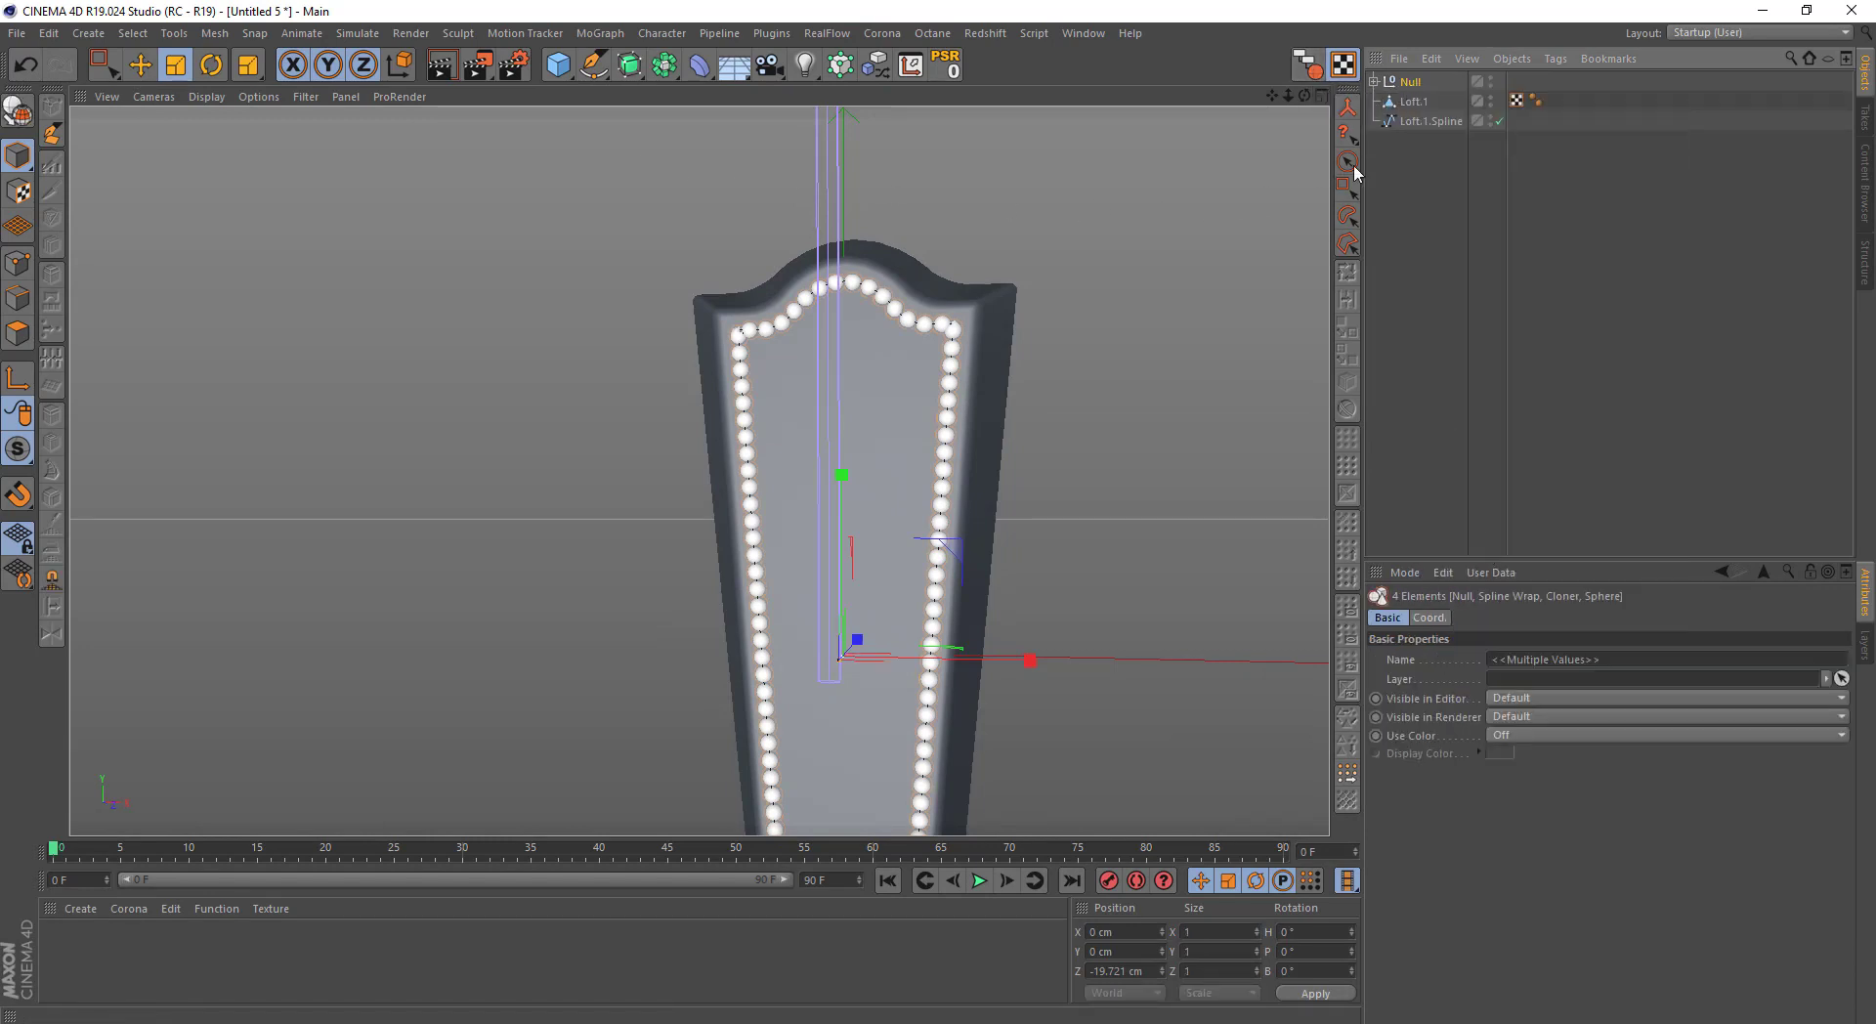
right_click(1408, 83)
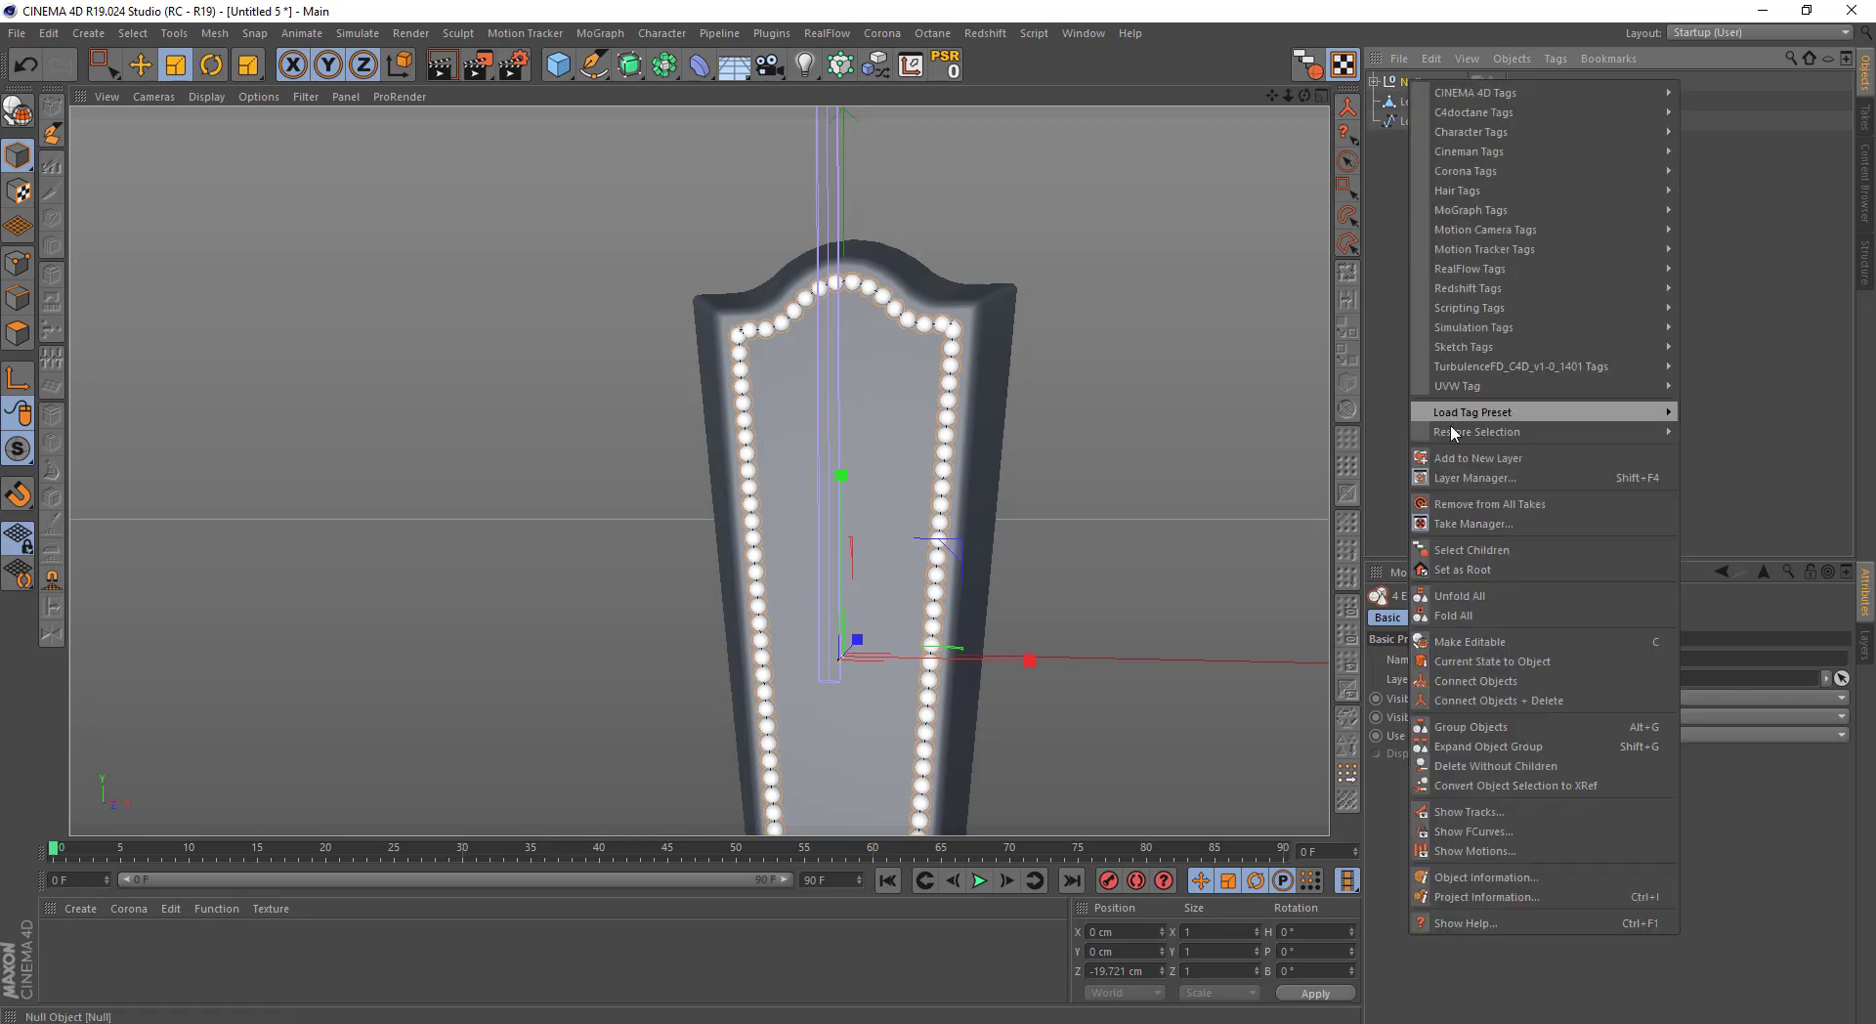
click(1447, 692)
click(1190, 376)
mouse_move(1190, 377)
alt+mouse_down()
mouse_move(976, 494)
mouse_move(859, 443)
mouse_move(741, 481)
alt+mouse_up()
scroll(946, 325, up, 2)
scroll(903, 245, up, 2)
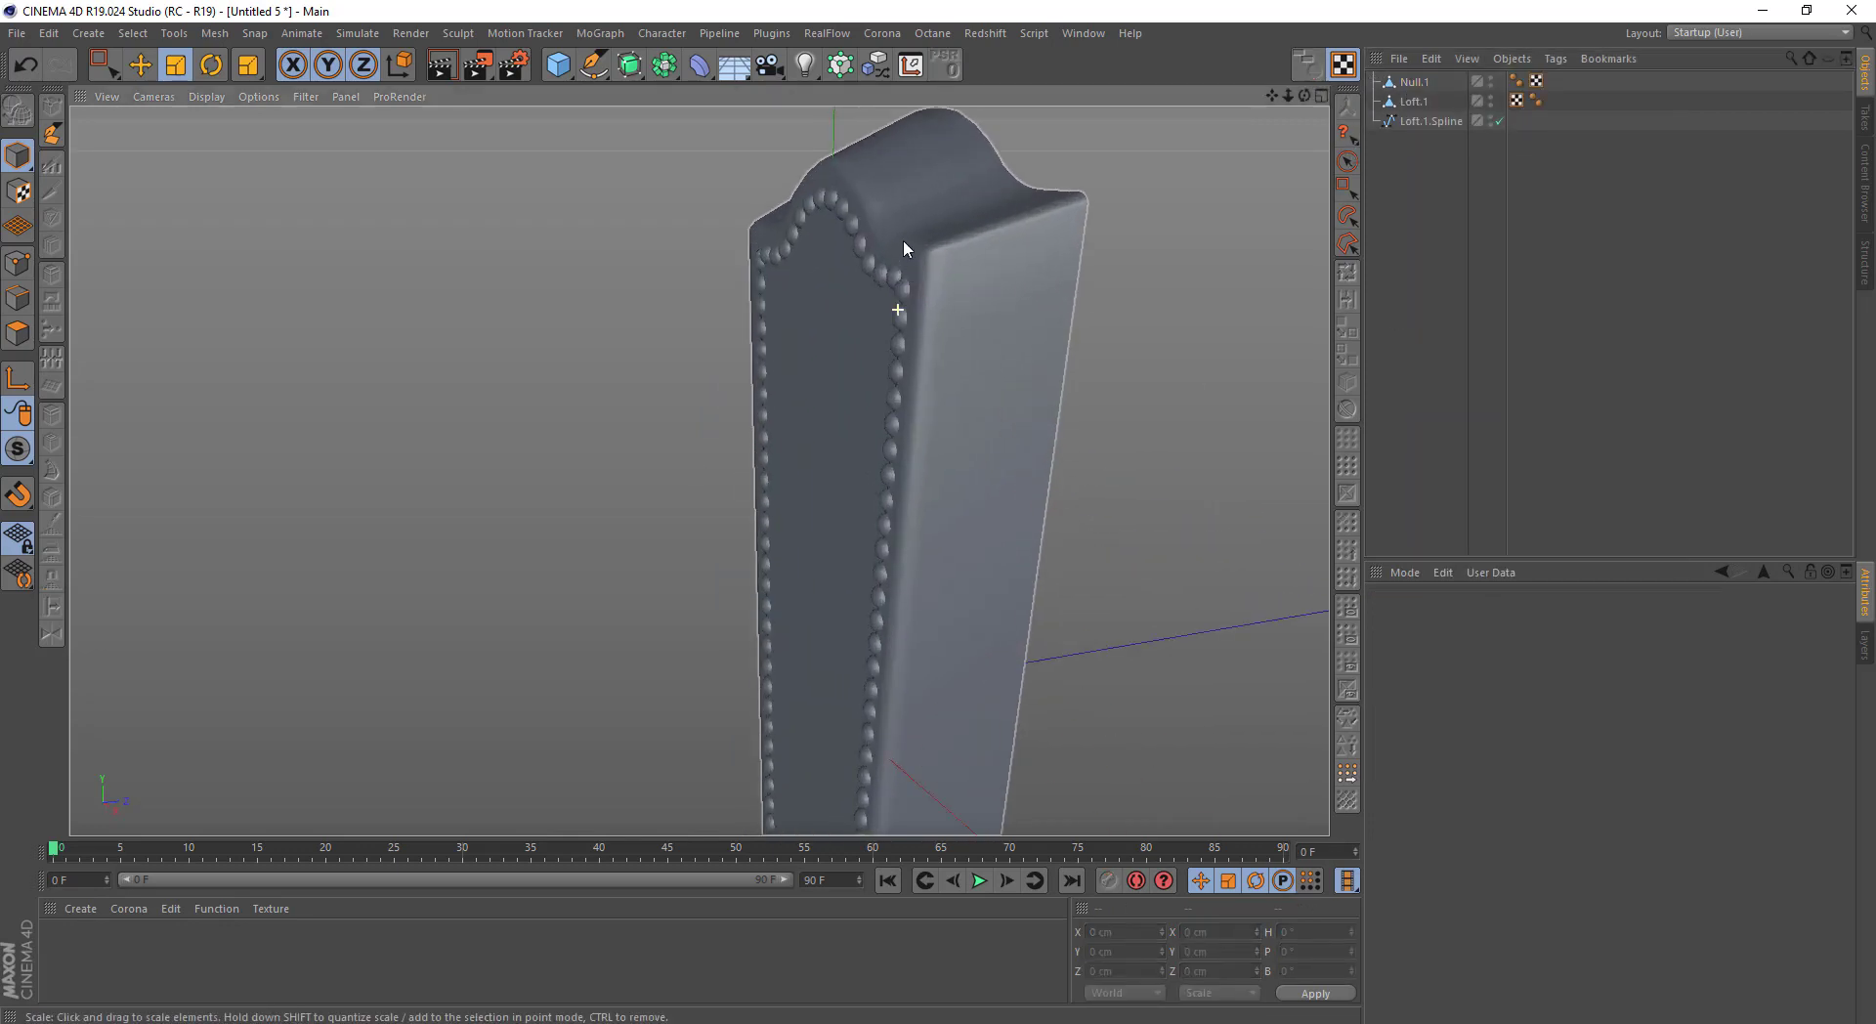
scroll(906, 328, up, 2)
scroll(961, 330, up, 1)
alt+drag(962, 333, 854, 435)
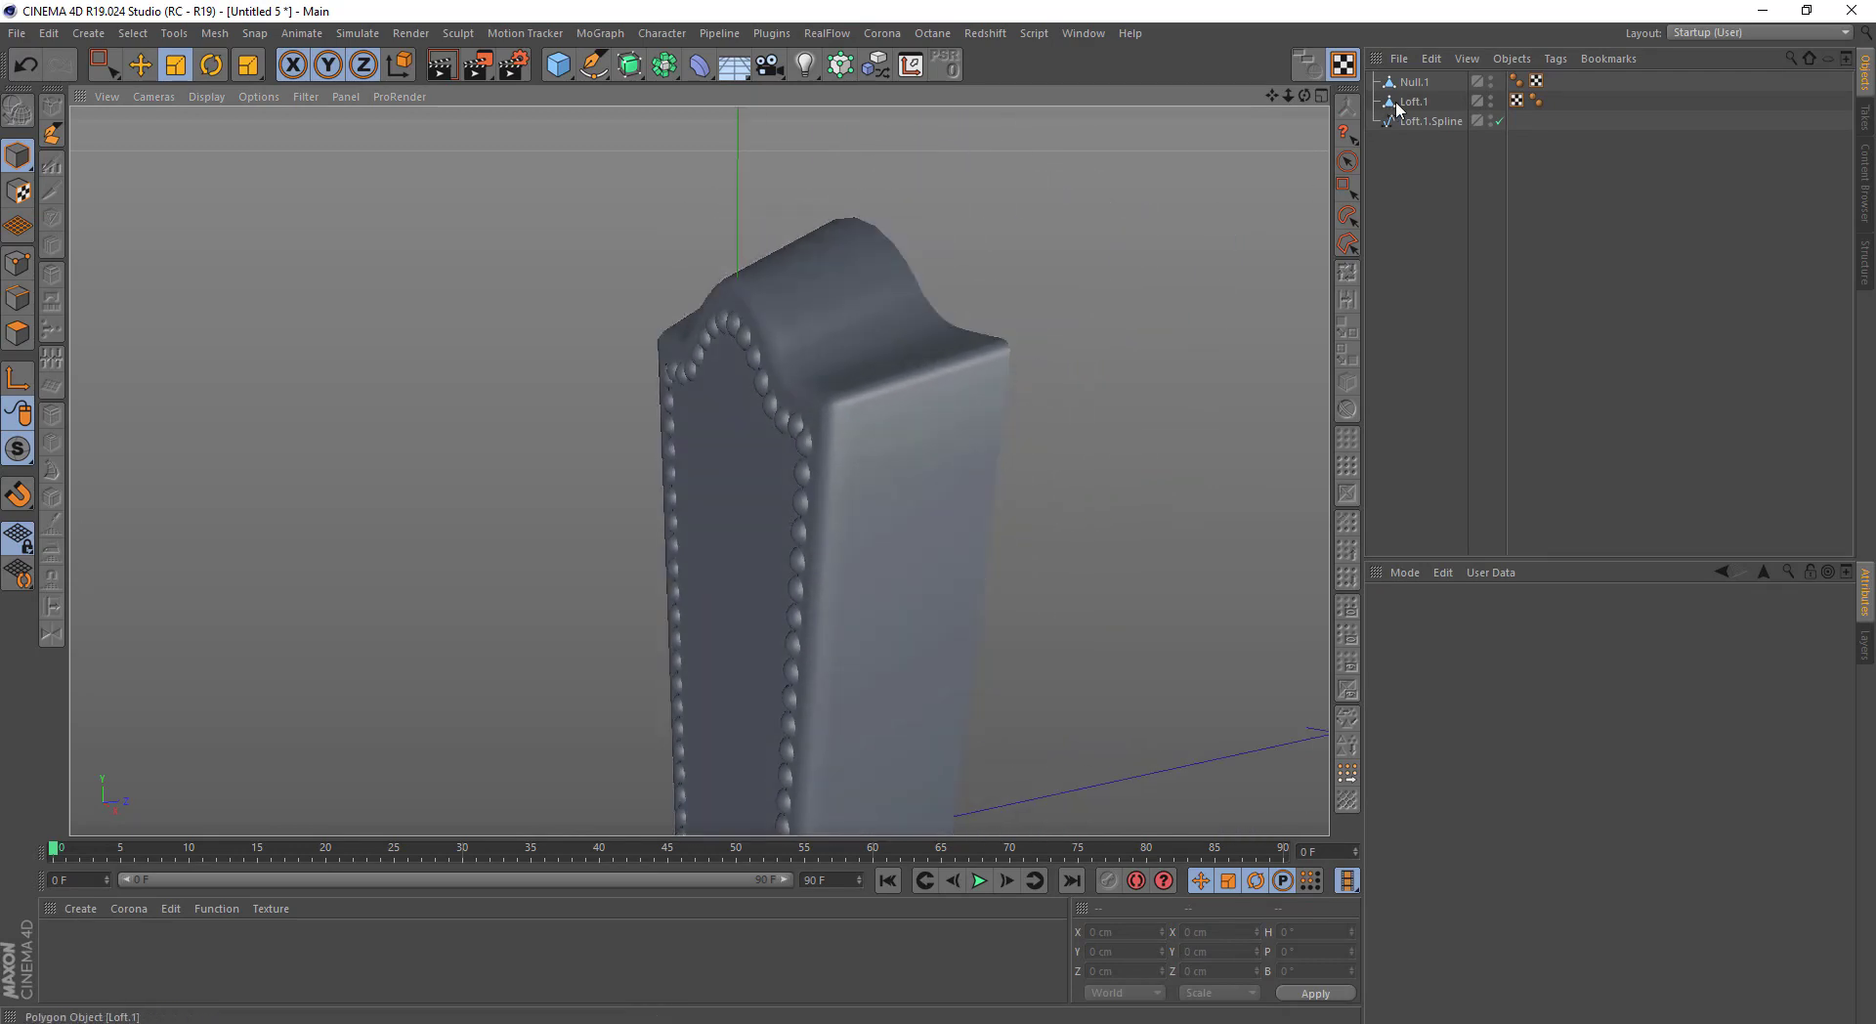
In edge mode on Loft.1, select the doubled edge loop over the panel top
click(873, 371)
alt+drag(873, 371, 59, 350)
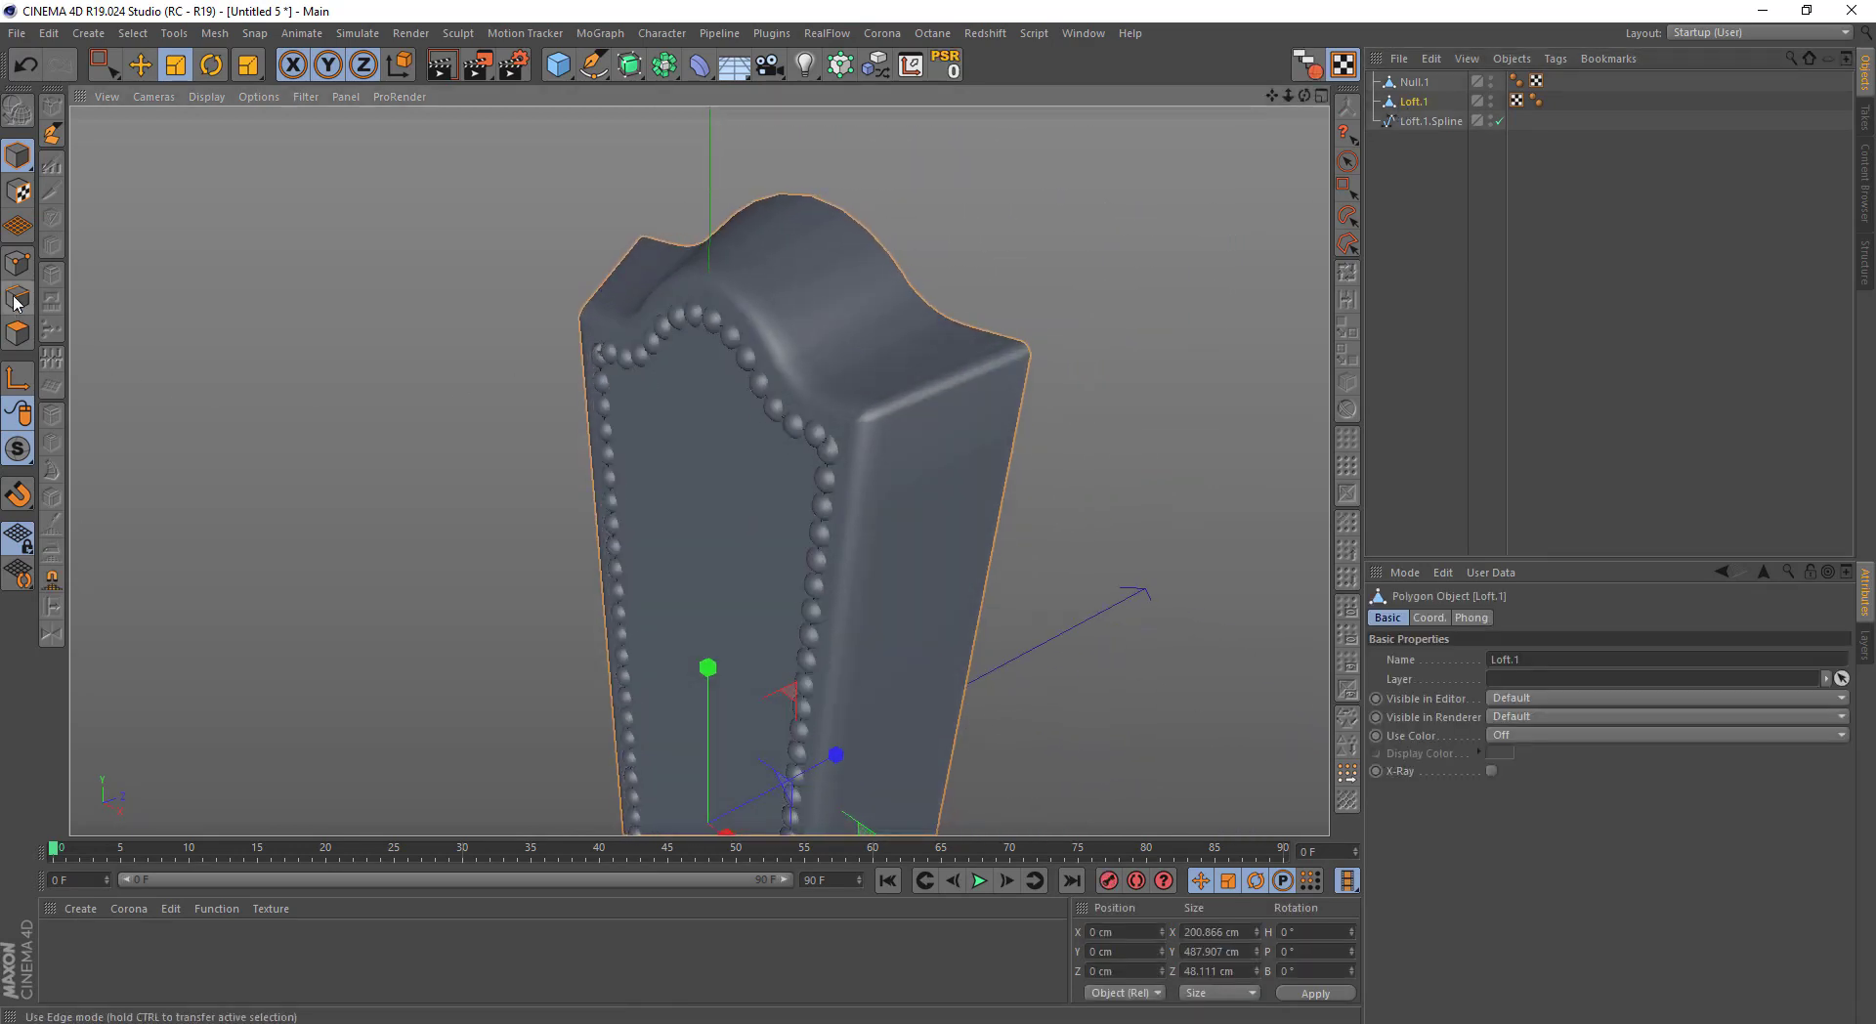
click(17, 333)
mouse_move(823, 385)
alt+mouse_down()
mouse_move(893, 342)
mouse_move(783, 325)
mouse_move(611, 354)
alt+mouse_up()
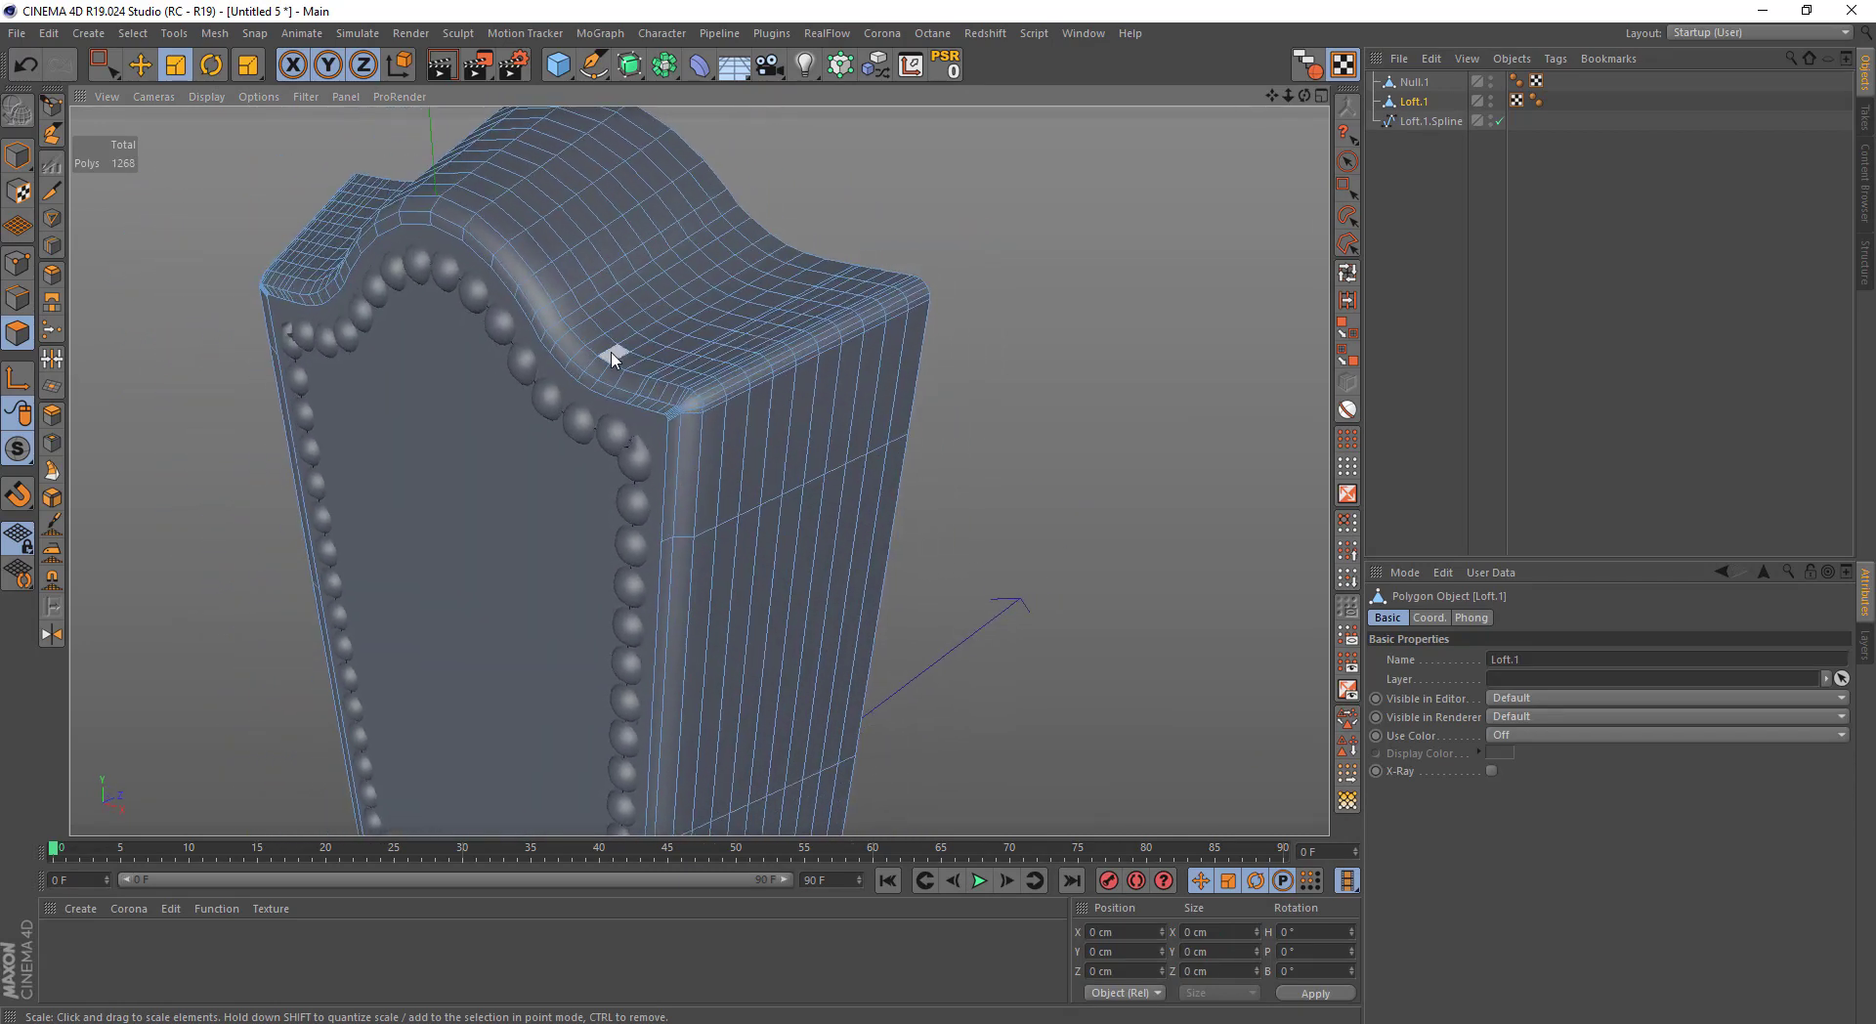
click(140, 65)
click(18, 298)
double_click(770, 389)
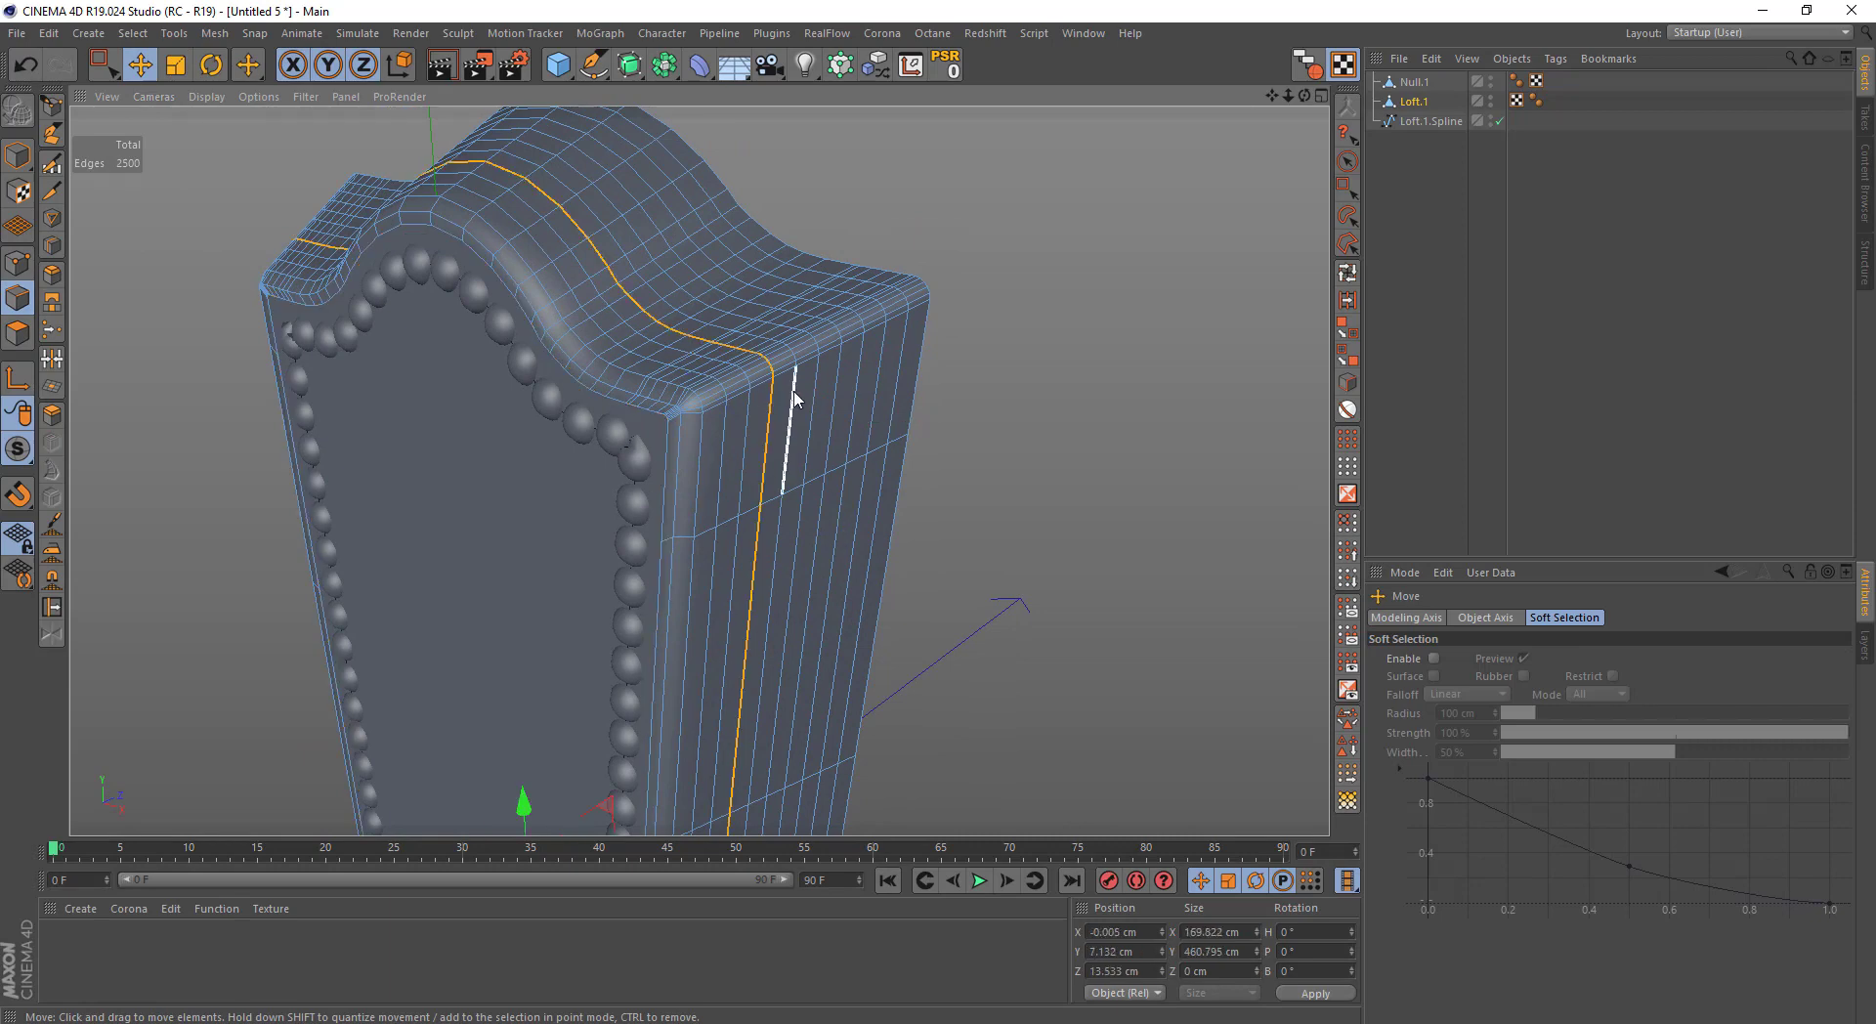
scroll(793, 398, up, 2)
scroll(760, 422, up, 1)
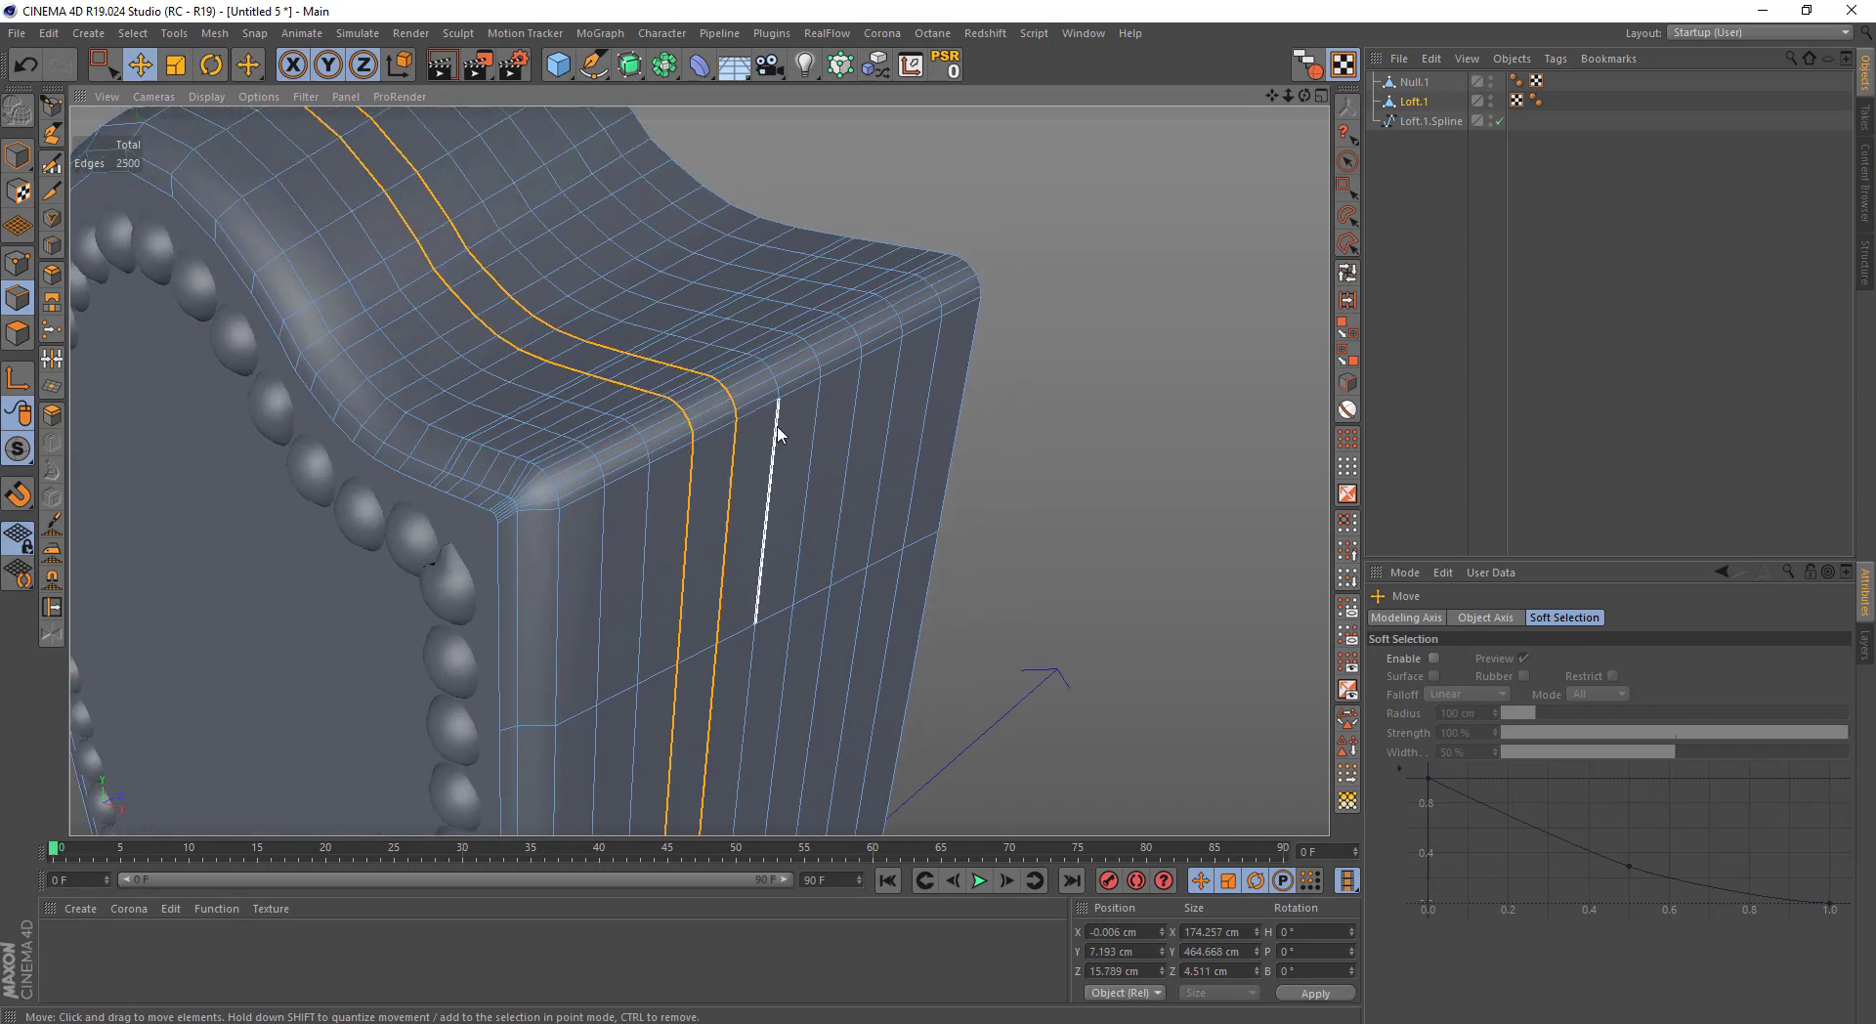
scroll(779, 434, down, 1)
Stitch the left edge loop onto the right one and shift the remaining loop along X
click(52, 356)
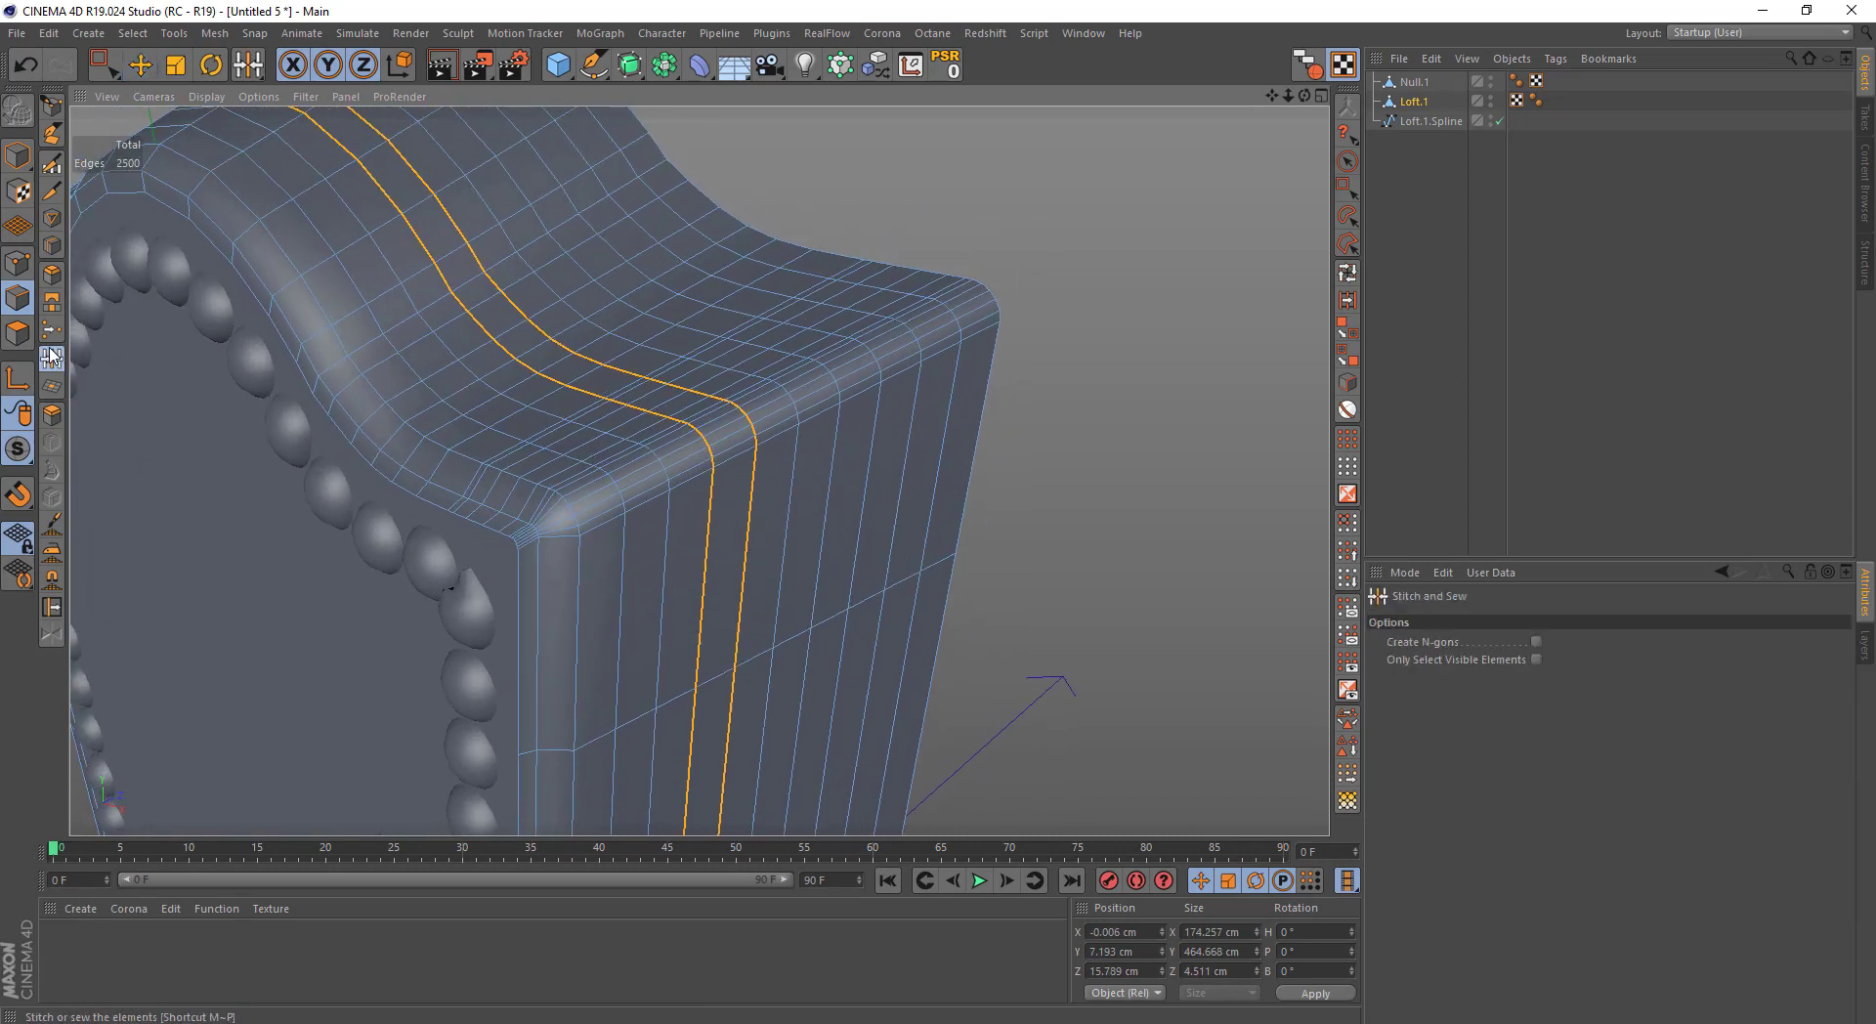
mouse_move(713, 476)
mouse_down()
mouse_move(750, 456)
mouse_move(684, 451)
mouse_up()
key(e)
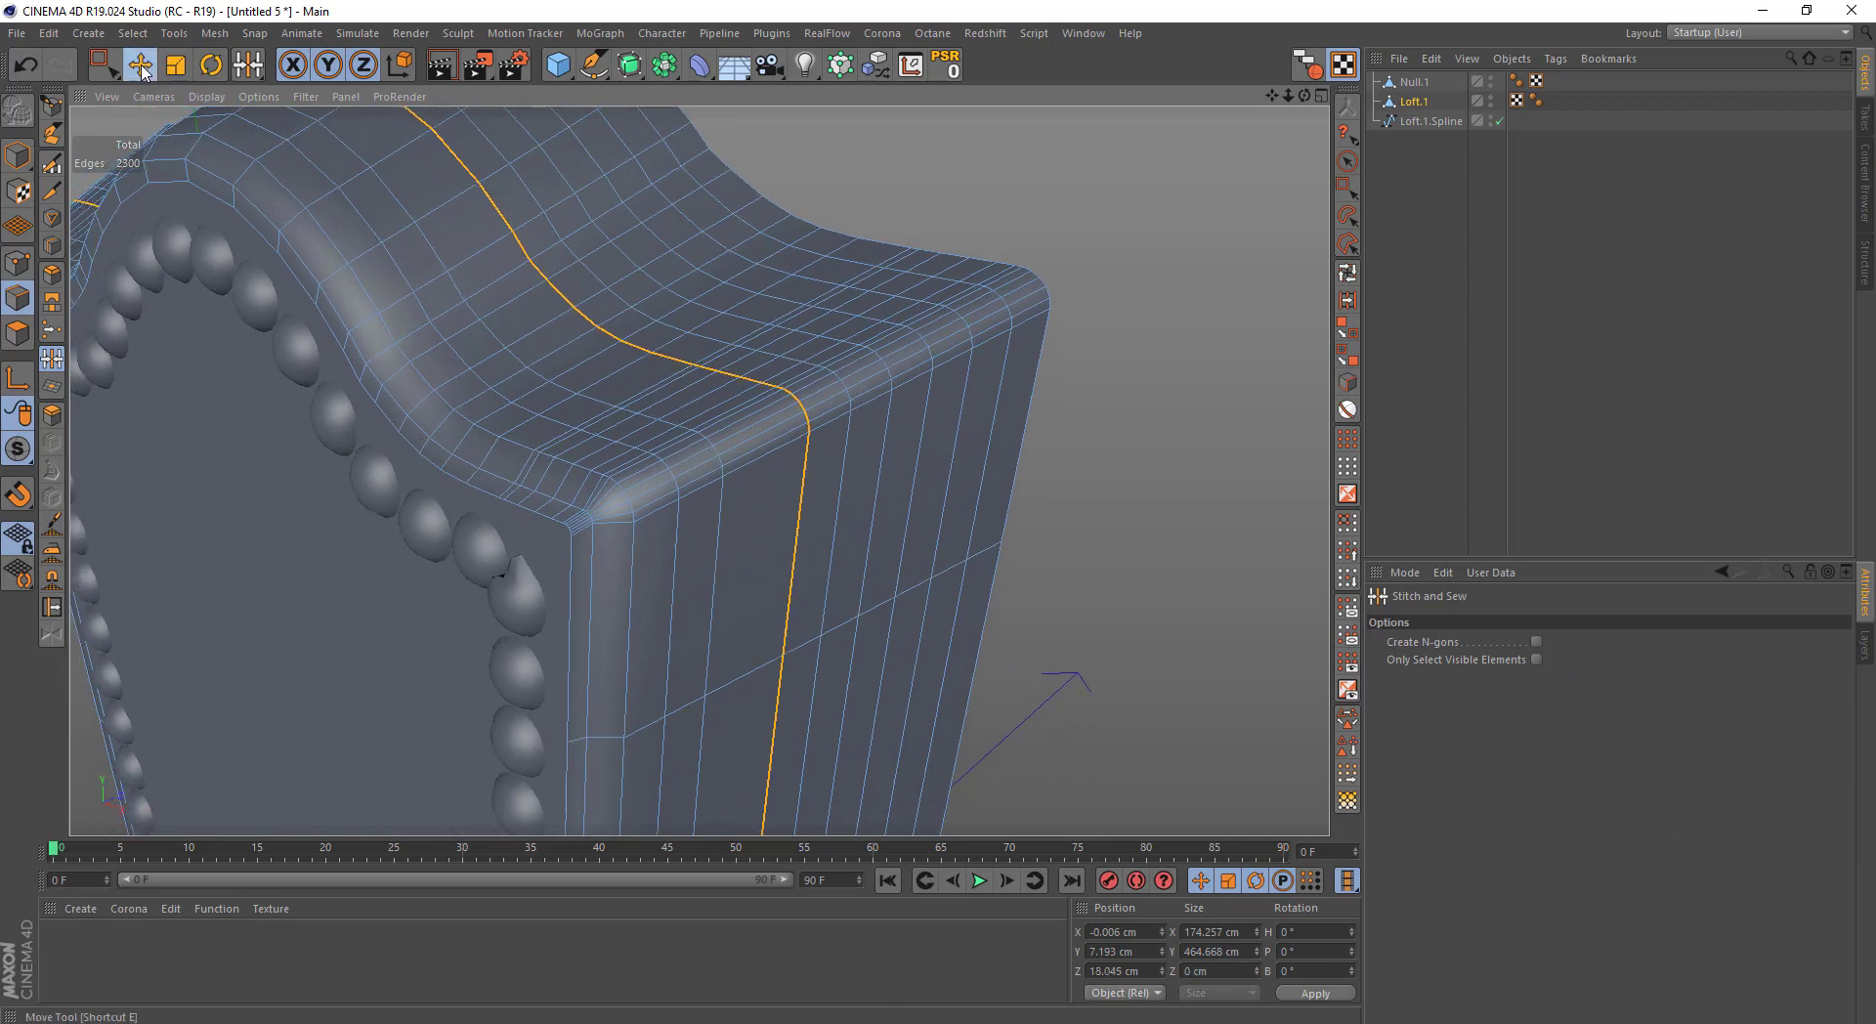
alt+drag(721, 533, 674, 626)
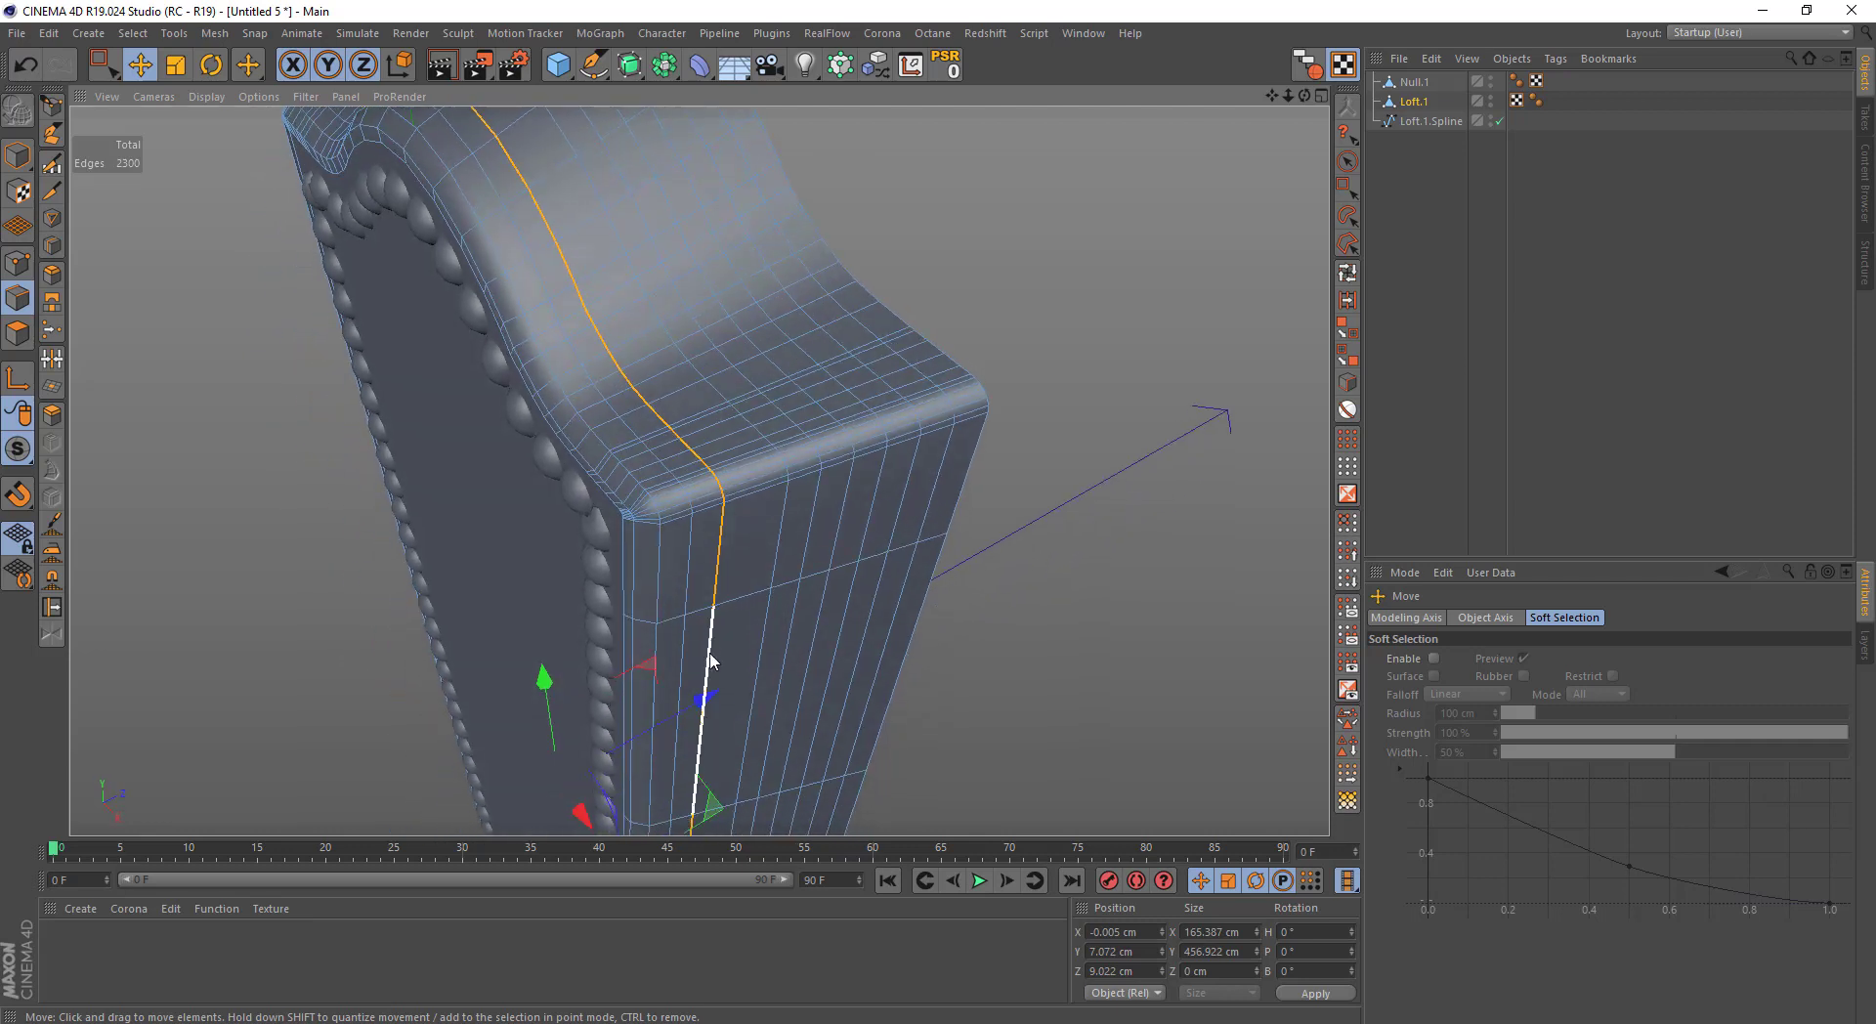
mouse_move(650, 728)
mouse_down()
mouse_move(732, 696)
mouse_move(746, 572)
mouse_up()
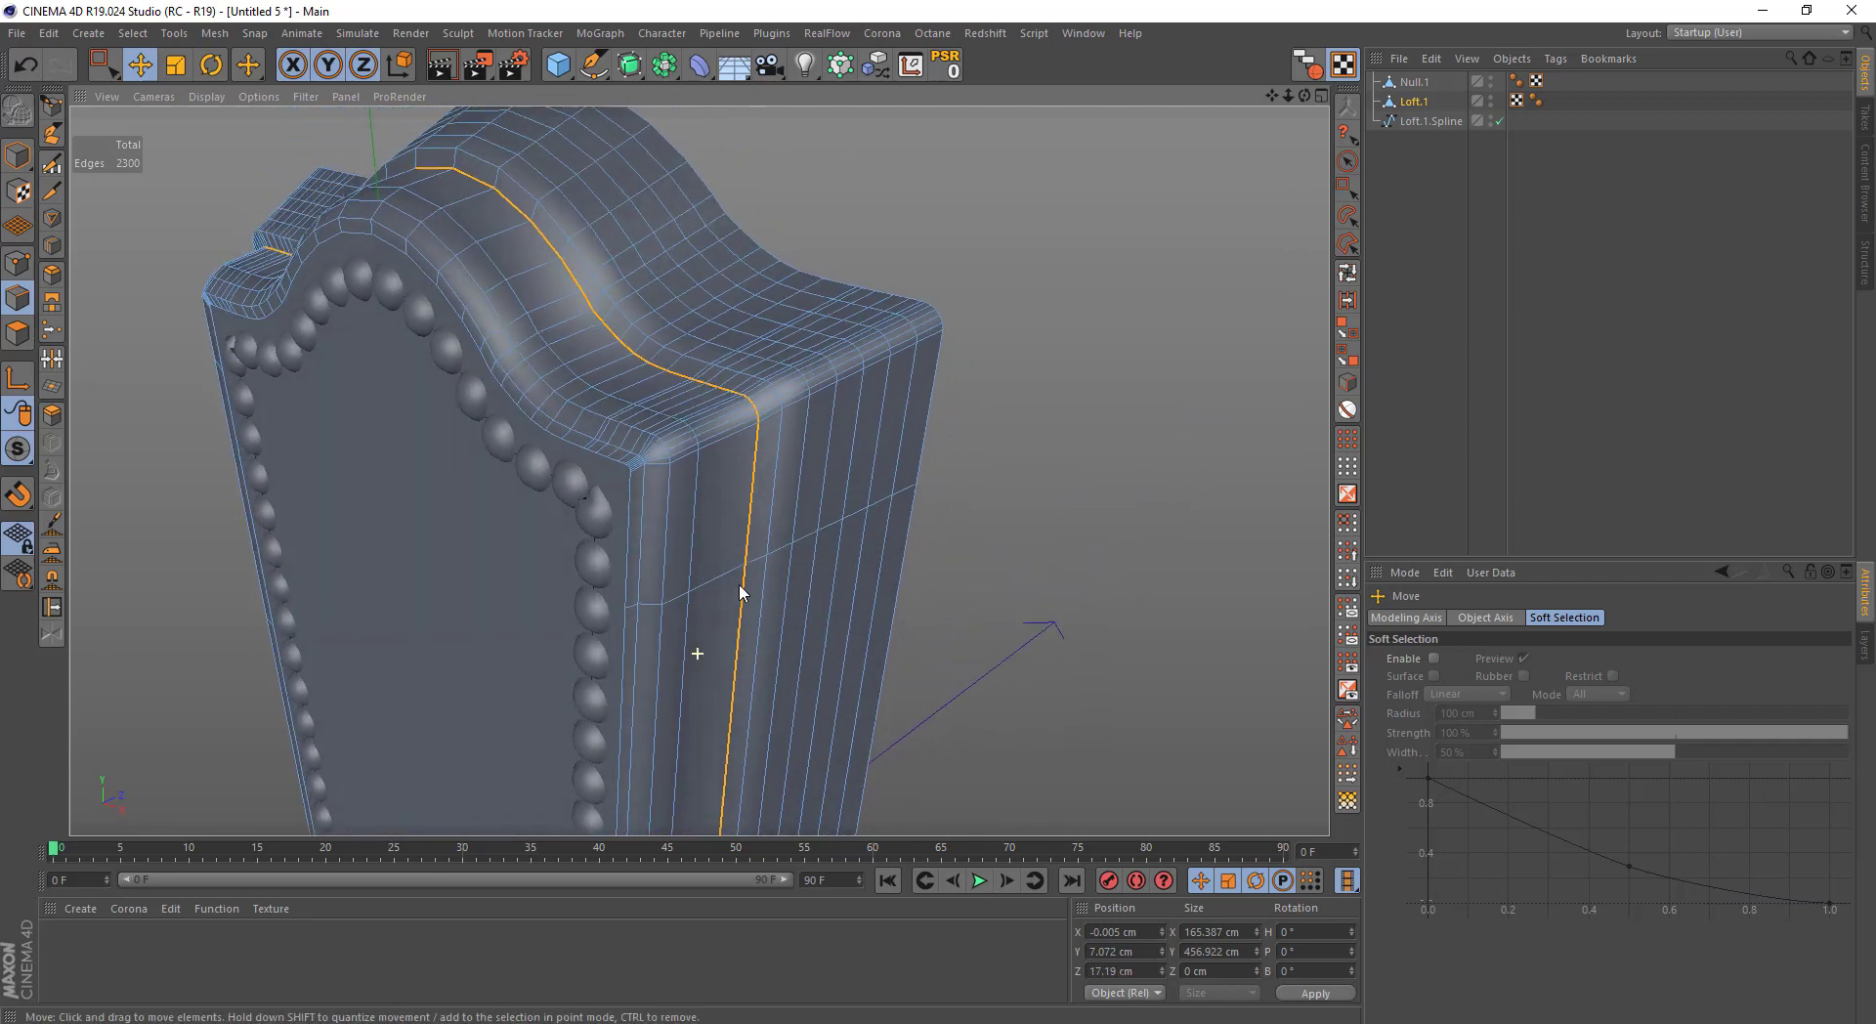
alt+drag(825, 389, 364, 397)
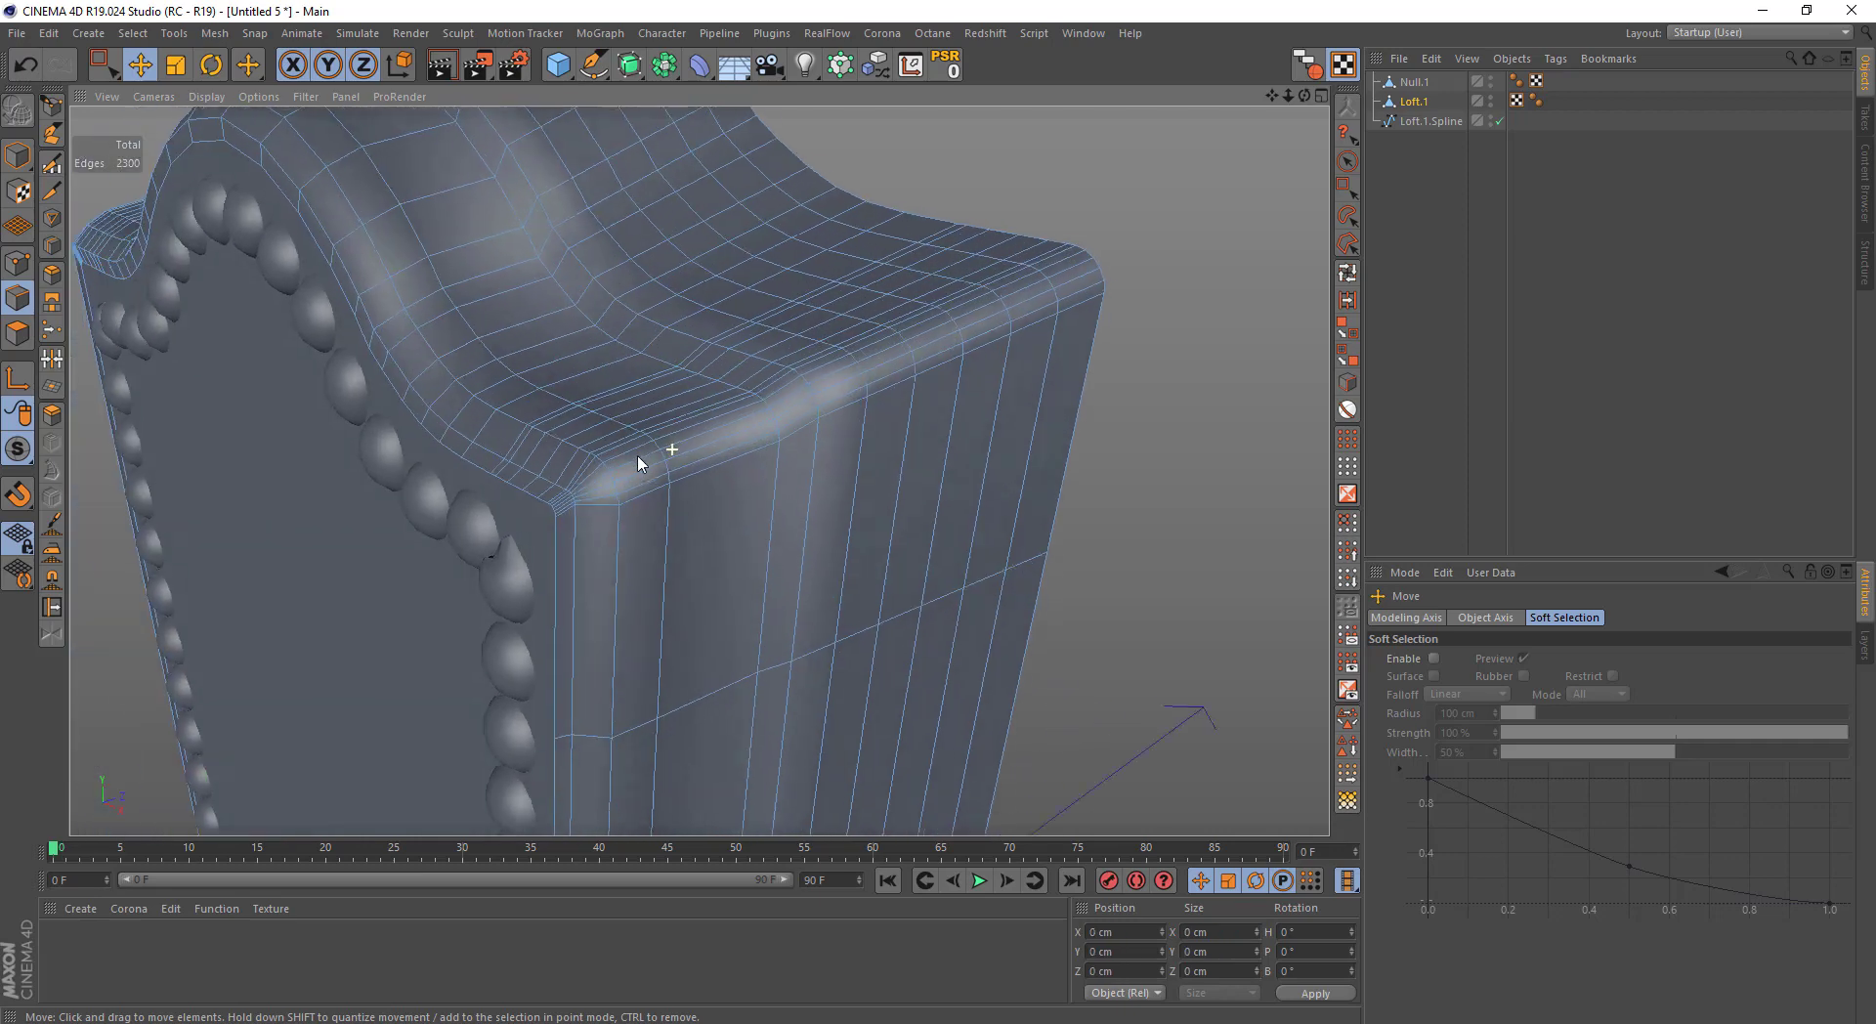
mouse_move(572, 394)
alt+mouse_down()
mouse_move(683, 402)
mouse_move(664, 405)
alt+mouse_up()
click(53, 246)
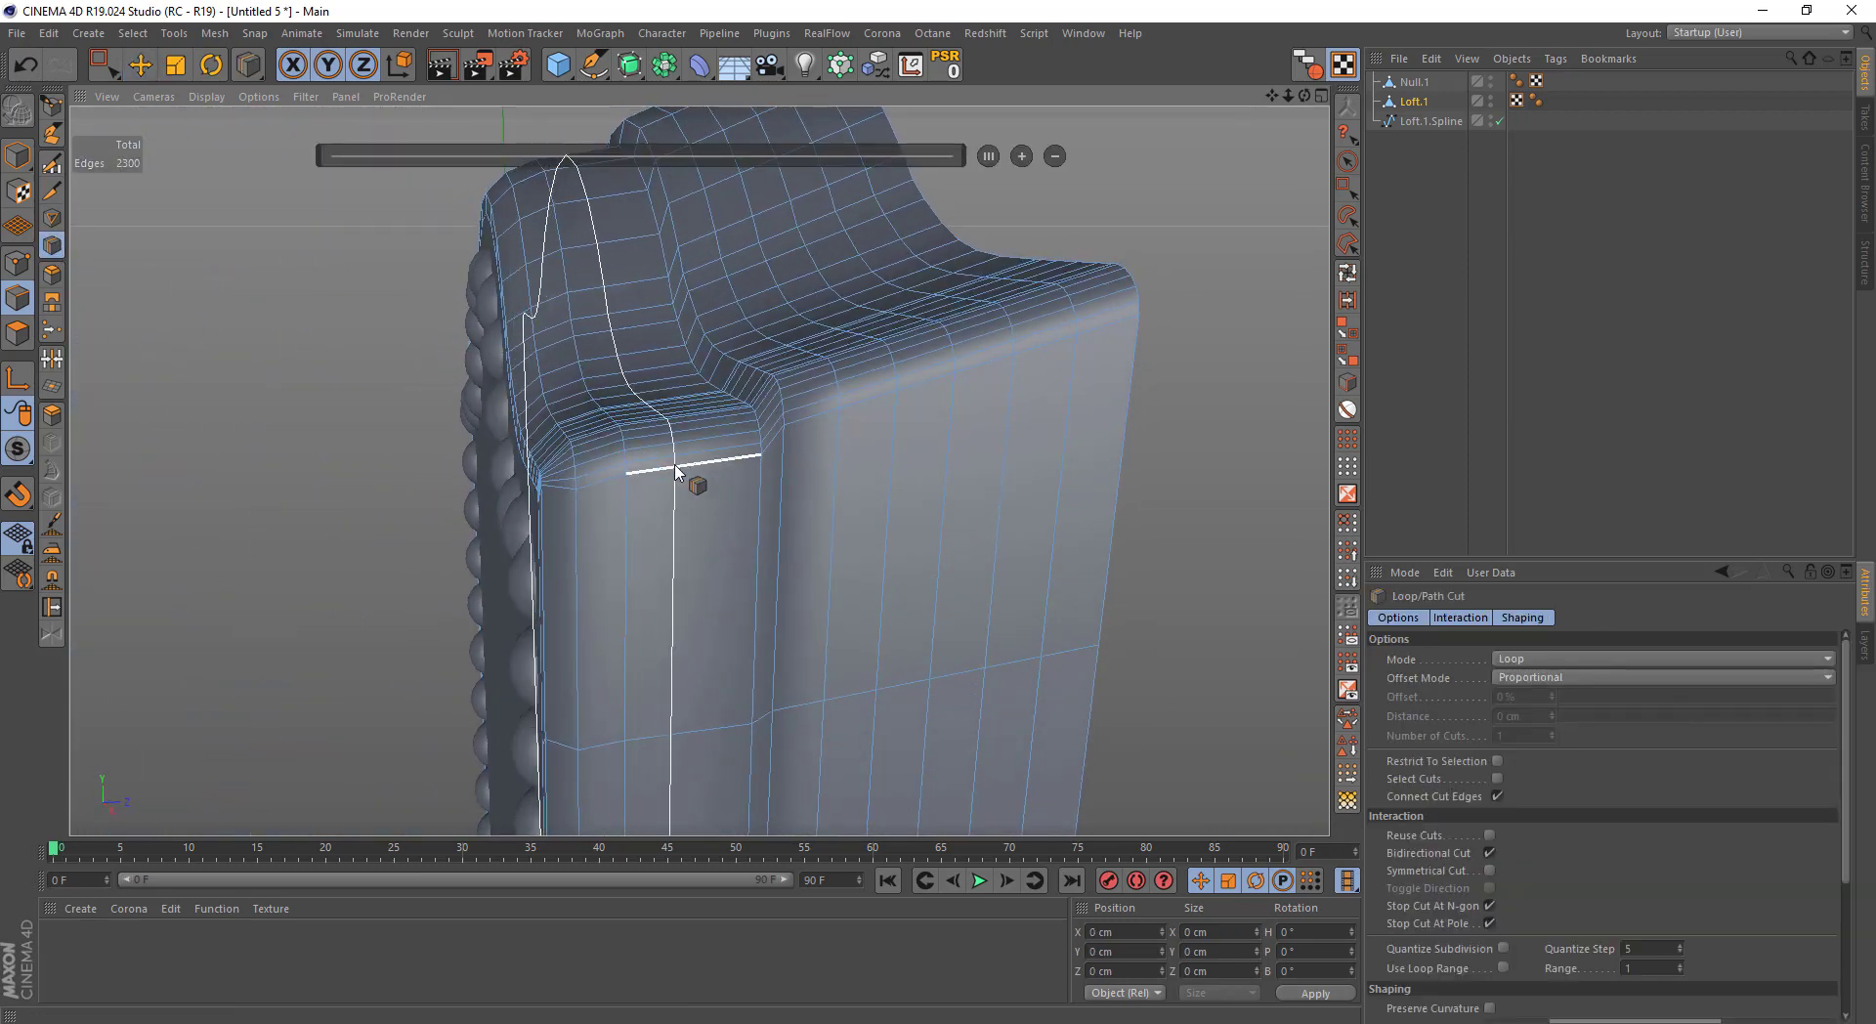
Add a loop cut along the side, then loop-select and extrude the new polygon strip outward
click(700, 472)
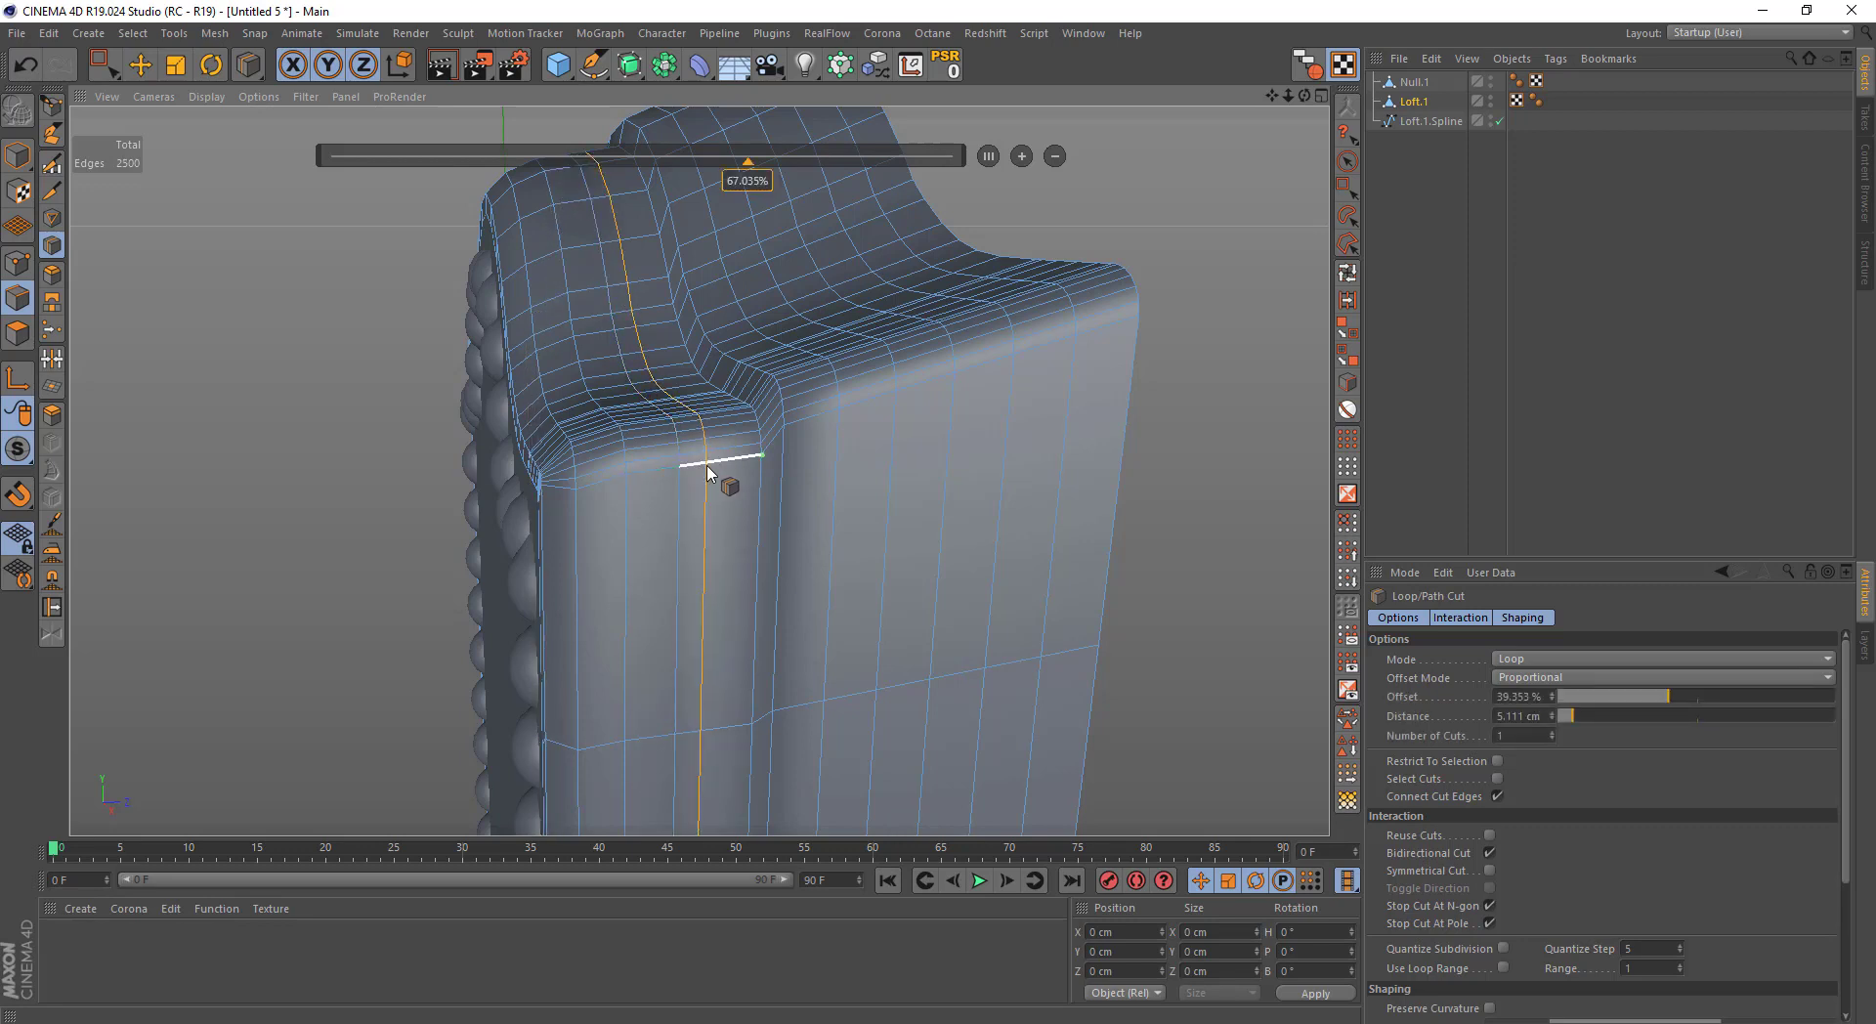
click(30, 338)
click(1348, 273)
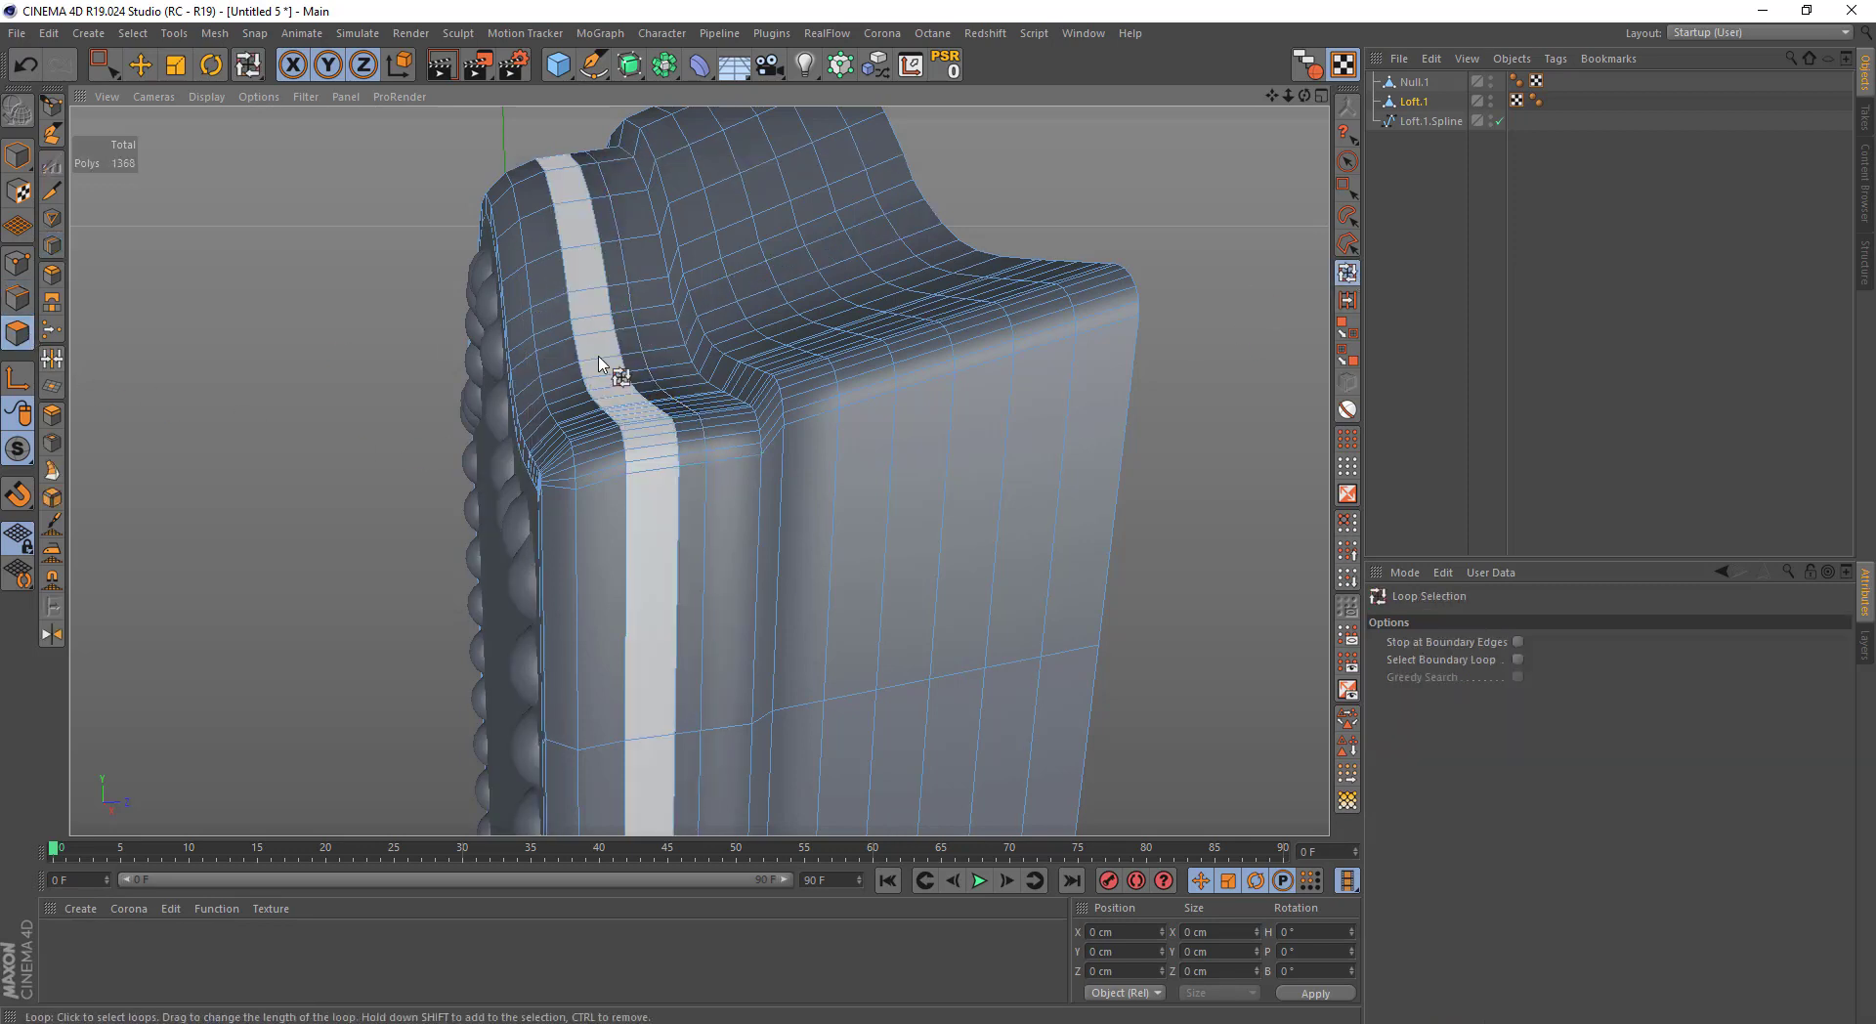
click(675, 444)
alt+drag(671, 431, 618, 442)
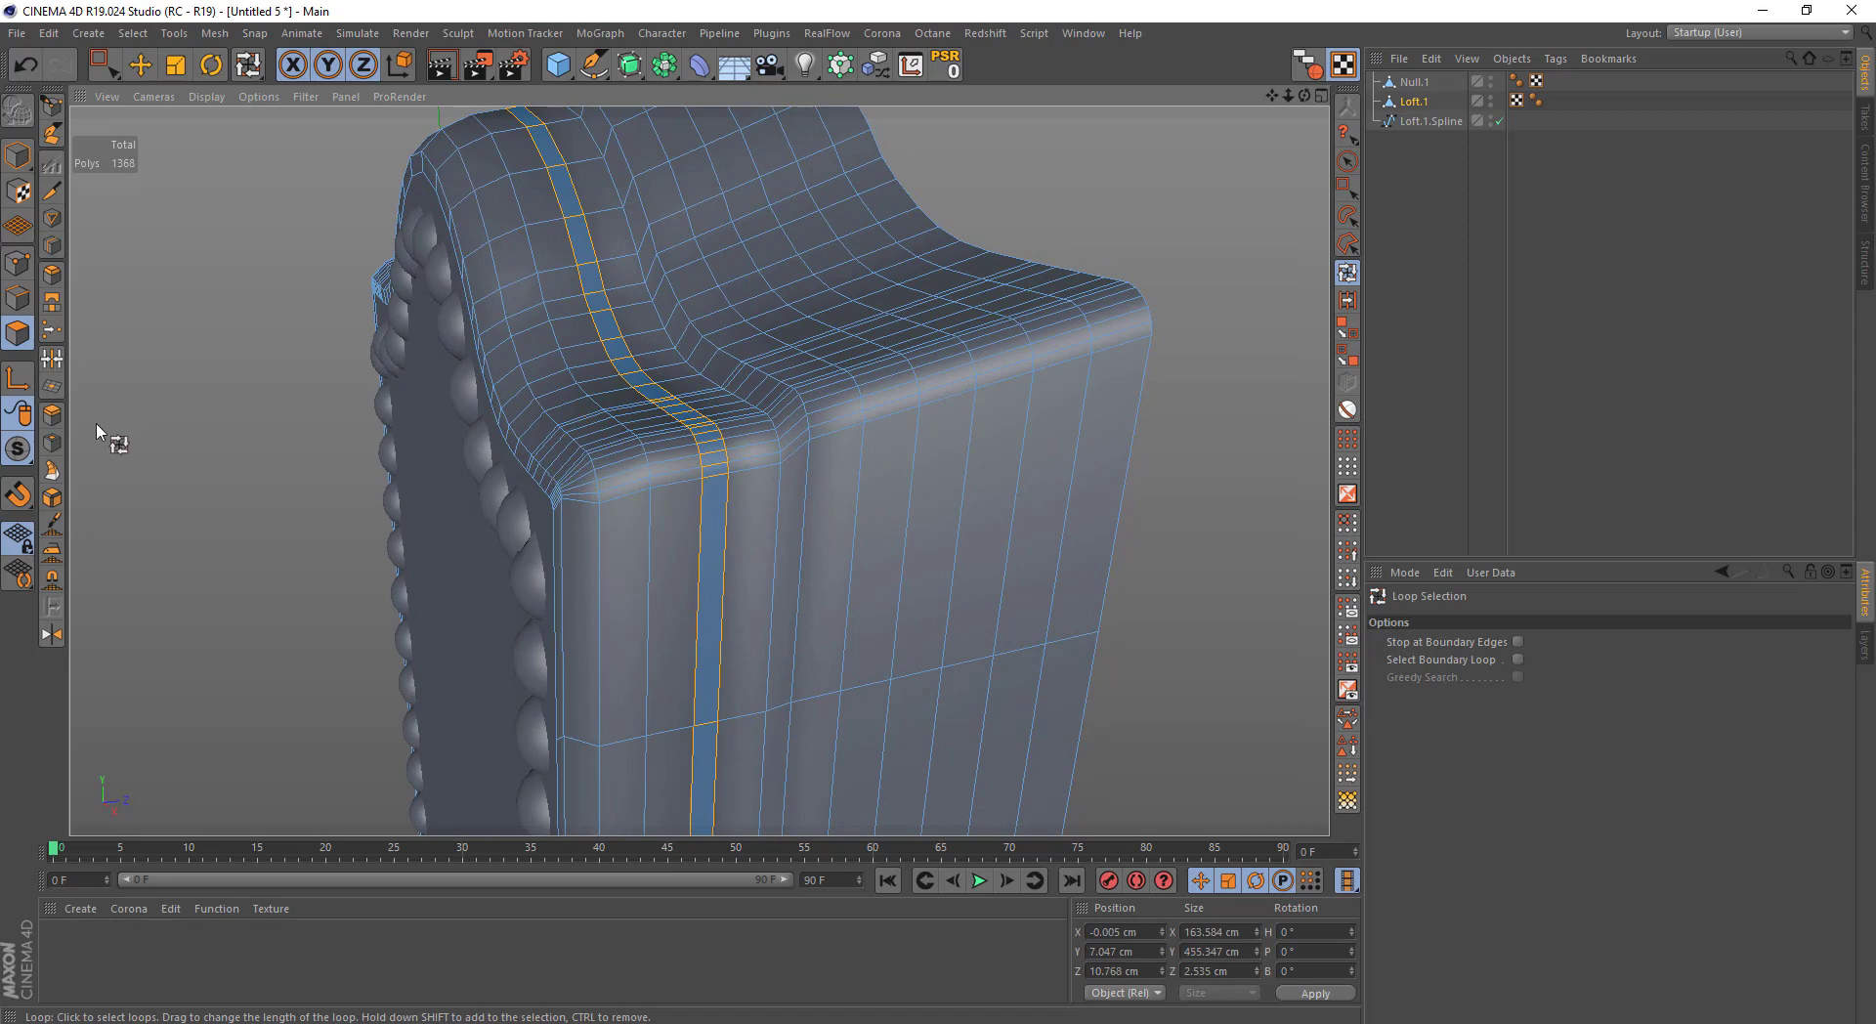
key(d)
scroll(650, 418, up, 3)
drag(838, 440, 860, 442)
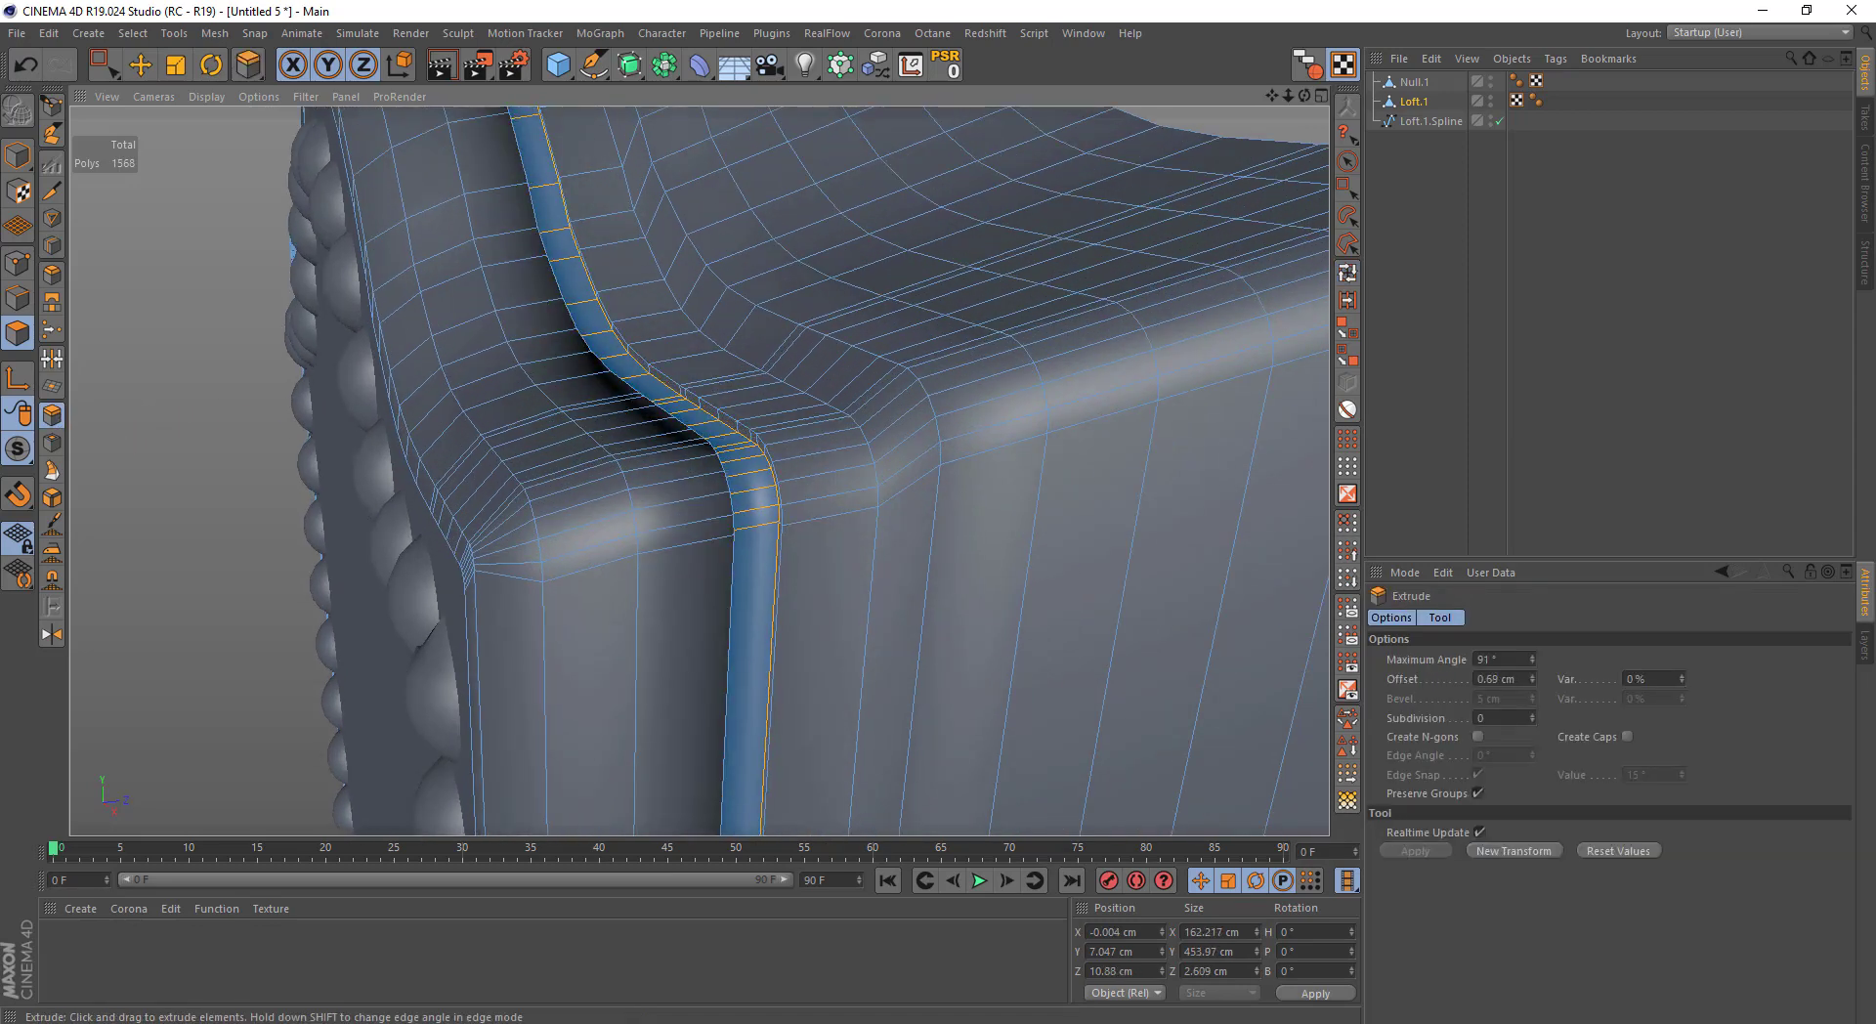
Scale the band's edge inward by about 0.478 cm and clear the selection
key(t)
mouse_move(252, 138)
alt+mouse_down()
mouse_move(478, 415)
mouse_move(508, 157)
mouse_move(528, 185)
alt+mouse_up()
key(0)
drag(740, 645, 738, 647)
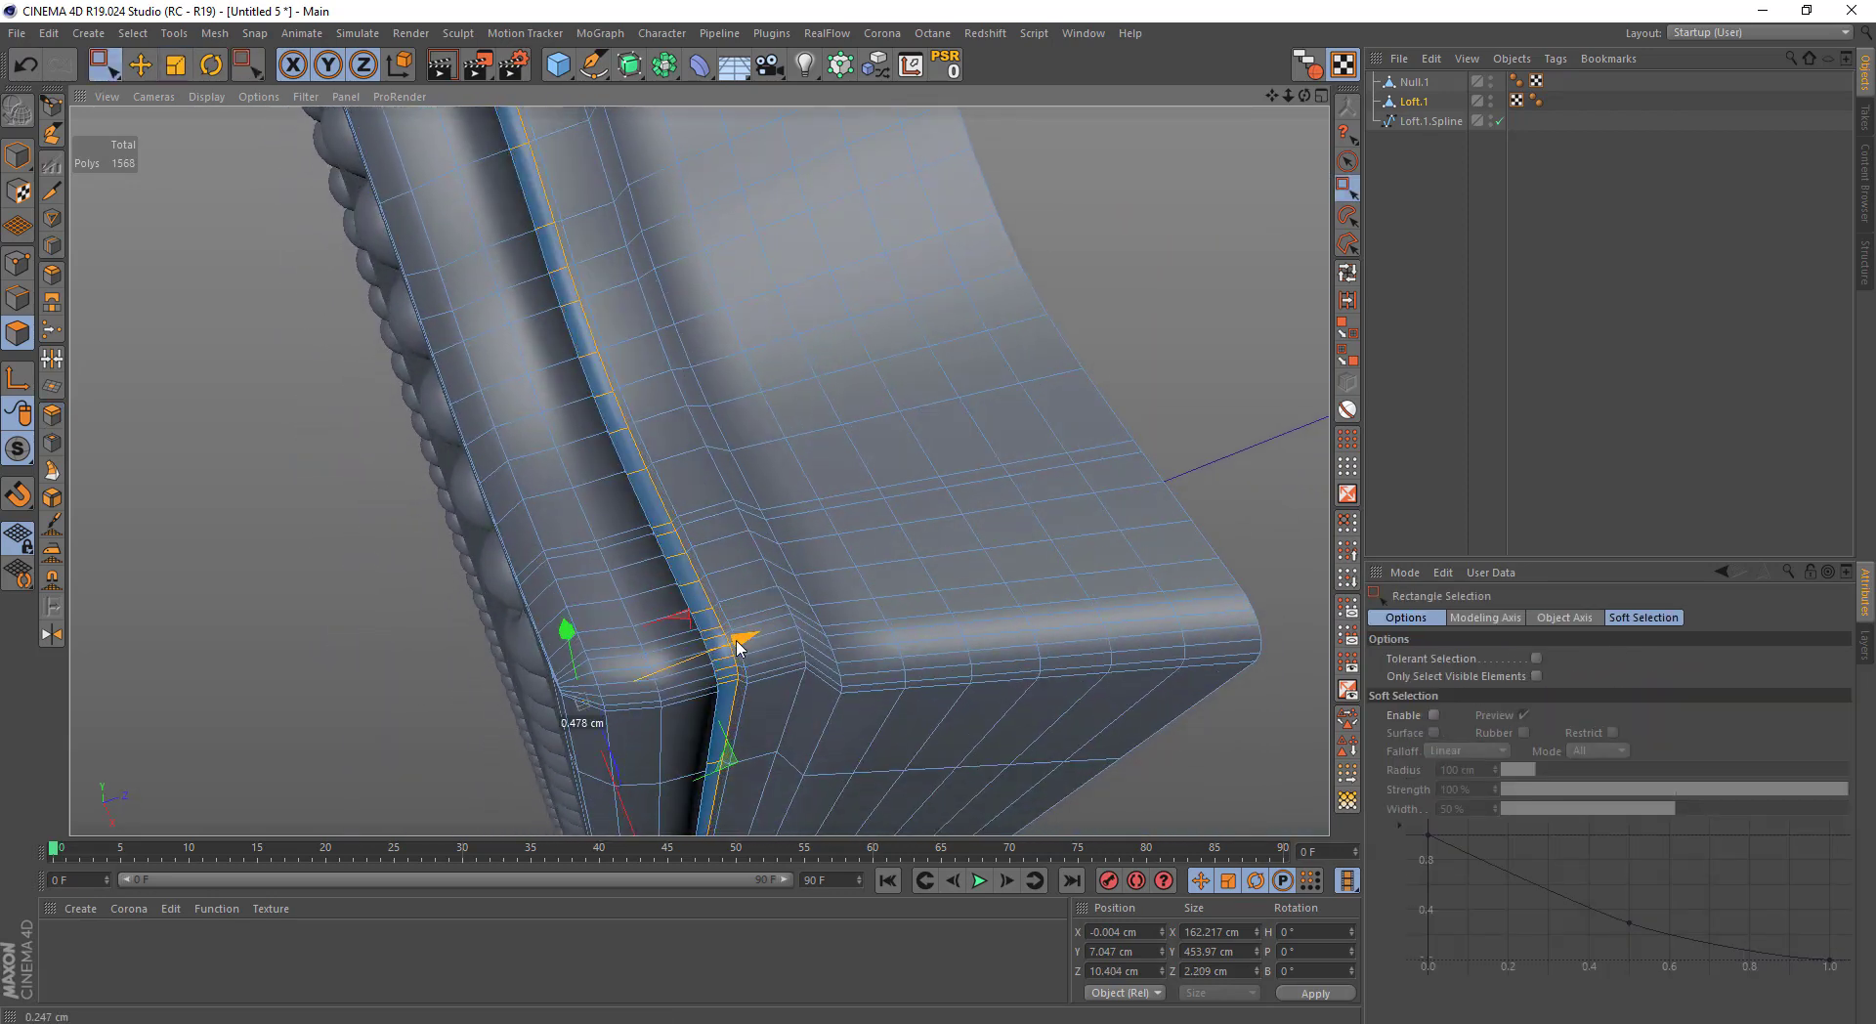
drag(327, 410, 262, 490)
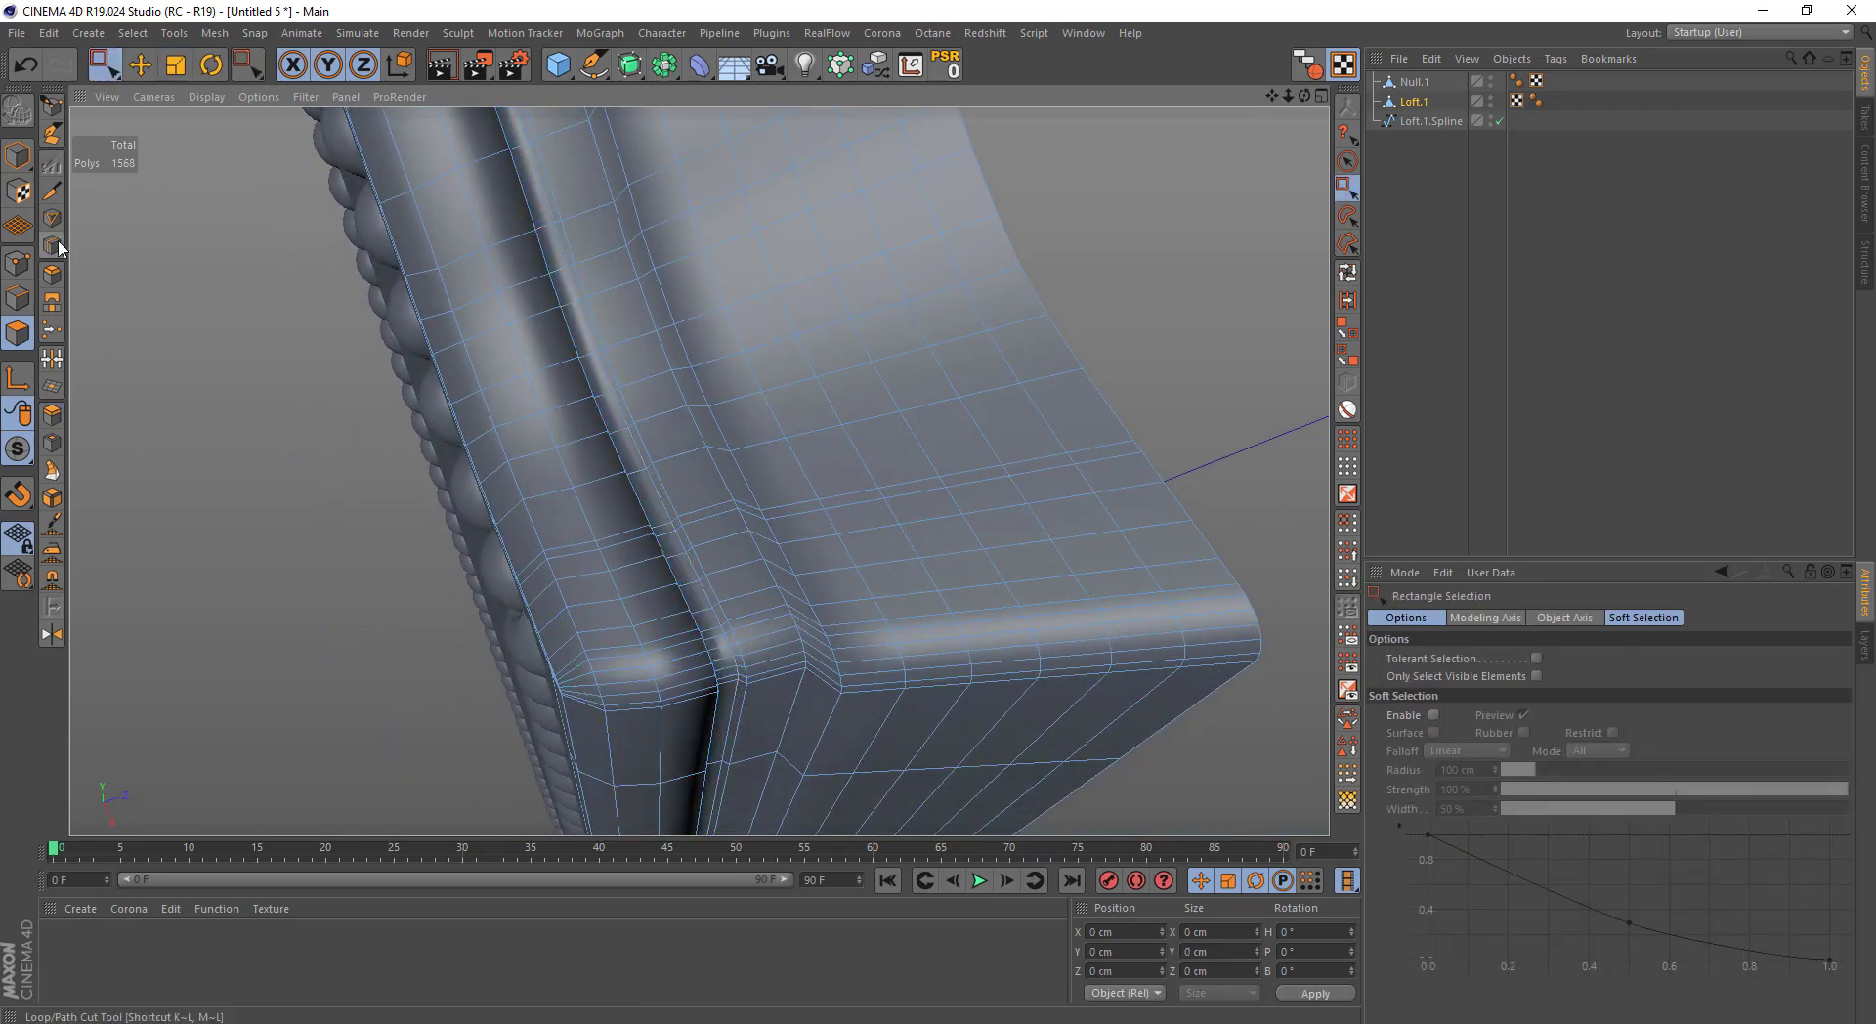
Loop-select an edge loop on the panel side and adjust its position
key(k)
key(l)
mouse_move(704, 670)
alt+mouse_down()
mouse_move(721, 553)
mouse_move(703, 670)
mouse_move(522, 621)
mouse_move(691, 628)
mouse_move(1193, 327)
alt+mouse_up()
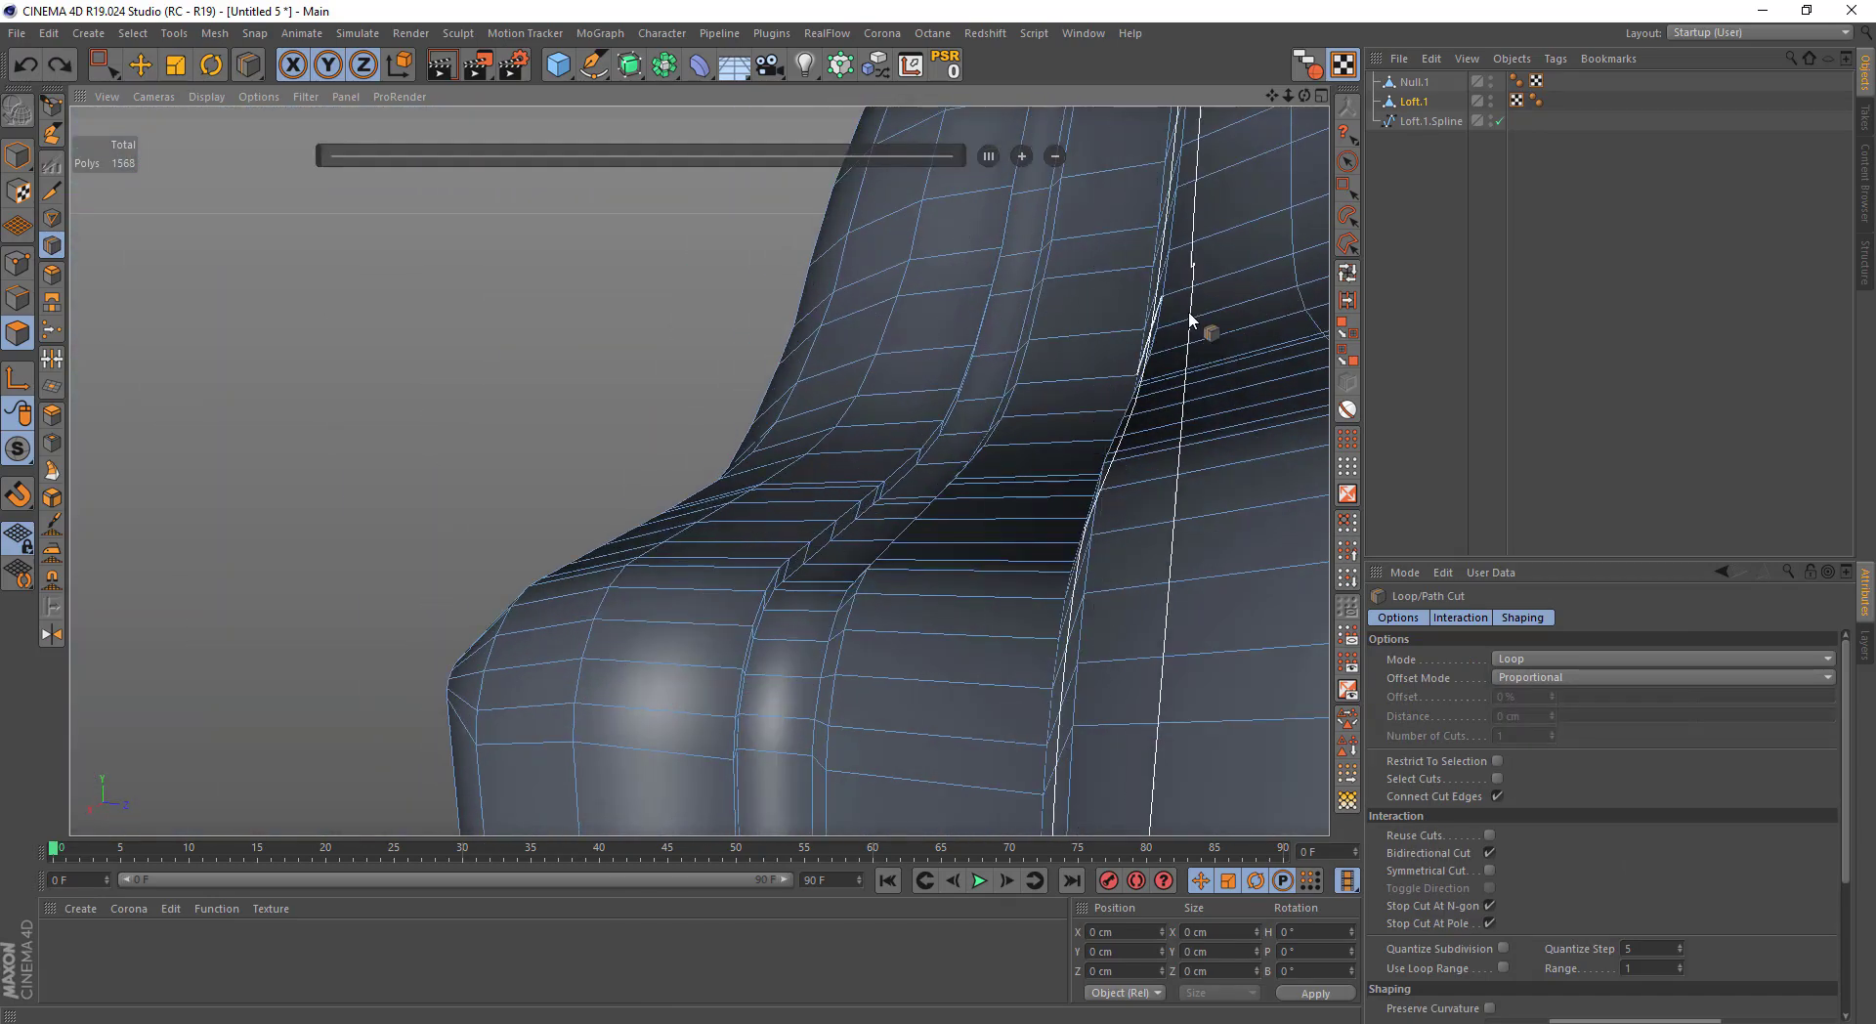
key(u)
key(l)
key(Return)
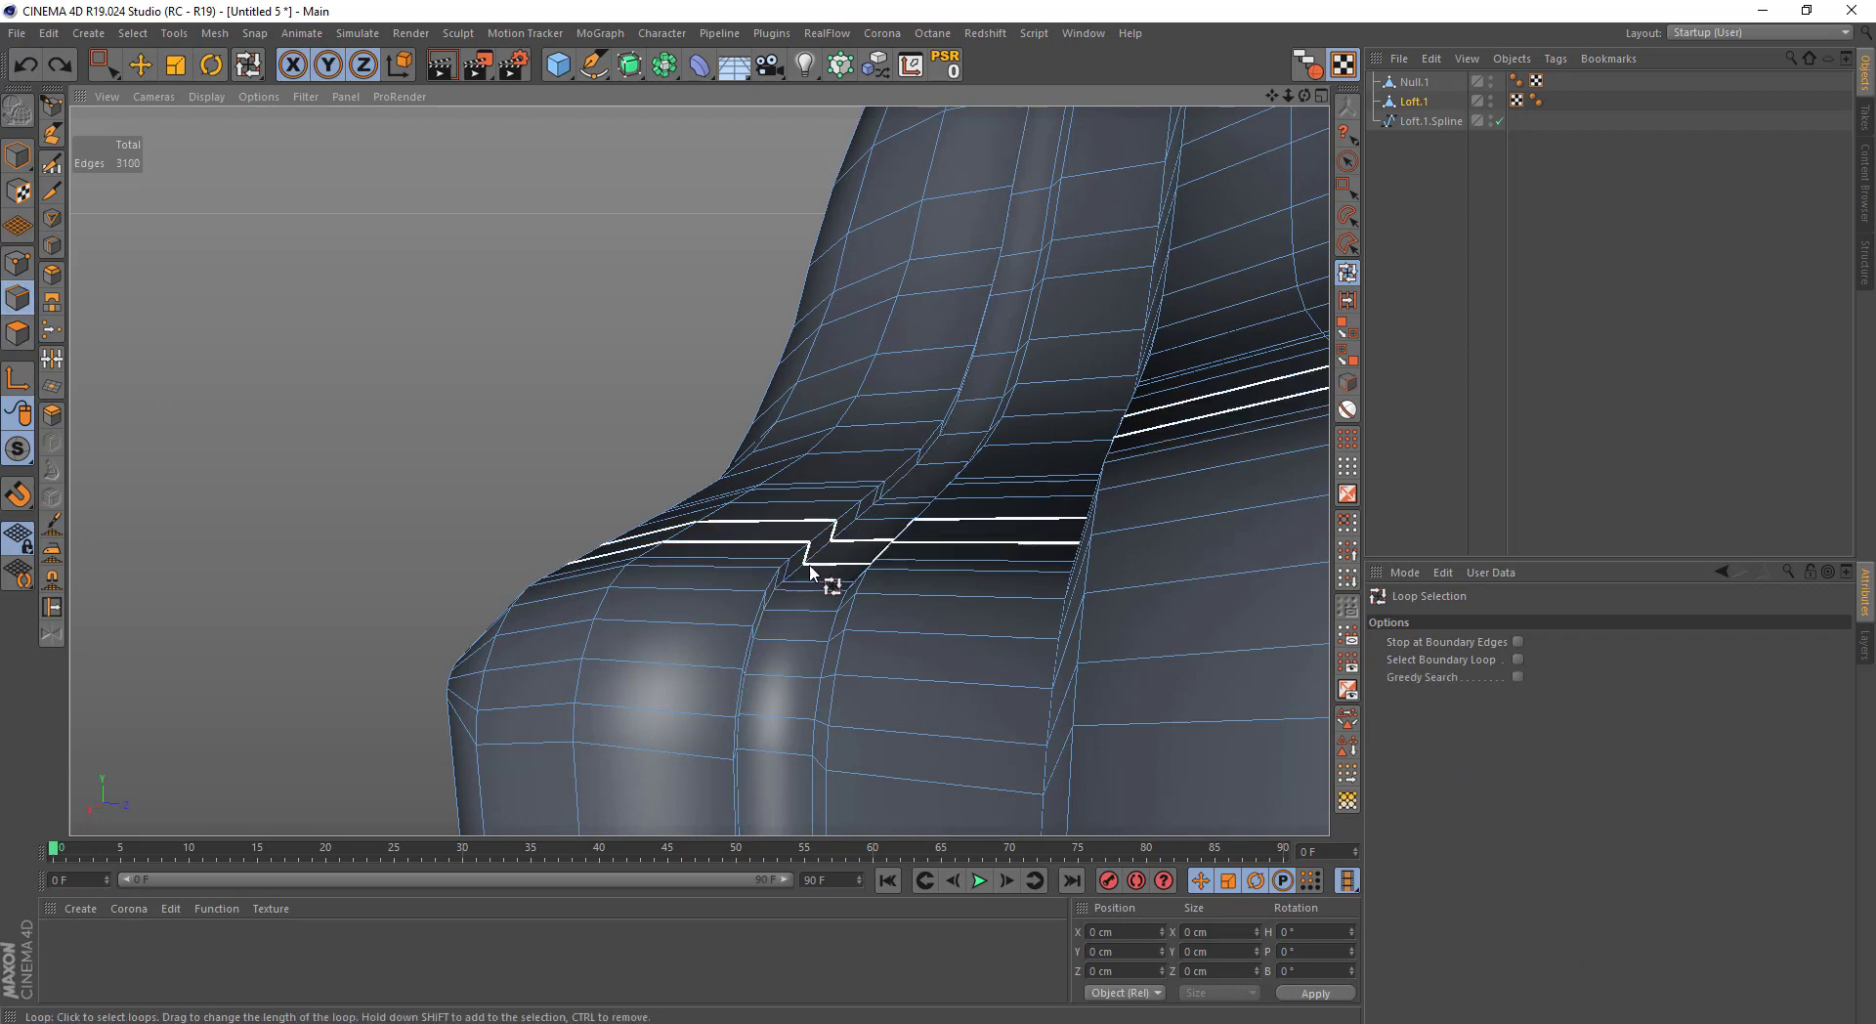
scroll(814, 557, up, 3)
key(0)
mouse_move(818, 657)
alt+mouse_down()
mouse_move(821, 460)
mouse_move(846, 767)
mouse_move(878, 808)
mouse_move(920, 583)
alt+mouse_up()
scroll(838, 765, down, 3)
scroll(920, 583, up, 3)
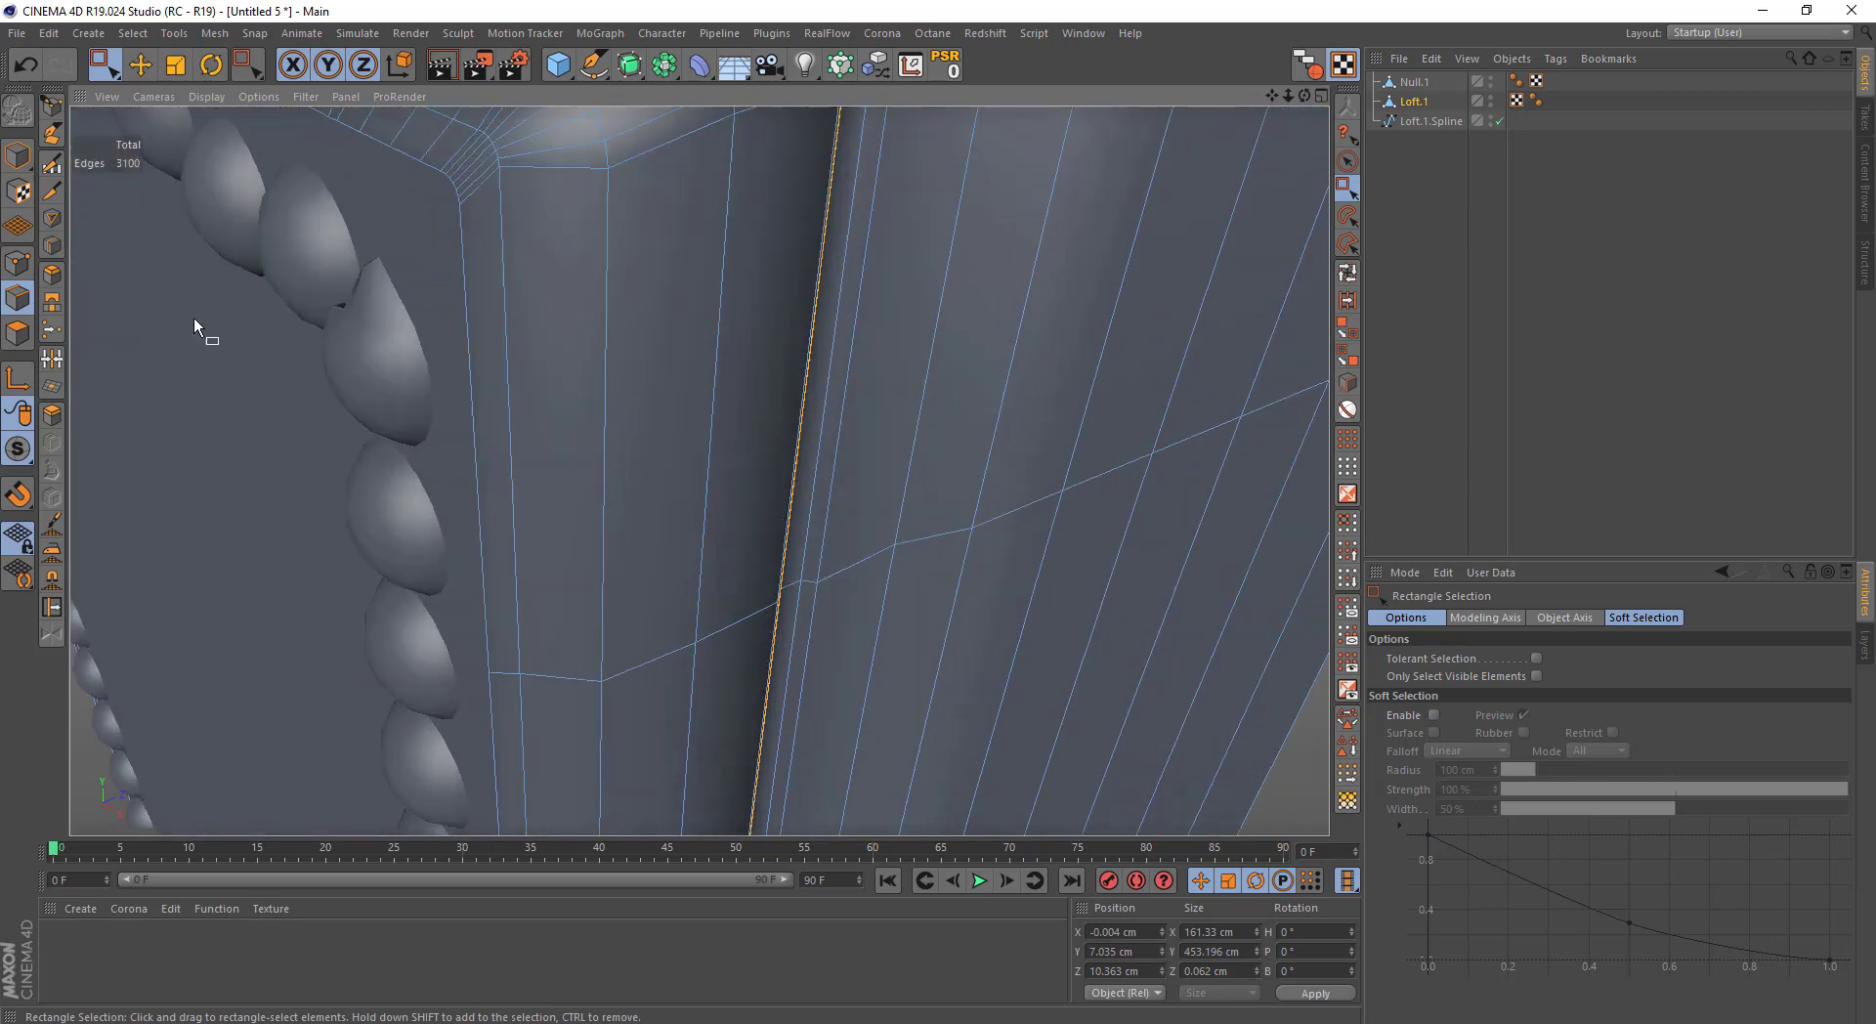
Add a supporting loop cut beside the band's edge at about 92.666%
key(k)
key(l)
click(825, 450)
alt+drag(825, 449, 682, 389)
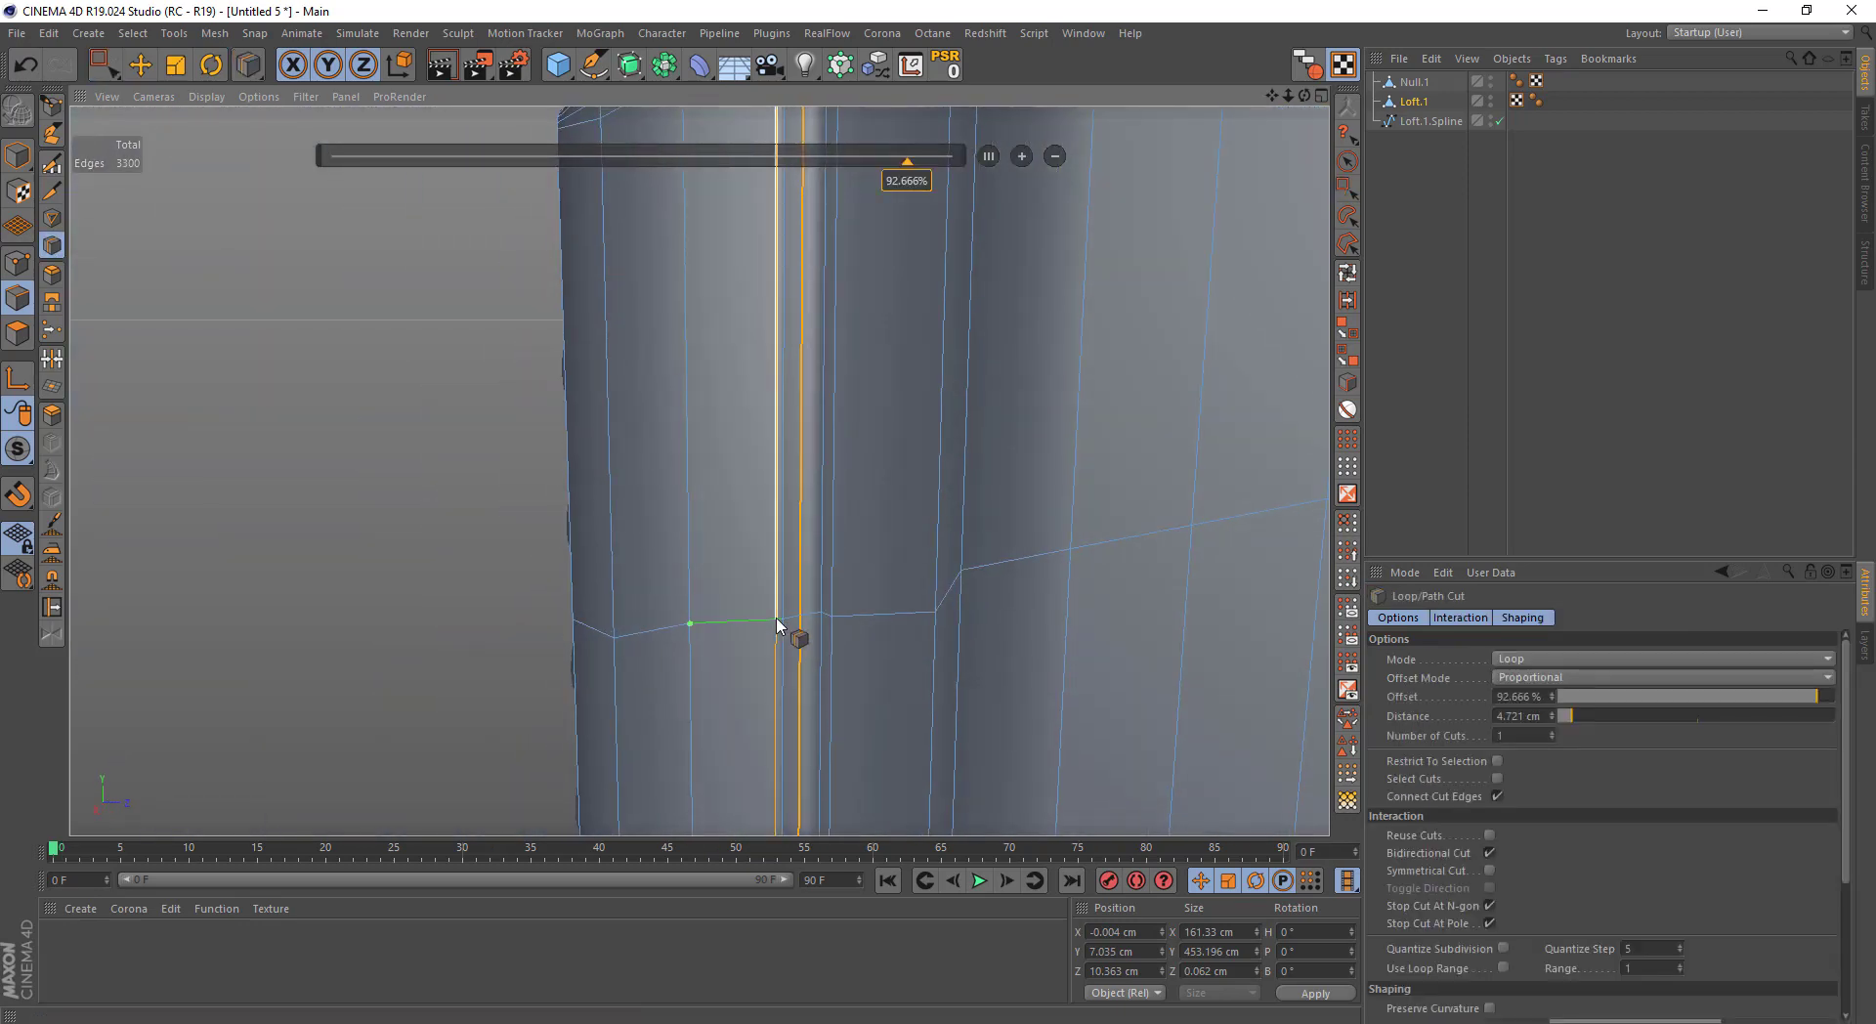
key(space)
scroll(779, 625, down, 5)
alt+drag(725, 586, 968, 581)
Select the two extra edge loops beside the seam and stitch the left onto the middle one
click(1381, 410)
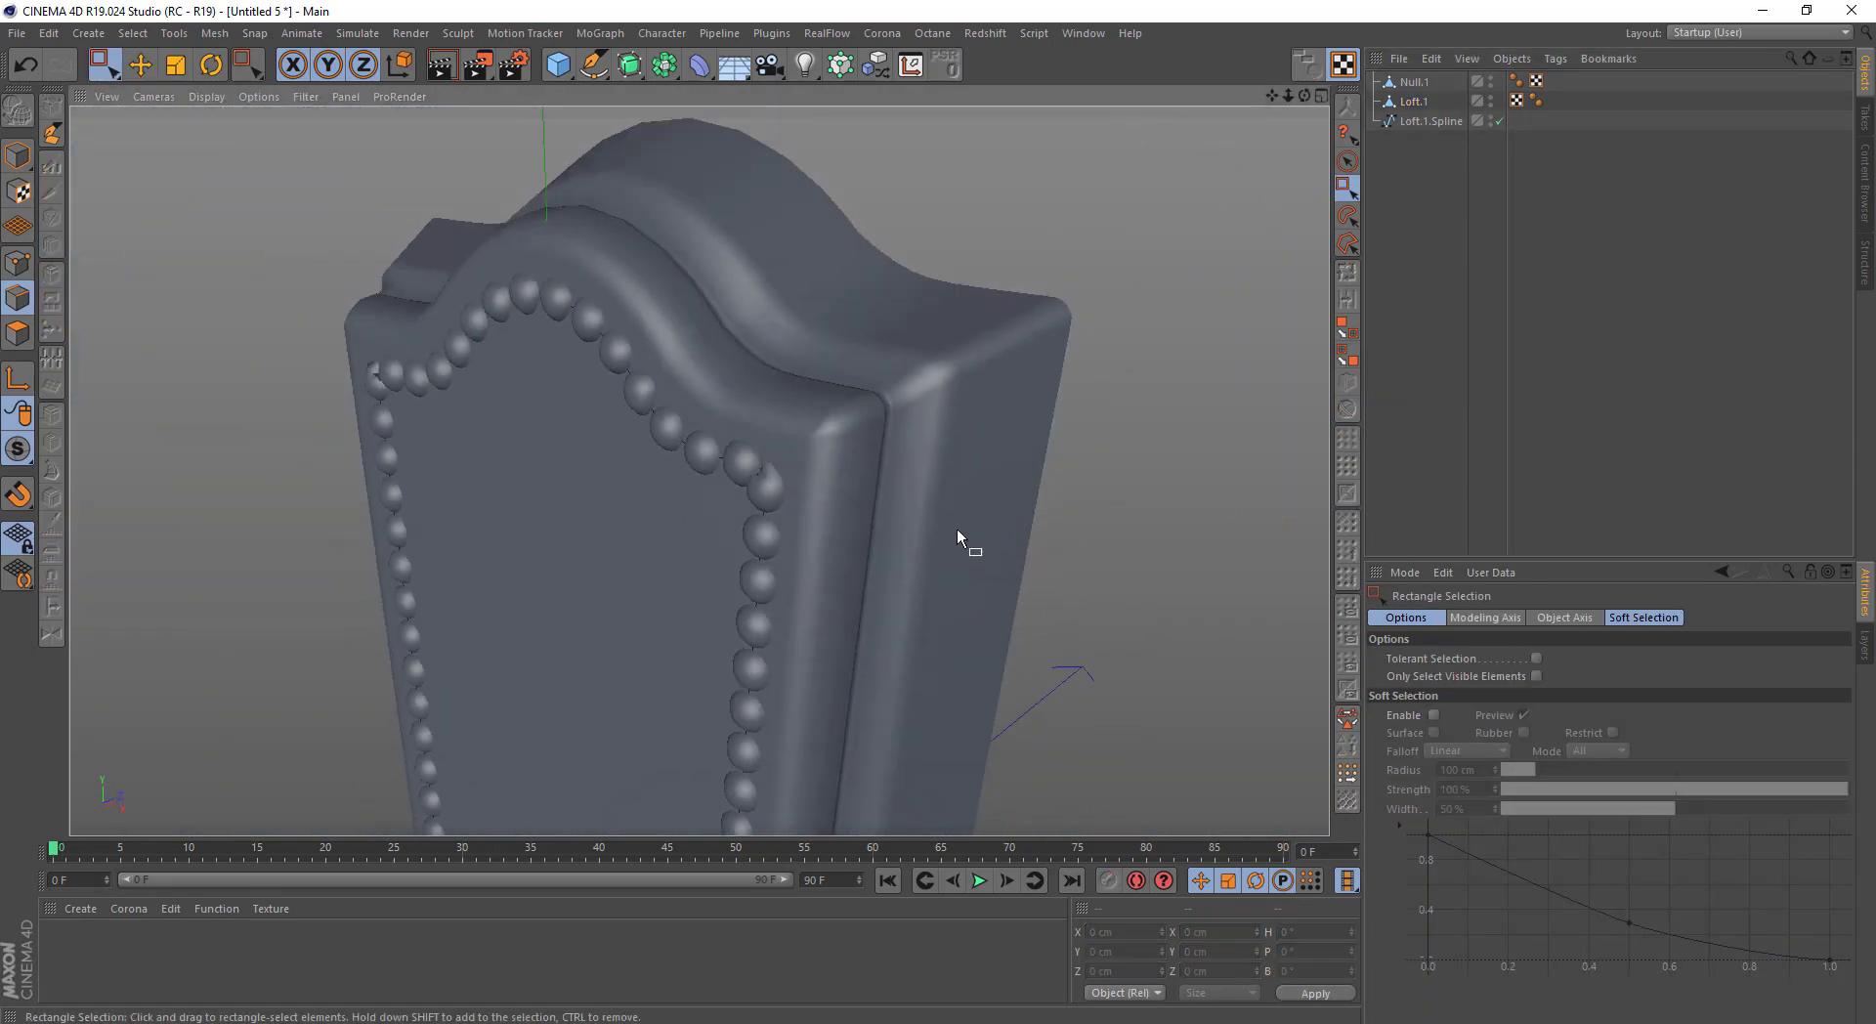
alt+drag(982, 478, 842, 473)
click(1413, 101)
alt+drag(1186, 259, 773, 442)
key(e)
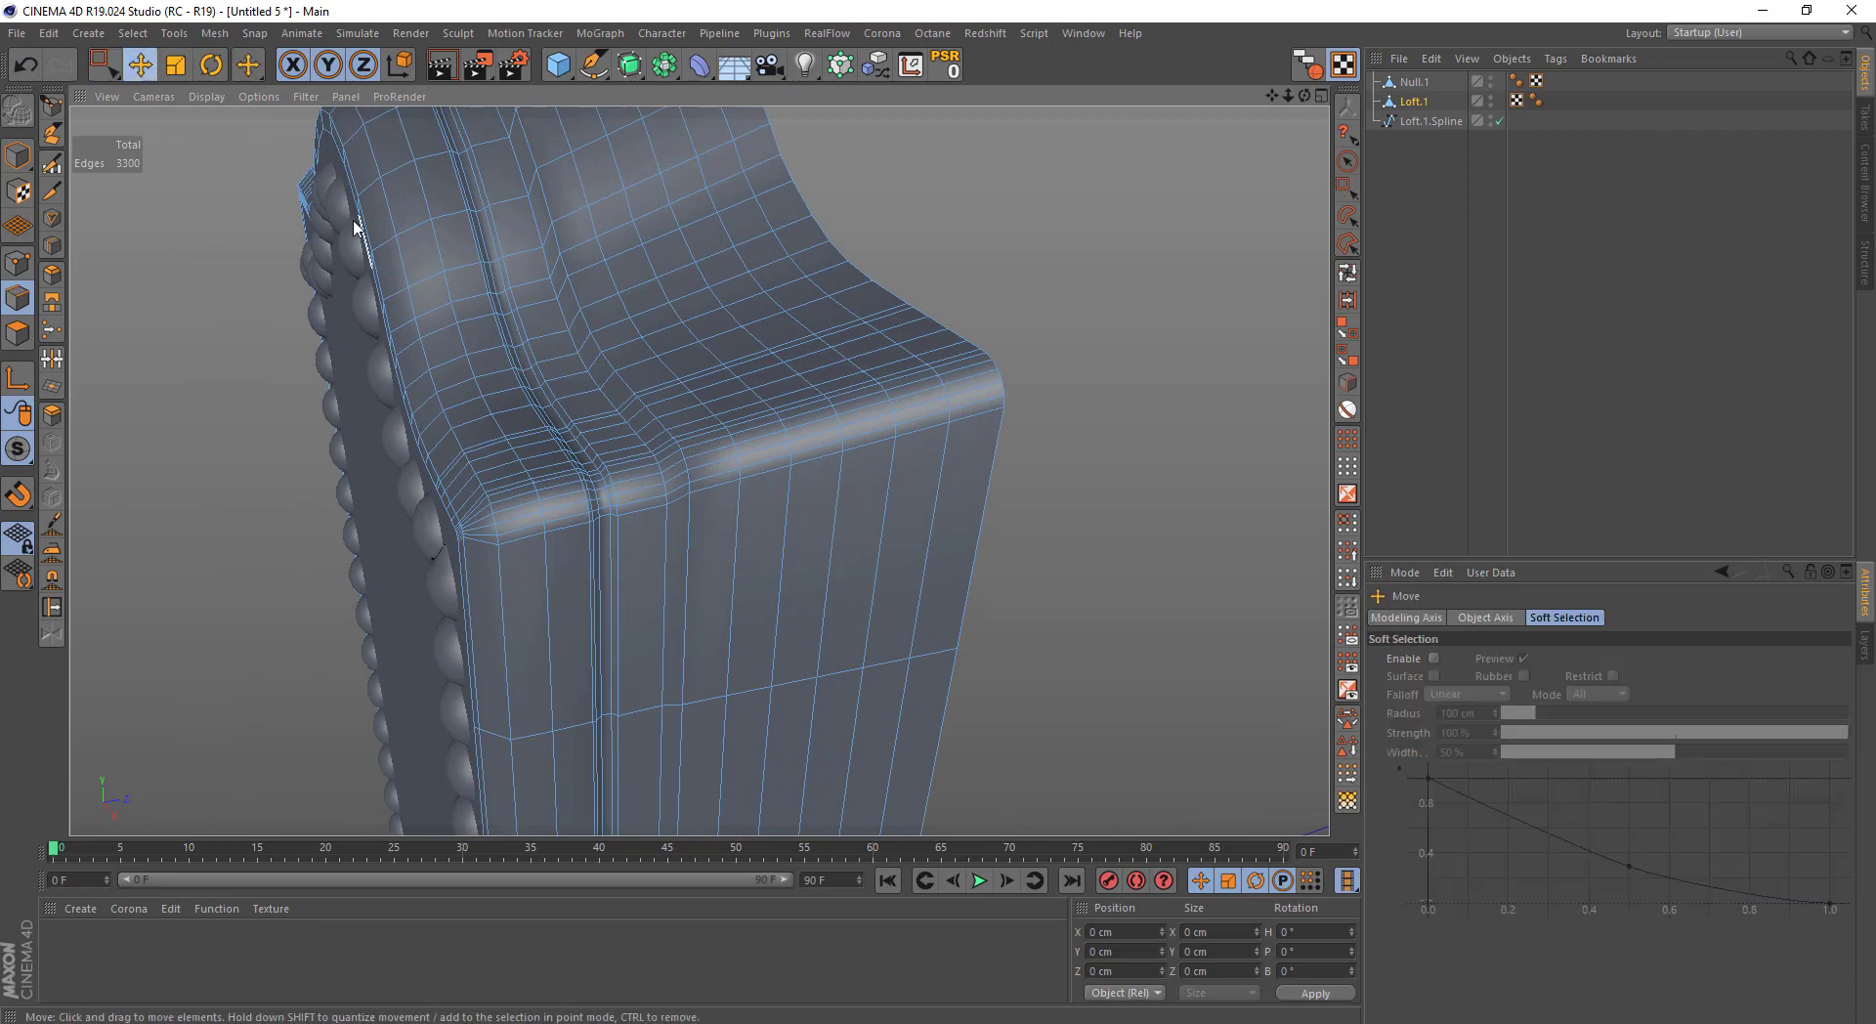
shift+double_click(842, 484)
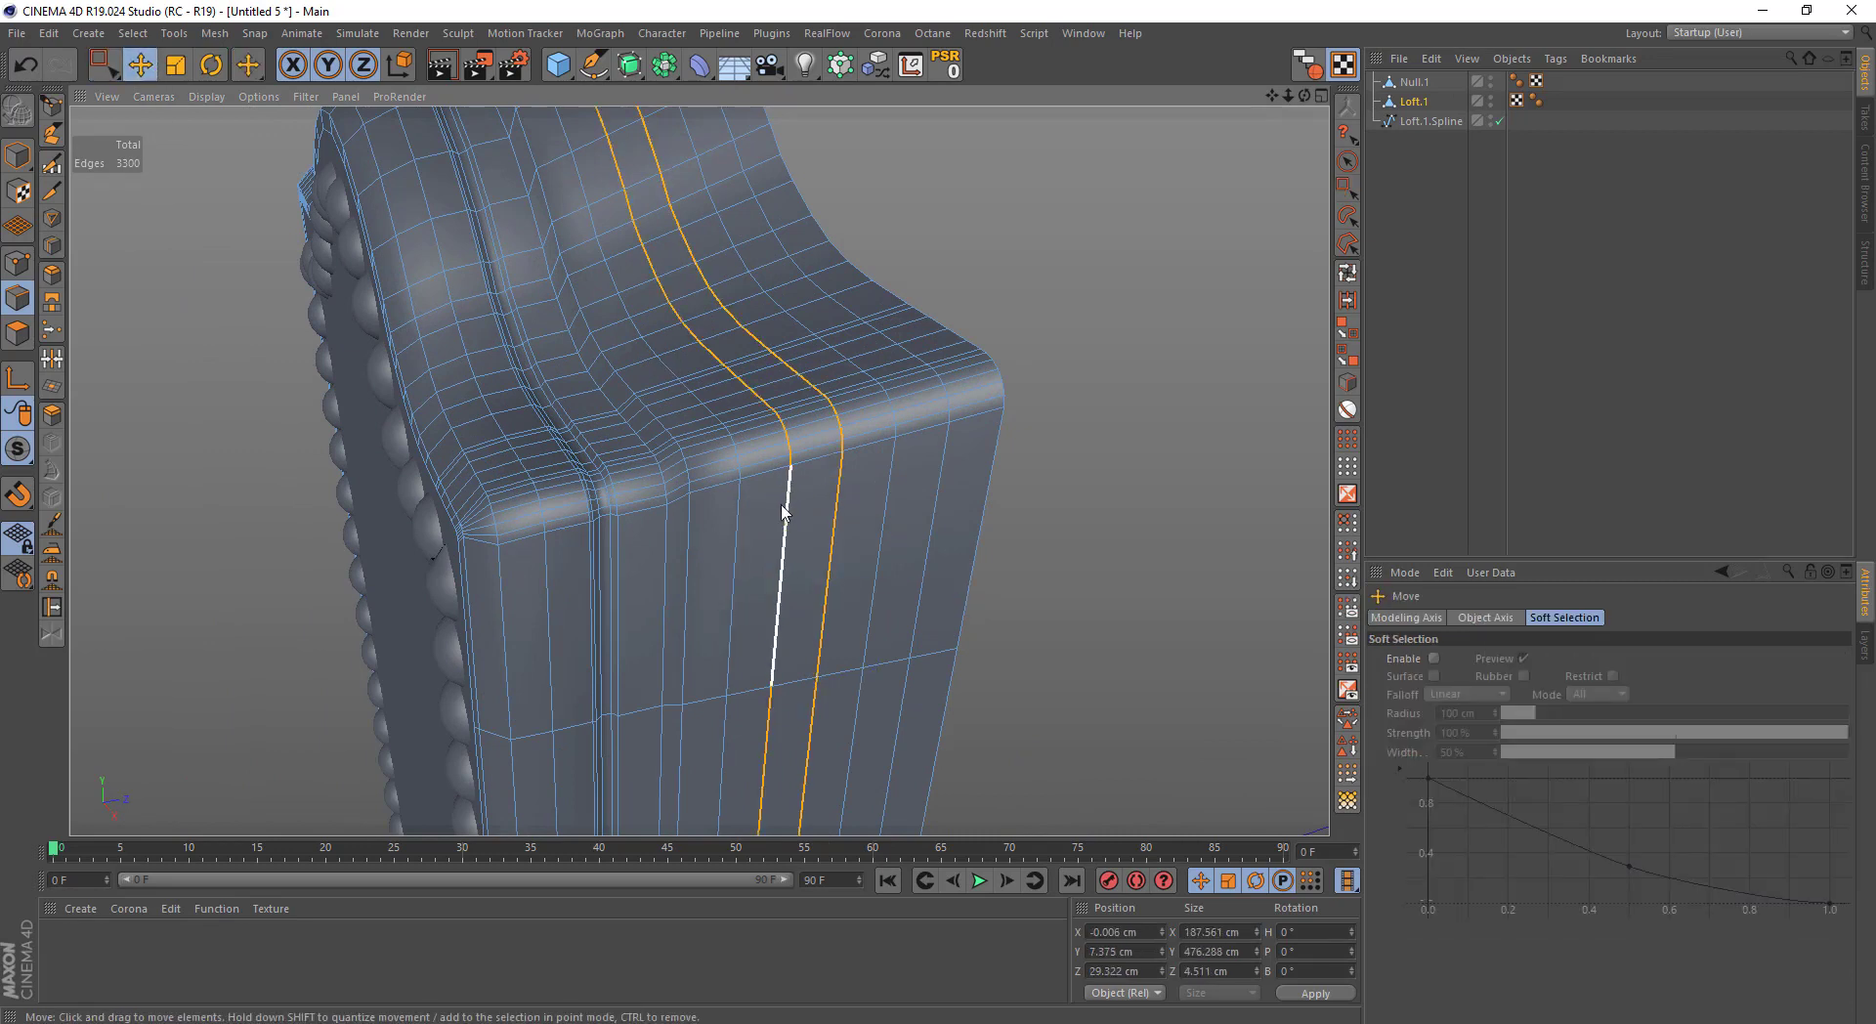
shift+double_click(739, 512)
click(52, 361)
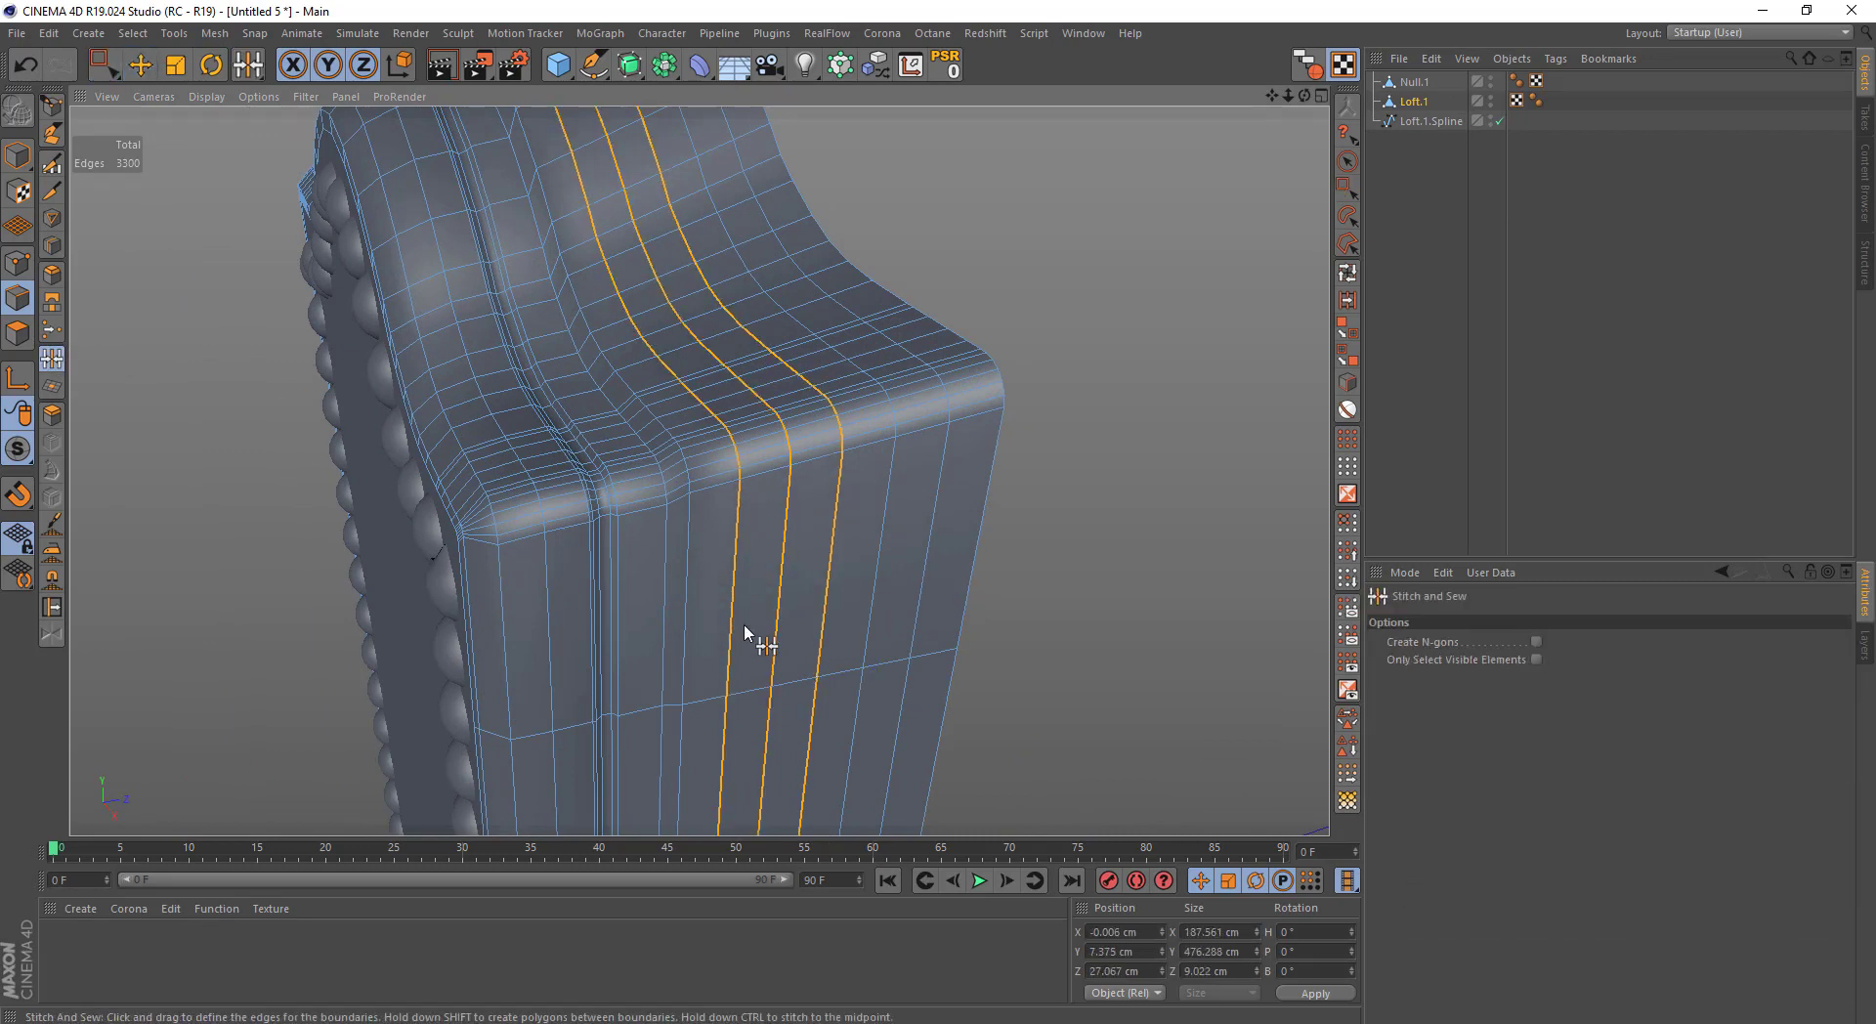
drag(747, 695, 769, 690)
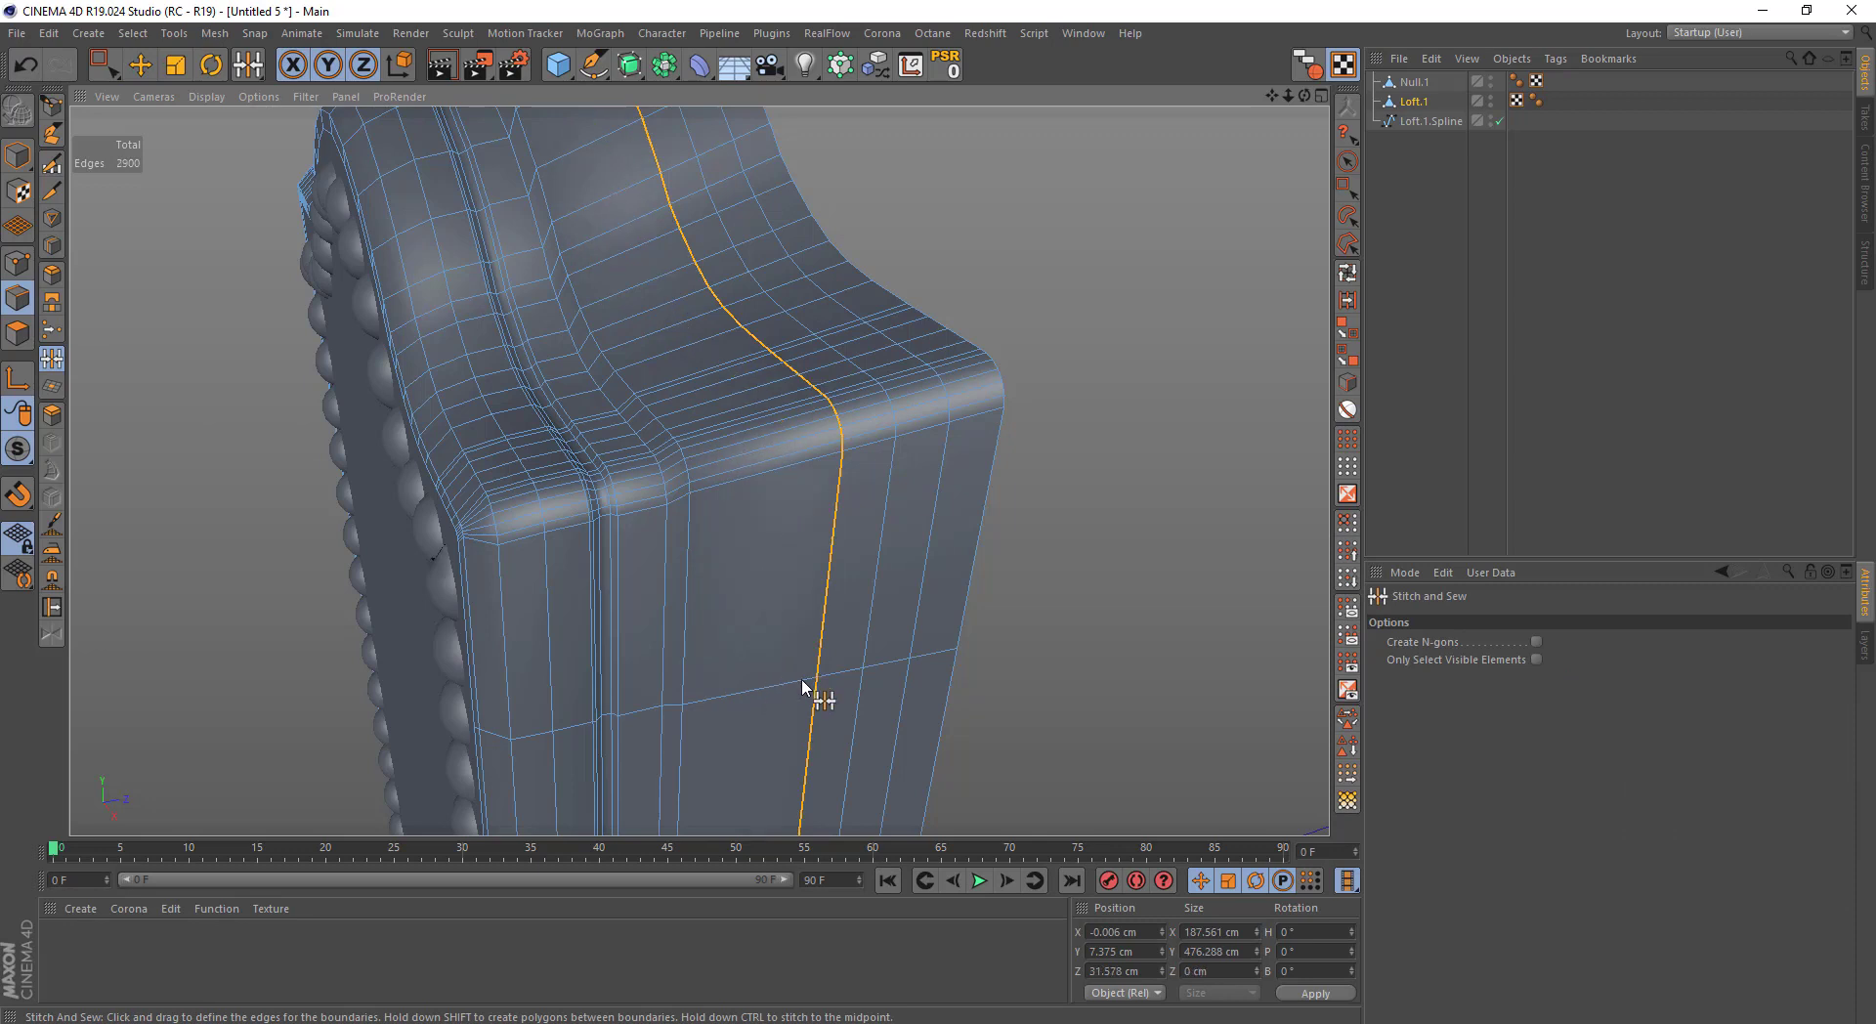
key(e)
In the enlarged side view, nudge the remaining edge loop slightly outward in Z
mouse_move(195, 371)
alt+mouse_down()
mouse_move(684, 555)
mouse_move(766, 670)
alt+mouse_up()
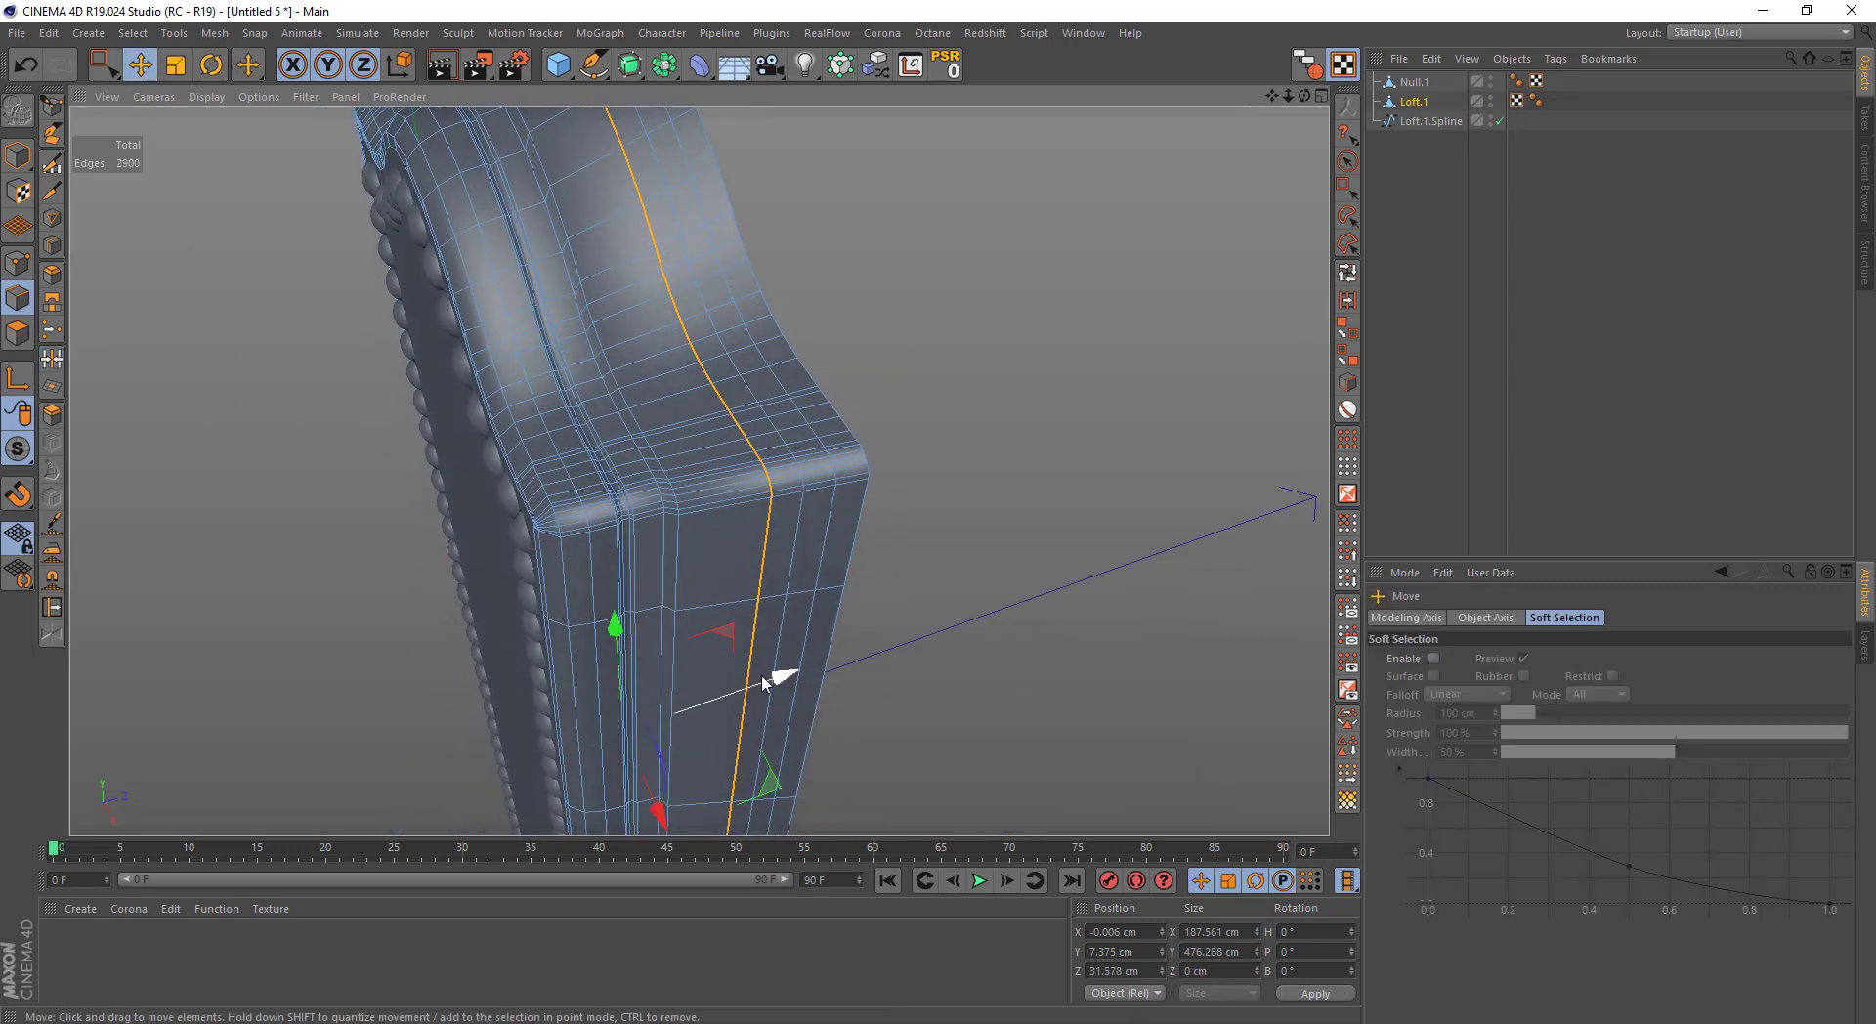
middle_click(777, 678)
middle_click(584, 683)
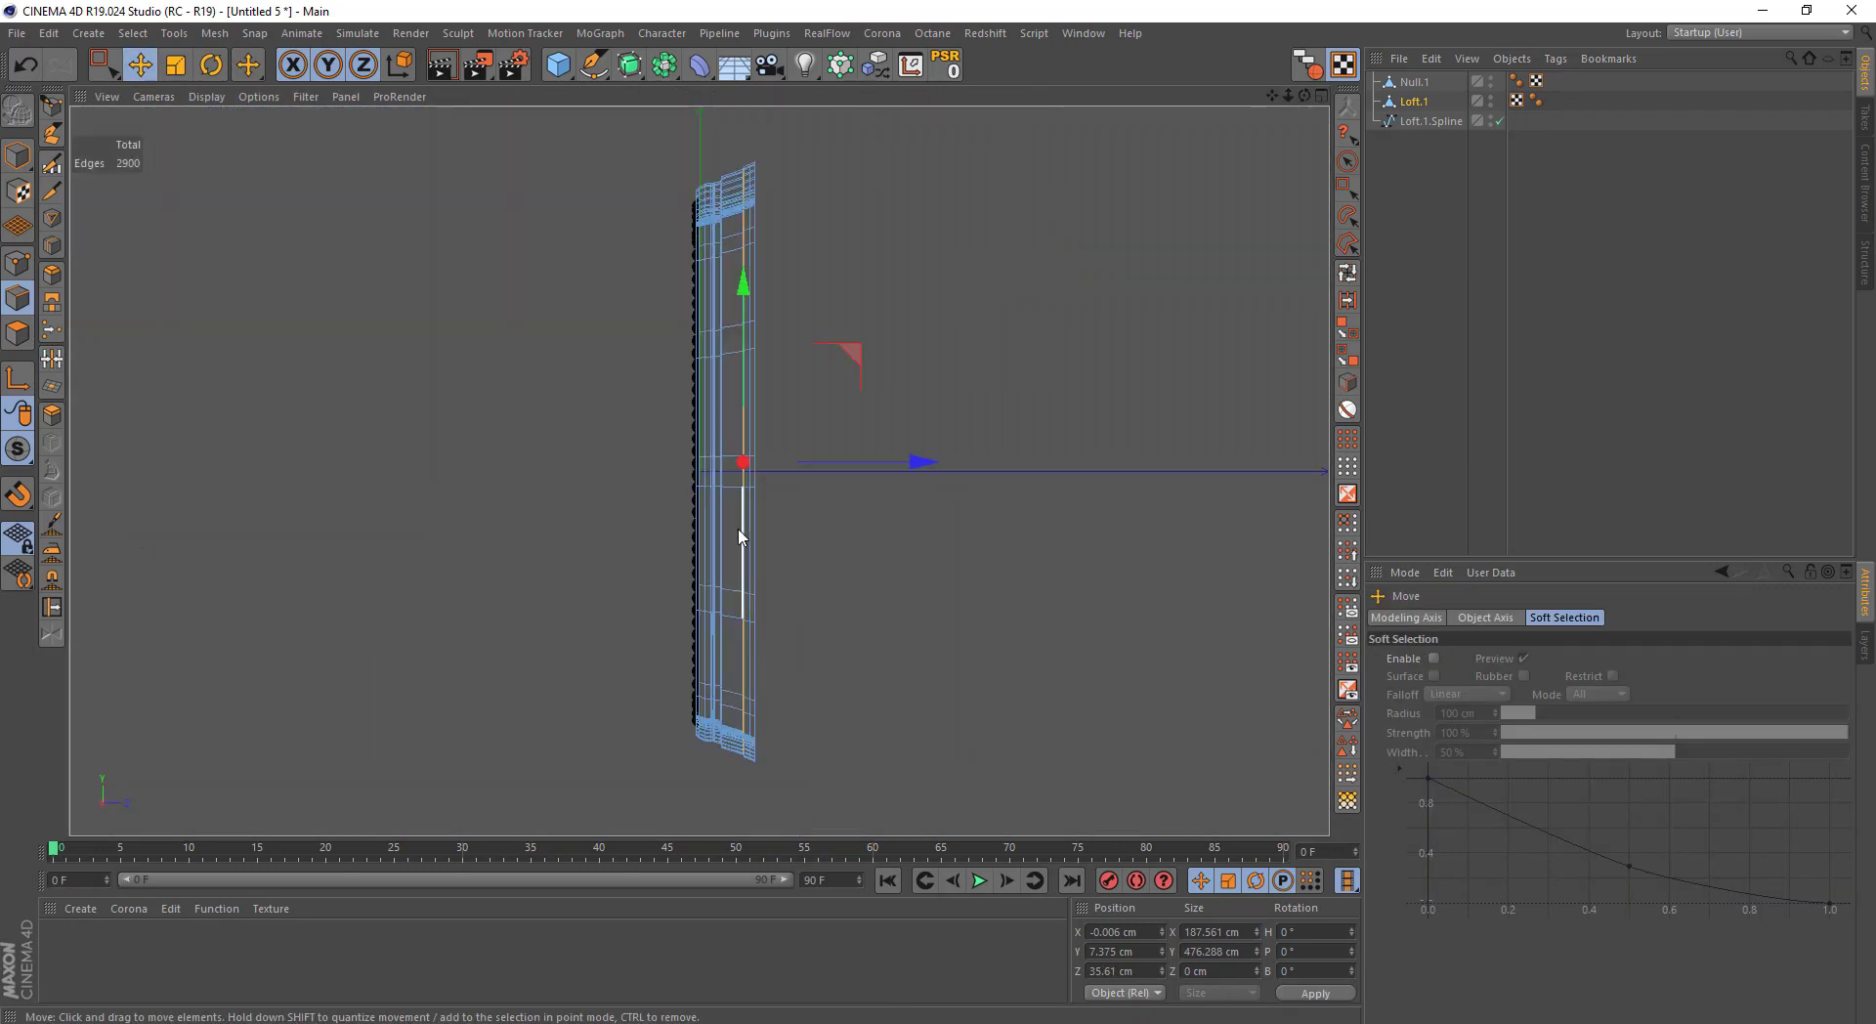
scroll(726, 459, up, 5)
scroll(726, 459, up, 3)
drag(721, 515, 622, 455)
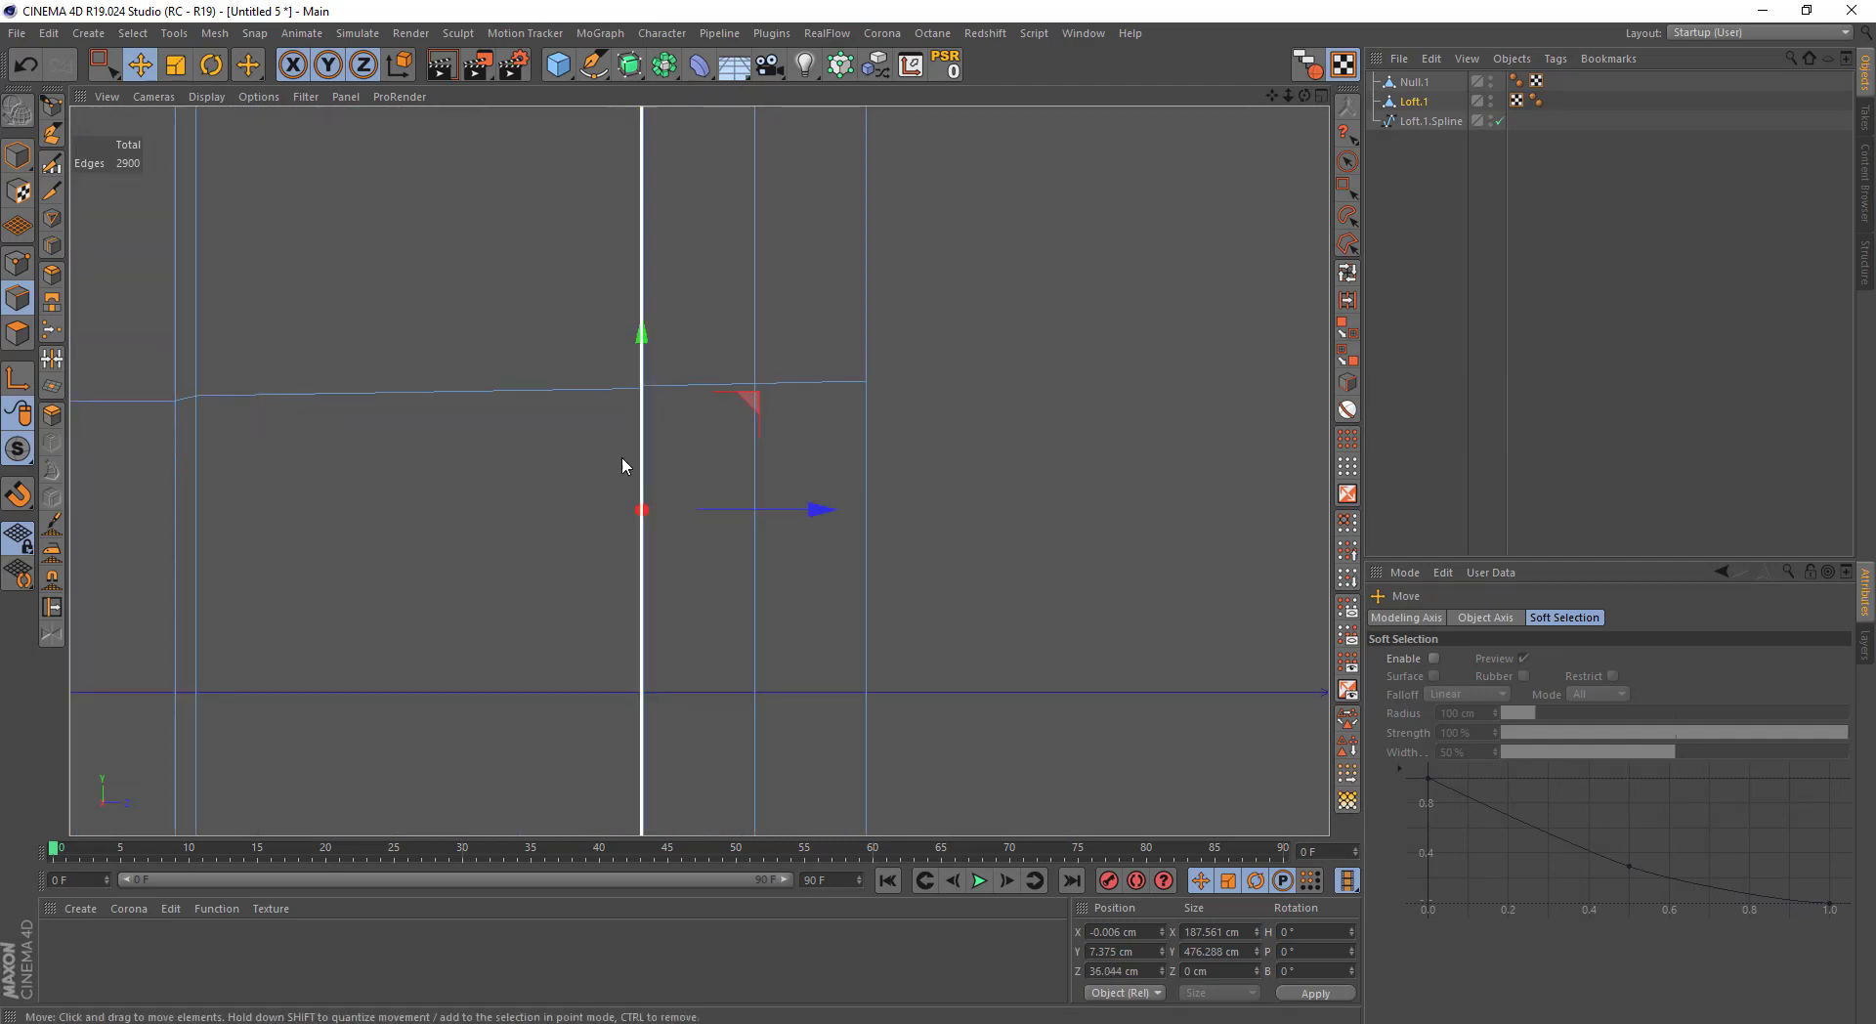
middle_click(622, 456)
middle_click(553, 386)
Briefly select Loft.1.Spline, then reselect the Loft.1 mesh near its top corner
alt+drag(553, 386, 683, 390)
key(0)
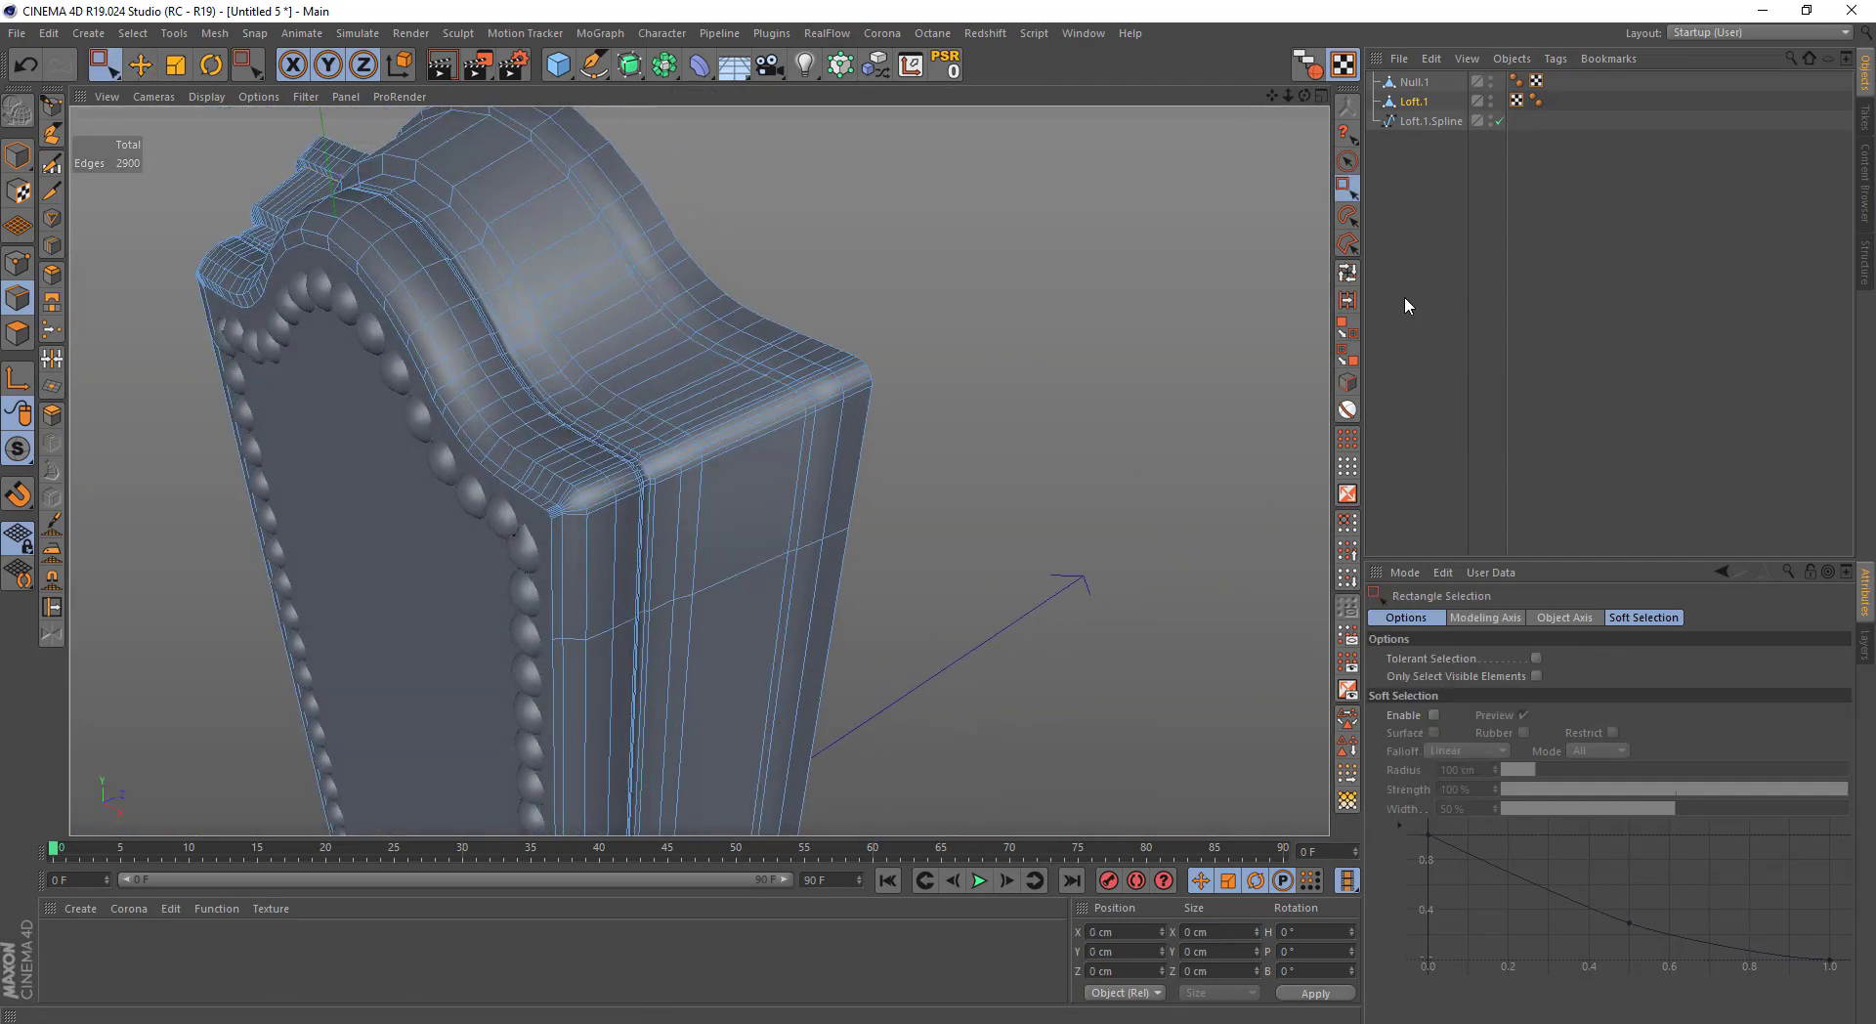
click(1404, 297)
alt+drag(765, 461, 1047, 303)
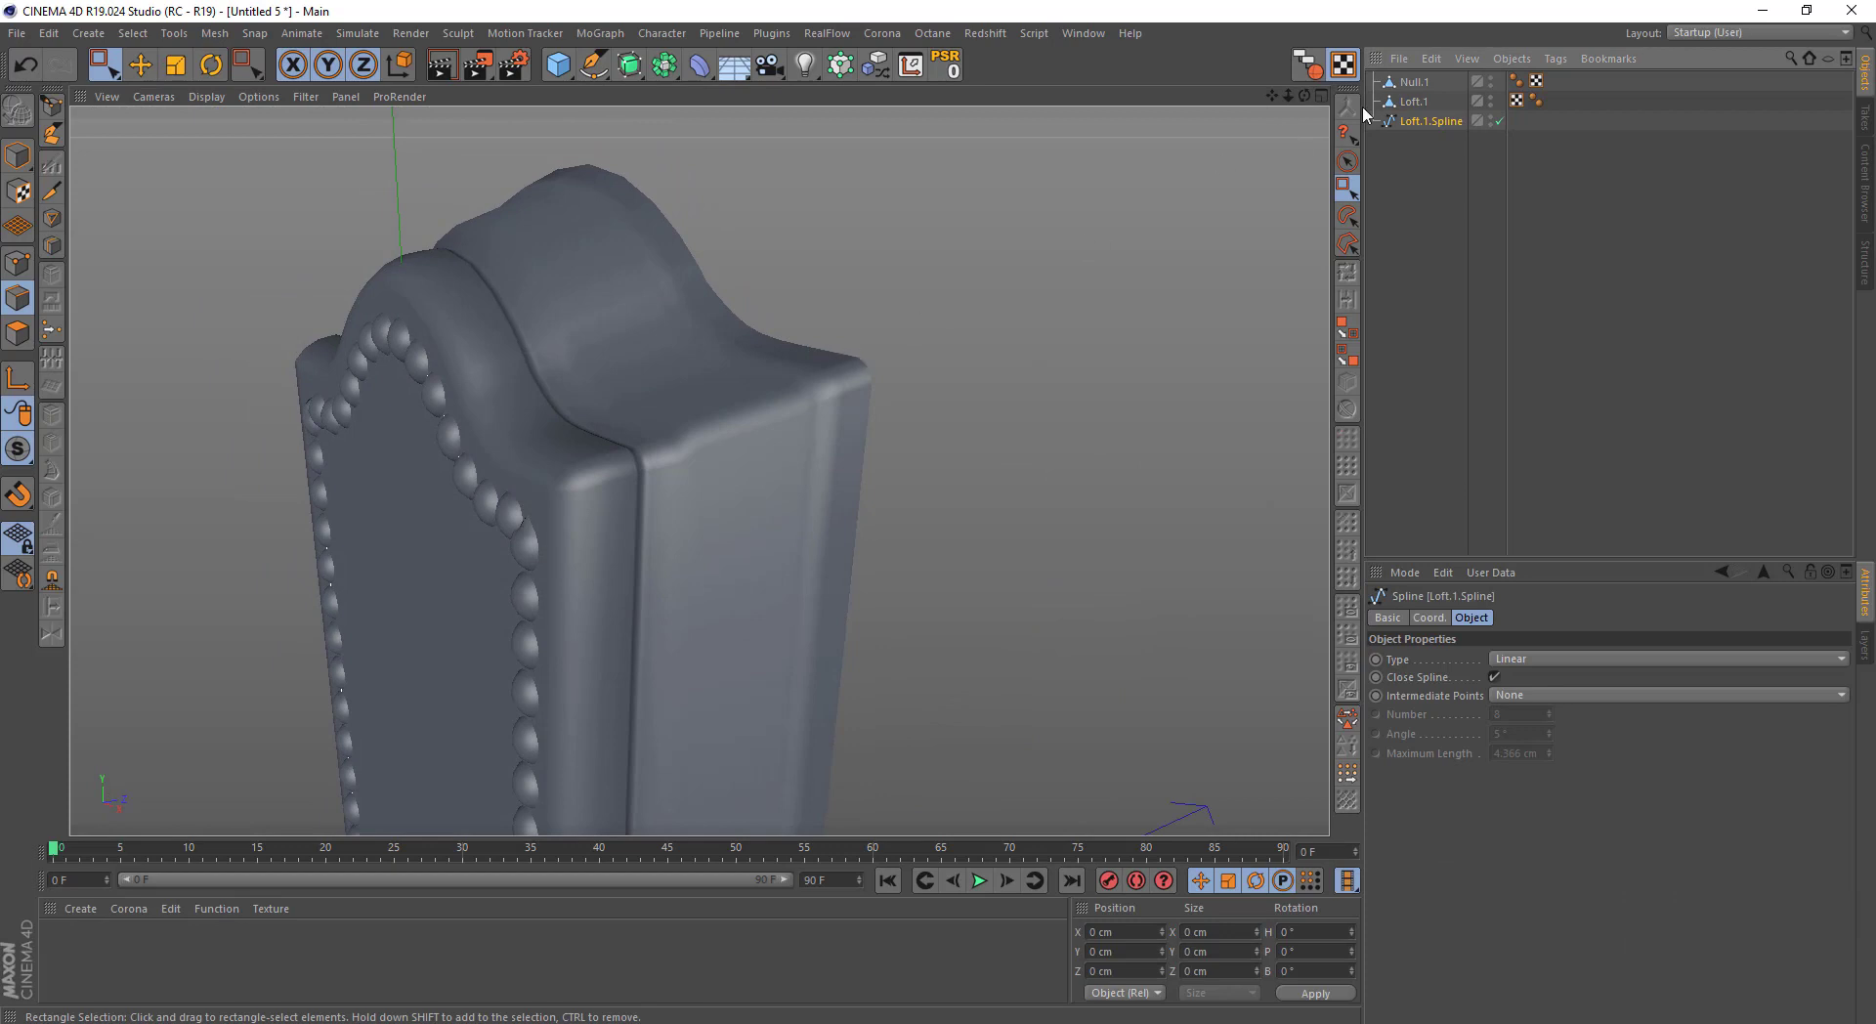
click(1413, 100)
alt+drag(797, 368, 202, 428)
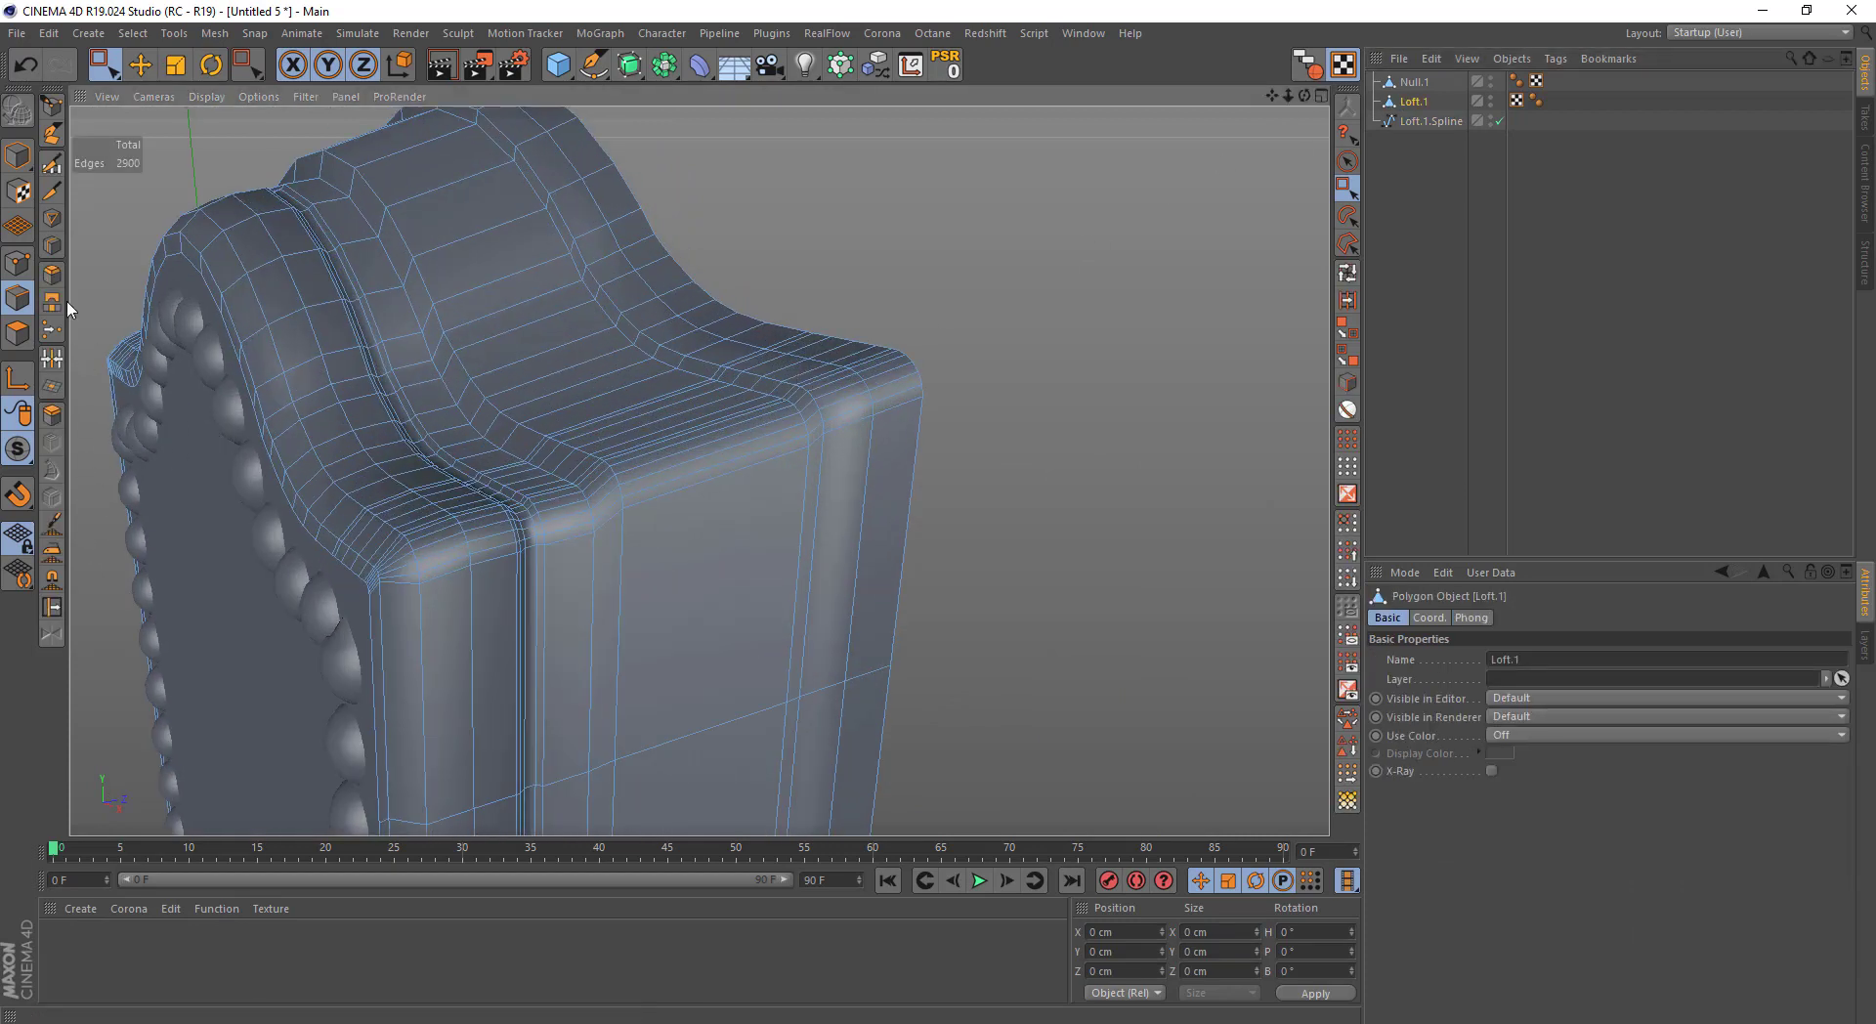
Add and commit a new edge loop near the headboard's corner
click(51, 245)
scroll(649, 400, up, 4)
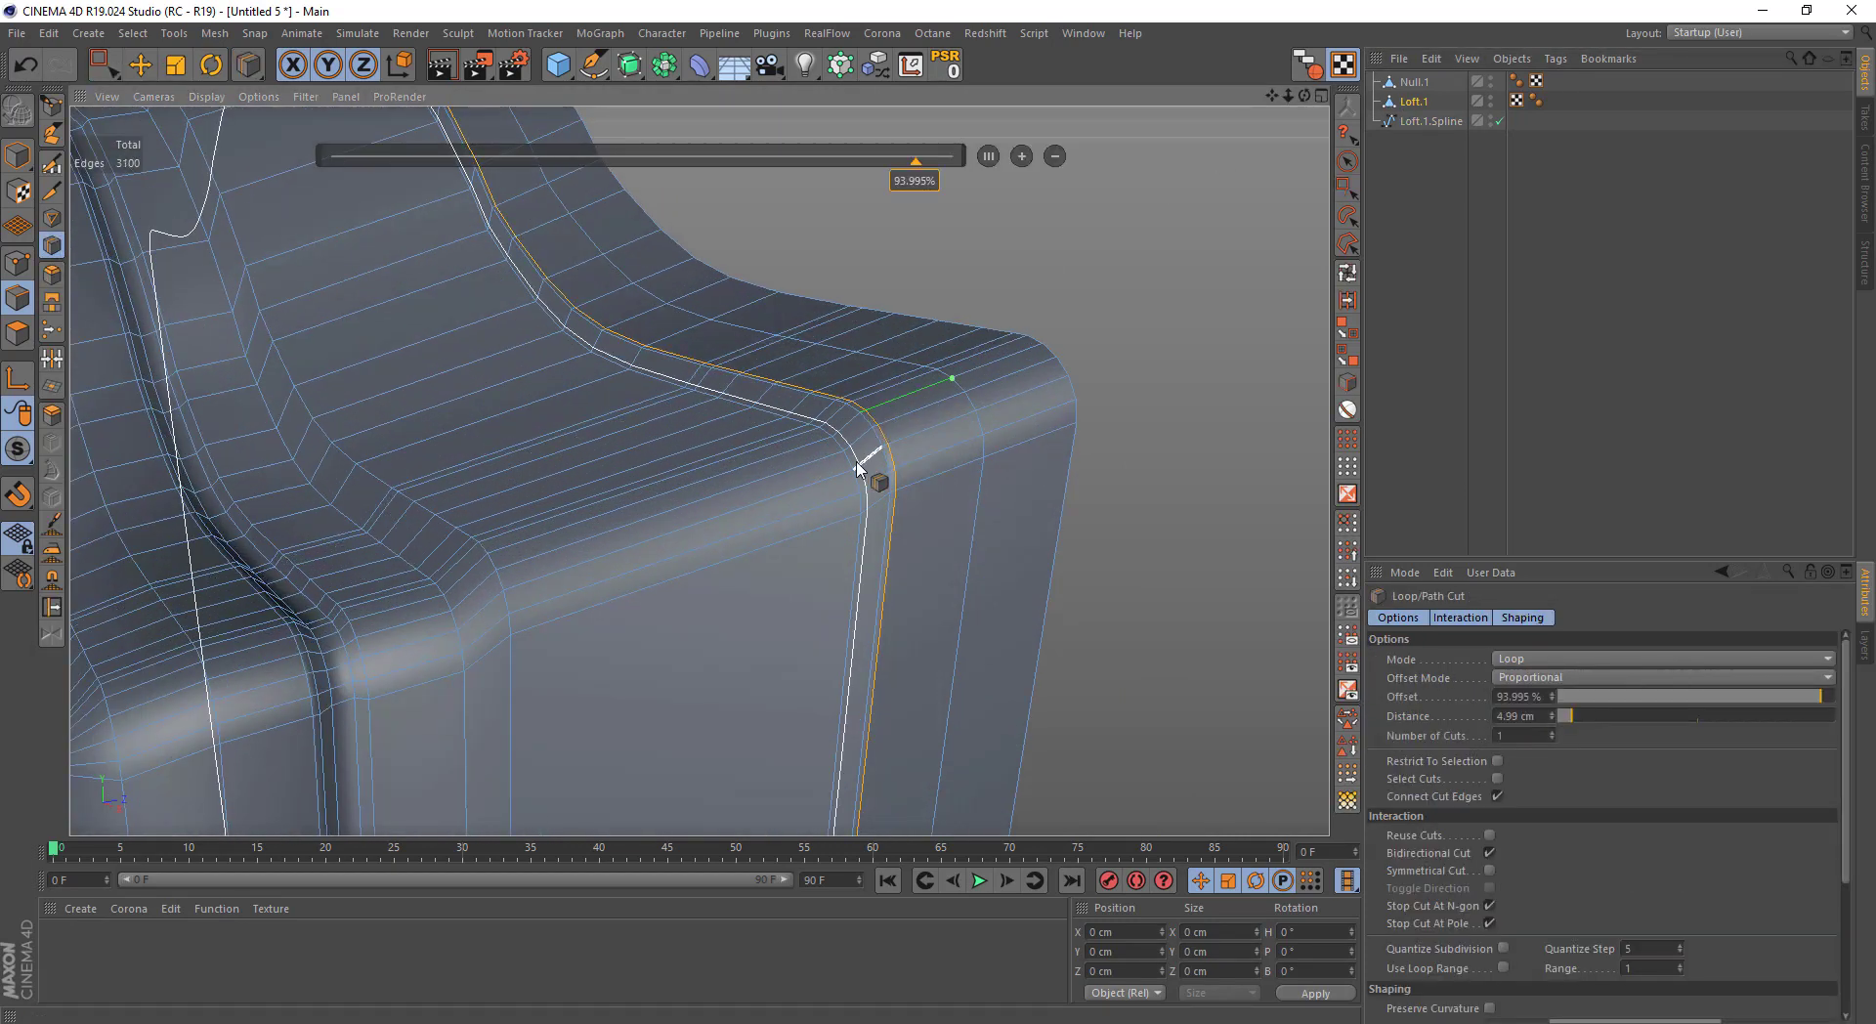
click(860, 493)
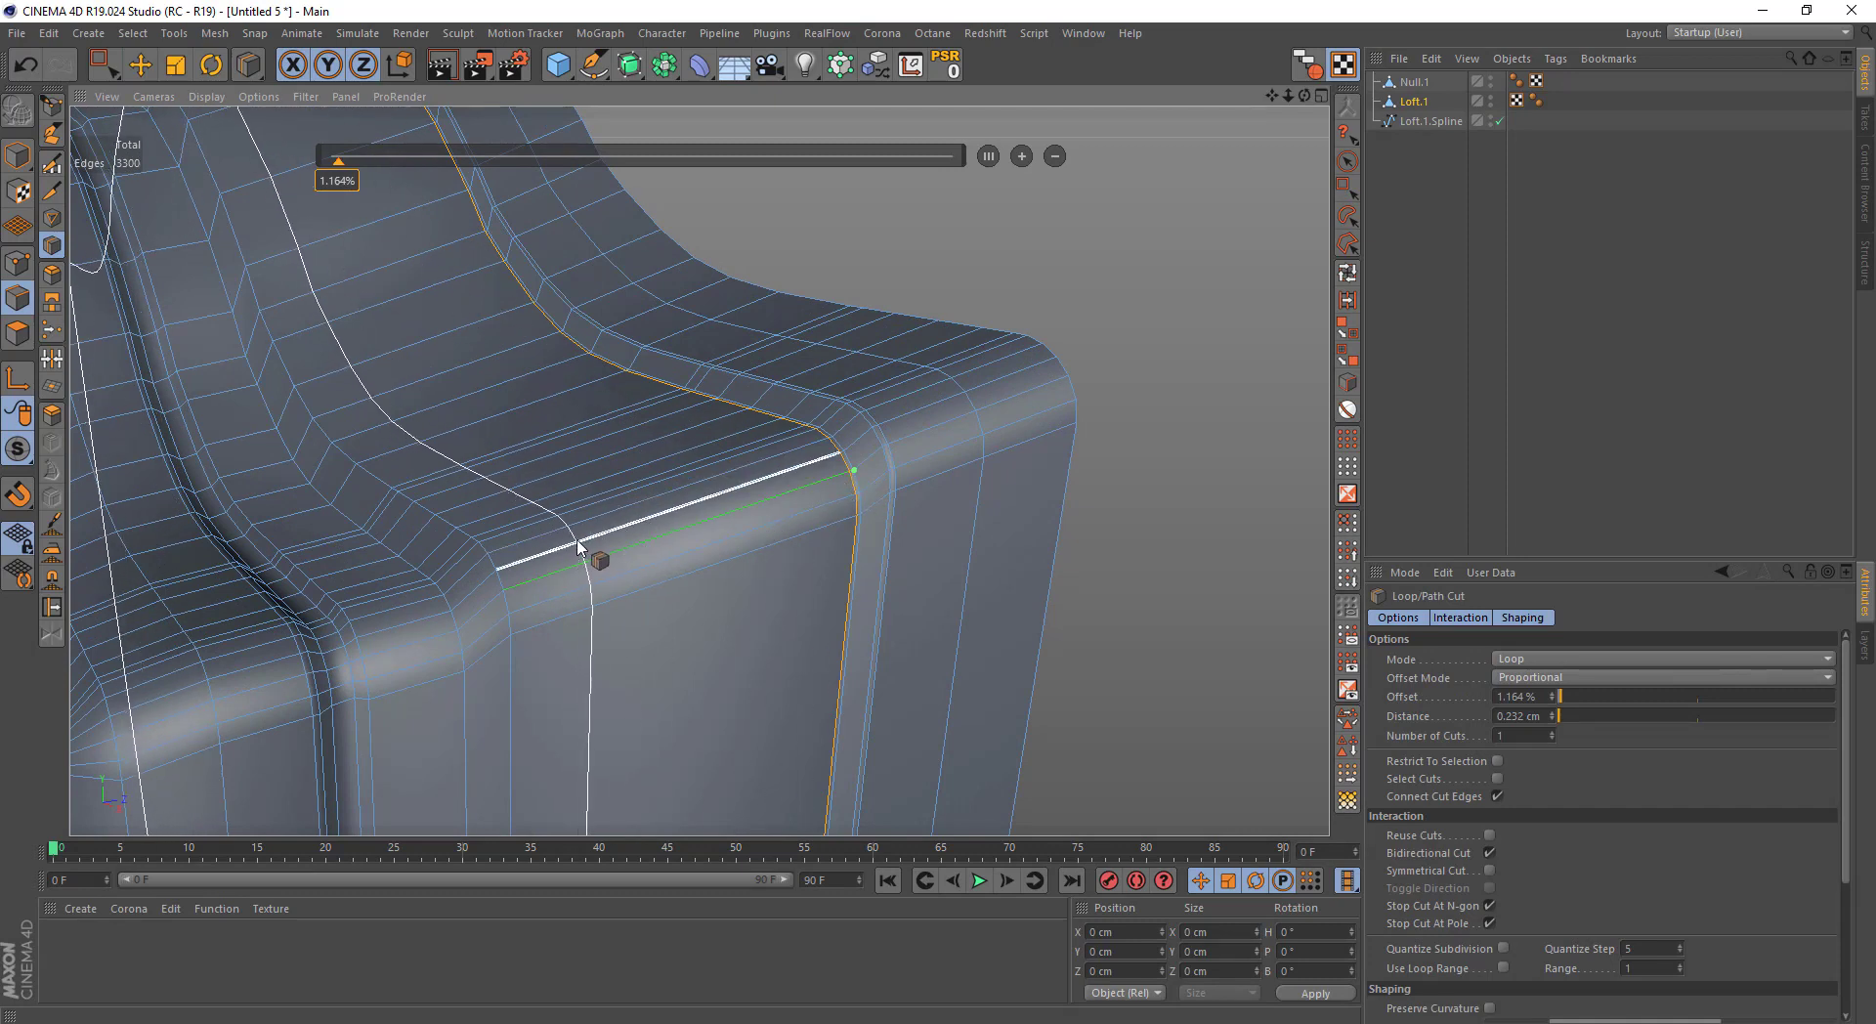
click(538, 562)
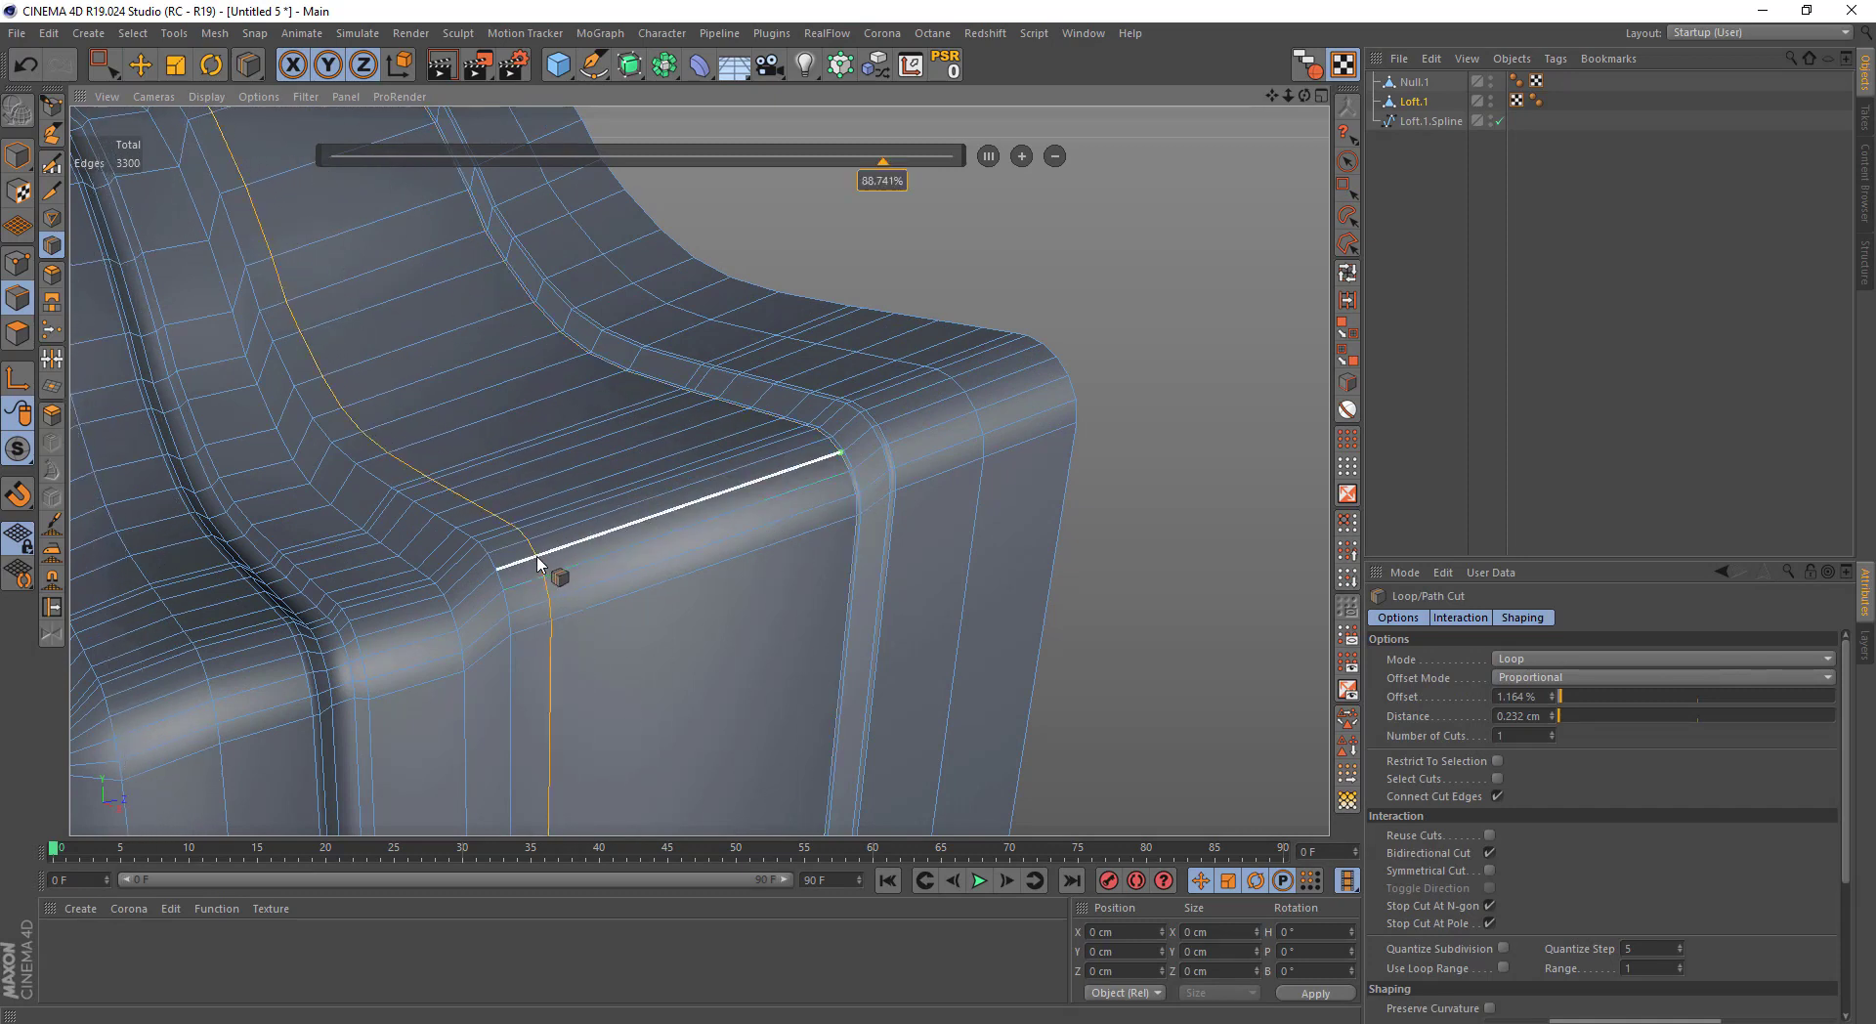
alt+drag(545, 574, 469, 464)
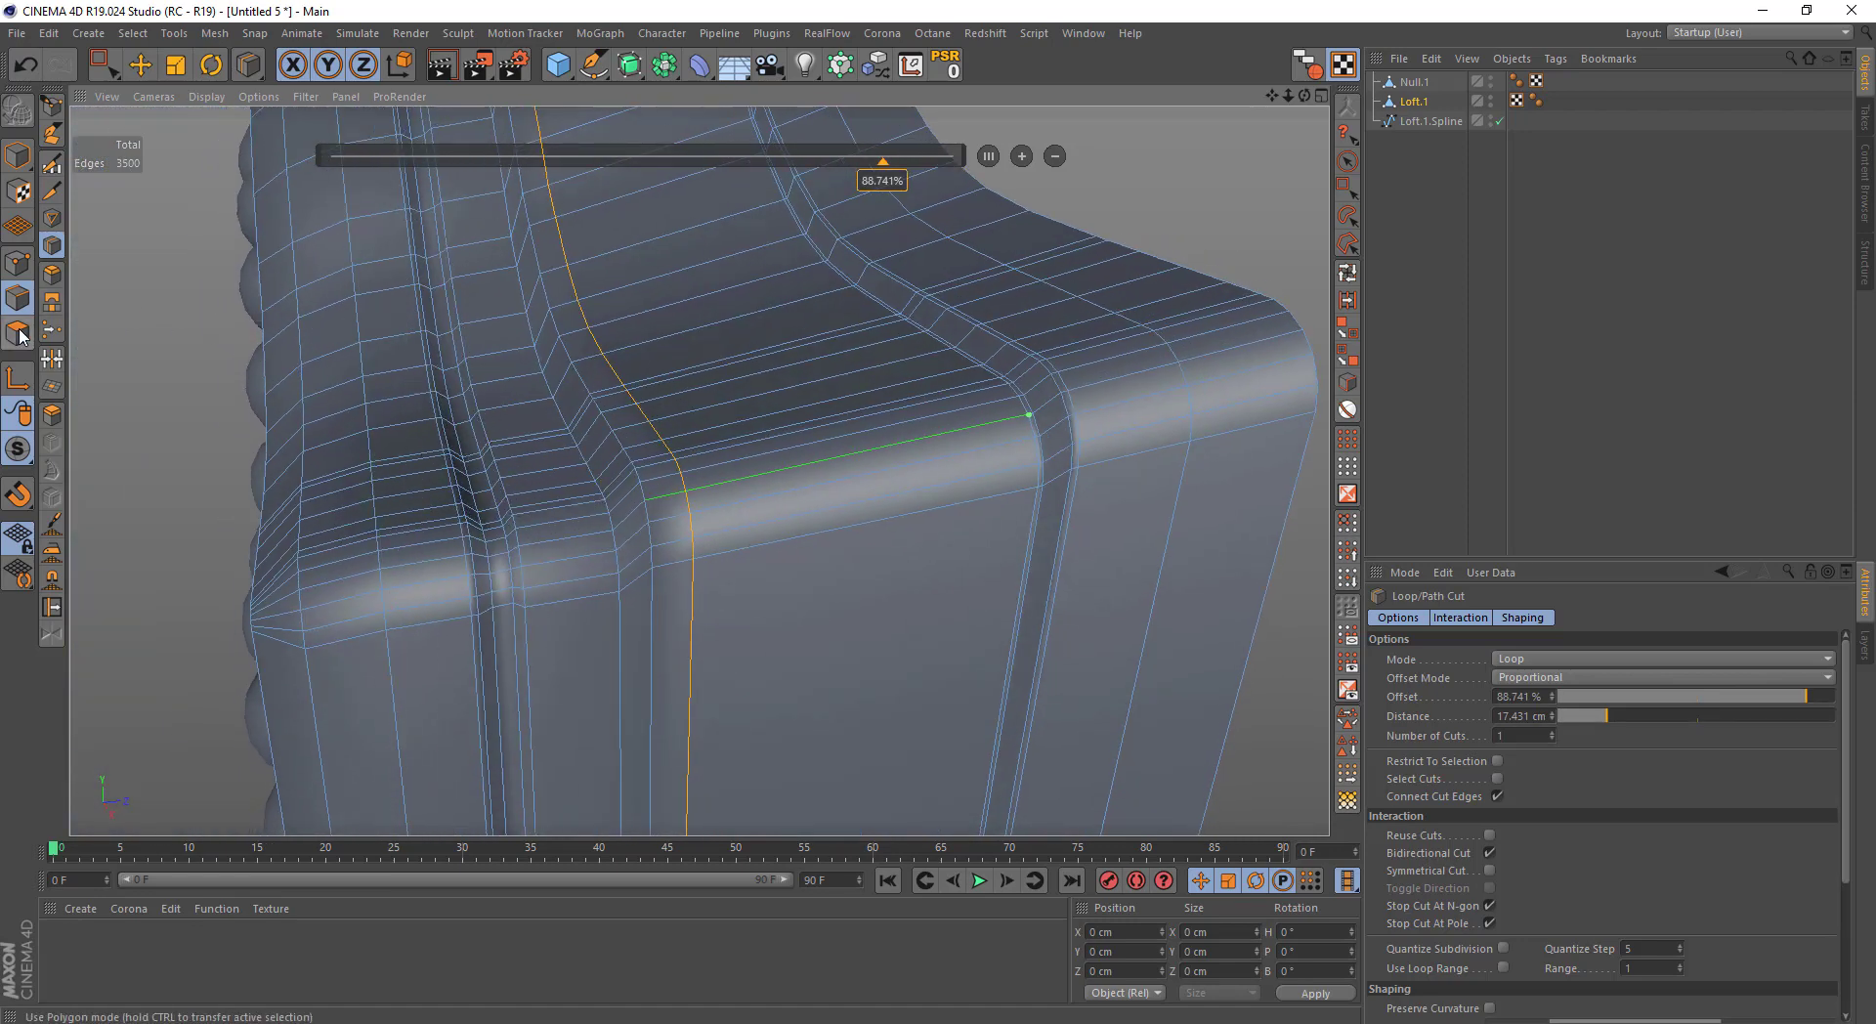
Loop-select a vertical strip of faces and extrude it, scaling it slightly wider
click(20, 337)
click(1347, 273)
click(652, 505)
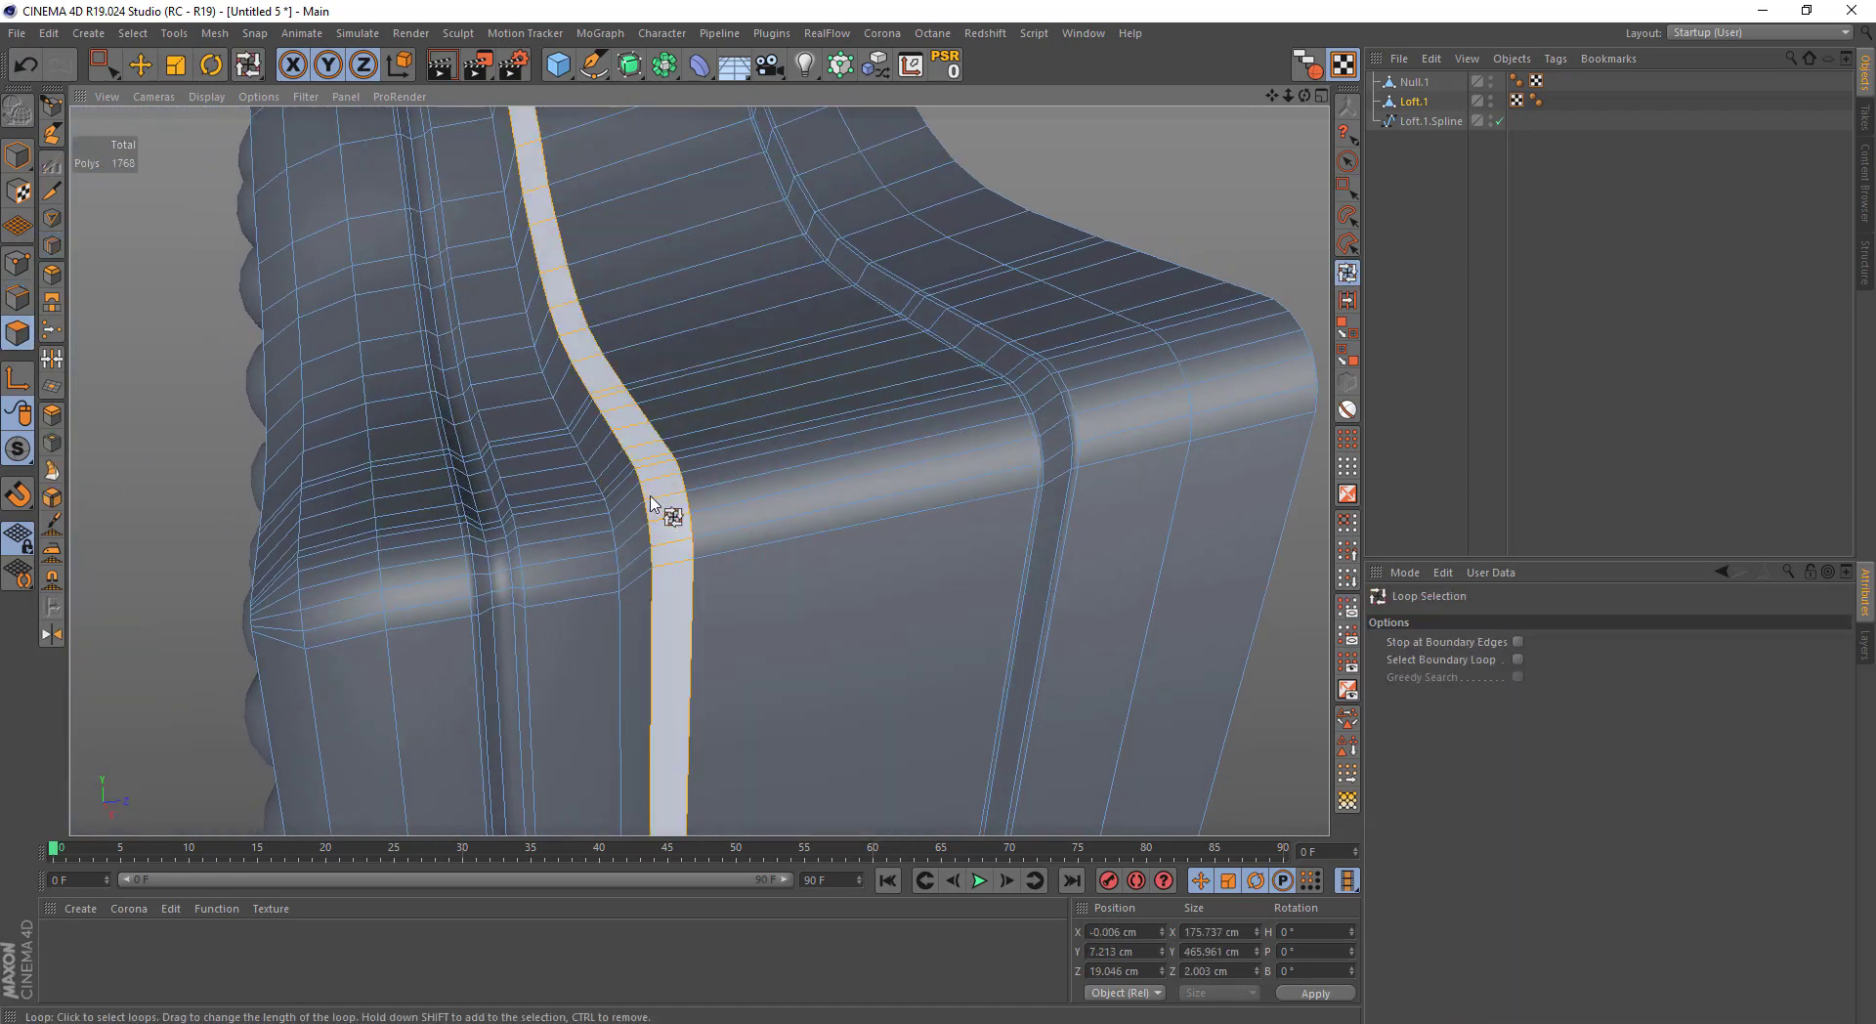
mouse_move(652, 505)
alt+mouse_down()
mouse_move(690, 440)
mouse_move(740, 448)
alt+mouse_up()
key(t)
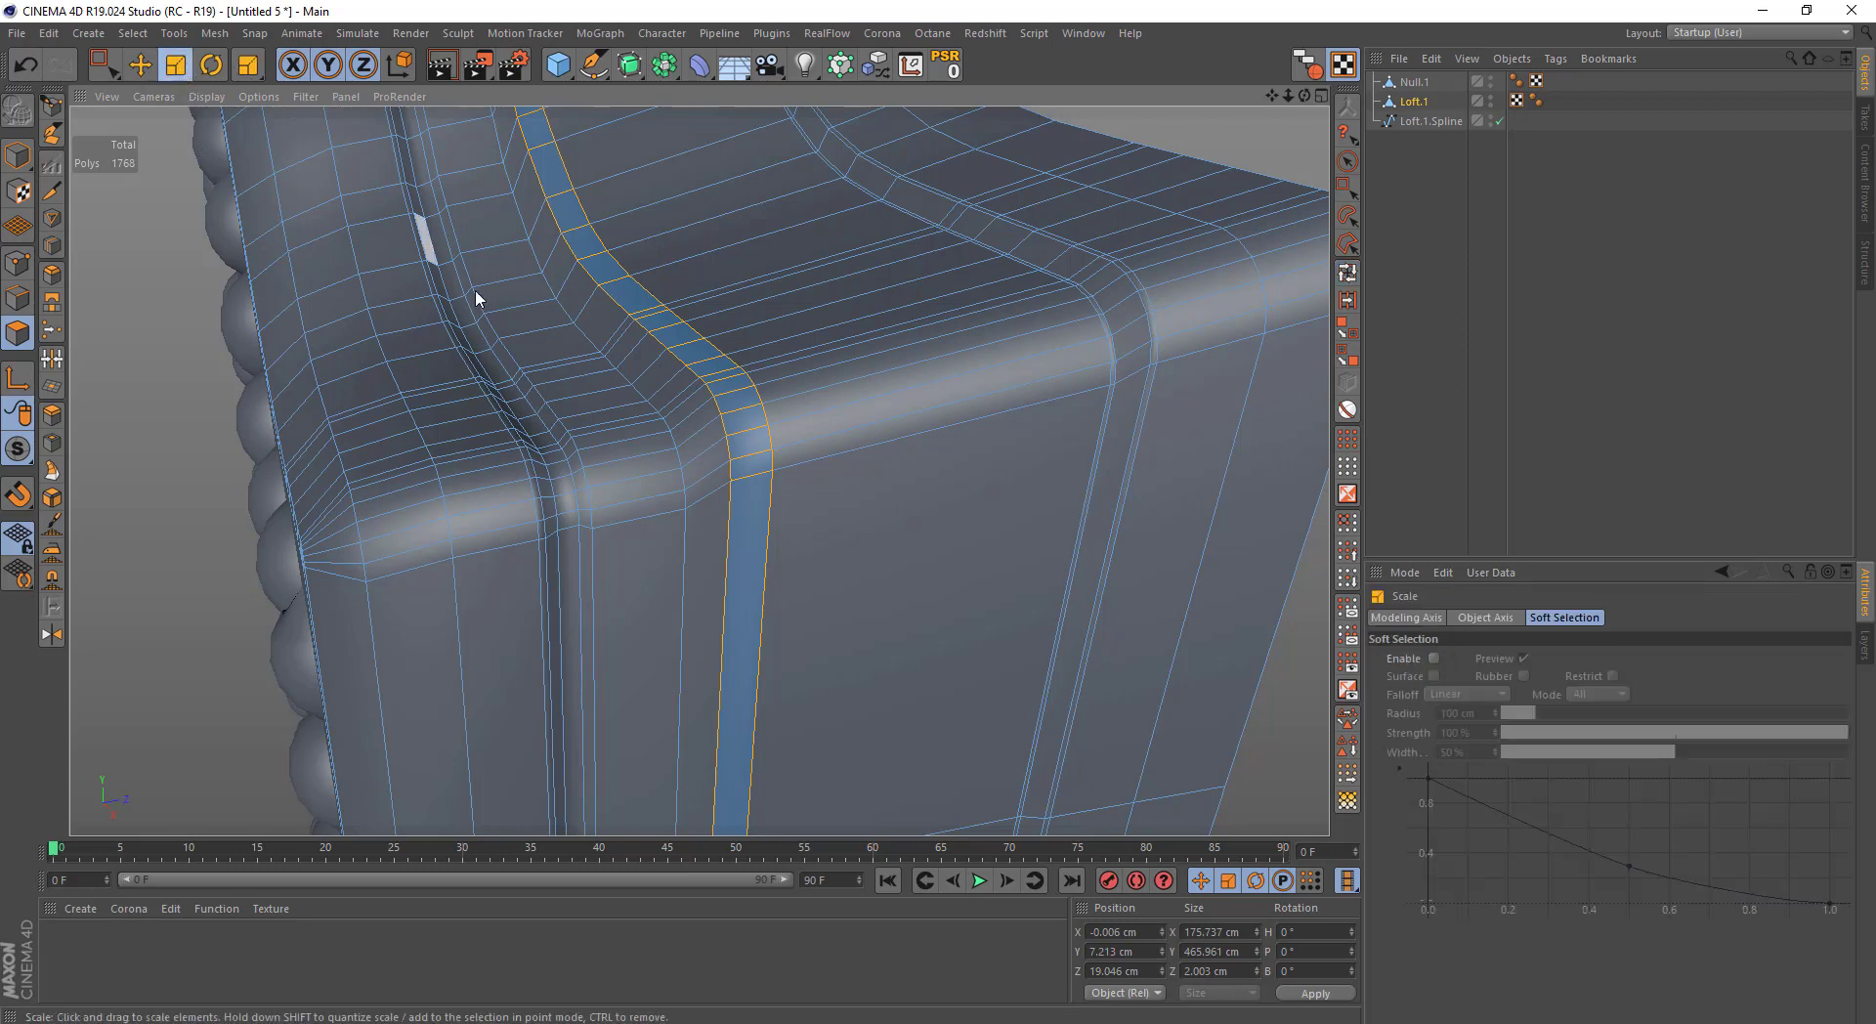
mouse_move(607, 428)
ctrl+mouse_down()
mouse_move(528, 528)
mouse_move(817, 512)
mouse_move(993, 548)
mouse_move(1031, 601)
mouse_move(691, 469)
mouse_move(900, 519)
mouse_move(620, 532)
mouse_move(466, 692)
ctrl+mouse_up()
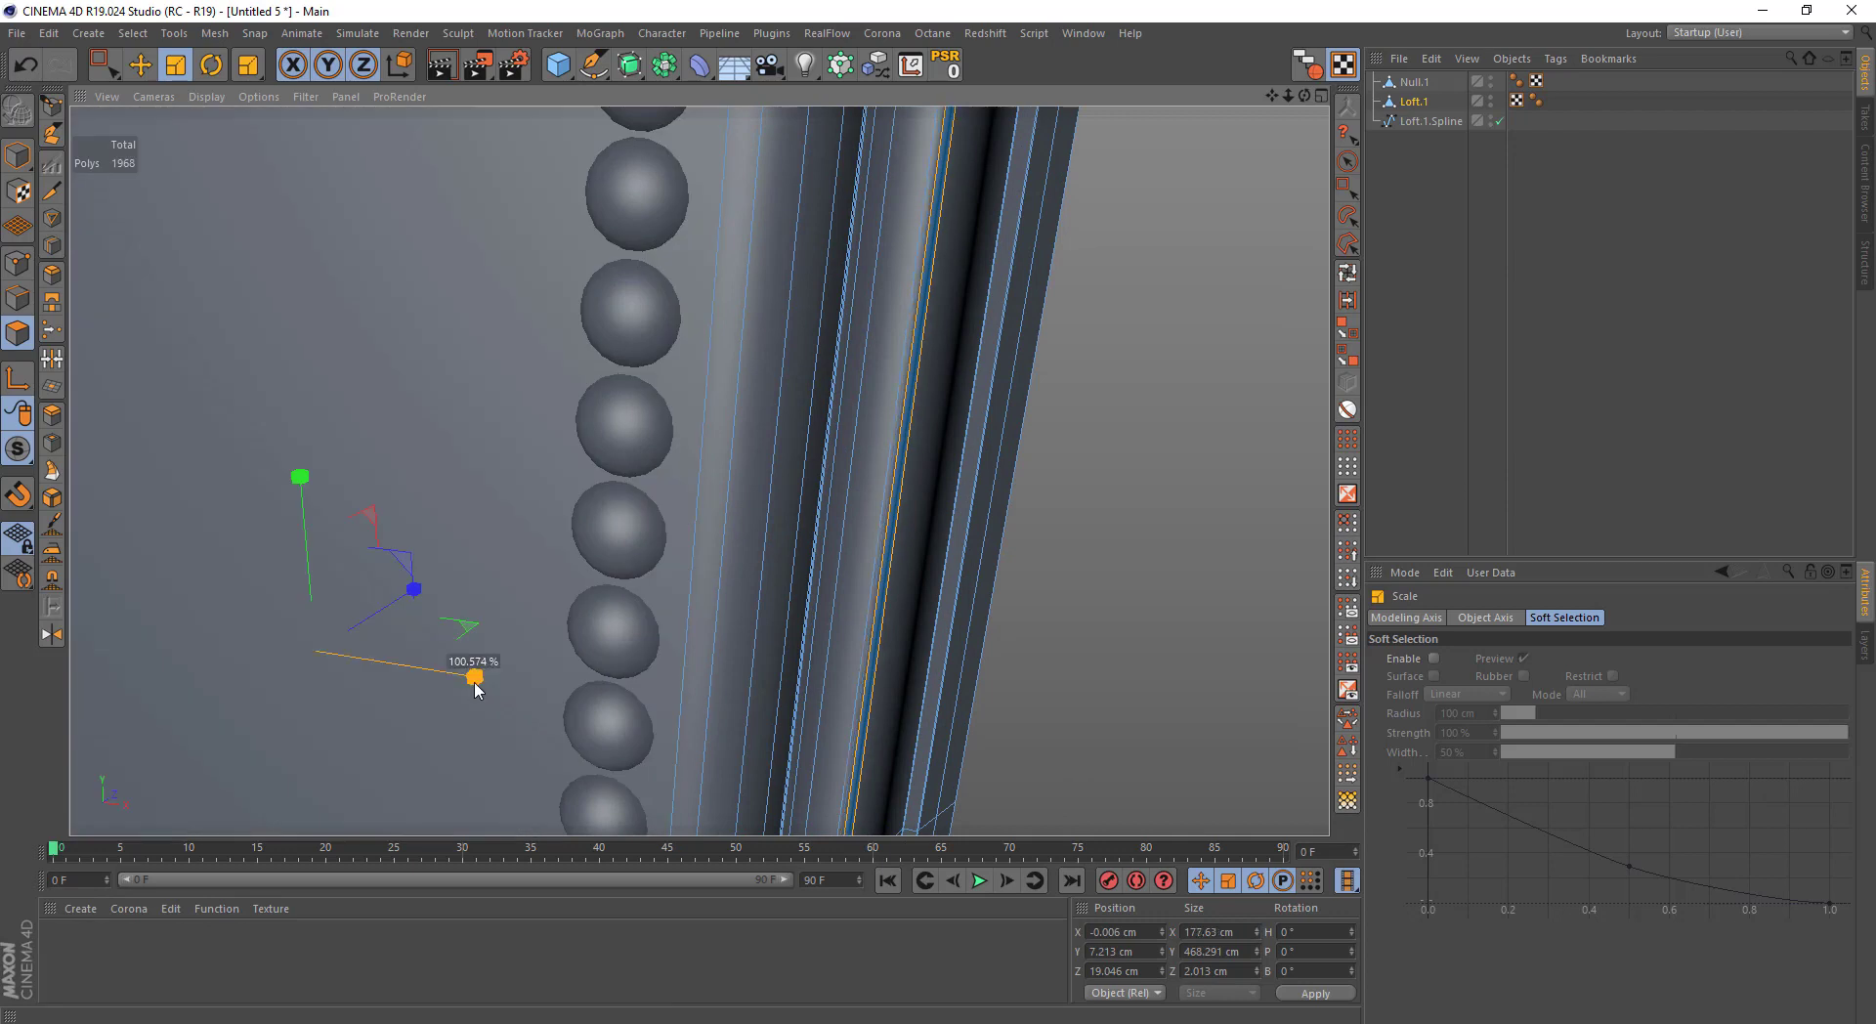
key(9)
click(1407, 197)
mouse_move(1075, 410)
alt+mouse_down()
mouse_move(805, 528)
mouse_move(724, 493)
mouse_move(766, 431)
mouse_move(775, 471)
mouse_move(745, 469)
mouse_move(749, 452)
alt+mouse_up()
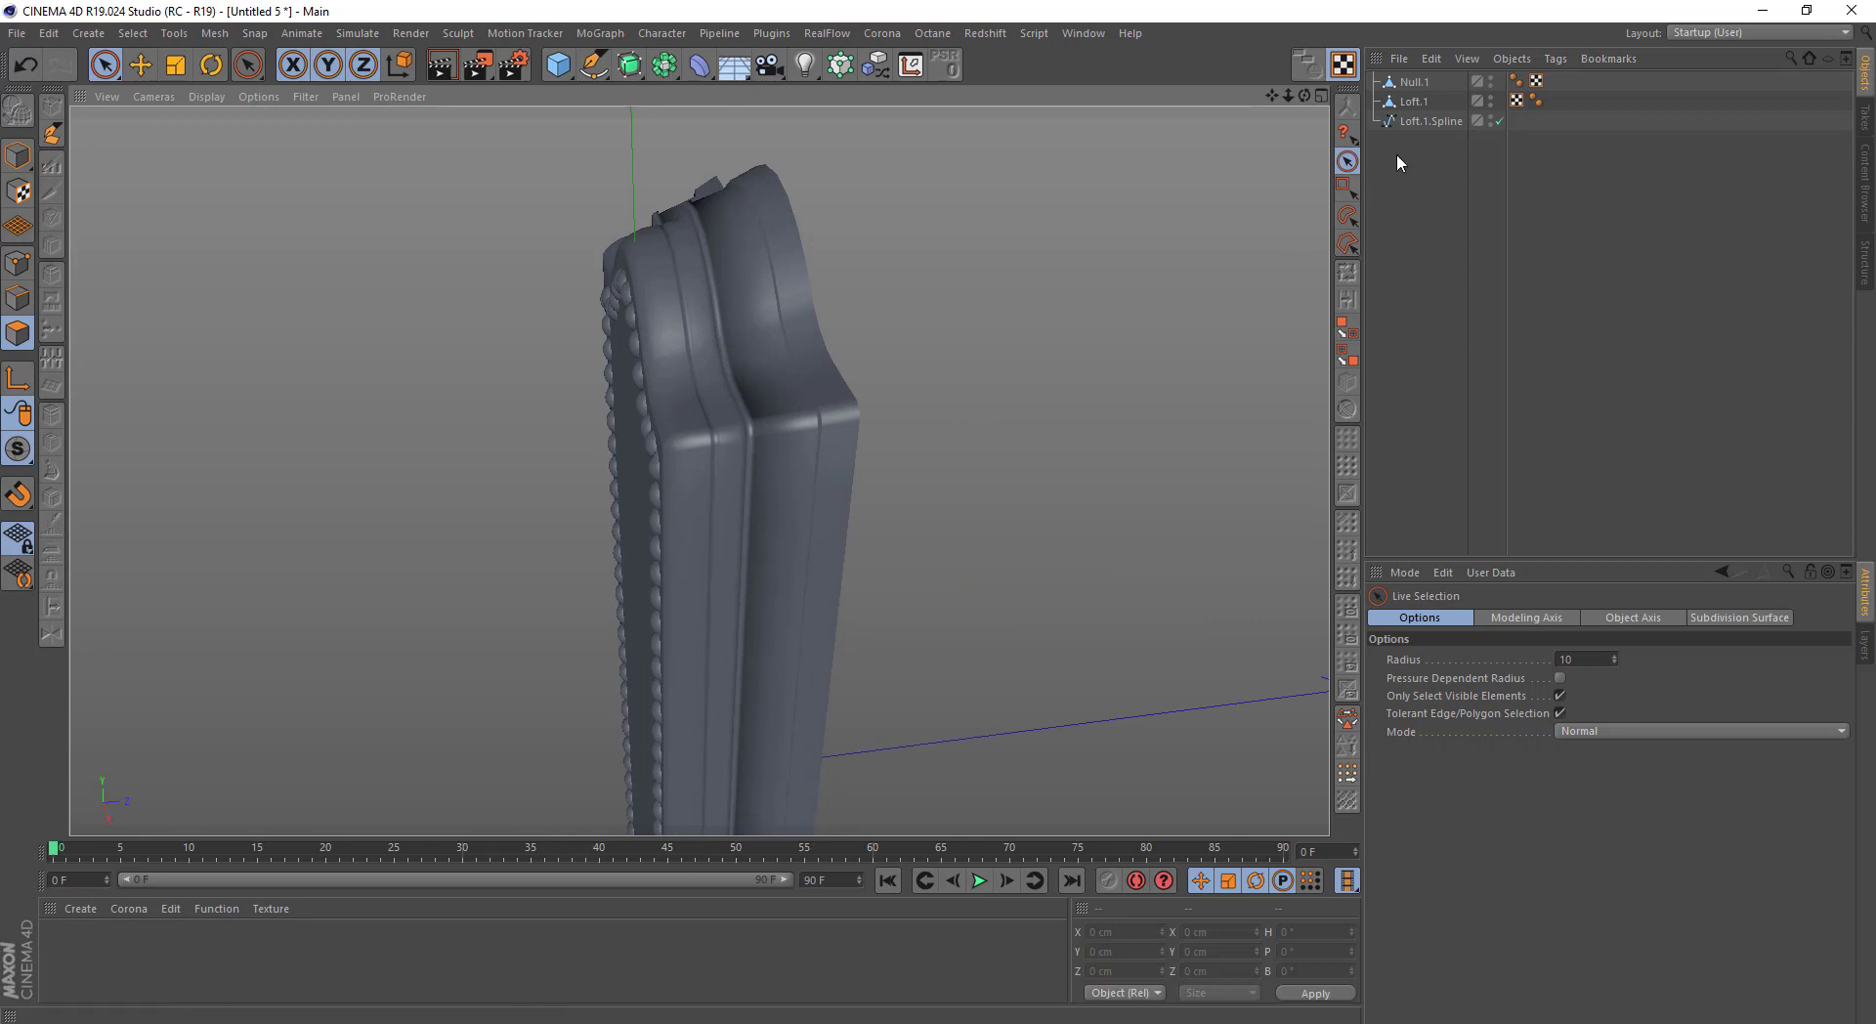
Add a loop cut through the middle of Loft.1 at 50%
click(846, 318)
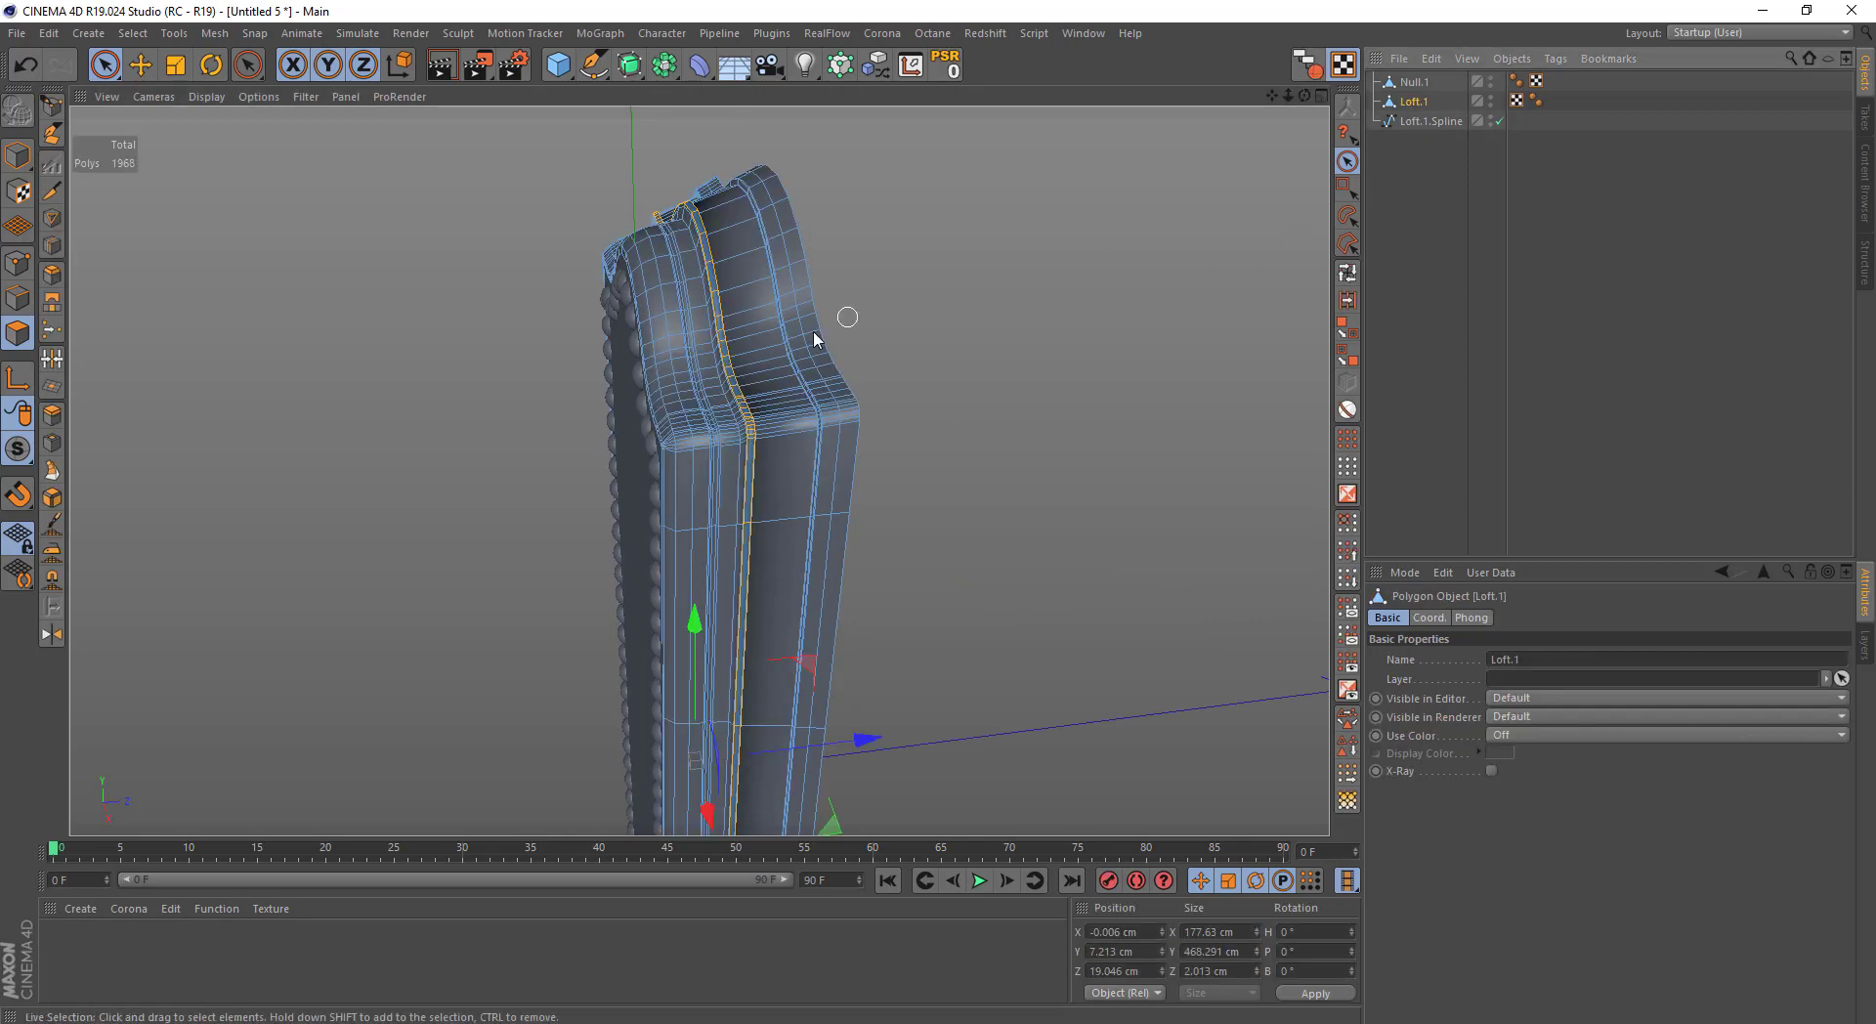
key(k)
key(l)
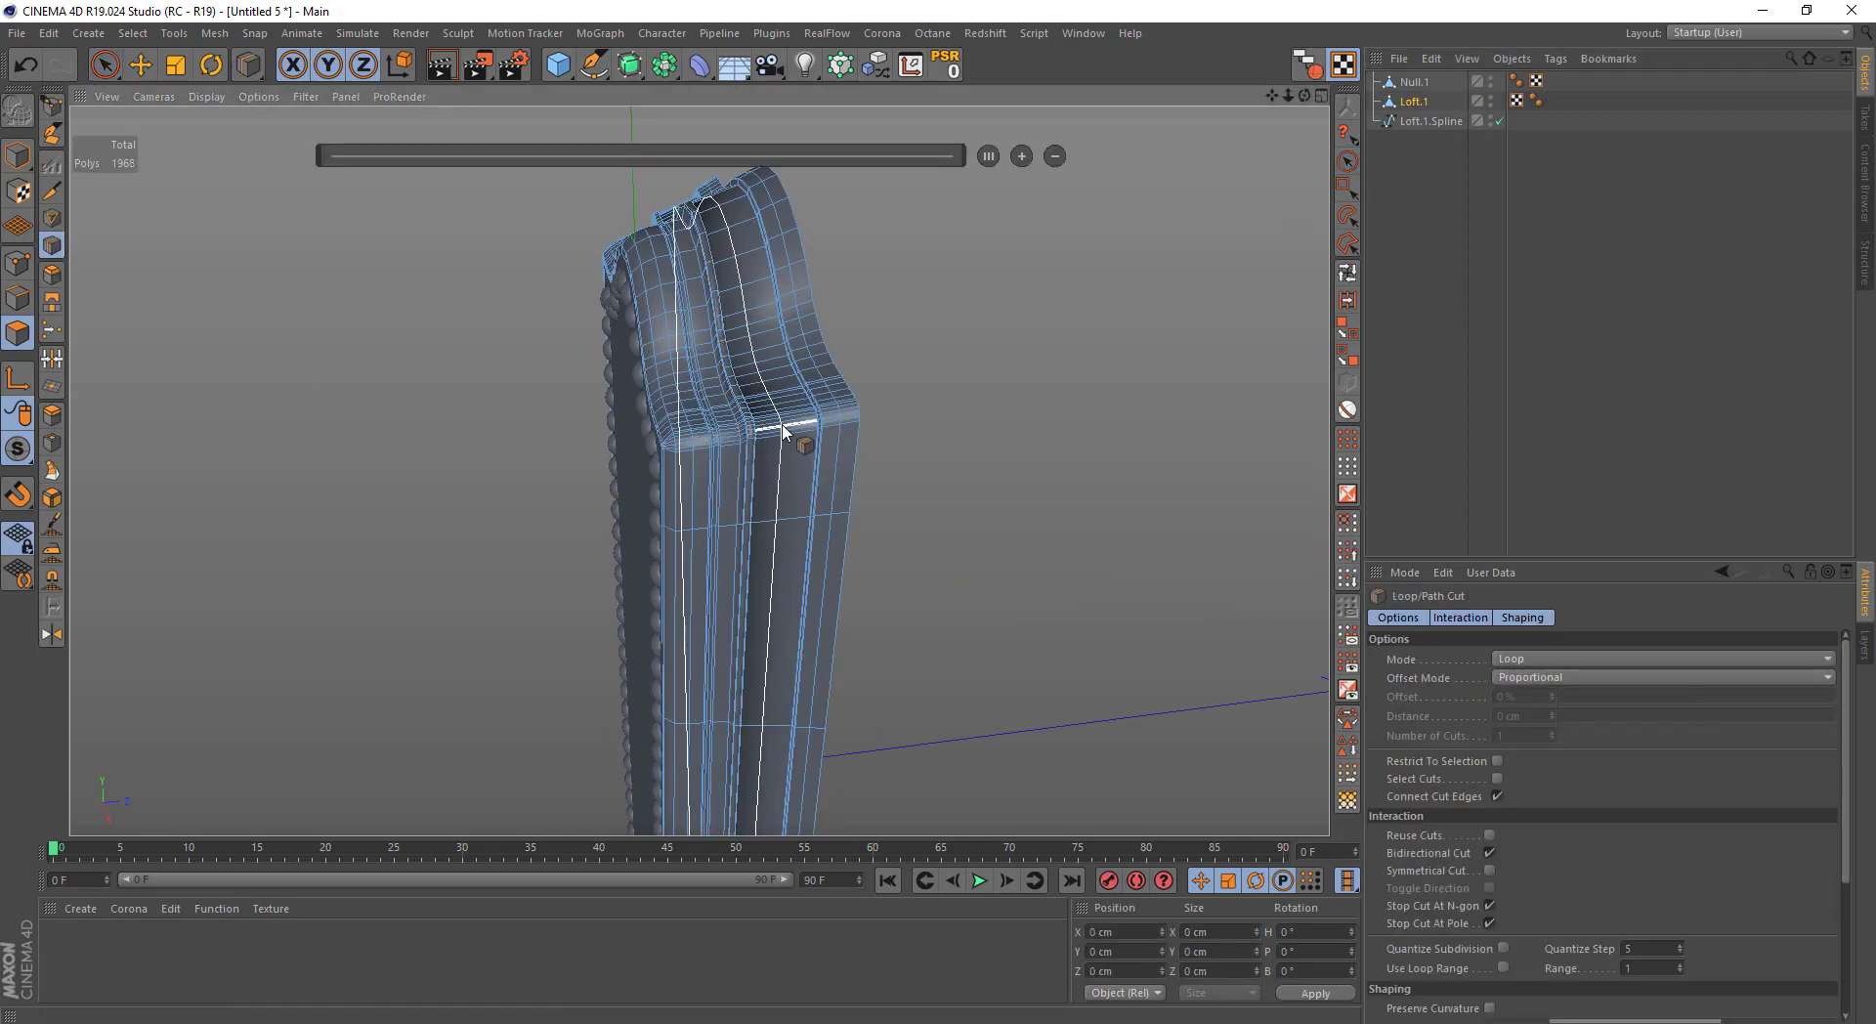
click(788, 431)
mouse_move(753, 418)
alt+mouse_down()
mouse_move(641, 431)
mouse_move(745, 423)
alt+mouse_up()
In the enlarged side view, box-select the headboard's top edges
middle_click(764, 433)
middle_click(528, 536)
scroll(524, 537, down, 5)
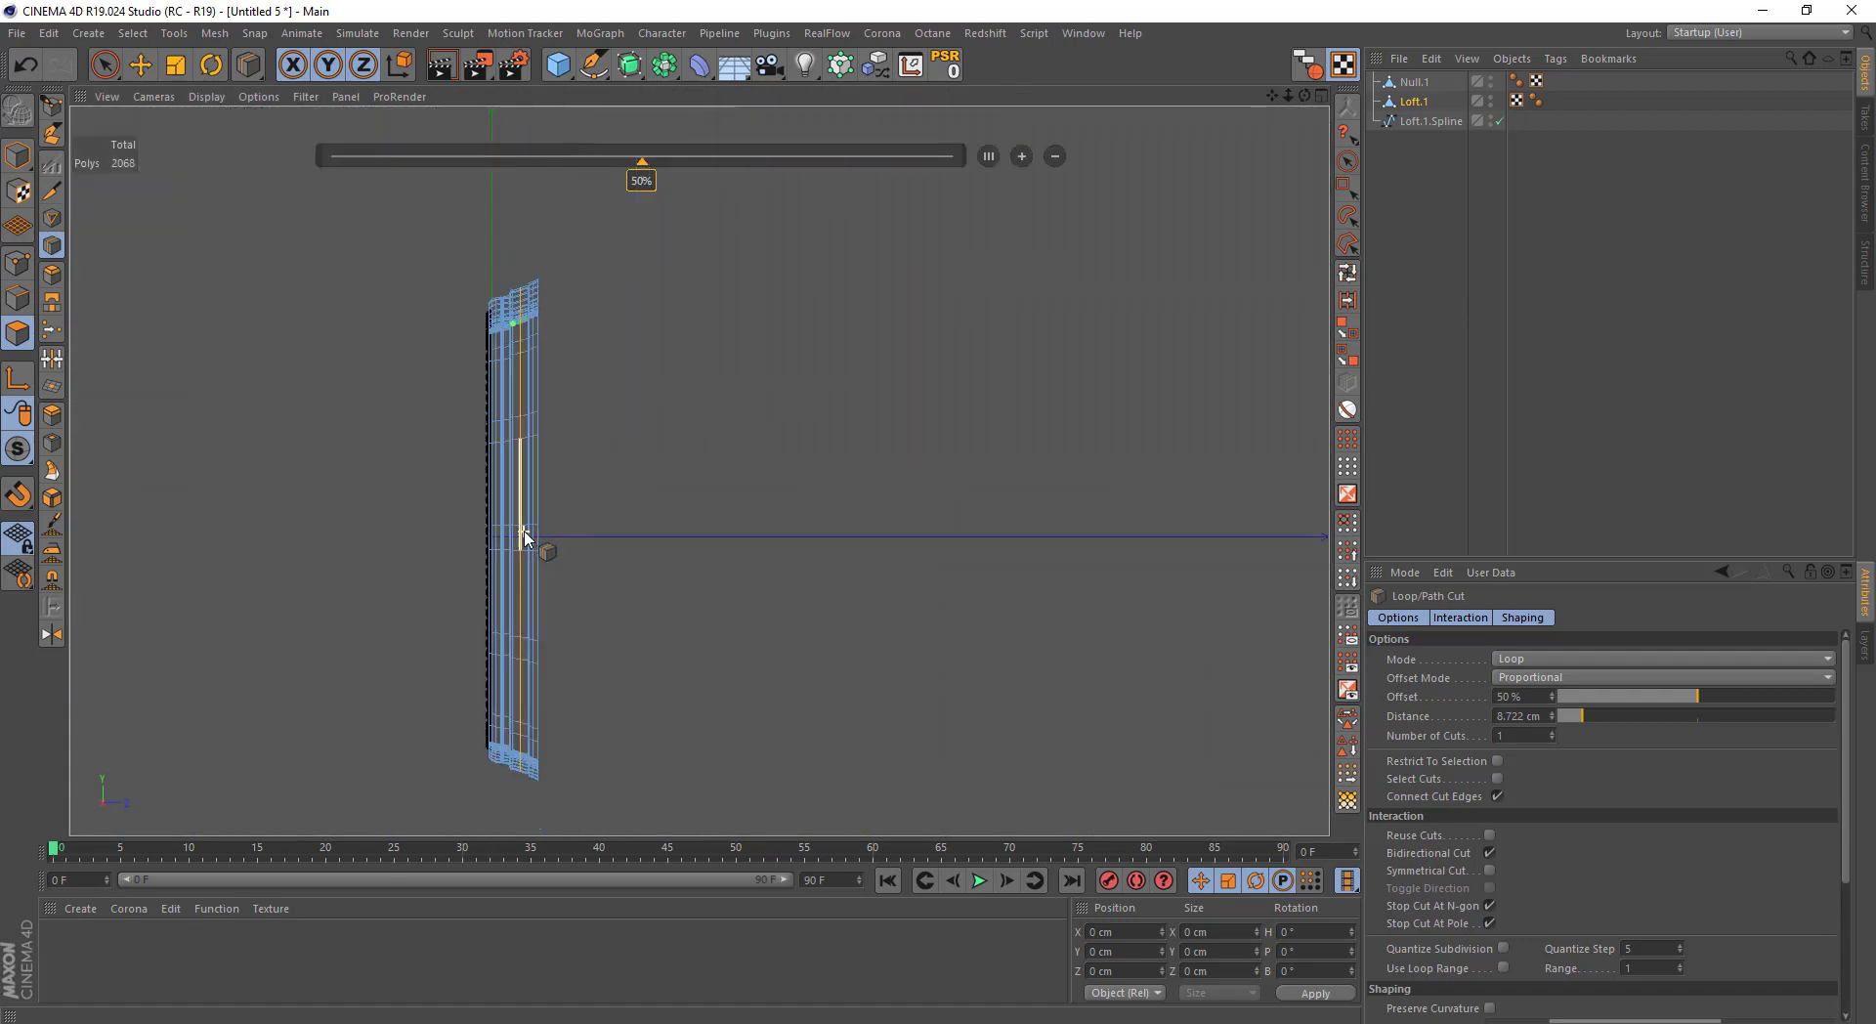
click(1348, 185)
scroll(553, 342, up, 3)
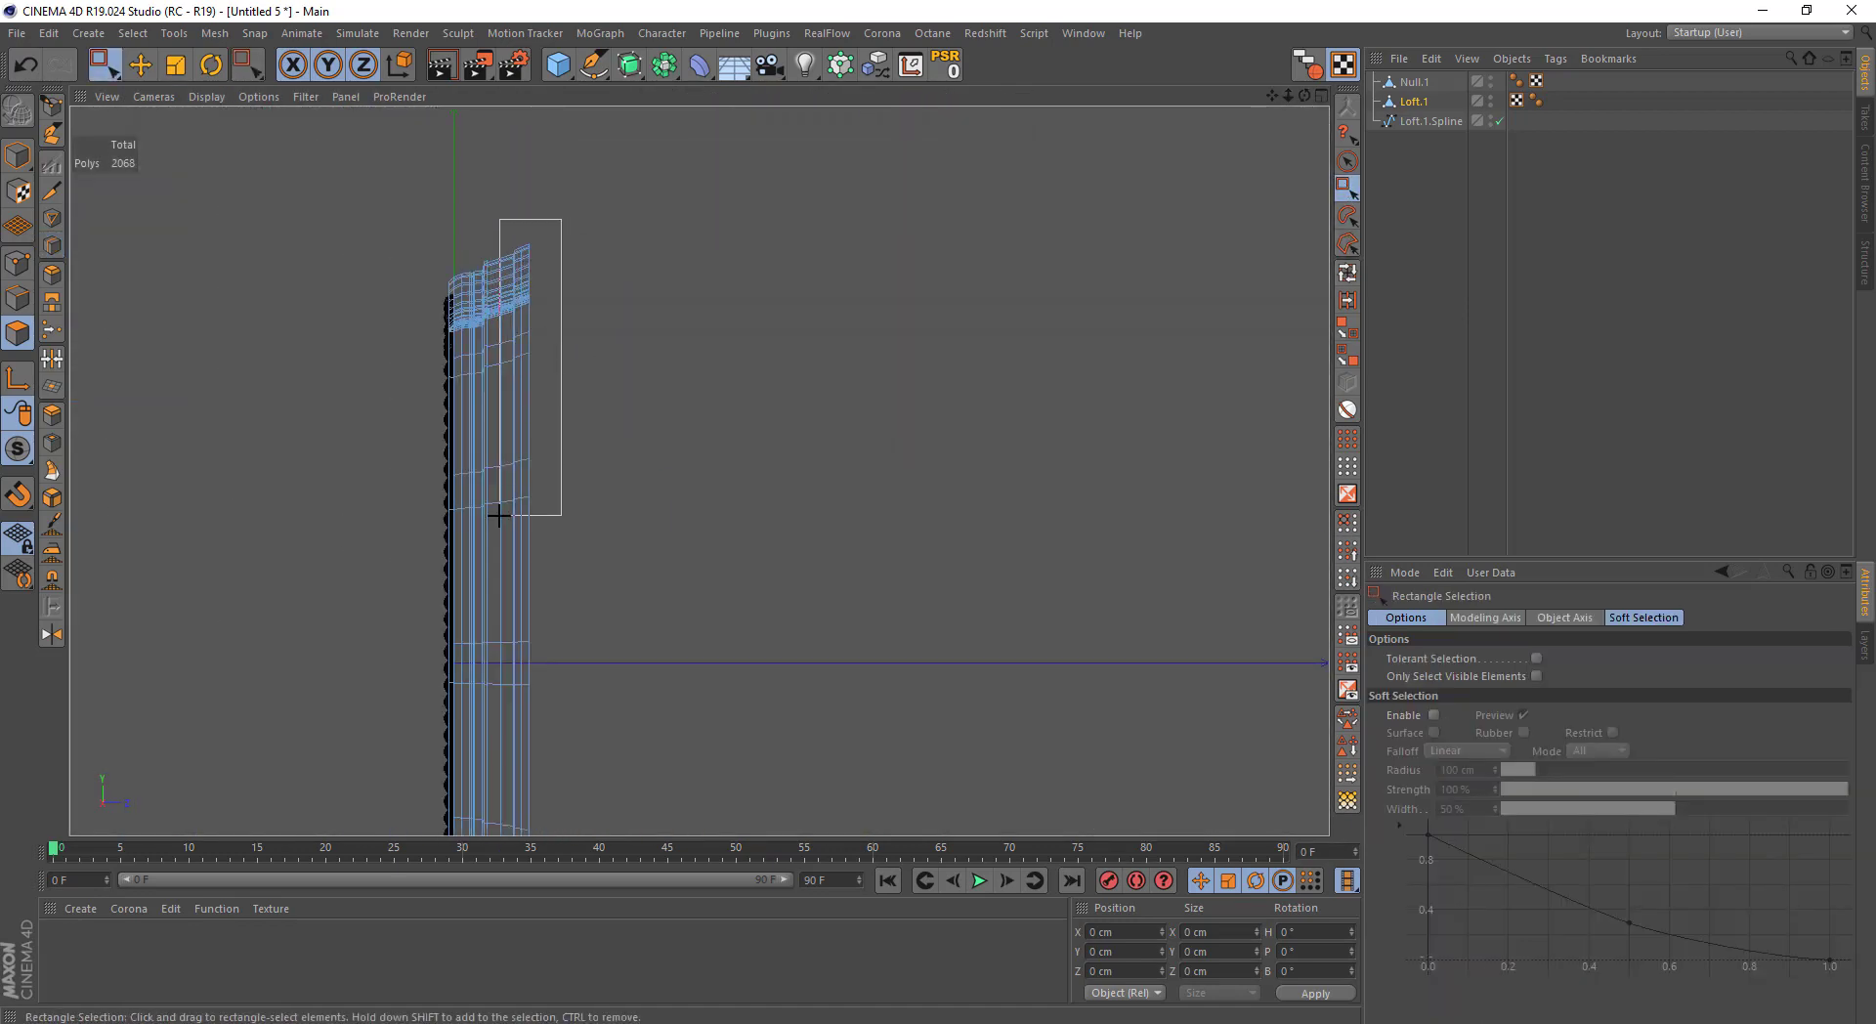
drag(507, 530, 506, 531)
alt+middle_drag(506, 531, 599, 272)
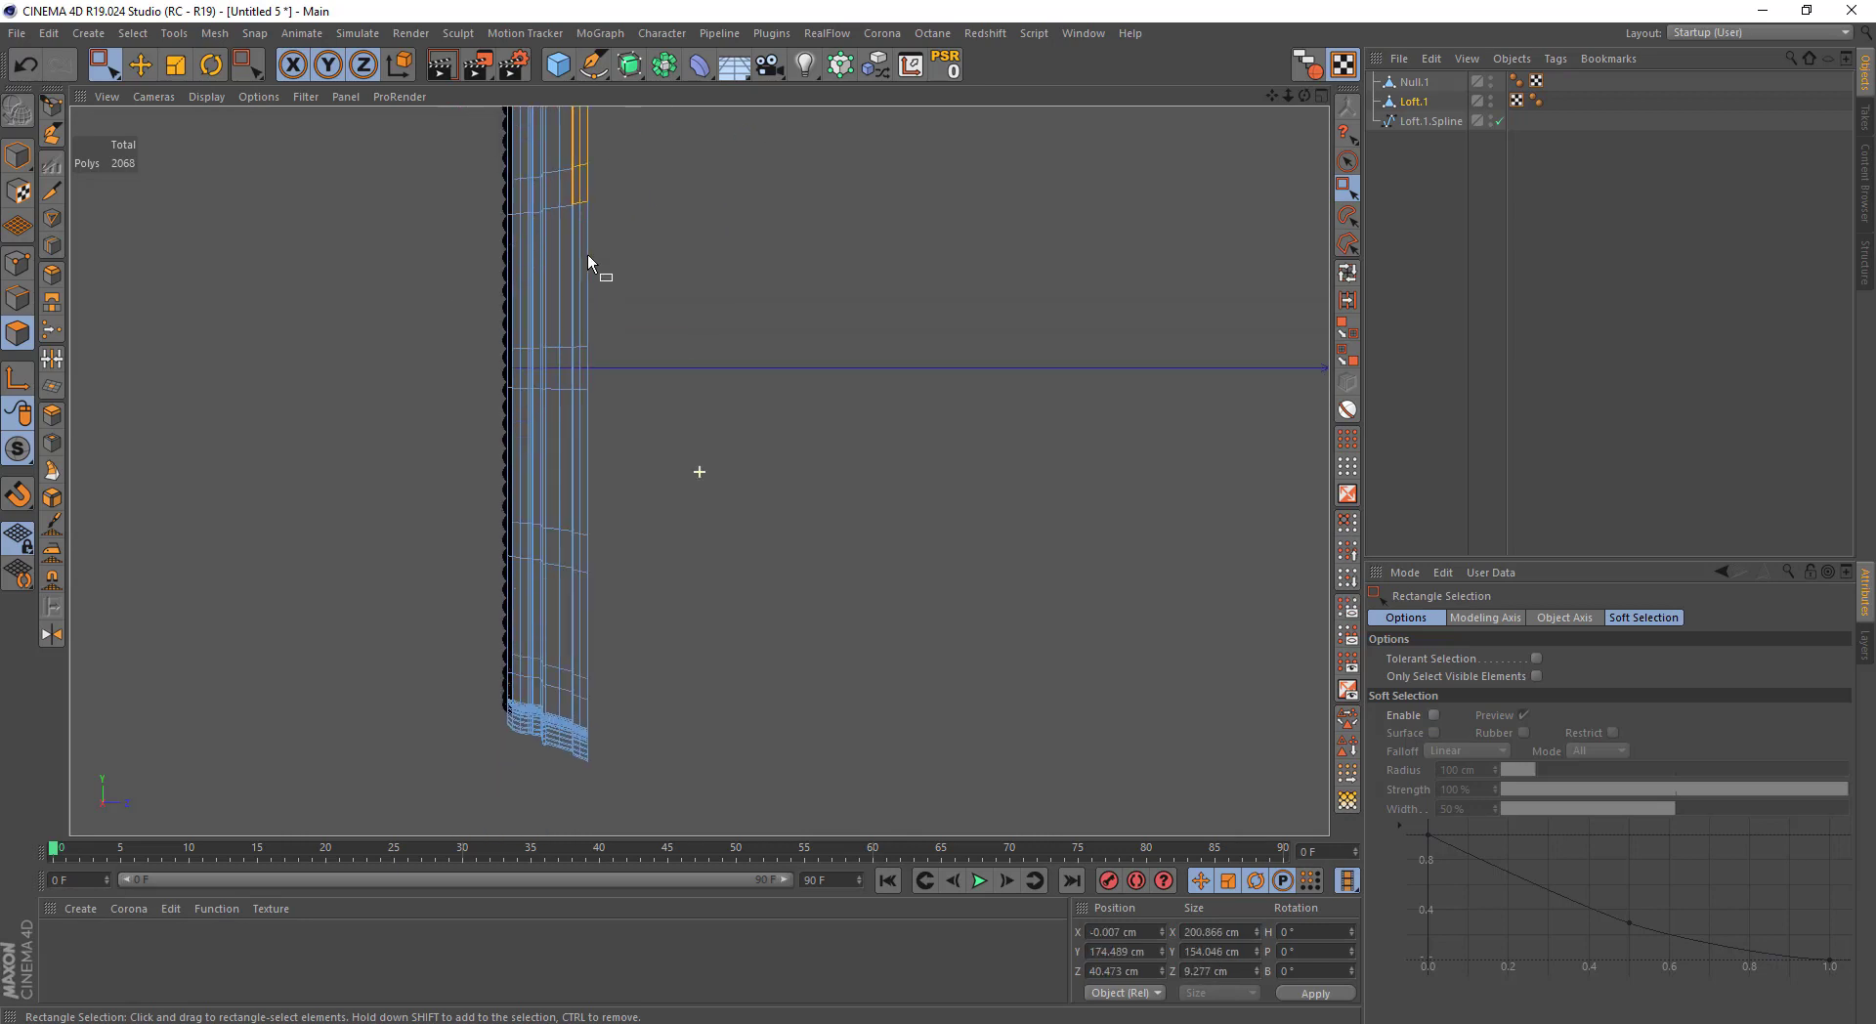
drag(562, 646, 559, 774)
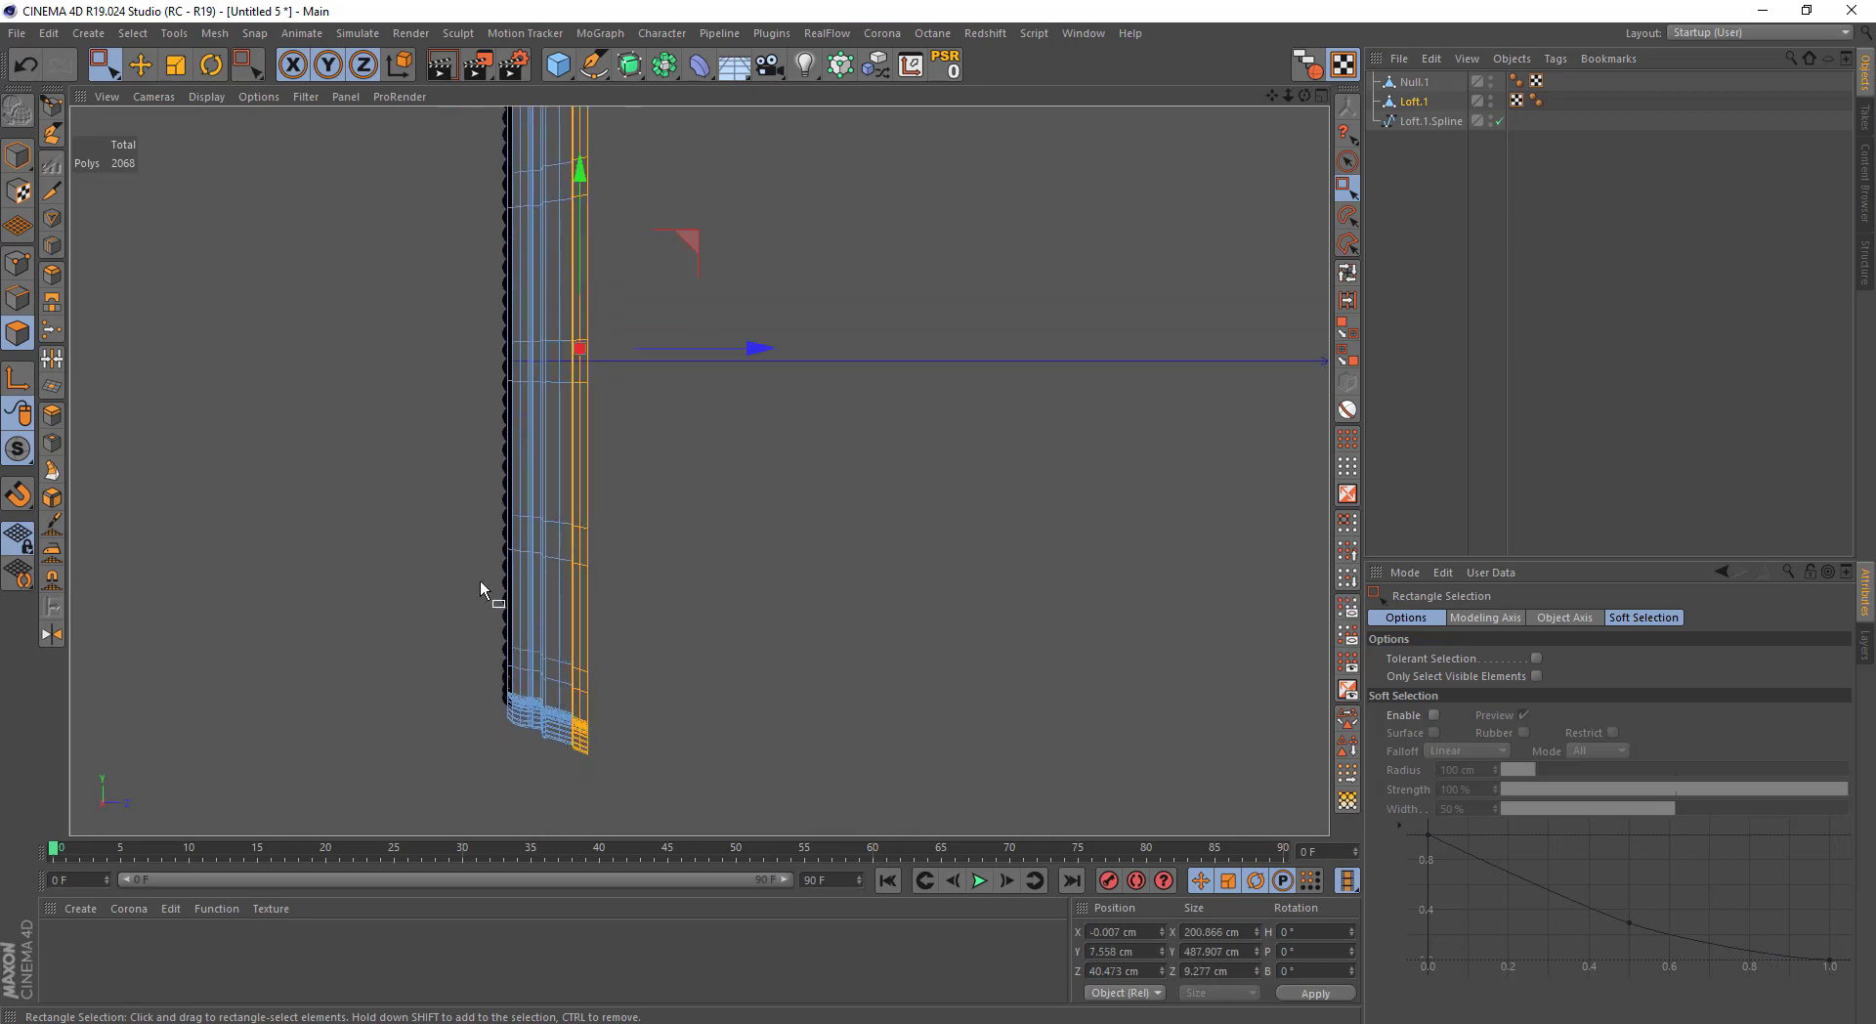
Scale the selection wider to 204.965 cm and stretch the top edges upward in Y
middle_click(464, 469)
middle_click(479, 417)
alt+drag(478, 419, 459, 410)
key(t)
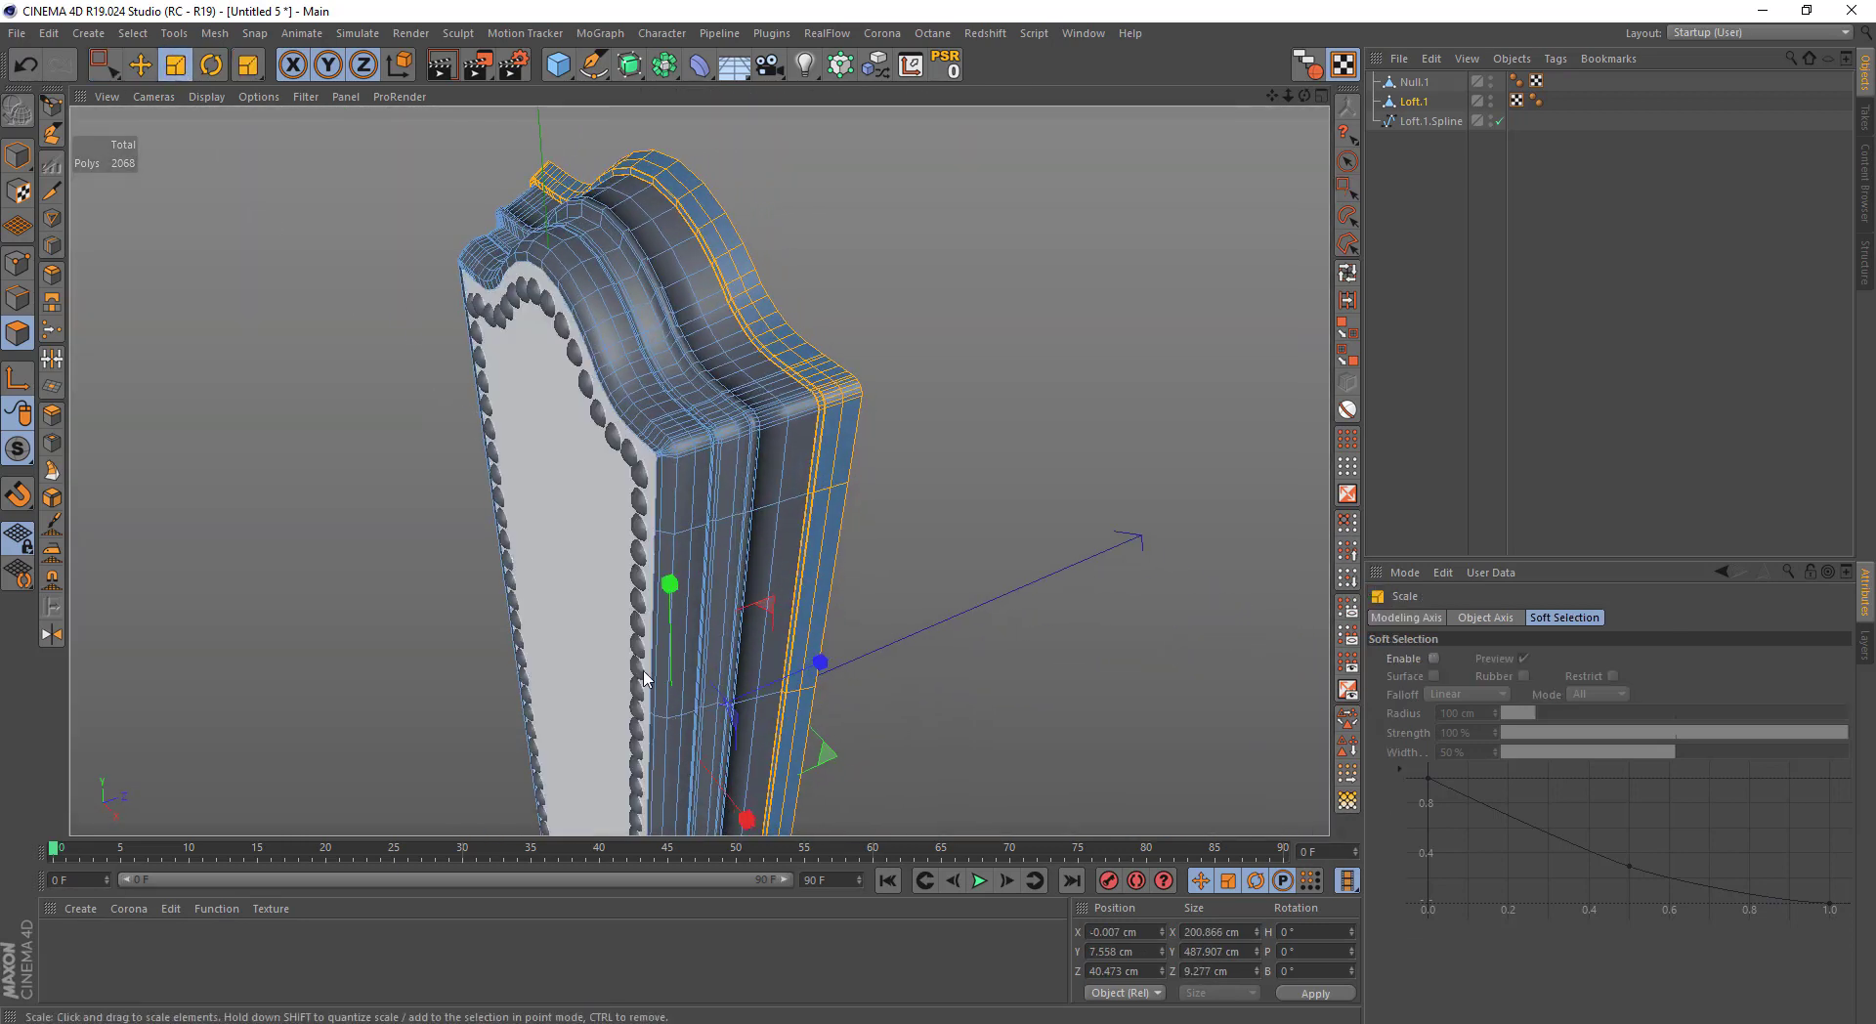
drag(739, 820, 754, 829)
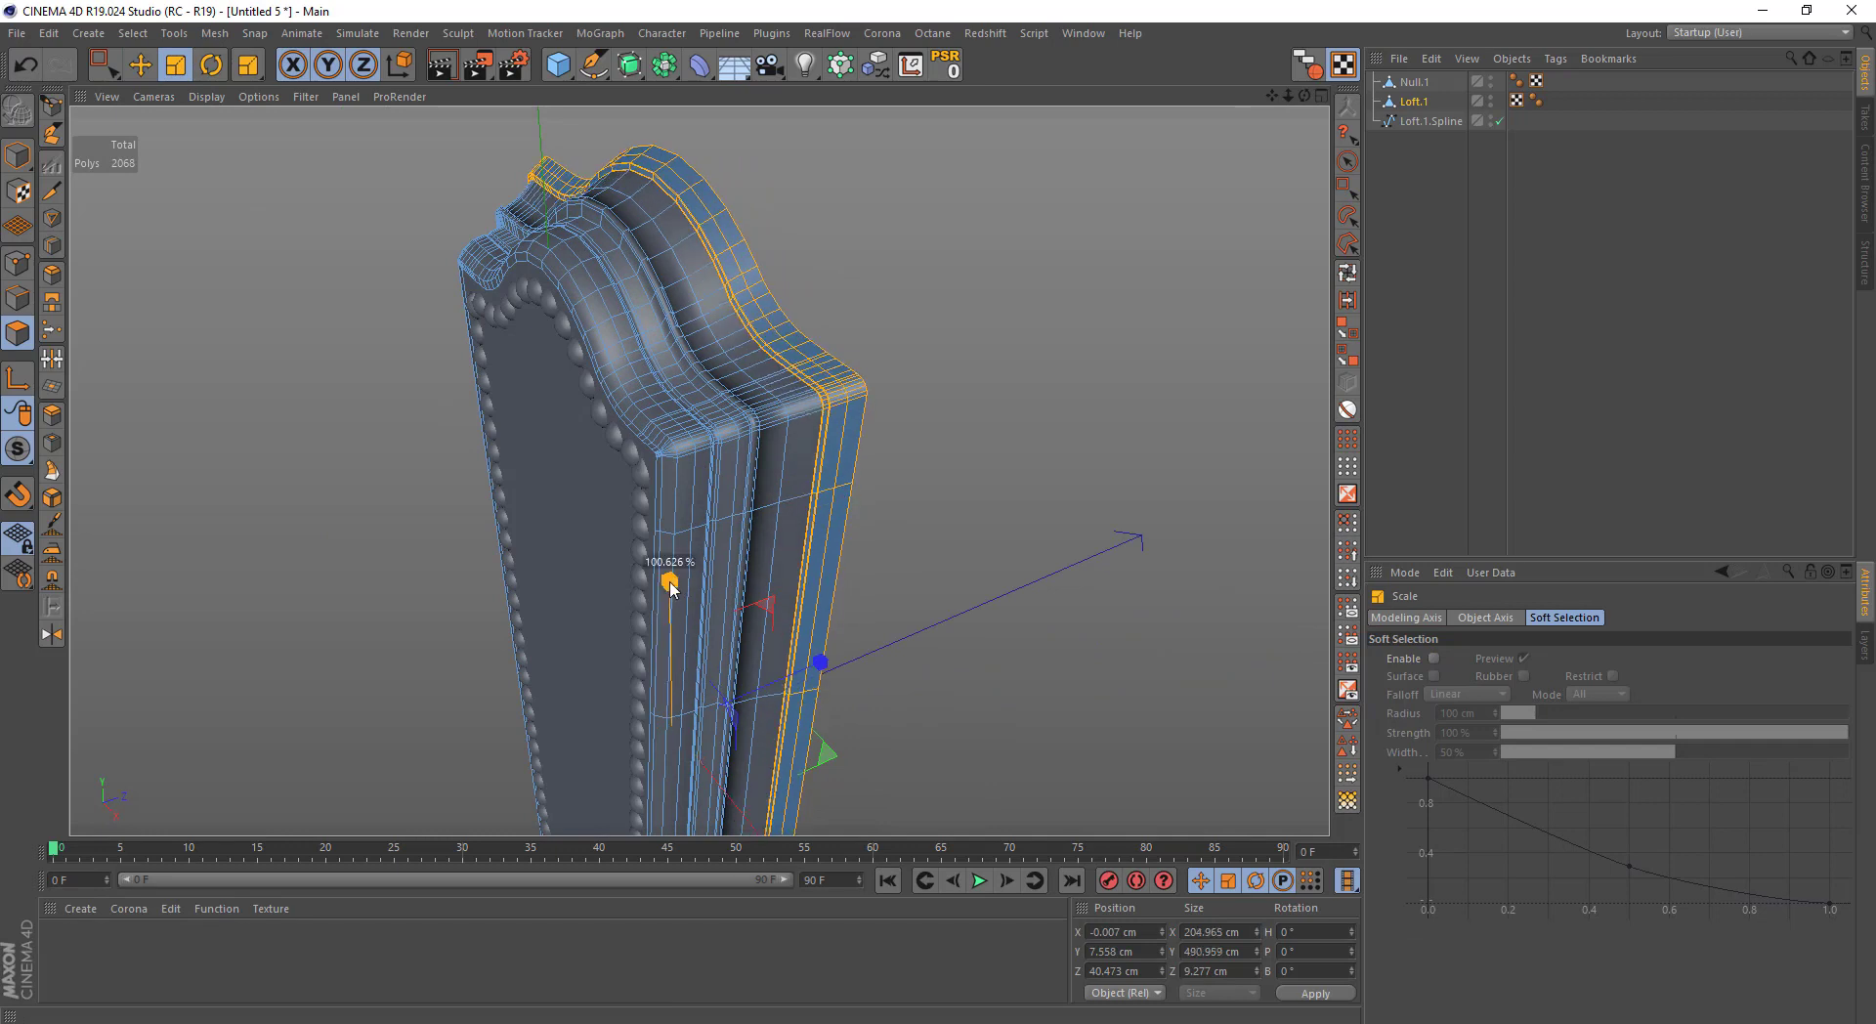
drag(669, 616, 663, 586)
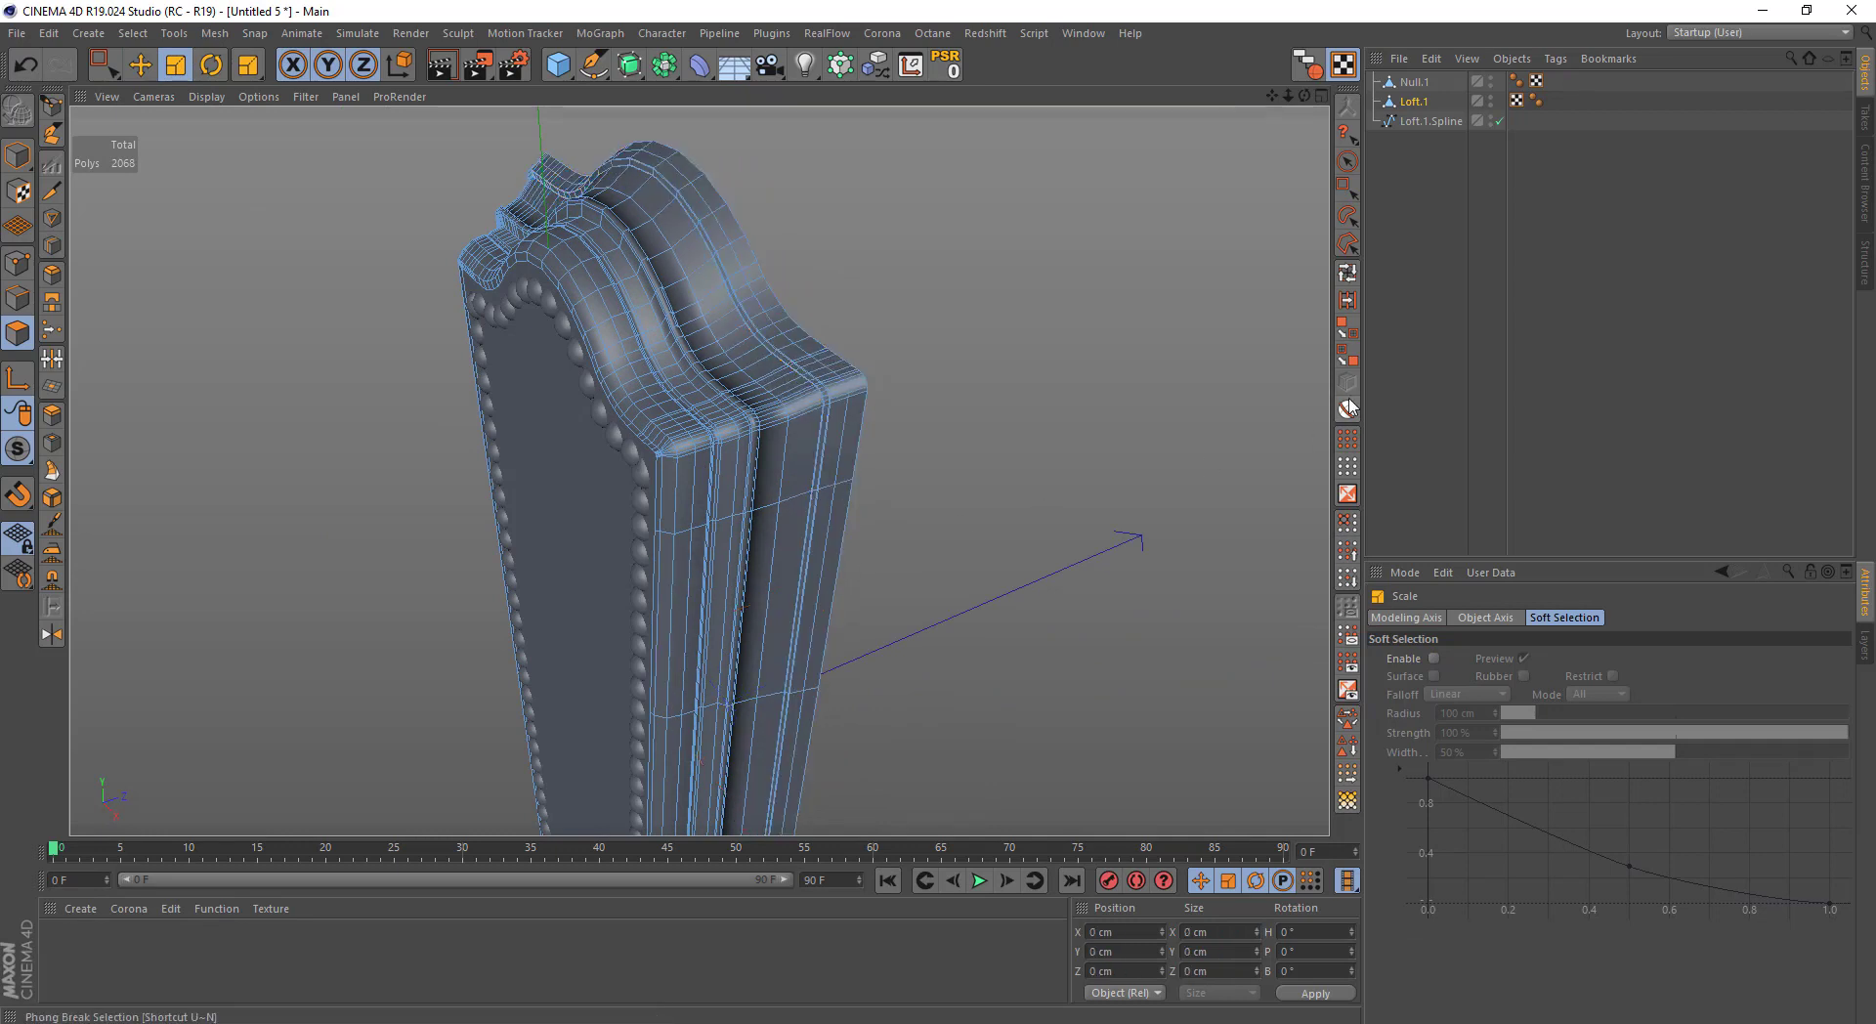
click(1013, 493)
alt+drag(1014, 493, 843, 501)
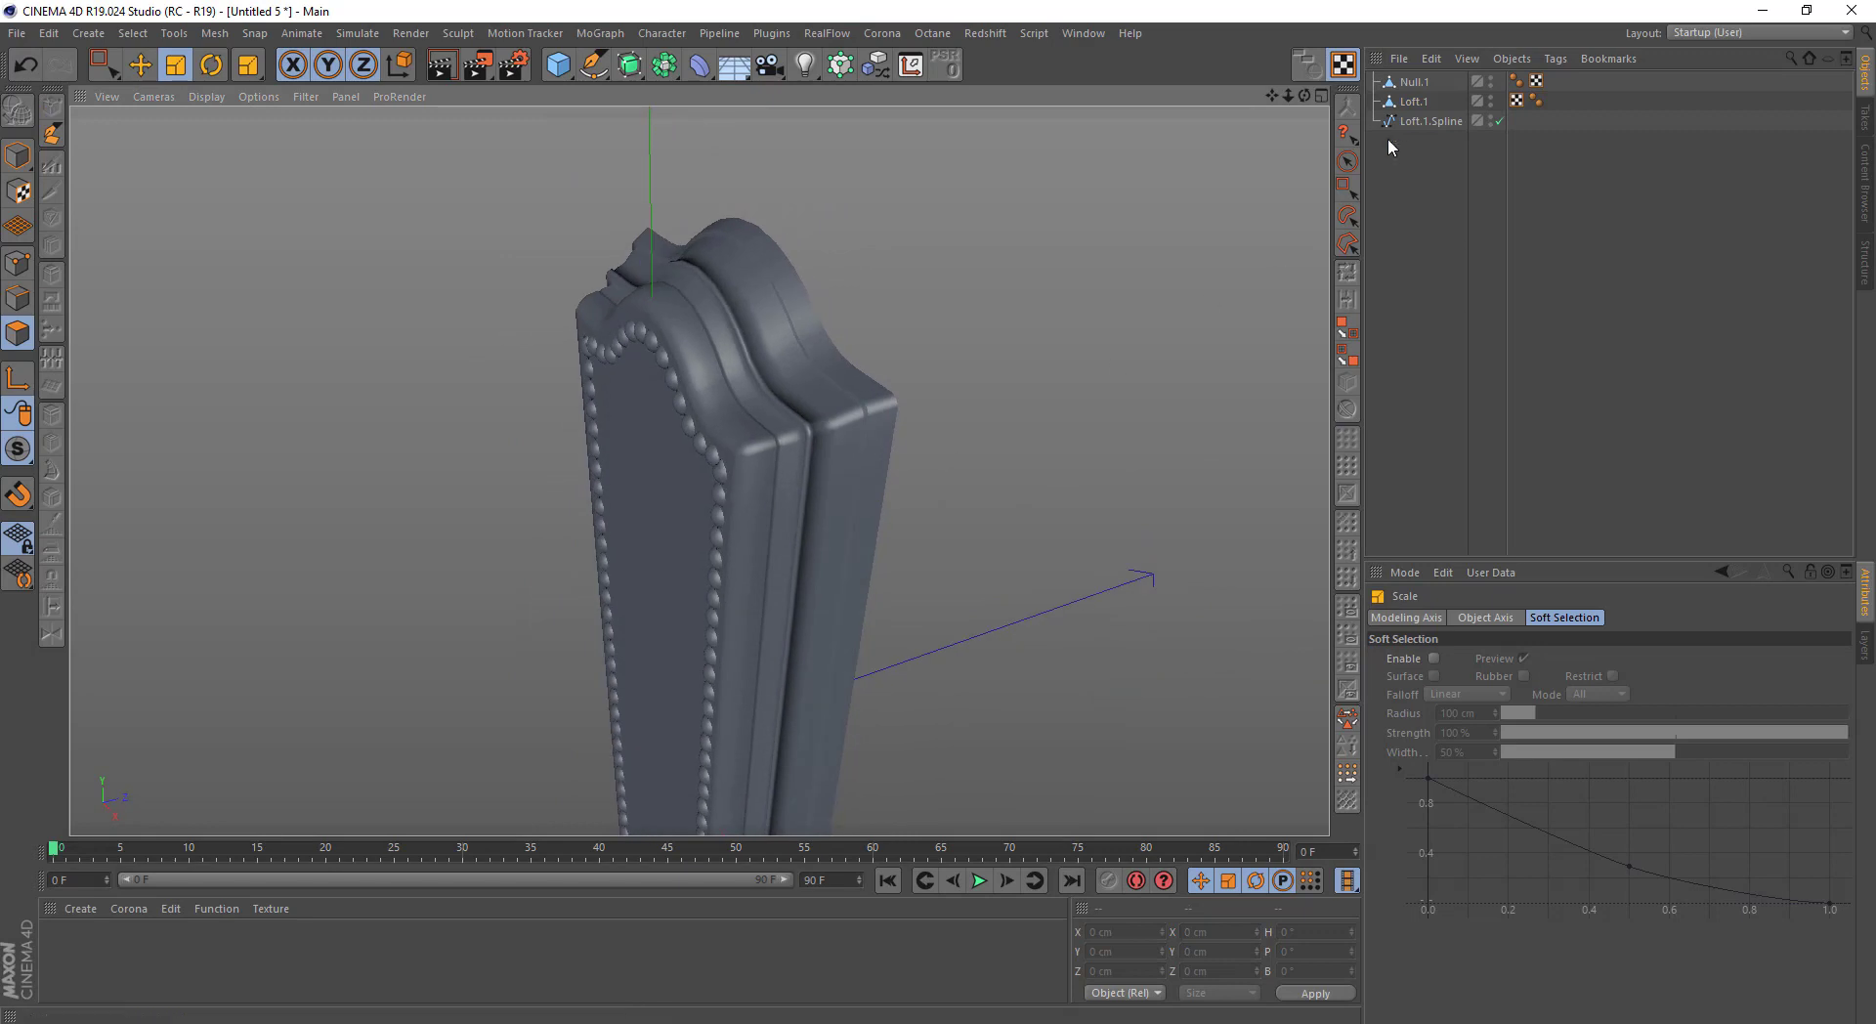
Loop-select a side edge loop and move it 3.645 cm along Z
click(1413, 101)
scroll(808, 443, up, 6)
click(1342, 278)
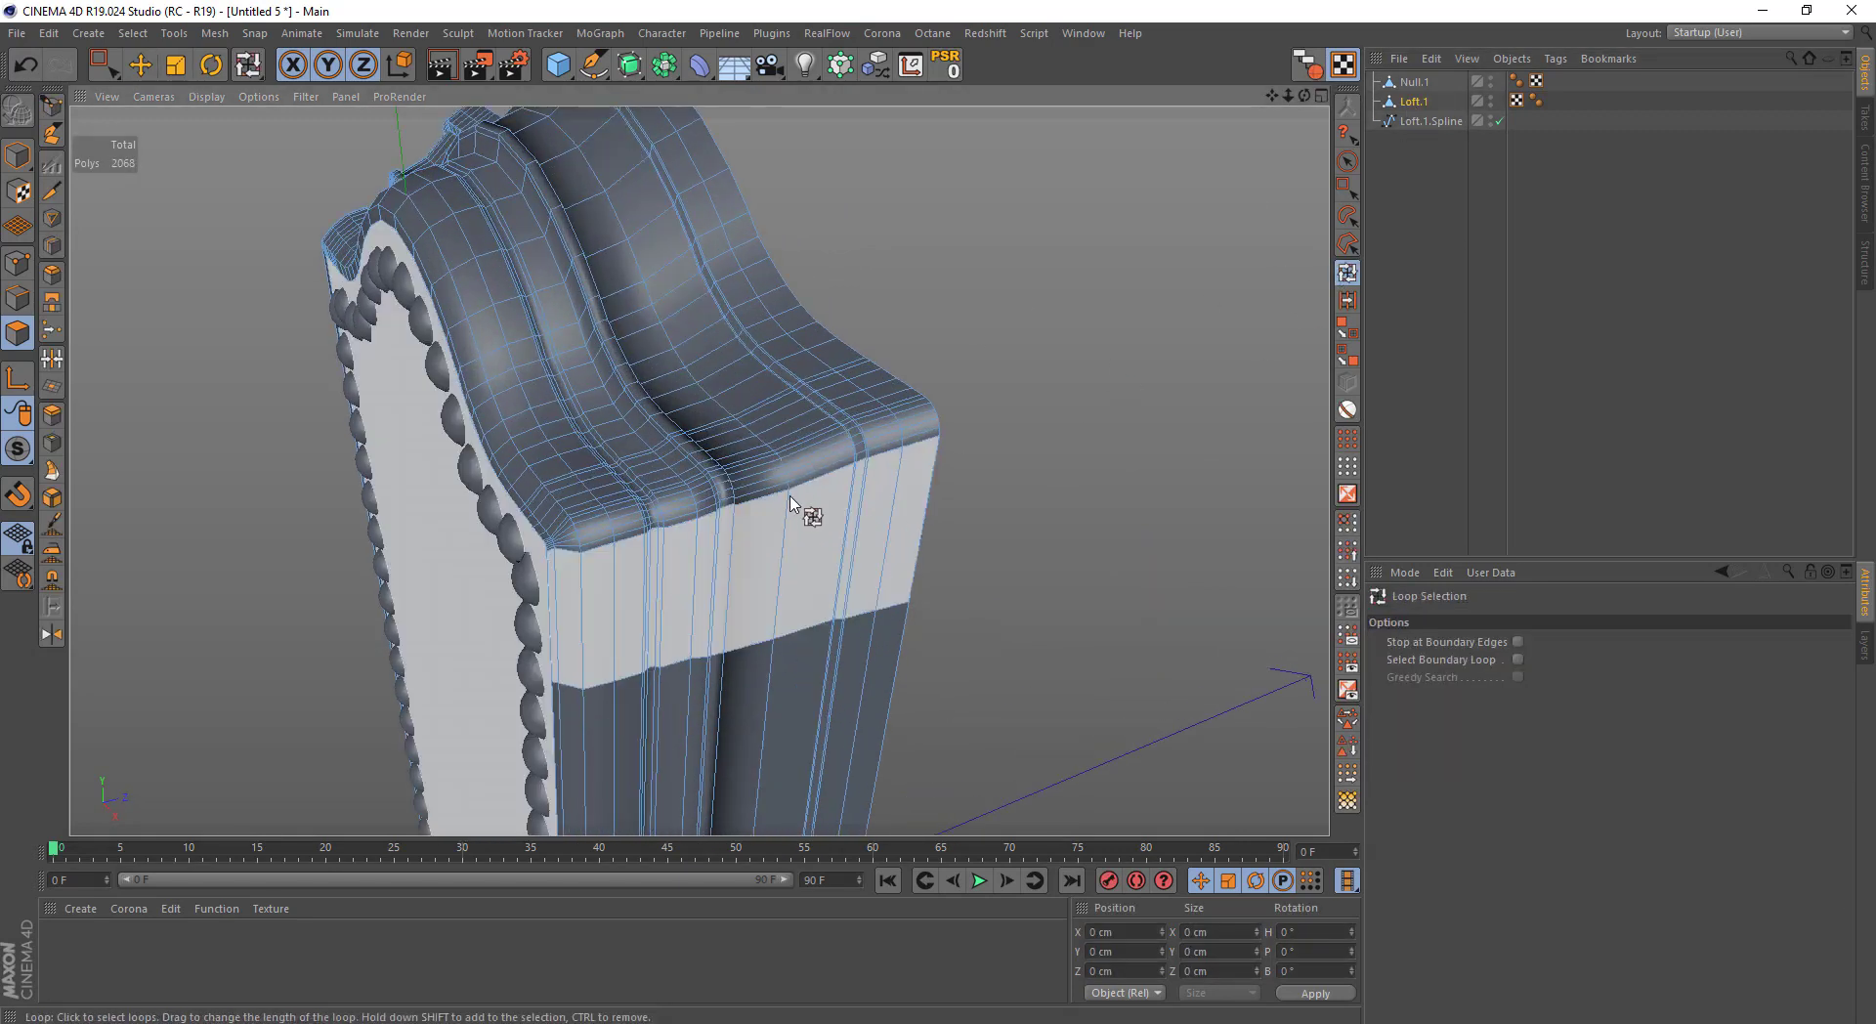
click(18, 298)
click(779, 528)
key(0)
mouse_move(779, 528)
alt+mouse_down()
mouse_move(737, 678)
mouse_move(759, 693)
mouse_move(707, 674)
alt+mouse_up()
Bevel the loop into two edges at a 2.6 cm offset
click(51, 275)
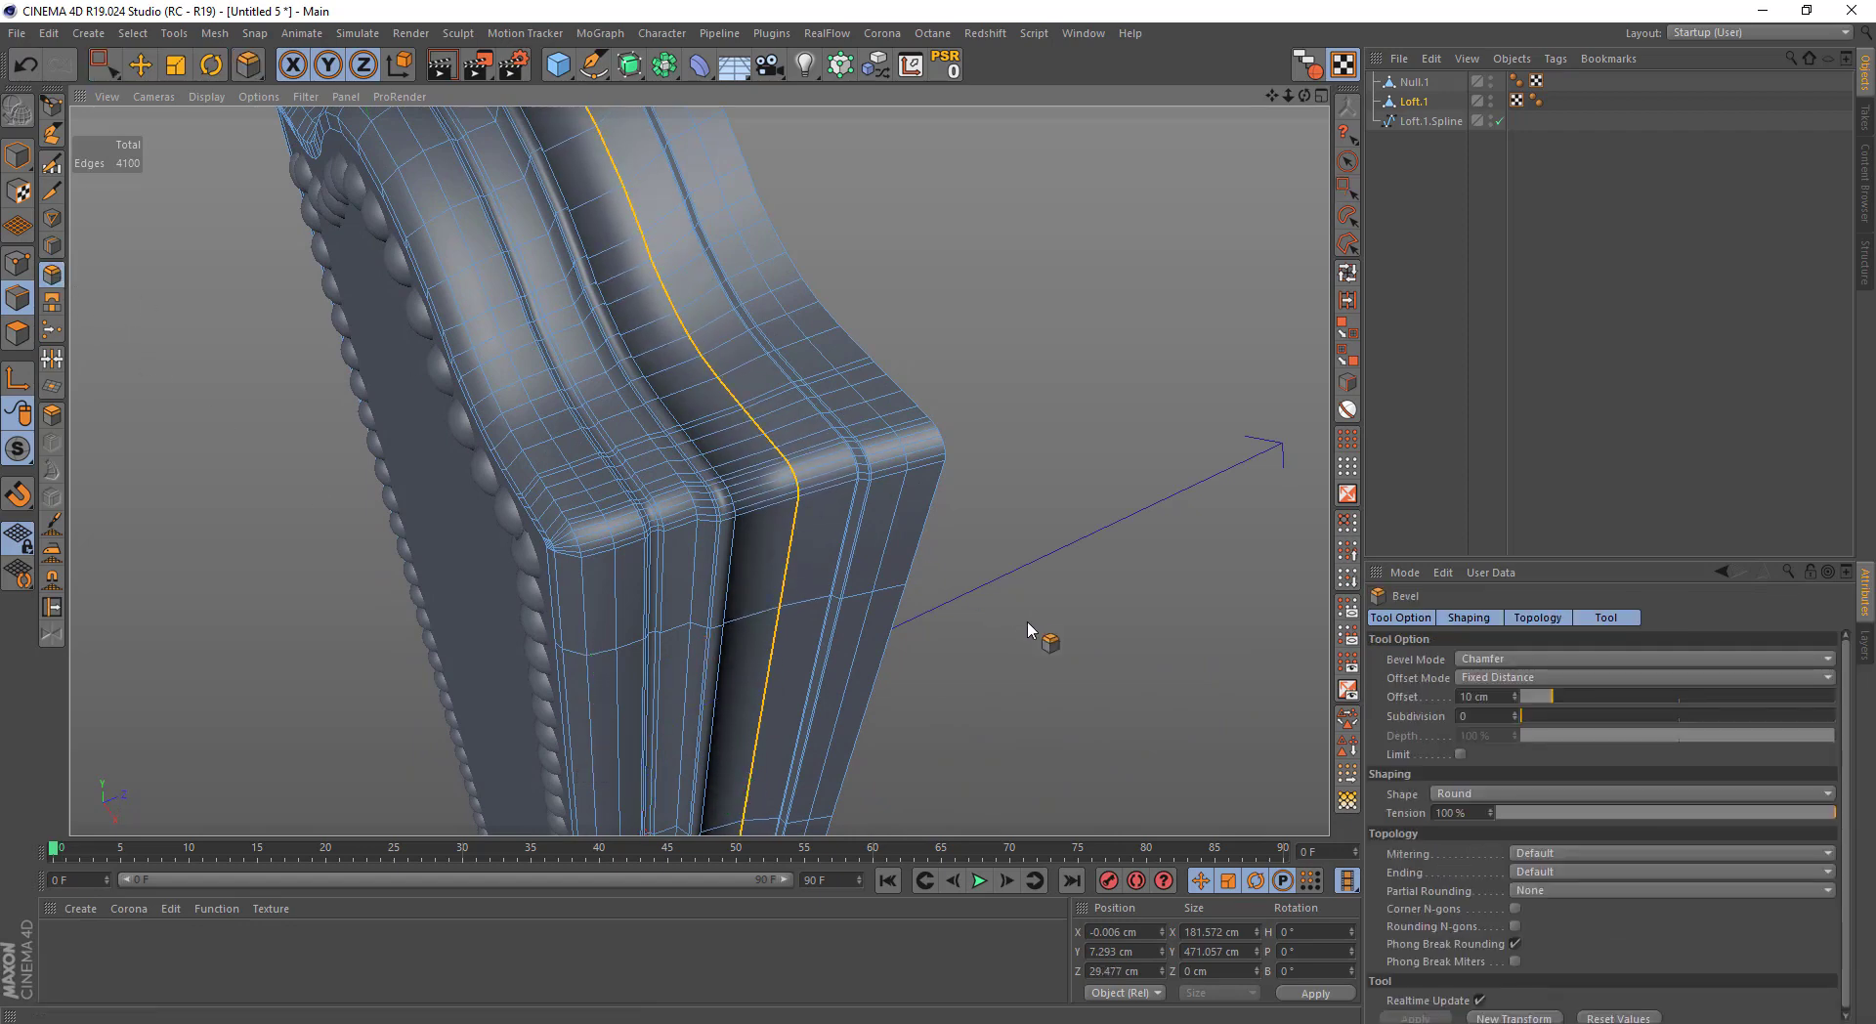
mouse_move(1051, 643)
mouse_down()
mouse_move(1070, 643)
mouse_move(942, 535)
mouse_up()
key(0)
click(1083, 565)
mouse_move(1083, 565)
alt+mouse_down()
mouse_move(1091, 429)
mouse_move(843, 473)
mouse_move(811, 501)
mouse_move(793, 469)
mouse_move(731, 445)
mouse_move(775, 436)
mouse_move(766, 419)
mouse_move(718, 461)
mouse_move(712, 437)
mouse_move(784, 436)
mouse_move(631, 455)
alt+mouse_up()
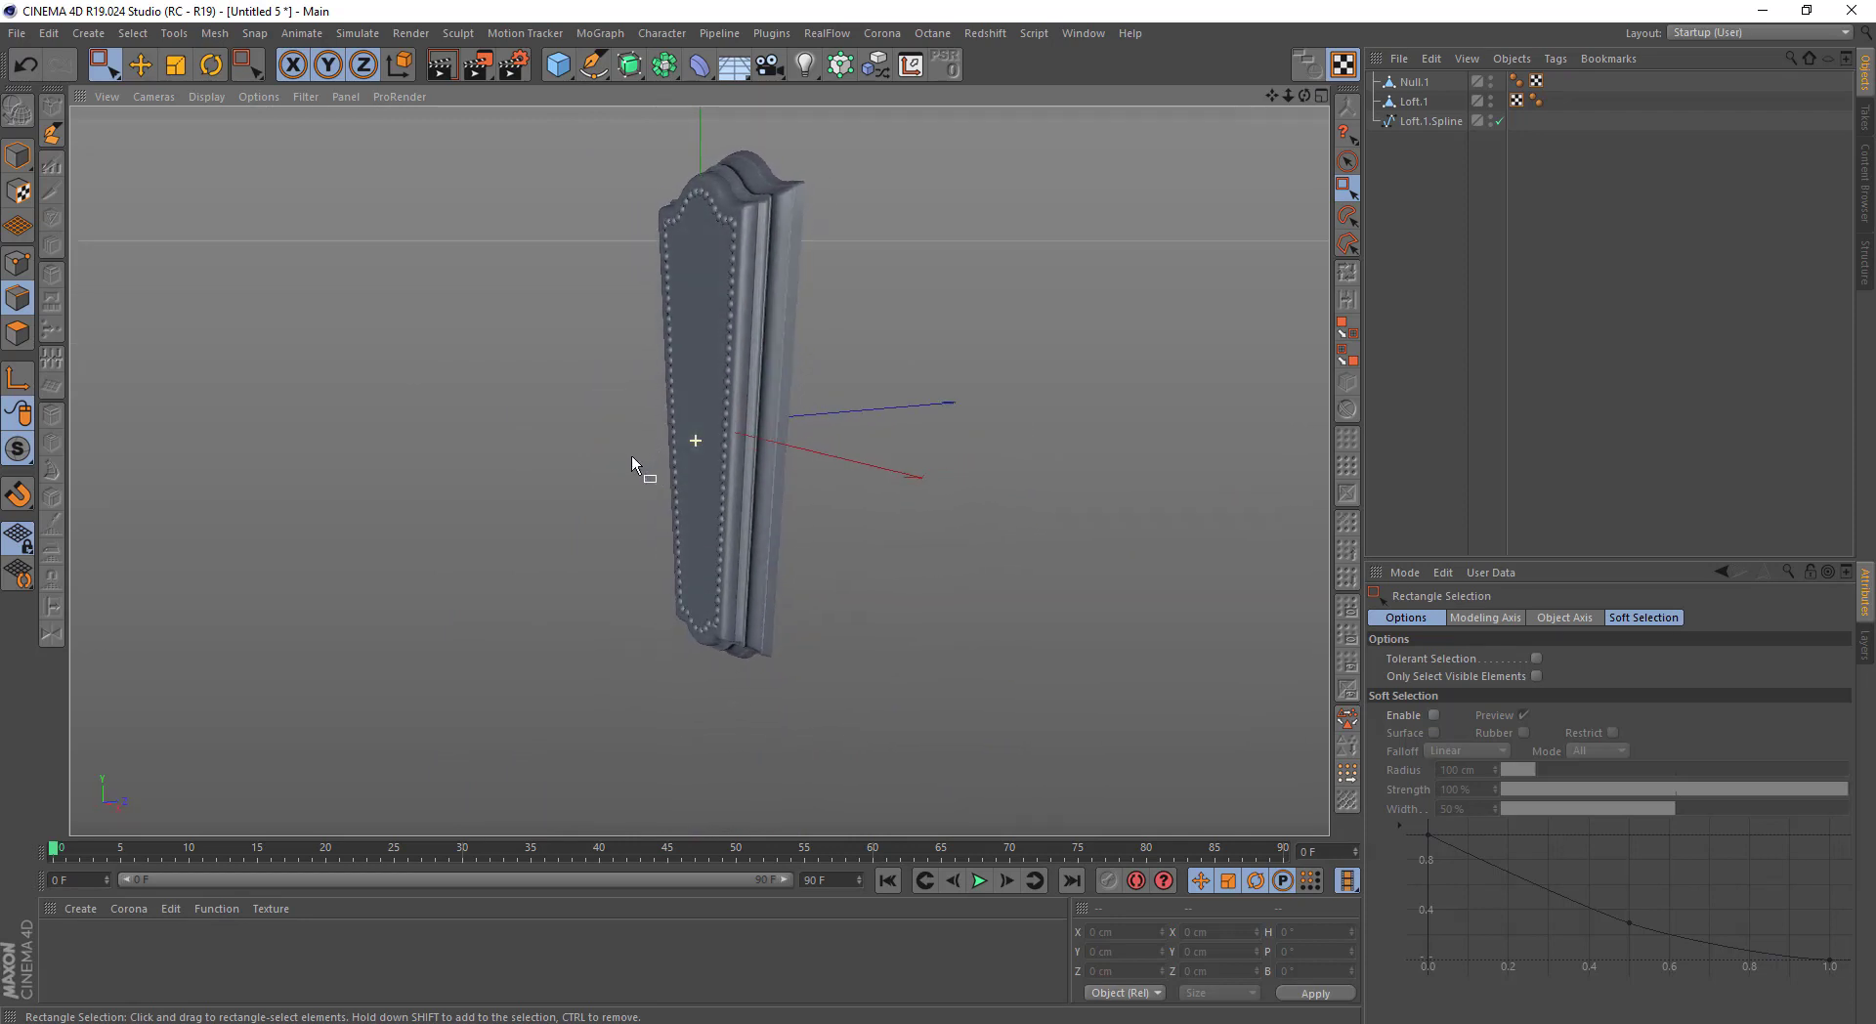
click(1431, 121)
click(1414, 102)
Loop-select the open boundary edge and extrude it a short distance in the top view
scroll(629, 336, up, 3)
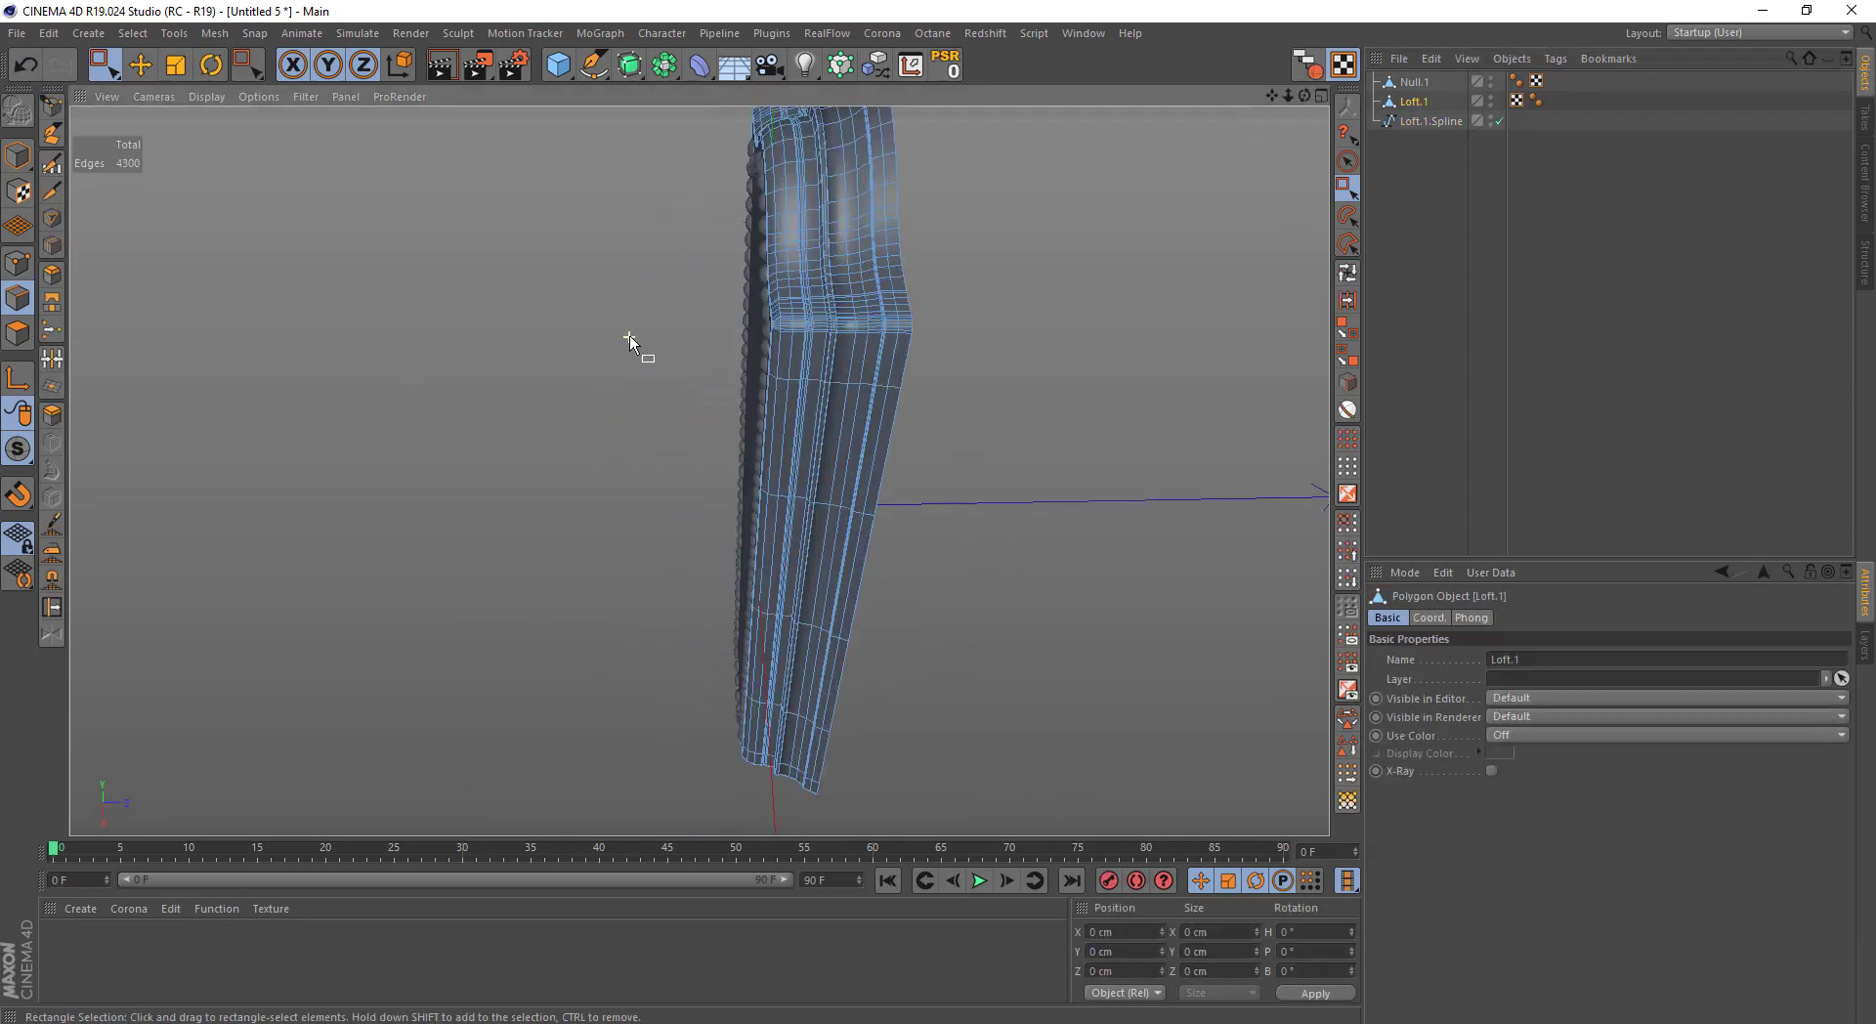
click(1344, 275)
click(907, 366)
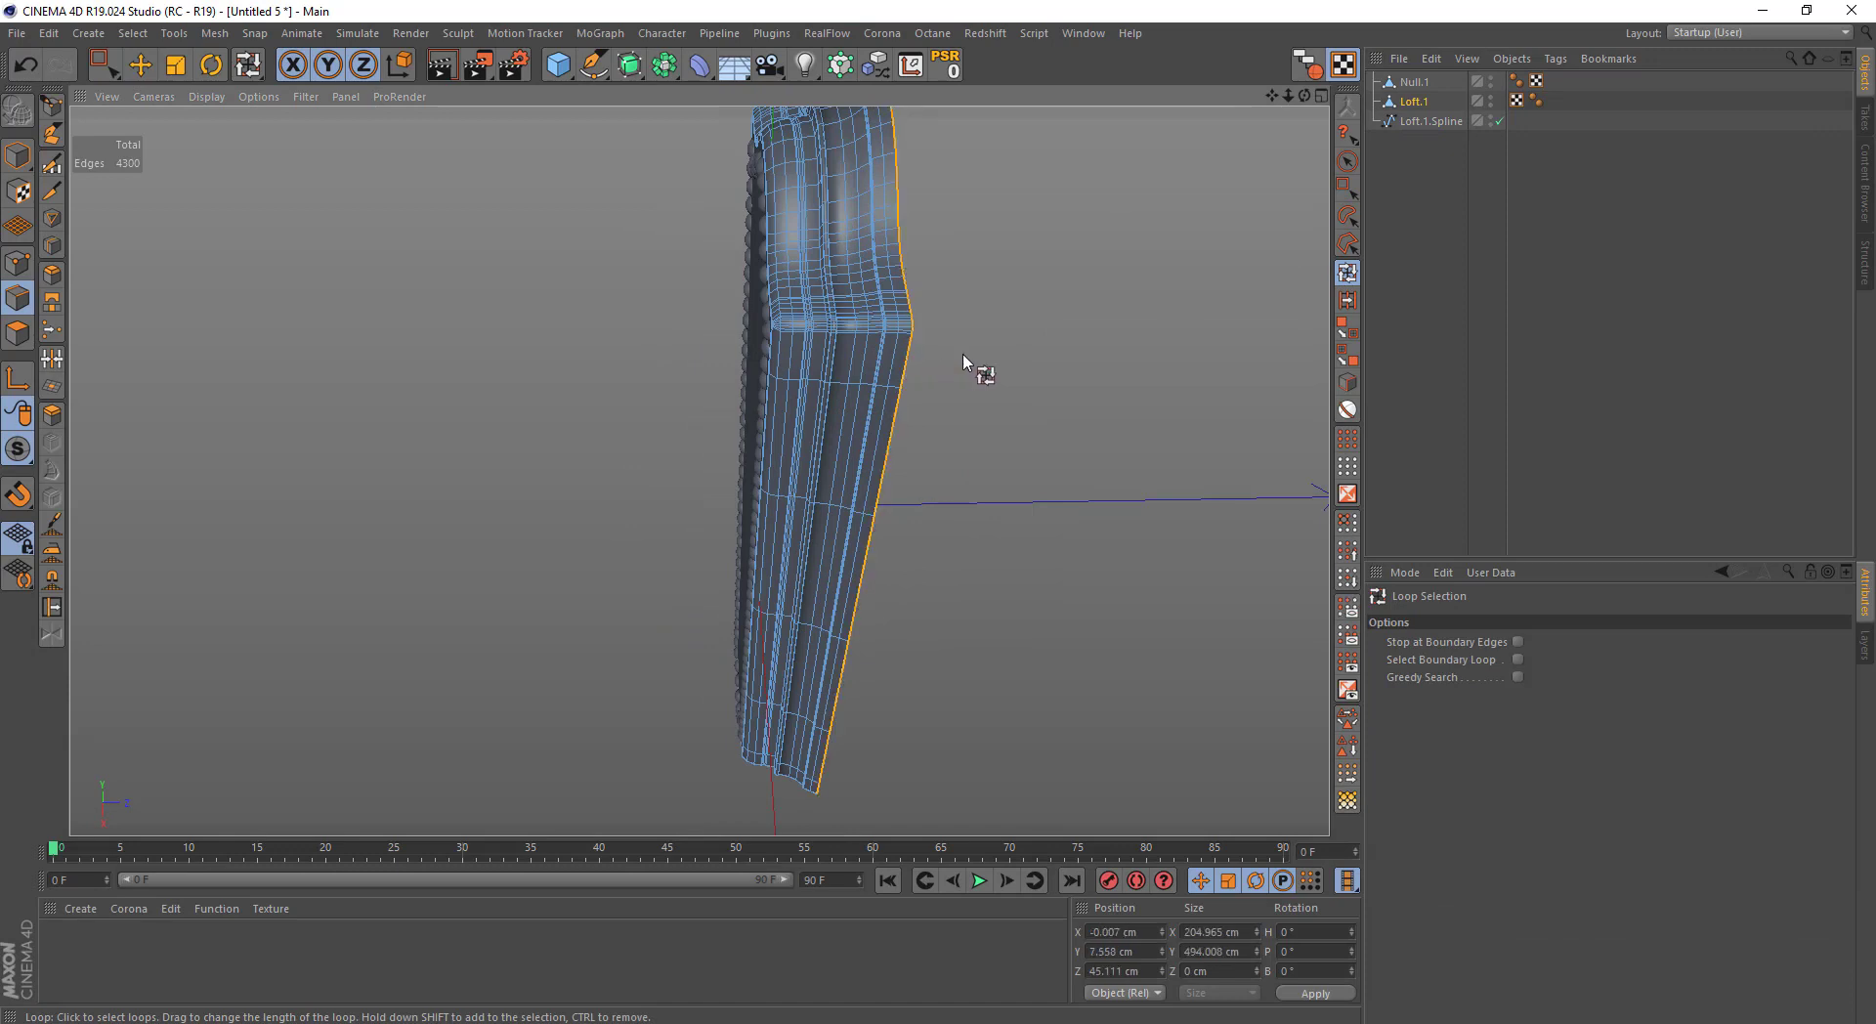
middle_click(967, 368)
middle_click(967, 369)
scroll(683, 411, up, 2)
key(0)
scroll(553, 571, up, 2)
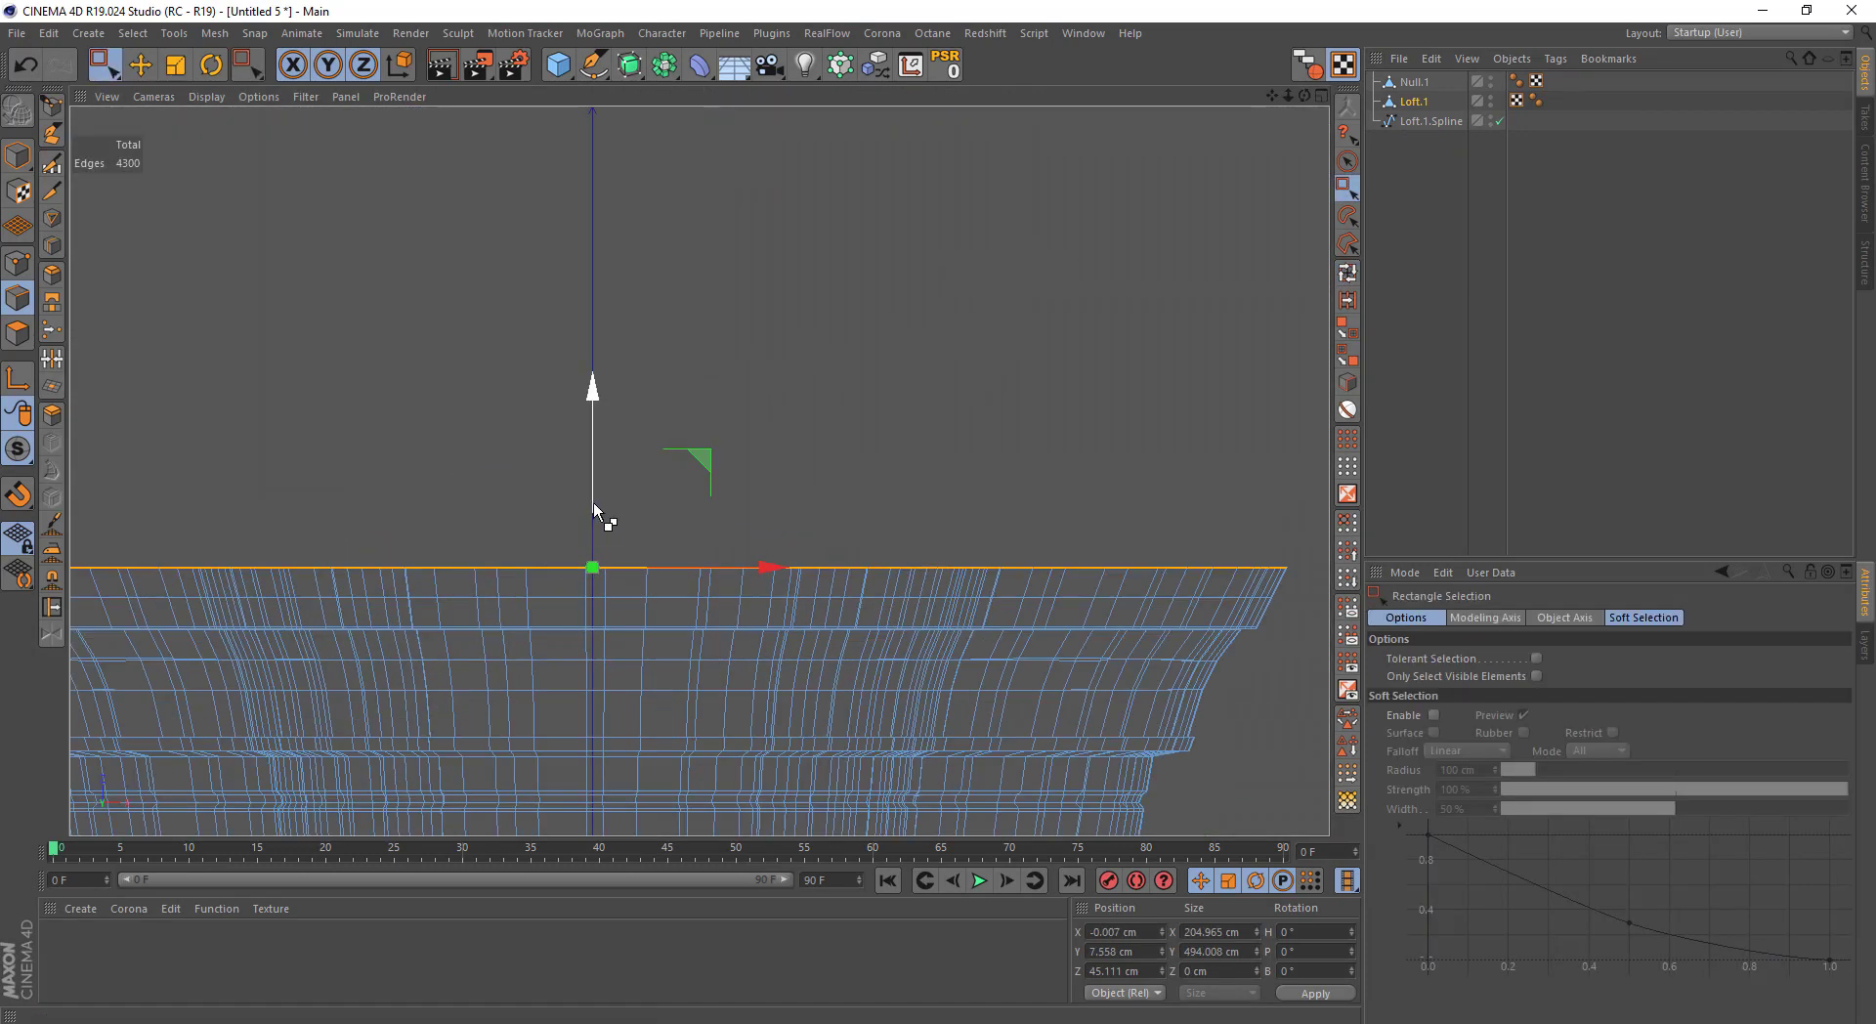
ctrl+drag(597, 503, 596, 467)
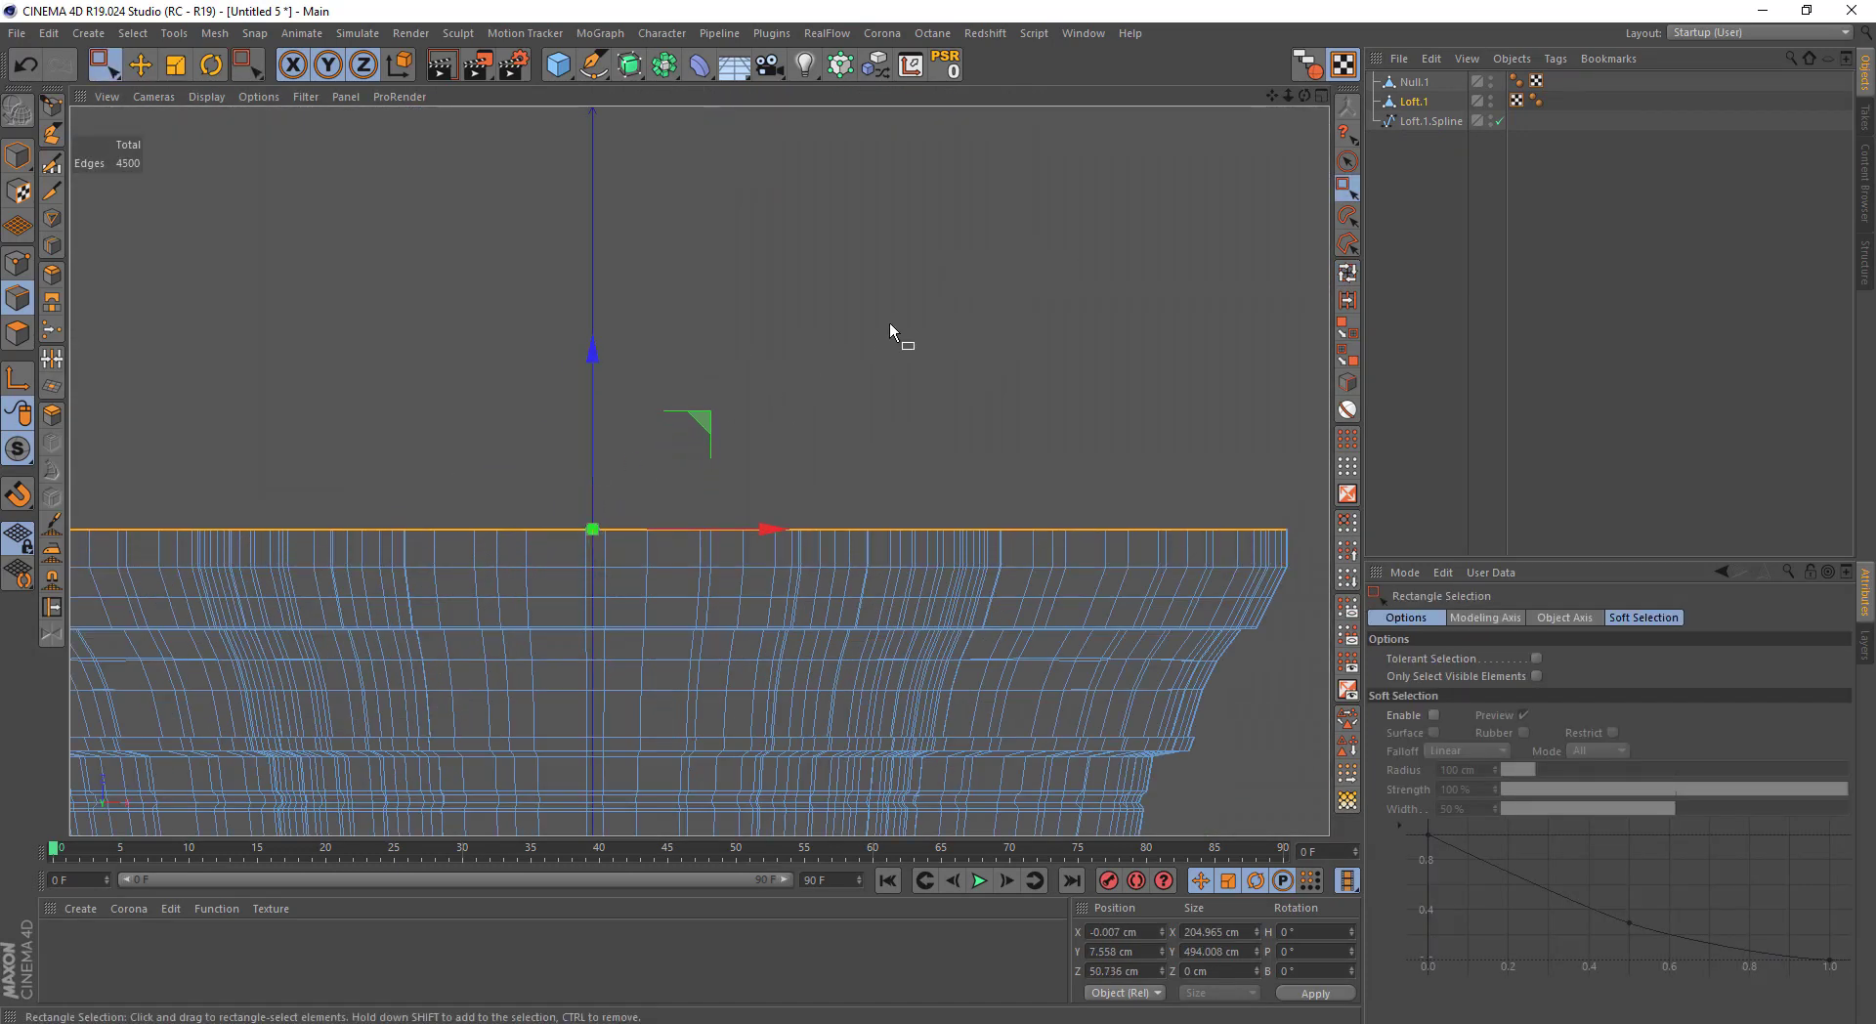
Deselect, return to the perspective view and frame the headboard from the front
click(843, 390)
middle_click(842, 390)
middle_click(572, 375)
mouse_move(577, 382)
alt+mouse_down()
mouse_move(741, 293)
mouse_move(958, 448)
alt+mouse_up()
click(1076, 389)
mouse_move(1076, 389)
alt+mouse_down()
mouse_move(771, 393)
mouse_move(797, 474)
mouse_move(721, 410)
mouse_move(729, 432)
mouse_move(684, 455)
alt+mouse_up()
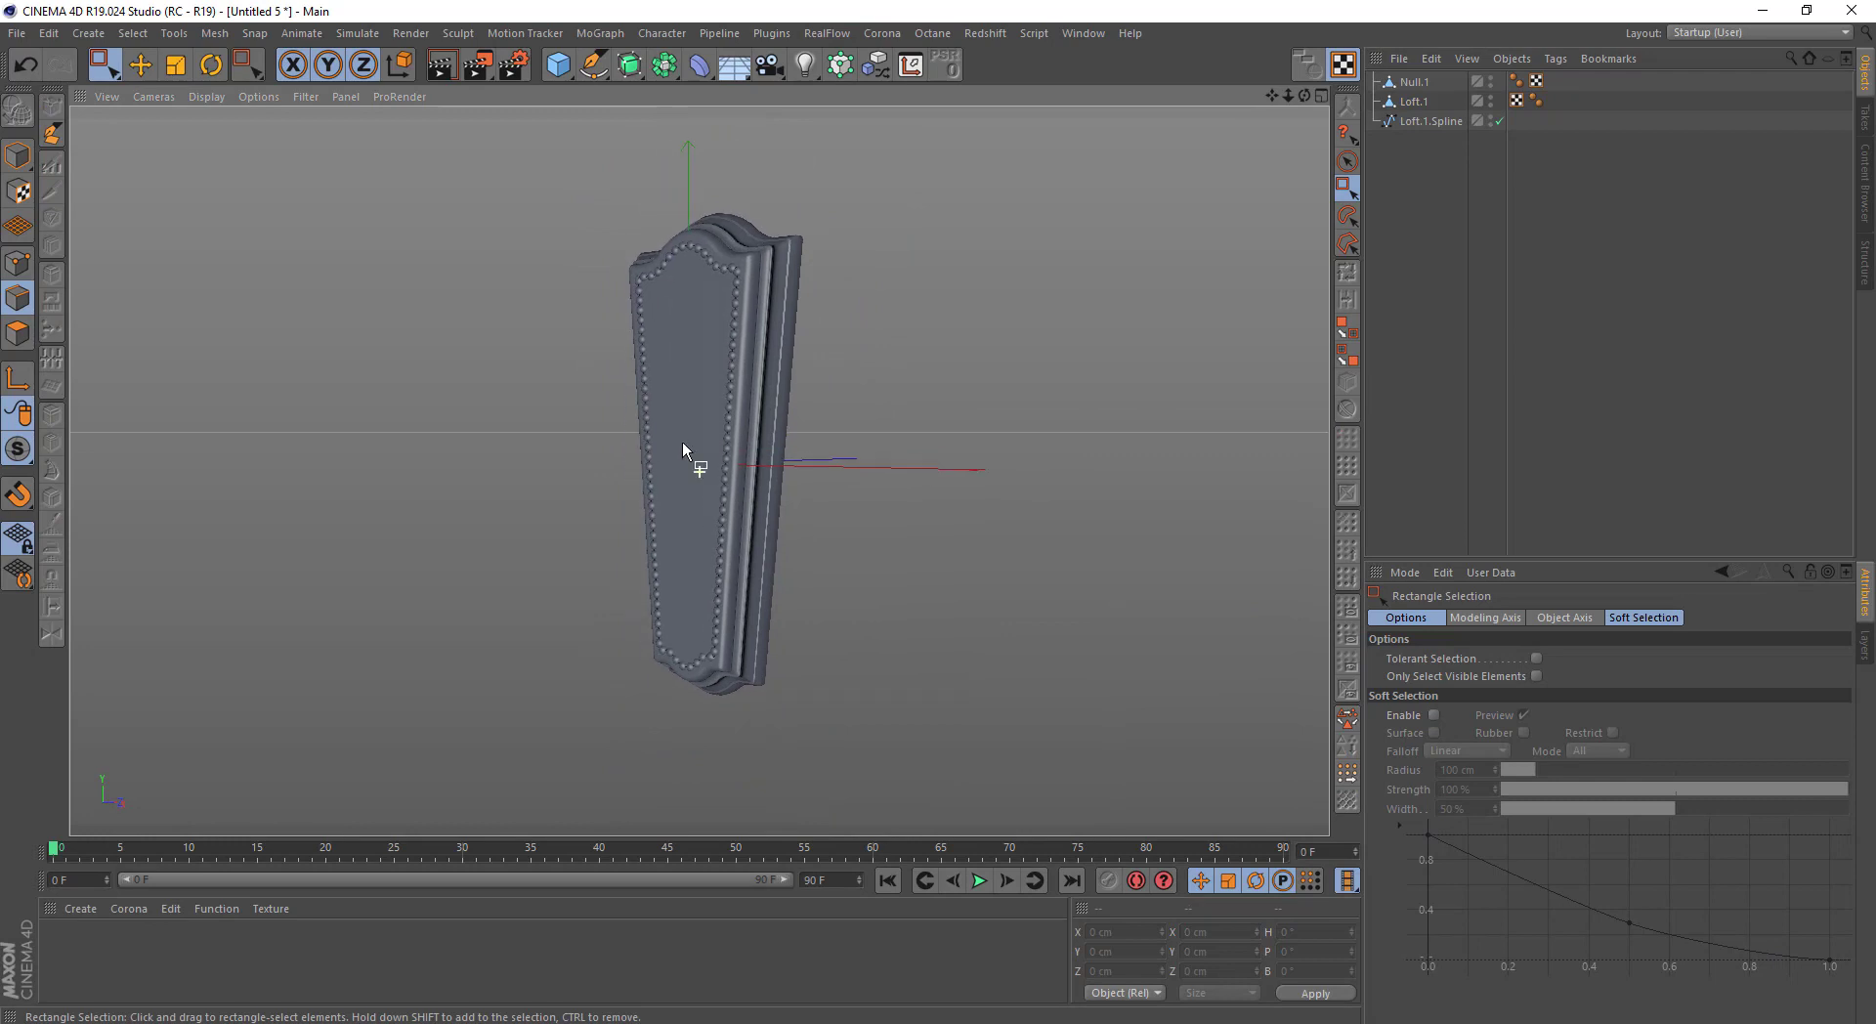
Add a camera, lower it to 9.26 cm height and shift it sideways and back
drag(778, 74, 811, 92)
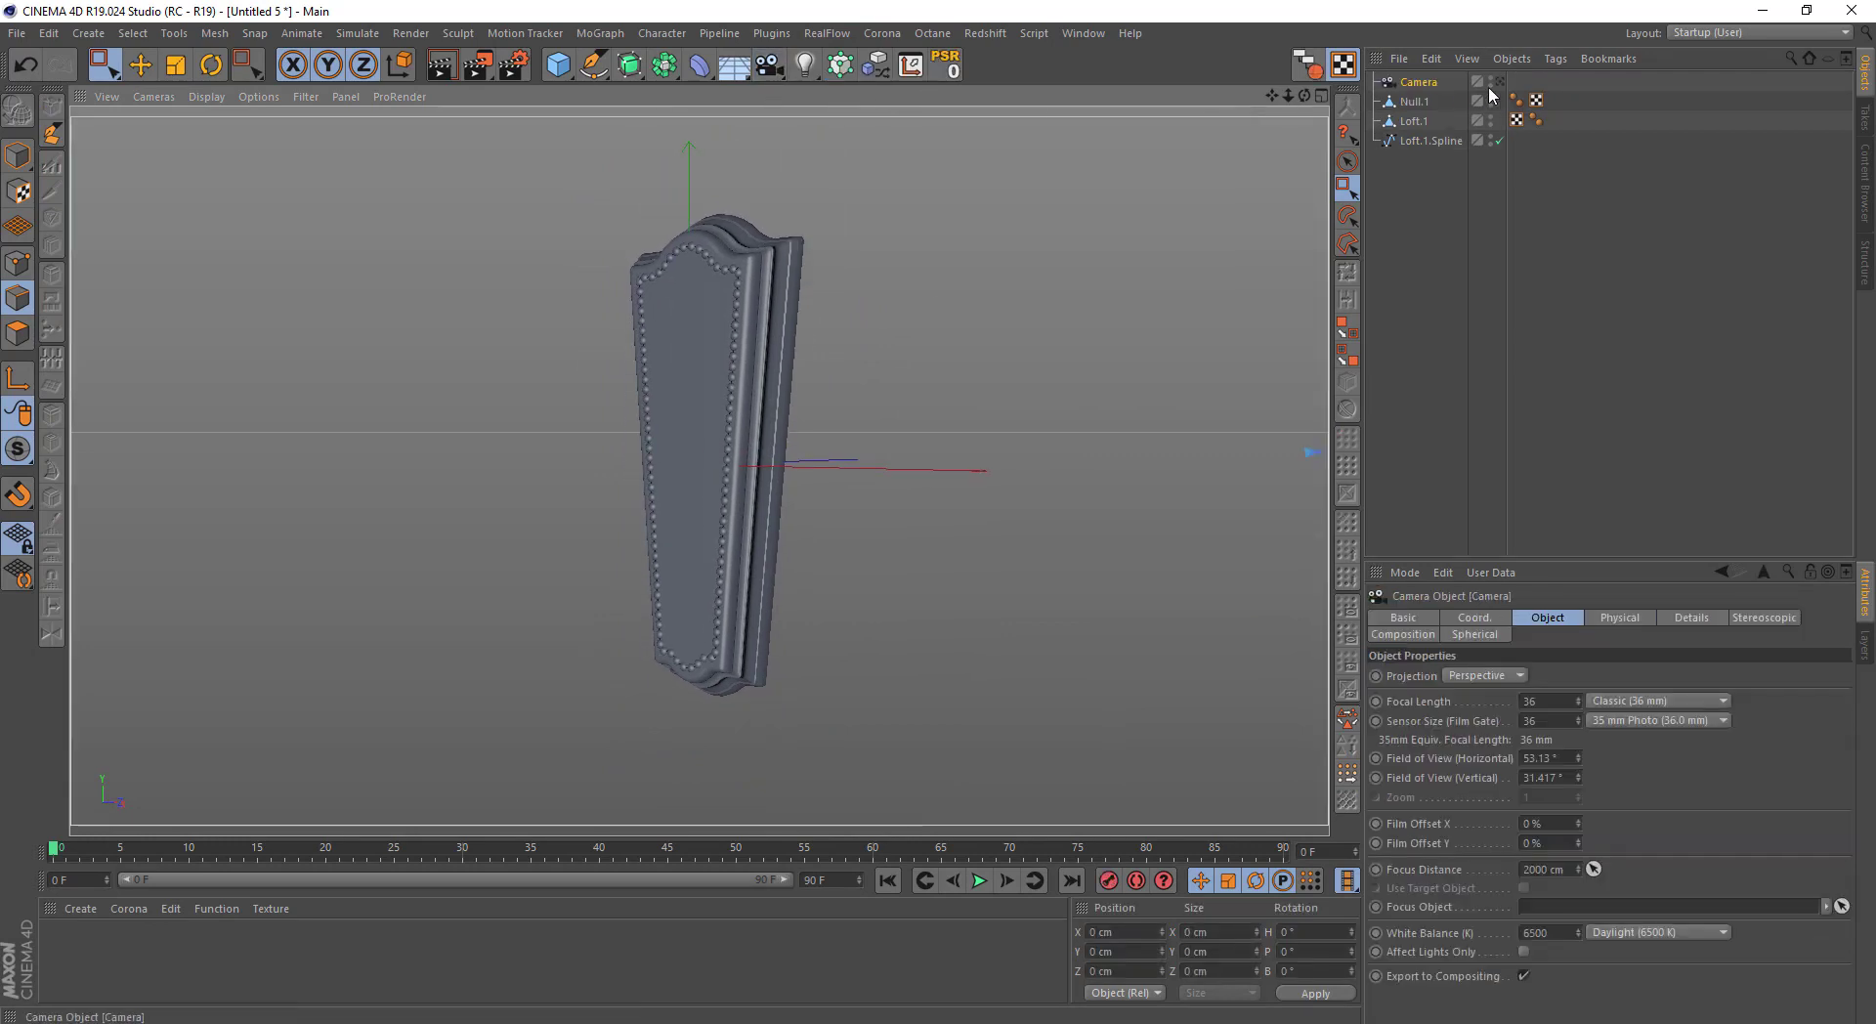
click(1476, 618)
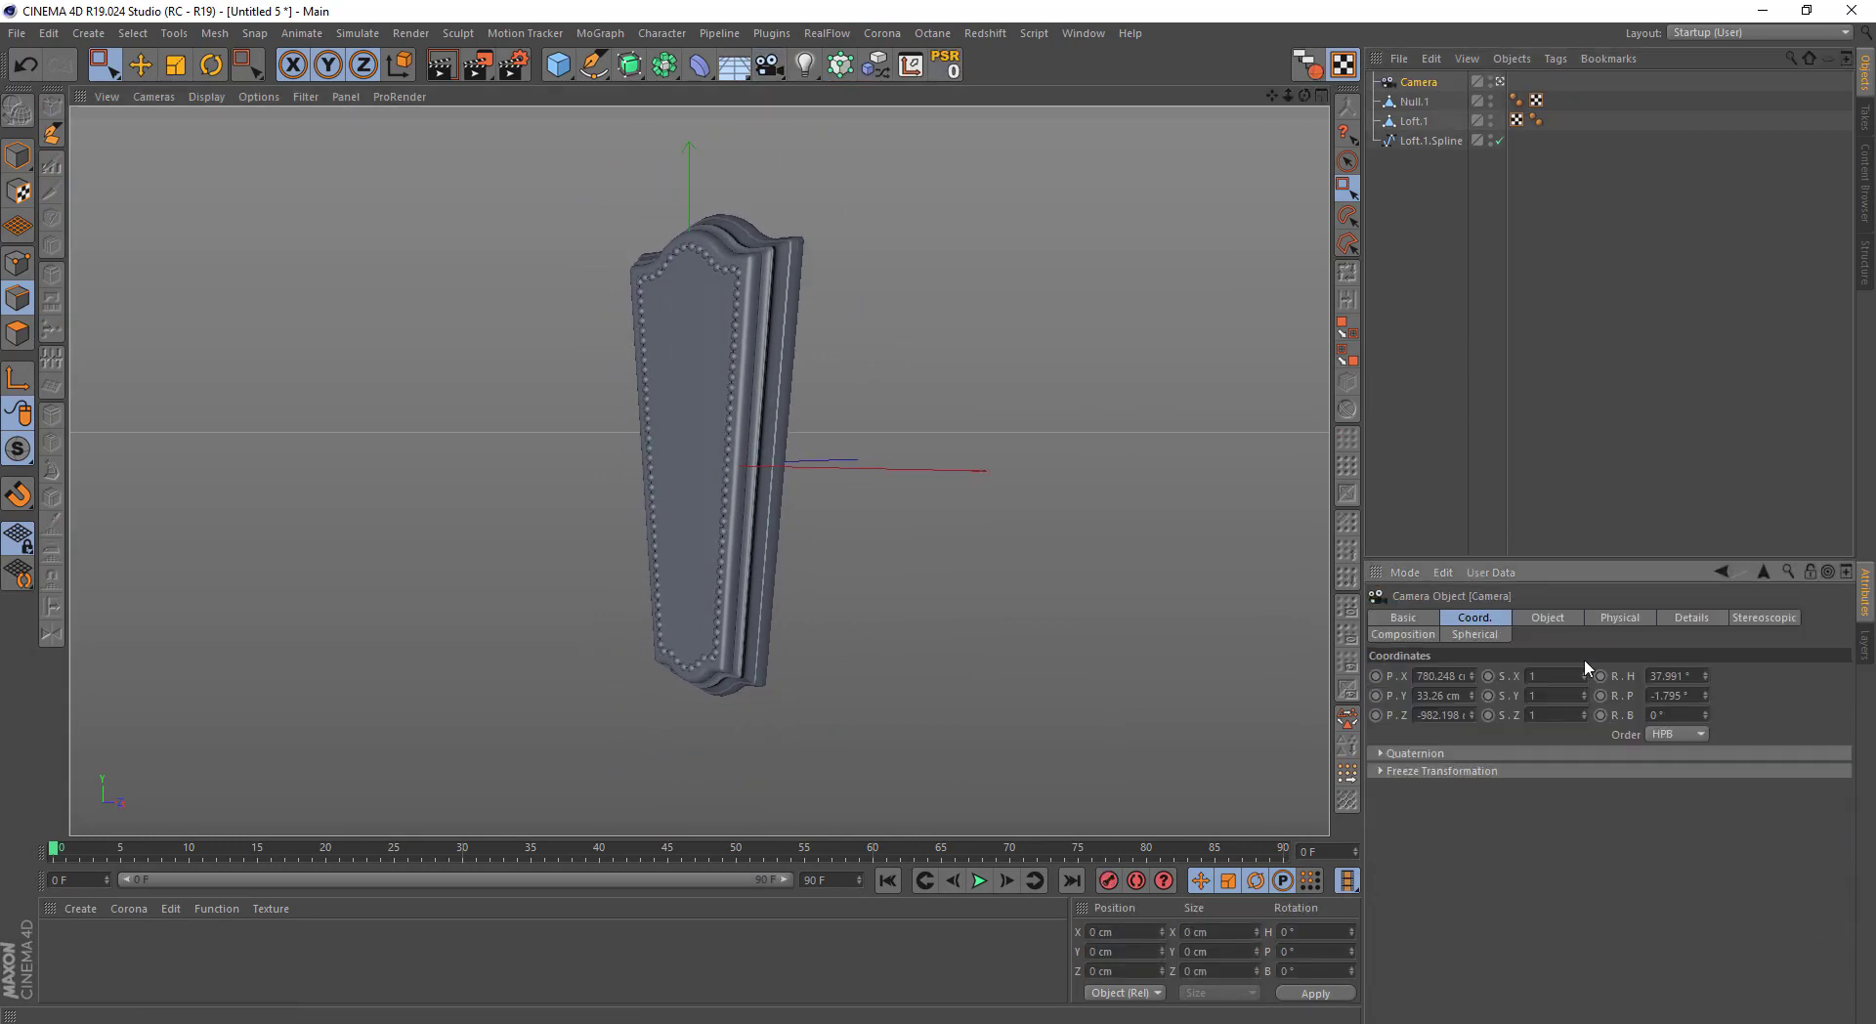
text(0)
click(1688, 675)
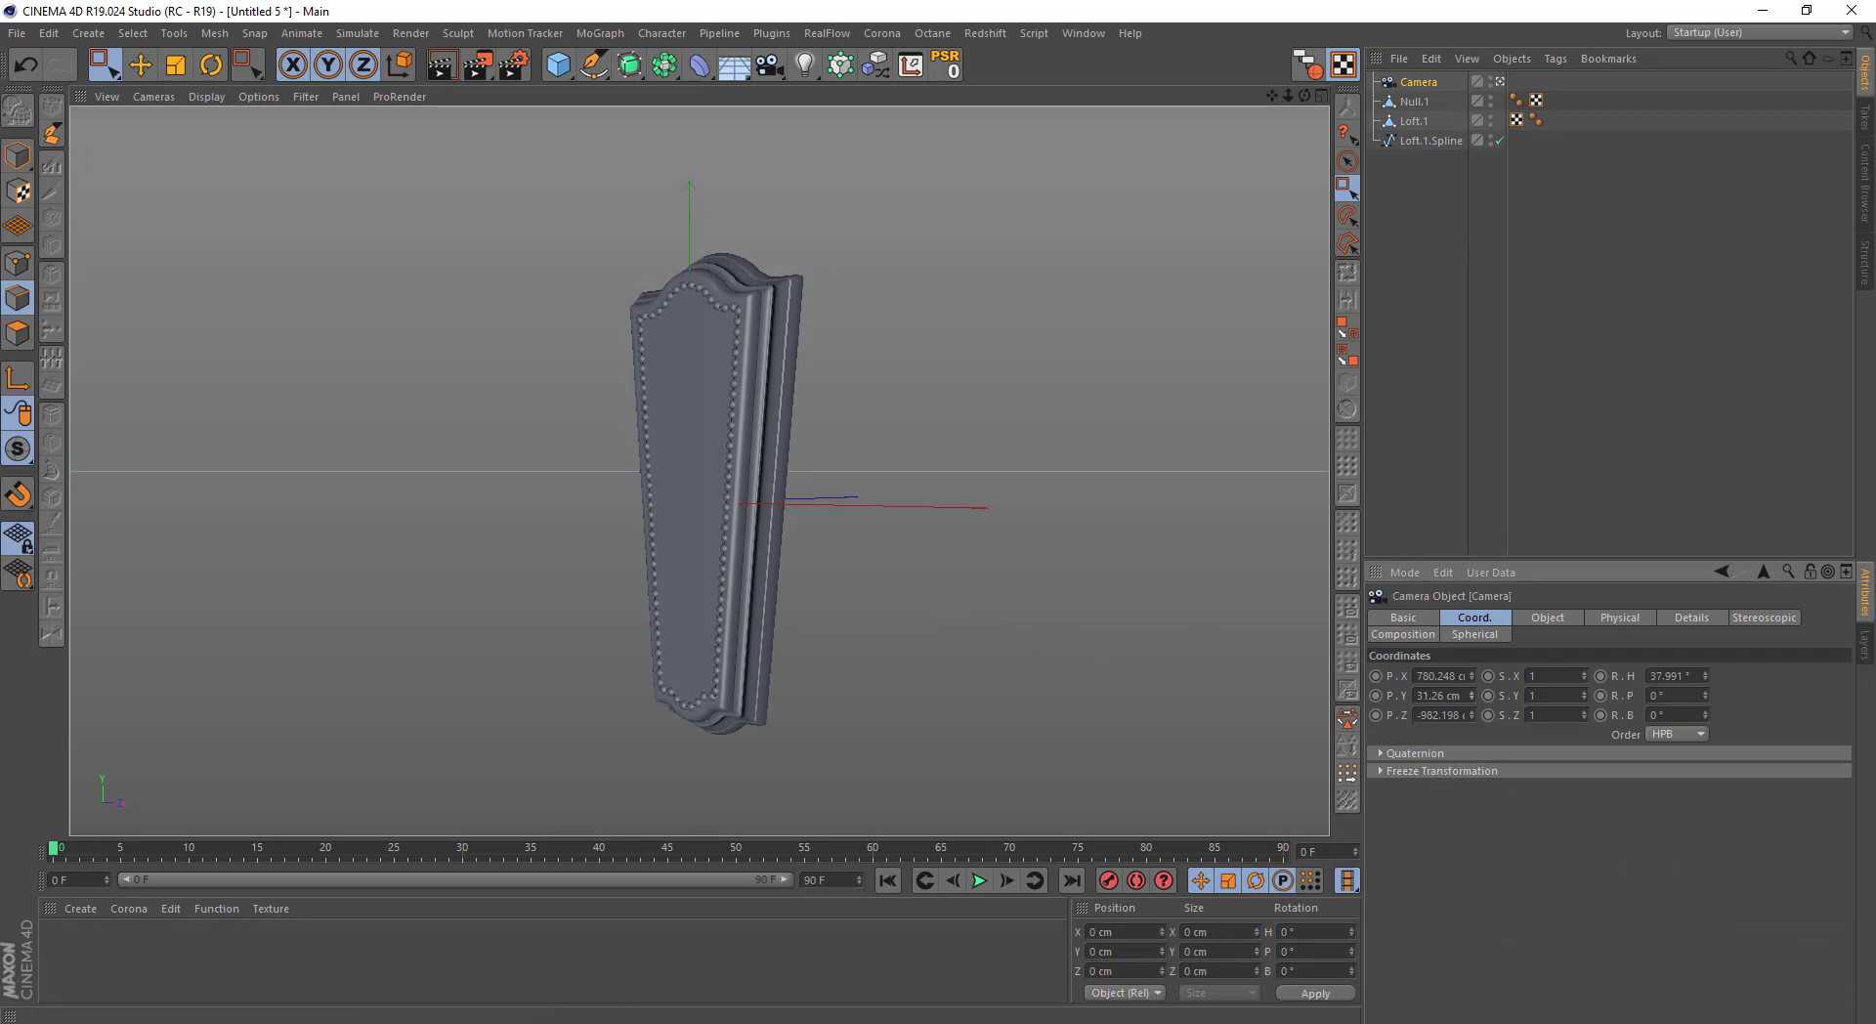
mouse_move(1472, 696)
mouse_down()
mouse_move(1472, 713)
mouse_move(1472, 635)
mouse_up()
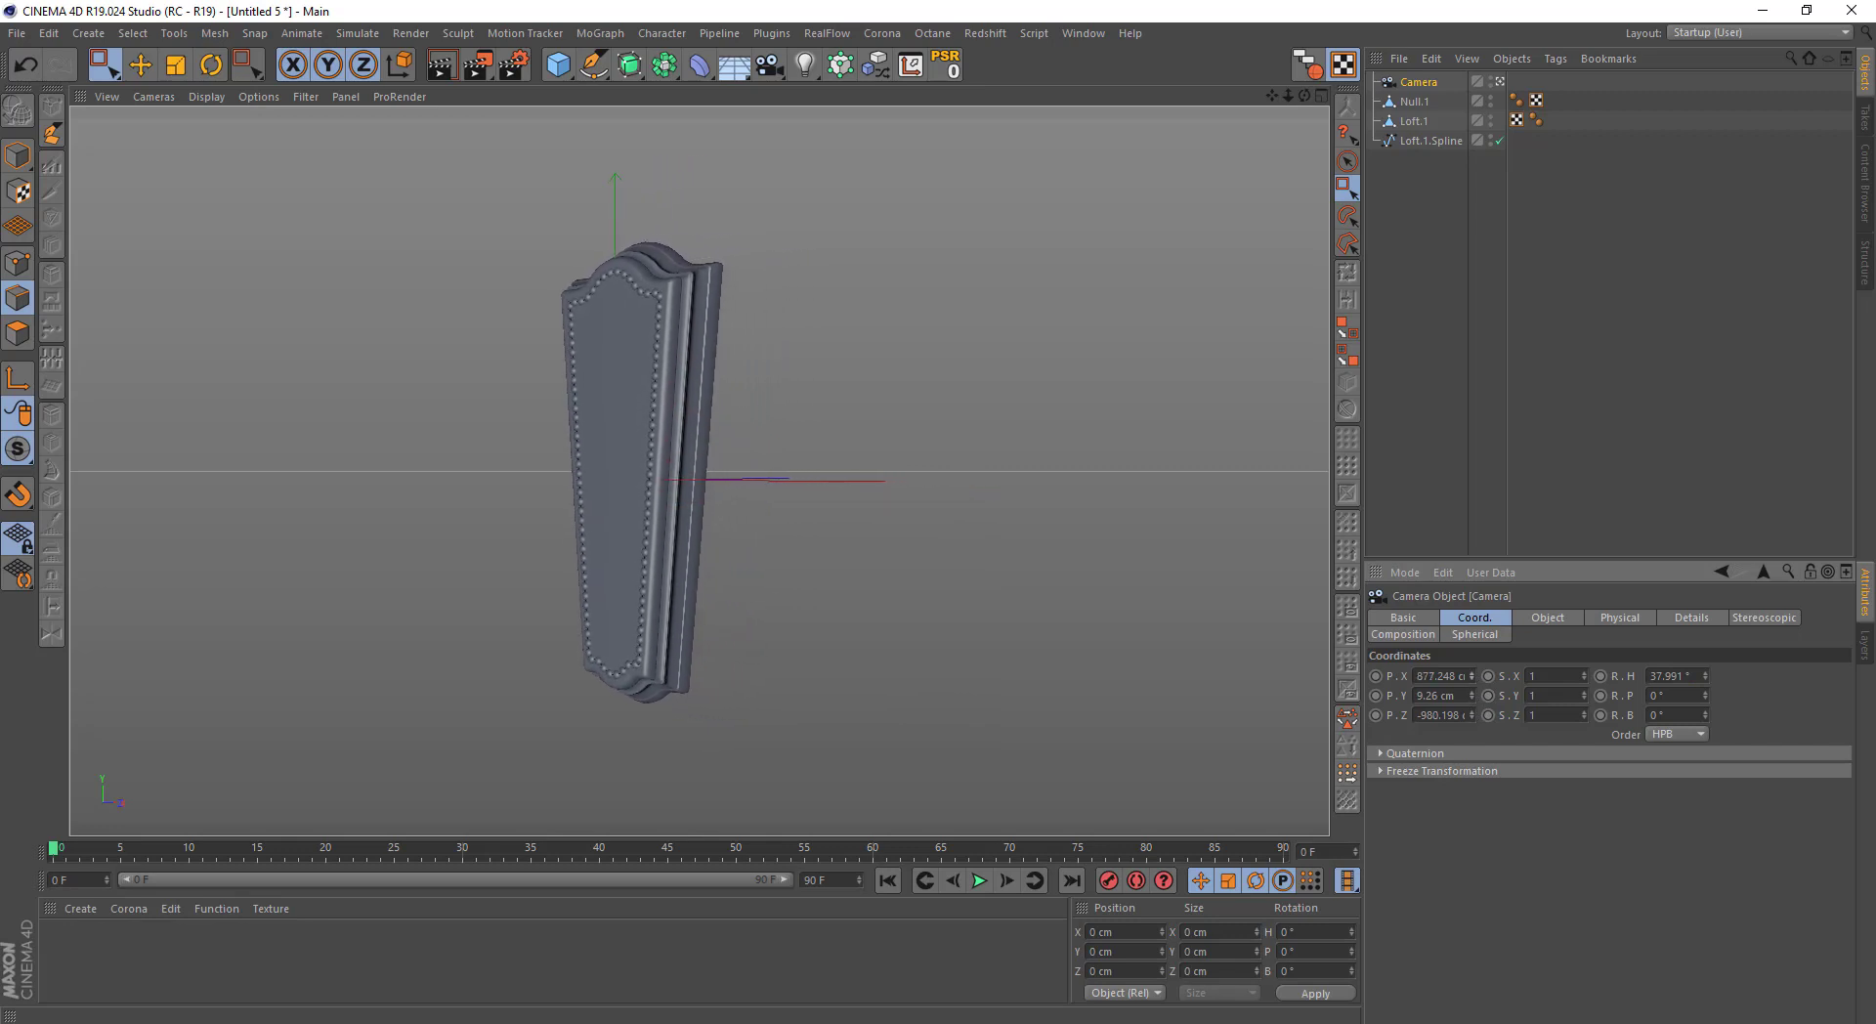
mouse_move(1472, 714)
mouse_down()
mouse_move(1472, 753)
mouse_move(1472, 681)
mouse_up()
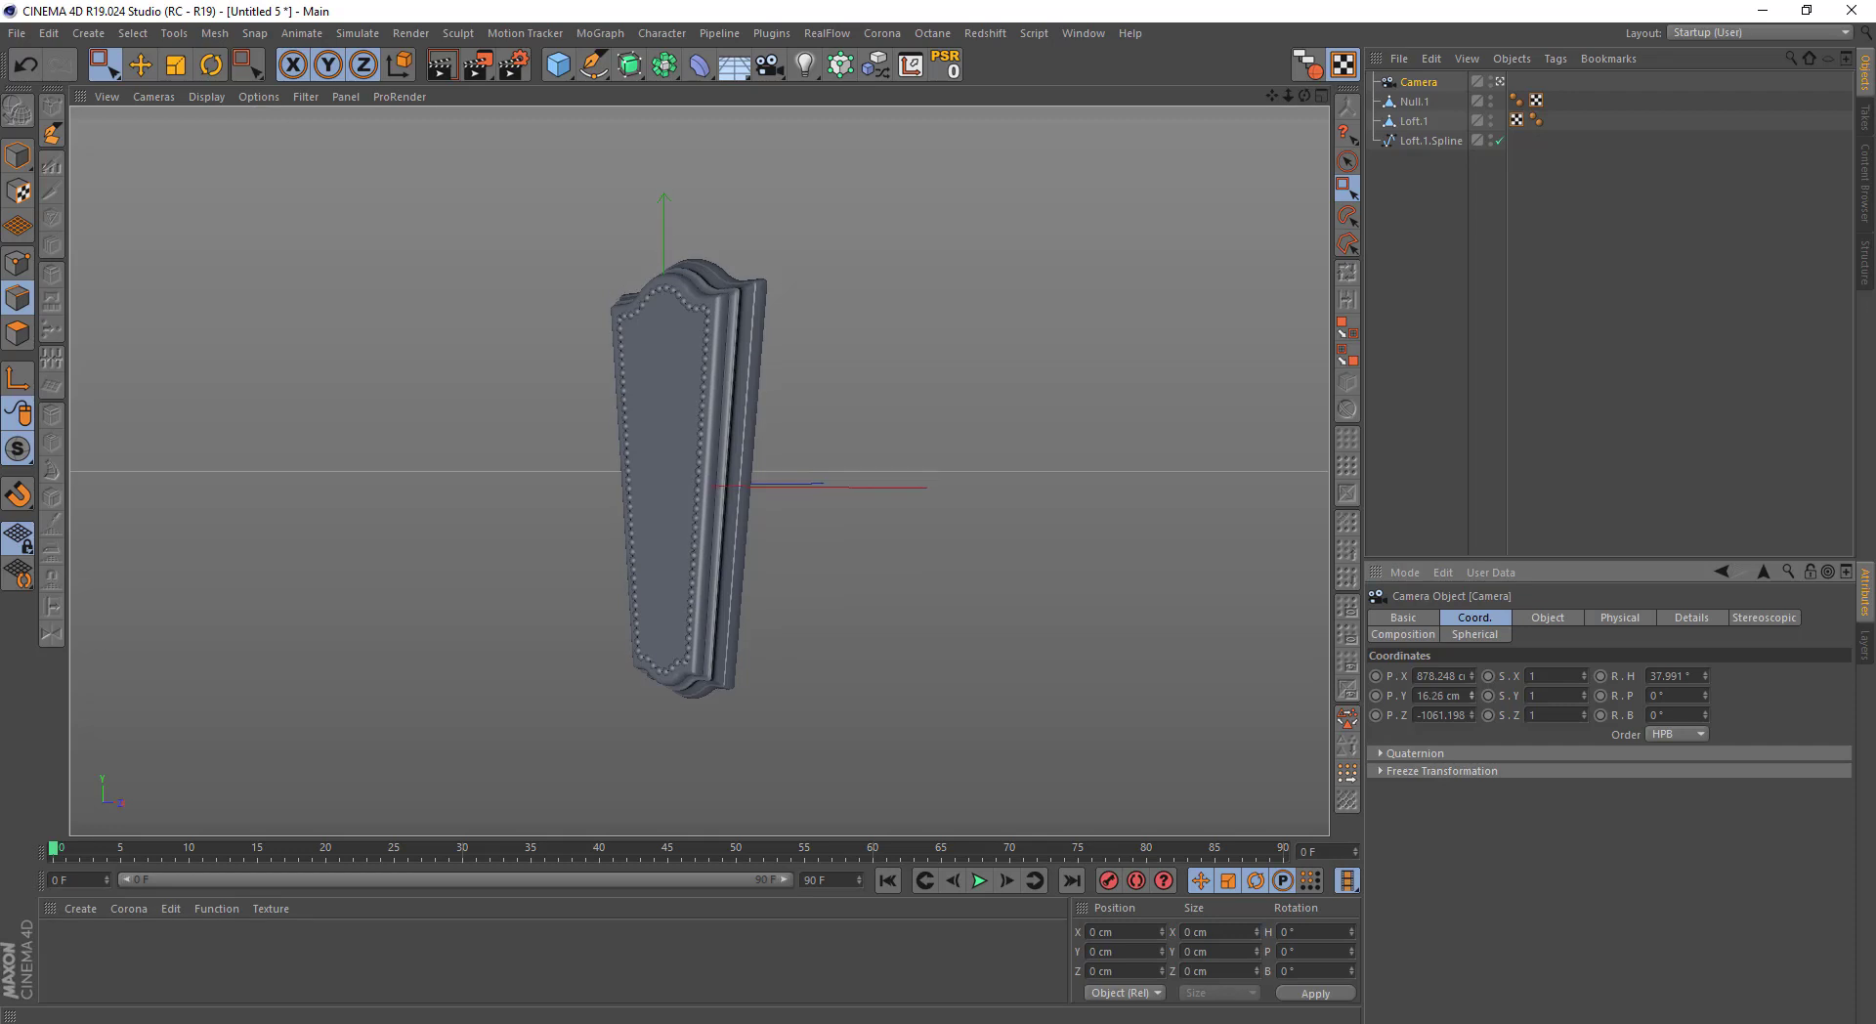
Add a Protection tag to the camera and look through it in a single viewport
right_click(1420, 88)
mouse_move(1509, 90)
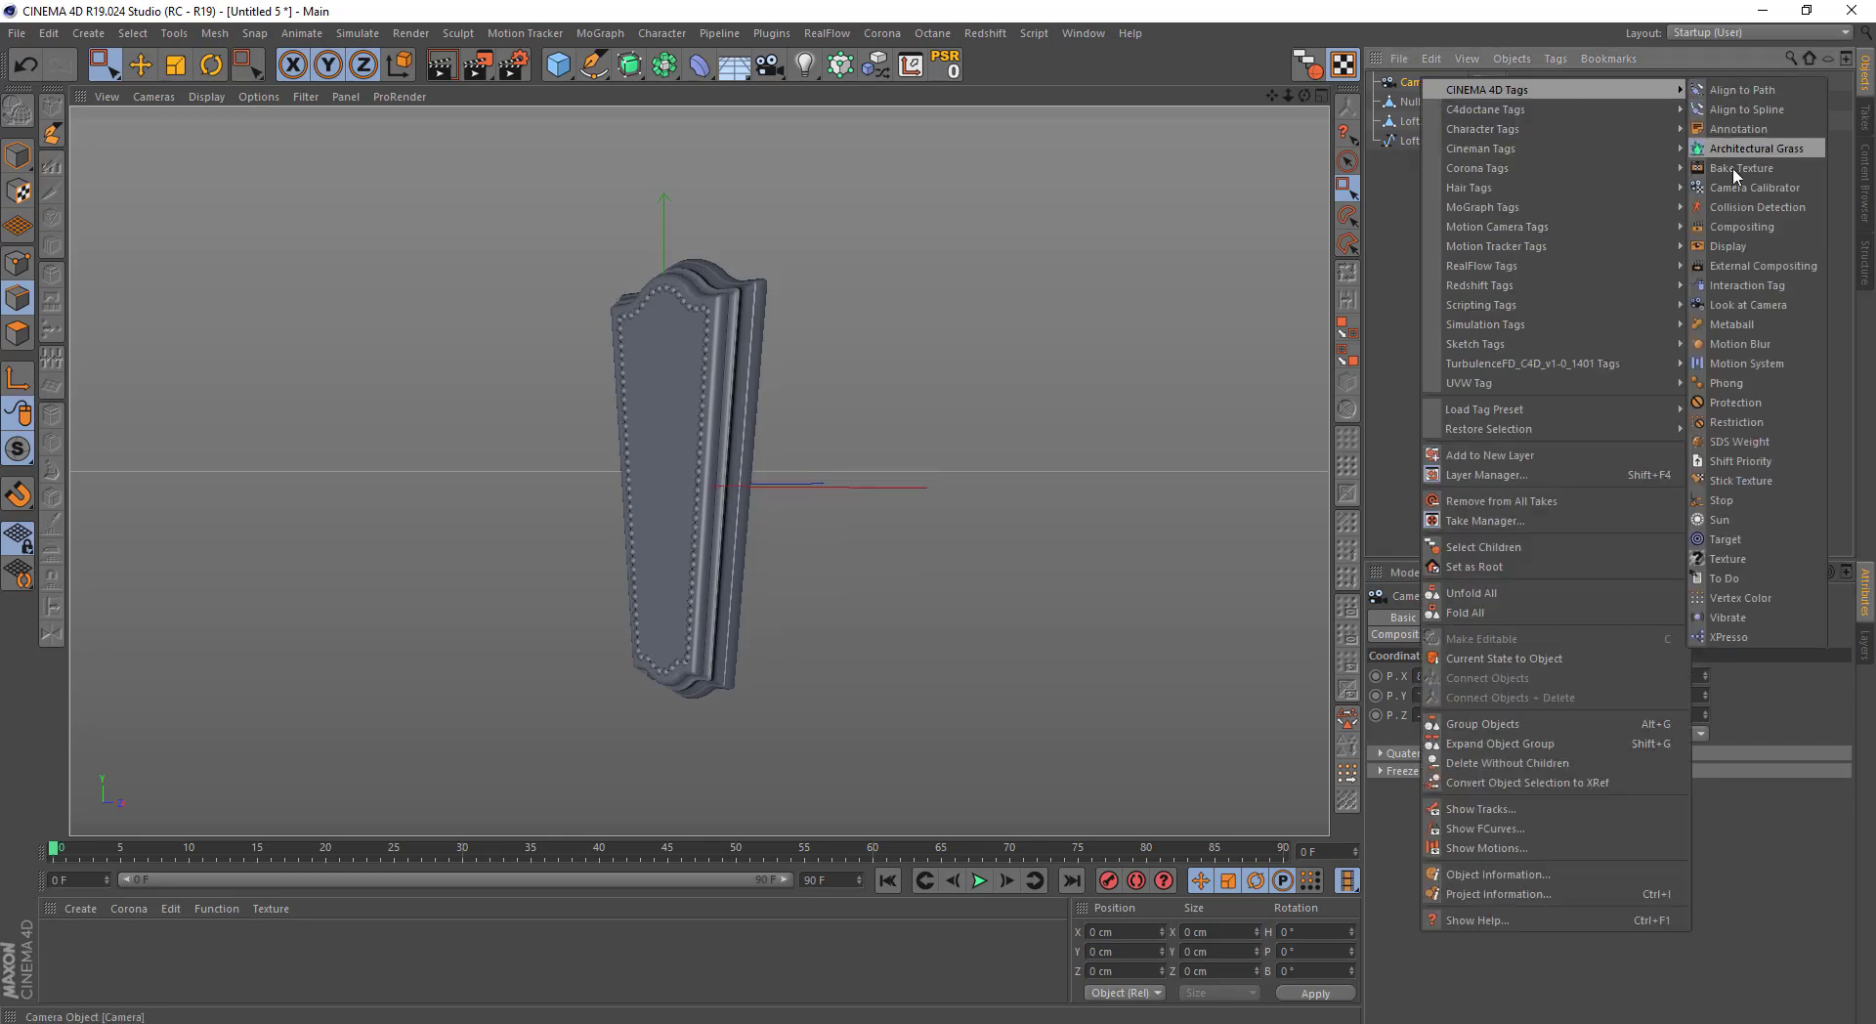
click(1732, 402)
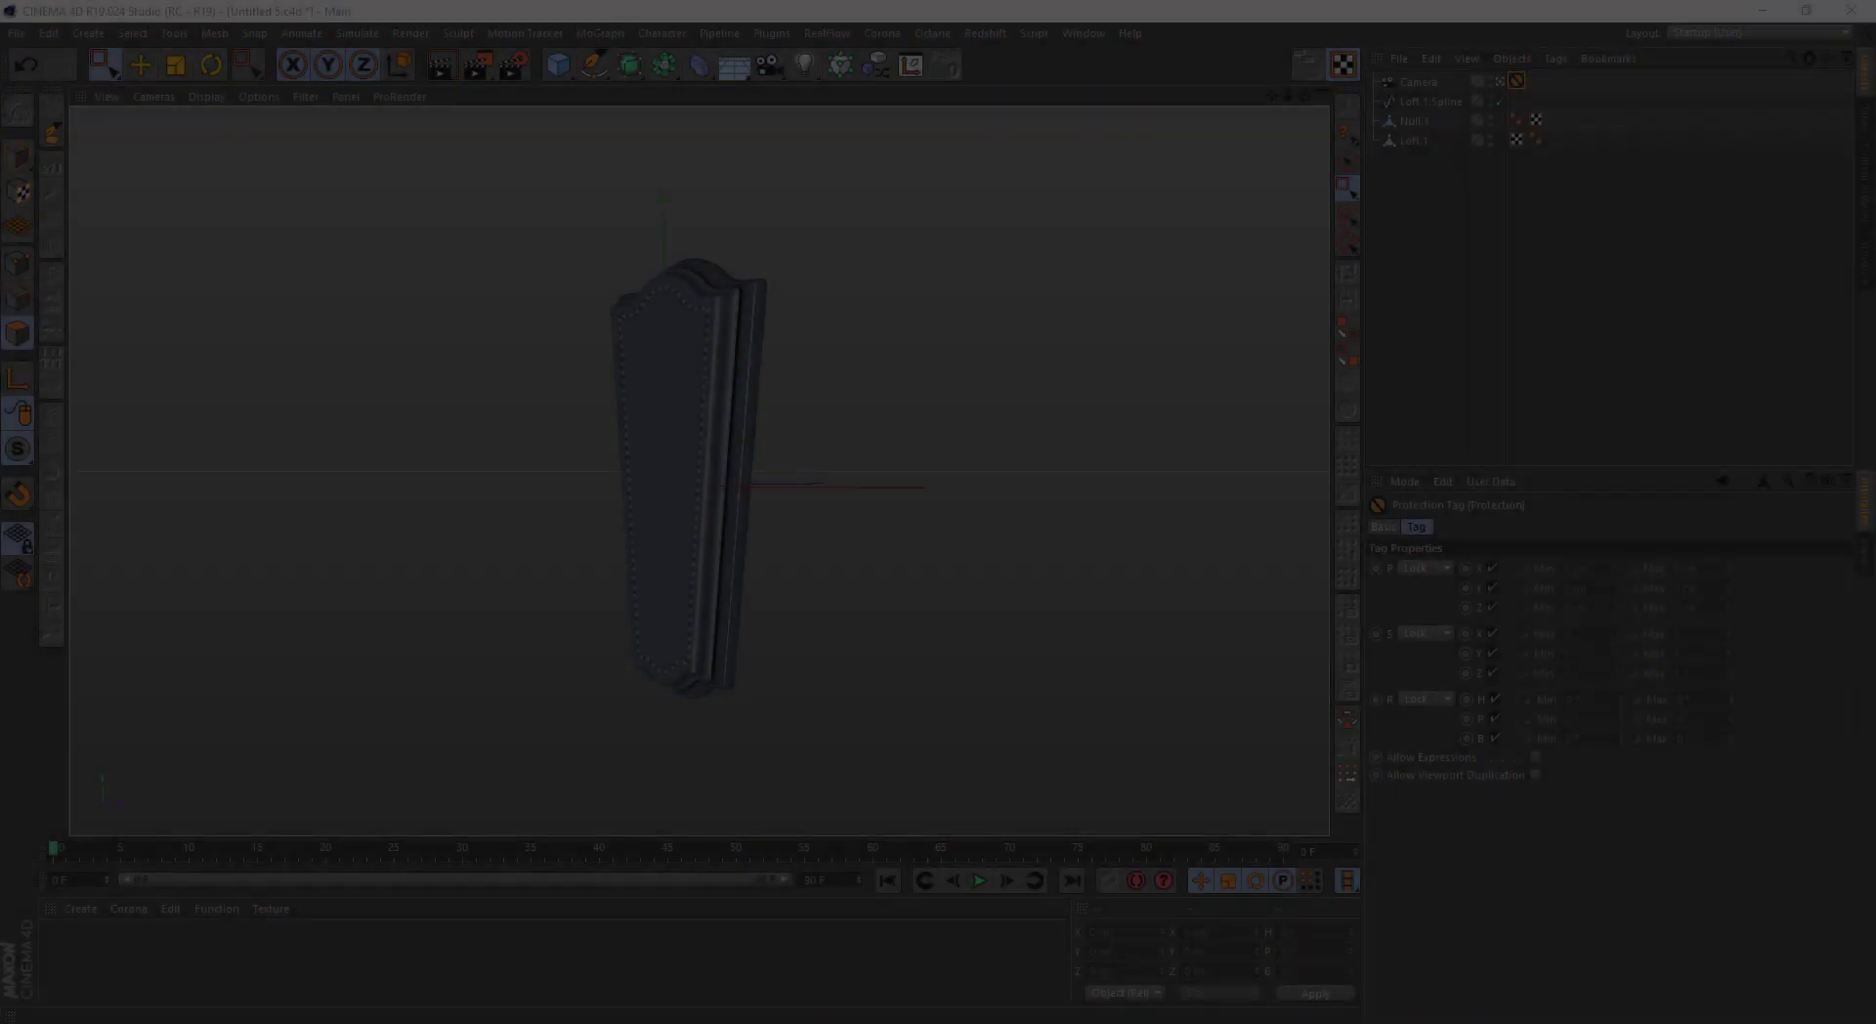
middle_click(858, 402)
middle_click(557, 671)
click(1495, 83)
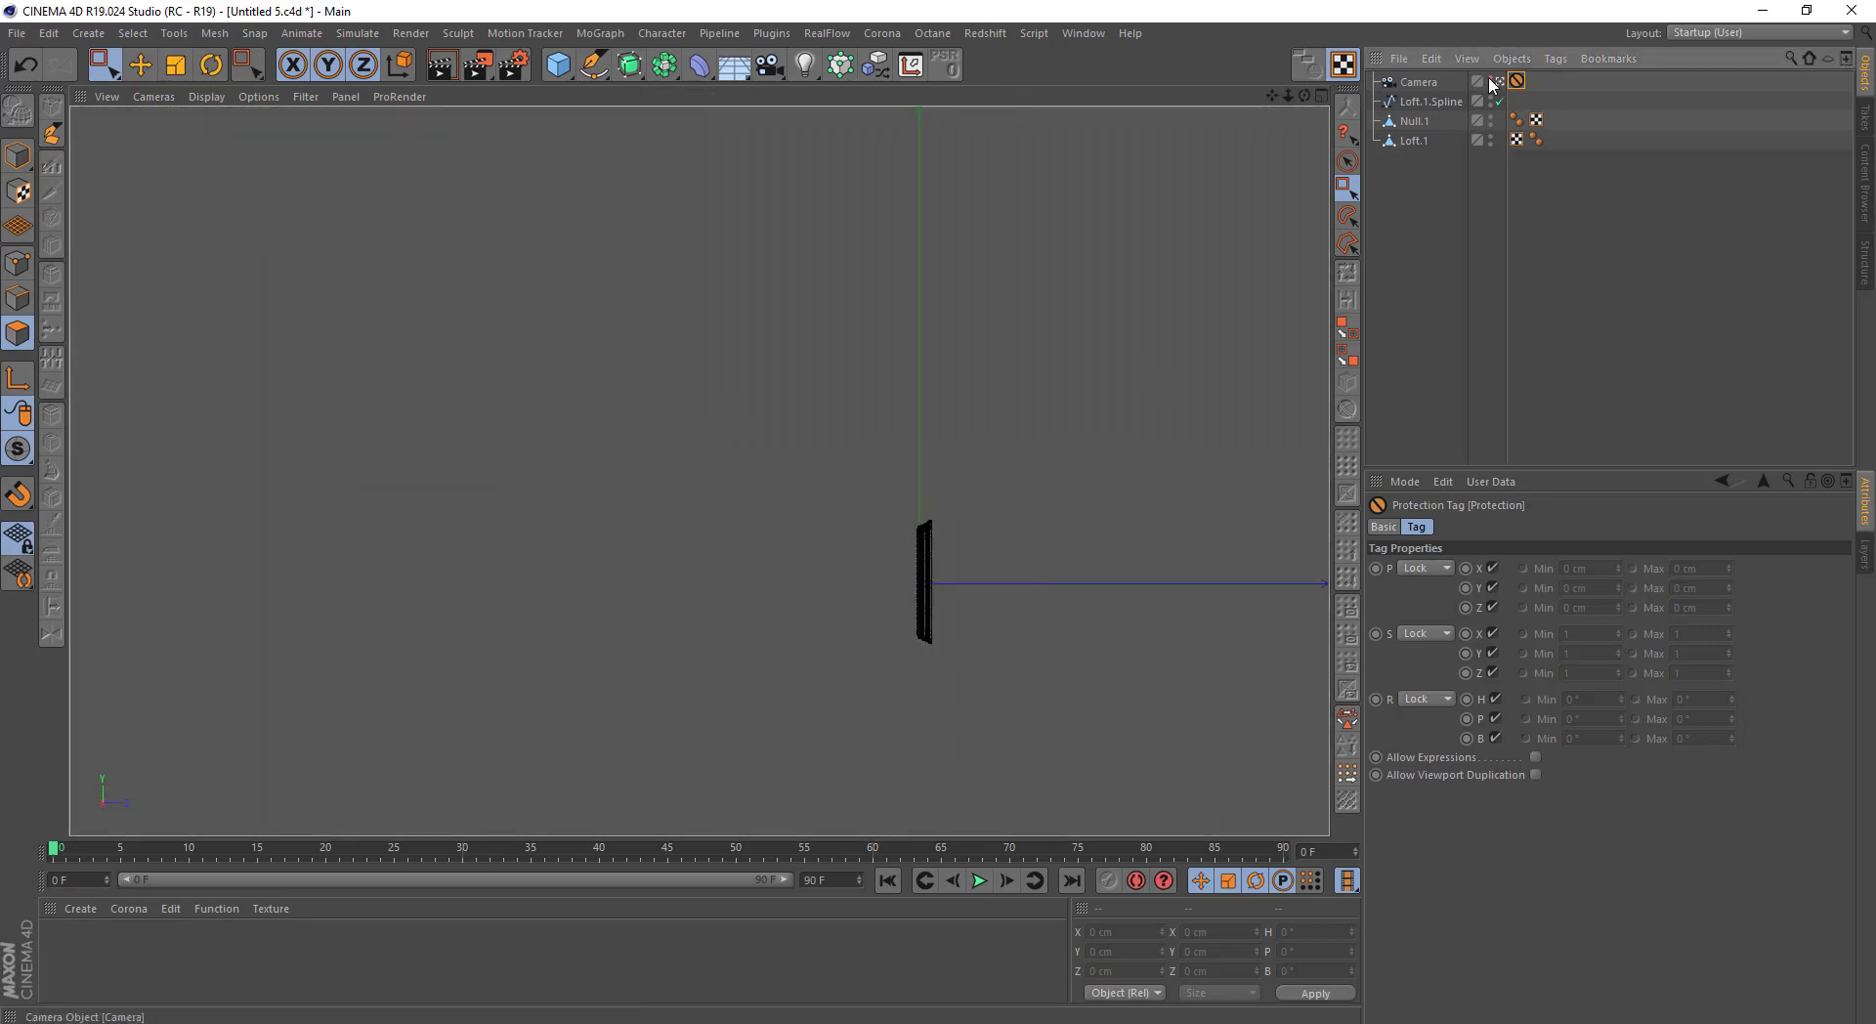
Create a large circle spline and place it left of the panel
click(594, 65)
click(674, 143)
scroll(909, 443, up, 3)
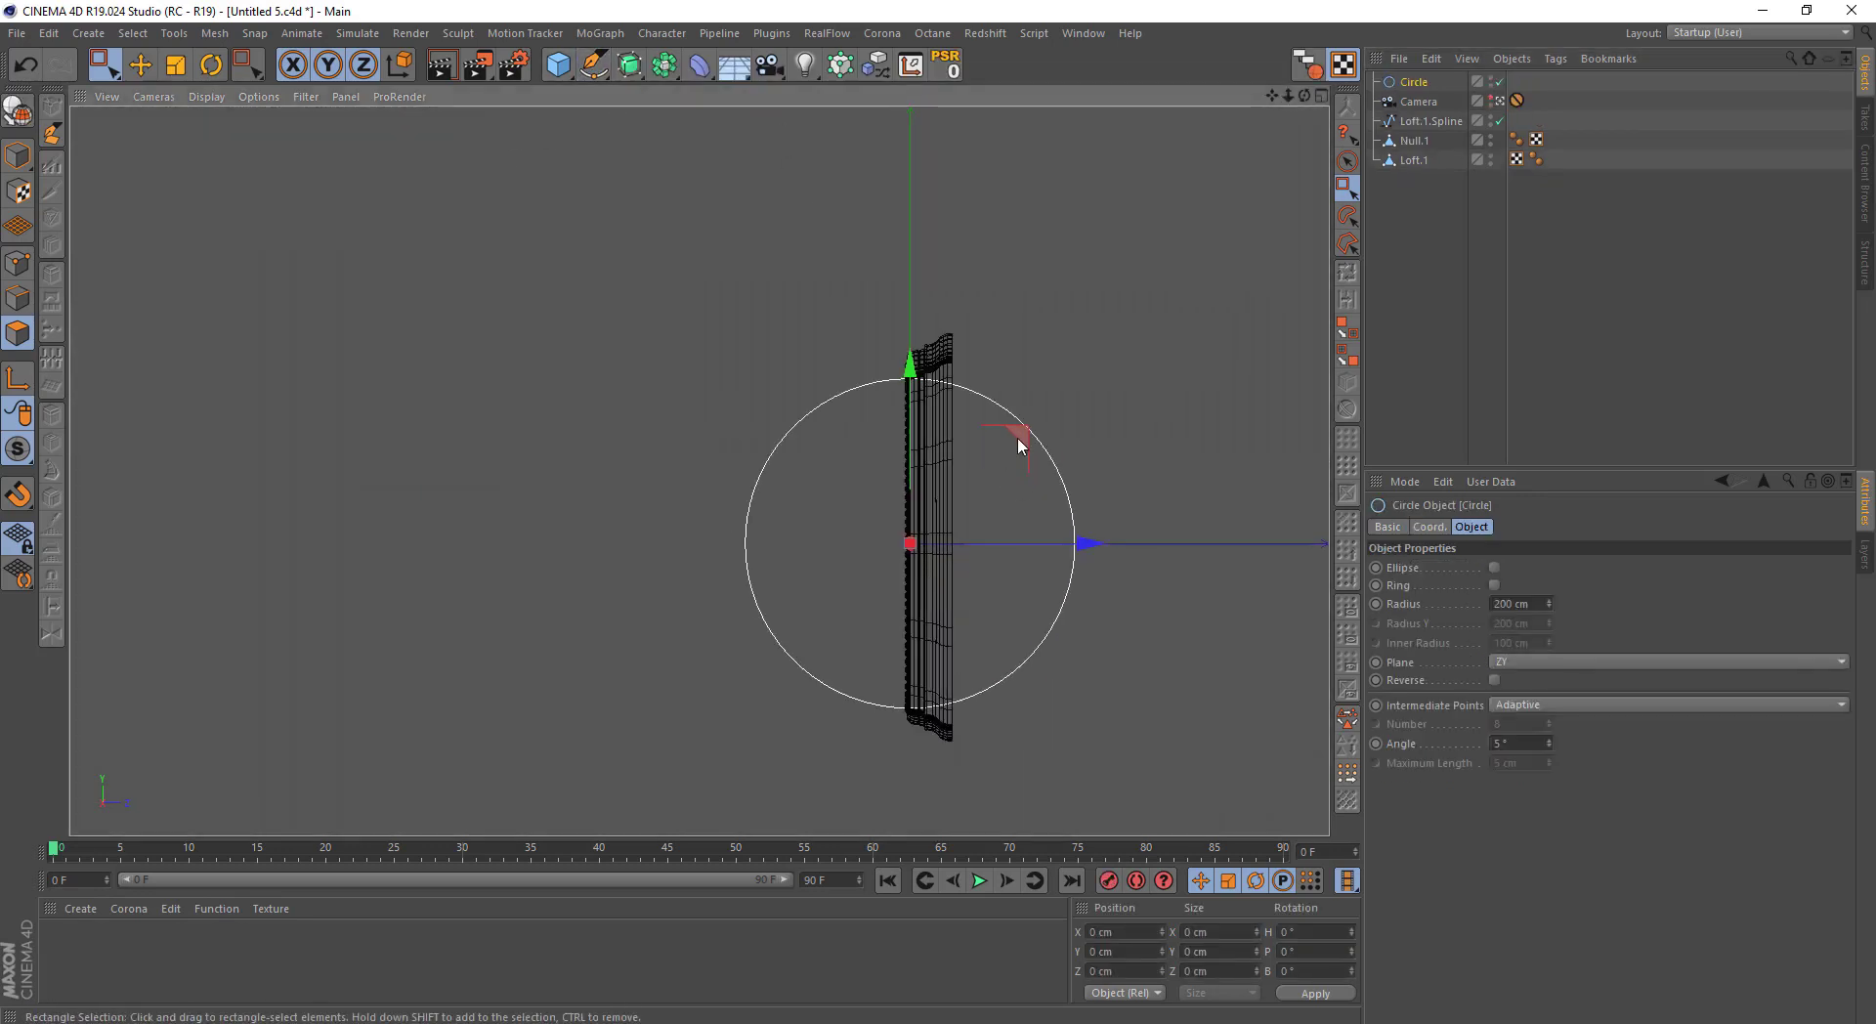
mouse_move(1018, 437)
mouse_down()
mouse_move(865, 321)
mouse_move(545, 440)
mouse_move(607, 398)
mouse_up()
scroll(849, 379, down, 2)
key(t)
key(0)
scroll(806, 337, up, 3)
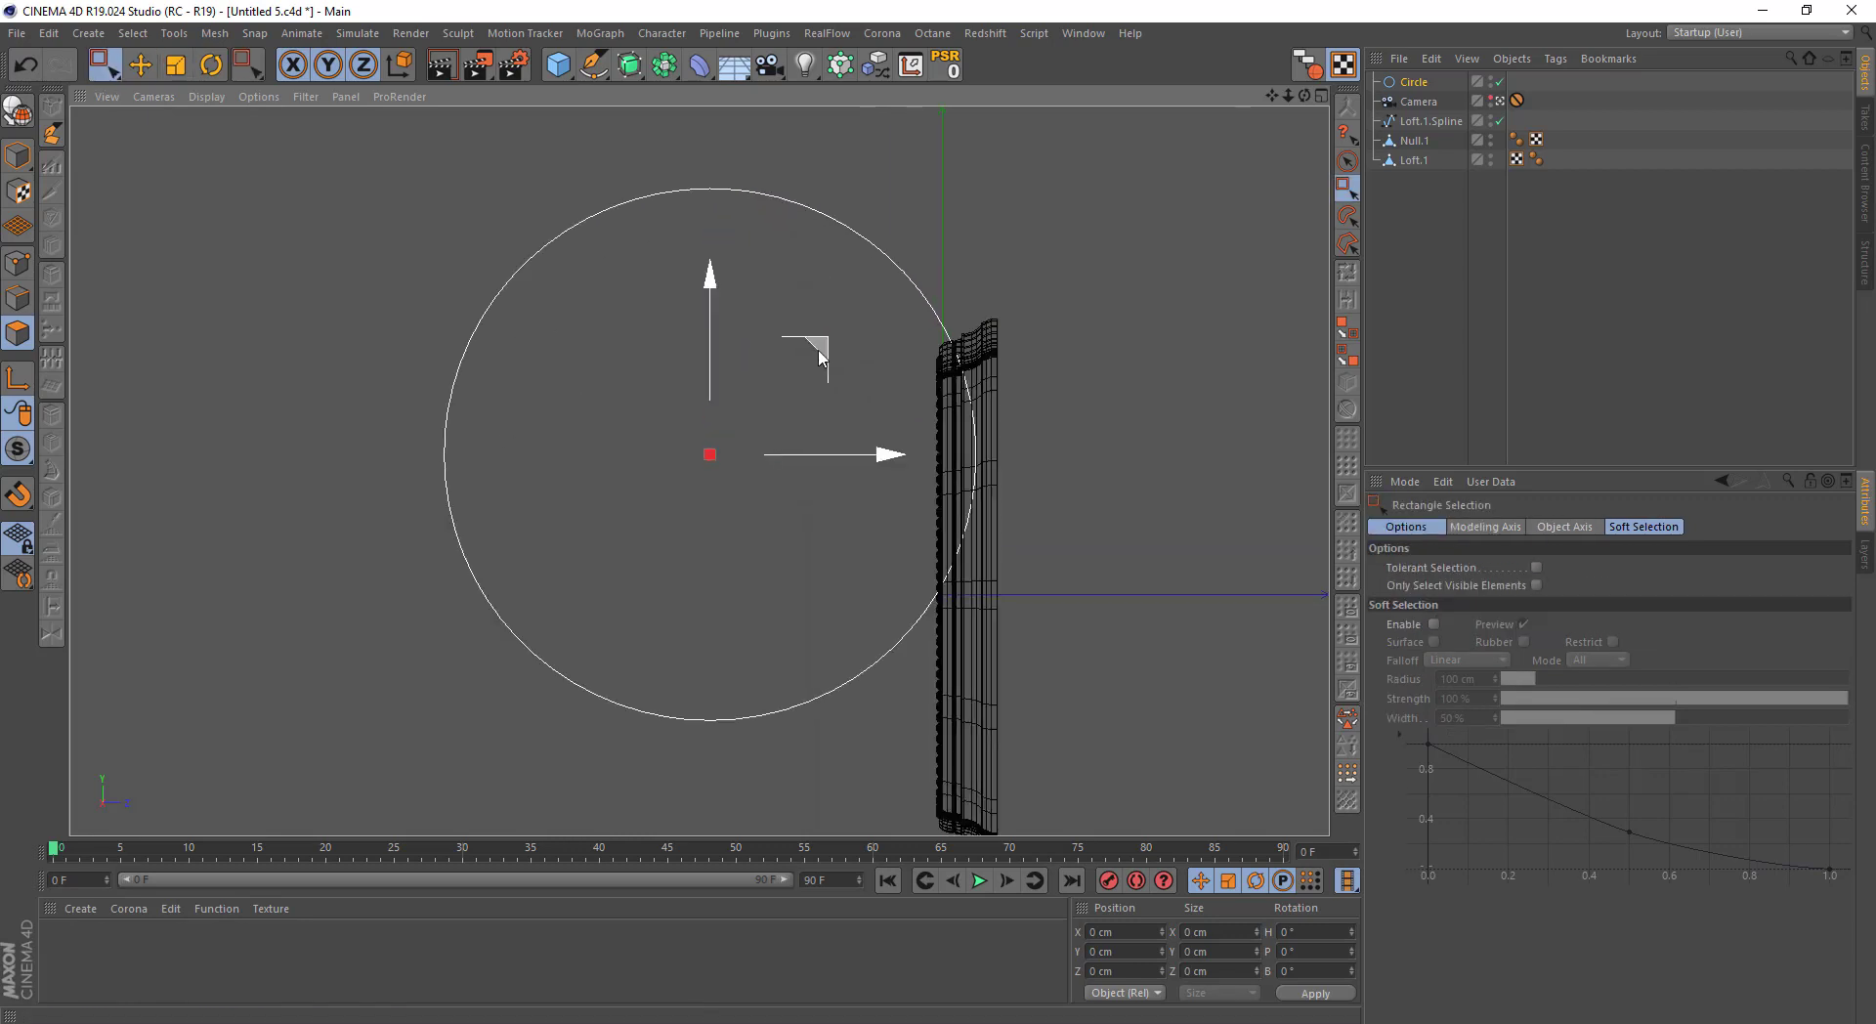
mouse_move(812, 357)
mouse_down()
mouse_move(767, 348)
mouse_move(926, 474)
mouse_up()
Shrink a copied circle into a small circle and move it up against the panel
scroll(829, 305, down, 2)
key(t)
drag(1089, 473, 548, 528)
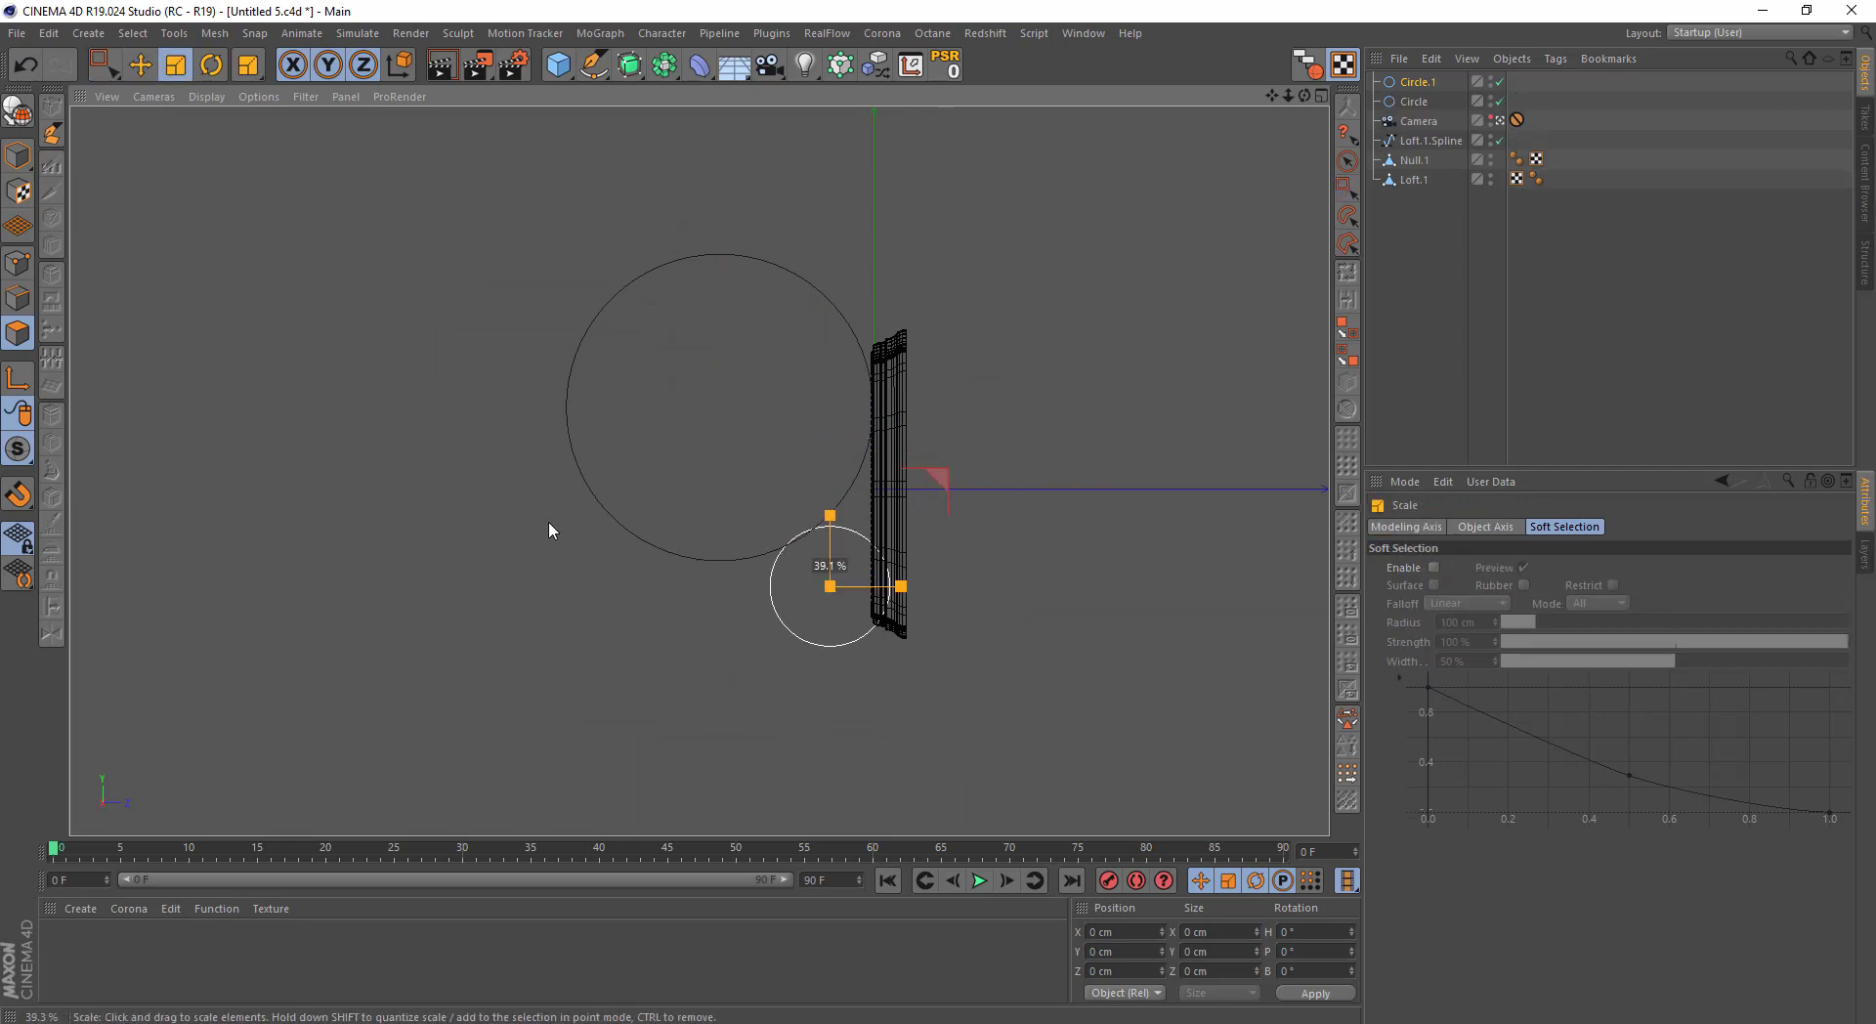
scroll(867, 561, up, 2)
scroll(879, 438, up, 2)
drag(878, 439, 759, 469)
key(0)
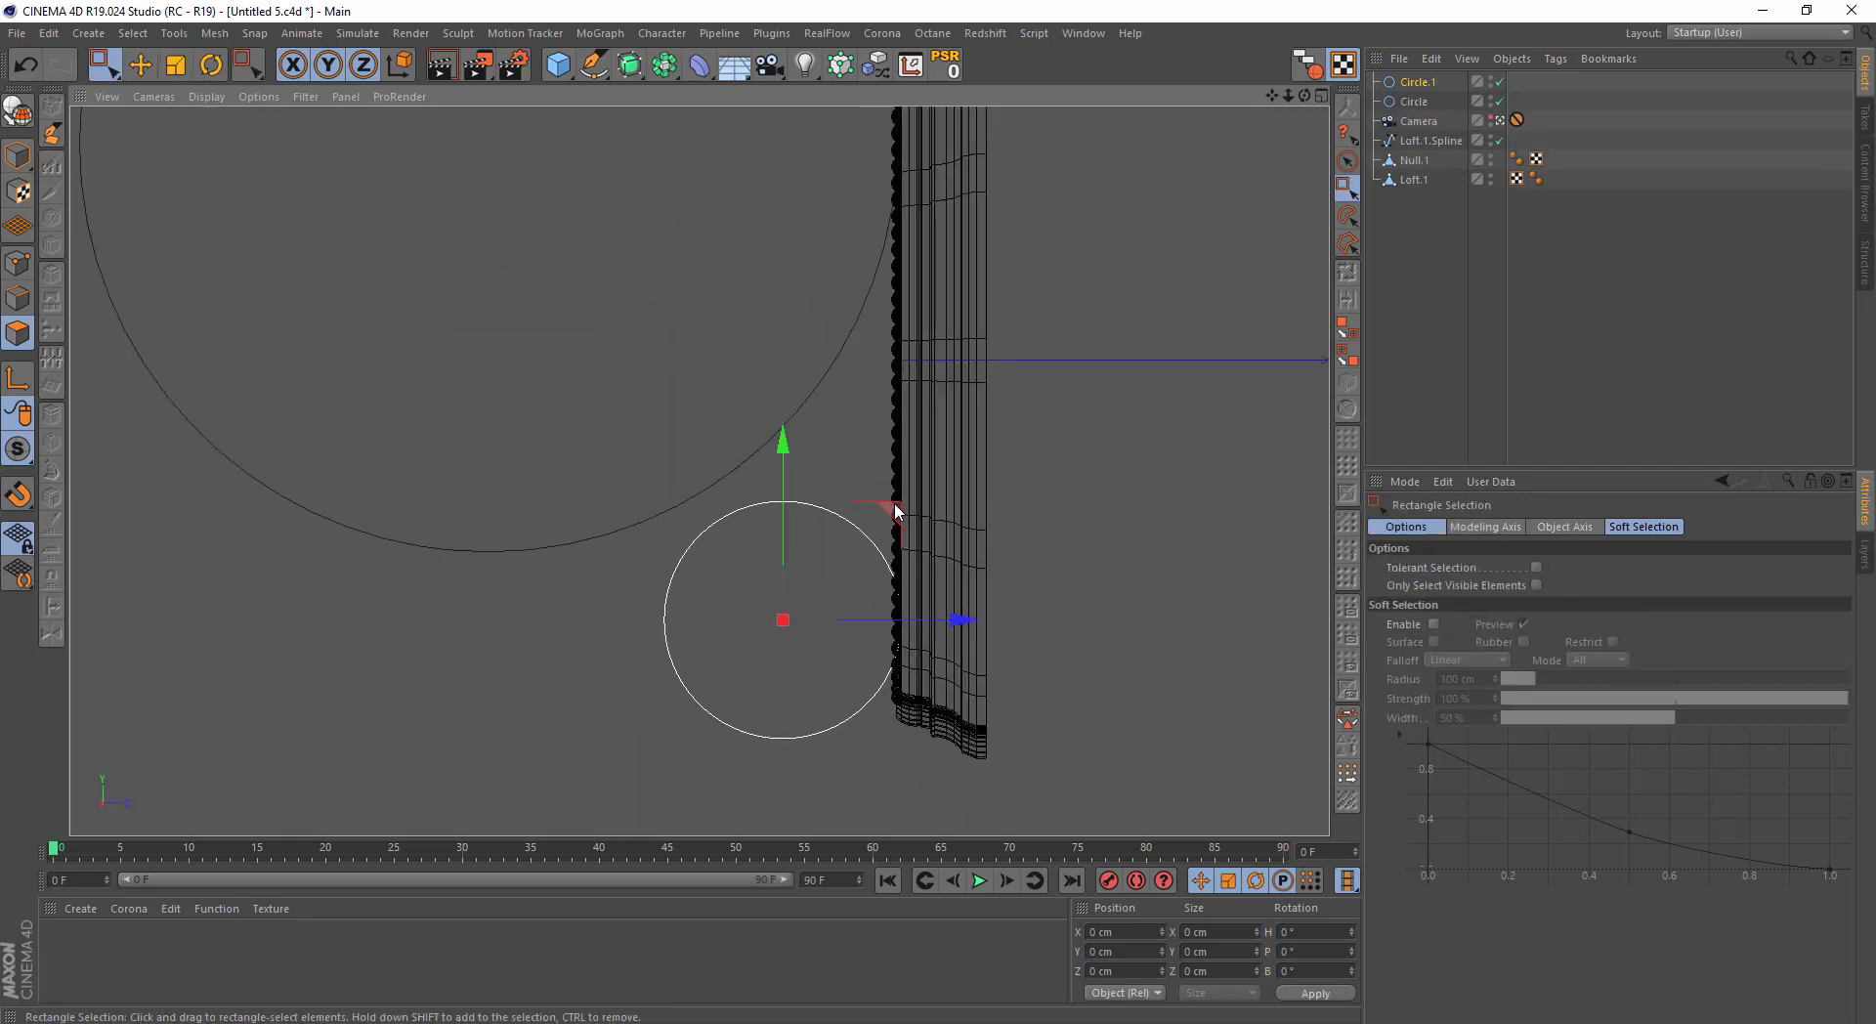
mouse_move(893, 511)
mouse_down()
mouse_move(896, 479)
mouse_move(750, 152)
mouse_up()
scroll(896, 479, down, 3)
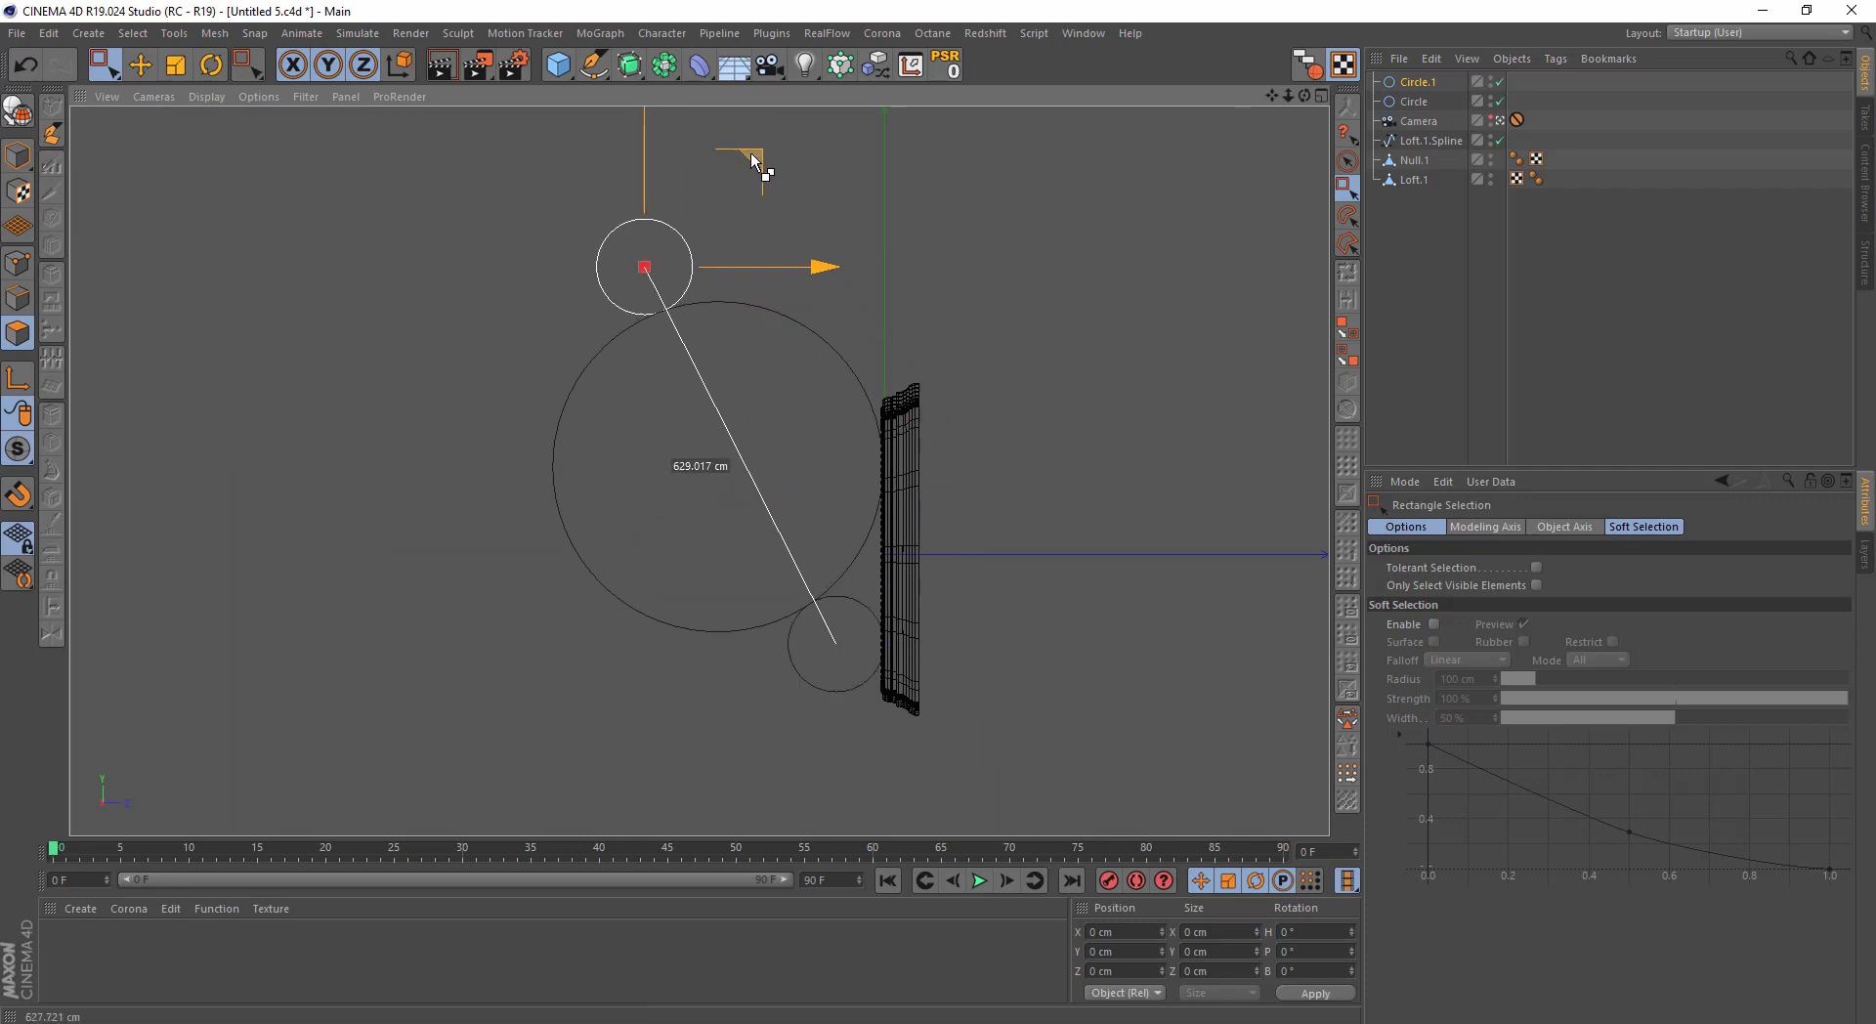
Copy the small circle to sit above the large one
alt+middle_drag(751, 188, 722, 191)
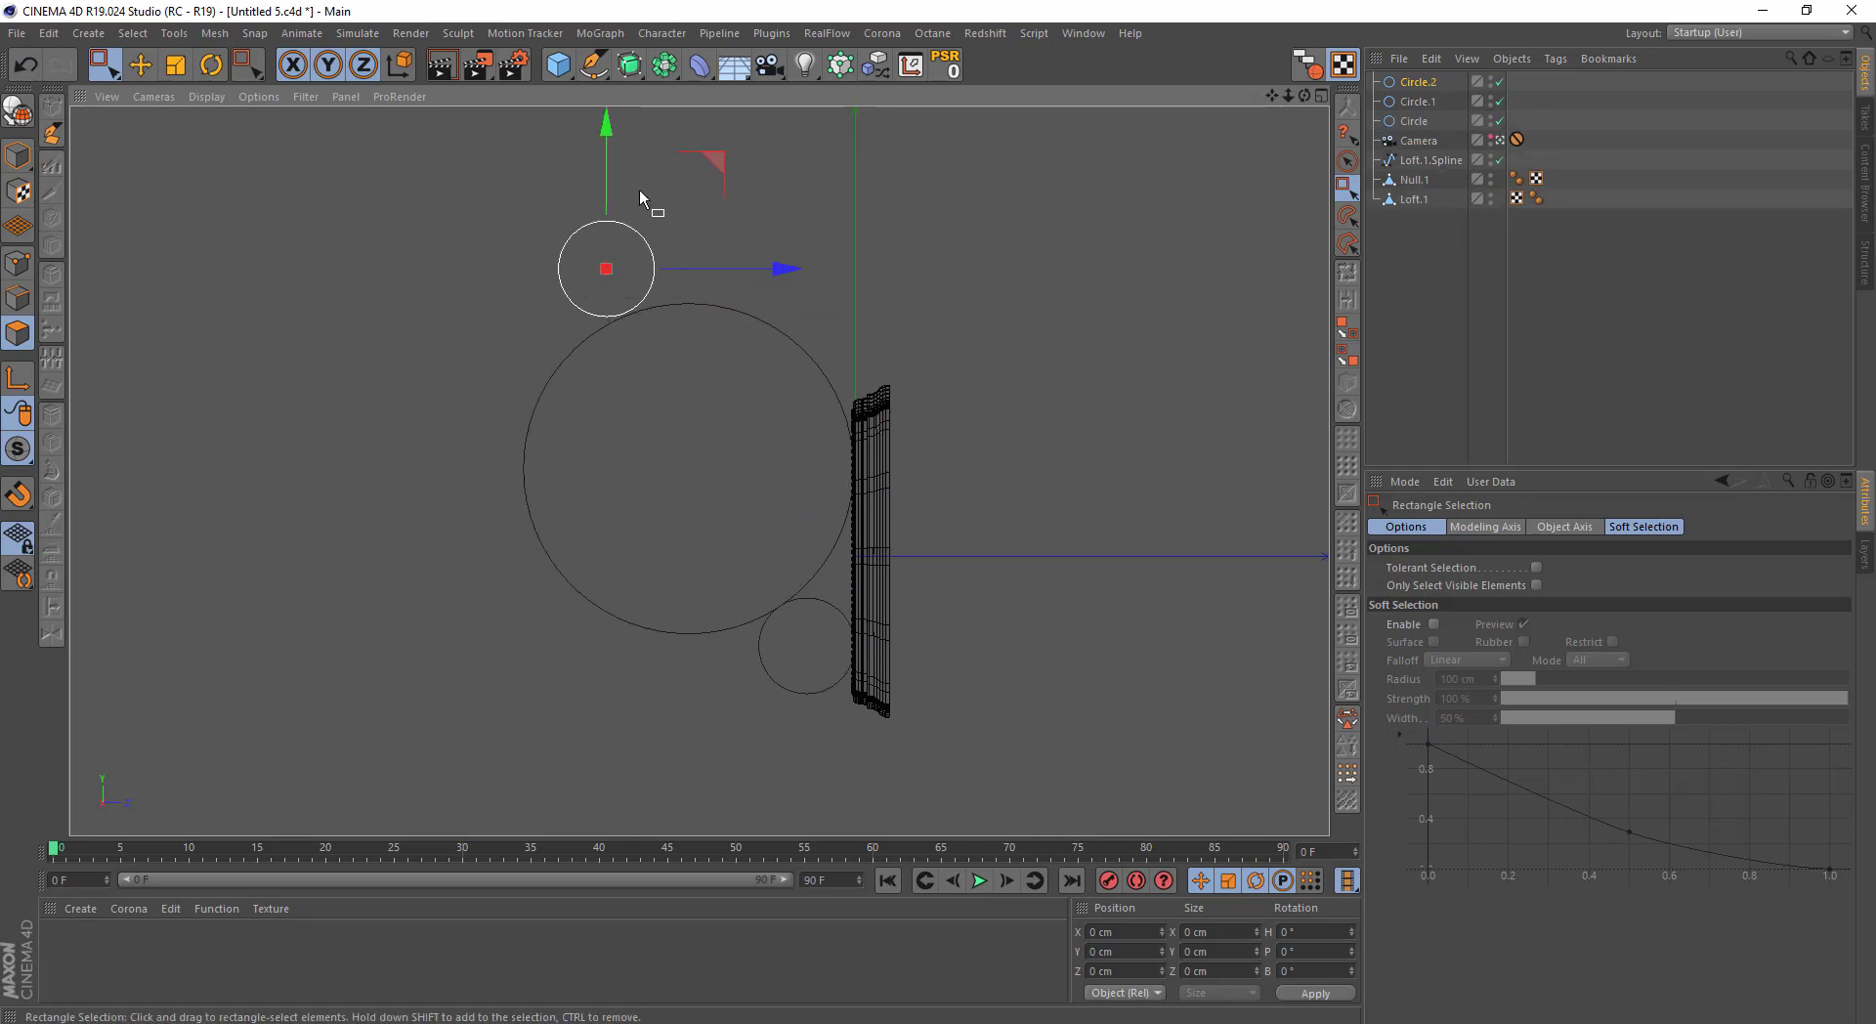
scroll(620, 190, up, 3)
scroll(776, 307, down, 4)
scroll(835, 497, up, 2)
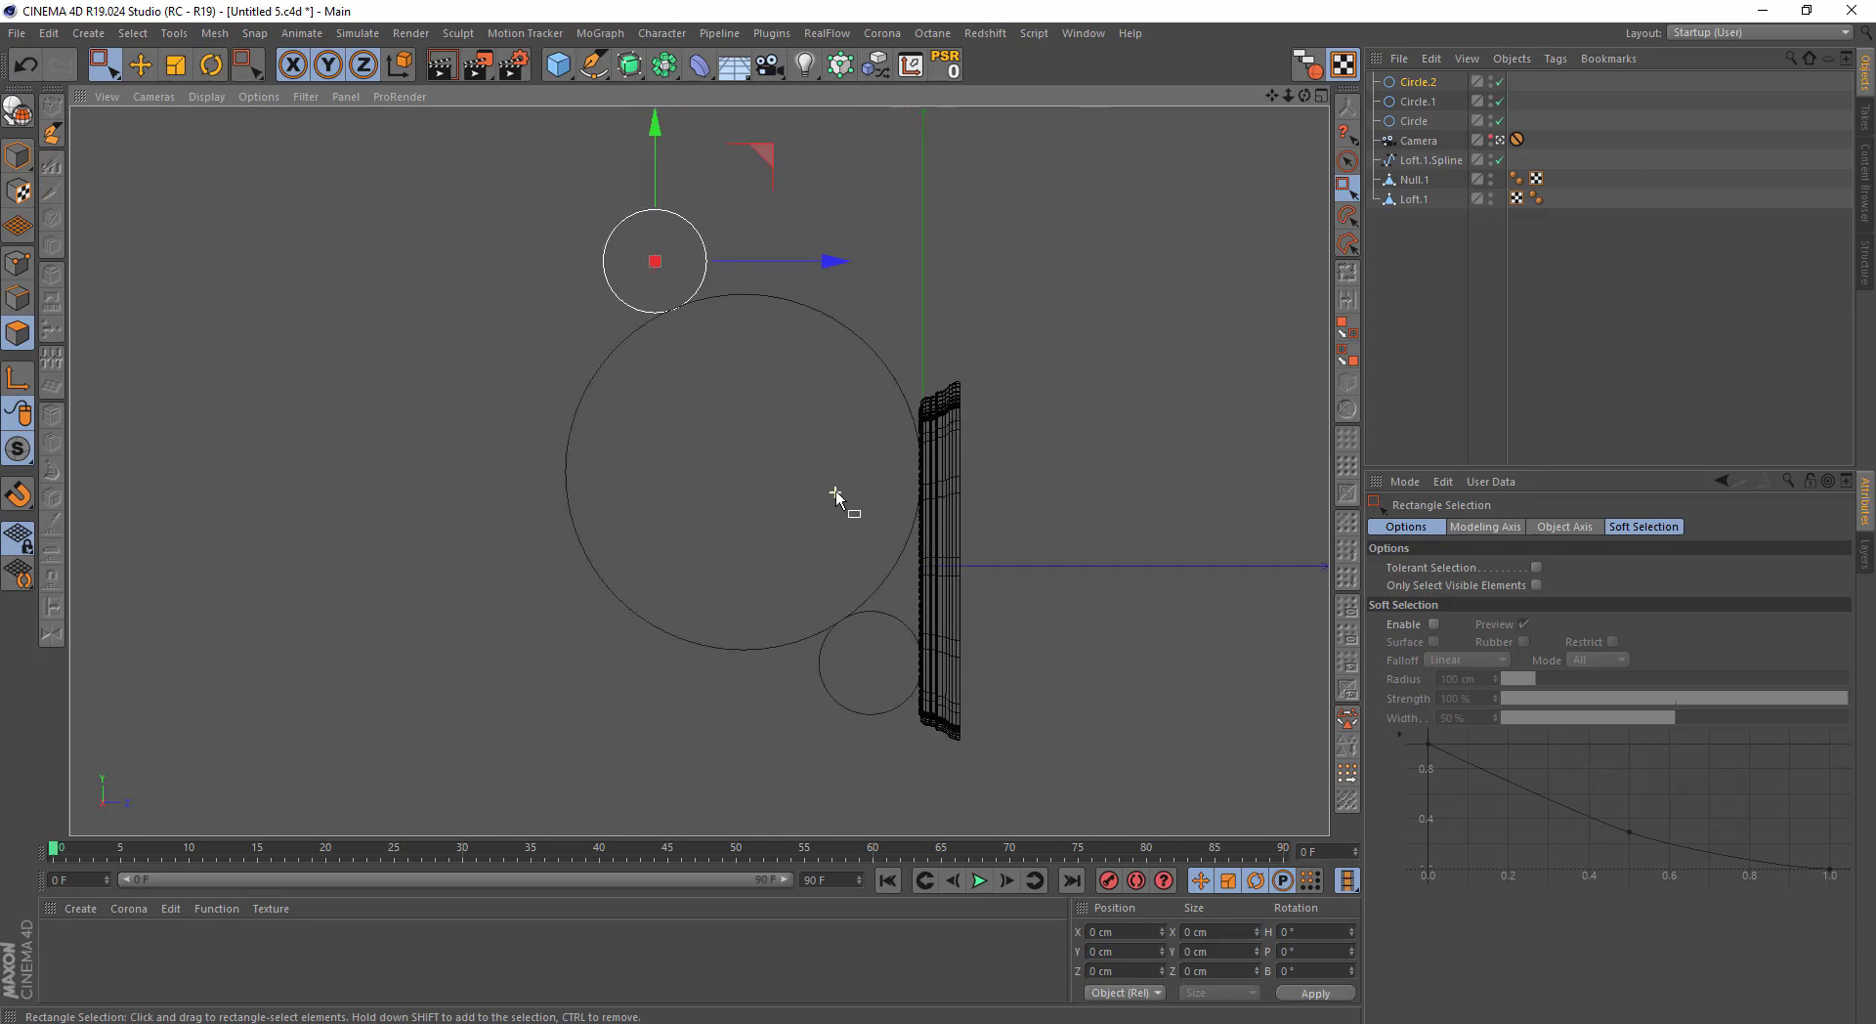
Set the Pen tool to draw B-Spline curves
drag(593, 64, 651, 94)
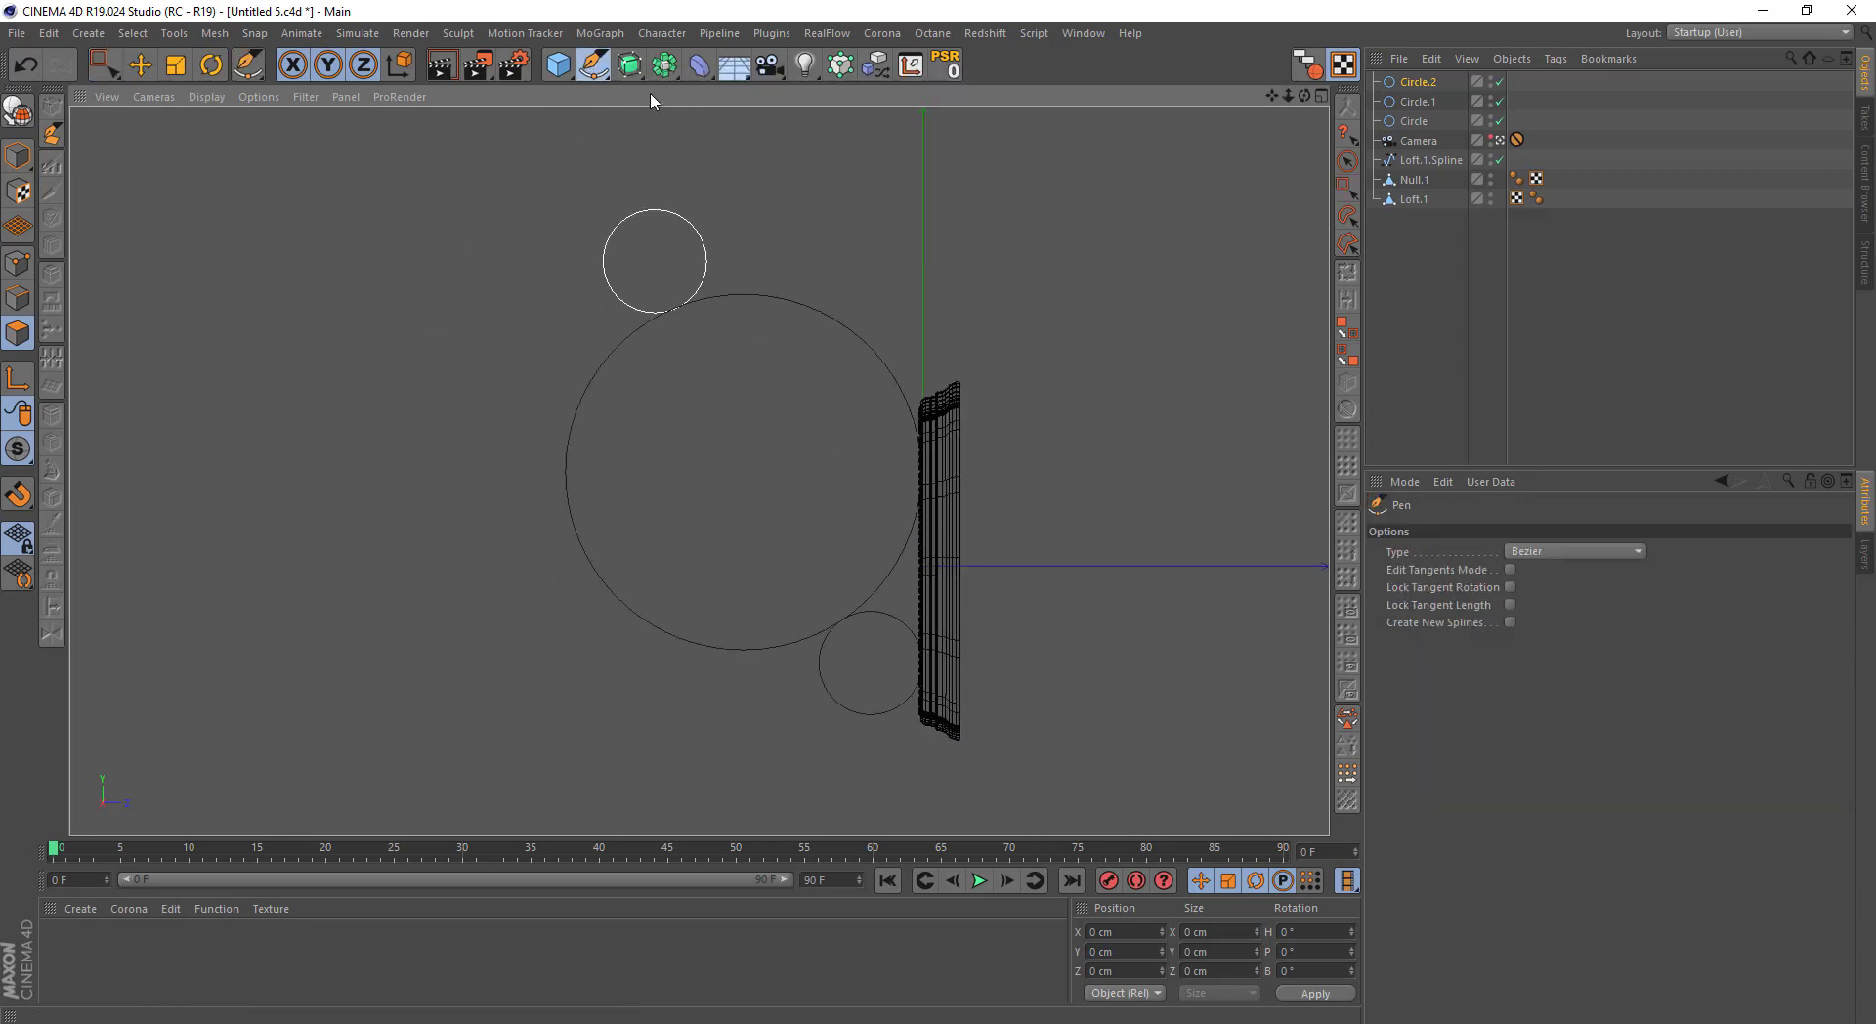
click(1513, 548)
click(1520, 622)
scroll(640, 217, up, 4)
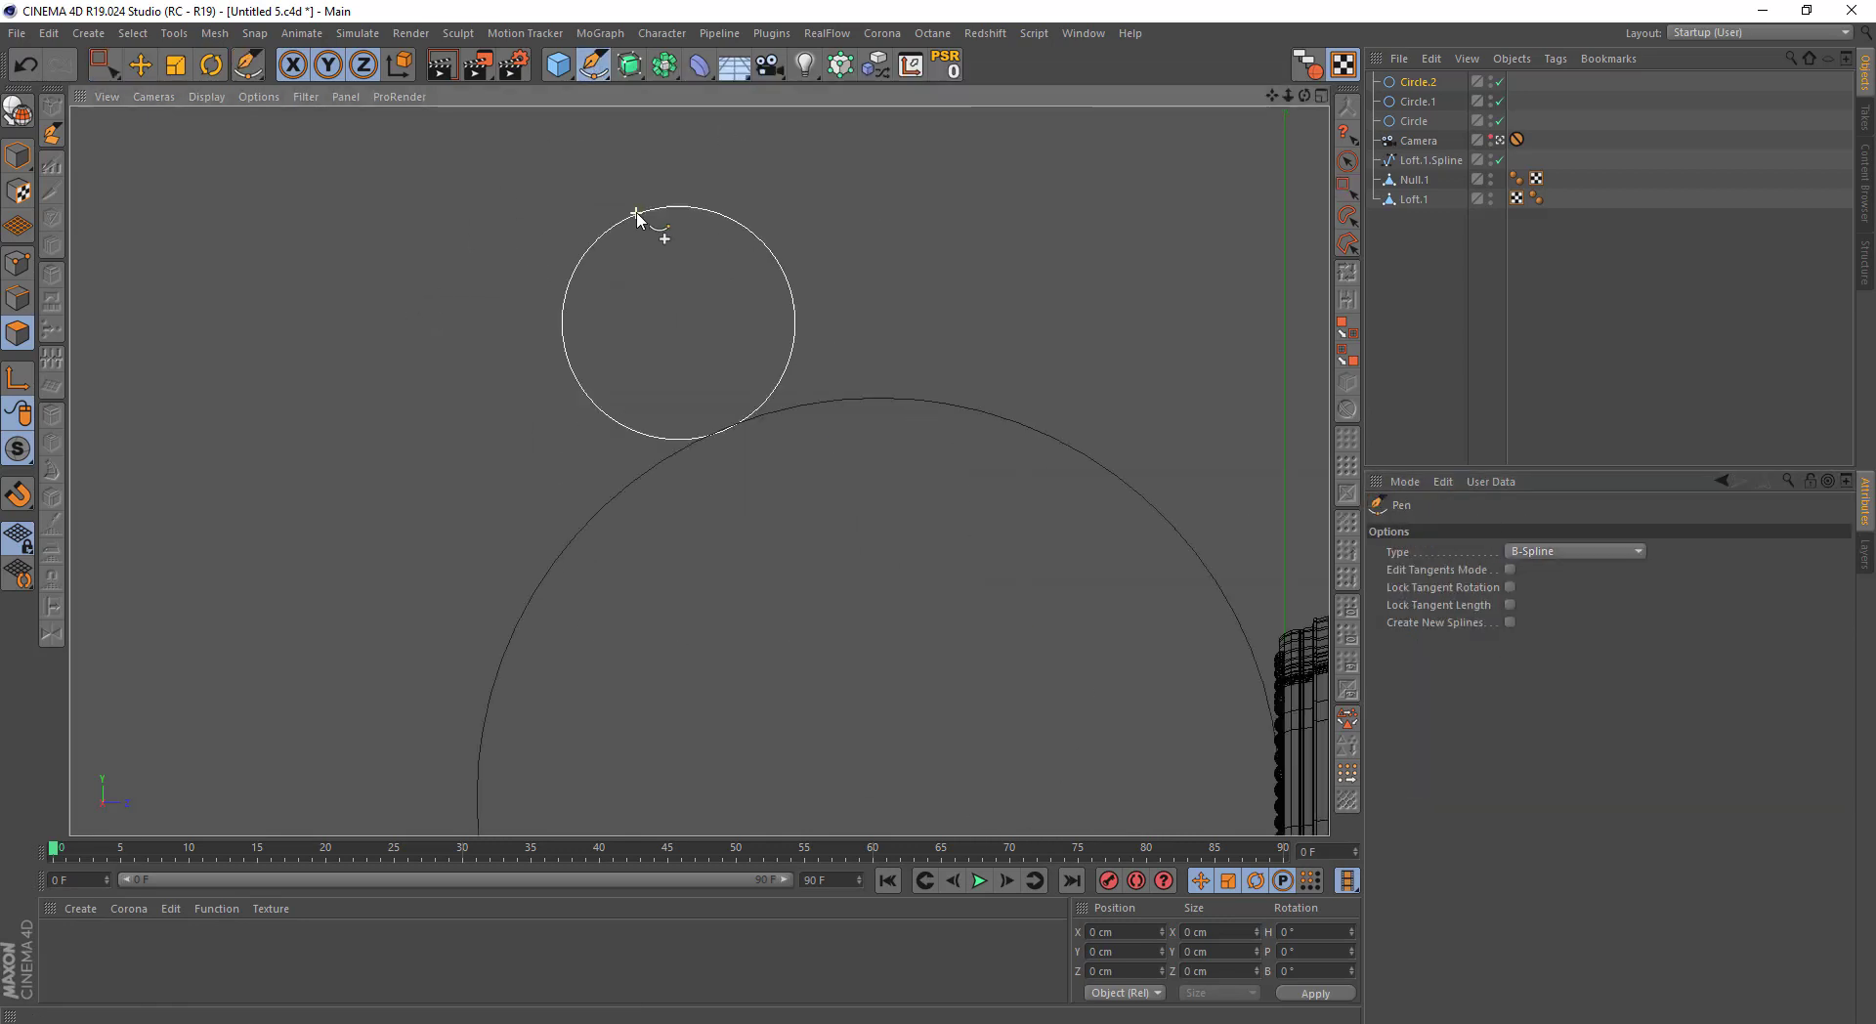
scroll(719, 311, up, 3)
Place profile points from the top circle around to near the panel edge
click(879, 417)
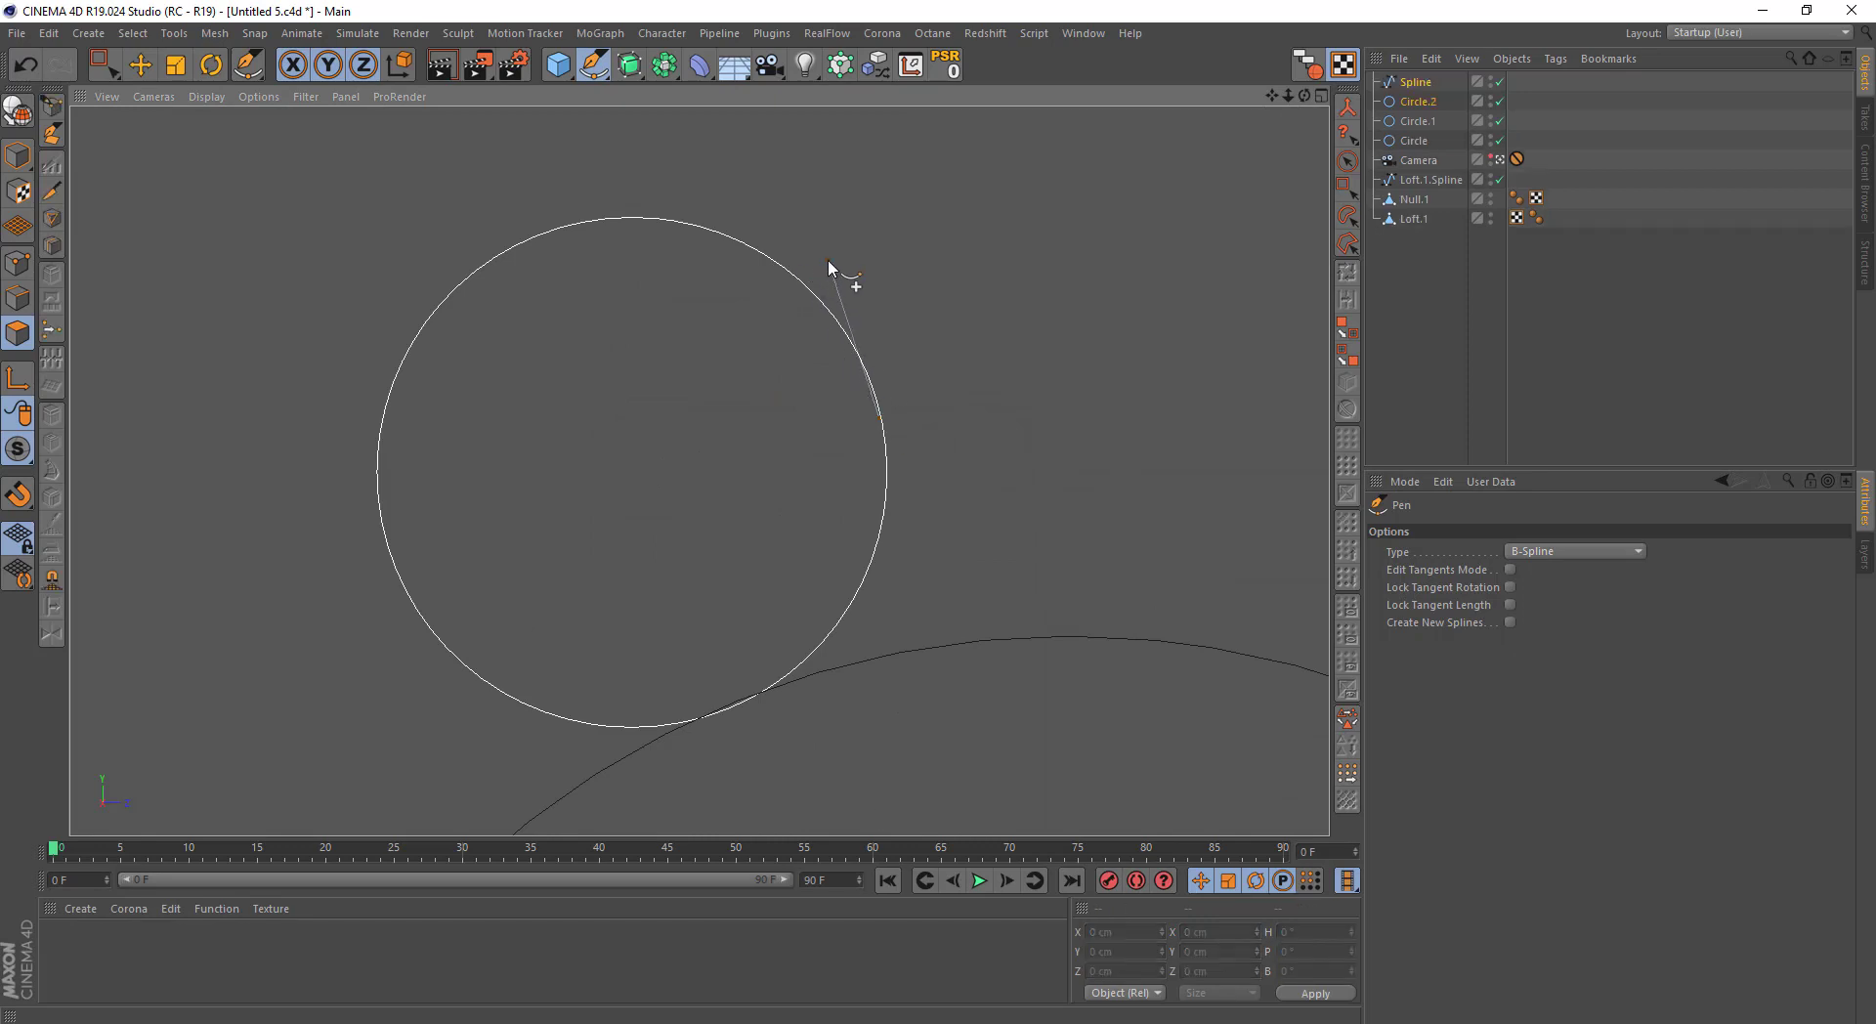
click(338, 481)
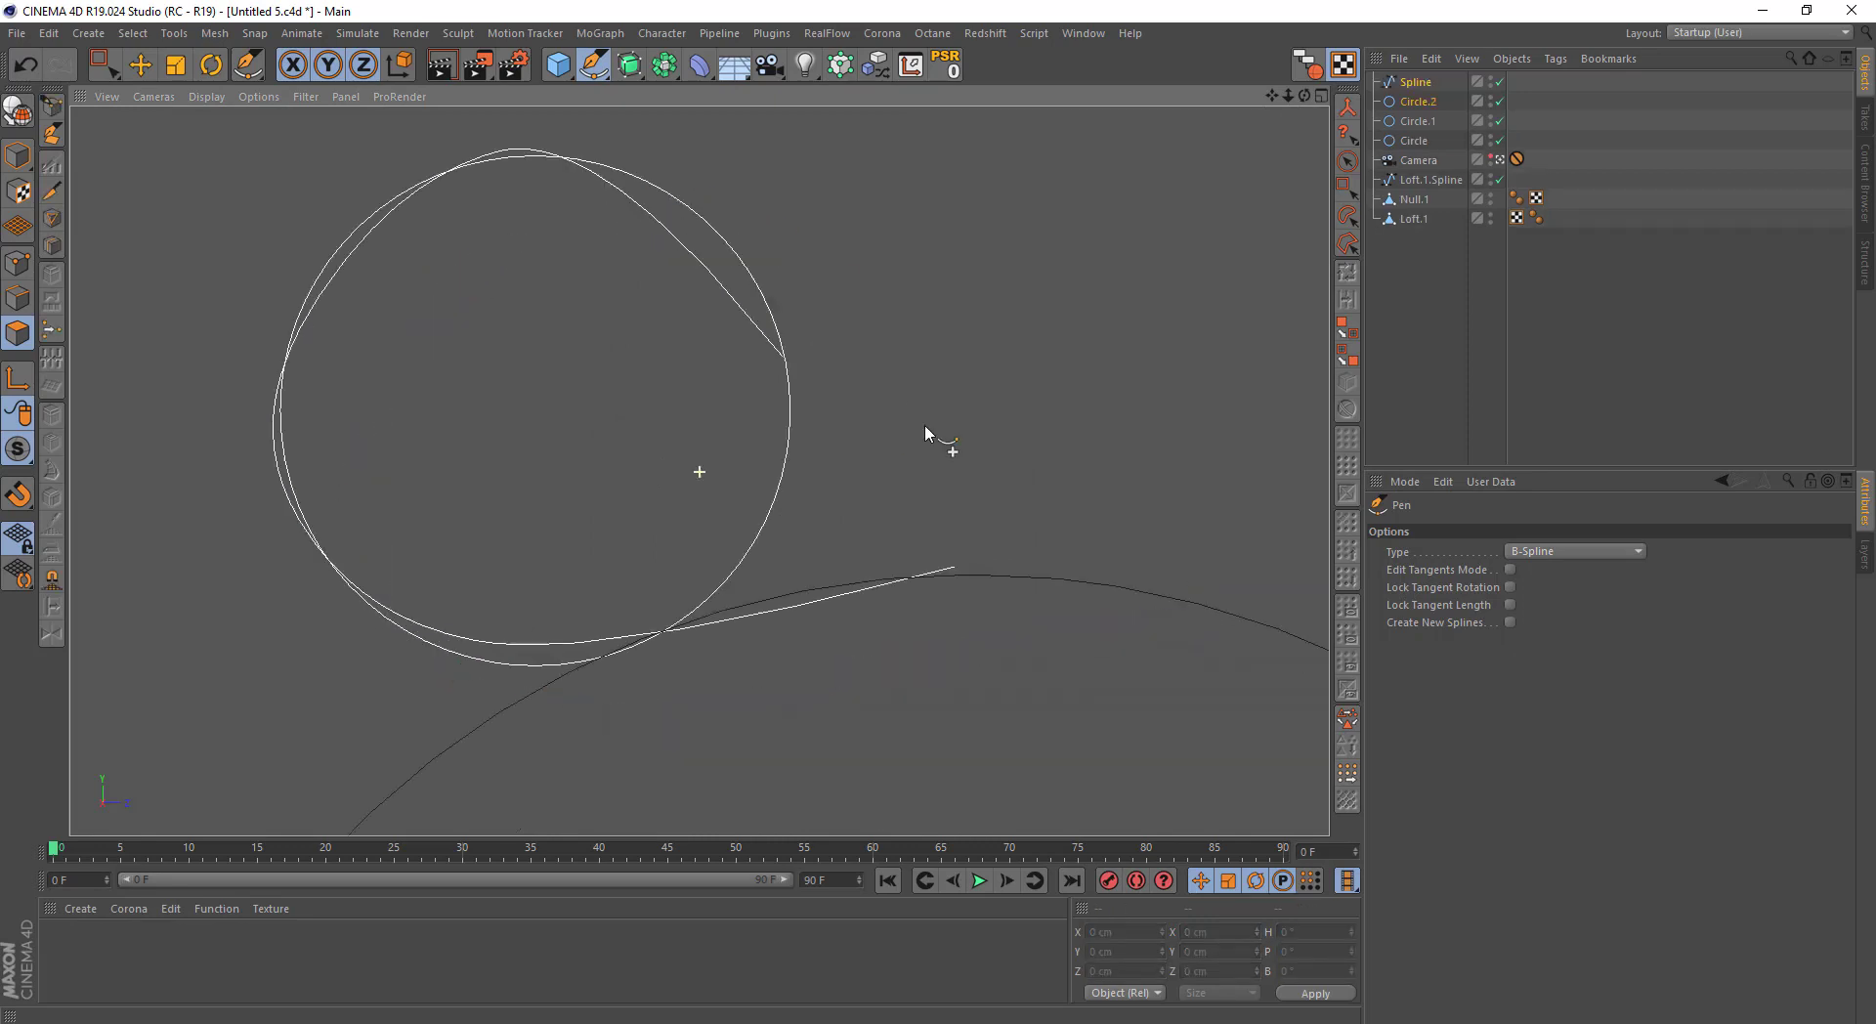
scroll(938, 436, down, 3)
scroll(1036, 488, down, 2)
scroll(977, 401, down, 2)
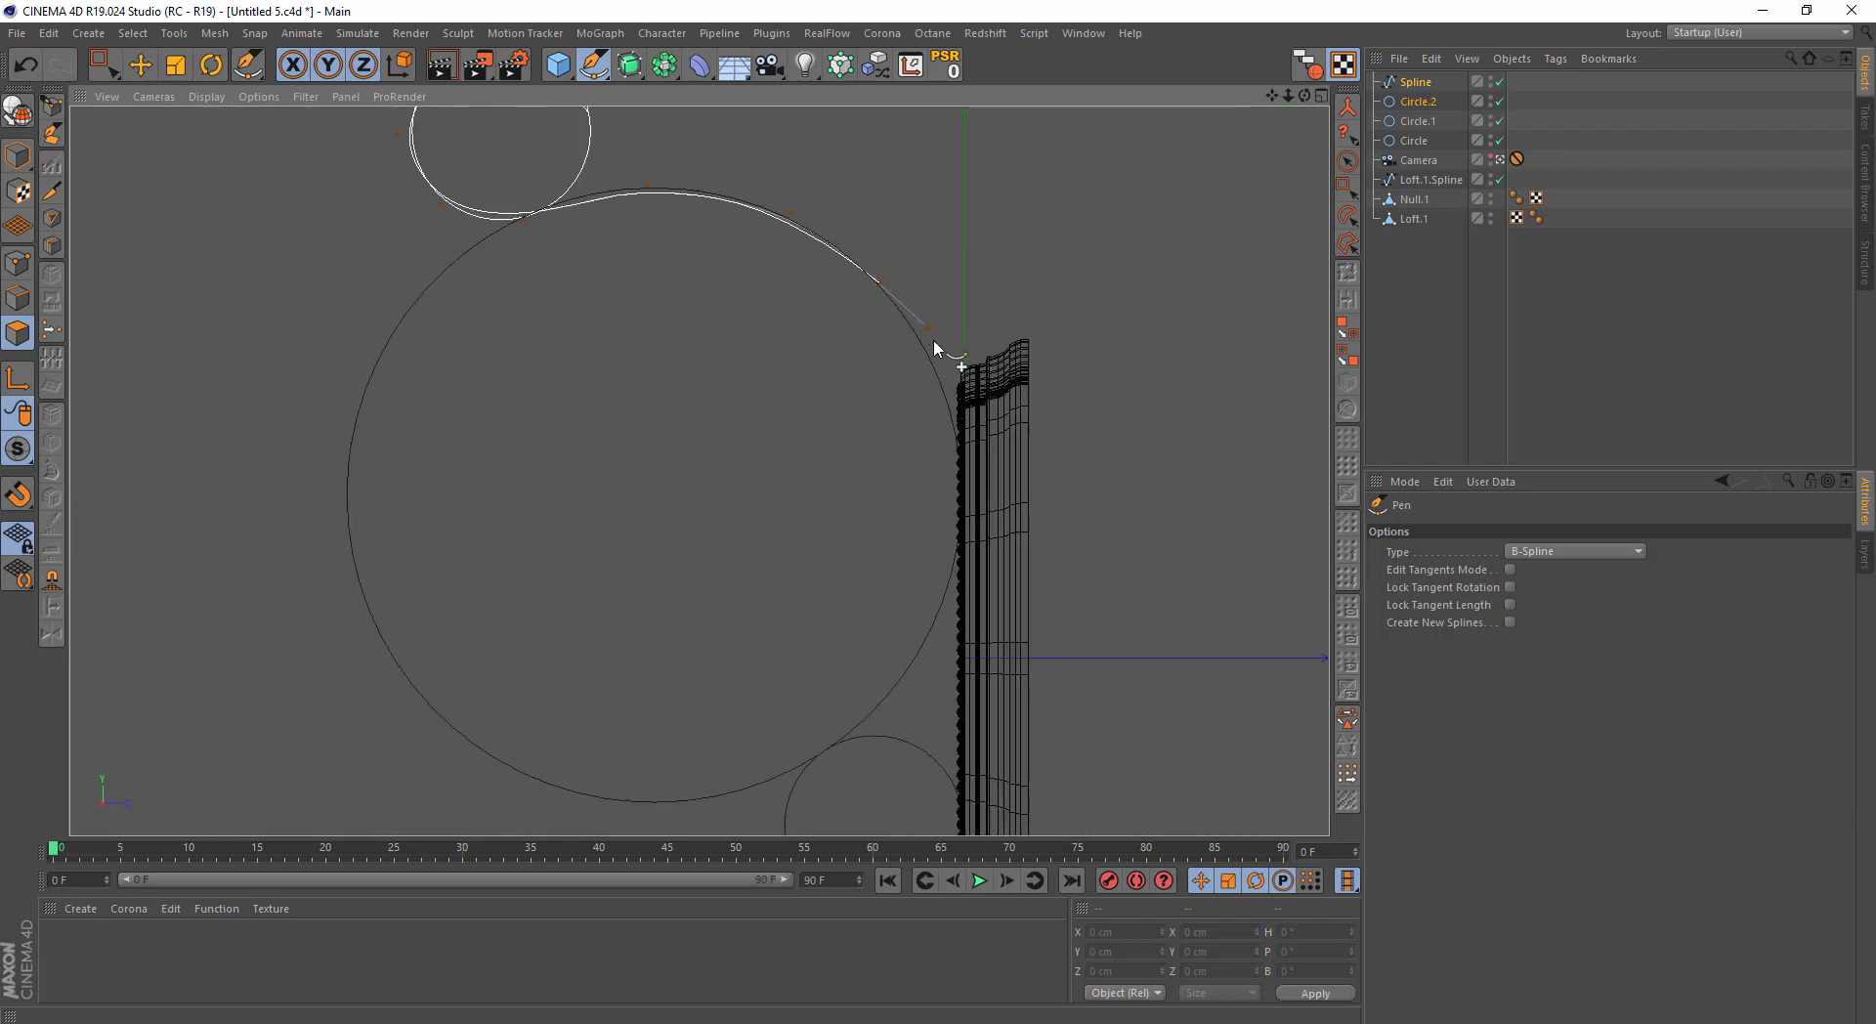
click(887, 701)
scroll(690, 395, up, 3)
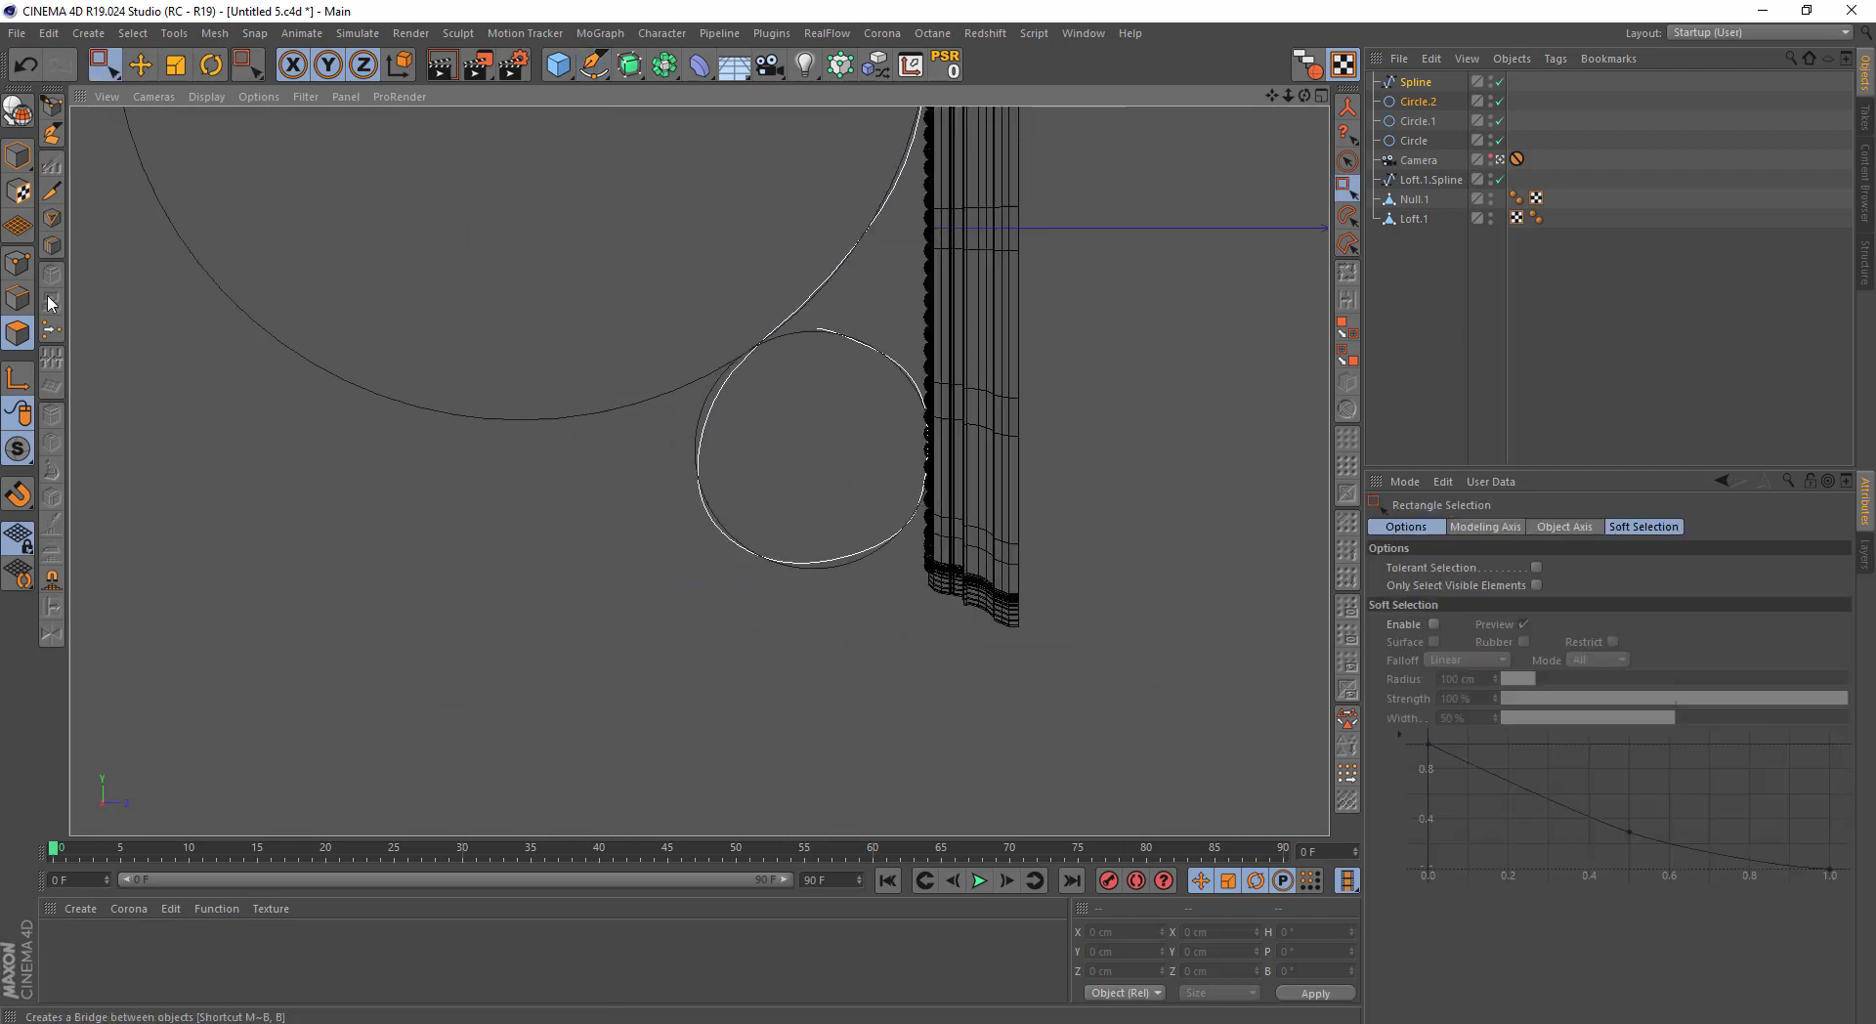
In Points mode, nudge the spline points near the small circle up-left
key(0)
drag(555, 508, 777, 664)
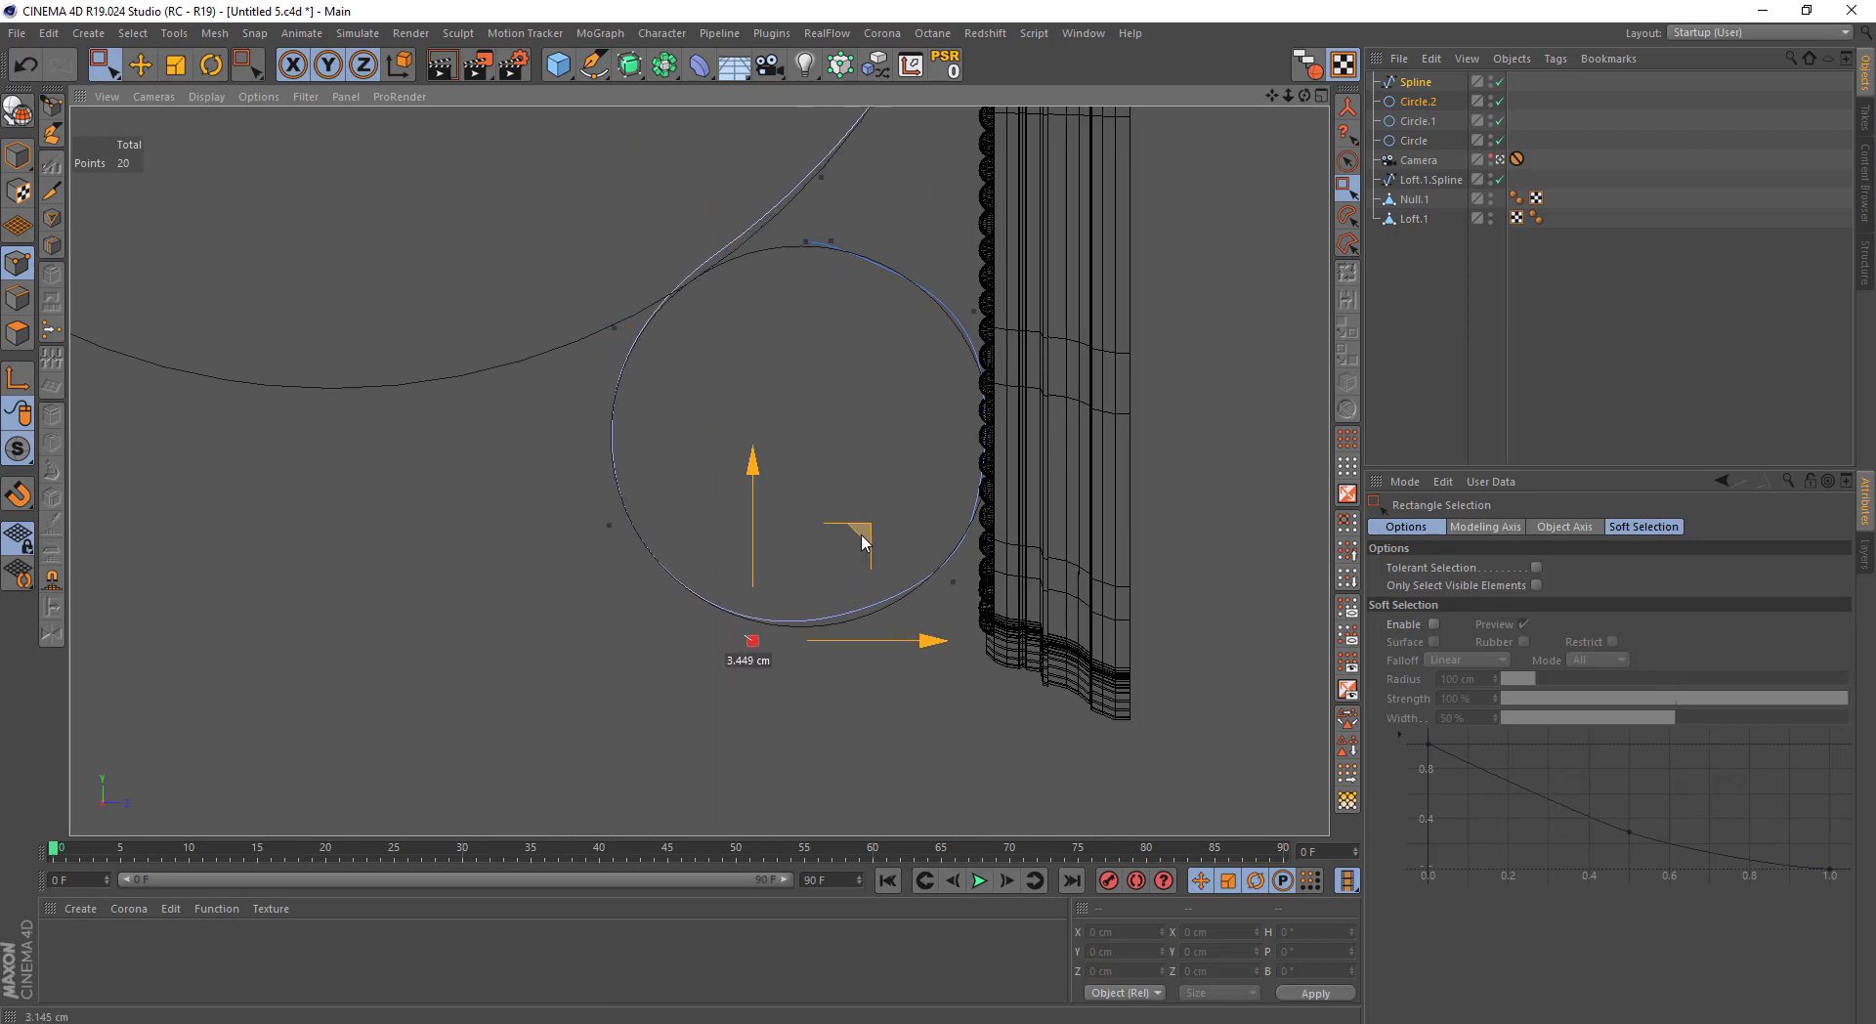
drag(1054, 483, 1038, 495)
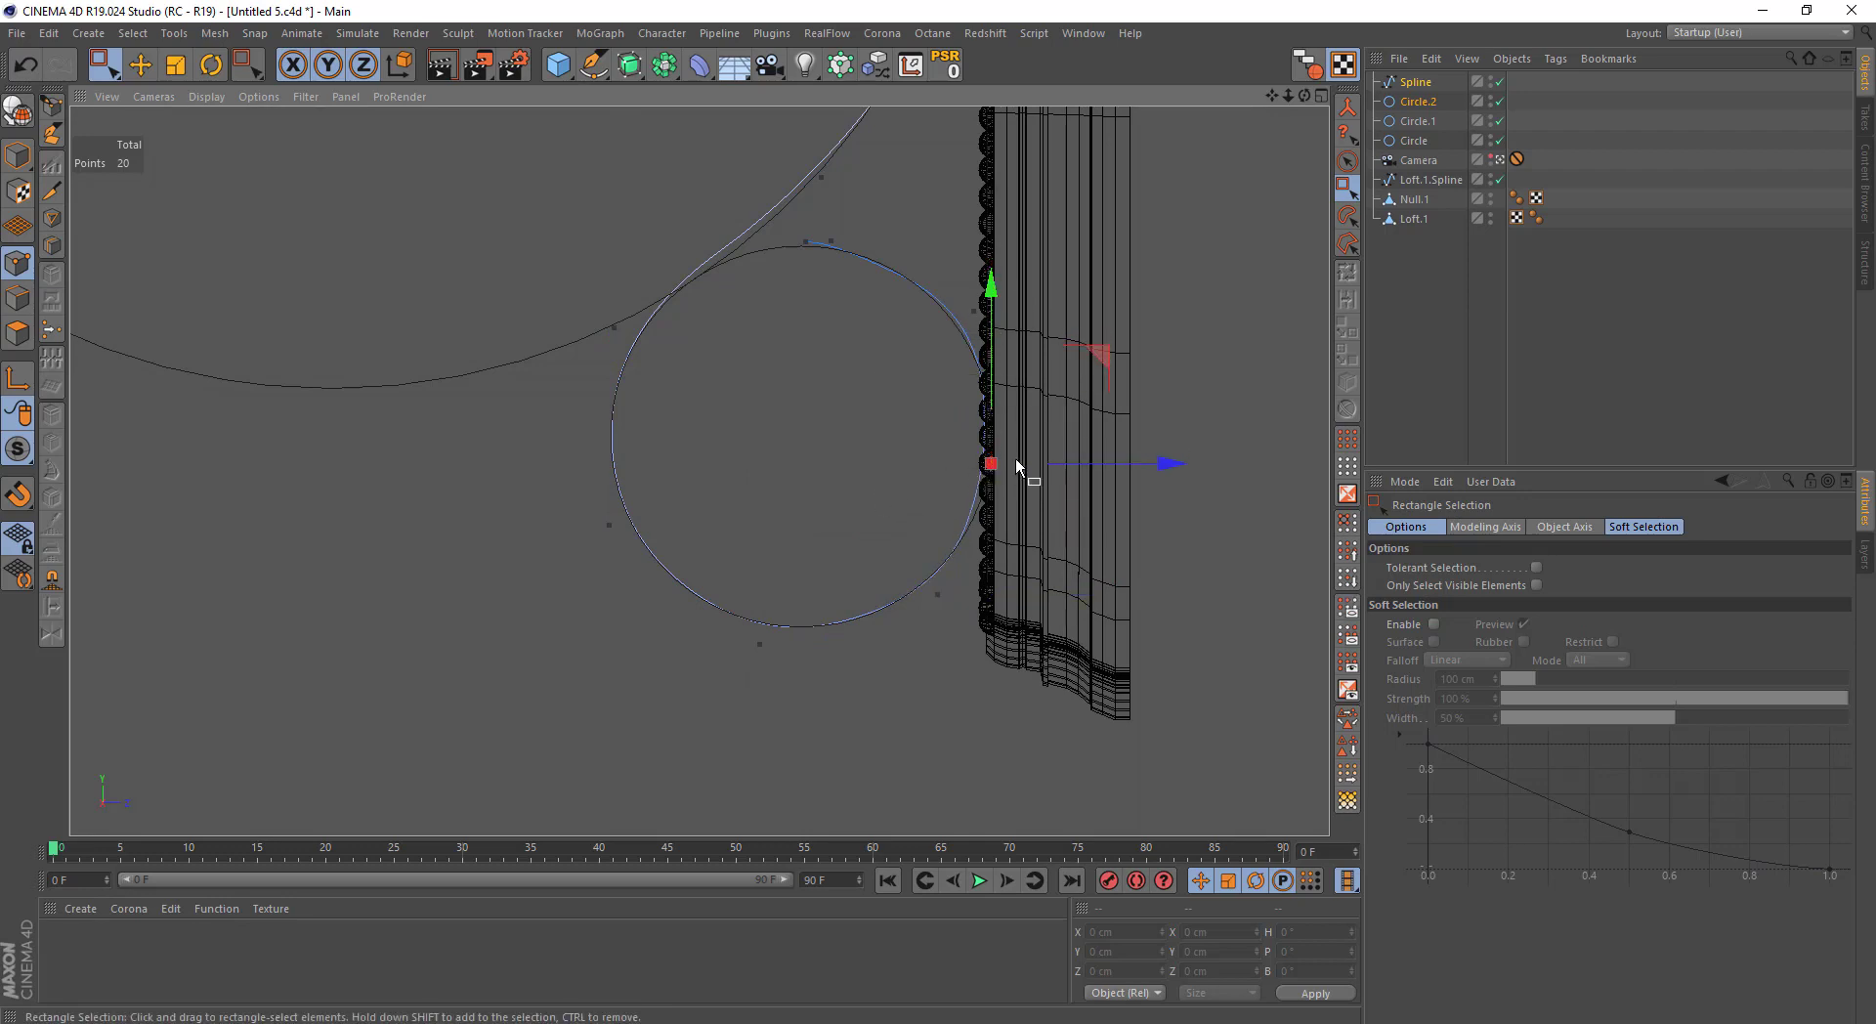
scroll(1017, 460, up, 3)
alt+middle_drag(900, 272, 900, 430)
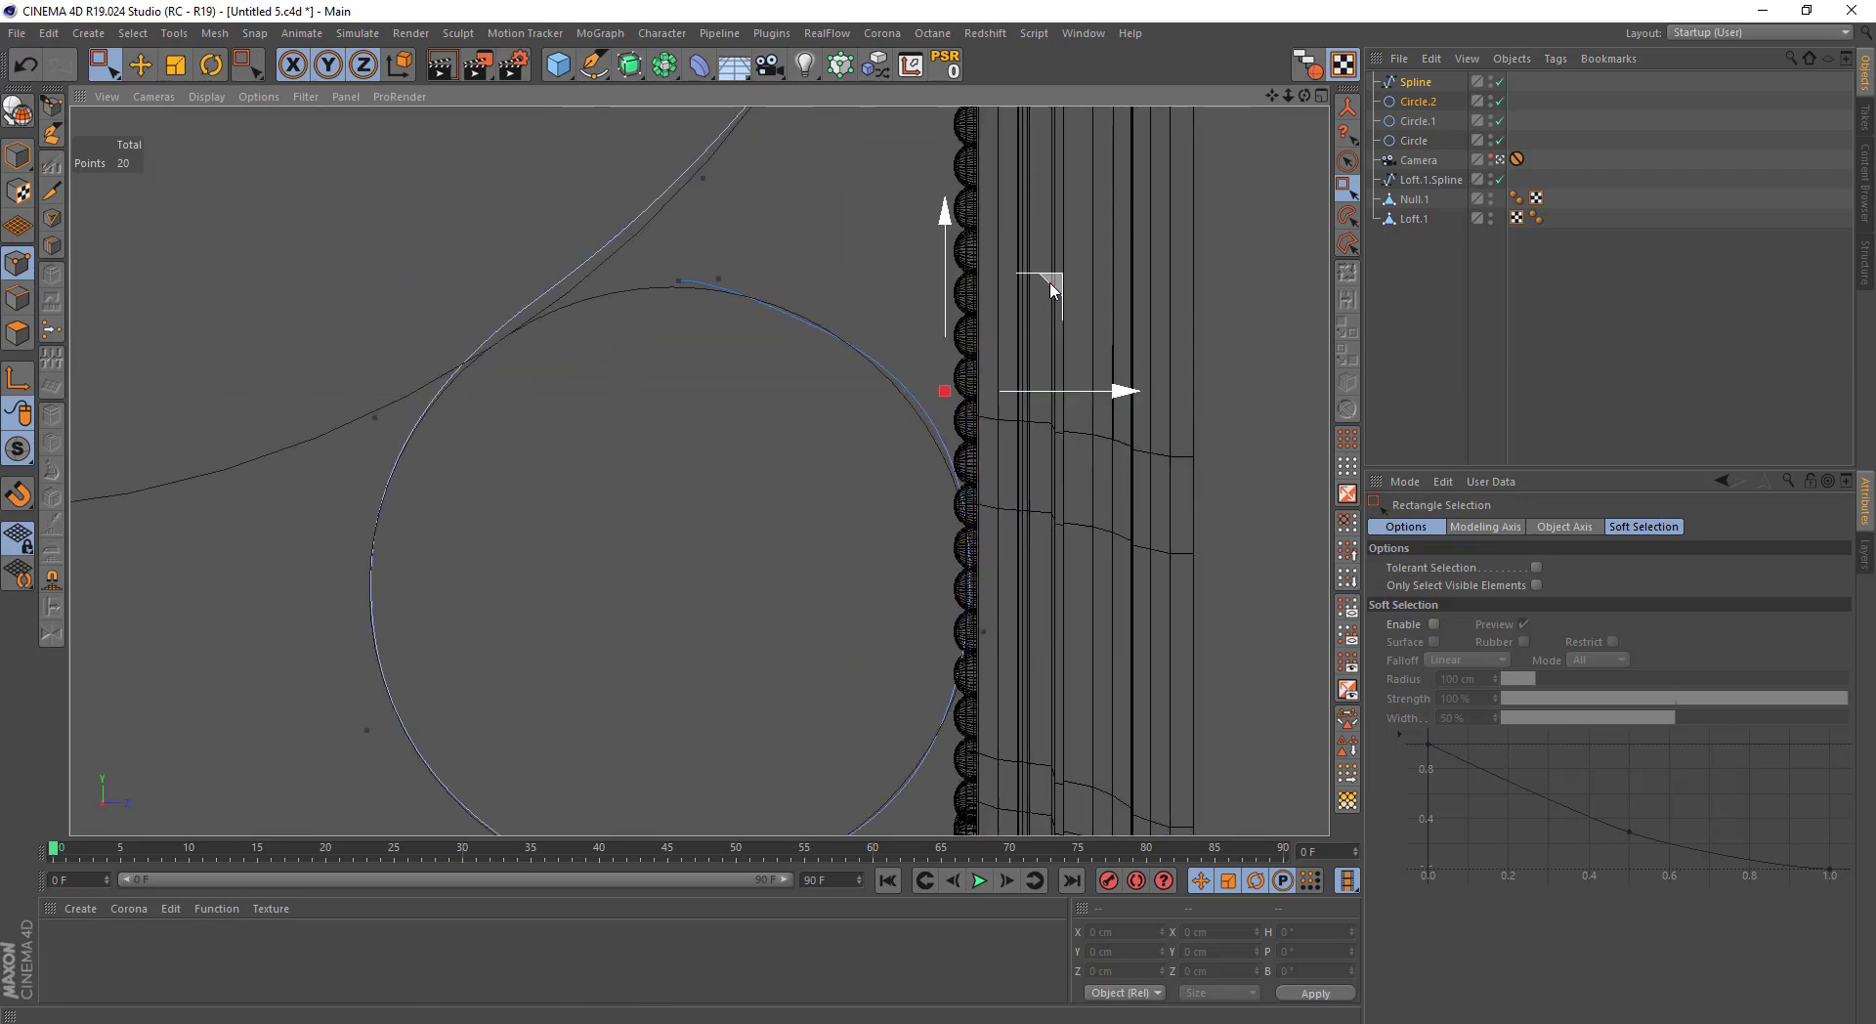
drag(1044, 285, 1051, 309)
Delete the extra top spline point and move the upper-curve point up-left
mouse_move(792, 218)
mouse_down()
mouse_move(683, 326)
mouse_move(679, 280)
mouse_up()
key(Delete)
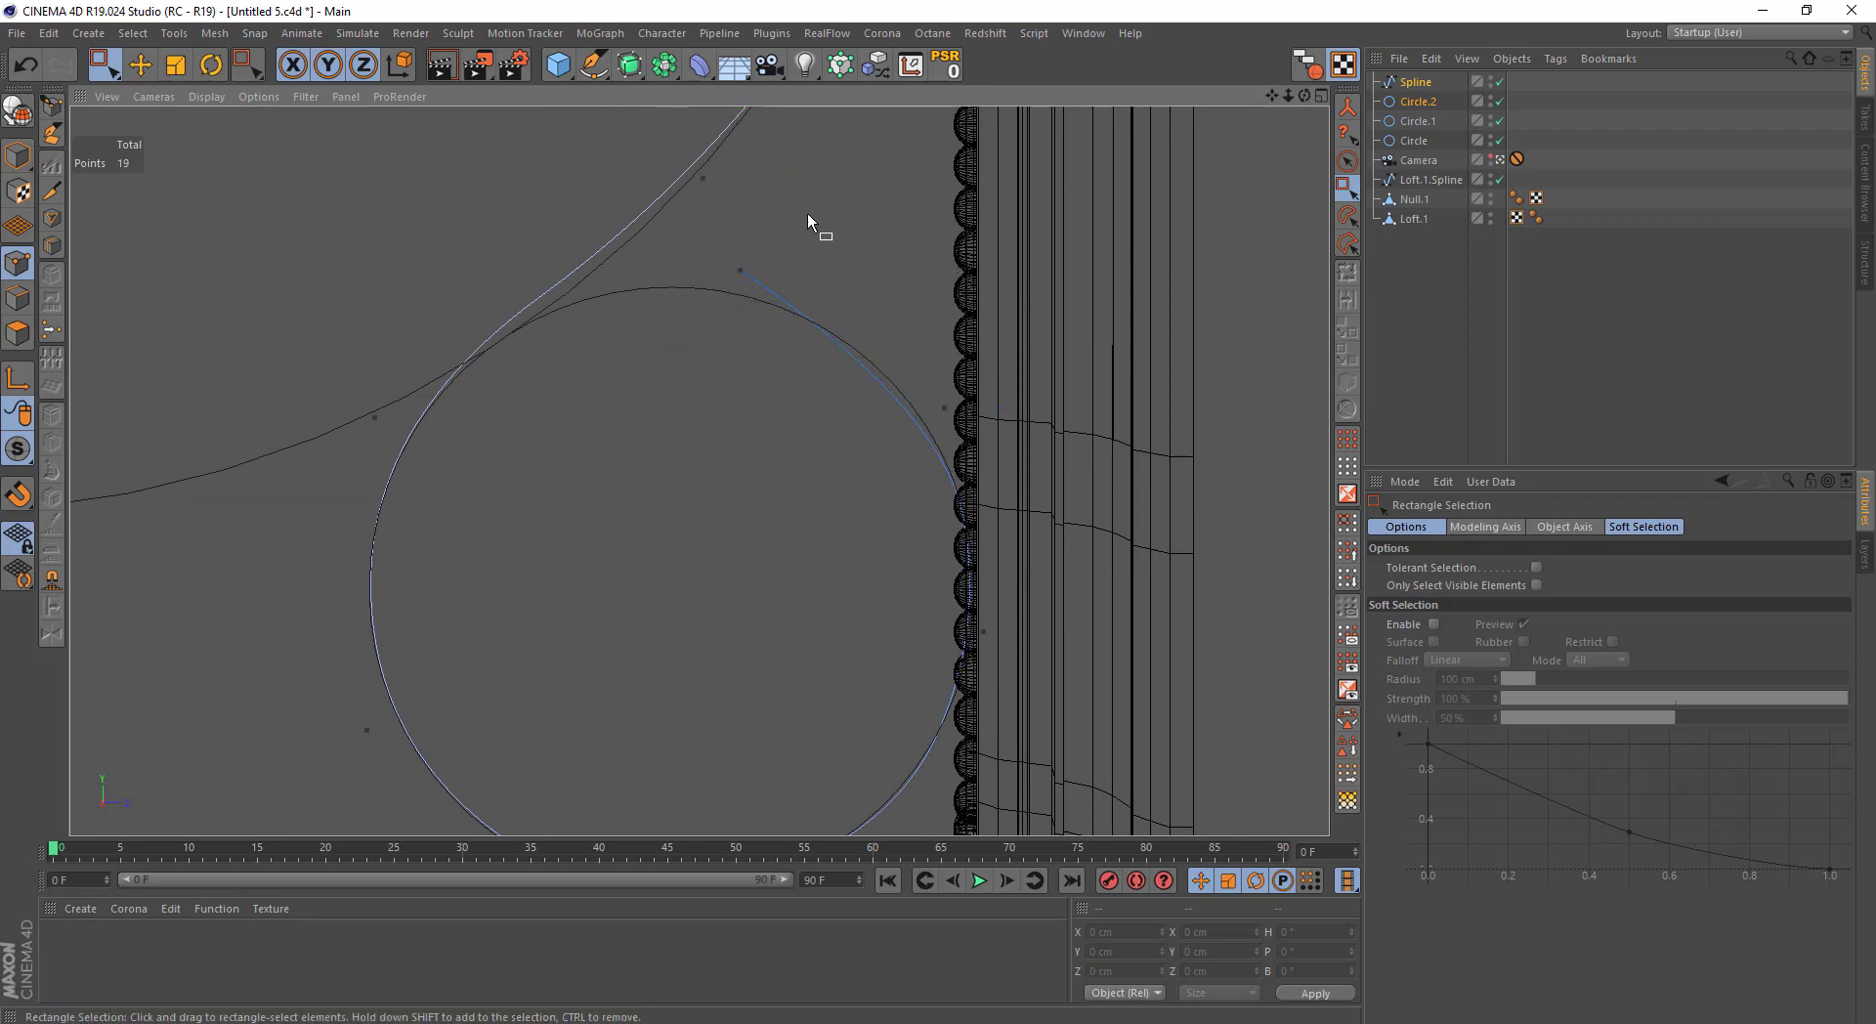
drag(807, 213, 728, 286)
drag(981, 377, 923, 430)
drag(1047, 304, 1014, 244)
Pull the lower circle point toward the panel and bring the end point onto the circle
drag(1021, 523, 879, 681)
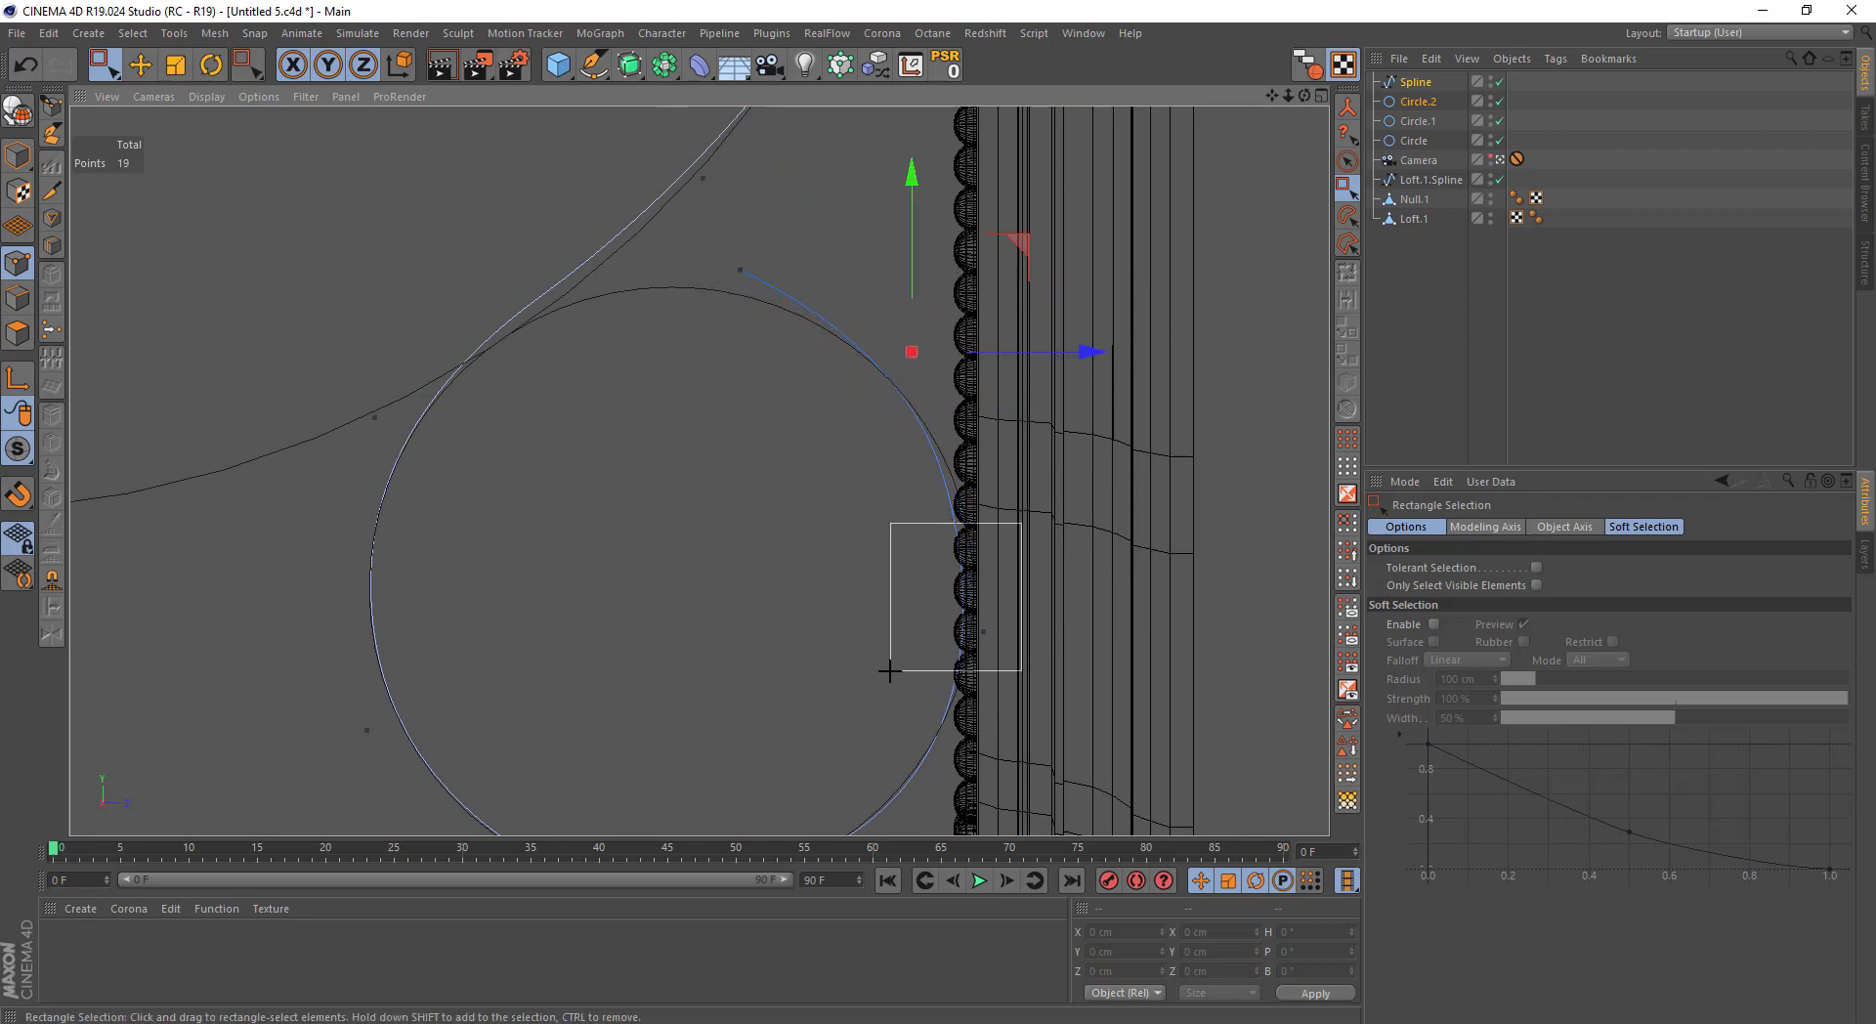
drag(1089, 536, 1110, 515)
click(740, 269)
drag(740, 192, 731, 213)
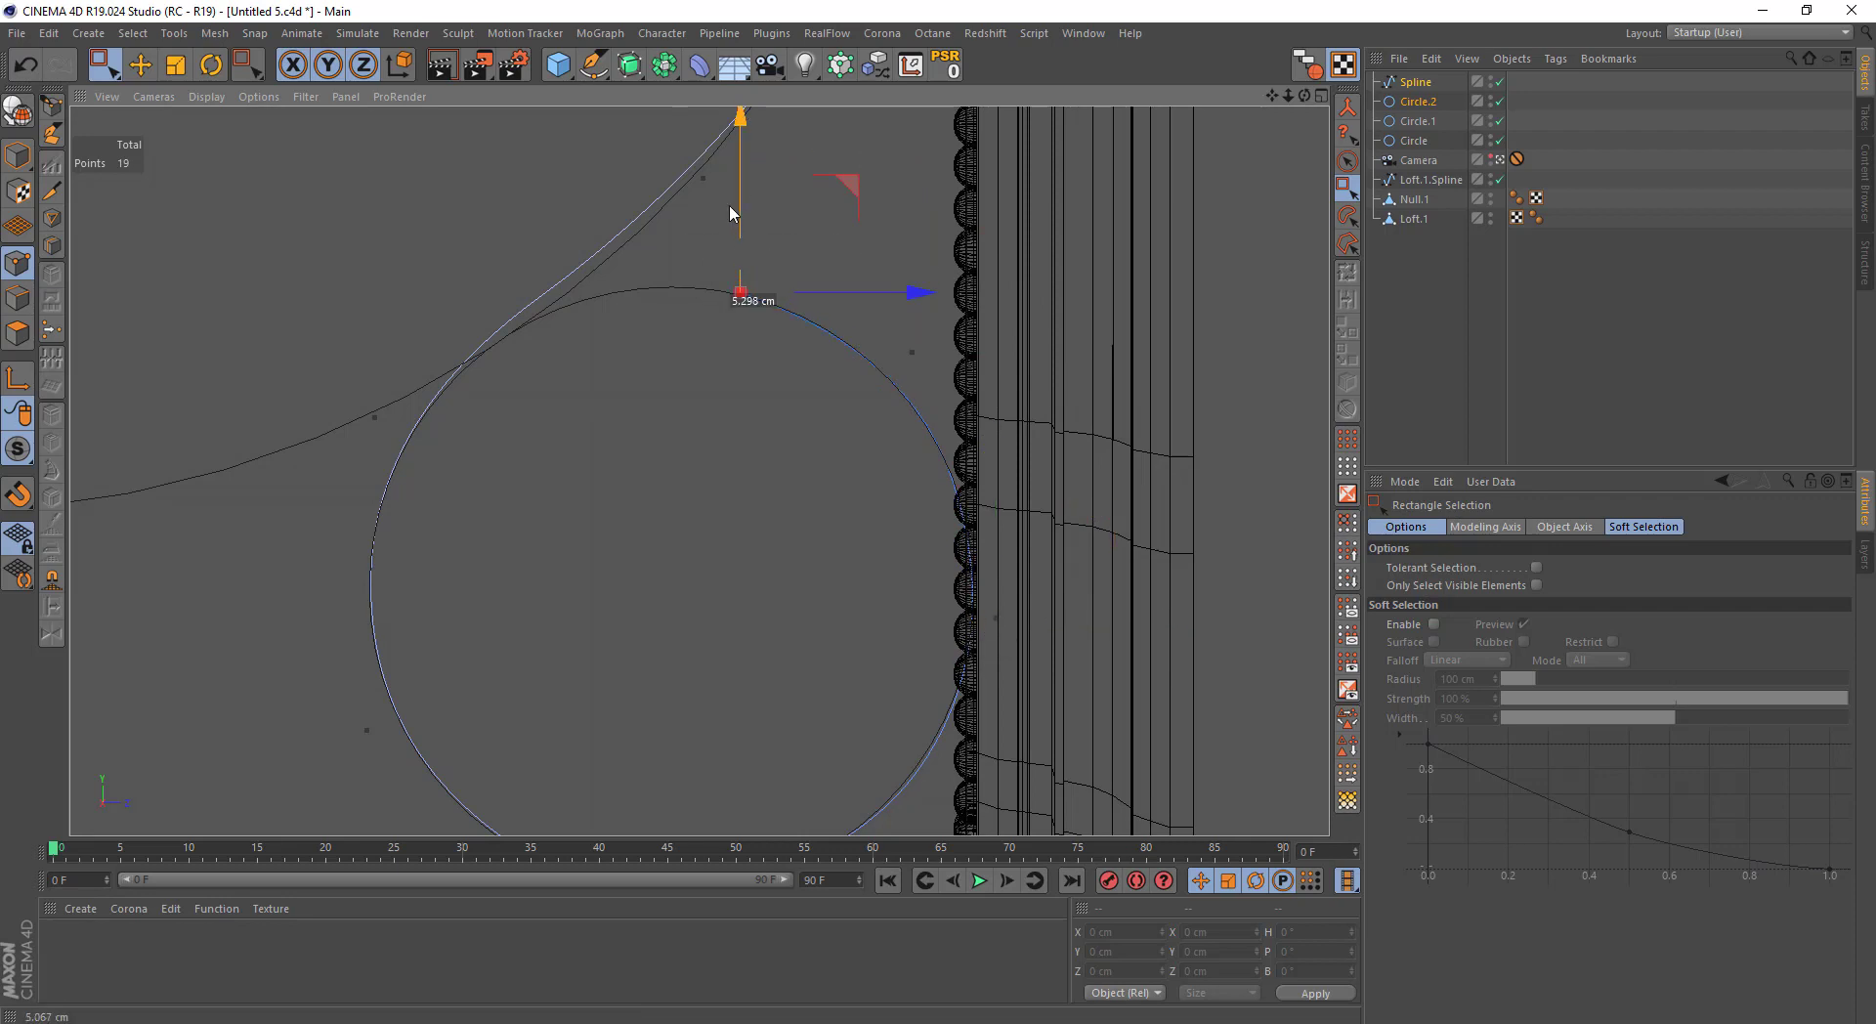
scroll(703, 319, down, 3)
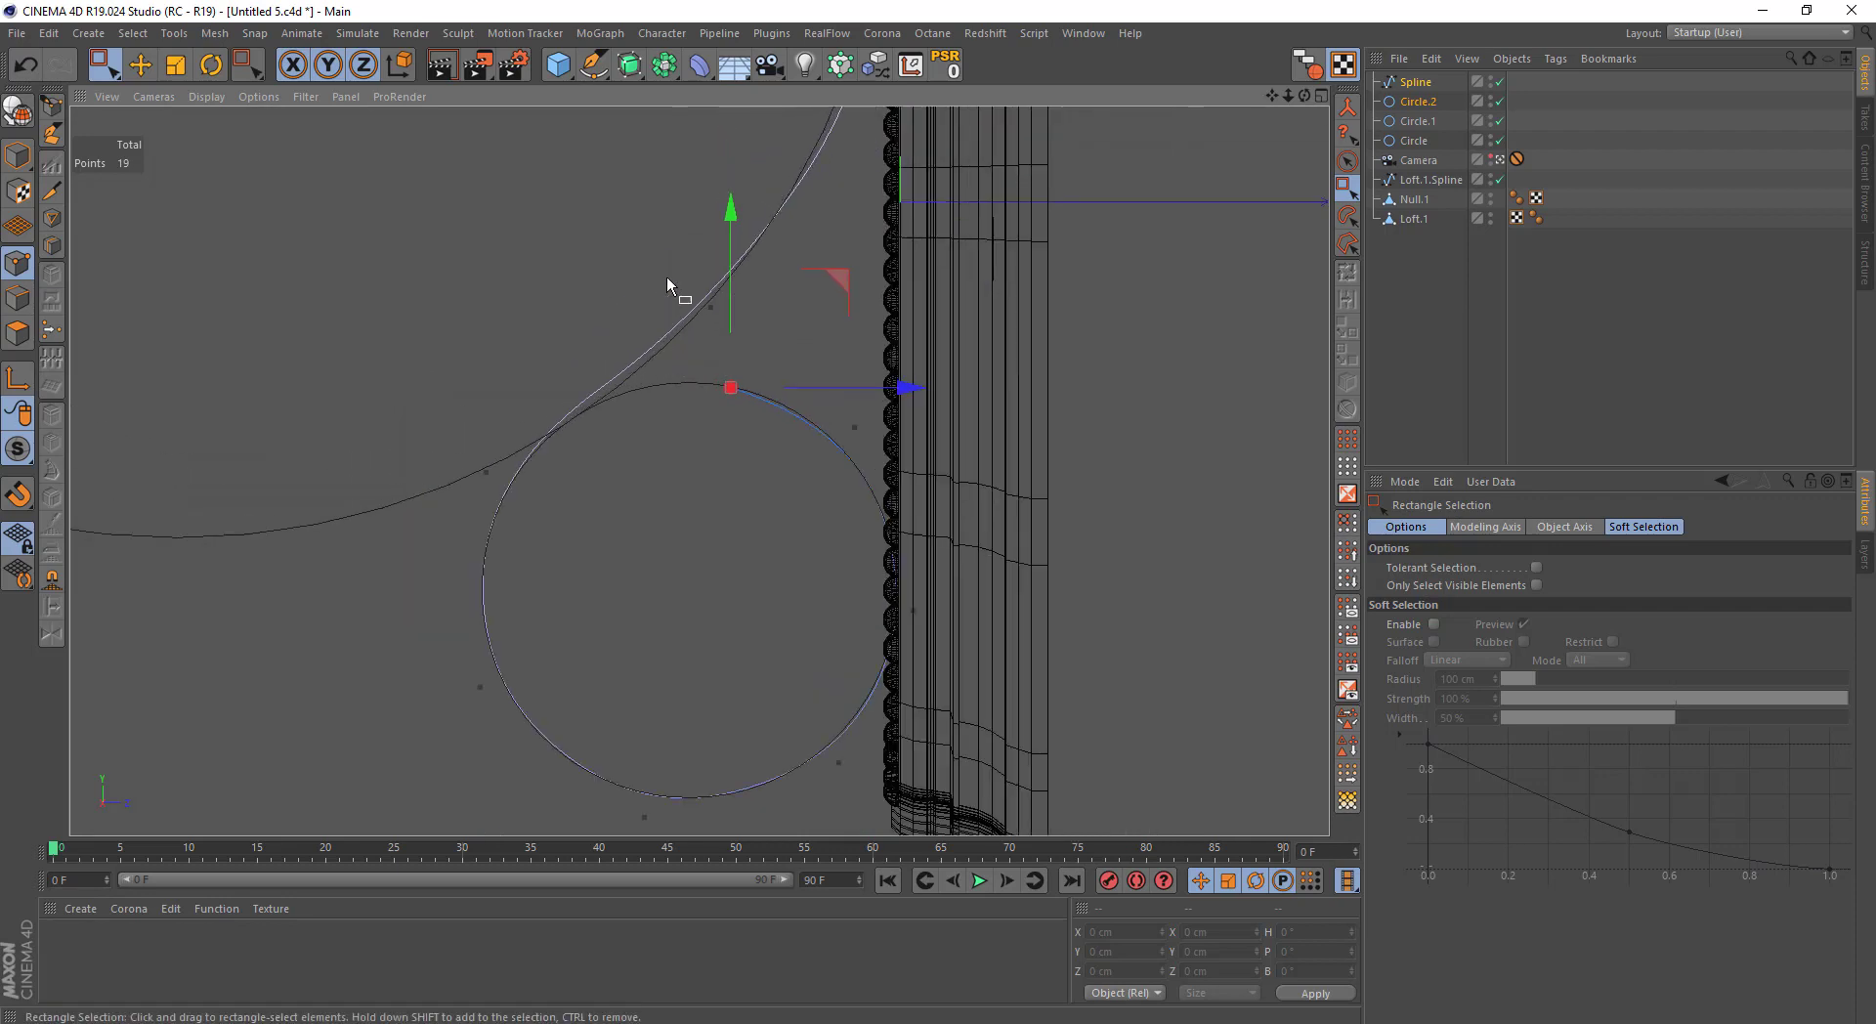
drag(791, 394, 778, 322)
scroll(781, 323, down, 2)
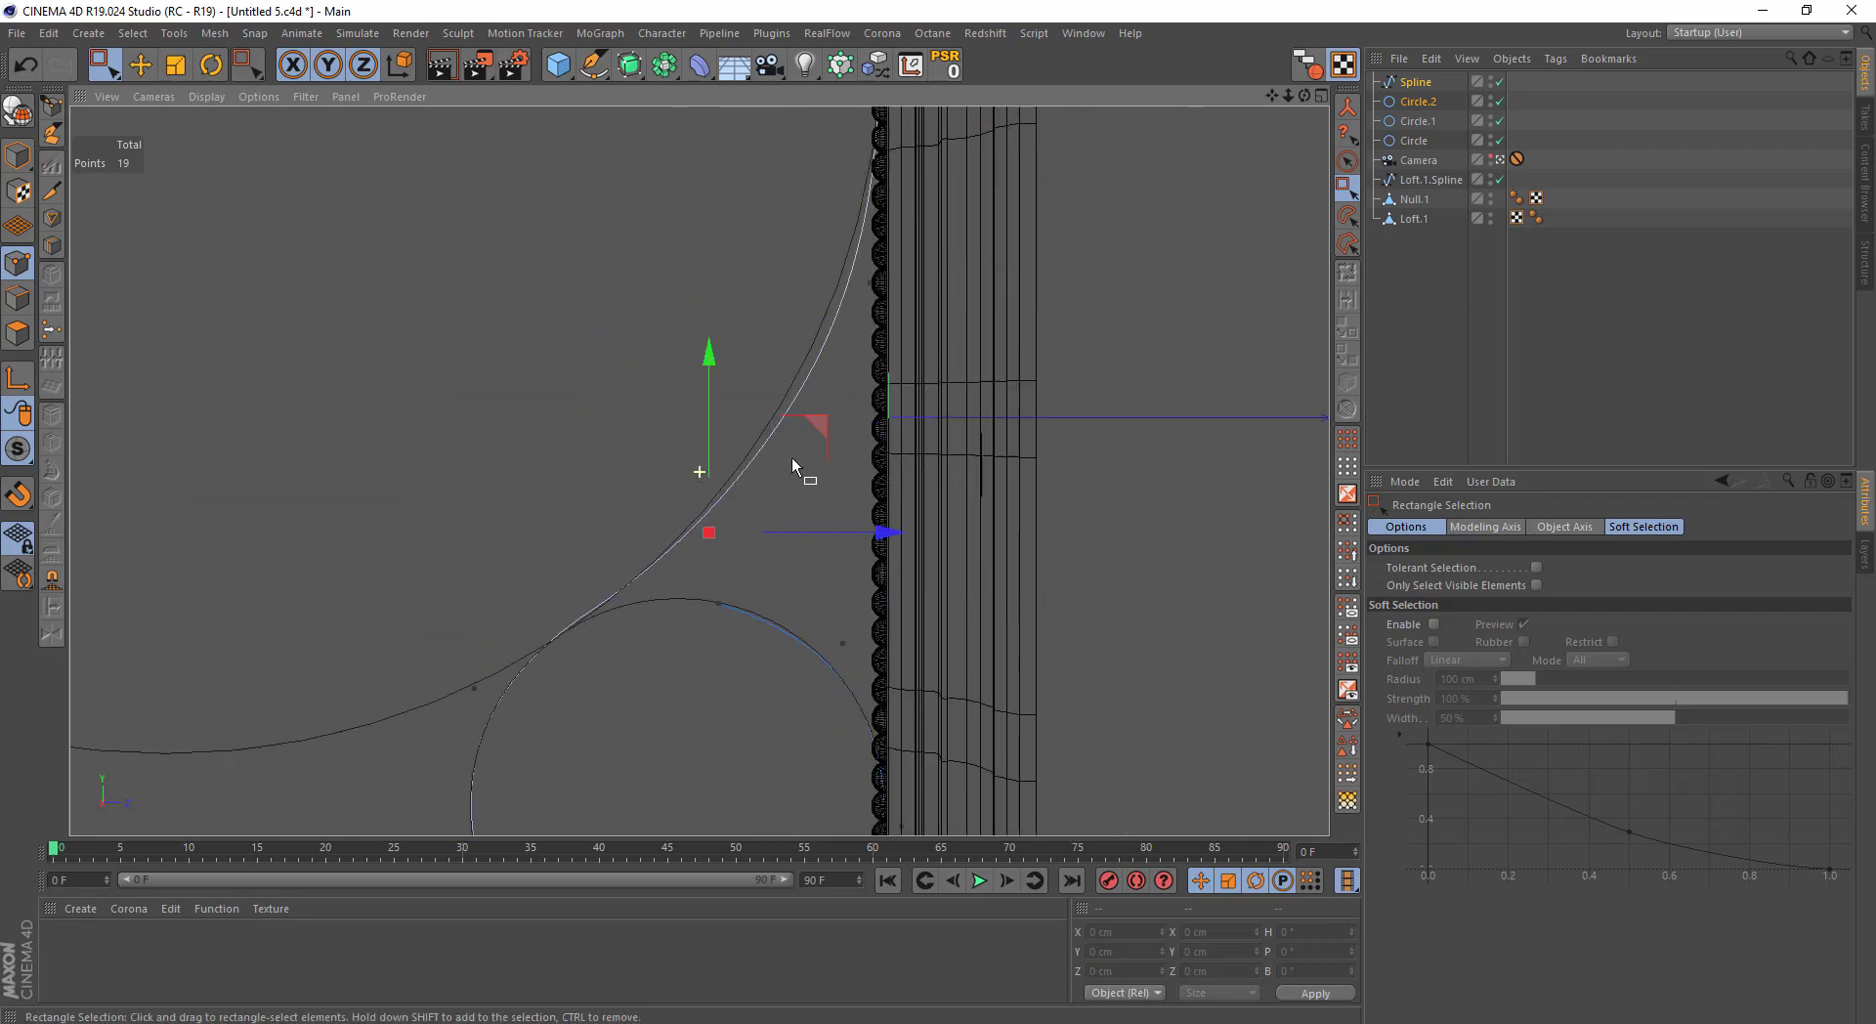
Raise the spline points along the panel edge and select the top edge points
drag(926, 226, 677, 368)
middle_drag(677, 368, 665, 472)
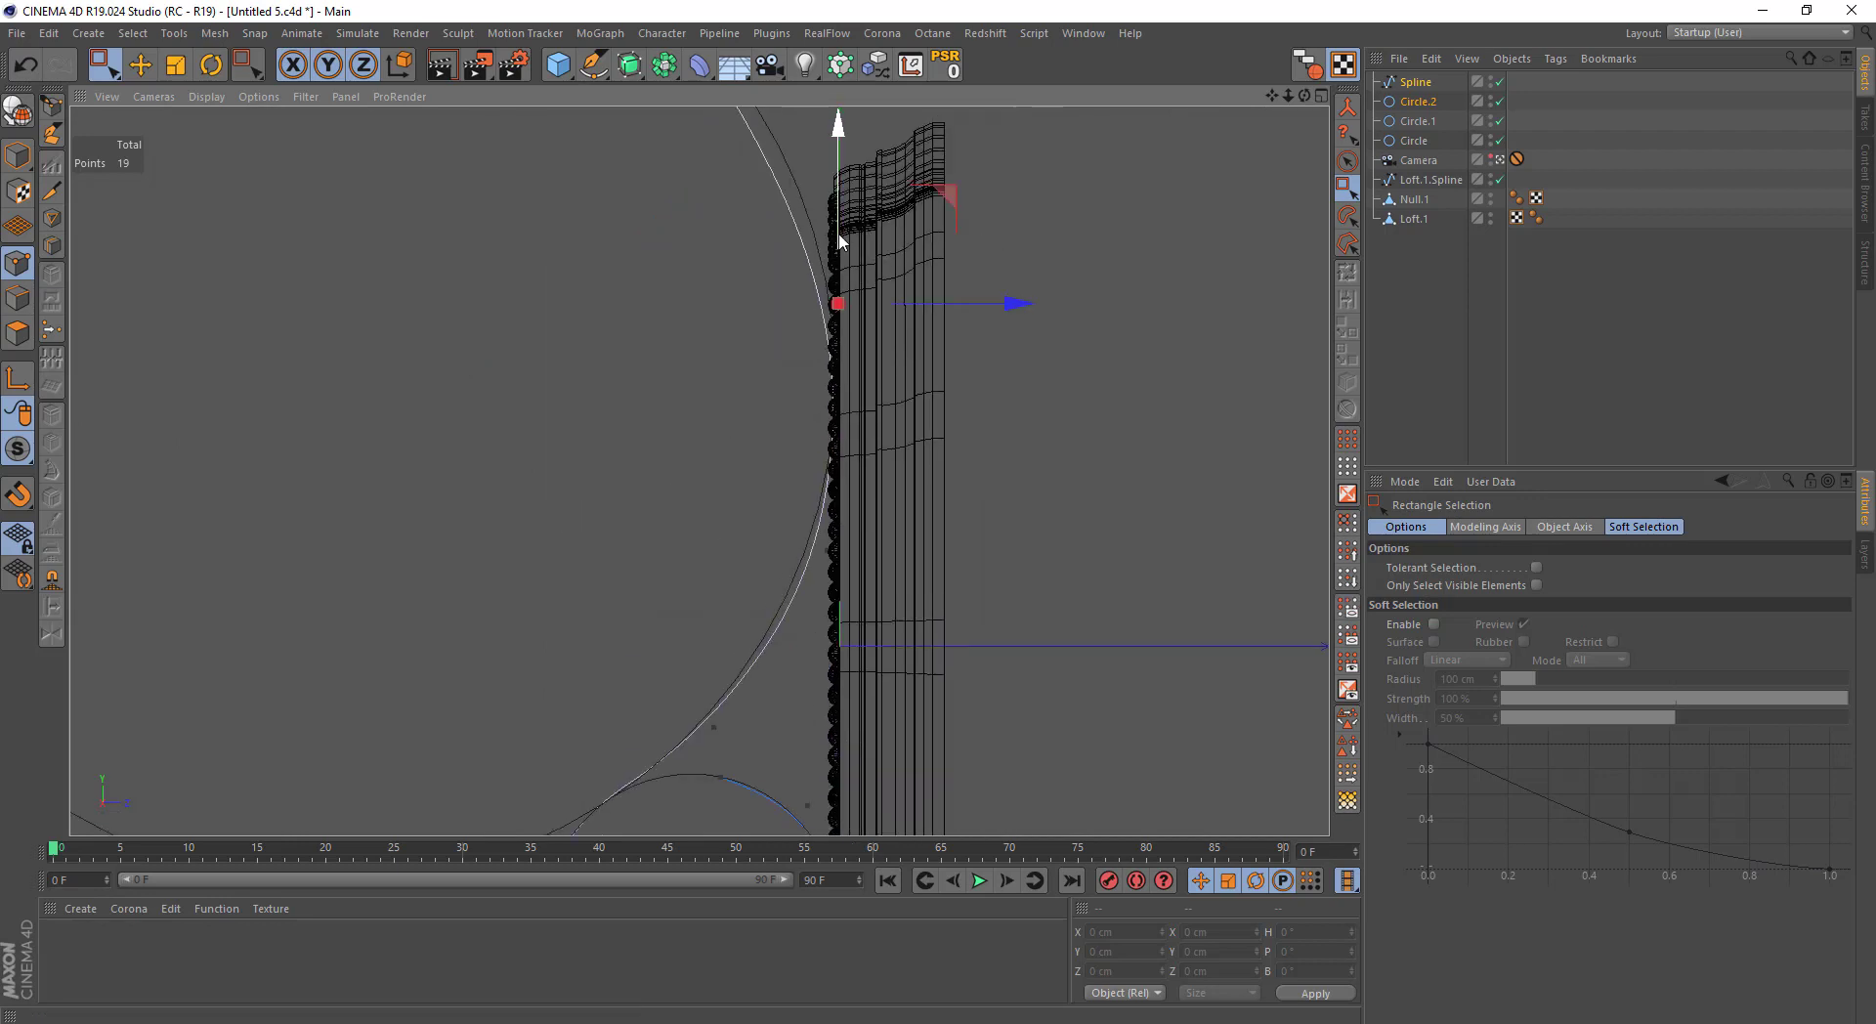
drag(1031, 372, 578, 711)
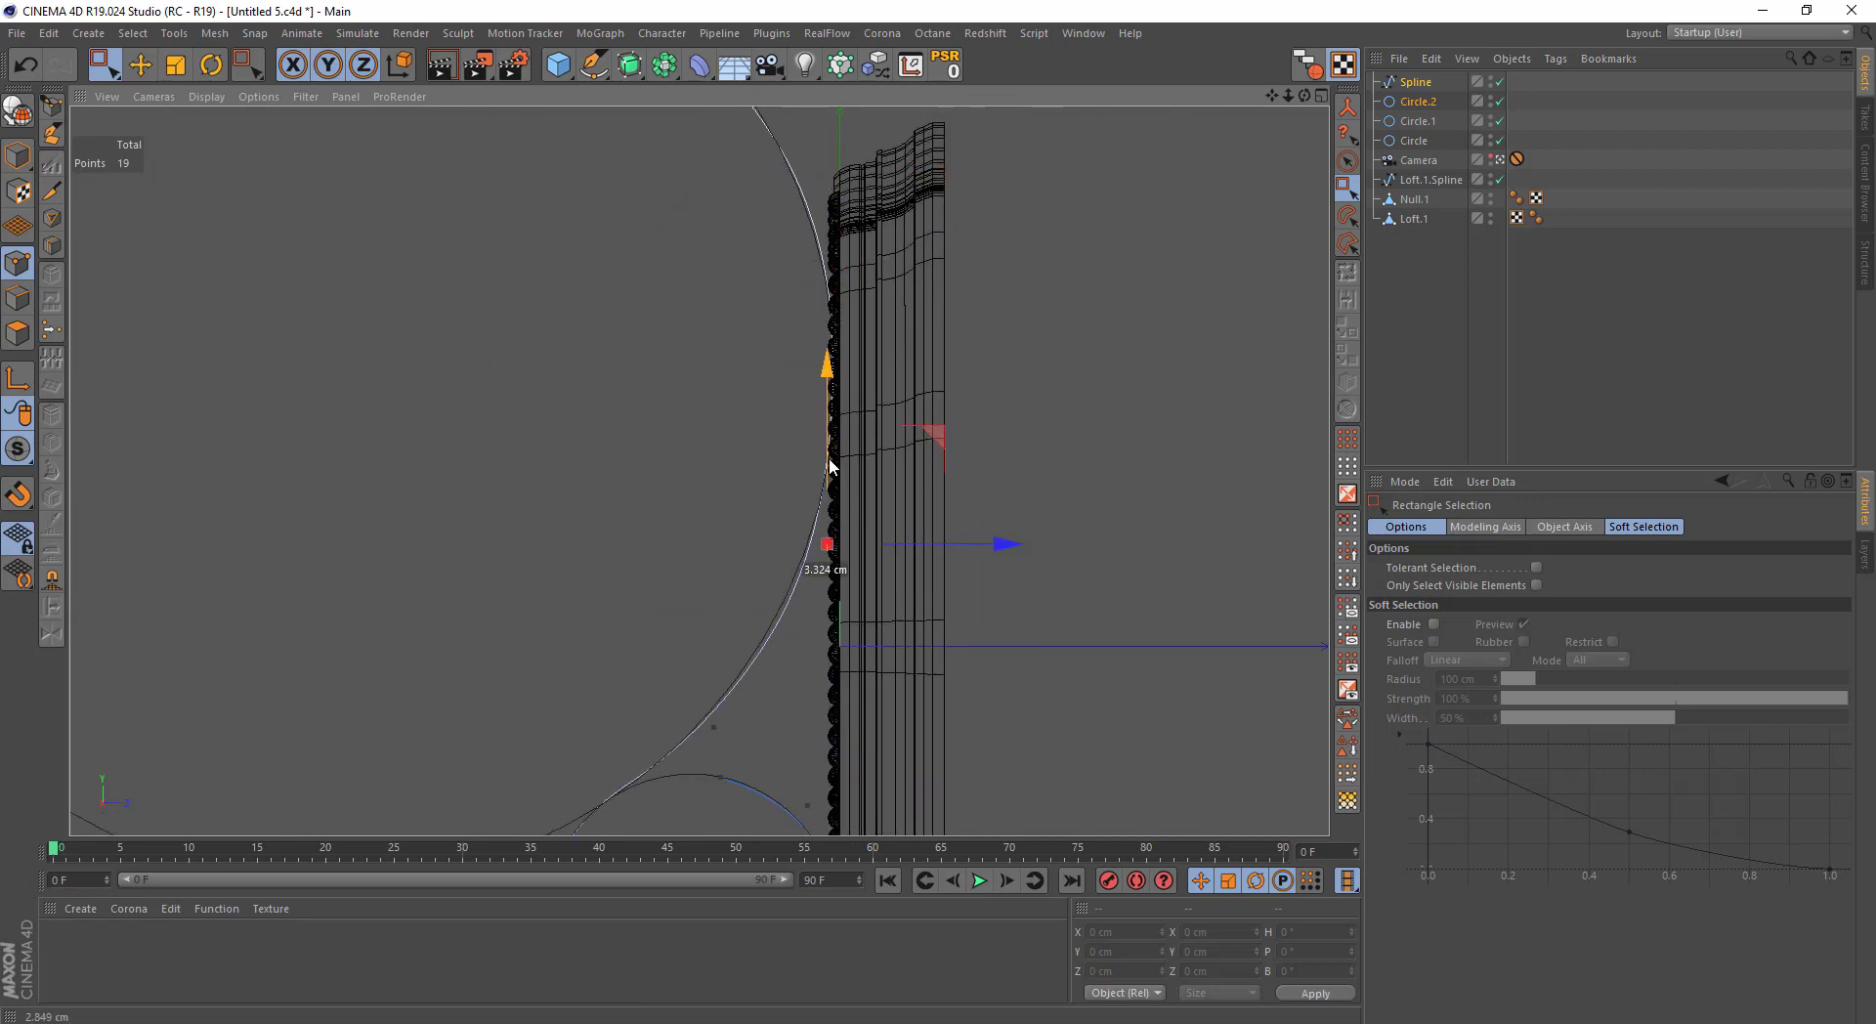
drag(831, 465, 832, 448)
scroll(831, 452, up, 3)
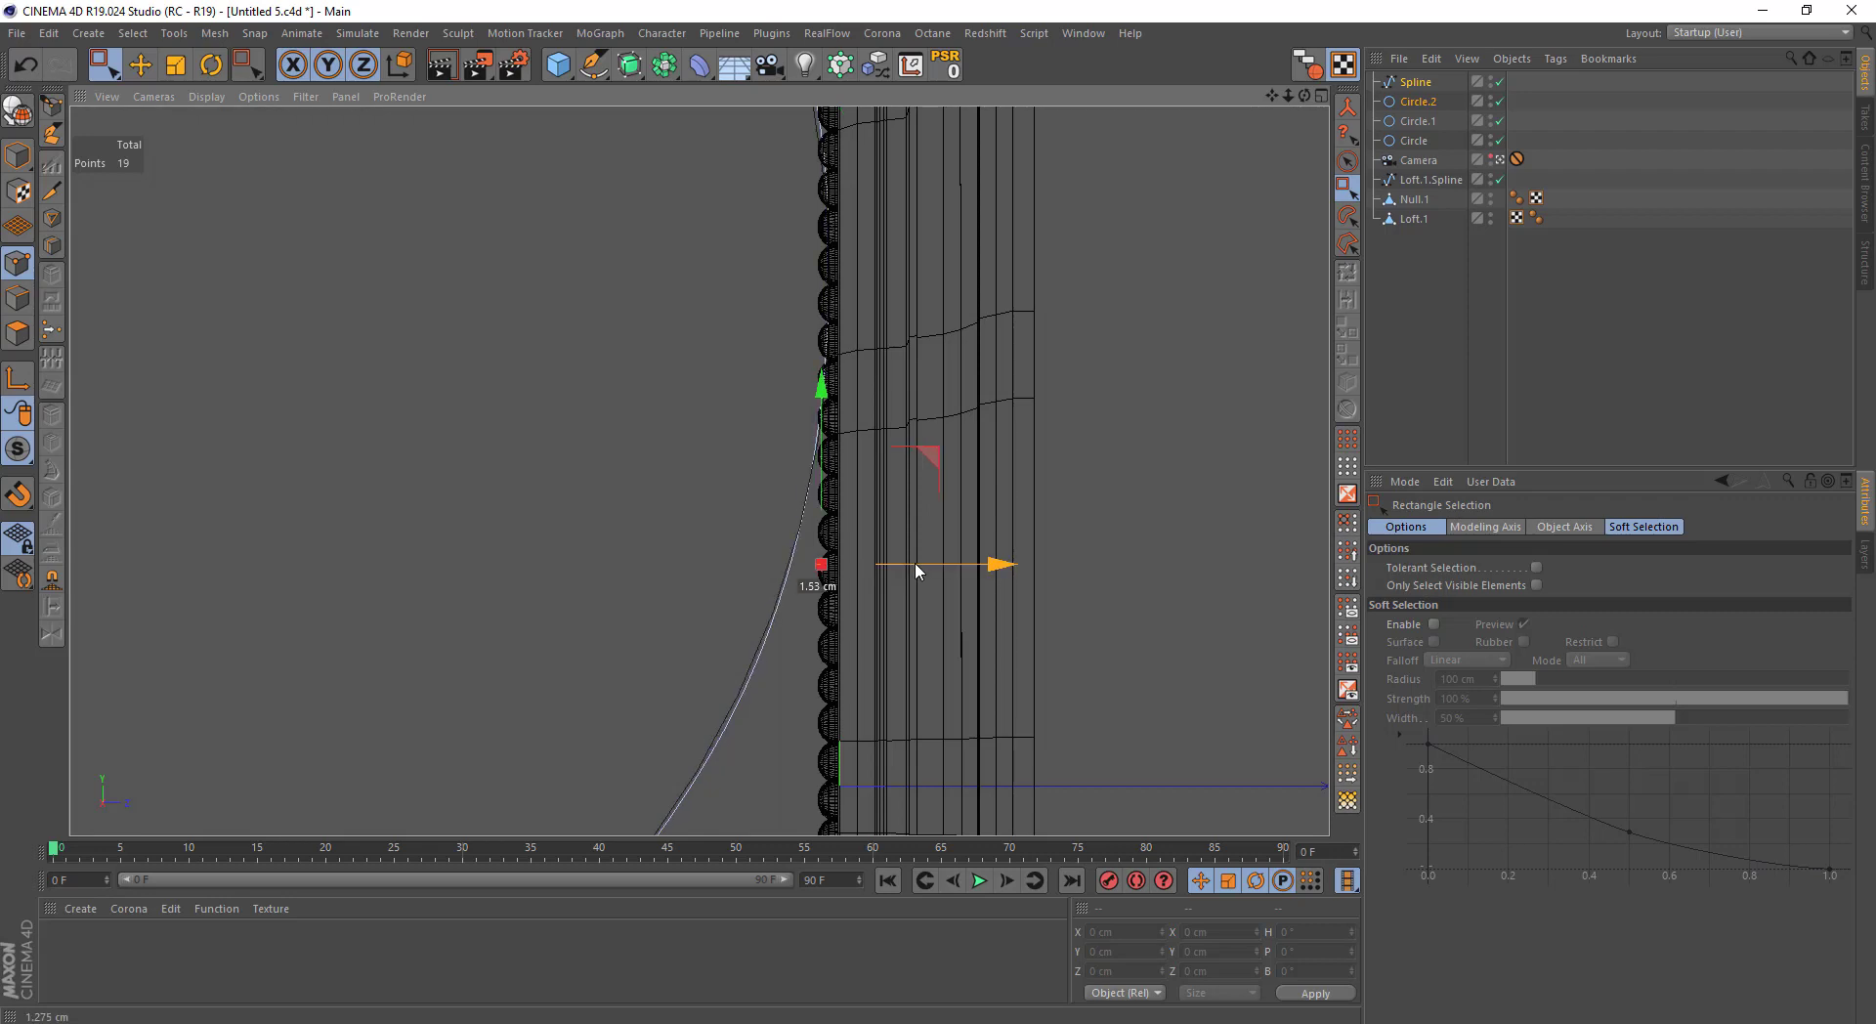
scroll(827, 463, down, 3)
scroll(714, 474, down, 2)
drag(985, 369, 731, 586)
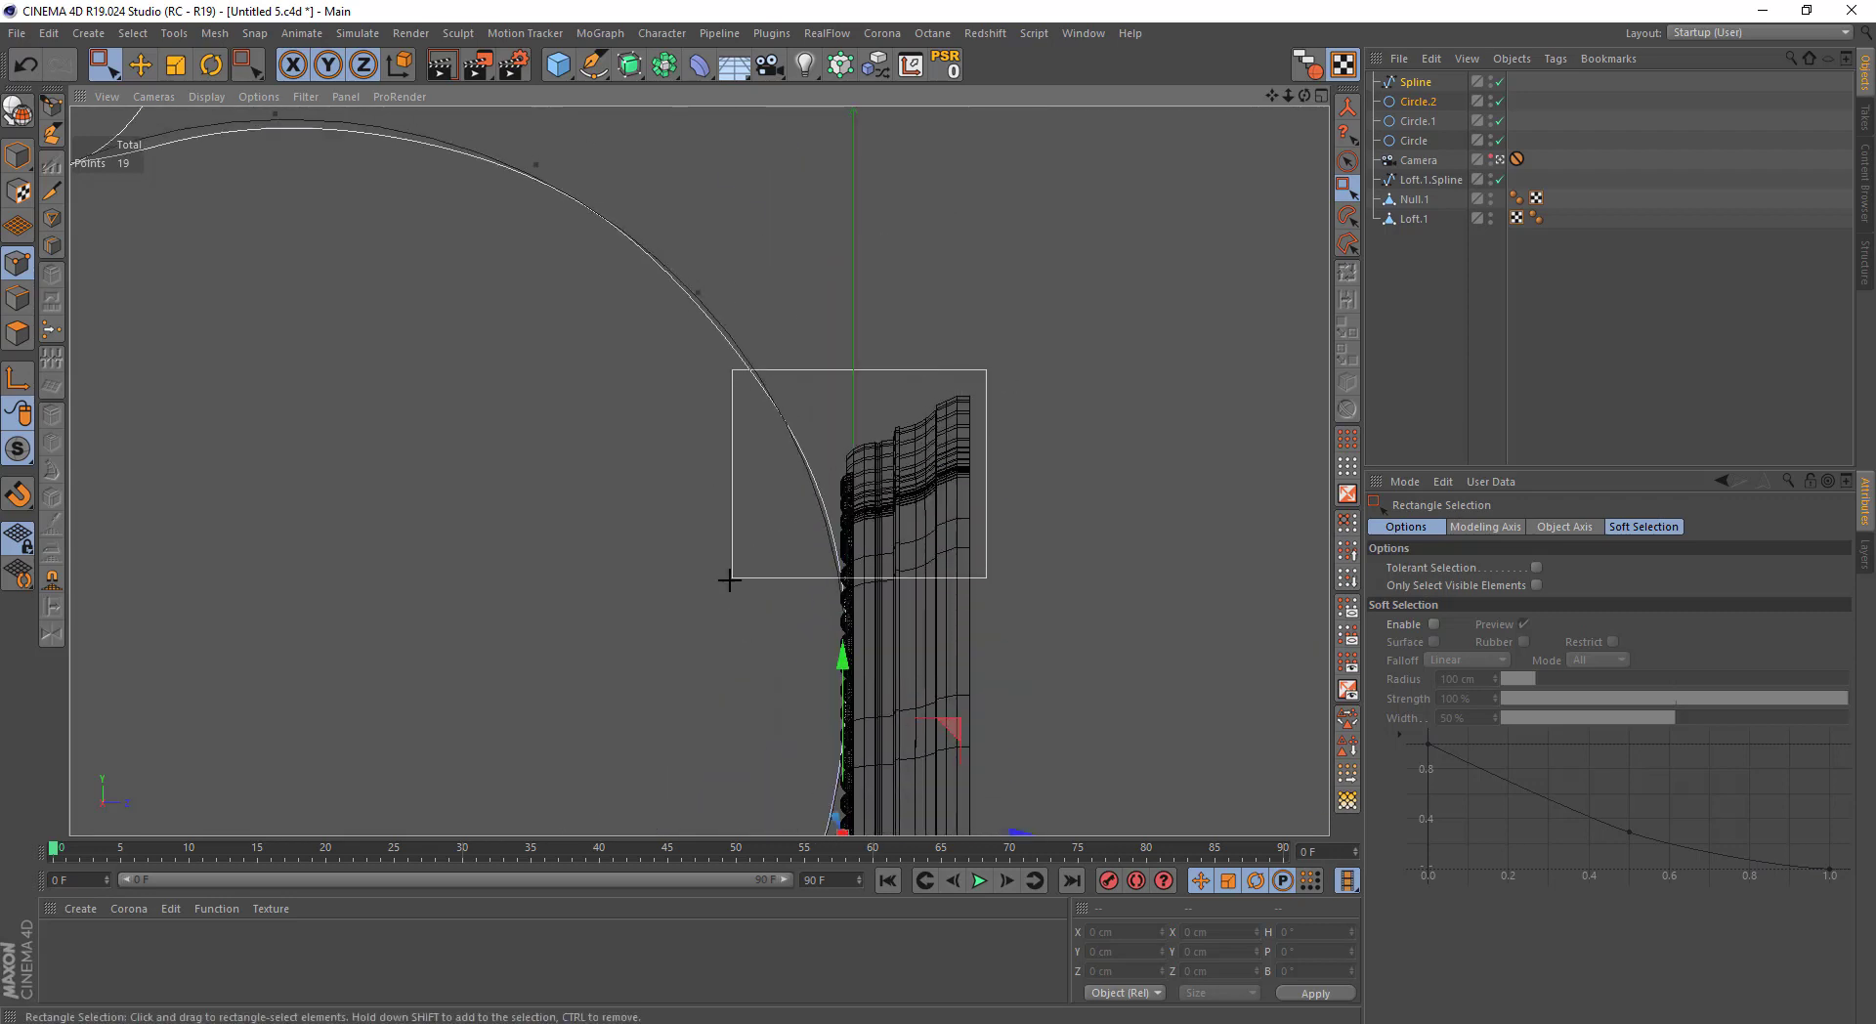
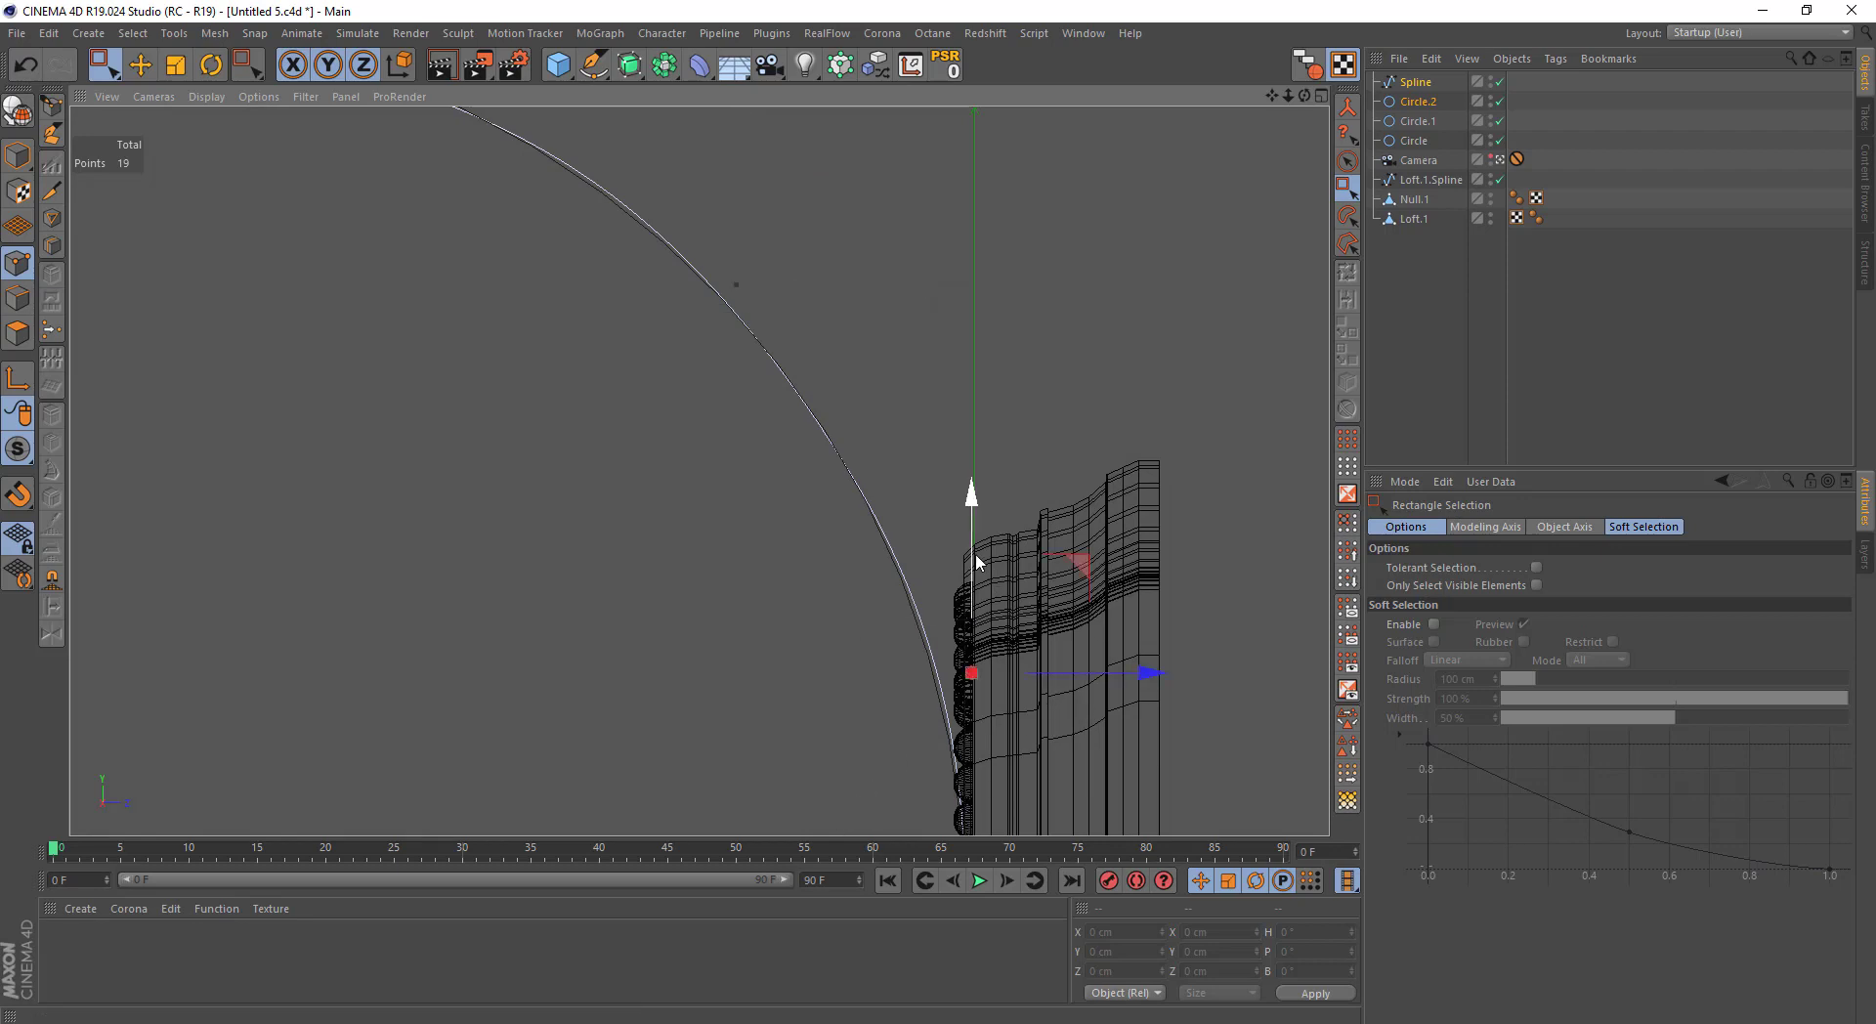
Move the arm spline's lower points so the curve meets the first guide circle
scroll(975, 566, down, 5)
click(838, 470)
scroll(776, 483, up, 2)
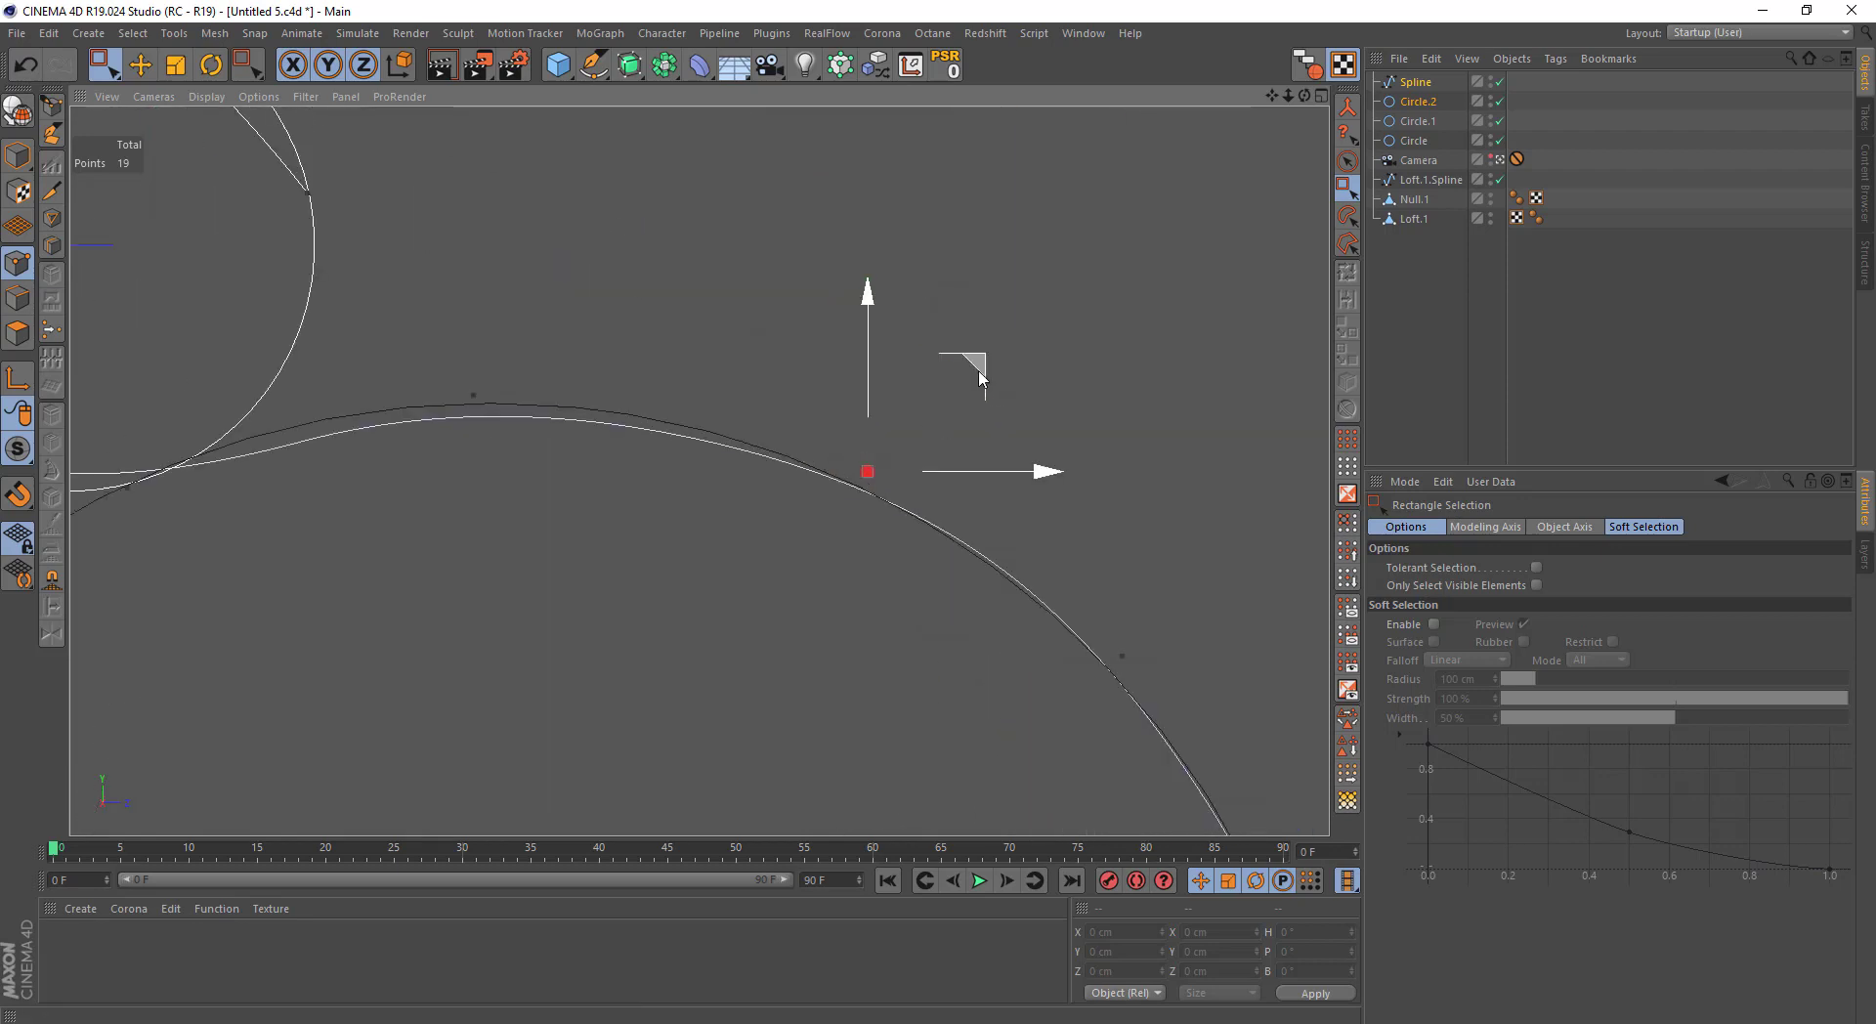
drag(980, 375, 937, 355)
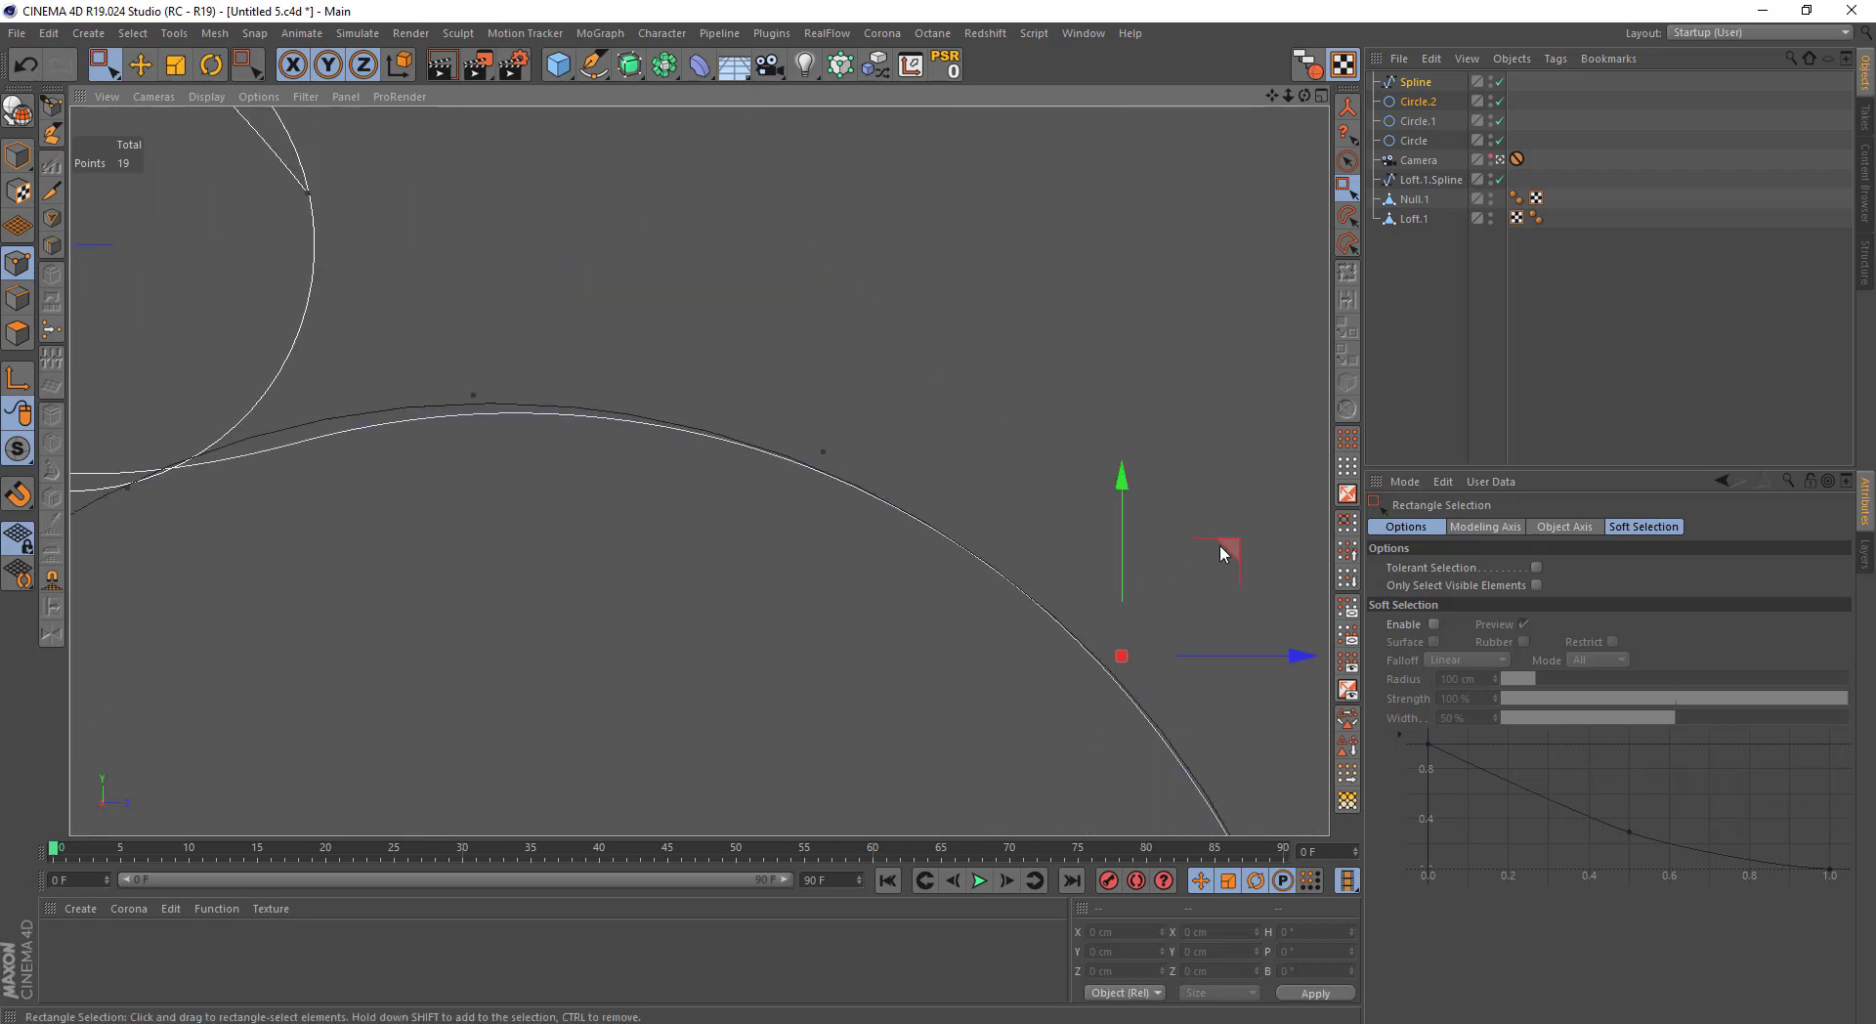
scroll(1221, 555, down, 3)
click(811, 517)
scroll(829, 477, up, 3)
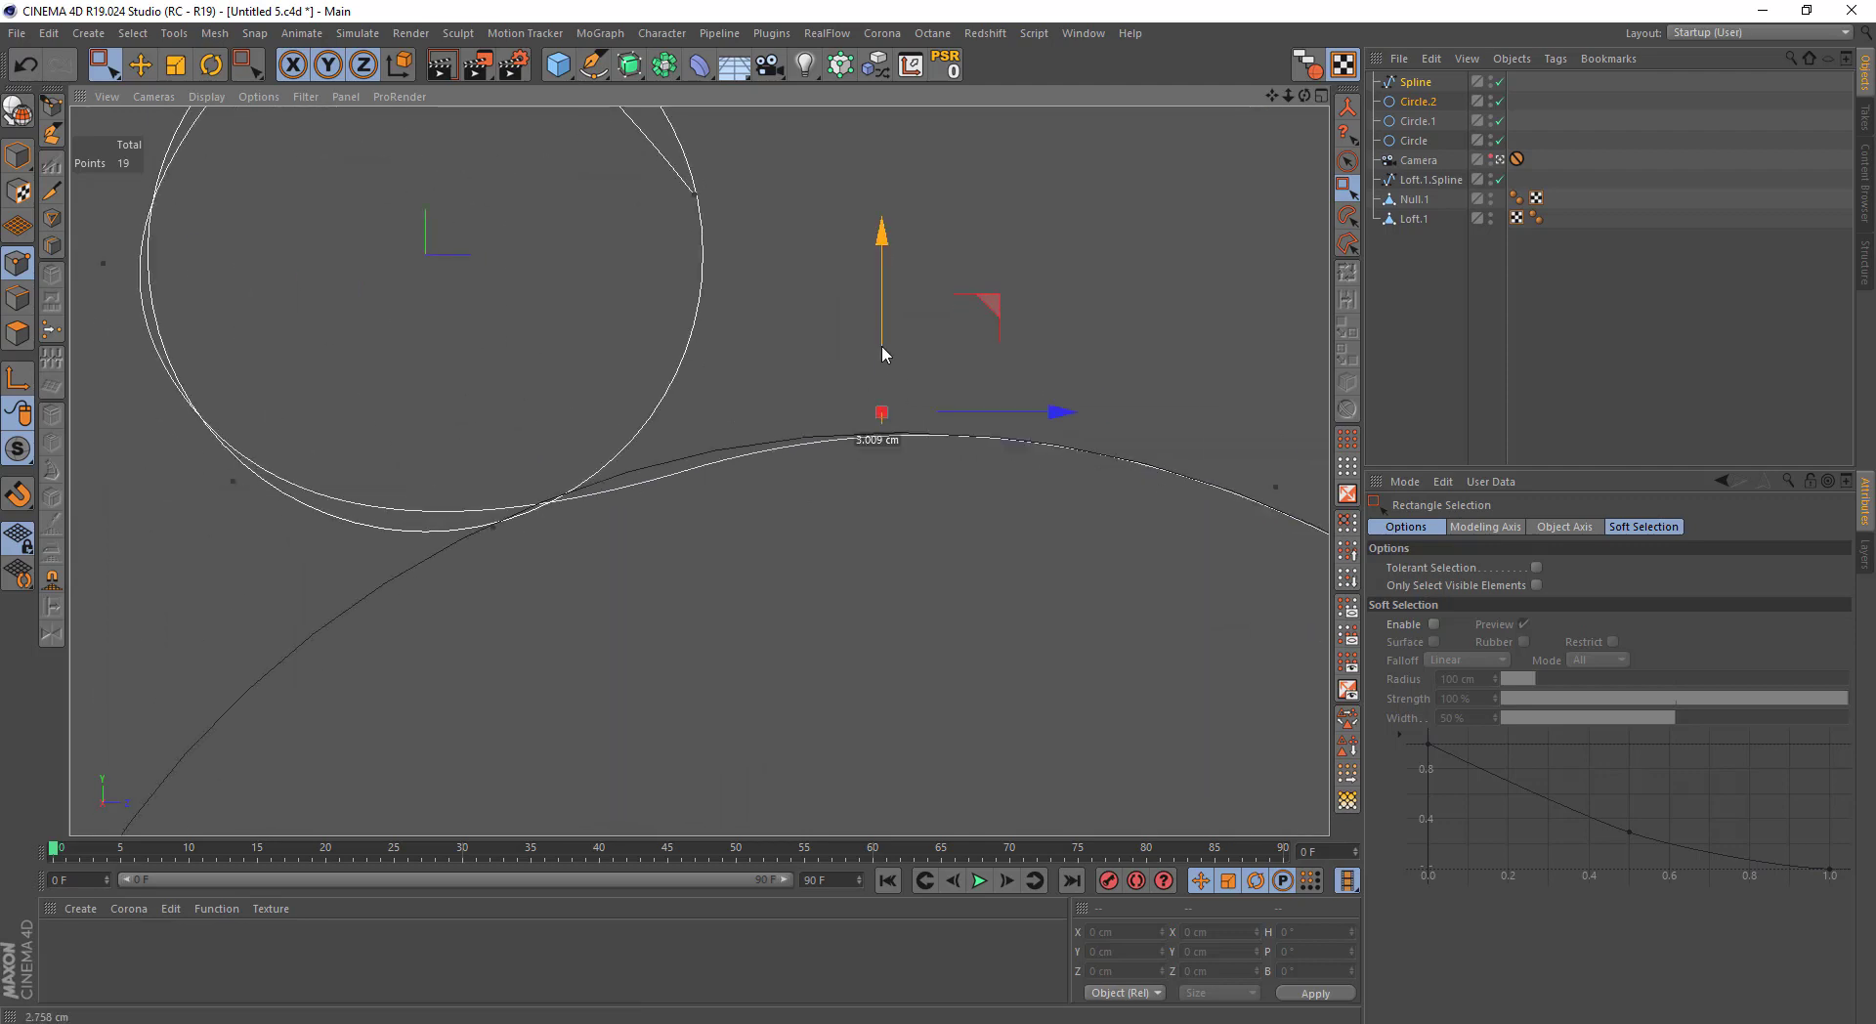
click(494, 526)
alt+middle_drag(452, 524, 697, 524)
drag(849, 431, 839, 415)
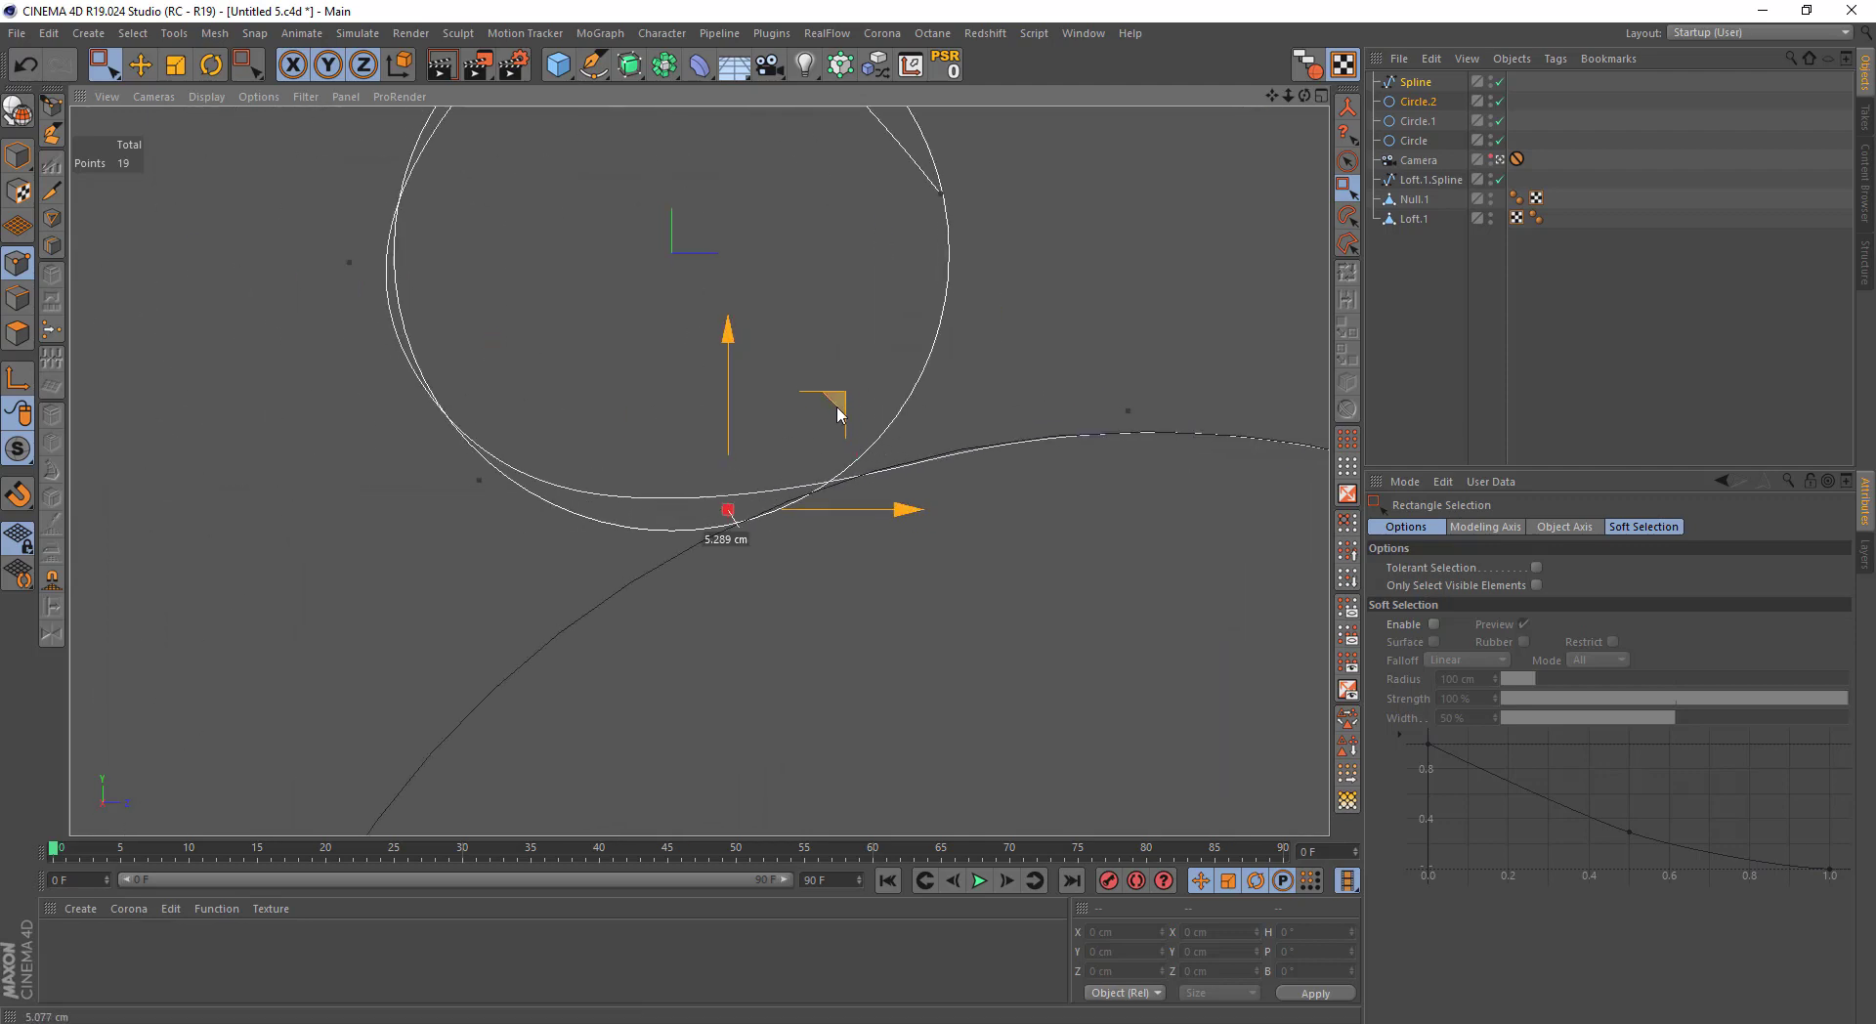
alt+middle_drag(444, 507, 545, 636)
mouse_move(684, 502)
mouse_down()
mouse_move(706, 531)
mouse_move(678, 514)
mouse_up()
Round the top of the curl by placing its points on the circle's edge
click(448, 389)
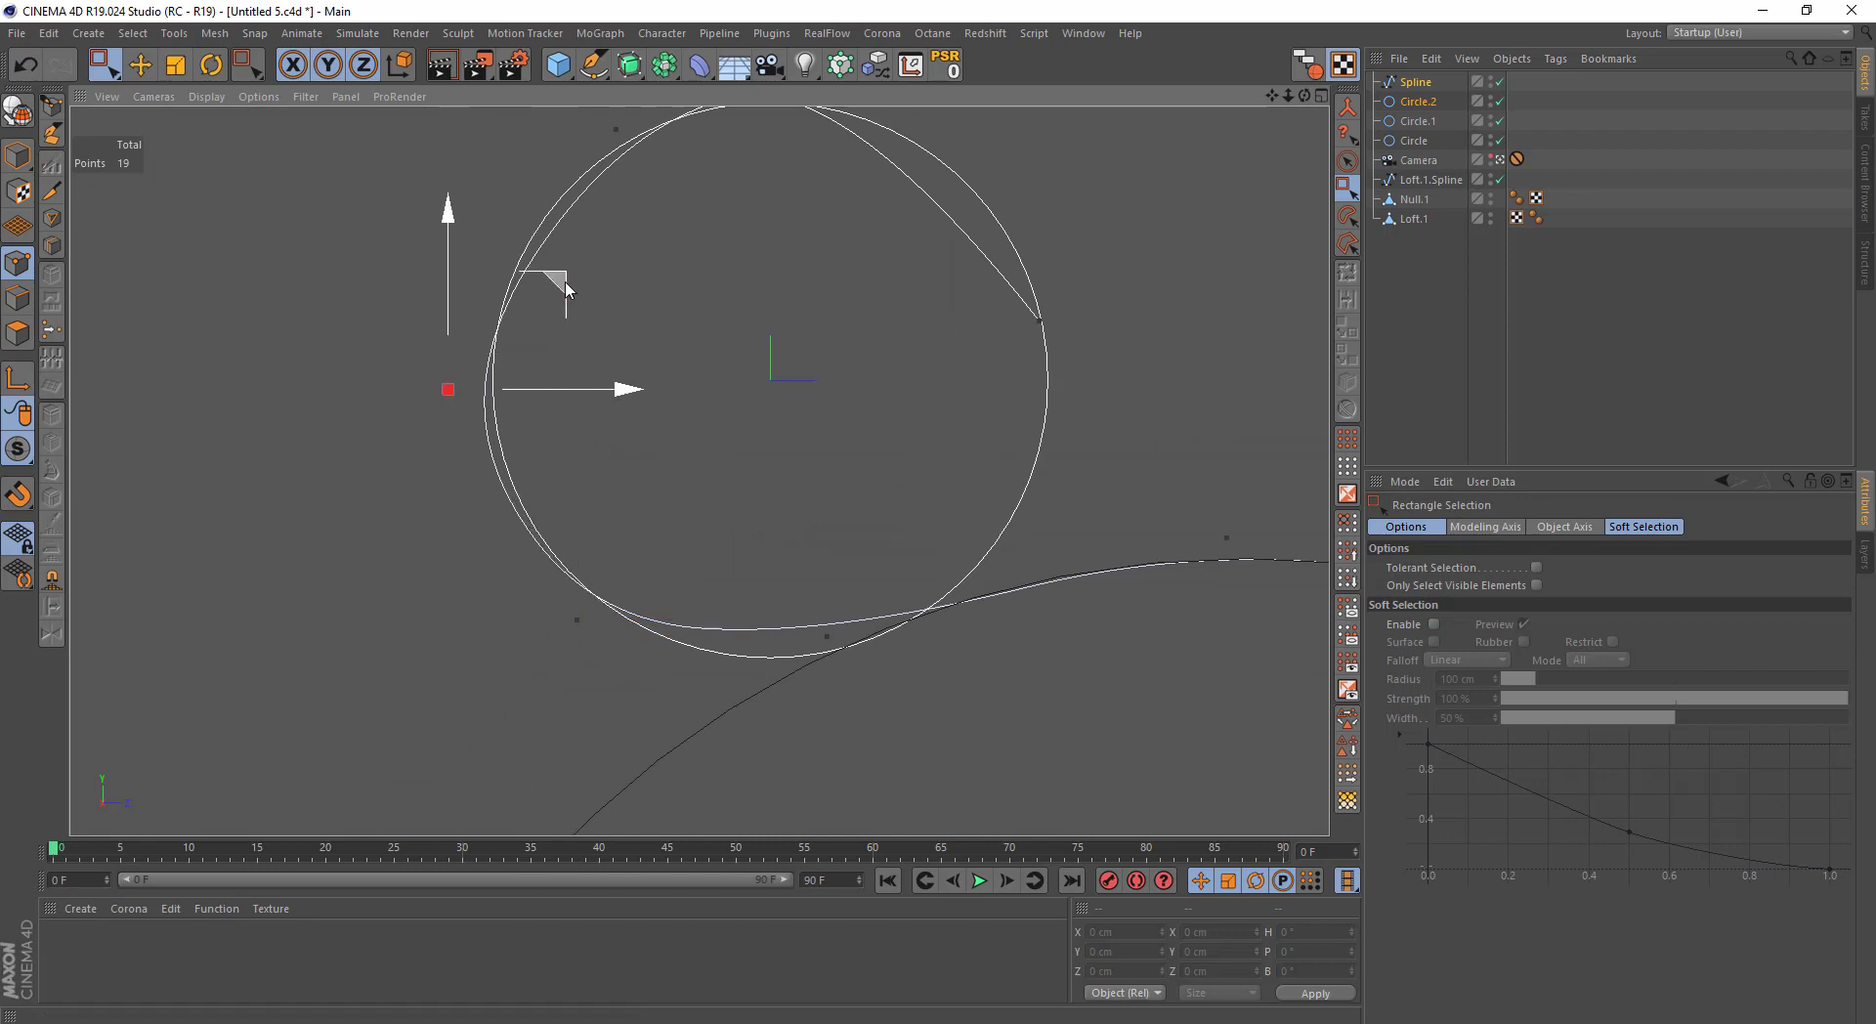
drag(544, 285, 563, 267)
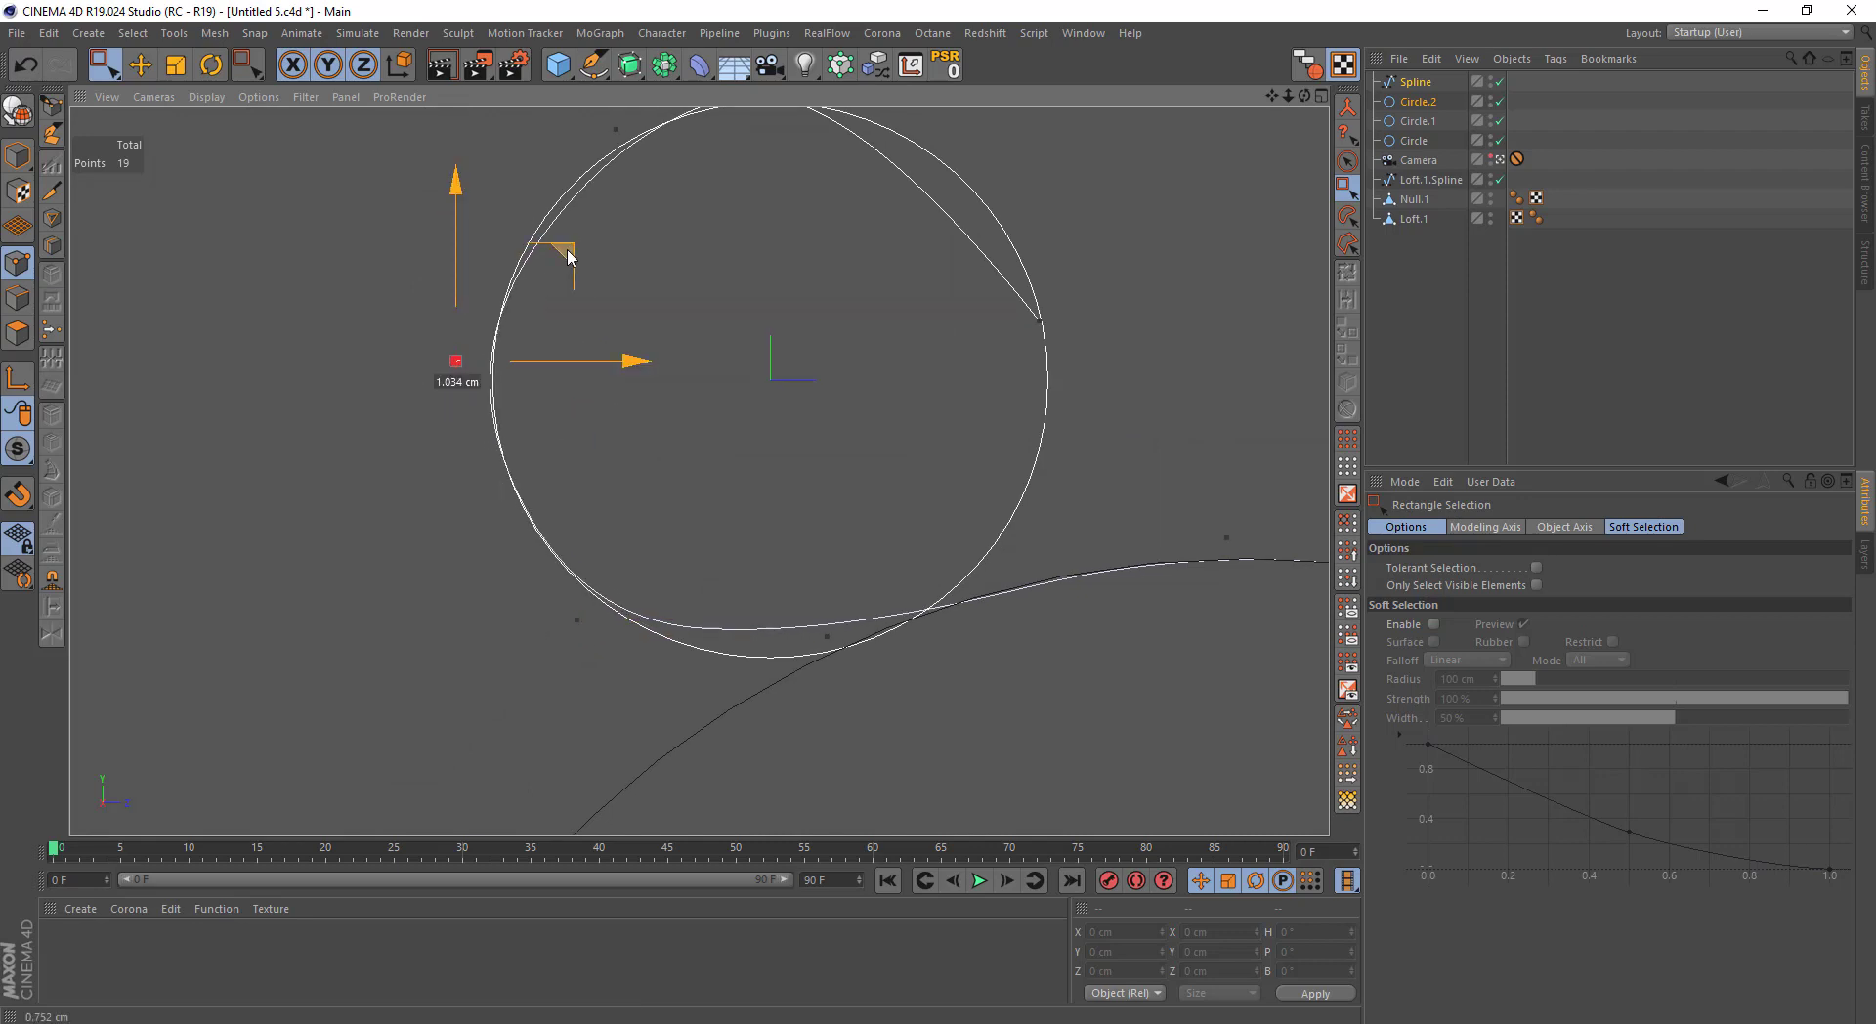
alt+middle_drag(553, 260, 583, 356)
drag(721, 274, 729, 243)
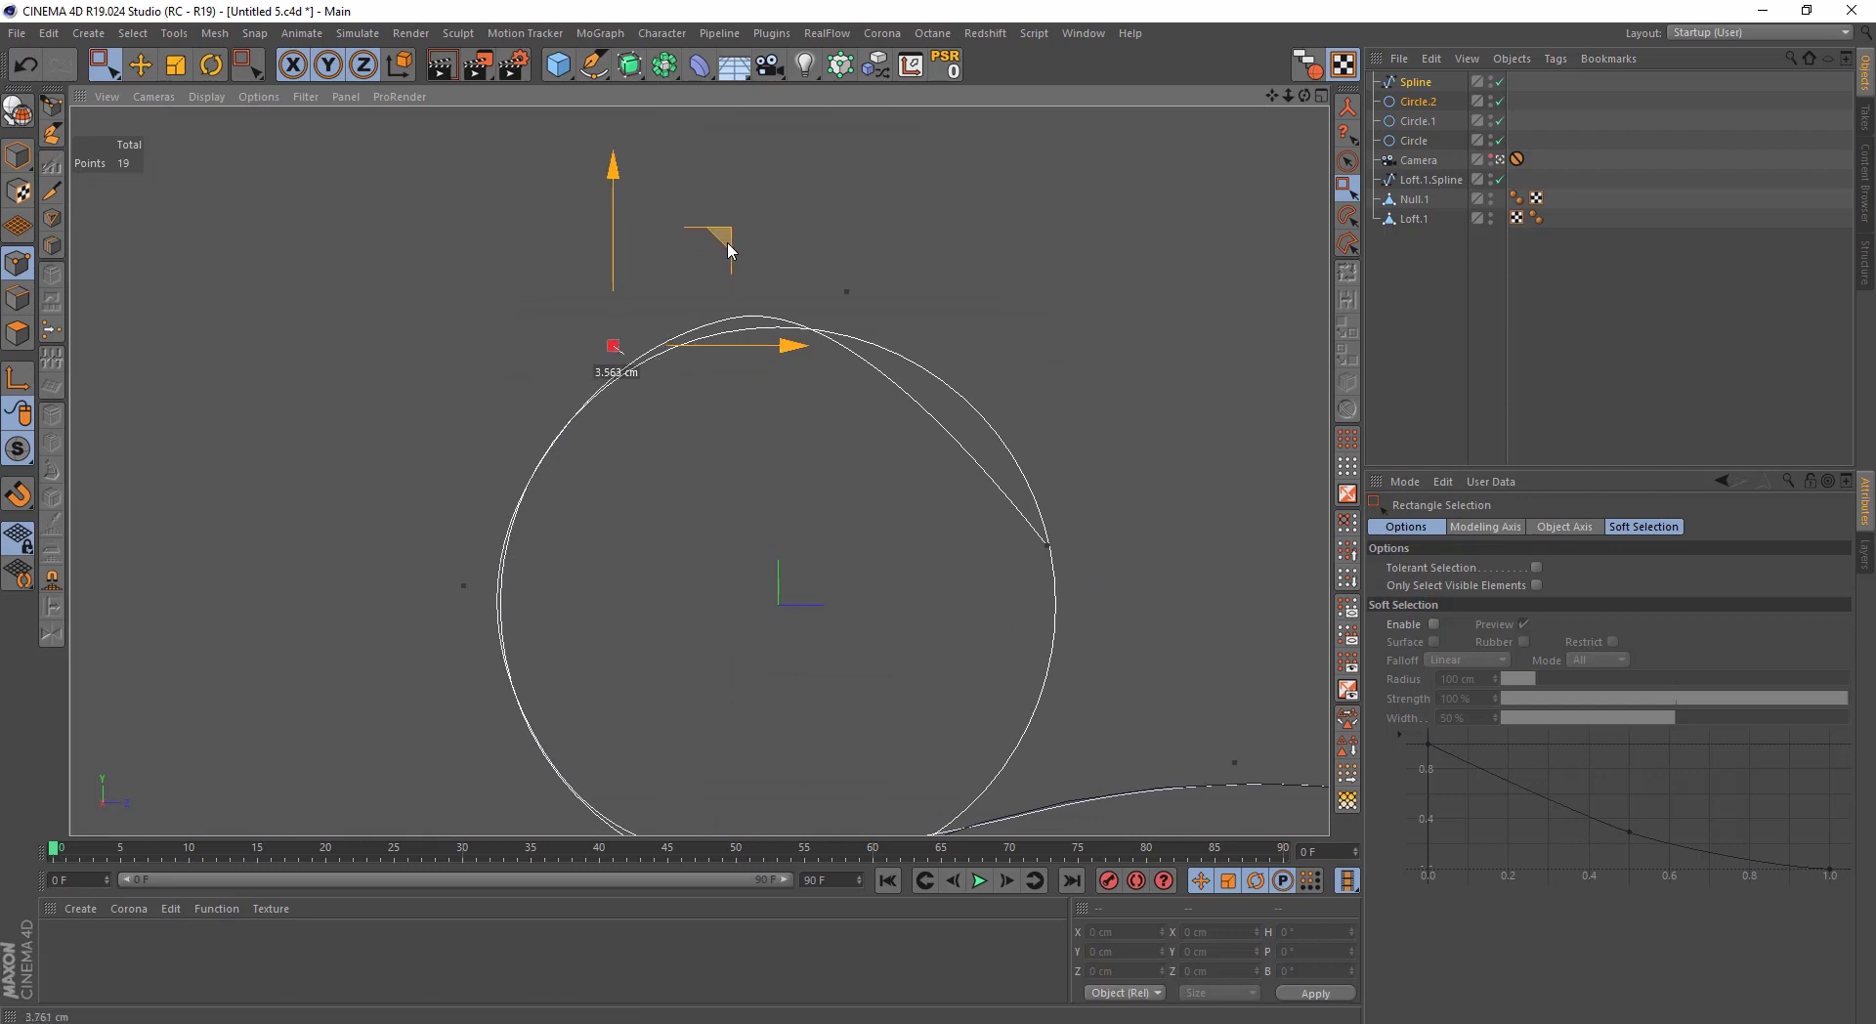
drag(879, 239, 811, 337)
drag(975, 306, 1075, 327)
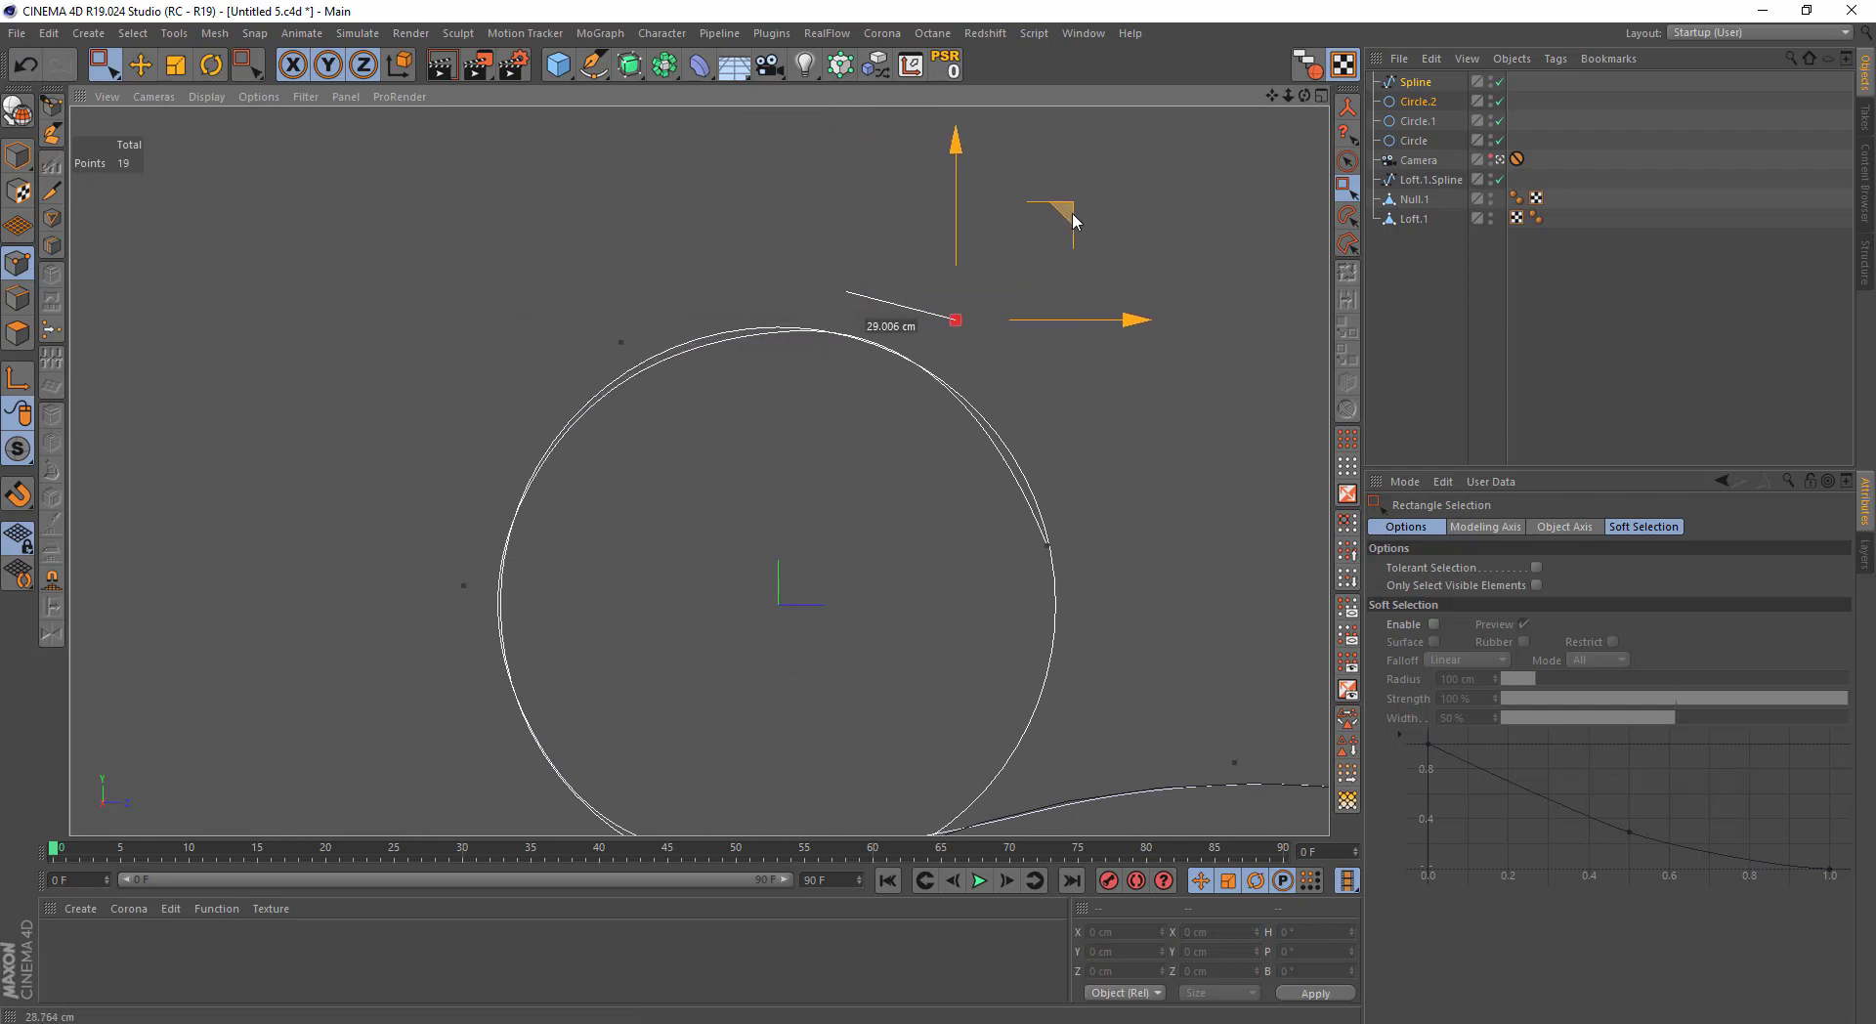
drag(725, 244, 731, 226)
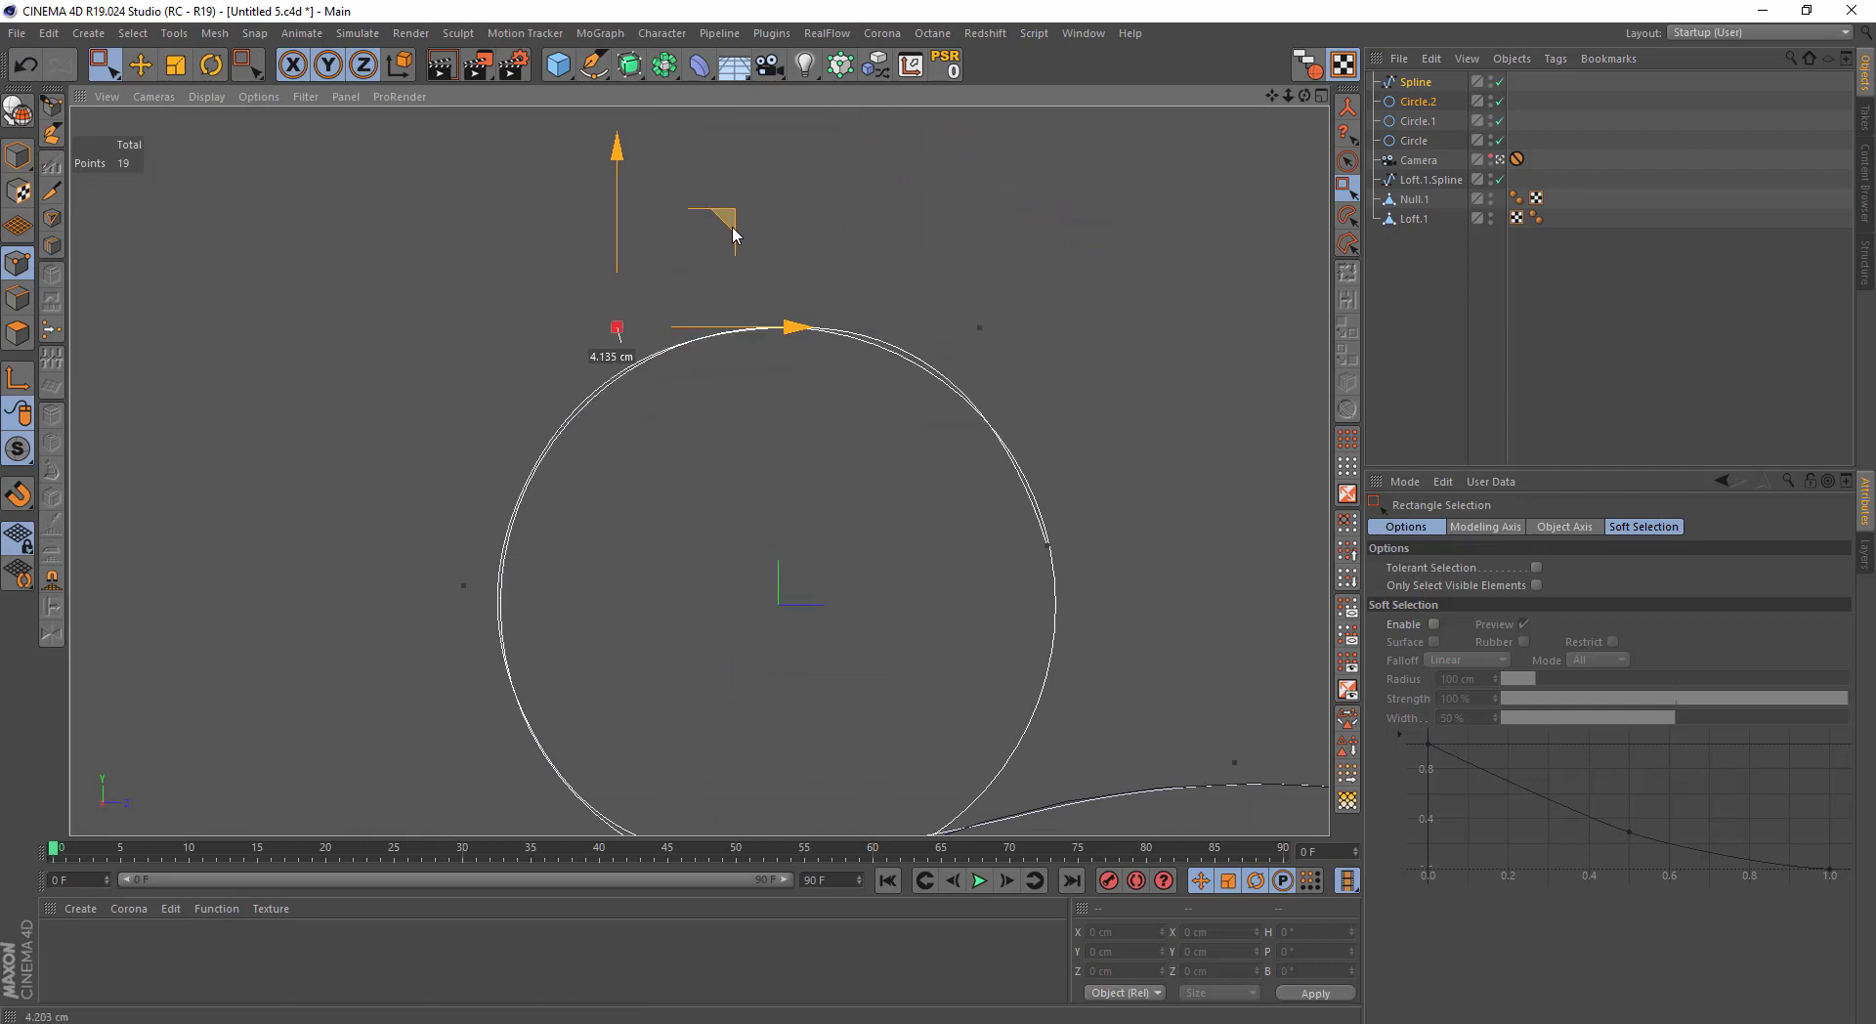
key(ctrl+z)
drag(985, 242, 1052, 460)
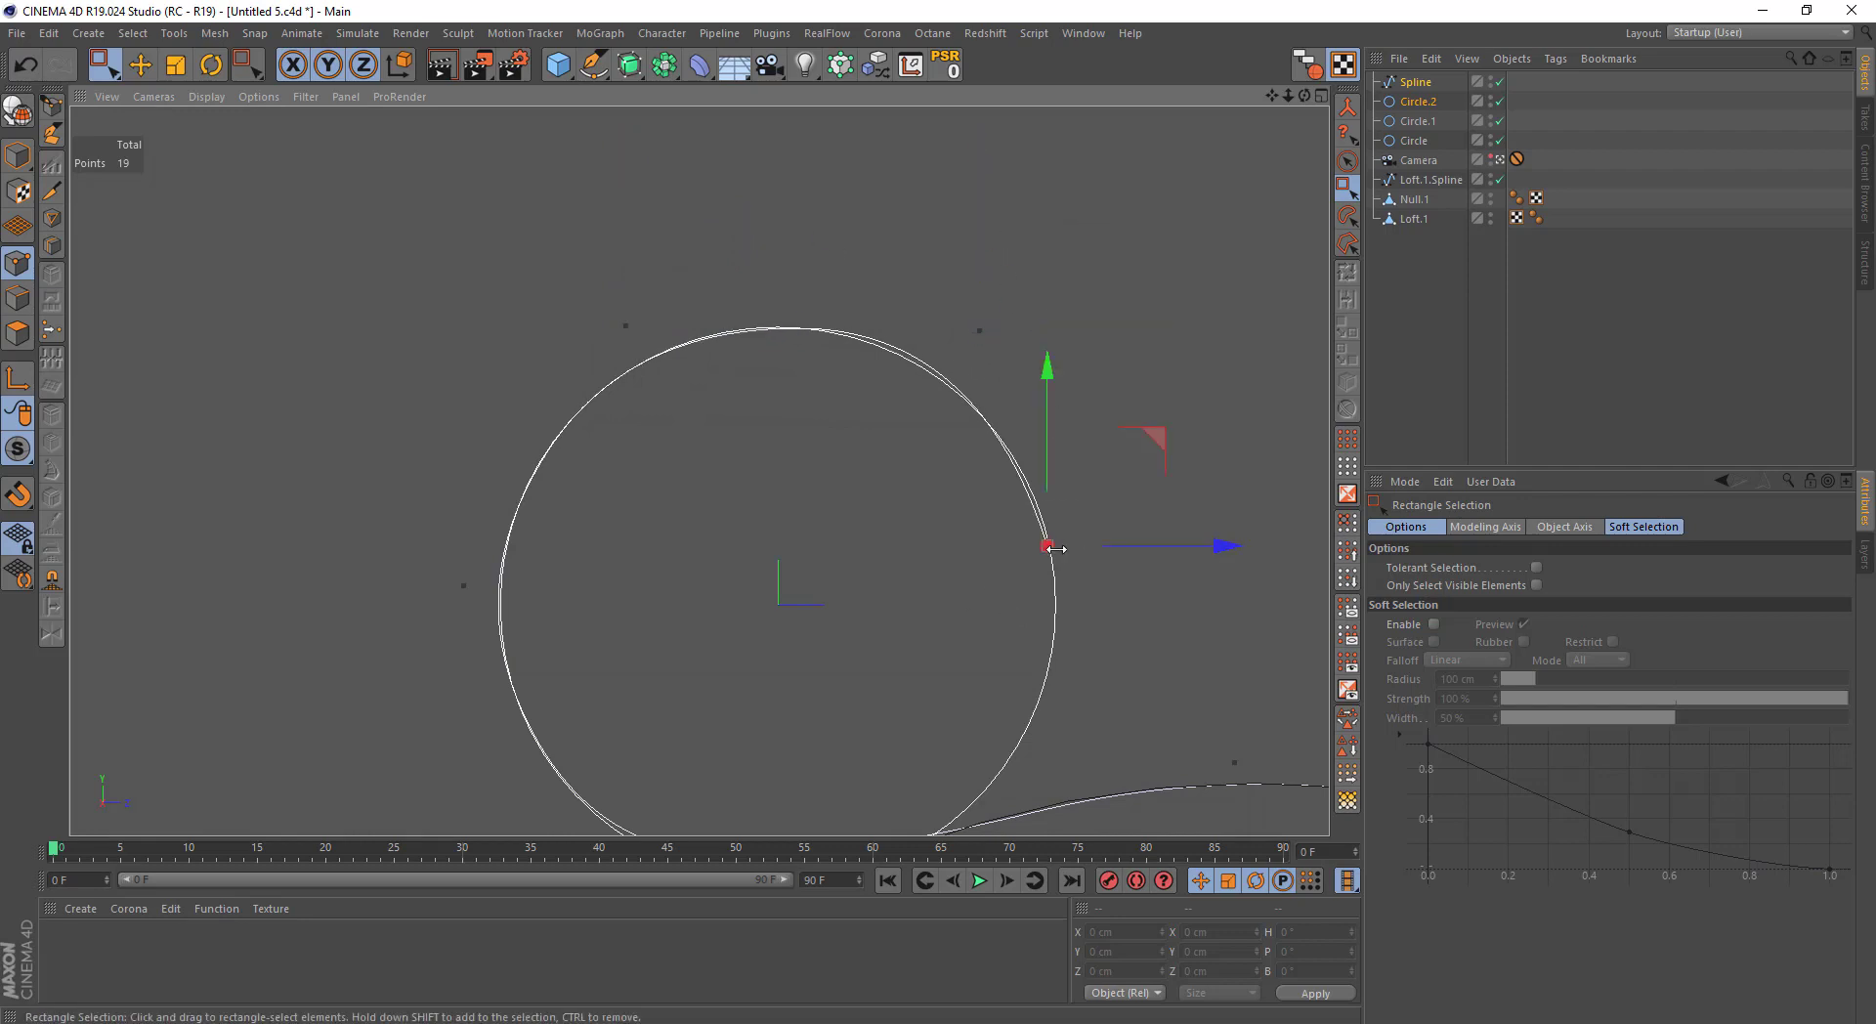
mouse_move(1161, 441)
mouse_down()
mouse_move(1180, 479)
mouse_move(1089, 234)
mouse_up()
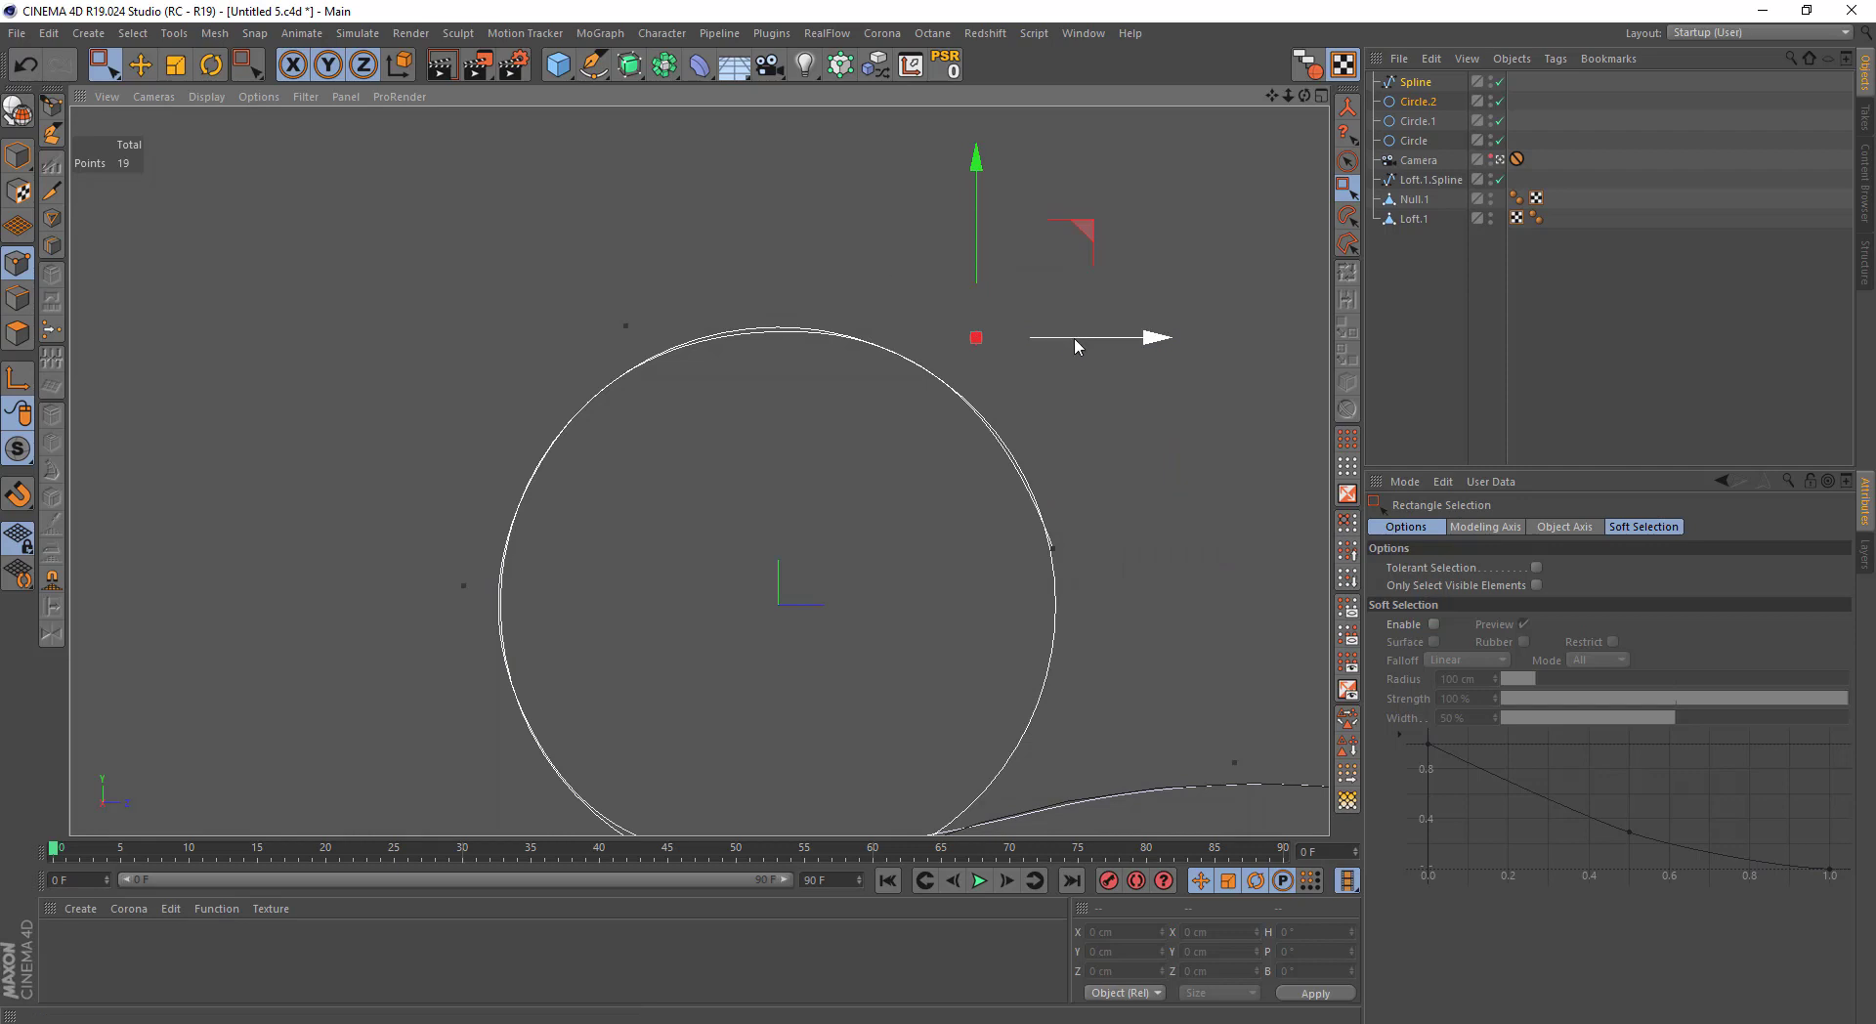
key(ctrl+z)
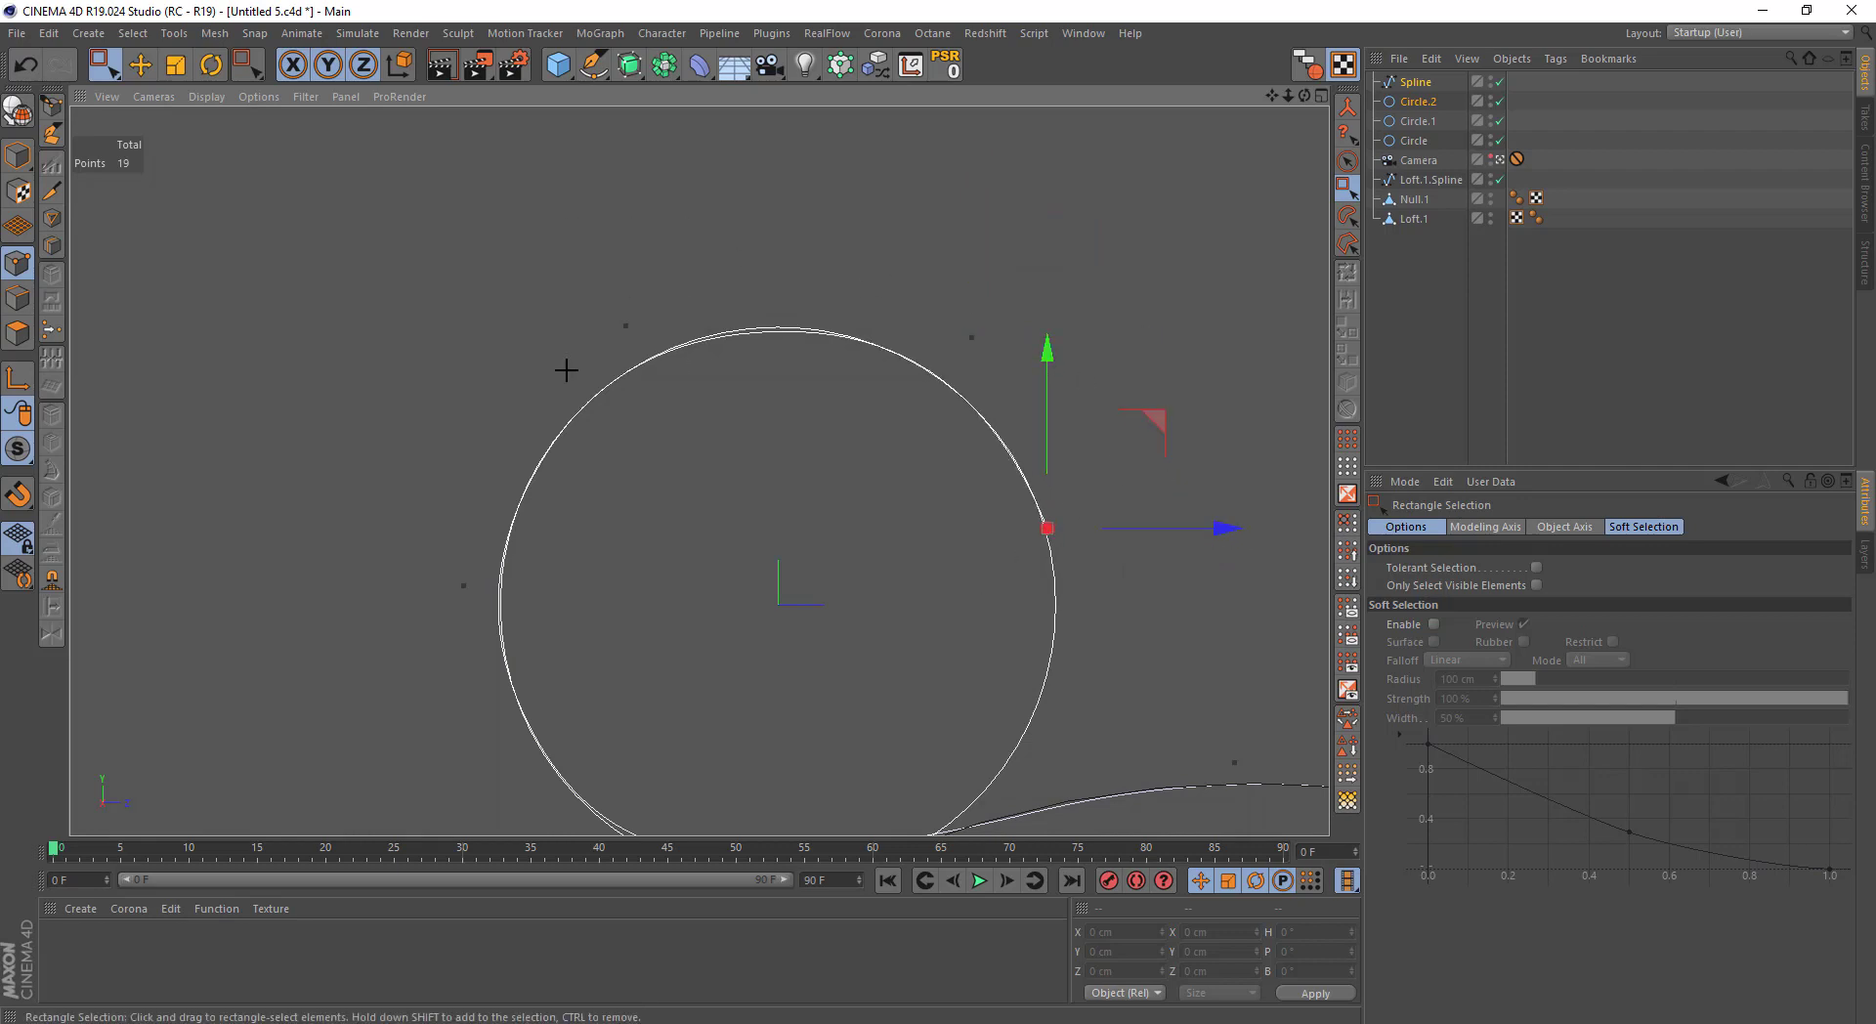
drag(1153, 422, 728, 214)
Lower and raise points near the small circle to smooth the arm curve
scroll(746, 424, down, 3)
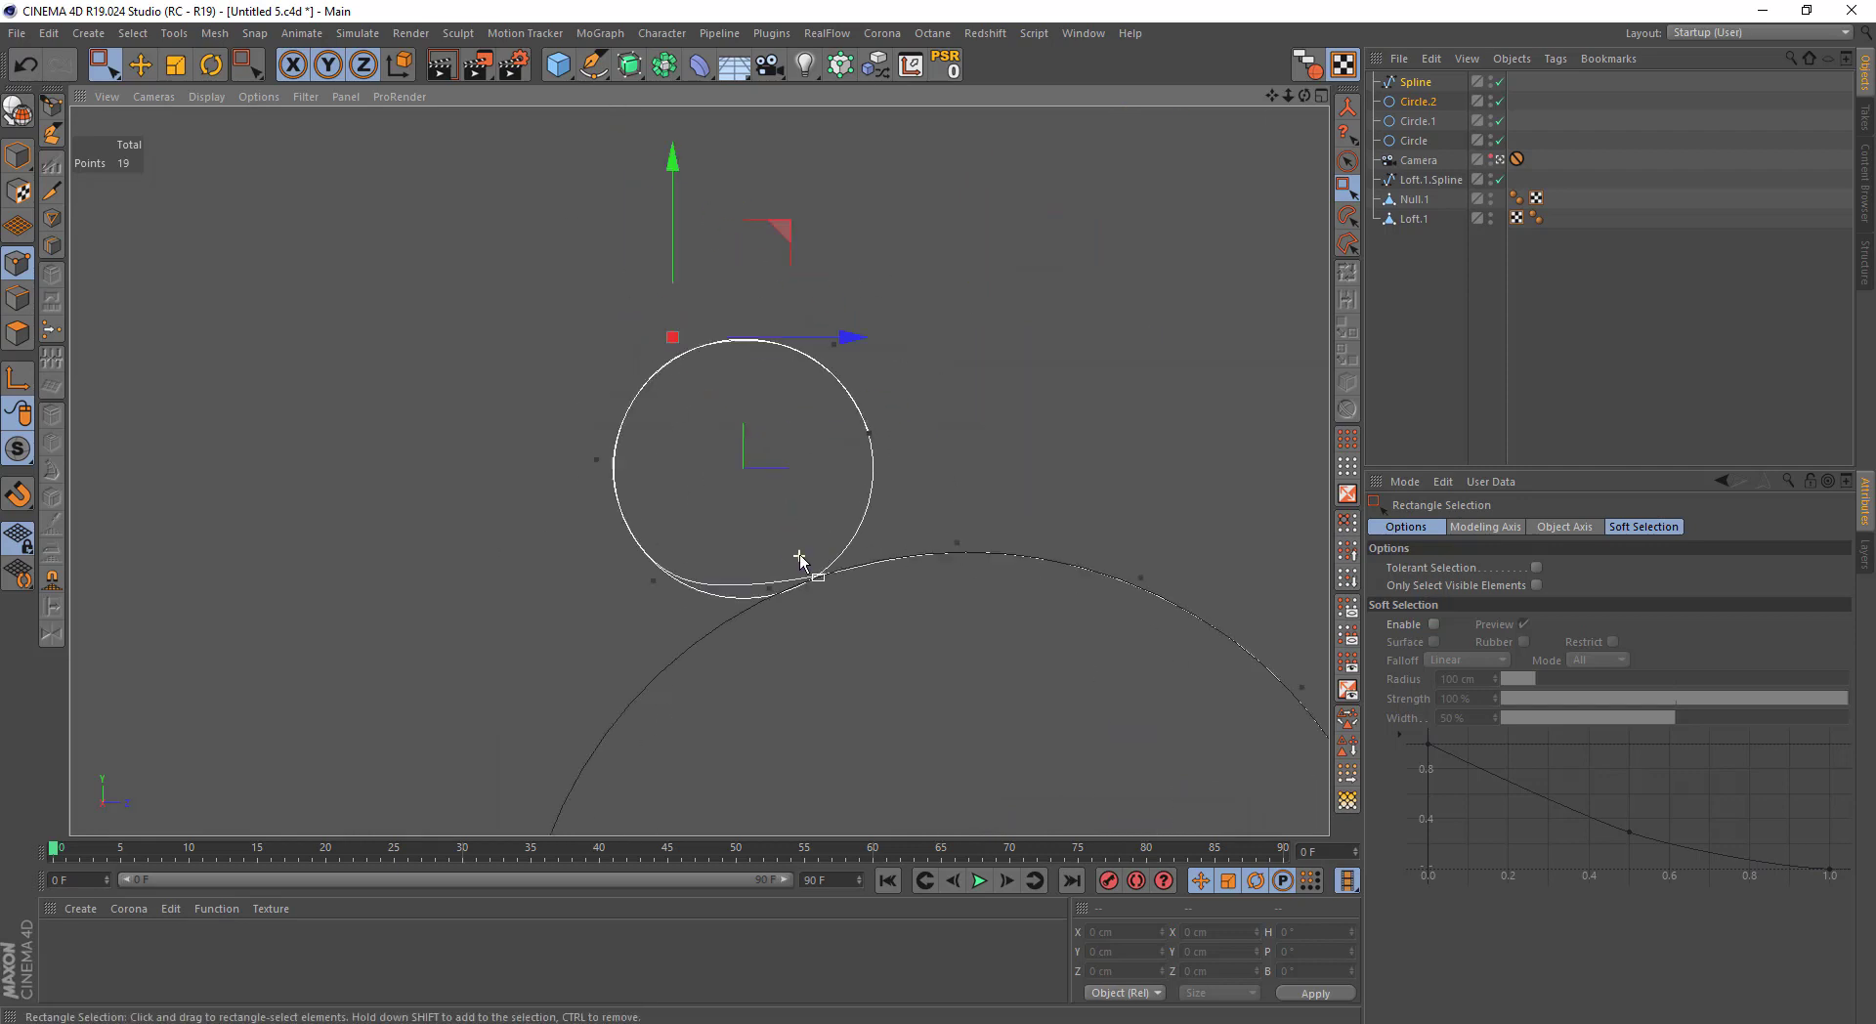
scroll(799, 558, up, 4)
drag(782, 548, 687, 657)
drag(741, 528, 747, 561)
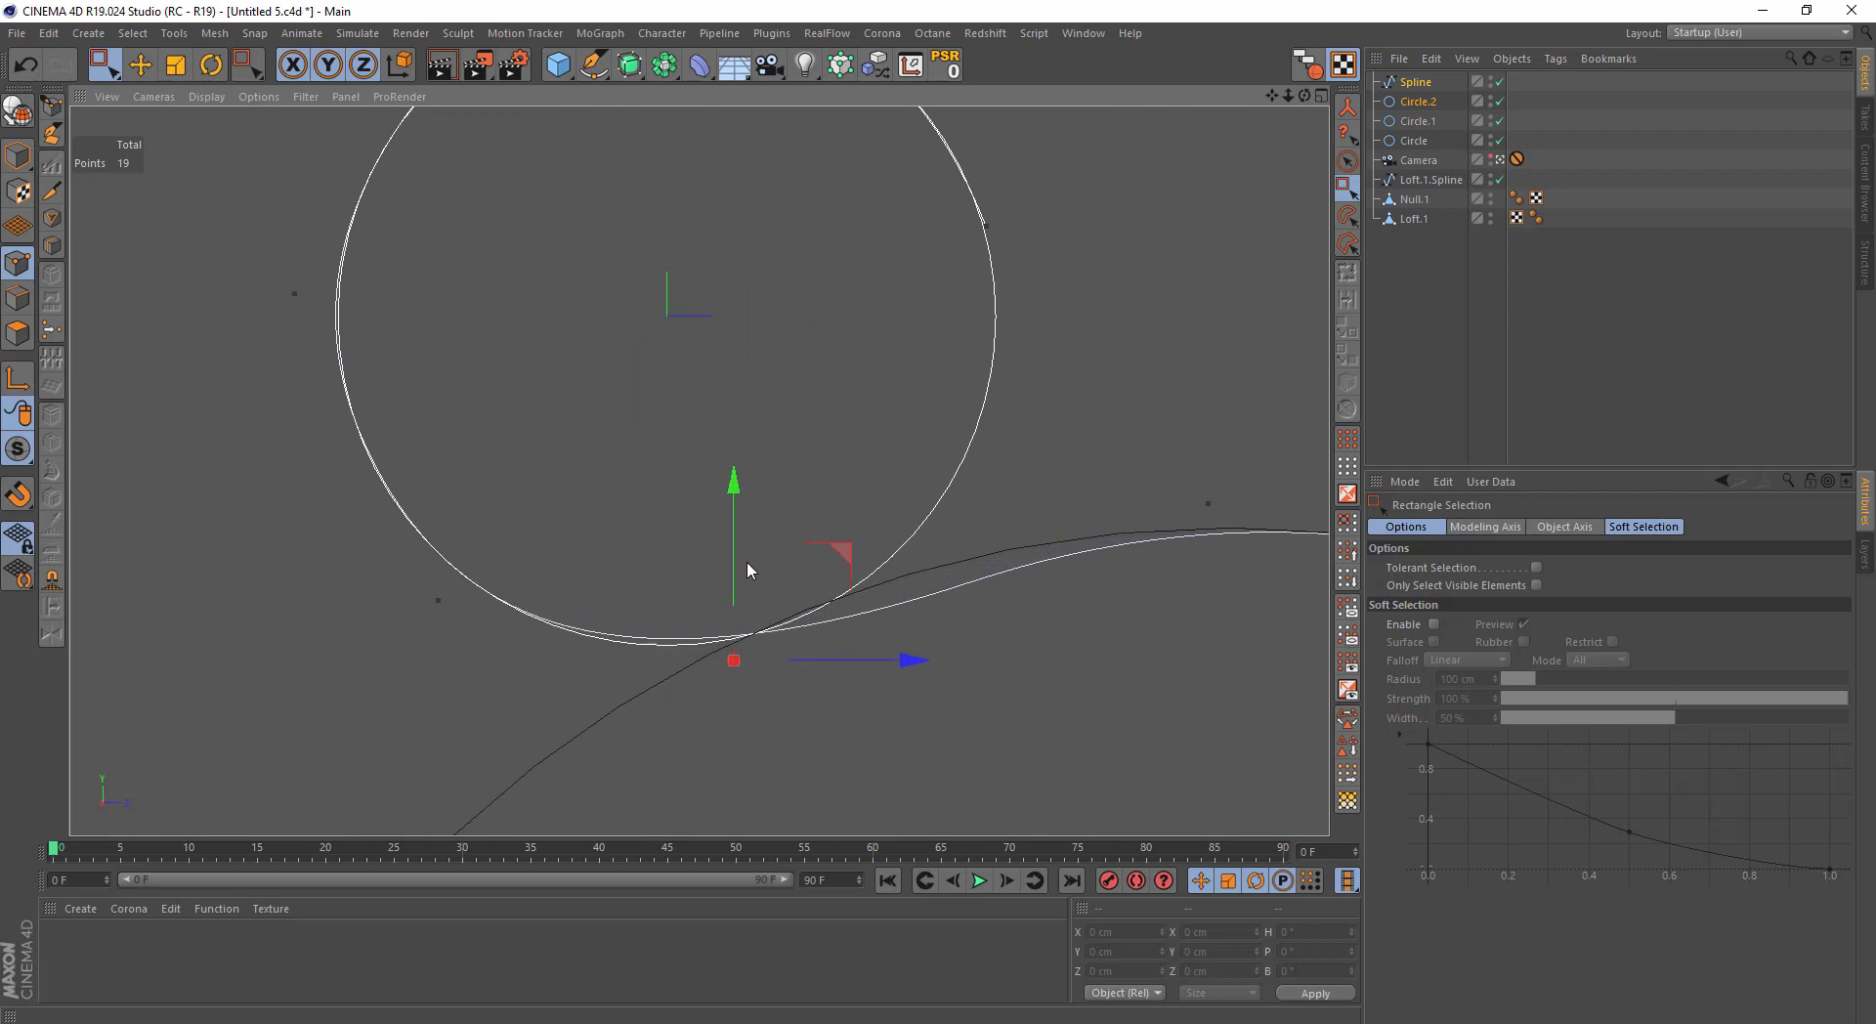
drag(1192, 439, 1201, 390)
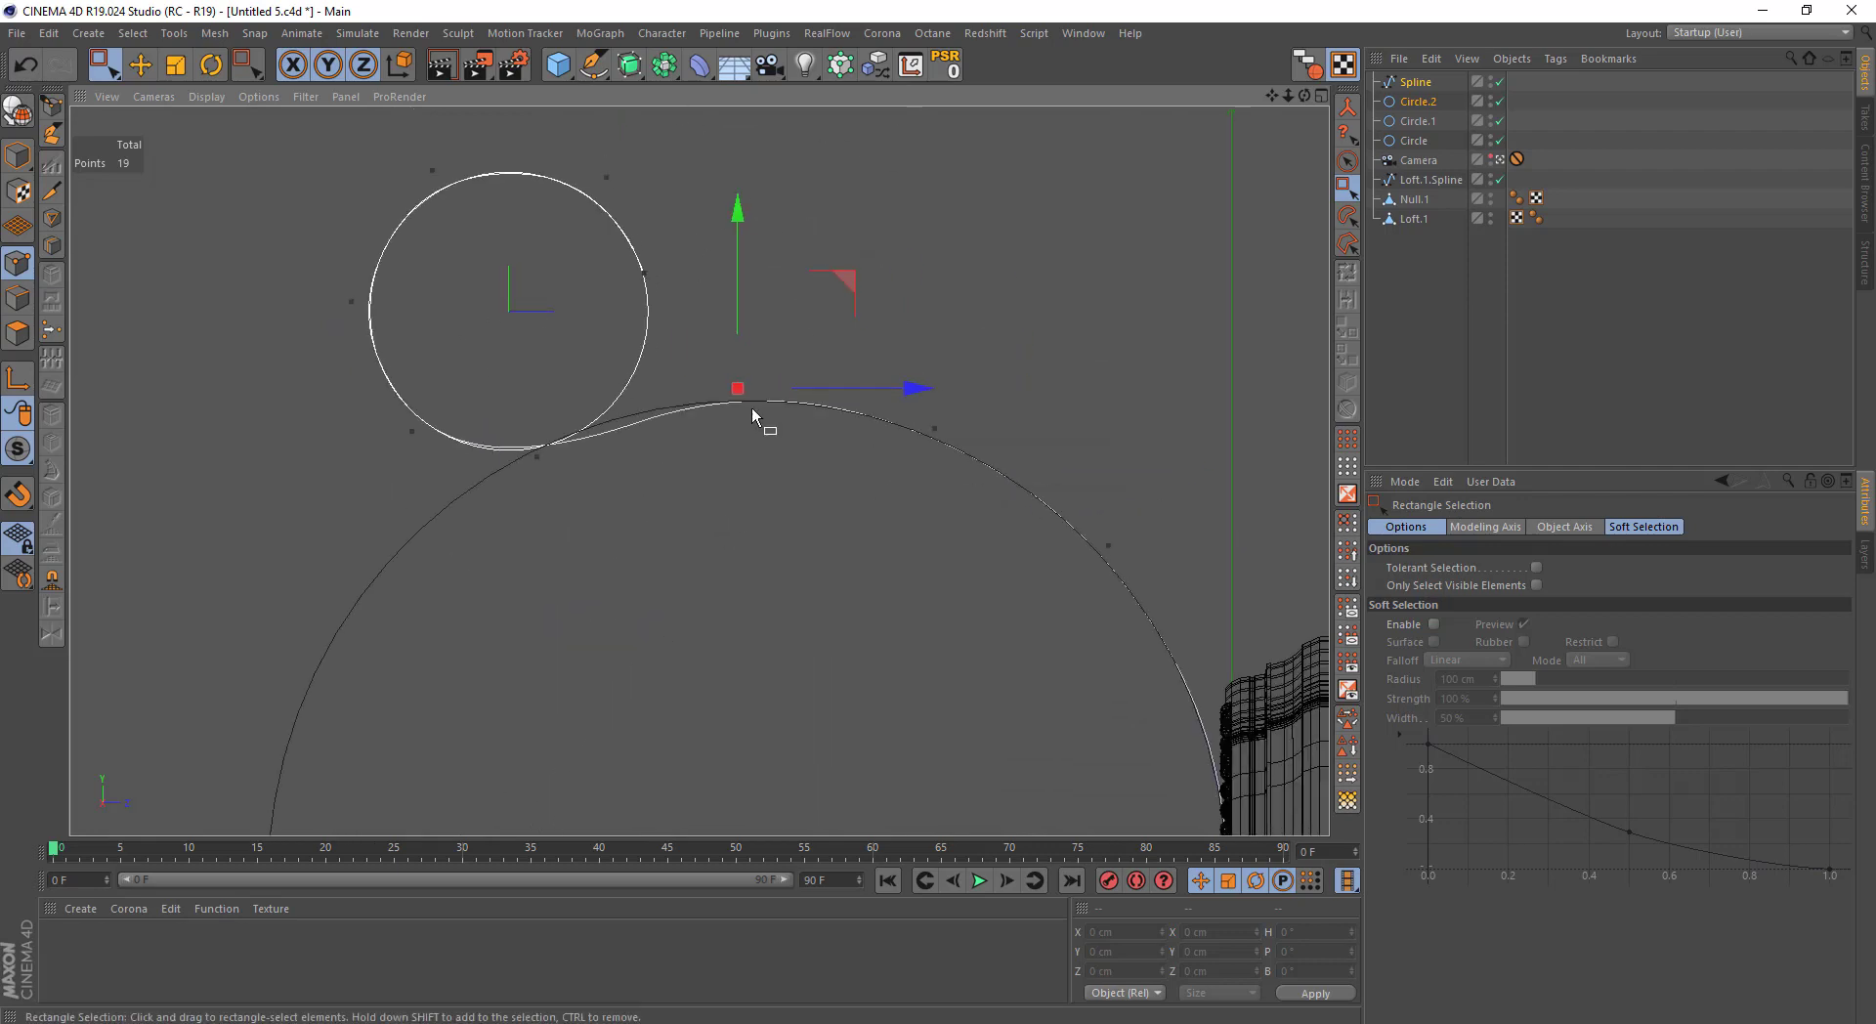
alt+drag(907, 455, 752, 407)
shift+click(1414, 141)
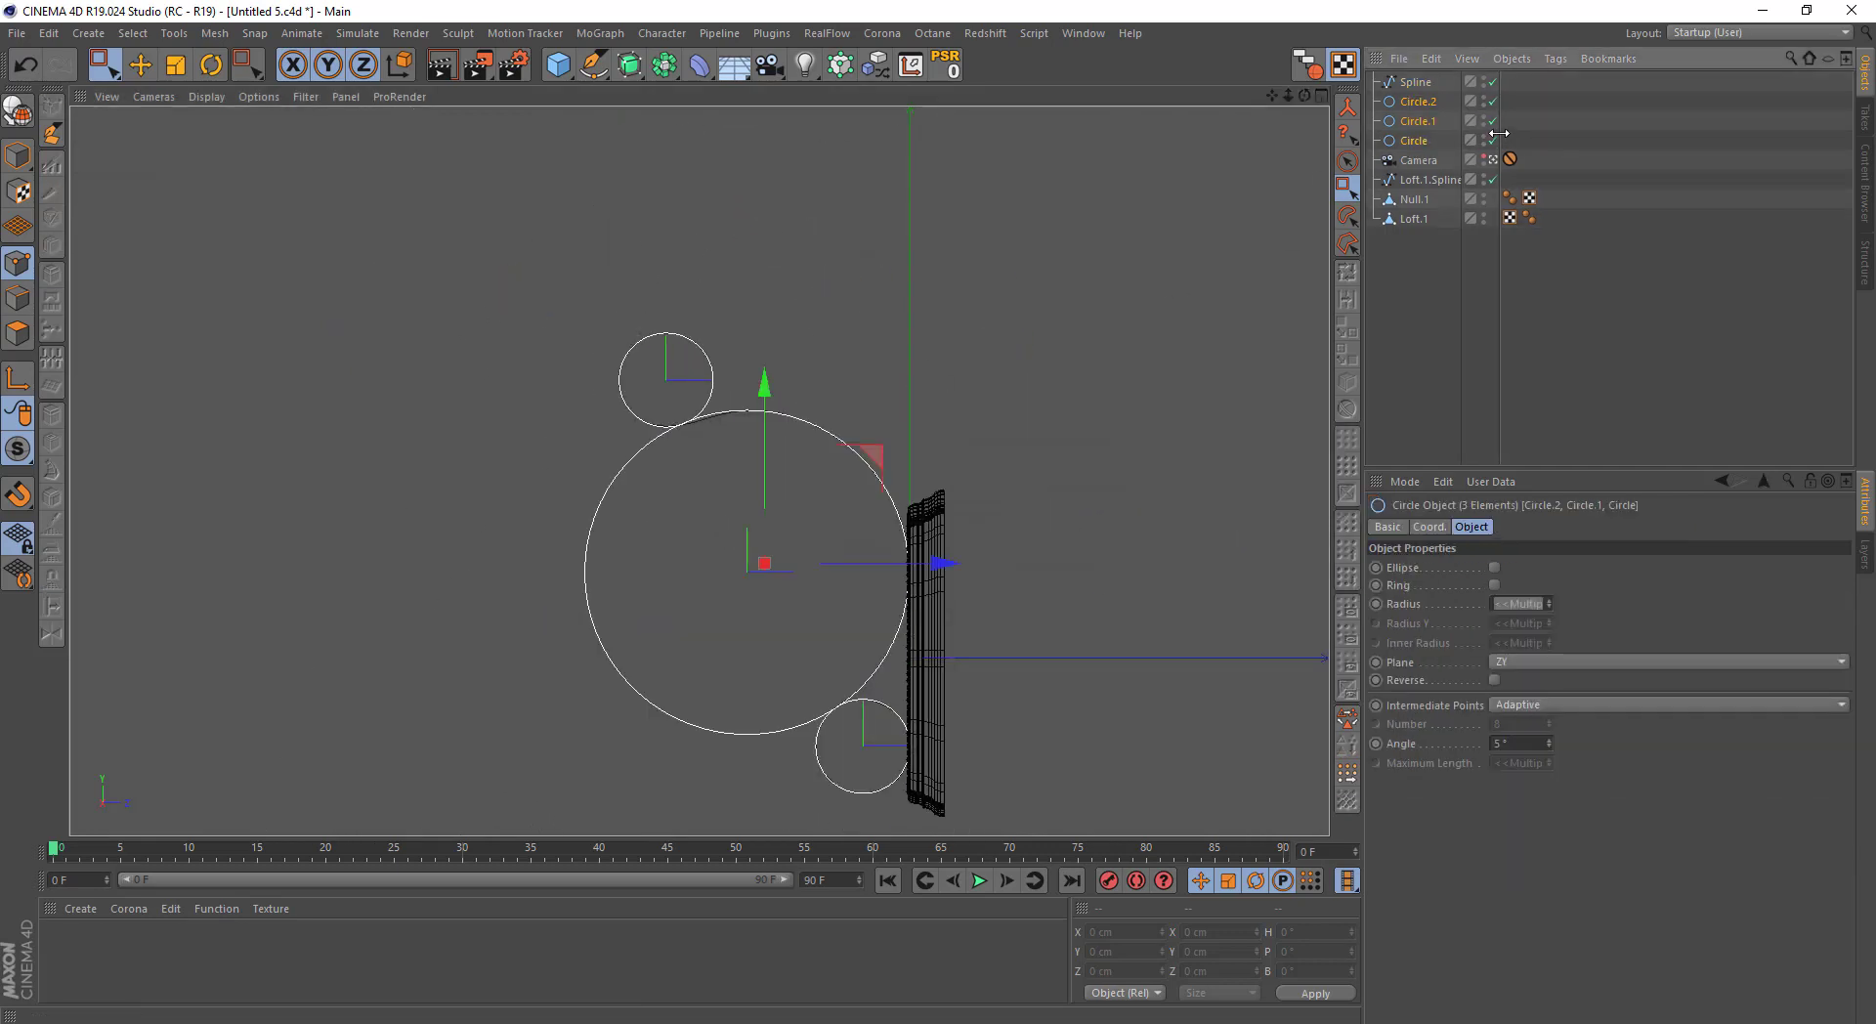
Hide the three guide circles and orbit to see the arm and backplate
drag(1483, 101, 1483, 140)
scroll(869, 455, down, 3)
mouse_move(869, 455)
alt+mouse_down()
mouse_move(739, 448)
mouse_move(590, 372)
alt+mouse_up()
mouse_move(1124, 342)
alt+mouse_down()
mouse_move(1014, 283)
mouse_move(699, 468)
mouse_move(579, 365)
alt+mouse_up()
alt+middle_drag(579, 358, 736, 468)
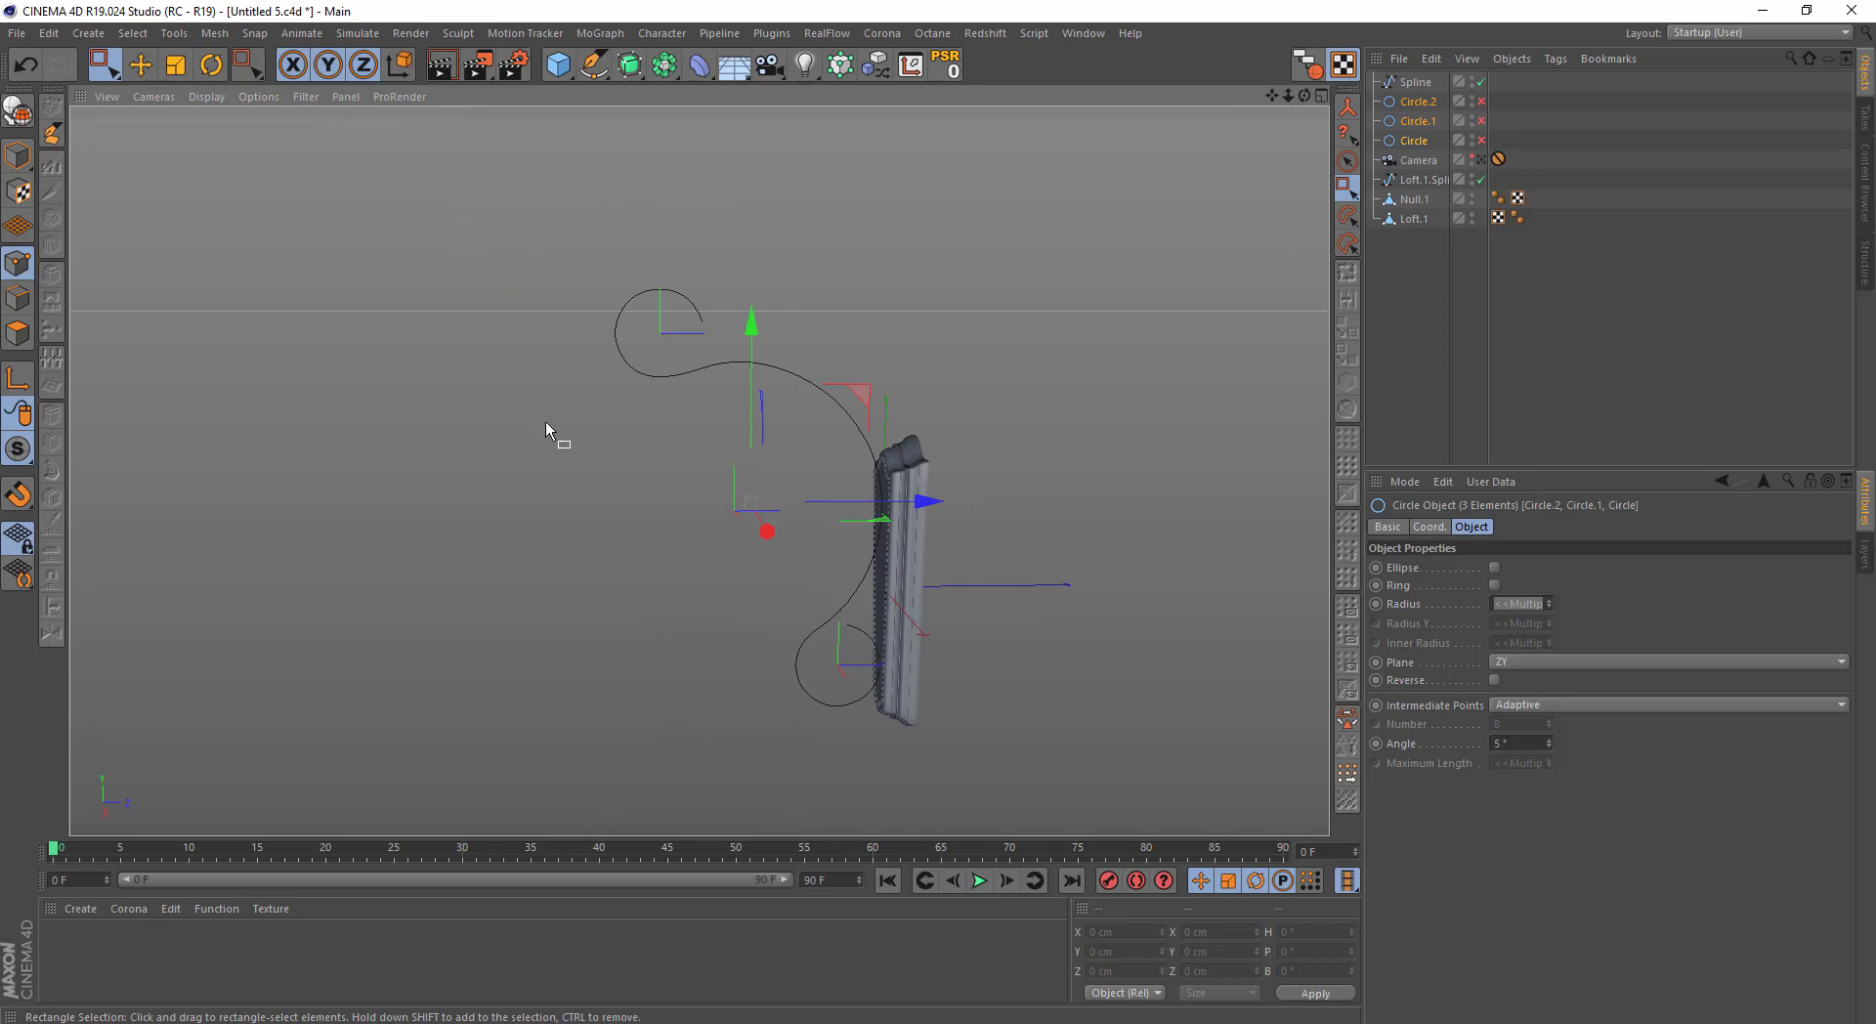
click(1107, 369)
mouse_move(1065, 373)
alt+mouse_down()
mouse_move(856, 484)
mouse_move(741, 481)
alt+mouse_up()
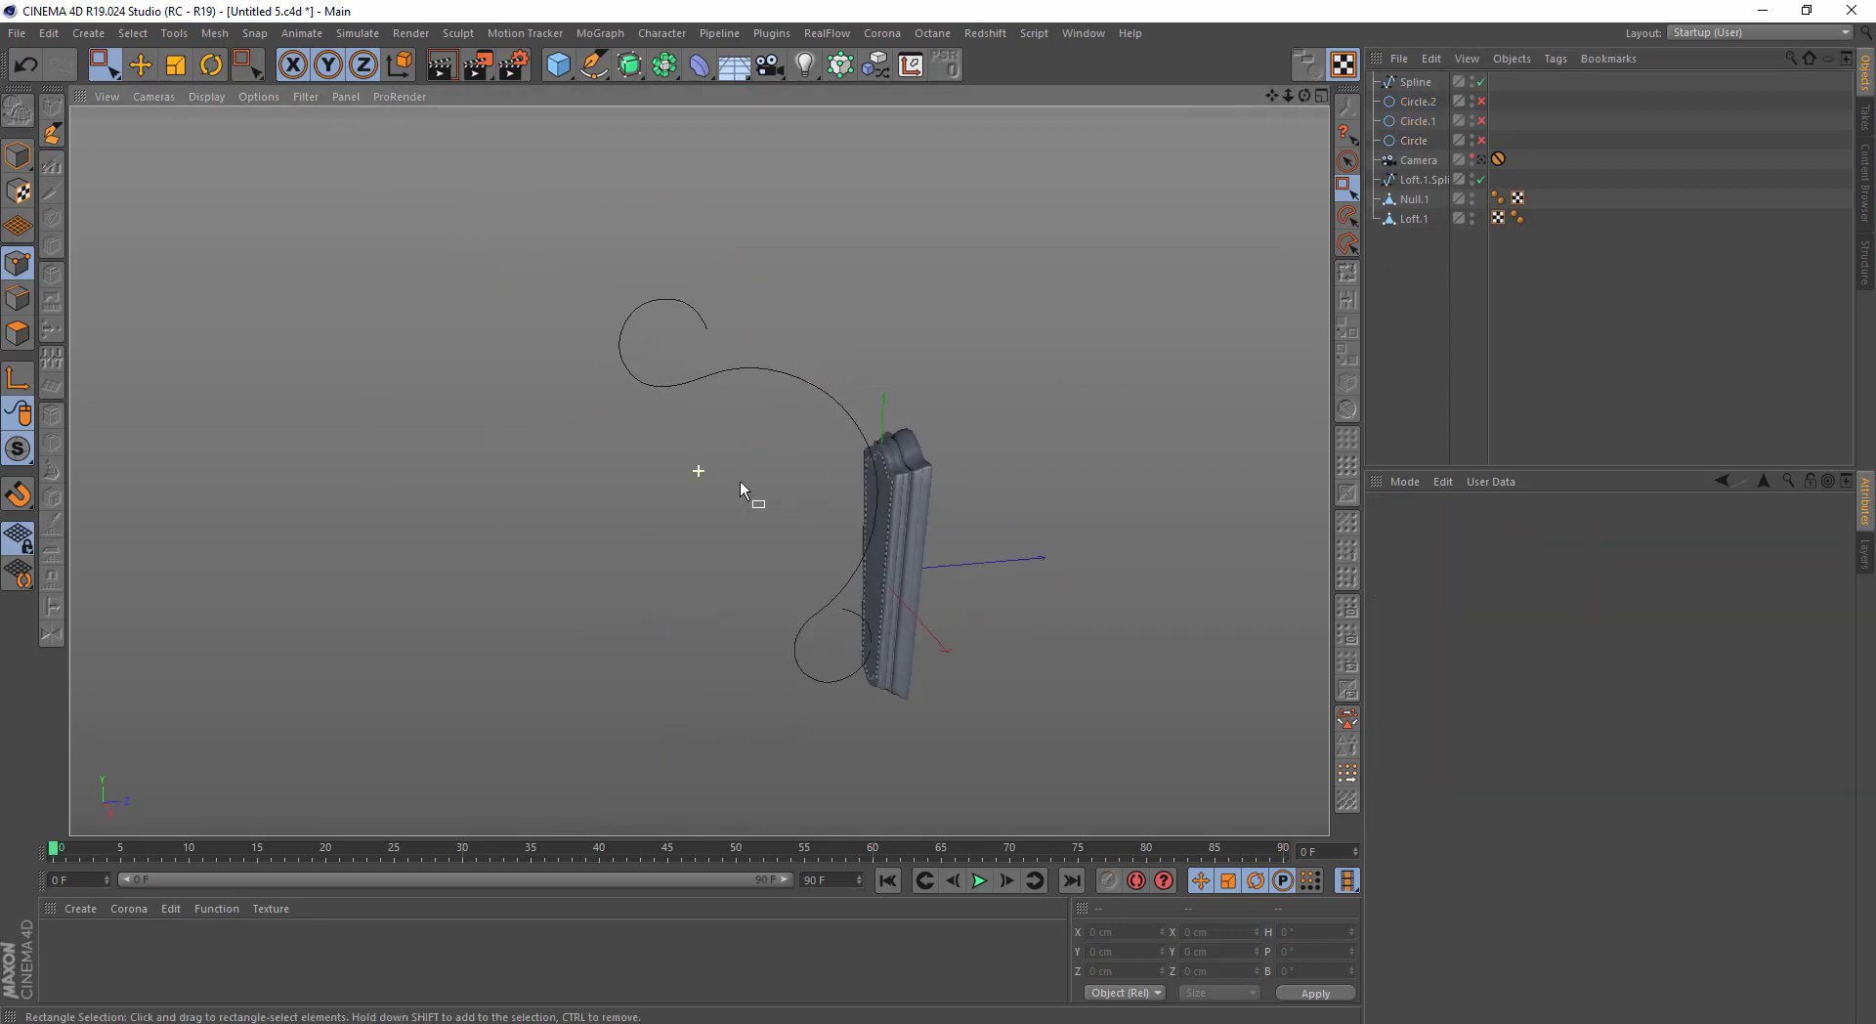
Sweep an 11 cm square Rectangle profile along the arm spline
drag(594, 65, 819, 197)
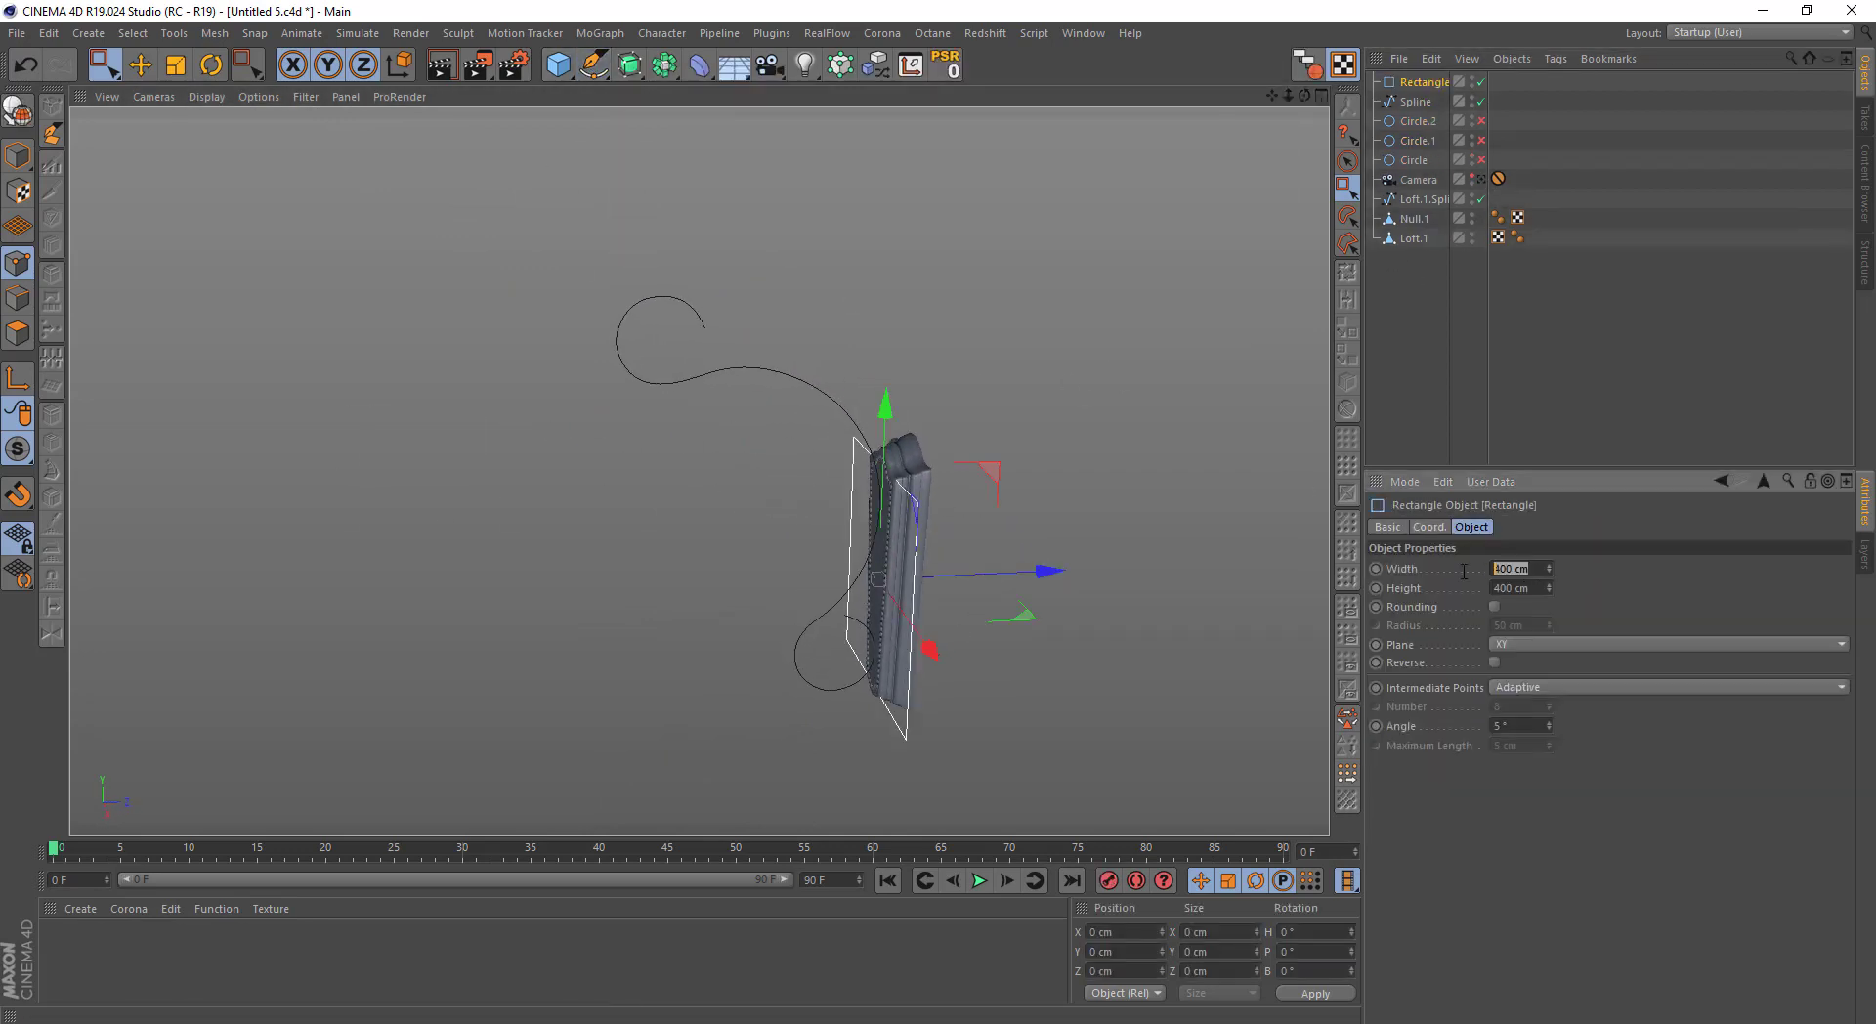
ctrl+click(1417, 102)
drag(1417, 101, 1392, 273)
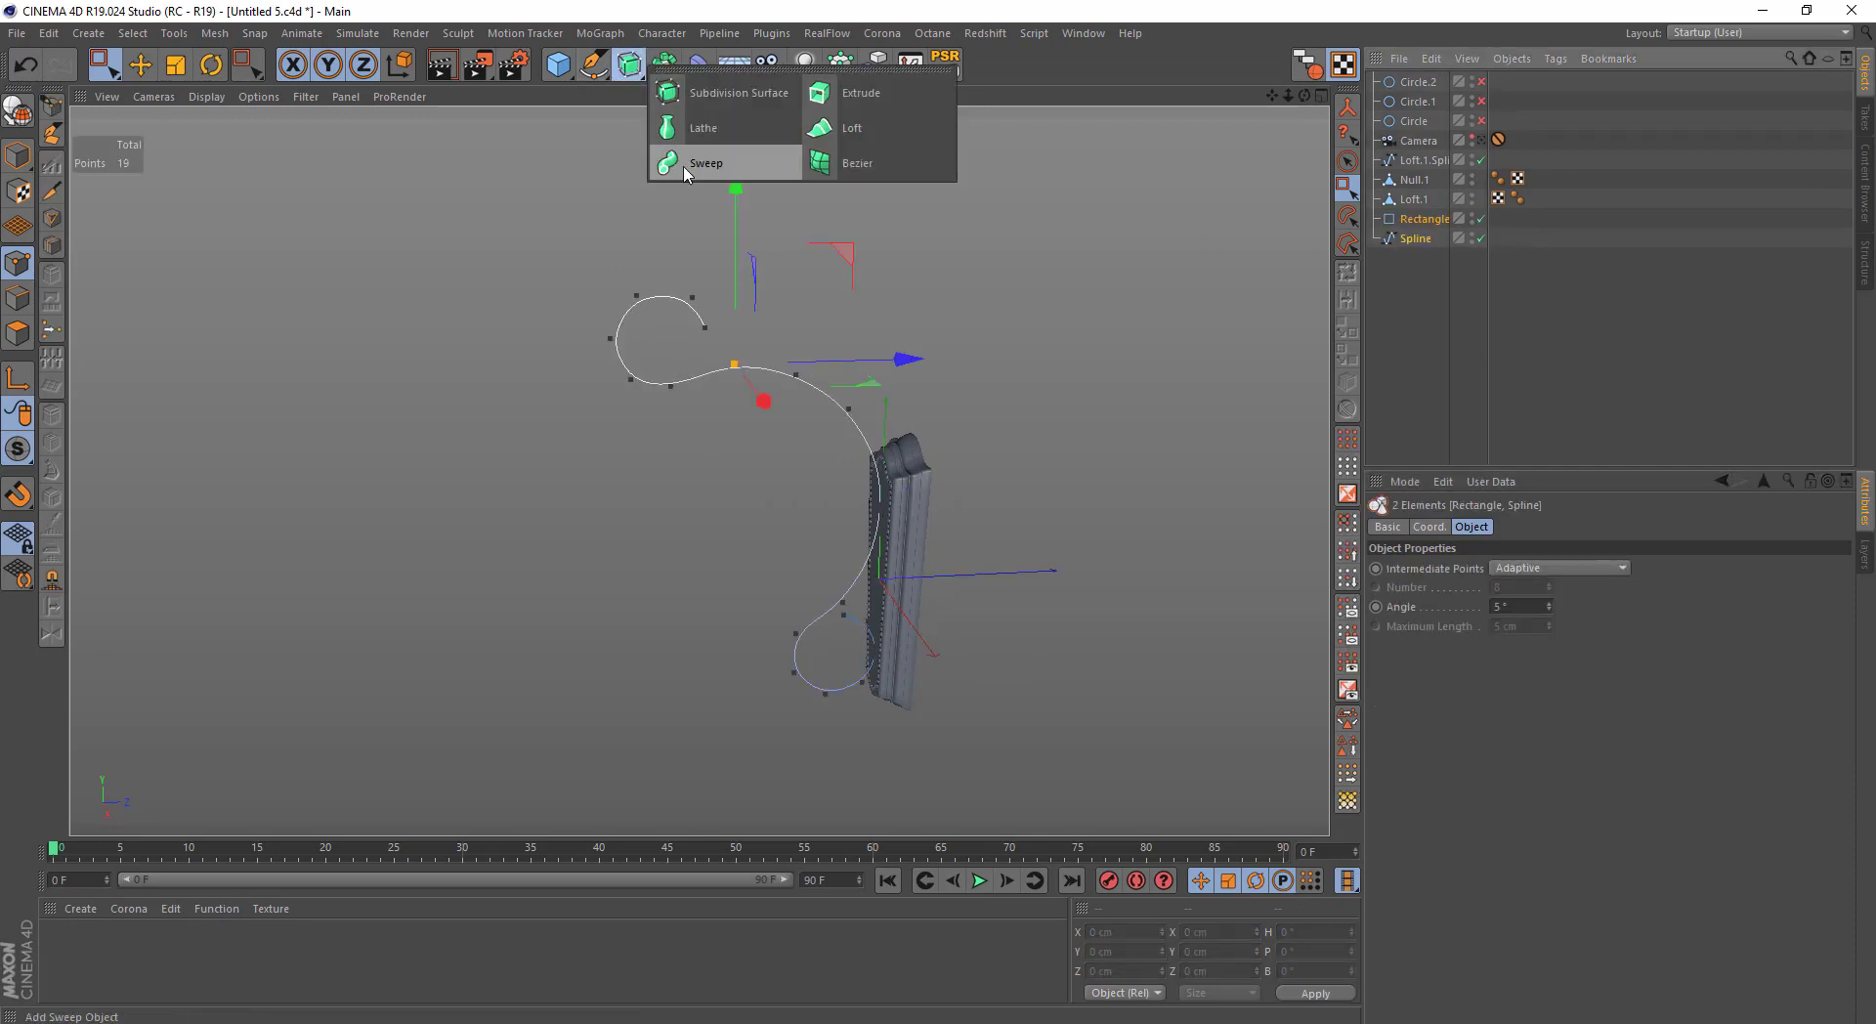
drag(636, 67, 672, 155)
drag(1414, 233, 1422, 220)
click(1079, 442)
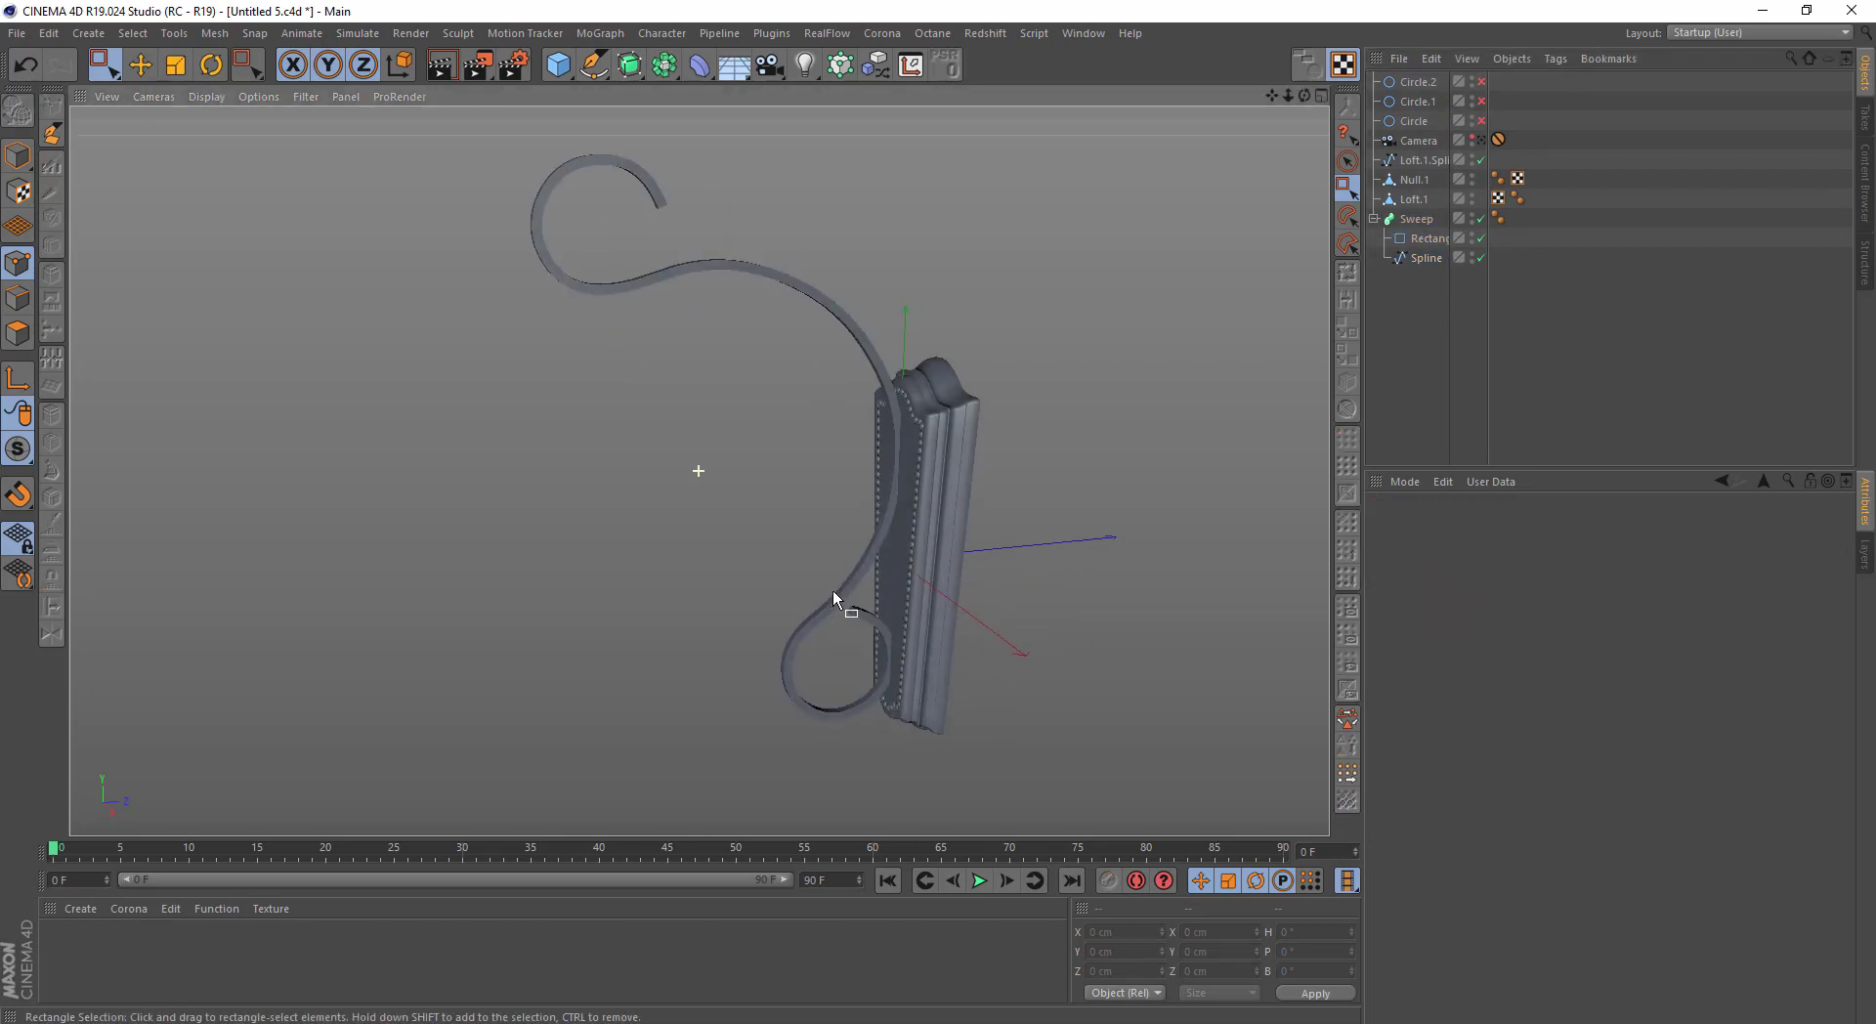
click(1416, 219)
scroll(1075, 489, up, 3)
drag(1016, 549, 868, 520)
Align the swept arm and shift the spline's upper scroll points sideways in side view
scroll(1075, 576, up, 3)
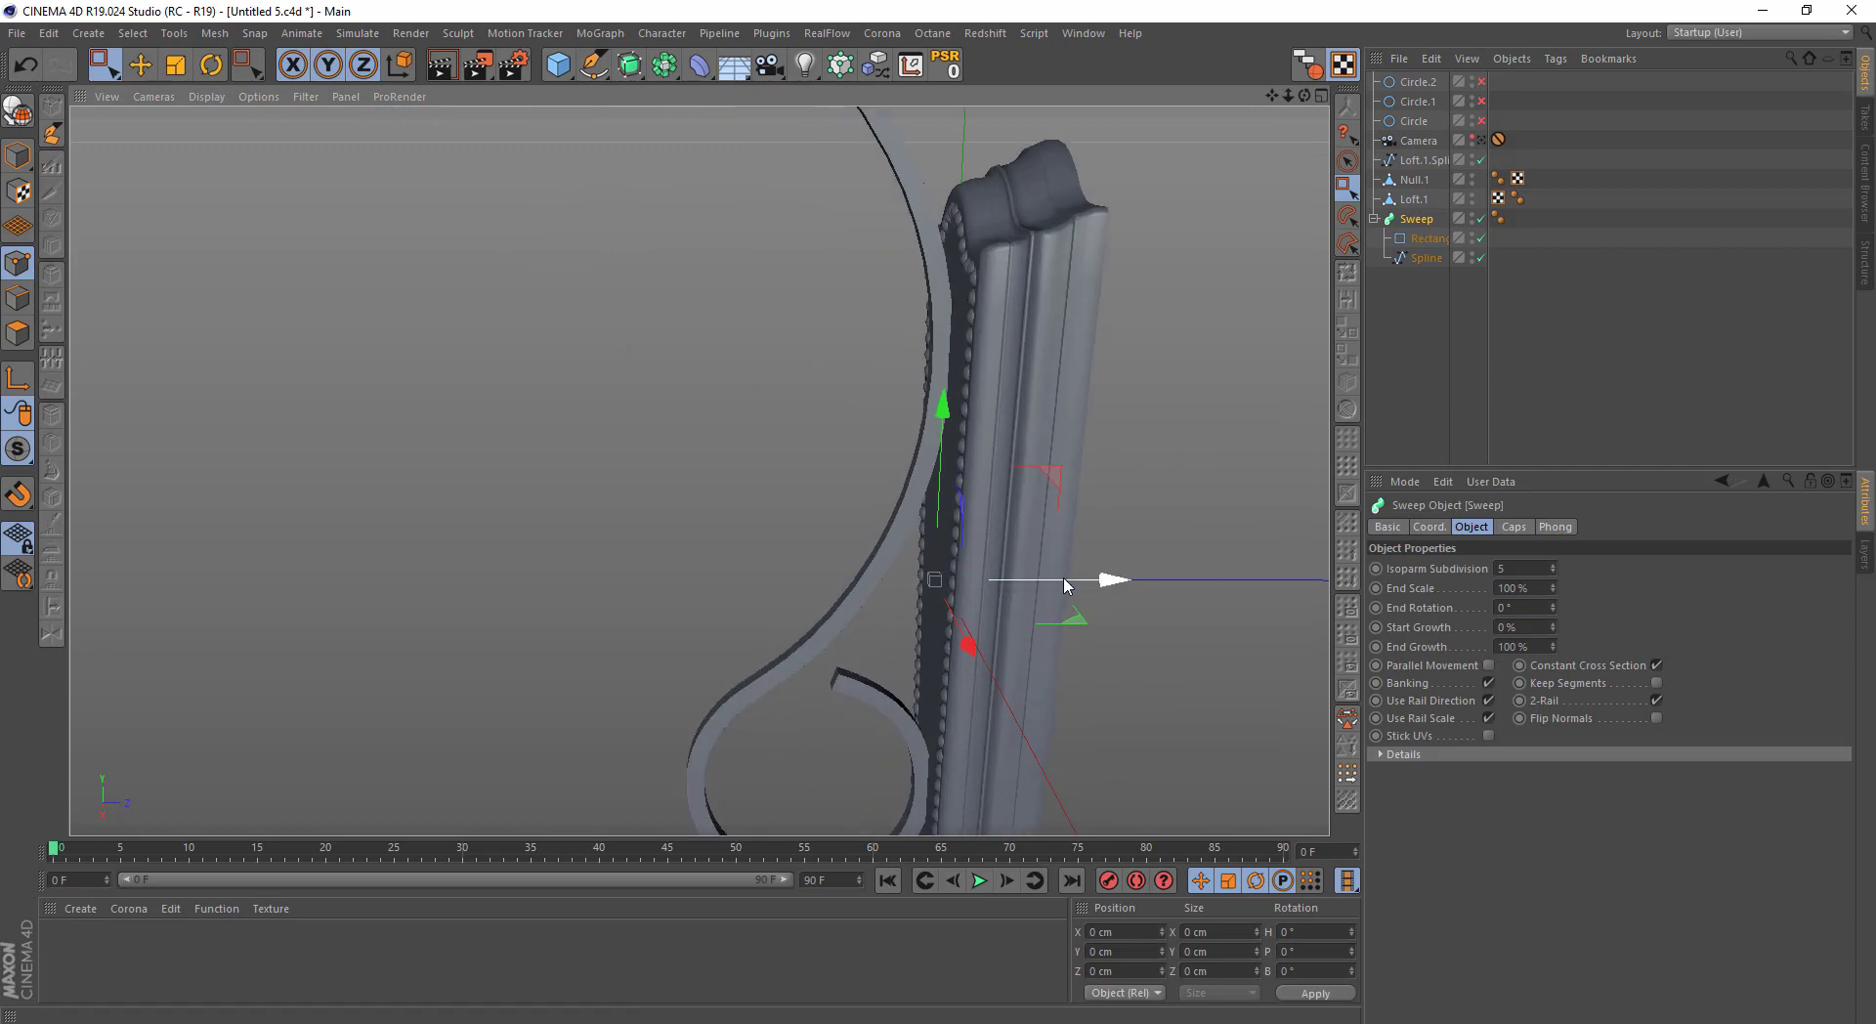
drag(1063, 586, 1061, 586)
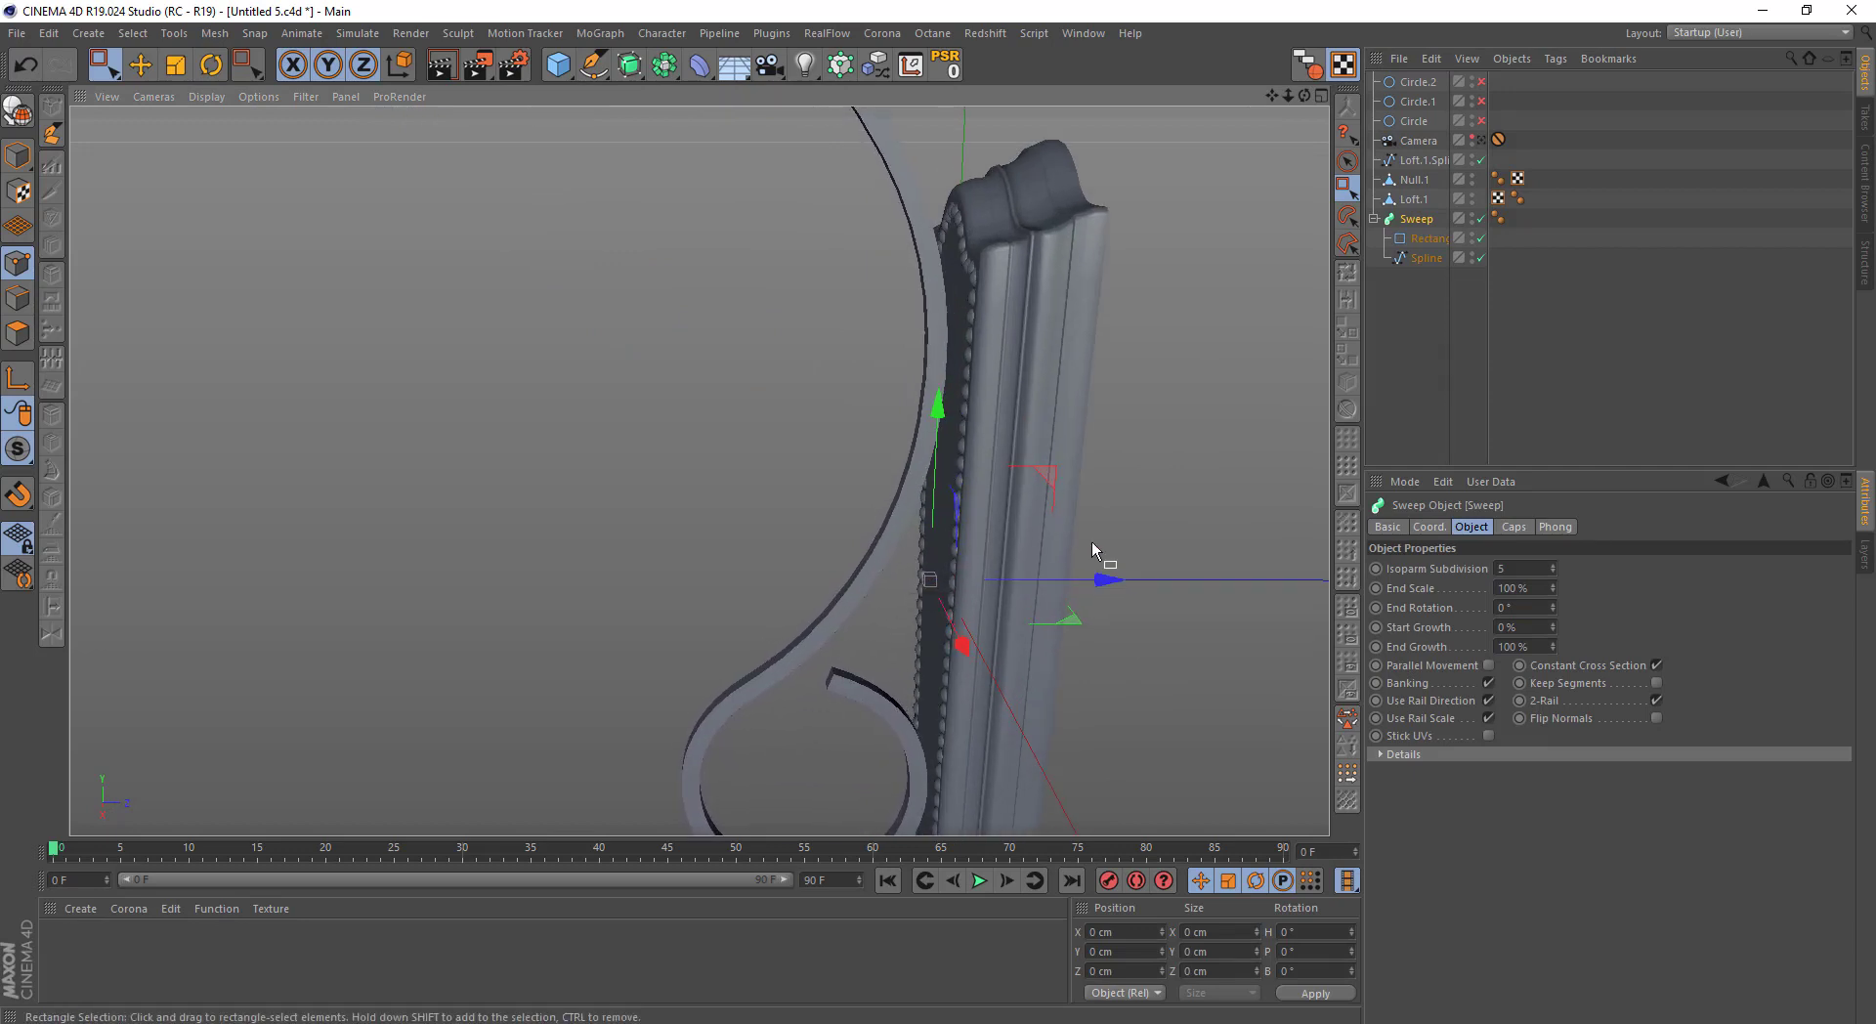
click(1416, 255)
middle_click(812, 361)
middle_click(567, 573)
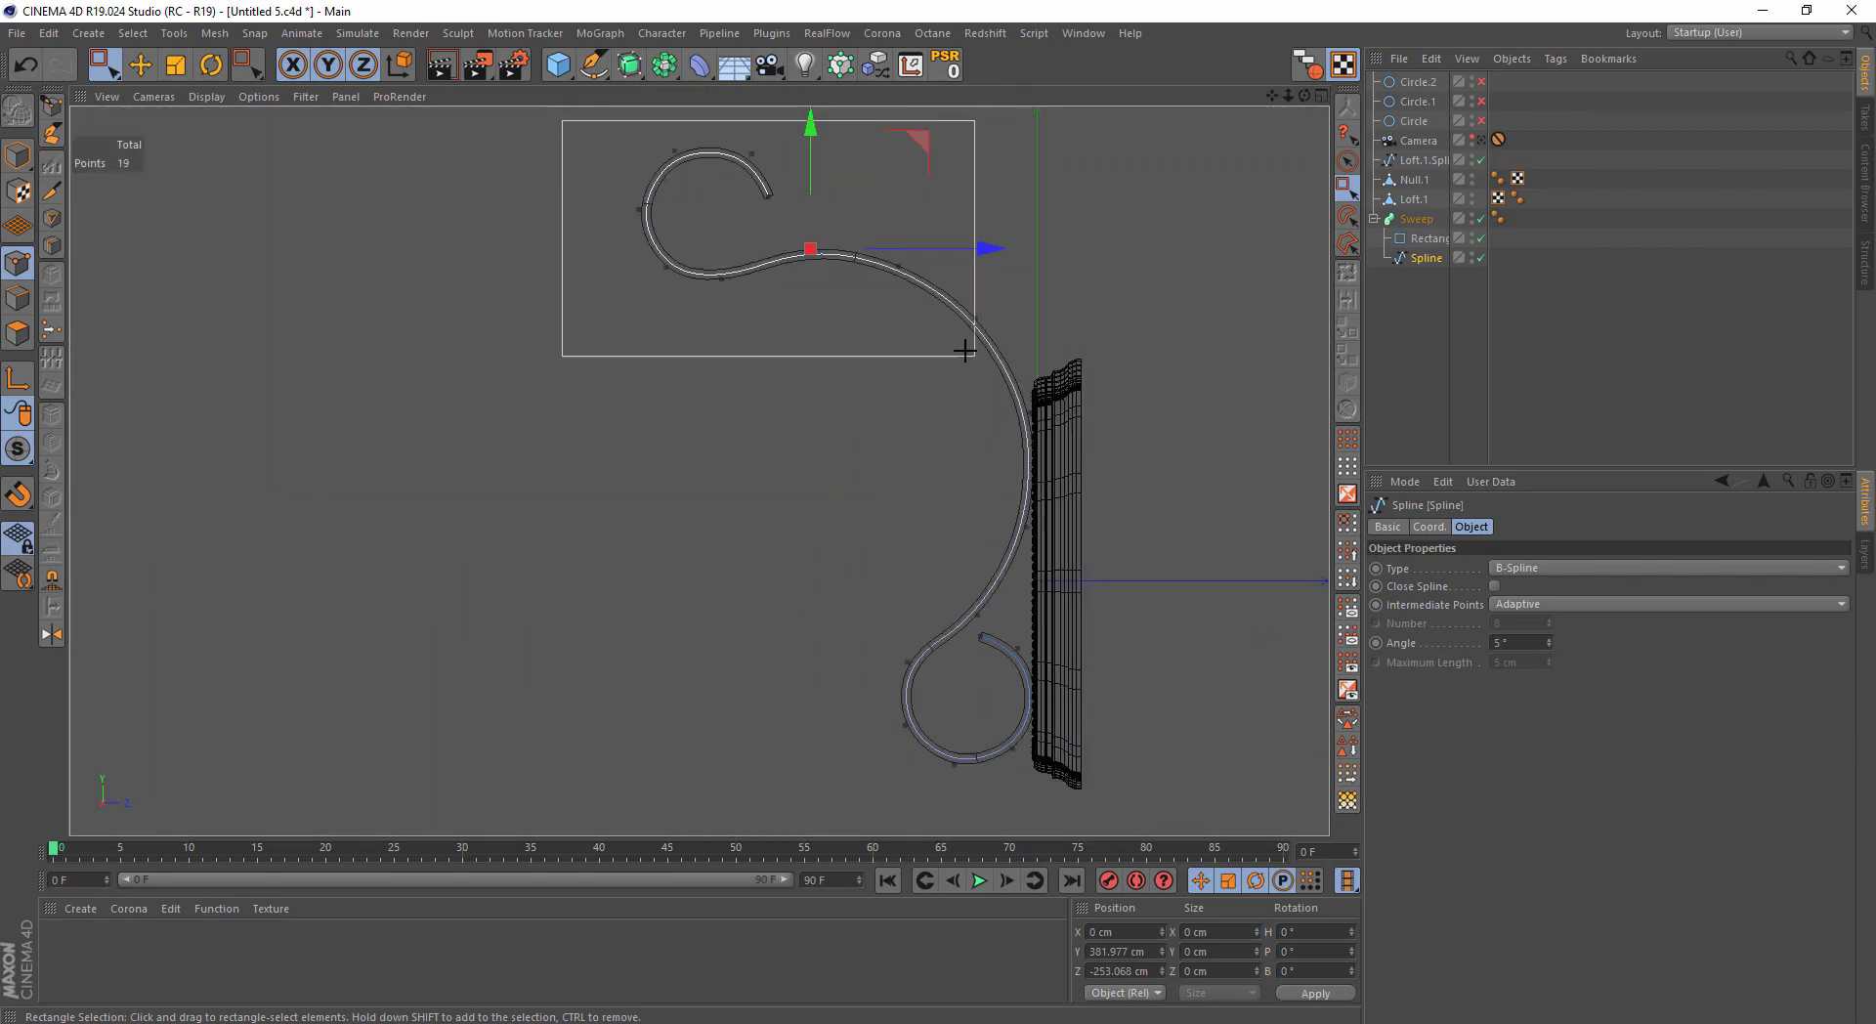
drag(966, 350, 975, 356)
scroll(1075, 361, up, 3)
middle_drag(1005, 303, 917, 413)
drag(836, 396, 843, 398)
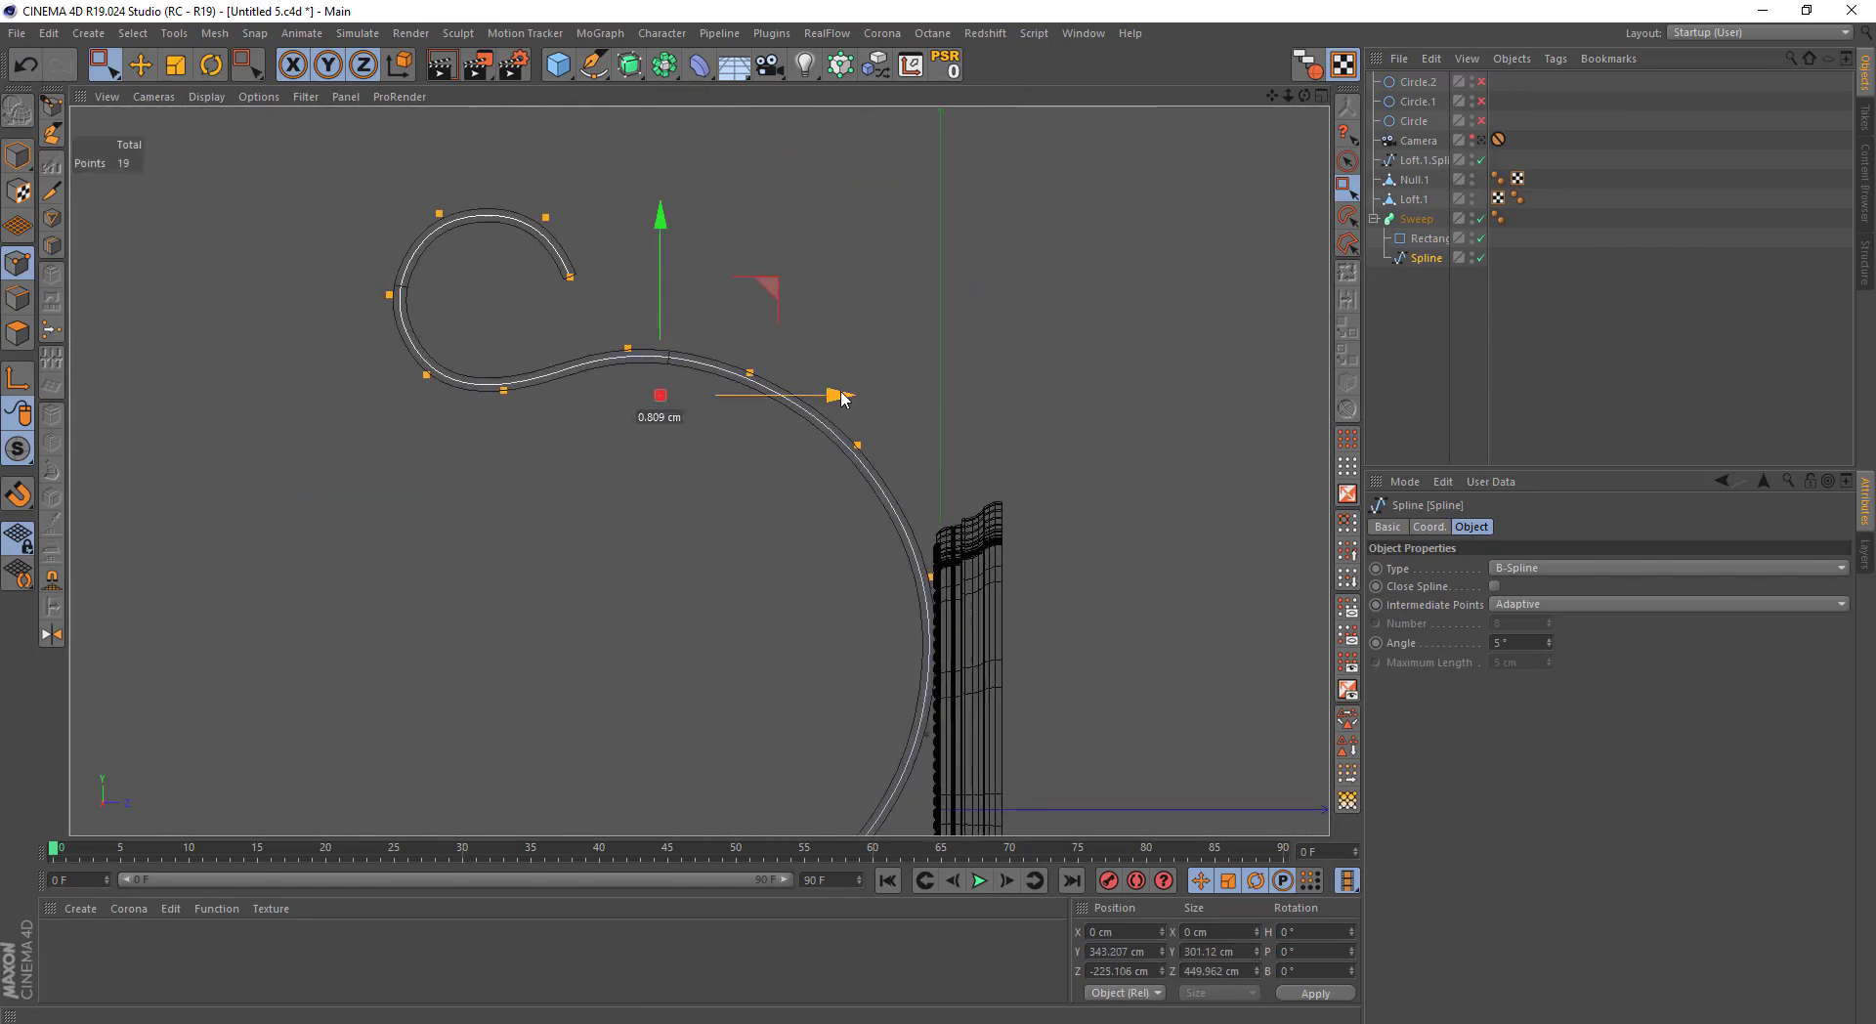
middle_click(842, 399)
middle_click(717, 409)
alt+drag(717, 408, 813, 427)
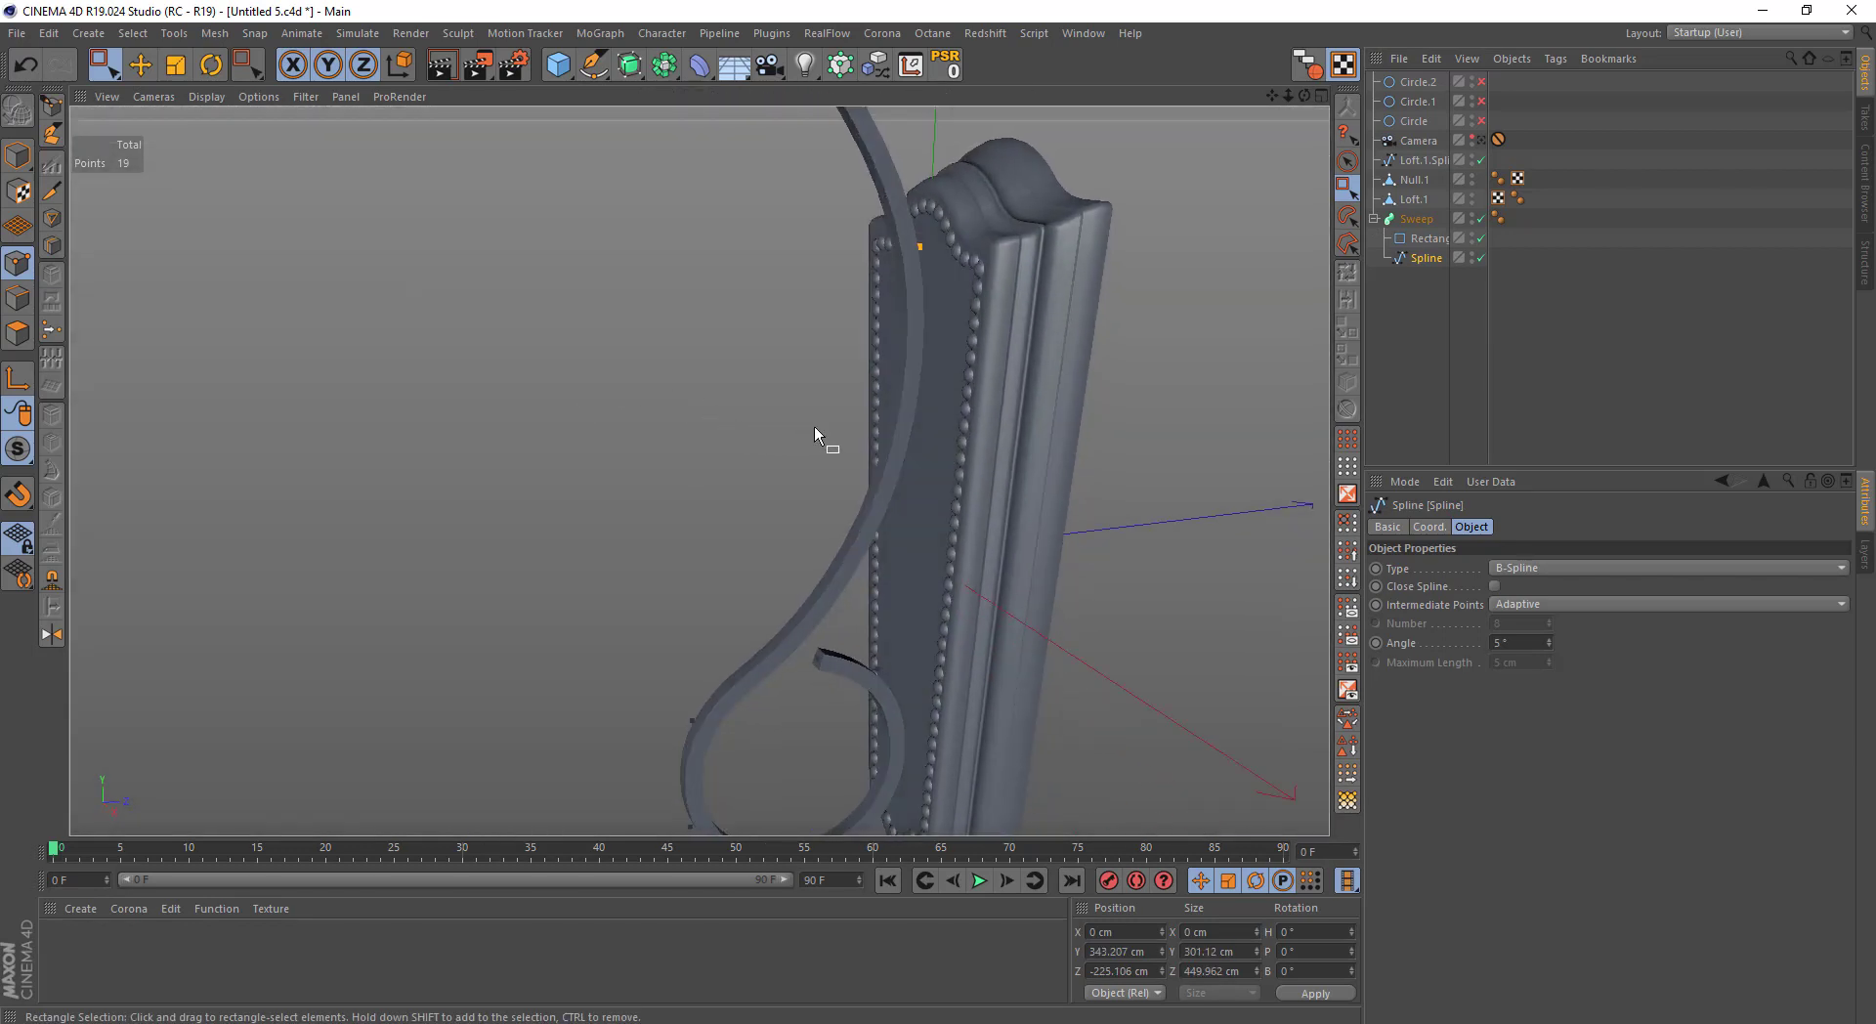
Set the Rectangle profile's height to 21 cm and check the whole hook
scroll(813, 426, down, 5)
scroll(821, 469, down, 3)
click(1429, 237)
click(1525, 569)
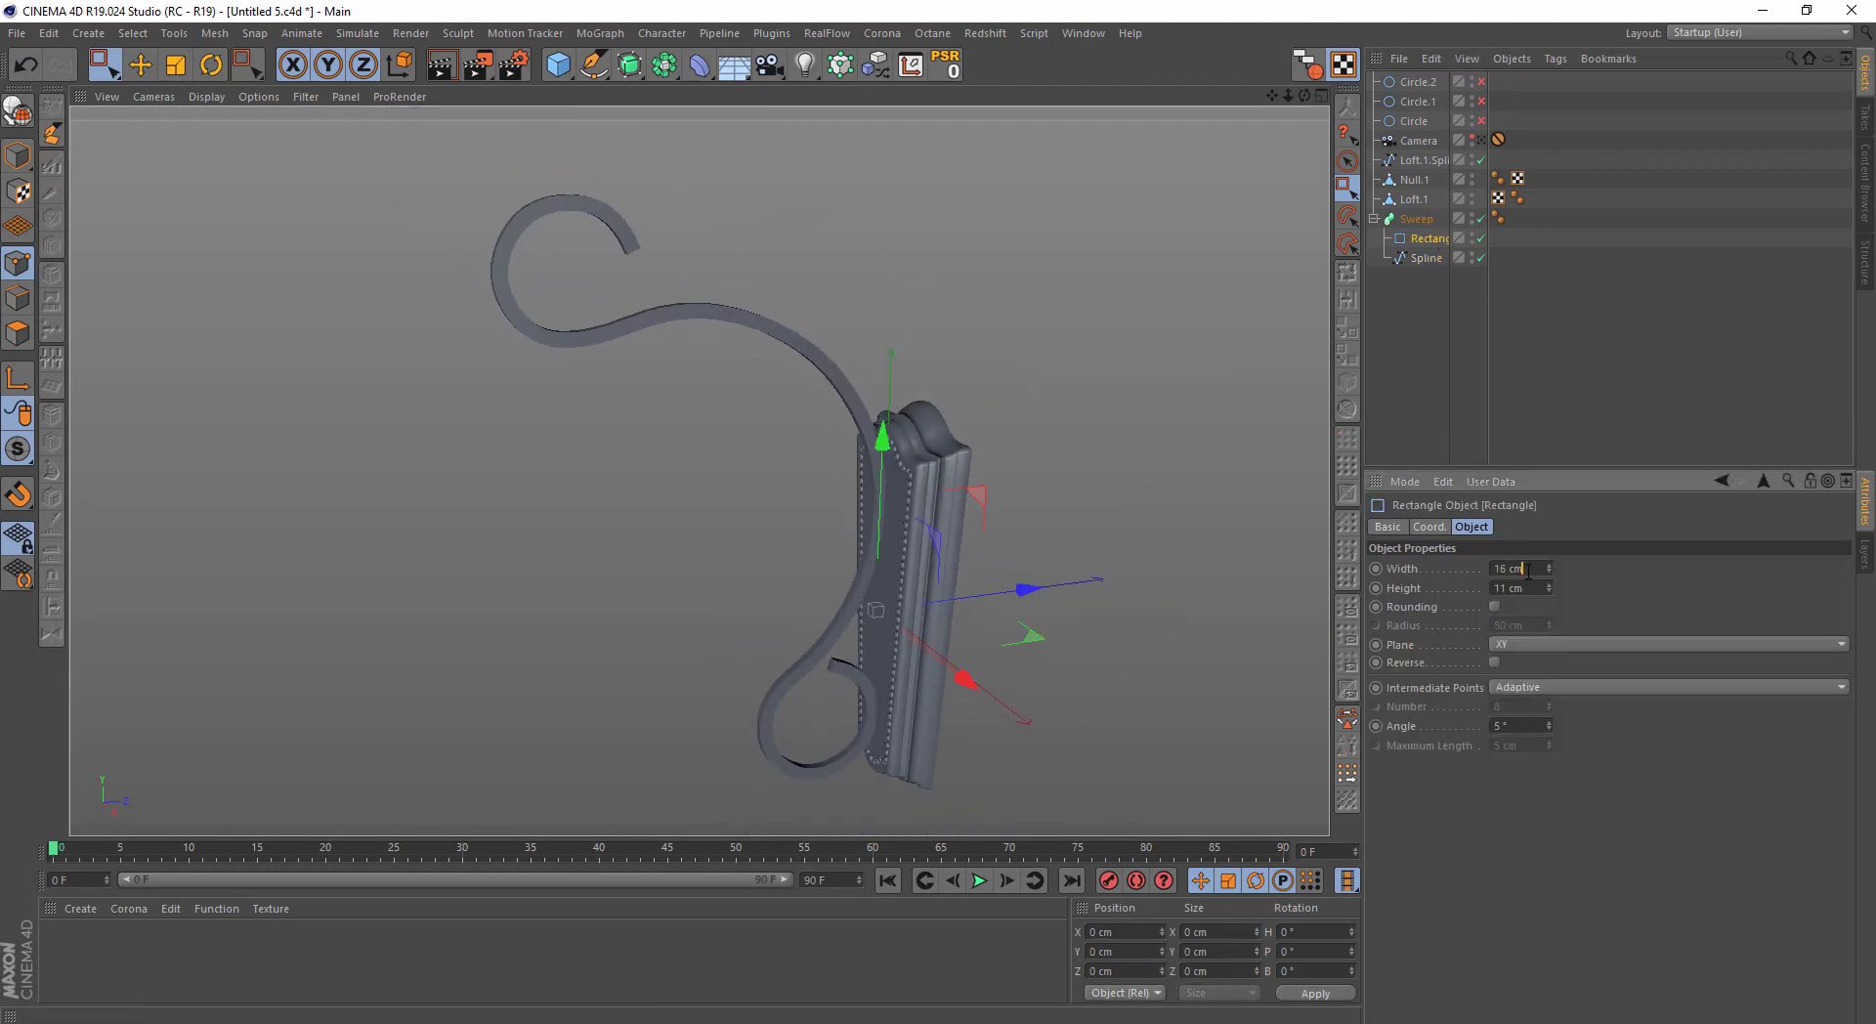
scroll(1528, 572, up, 5)
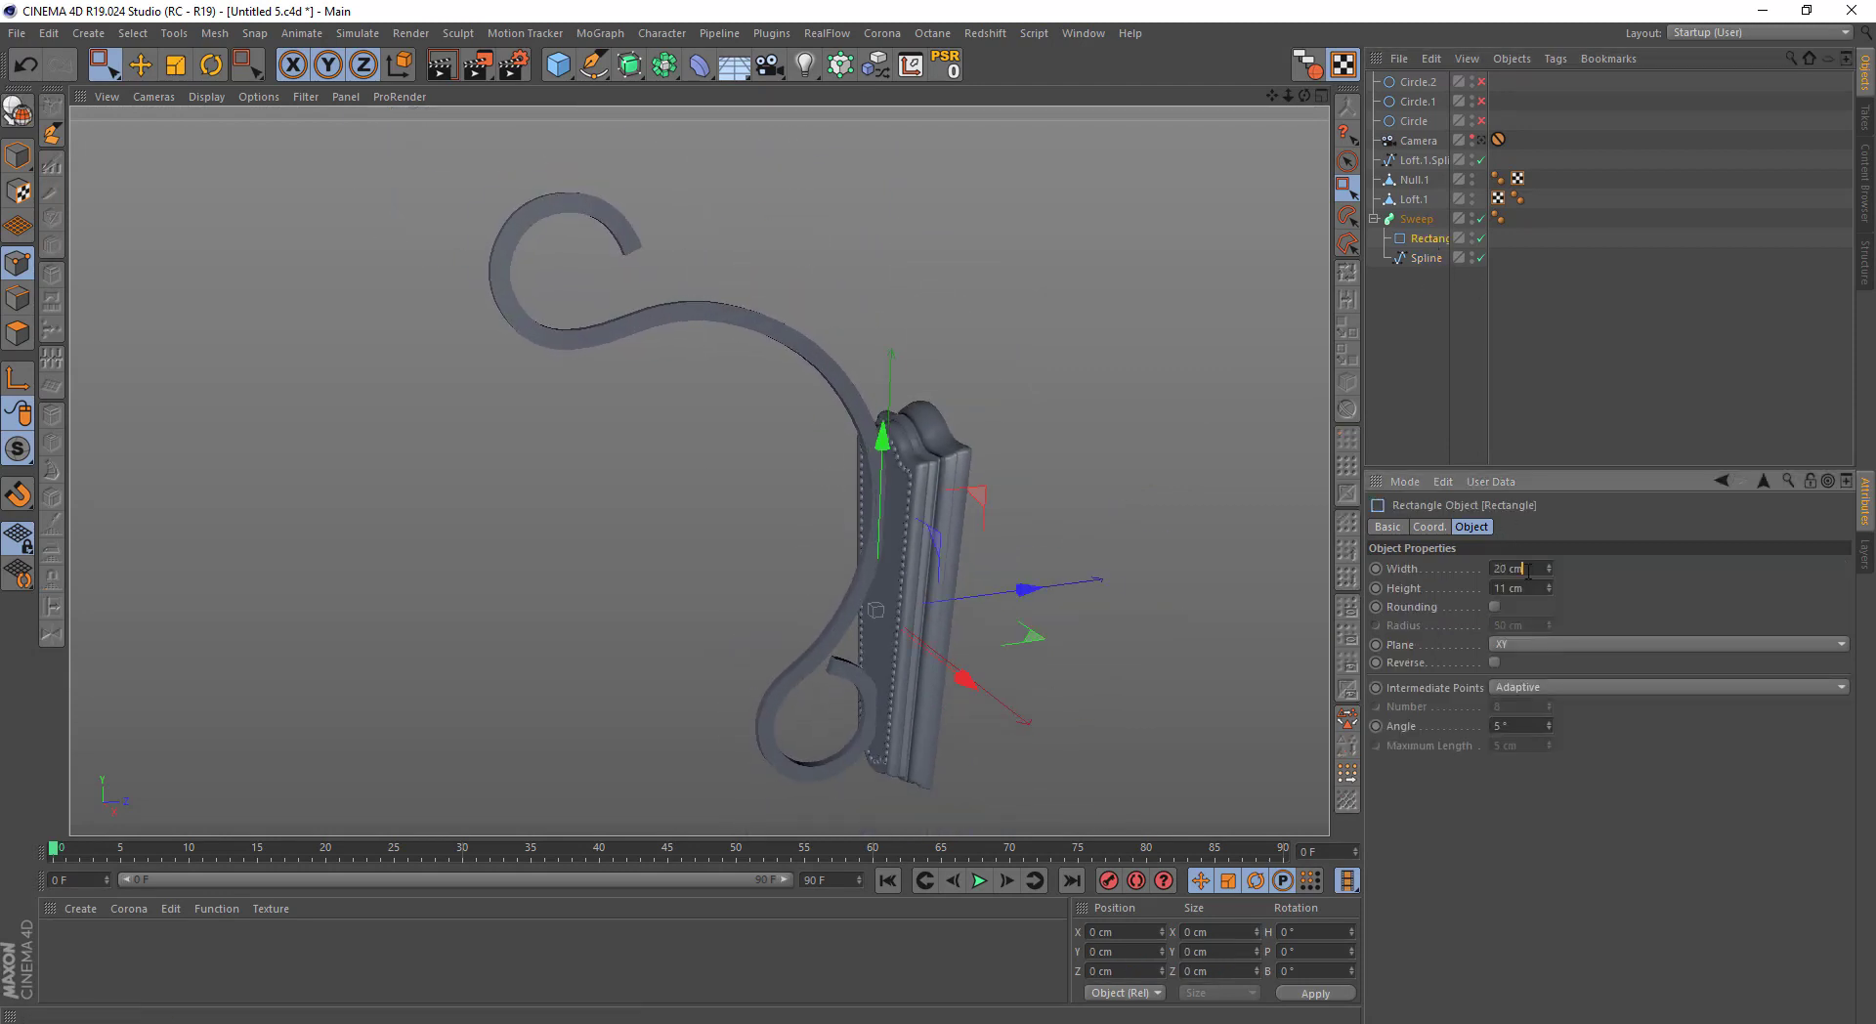
click(1522, 587)
text(18)
alt+drag(742, 548, 713, 565)
scroll(713, 566, up, 2)
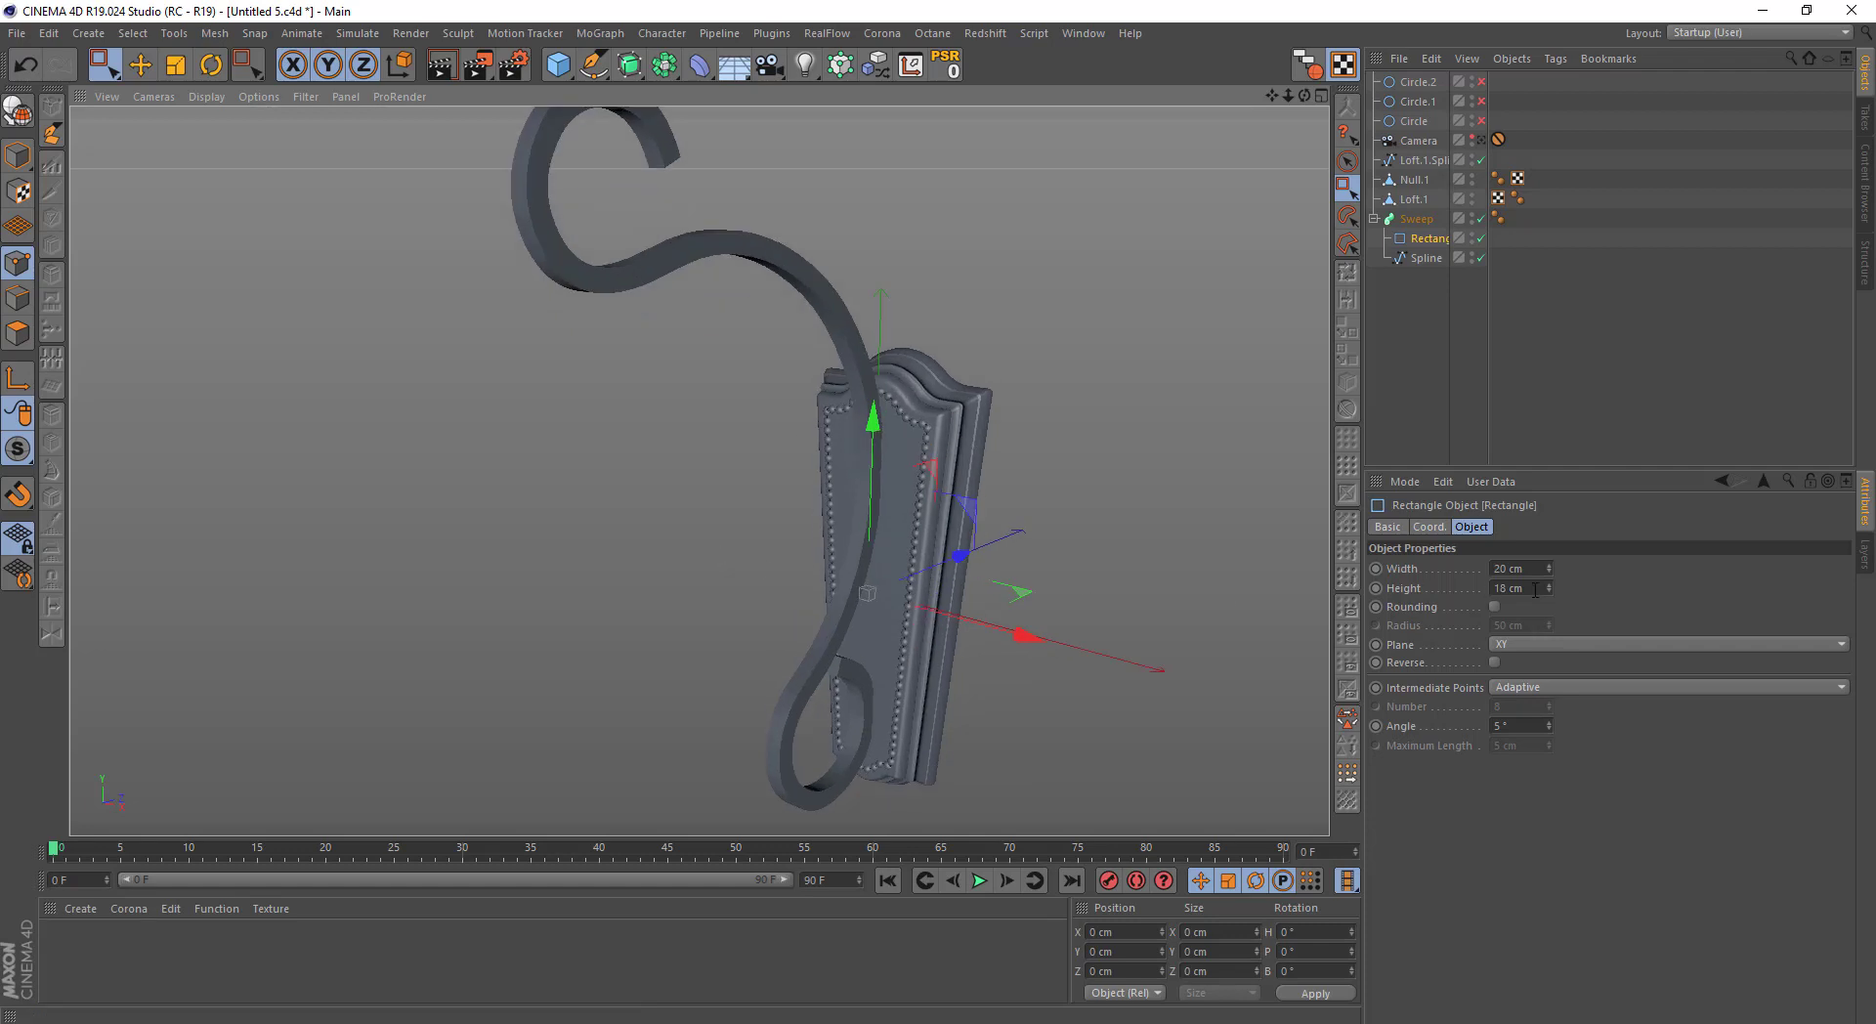
scroll(1525, 589, up, 3)
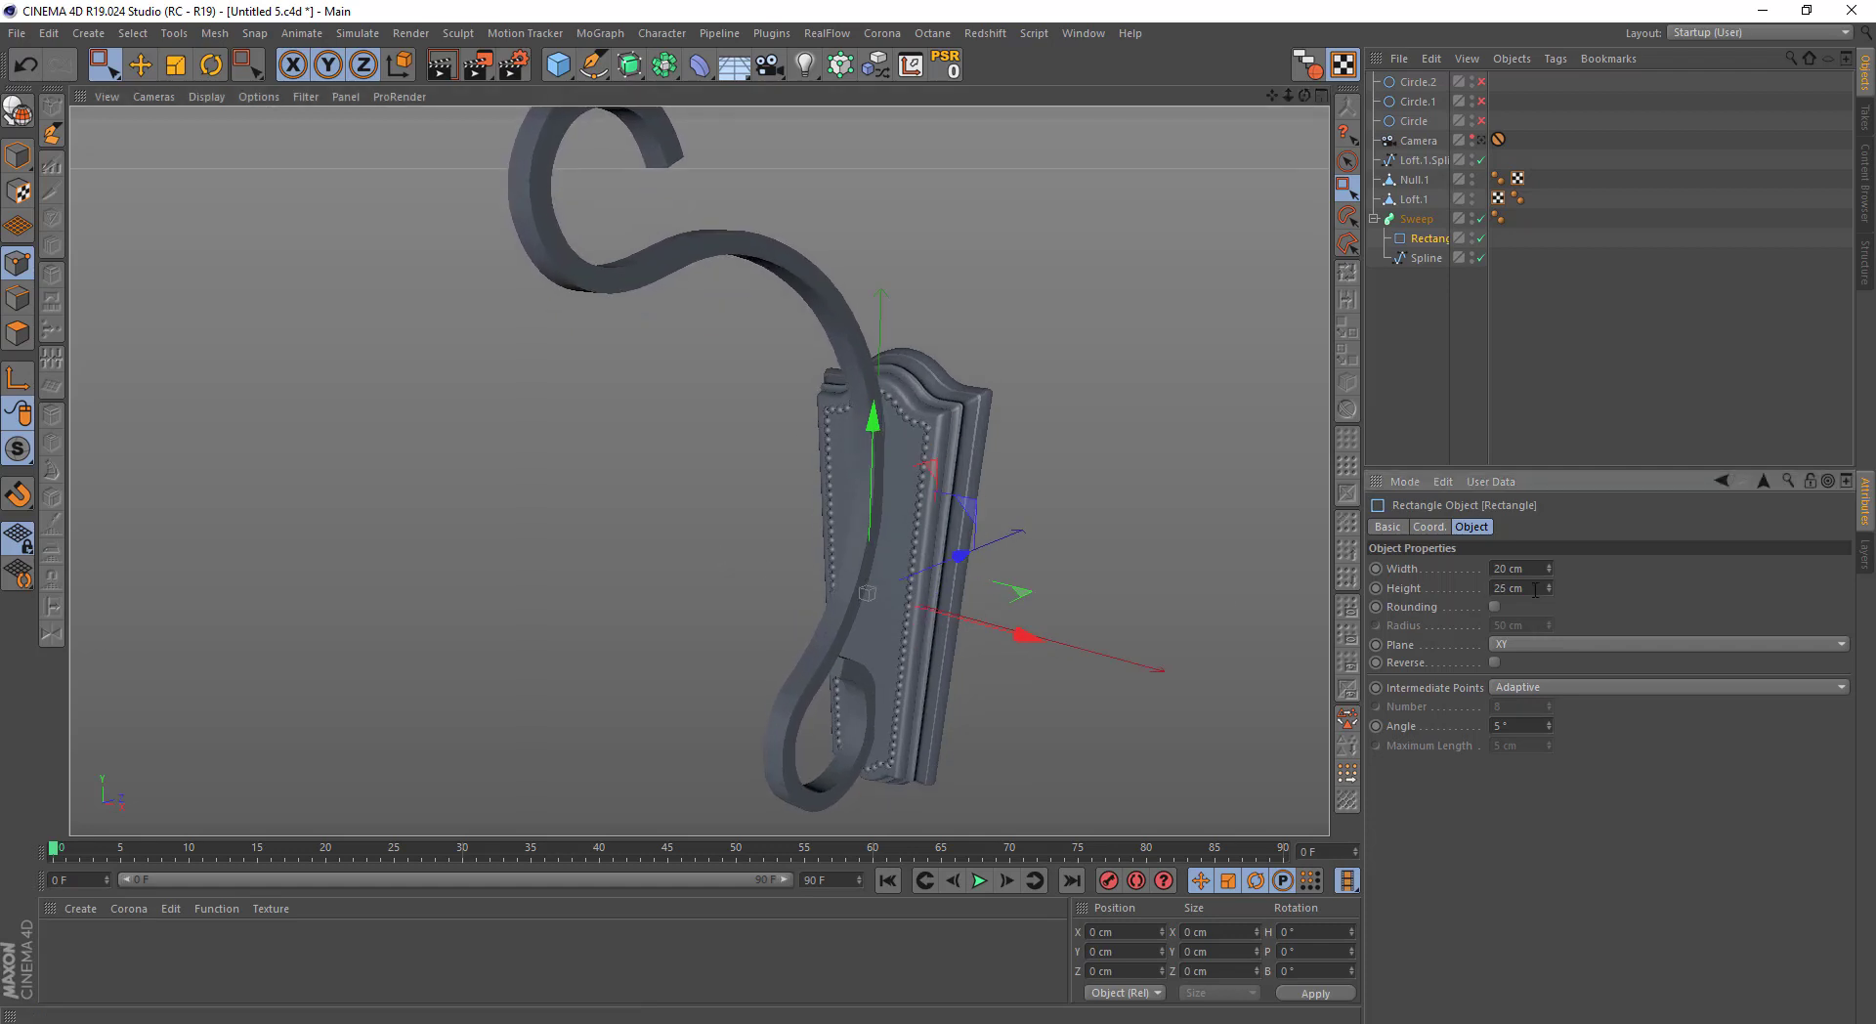
scroll(1536, 588, down, 2)
scroll(1539, 569, up, 2)
alt+drag(1095, 554, 1339, 316)
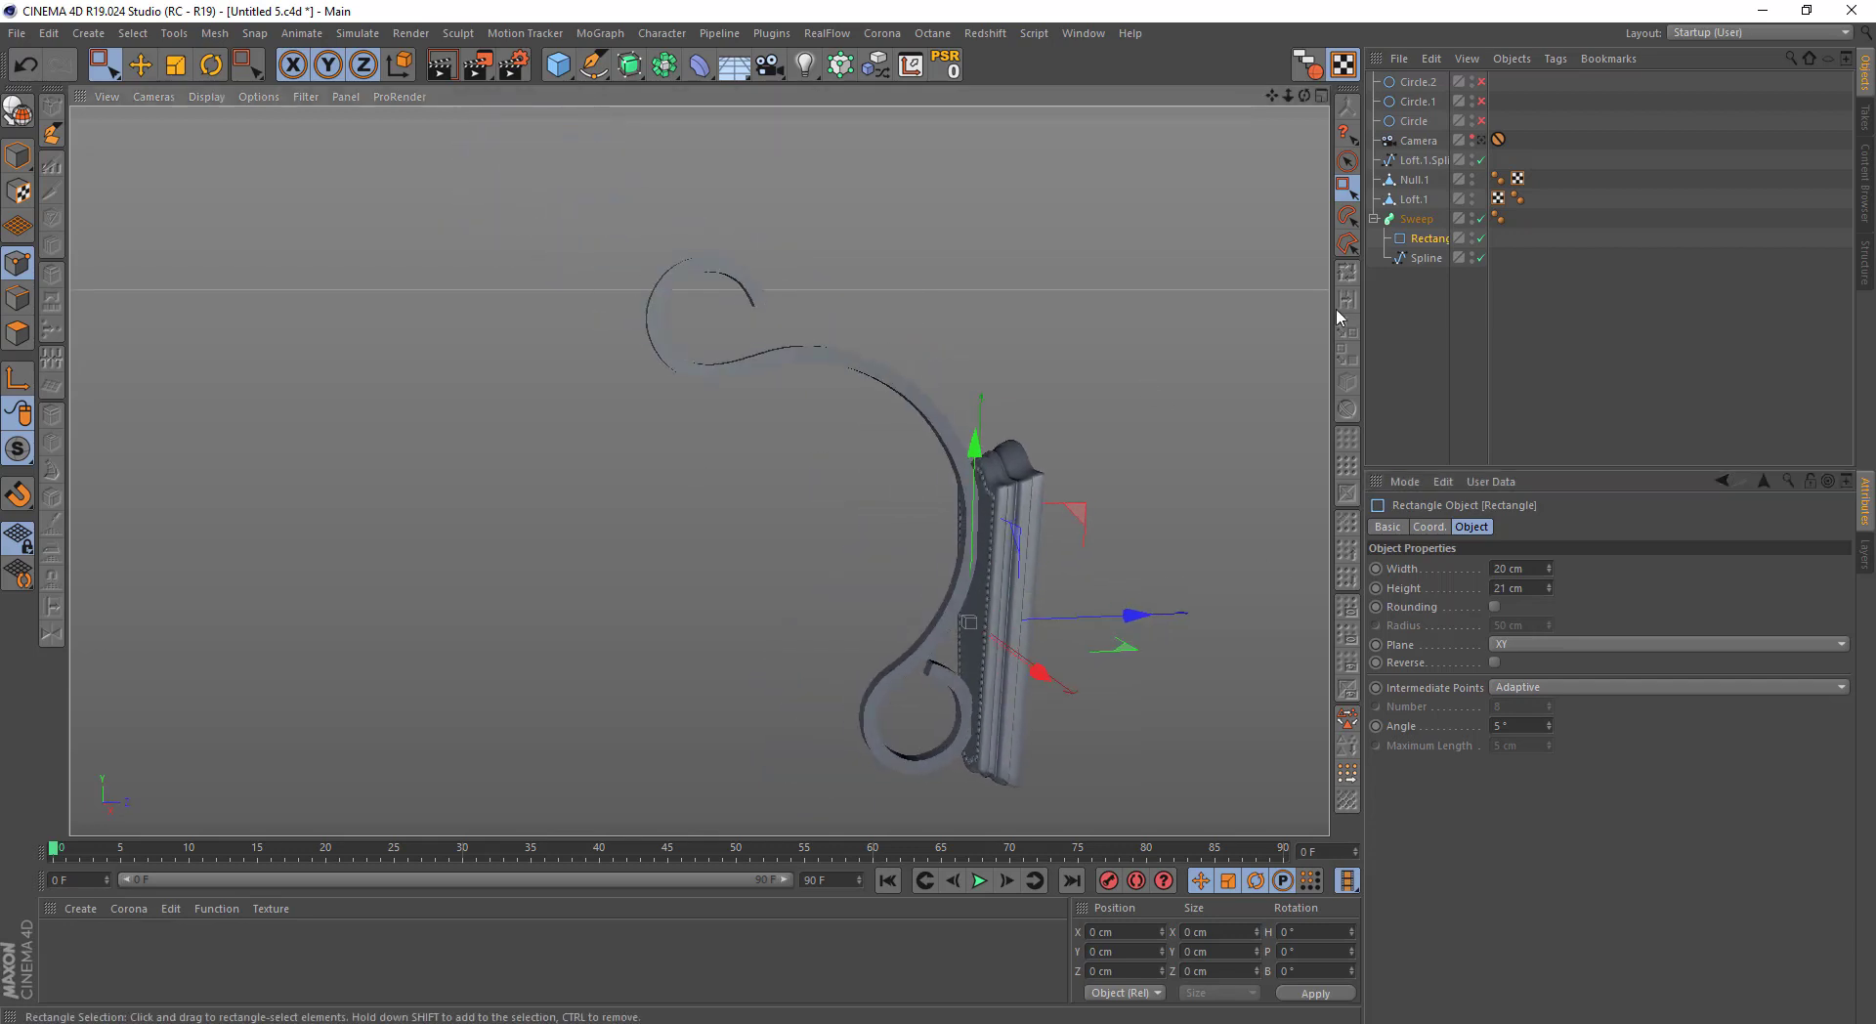
Switch to shaded-with-lines display and give the arm spline 2 Uniform intermediate points
click(198, 104)
click(217, 143)
alt+drag(841, 293, 905, 314)
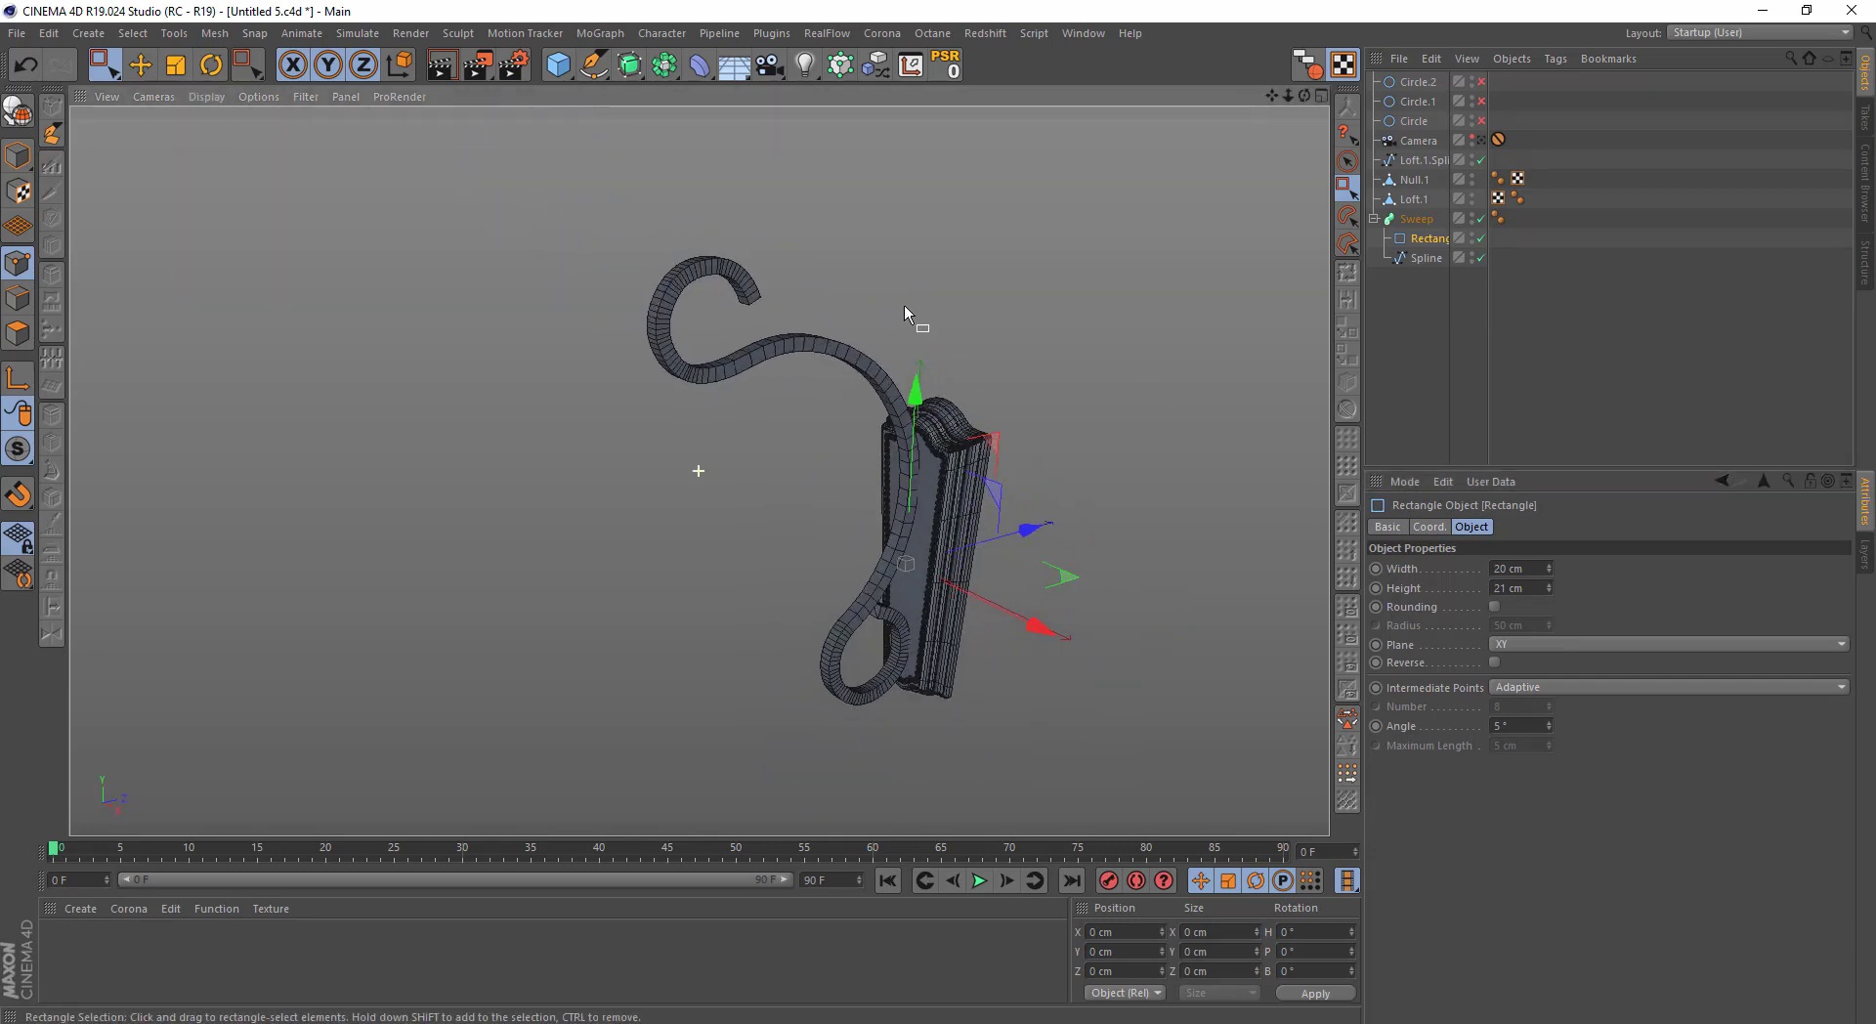
click(1419, 258)
click(1550, 603)
click(1524, 660)
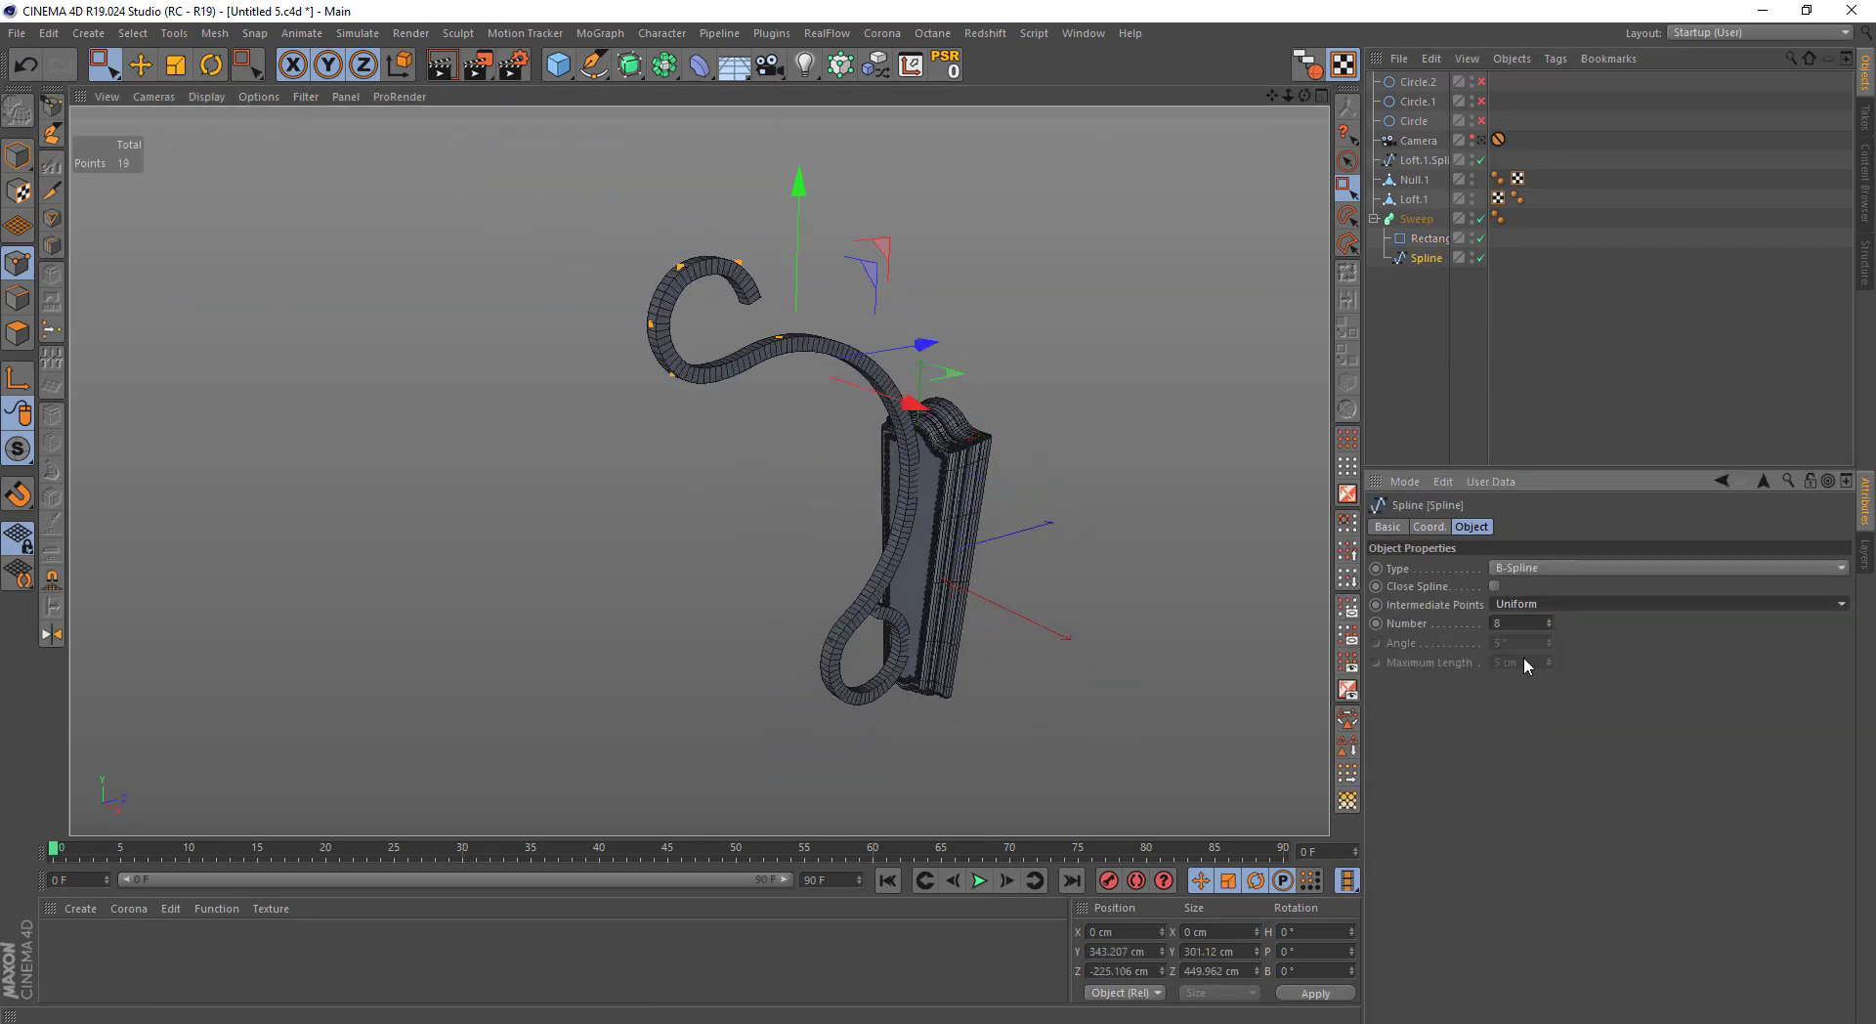
double_click(1543, 622)
text(2)
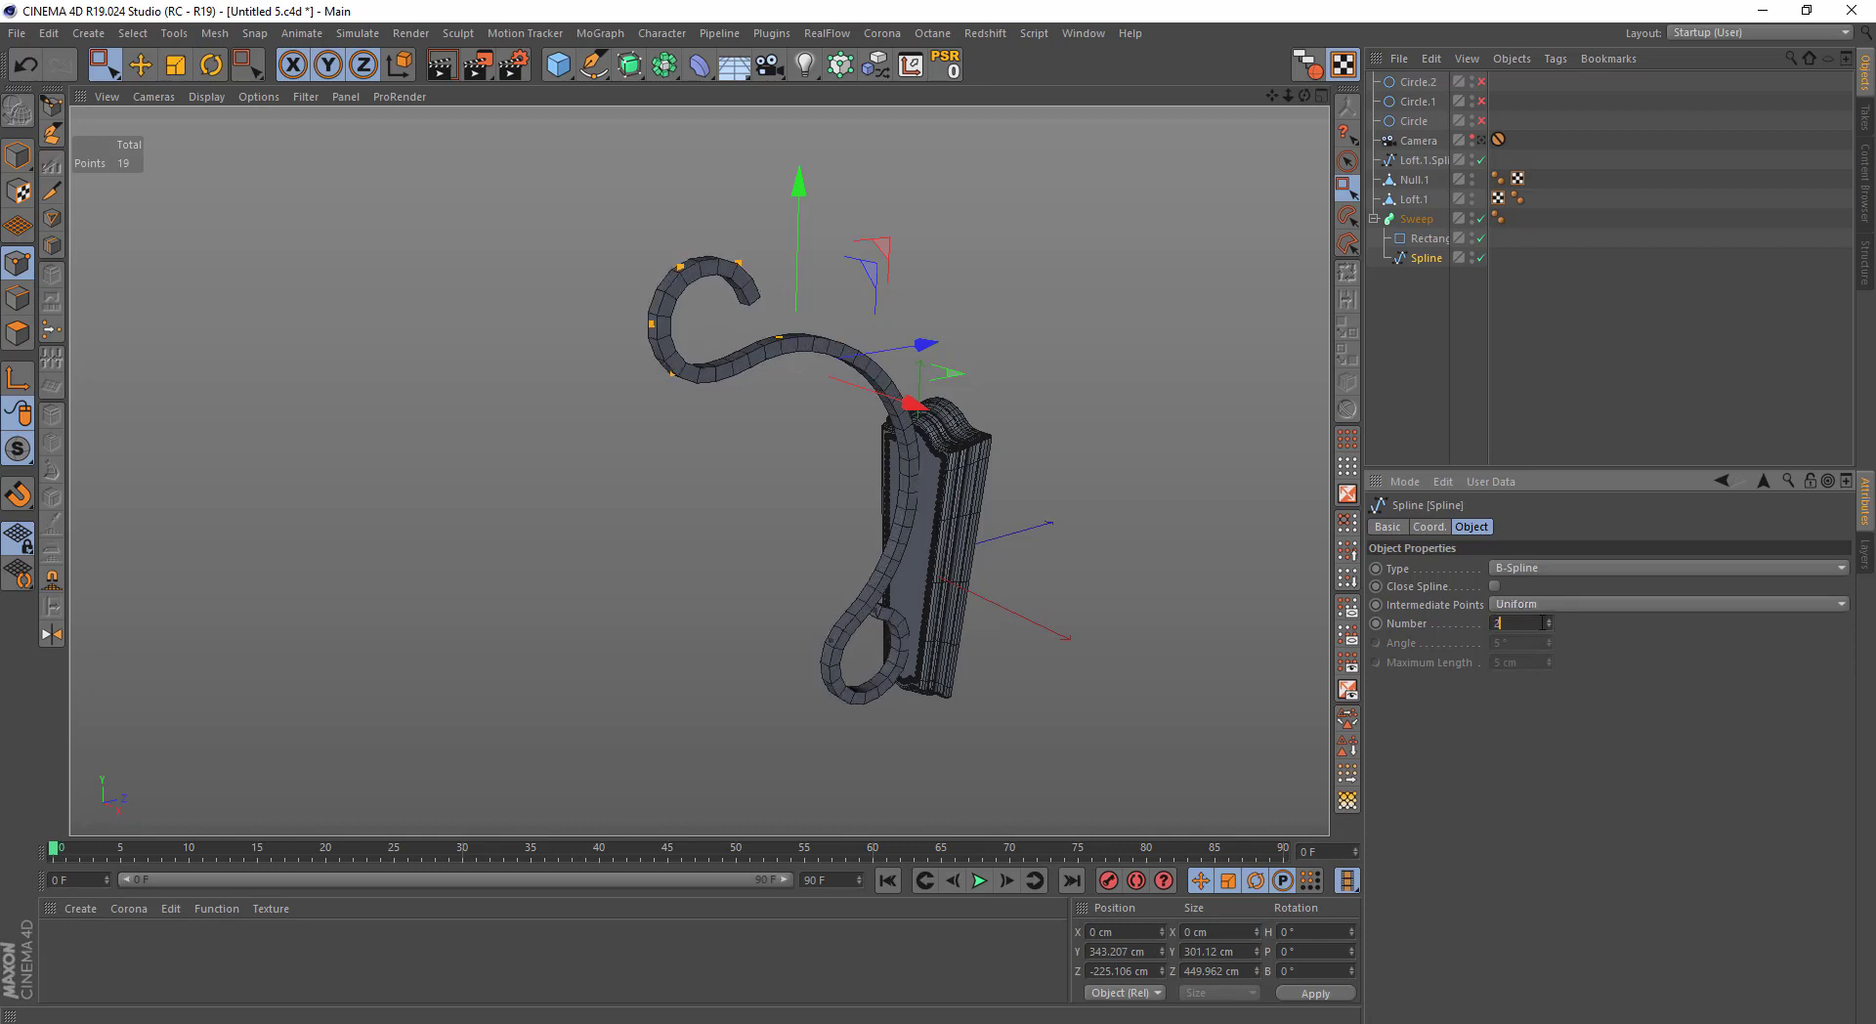
Scale down the lower loop's points and shift them about 9.6 cm along Z
mouse_move(862, 518)
alt+mouse_down()
mouse_move(733, 468)
mouse_move(773, 399)
alt+mouse_up()
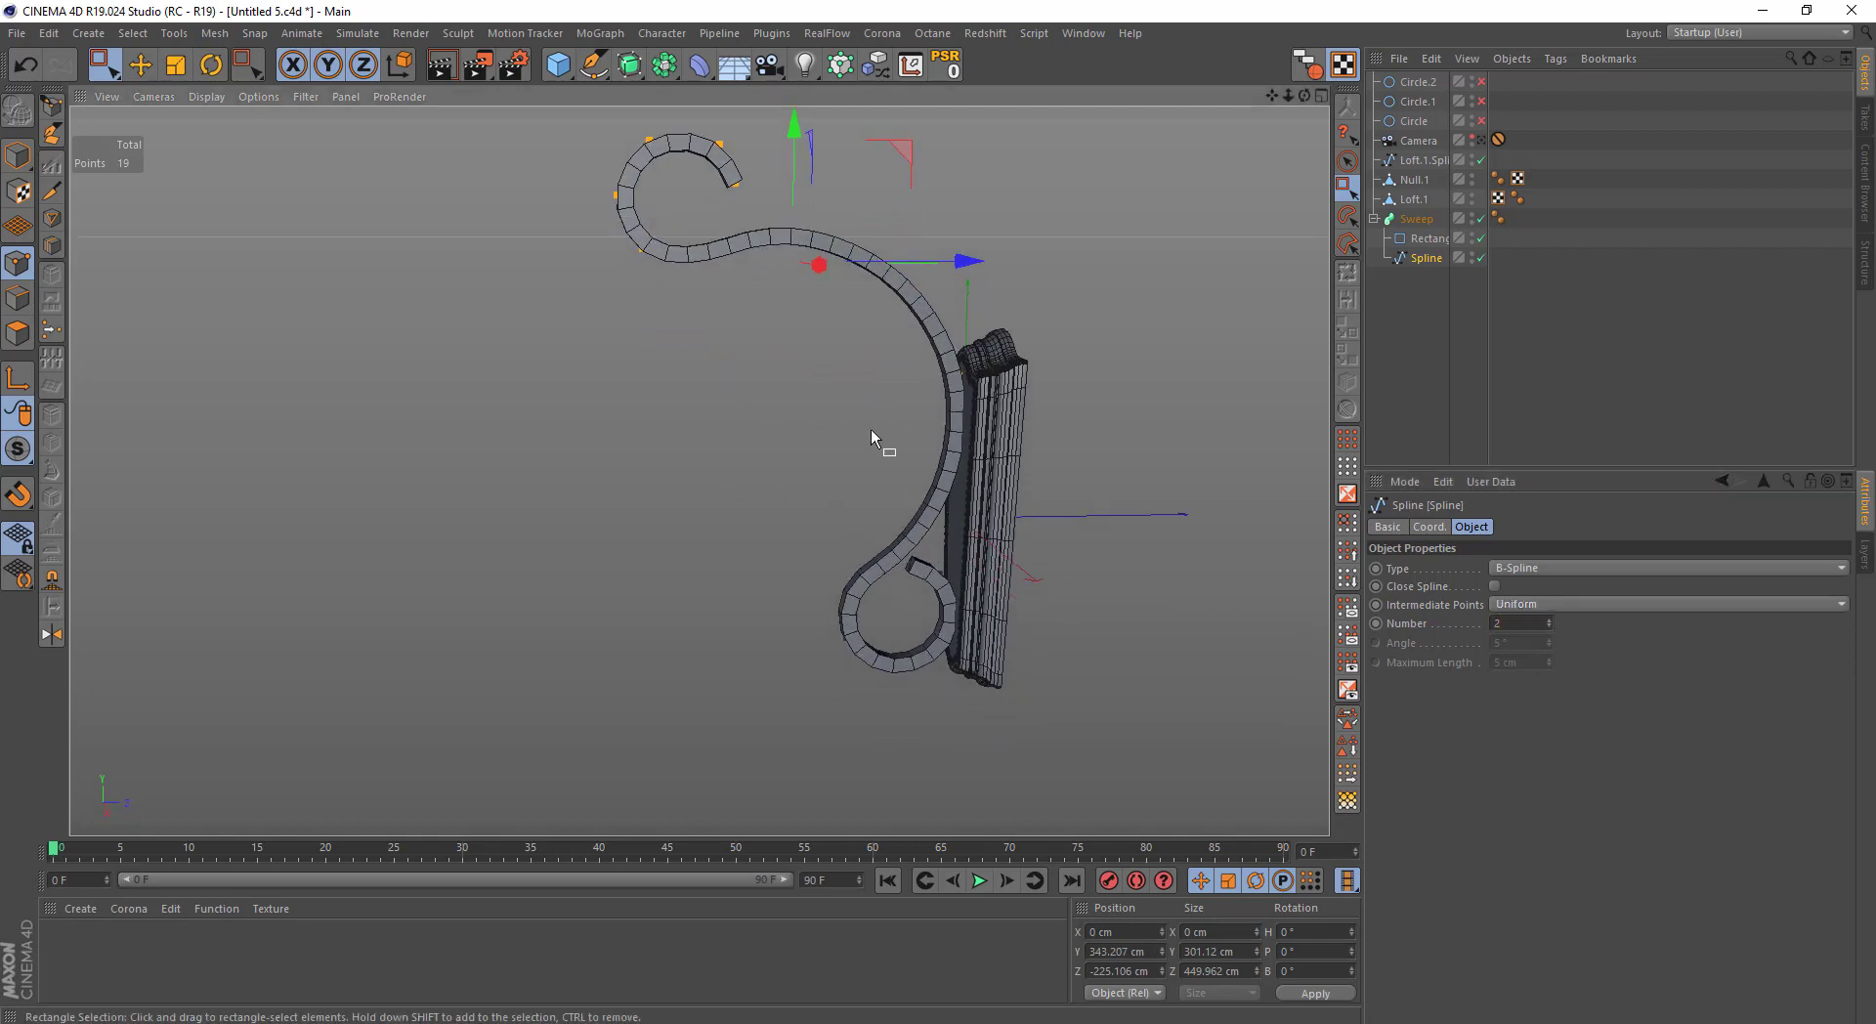
alt+drag(895, 432, 887, 364)
middle_click(888, 364)
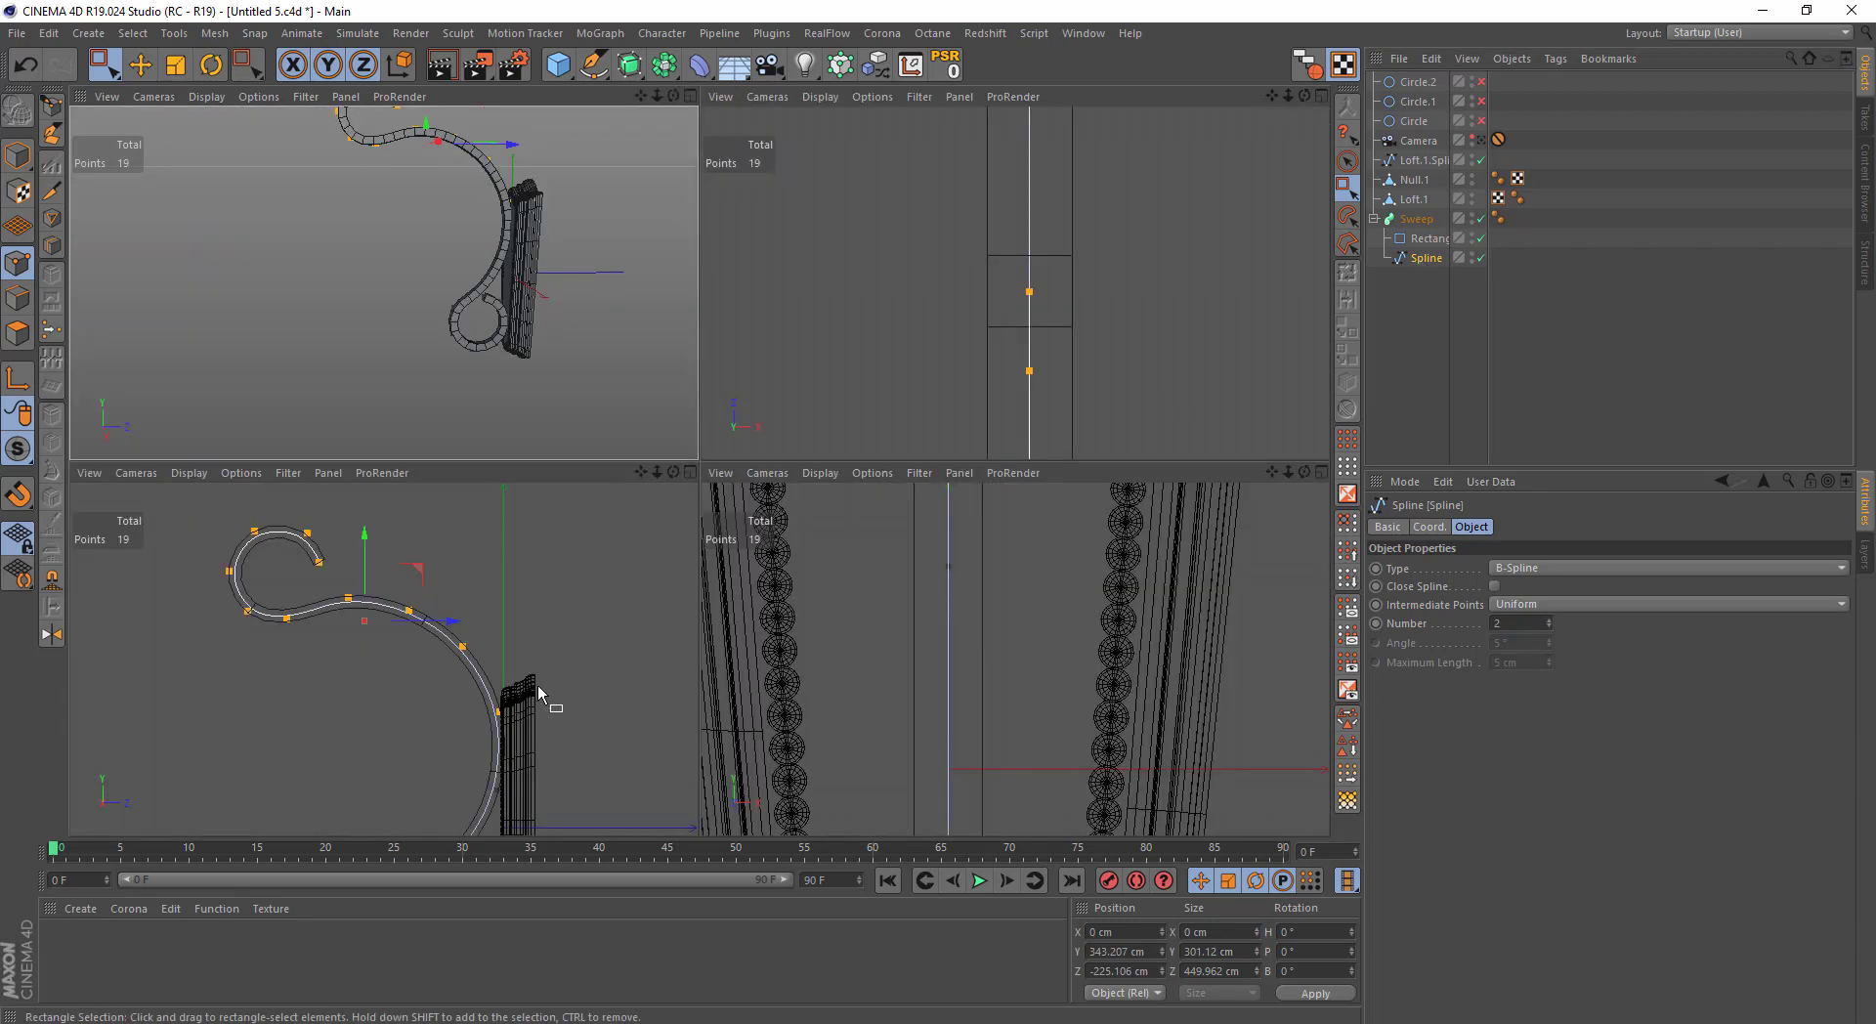
middle_click(694, 665)
alt+middle_drag(693, 666, 733, 524)
scroll(967, 533, up, 3)
drag(1075, 497, 587, 777)
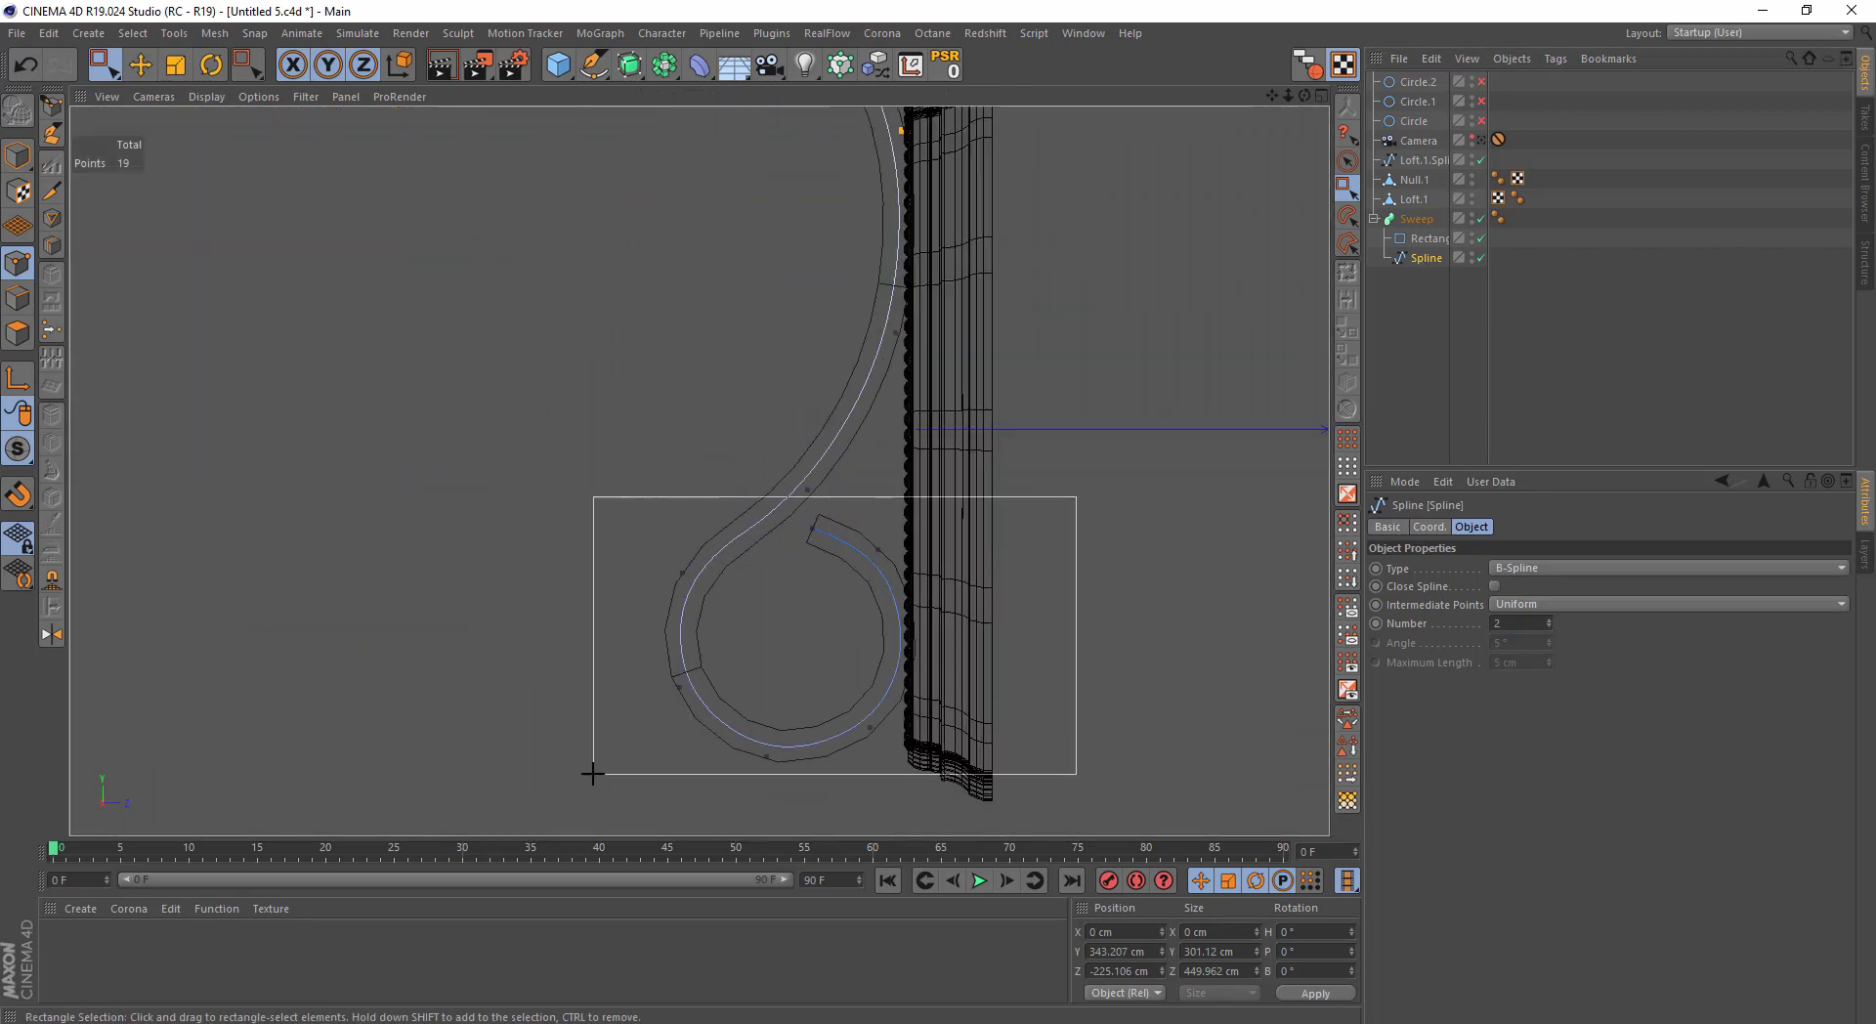
key(t)
drag(1143, 430, 1024, 472)
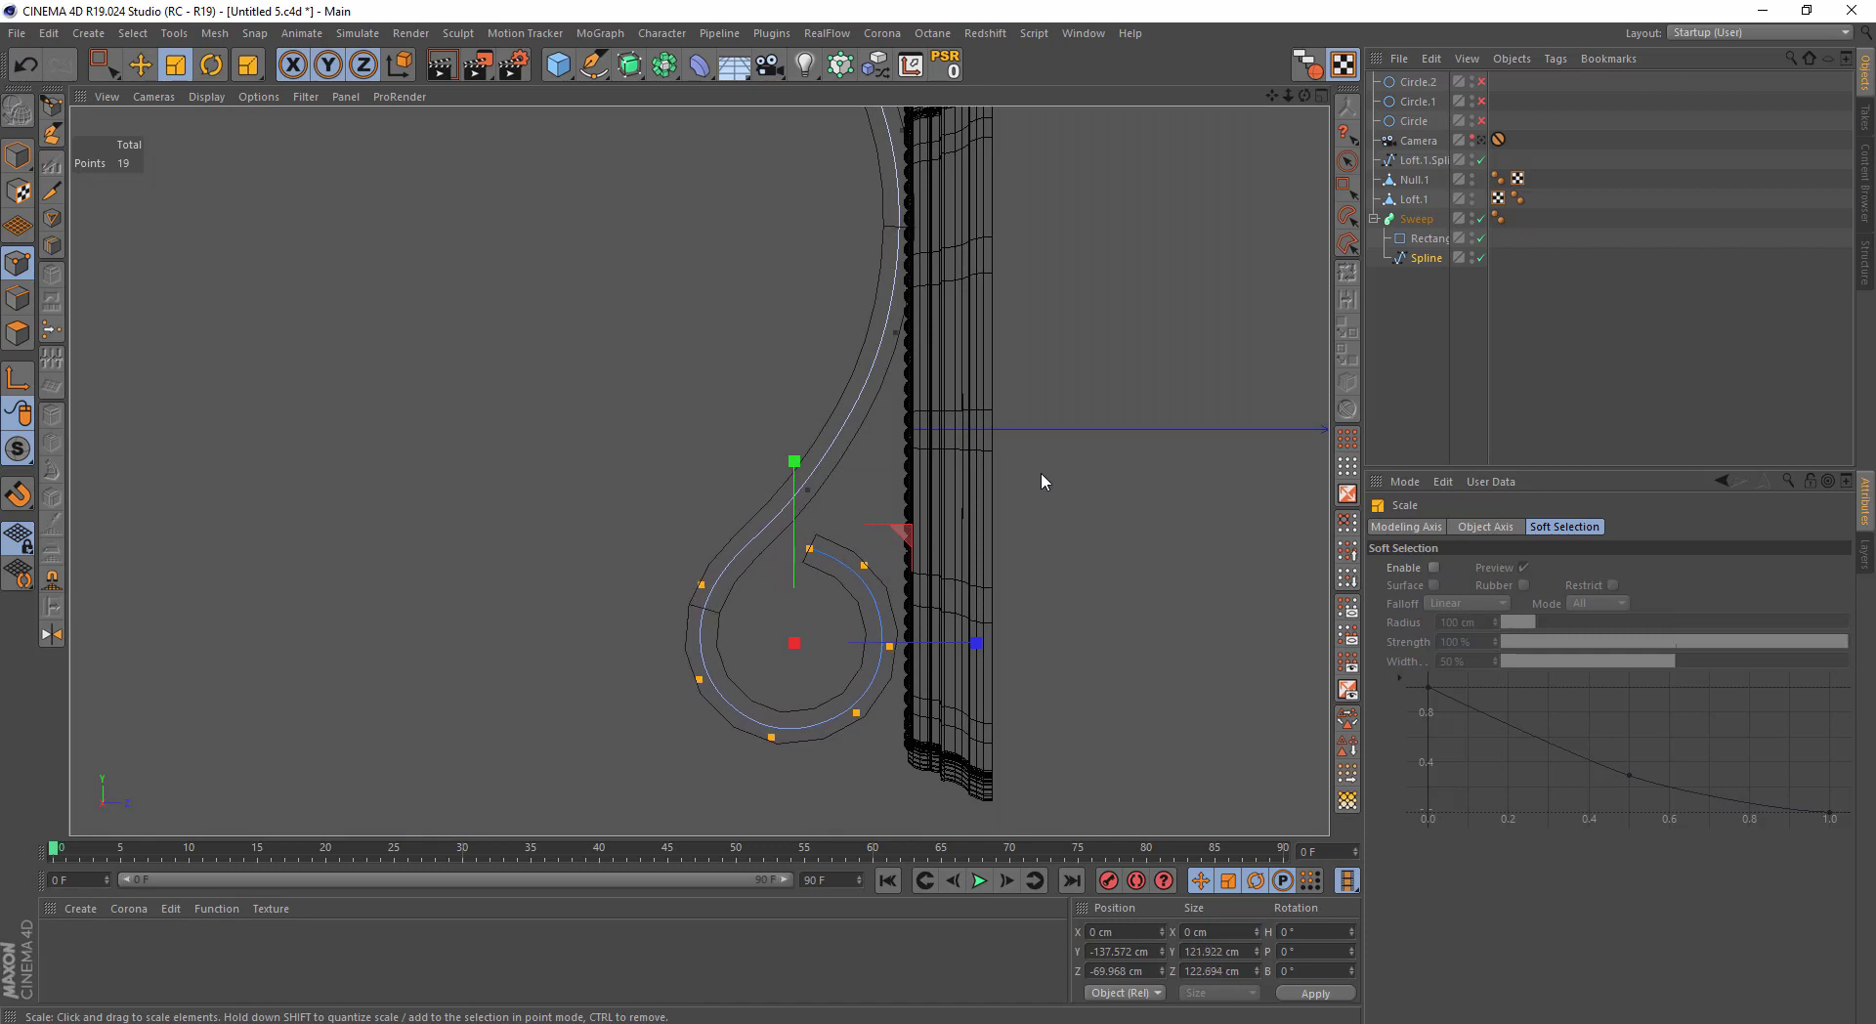
scroll(951, 649, up, 2)
key(0)
drag(893, 648, 922, 650)
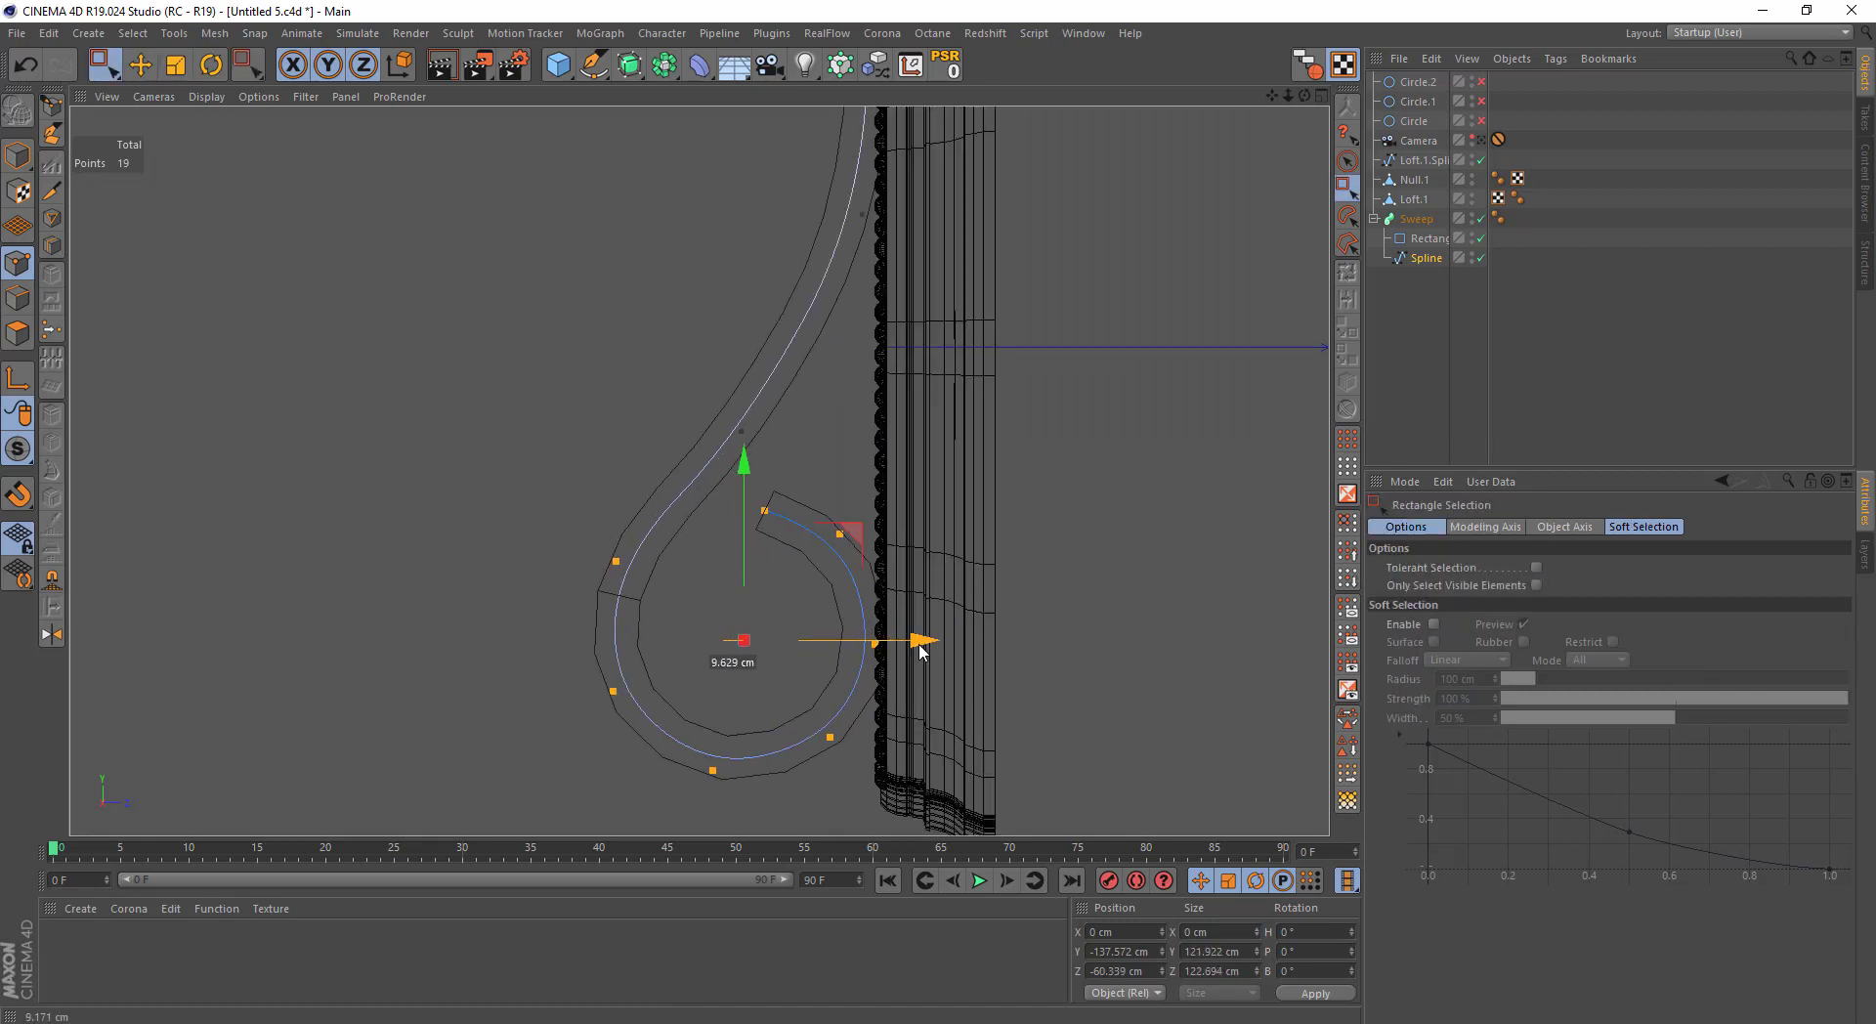
Nudge the loop further along Z, then show the guide circles and disable the sweep
middle_click(879, 625)
middle_click(607, 366)
scroll(900, 510, up, 3)
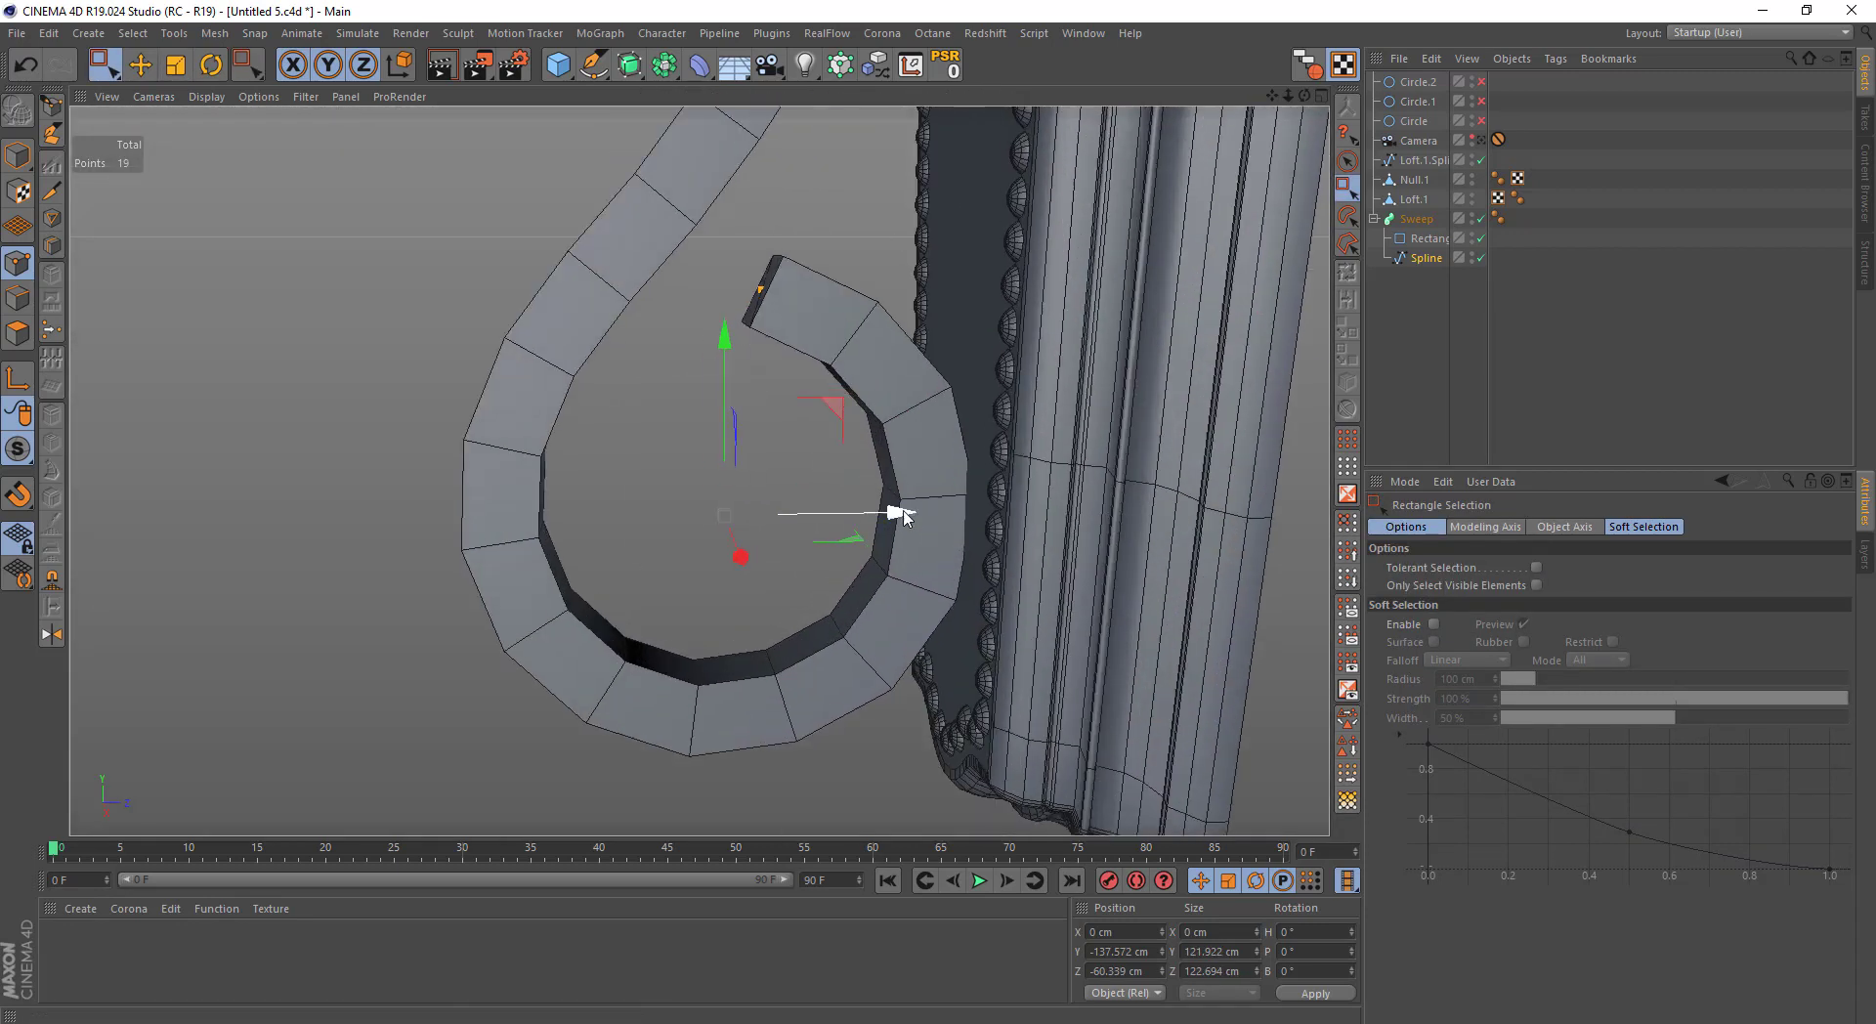
drag(900, 510, 893, 518)
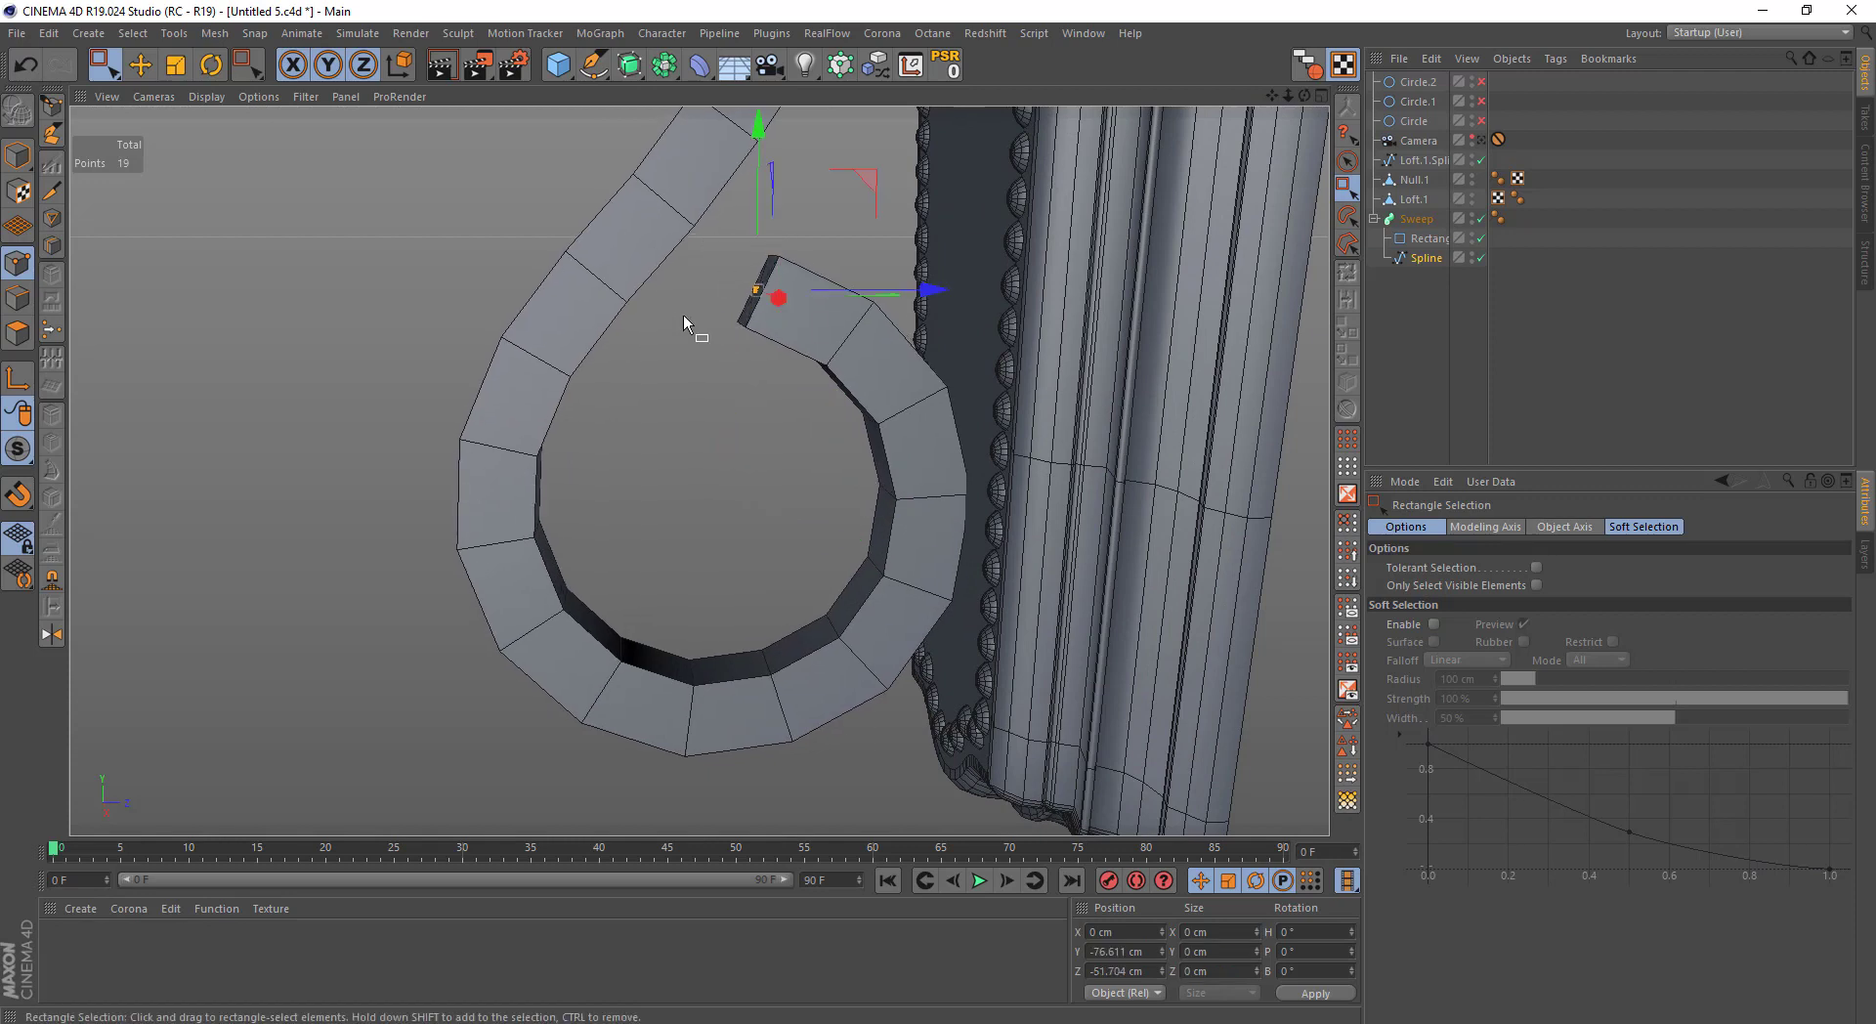
middle_click(707, 355)
middle_click(594, 645)
drag(1482, 83, 1482, 120)
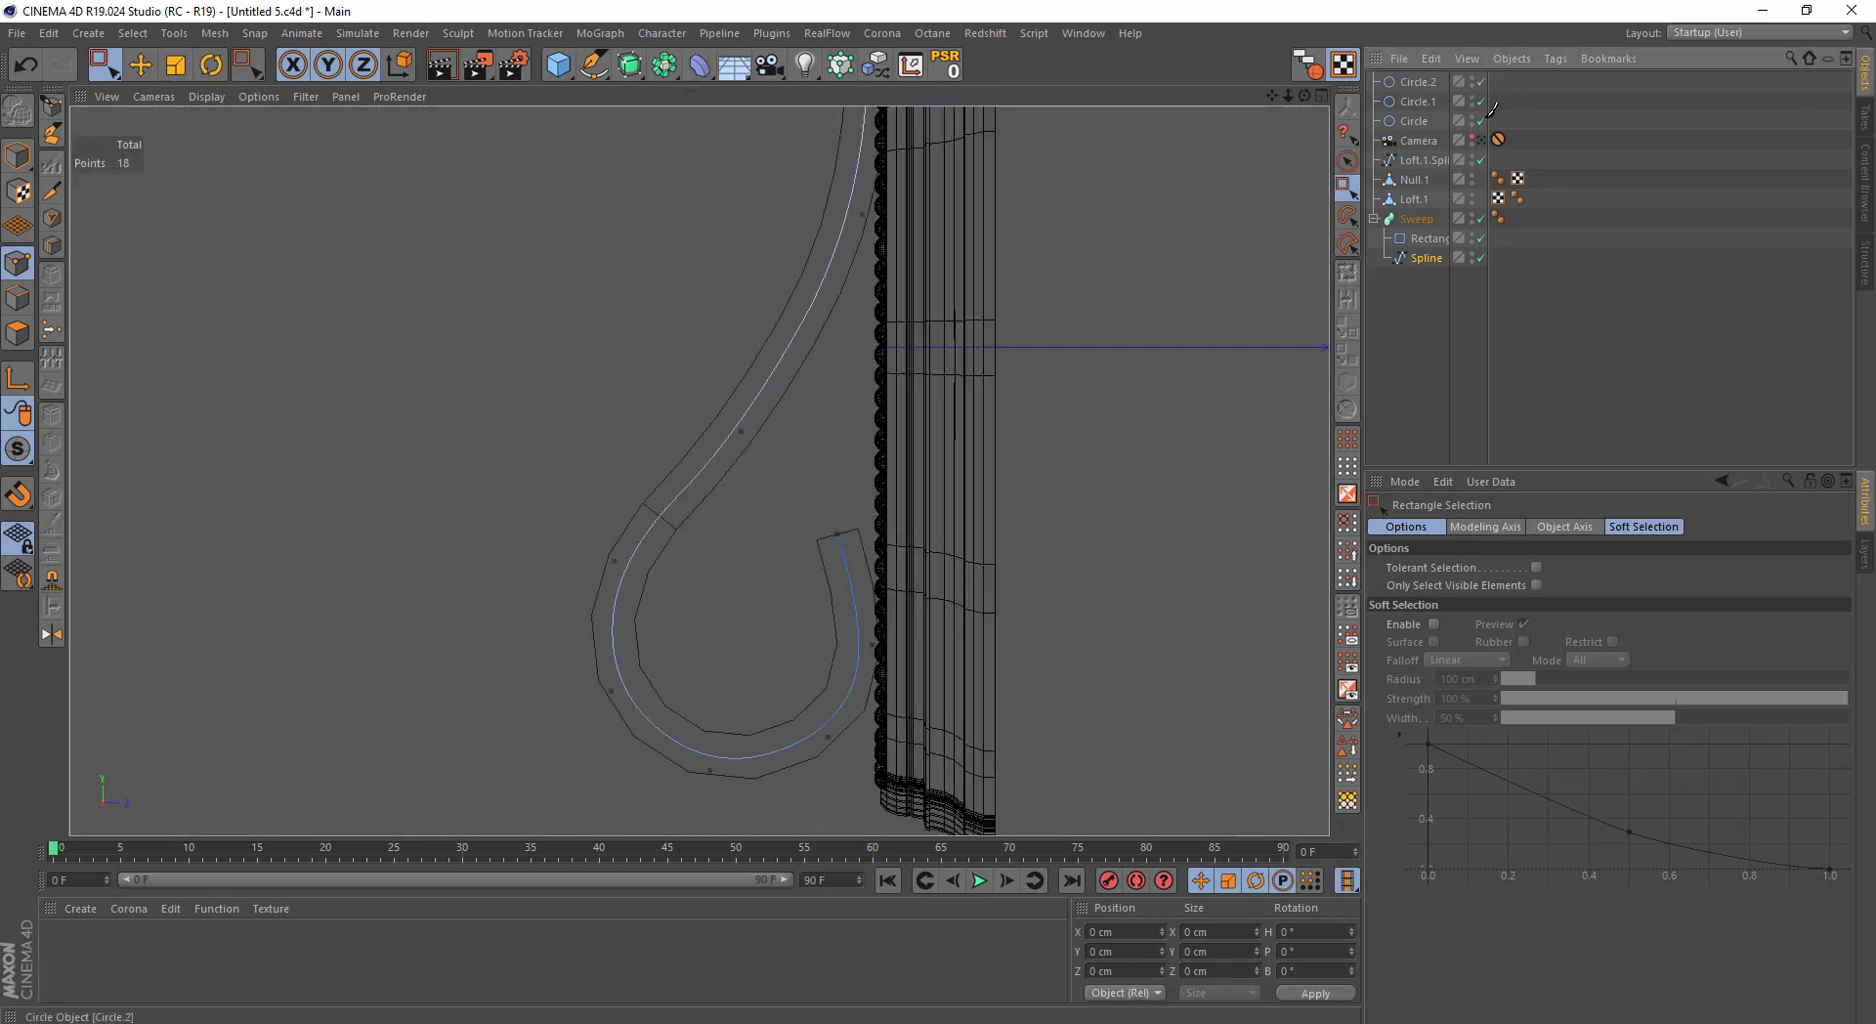
click(1481, 218)
click(1426, 257)
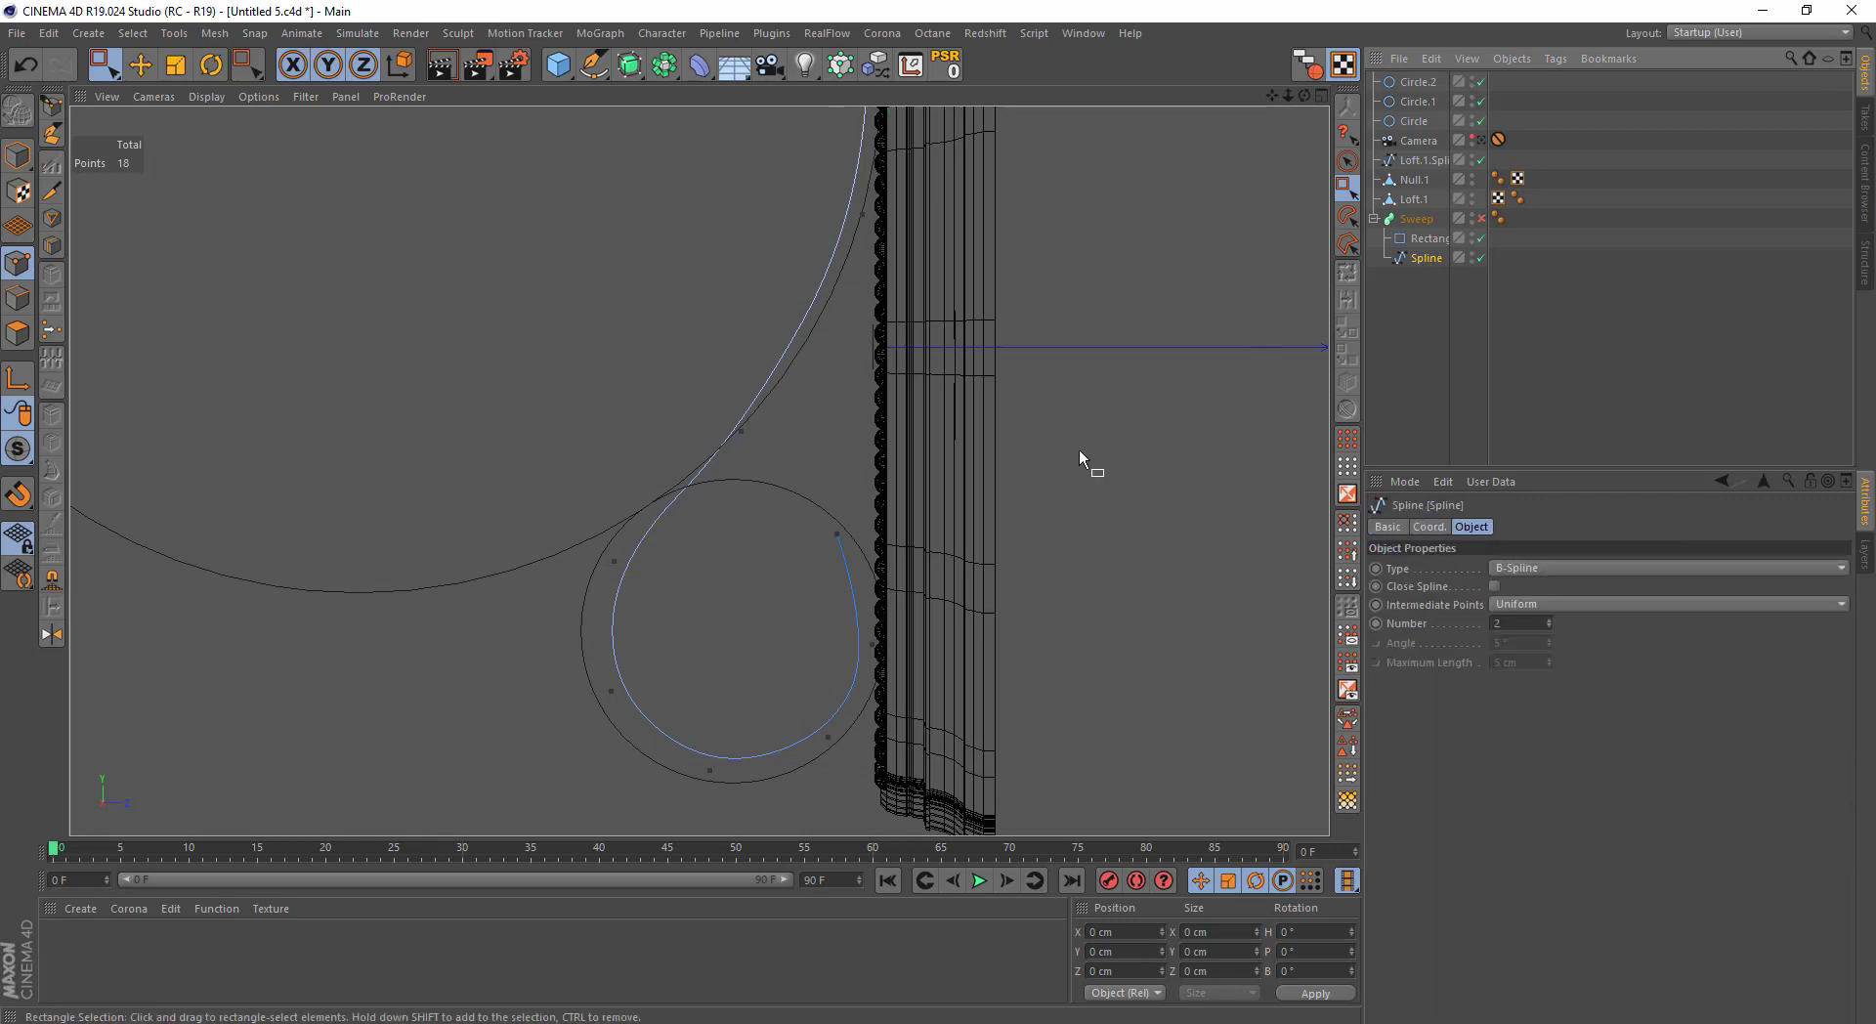
scroll(892, 459, up, 2)
alt+middle_drag(765, 542, 1011, 318)
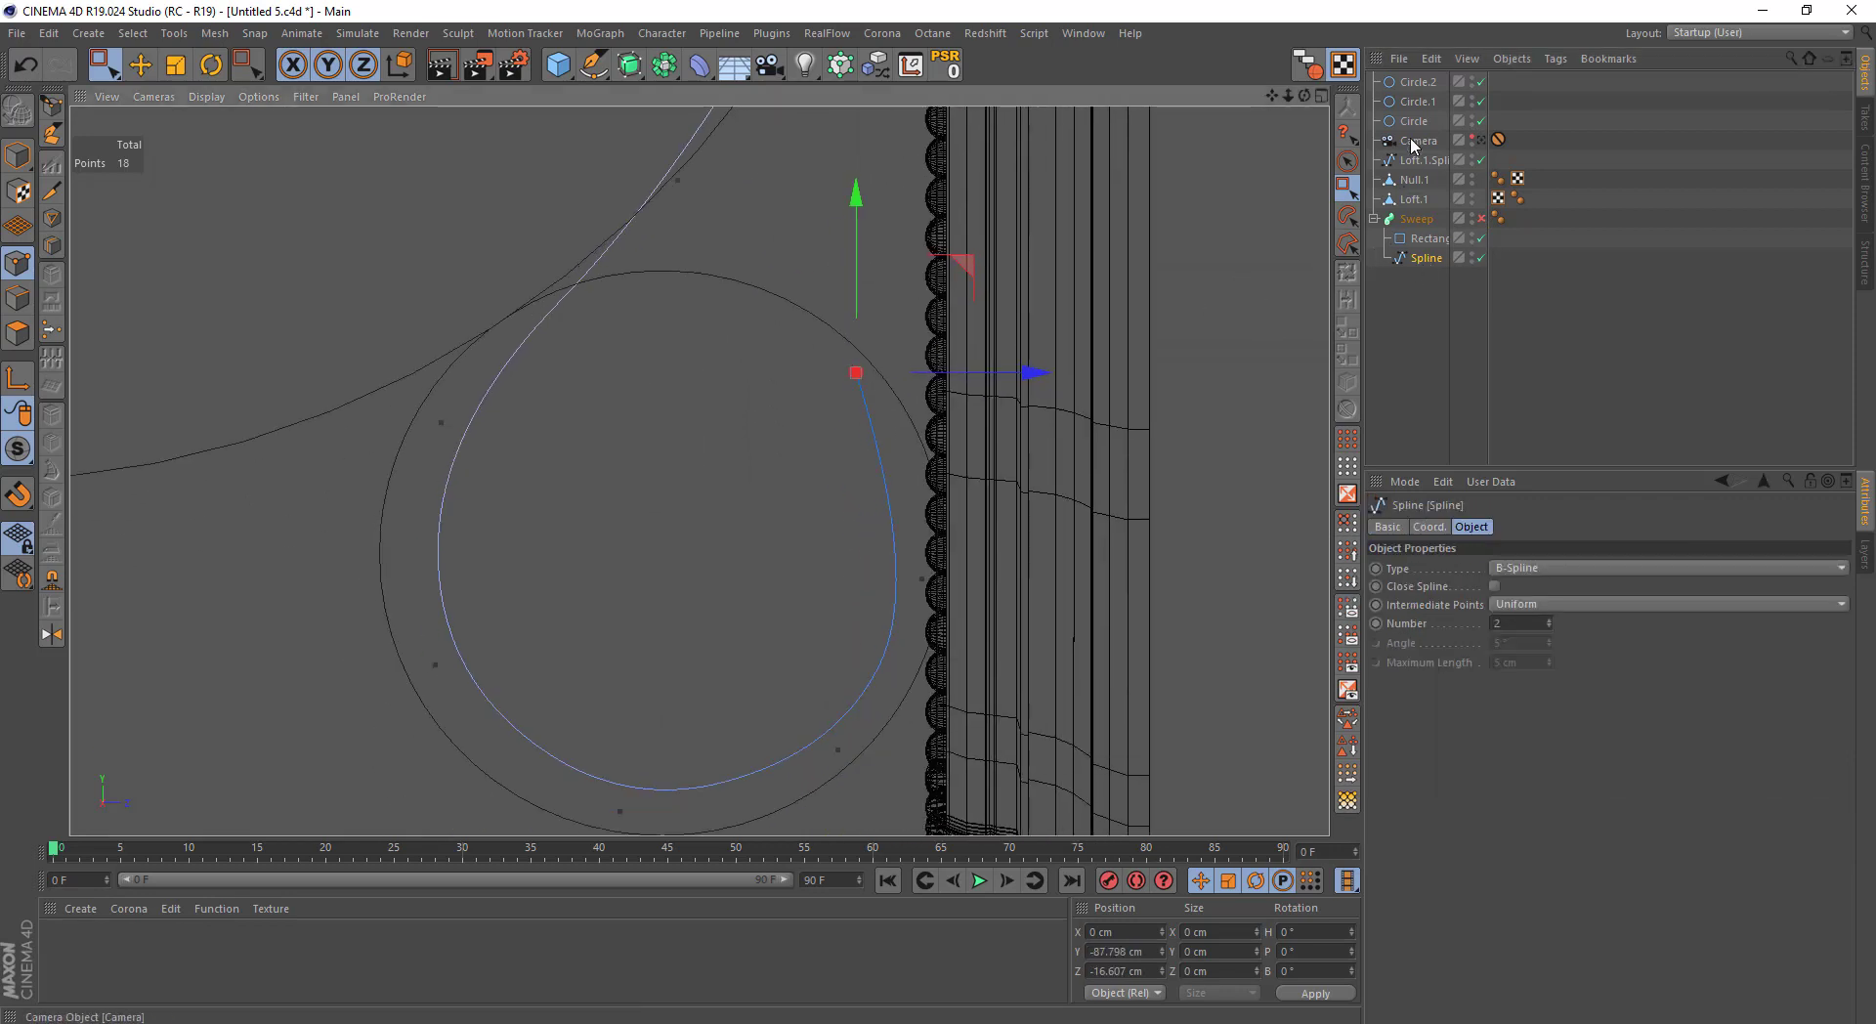
Shrink Circle.1 to the lower loop and move the loop's points to follow it
click(1418, 101)
key(t)
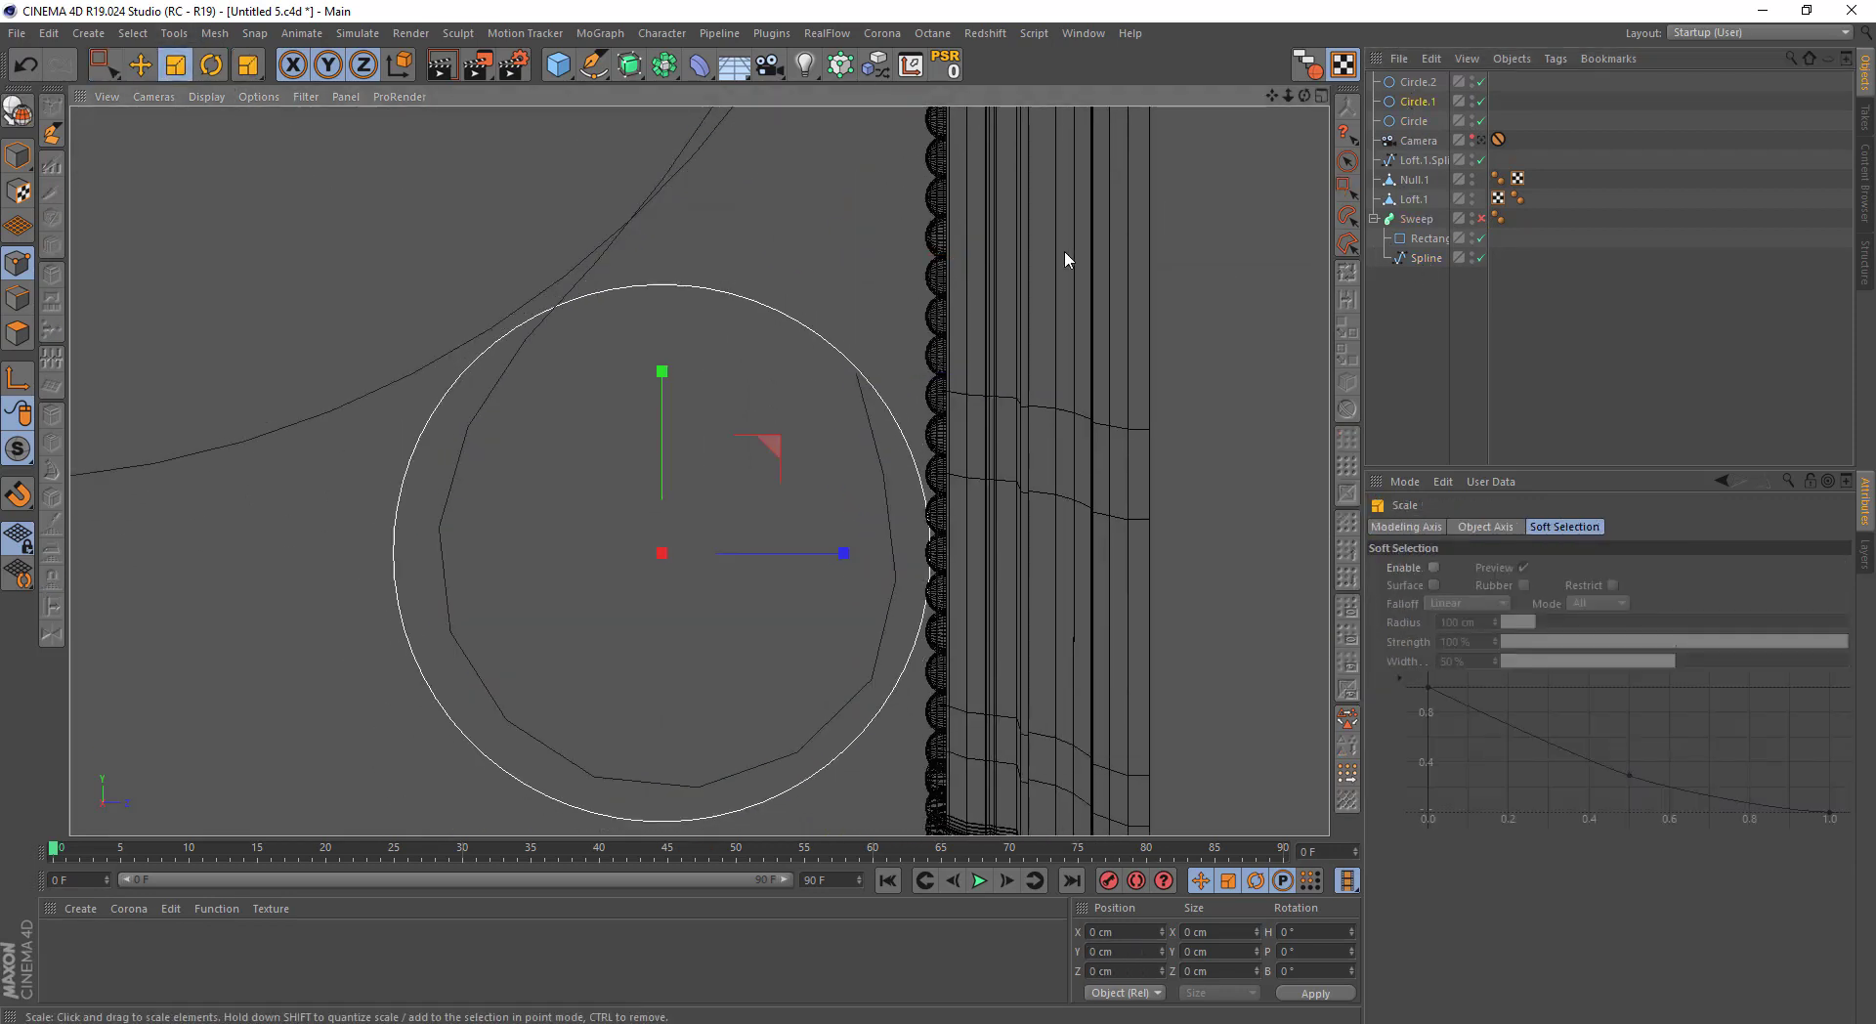
drag(1066, 252, 980, 276)
click(1407, 258)
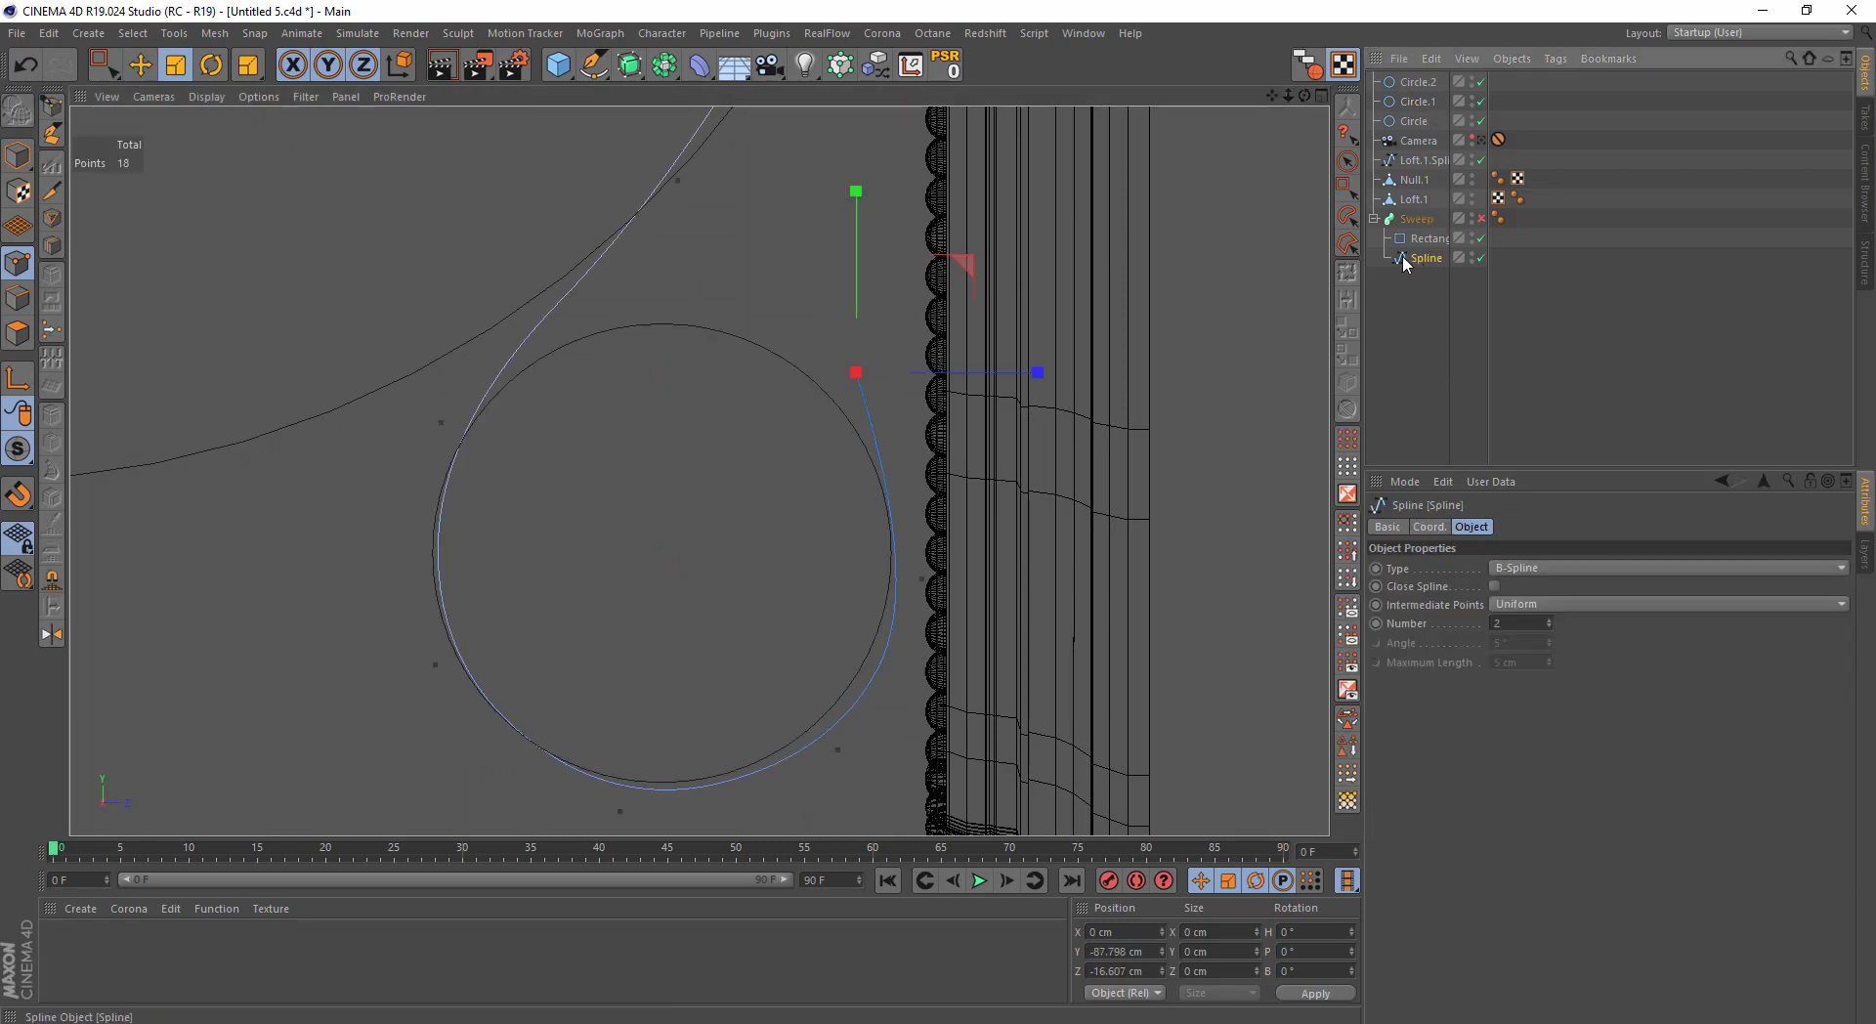
key(e)
drag(863, 262, 849, 300)
key(0)
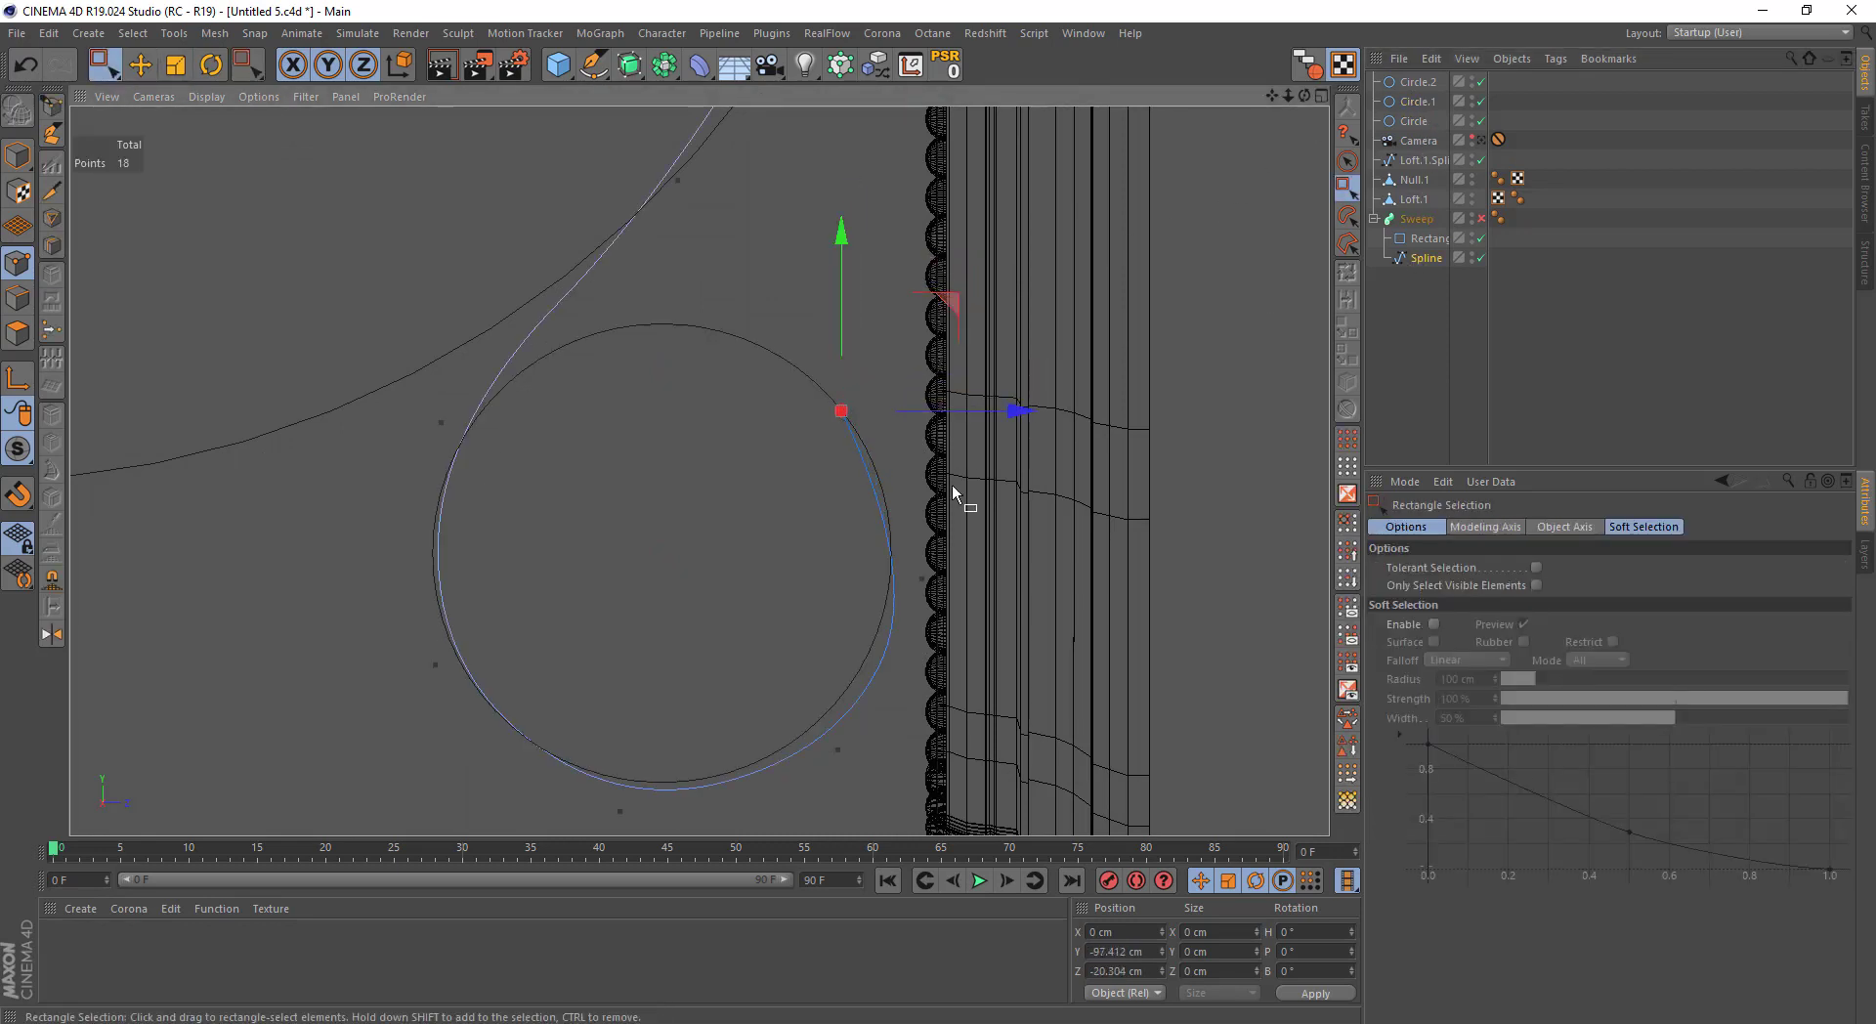
drag(1024, 489, 1021, 419)
click(837, 750)
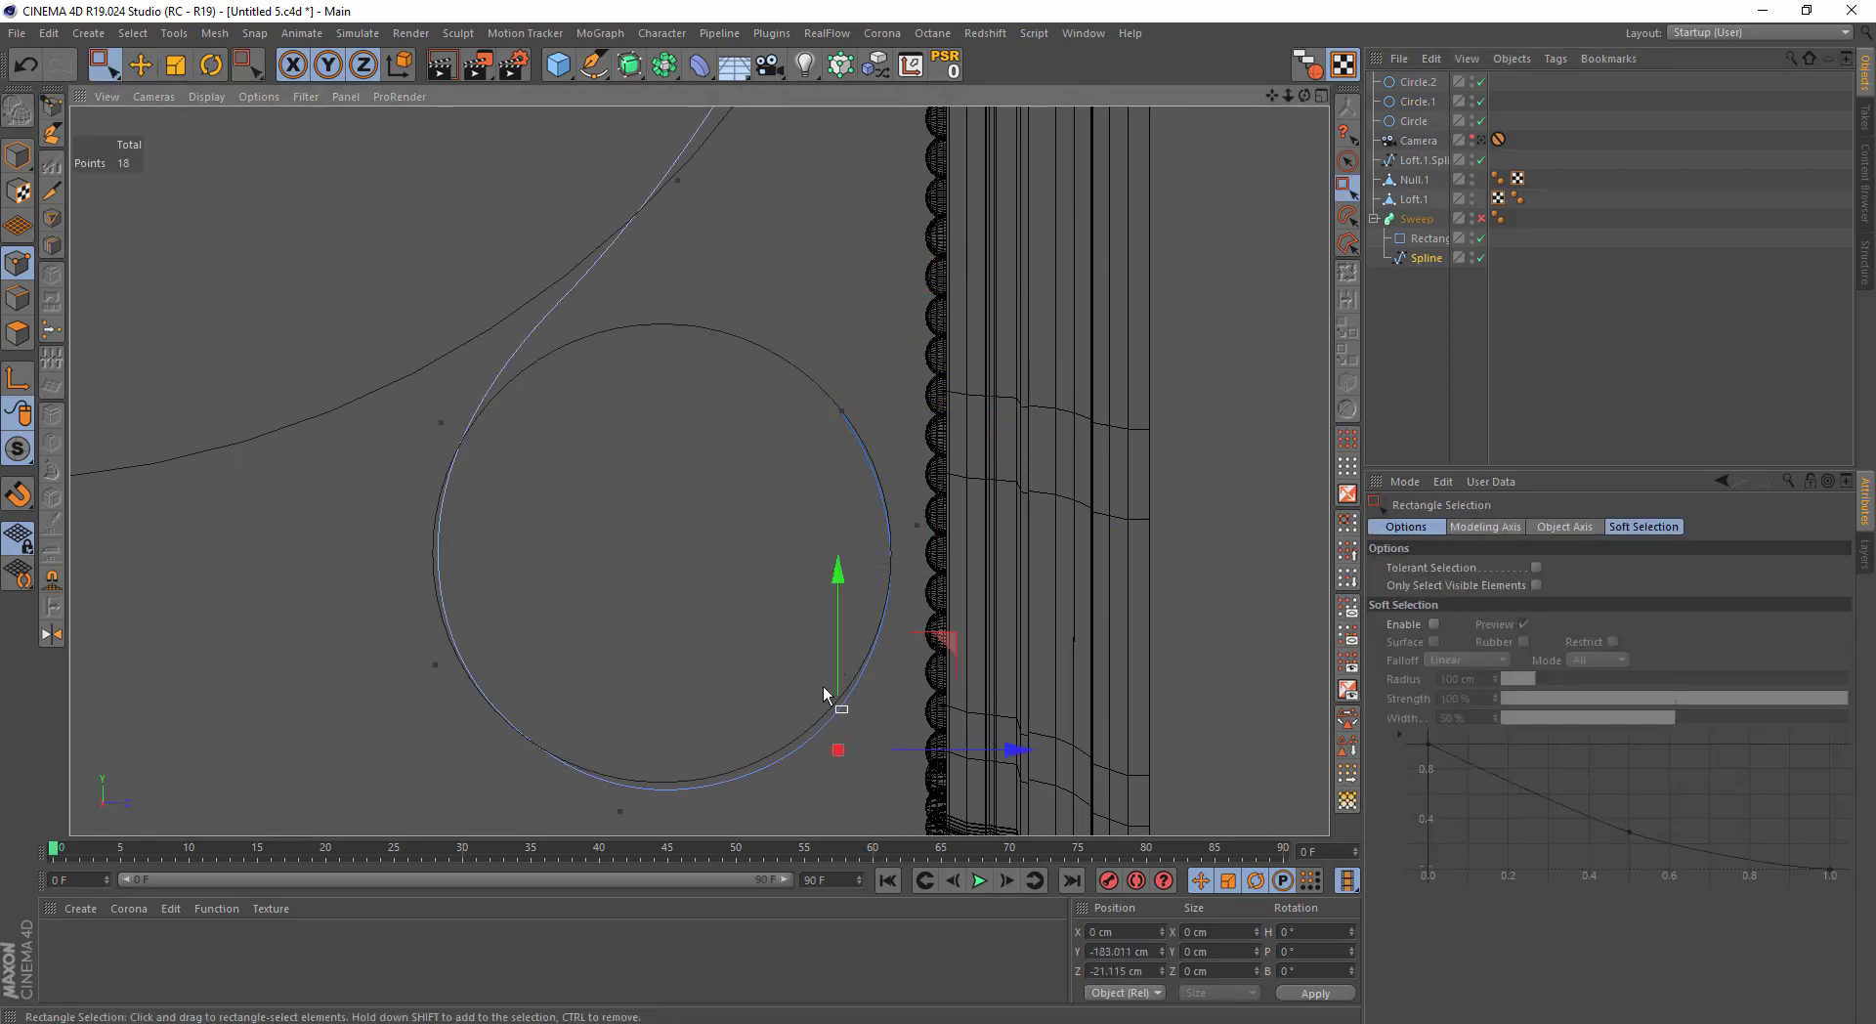
click(620, 810)
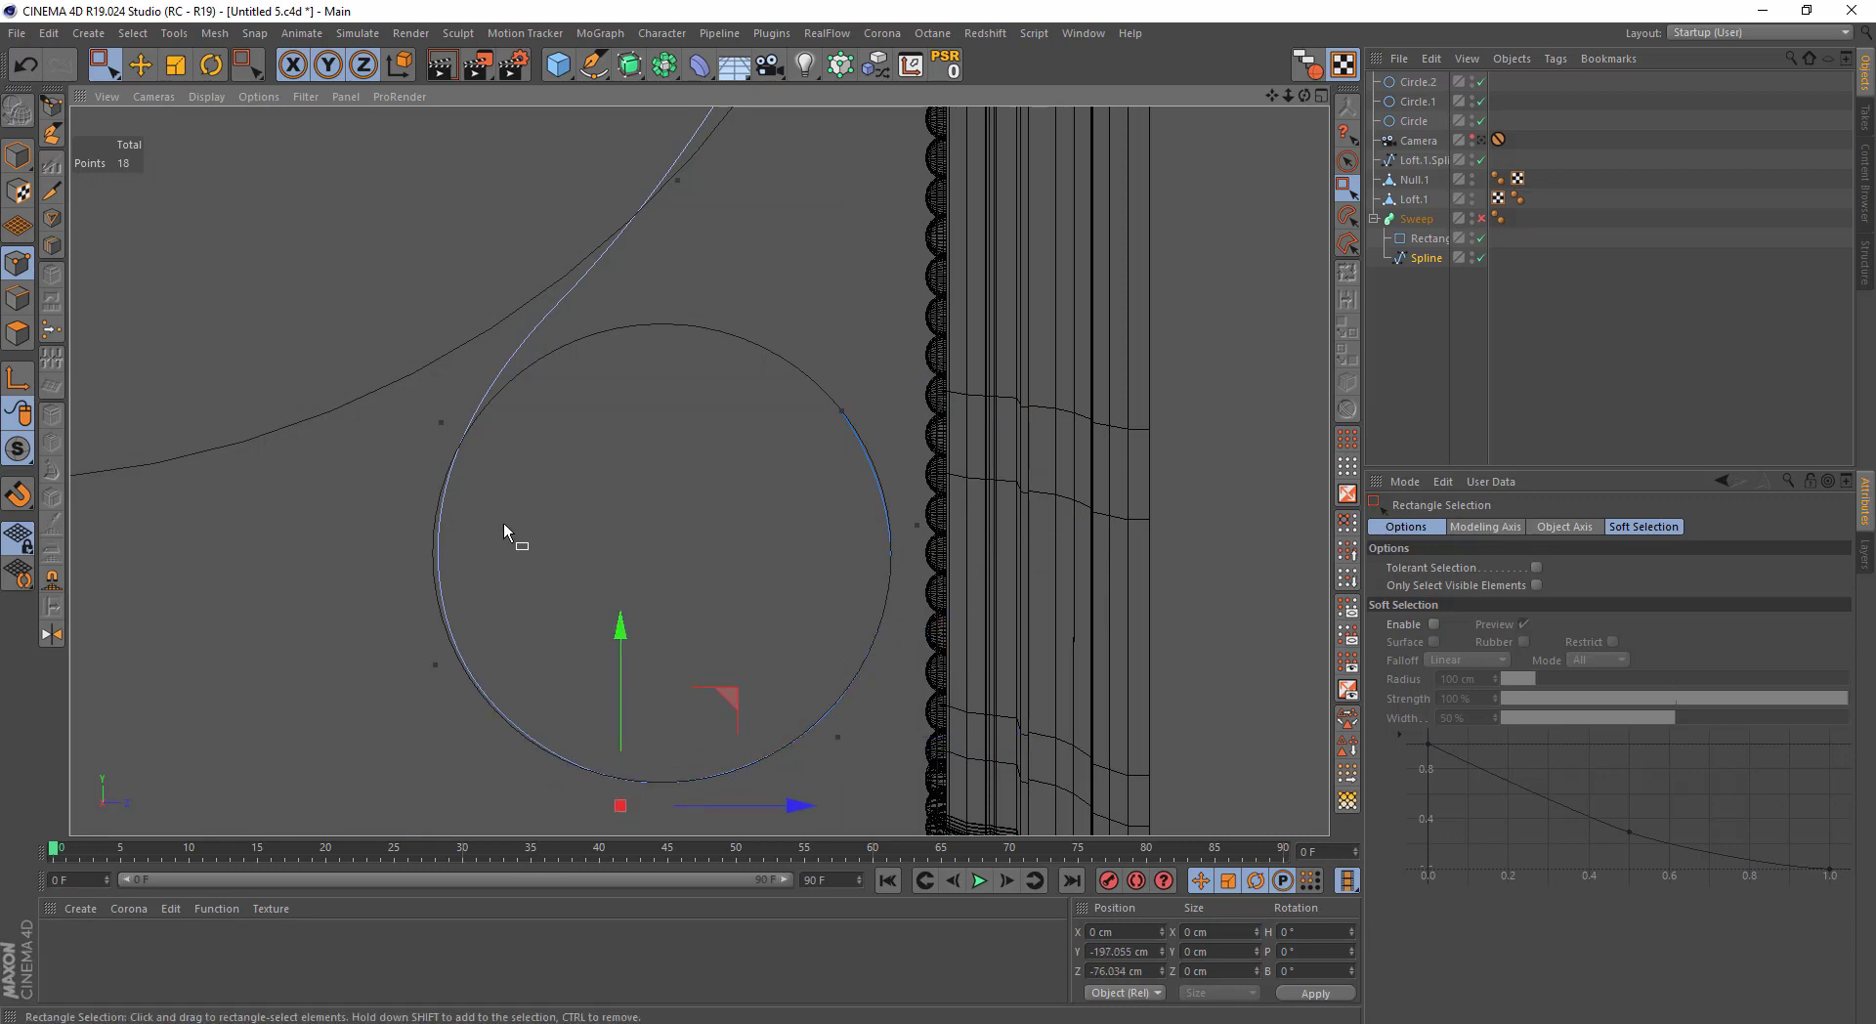
click(694, 545)
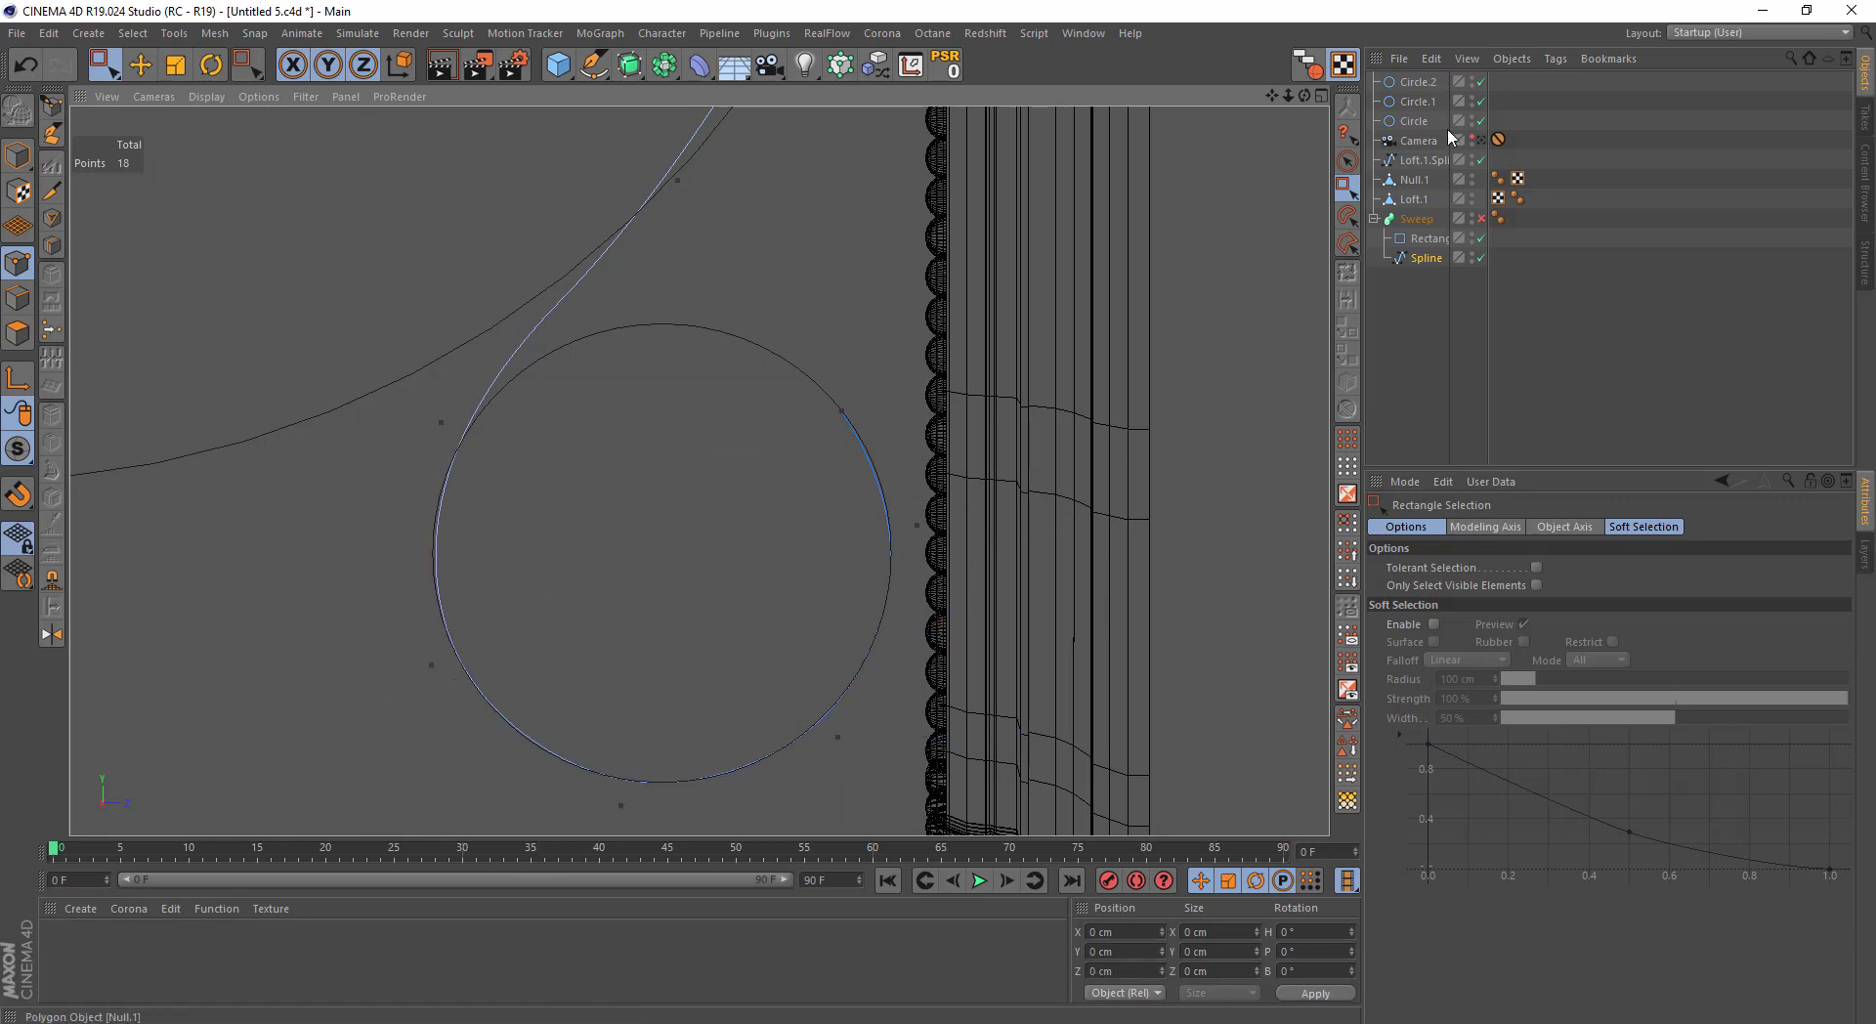
Hide the guide circles, re-enable the sweep and view the hook in perspective
drag(1482, 122, 1482, 83)
click(1482, 218)
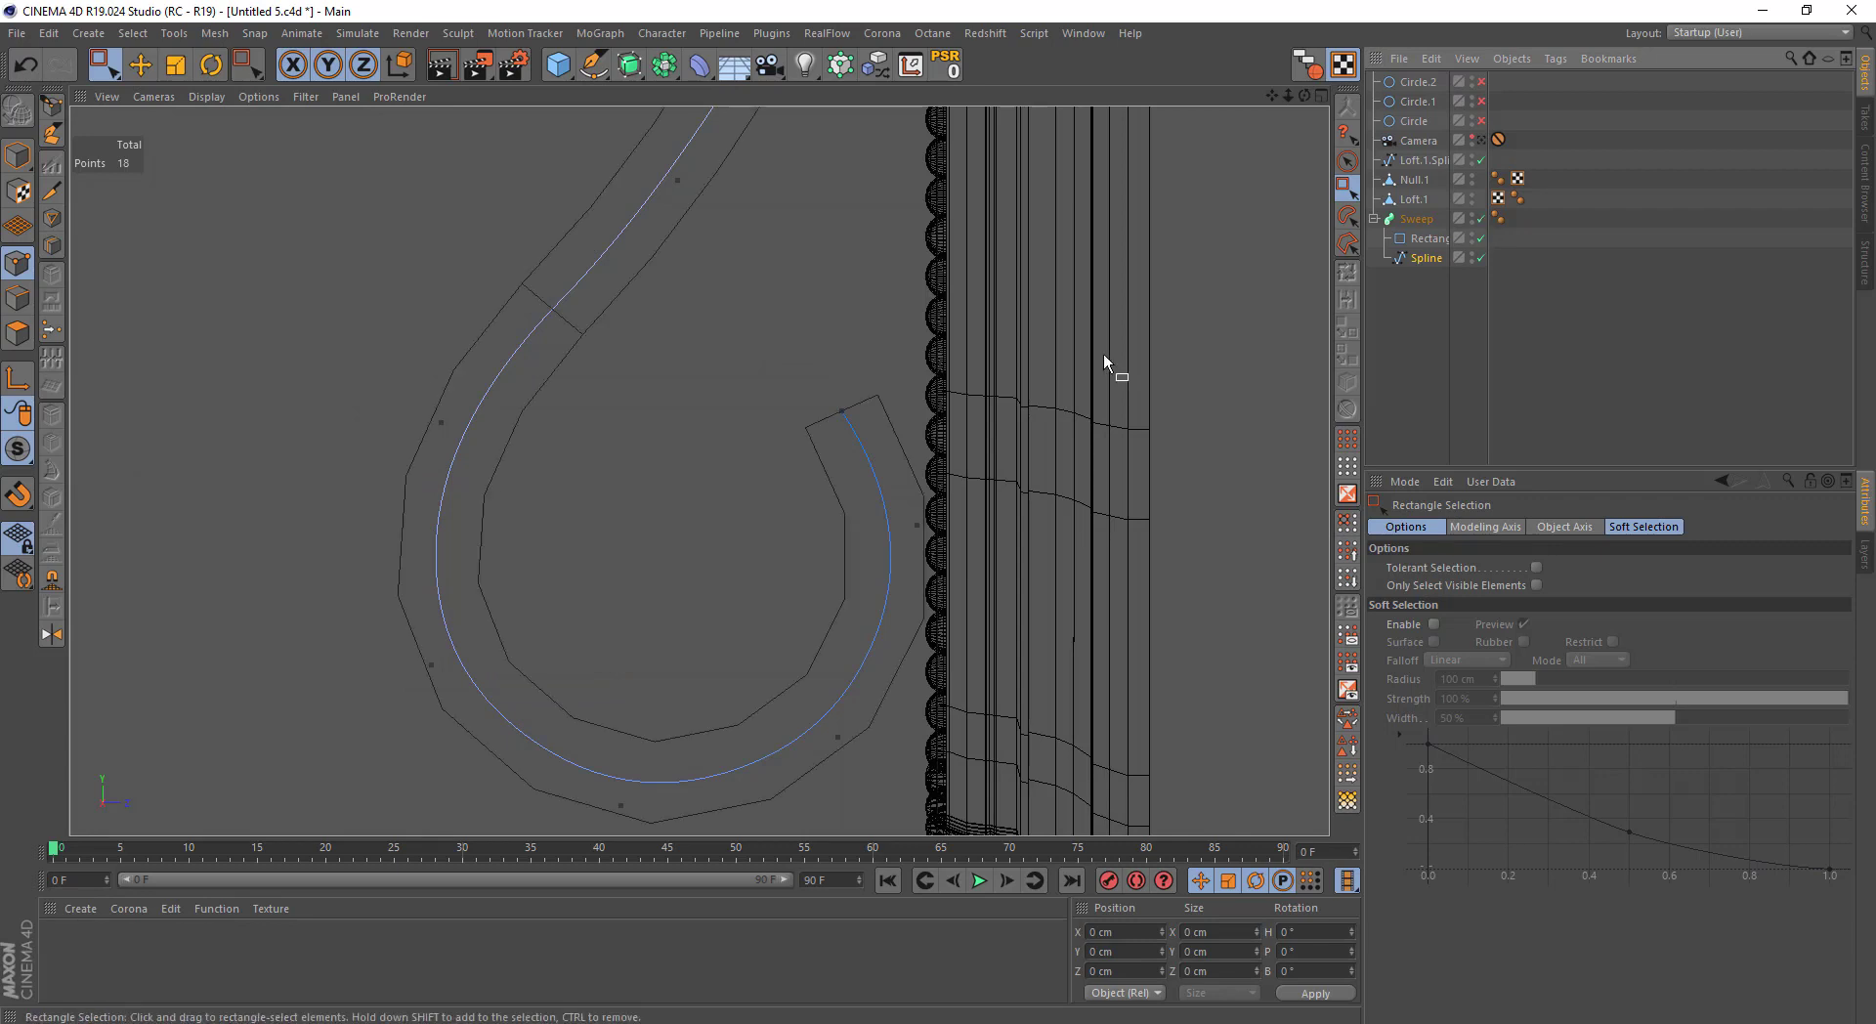
middle_click(1104, 354)
middle_click(614, 338)
scroll(747, 379, down, 2)
mouse_move(746, 380)
alt+mouse_down()
mouse_move(700, 302)
mouse_move(797, 557)
mouse_move(876, 533)
mouse_move(830, 551)
mouse_move(696, 438)
alt+mouse_up()
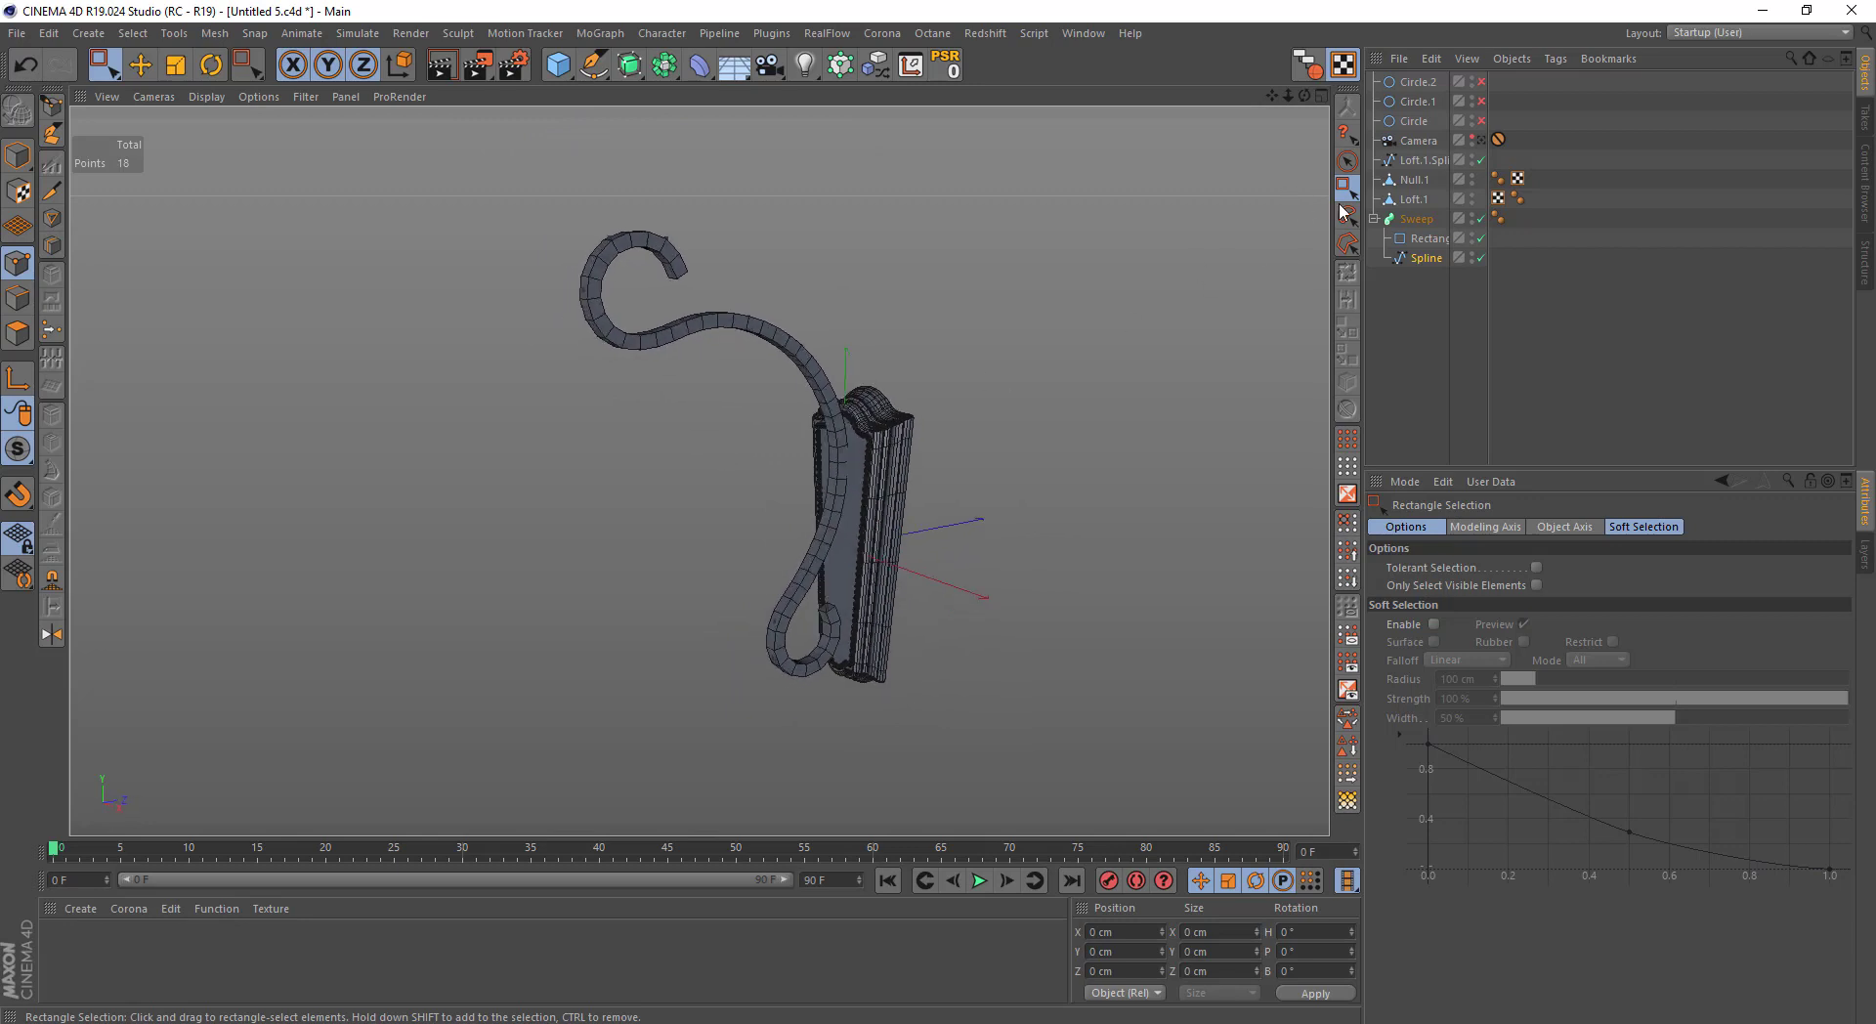
Convert the rectangular-profile Sweep into an editable polygon object
click(1429, 239)
scroll(1257, 481, up, 3)
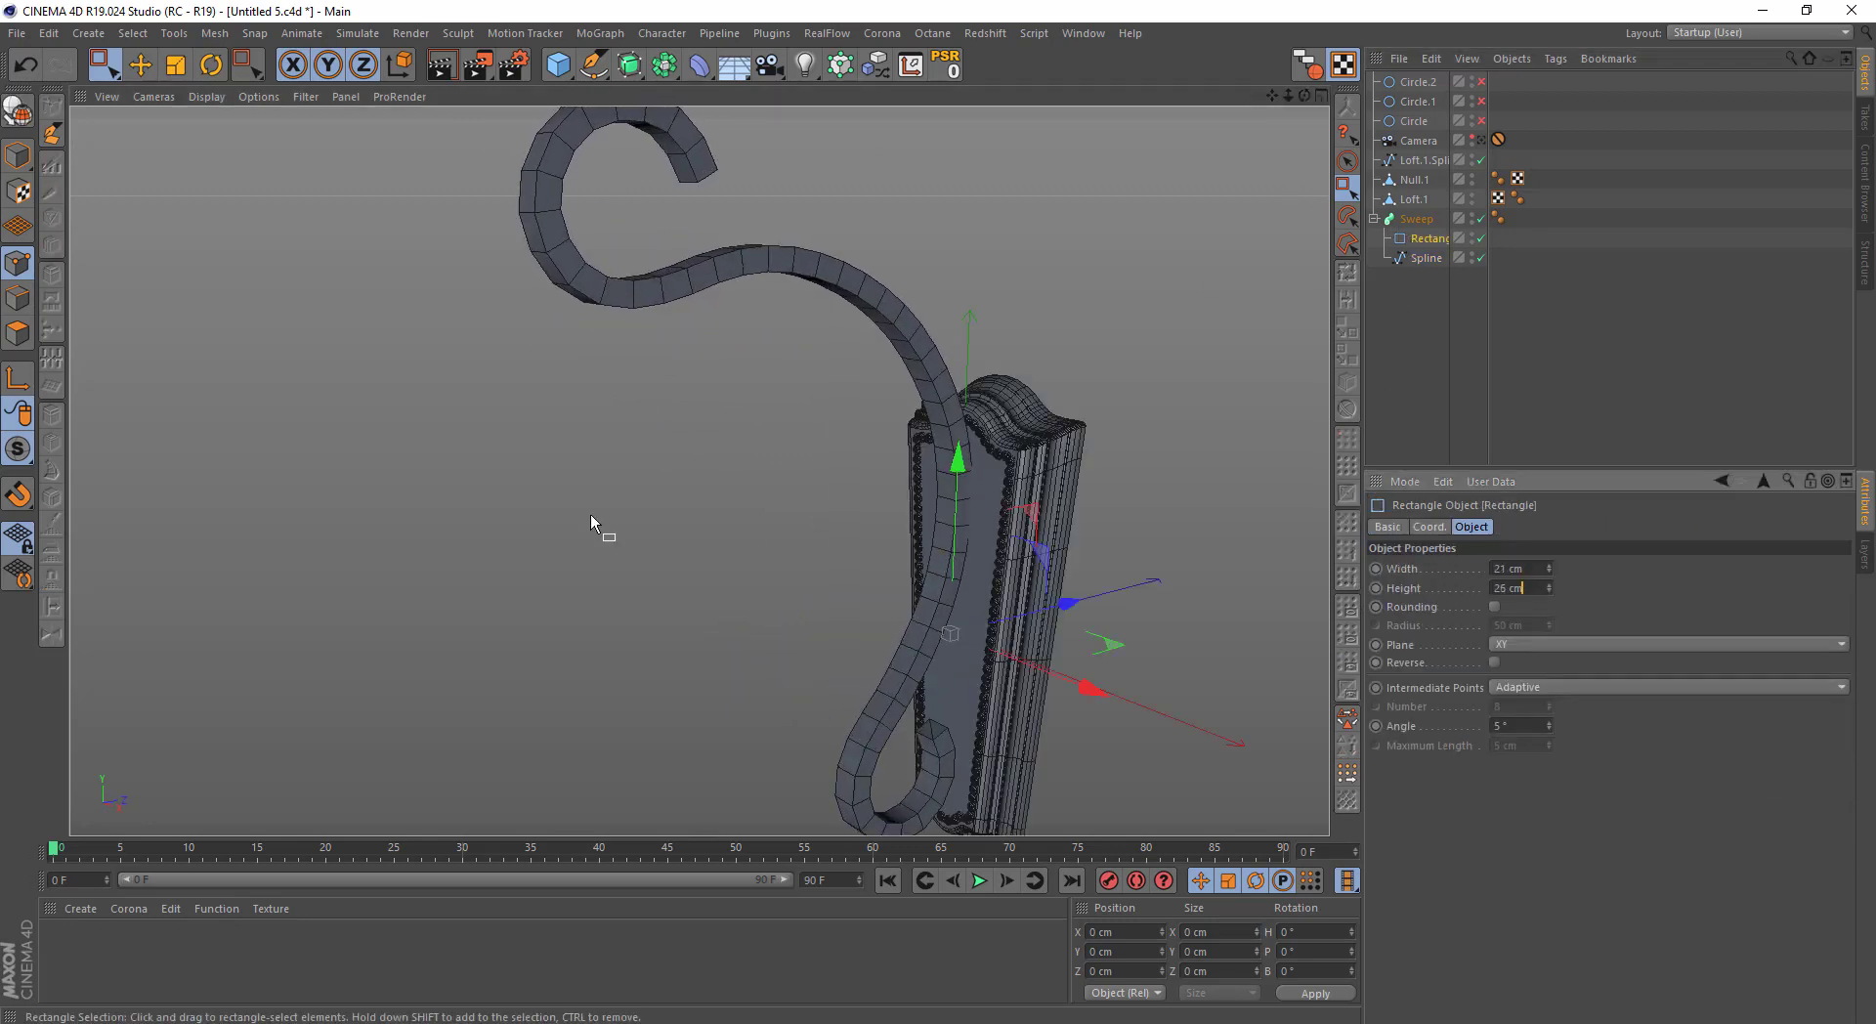
key(c)
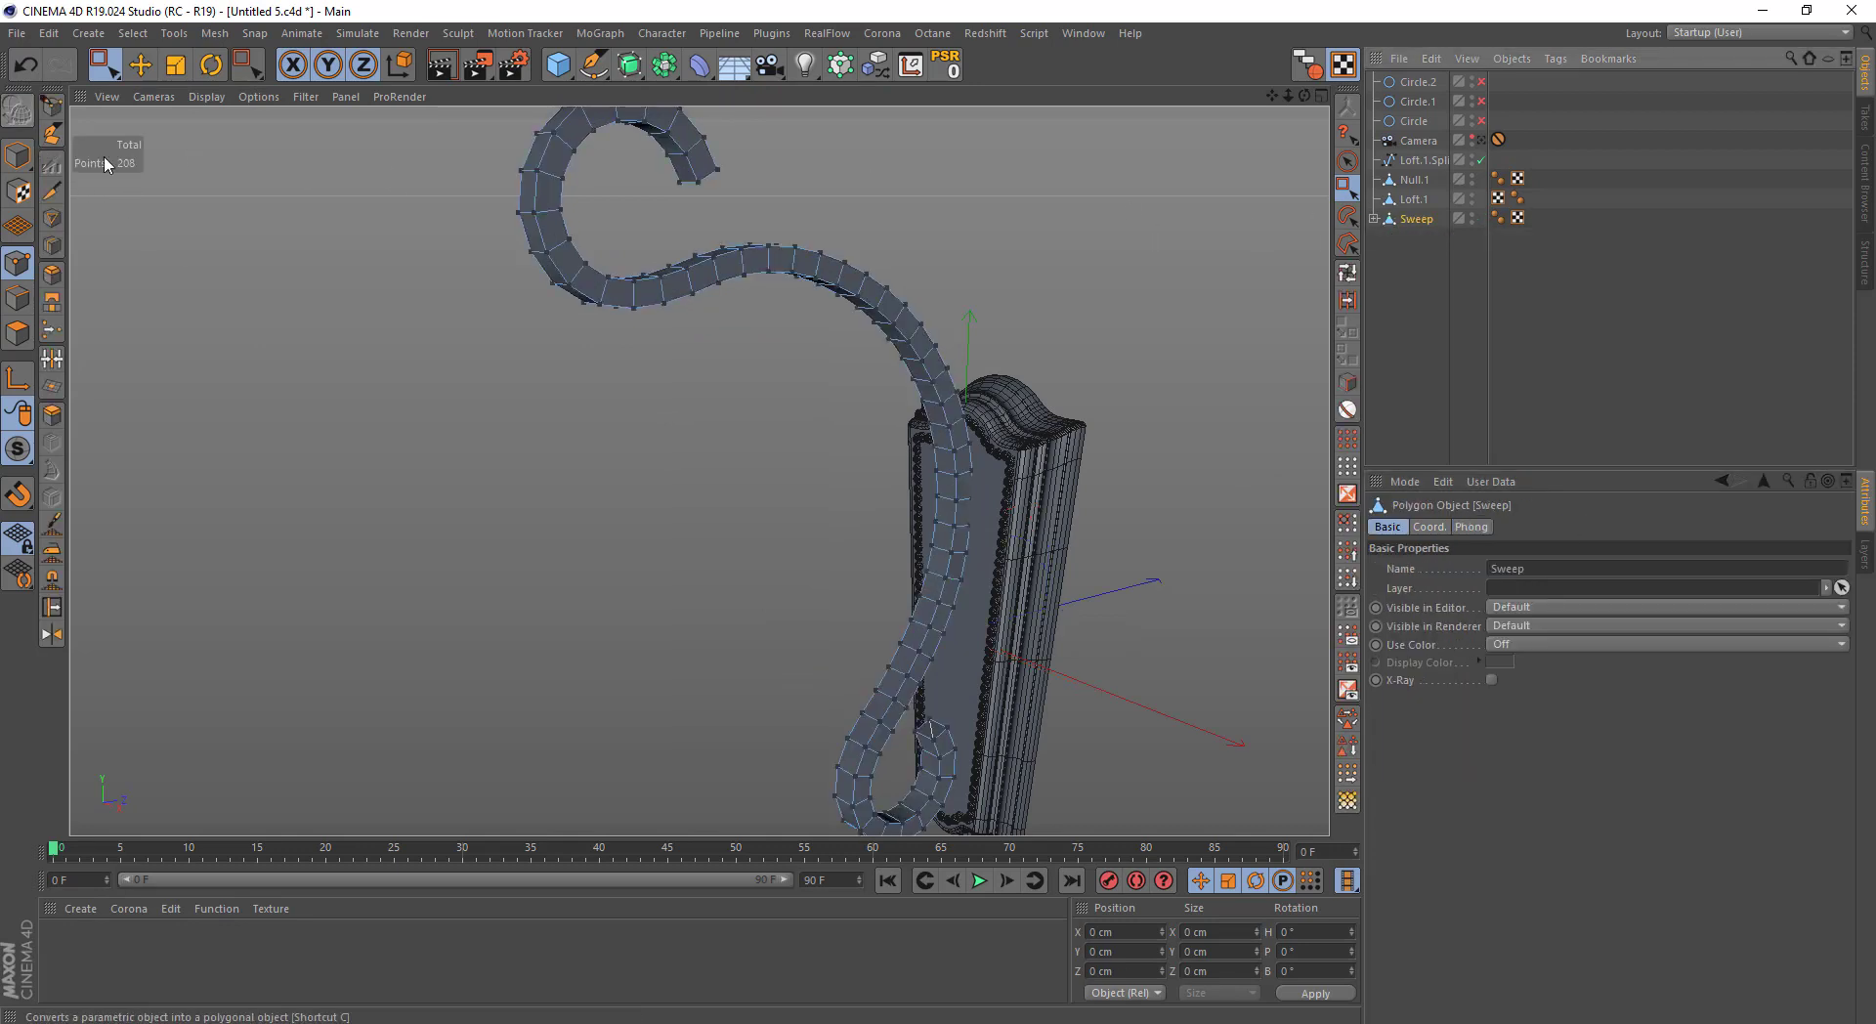
mouse_move(107, 164)
alt+mouse_down()
mouse_move(702, 320)
mouse_move(1290, 215)
alt+mouse_up()
Get rid of the Sweep's Cap 1 and Cap 2, leaving an open-ended scrolled arm
click(1374, 220)
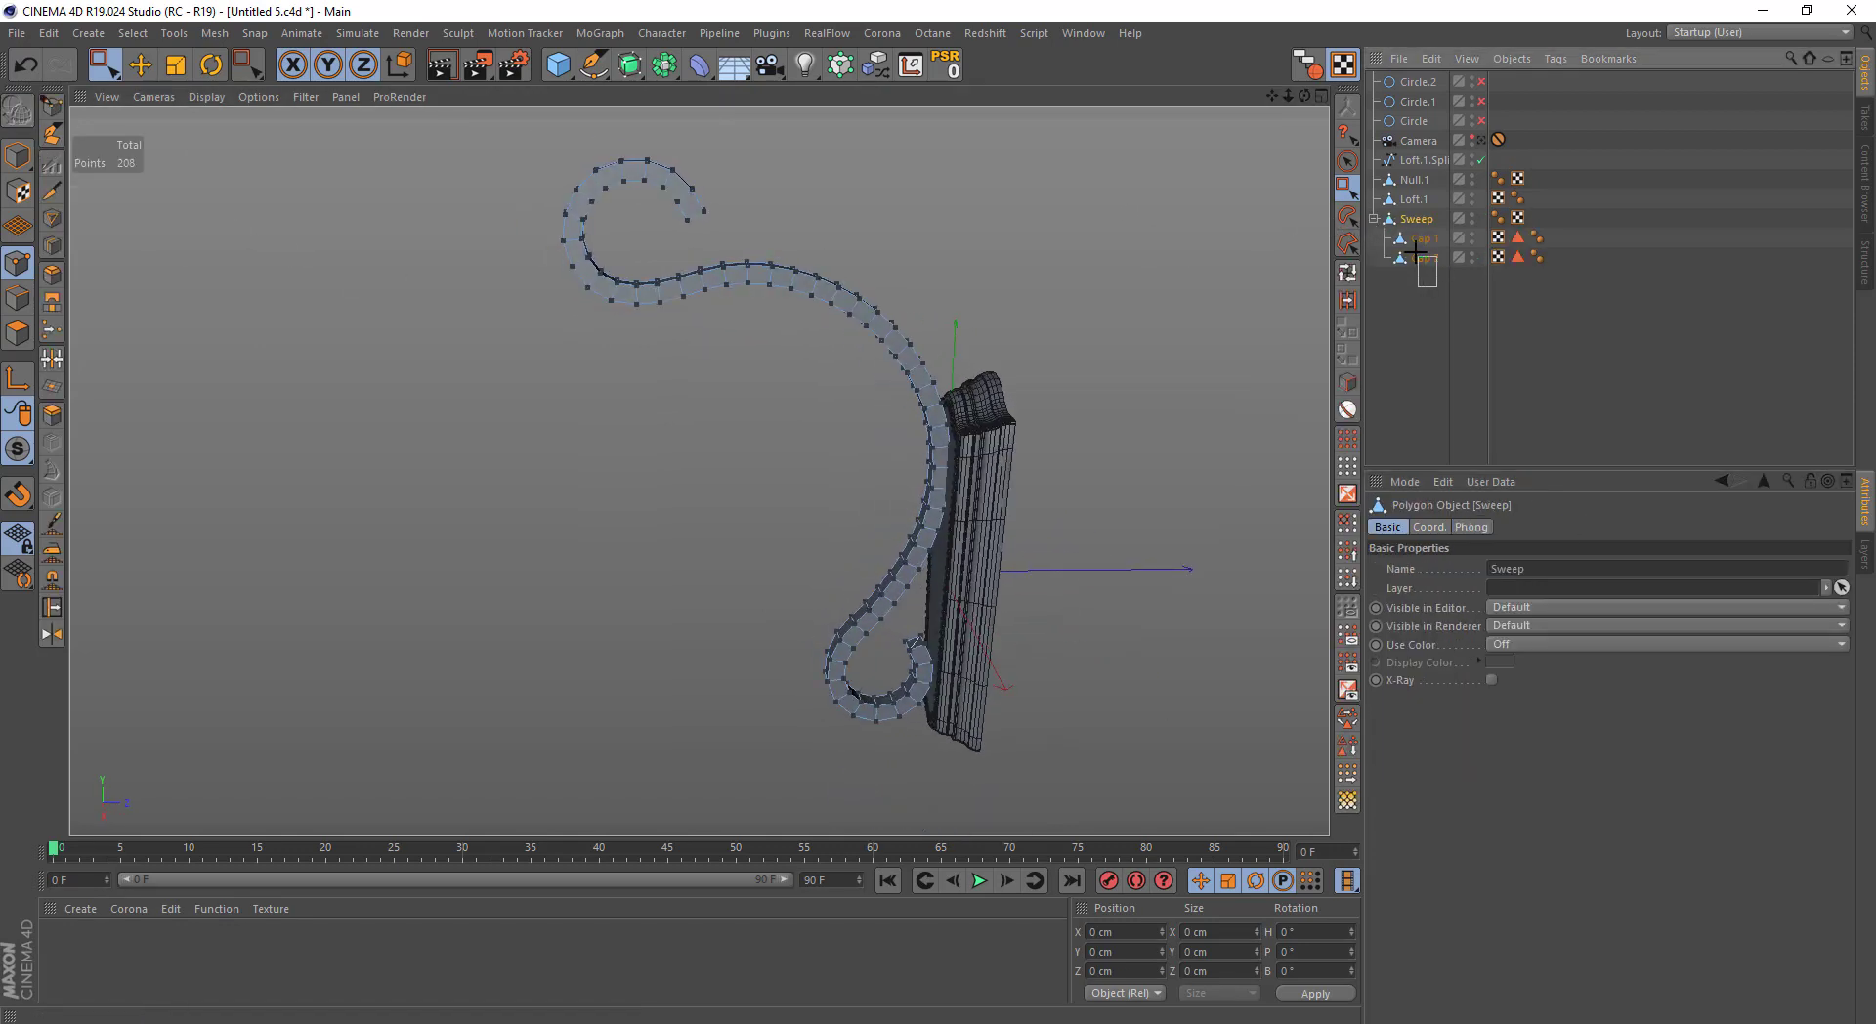
drag(1414, 252, 1417, 257)
scroll(831, 244, up, 3)
scroll(782, 239, up, 3)
scroll(746, 237, up, 2)
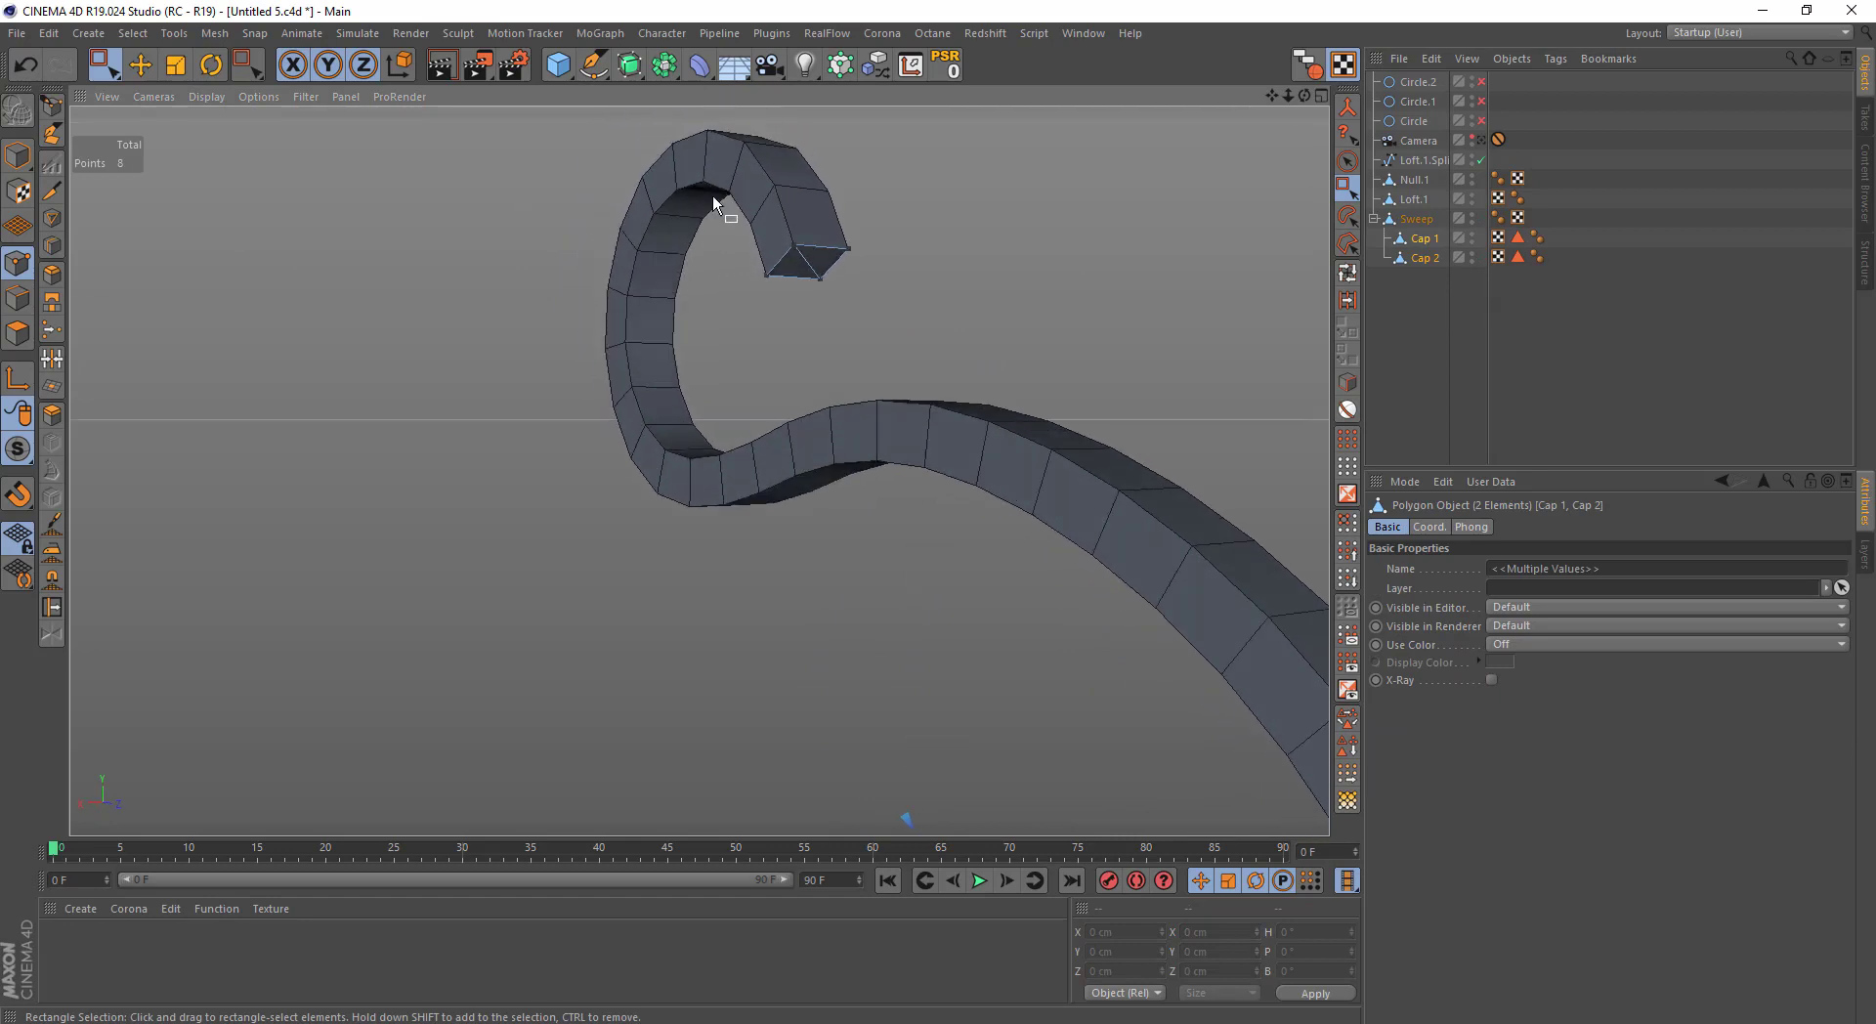
mouse_move(712, 195)
mouse_down()
mouse_move(913, 315)
mouse_move(1442, 283)
mouse_up()
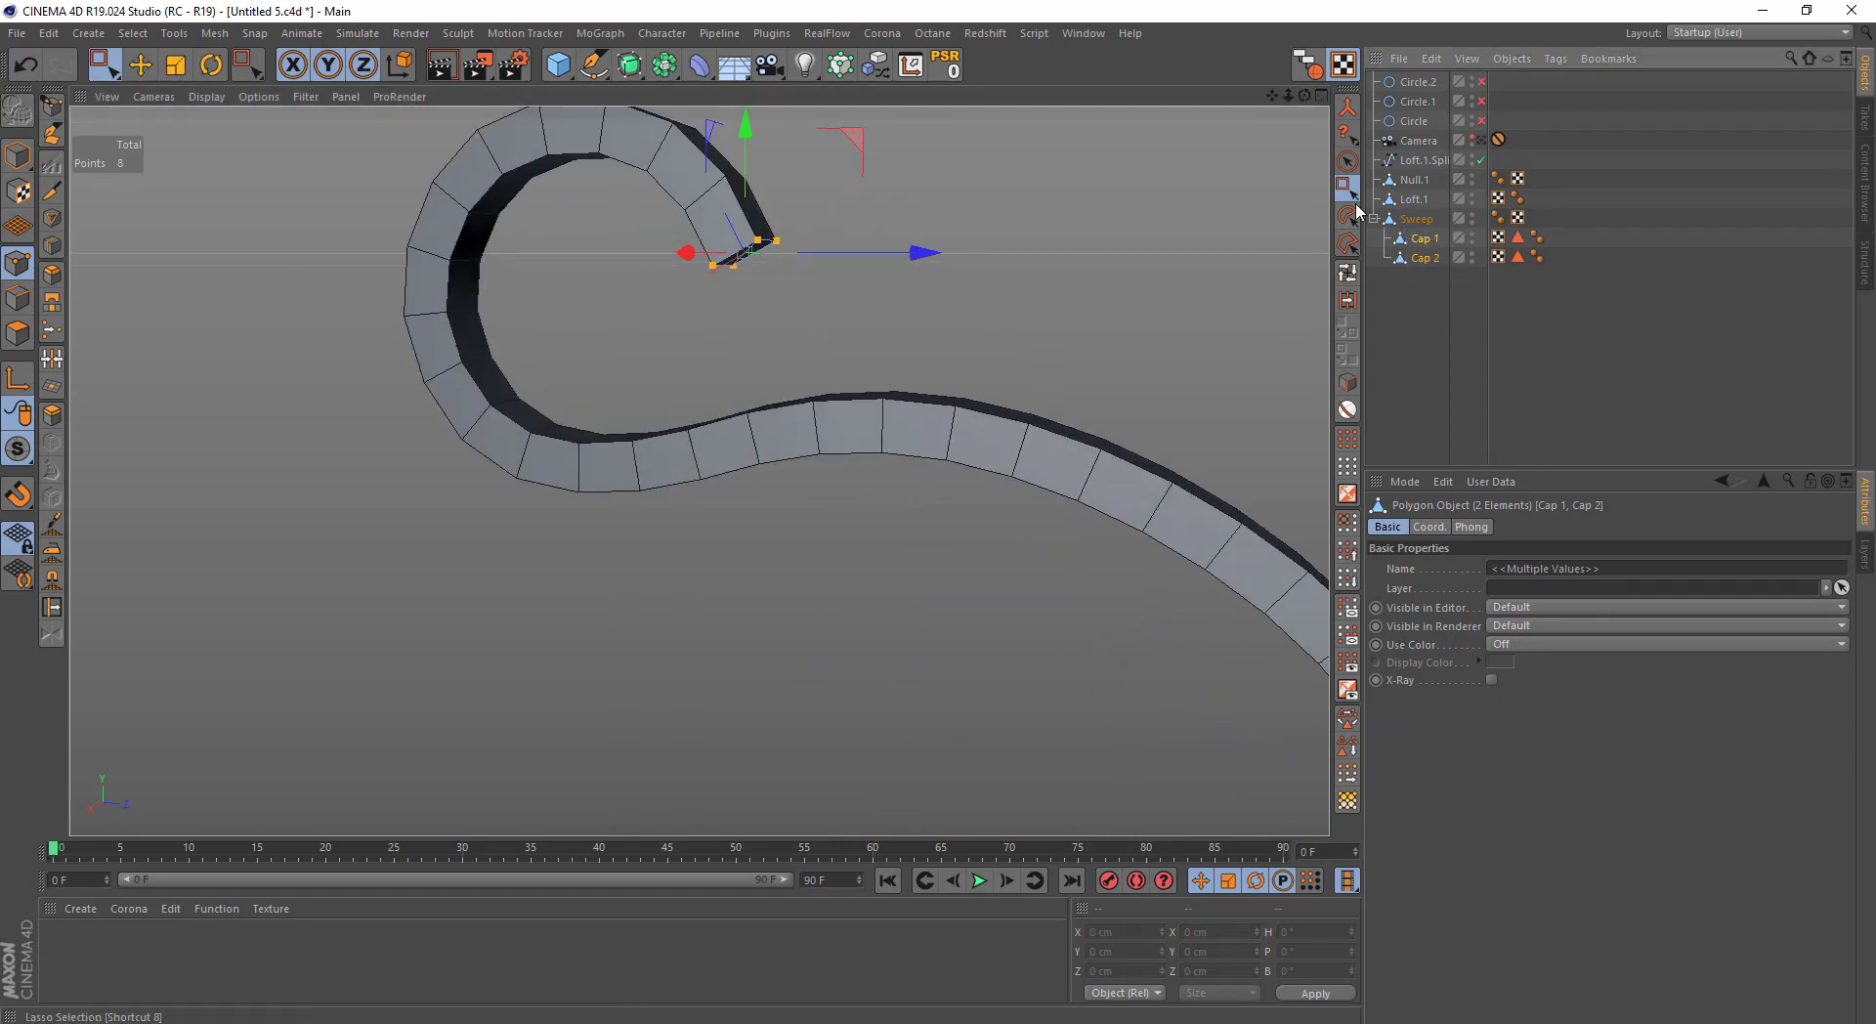
key(ctrl+z)
scroll(667, 237, up, 2)
scroll(760, 272, up, 2)
scroll(771, 281, down, 6)
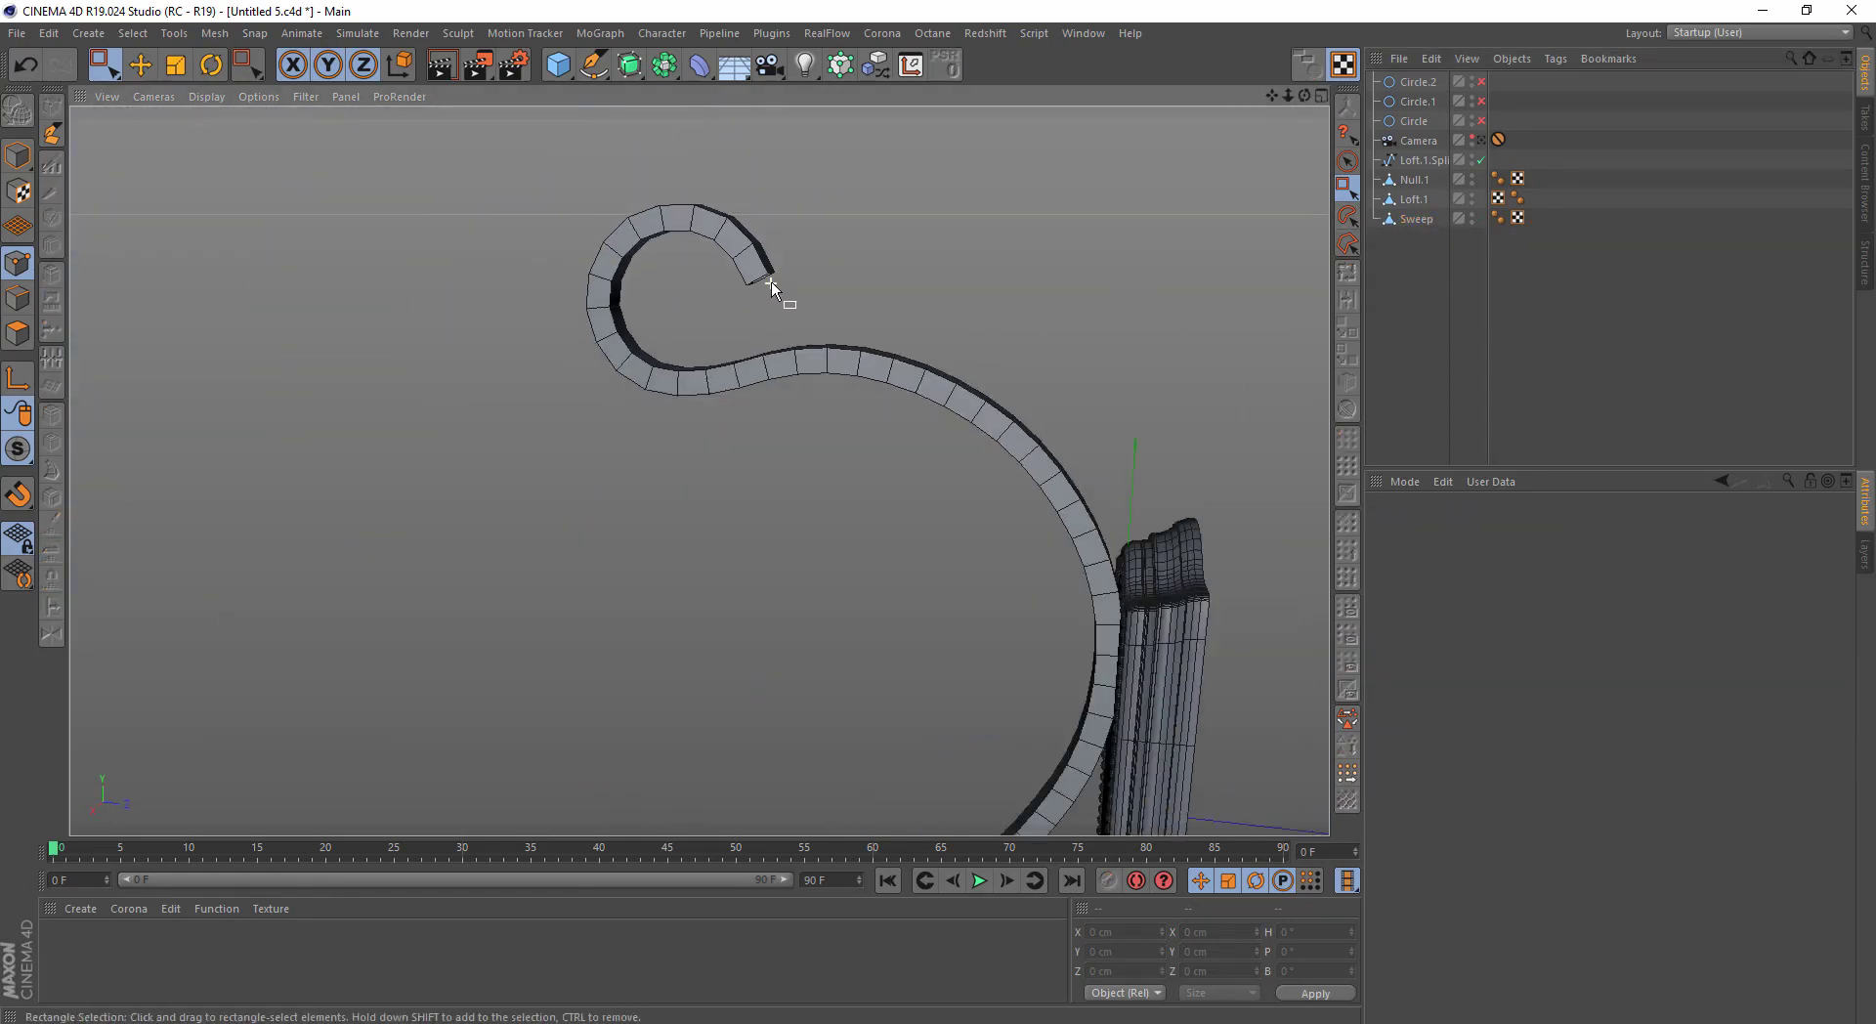
Make the curled arm the active object and show the four-view layout
mouse_move(771, 282)
alt+mouse_down()
mouse_move(794, 315)
mouse_move(803, 267)
mouse_move(869, 430)
mouse_move(801, 330)
alt+mouse_up()
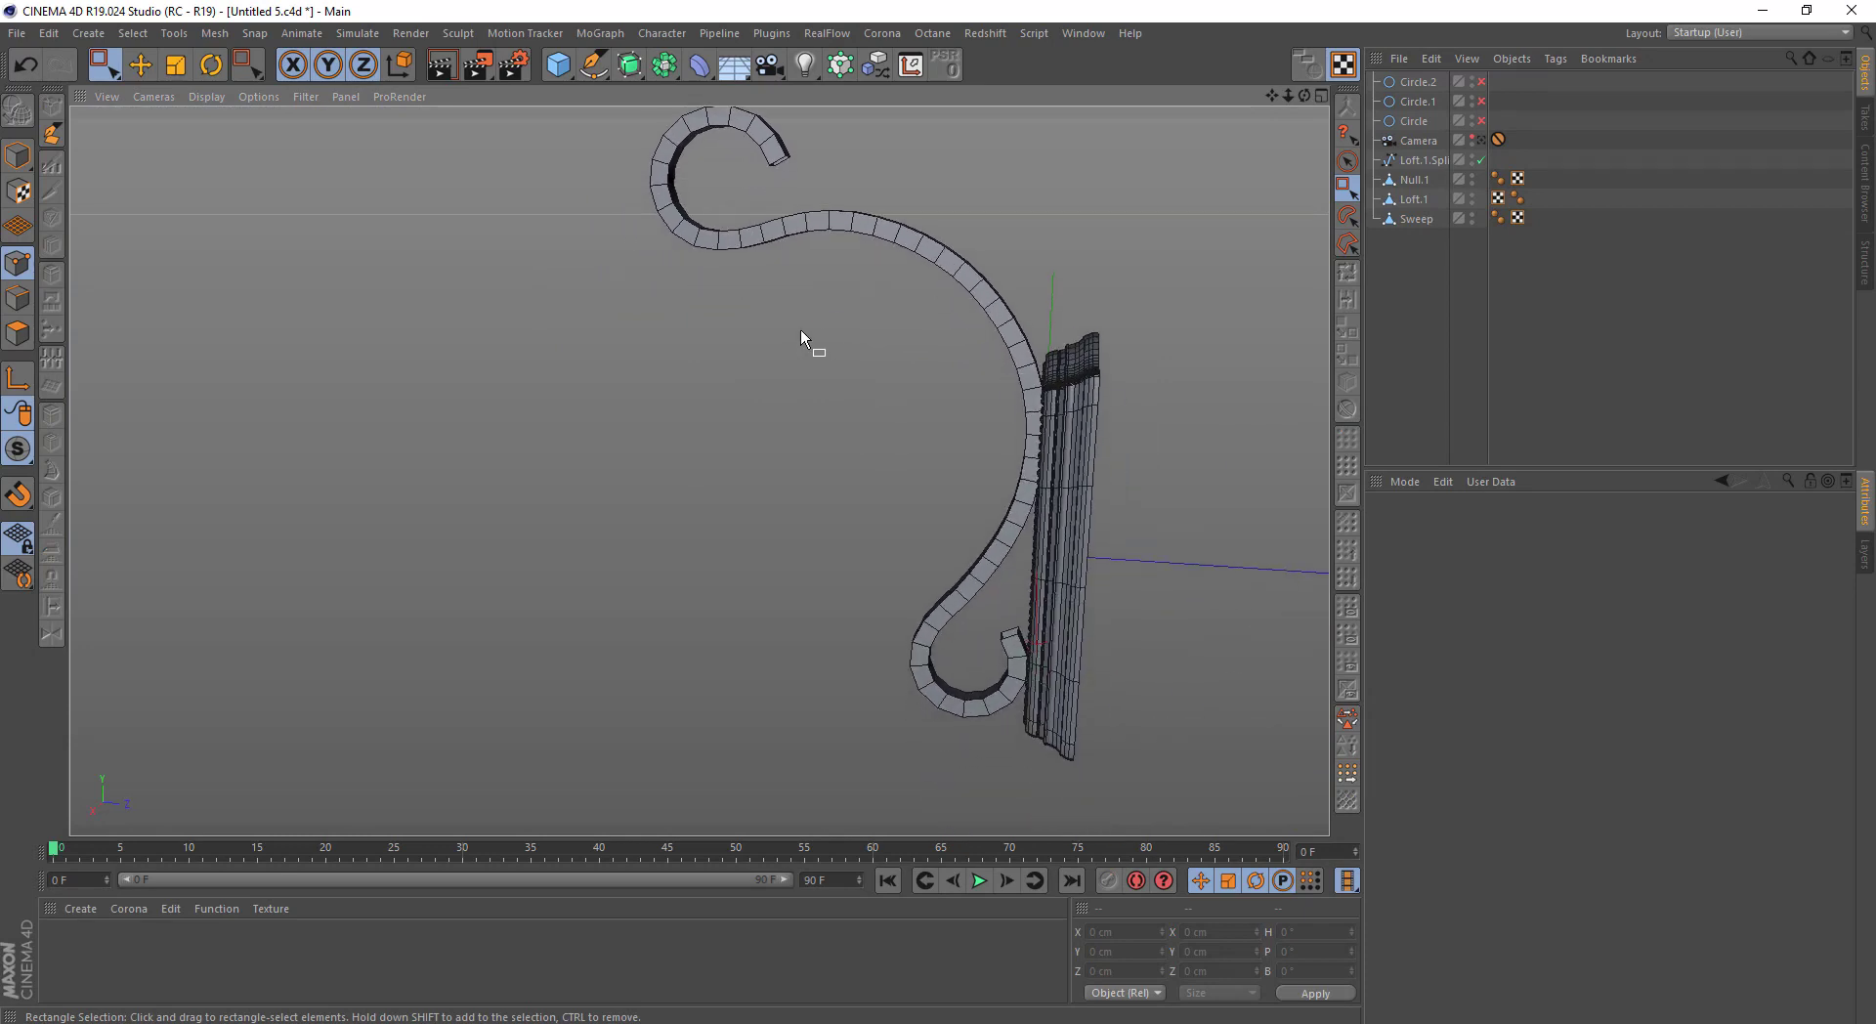
scroll(753, 147, up, 1)
scroll(753, 148, up, 2)
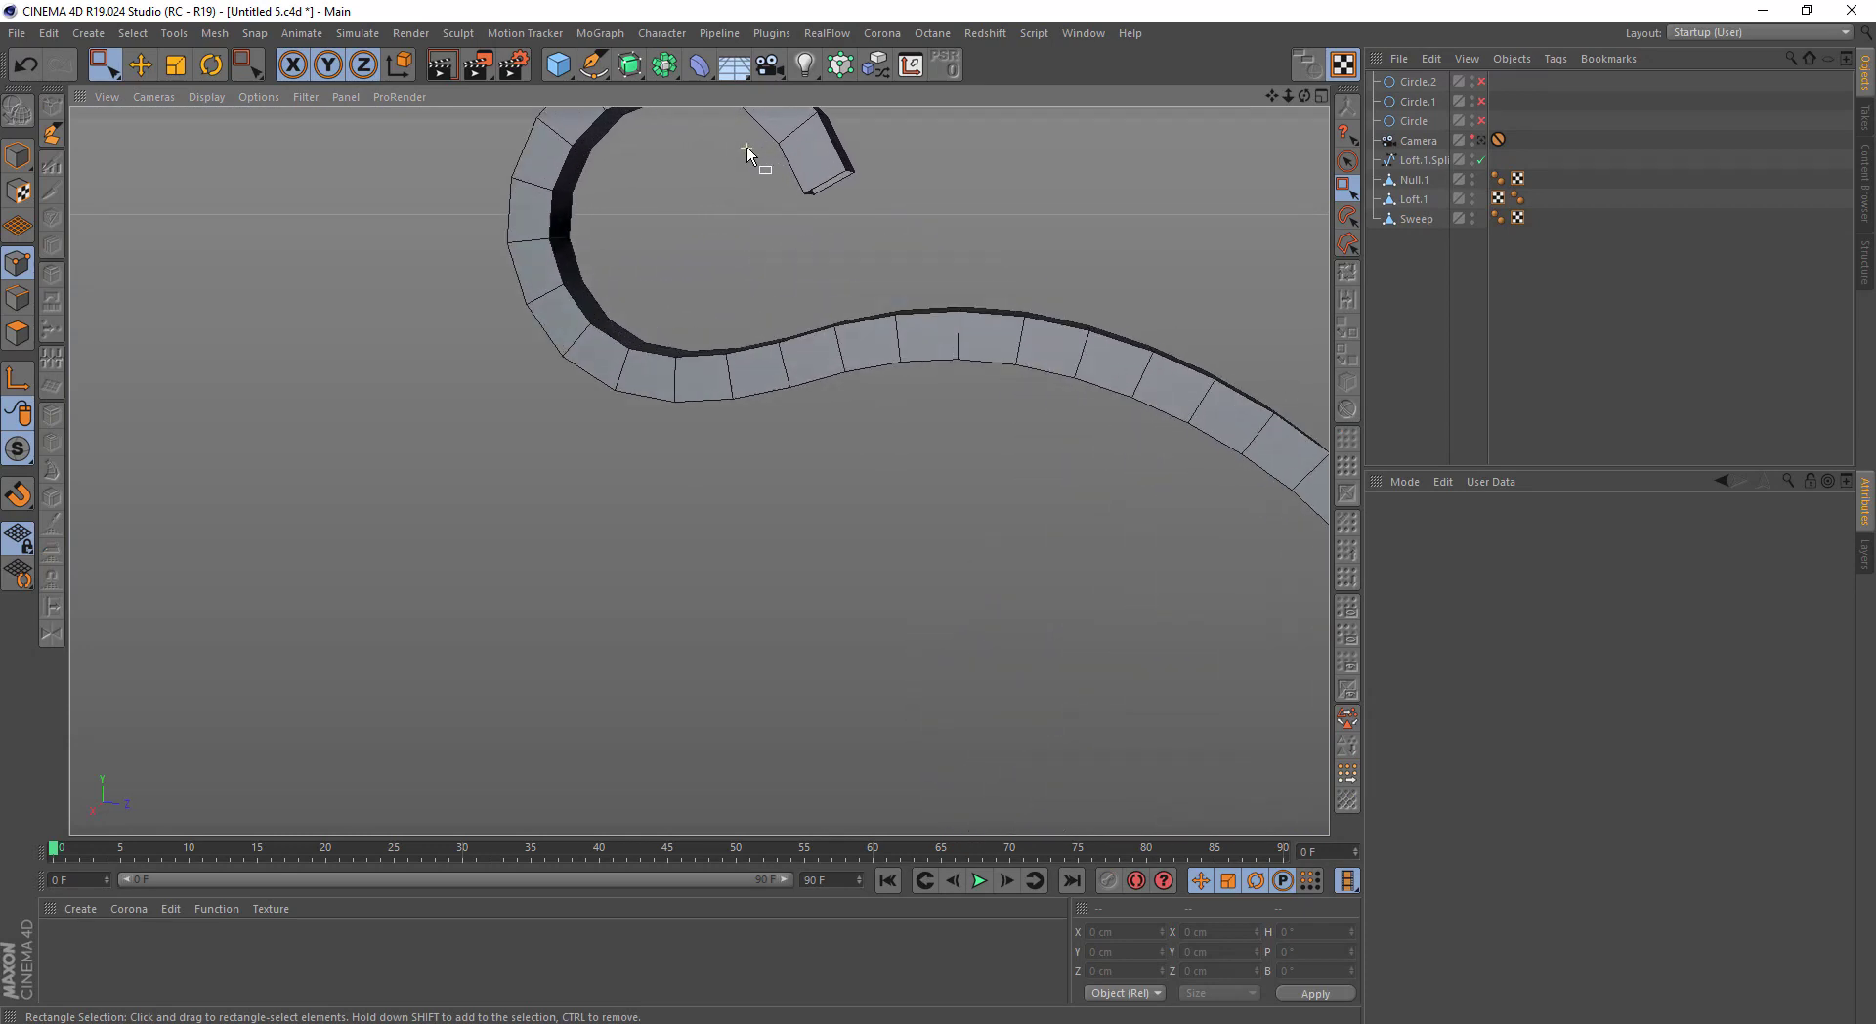
scroll(753, 151, up, 2)
scroll(793, 279, up, 1)
scroll(752, 298, up, 2)
scroll(841, 285, up, 1)
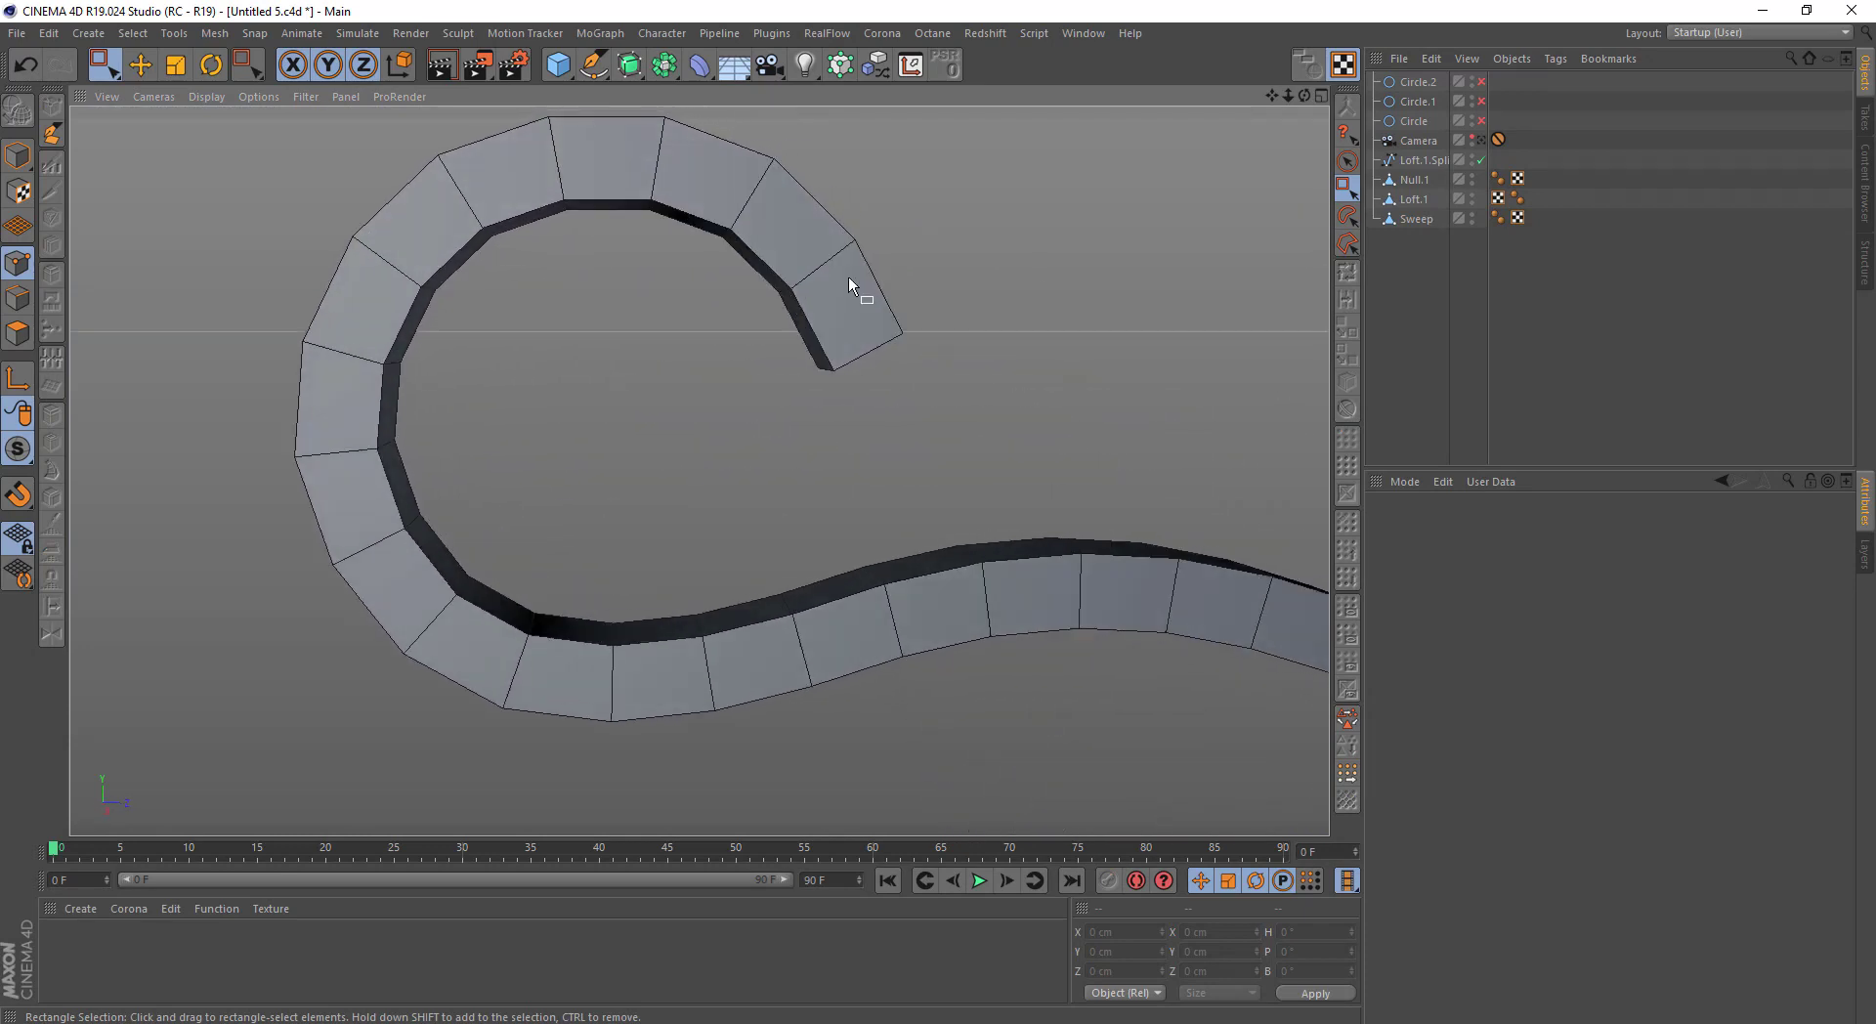
click(855, 285)
middle_click(763, 272)
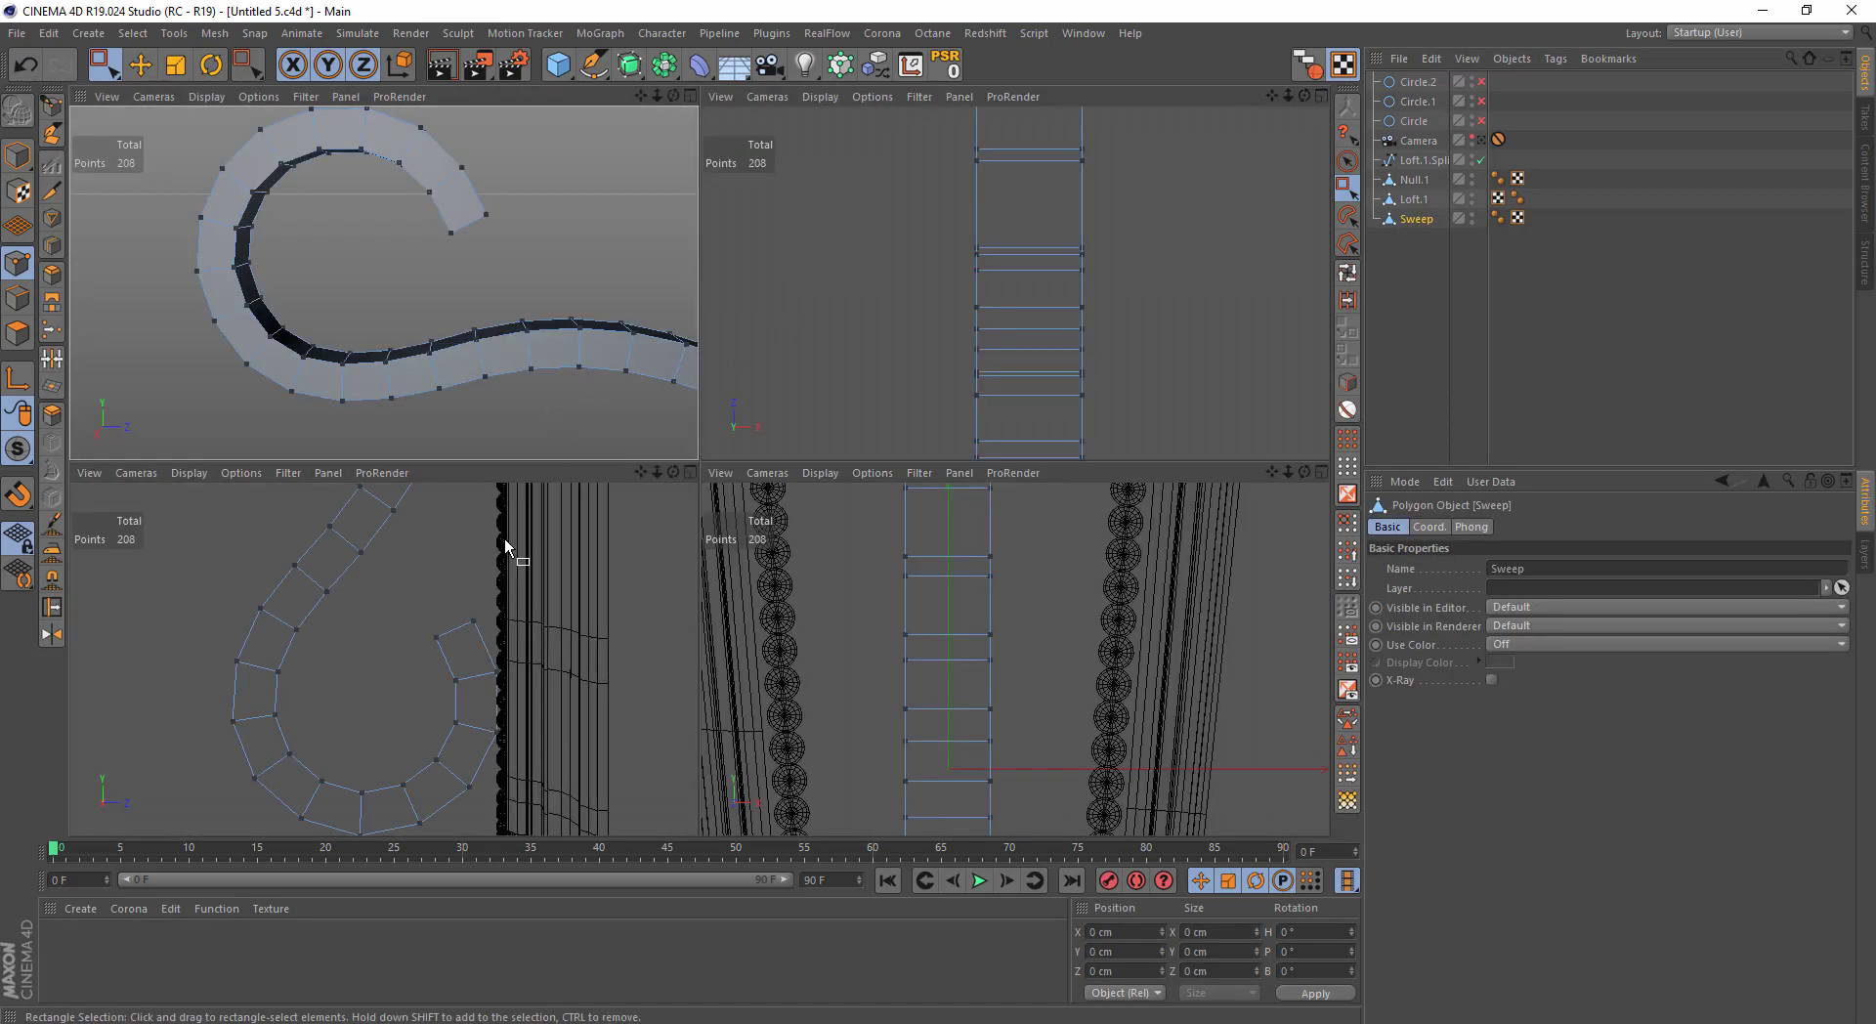
In the enlarged side view, move the outer curl-end points left and upward
middle_click(684, 582)
scroll(743, 518, up, 1)
click(859, 436)
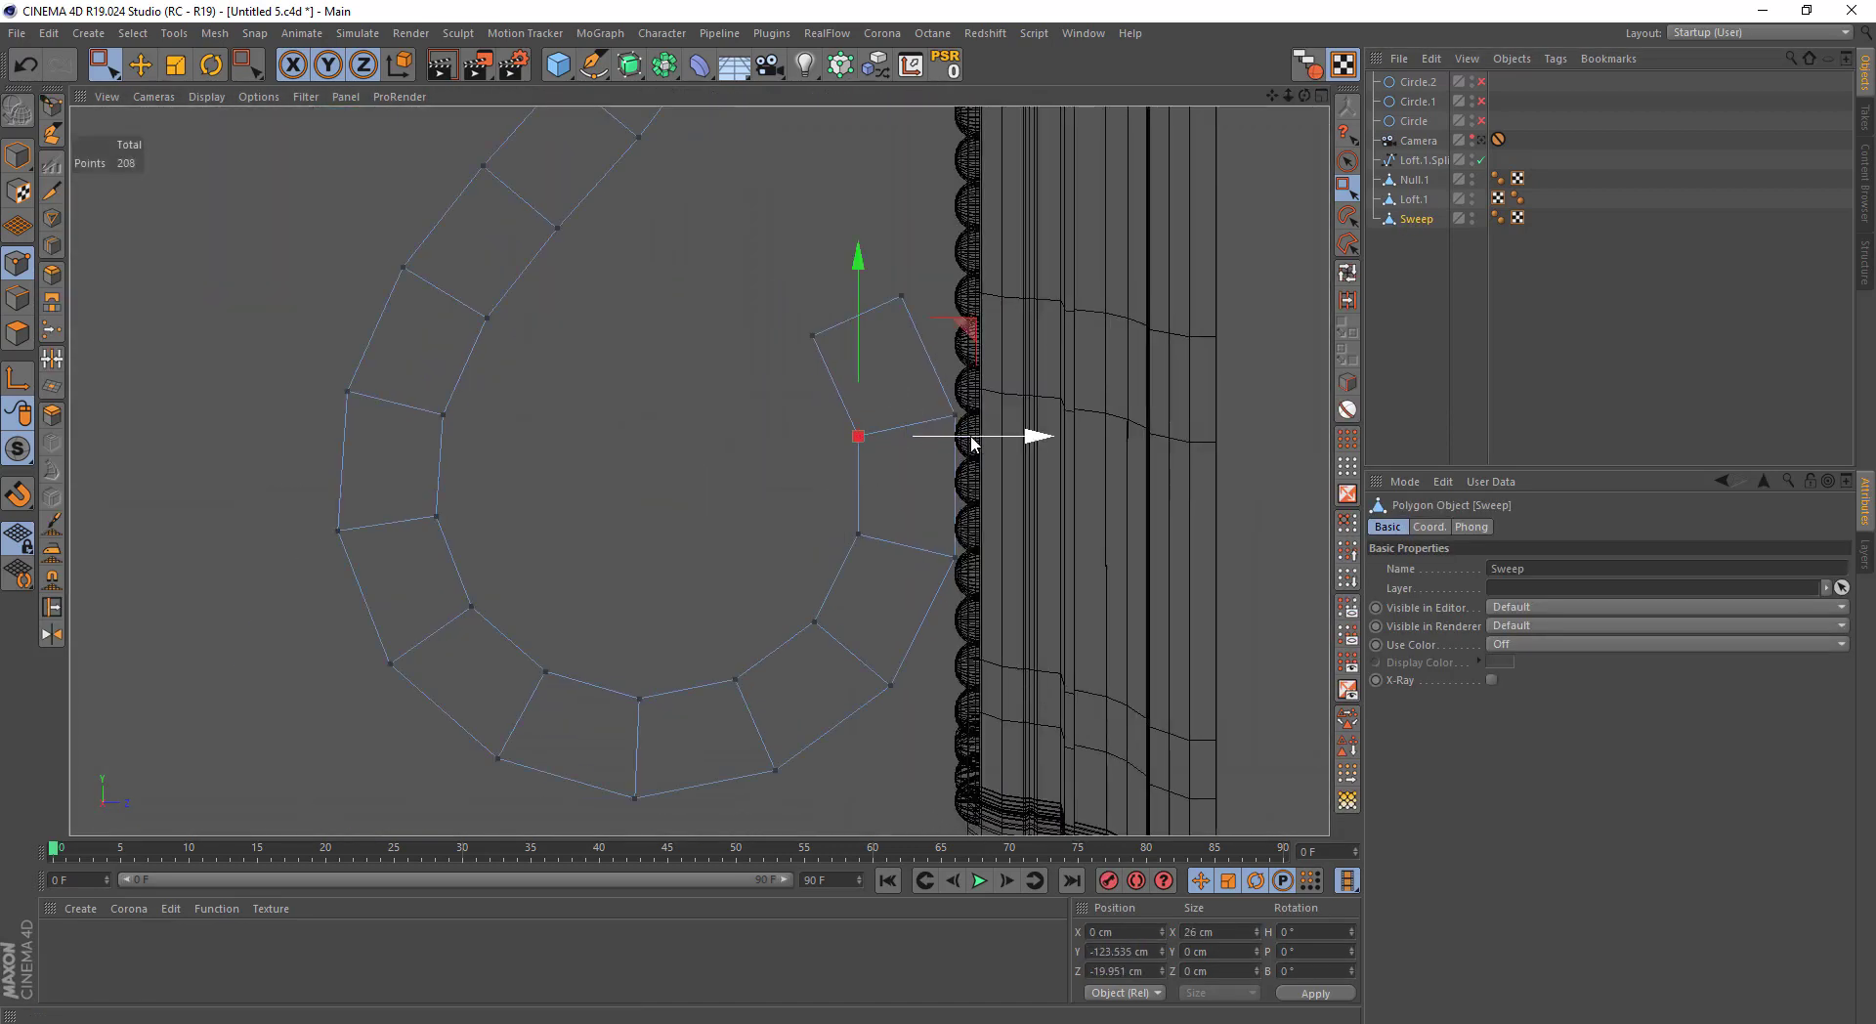
drag(979, 439, 845, 453)
drag(965, 453, 826, 400)
click(813, 336)
drag(794, 269, 790, 231)
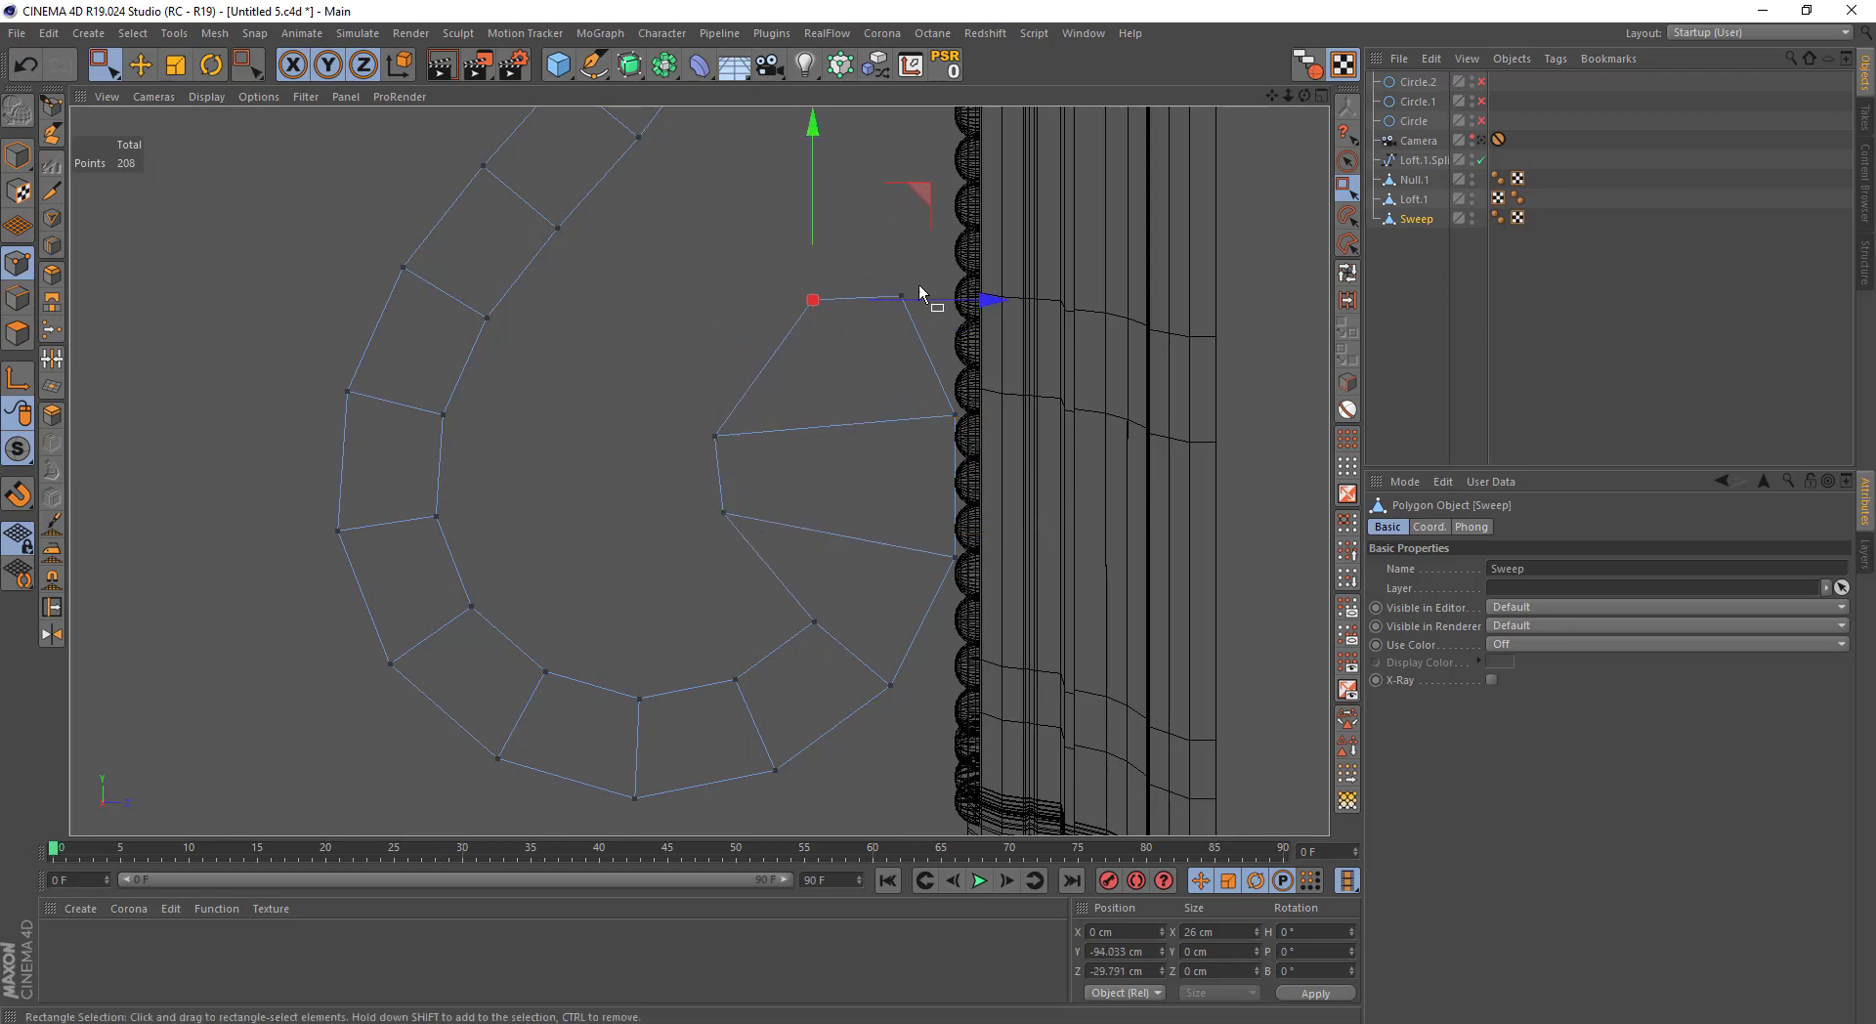
drag(917, 193, 915, 295)
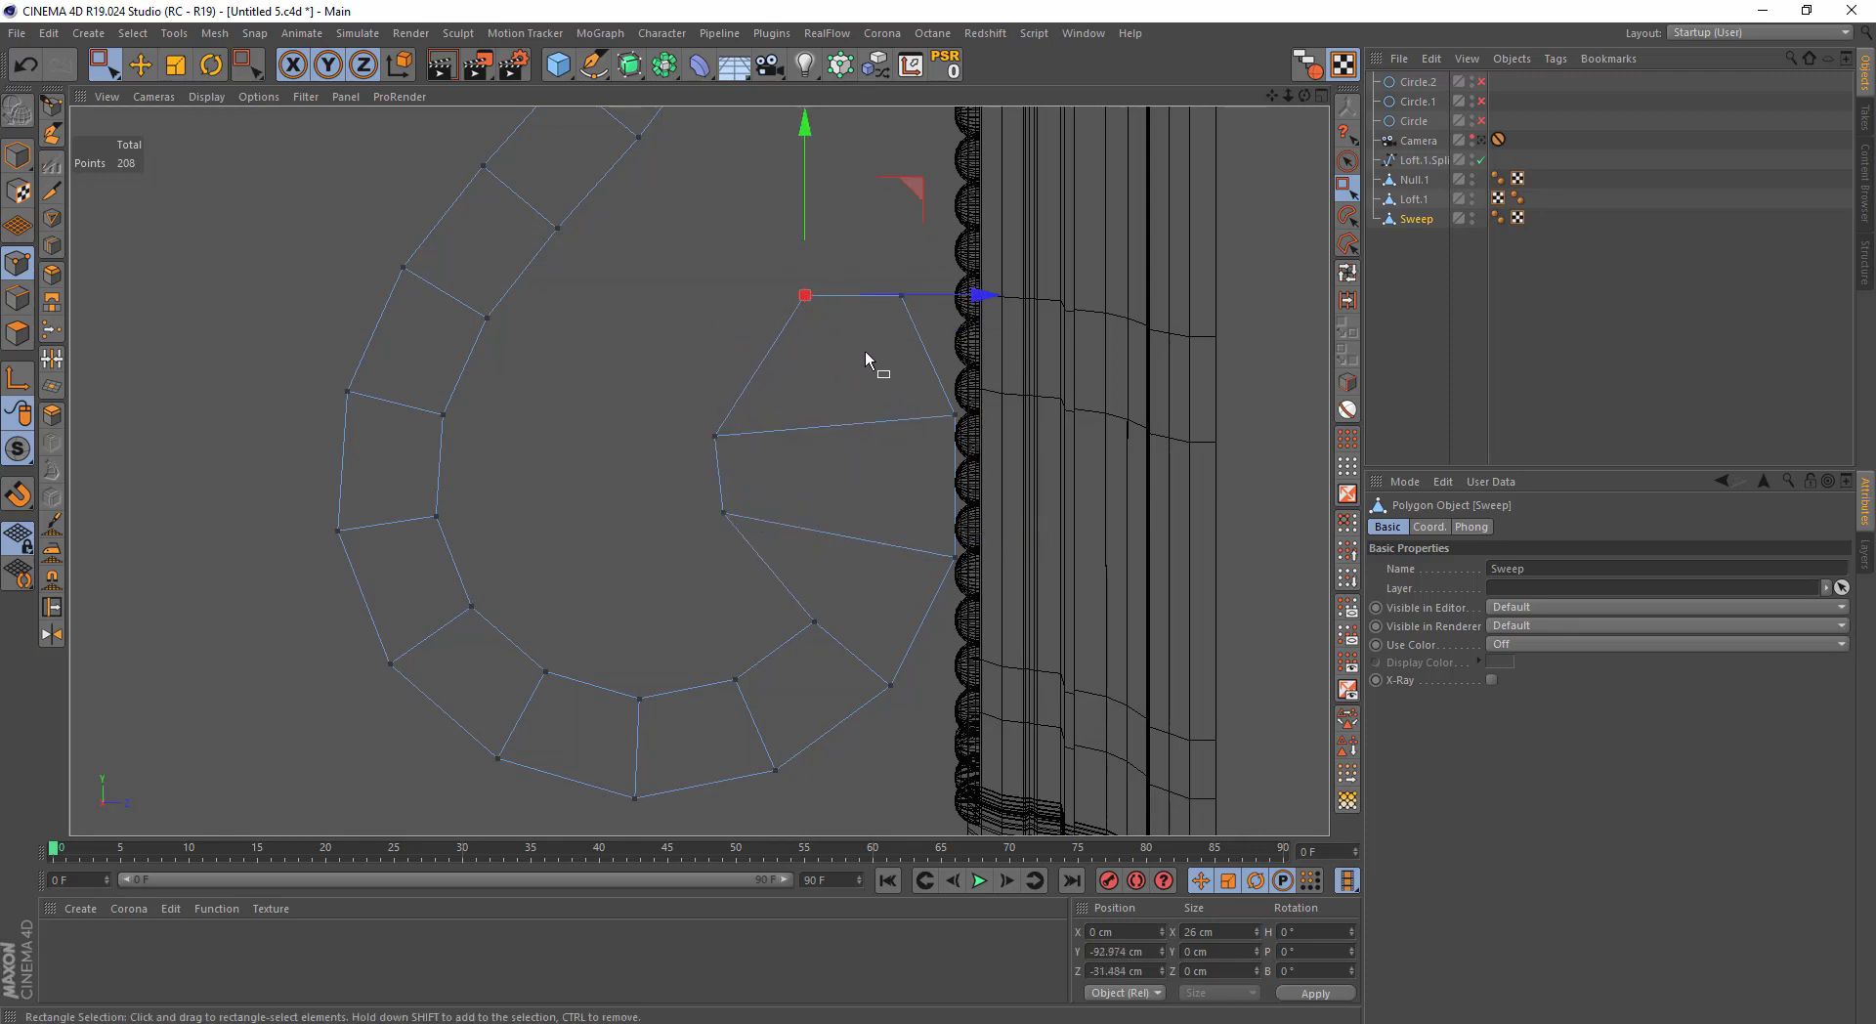
Raise and lower the inner curl-end vertices and shift another vertex left
drag(771, 408, 698, 448)
drag(720, 354, 719, 336)
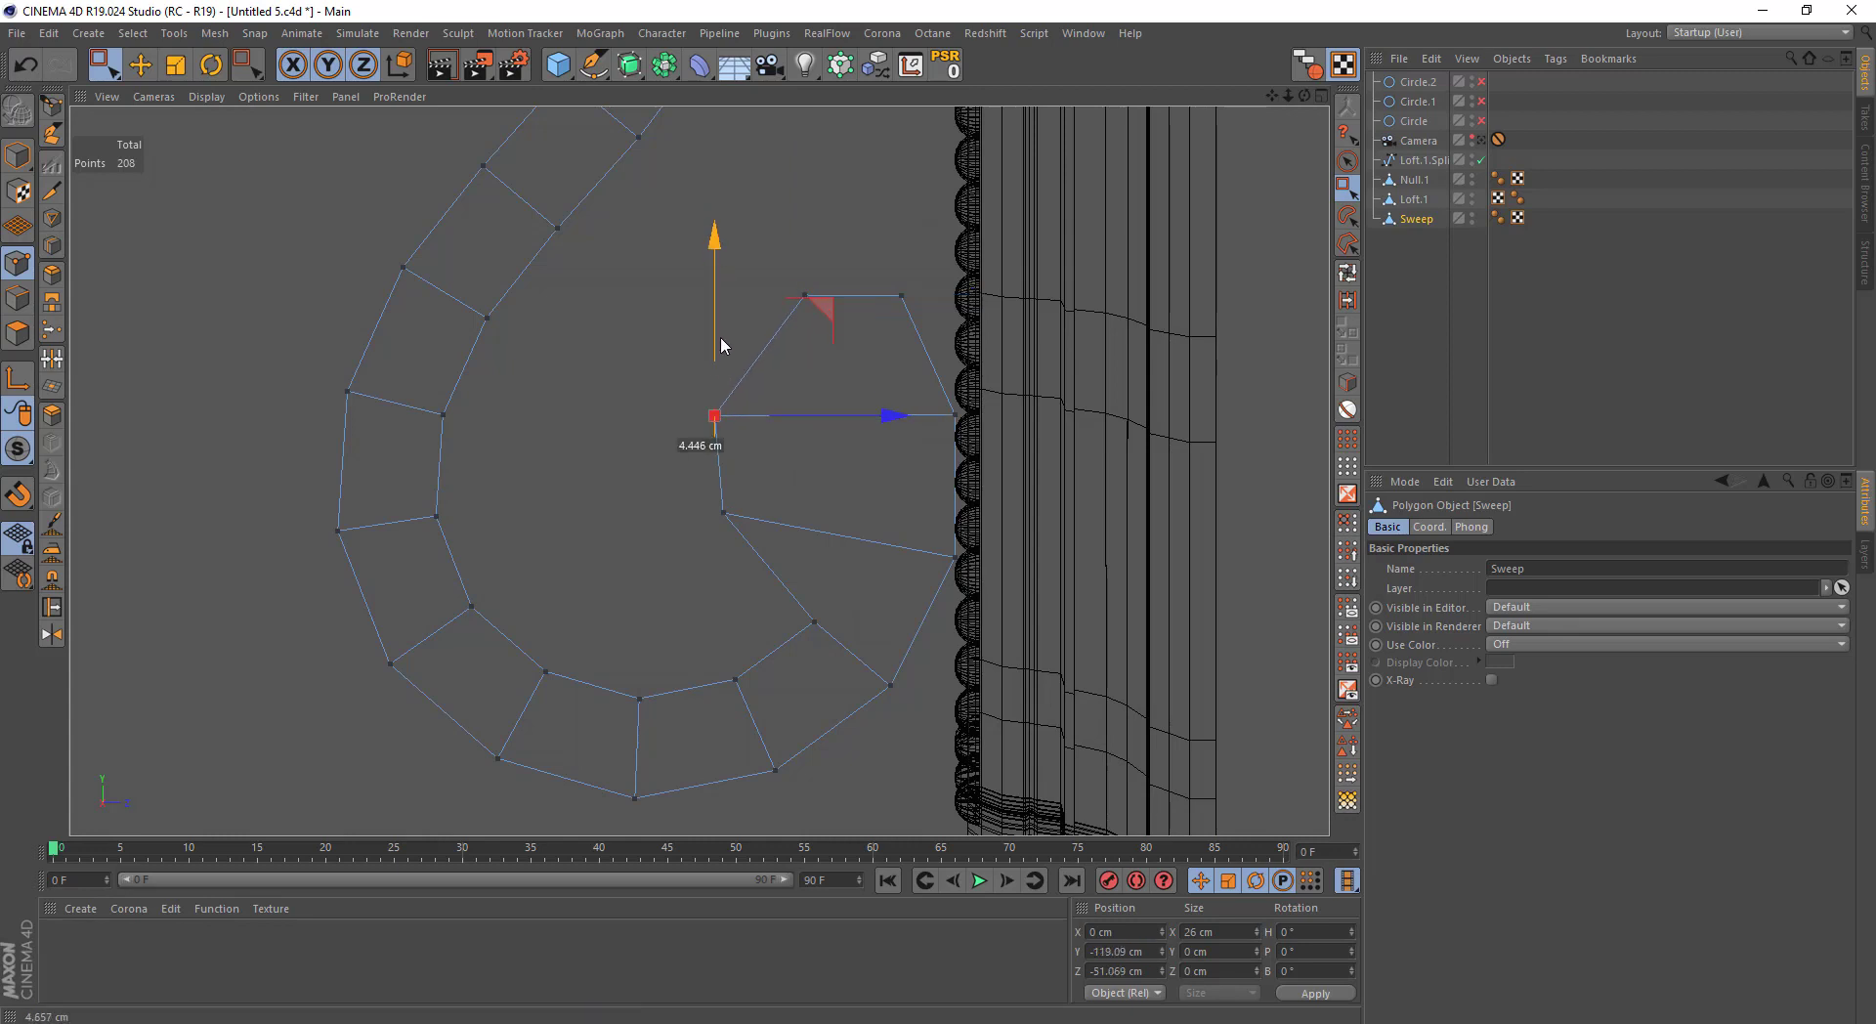
drag(770, 473, 708, 527)
drag(725, 436, 725, 463)
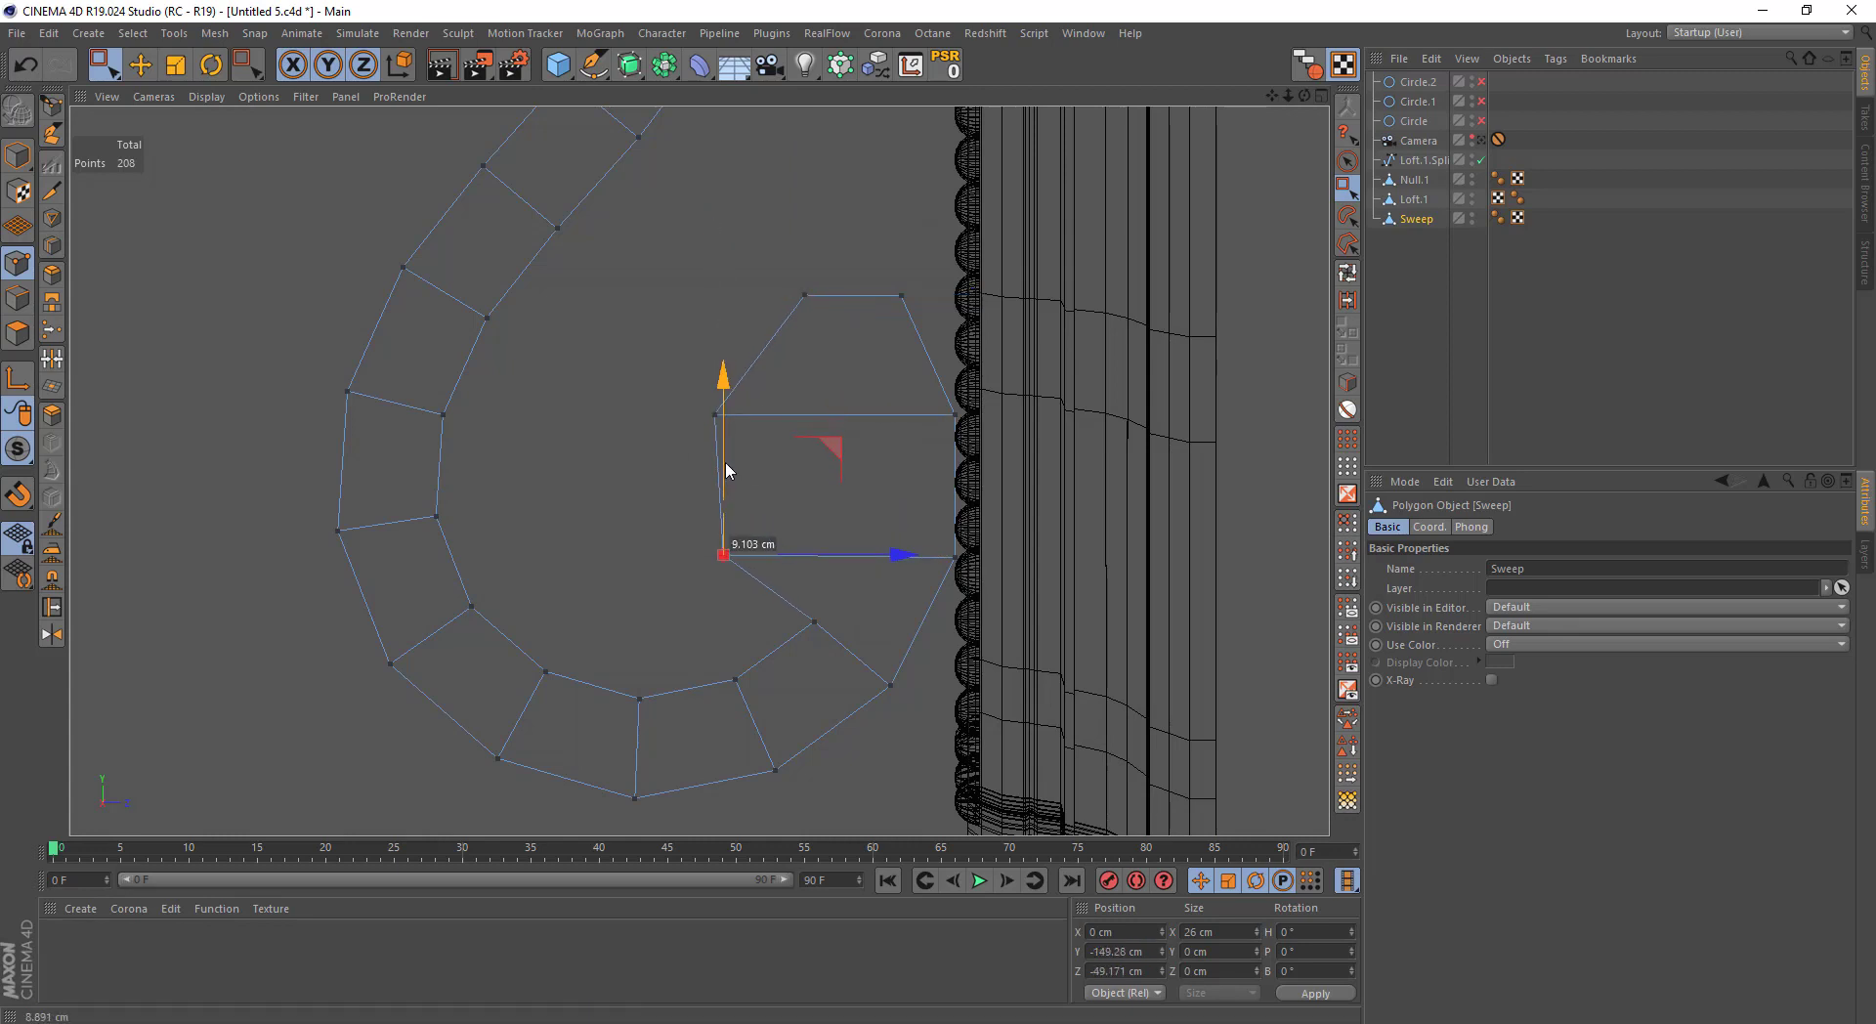
alt+middle_drag(795, 556, 835, 398)
scroll(868, 453, up, 4)
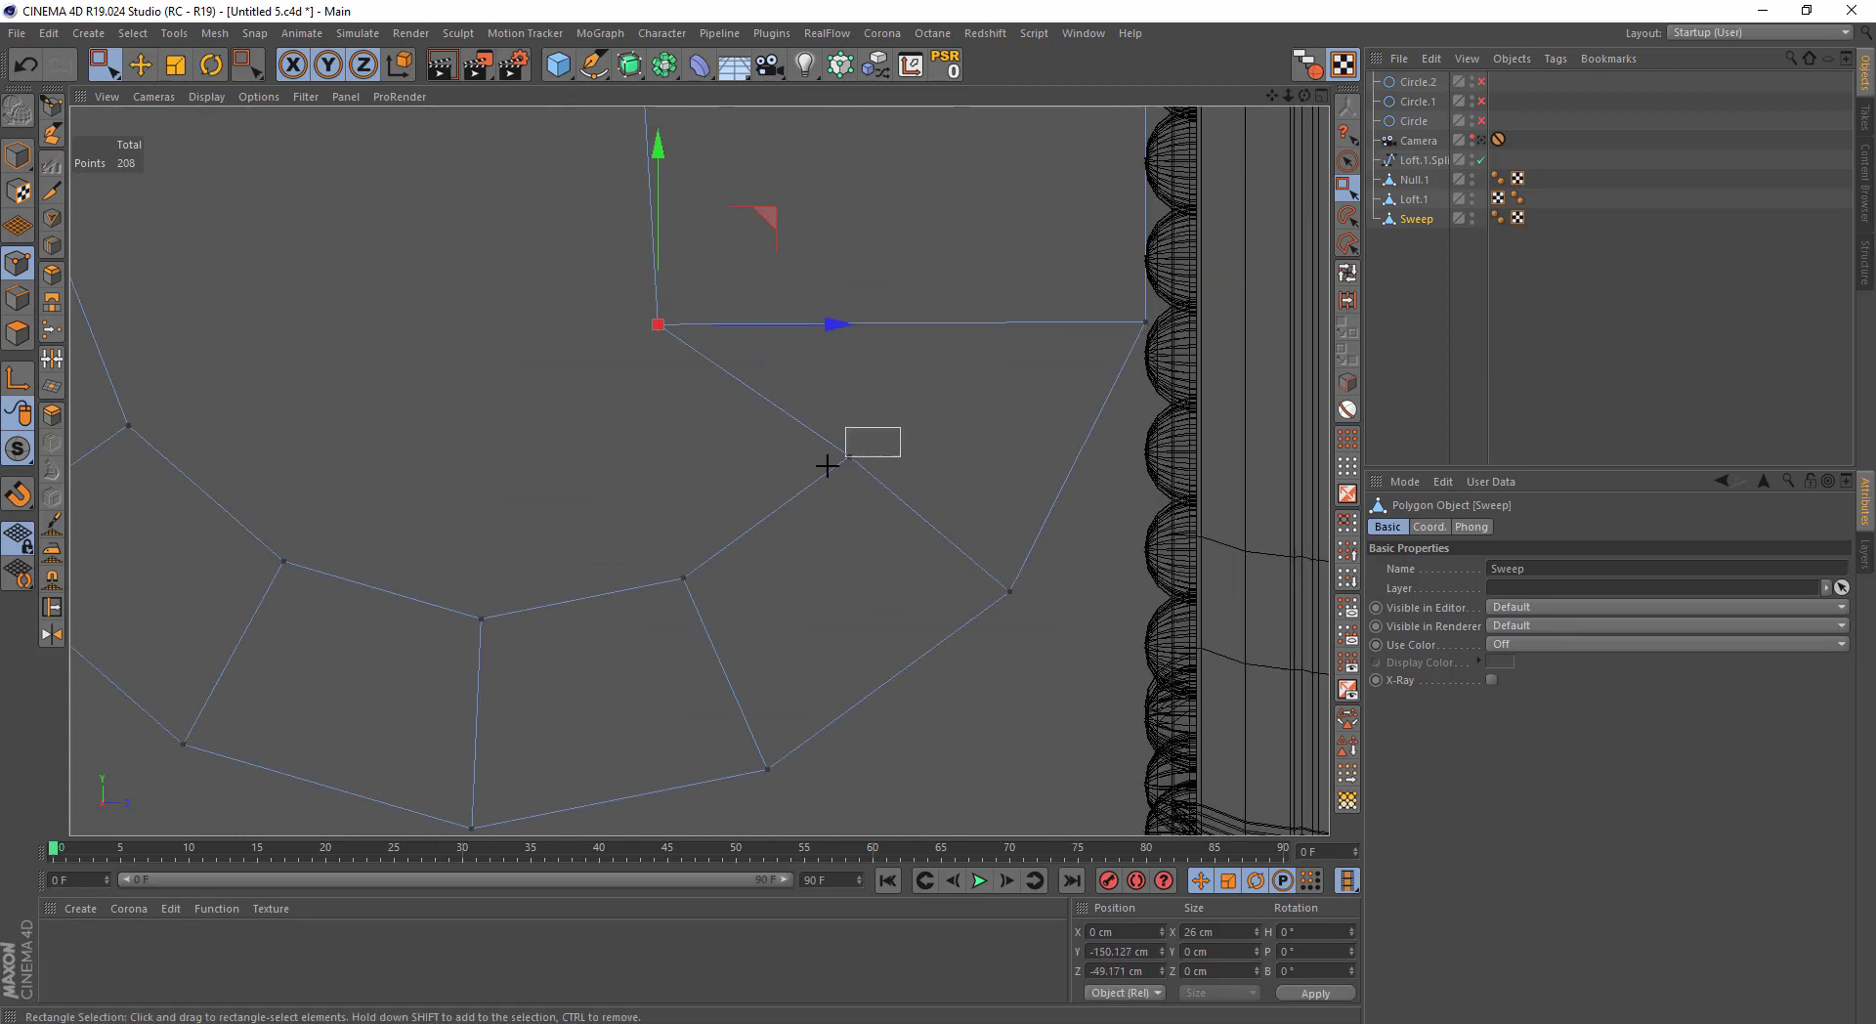
click(850, 452)
drag(956, 455, 887, 453)
drag(791, 353, 790, 359)
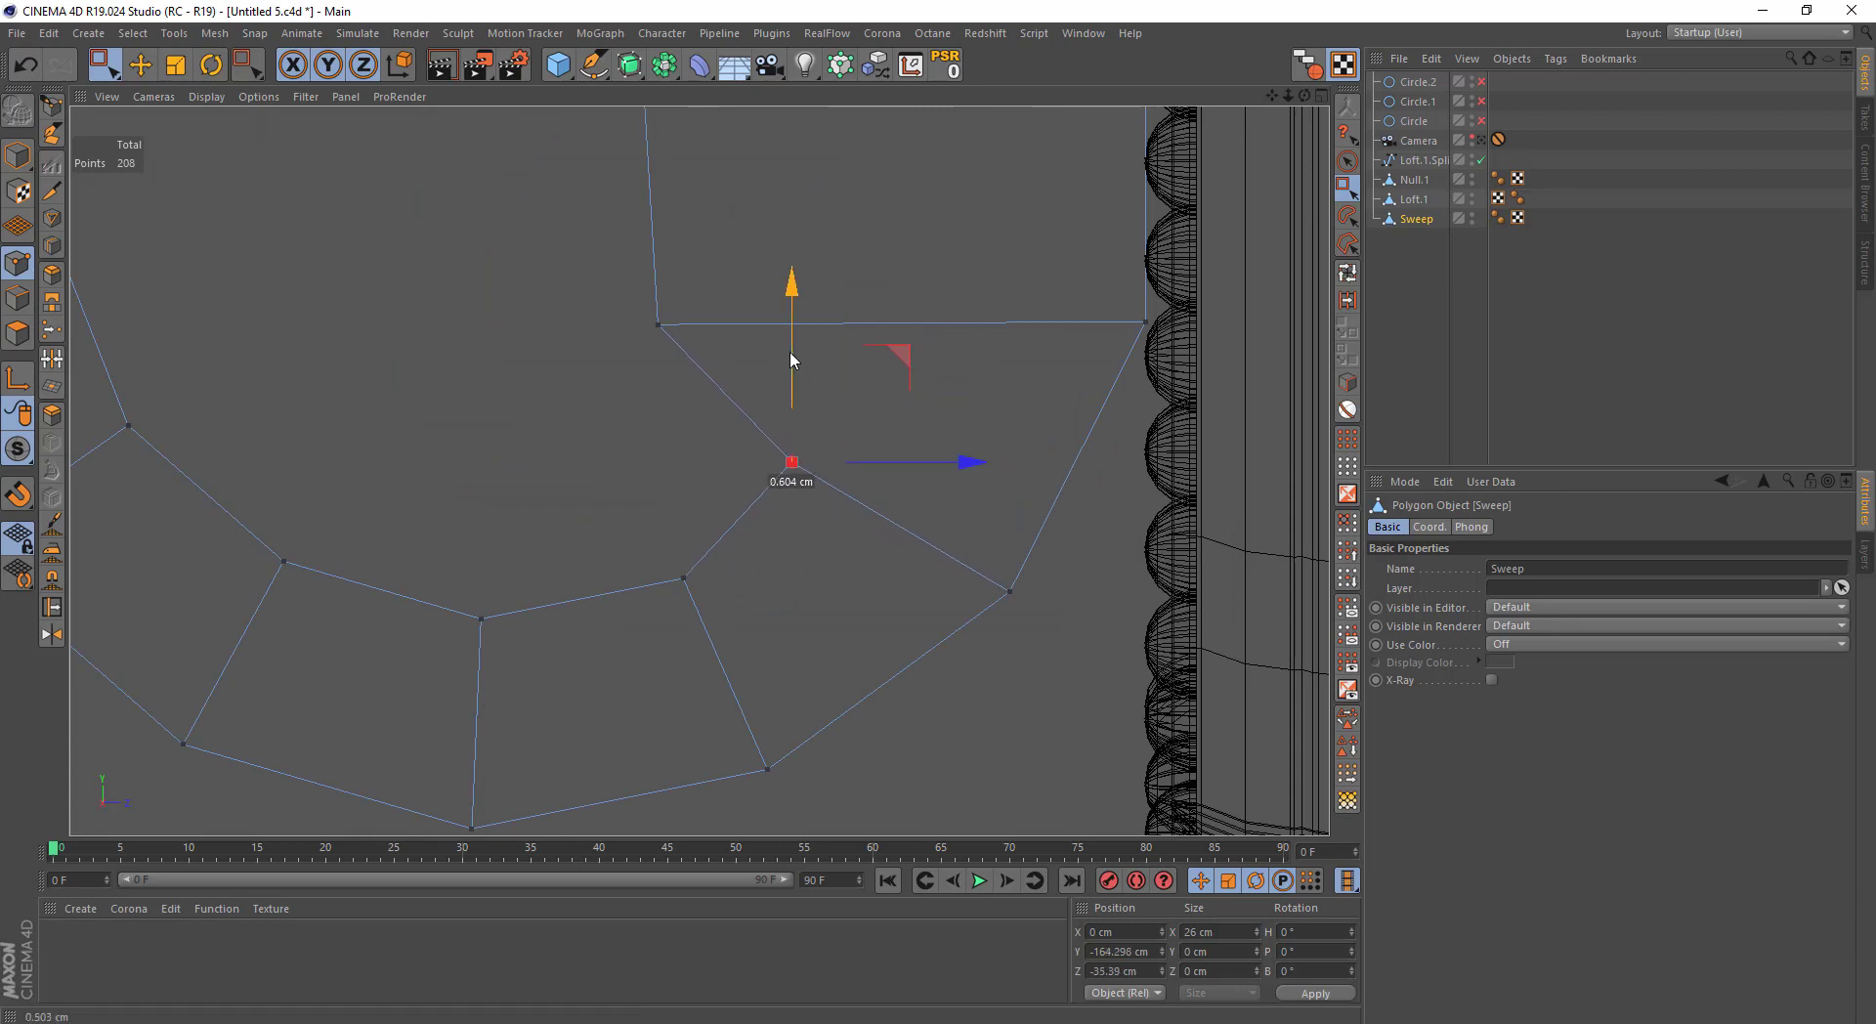
Shift the block's three top points and left-side points to widen it, then enter Polygon mode
scroll(796, 342, down, 3)
scroll(830, 273, down, 1)
drag(878, 191, 745, 246)
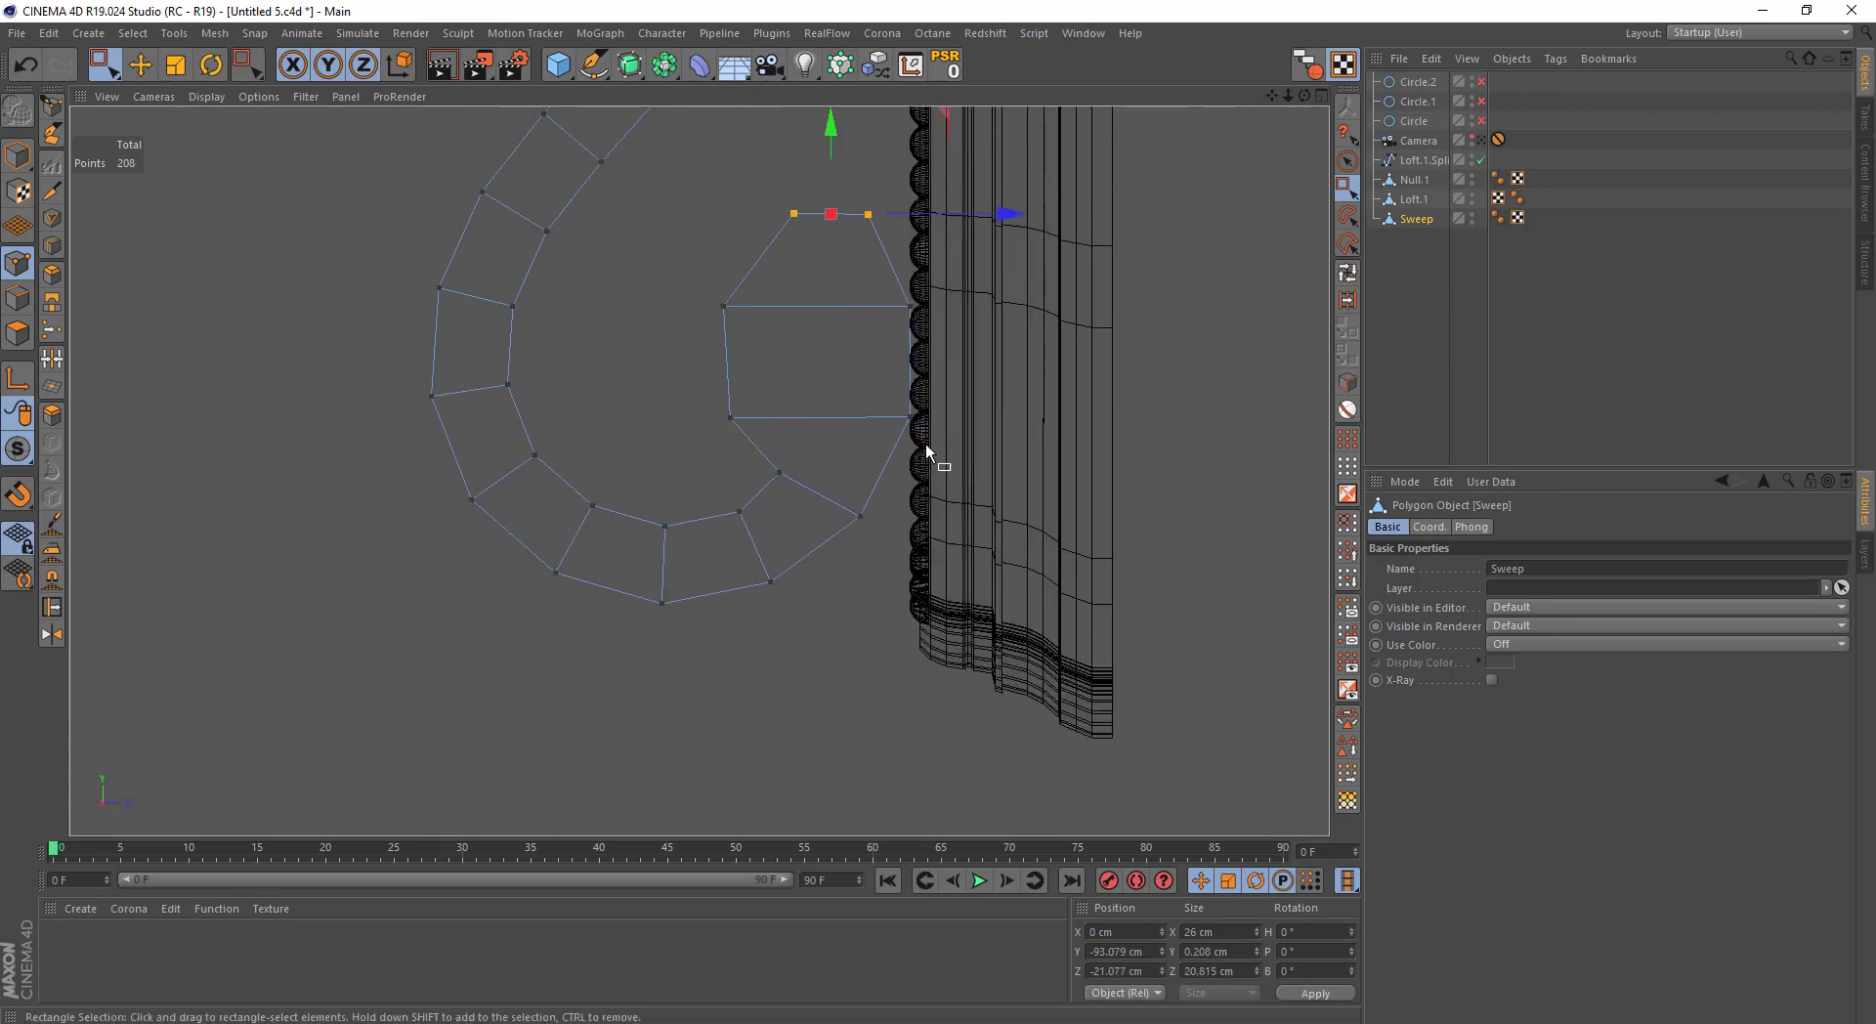
scroll(954, 227, up, 3)
drag(941, 217, 908, 217)
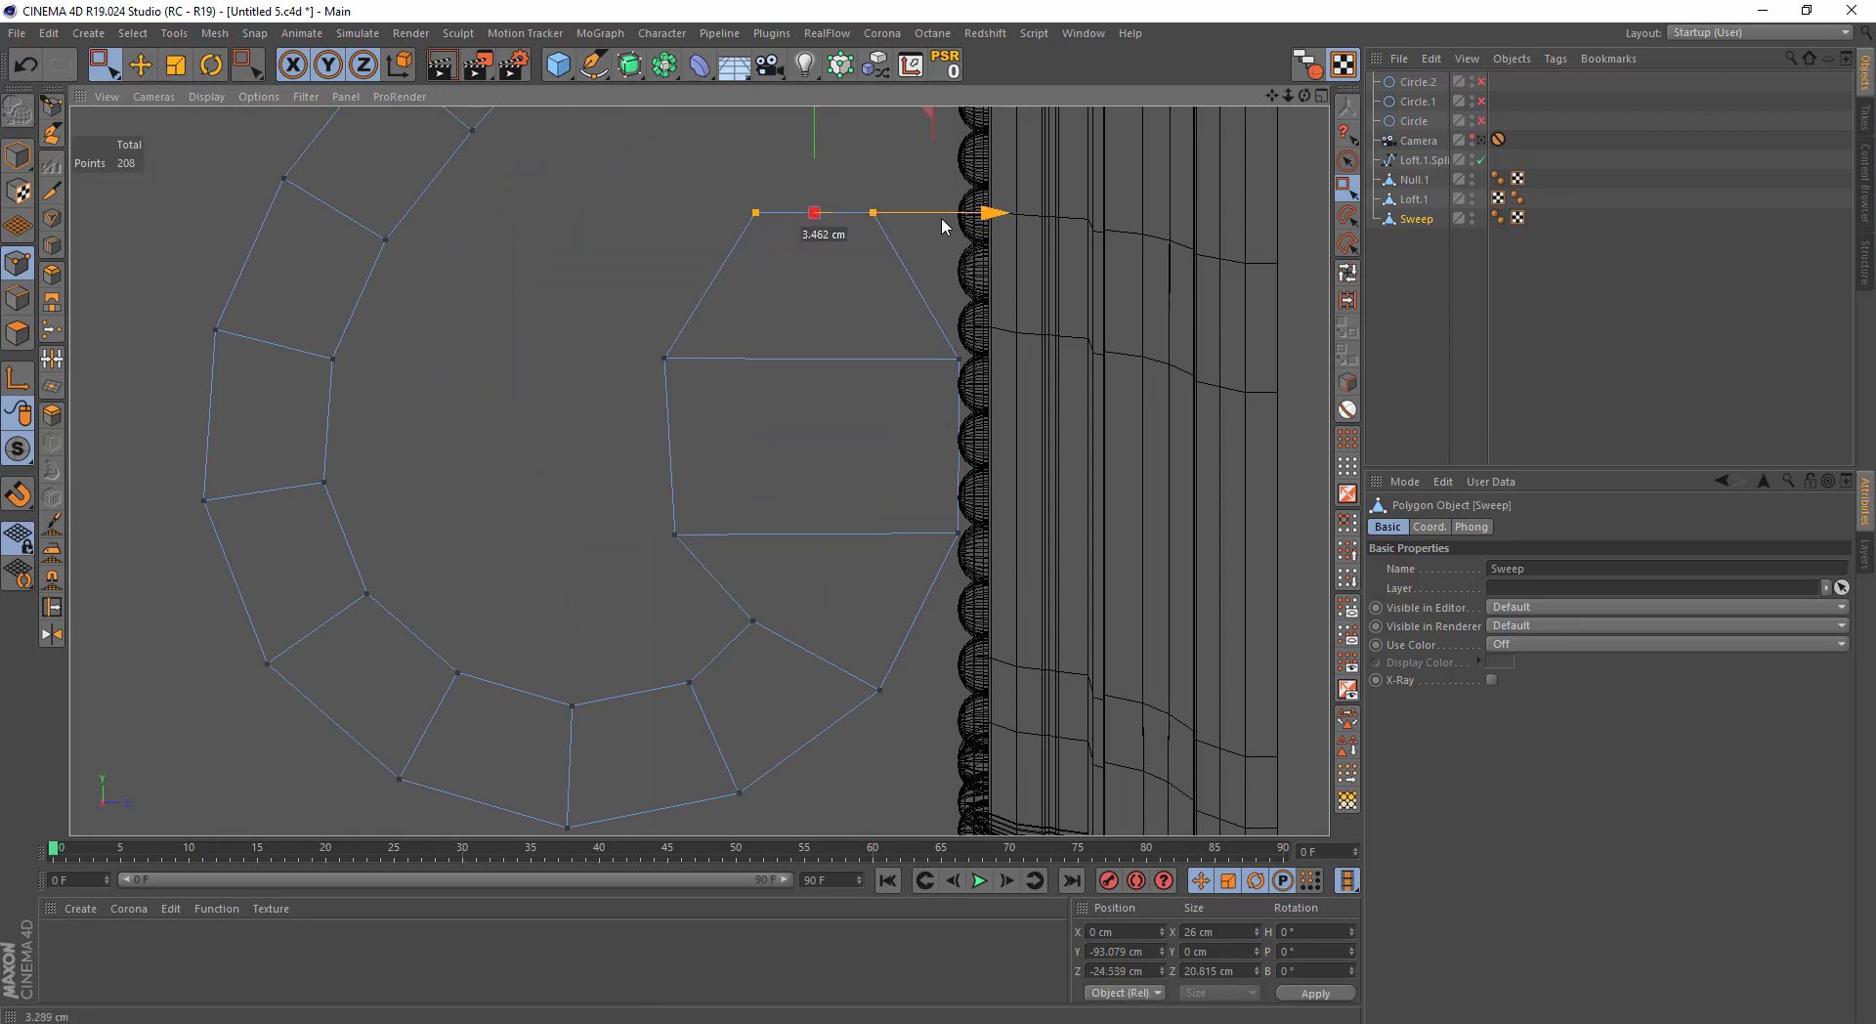
drag(736, 300, 572, 546)
drag(753, 436, 764, 452)
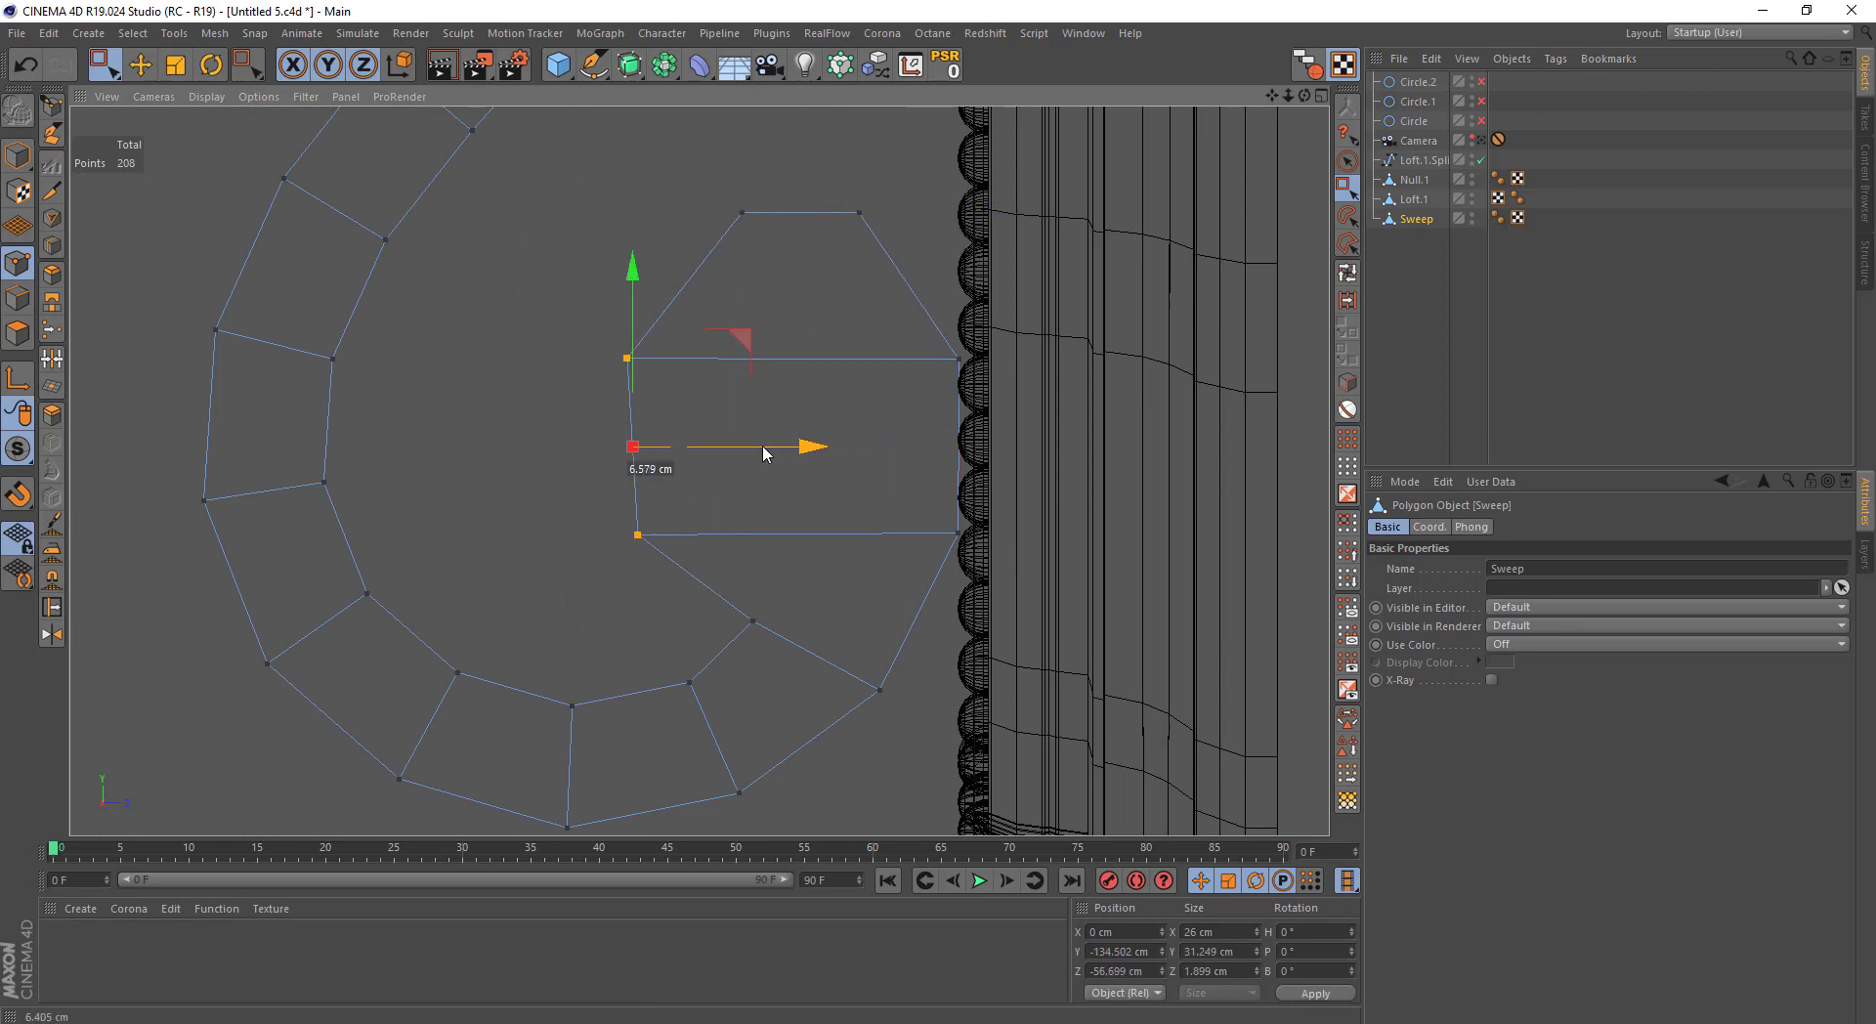
scroll(564, 401, down, 3)
click(559, 437)
scroll(293, 381, up, 2)
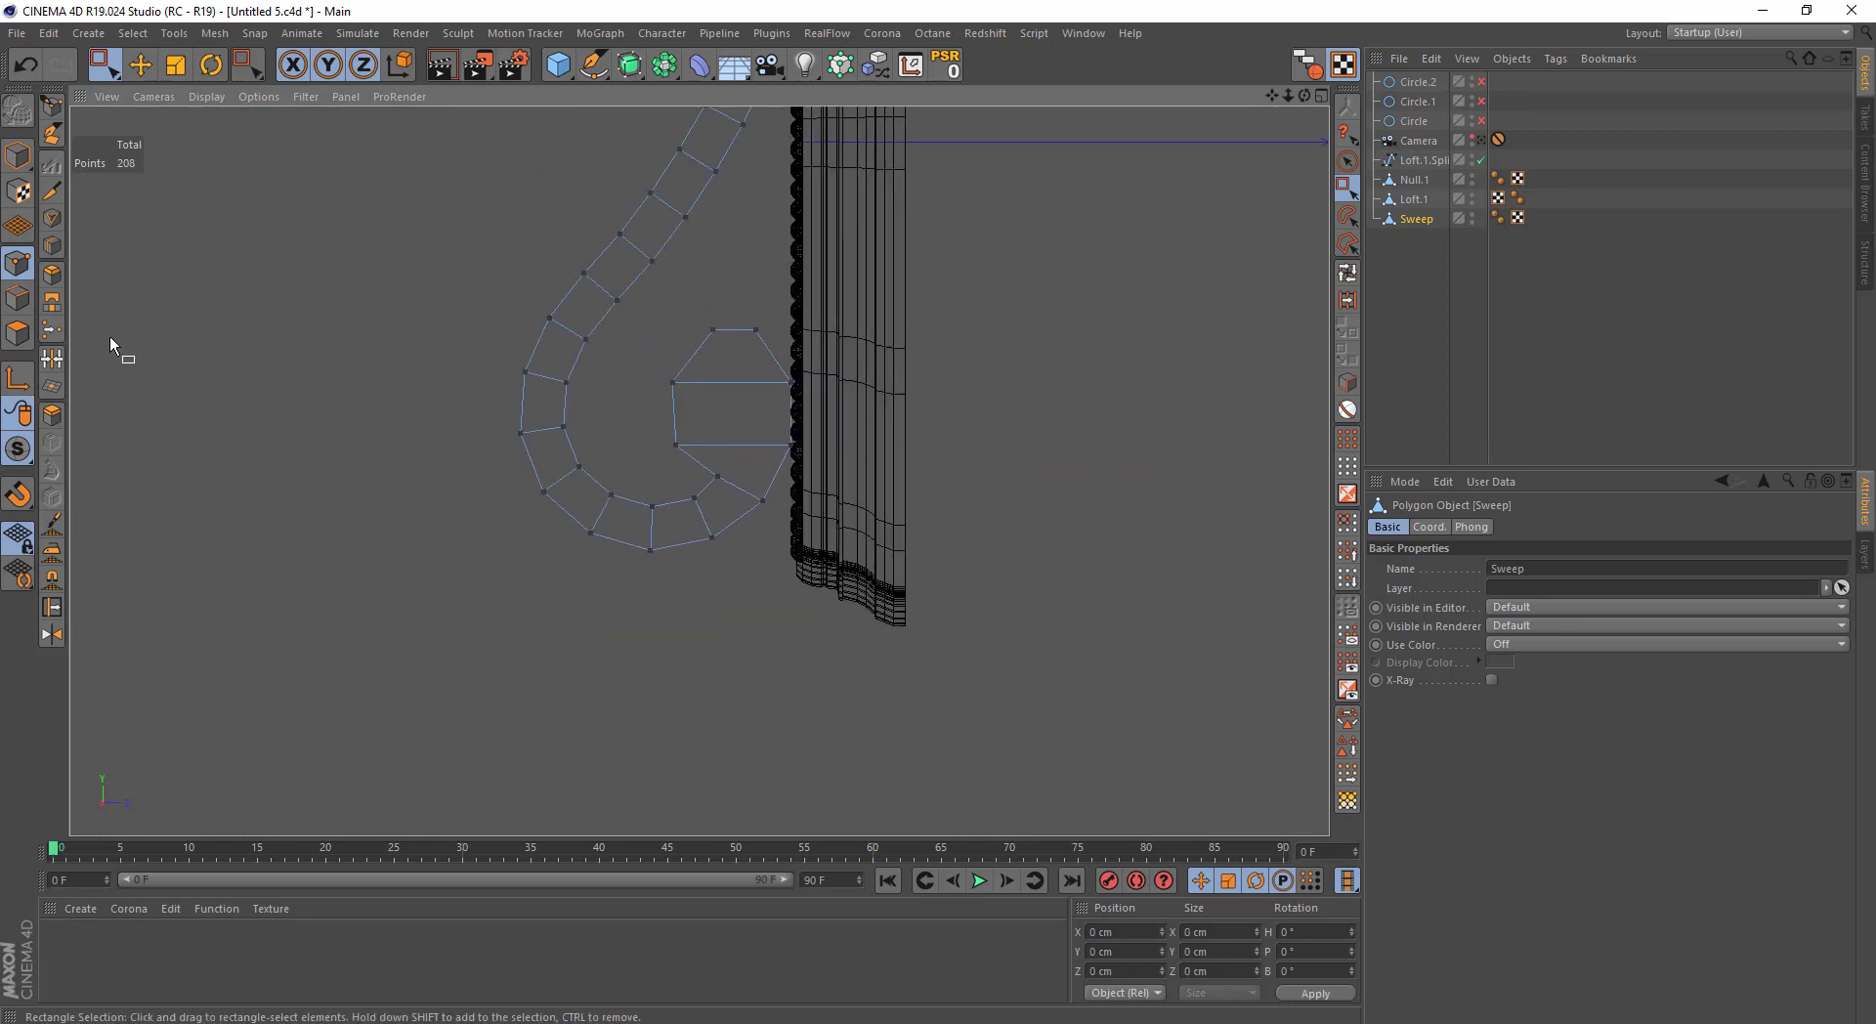
click(17, 334)
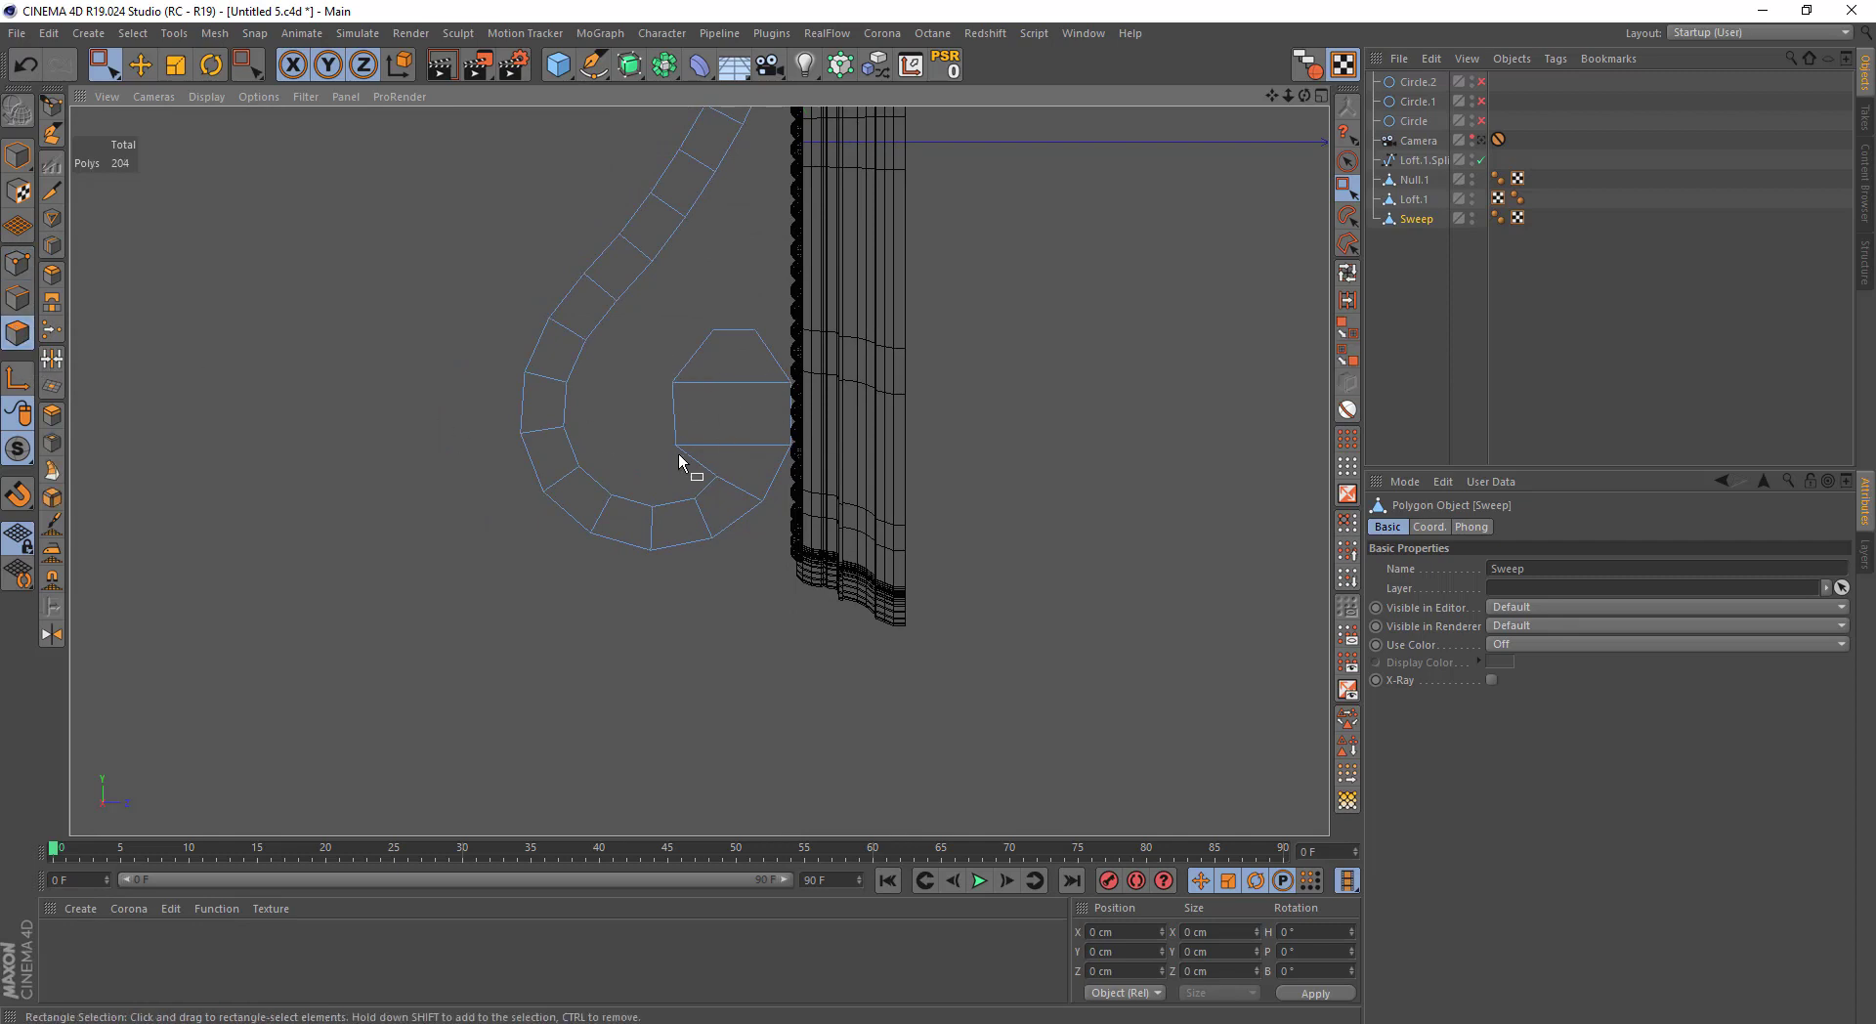
Select the end-block polygons and try a Bridge in Edge mode
drag(870, 504, 871, 504)
scroll(719, 524, up, 2)
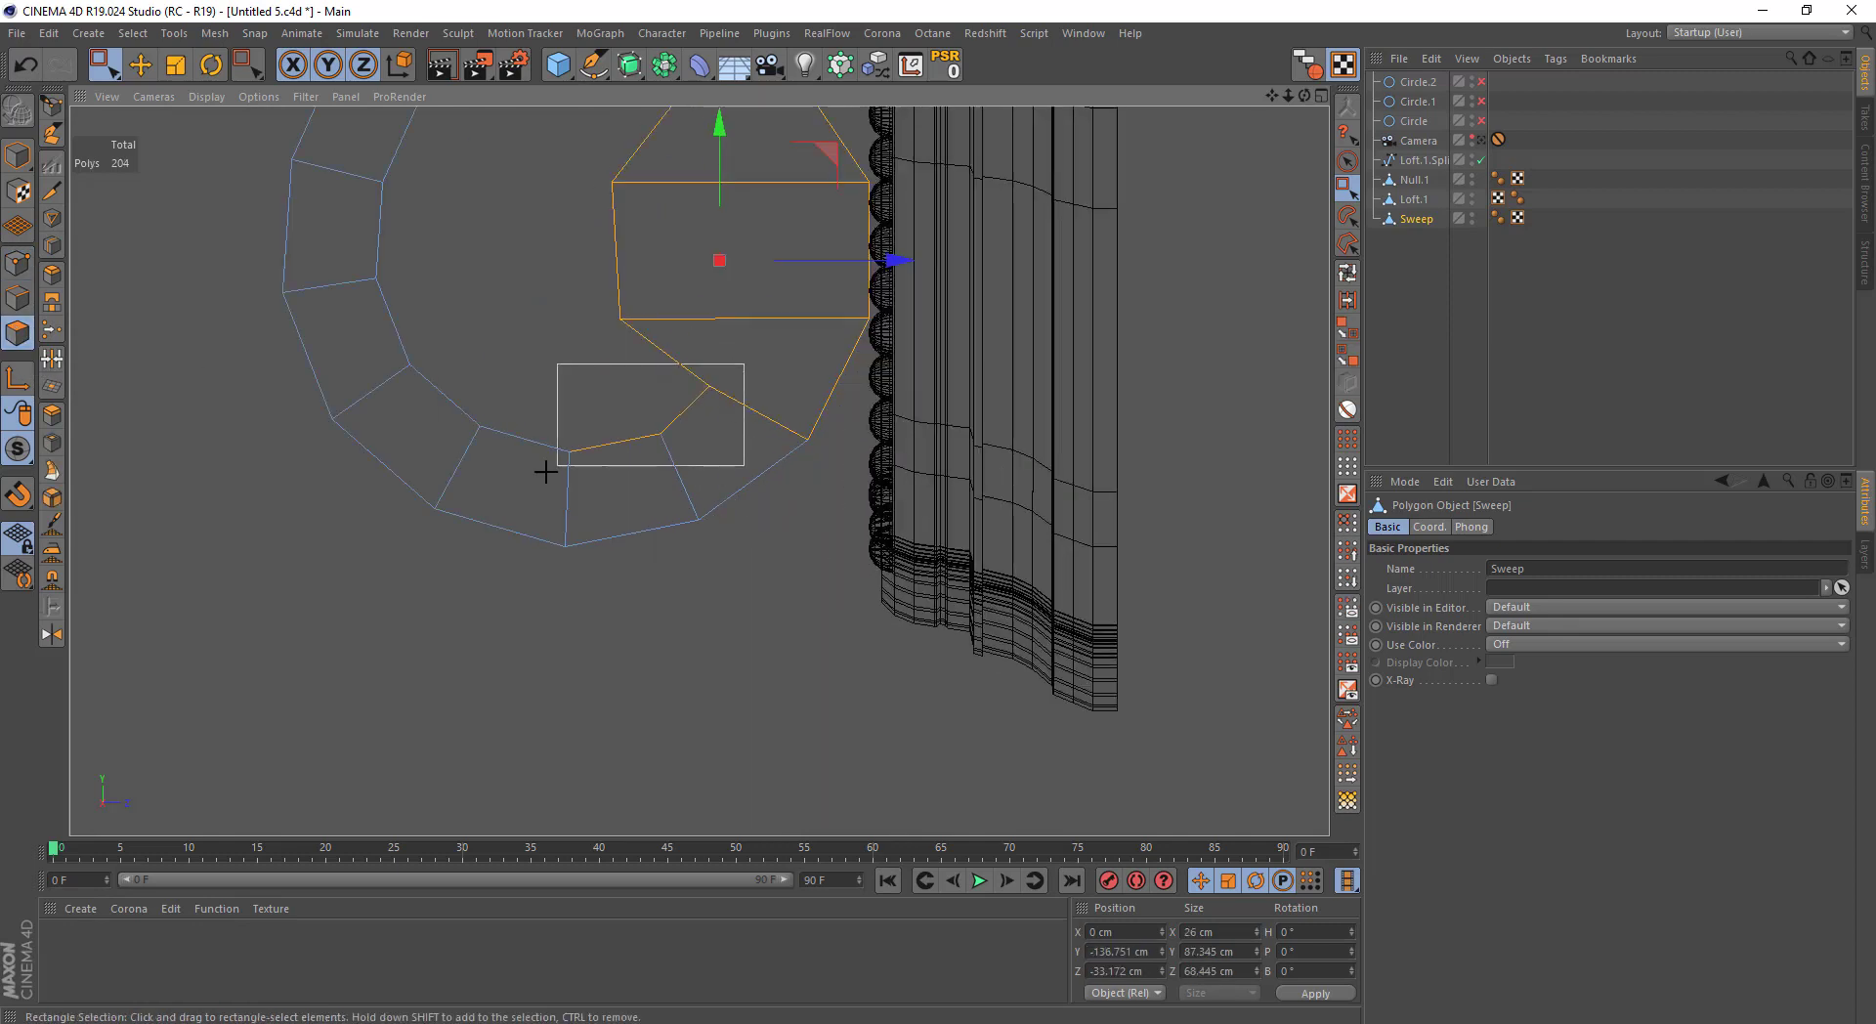
drag(742, 363, 547, 467)
middle_click(659, 428)
middle_click(659, 428)
mouse_move(514, 377)
alt+mouse_down()
mouse_move(813, 267)
mouse_move(1007, 420)
mouse_move(944, 574)
mouse_move(897, 580)
alt+mouse_up()
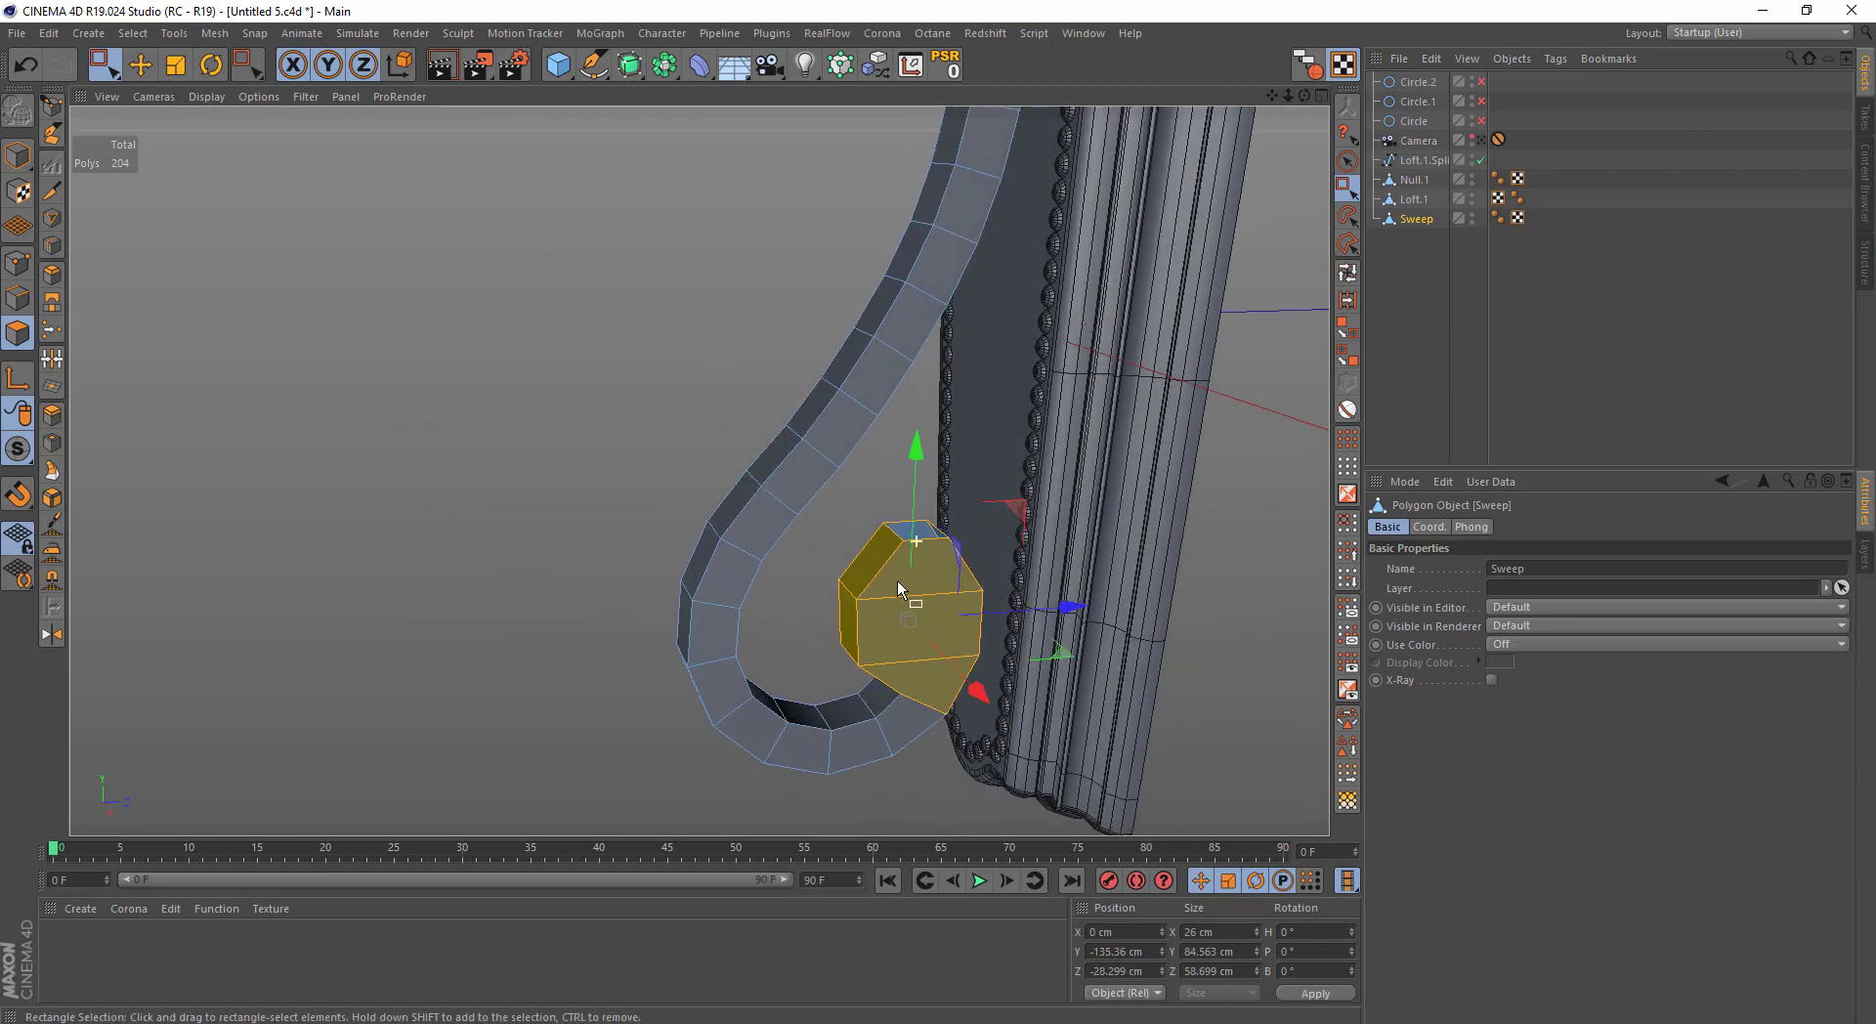
scroll(897, 580, up, 3)
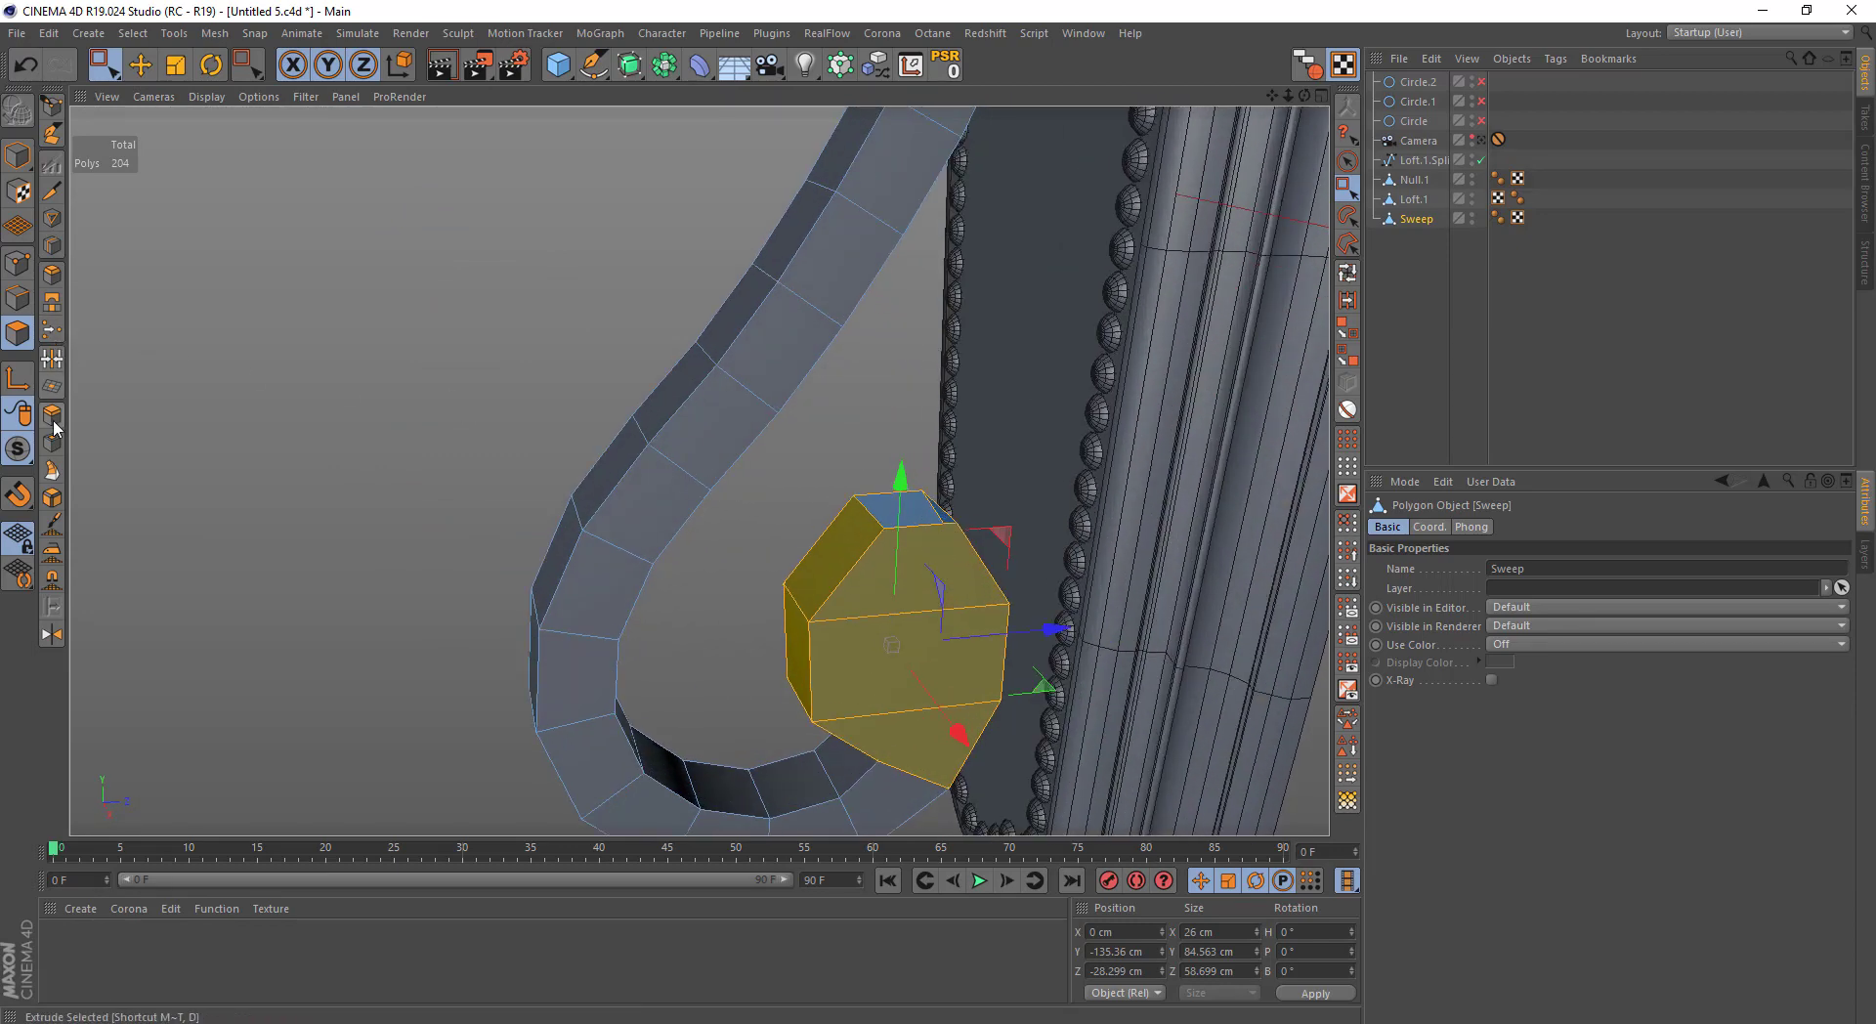
click(18, 299)
click(52, 301)
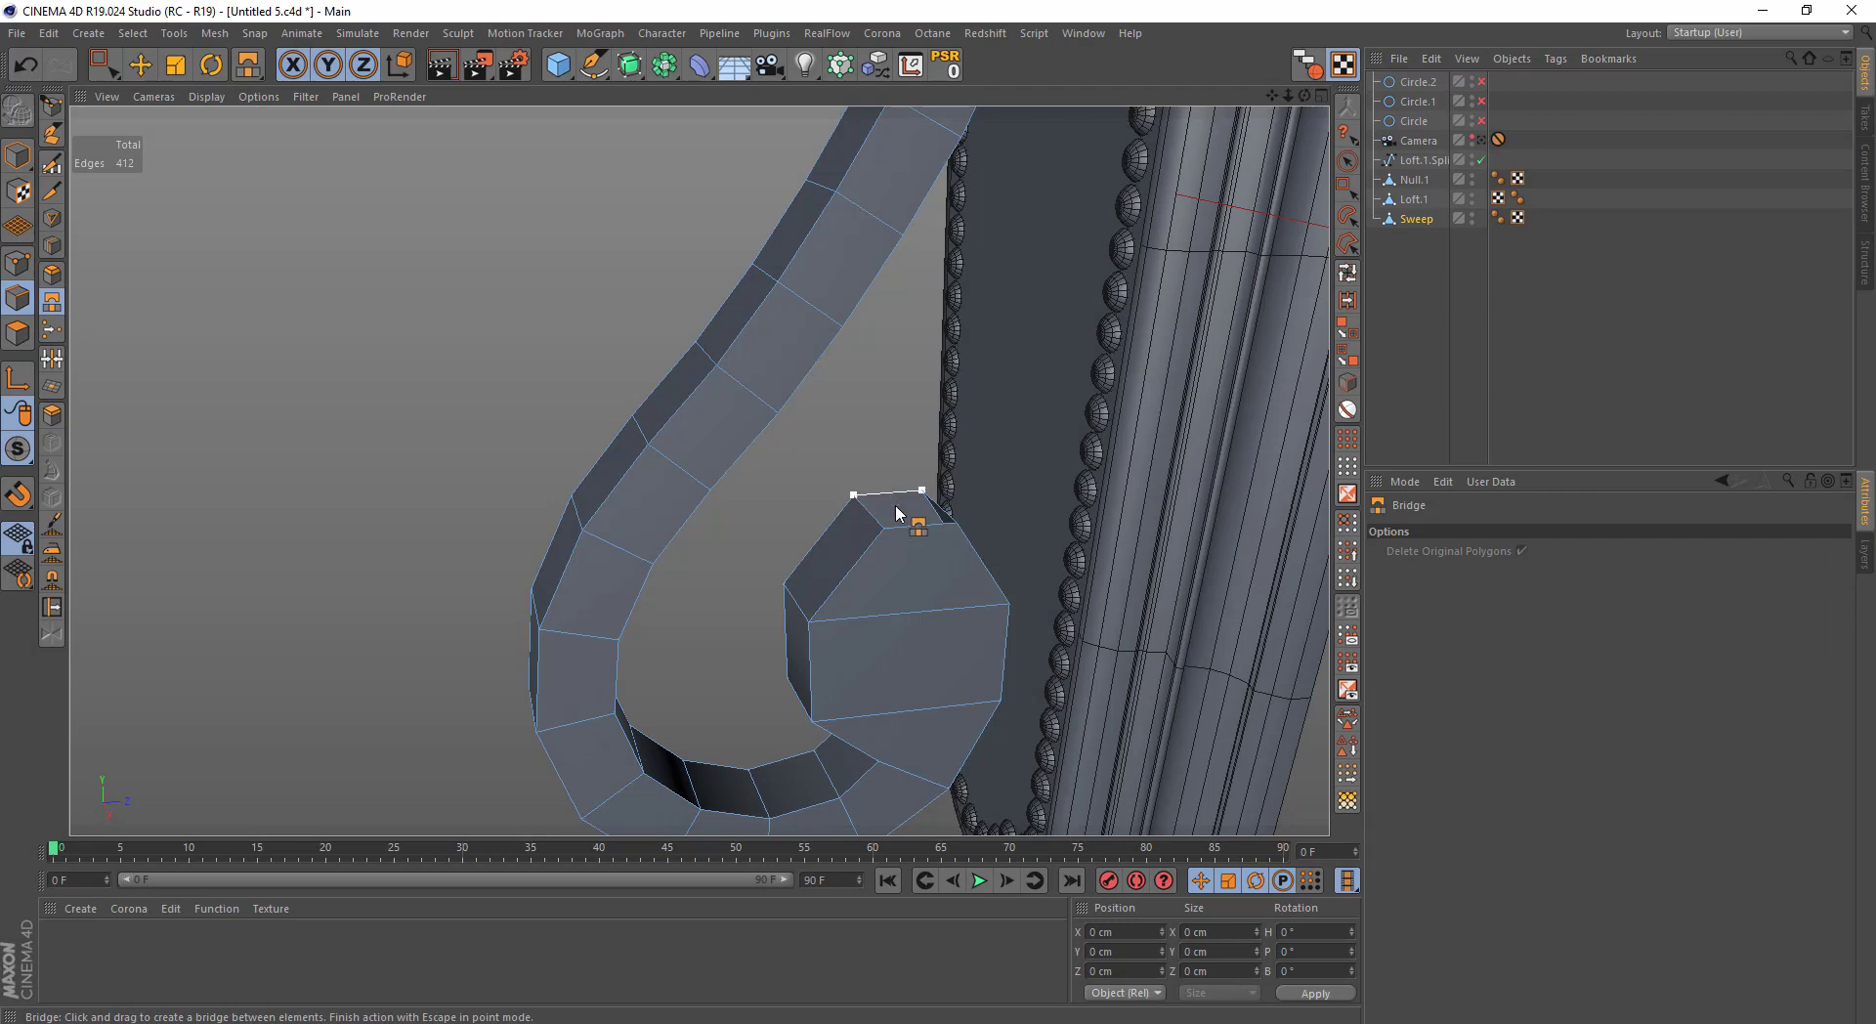
key(0)
mouse_move(926, 536)
alt+mouse_down()
mouse_move(808, 549)
mouse_move(866, 535)
alt+mouse_up()
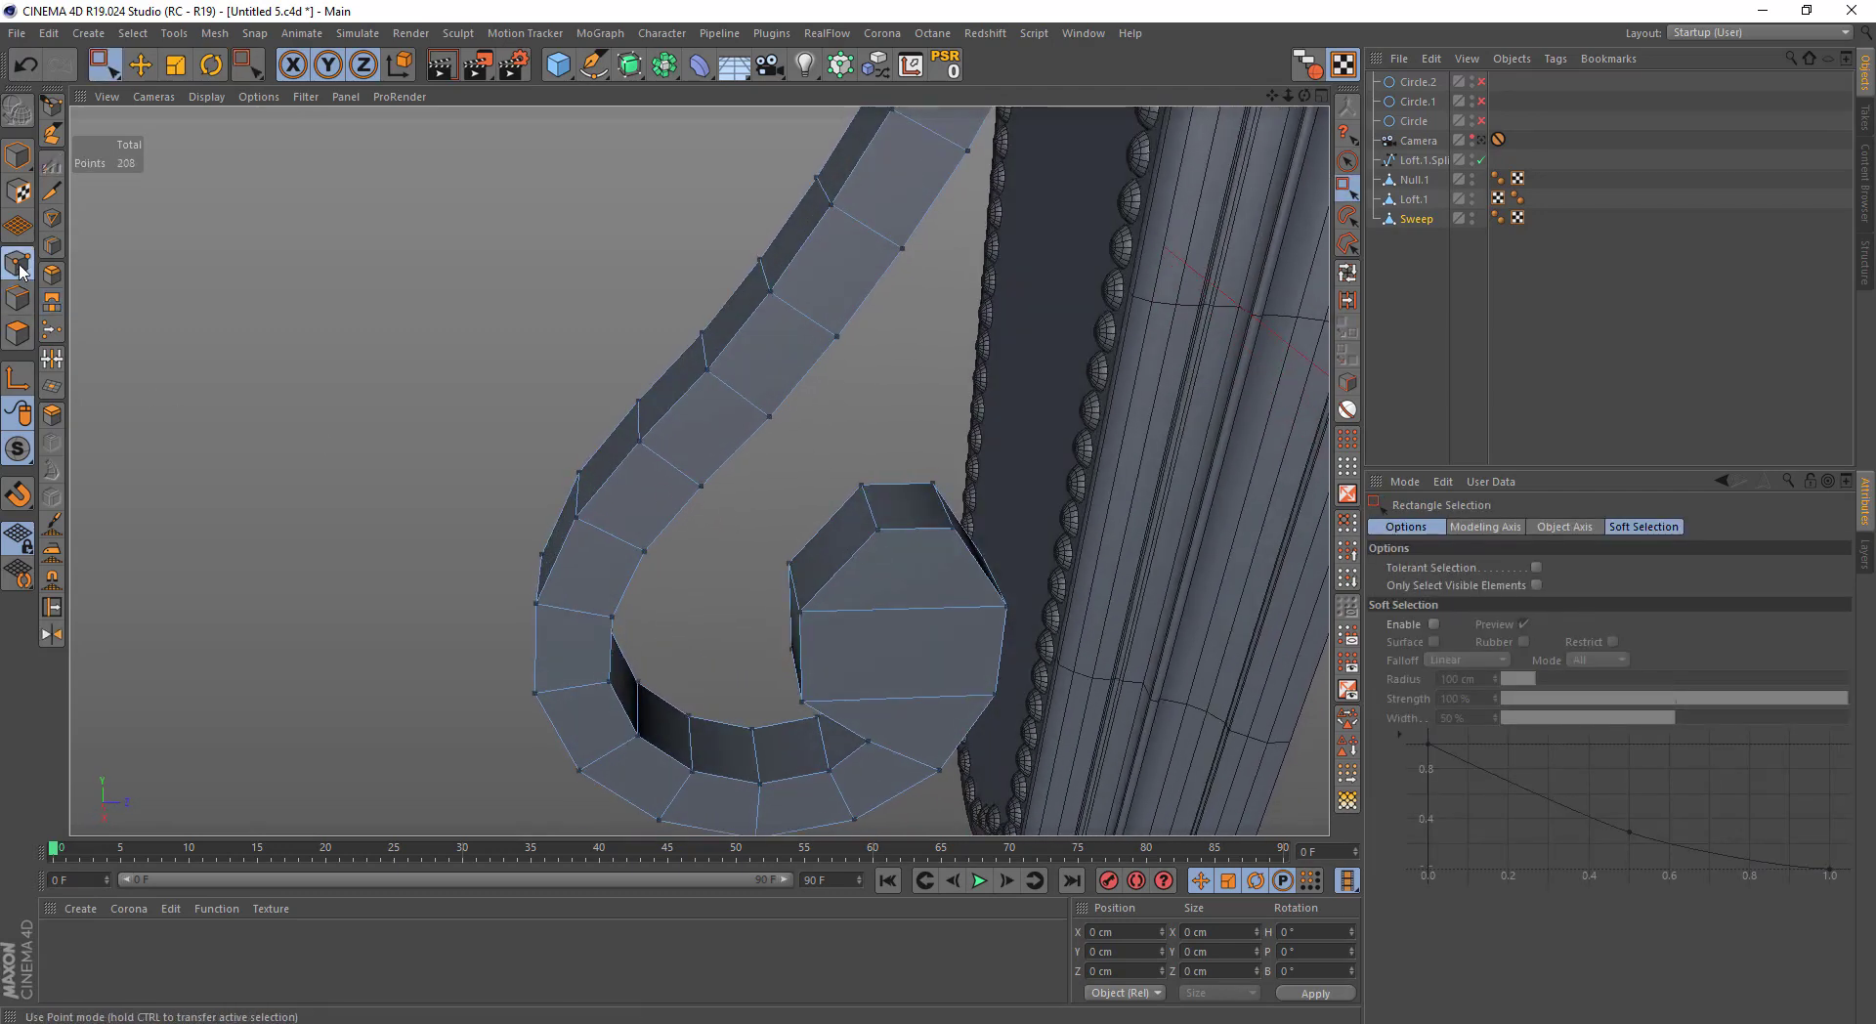
Split the end block's cap polygons off into the new object Sweep.1
right_click(985, 389)
click(1114, 896)
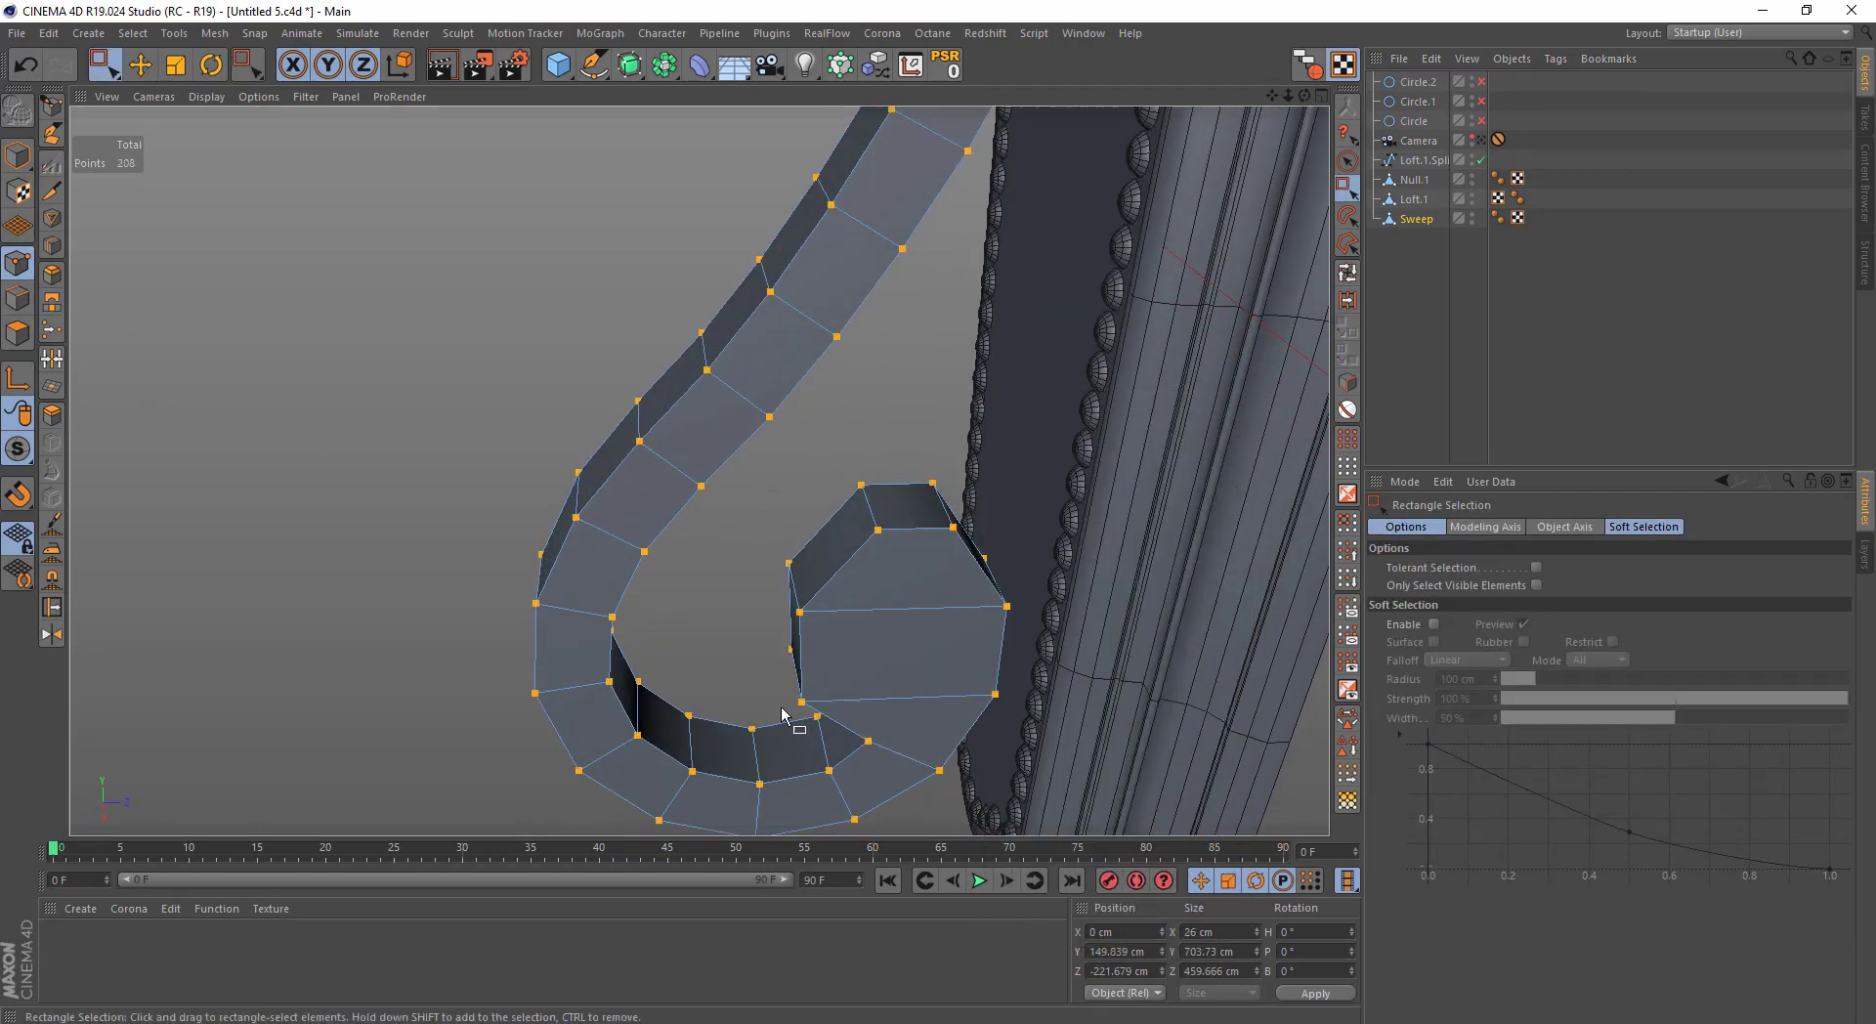
click(18, 332)
mouse_move(842, 454)
alt+mouse_down()
mouse_move(836, 397)
mouse_move(992, 544)
alt+mouse_up()
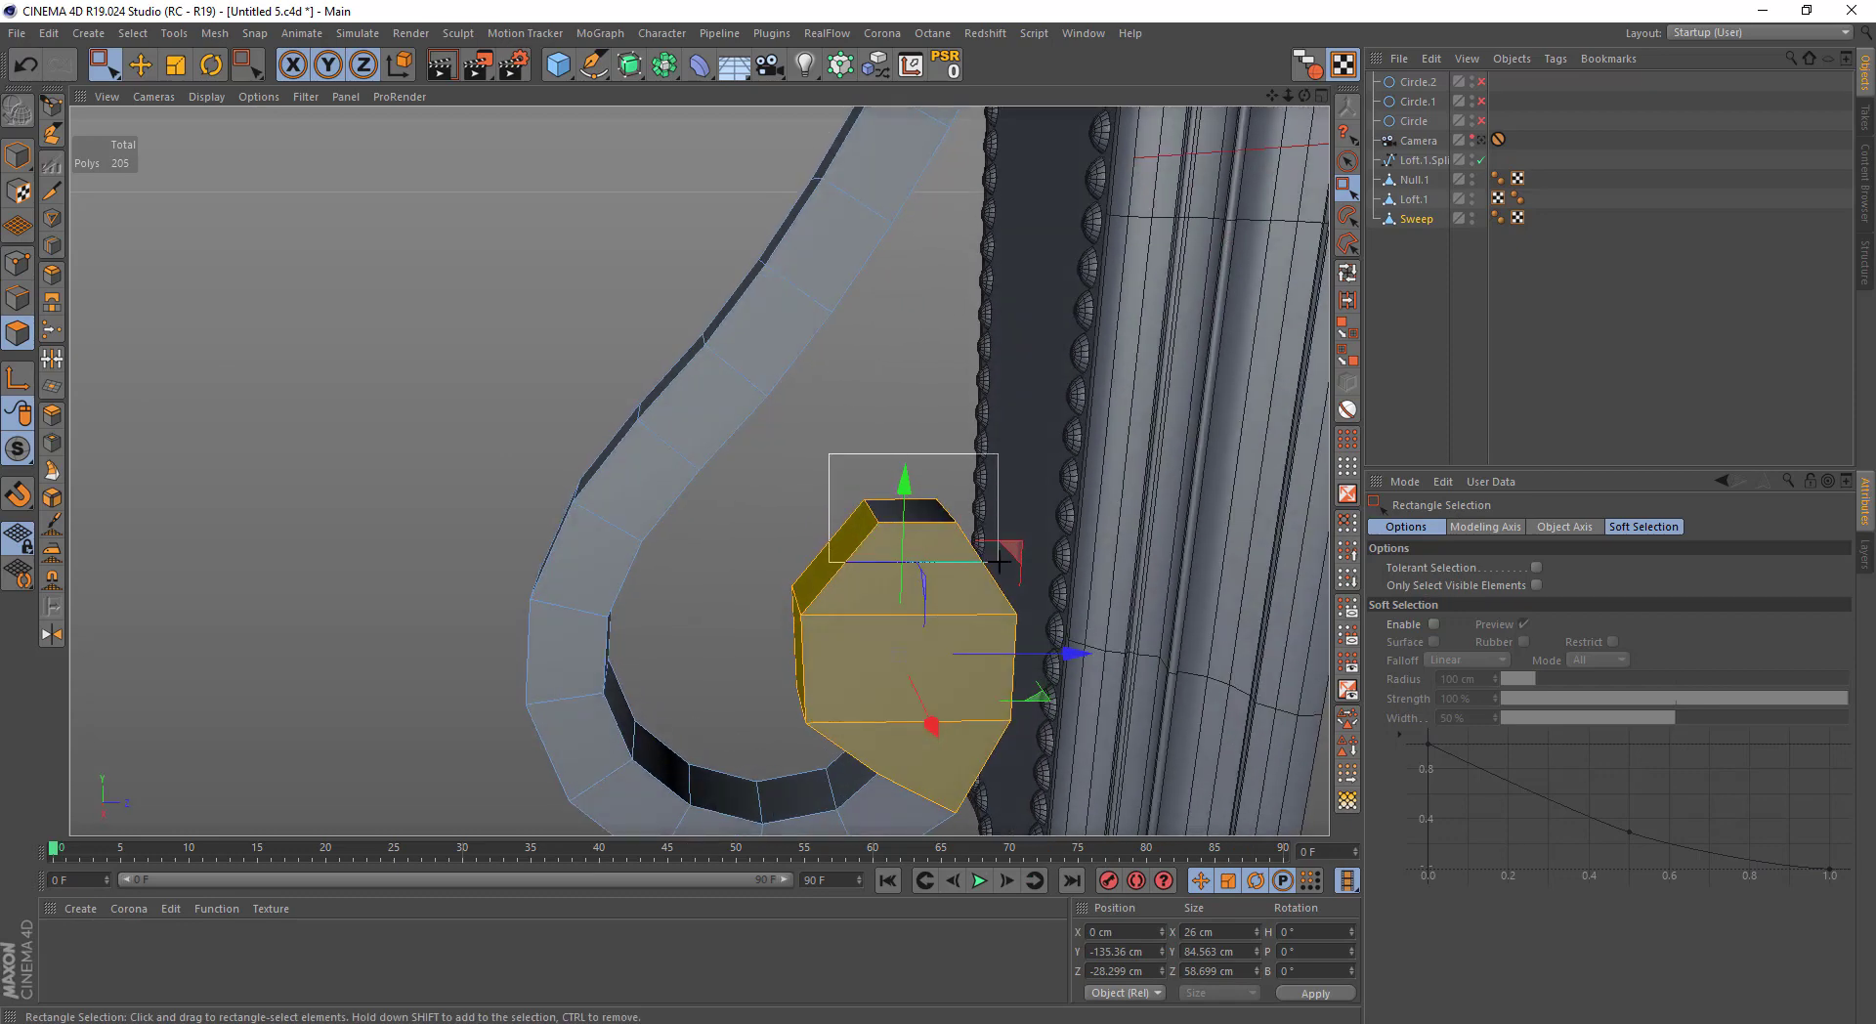
right_click(901, 528)
click(939, 908)
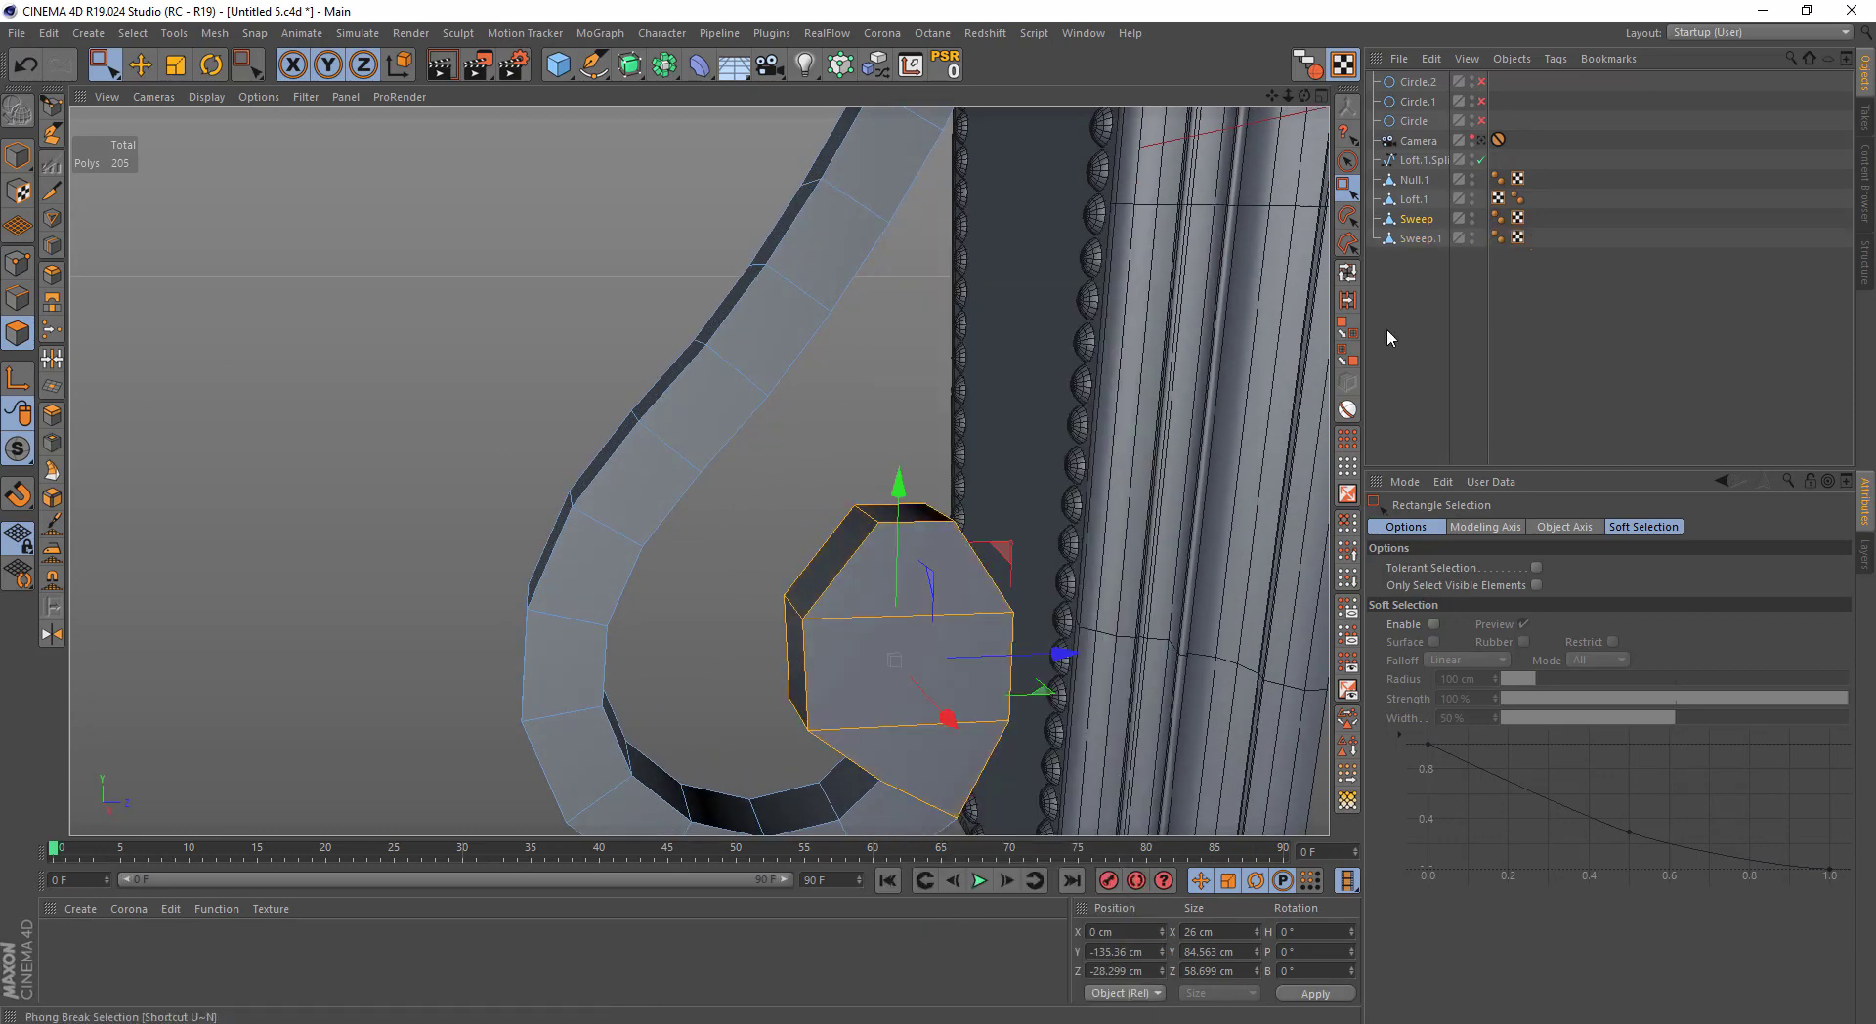
scroll(790, 407, down, 5)
mouse_move(790, 407)
mouse_down()
mouse_move(954, 608)
mouse_move(977, 547)
mouse_up()
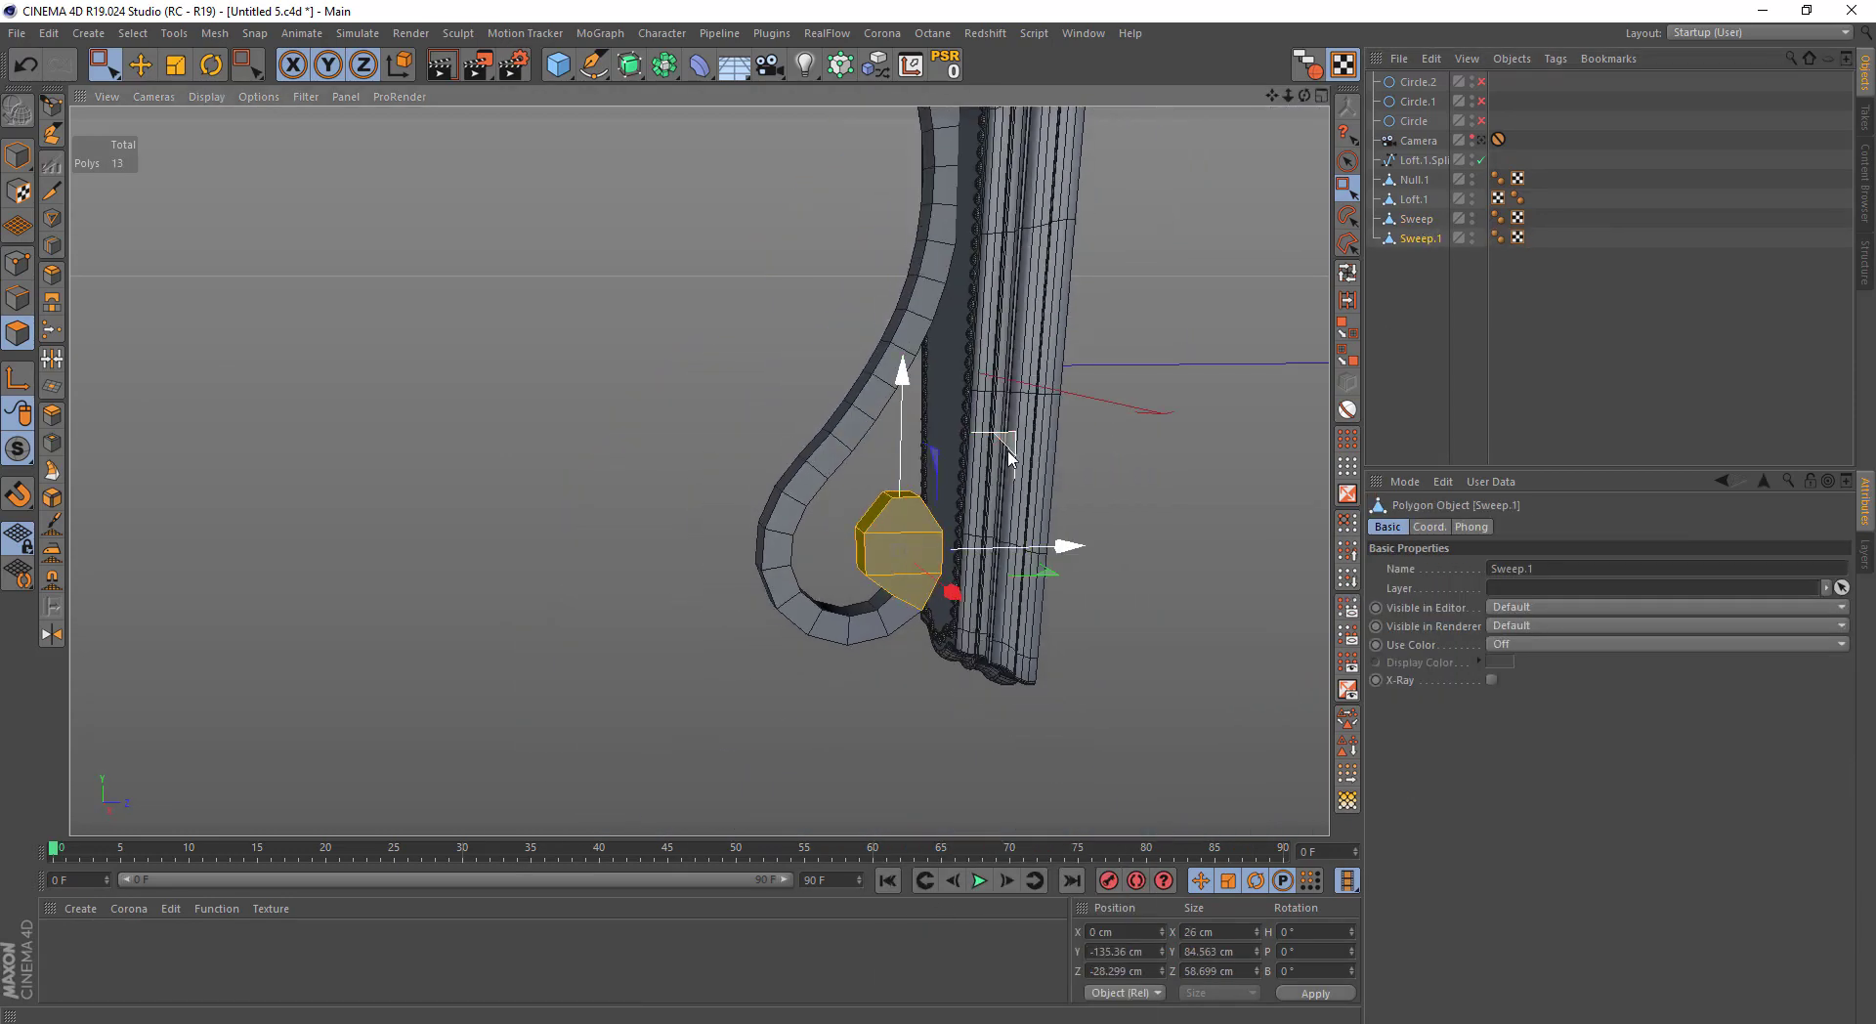
Move the split-off cap up and left and rotate it 180 degrees
mouse_move(992, 420)
mouse_down()
mouse_move(784, 119)
mouse_move(713, 474)
mouse_move(564, 152)
mouse_move(682, 489)
mouse_move(577, 282)
mouse_up()
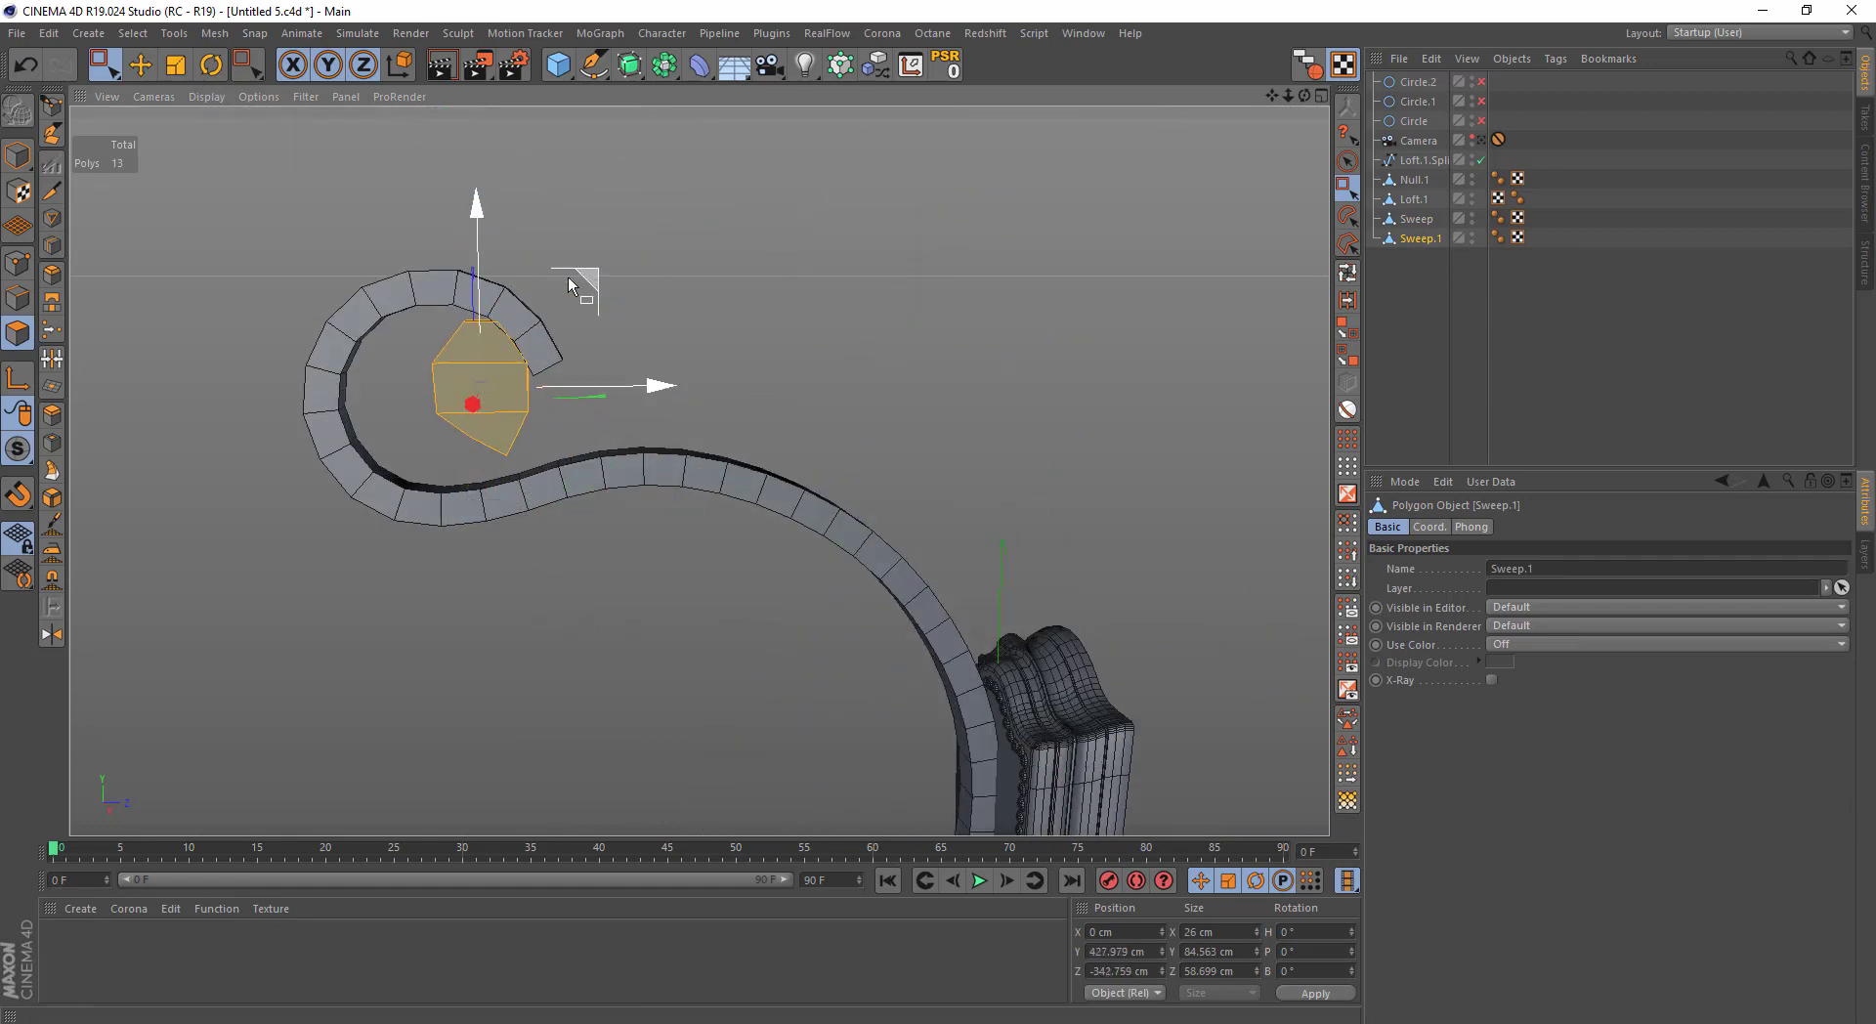
click(211, 65)
drag(479, 469, 481, 735)
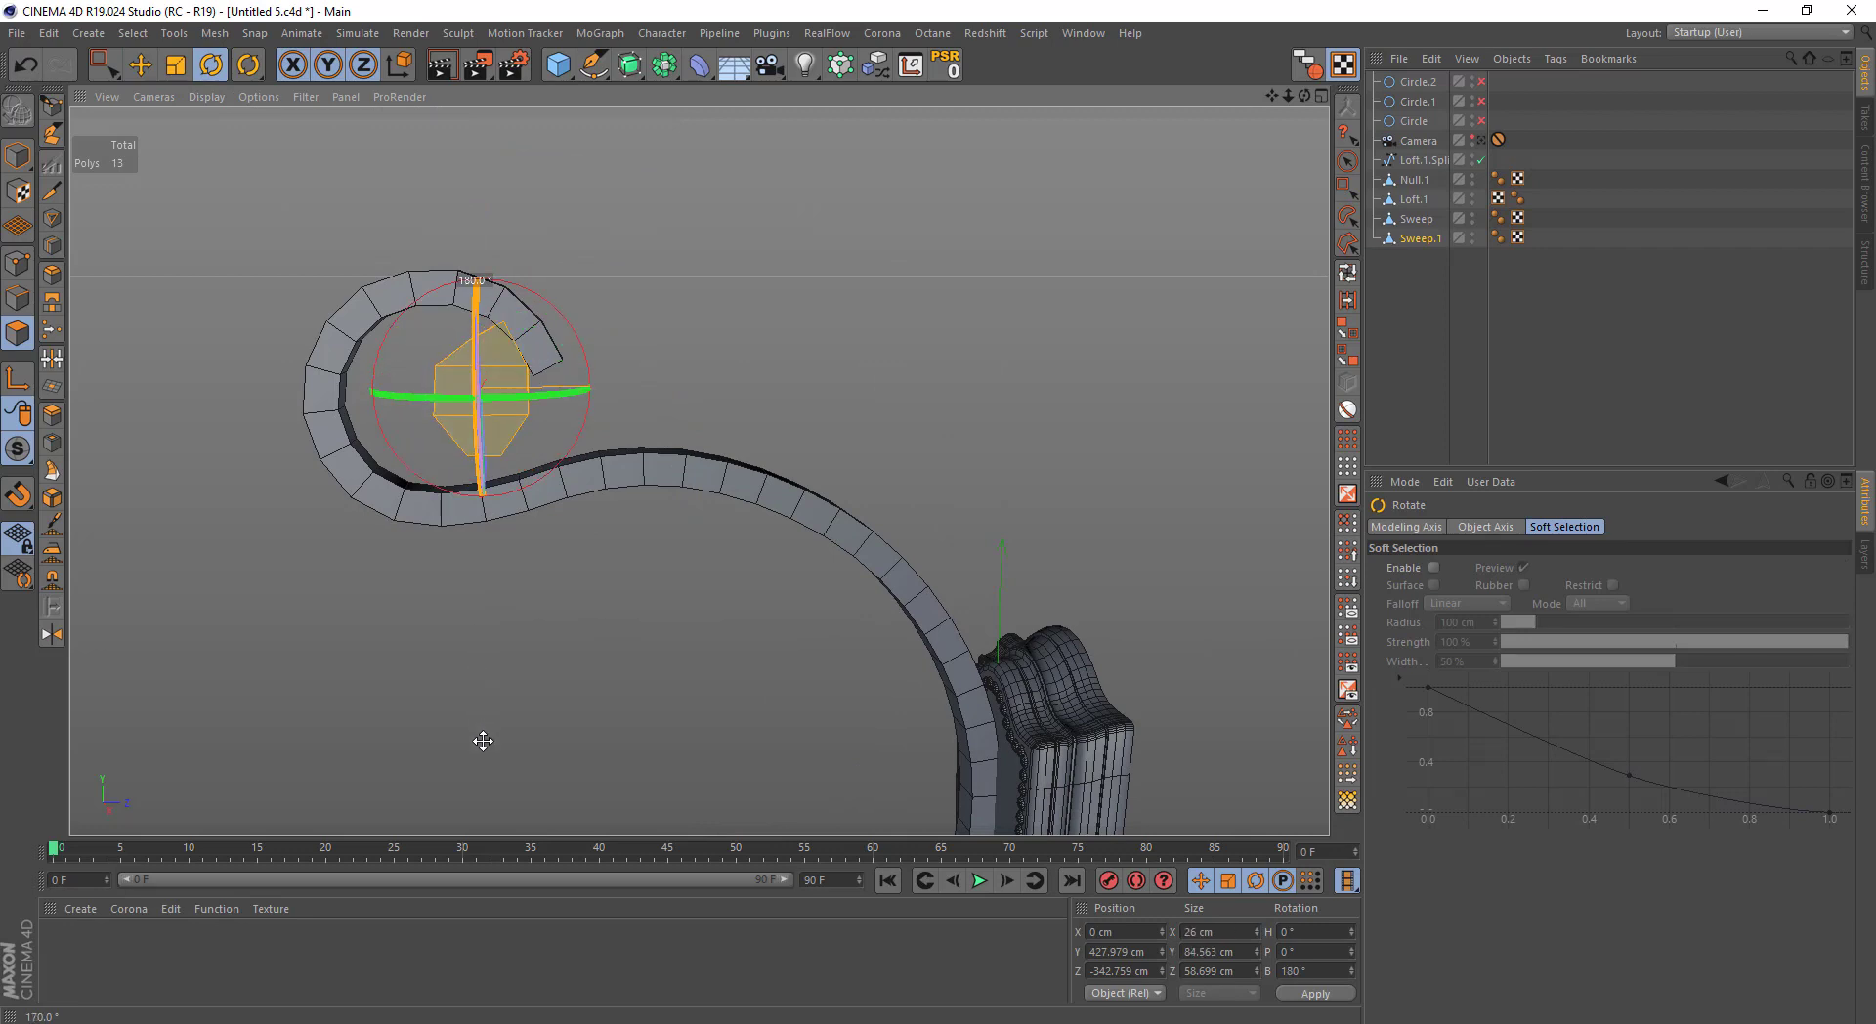
drag(482, 741, 483, 738)
mouse_move(629, 554)
alt+mouse_down()
mouse_move(614, 357)
mouse_move(615, 389)
mouse_move(549, 318)
mouse_move(586, 352)
mouse_move(606, 333)
alt+mouse_up()
scroll(605, 332, up, 2)
scroll(595, 286, up, 2)
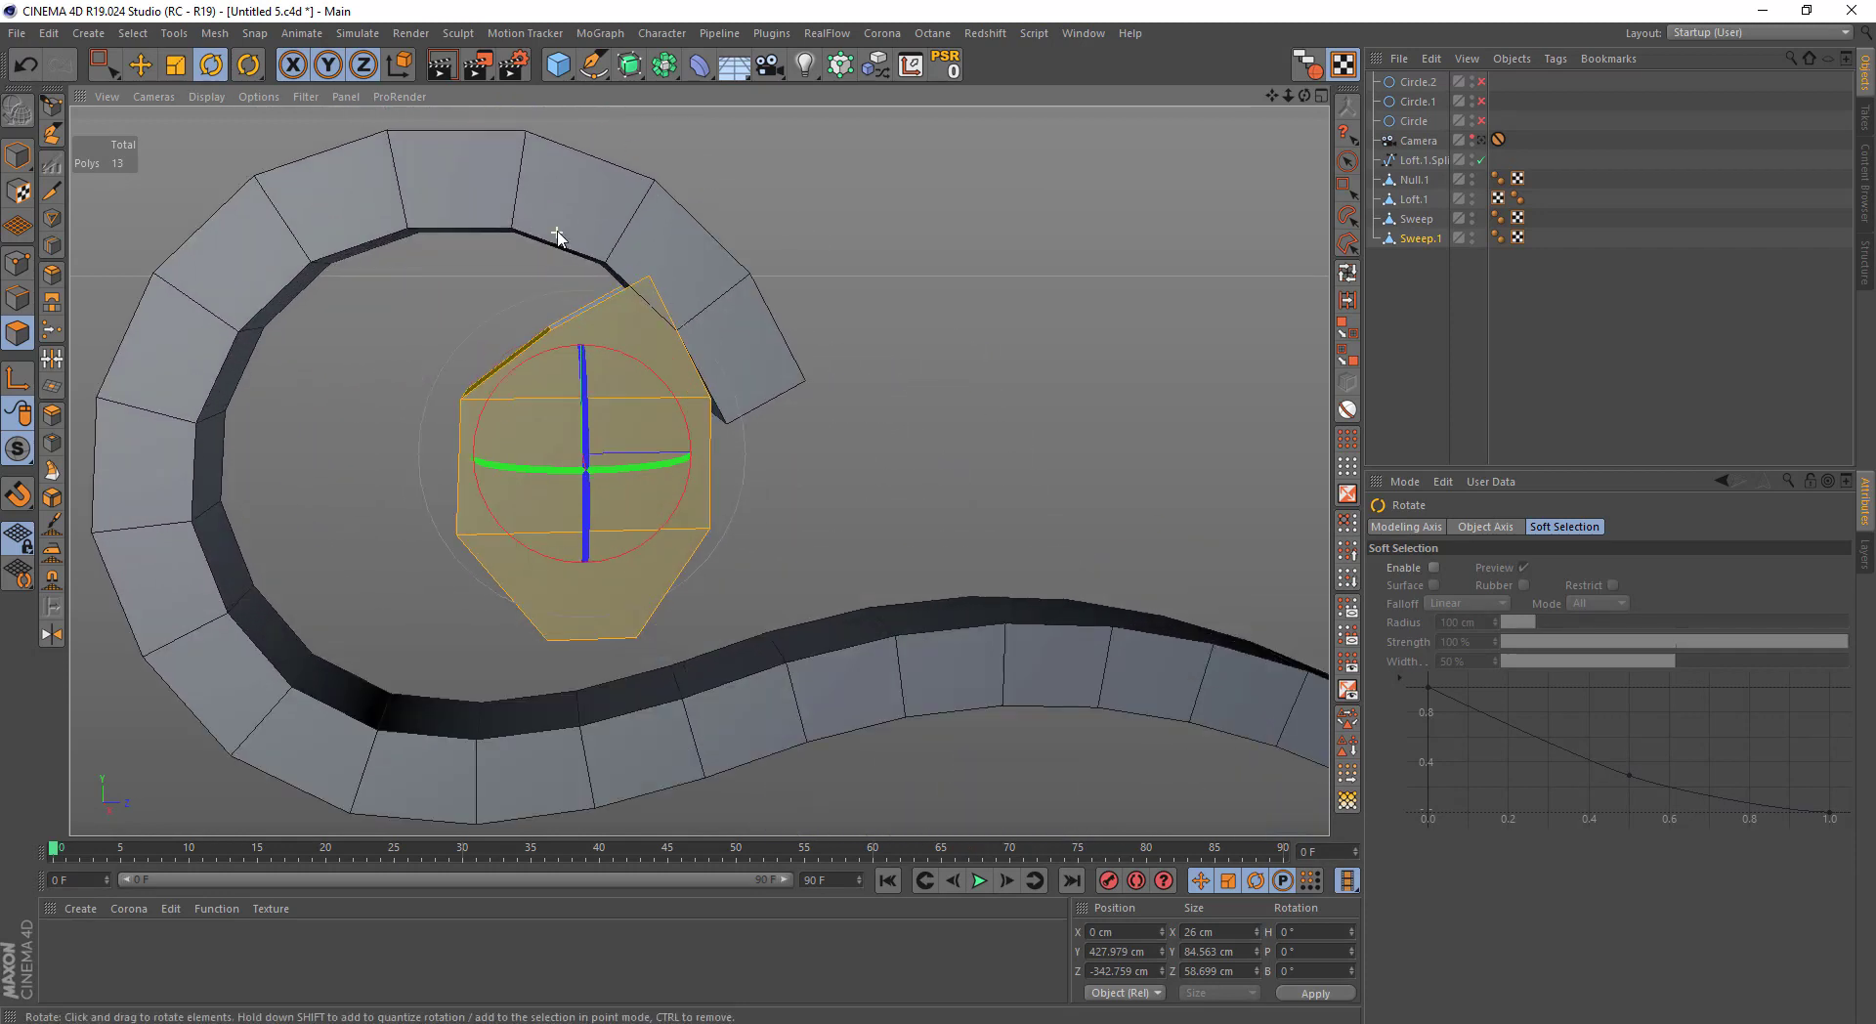
middle_drag(629, 256, 549, 259)
Delete the points at the curled arm's end segment
click(1417, 219)
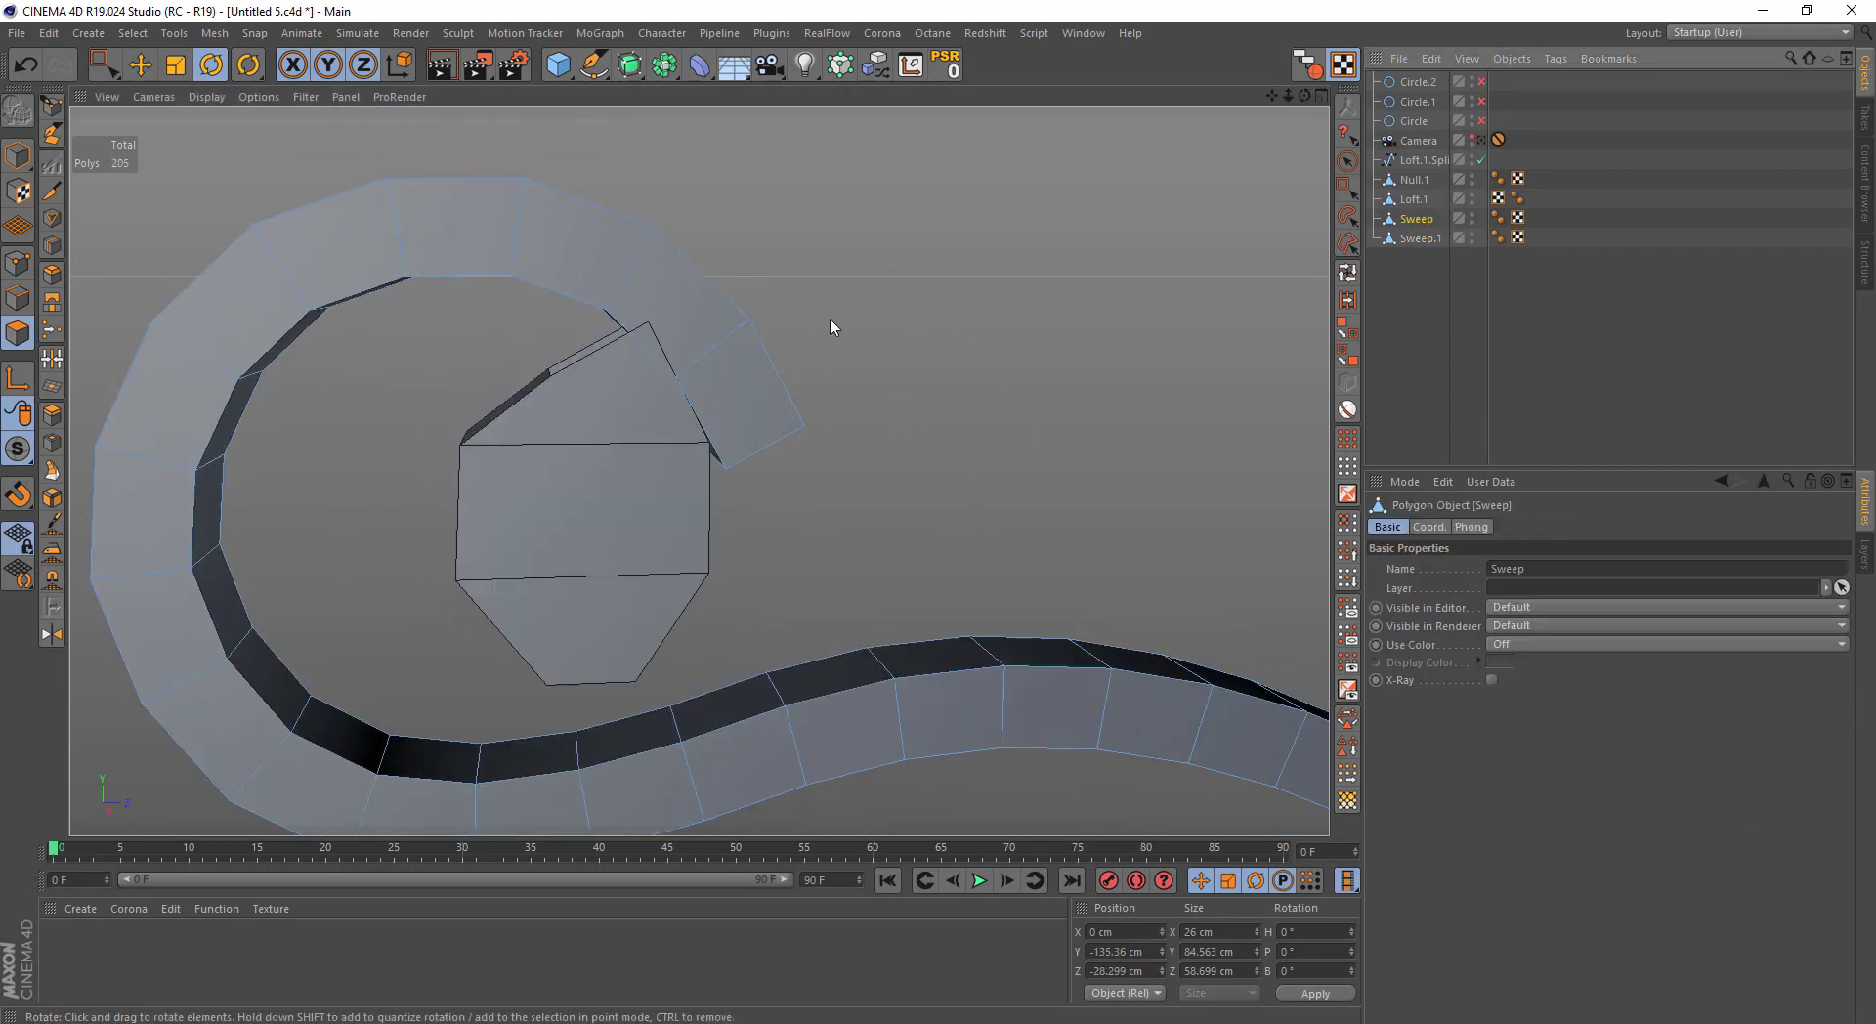
click(18, 262)
key(0)
drag(912, 146, 570, 486)
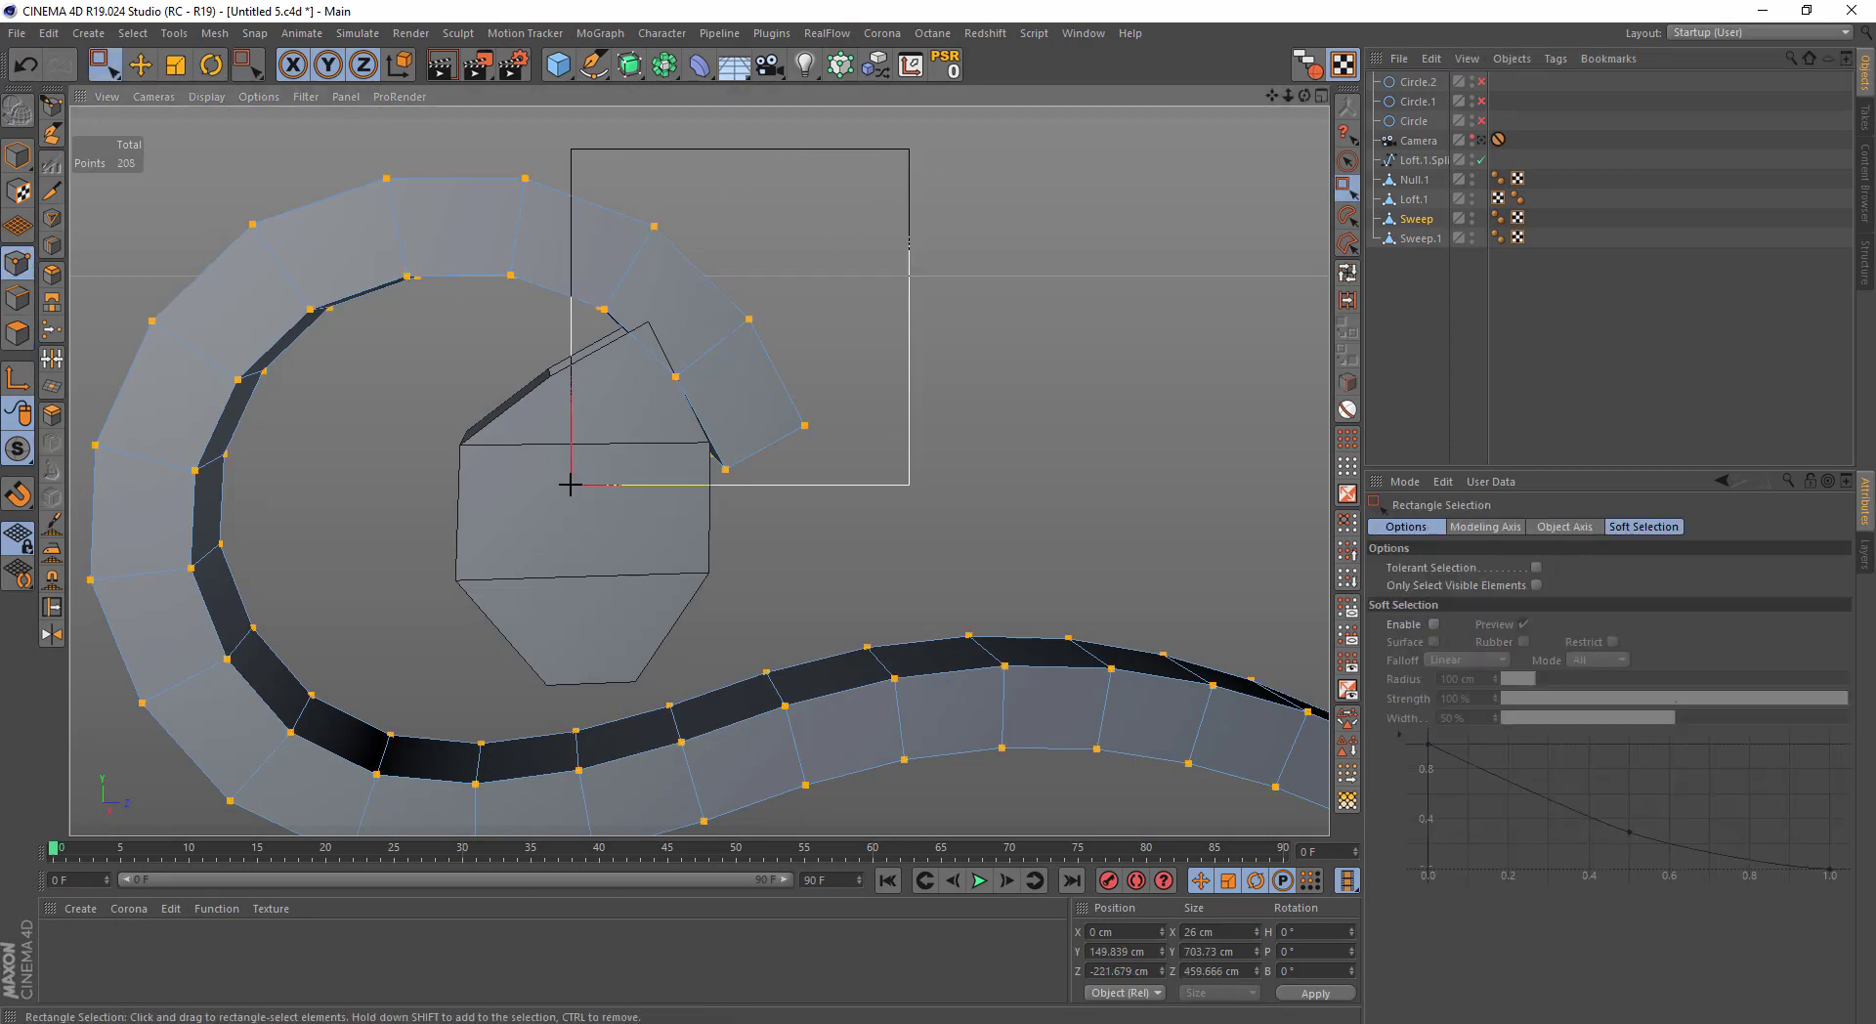
key(Delete)
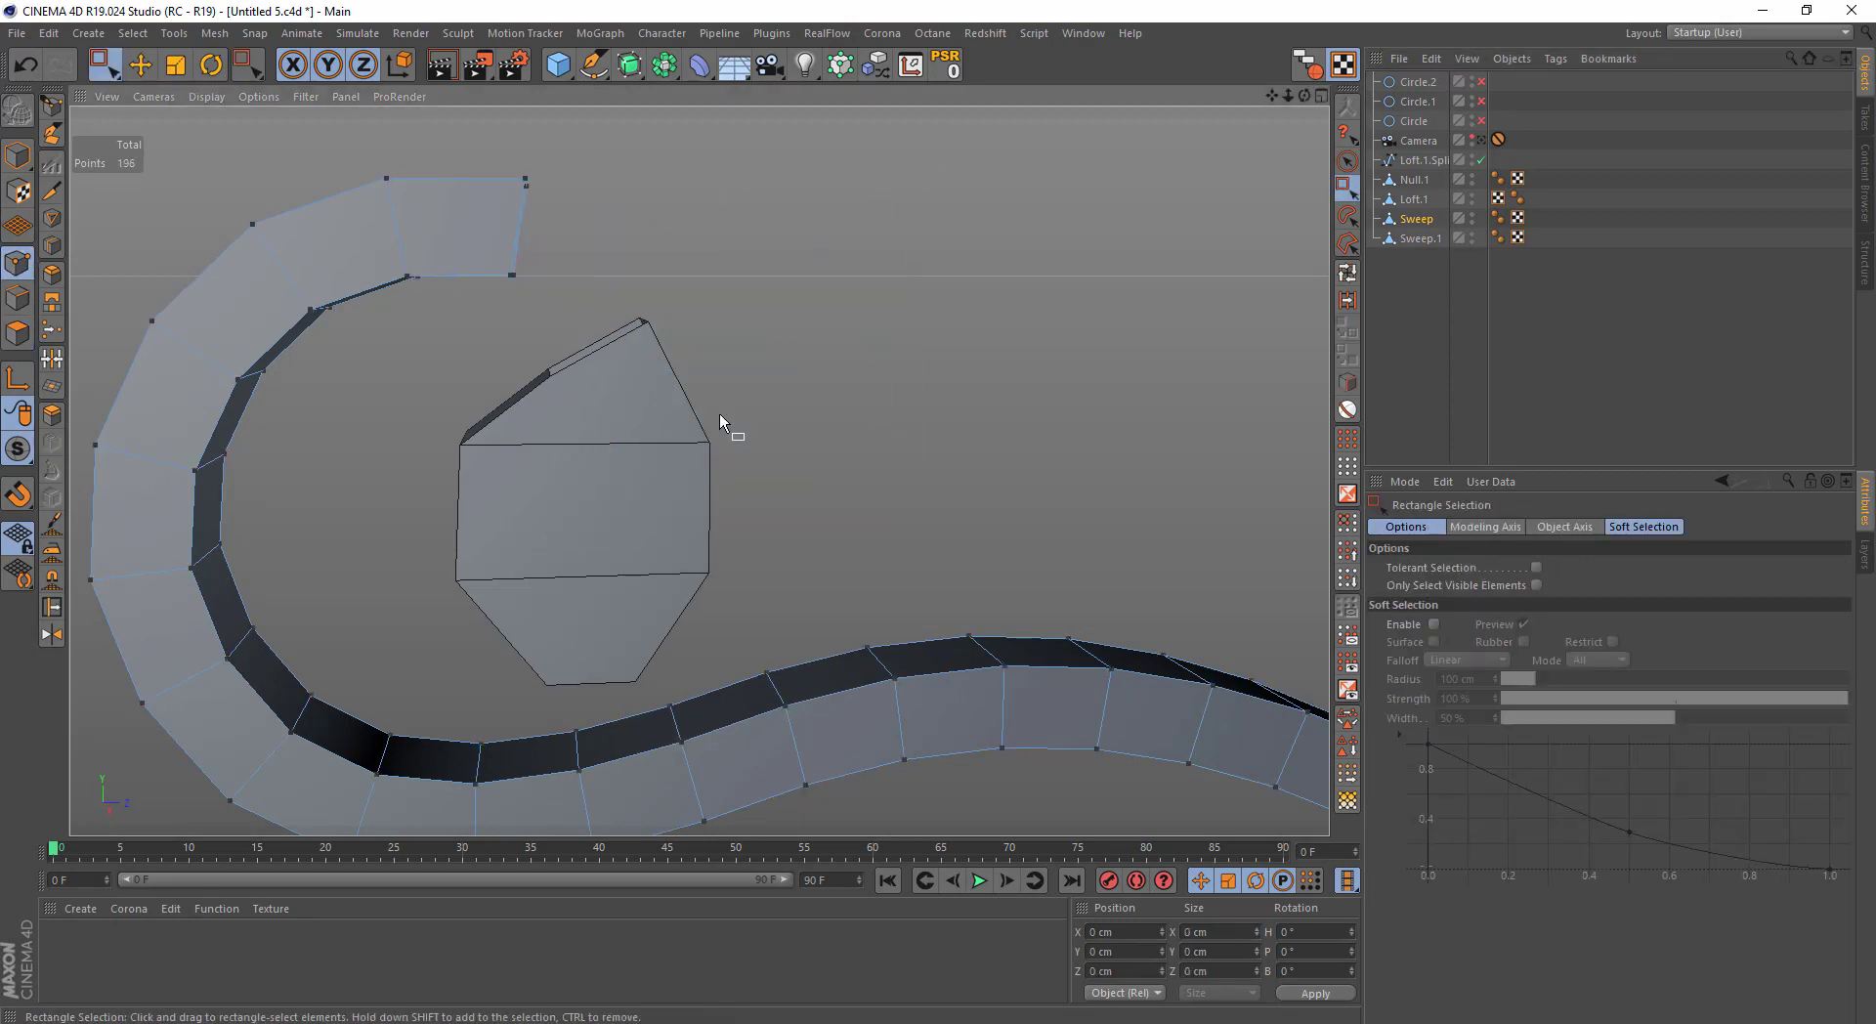
Raise Sweep.1's cap points, rotate them to follow the curl, and shift them up-right
click(1420, 238)
mouse_move(821, 249)
mouse_down()
mouse_move(628, 431)
mouse_move(394, 730)
mouse_up()
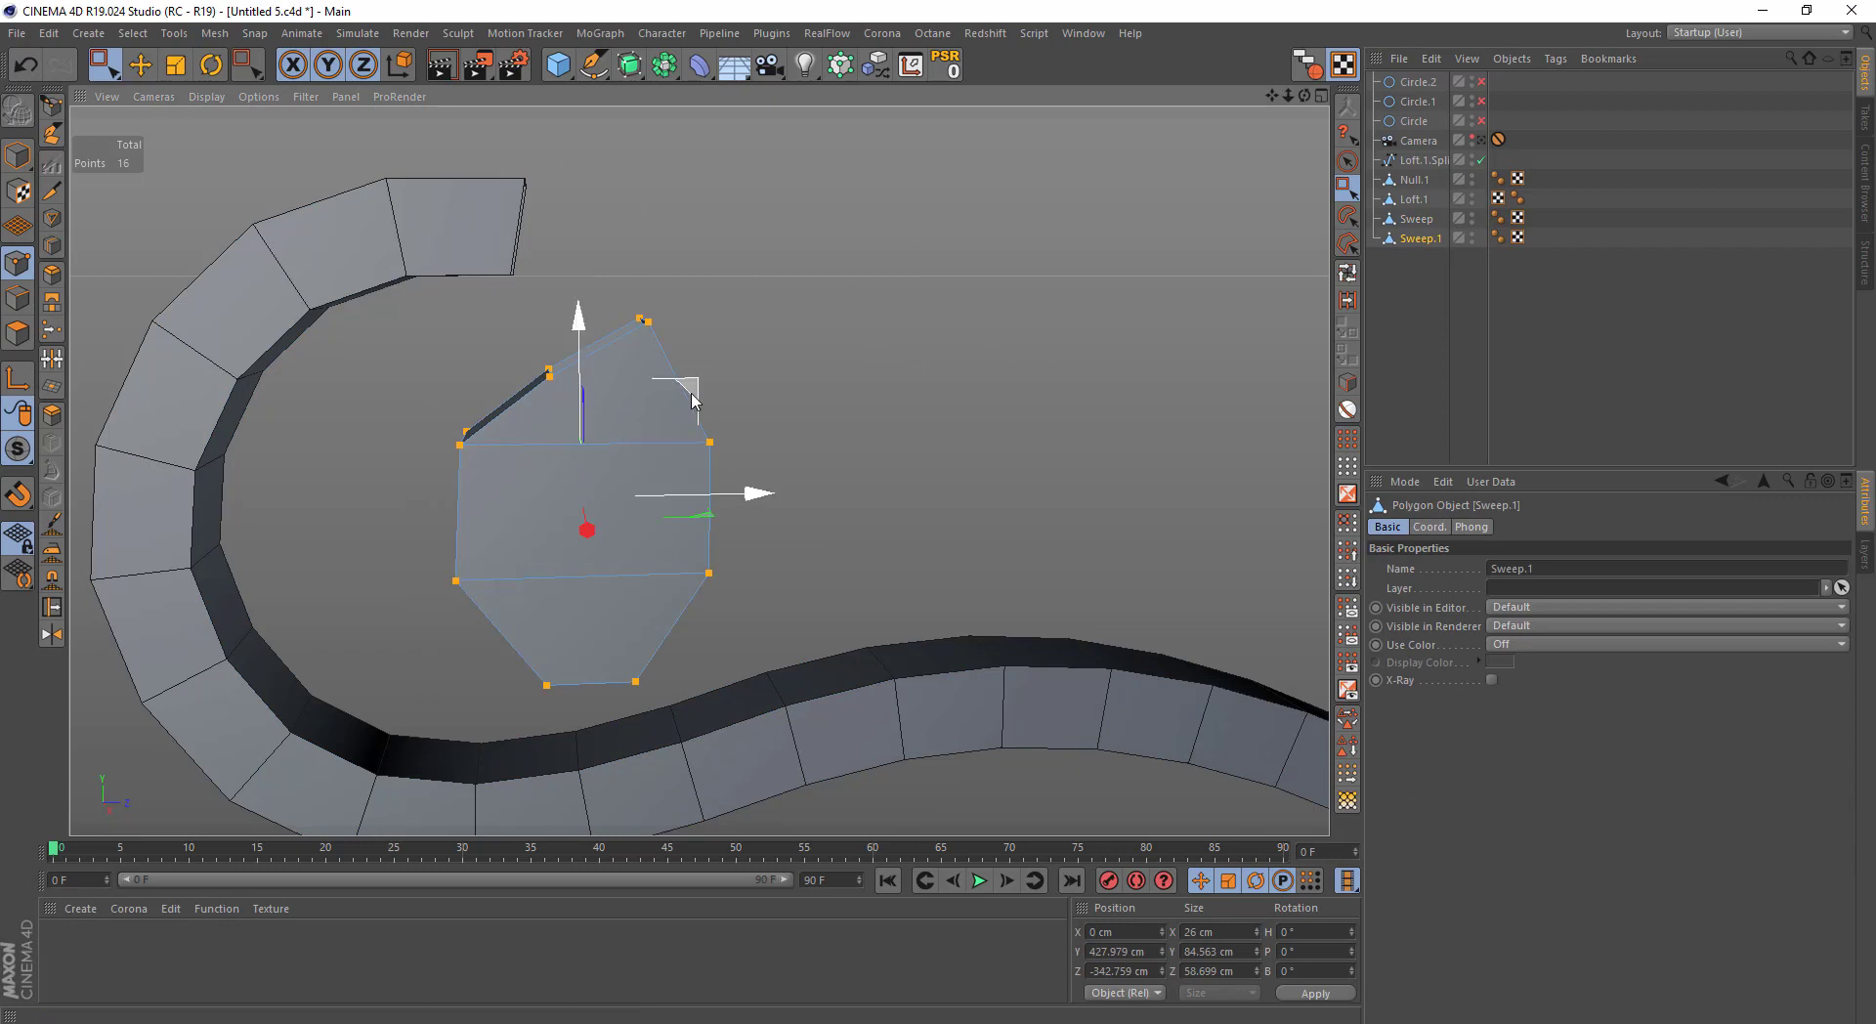
drag(580, 391, 579, 352)
key(F5)
middle_click(446, 549)
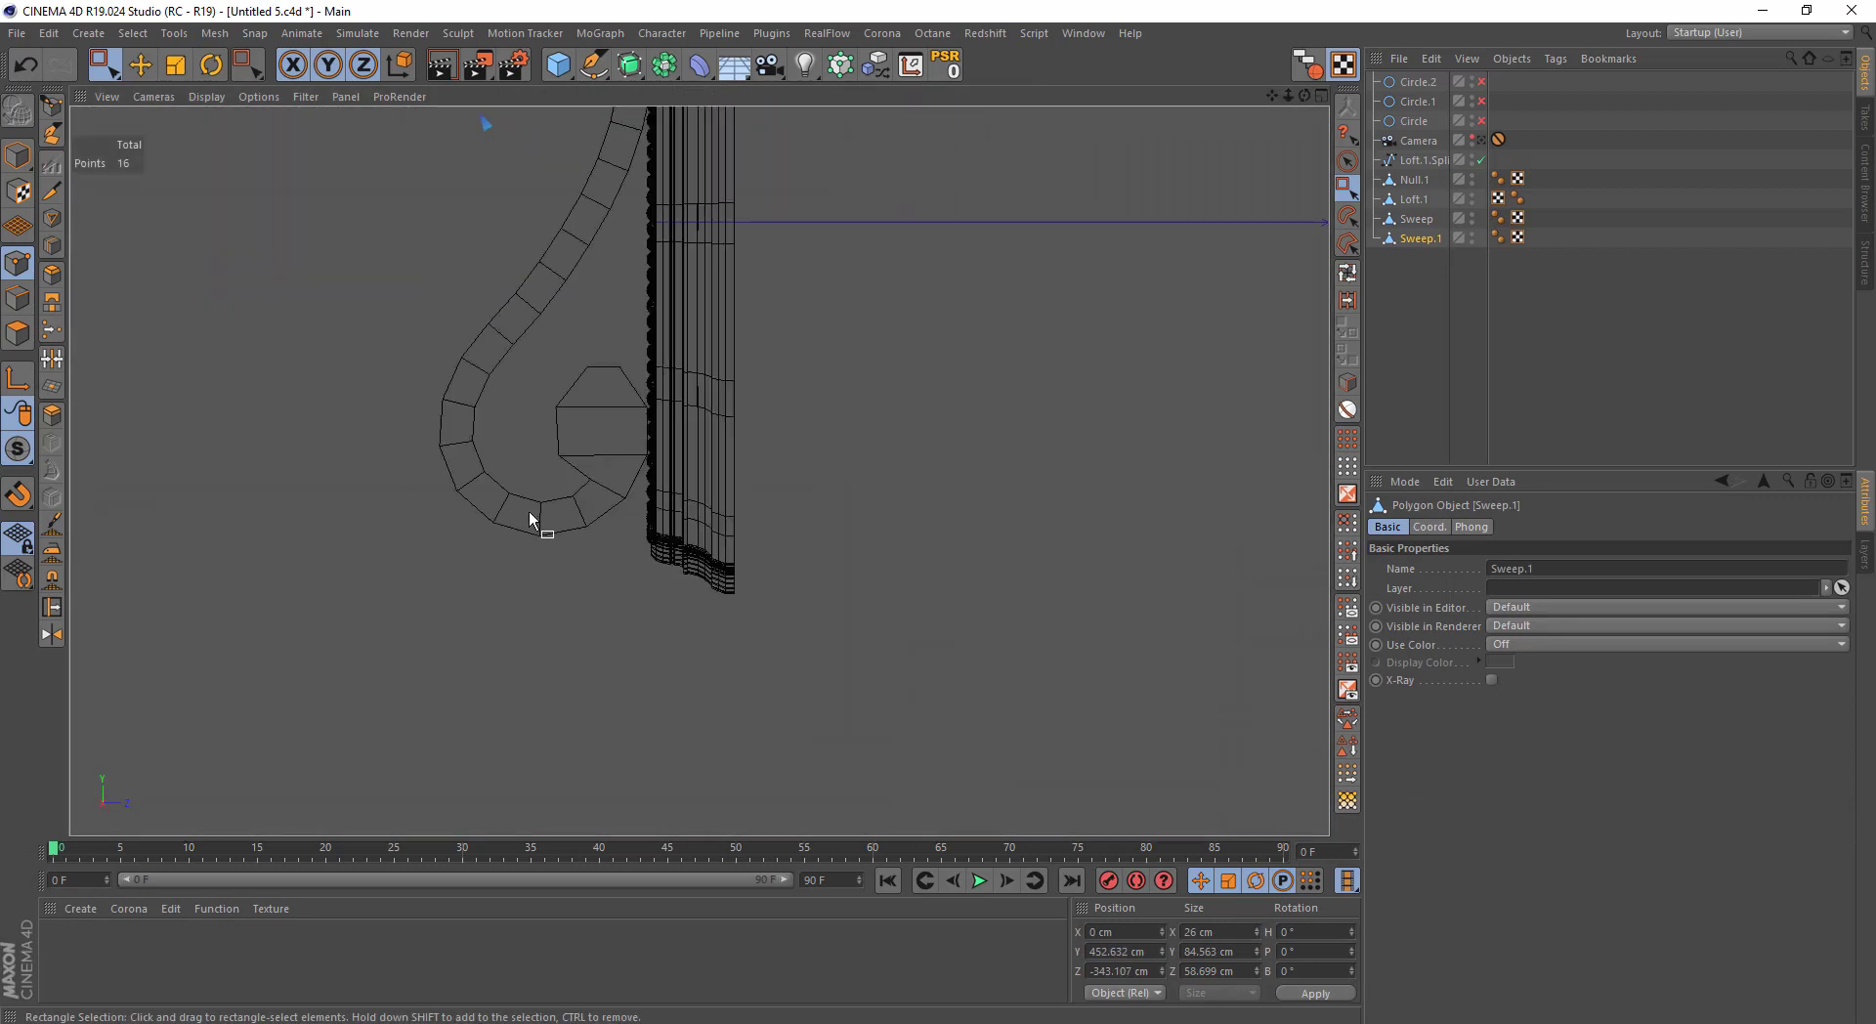
key(F1)
click(213, 76)
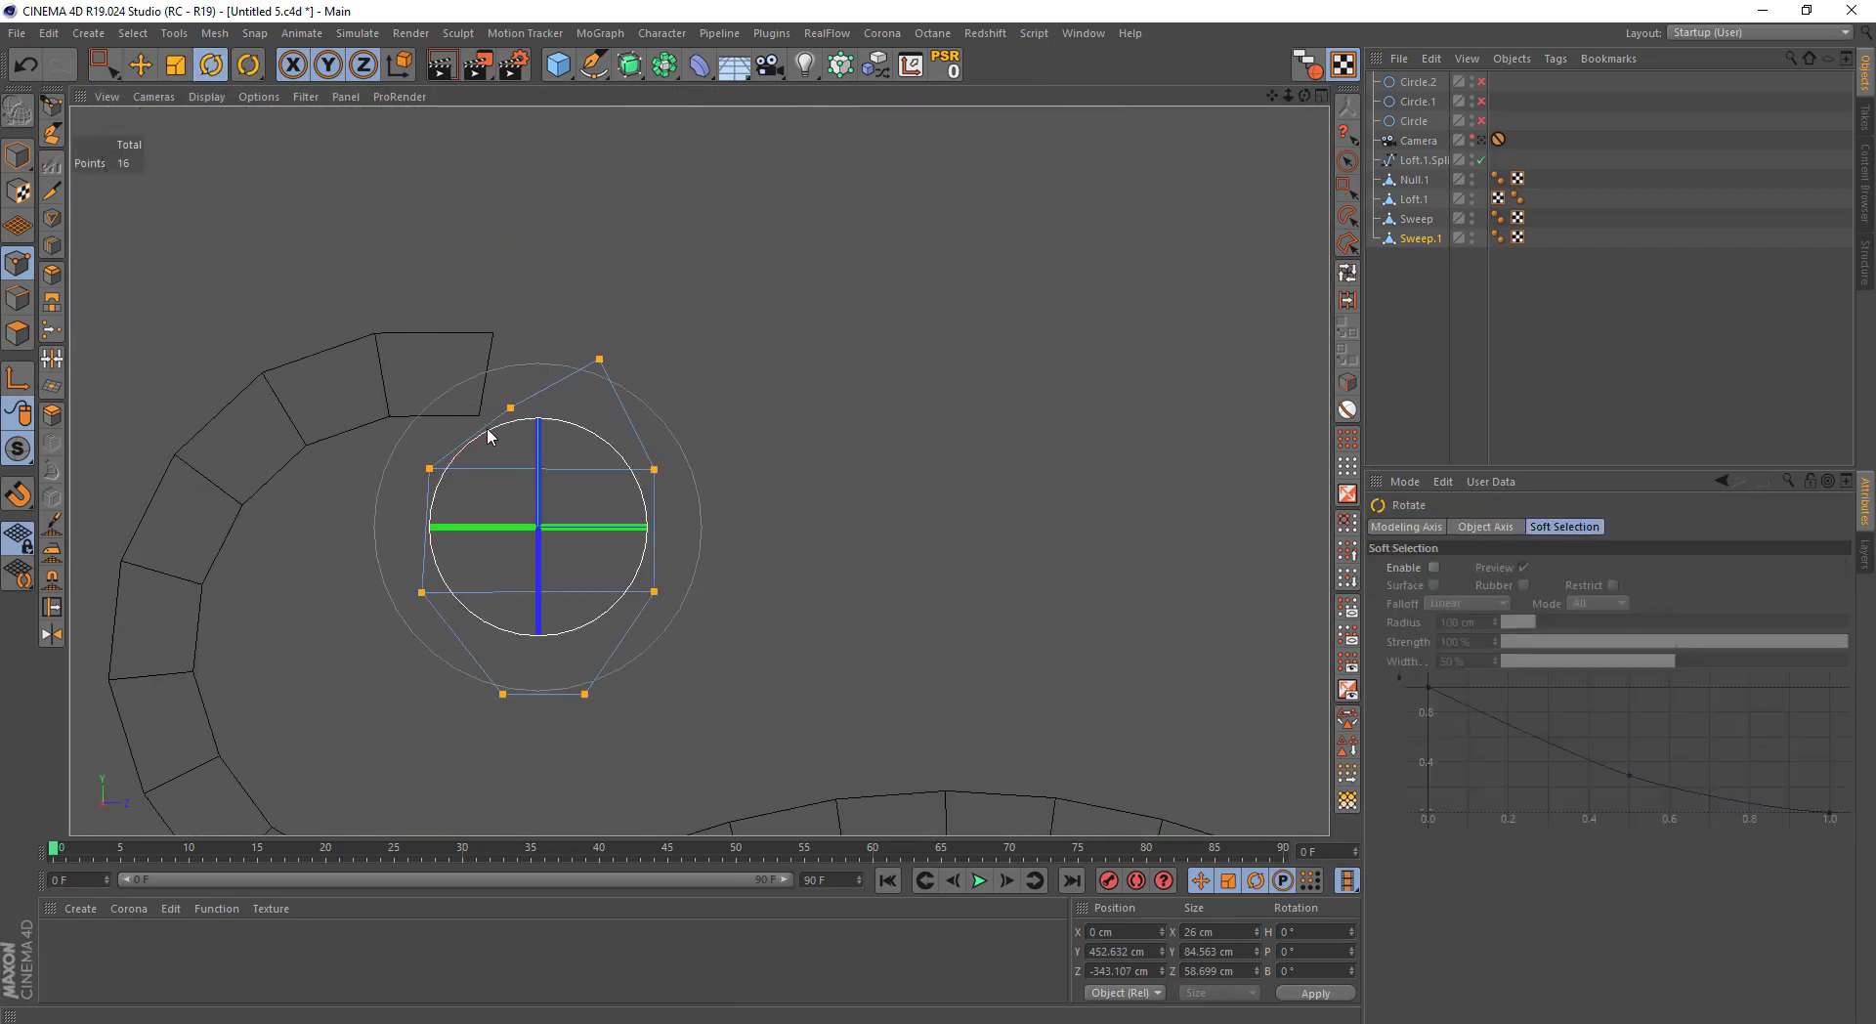
drag(491, 440, 439, 517)
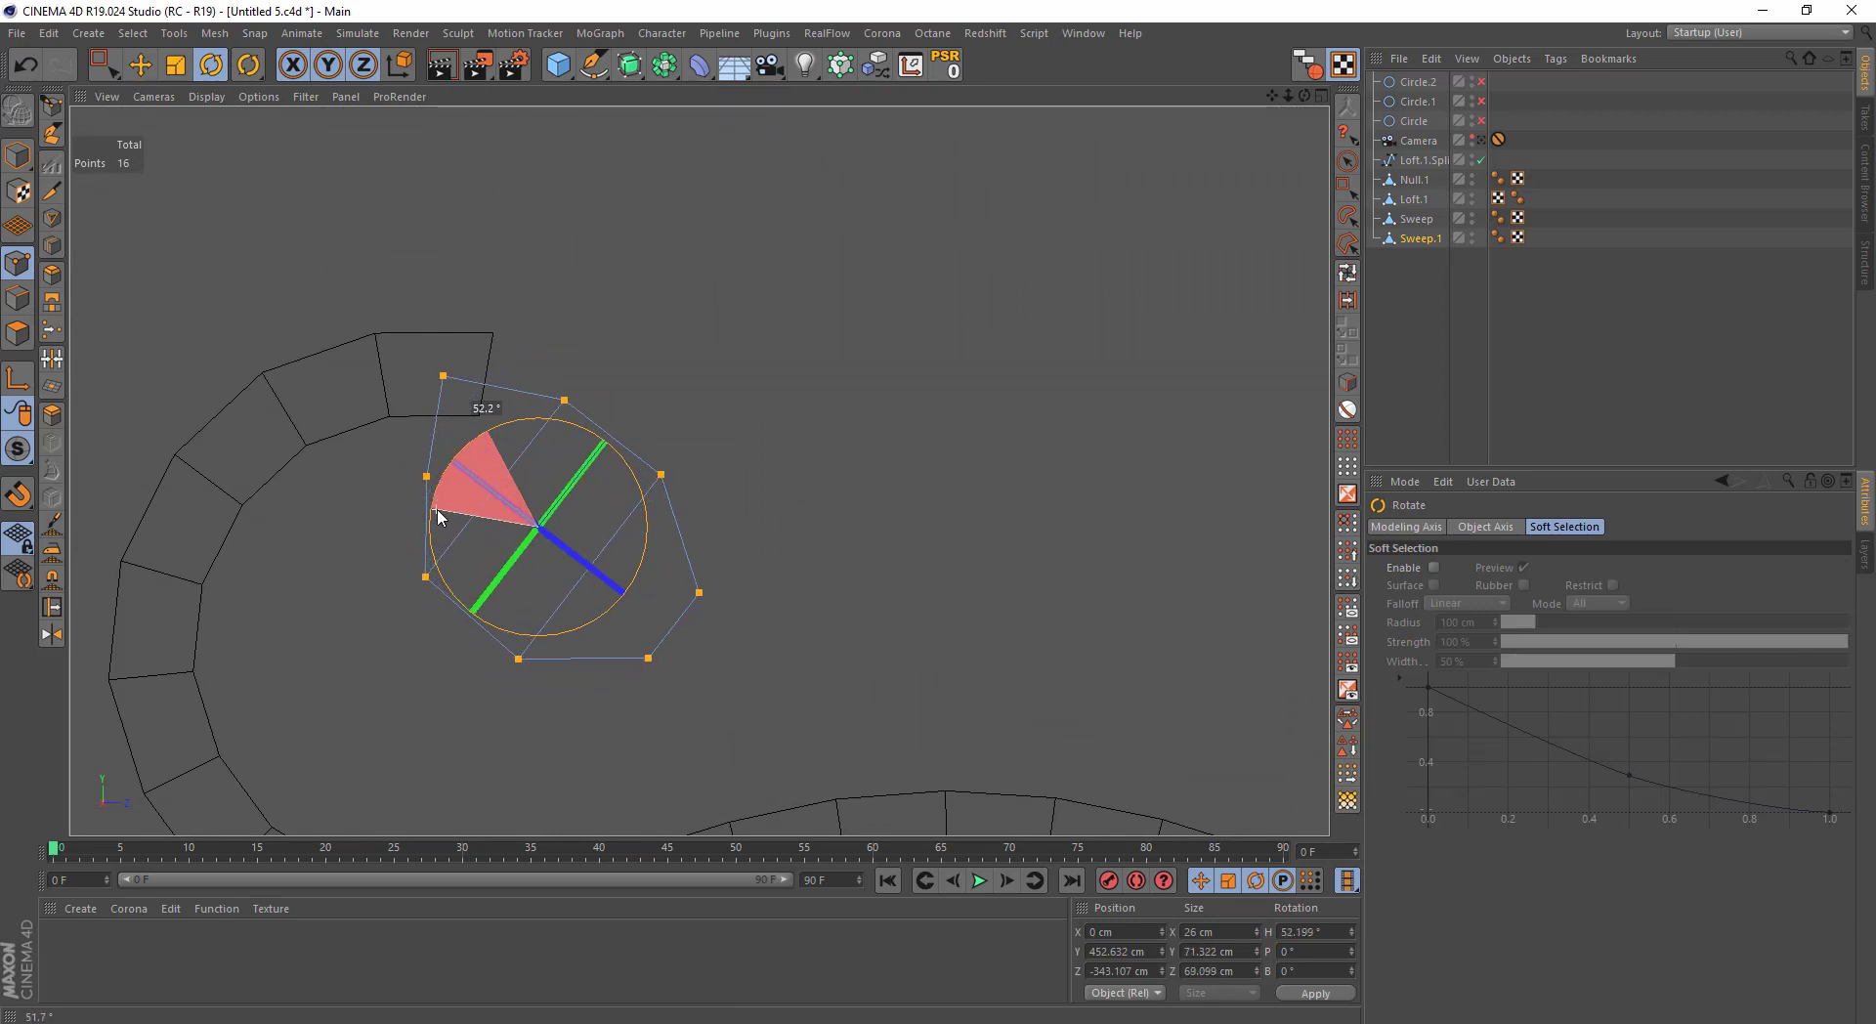
key(0)
drag(676, 410, 728, 371)
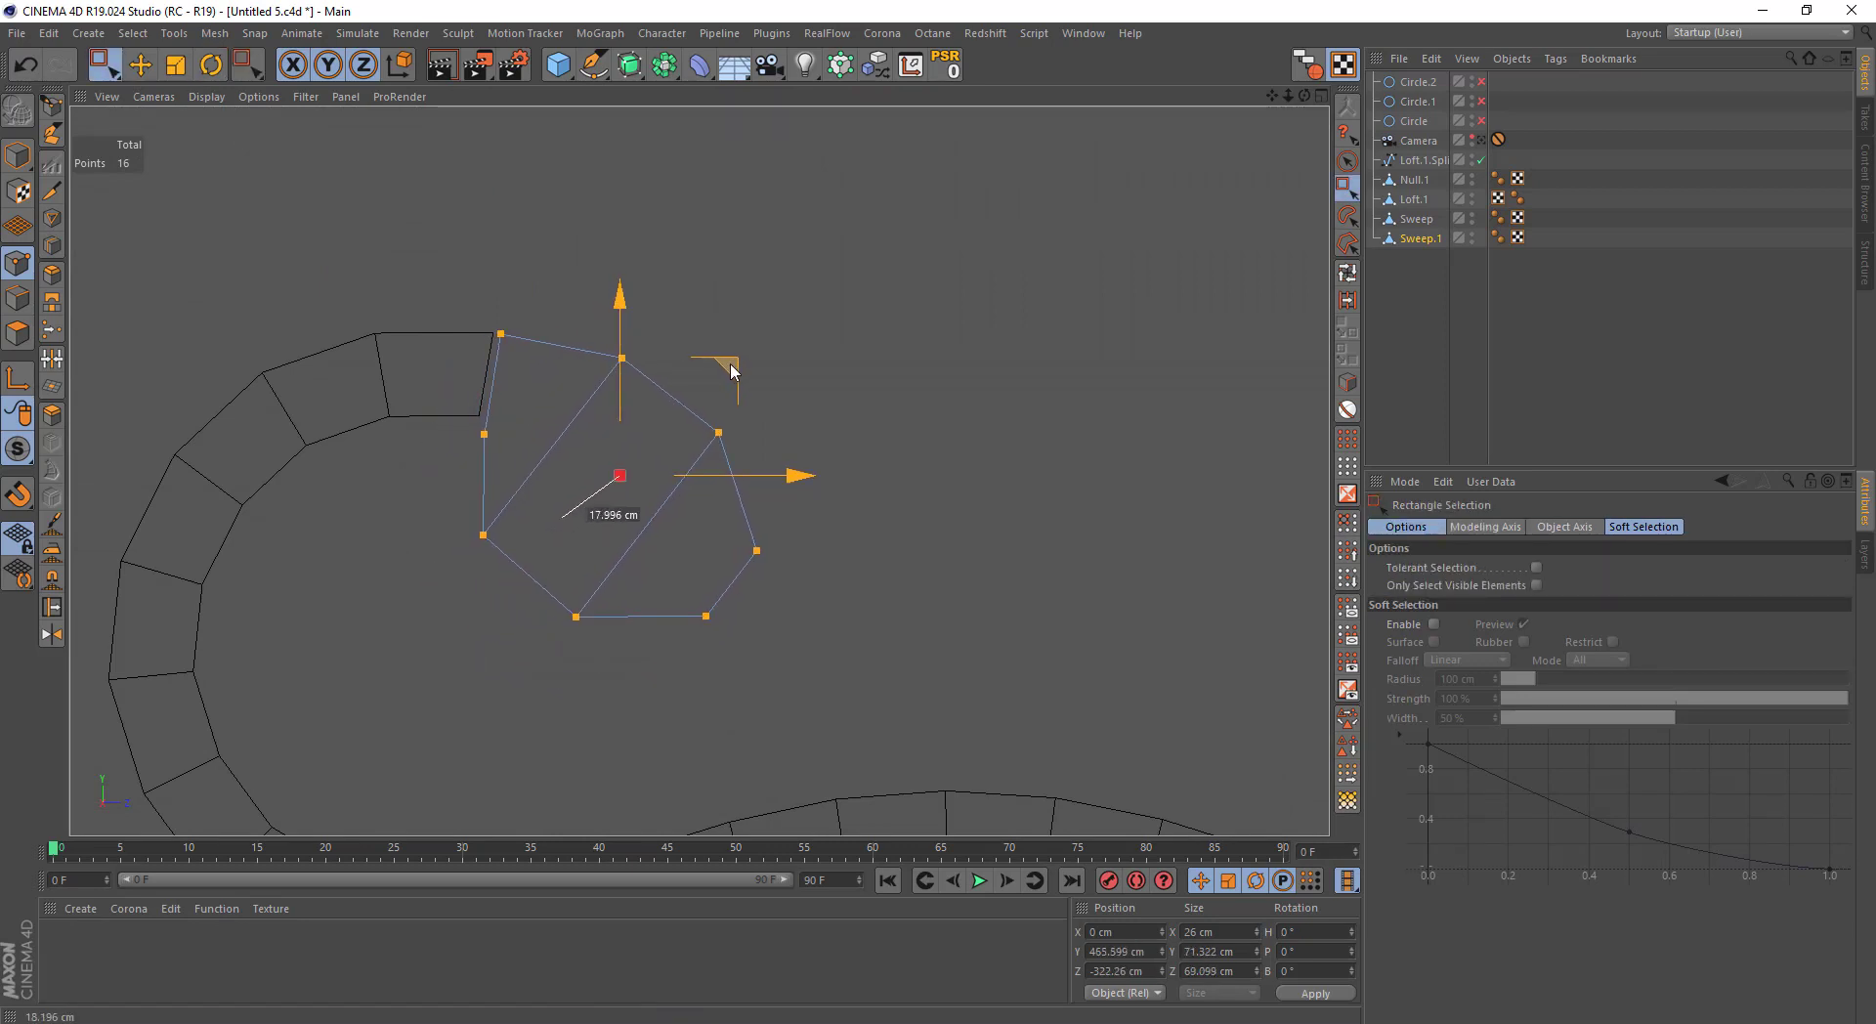
Raise single cap points to close the gap, then select both Sweep and Sweep.1
scroll(507, 489, up, 5)
click(552, 453)
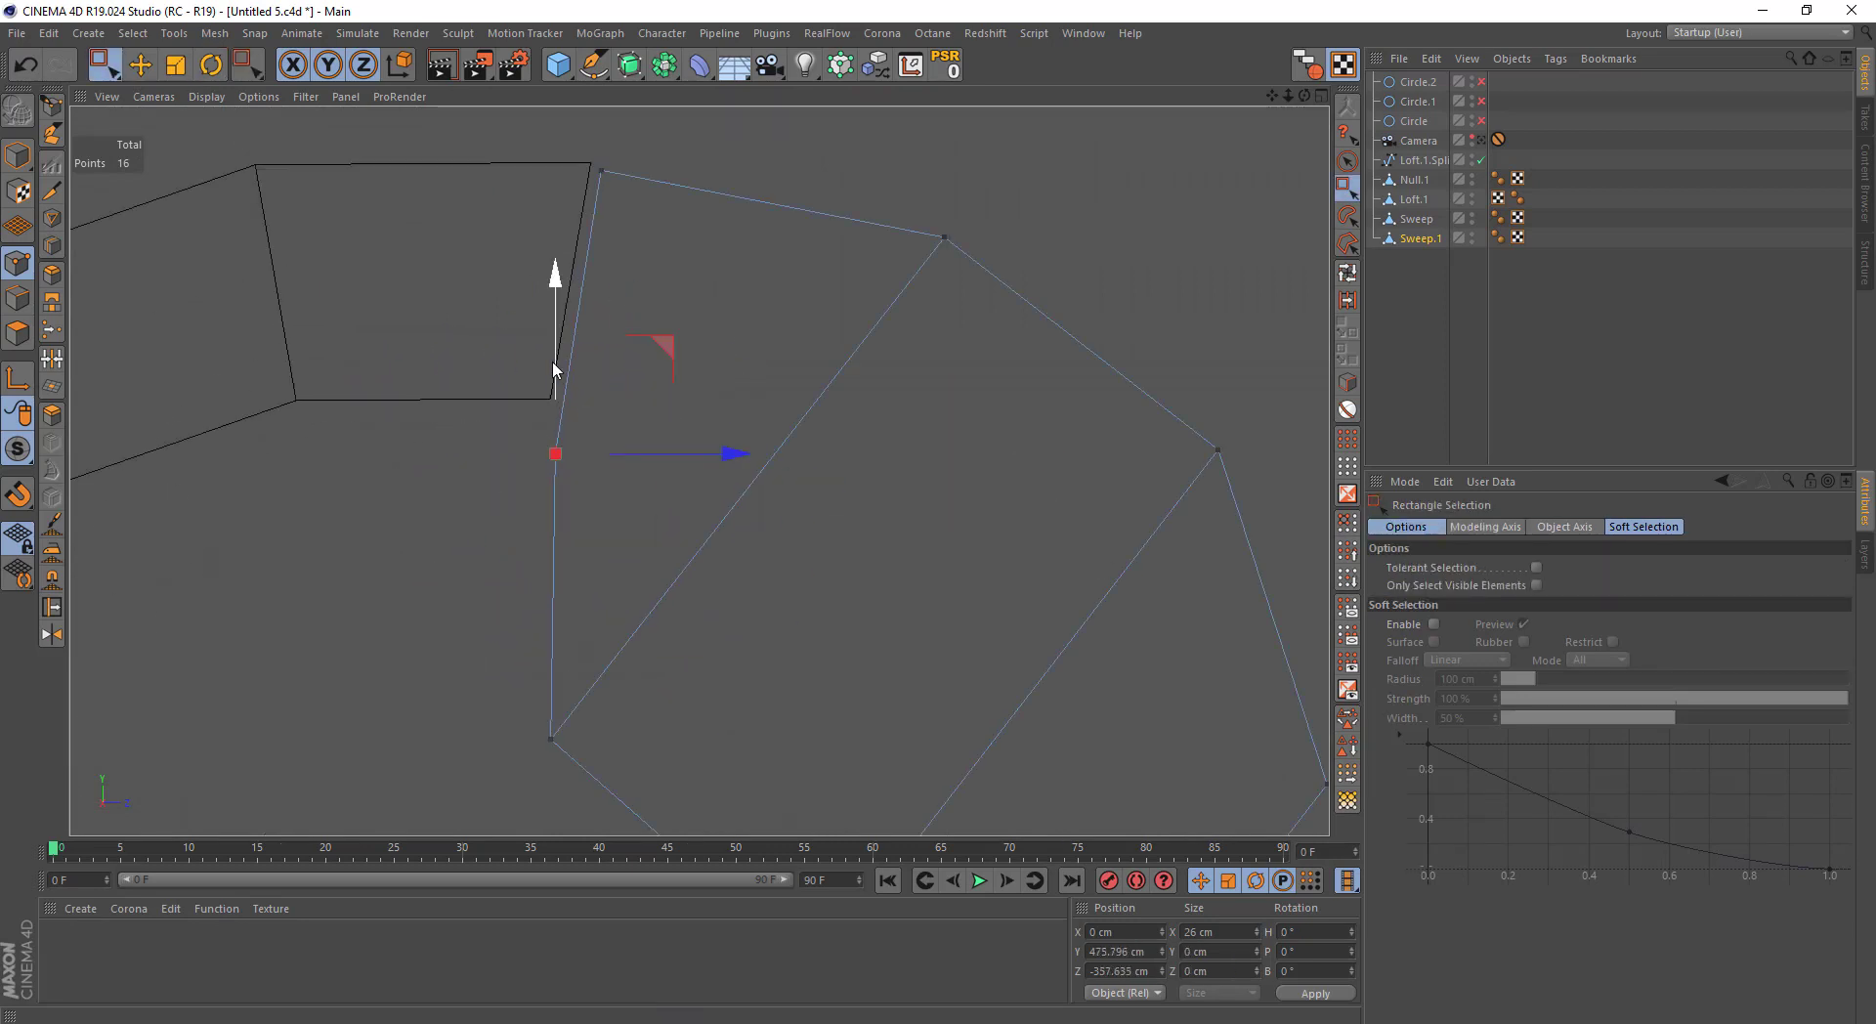
drag(549, 367, 553, 325)
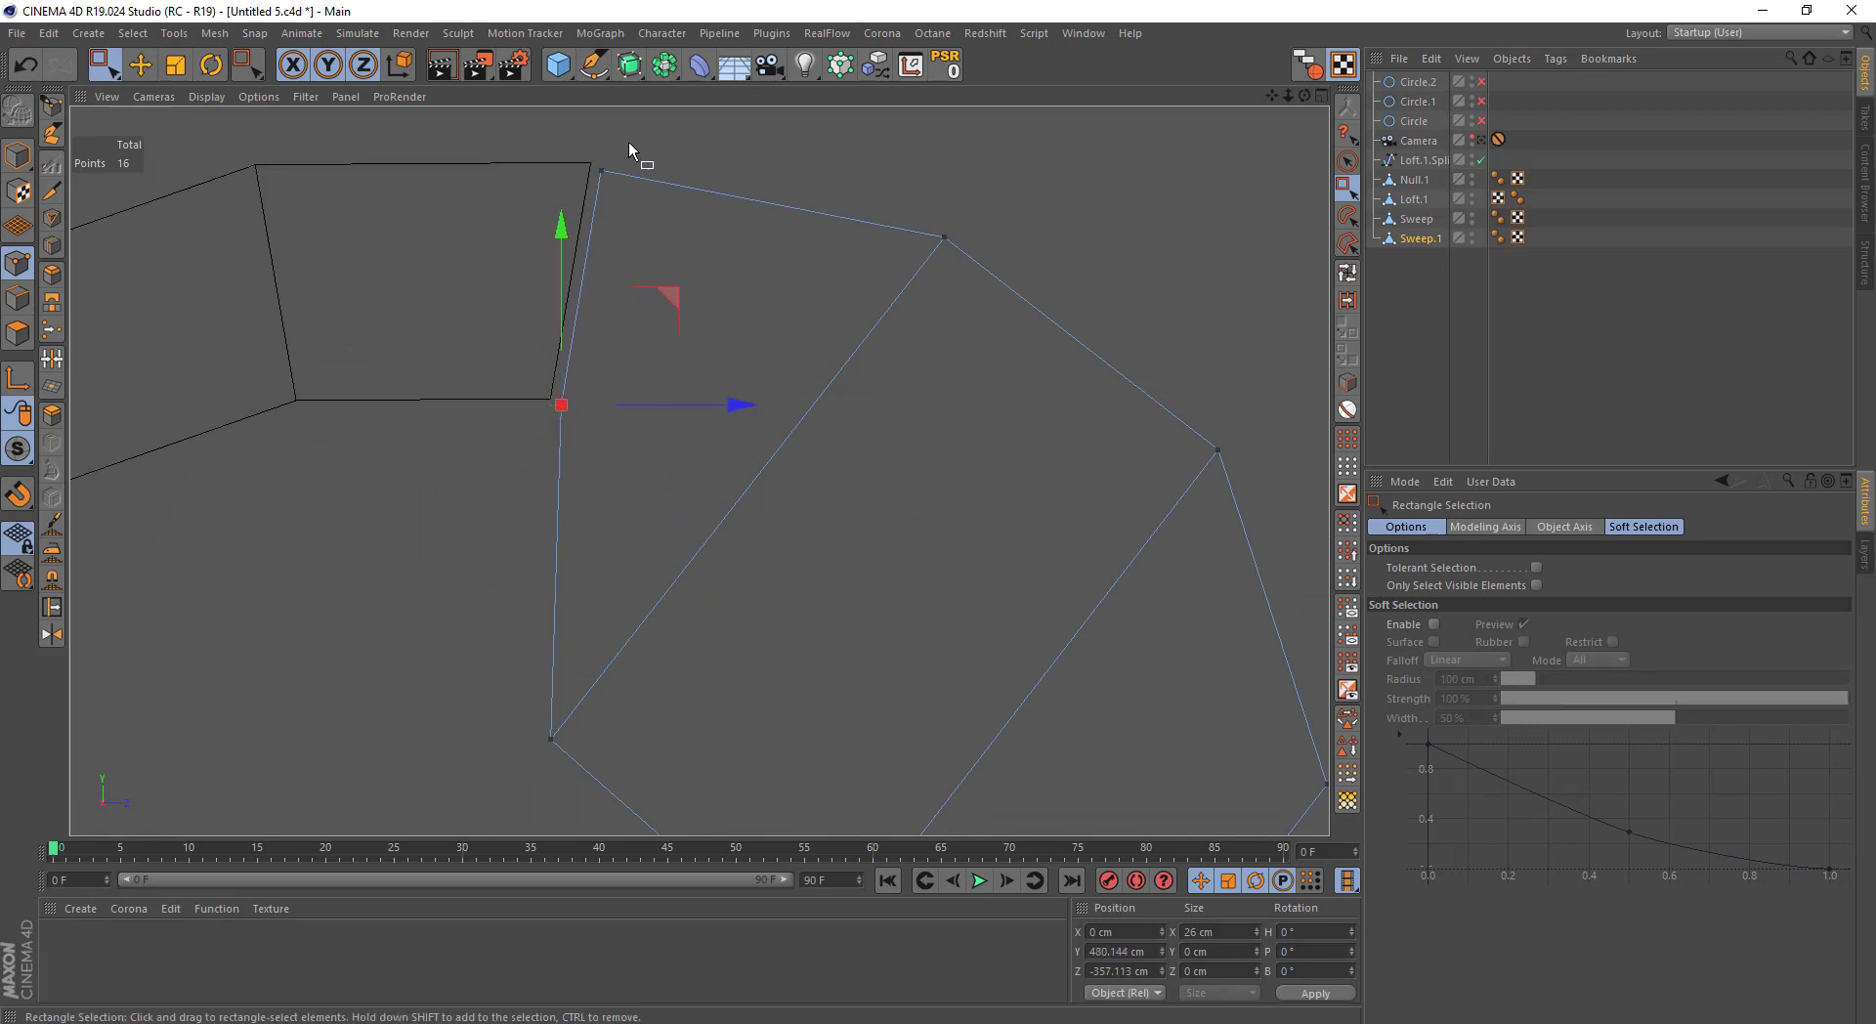
click(601, 171)
scroll(586, 254, down, 3)
drag(557, 183, 1075, 728)
scroll(892, 440, up, 3)
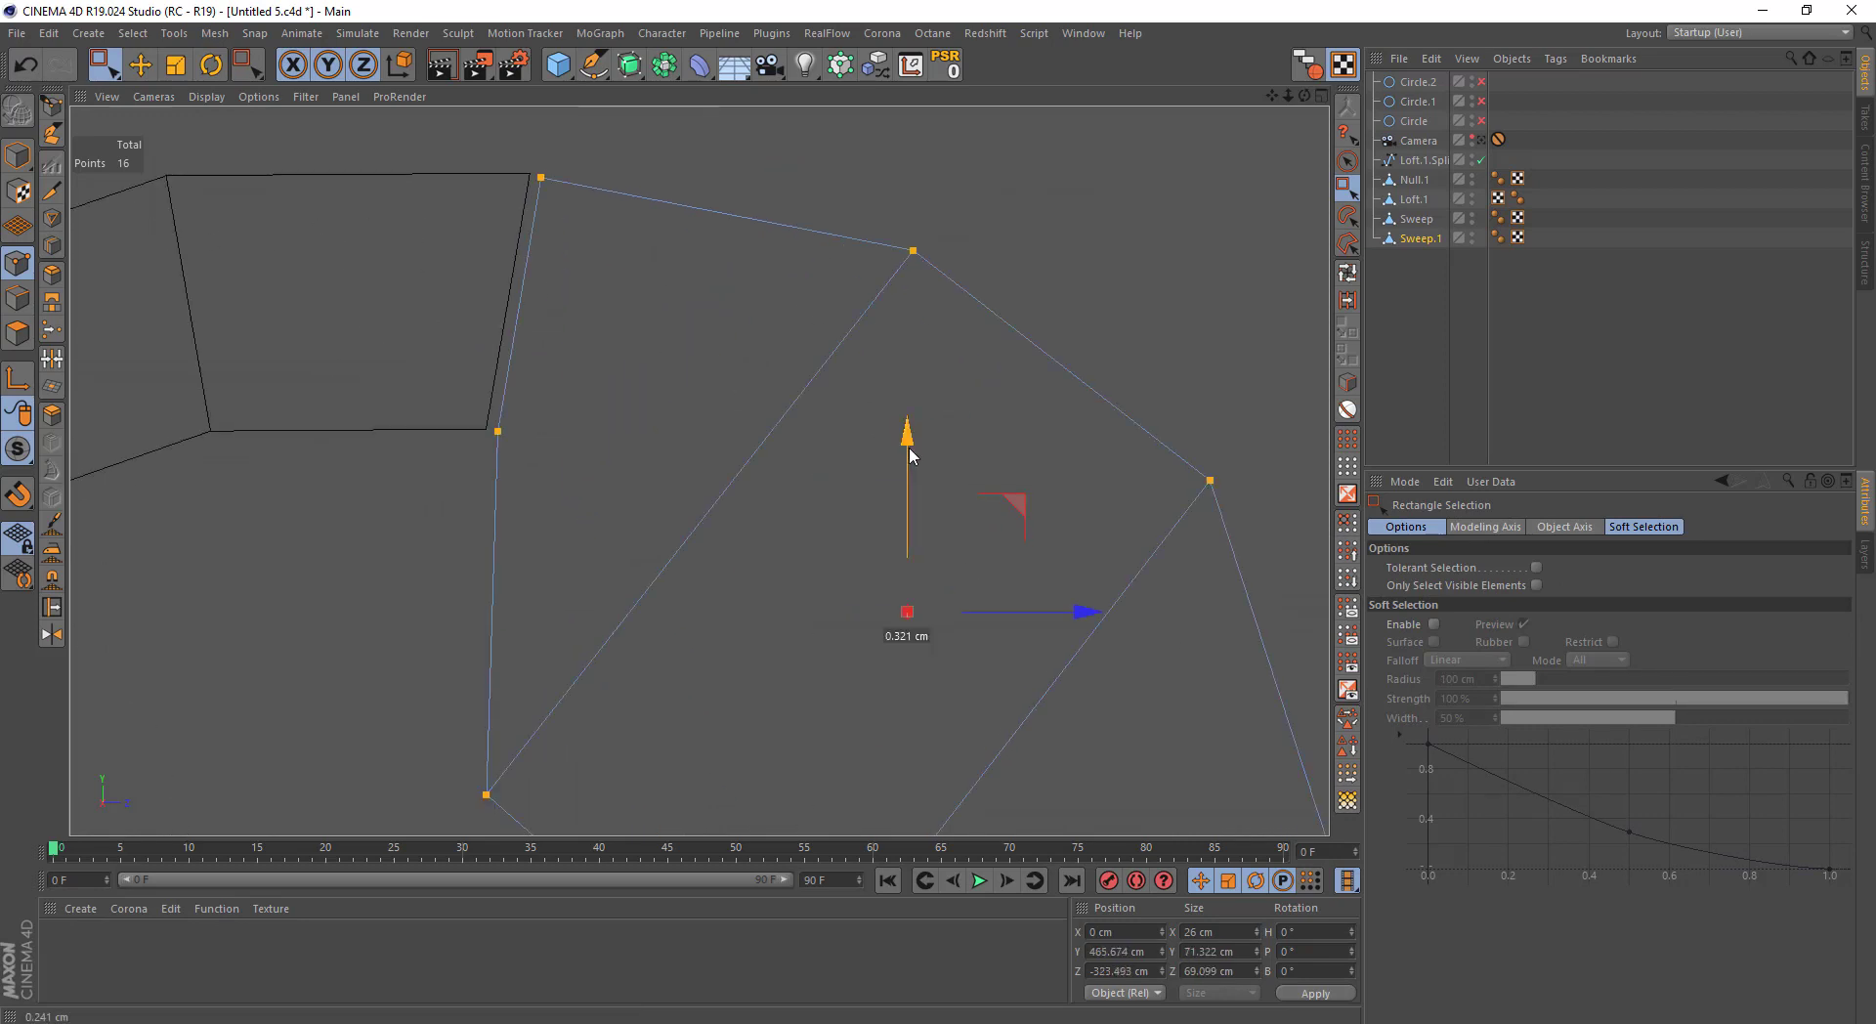
click(573, 415)
middle_click(367, 311)
alt+drag(473, 278, 506, 120)
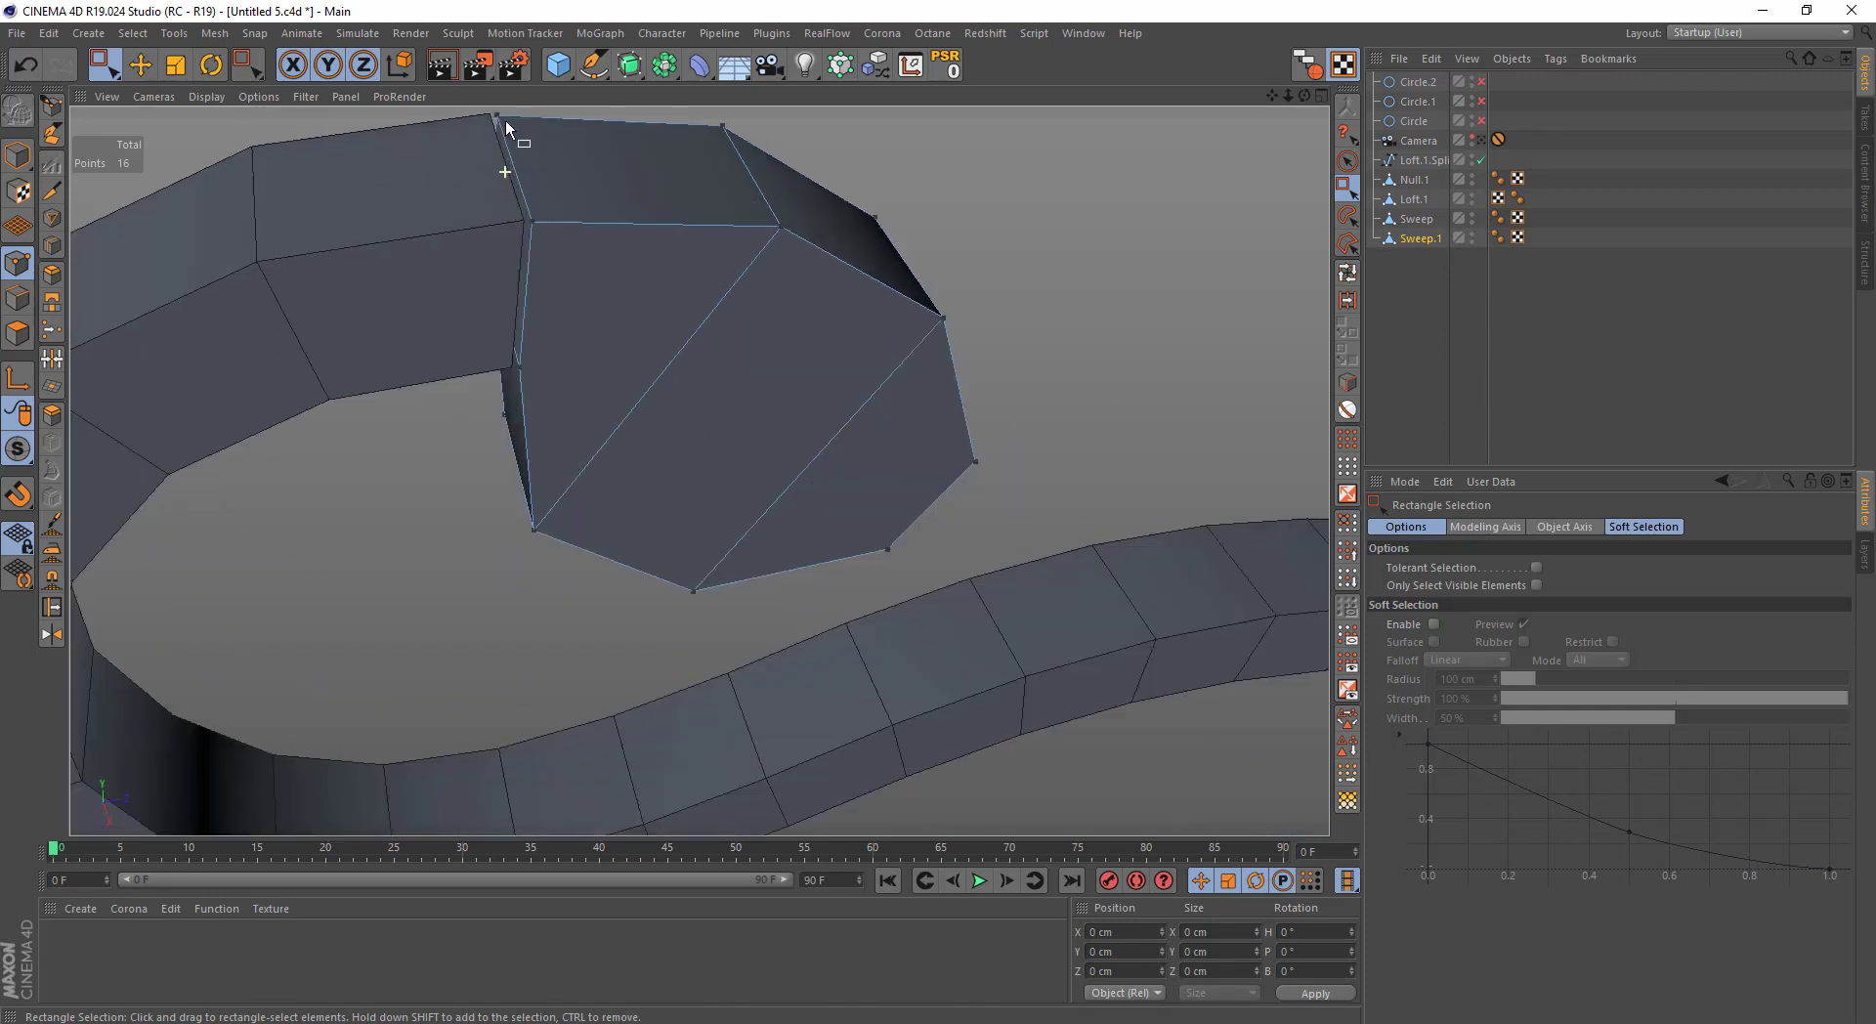
ctrl+click(1412, 221)
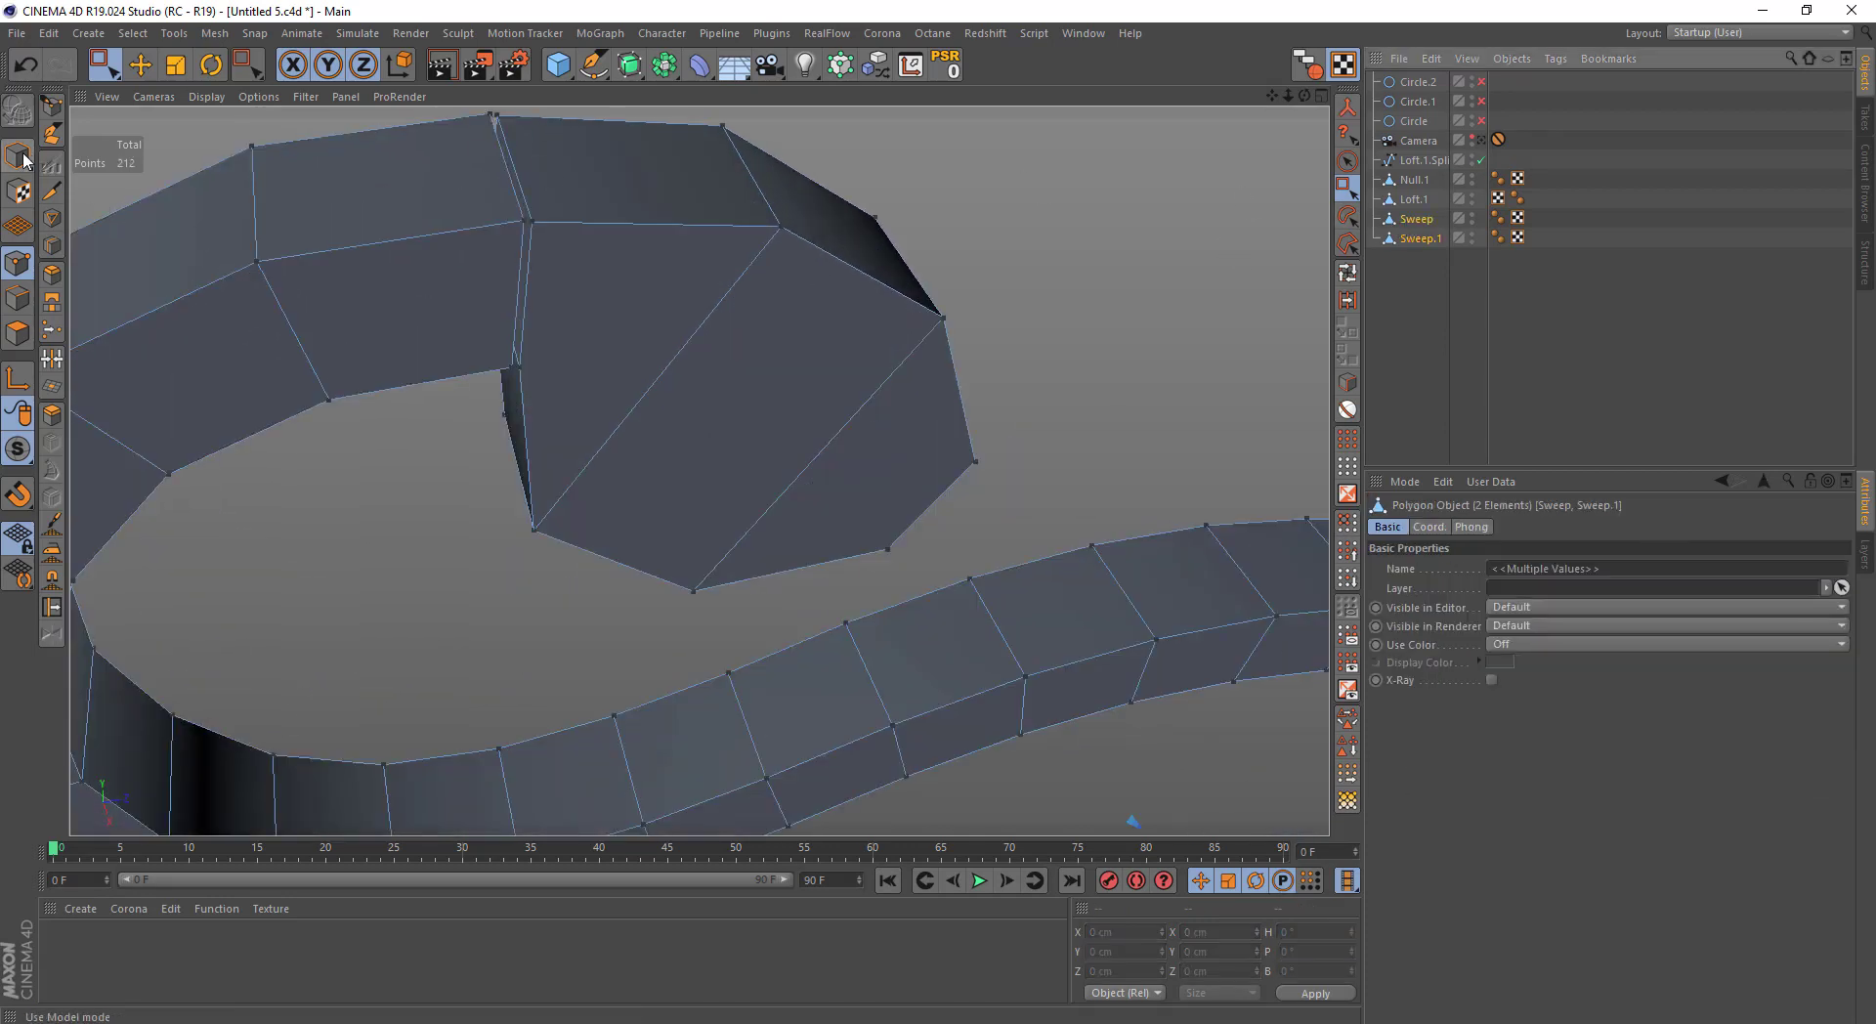
Connect the two sweeps into Sweep.2 and stitch their seam points together
right_click(1405, 238)
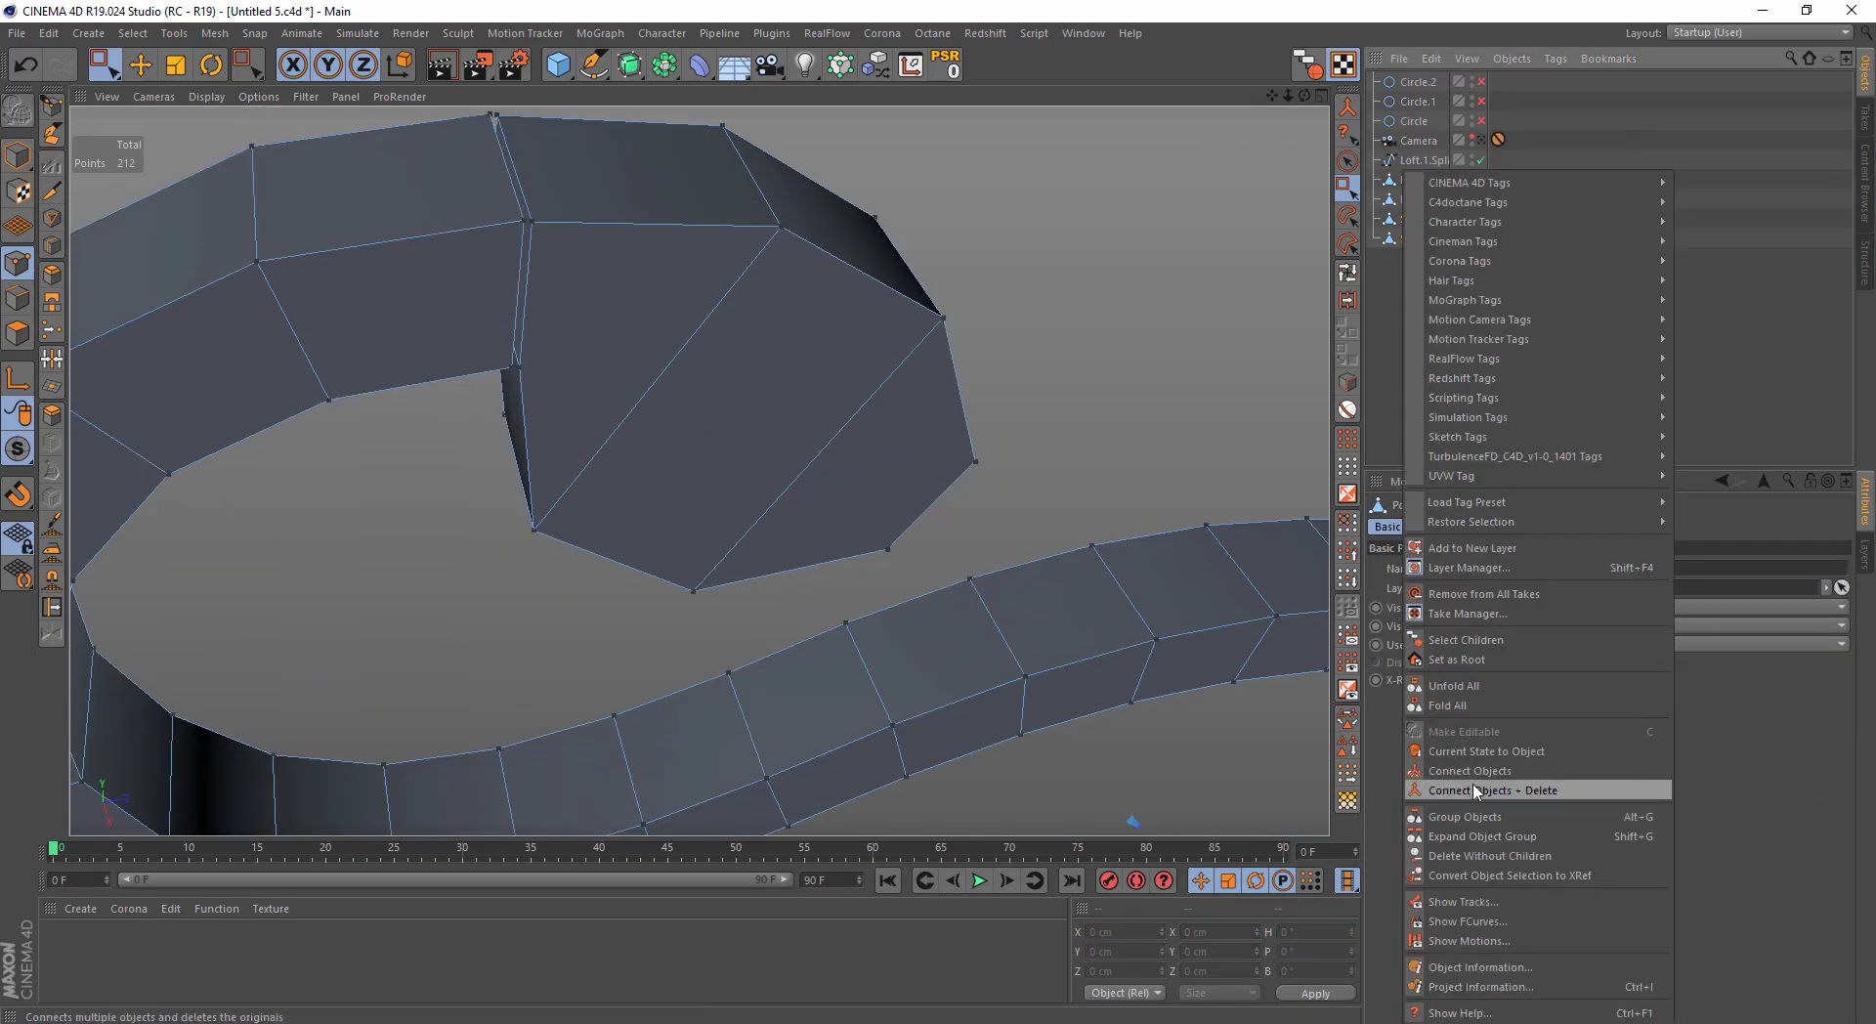
click(1527, 794)
scroll(518, 174, up, 3)
key(m)
key(p)
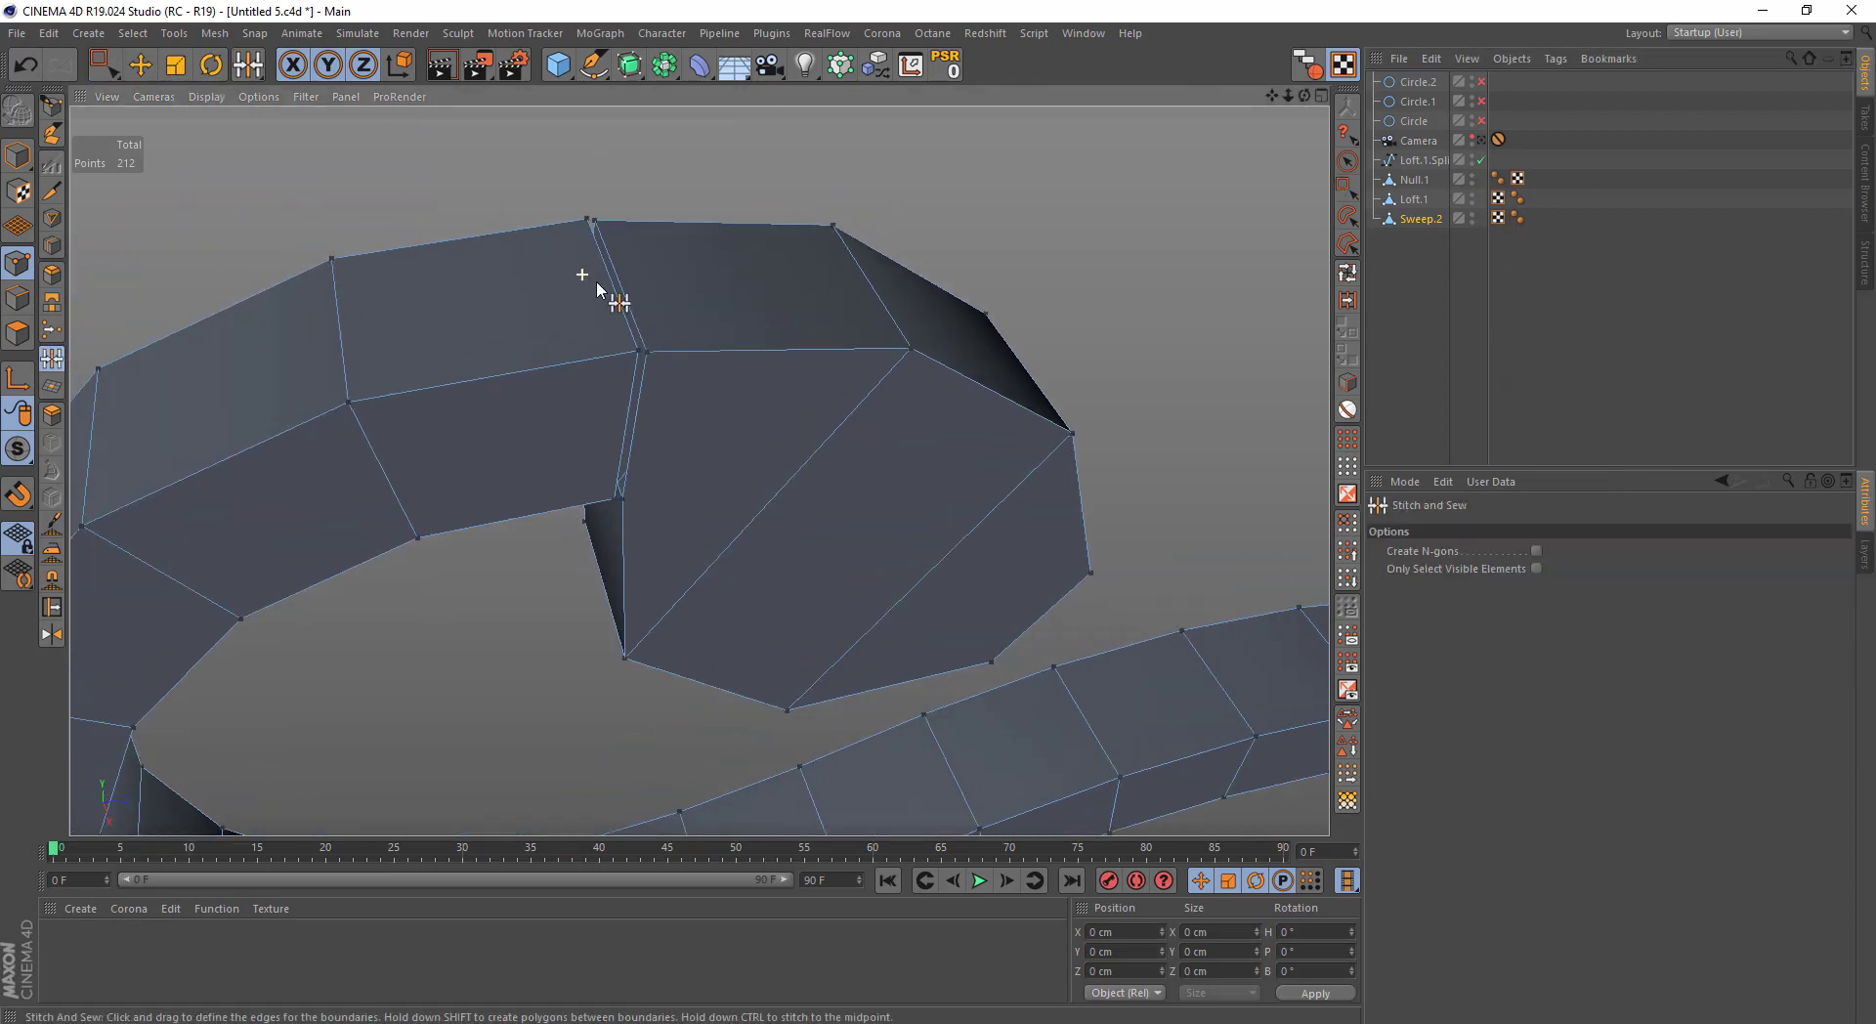
scroll(596, 280, up, 3)
drag(579, 174, 586, 176)
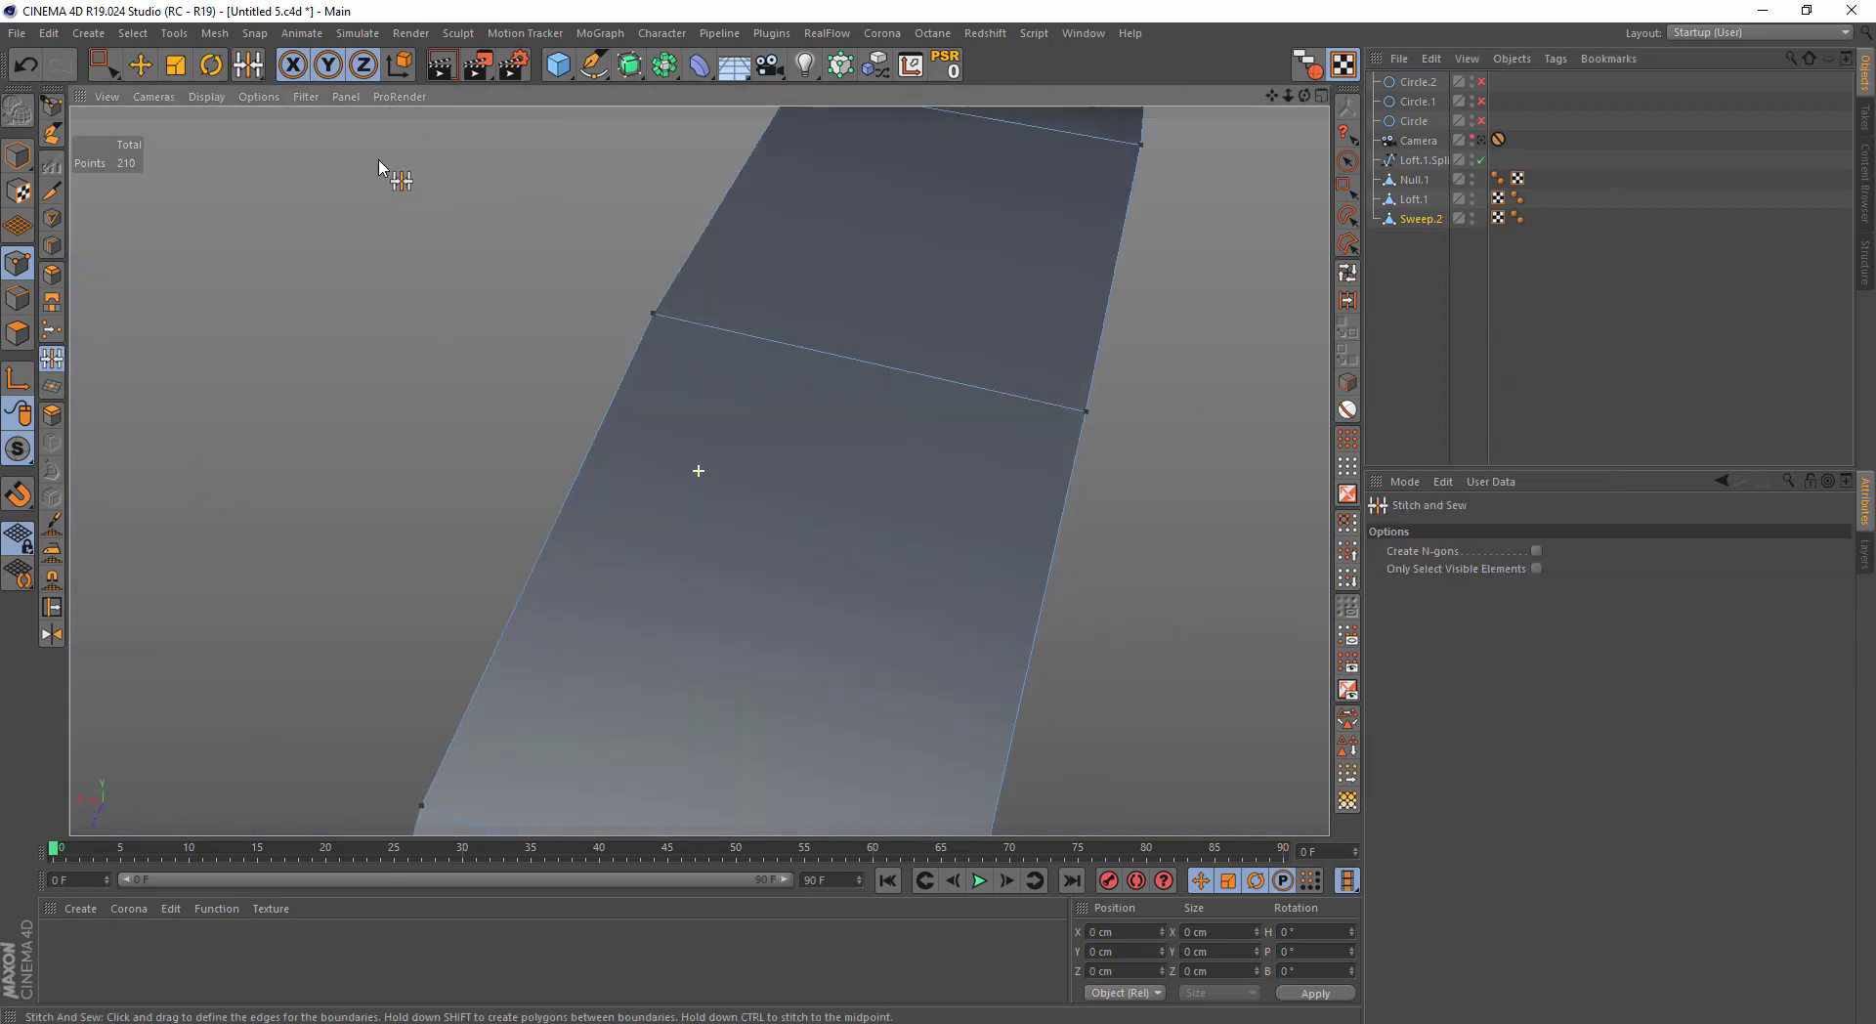
alt+drag(385, 167, 1038, 757)
mouse_move(930, 675)
alt+mouse_down()
mouse_move(809, 482)
mouse_move(603, 594)
alt+mouse_up()
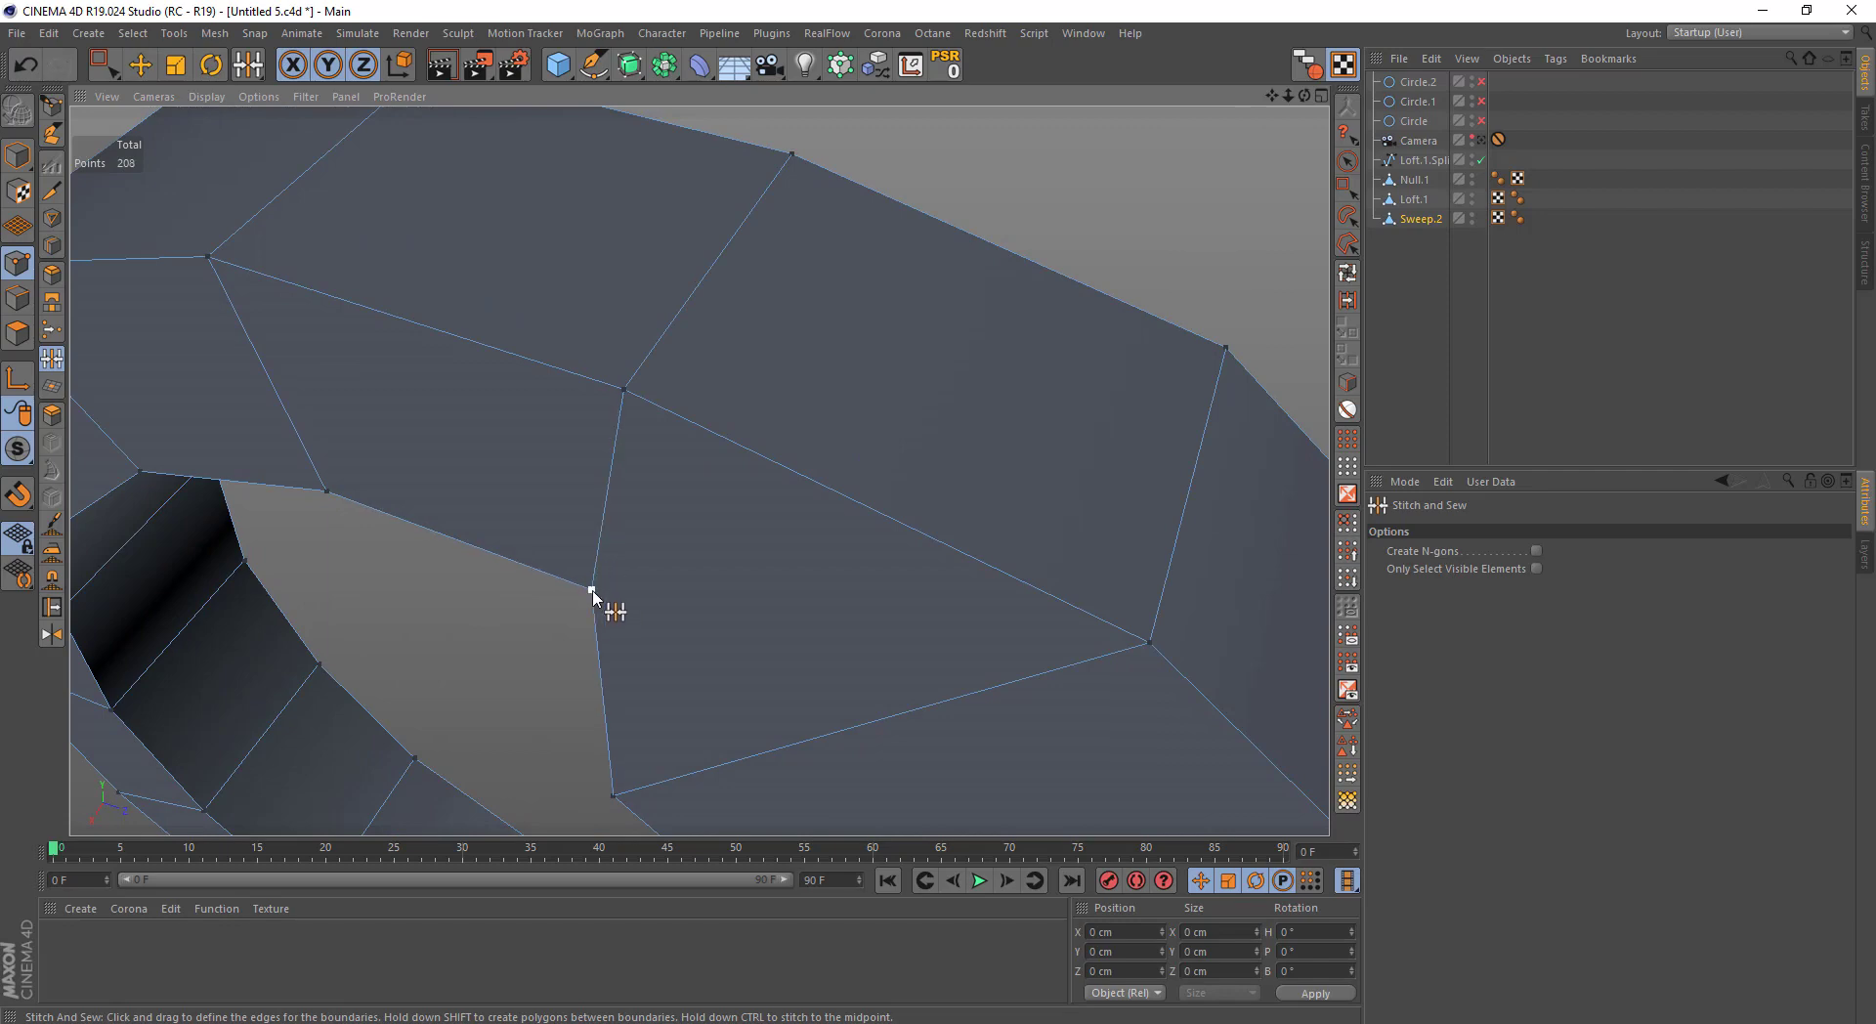
key(0)
Use Gouraud shading and place Sweep.2 under a new Subdivision Surface
scroll(593, 595, down, 3)
scroll(704, 482, down, 3)
scroll(620, 406, down, 2)
scroll(672, 401, down, 2)
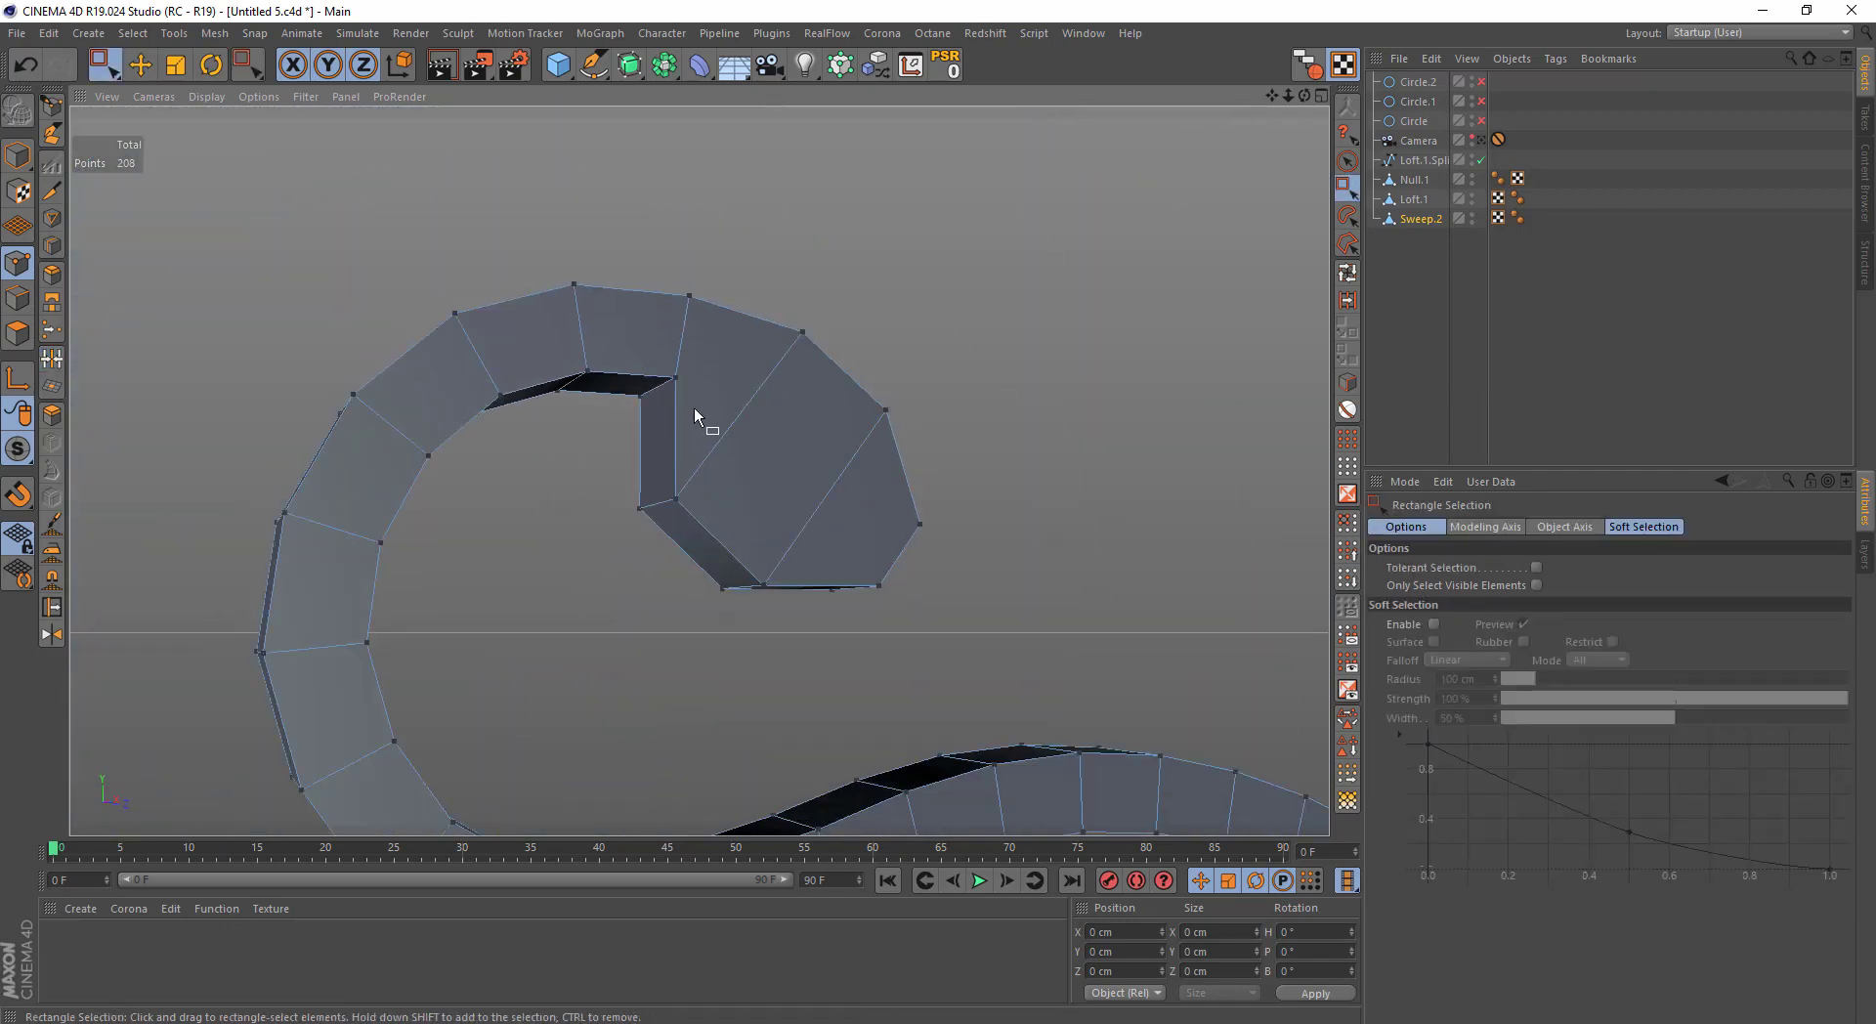
scroll(694, 408, down, 3)
mouse_move(736, 293)
alt+mouse_down()
mouse_move(712, 385)
mouse_move(766, 320)
mouse_move(724, 348)
mouse_move(487, 284)
mouse_move(497, 352)
alt+mouse_up()
click(1189, 346)
scroll(977, 357, down, 3)
click(206, 96)
click(235, 116)
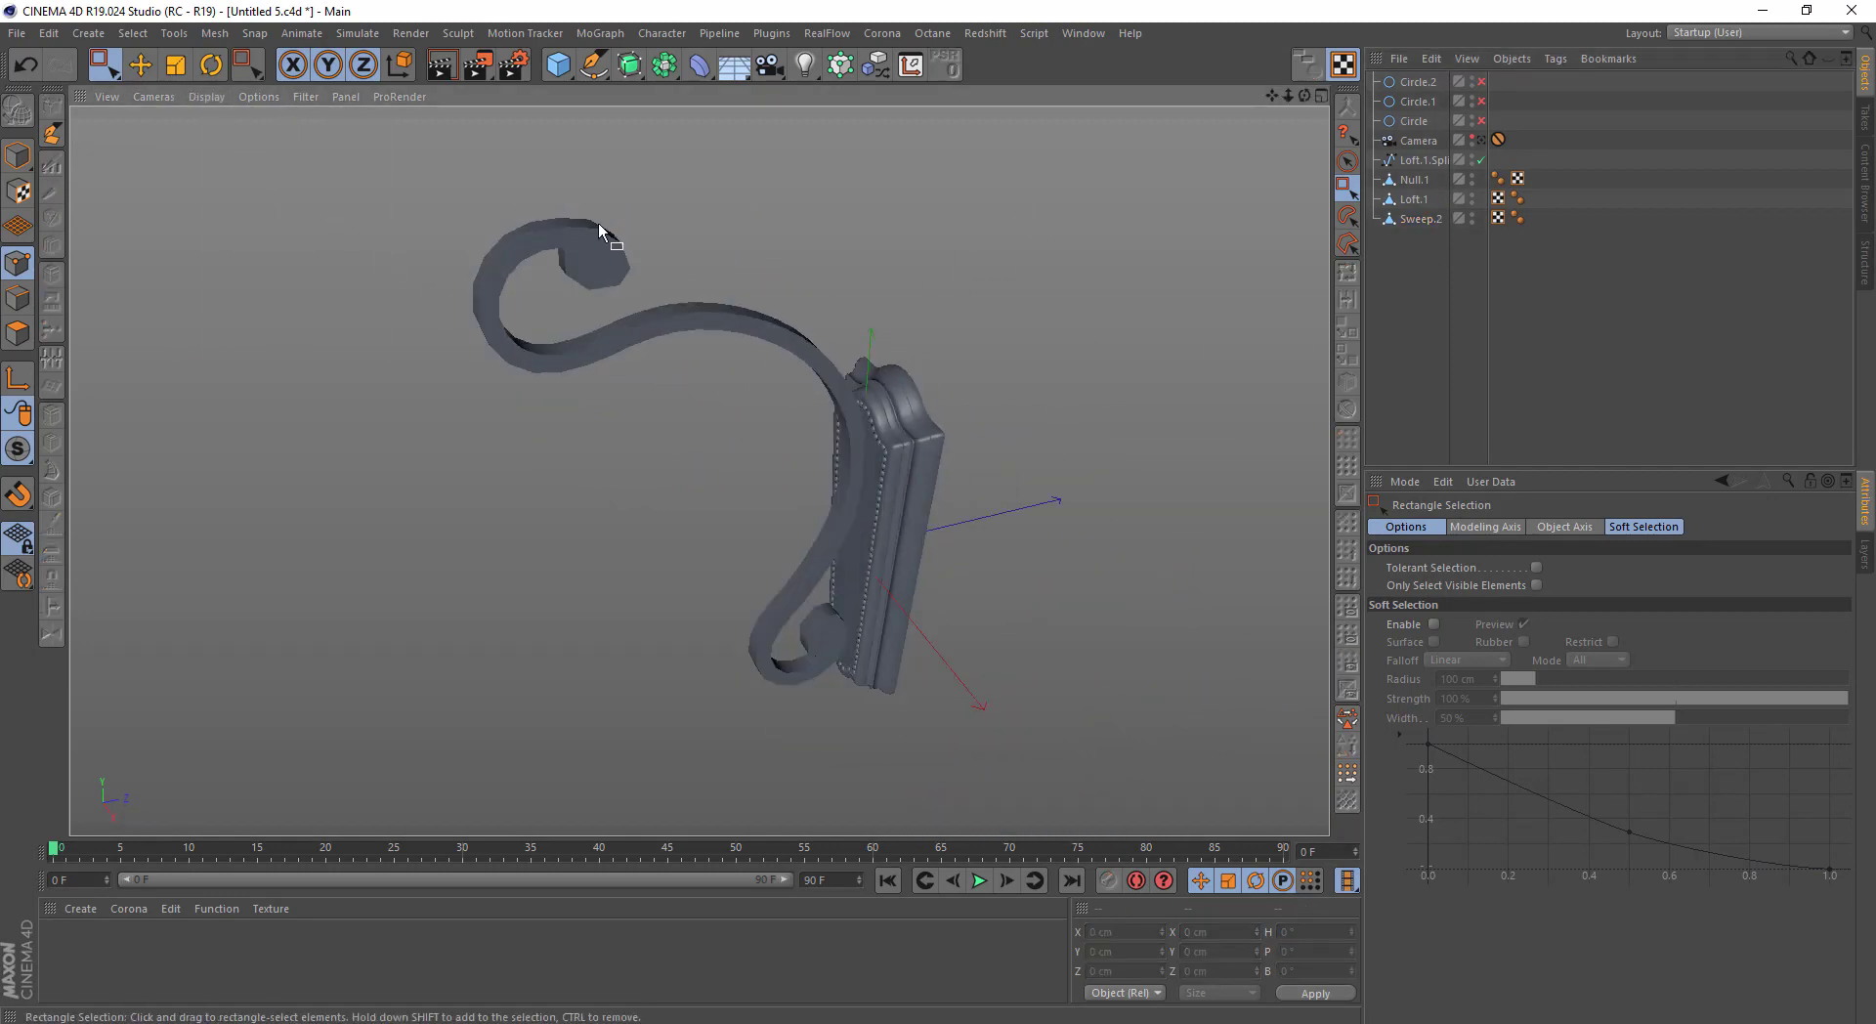
click(631, 66)
drag(1422, 82, 1422, 237)
Parent Sweep.2 under the Subdivision Surface, then turn off its smoothing
click(1370, 291)
alt+drag(625, 410, 693, 399)
scroll(753, 332, up, 2)
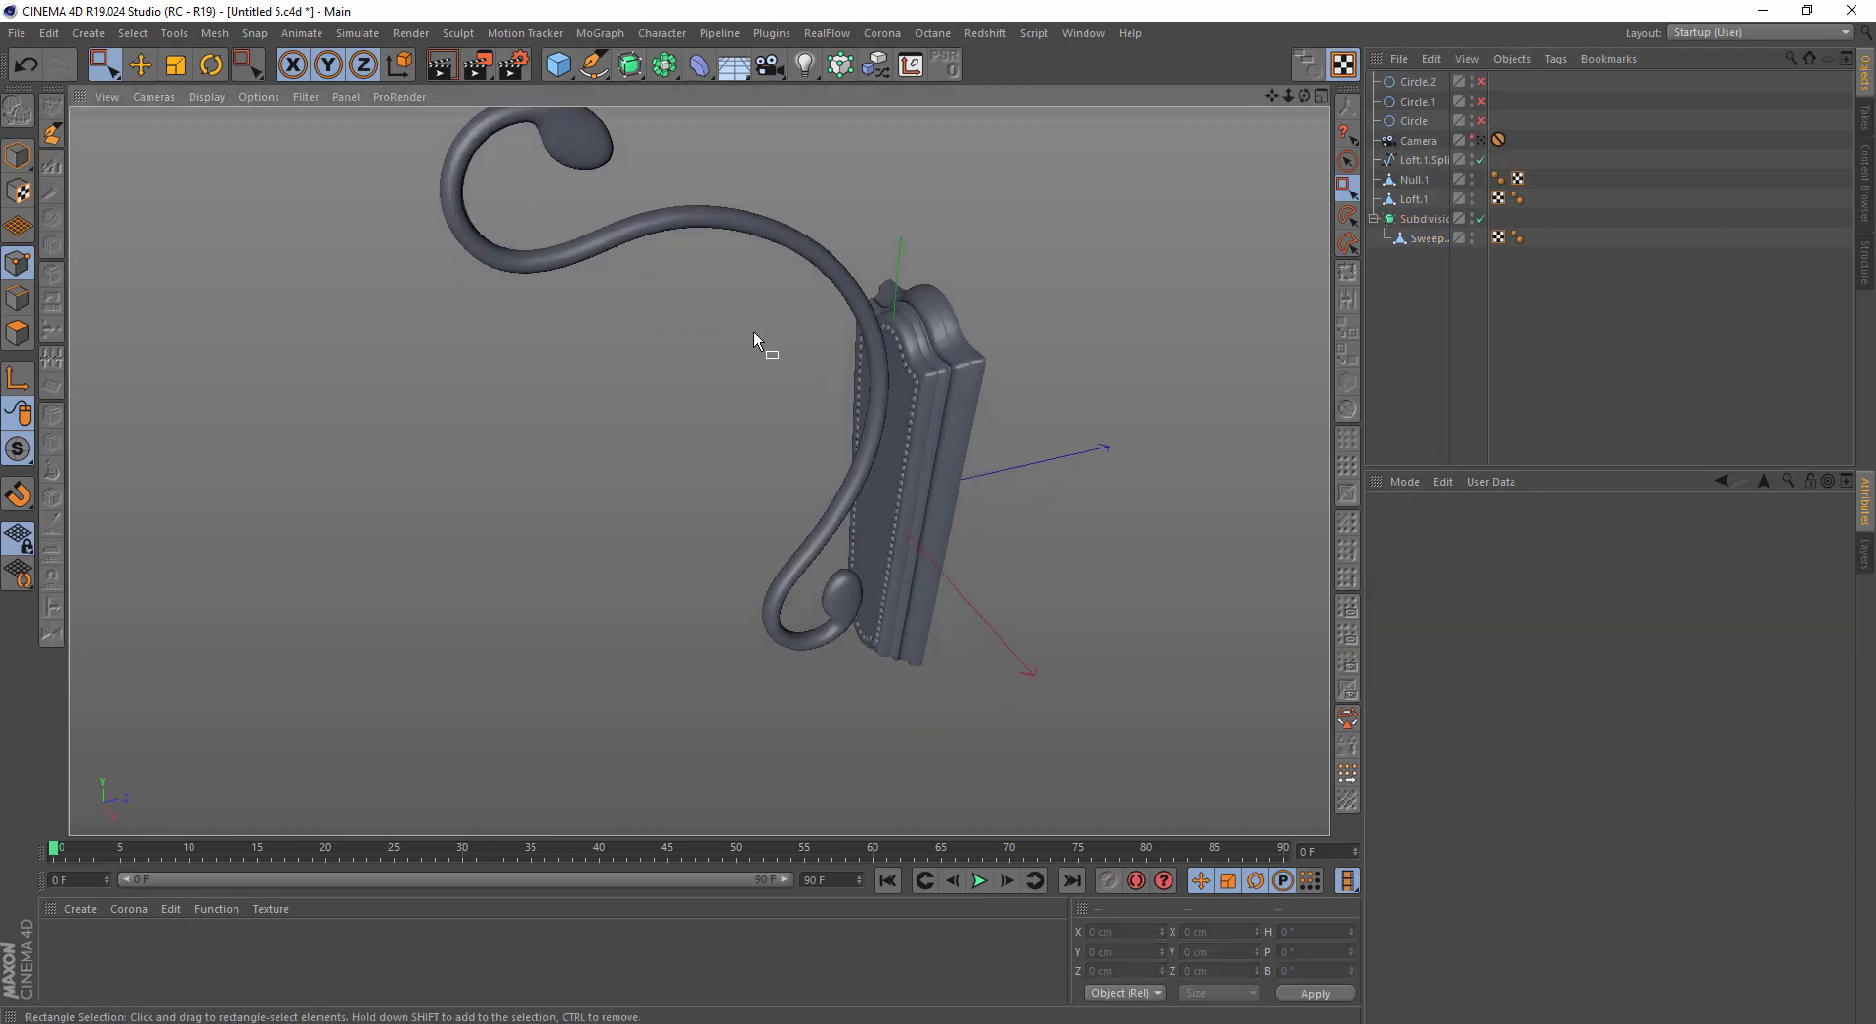
mouse_move(753, 332)
alt+mouse_down()
mouse_move(643, 231)
mouse_move(667, 287)
alt+mouse_up()
click(1415, 238)
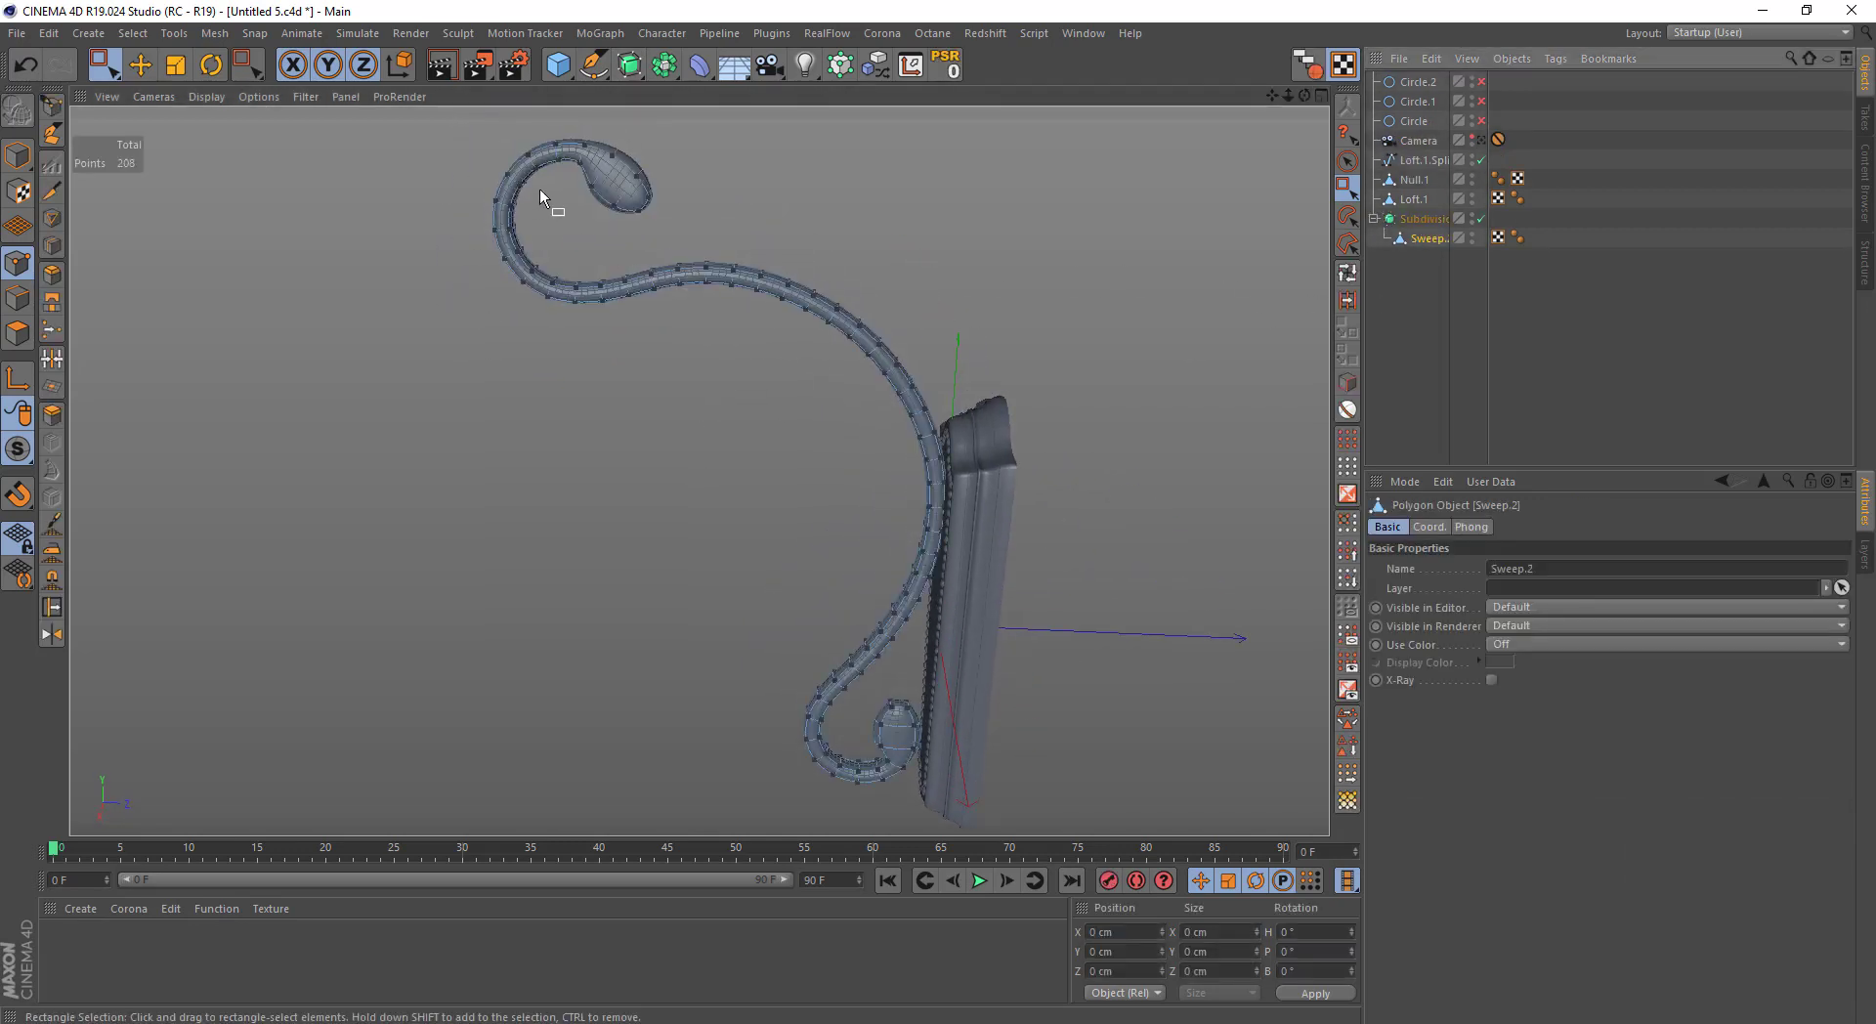
mouse_move(539, 189)
alt+mouse_down()
mouse_move(701, 399)
mouse_move(538, 387)
mouse_move(606, 279)
alt+mouse_up()
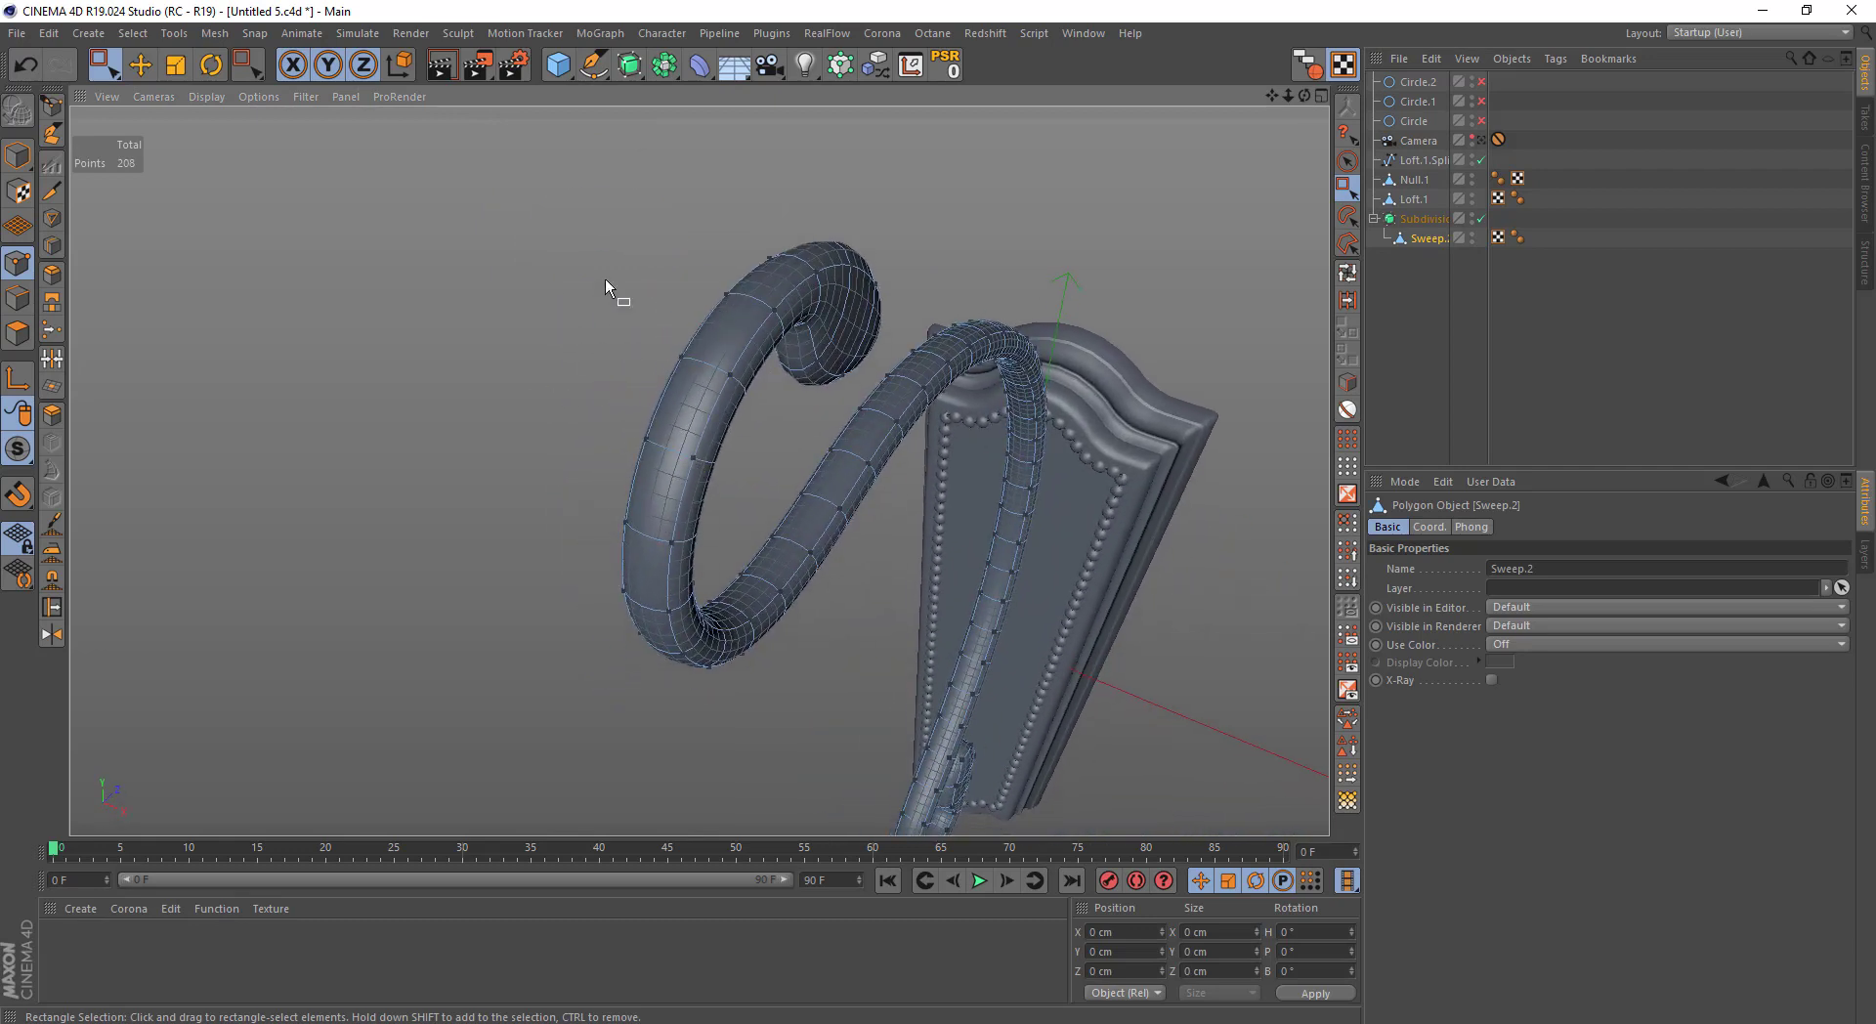
click(1481, 218)
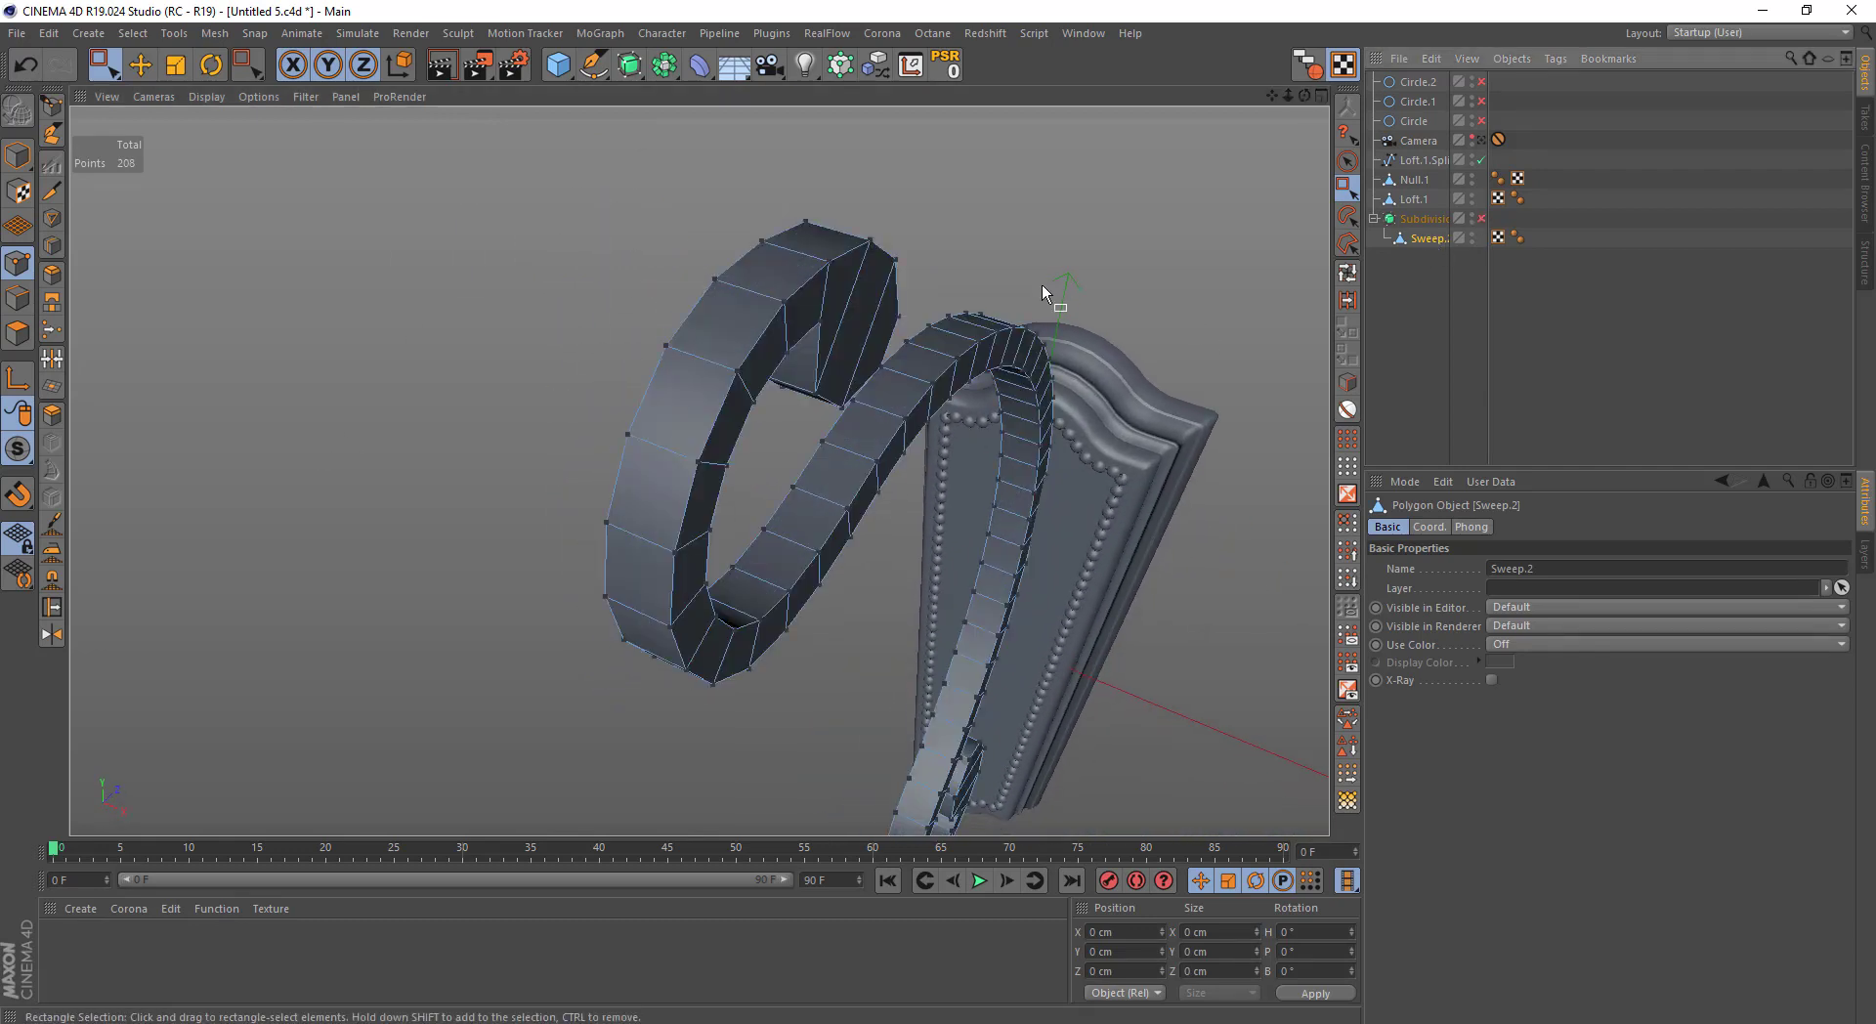
Add a trial loop cut along the sweep, then select and delete its points
click(52, 249)
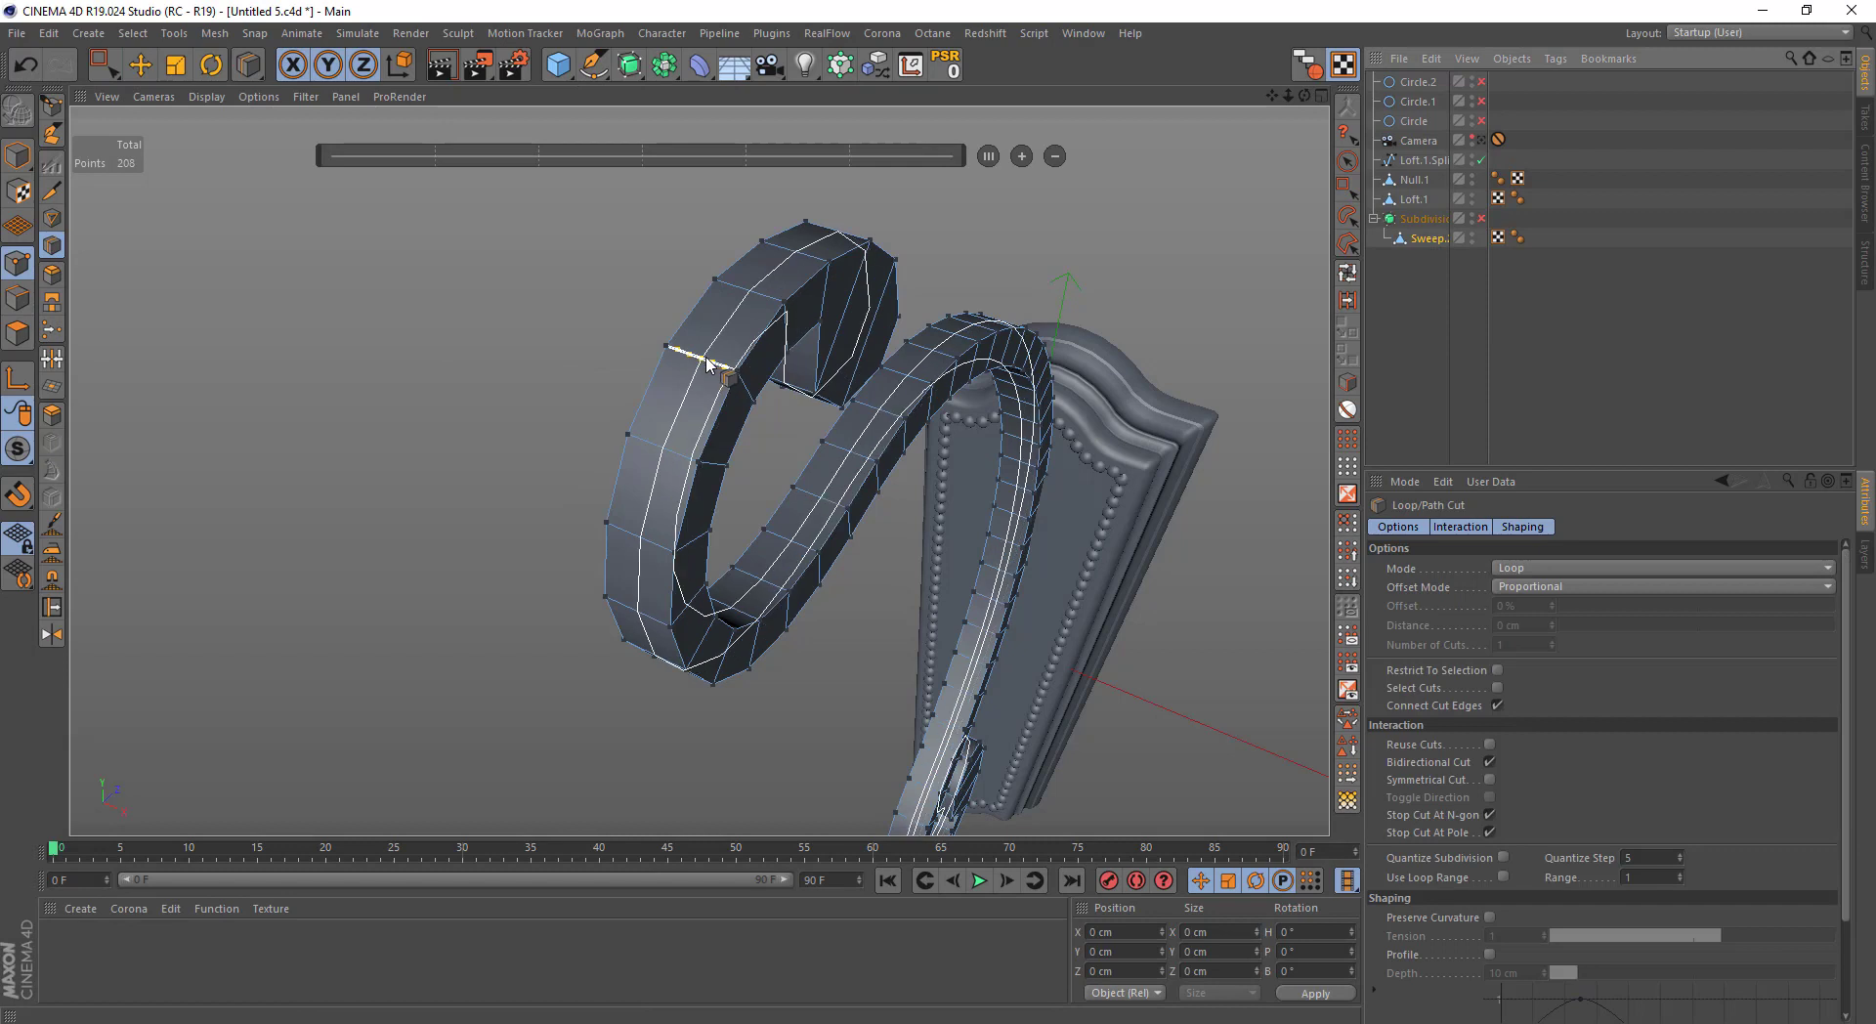
click(709, 365)
key(0)
middle_click(712, 354)
middle_click(782, 367)
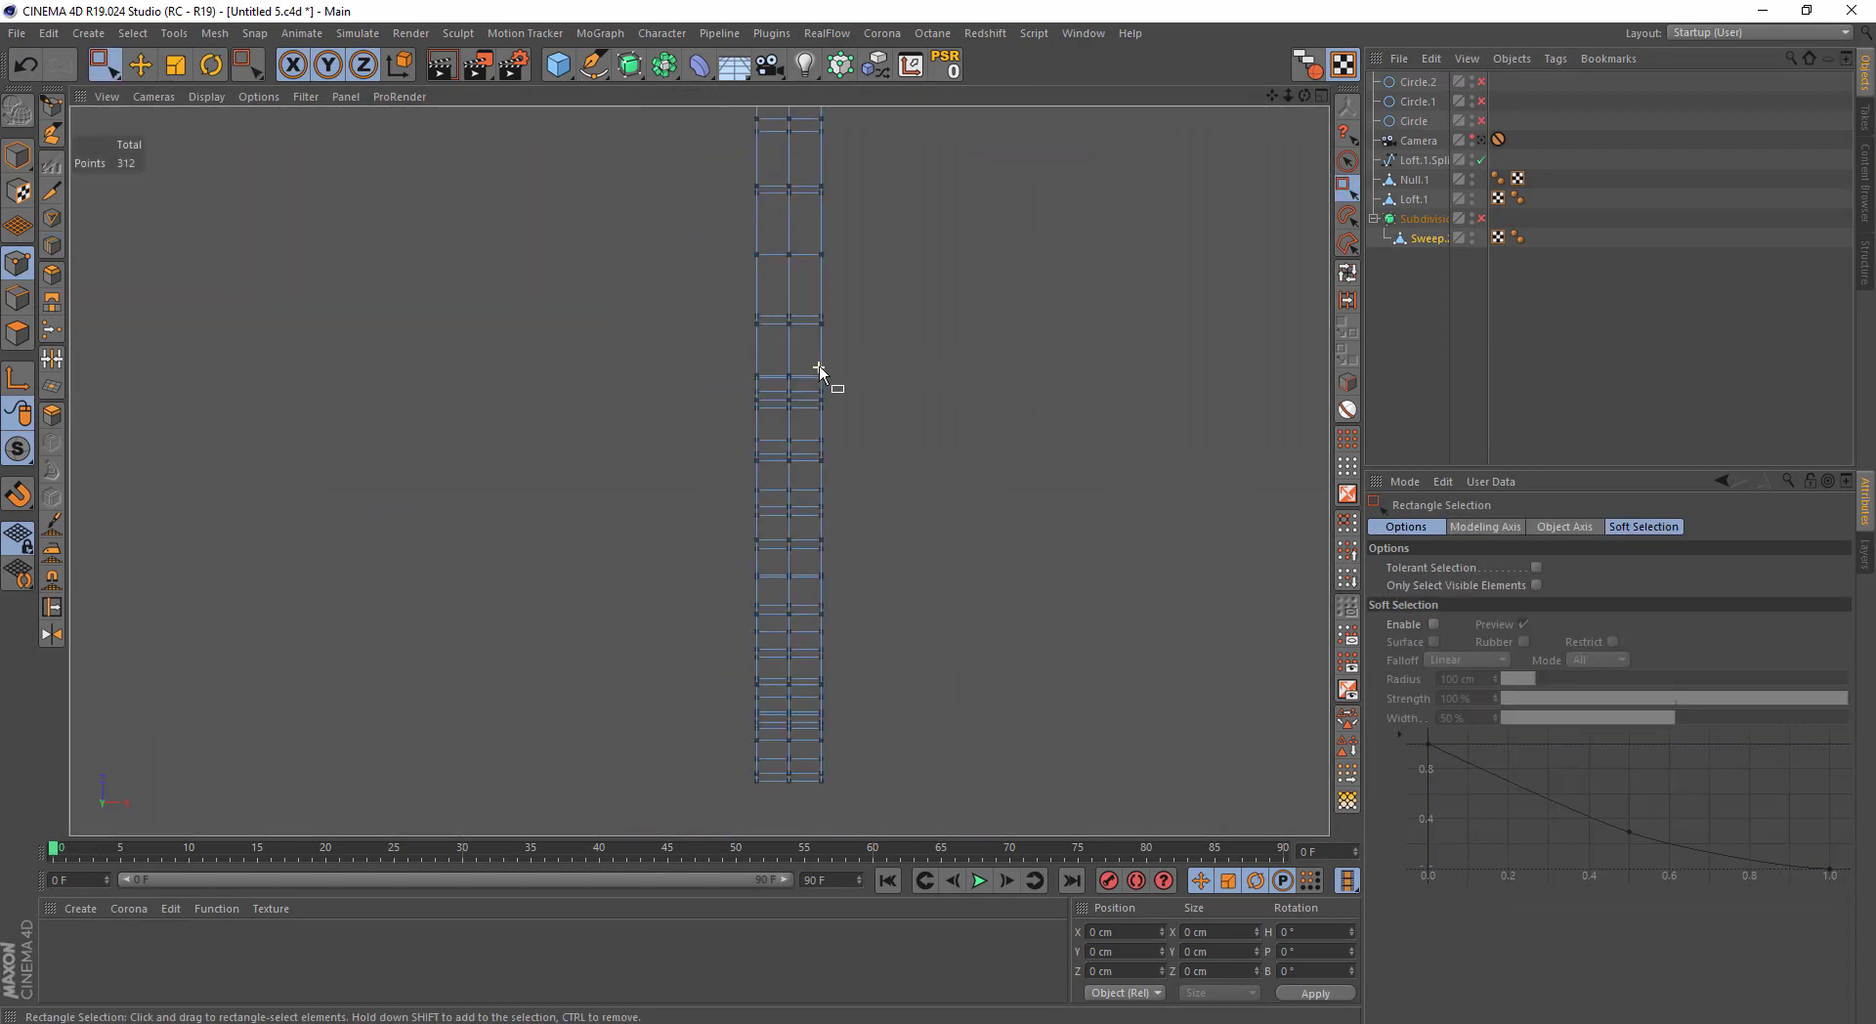
scroll(795, 293, down, 2)
scroll(739, 245, down, 1)
drag(777, 728, 649, 260)
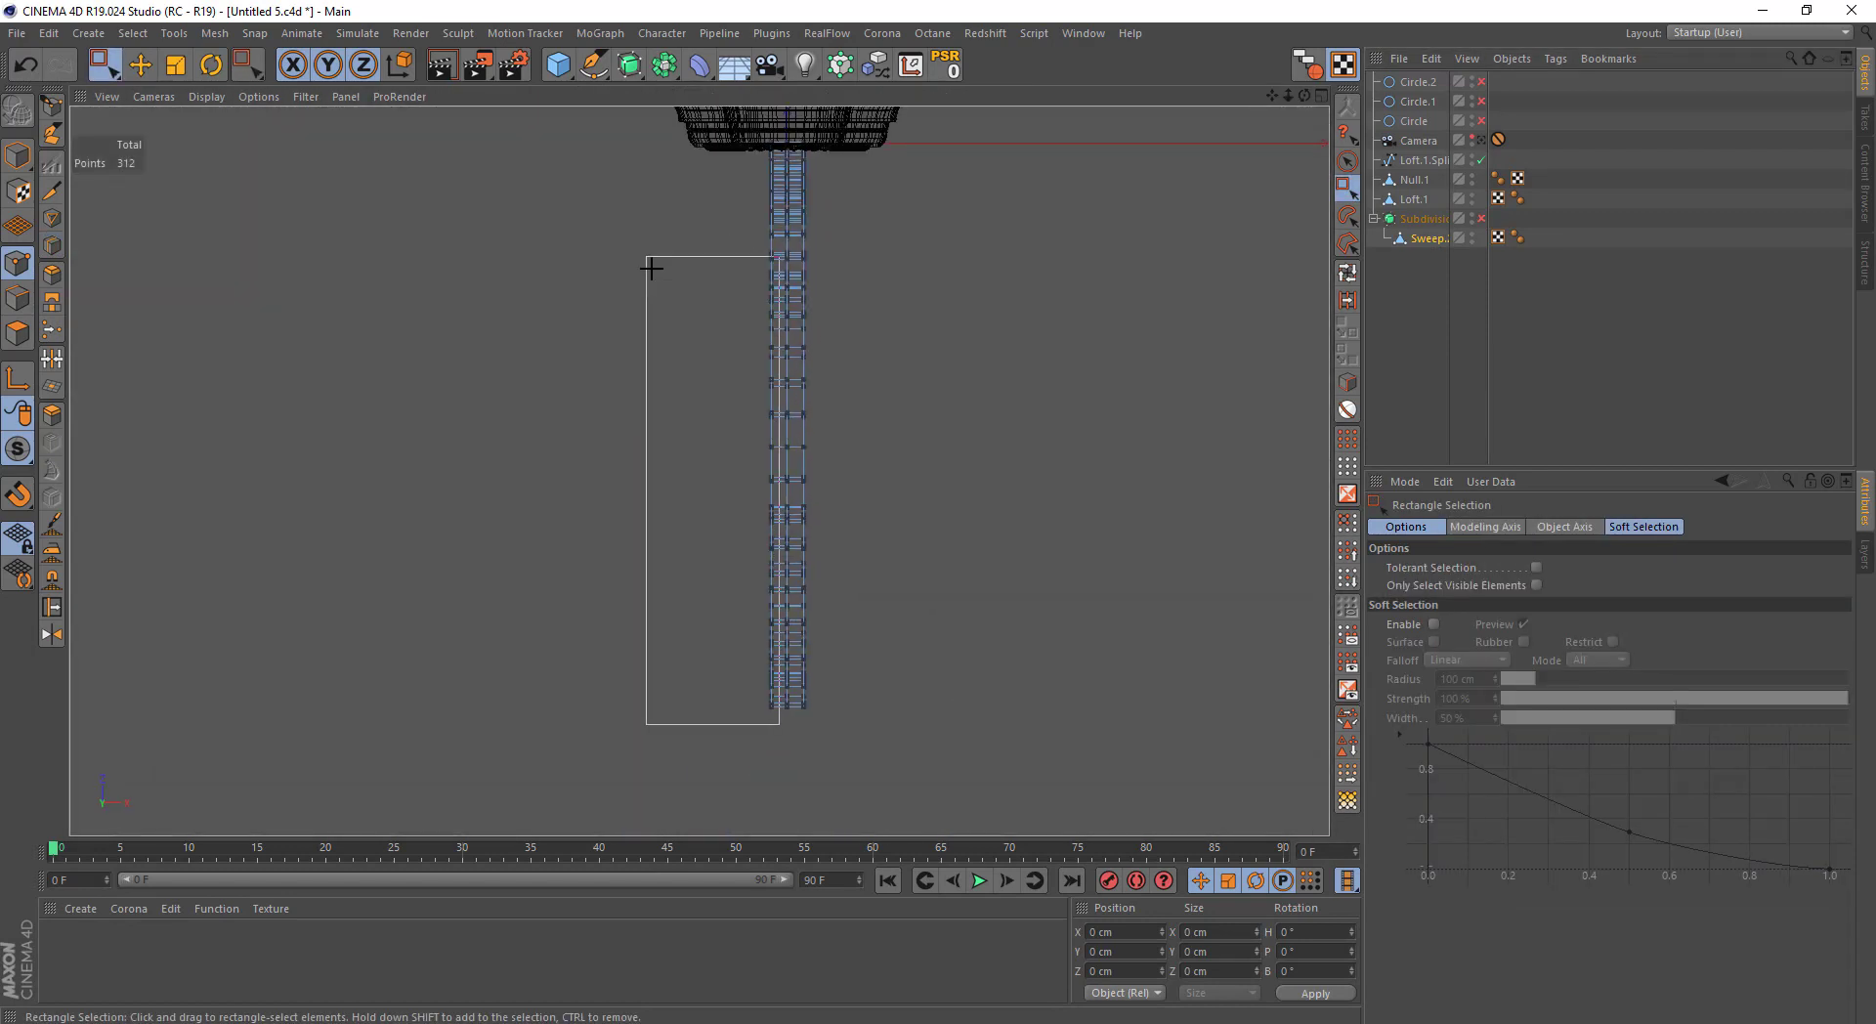
key(Delete)
Add a Symmetry object (Mirror Plane ZY, Weld Points on) in the single perspective view
middle_click(613, 290)
middle_click(616, 293)
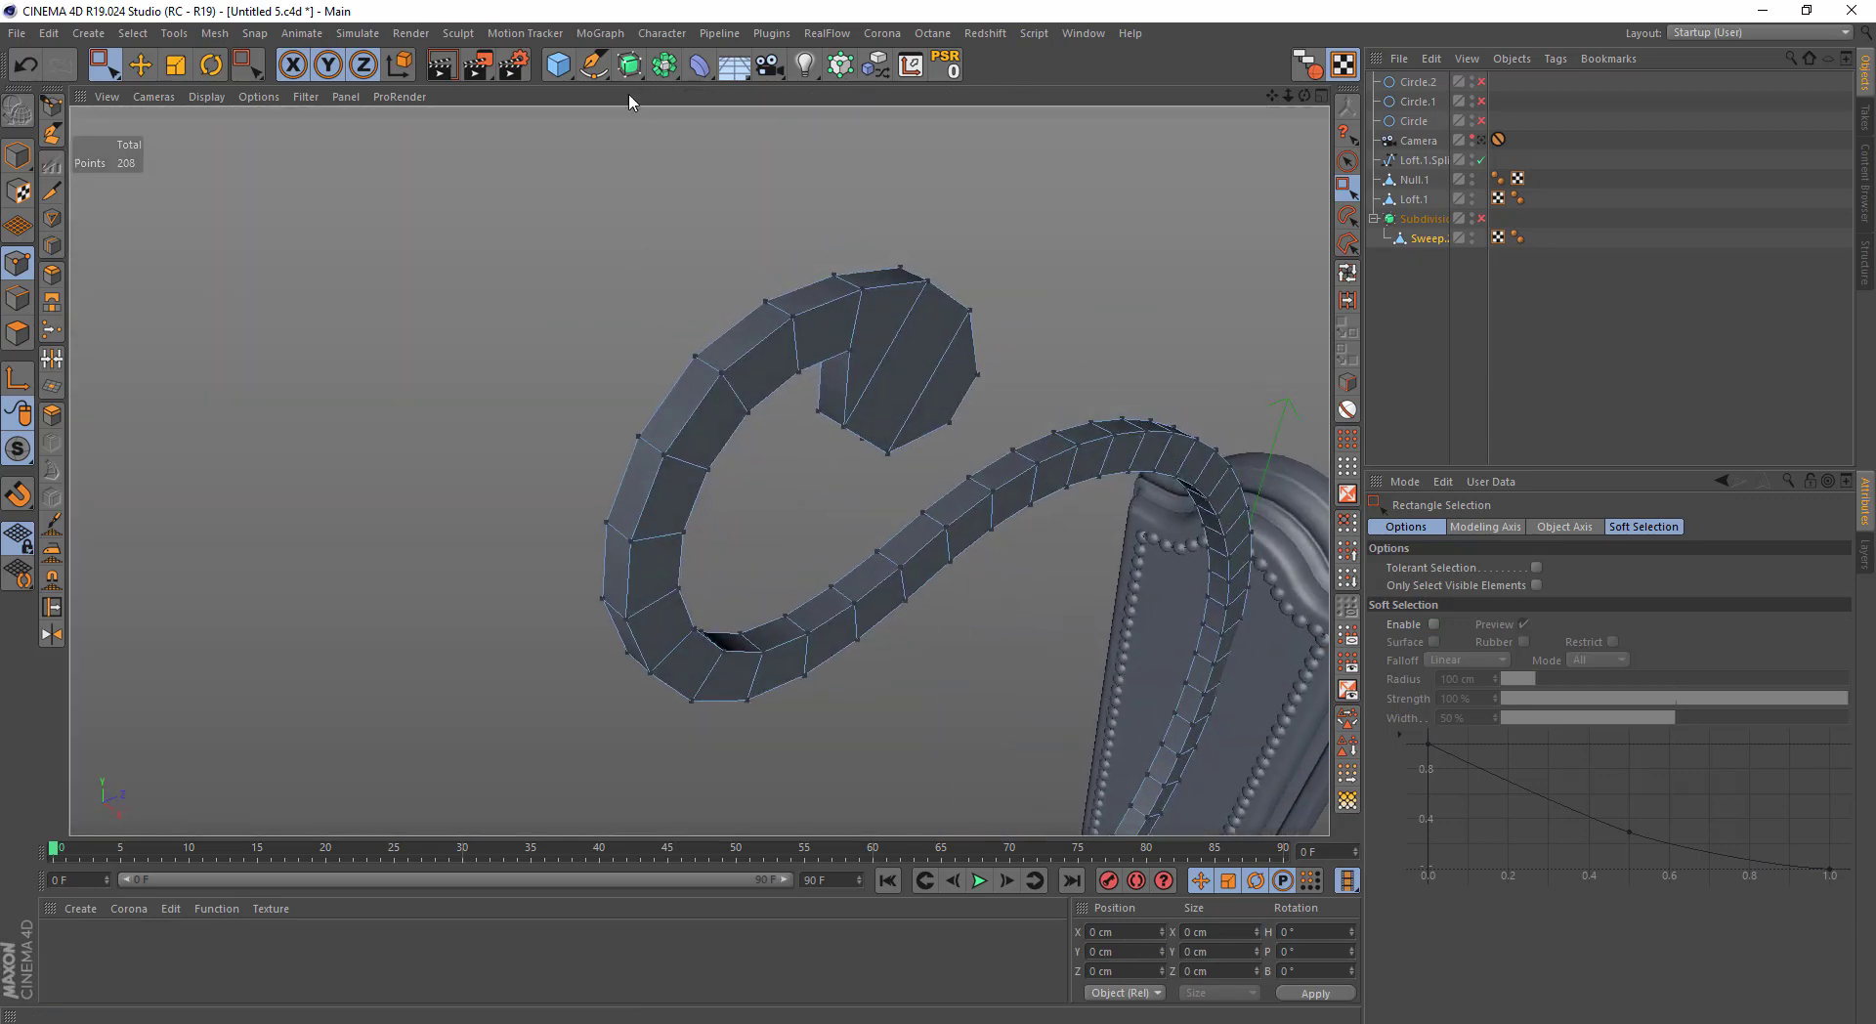
click(665, 65)
click(875, 186)
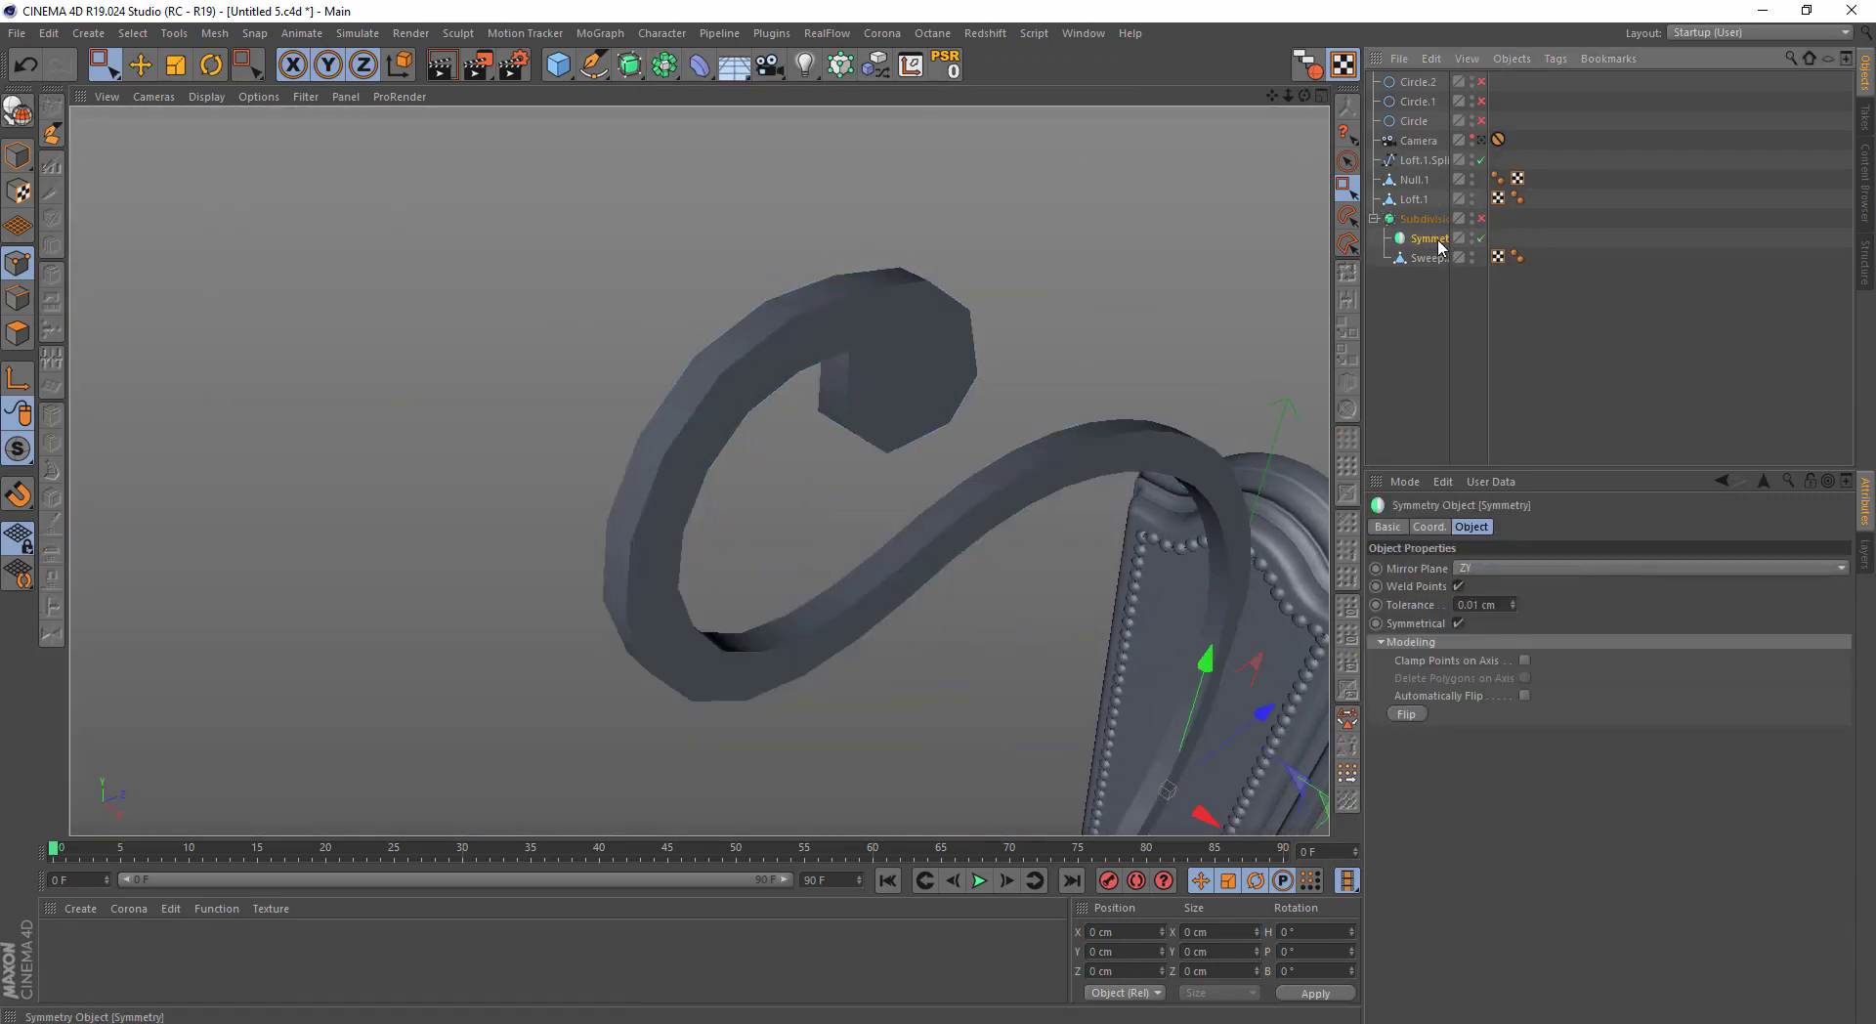
Turn on clamp points and delete axis polygons in Symmetry, and nest Sweep.2 inside it
click(1526, 661)
click(1525, 677)
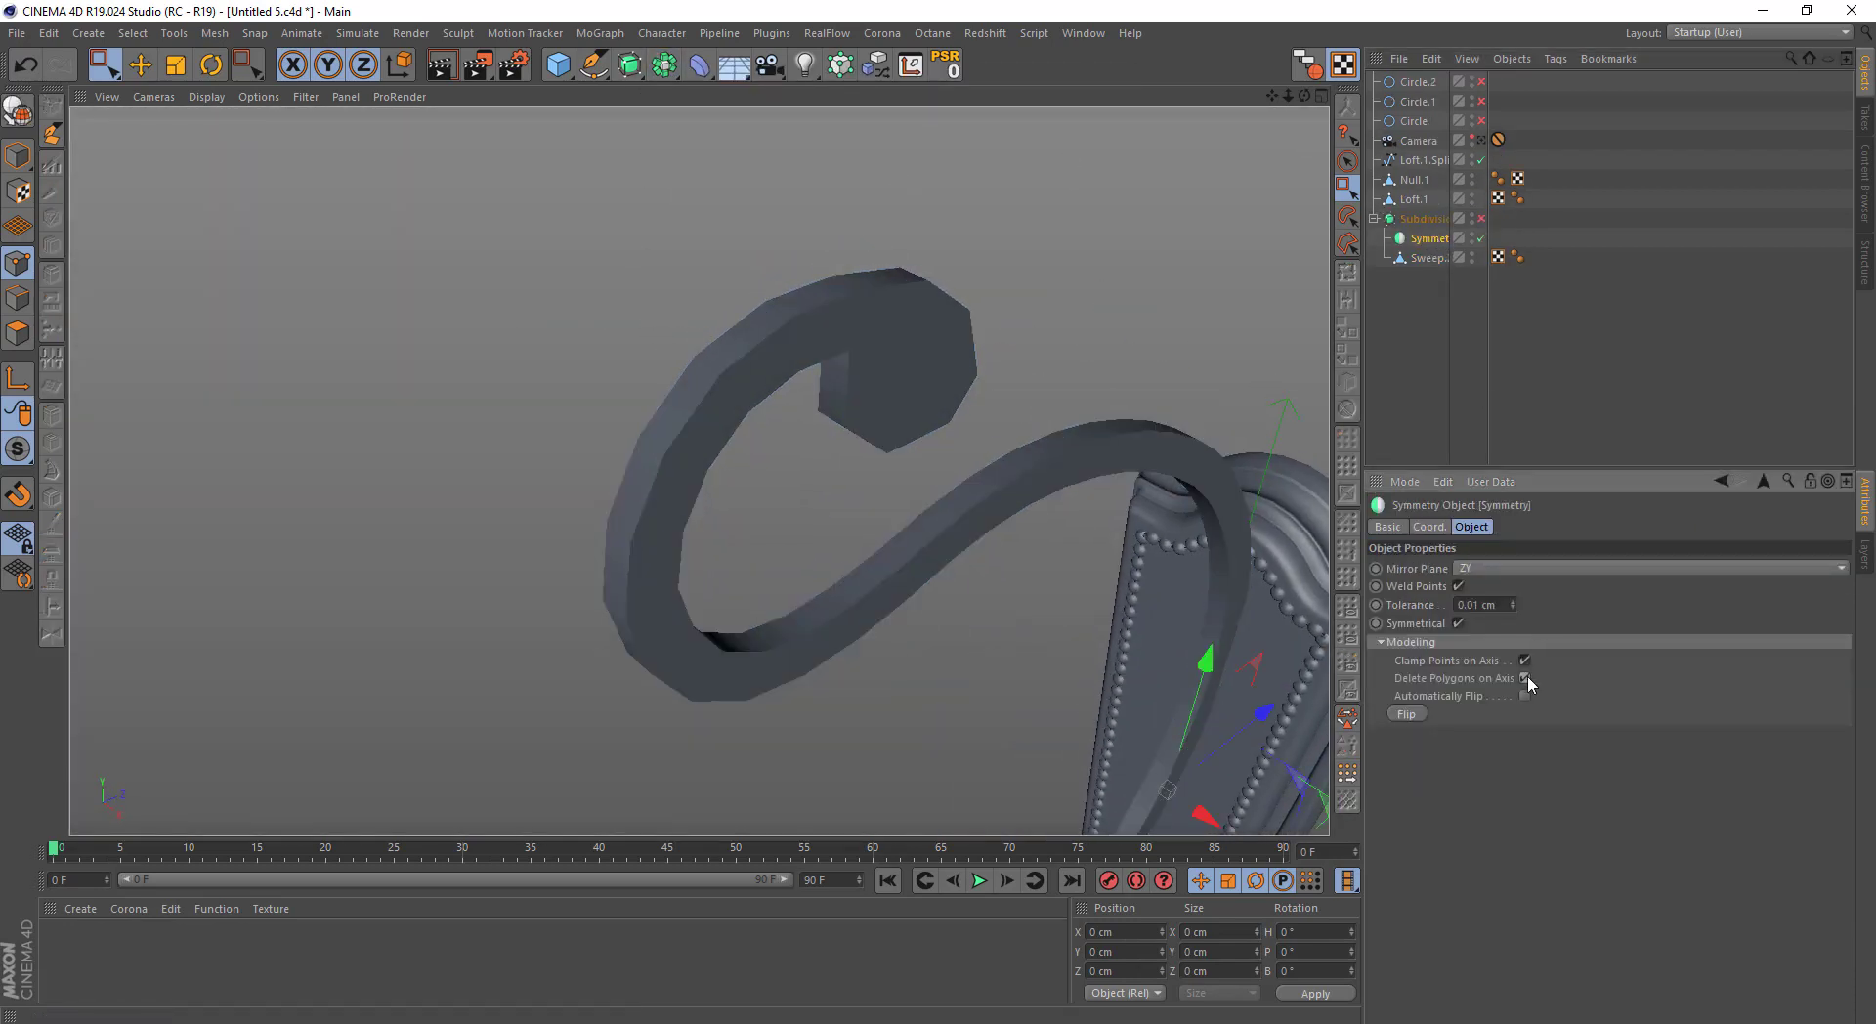
drag(1427, 260, 1429, 239)
click(1429, 262)
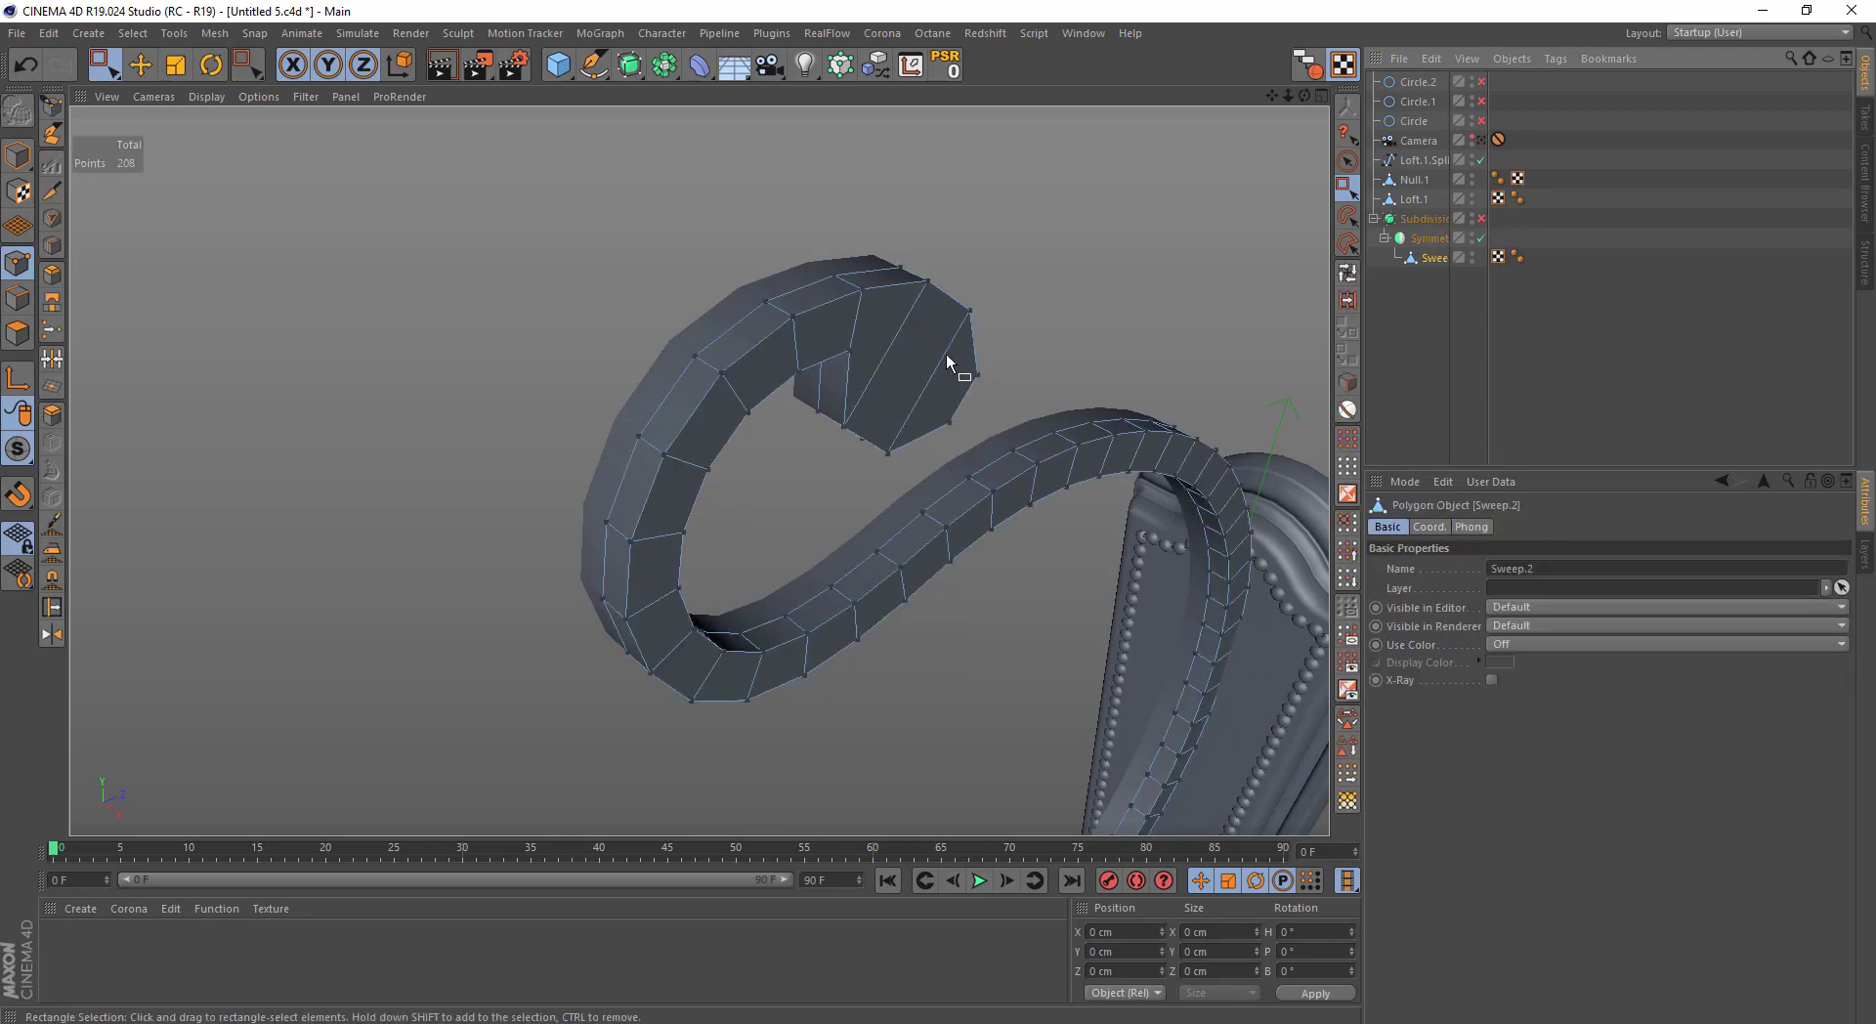
Re-enable smoothing and make a symmetrical lengthwise loop cut on the arm, reaching 416 points
scroll(771, 314, up, 3)
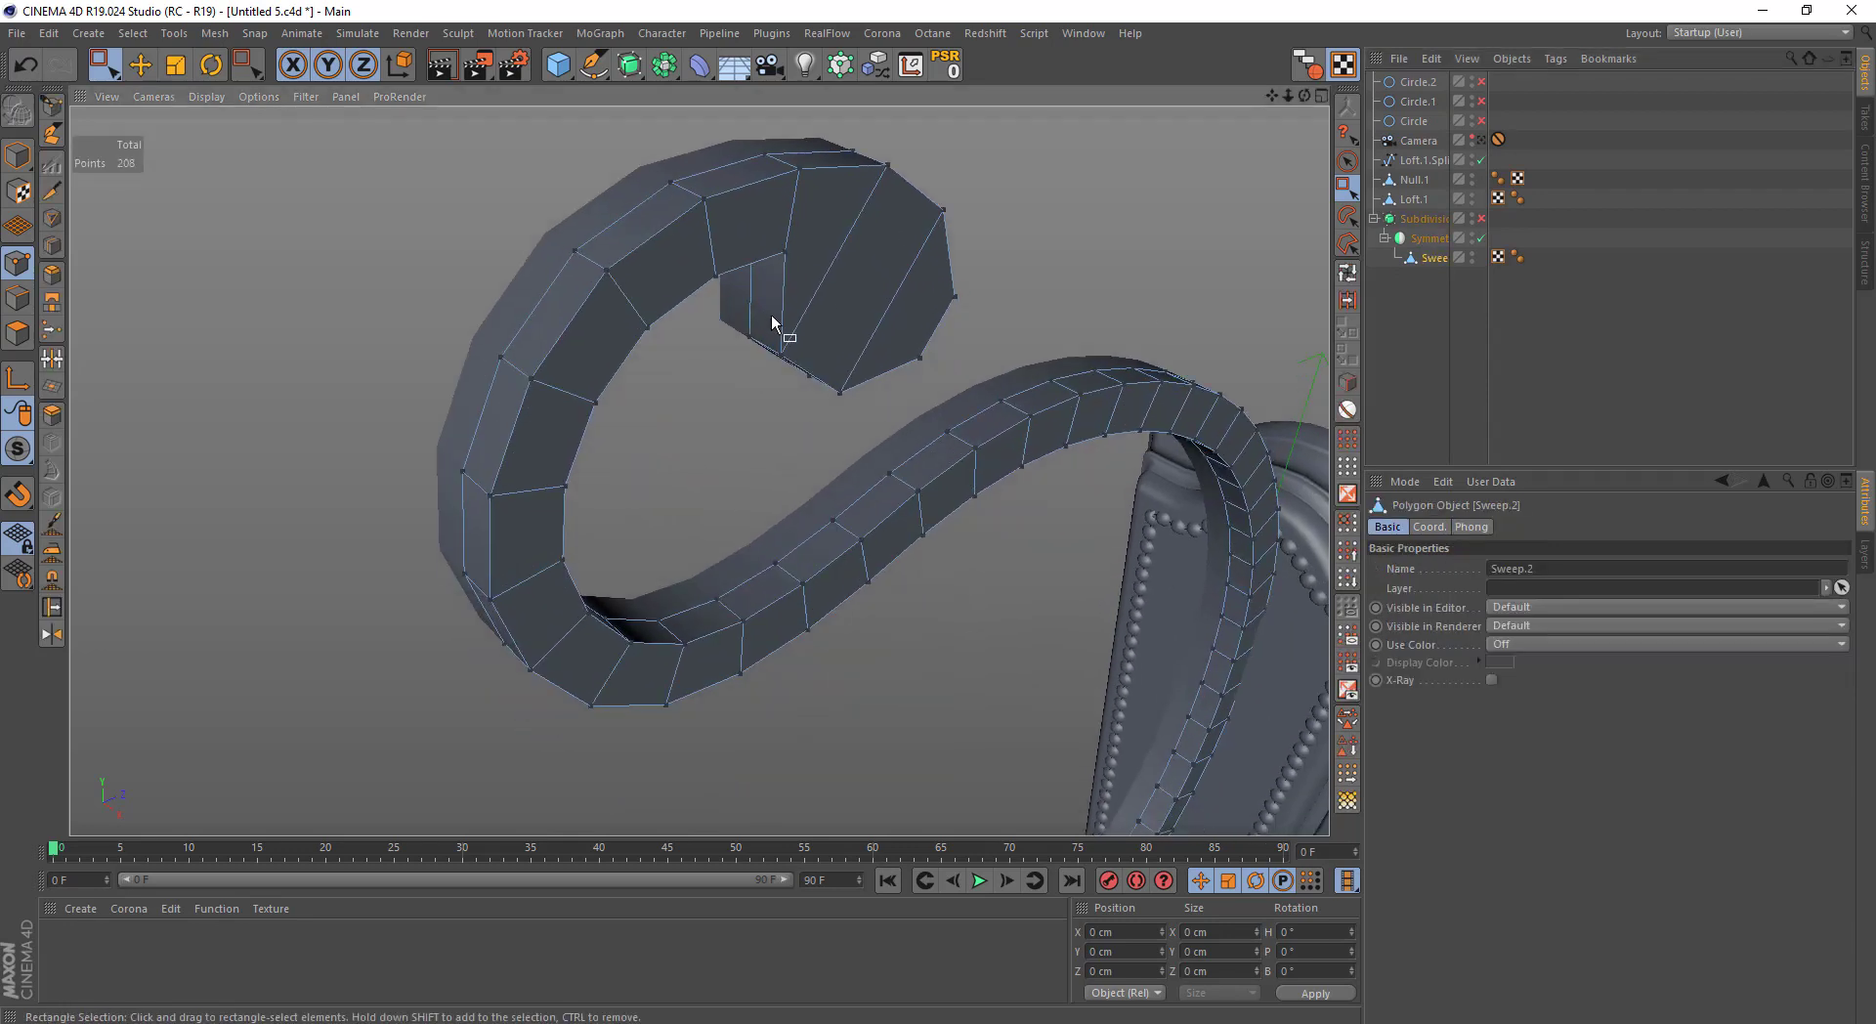
click(1482, 218)
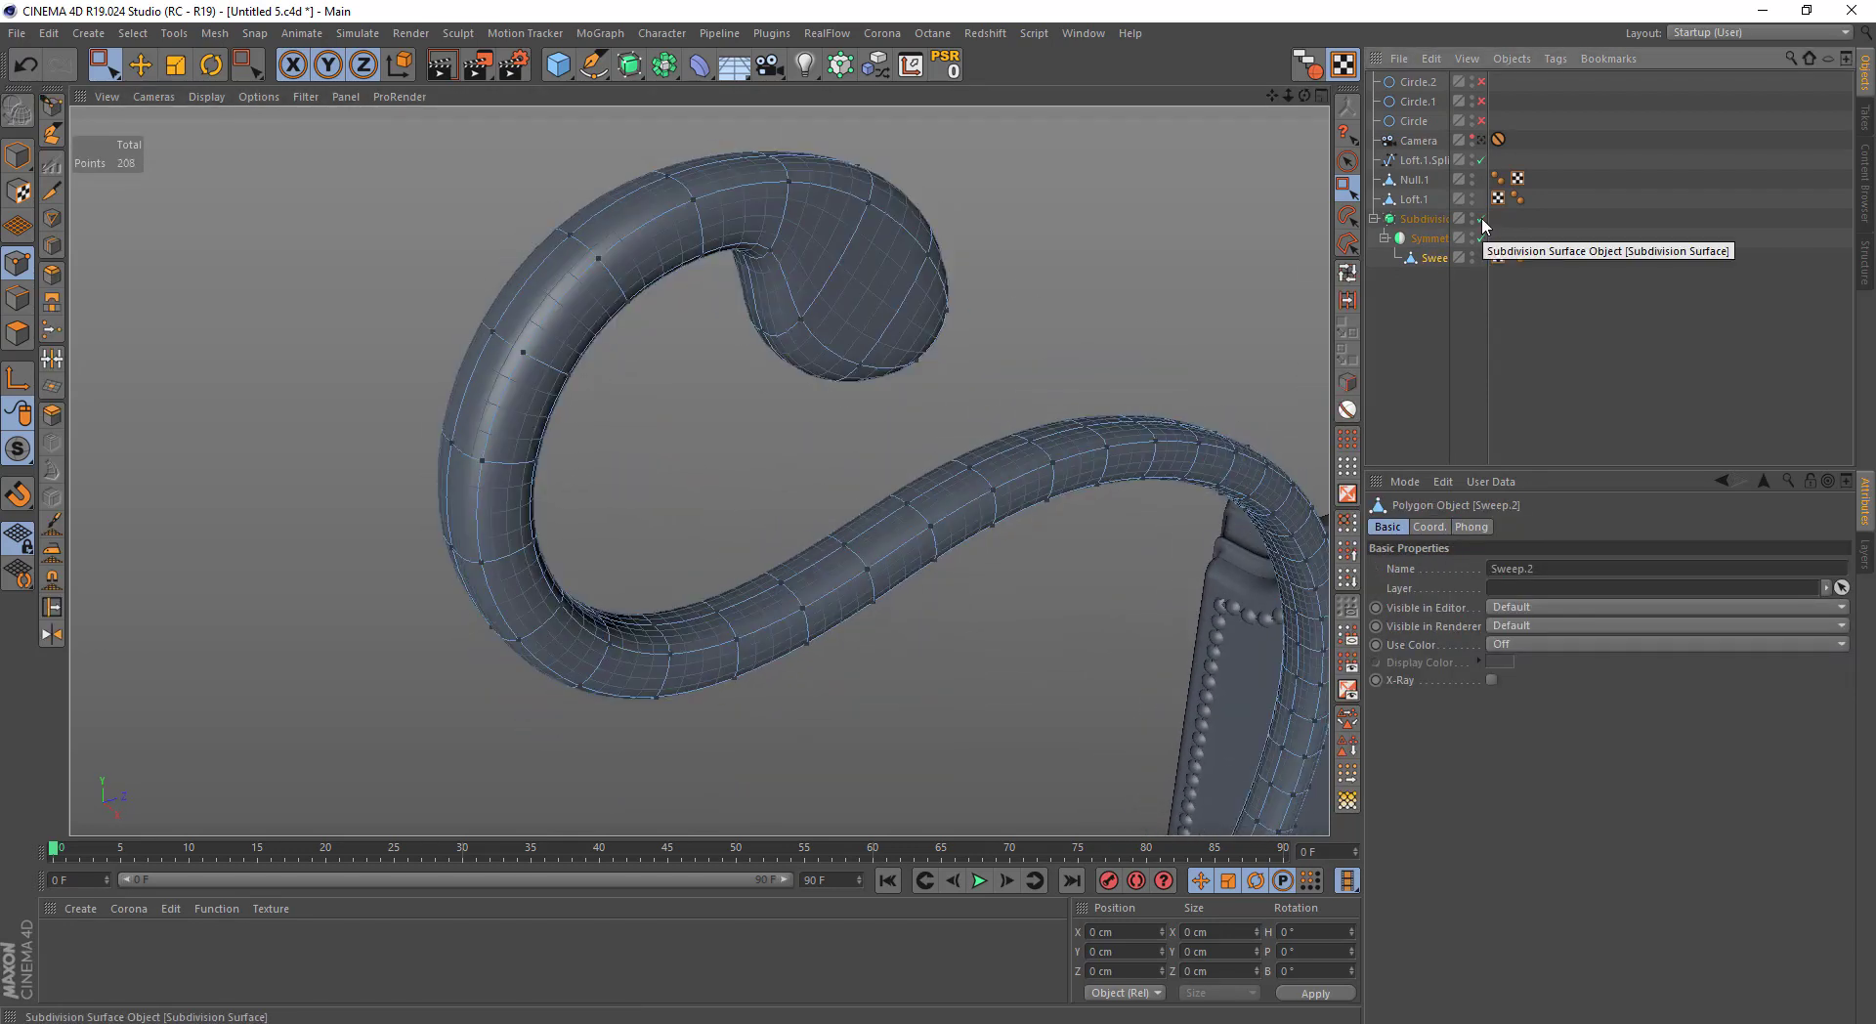
click(54, 252)
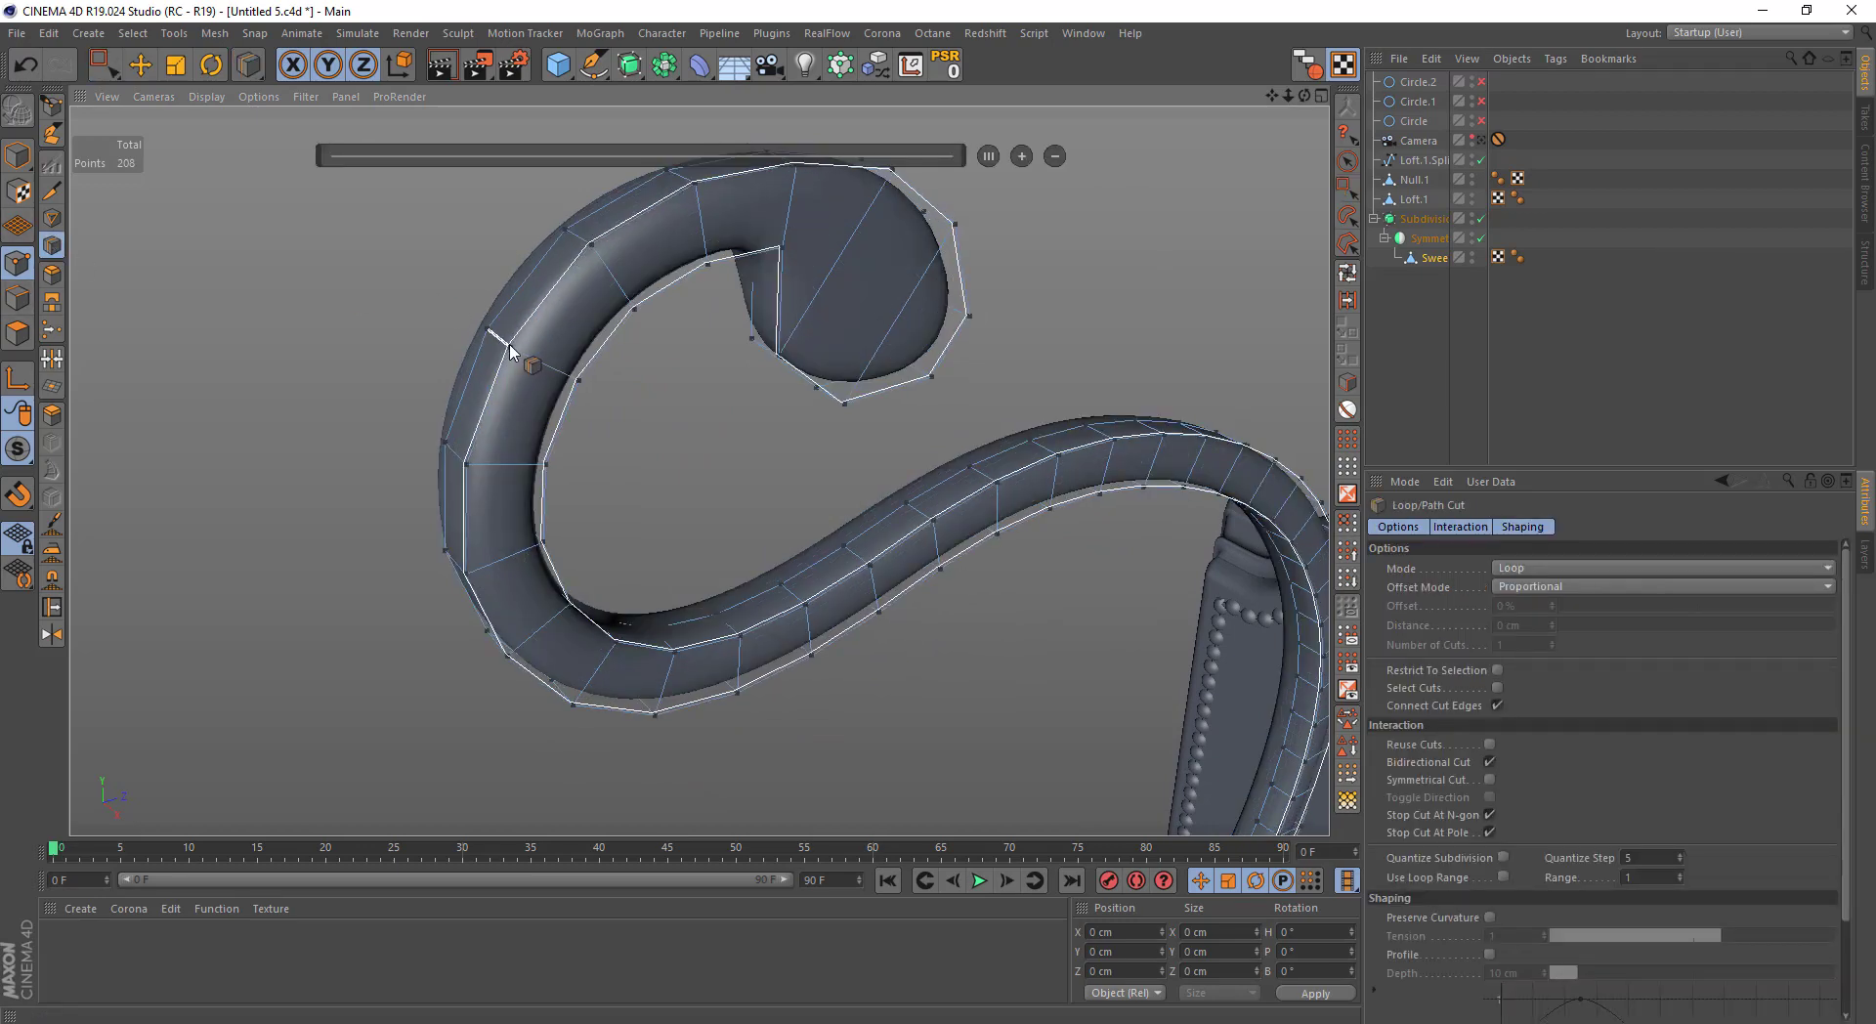
scroll(509, 352, up, 5)
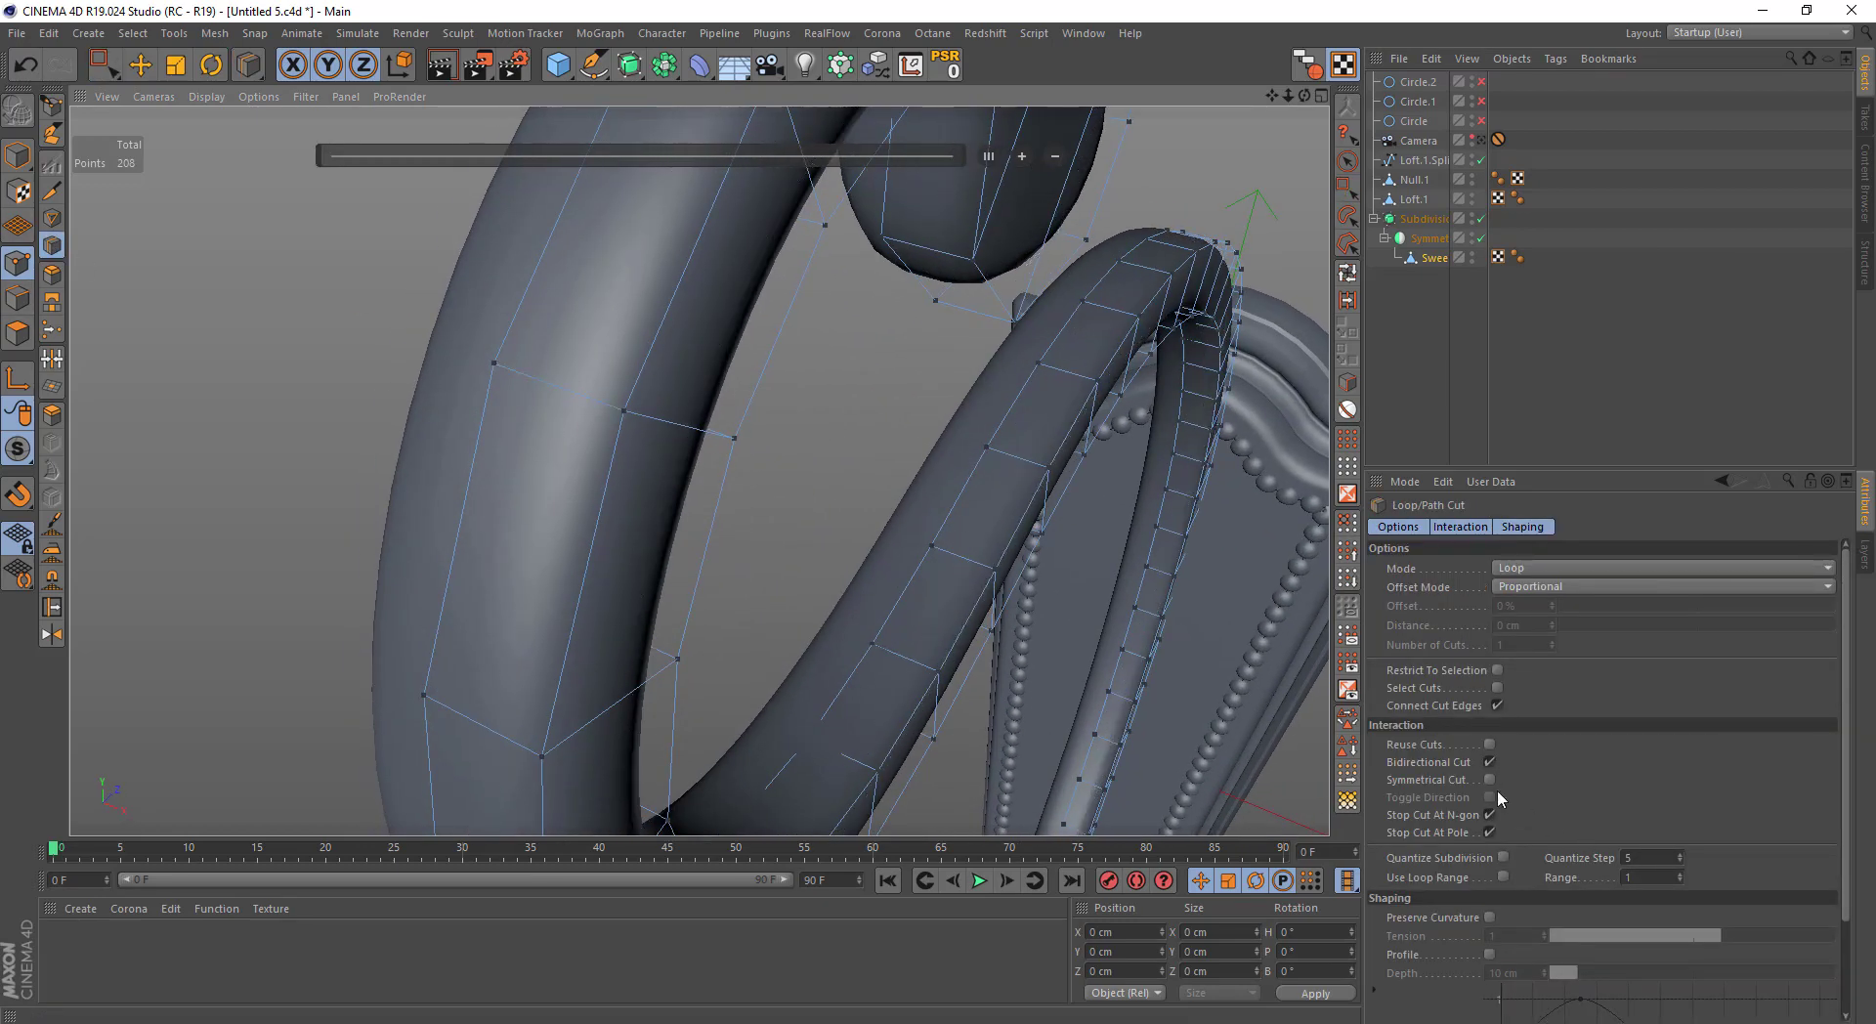
click(1490, 780)
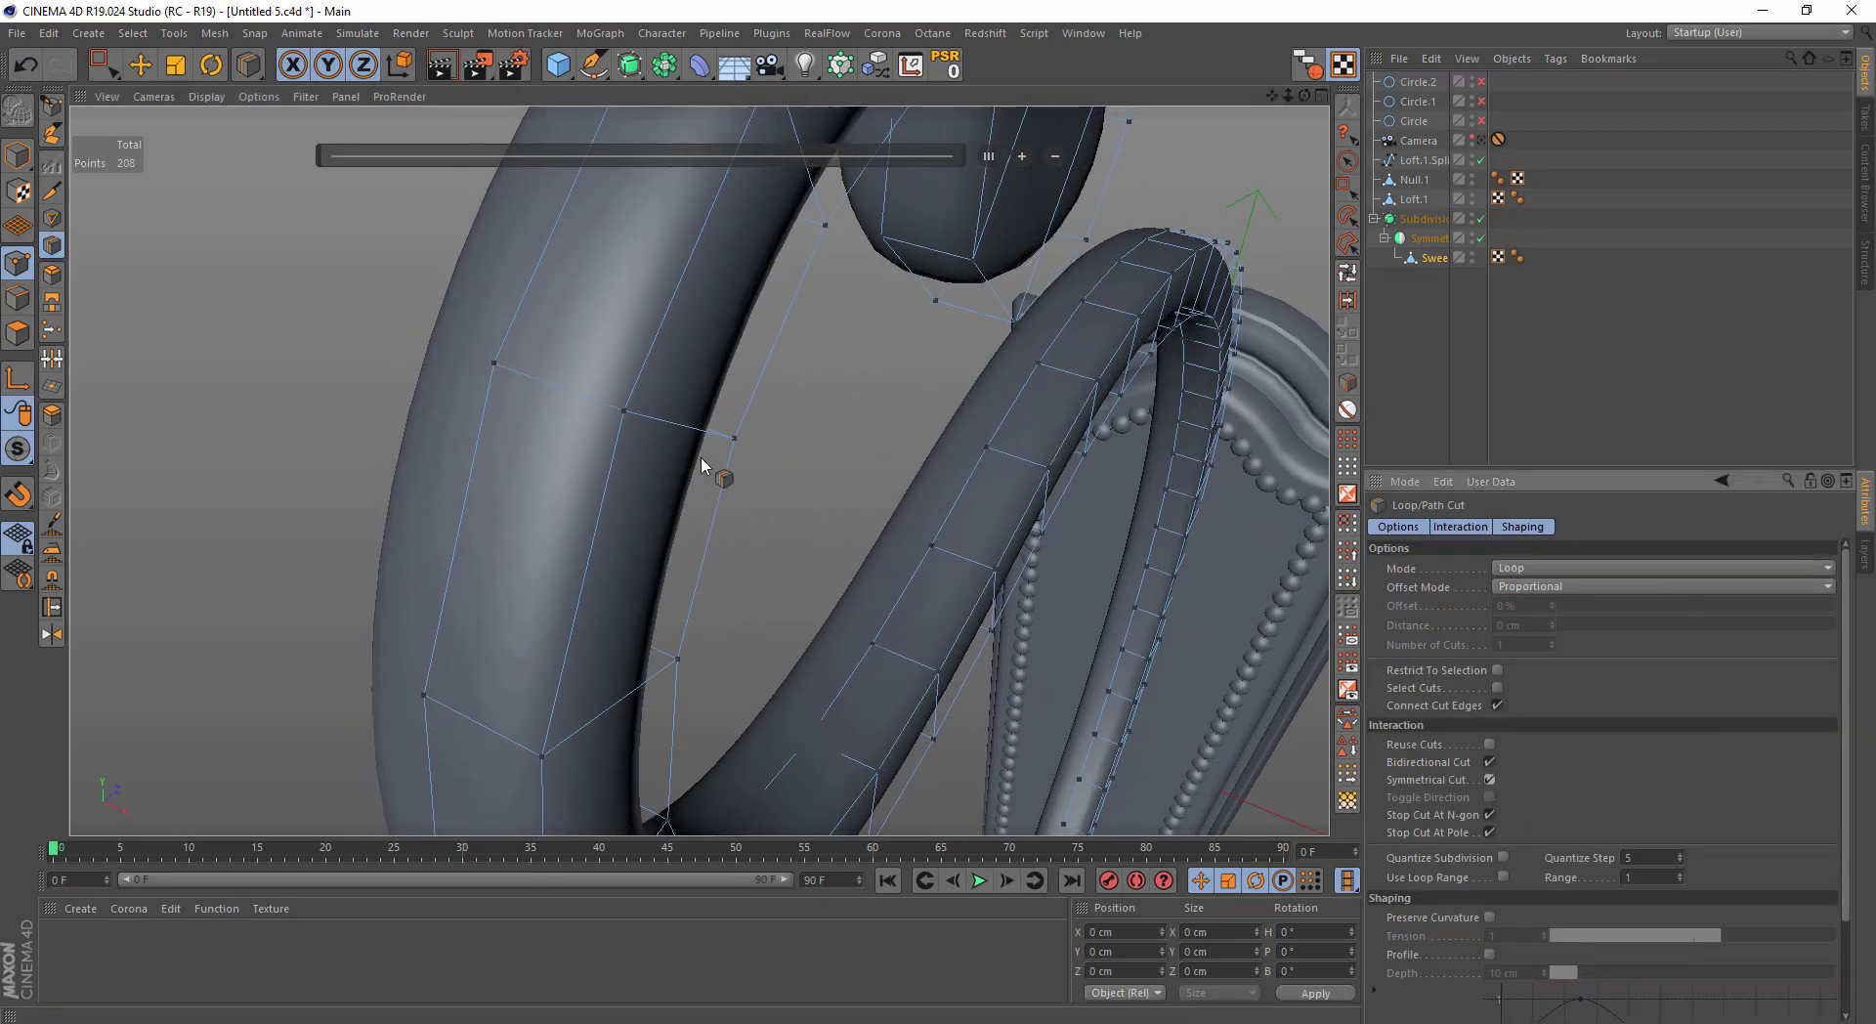
click(575, 395)
In Polygon mode, loop-select a strip along the arm and try an inward extrude, then undo it
key(space)
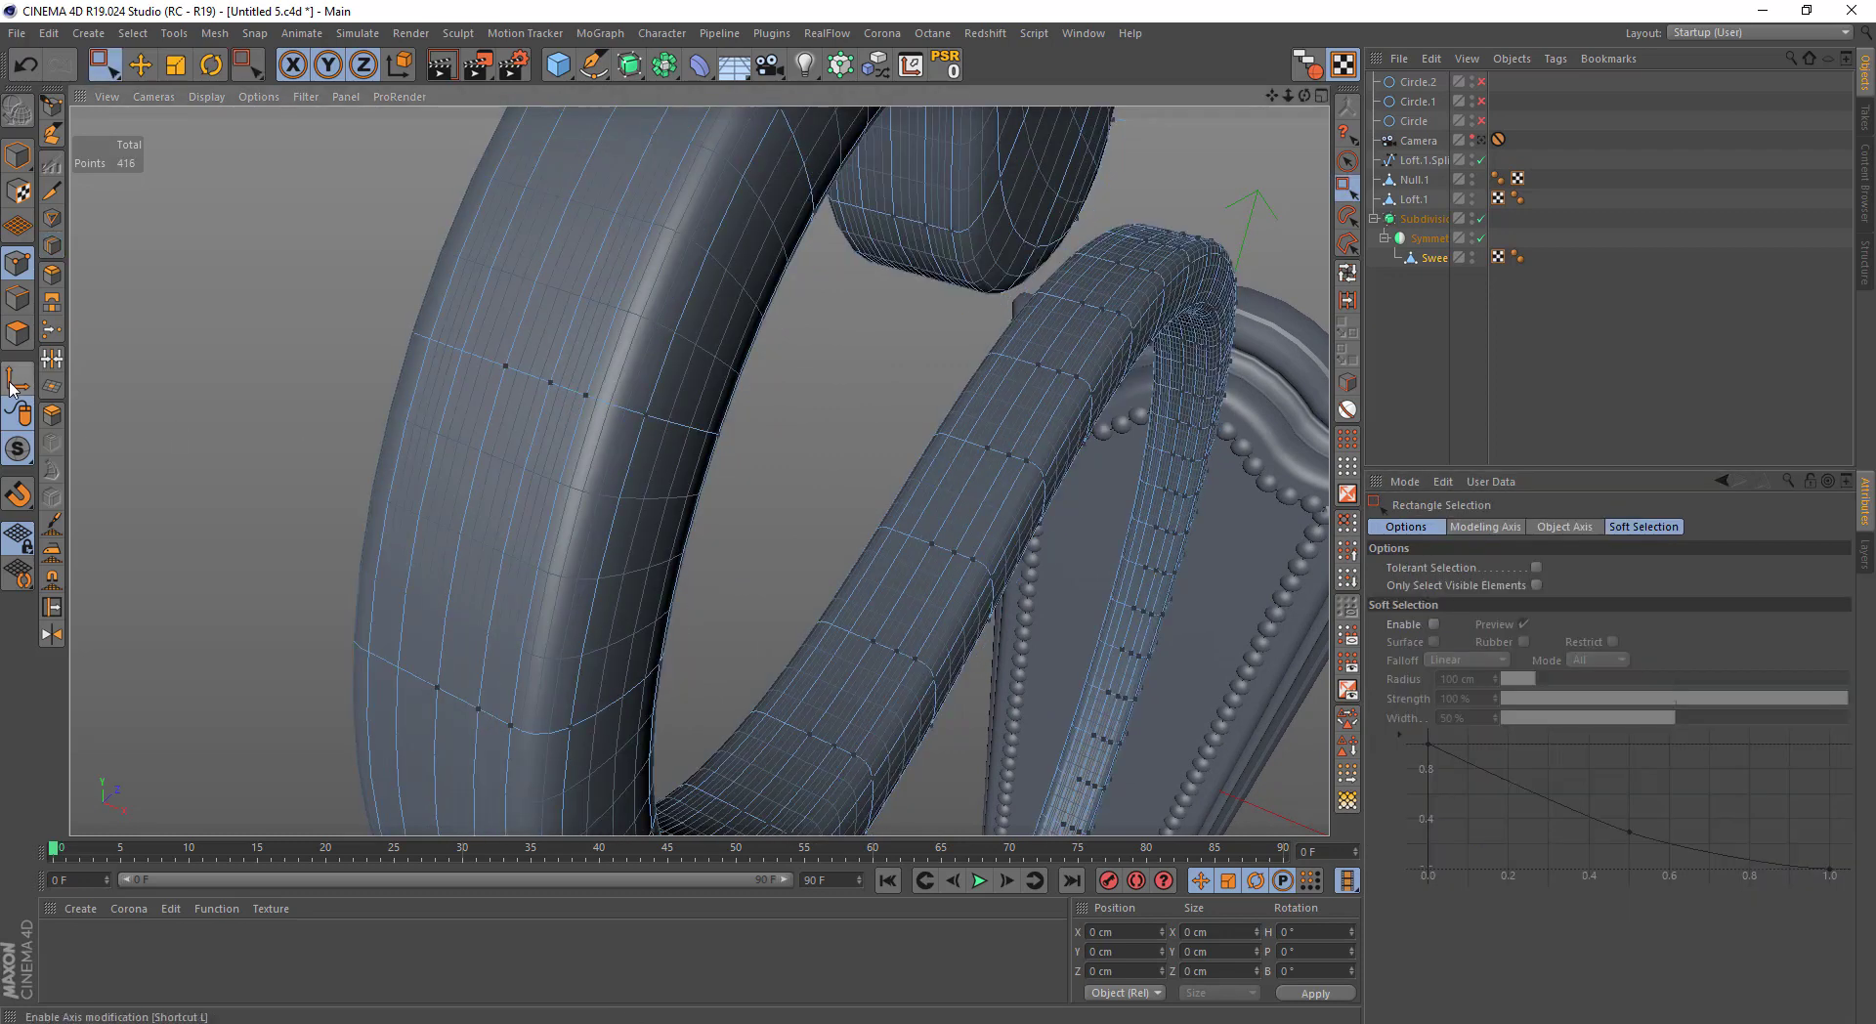
click(17, 332)
click(1349, 274)
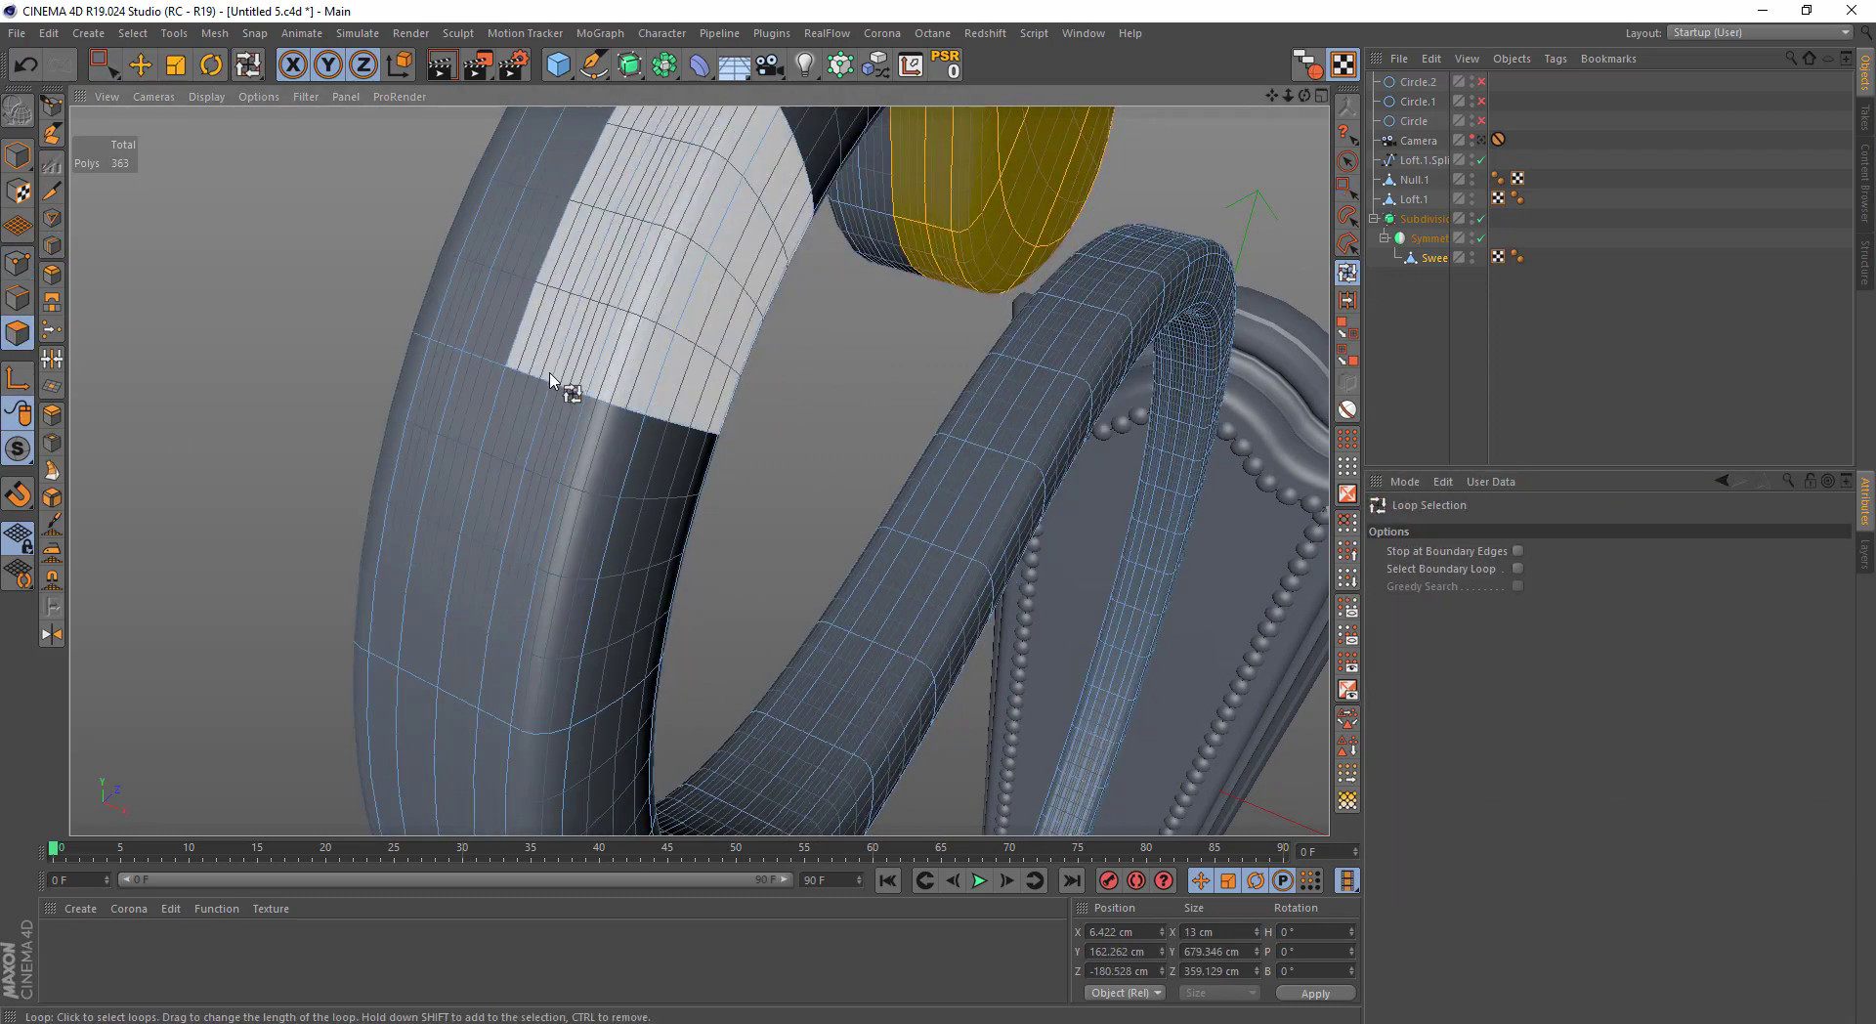
click(563, 386)
mouse_move(548, 389)
alt+mouse_down()
mouse_move(775, 535)
mouse_move(710, 469)
mouse_move(781, 418)
alt+mouse_up()
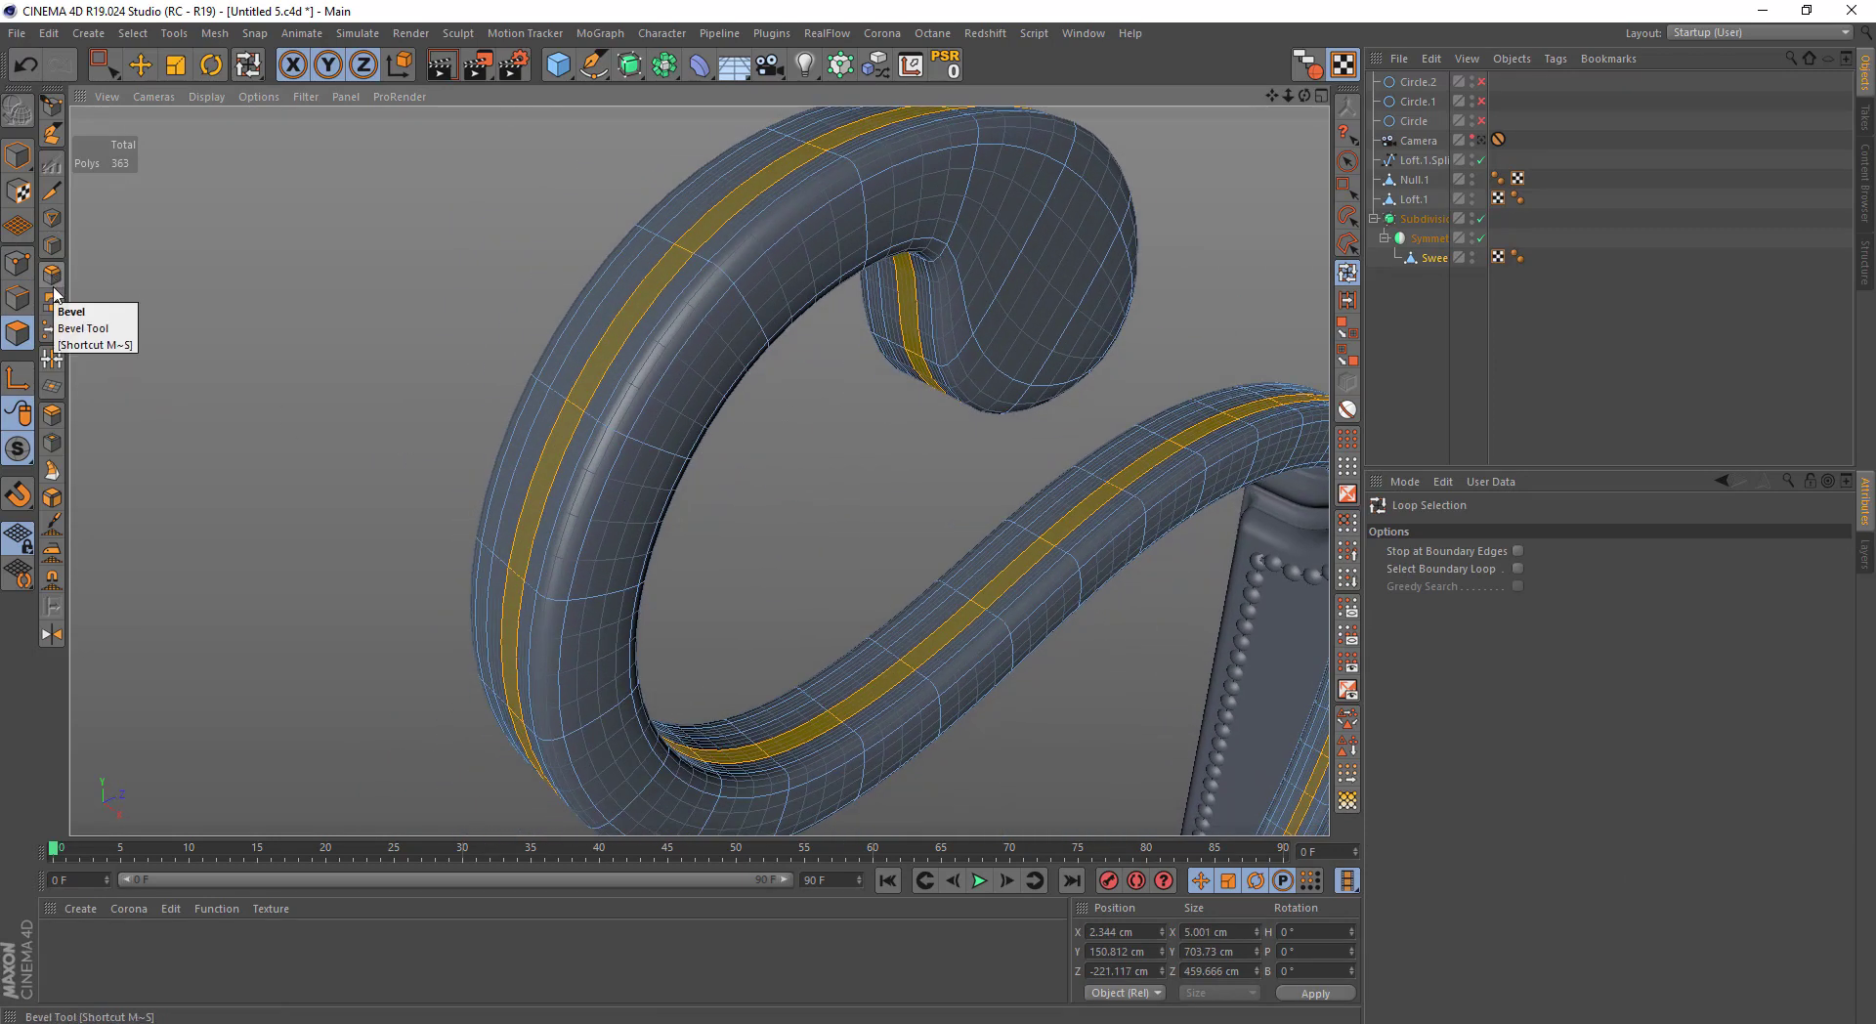
click(52, 415)
drag(743, 547, 684, 547)
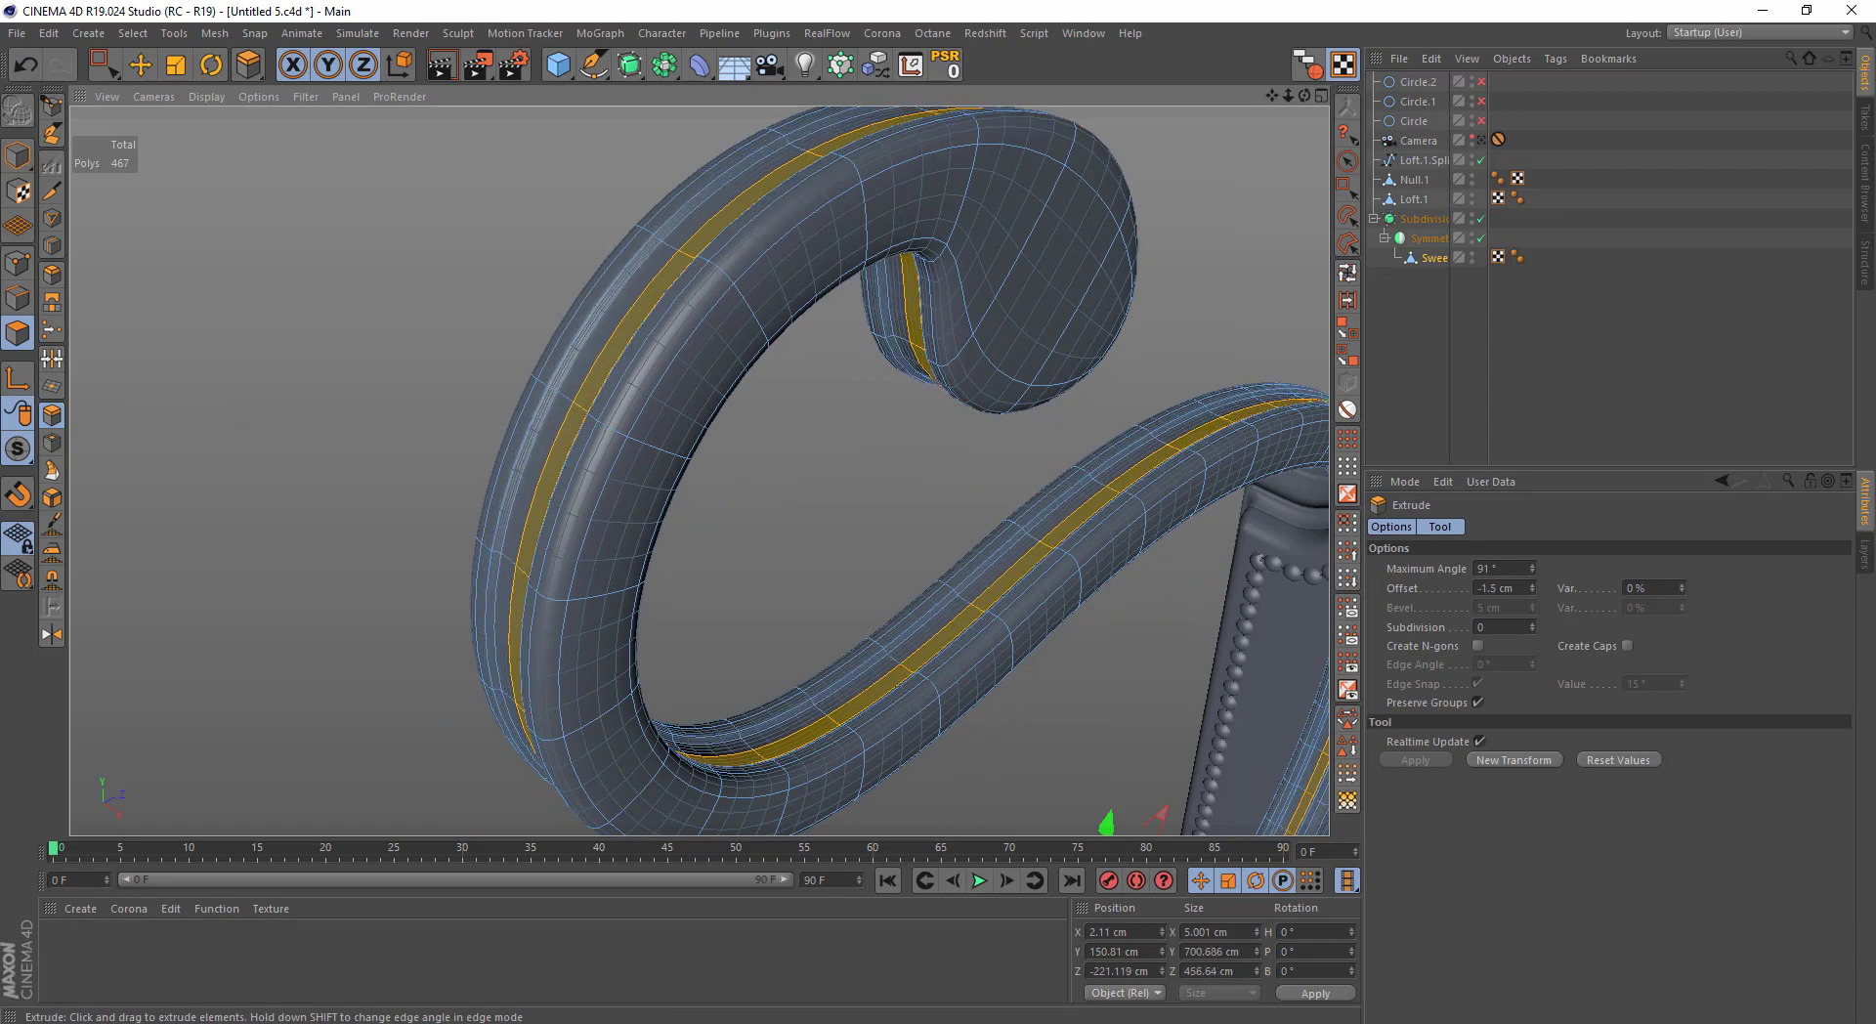
key(ctrl+z)
Loop-select polygon strips along the arm again and extrude them inward into a groove
alt+drag(503, 360, 524, 360)
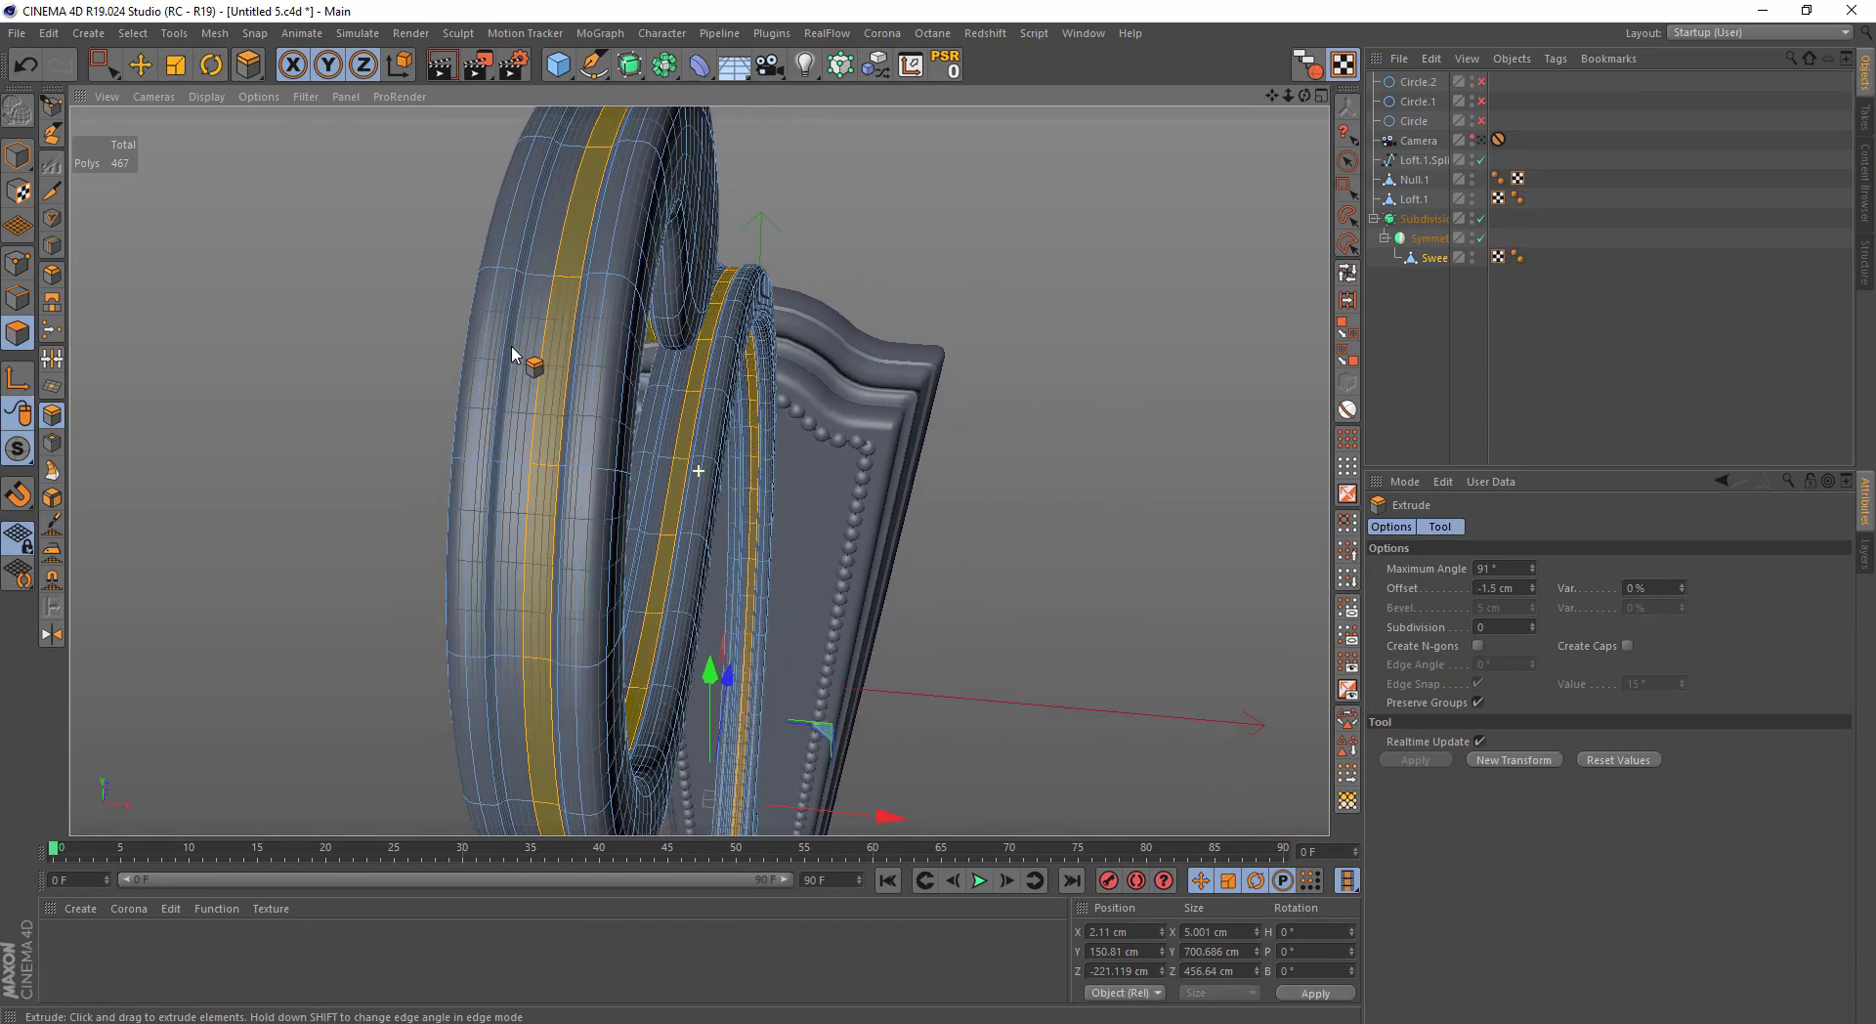
key(0)
click(1347, 274)
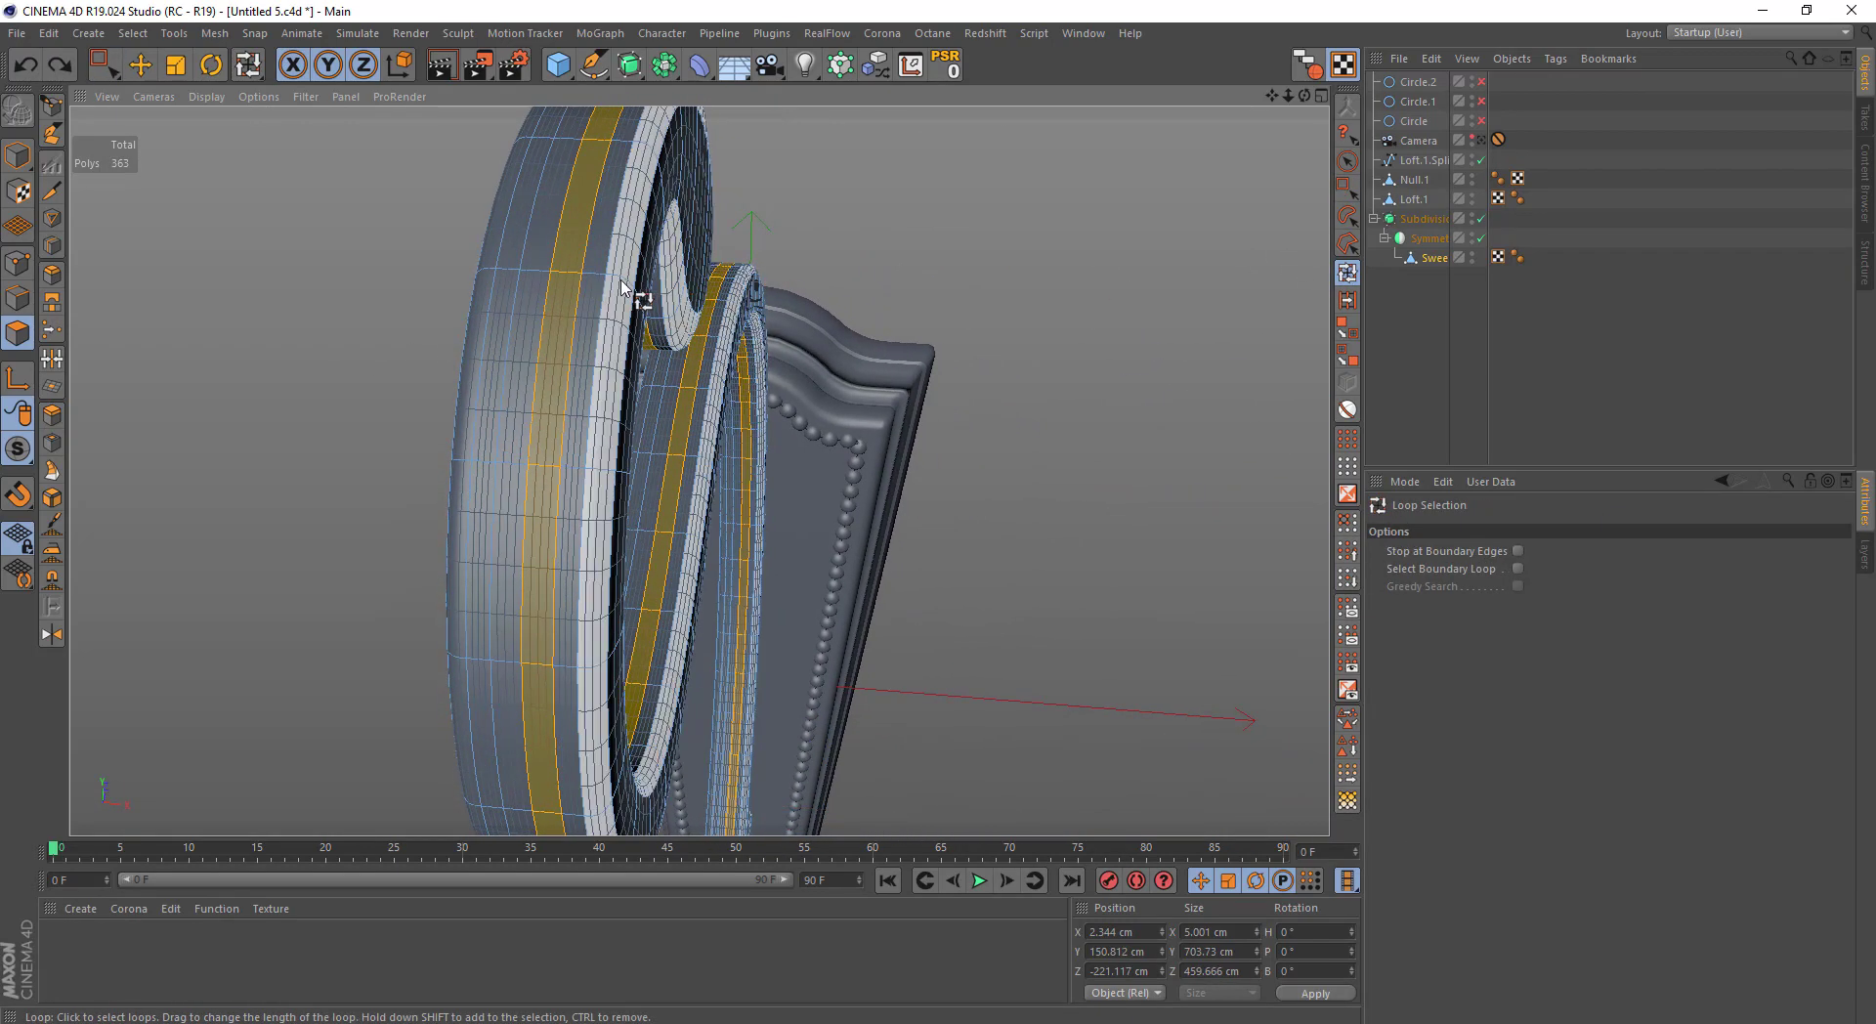
alt+drag(606, 293, 535, 284)
click(52, 415)
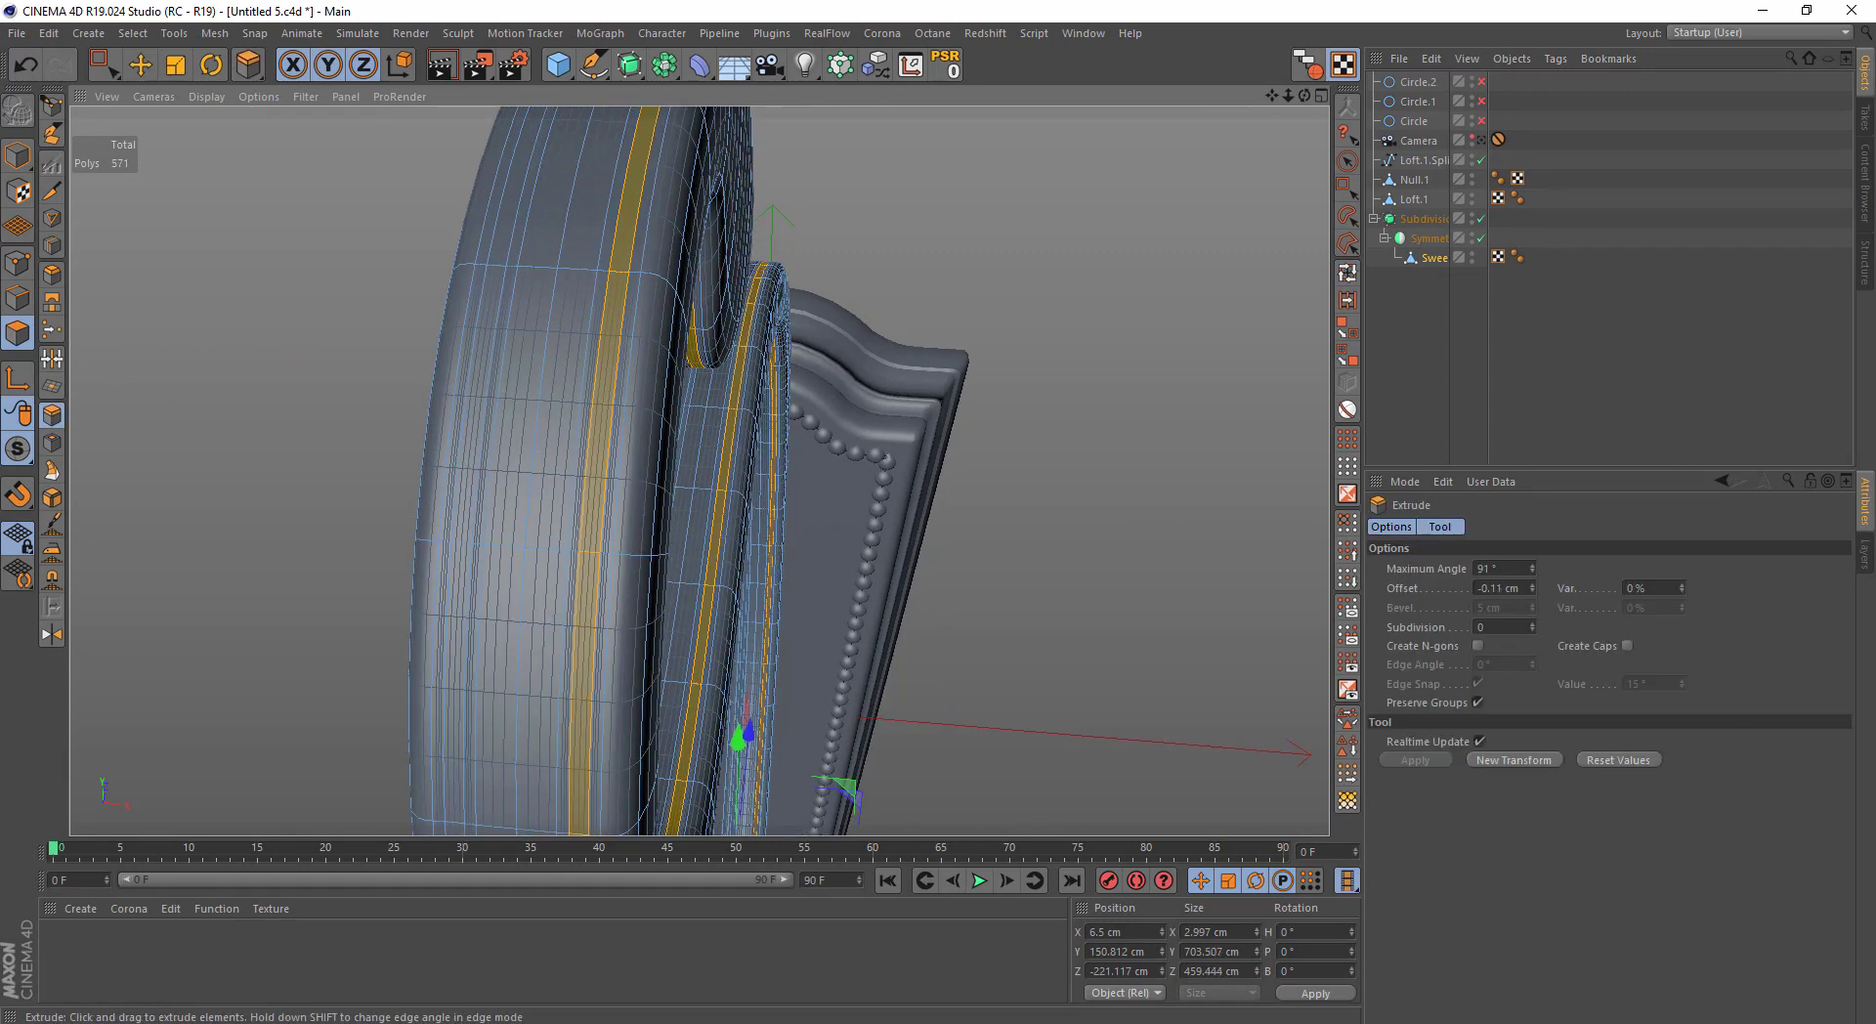
drag(757, 743, 738, 740)
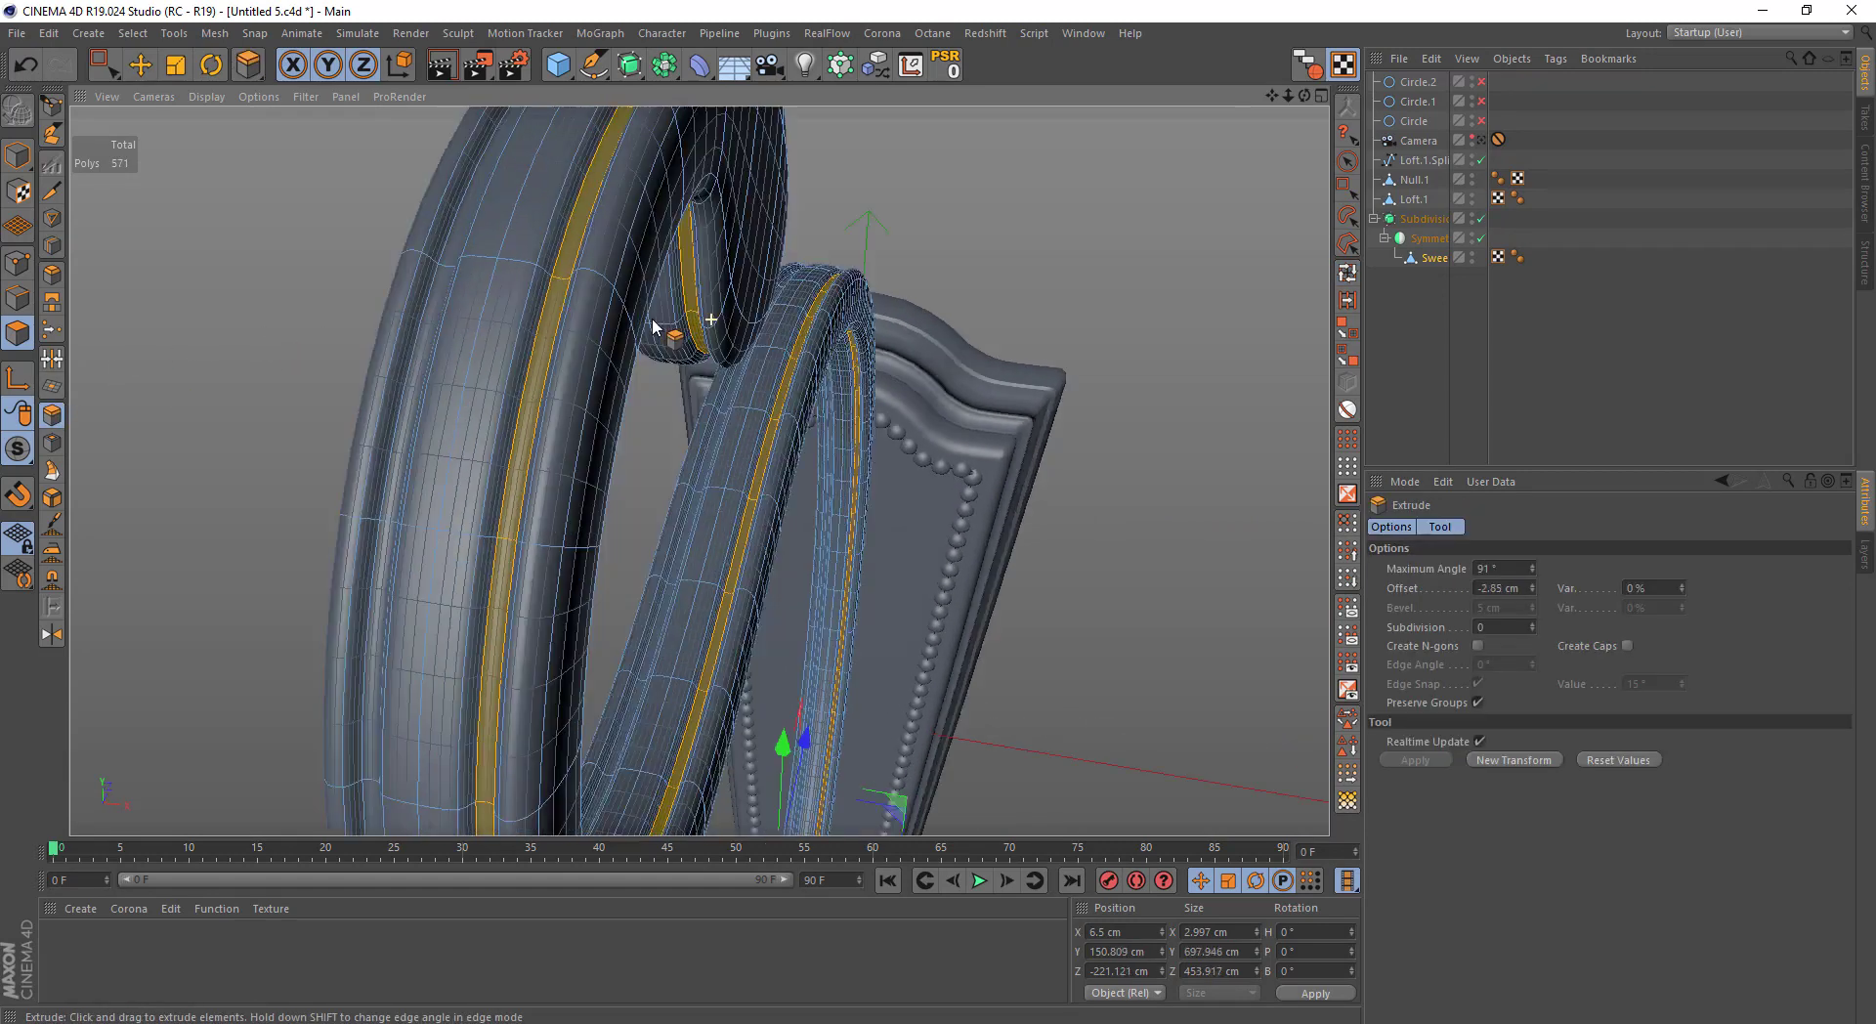
alt+drag(539, 335, 566, 293)
key(0)
Add another edge loop across the arm's sweep, bringing the mesh to 675 polygons
mouse_move(852, 317)
alt+mouse_down()
mouse_move(724, 250)
mouse_move(1277, 203)
alt+mouse_up()
click(1429, 260)
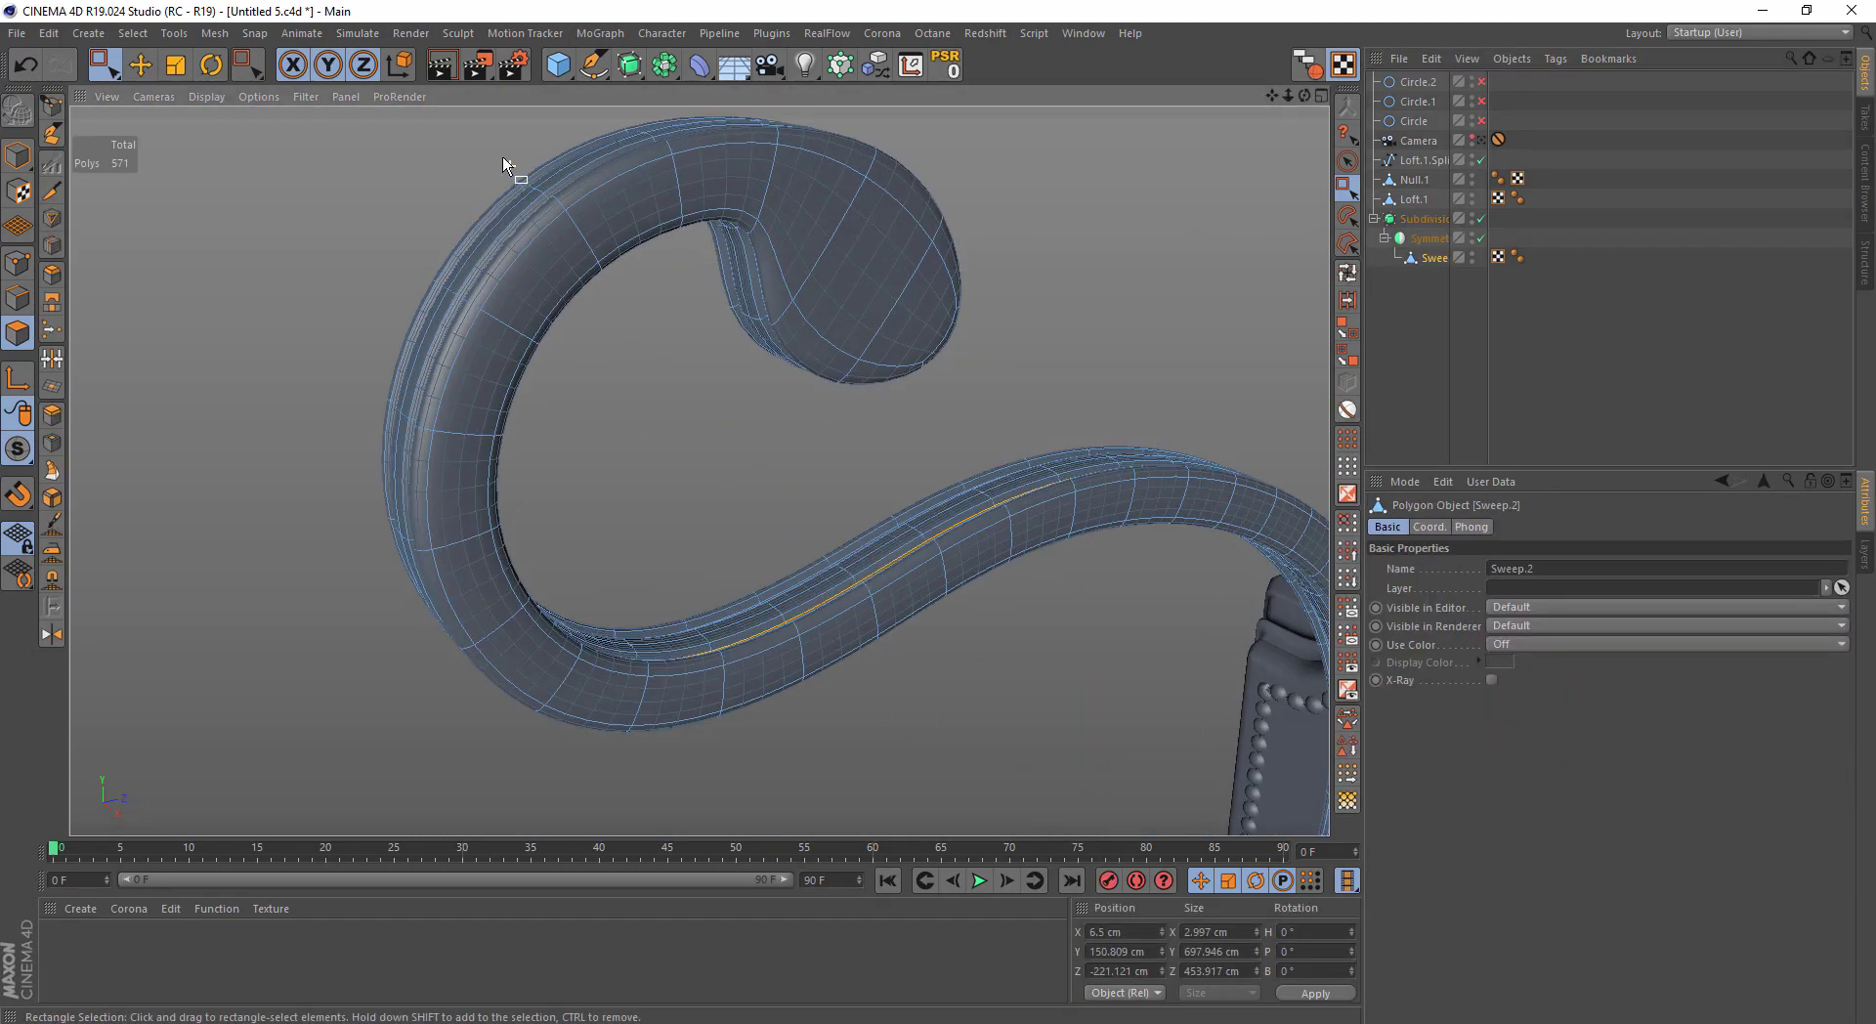
mouse_move(502, 156)
alt+mouse_down()
mouse_move(453, 207)
mouse_move(467, 337)
alt+mouse_up()
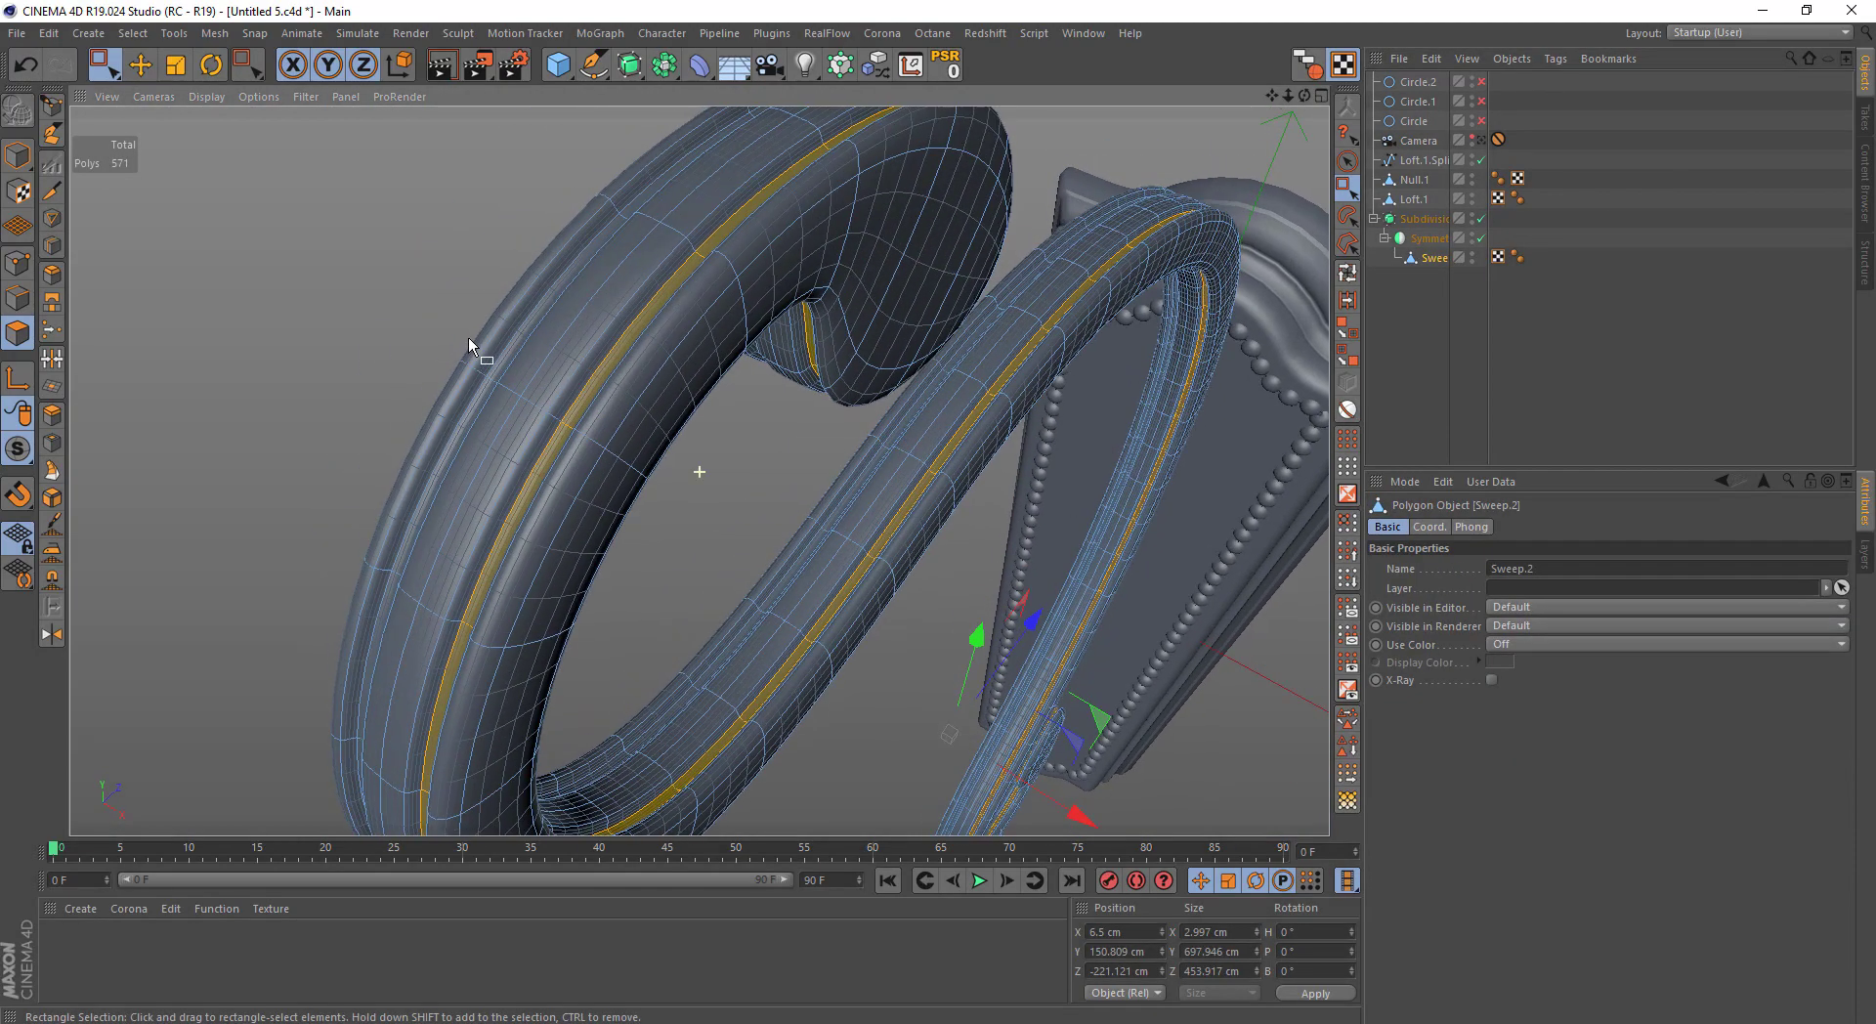
click(52, 246)
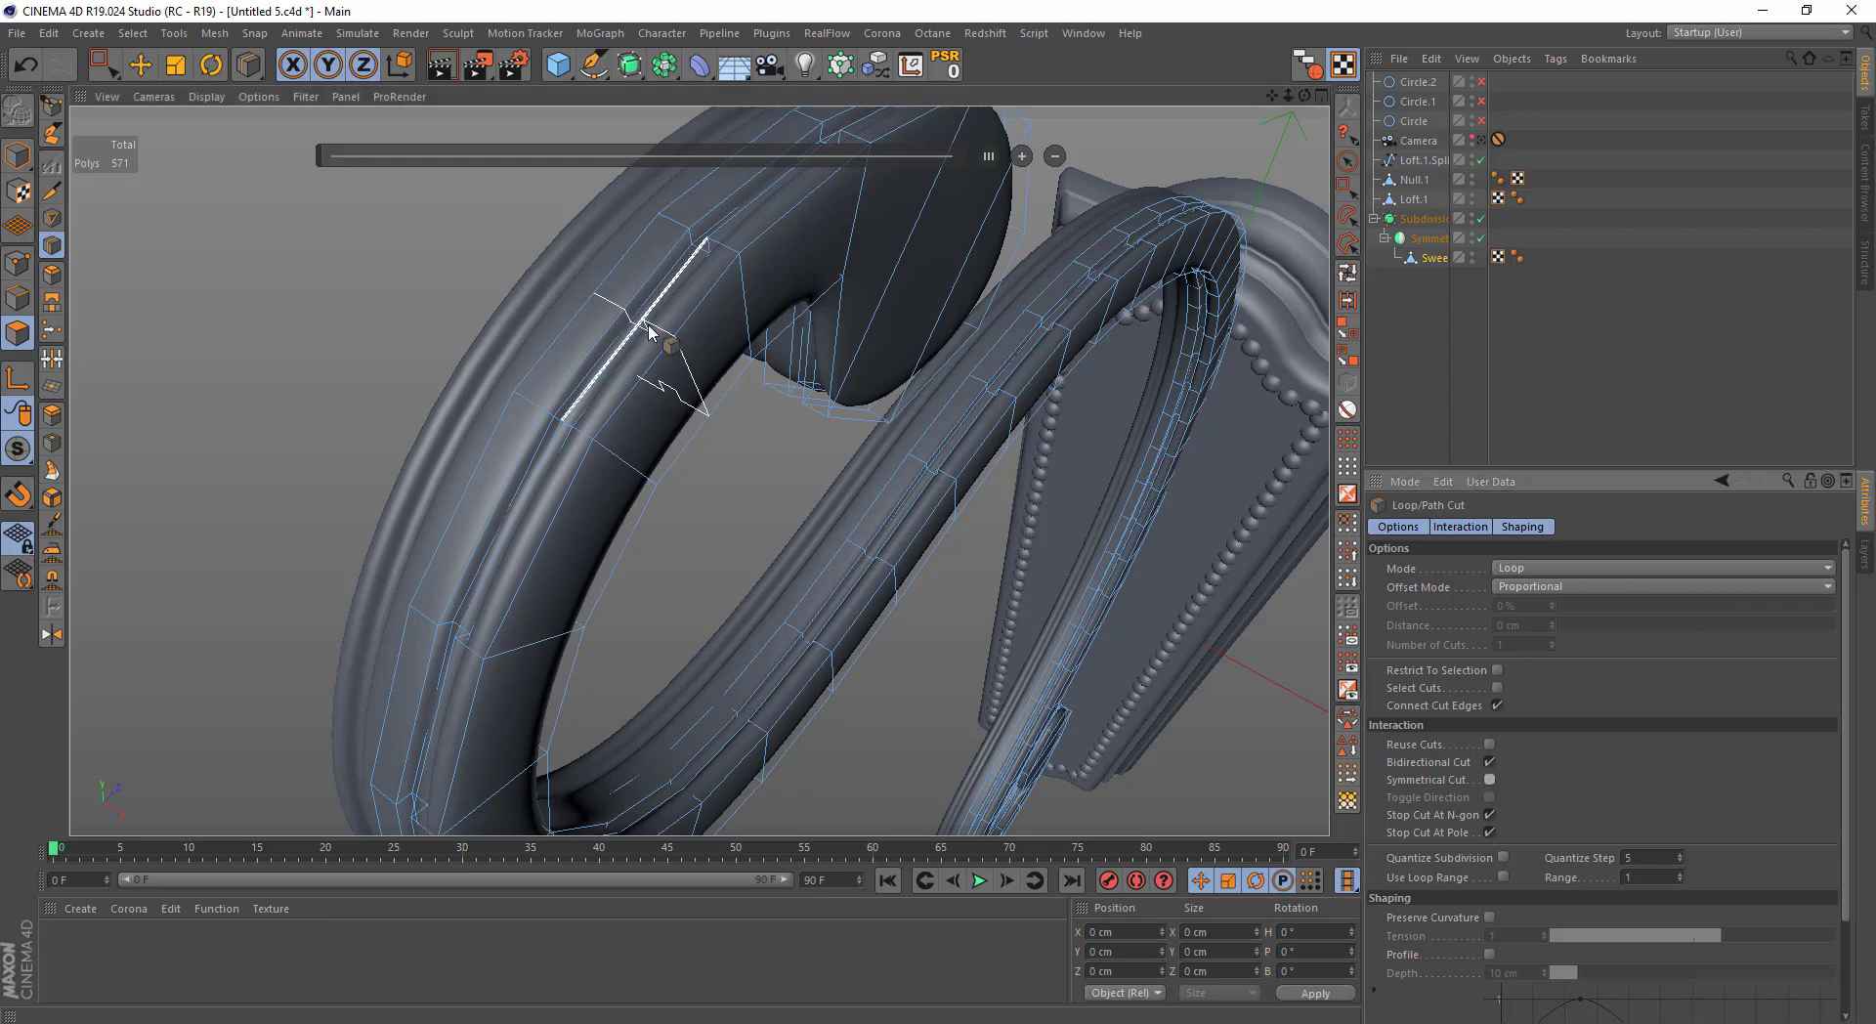
click(720, 251)
key(space)
scroll(732, 248, down, 5)
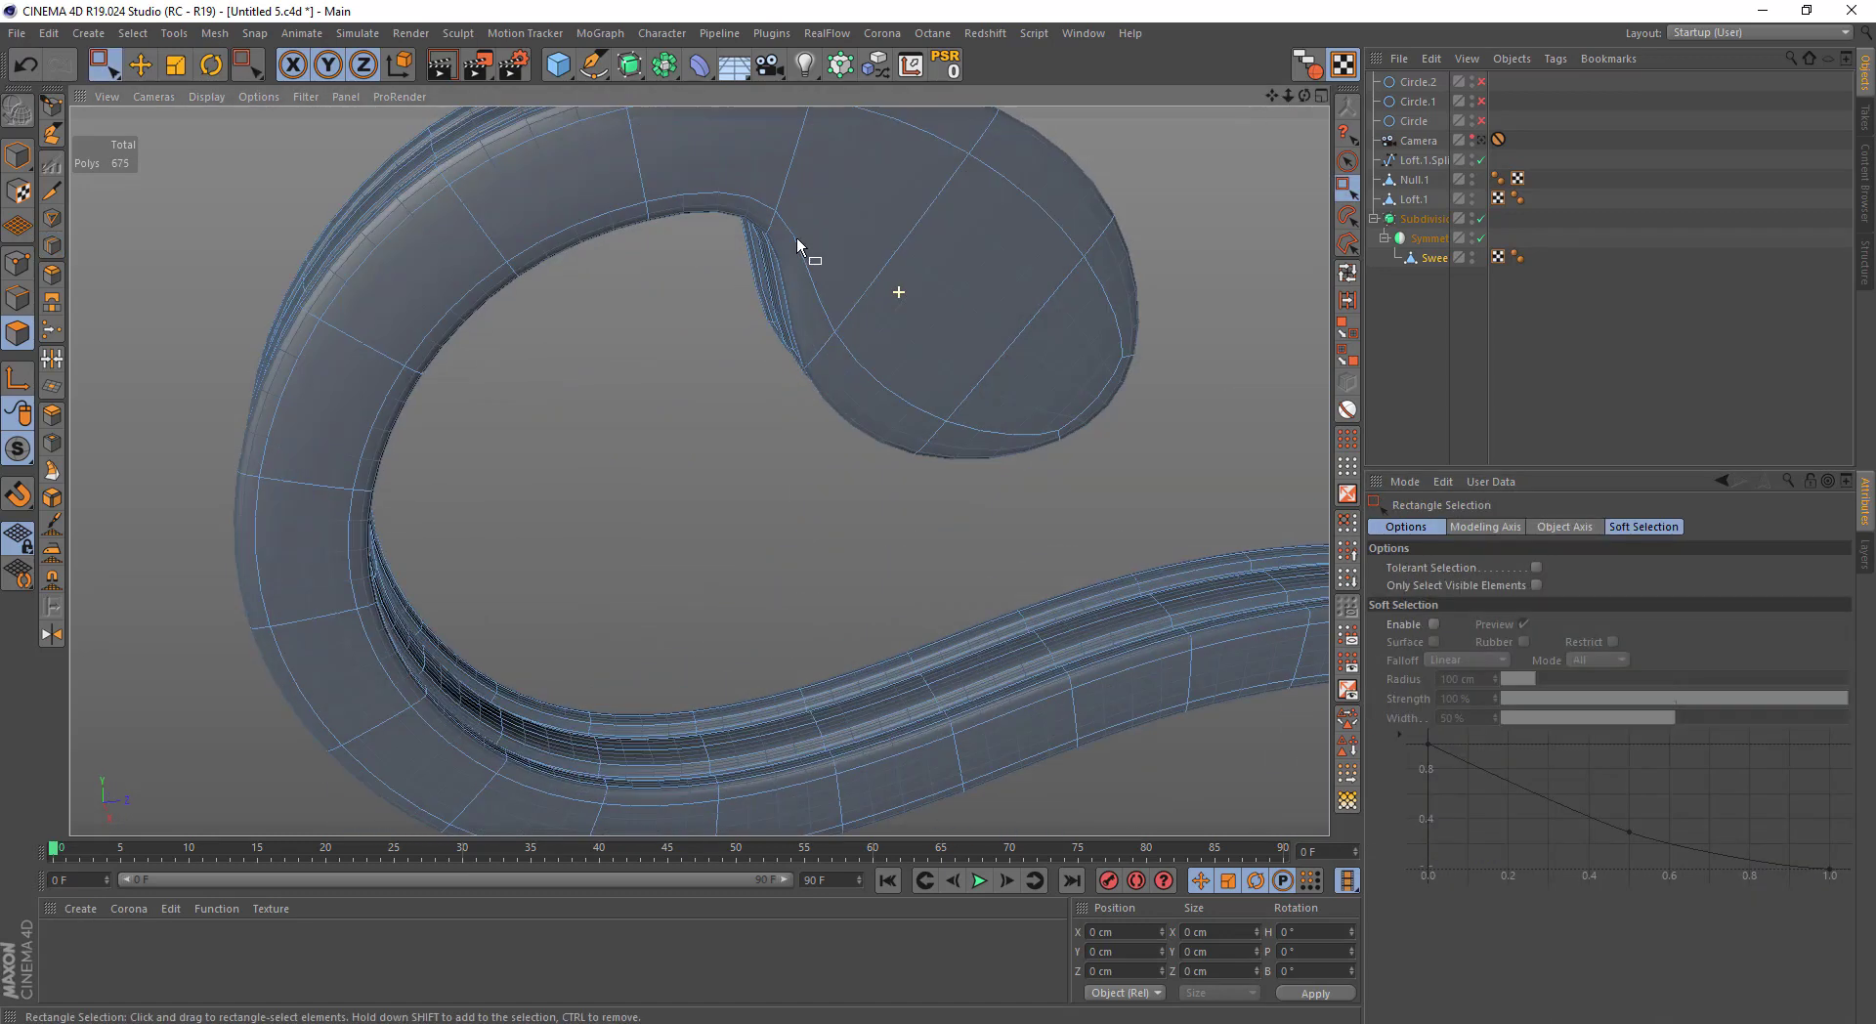
scroll(783, 224, down, 3)
Deselect the arm, review the curl, then collapse and select the Subdivision Surface
click(839, 367)
mouse_move(818, 428)
alt+mouse_down()
mouse_move(787, 330)
mouse_move(845, 353)
mouse_move(838, 313)
mouse_move(752, 272)
mouse_move(720, 326)
mouse_move(830, 335)
mouse_move(823, 293)
mouse_move(733, 386)
mouse_move(753, 350)
mouse_move(743, 364)
mouse_move(790, 348)
alt+mouse_up()
click(1375, 218)
click(1417, 219)
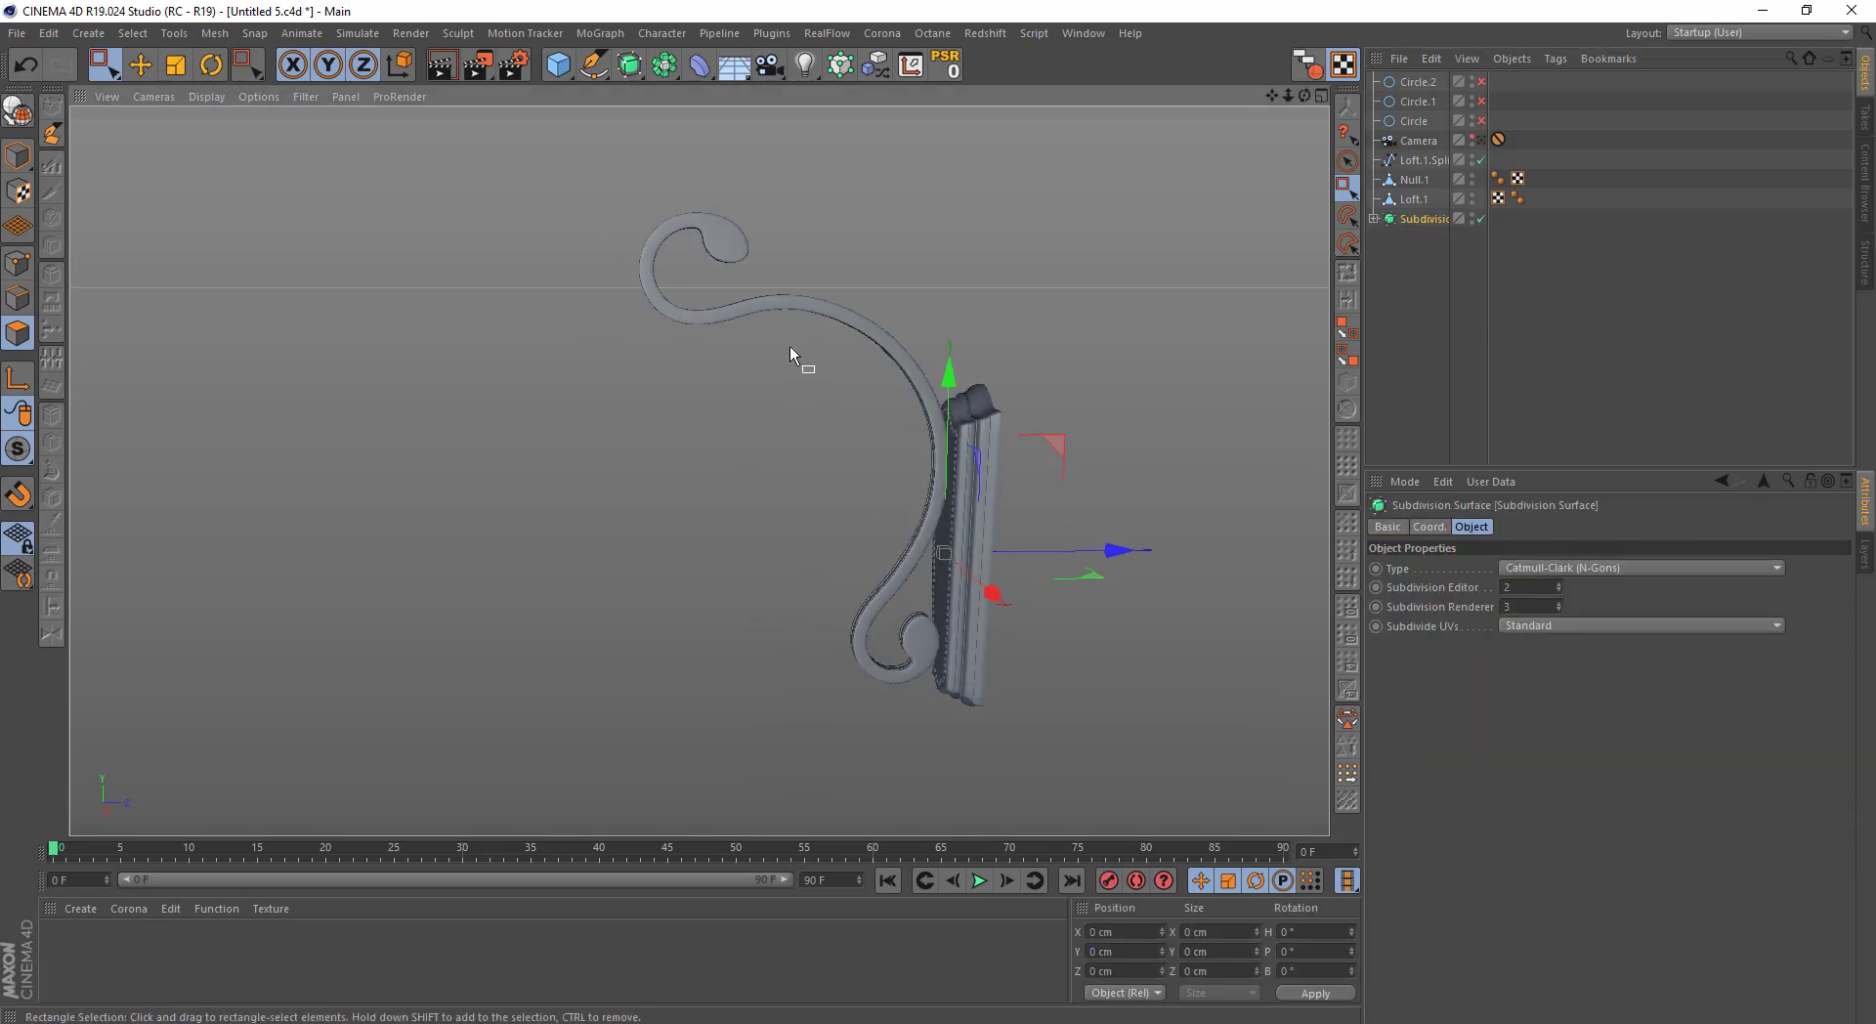
Scale the arm down slightly
key(t)
drag(1089, 365, 1072, 365)
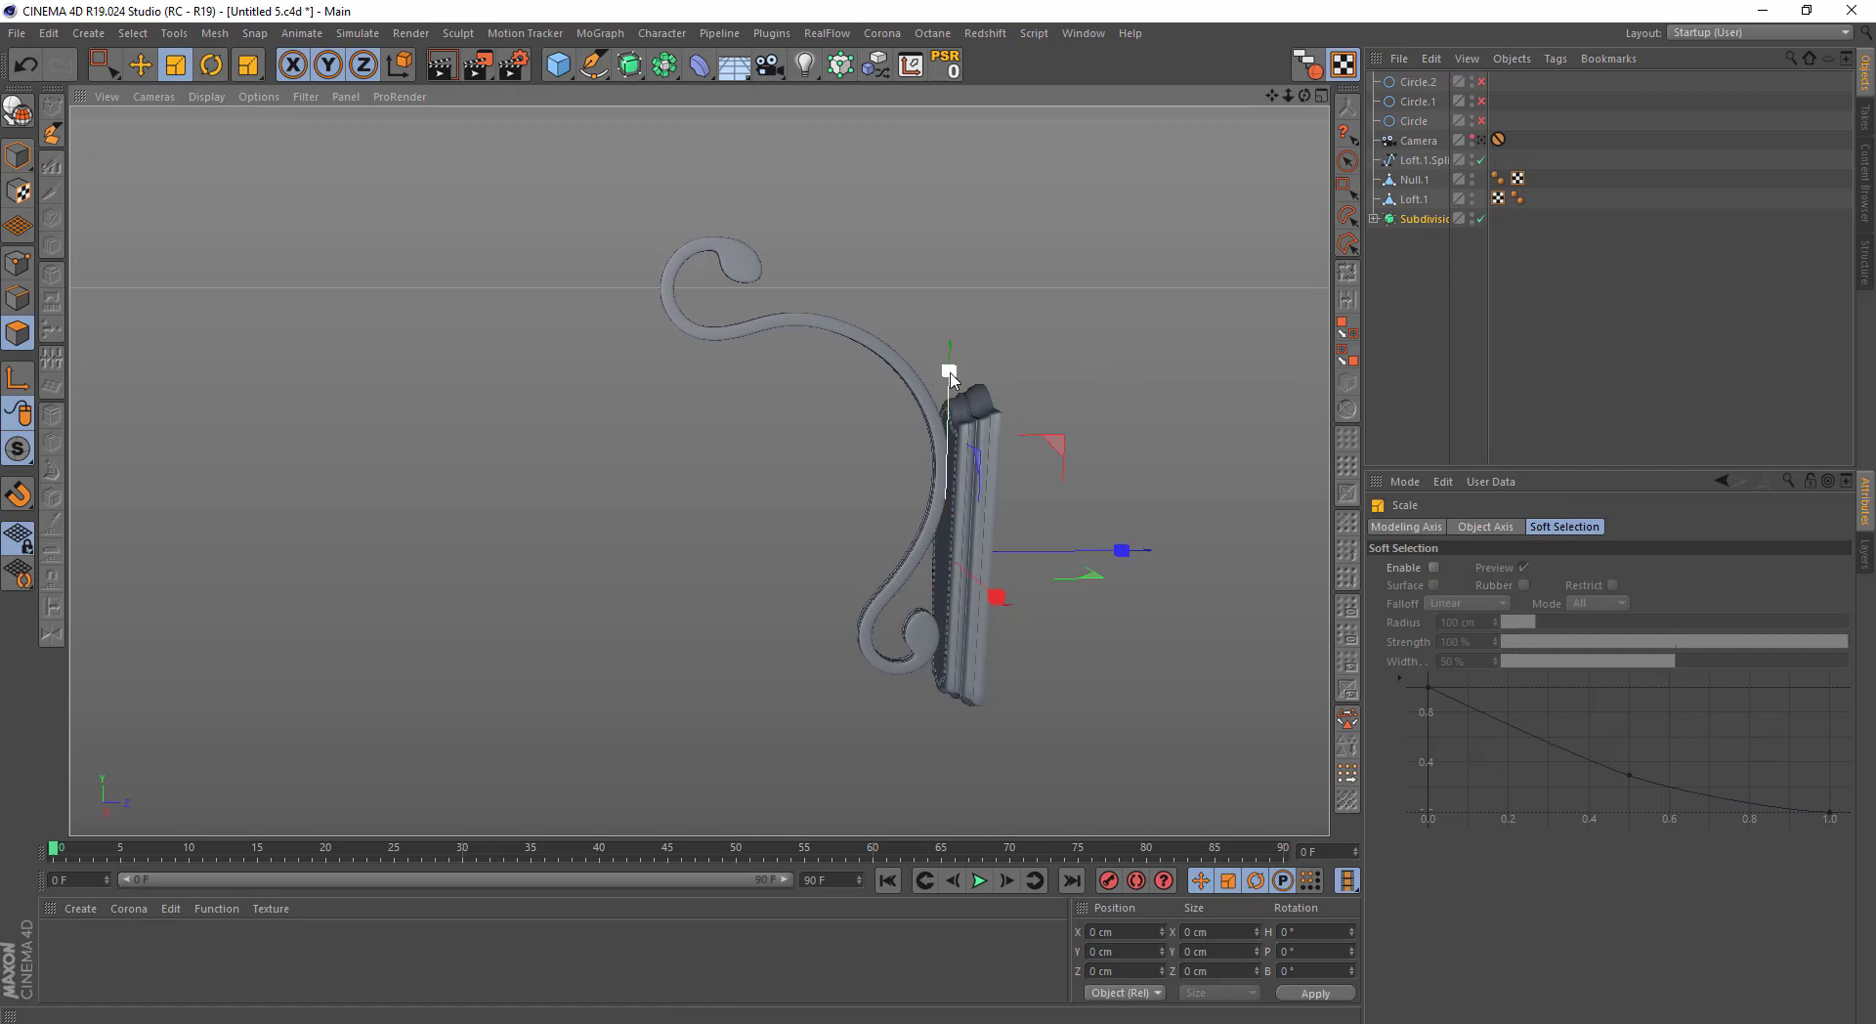
drag(950, 369, 951, 370)
key(0)
scroll(928, 562, up, 3)
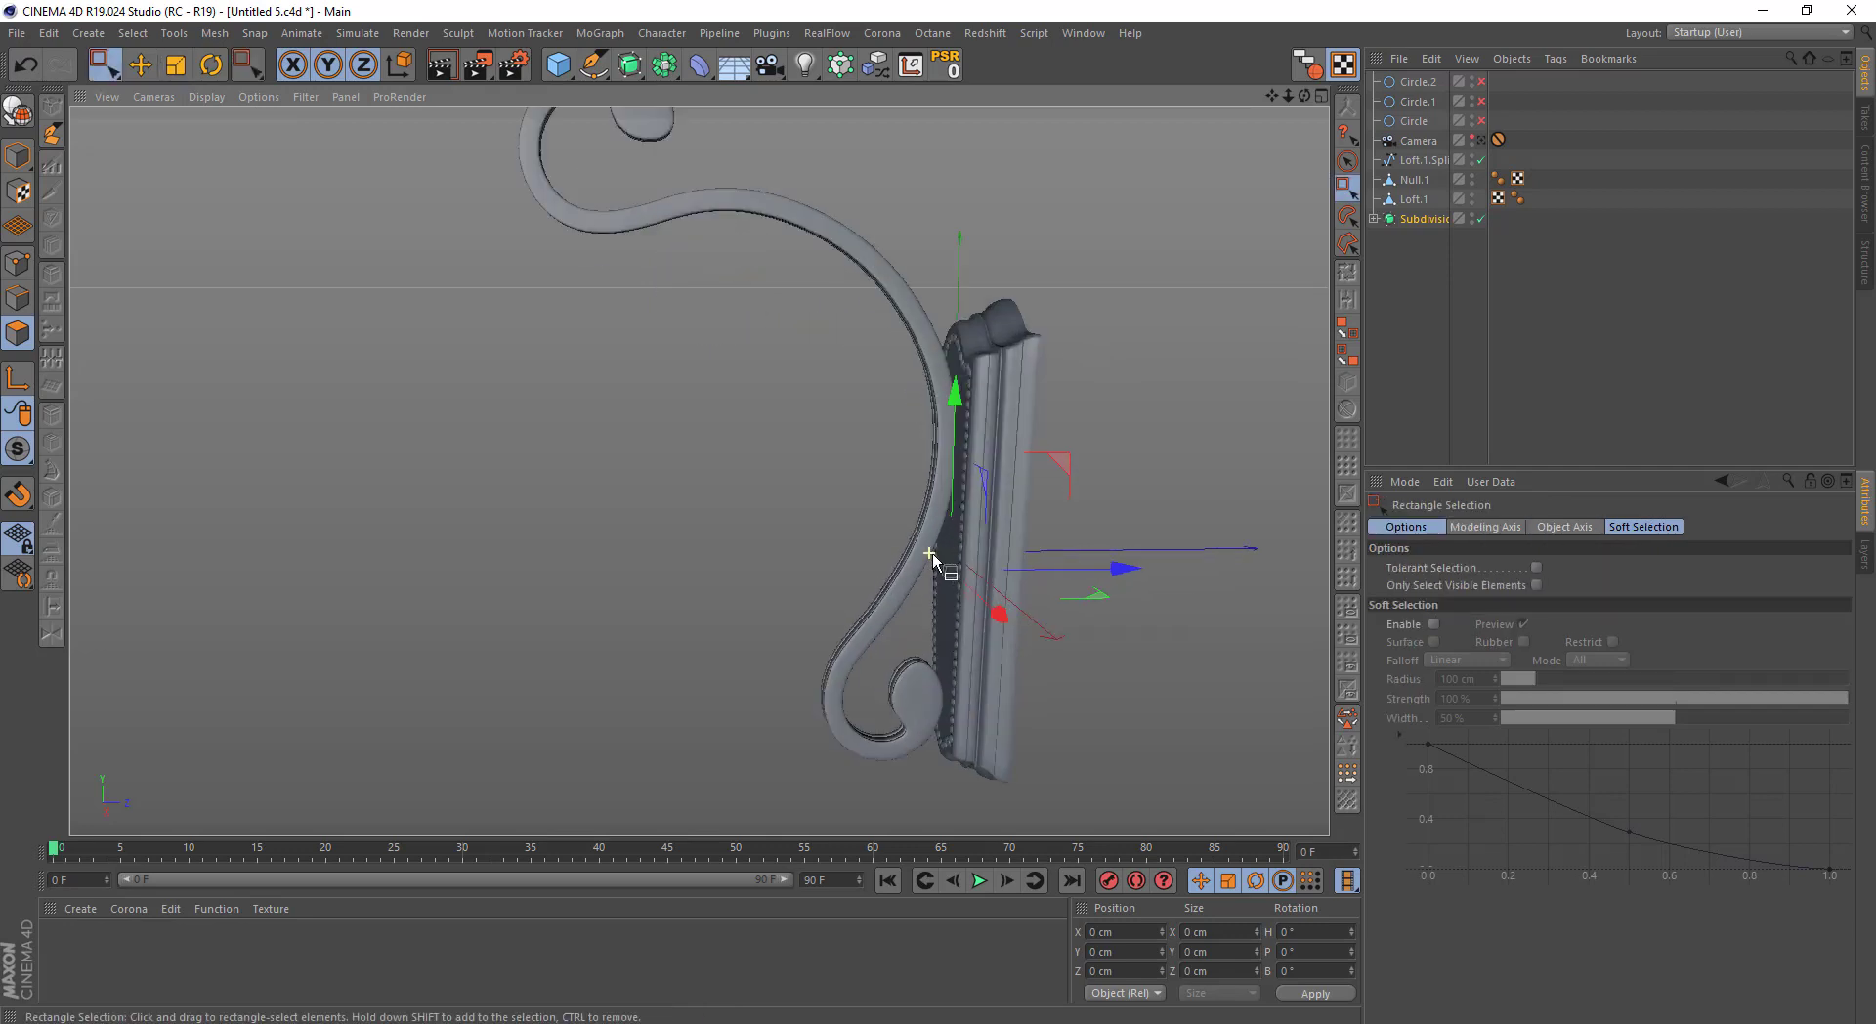
scroll(926, 533, up, 3)
scroll(929, 489, up, 4)
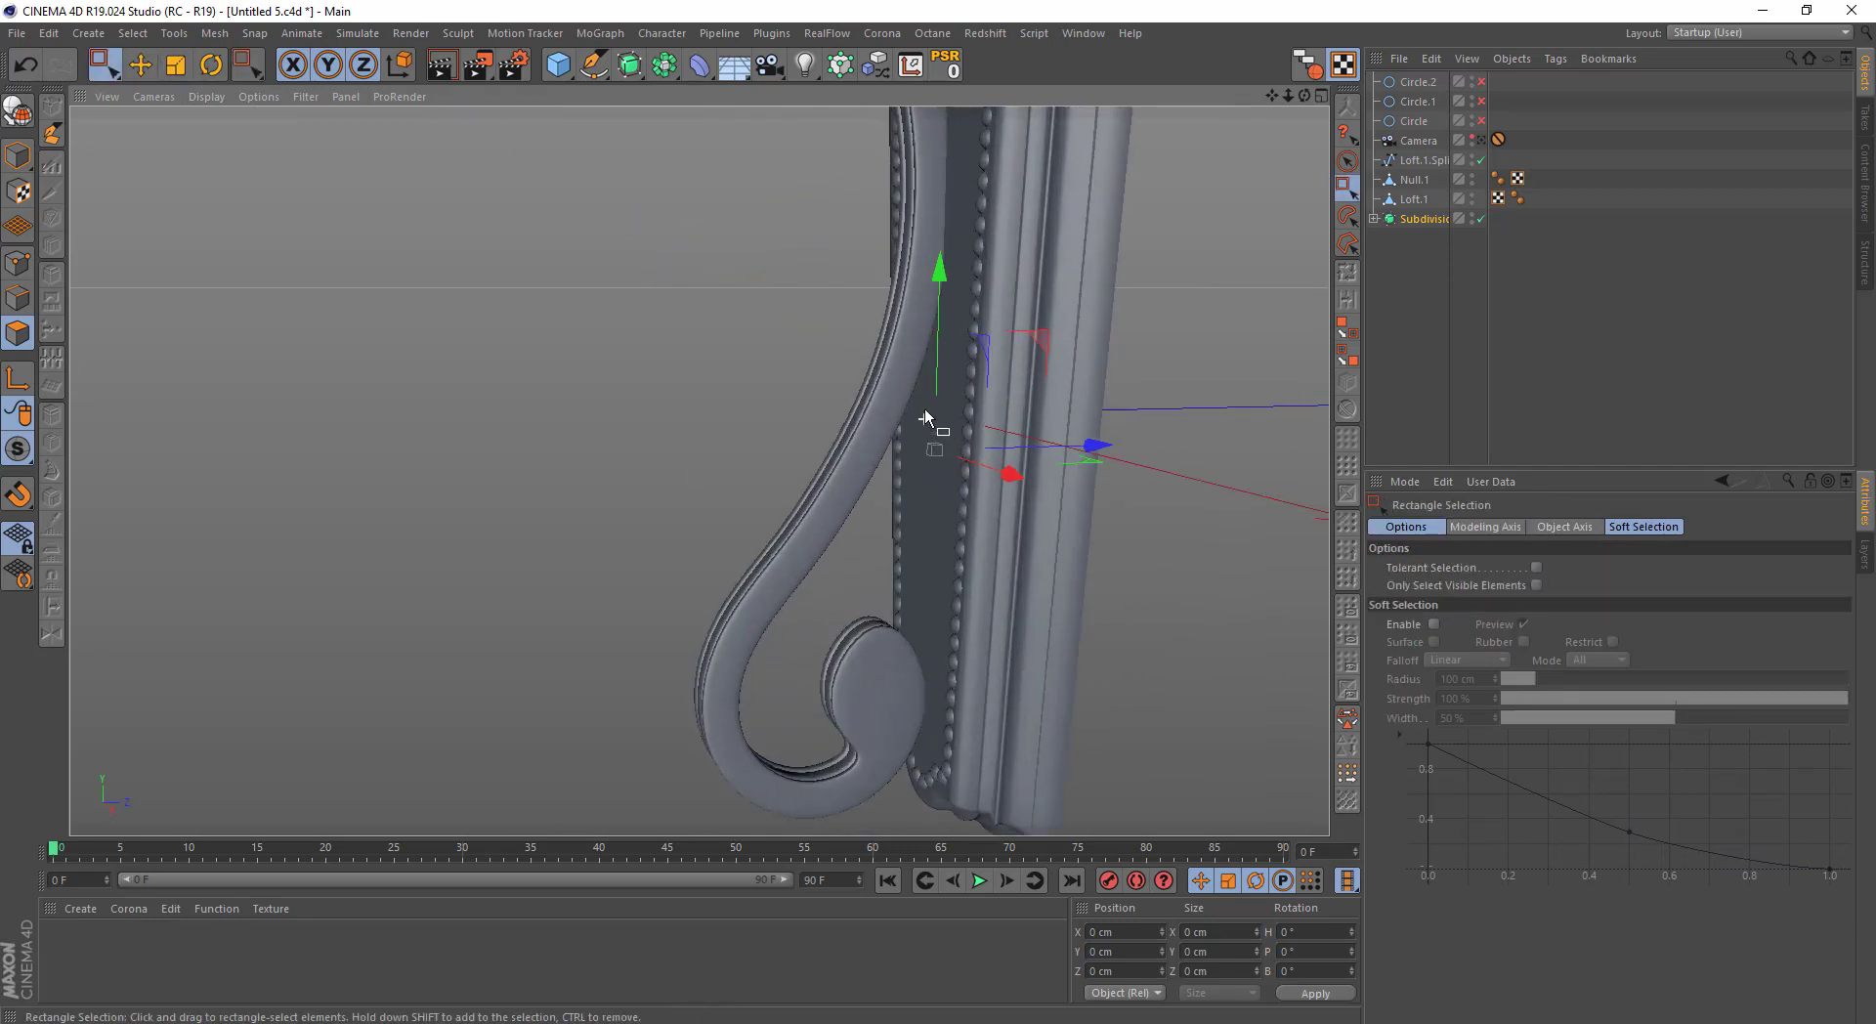
Rotate the arm about 0.8° and shift it about 0.6 cm along X
key(t)
click(213, 66)
mouse_move(866, 360)
mouse_down()
mouse_move(691, 185)
mouse_move(699, 119)
mouse_up()
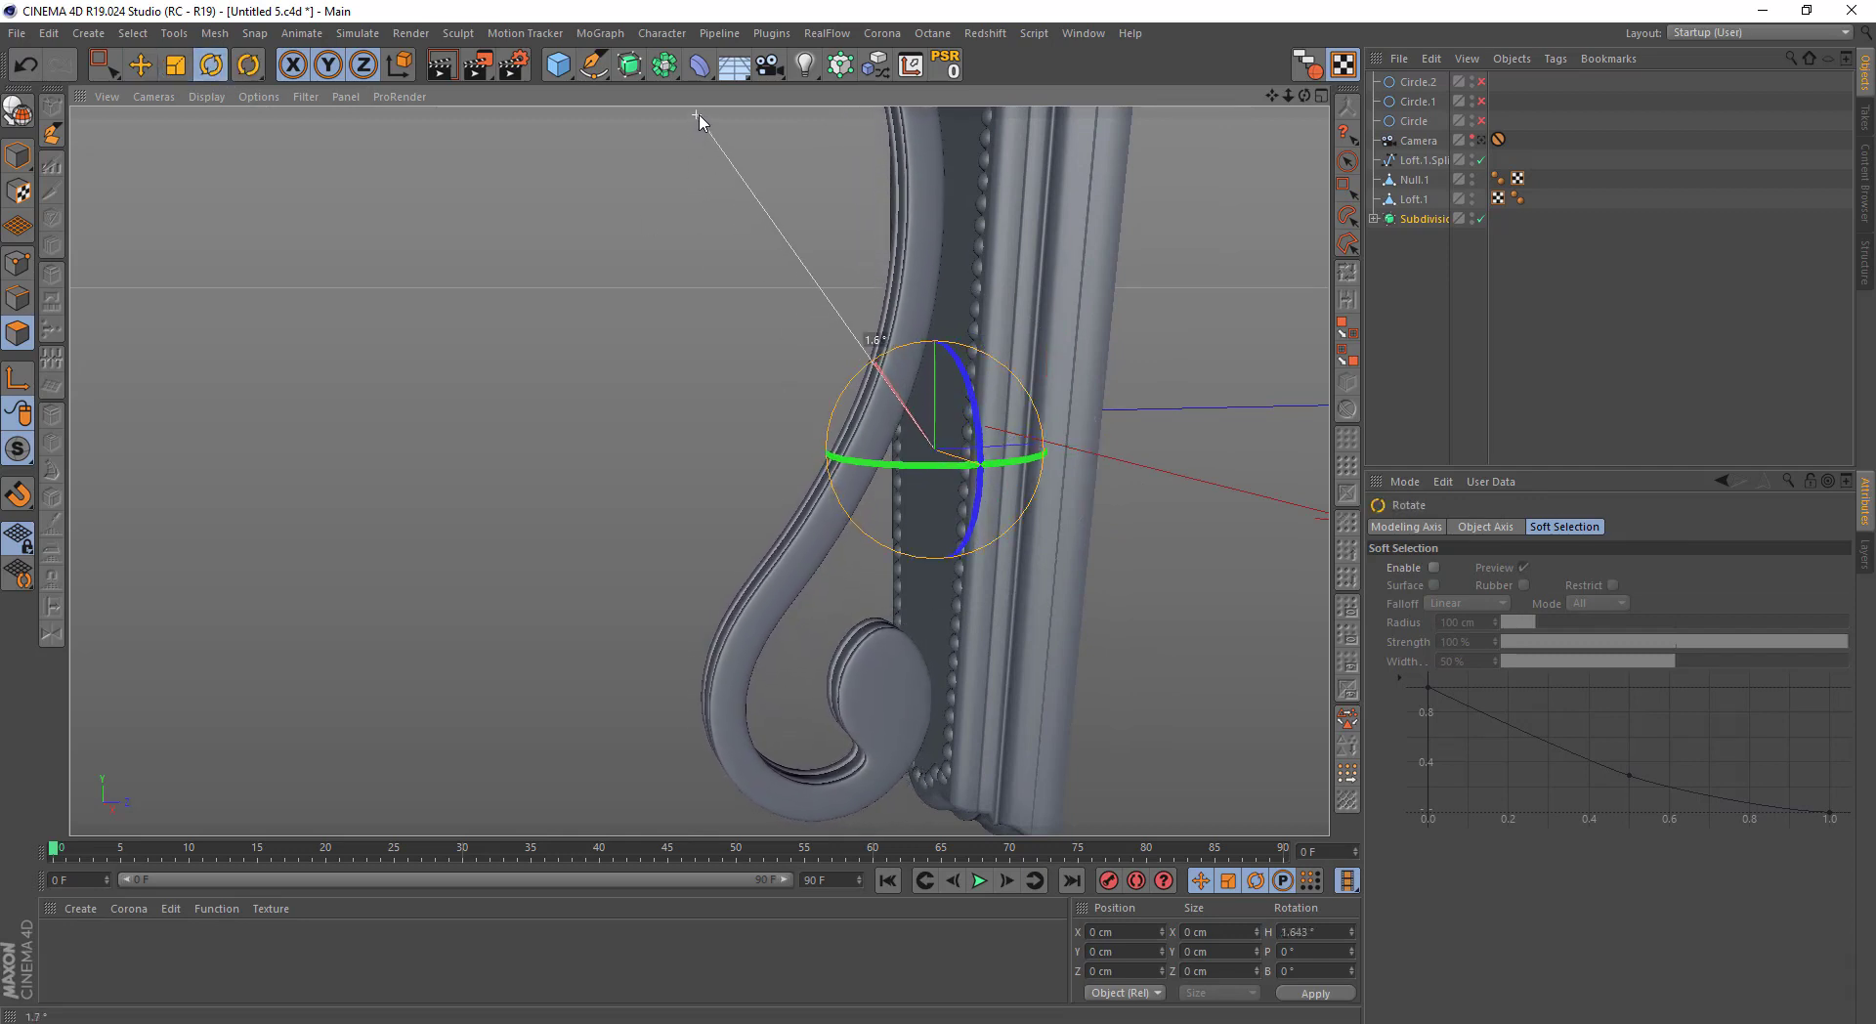
key(space)
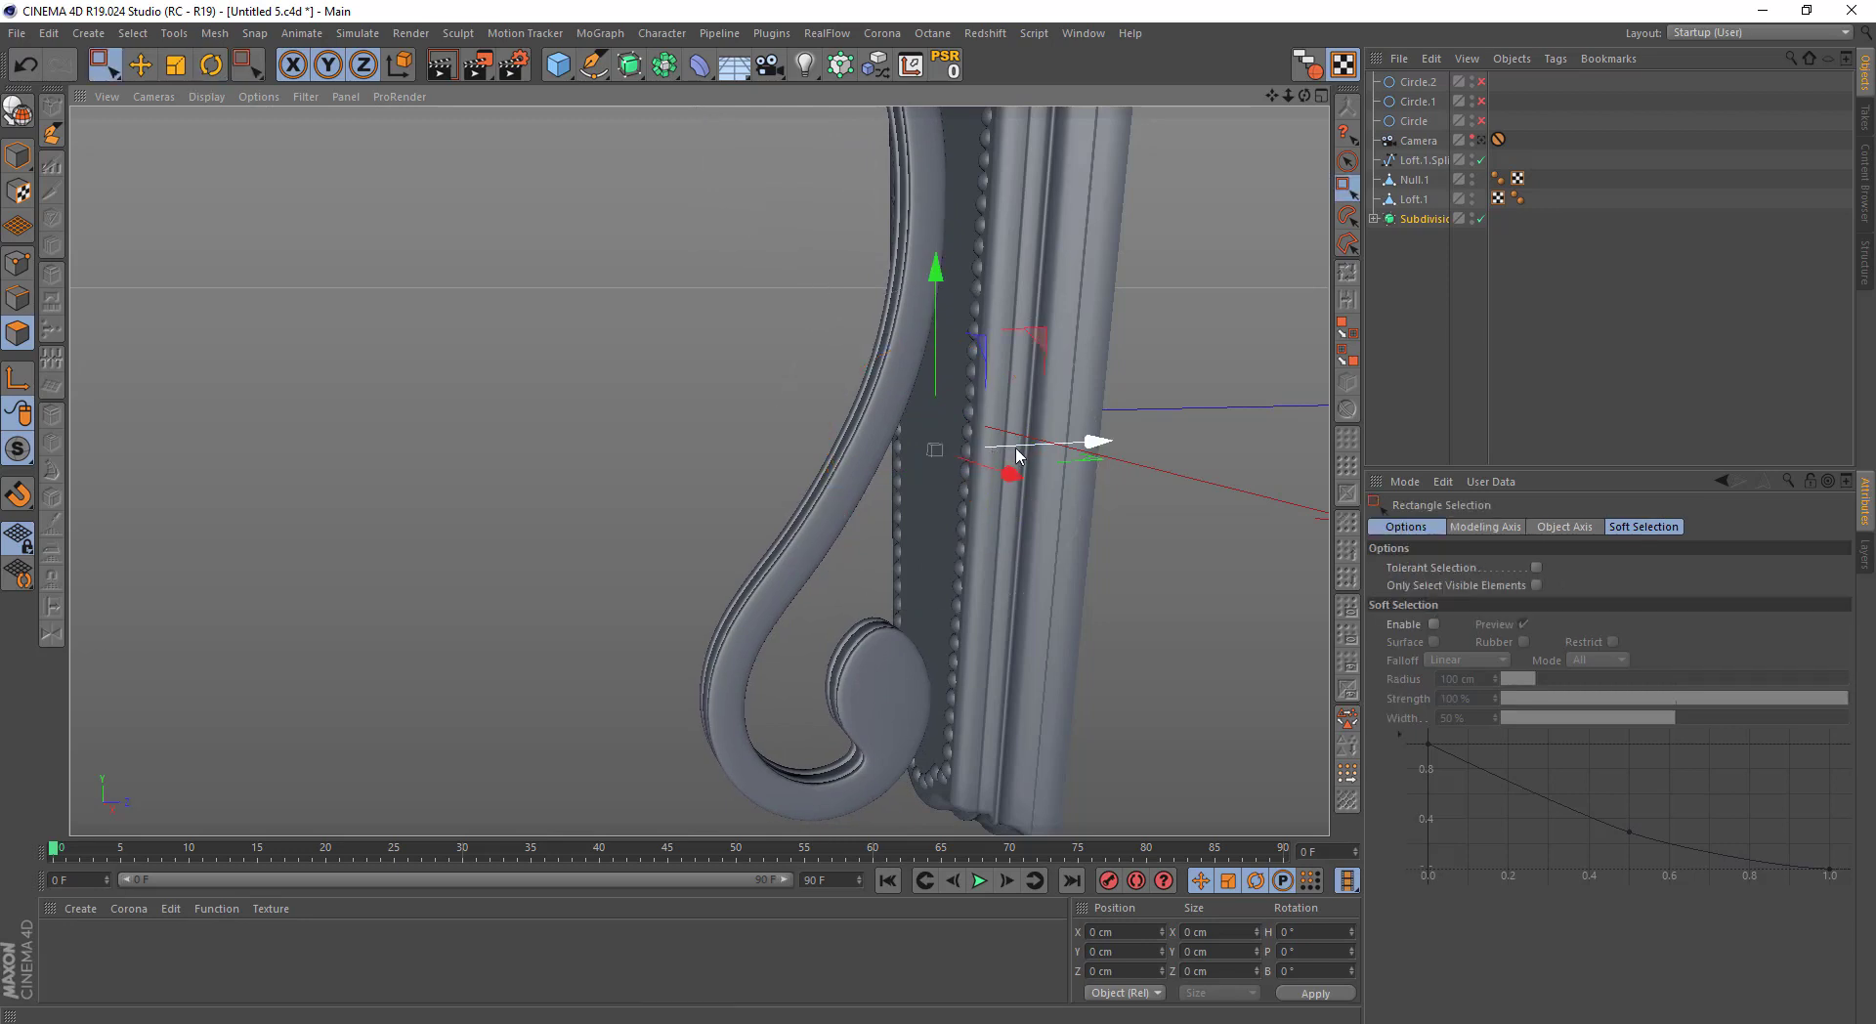
drag(1023, 442, 893, 488)
On Sweep.2, move the lower curl's selected points up along Y and sideways
click(788, 688)
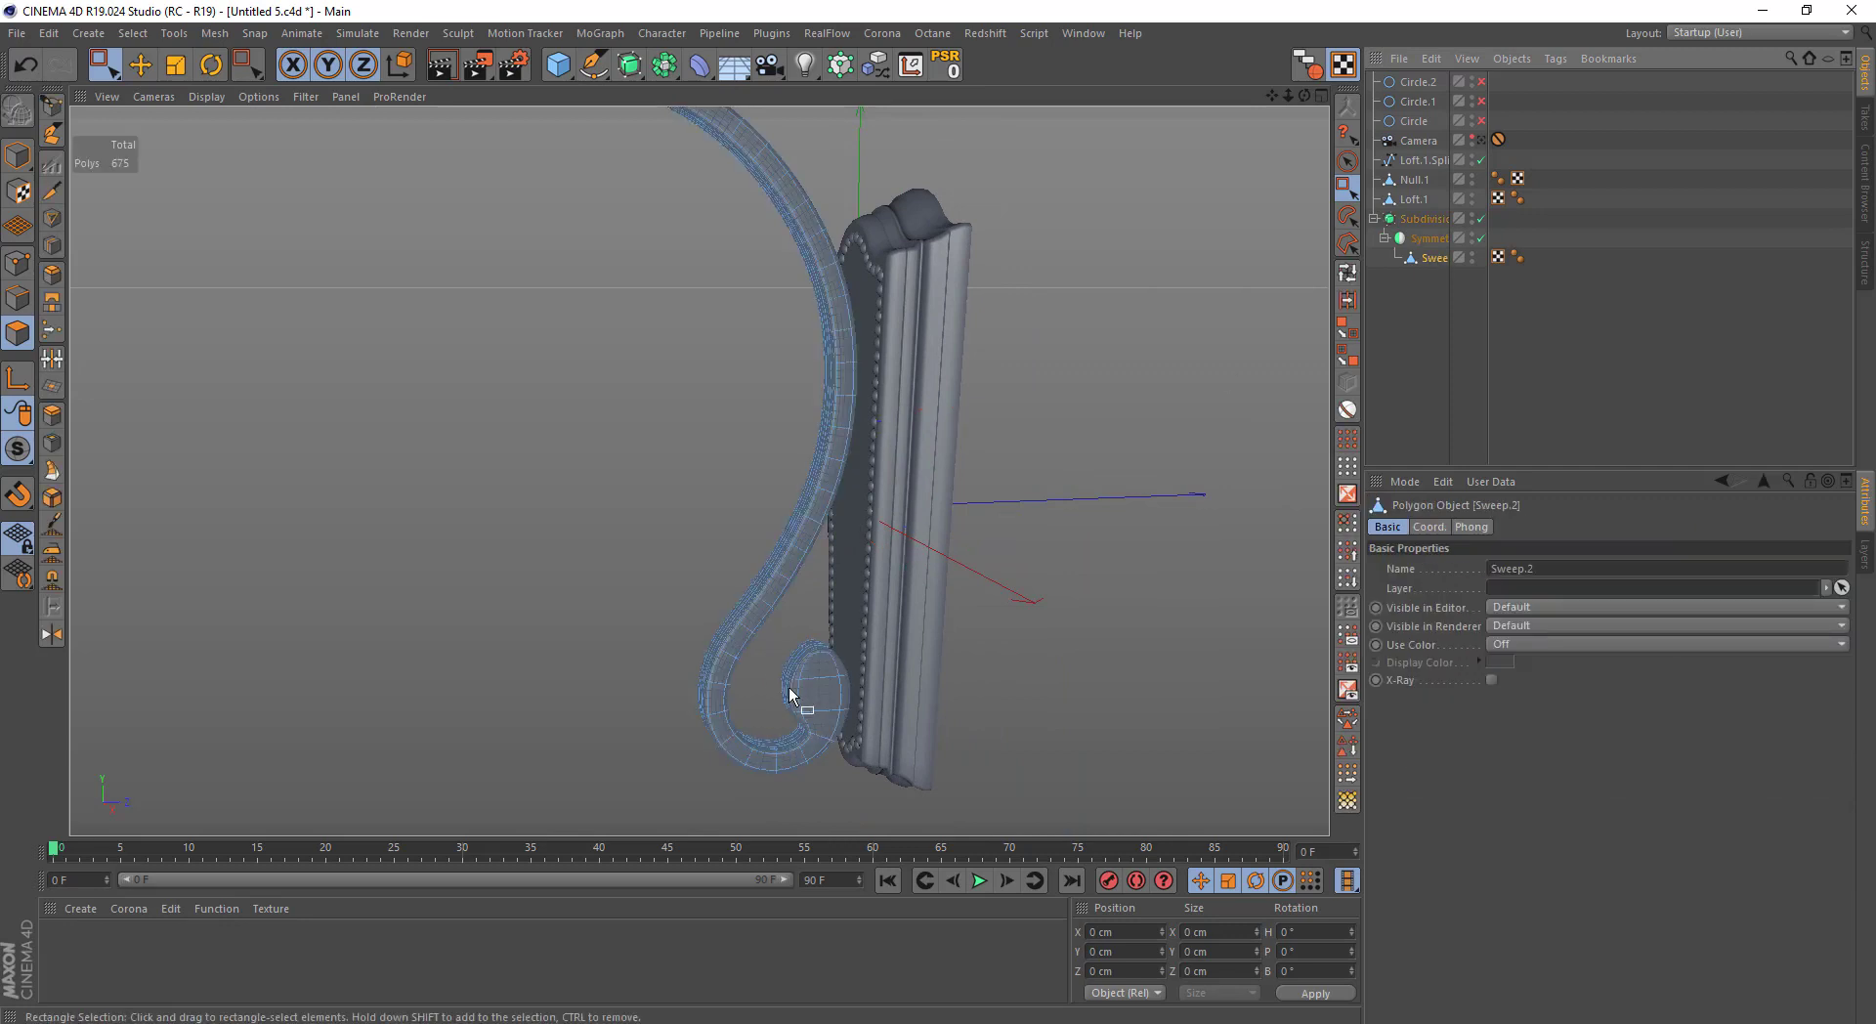
scroll(788, 688, up, 5)
scroll(777, 487, up, 3)
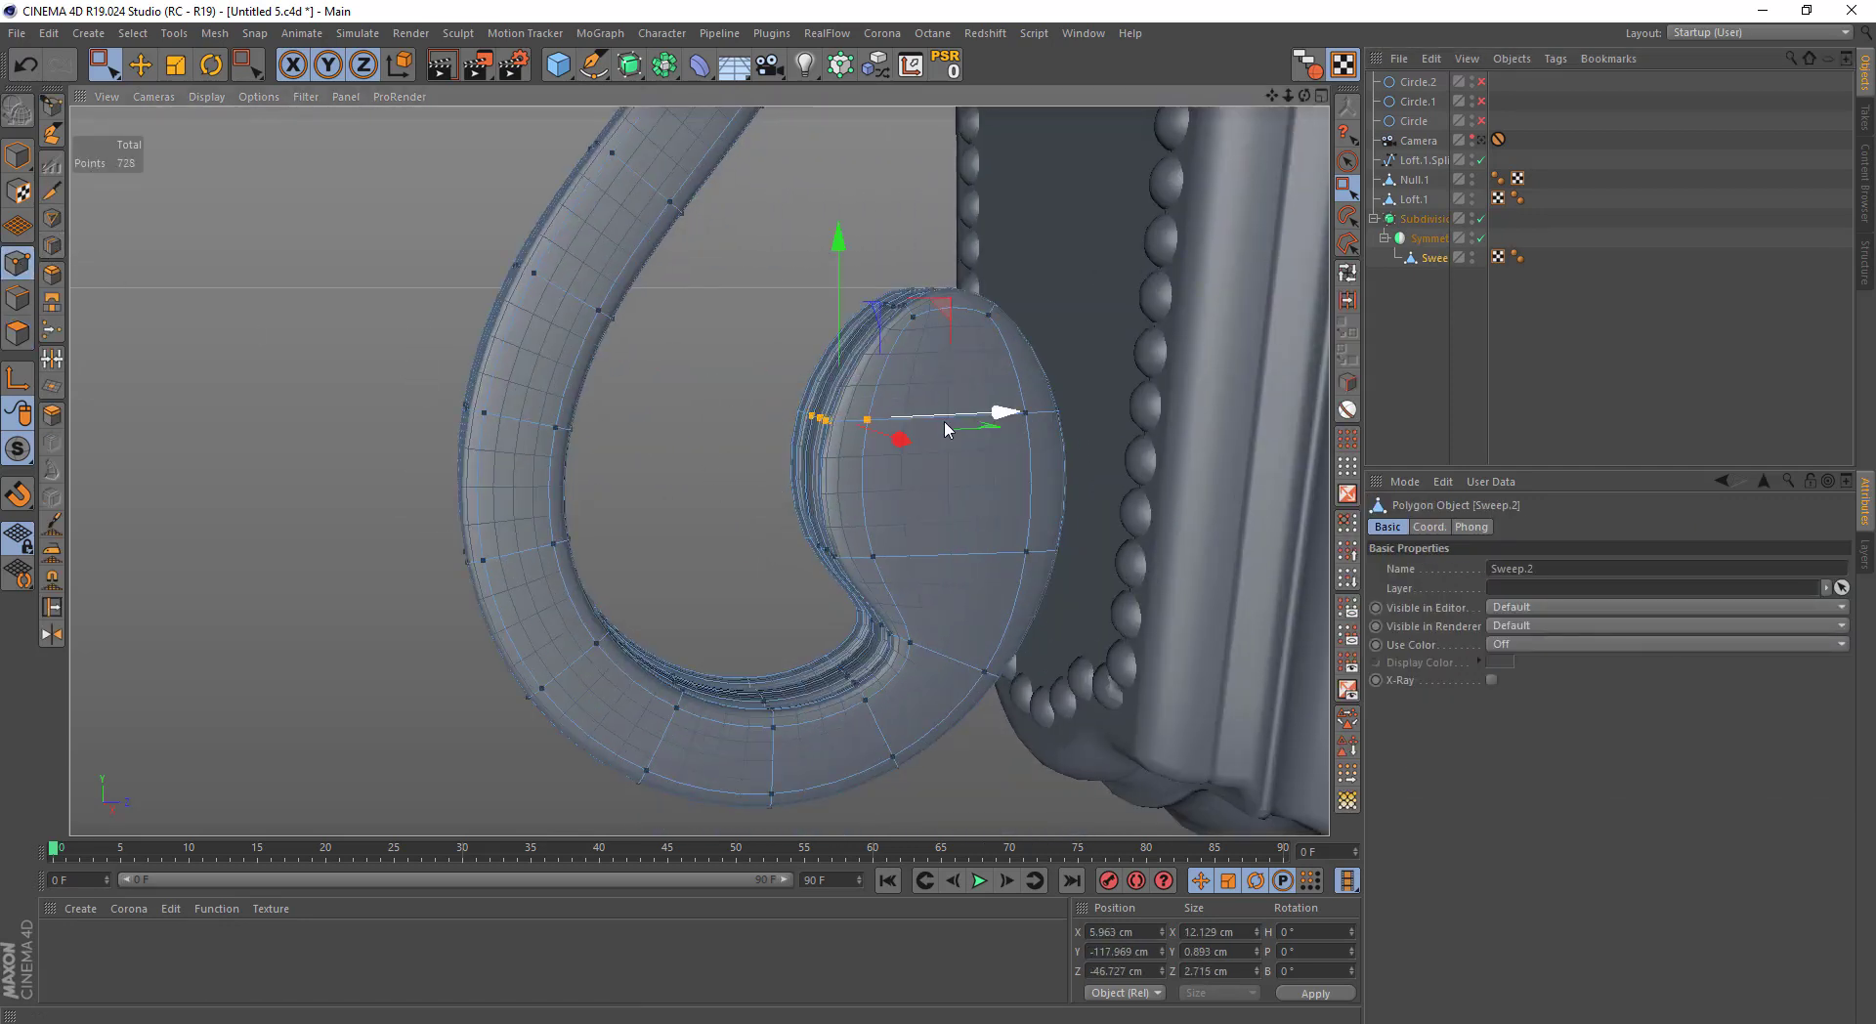
drag(946, 430, 963, 408)
drag(821, 313, 804, 289)
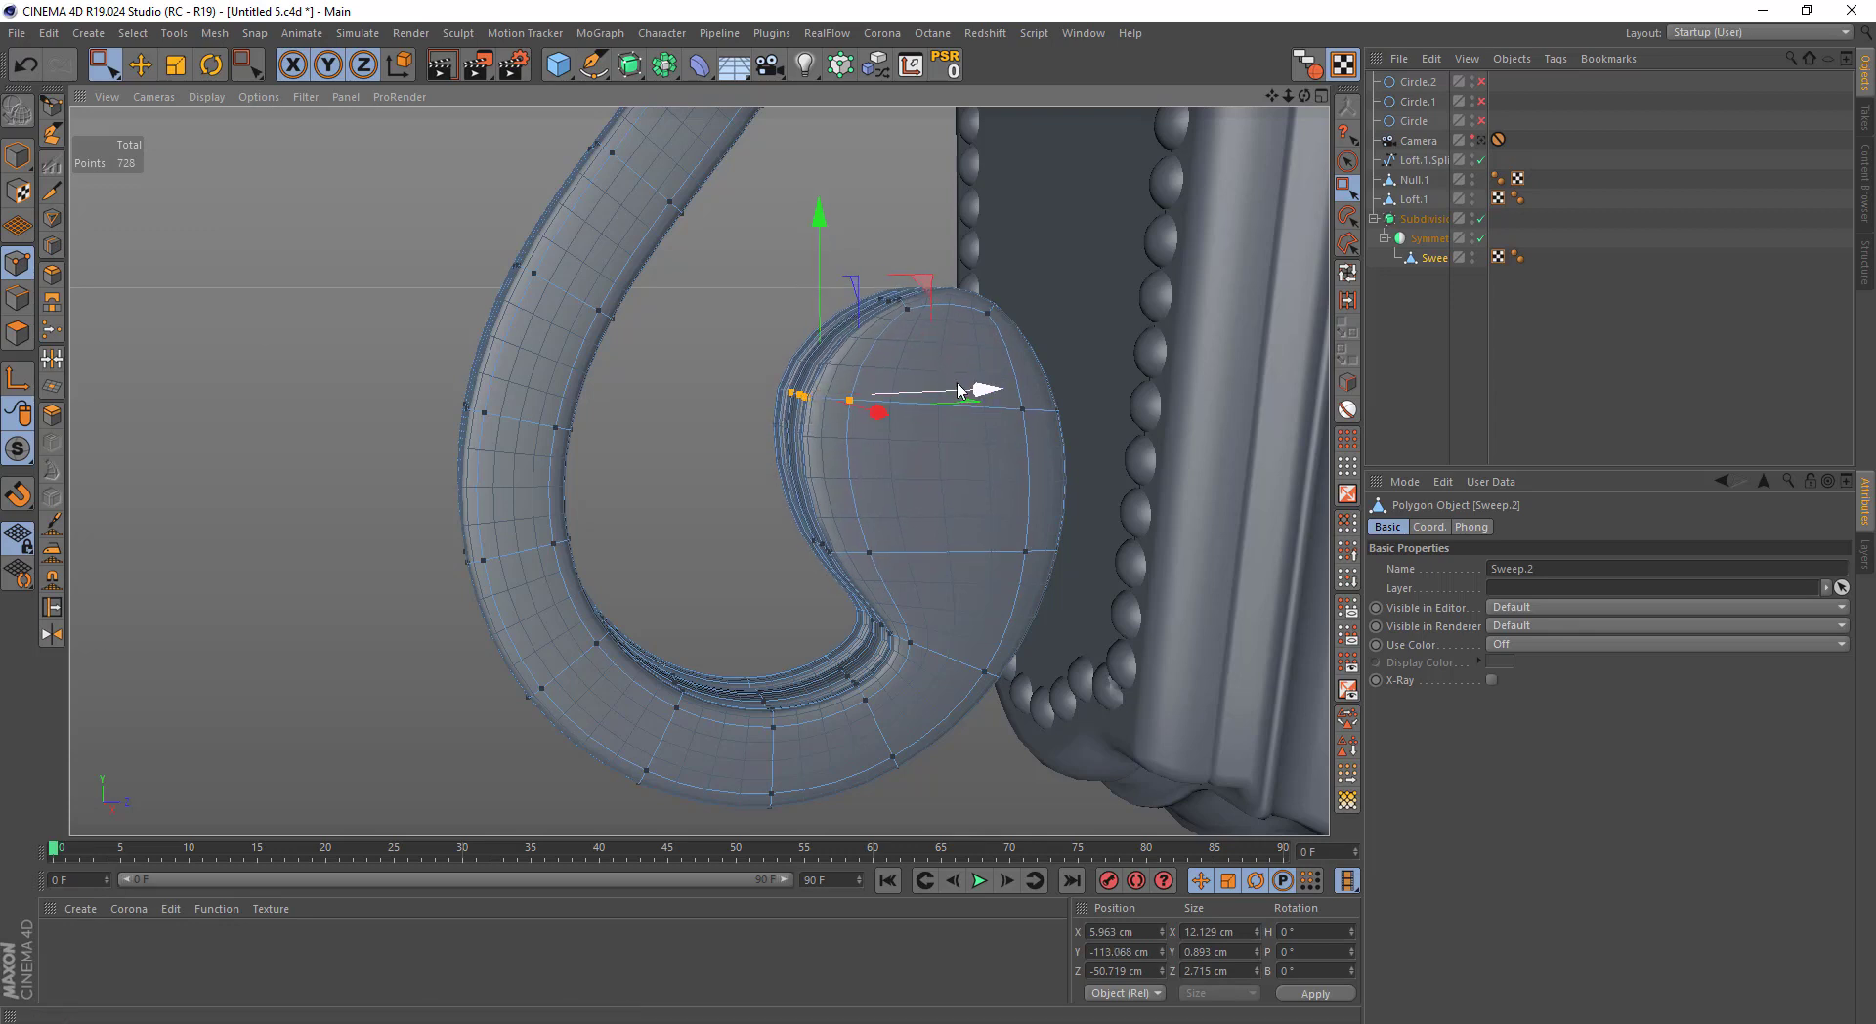
drag(958, 391, 947, 389)
mouse_move(928, 320)
mouse_down()
mouse_move(993, 311)
mouse_move(882, 427)
mouse_up()
Select points at the curl's end and knob and push them outward, undoing a misplaced lift
drag(761, 591, 761, 591)
mouse_move(879, 545)
mouse_down()
mouse_move(971, 548)
mouse_move(944, 553)
mouse_up()
scroll(895, 397, up, 2)
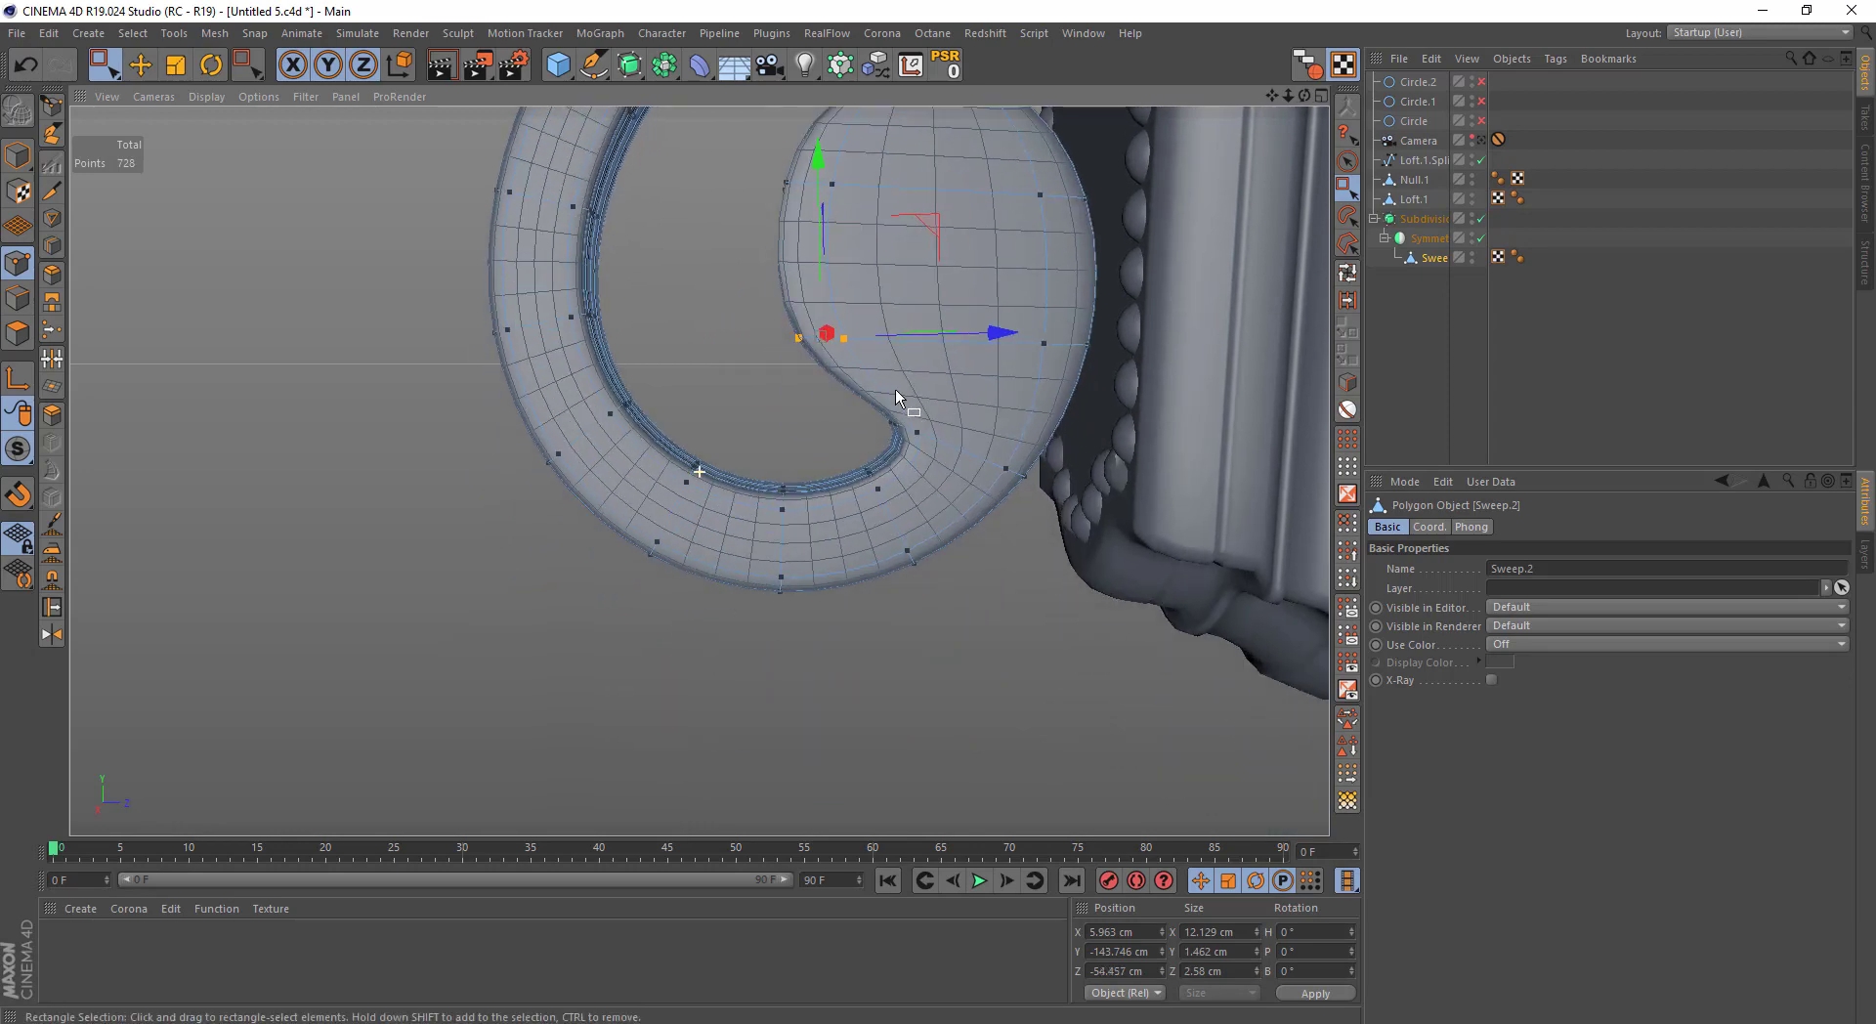
scroll(895, 397, up, 2)
drag(869, 402, 970, 451)
mouse_move(1004, 320)
mouse_down()
mouse_move(911, 312)
mouse_move(901, 443)
mouse_move(865, 440)
mouse_up()
drag(829, 262, 827, 203)
key(ctrl+z)
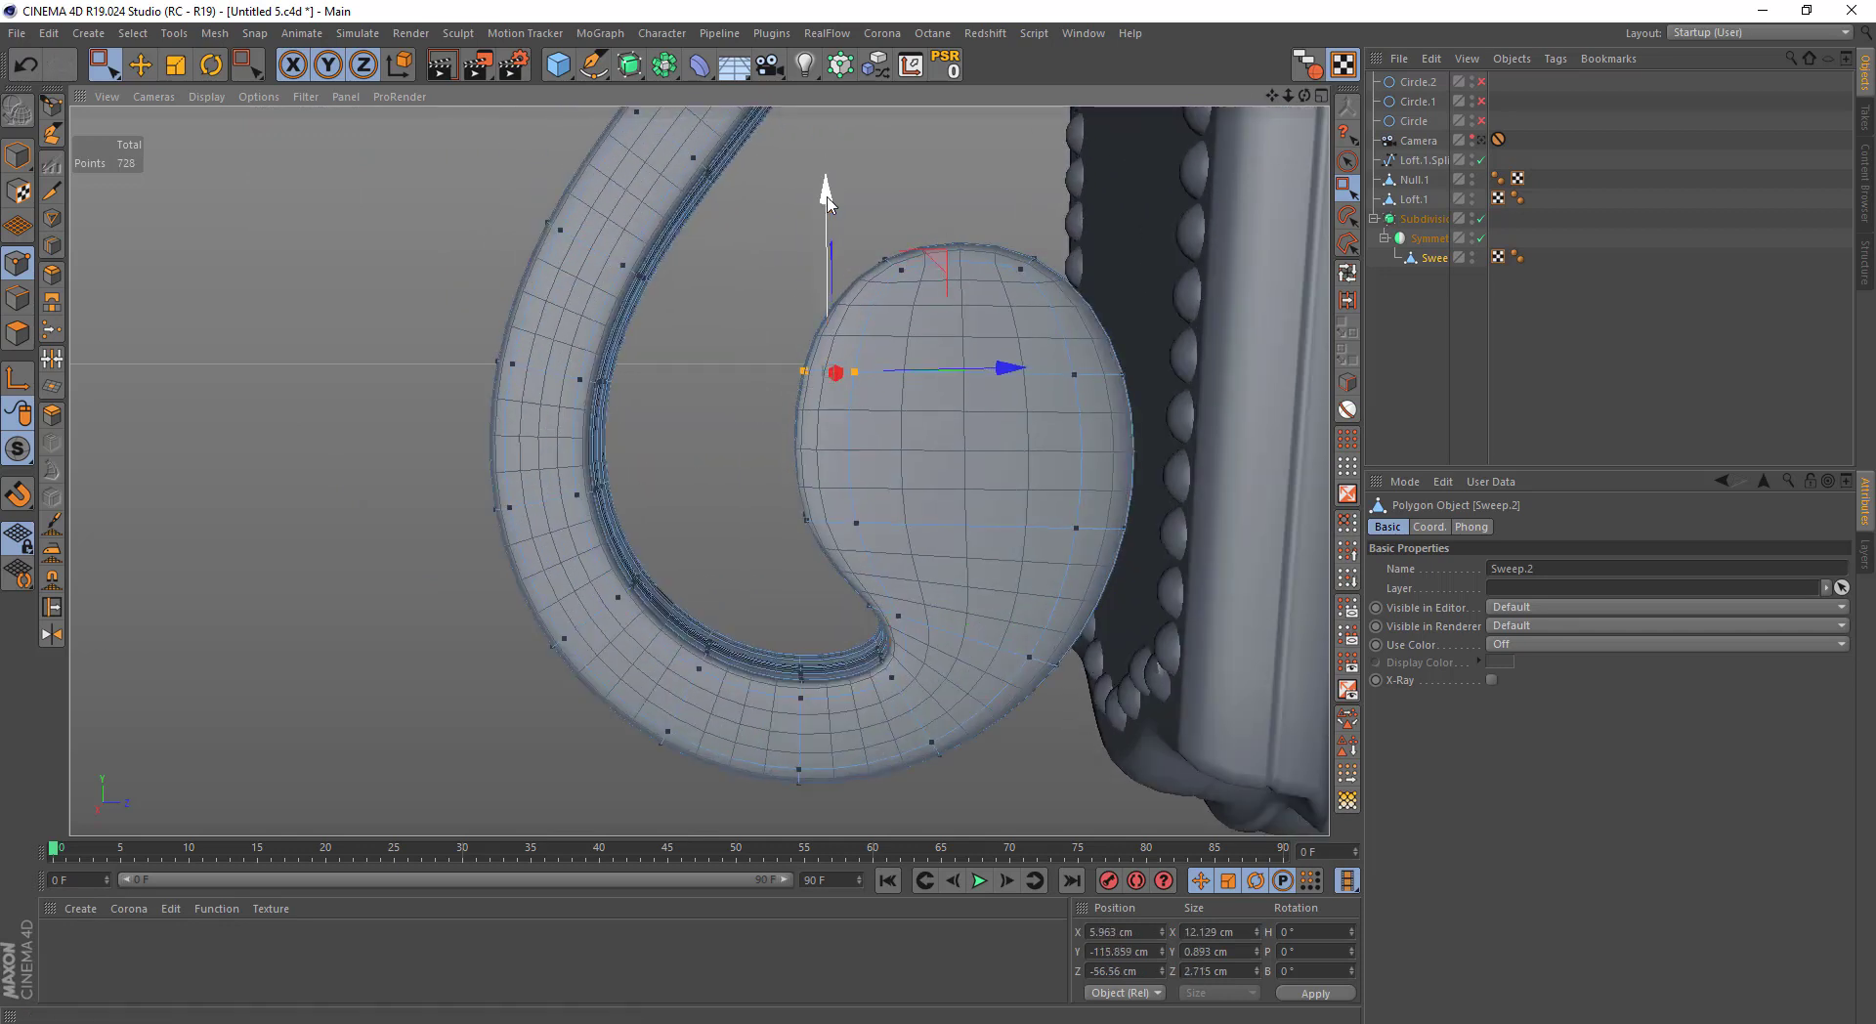
Select the knob's top points, raise them and shift them slightly left
drag(1099, 208, 870, 283)
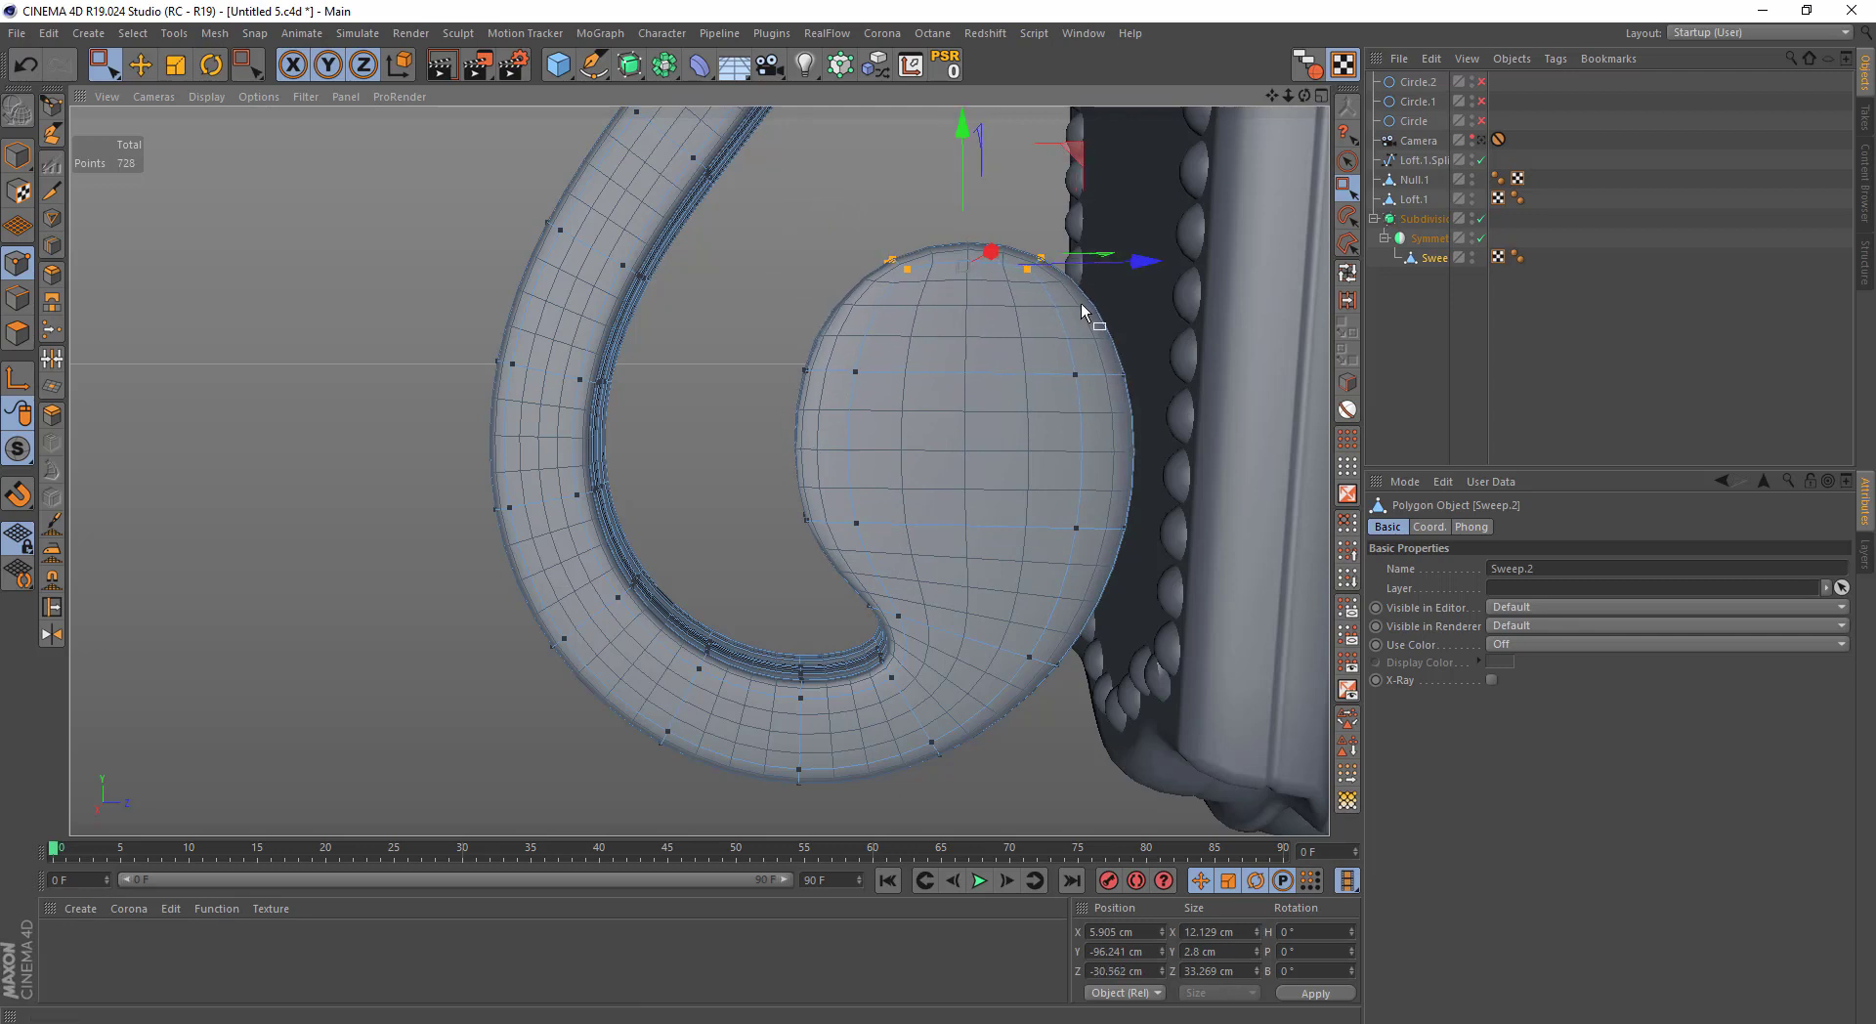
drag(745, 474, 1193, 561)
drag(962, 379, 961, 362)
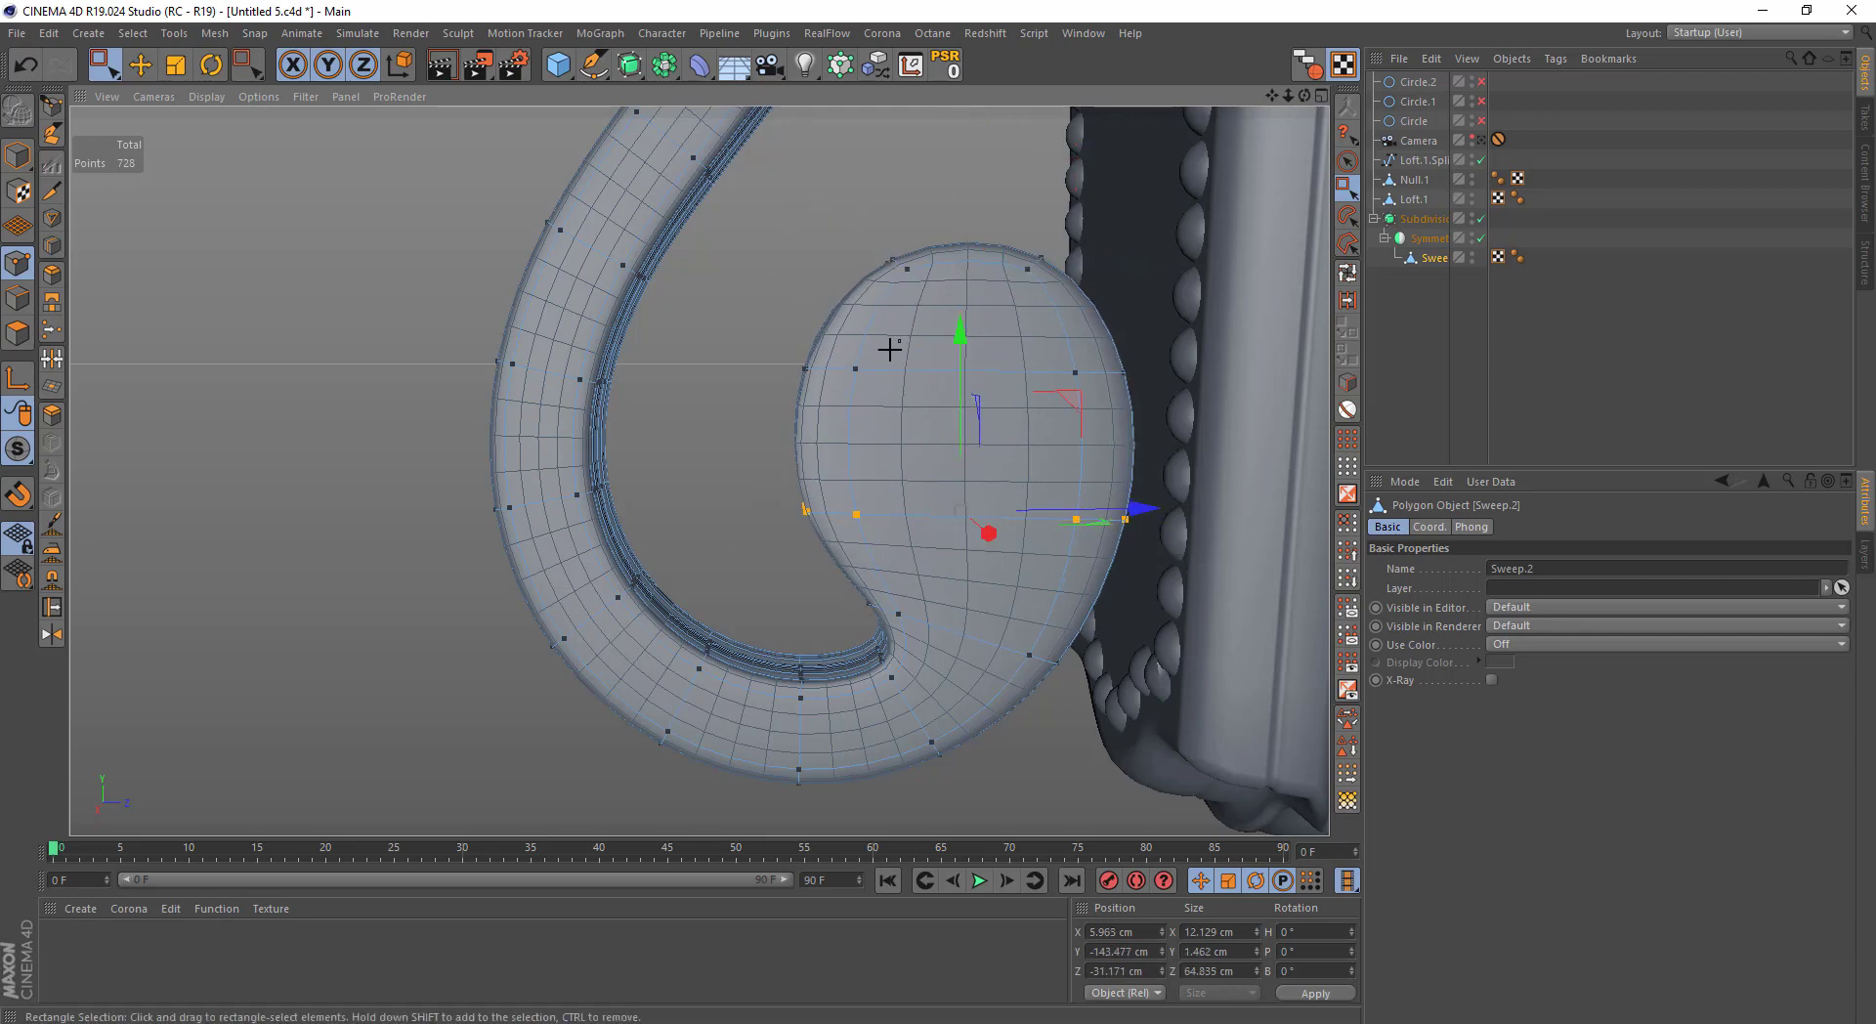
mouse_move(981, 437)
mouse_down()
mouse_move(837, 396)
mouse_move(882, 484)
mouse_move(793, 412)
mouse_move(1042, 383)
mouse_move(1001, 391)
mouse_up()
scroll(811, 444, down, 5)
click(1398, 353)
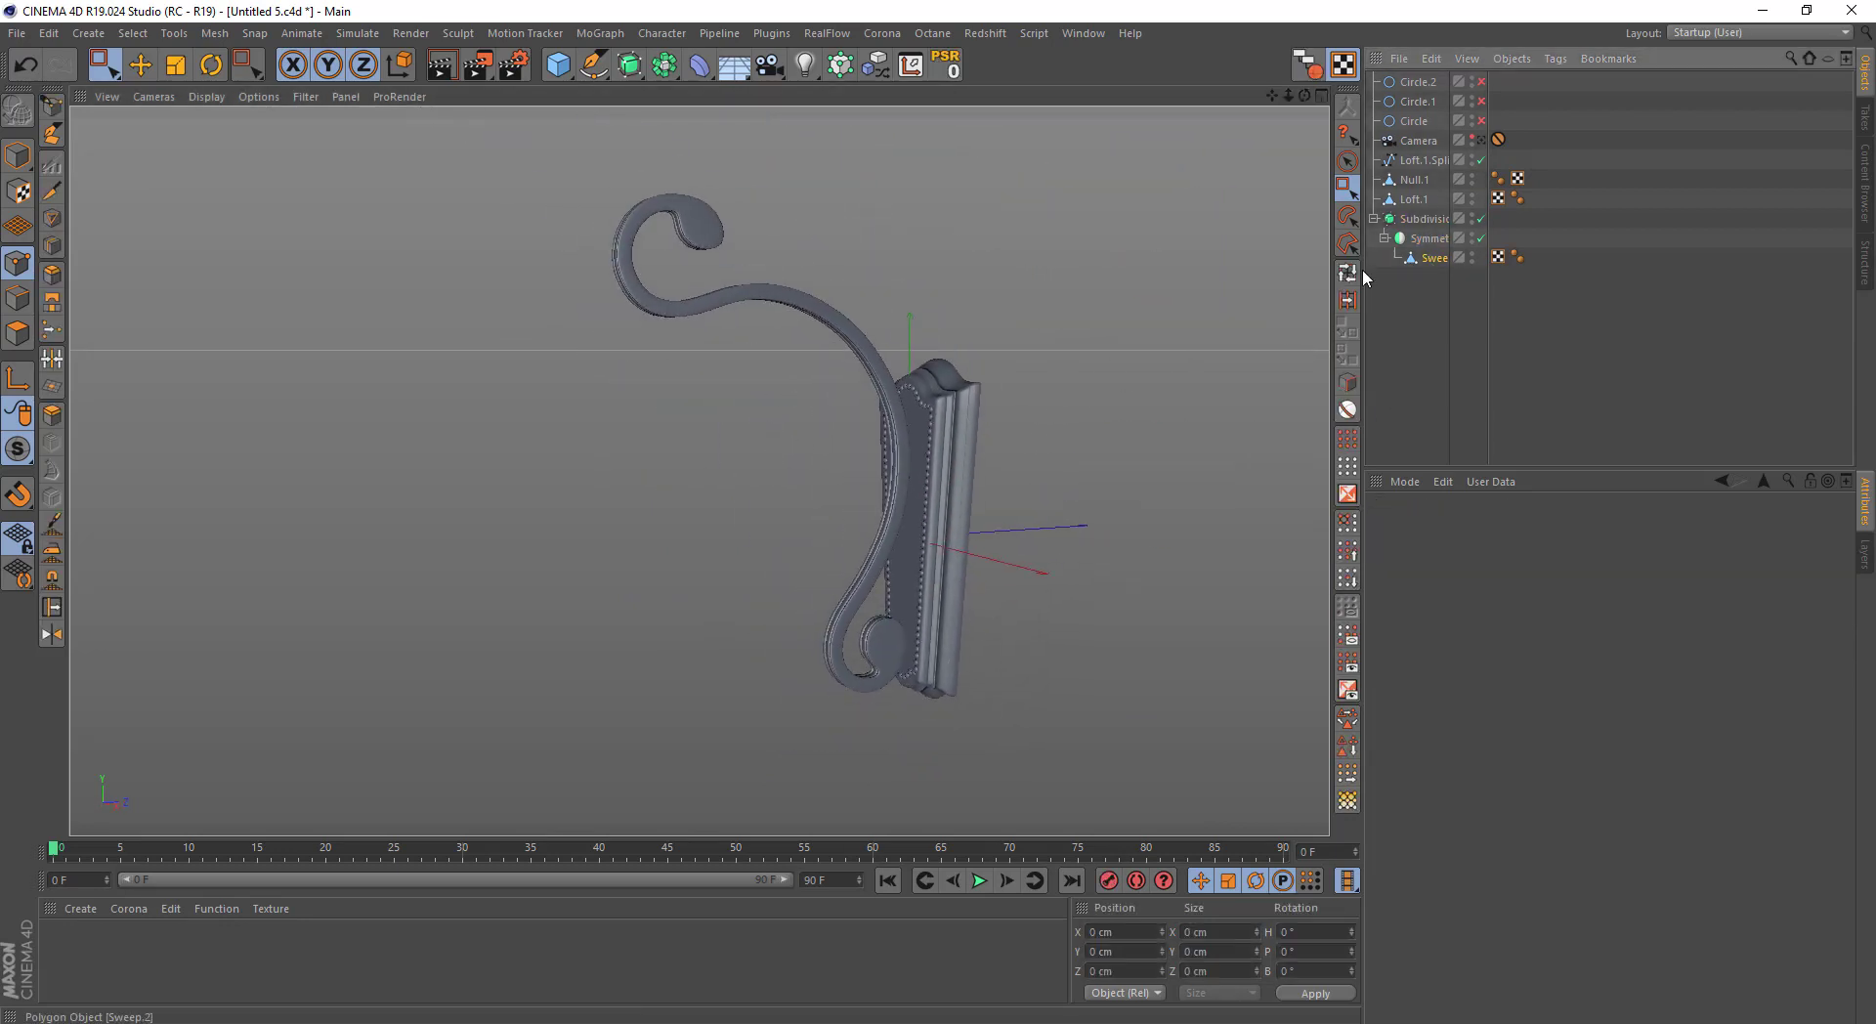
Move the scroll-end points into a new curl, pulling them down about 3 cm
click(1428, 258)
middle_click(549, 499)
middle_click(550, 498)
scroll(586, 470, down, 3)
scroll(685, 445, up, 3)
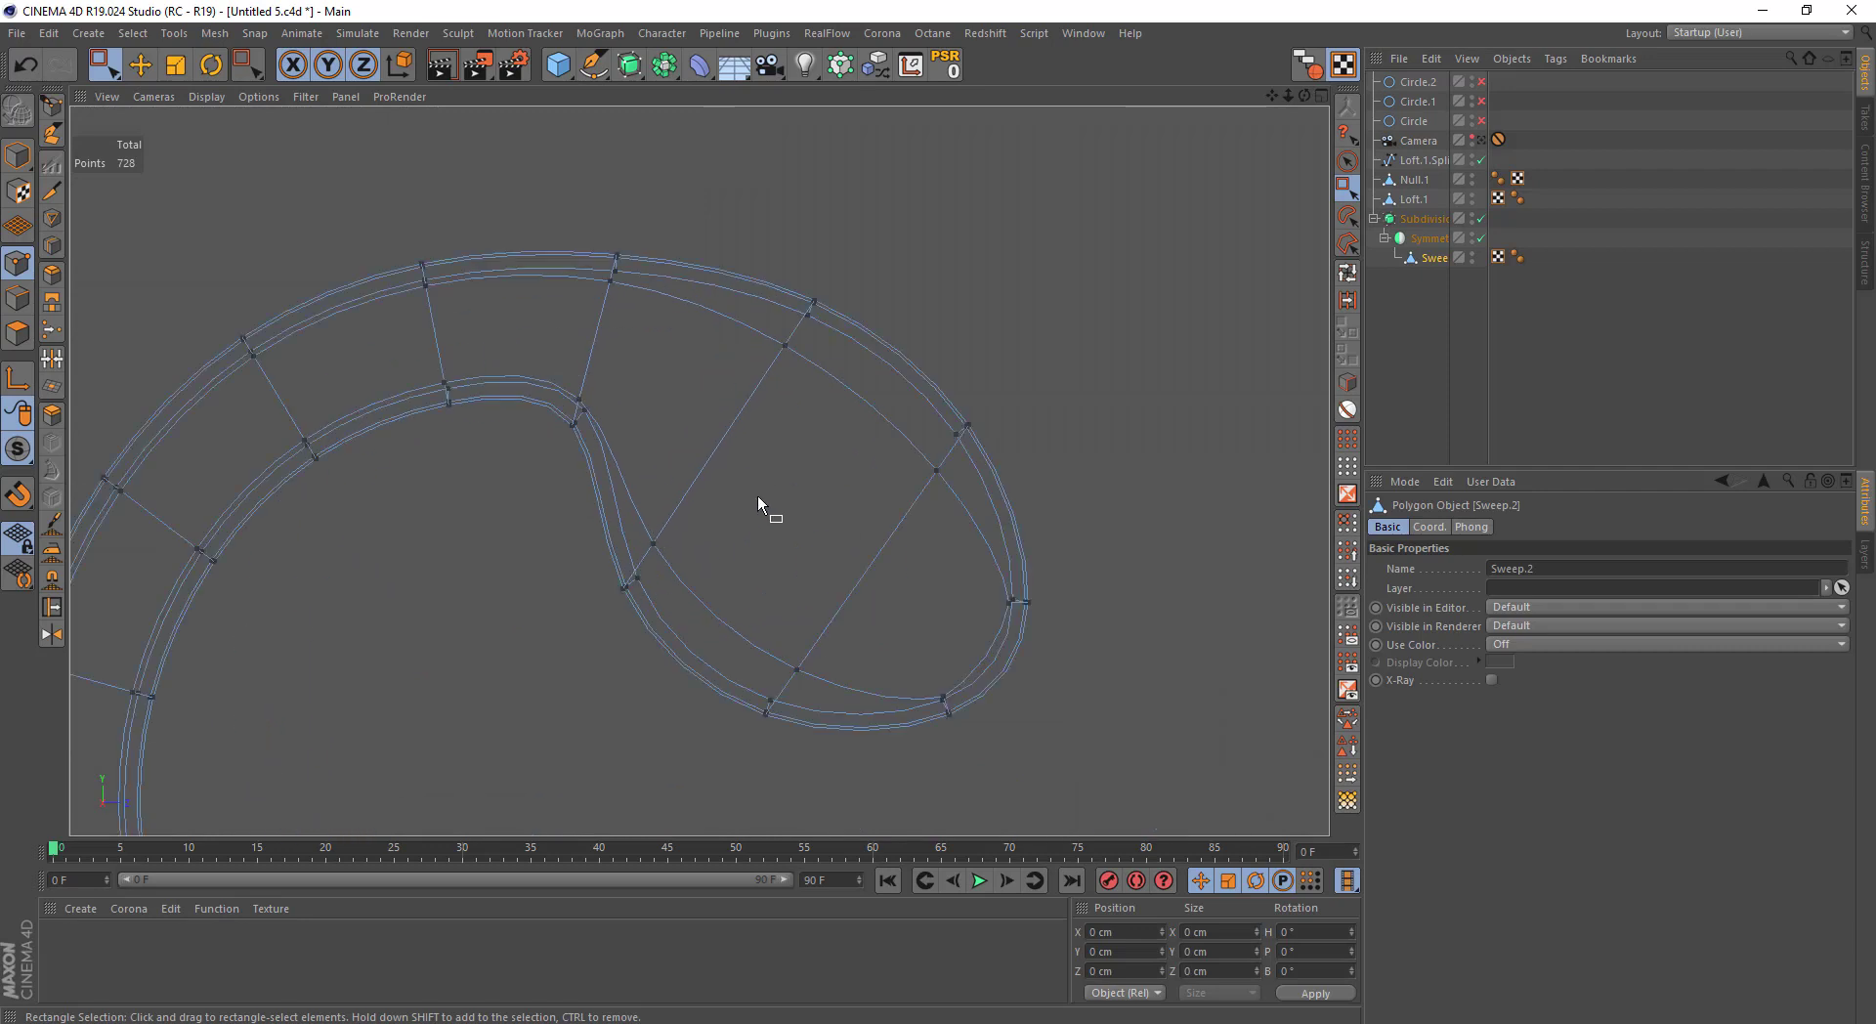
drag(732, 616, 929, 454)
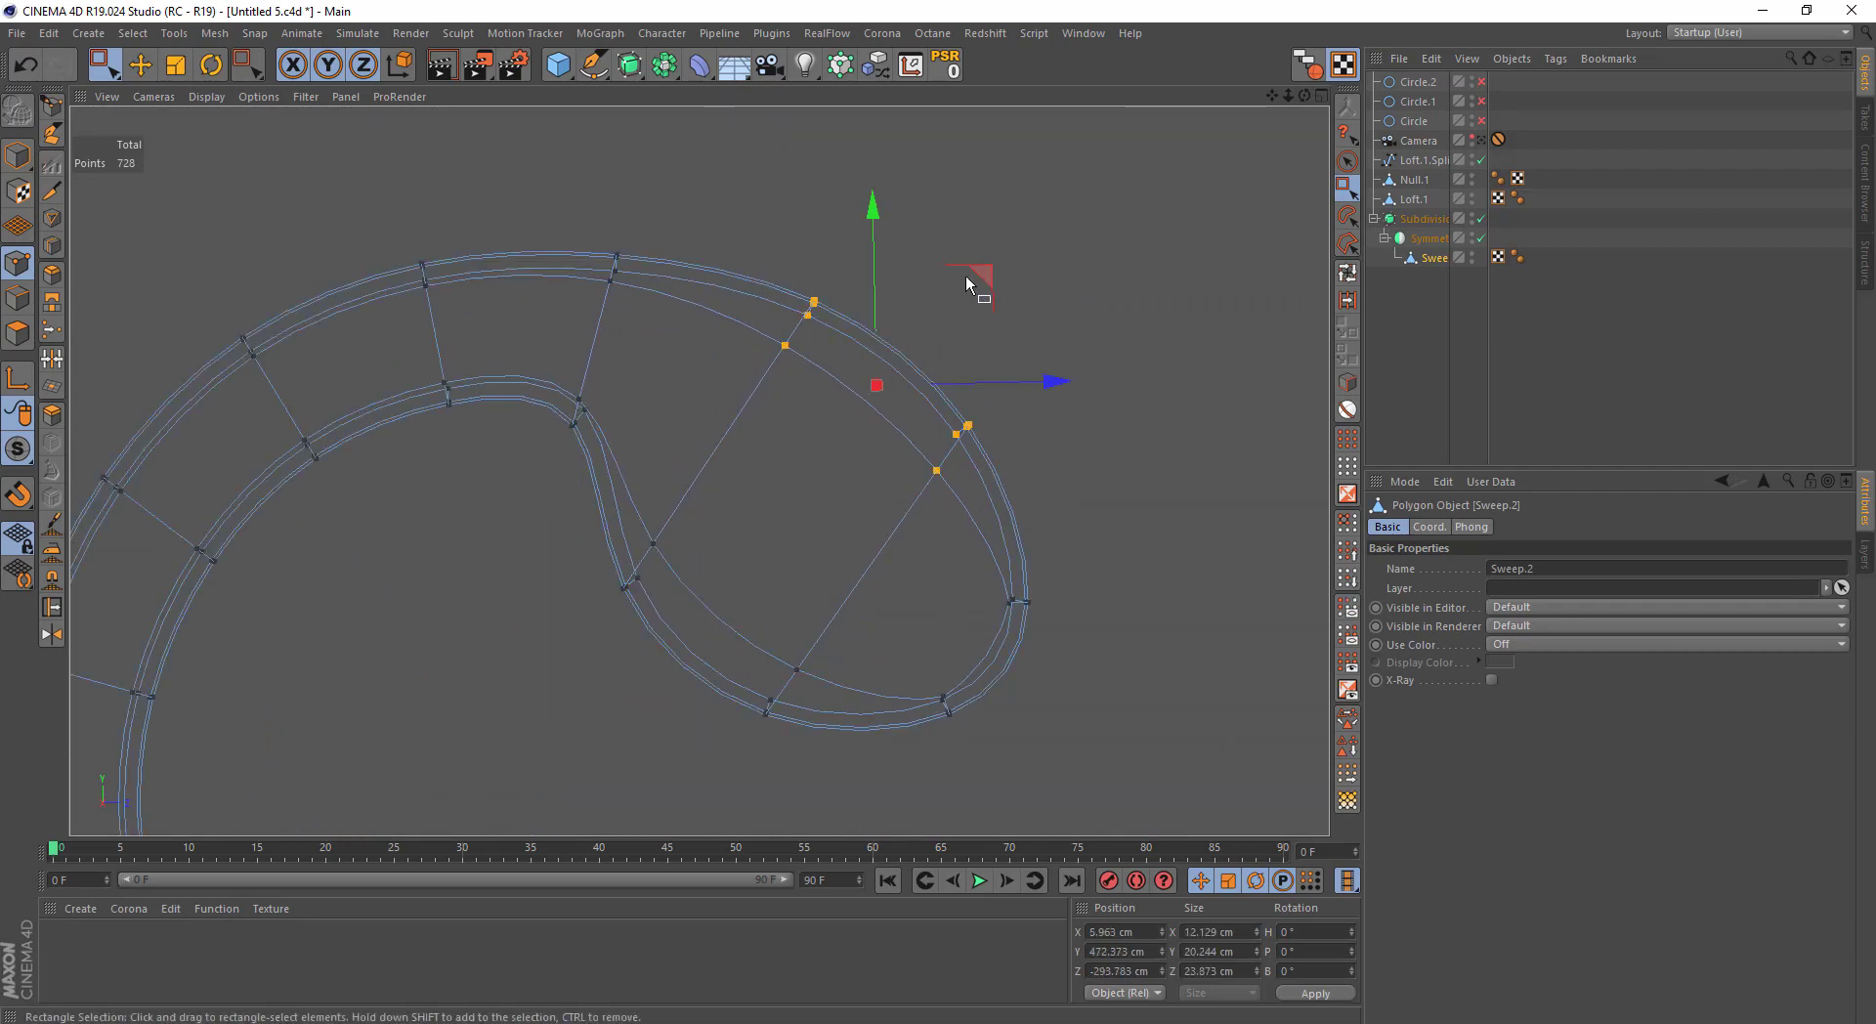
drag(966, 283, 1004, 266)
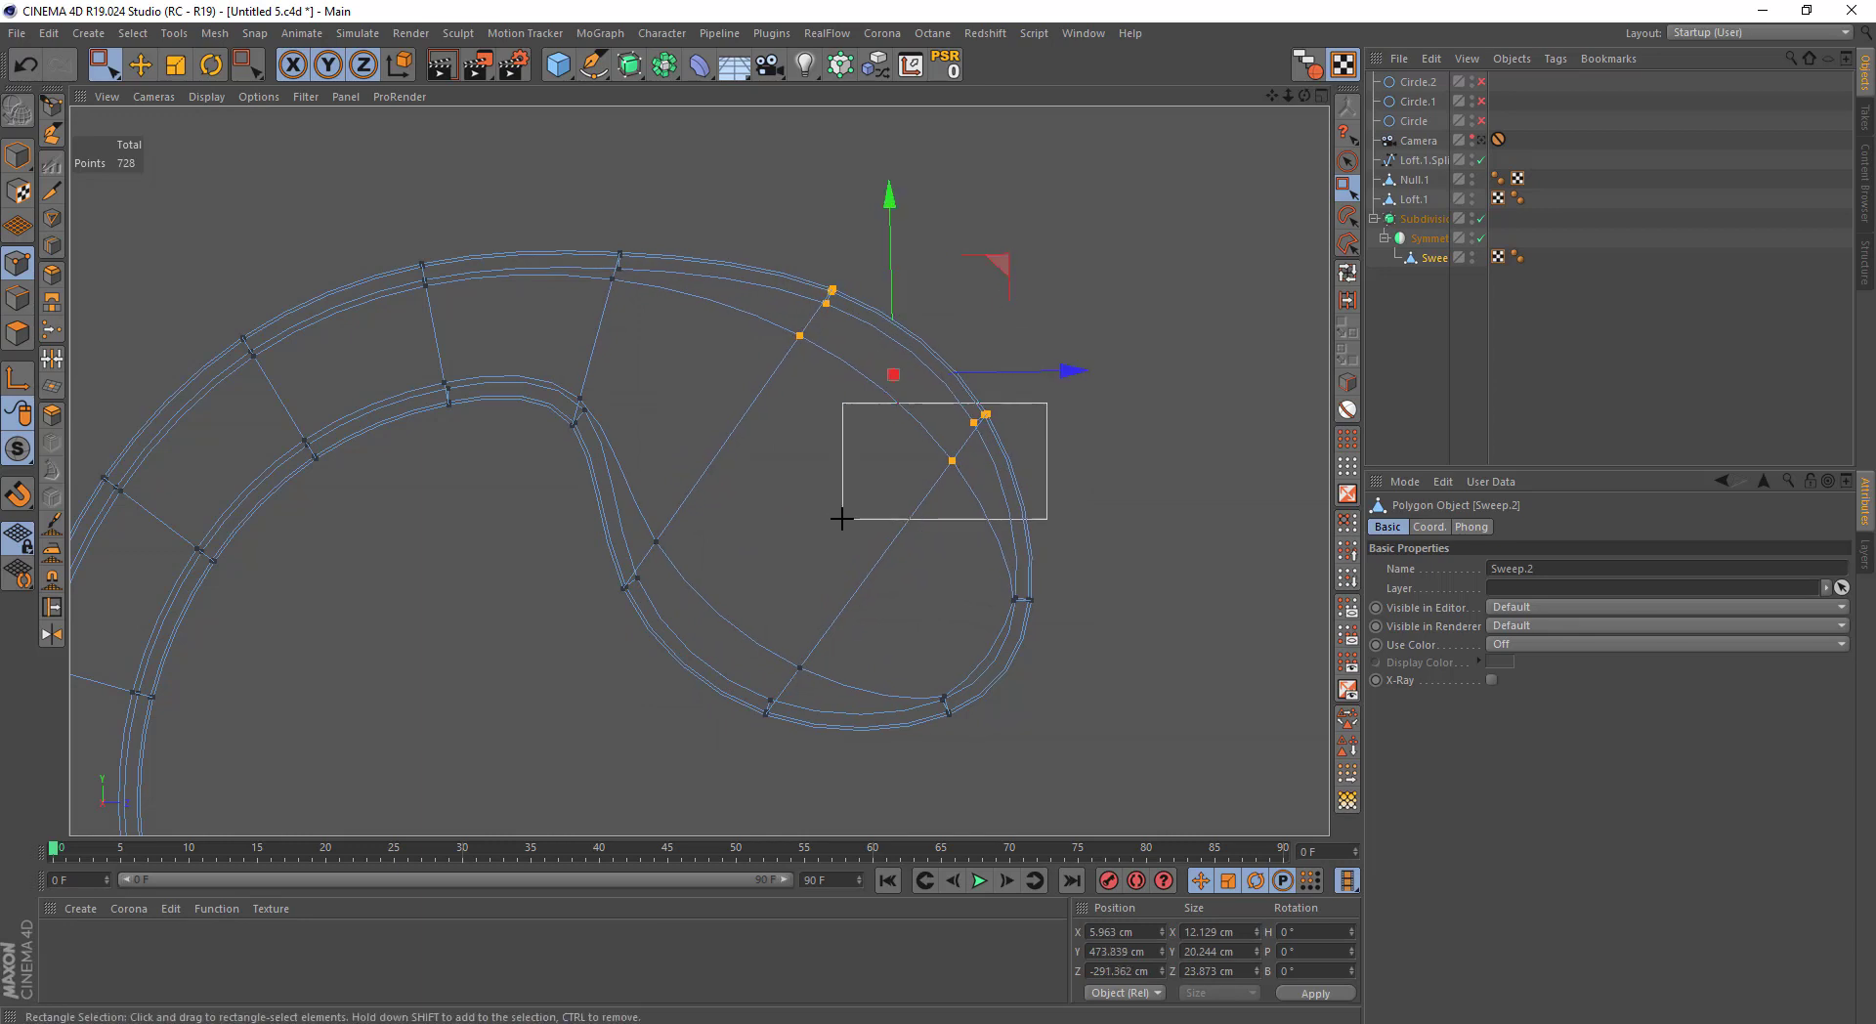
drag(1079, 340, 1122, 346)
alt+middle_drag(870, 524, 928, 343)
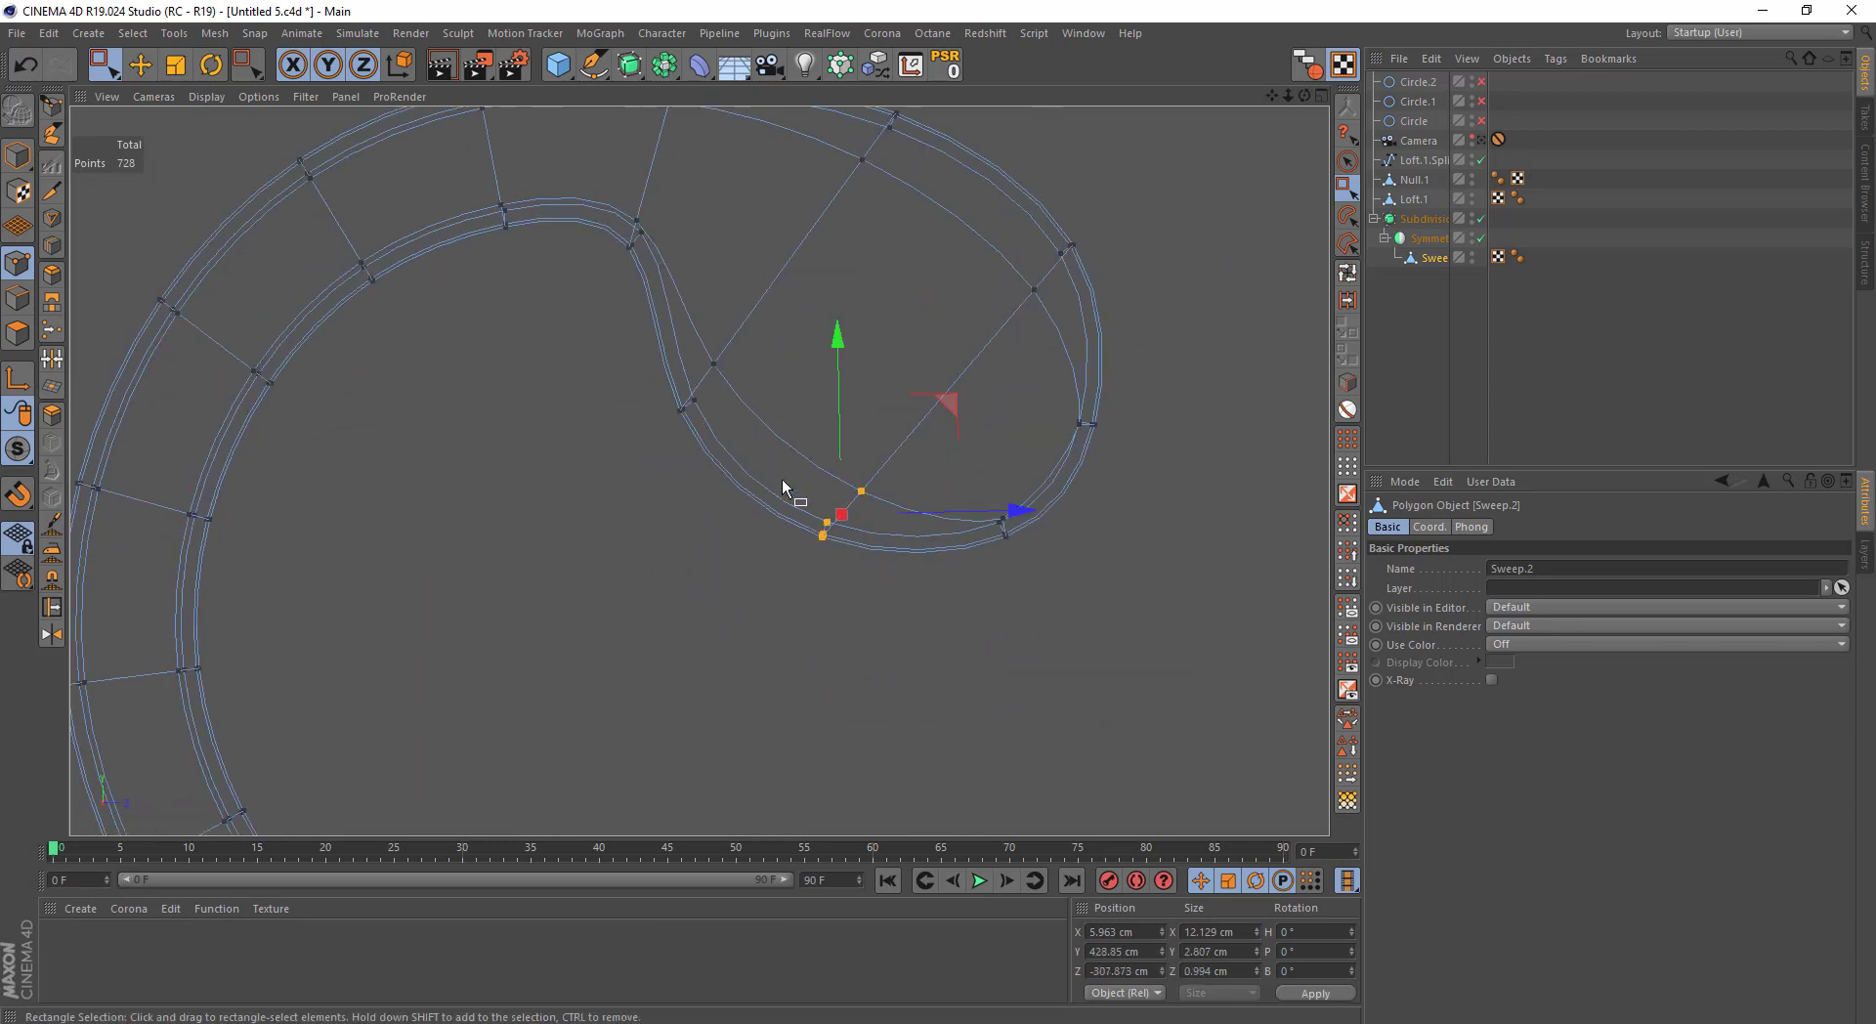
drag(854, 330, 877, 366)
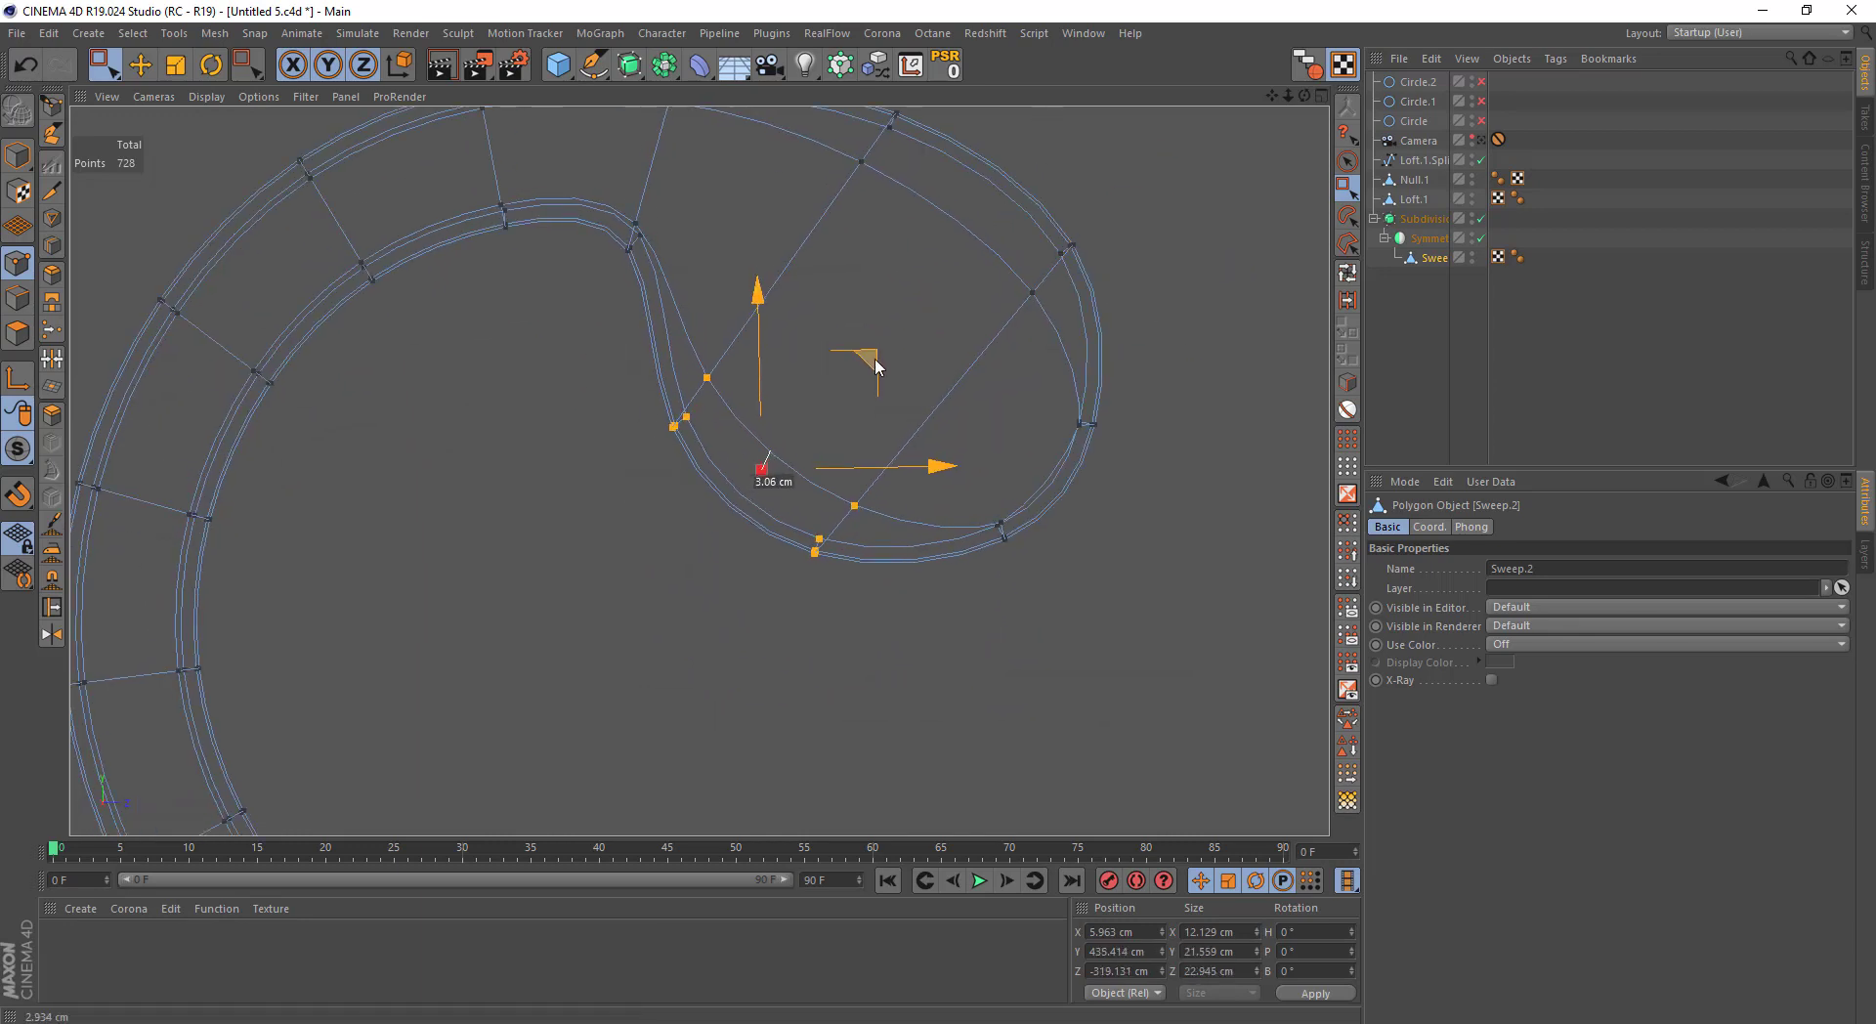
Move two outer-curve points down and left, then view the smoothed hook in full-size perspective
scroll(841, 384, down, 3)
scroll(768, 357, up, 3)
click(768, 357)
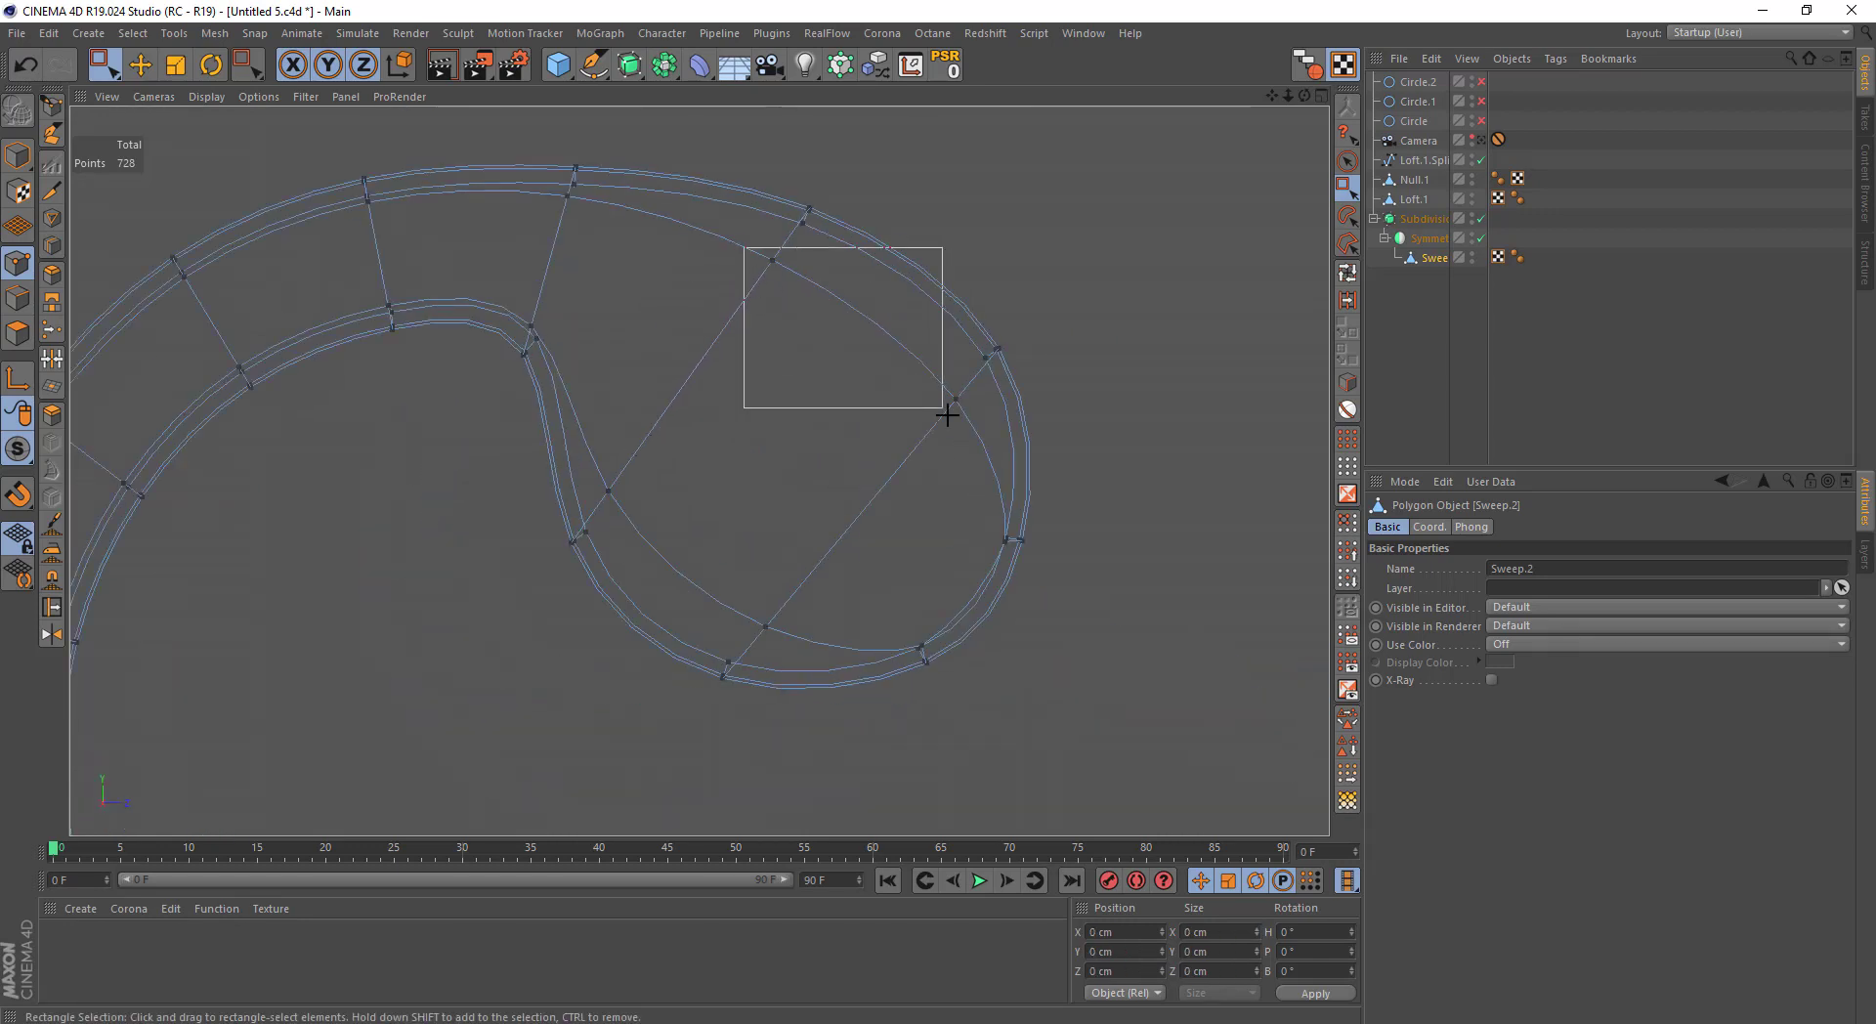
drag(963, 254, 983, 215)
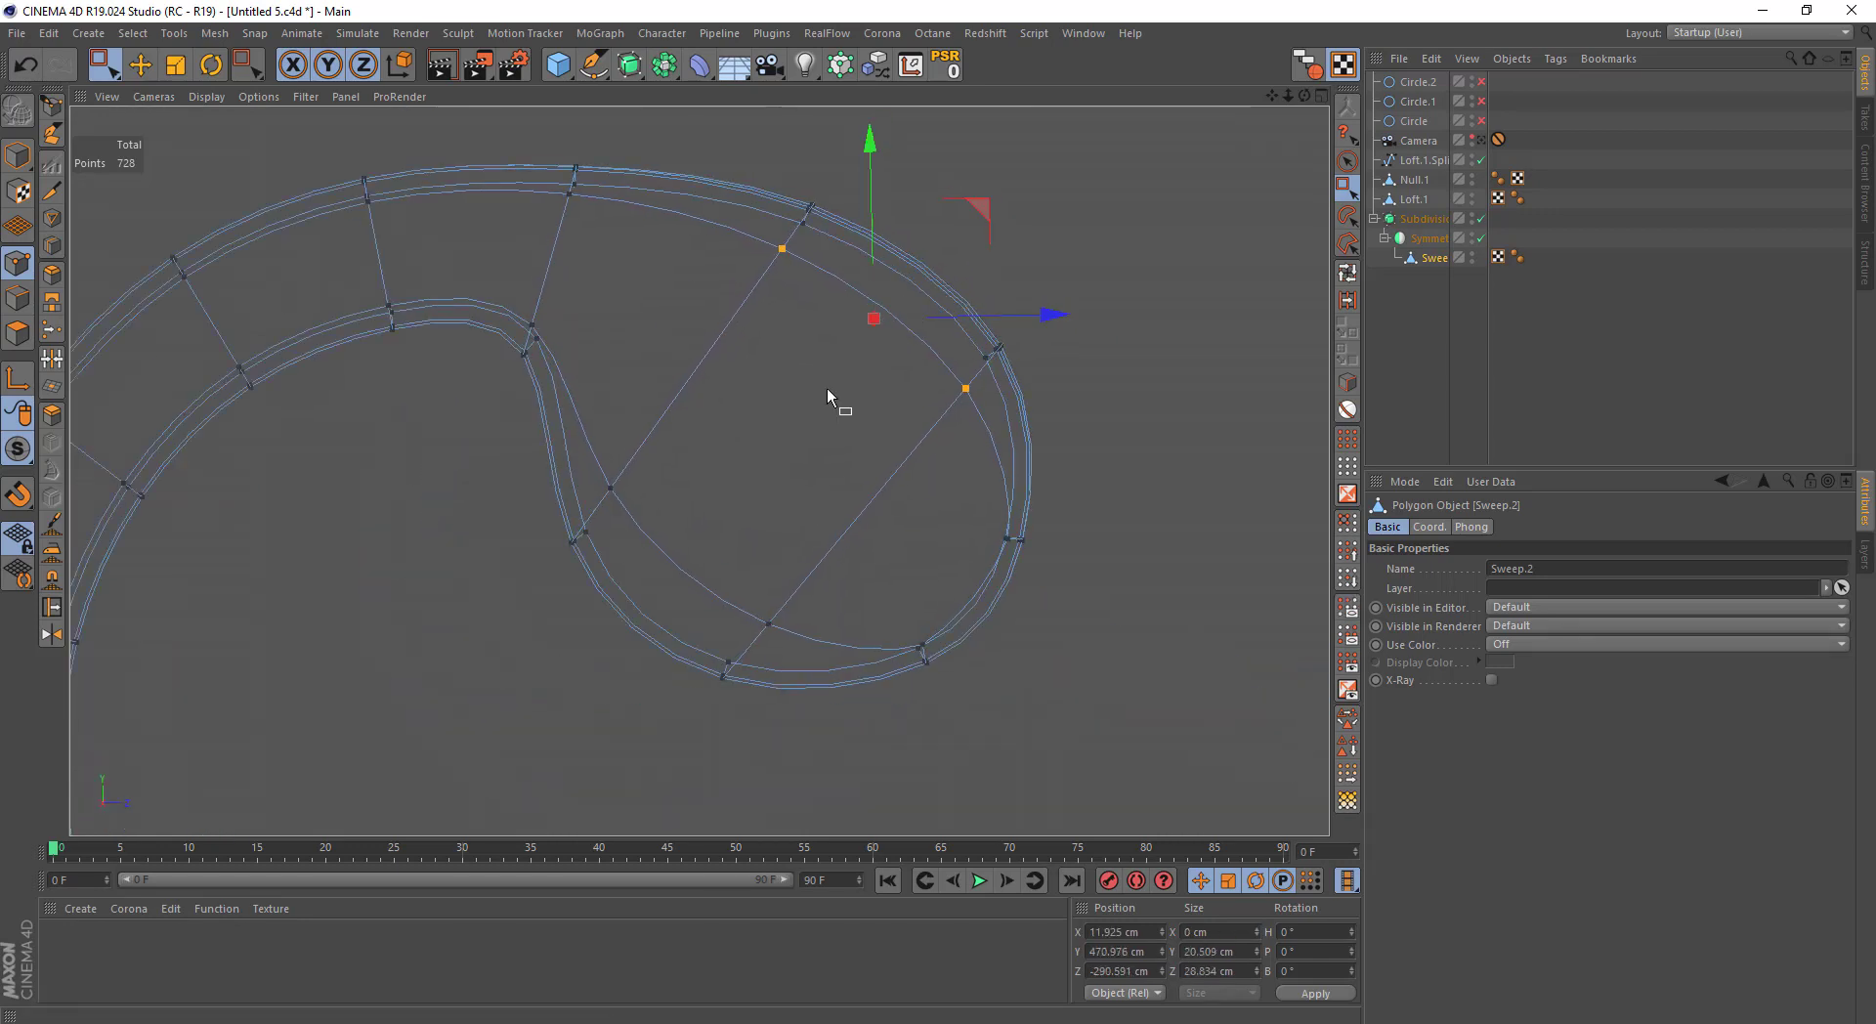
drag(797, 458, 781, 473)
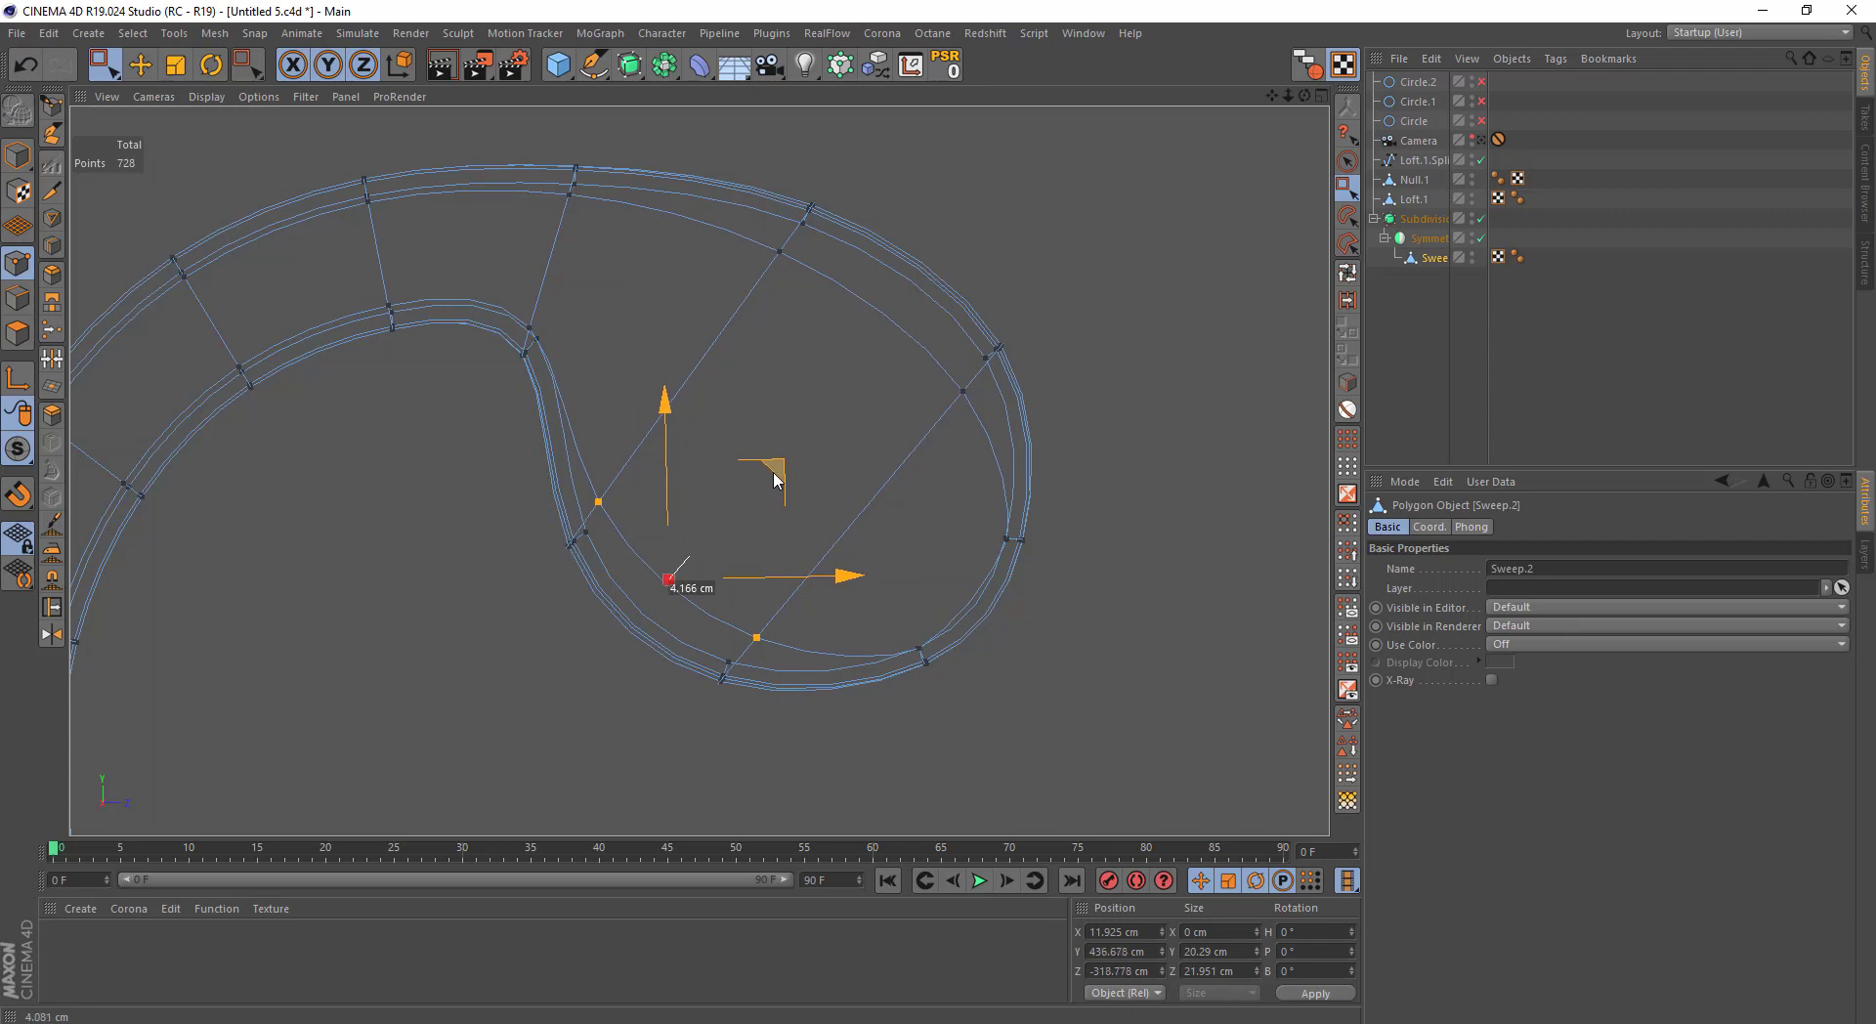
middle_click(812, 389)
middle_click(567, 384)
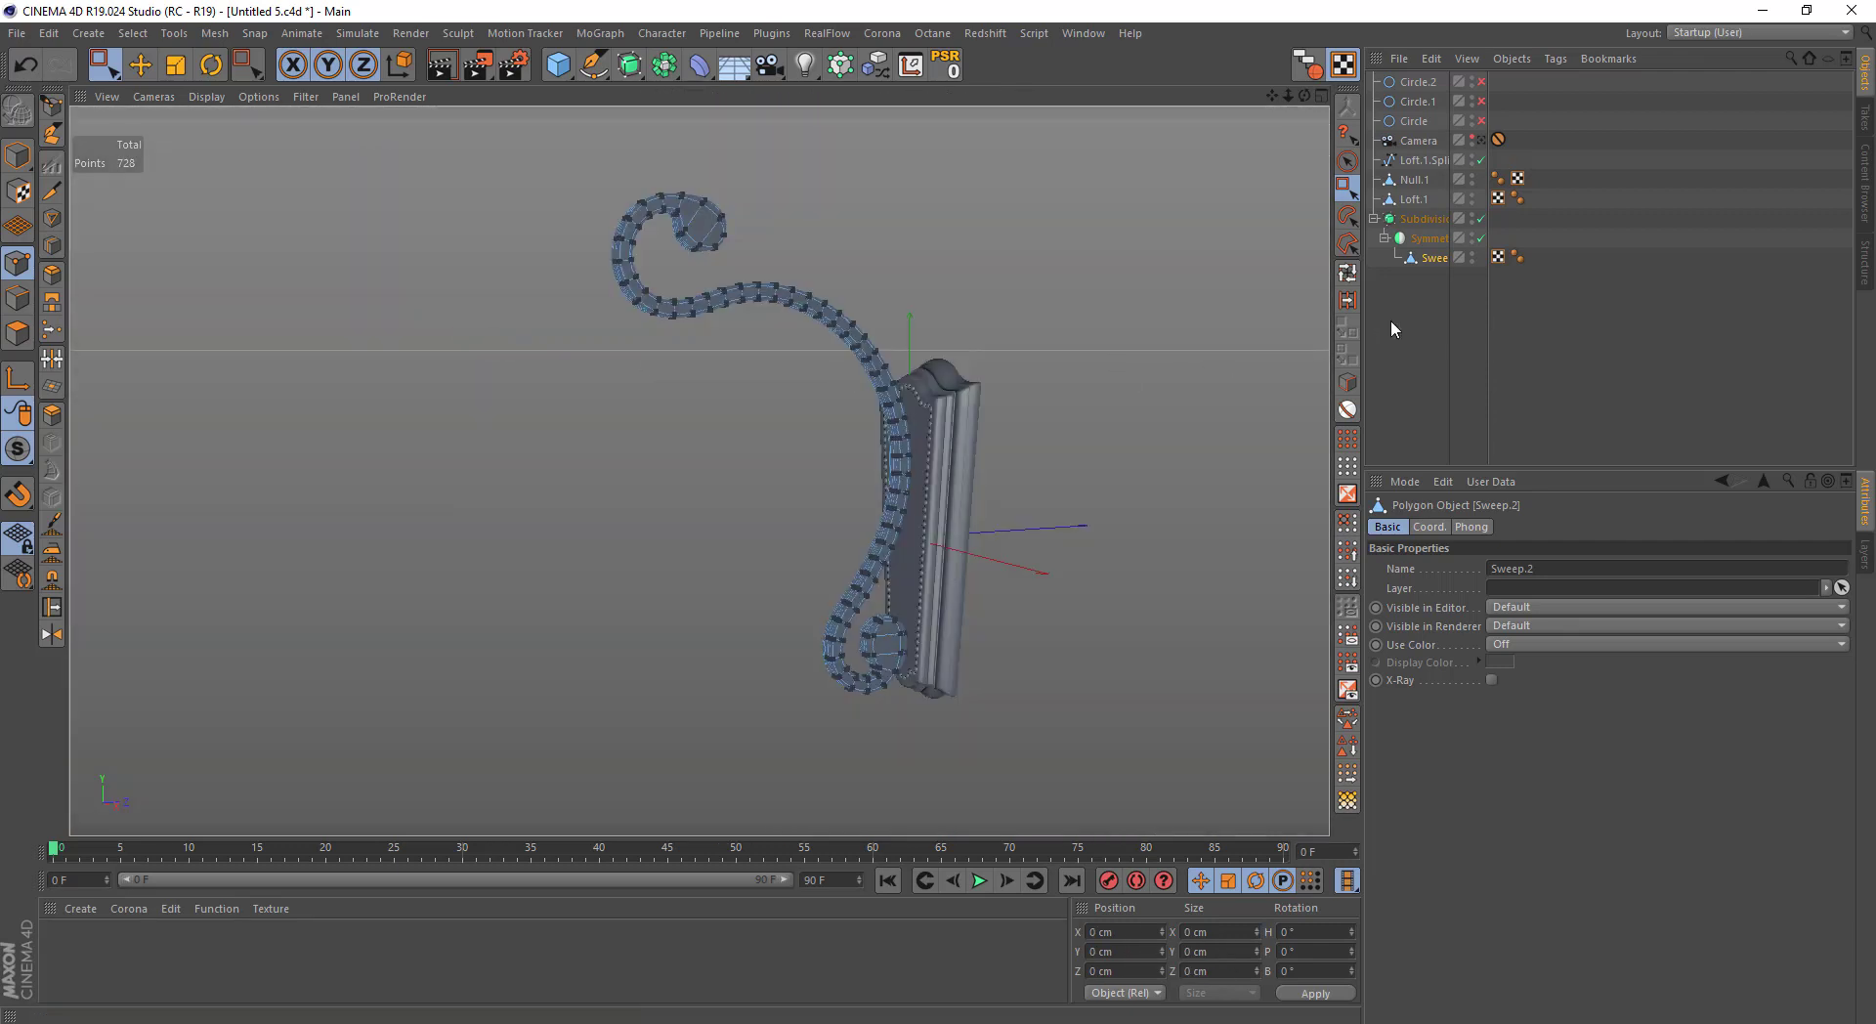
click(1392, 319)
scroll(819, 393, up, 3)
scroll(786, 264, up, 3)
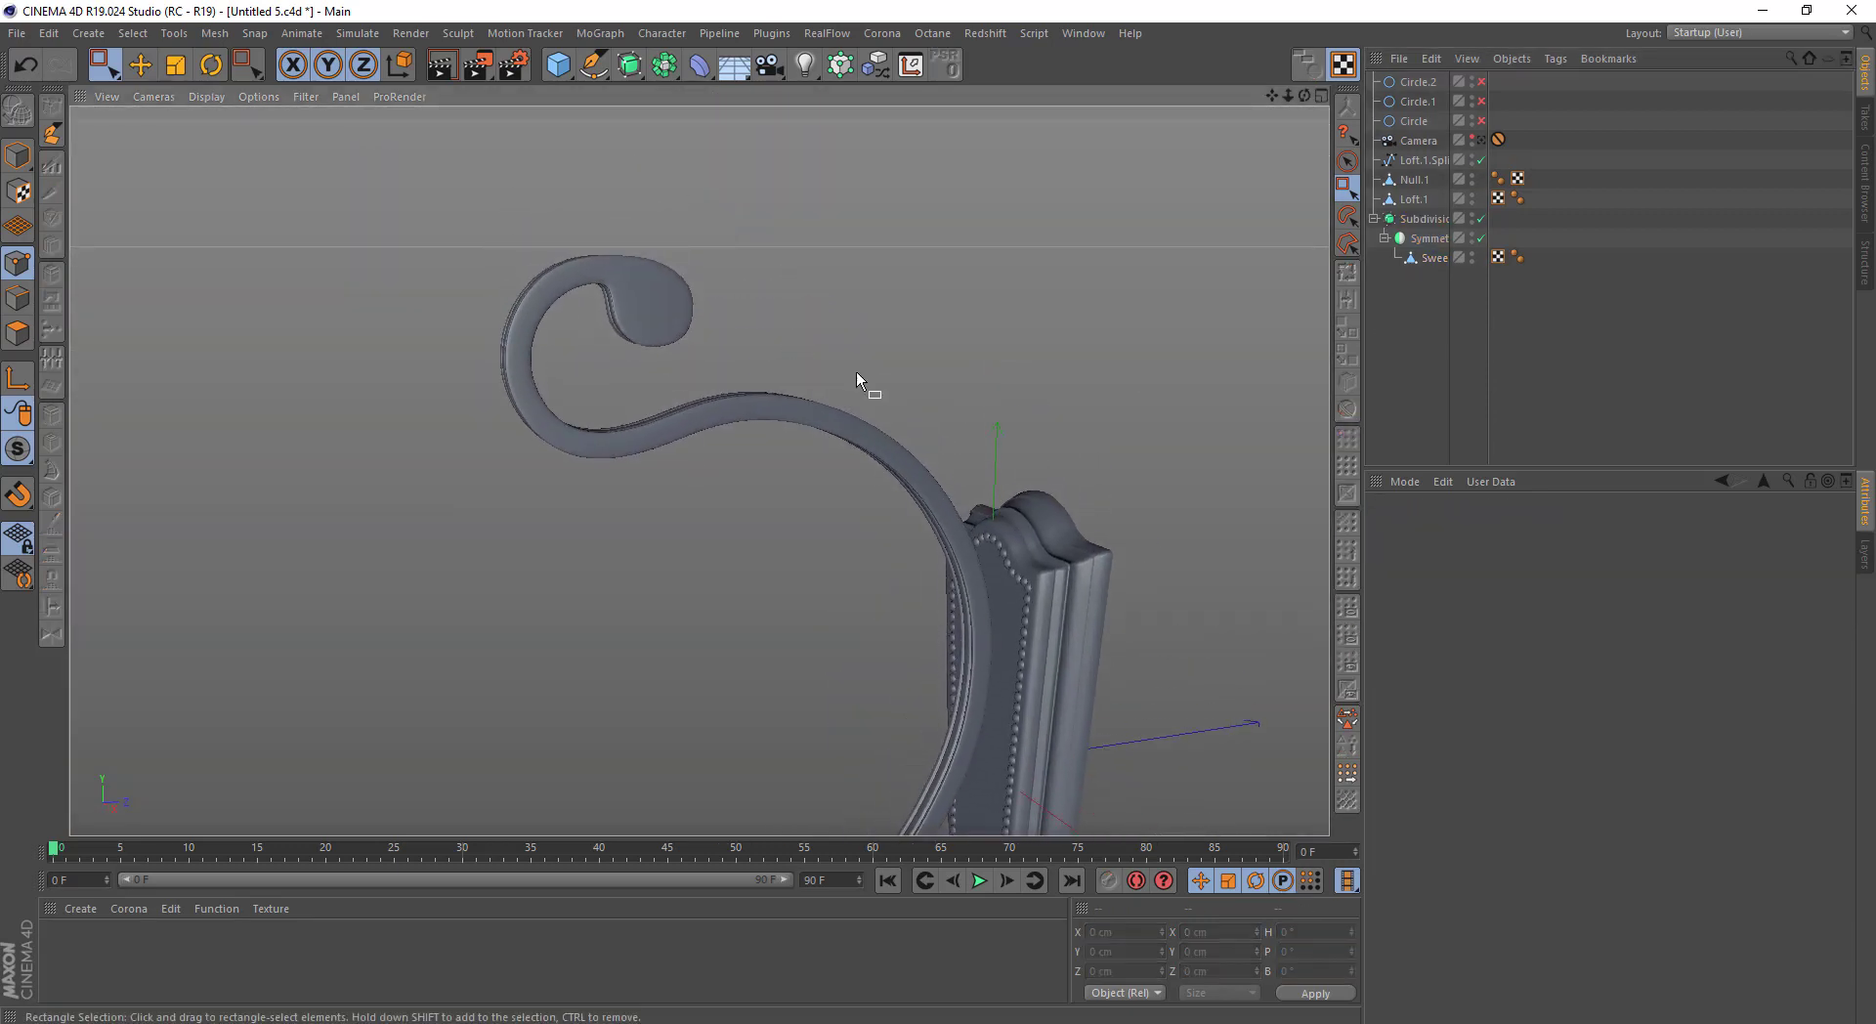
click(856, 371)
scroll(690, 319, up, 3)
scroll(714, 361, up, 2)
scroll(753, 440, up, 3)
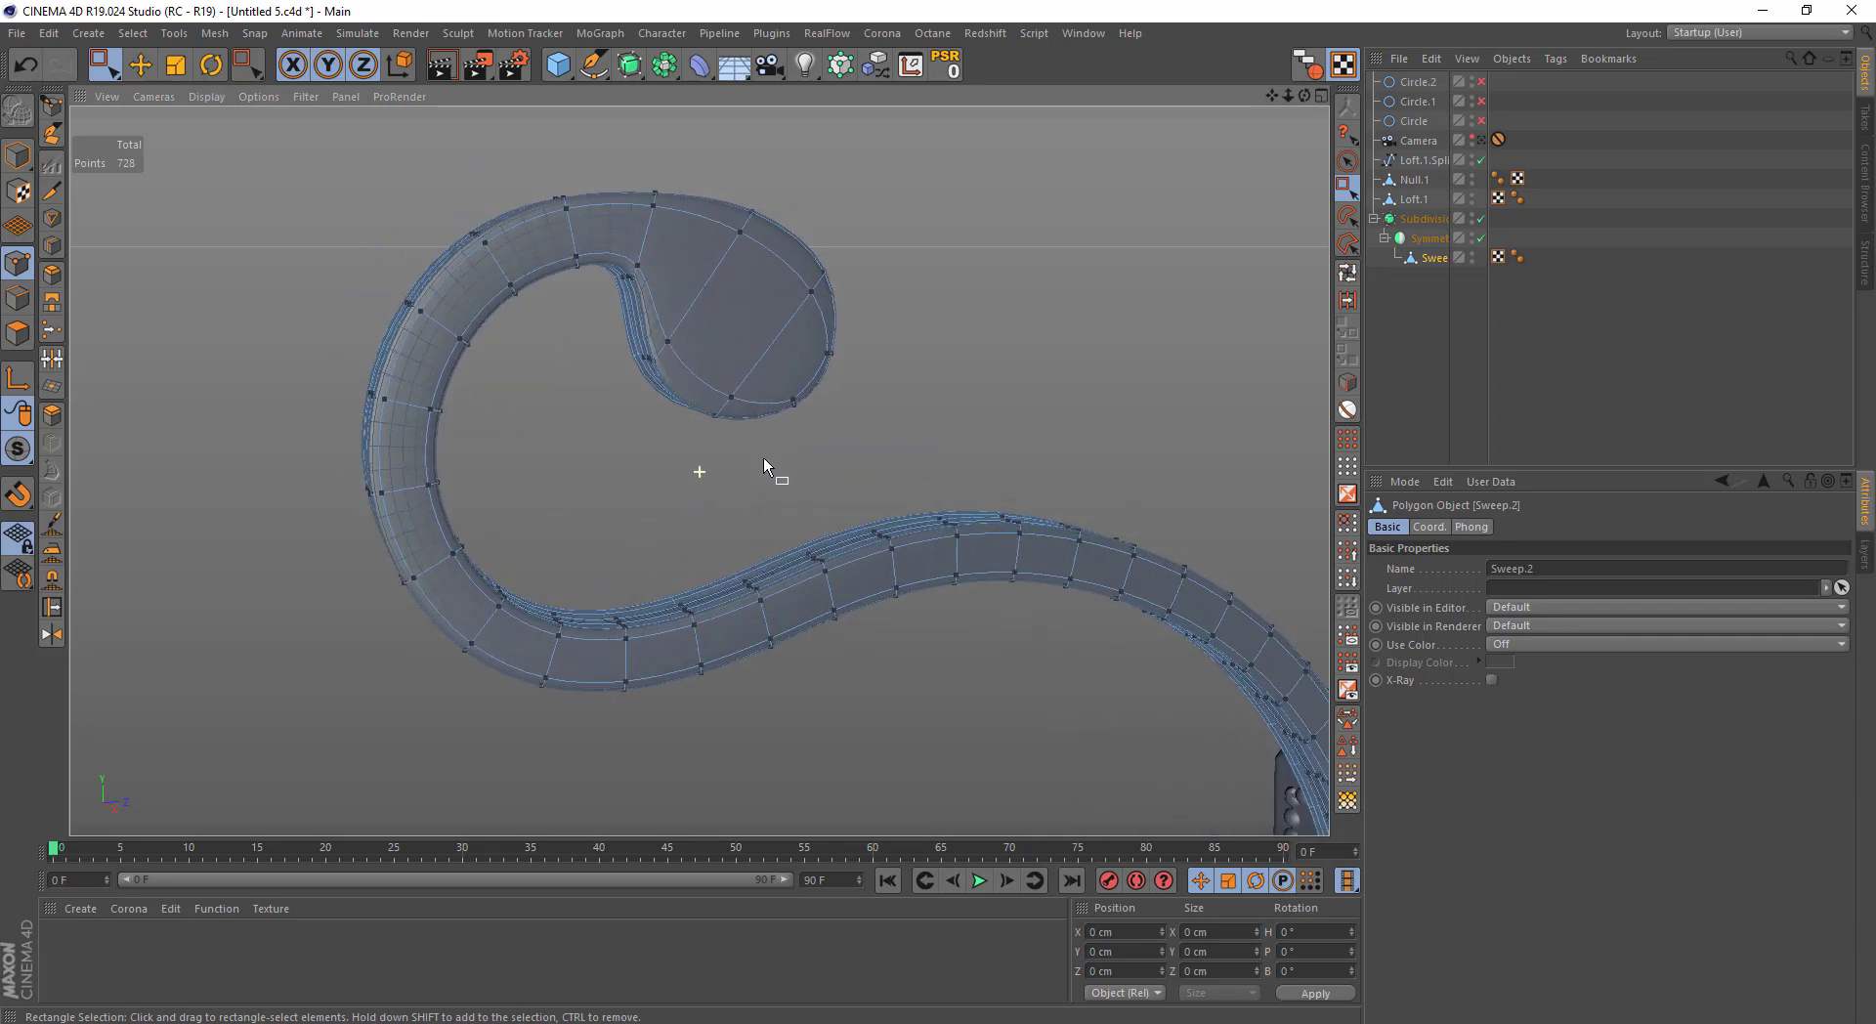
click(1348, 162)
drag(782, 351, 701, 262)
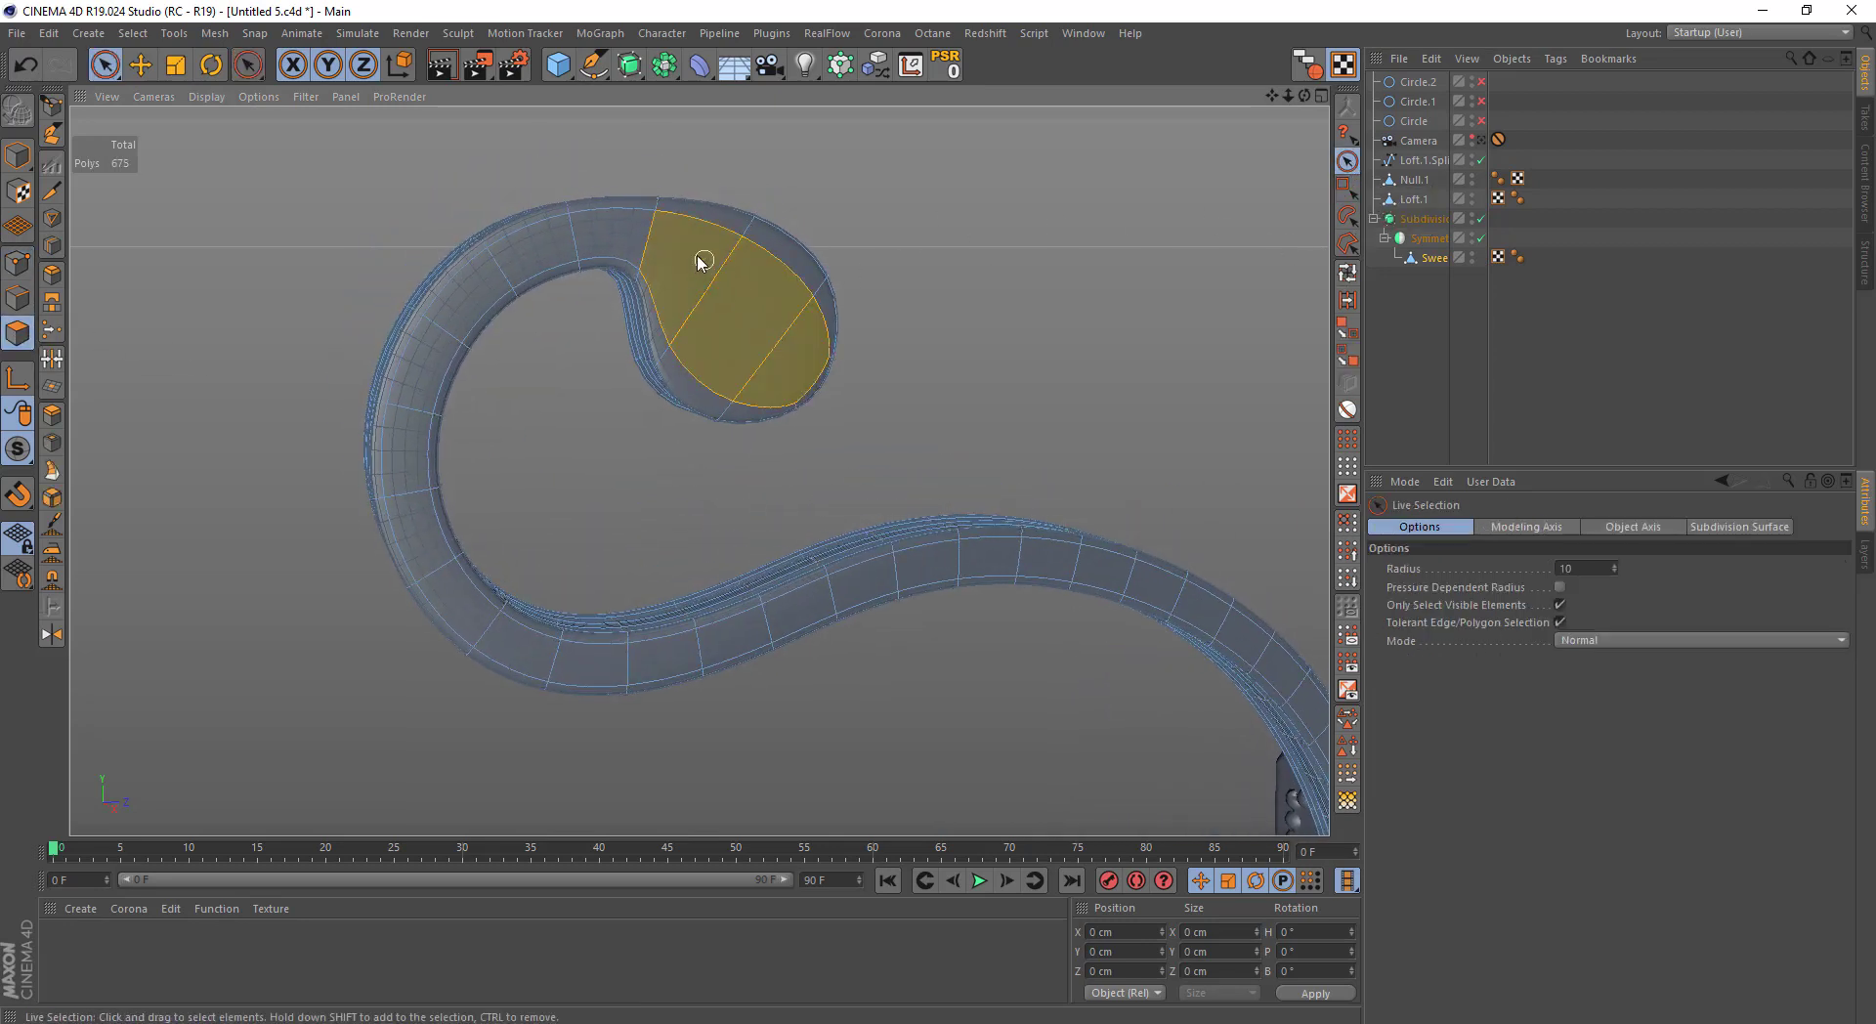
click(1346, 281)
click(587, 269)
mouse_move(838, 301)
alt+mouse_down()
mouse_move(930, 318)
mouse_move(766, 335)
alt+mouse_up()
scroll(850, 364, up, 3)
key(space)
click(1345, 190)
drag(1031, 308, 769, 490)
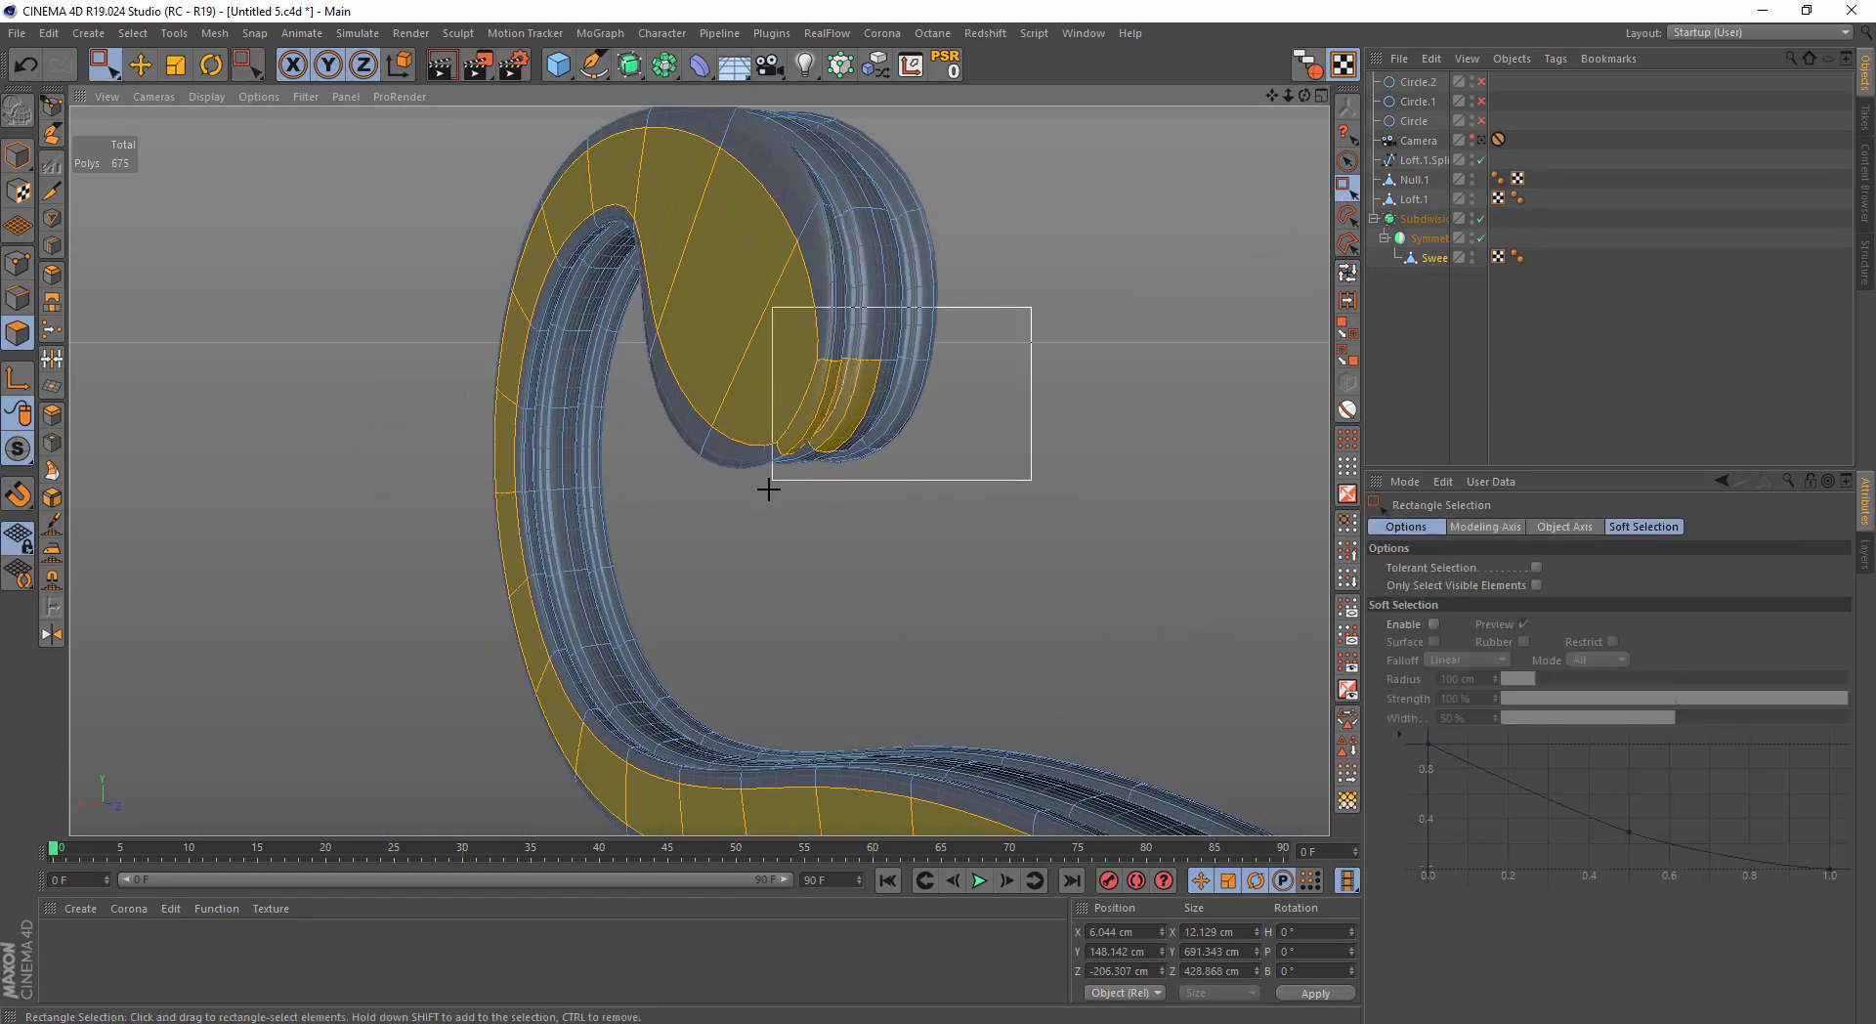
scroll(730, 479, down, 4)
scroll(859, 481, down, 3)
mouse_move(980, 620)
alt+mouse_down()
mouse_move(948, 716)
mouse_move(891, 308)
mouse_move(867, 333)
mouse_move(1043, 428)
mouse_move(850, 448)
mouse_move(670, 389)
alt+mouse_up()
scroll(960, 440, up, 4)
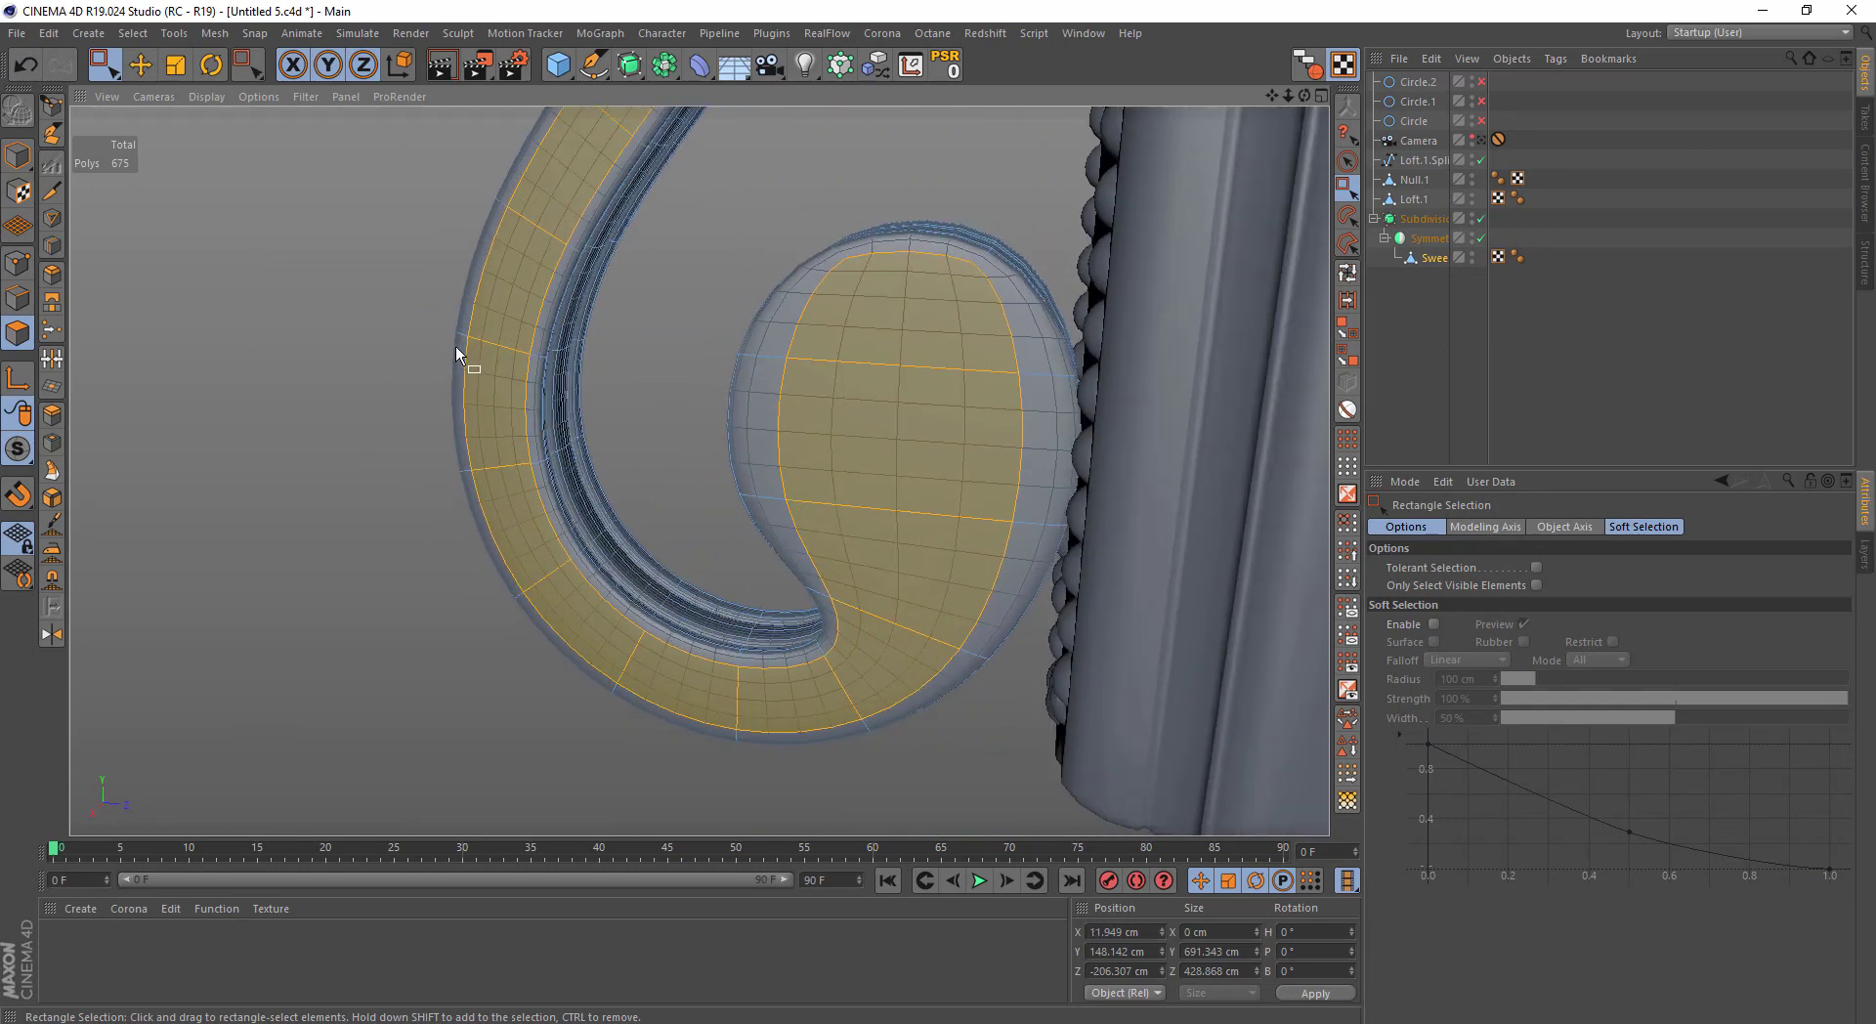
mouse_move(460, 351)
alt+mouse_down()
mouse_move(412, 354)
mouse_move(578, 531)
mouse_move(662, 532)
mouse_move(758, 197)
mouse_move(701, 636)
mouse_move(771, 619)
mouse_move(587, 445)
mouse_move(687, 586)
mouse_move(870, 453)
mouse_move(858, 413)
mouse_move(827, 404)
mouse_move(1318, 367)
alt+mouse_up()
scroll(613, 456, down, 5)
click(687, 586)
Delete the unused Circle, Circle.1 and Circle.2 splines
click(1481, 140)
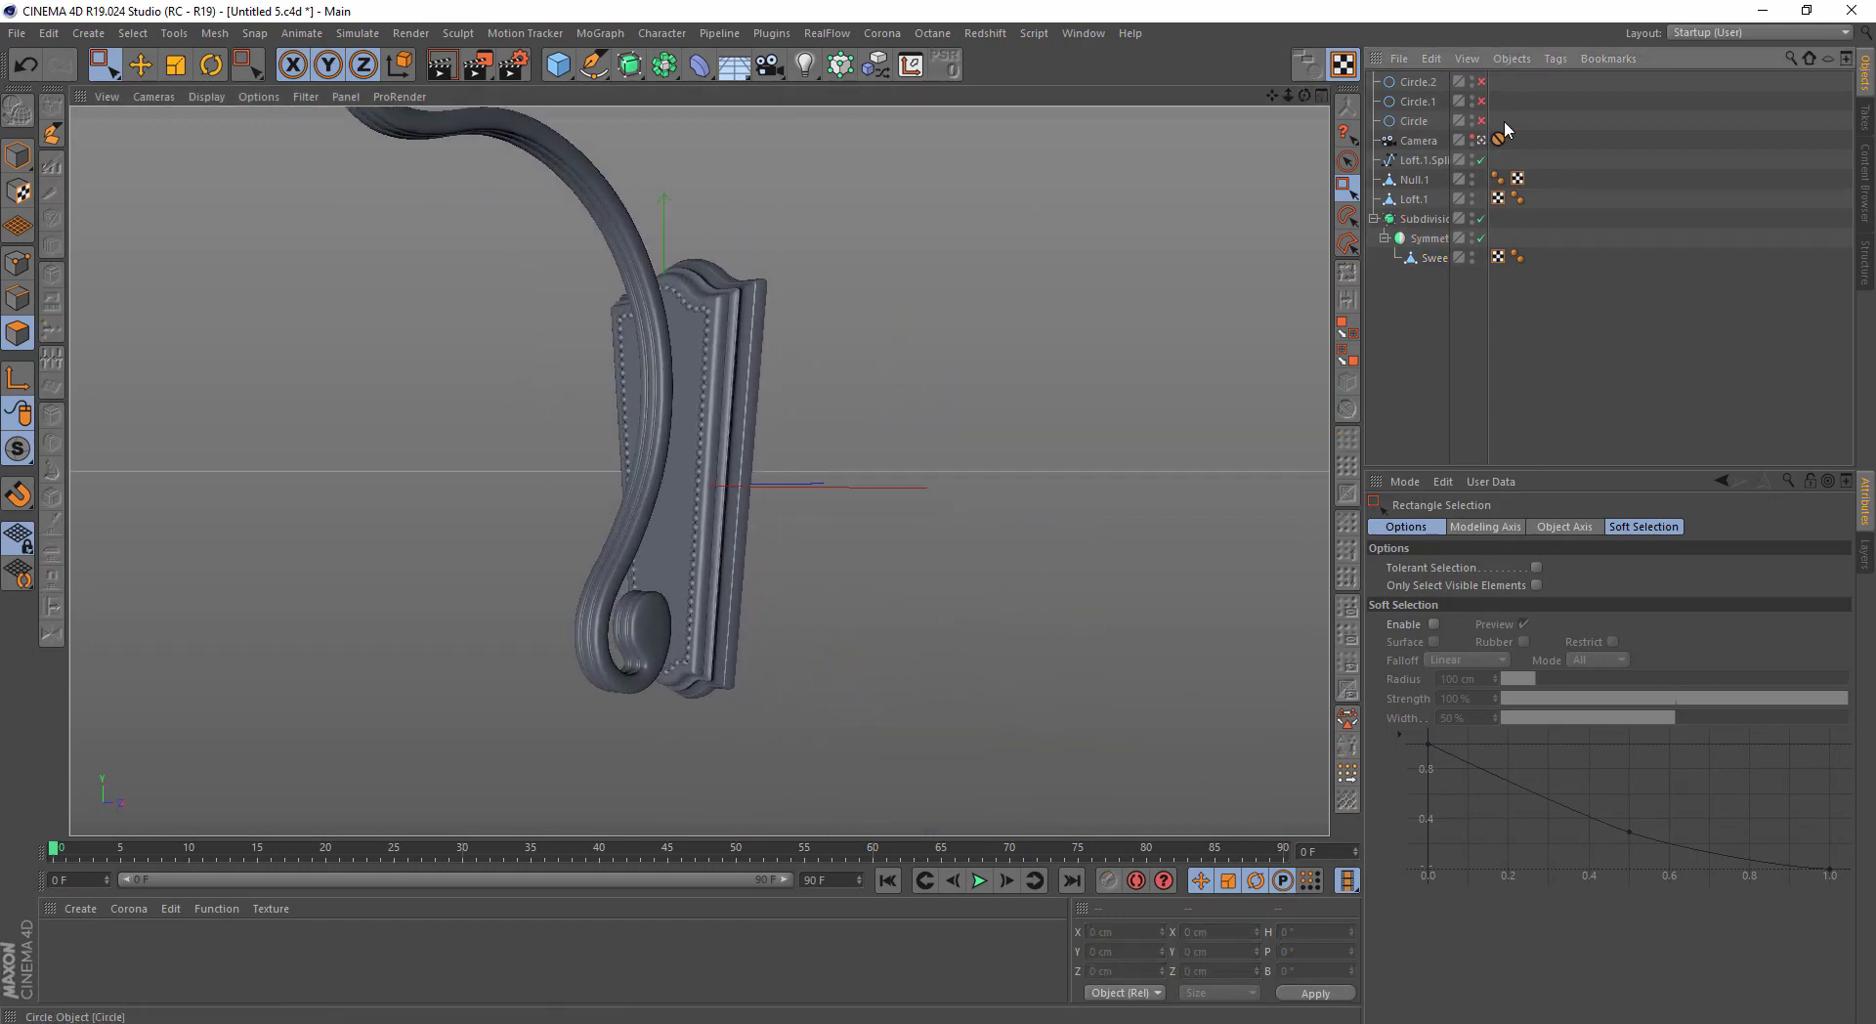
click(1419, 81)
shift+click(1414, 120)
key(Delete)
Take the Protection tag off the Camera, reframe the hook, then restore the tag
drag(1498, 81, 1499, 100)
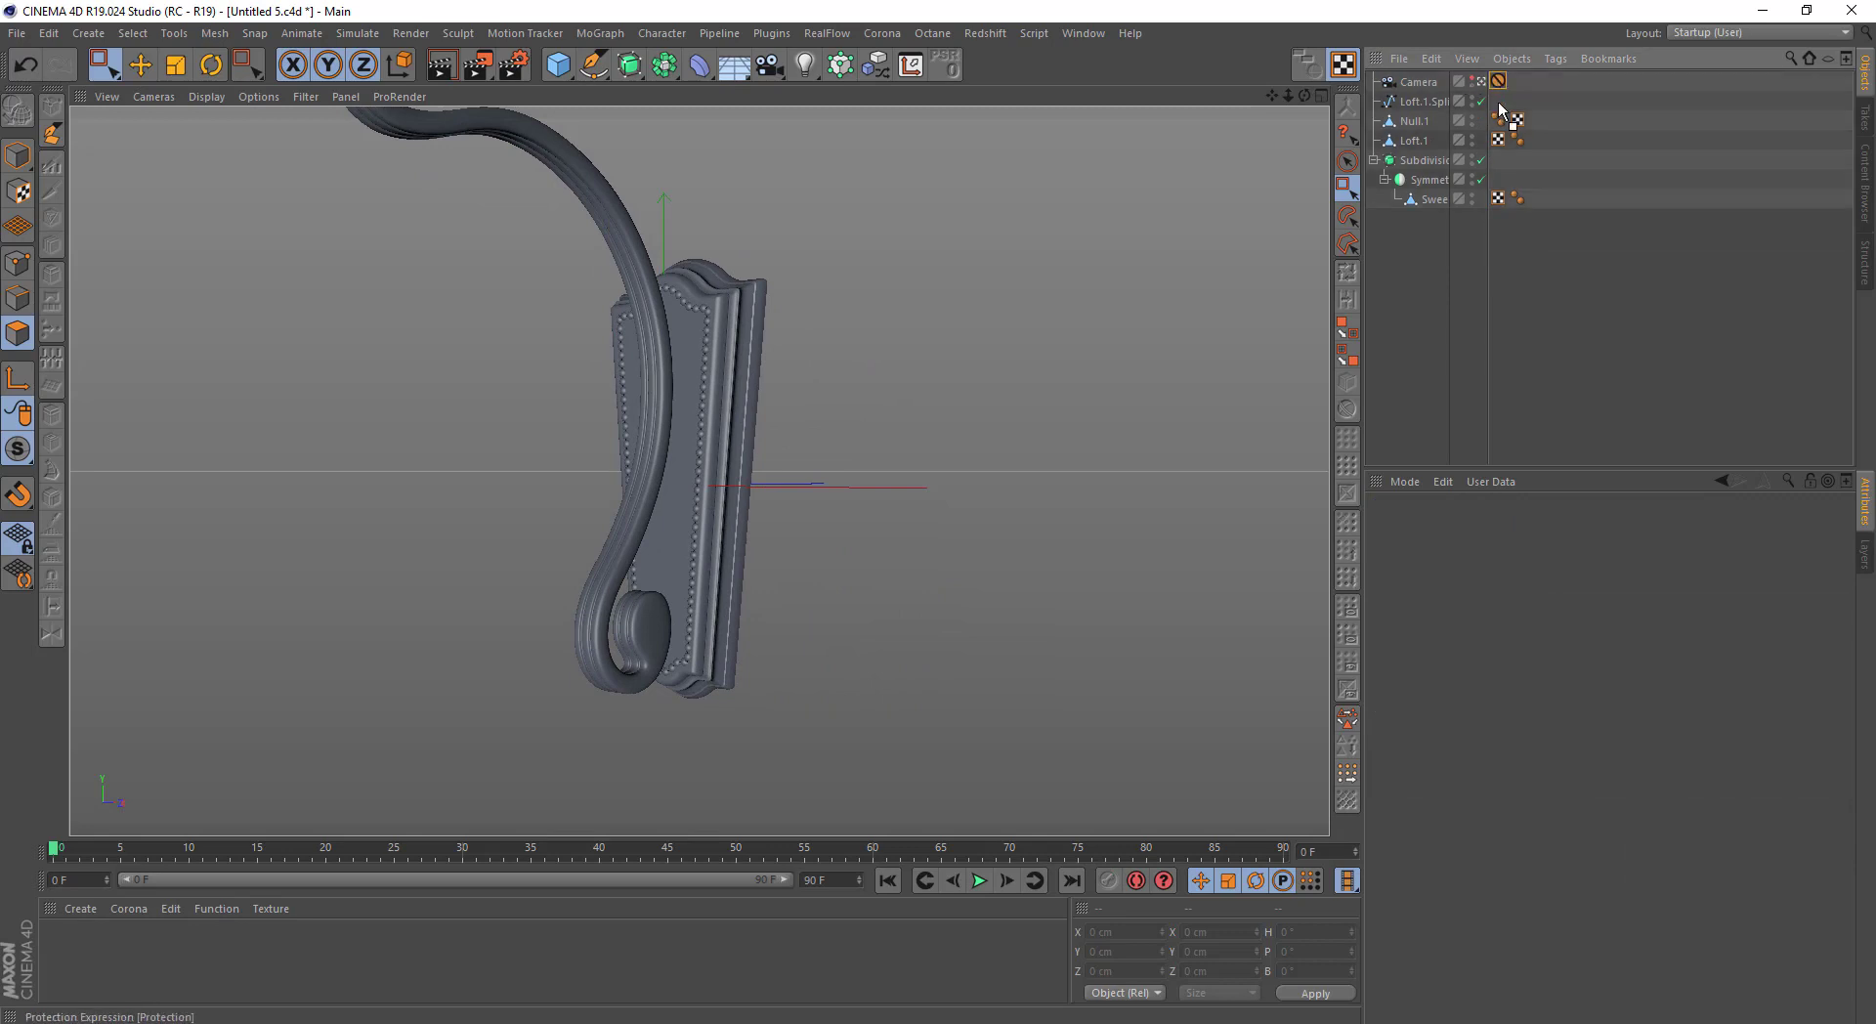
drag(1288, 95, 1290, 108)
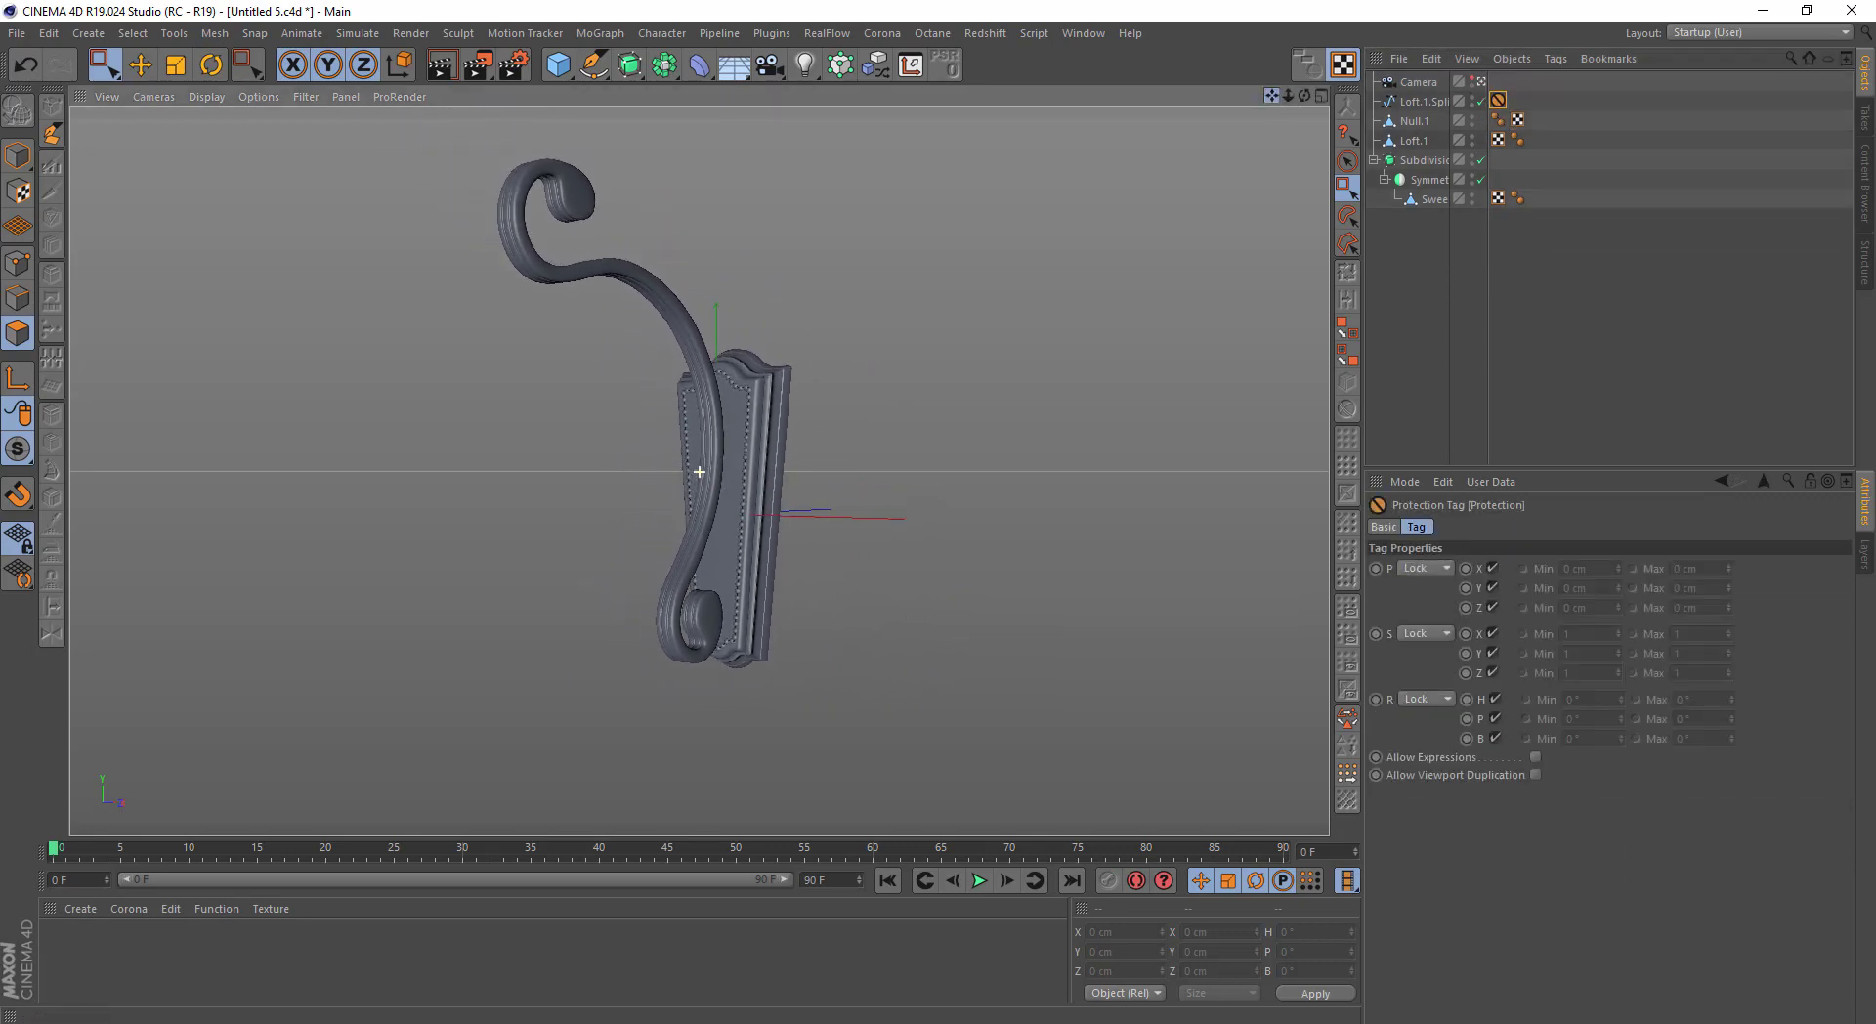
alt+drag(684, 459, 700, 472)
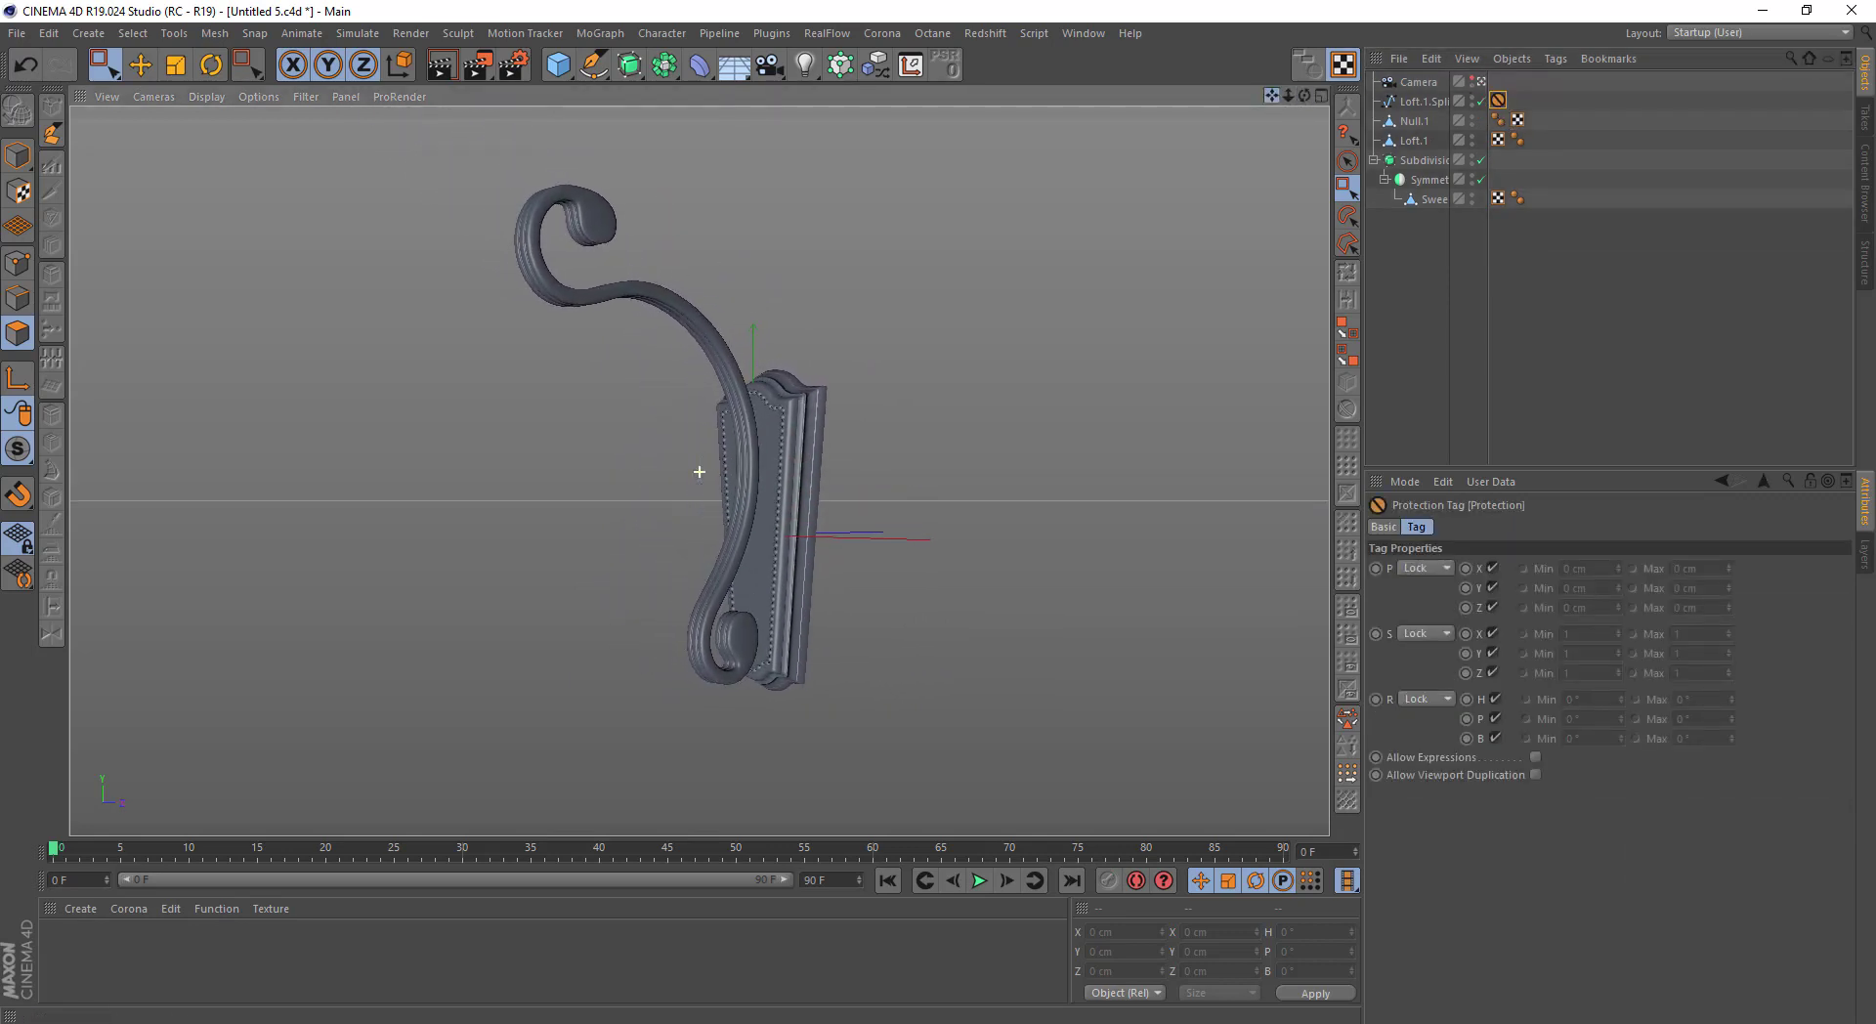
drag(1499, 101, 1501, 84)
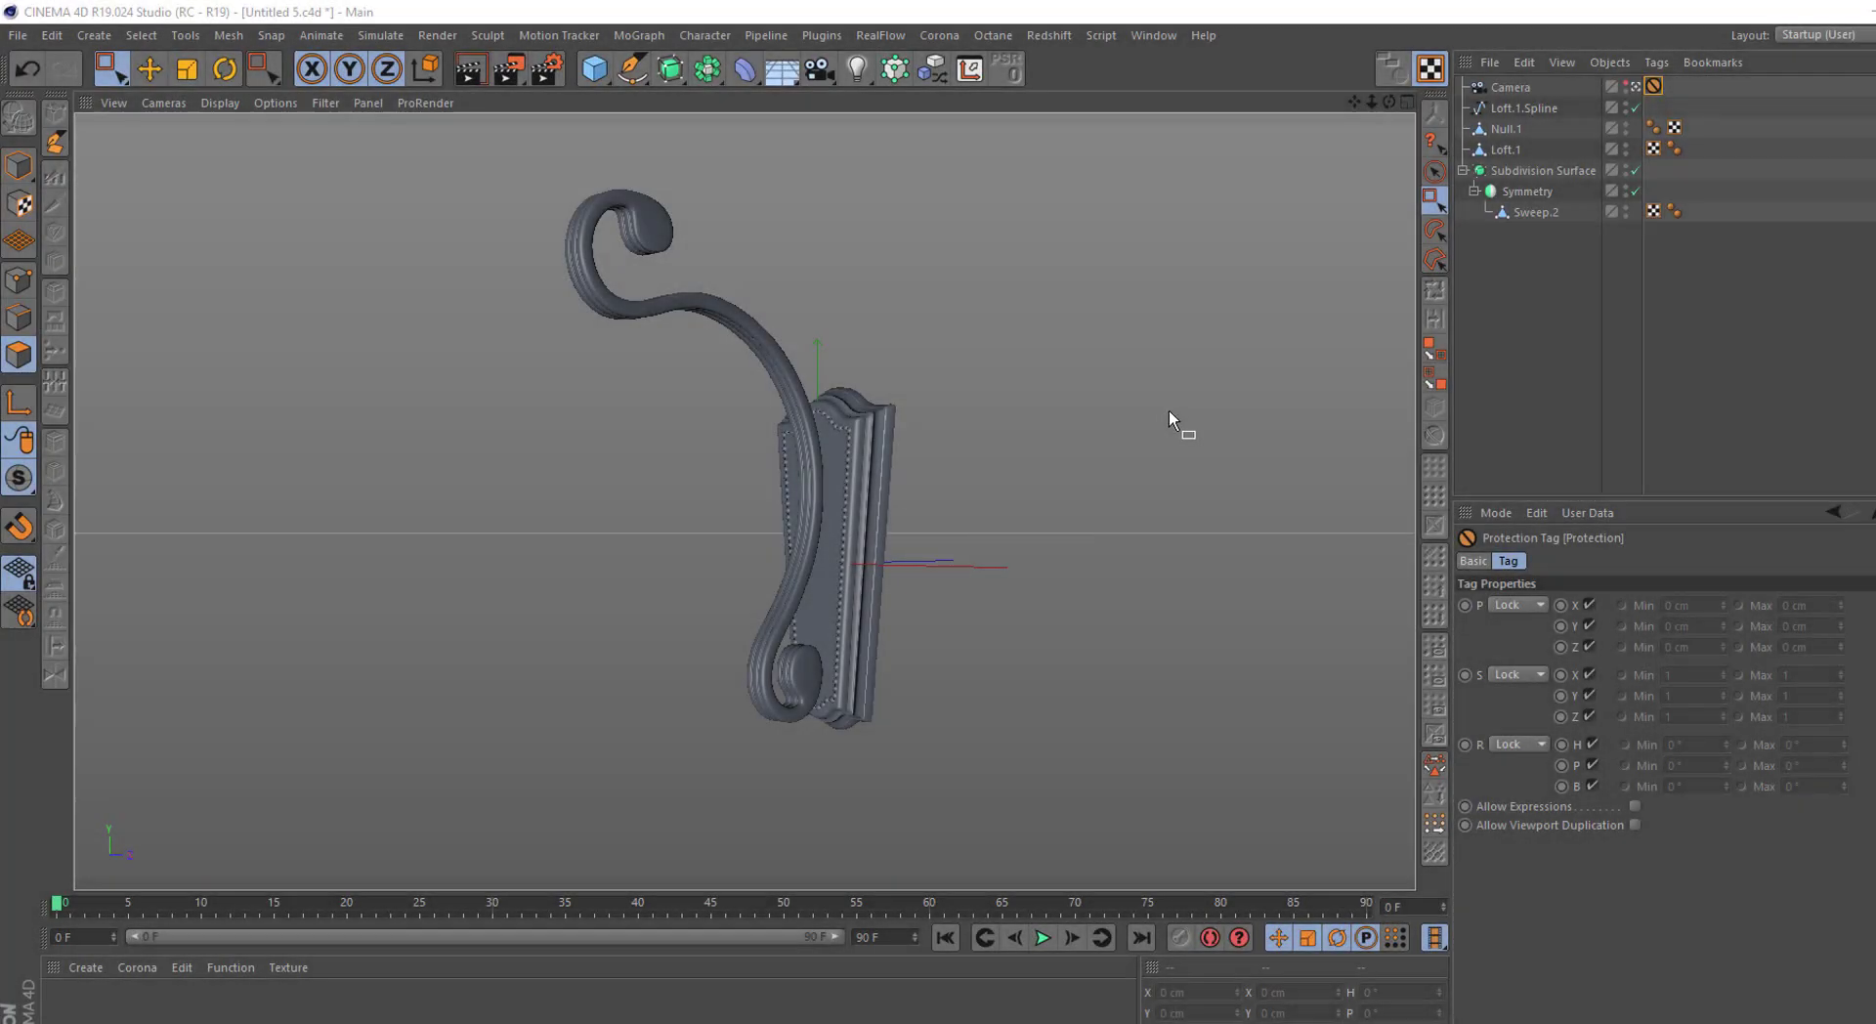
alt+drag(1172, 418, 1047, 368)
mouse_move(1003, 309)
alt+mouse_down()
mouse_move(977, 326)
mouse_move(1070, 327)
alt+mouse_up()
Add a cylinder of about 117 cm radius, make it editable, and merge its duplicate points
drag(611, 75, 895, 134)
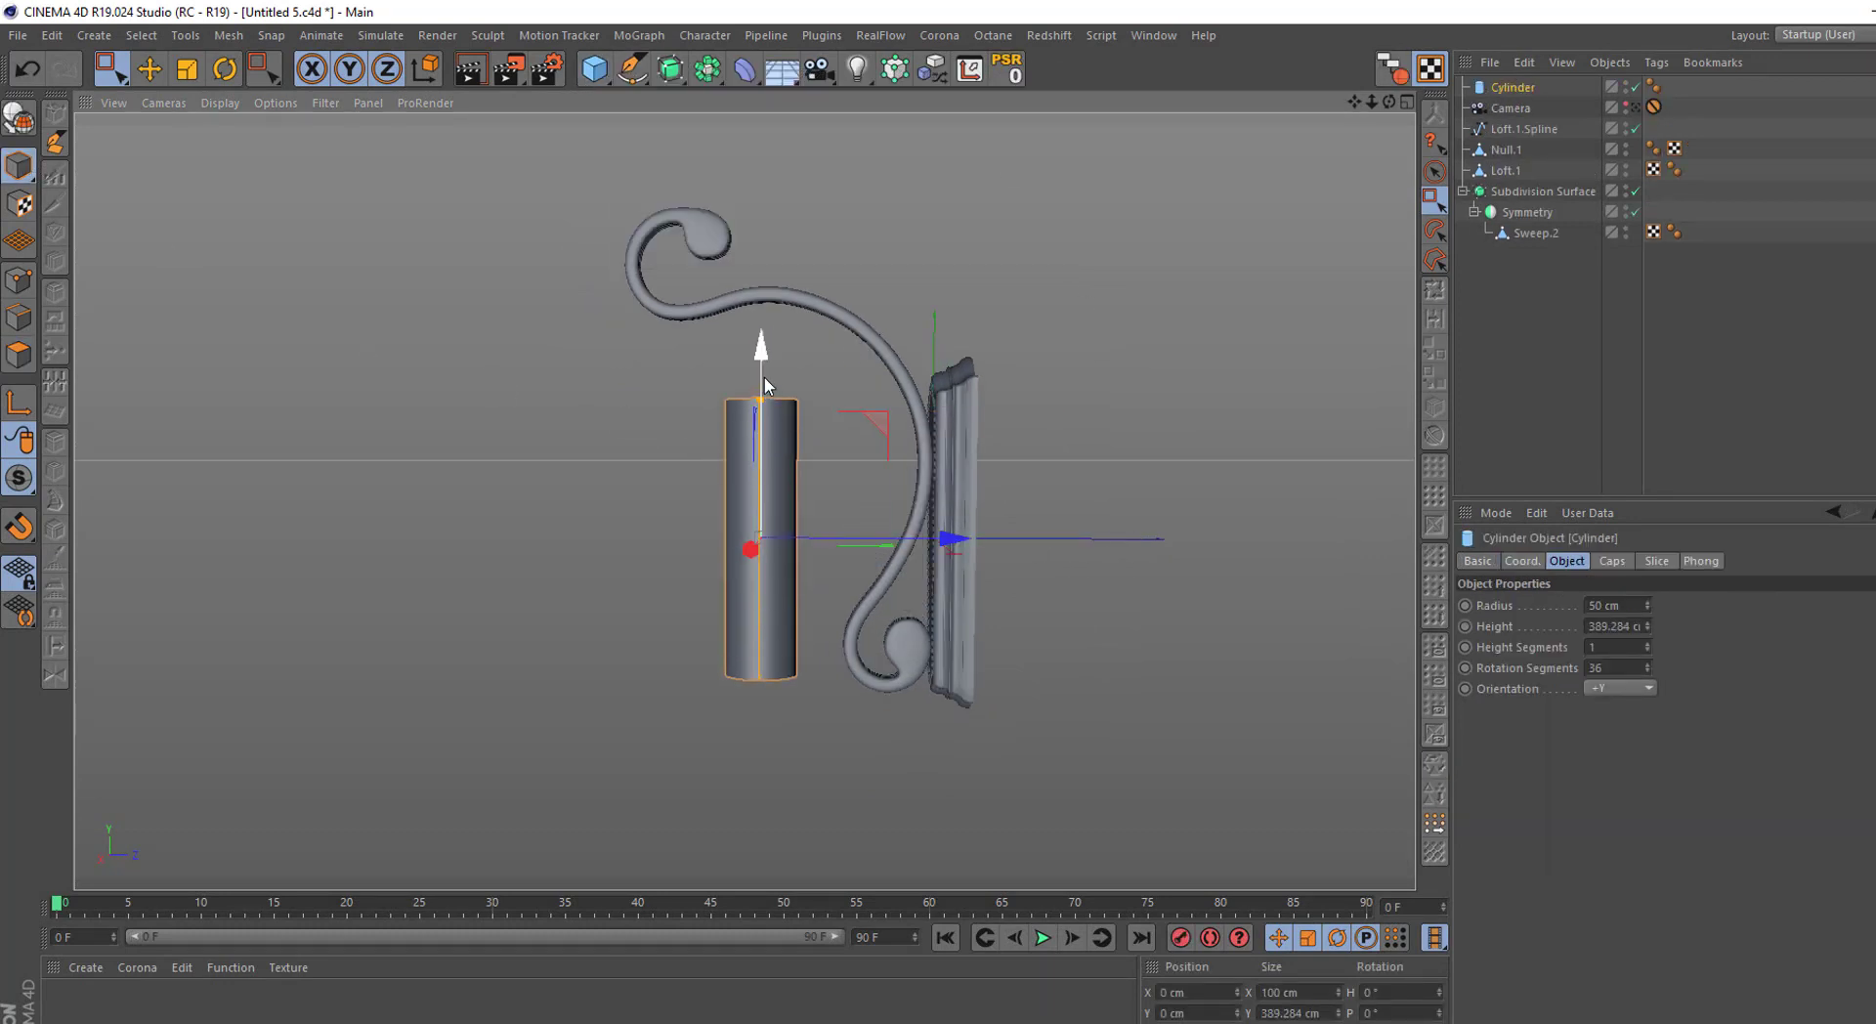
mouse_move(764, 377)
alt+mouse_down()
mouse_move(848, 444)
mouse_move(865, 429)
alt+mouse_up()
click(16, 135)
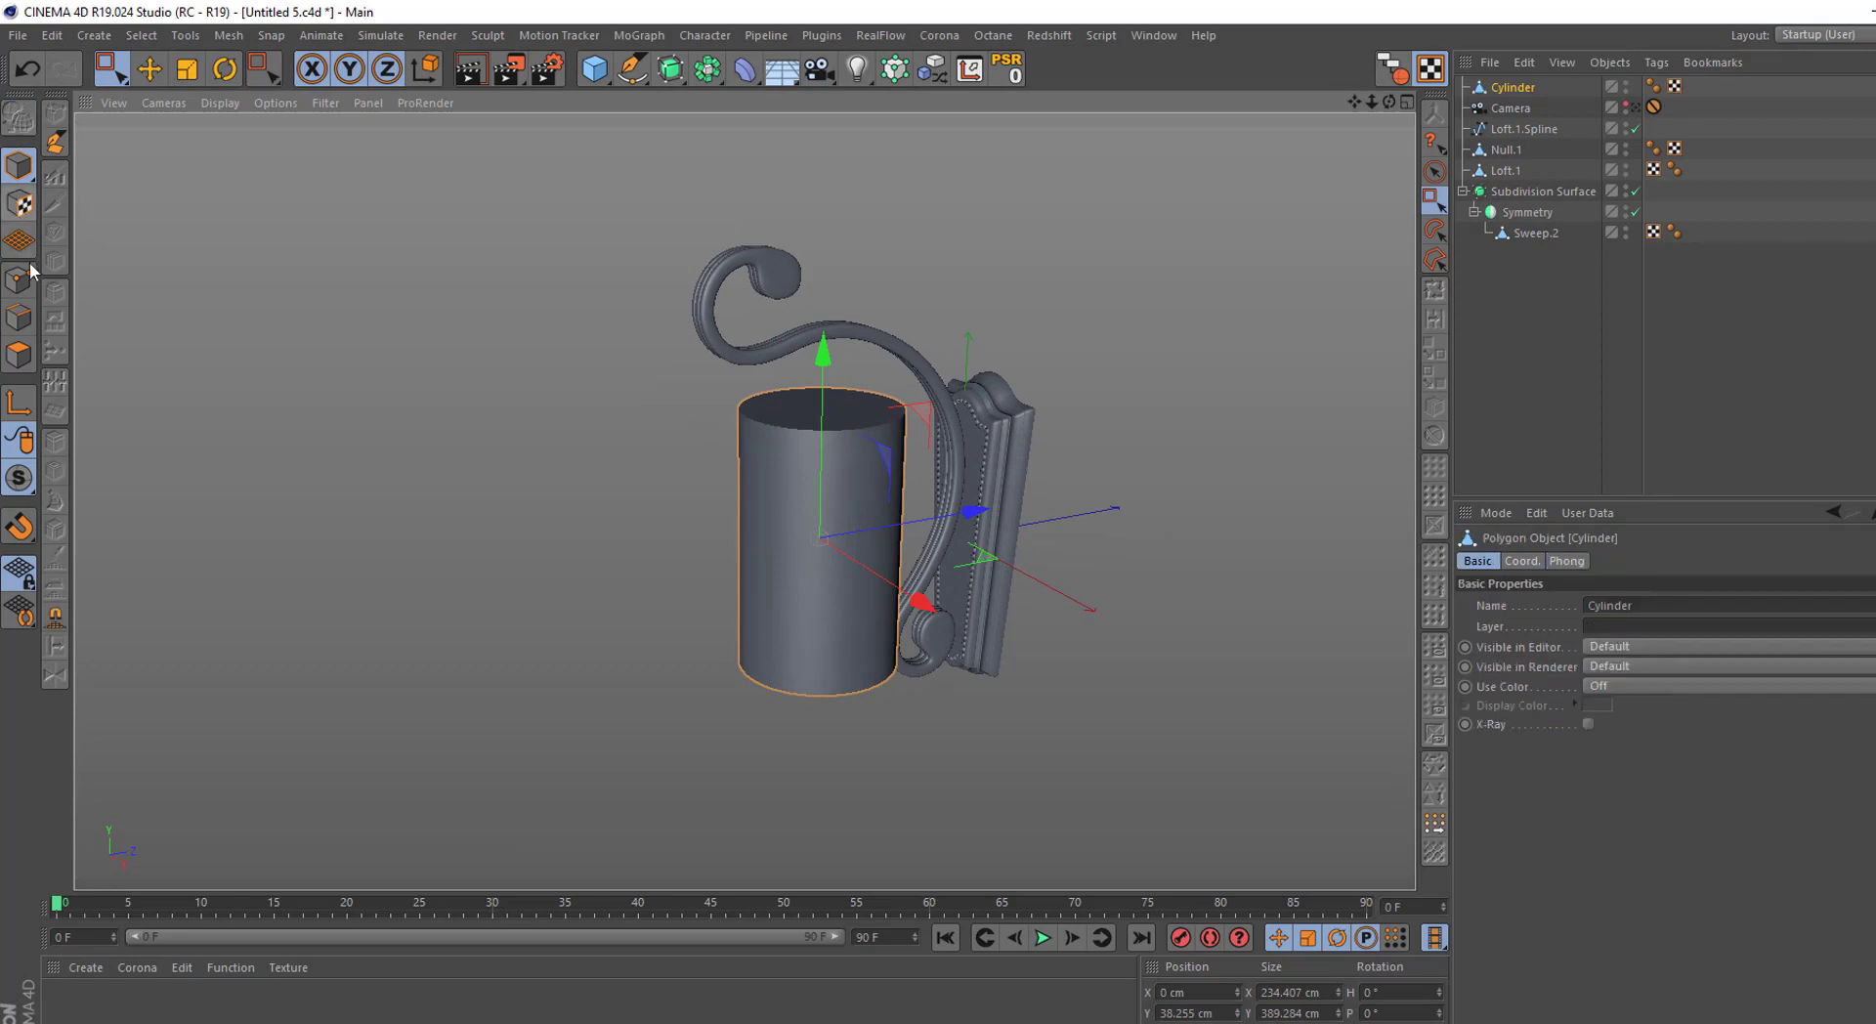
click(19, 281)
right_click(1309, 389)
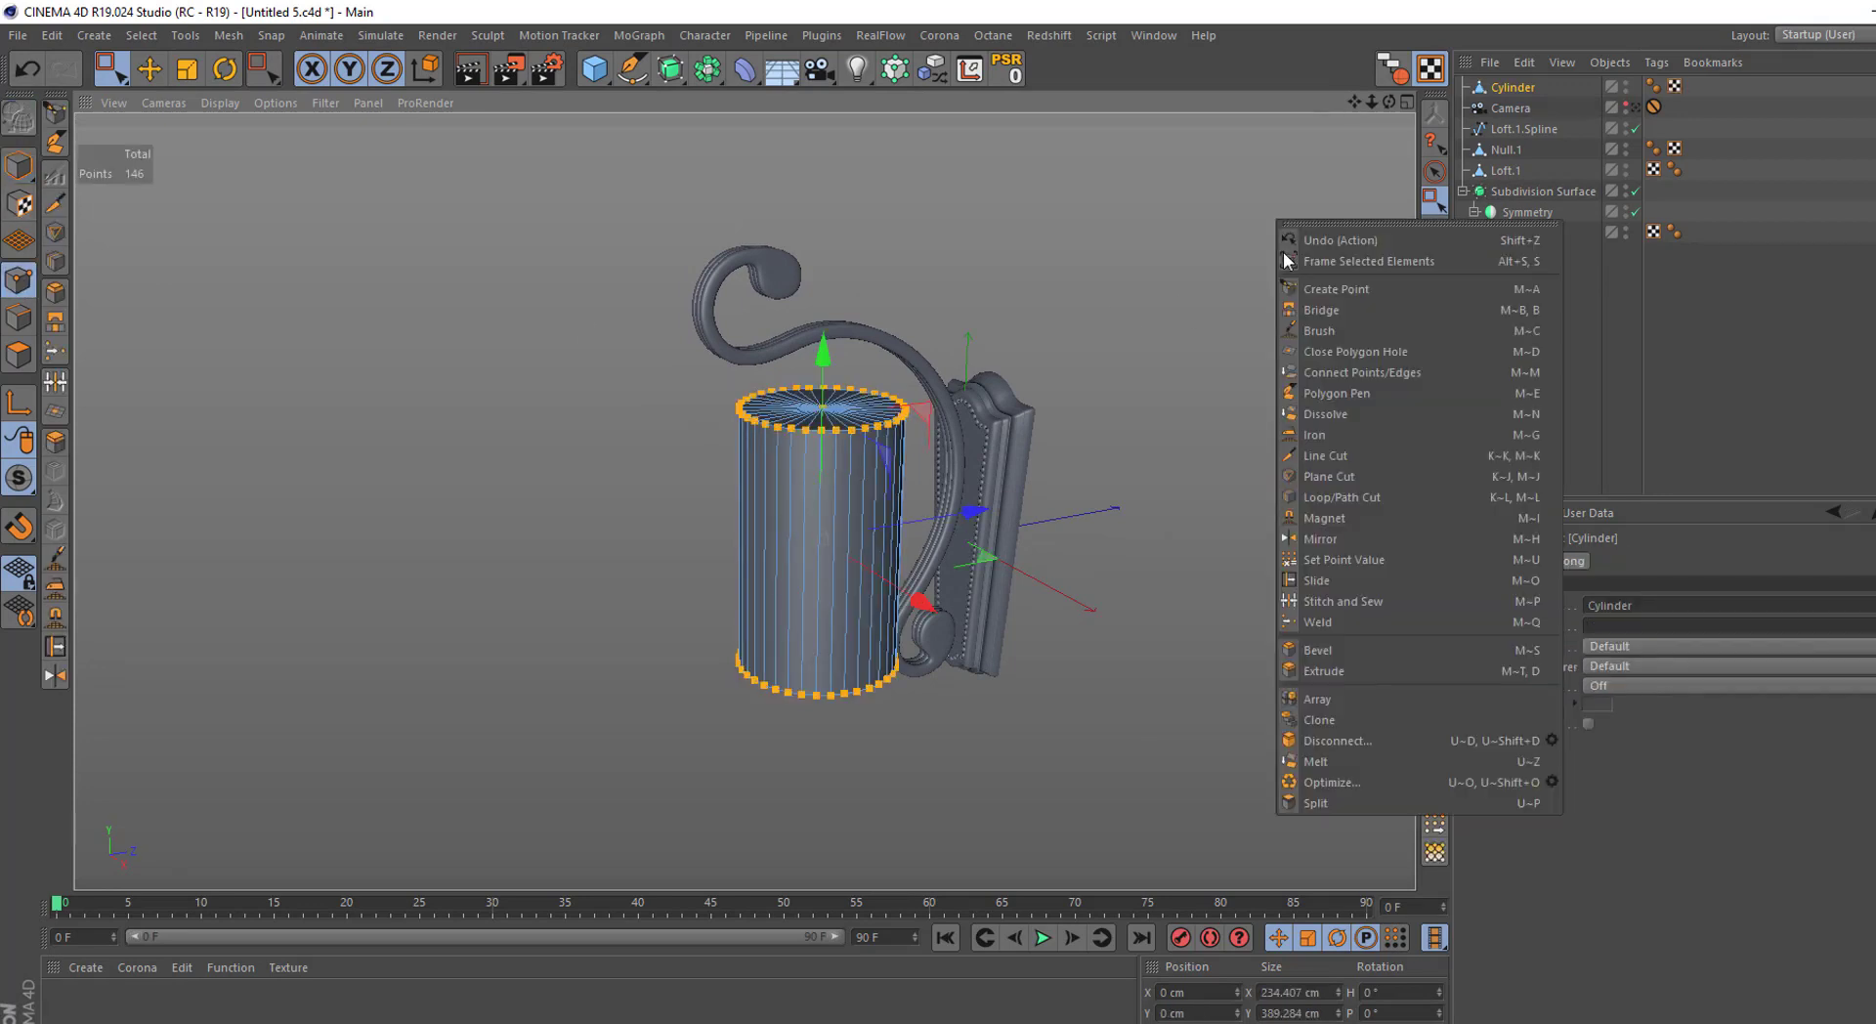
click(1368, 759)
In the side view, shrink the cylinder's bottom point ring to 67%
middle_click(1327, 782)
middle_click(668, 673)
key(h)
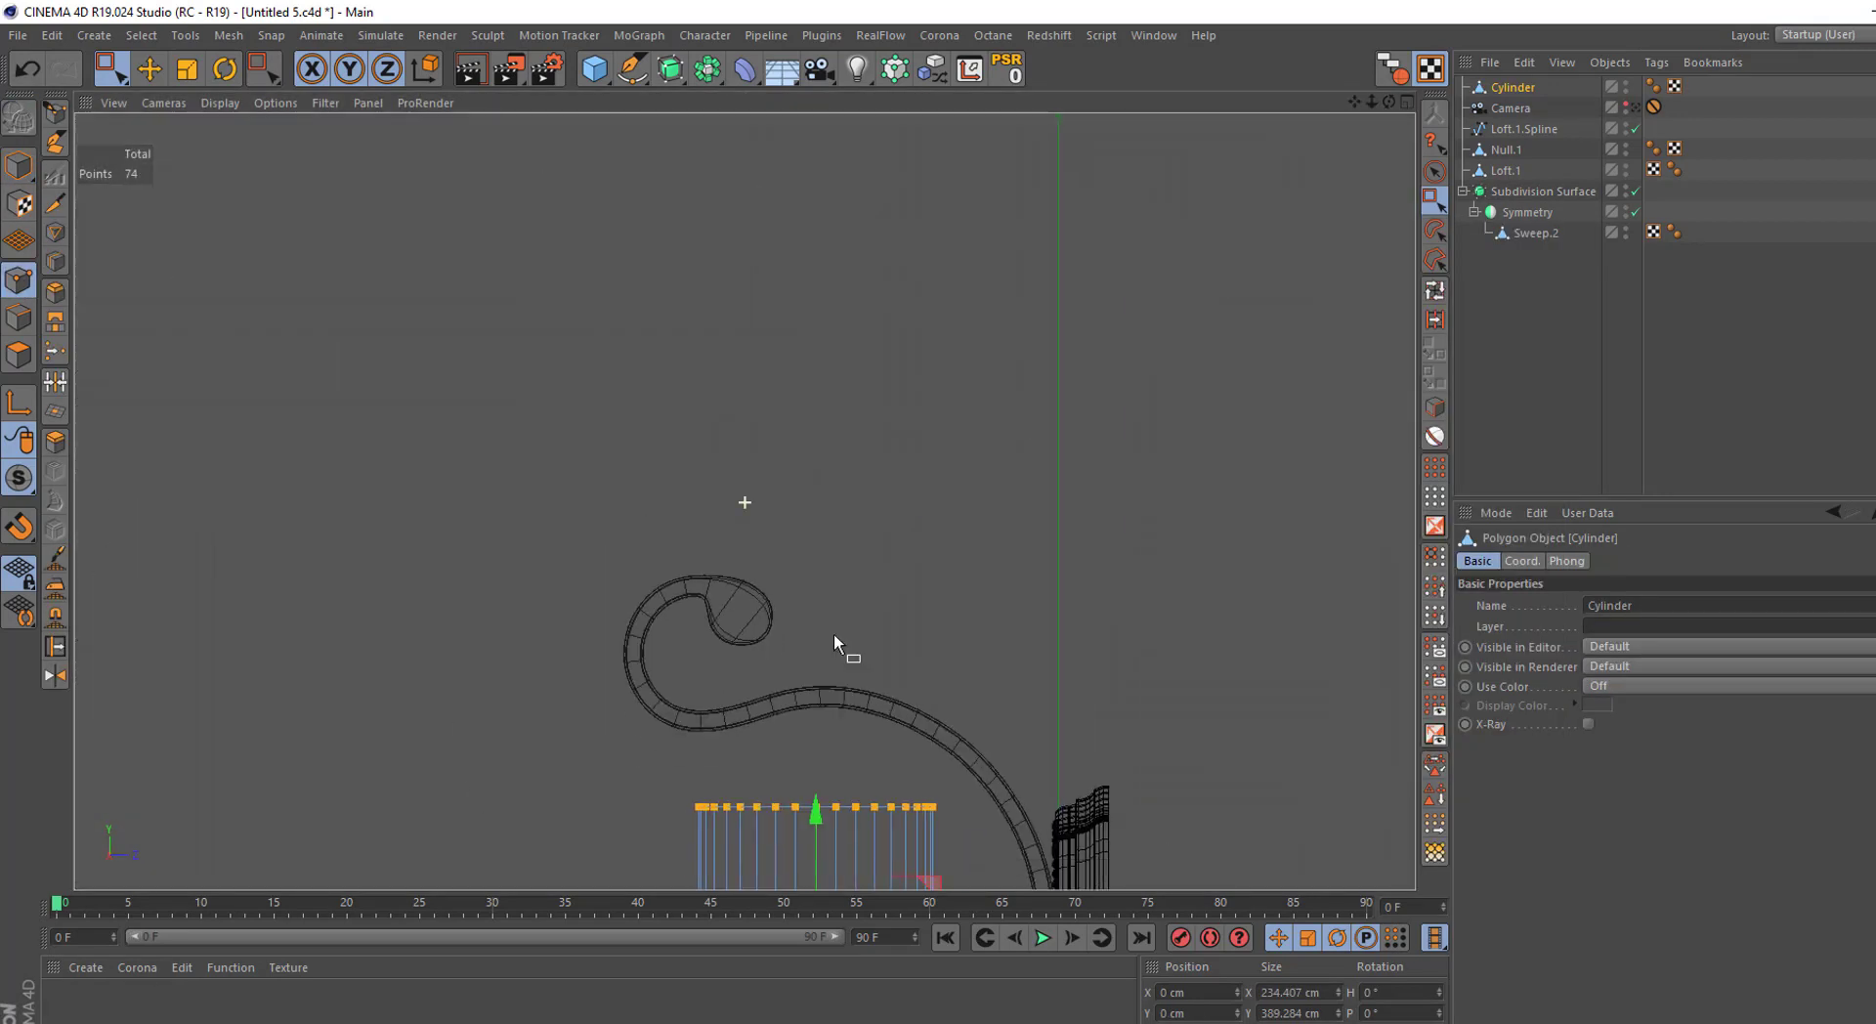
drag(482, 823, 939, 694)
key(9)
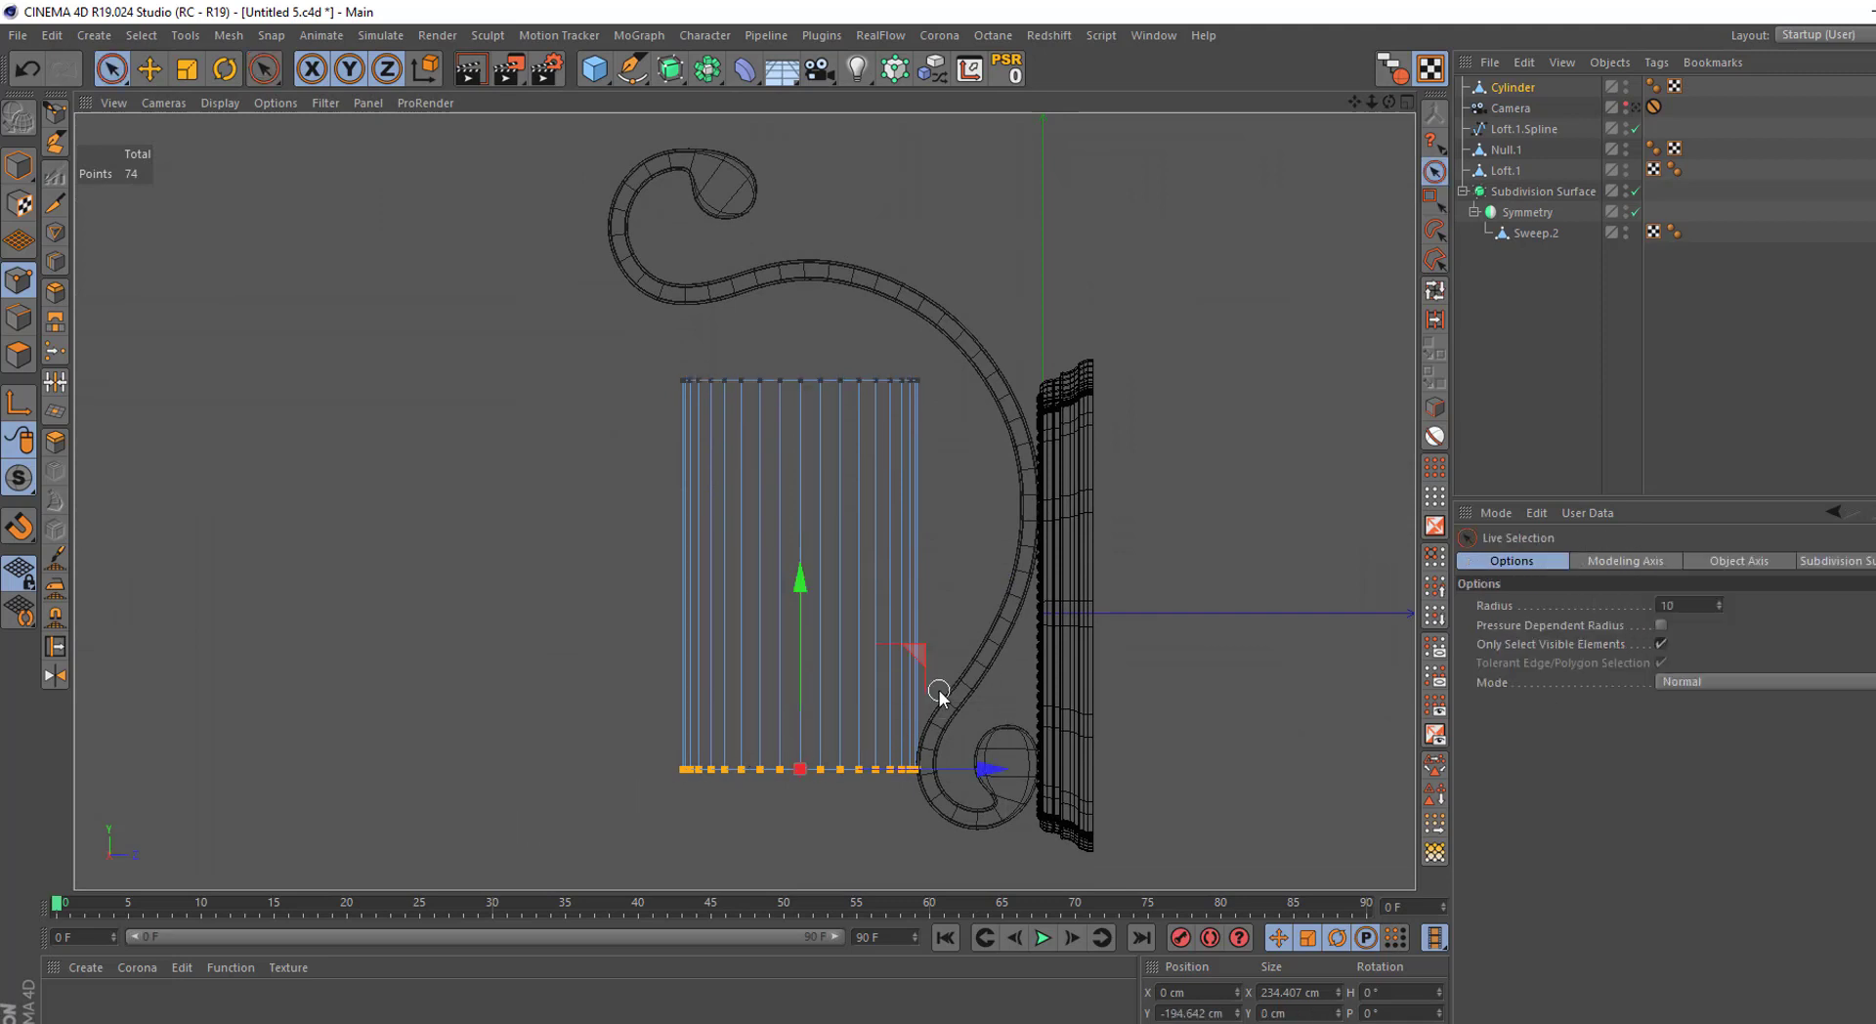
click(203, 68)
drag(1042, 512, 747, 559)
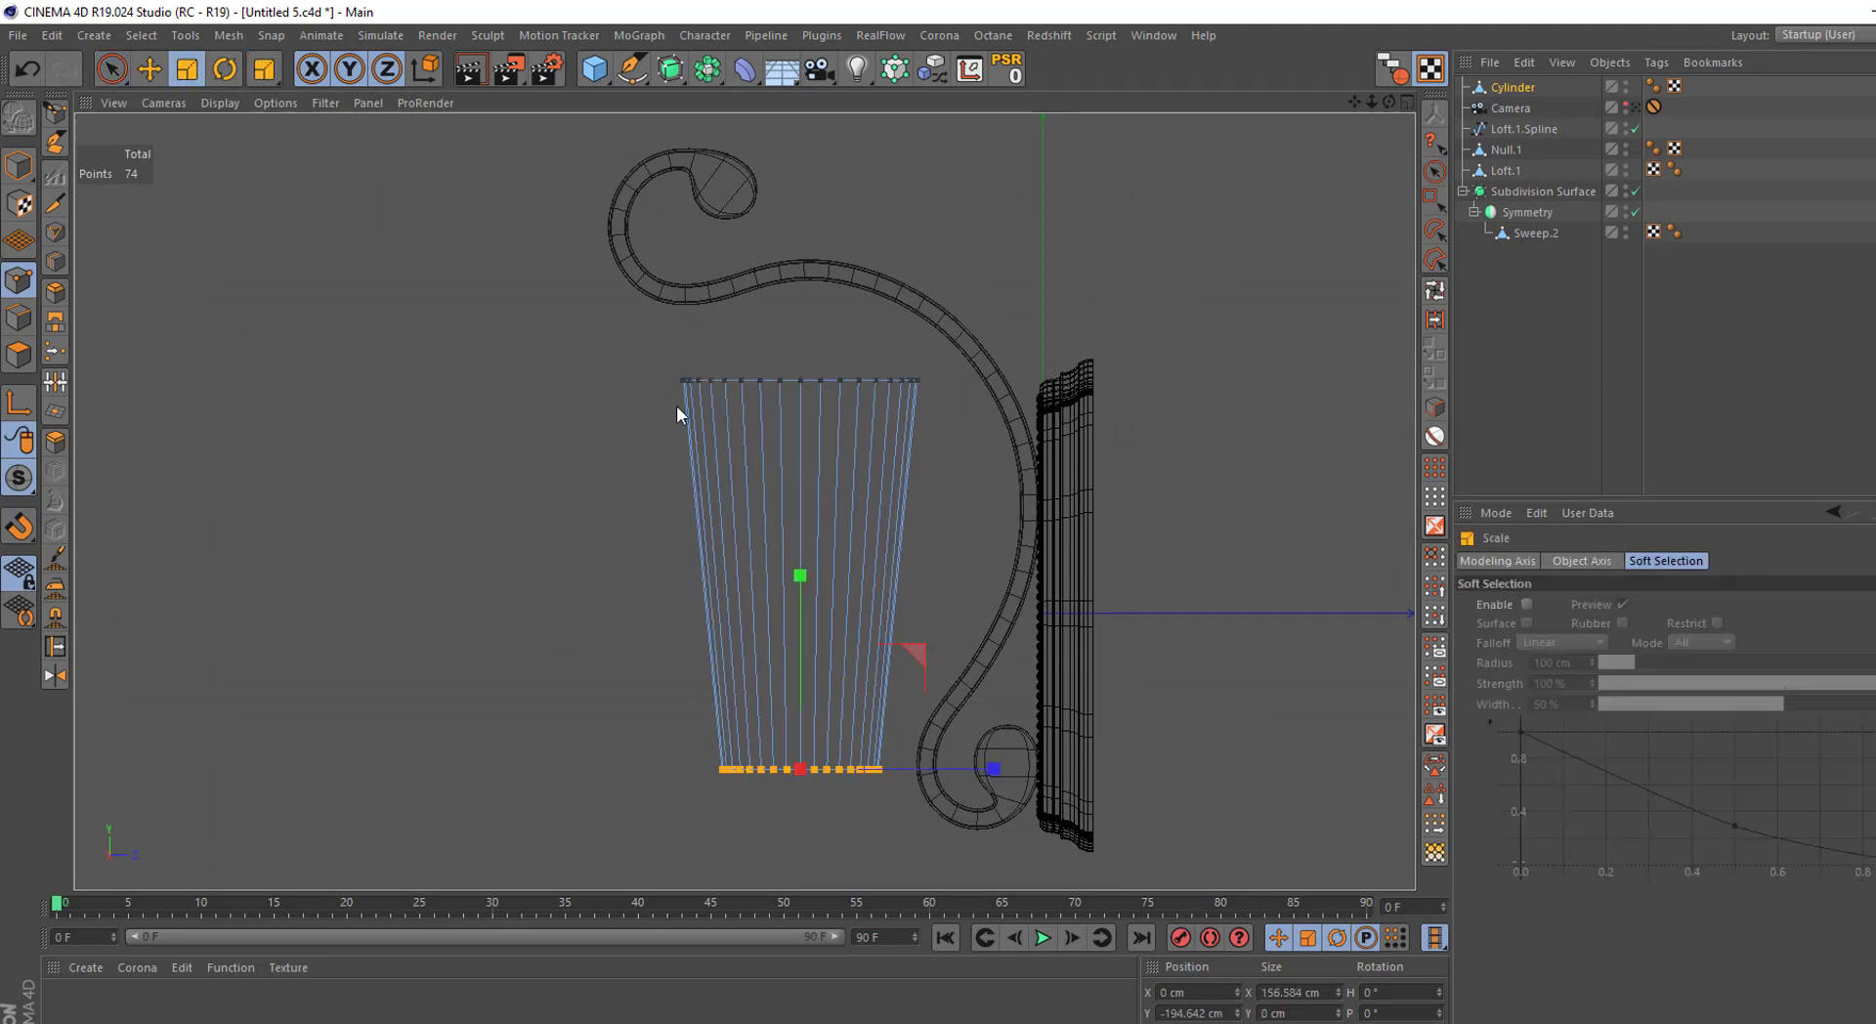
Widen the top ring to 124.7%, lower it slightly, and shift both rings together
key(0)
key(t)
mouse_move(1090, 293)
mouse_down()
mouse_move(575, 452)
mouse_move(727, 410)
mouse_up()
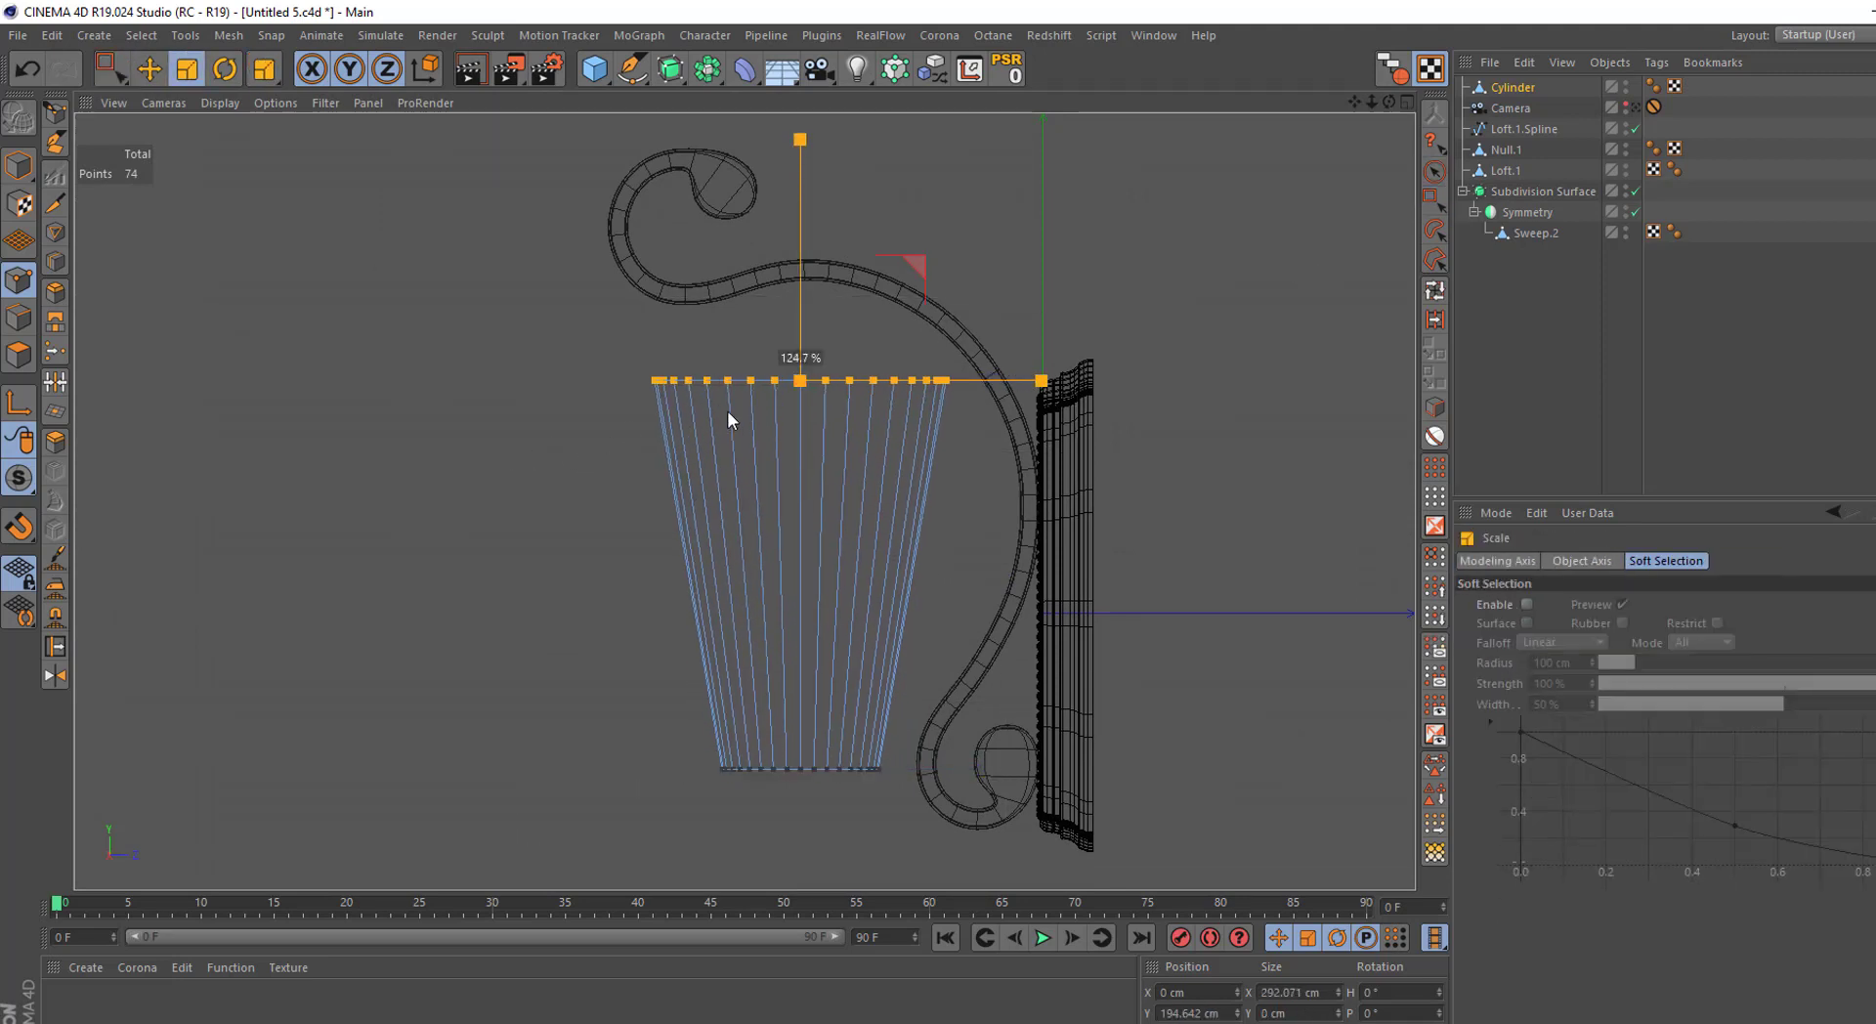
key(e)
drag(803, 232, 804, 248)
key(0)
drag(591, 353, 1005, 758)
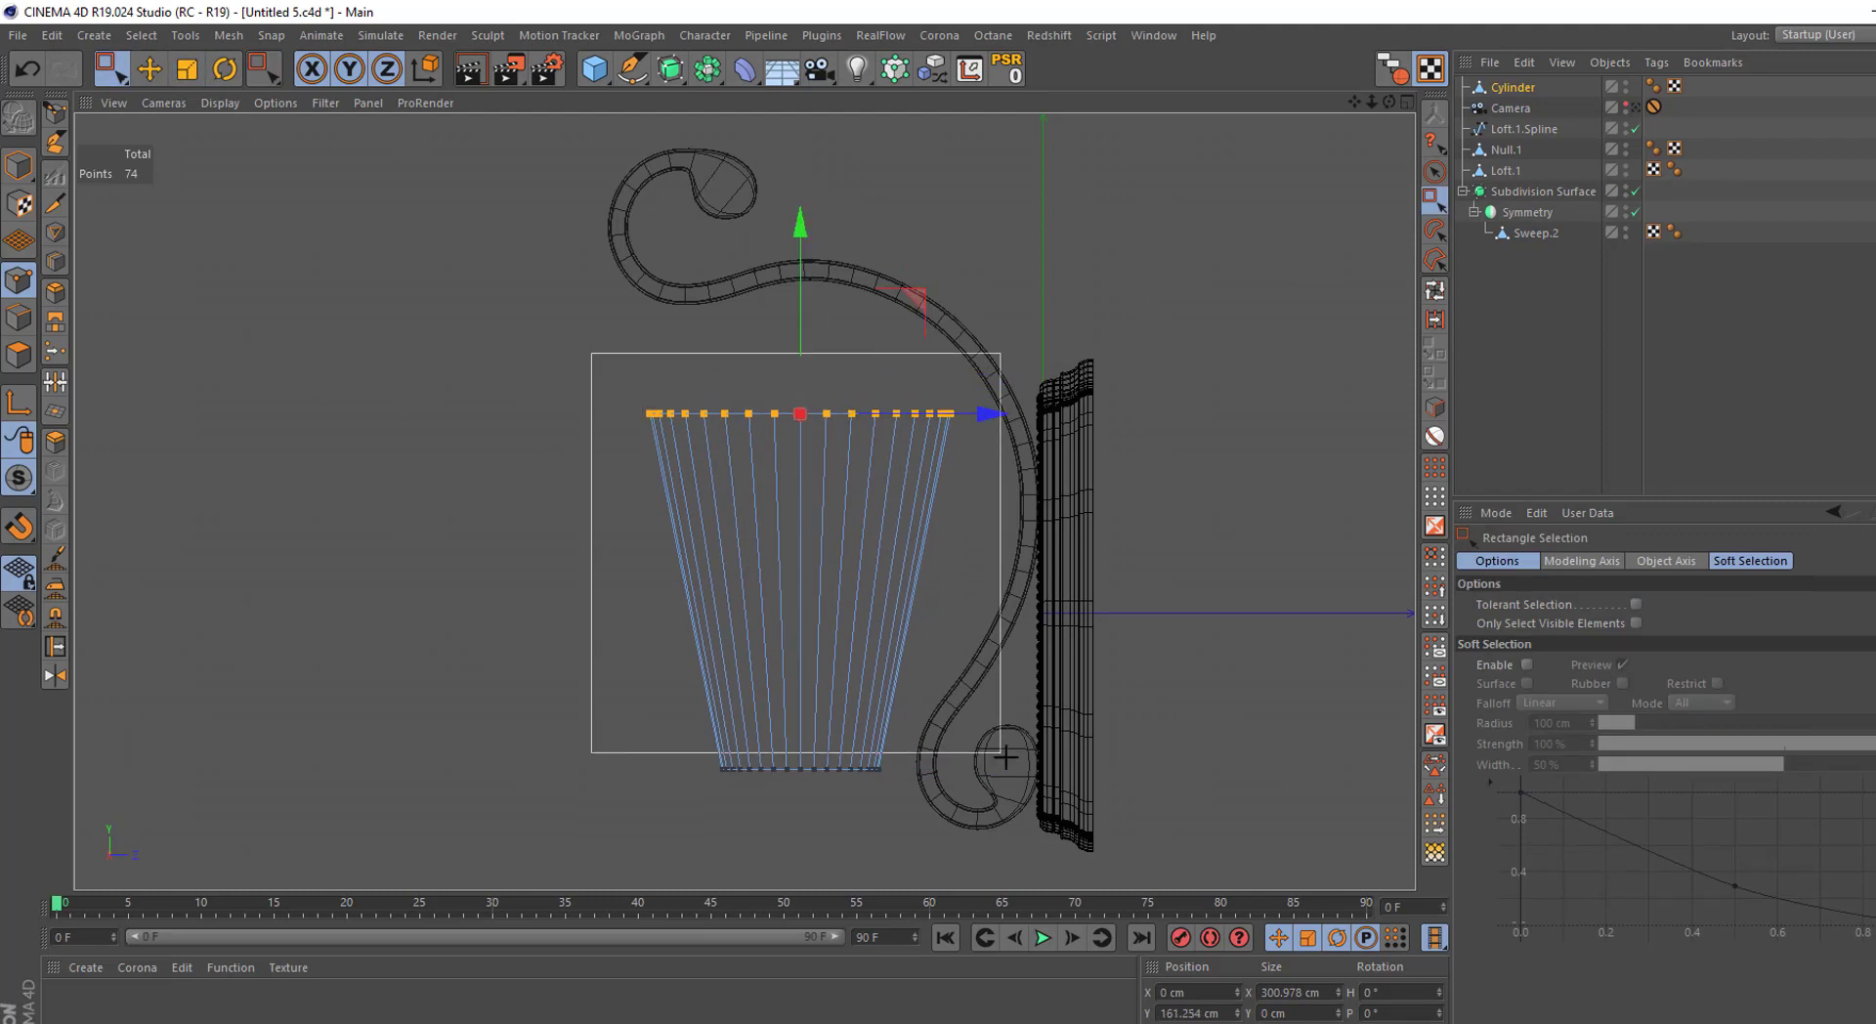
drag(968, 589, 981, 589)
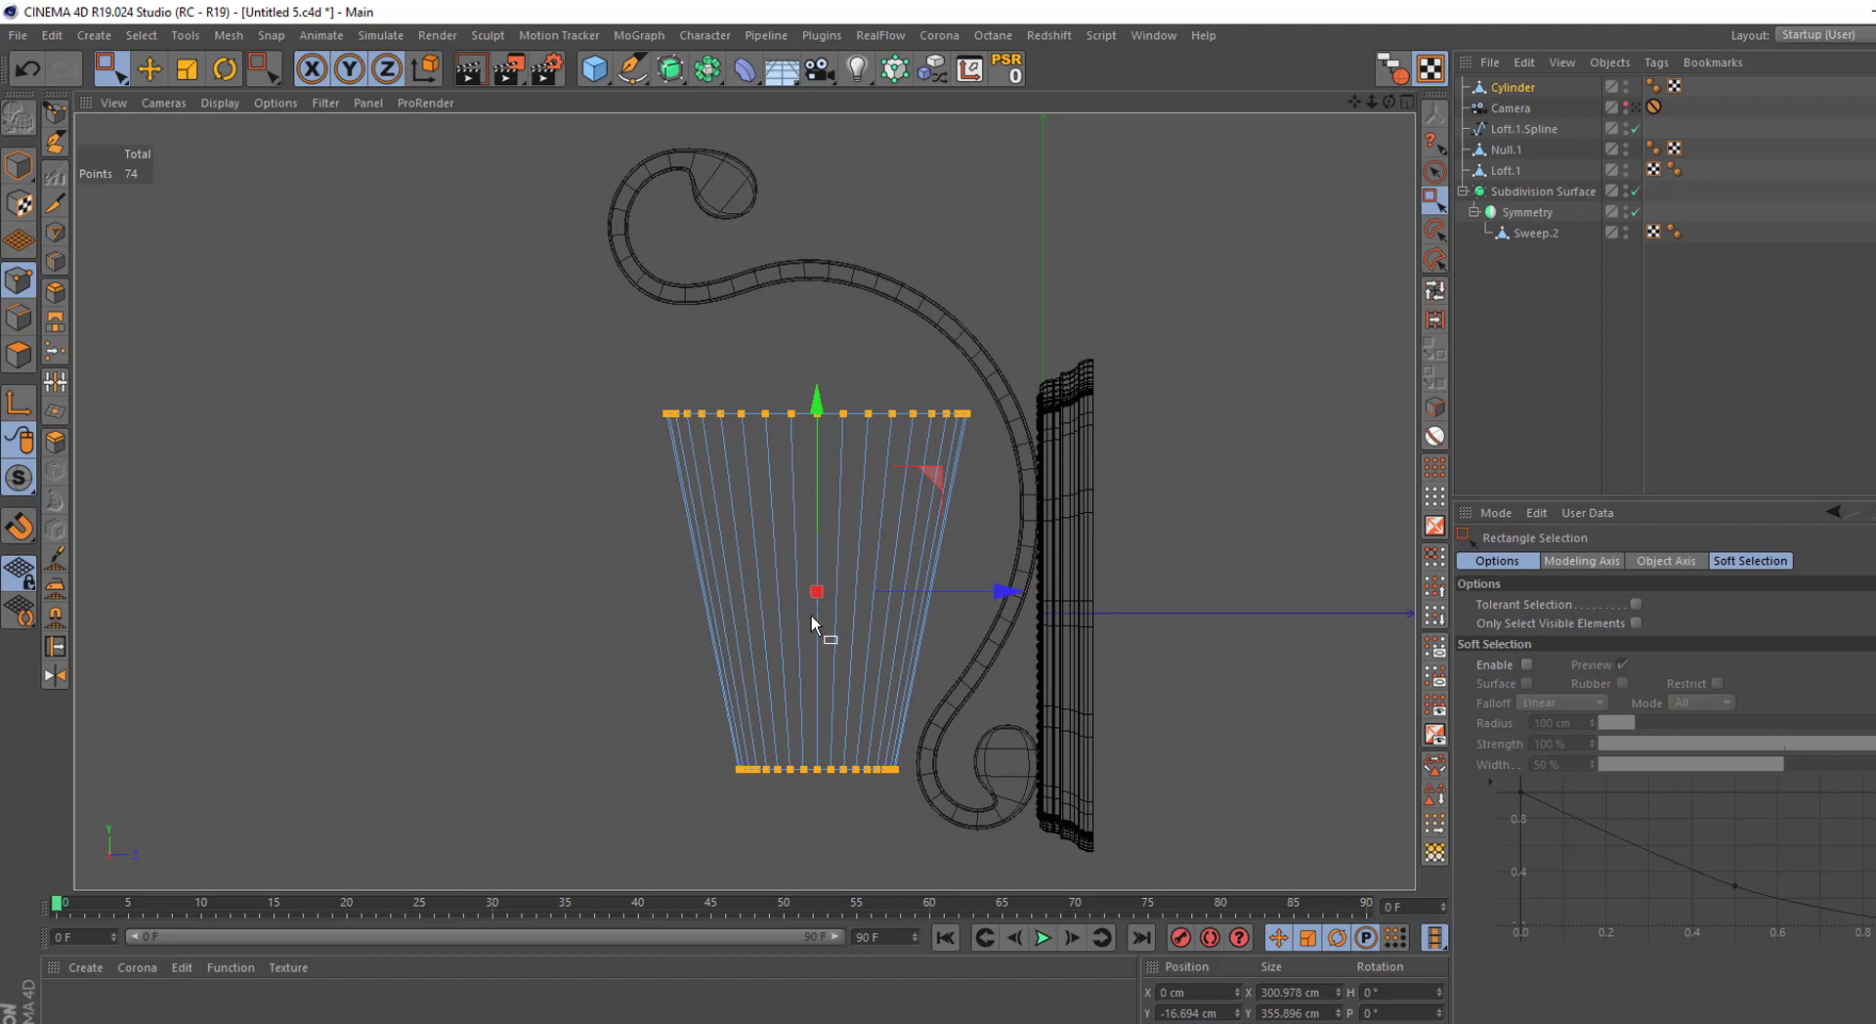
Raise the bottom ring and lower the top ring slightly to refine the taper
key(t)
key(0)
drag(623, 695, 939, 786)
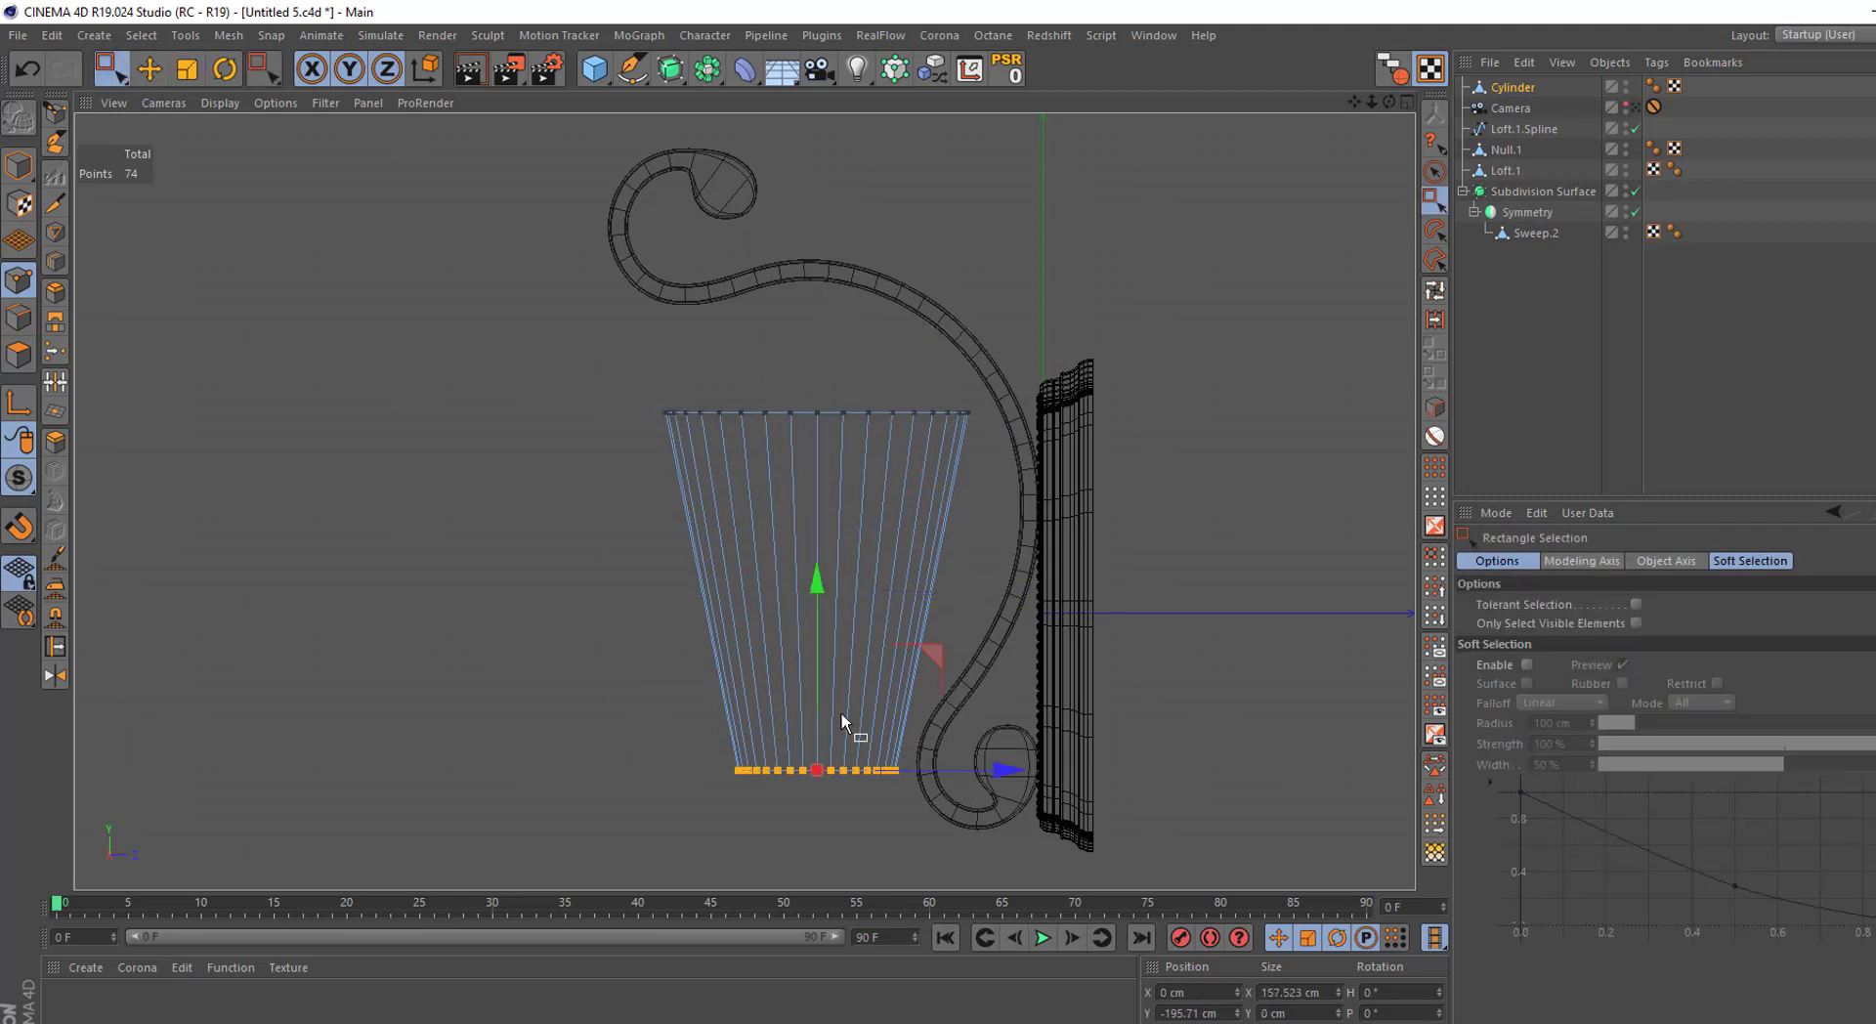
drag(819, 645, 819, 614)
drag(621, 371, 1032, 467)
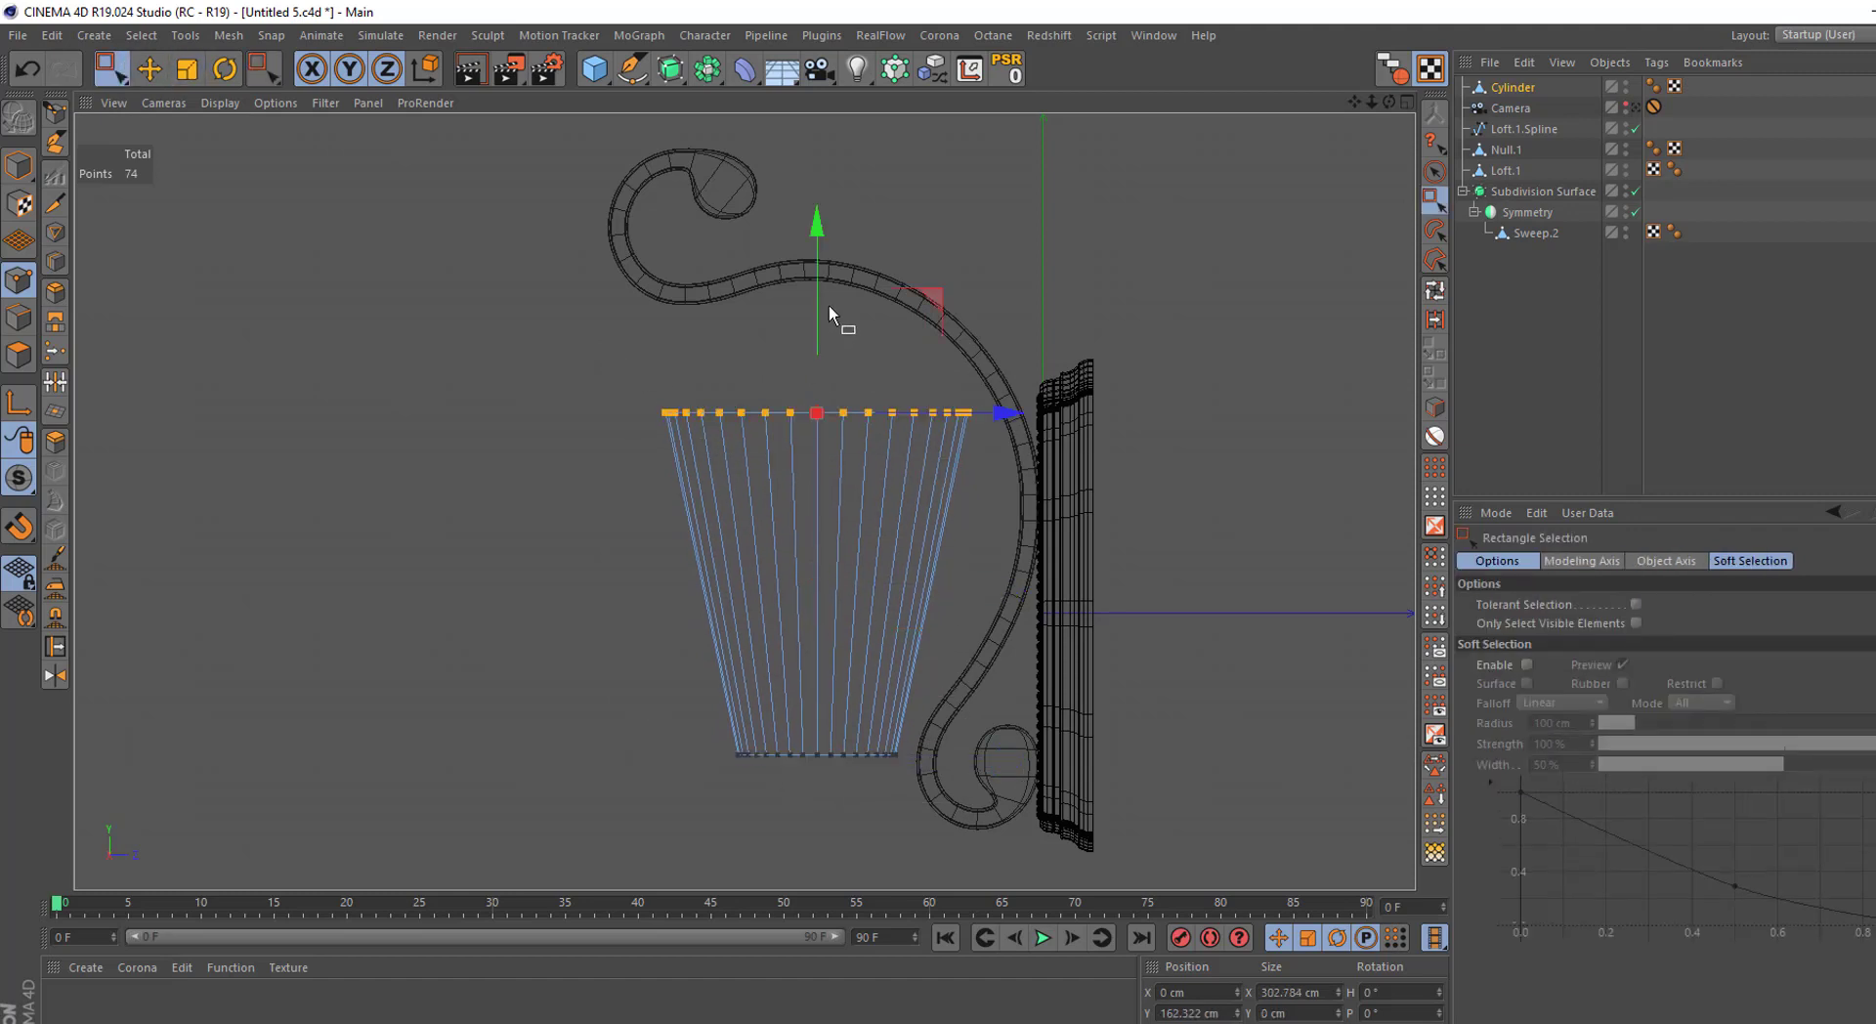
drag(821, 305, 821, 316)
click(580, 438)
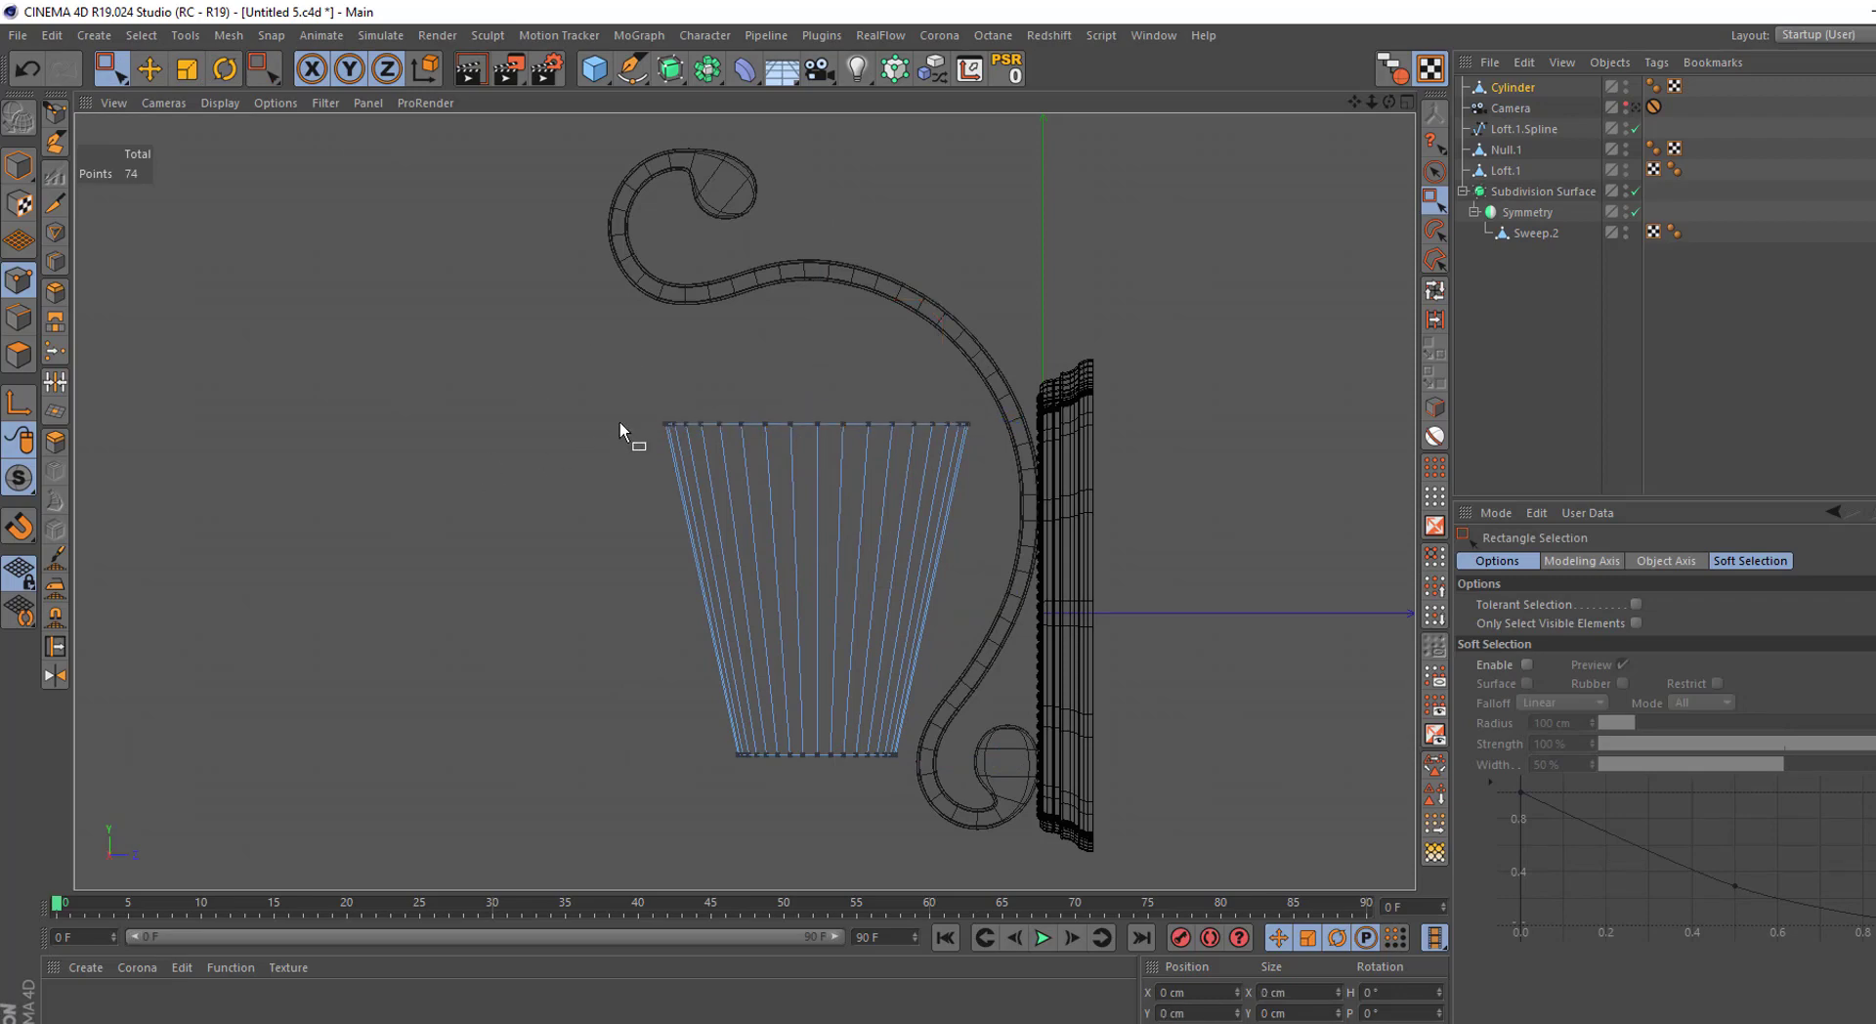
Select all the cylinder's points, apply a mesh command, and switch to Polygons mode
key(F1)
drag(674, 421, 1170, 889)
right_click(1170, 889)
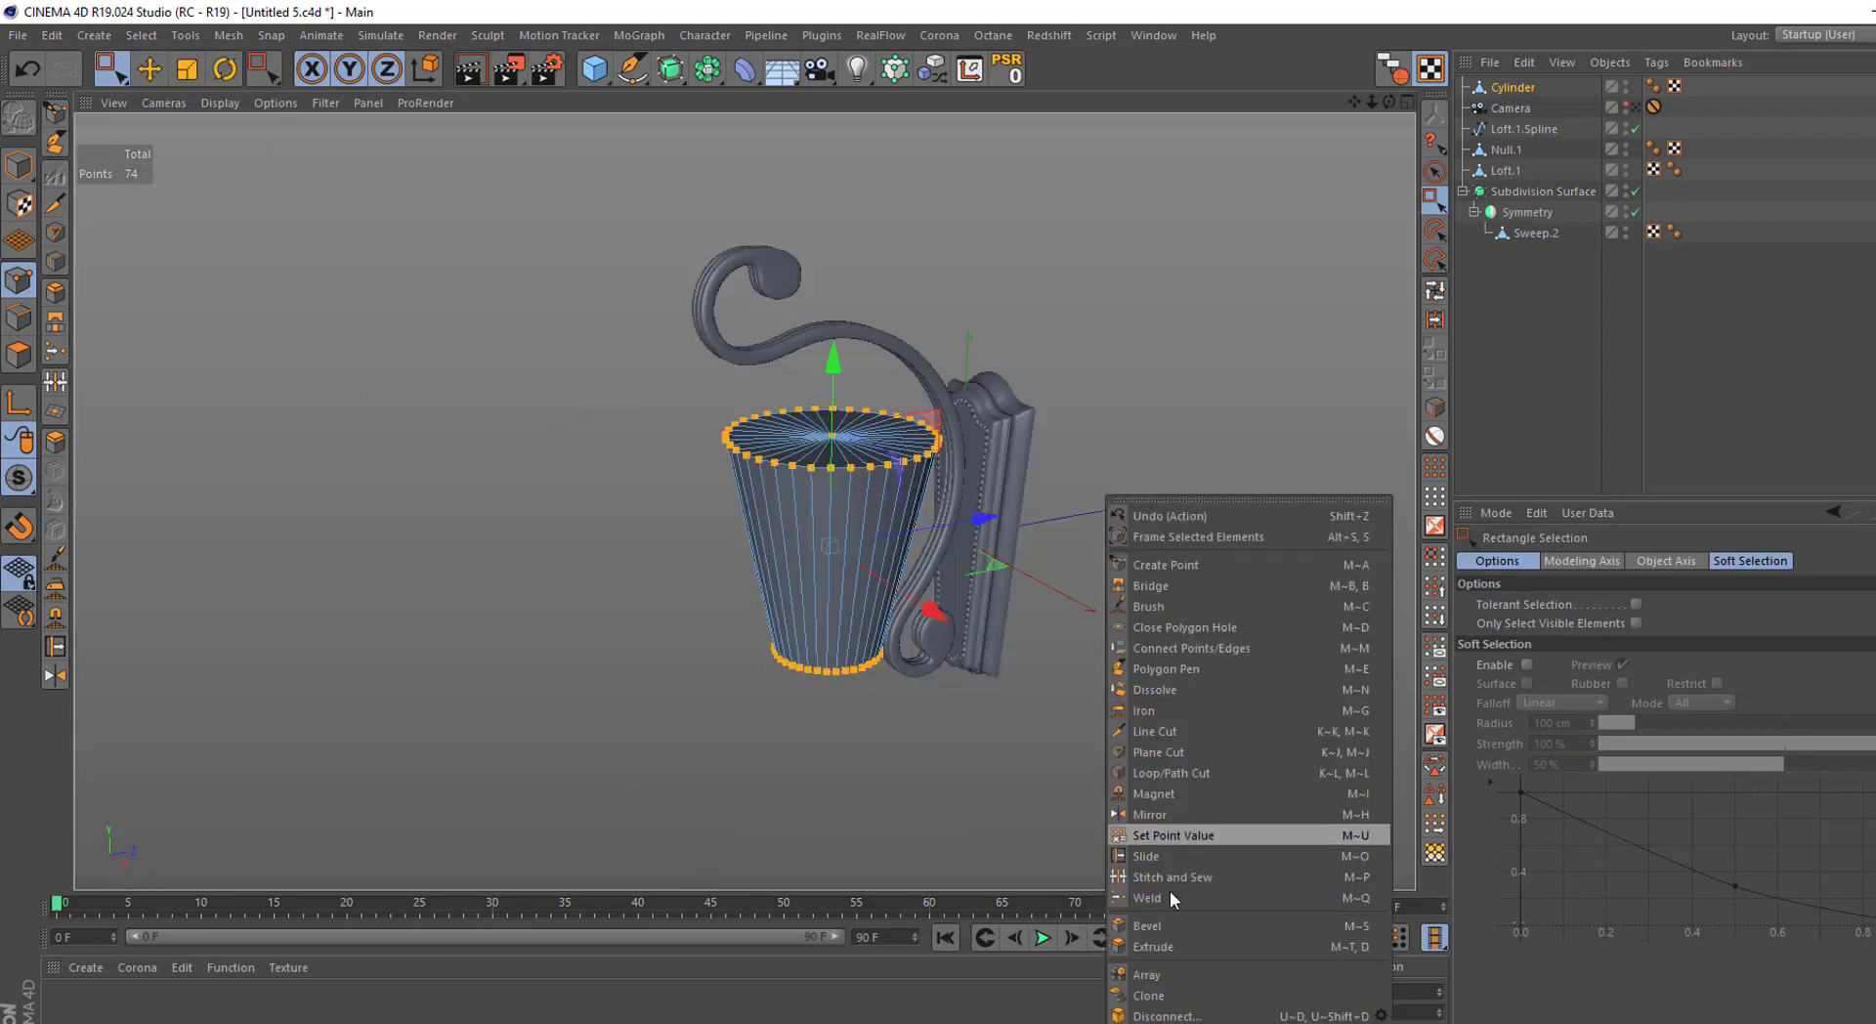
click(1170, 833)
scroll(1011, 757, up, 3)
scroll(878, 531, up, 2)
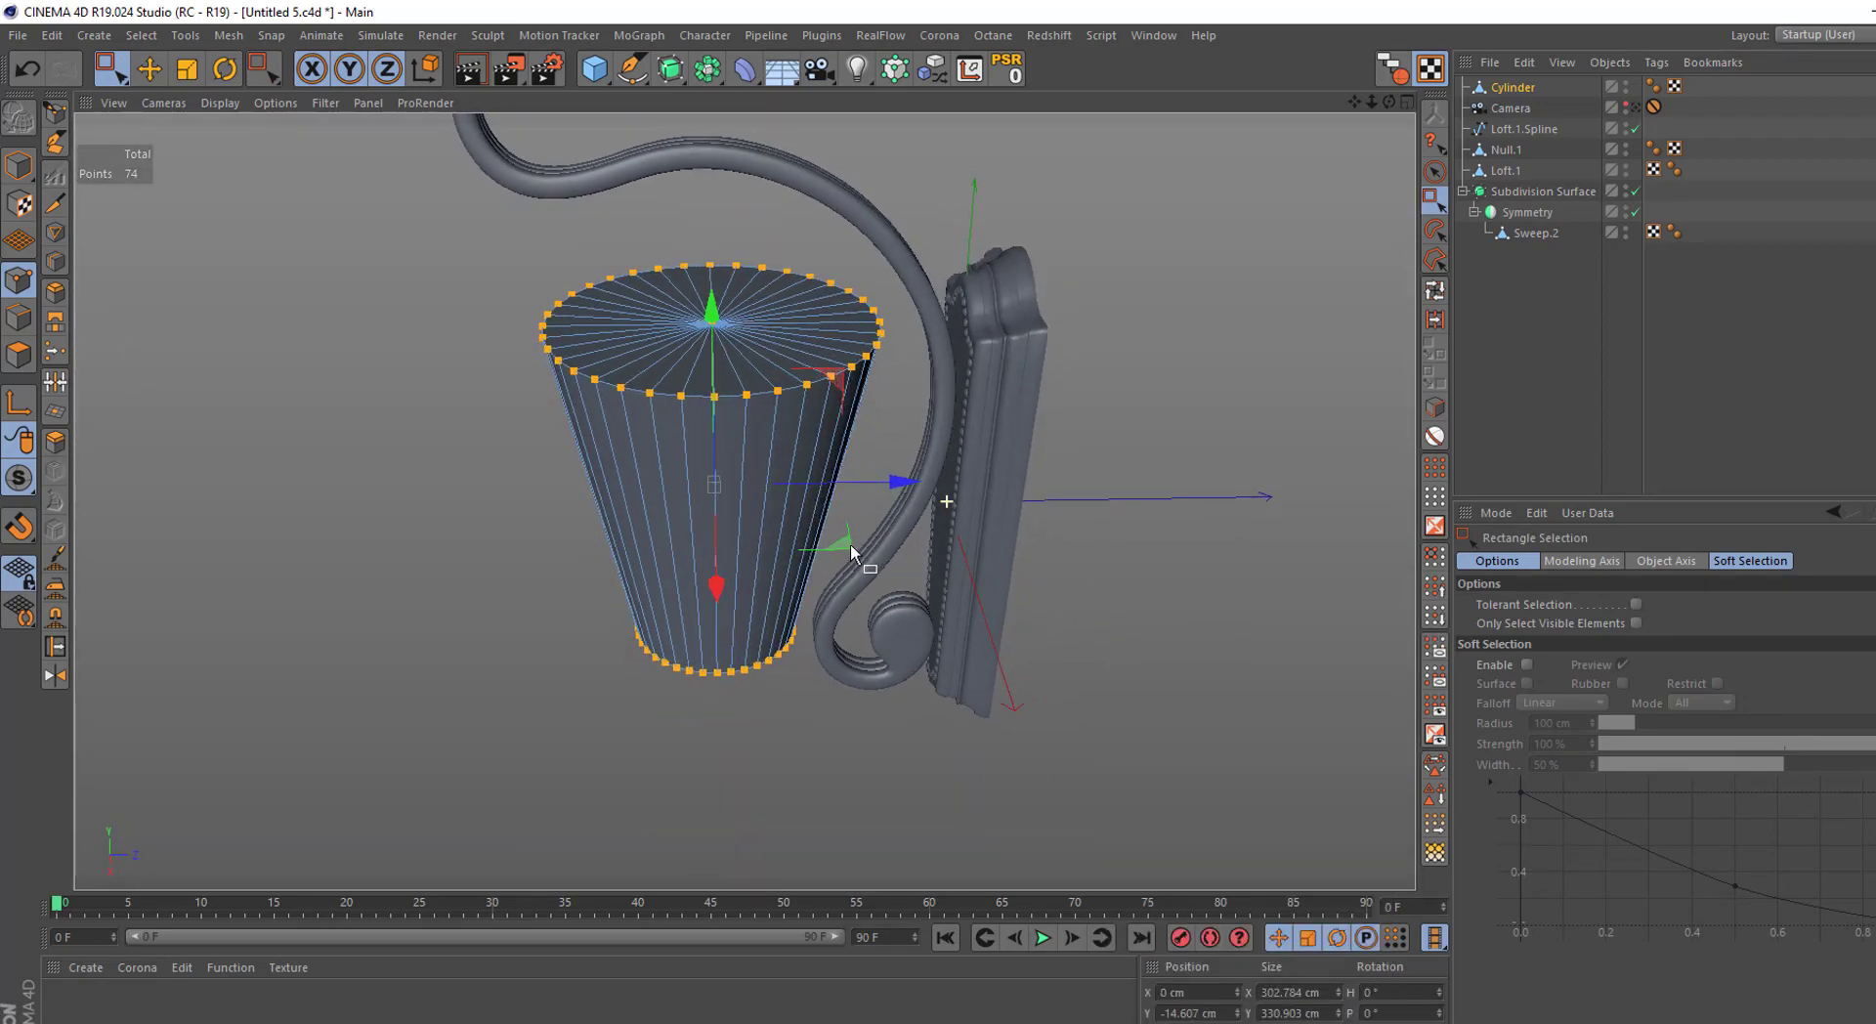
scroll(850, 544, up, 2)
scroll(665, 387, up, 1)
key(Return)
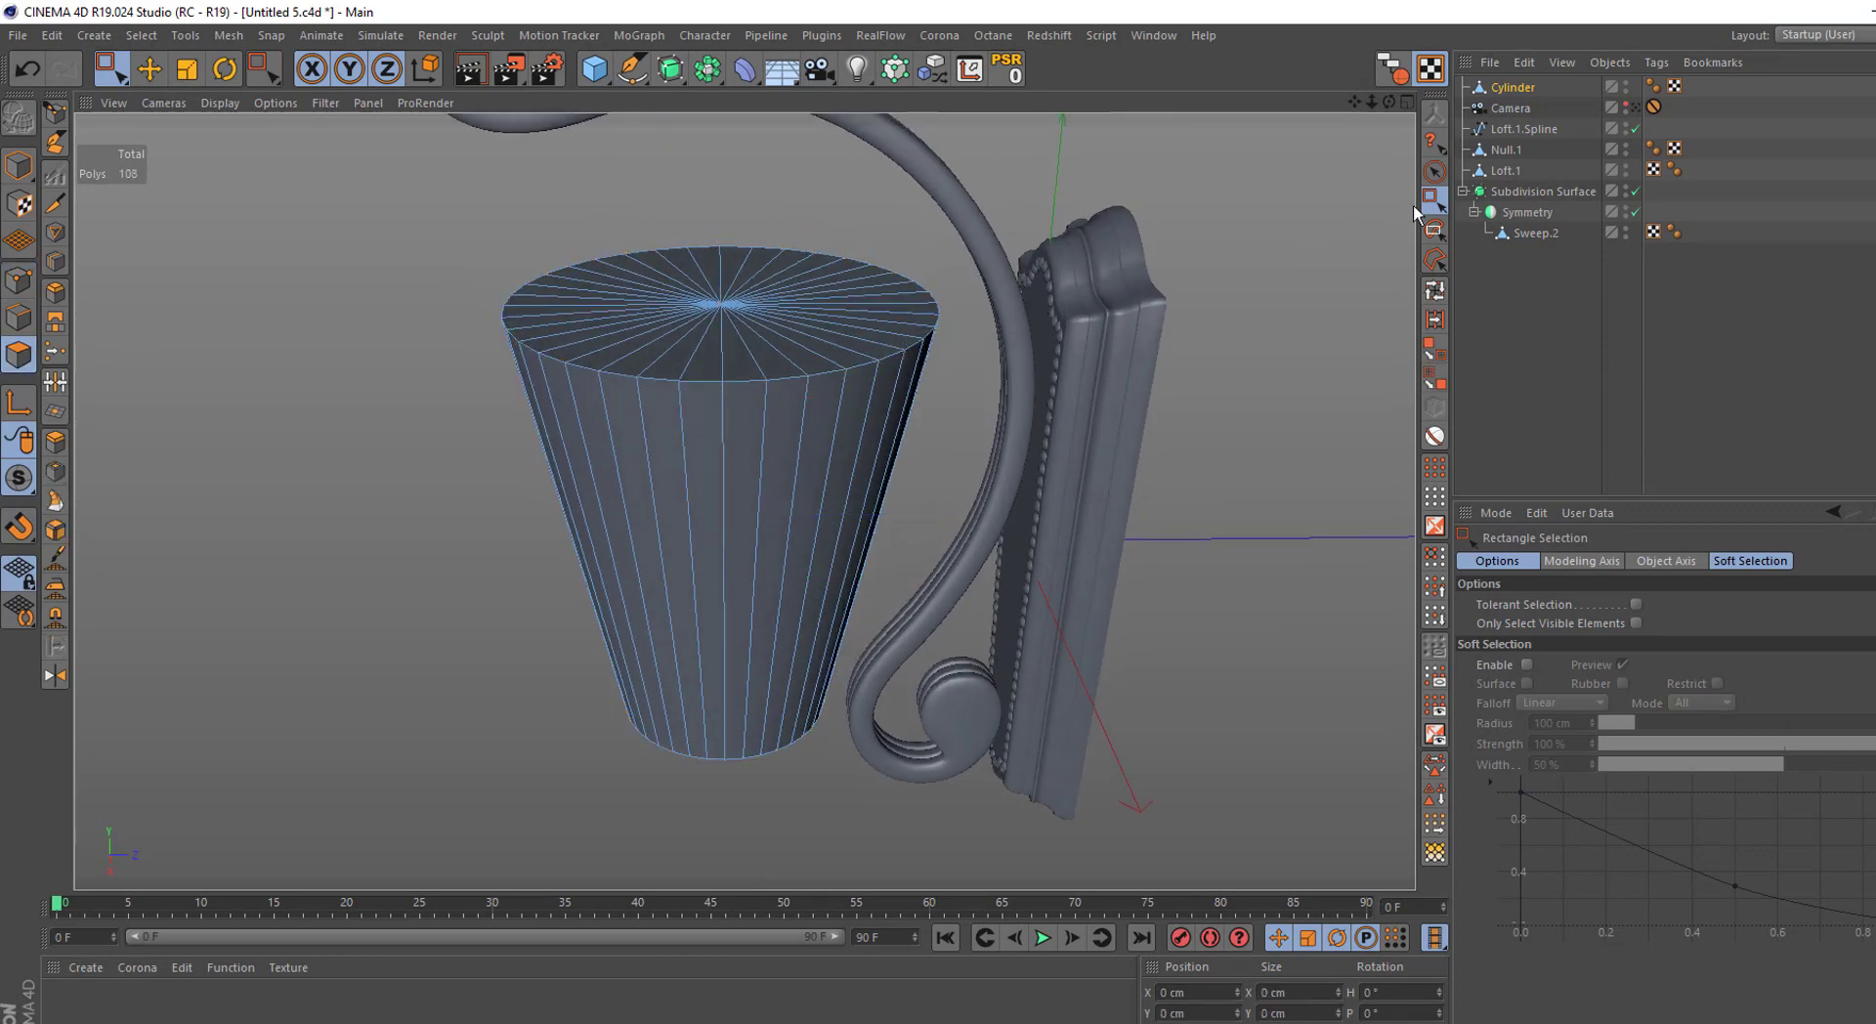
Cut two edge loops with Loop/Path Cut near the cylinder's top and bottom
click(55, 261)
scroll(684, 438, up, 2)
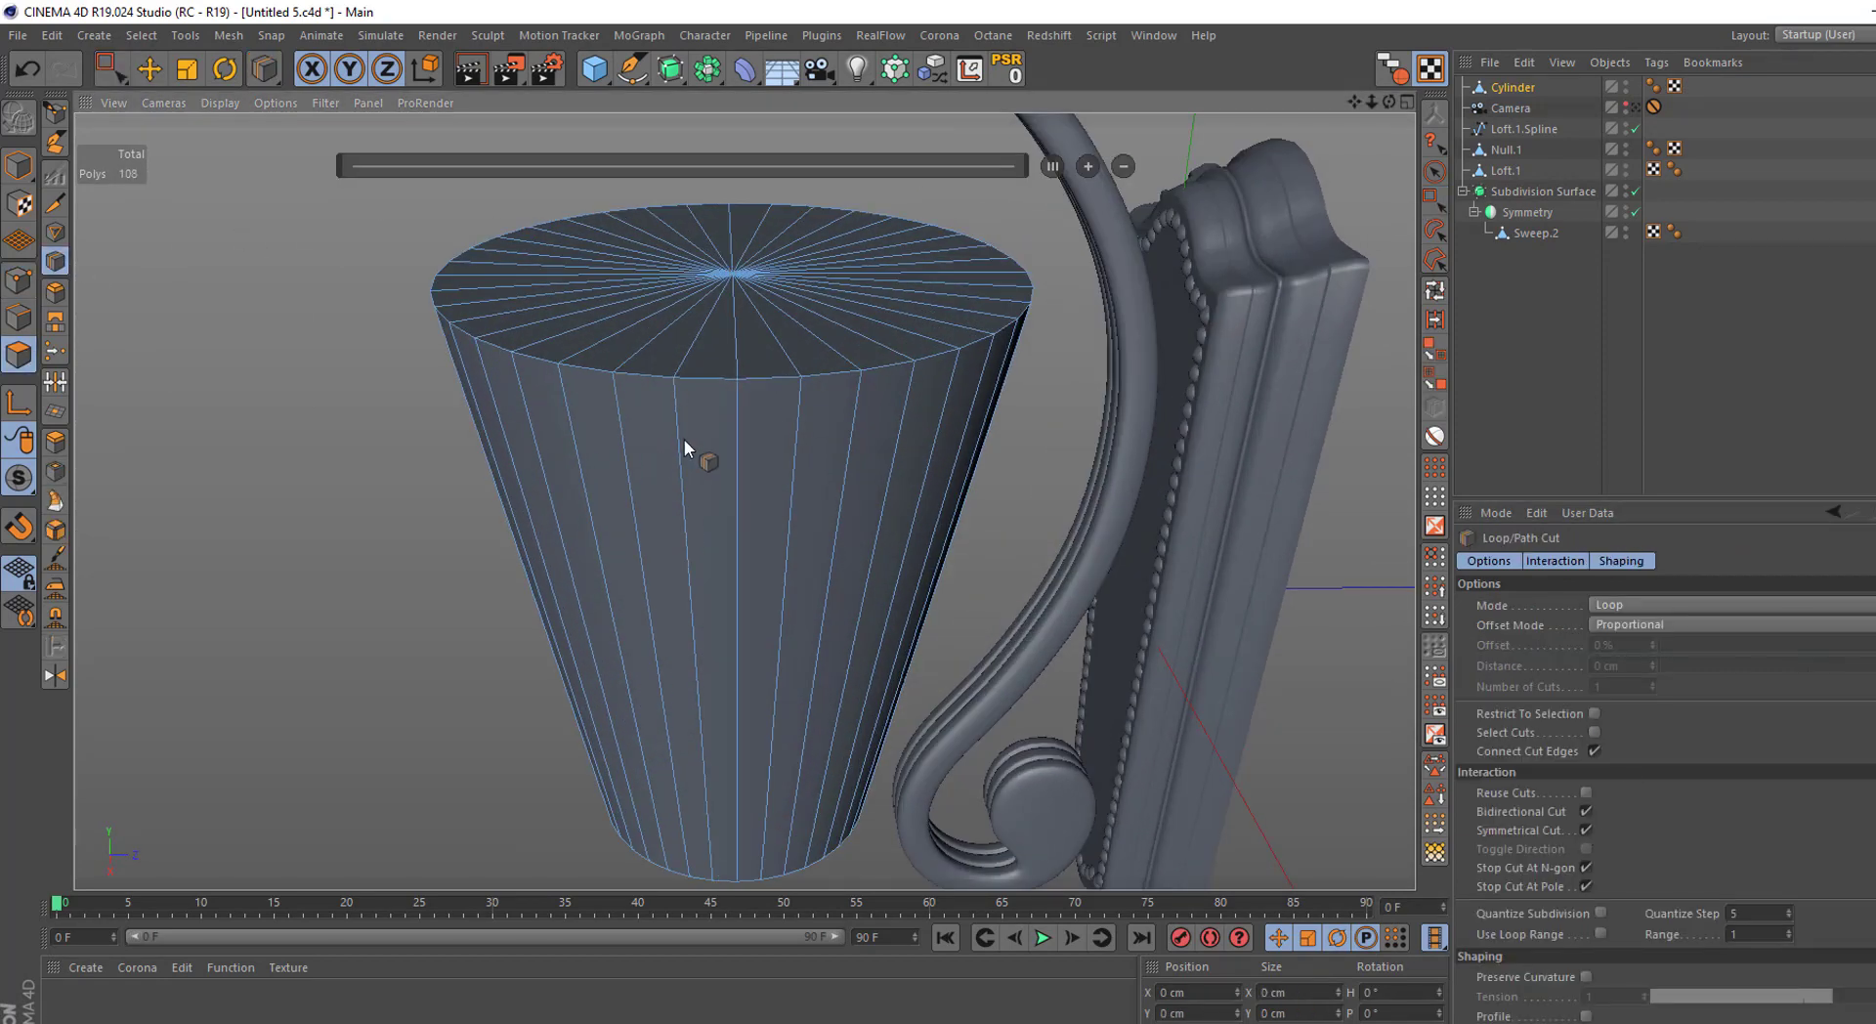
click(675, 422)
scroll(684, 440, down, 2)
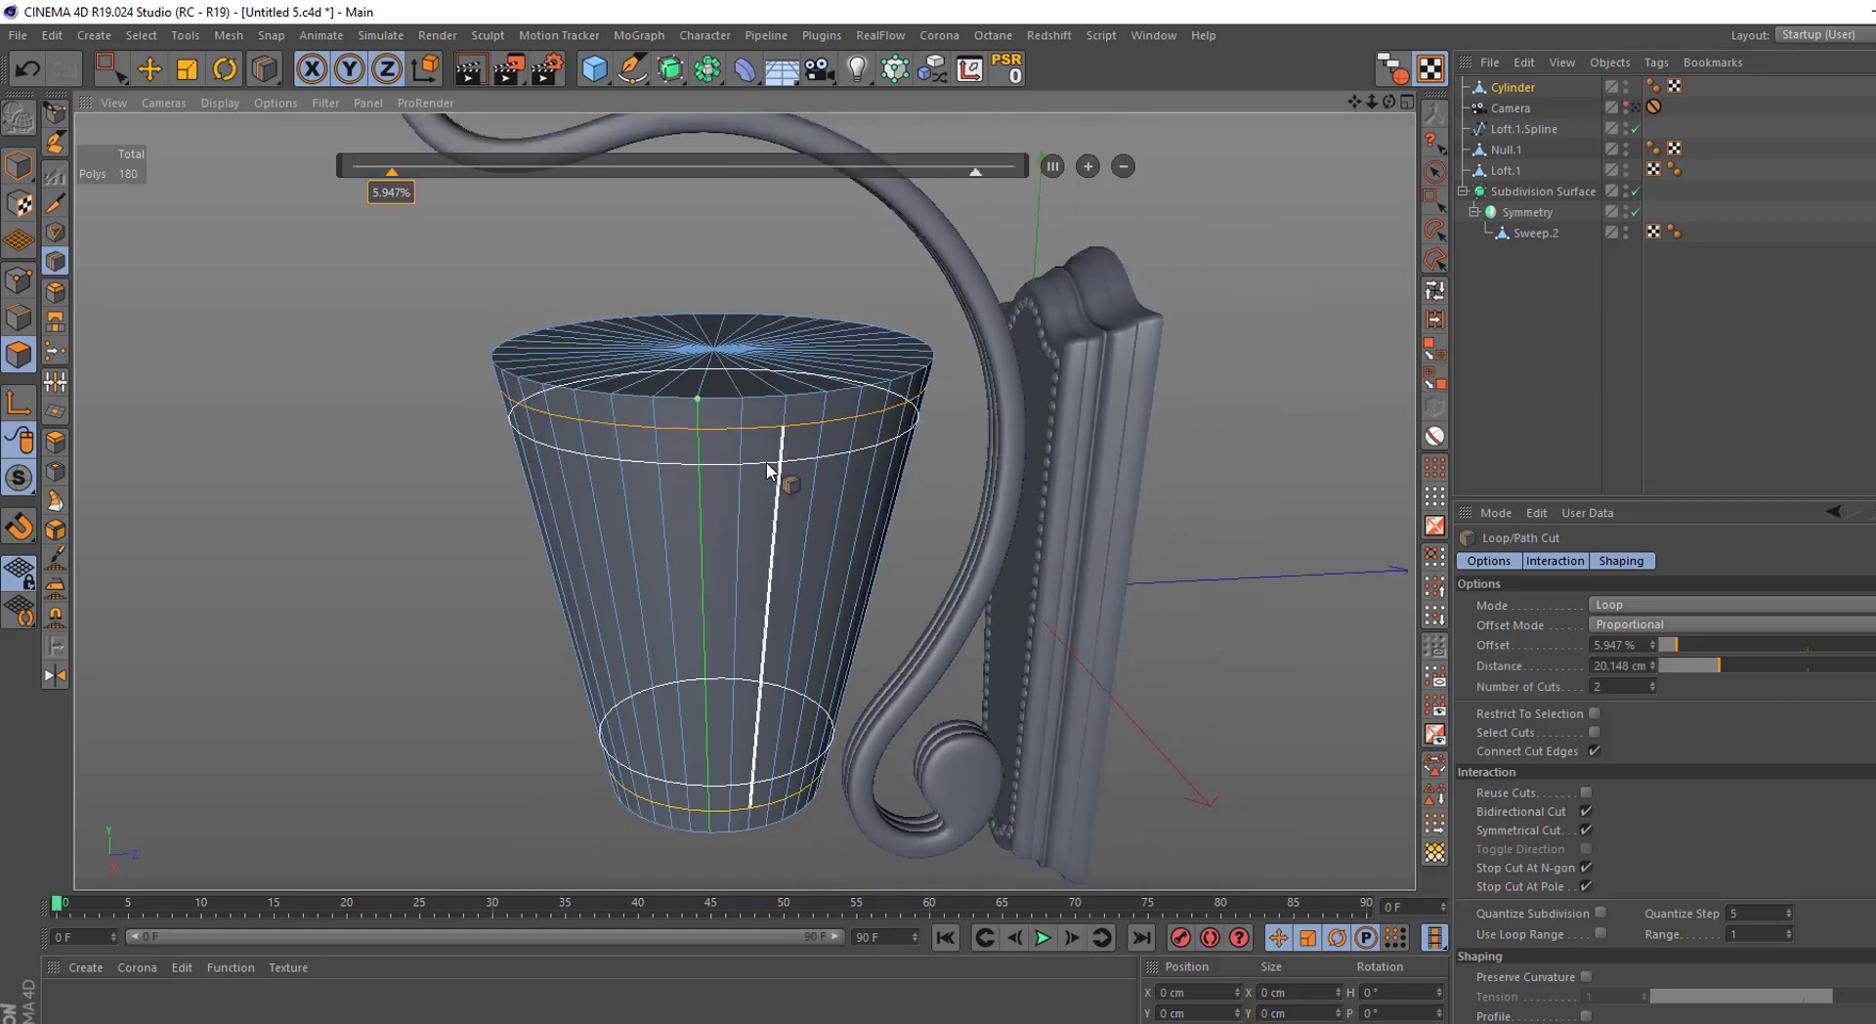
key(0)
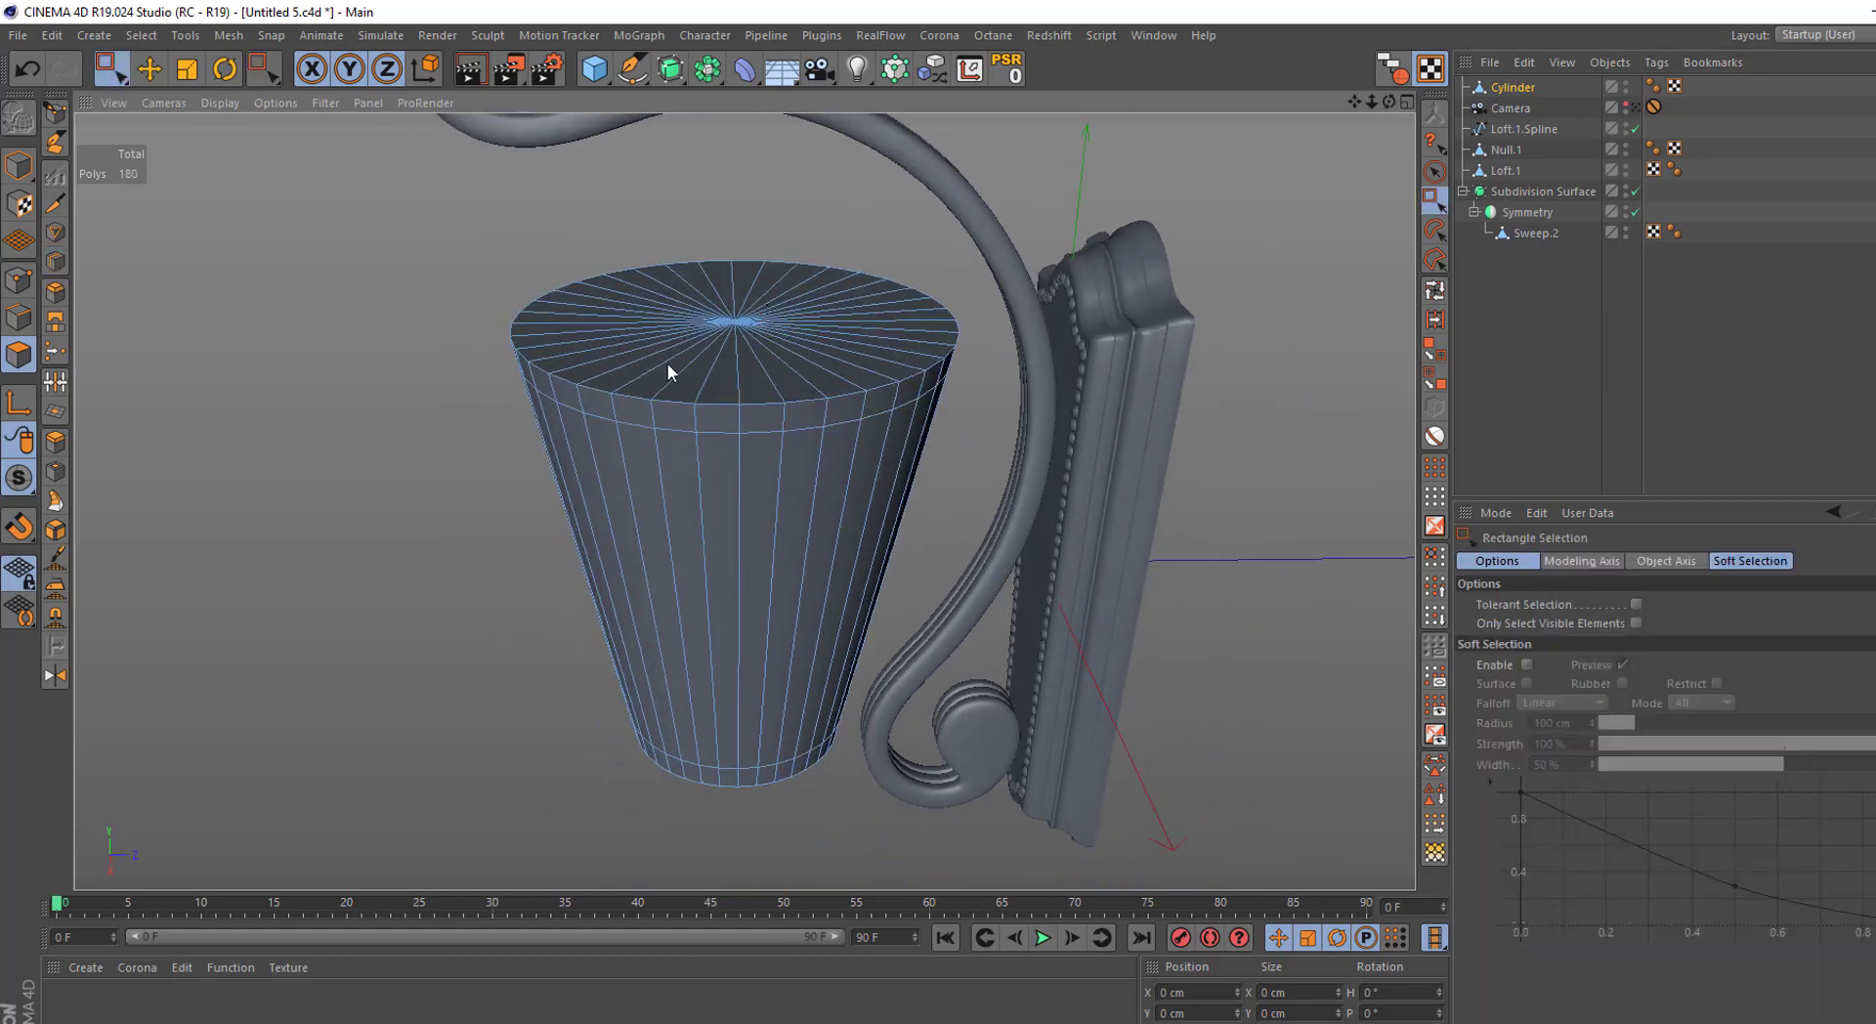
Return to Polygons mode with Live Selection and select a vertical strip of side polygons
click(14, 281)
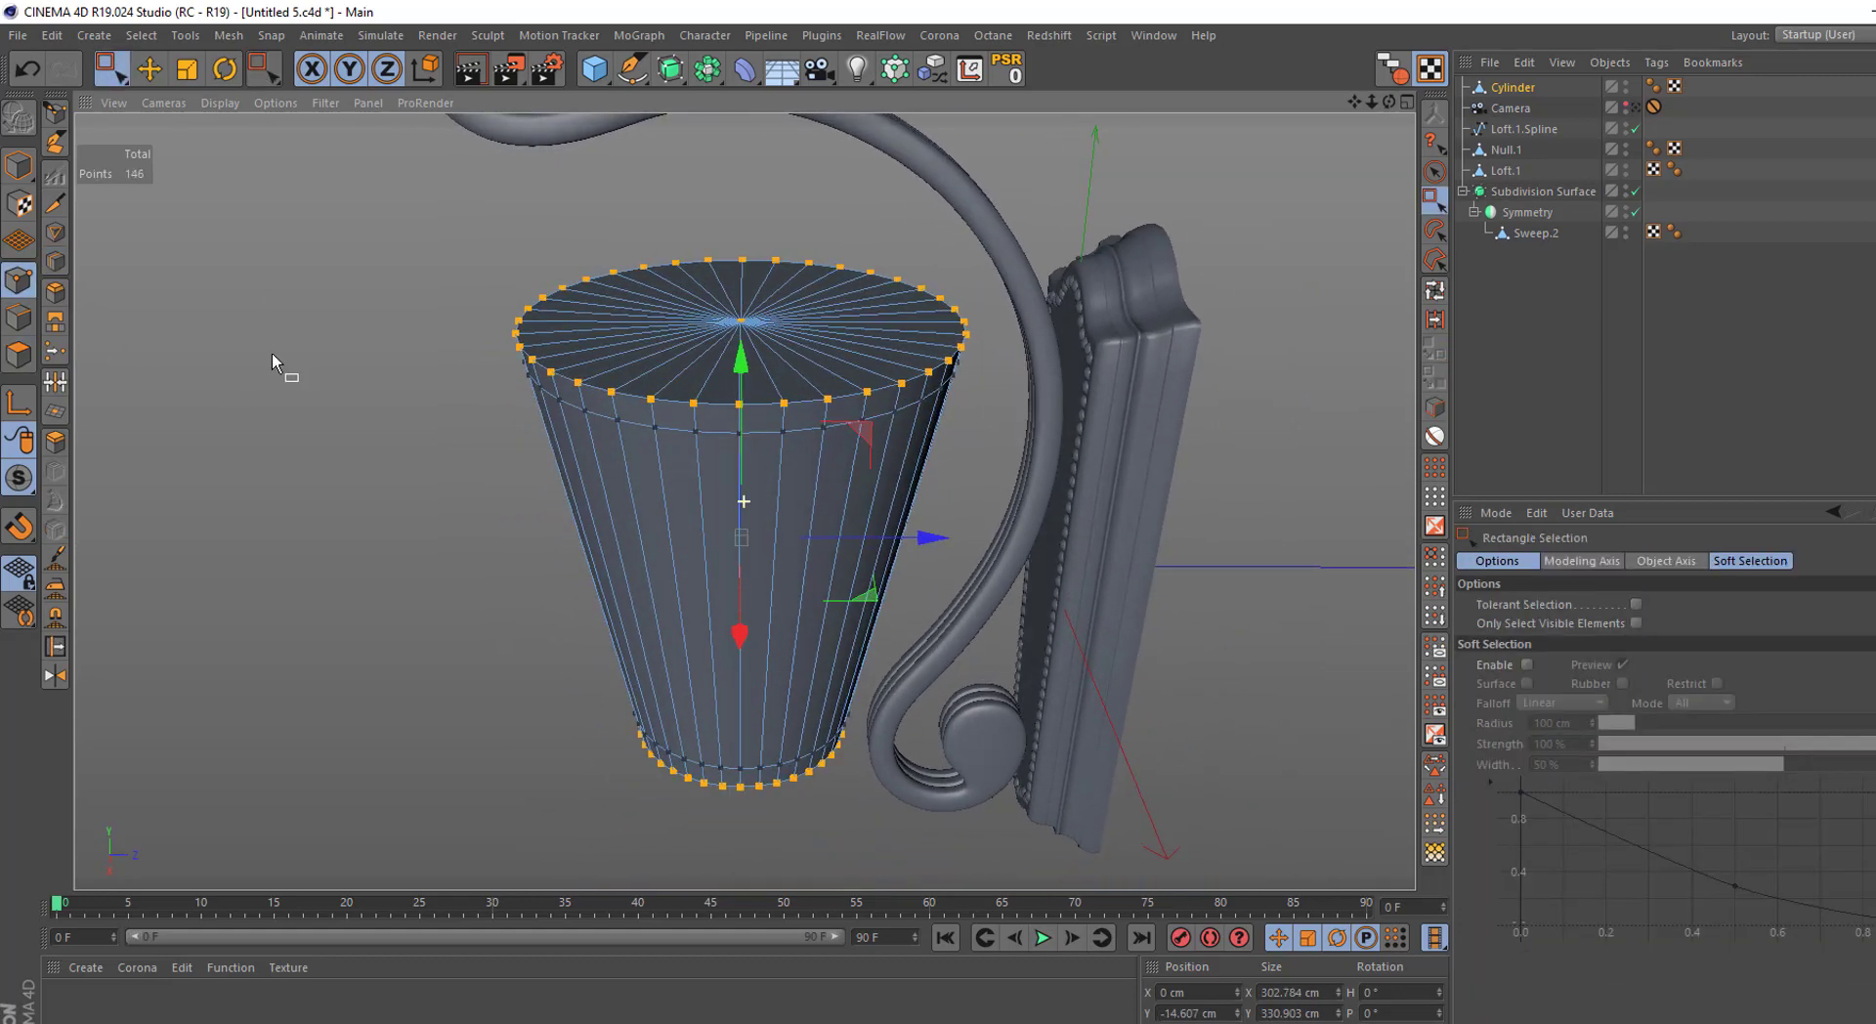
click(17, 354)
key(9)
click(777, 457)
Add another side strip plus the left, bottom and top cap wedges to the selection
click(776, 457)
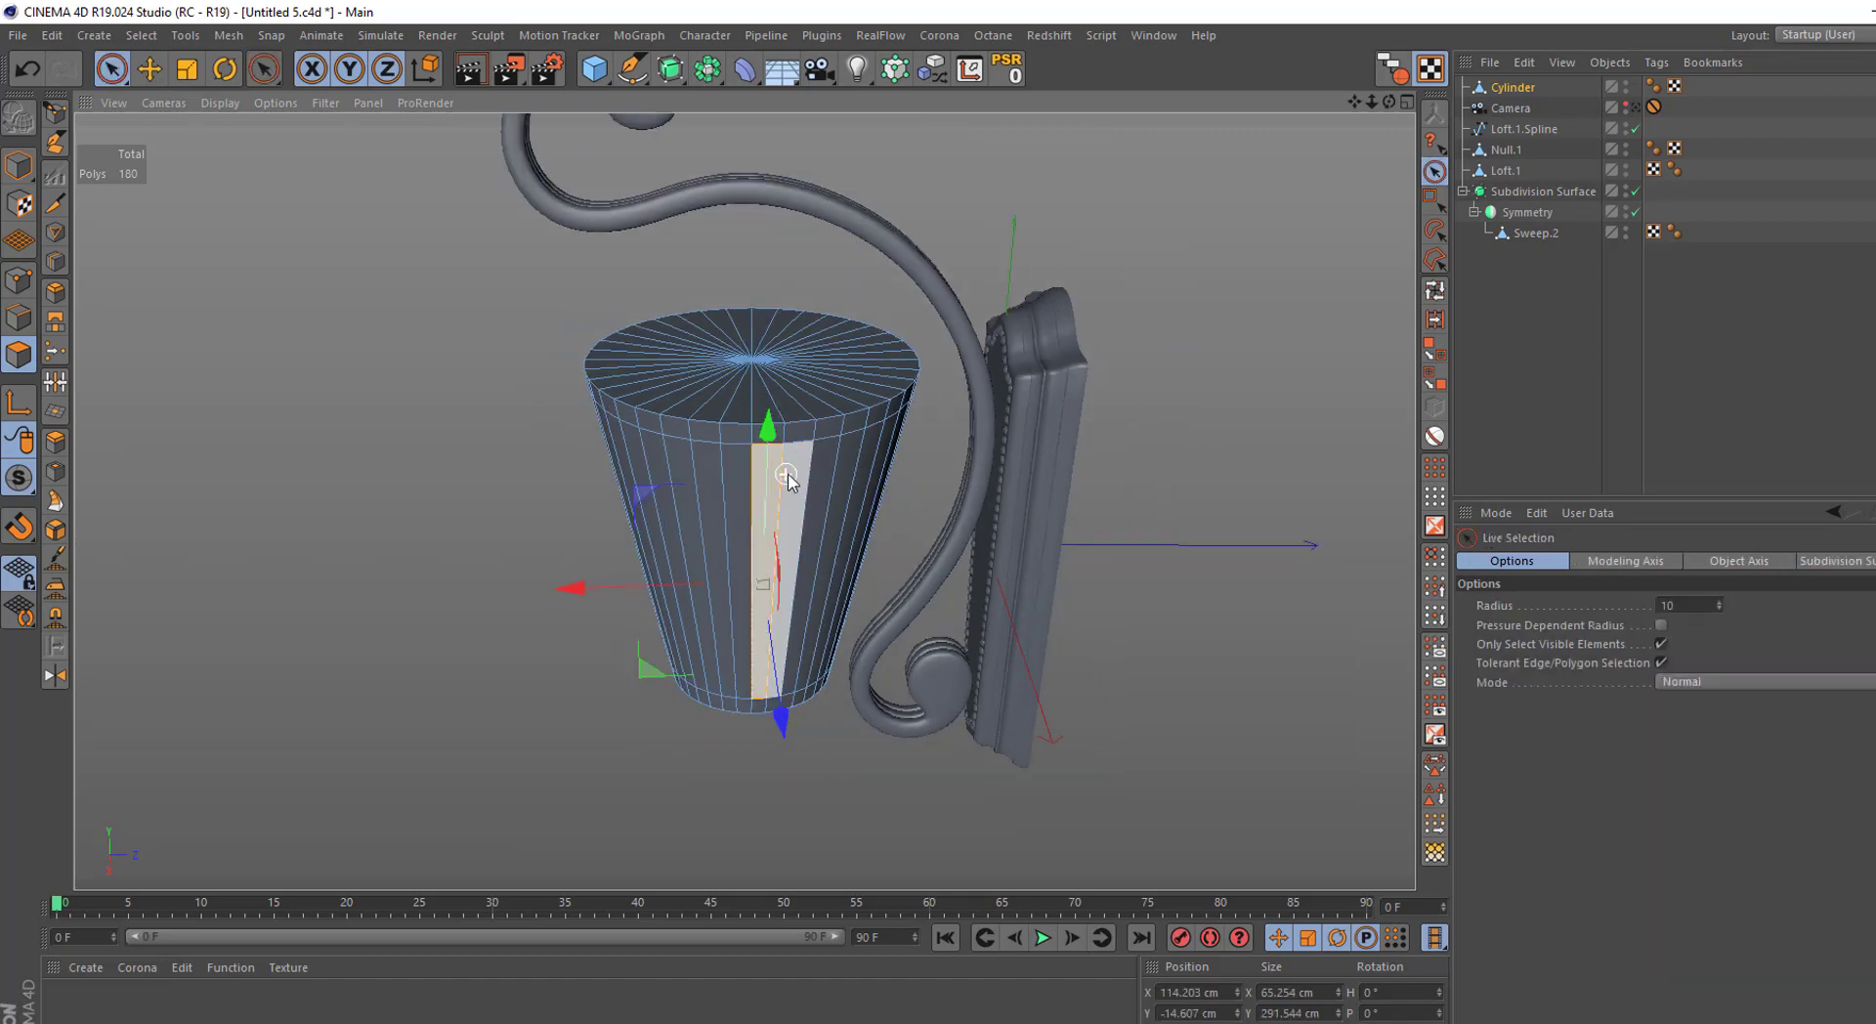
mouse_move(787, 473)
alt+mouse_down()
mouse_move(653, 431)
mouse_move(725, 488)
mouse_move(971, 459)
alt+mouse_up()
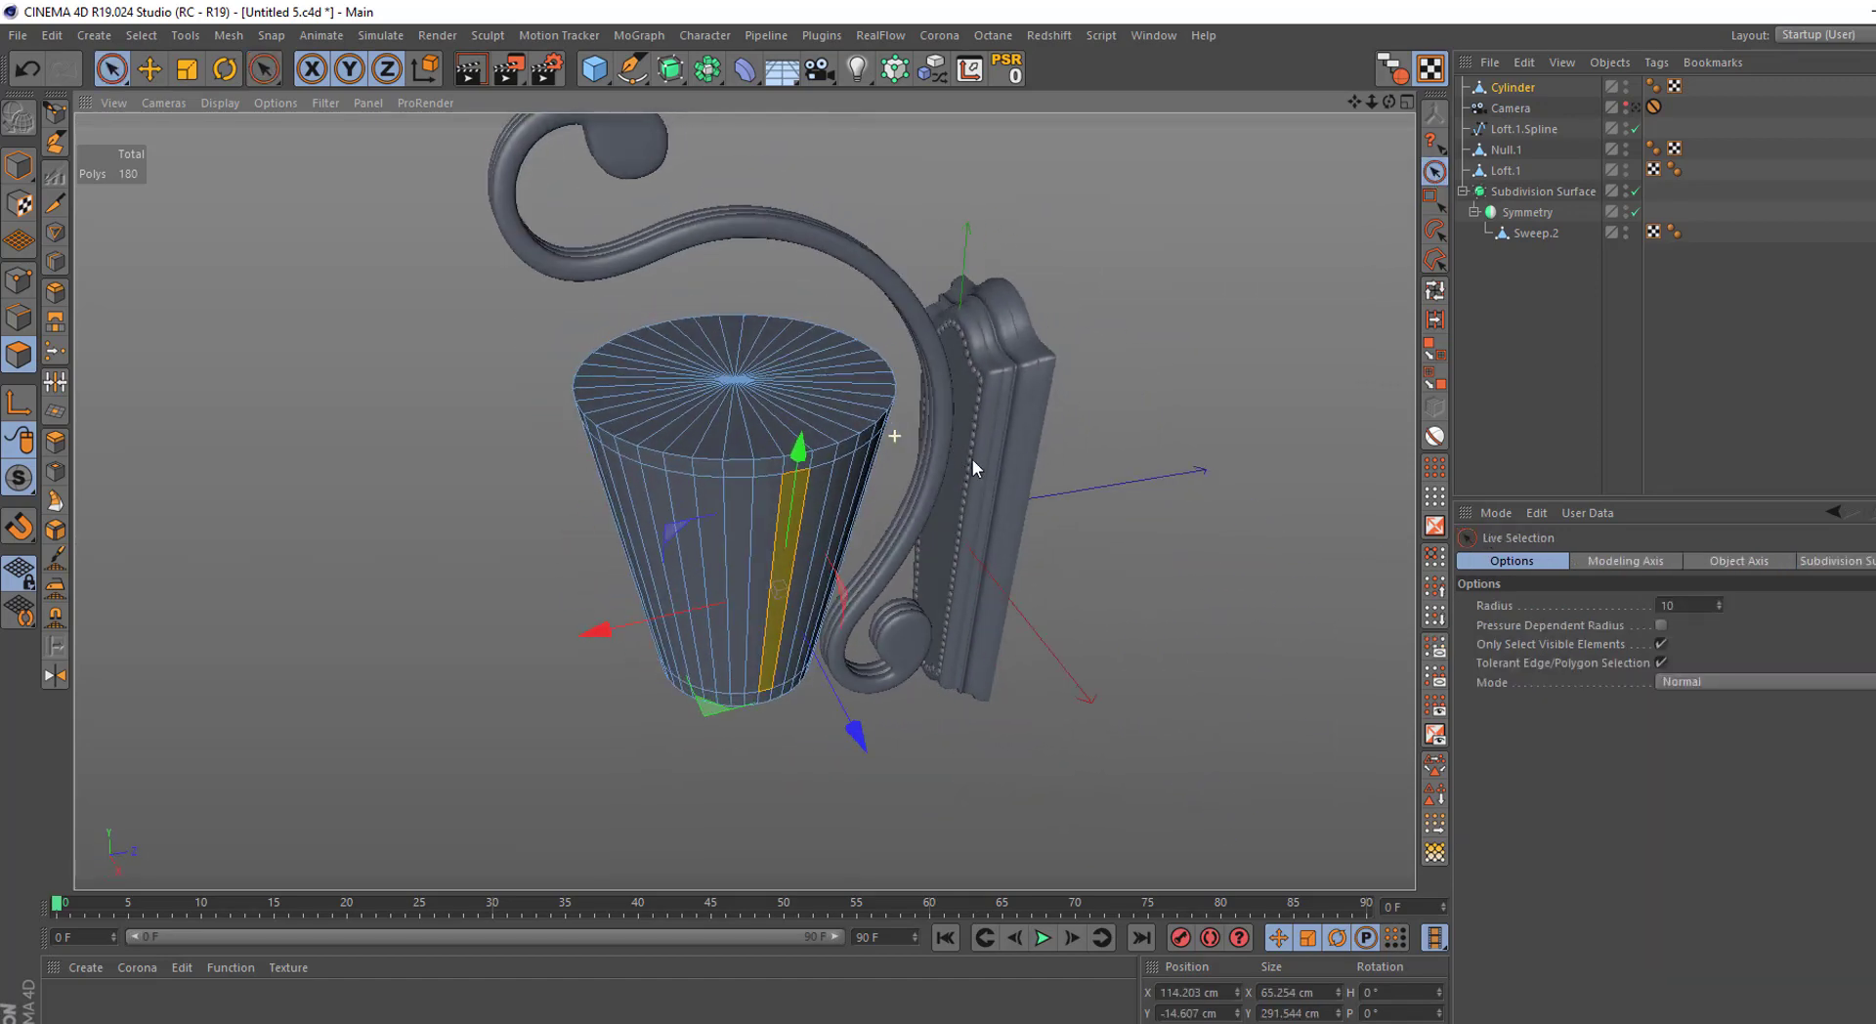
middle_click(971, 460)
middle_click(968, 448)
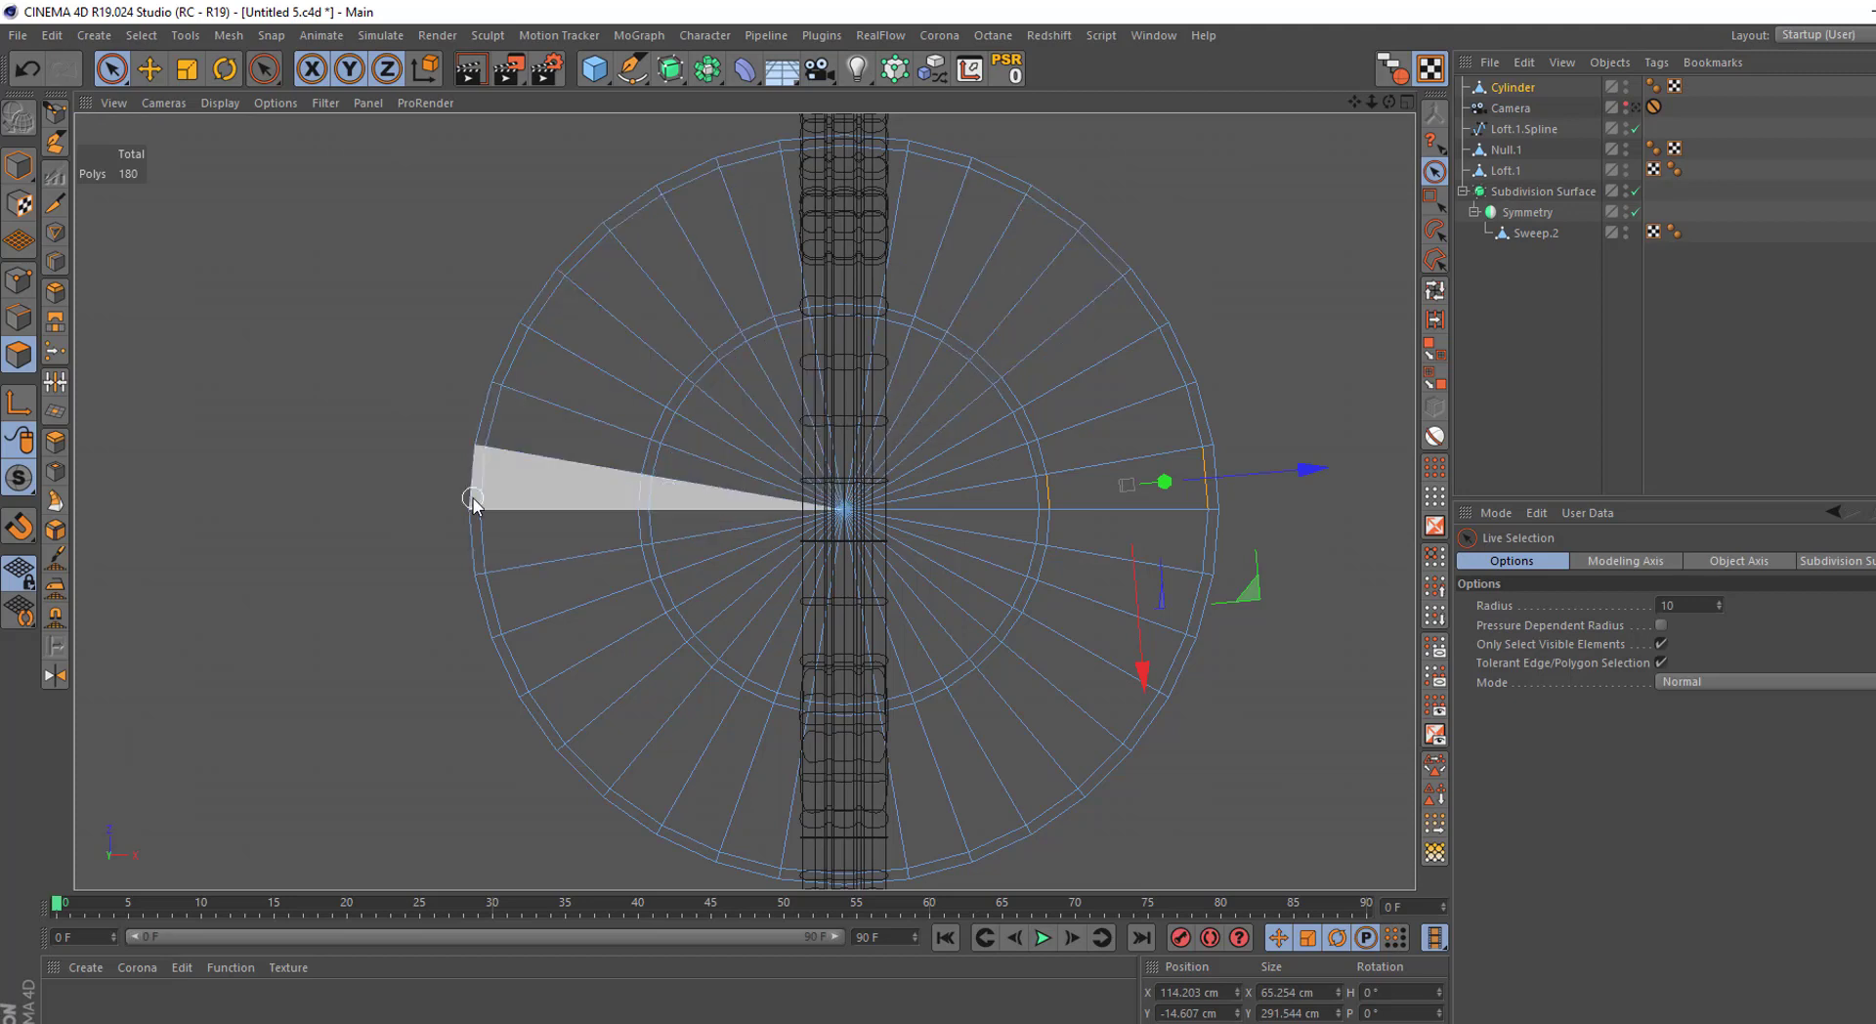
shift+click(474, 538)
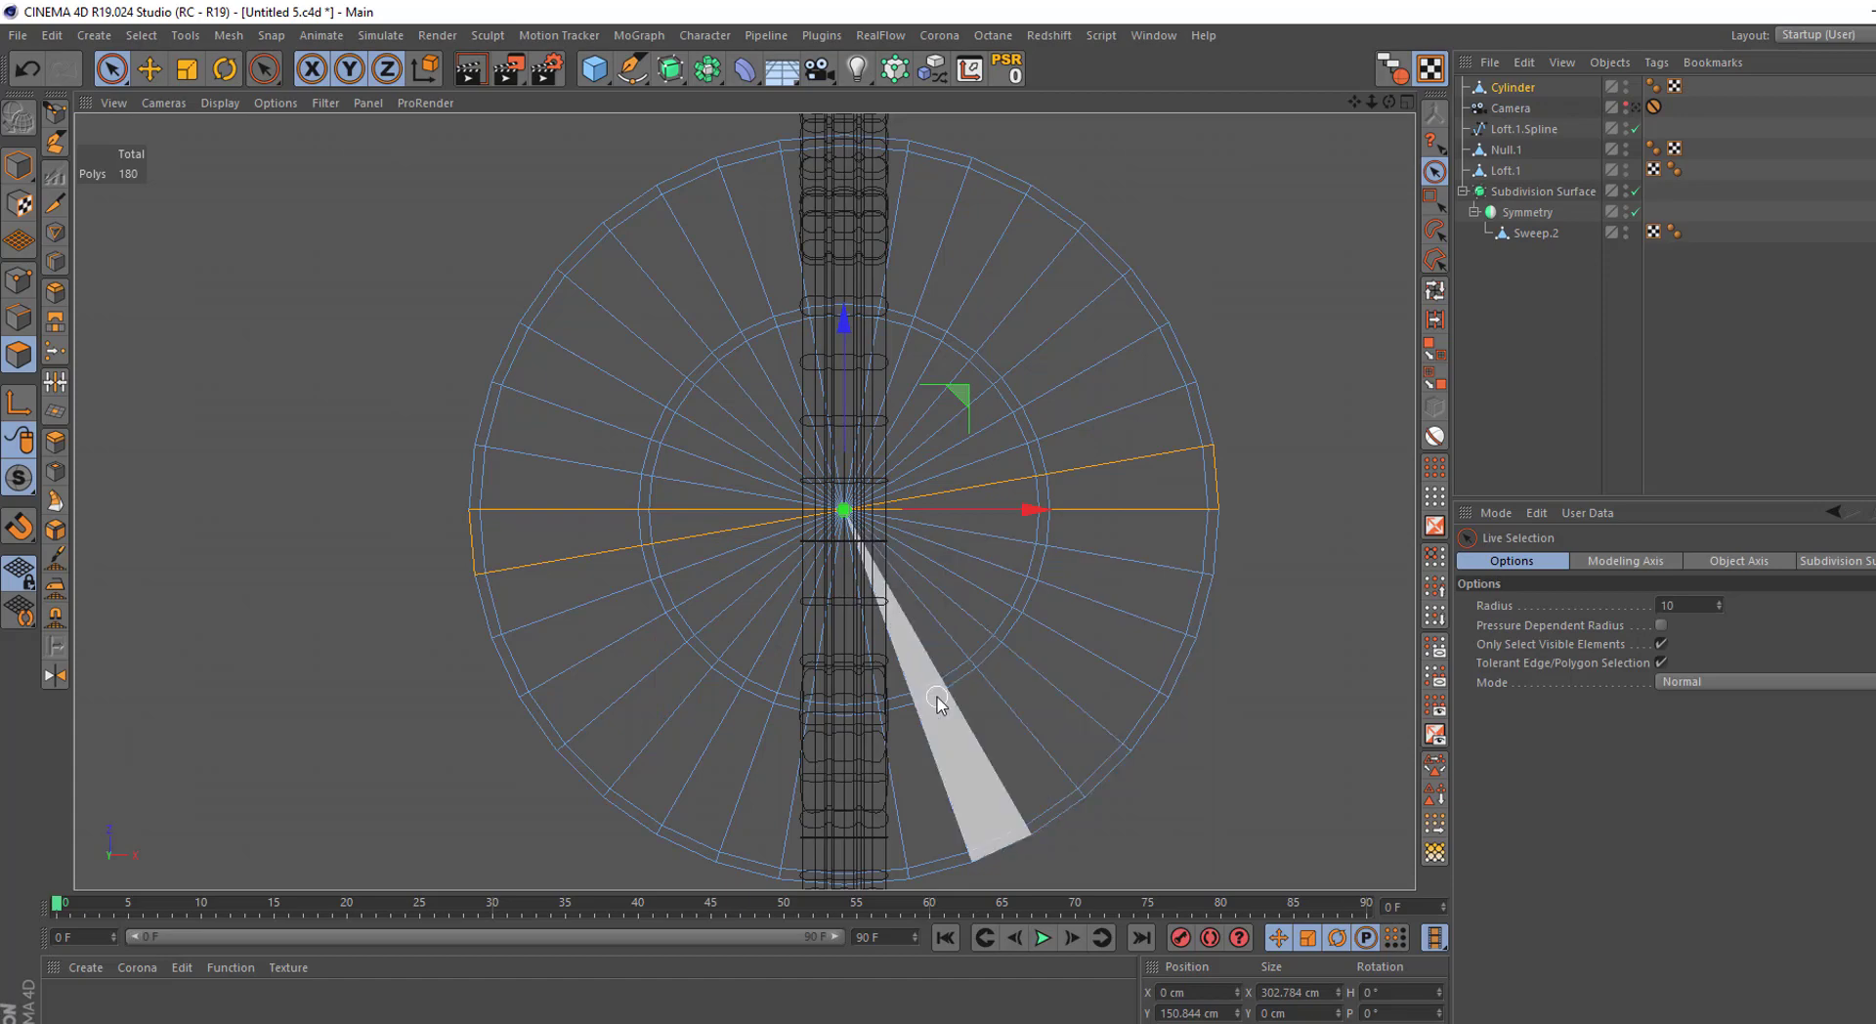
shift+click(874, 772)
shift+click(759, 166)
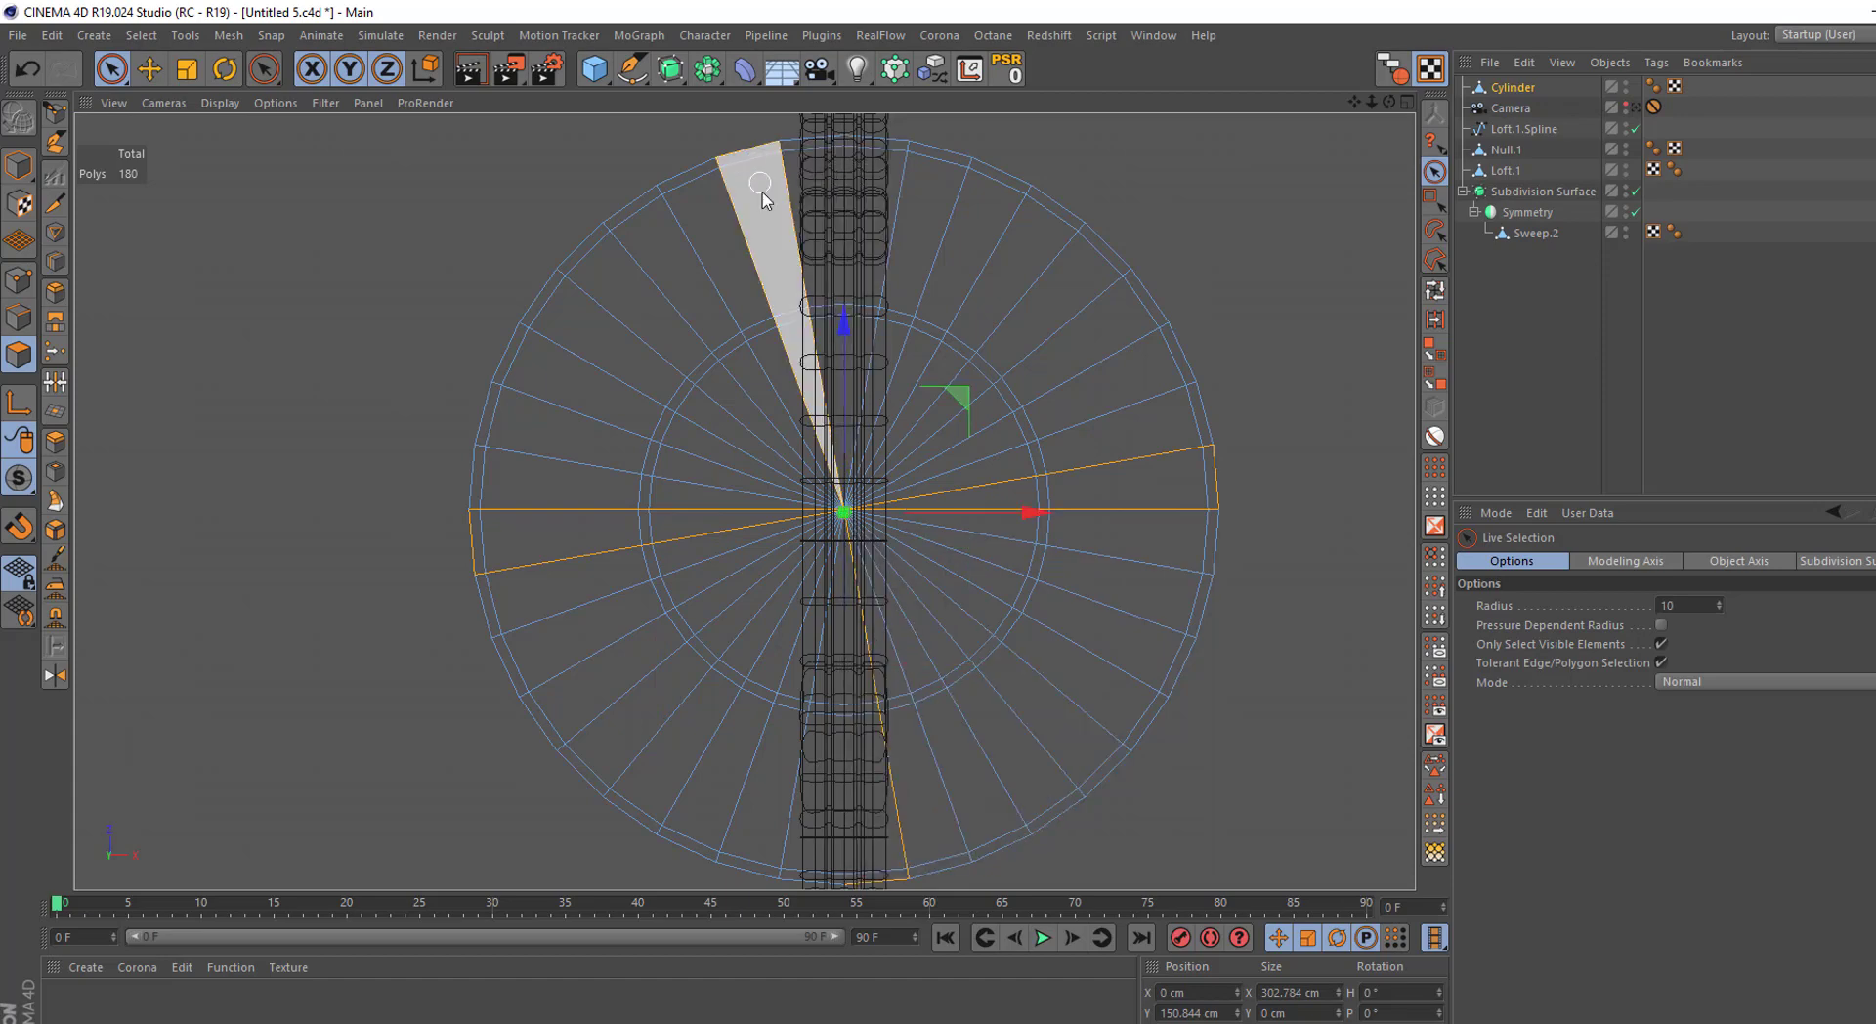
Pan the top view and orbit the perspective to inspect the selected post strips
scroll(899, 333, down, 3)
scroll(913, 731, up, 3)
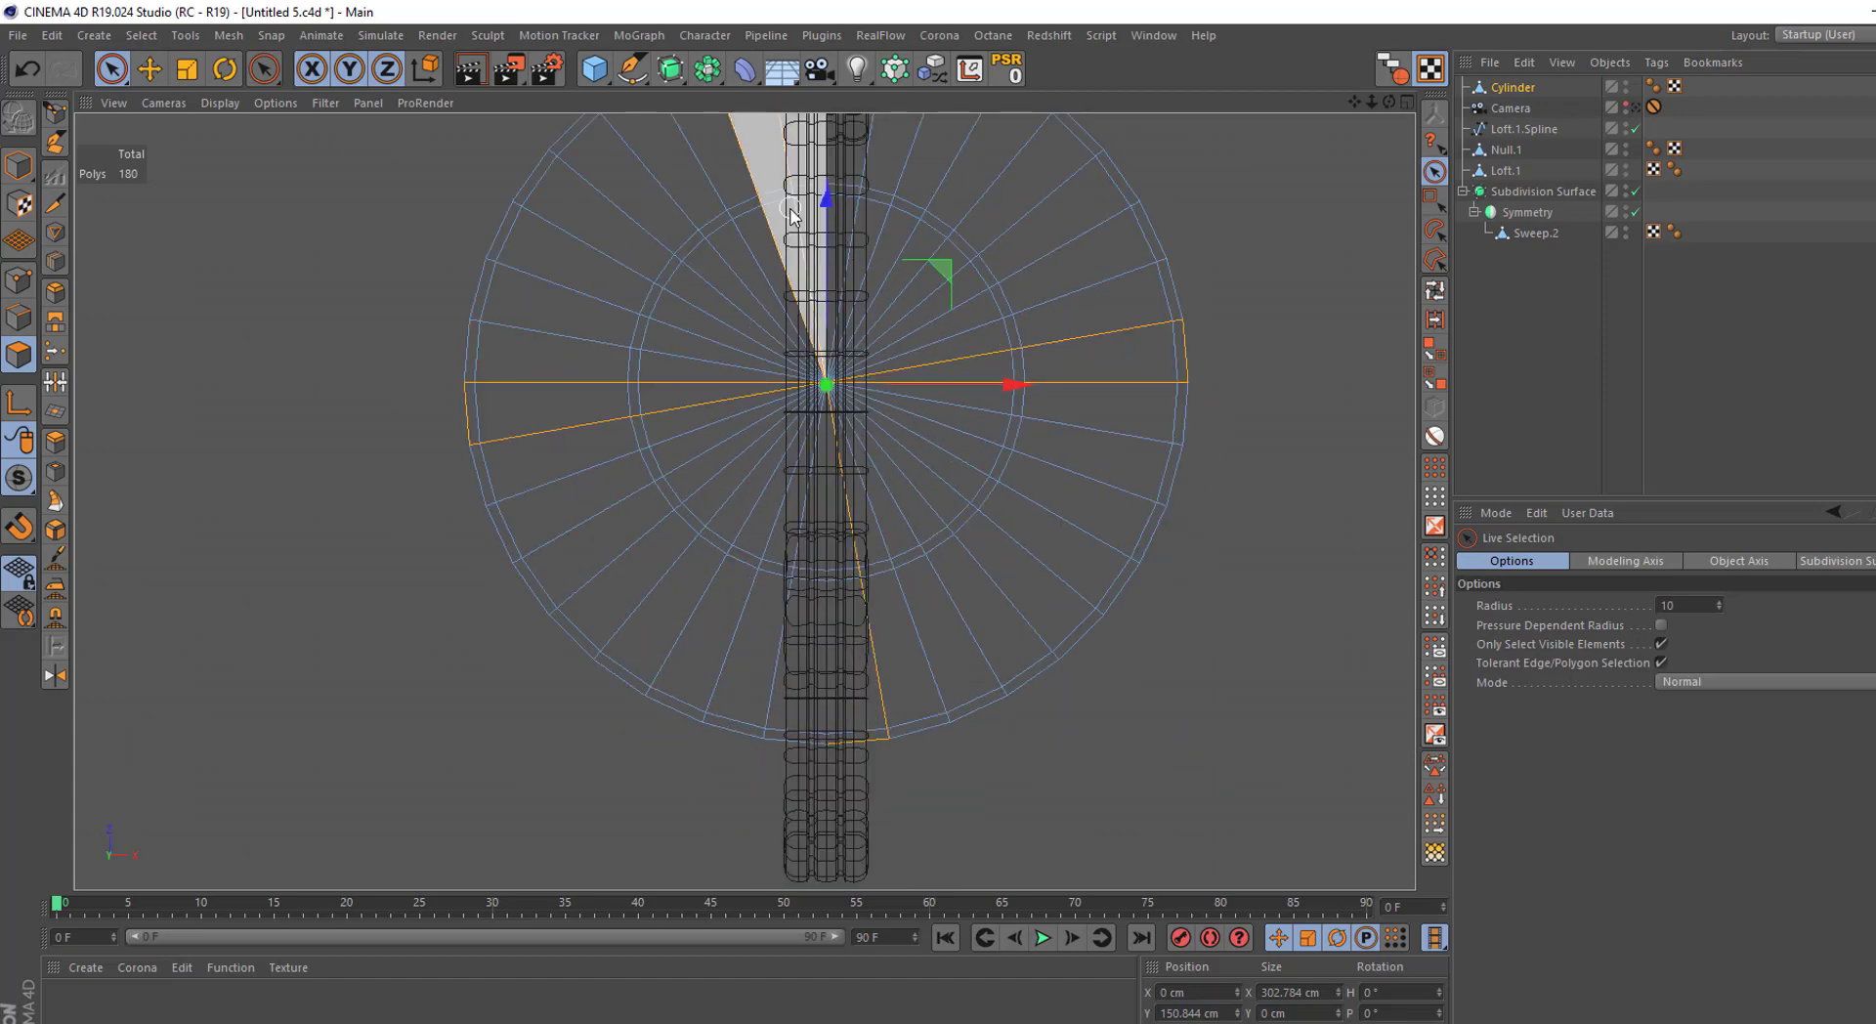
alt+middle_drag(733, 132, 649, 407)
middle_click(649, 406)
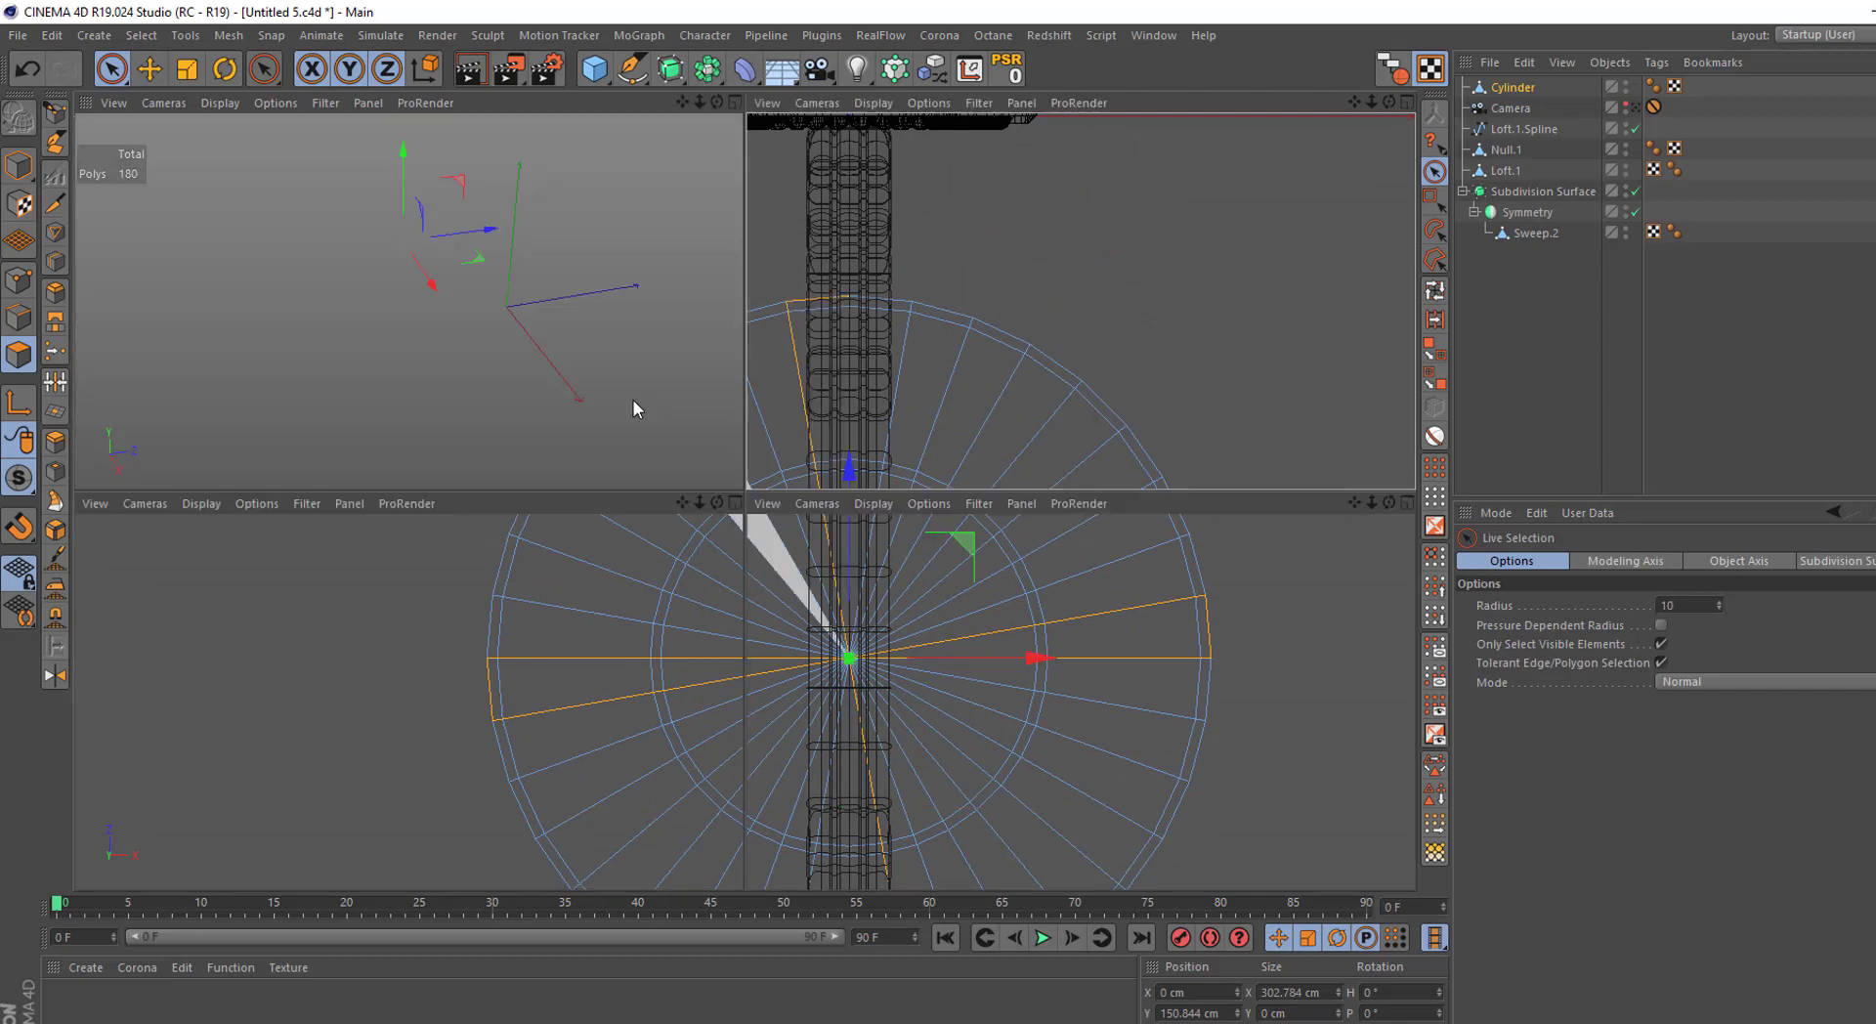
middle_click(633, 400)
scroll(720, 490, up, 2)
mouse_move(503, 486)
alt+mouse_down()
mouse_move(502, 557)
mouse_move(1141, 467)
alt+mouse_up()
alt+drag(698, 448, 912, 424)
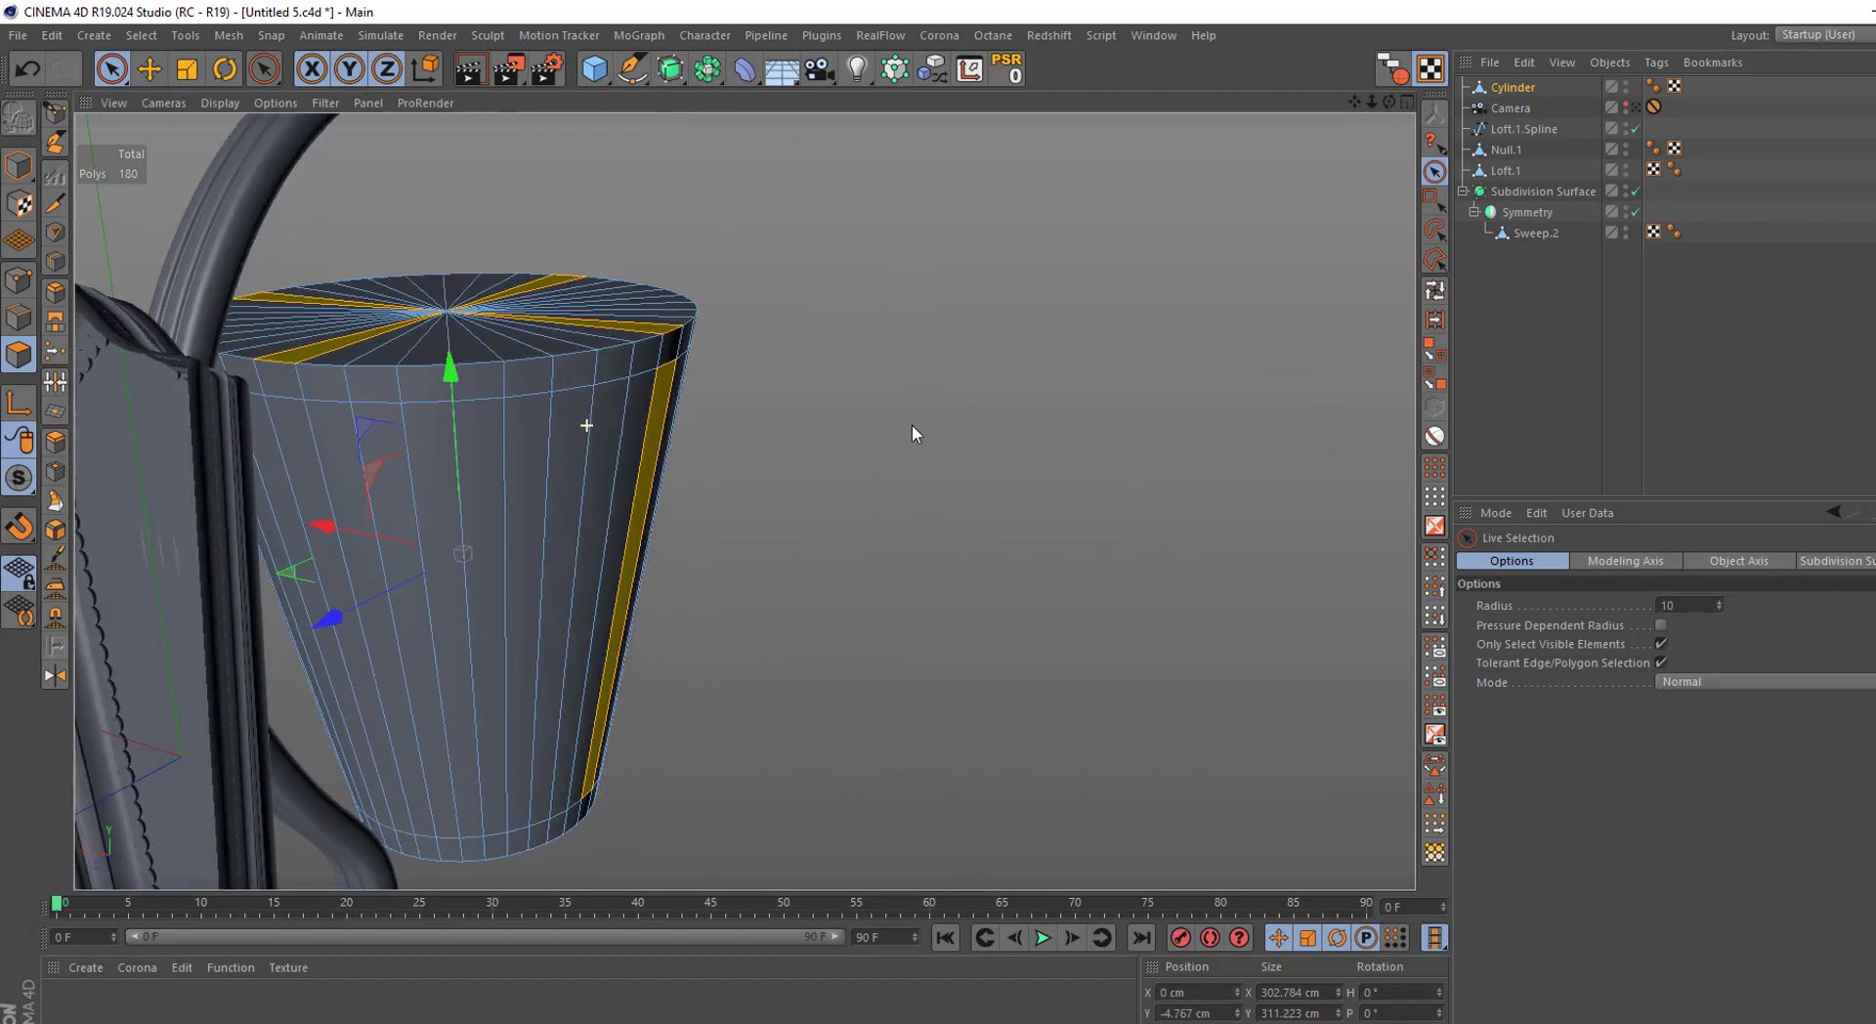
Invert the selection so the side walls, not the posts, are selected
middle_click(777, 611)
key(F3)
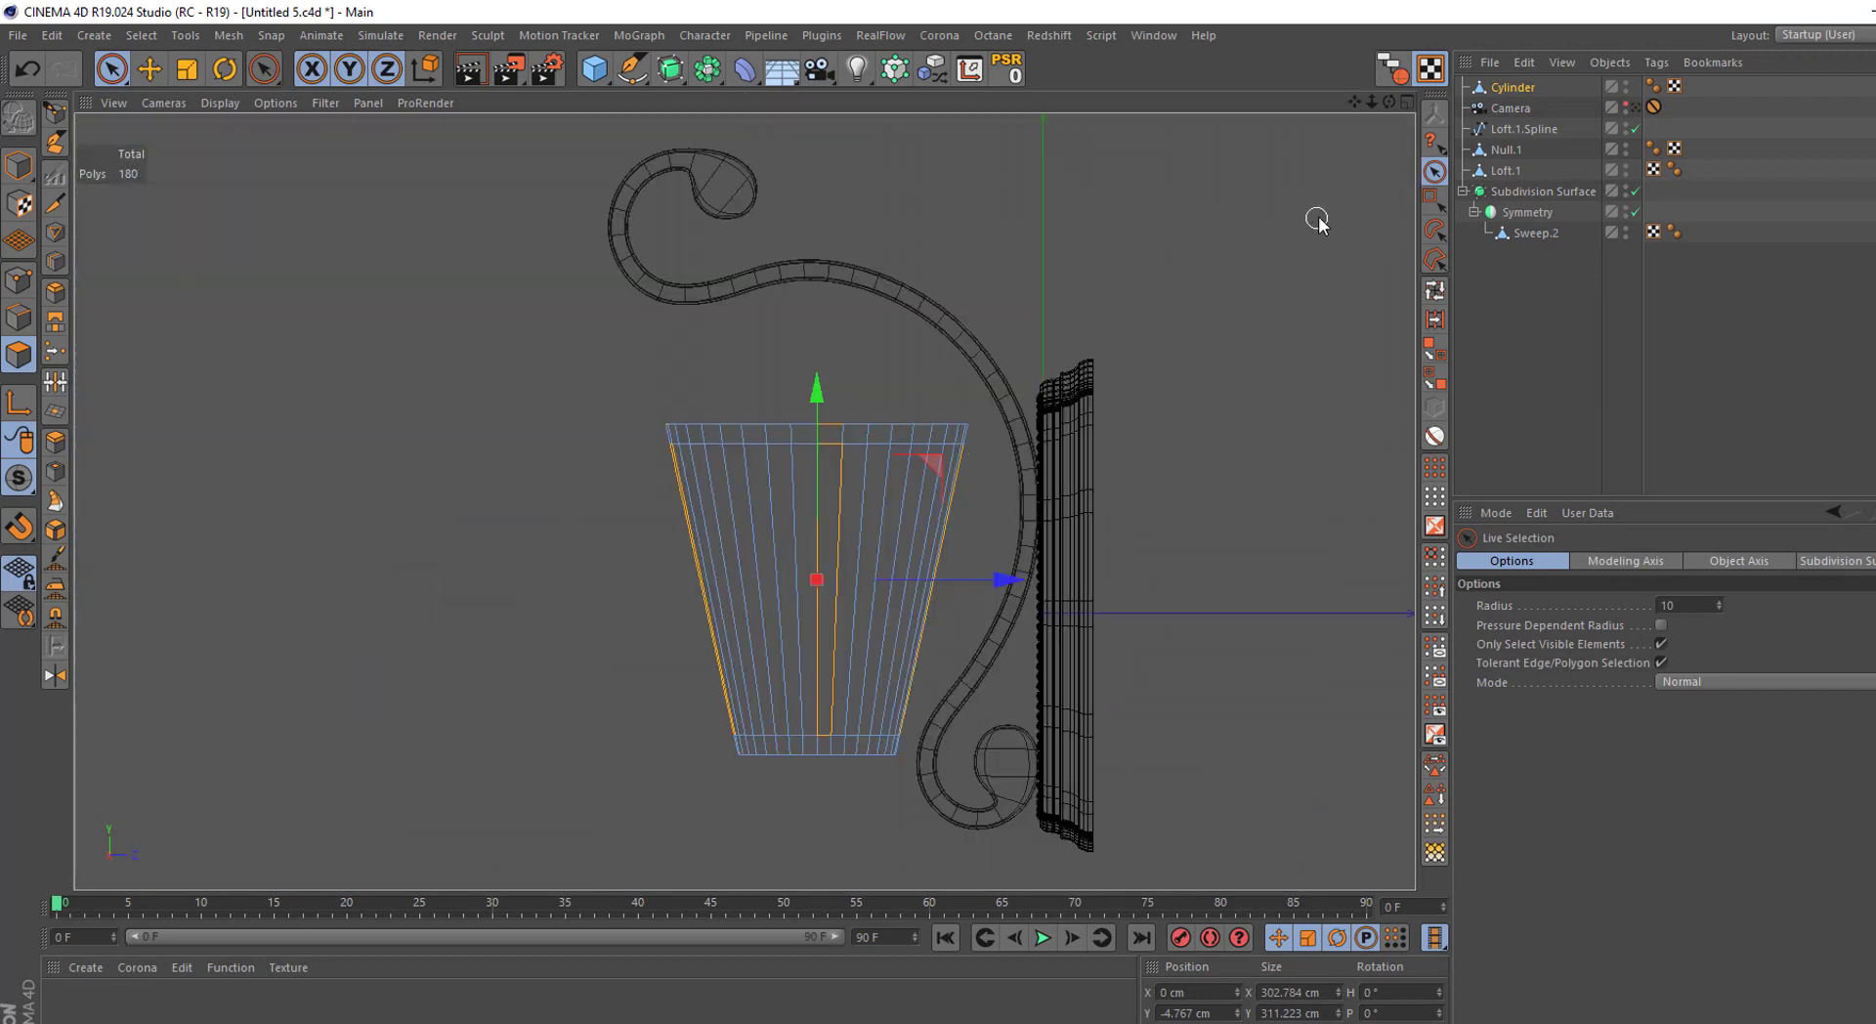
click(1437, 198)
key(F1)
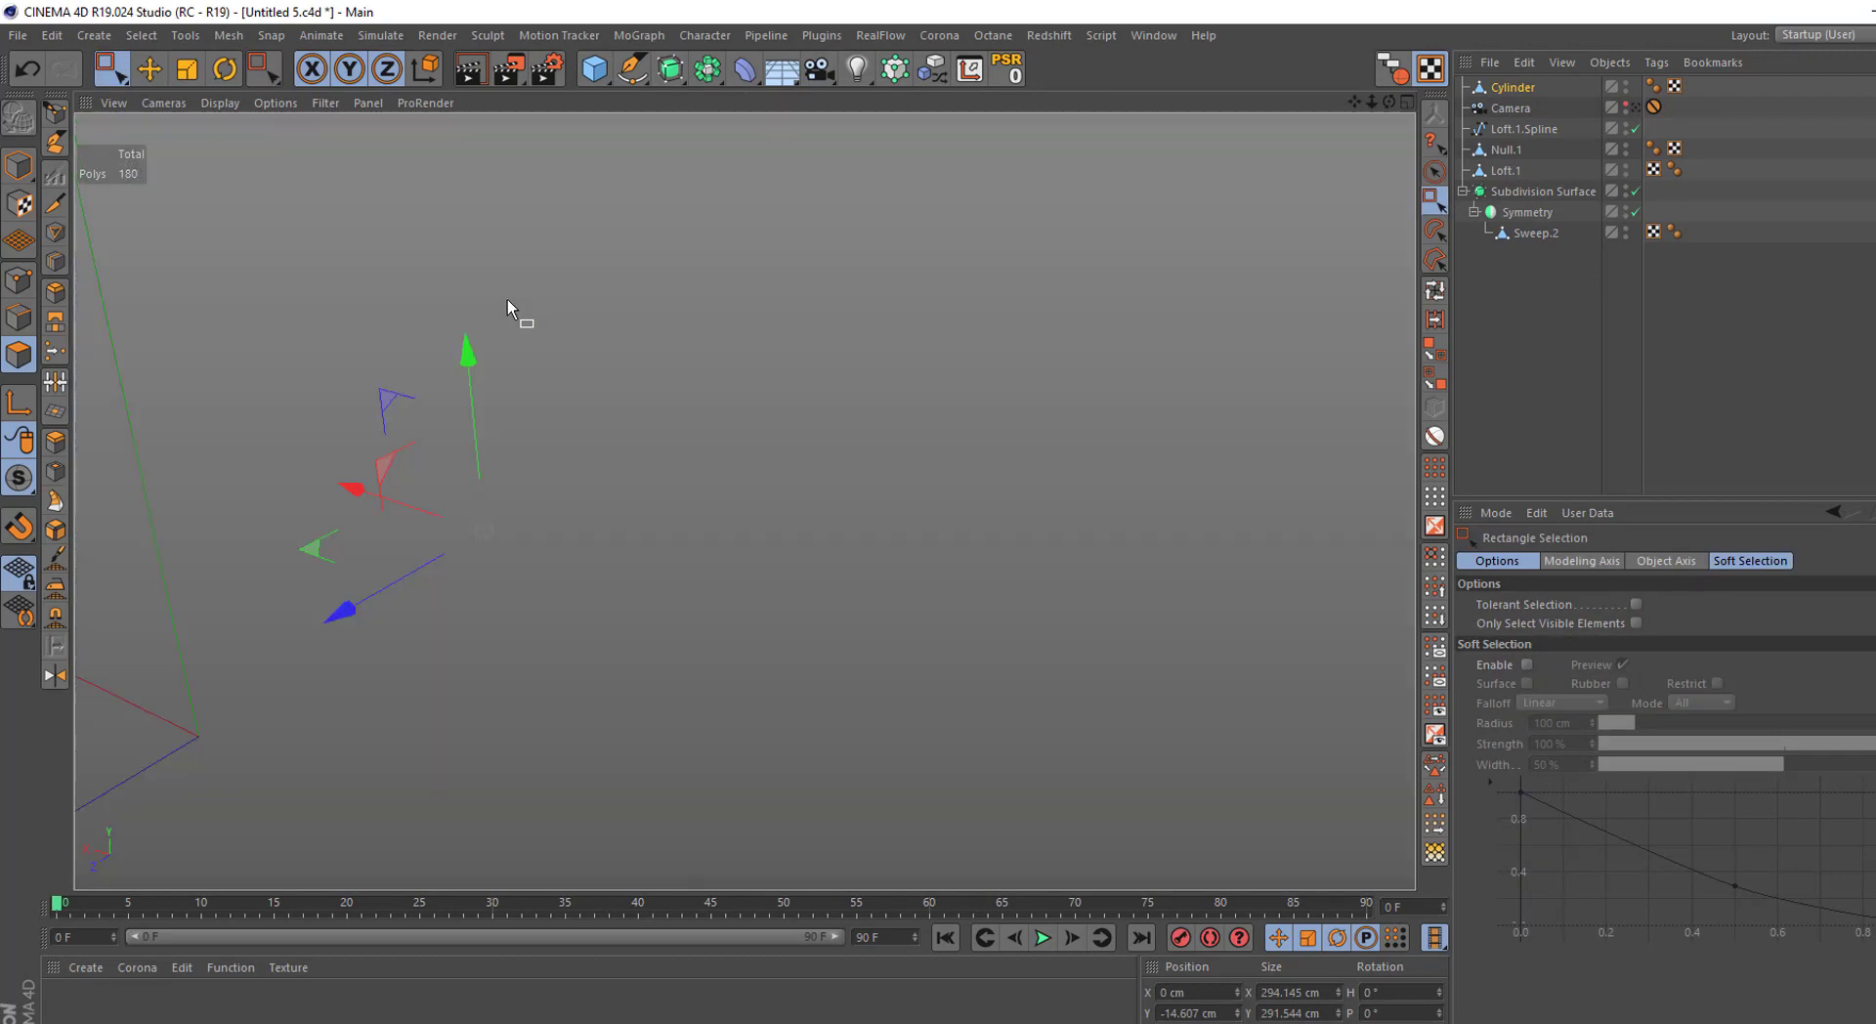
click(1435, 527)
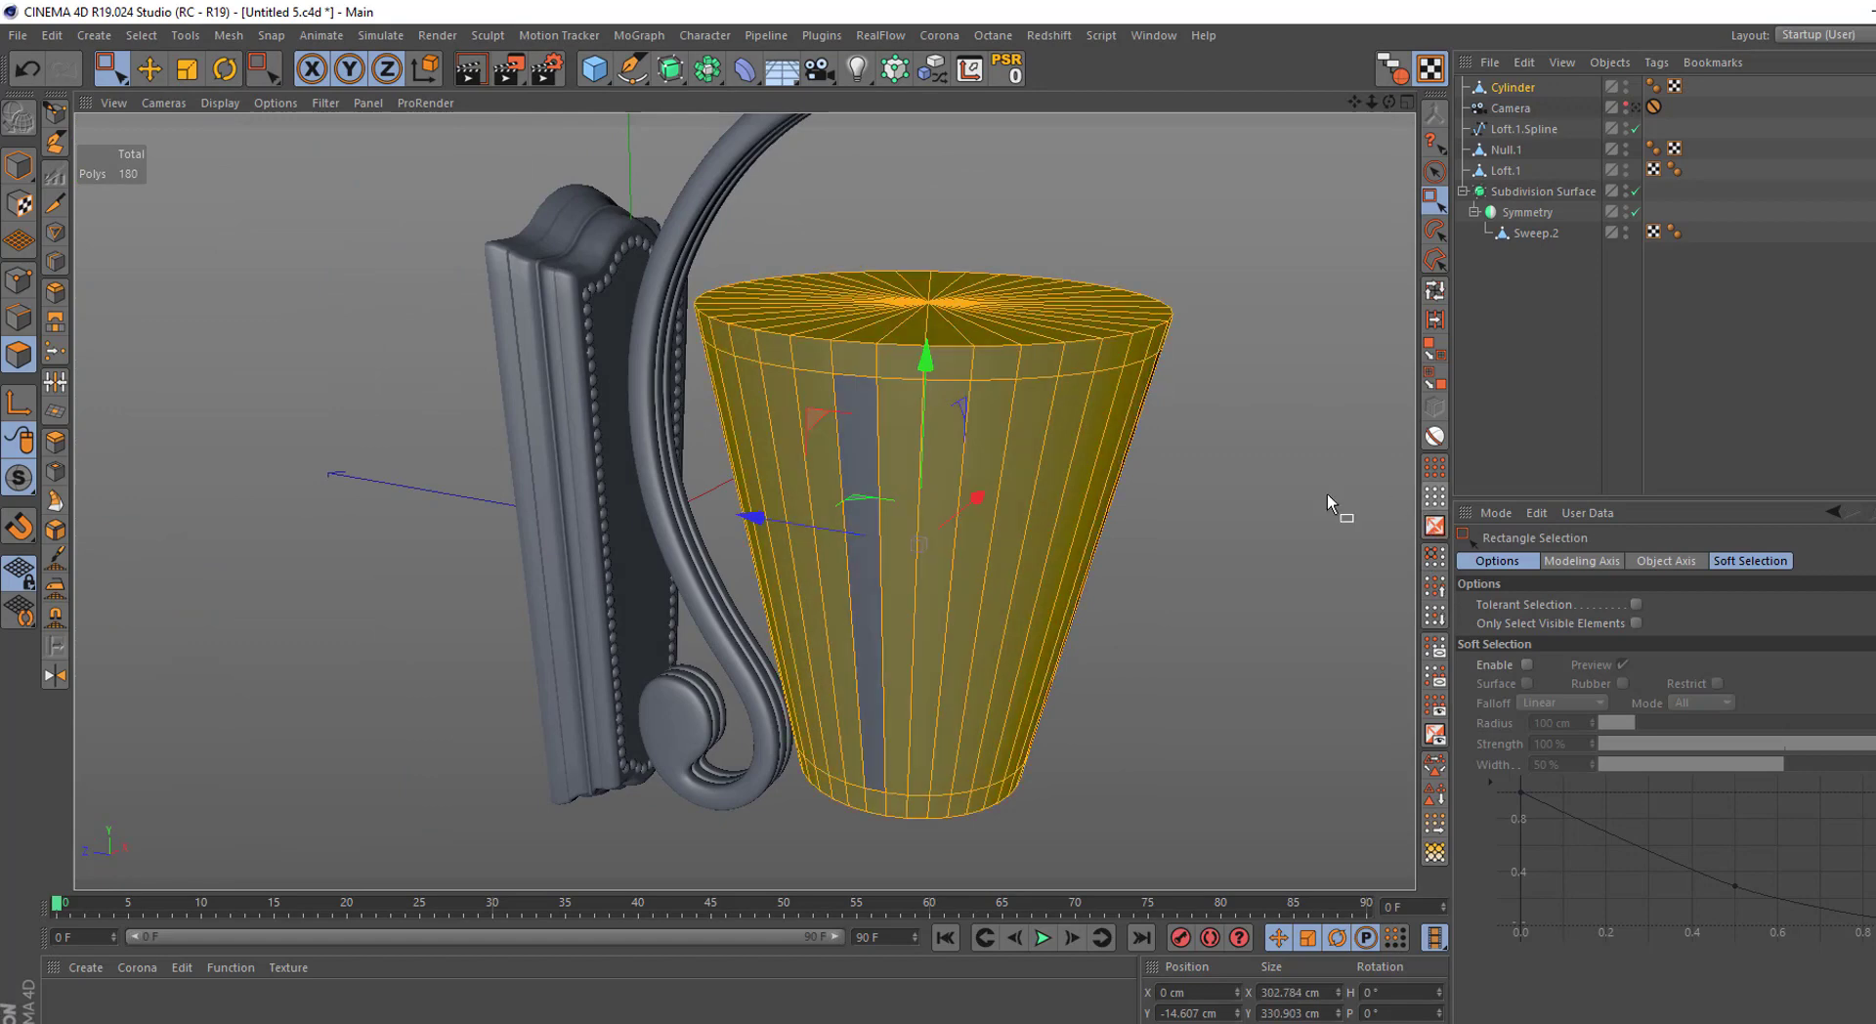
middle_click(1340, 506)
middle_click(596, 657)
Deselect the top rim in side view and delete the selected side wall polygons
drag(1080, 343, 477, 489)
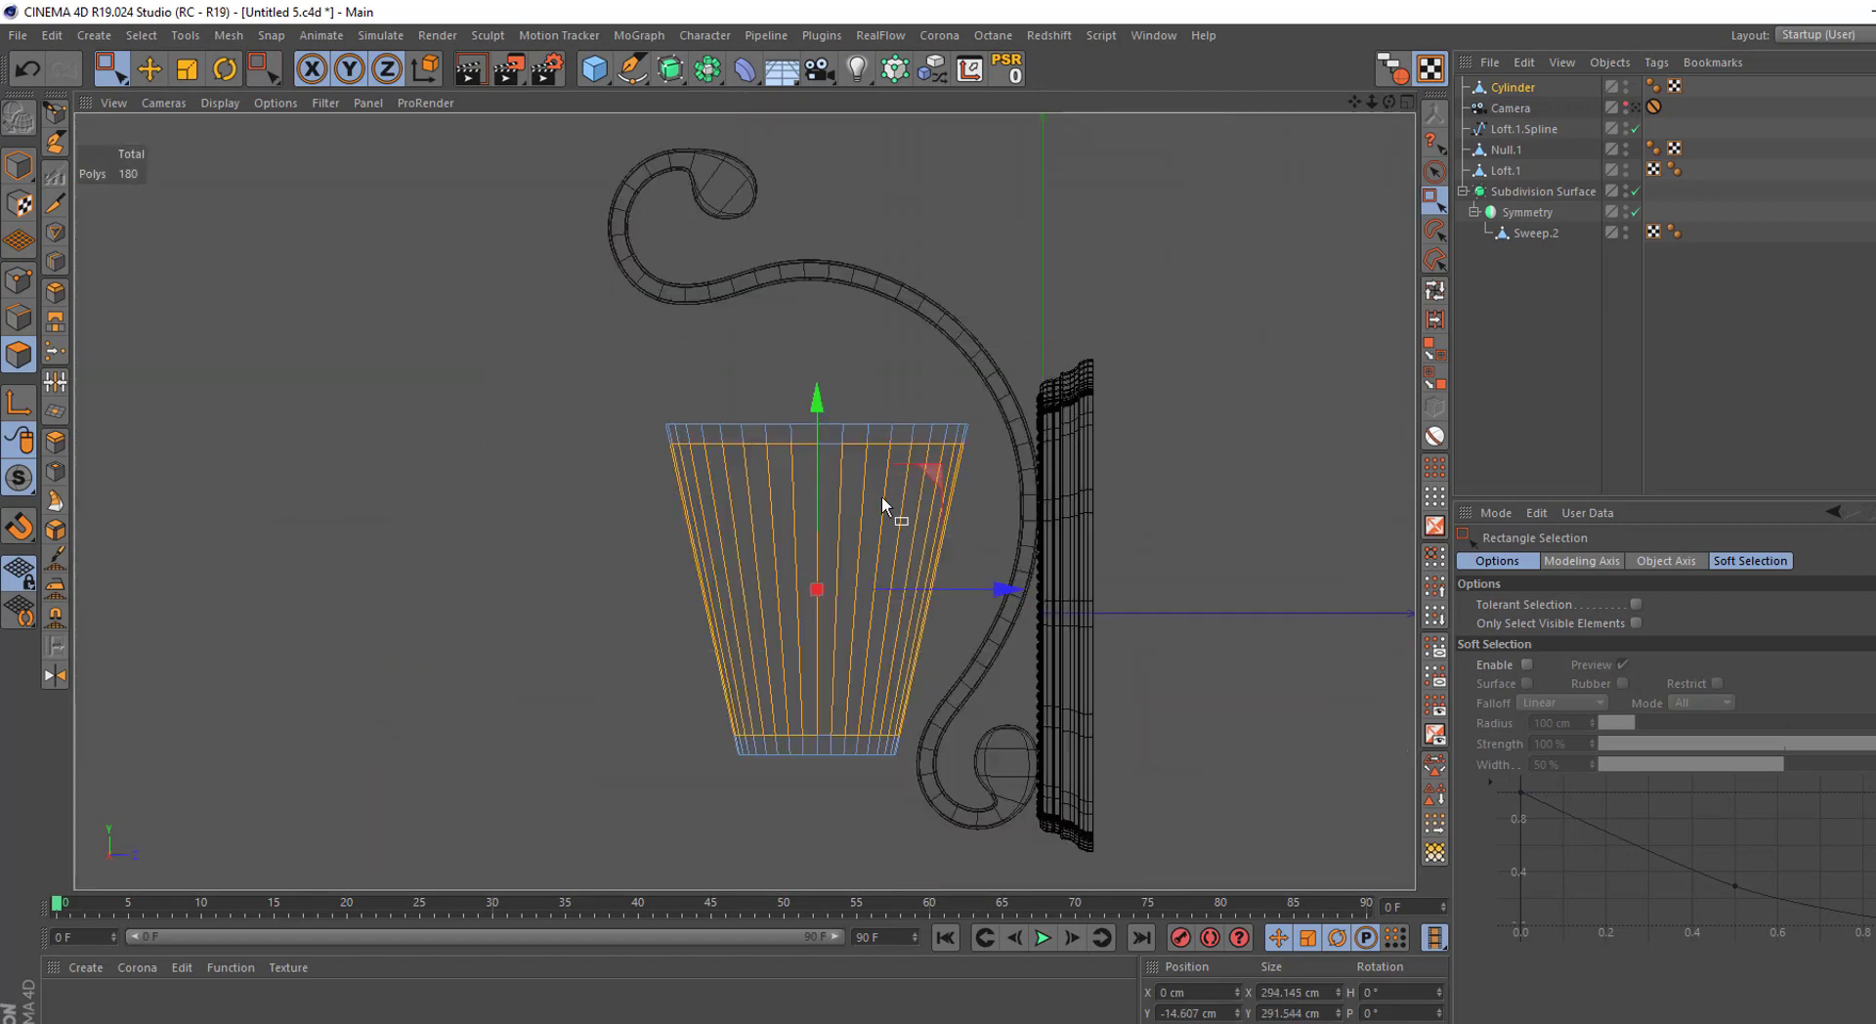
key(F1)
scroll(899, 484, up, 5)
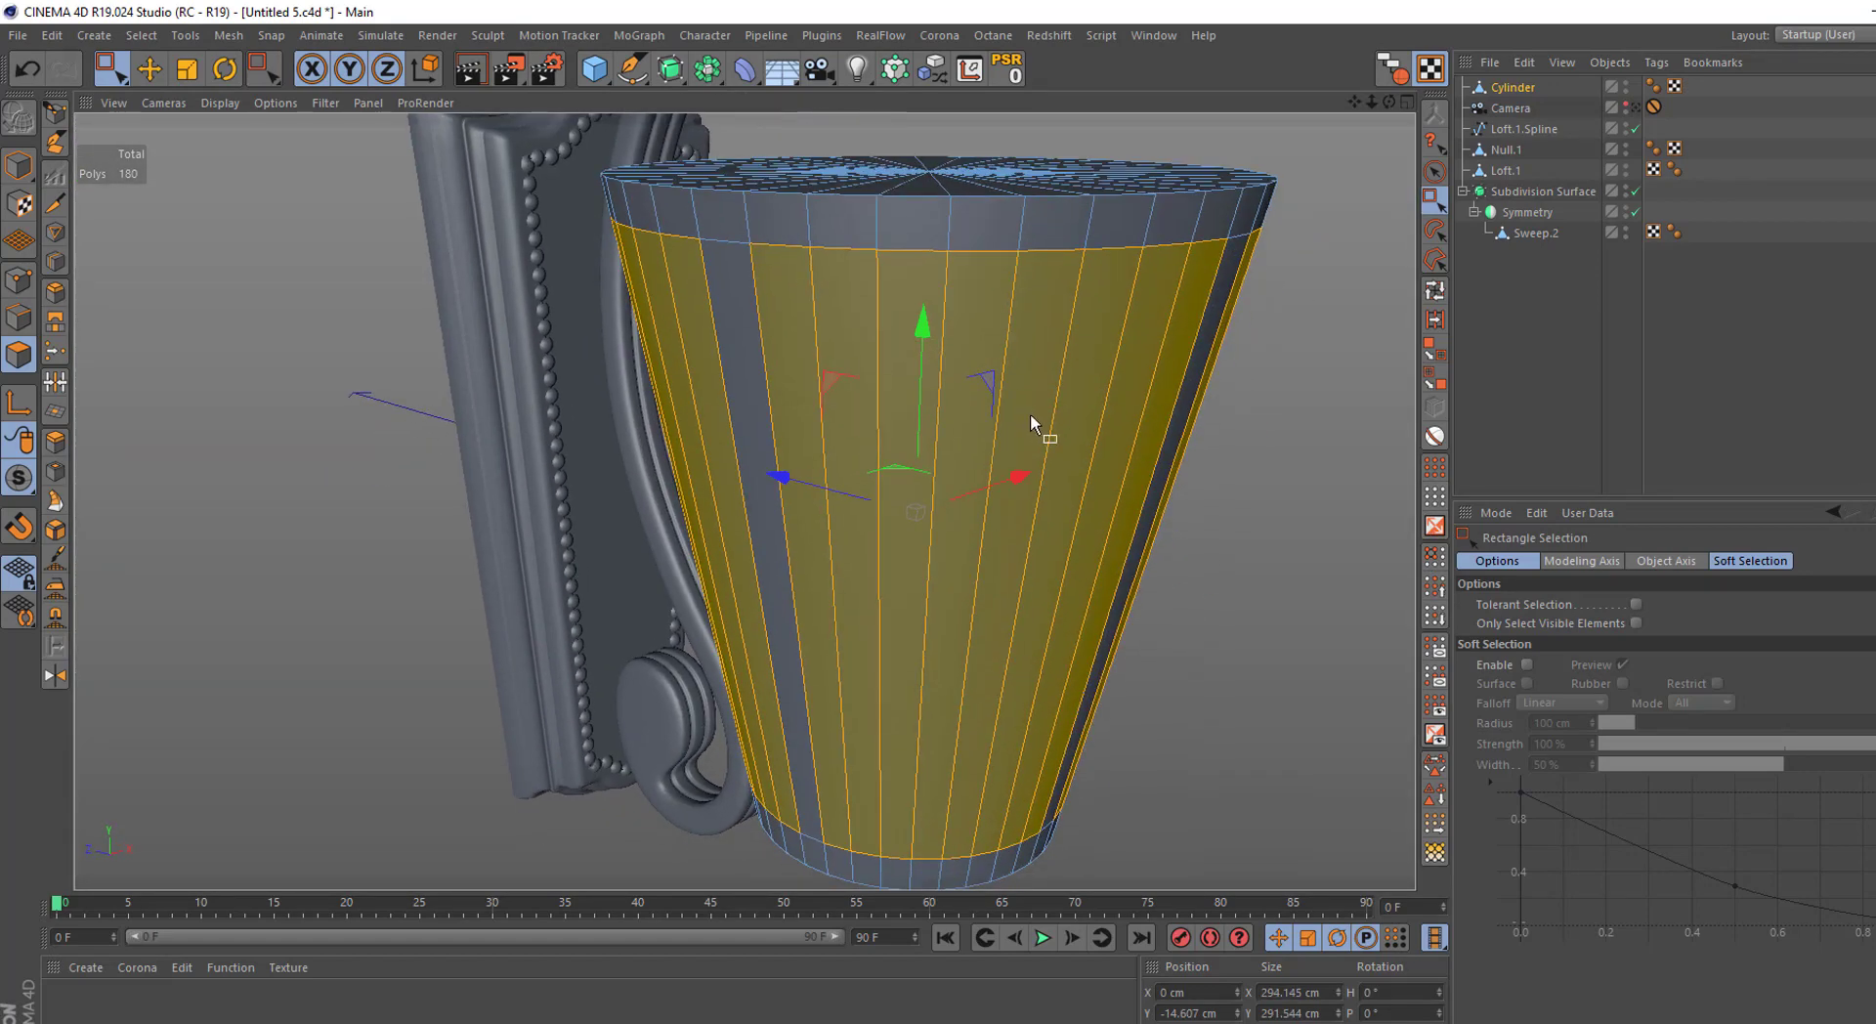
key(Delete)
scroll(1030, 414, down, 4)
mouse_move(1034, 418)
alt+mouse_down()
mouse_move(1001, 356)
mouse_move(879, 473)
mouse_move(728, 431)
mouse_move(719, 502)
alt+mouse_up()
Select the lantern's top cap face and scale it down slightly
click(1435, 171)
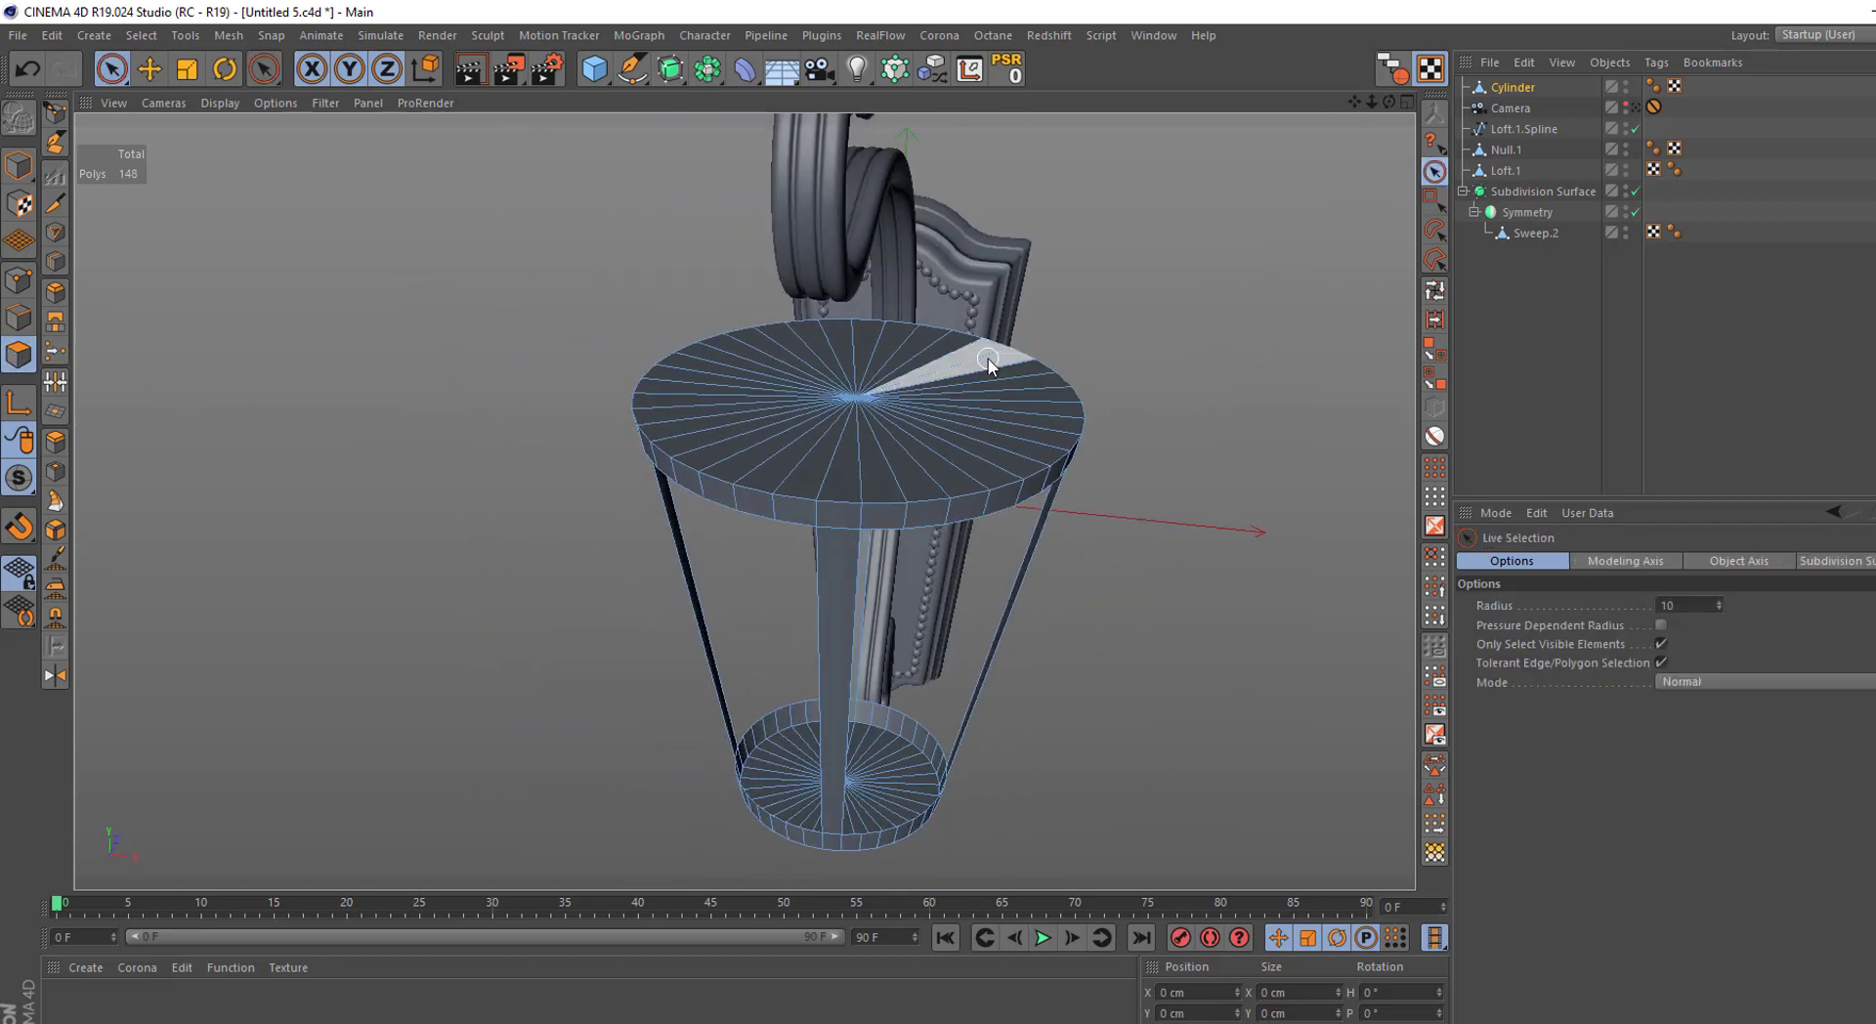
click(910, 395)
mouse_move(910, 395)
alt+mouse_down()
mouse_move(718, 340)
mouse_move(901, 337)
mouse_move(924, 284)
alt+mouse_up()
scroll(901, 336, up, 3)
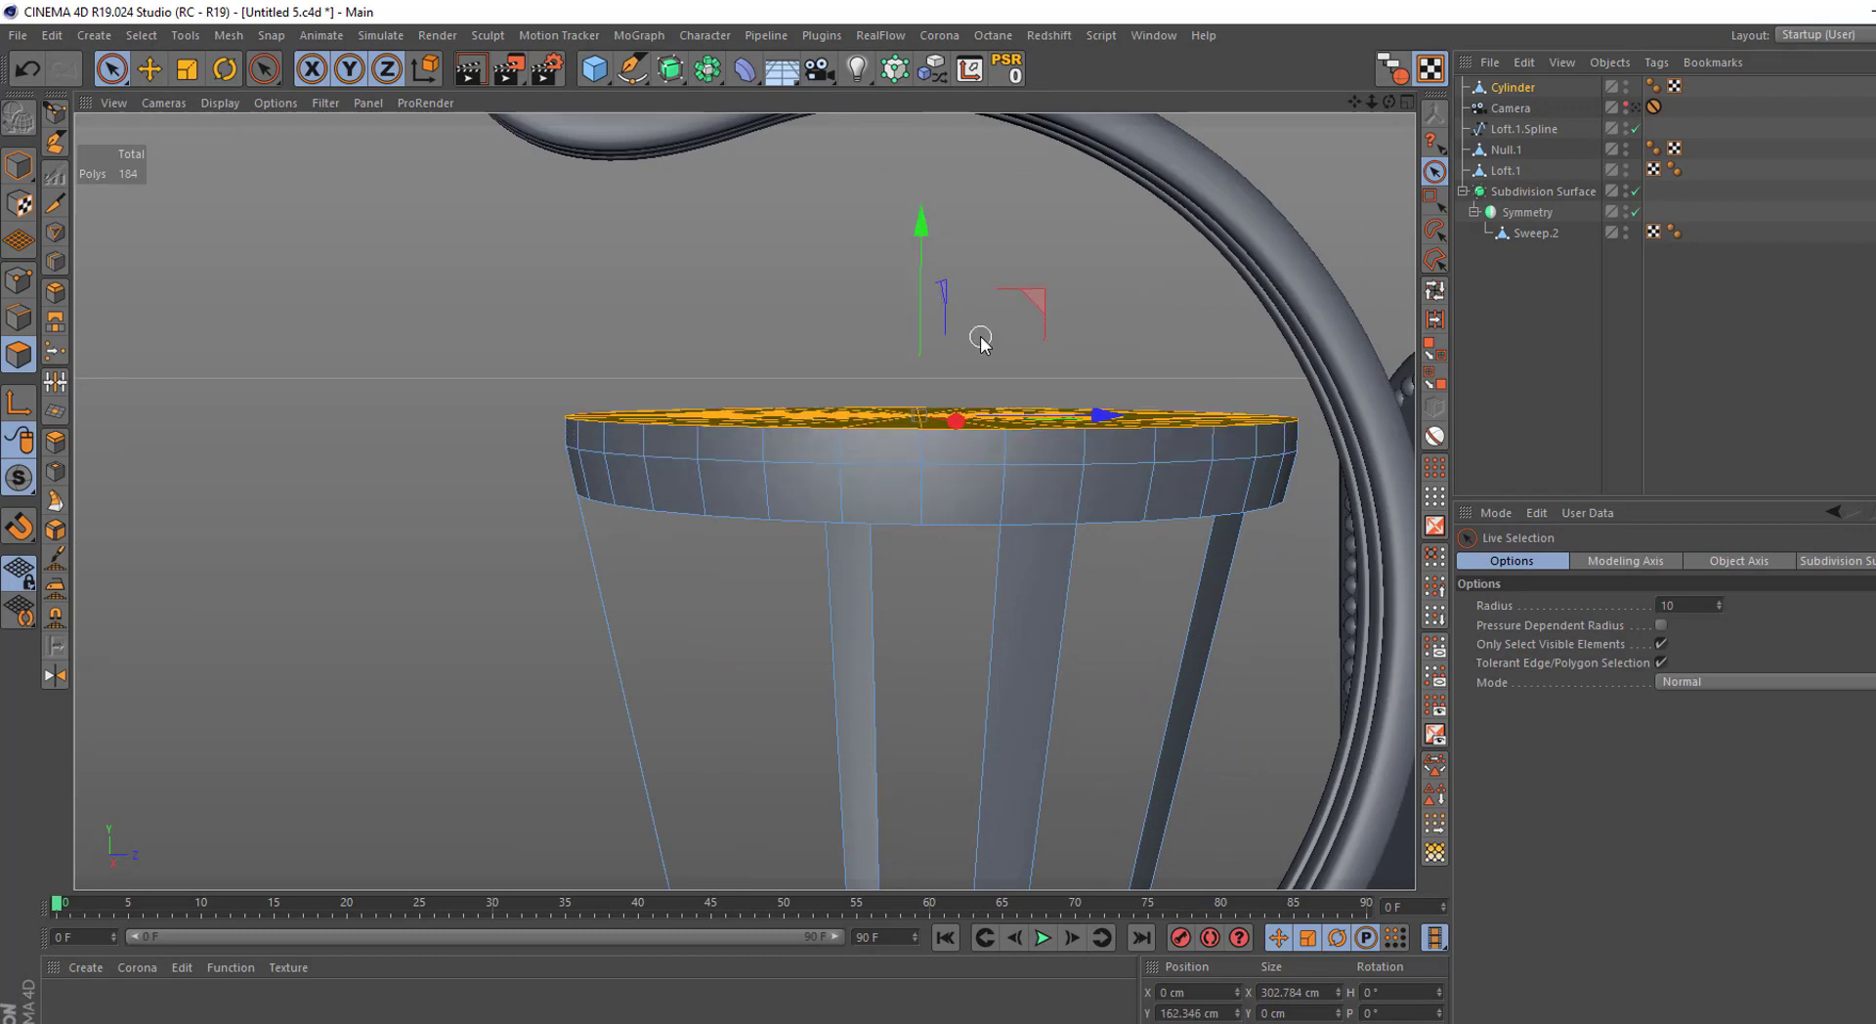
alt+drag(980, 339, 955, 389)
click(187, 68)
mouse_move(1038, 305)
mouse_down()
mouse_move(965, 339)
mouse_move(967, 323)
mouse_up()
Extrude the top face into stepped bands, one raised 8.975 cm, then inset an inner disc
key(space)
ctrl+drag(806, 256, 953, 281)
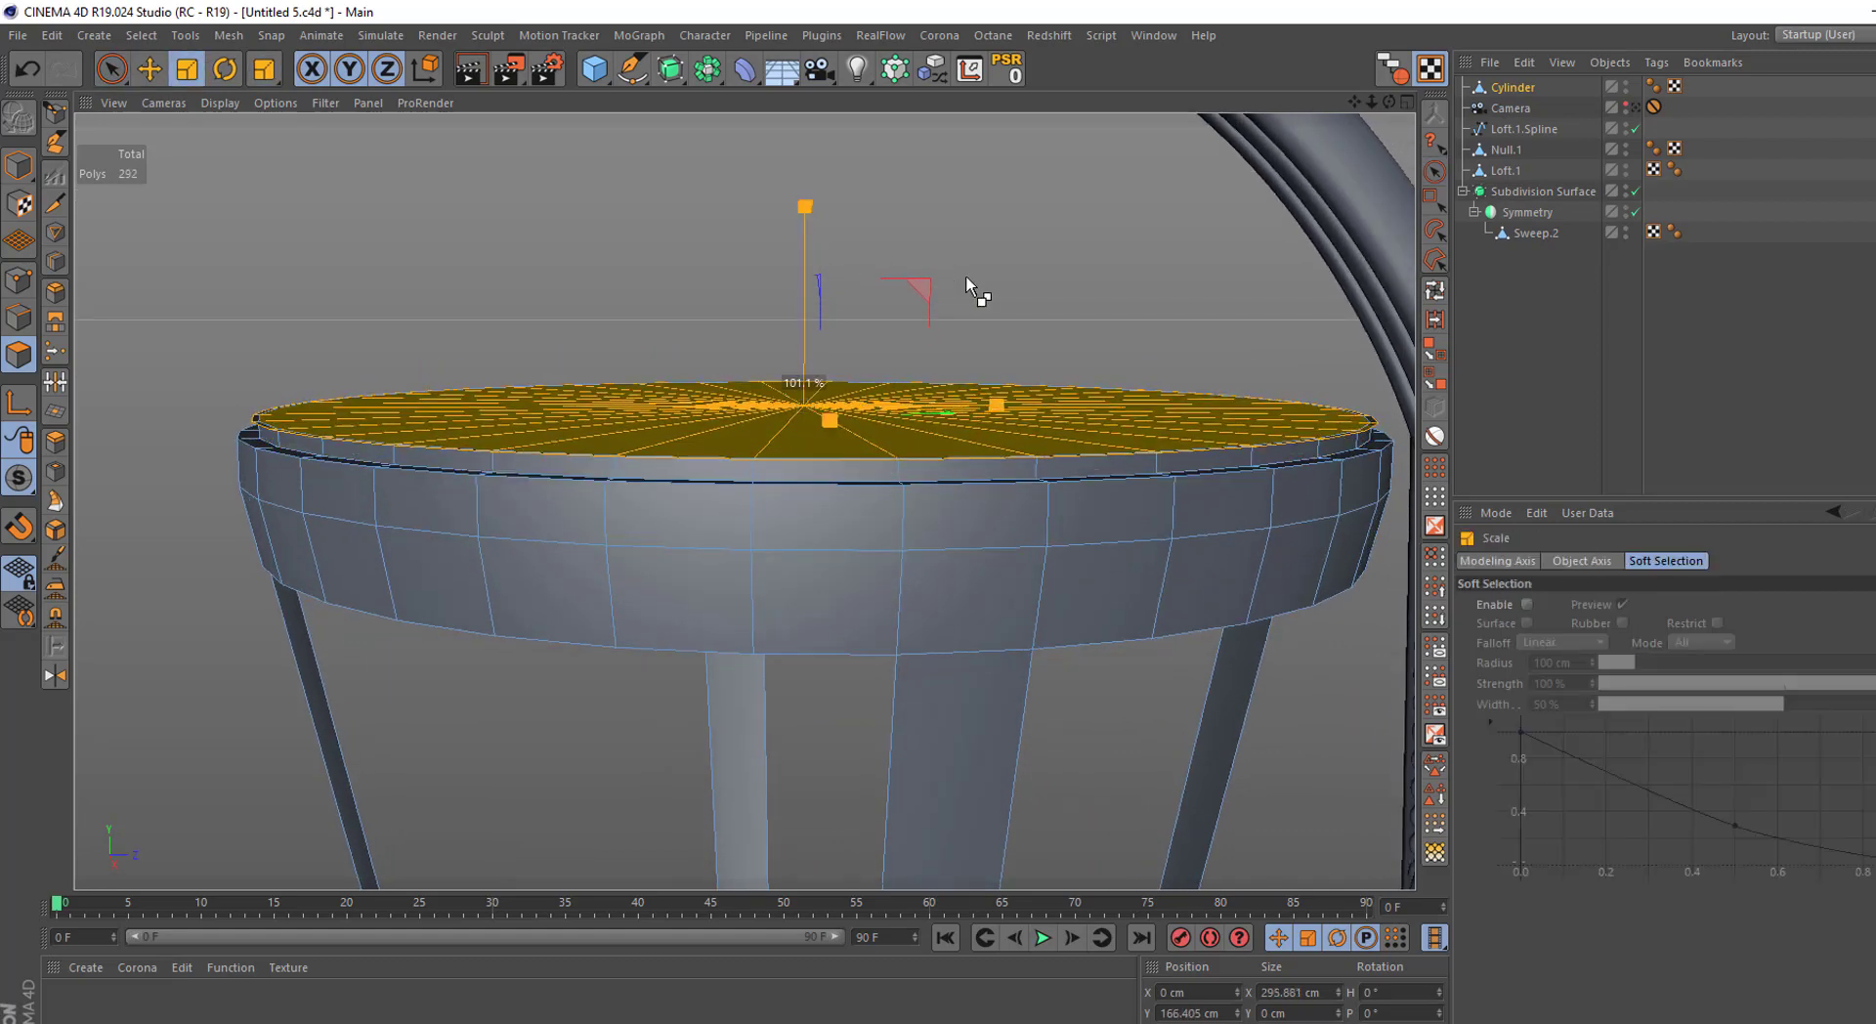
mouse_move(807, 276)
ctrl+mouse_down()
mouse_move(809, 259)
mouse_move(1037, 282)
ctrl+mouse_up()
key(t)
key(space)
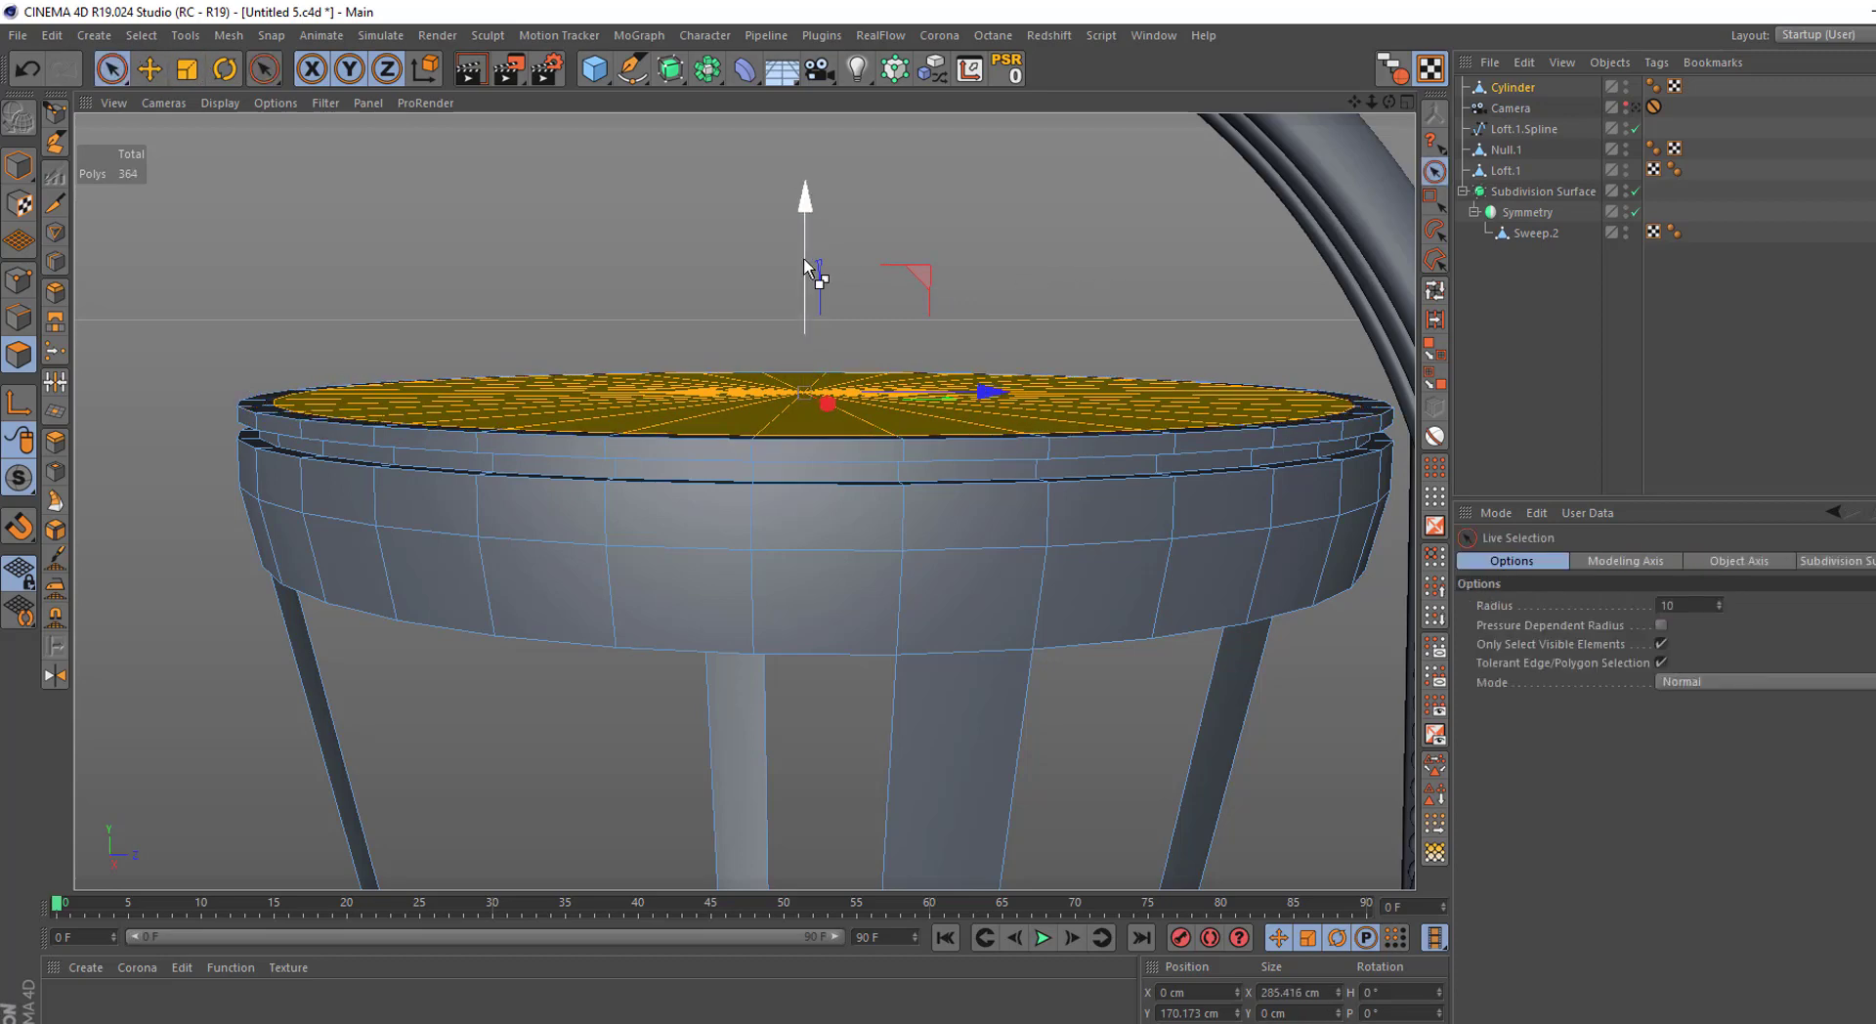
mouse_move(807, 279)
ctrl+mouse_down()
mouse_move(807, 236)
mouse_move(859, 239)
mouse_move(1088, 397)
mouse_move(763, 423)
mouse_move(782, 211)
ctrl+mouse_up()
key(t)
key(space)
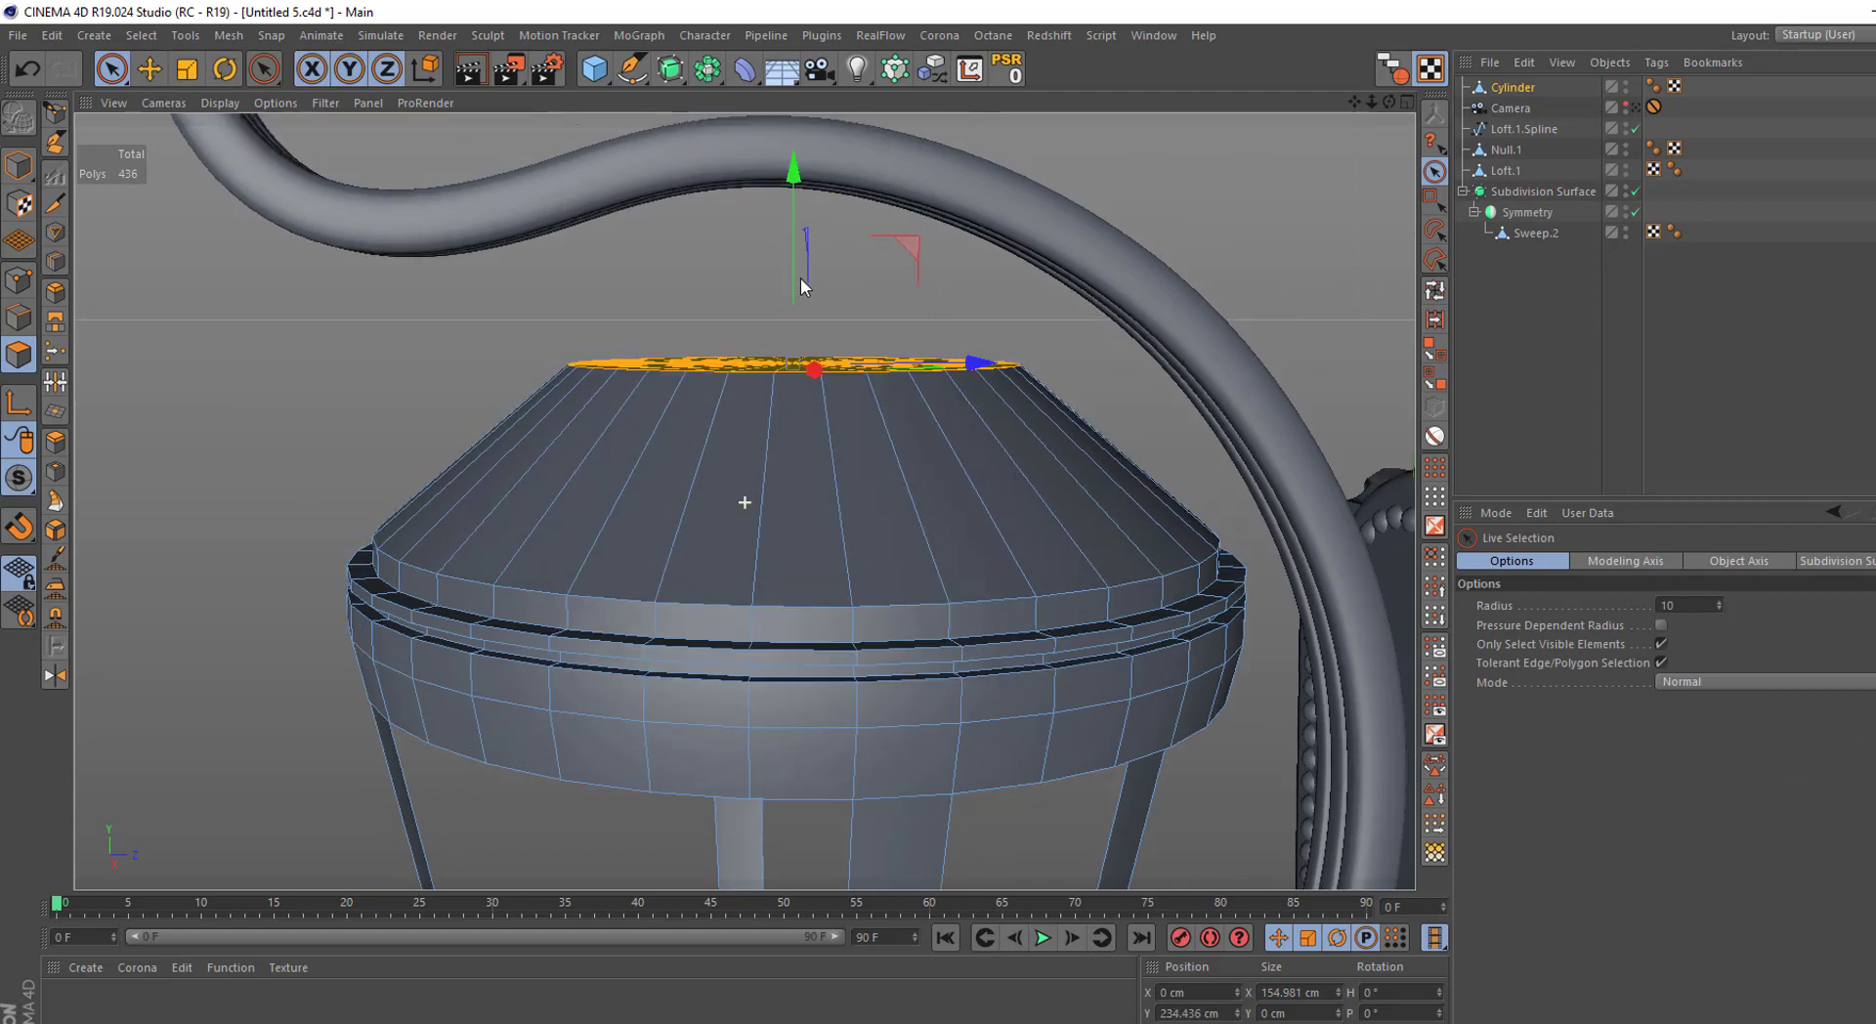
mouse_move(801, 285)
alt+mouse_down()
mouse_move(869, 448)
mouse_move(784, 407)
alt+mouse_up()
Shrink the top face, then extrude a band widened to 123.2% and raised 11.166 cm
key(e)
key(t)
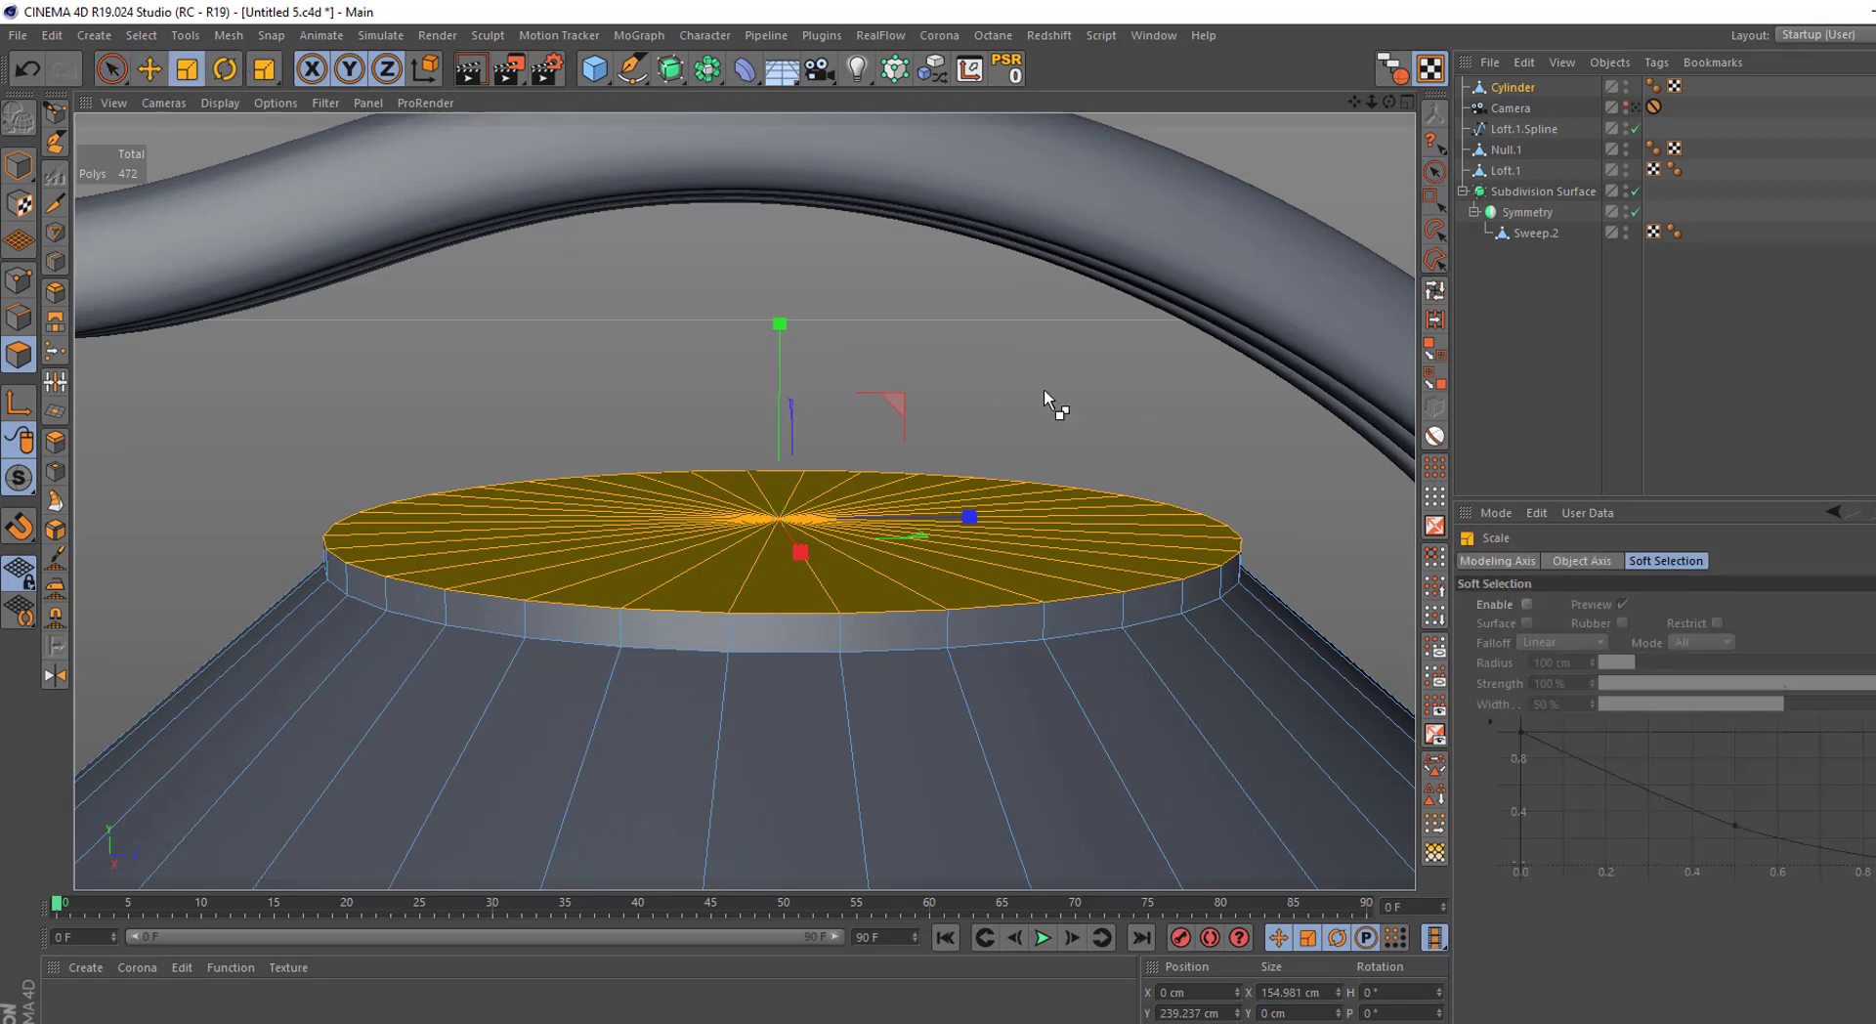
mouse_move(1044, 389)
ctrl+mouse_down()
mouse_move(889, 406)
mouse_move(782, 355)
mouse_move(1088, 342)
ctrl+mouse_up()
key(space)
key(t)
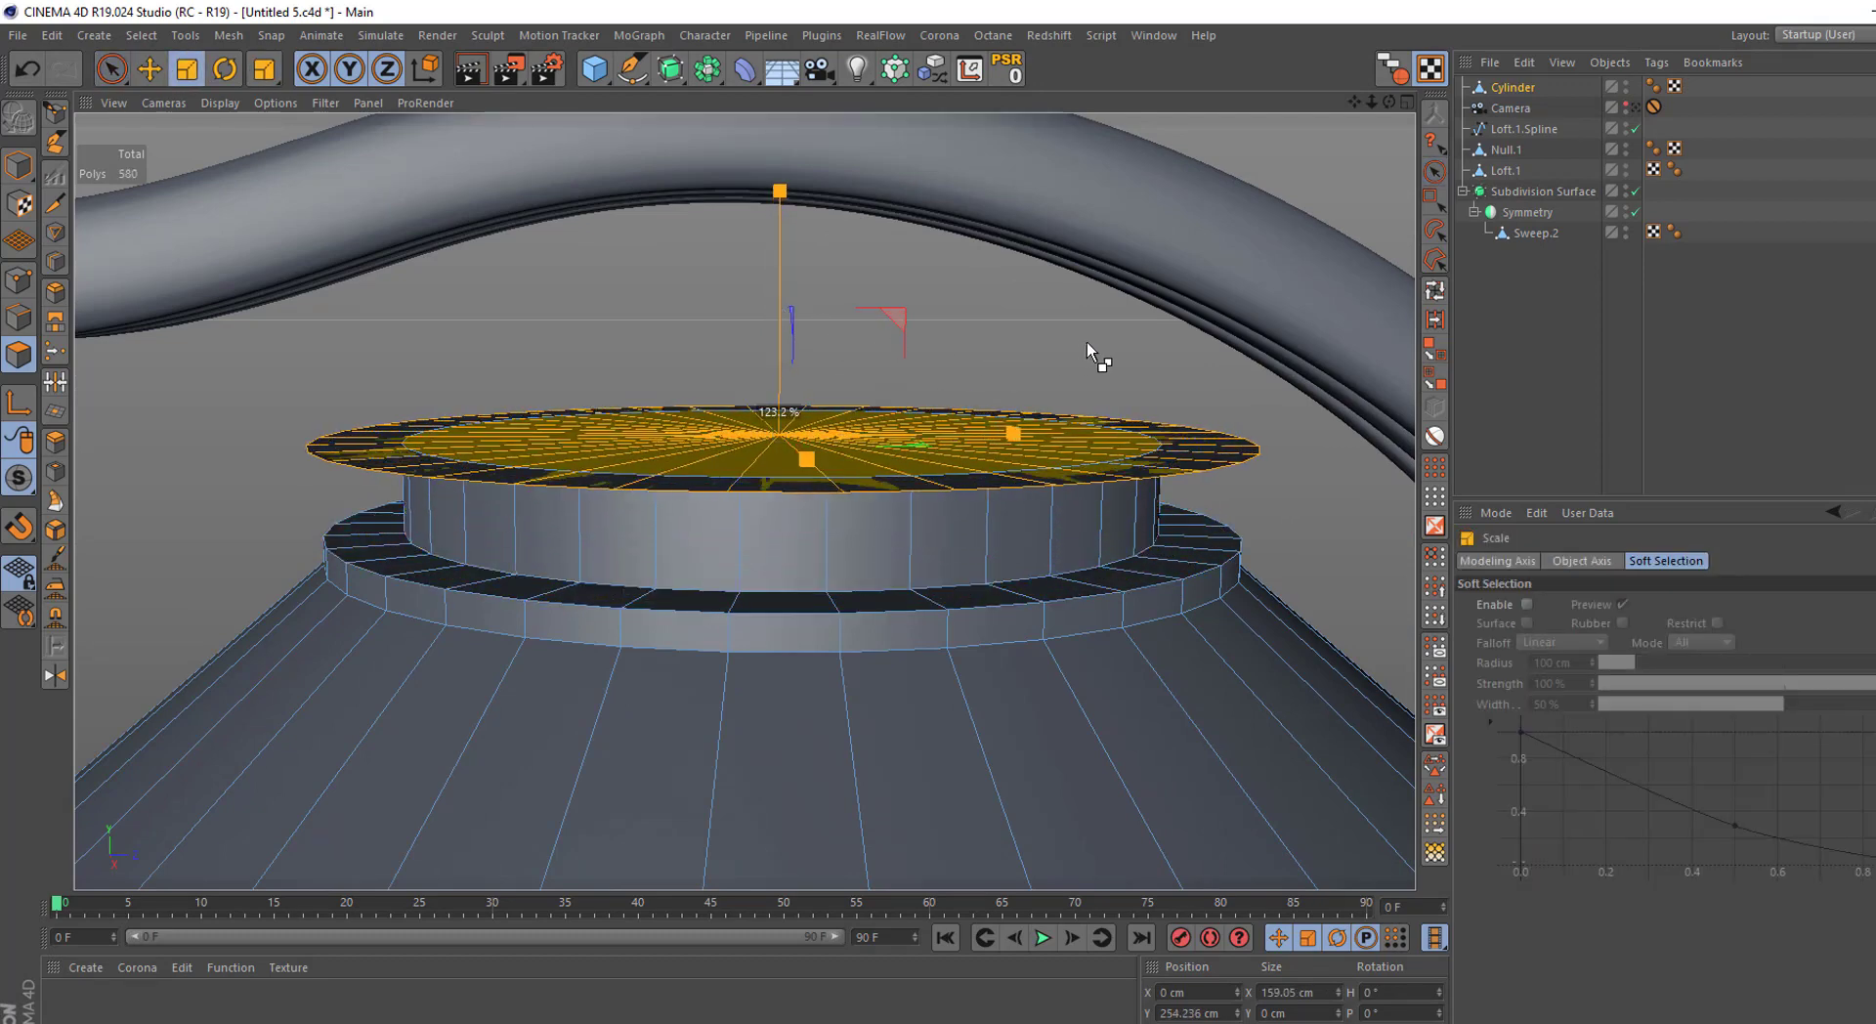
key(space)
ctrl+drag(785, 303, 778, 233)
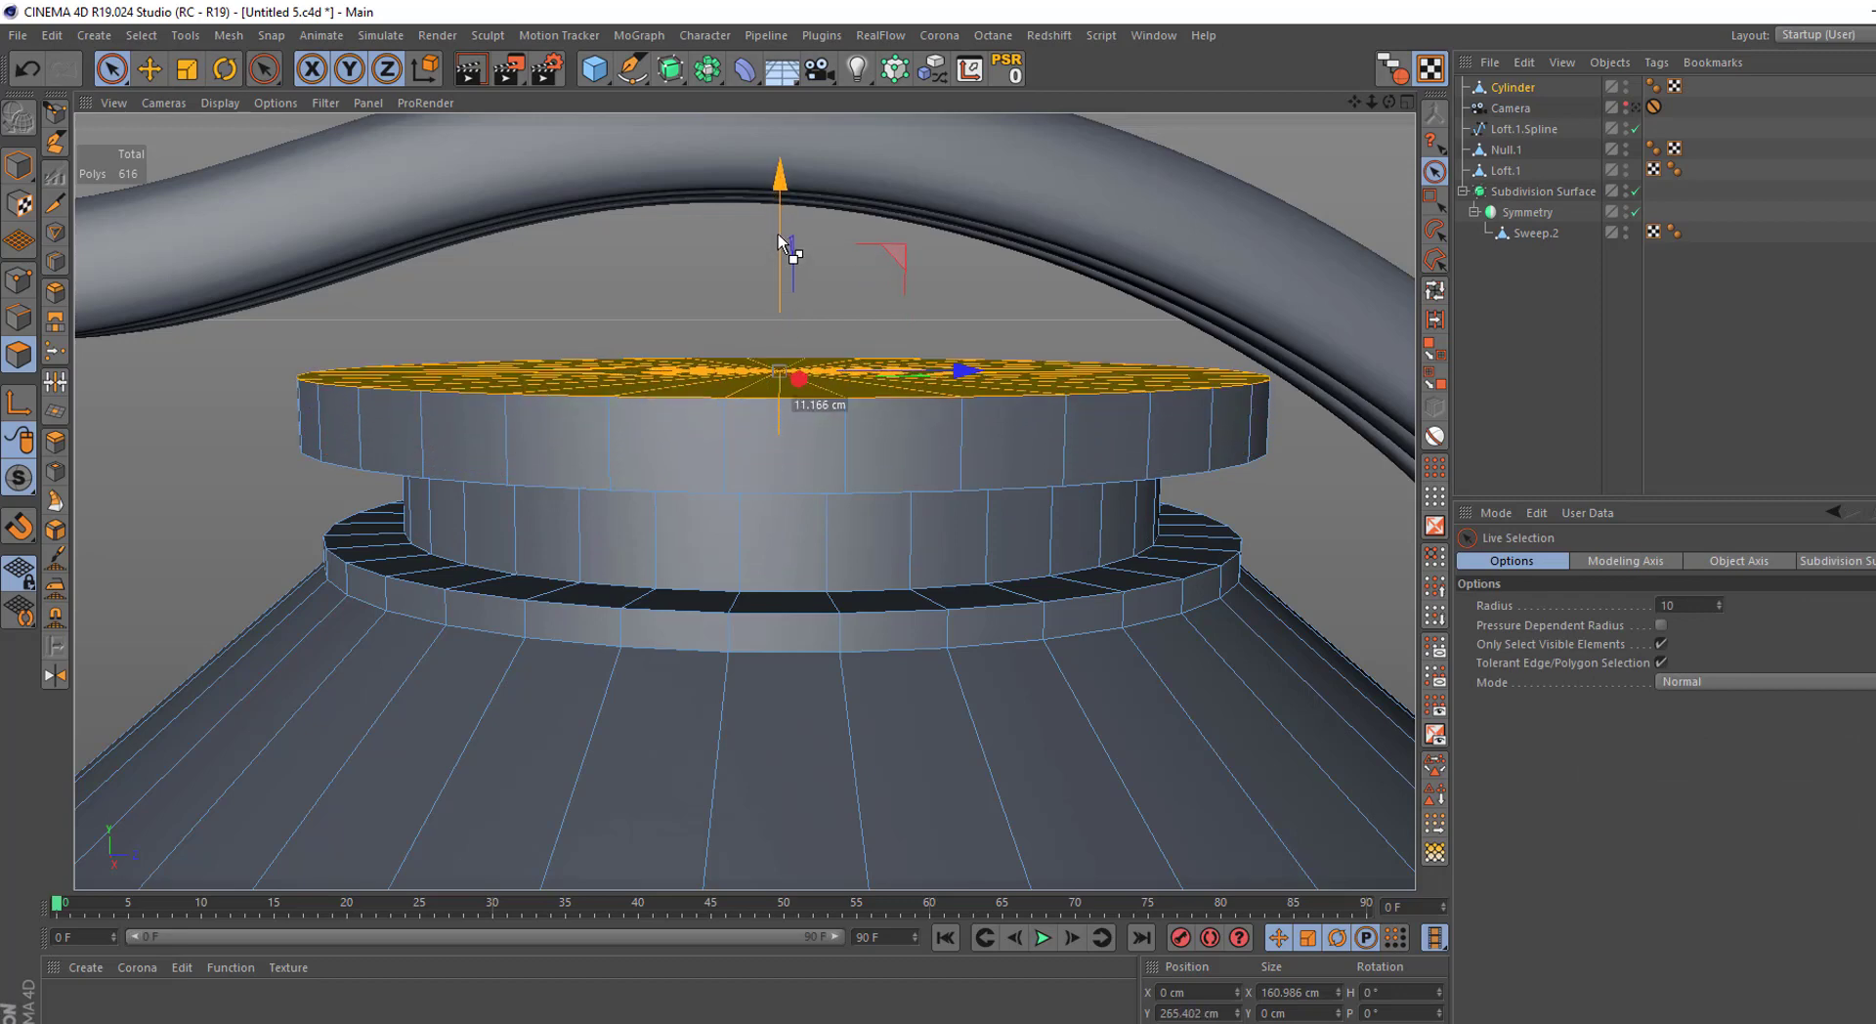
Add another band: shrink and lift the top, widen it to 102.2%, raise 4.106 cm
key(t)
ctrl+drag(1040, 285, 1024, 289)
key(space)
ctrl+drag(779, 256, 777, 264)
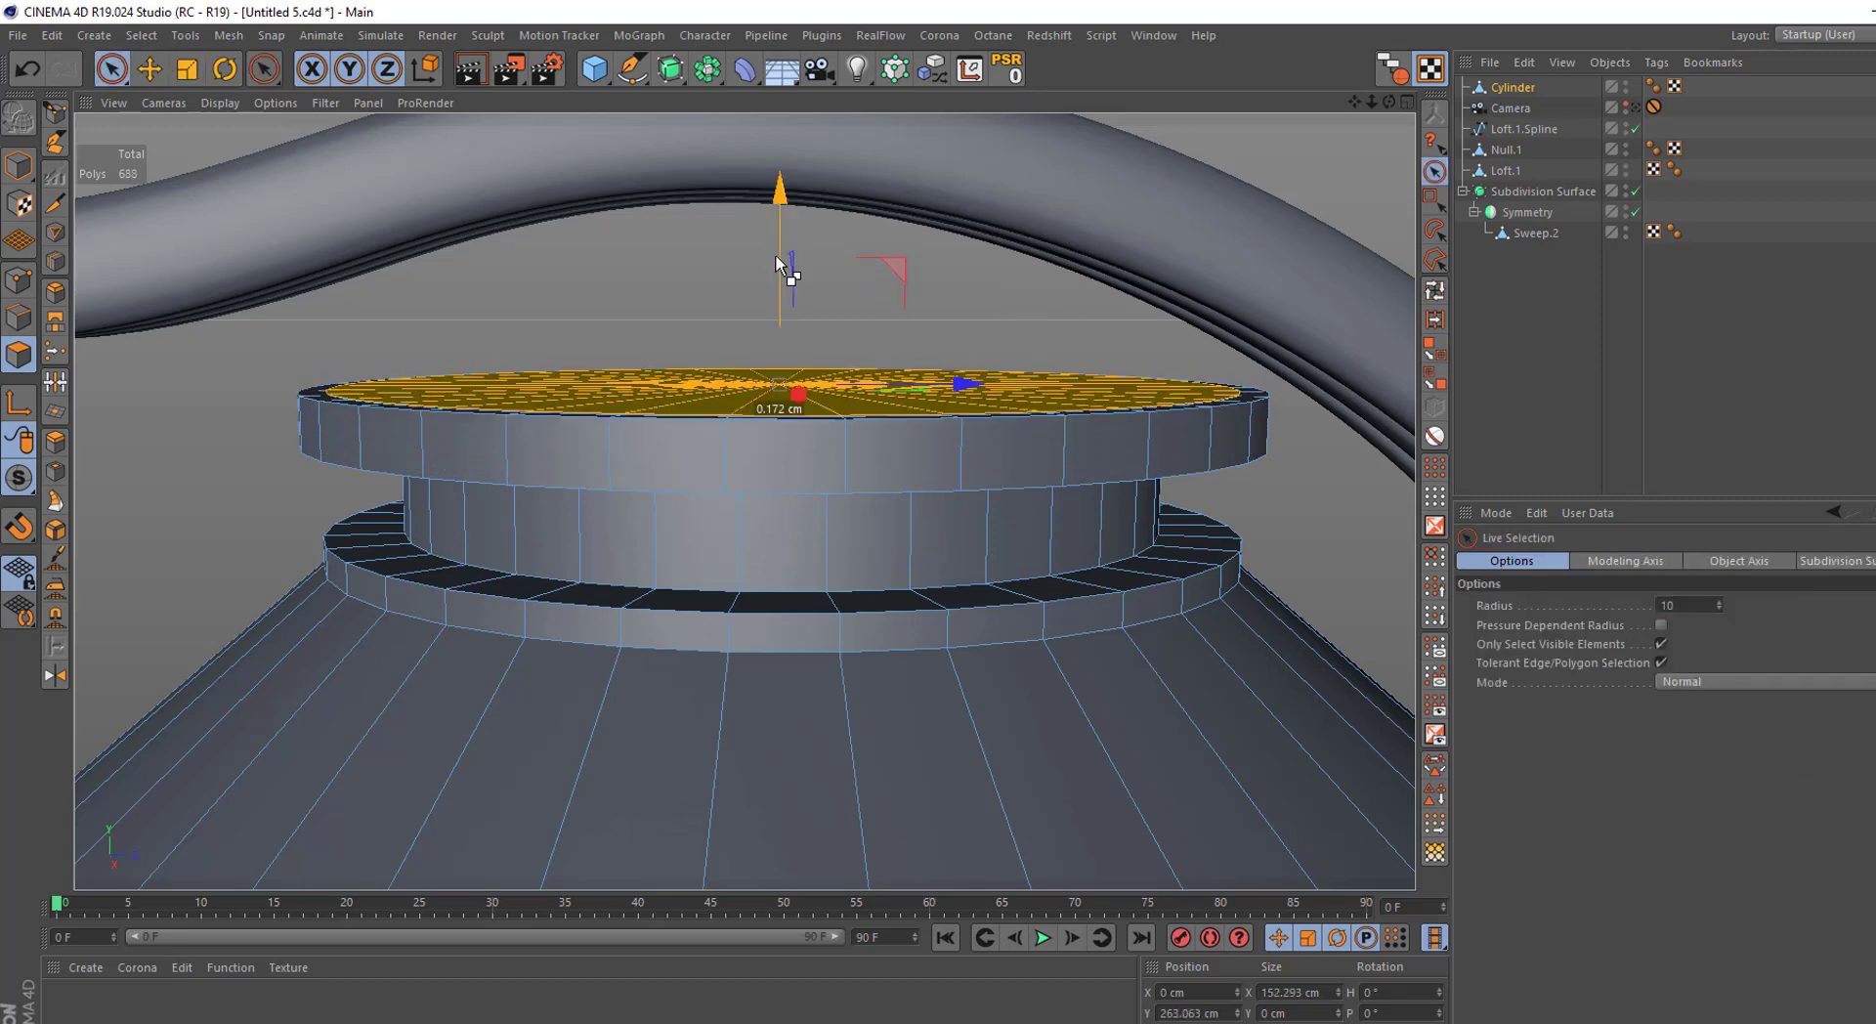
key(t)
ctrl+drag(940, 285, 987, 282)
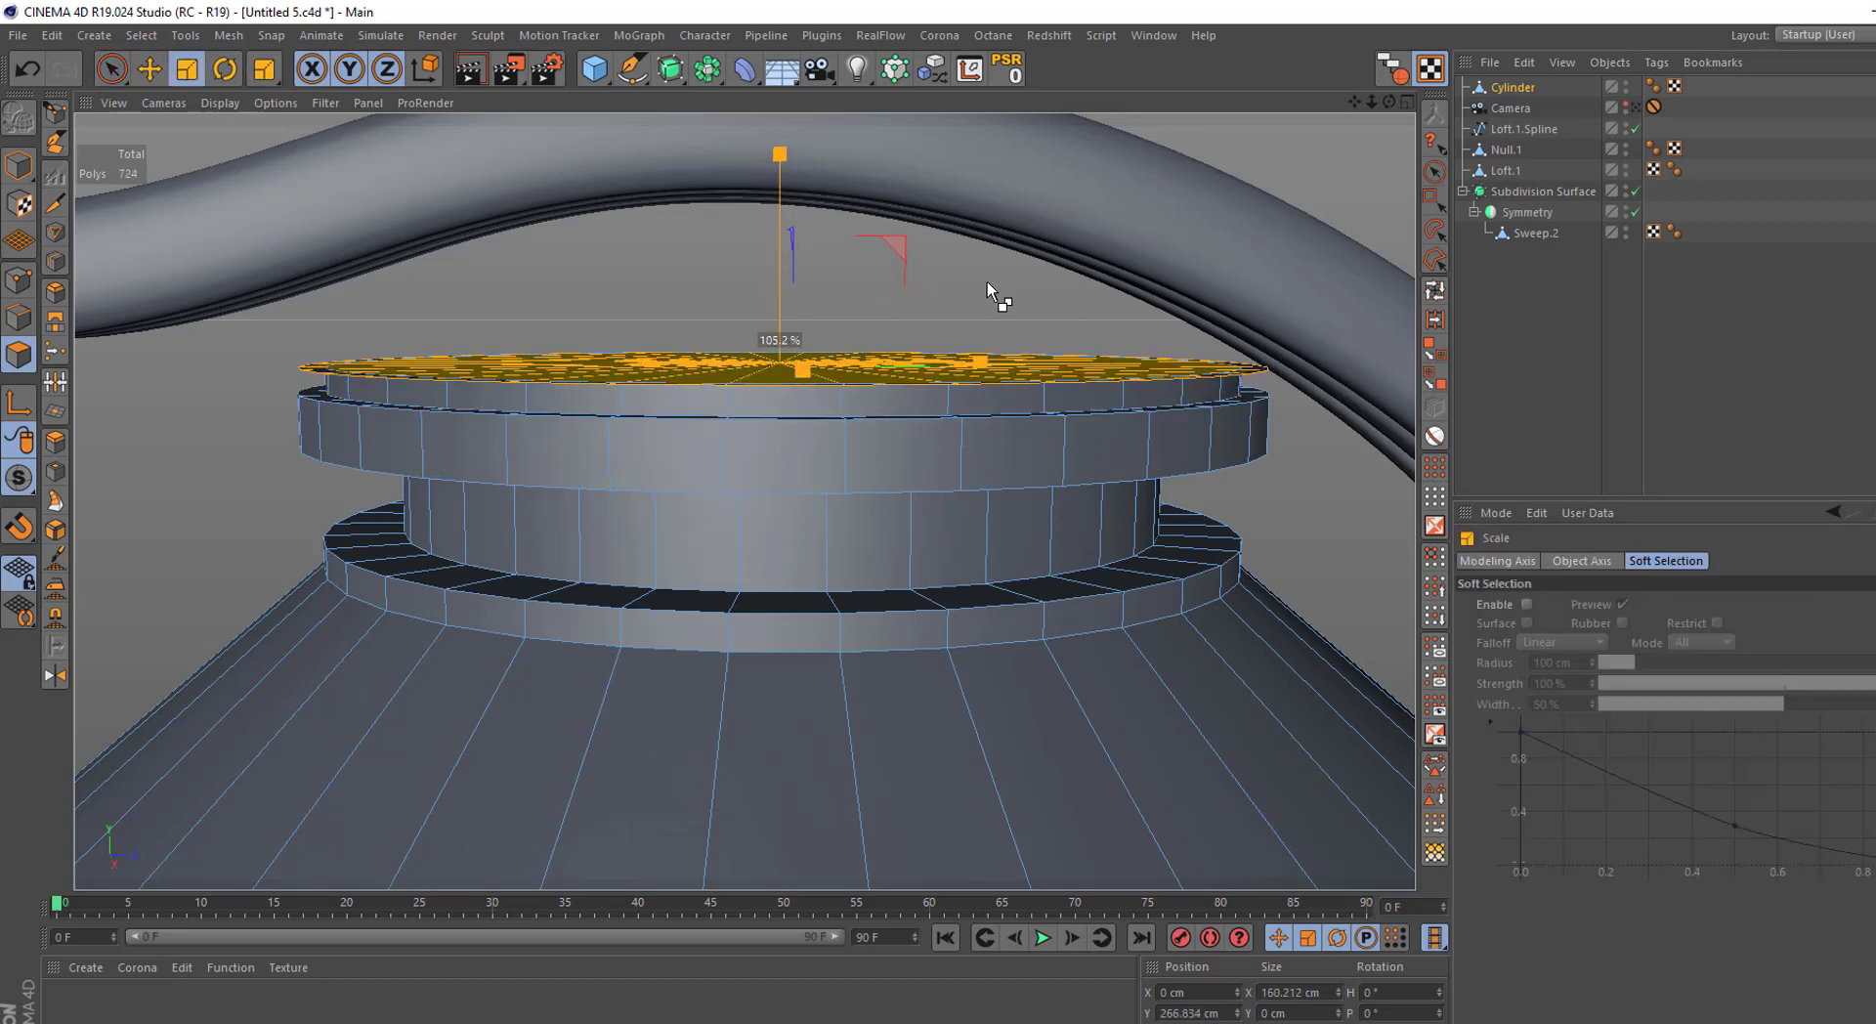
key(space)
ctrl+drag(776, 251, 779, 235)
Shrink the top face, raise it 20.439 cm, then rescale and nudge it upward
key(t)
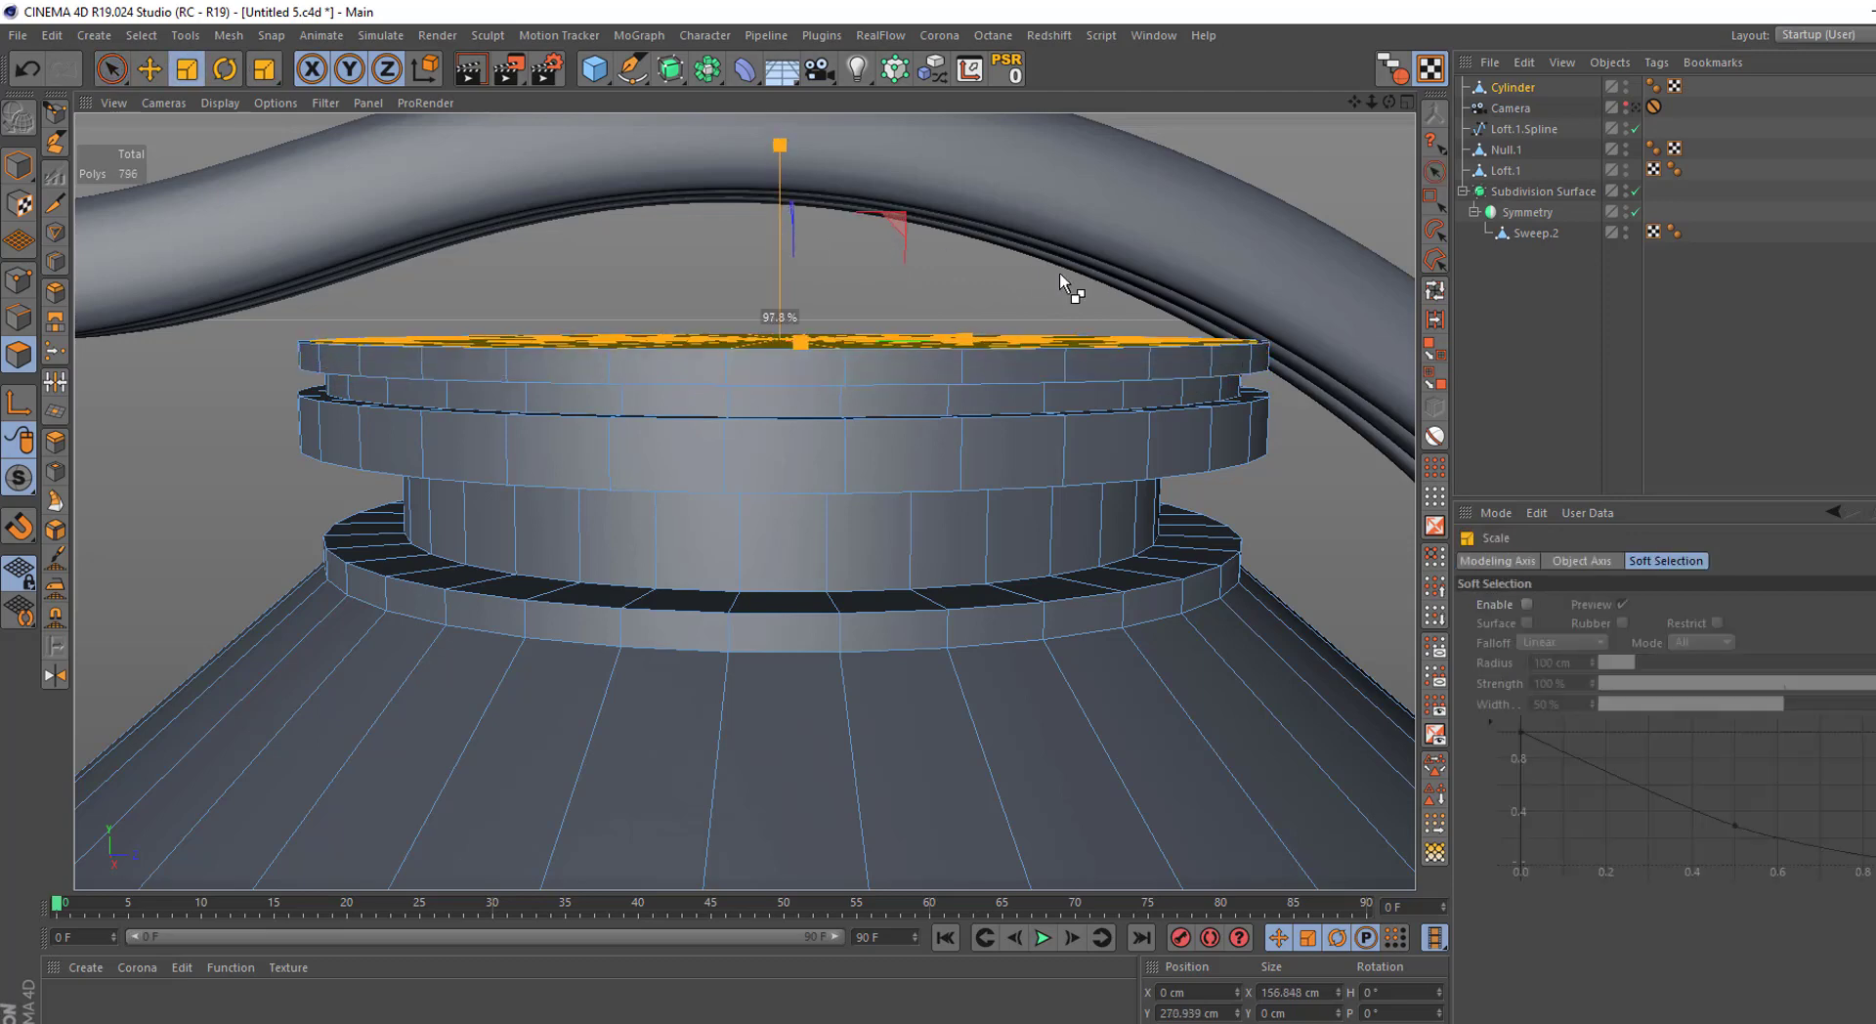
ctrl+drag(1064, 278, 1034, 281)
key(space)
mouse_move(796, 239)
ctrl+mouse_down()
mouse_move(780, 217)
mouse_move(827, 371)
mouse_move(1028, 454)
mouse_move(737, 486)
ctrl+mouse_up()
key(t)
key(e)
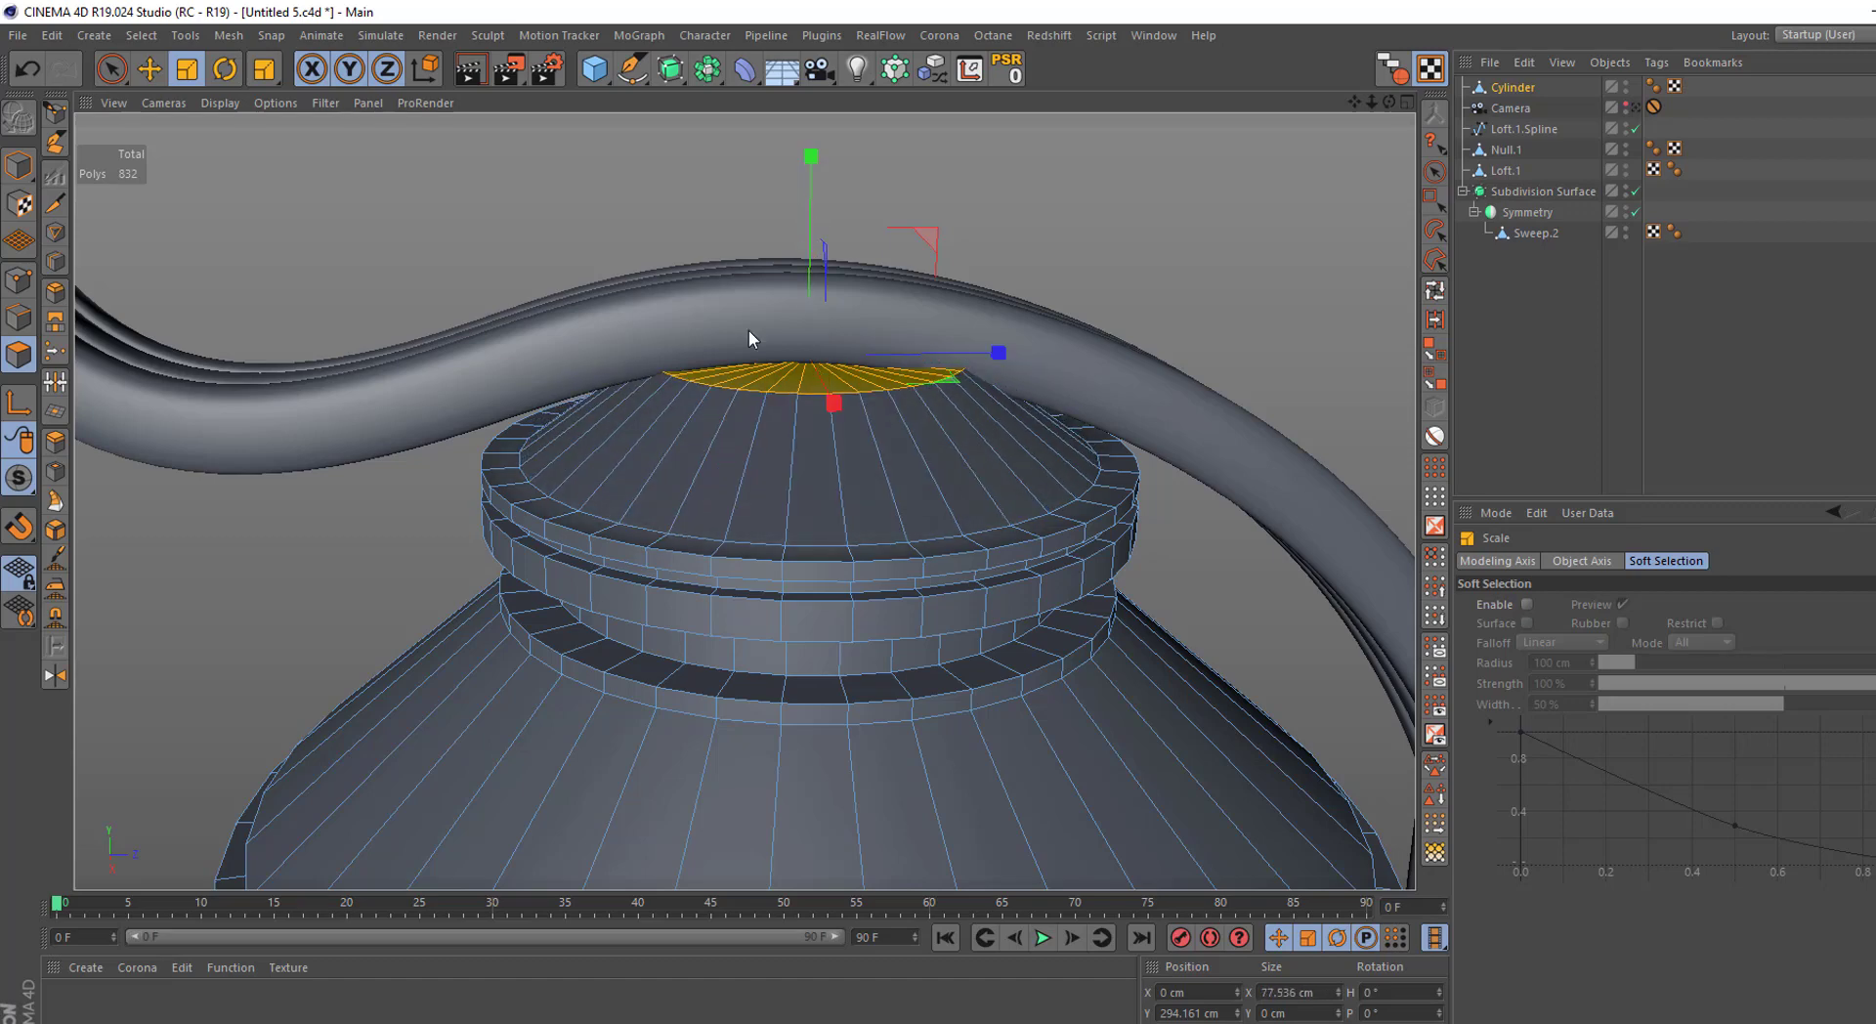
scroll(749, 331, up, 3)
mouse_move(846, 293)
mouse_down()
mouse_move(847, 264)
mouse_move(883, 301)
mouse_up()
Extrude a stem with a thin band on top, then inset and extrude a narrow post
key(d)
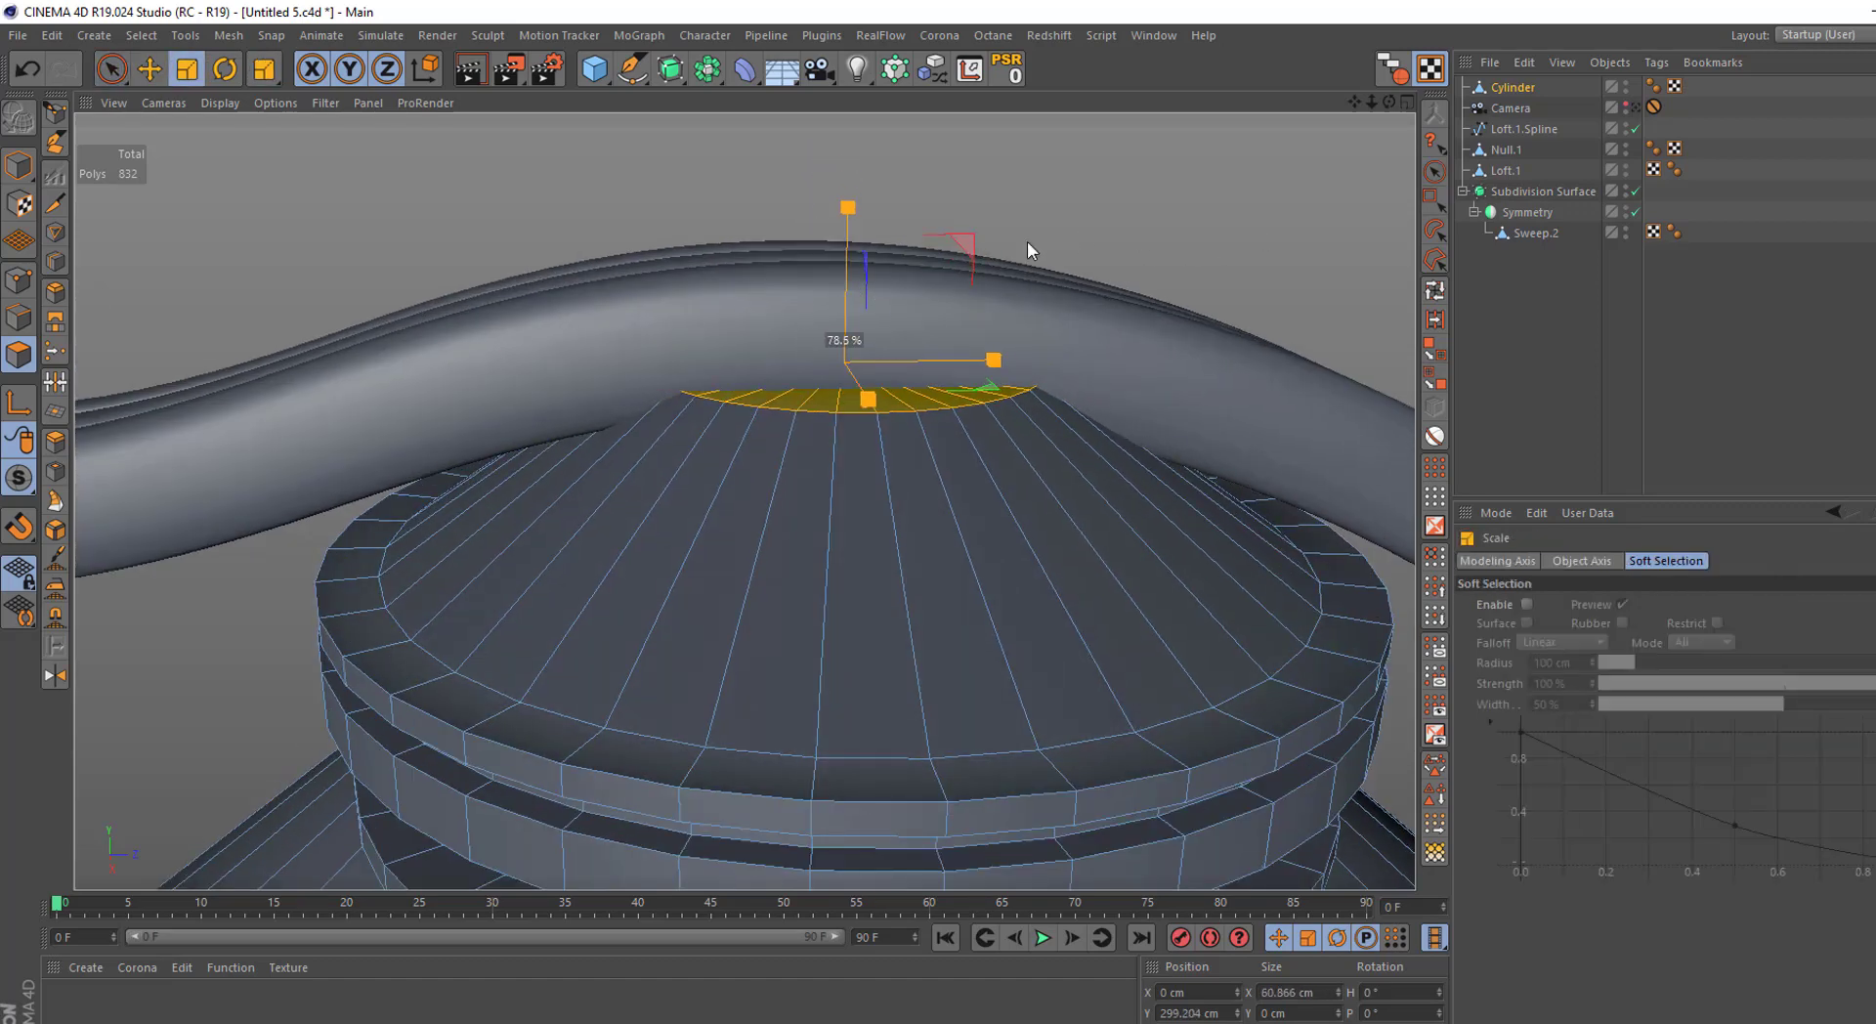
drag(838, 201, 848, 119)
scroll(841, 391, down, 3)
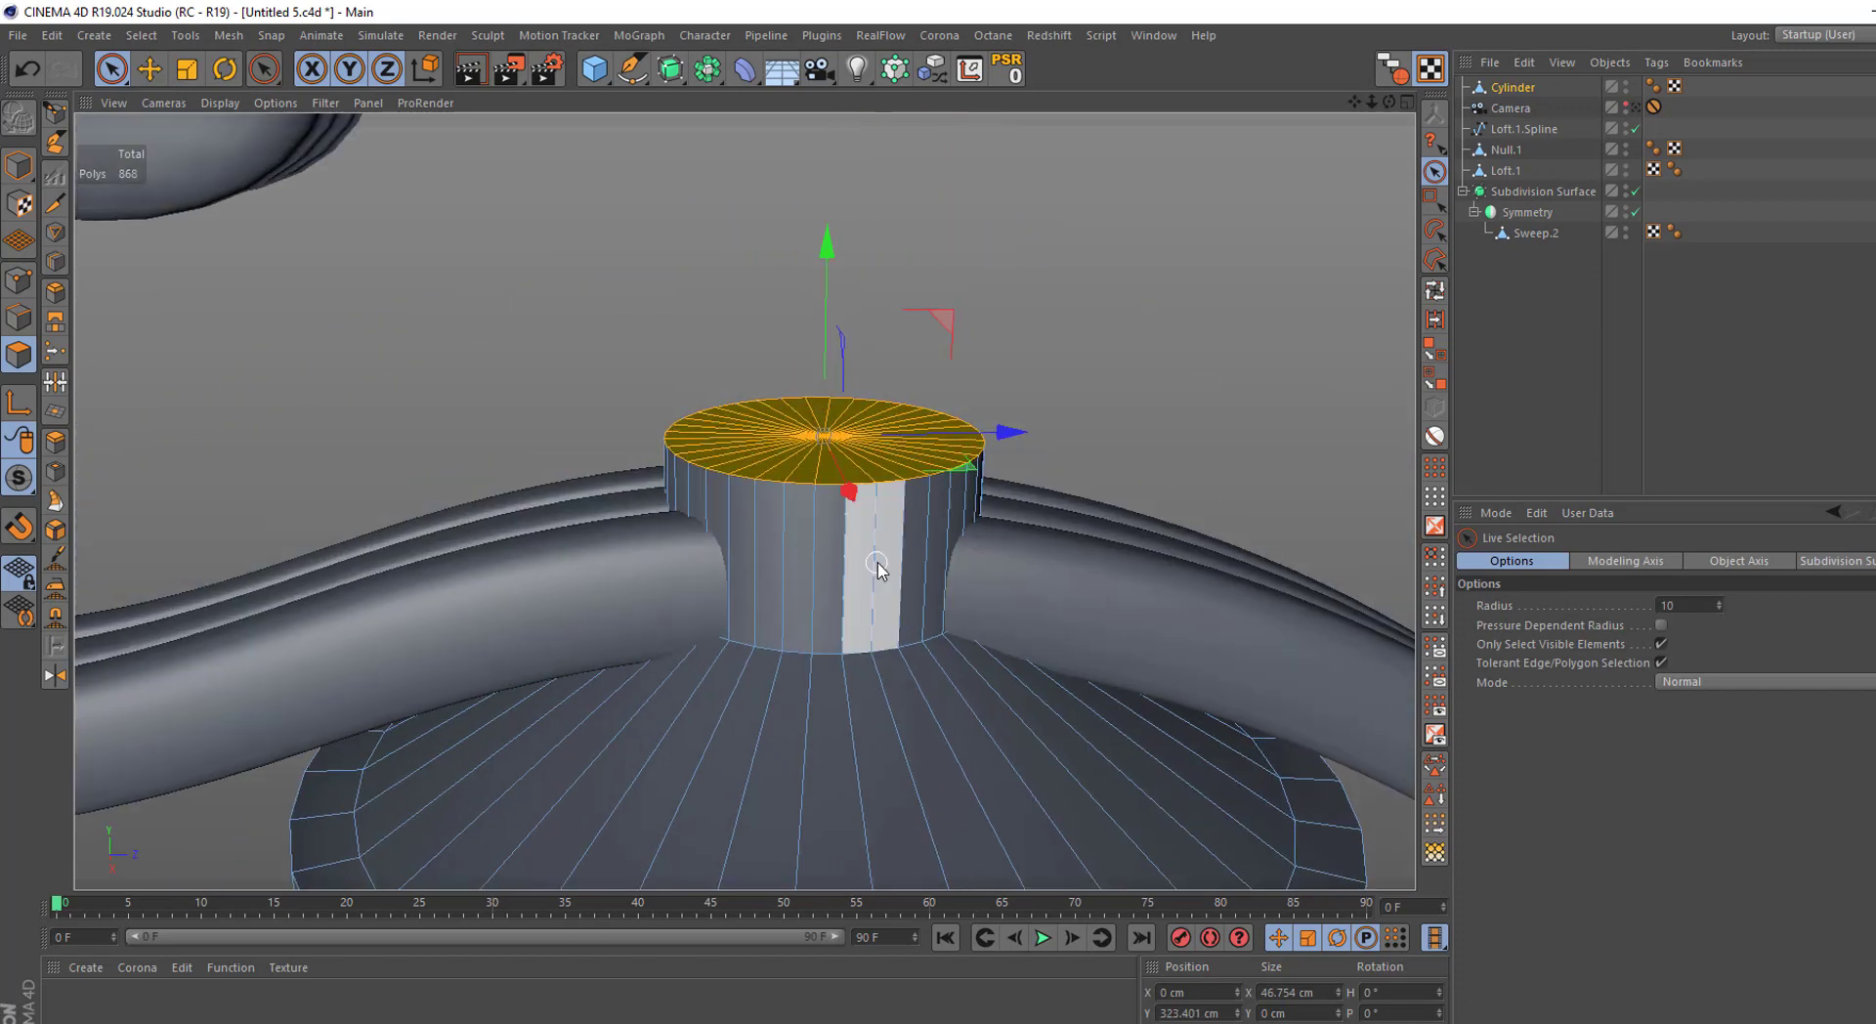
key(d)
mouse_move(837, 332)
mouse_down()
mouse_move(826, 284)
mouse_move(905, 336)
mouse_move(873, 145)
mouse_move(907, 462)
mouse_up()
key(i)
key(d)
scroll(873, 145, down, 5)
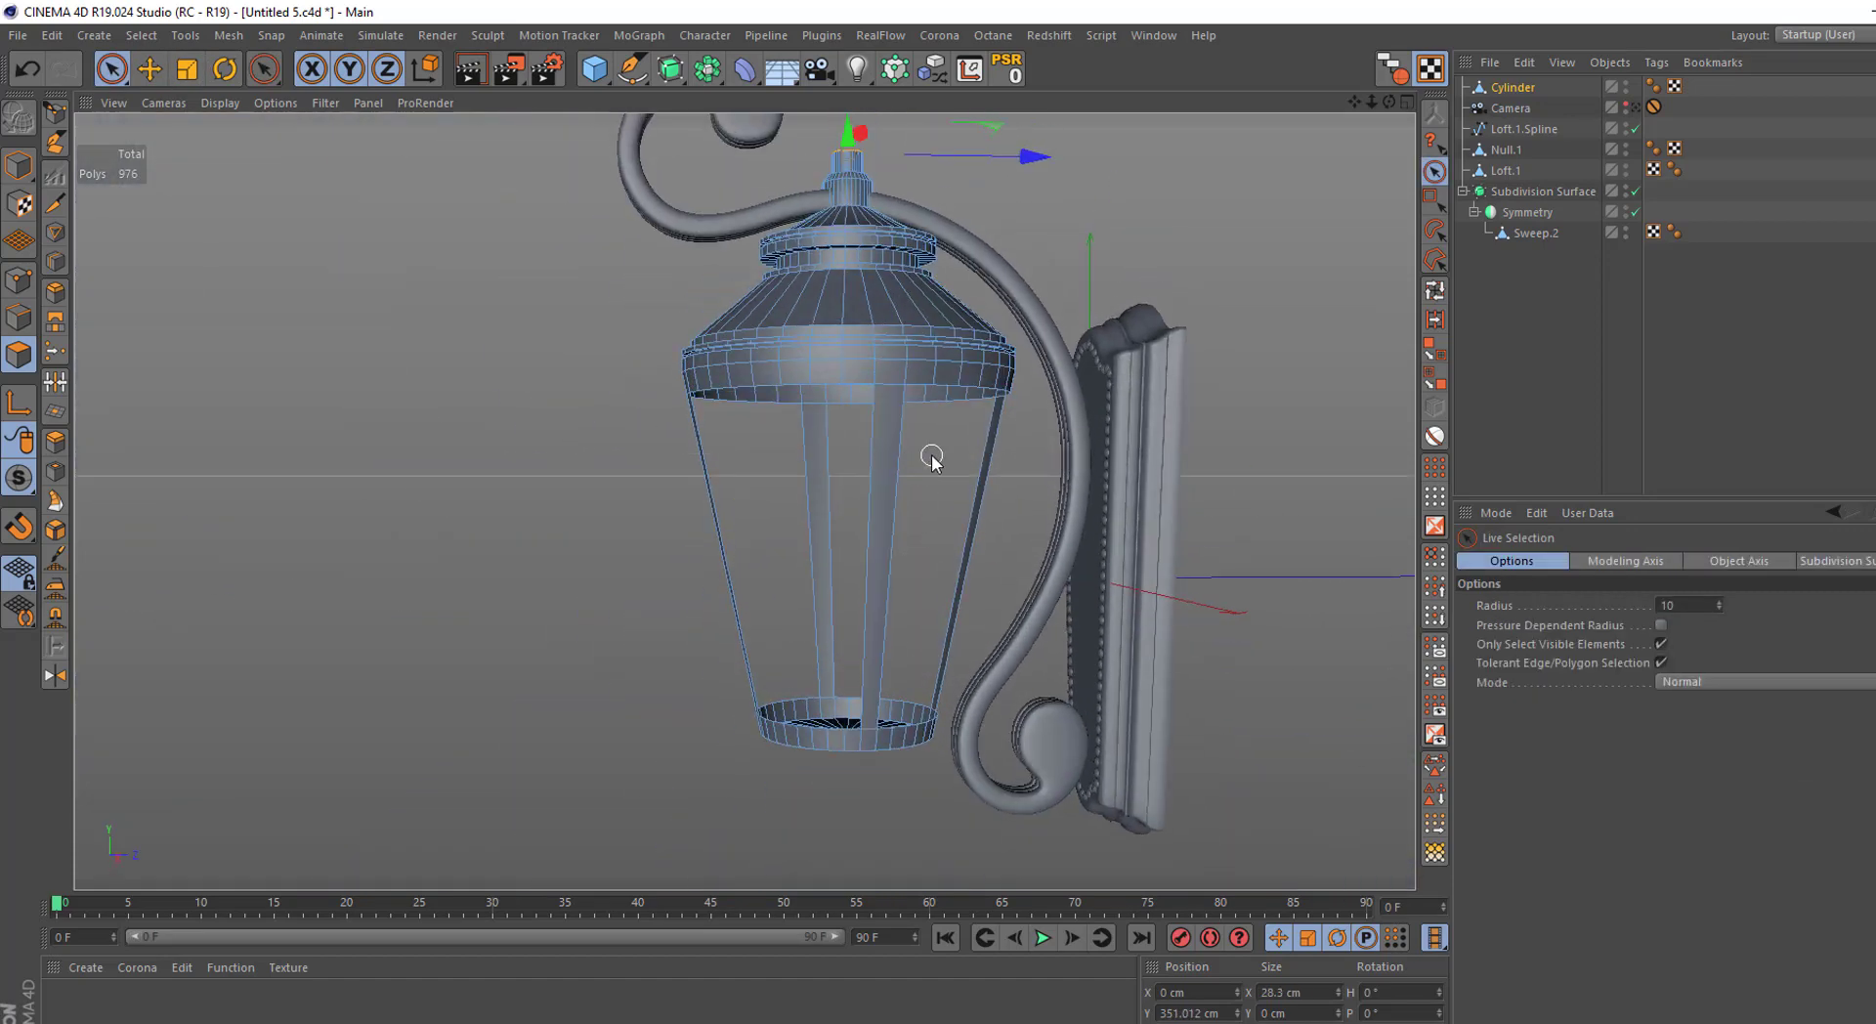
Add a non-symmetrical loop cut around the middle of the lantern's top cone
scroll(847, 284, up, 2)
scroll(847, 283, up, 3)
scroll(856, 332, up, 4)
alt+drag(856, 332, 449, 411)
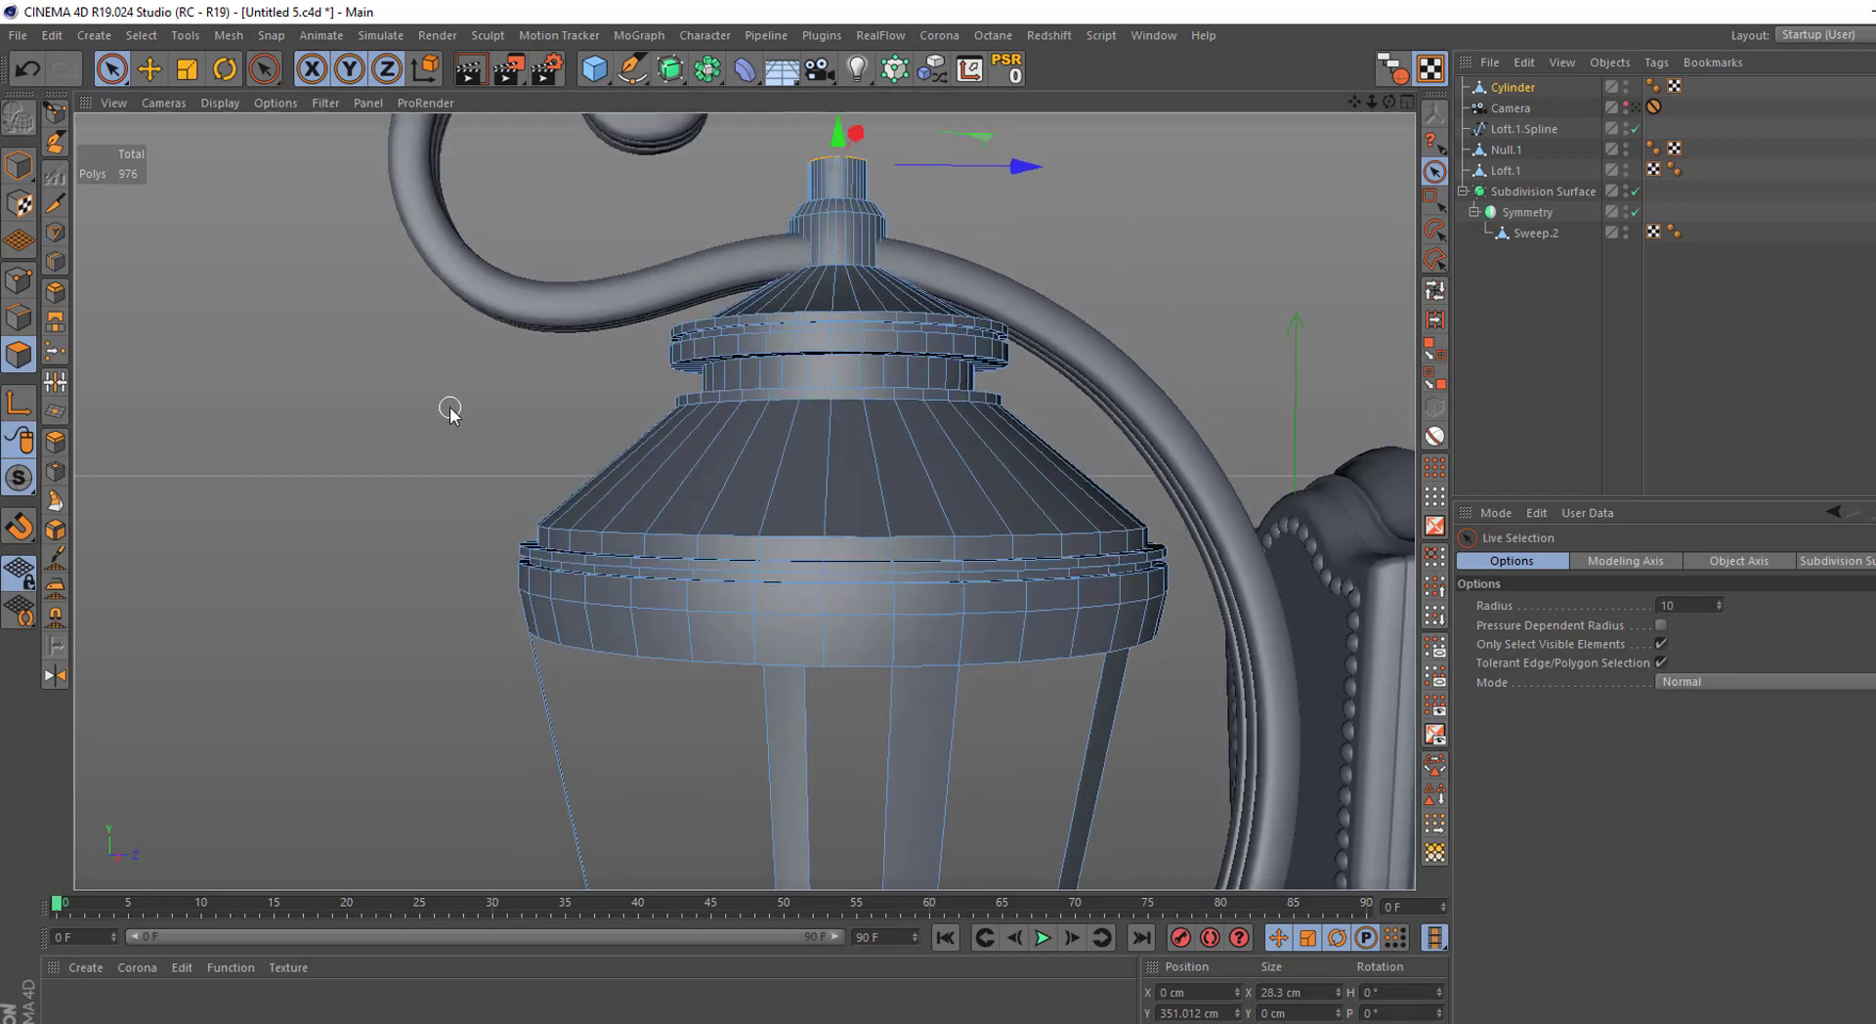
click(55, 261)
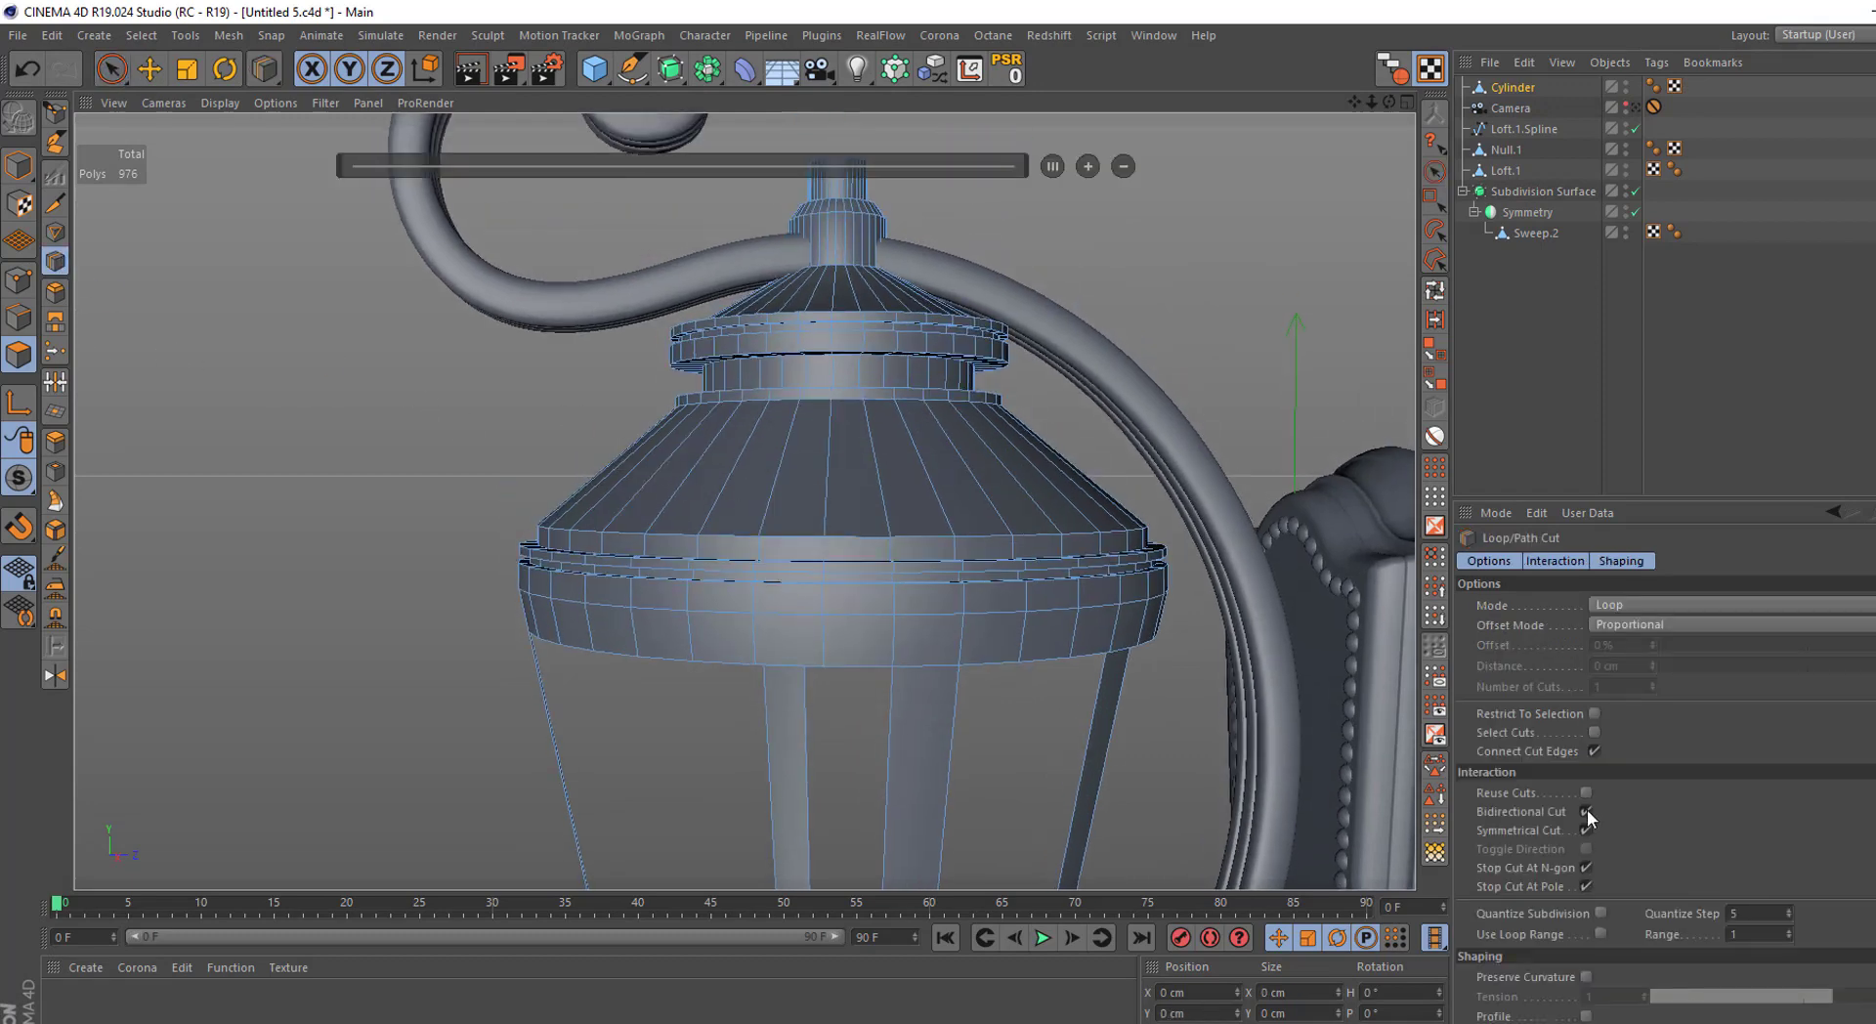
click(1586, 829)
click(840, 490)
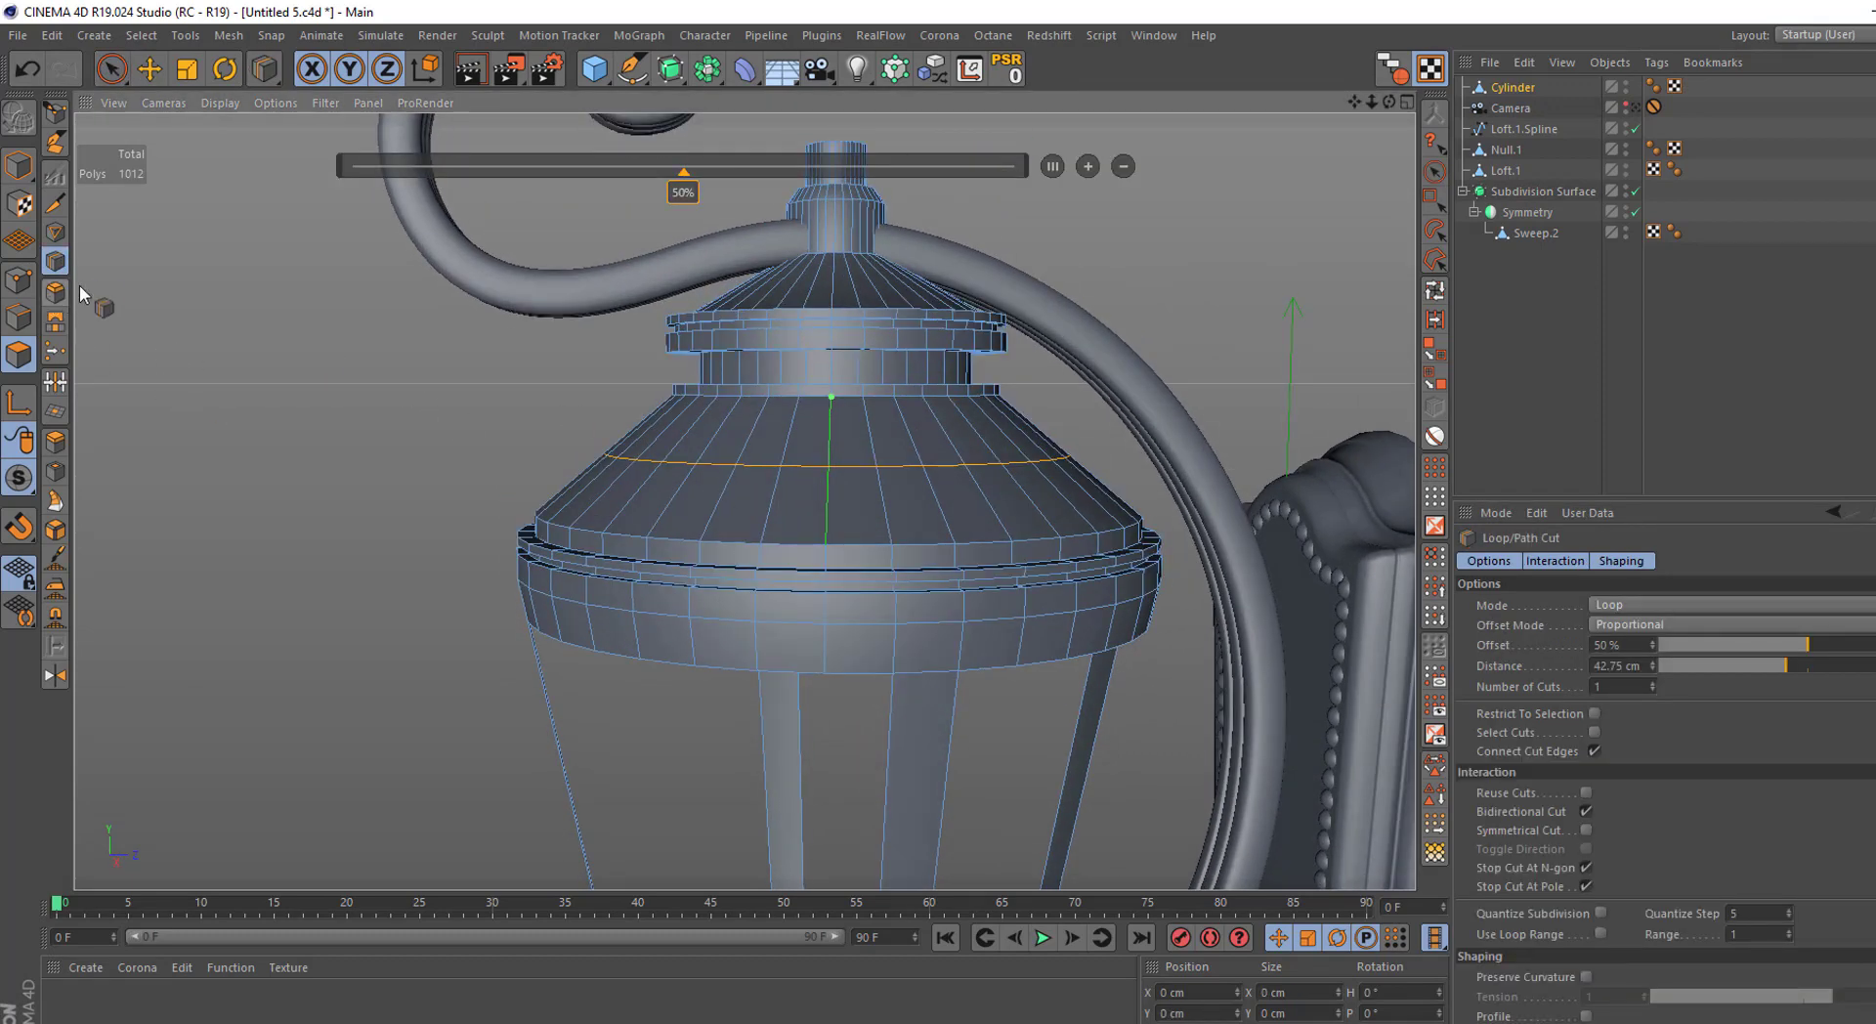
key(t)
Widen the new middle edge loop to bulge the cone, and bevel it 15.7 cm
click(1435, 291)
key(Return)
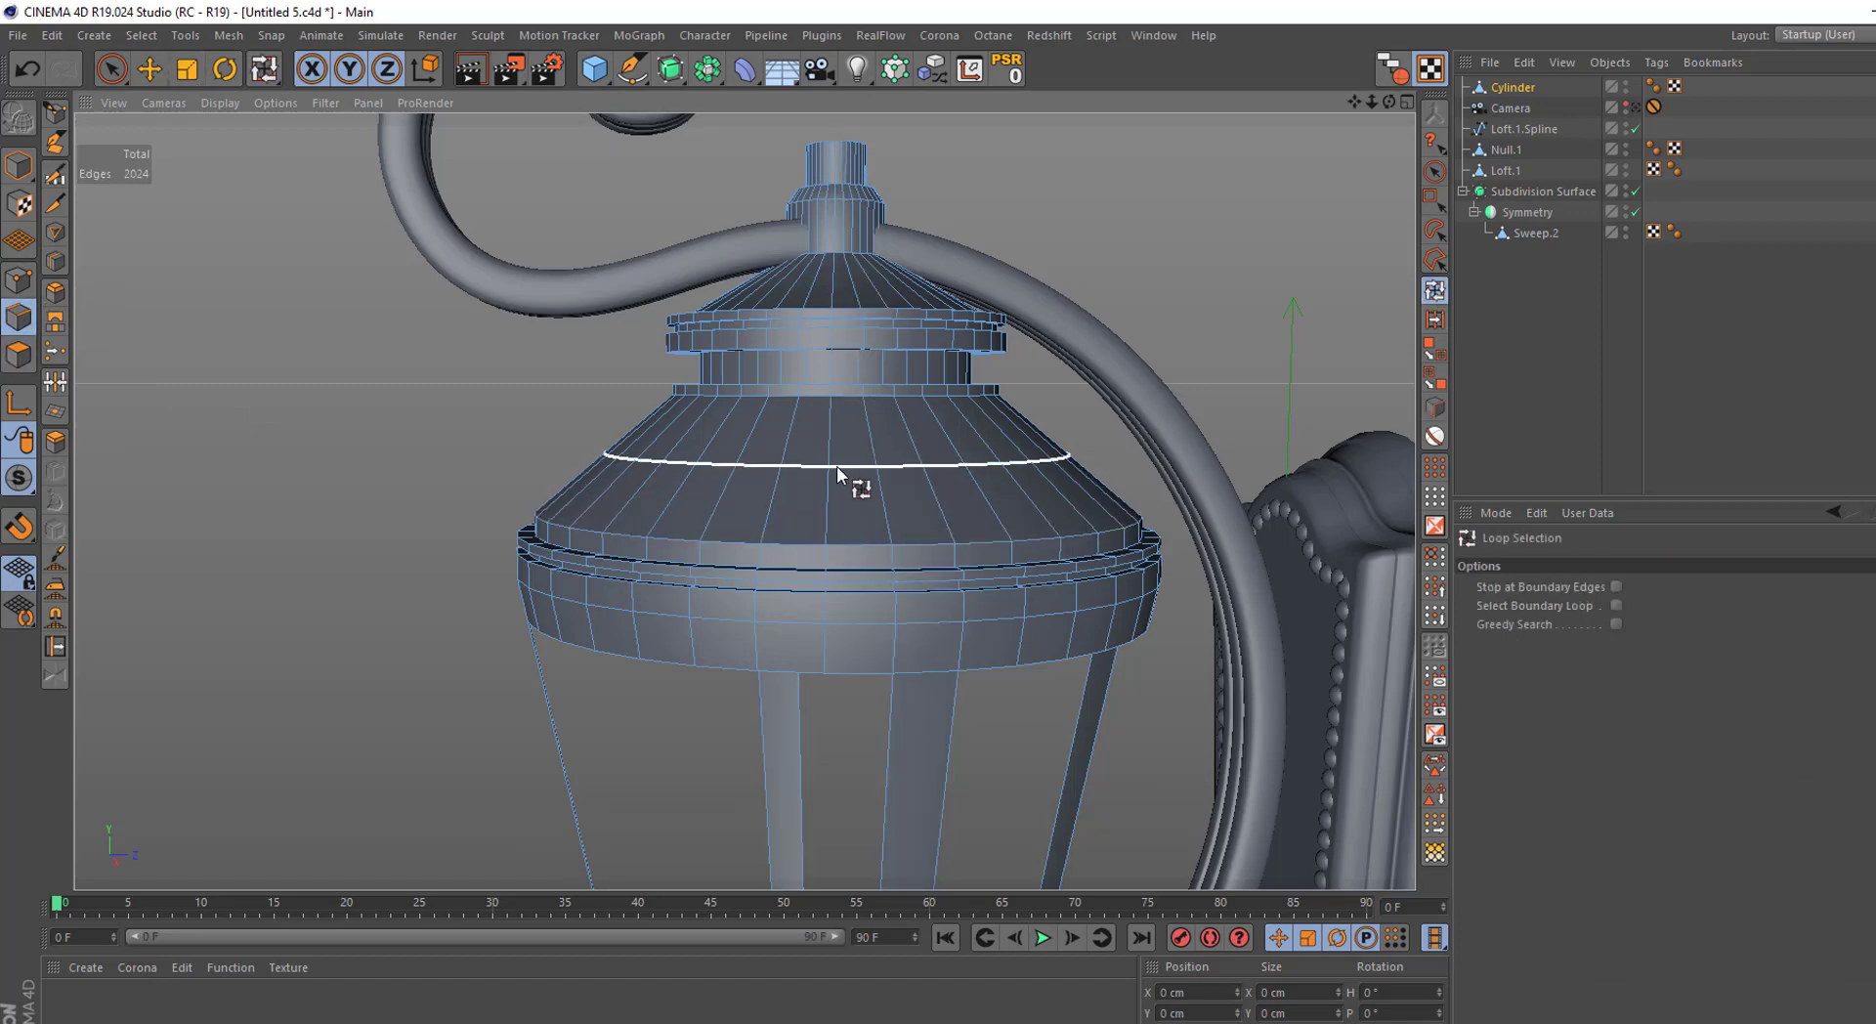
click(190, 81)
middle_click(453, 373)
middle_click(443, 630)
scroll(846, 336, up, 5)
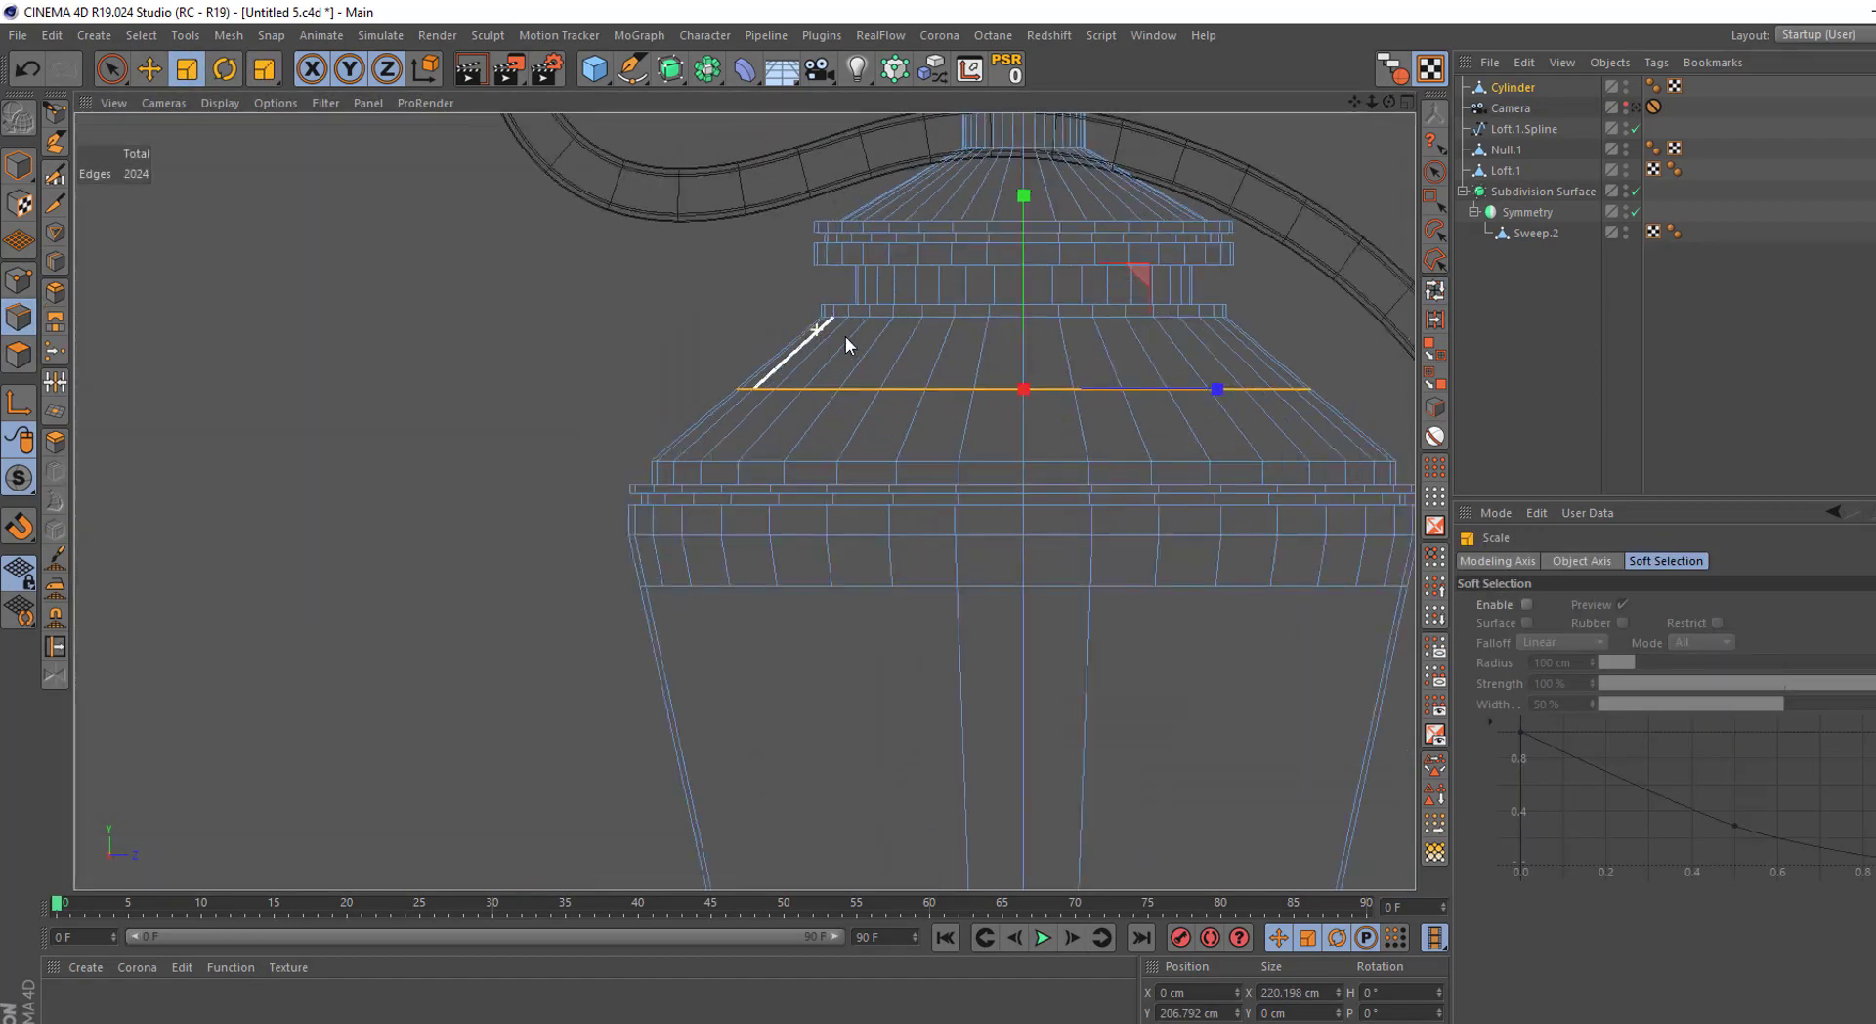
drag(570, 397, 391, 383)
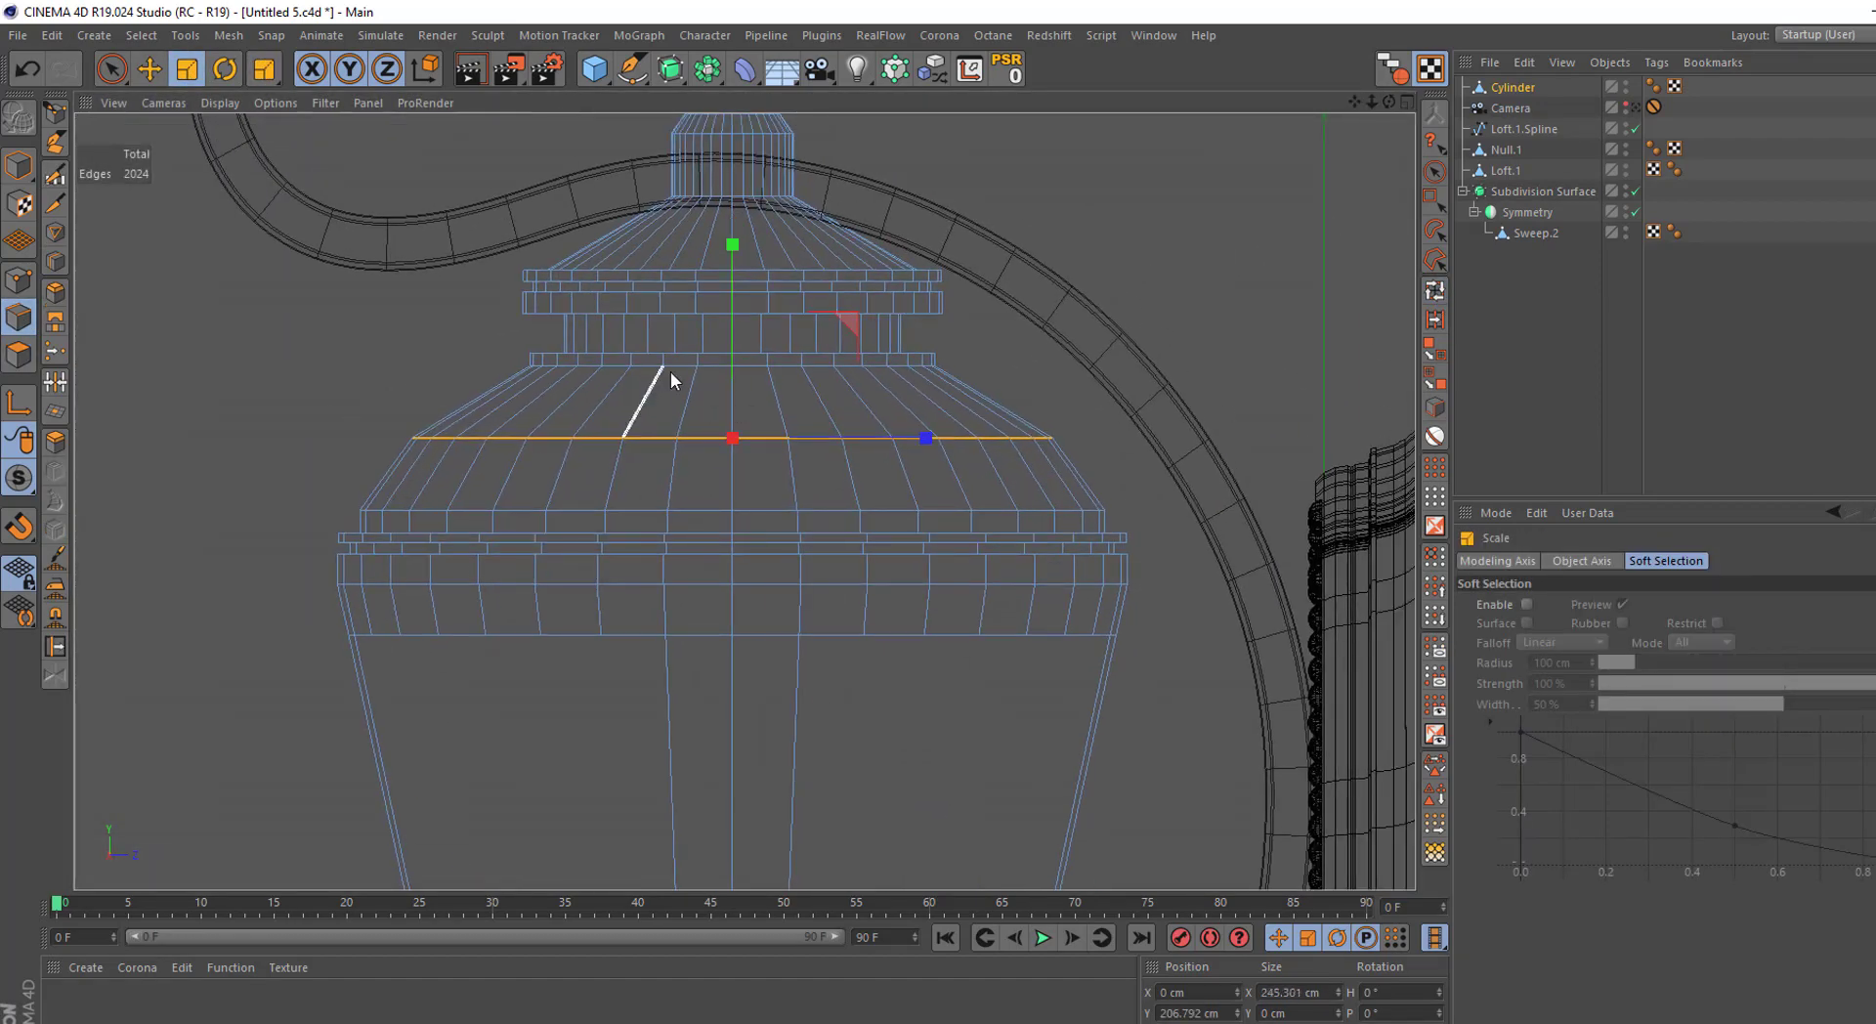
click(55, 292)
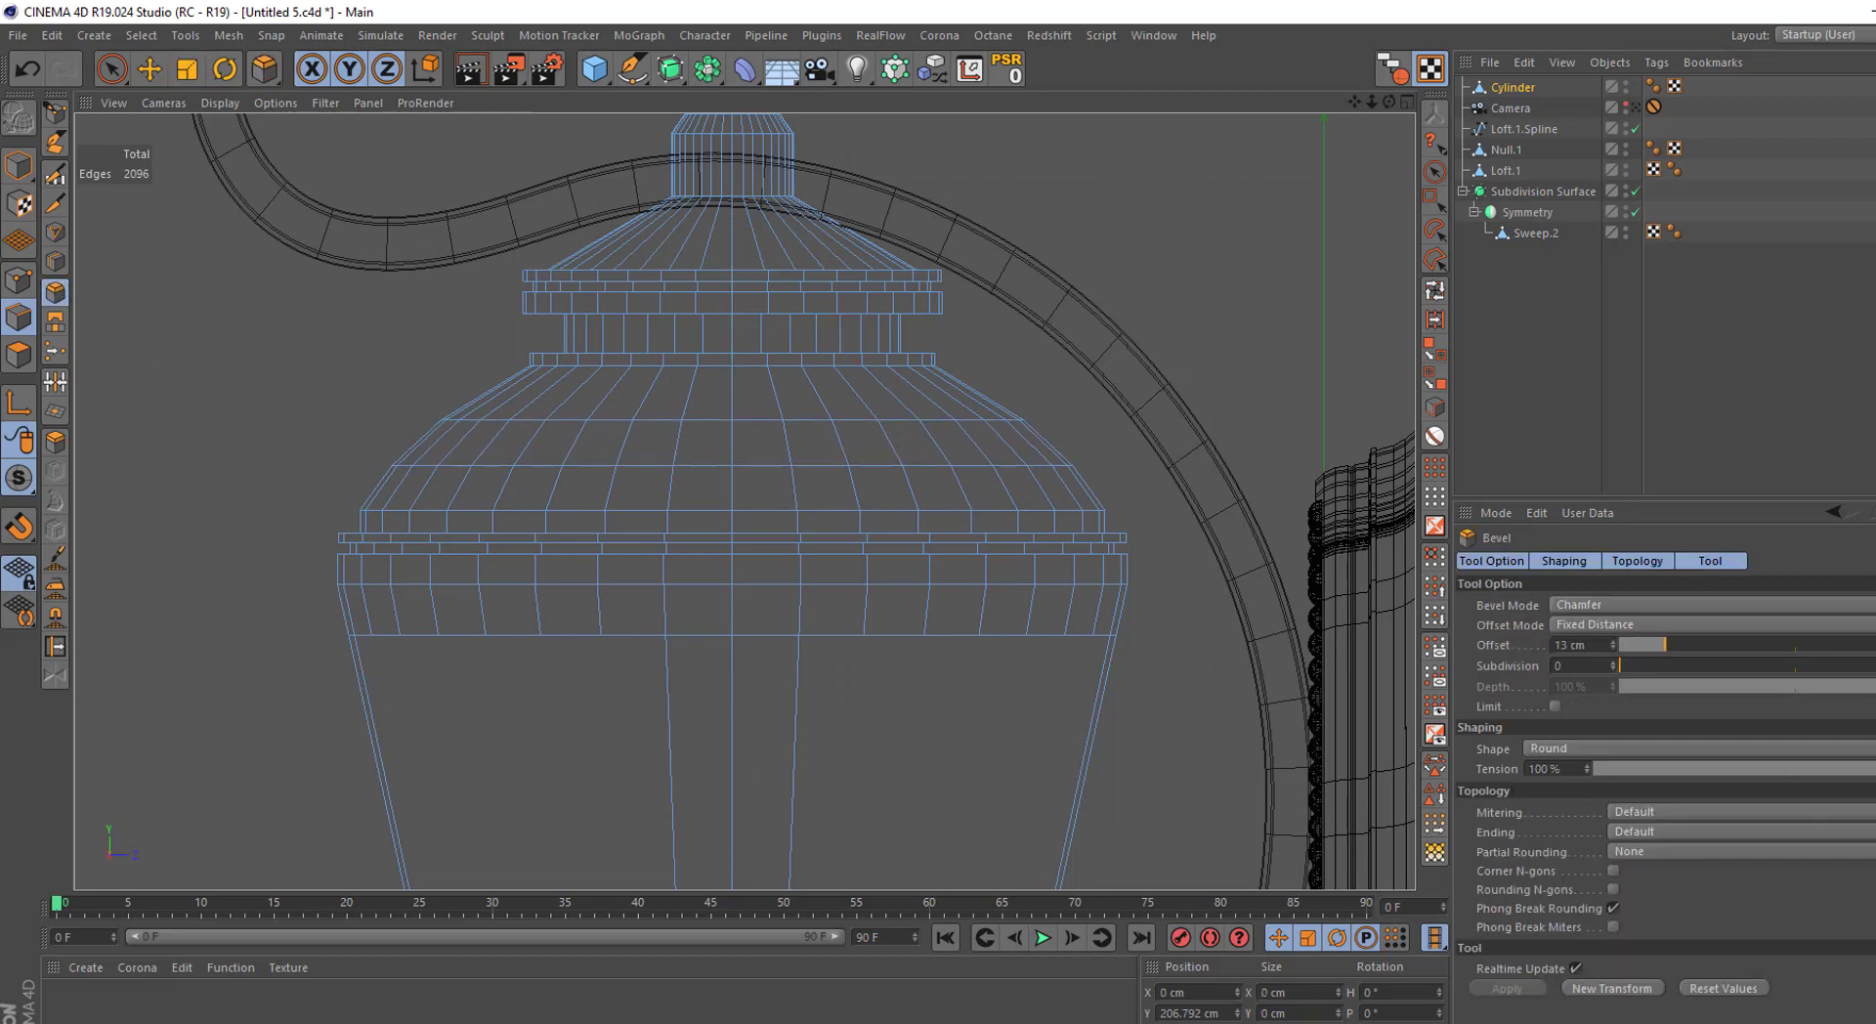
drag(527, 298, 543, 298)
scroll(542, 299, up, 4)
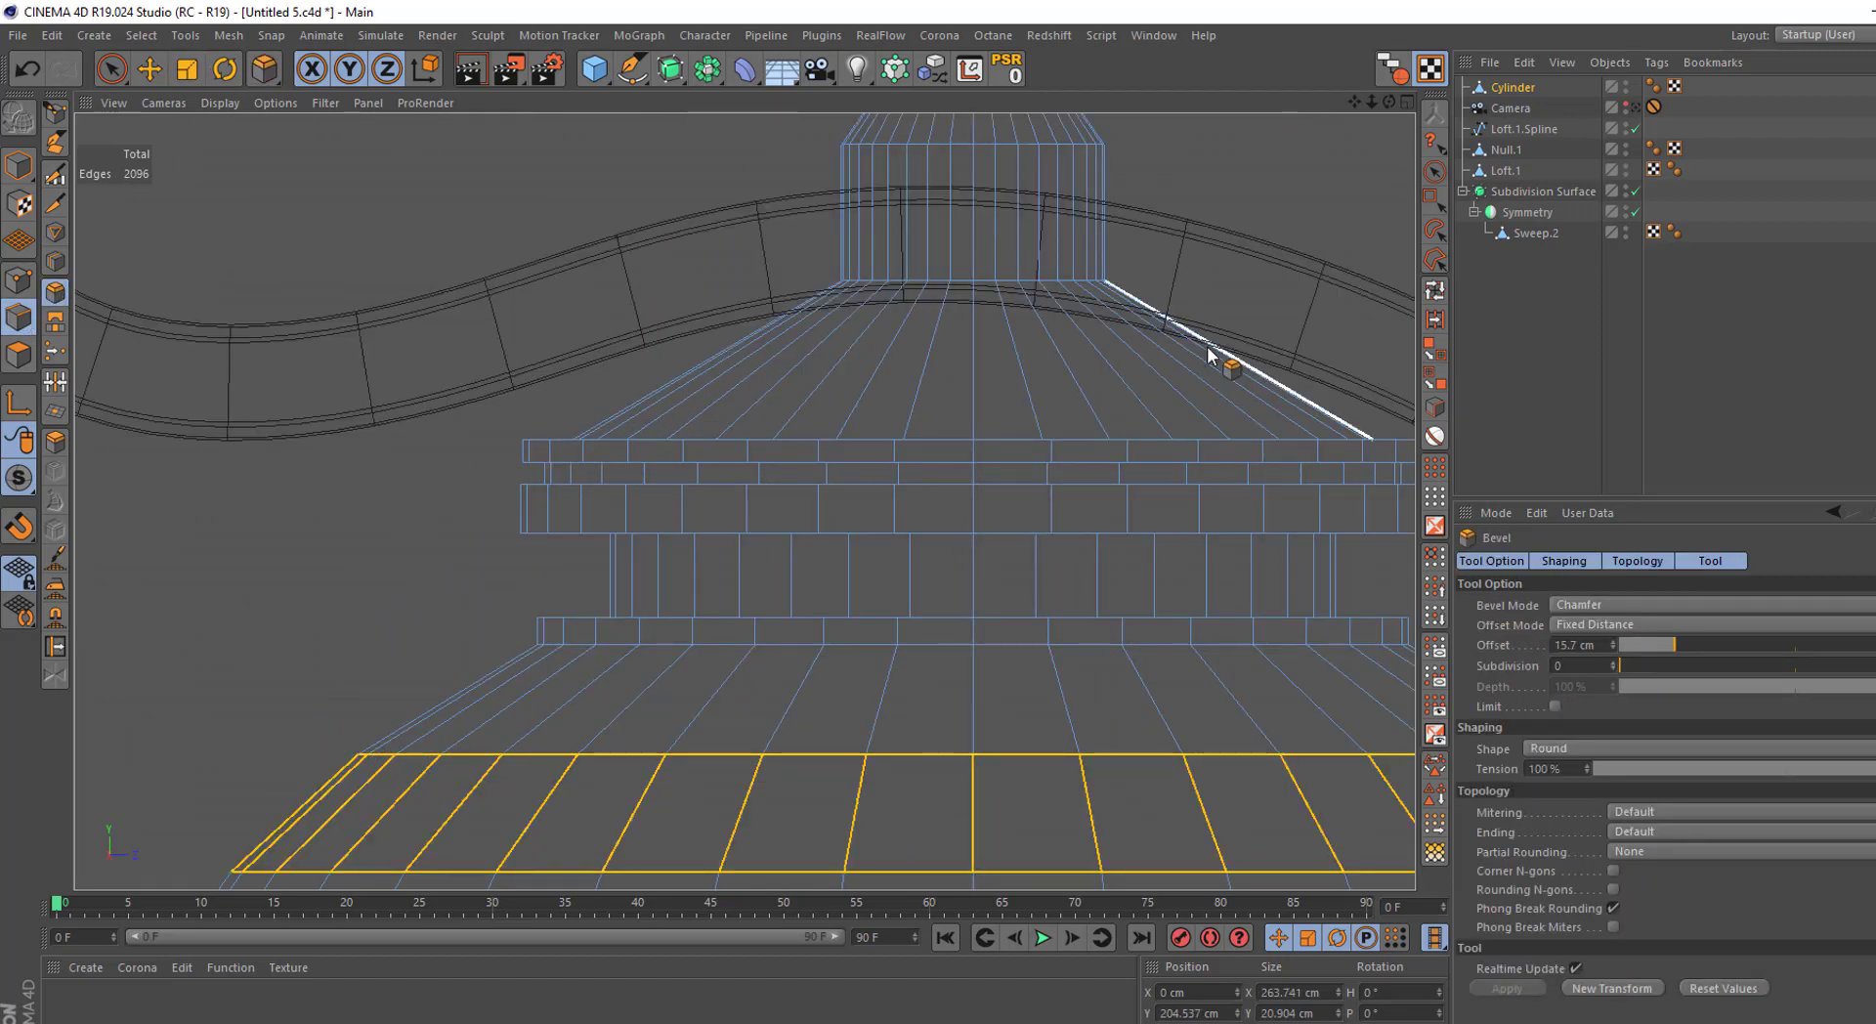
Add a second loop cut near the top of the cone and box-select it
click(55, 261)
click(913, 327)
alt+drag(913, 332, 587, 294)
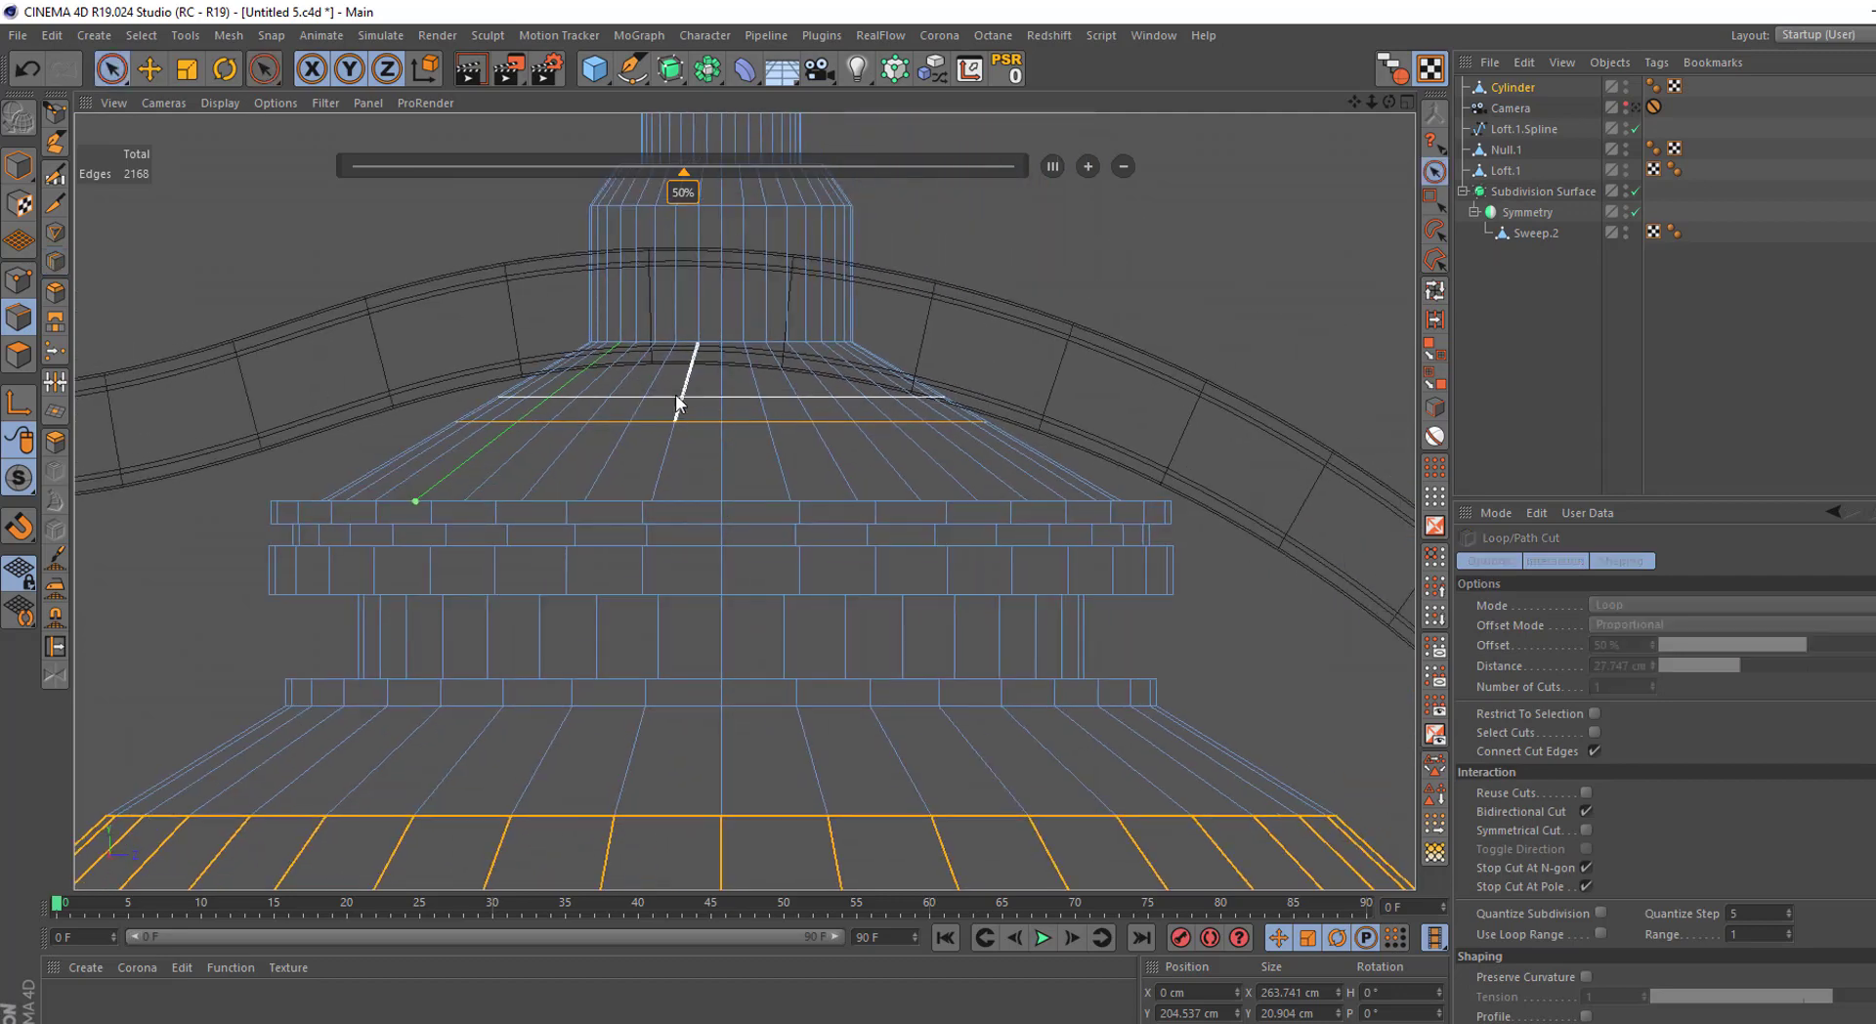
key(space)
click(111, 68)
click(205, 135)
drag(445, 386, 987, 445)
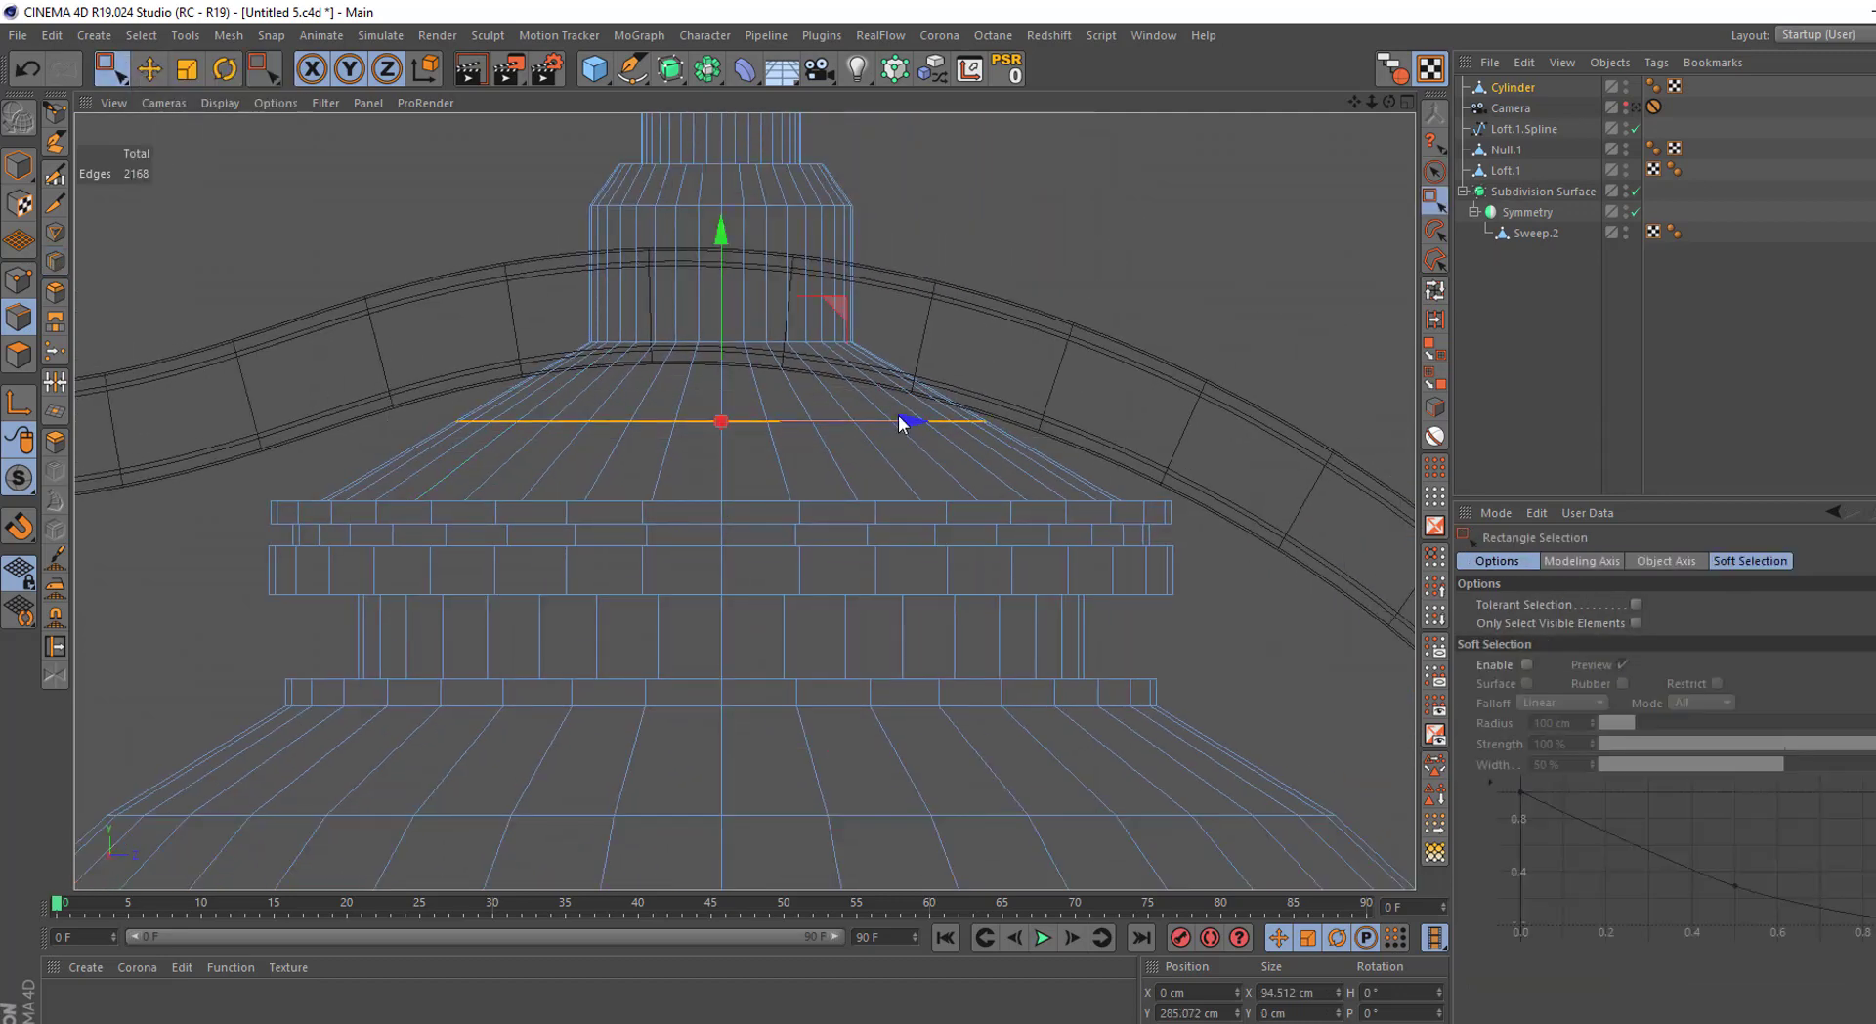
Widen the top edge loop to about 117% and bevel it to round the dome
key(t)
drag(289, 289, 453, 277)
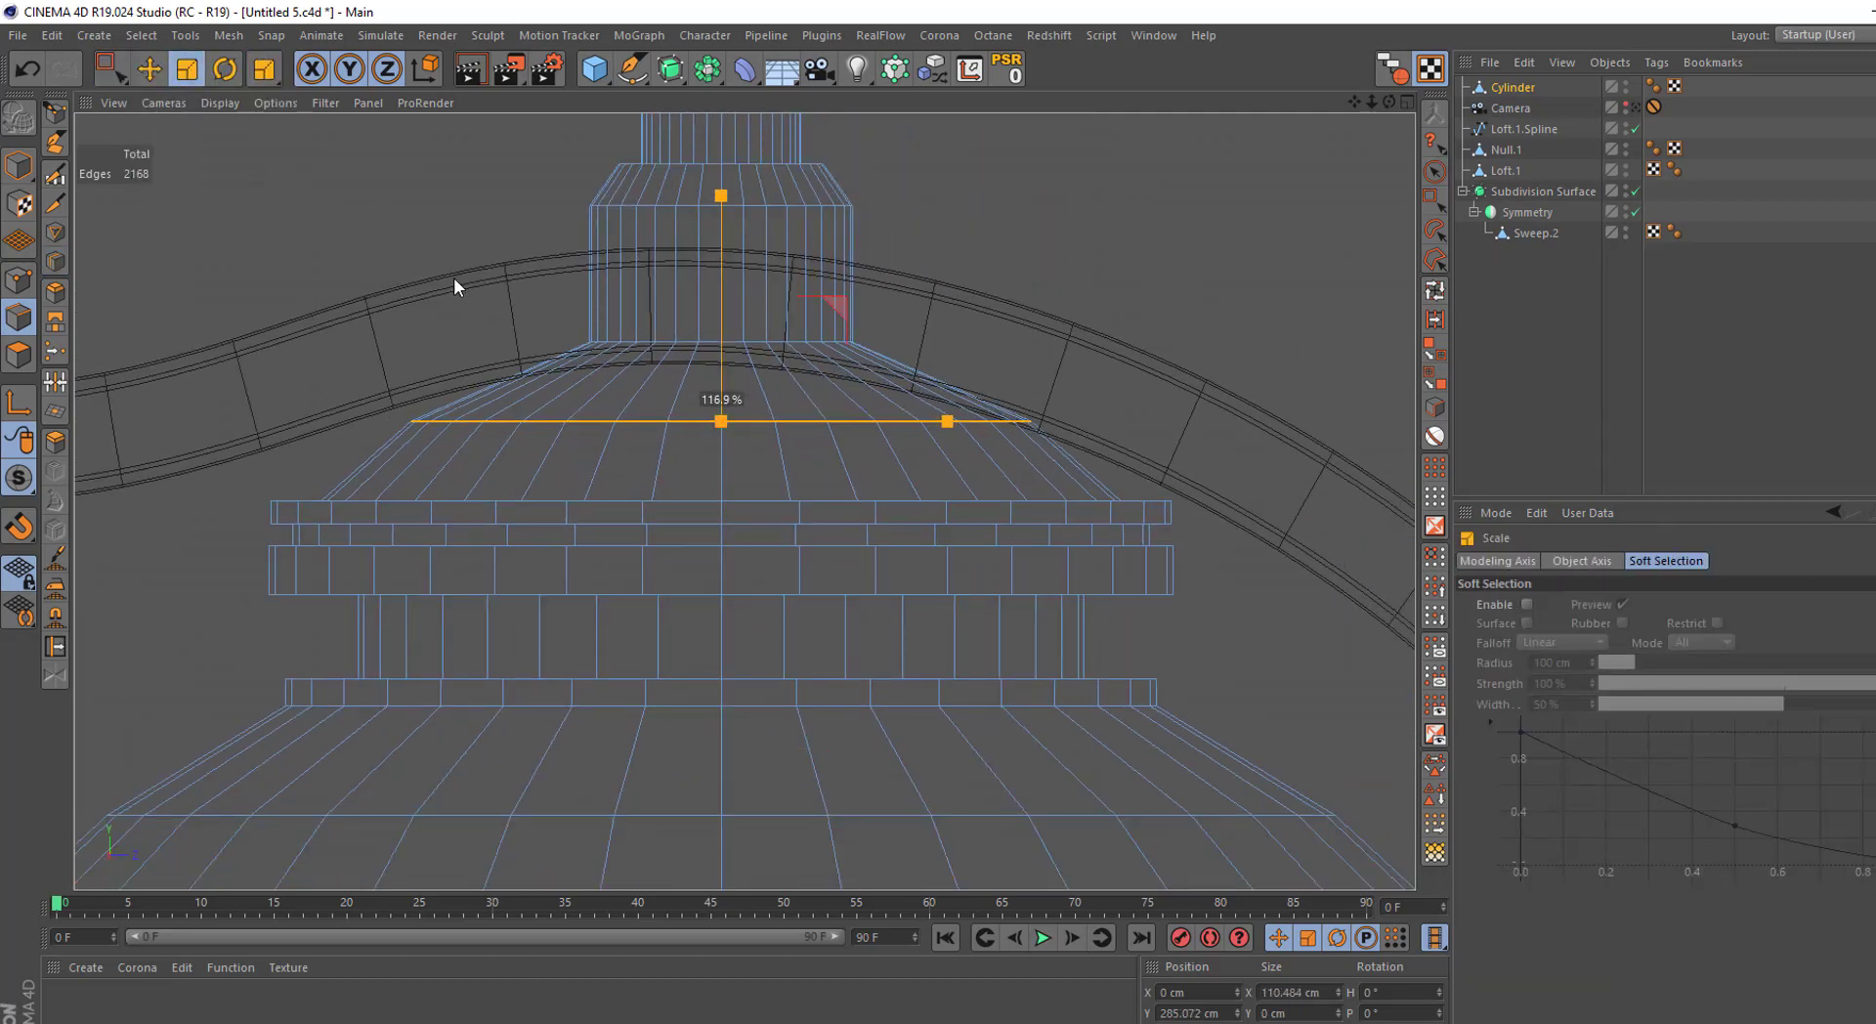
key(m)
key(s)
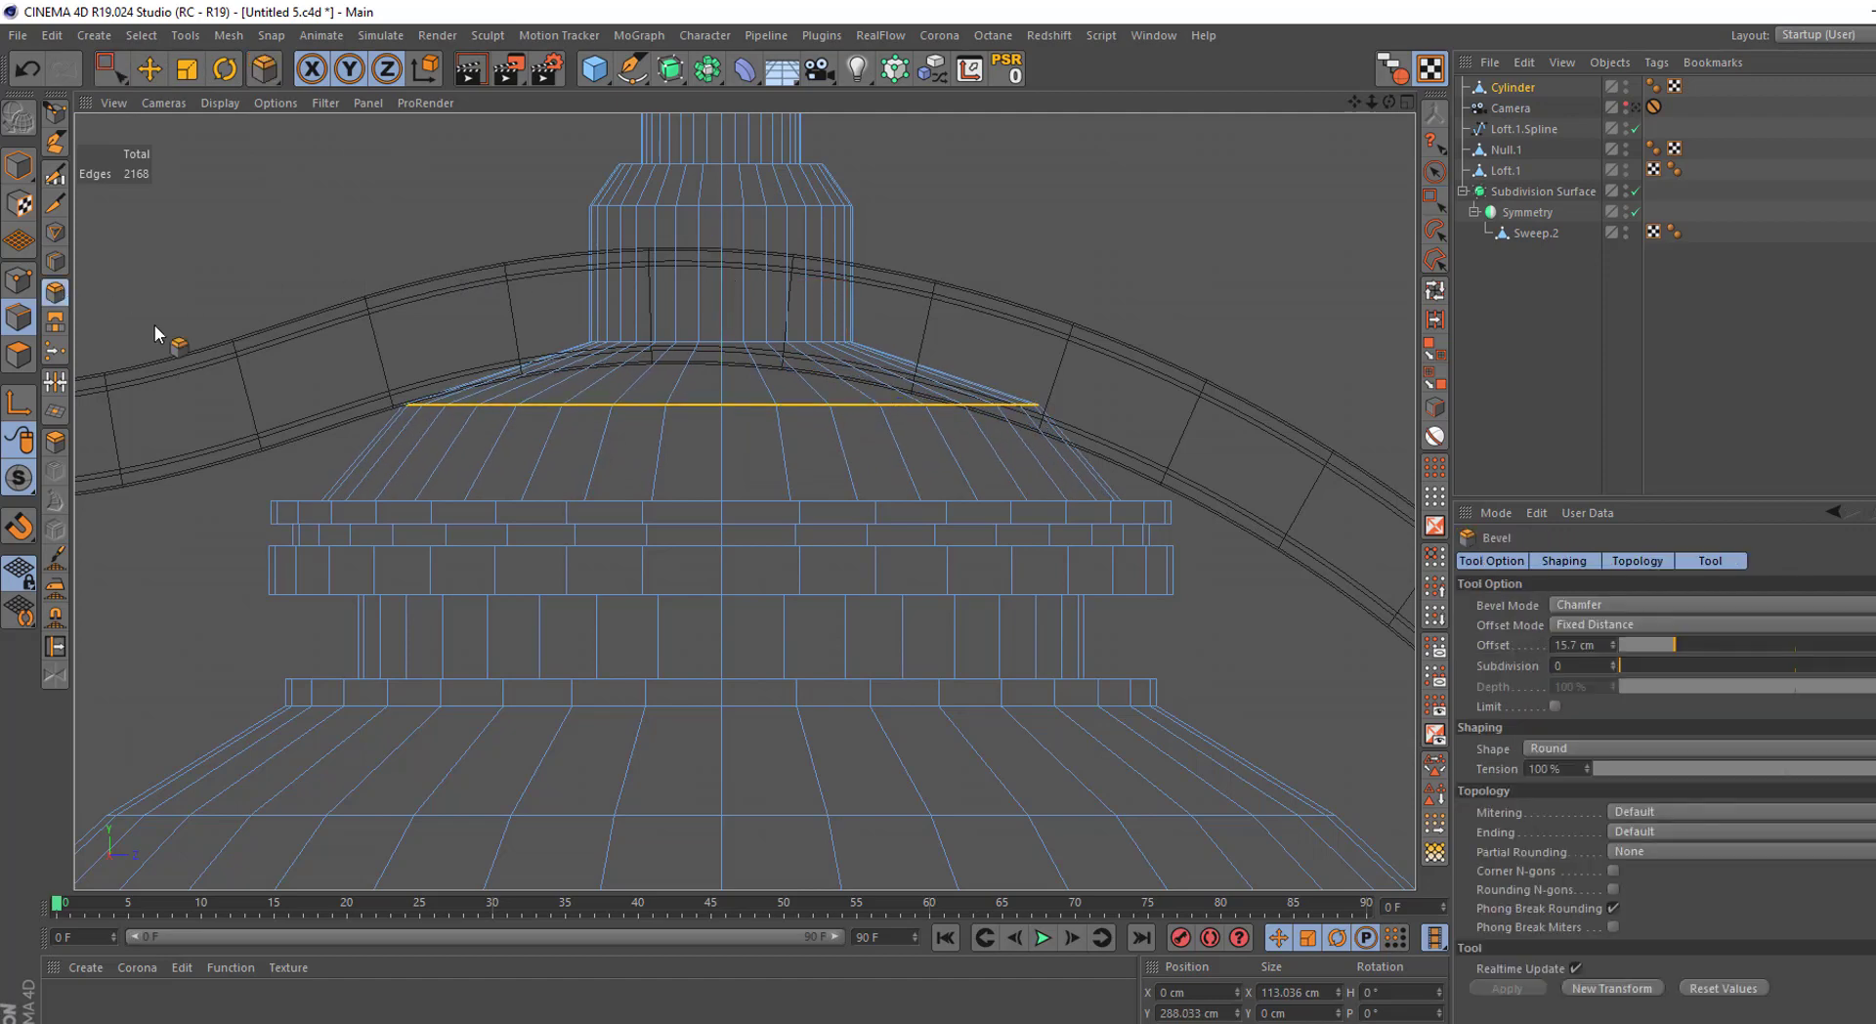
drag(160, 335, 271, 334)
key(0)
Box-select the lantern's upper section, lower it, and flatten it vertically
scroll(560, 485, down, 5)
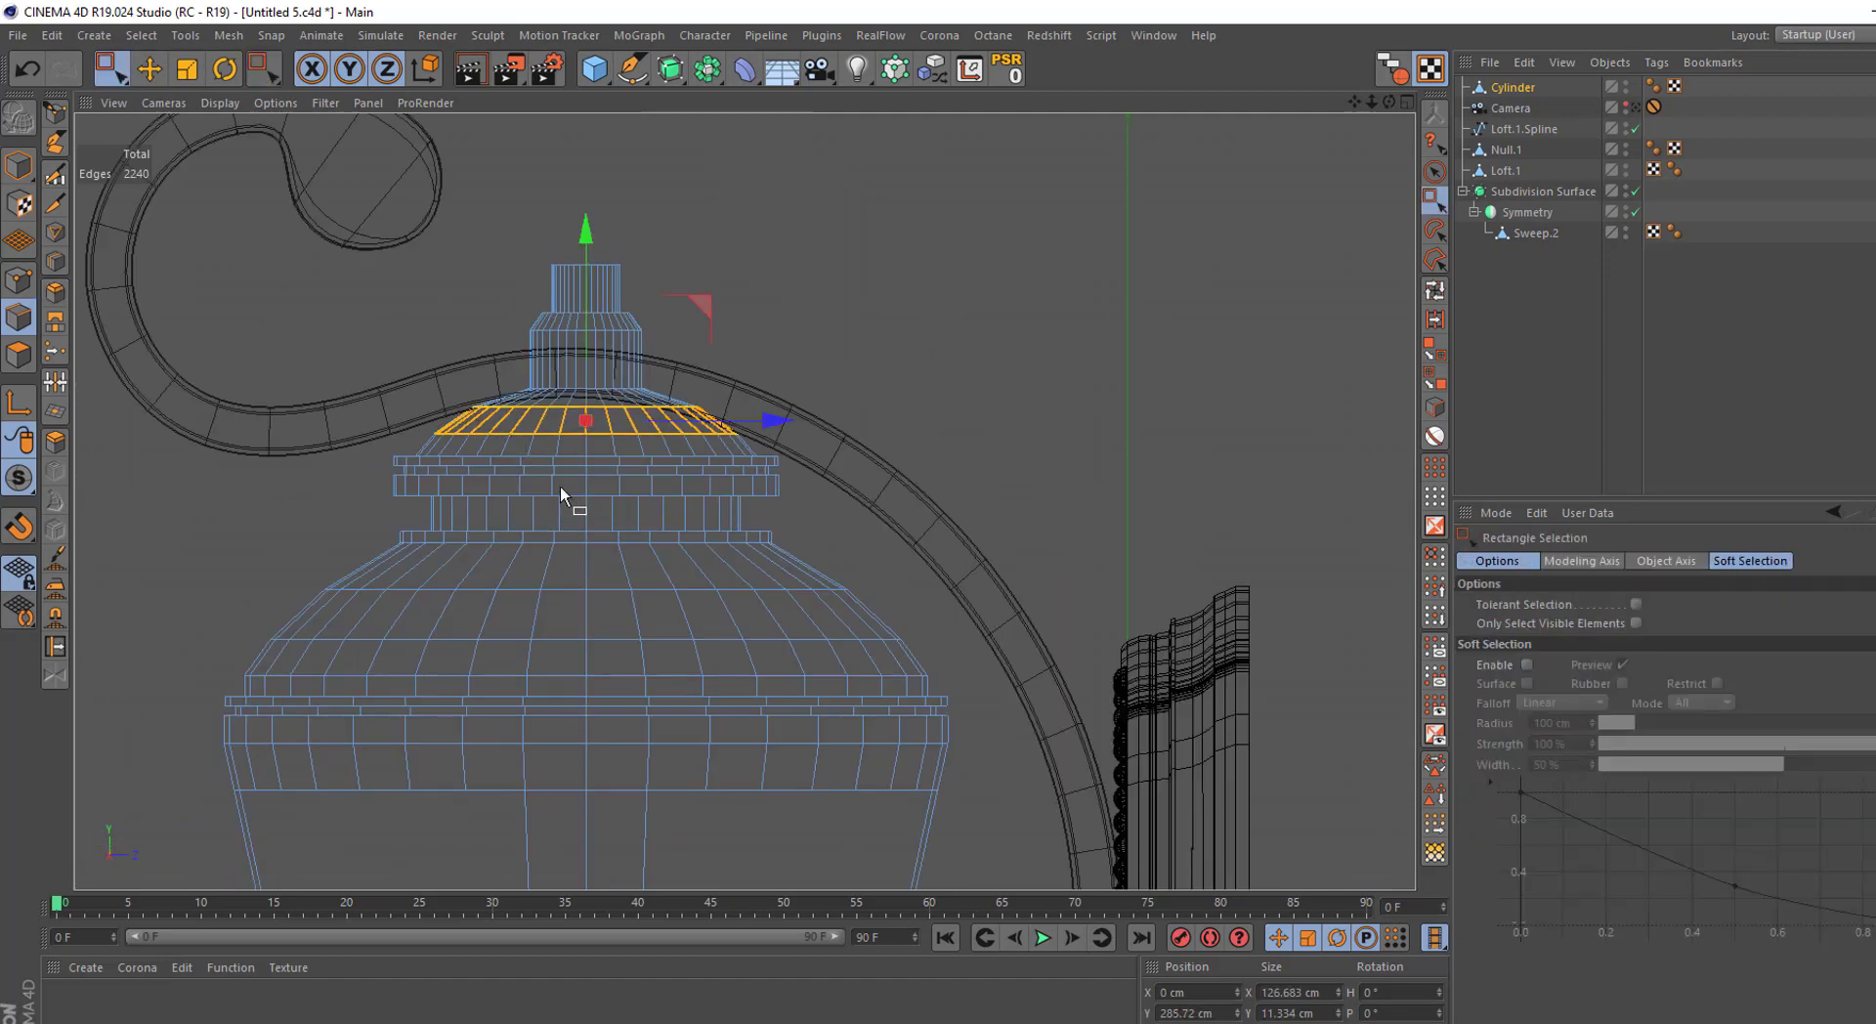
click(310, 524)
scroll(447, 565, down, 5)
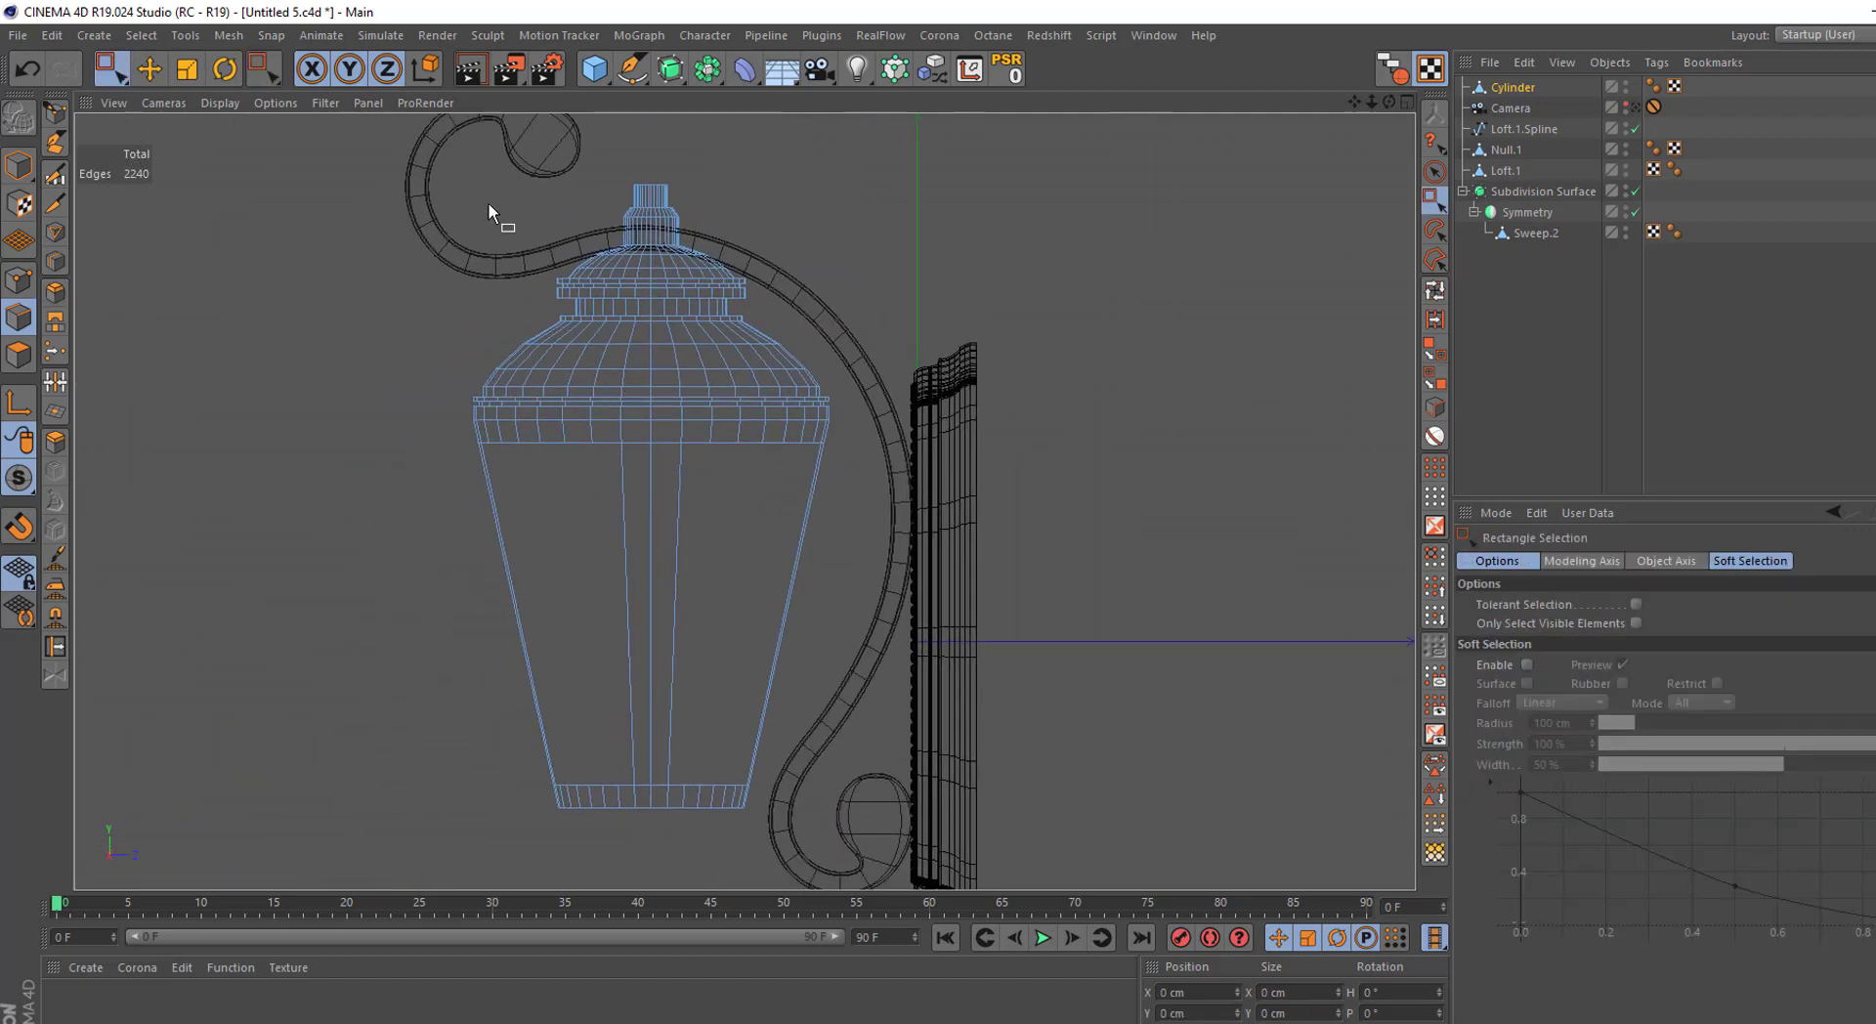
drag(363, 146, 937, 492)
drag(654, 160, 653, 200)
key(t)
Box-select the lantern's bottom ring and raise it about 6 cm
key(0)
drag(532, 772, 768, 826)
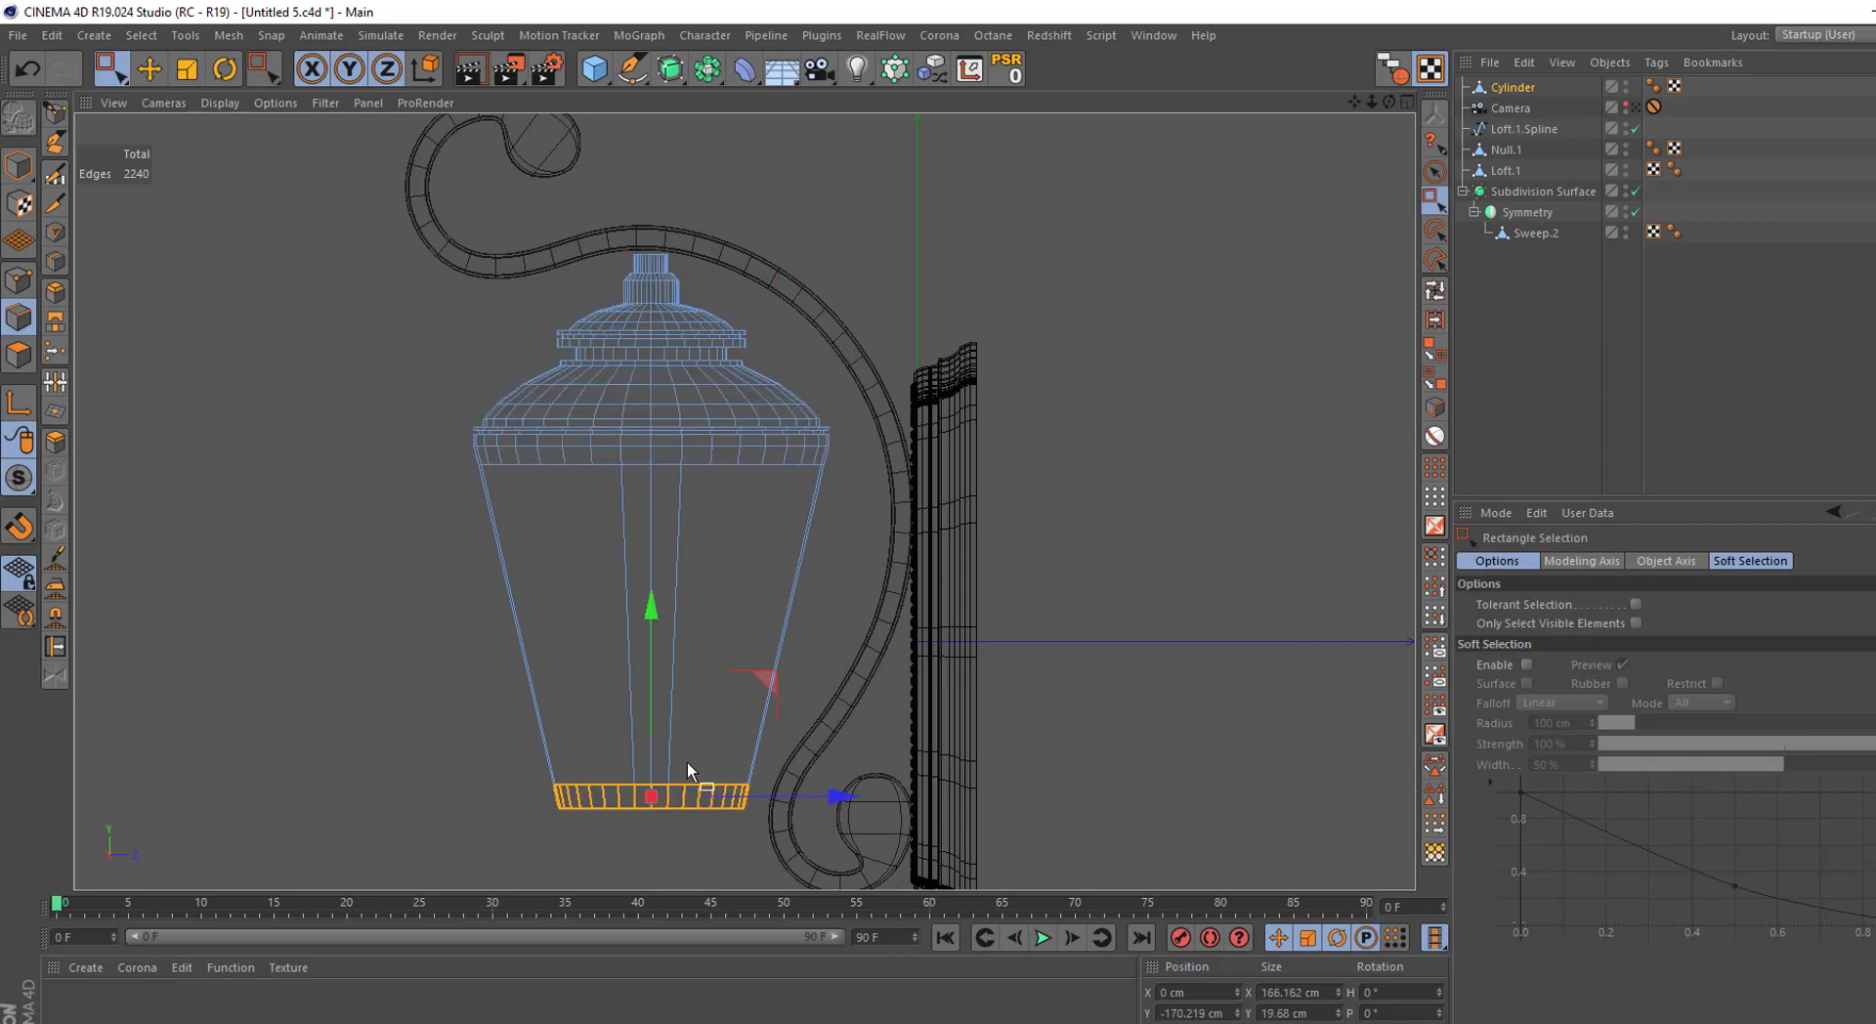
drag(653, 676, 653, 632)
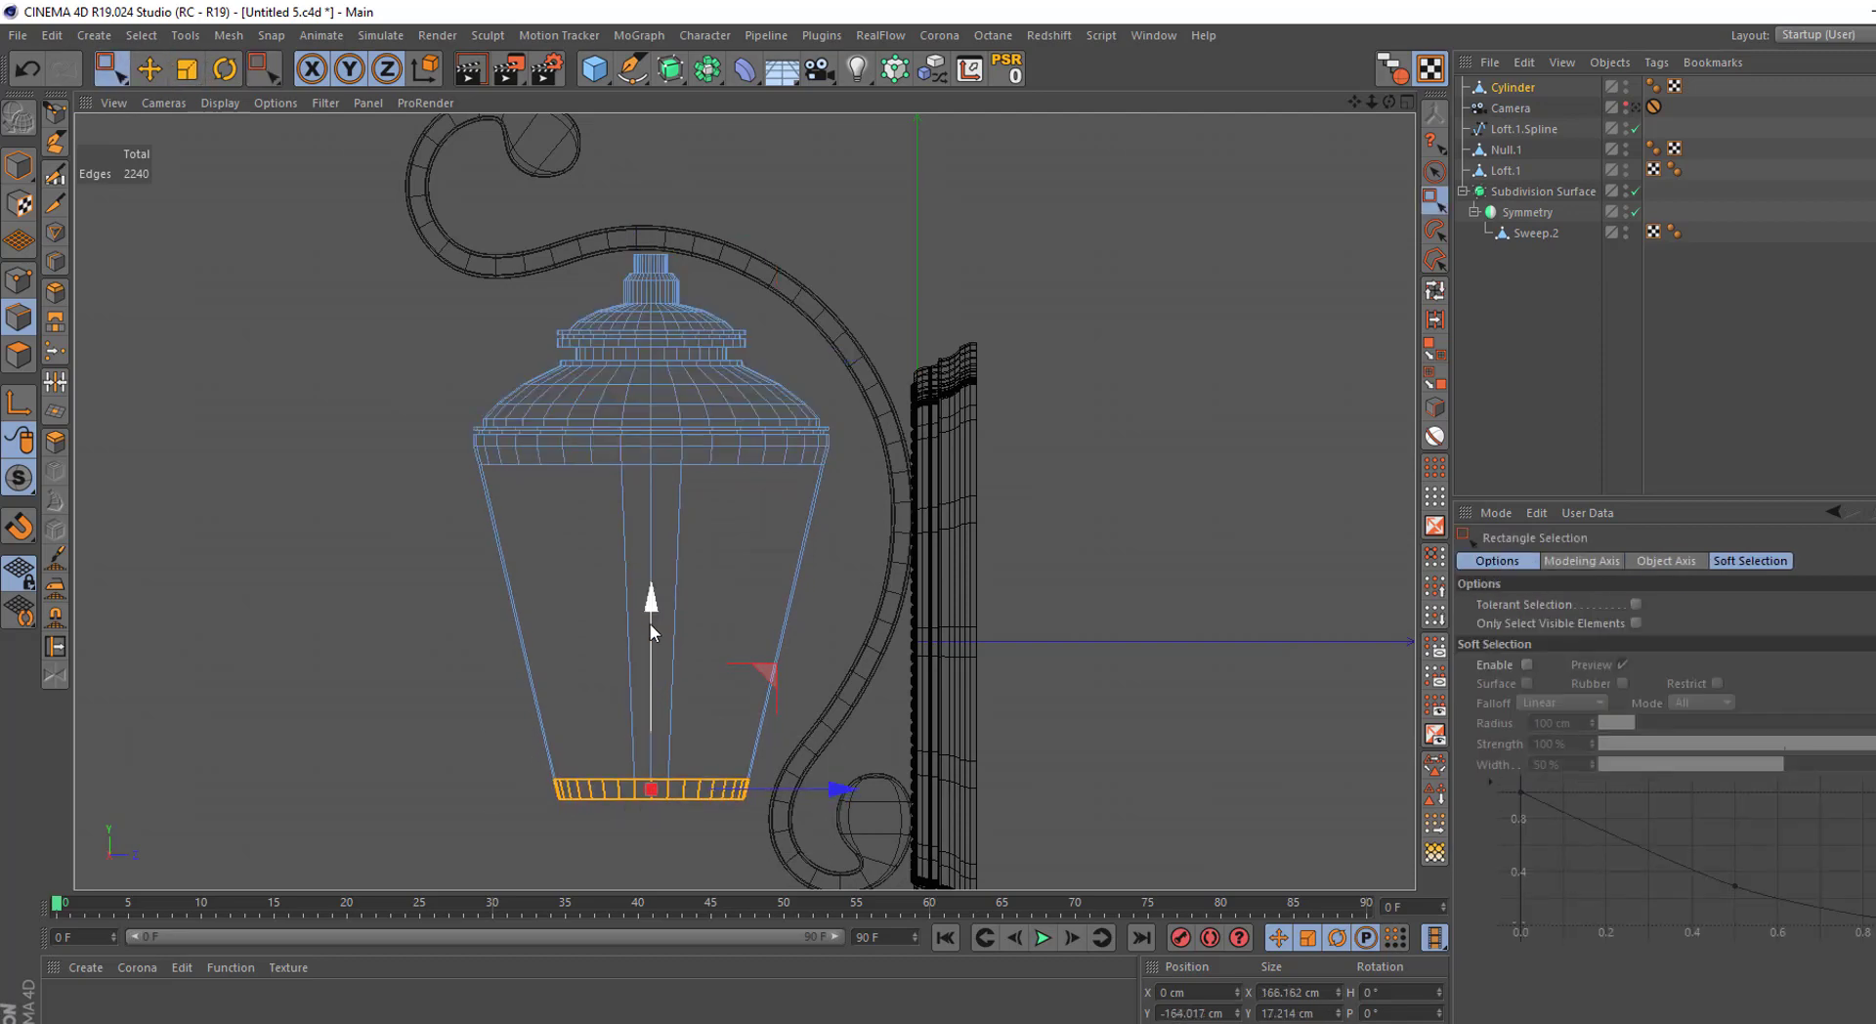
drag(483, 645, 391, 713)
scroll(565, 469, up, 5)
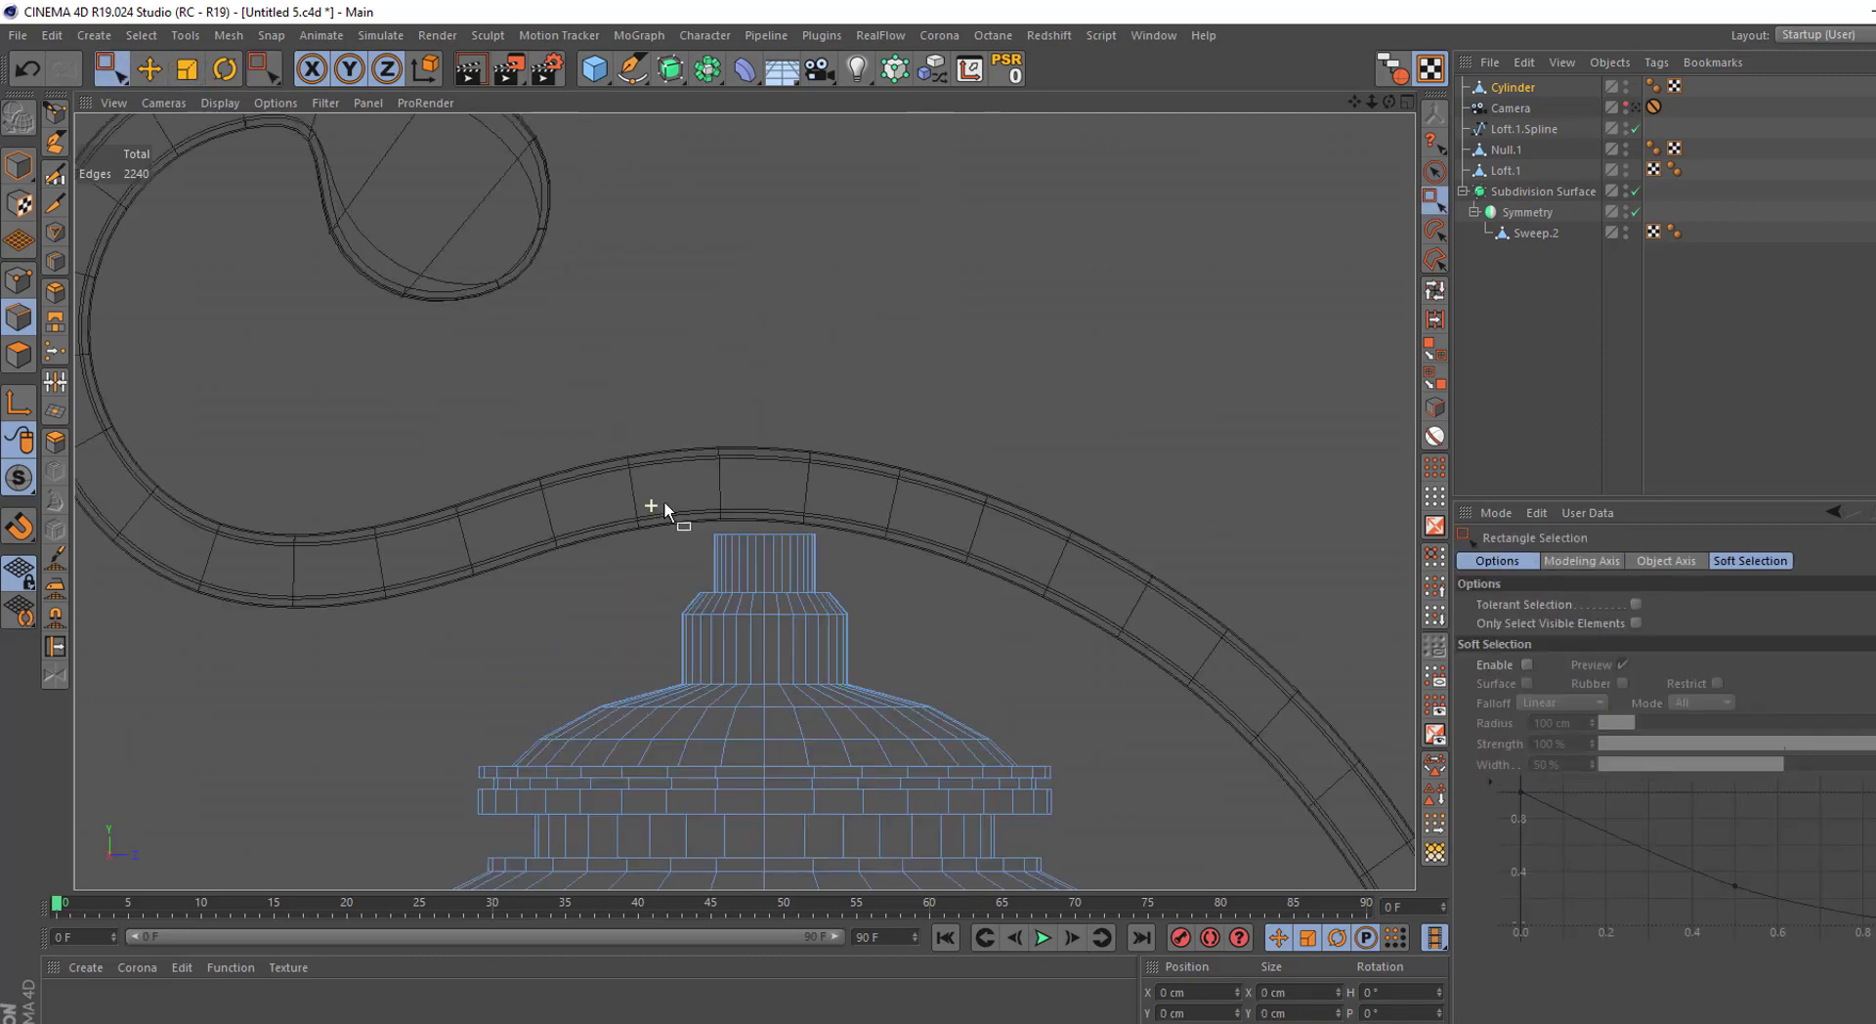
scroll(665, 500, up, 5)
middle_click(728, 536)
key(F1)
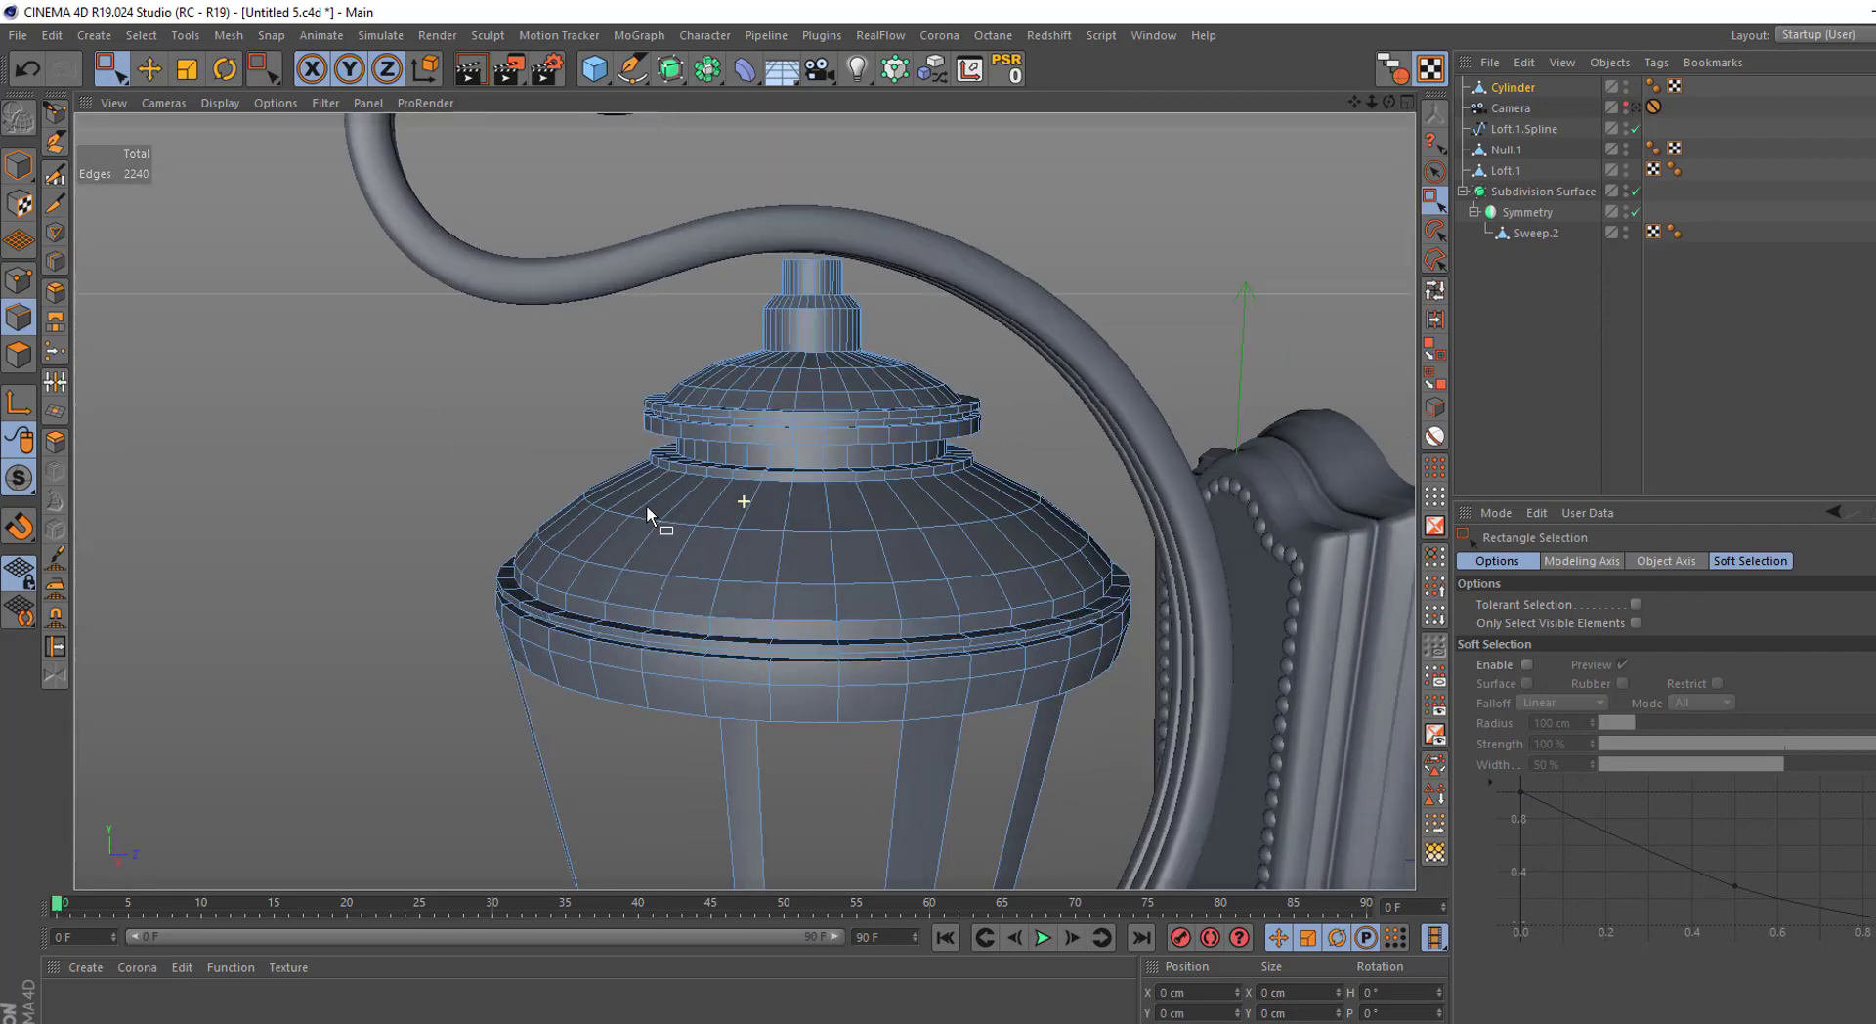
Move the post's top points up in Points mode to meet the curved arm
scroll(735, 526, down, 2)
scroll(735, 526, up, 3)
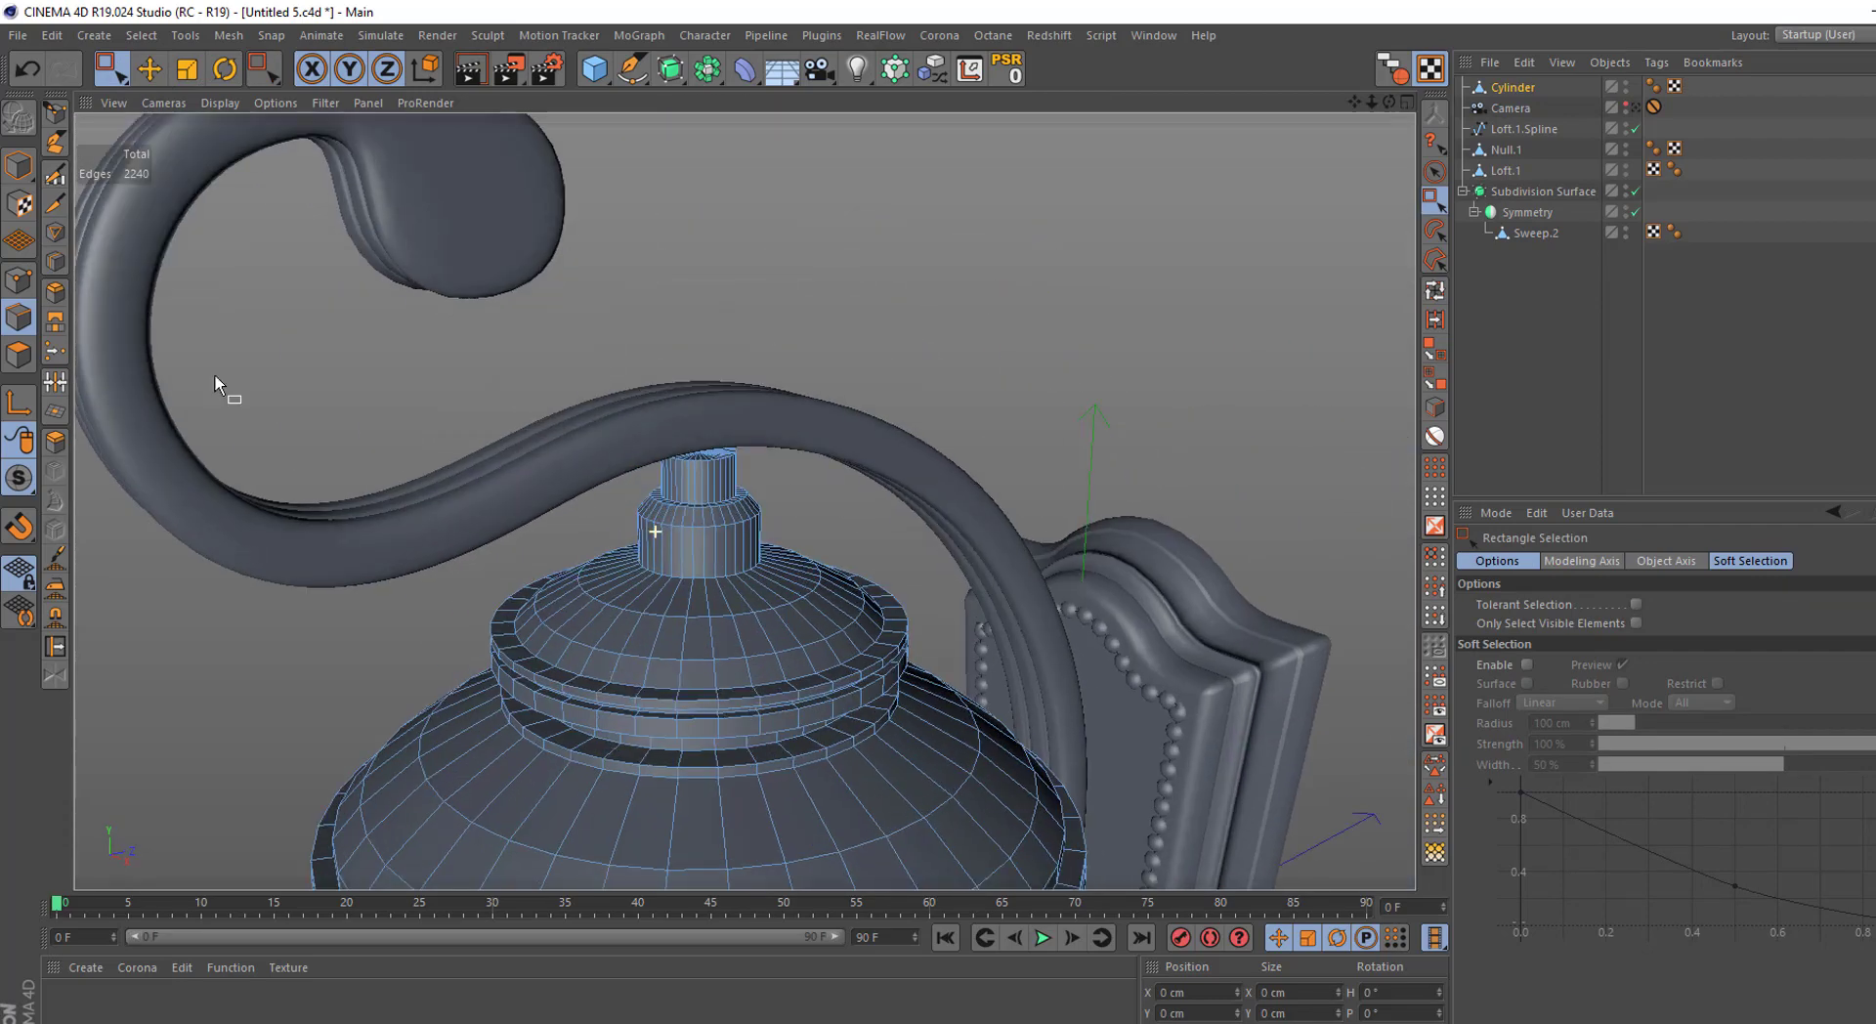
click(18, 282)
scroll(507, 418, up, 3)
scroll(508, 418, up, 3)
drag(572, 407, 859, 528)
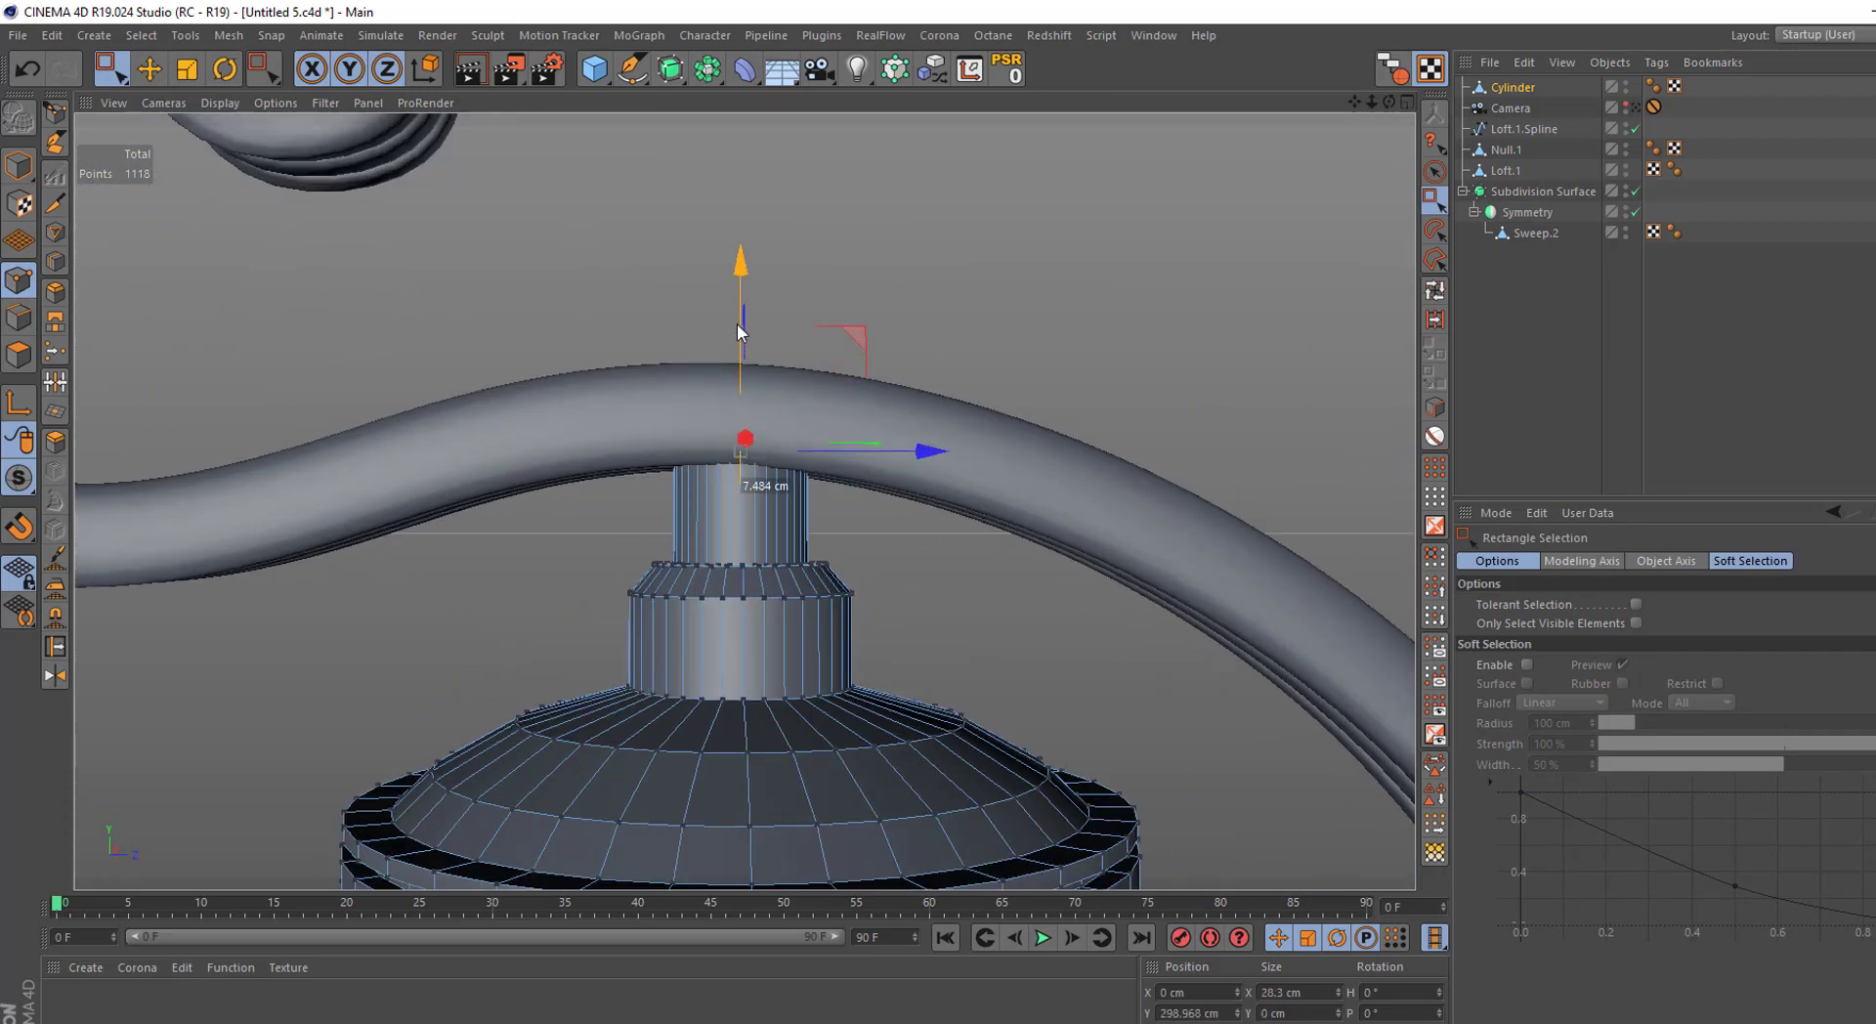
alt+drag(737, 332, 854, 437)
scroll(709, 686, down, 5)
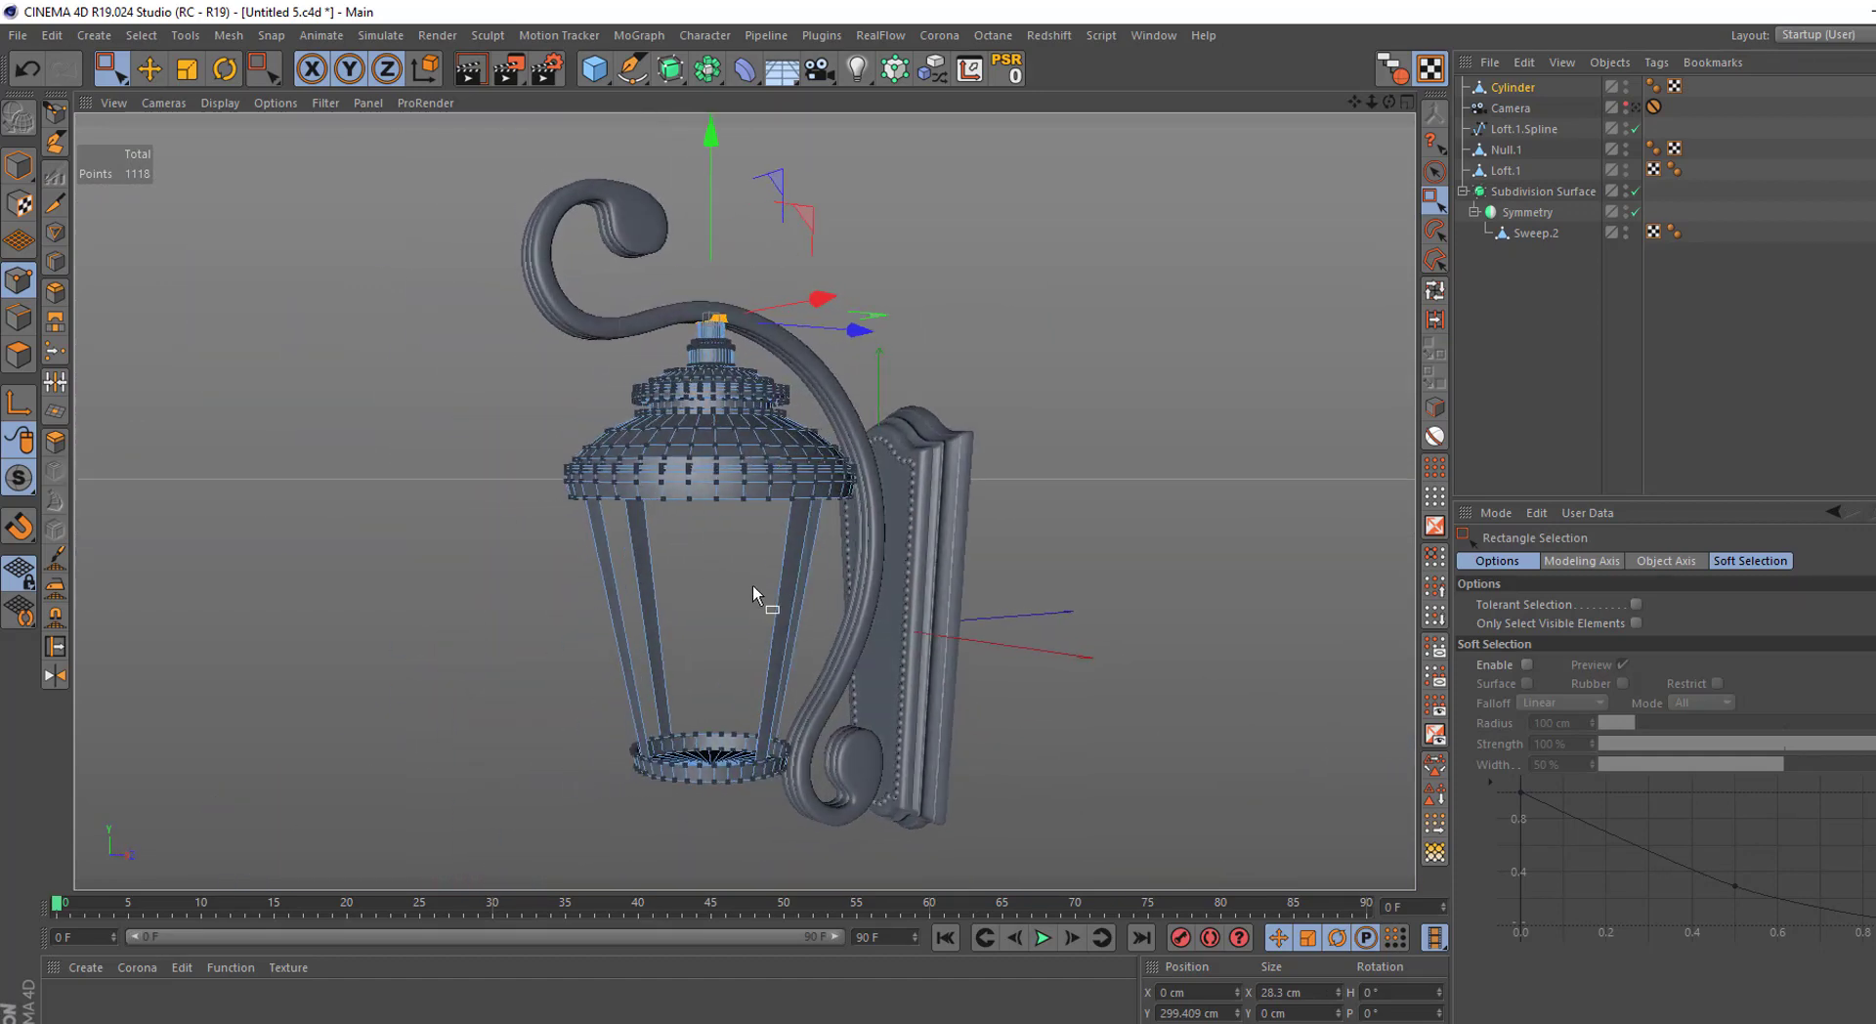
alt+drag(754, 588, 731, 537)
scroll(731, 538, up, 5)
Select the lantern's bottom cap face and extrude it twice, shrinking it to about 95%
click(18, 353)
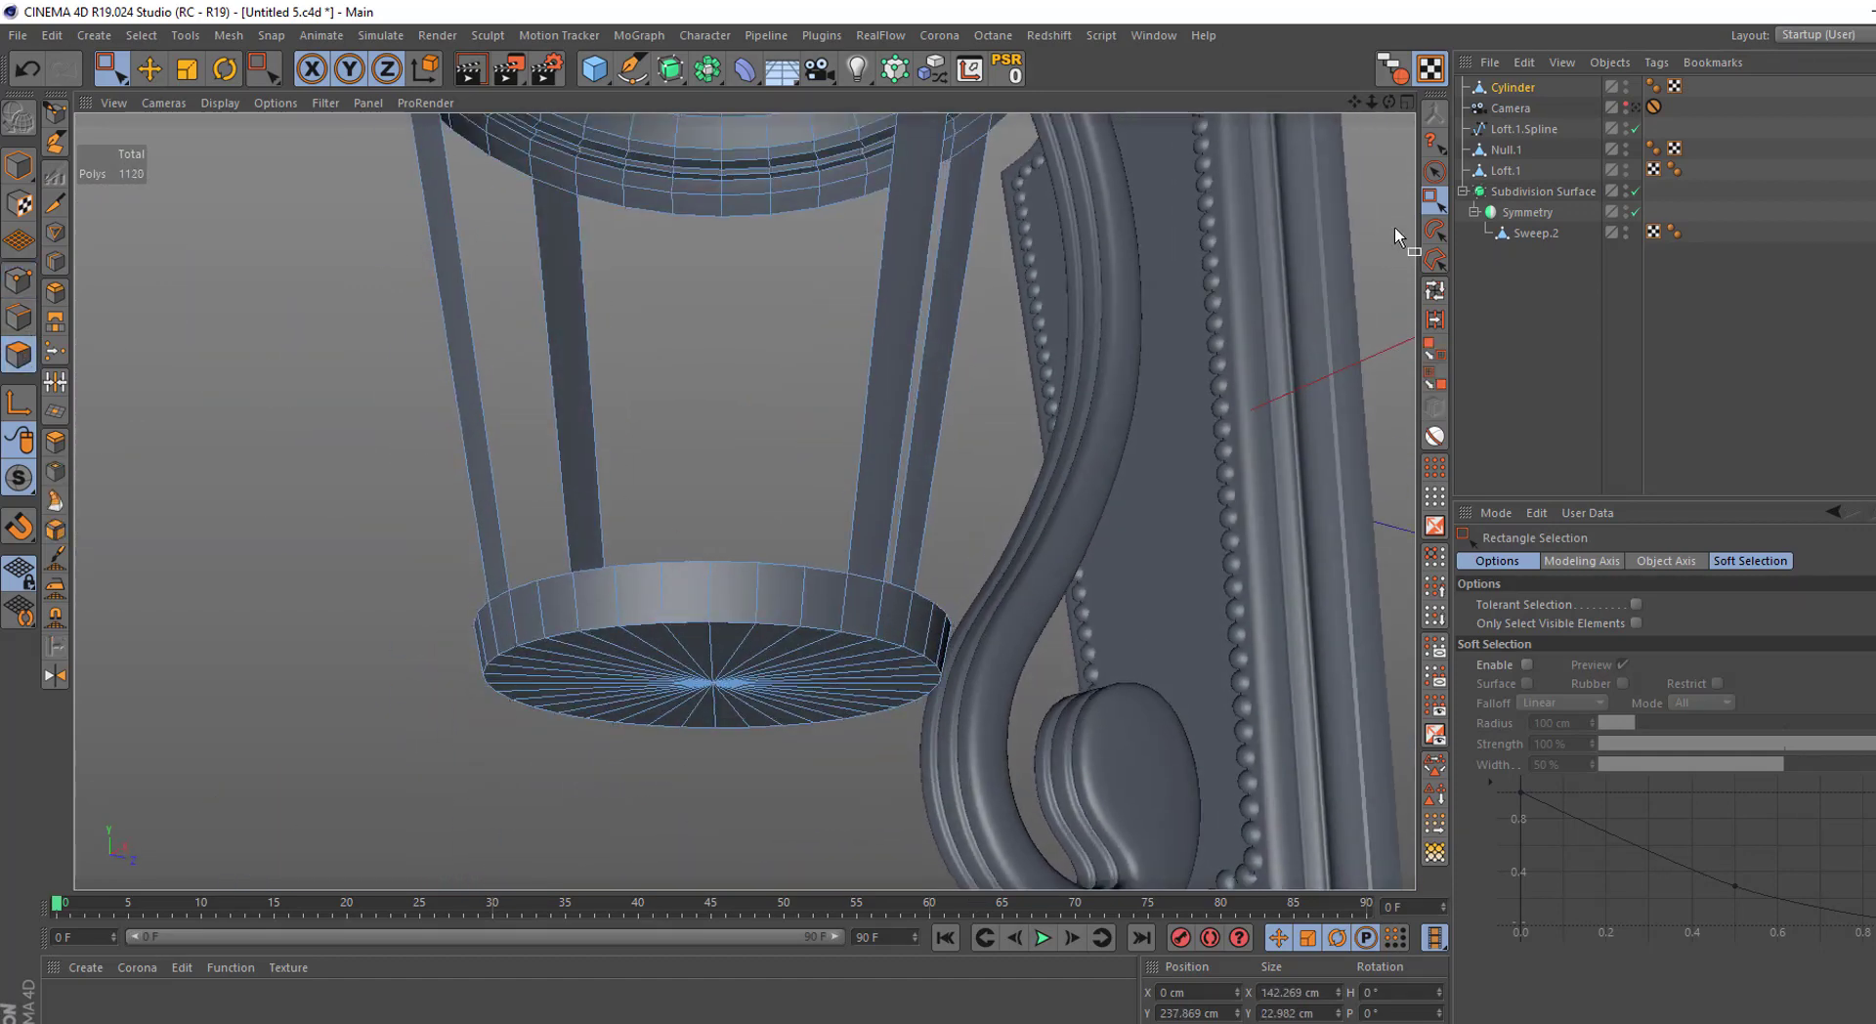
click(1435, 171)
click(671, 684)
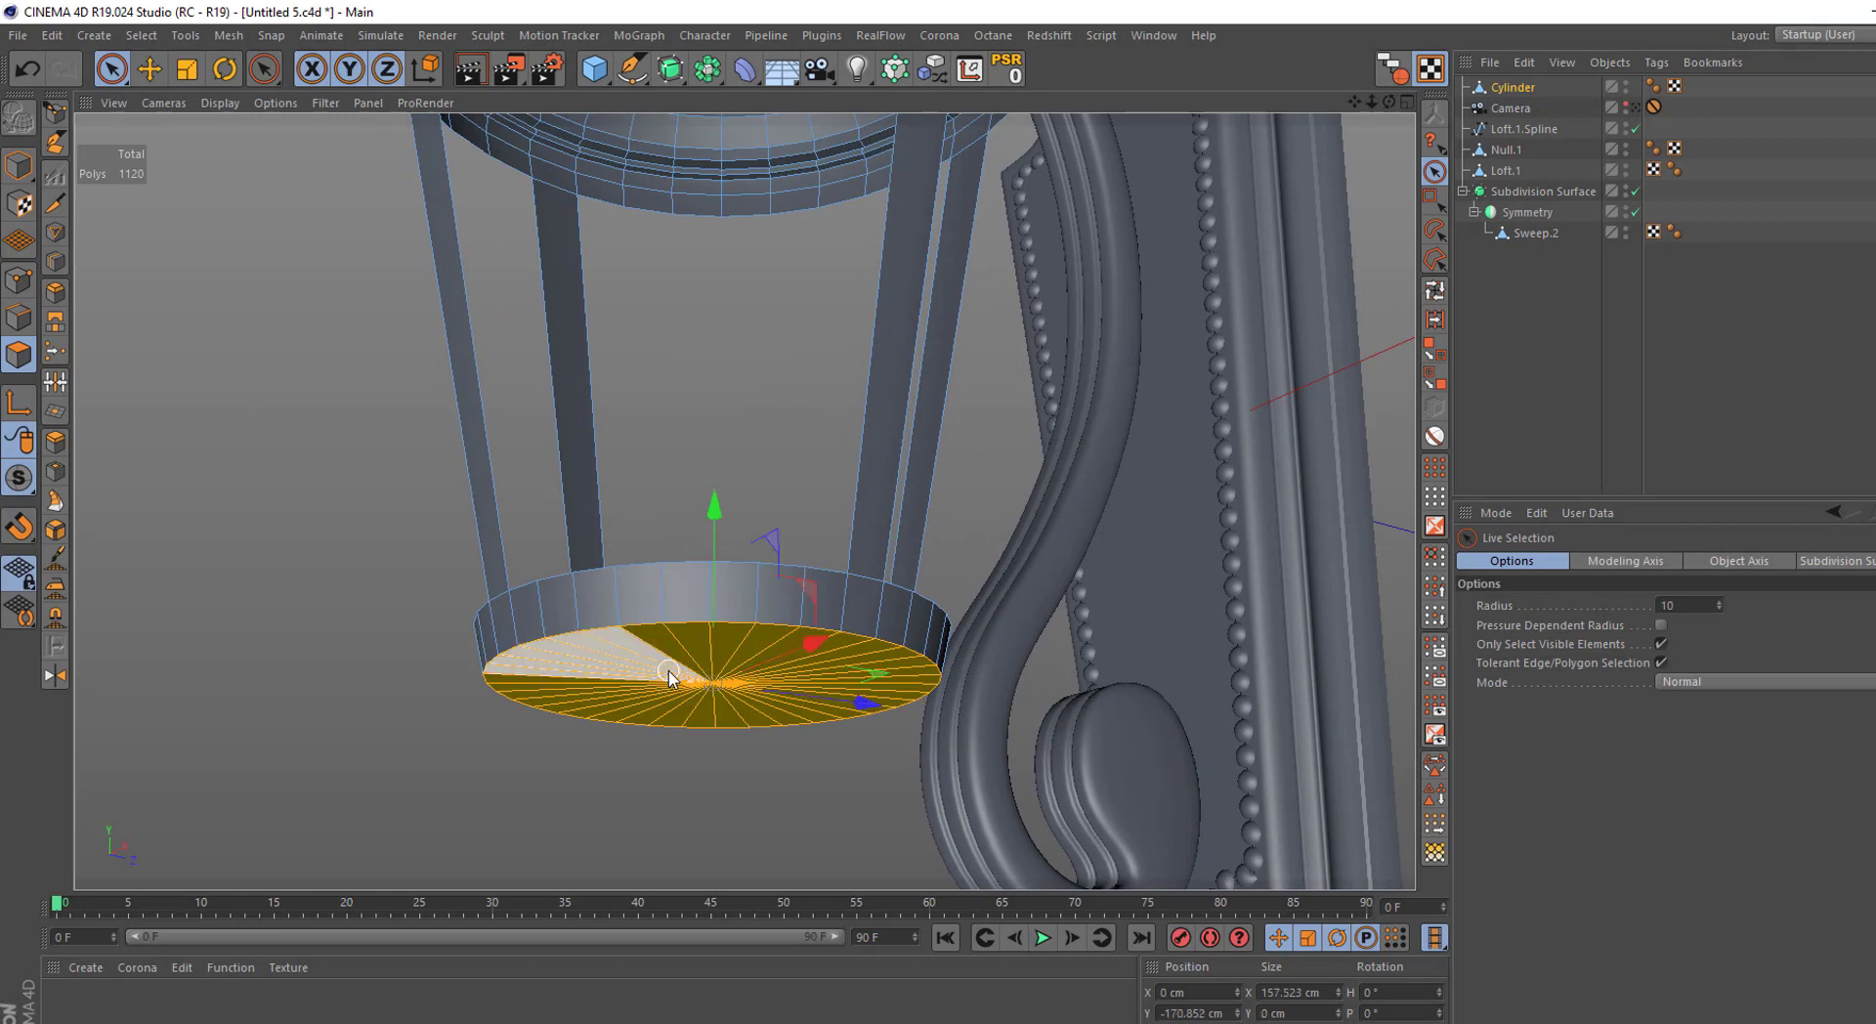
mouse_move(670, 677)
alt+mouse_down()
mouse_move(559, 649)
mouse_move(559, 690)
alt+mouse_up()
key(t)
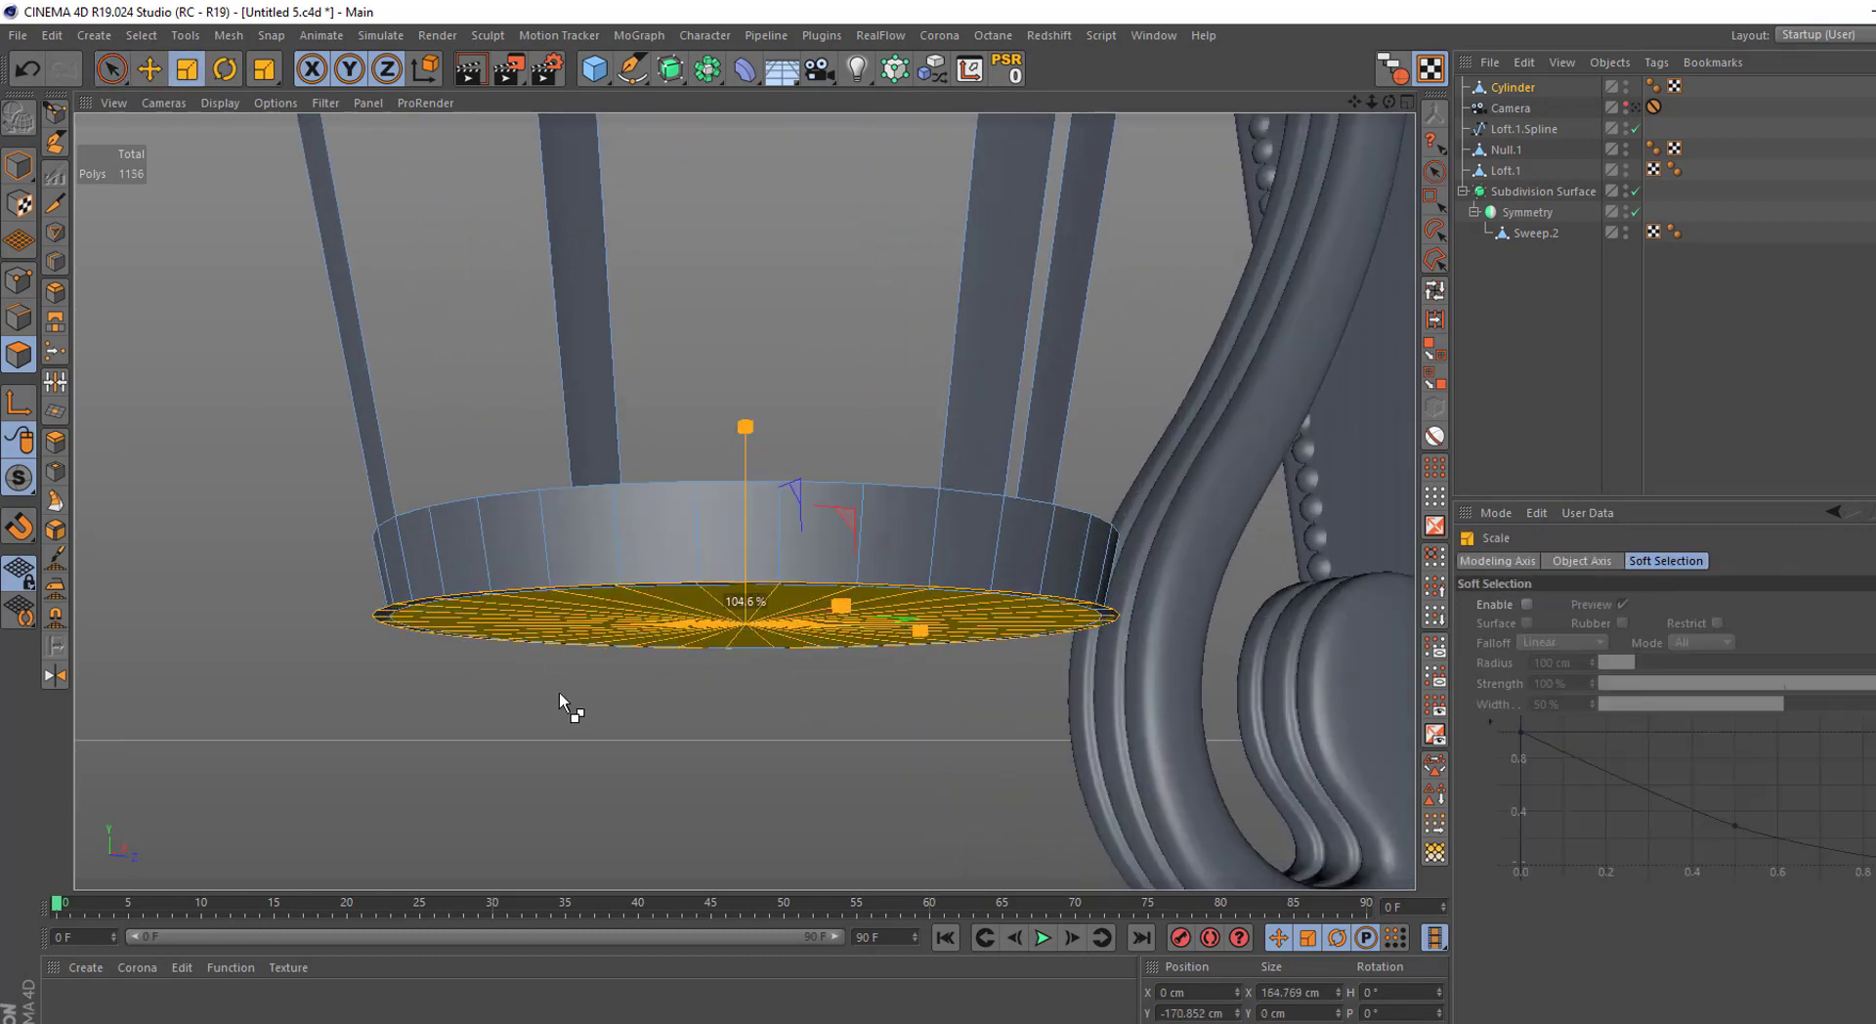
key(e)
ctrl+drag(741, 457, 899, 737)
key(t)
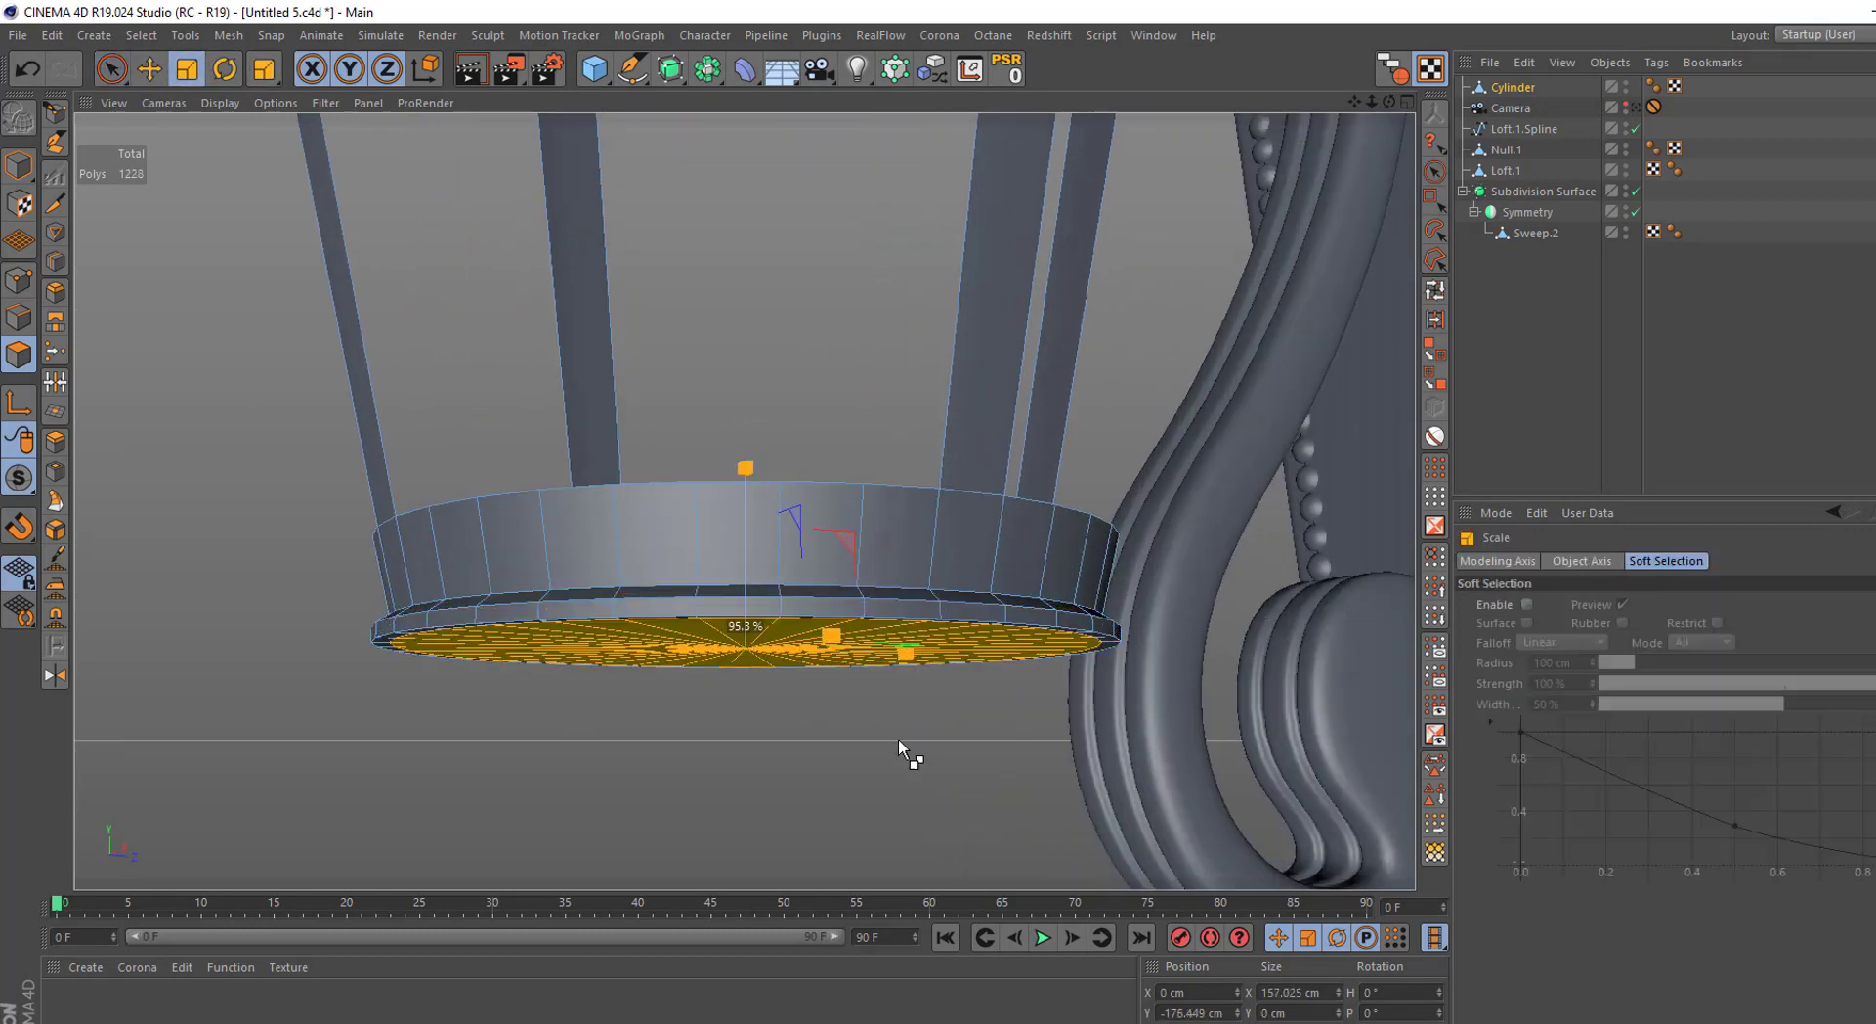
key(e)
ctrl+drag(754, 510, 759, 581)
Extrude the bottom cap further down, scale it inward, and move it down about 8 cm
key(9)
key(t)
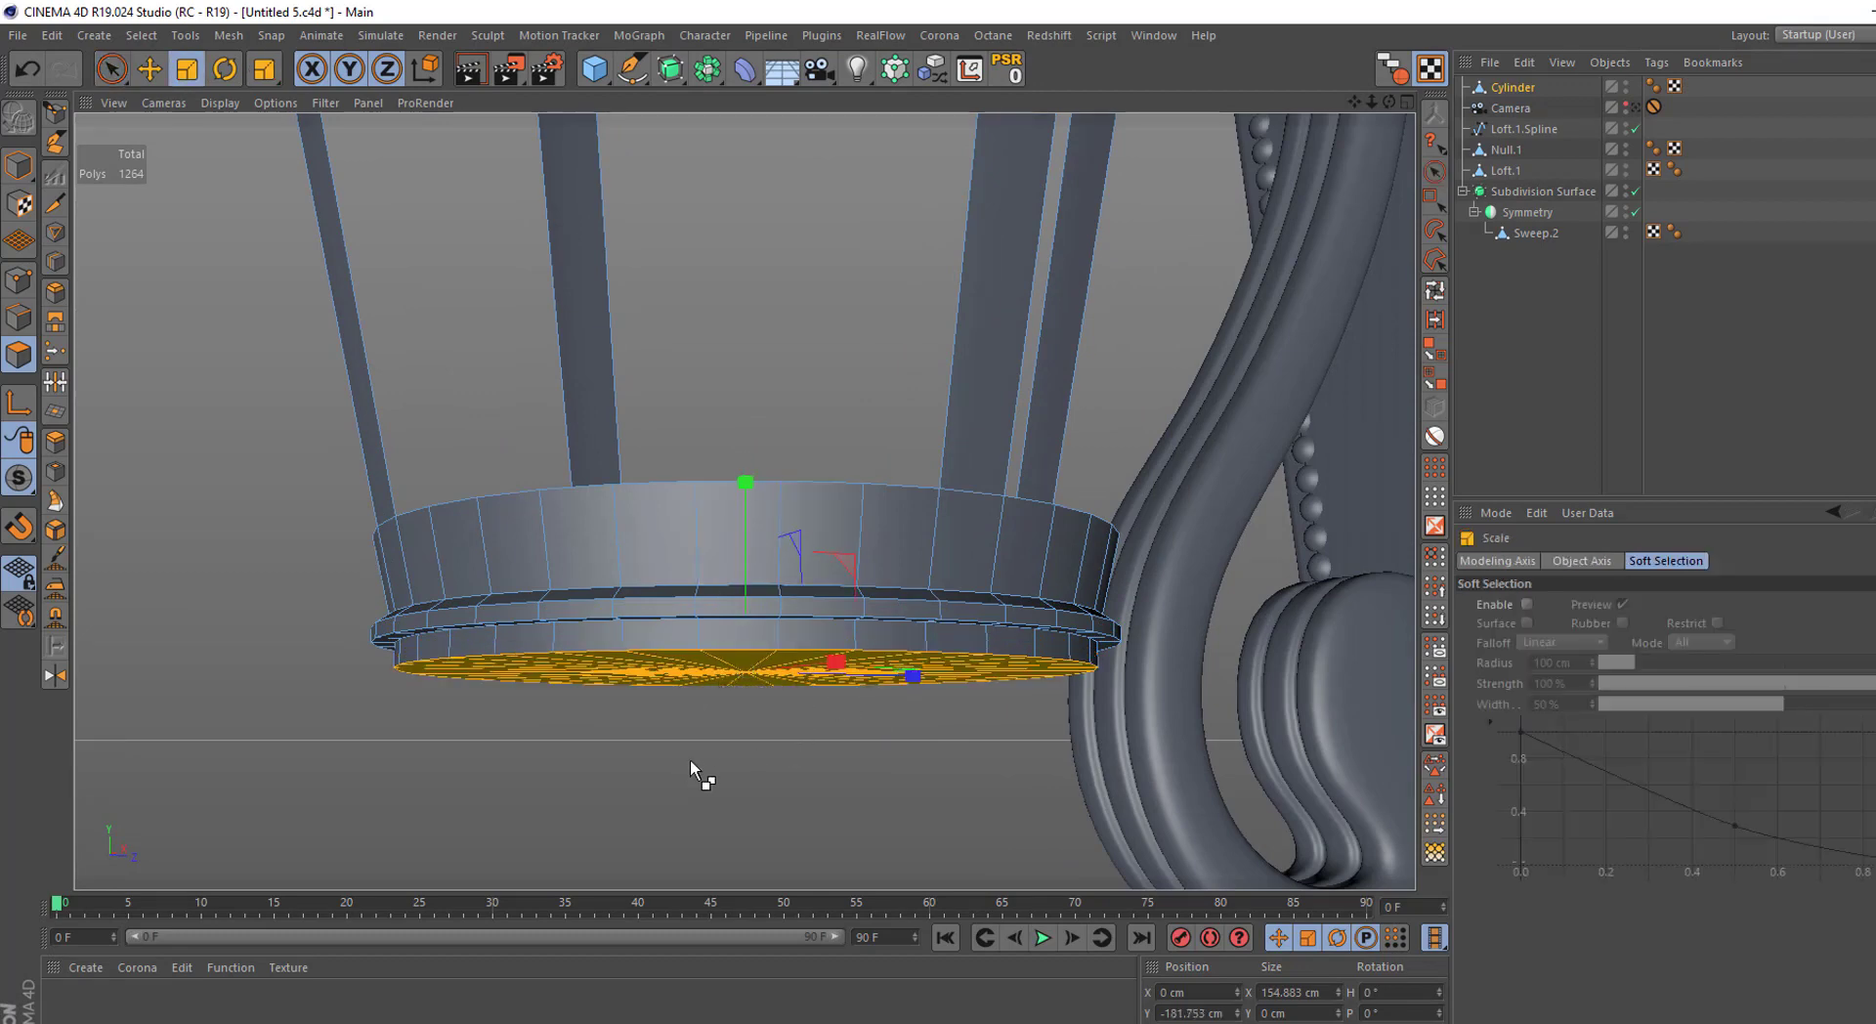
key(9)
key(e)
ctrl+drag(747, 510, 754, 543)
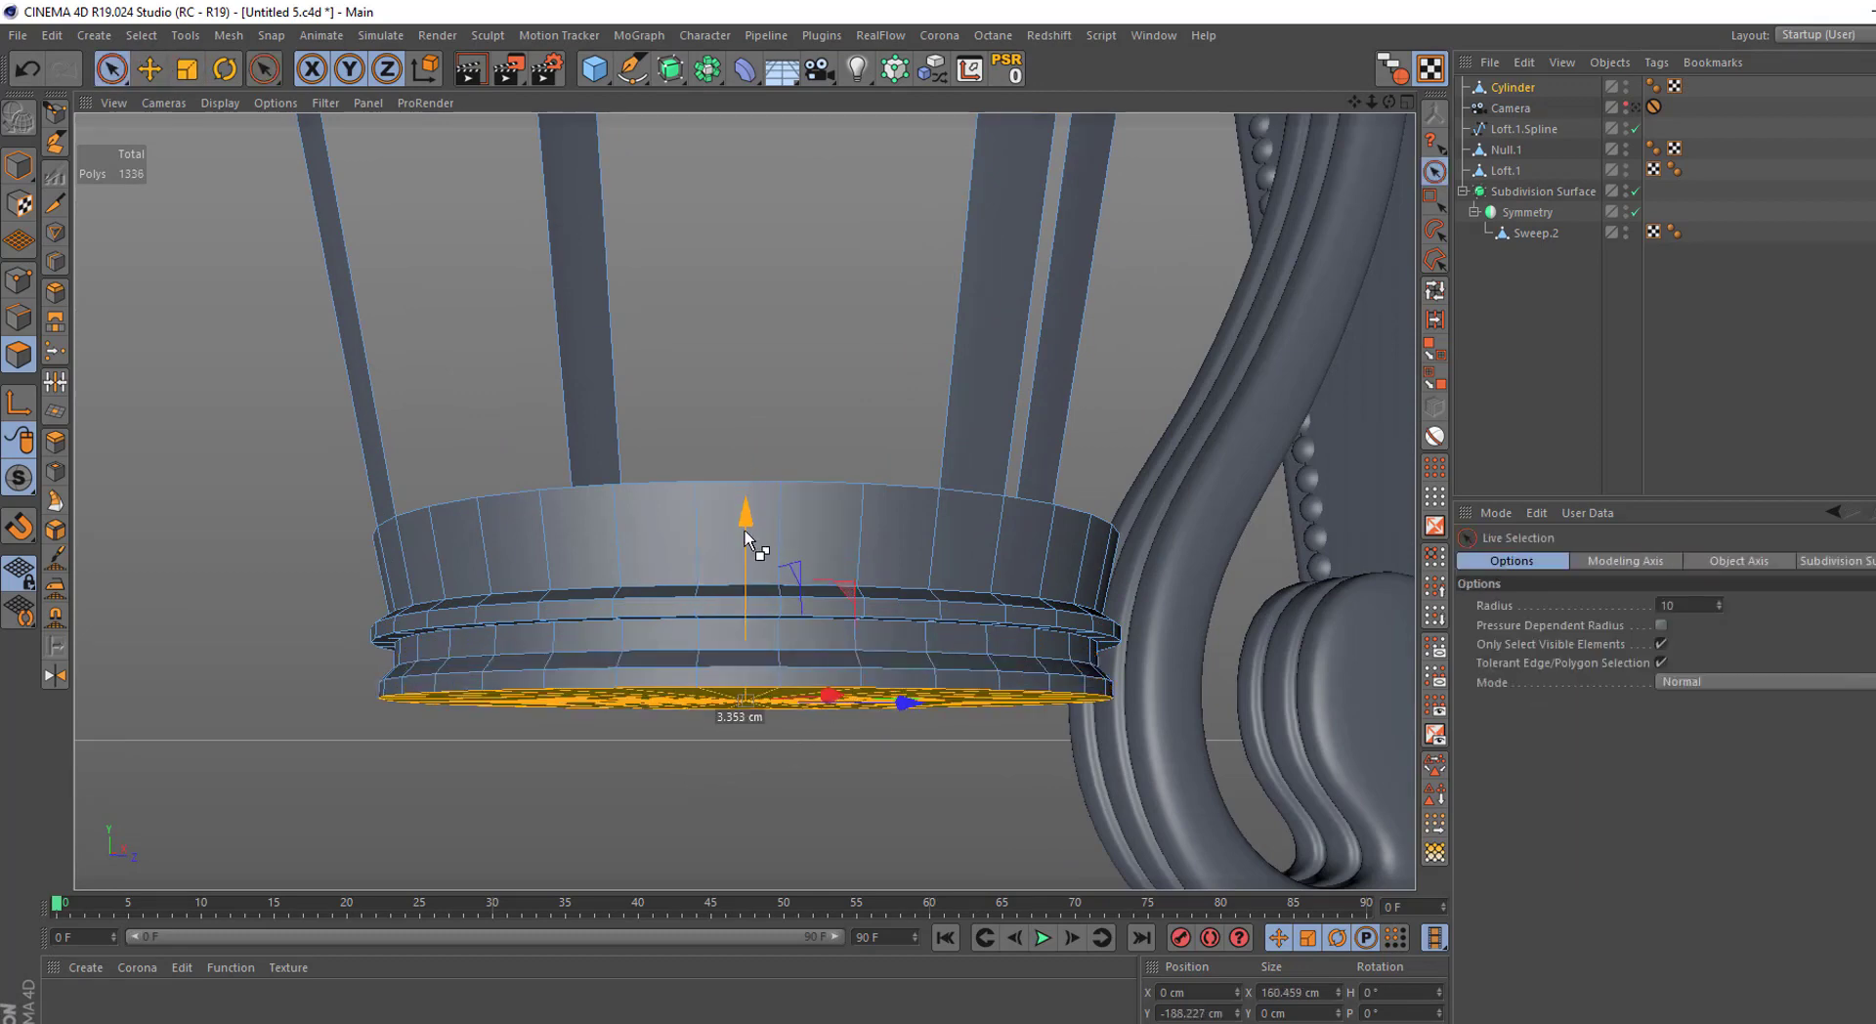
key(t)
ctrl+drag(811, 796, 770, 596)
key(9)
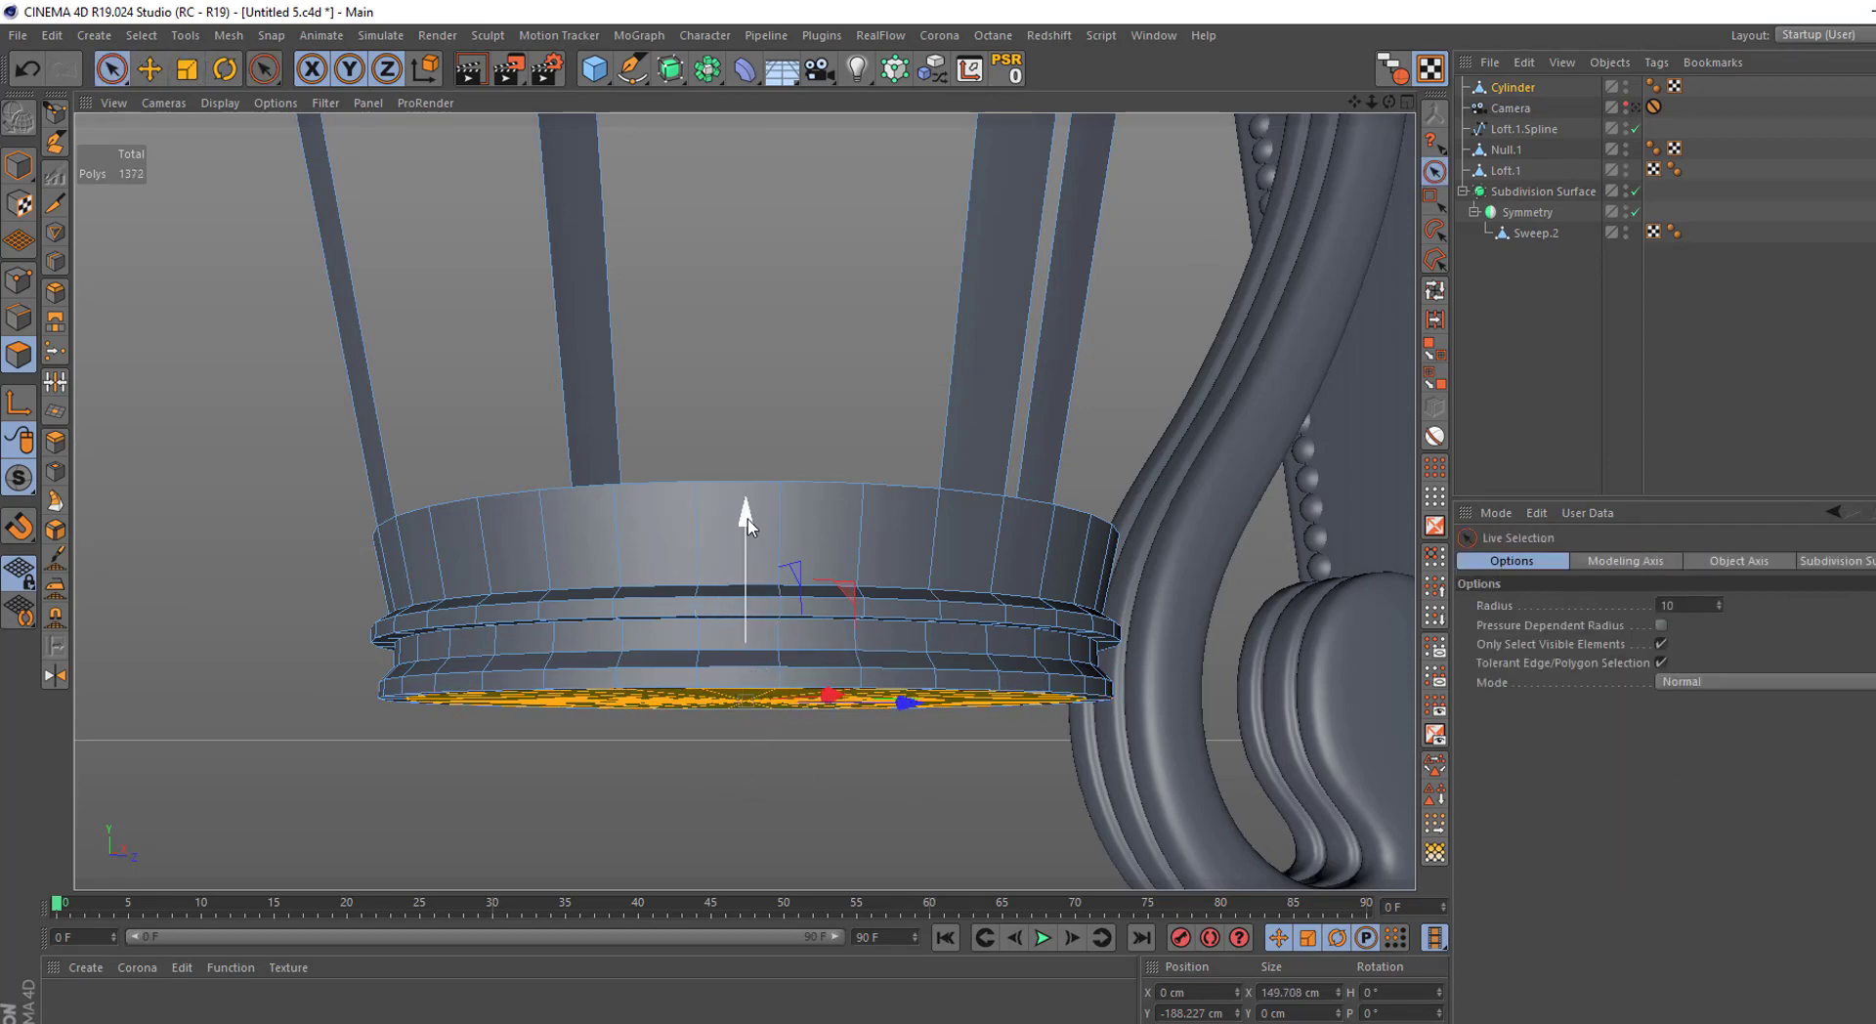
mouse_move(742, 510)
mouse_down()
mouse_move(748, 559)
mouse_move(747, 543)
mouse_up()
Shrink the lantern's bottom cap to about 48 cm
key(t)
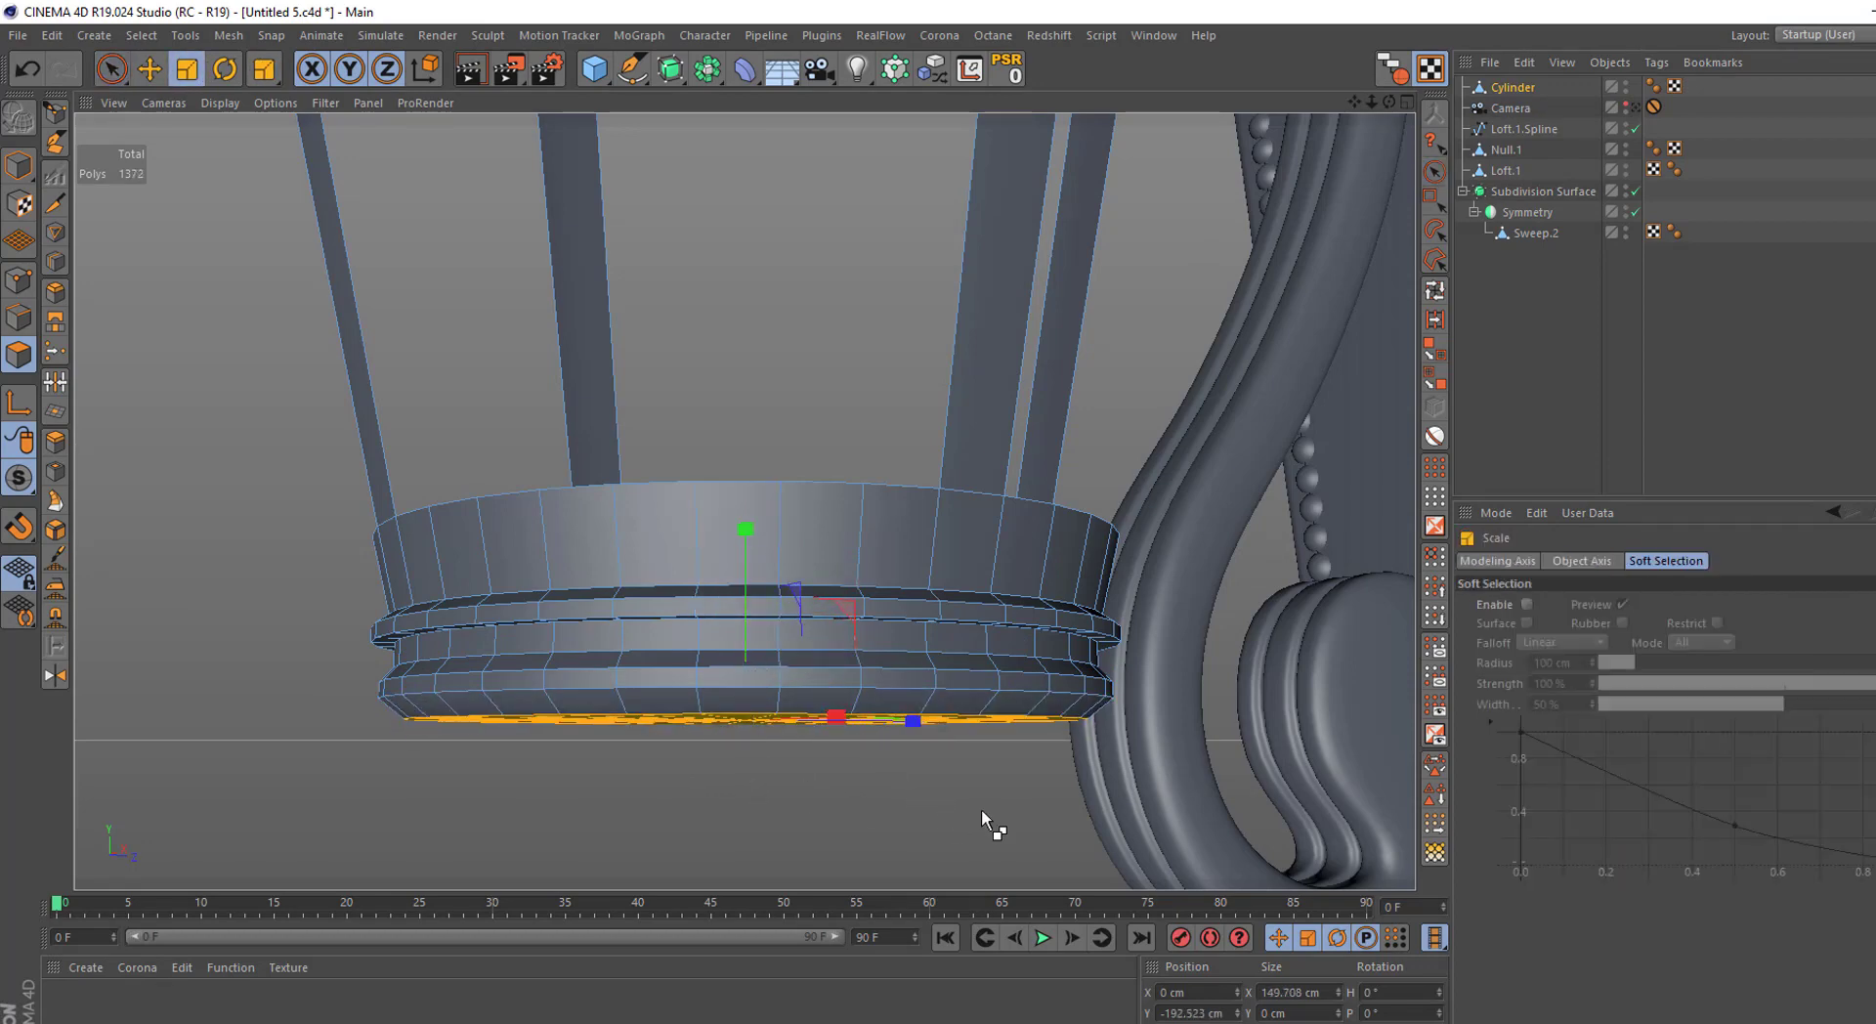
mouse_move(919, 824)
mouse_down()
mouse_move(625, 837)
mouse_move(753, 551)
mouse_up()
key(space)
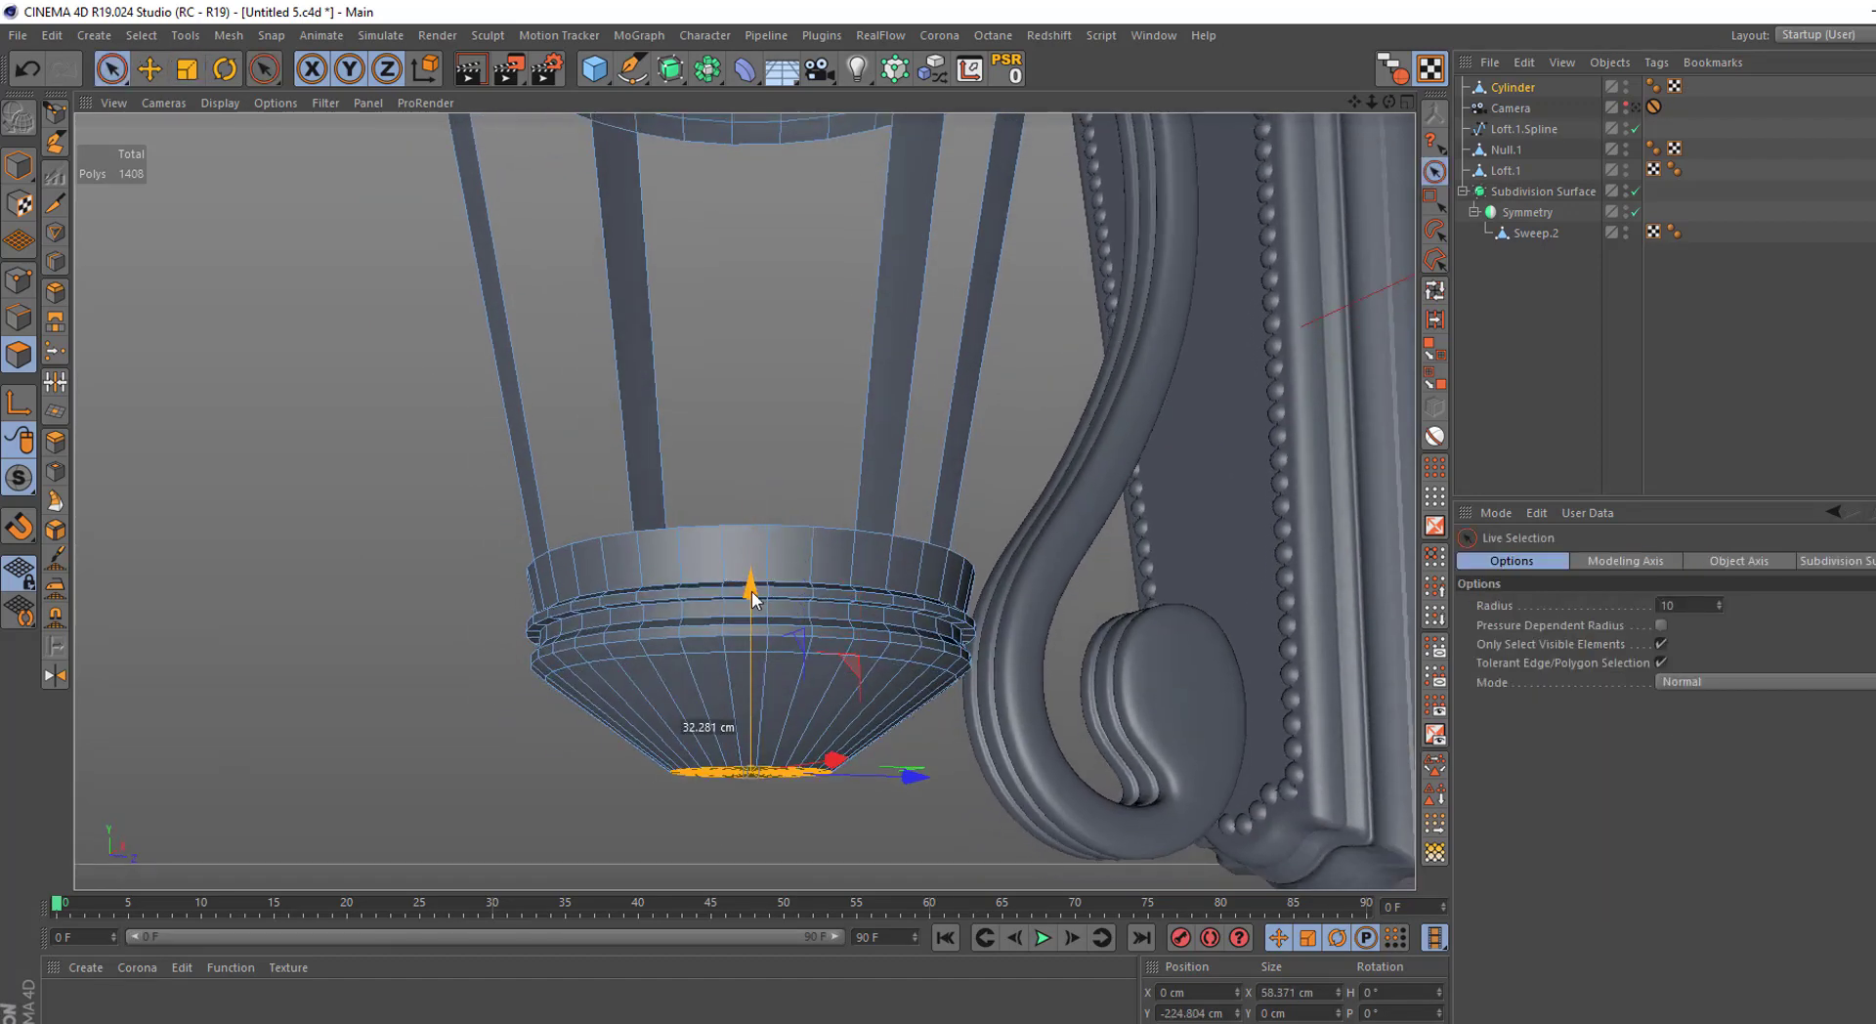
key(space)
mouse_move(987, 753)
mouse_down()
mouse_move(919, 753)
mouse_move(831, 625)
mouse_up()
scroll(831, 625, up, 2)
Extrude the bottom cap downward into a rim and scale it to 83.8%
key(d)
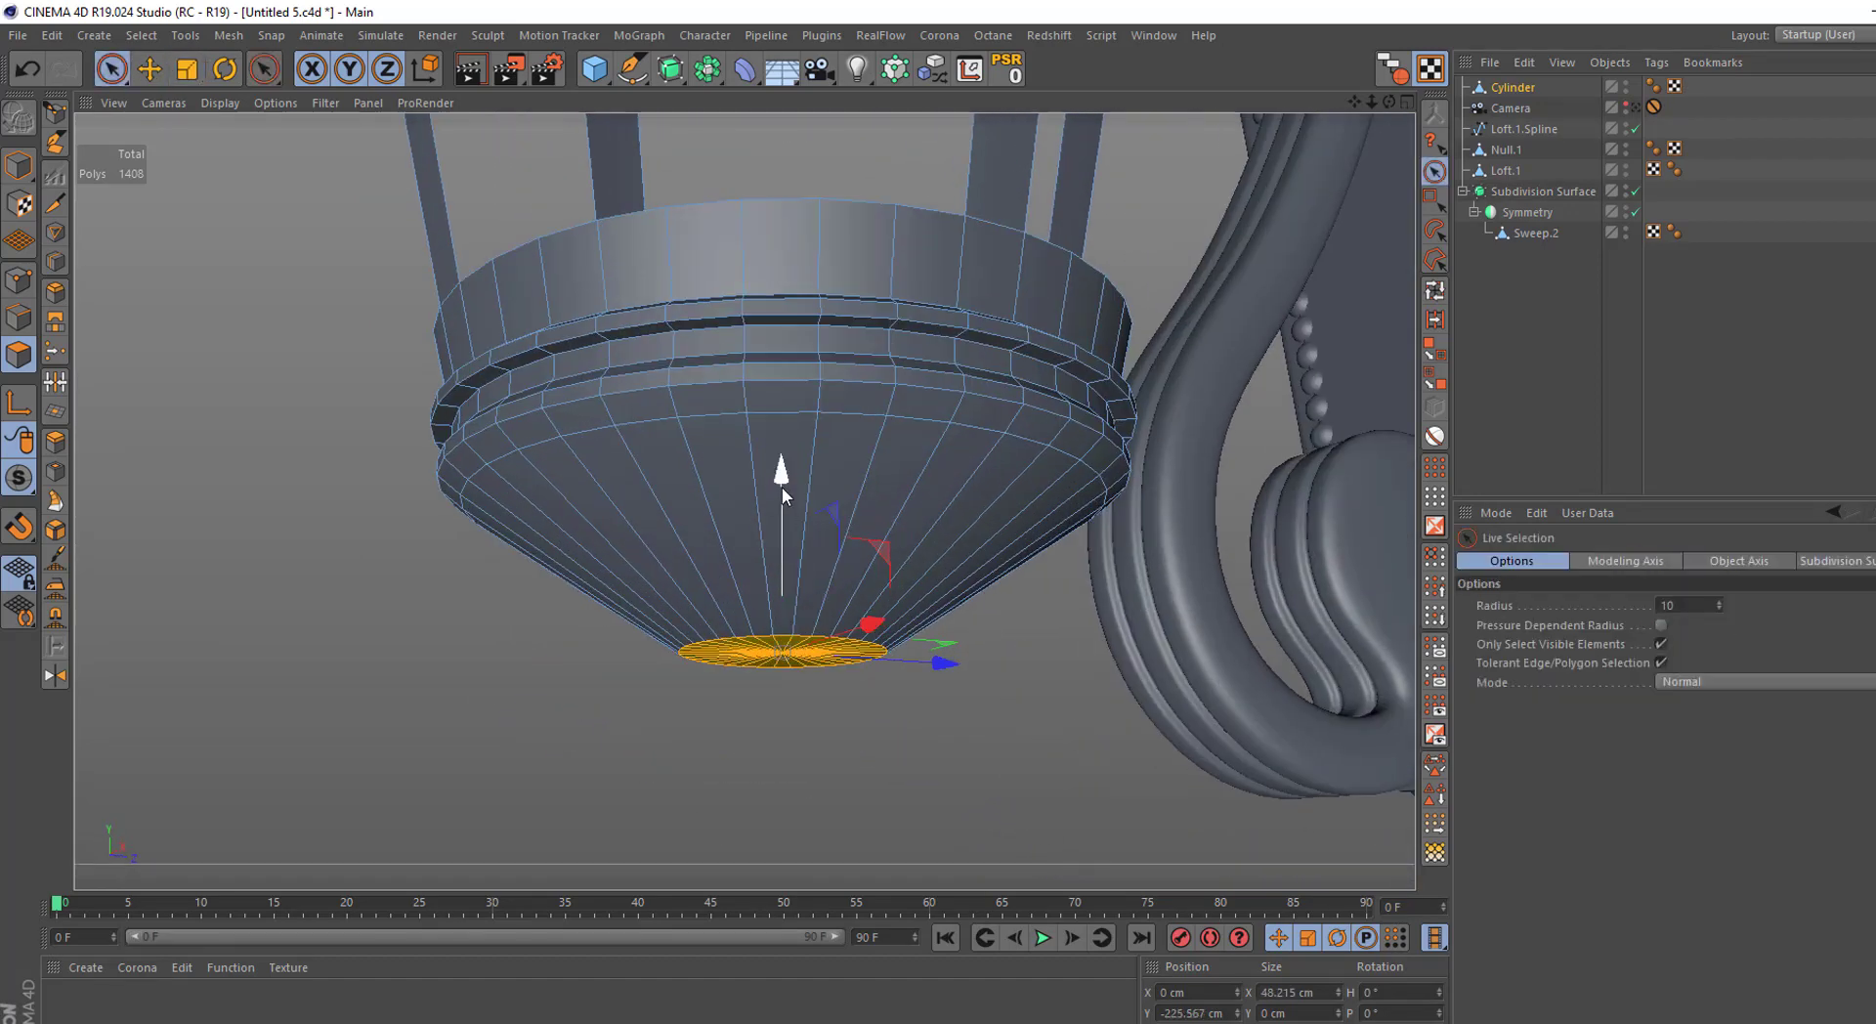
drag(782, 487, 782, 542)
key(space)
scroll(709, 764, up, 3)
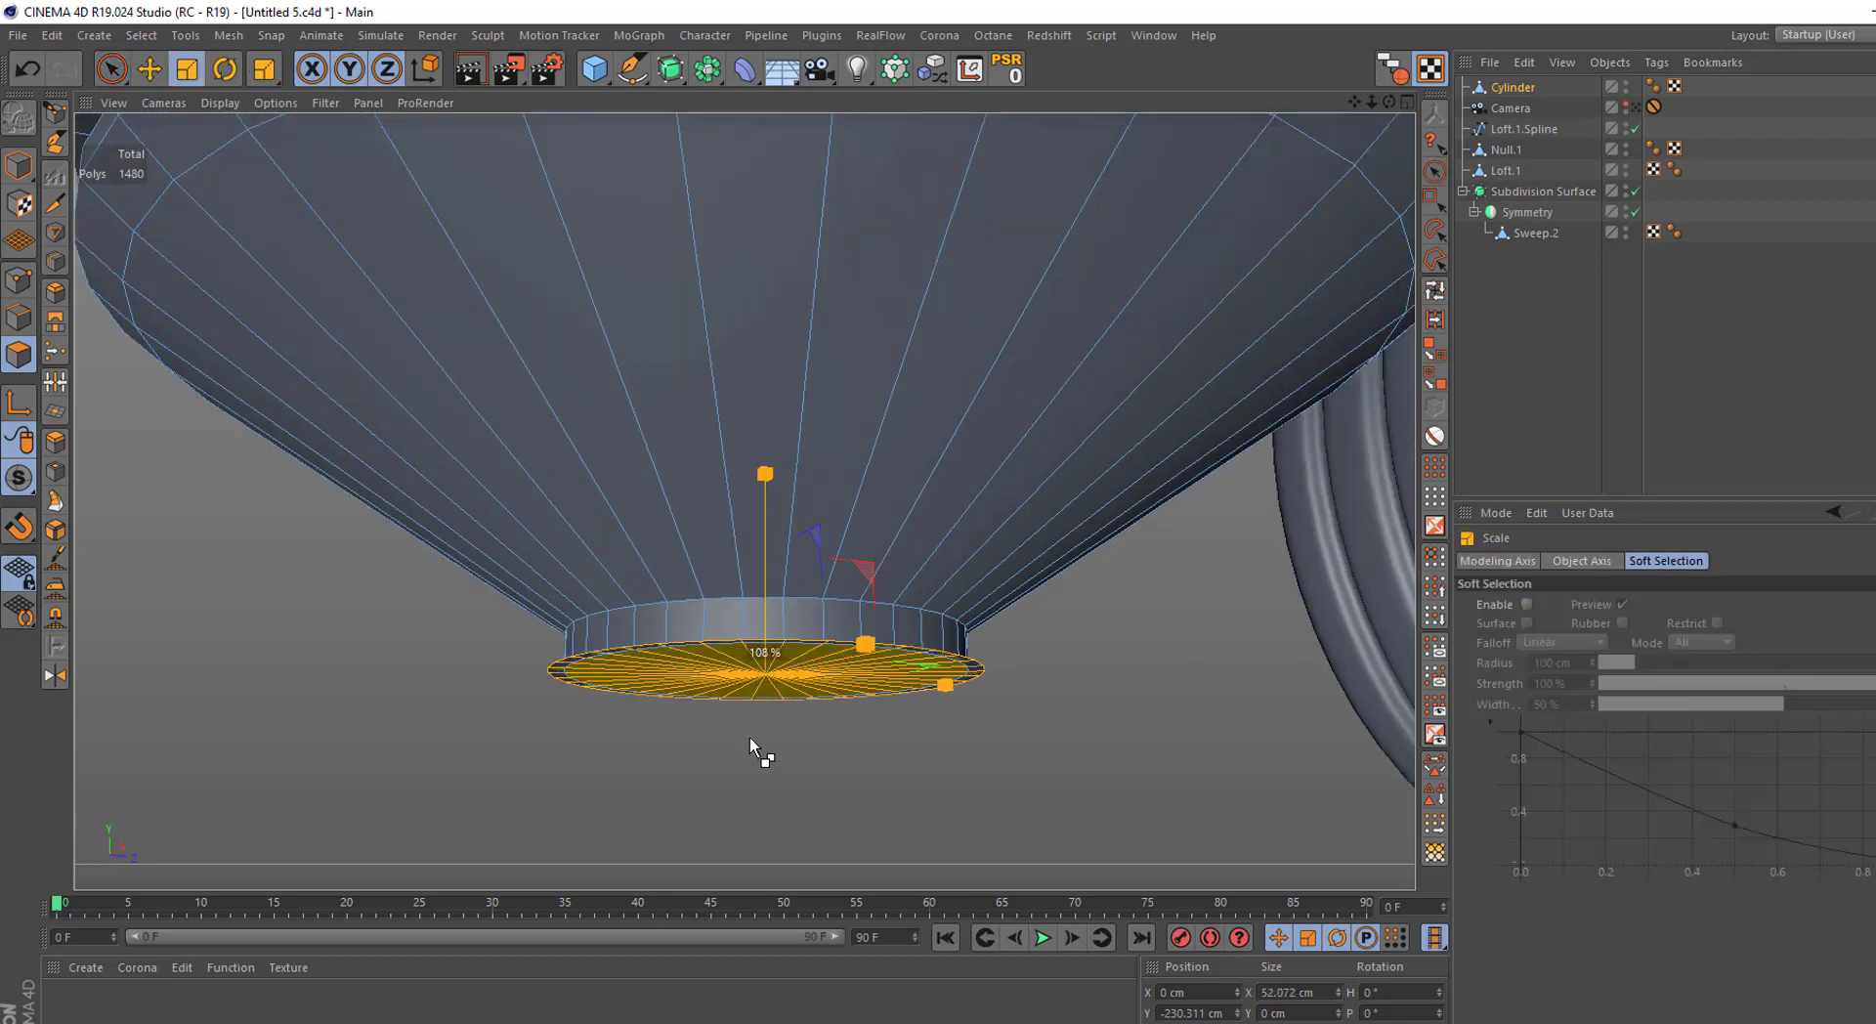
key(space)
alt+drag(767, 704, 782, 478)
key(d)
key(space)
drag(1040, 696, 1040, 708)
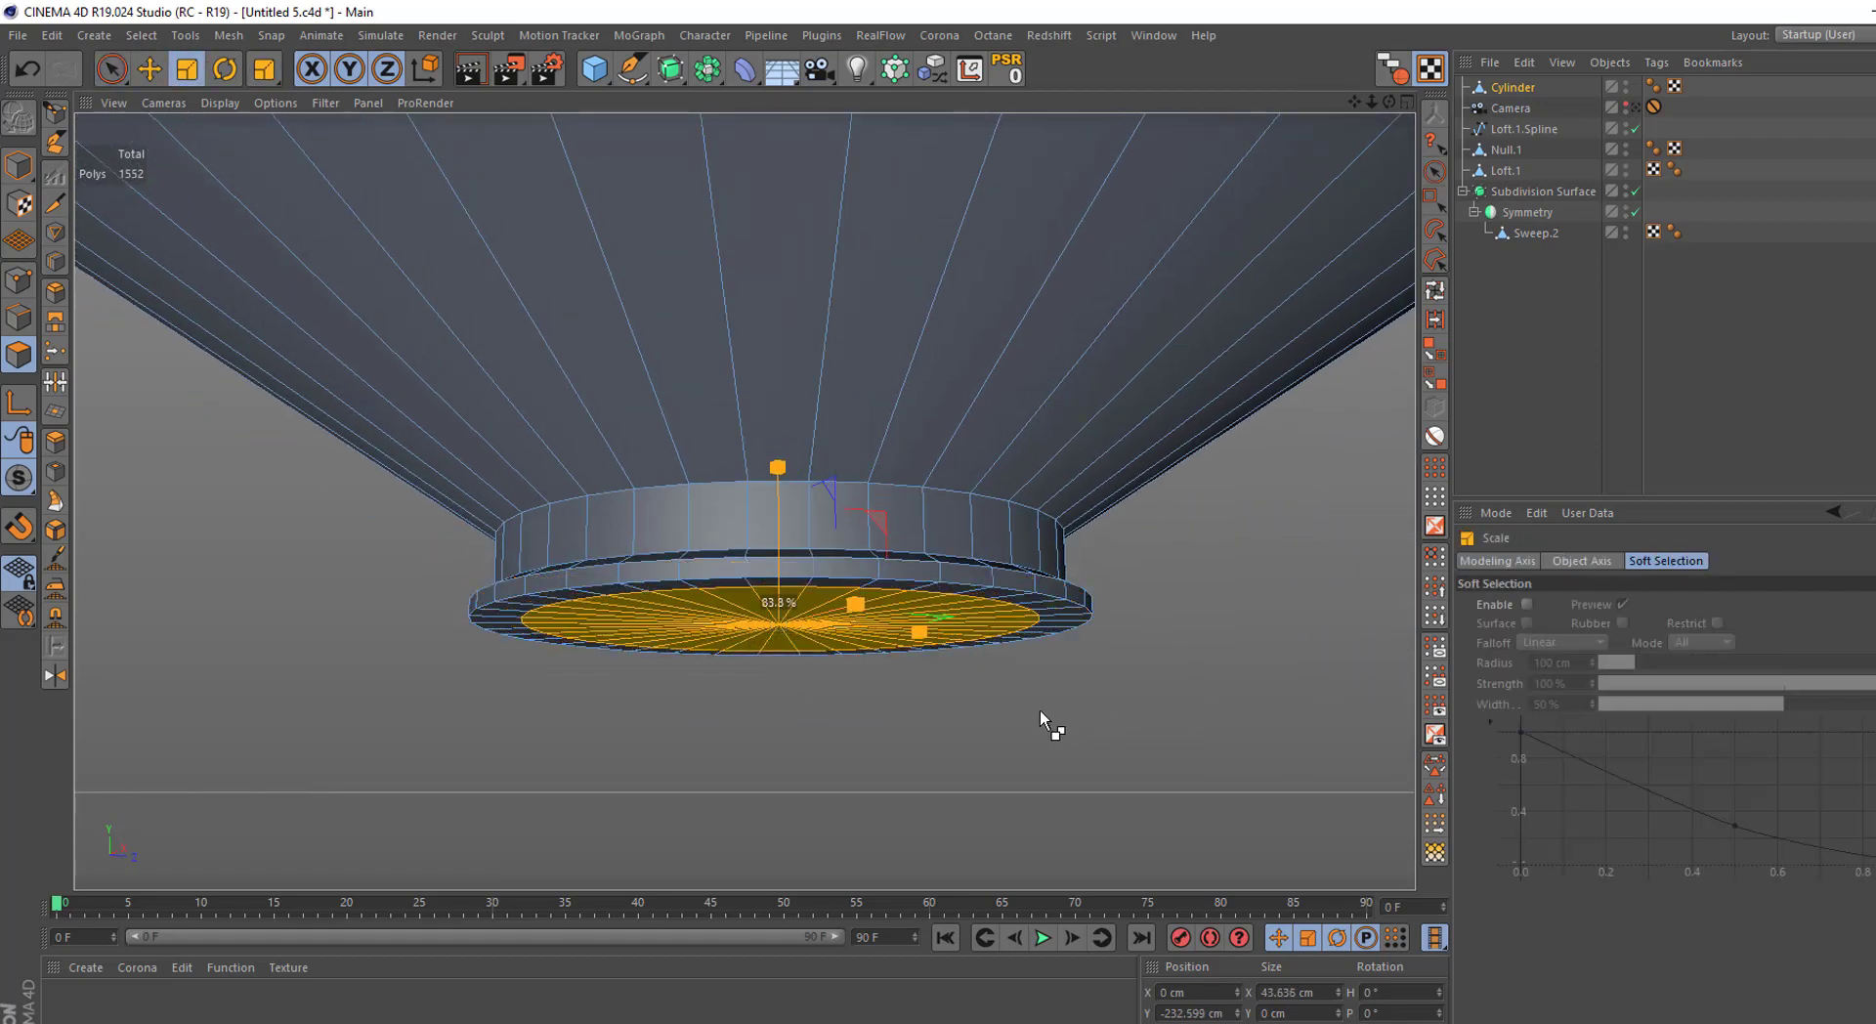
Extrude another rim and taper it down into a neck scaled to 78.1%
key(d)
drag(780, 487, 832, 714)
key(space)
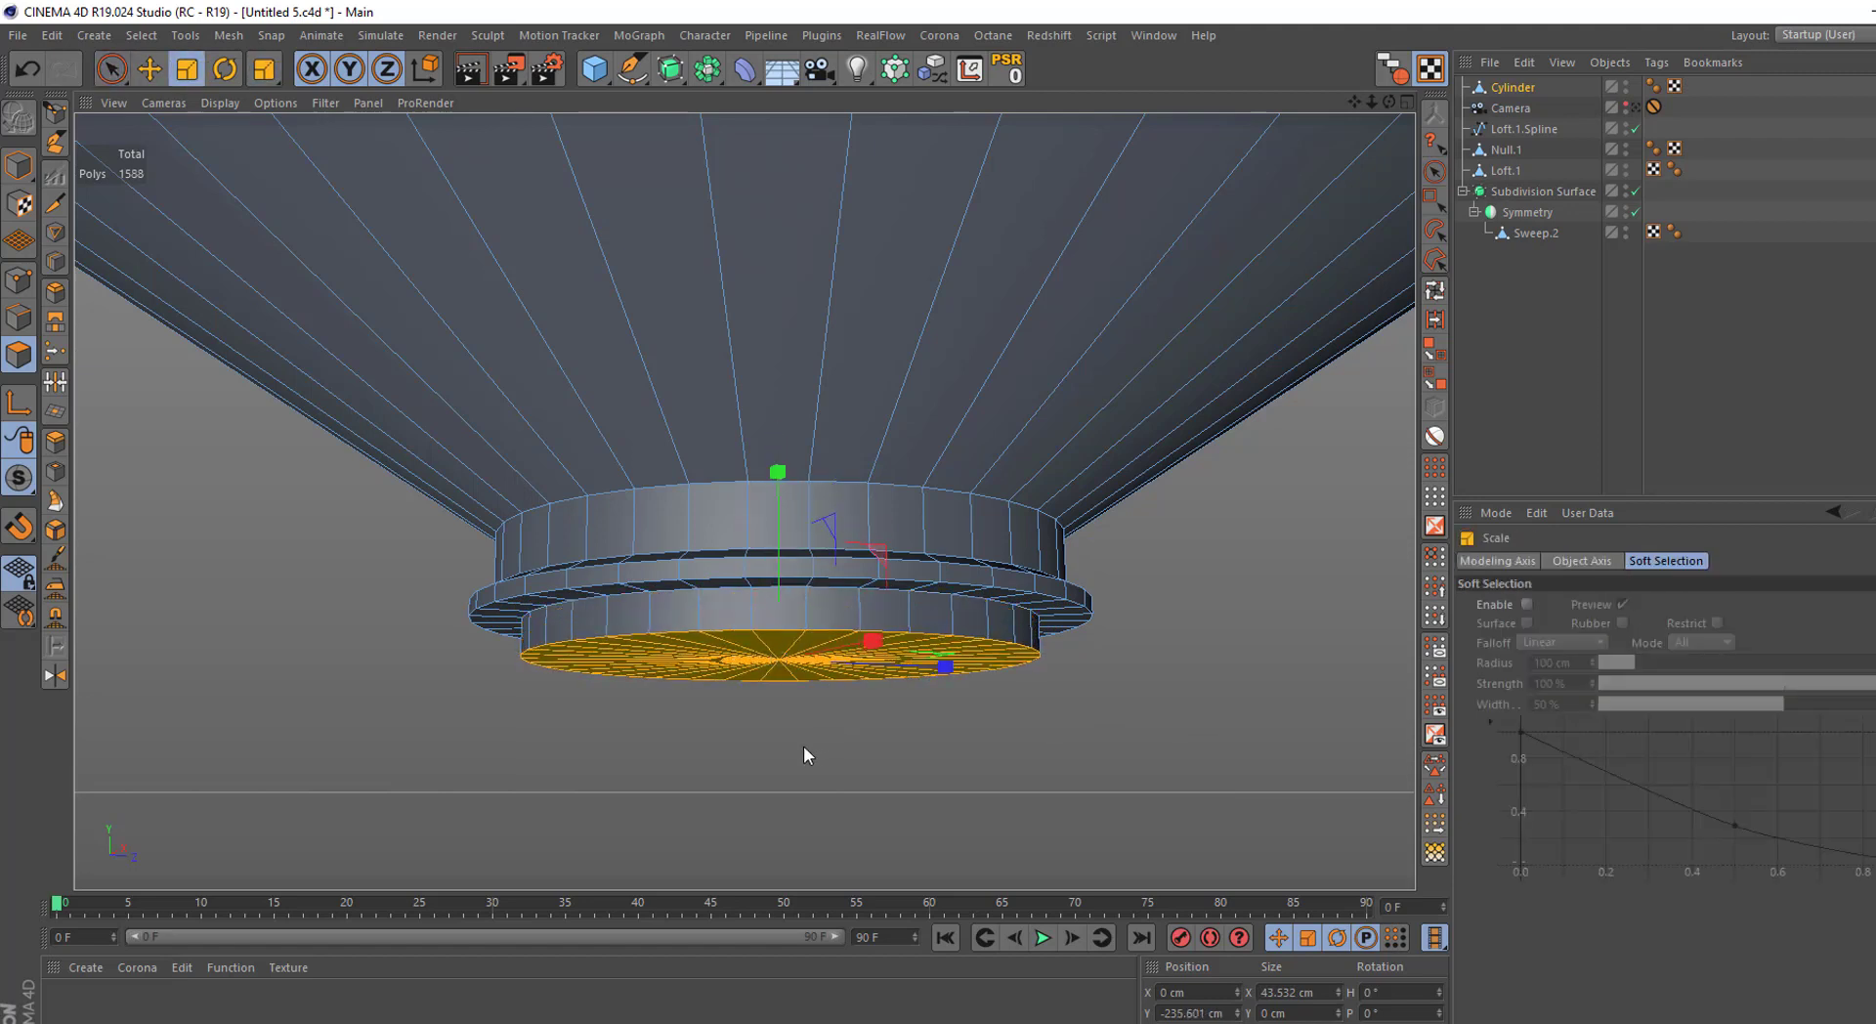
scroll(803, 747, down, 3)
mouse_move(819, 636)
alt+mouse_down()
mouse_move(789, 478)
mouse_move(836, 609)
mouse_move(905, 689)
mouse_move(636, 684)
mouse_move(724, 653)
alt+mouse_up()
key(e)
key(t)
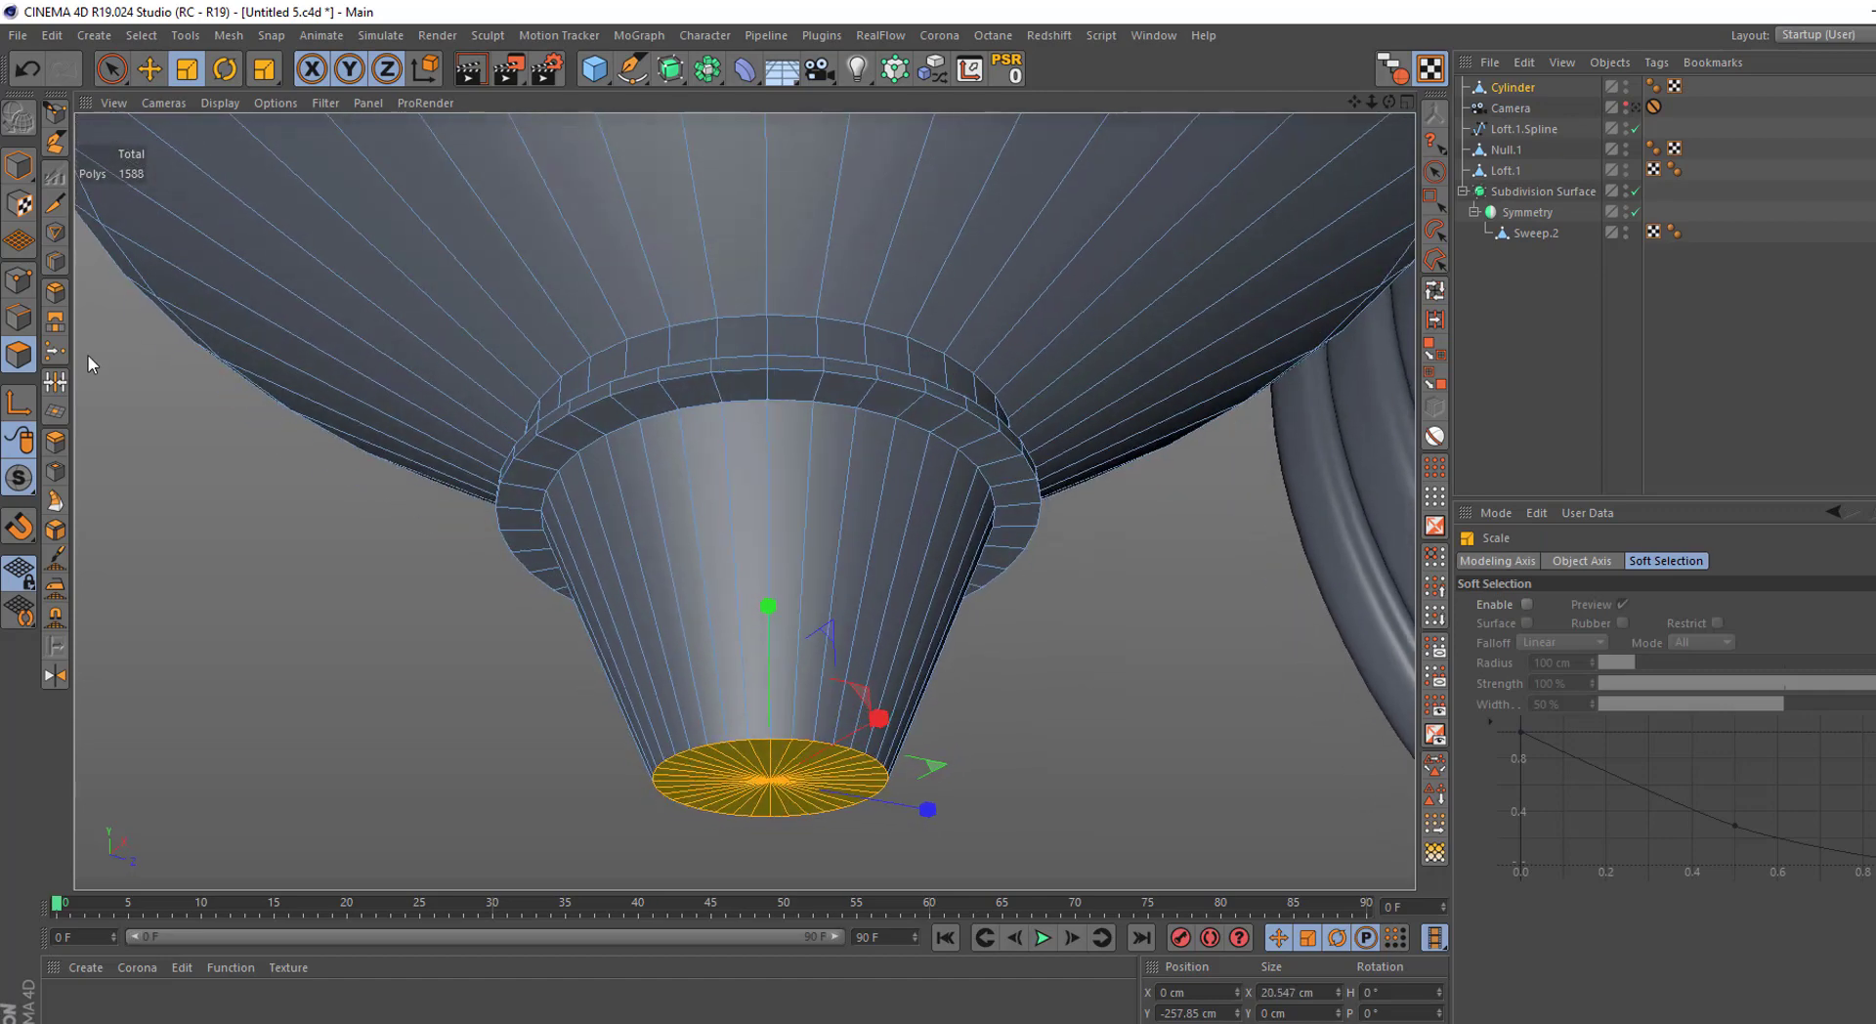
Loop-select the finial's bottom edge and bevel it 2.81 cm into a rounded point
click(19, 318)
key(u)
key(l)
click(761, 743)
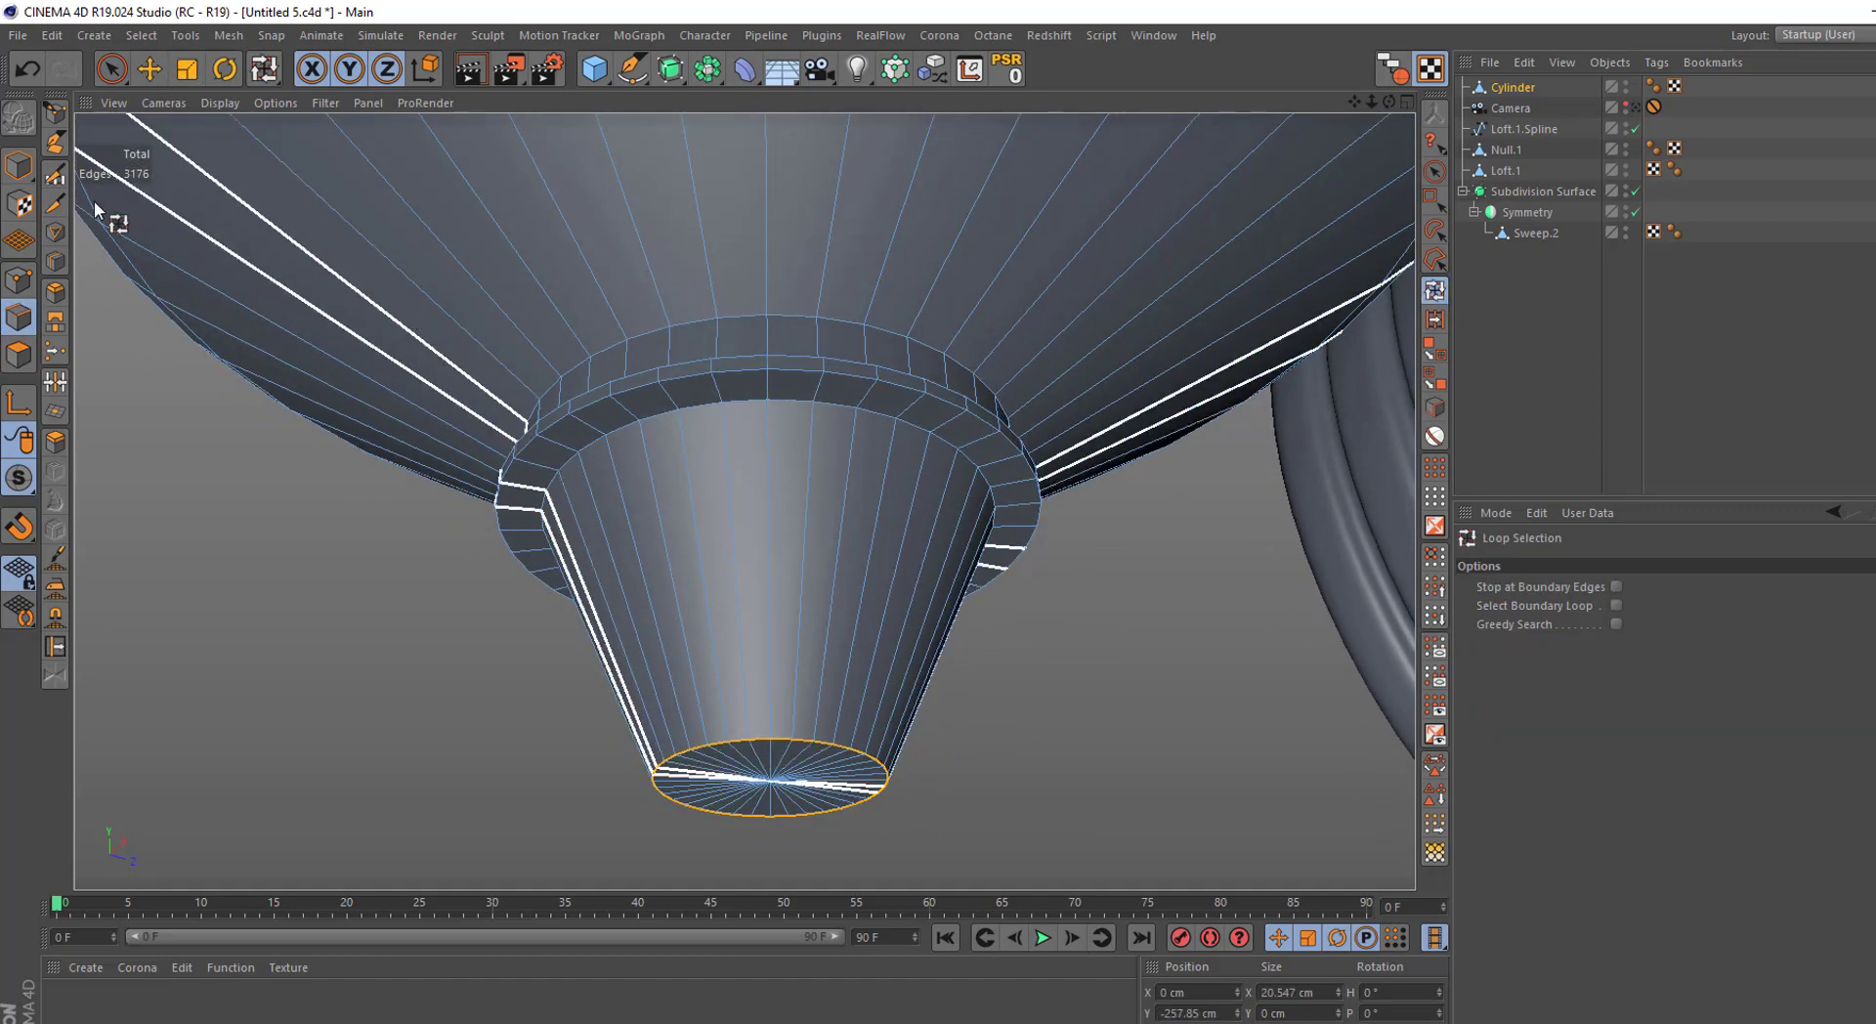
key(m)
key(s)
drag(278, 554, 303, 554)
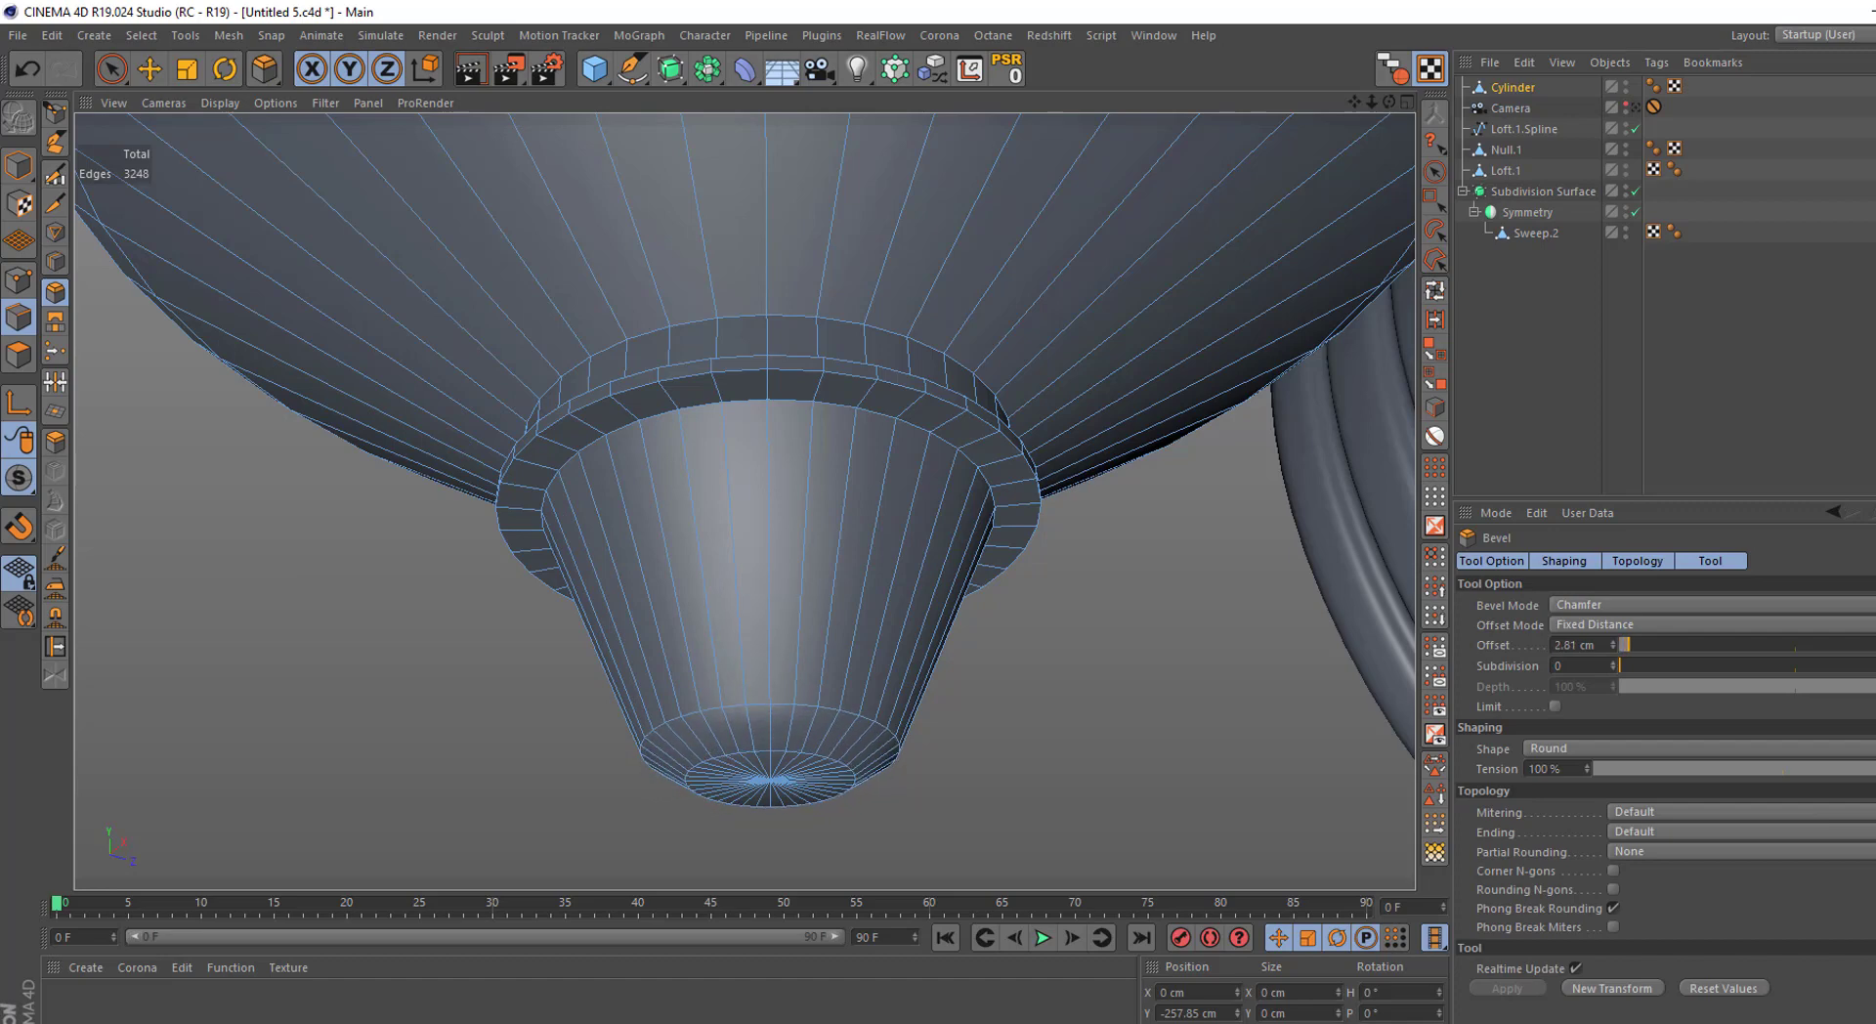
Deselect the lantern body and orbit out to view the whole lamp
scroll(473, 656, down, 5)
alt+drag(473, 657, 460, 638)
key(9)
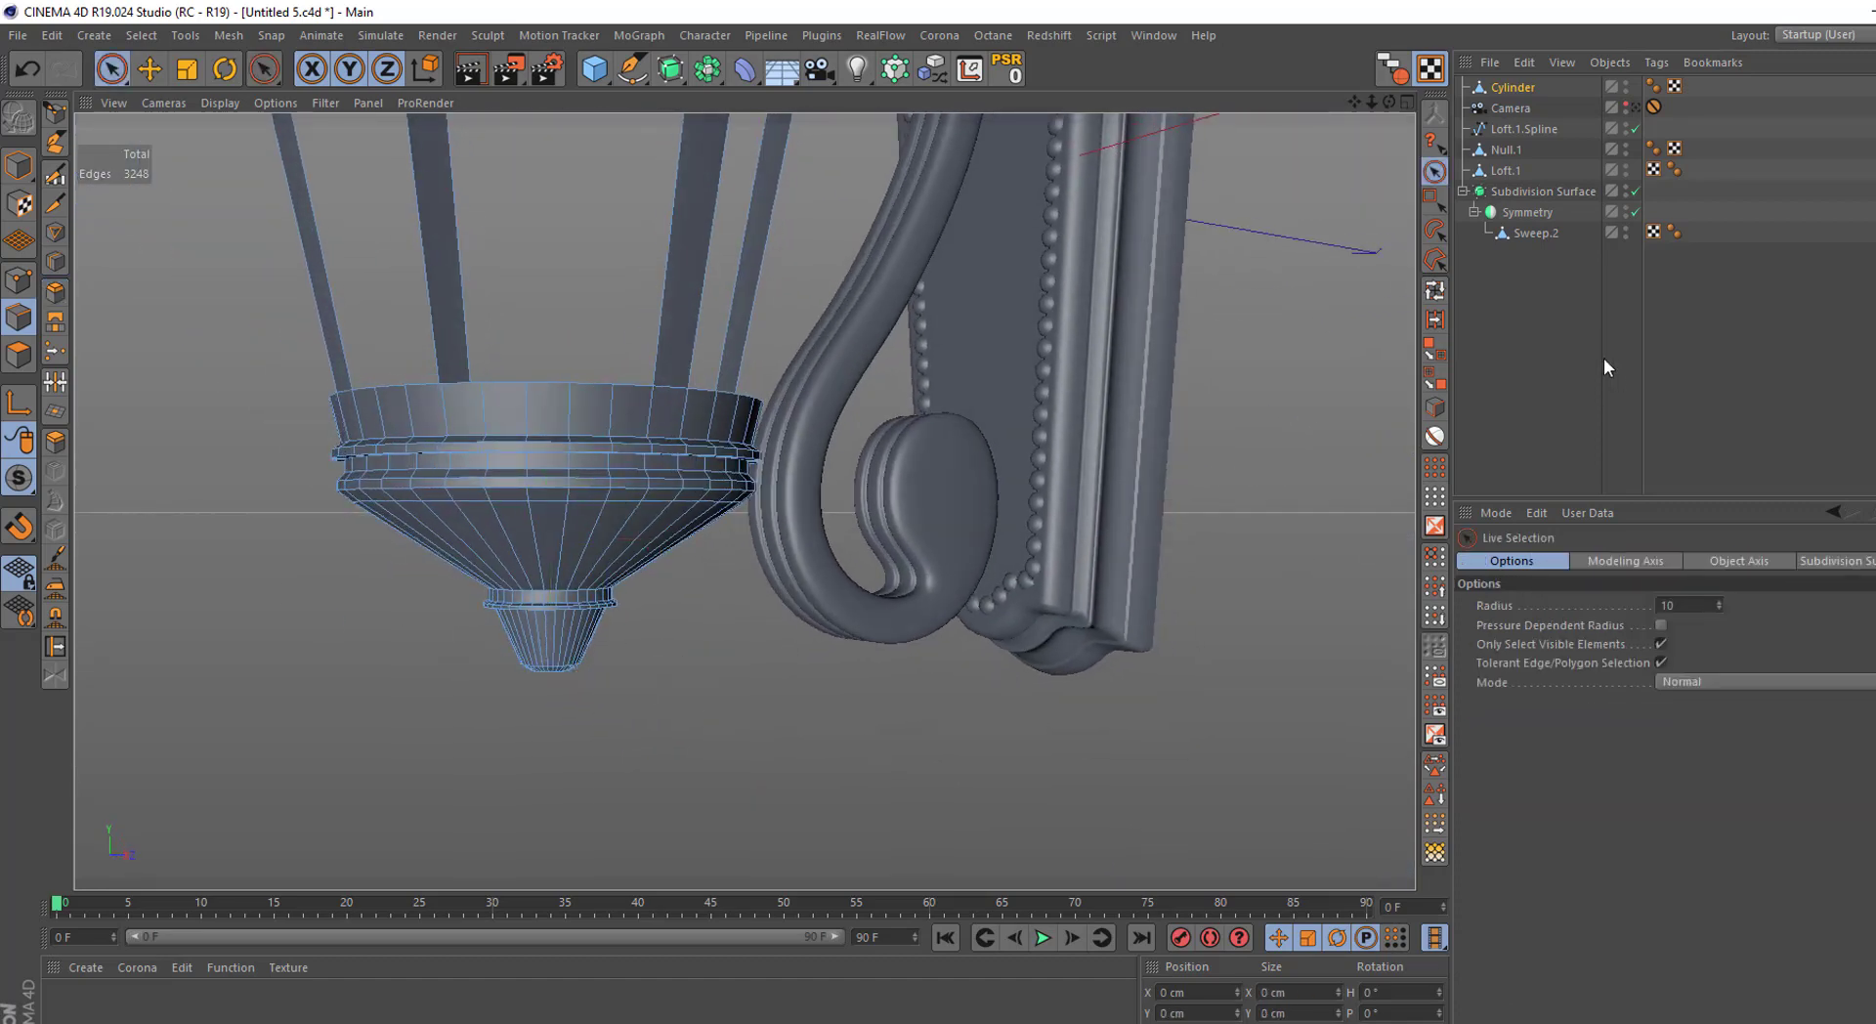
click(1605, 367)
scroll(788, 608, down, 5)
mouse_move(685, 711)
alt+mouse_down()
mouse_move(614, 682)
mouse_move(1218, 486)
alt+mouse_up()
Move the Cylinder to the bottom of the object list and select the Sweep.2 arm's outer polygons
drag(1510, 87, 1510, 256)
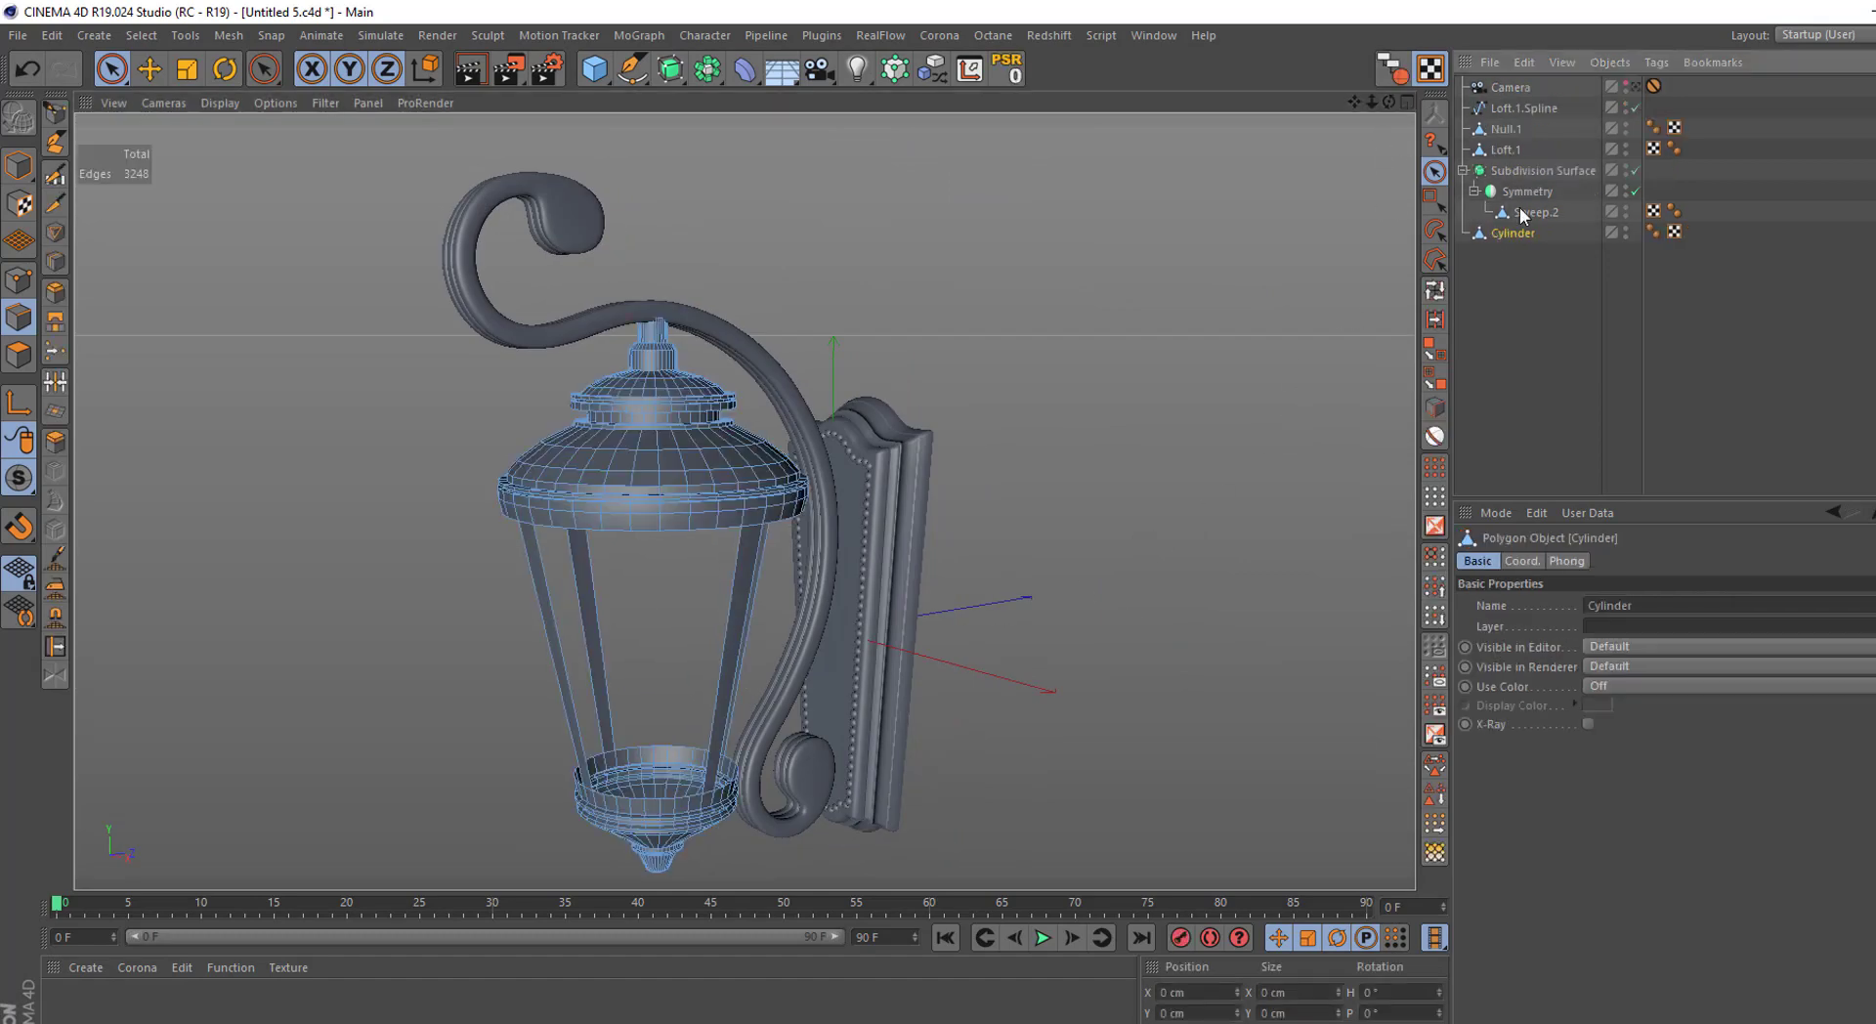
click(527, 418)
scroll(528, 418, up, 4)
scroll(528, 418, up, 2)
mouse_move(528, 418)
alt+mouse_down()
mouse_move(495, 416)
mouse_move(630, 427)
alt+mouse_up()
click(17, 353)
alt+drag(779, 640, 932, 781)
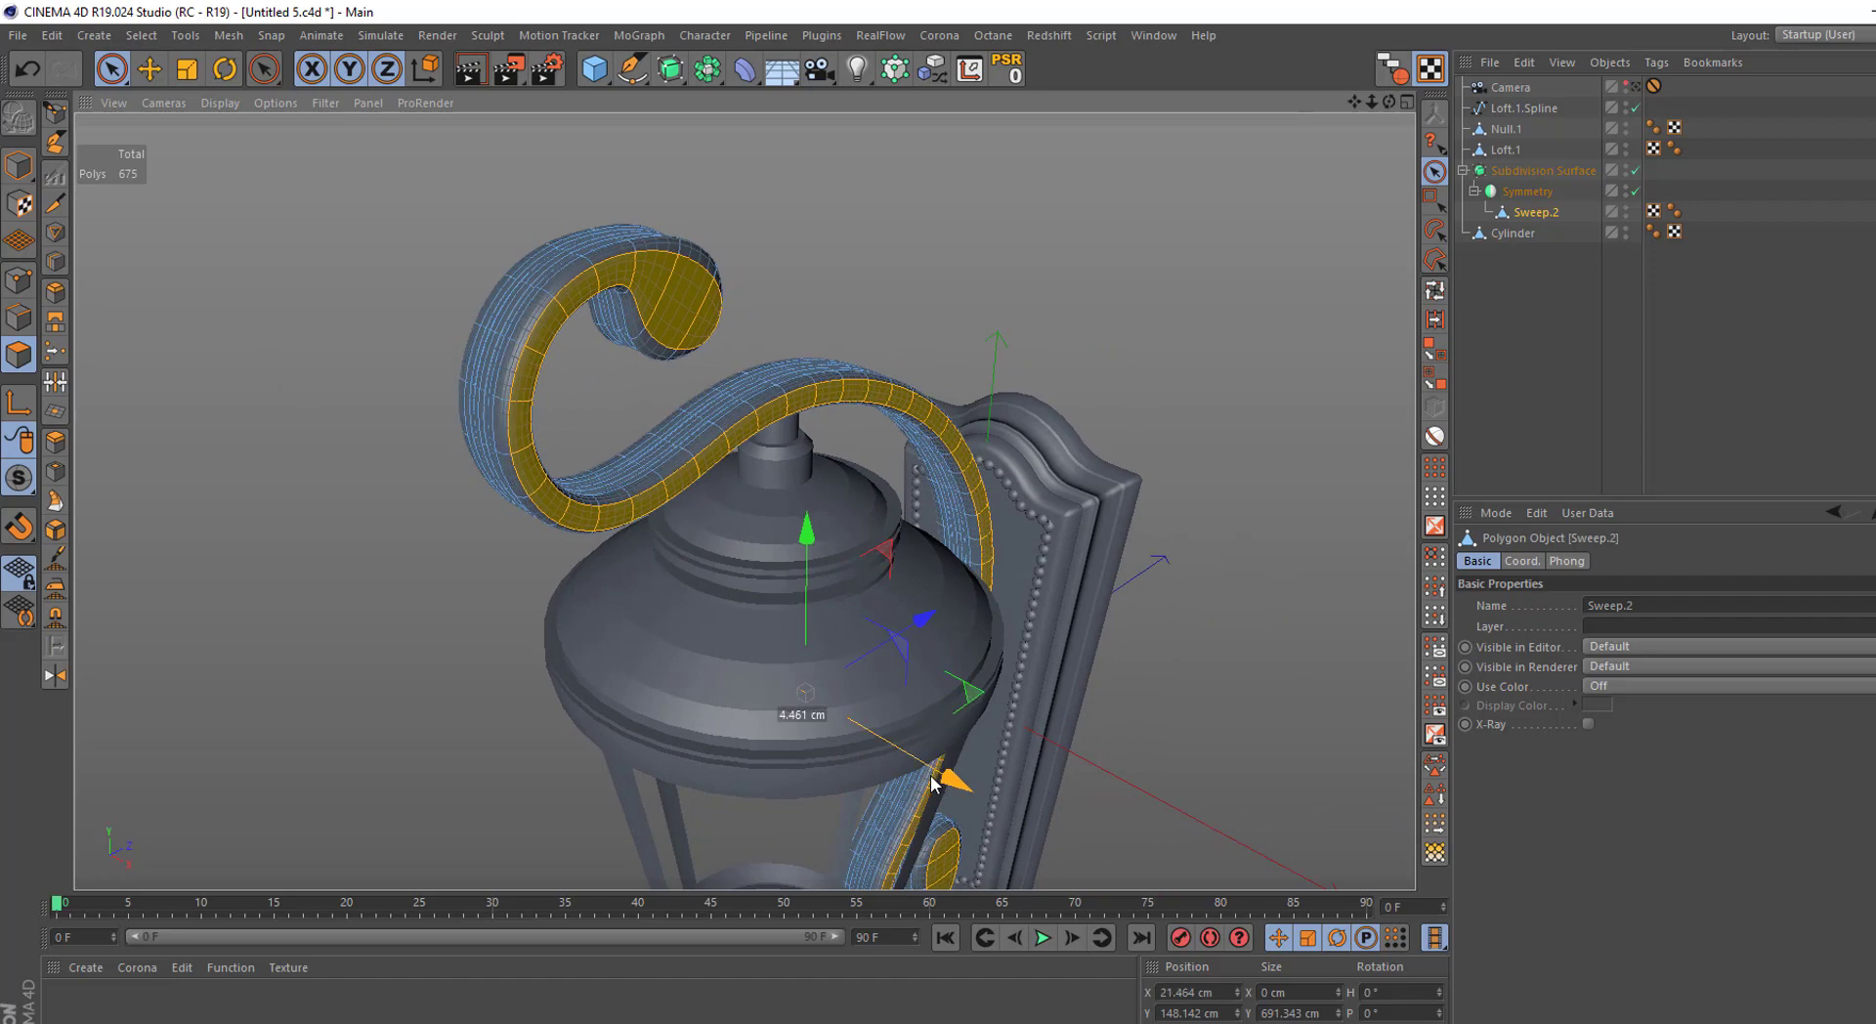
Inset the arm's outer faces with Extrude Inner, undo the second inset, and deselect the arm
key(i)
scroll(754, 335, up, 3)
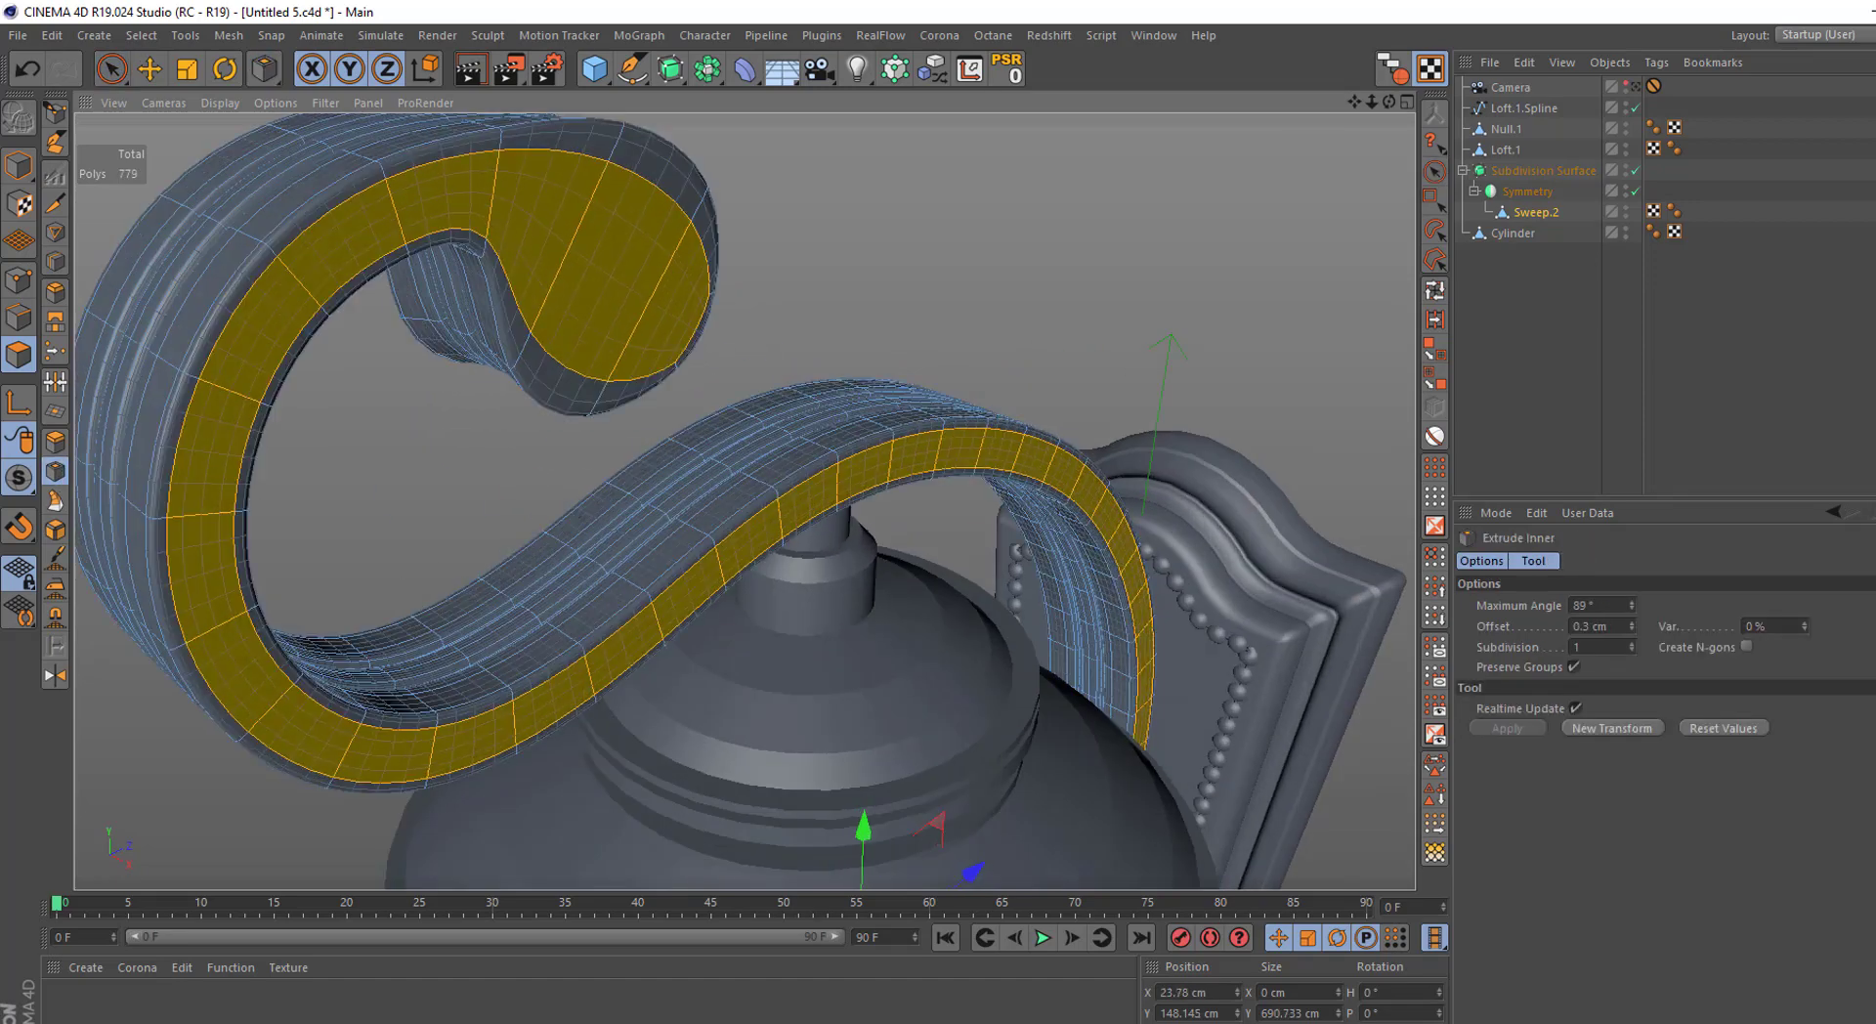
drag(753, 334, 879, 334)
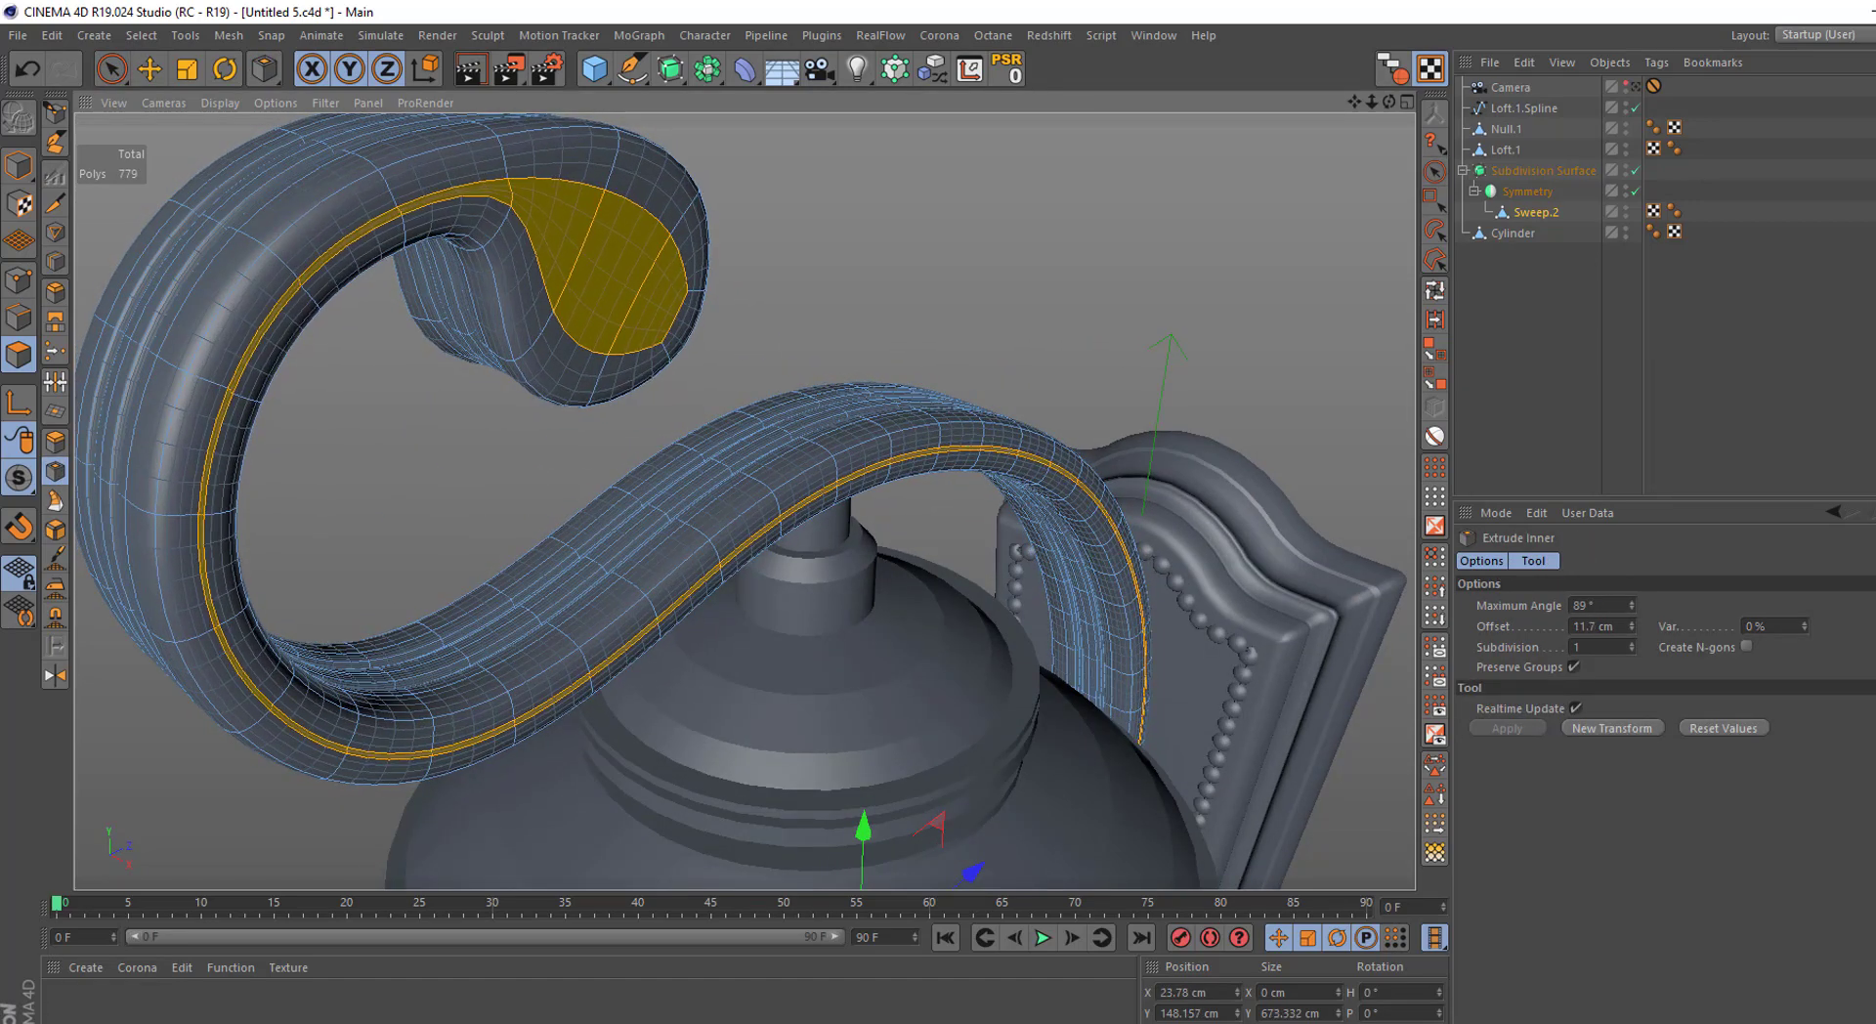
mouse_move(586, 484)
alt+mouse_down()
mouse_move(745, 326)
mouse_move(980, 740)
alt+mouse_up()
mouse_move(916, 856)
mouse_down()
mouse_move(936, 878)
mouse_move(706, 594)
mouse_move(612, 518)
mouse_up()
scroll(544, 292, up, 4)
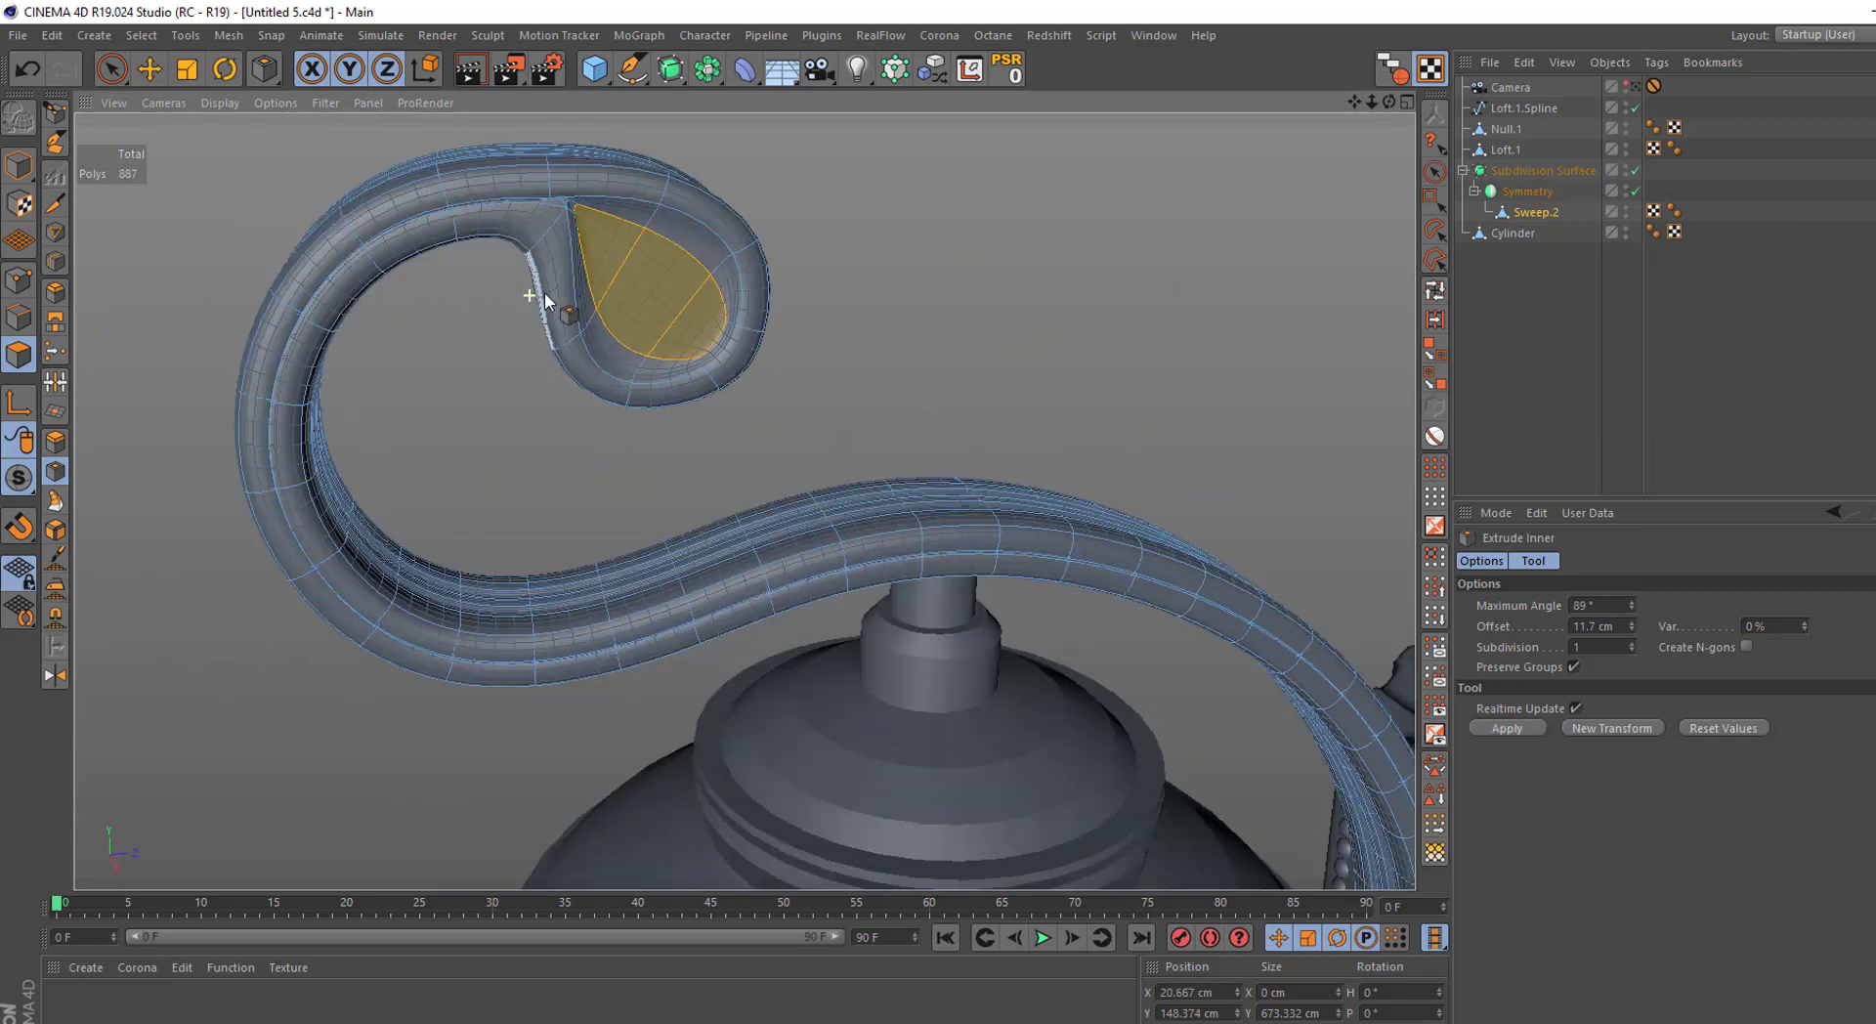
key(ctrl+z)
key(ctrl+z)
key(ctrl+z)
key(ctrl+z)
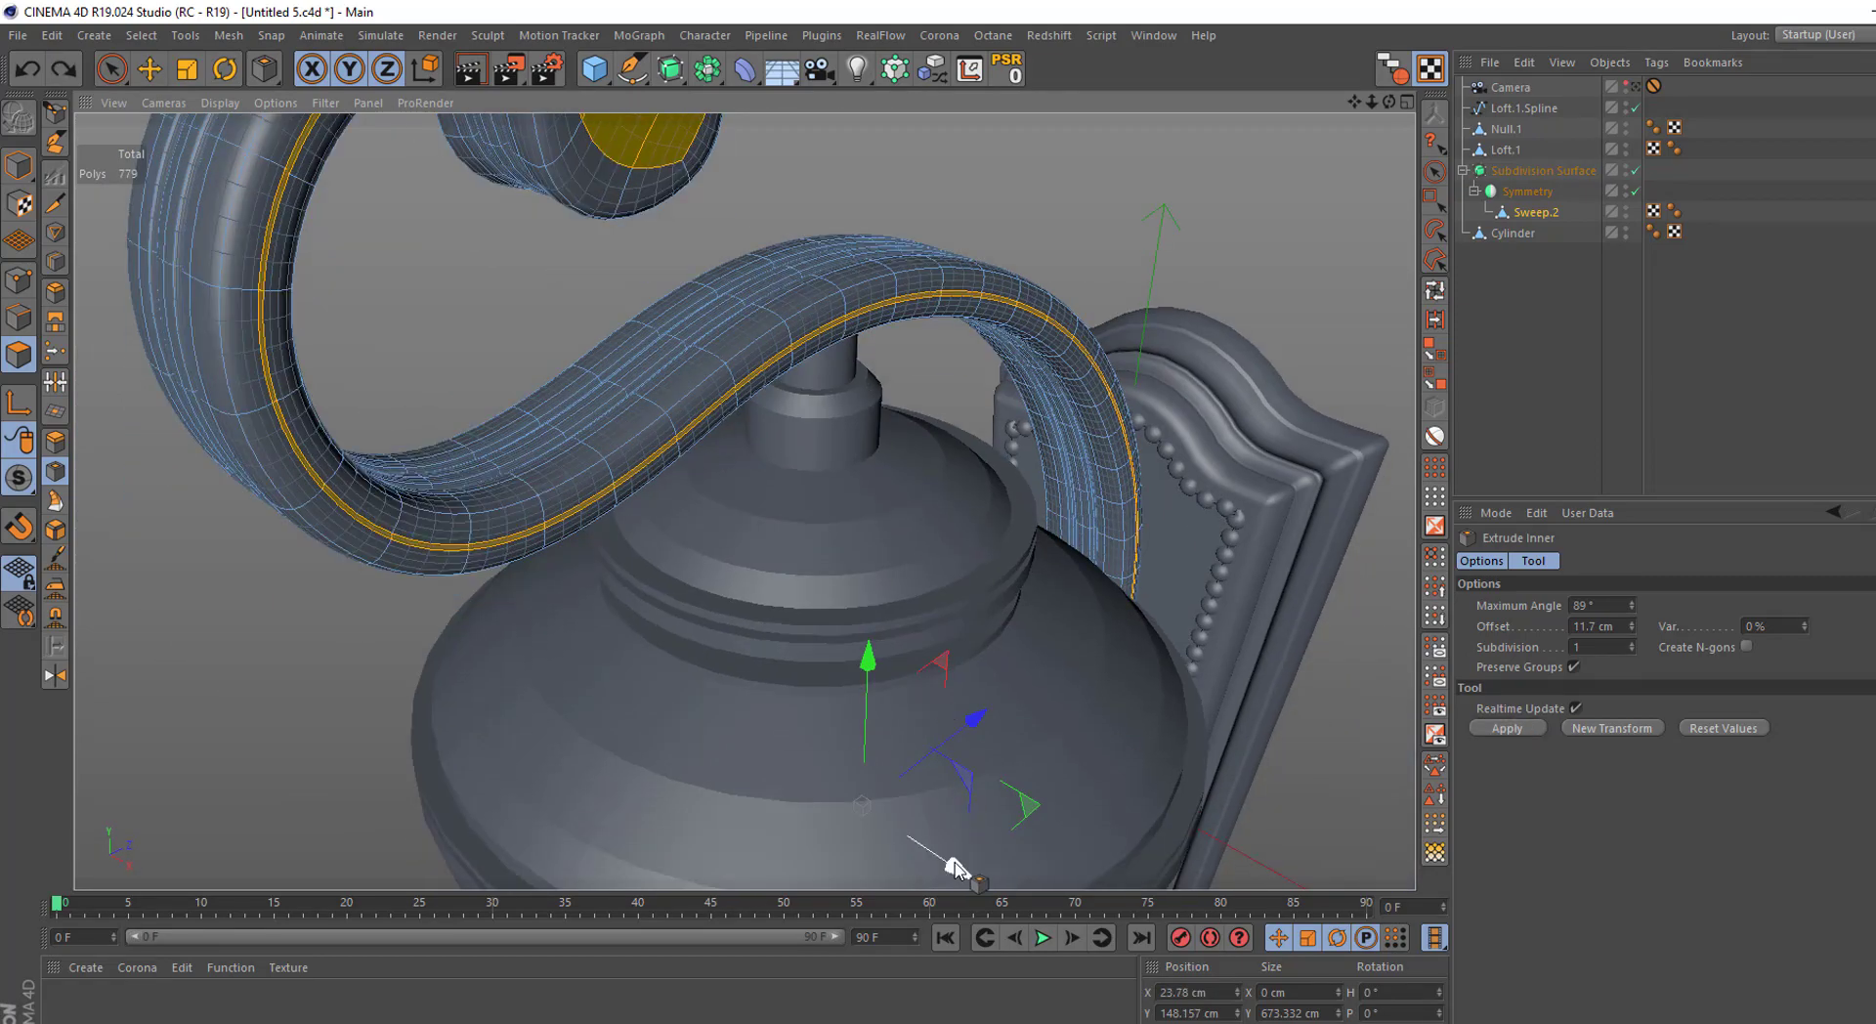
key(ctrl+z)
mouse_move(946, 869)
alt+mouse_down()
mouse_move(819, 706)
mouse_move(776, 526)
mouse_move(923, 537)
alt+mouse_up()
key(space)
click(1106, 459)
Select the lantern body Cylinder and activate the Loop/Path Cut tool
mouse_move(1105, 460)
alt+mouse_down()
mouse_move(903, 344)
mouse_move(913, 373)
alt+mouse_up()
scroll(860, 366, up, 3)
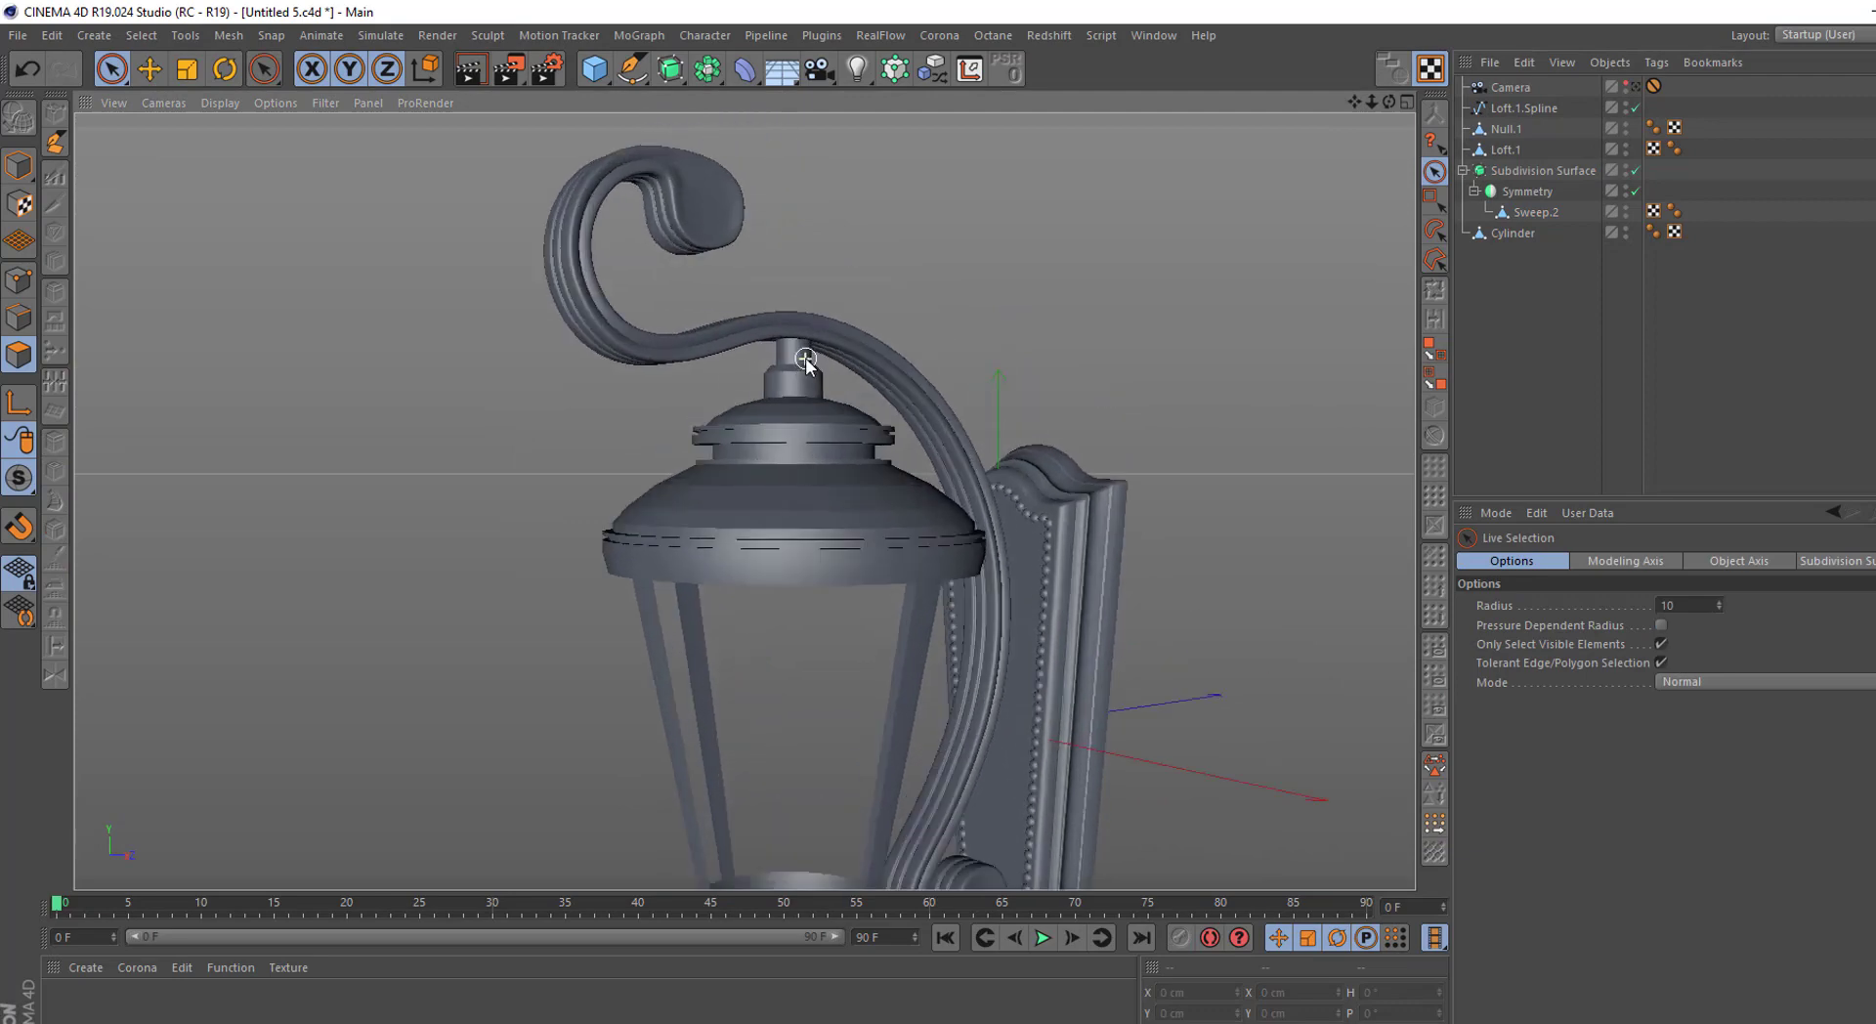
scroll(805, 358, up, 3)
scroll(906, 302, up, 3)
click(745, 495)
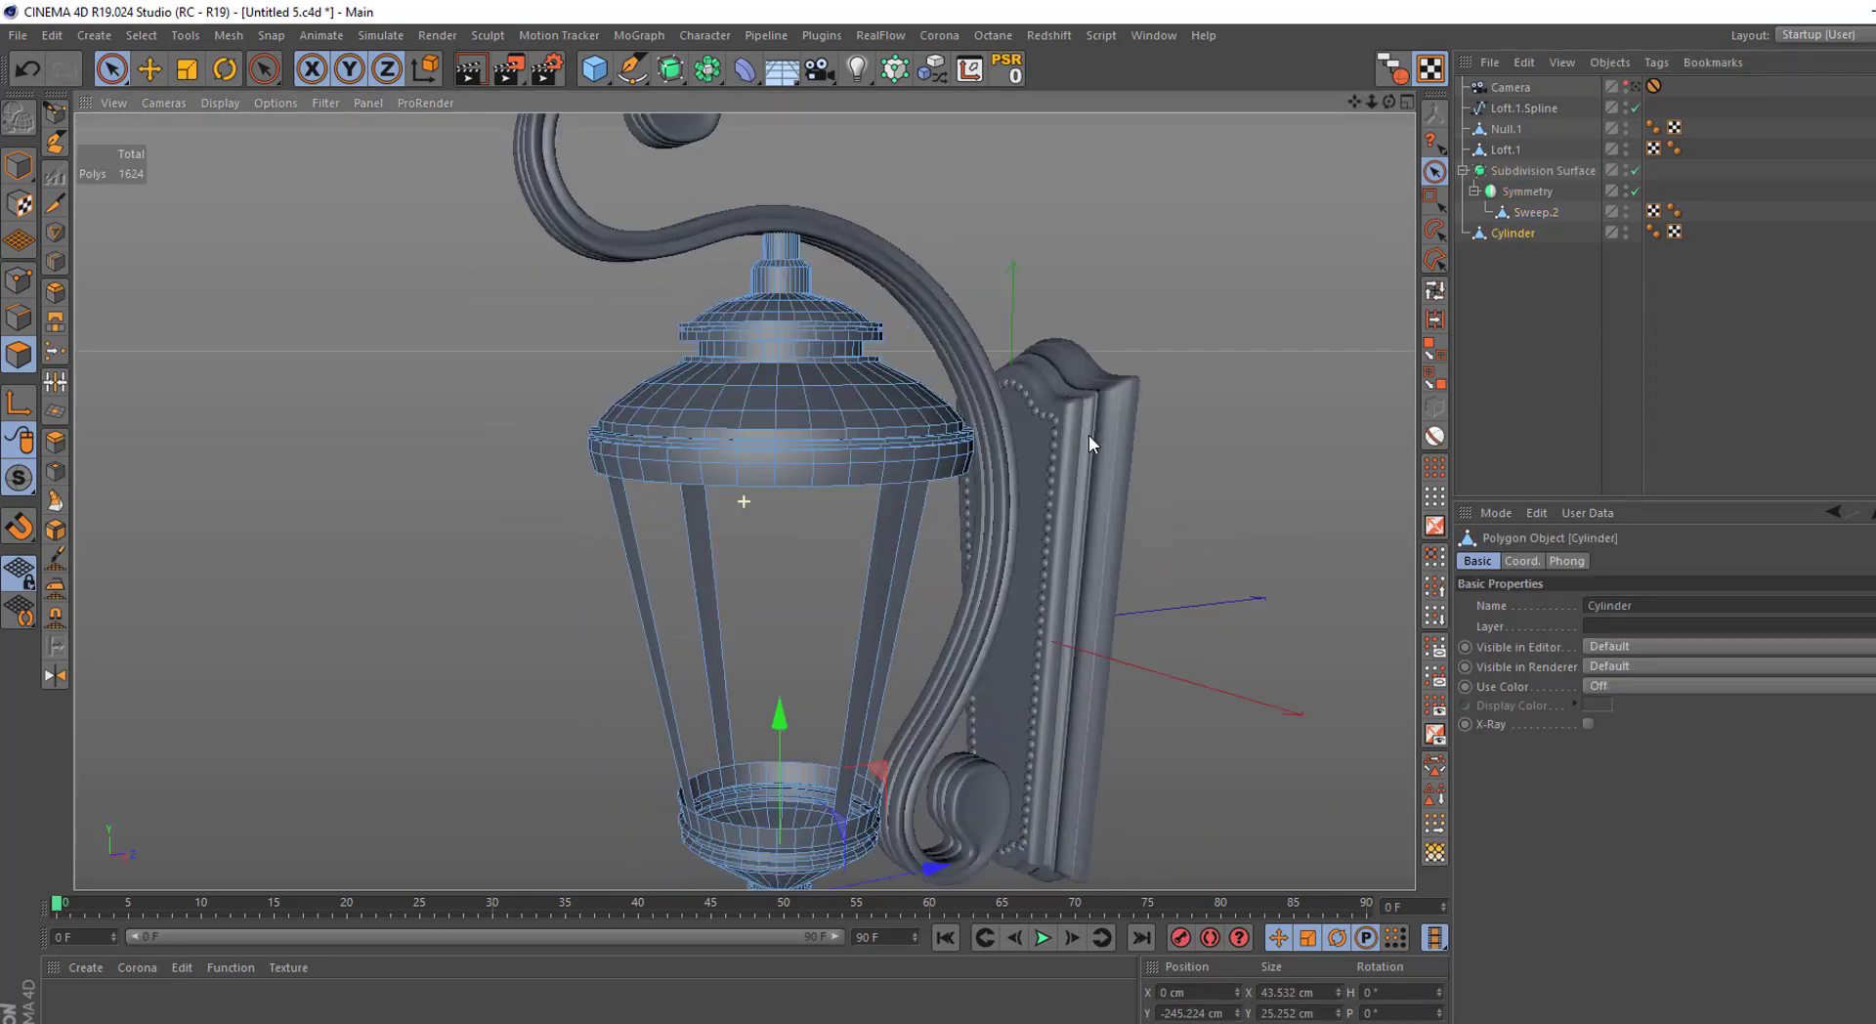
mouse_move(746, 494)
alt+mouse_down()
mouse_move(895, 465)
mouse_move(878, 394)
mouse_move(461, 373)
alt+mouse_up()
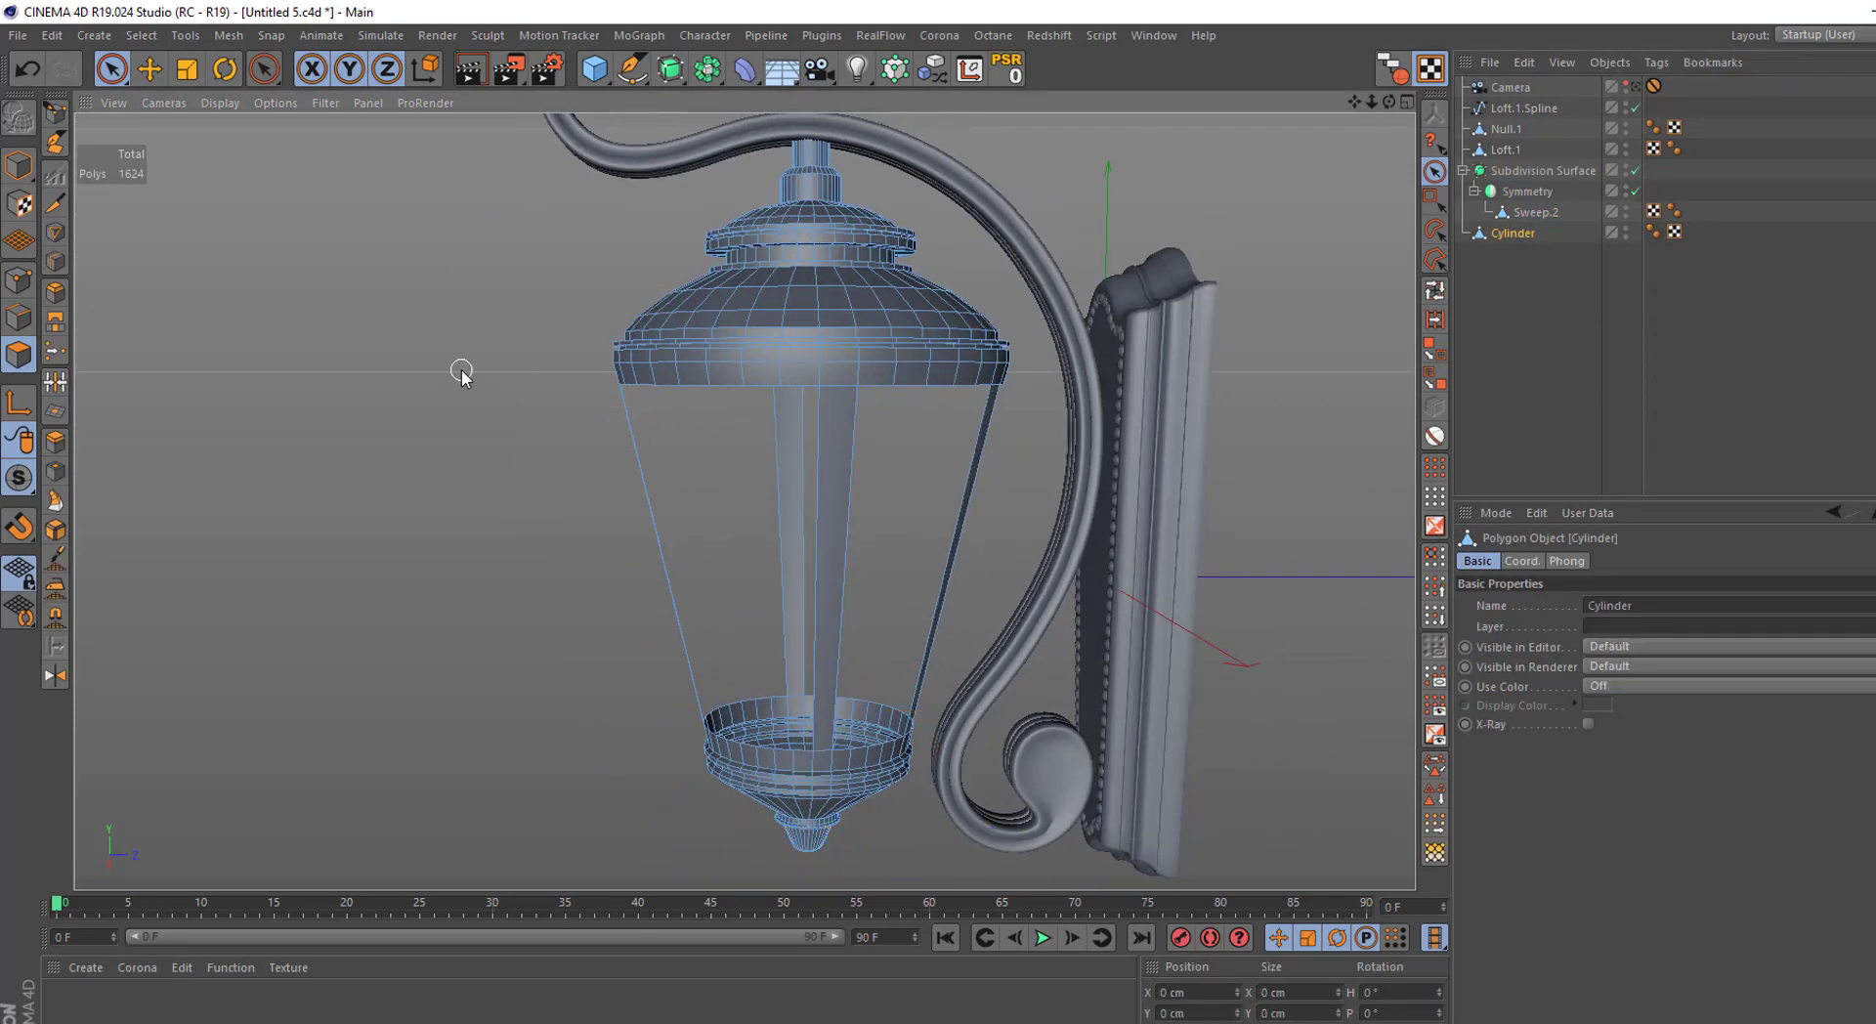
click(55, 262)
scroll(753, 391, up, 2)
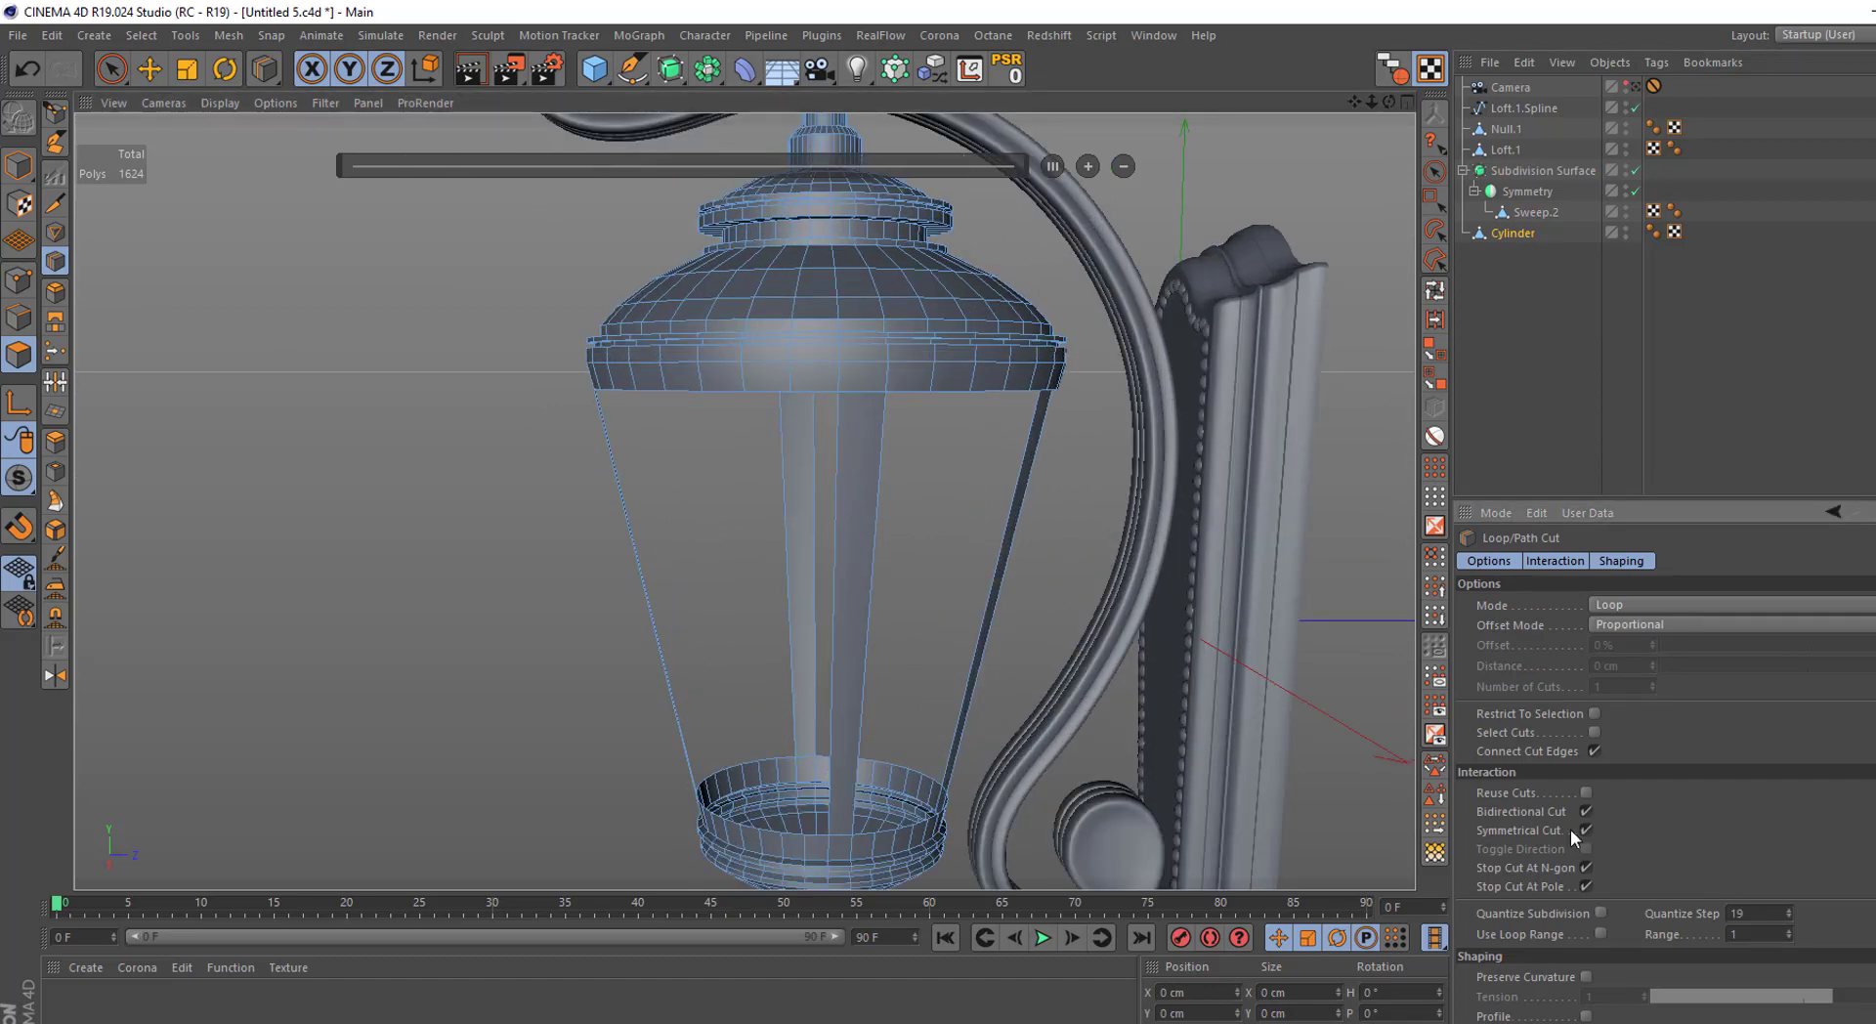
Commit both loop cuts on the lantern cylinder mesh
click(859, 433)
alt+drag(836, 406, 892, 417)
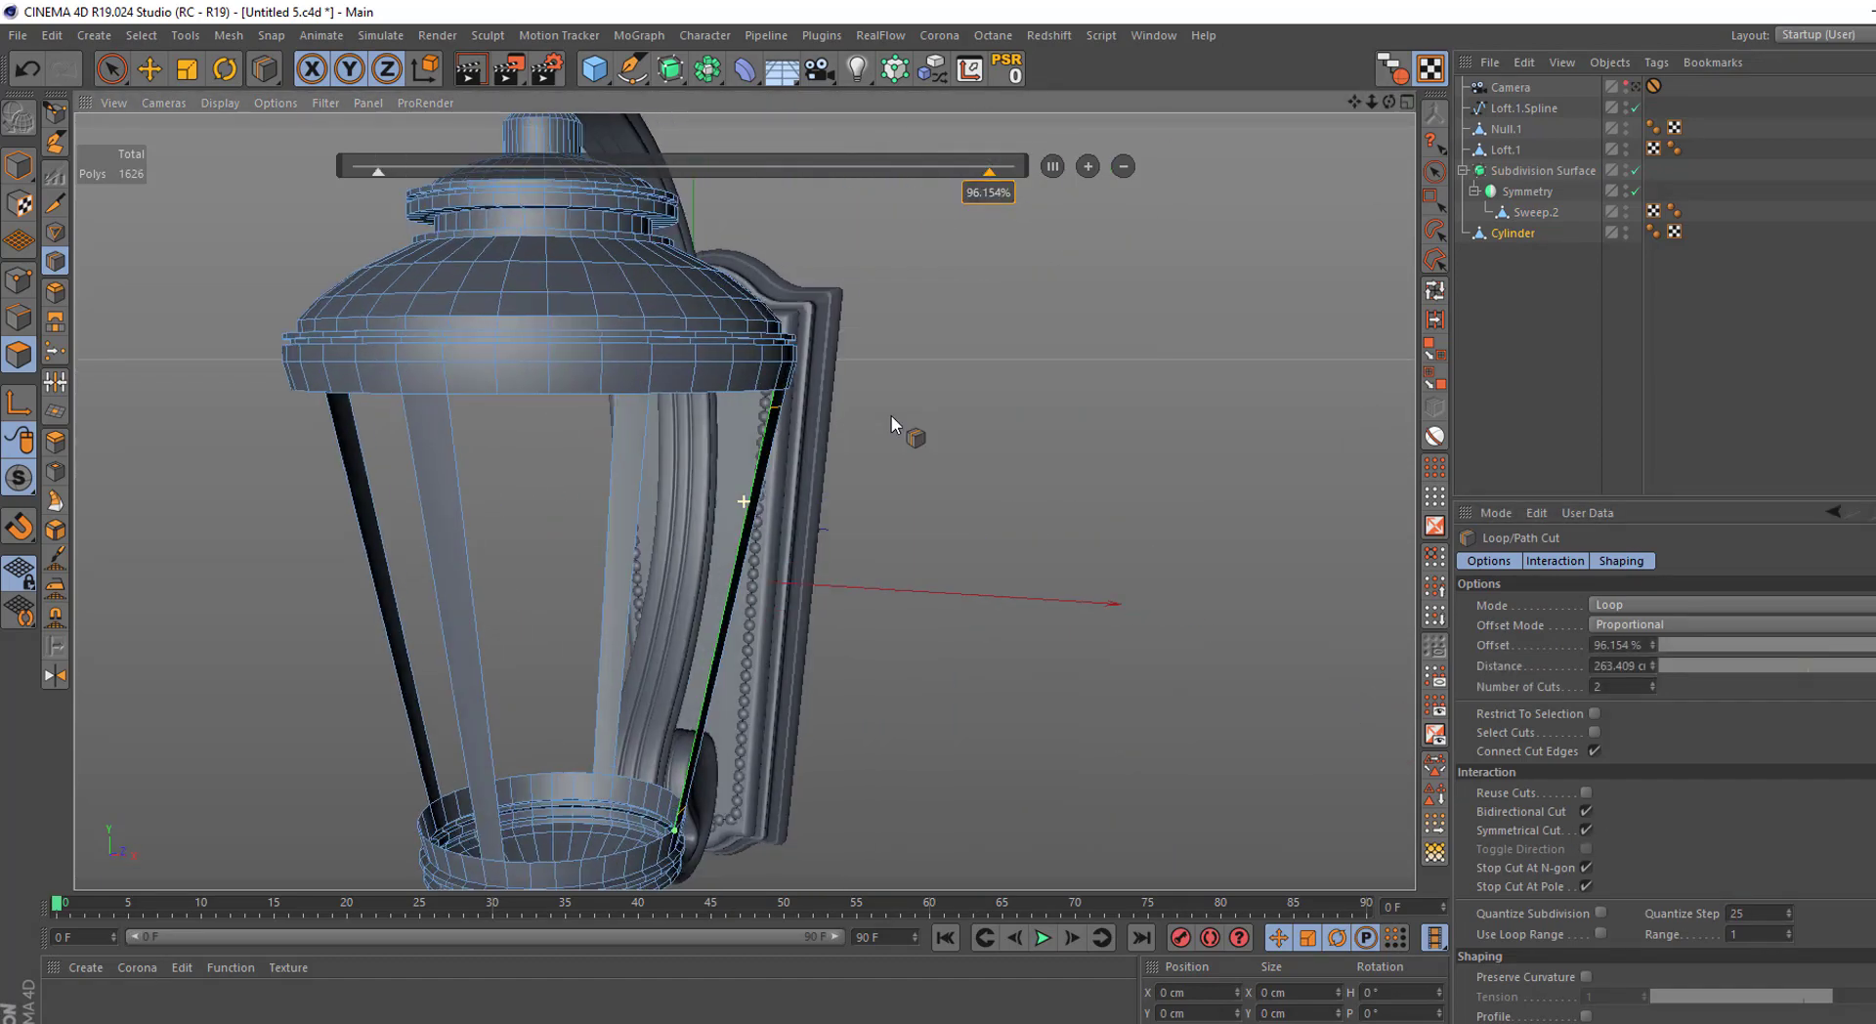
alt+drag(446, 420, 490, 431)
alt+right_drag(490, 431, 884, 431)
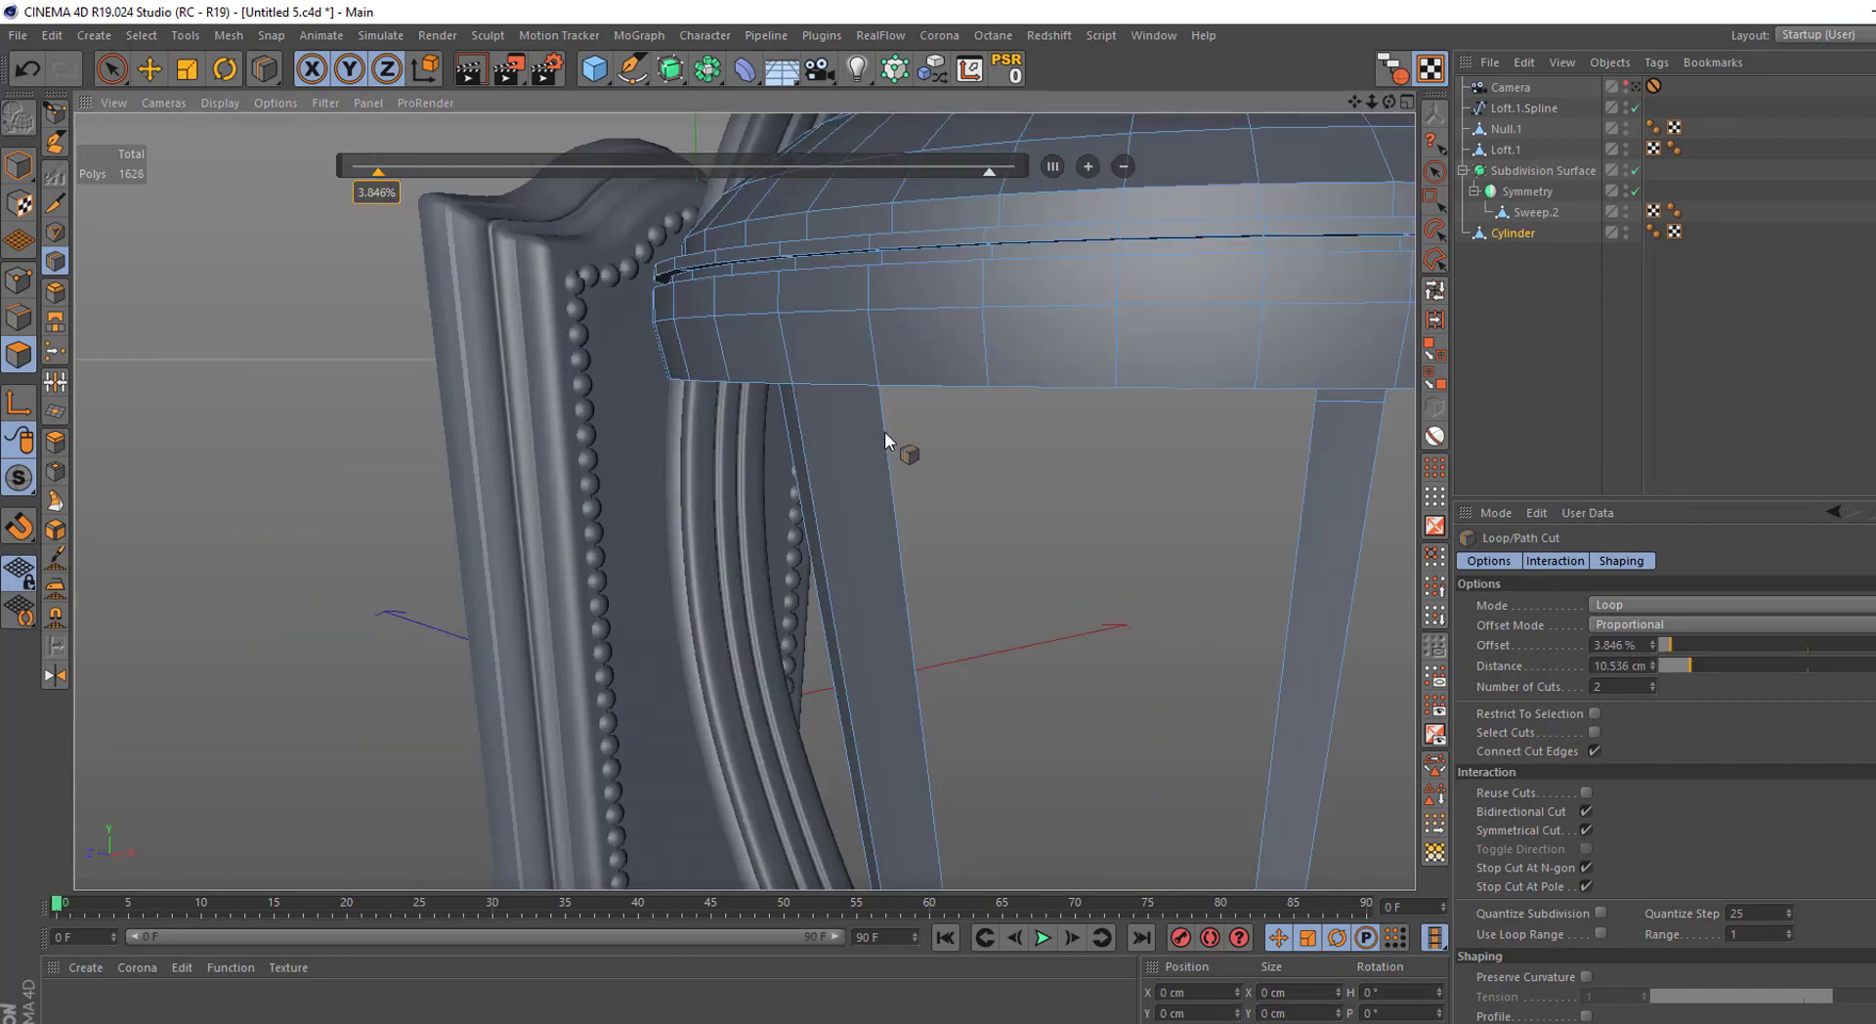
click(711, 446)
key(space)
scroll(782, 469, down, 5)
mouse_move(914, 494)
alt+mouse_down()
mouse_move(541, 491)
mouse_move(779, 503)
alt+mouse_up()
Add Subdivision Surface.1 and nest the Cylinder under it
click(670, 68)
drag(1511, 90, 1515, 235)
click(1522, 293)
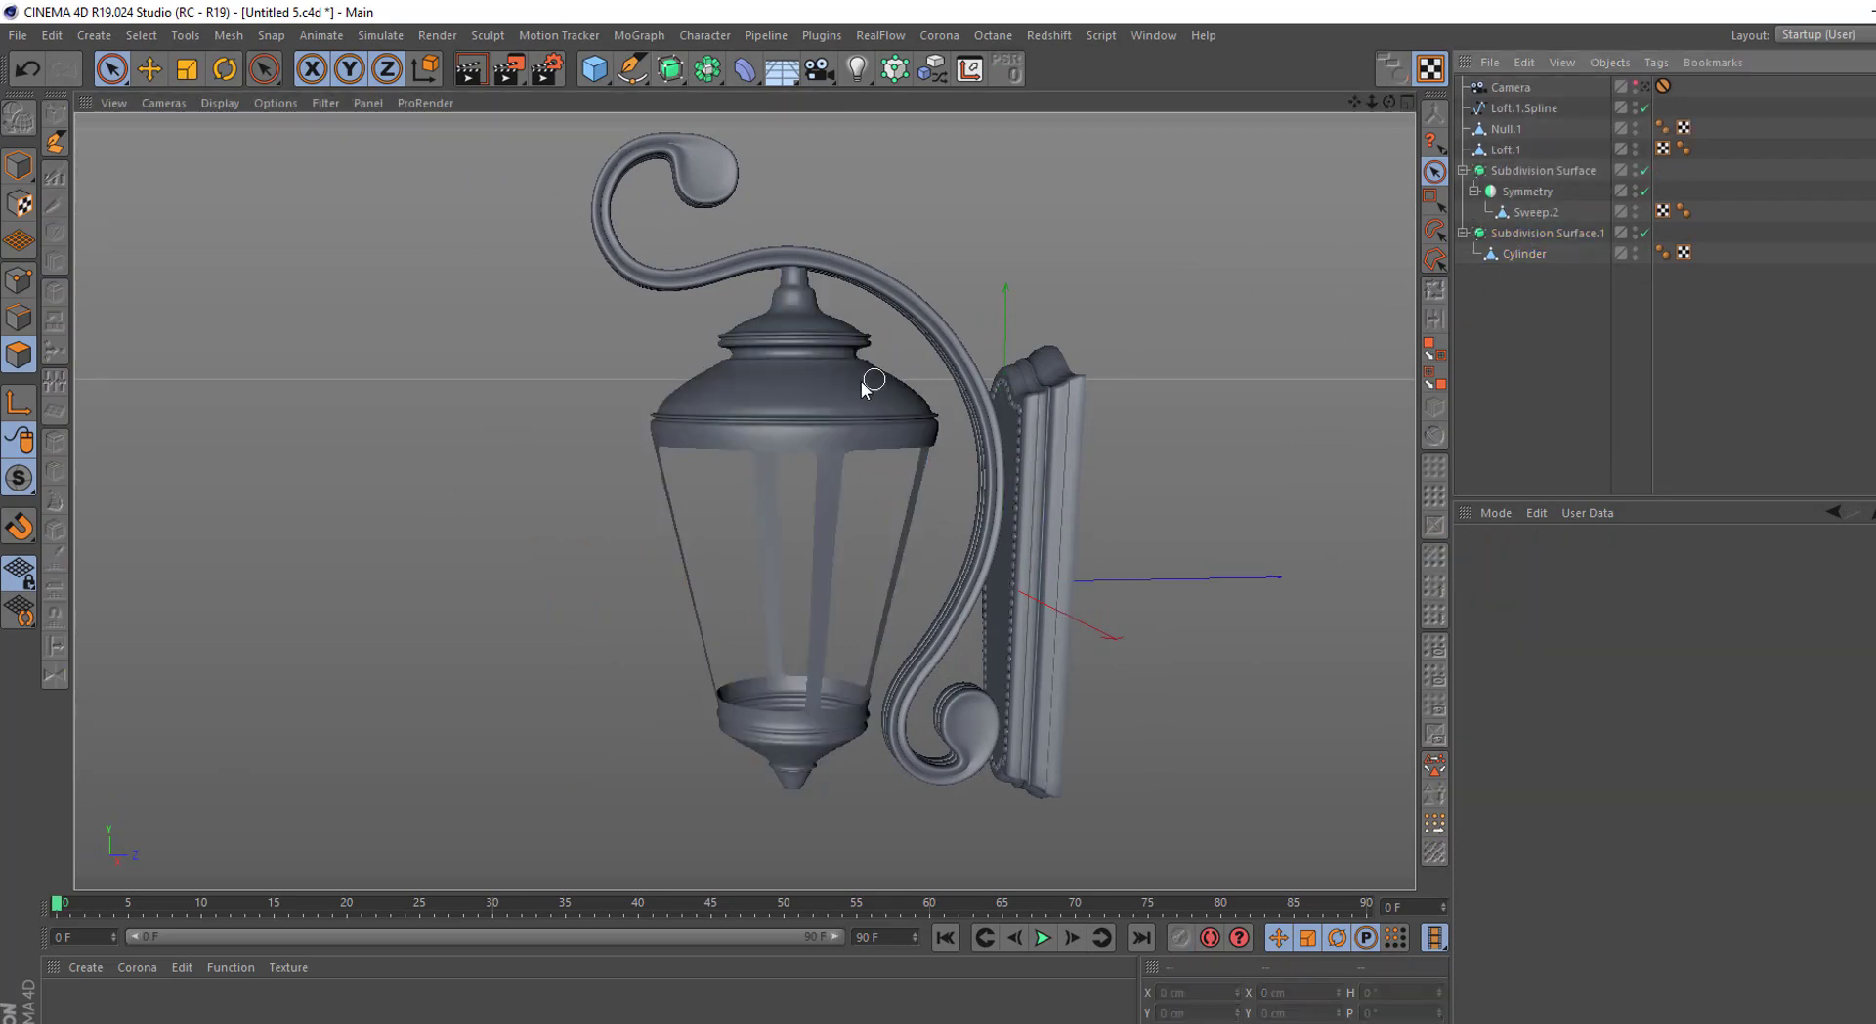
mouse_move(860, 376)
alt+mouse_down()
mouse_move(790, 404)
mouse_move(720, 376)
alt+mouse_up()
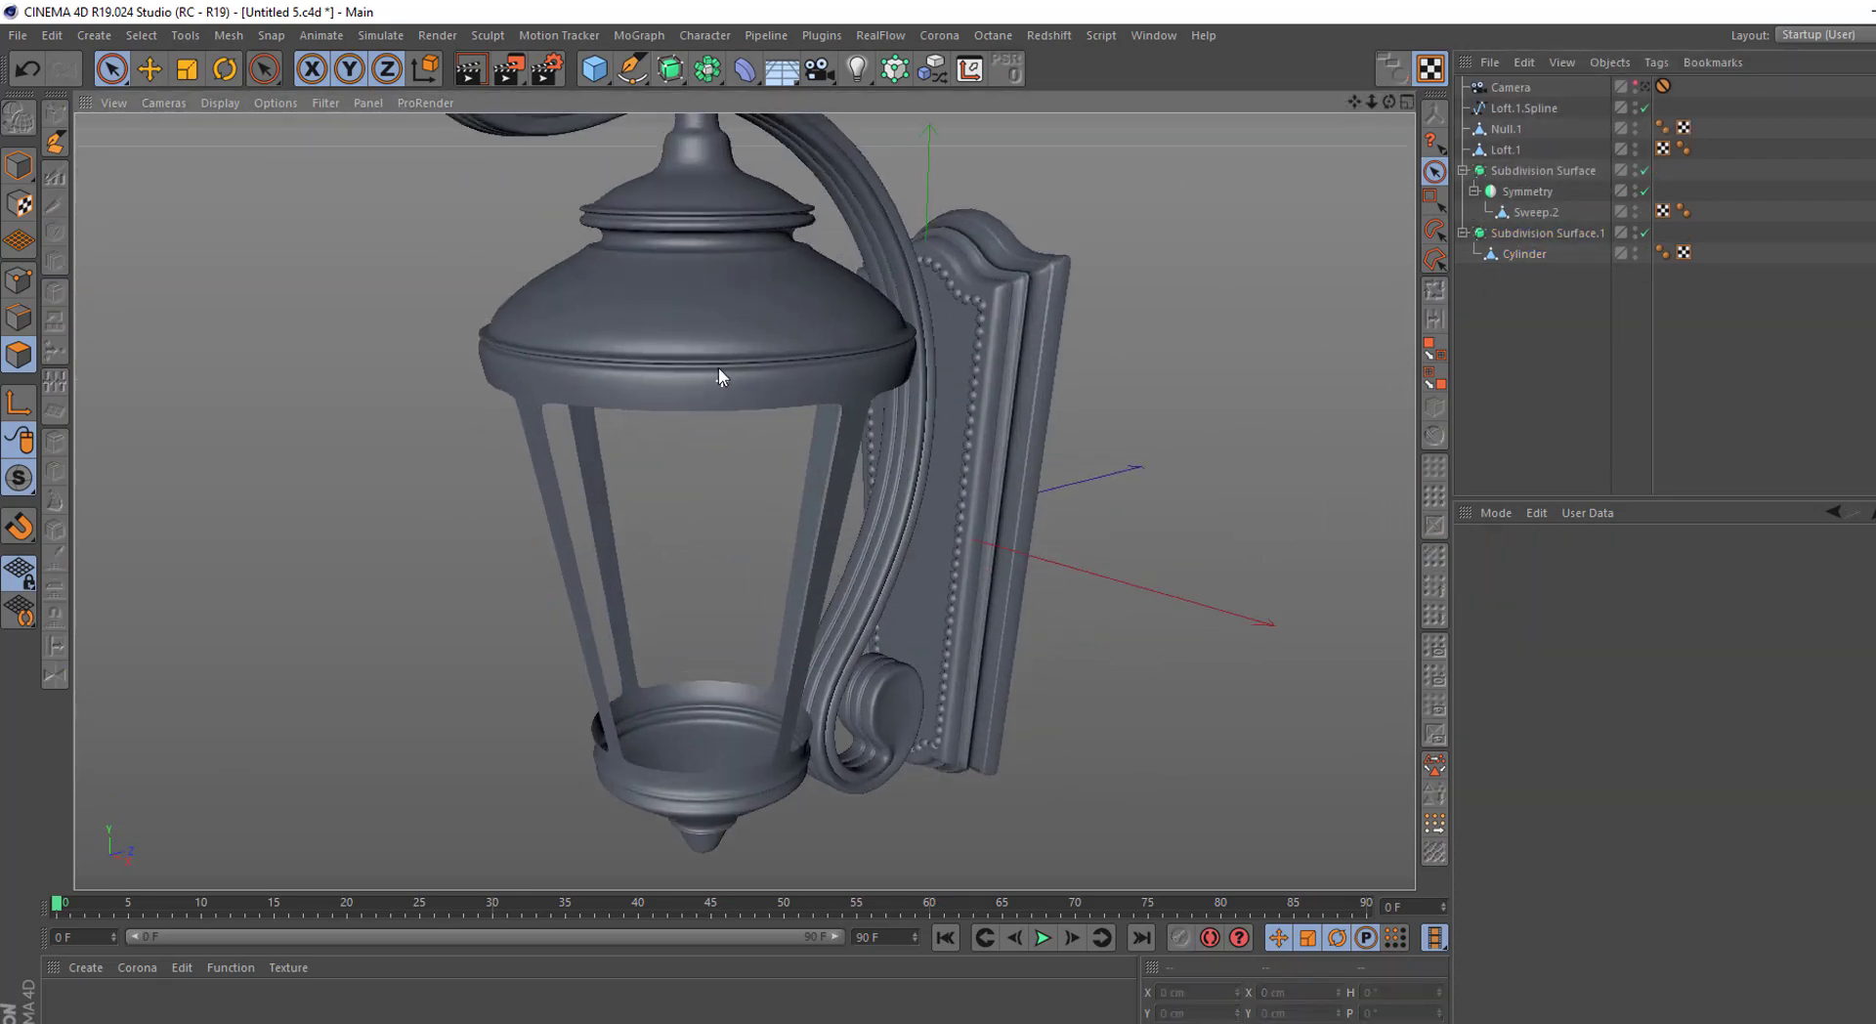
Loop-select the cap band's edge, raise it and scale it outward
click(1522, 254)
scroll(819, 373, up, 3)
scroll(822, 390, up, 2)
scroll(823, 390, up, 2)
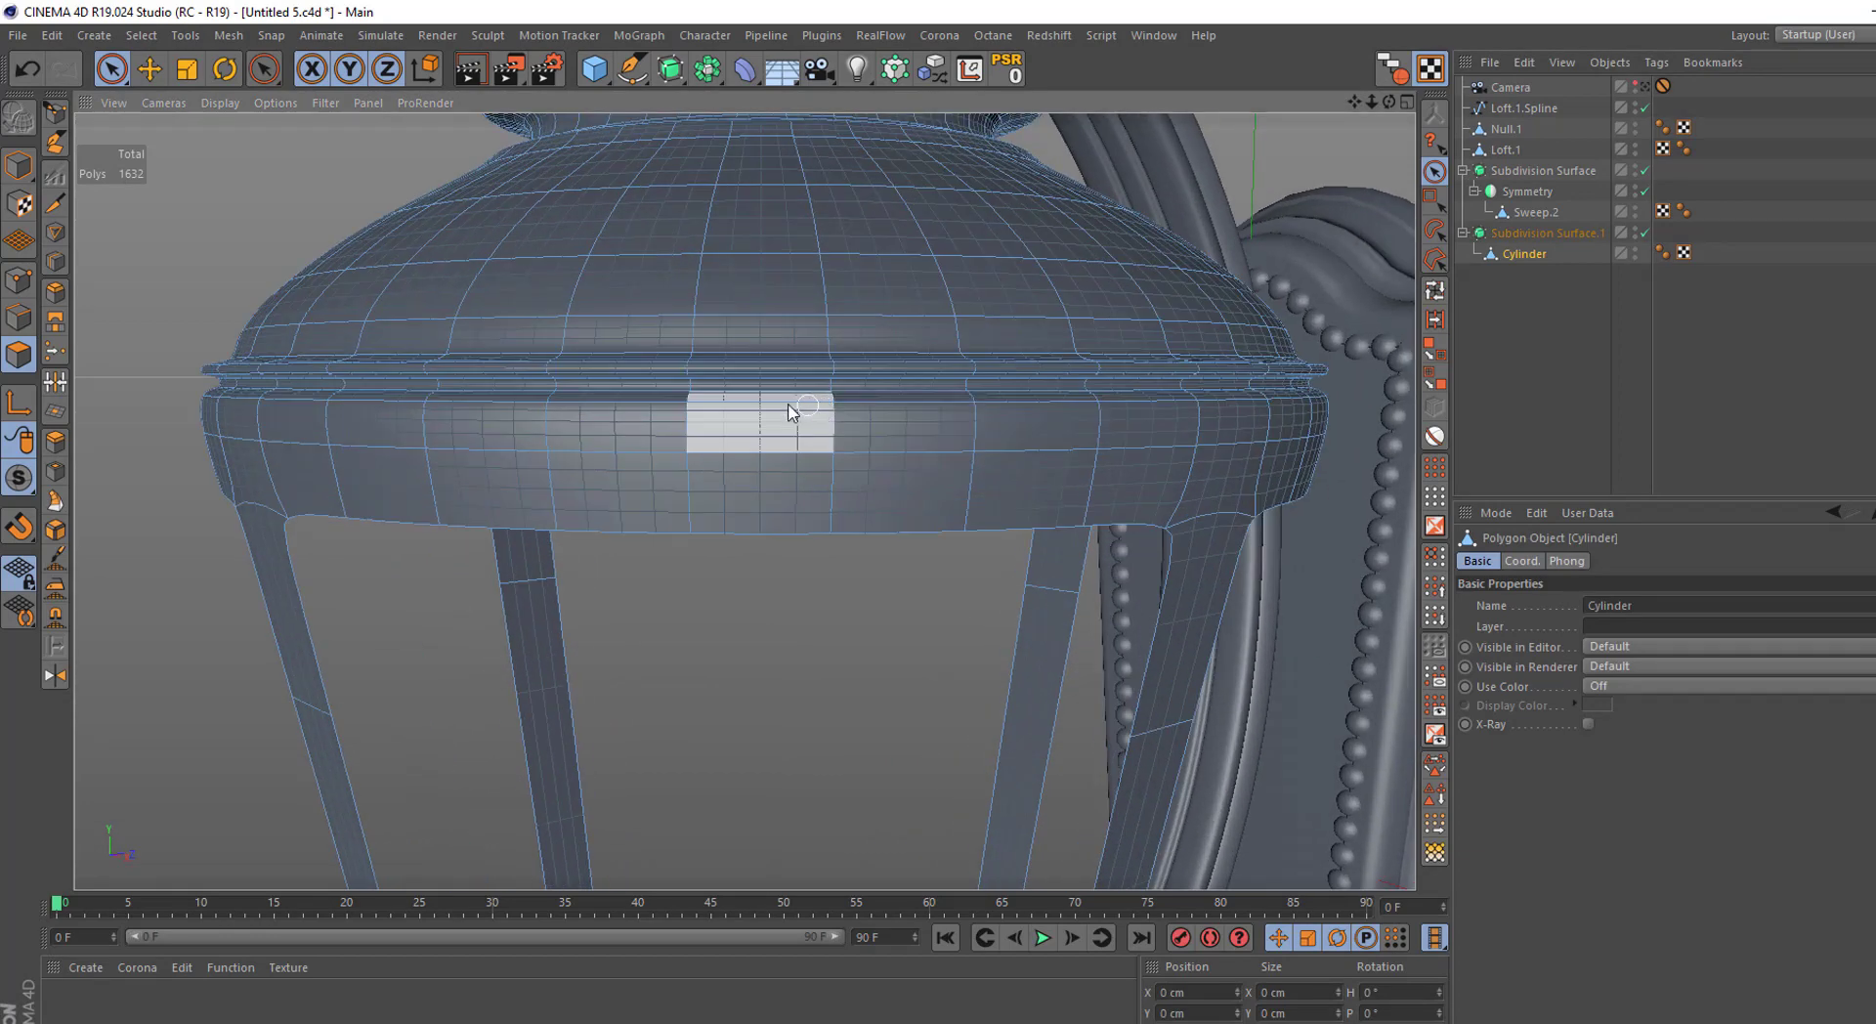
key(u~l)
click(879, 445)
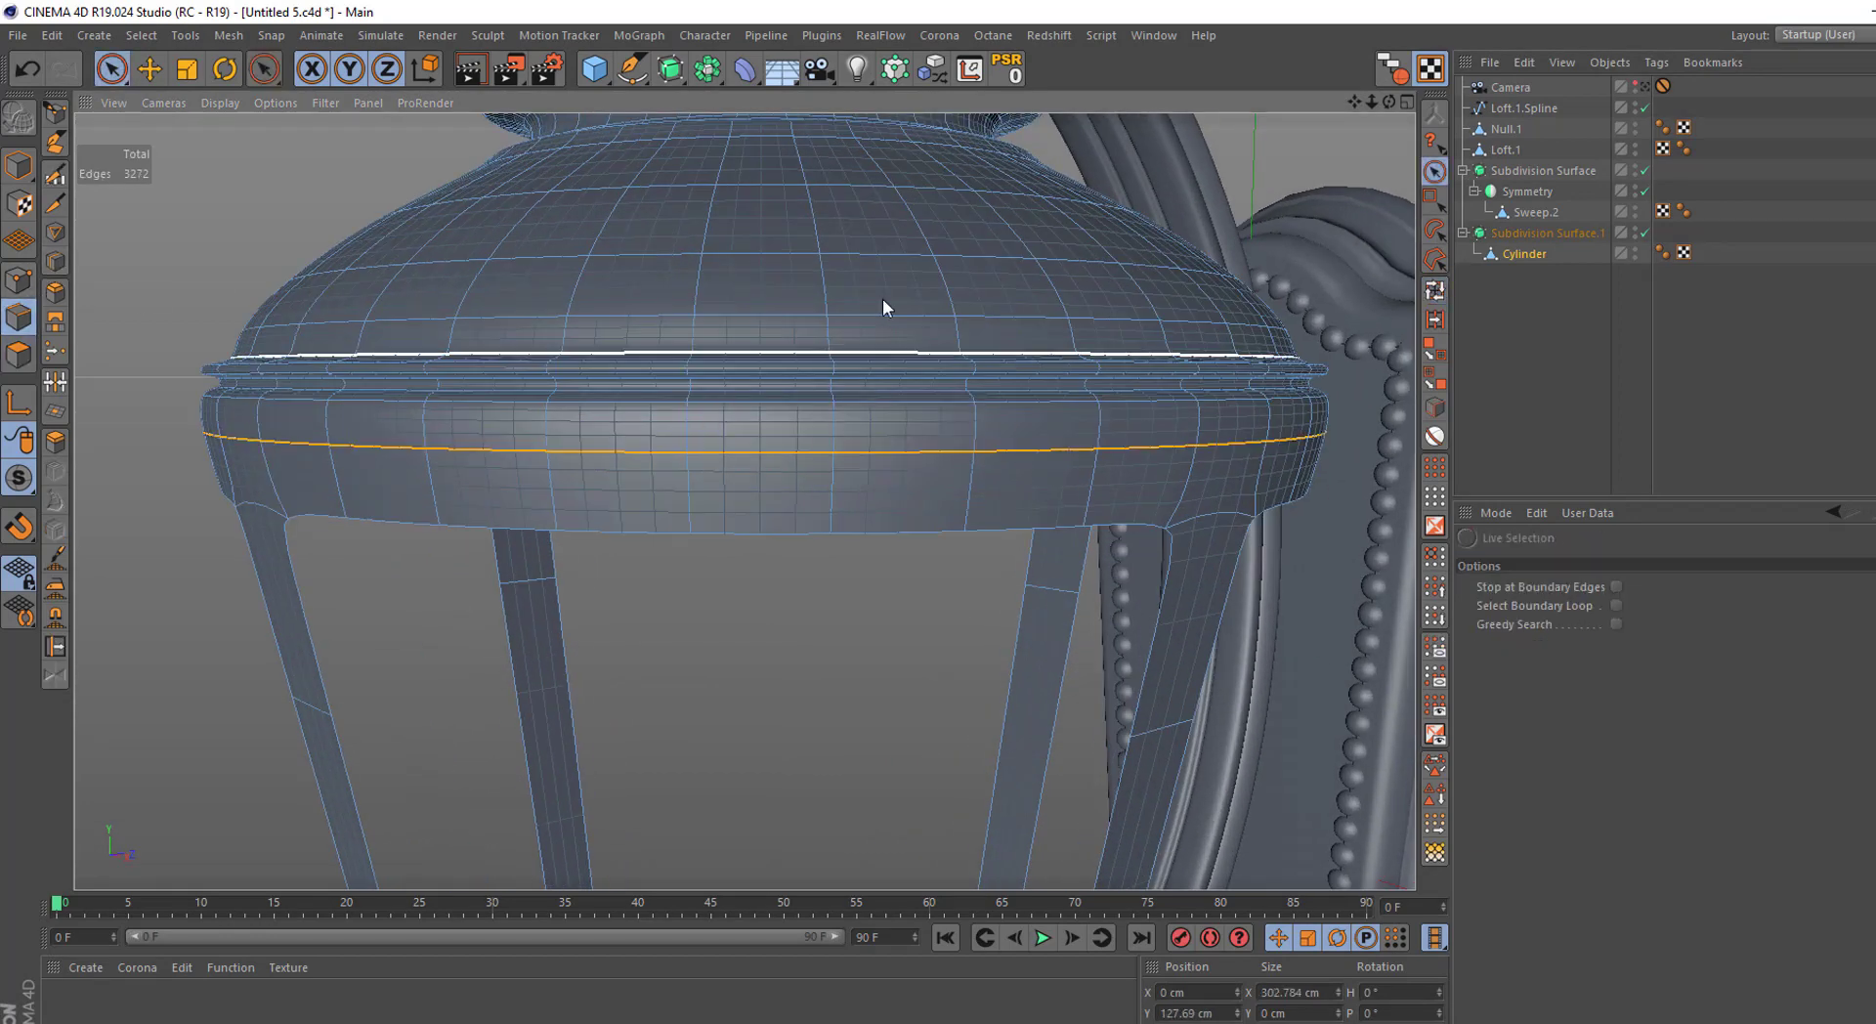
key(space)
drag(768, 244, 768, 277)
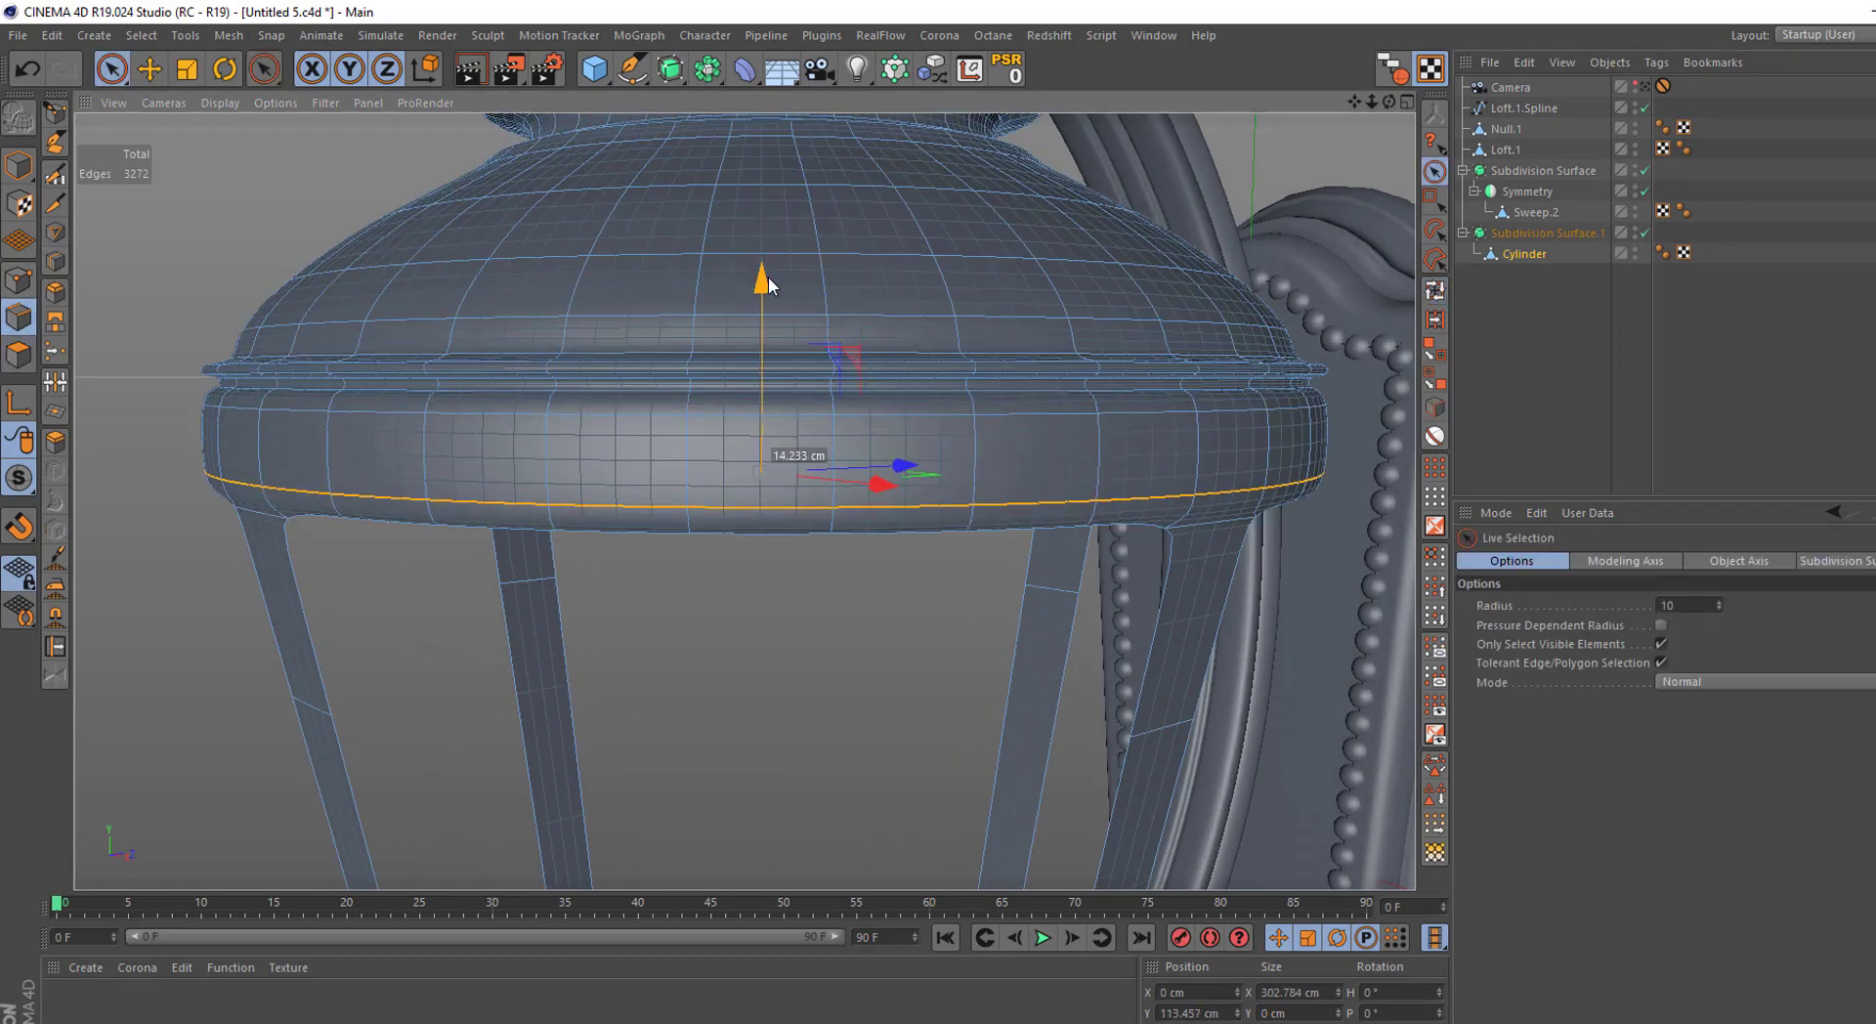
click(196, 72)
drag(256, 186, 299, 204)
key(space)
key(ctrl+shift+a)
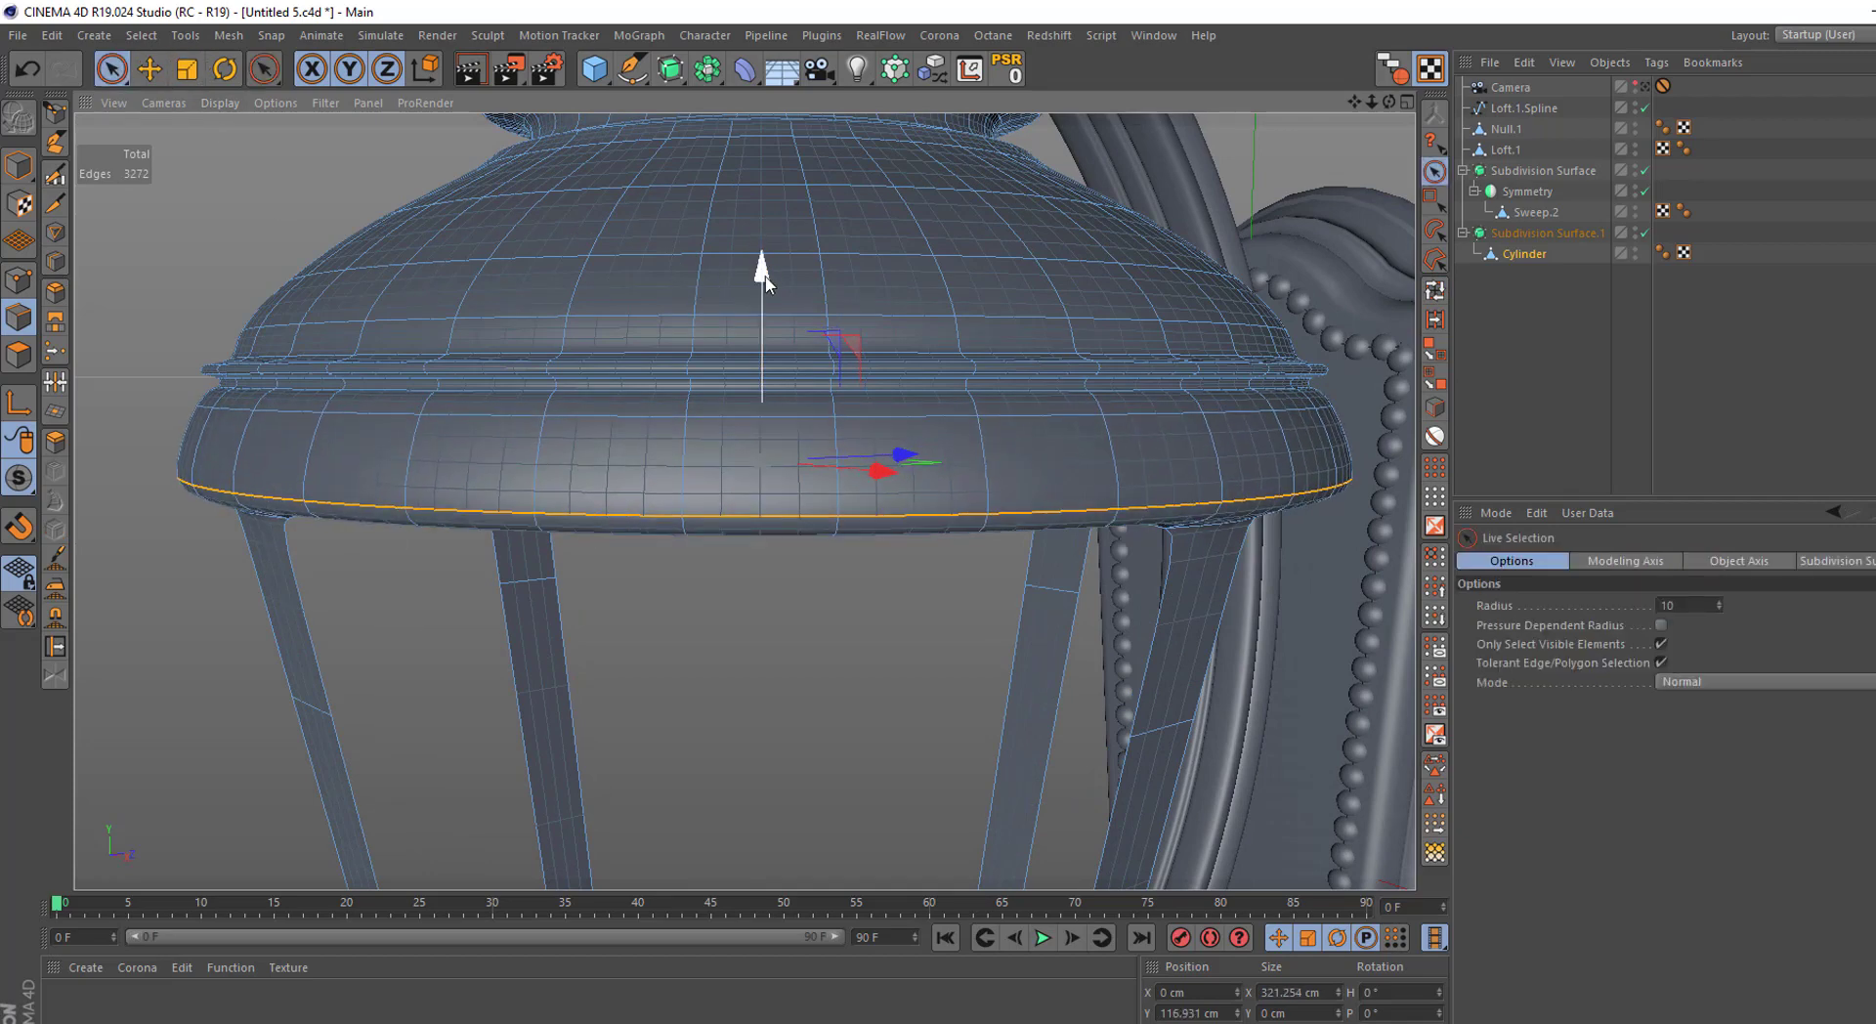
Cut two loops into the band and extrude the polygon strip between them 3.8 cm outward
click(54, 261)
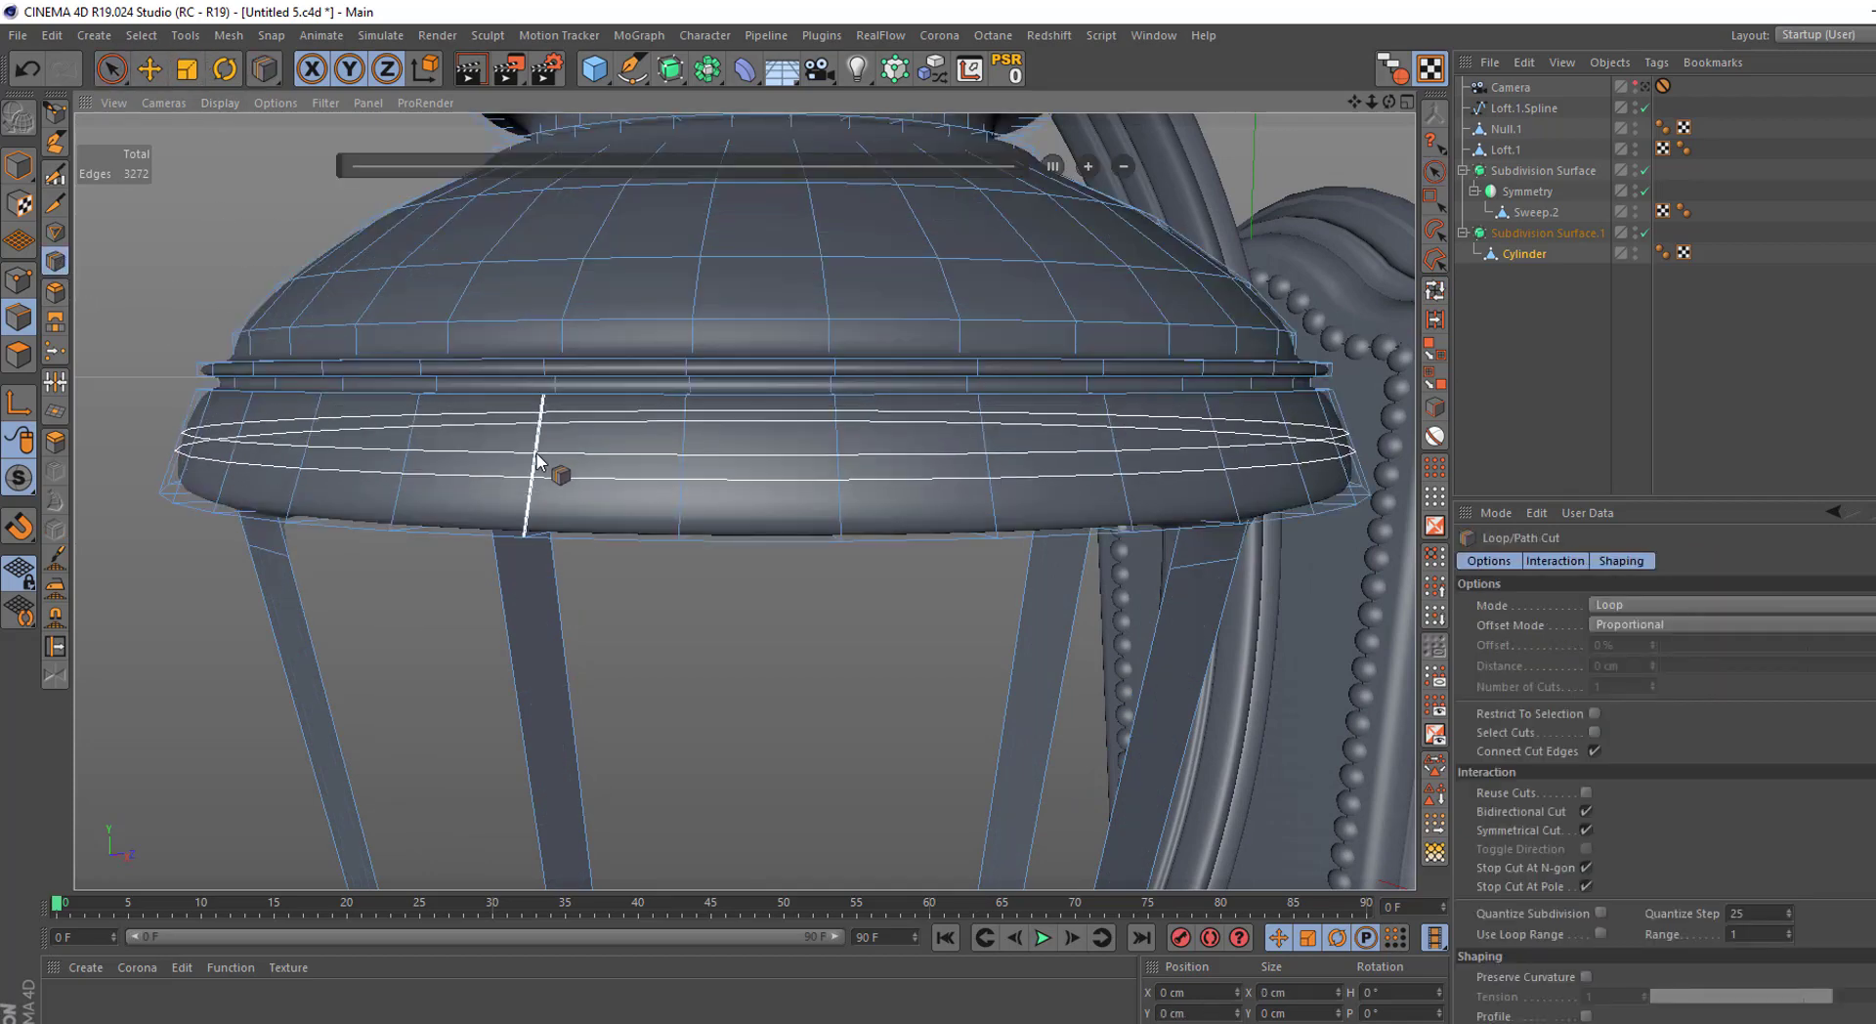
click(565, 473)
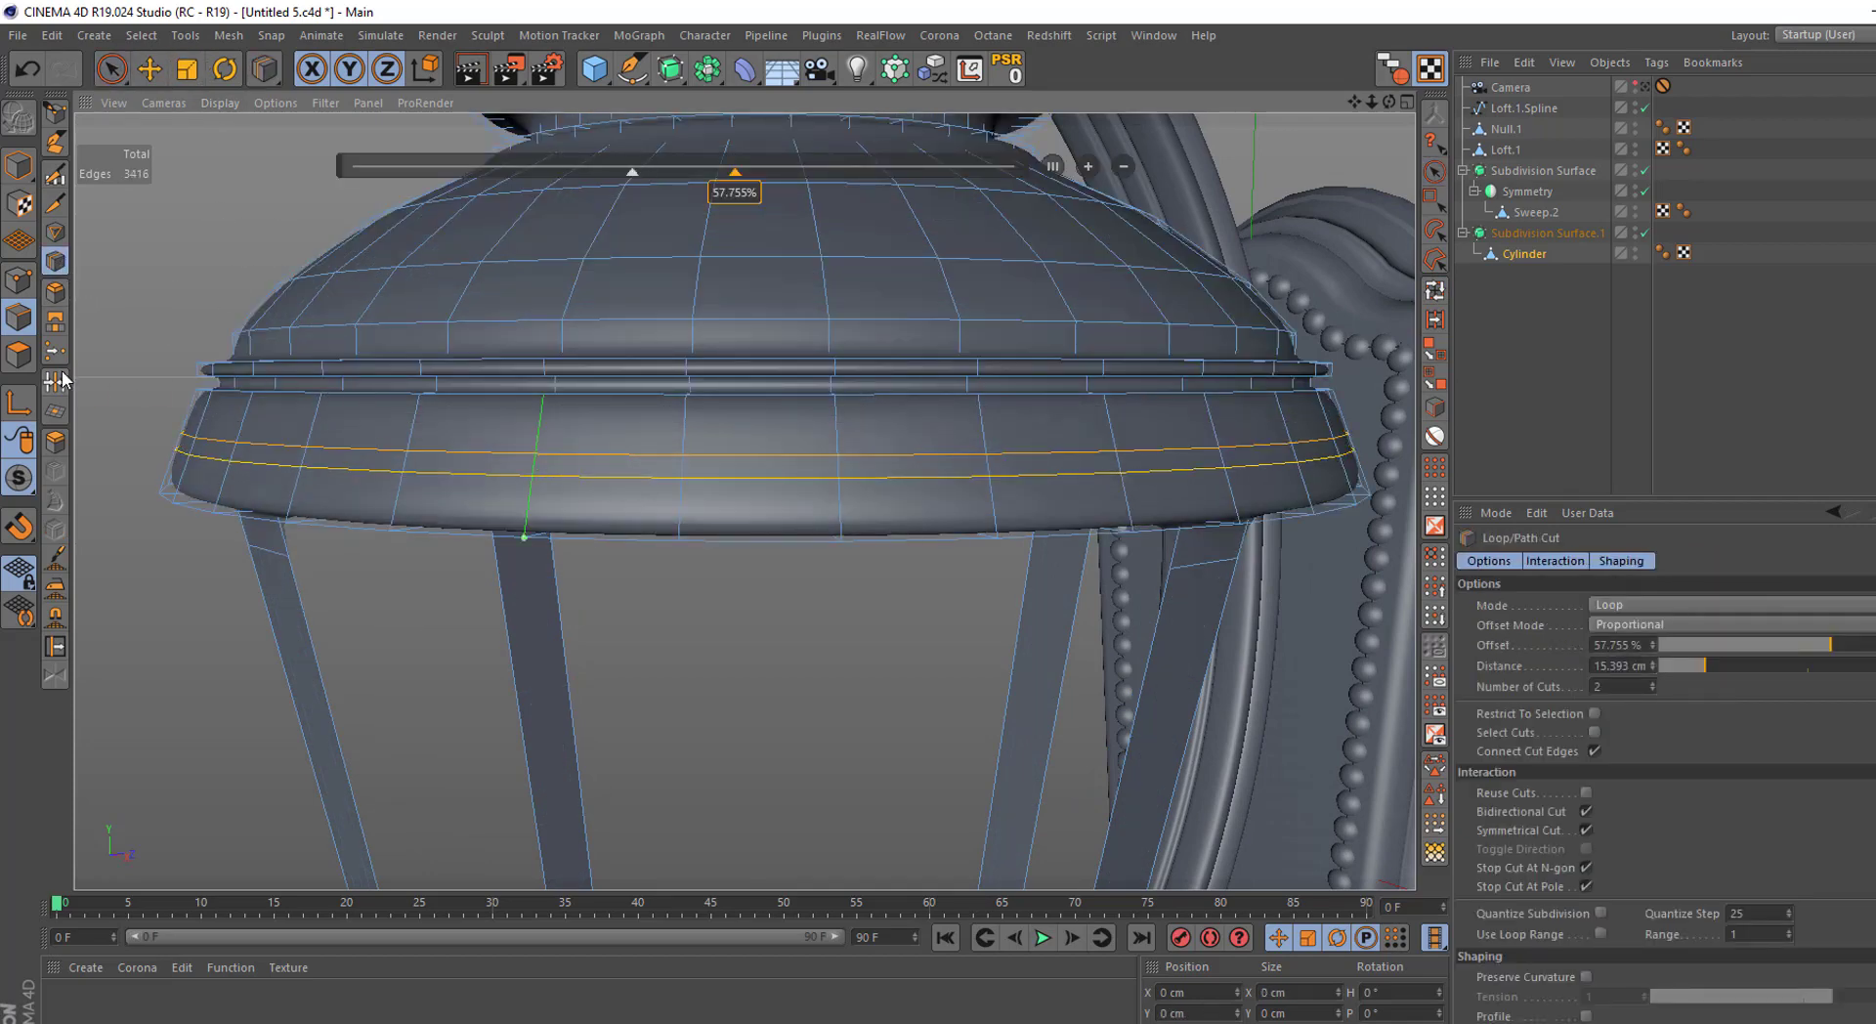
click(1432, 291)
click(1123, 481)
key(space)
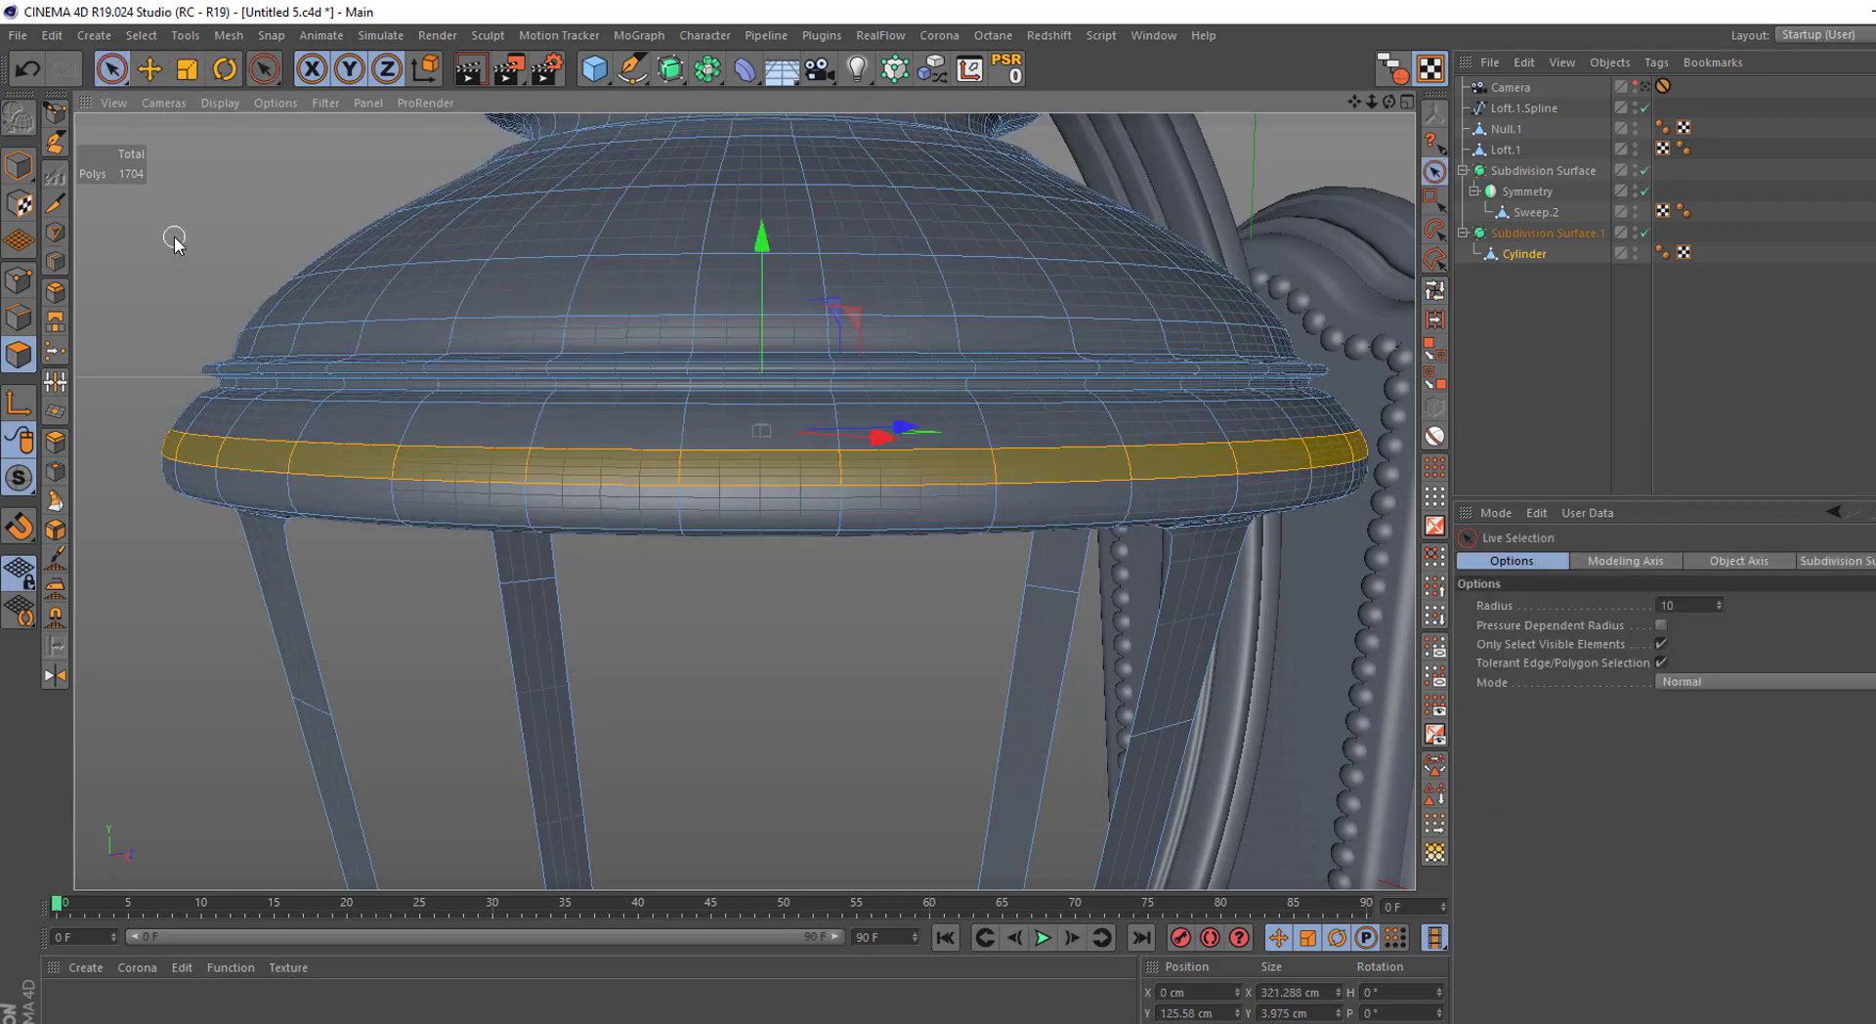
key(ctrl+z)
click(55, 441)
drag(724, 425, 761, 425)
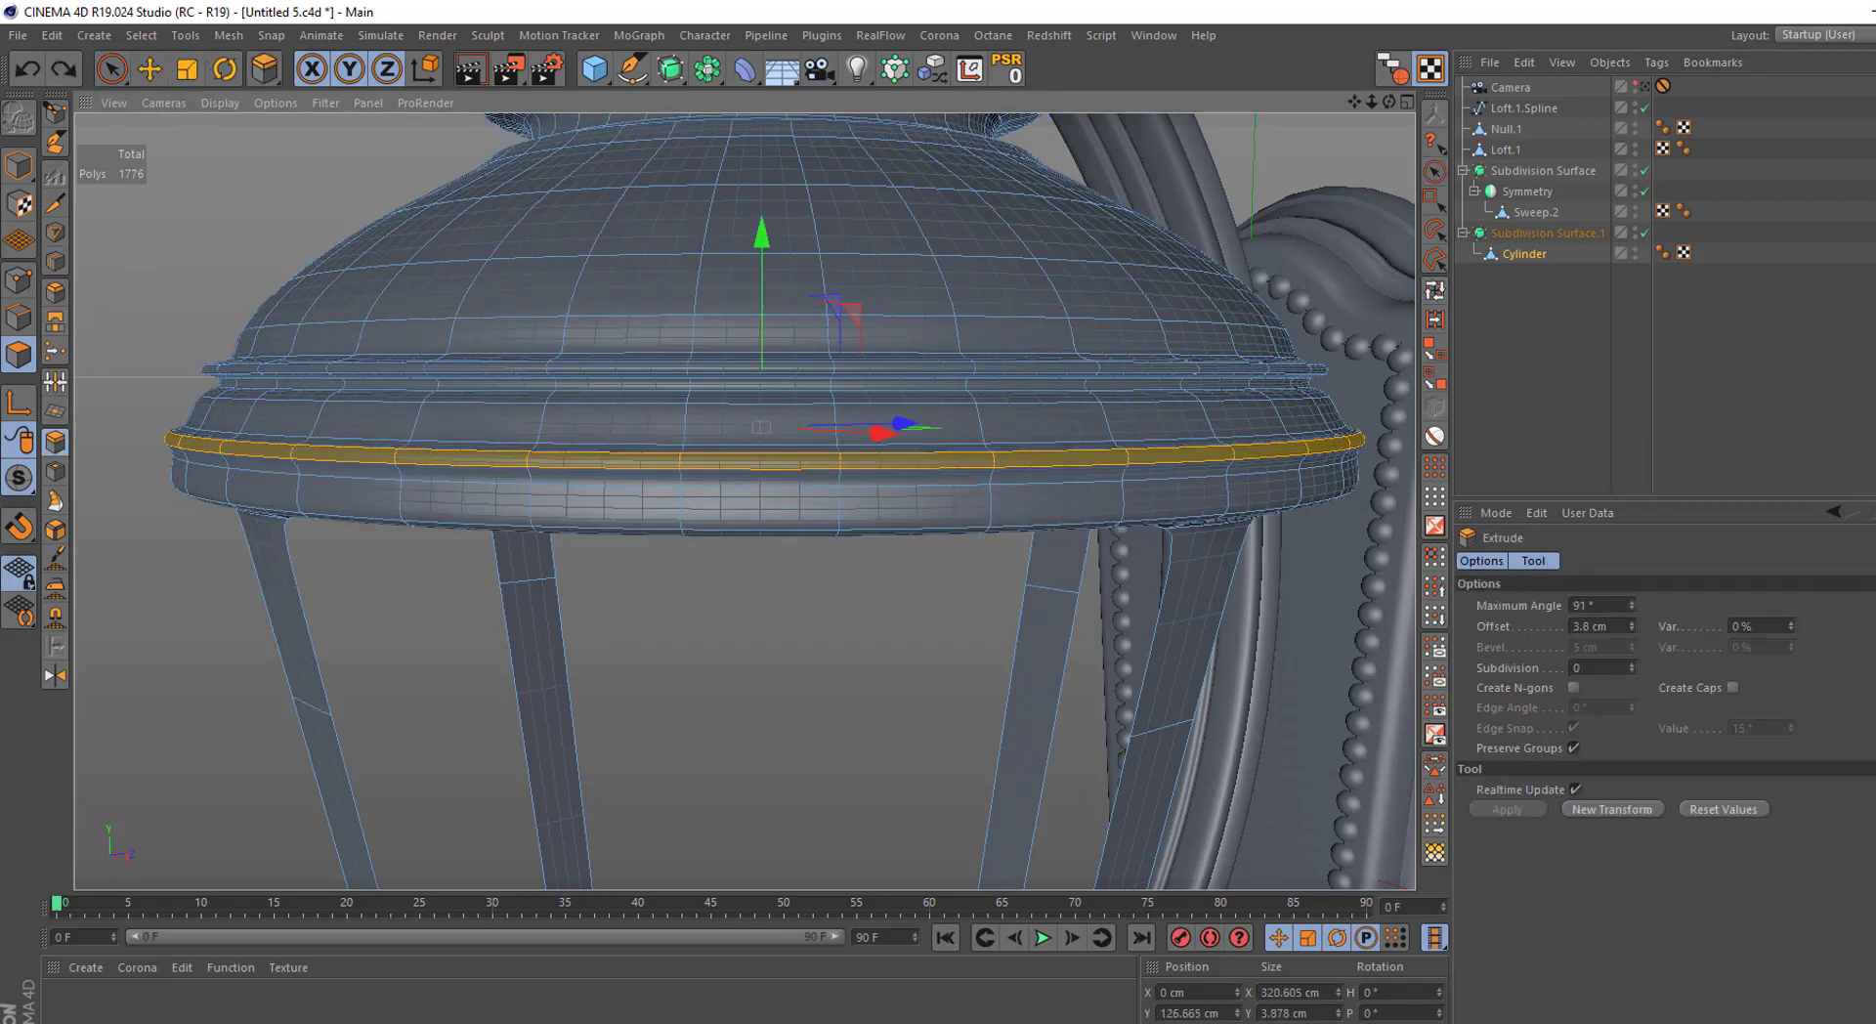
key(space)
click(162, 347)
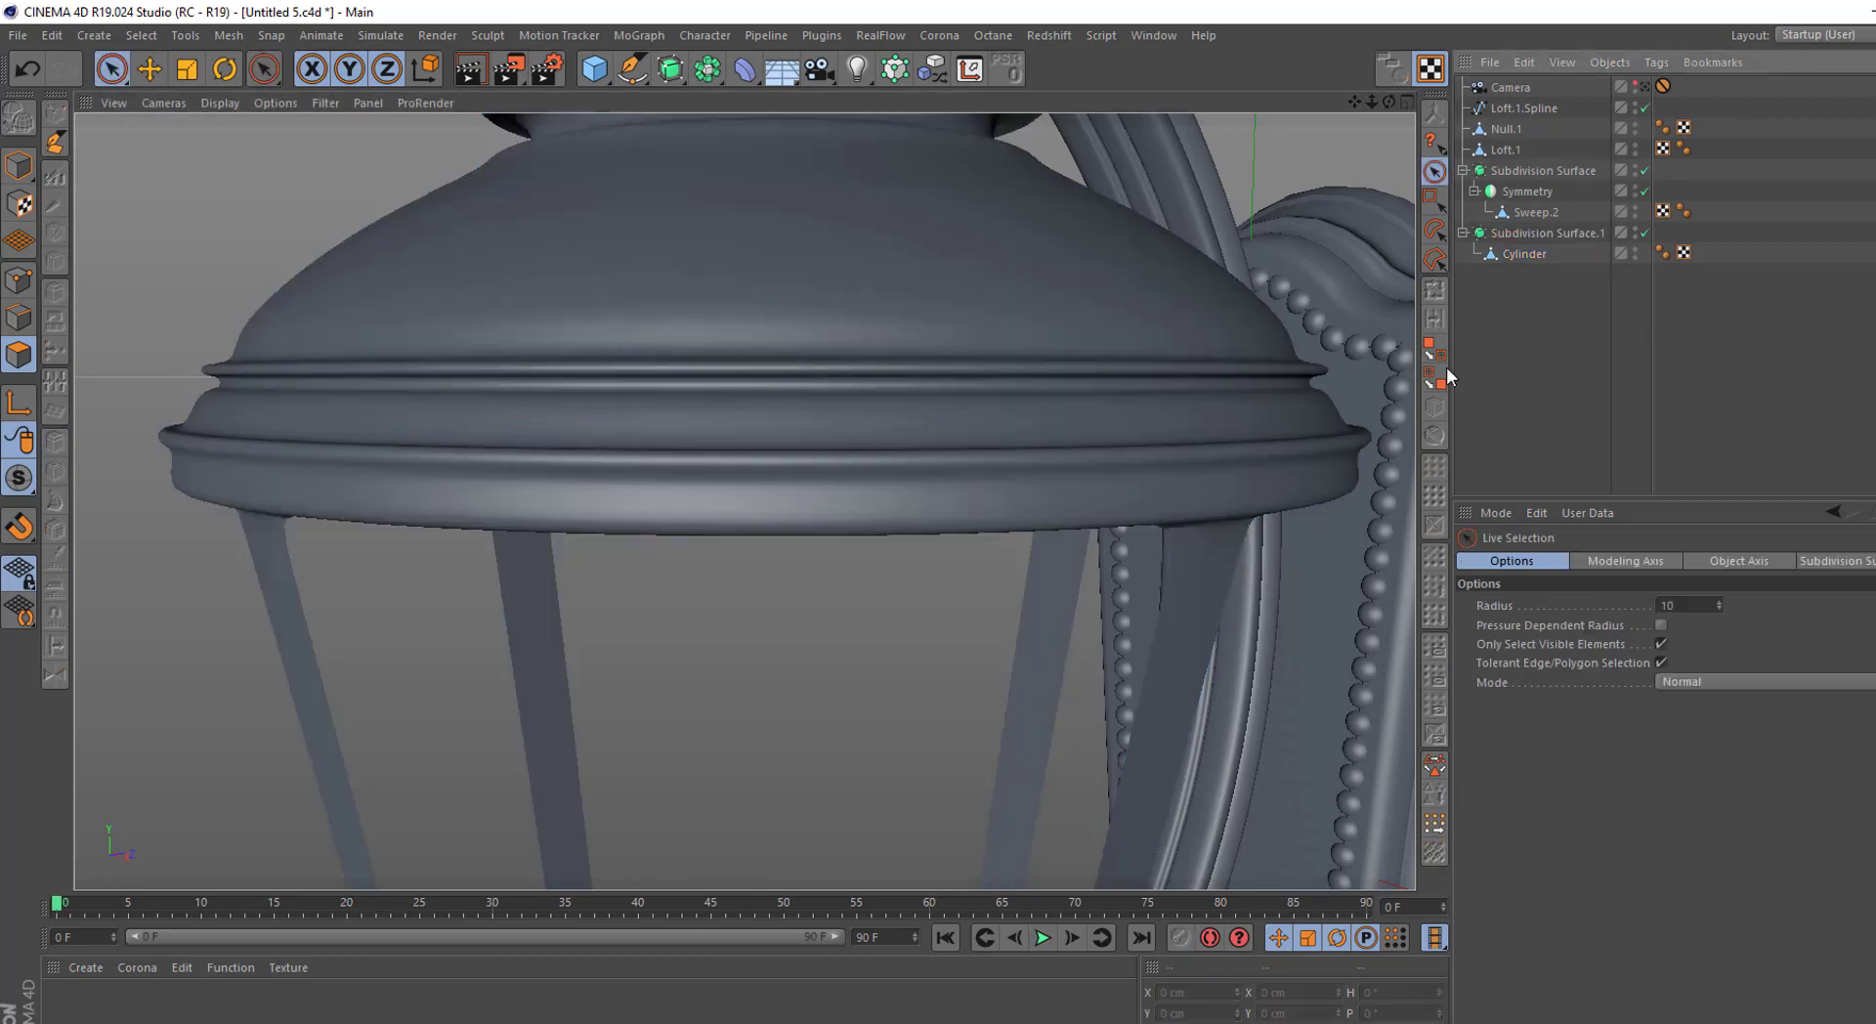
scroll(1046, 410, down, 5)
Loop-select the polygon ring where dome meets neck and extrude it into a ring
scroll(929, 269, up, 3)
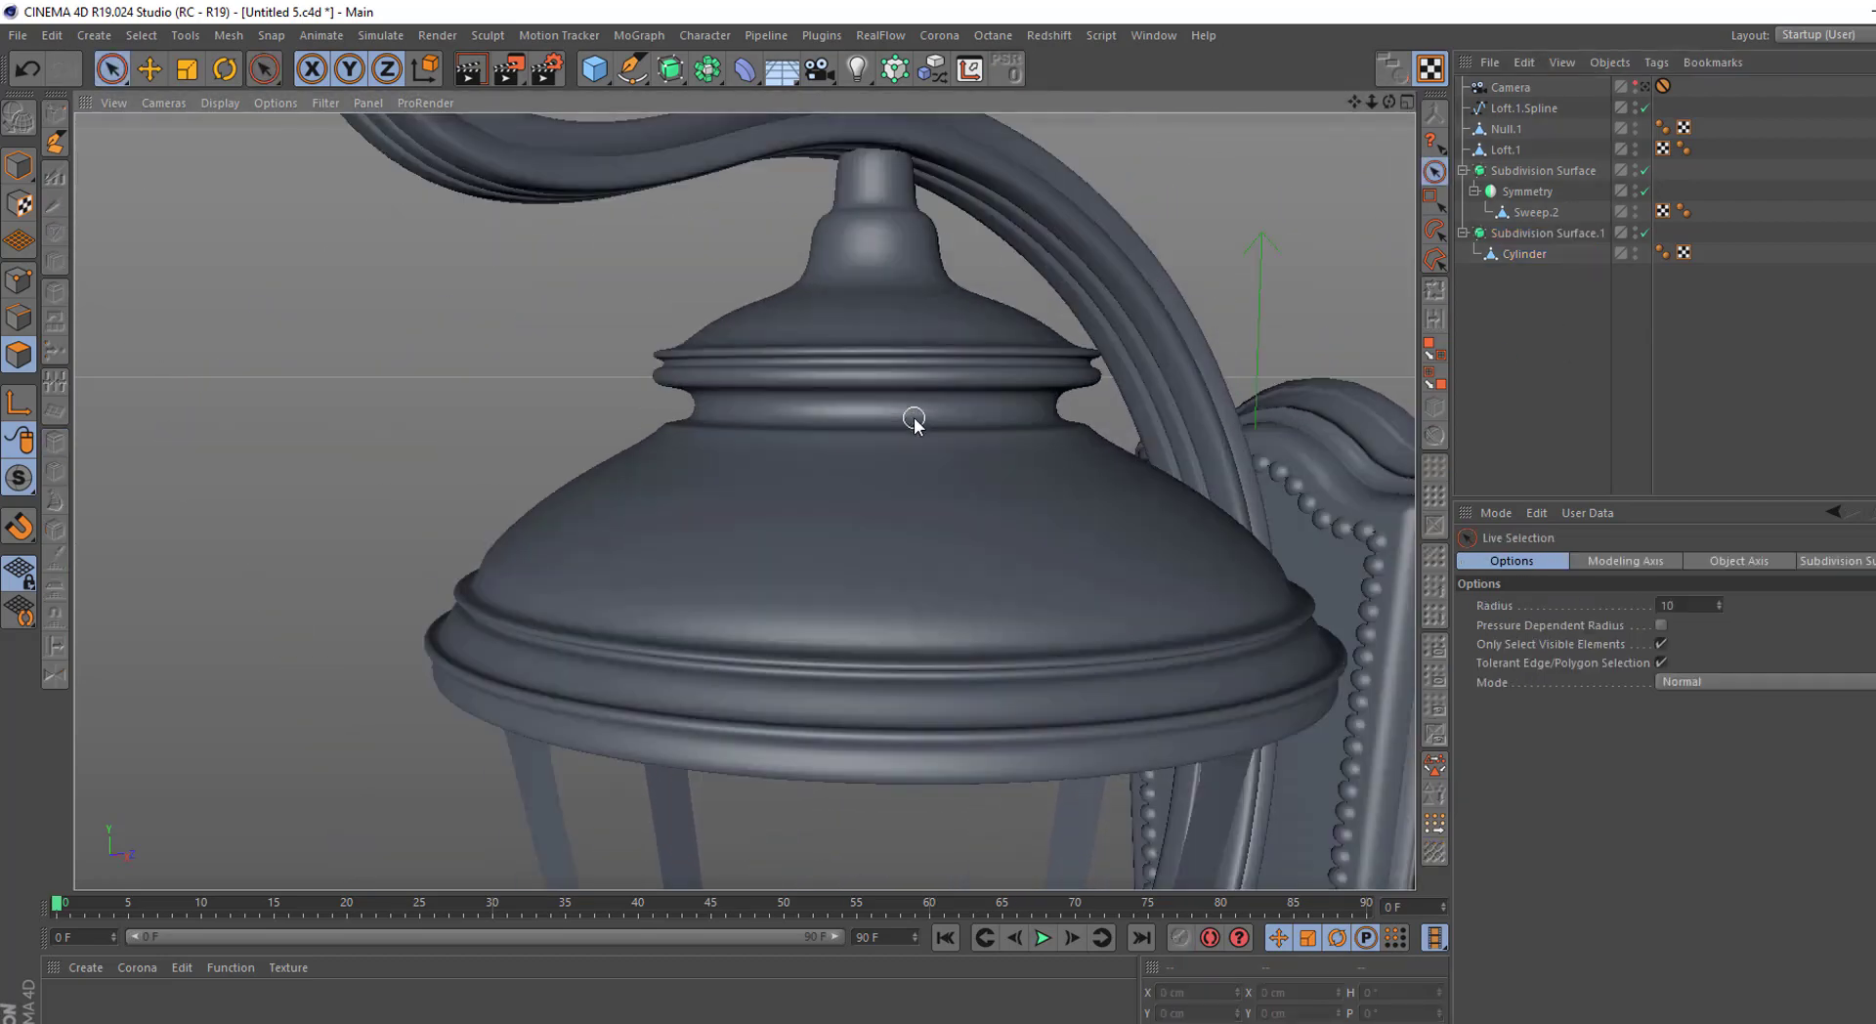
scroll(912, 418, up, 3)
click(1520, 253)
click(902, 504)
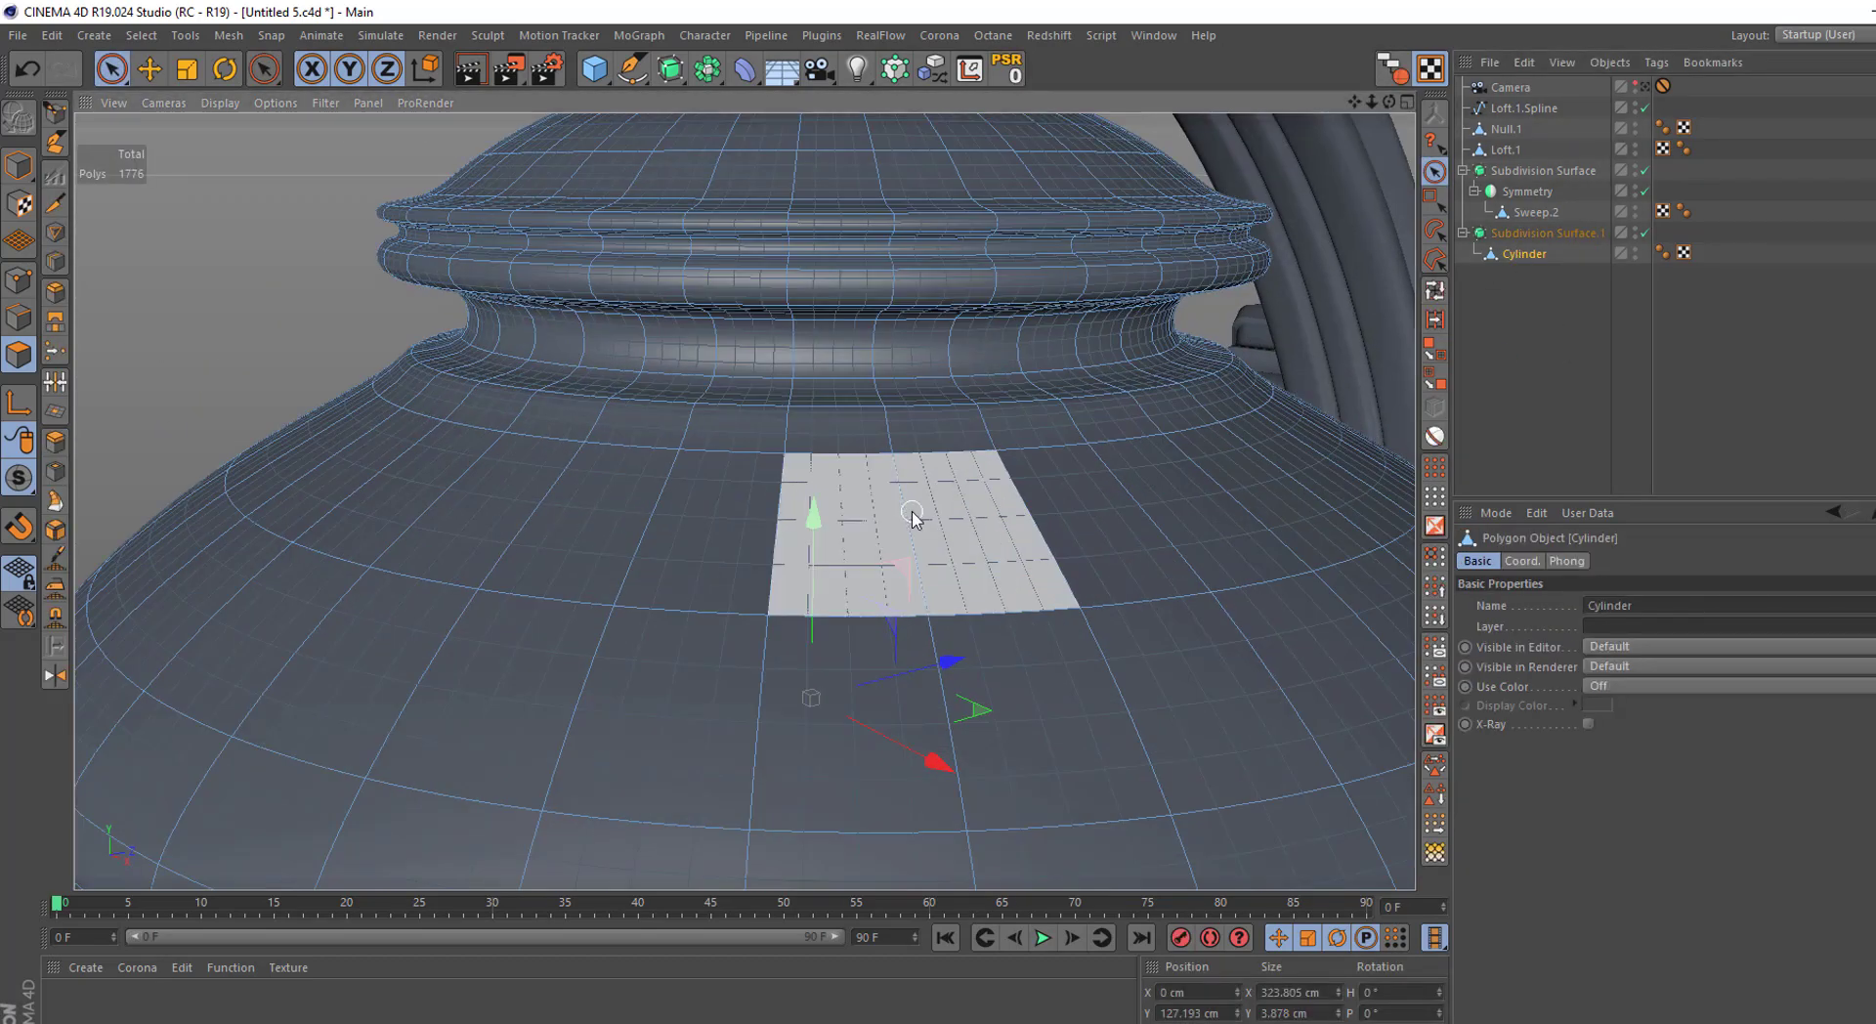
click(55, 262)
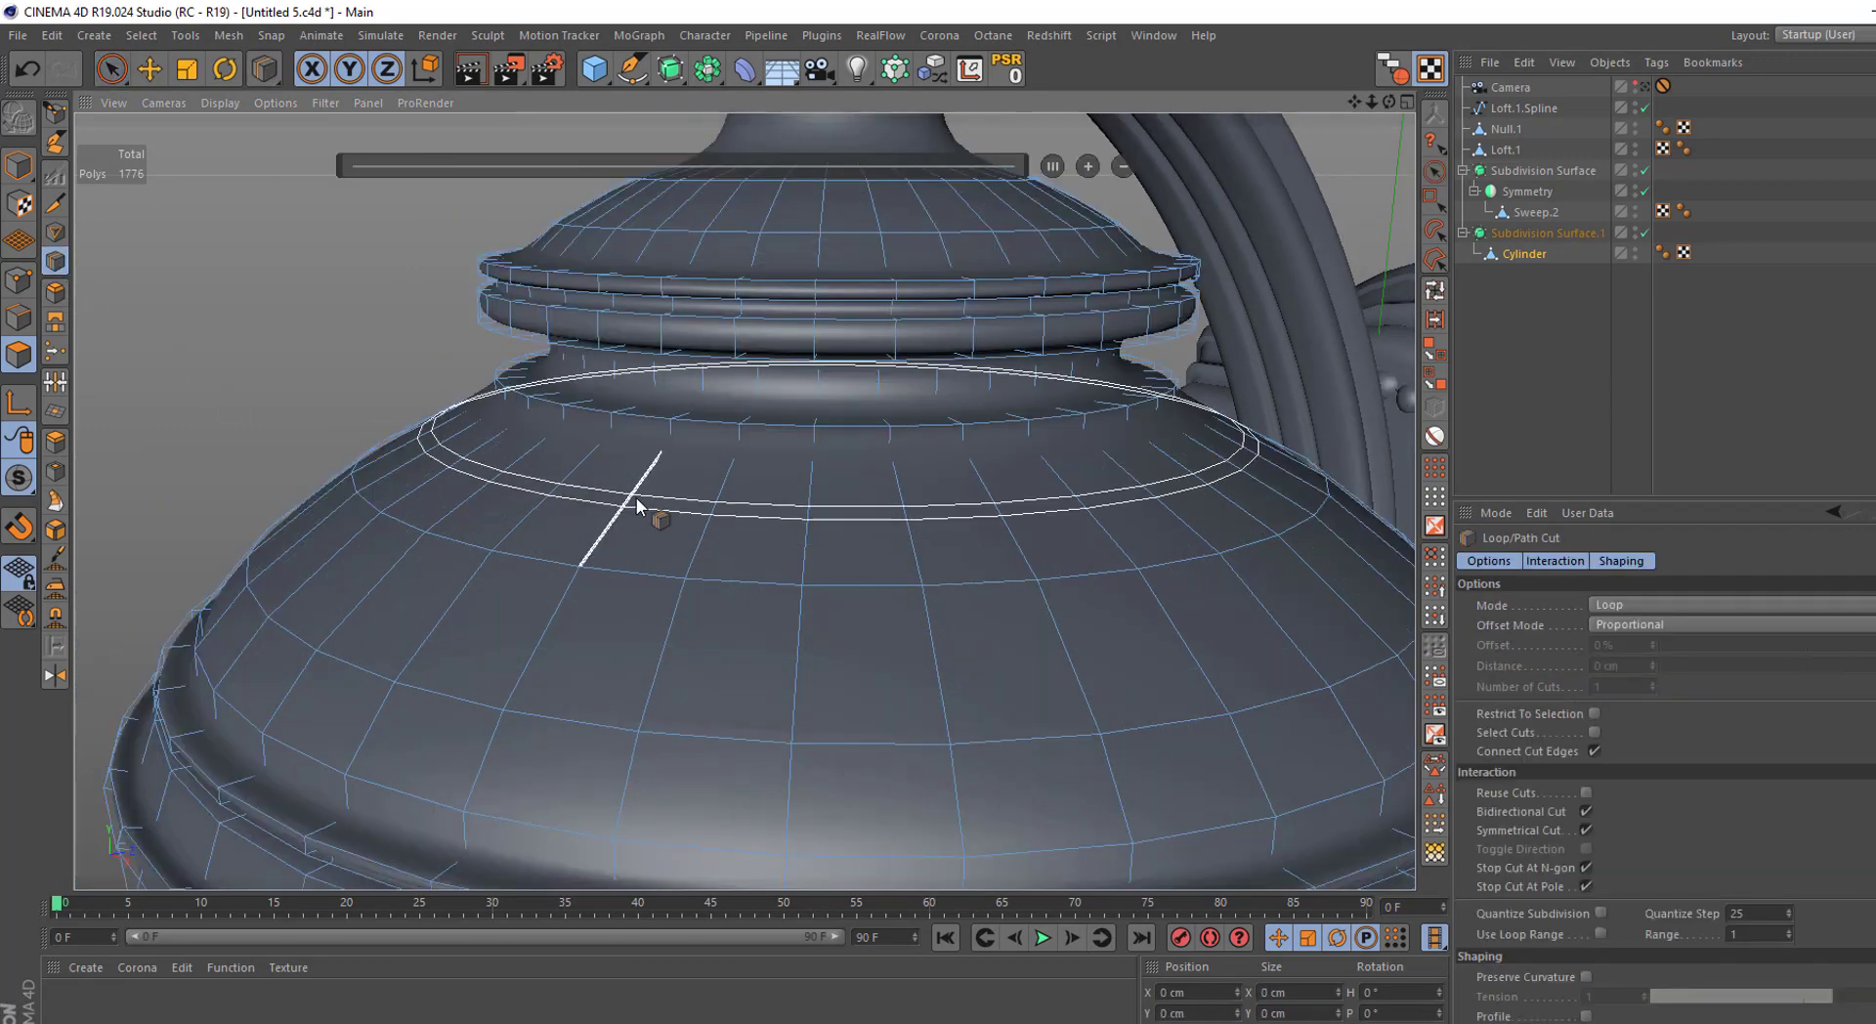
scroll(635, 496, up, 2)
scroll(977, 440, up, 3)
click(951, 485)
click(951, 486)
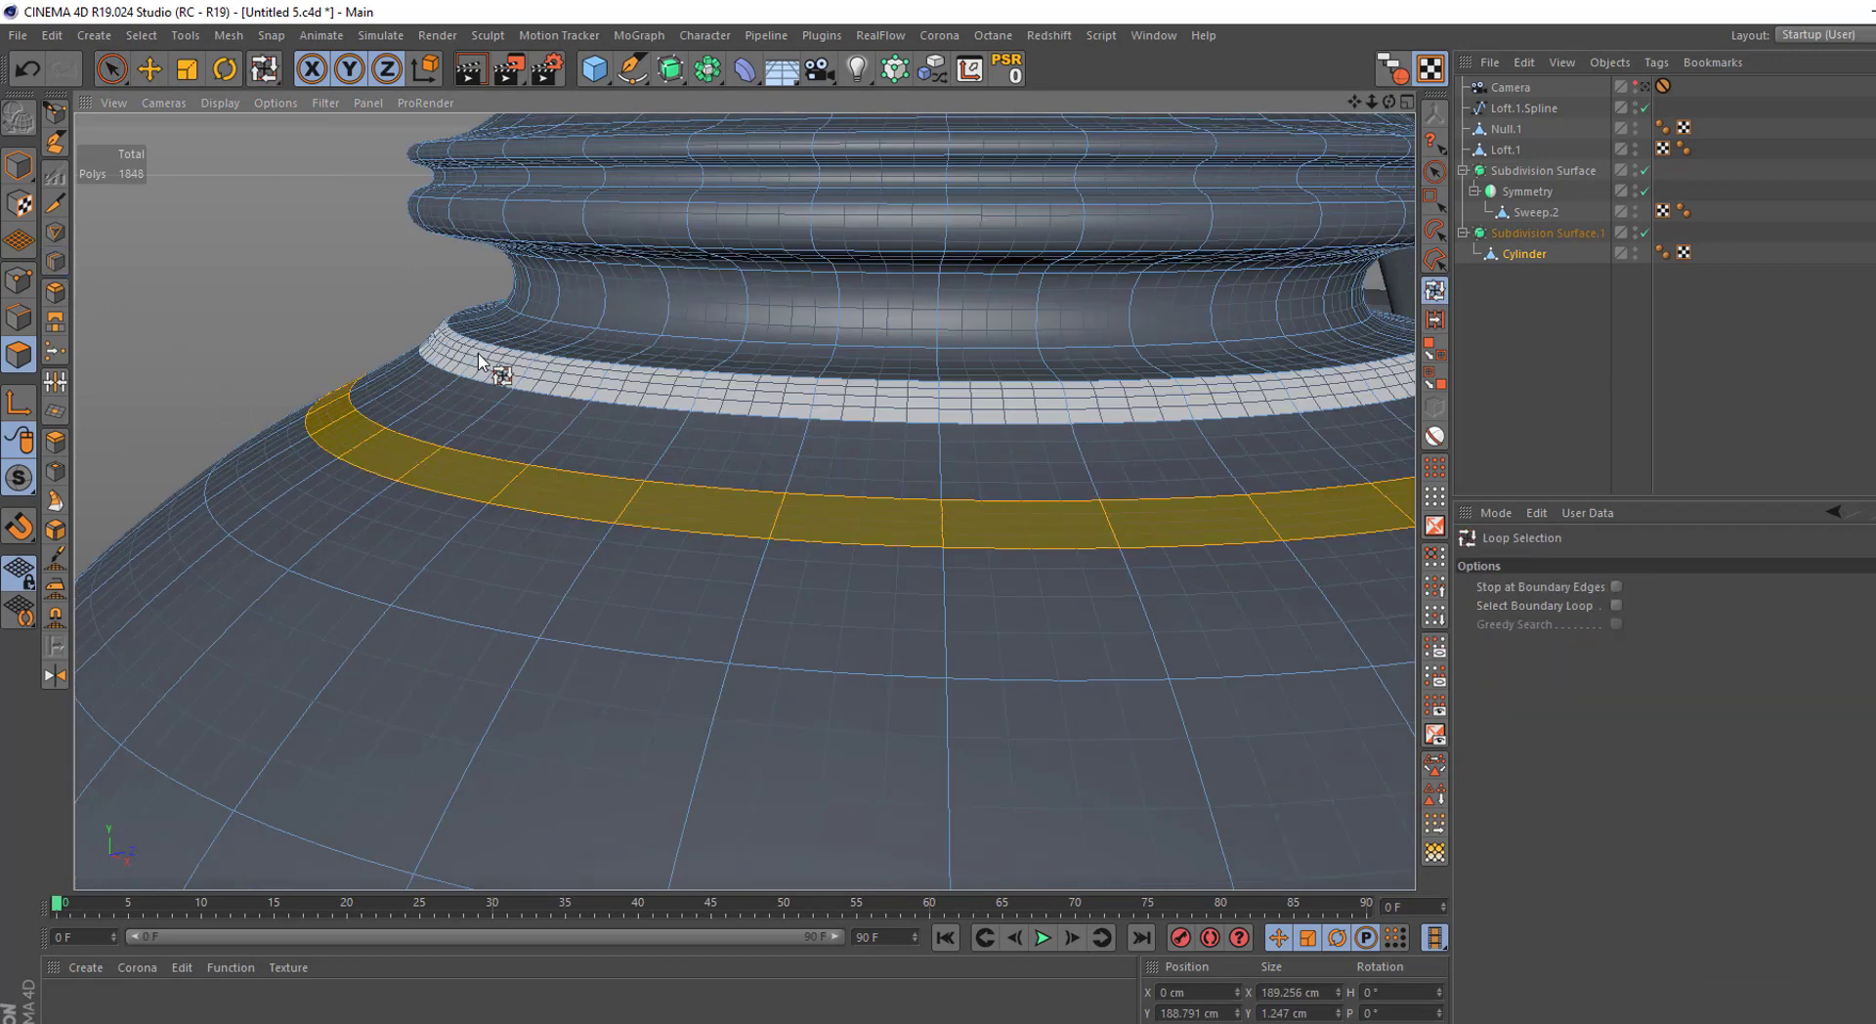
click(56, 443)
drag(860, 391, 977, 366)
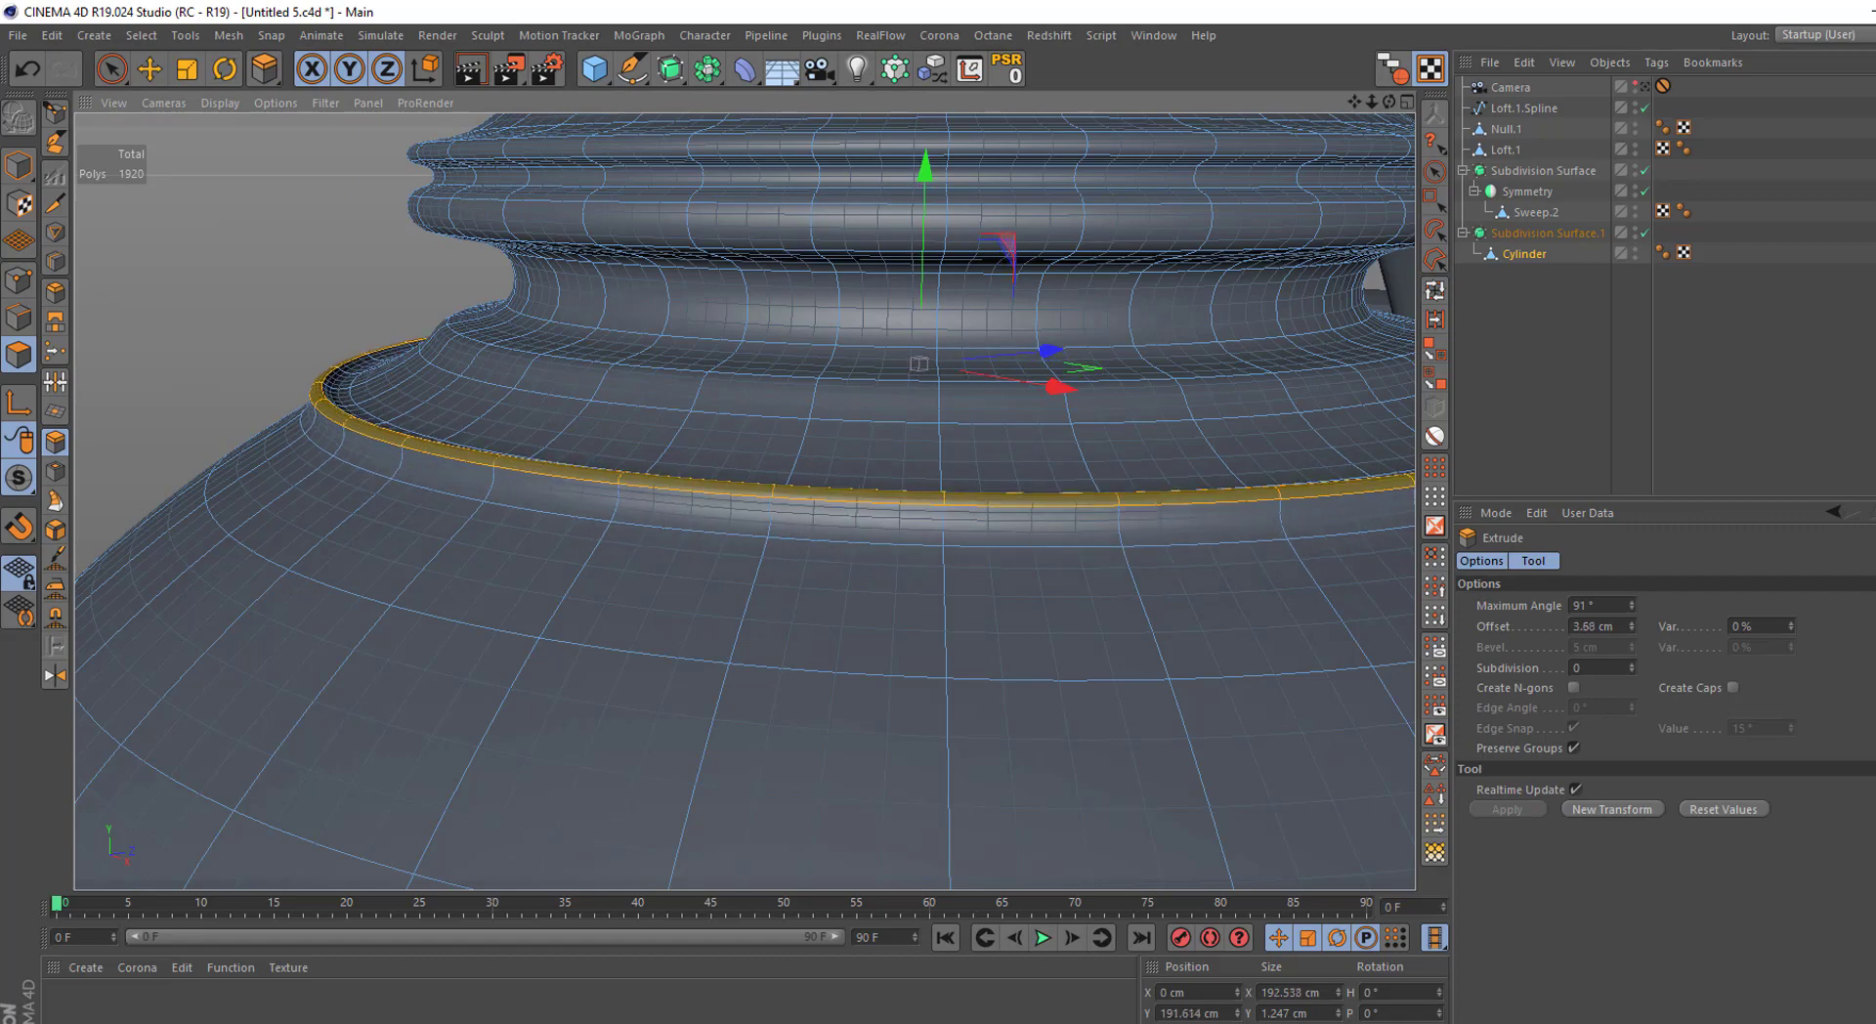
scroll(684, 352, down, 4)
scroll(630, 330, up, 2)
scroll(634, 332, up, 3)
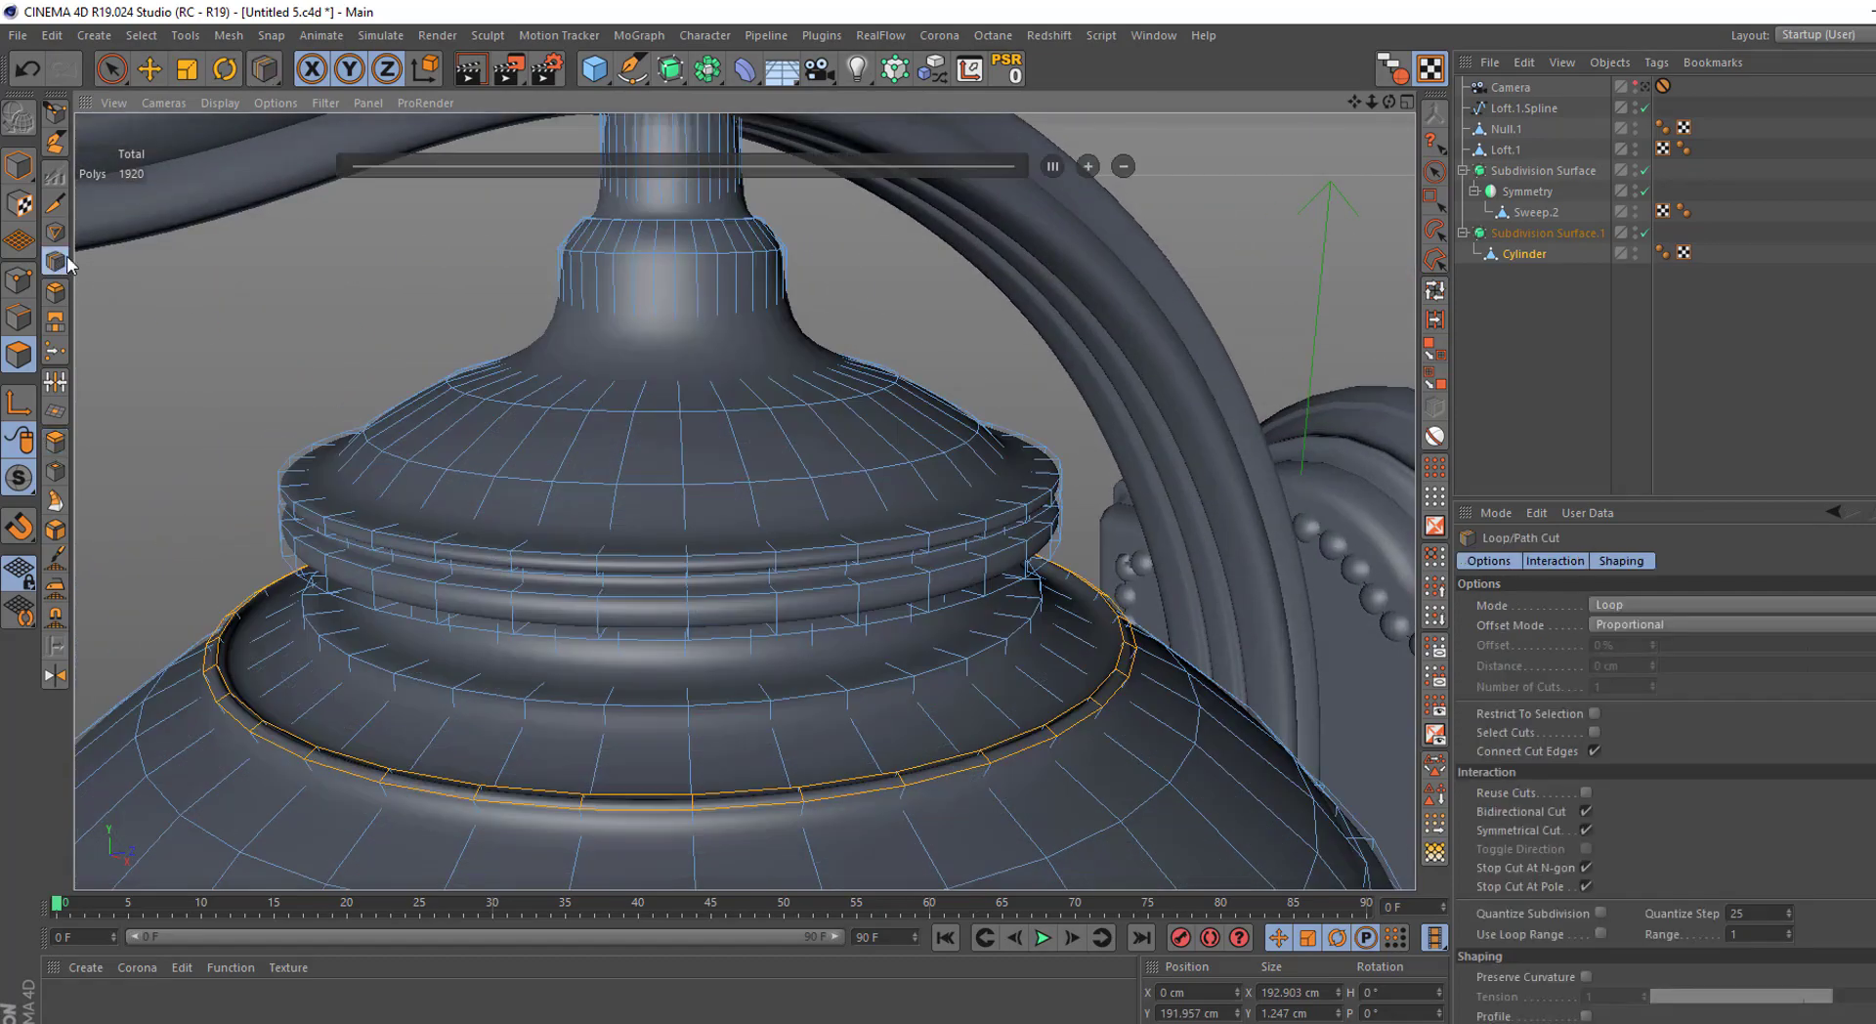
scroll(654, 342, up, 2)
Add two loop cuts around the neck and slide them up
key(k~l)
click(642, 400)
drag(642, 401, 642, 534)
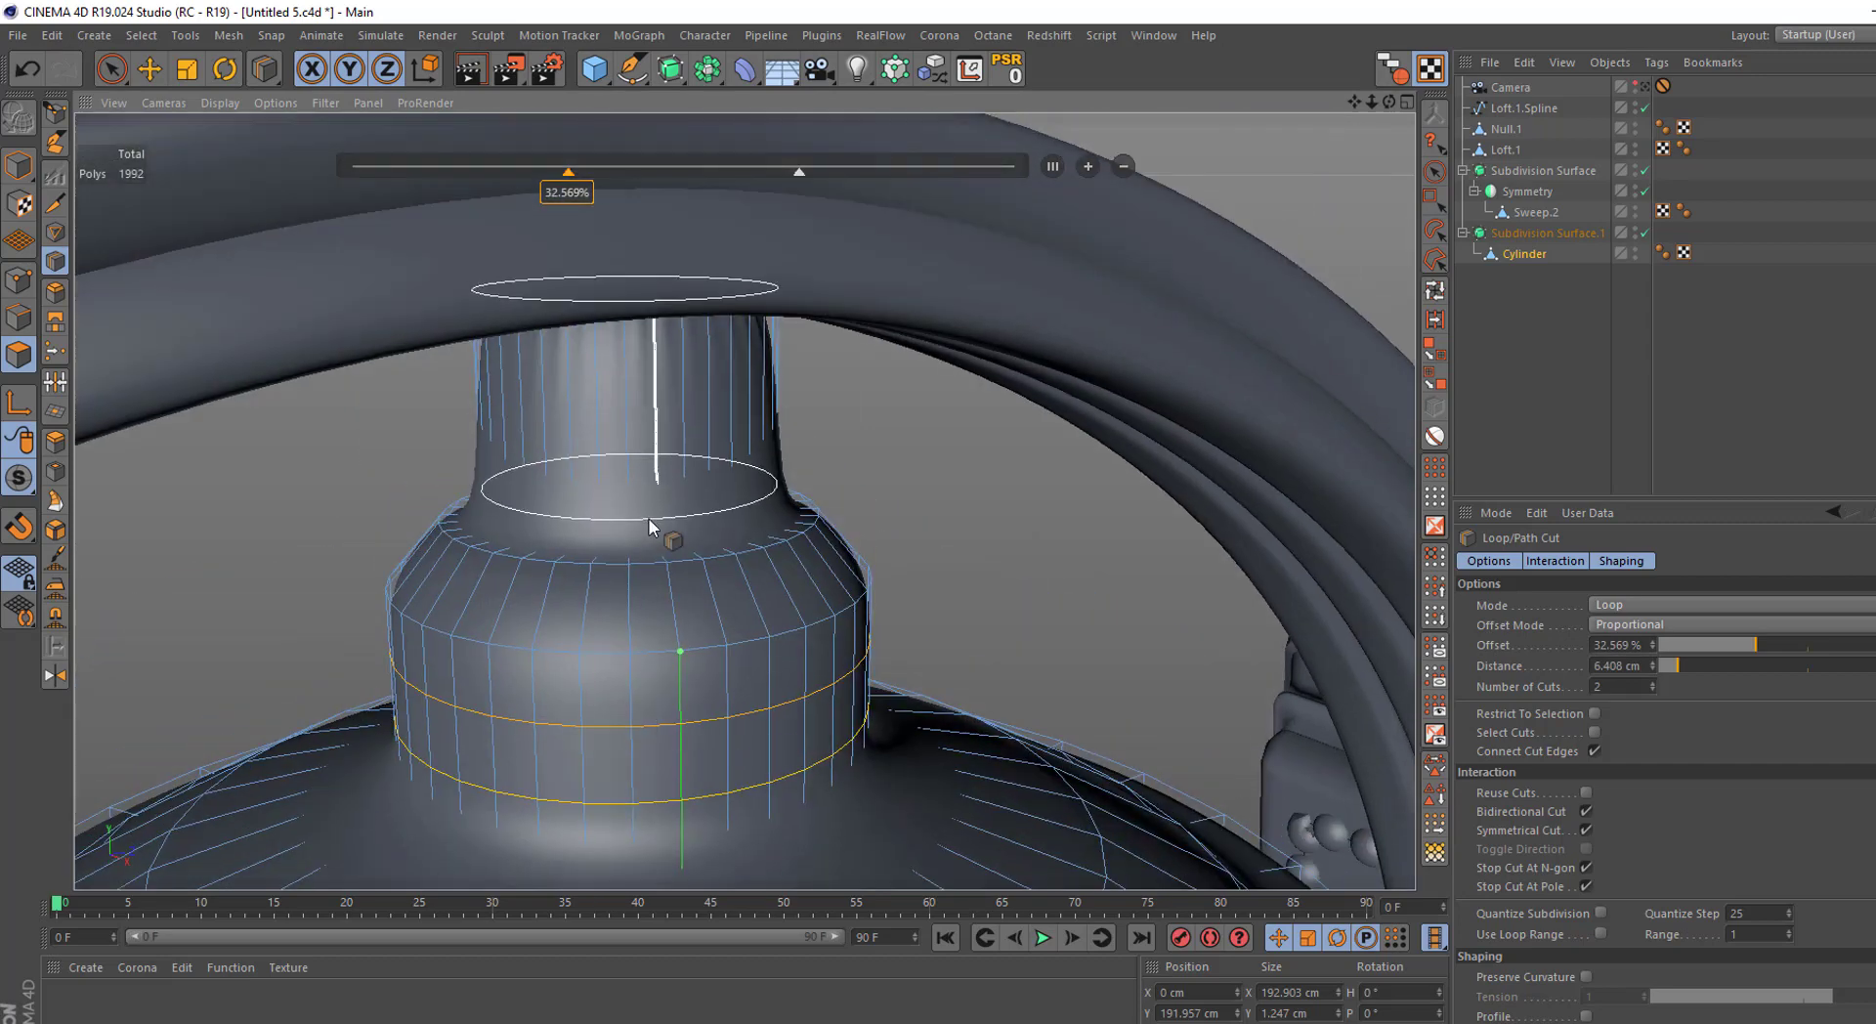
key(space)
click(1290, 493)
scroll(753, 530, down, 4)
scroll(733, 430, down, 2)
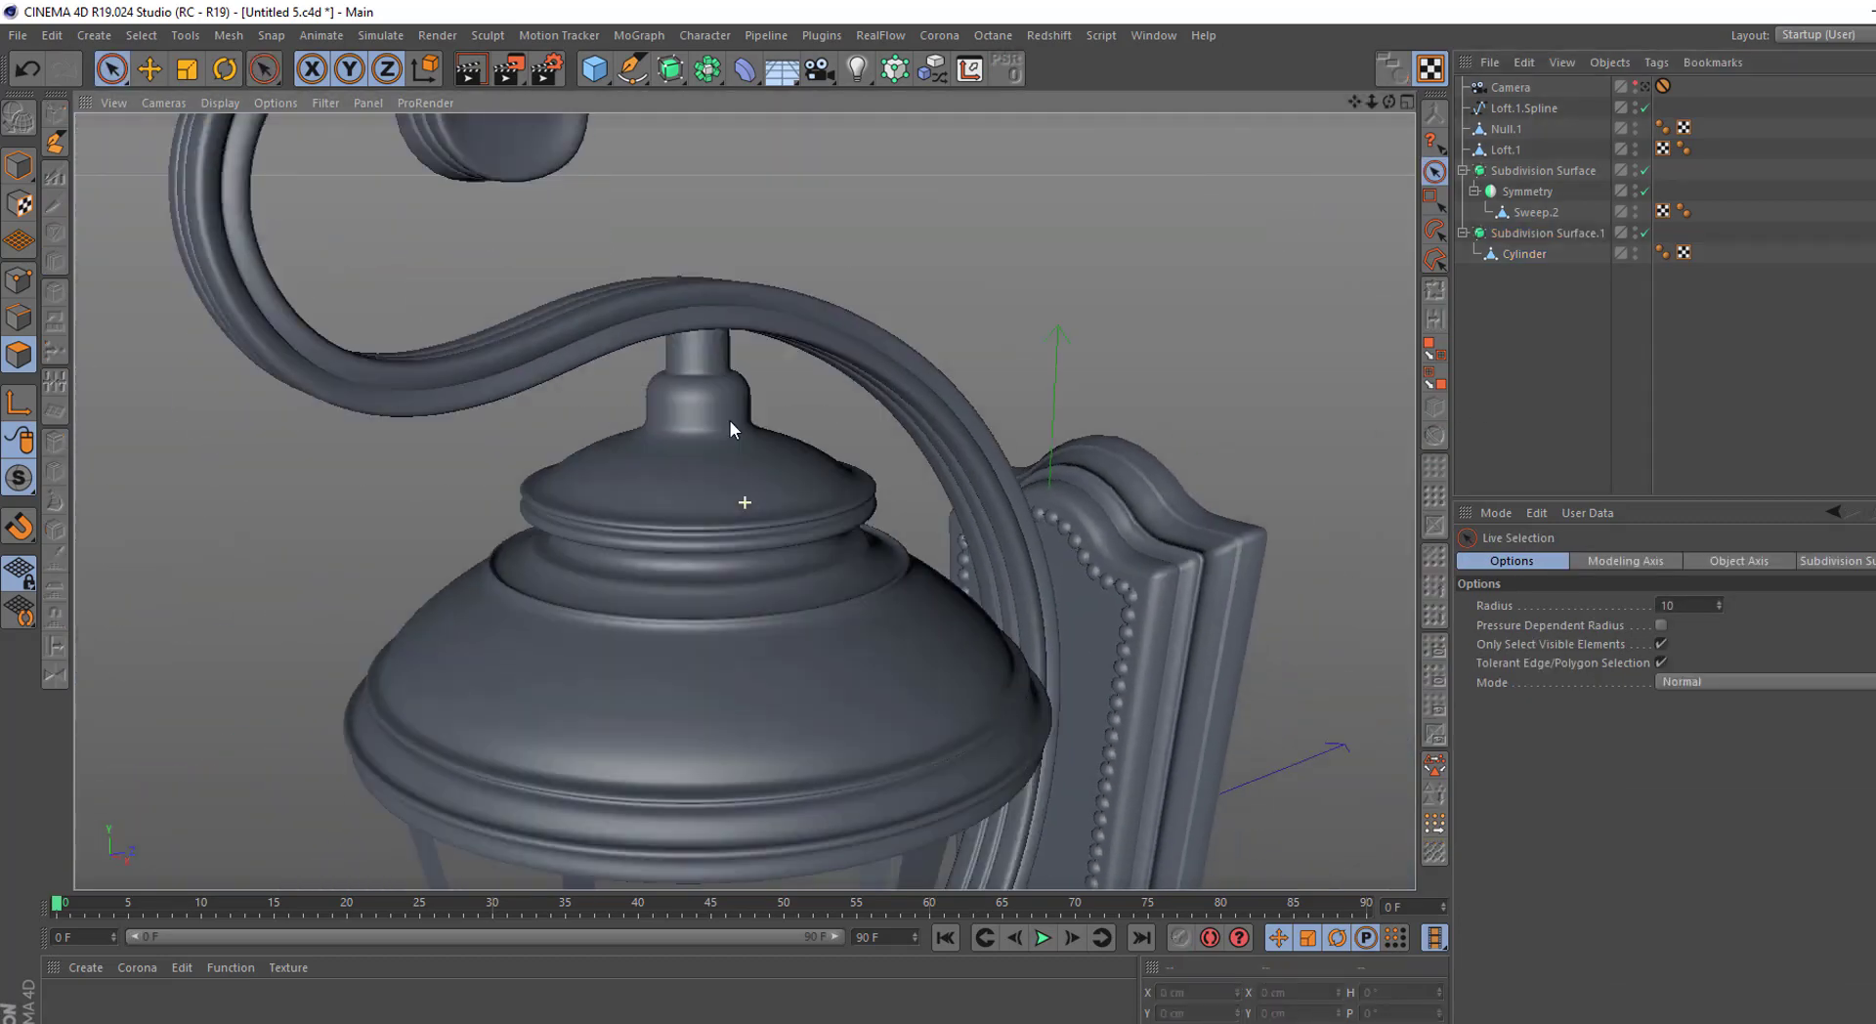
scroll(731, 428, down, 2)
scroll(729, 431, down, 2)
scroll(735, 440, down, 2)
scroll(712, 336, up, 2)
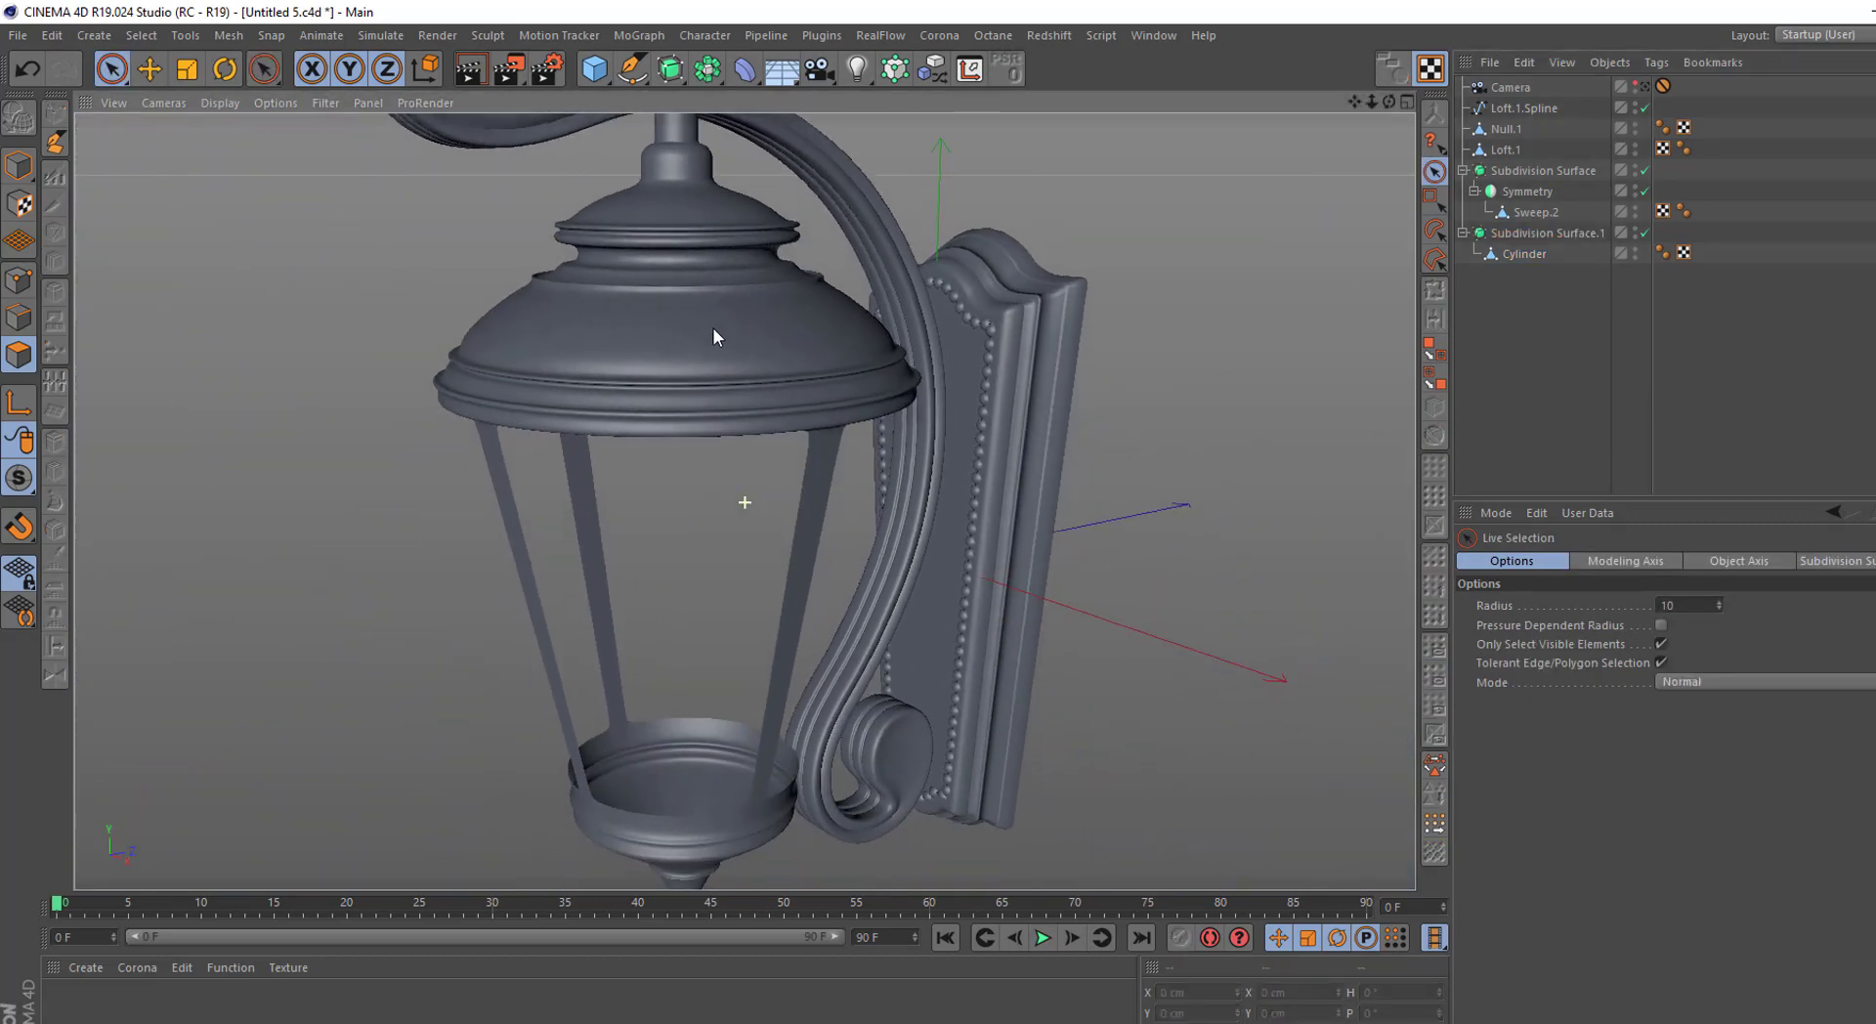
mouse_move(712, 336)
alt+mouse_down()
mouse_move(753, 490)
mouse_move(775, 431)
alt+mouse_up()
scroll(658, 409, up, 2)
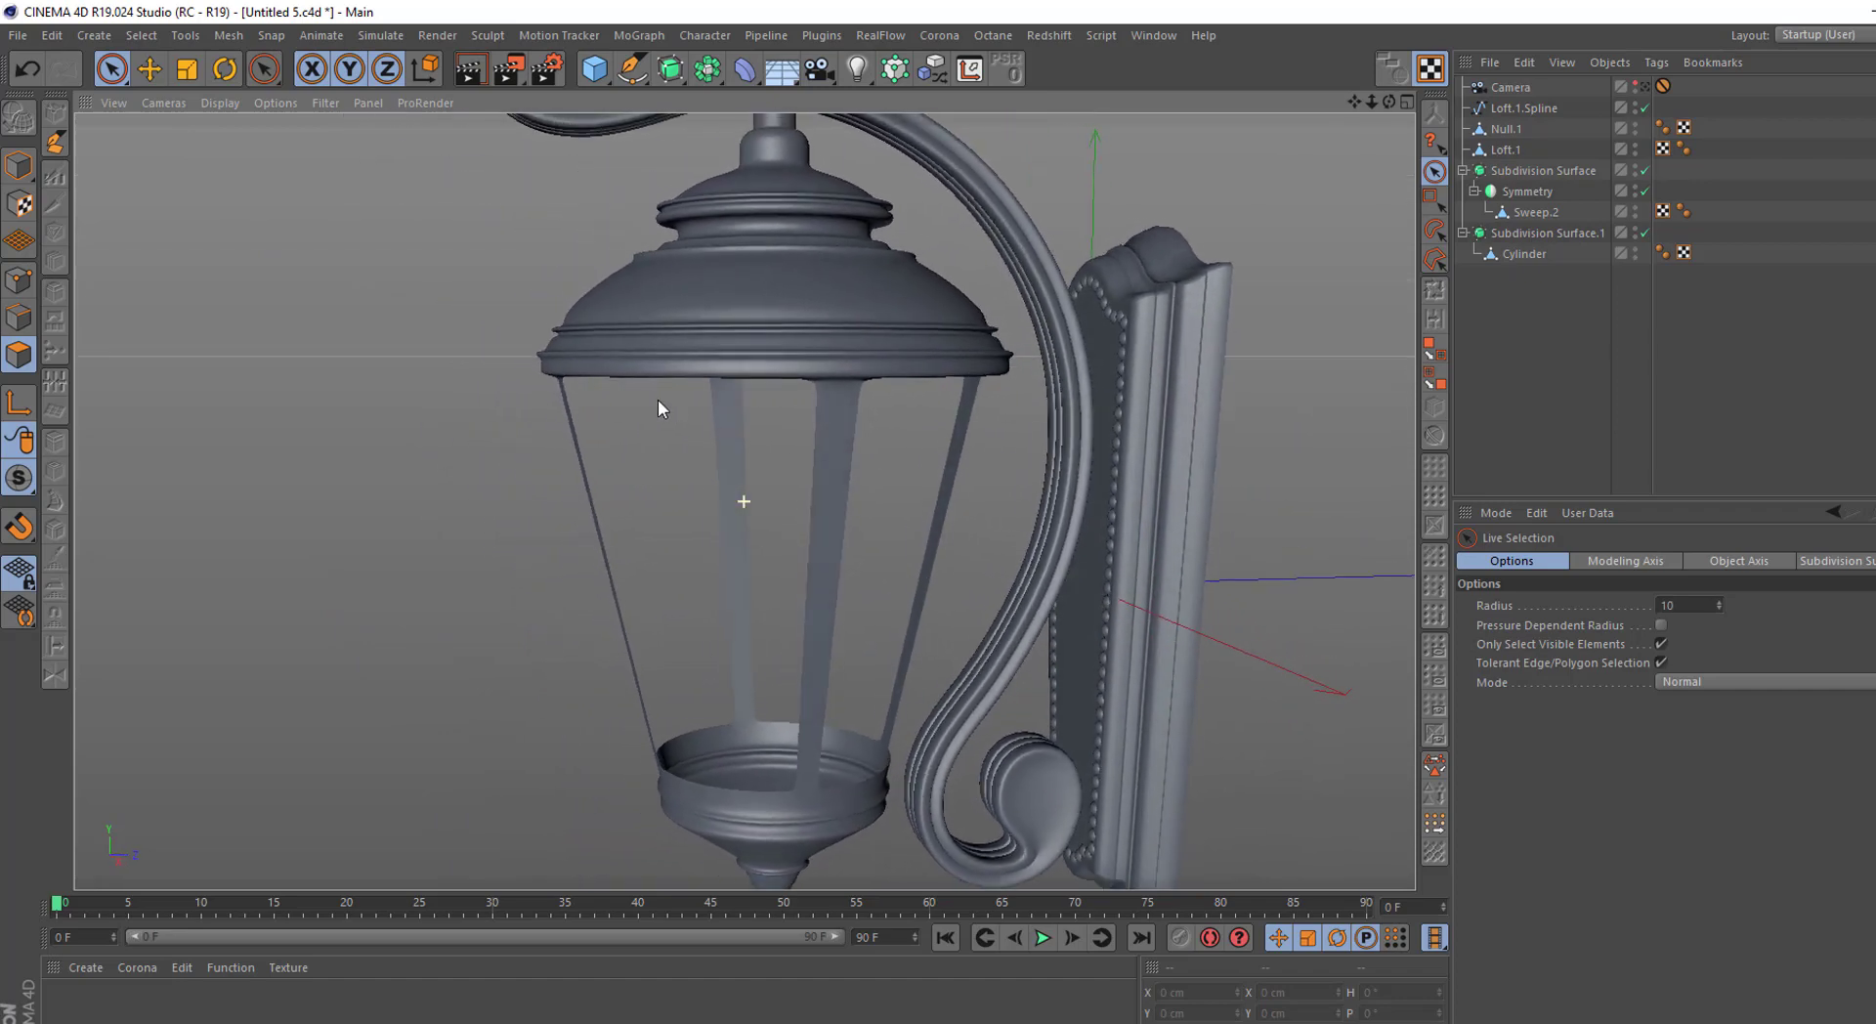
mouse_move(659, 408)
alt+mouse_down()
mouse_move(782, 426)
mouse_move(800, 362)
mouse_move(817, 430)
alt+mouse_up()
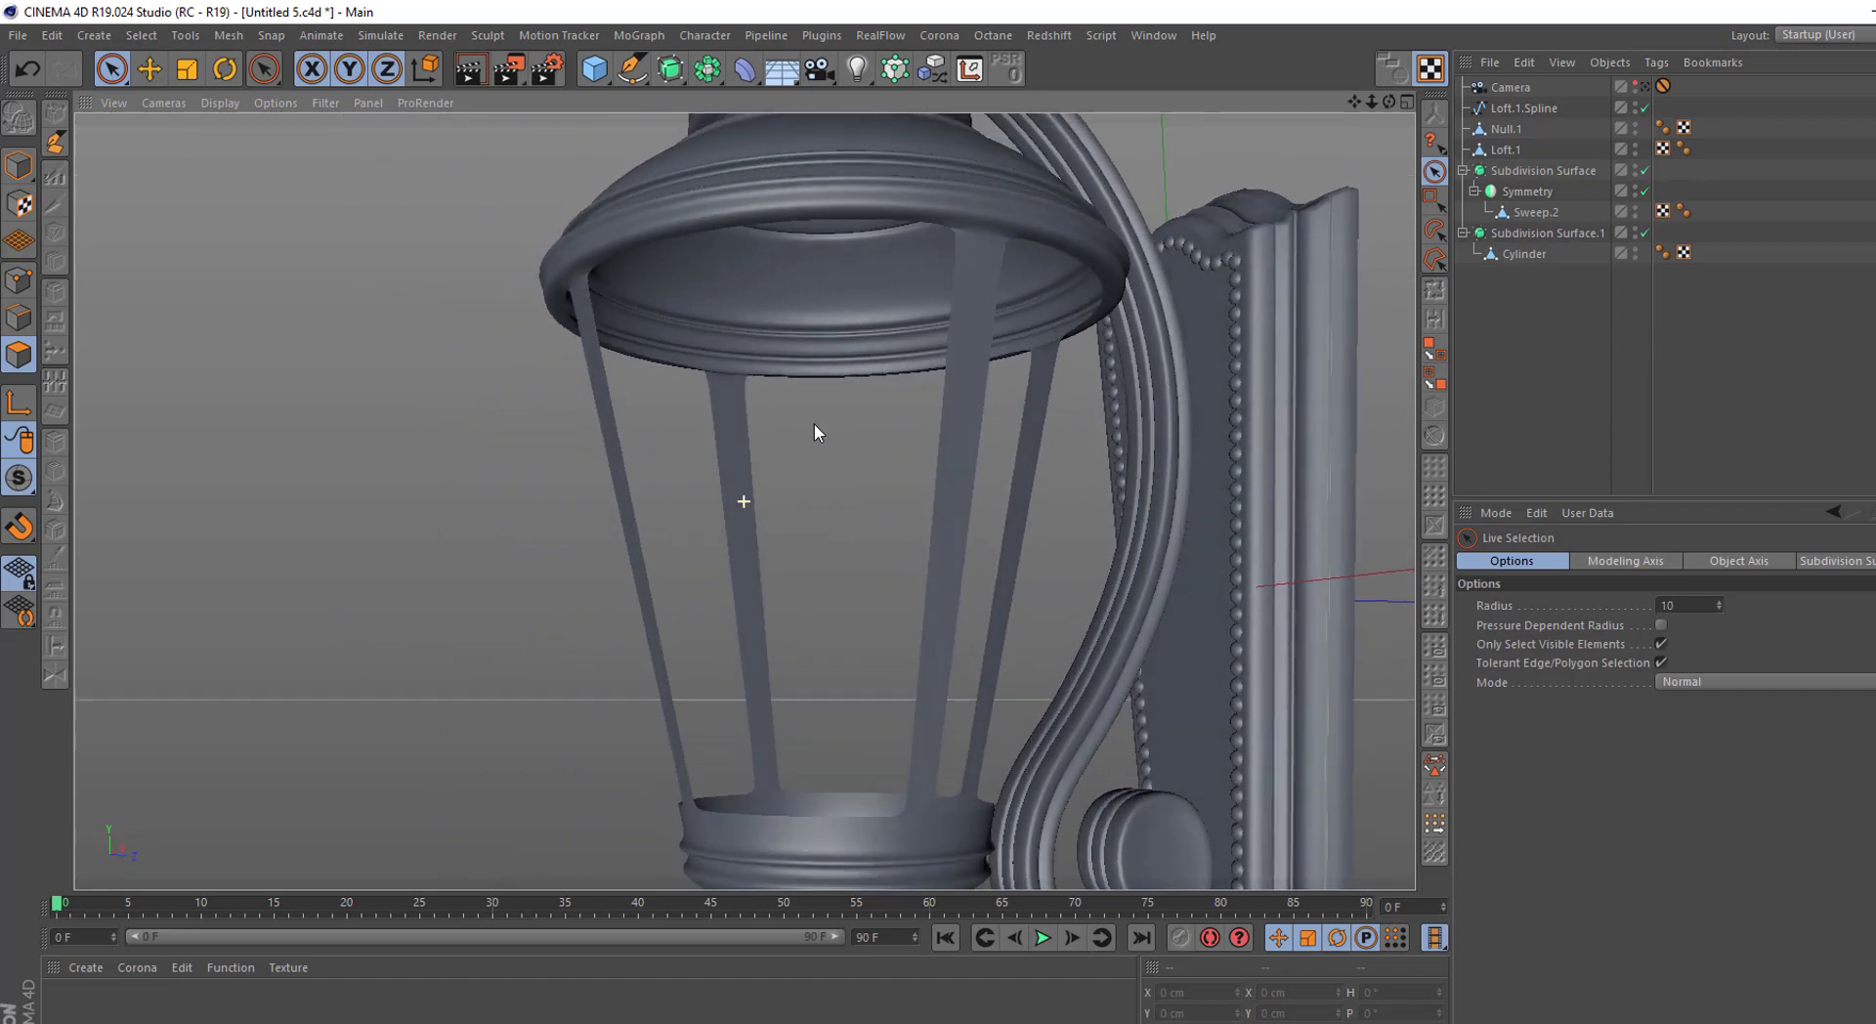
scroll(830, 489, down, 3)
mouse_move(838, 531)
alt+mouse_down()
mouse_move(725, 389)
mouse_move(720, 418)
mouse_move(654, 439)
mouse_move(678, 425)
mouse_move(774, 471)
mouse_move(724, 470)
alt+mouse_up()
scroll(741, 486, up, 3)
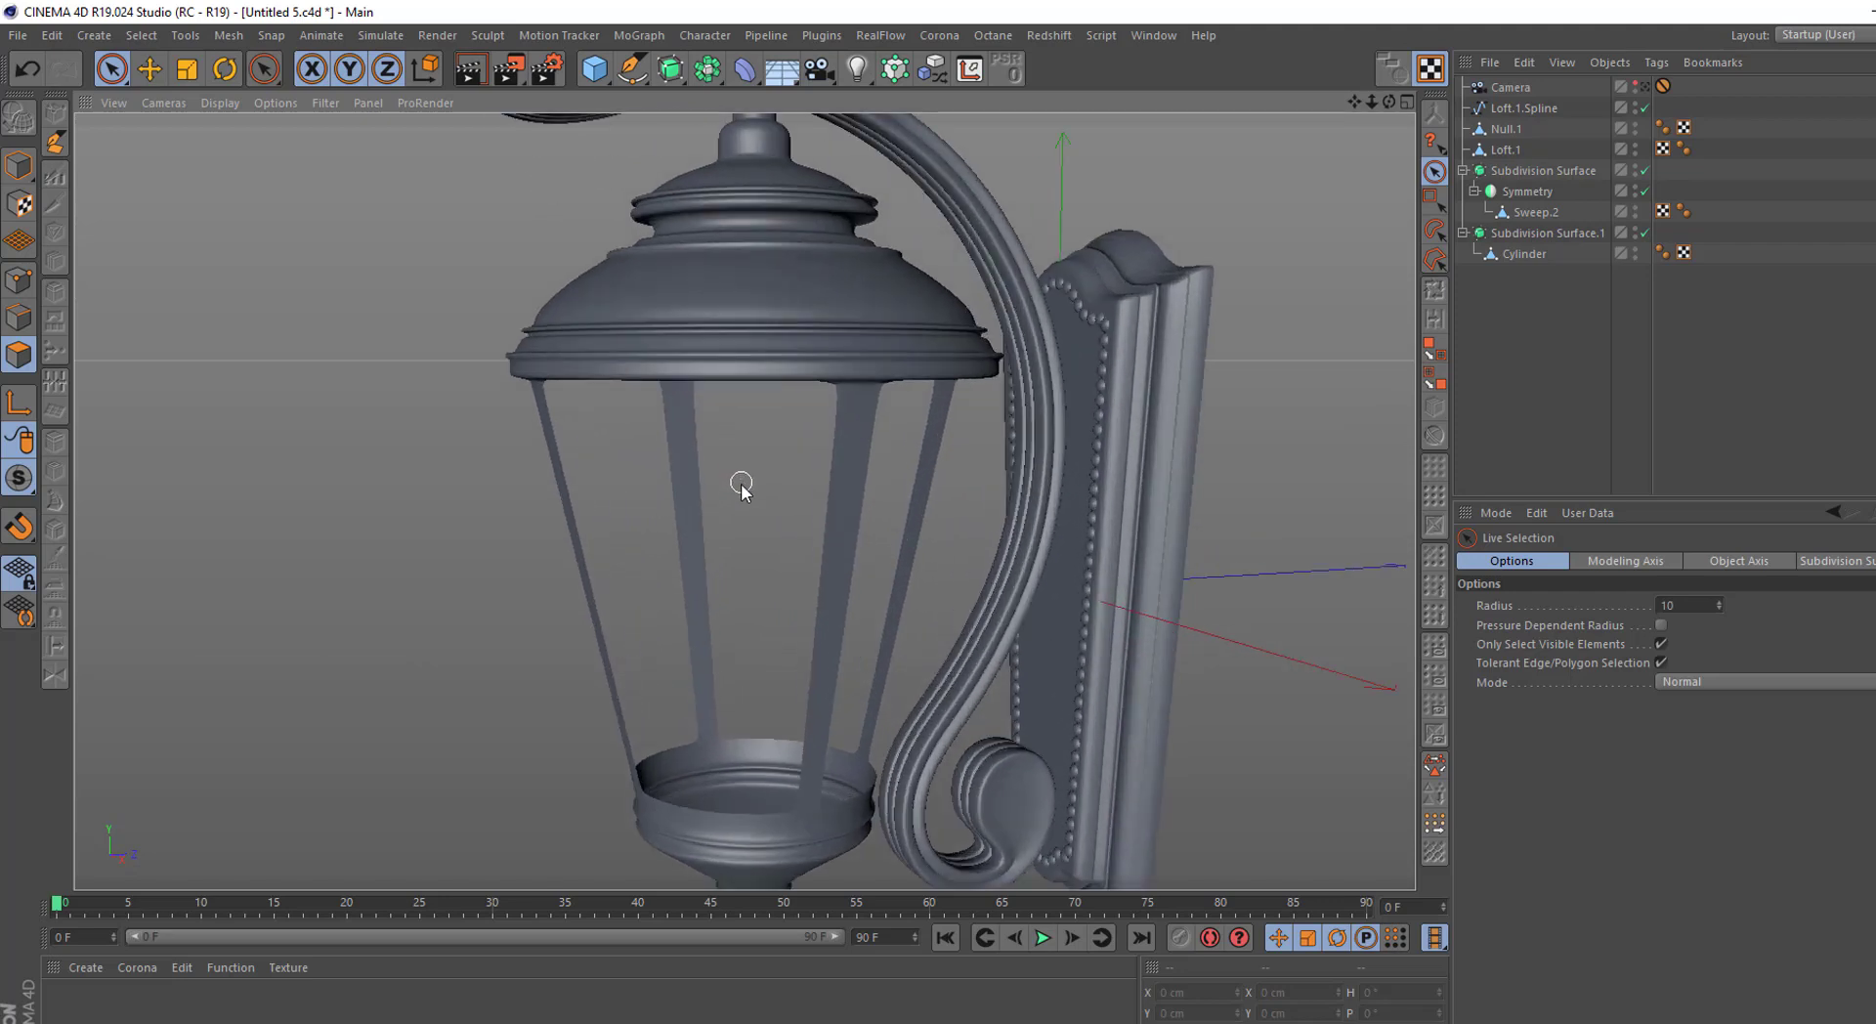
scroll(744, 485, down, 3)
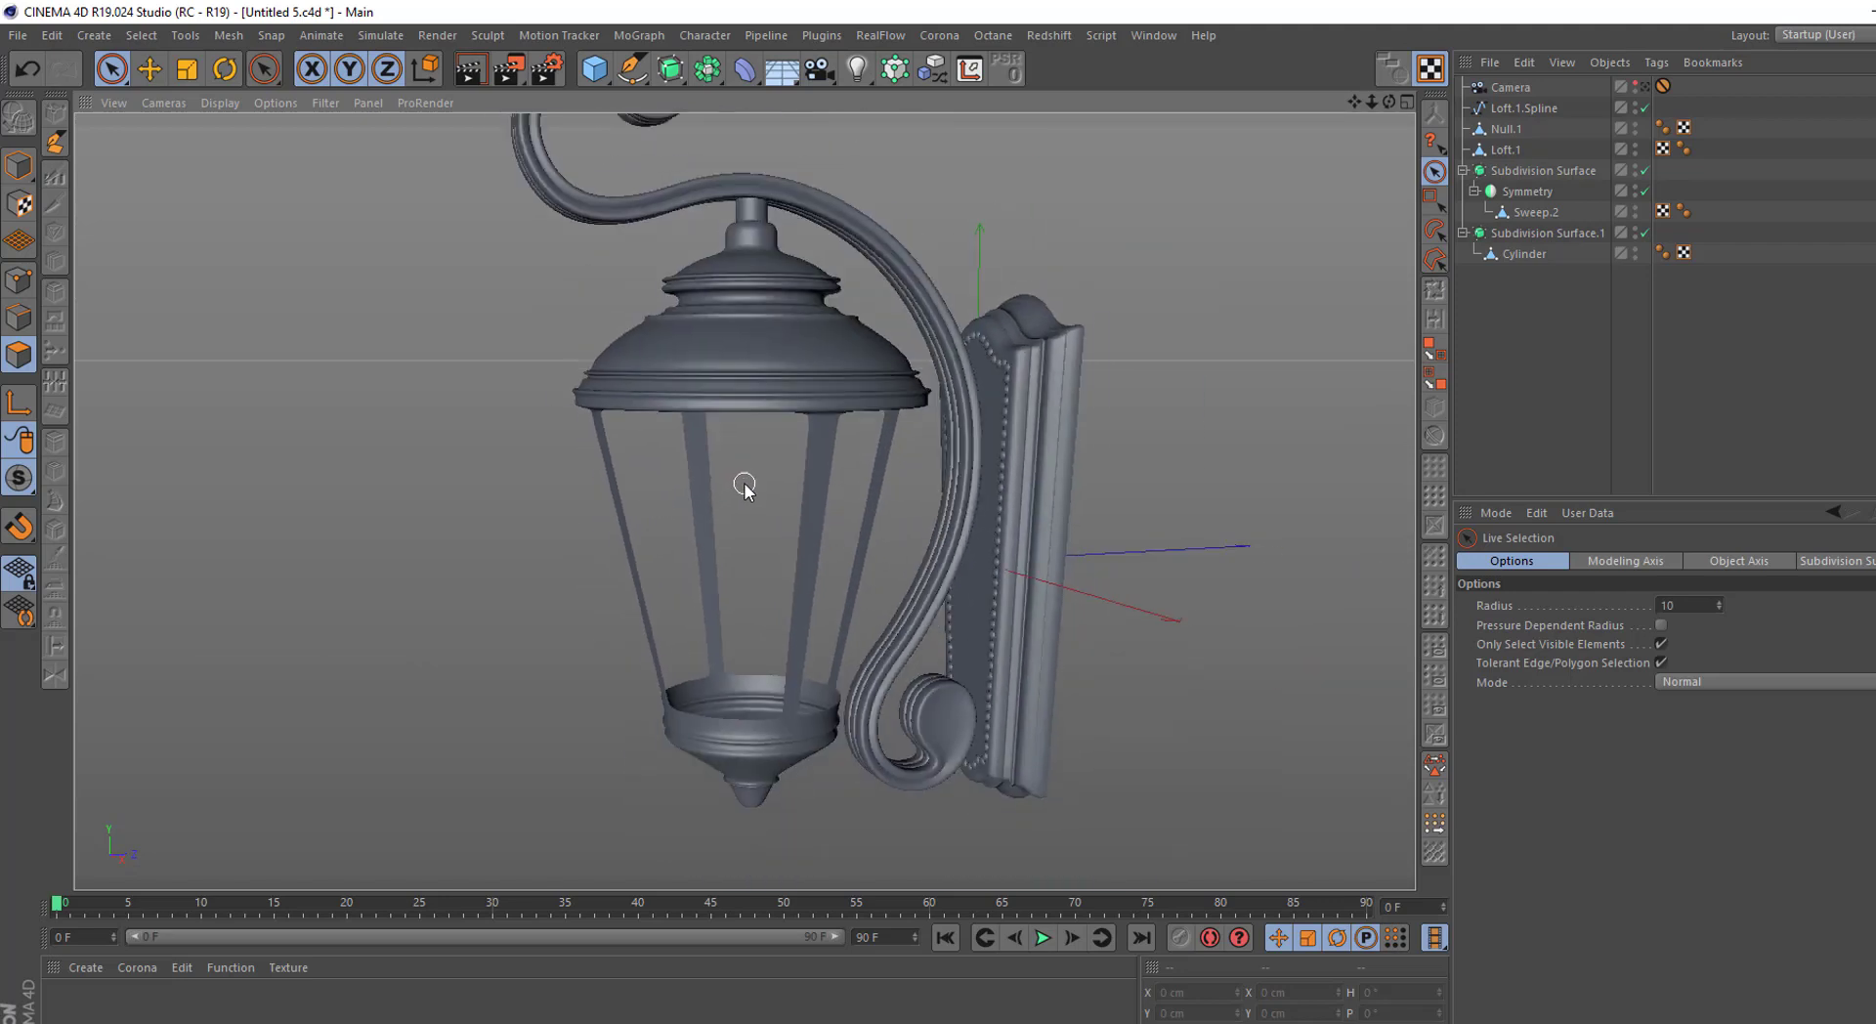
alt+drag(744, 485, 761, 403)
scroll(738, 488, up, 3)
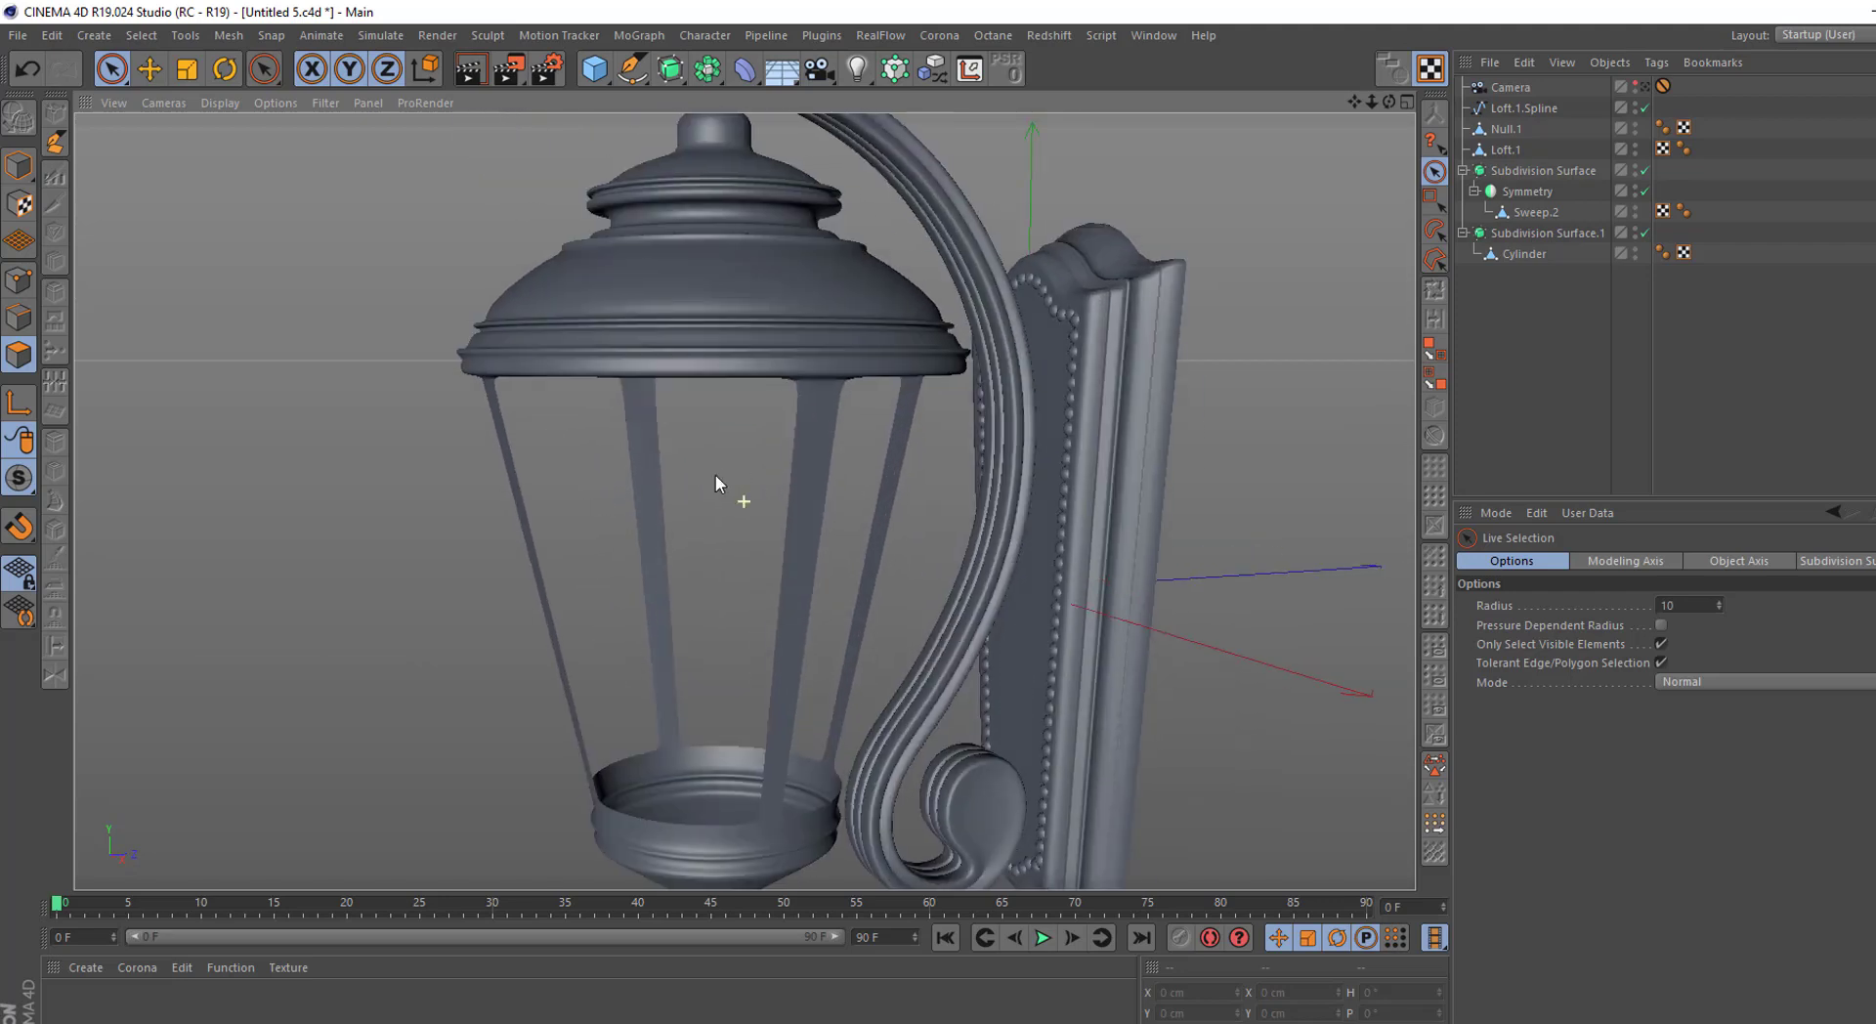
Select the cone tip polygons and lengthen the tip downward
scroll(684, 606, up, 2)
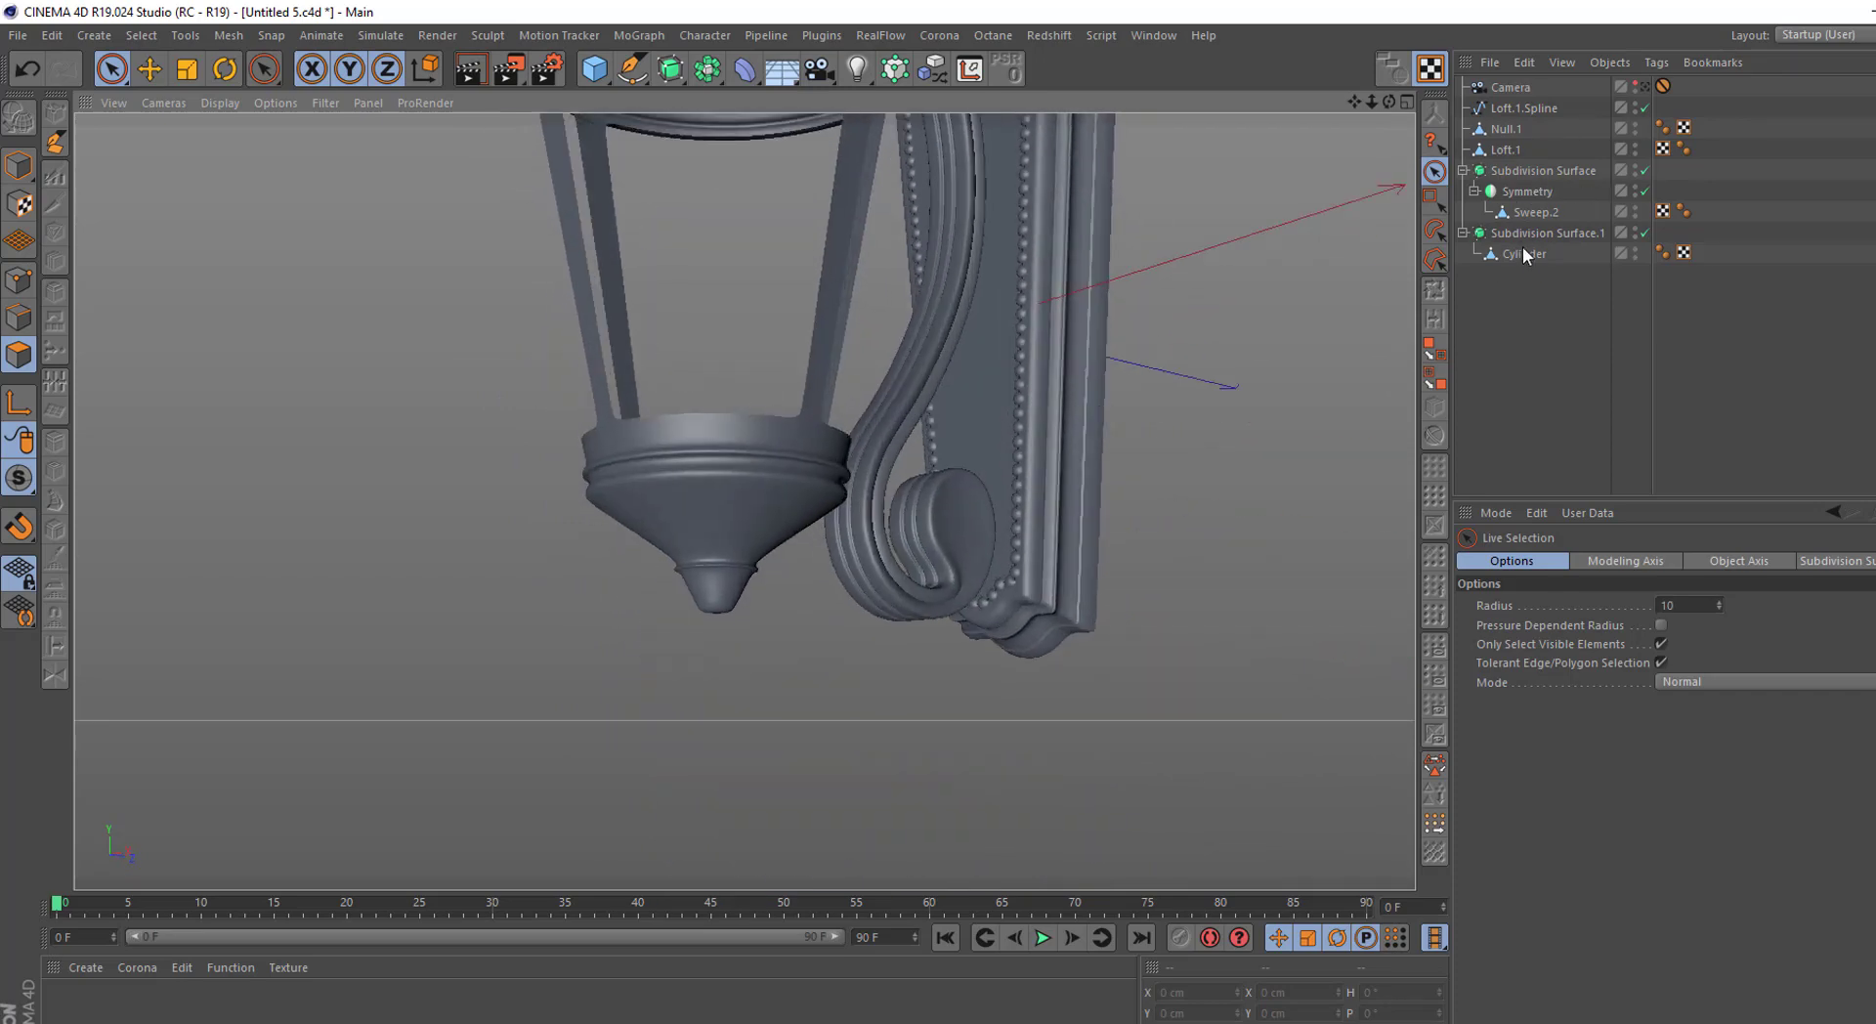
click(662, 661)
scroll(662, 661, up, 4)
click(863, 508)
click(1432, 197)
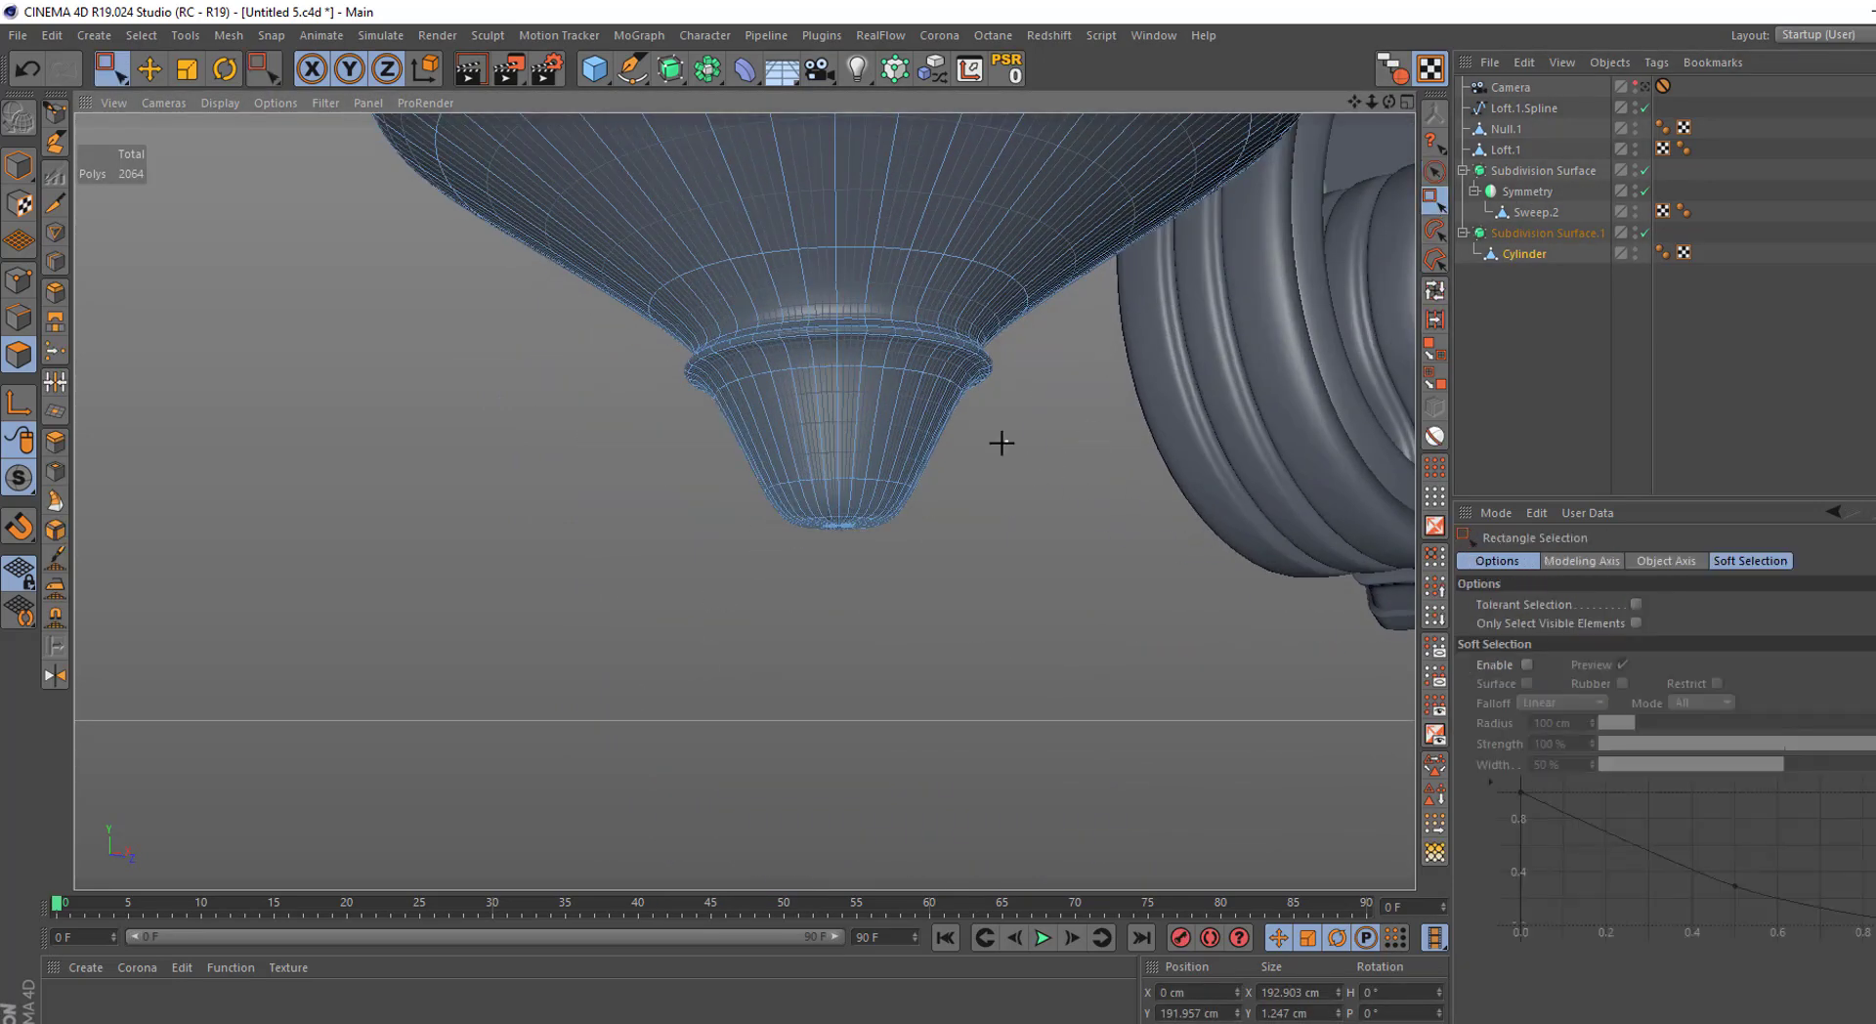
drag(833, 348, 837, 494)
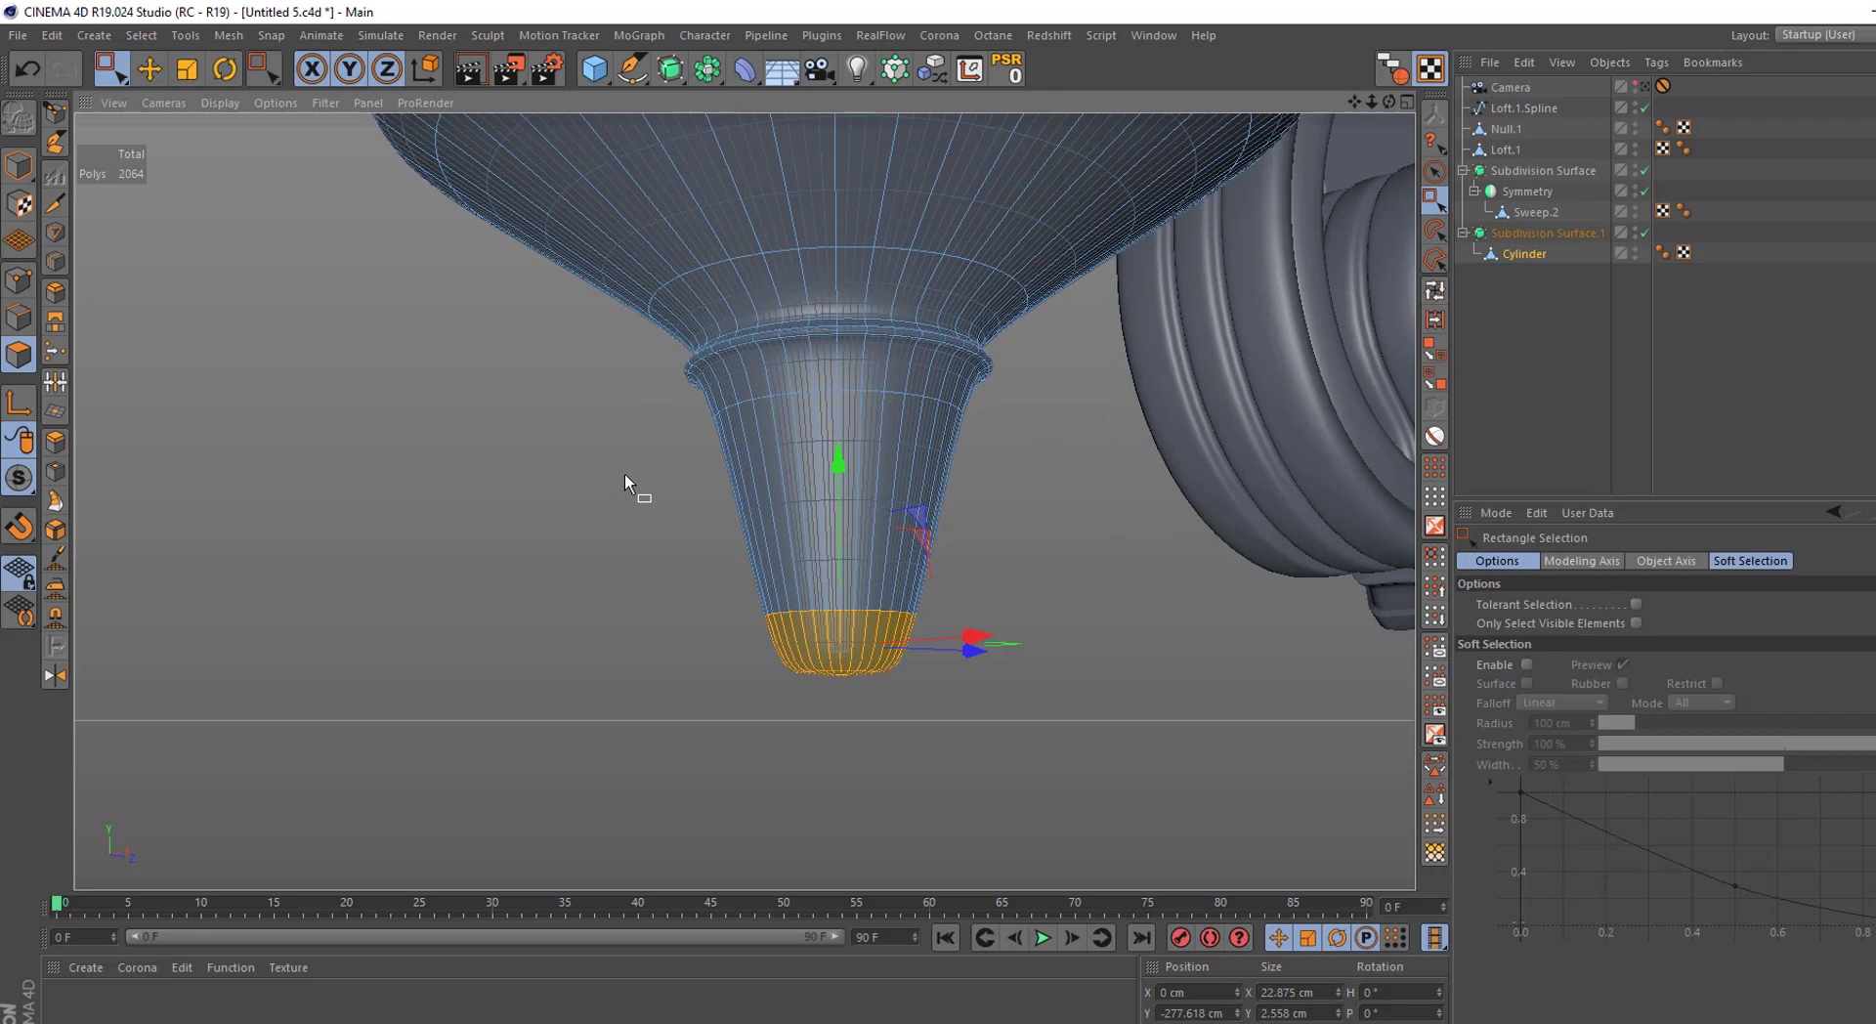
Add a loop cut on the finial and scale a polygon band to about 147%
click(56, 262)
click(812, 516)
key(0)
drag(658, 448, 1030, 566)
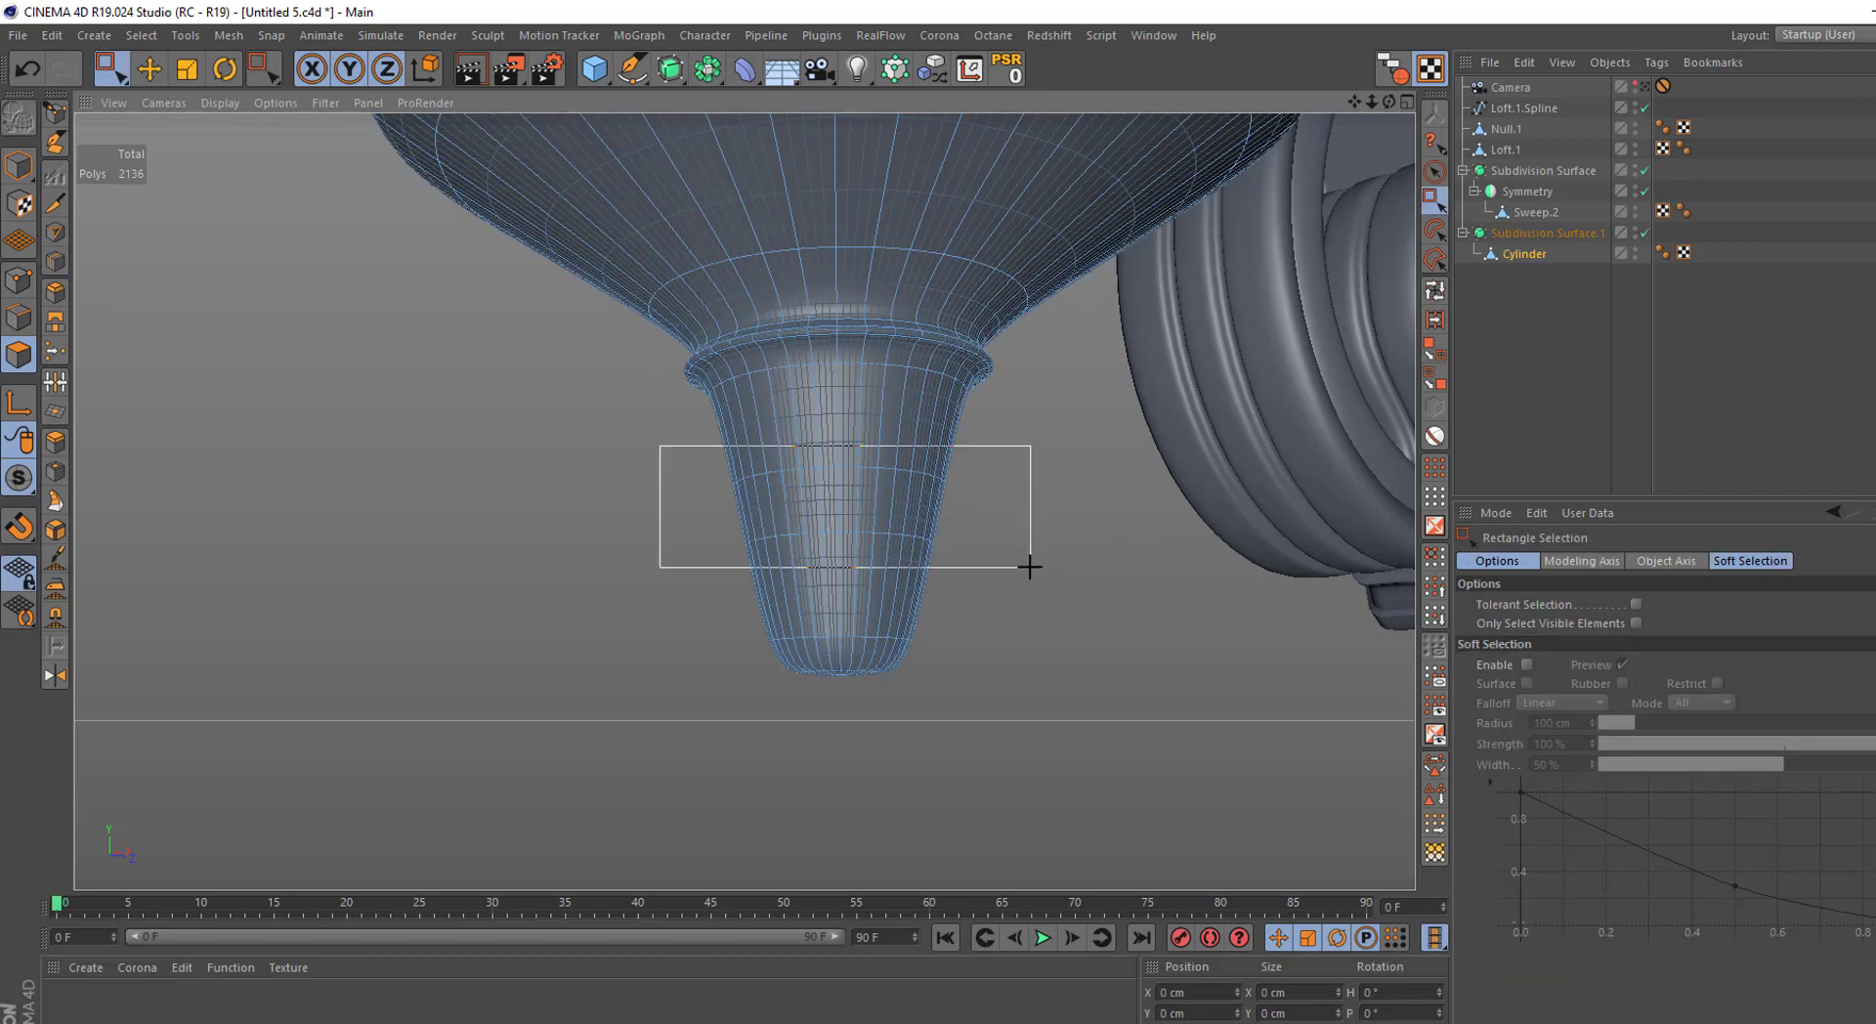
key(t)
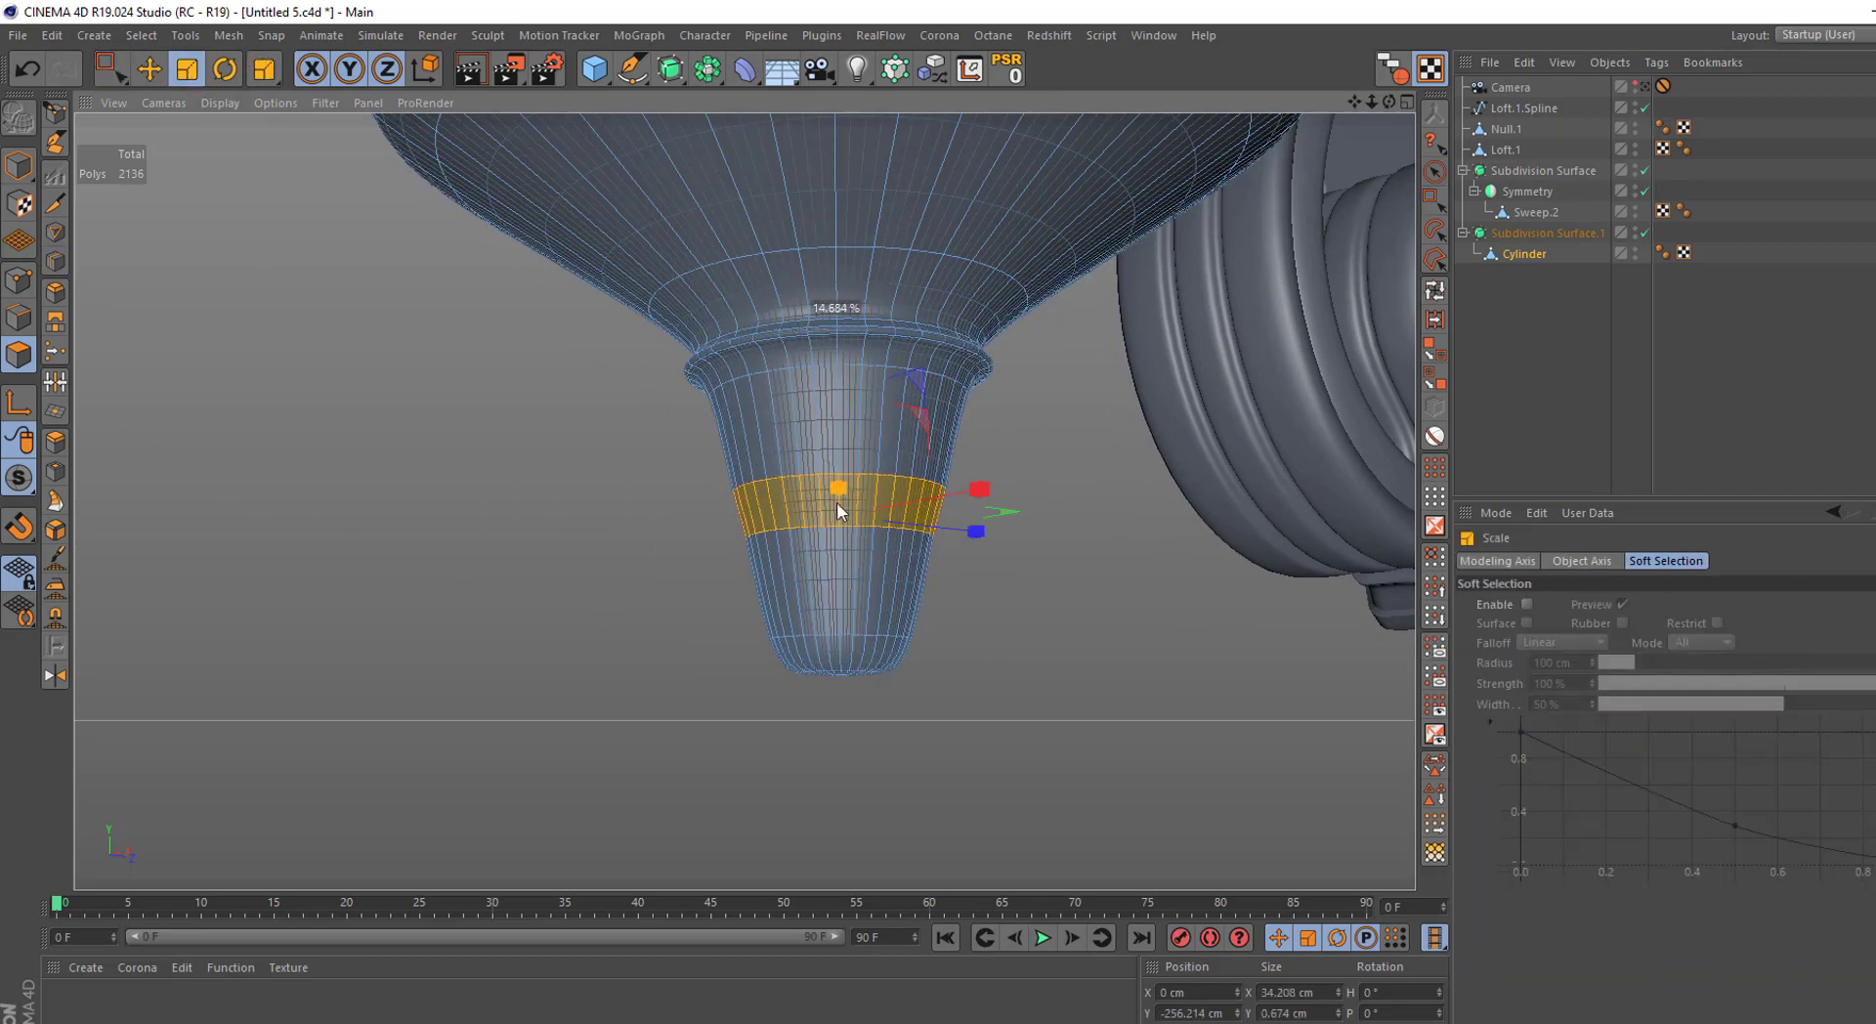
mouse_move(695, 581)
mouse_down()
mouse_move(959, 532)
mouse_move(1073, 533)
mouse_up()
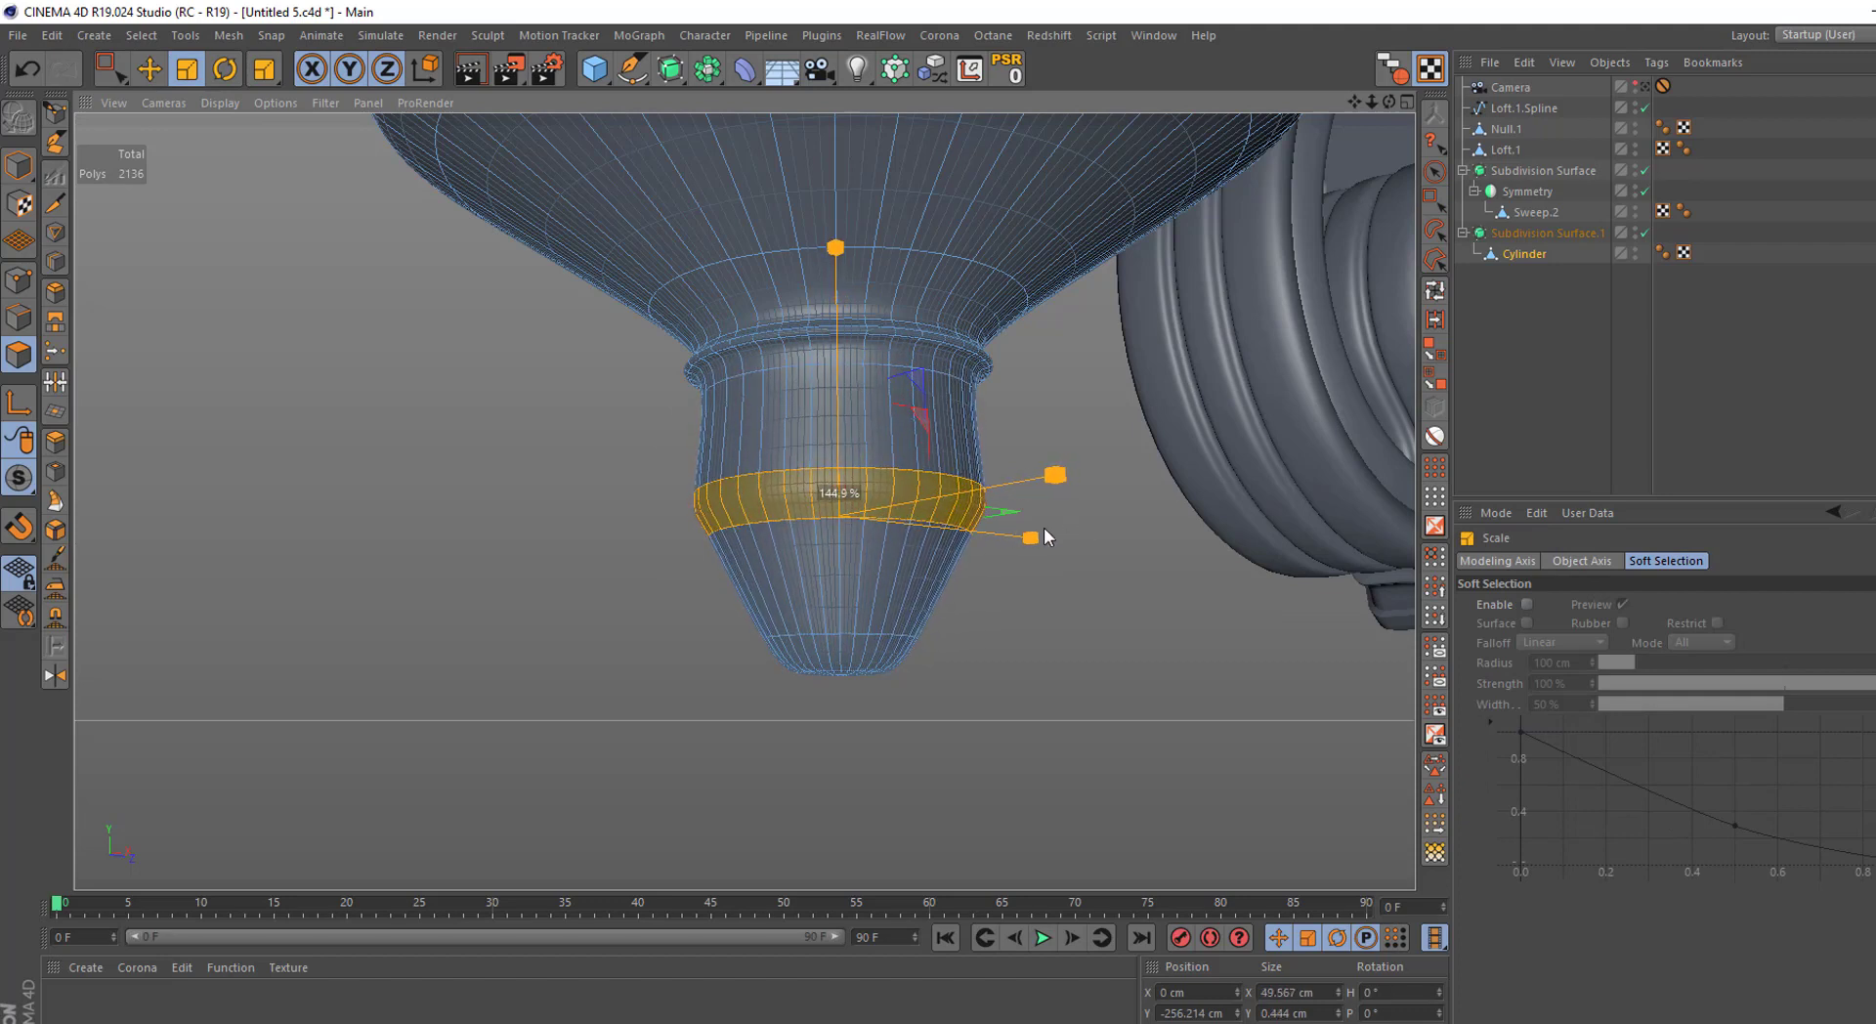
Loop-select a finial edge and slide it down to pinch the neck
click(1434, 290)
click(18, 317)
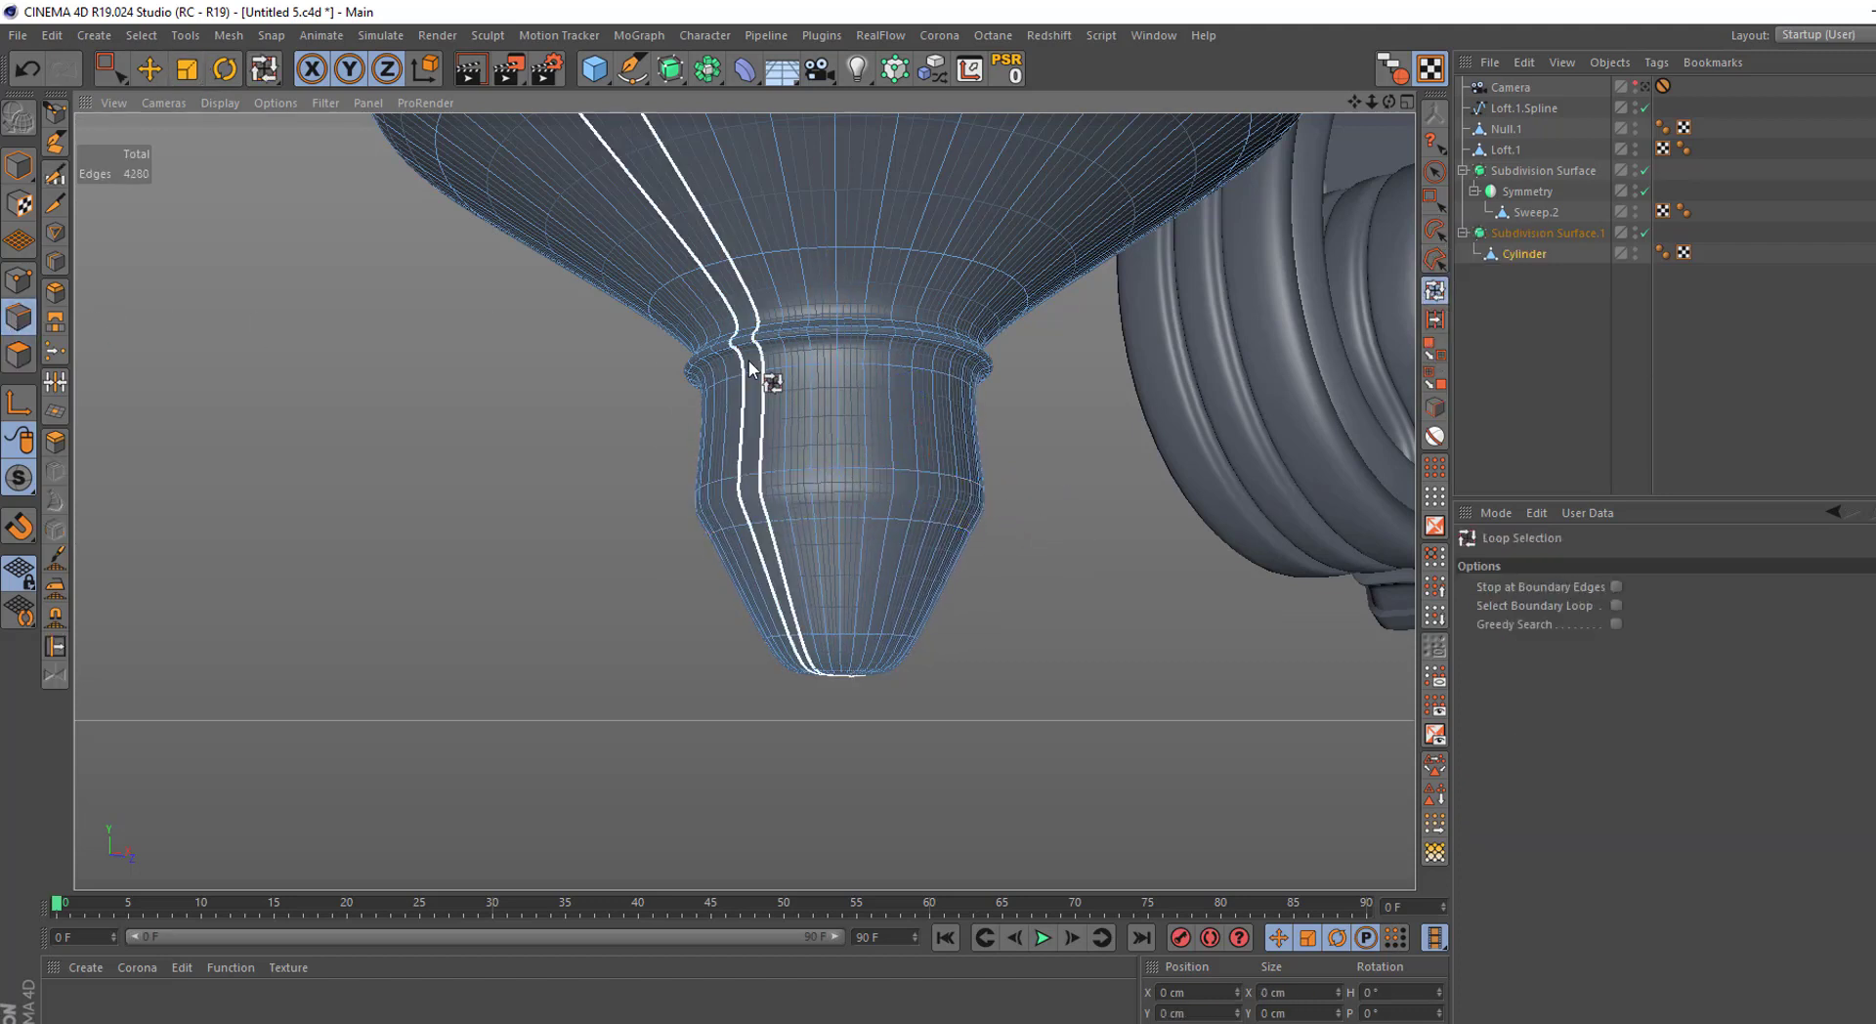
key(e)
drag(831, 281, 524, 395)
key(t)
alt+drag(294, 402, 703, 524)
Box-select the finial's lower section, scale it to taper the tip, and clear the selection
key(0)
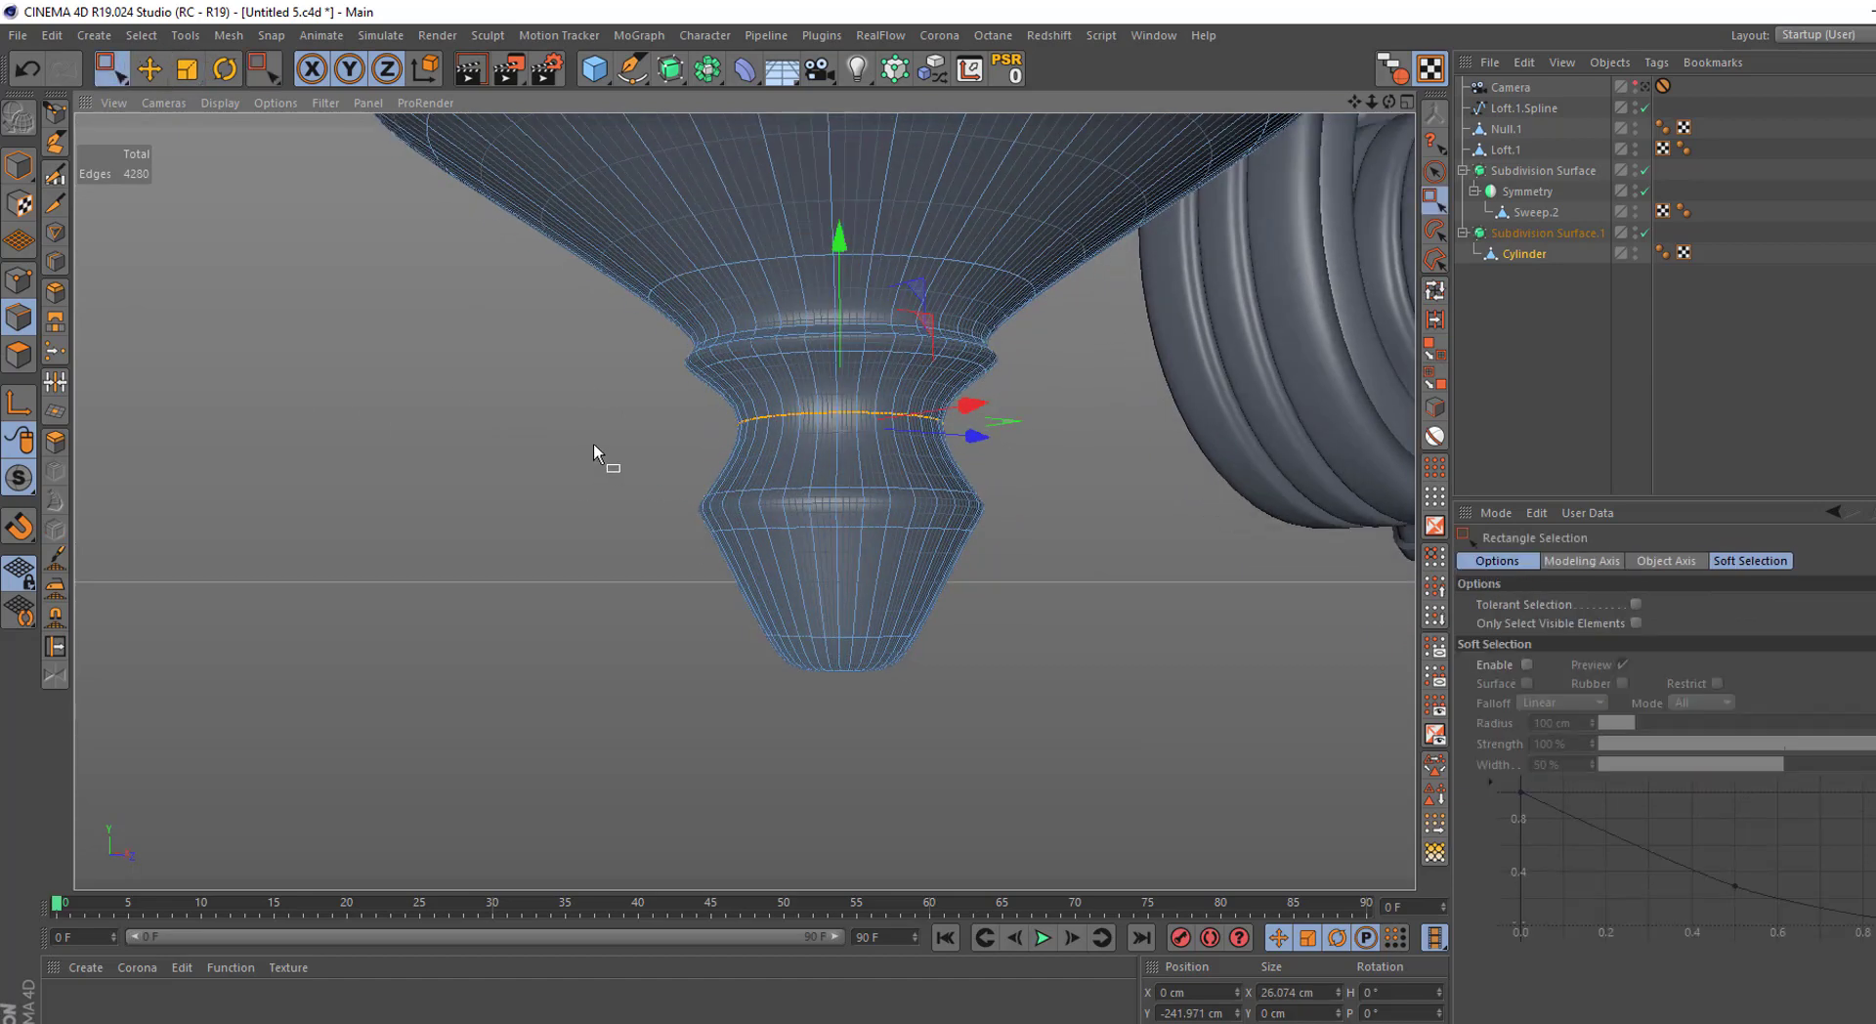
mouse_move(596, 445)
mouse_down()
mouse_move(1052, 681)
mouse_move(705, 405)
mouse_move(677, 450)
mouse_up()
key(t)
key(0)
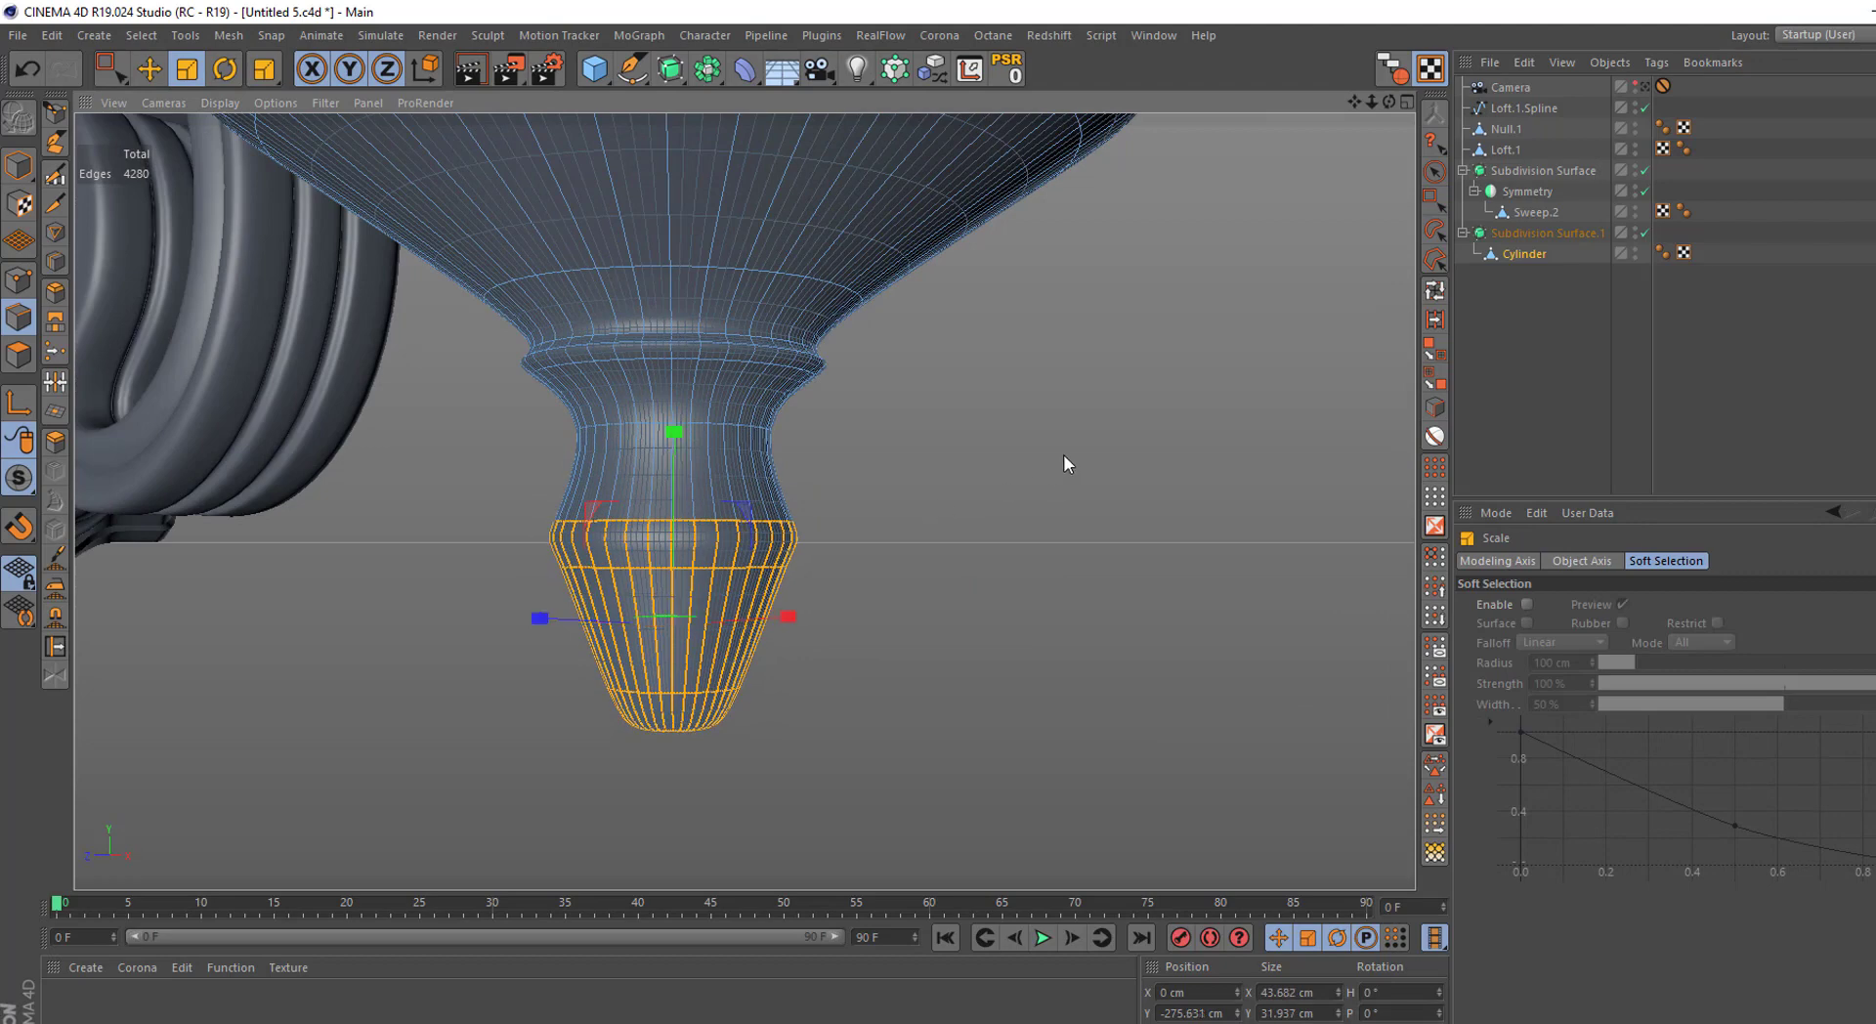
key(ctrl+shift+a)
click(1524, 391)
scroll(848, 493, down, 5)
mouse_move(853, 481)
alt+mouse_down()
mouse_move(753, 606)
mouse_move(553, 606)
mouse_move(680, 598)
alt+mouse_up()
Frame a side view of the lamp and add a Cube primitive
alt+middle_drag(674, 606, 657, 508)
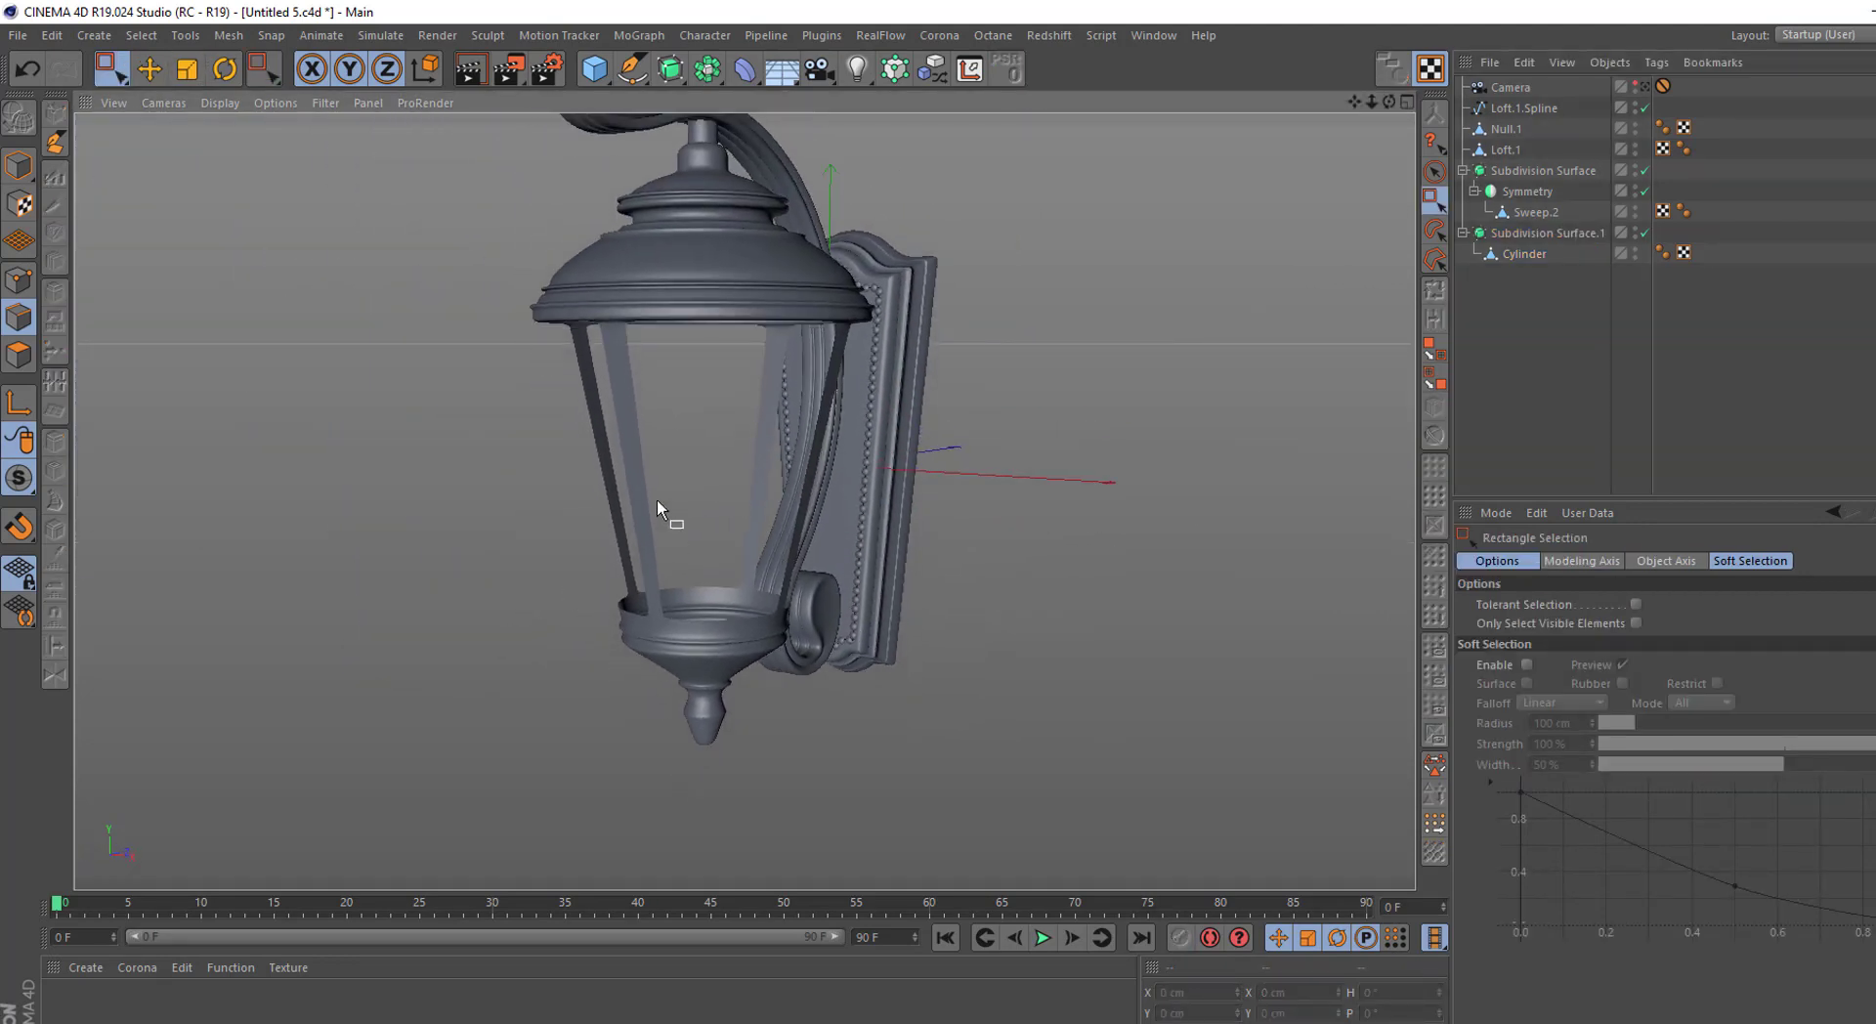
scroll(653, 459, up, 2)
scroll(656, 507, up, 2)
scroll(657, 507, up, 1)
mouse_move(657, 507)
alt+mouse_down()
mouse_move(661, 477)
mouse_move(696, 473)
alt+mouse_up()
mouse_move(818, 586)
alt+mouse_down()
mouse_move(870, 579)
mouse_move(707, 590)
alt+mouse_up()
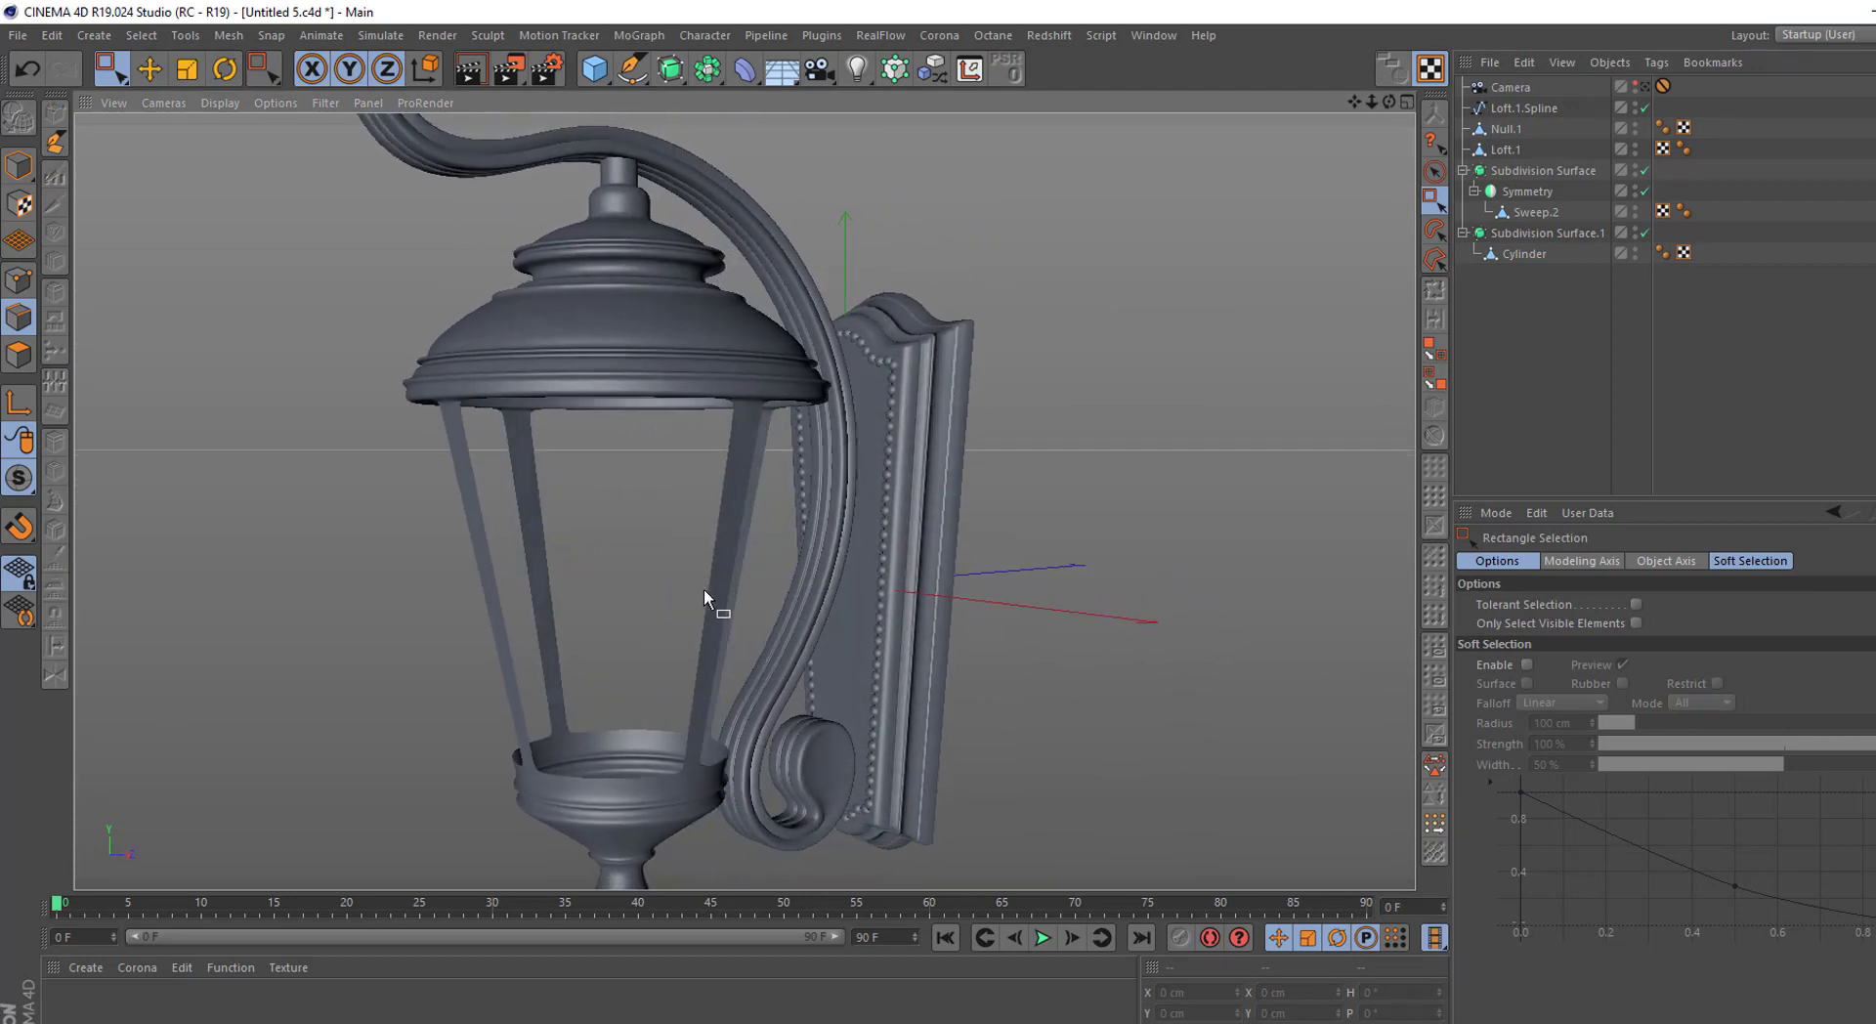
alt+middle_drag(703, 589, 707, 570)
click(600, 75)
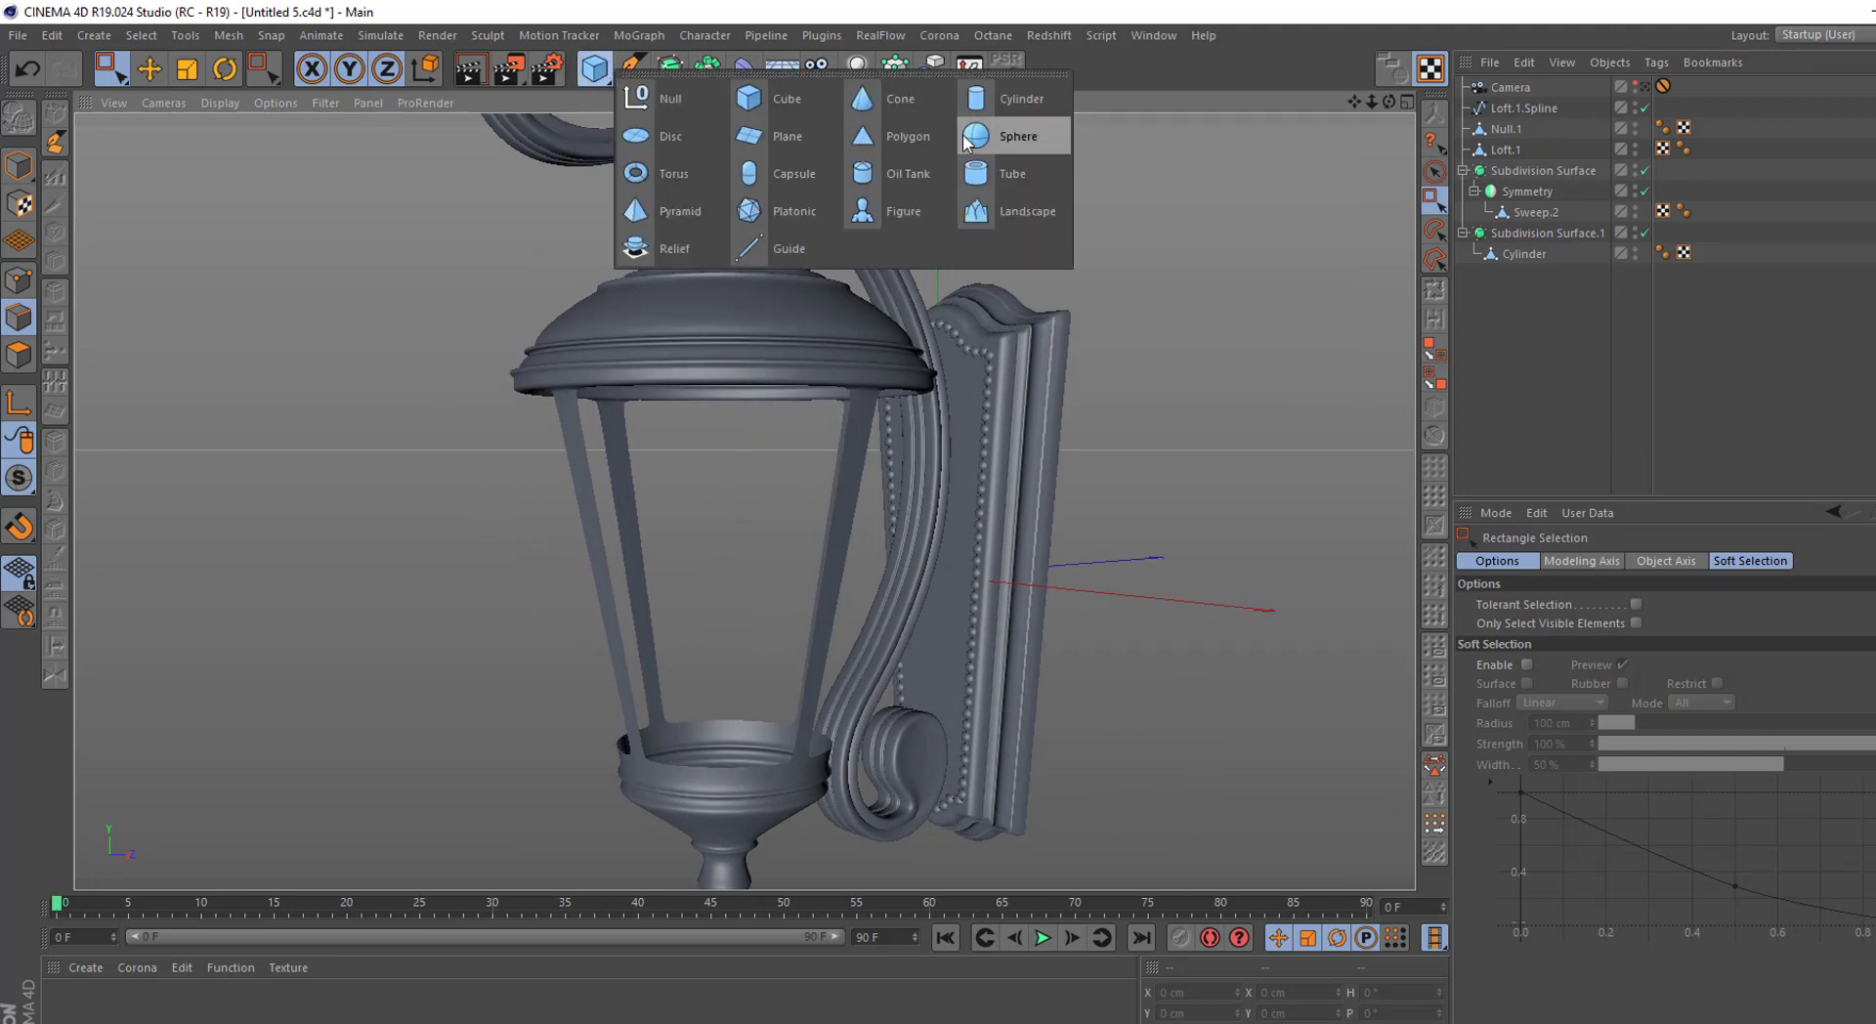
click(779, 101)
Check the cube's placement in the top view, then return to perspective
scroll(900, 389, down, 2)
alt+drag(900, 389, 777, 422)
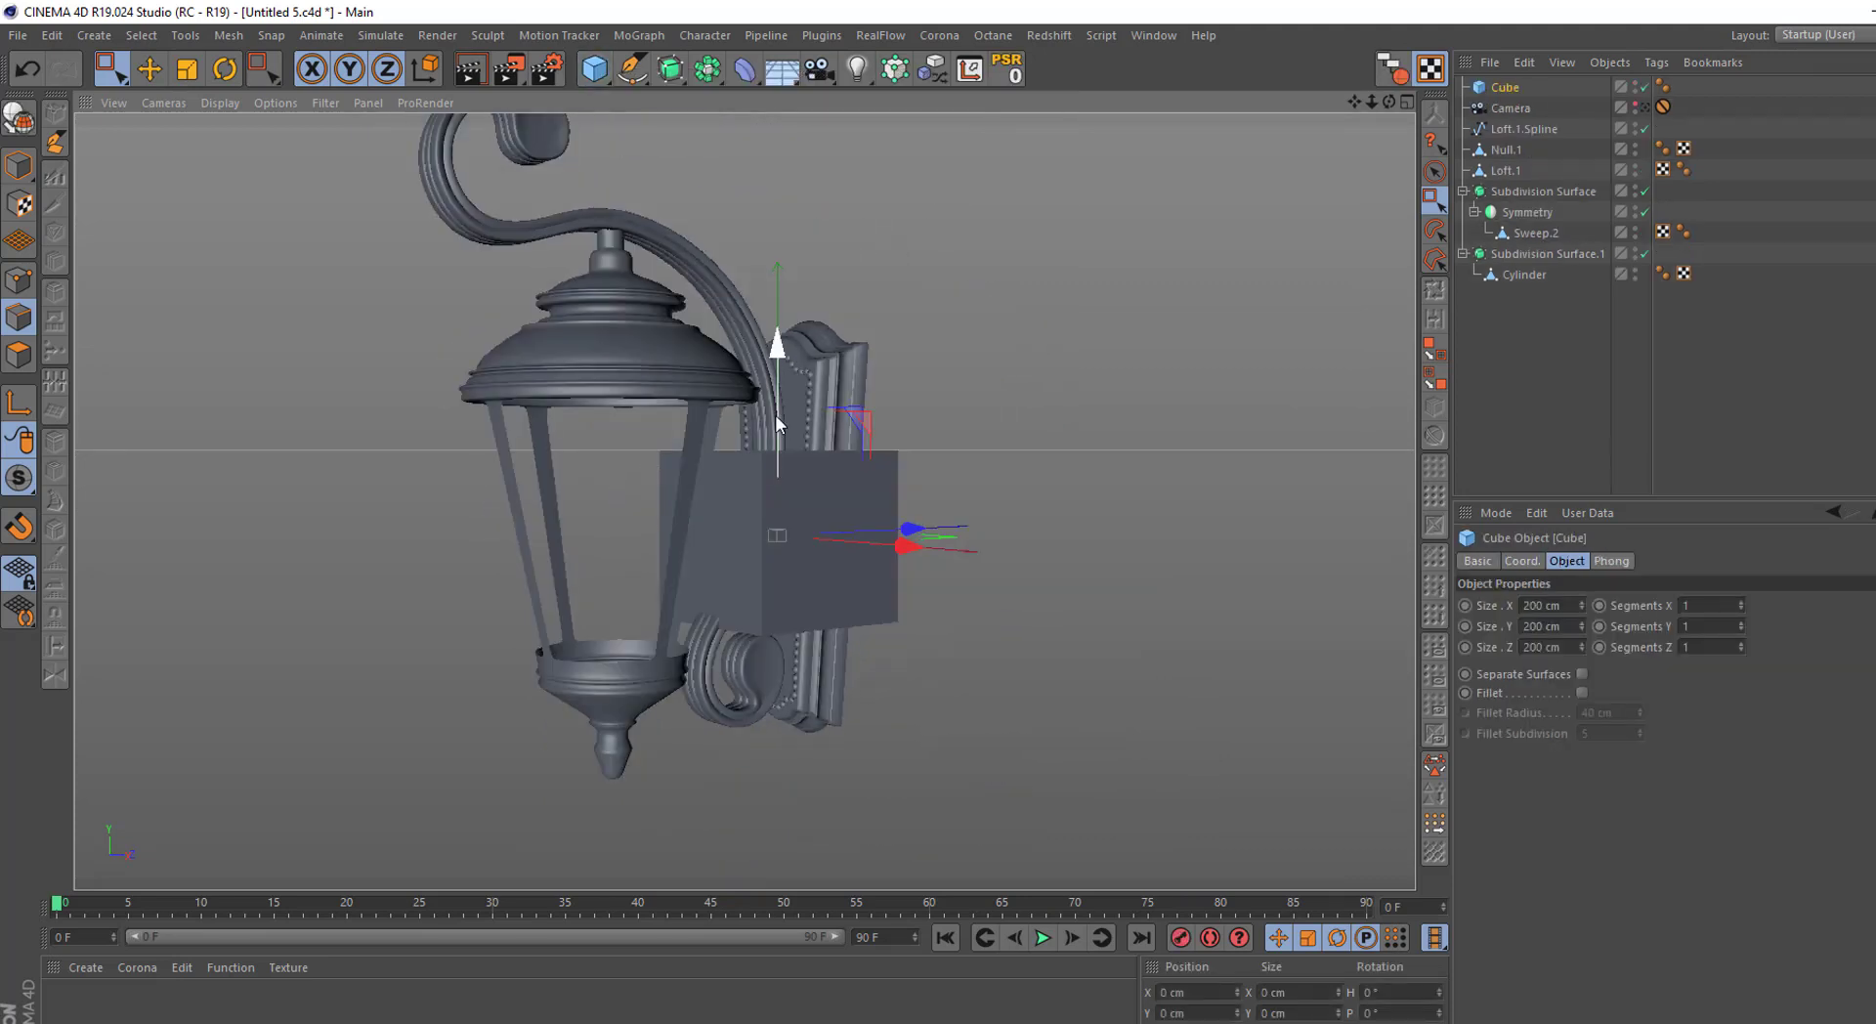
mouse_move(527, 343)
alt+mouse_down()
mouse_move(711, 498)
mouse_move(330, 397)
alt+mouse_up()
scroll(711, 498, up, 2)
middle_click(765, 536)
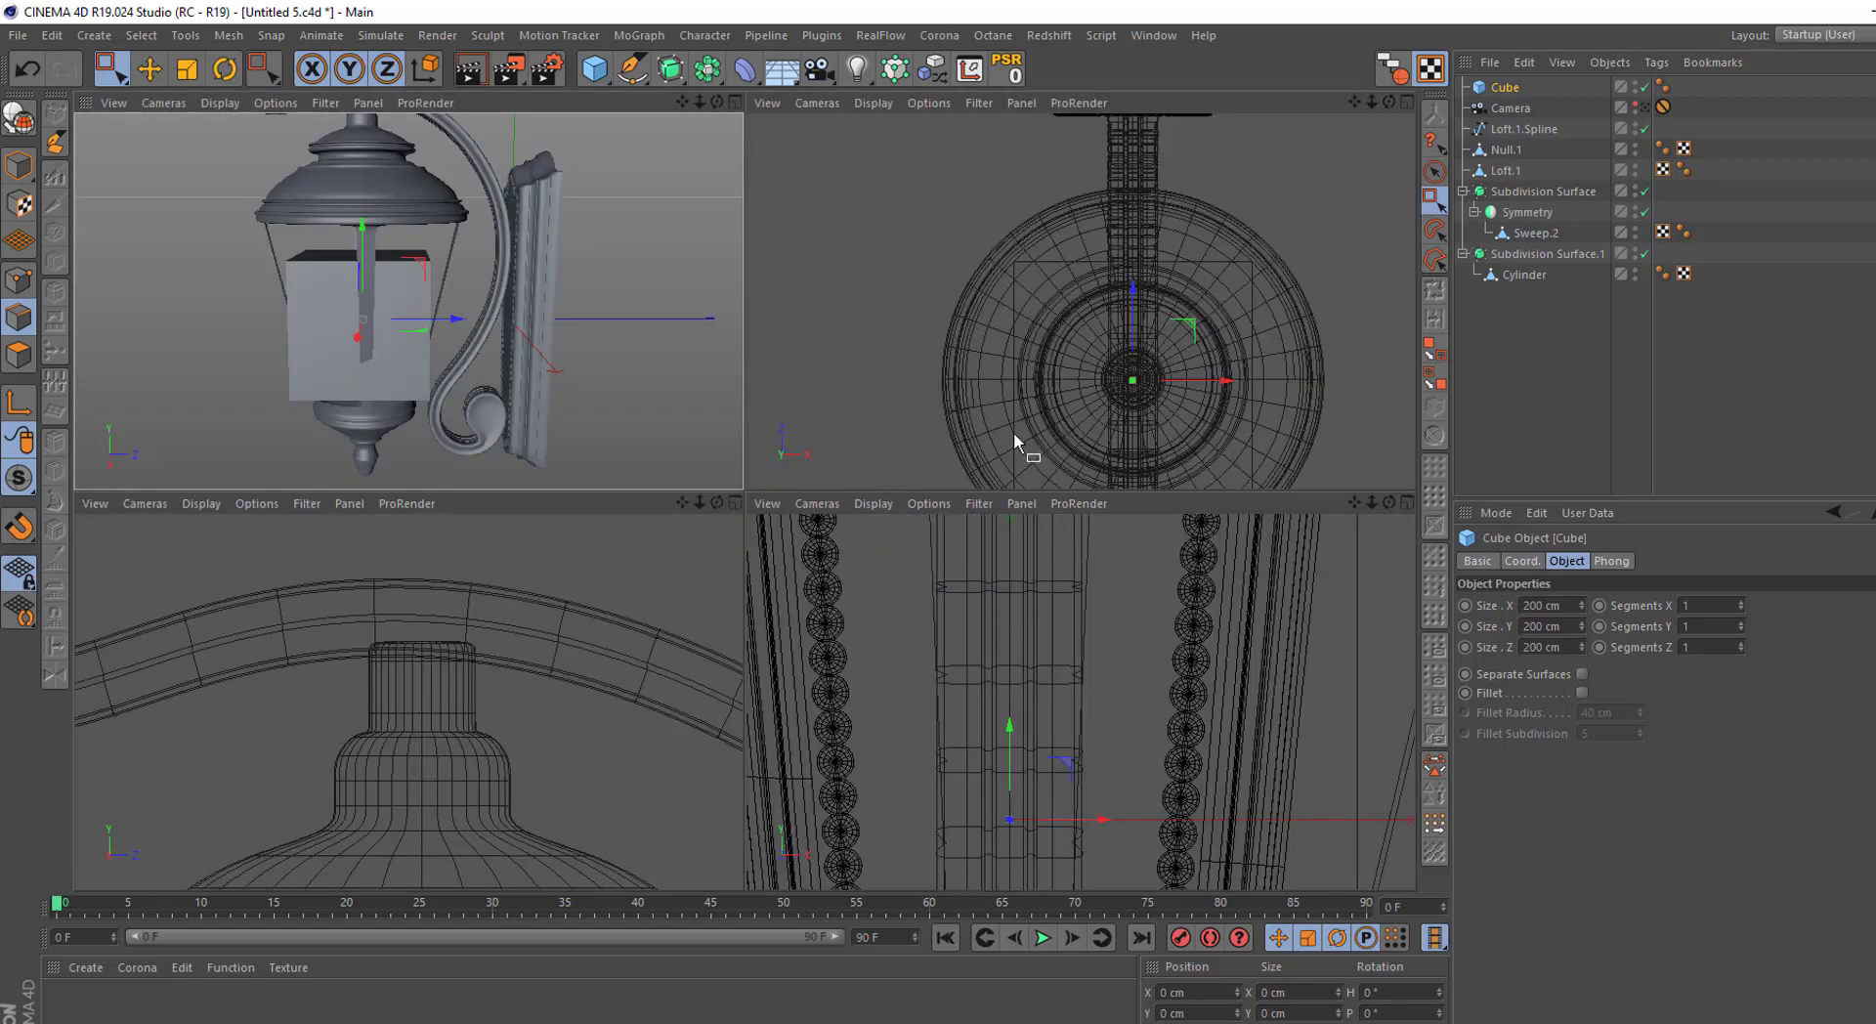
middle_click(1013, 432)
scroll(868, 613, up, 2)
drag(866, 537, 865, 537)
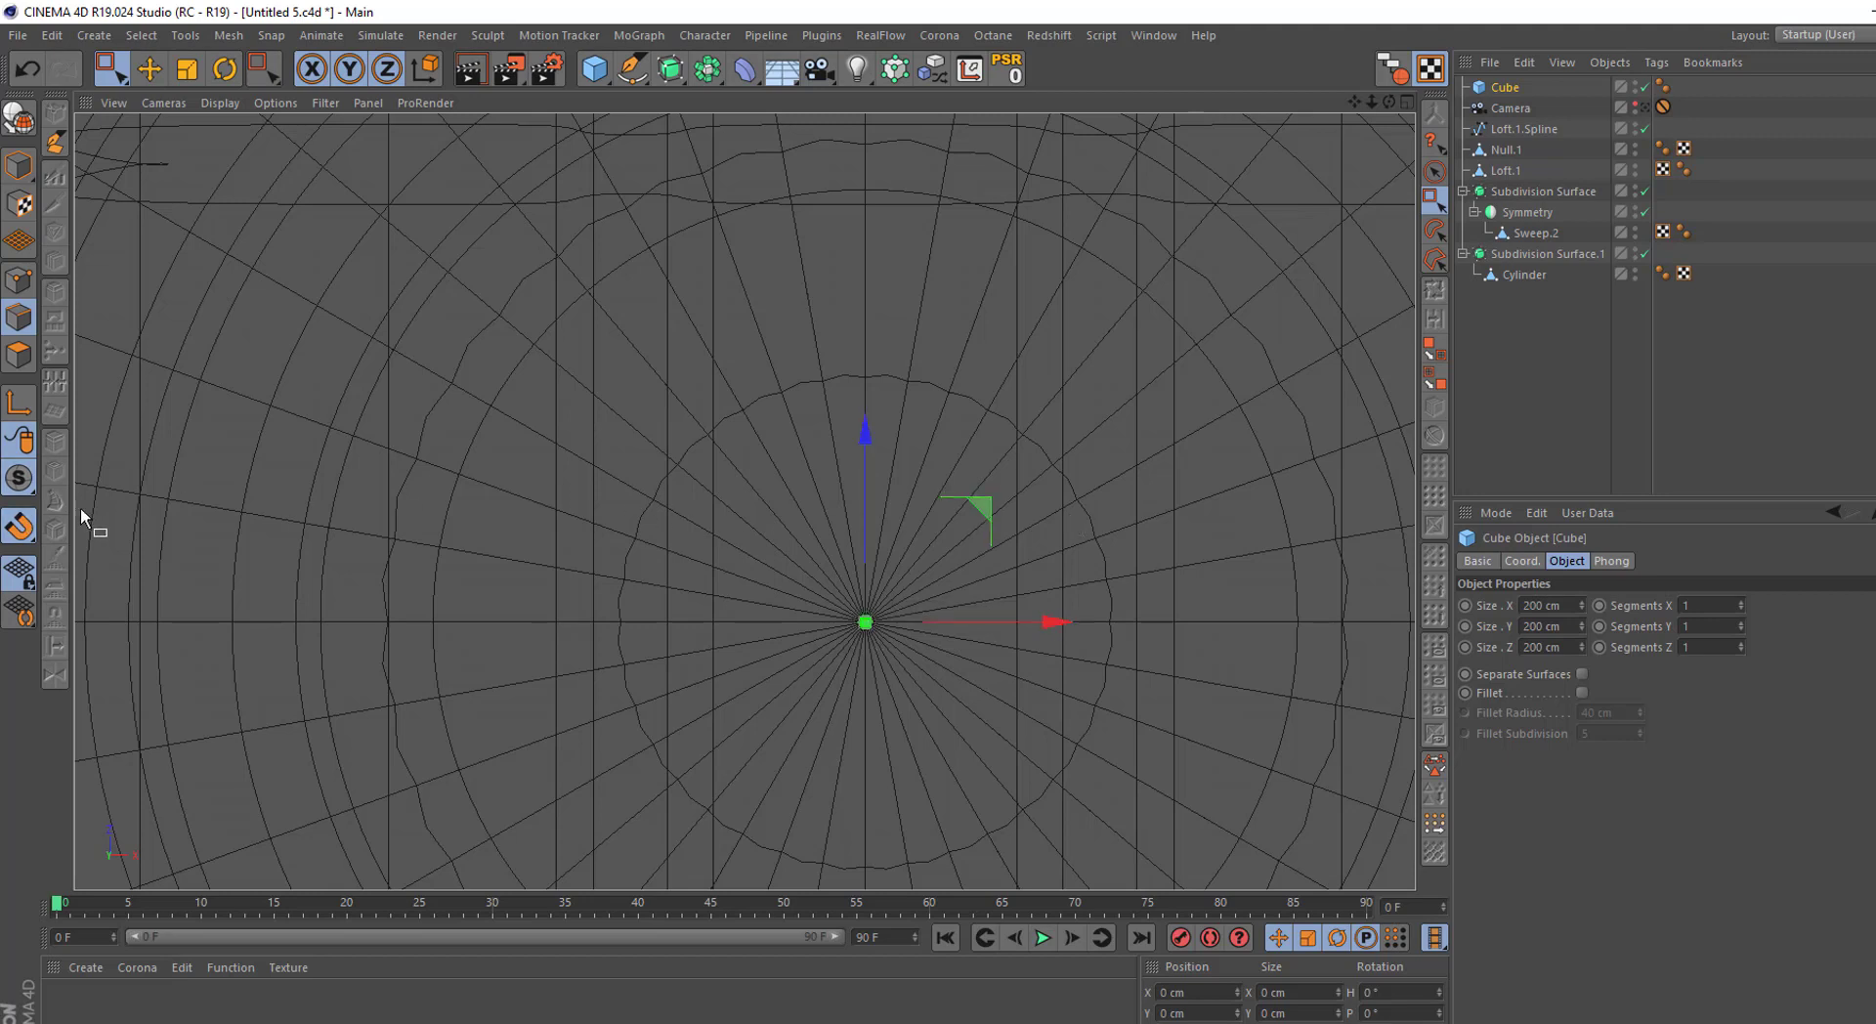
key(F1)
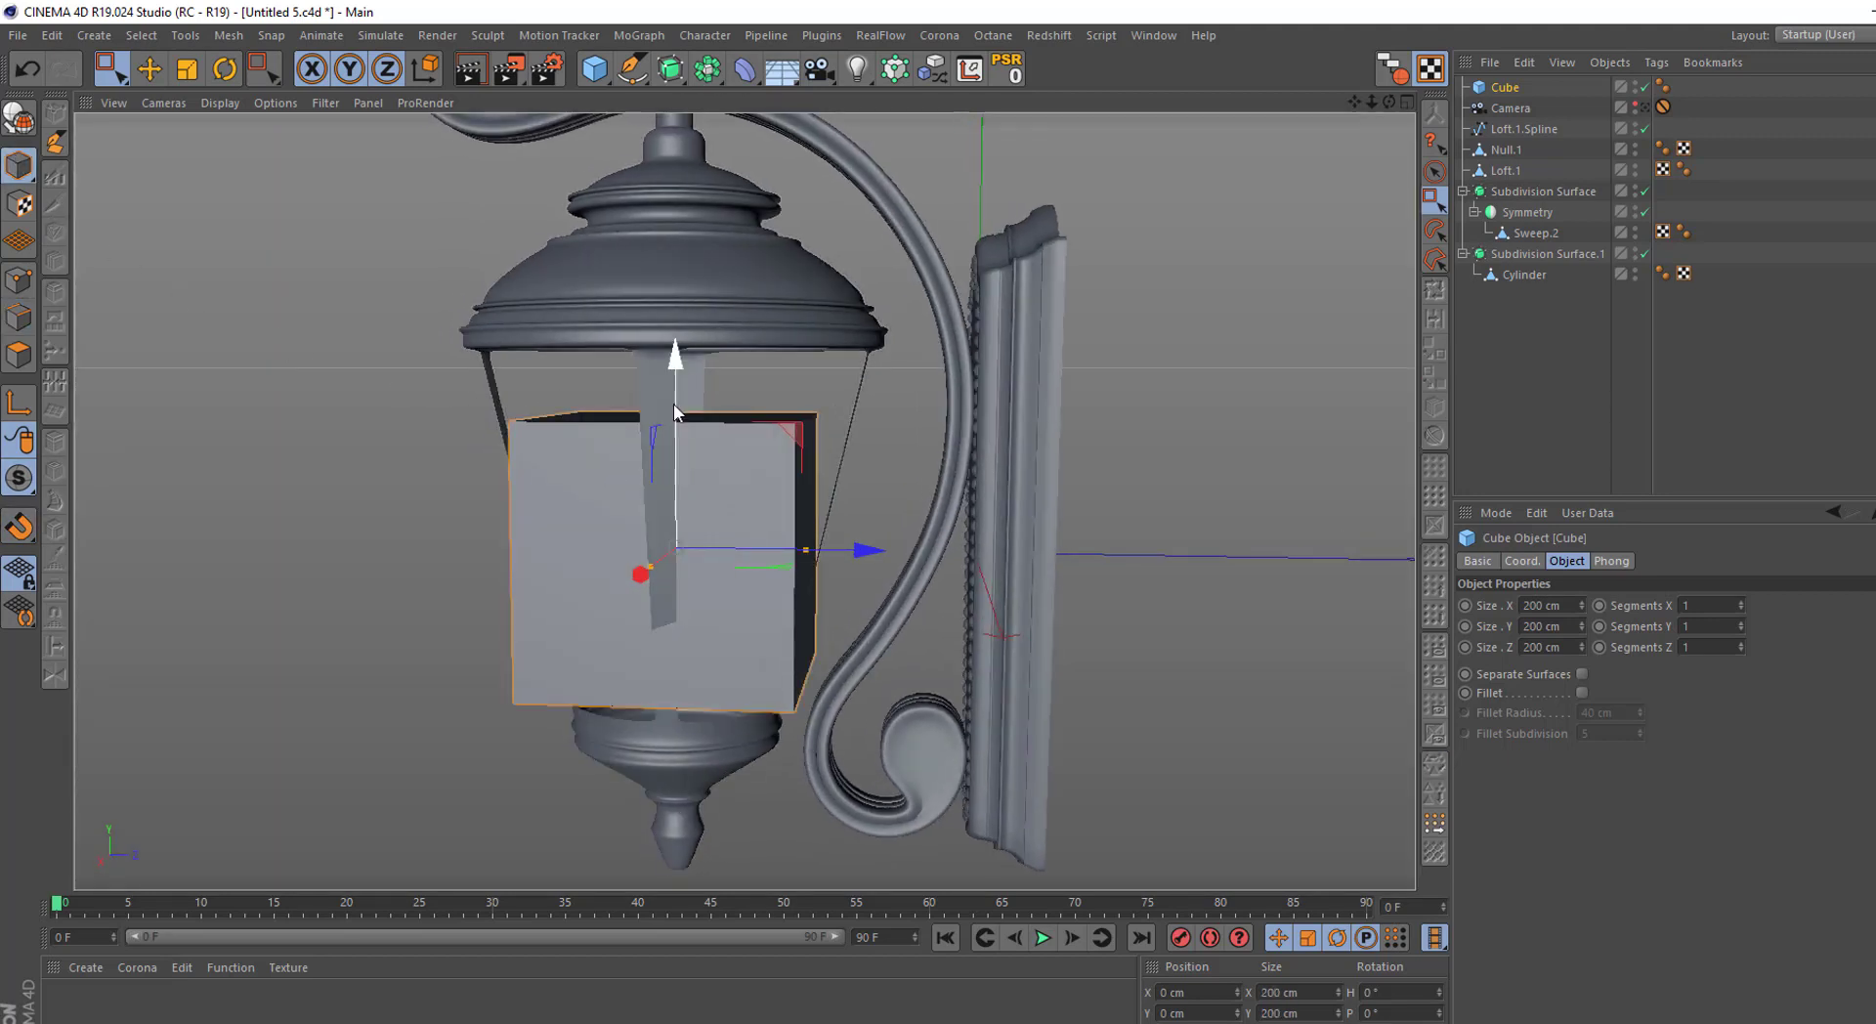
Scale the cube into a thin bar about 20 × 341 cm tall
key(t)
mouse_move(674, 411)
mouse_down()
mouse_move(678, 184)
mouse_move(774, 425)
mouse_move(681, 389)
mouse_up()
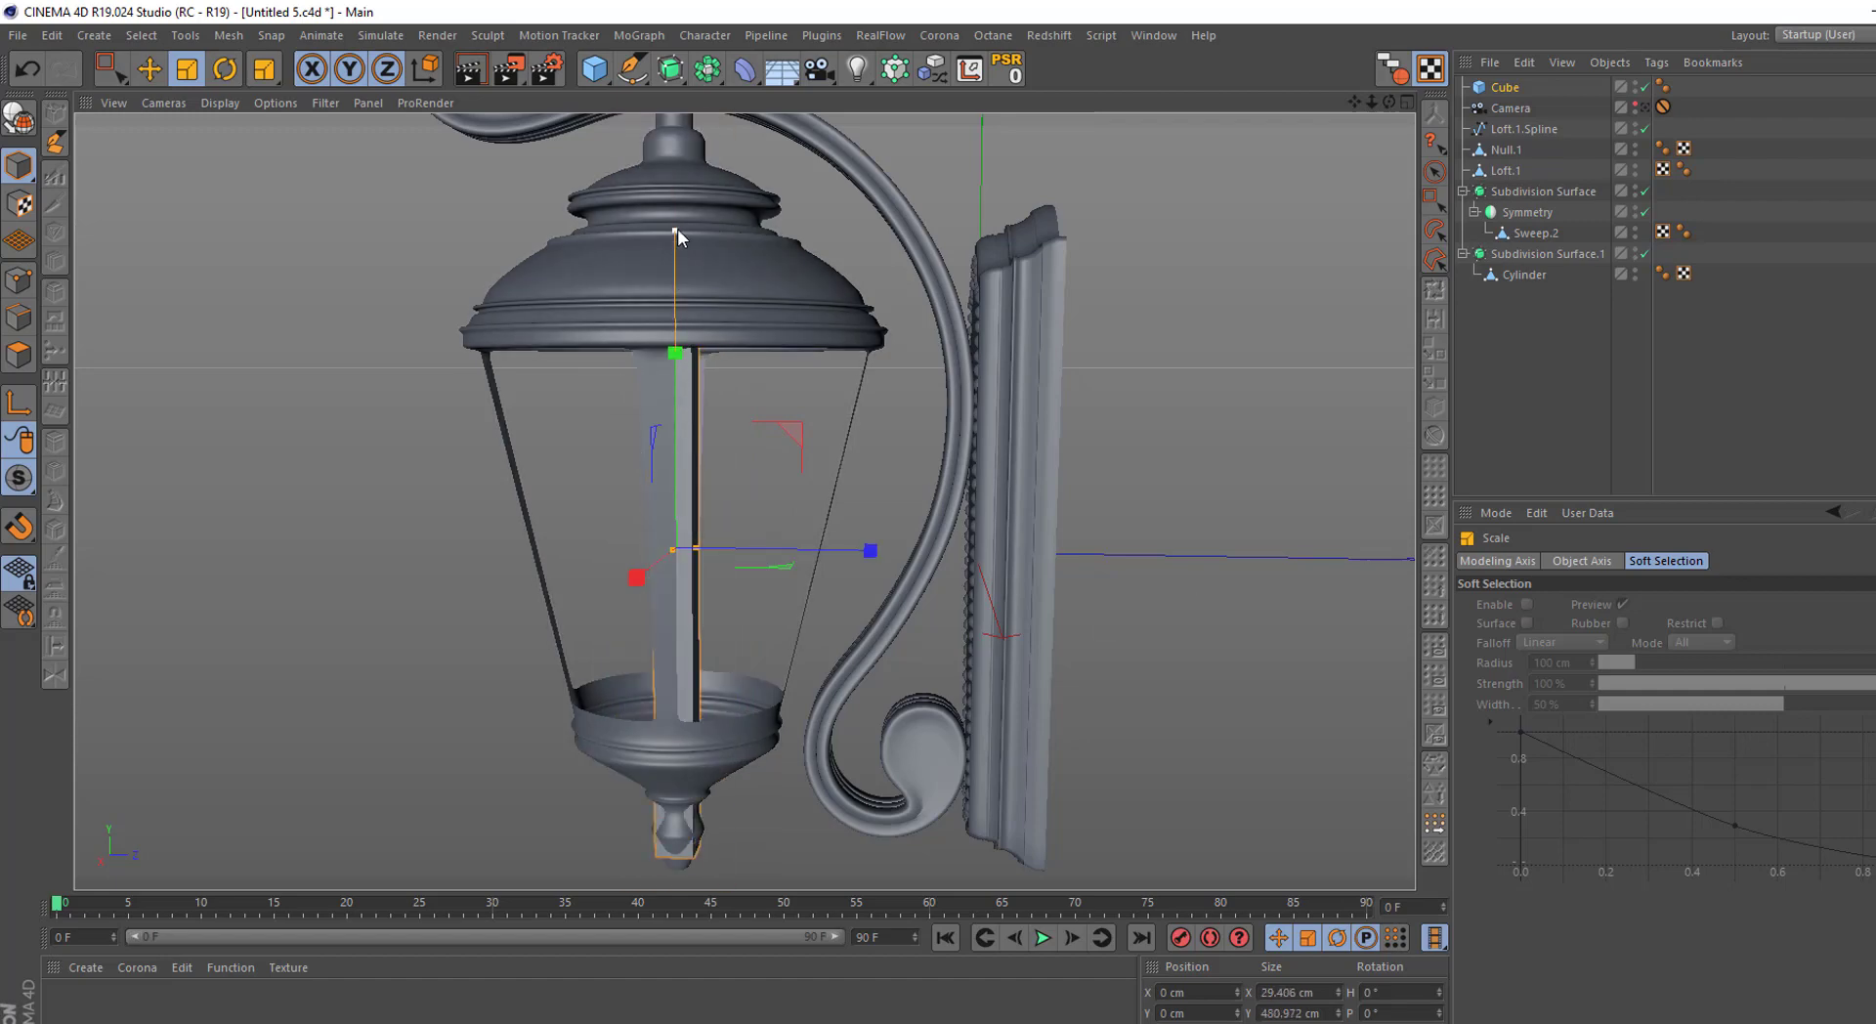
drag(677, 235, 675, 221)
mouse_move(746, 584)
alt+mouse_down()
mouse_move(806, 602)
mouse_move(469, 512)
mouse_move(742, 584)
mouse_move(779, 576)
mouse_move(748, 365)
alt+mouse_up()
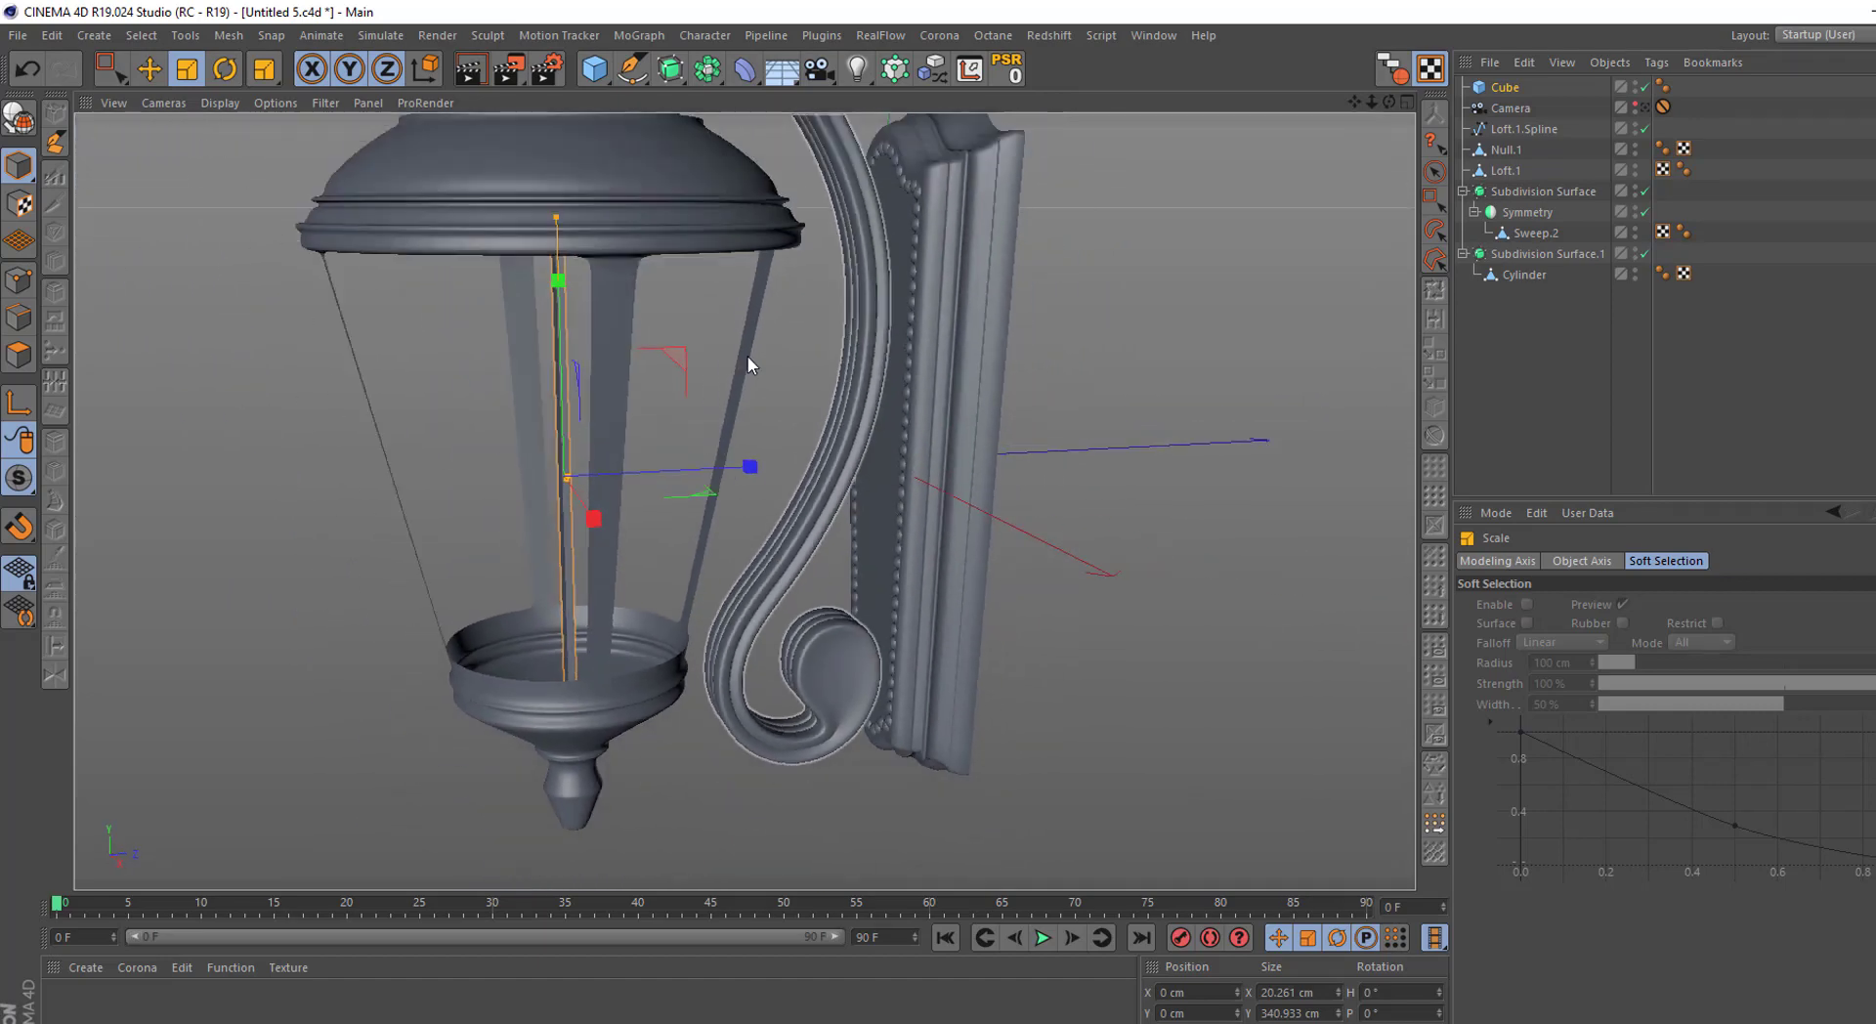
Wrap the Cube in a Cloner set to Radial mode, keeping the Cube as its child
click(637, 35)
alt+click(652, 264)
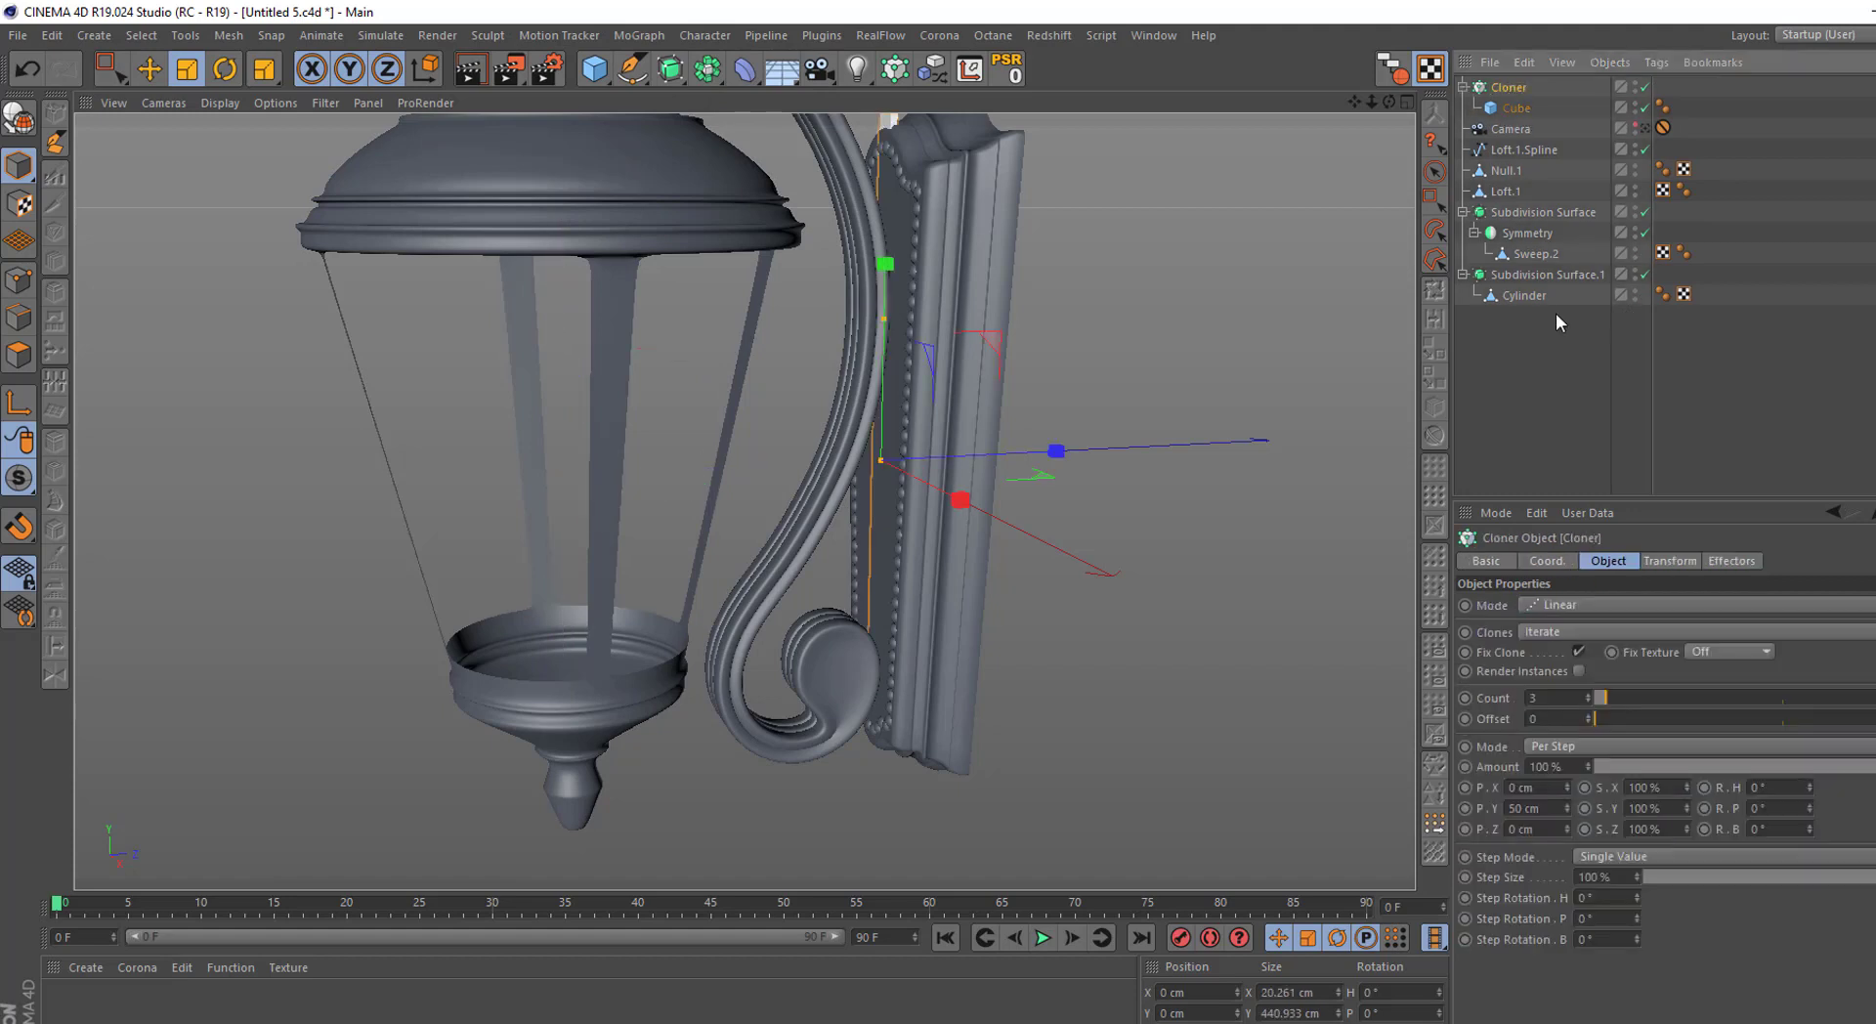
click(1575, 605)
click(1558, 669)
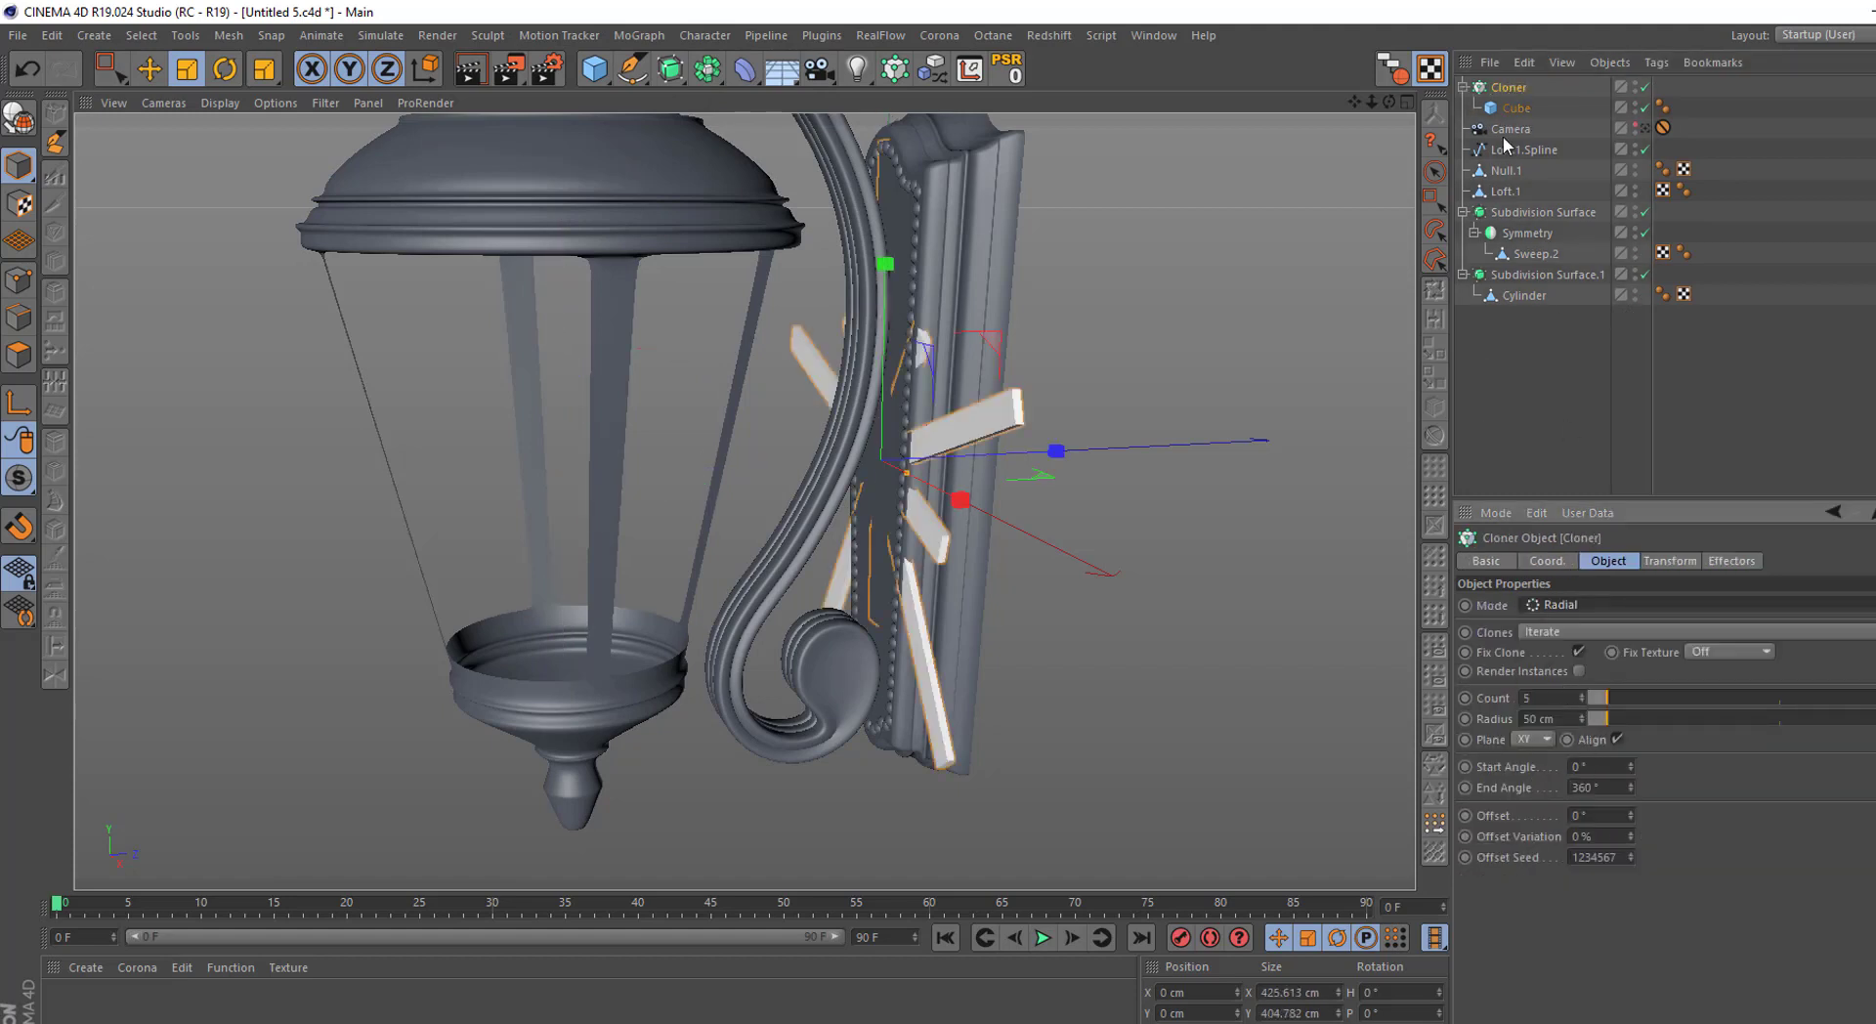
drag(1513, 108, 1505, 78)
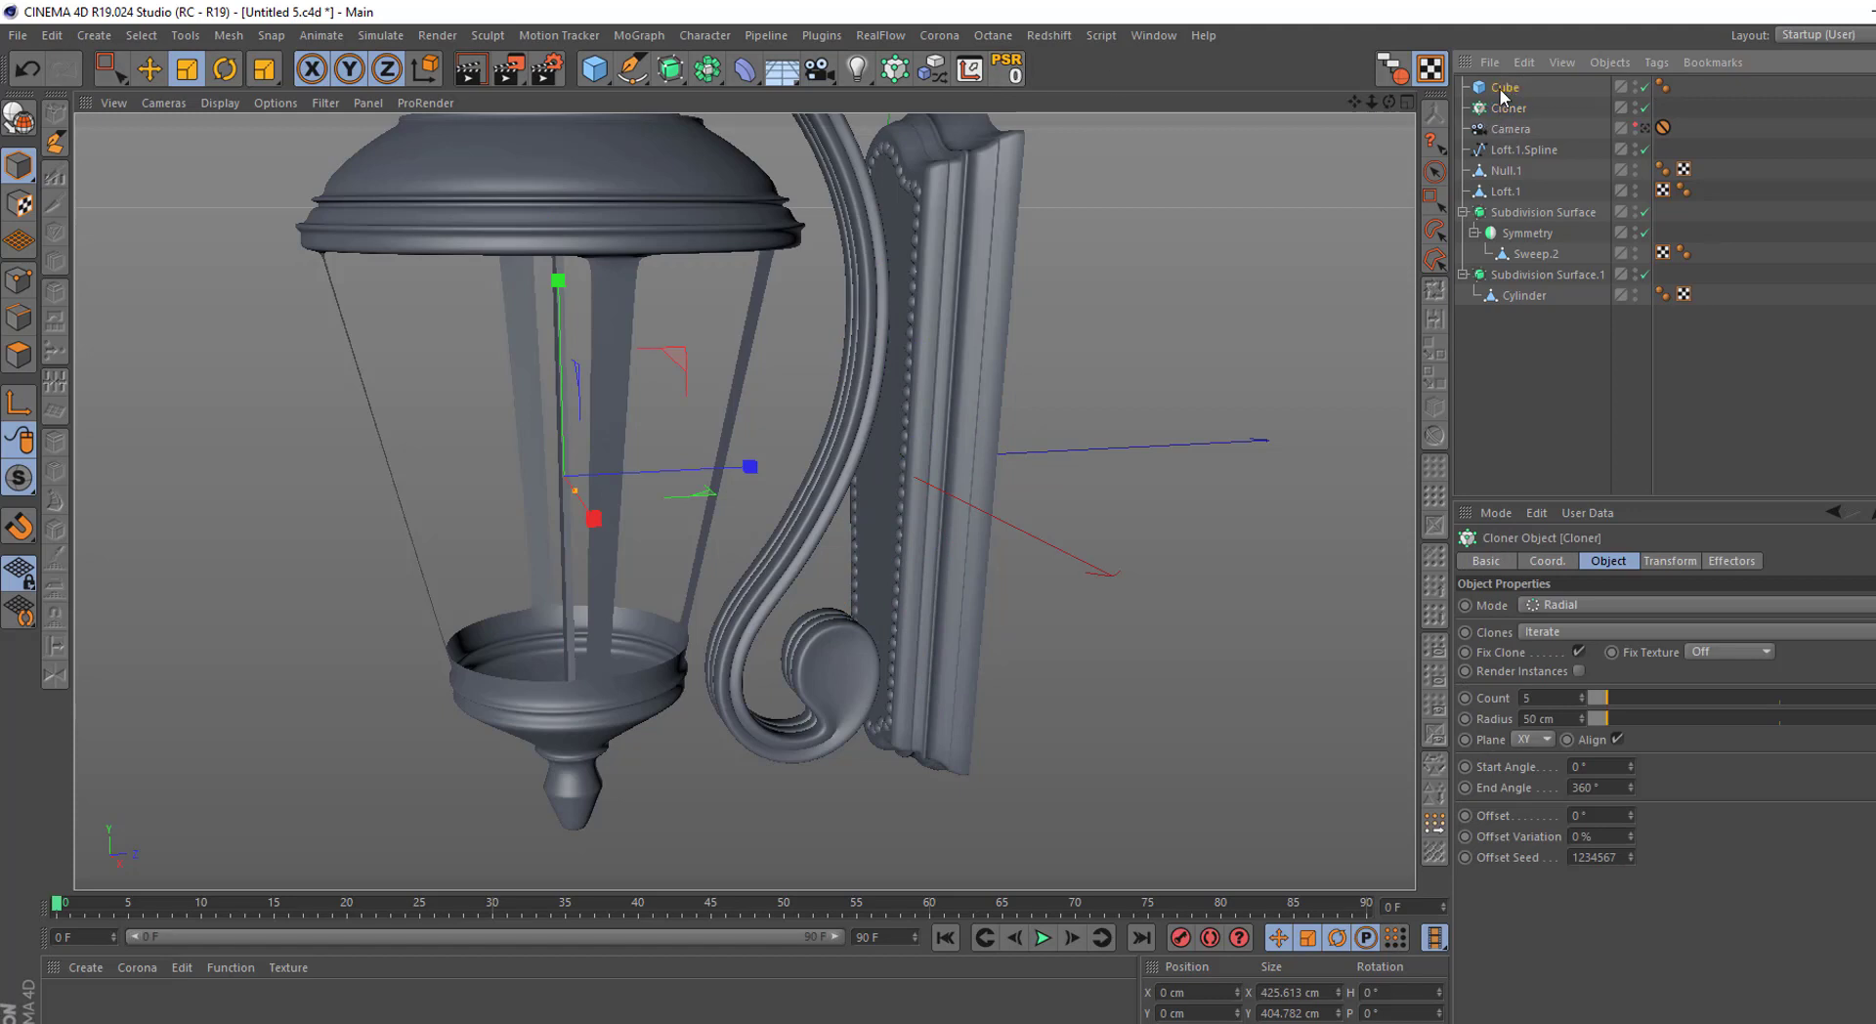
drag(1503, 95, 1509, 109)
Set the radial clones to plane XZ, count 4, radius 143 cm
click(1533, 740)
click(1533, 777)
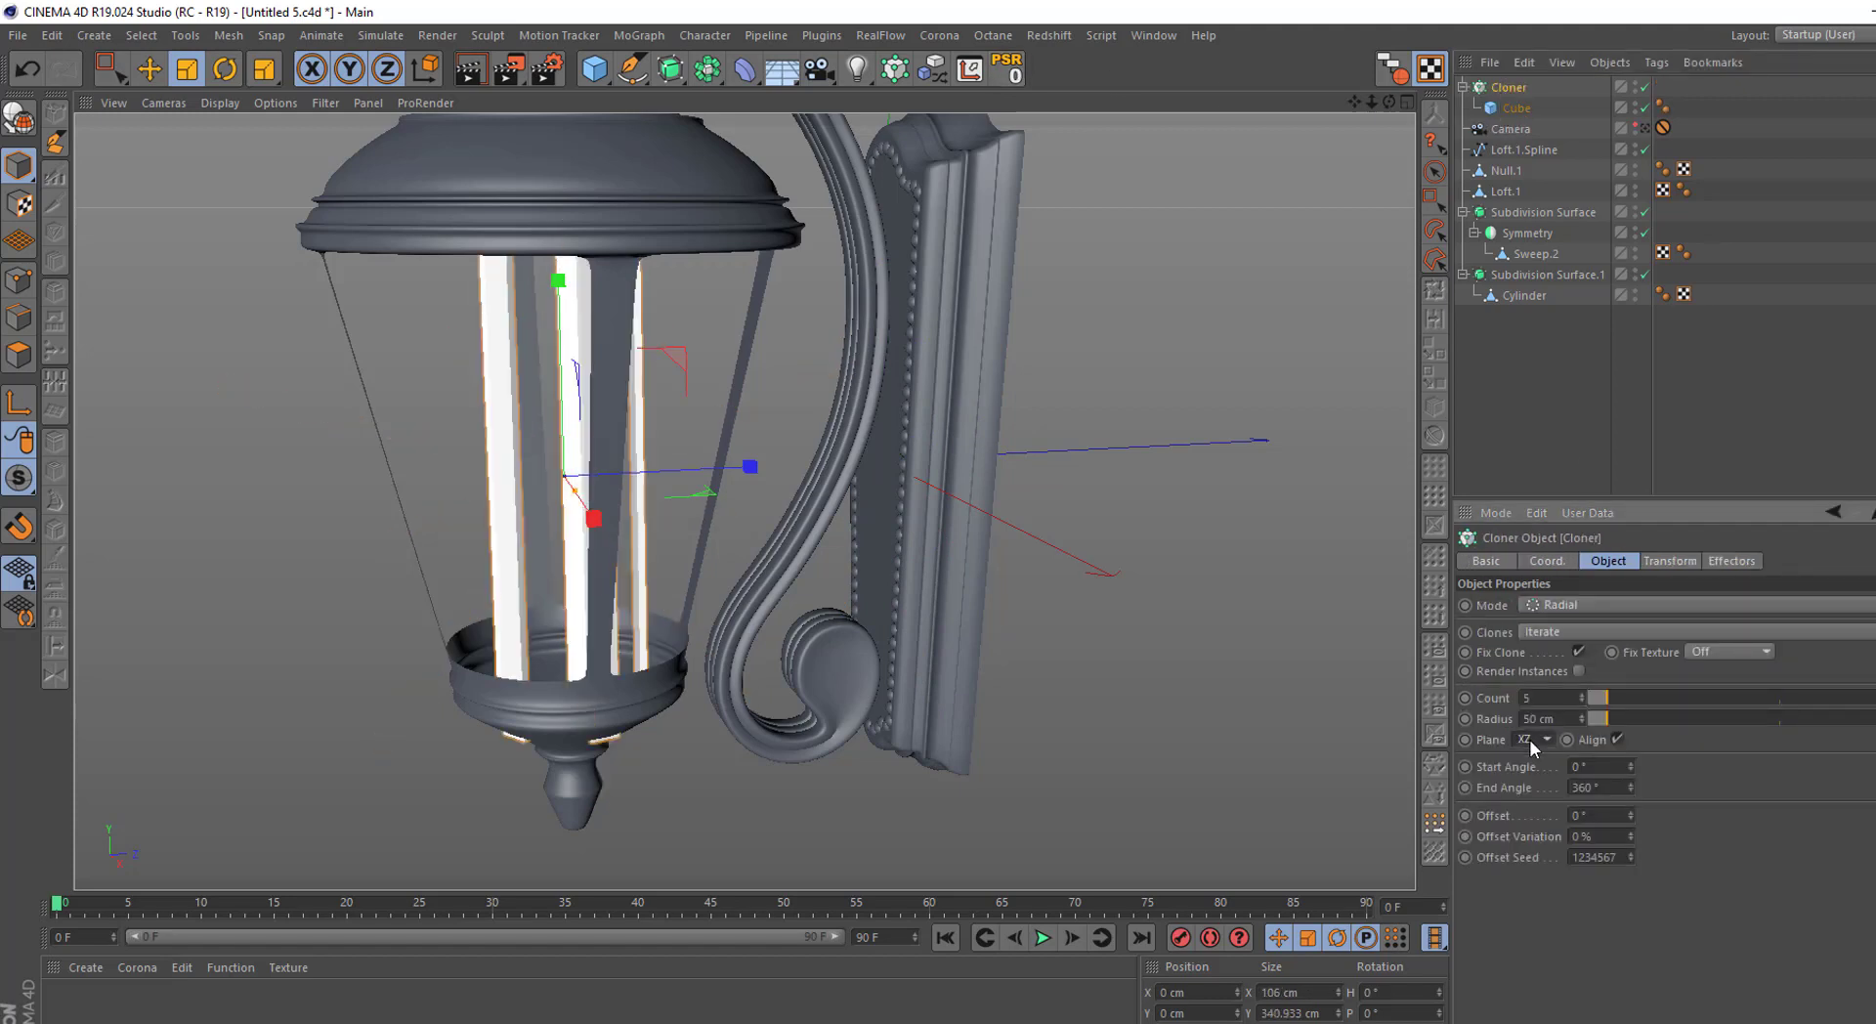
drag(1597, 700, 1643, 719)
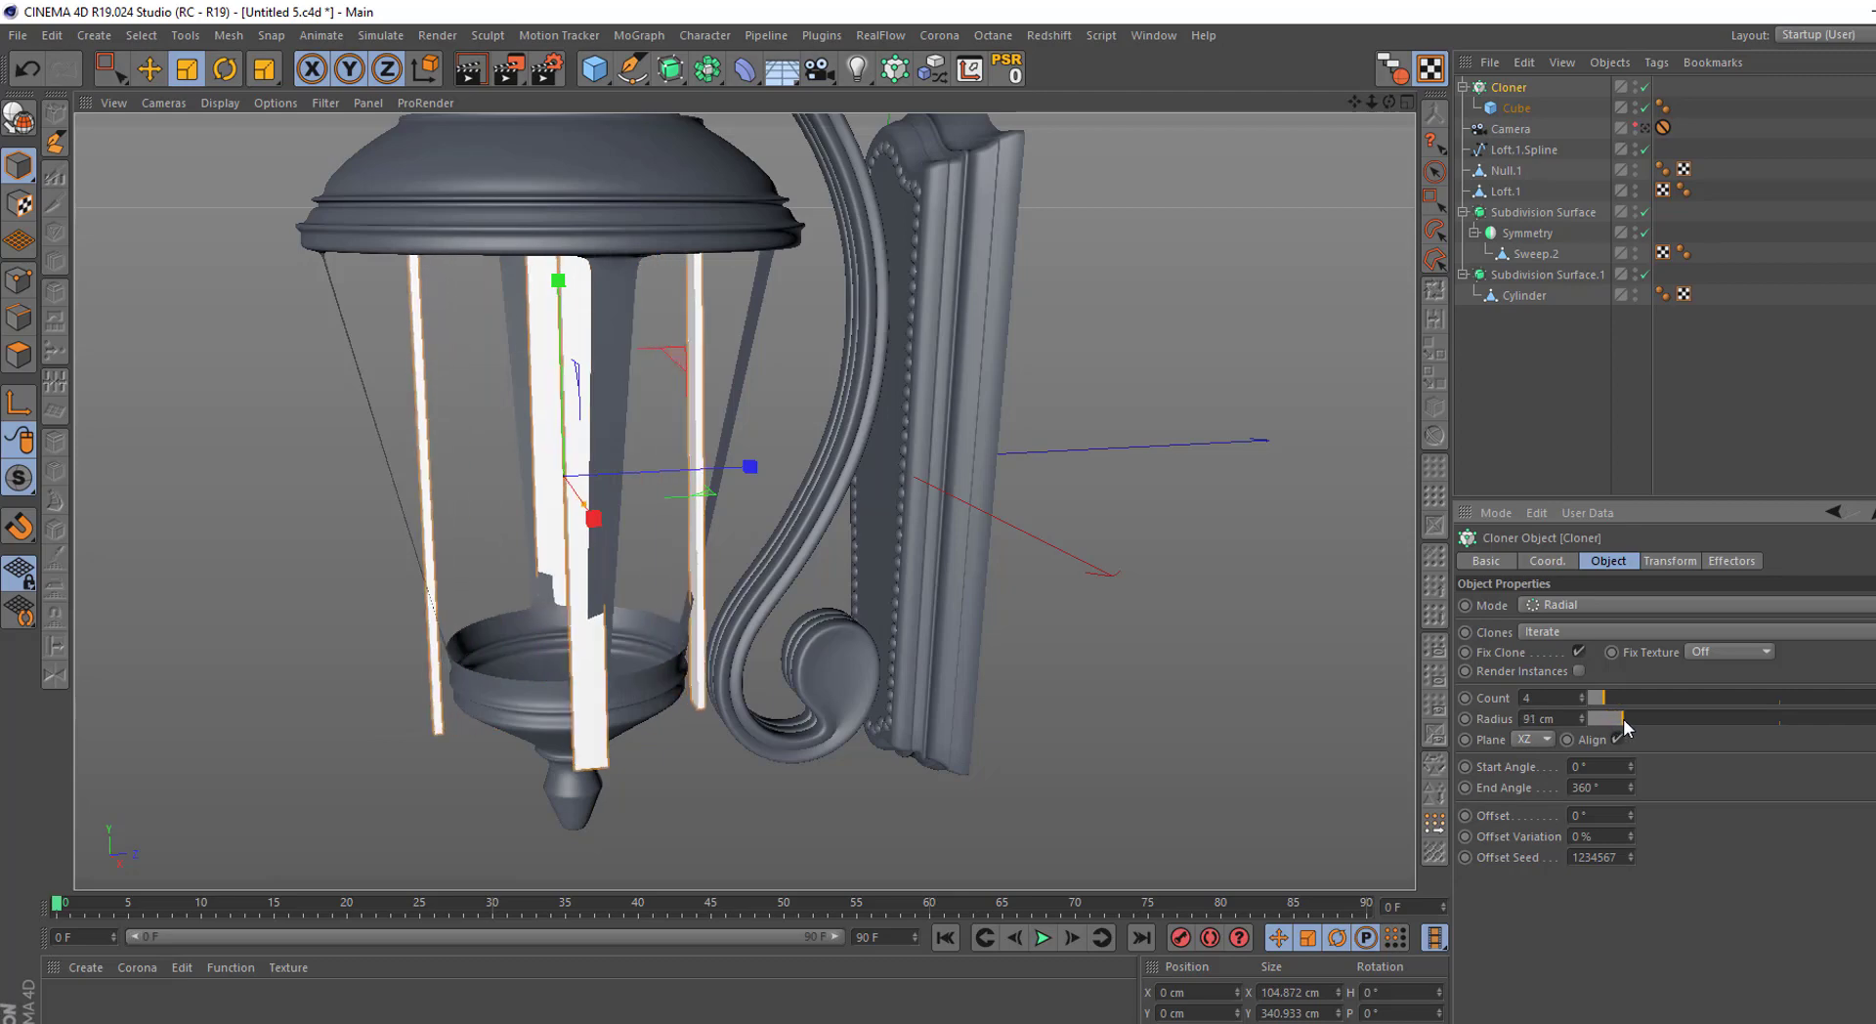
click(1618, 740)
scroll(846, 684, down, 2)
alt+drag(846, 685, 981, 645)
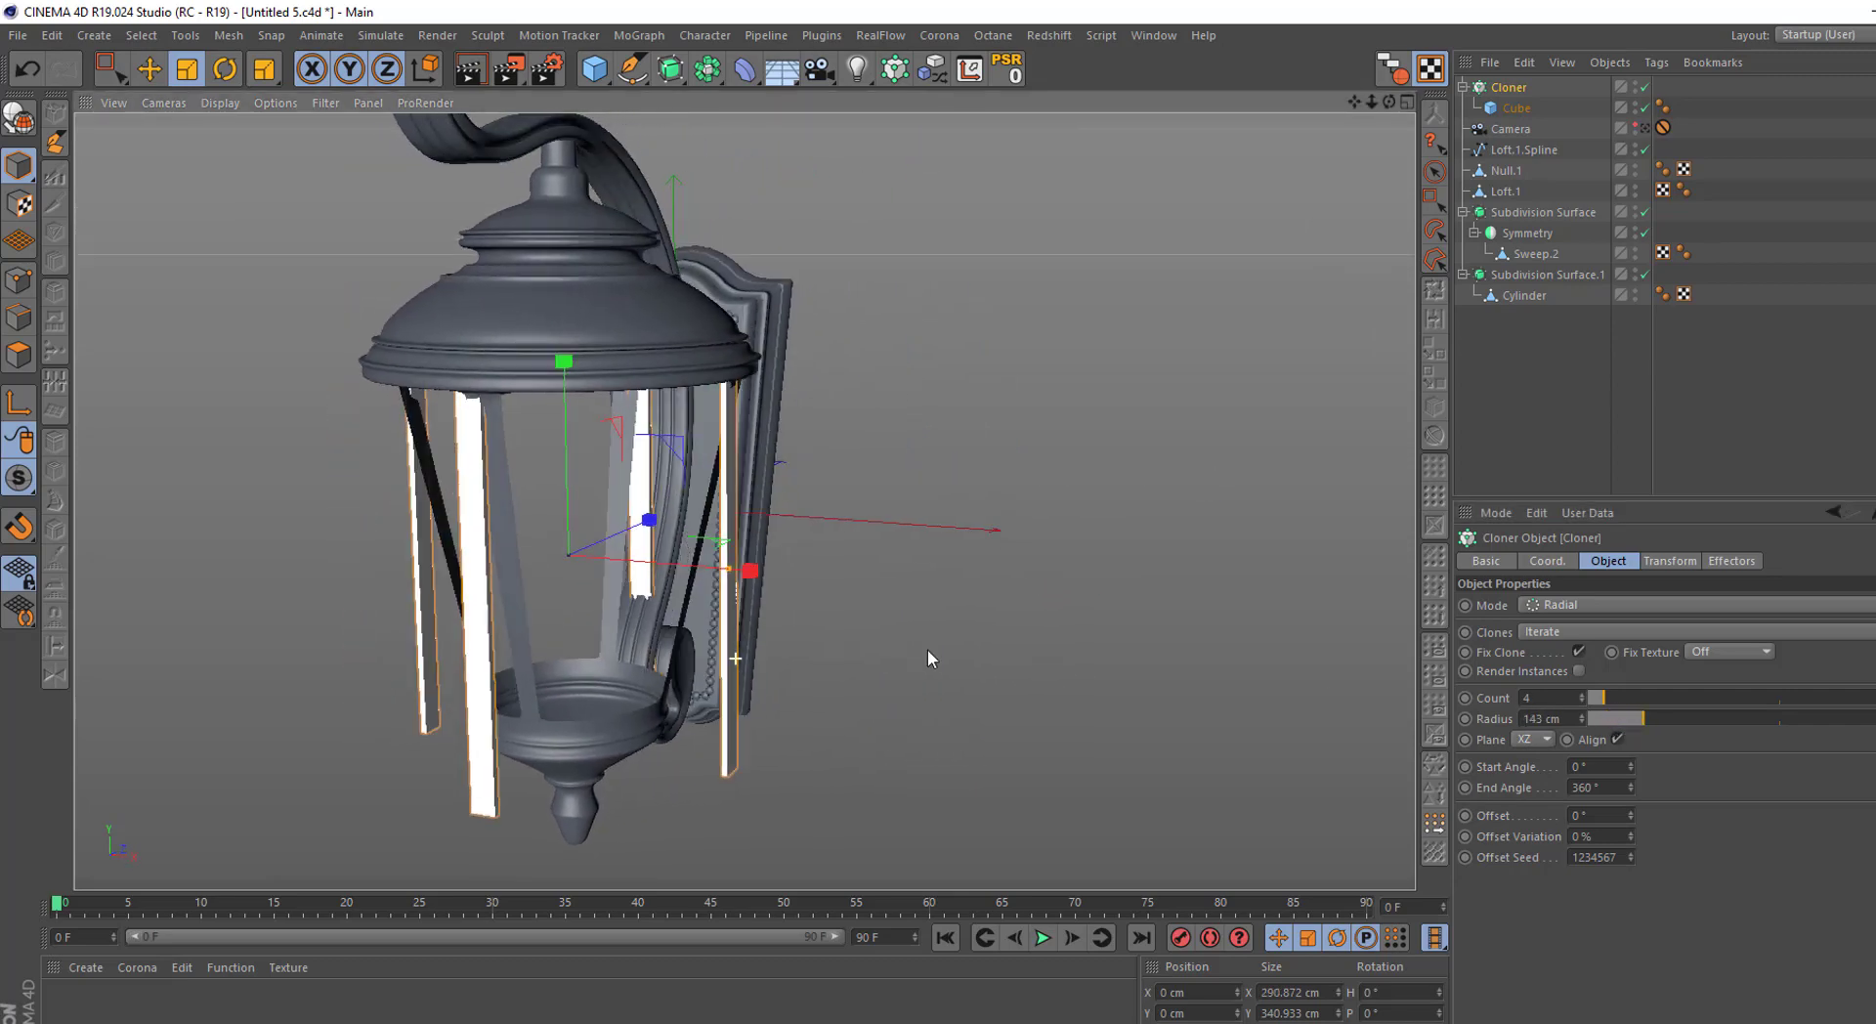
scroll(982, 645, up, 2)
Hide the Cloner in the viewport and select the Cylinder
click(1636, 85)
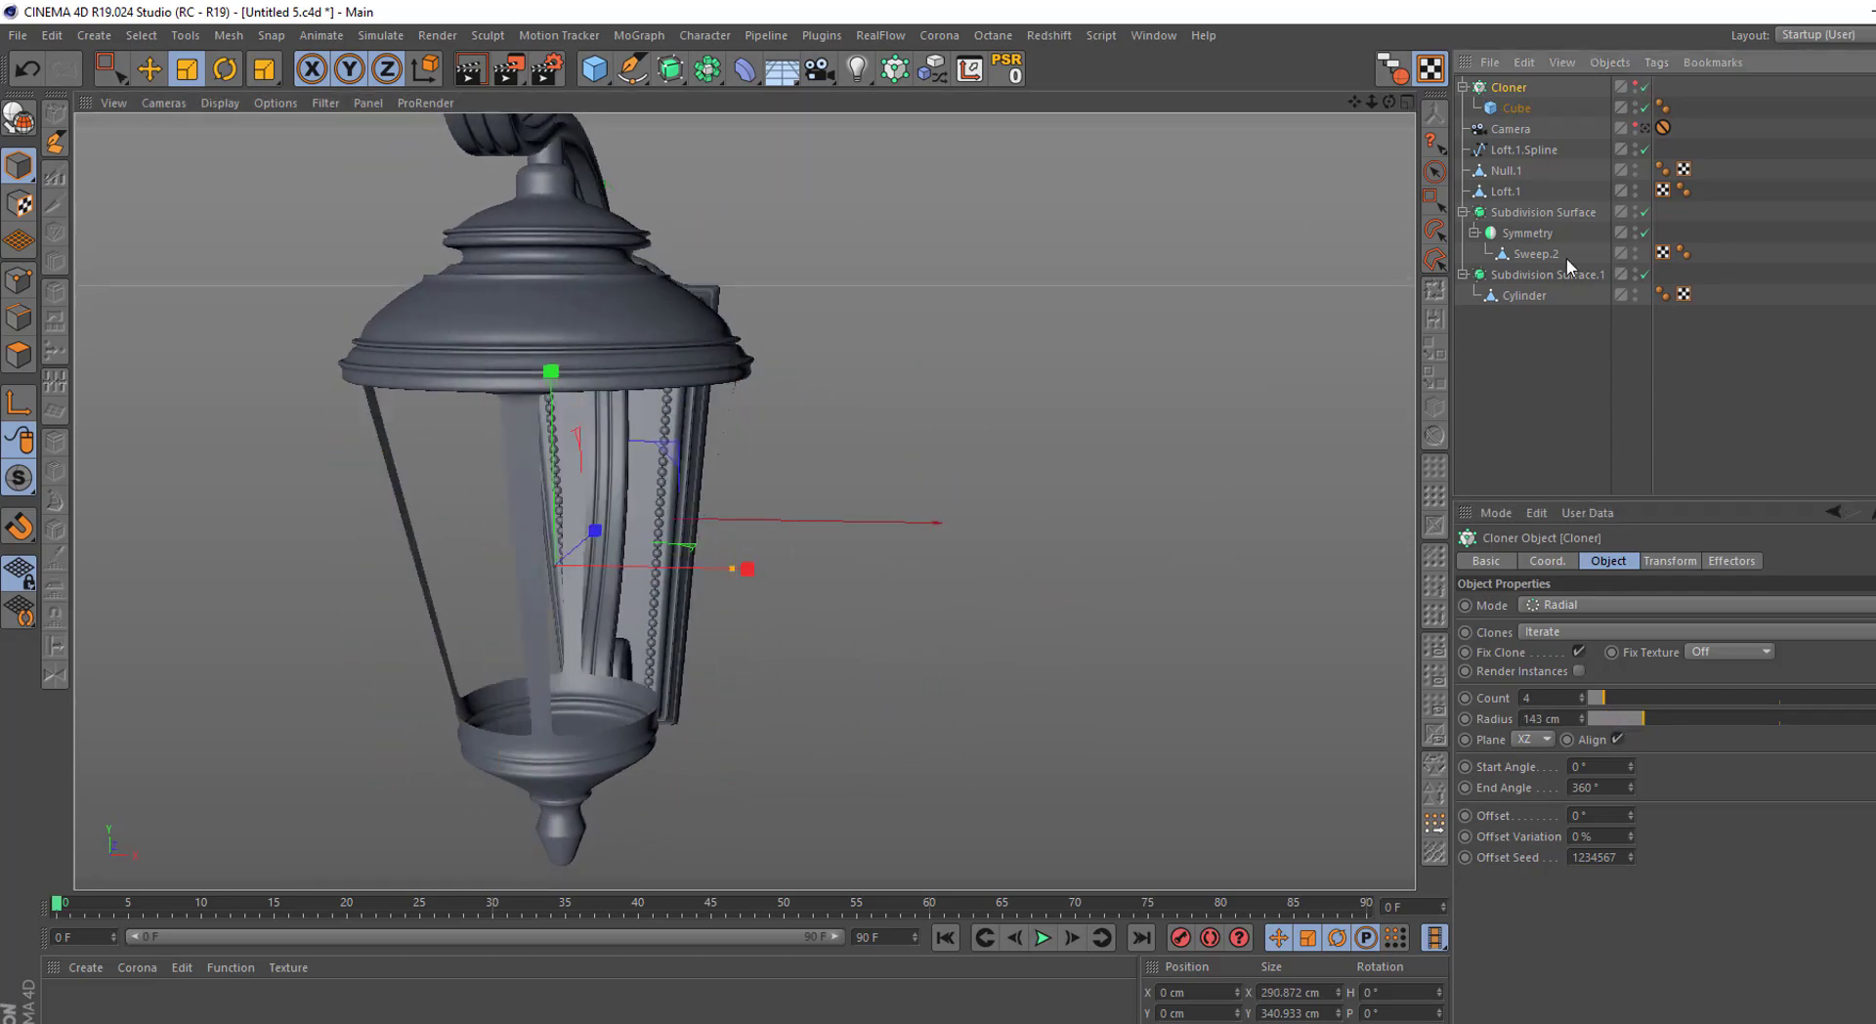
click(1524, 296)
mouse_move(1010, 423)
alt+mouse_down()
mouse_move(420, 419)
mouse_move(449, 406)
alt+mouse_up()
scroll(370, 388, up, 2)
Paint-select the slanted strut polygons on the cylinder and delete them
key(0)
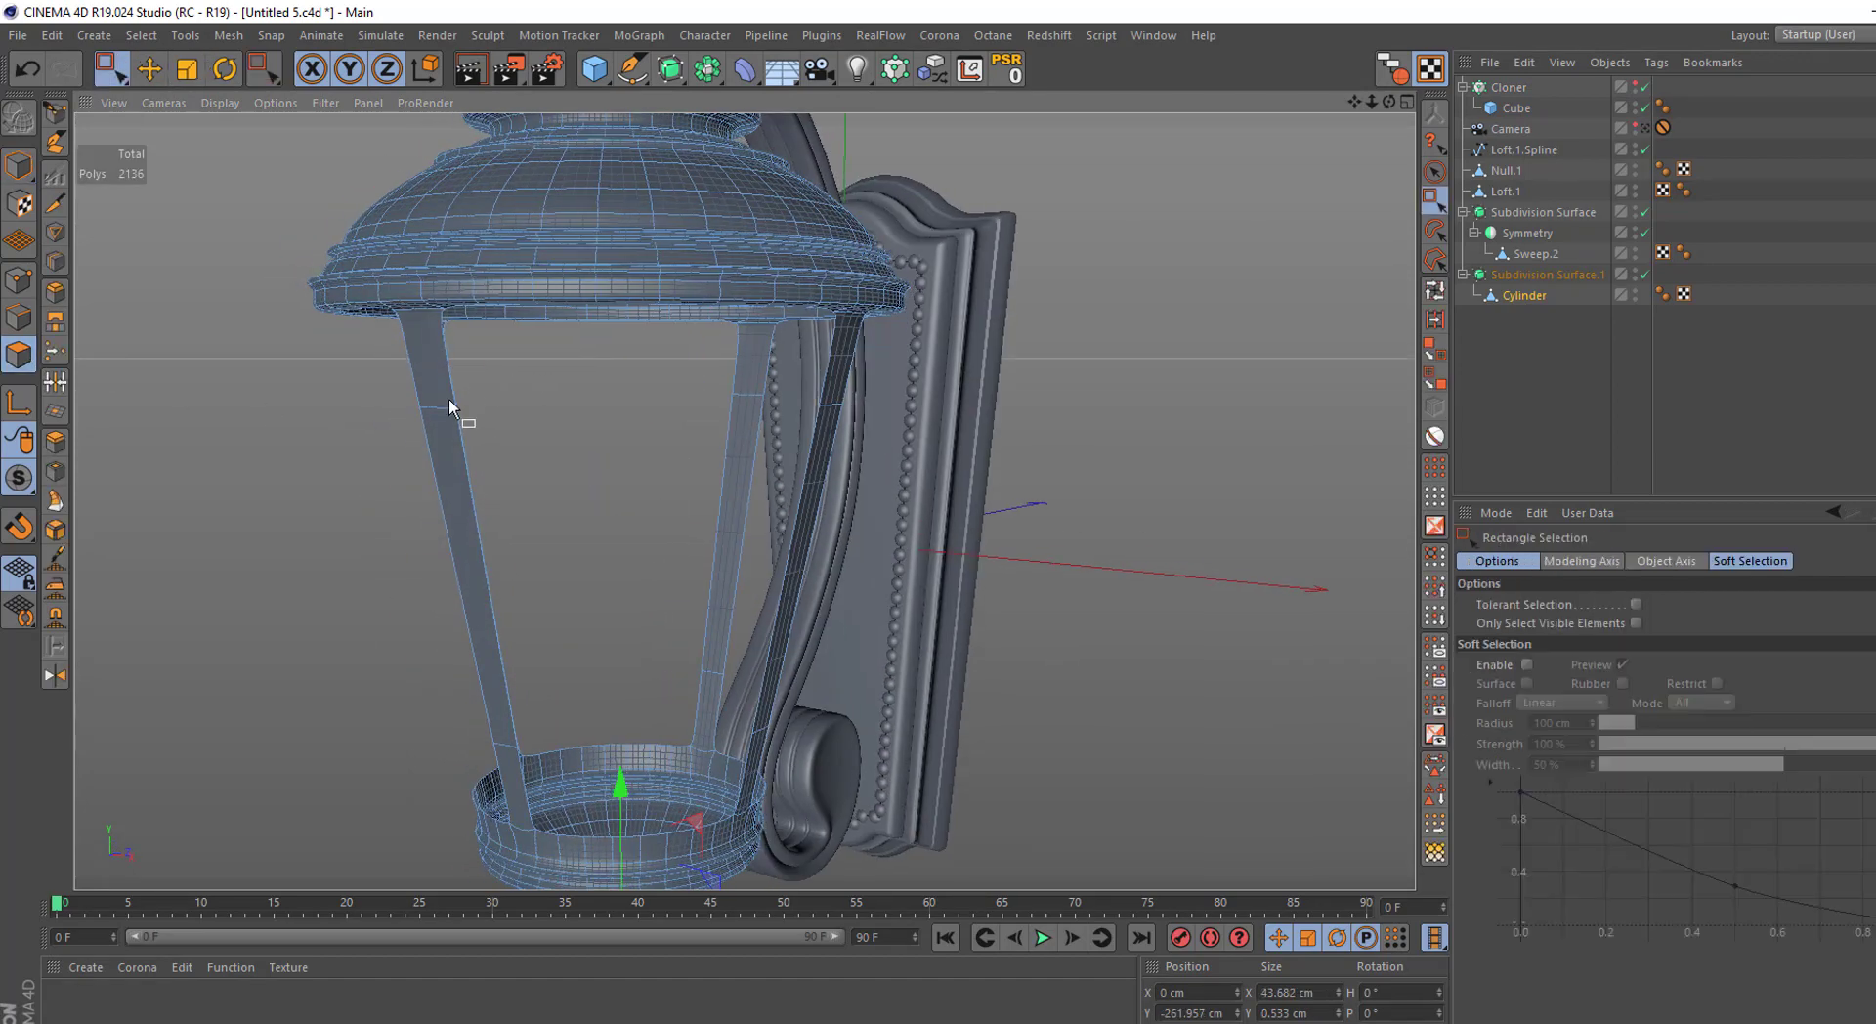
click(1435, 171)
alt+drag(587, 391, 416, 366)
alt+middle_drag(654, 499, 625, 303)
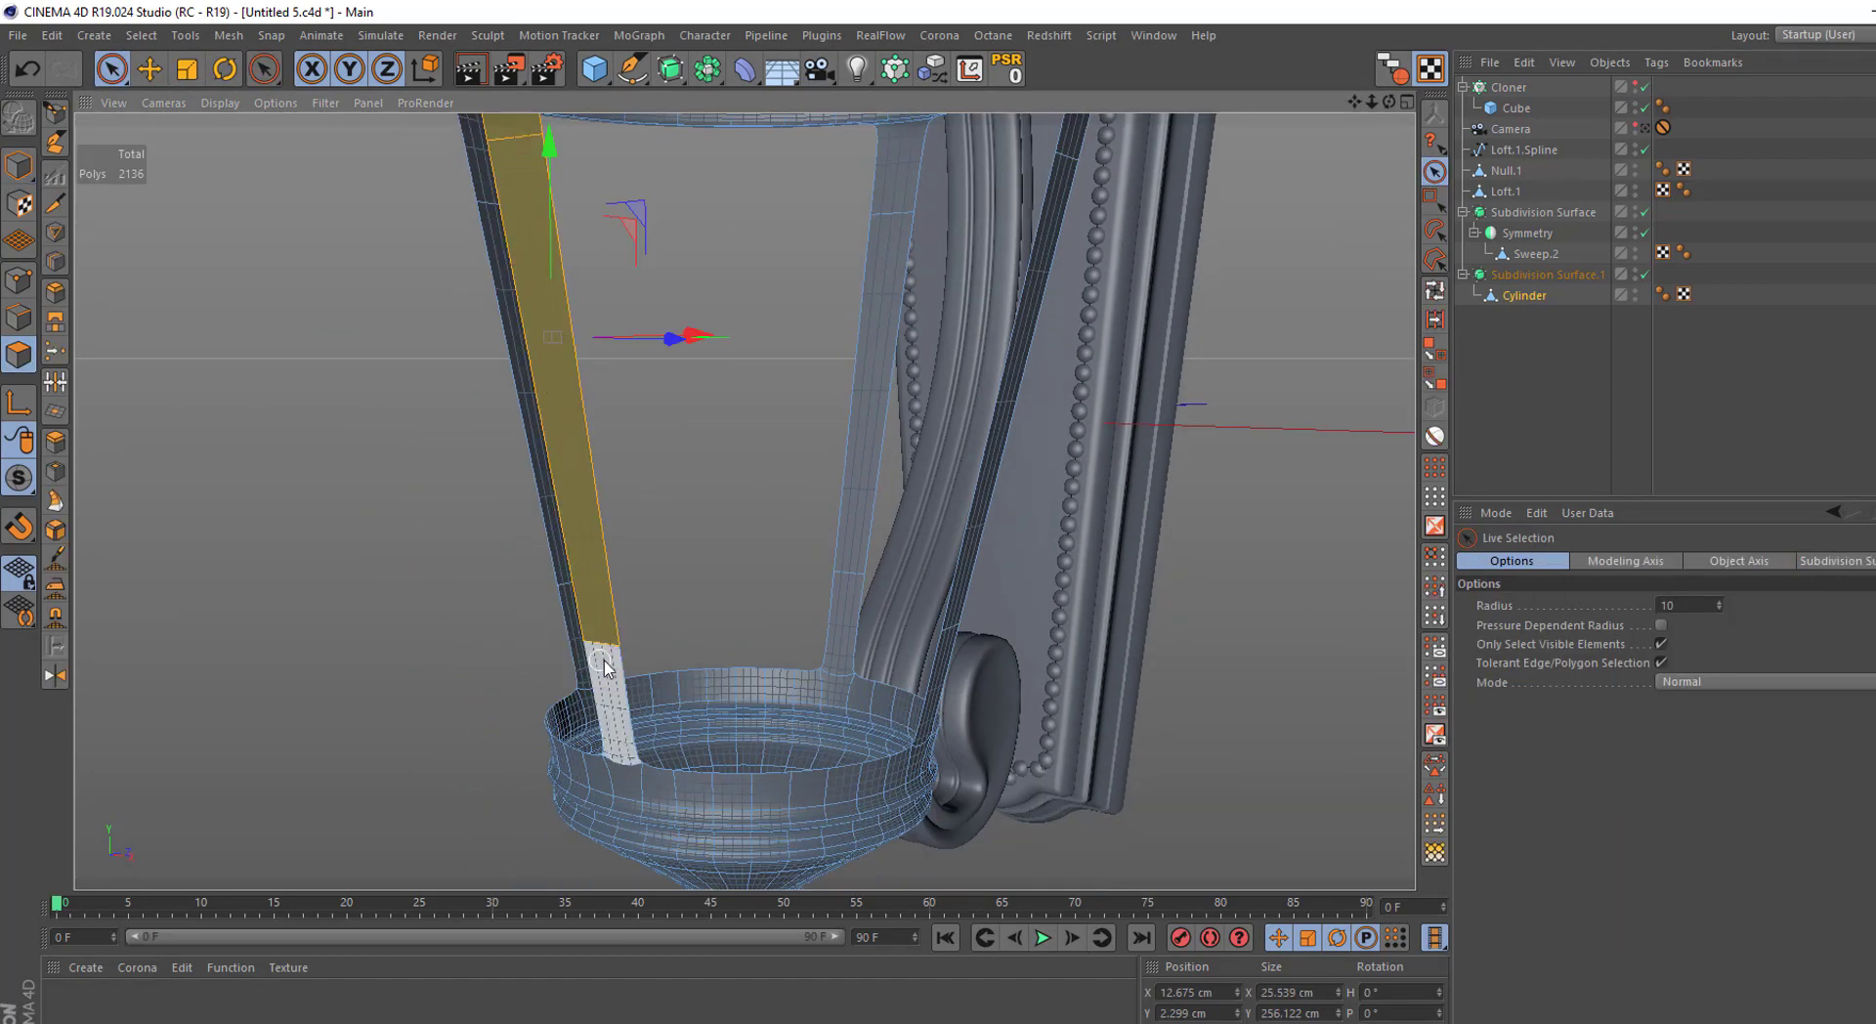
shift+drag(888, 260, 956, 614)
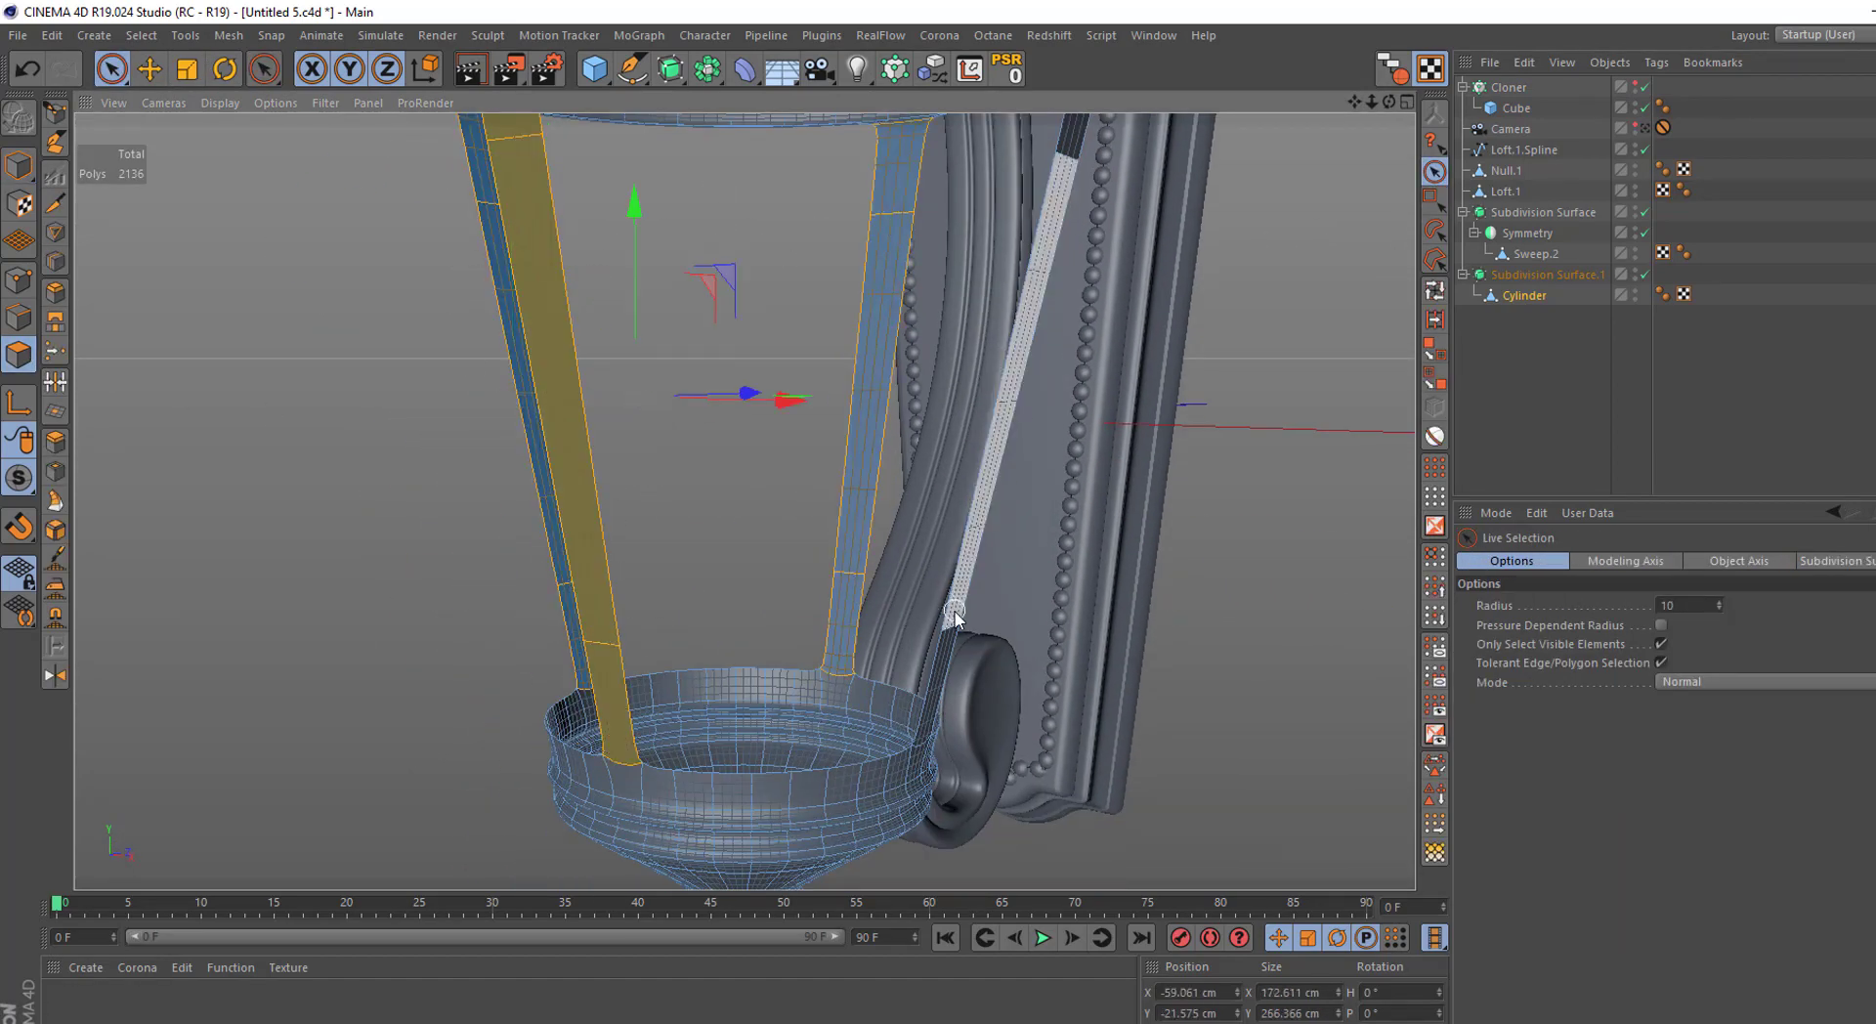
key(Delete)
mouse_move(1039, 176)
alt+mouse_down()
mouse_move(600, 495)
mouse_move(657, 520)
alt+mouse_up()
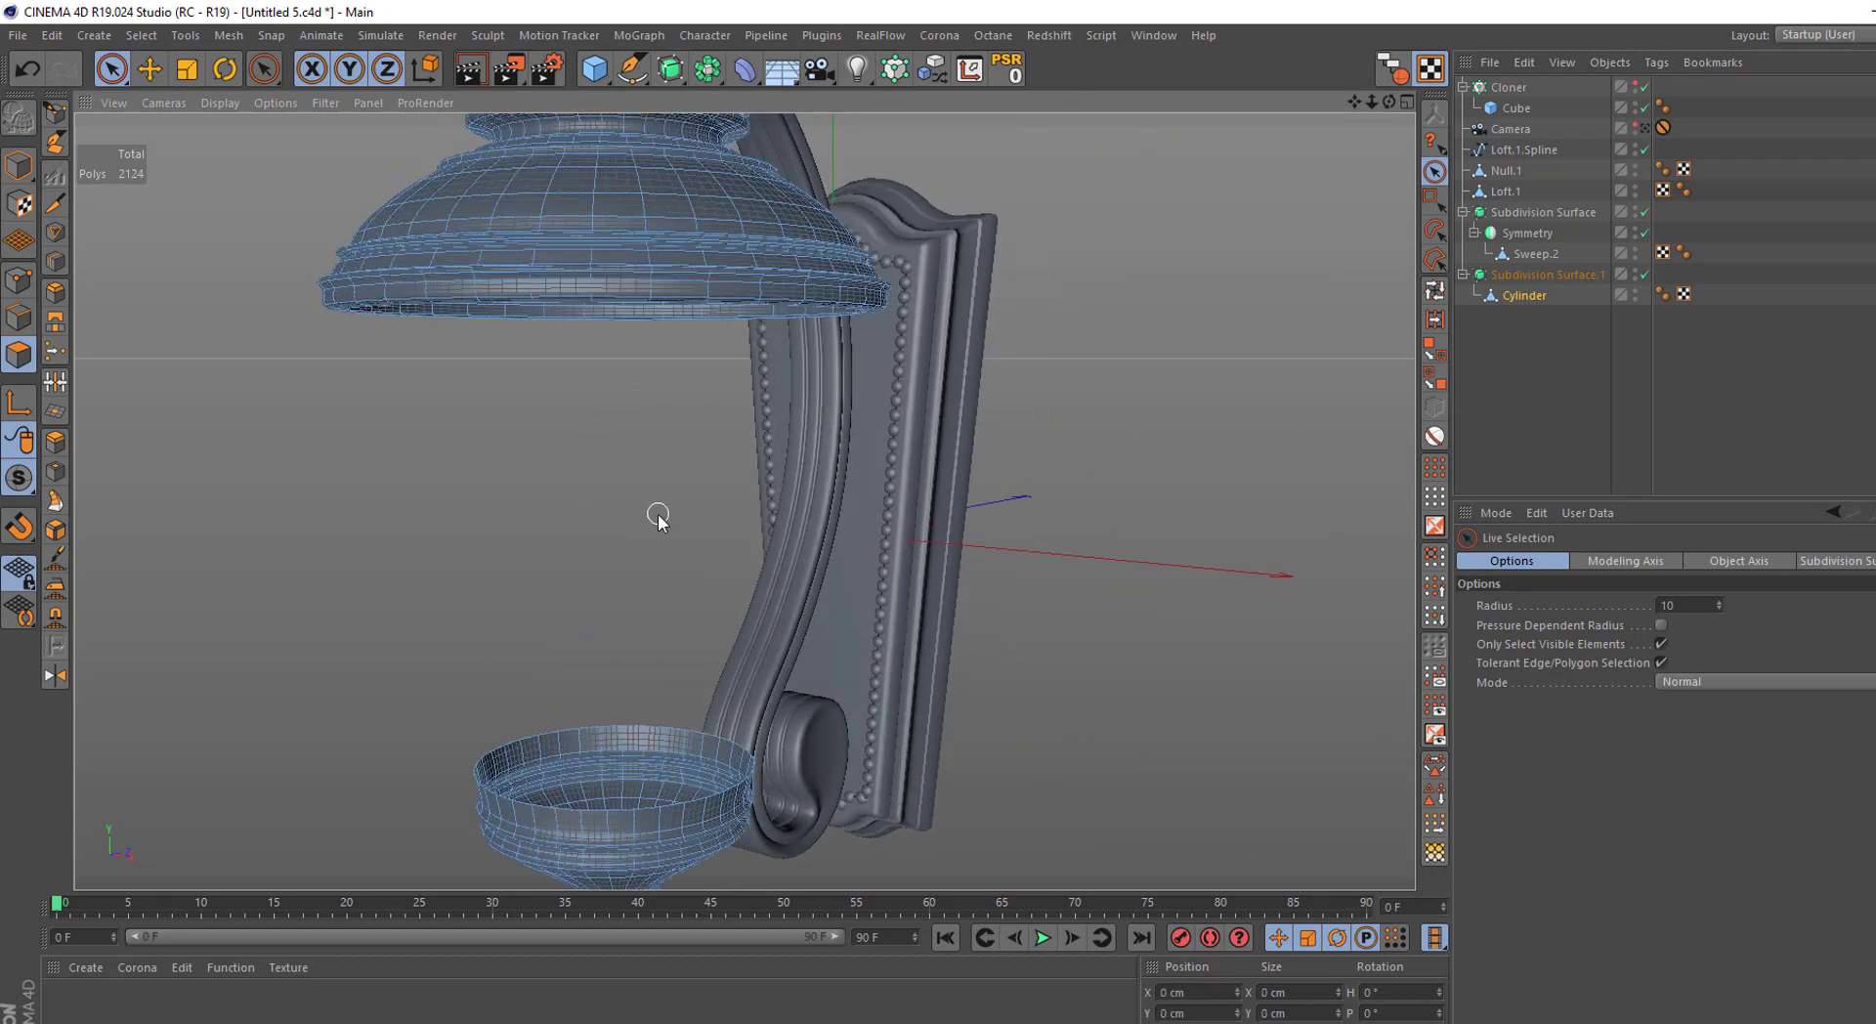
Make the cloned bars visible again and frame a close side view
click(1635, 86)
alt+drag(977, 410, 887, 391)
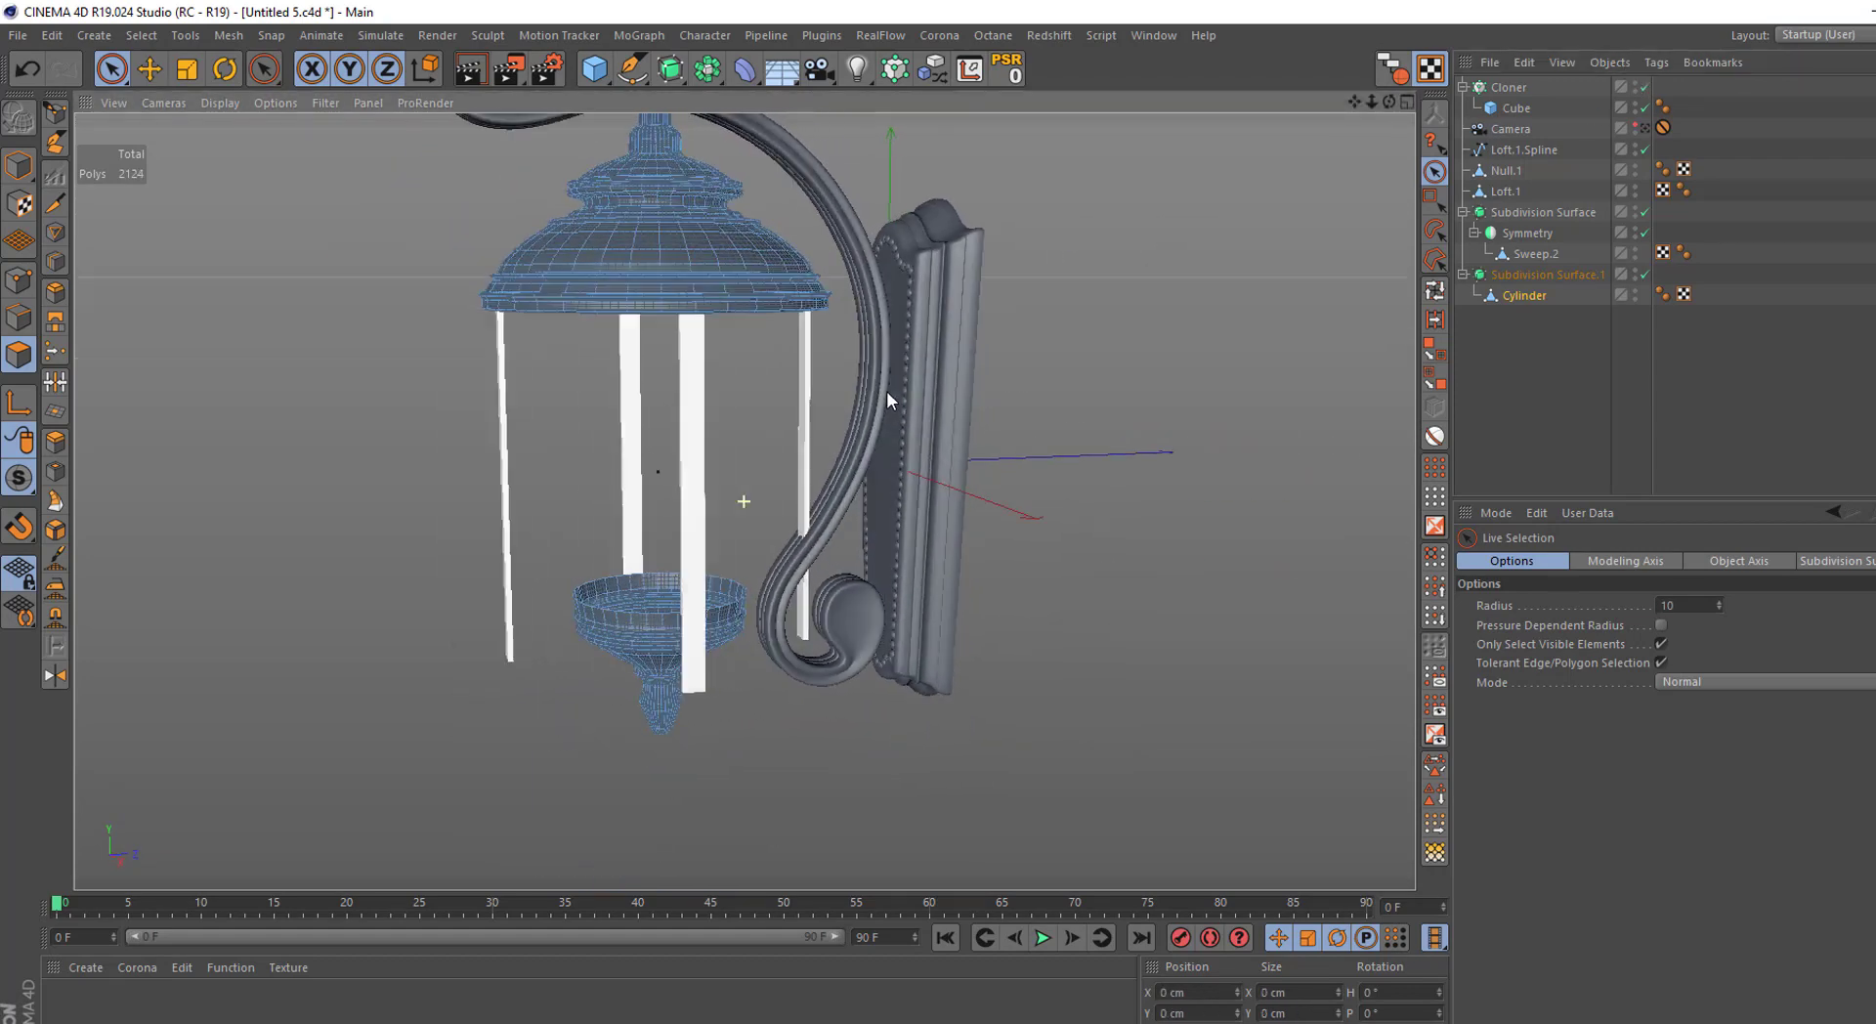
middle_click(740, 427)
middle_click(740, 427)
alt+drag(684, 627, 771, 348)
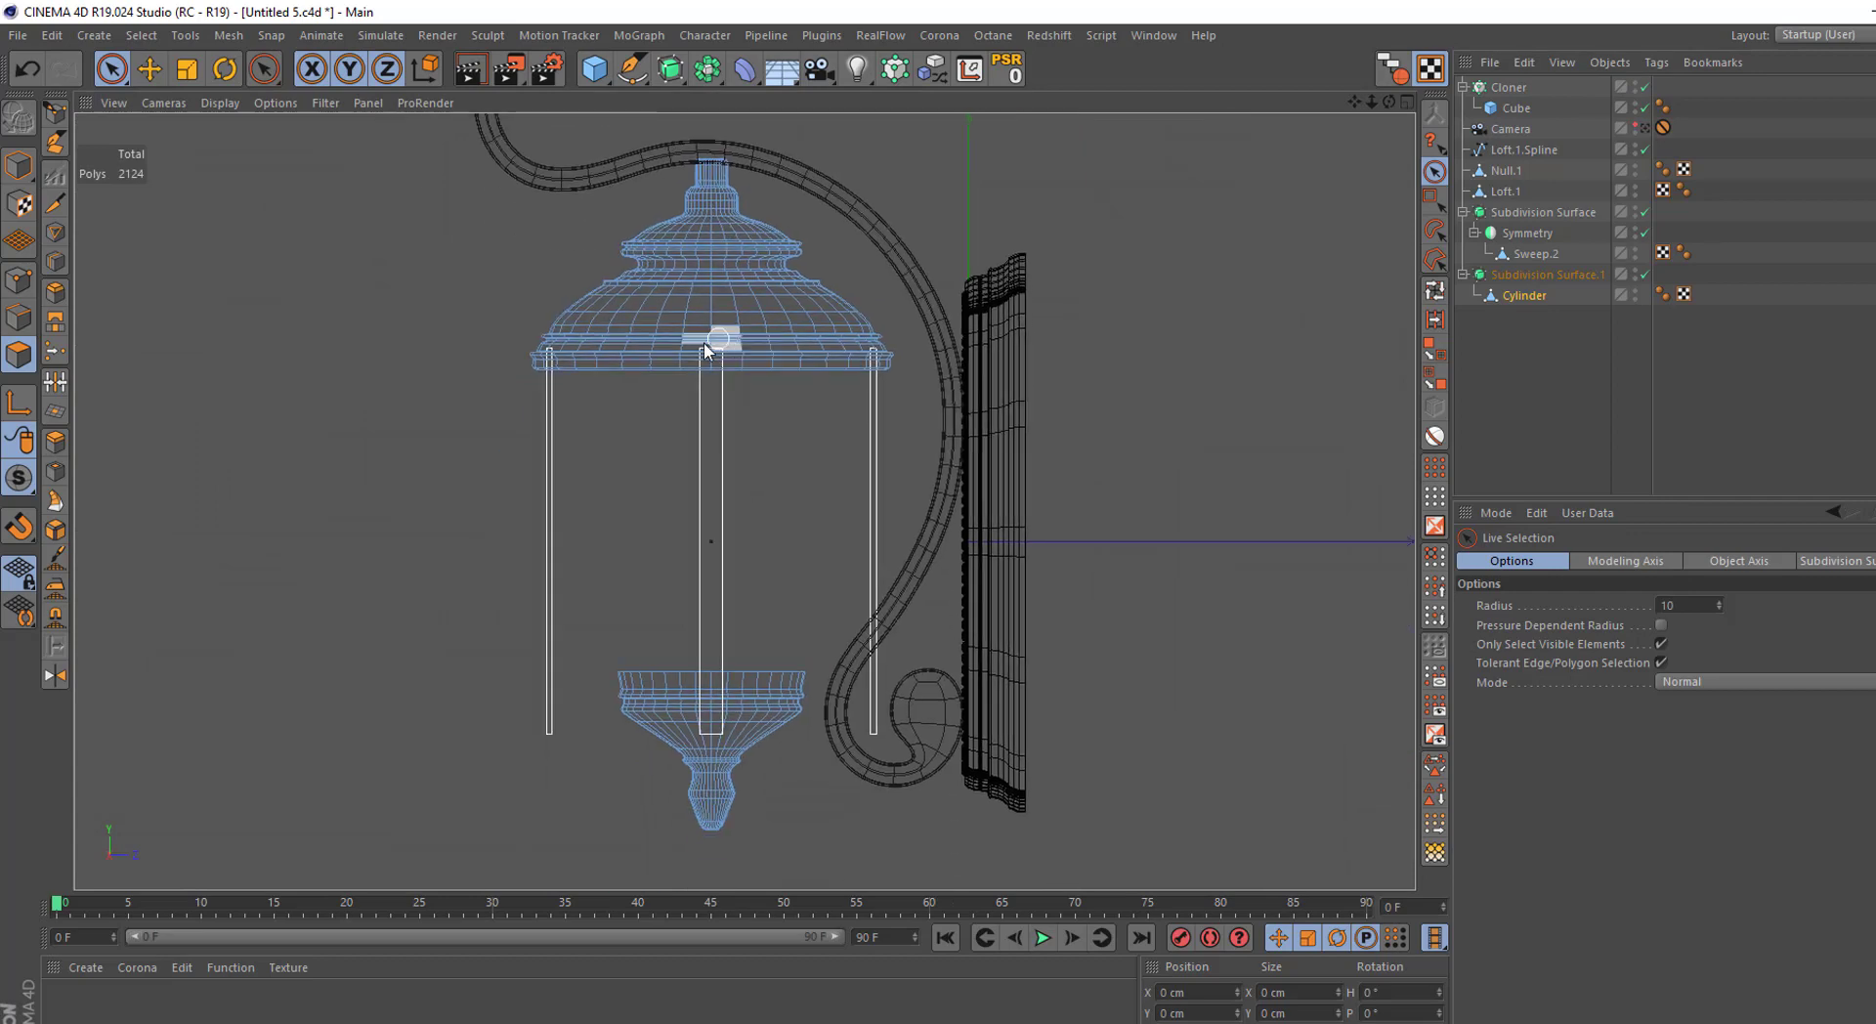
Tilt the cloned bars to -16° pitch, shrink the clone radius, and collapse the Cloner
click(1505, 87)
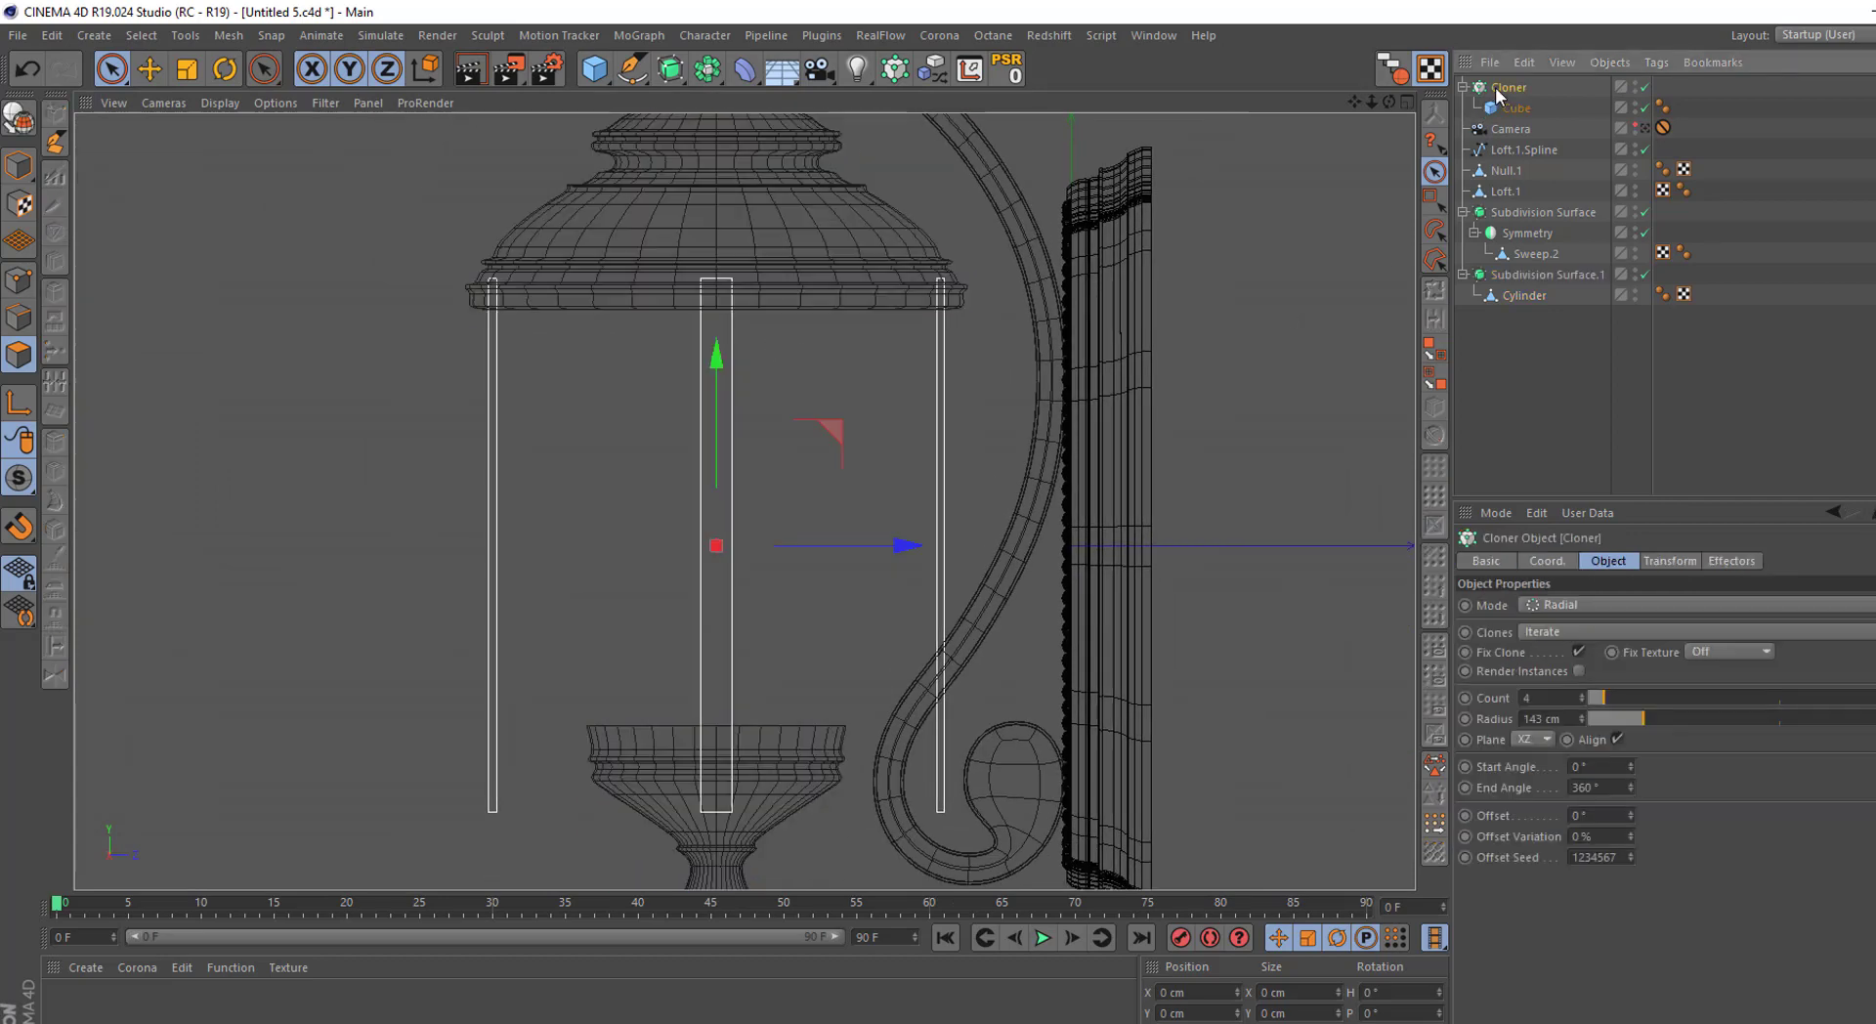
click(1671, 561)
double_click(1764, 653)
text(-14)
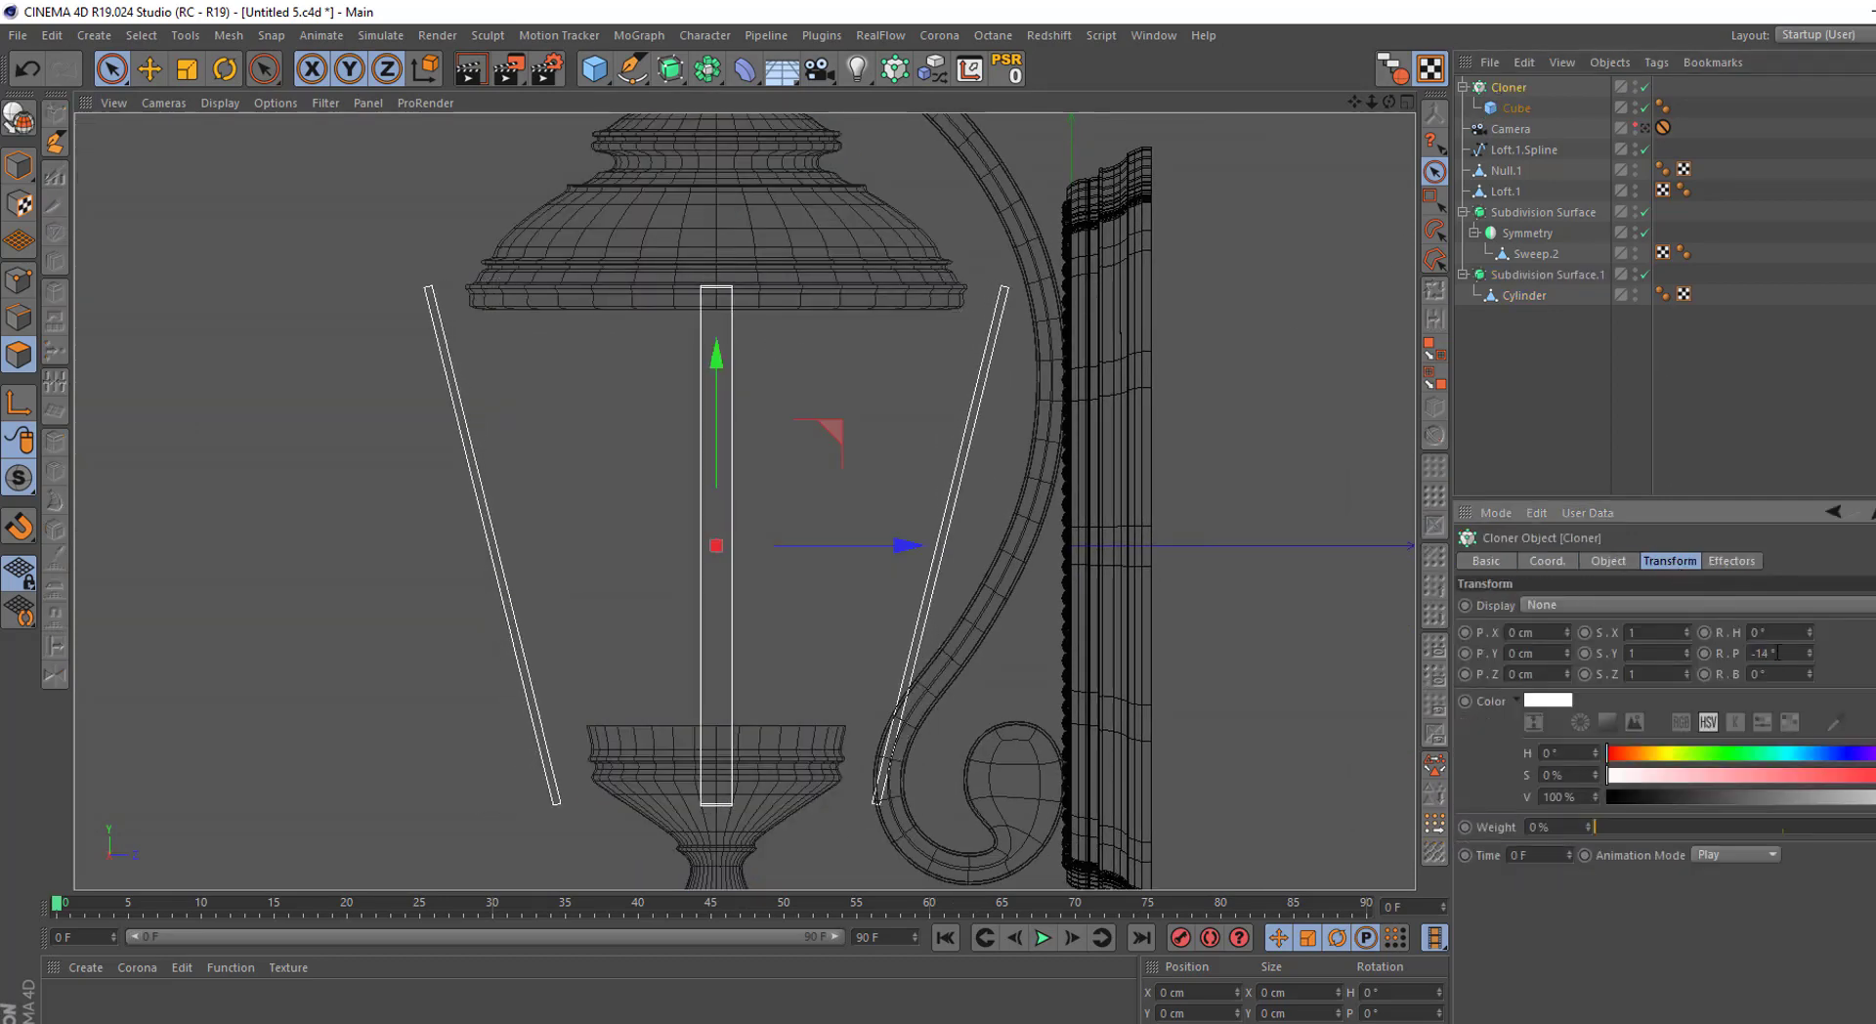
click(1607, 563)
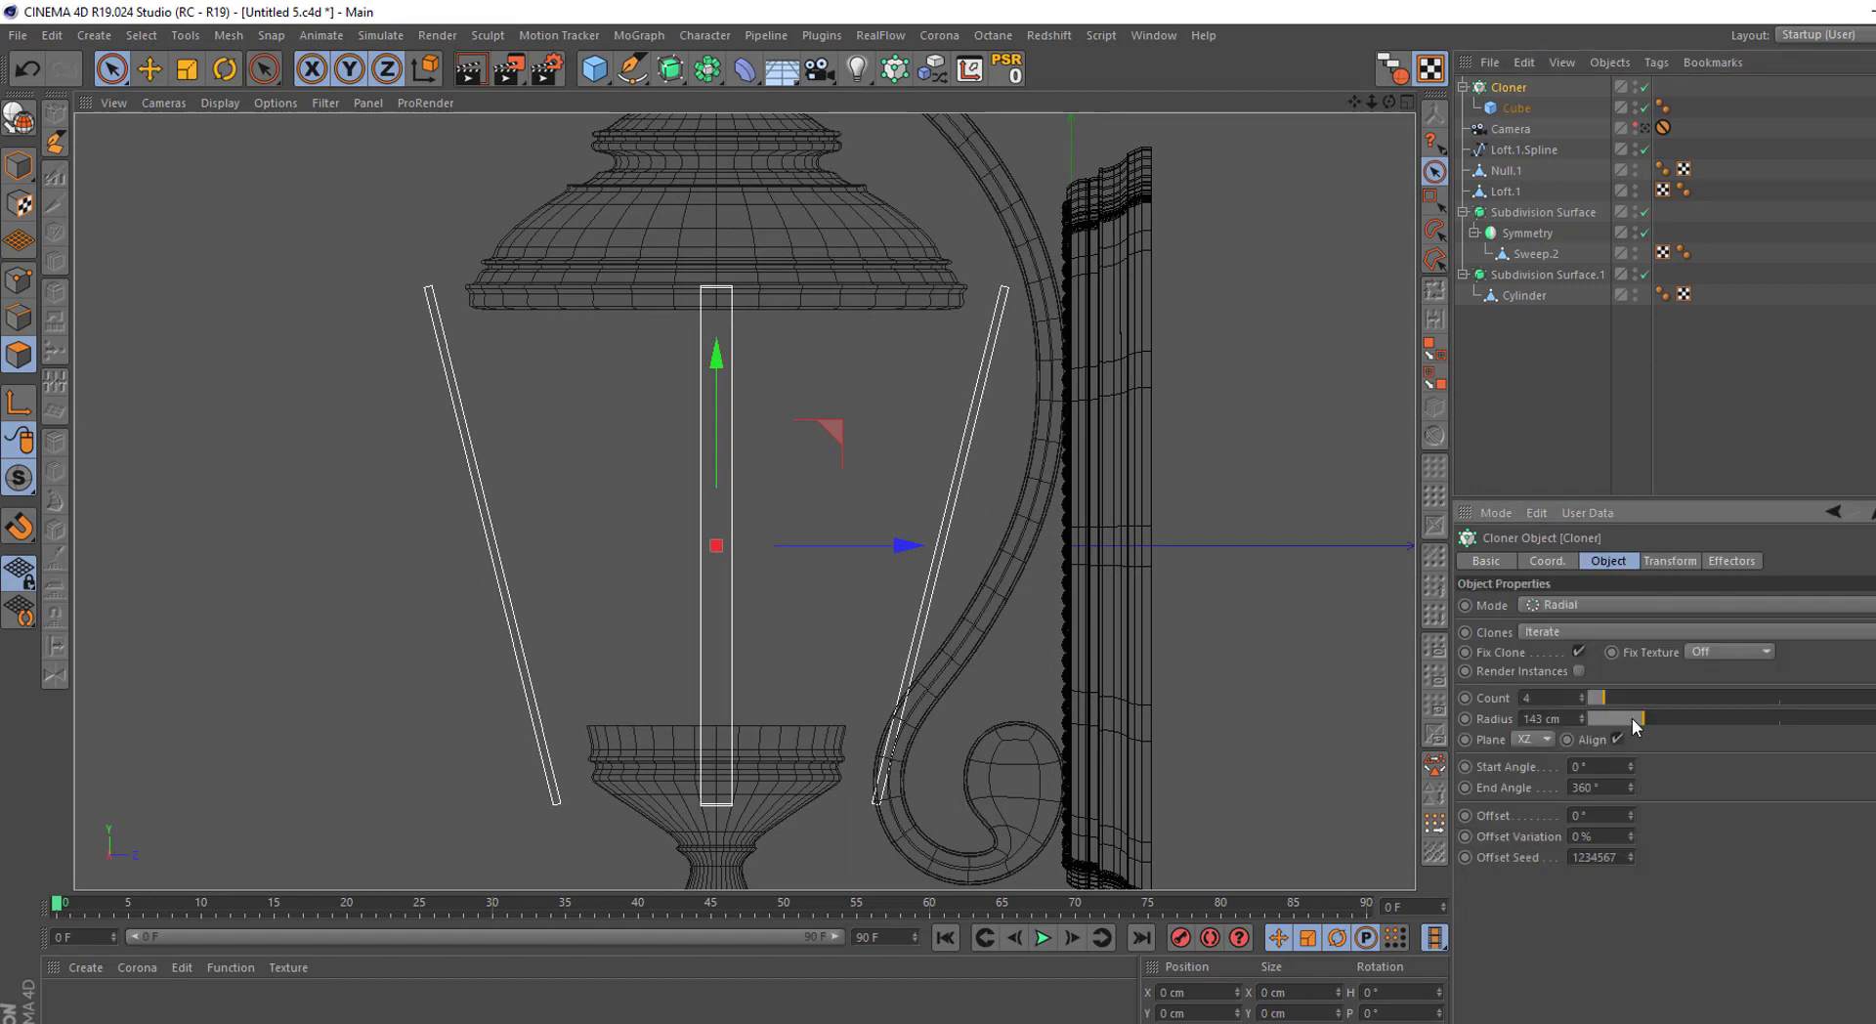
drag(1634, 720, 1637, 725)
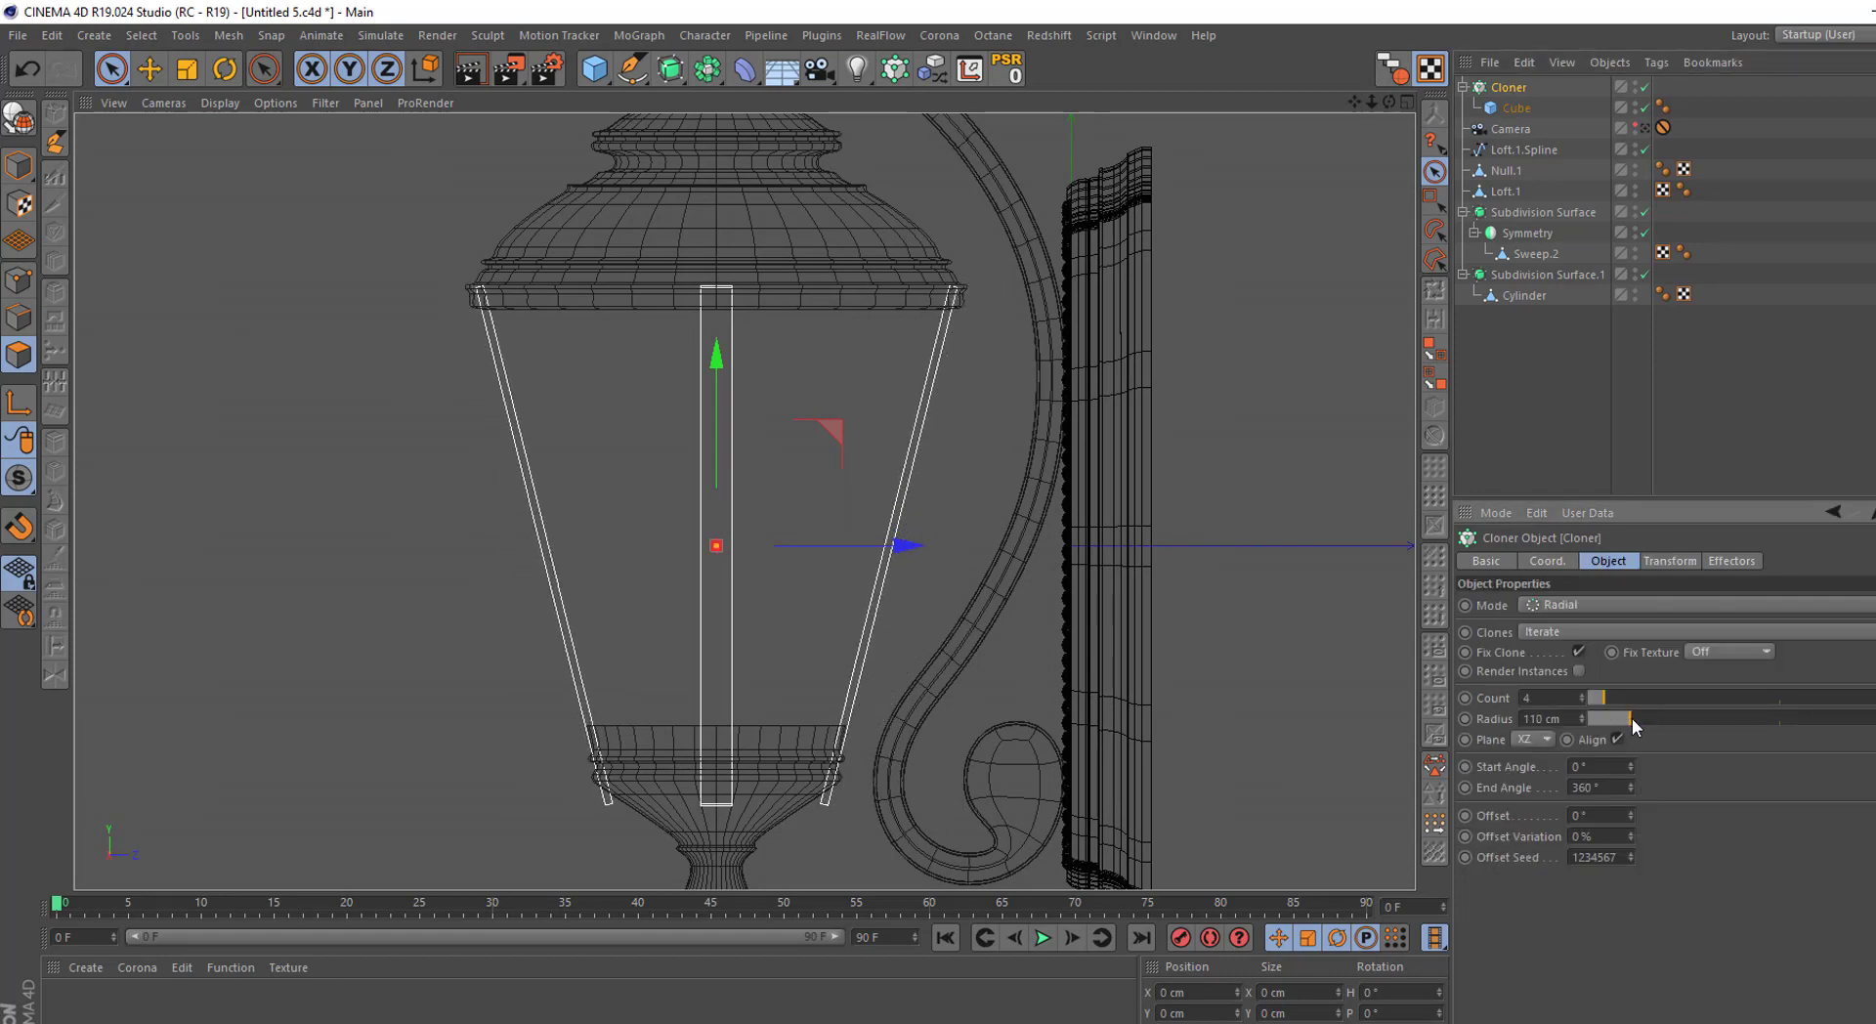
click(1670, 561)
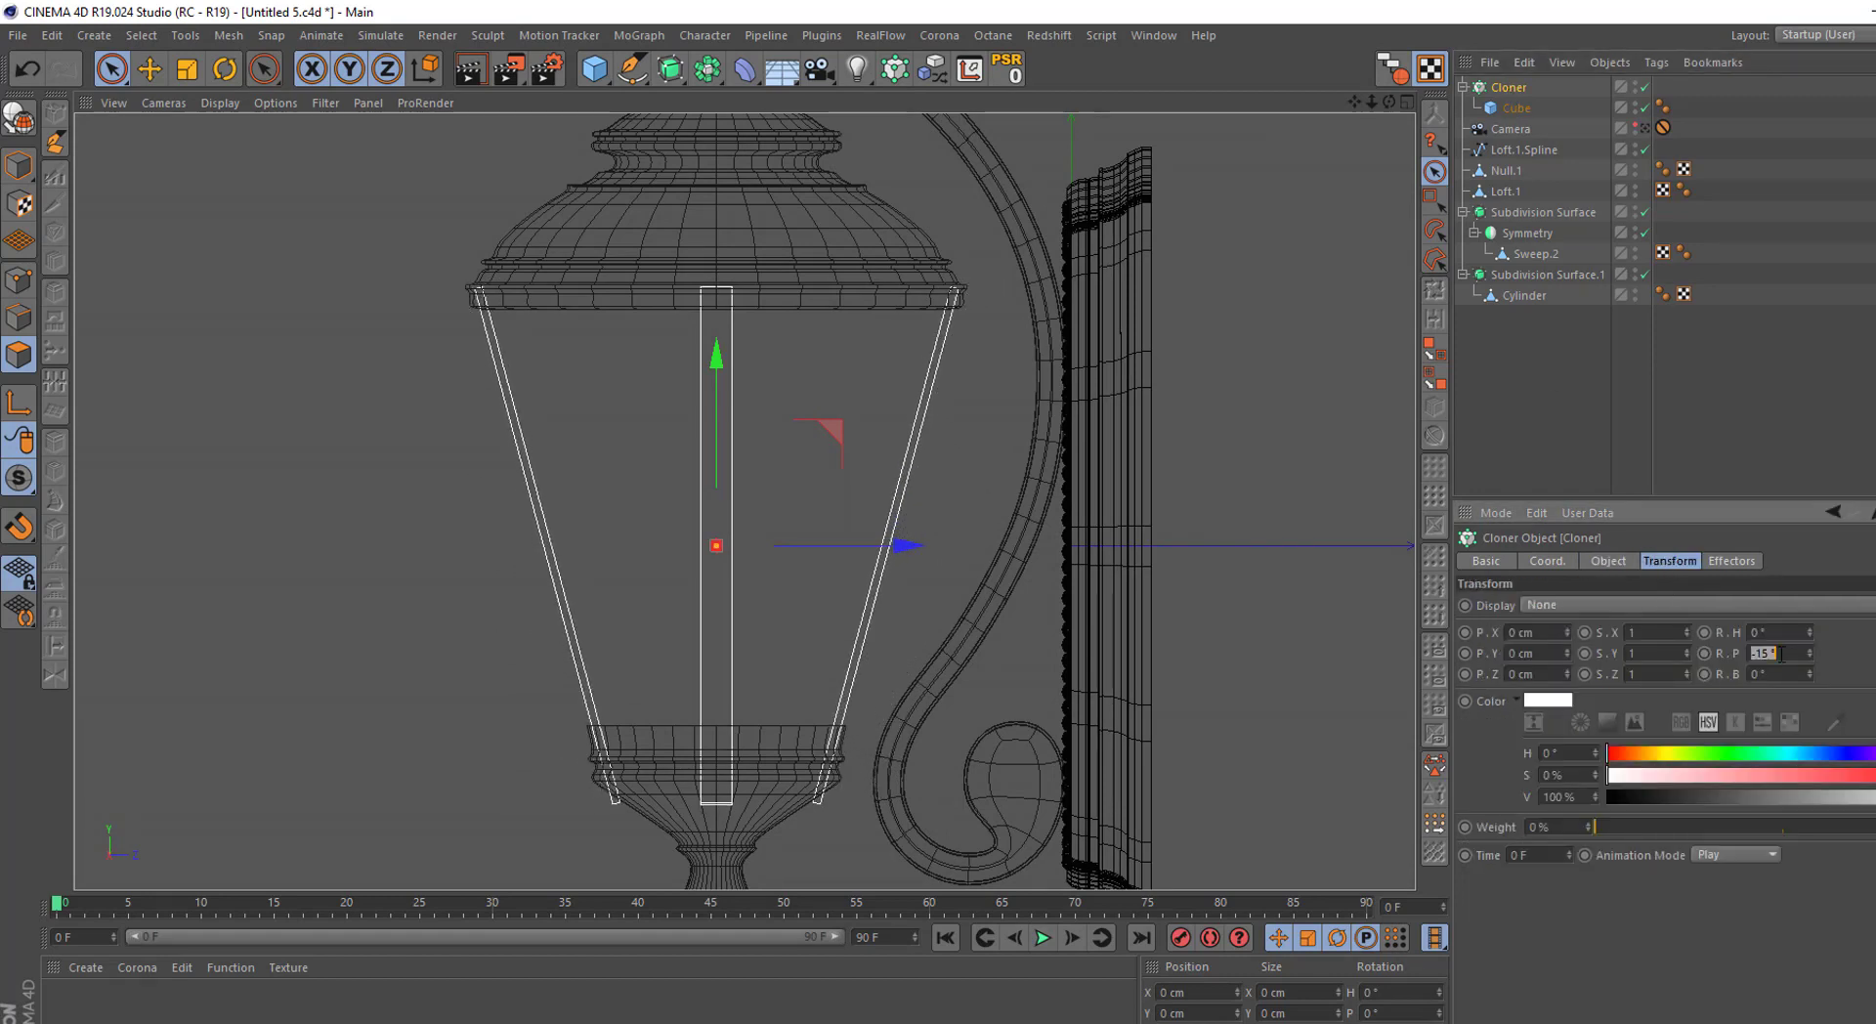
click(1464, 87)
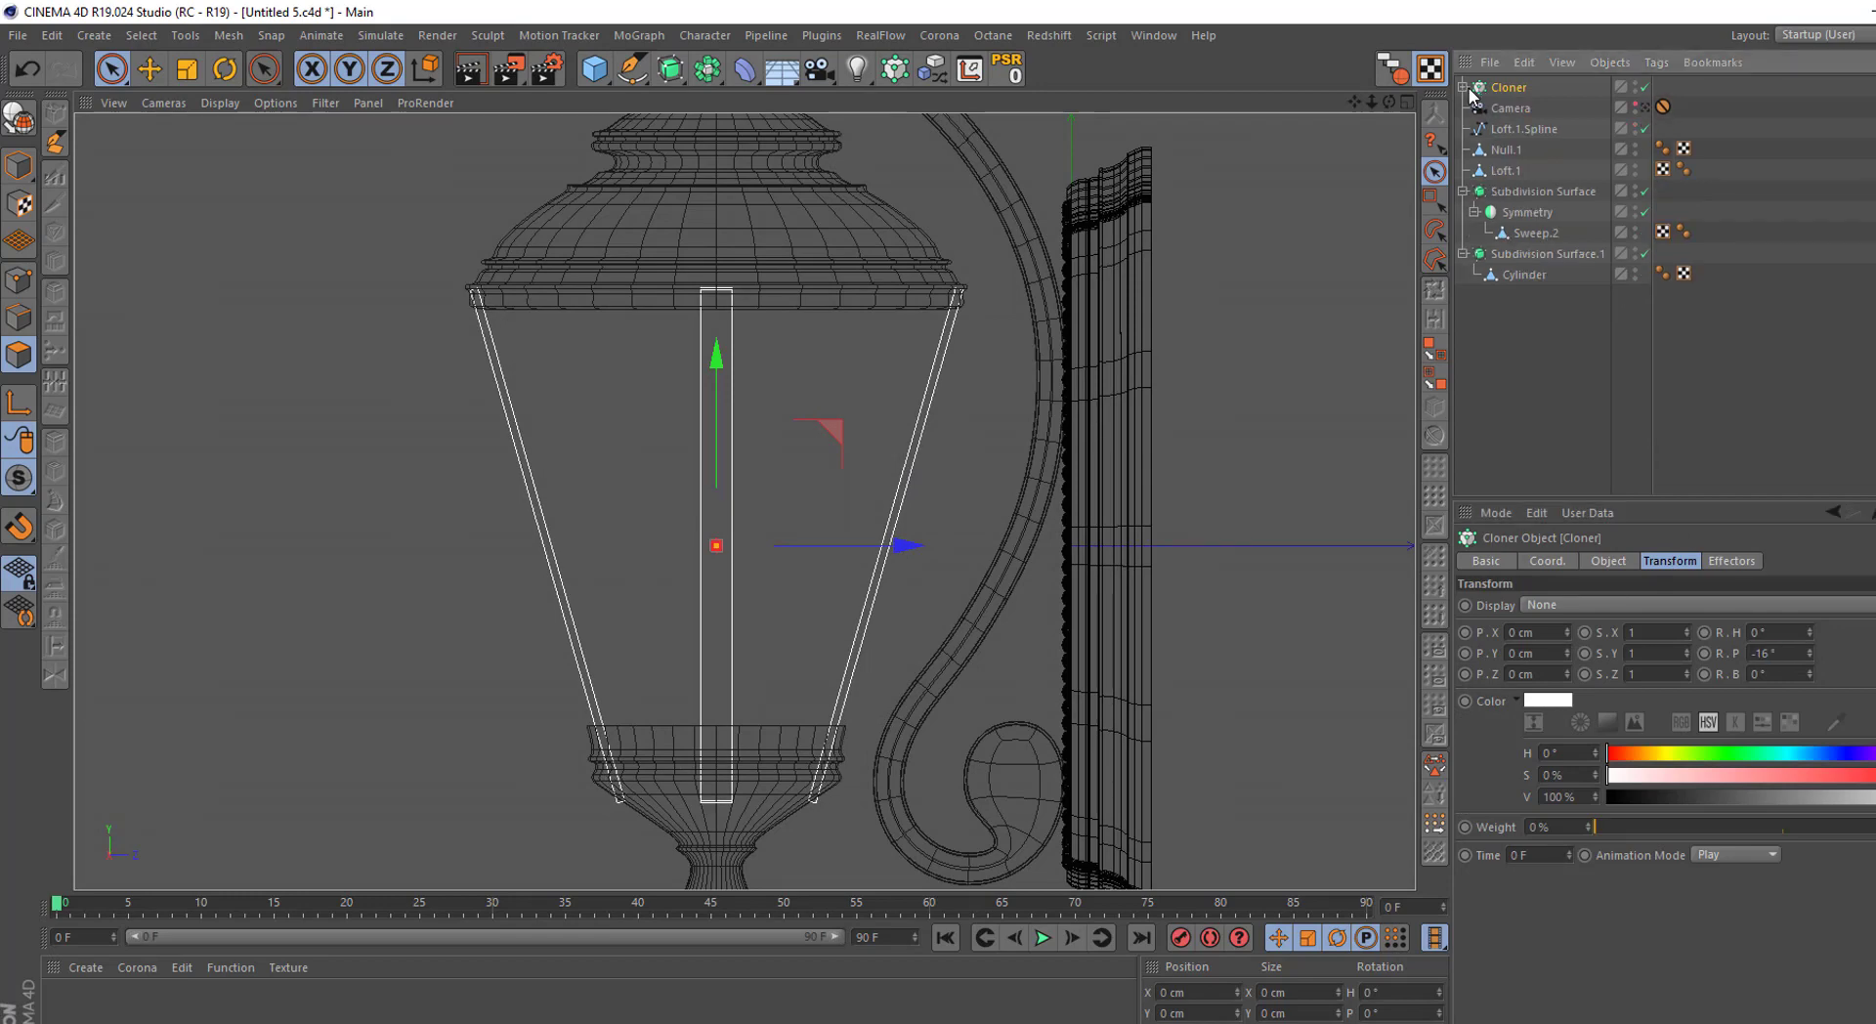
Convert and connect the four cloned bars into one mesh, then spread their lower end points outward
key(c)
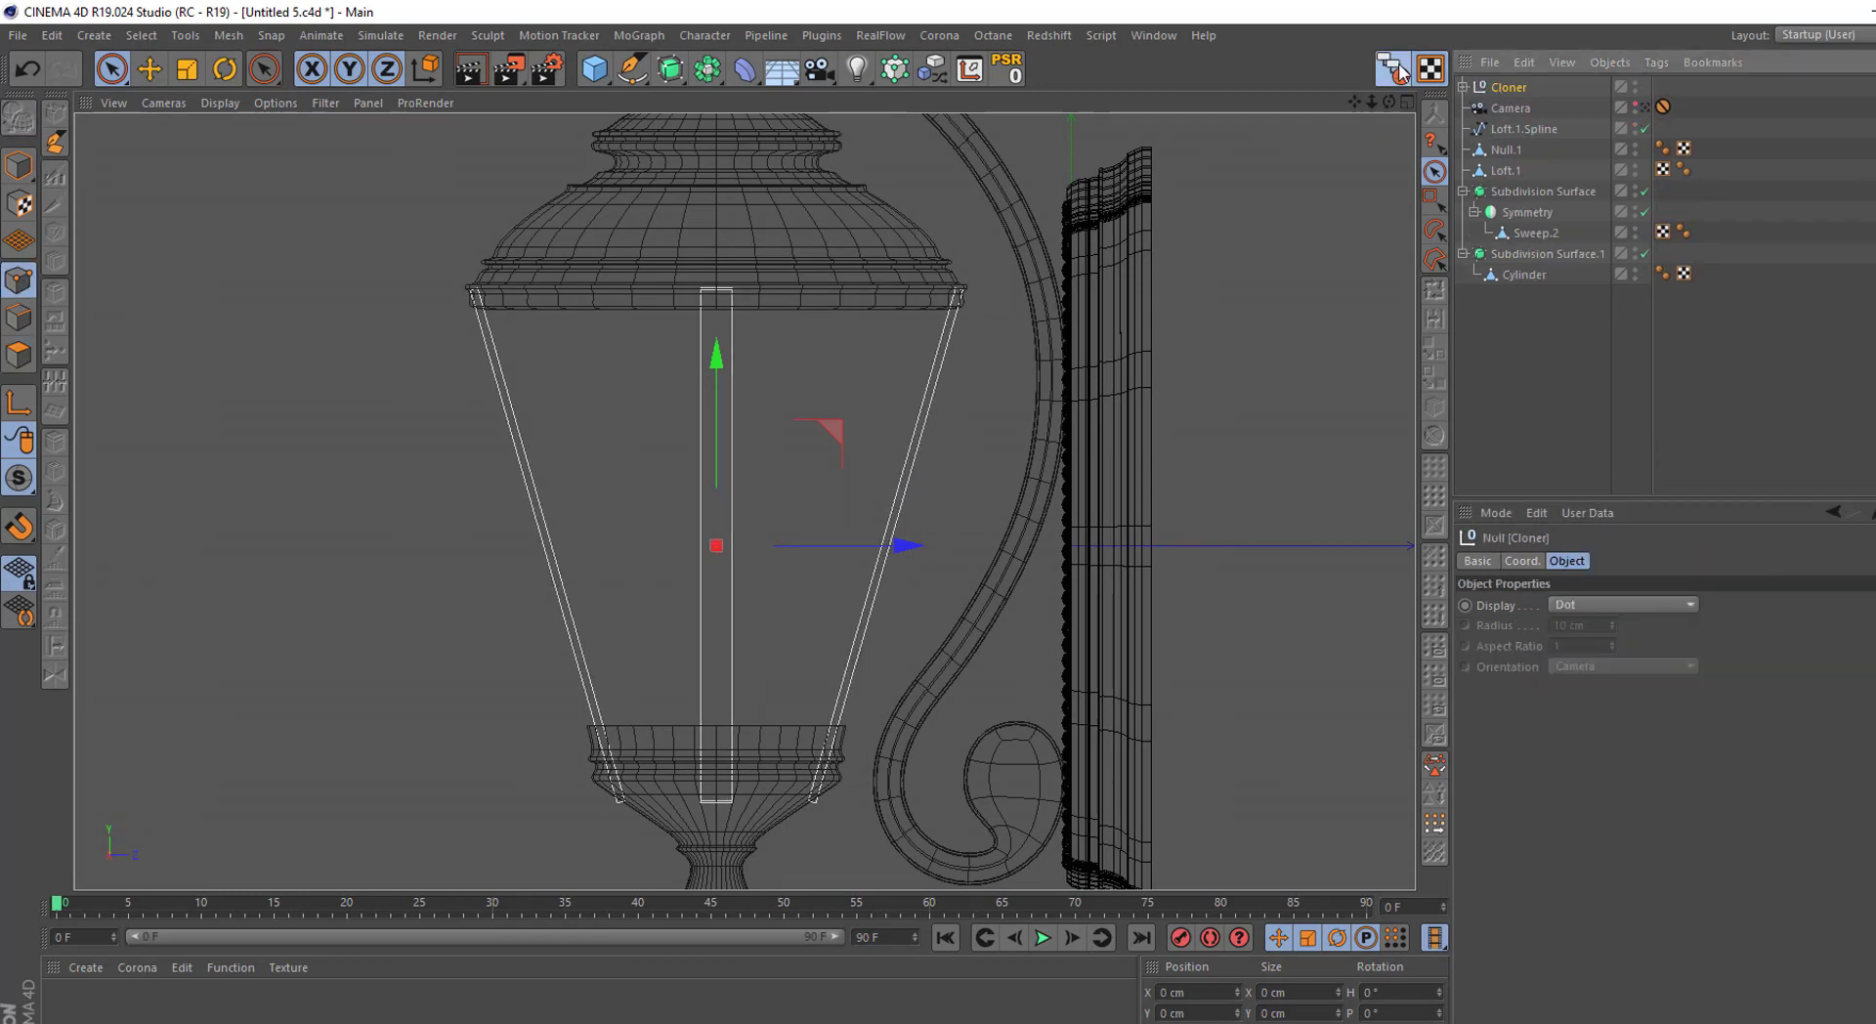
click(1395, 69)
click(1430, 193)
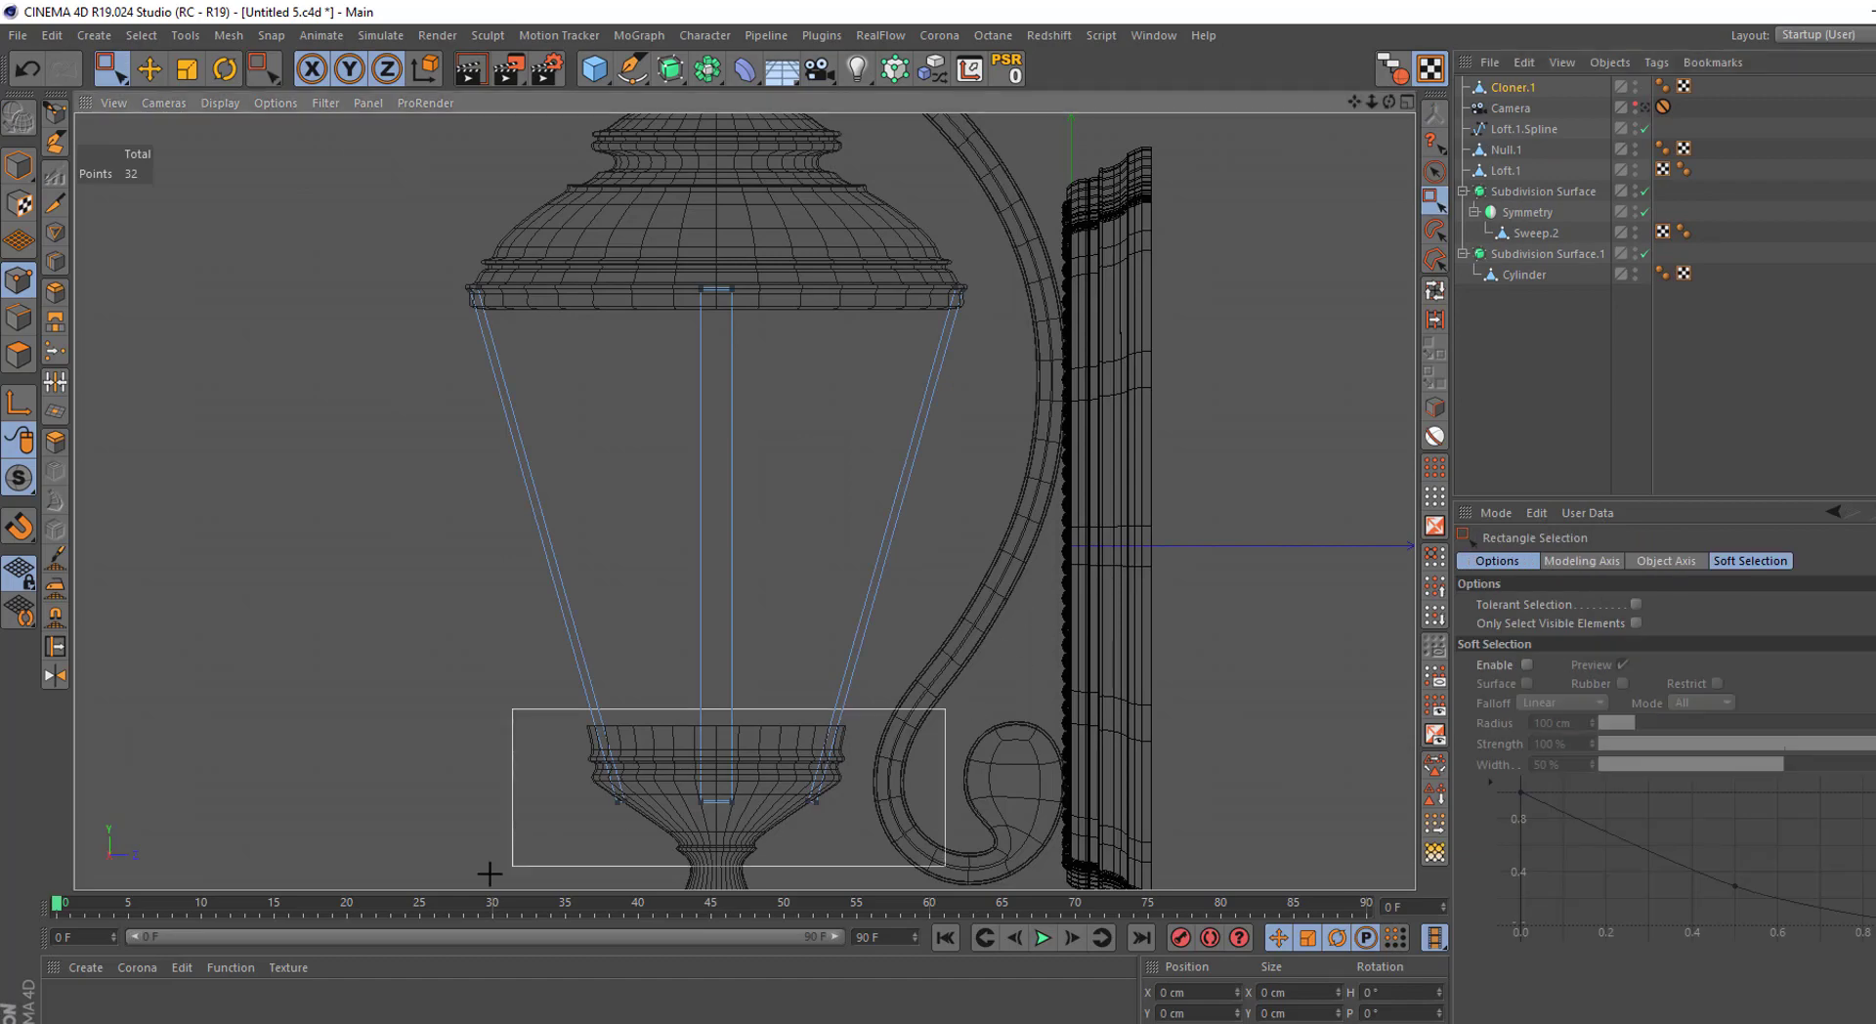
drag(511, 712, 942, 879)
scroll(718, 830, up, 3)
key(t)
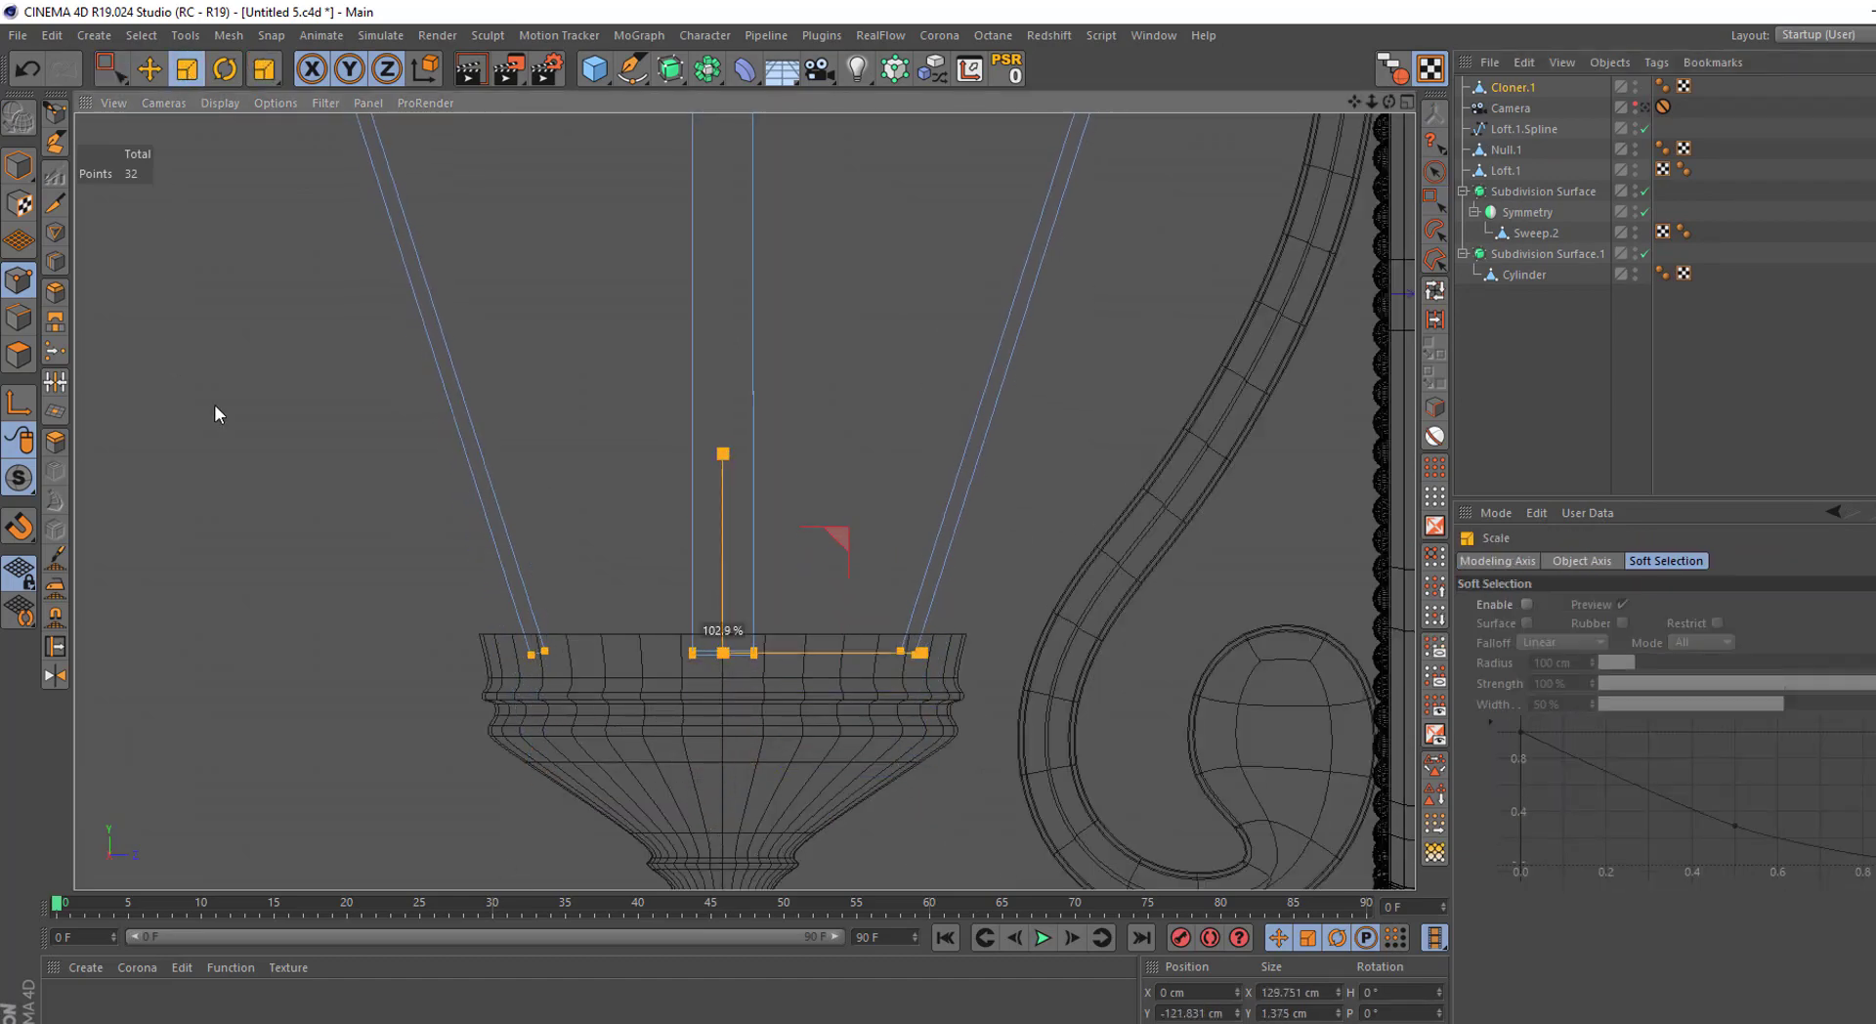
drag(214, 405, 413, 378)
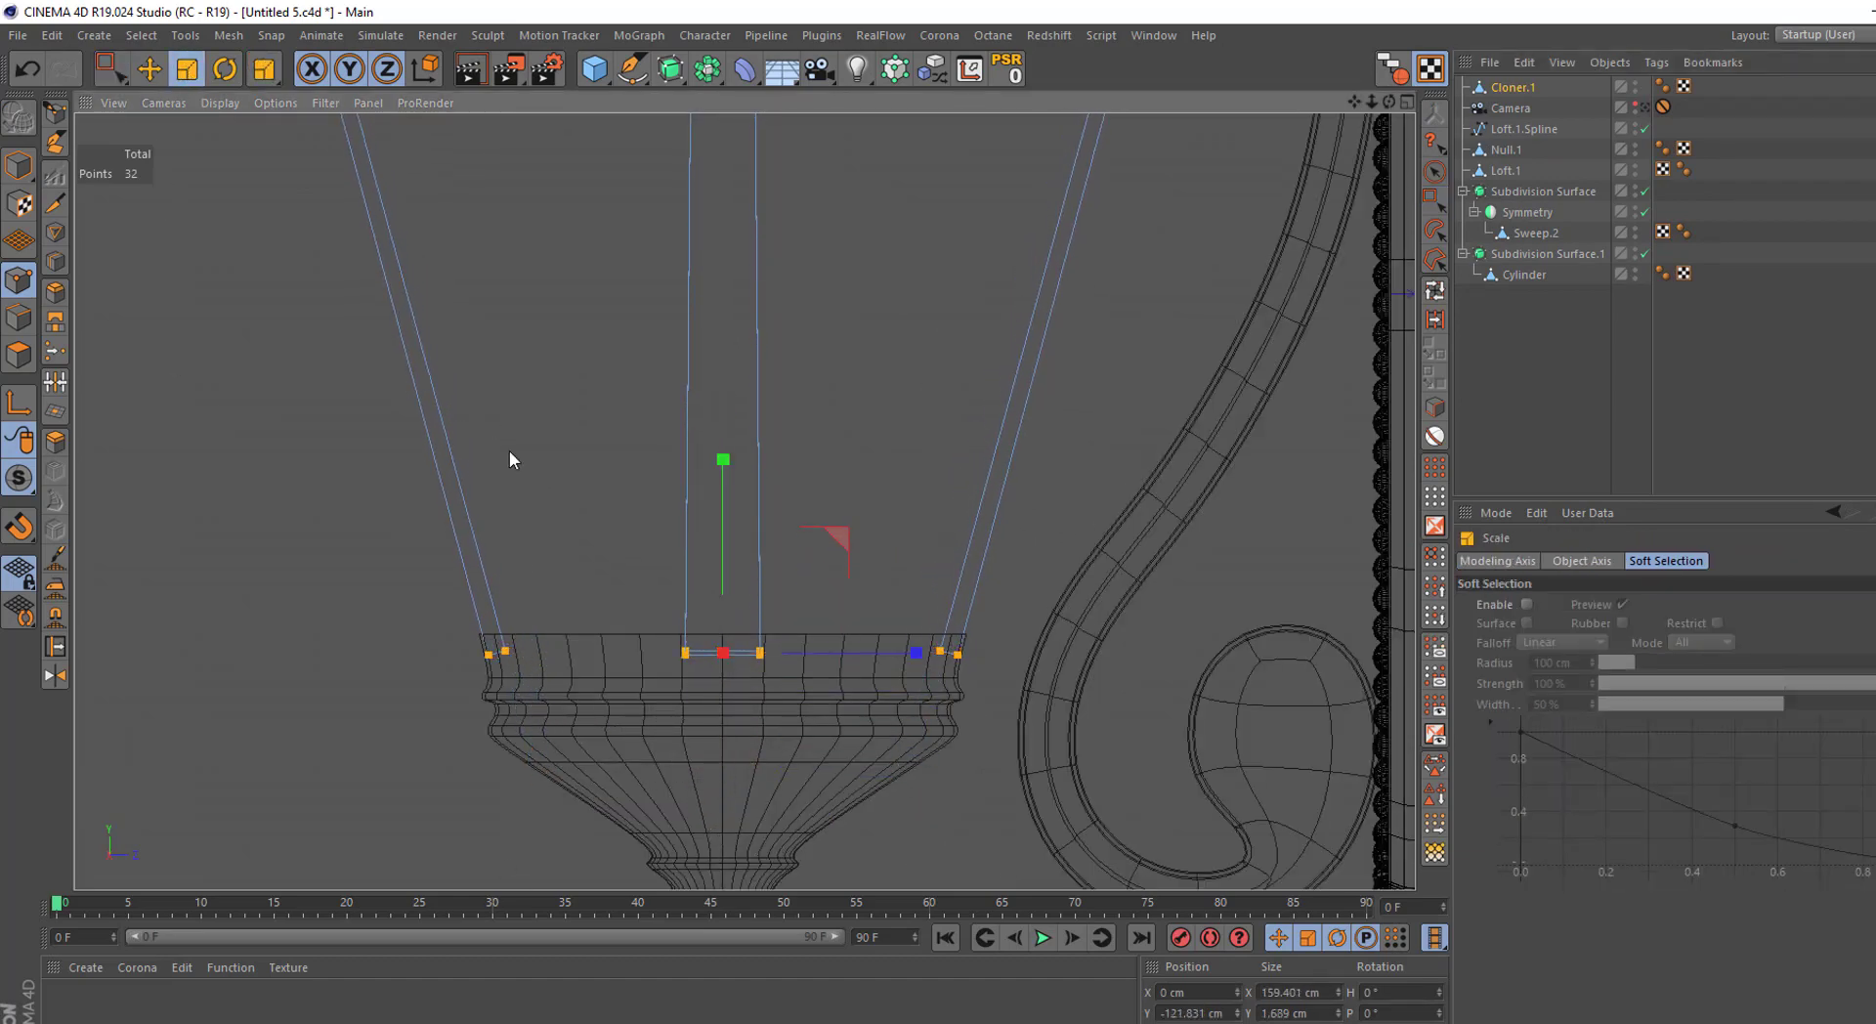
Scale the bars' top end points in to 98% so they meet the dome rim
alt+middle_drag(508, 450, 530, 565)
key(0)
scroll(659, 354, up, 3)
mouse_move(244, 364)
mouse_down()
mouse_move(1075, 430)
mouse_move(1046, 488)
mouse_up()
key(ctrl+z)
key(t)
middle_click(1046, 489)
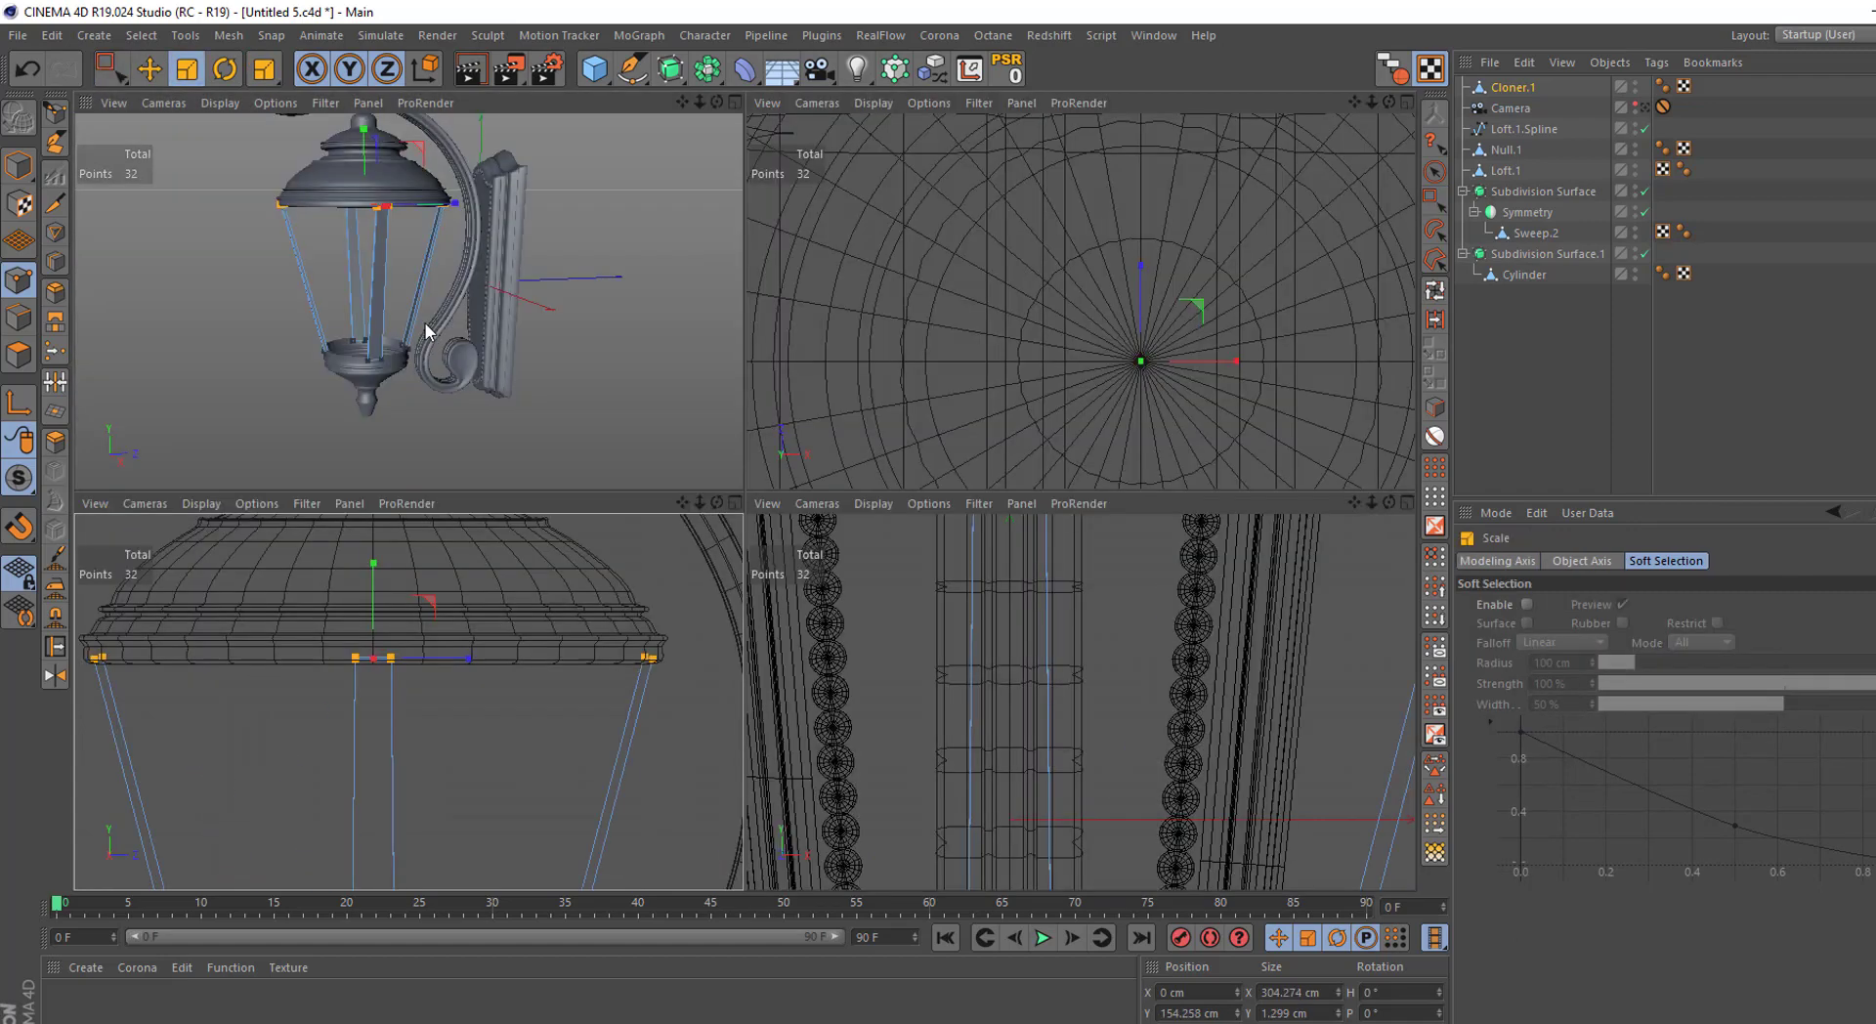
middle_click(499, 344)
mouse_move(498, 344)
alt+mouse_down()
mouse_move(626, 289)
mouse_move(397, 298)
mouse_move(373, 277)
mouse_move(527, 544)
alt+mouse_up()
mouse_move(809, 531)
mouse_down()
mouse_move(778, 526)
mouse_move(701, 361)
mouse_move(551, 623)
mouse_up()
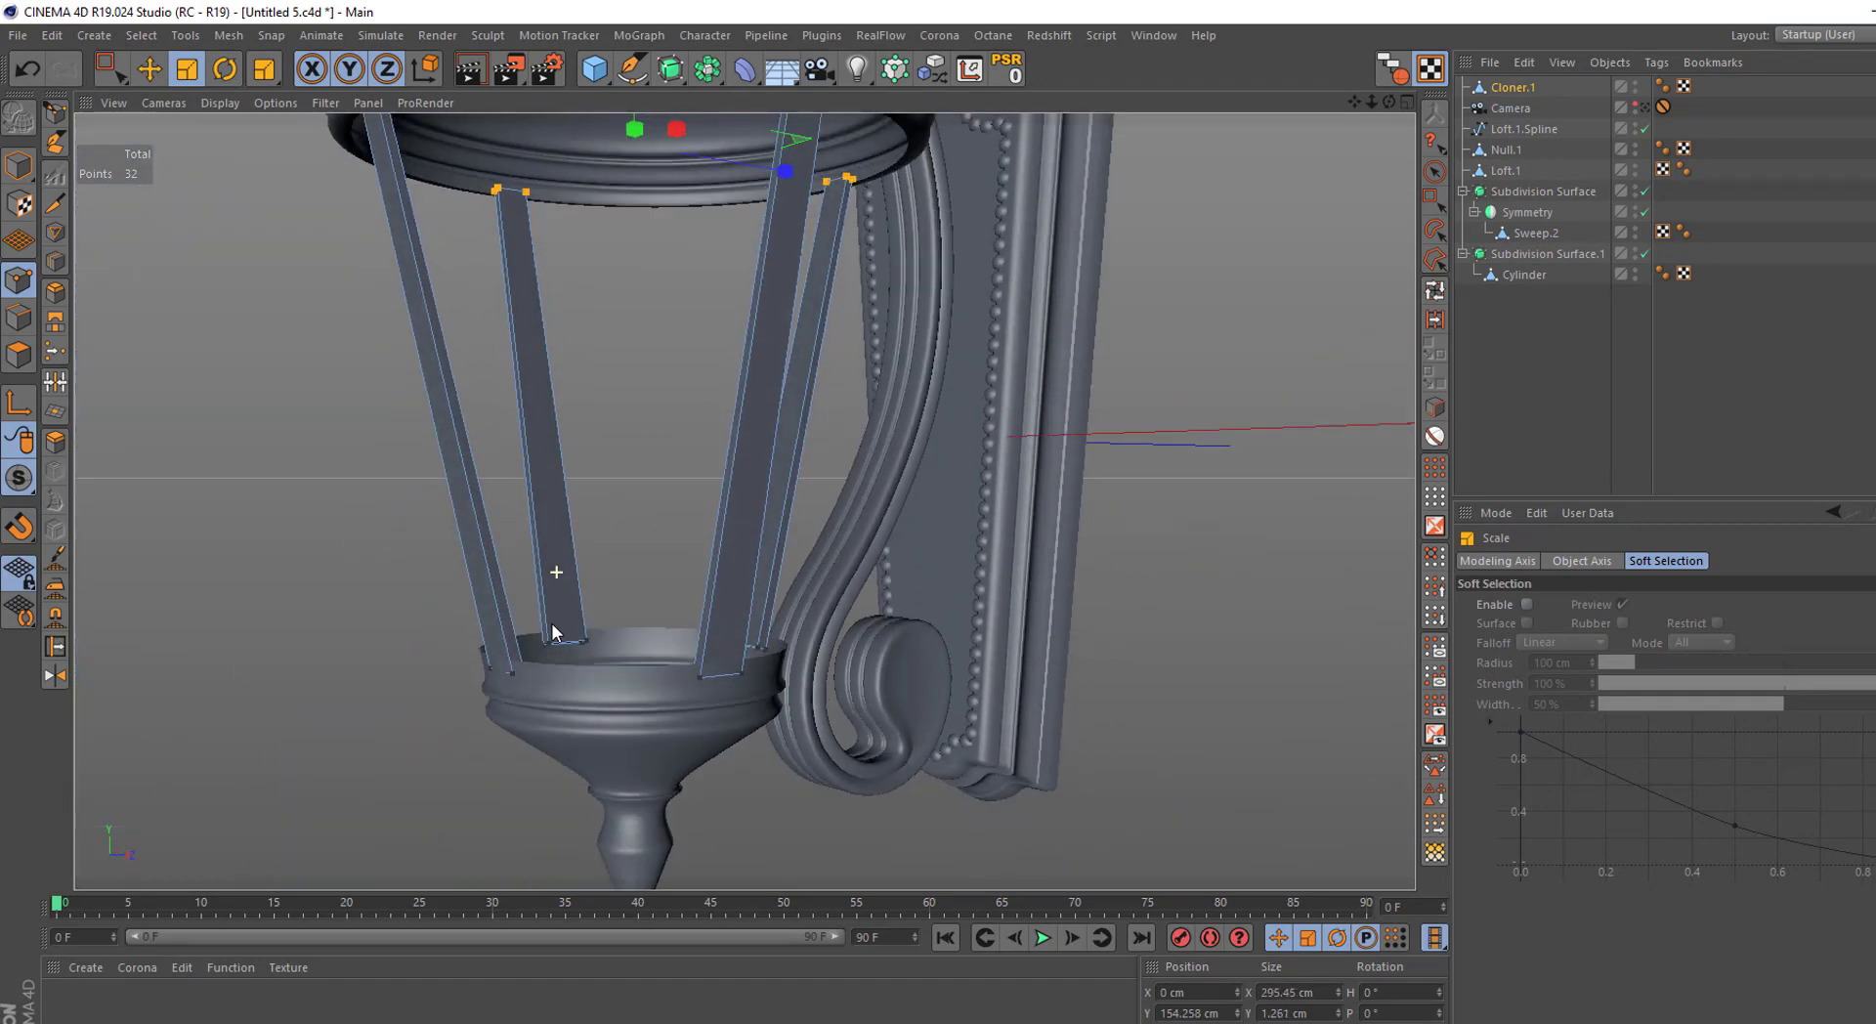
Pull the bars' bottom end points slightly inward to fit the bottom ring
key(0)
drag(482, 567, 1026, 777)
scroll(763, 675, up, 5)
key(t)
drag(764, 679, 777, 688)
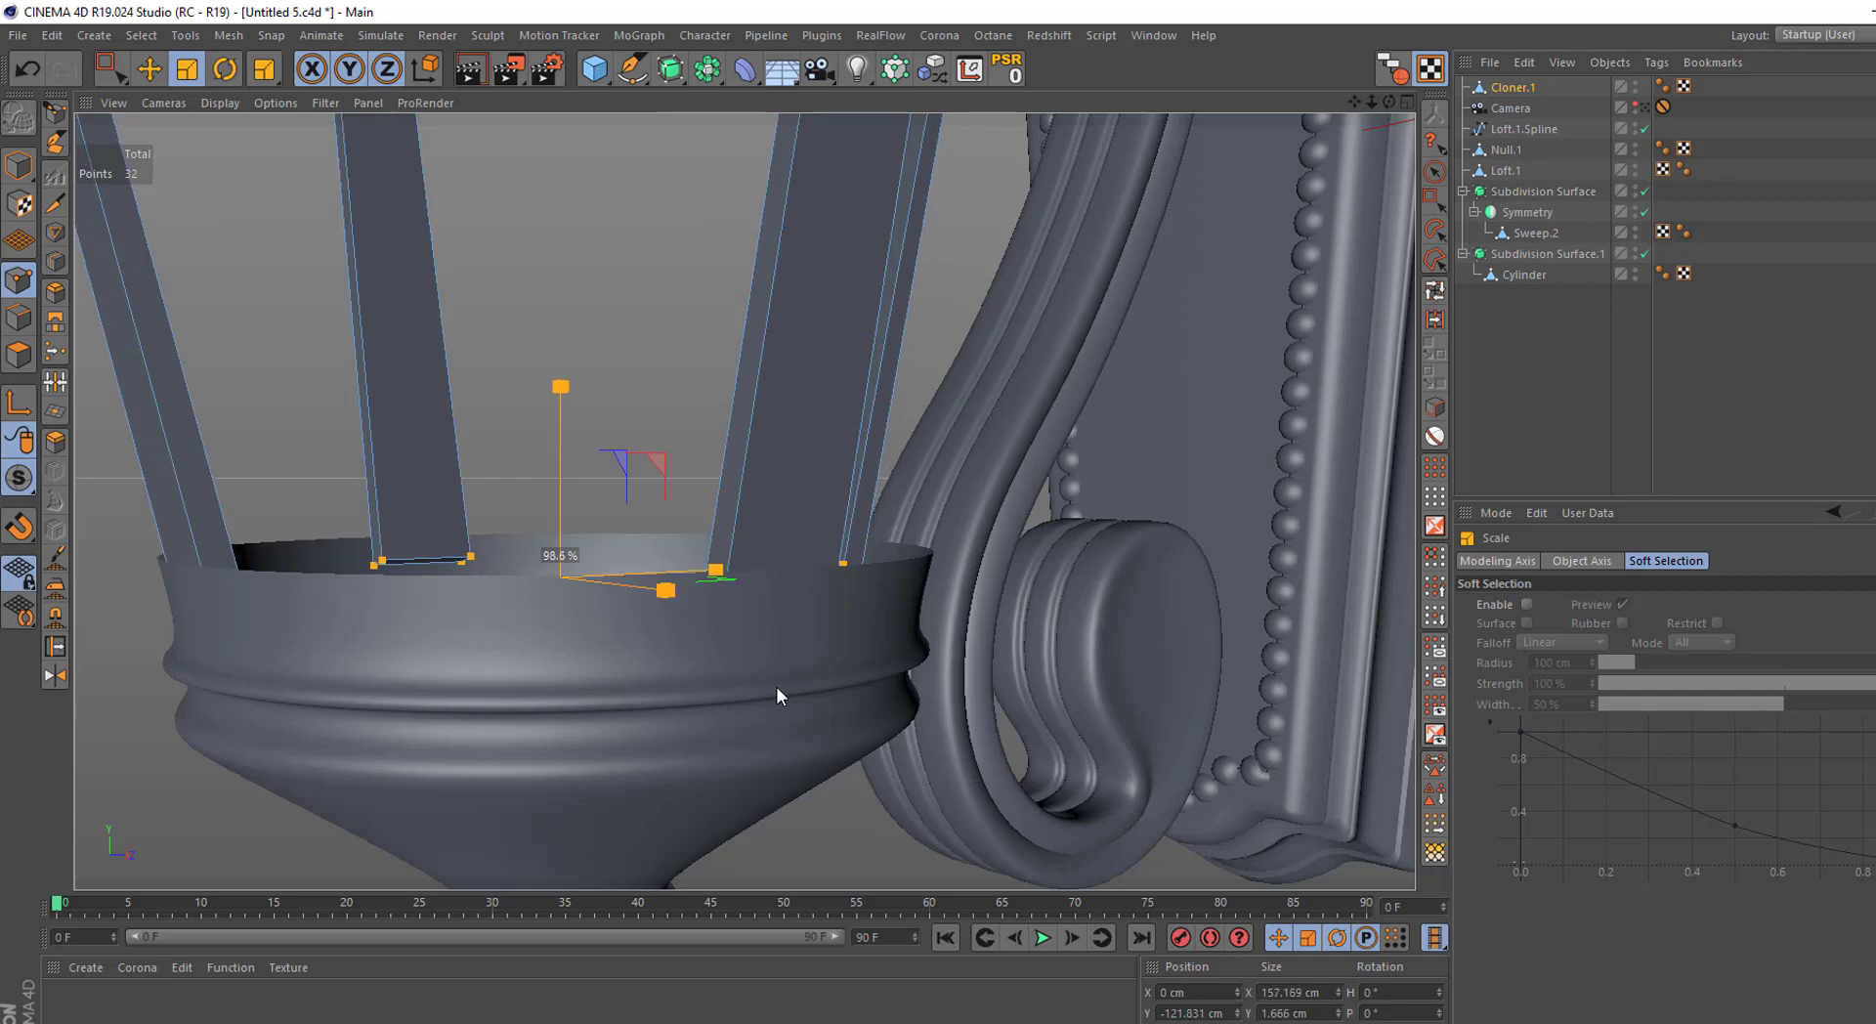
scroll(776, 686, down, 5)
scroll(648, 587, up, 2)
alt+drag(649, 587, 974, 630)
click(1489, 326)
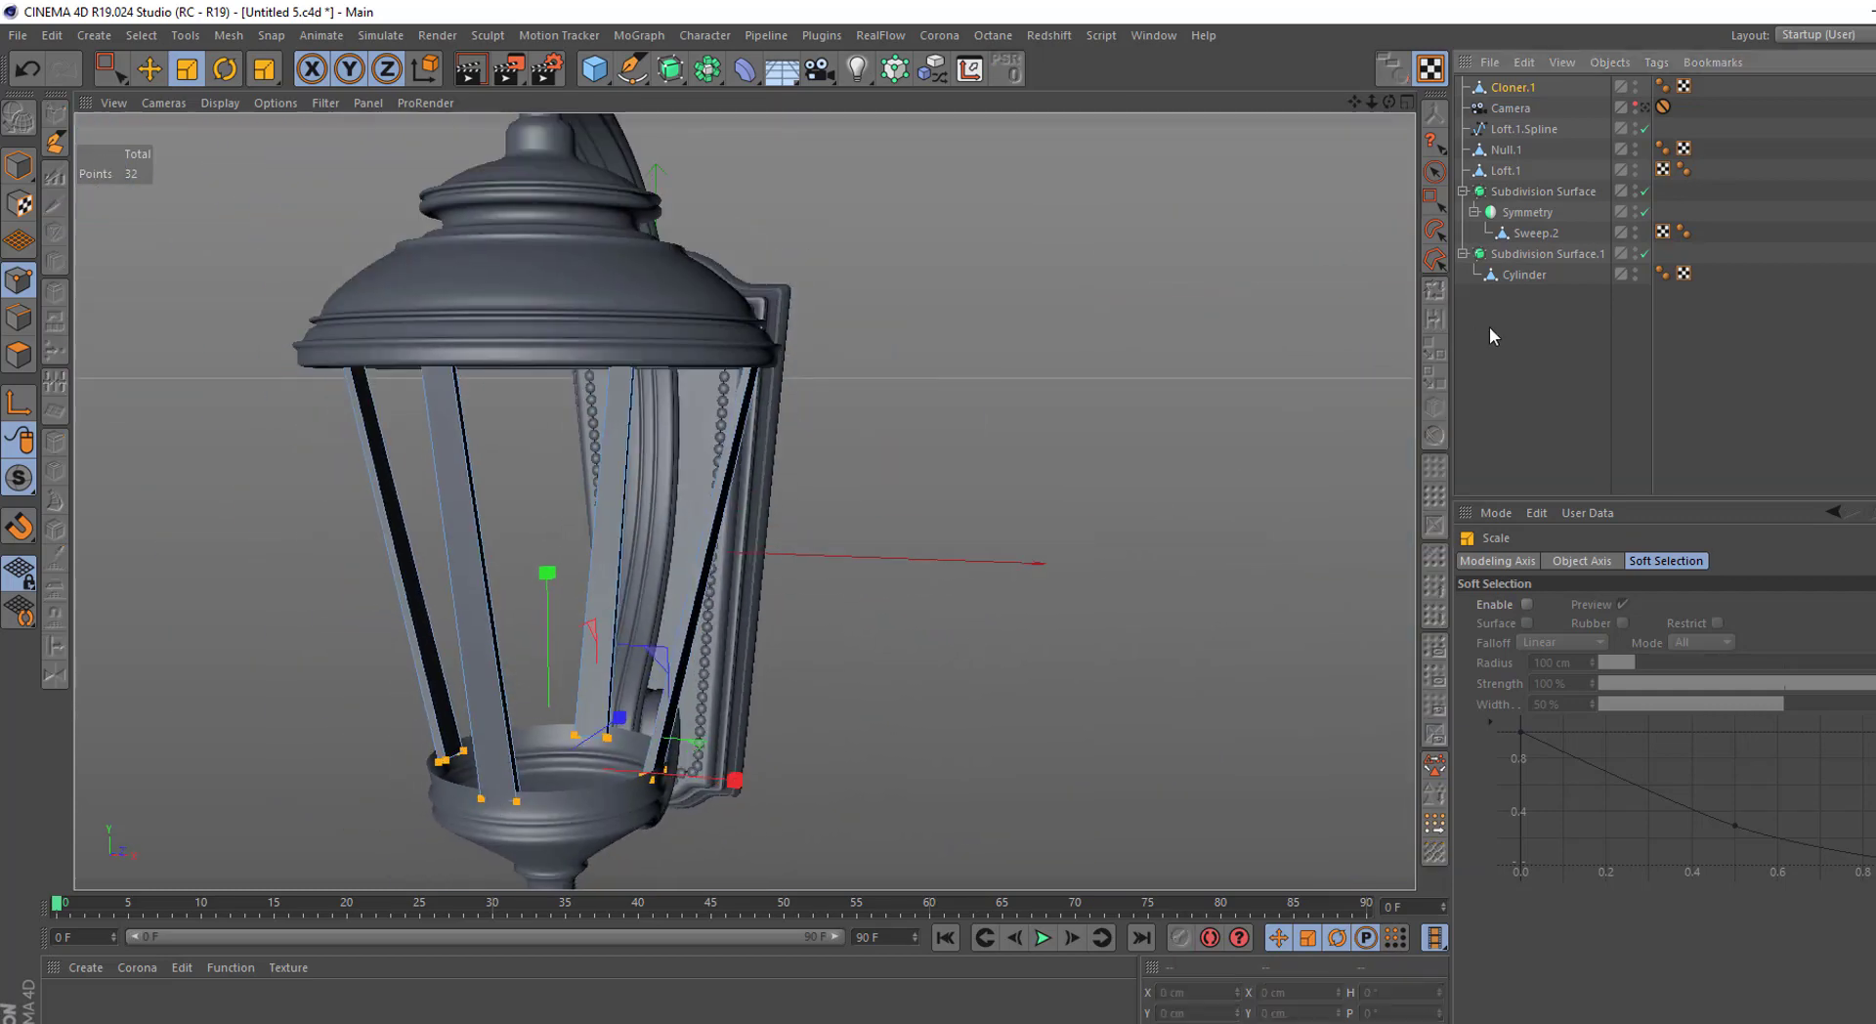
scroll(606, 581, down, 5)
mouse_move(606, 581)
alt+mouse_down()
mouse_move(469, 541)
mouse_move(524, 572)
alt+mouse_up()
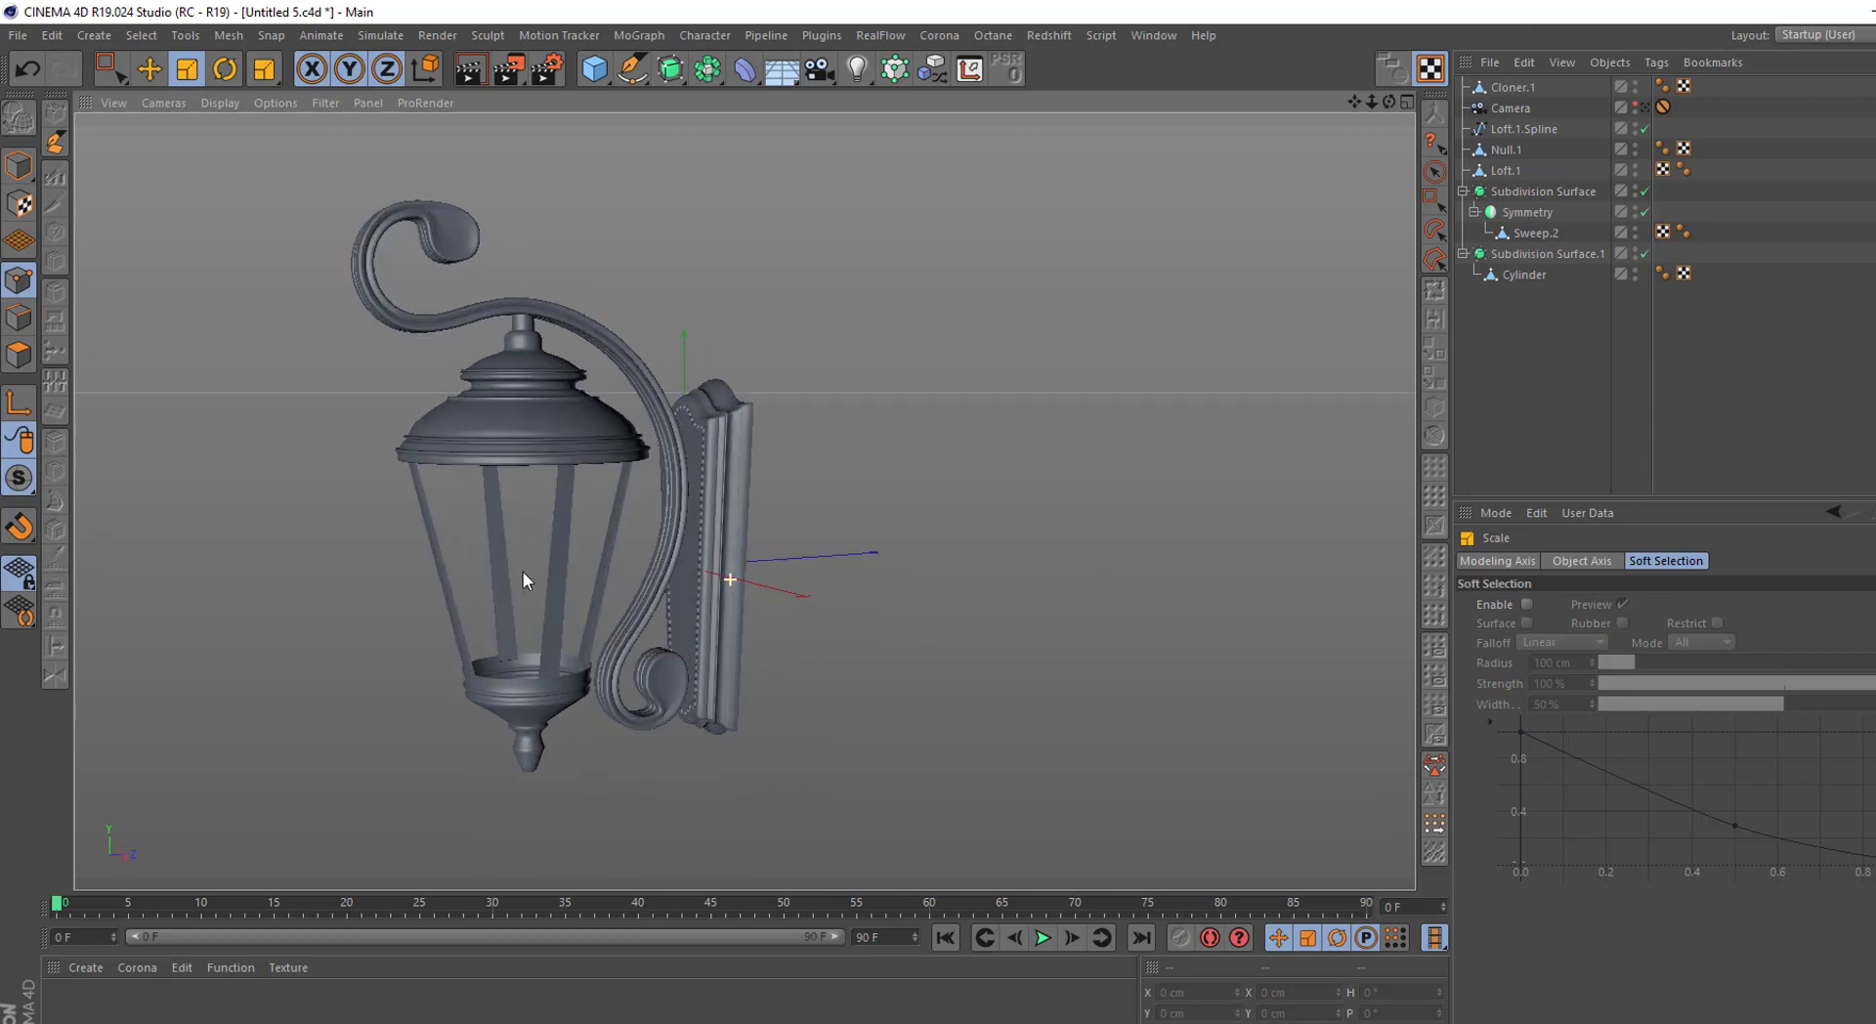
Add a Cylinder under the merged bars and make it an editable mesh
scroll(624, 542, up, 3)
drag(596, 73, 939, 93)
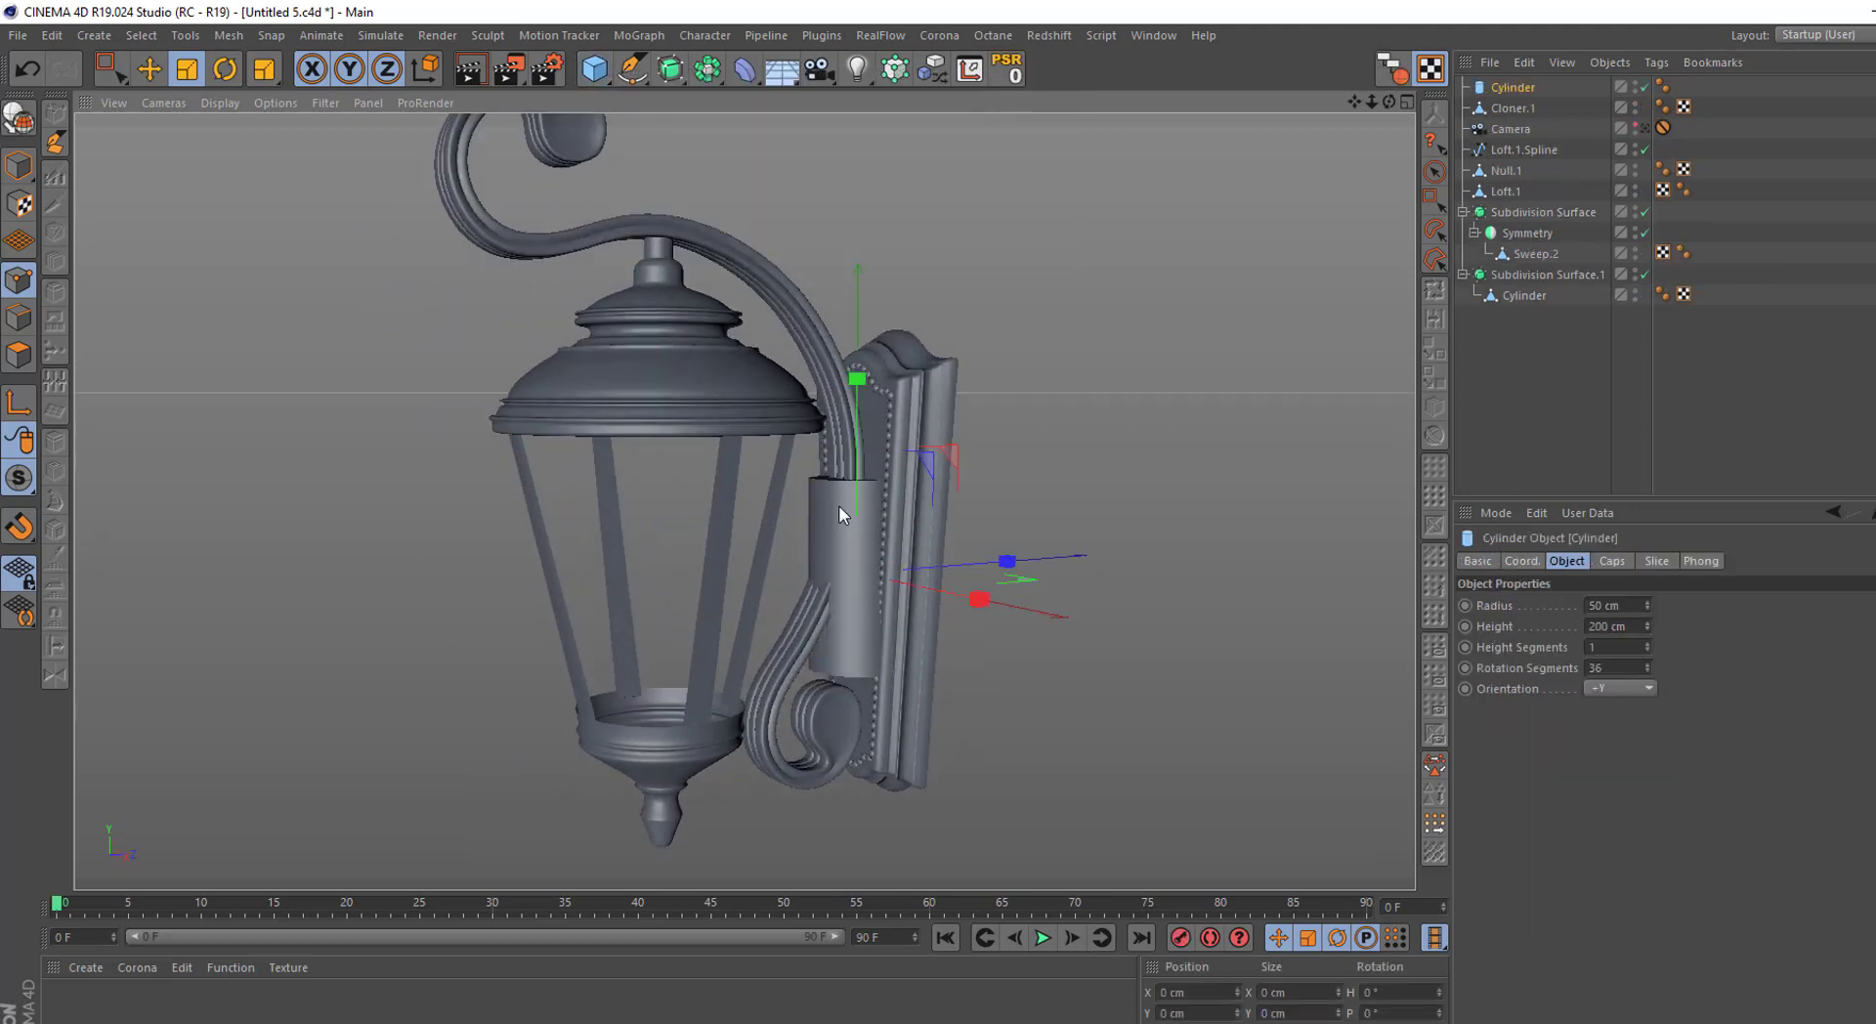
drag(1489, 115, 1493, 110)
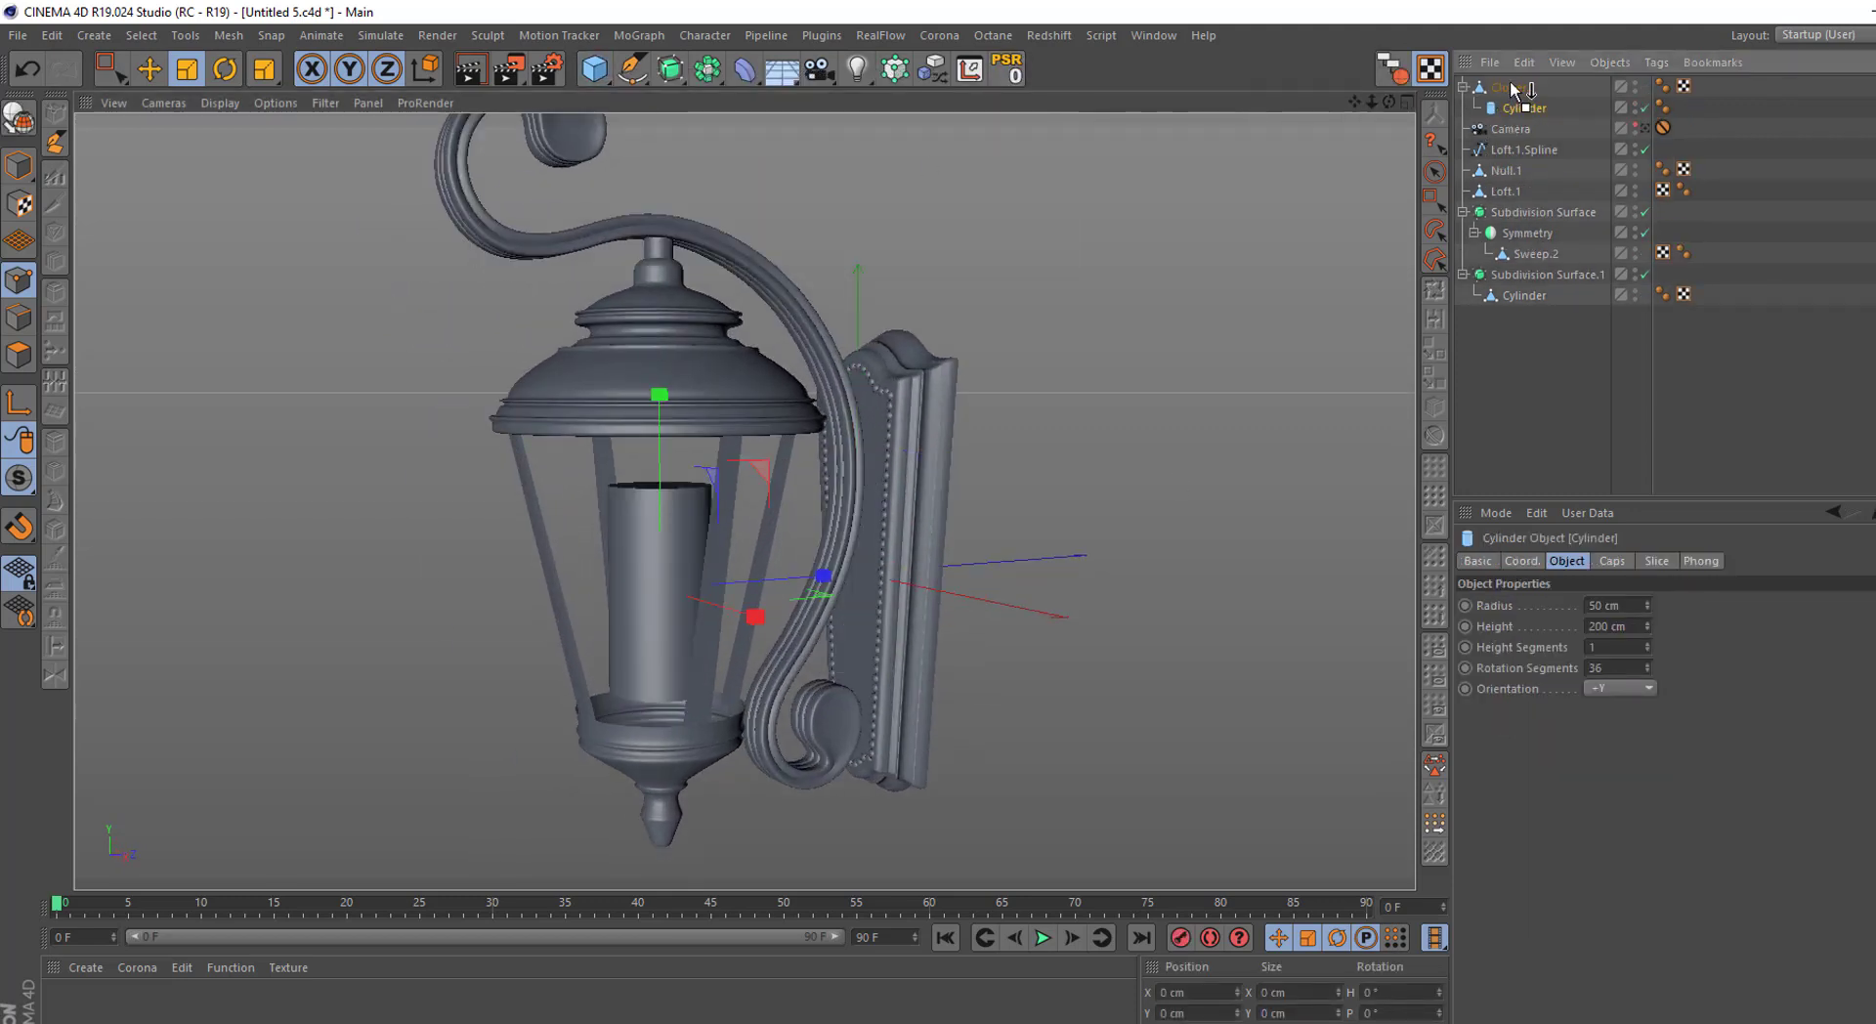
click(18, 130)
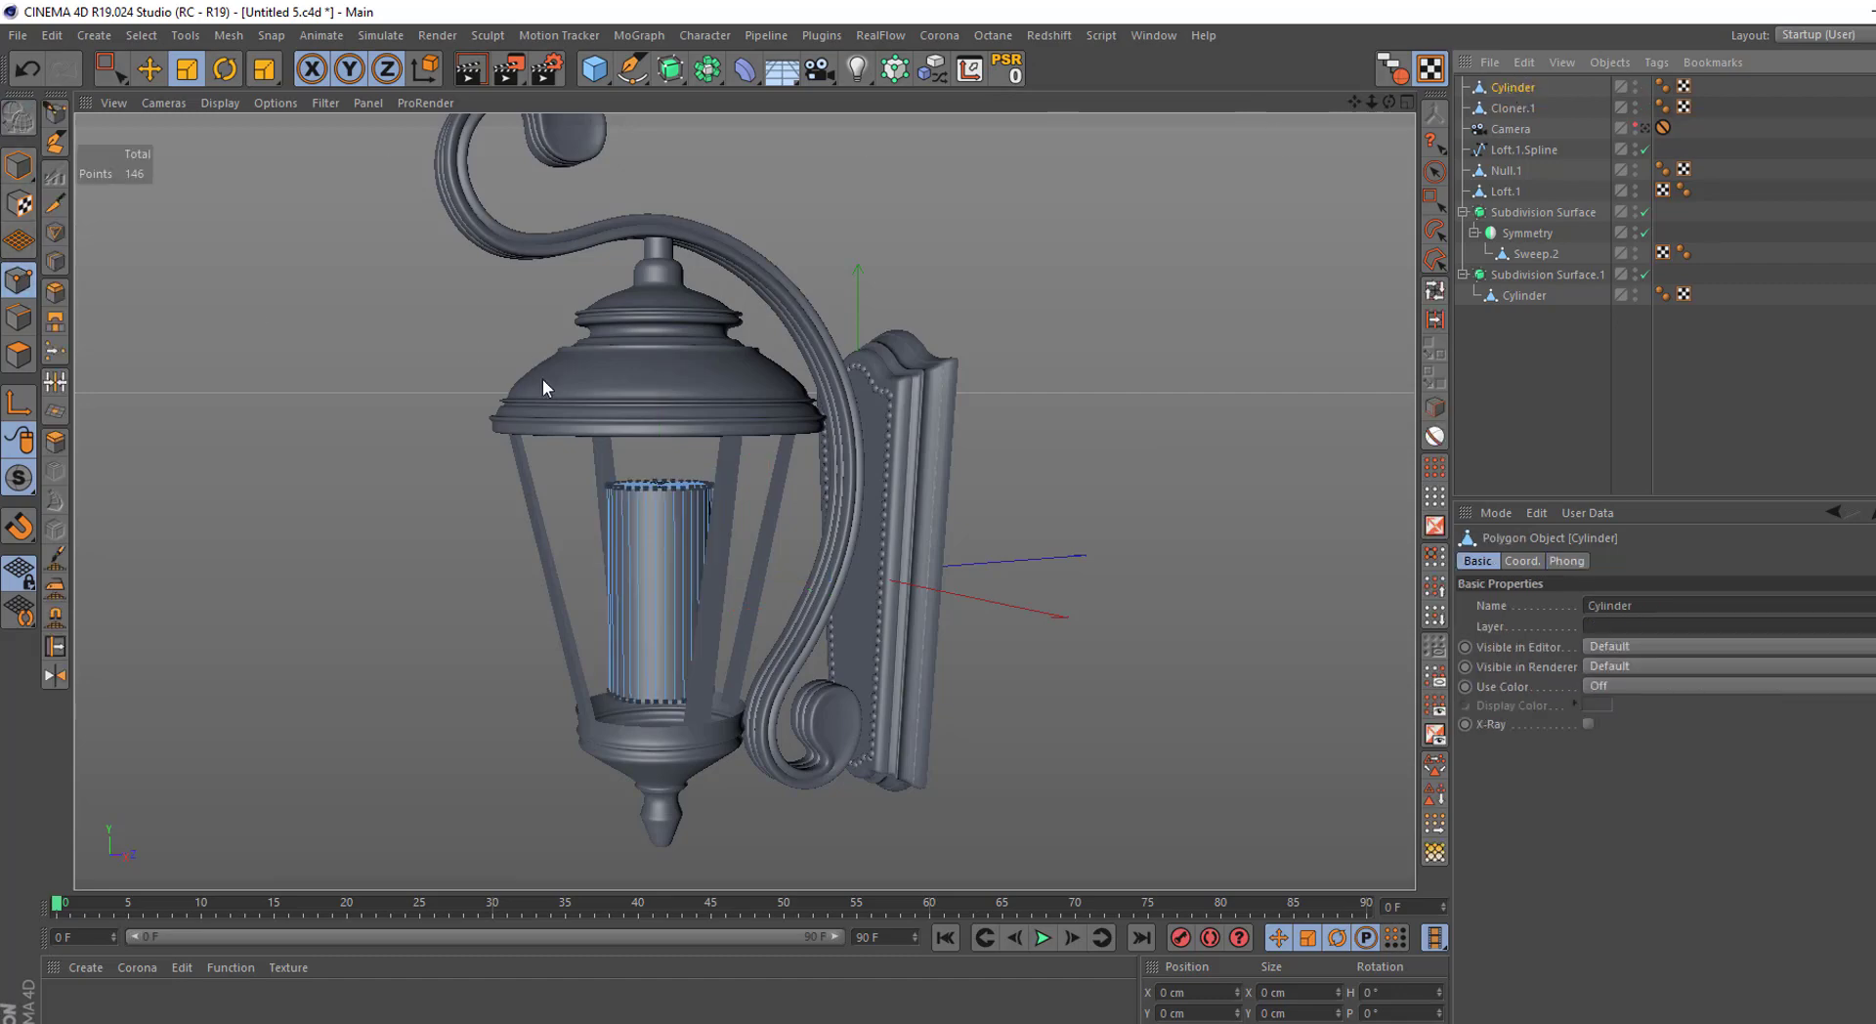
key(F4)
scroll(430, 548, down, 2)
key(0)
Widen the cylinder's top row of points out to the dome rim
drag(416, 459, 683, 444)
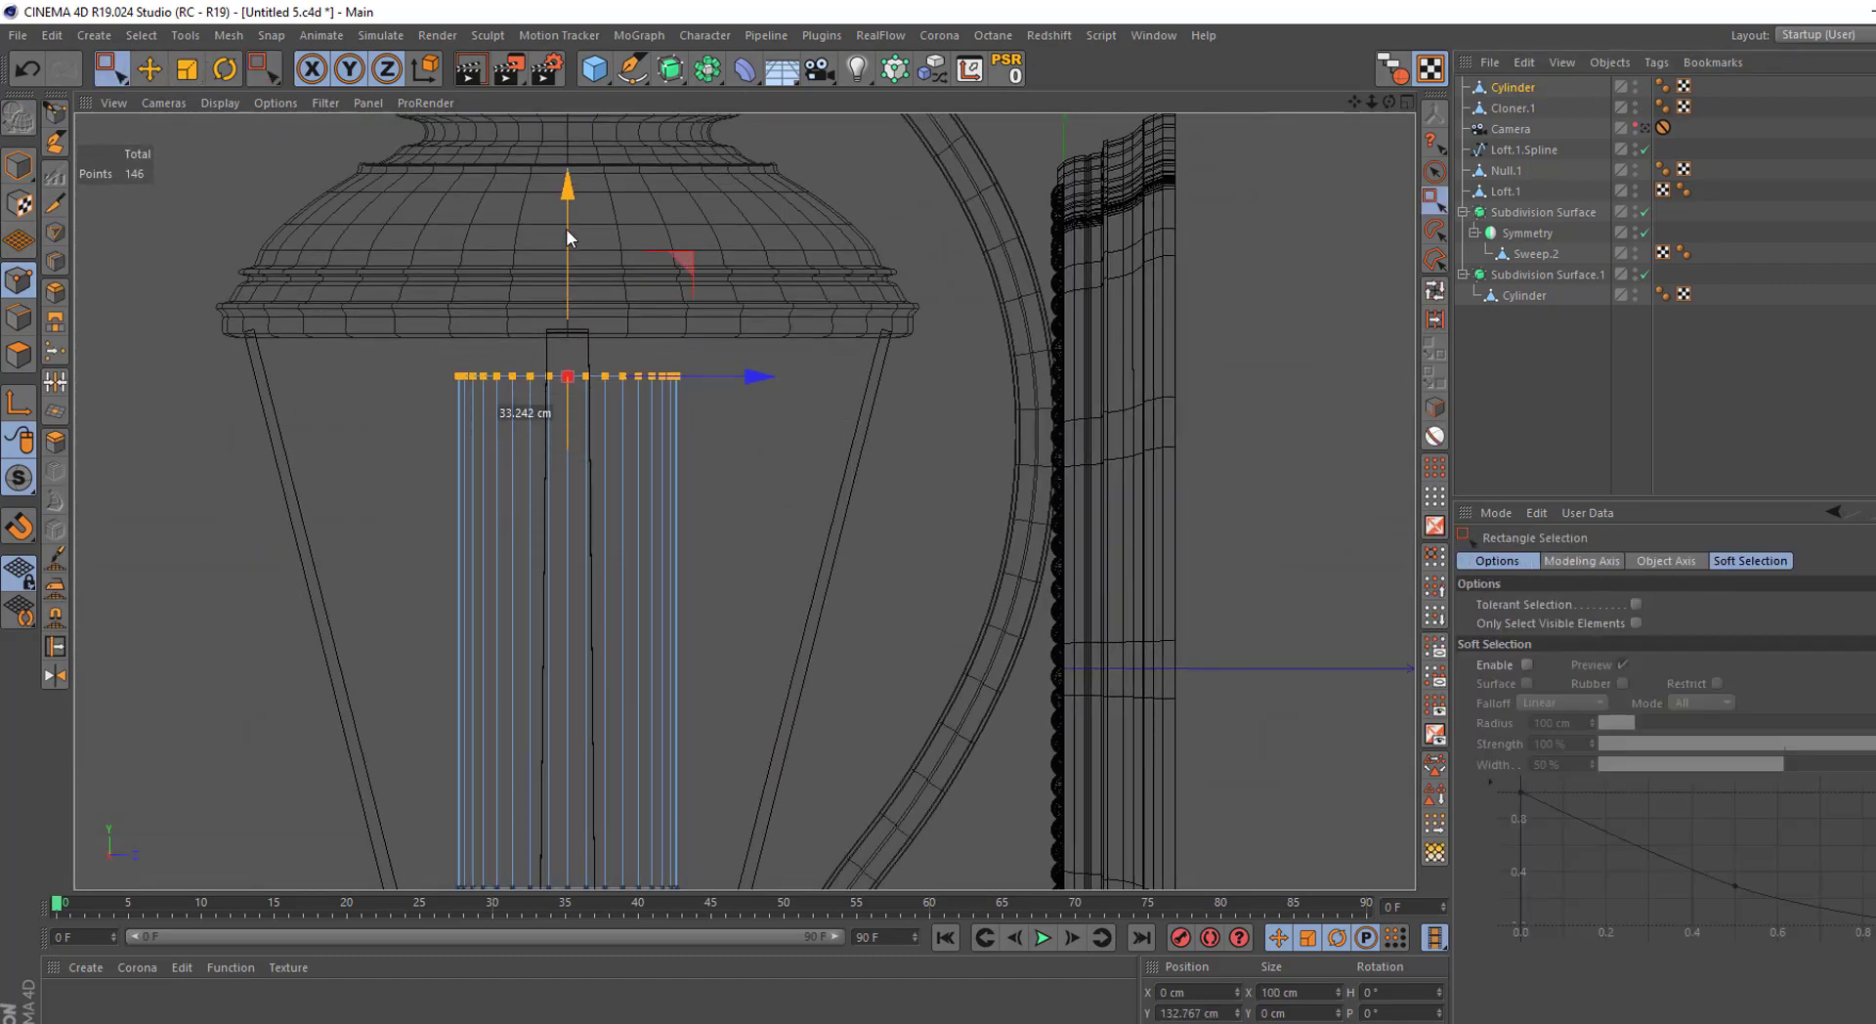
click(186, 69)
scroll(268, 284, up, 3)
drag(268, 284, 768, 256)
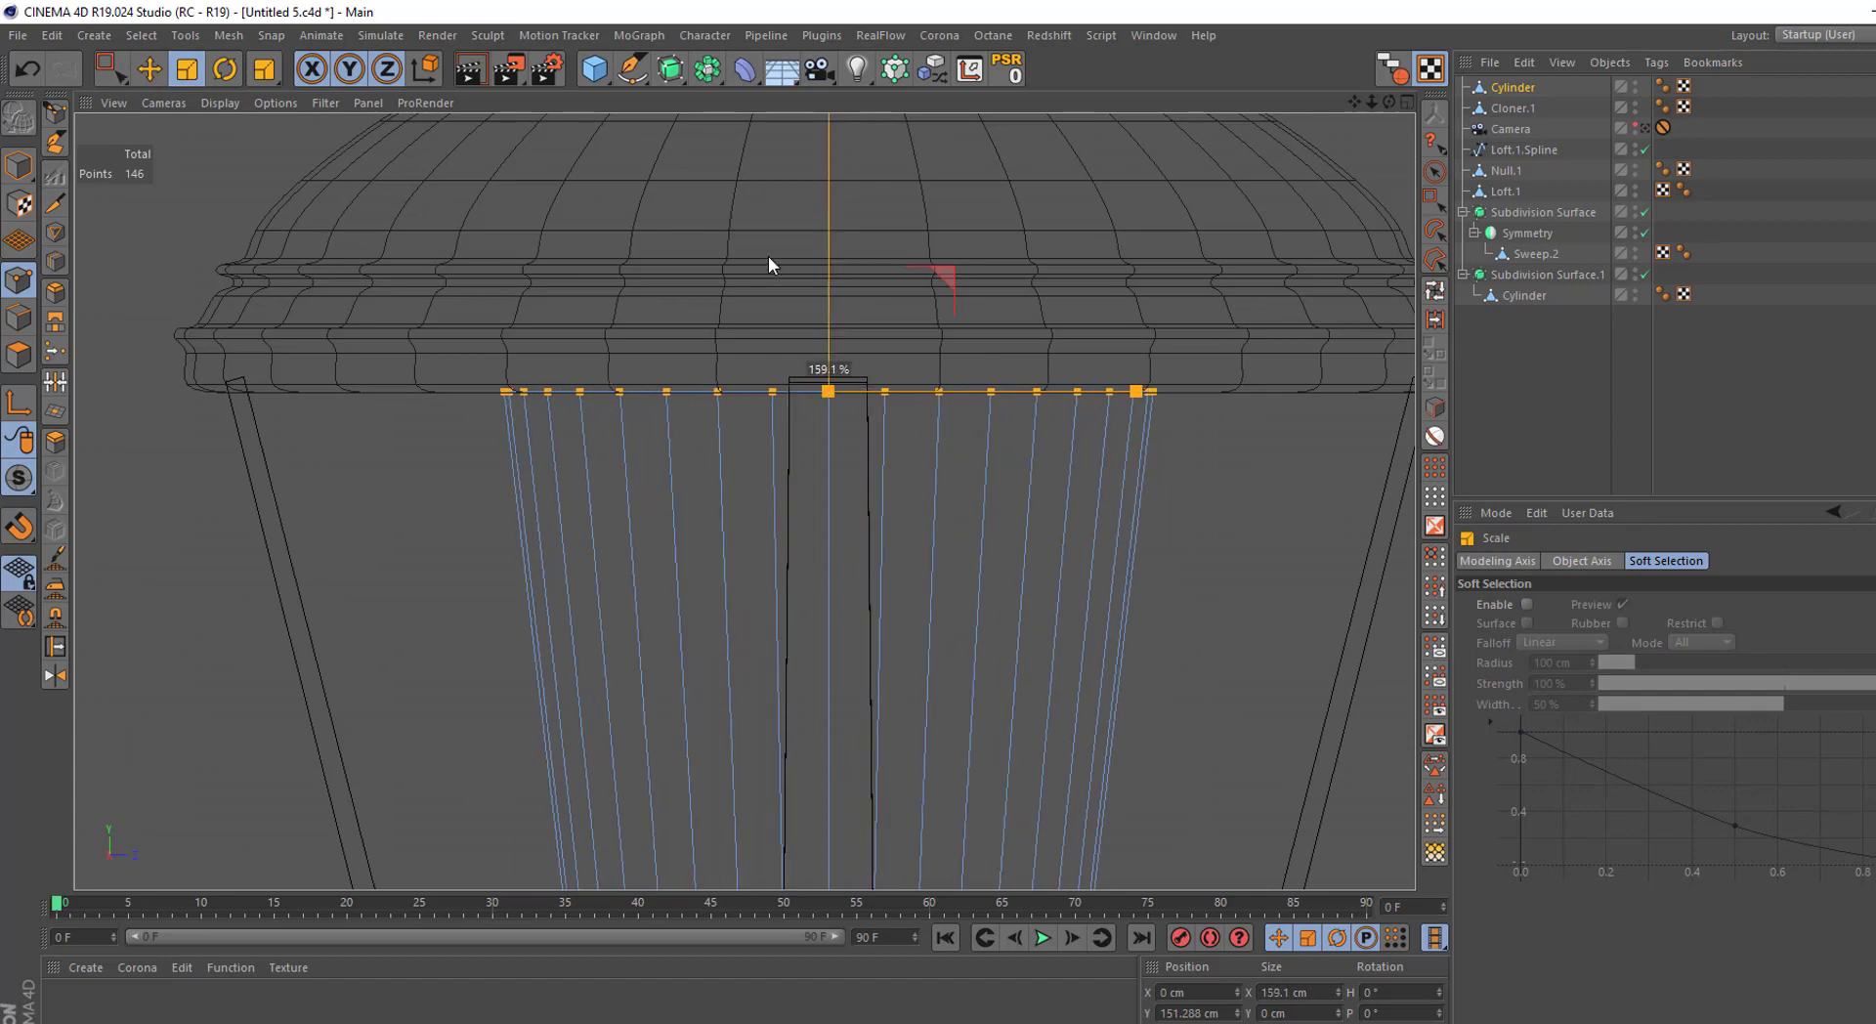
drag(387, 557, 607, 450)
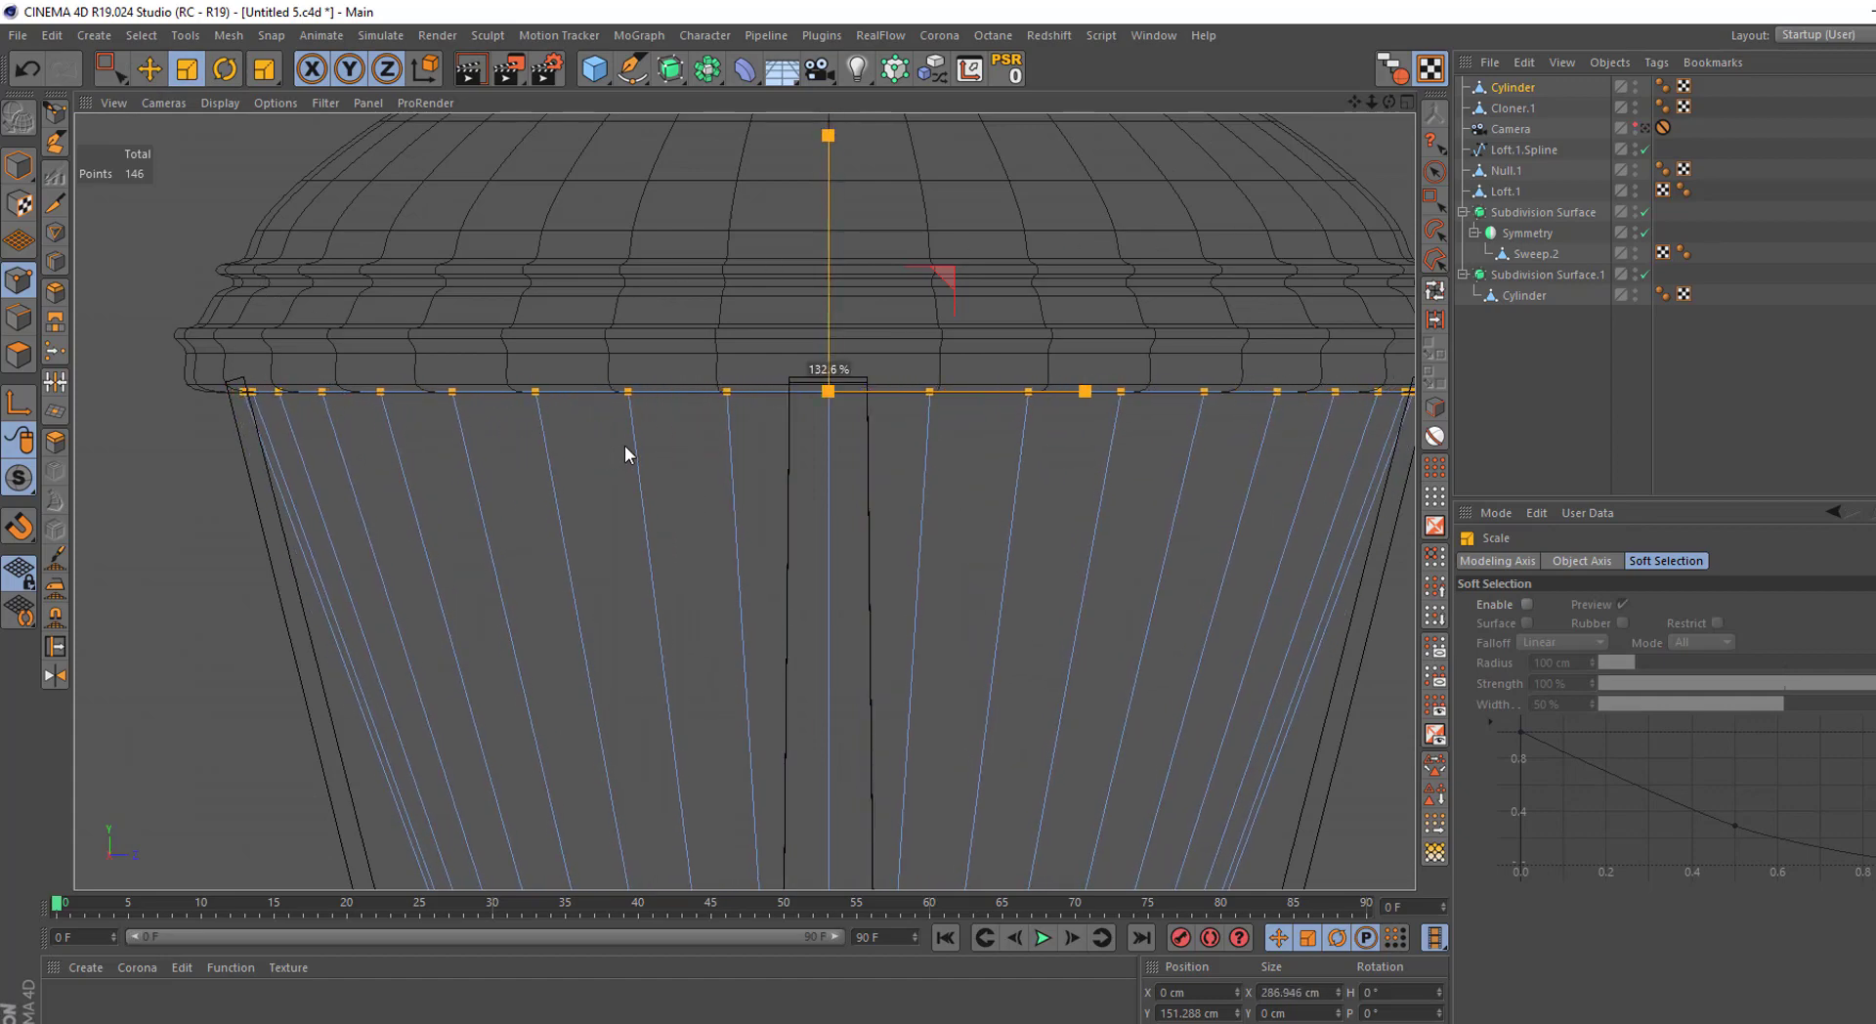
scroll(542, 459, down, 4)
scroll(562, 571, up, 5)
Widen, lower and then narrow the cylinder's bottom row to fit the base ring
drag(516, 513, 760, 567)
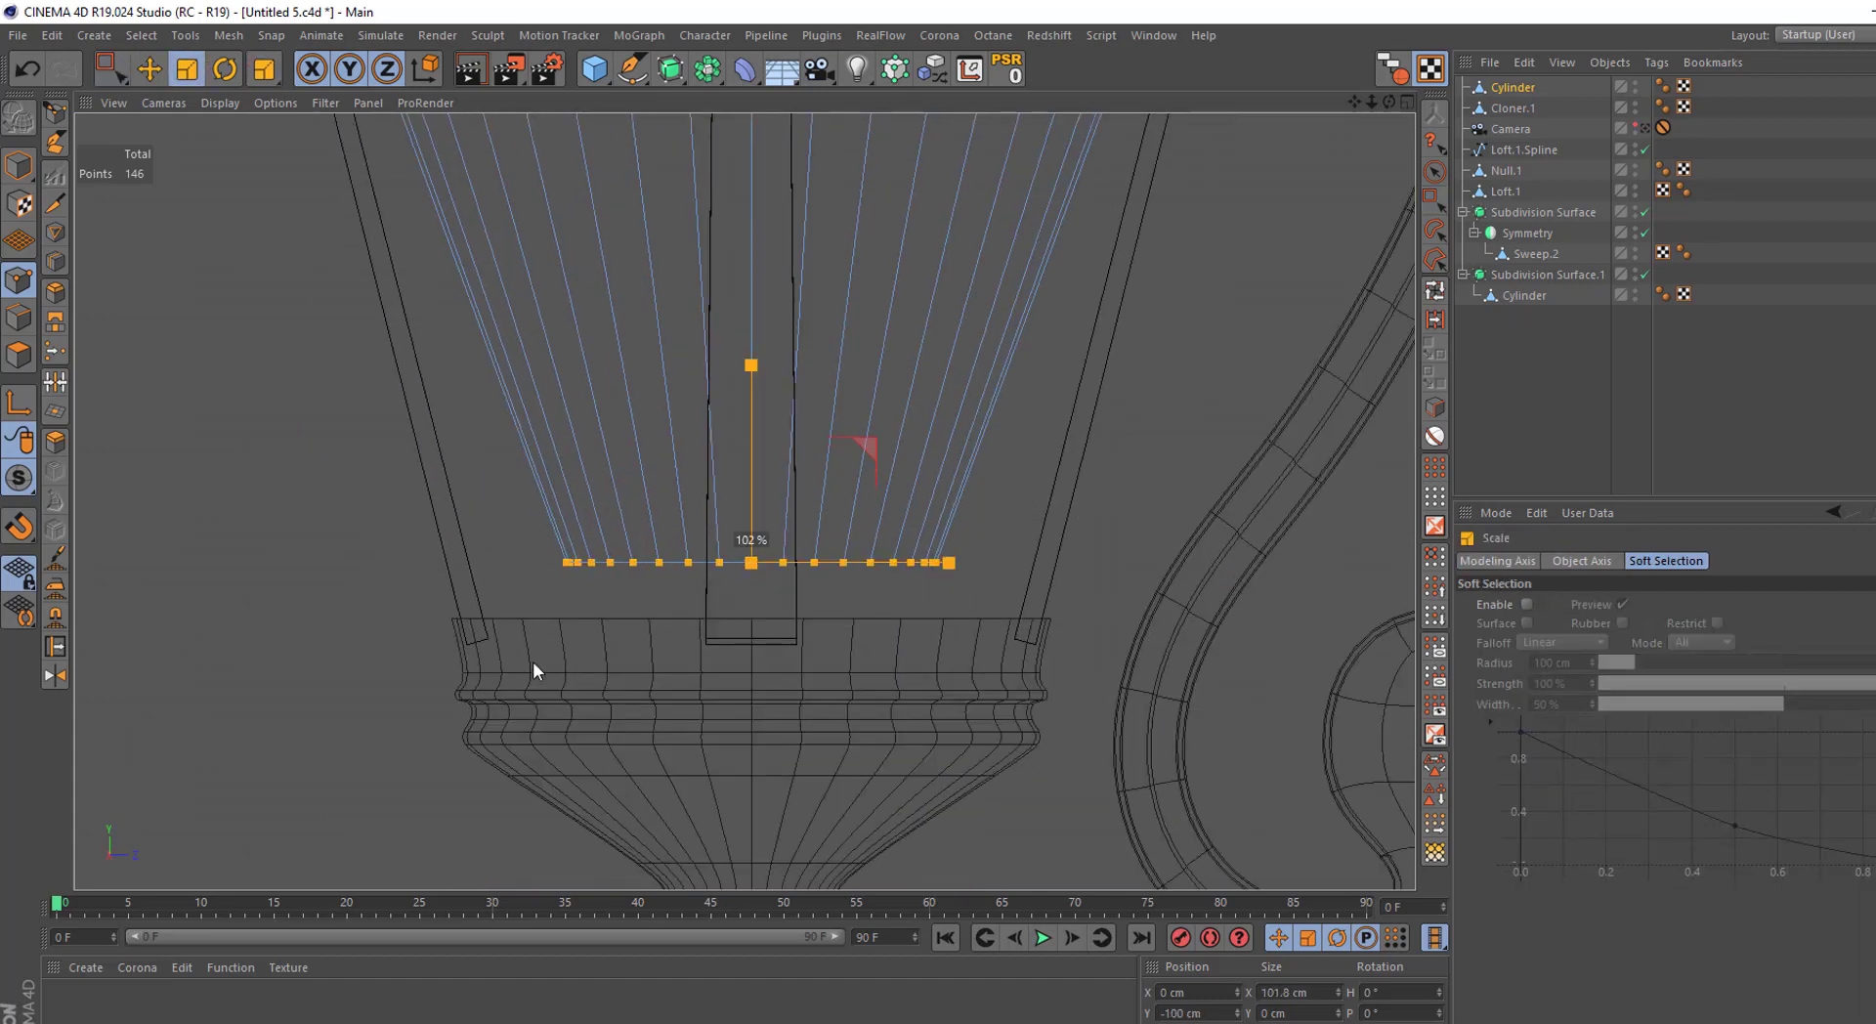
drag(532, 661, 995, 563)
key(0)
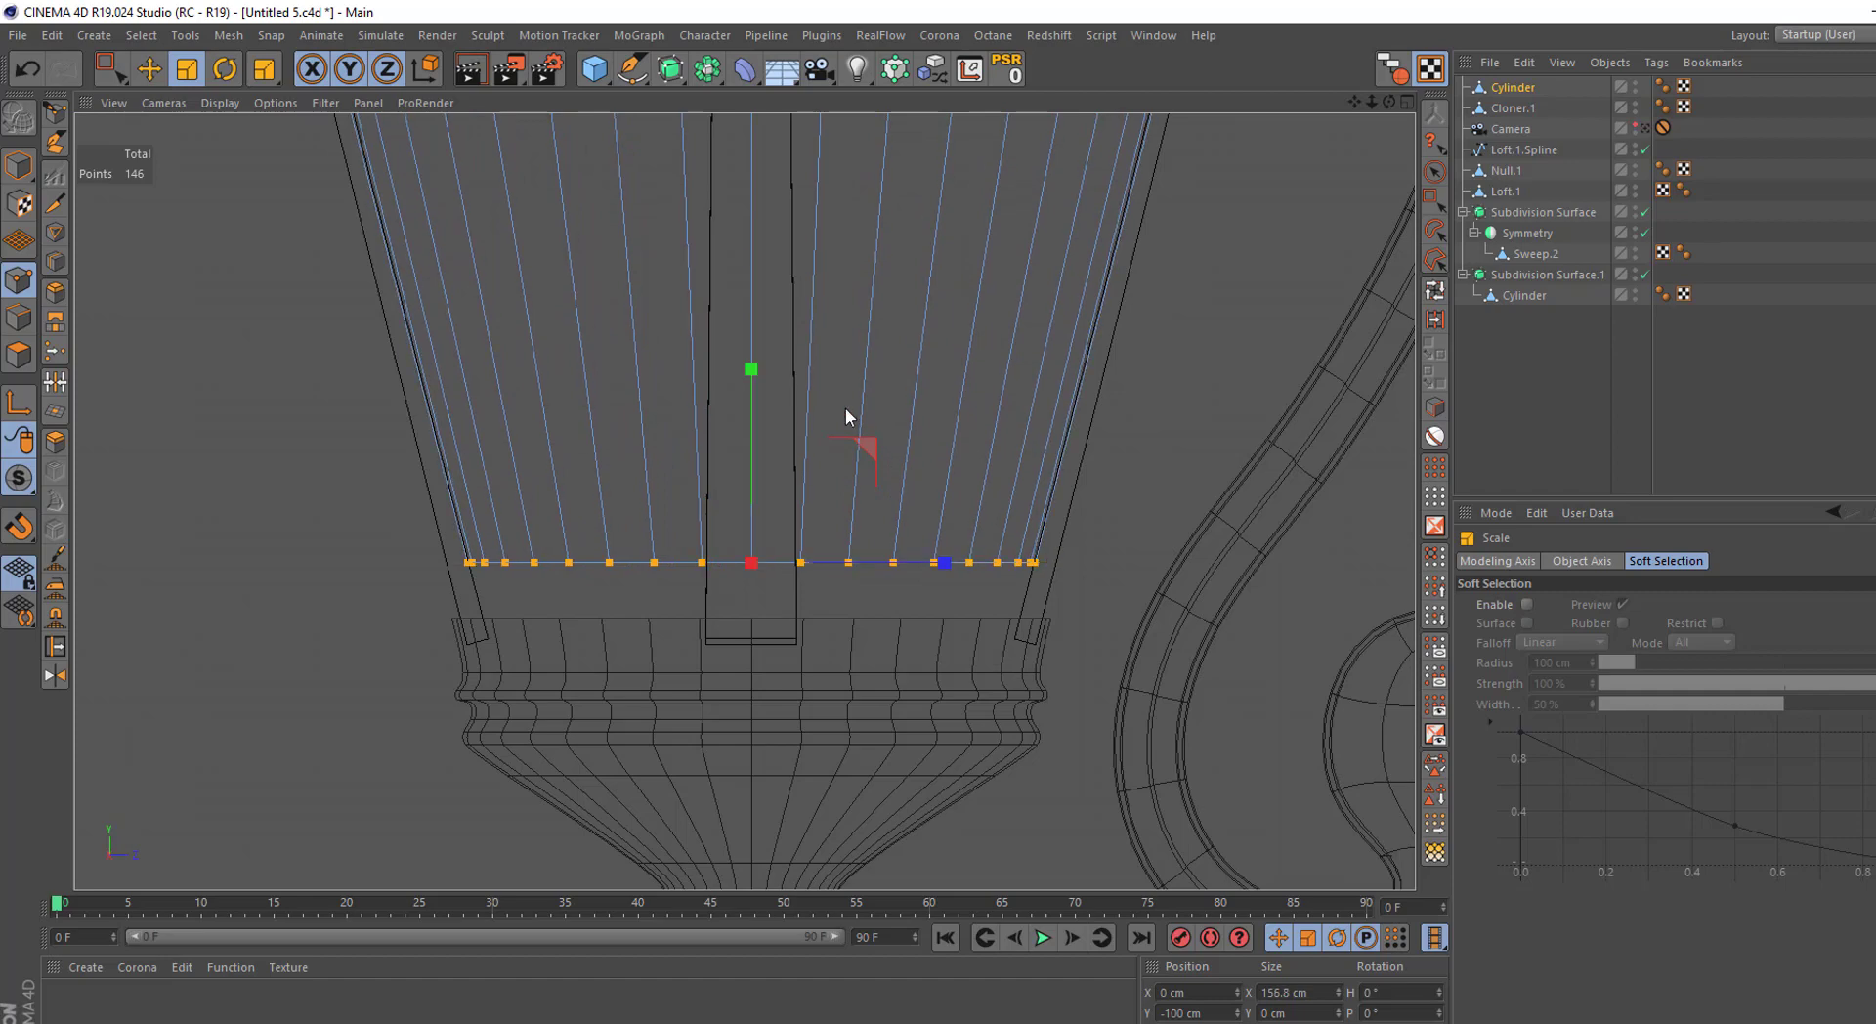
drag(751, 374, 760, 430)
scroll(760, 430, up, 3)
key(t)
drag(954, 565, 972, 571)
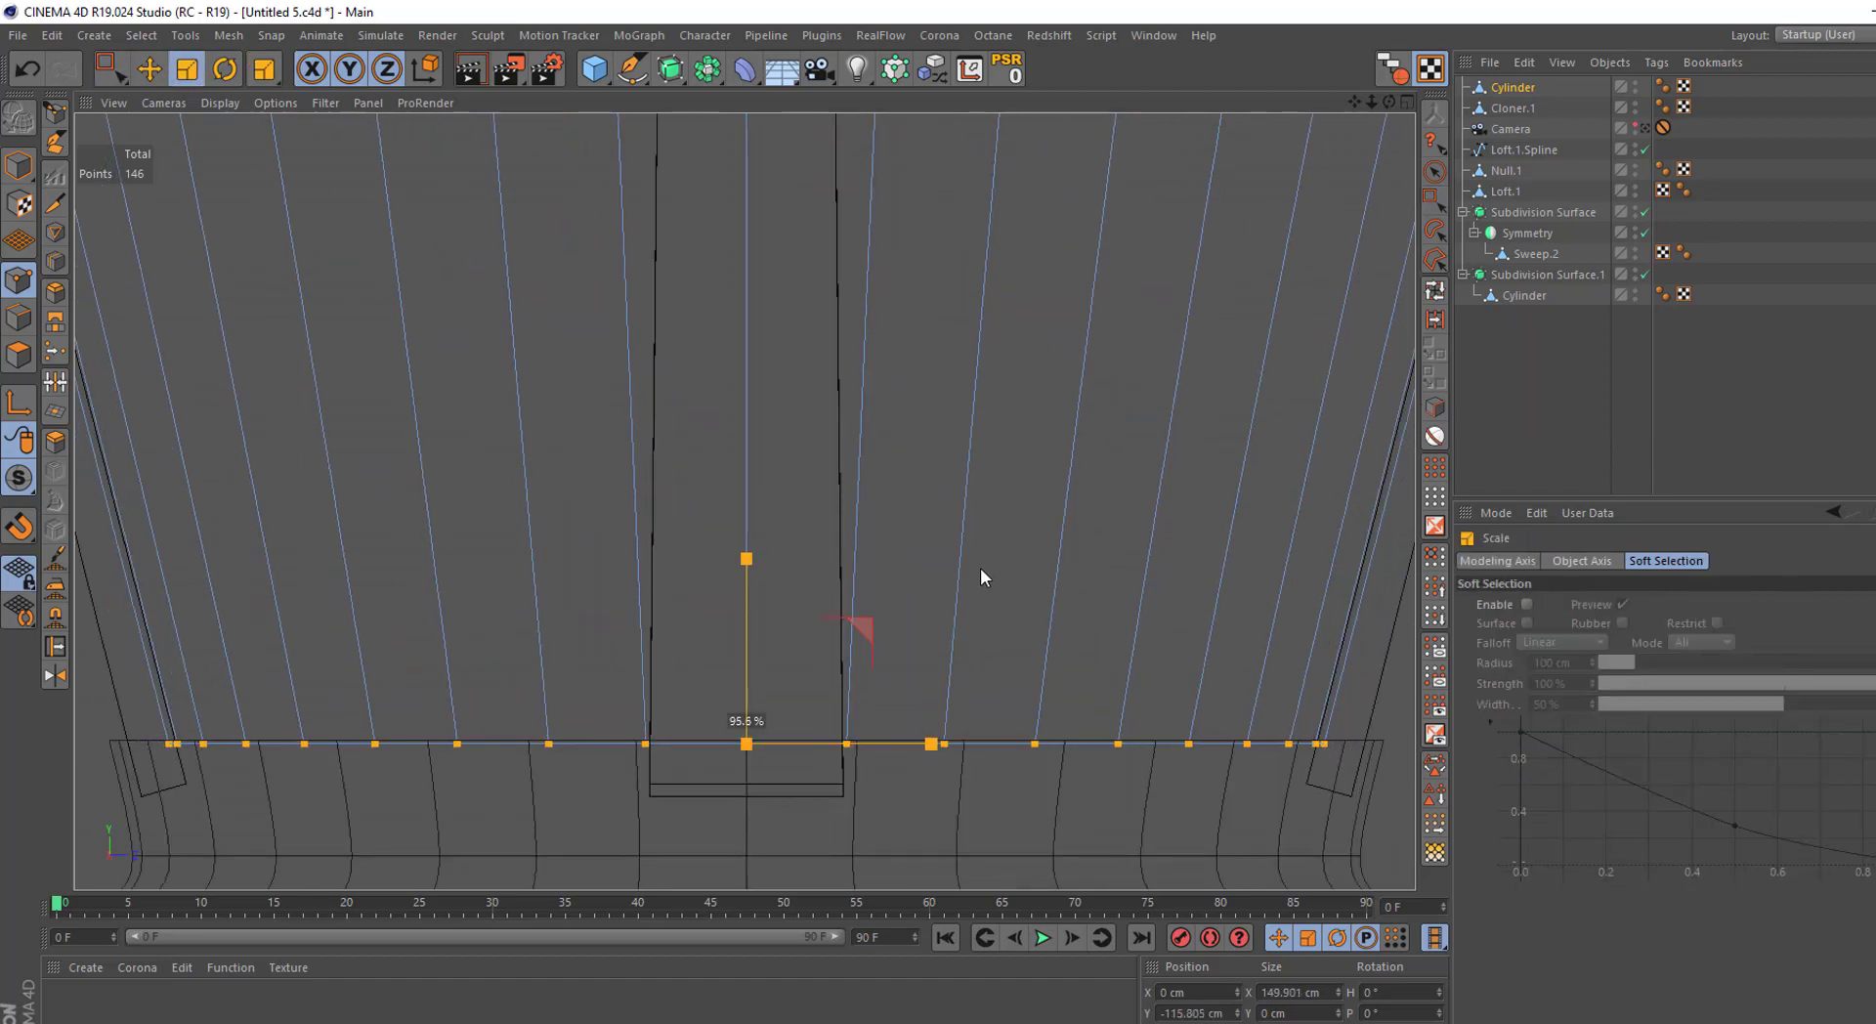
scroll(700, 549, down, 5)
scroll(577, 443, down, 5)
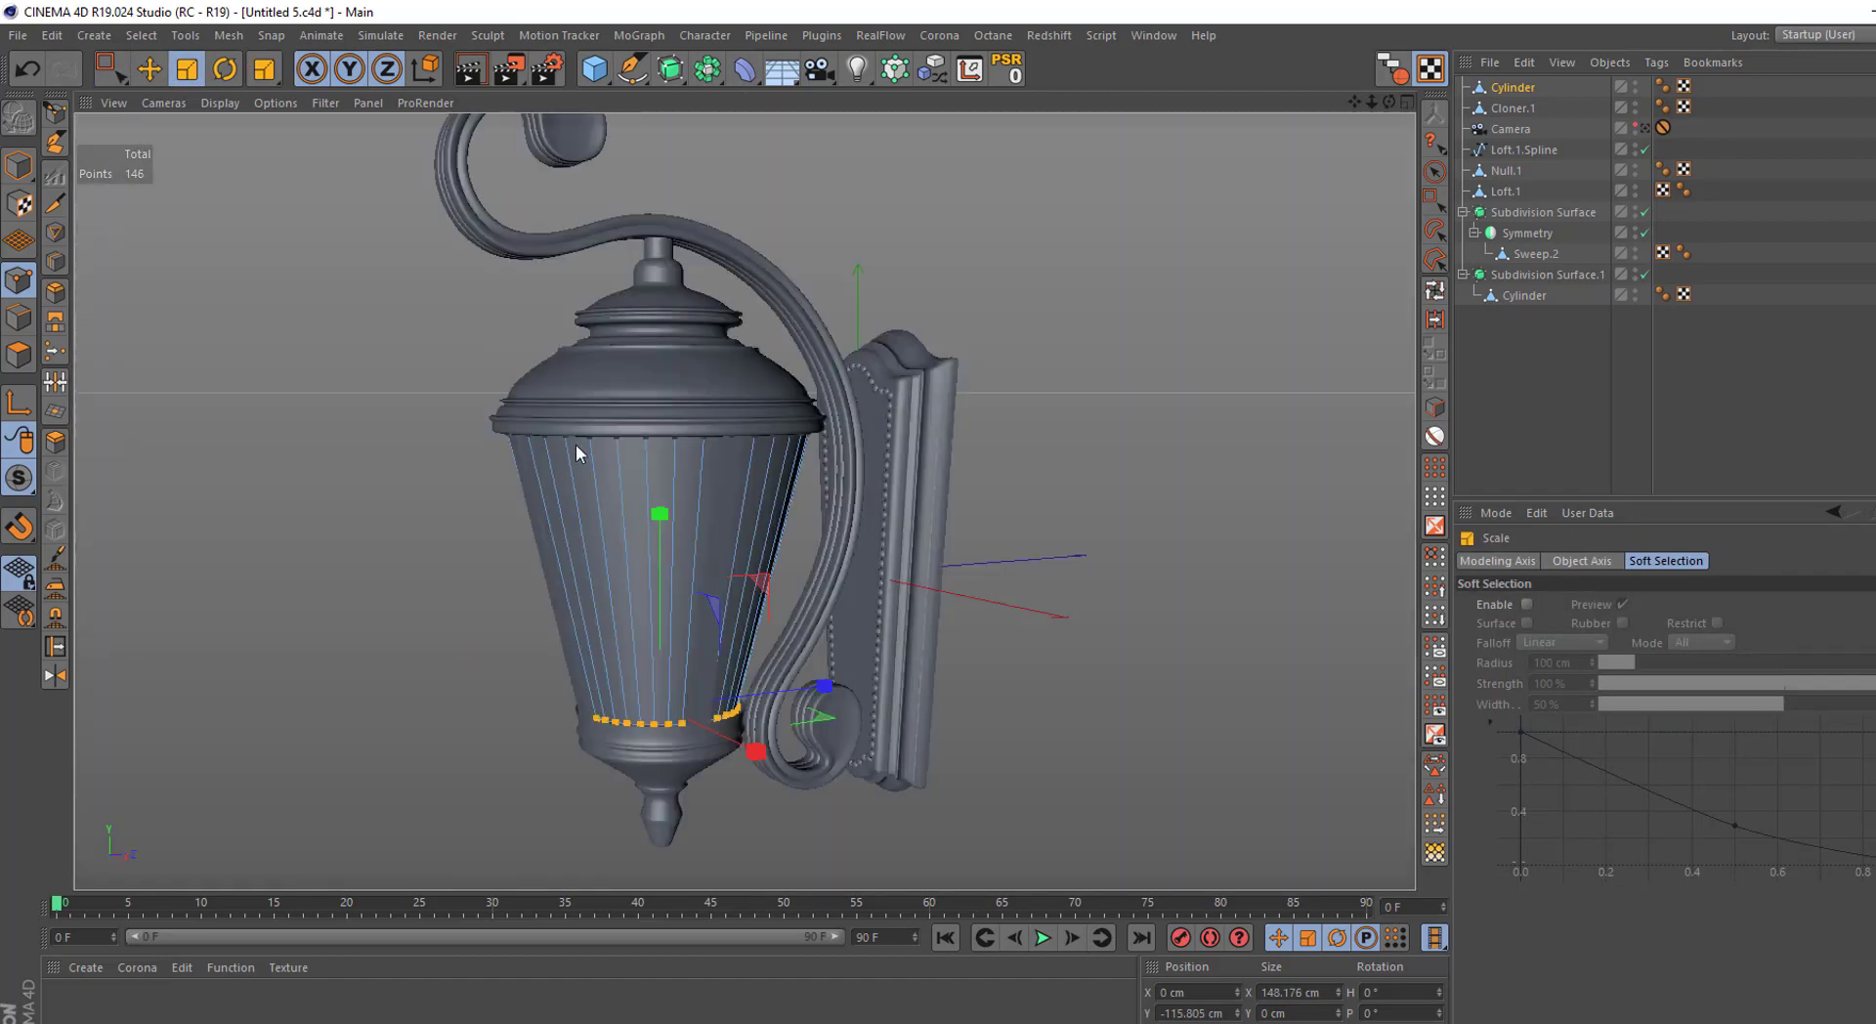
Deselect the cylinder and select the merged frame bars object
click(1474, 383)
alt+drag(647, 553, 649, 542)
scroll(627, 549, up, 2)
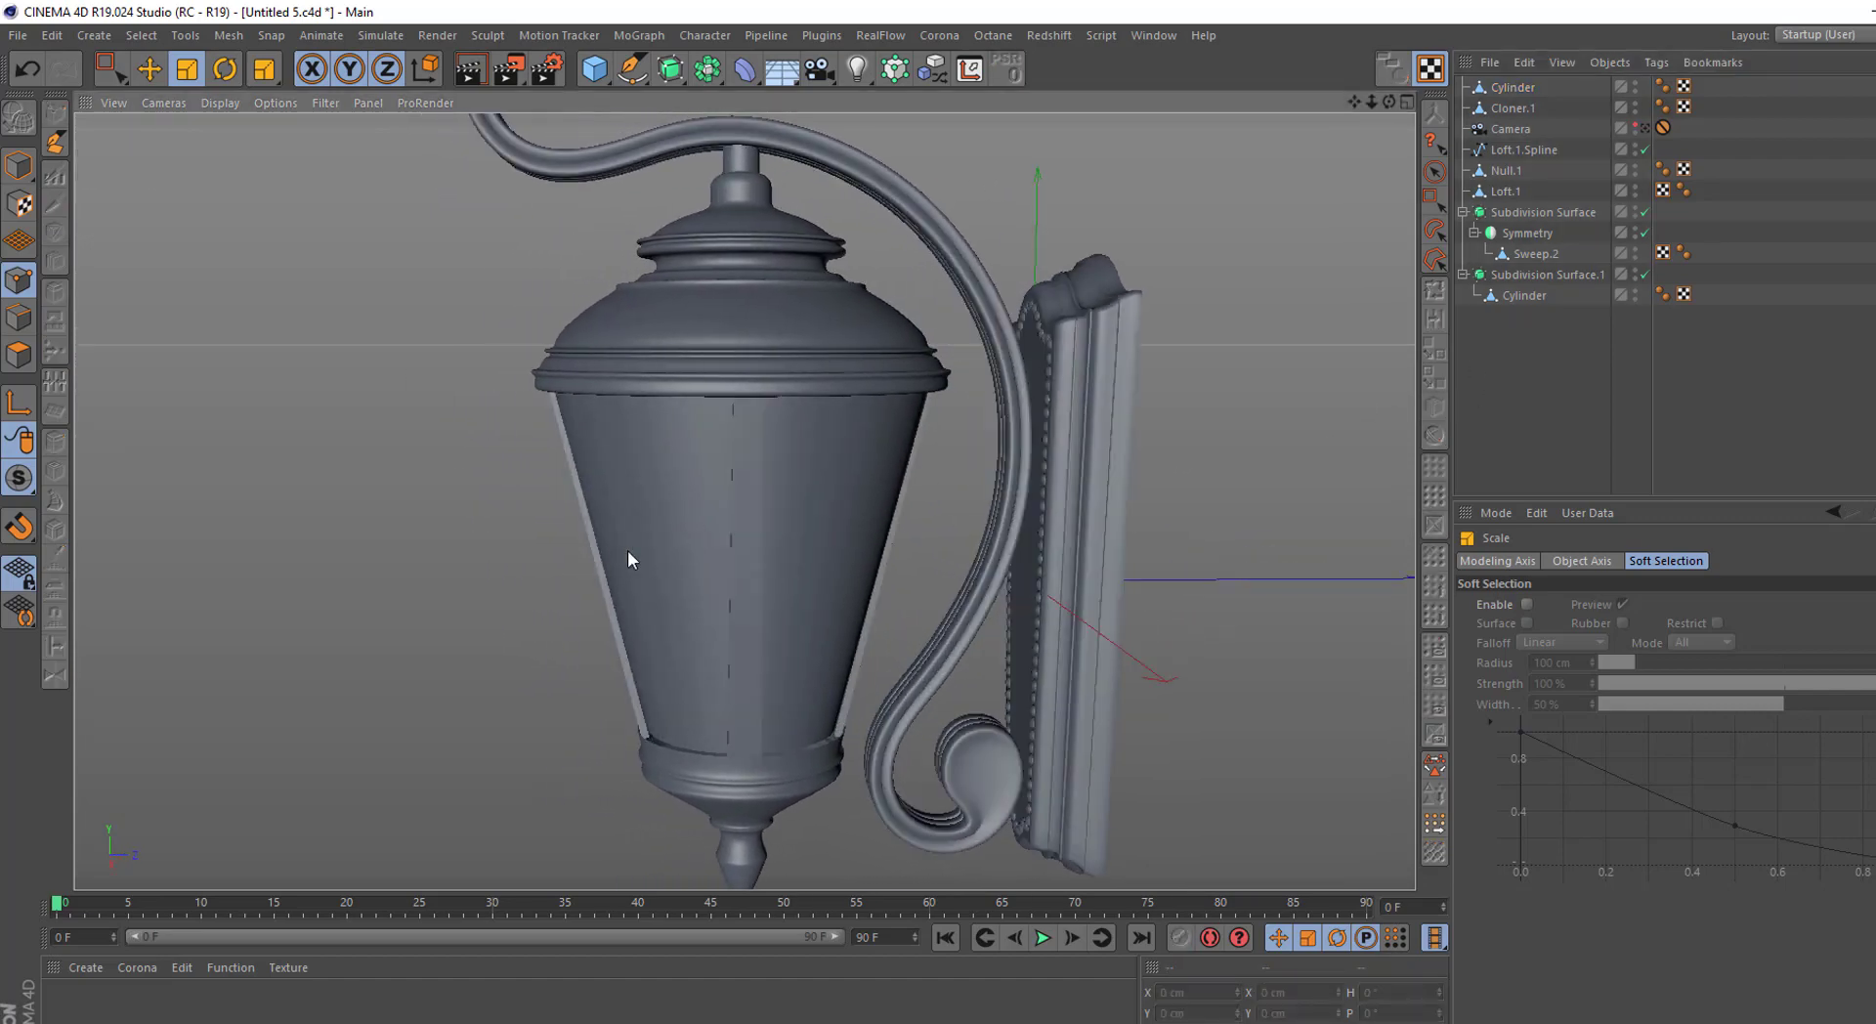
click(1510, 107)
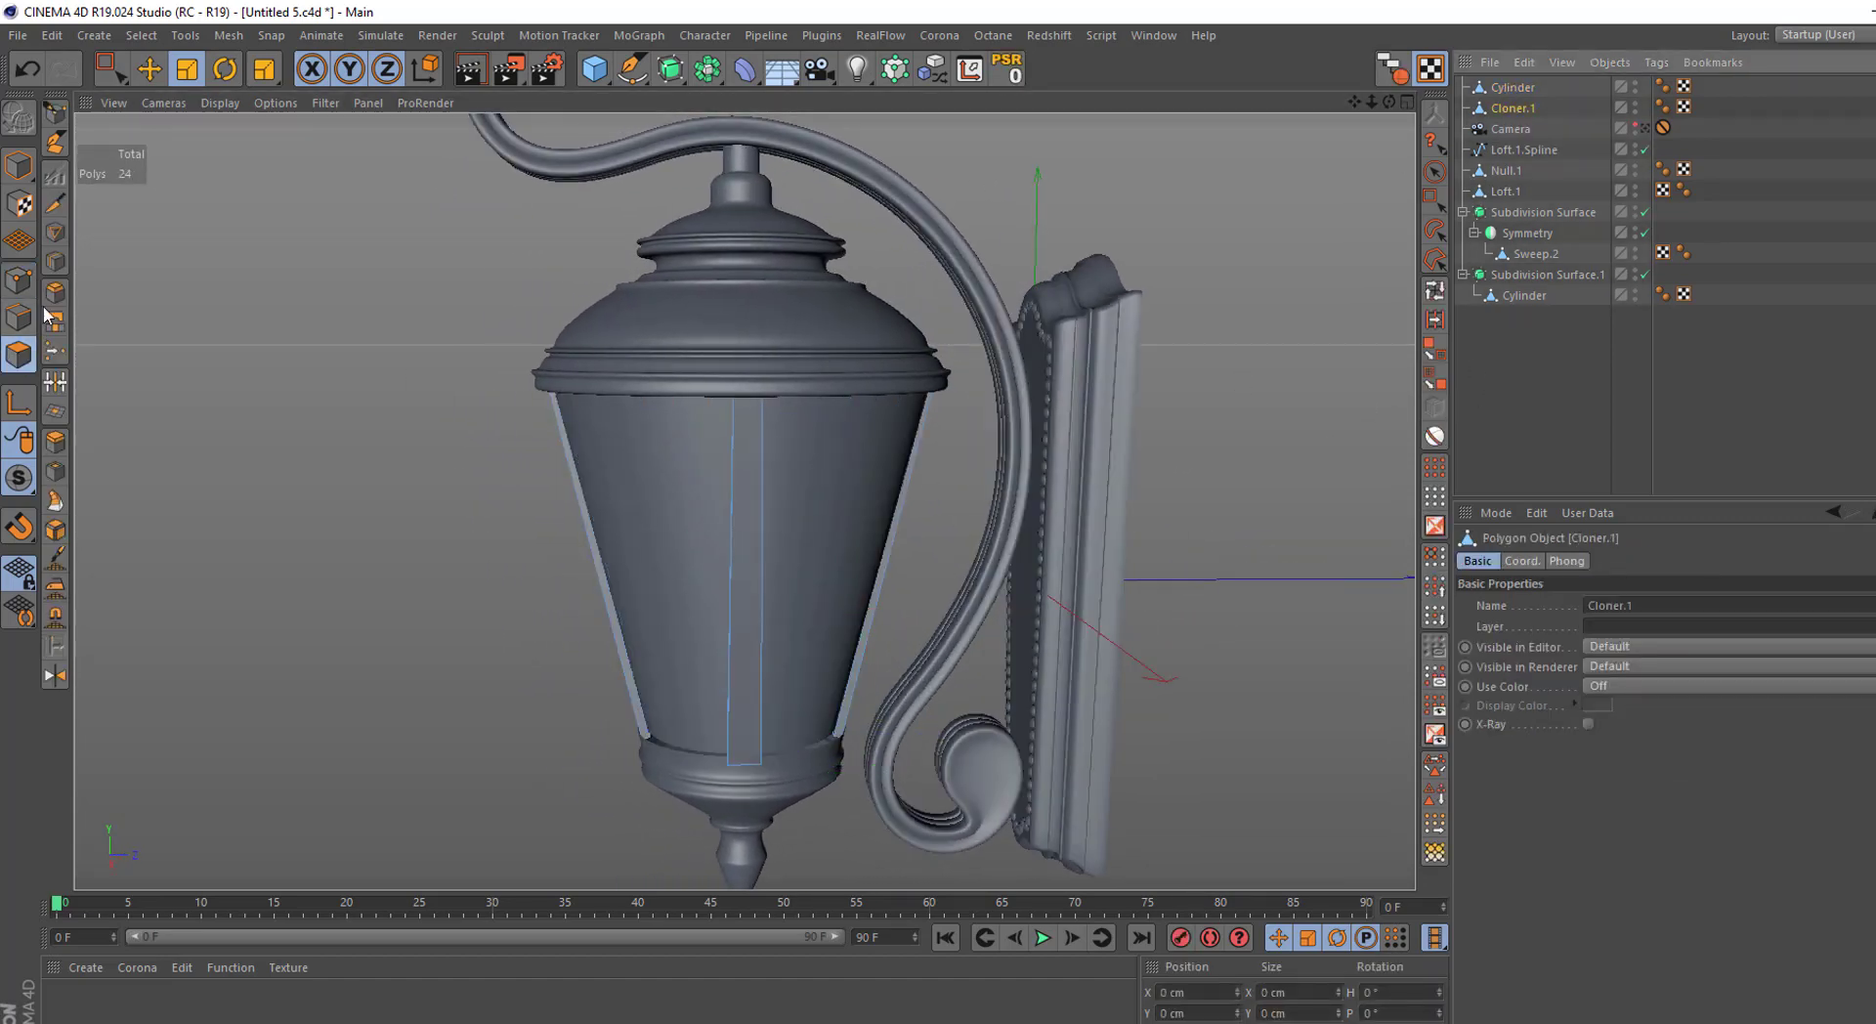
Brush-select the outer faces of the frame bars in polygon mode
scroll(746, 523, up, 3)
click(746, 523)
key(9)
alt+drag(746, 523, 684, 547)
scroll(409, 614, up, 2)
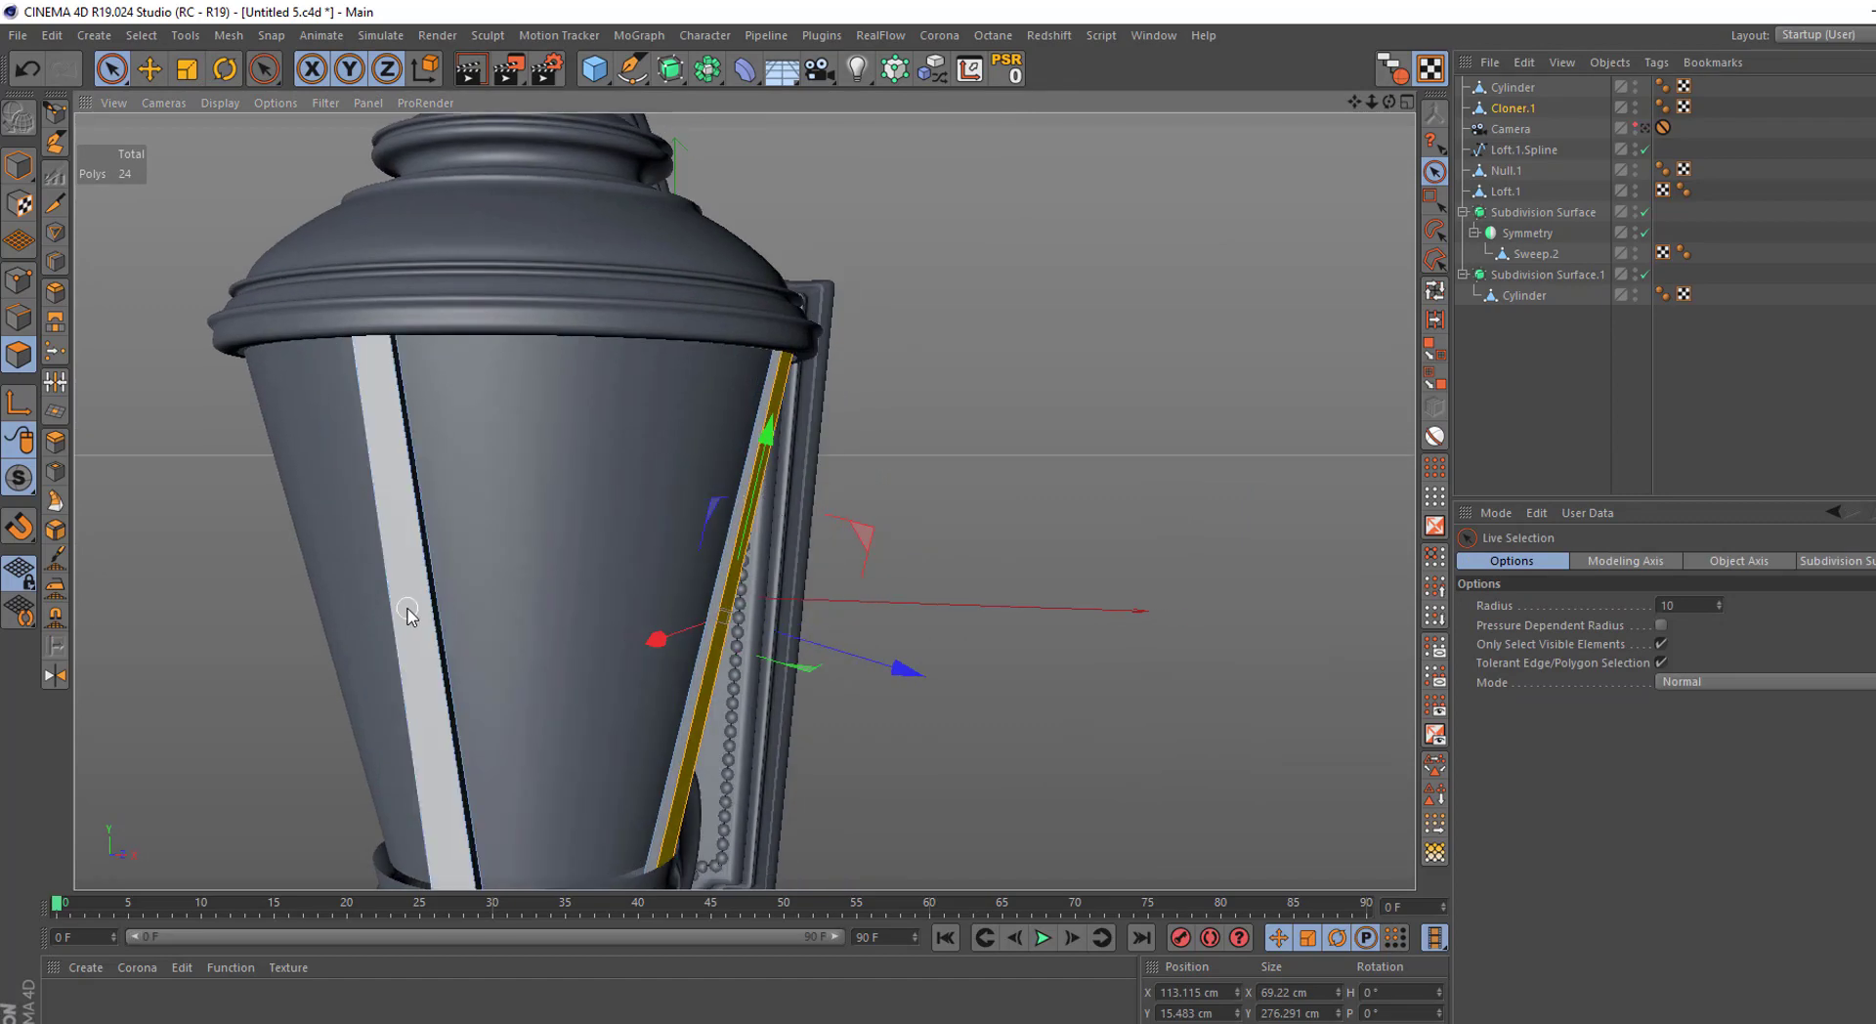
shift+click(409, 614)
mouse_move(408, 614)
alt+mouse_down()
mouse_move(574, 418)
mouse_move(821, 473)
alt+mouse_up()
mouse_move(469, 473)
alt+mouse_down()
mouse_move(637, 742)
mouse_move(574, 649)
mouse_move(595, 574)
mouse_move(599, 736)
mouse_move(524, 582)
alt+mouse_up()
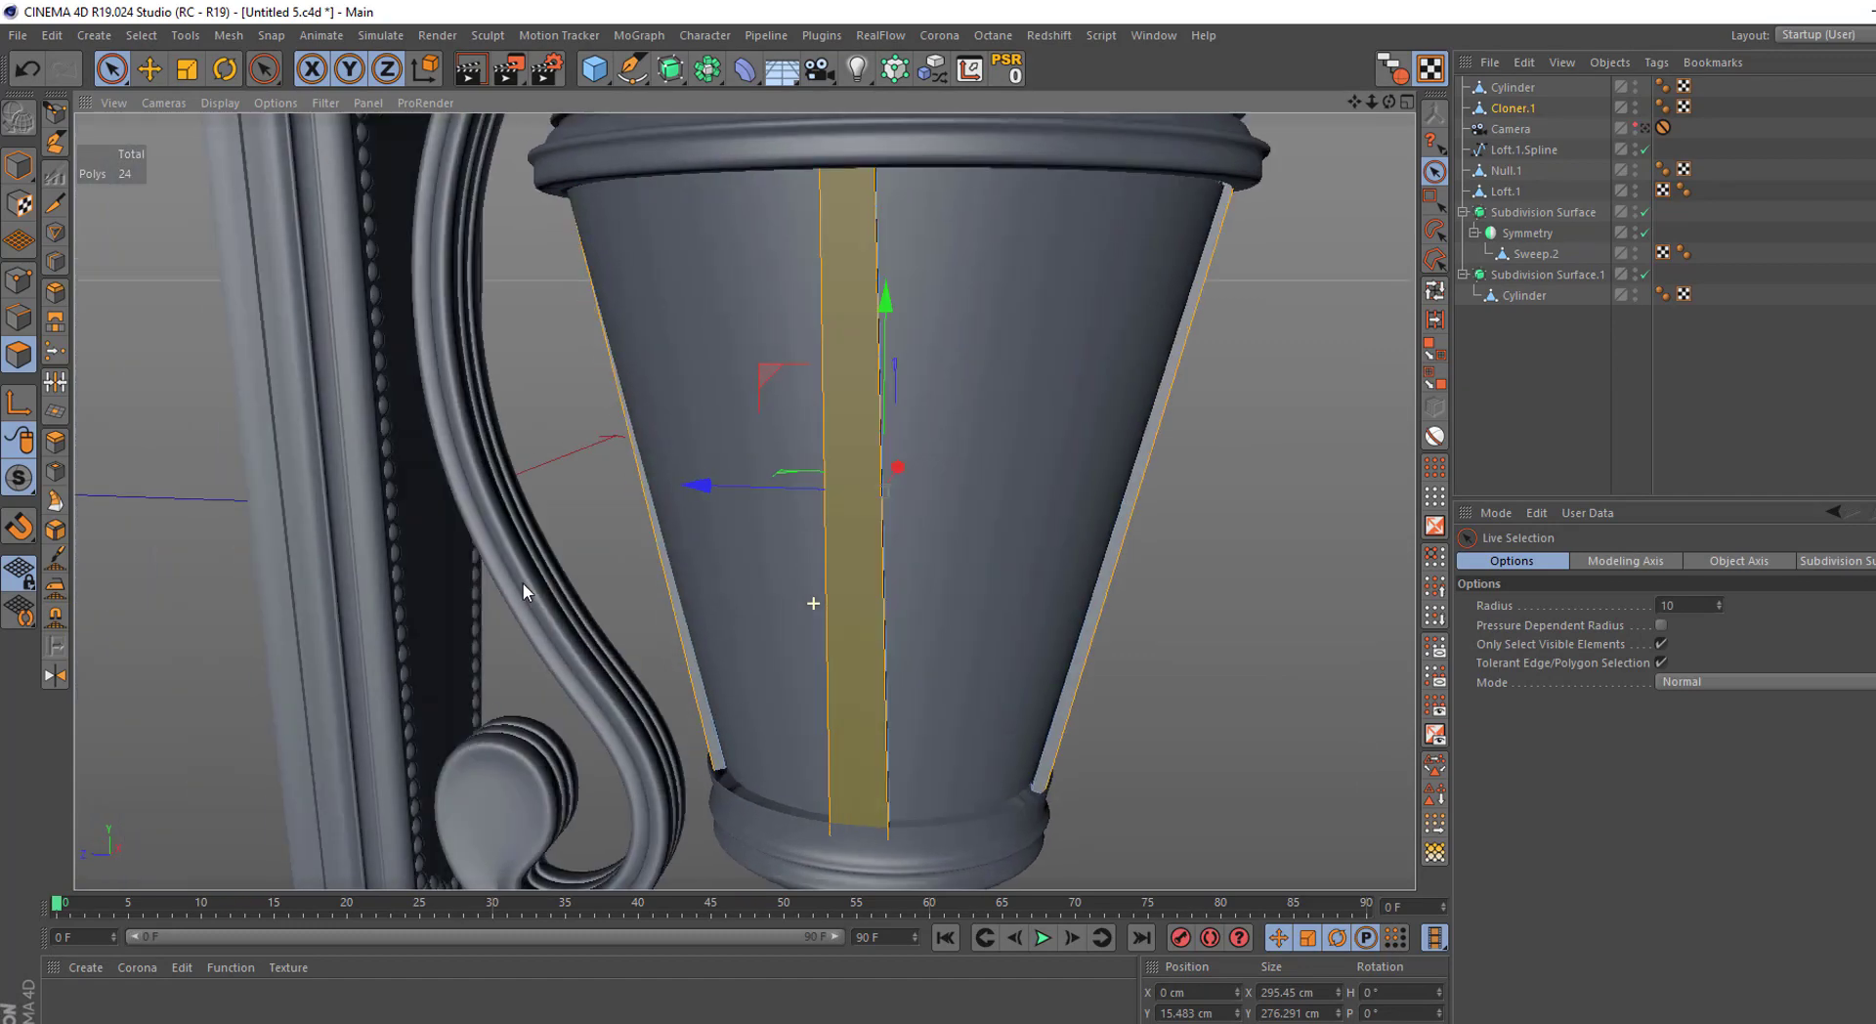
Inner-extrude the selected bar faces by 8.6 cm and scale the inset slightly
click(55, 472)
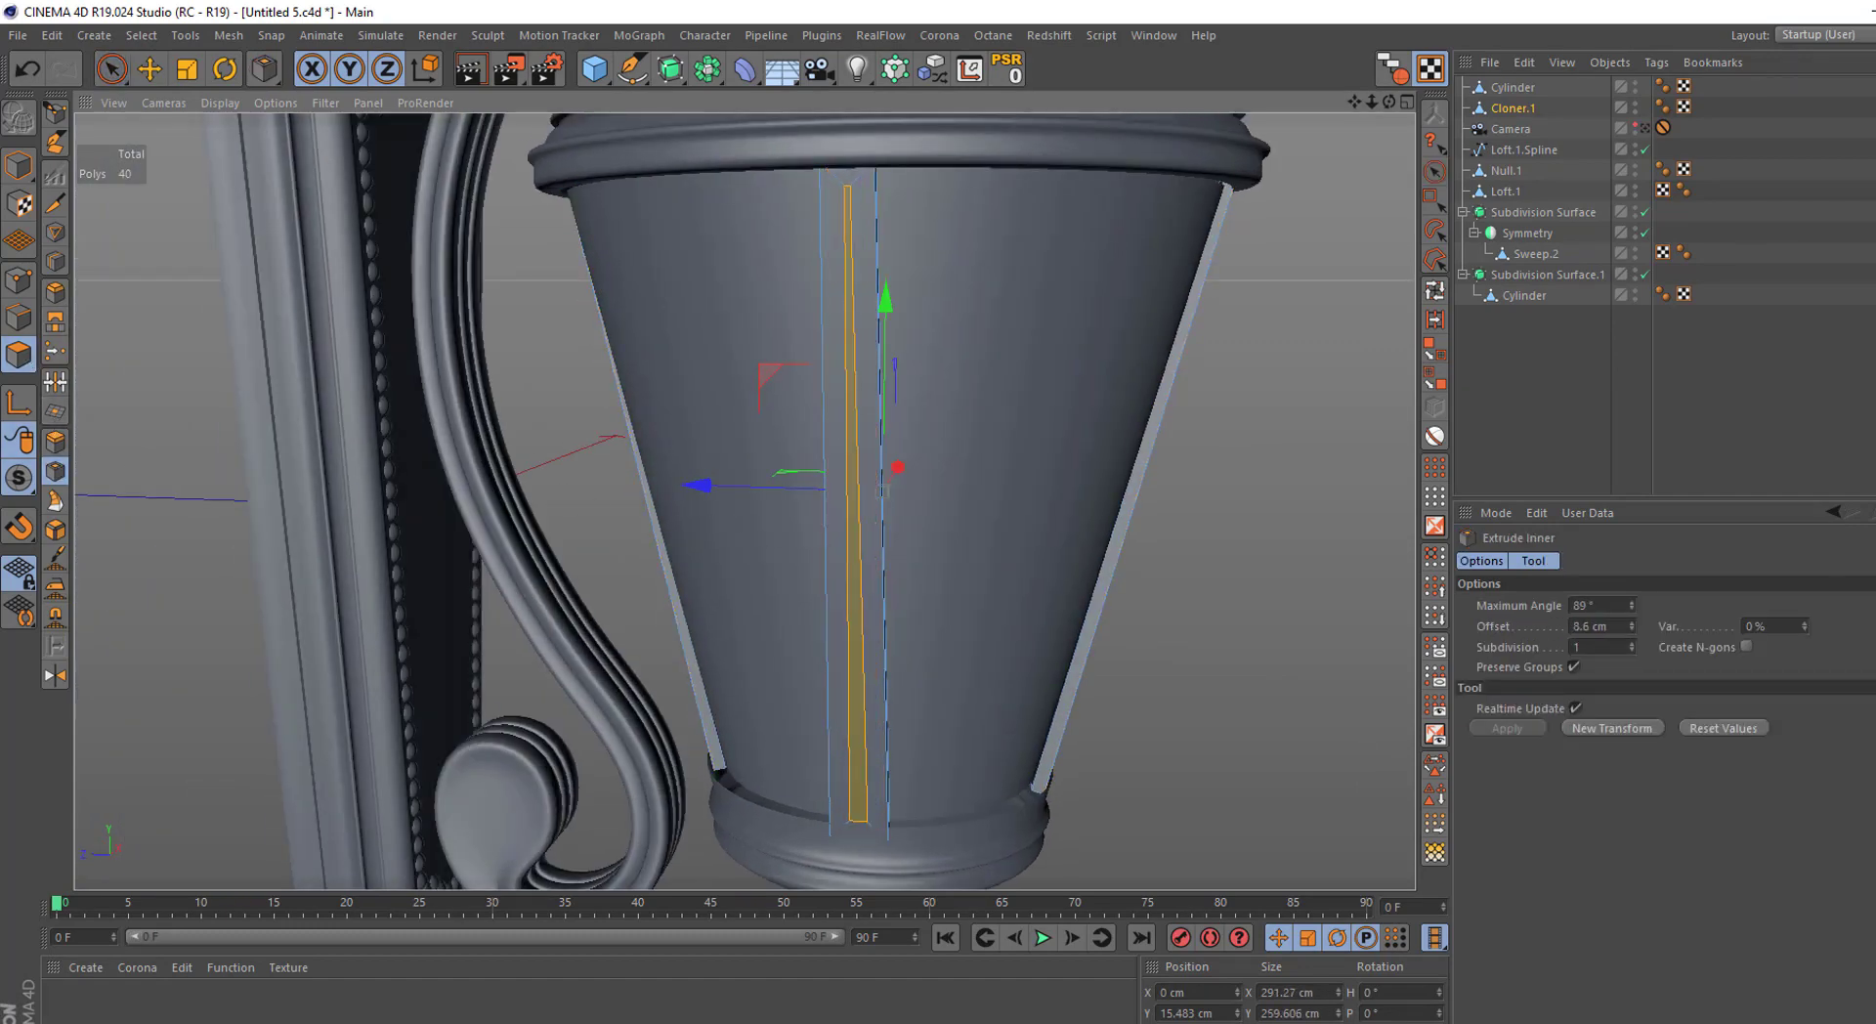
mouse_move(612, 436)
alt+mouse_down()
mouse_move(759, 436)
mouse_move(806, 461)
alt+mouse_up()
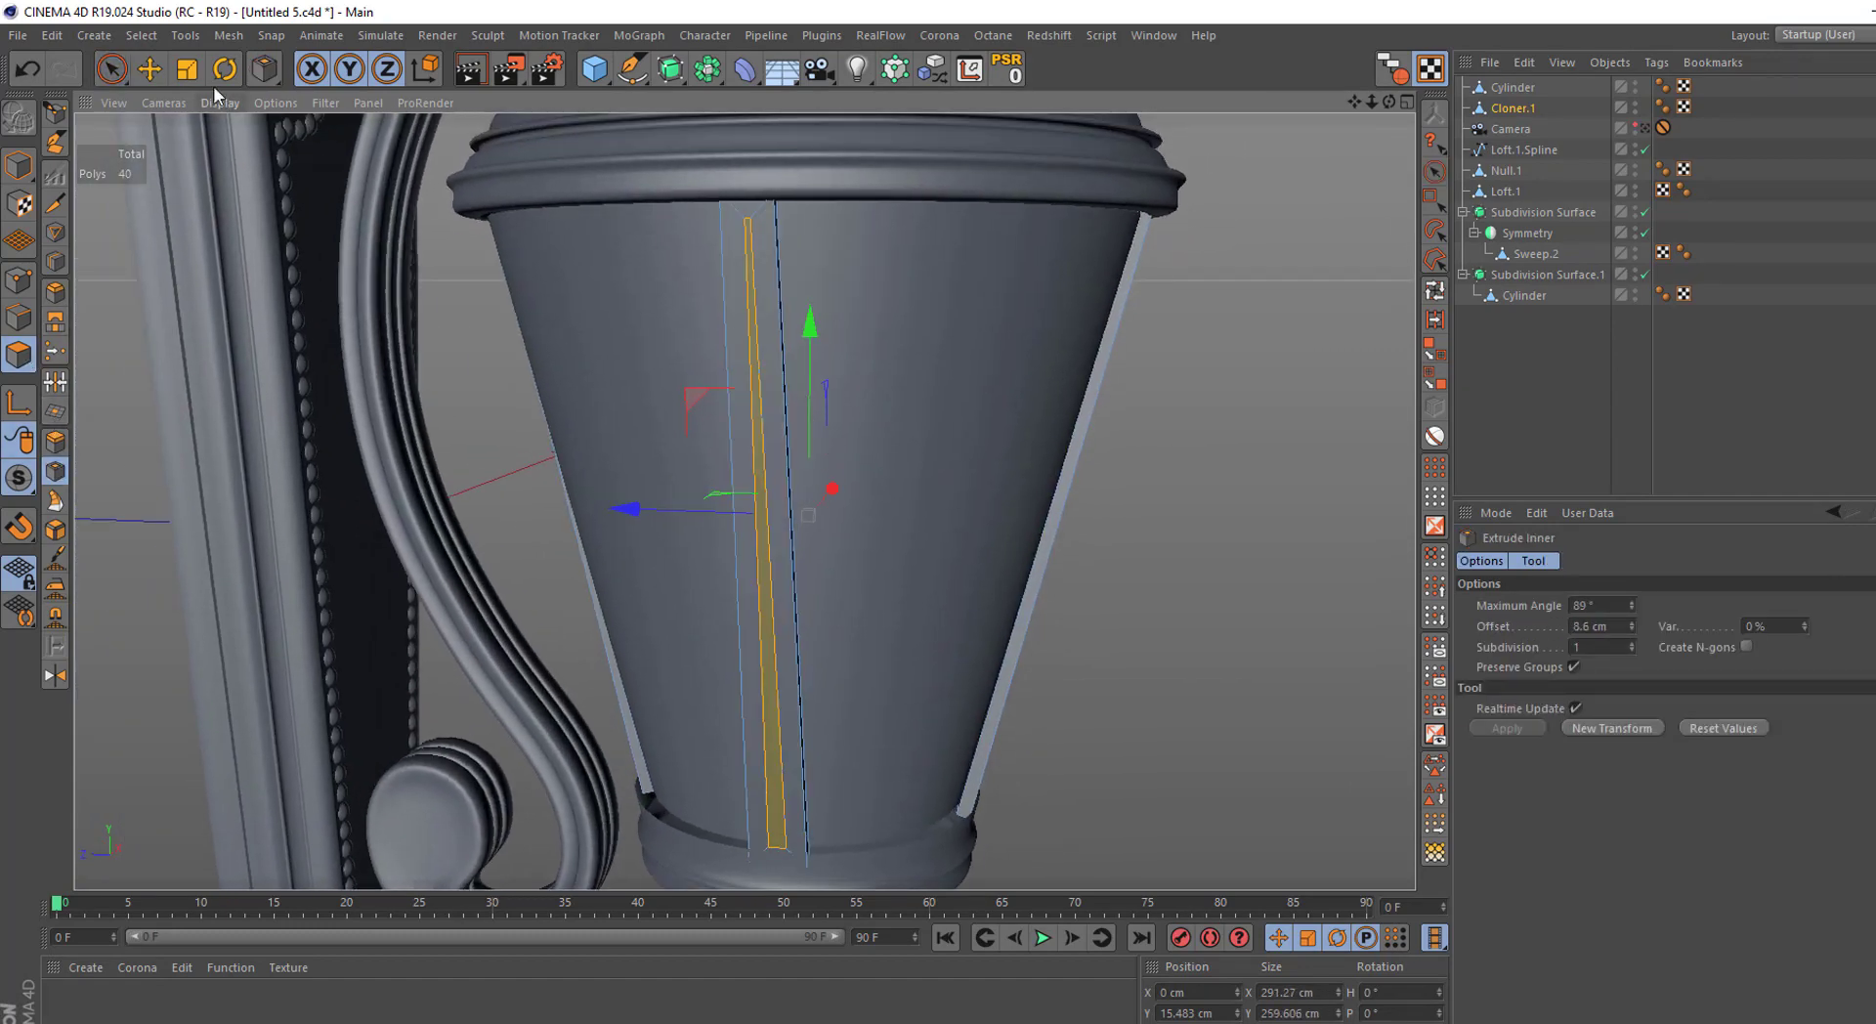
key(t)
alt+drag(813, 317, 636, 387)
key(9)
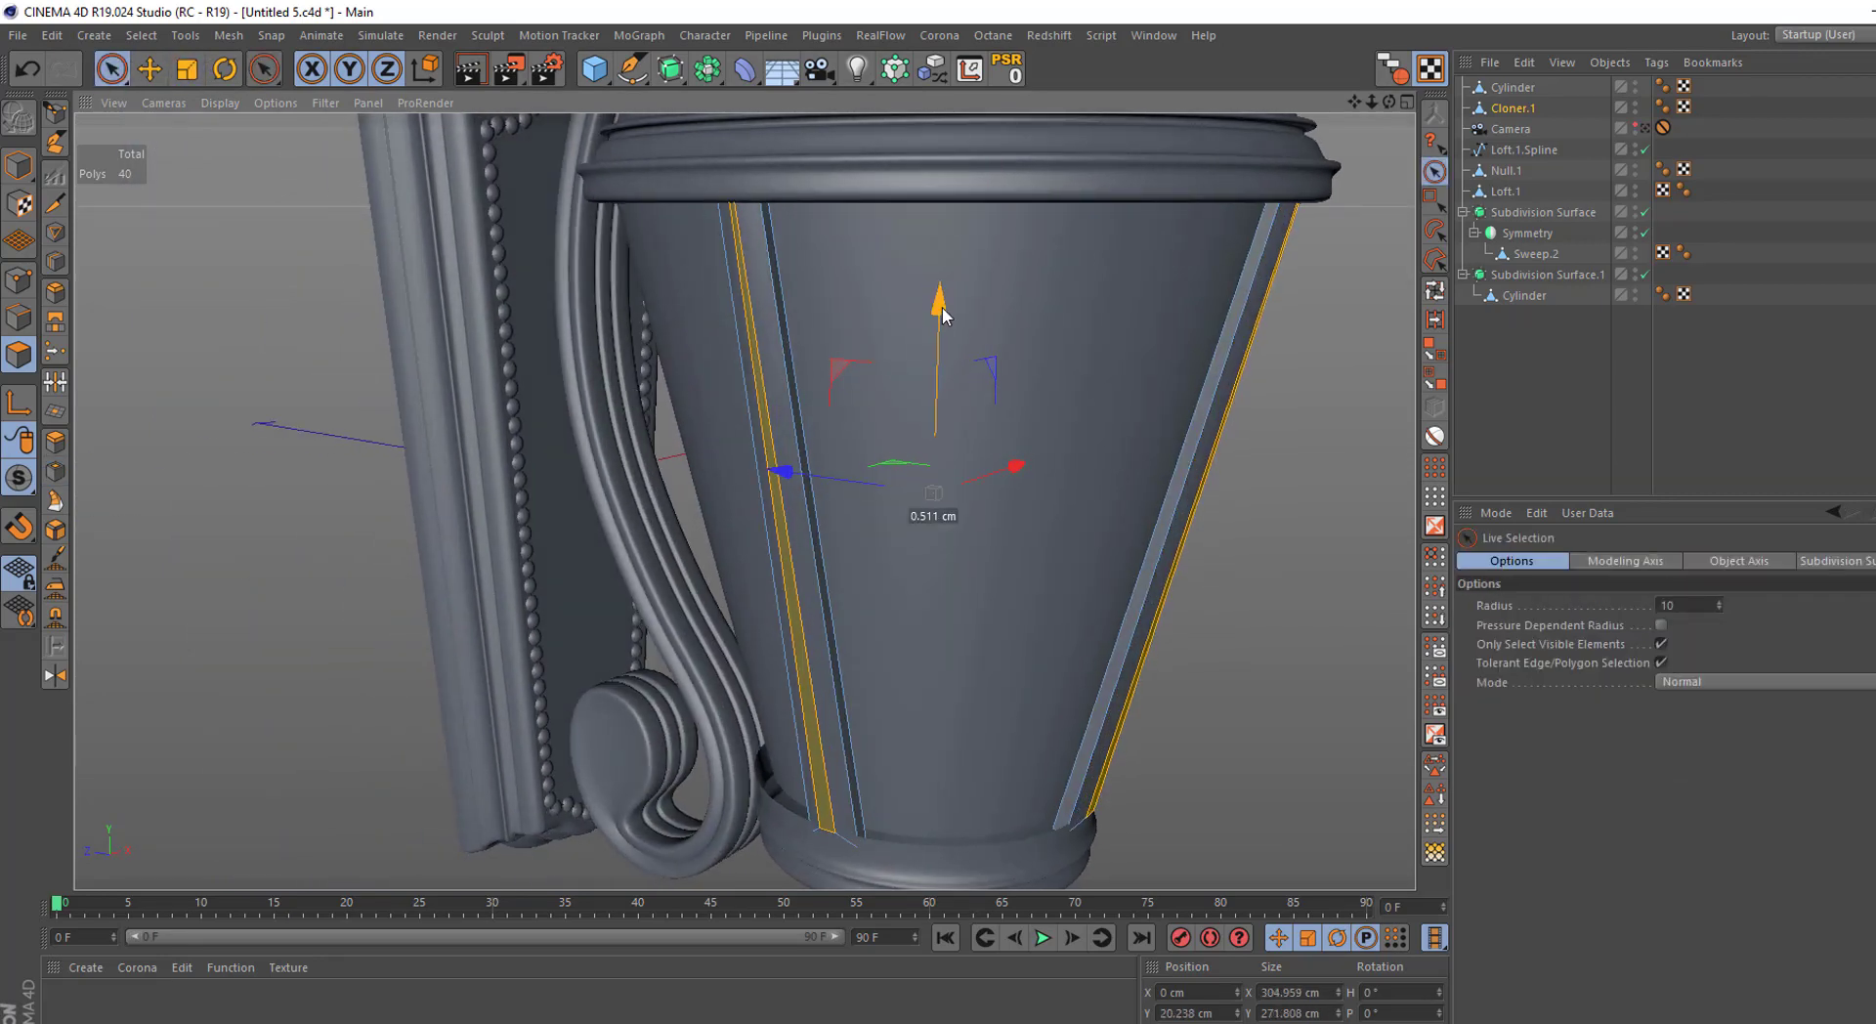
Clear the bar selection and select the tapered Cylinder body for point editing
click(1486, 289)
mouse_move(1411, 364)
alt+right_down()
mouse_move(942, 405)
mouse_move(811, 374)
alt+right_up()
alt+drag(812, 374, 783, 436)
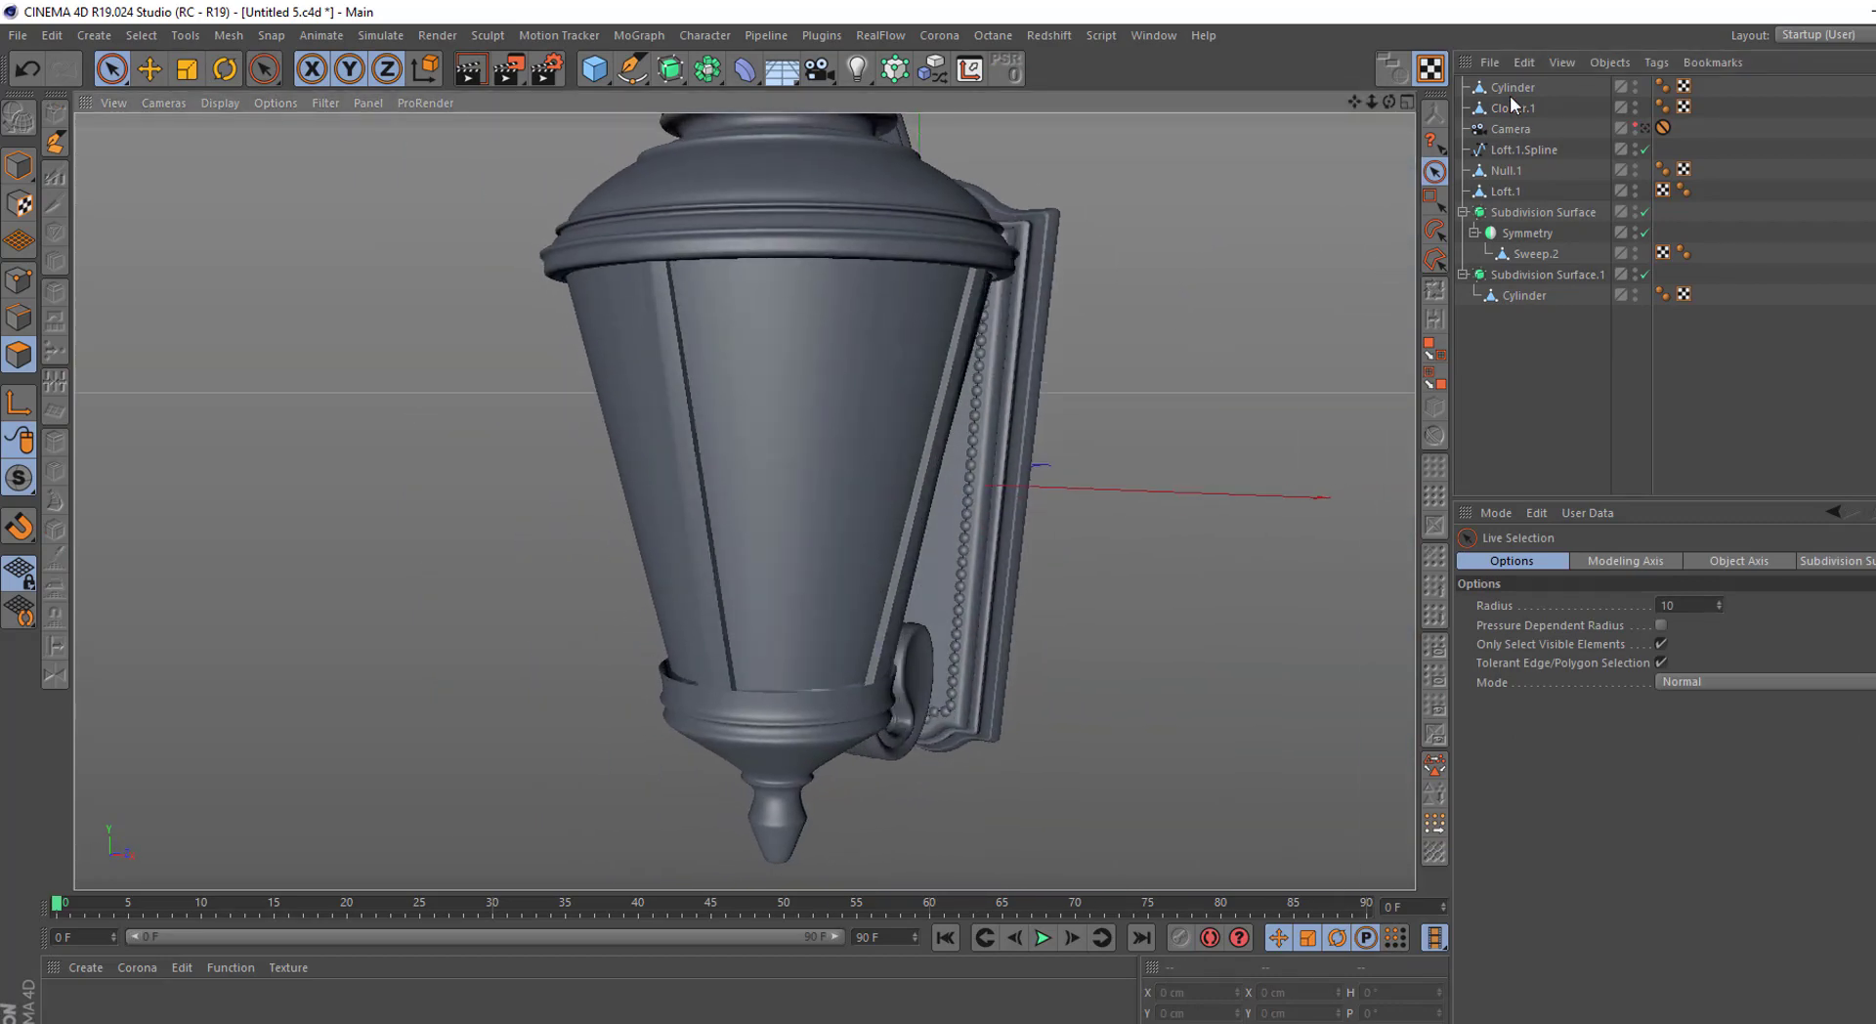
click(1512, 89)
key(o)
click(1432, 196)
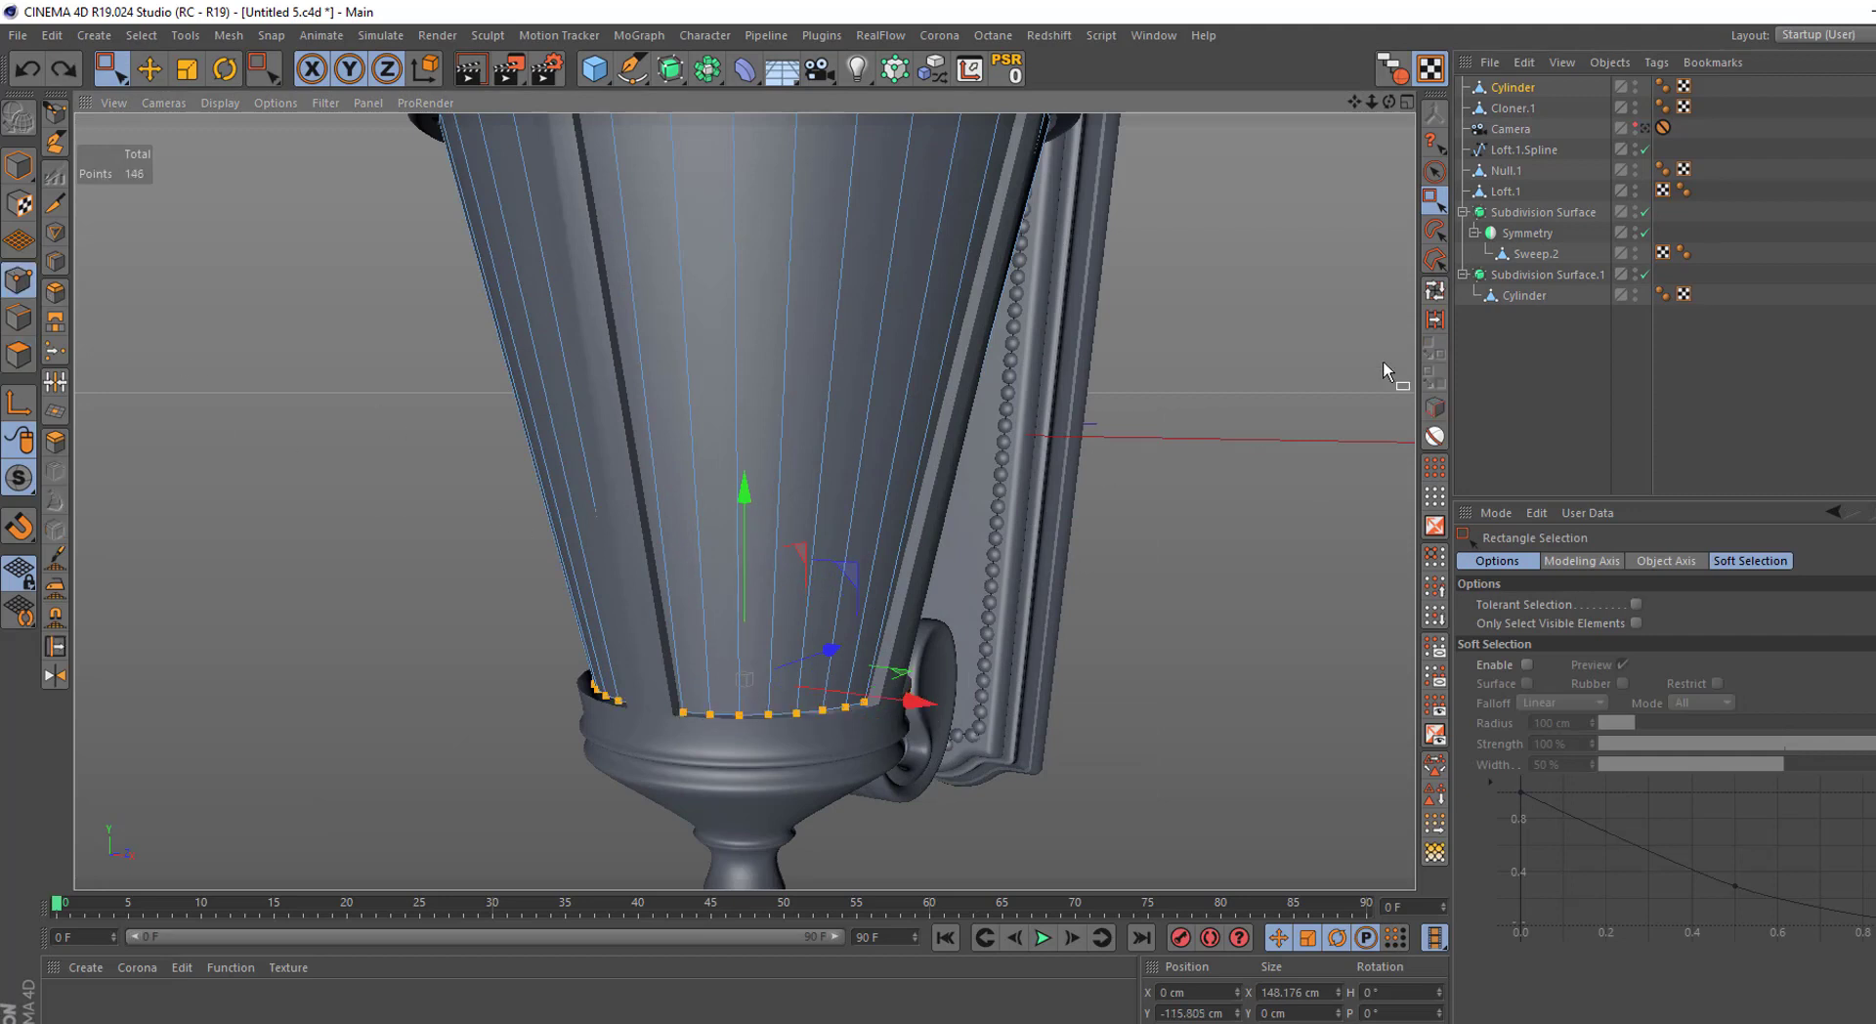
Merge the cylinder's overlapping points and cut an edge loop just above the lower band
click(1436, 468)
right_click(1232, 416)
click(1282, 964)
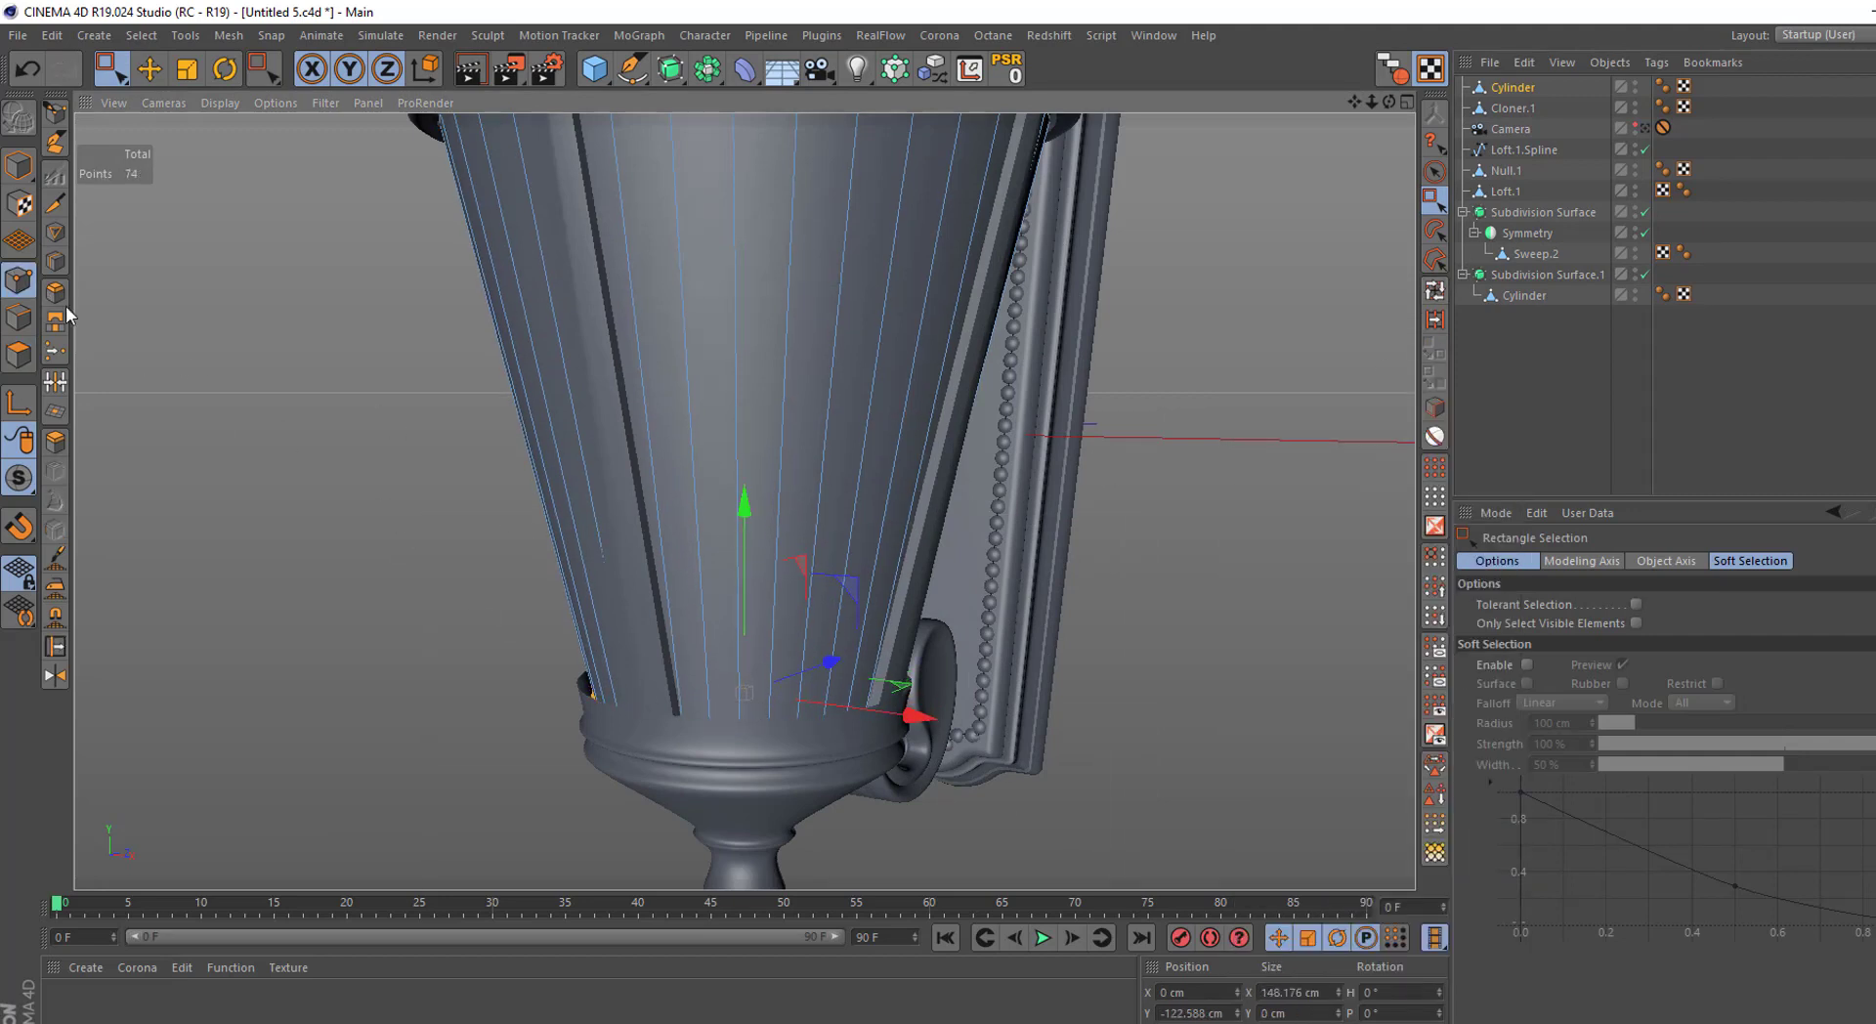
click(54, 261)
click(1586, 831)
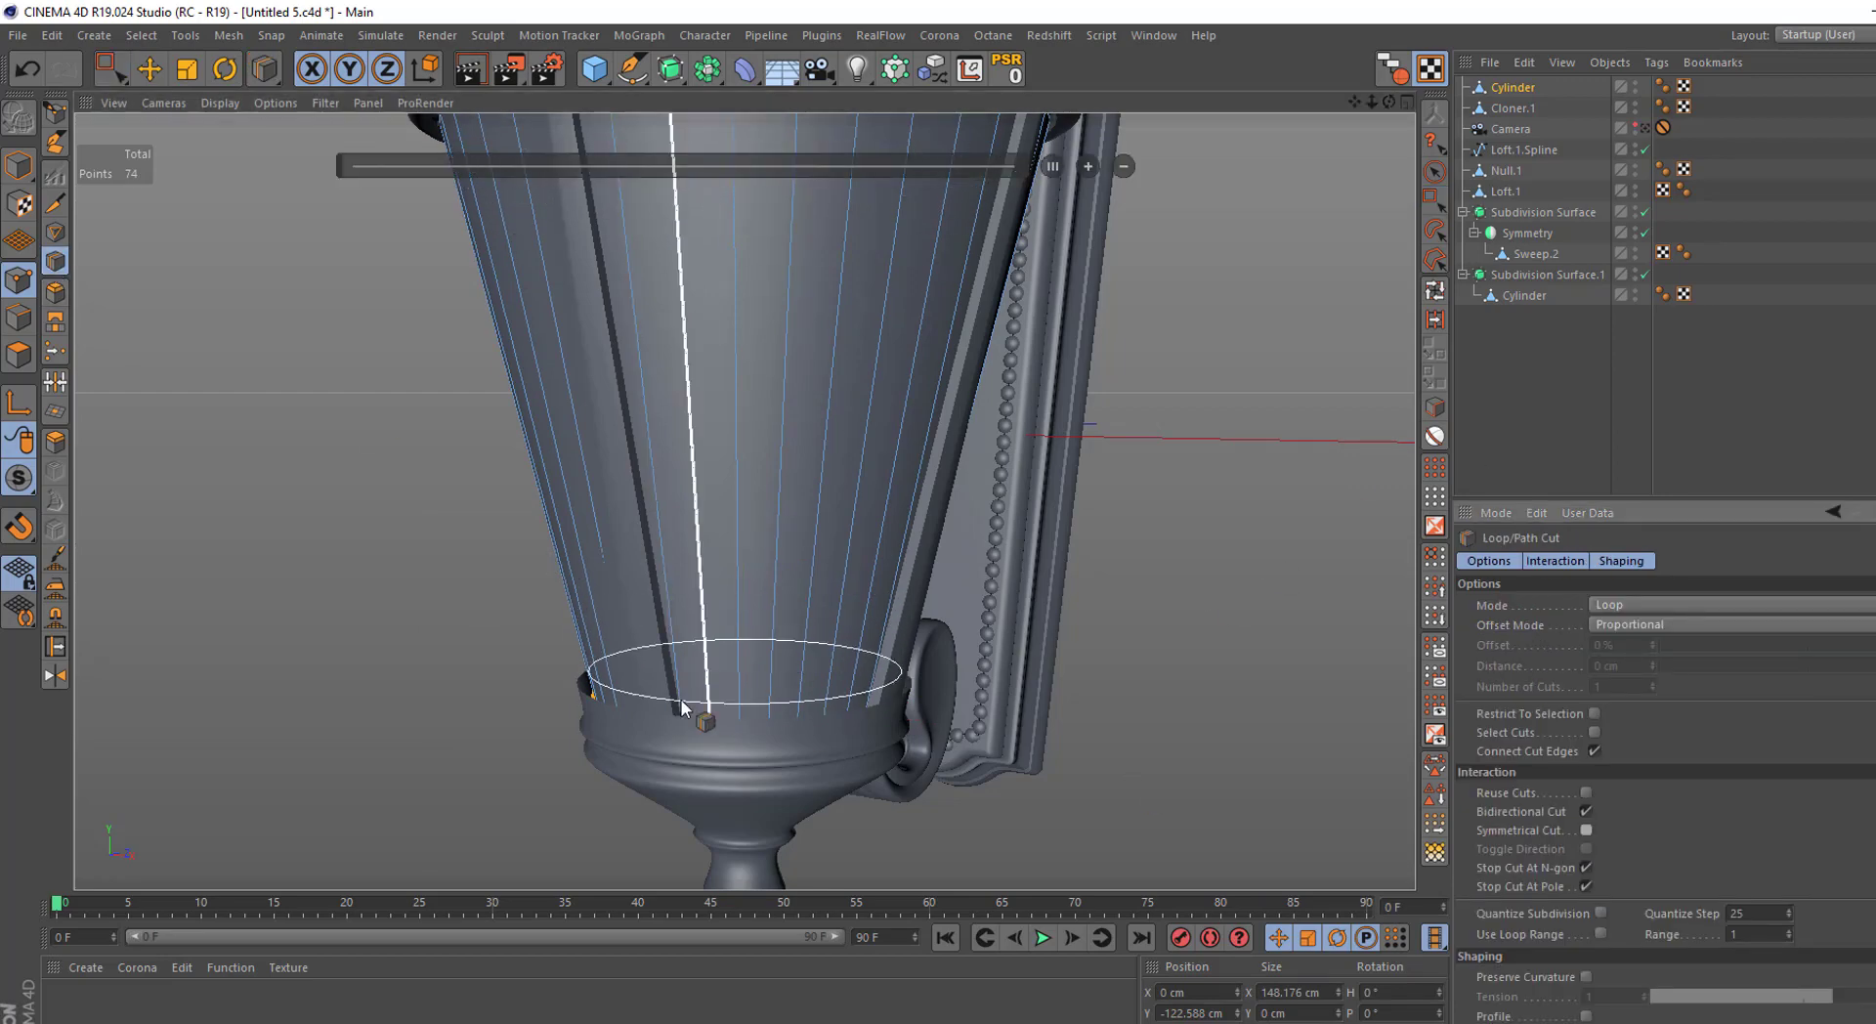
scroll(674, 718, up, 5)
click(645, 706)
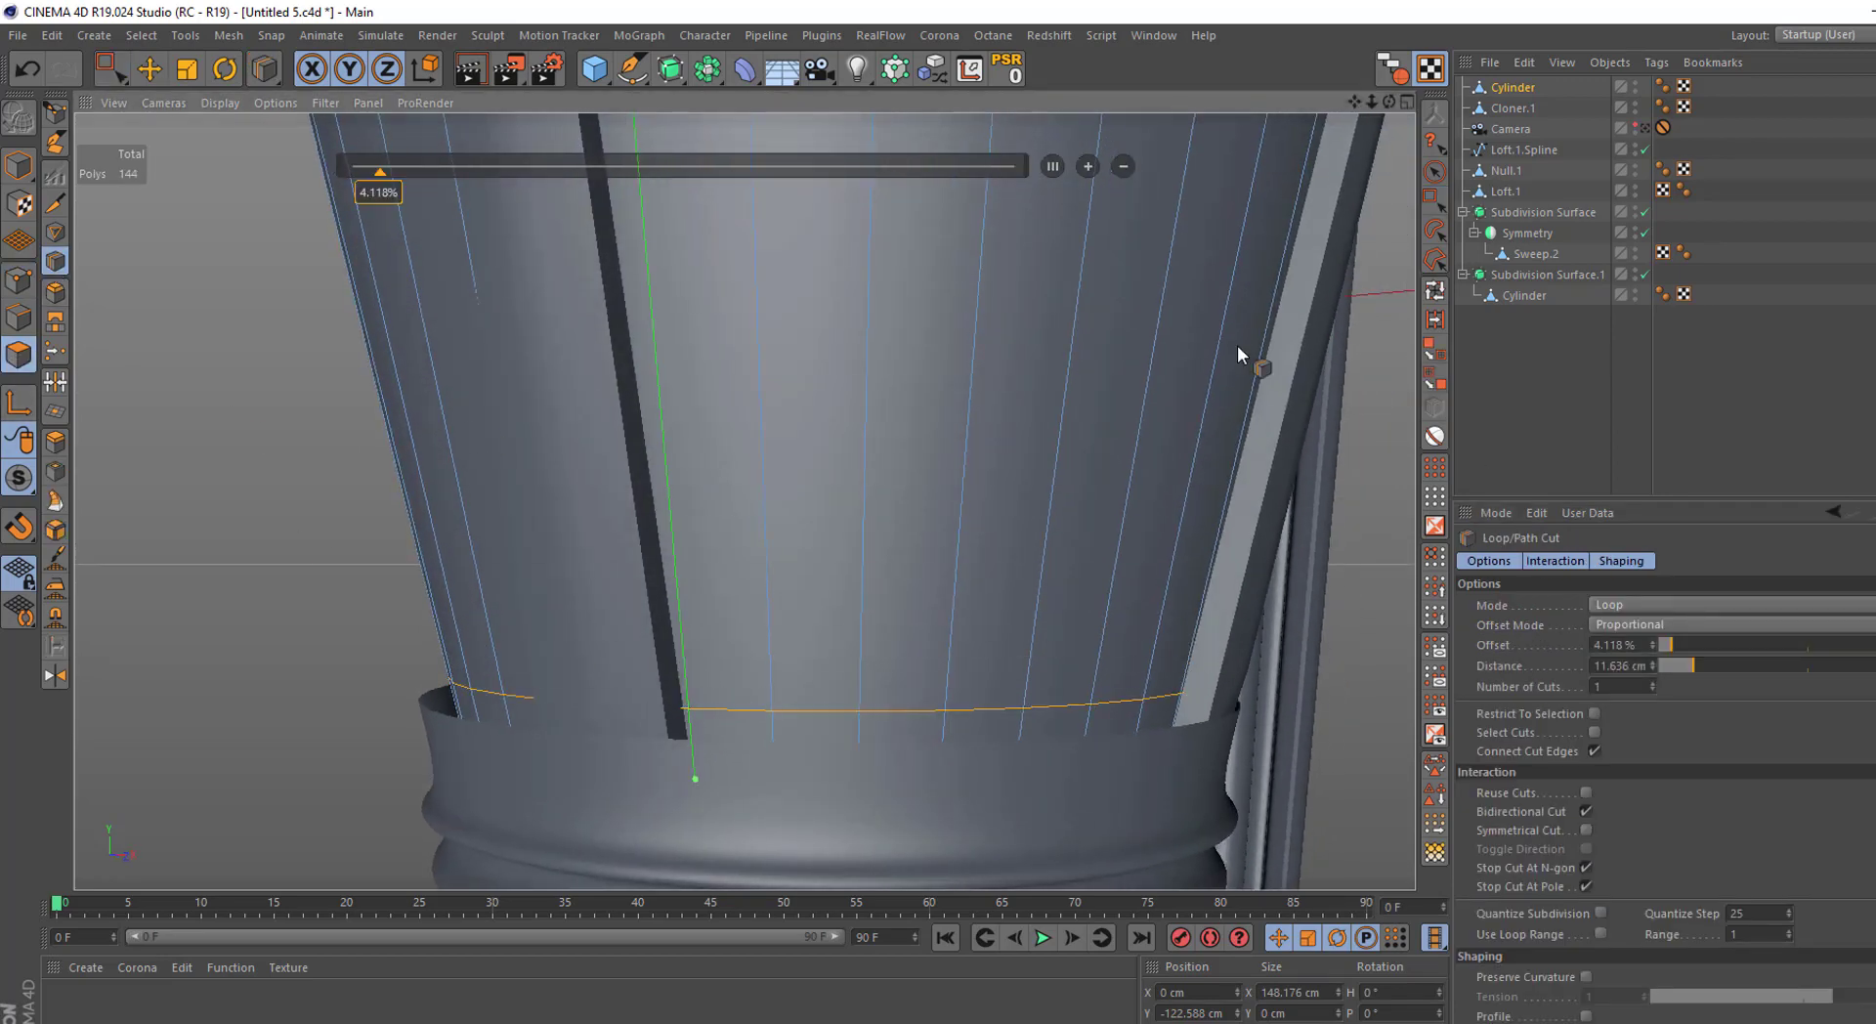
Loop-select the strip below the cut and extrude it about 5 cm into a thin lip
key(u)
key(l)
click(1040, 718)
click(54, 441)
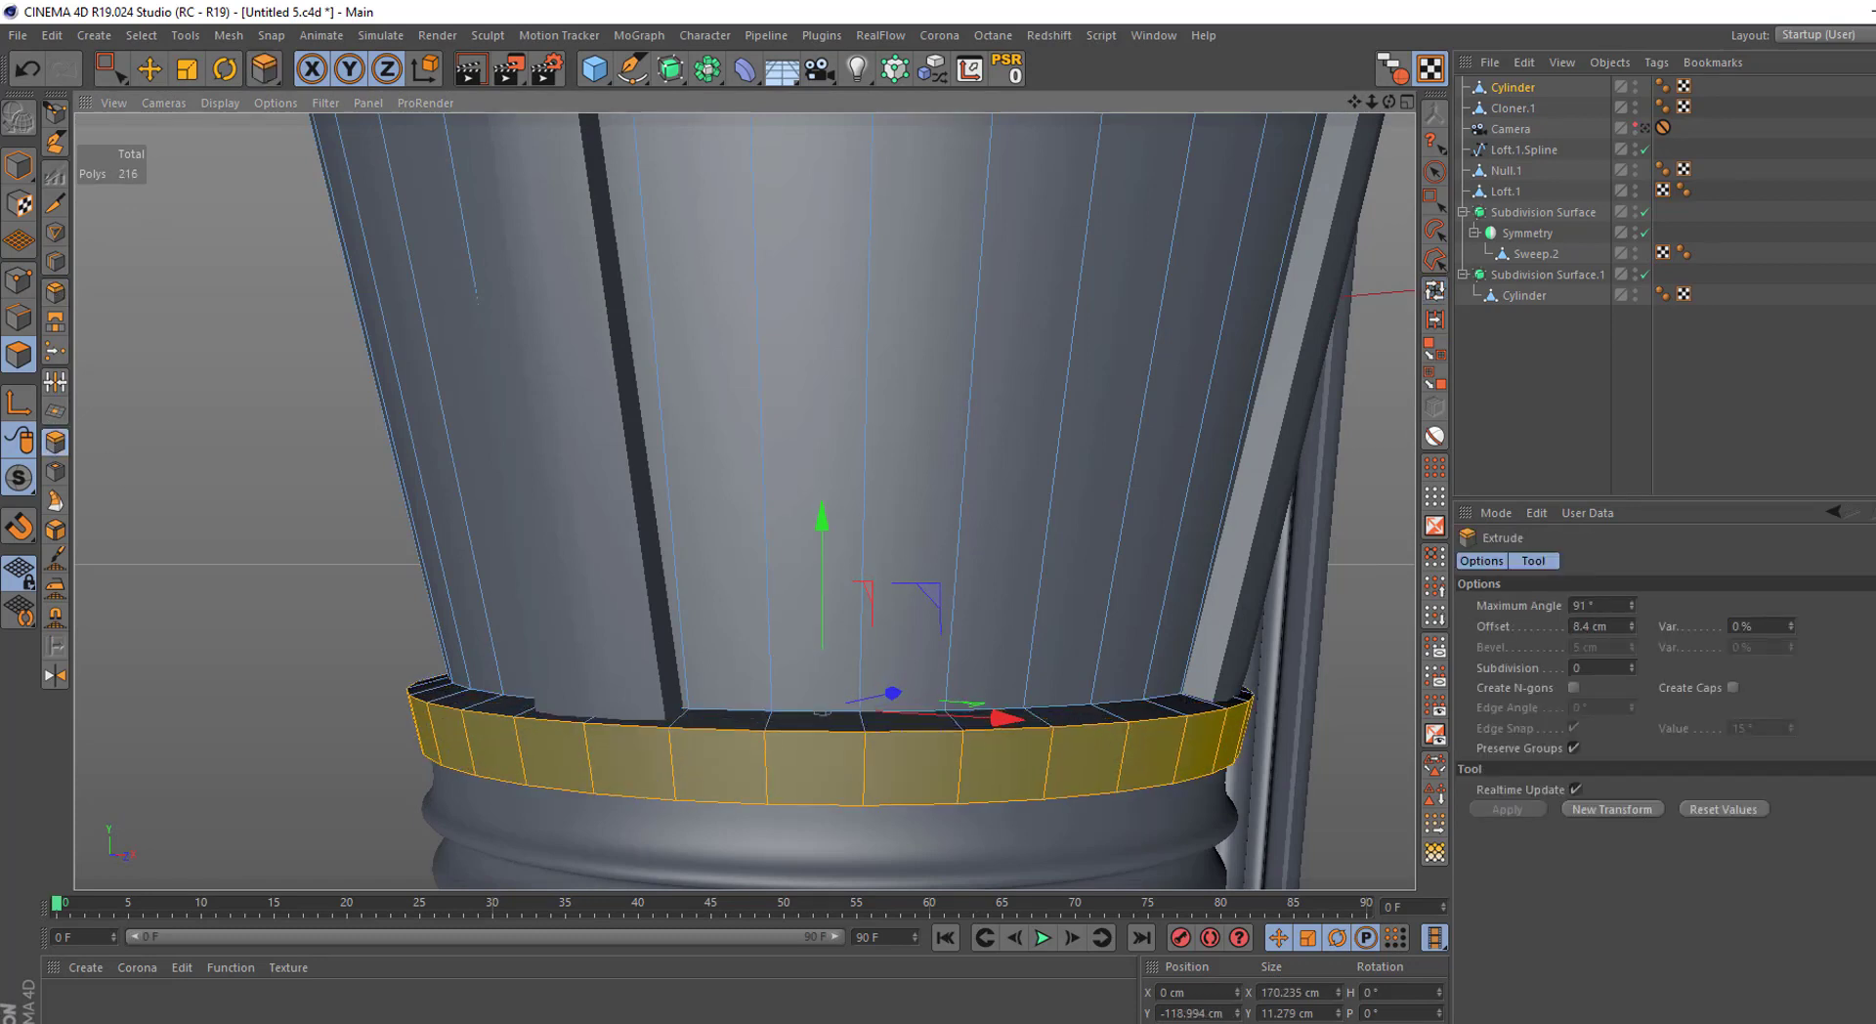
drag(879, 723, 860, 723)
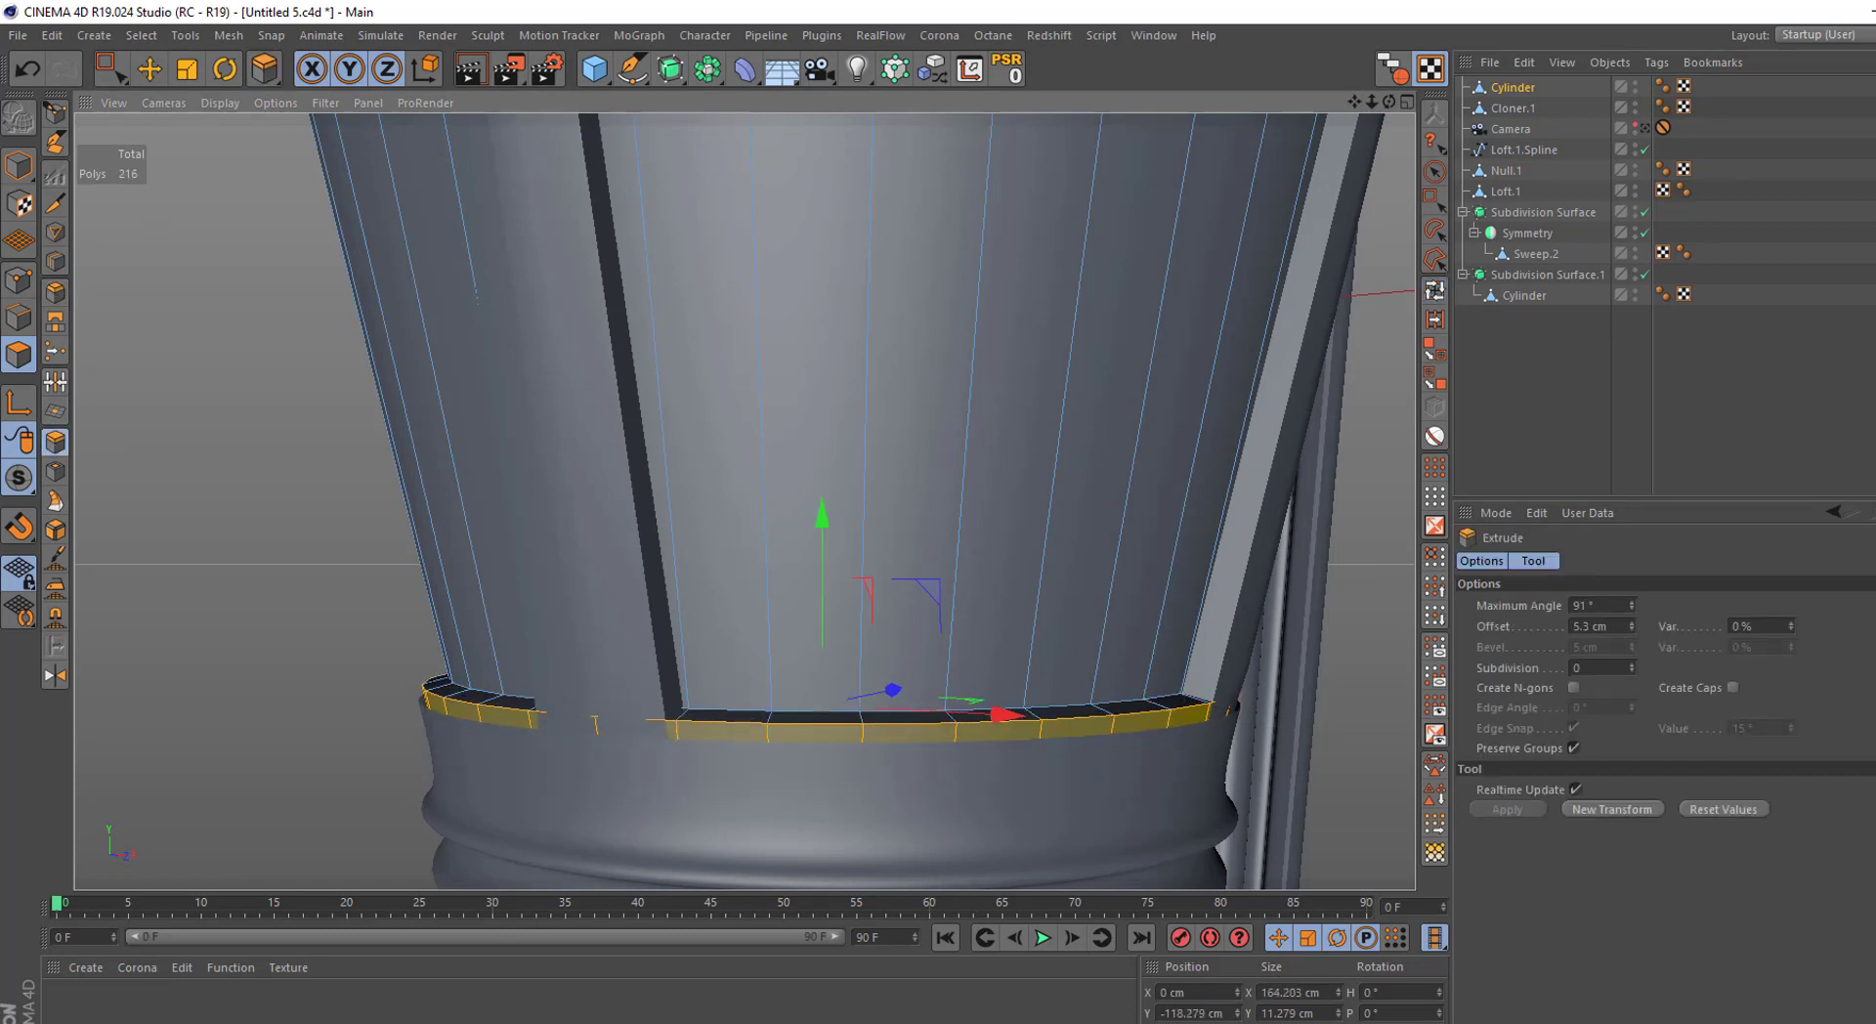
Loop-select the band's top edge on the Cylinder and scale it slightly inward
click(27, 171)
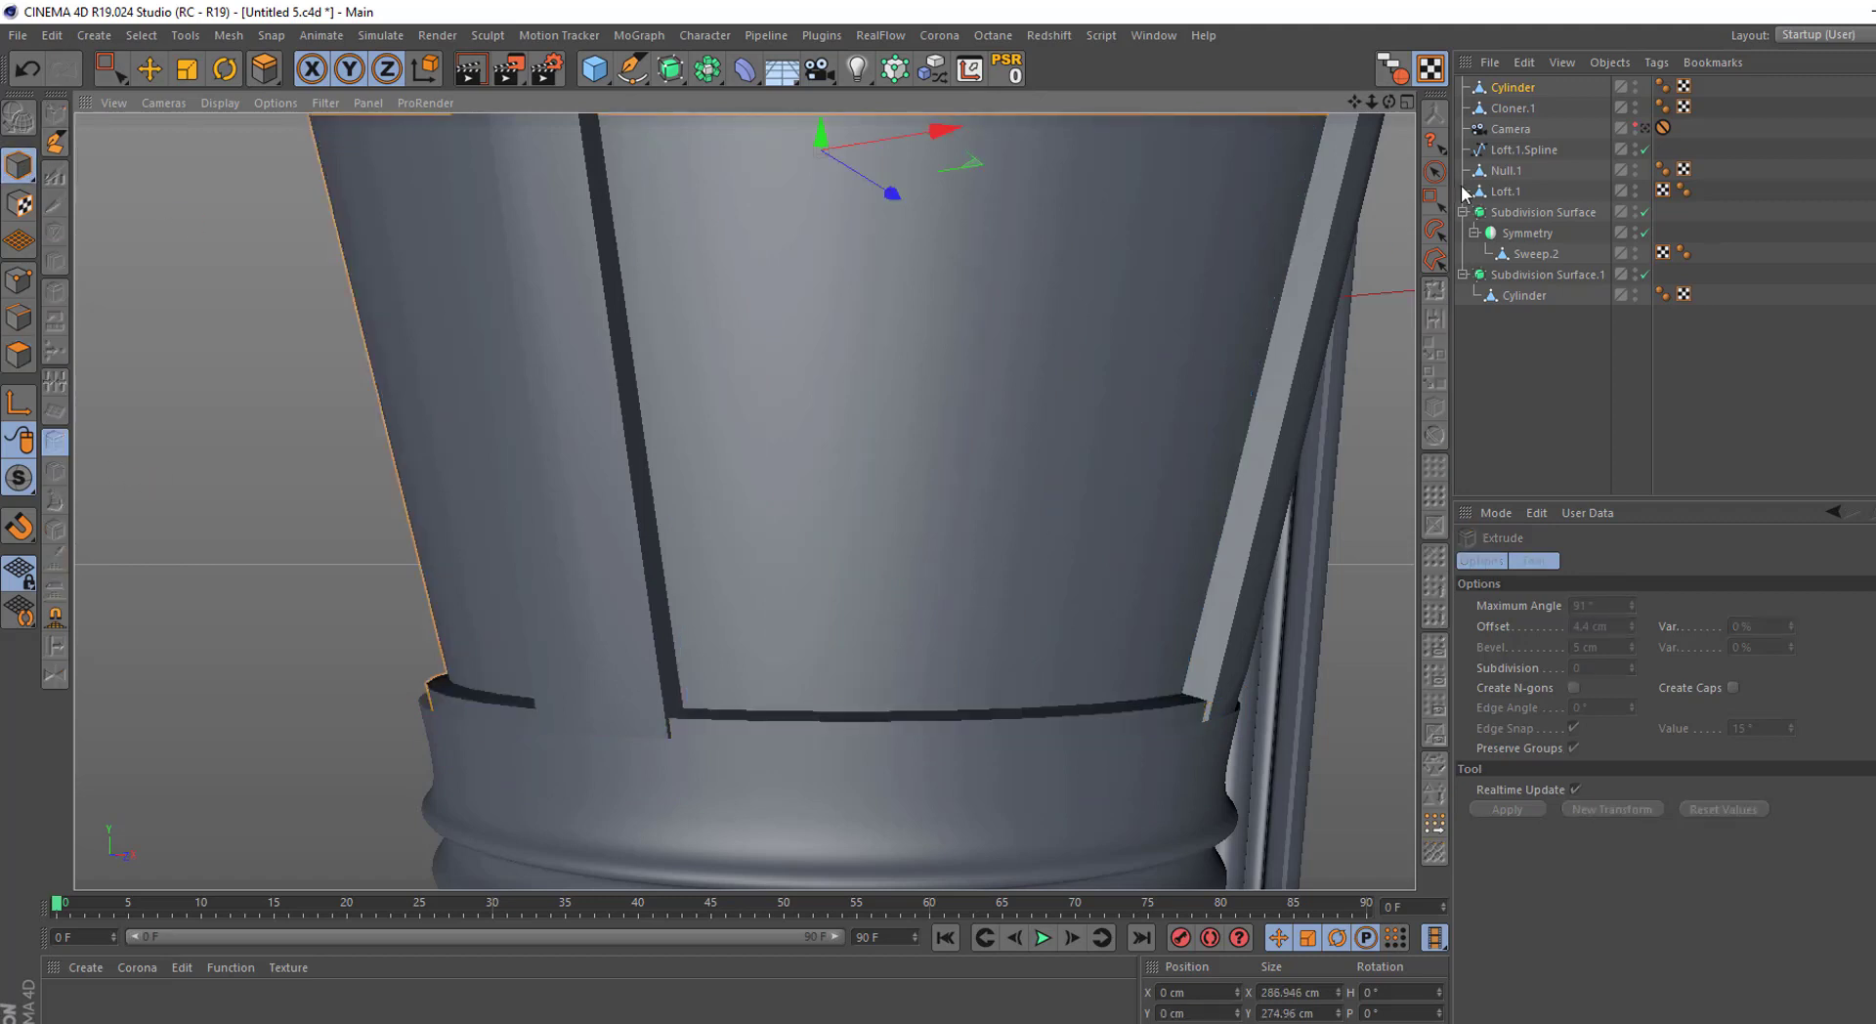
click(1521, 295)
click(18, 314)
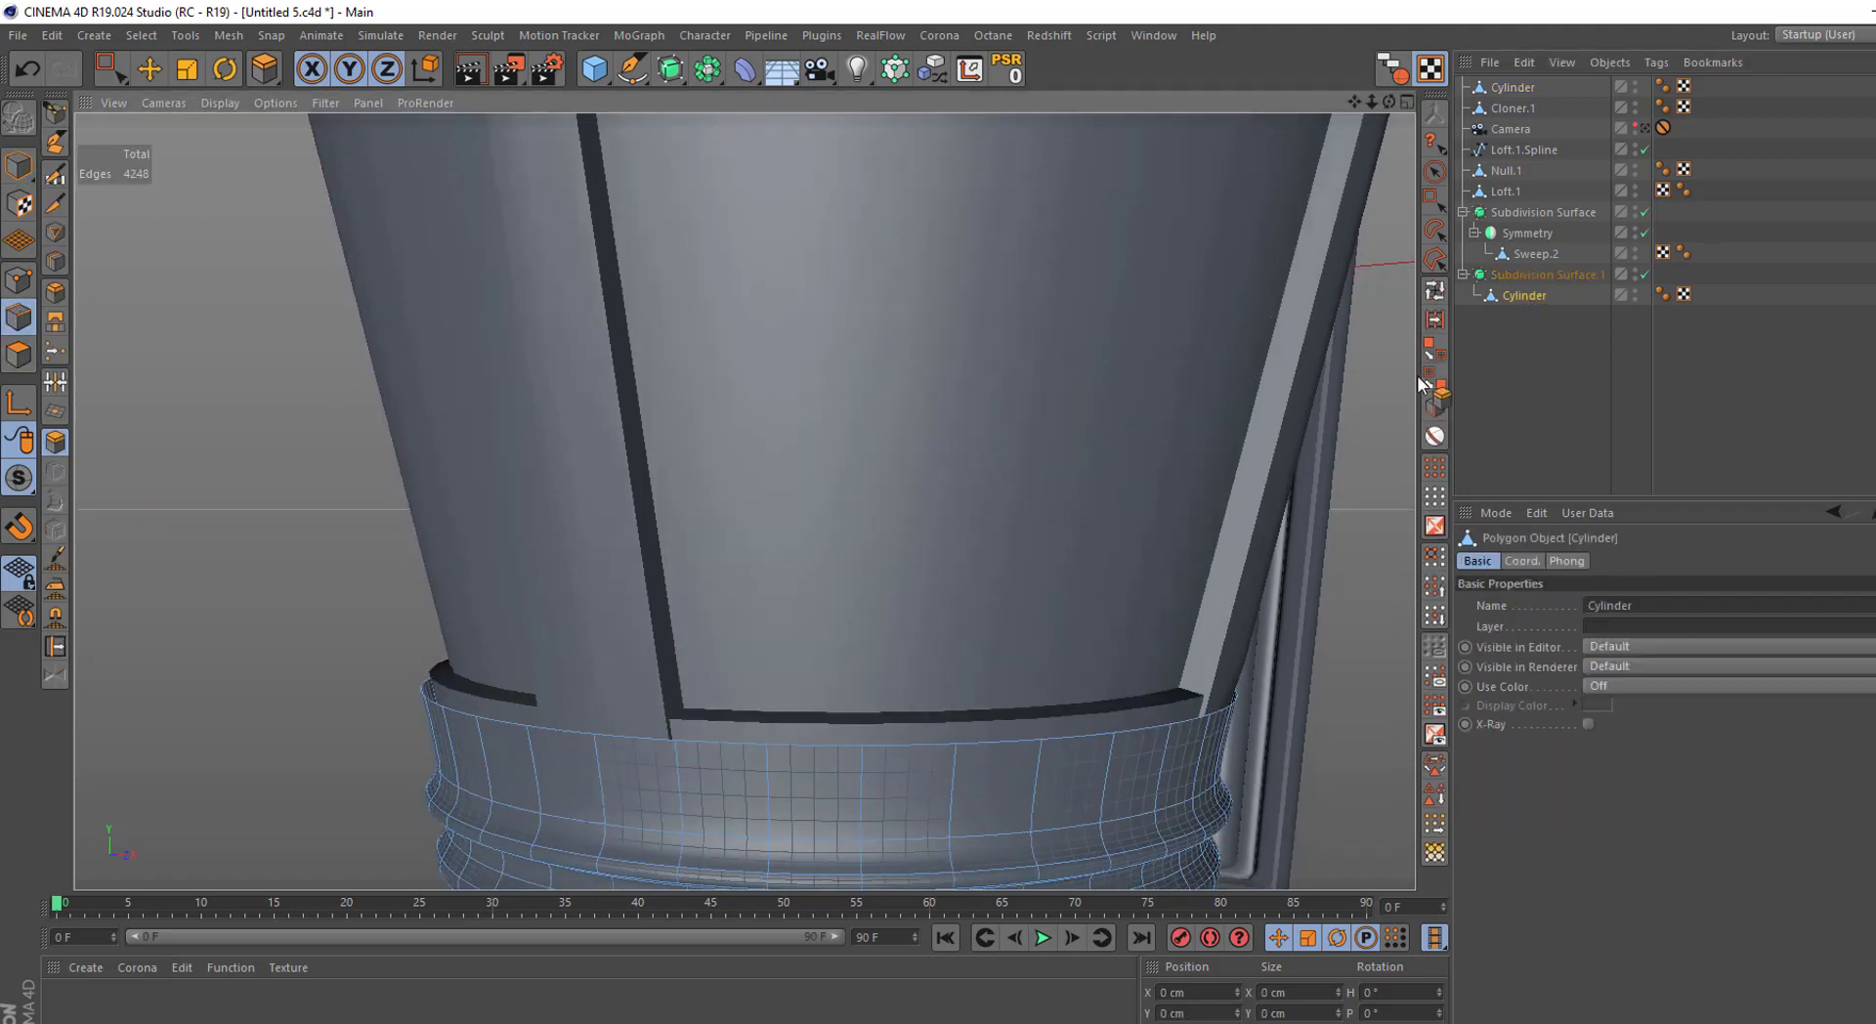
click(1435, 290)
click(1004, 741)
key(t)
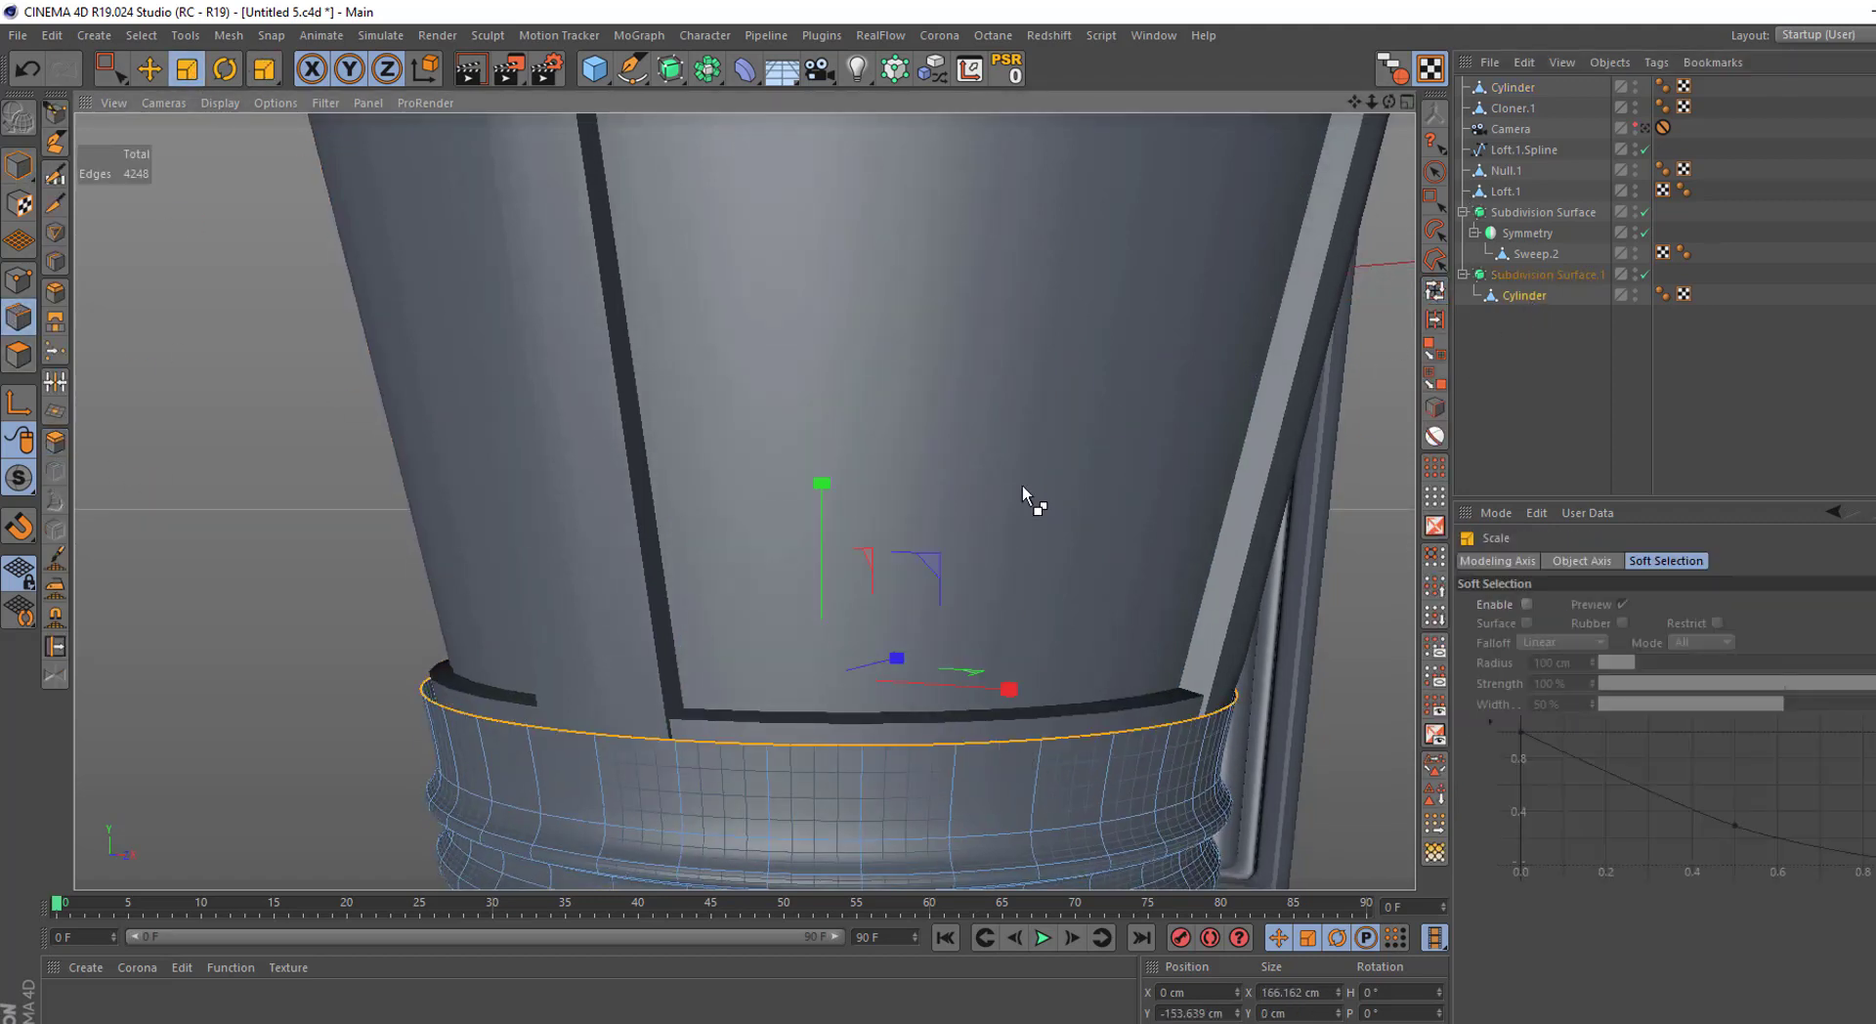
drag(1022, 484, 948, 496)
Add another edge loop on the lower band and view the whole lantern from above
key(0)
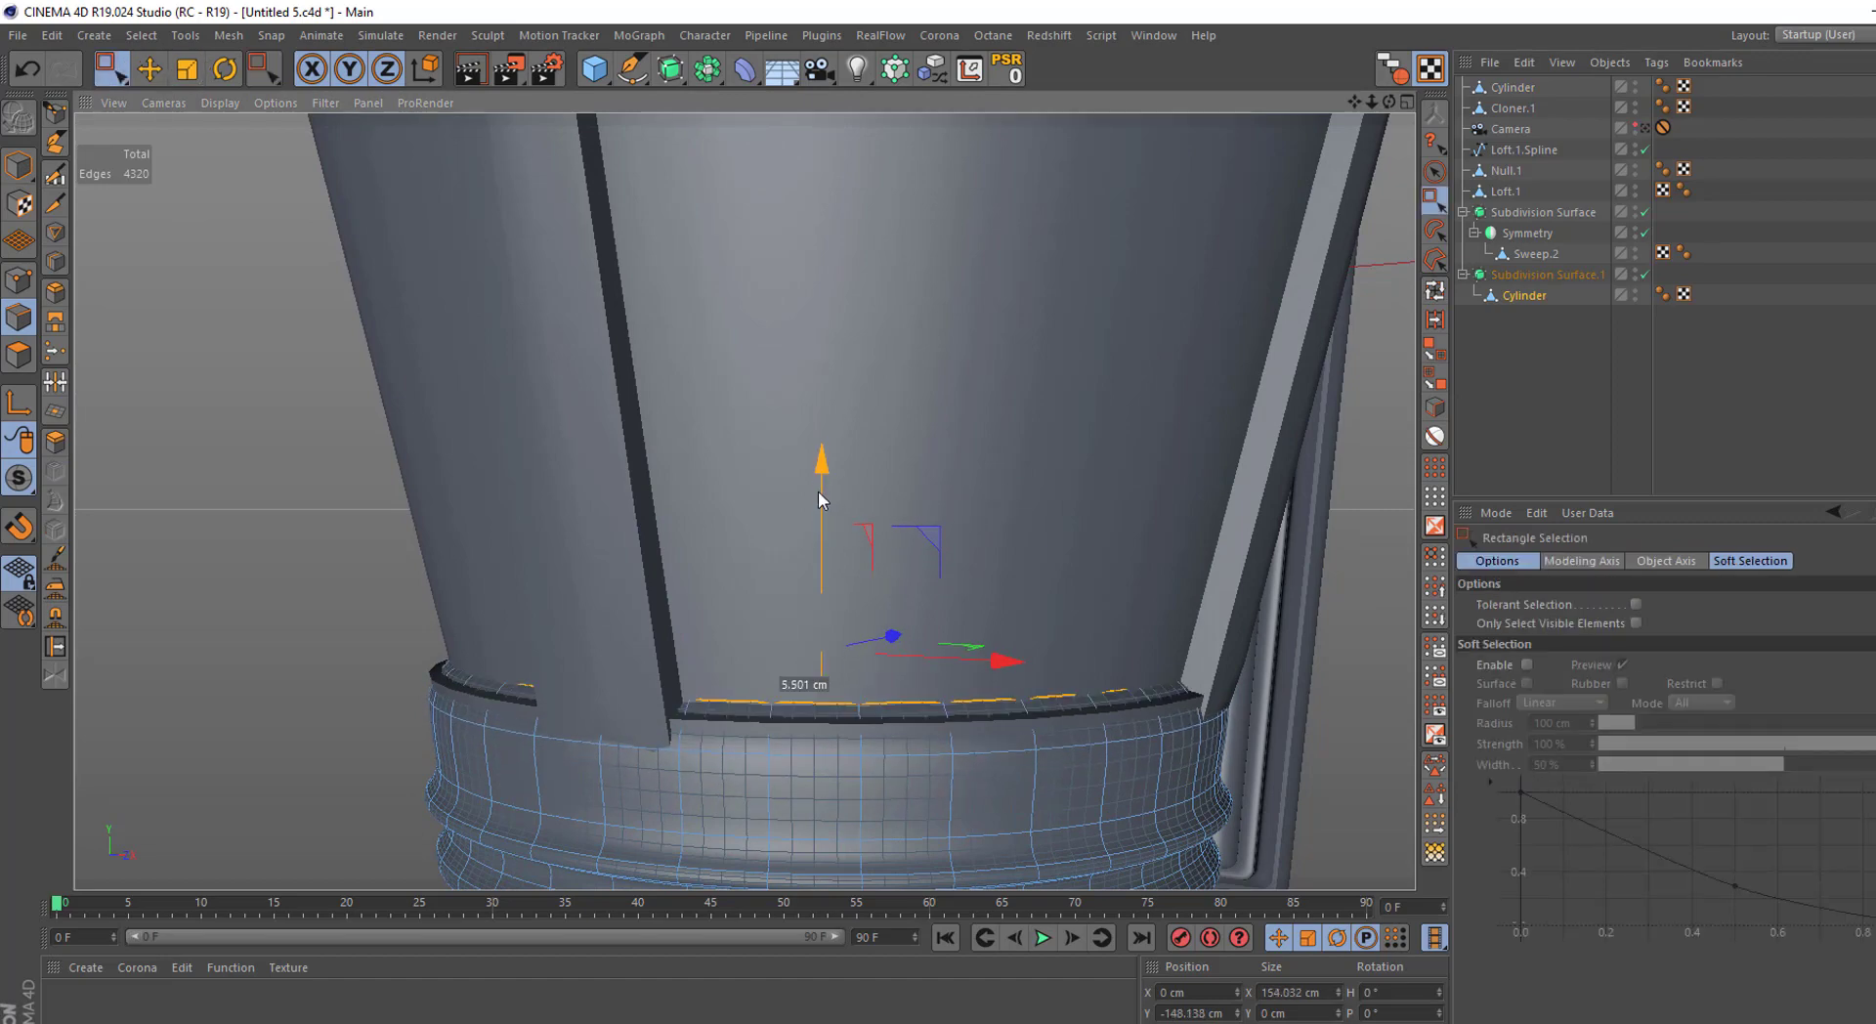
scroll(817, 506, down, 2)
scroll(807, 552, up, 2)
key(k)
key(l)
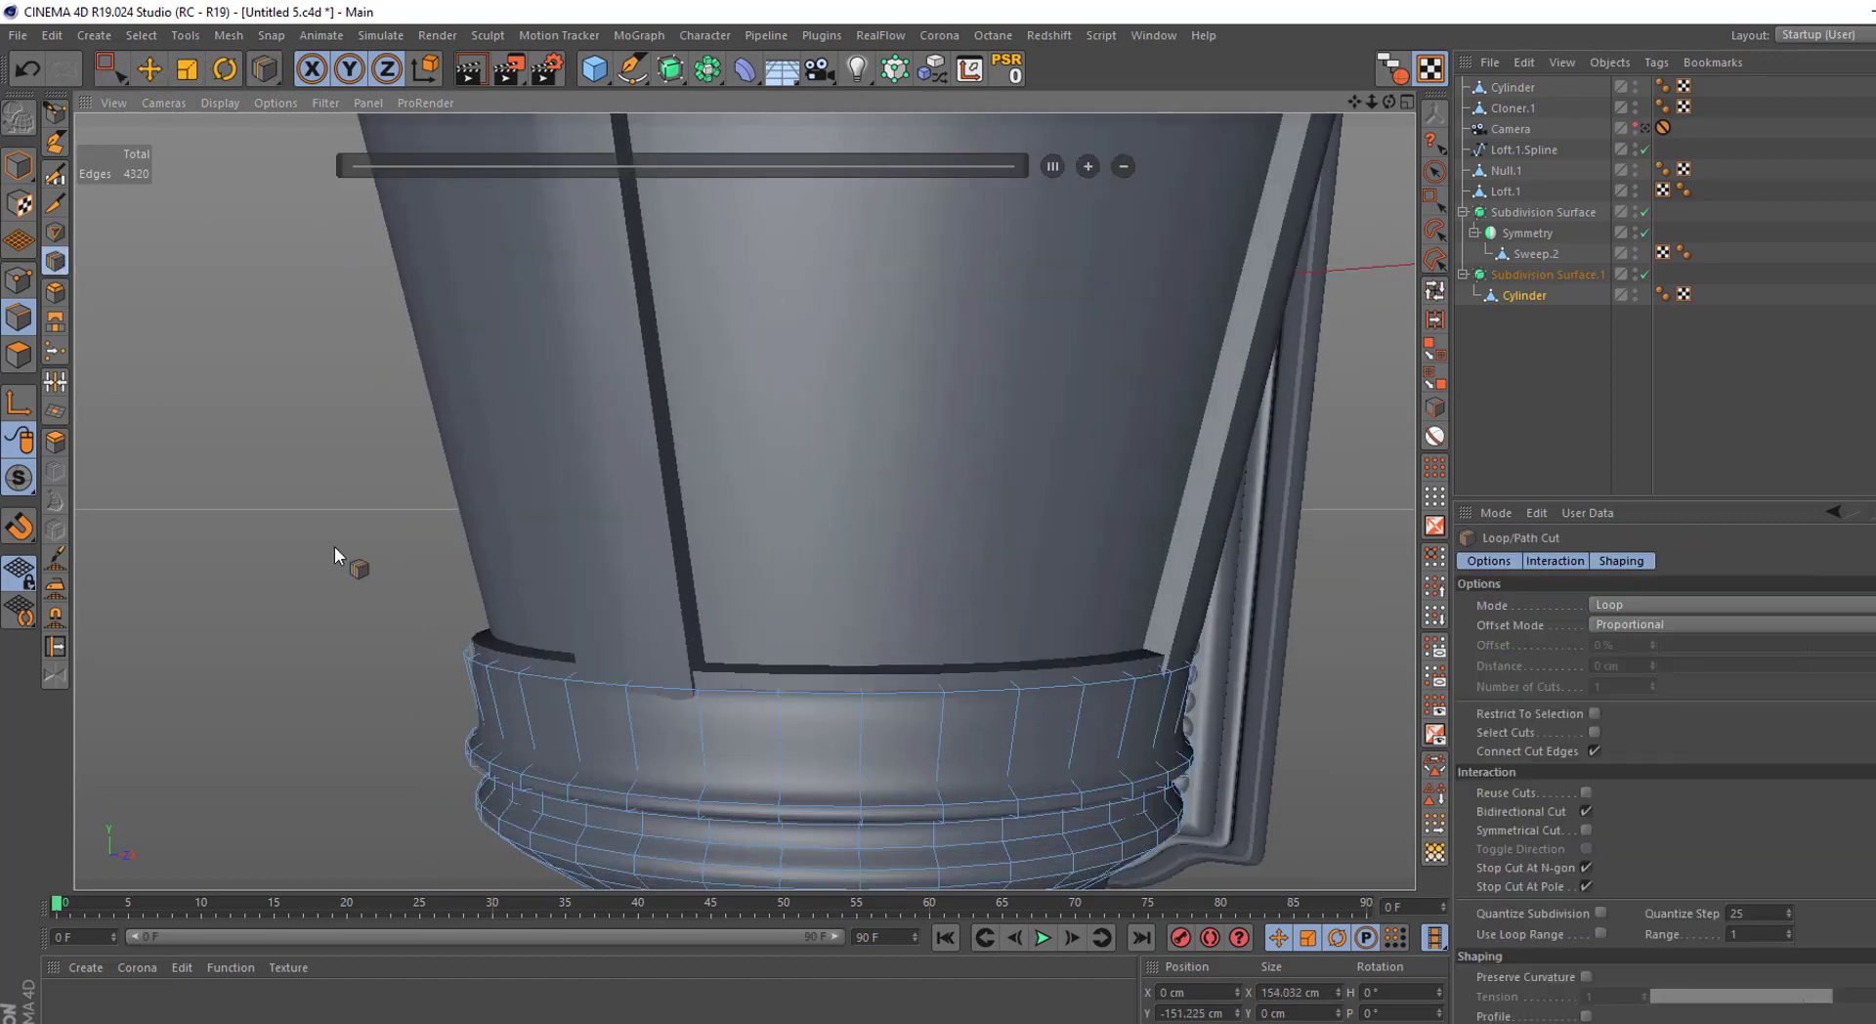
click(620, 698)
key(0)
scroll(865, 530, down, 5)
scroll(868, 653, down, 3)
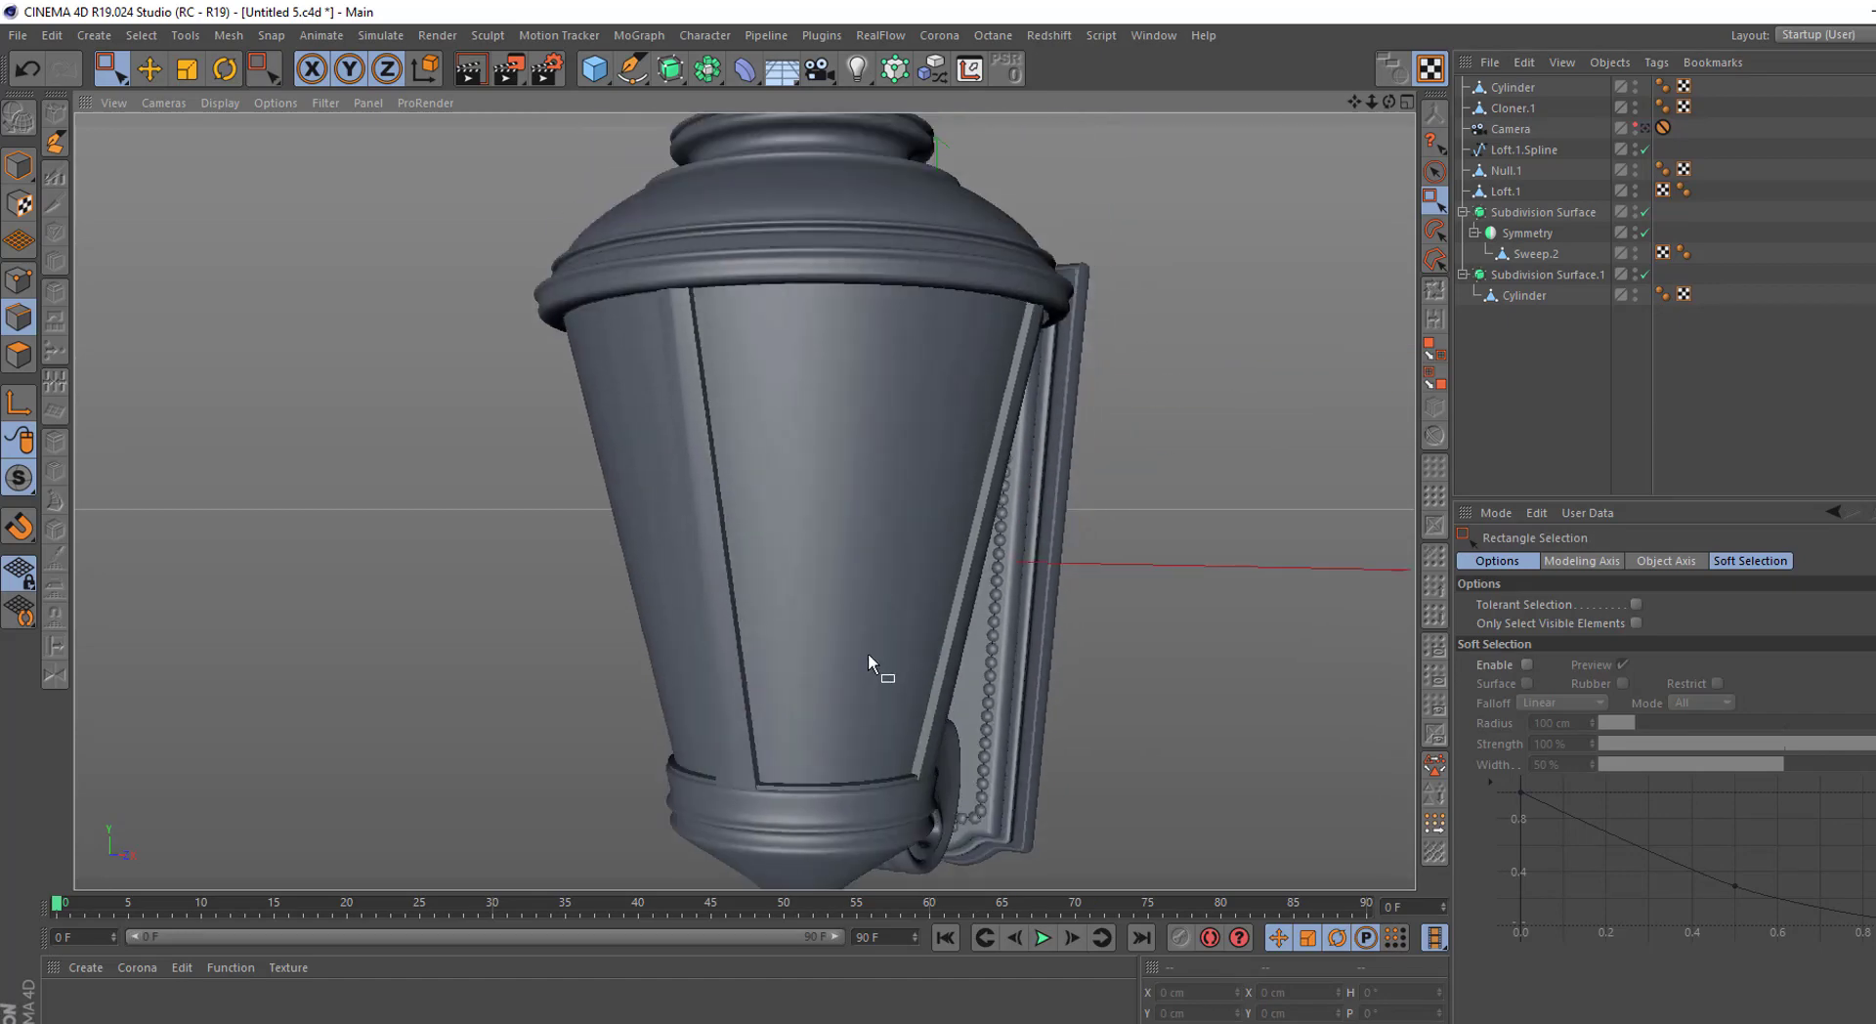
scroll(678, 577, down, 3)
scroll(703, 553, down, 1)
mouse_move(704, 553)
alt+mouse_down()
mouse_move(602, 590)
mouse_move(660, 600)
mouse_move(660, 580)
alt+mouse_up()
click(1517, 256)
scroll(606, 302, up, 2)
scroll(684, 302, up, 2)
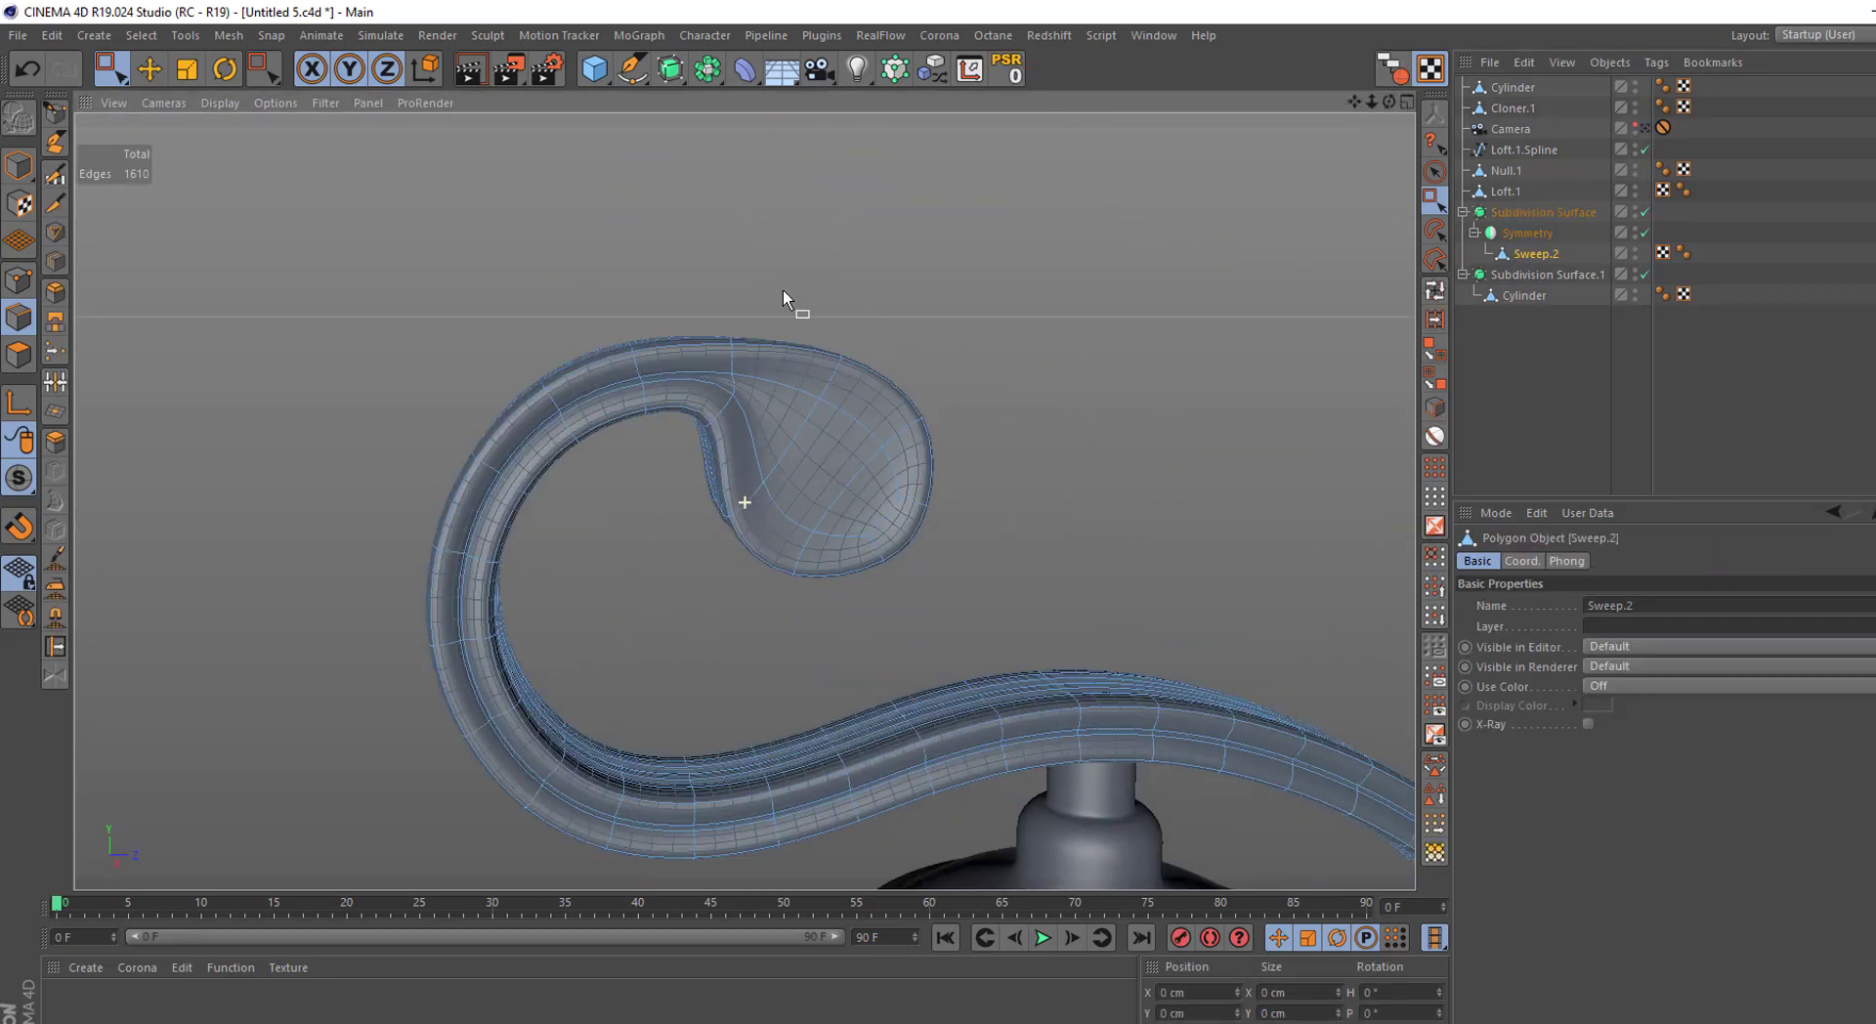
scroll(789, 302, up, 2)
click(1433, 176)
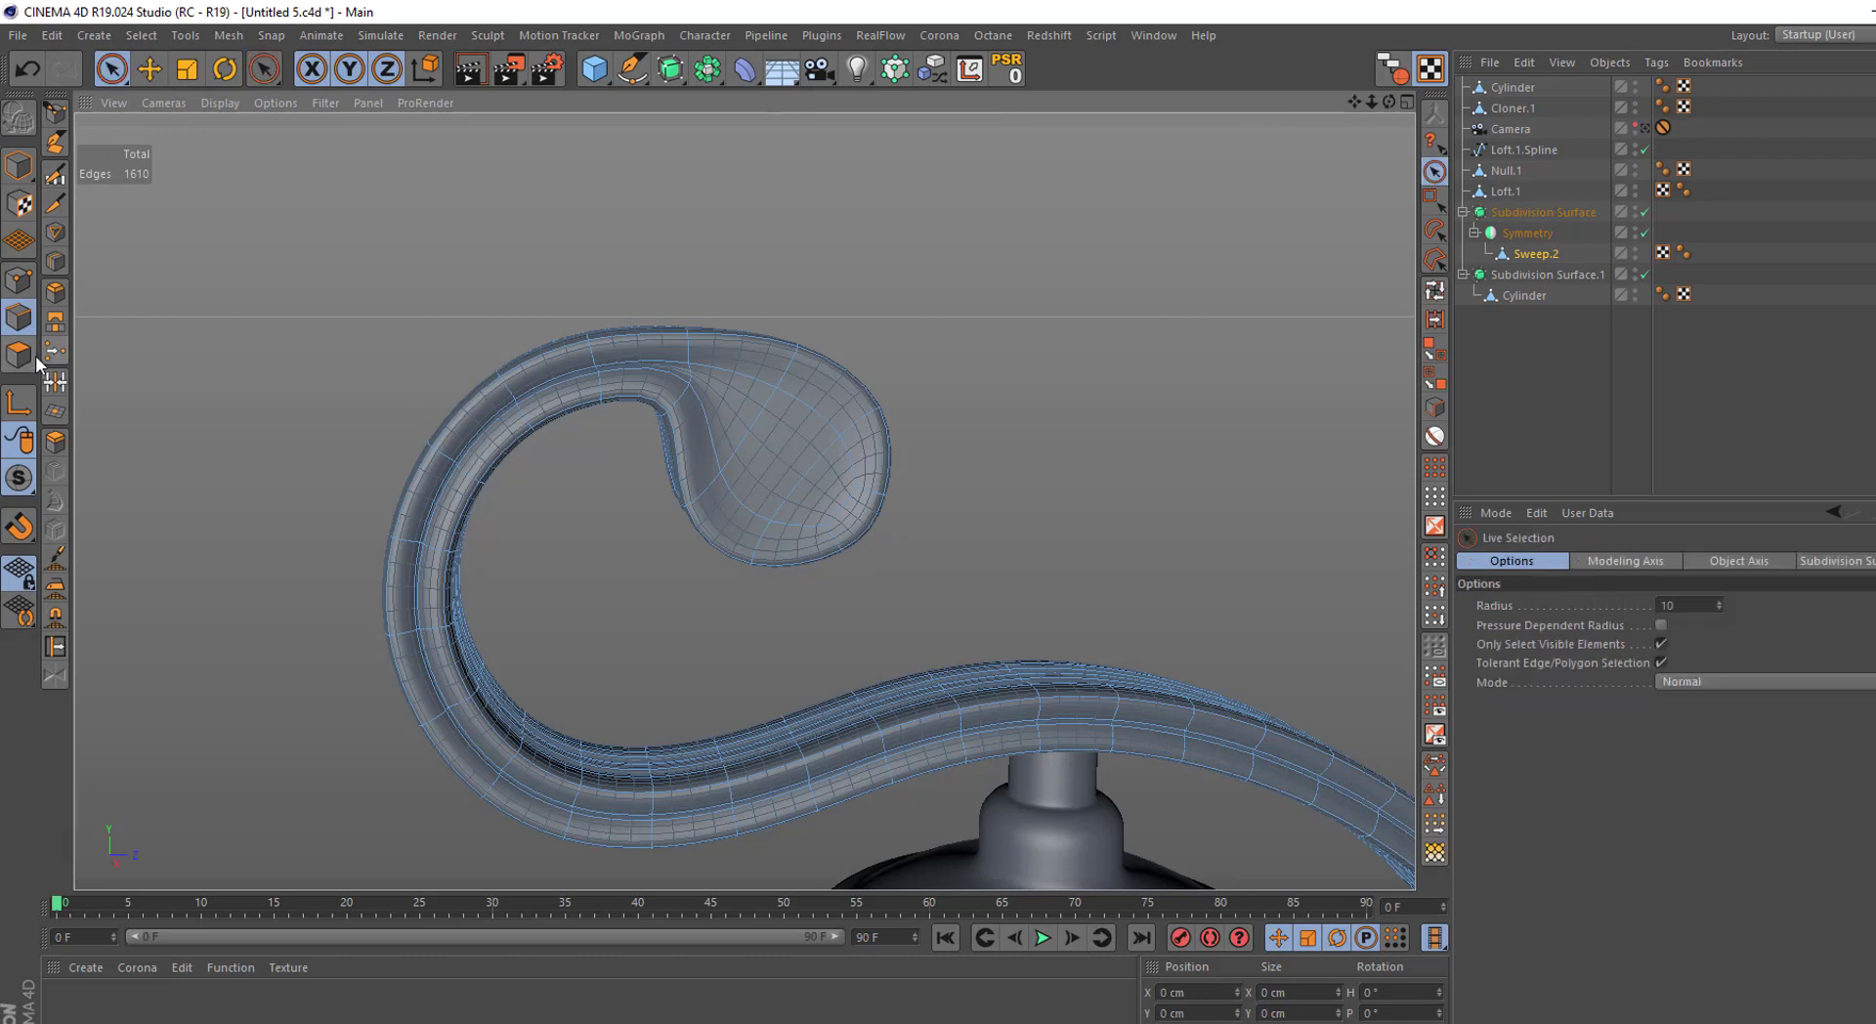
click(23, 356)
click(787, 440)
scroll(791, 441, up, 3)
scroll(878, 466, up, 3)
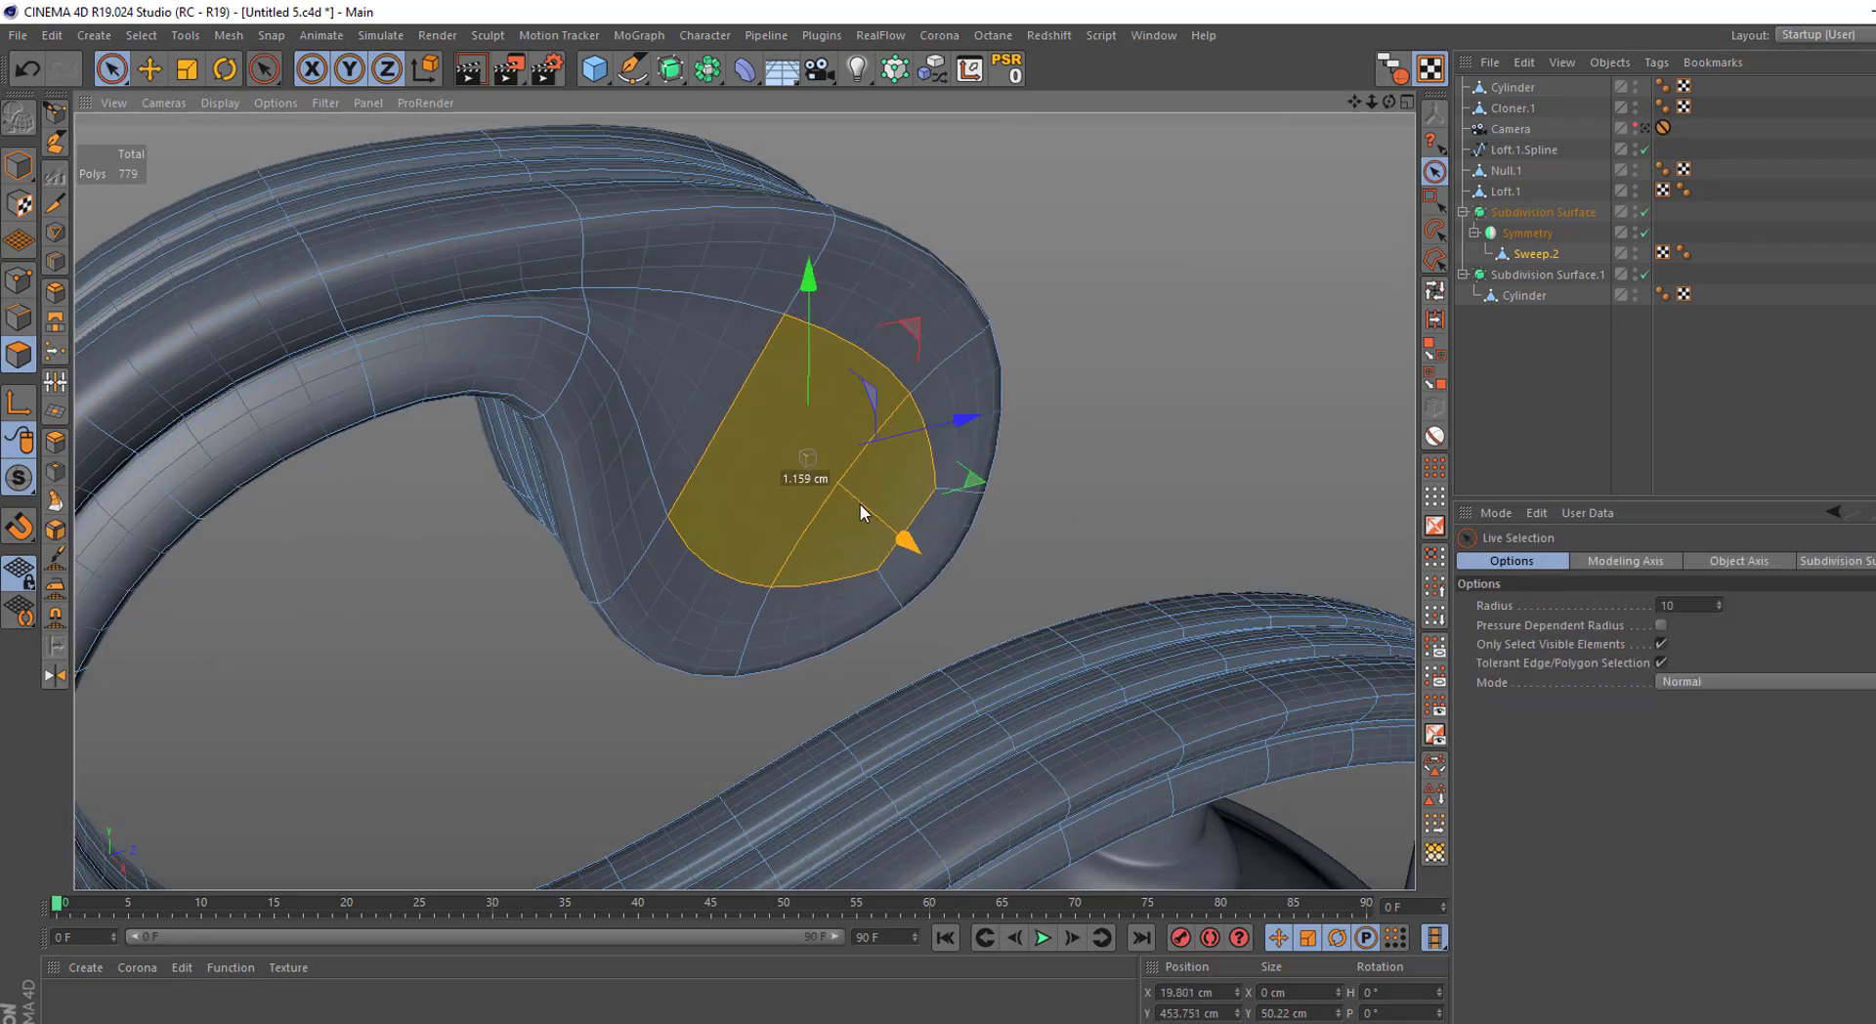
scroll(866, 510, down, 3)
click(1463, 392)
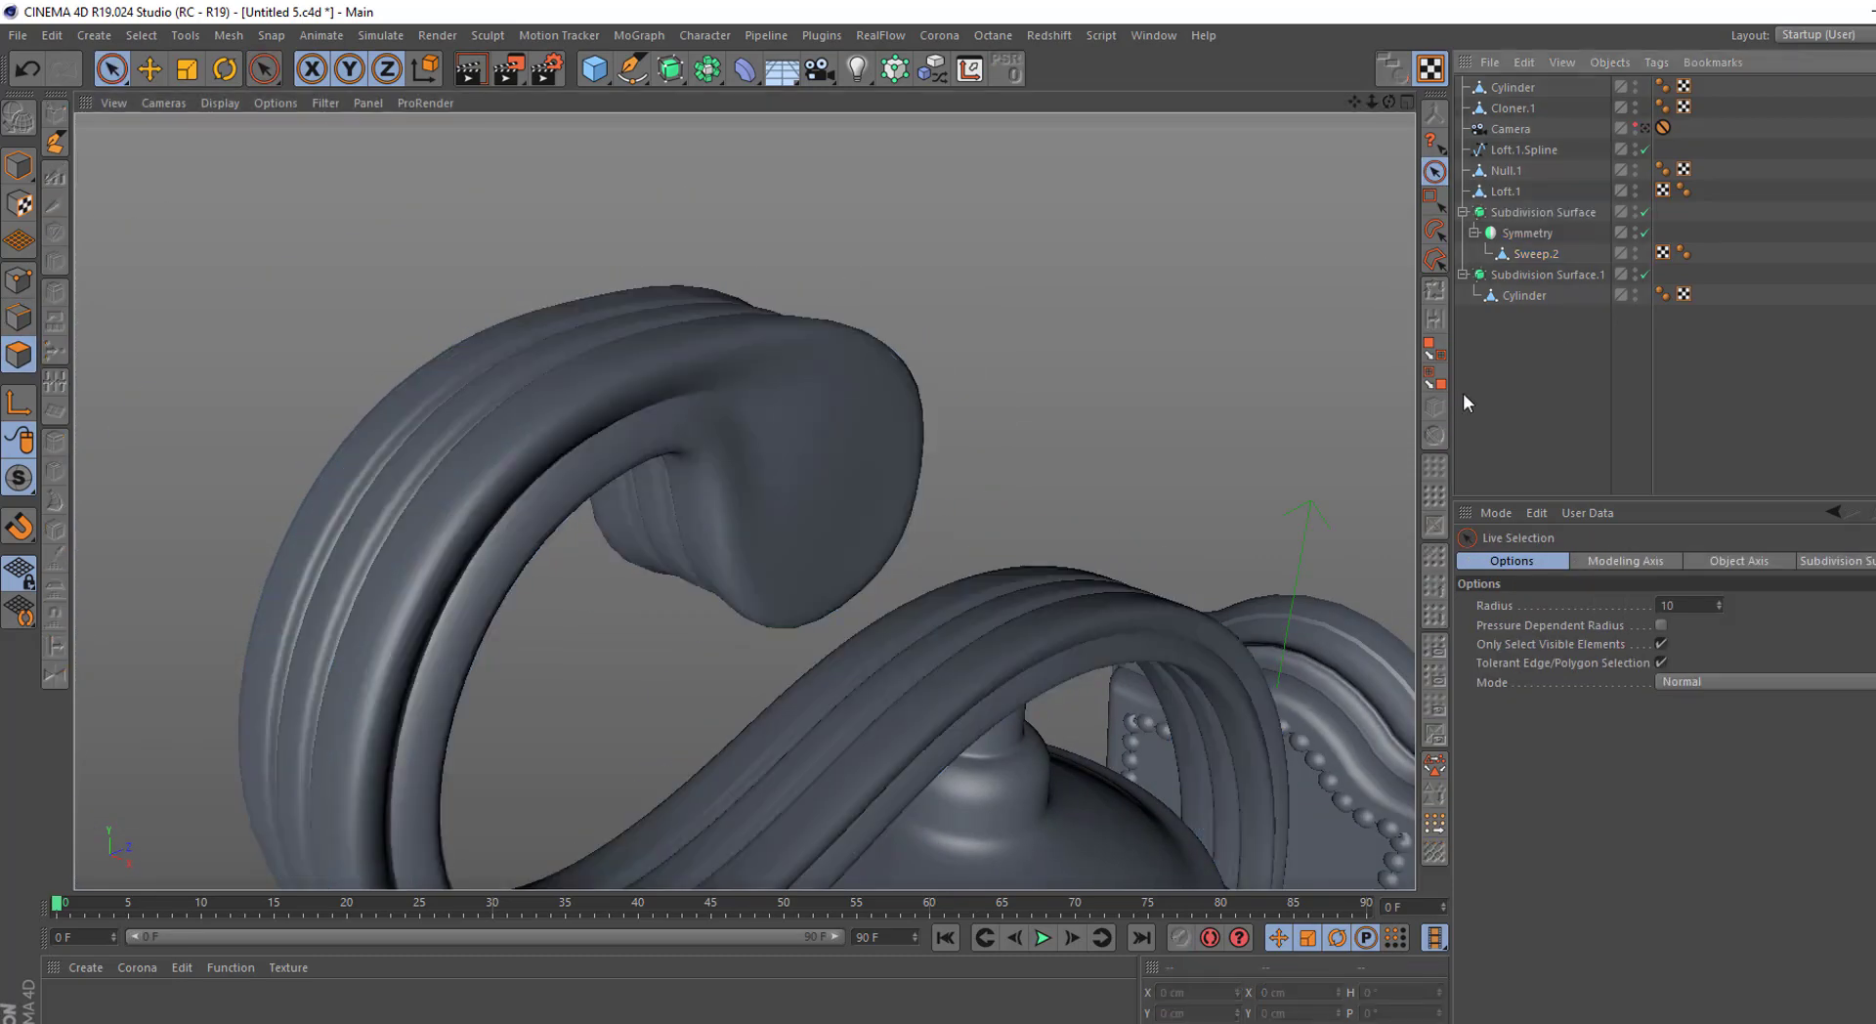
scroll(821, 456, up, 3)
click(1536, 253)
scroll(870, 489, up, 3)
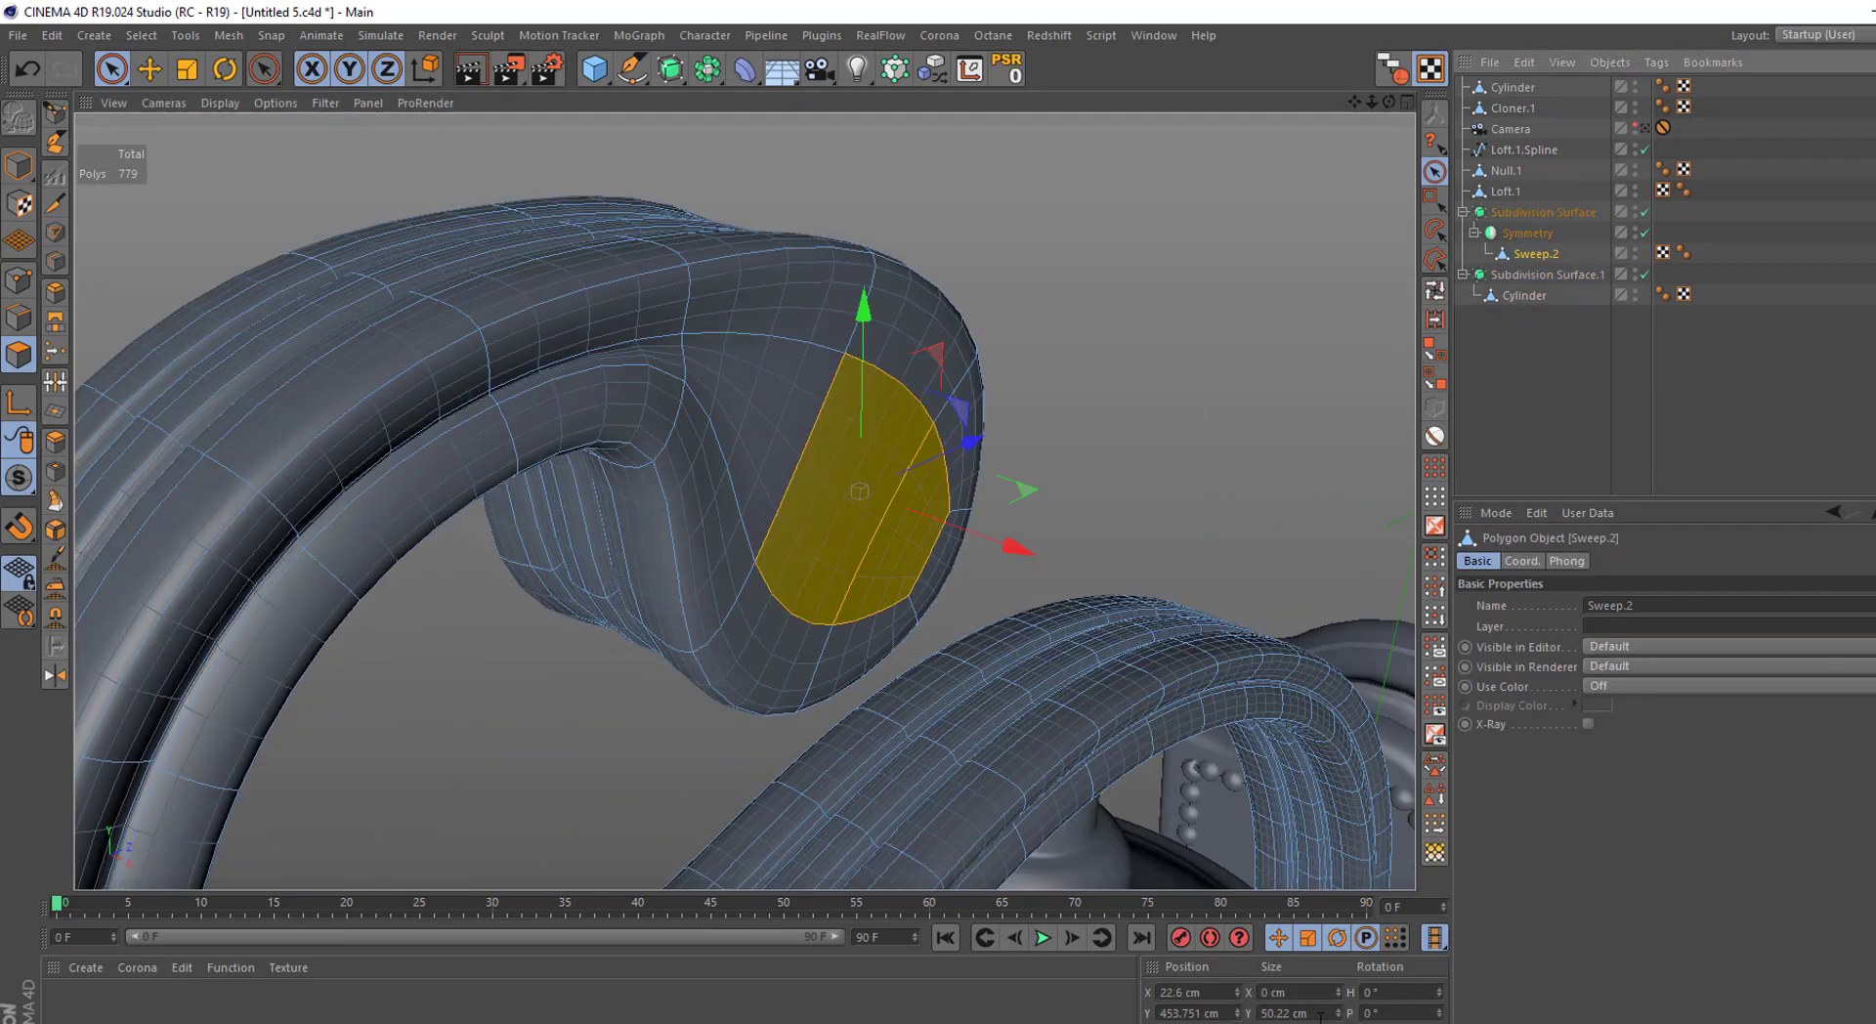
mouse_move(941, 714)
alt+mouse_down()
mouse_move(1009, 479)
mouse_move(886, 371)
mouse_move(906, 496)
alt+mouse_up()
click(1043, 519)
scroll(819, 584, up, 3)
scroll(819, 584, up, 3)
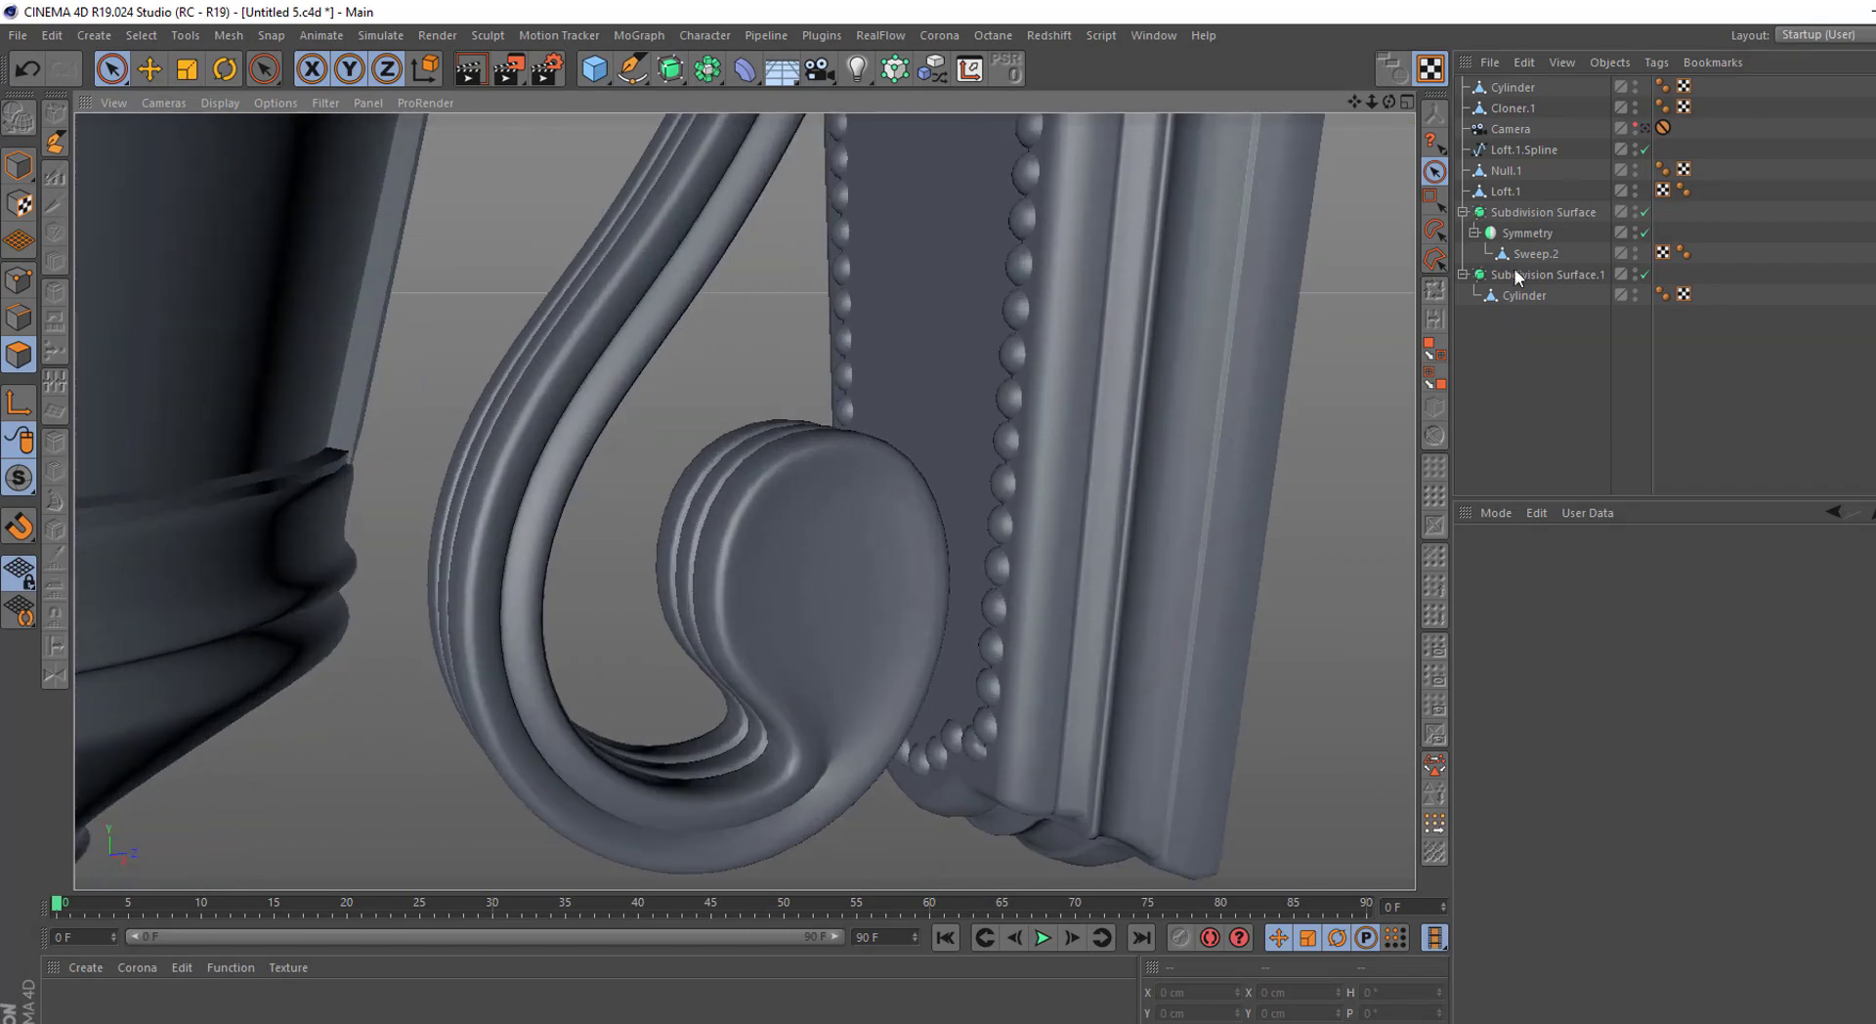
click(821, 592)
mouse_move(835, 616)
alt+mouse_down()
mouse_move(659, 606)
mouse_move(930, 545)
alt+mouse_up()
scroll(929, 544, up, 3)
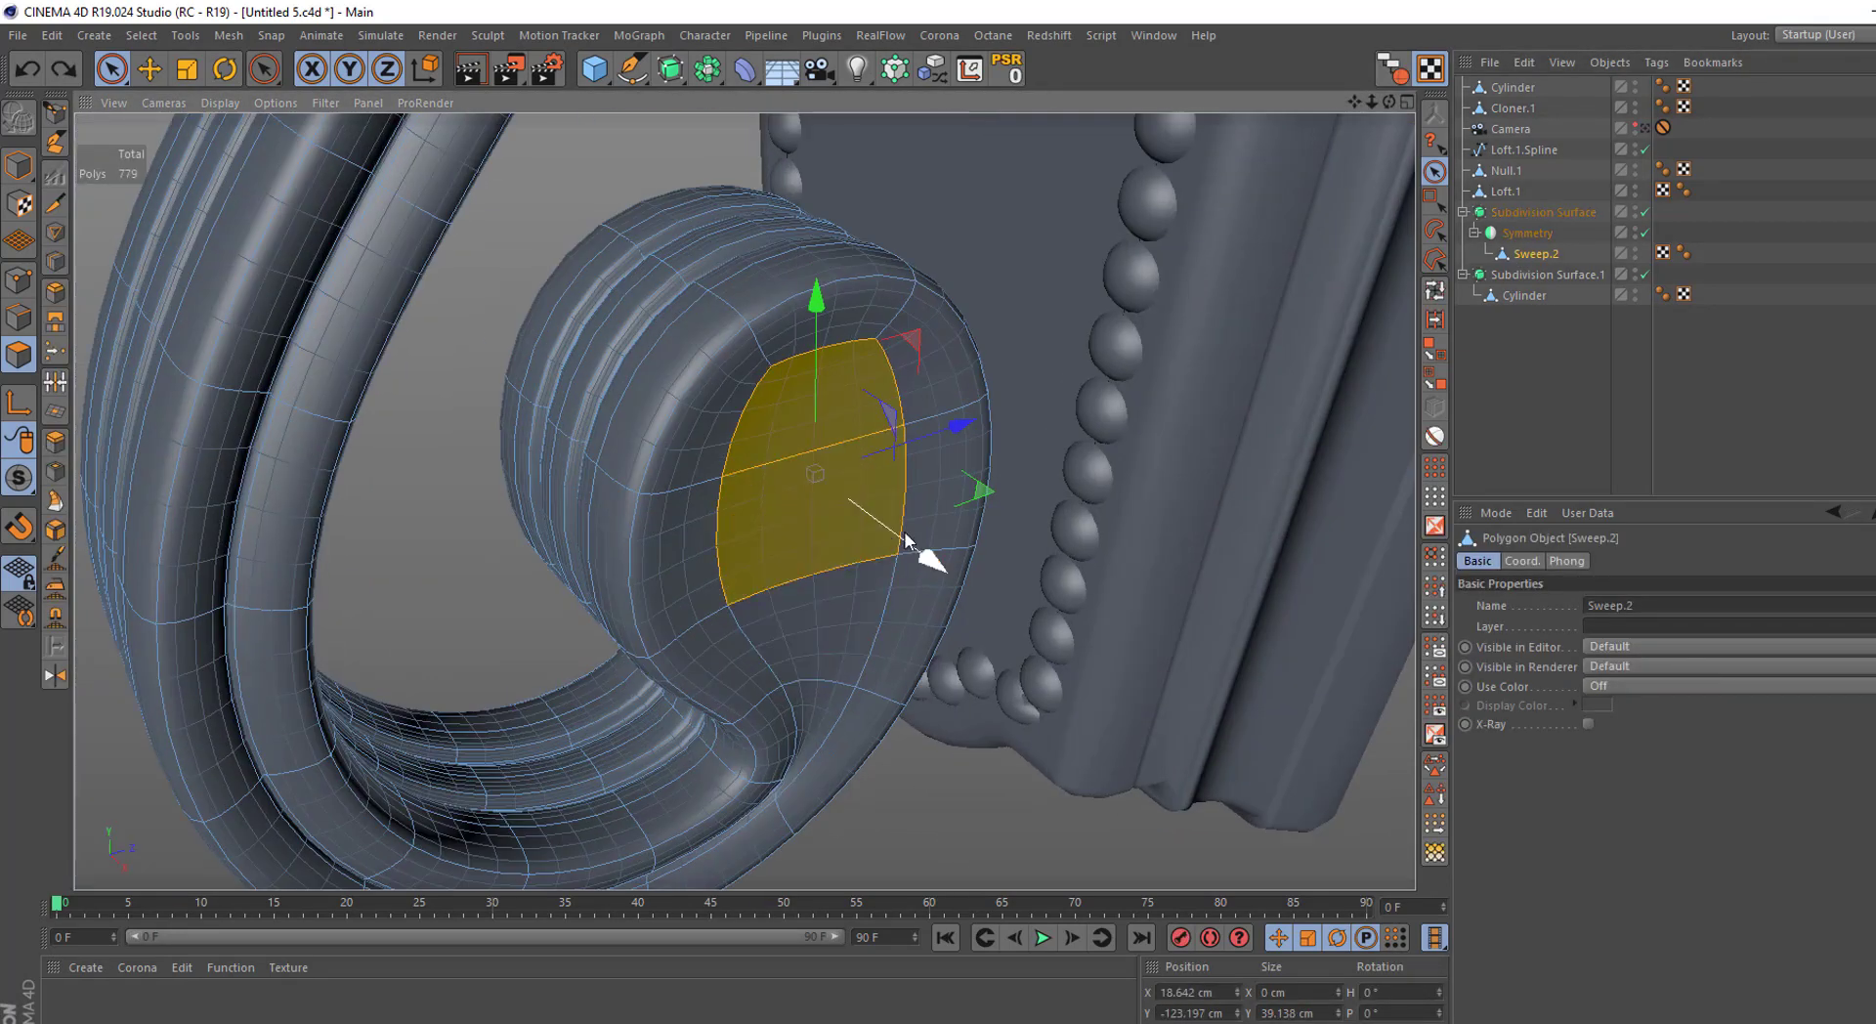
click(1378, 430)
scroll(807, 506, down, 5)
mouse_move(807, 506)
alt+mouse_down()
mouse_move(793, 648)
mouse_move(723, 547)
mouse_move(656, 503)
mouse_move(715, 454)
alt+mouse_up()
scroll(713, 444, down, 2)
scroll(709, 430, up, 1)
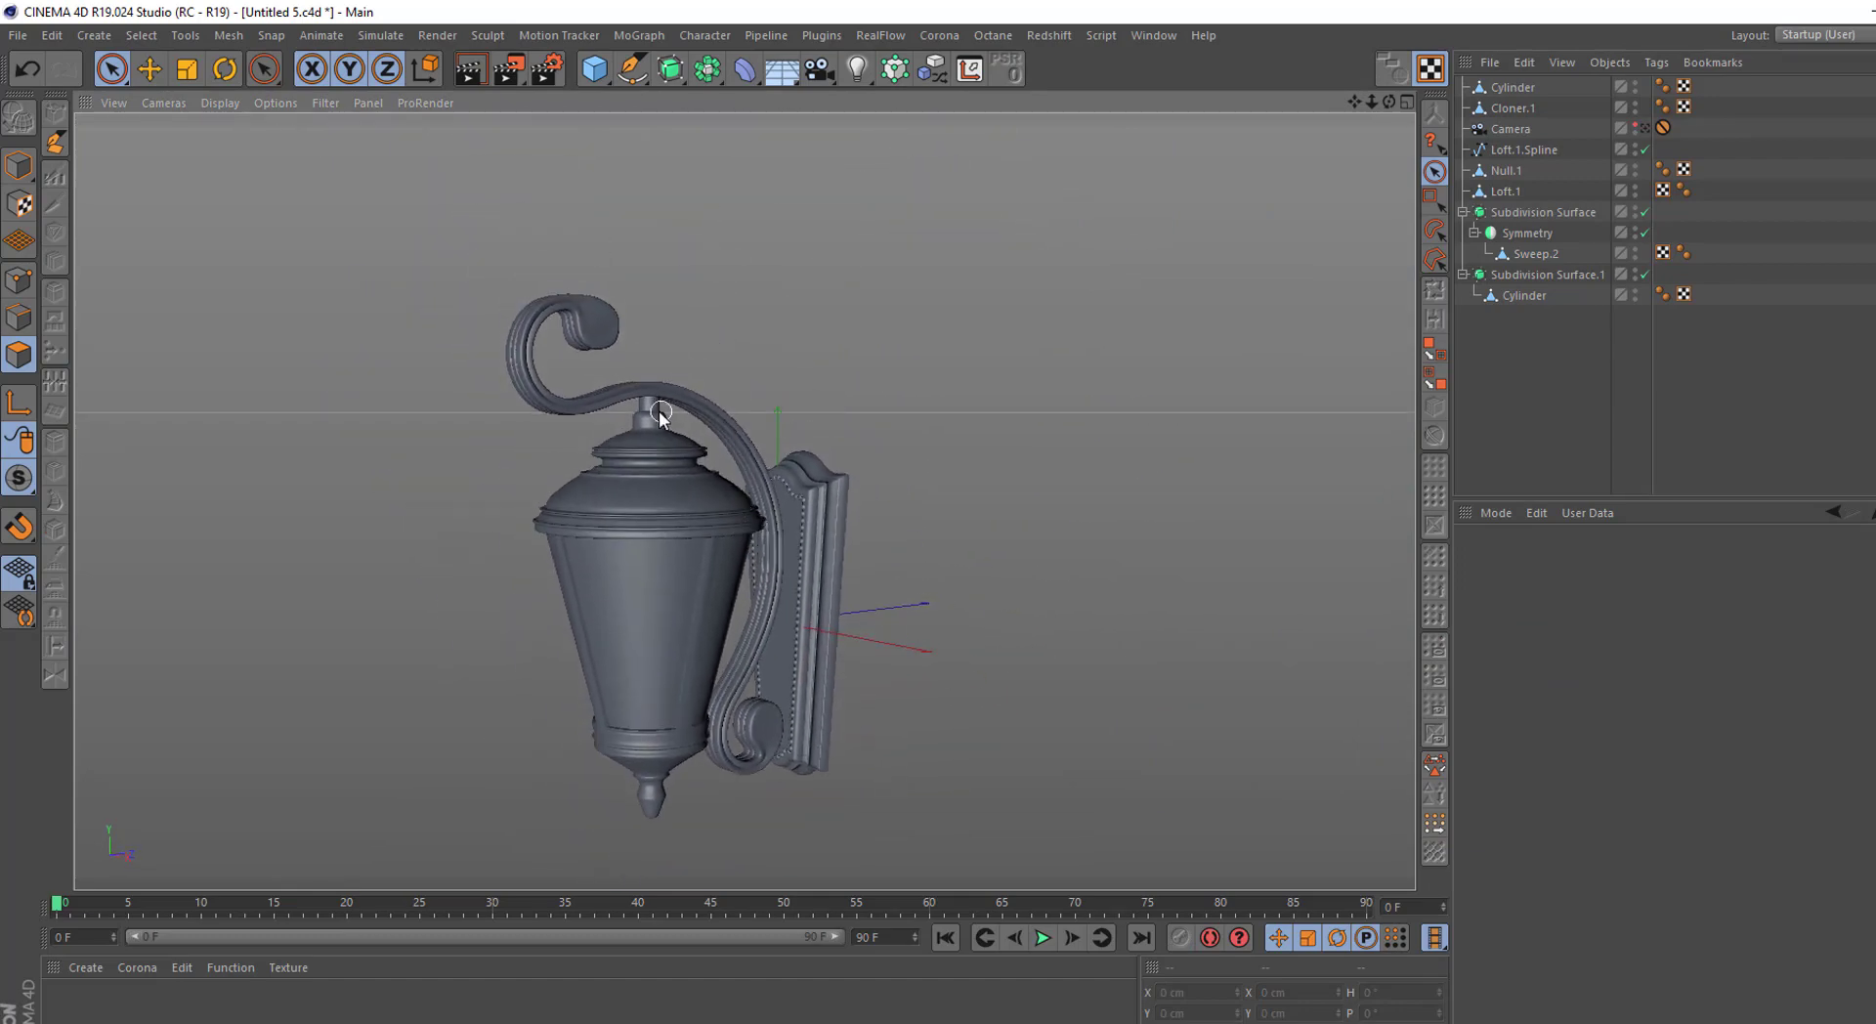
scroll(673, 422, up, 4)
scroll(655, 377, up, 3)
scroll(655, 377, up, 2)
Cut an edge loop around the Cylinder housing's top neck
click(1510, 295)
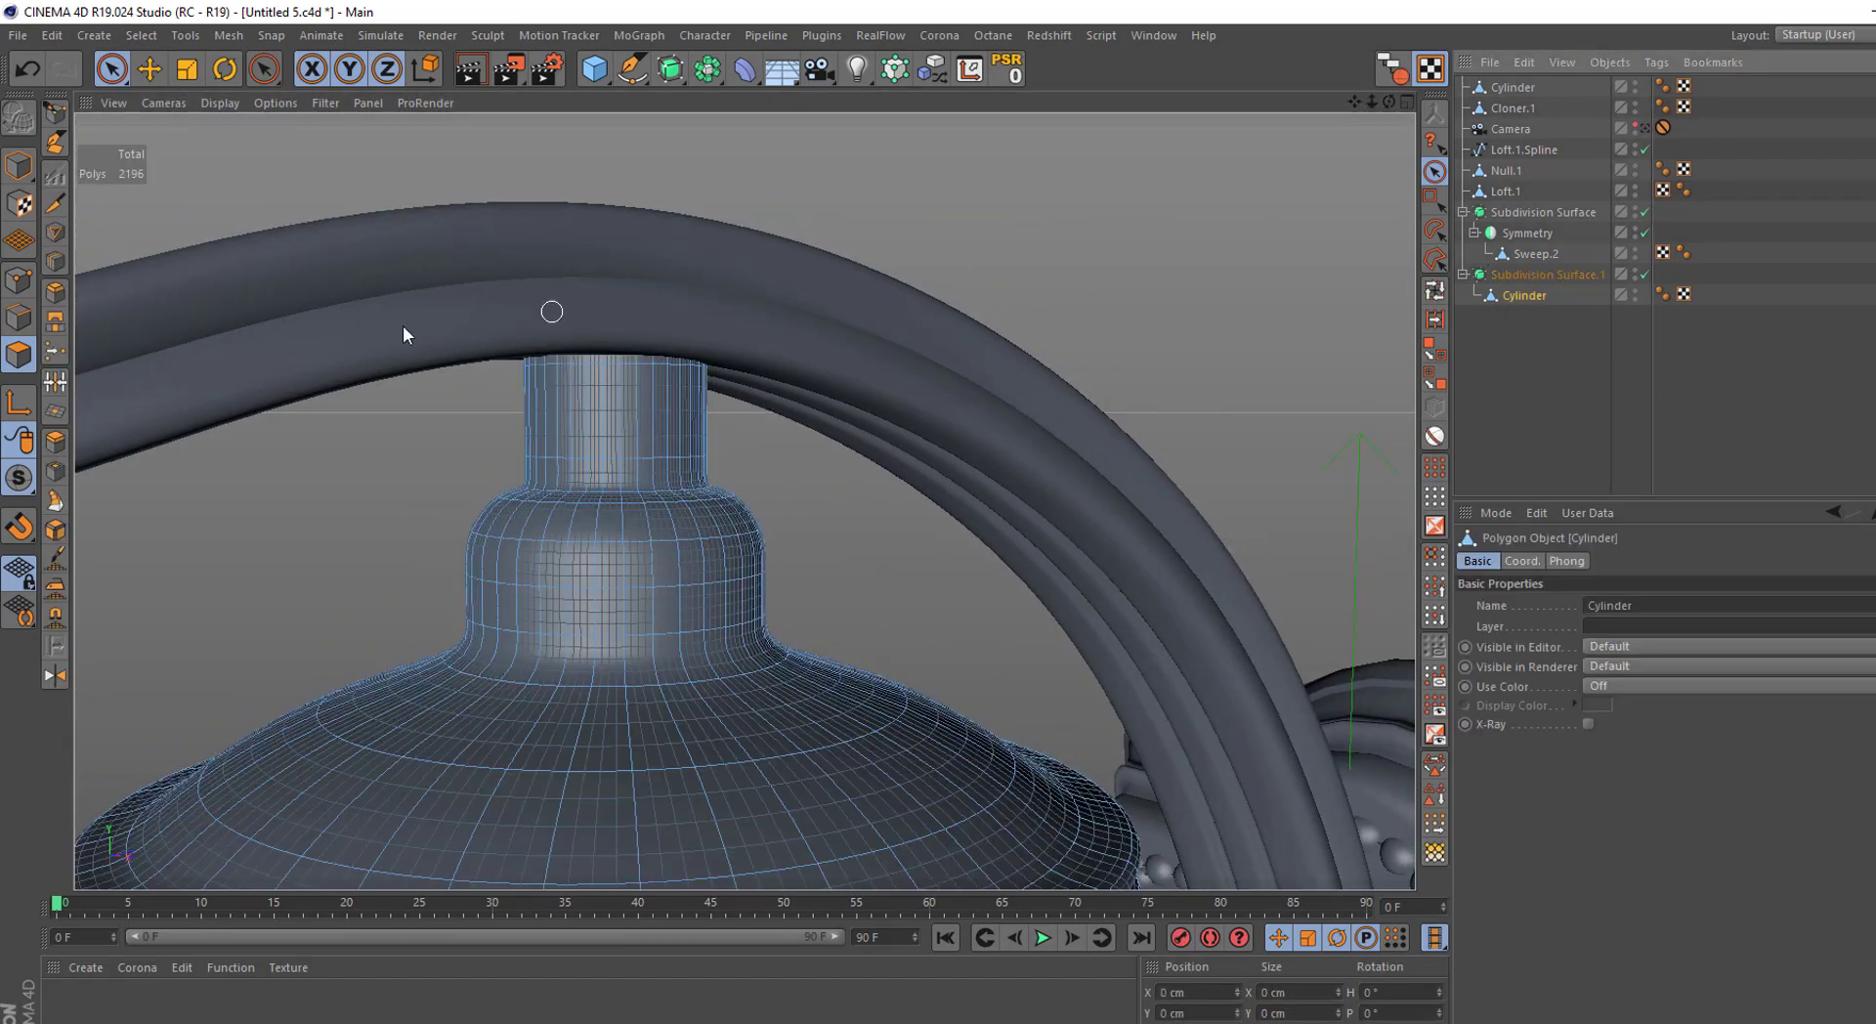
scroll(461, 406, up, 2)
key(k)
key(l)
scroll(488, 439, up, 2)
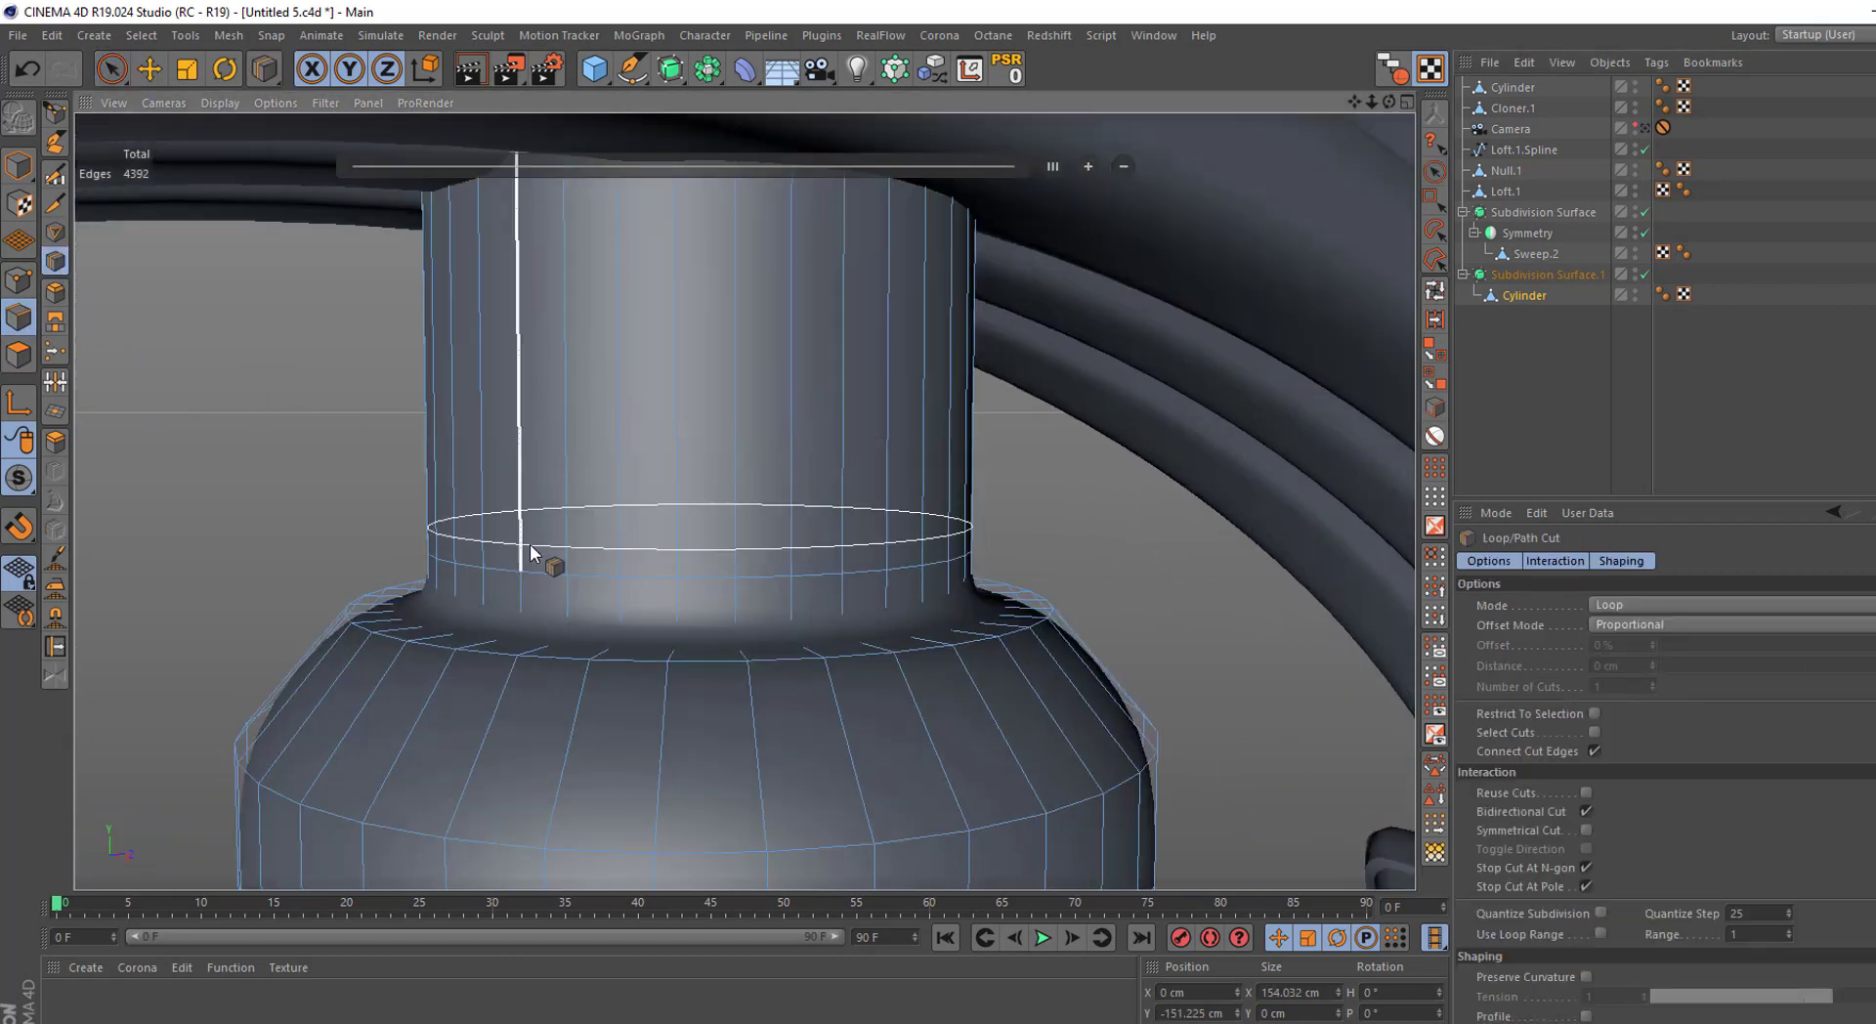
click(528, 547)
key(space)
Loop-select the two-row band on the neck and extrude it outward into a collar
key(k)
key(l)
click(573, 508)
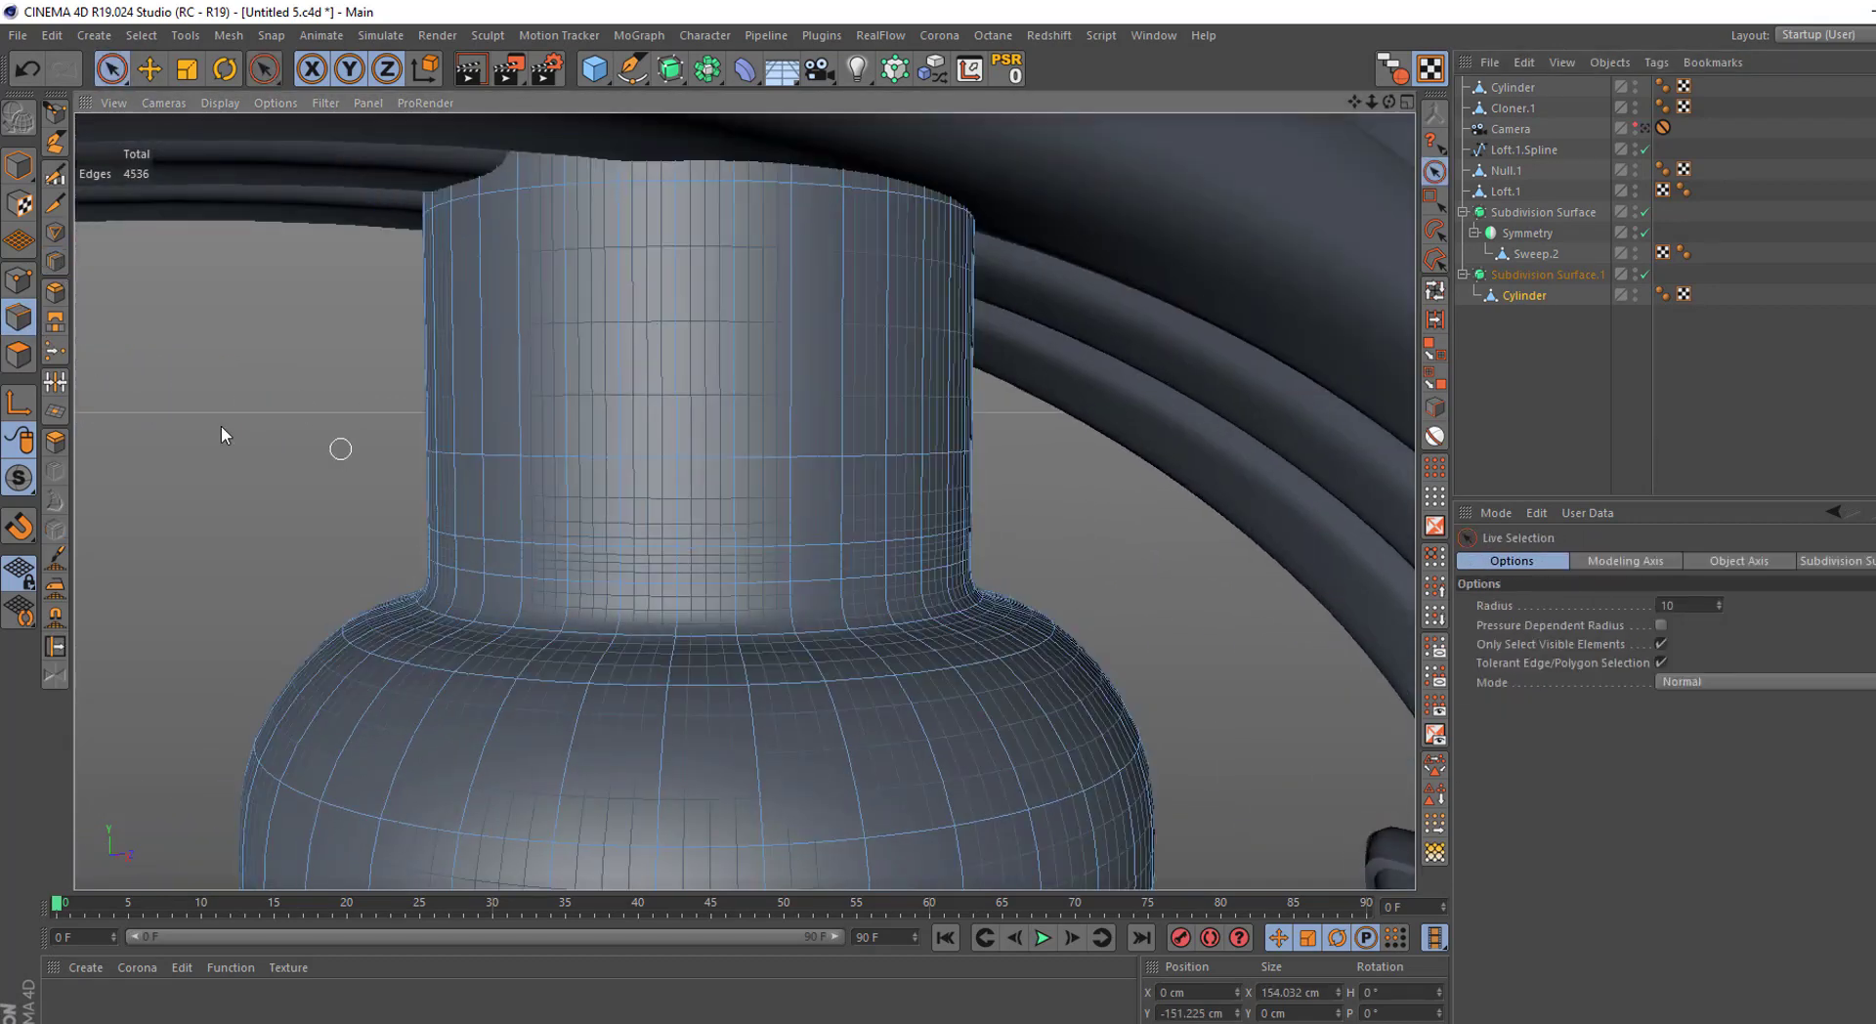
click(19, 354)
click(1420, 299)
click(720, 506)
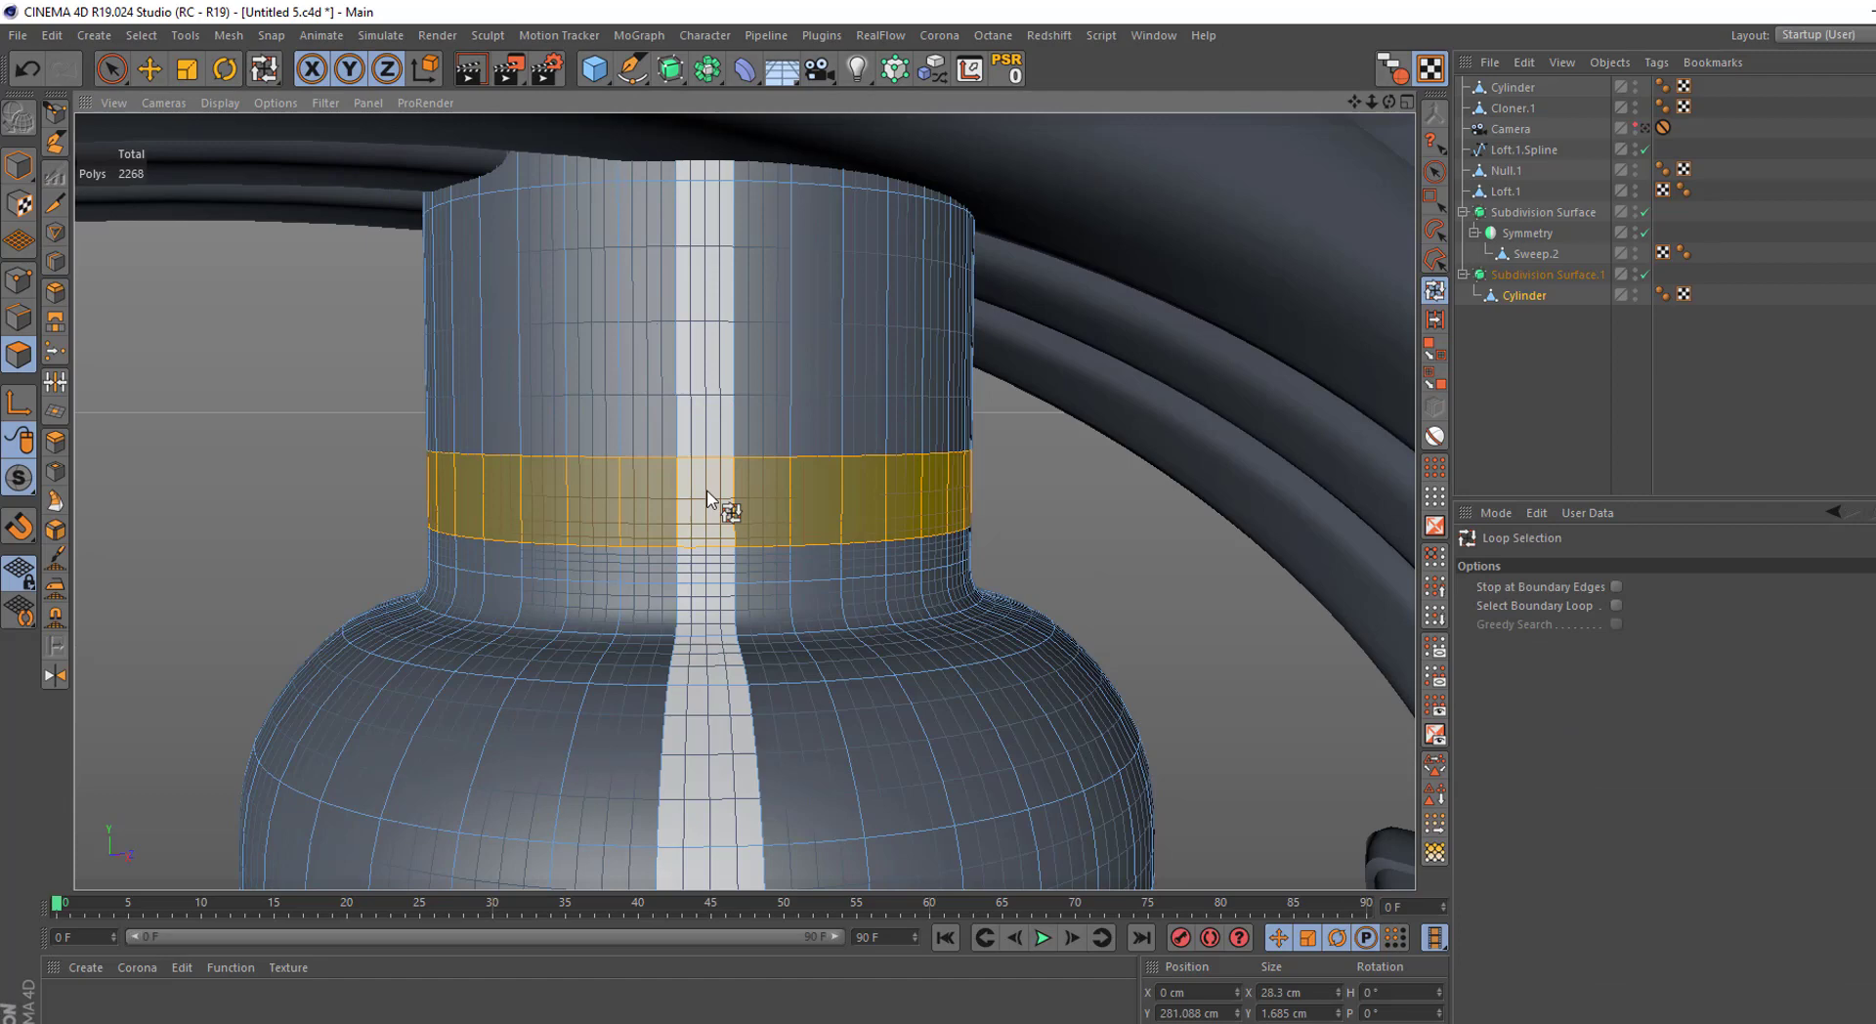
click(55, 441)
drag(586, 440, 684, 440)
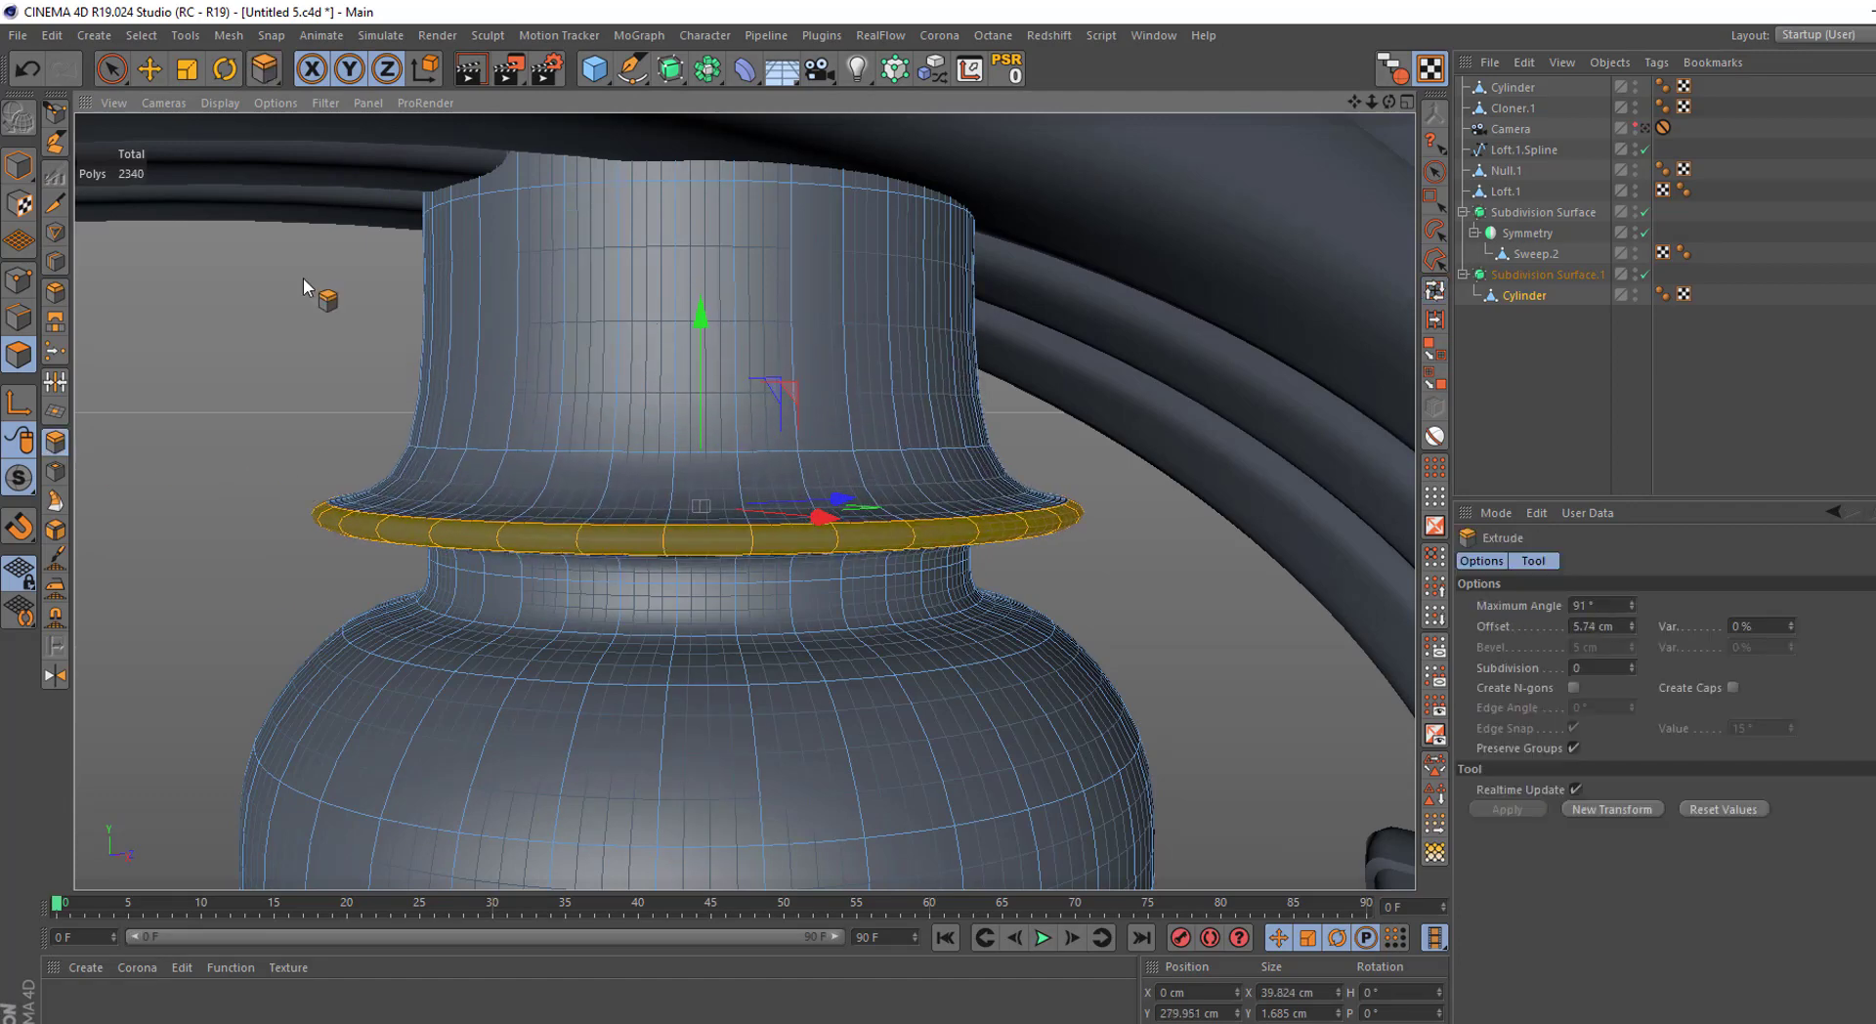
Reshape the collar and flatten the flange's top loop to 0.242 cm
key(t)
drag(703, 279, 701, 291)
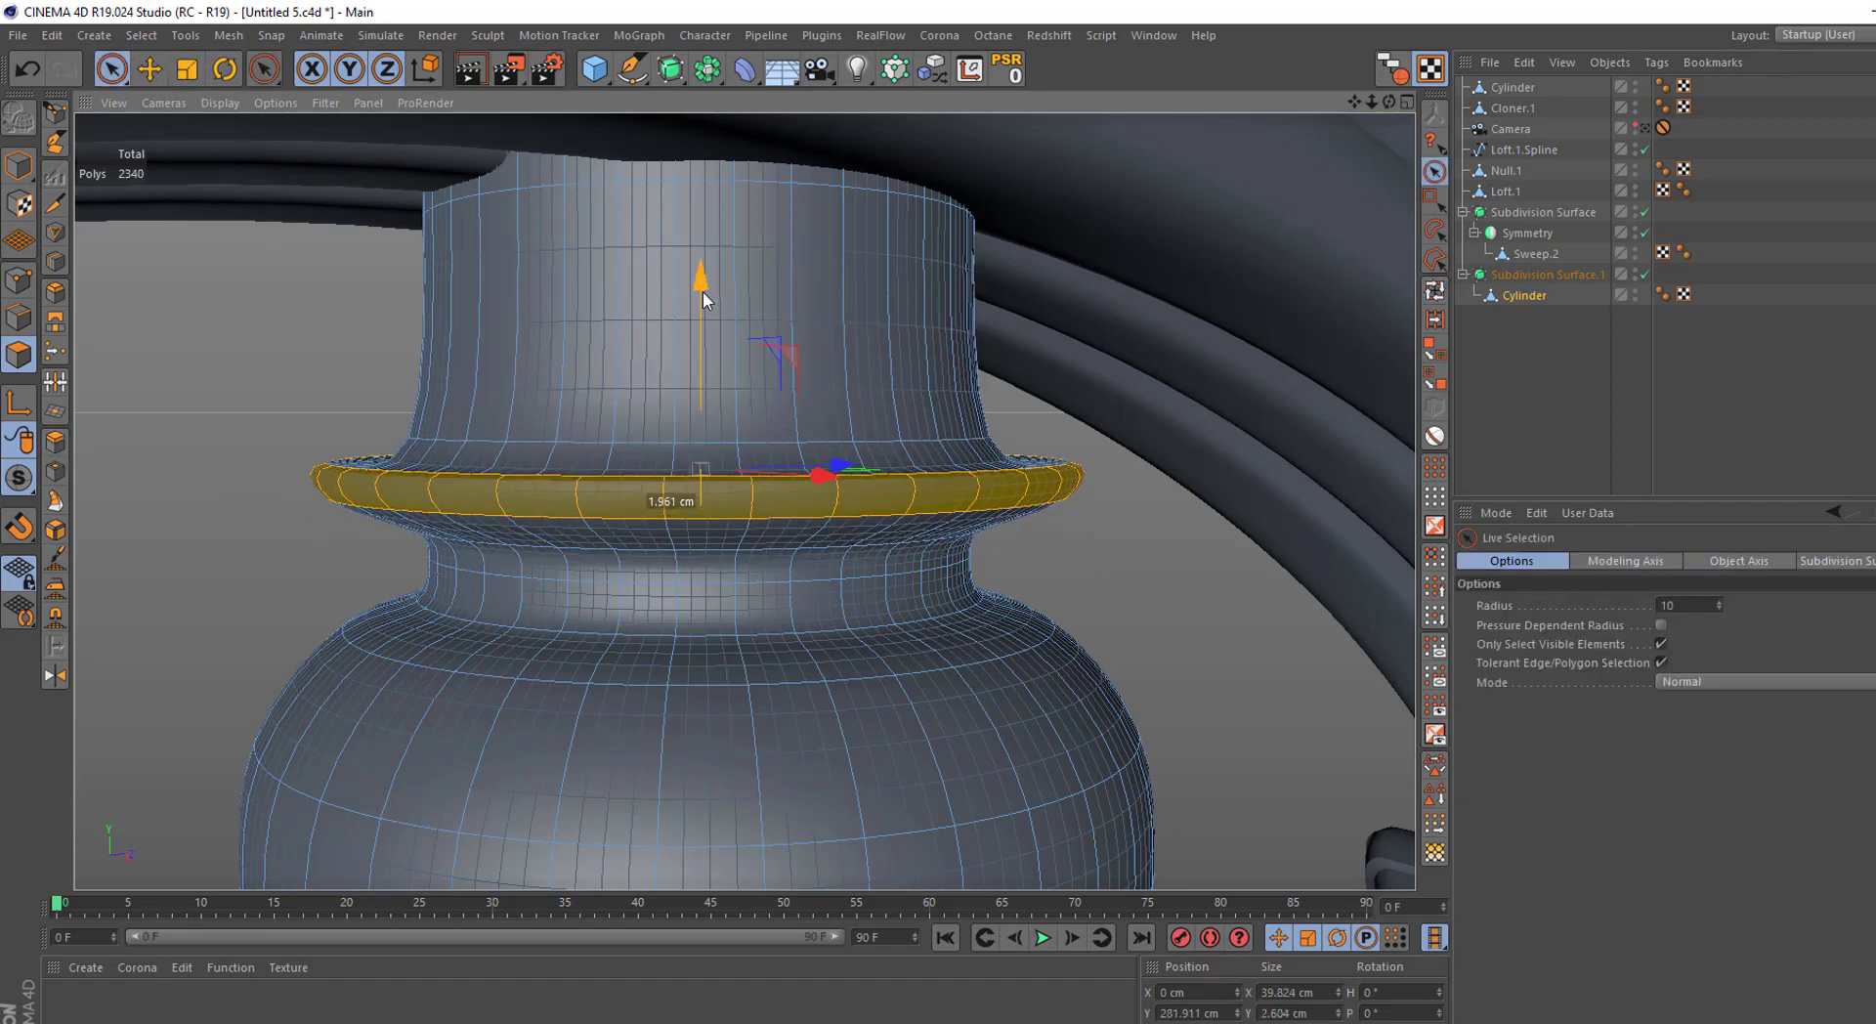
click(1435, 290)
click(859, 481)
key(9)
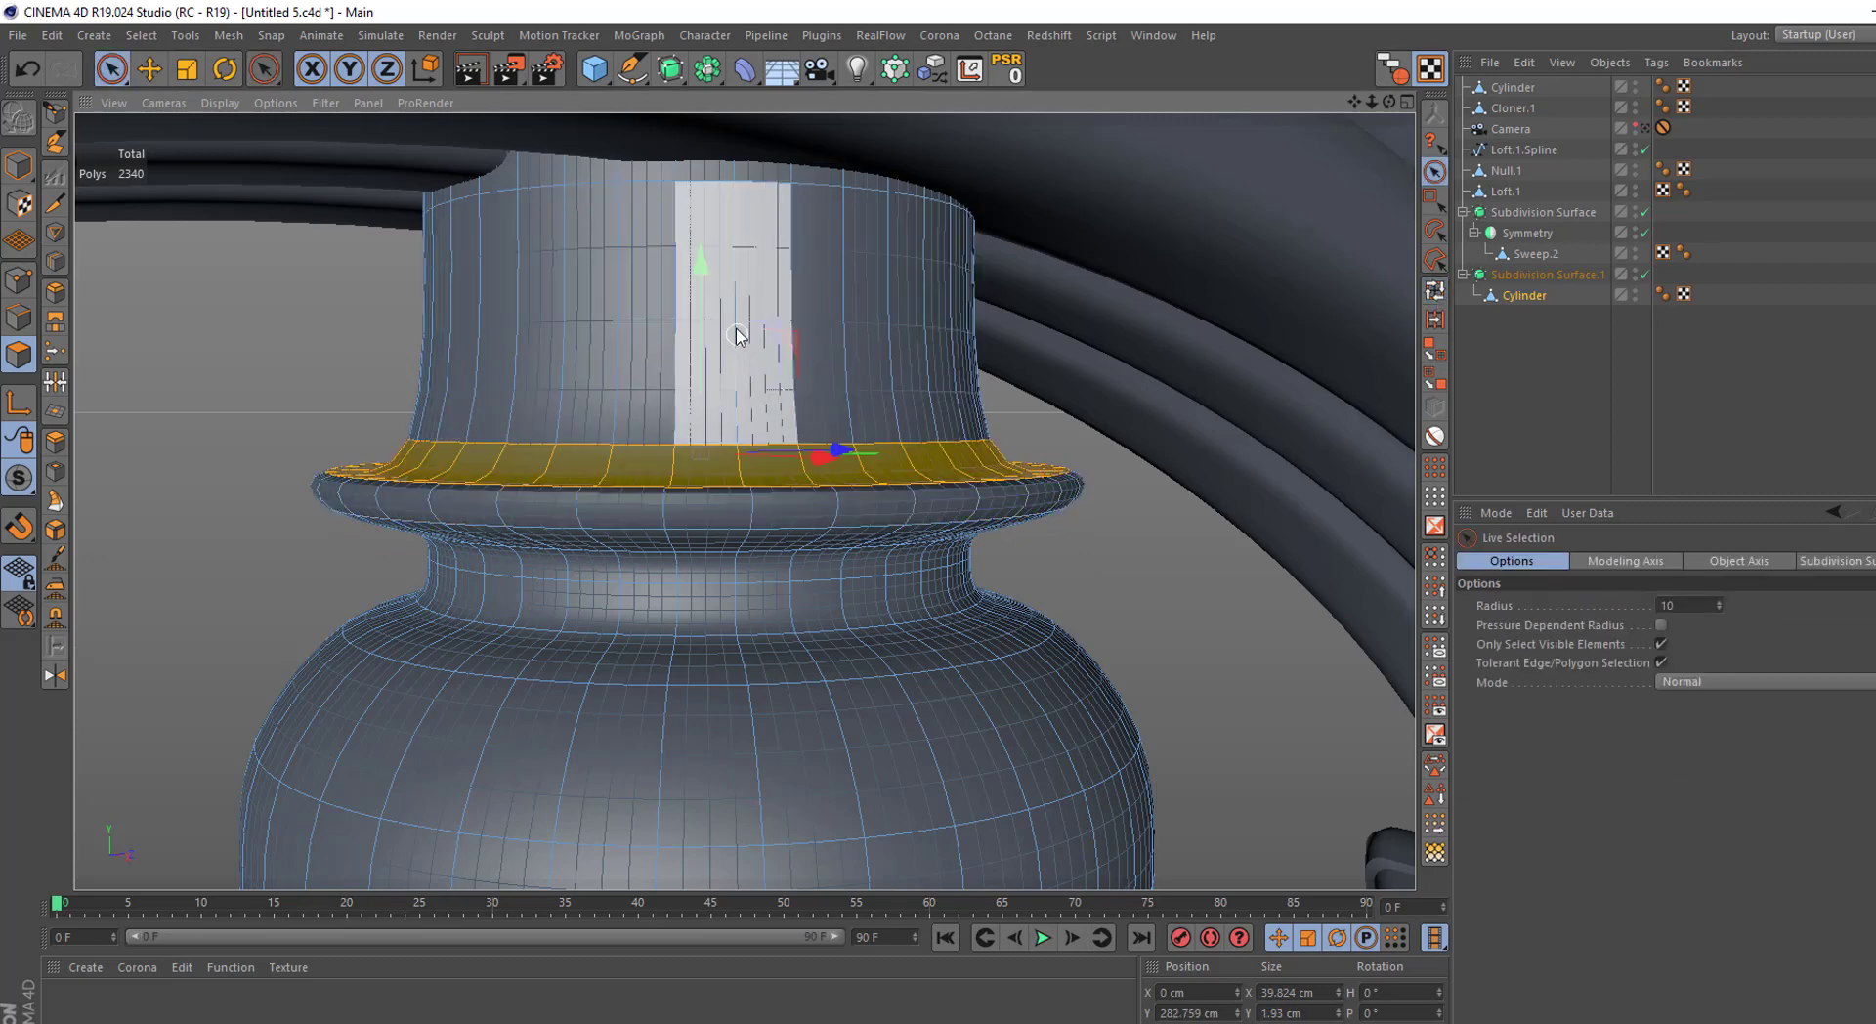
key(t)
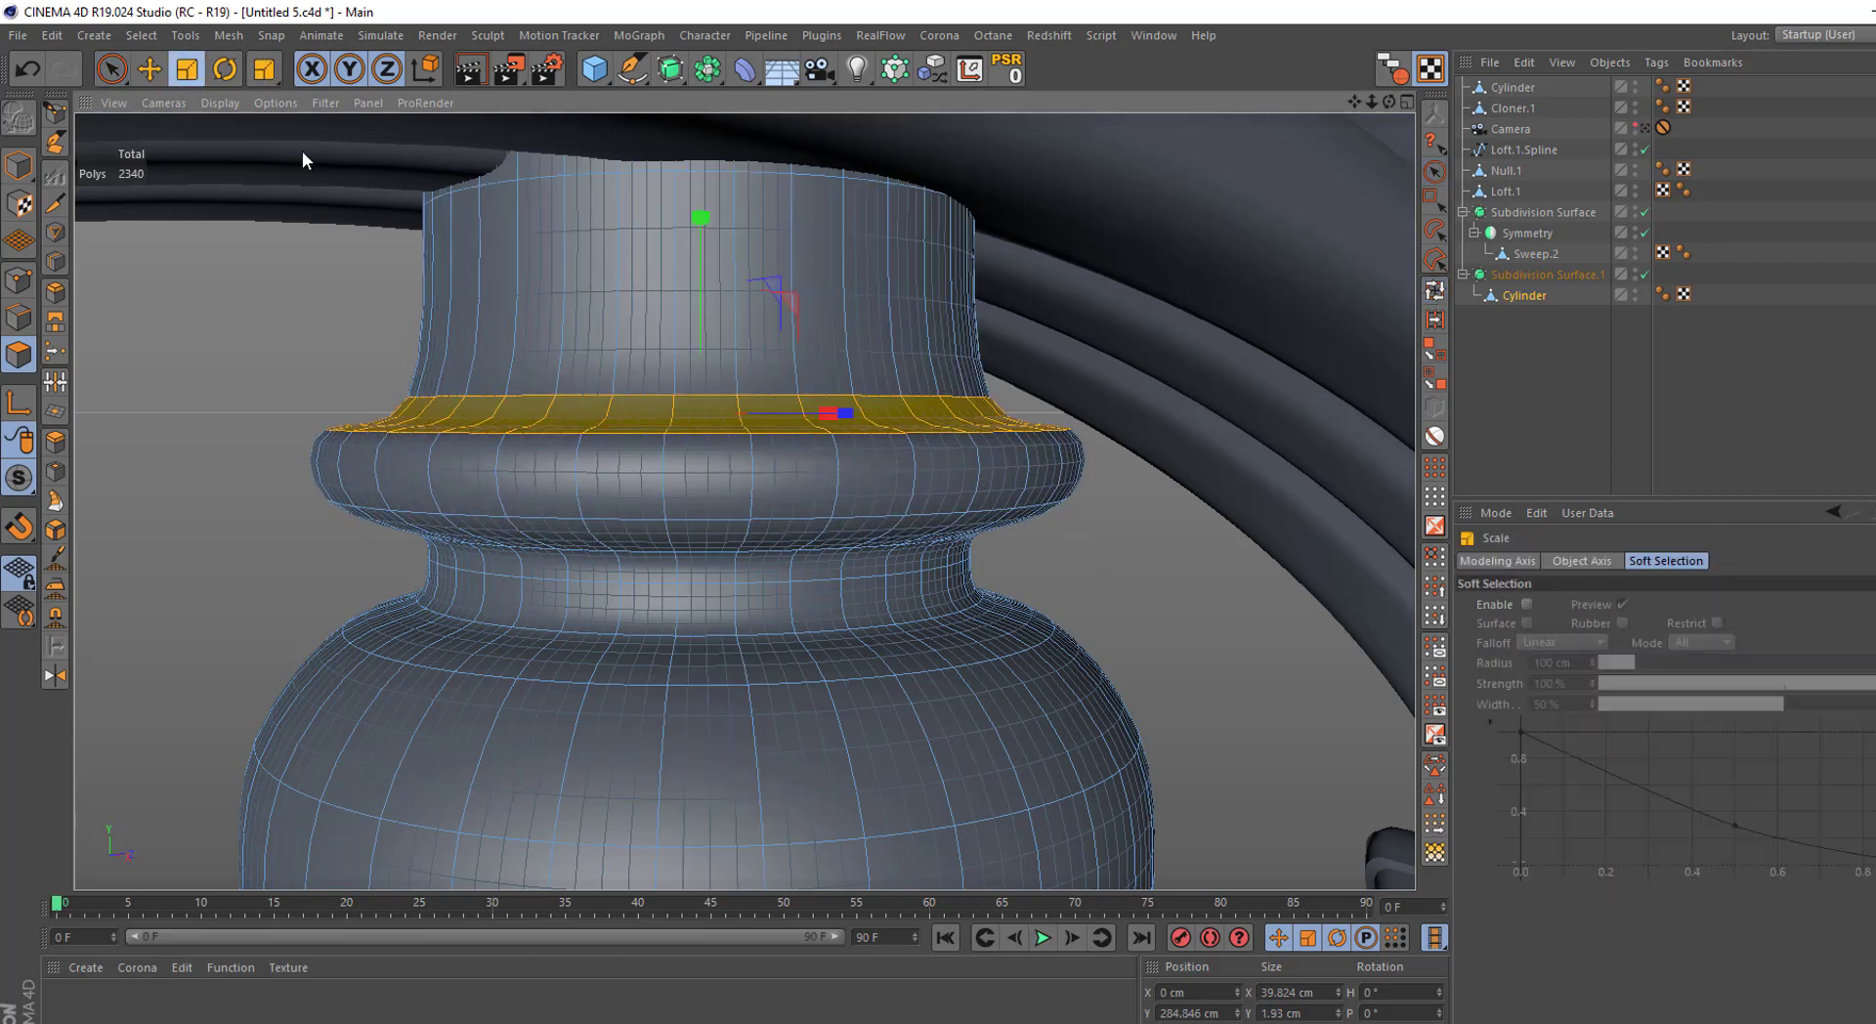
drag(702, 191, 701, 405)
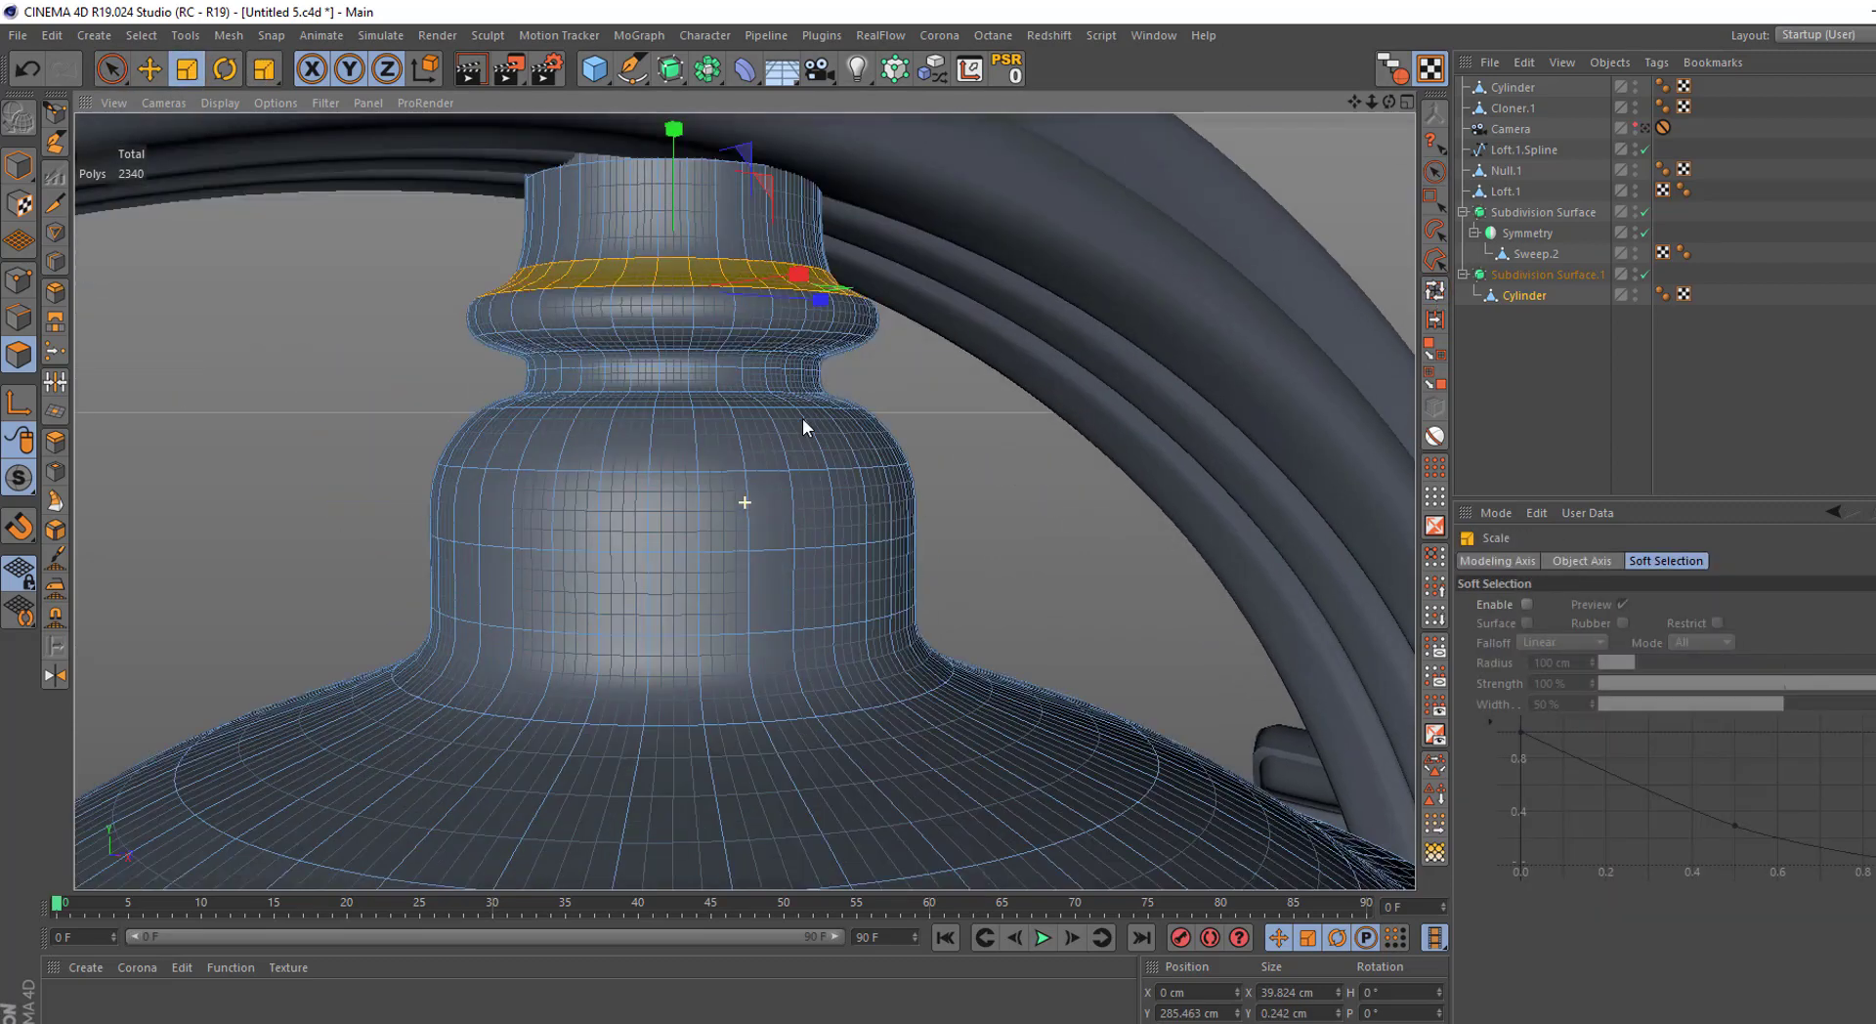
Orbit to view the whole lamp and wall plate, then reselect the dome body
scroll(618, 357, down, 3)
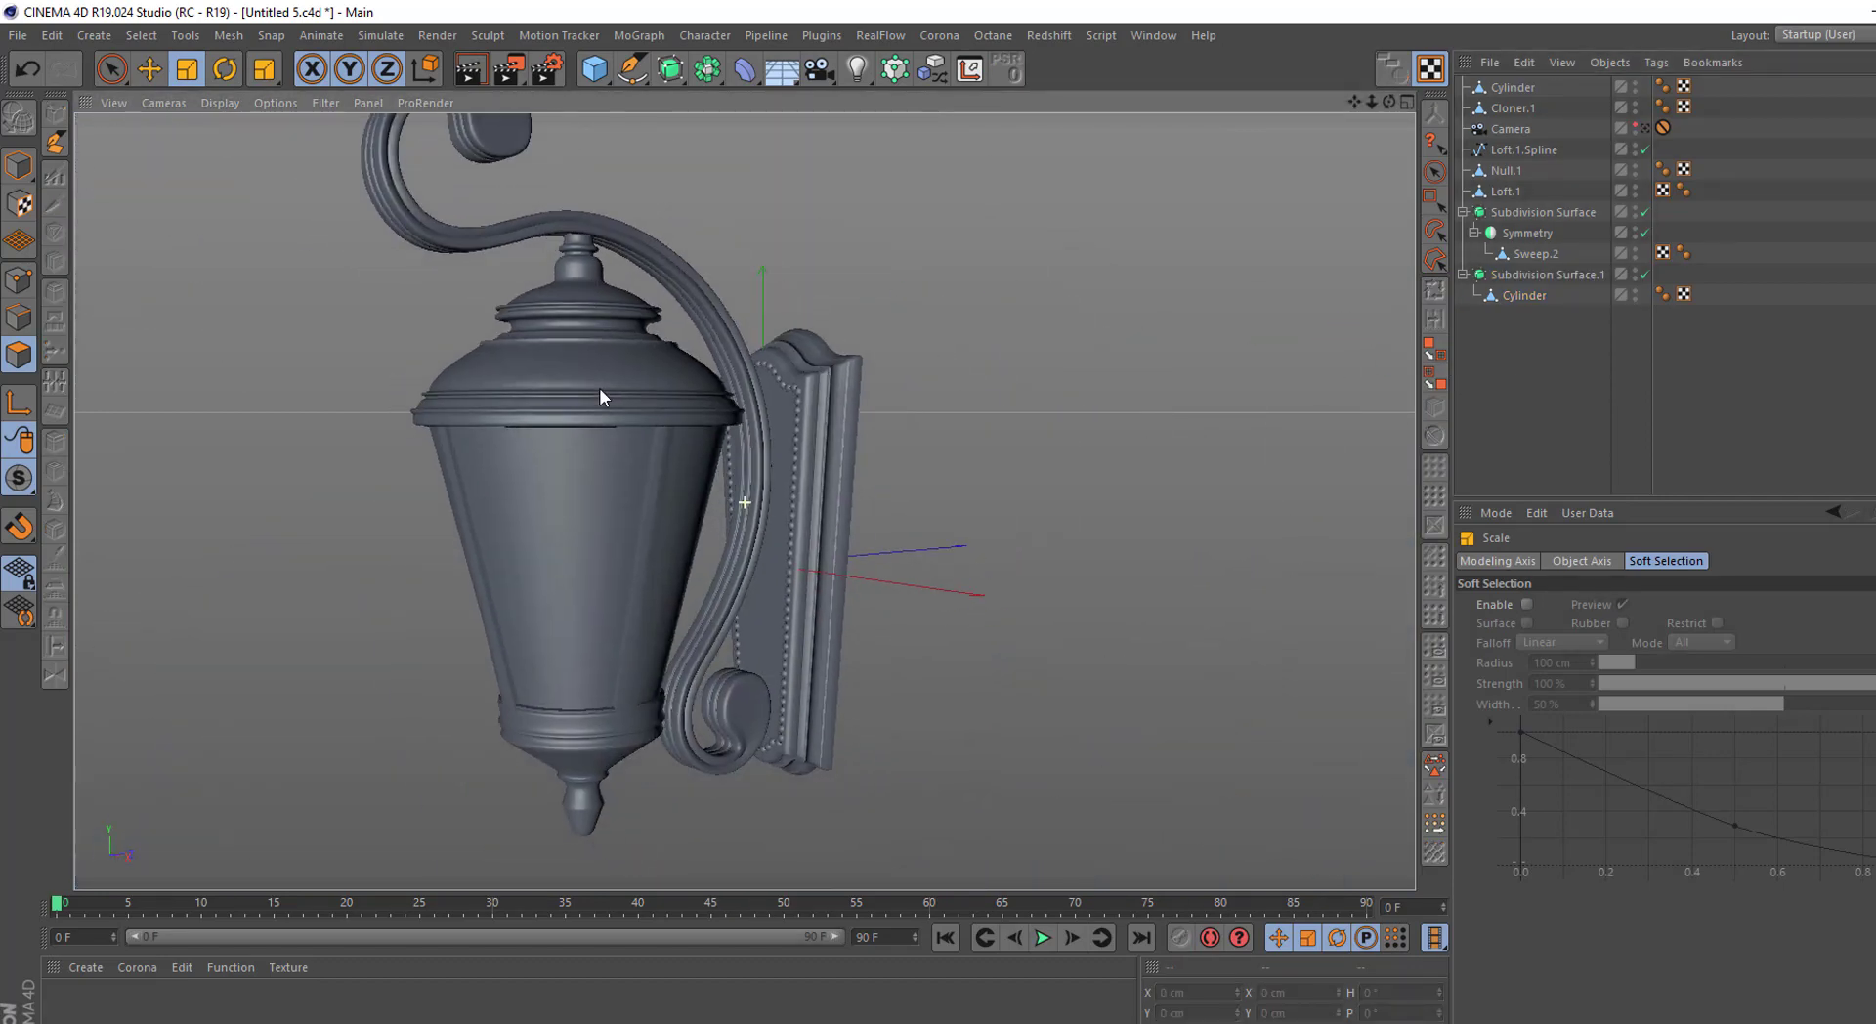
alt+middle_drag(583, 378, 555, 411)
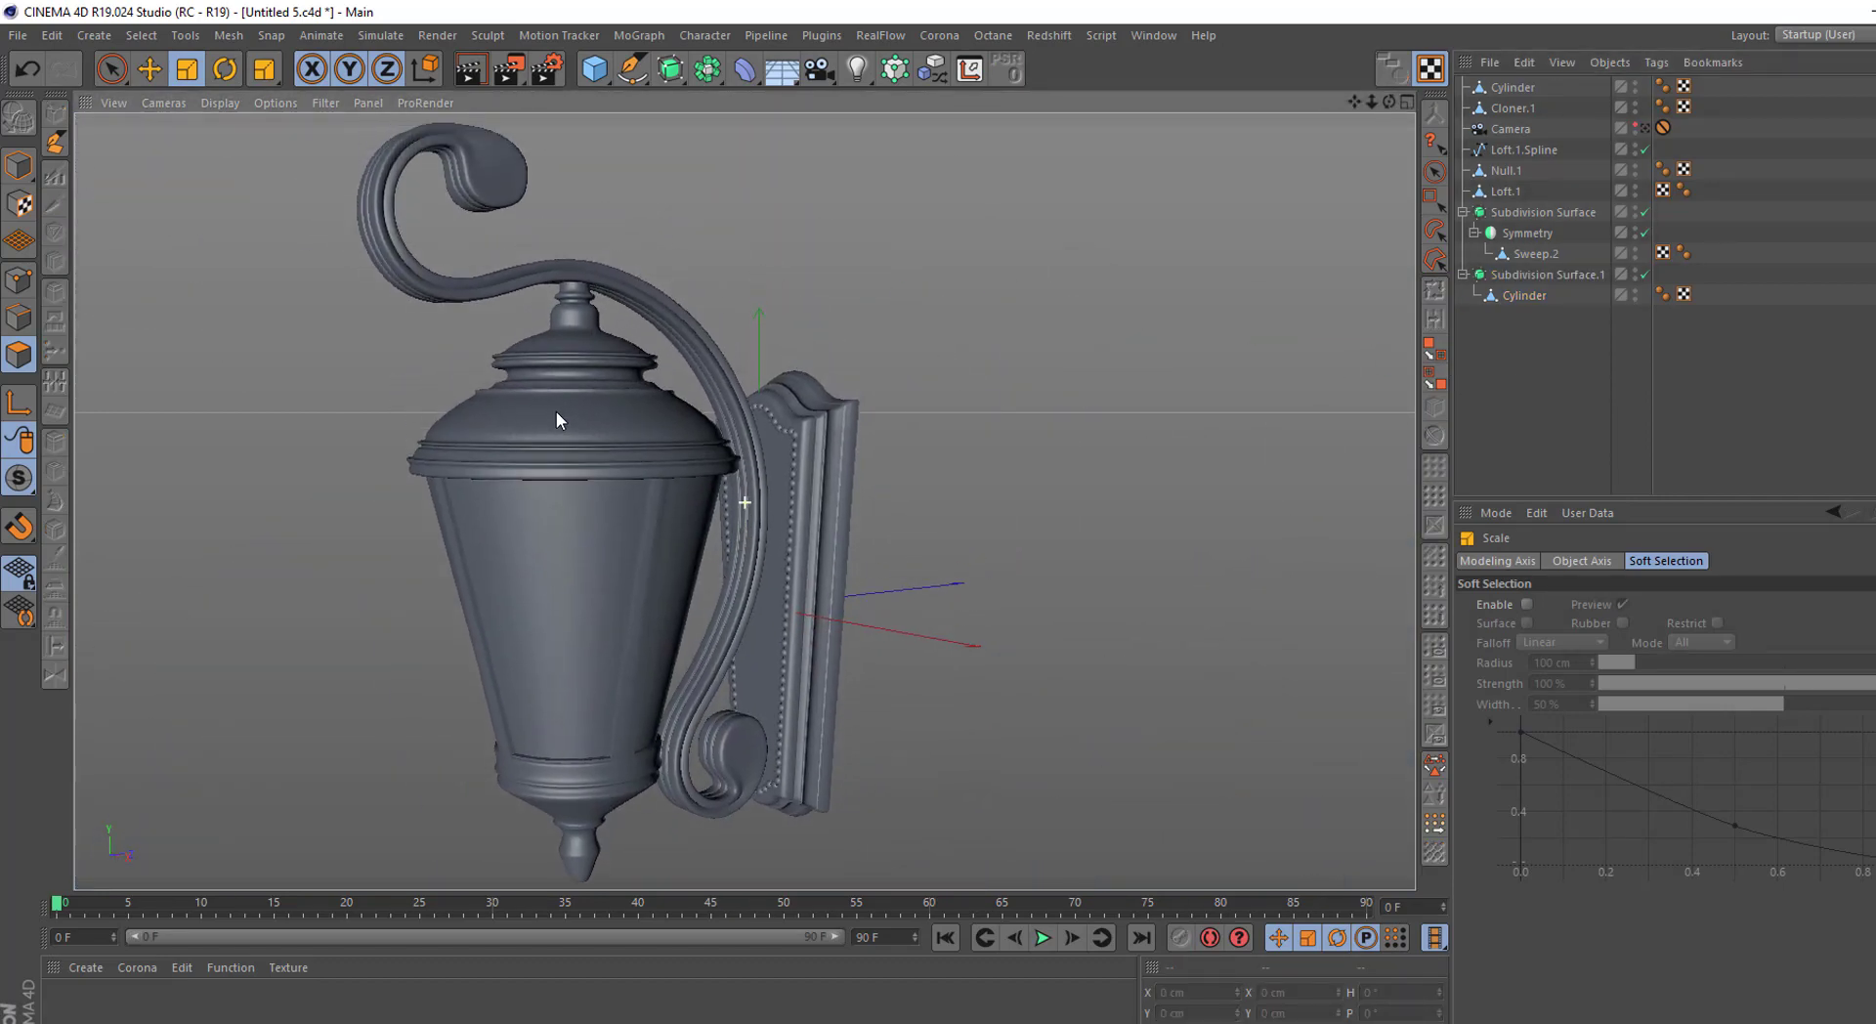
alt+drag(555, 411, 598, 426)
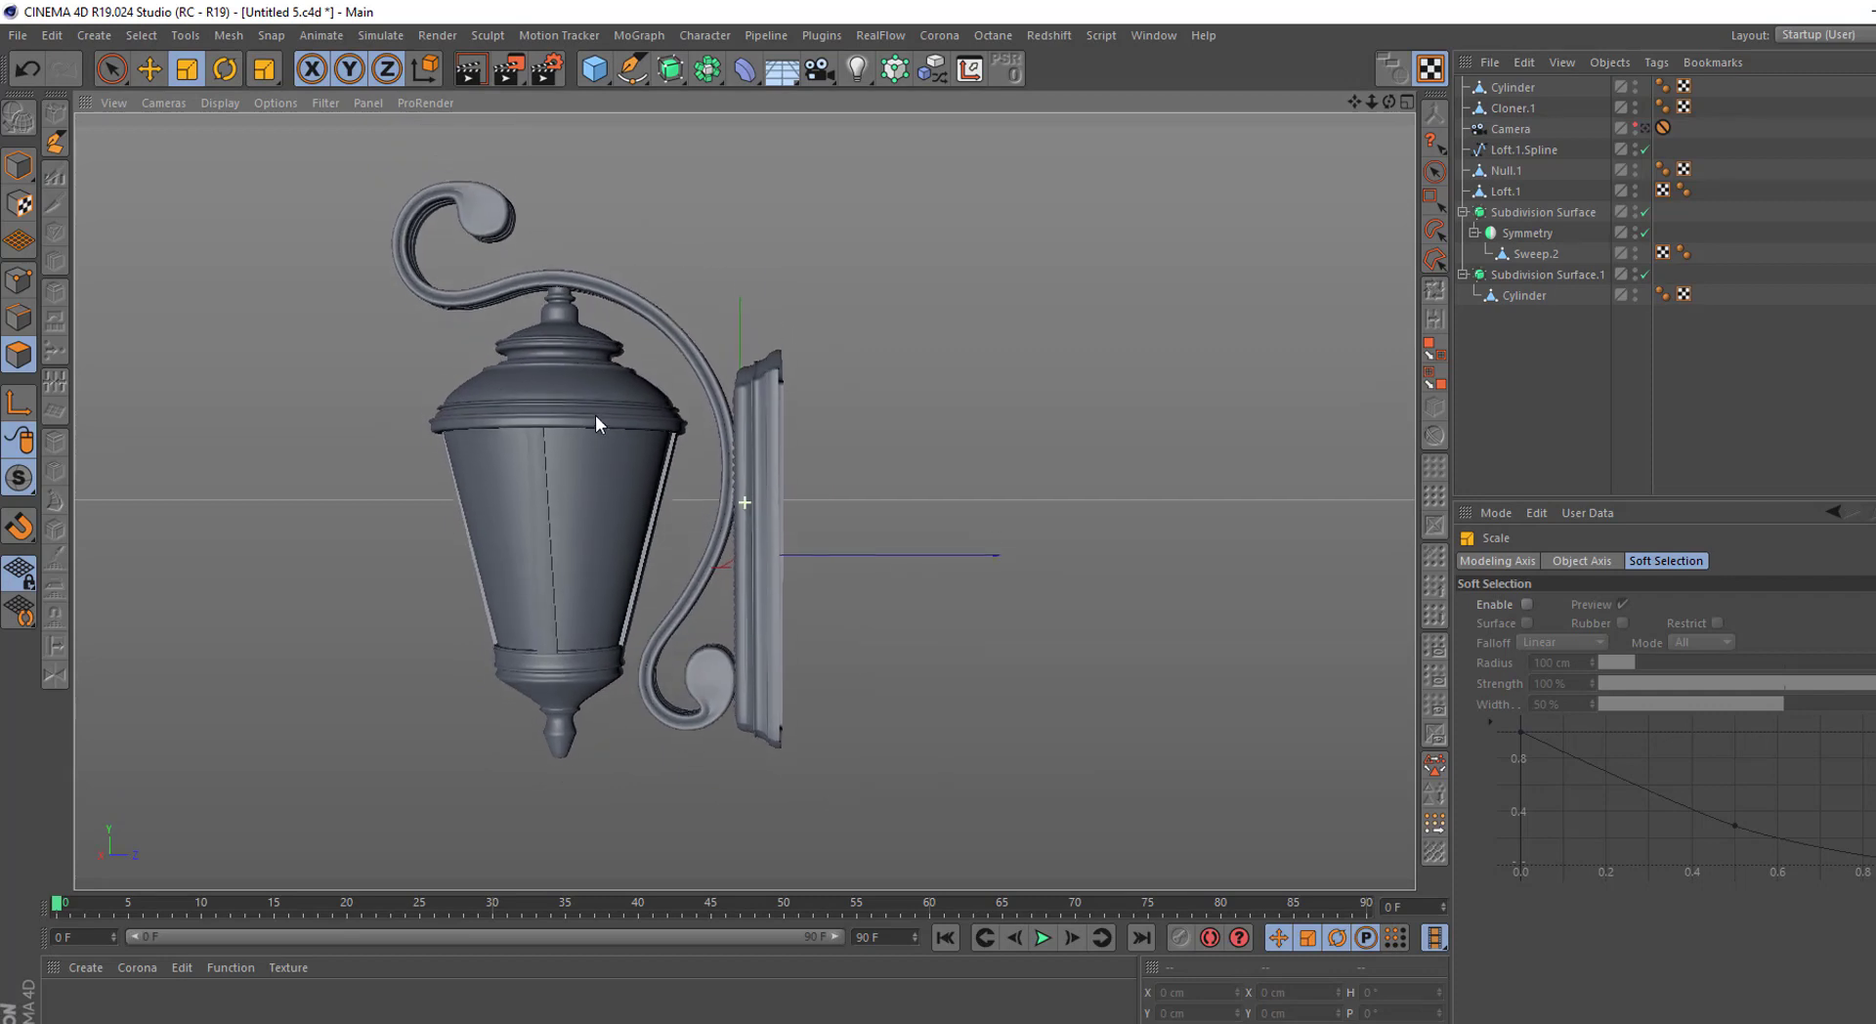
scroll(598, 426, up, 2)
scroll(617, 379, up, 2)
scroll(631, 497, up, 2)
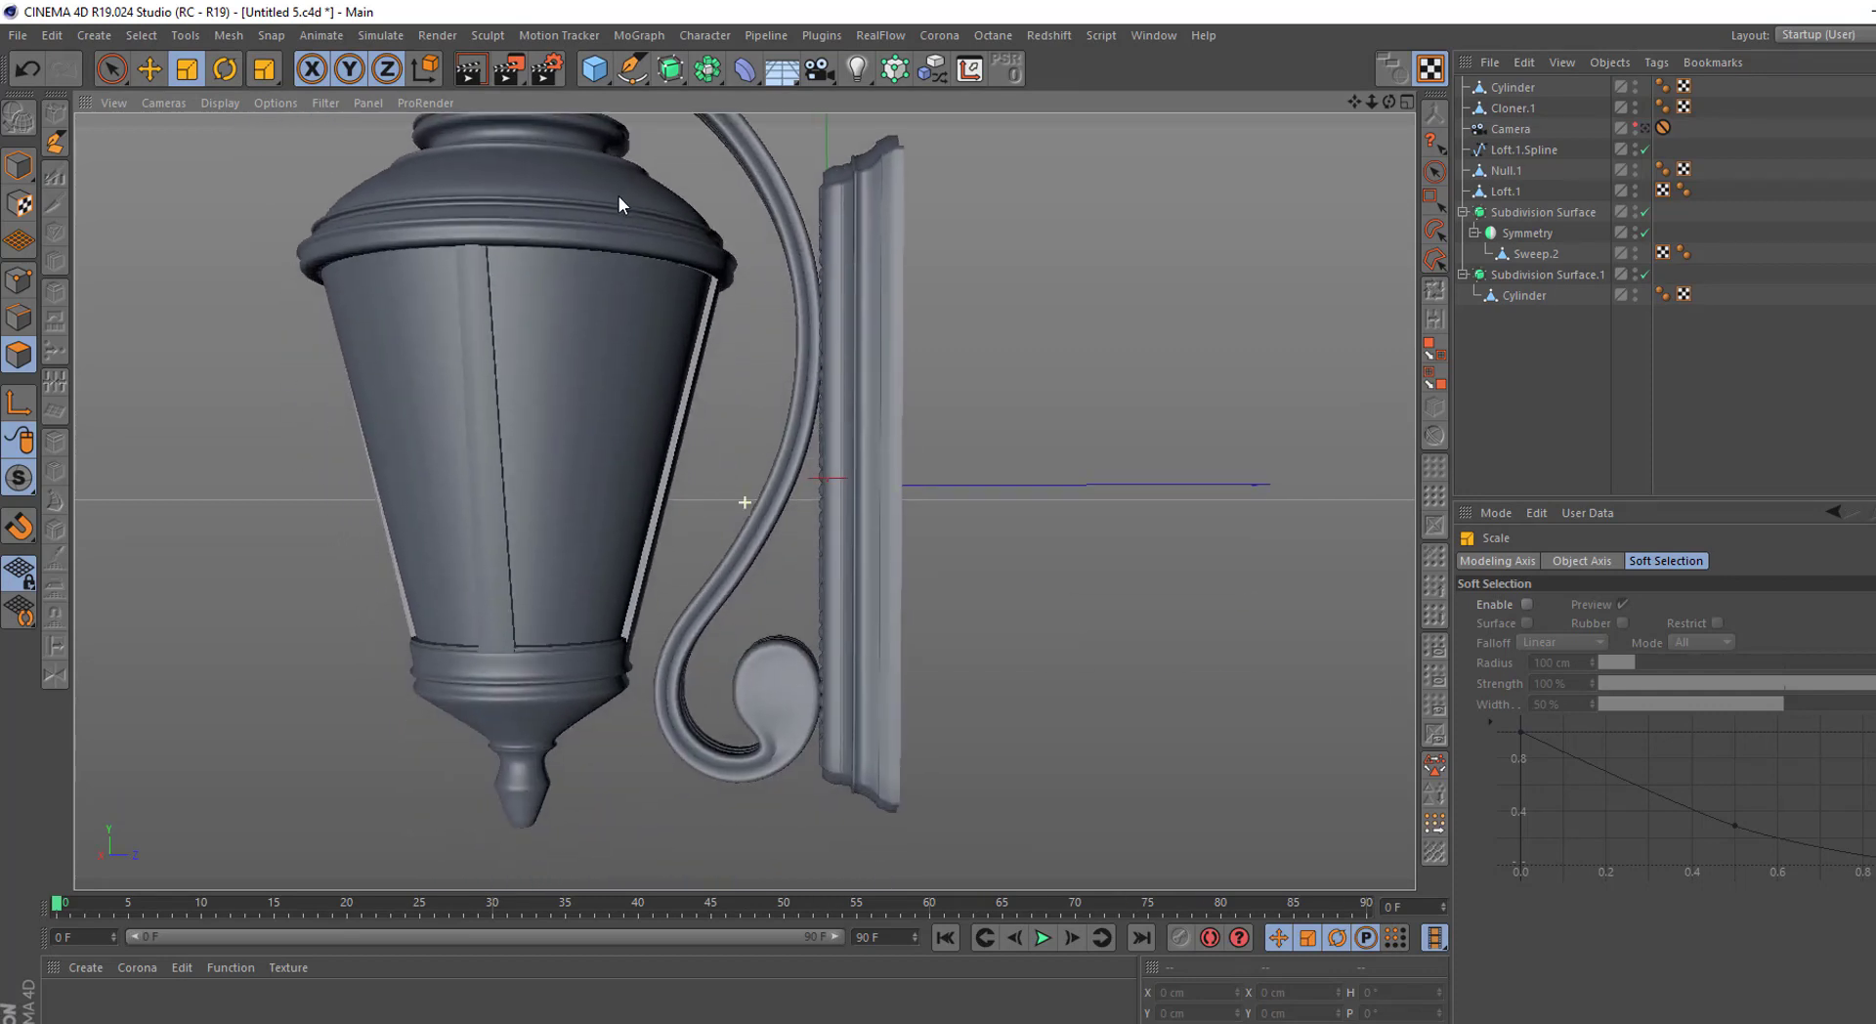
scroll(633, 434, down, 3)
alt+drag(616, 385, 742, 494)
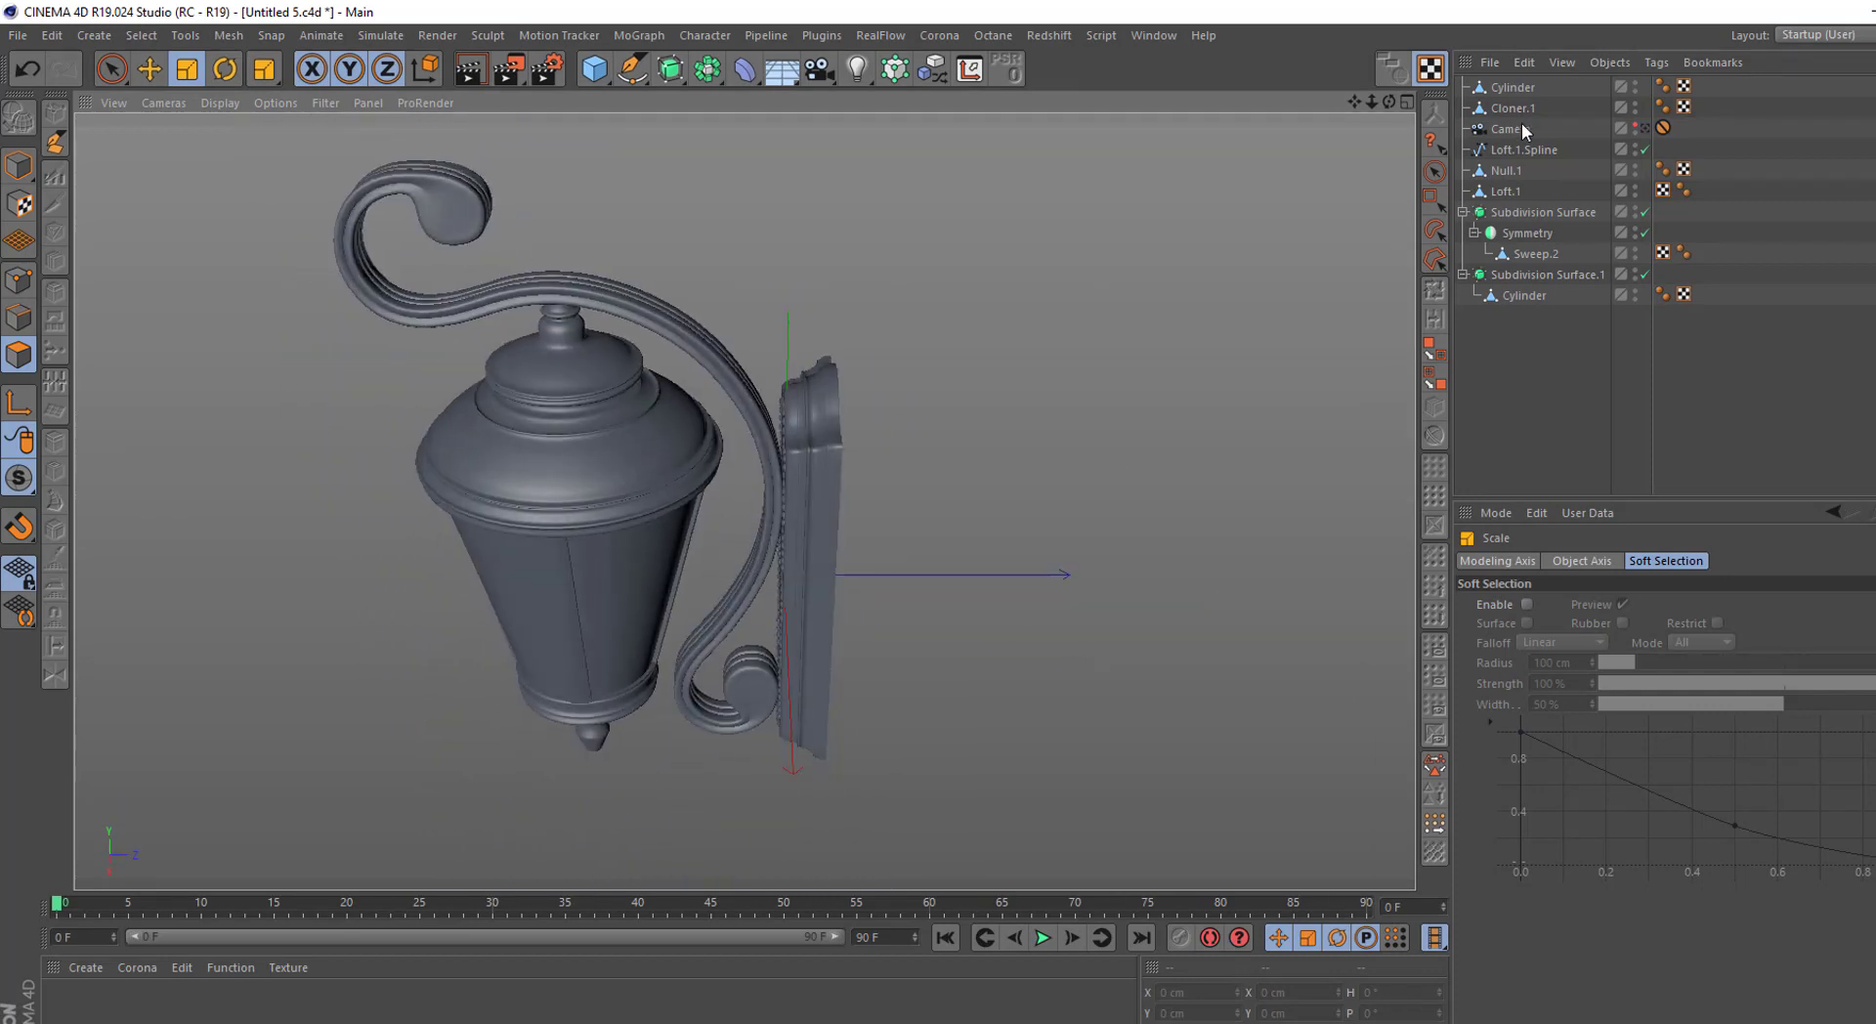
click(1521, 295)
scroll(509, 242, up, 5)
Select the dome neck's top edge loop and extrude it upward into a taller neck
middle_click(524, 260)
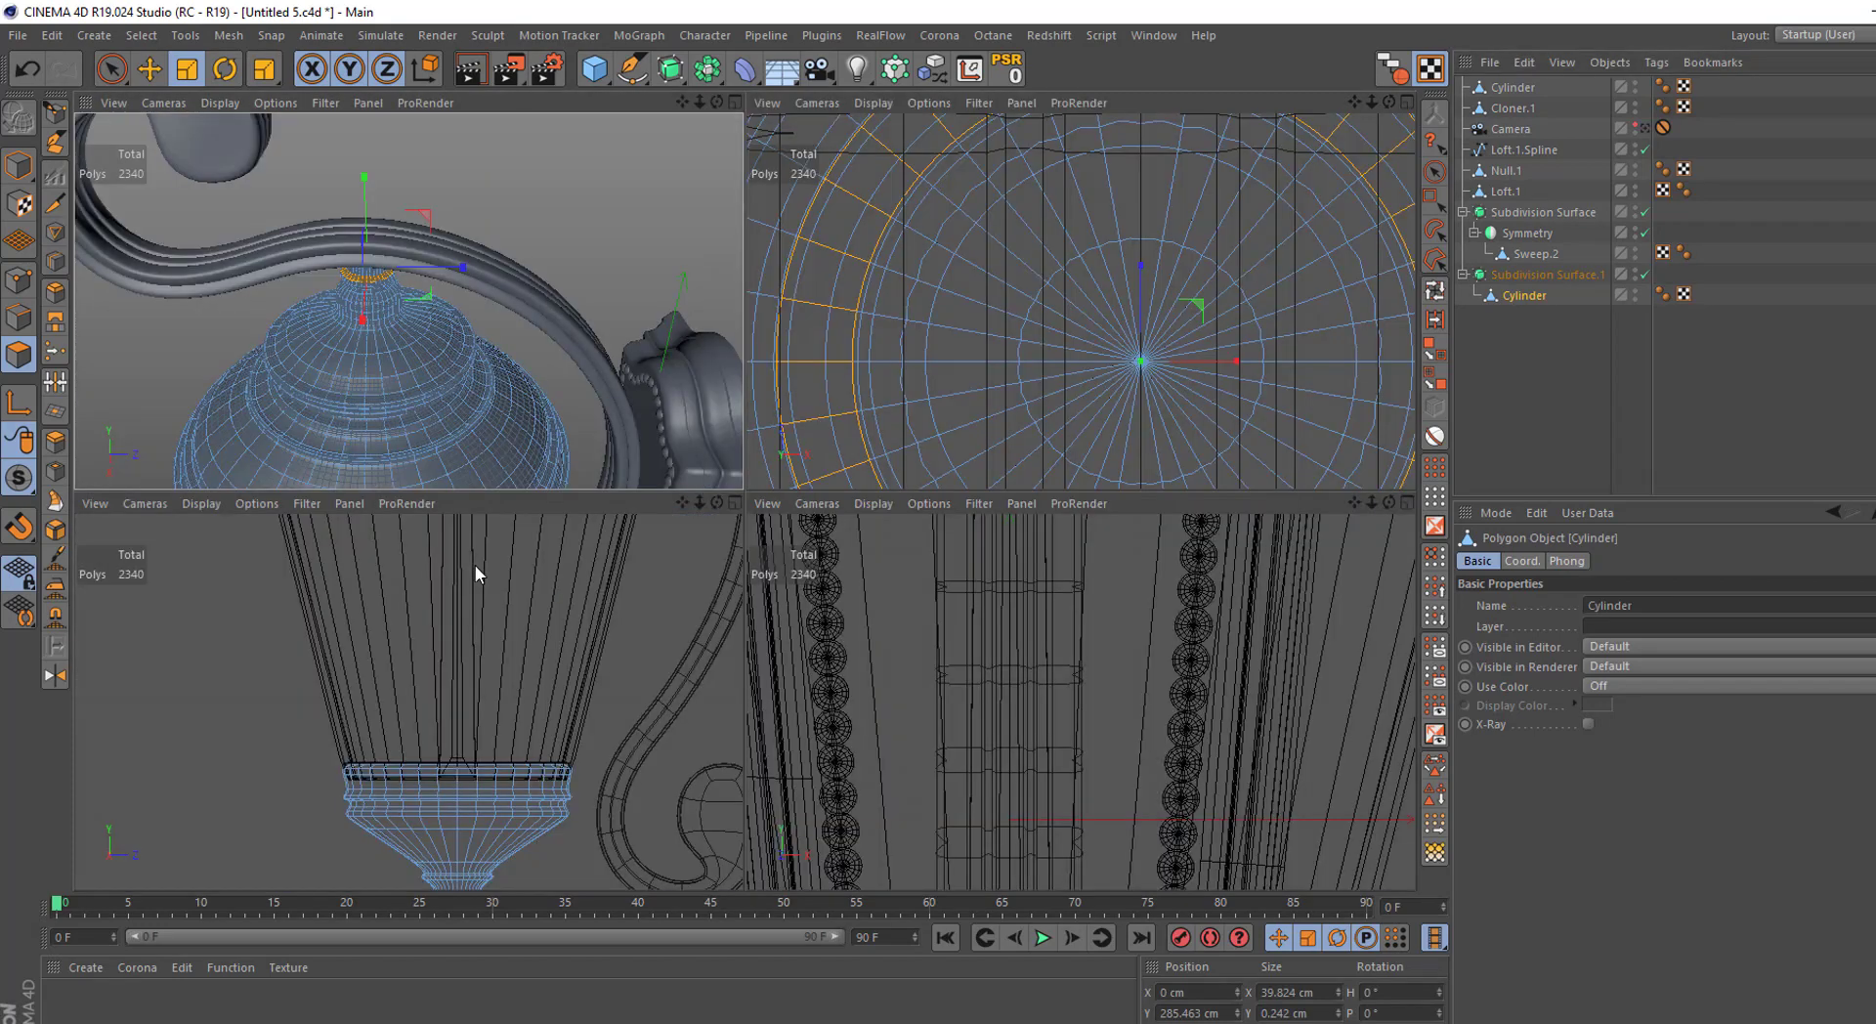
middle_click(475, 565)
click(722, 190)
alt+drag(737, 140, 721, 526)
key(0)
alt+drag(821, 367, 1011, 320)
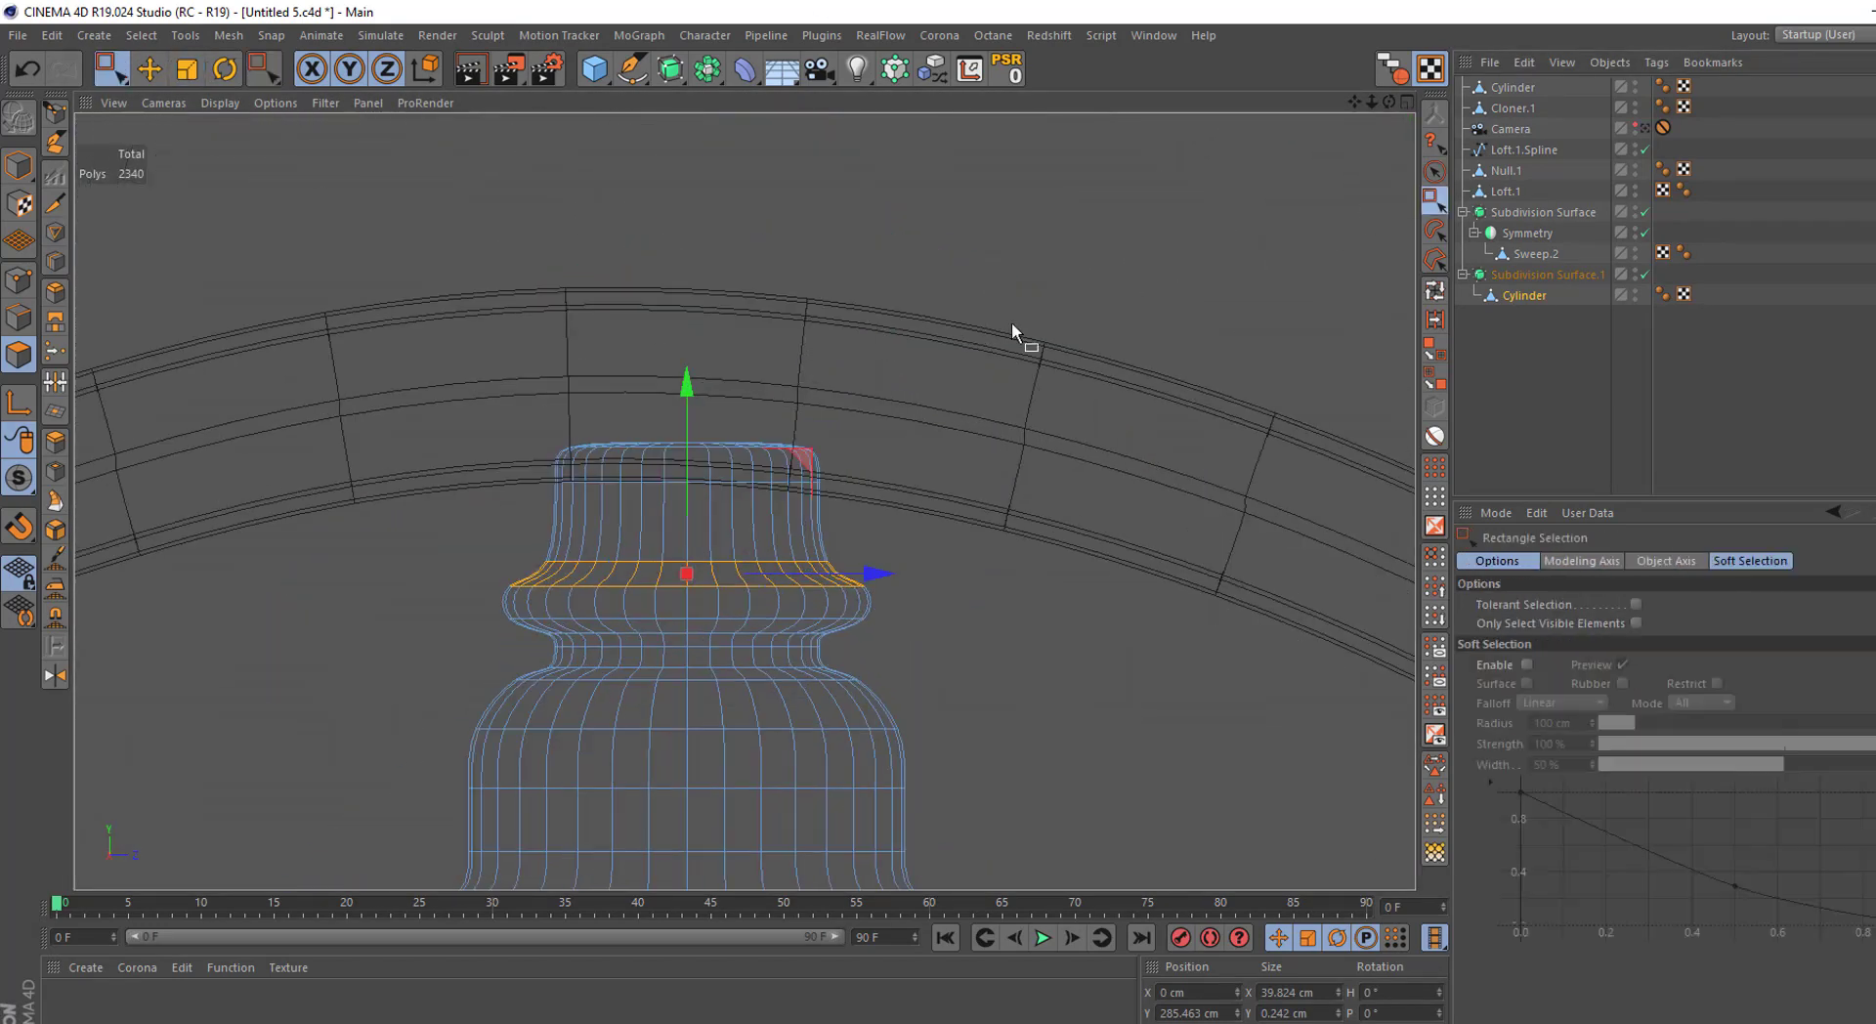
ctrl+drag(687, 333, 686, 121)
scroll(678, 195, down, 3)
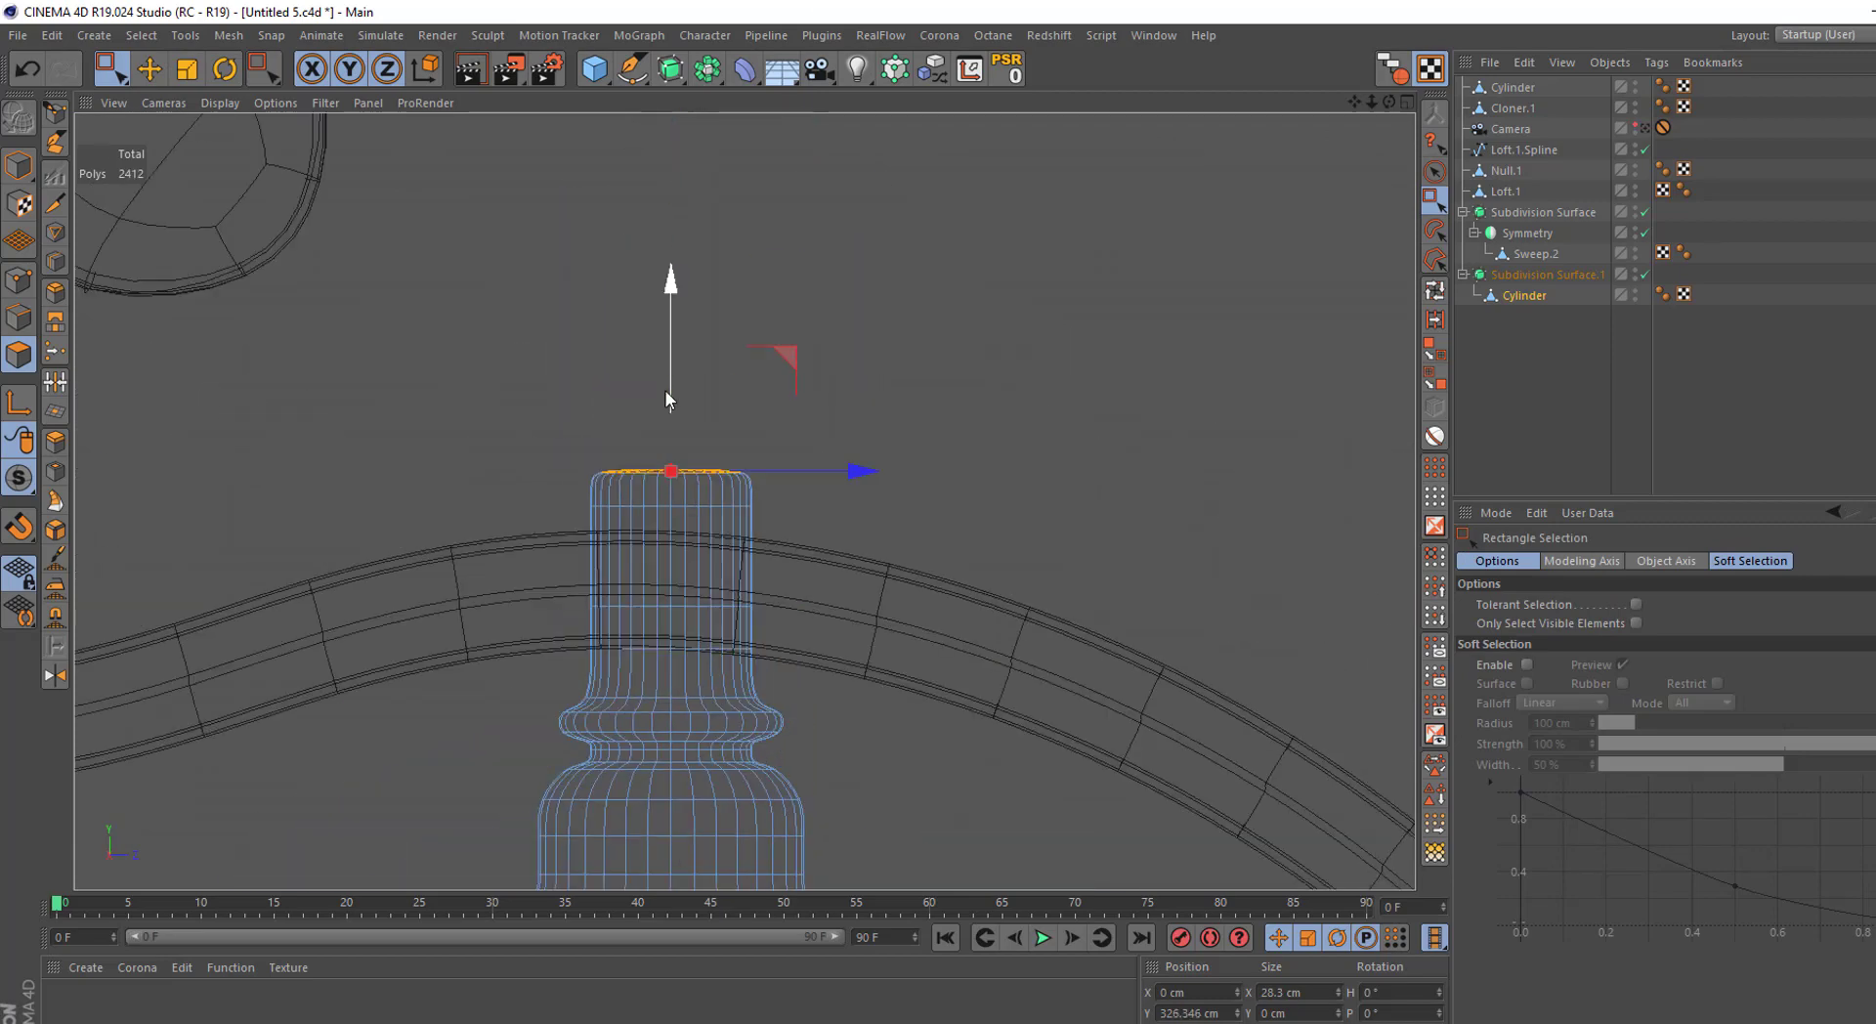
ctrl+drag(672, 377, 672, 348)
Extrude and shrink the neck's top cap, raise it into a tall post, and add a Cylinder
middle_click(576, 352)
middle_click(576, 352)
click(1310, 391)
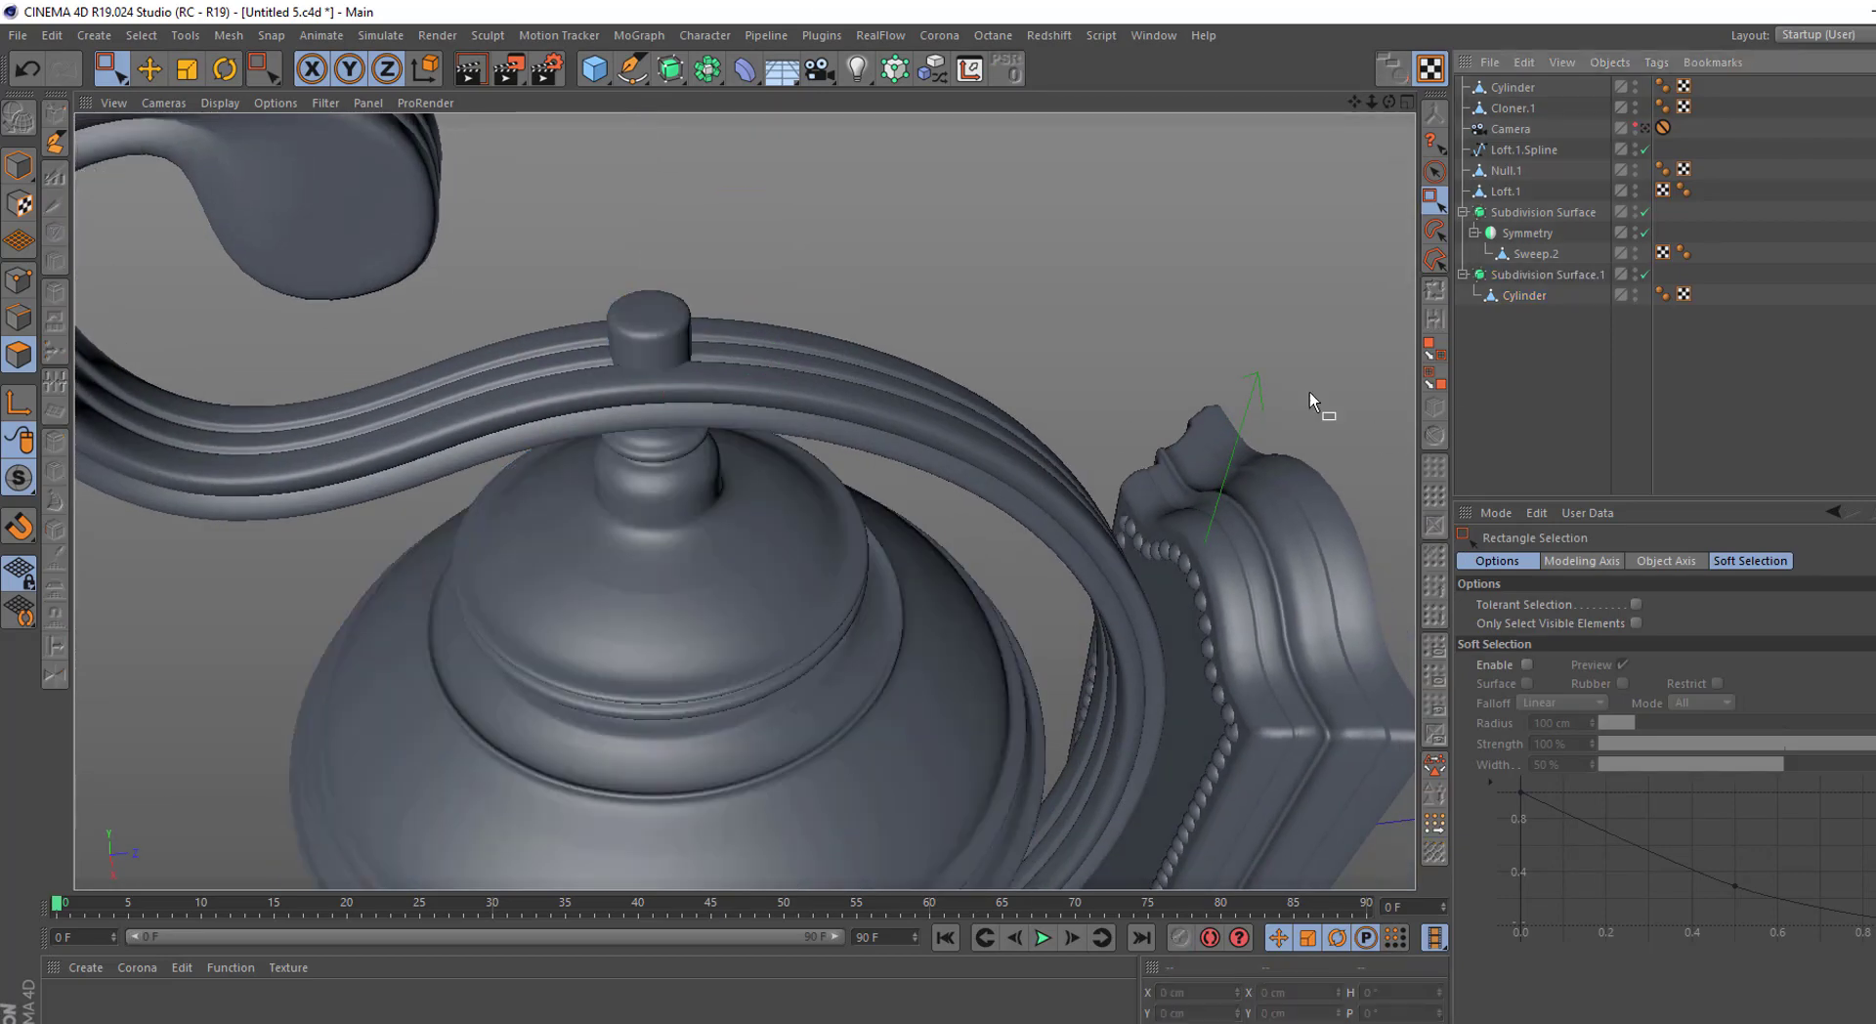
alt+drag(1310, 391, 665, 449)
scroll(665, 448, up, 3)
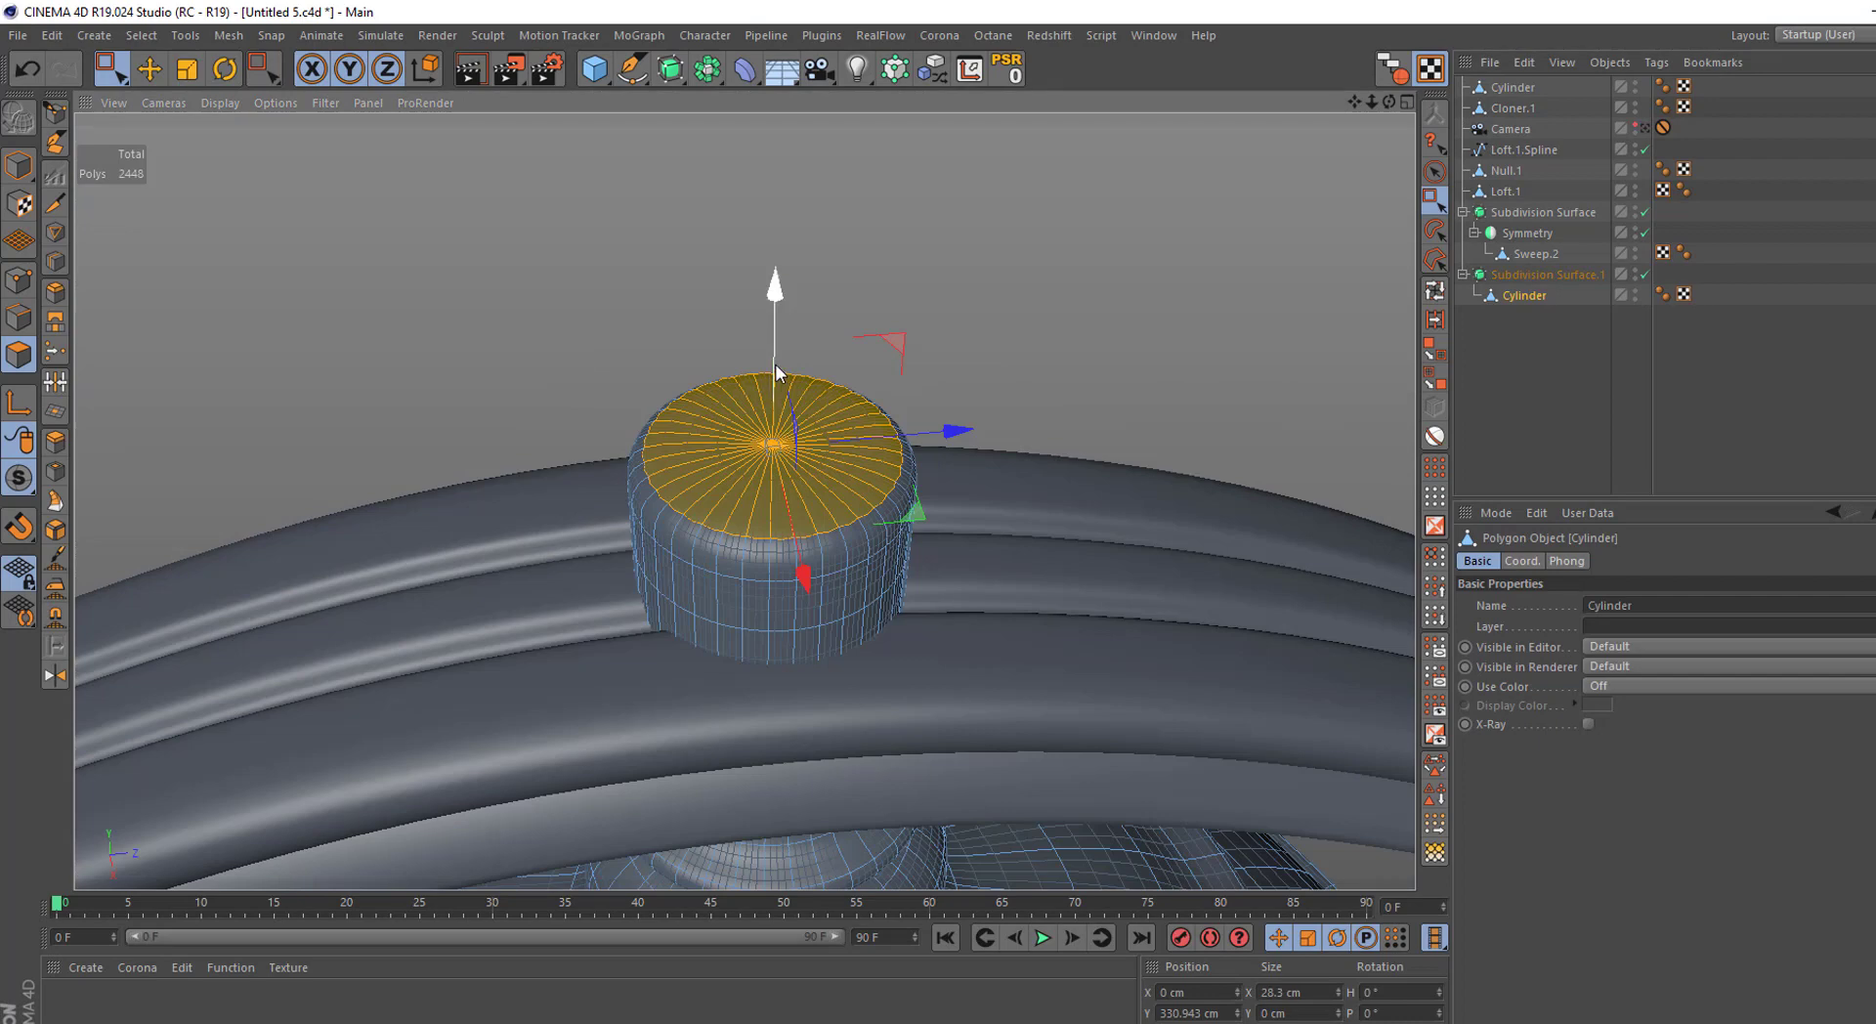
ctrl+drag(776, 370, 776, 353)
key(t)
drag(1024, 274, 723, 325)
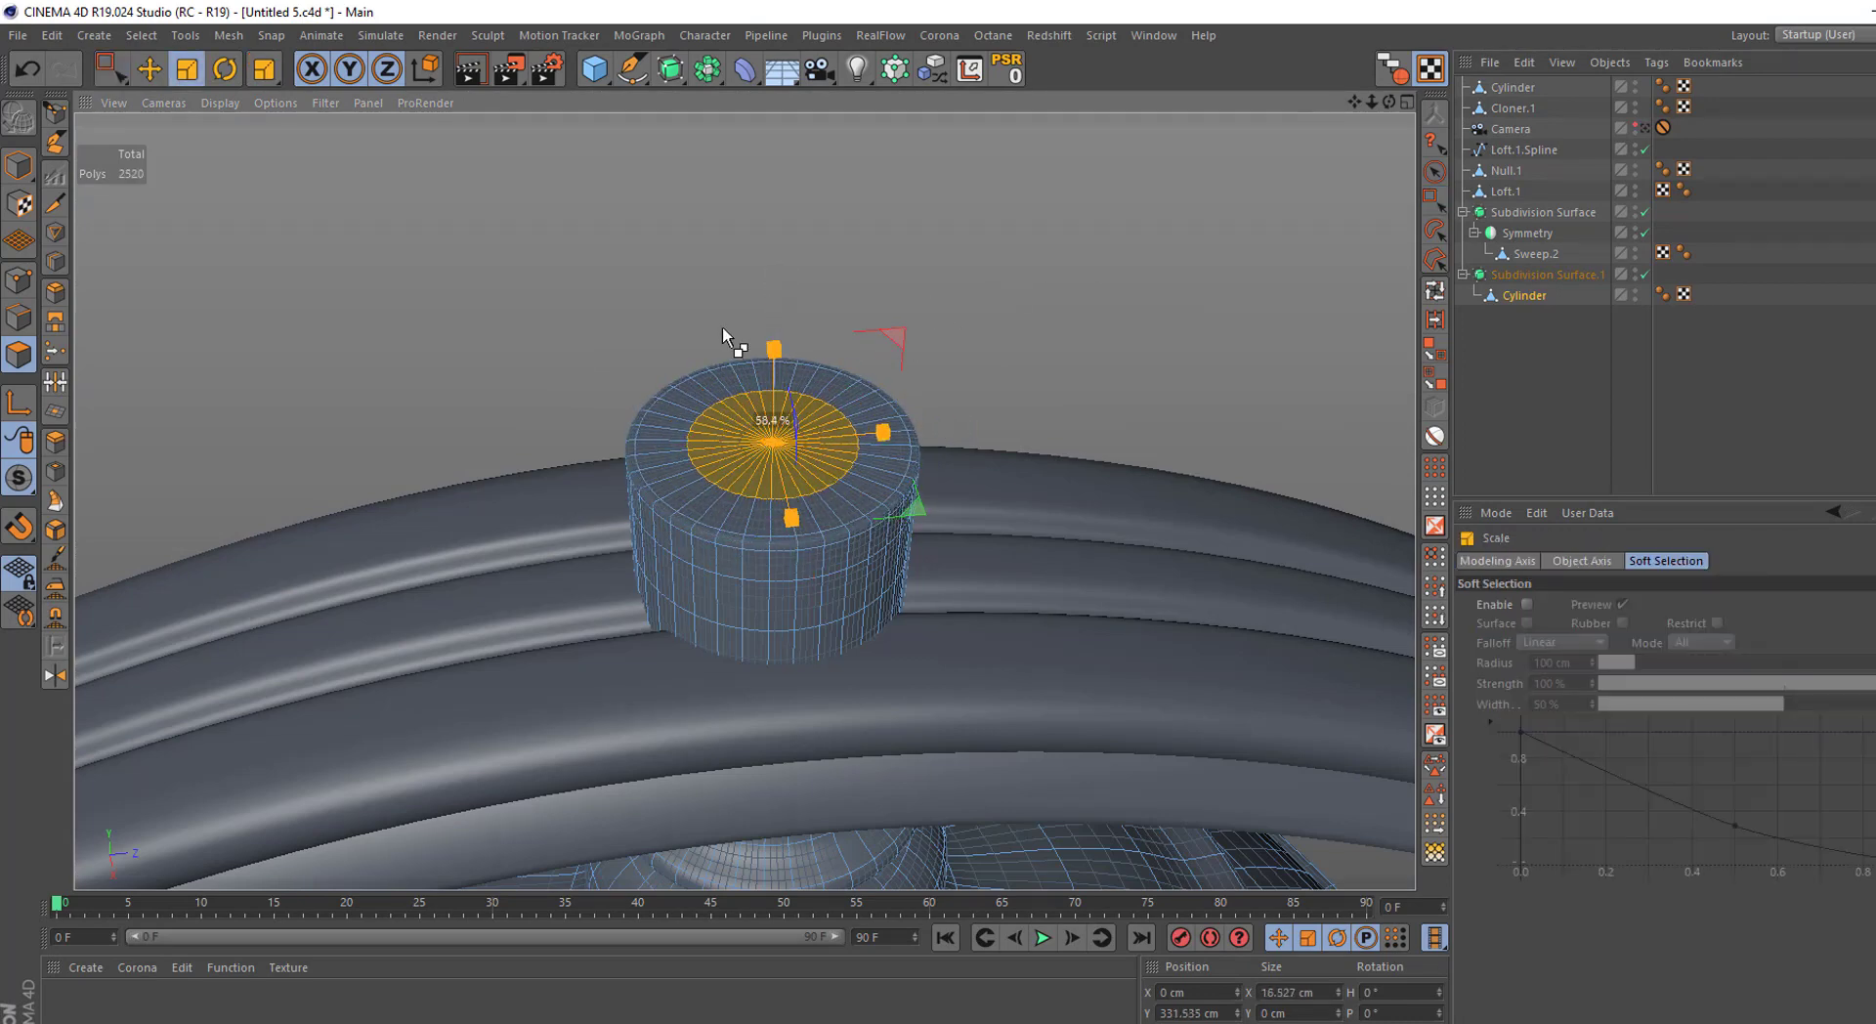
key(e)
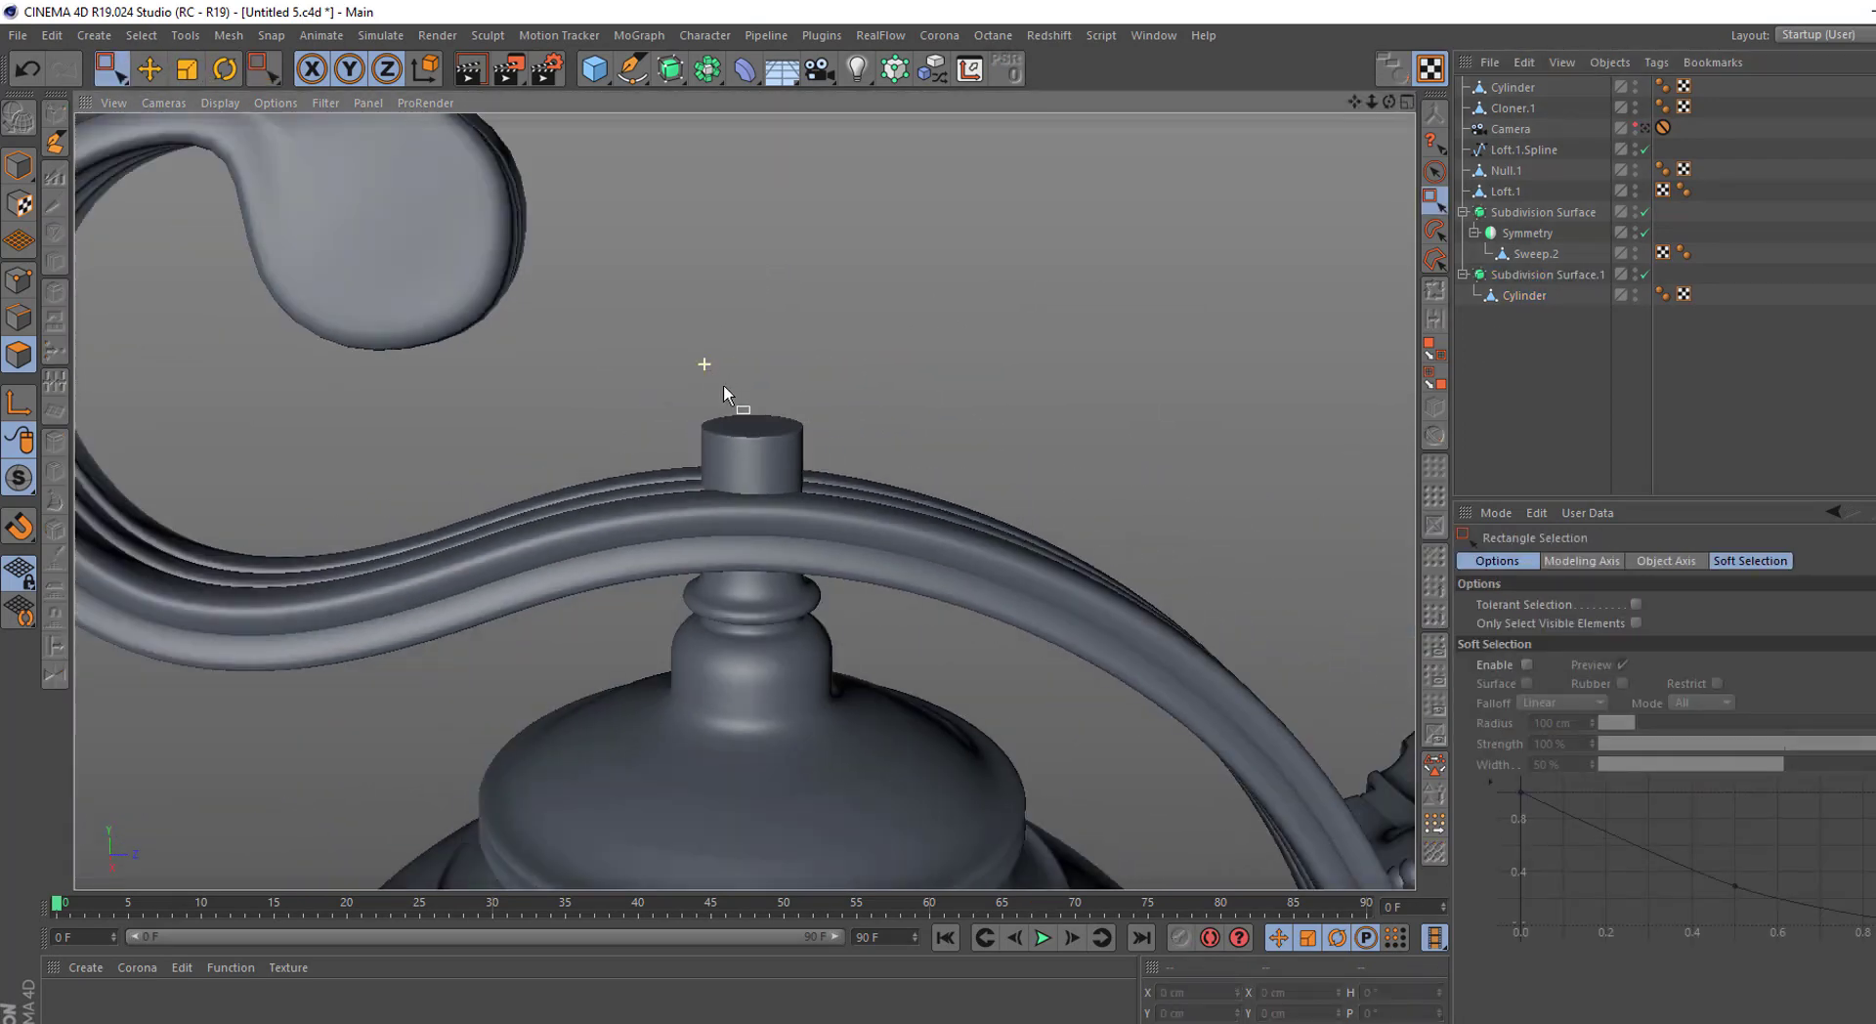
drag(1082, 282, 682, 525)
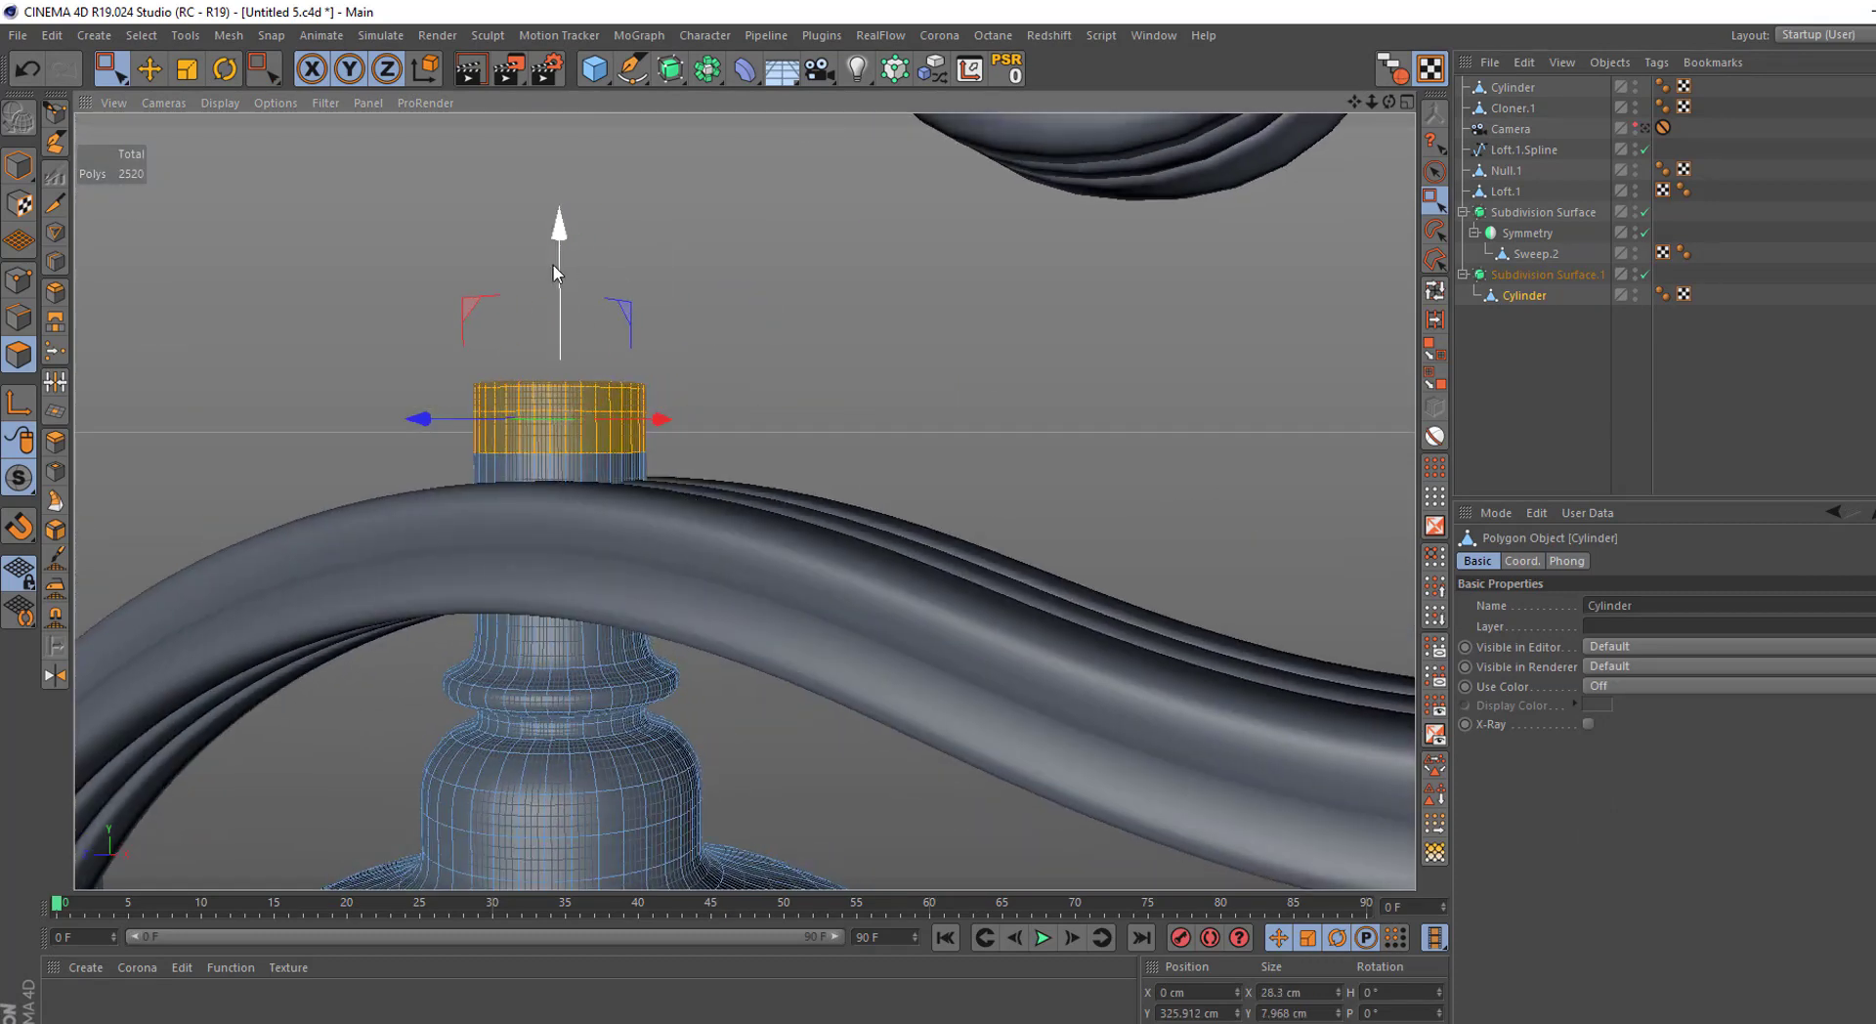
drag(560, 254, 559, 190)
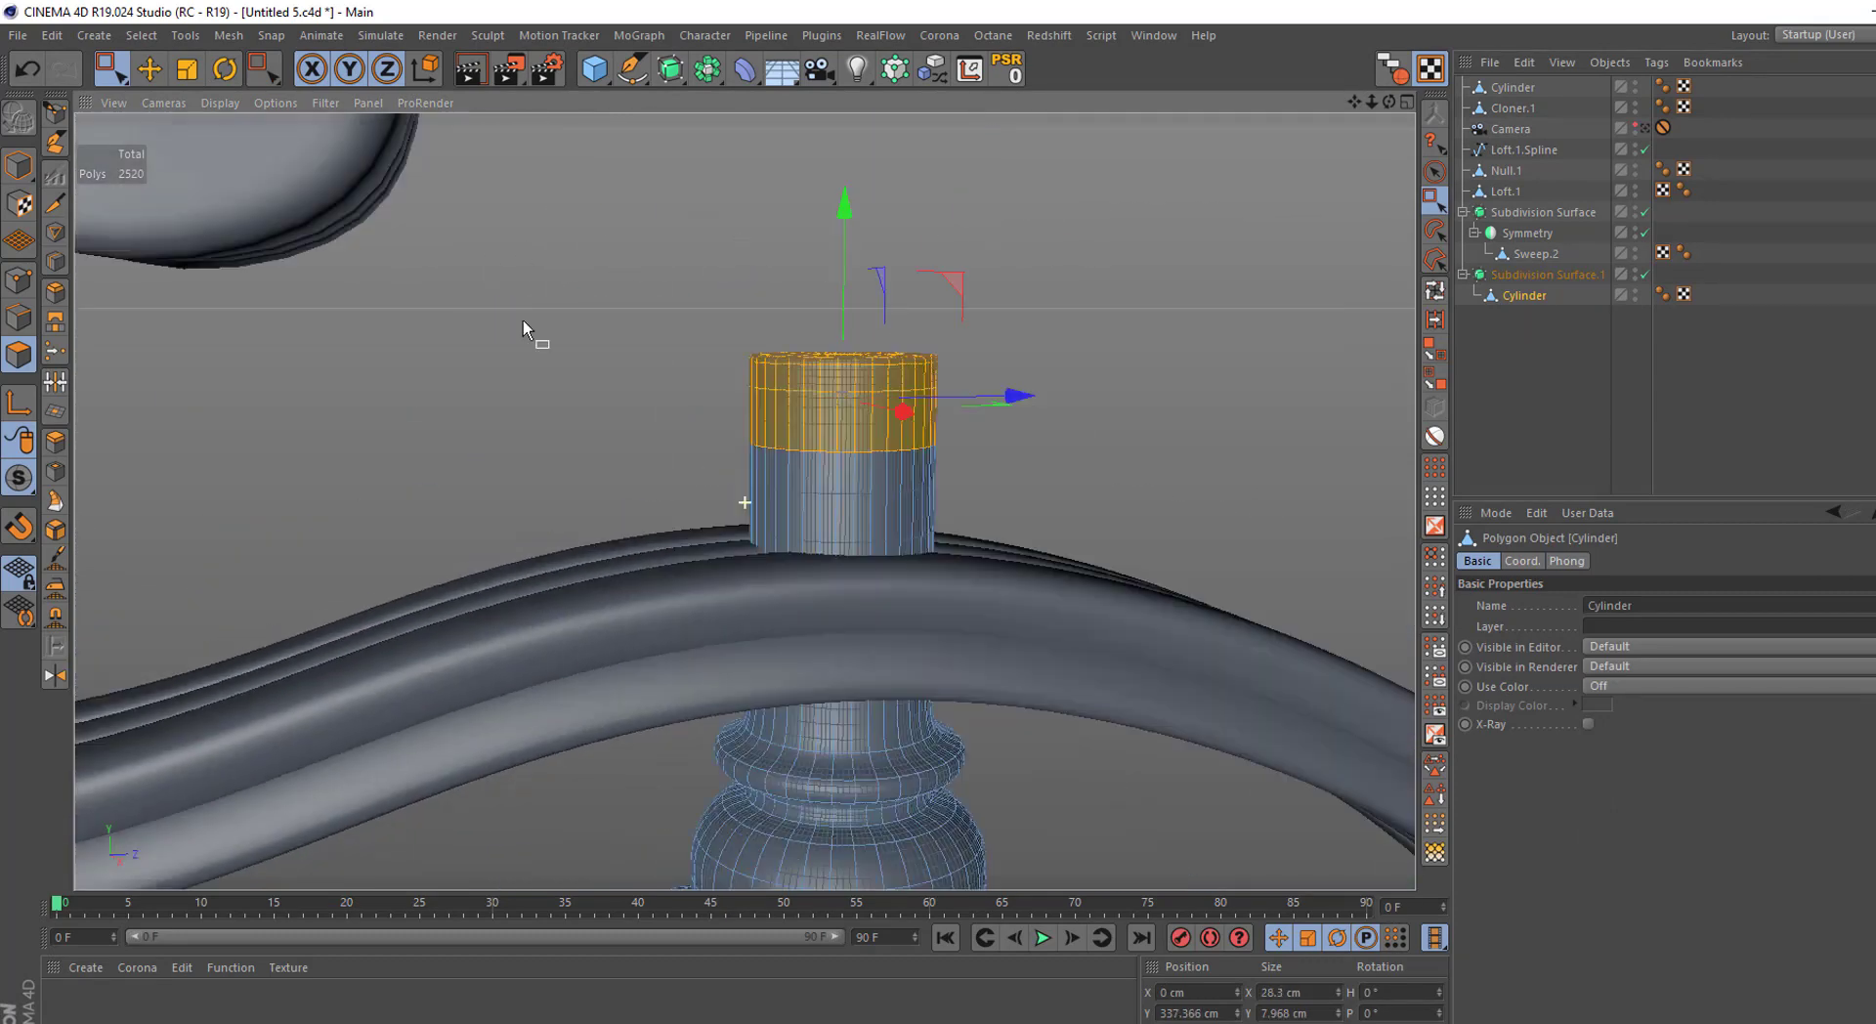
drag(594, 69, 1013, 91)
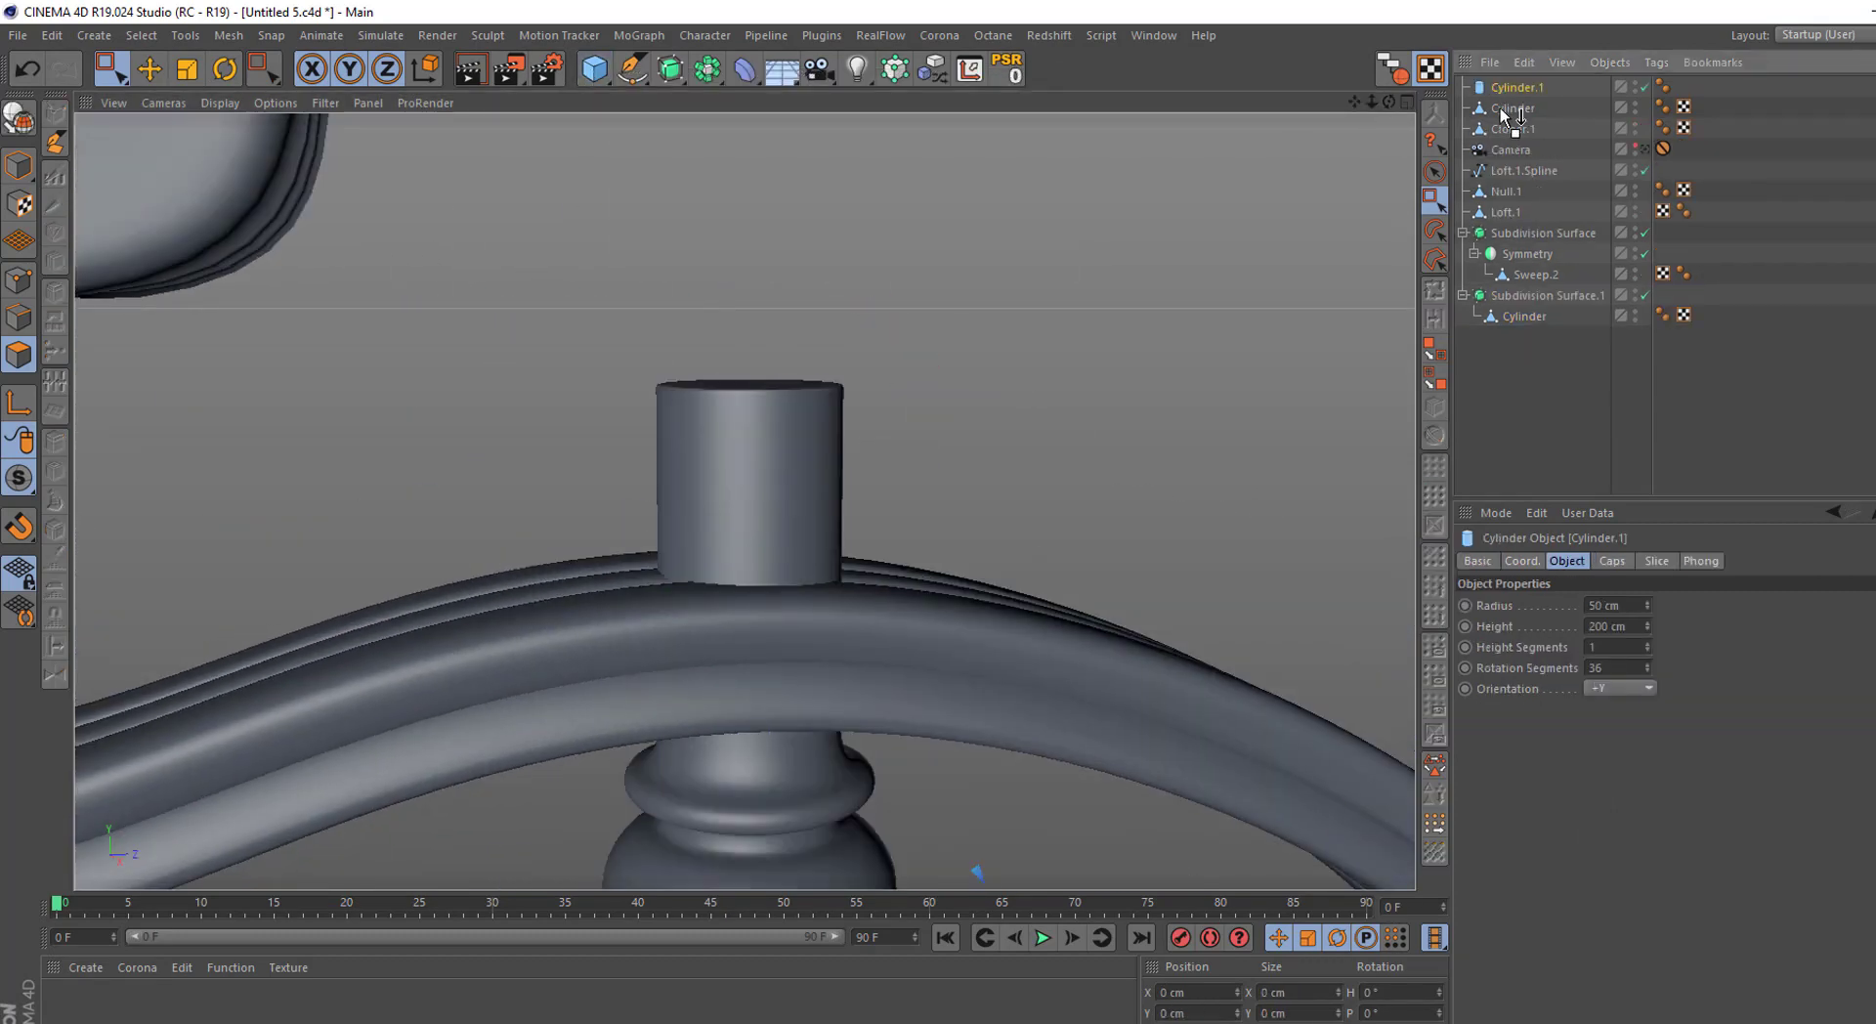
Frame Cylinder.1 and scale it into a collar around the post, leaving the post showing above
click(1524, 561)
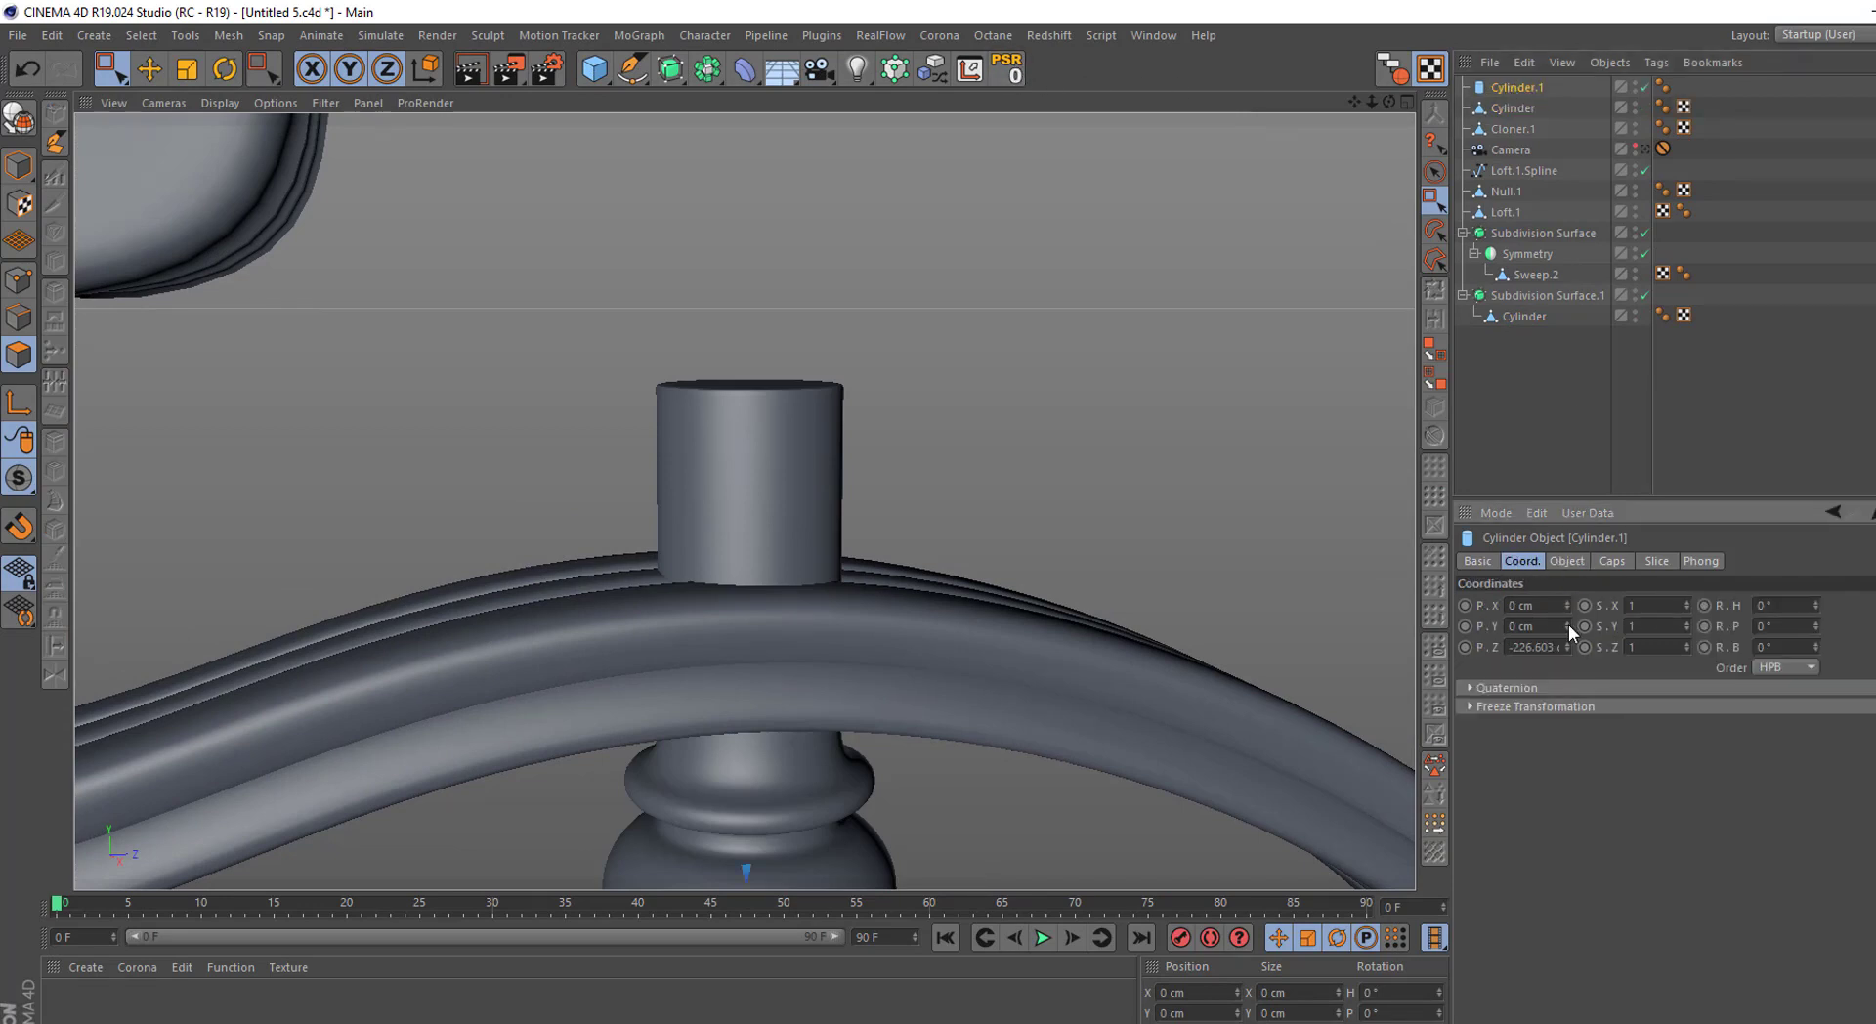
key(o)
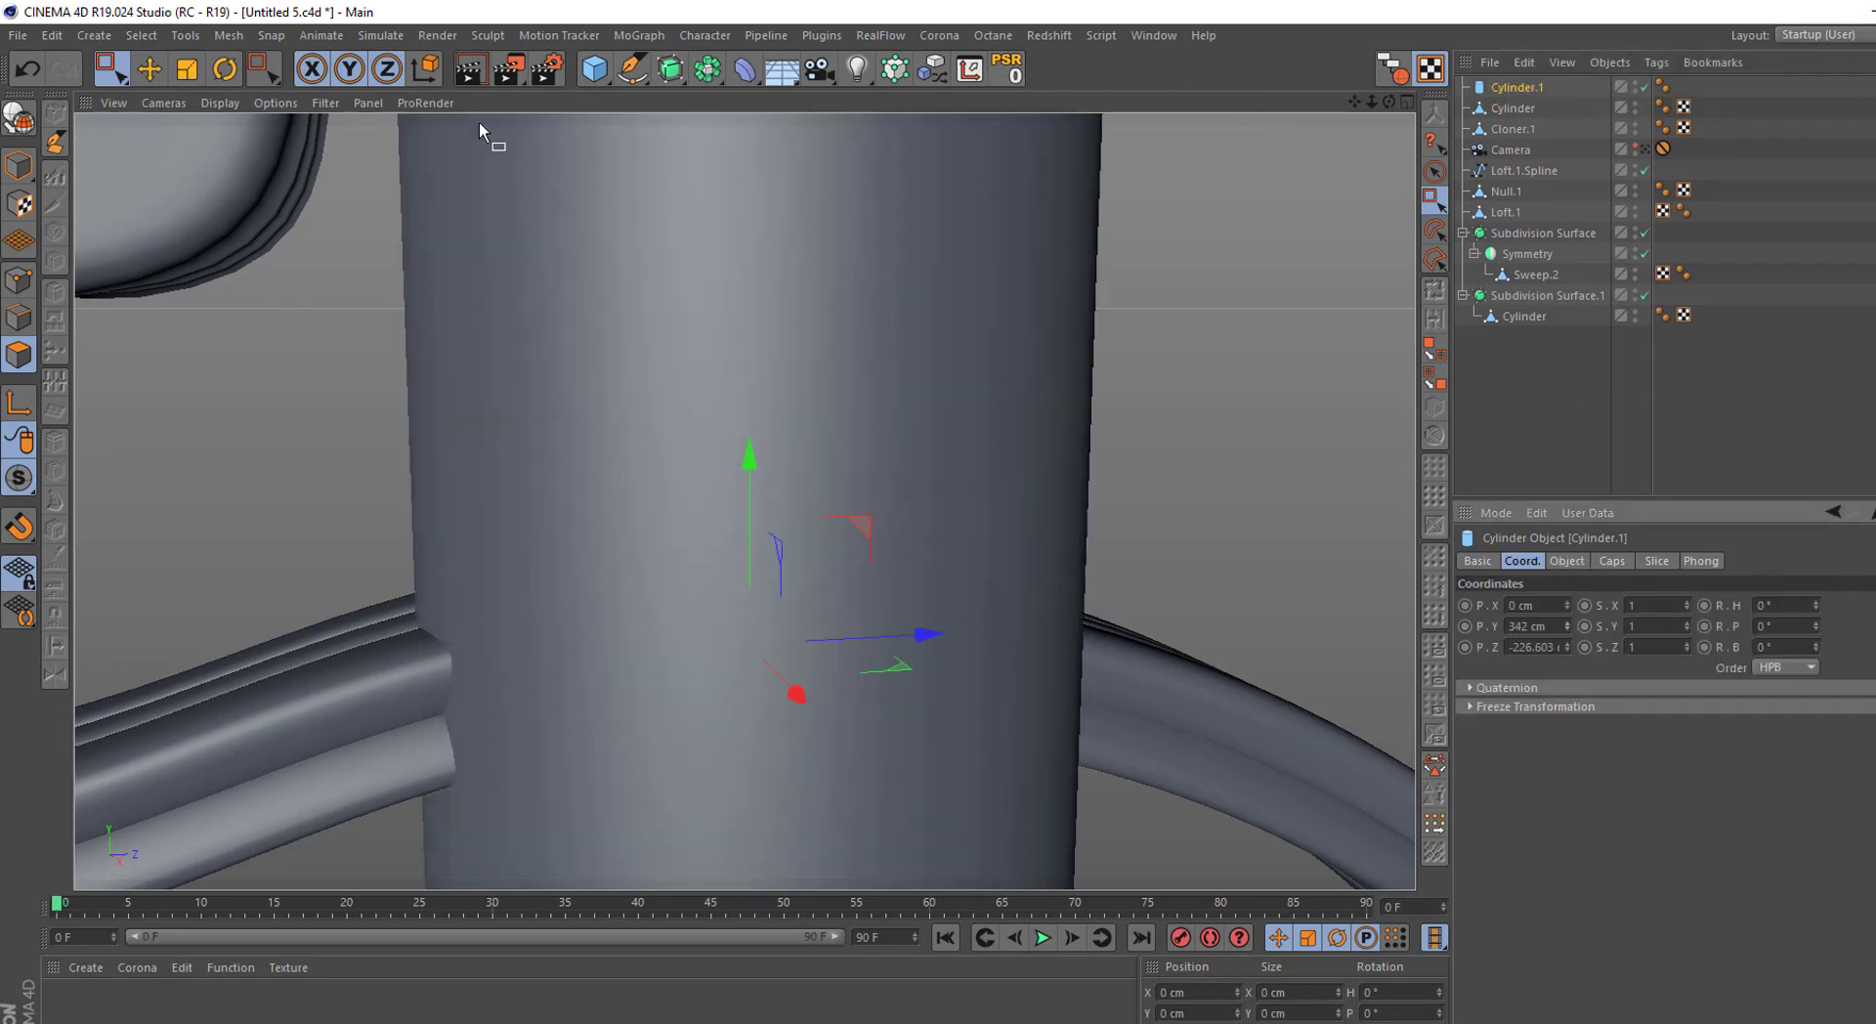
key(t)
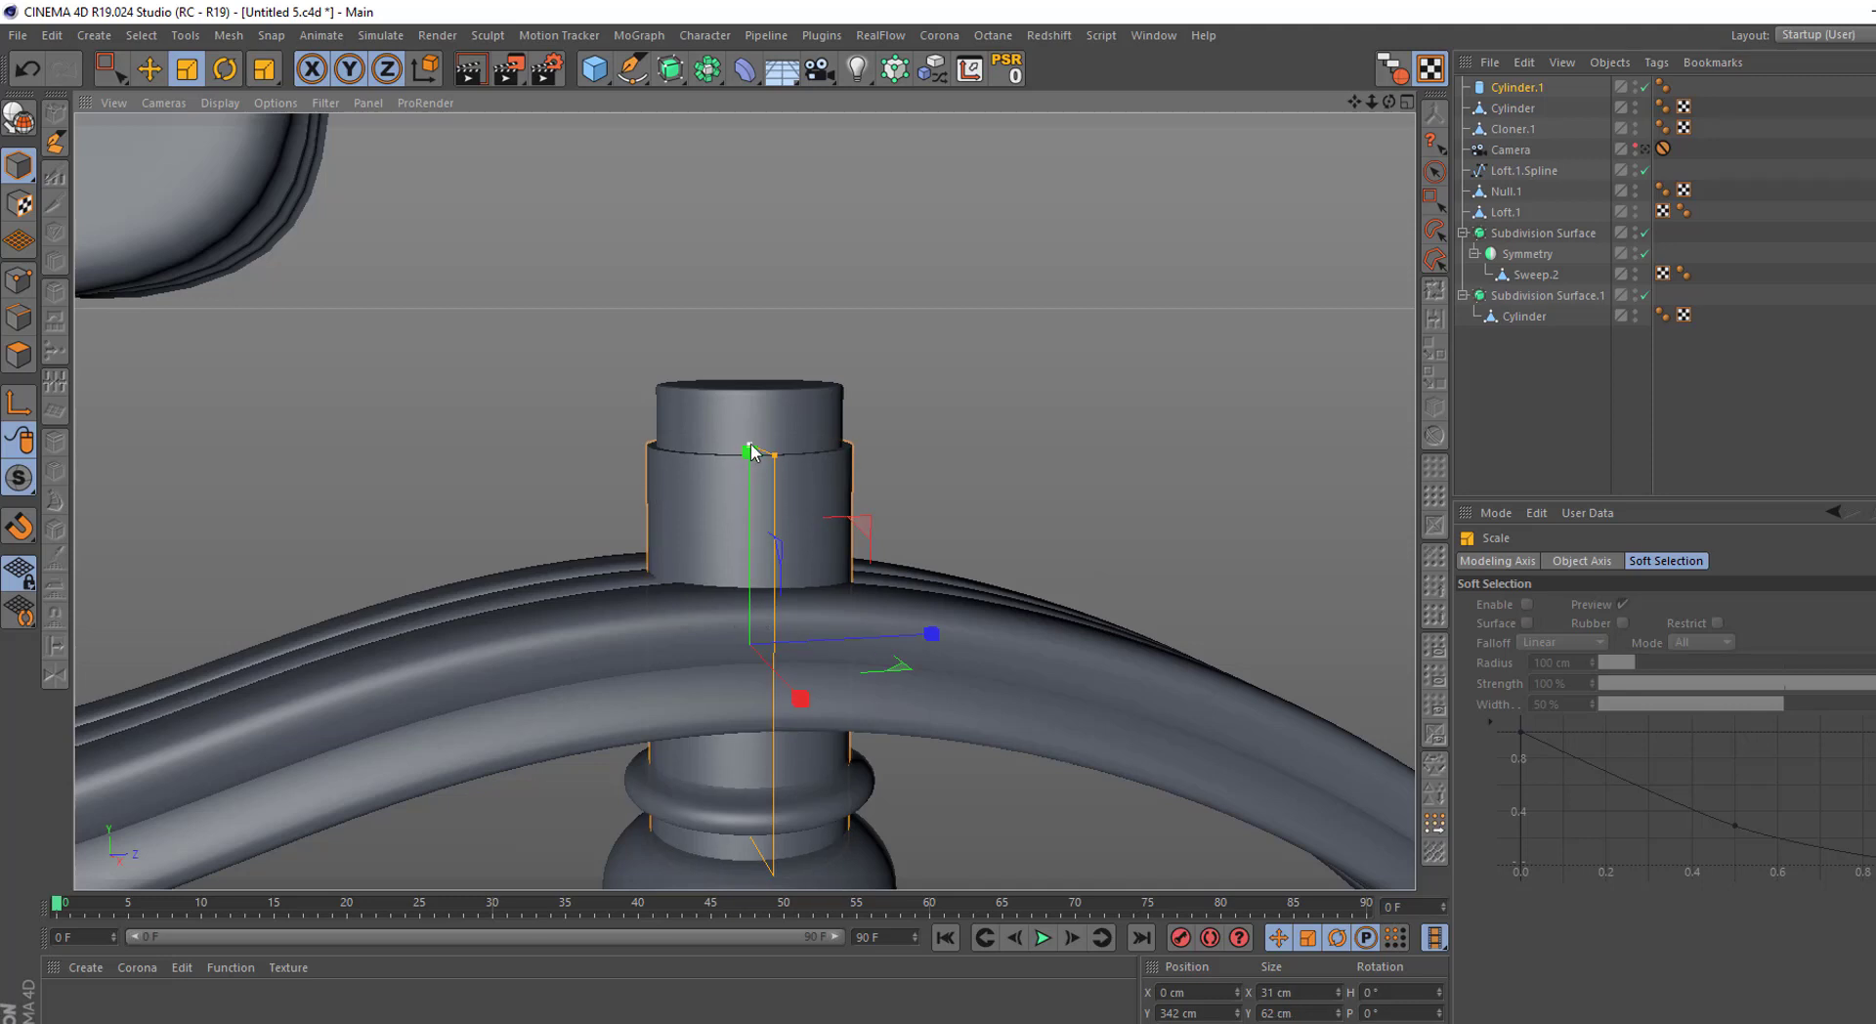
drag(751, 452, 795, 556)
key(0)
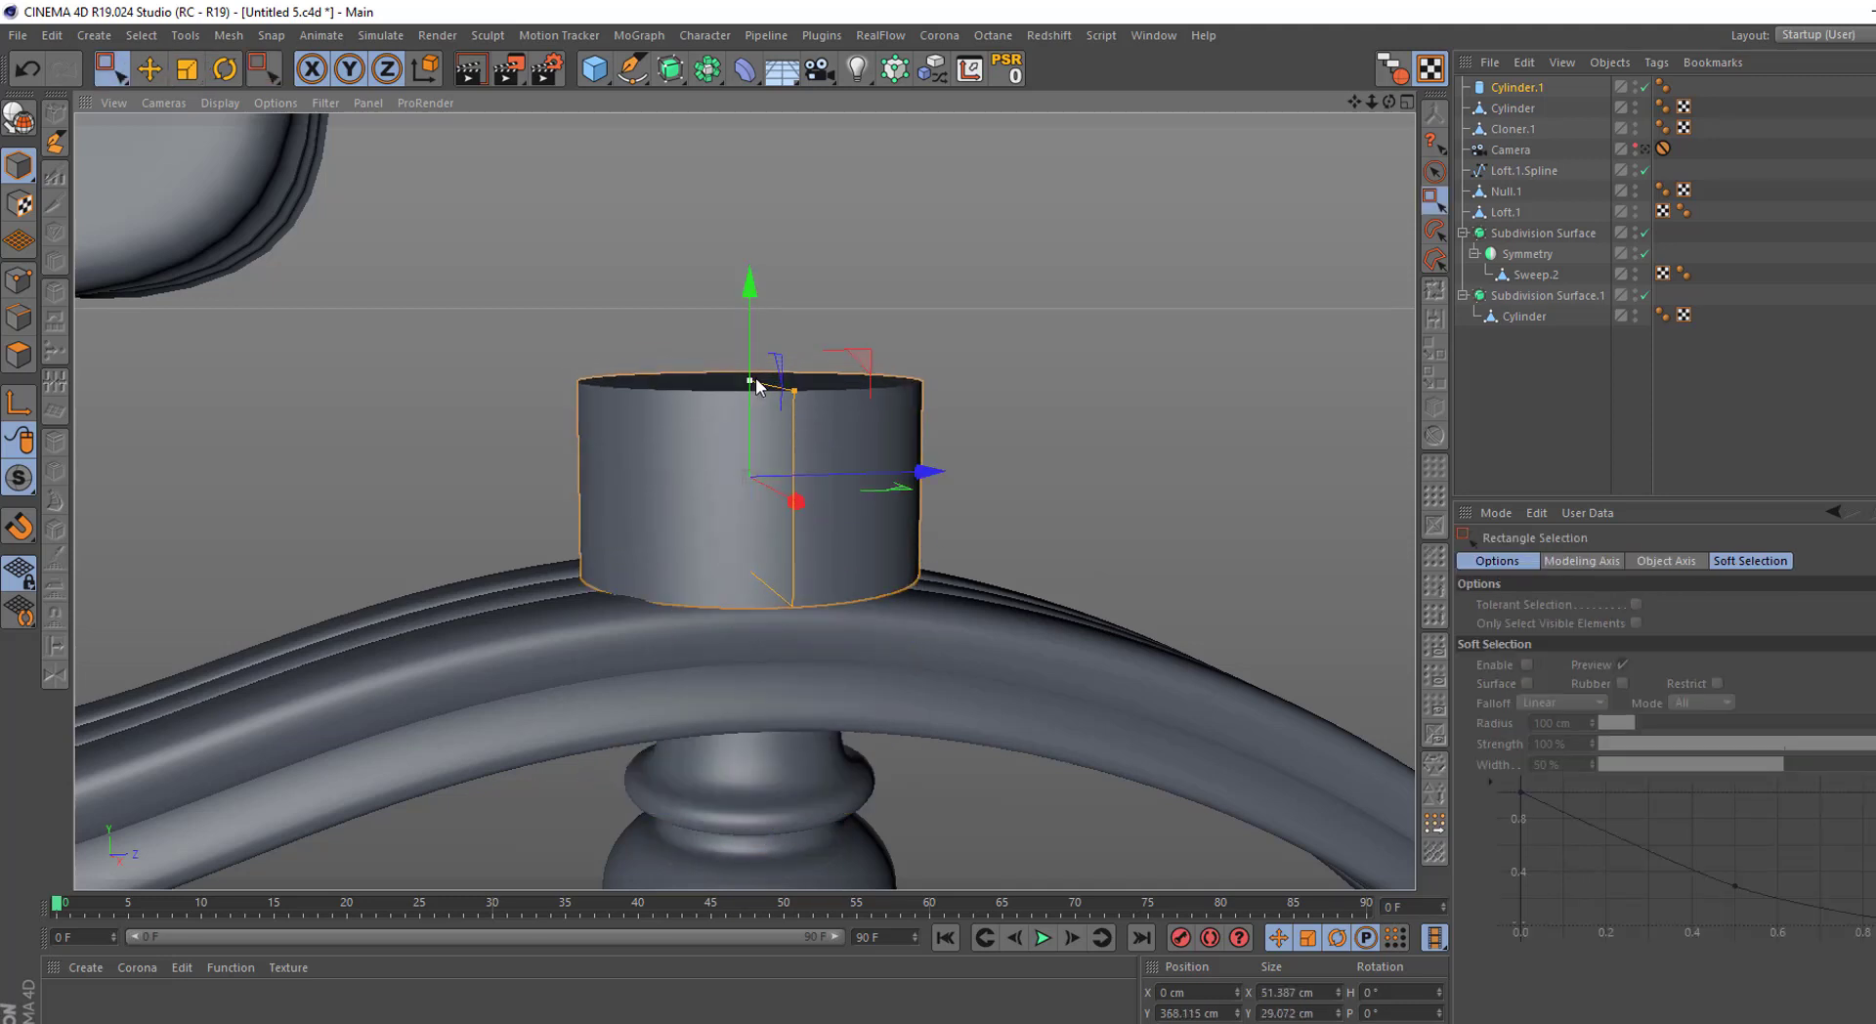
click(195, 67)
mouse_move(836, 343)
mouse_down()
mouse_move(766, 369)
mouse_move(748, 401)
mouse_up()
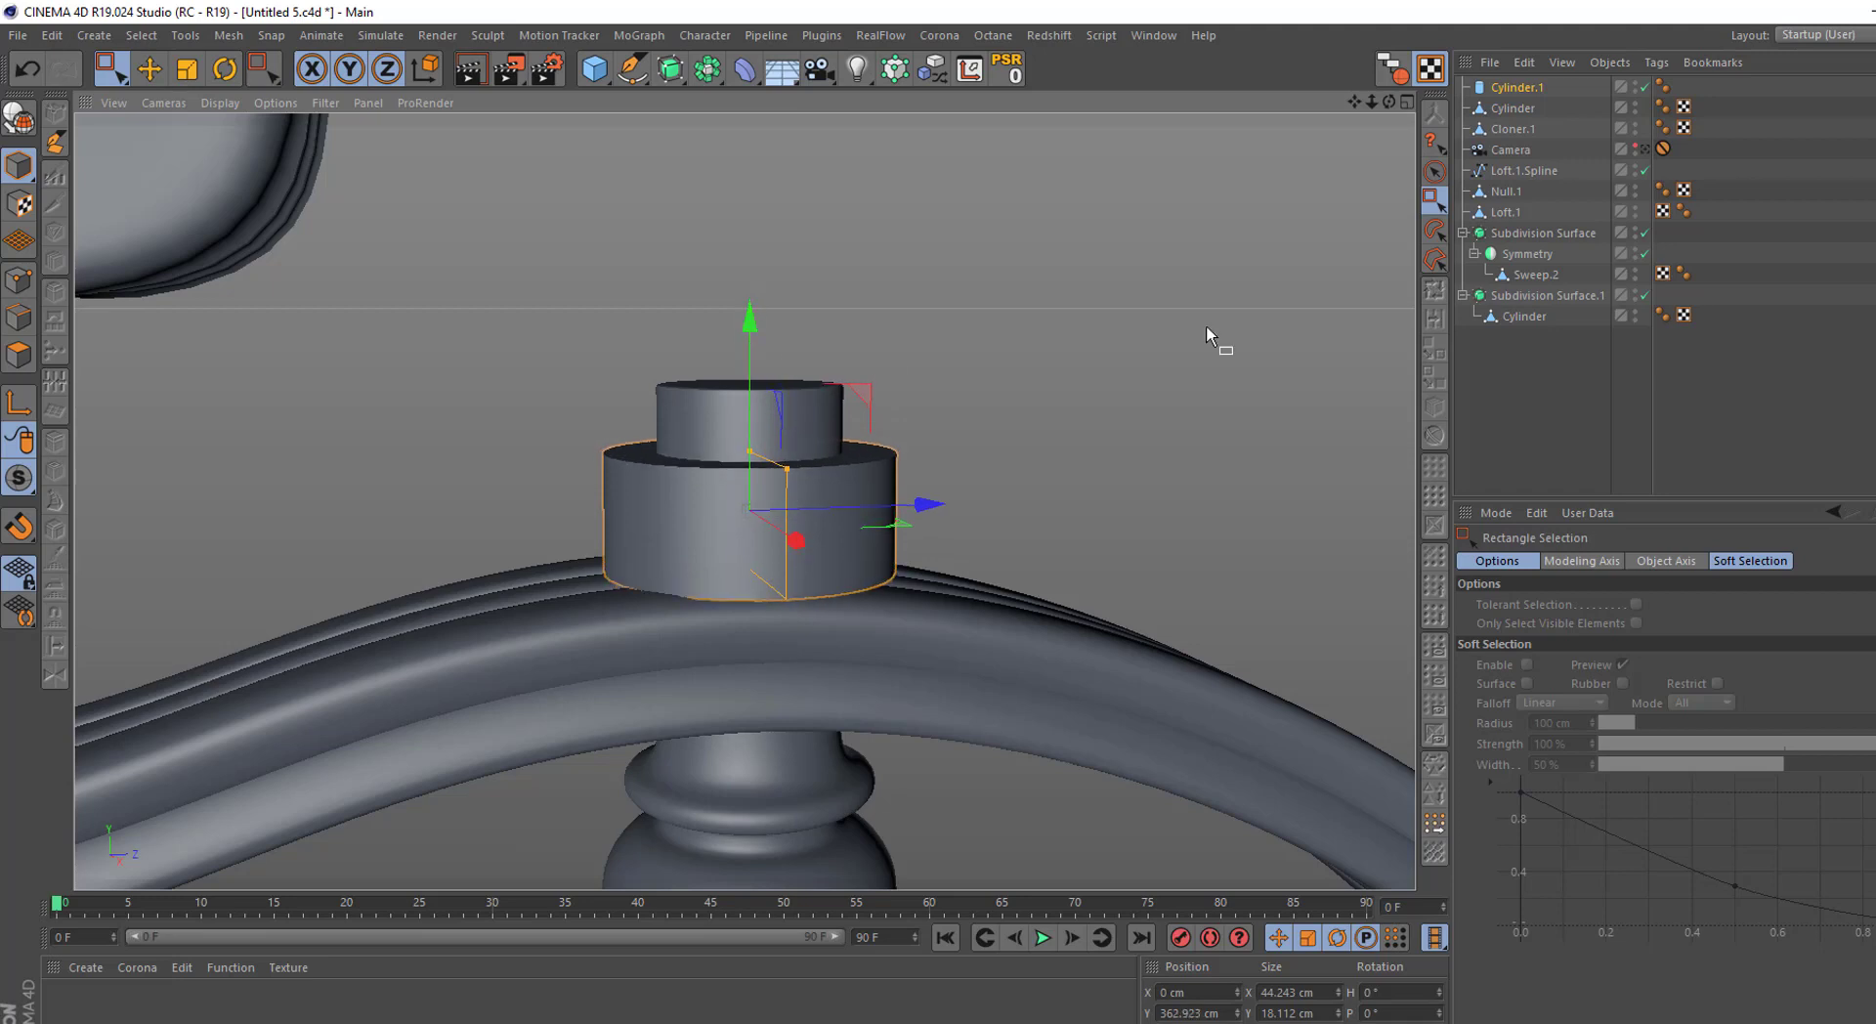
Set the collar to 6 rotation segments, nudge it up, and nest it under Subdivision Surface
click(1567, 561)
double_click(1616, 667)
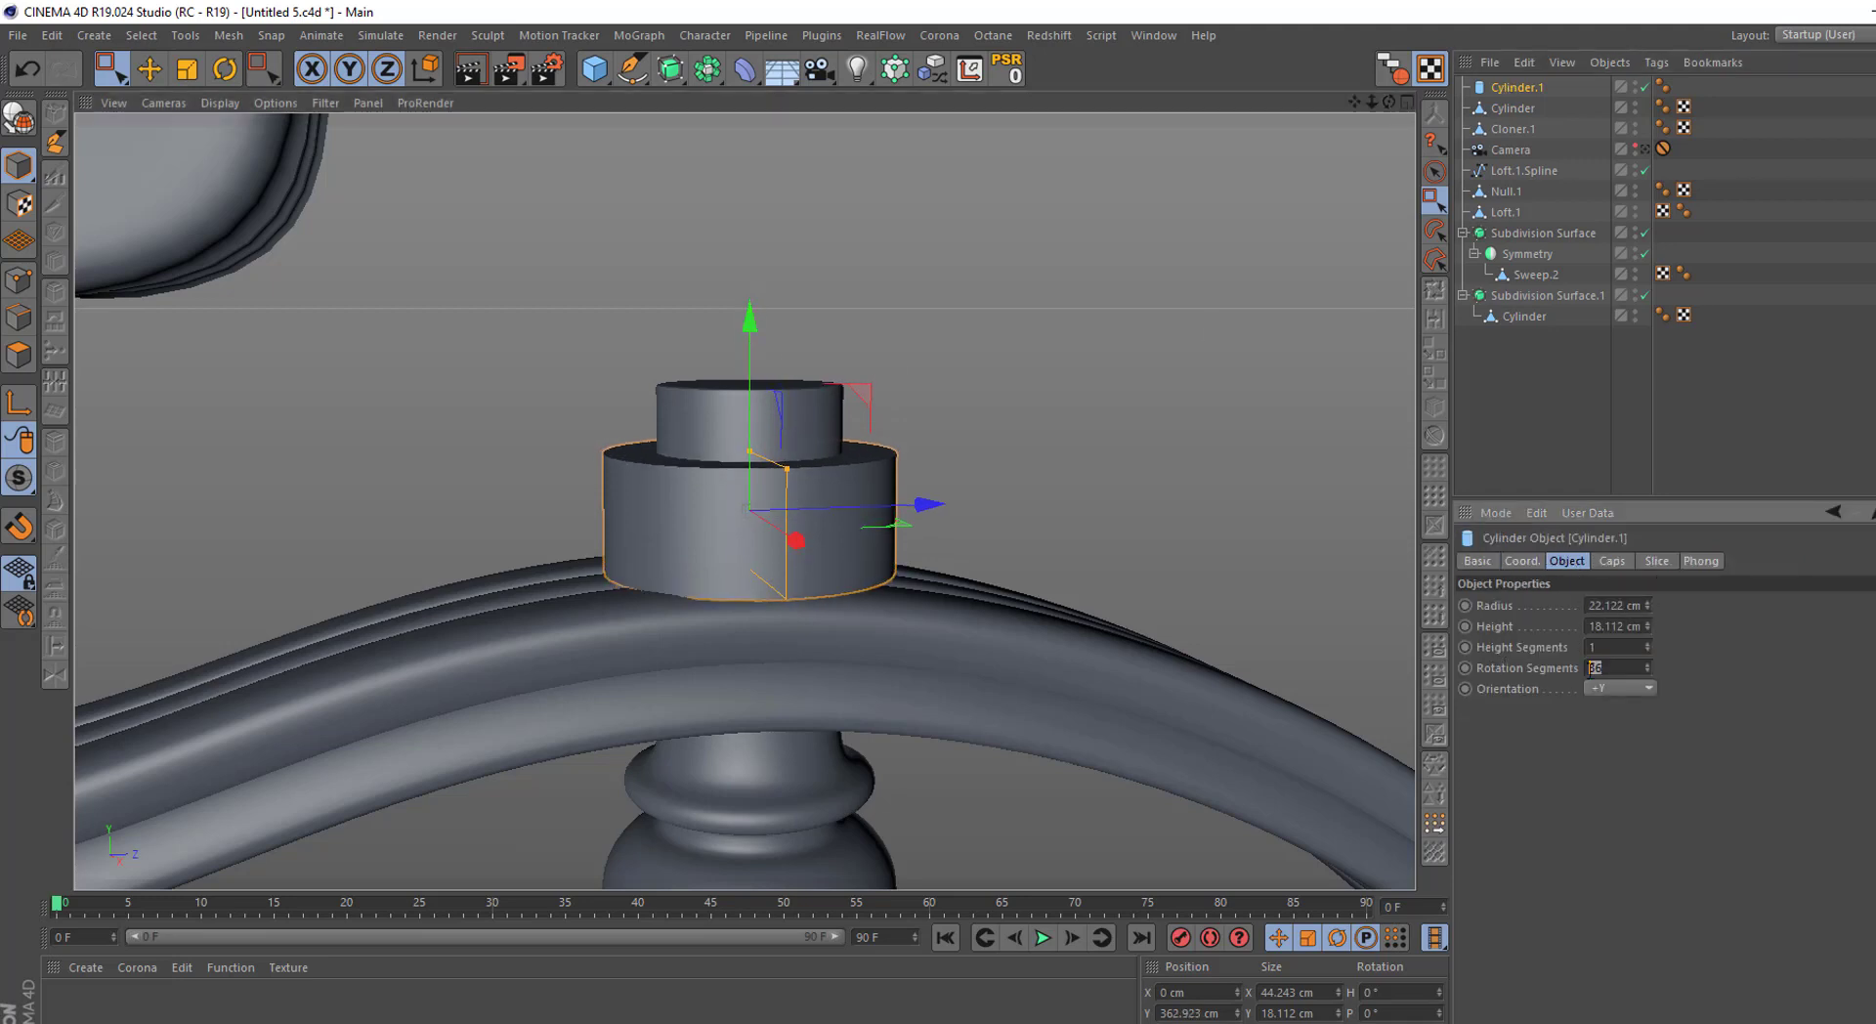
text(8)
key(Return)
scroll(1616, 665, down, 1)
scroll(724, 460, up, 3)
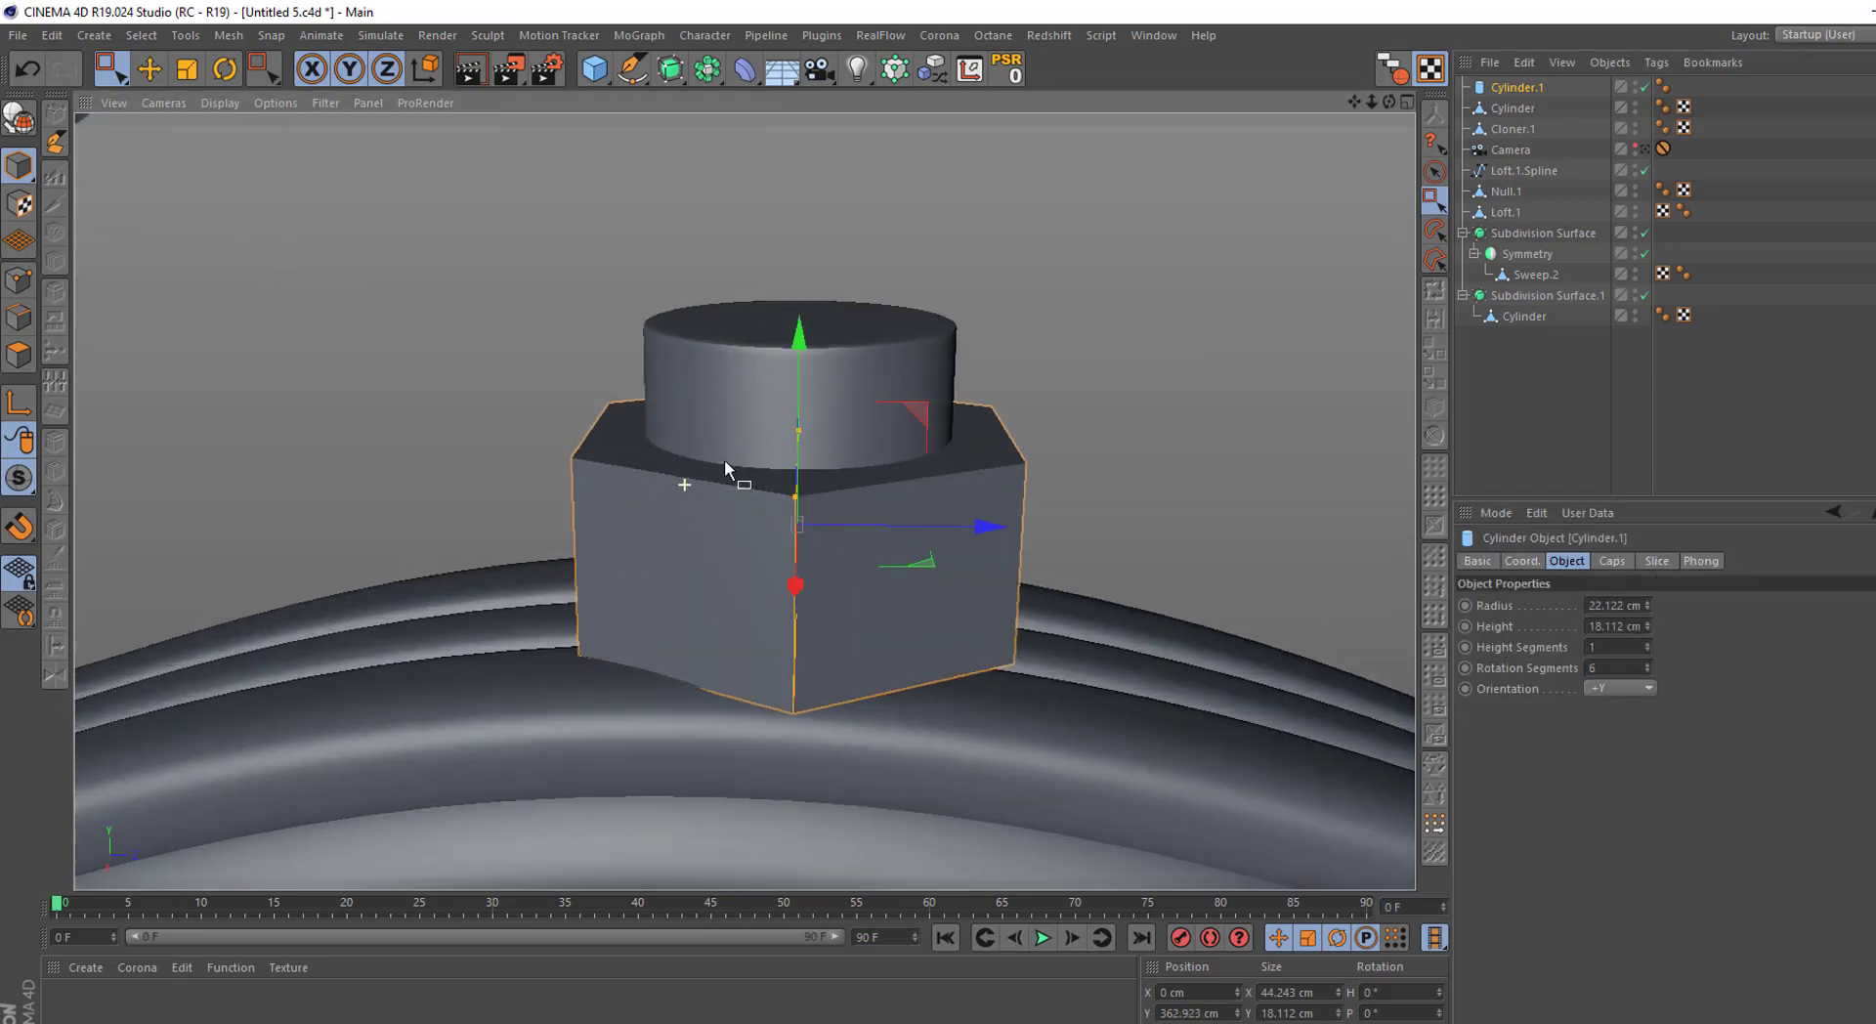
drag(801, 391, 798, 479)
scroll(805, 380, down, 3)
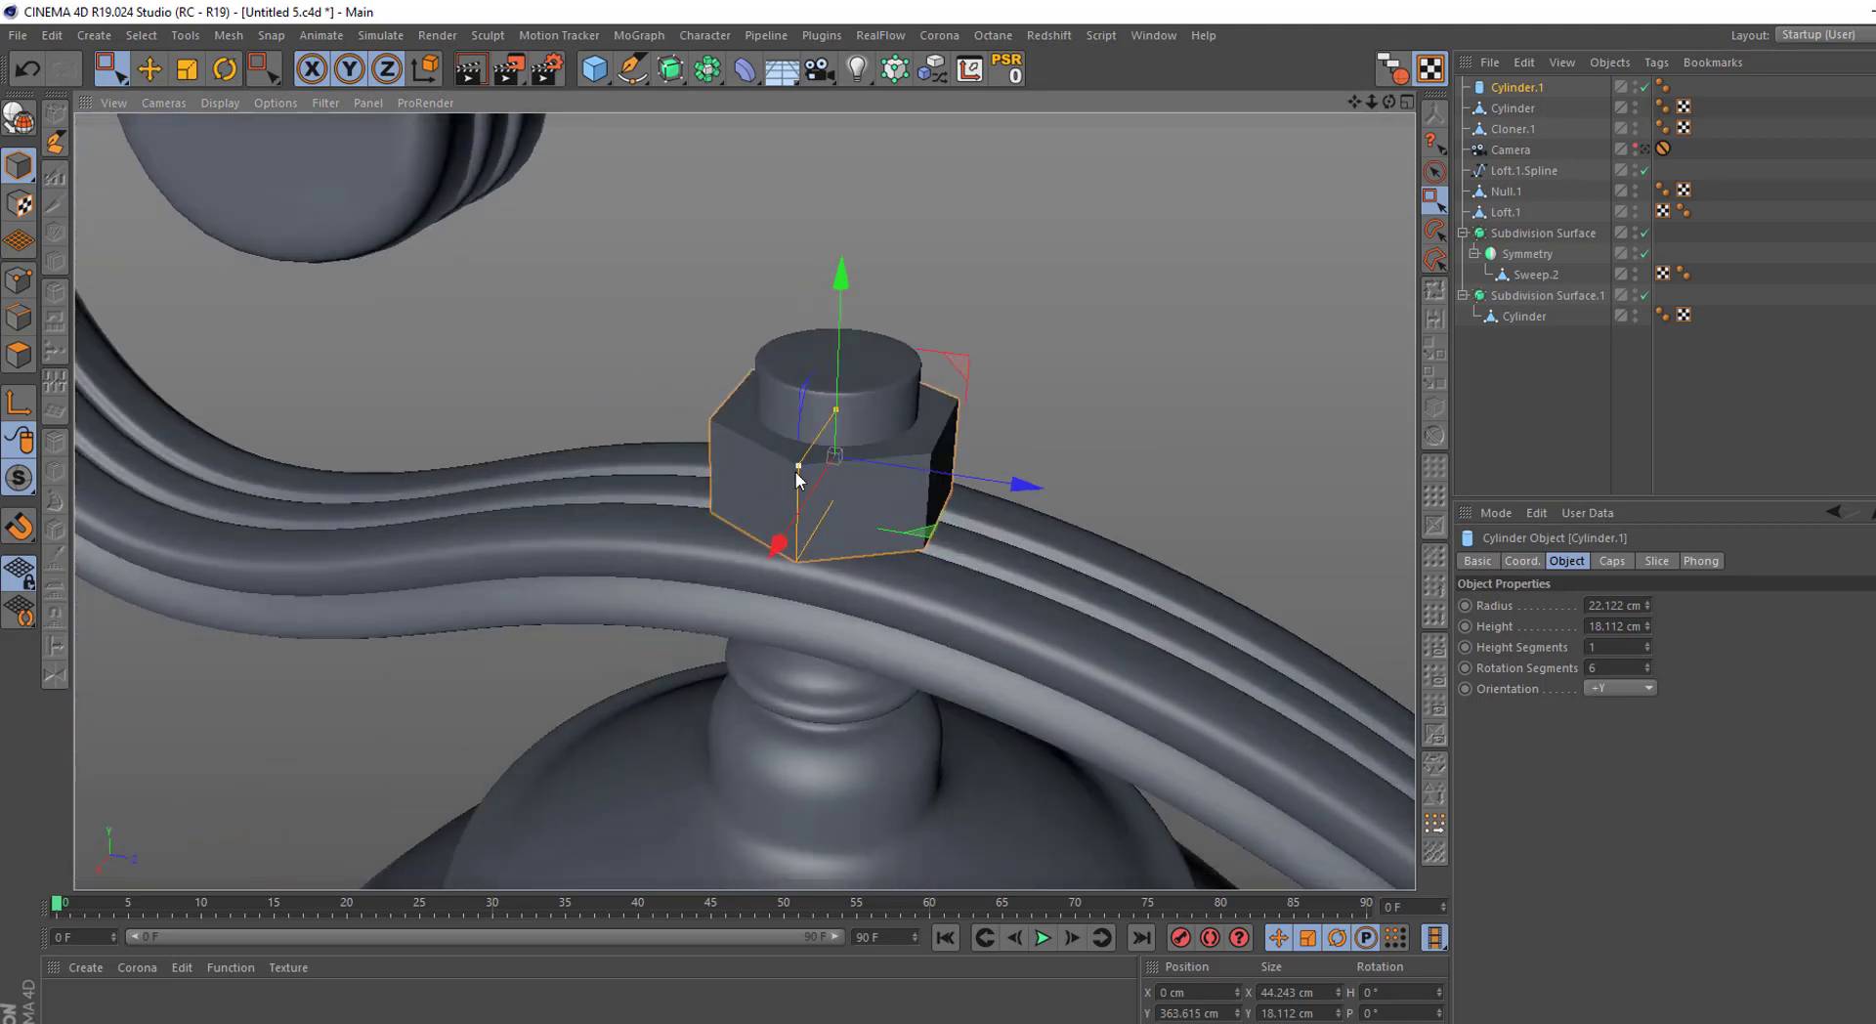
alt+click(673, 71)
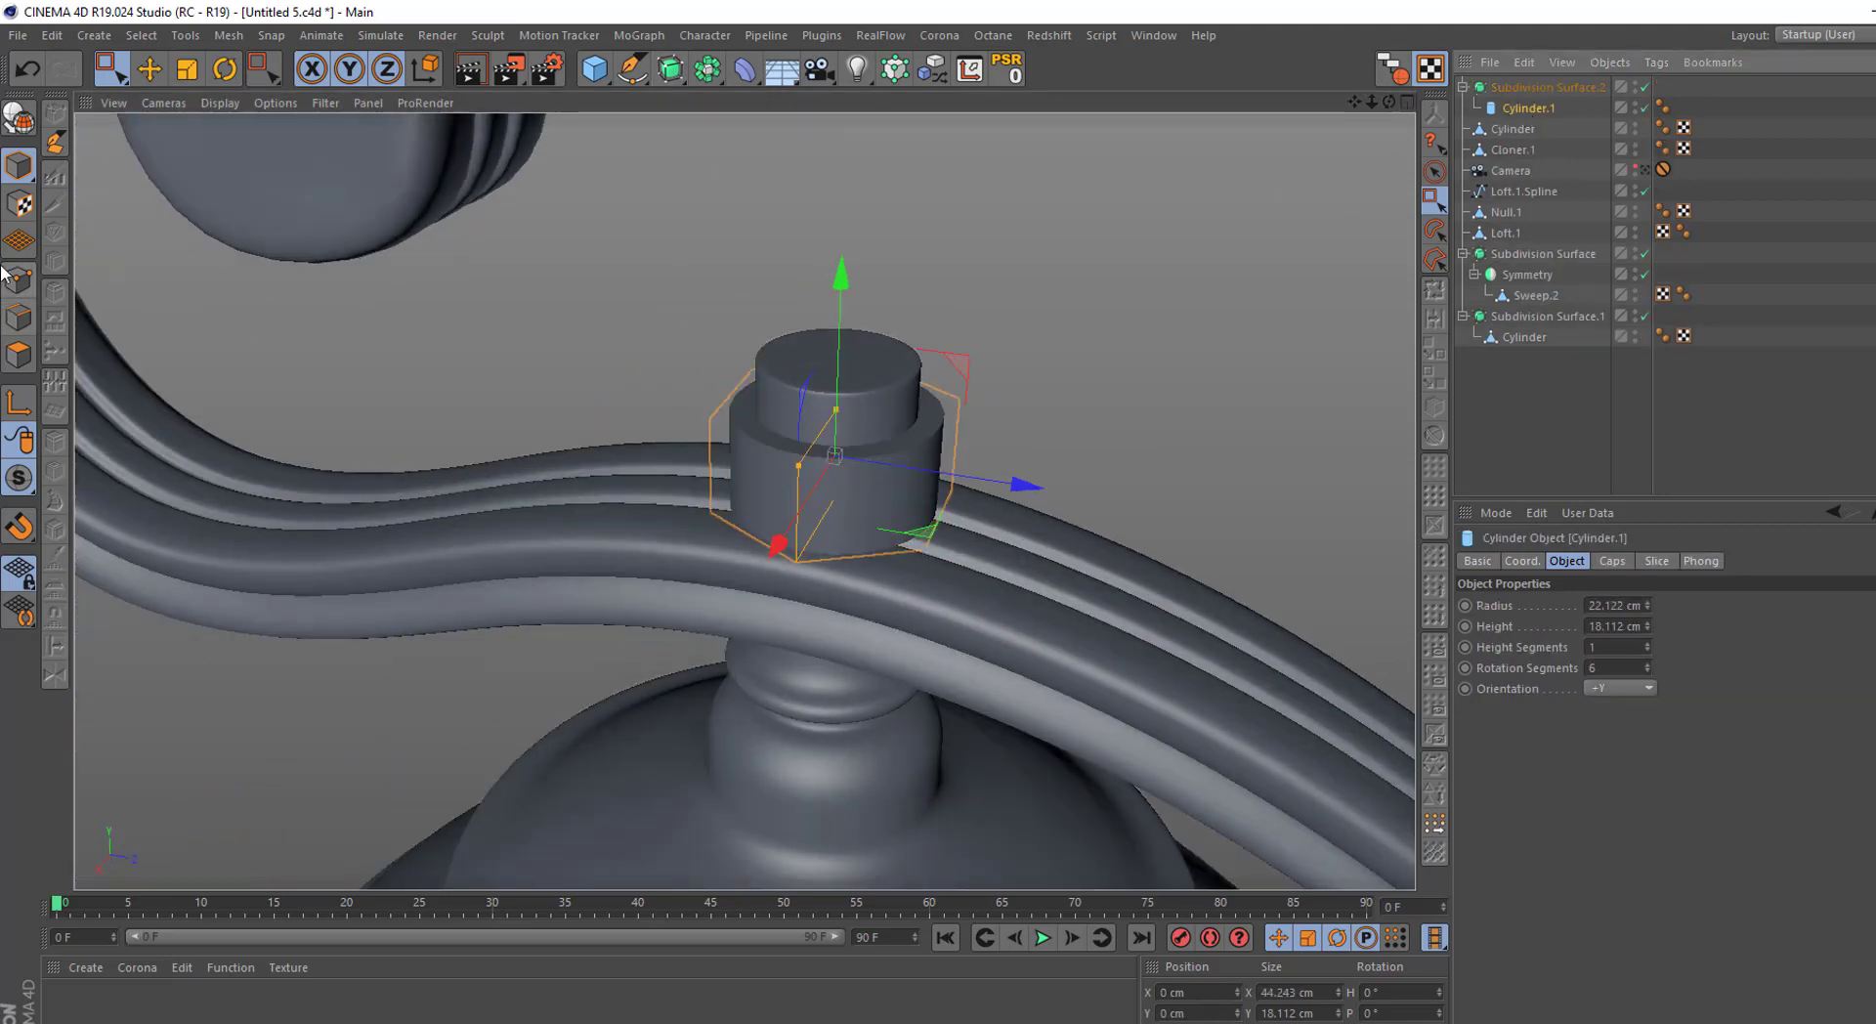
Make the nut editable, reduce its points, and cut an edge loop near its lower edge
click(19, 131)
click(19, 281)
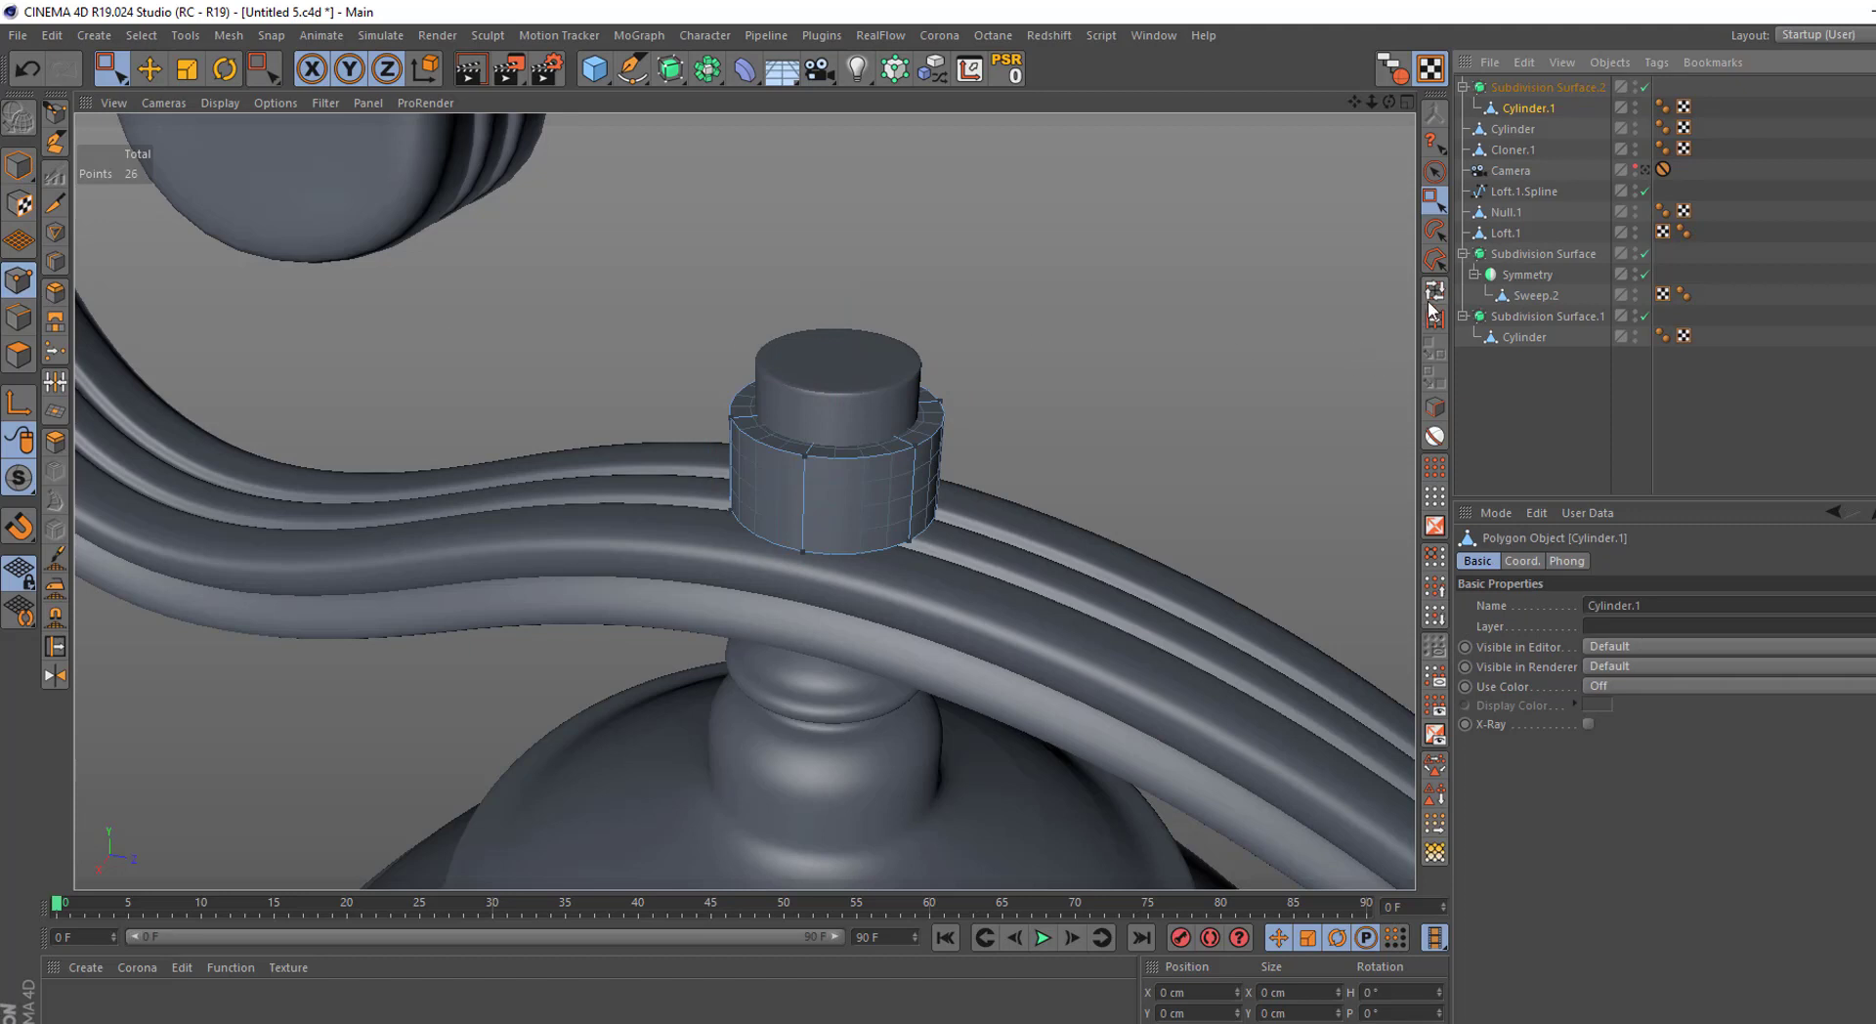
right_click(1114, 308)
click(1158, 849)
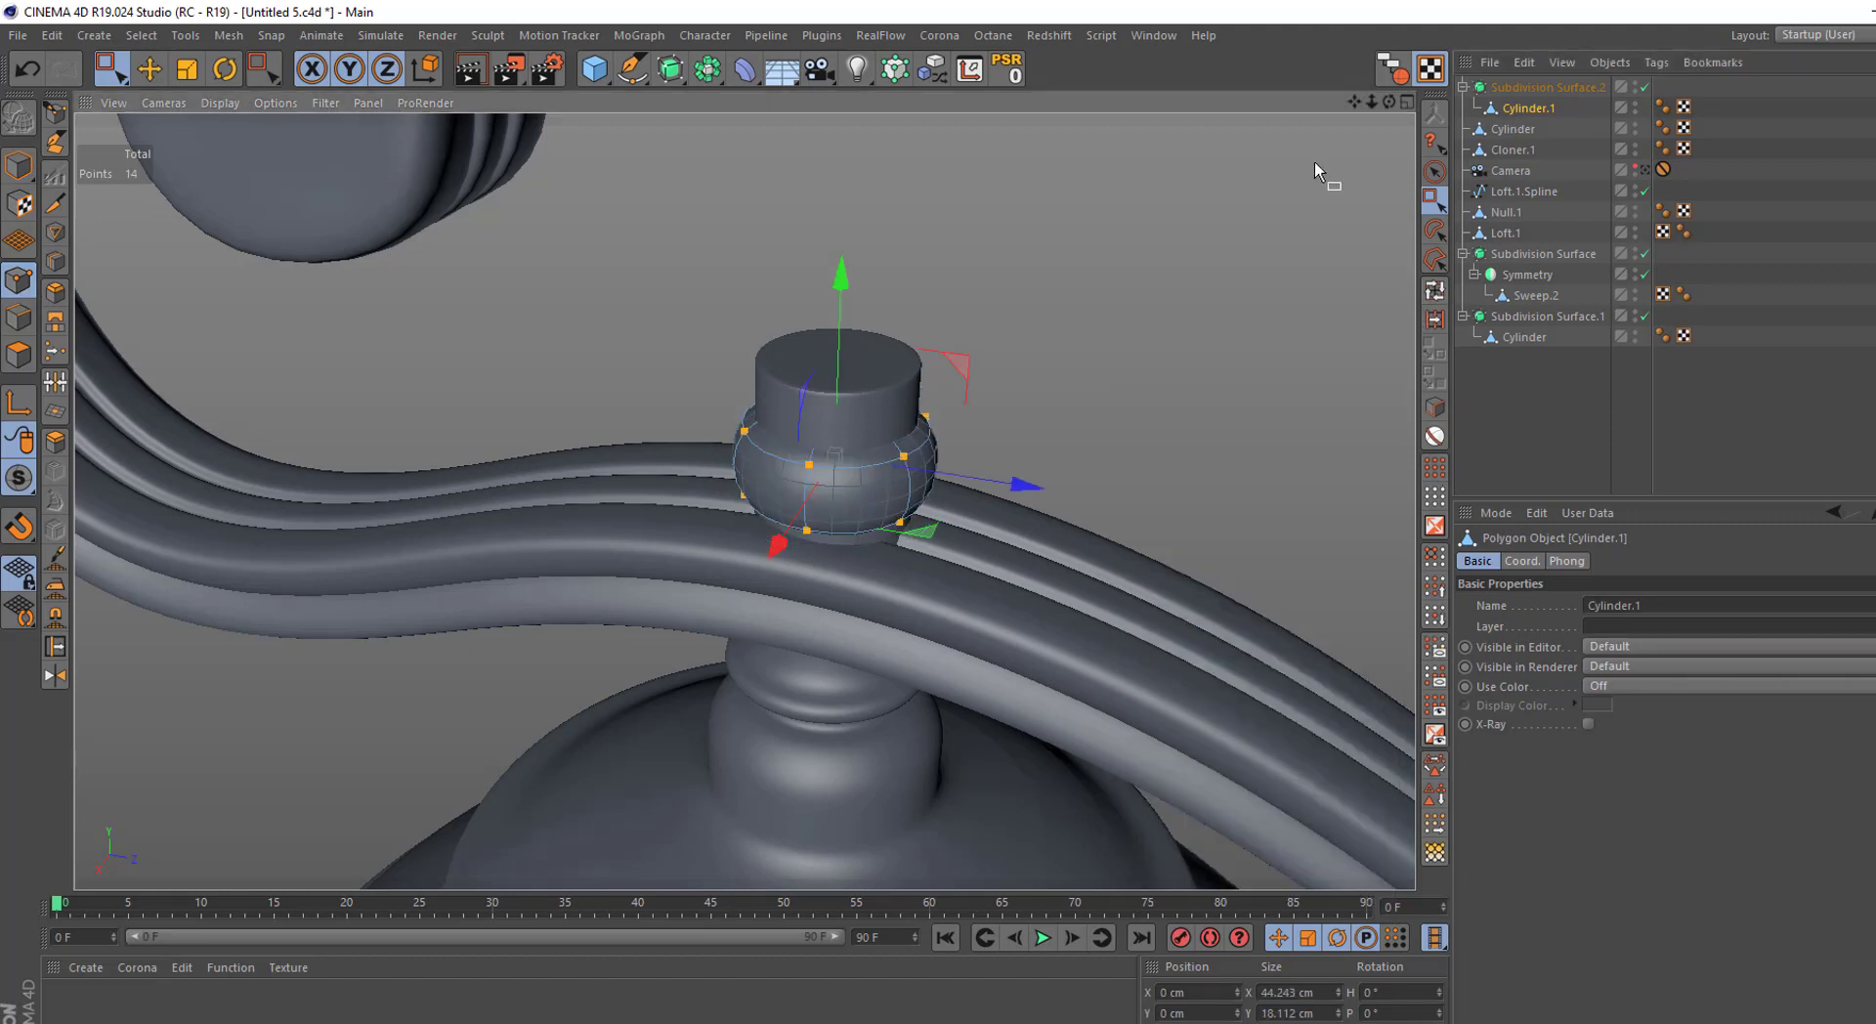
key(k)
key(l)
scroll(801, 474, up, 3)
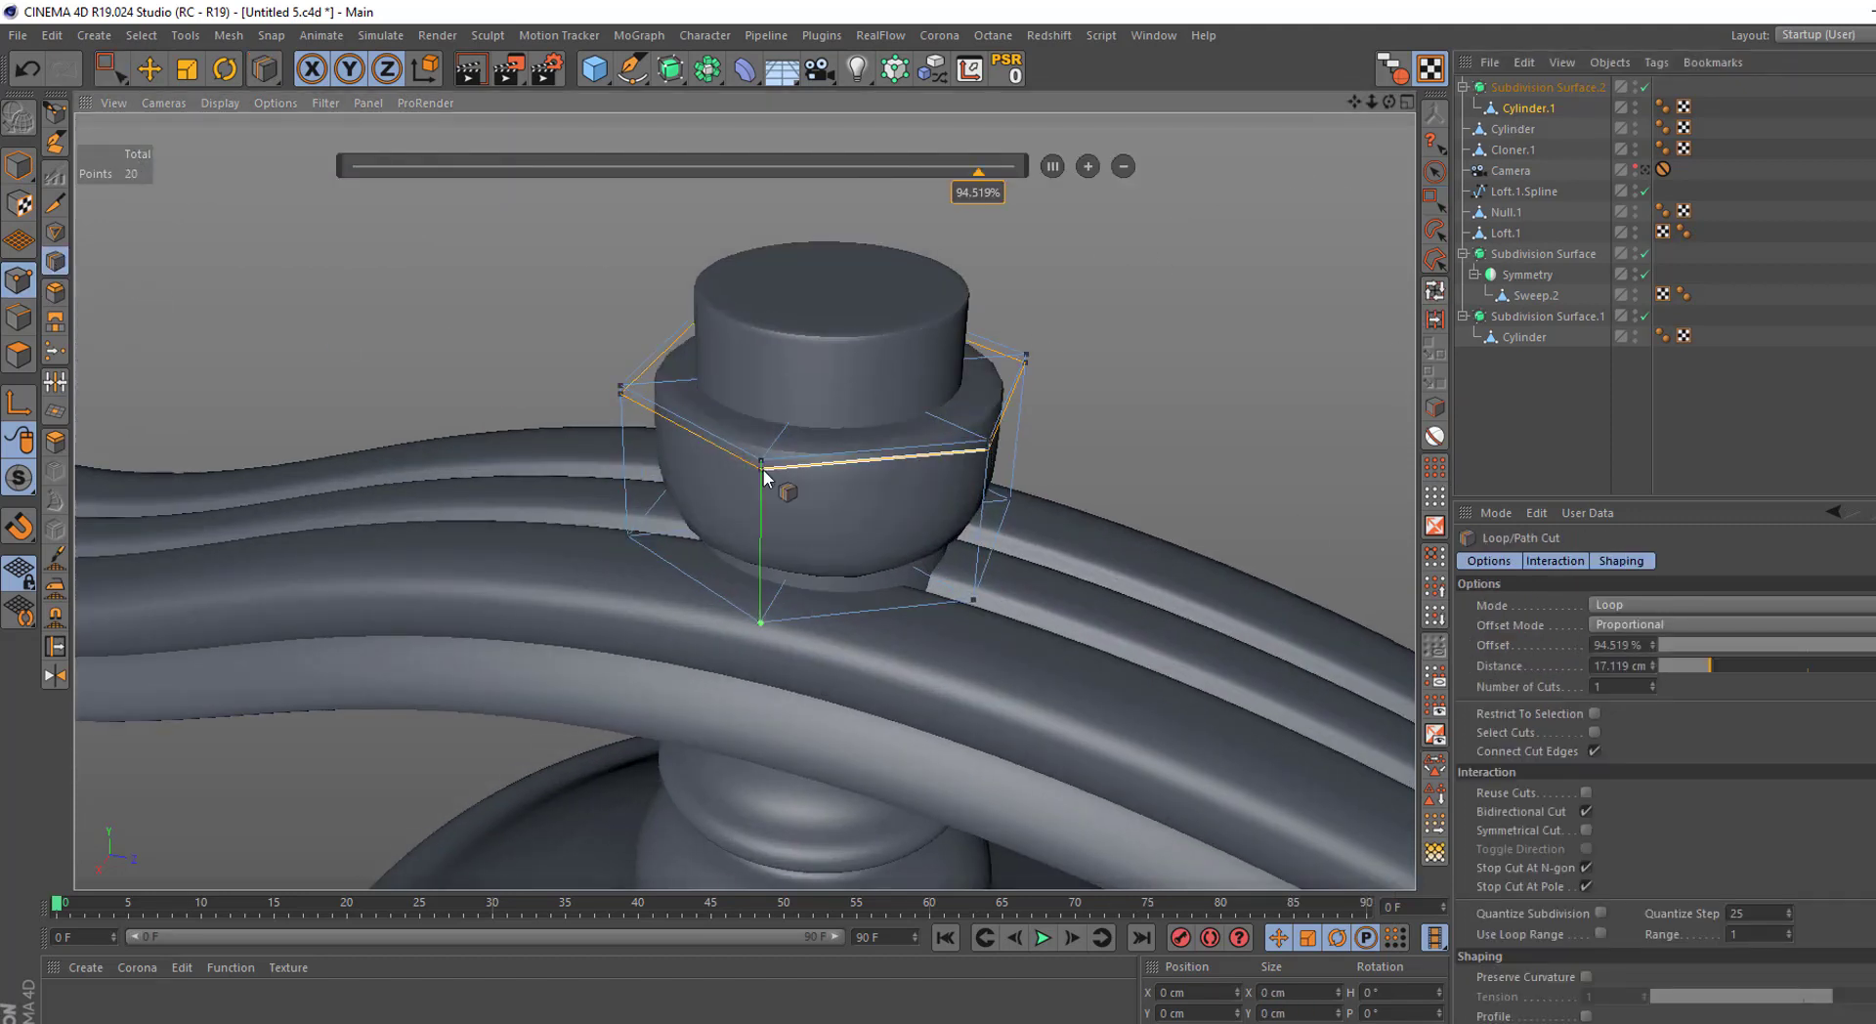
click(763, 613)
Inset each side face of the nut individually to form panels
mouse_move(792, 528)
alt+mouse_down()
mouse_move(790, 587)
mouse_move(899, 476)
alt+mouse_up()
click(28, 356)
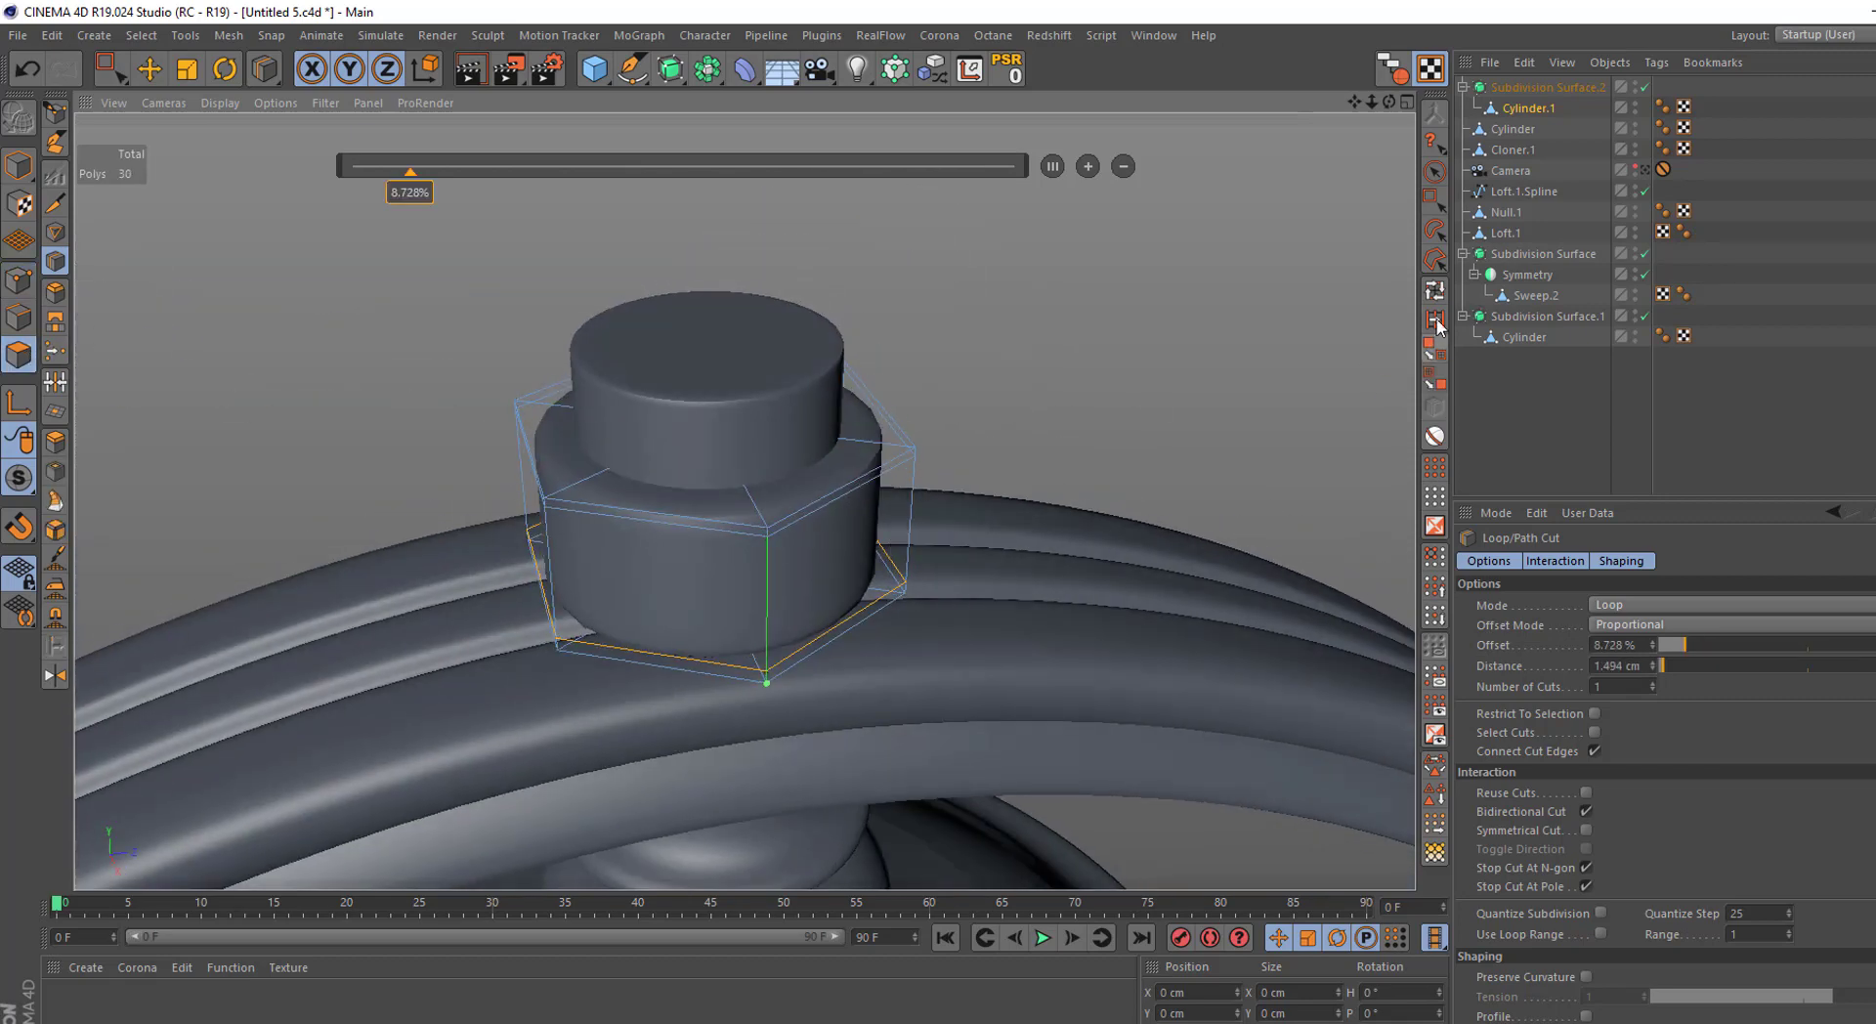
key(u)
key(l)
click(766, 586)
key(i)
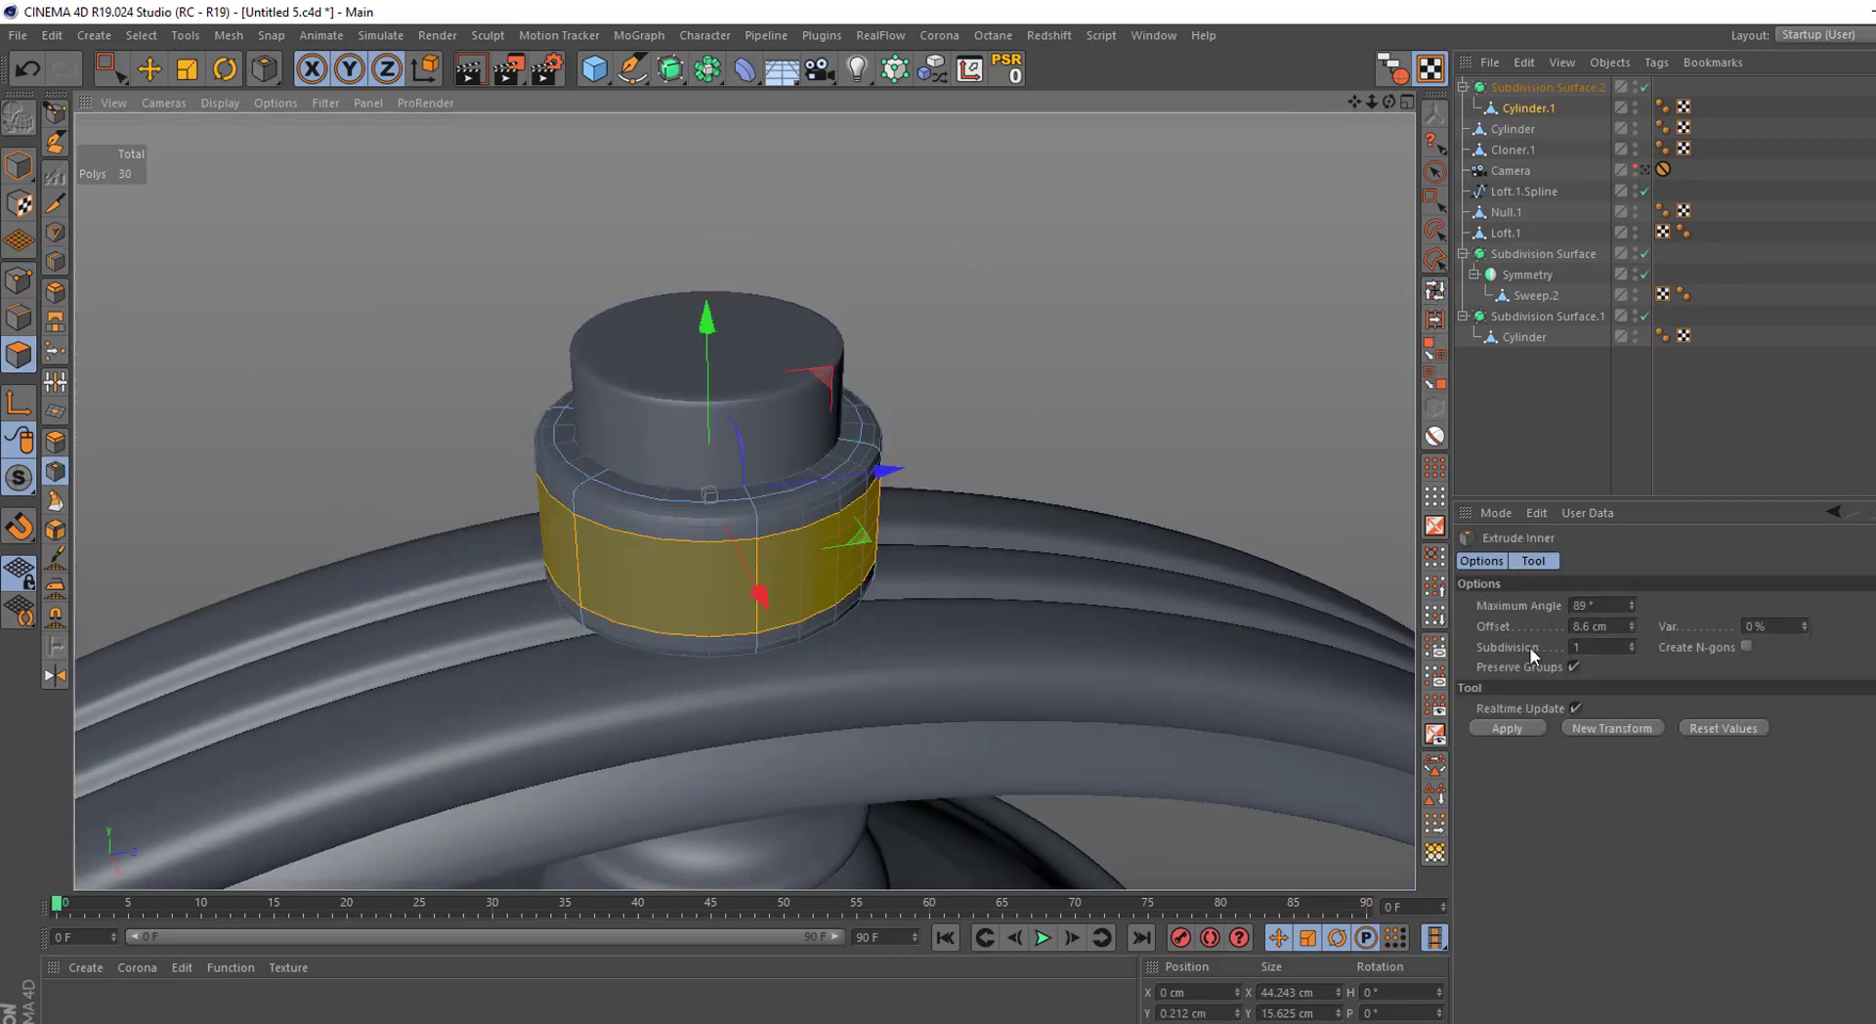
click(1574, 666)
drag(743, 704, 684, 704)
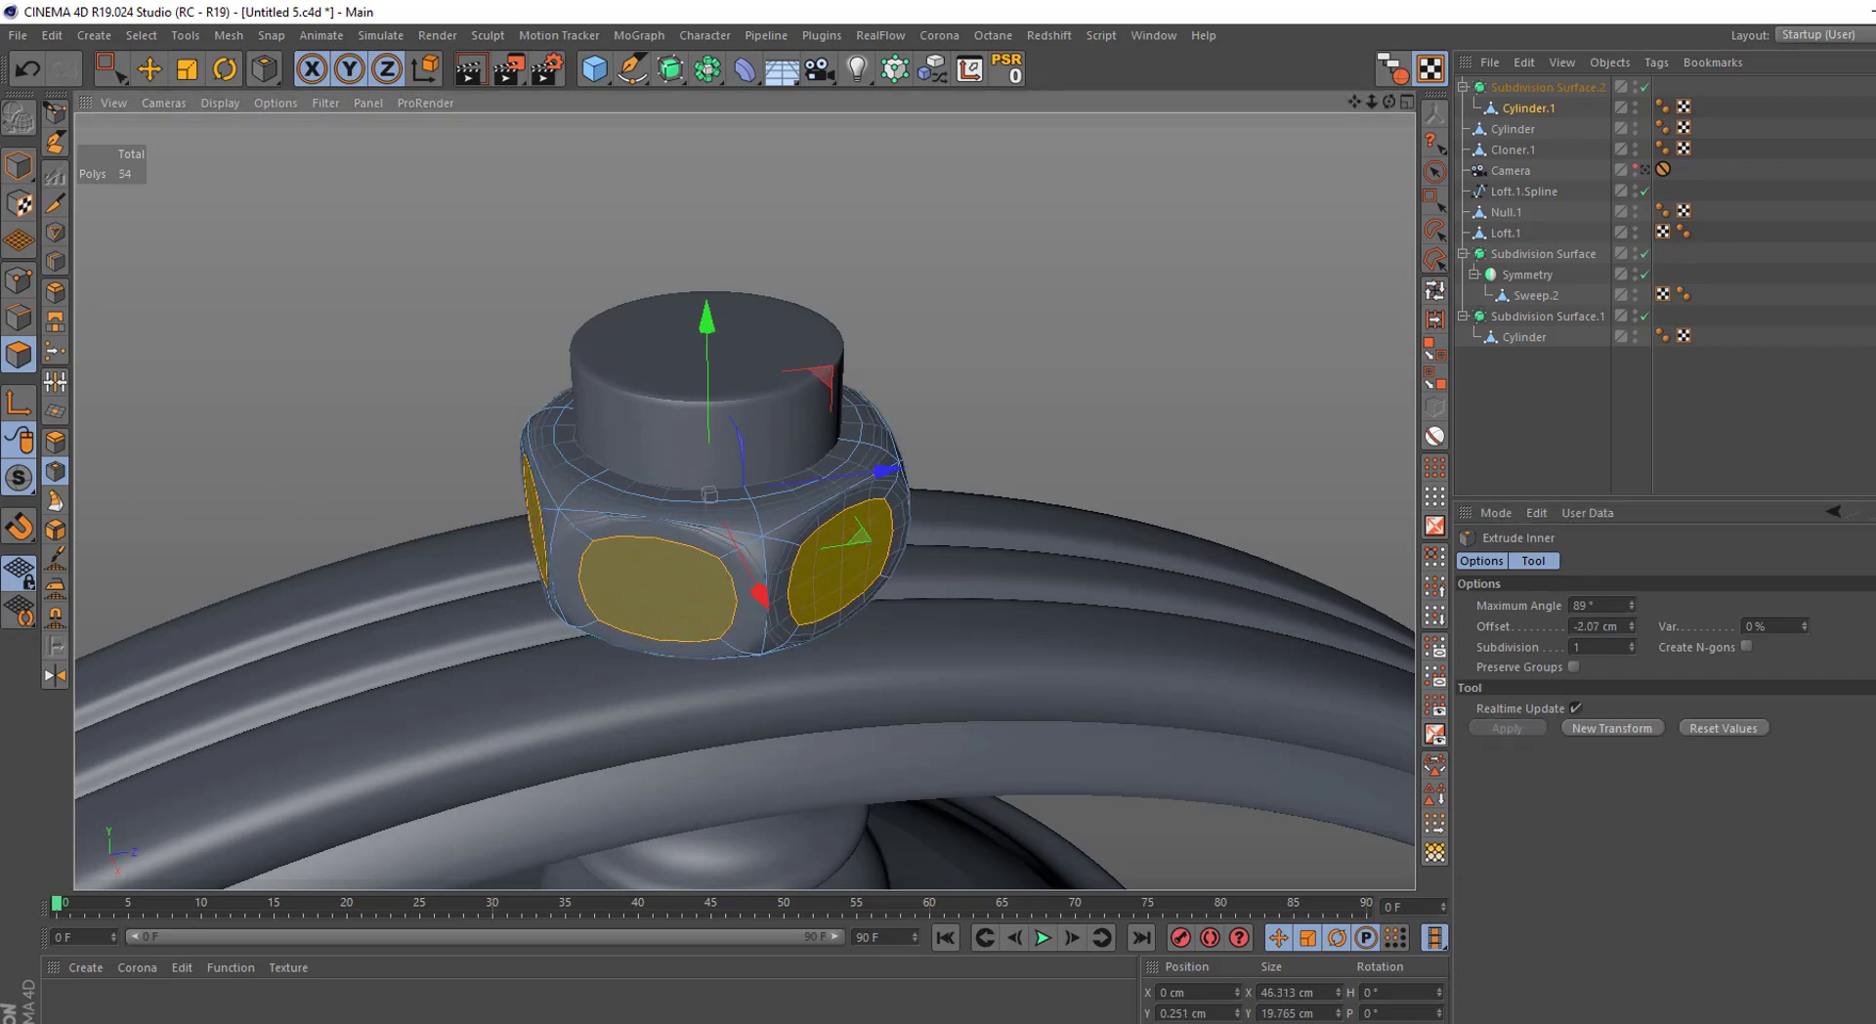
key(0)
View the nut from the front, undoing and redoing the inset to compare
click(1485, 408)
mouse_move(918, 460)
alt+mouse_down()
mouse_move(944, 471)
mouse_move(970, 424)
mouse_move(1229, 419)
alt+mouse_up()
click(1501, 115)
scroll(846, 510, up, 3)
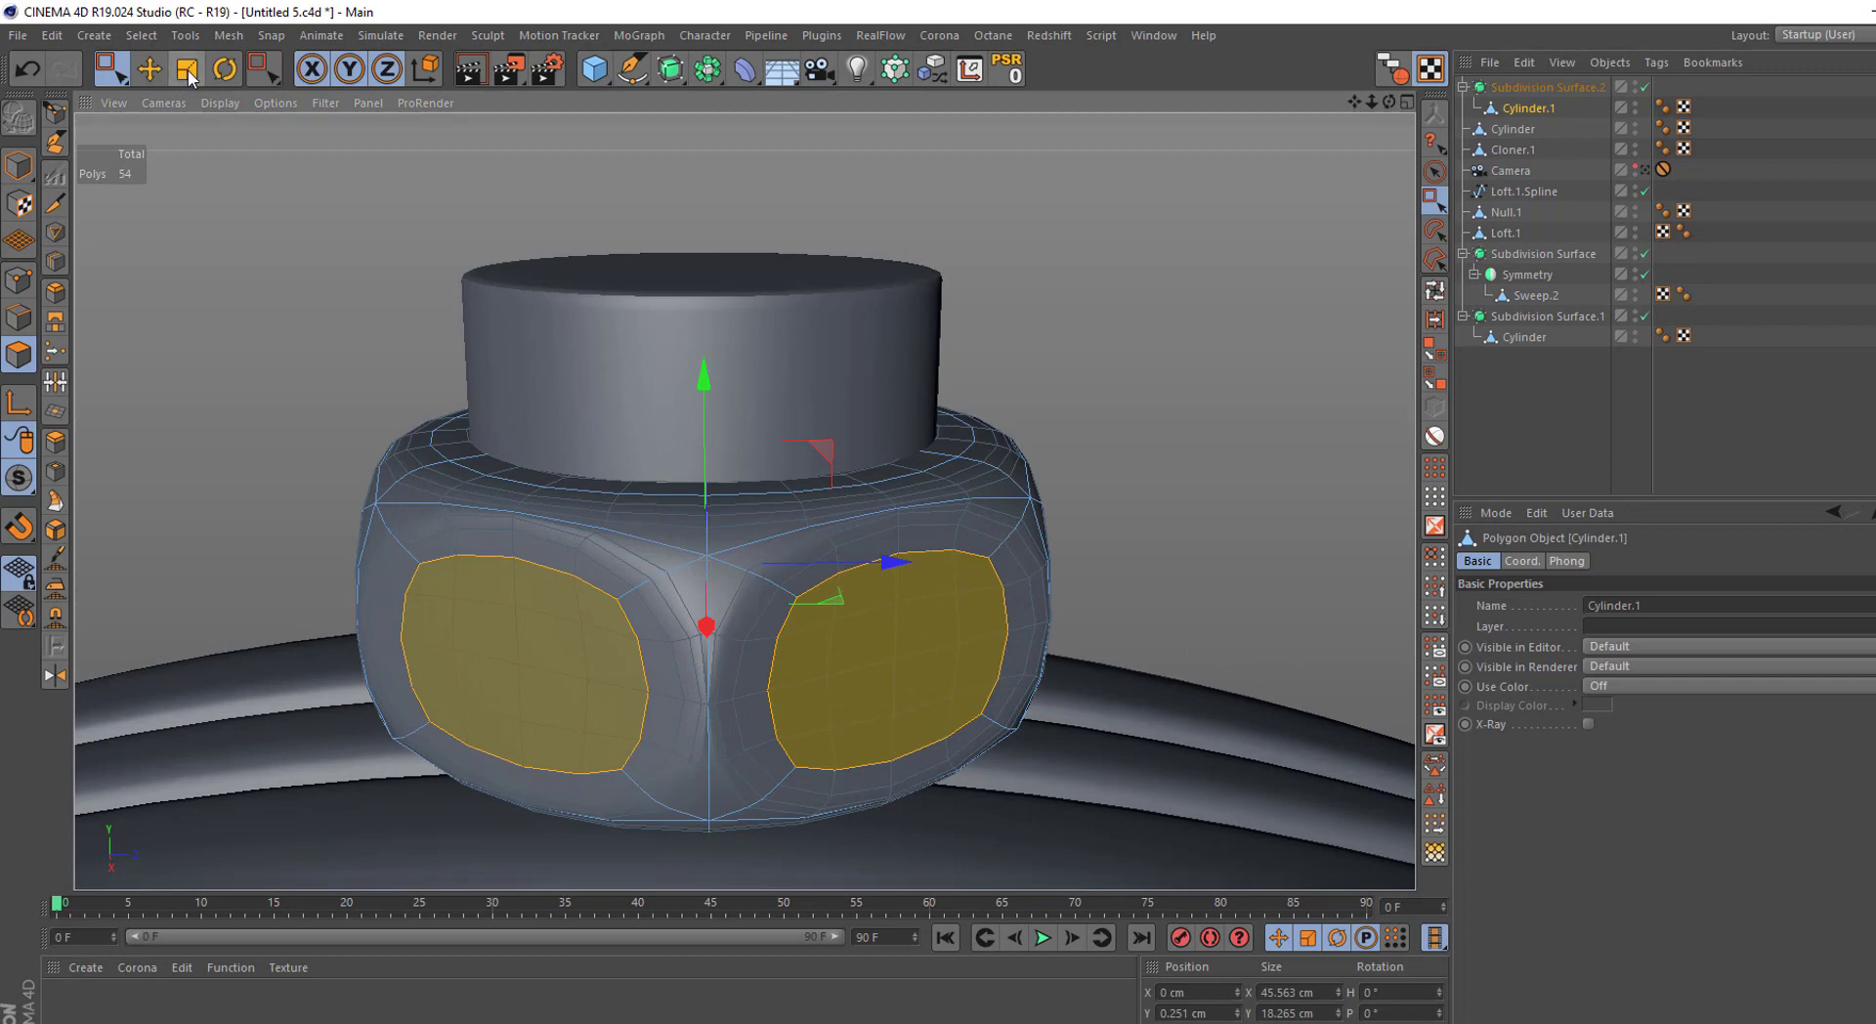
key(ctrl+z)
key(ctrl+z)
key(ctrl+y)
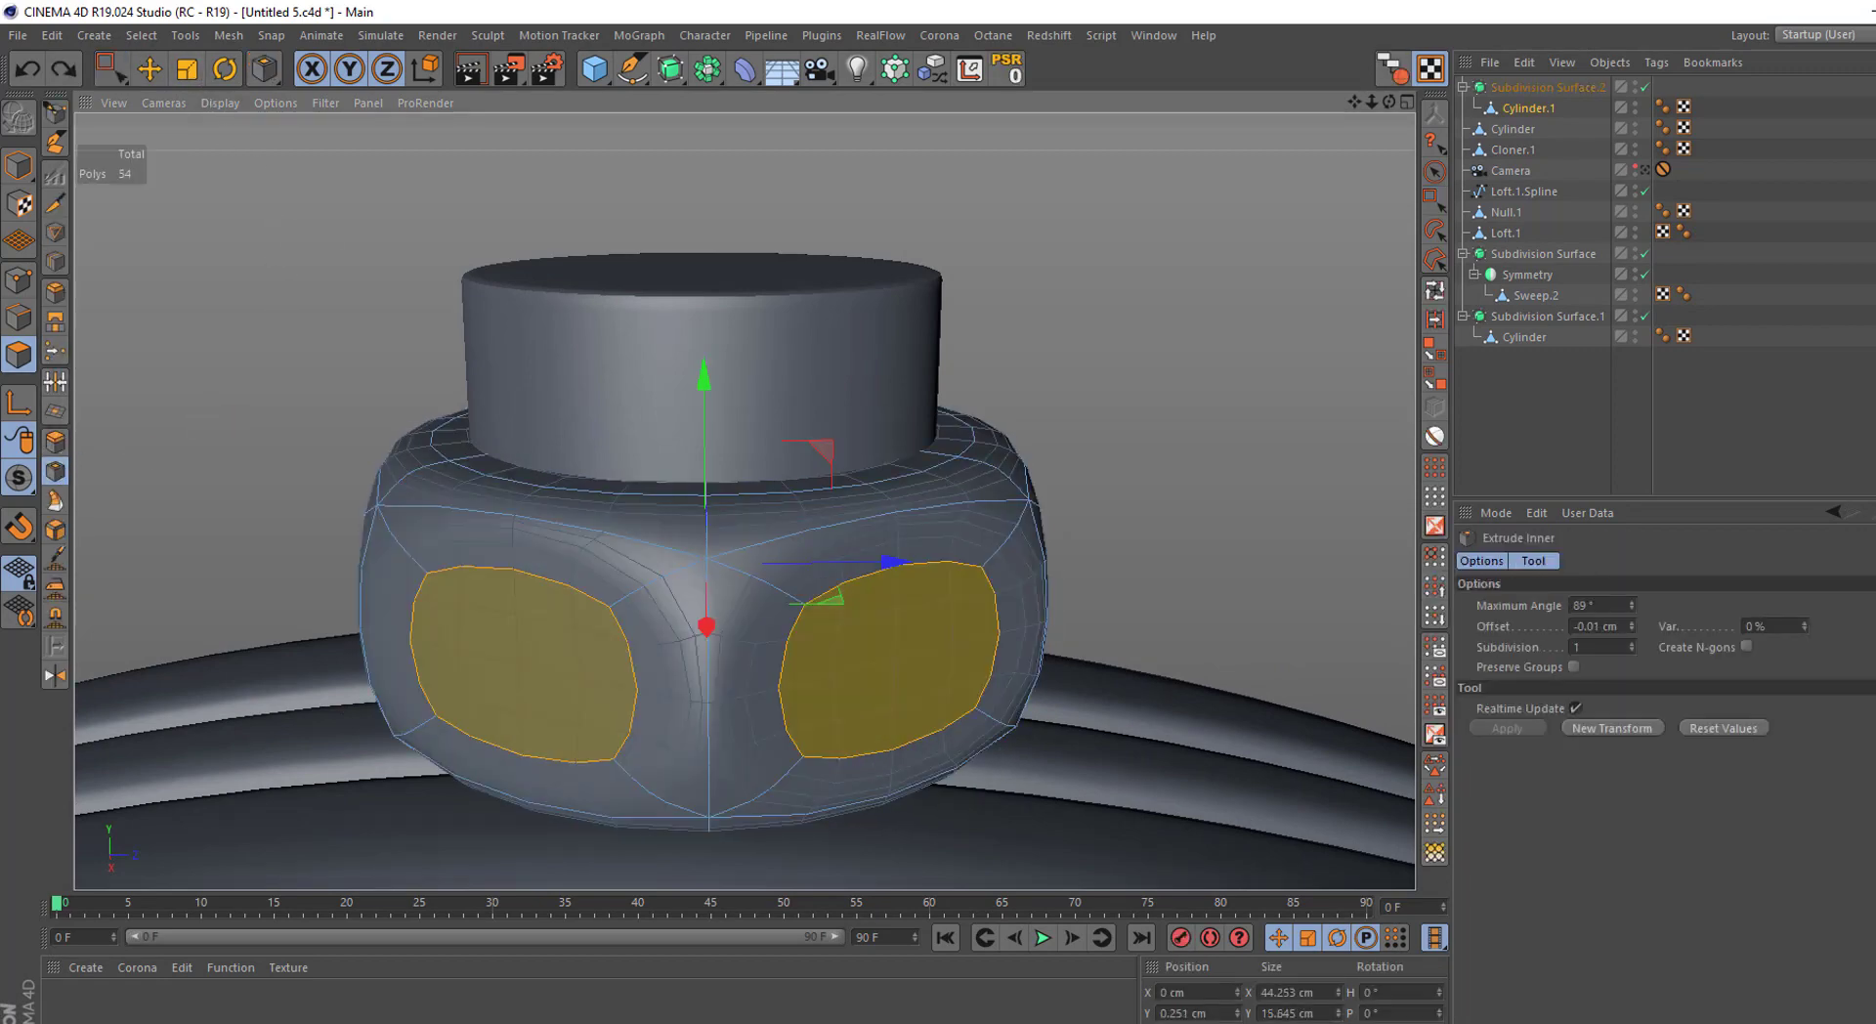
scroll(1102, 459, down, 3)
scroll(912, 511, down, 2)
scroll(714, 391, down, 2)
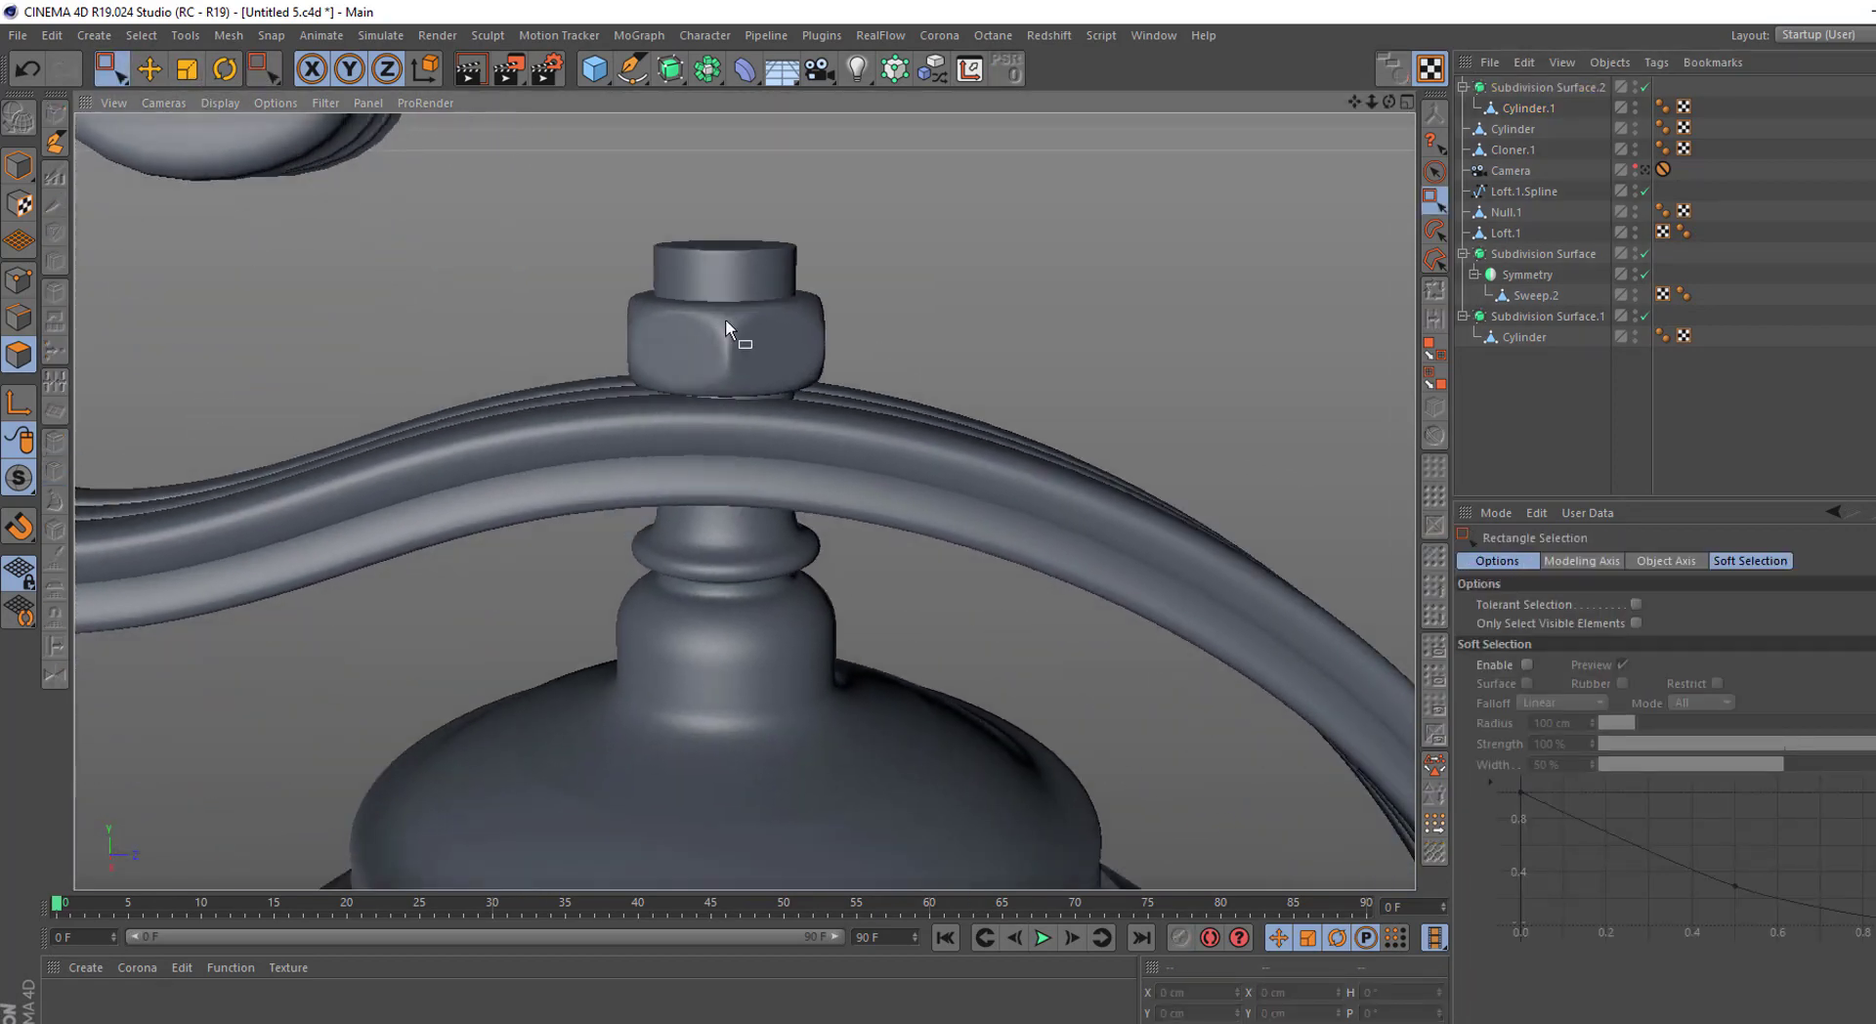
scroll(737, 307, down, 3)
scroll(684, 371, up, 5)
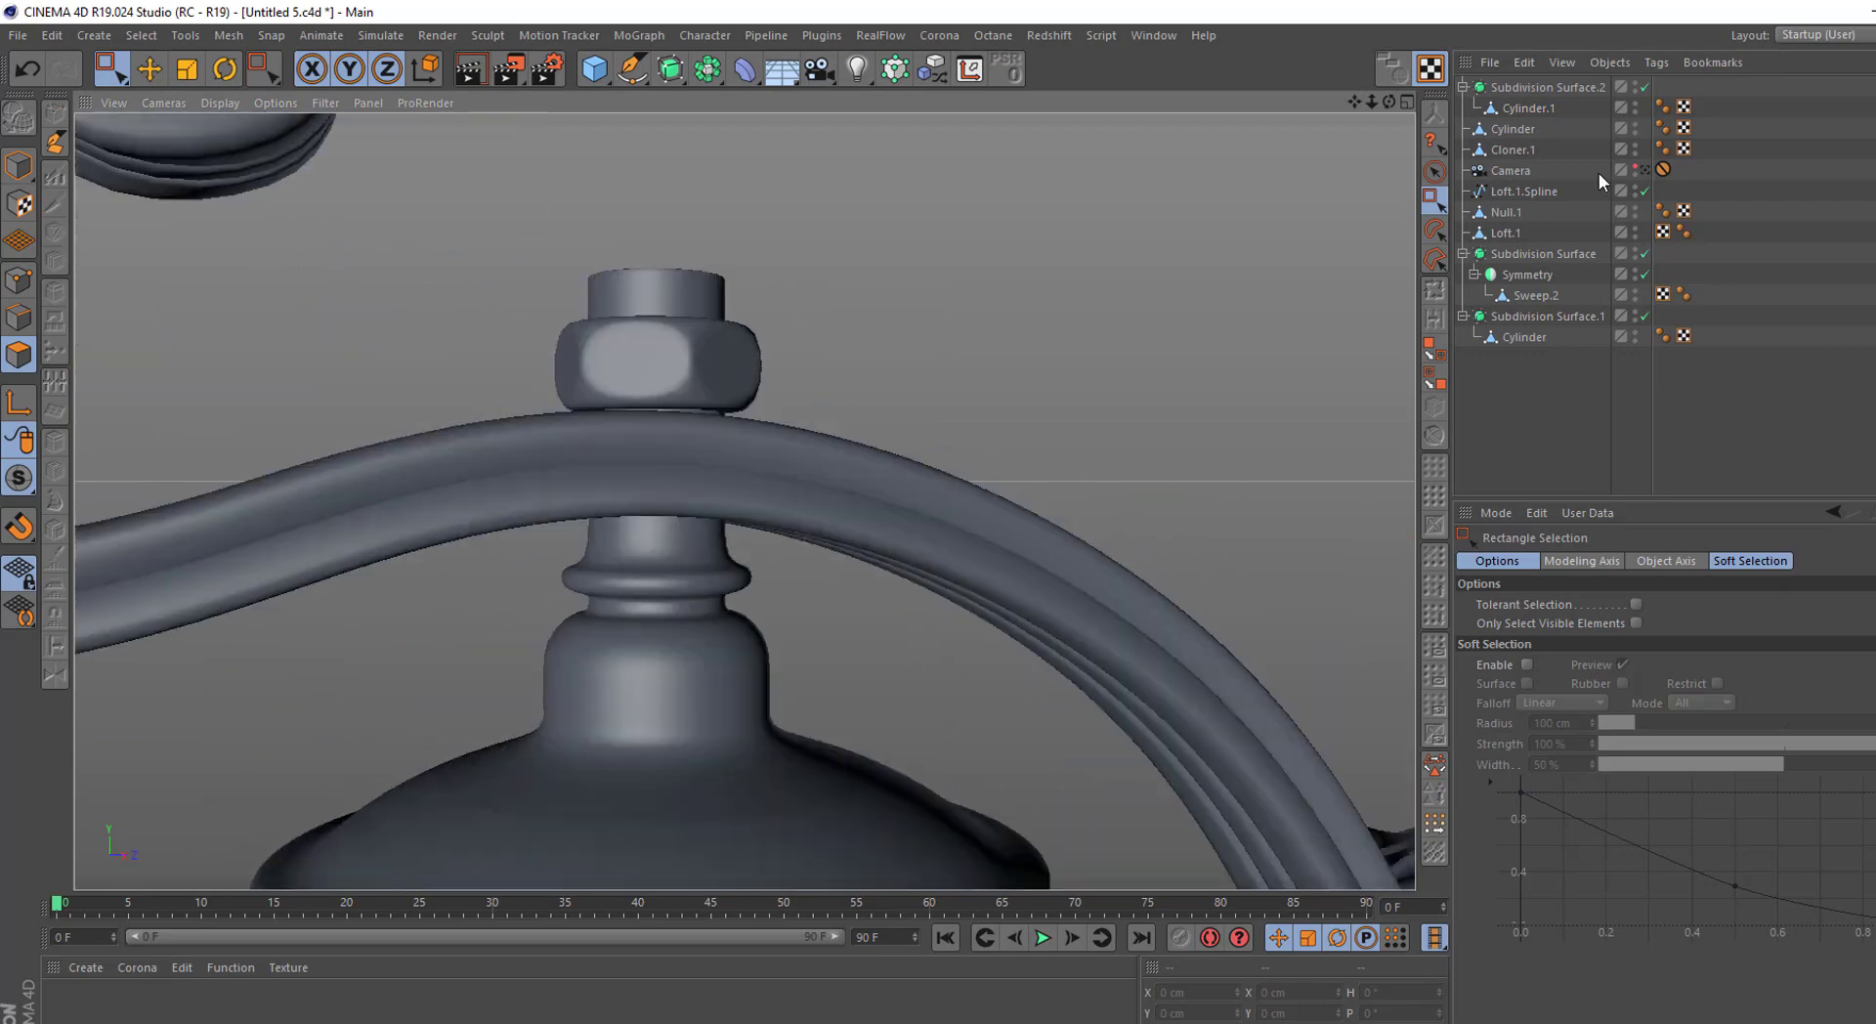
Clear the nut's polygon selection and add an edge loop close to its top rim
click(1528, 108)
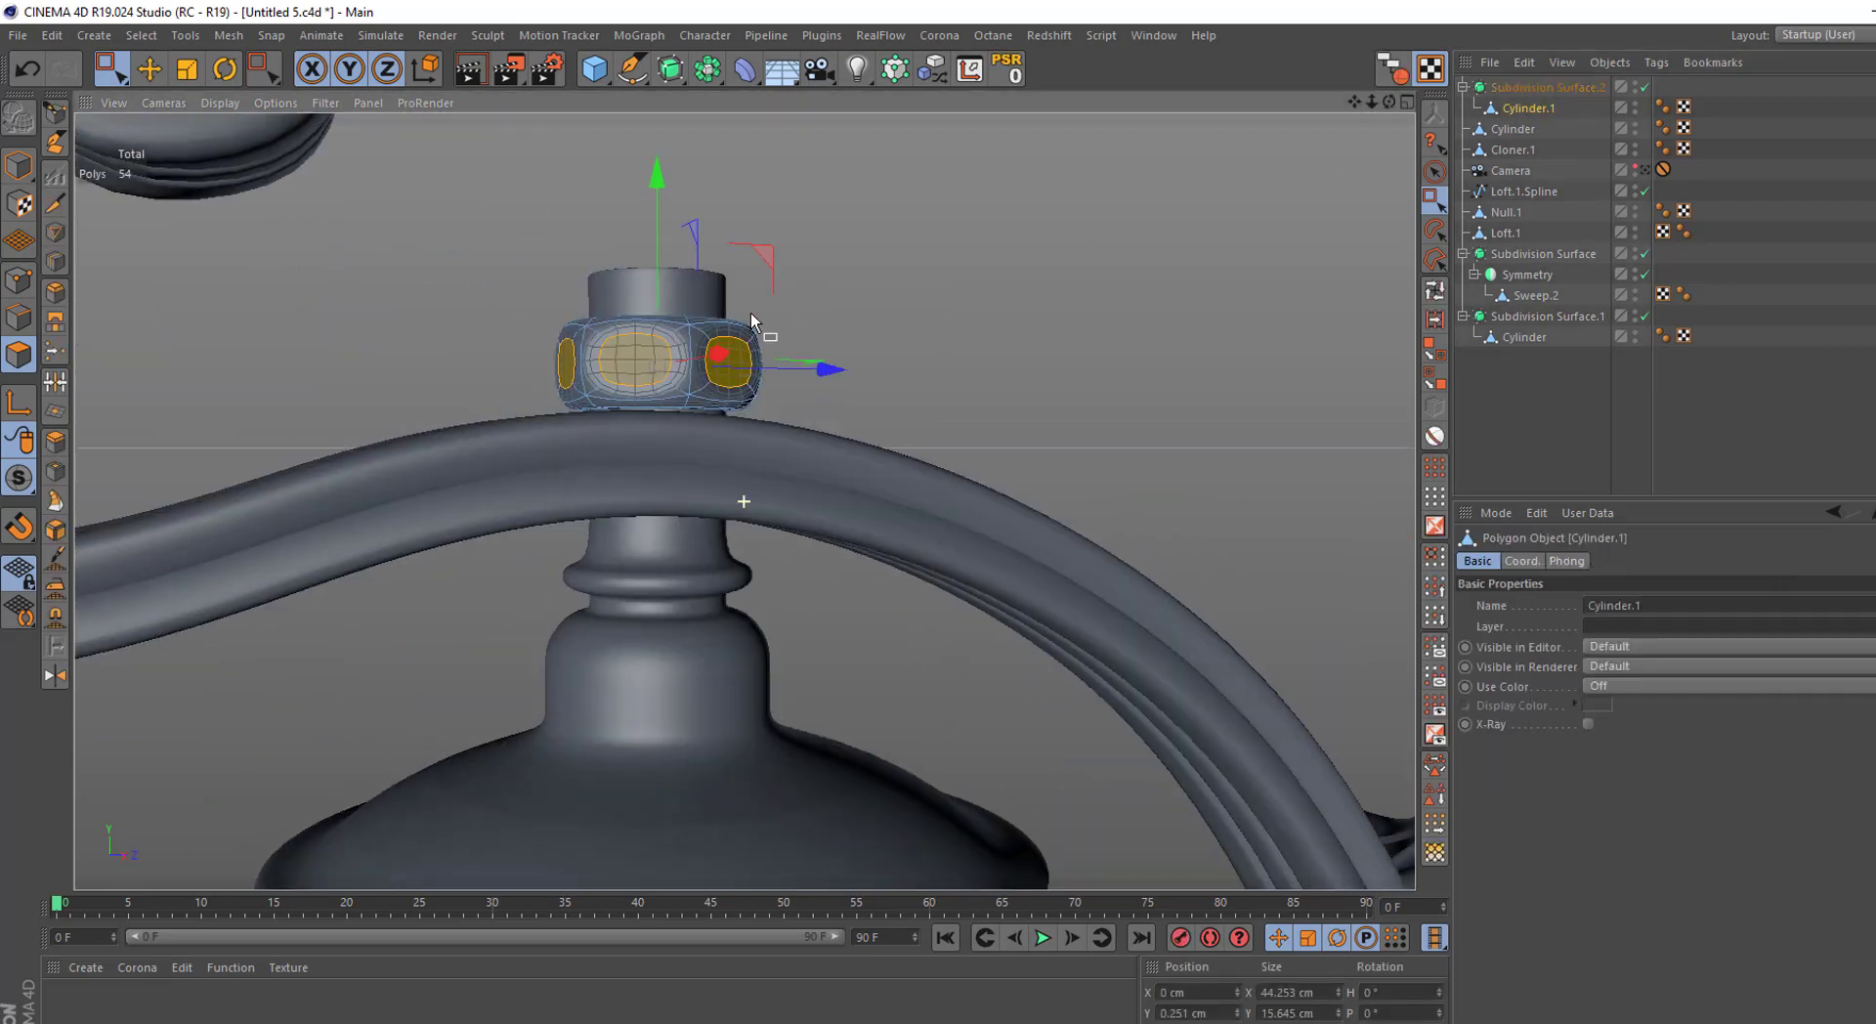
alt+drag(410, 313, 292, 245)
scroll(292, 244, up, 2)
click(279, 225)
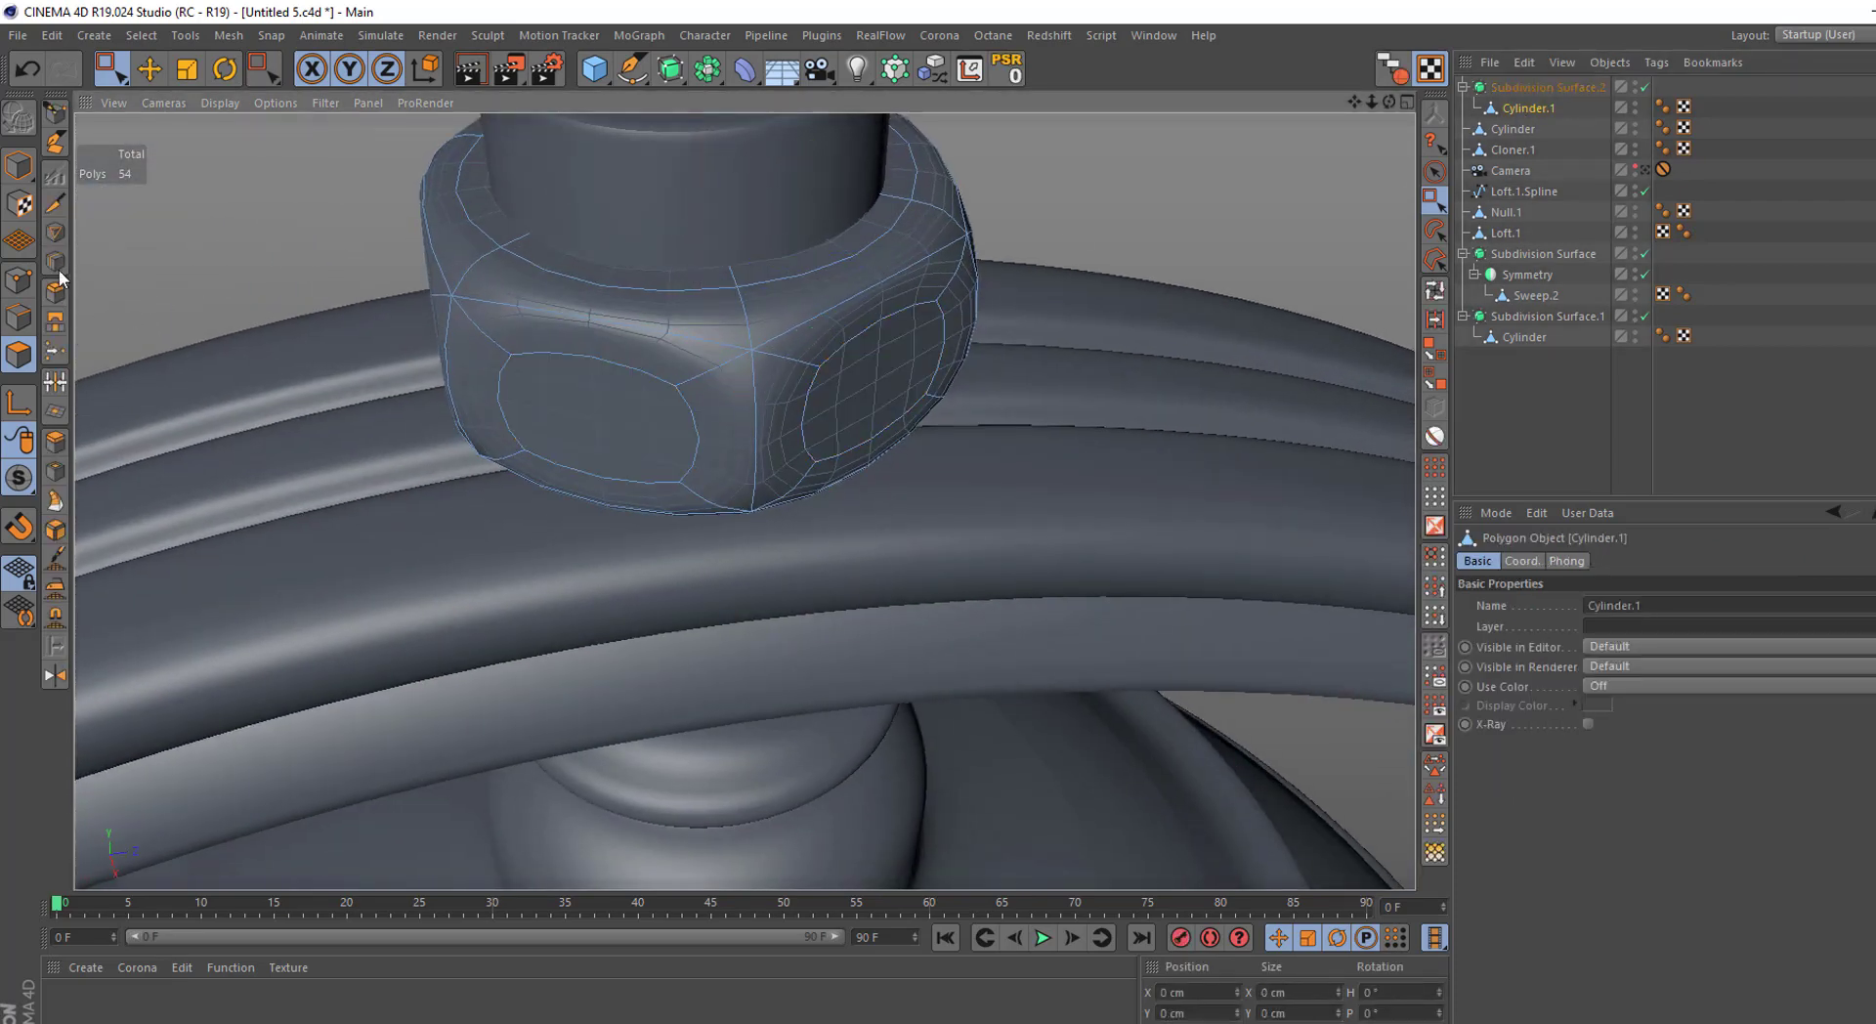
click(54, 261)
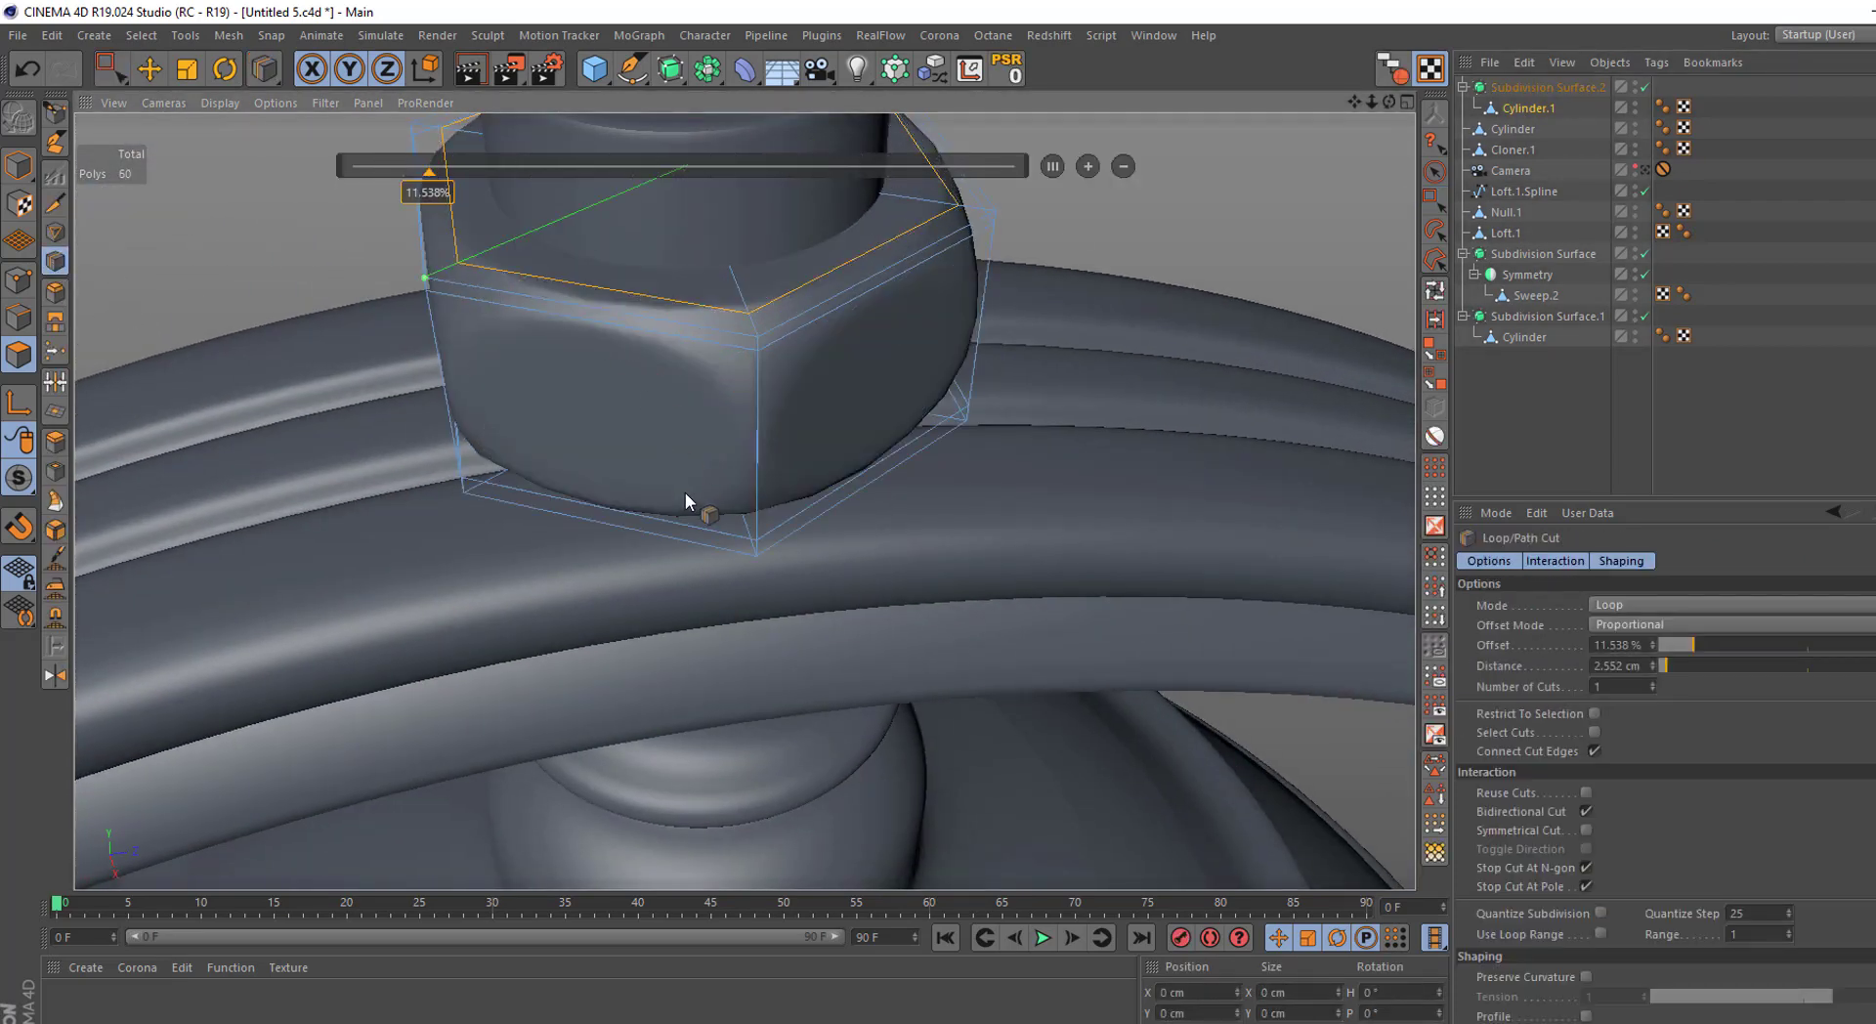
alt+drag(684, 493, 683, 254)
key(space)
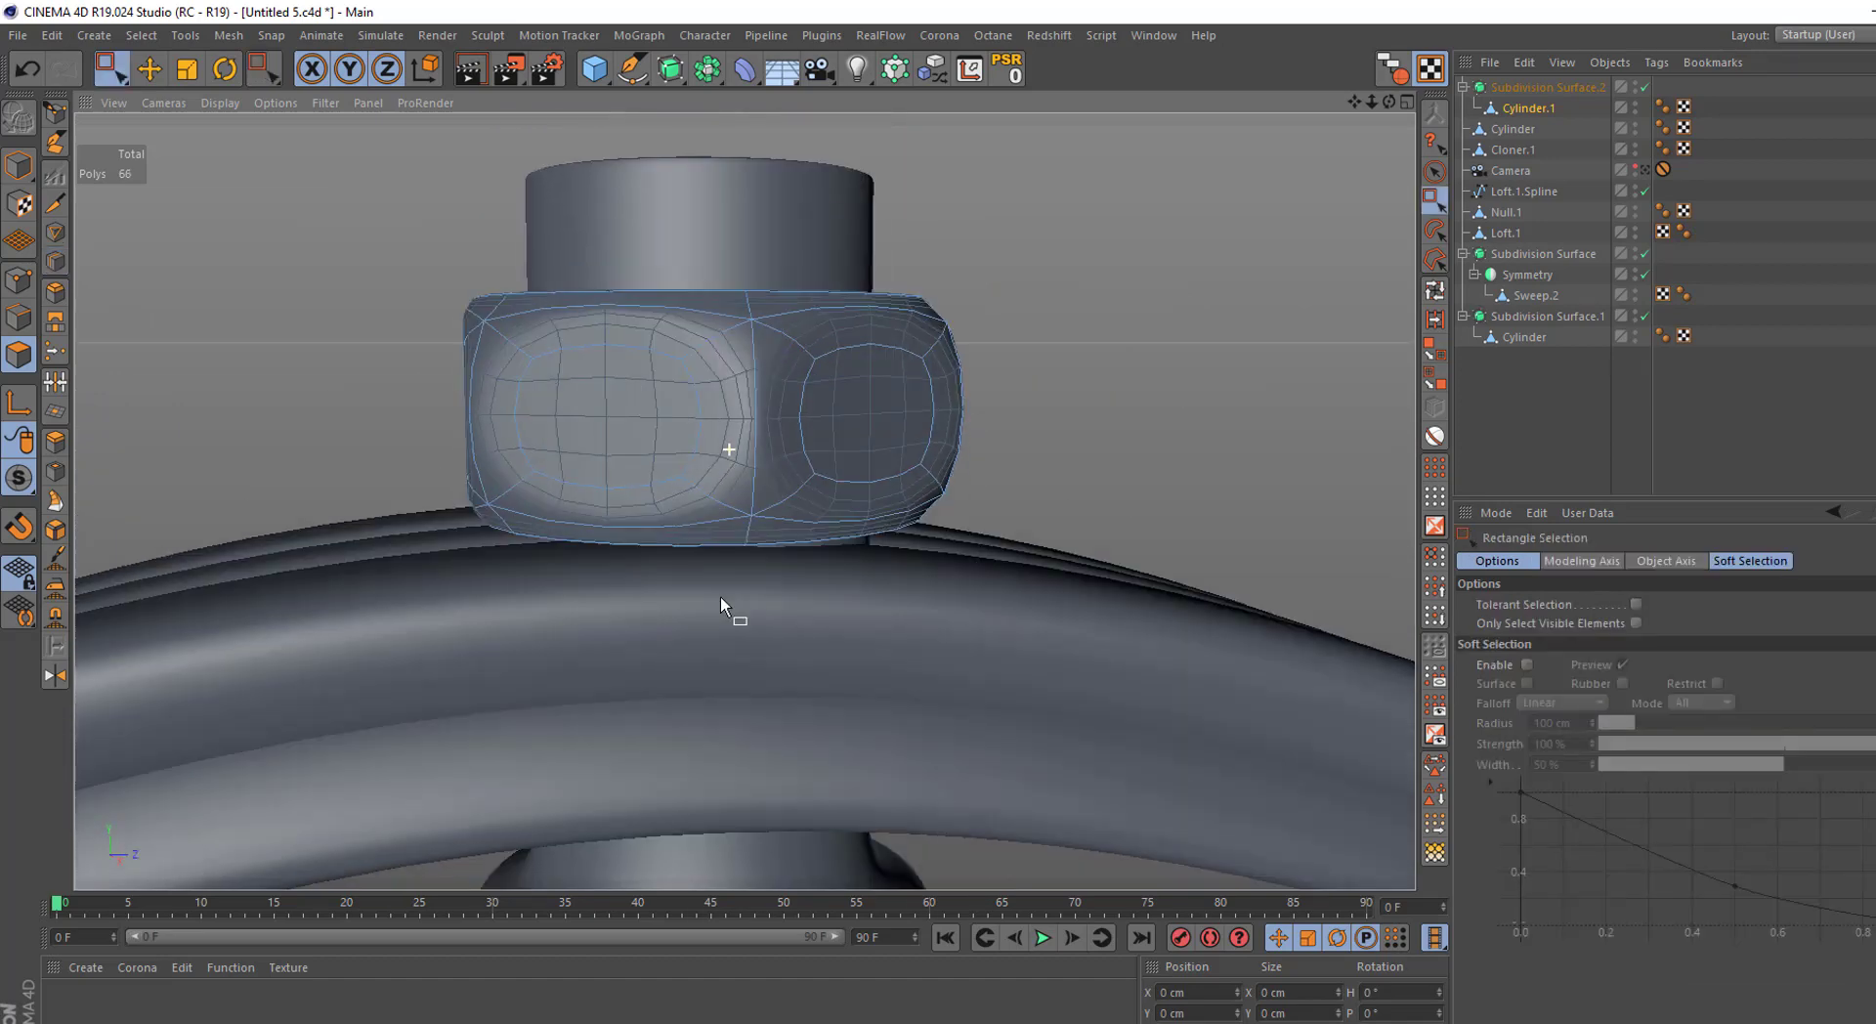
scroll(720, 595, down, 3)
Lower the nut about 3.5 cm onto the arm
scroll(772, 509, down, 3)
scroll(782, 402, down, 2)
scroll(783, 402, down, 2)
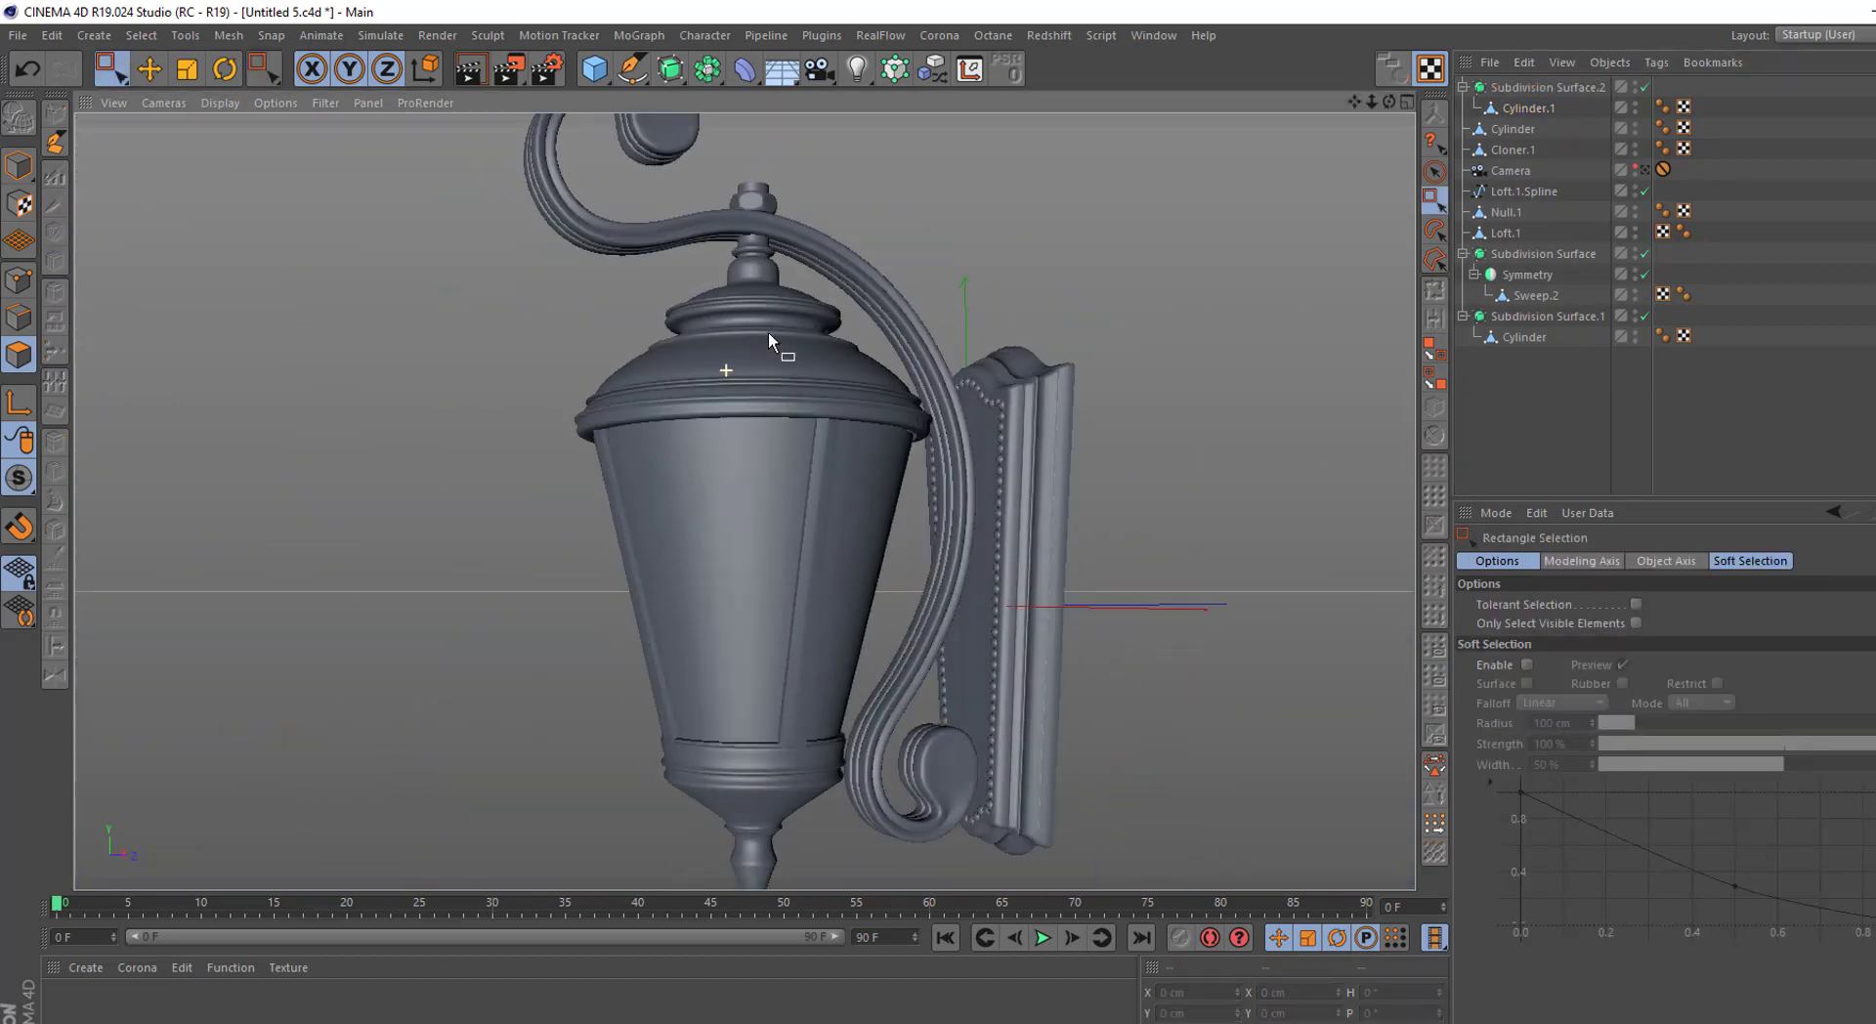
scroll(768, 331, down, 2)
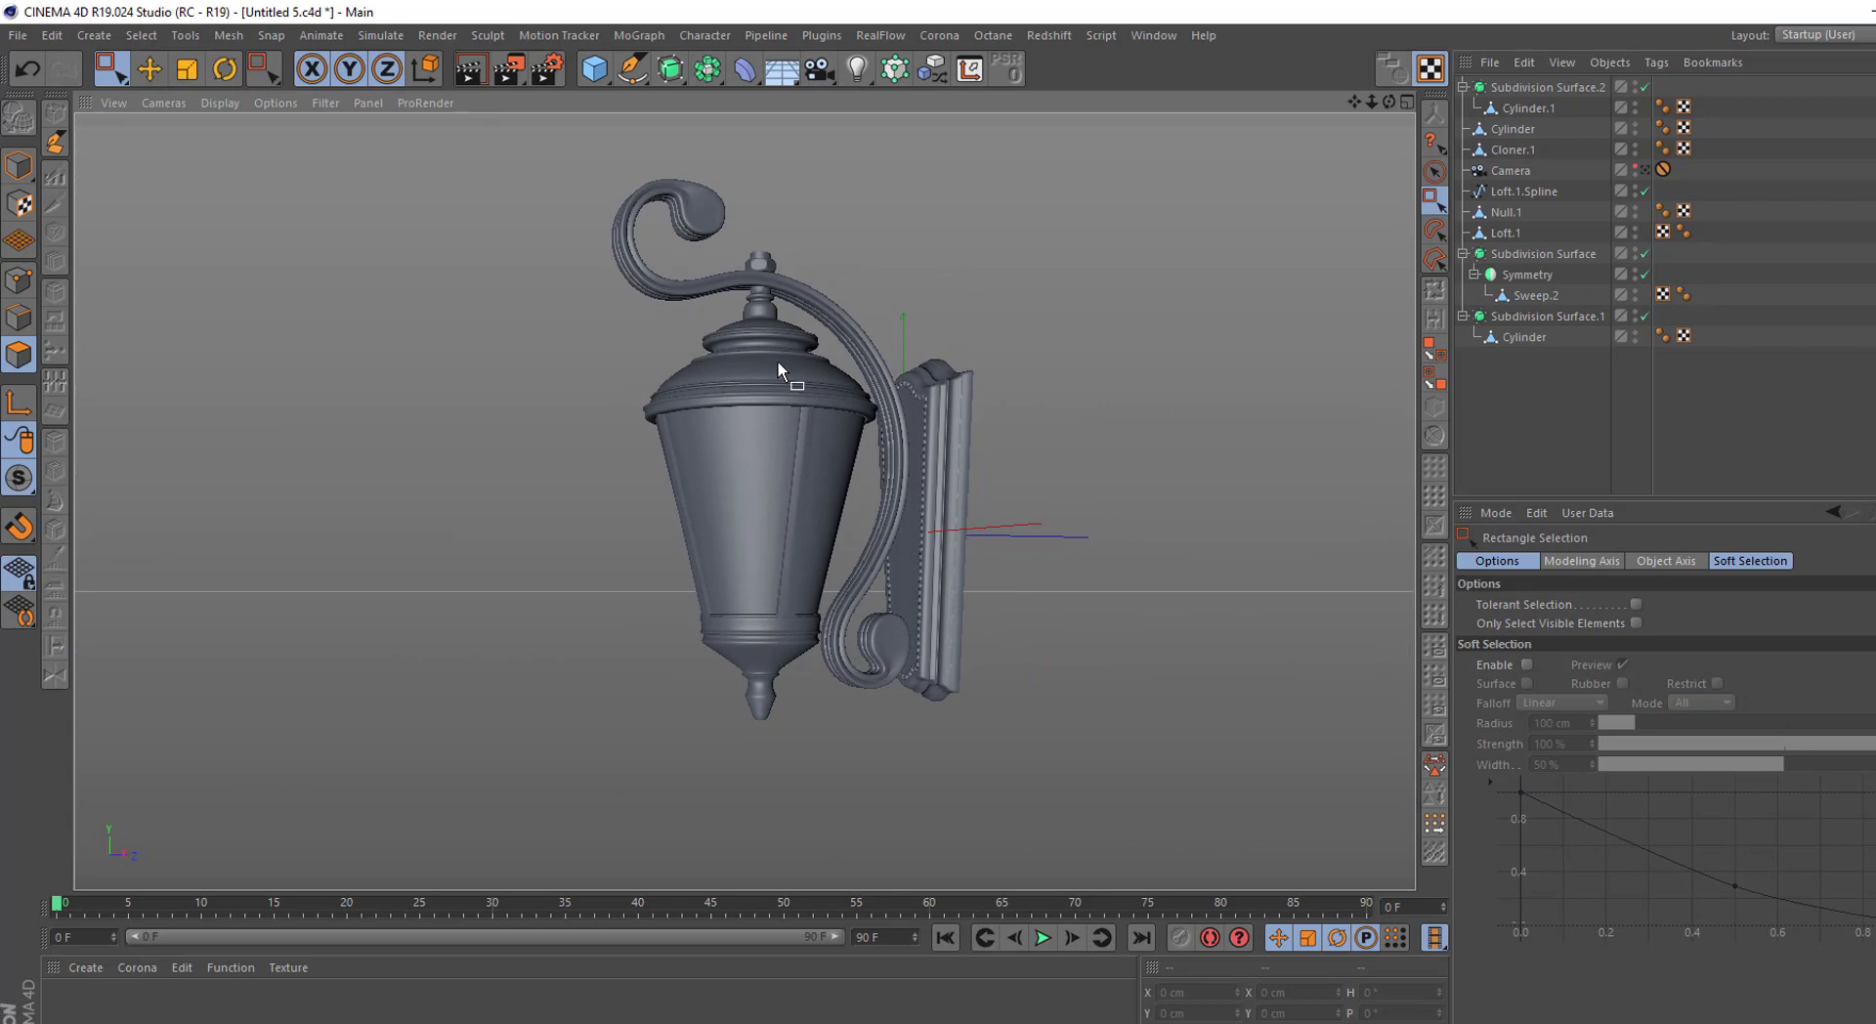
scroll(779, 369, up, 5)
scroll(754, 251, up, 4)
click(782, 450)
key(t)
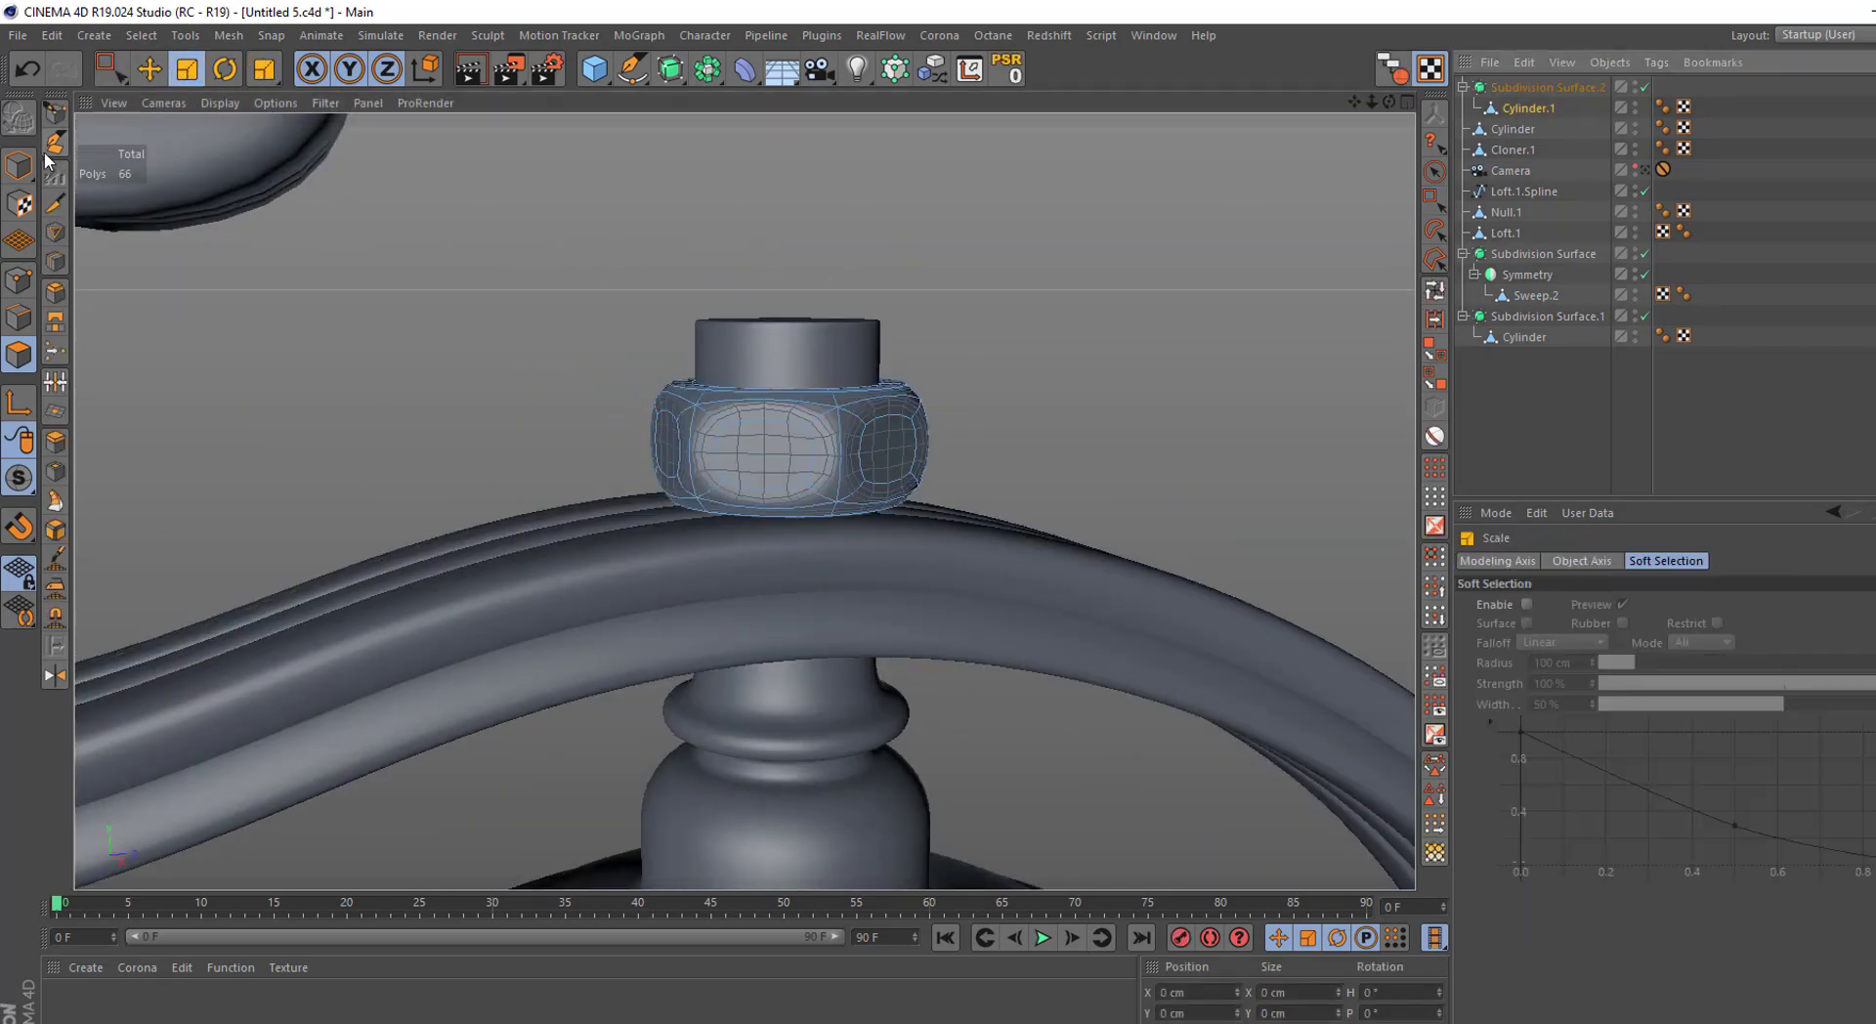
click(20, 166)
key(space)
drag(788, 273, 790, 298)
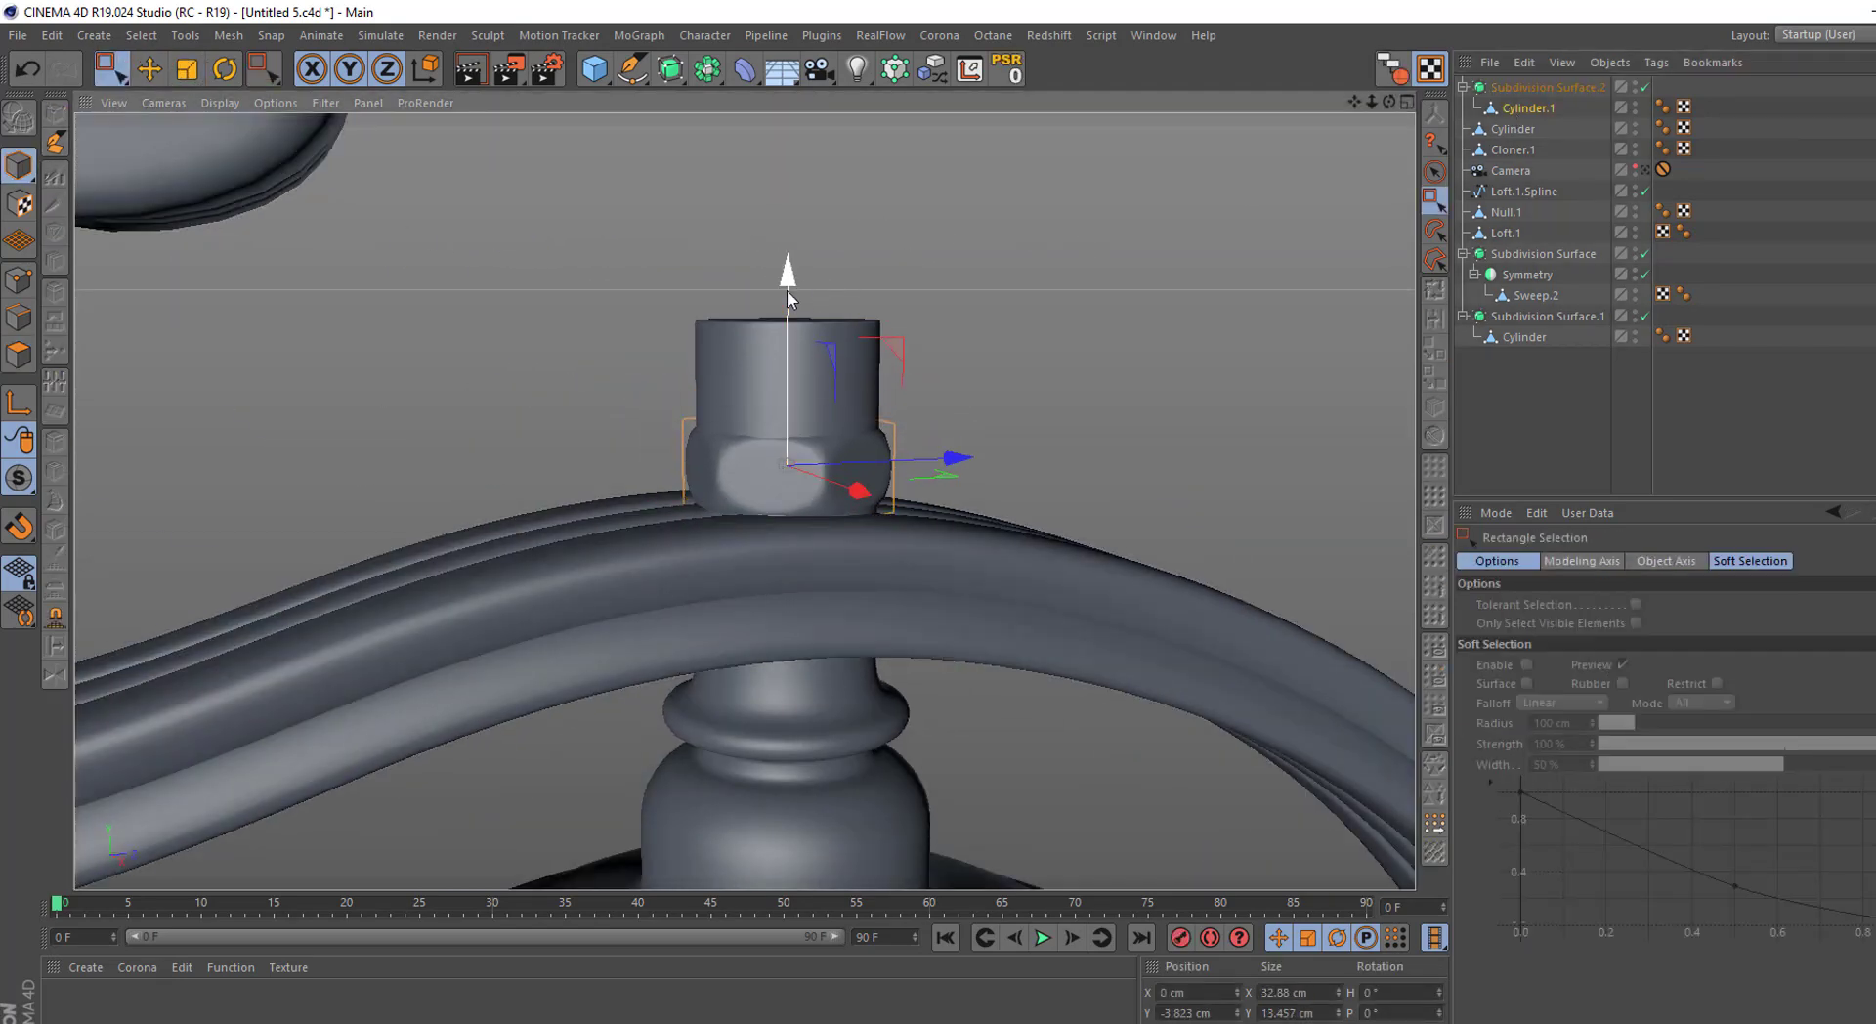
Select the stem's top point rows and narrow them to about 20 cm
click(1520, 336)
click(19, 280)
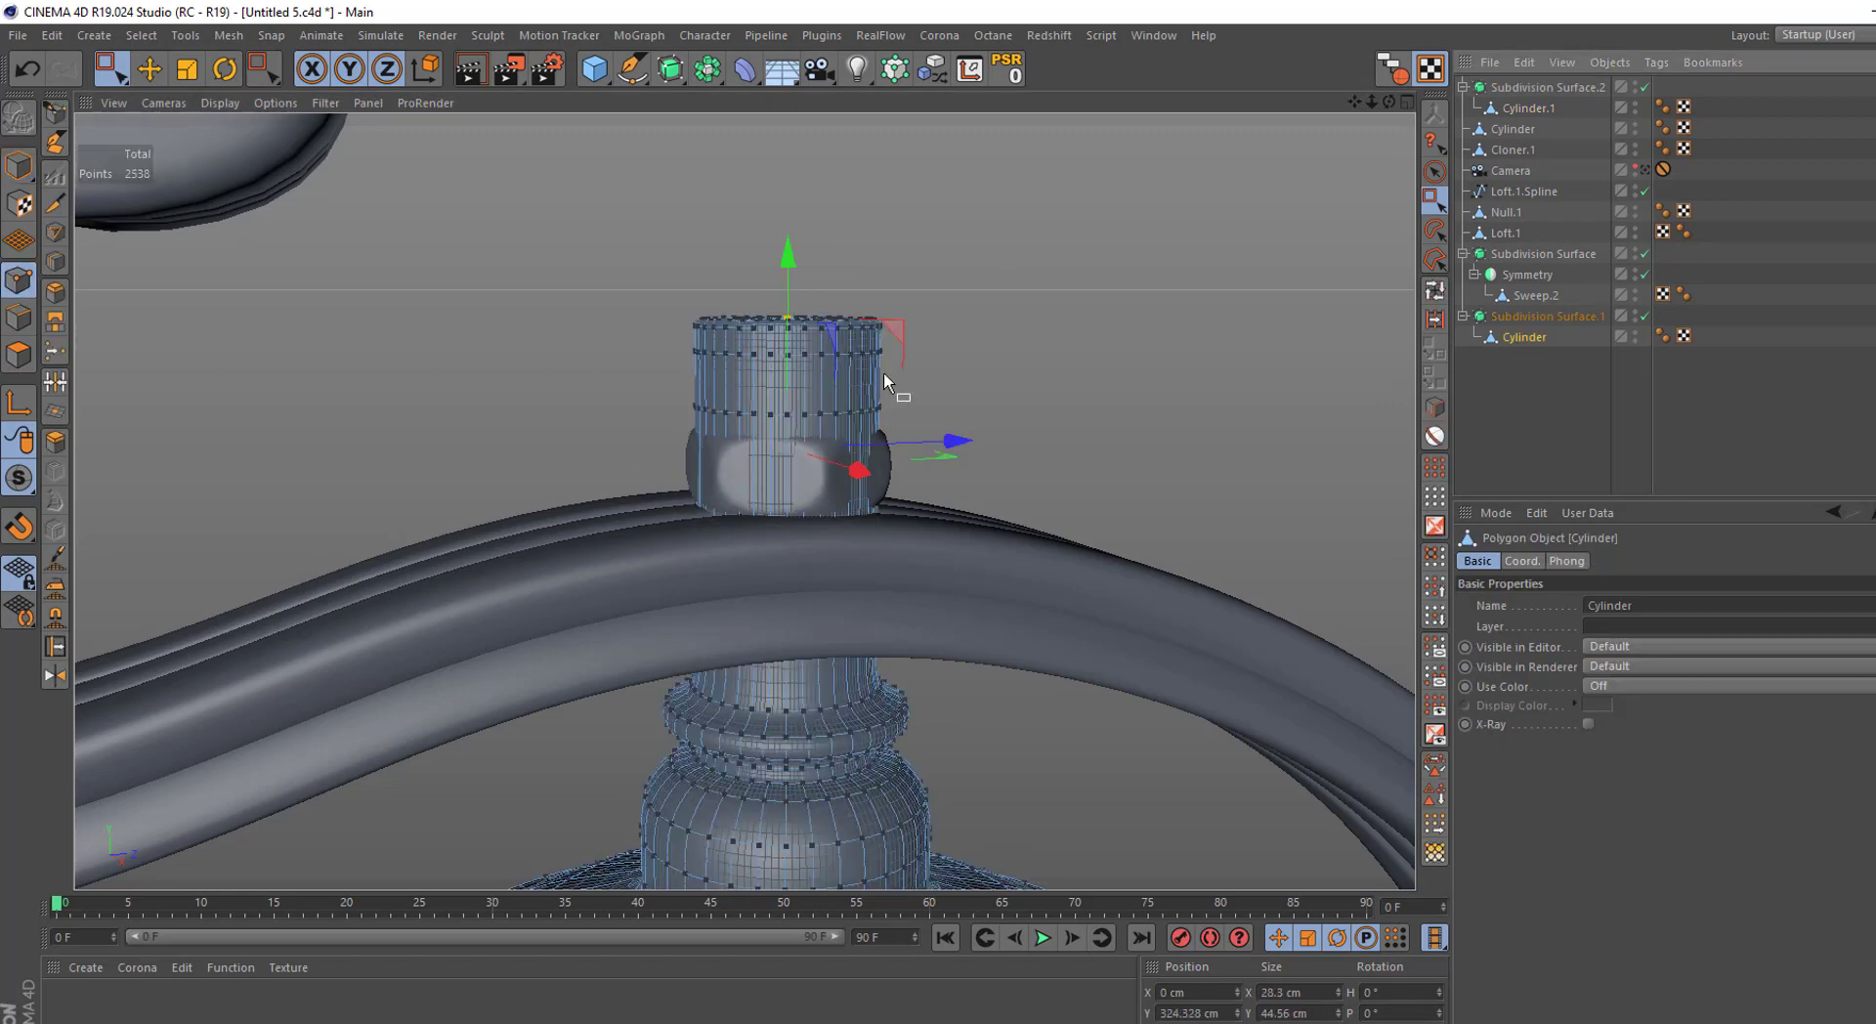
middle_click(770, 456)
drag(515, 578, 258, 735)
middle_click(337, 701)
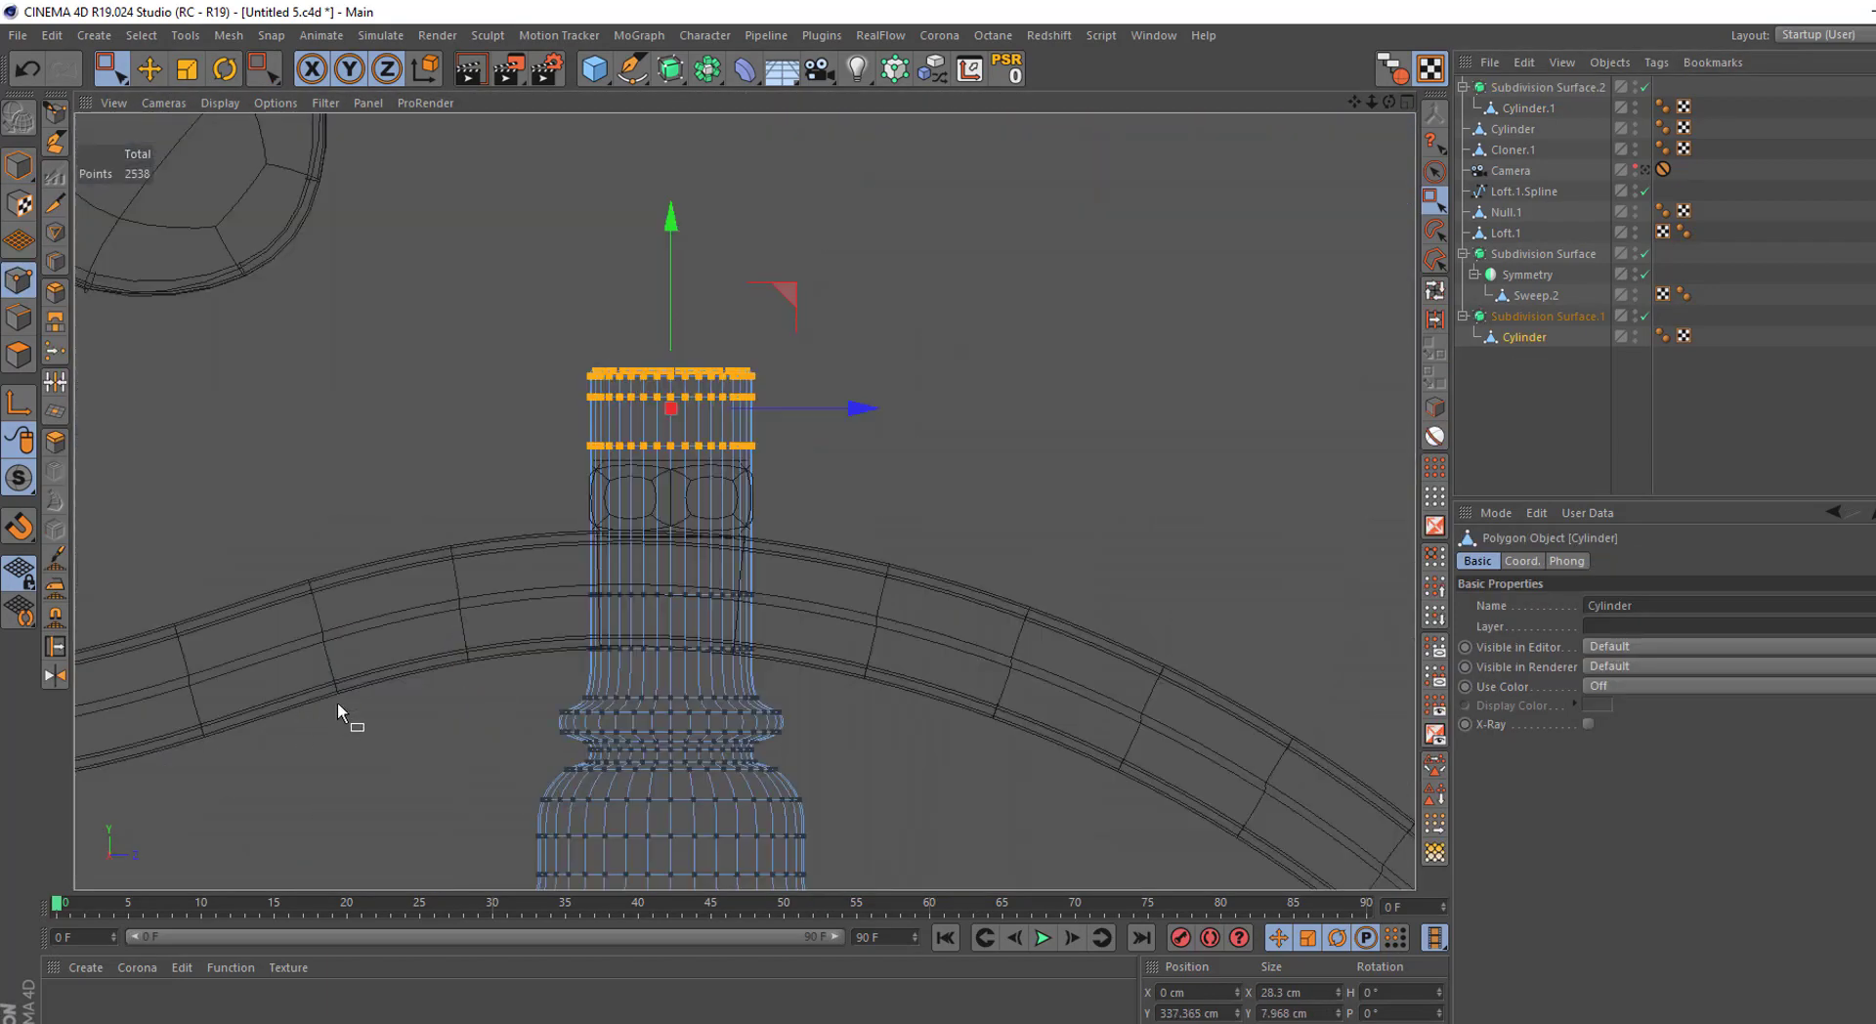
click(187, 78)
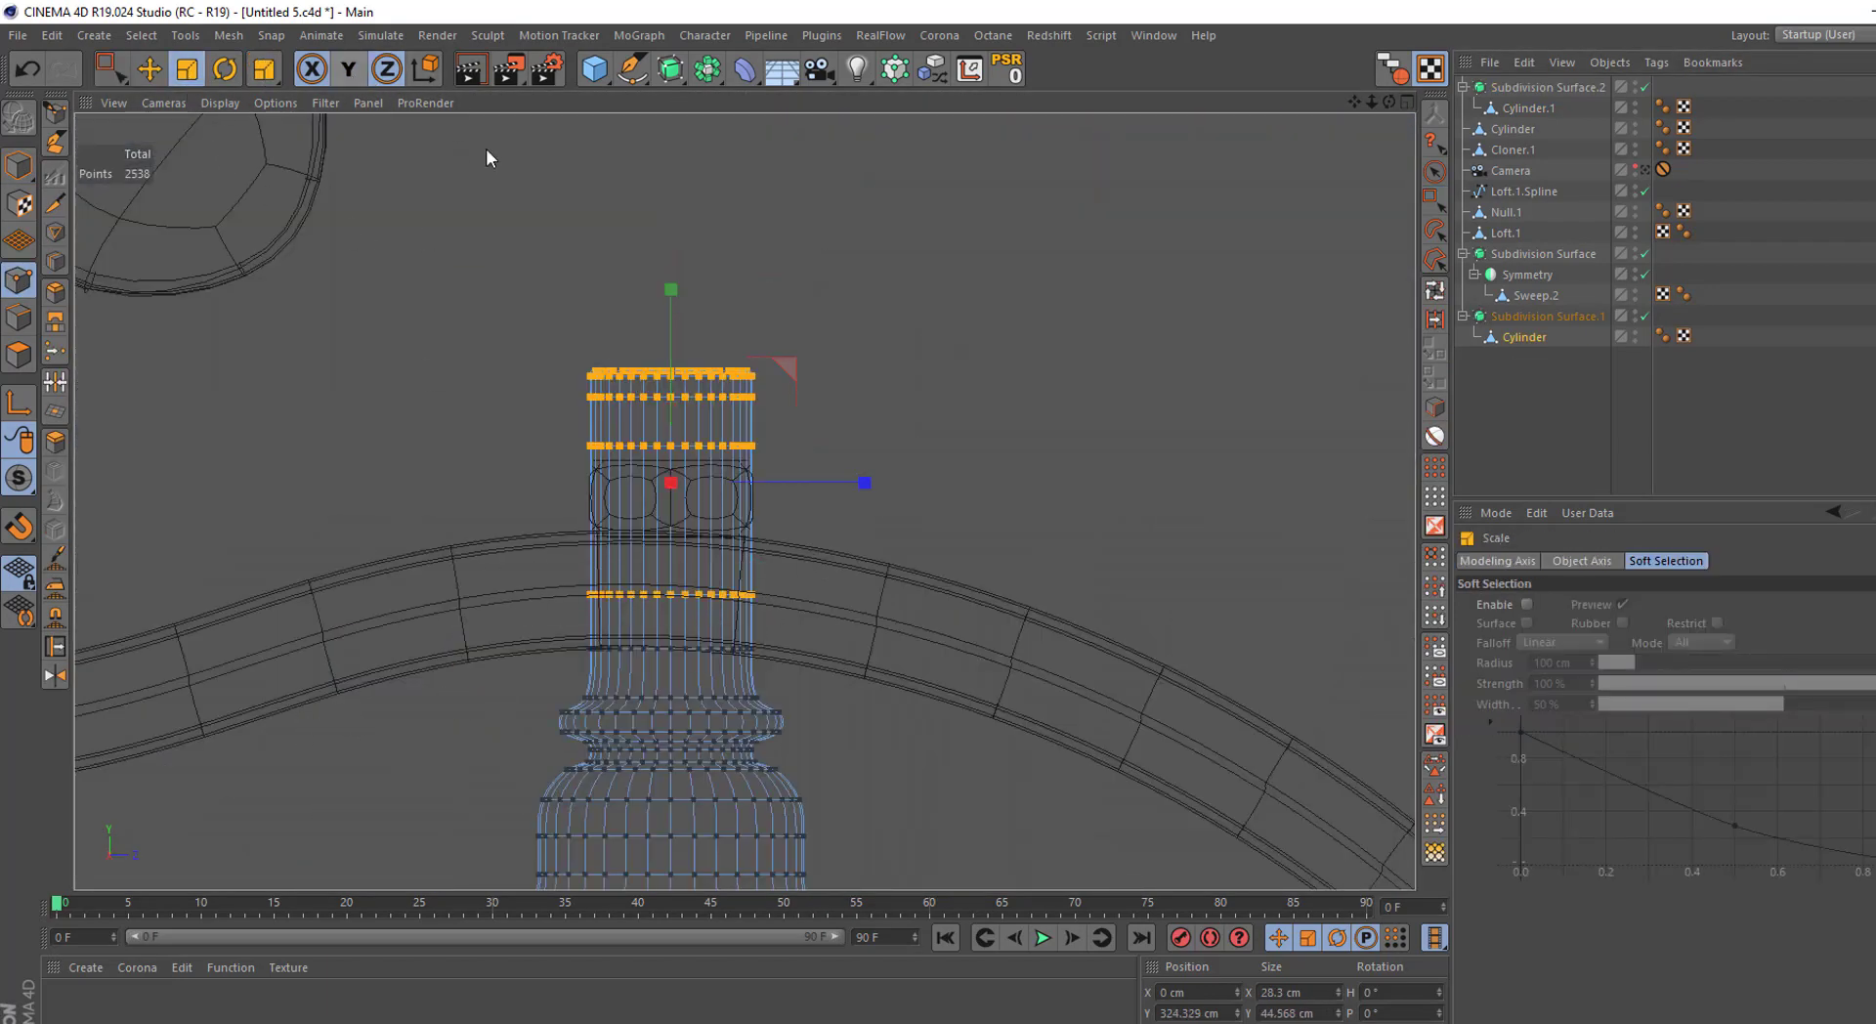
drag(759, 259, 626, 267)
middle_click(626, 267)
middle_click(509, 308)
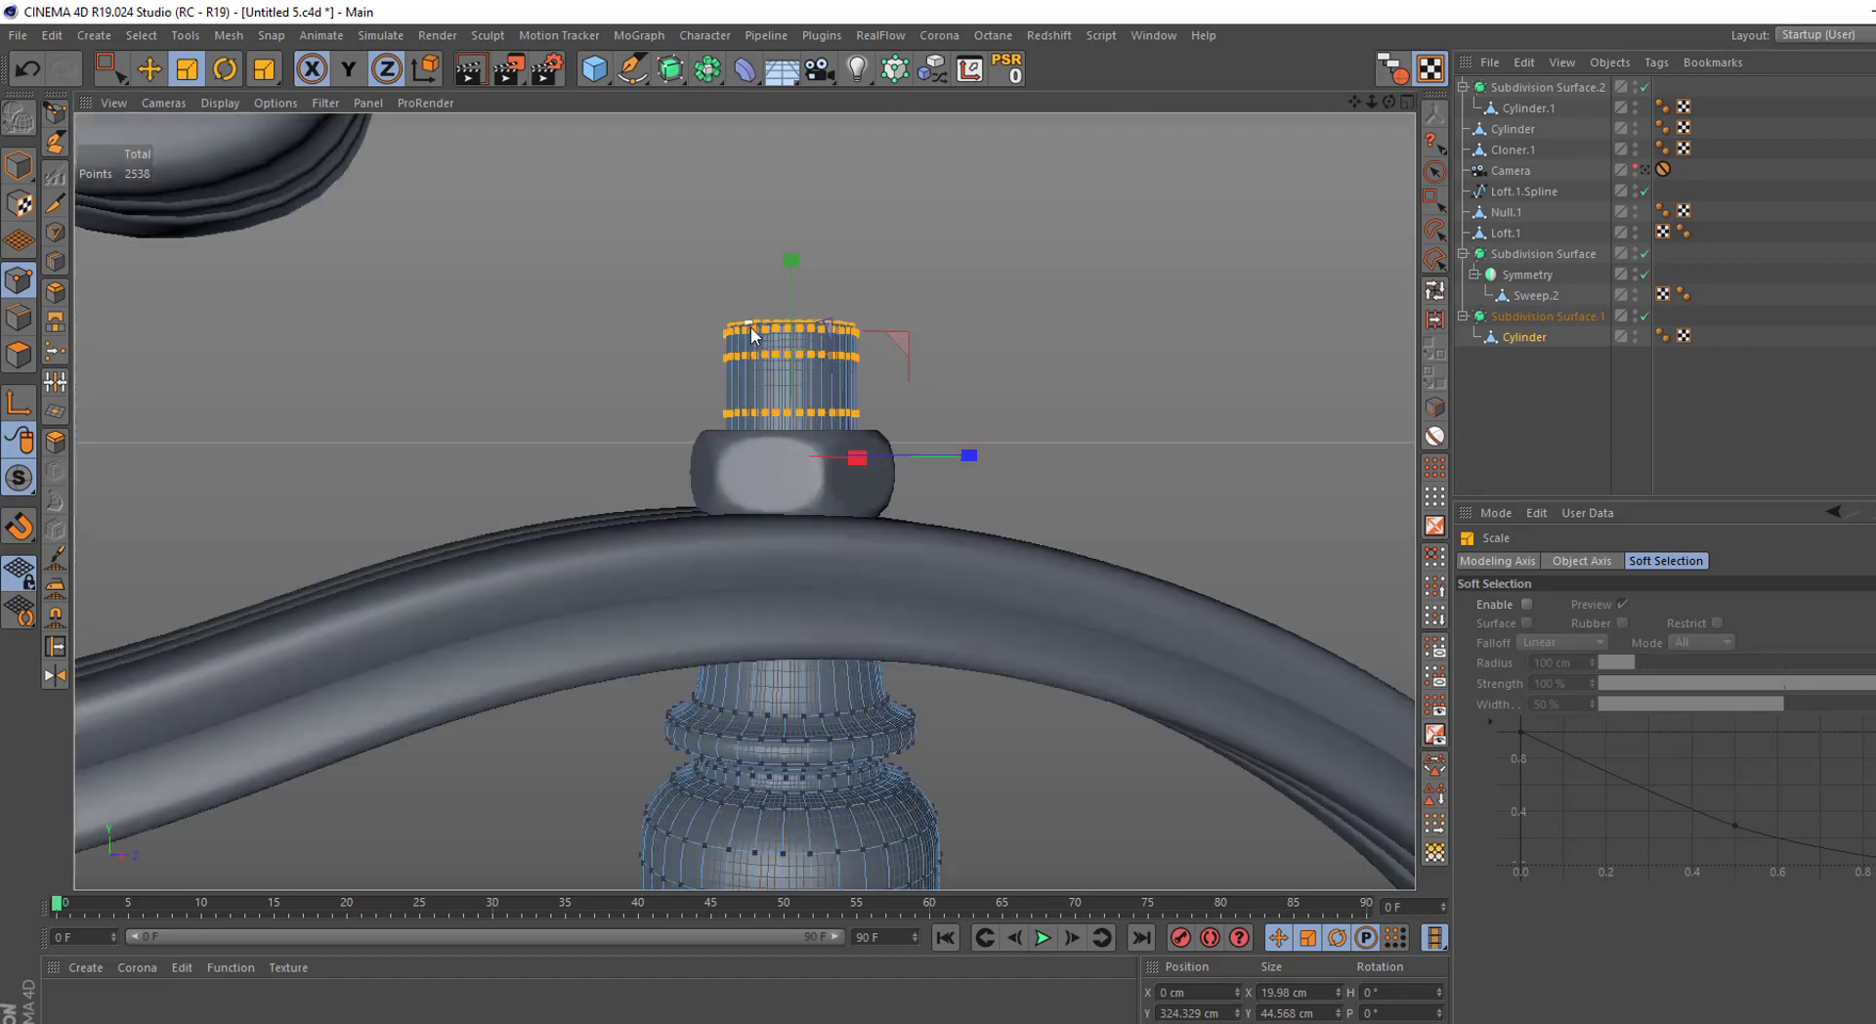
Squash the stem's top points into a thin cap and add a new Sphere
drag(792, 261, 791, 290)
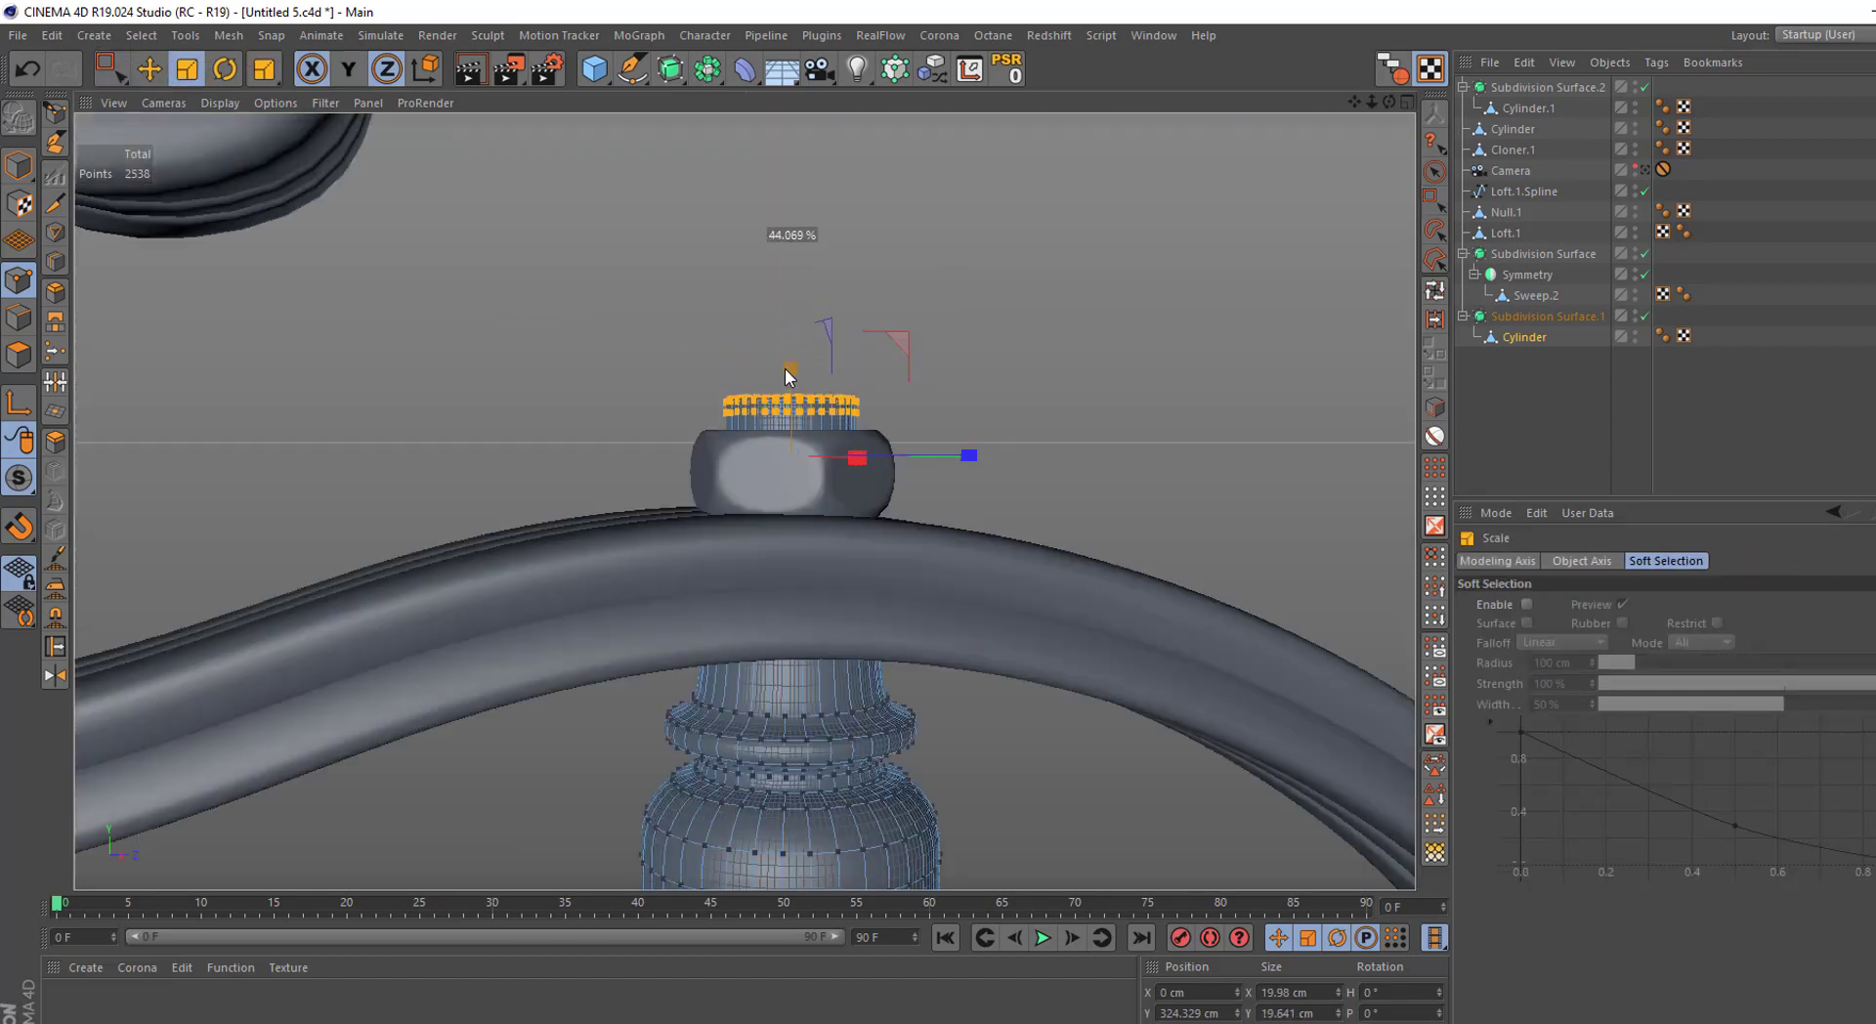
drag(786, 354, 799, 291)
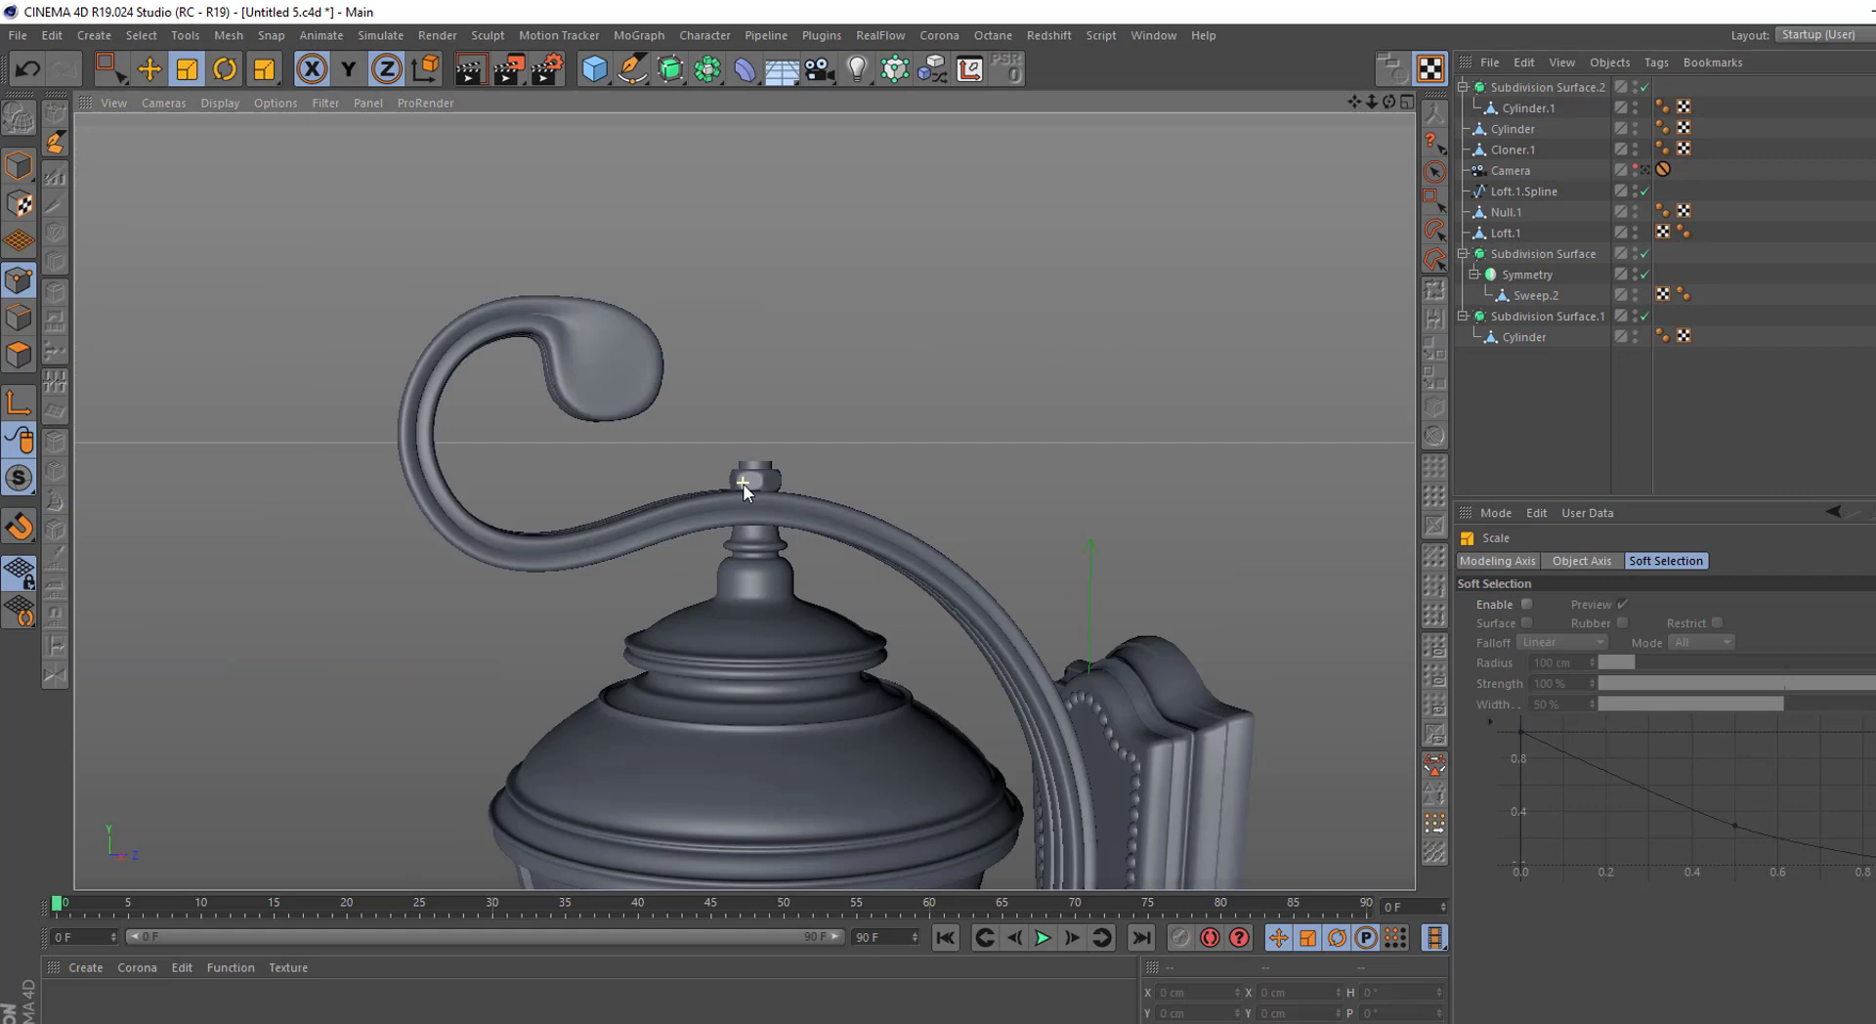
scroll(742, 486, down, 5)
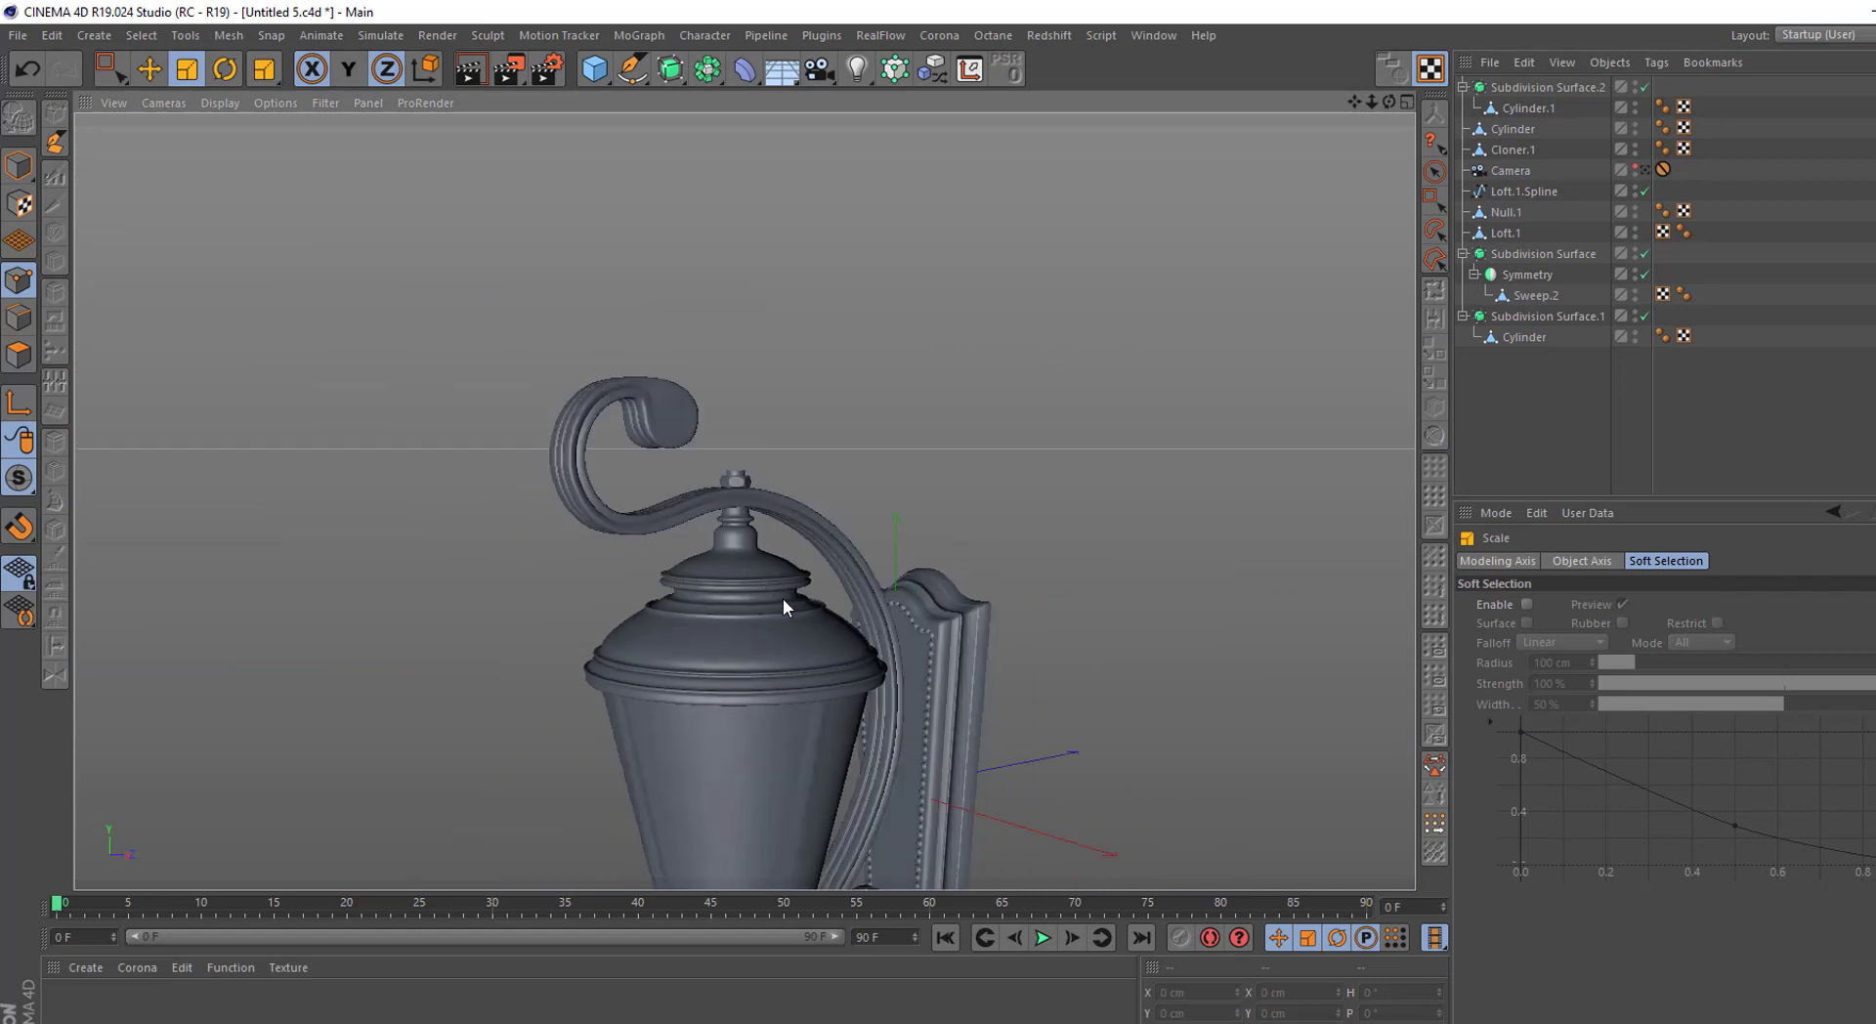
mouse_move(782, 598)
alt+mouse_down()
mouse_move(776, 391)
mouse_move(737, 441)
alt+mouse_up()
scroll(737, 442, up, 3)
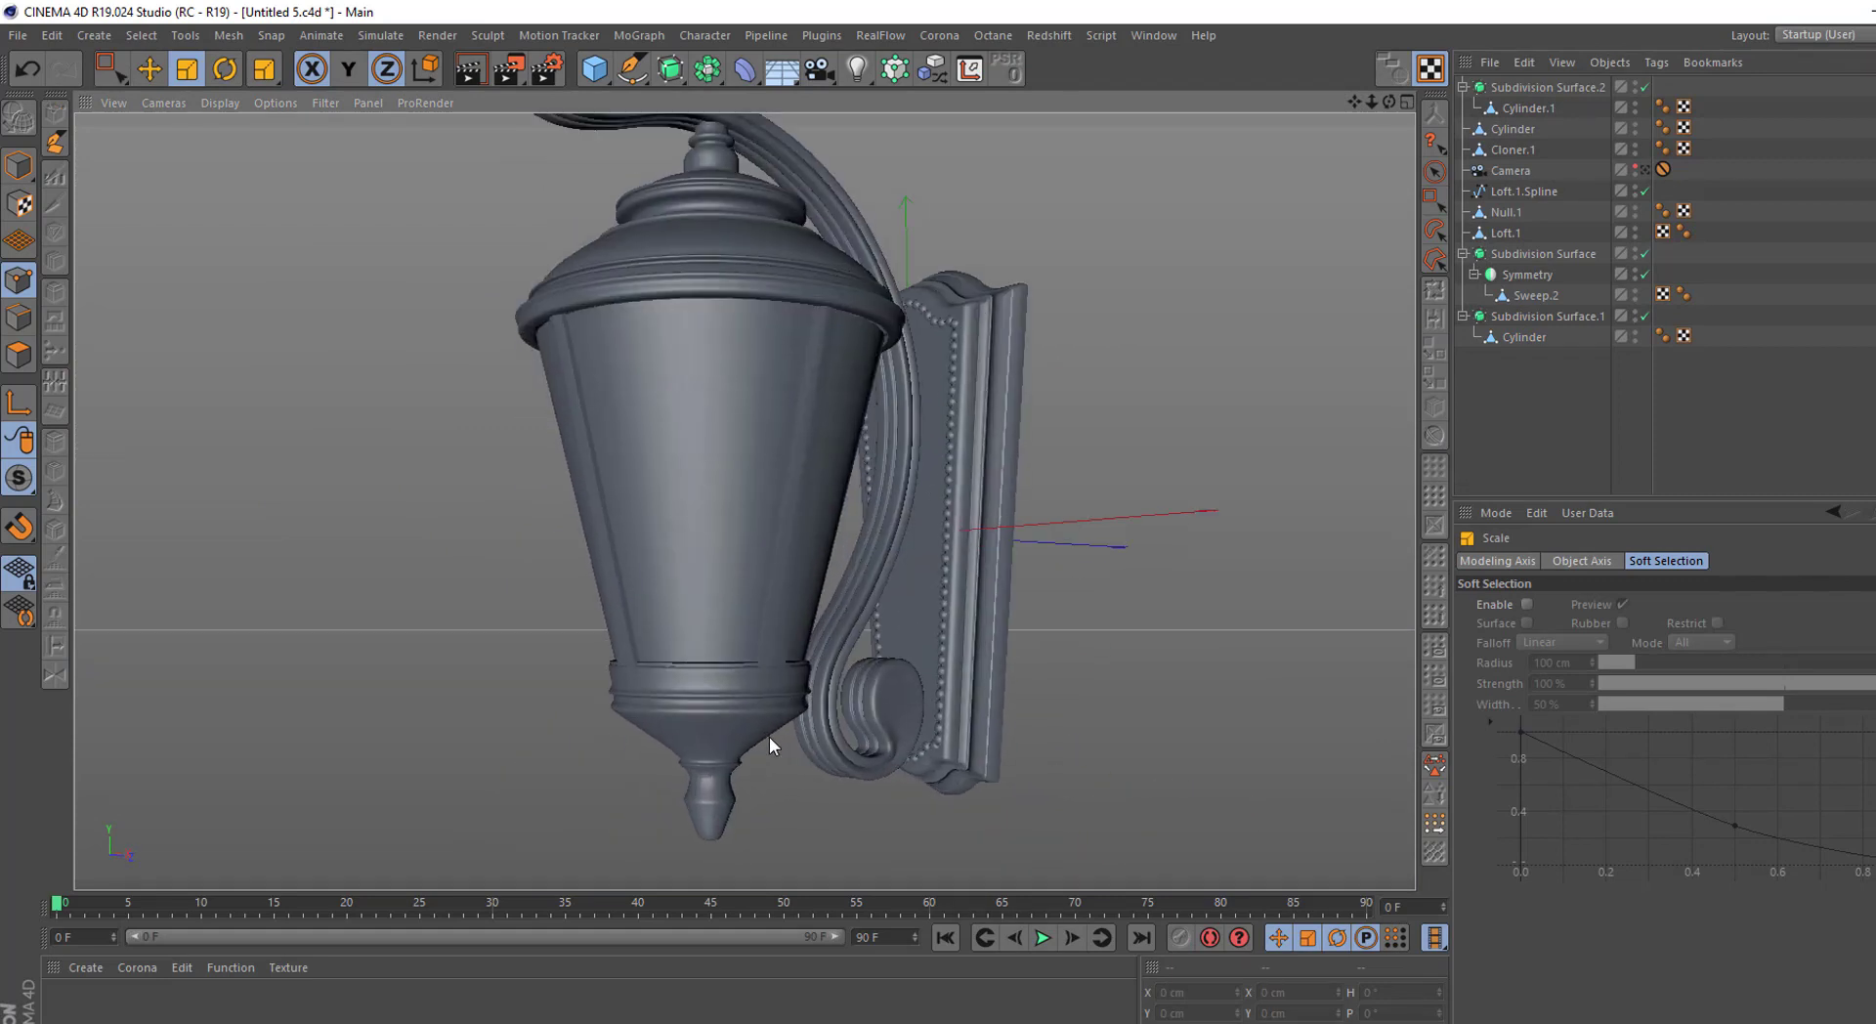
scroll(657, 559, up, 1)
drag(593, 72, 1015, 135)
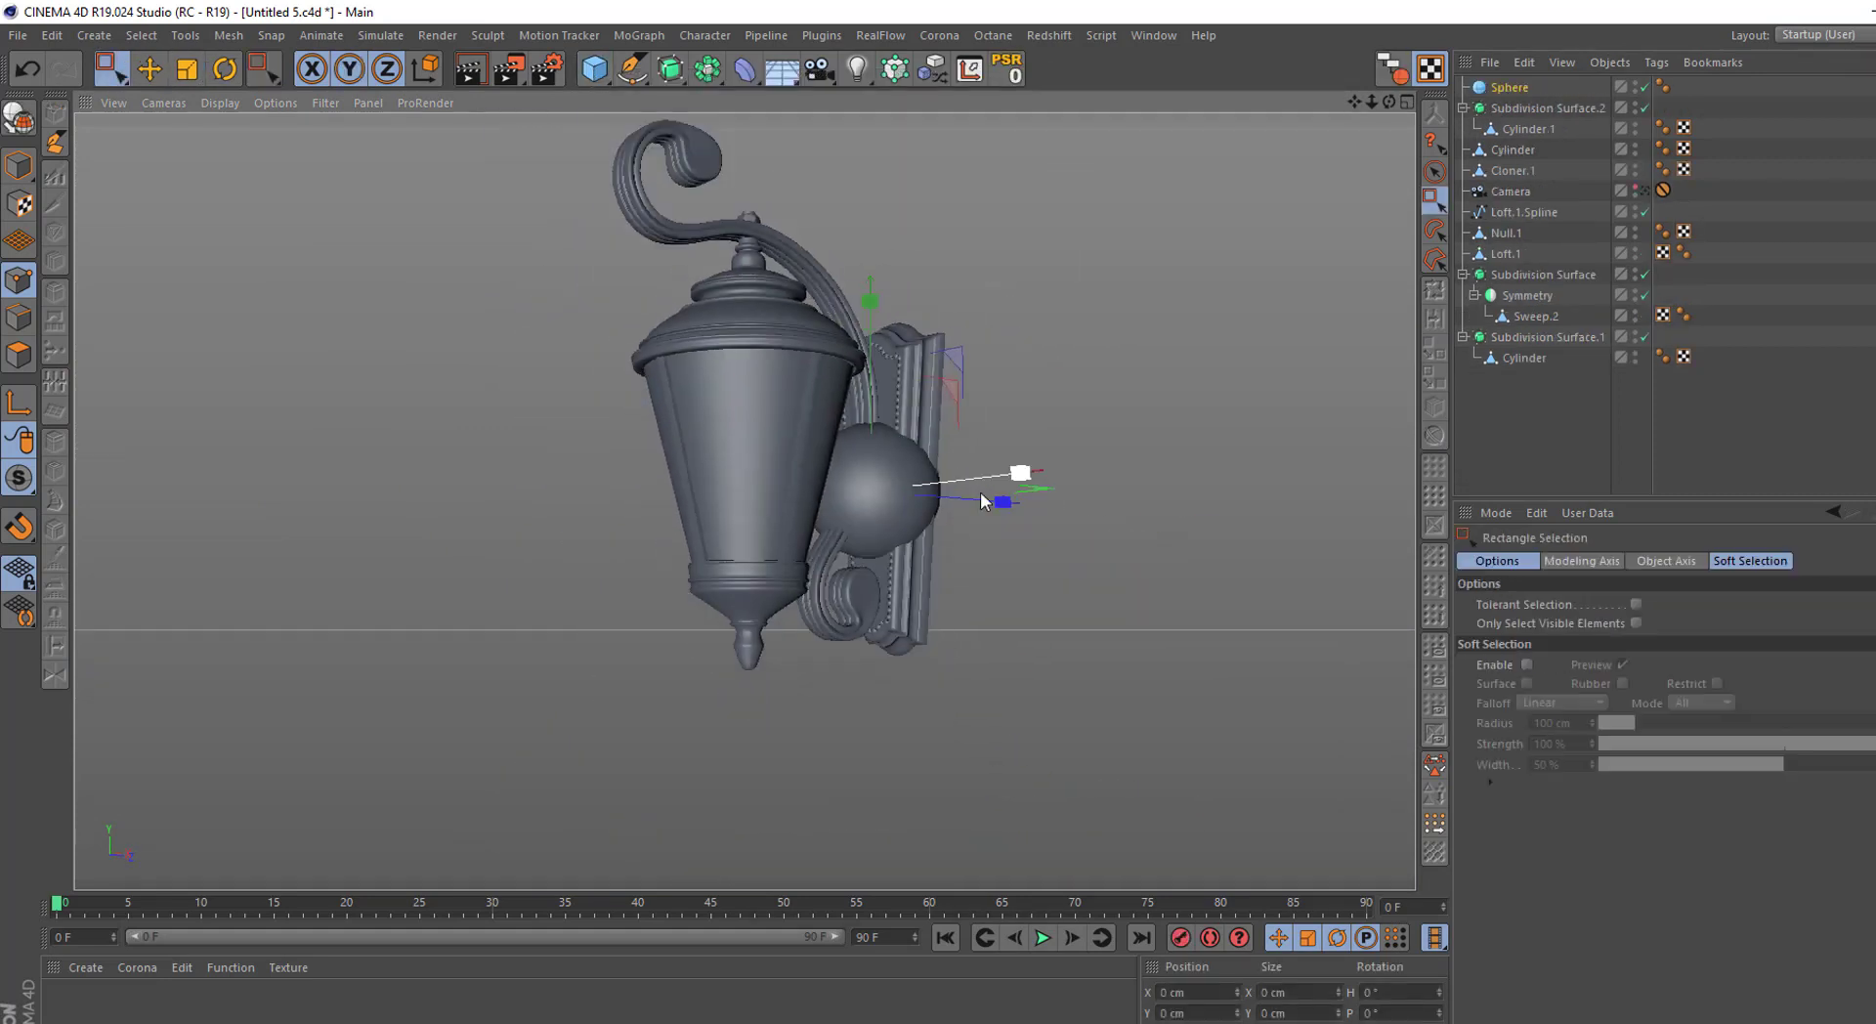
Frame the sphere, change its segment count, and make it editable
alt+drag(879, 469, 692, 501)
middle_click(461, 412)
key(0)
middle_click(636, 626)
key(o)
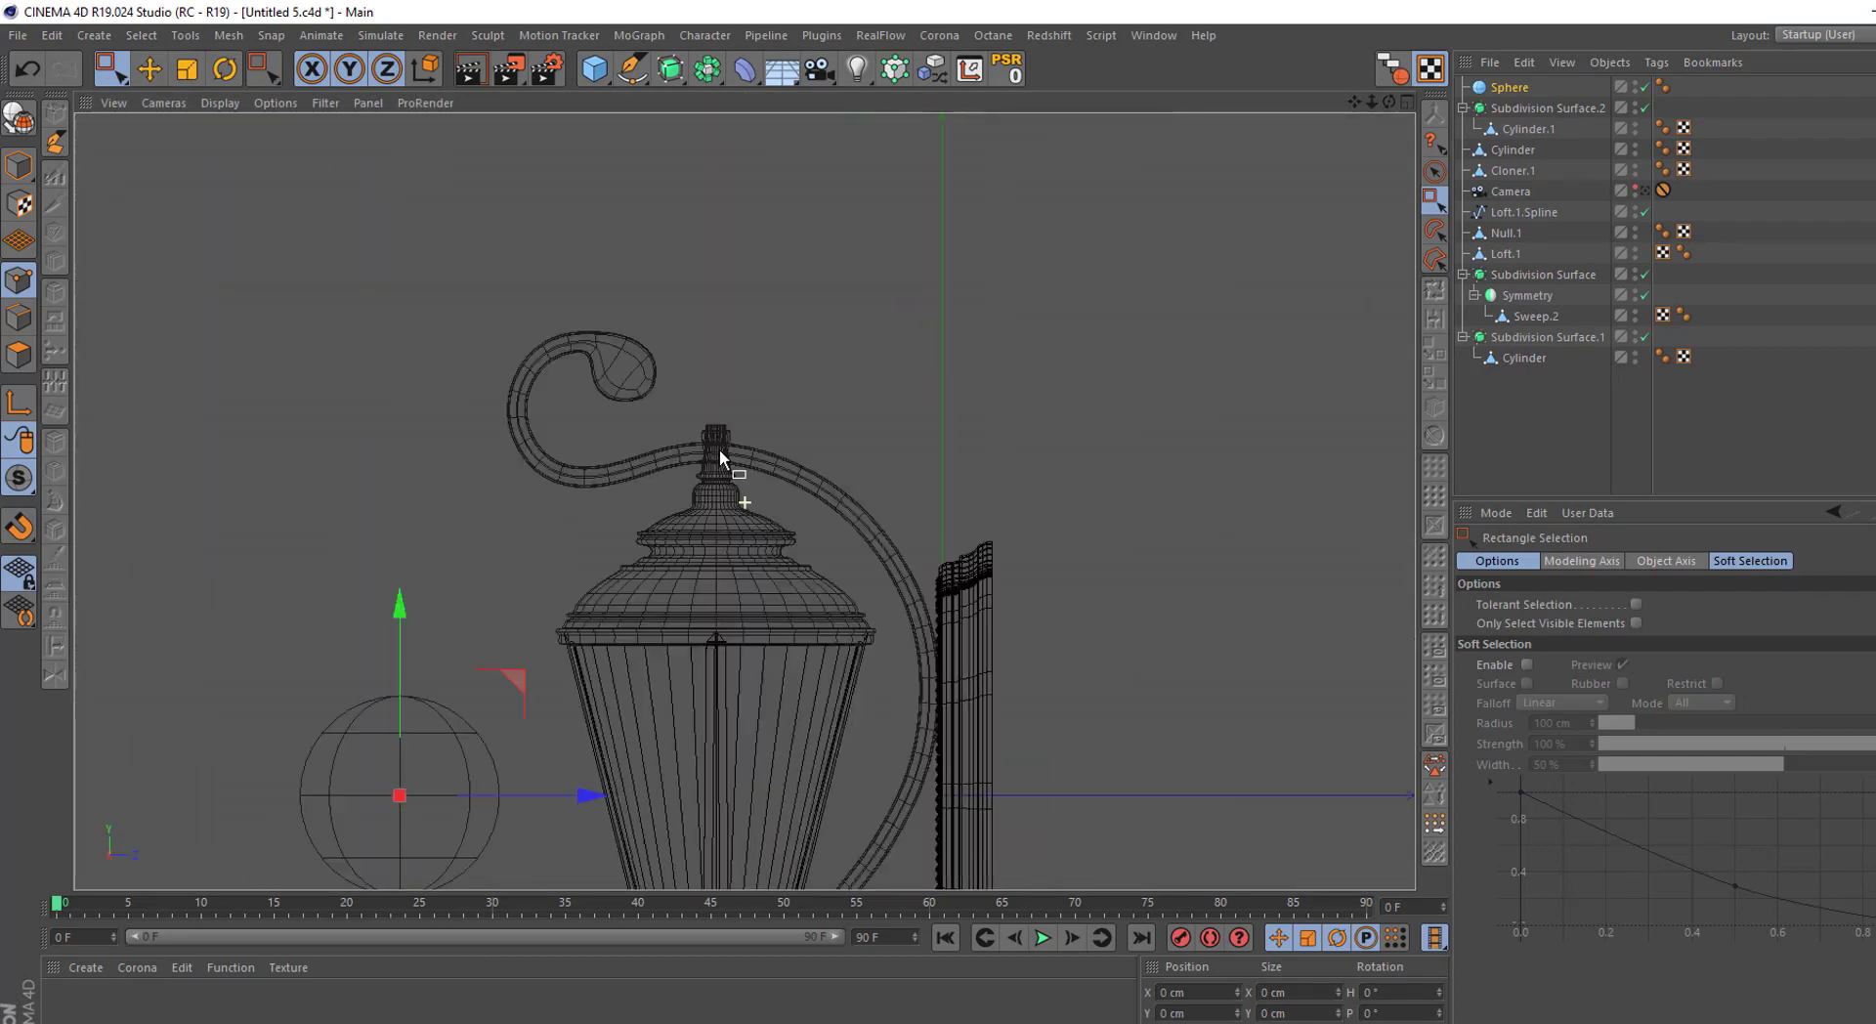
click(19, 120)
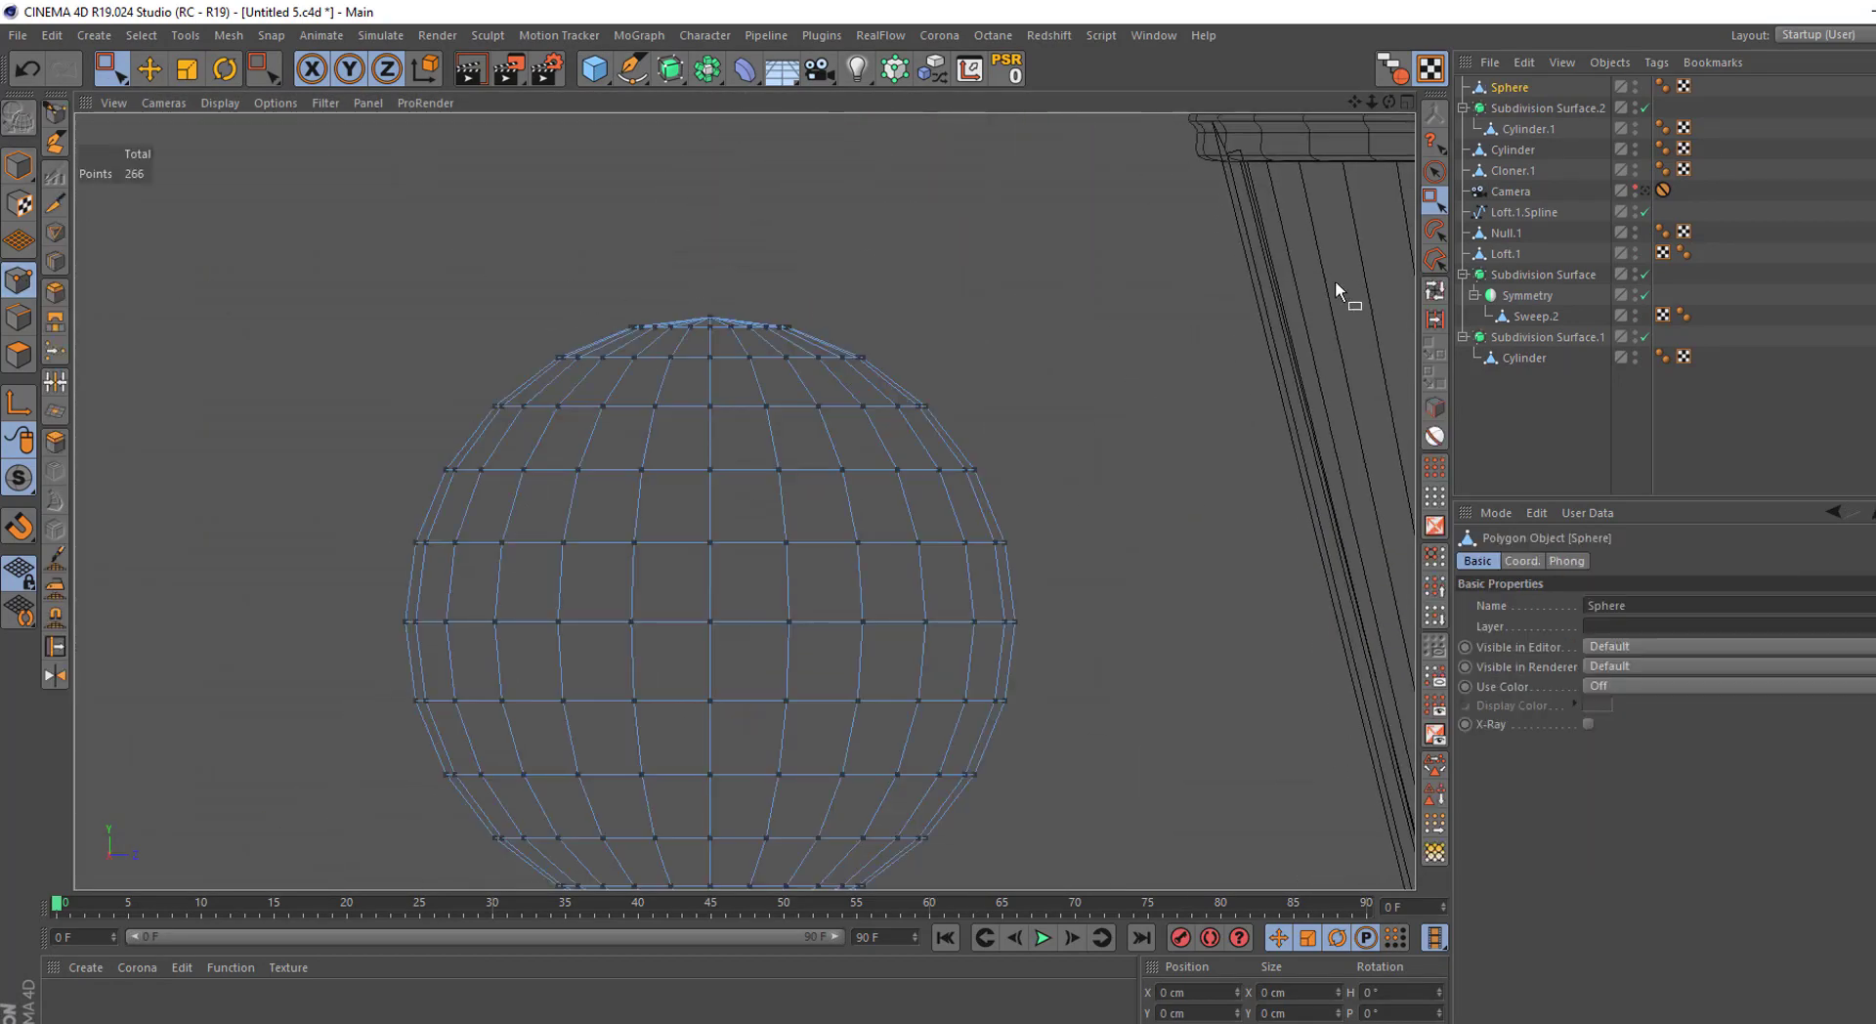
key(ctrl+z)
double_click(1577, 625)
text(15)
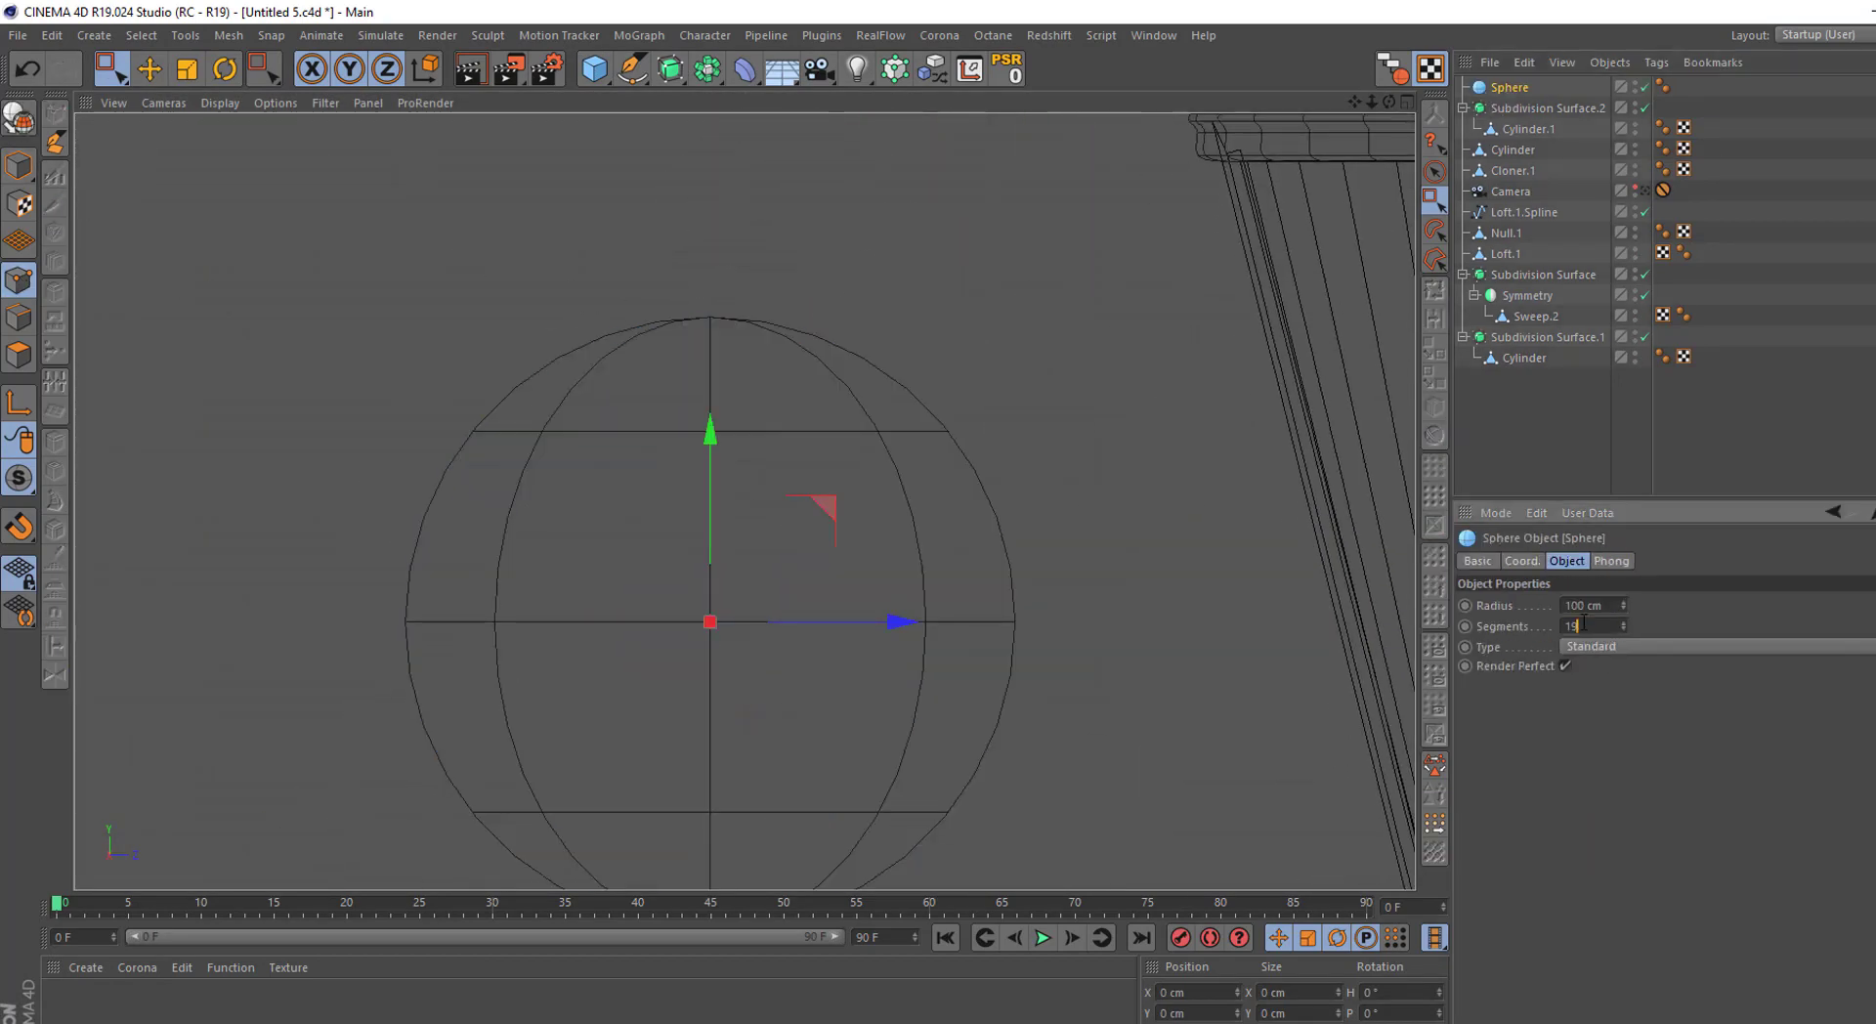
click(19, 120)
Flatten the sphere's top point rows and lower them to the equator, forming a half-dome
key(0)
drag(1118, 281, 544, 444)
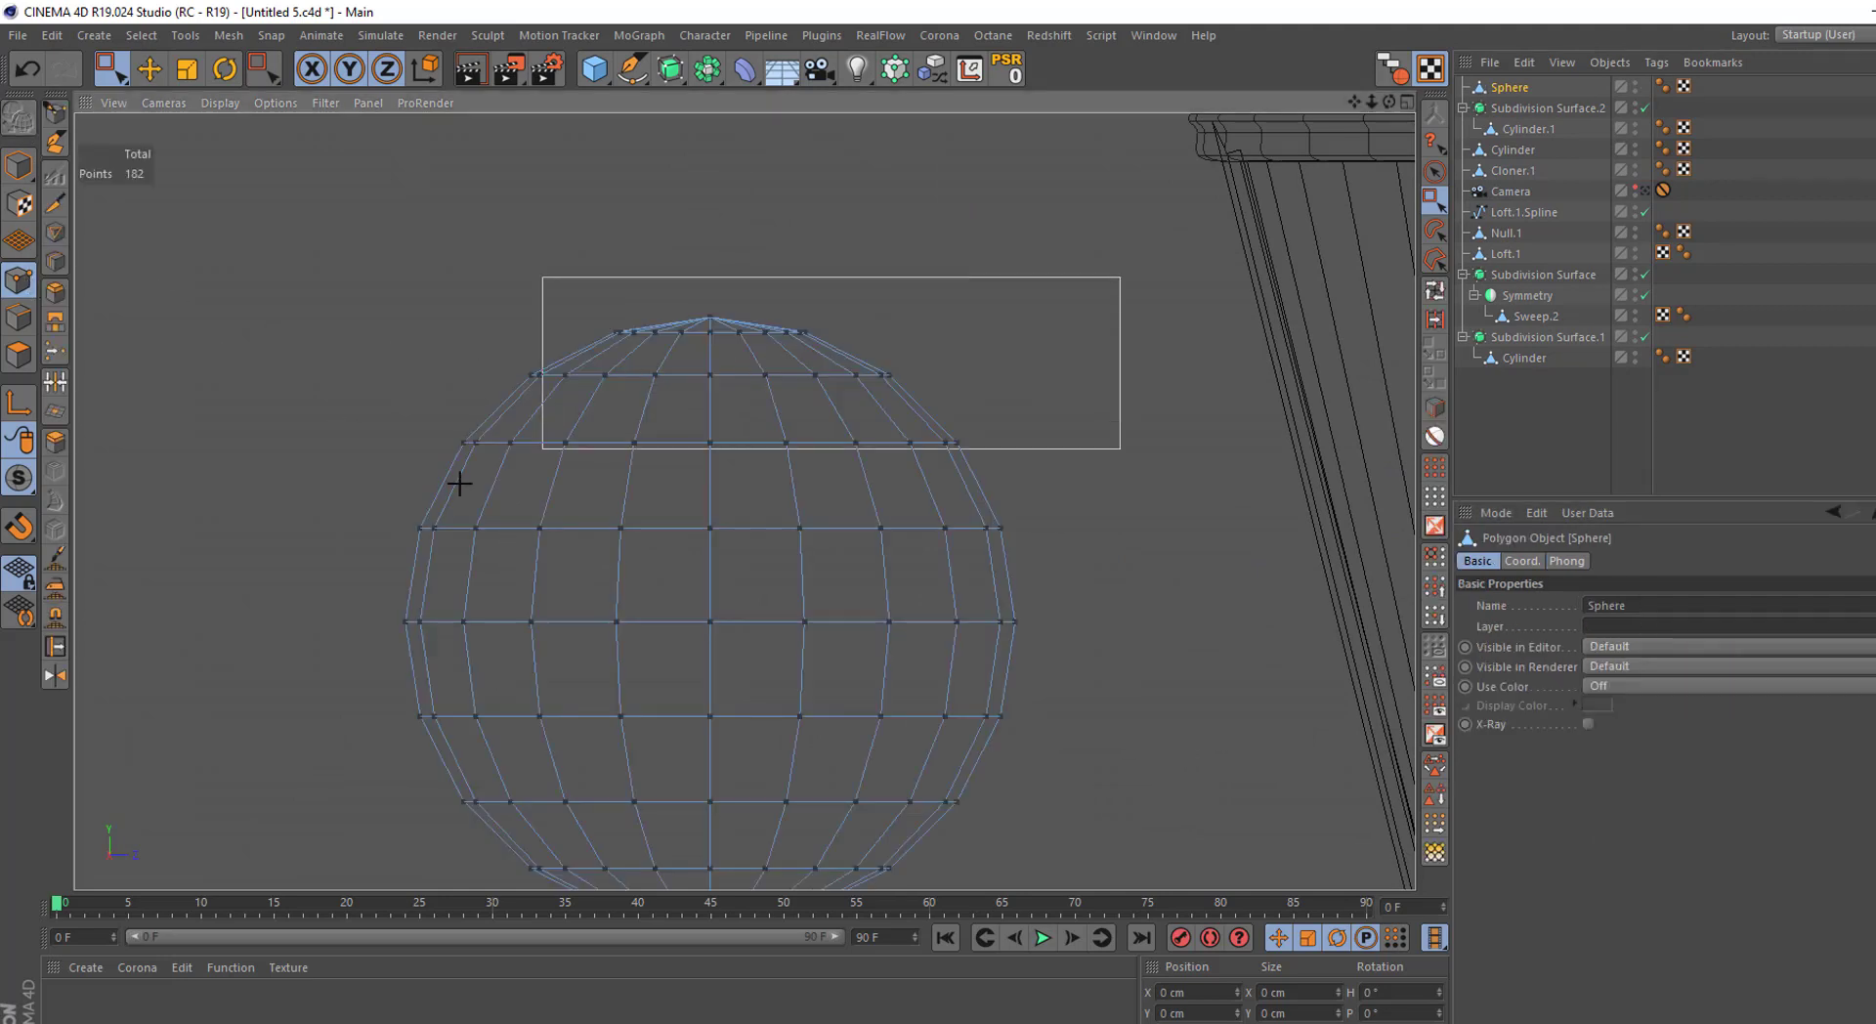
key(t)
drag(714, 232, 719, 411)
key(e)
drag(713, 293, 714, 485)
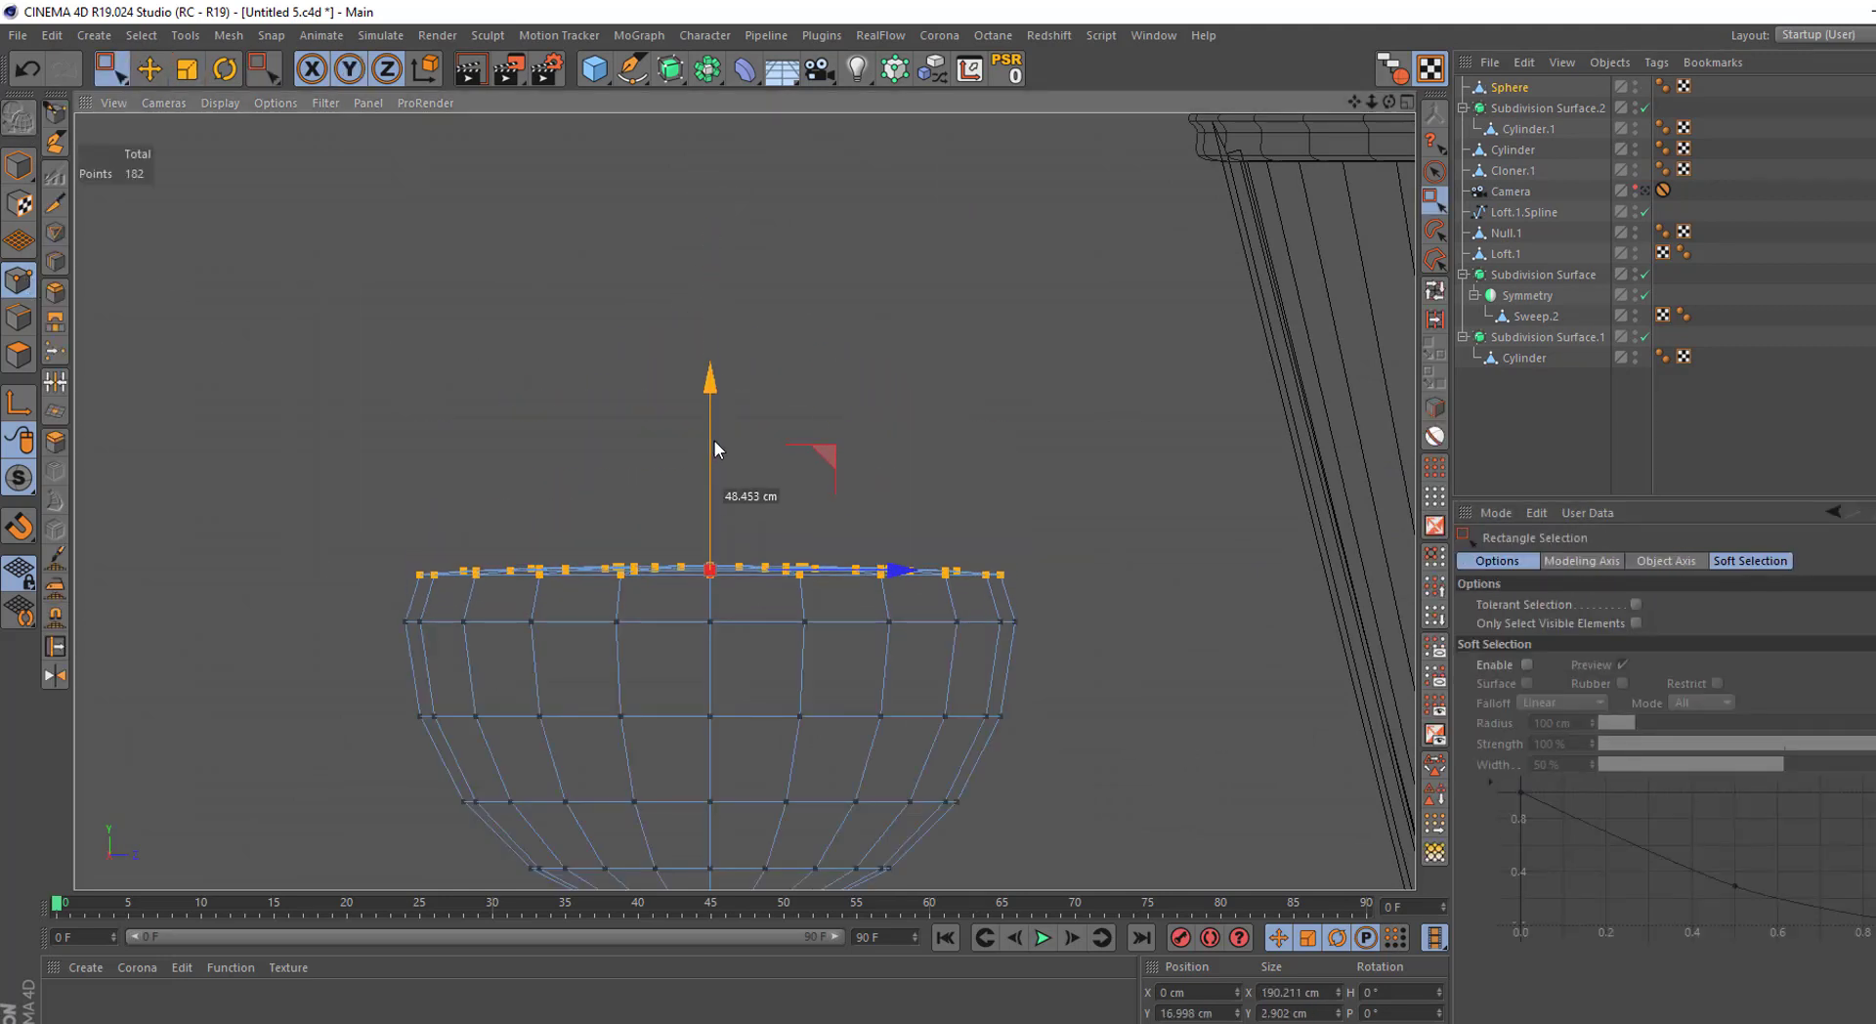
key(0)
drag(321, 588, 1114, 650)
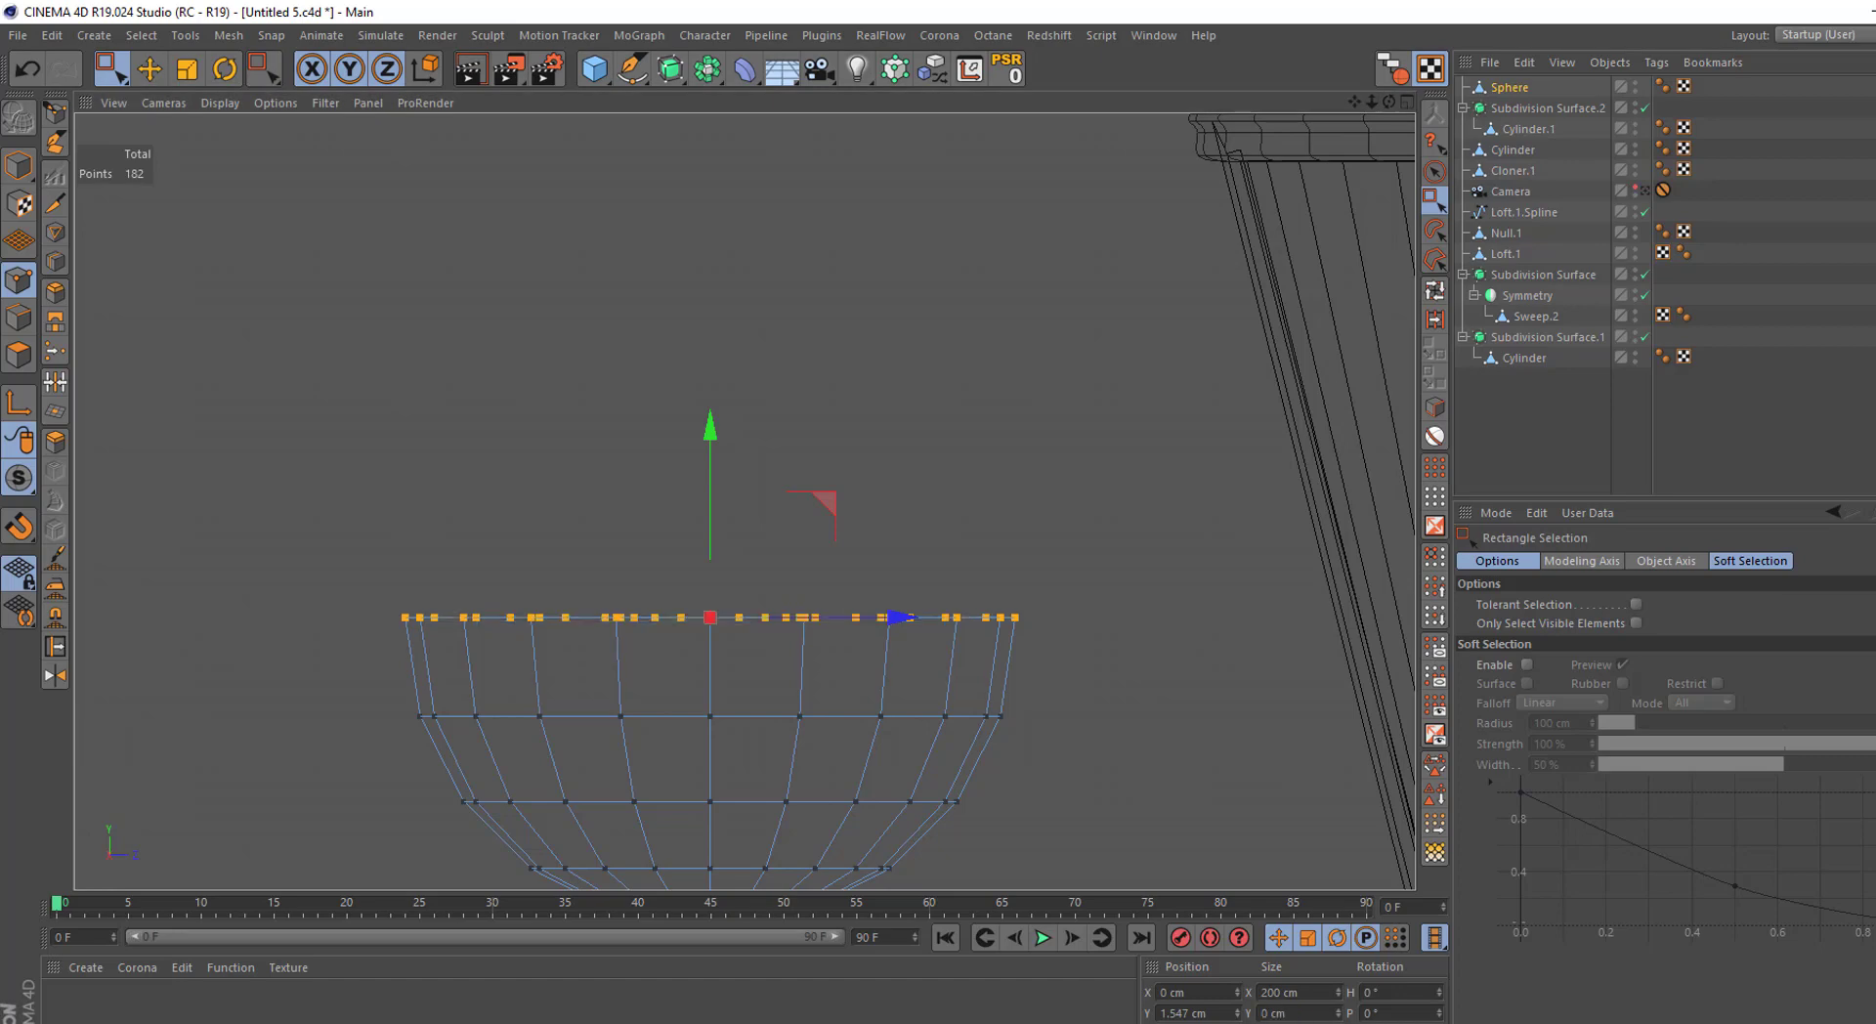
Select all the half-sphere's points and scale it down
middle_click(1114, 650)
middle_click(608, 432)
drag(375, 368, 553, 479)
scroll(554, 479, up, 3)
key(t)
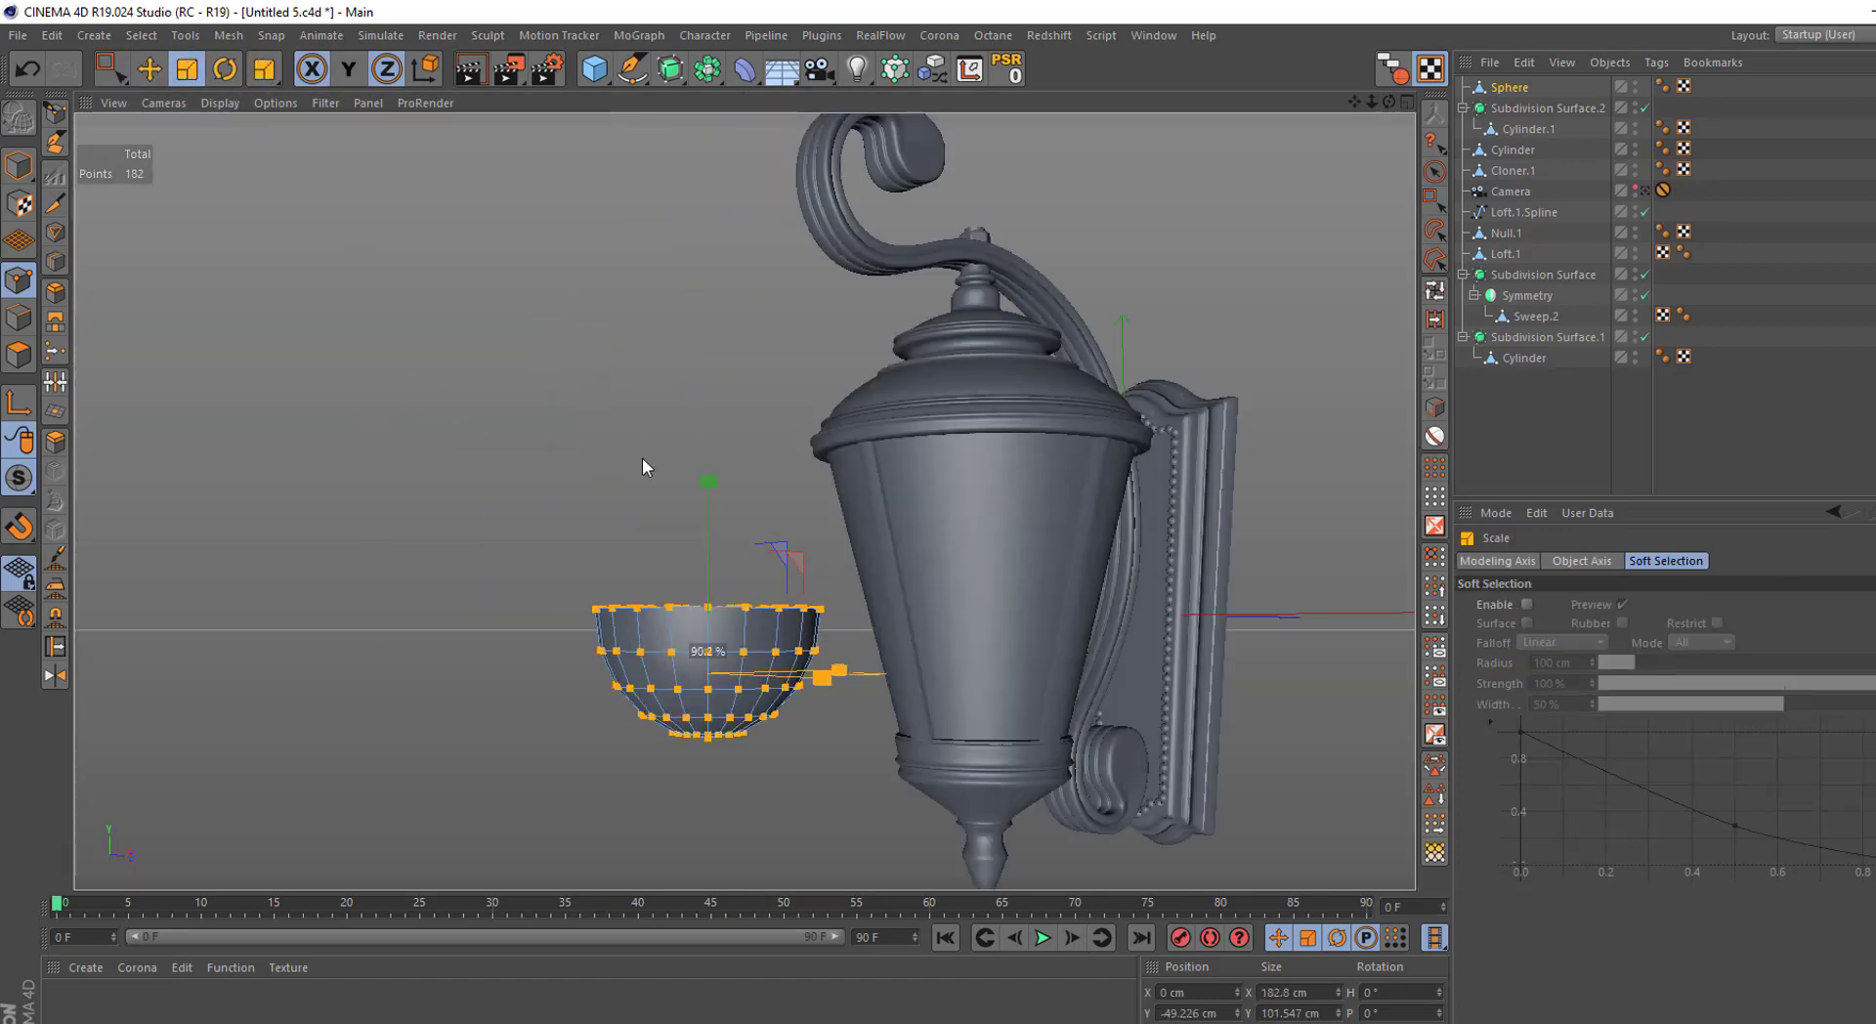
key(ctrl+z)
drag(549, 322, 115, 672)
key(0)
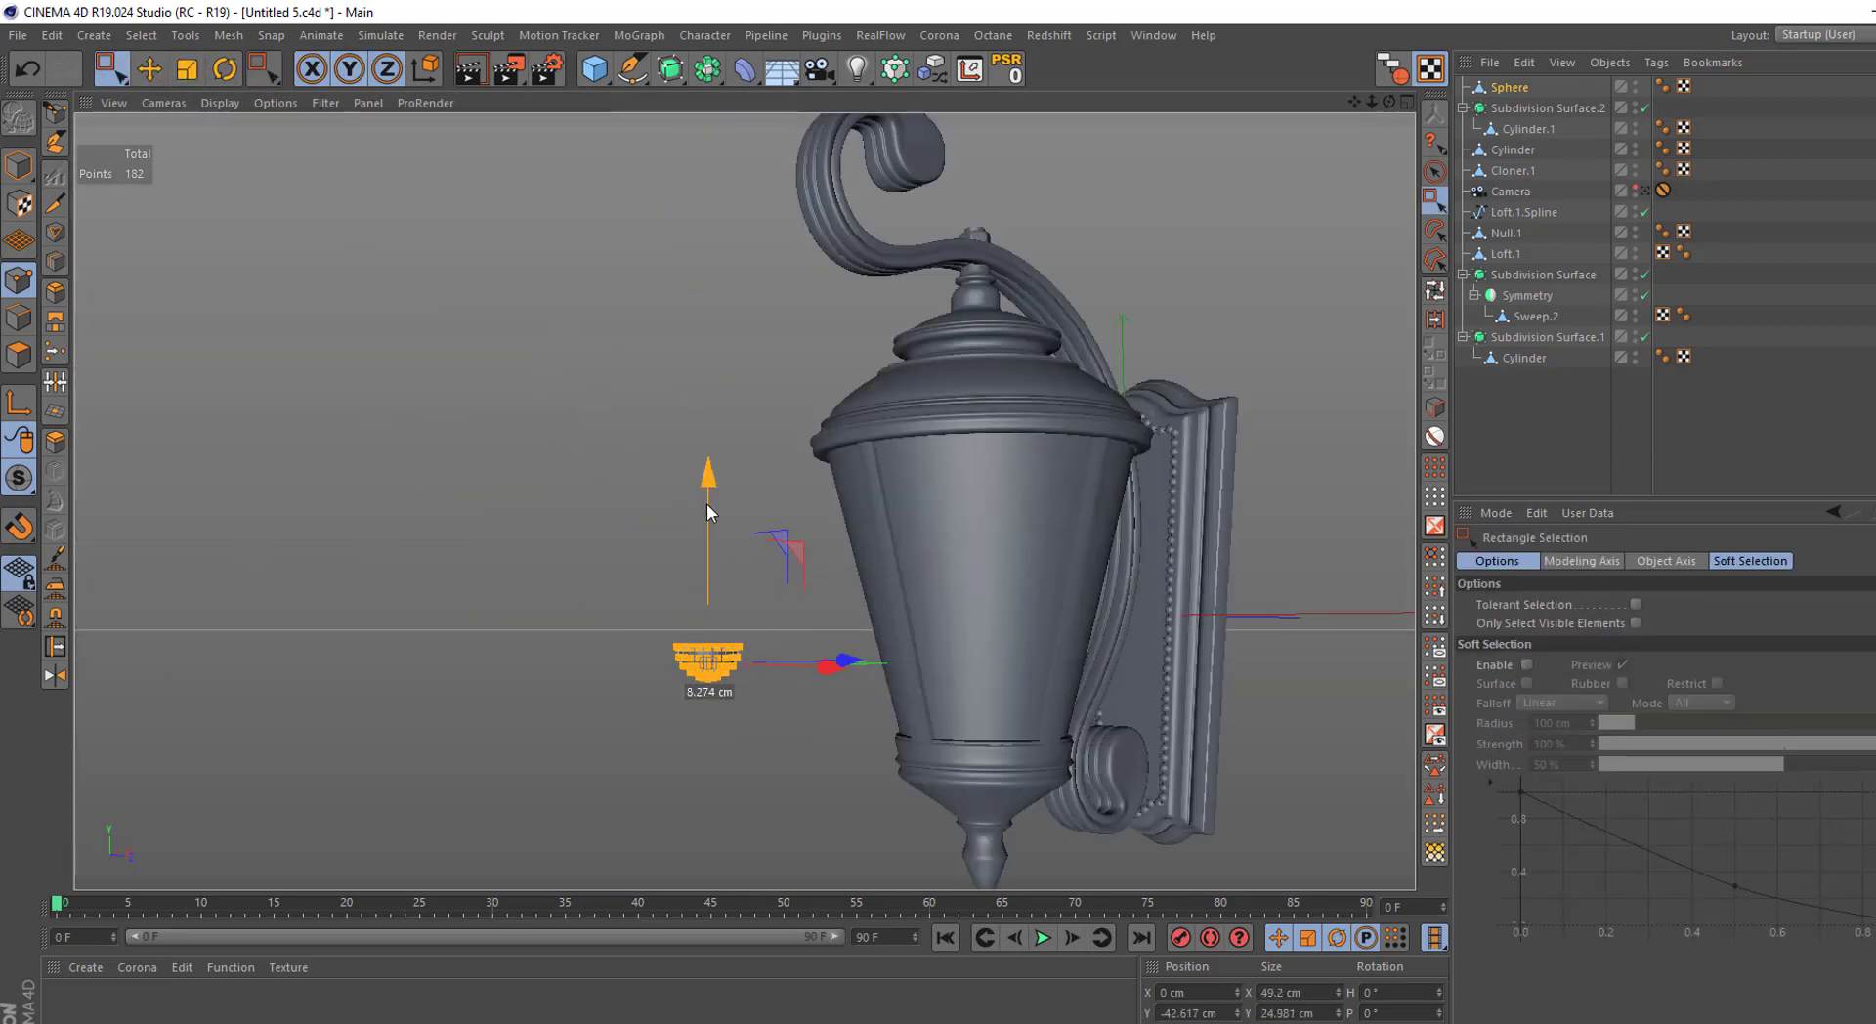
Shrink the half-sphere further, flatten it slightly, and add a Cloner
mouse_move(706, 503)
alt+mouse_down()
mouse_move(745, 506)
mouse_move(701, 439)
alt+mouse_up()
scroll(700, 440, up, 3)
key(t)
drag(636, 547, 505, 559)
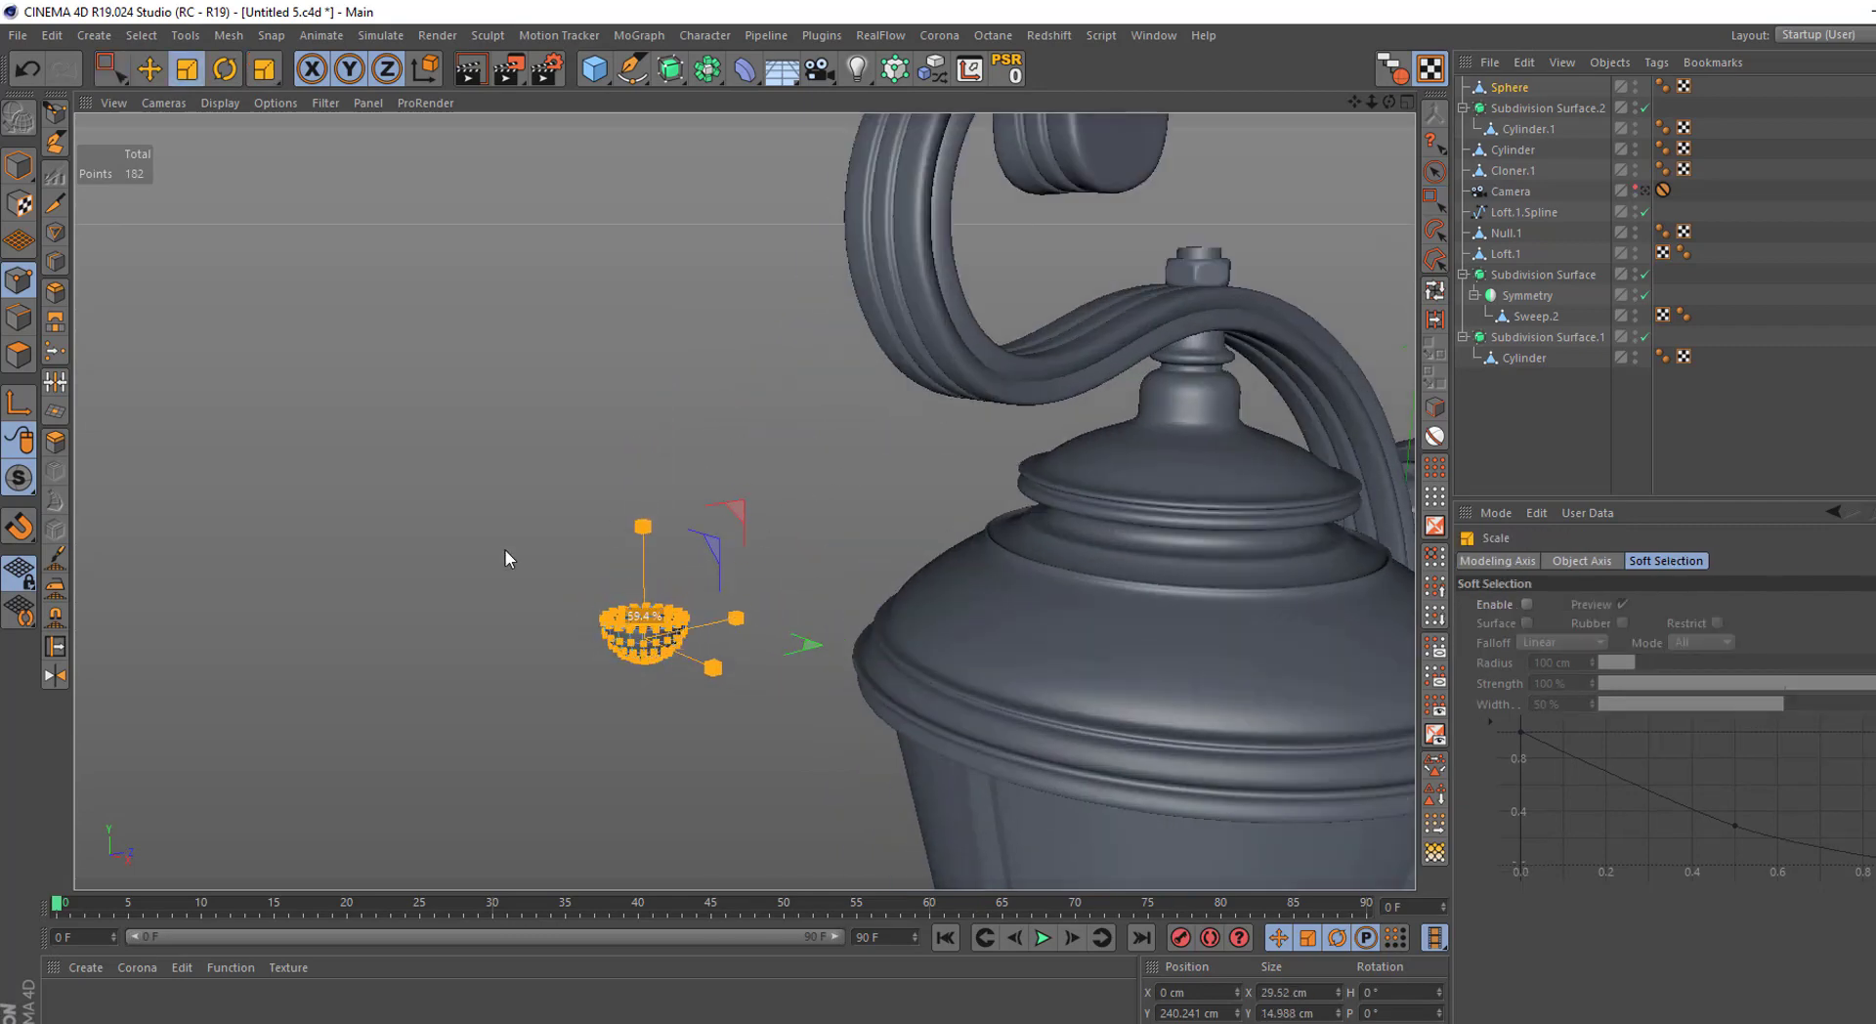
scroll(614, 565, up, 2)
drag(660, 493, 662, 500)
key(0)
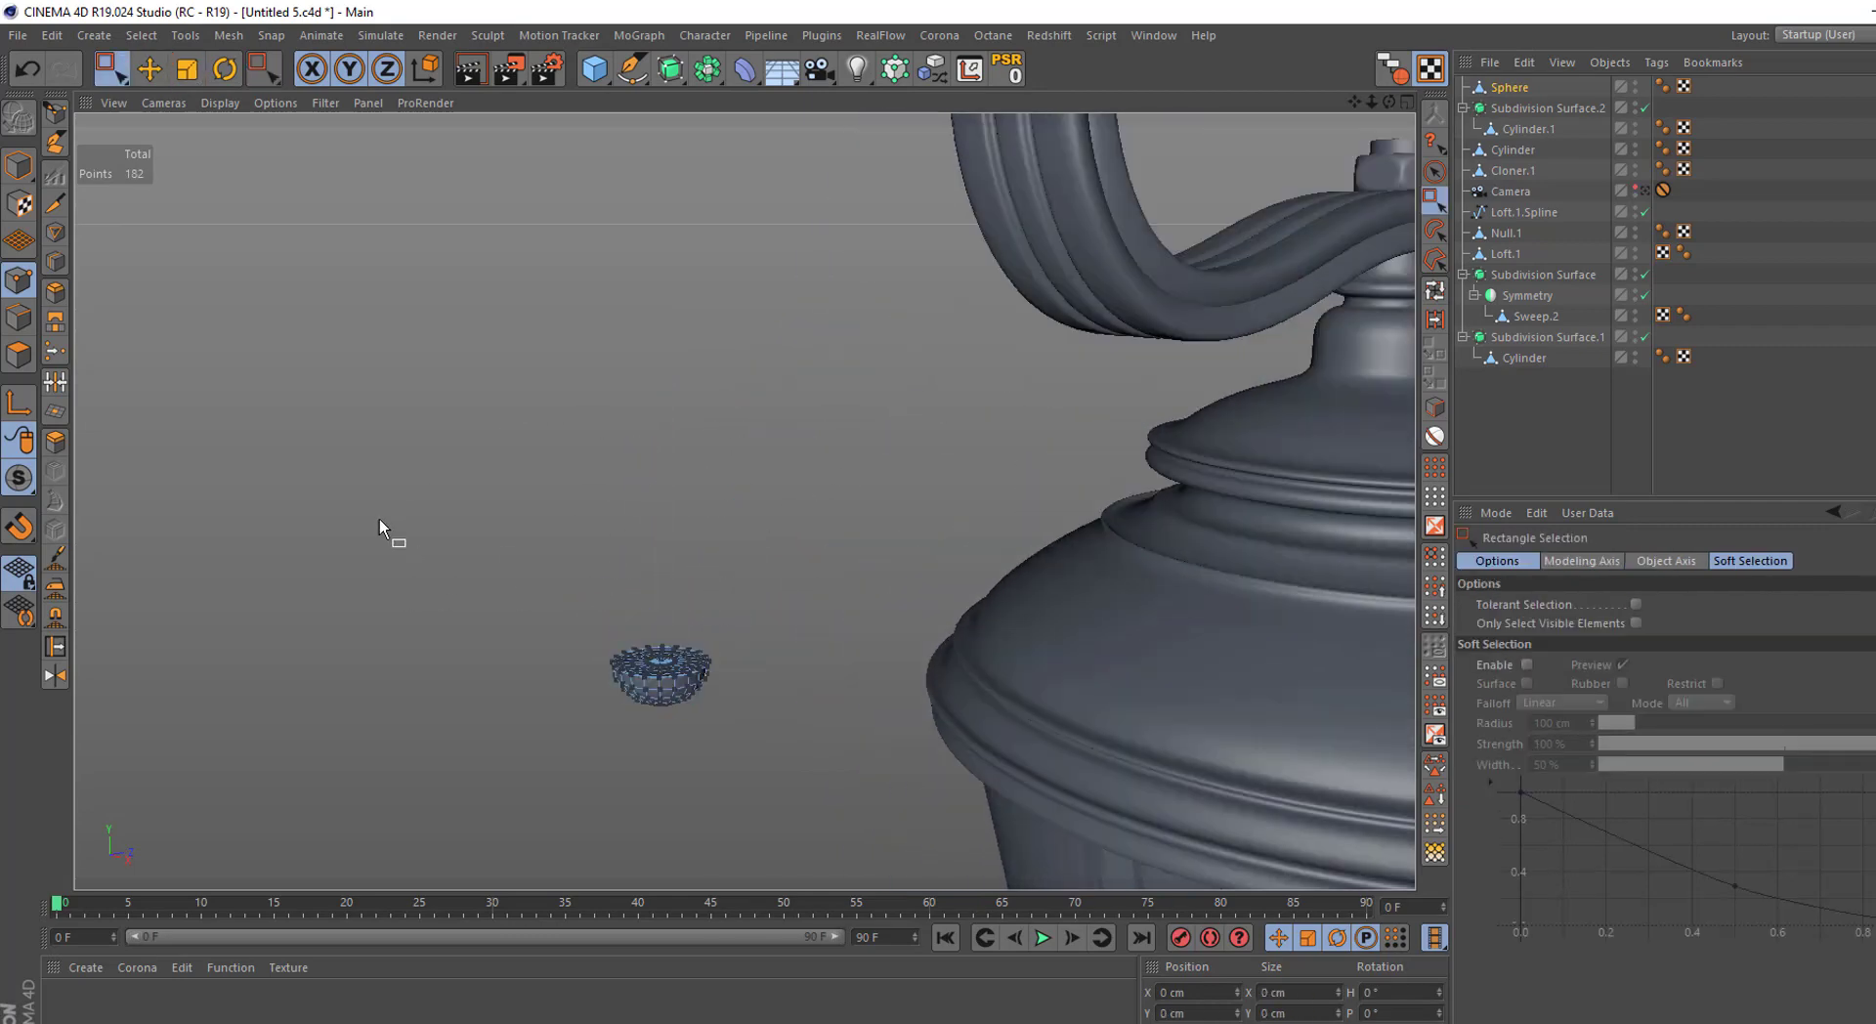
key(Return)
scroll(333, 430, down, 5)
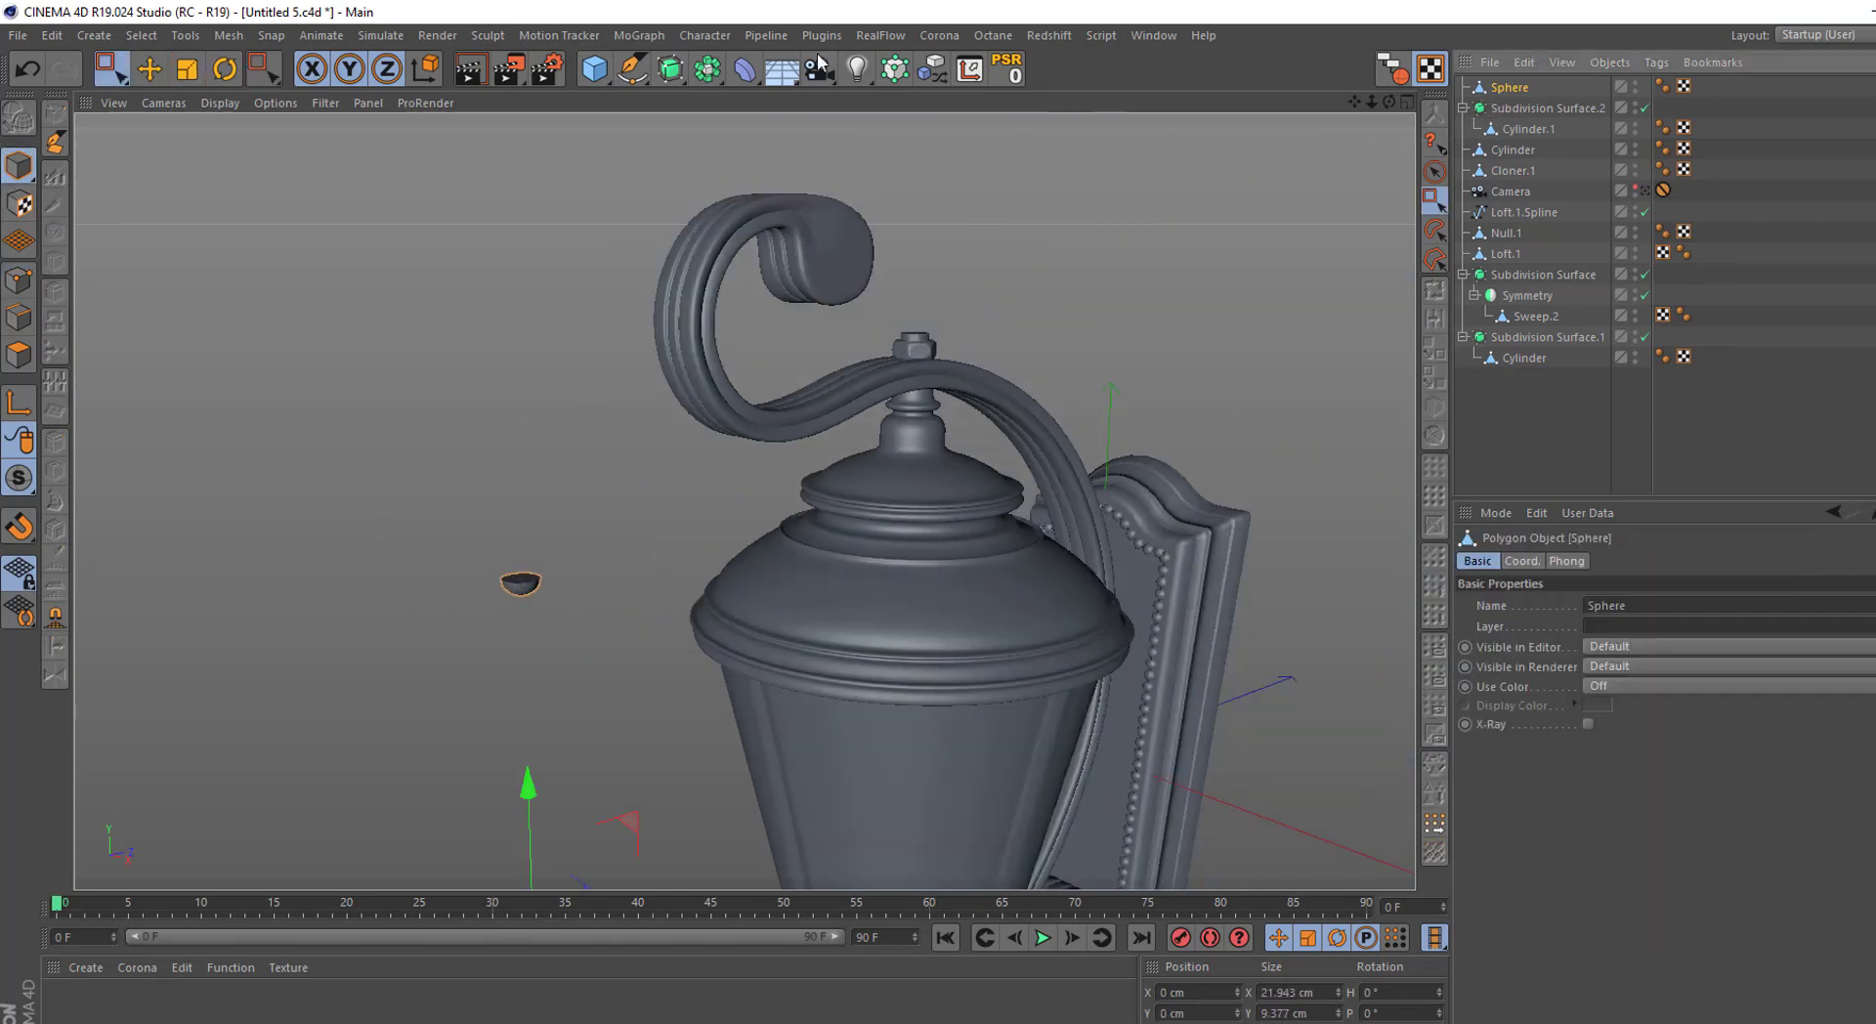
click(639, 35)
Create a Cloner and briefly nest the sphere under it as the clone source
click(674, 211)
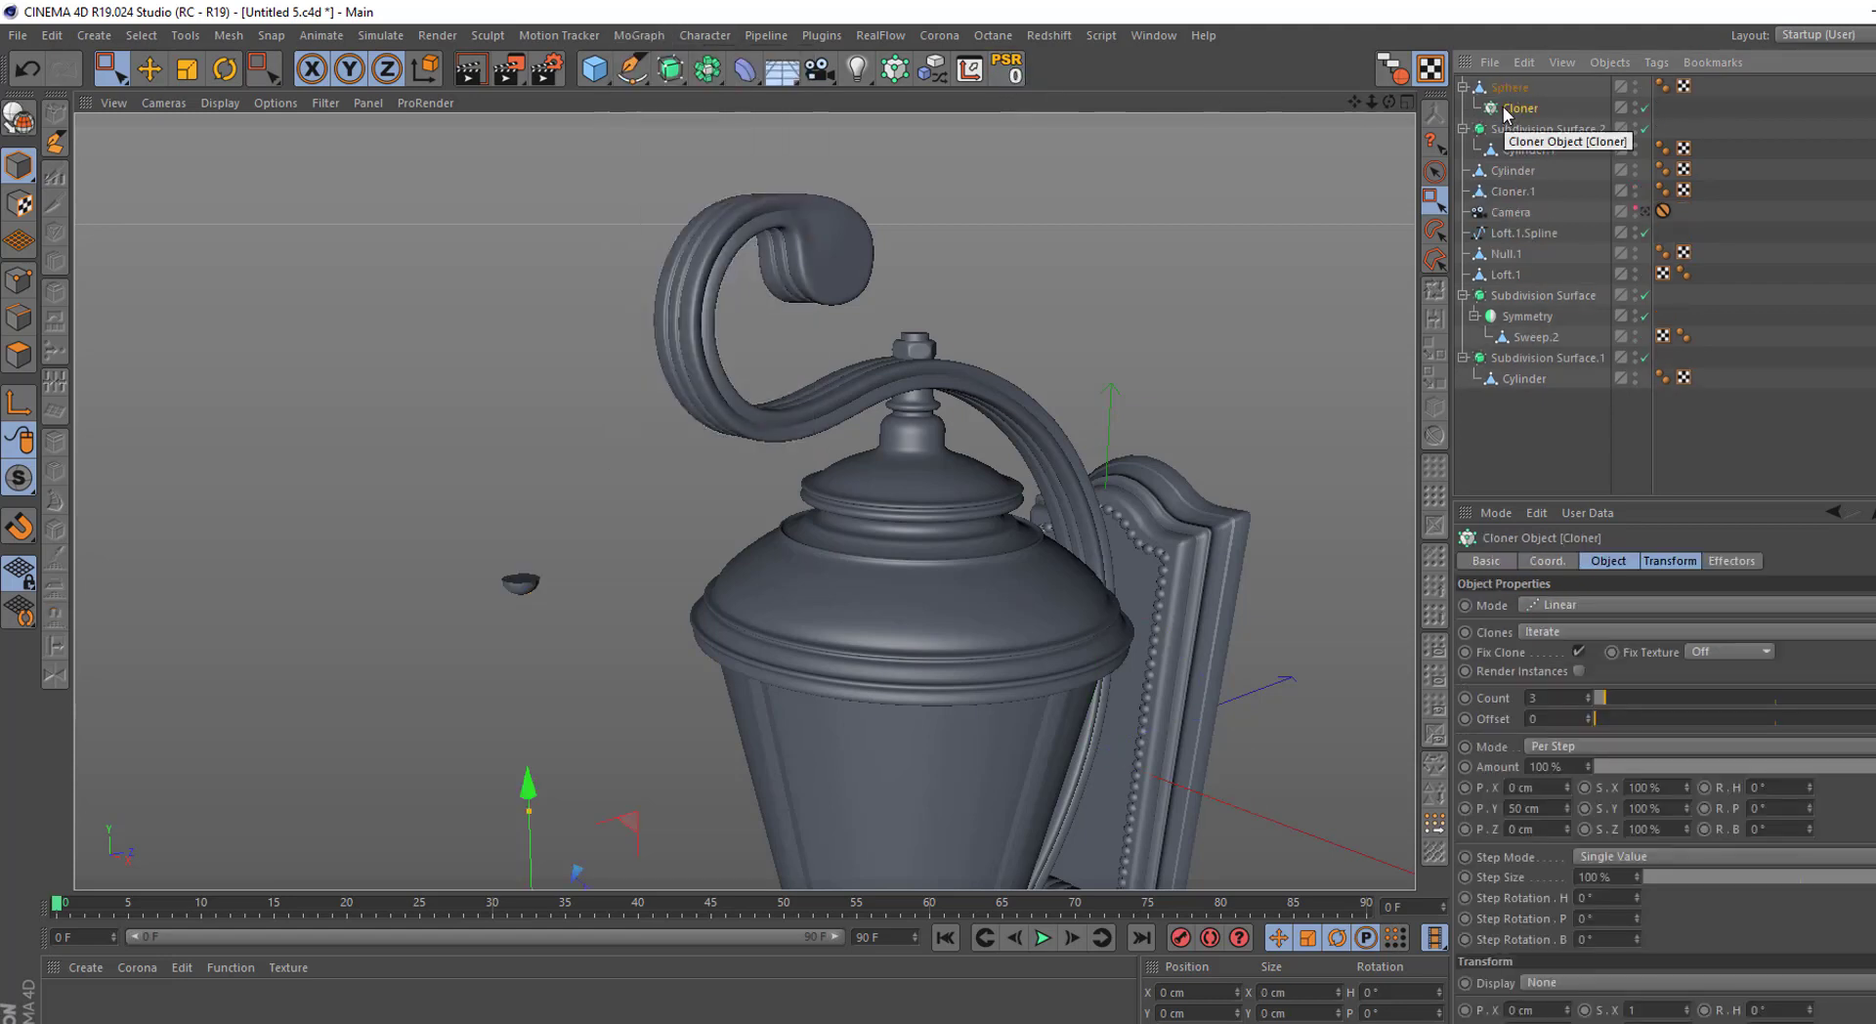
drag(1503, 107, 1513, 109)
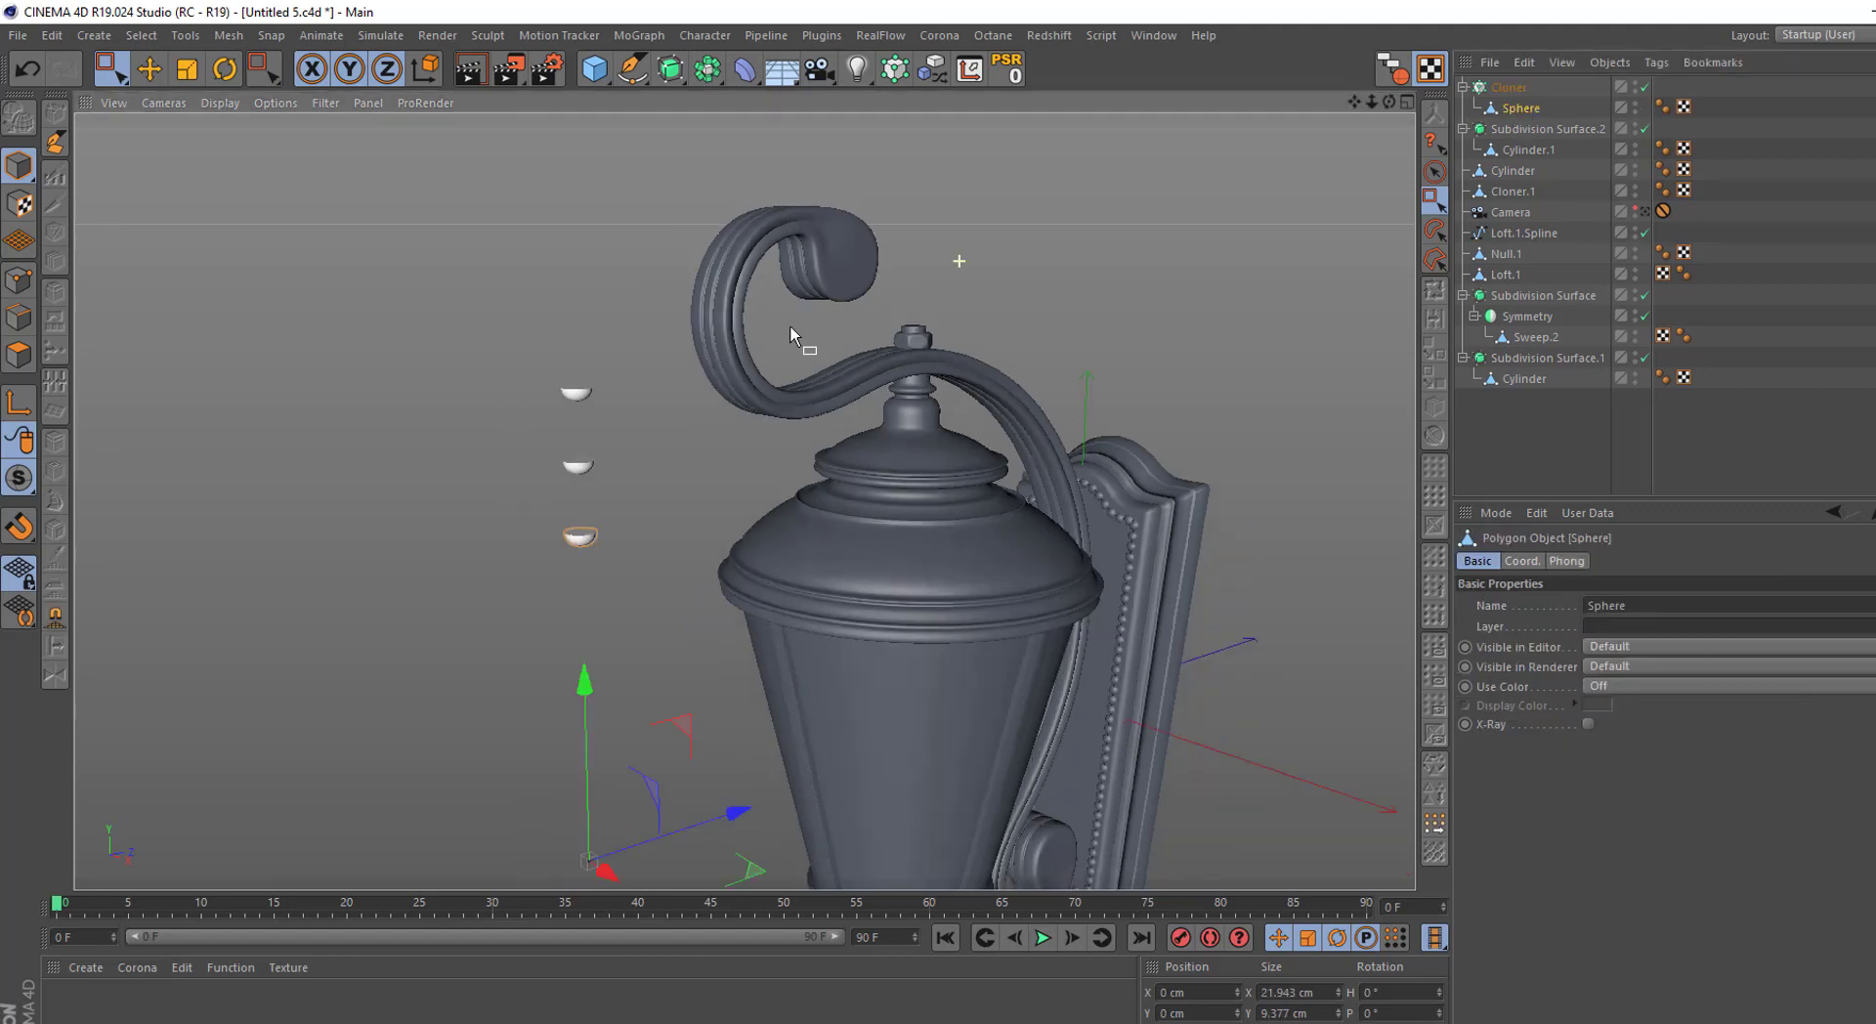
alt+drag(794, 334, 637, 518)
click(1505, 86)
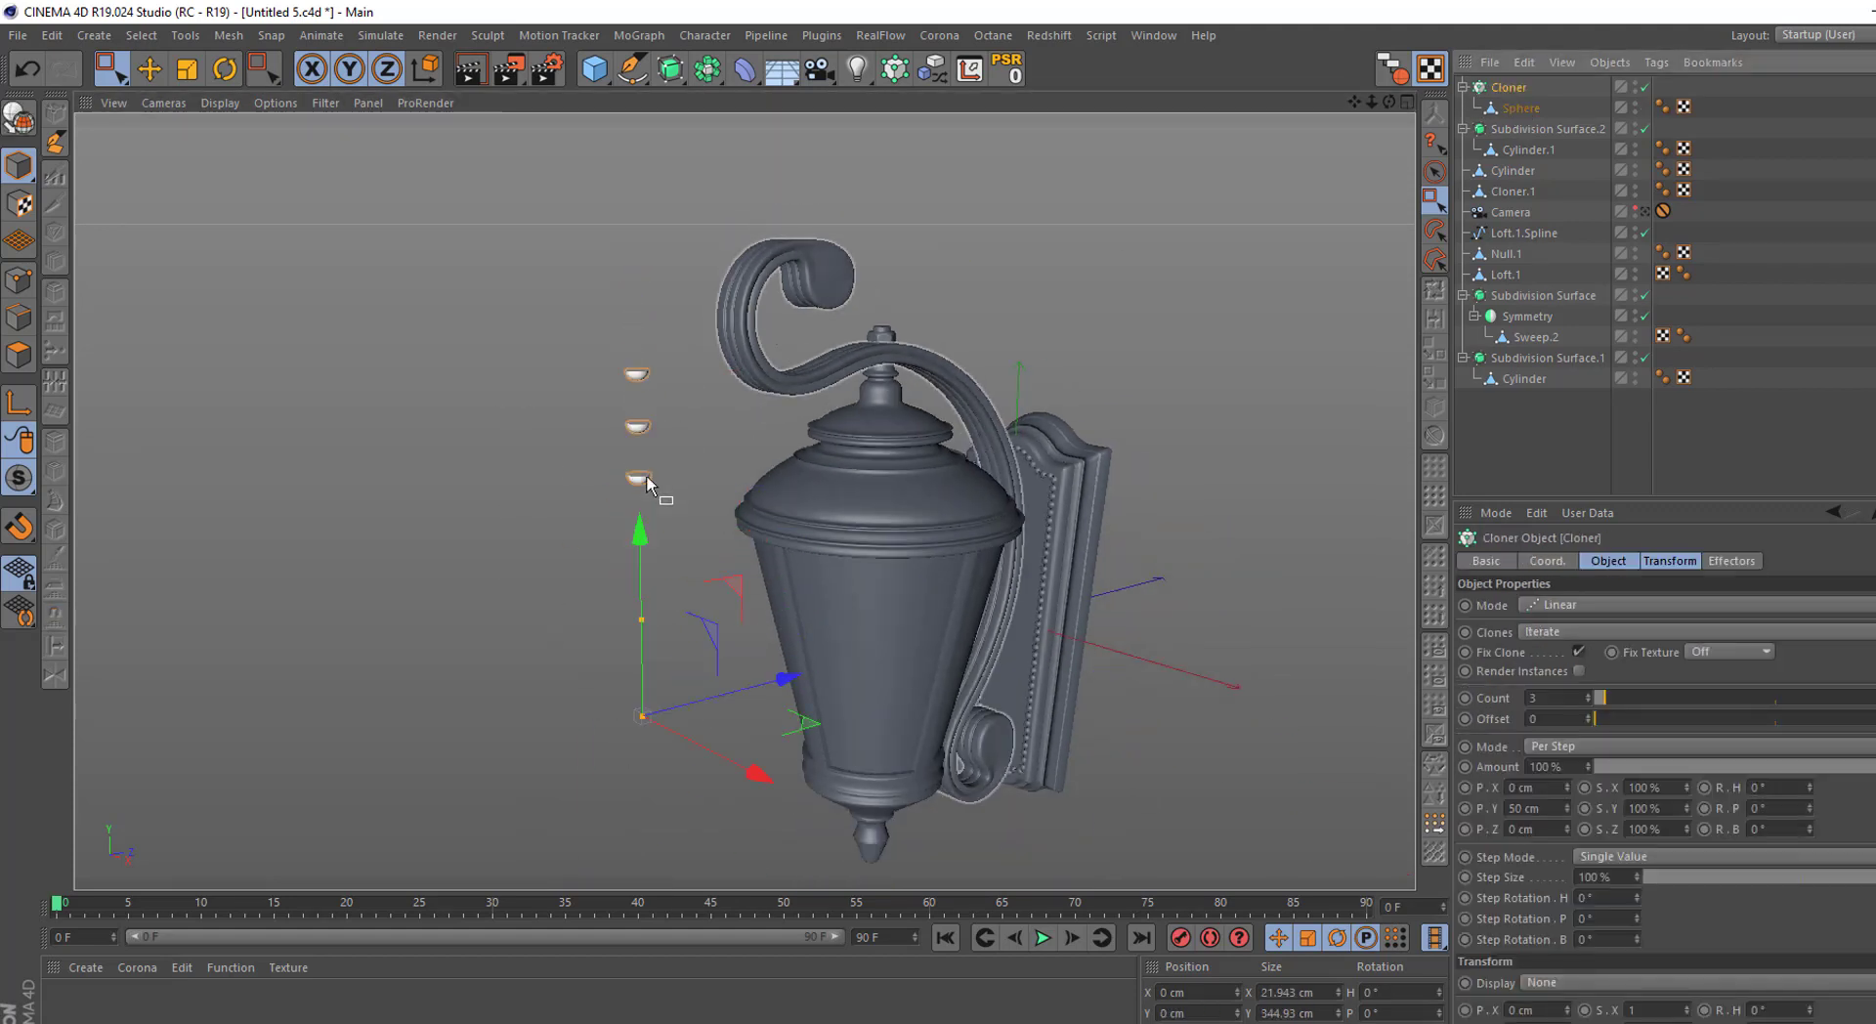
drag(1523, 117, 1516, 120)
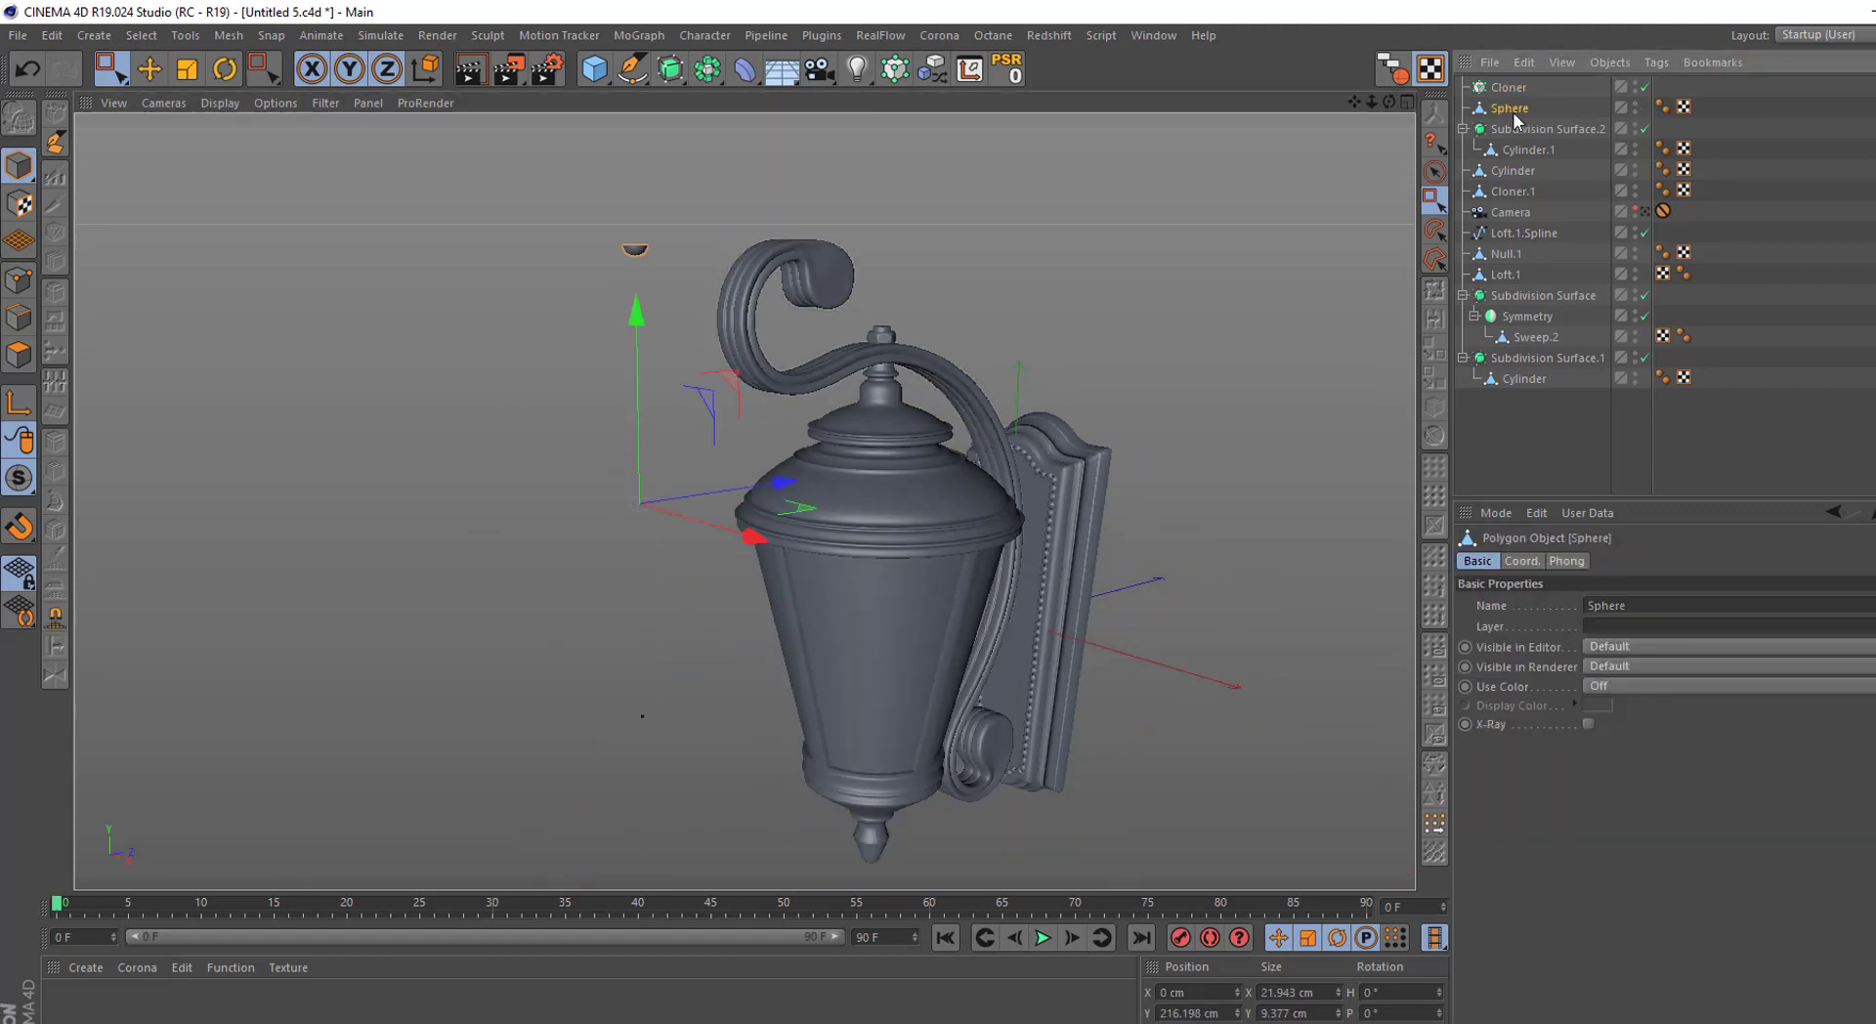
Check the axis centering options and make the Cloner a child of the sphere
click(969, 68)
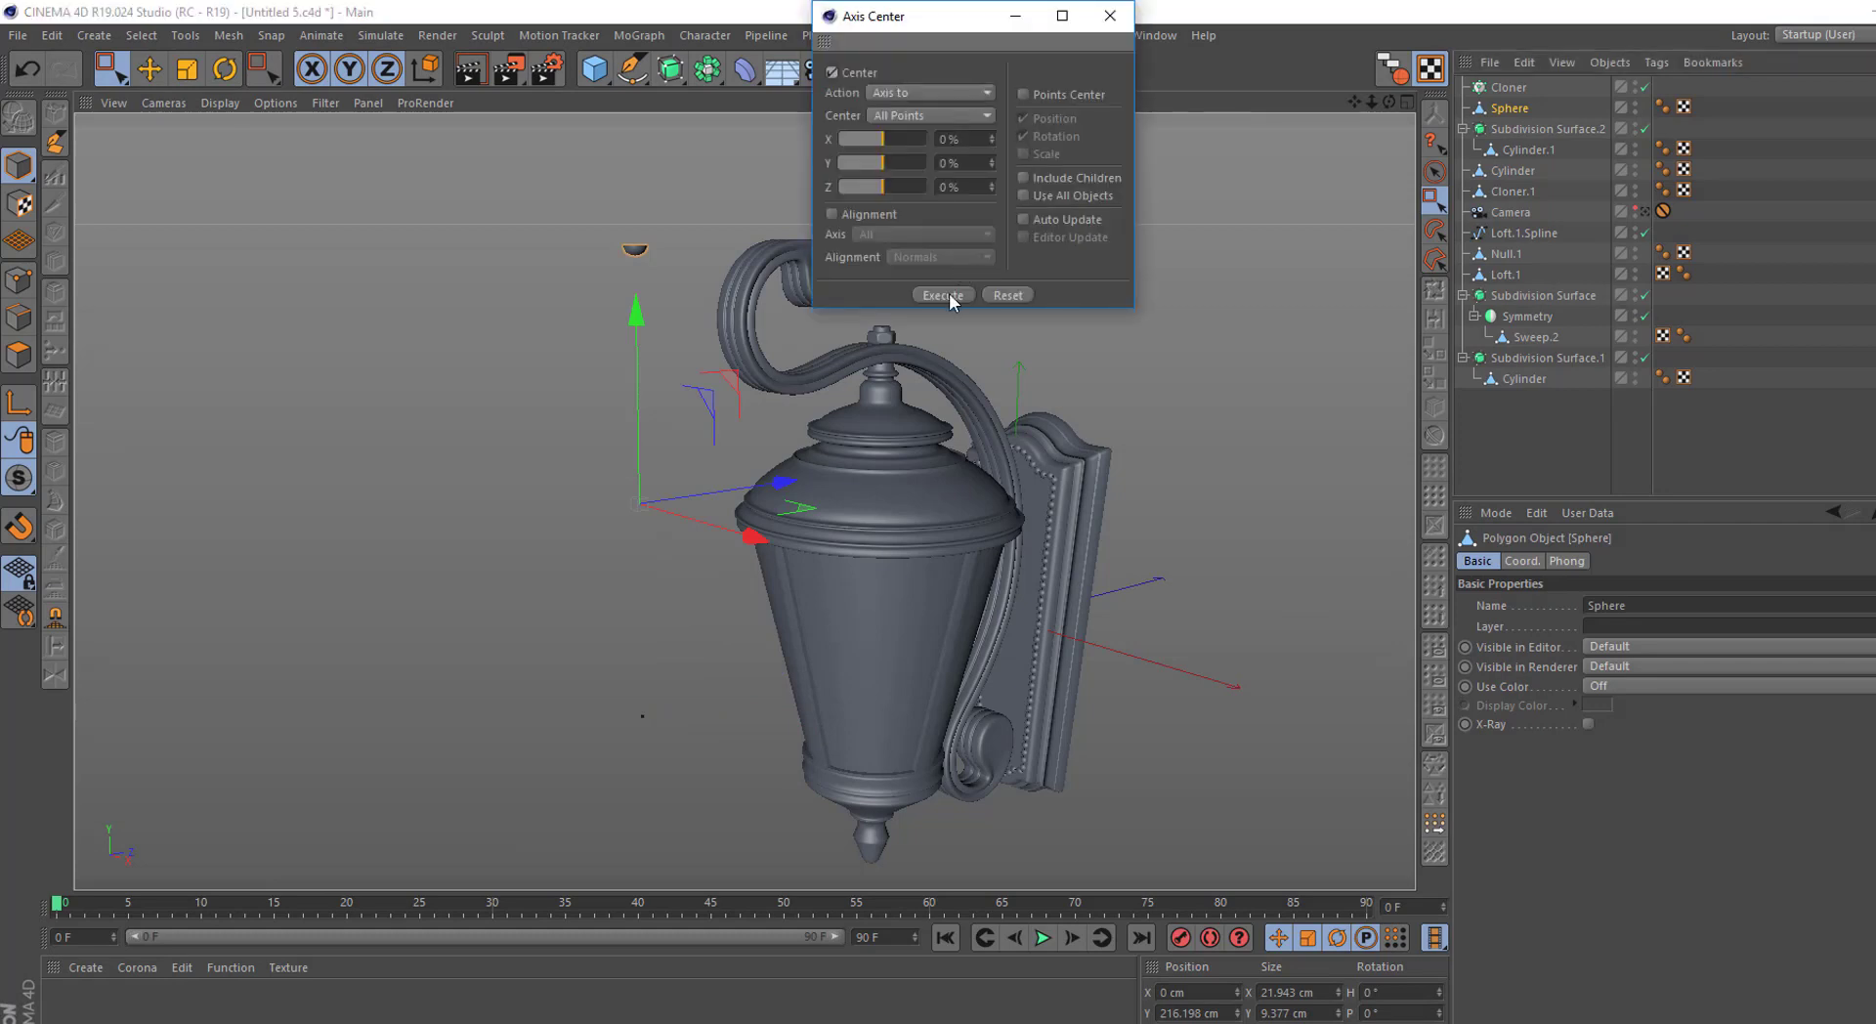
click(1110, 16)
scroll(735, 232, up, 2)
scroll(670, 374, up, 5)
mouse_move(1503, 92)
mouse_down()
mouse_move(1509, 109)
mouse_move(1508, 88)
mouse_up()
scroll(879, 489, down, 2)
Set the Cloner to Radial mode with Transform R.P at -90°
click(1561, 605)
click(1567, 672)
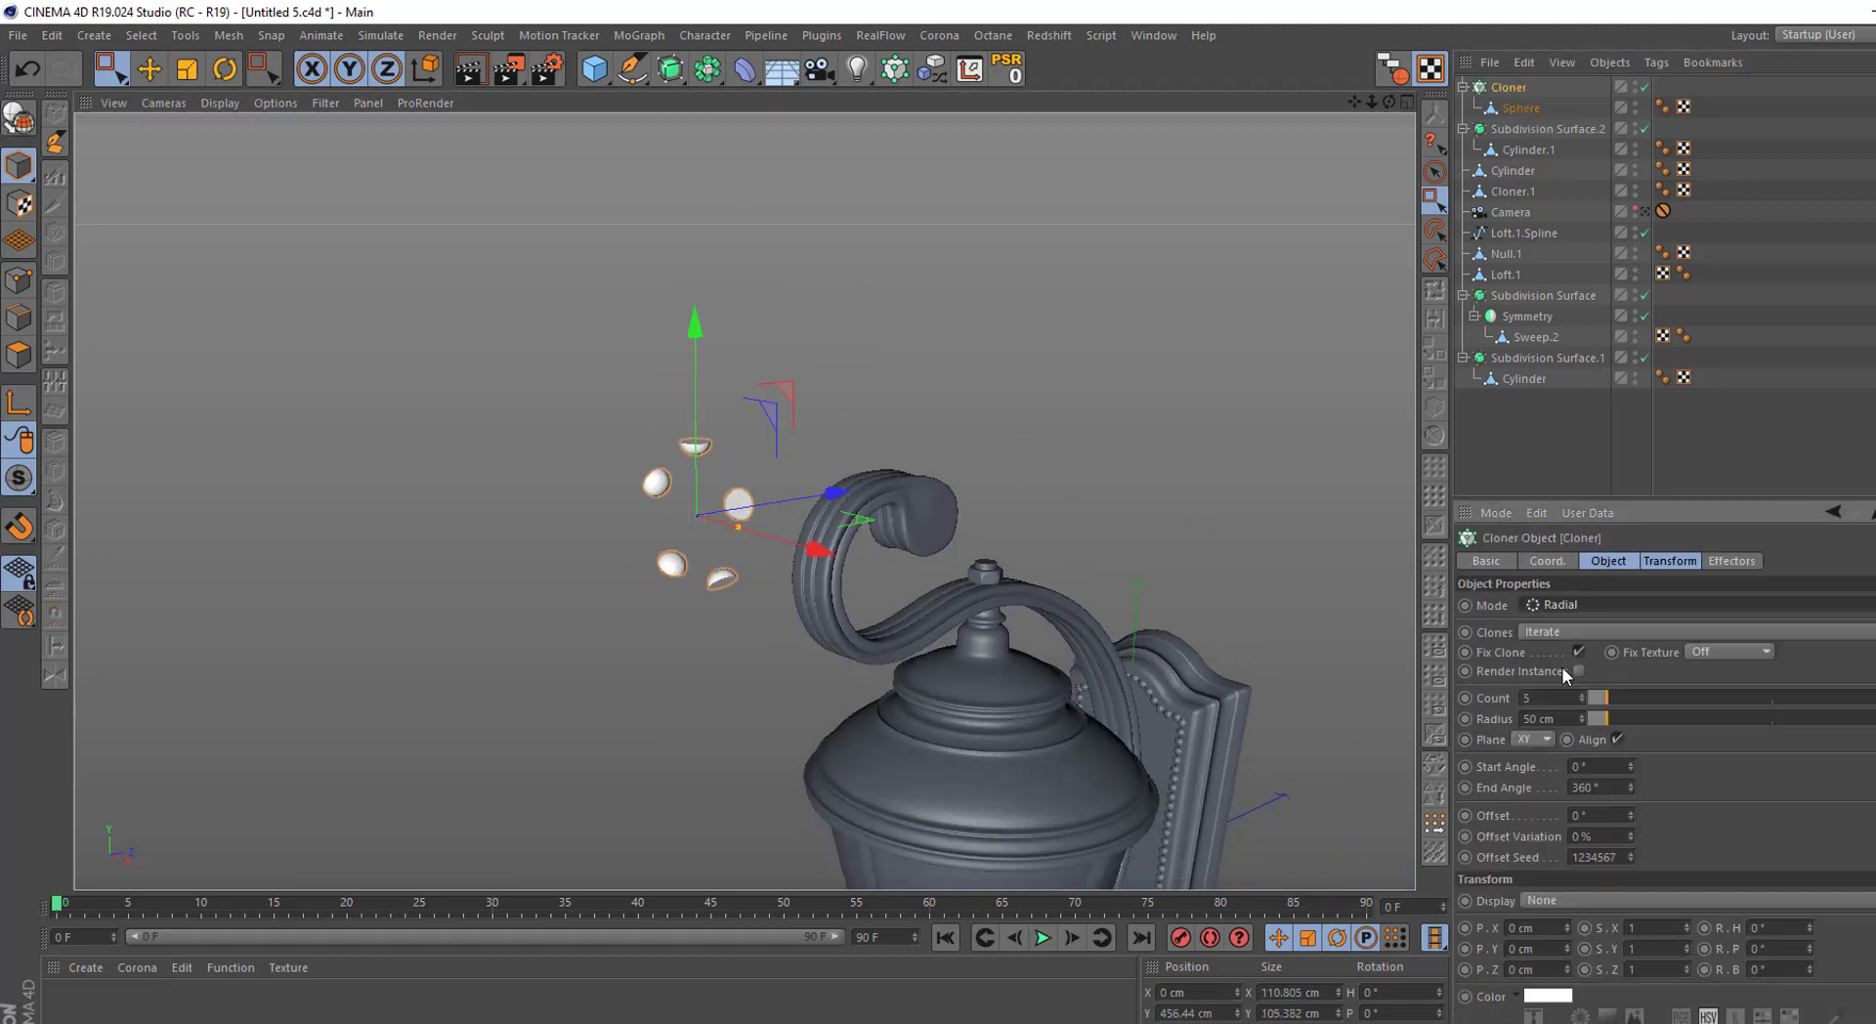
scroll(643, 484, up, 3)
scroll(677, 483, up, 3)
click(1671, 561)
click(1810, 631)
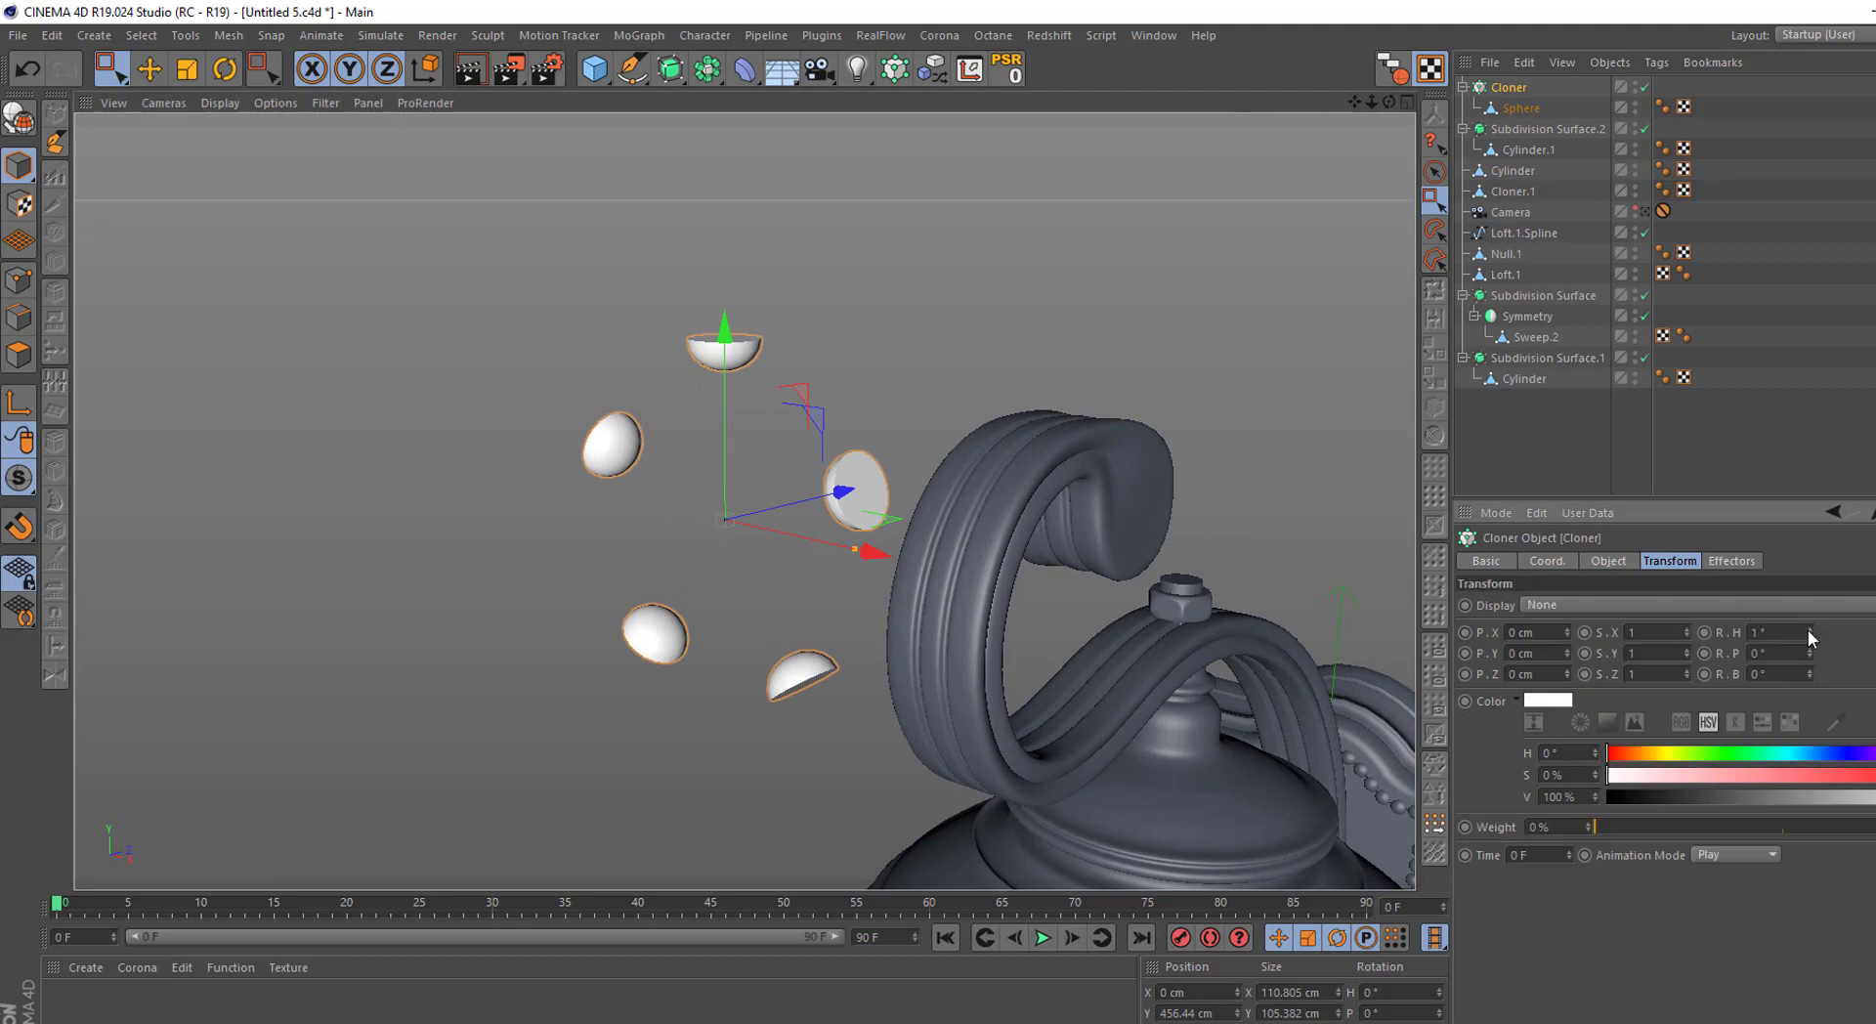
drag(1810, 653, 1792, 653)
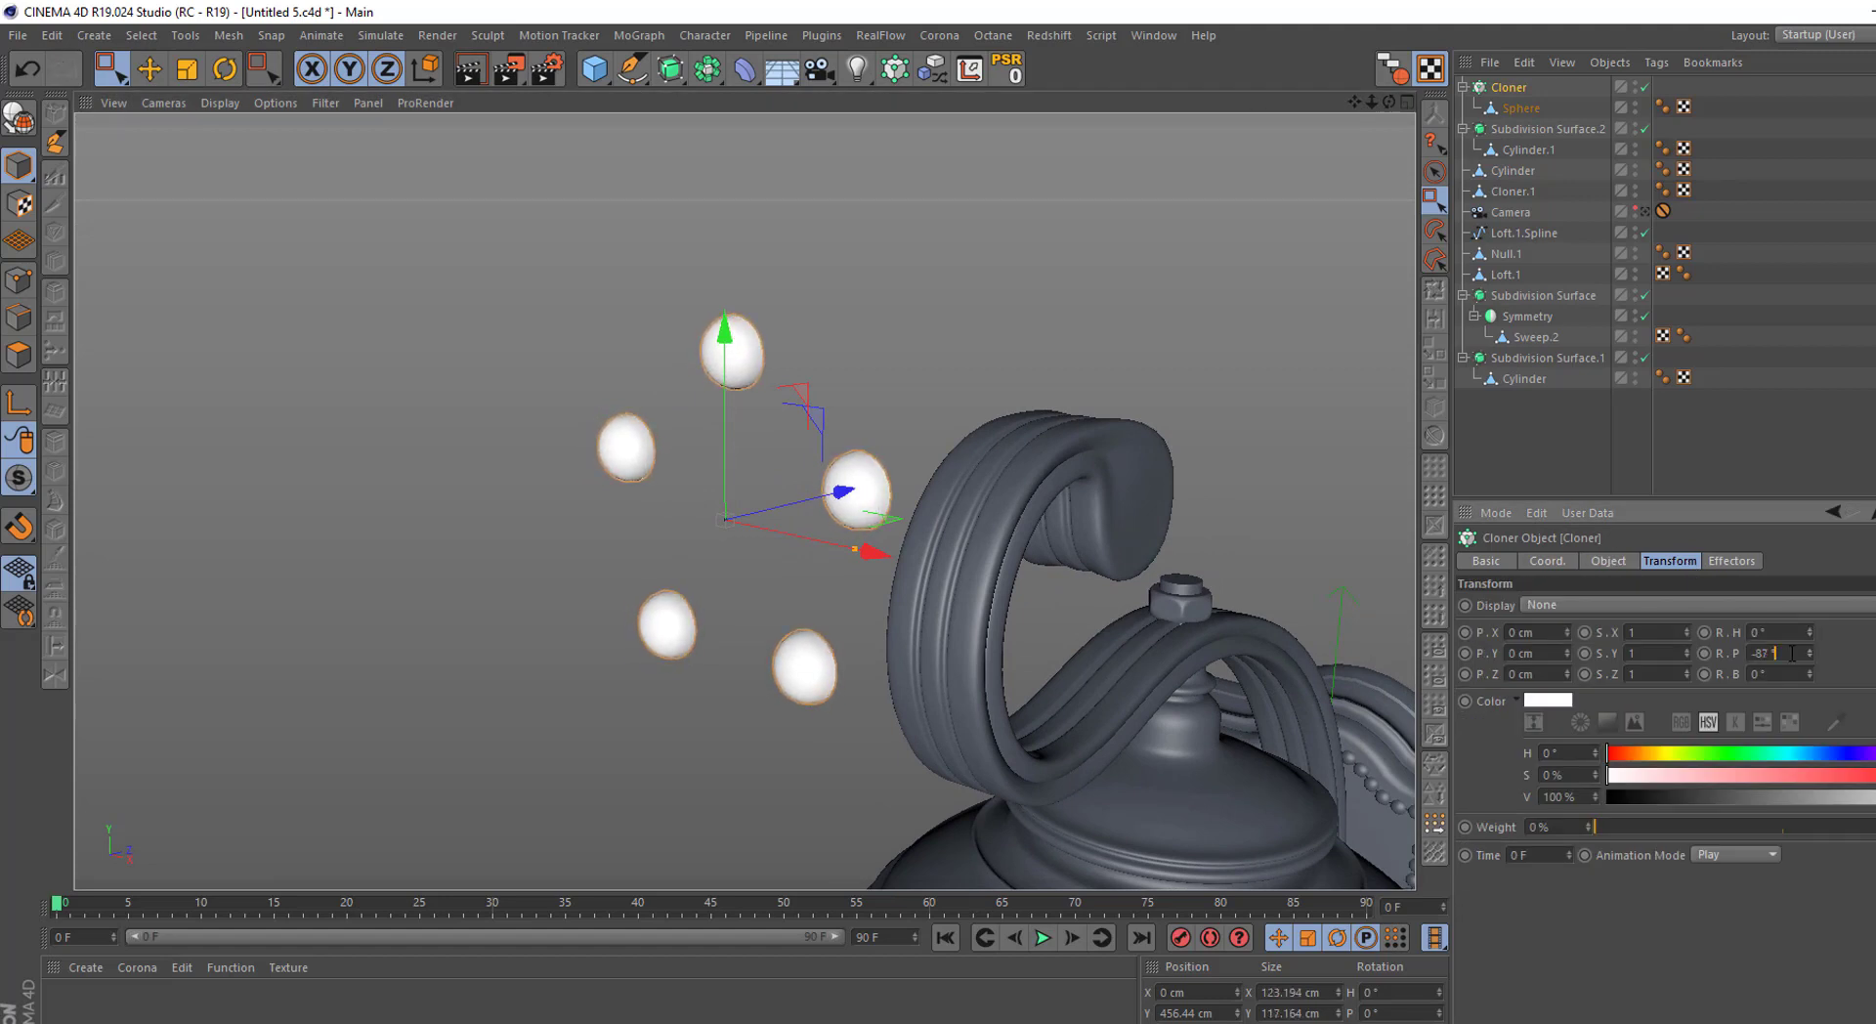
key(Return)
scroll(782, 439, down, 2)
Rotate the bead ring to lie flat and nest the Cloner under Cylinder.1
alt+middle_drag(781, 440, 685, 244)
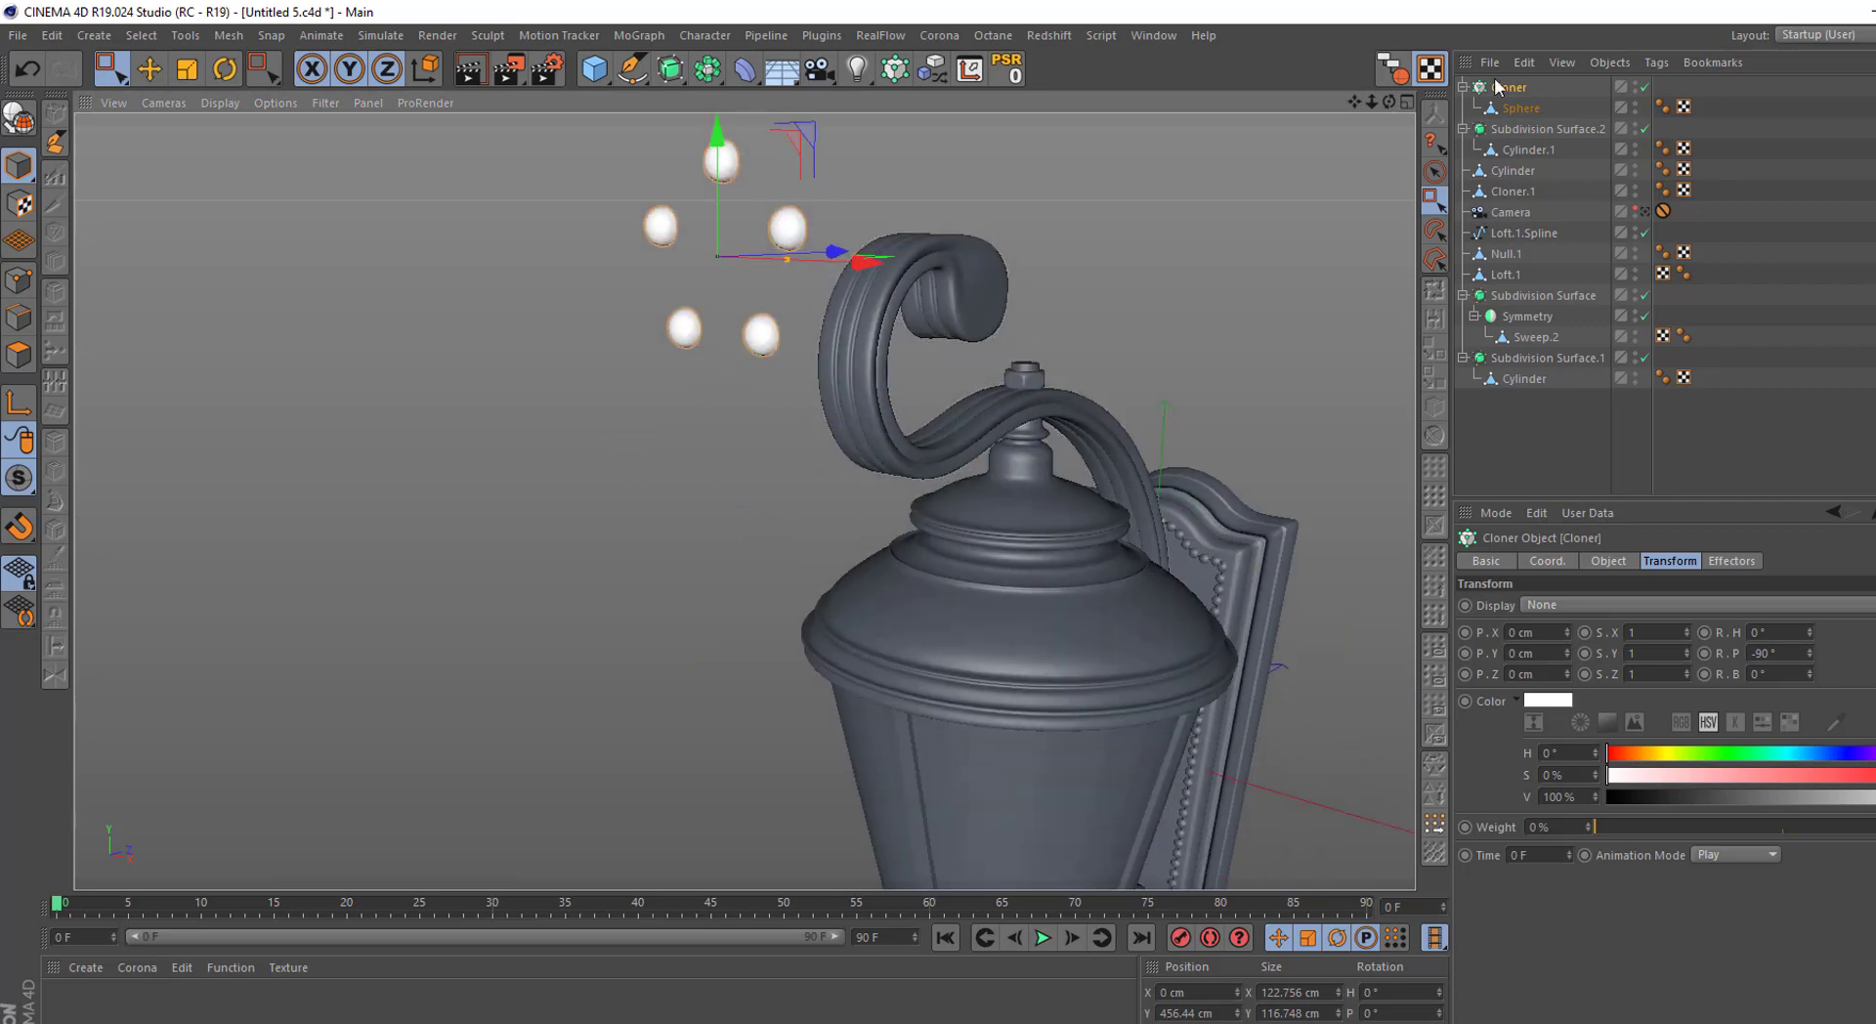
click(224, 68)
drag(638, 220, 703, 166)
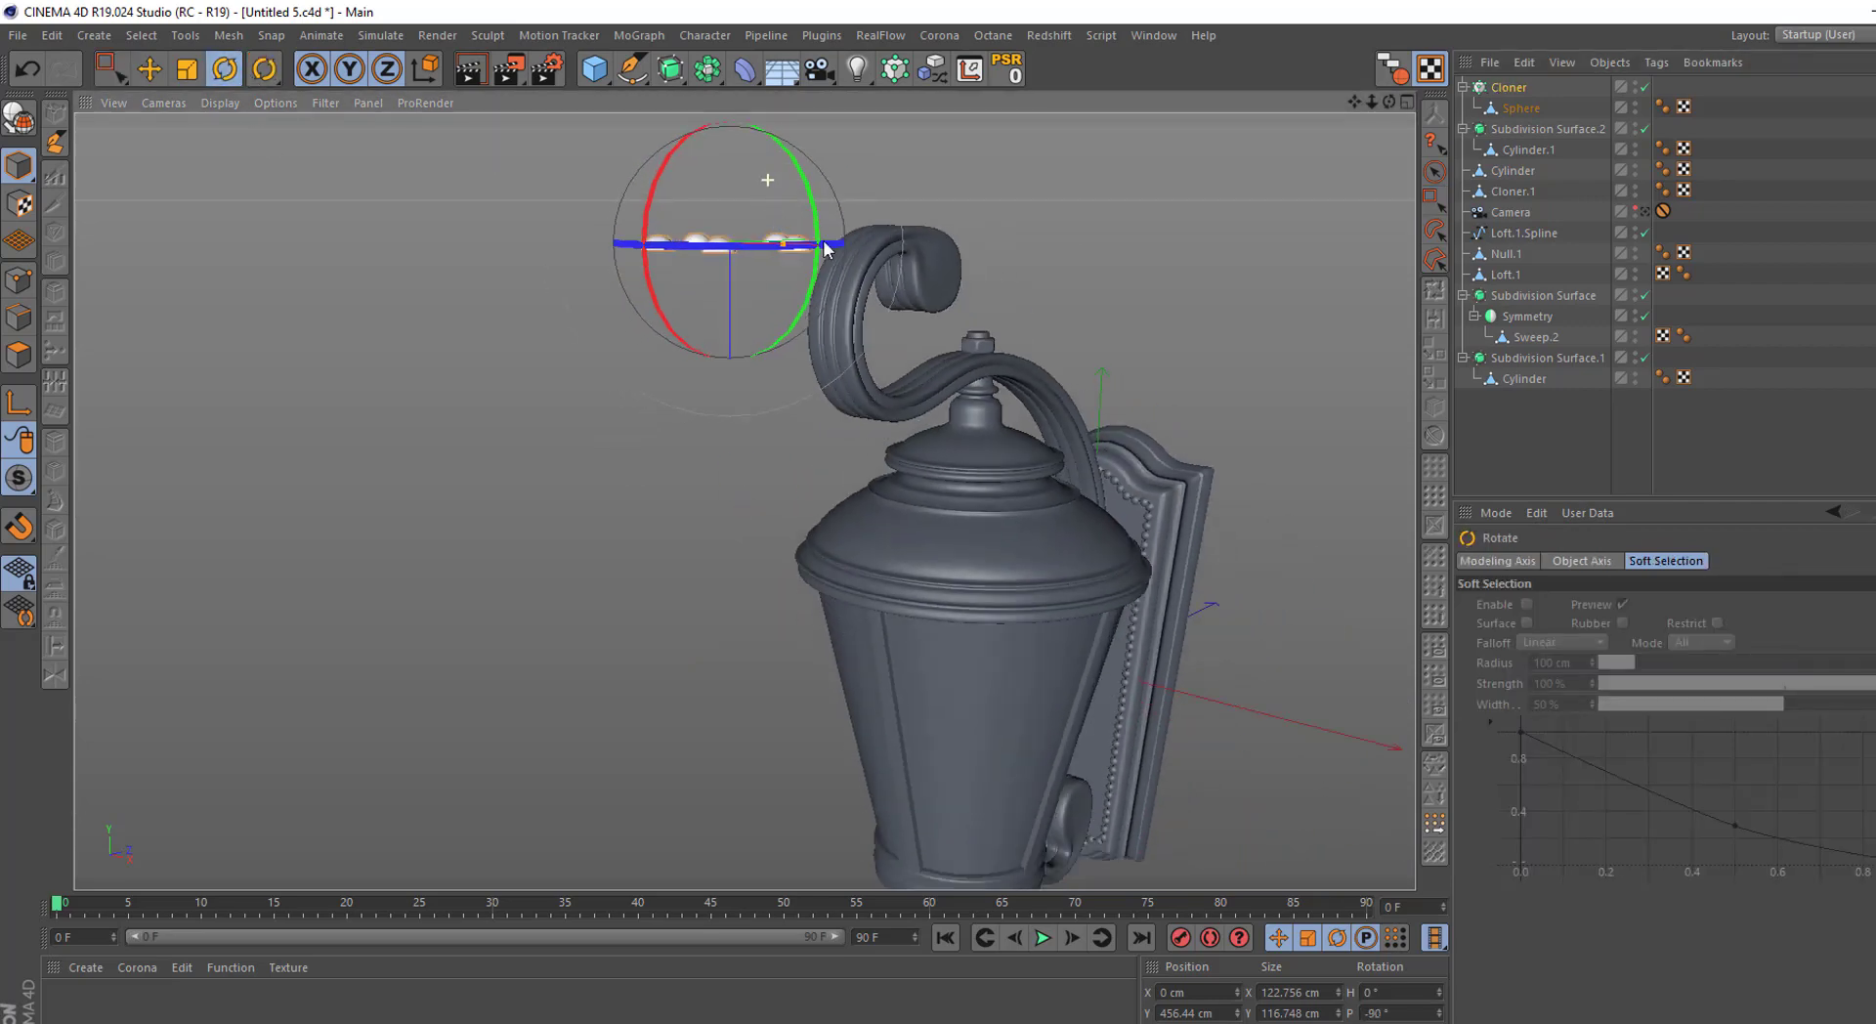
mouse_move(879, 371)
alt+middle_down()
mouse_move(731, 279)
mouse_move(735, 295)
alt+middle_up()
alt+middle_drag(499, 252, 523, 443)
key(space)
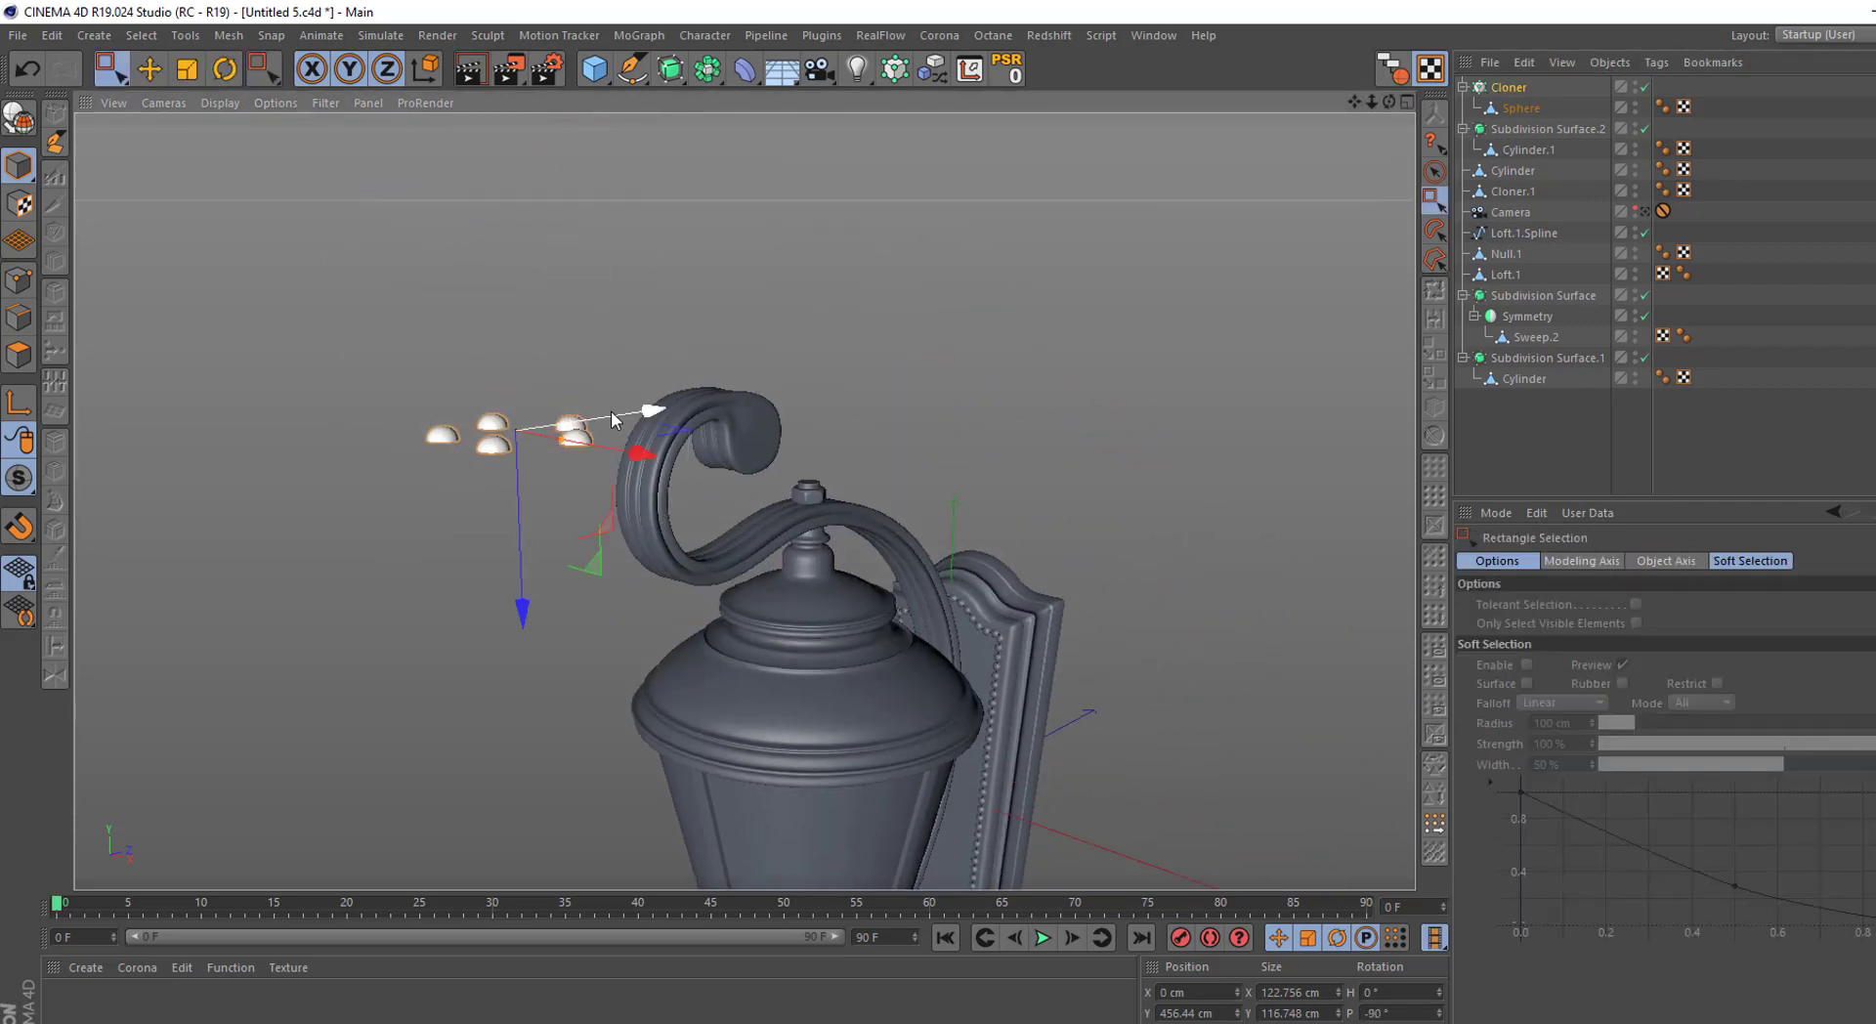
drag(1515, 90, 1522, 154)
Reset the ring onto the lamp top, move the Cloner to top level, rotate it flat
click(1013, 70)
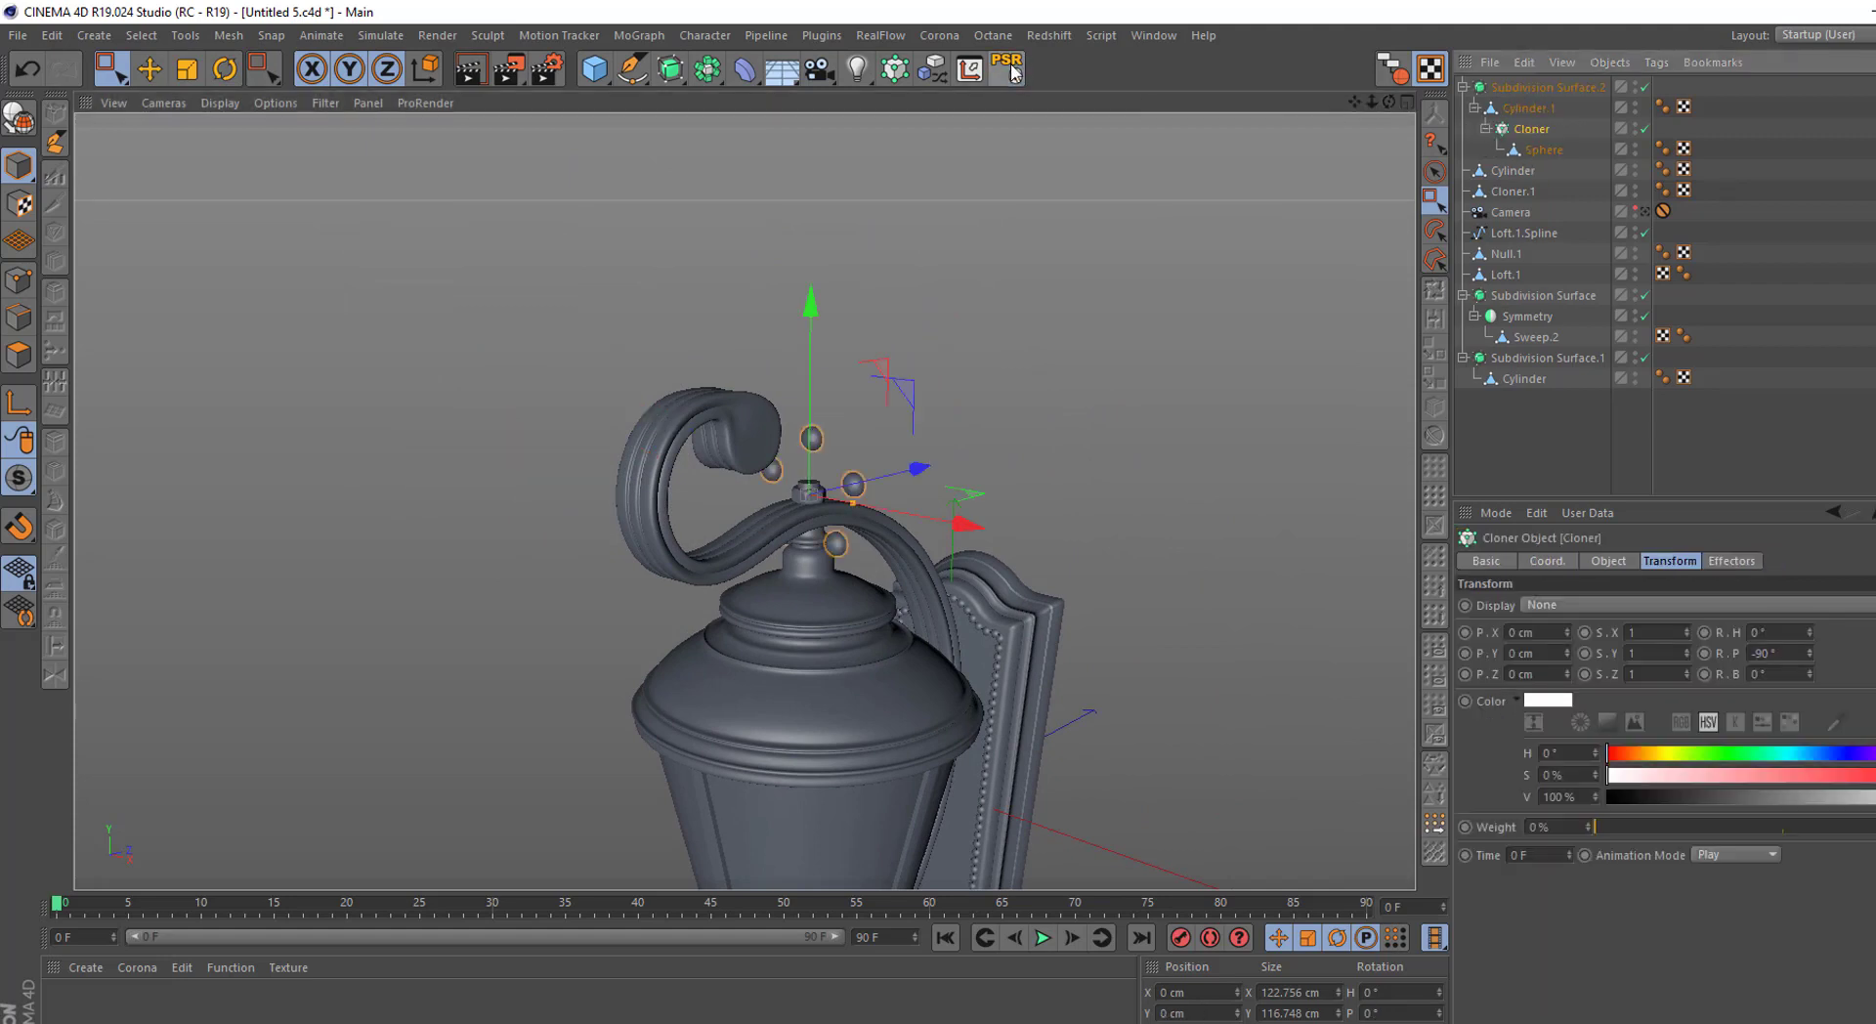
drag(1517, 86, 1515, 83)
key(r)
scroll(794, 485, up, 3)
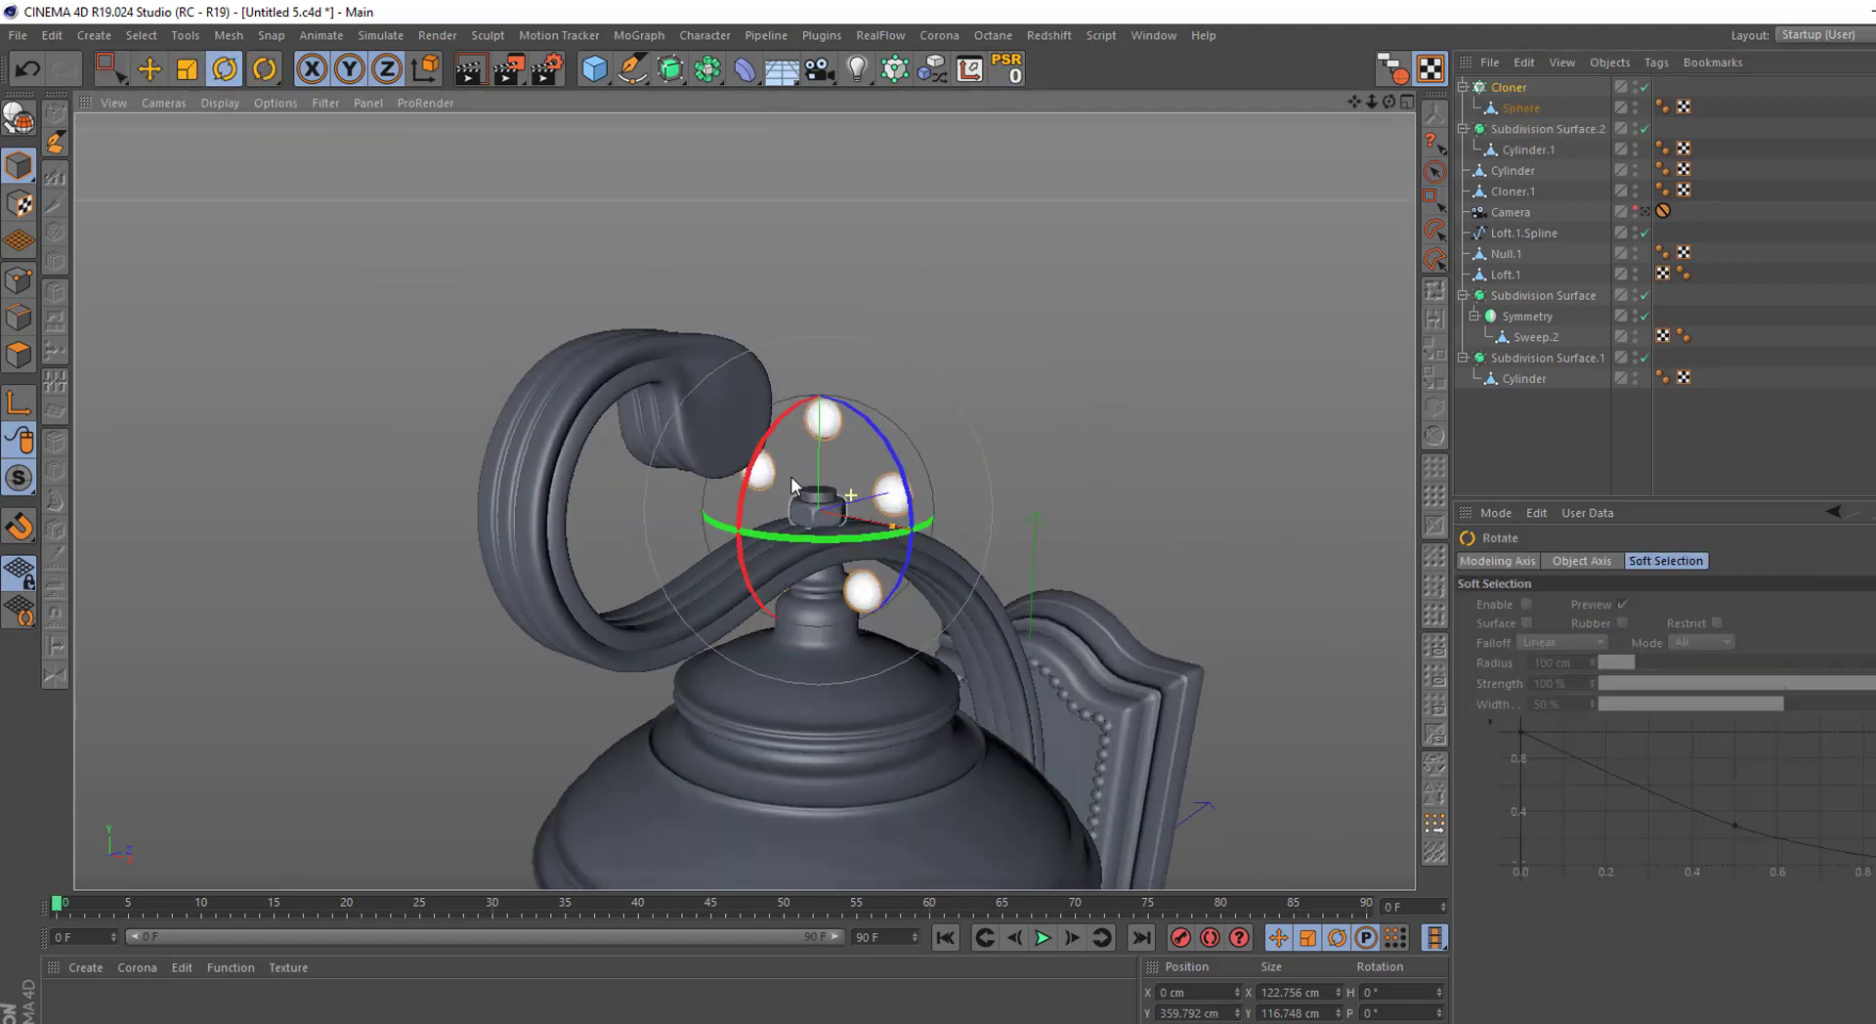
mouse_move(759, 472)
mouse_down()
mouse_move(772, 410)
mouse_move(824, 768)
mouse_up()
key(0)
Raise the Cloner's count to 20 beads
click(1503, 89)
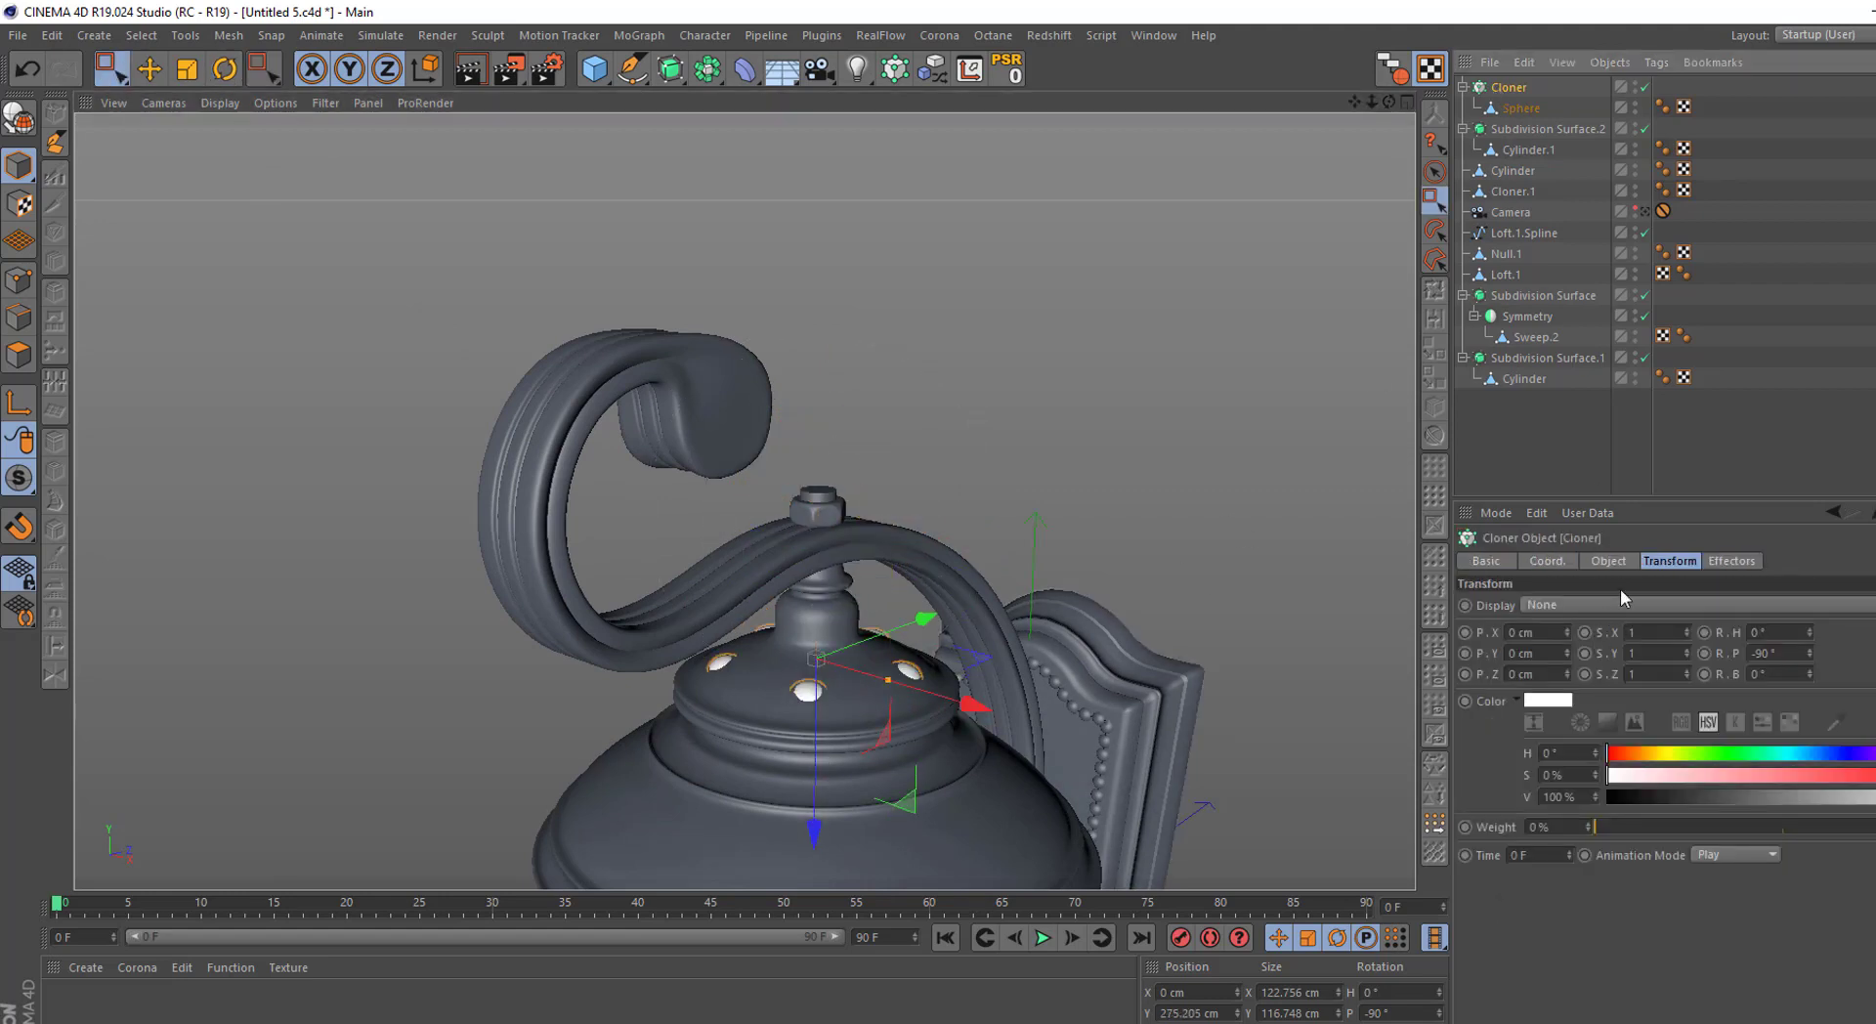
click(1609, 561)
drag(1623, 700, 1665, 696)
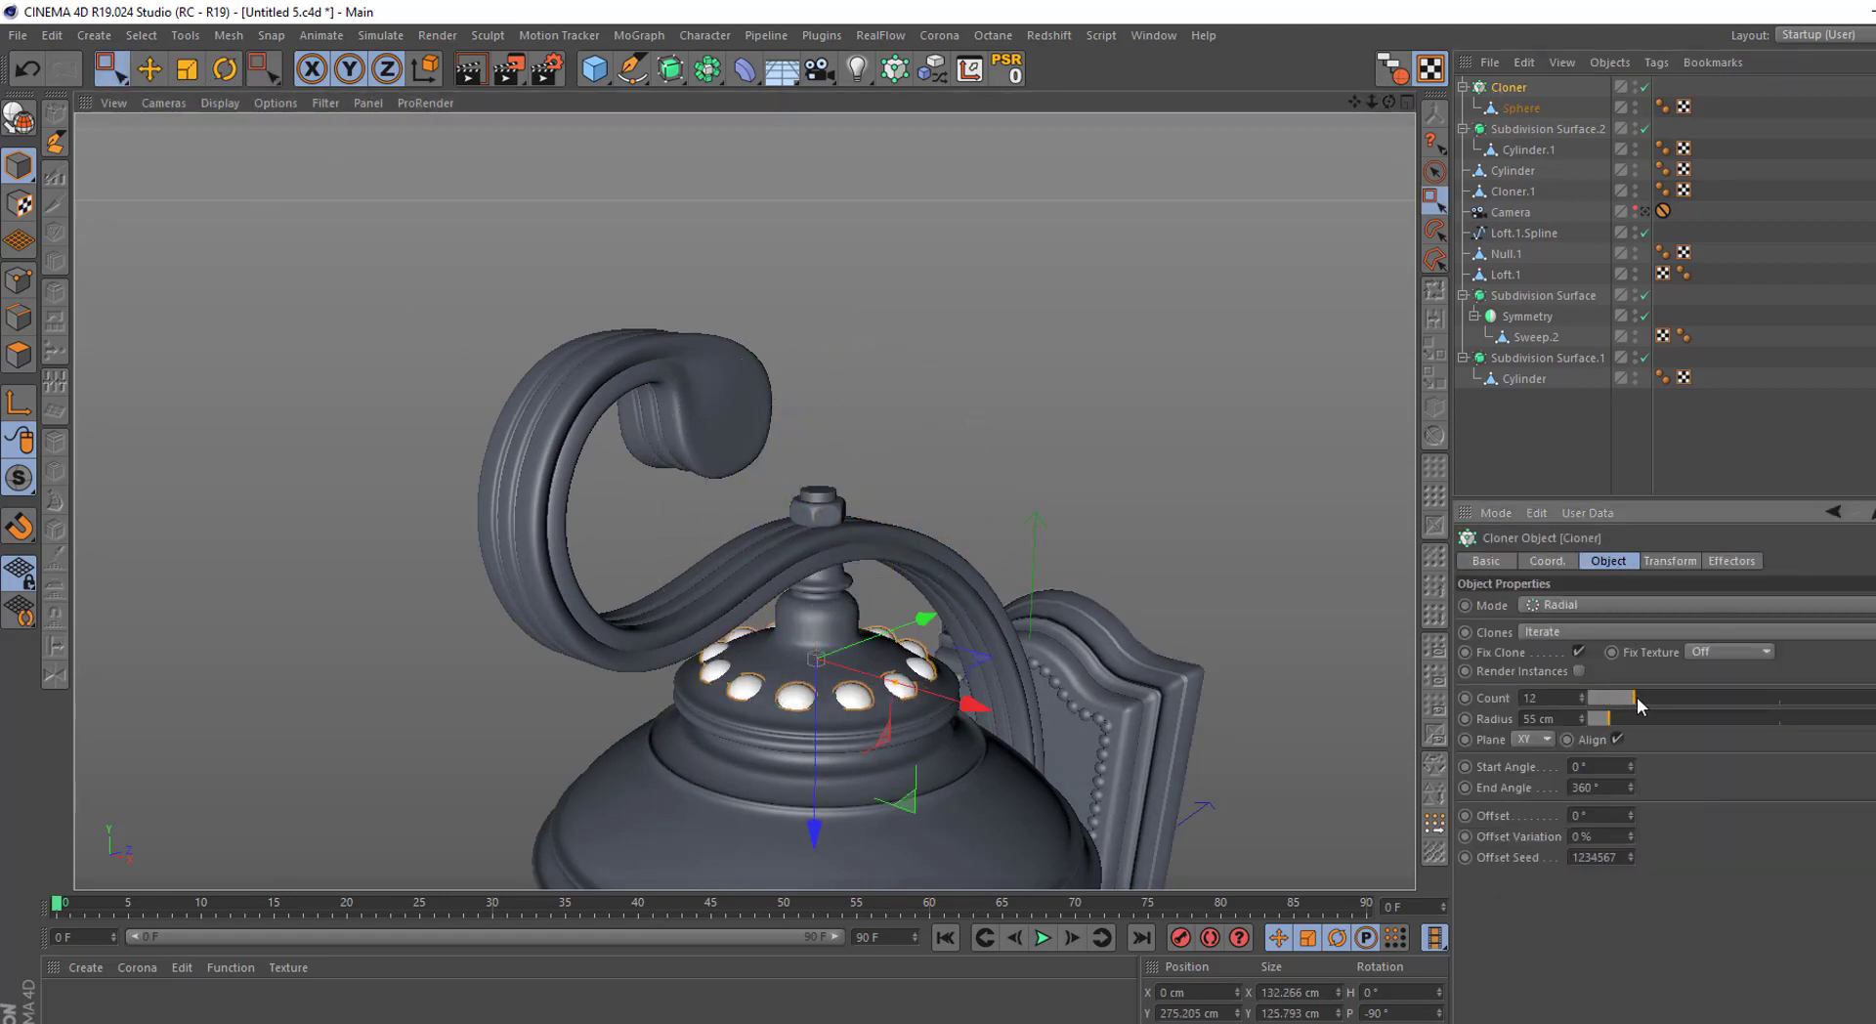
Scale the bead sphere down to smaller studs
click(1521, 108)
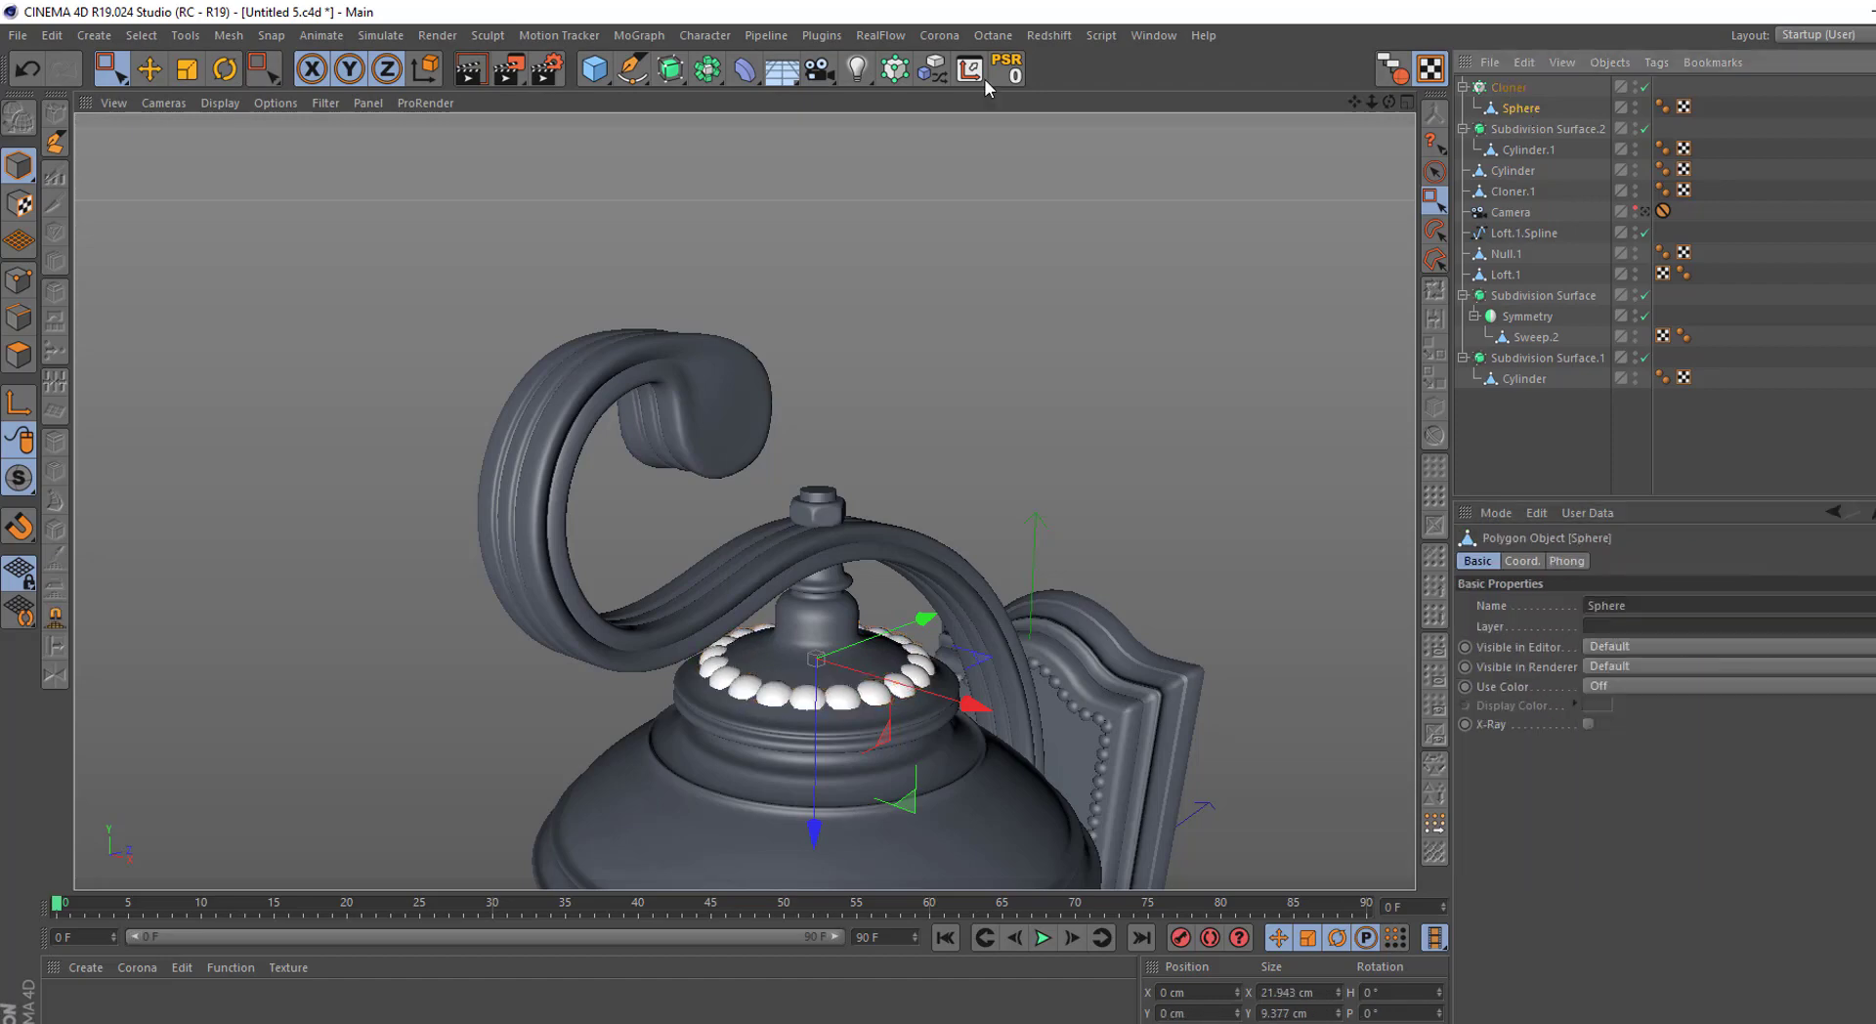
key(t)
scroll(971, 422, up, 3)
drag(973, 424, 843, 446)
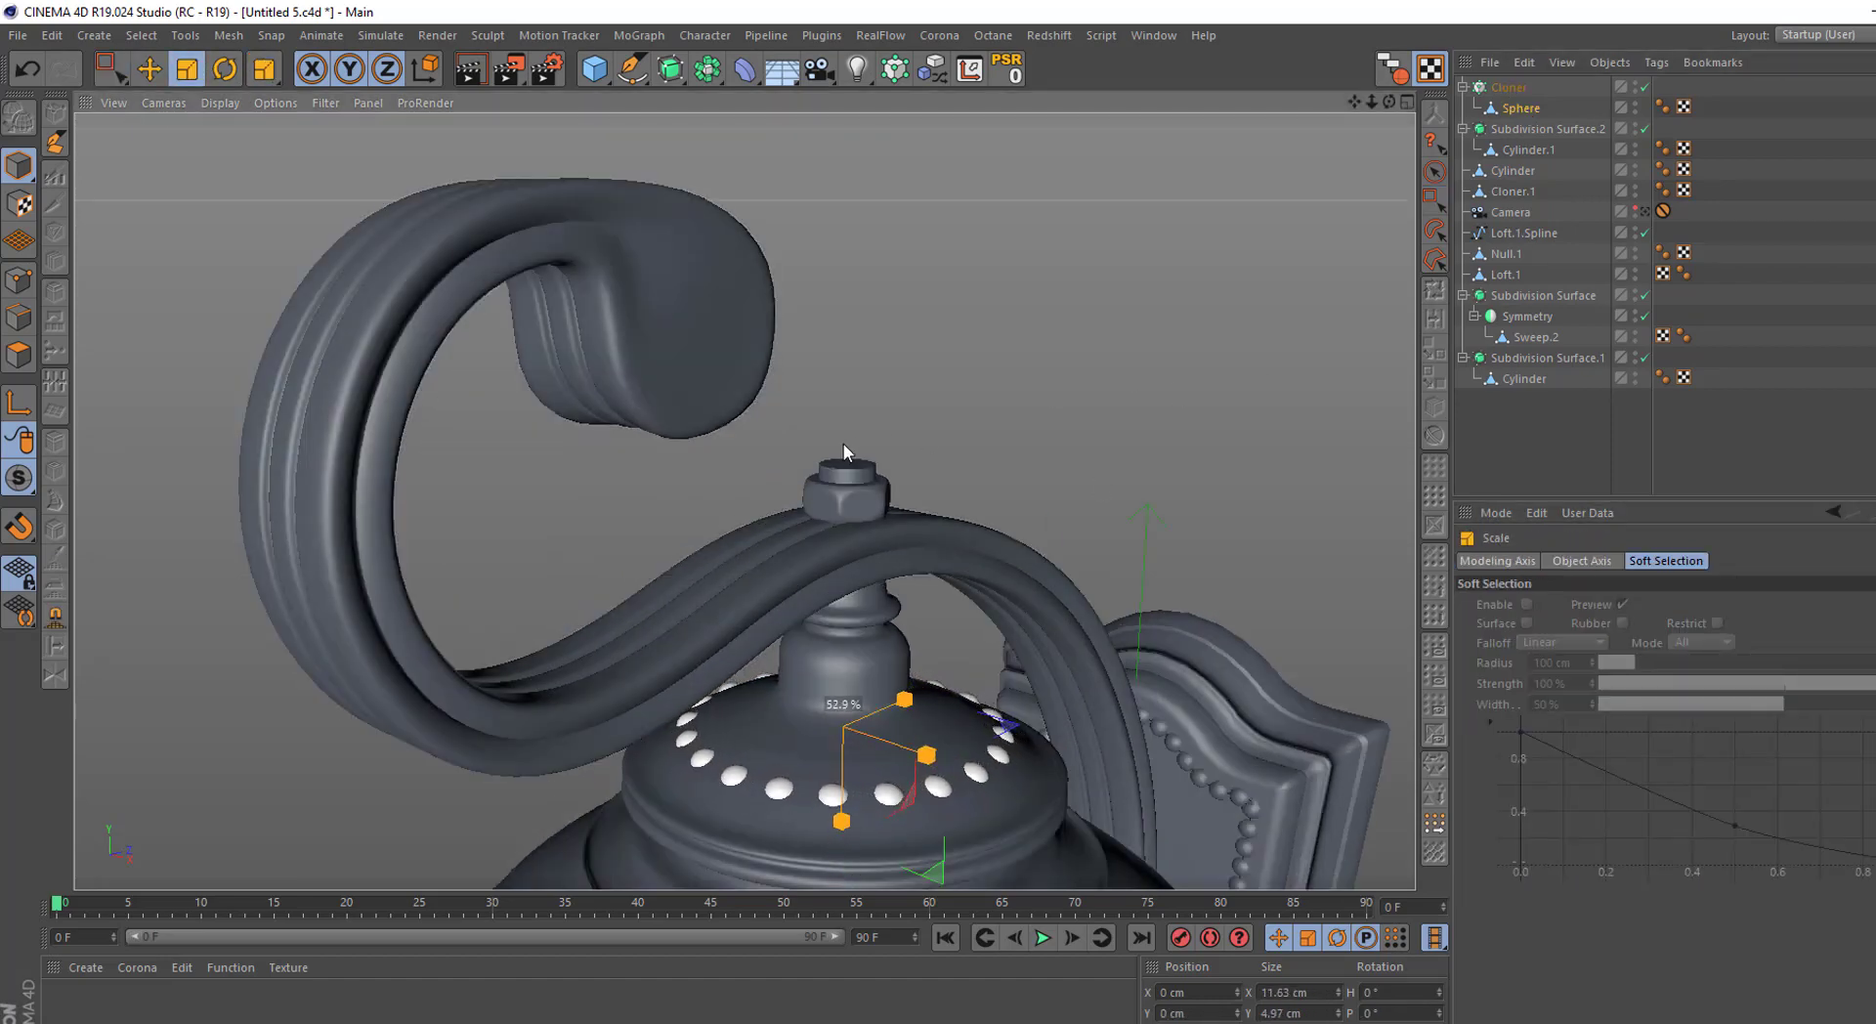
scroll(847, 795, up, 3)
scroll(831, 450, up, 3)
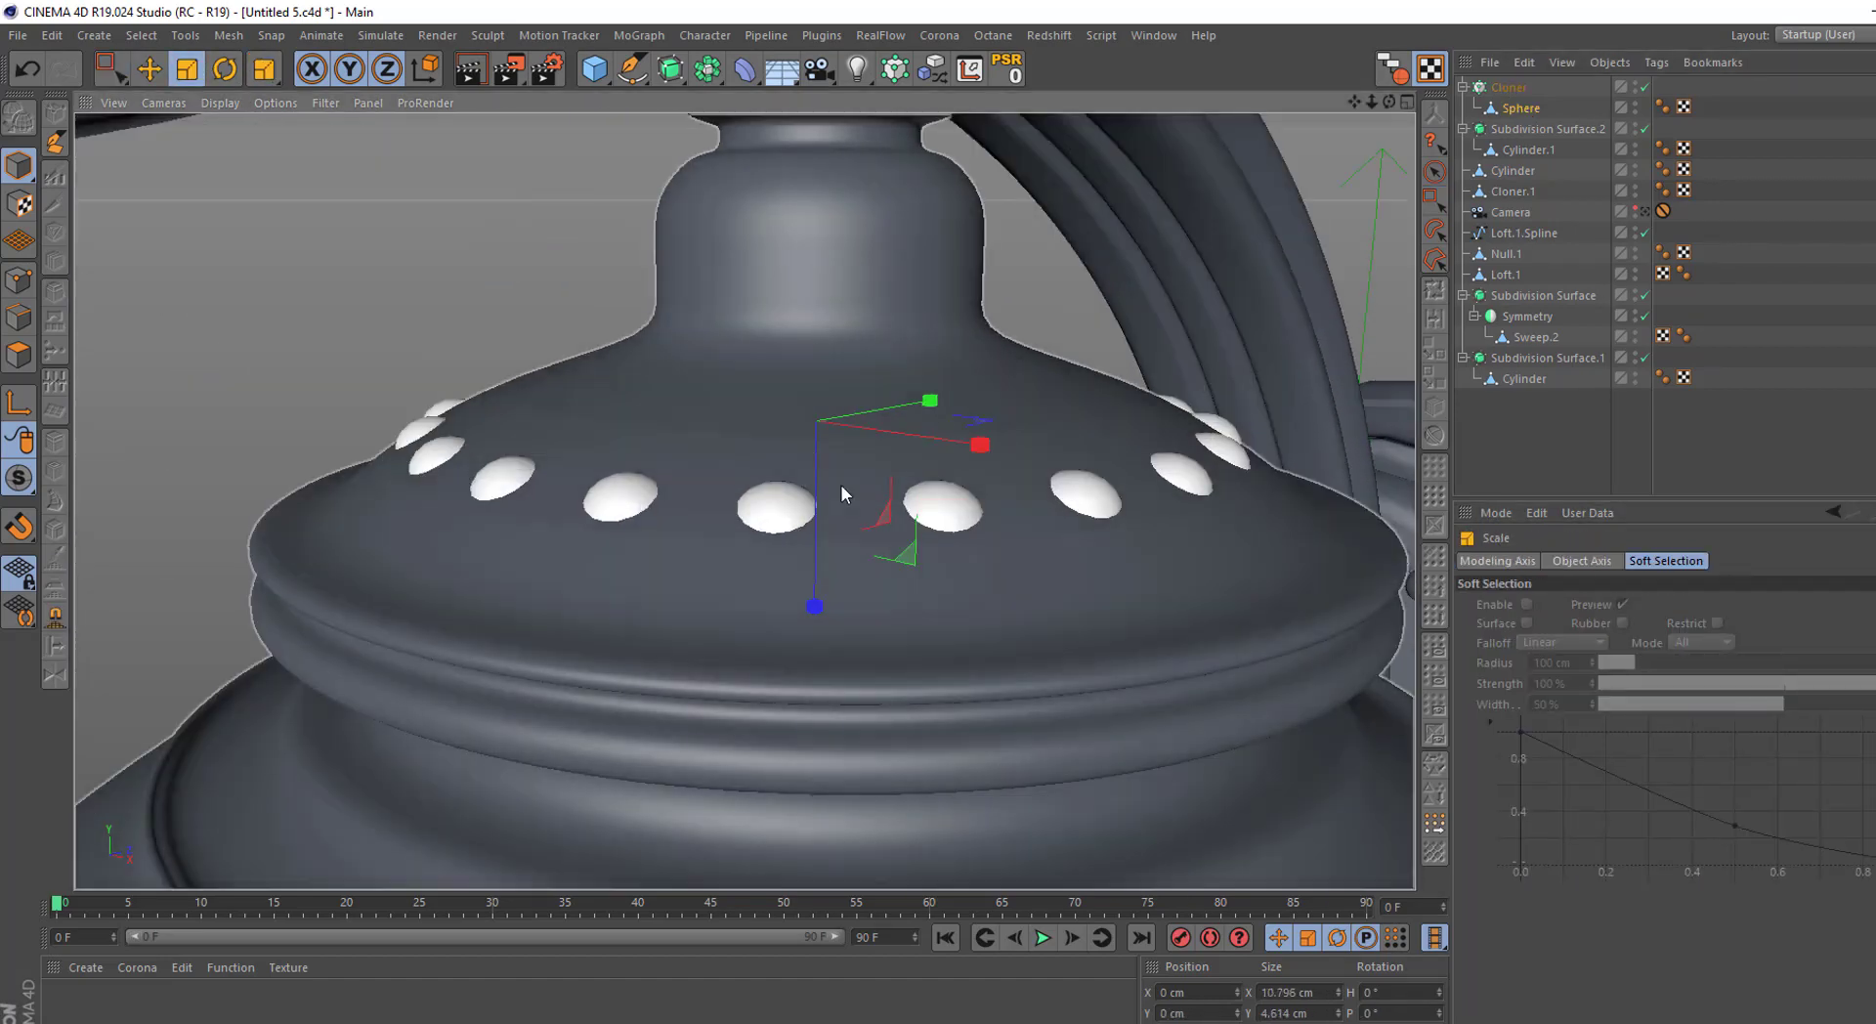
key(ctrl+z)
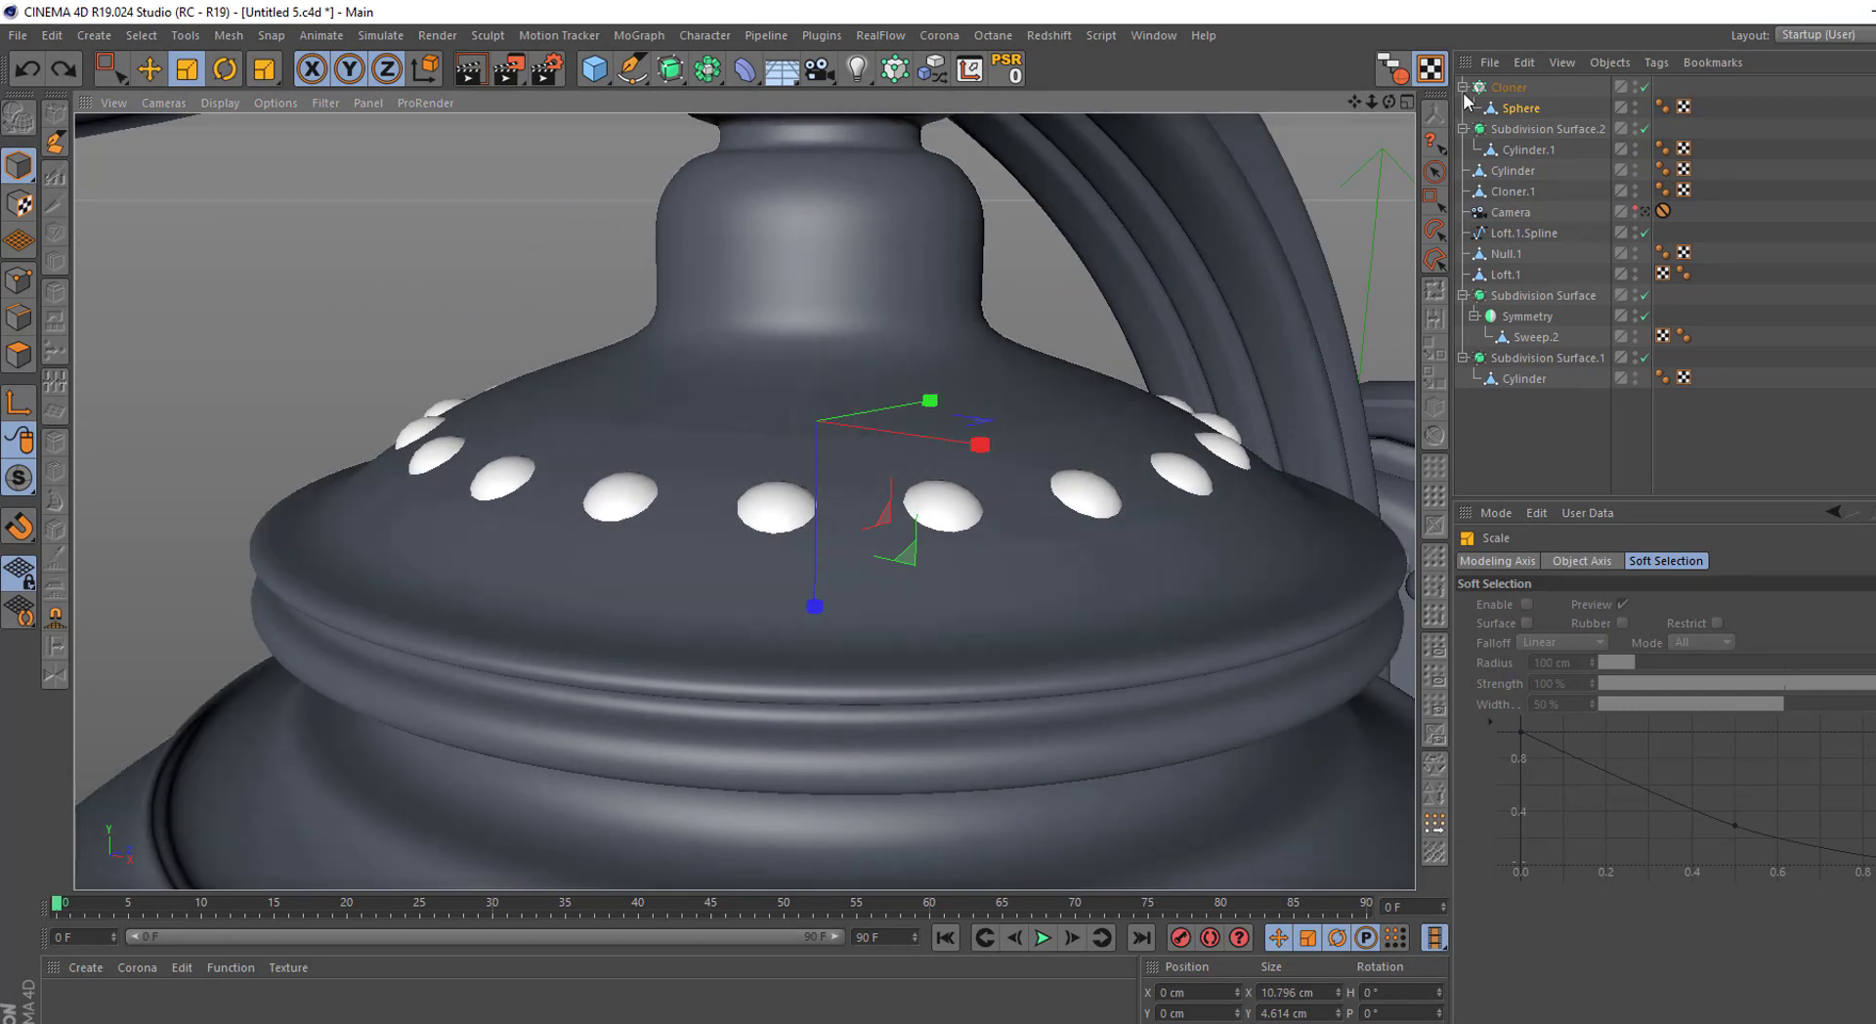
key(ctrl+y)
key(ctrl+y)
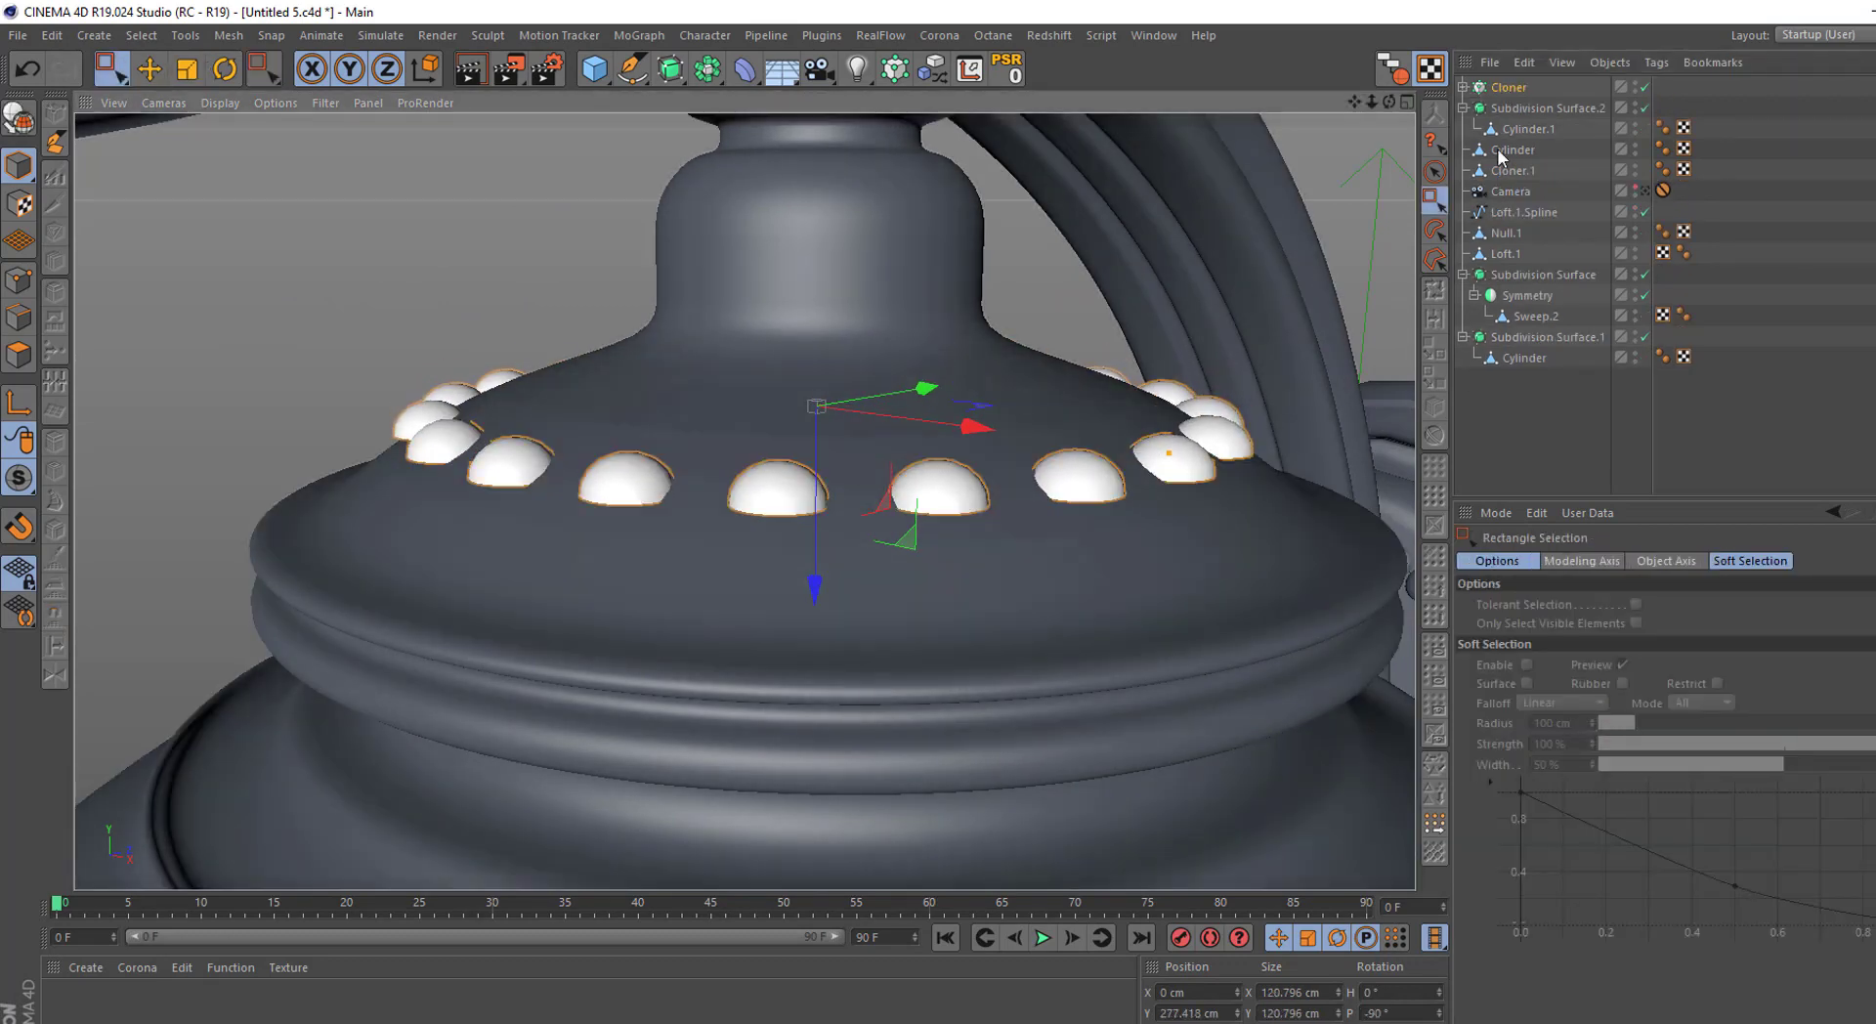
Duplicate the bead-ring Cloner and set its pitch rotation to -100°
click(1505, 90)
ctrl+drag(1510, 101, 1513, 99)
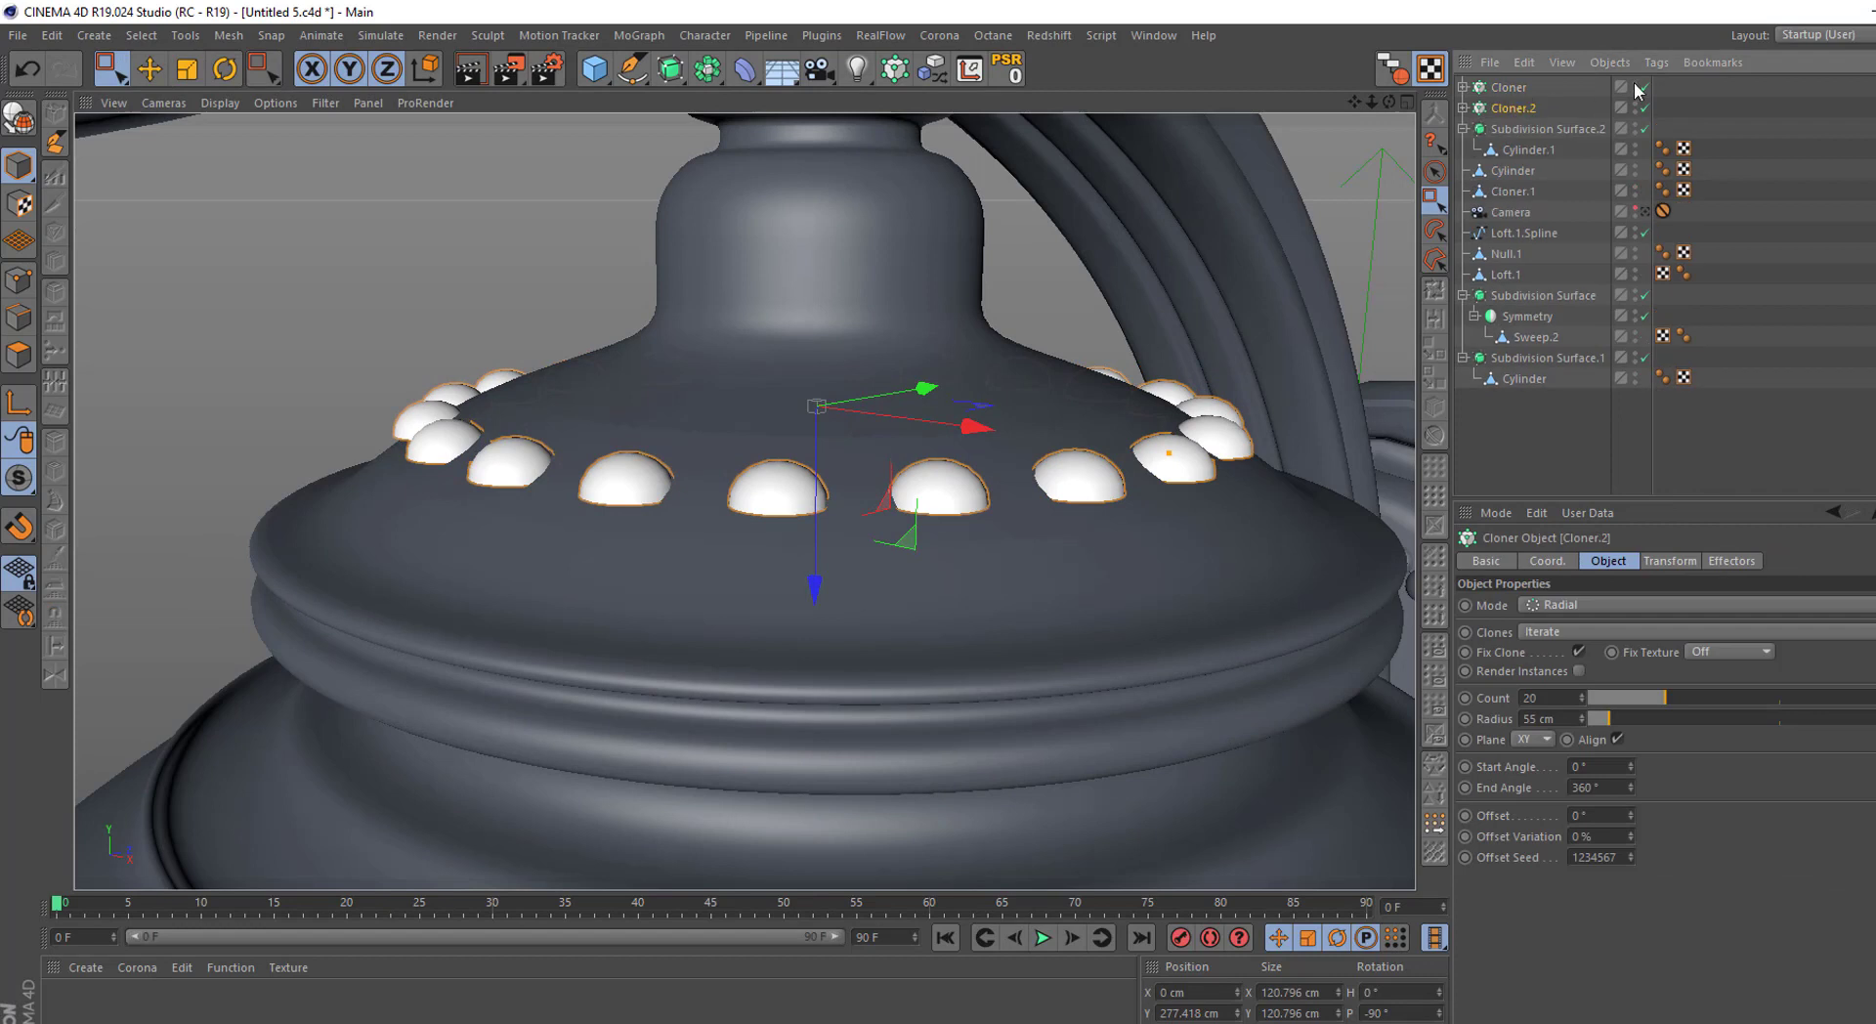
click(1670, 561)
double_click(1774, 653)
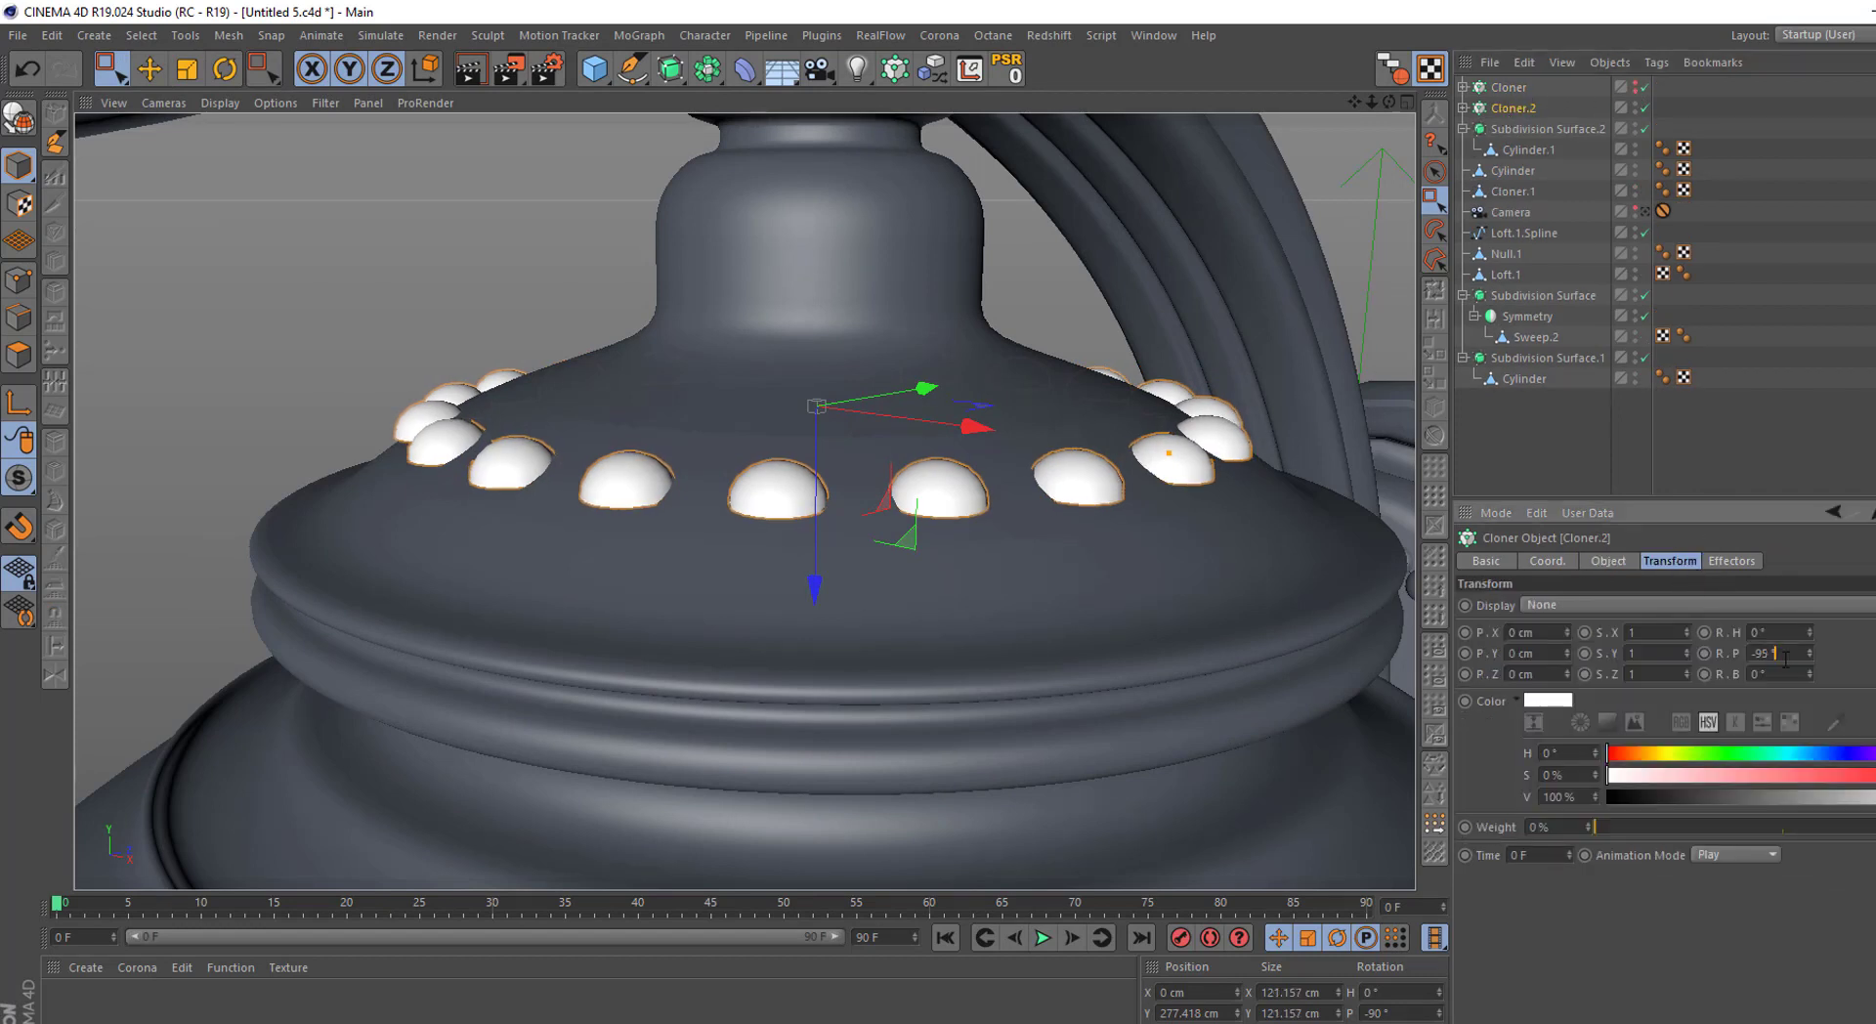
text(-100)
scroll(1778, 656, down, 6)
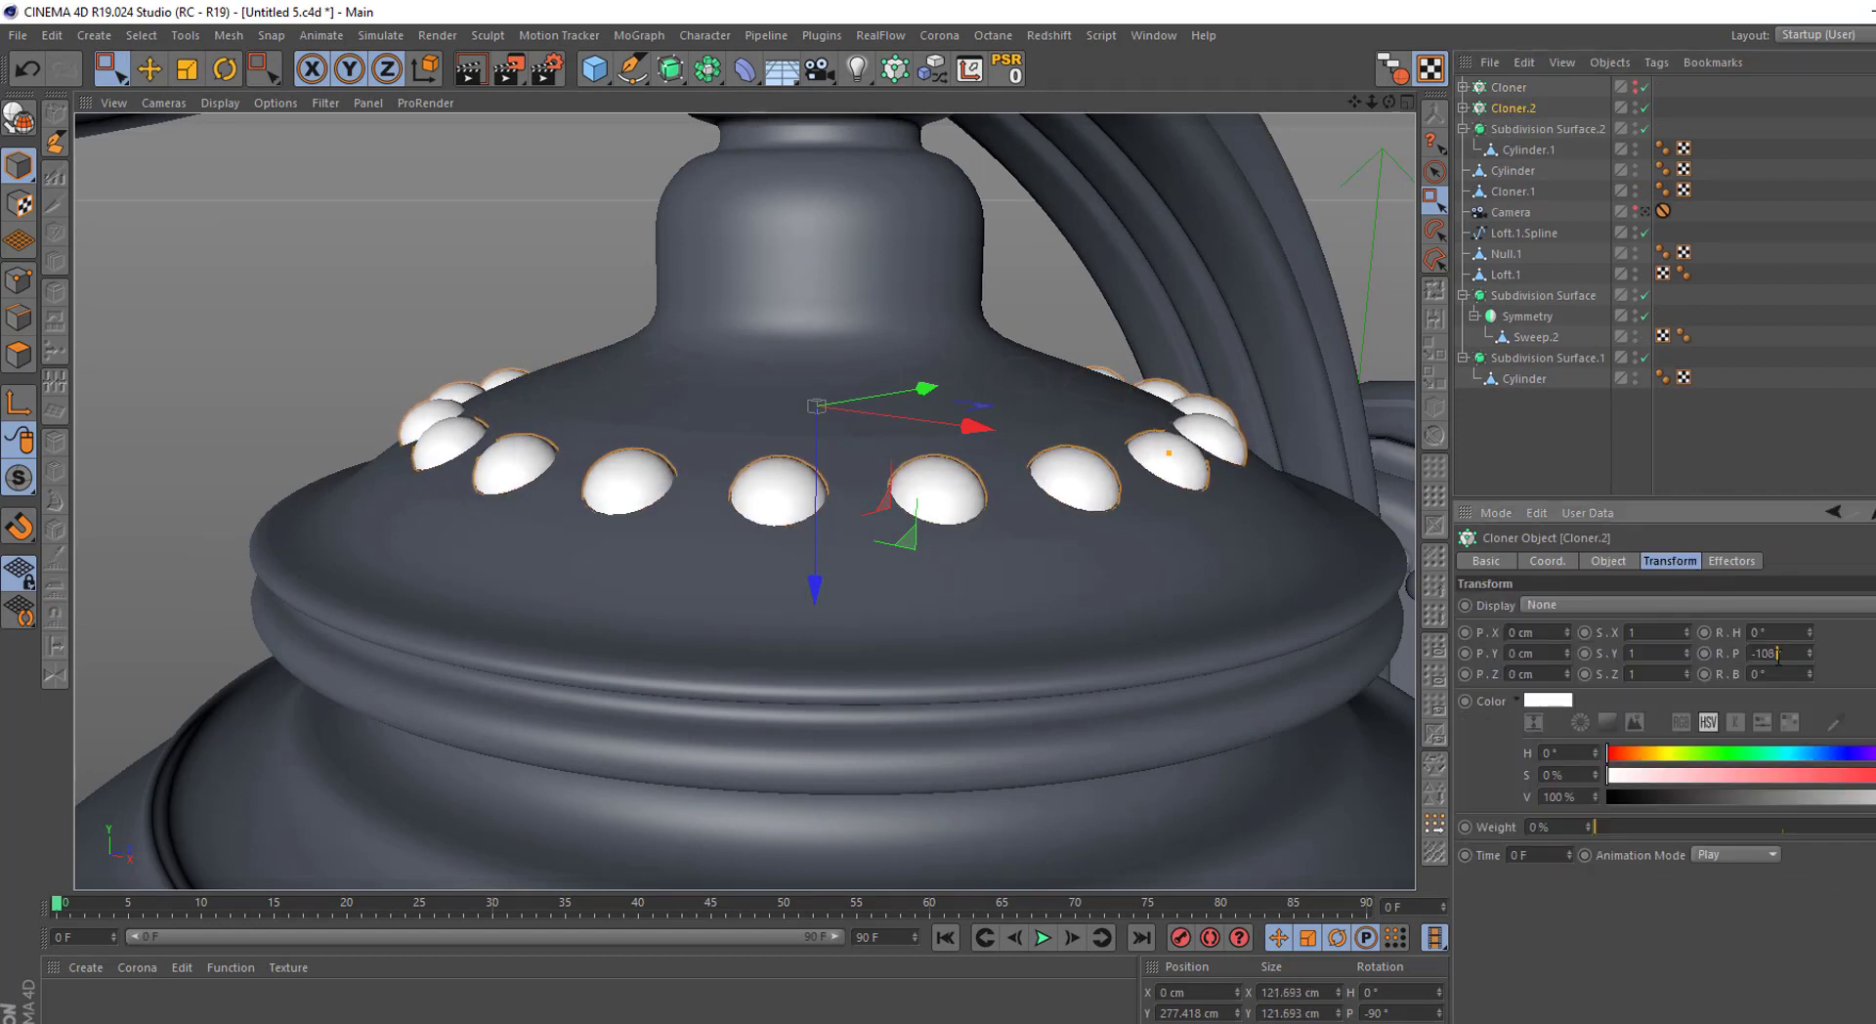
Check the duplicate's object settings and review the whole lamp
click(1609, 561)
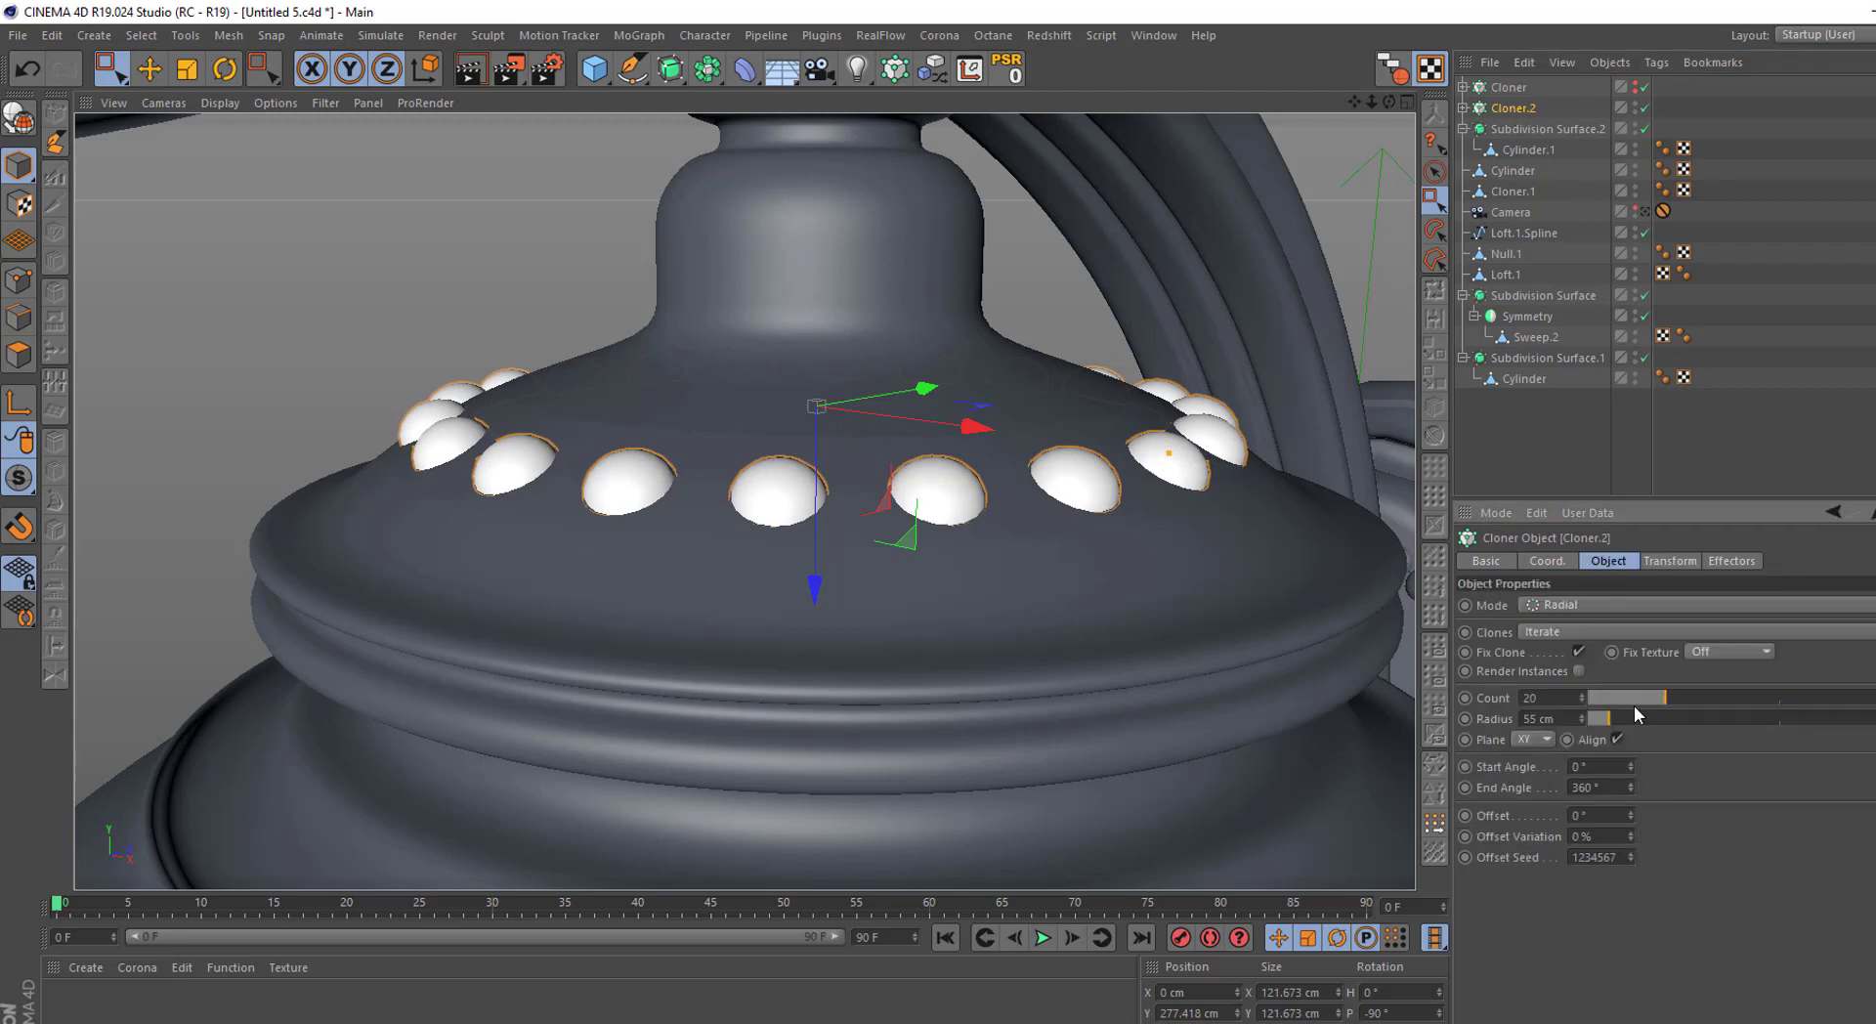
scroll(1634, 703, up, 8)
scroll(1638, 700, up, 6)
click(1544, 454)
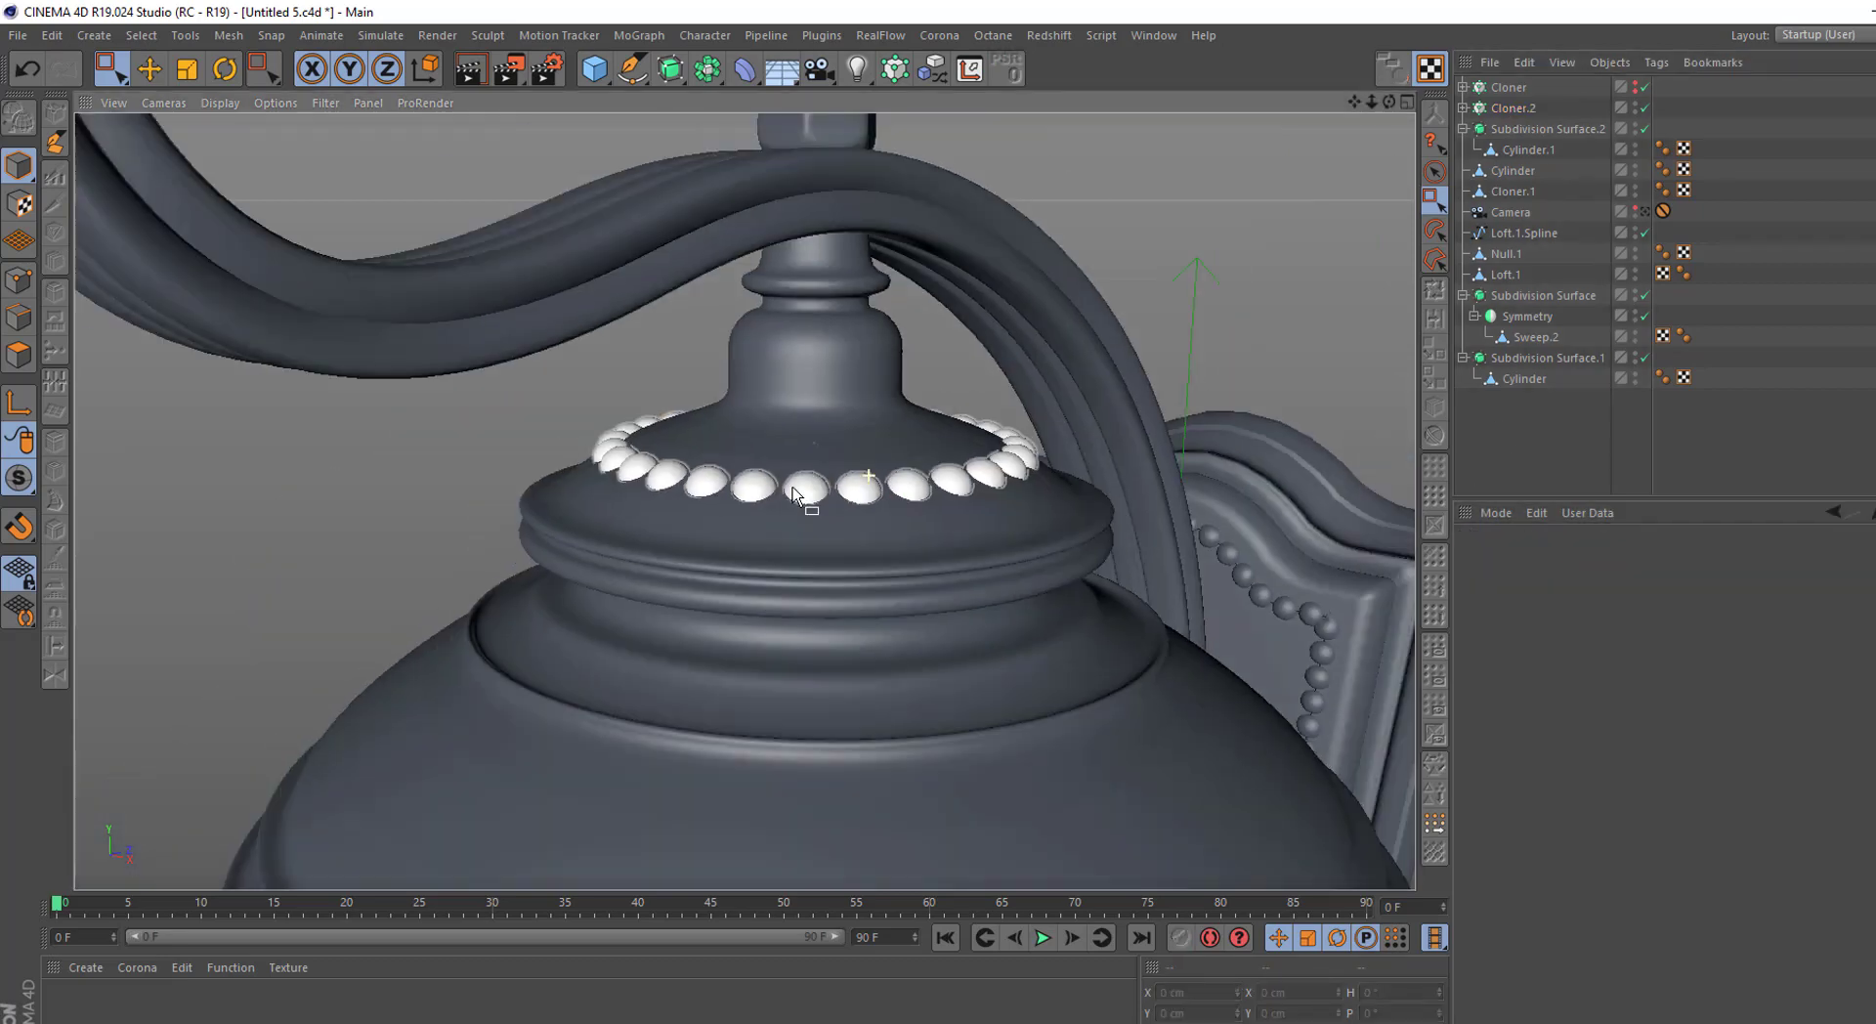
scroll(832, 473, down, 5)
scroll(849, 397, down, 3)
scroll(847, 381, up, 3)
scroll(845, 360, up, 3)
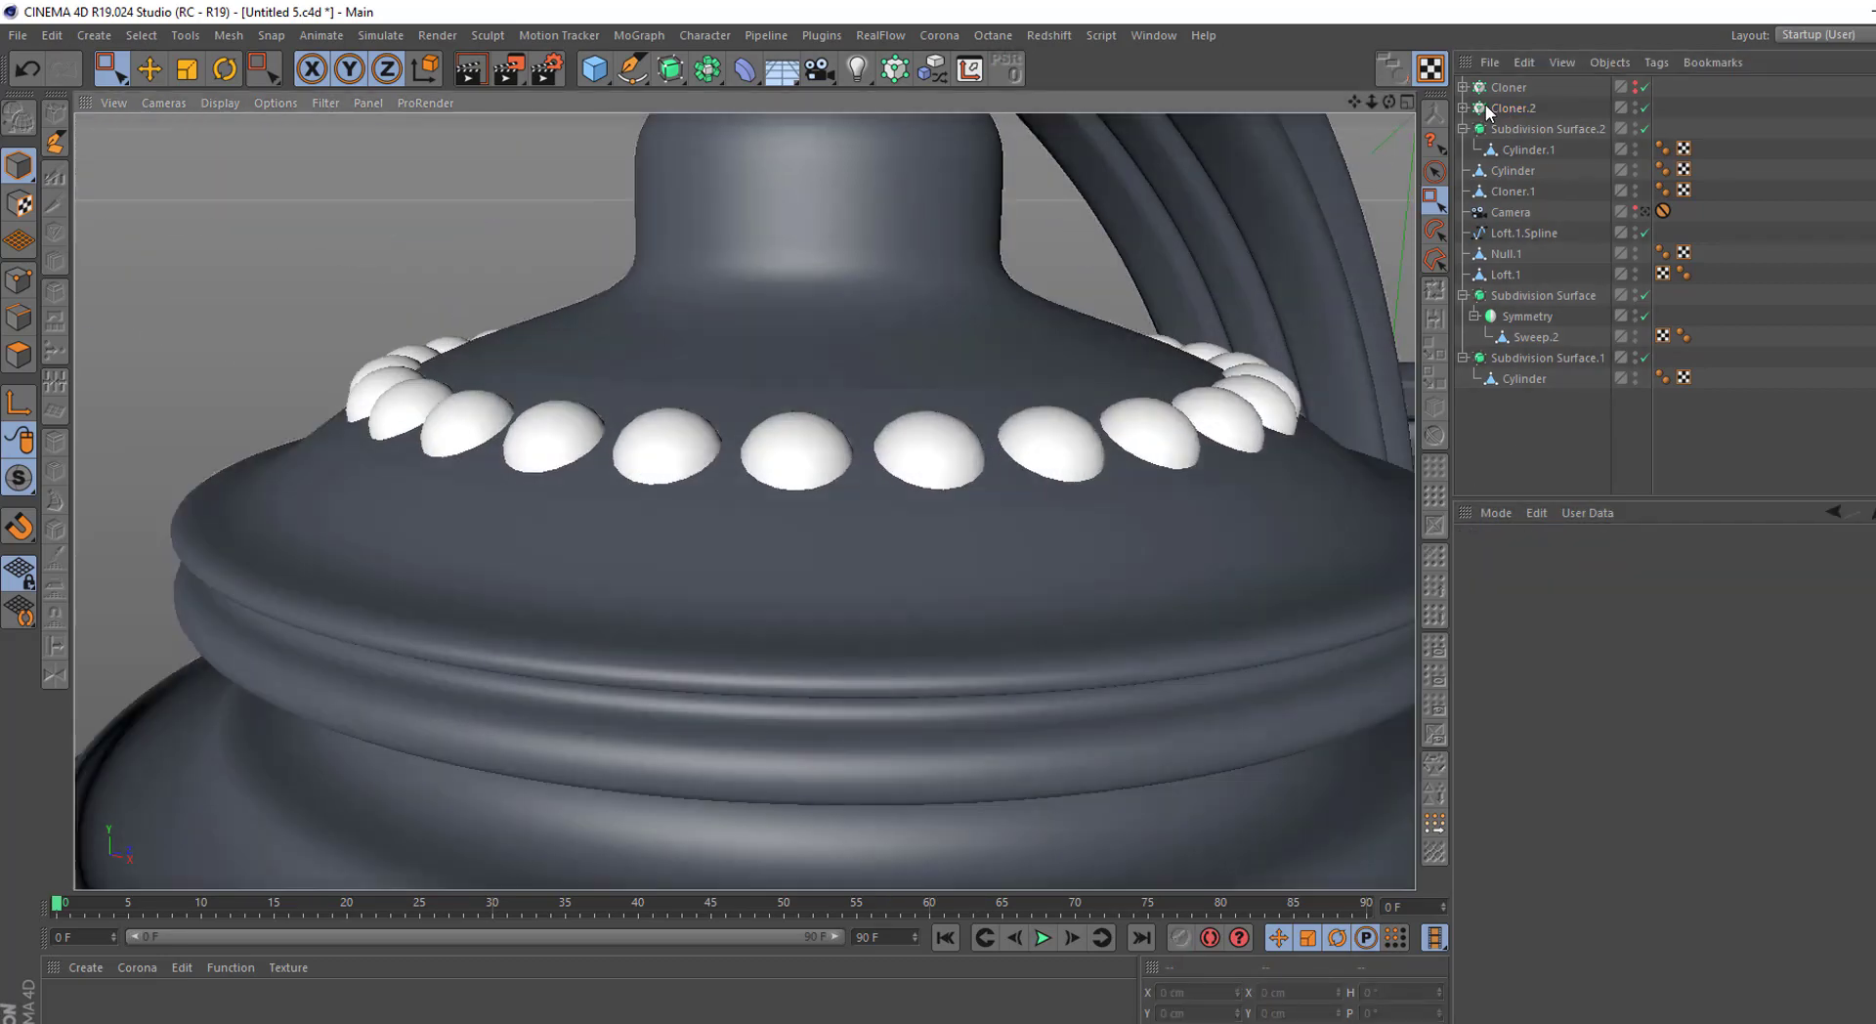
Shrink the sphere inside the duplicate Cloner to make smaller beads
click(1463, 108)
click(1520, 128)
click(187, 68)
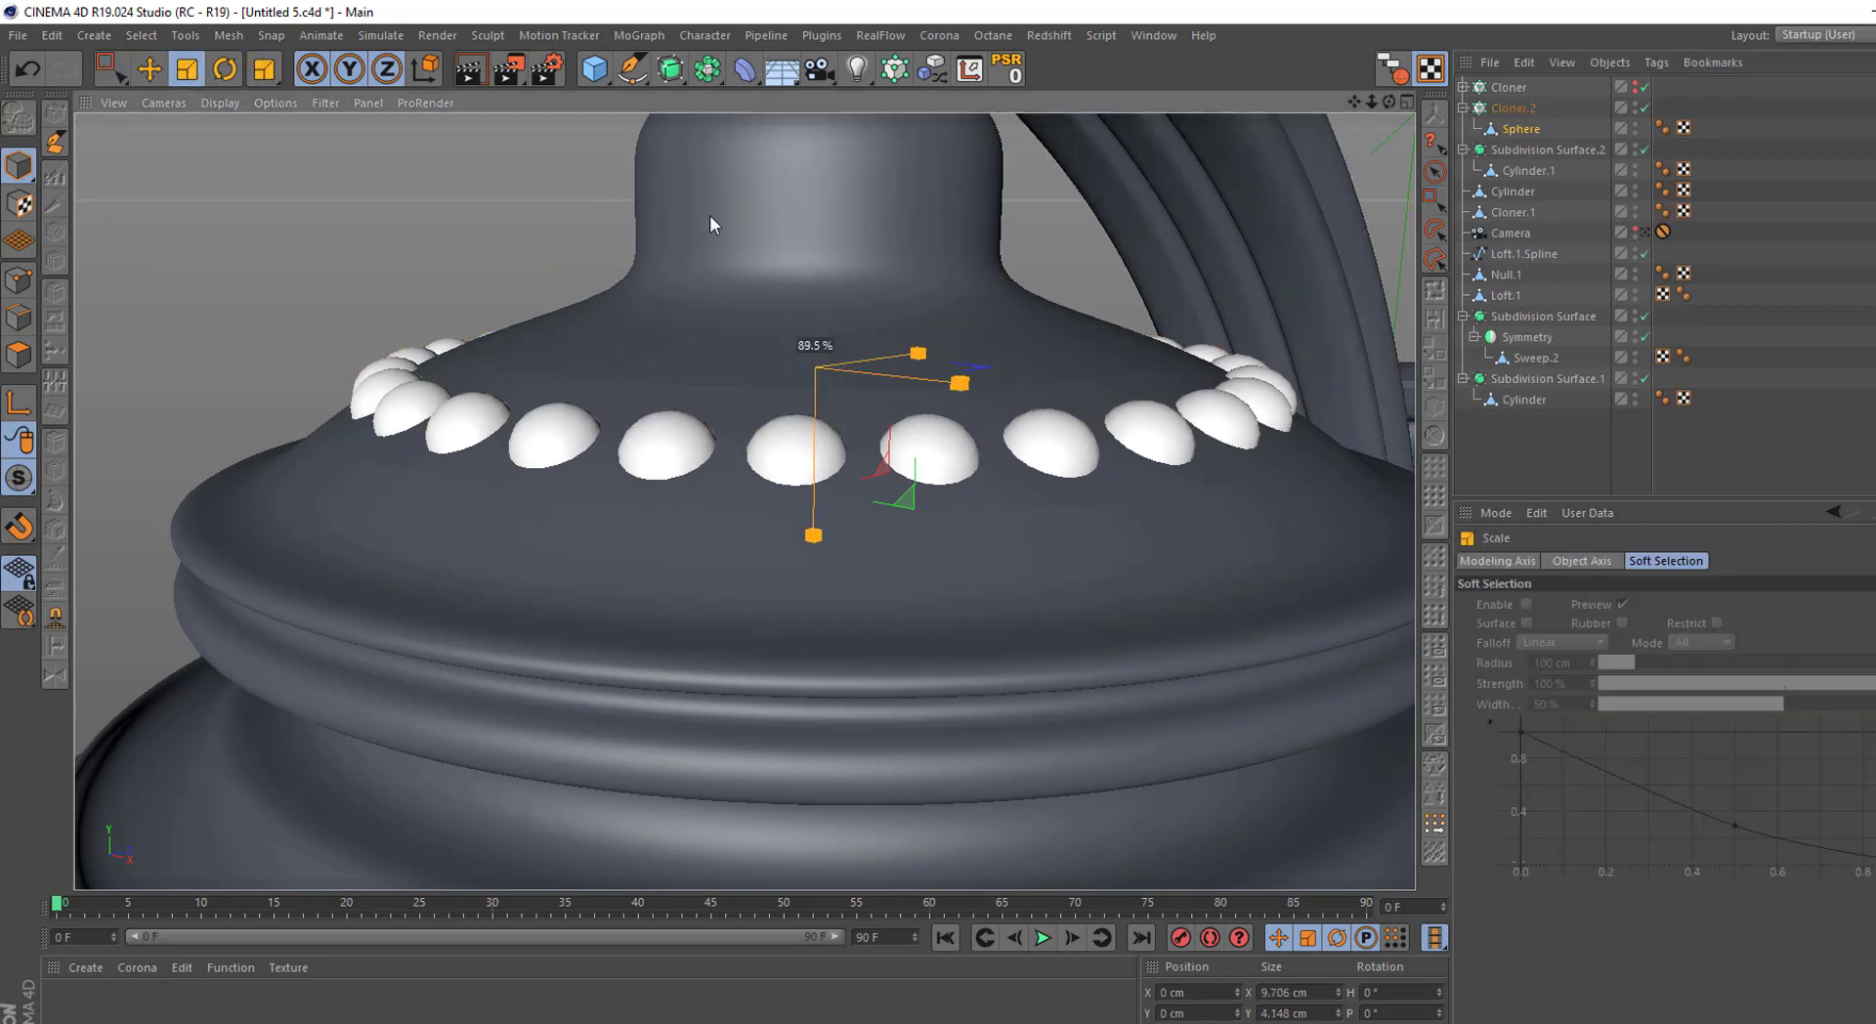
drag(710, 215, 415, 290)
scroll(942, 278, up, 2)
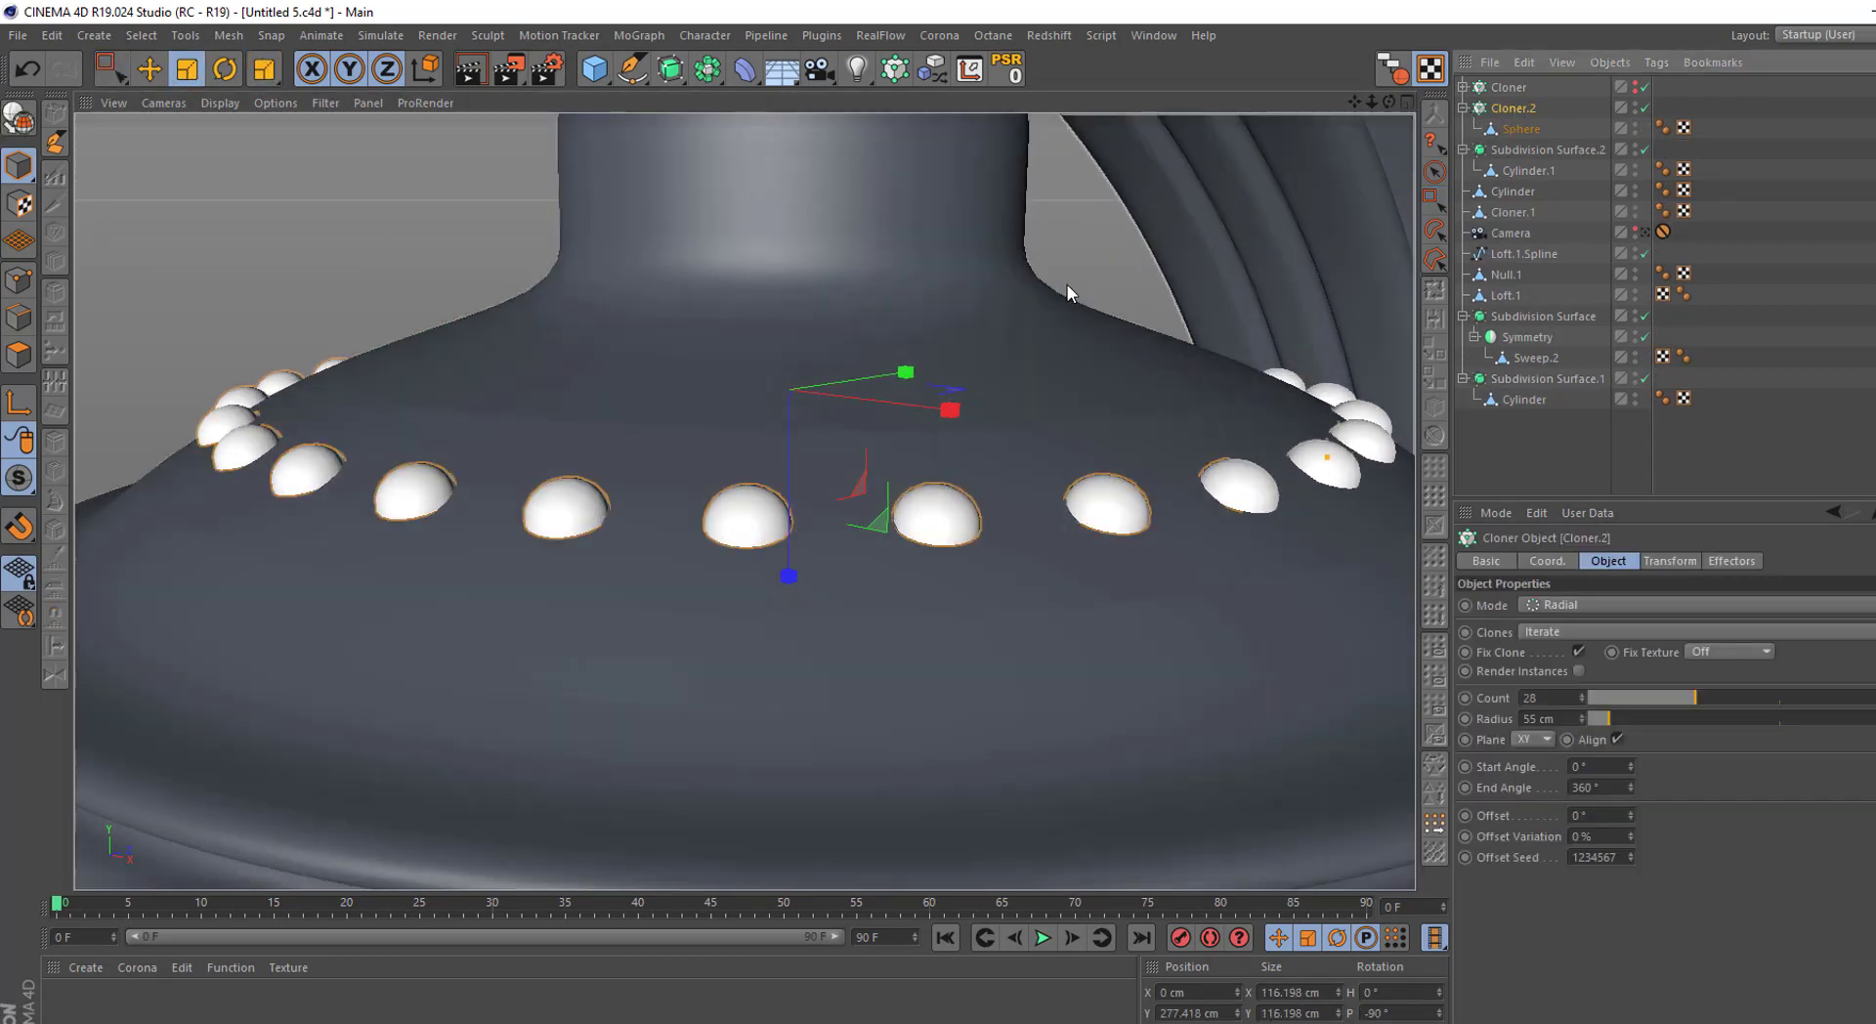
key(0)
Raise the duplicate ring's count to 52 to pack the beads tightly
drag(942, 278, 782, 430)
click(791, 452)
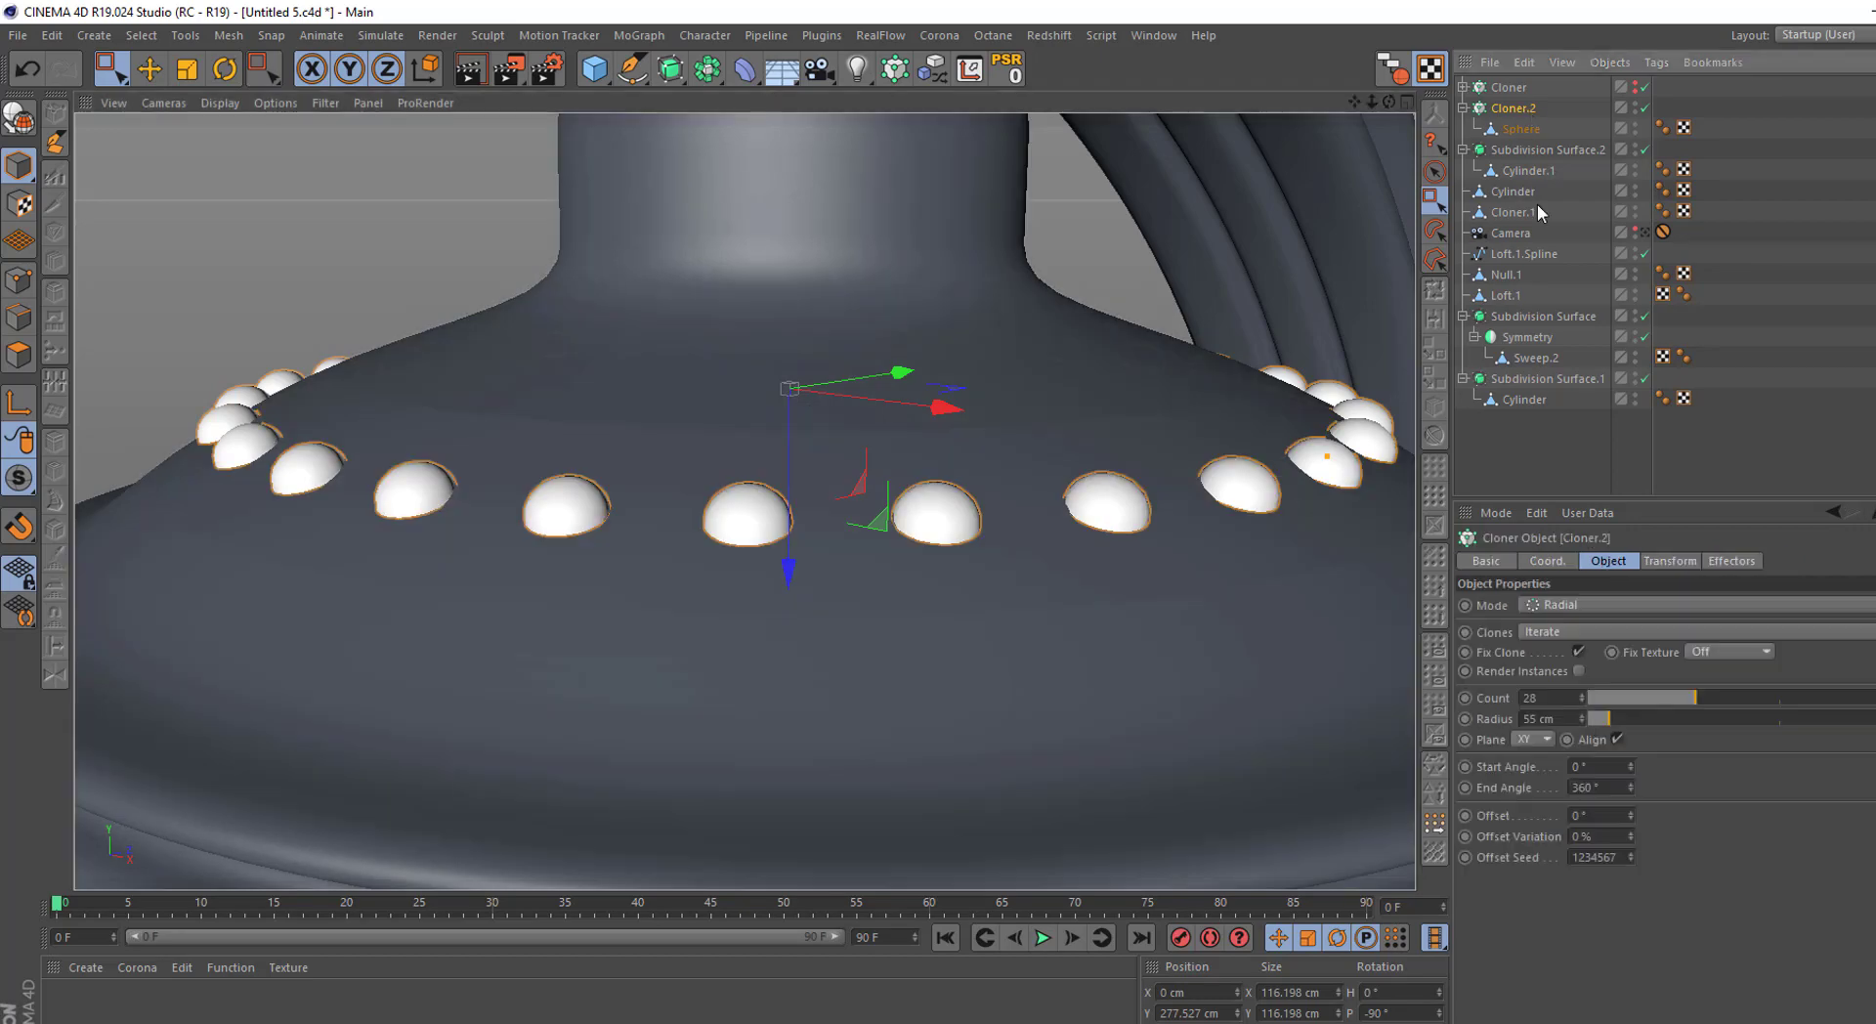
click(1679, 562)
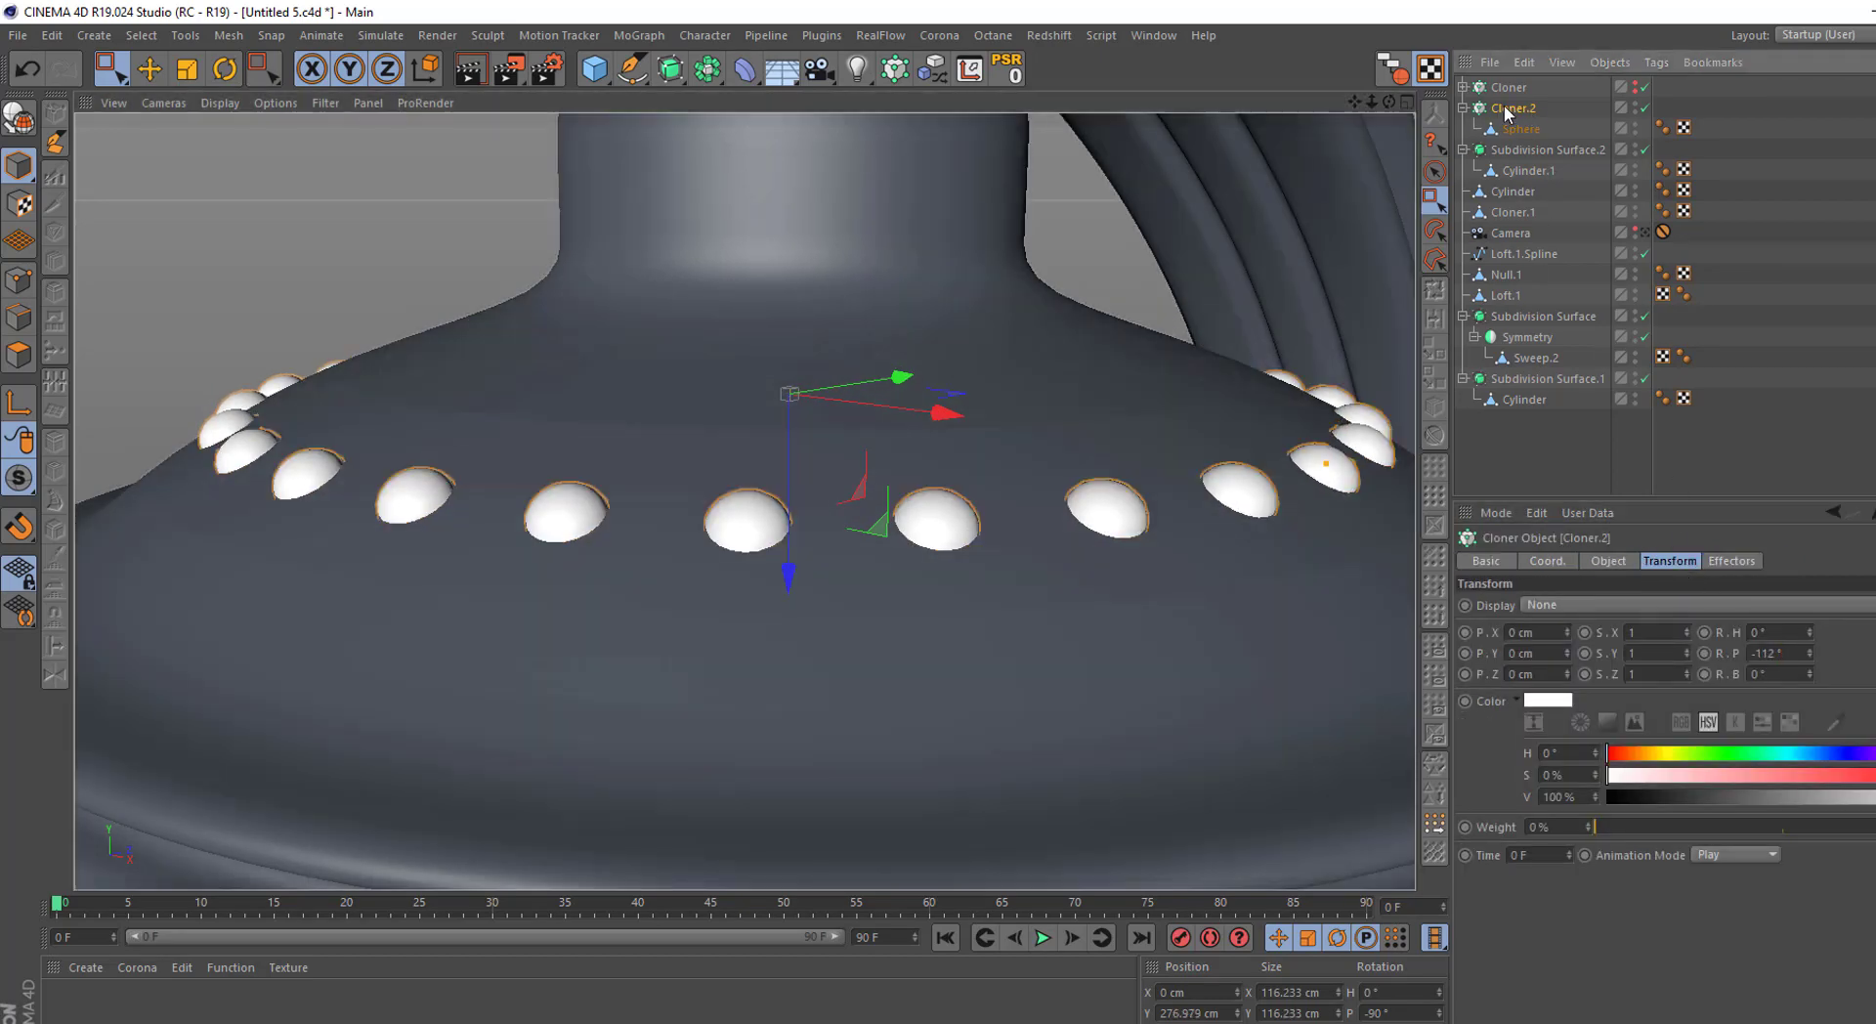
click(1609, 561)
drag(1662, 698, 1806, 698)
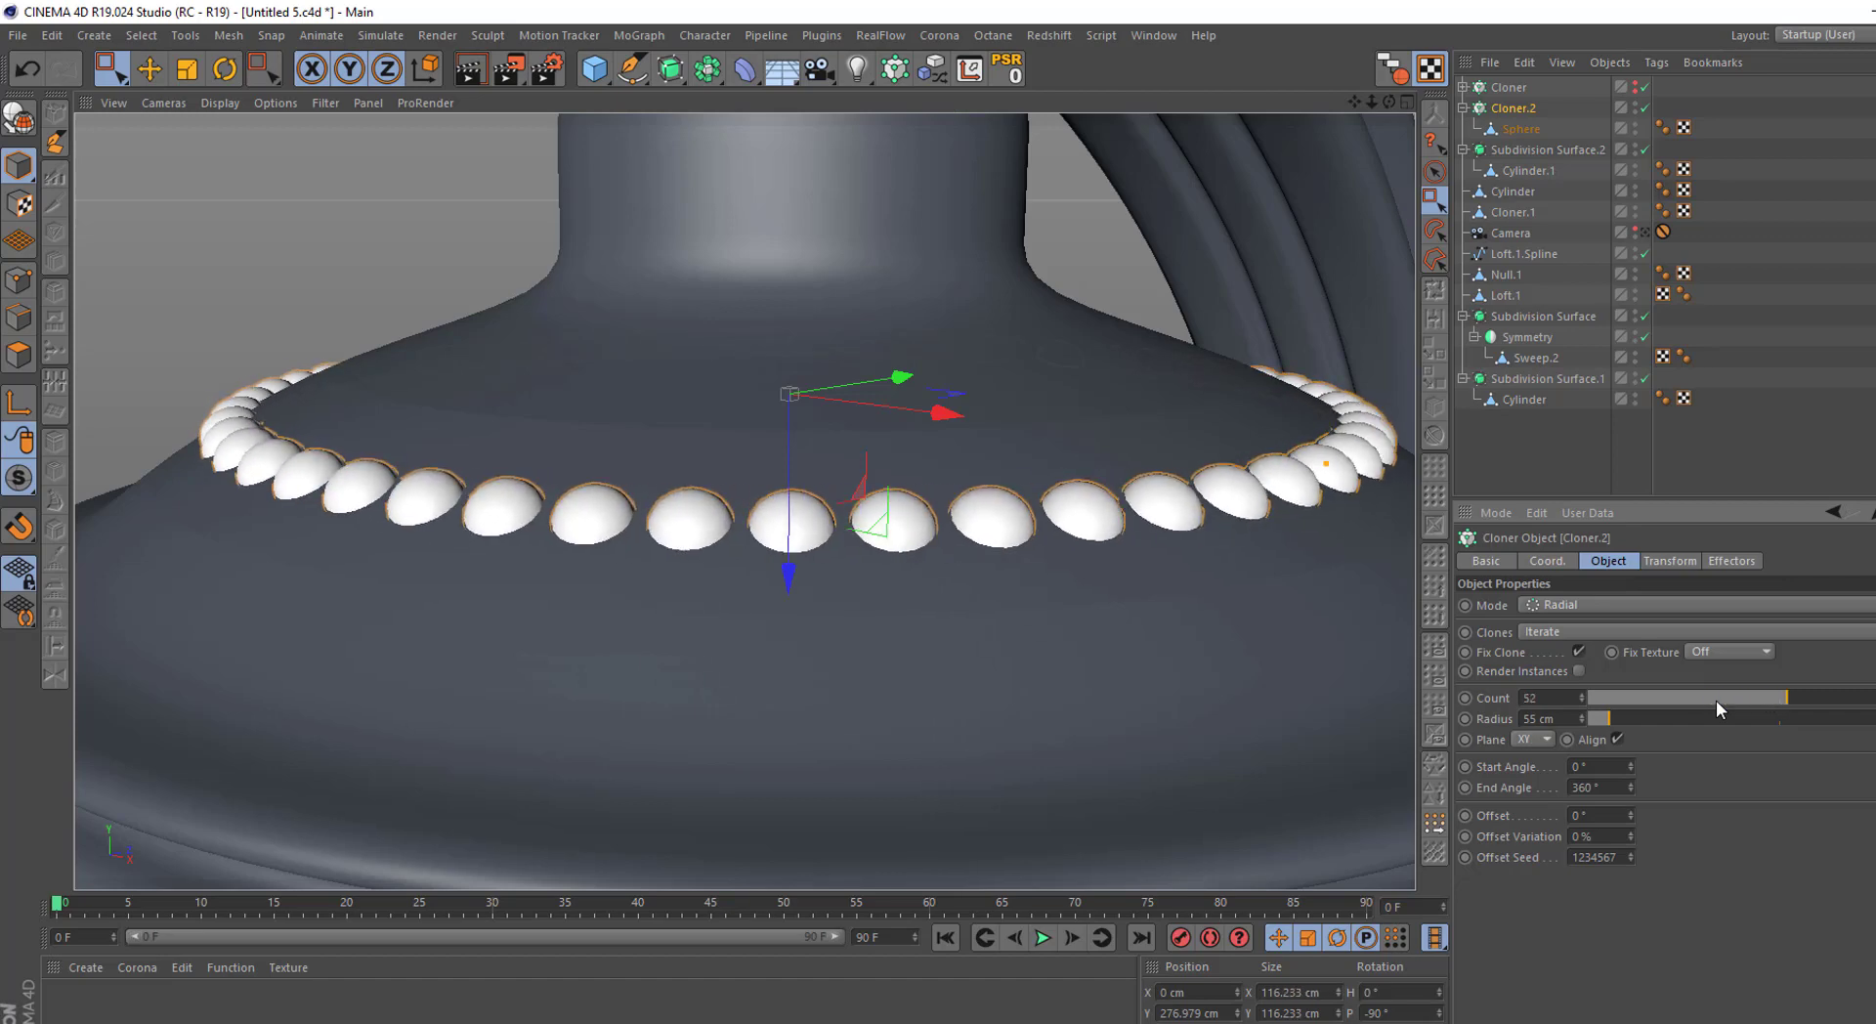
scroll(1105, 543, down, 10)
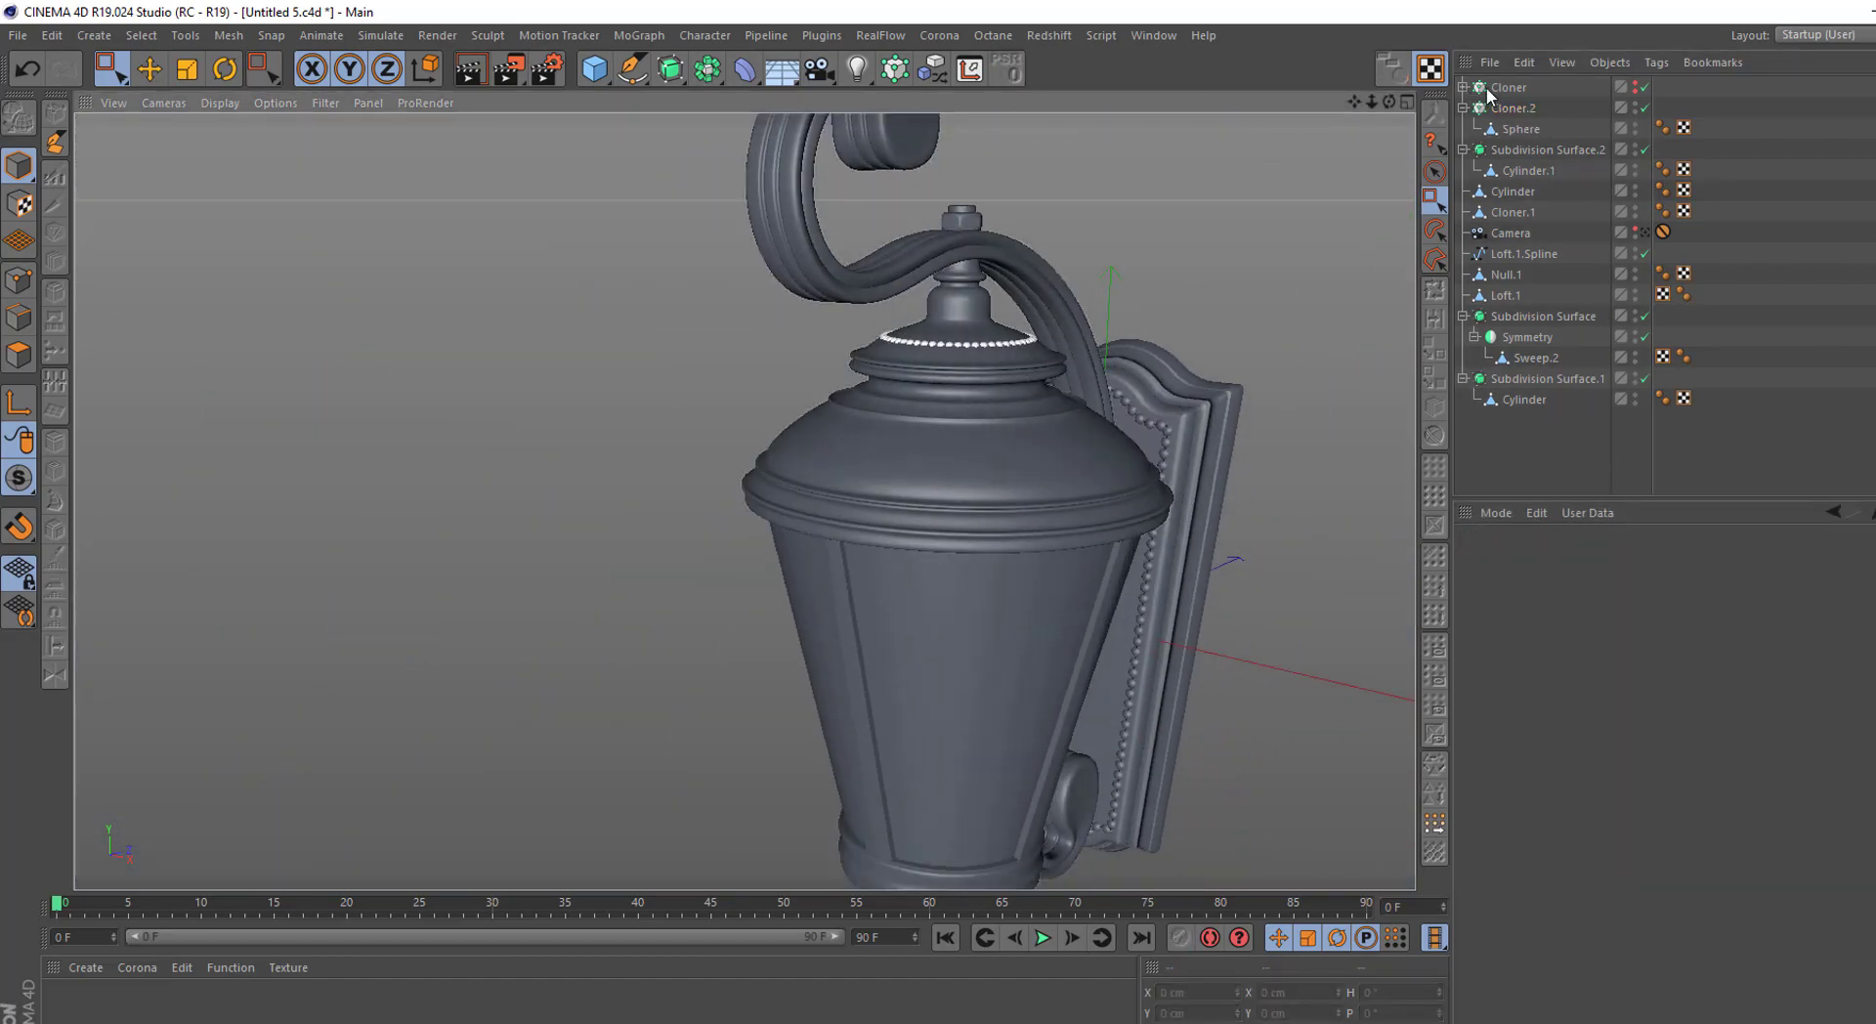
Duplicate the second ring as Cloner.3, lower it and widen it onto the cap
ctrl+drag(1506, 116, 1513, 148)
scroll(965, 404, up, 5)
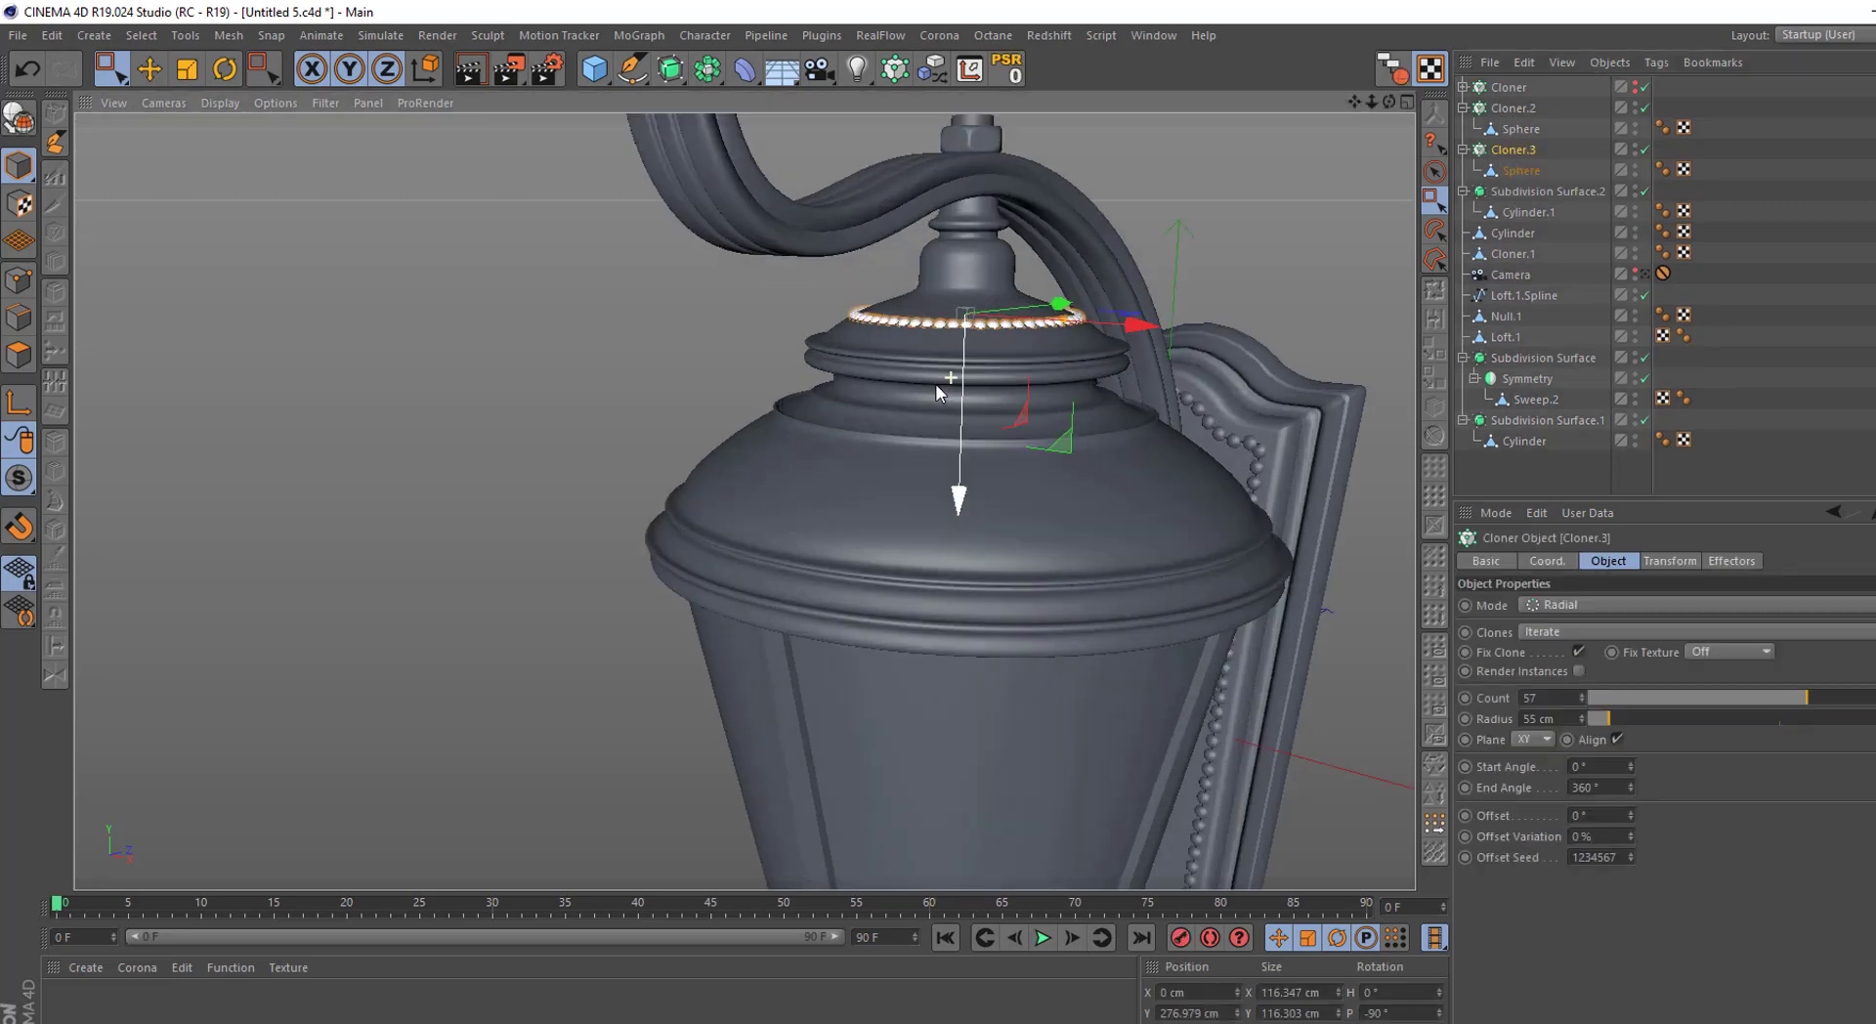
drag(965, 404, 965, 511)
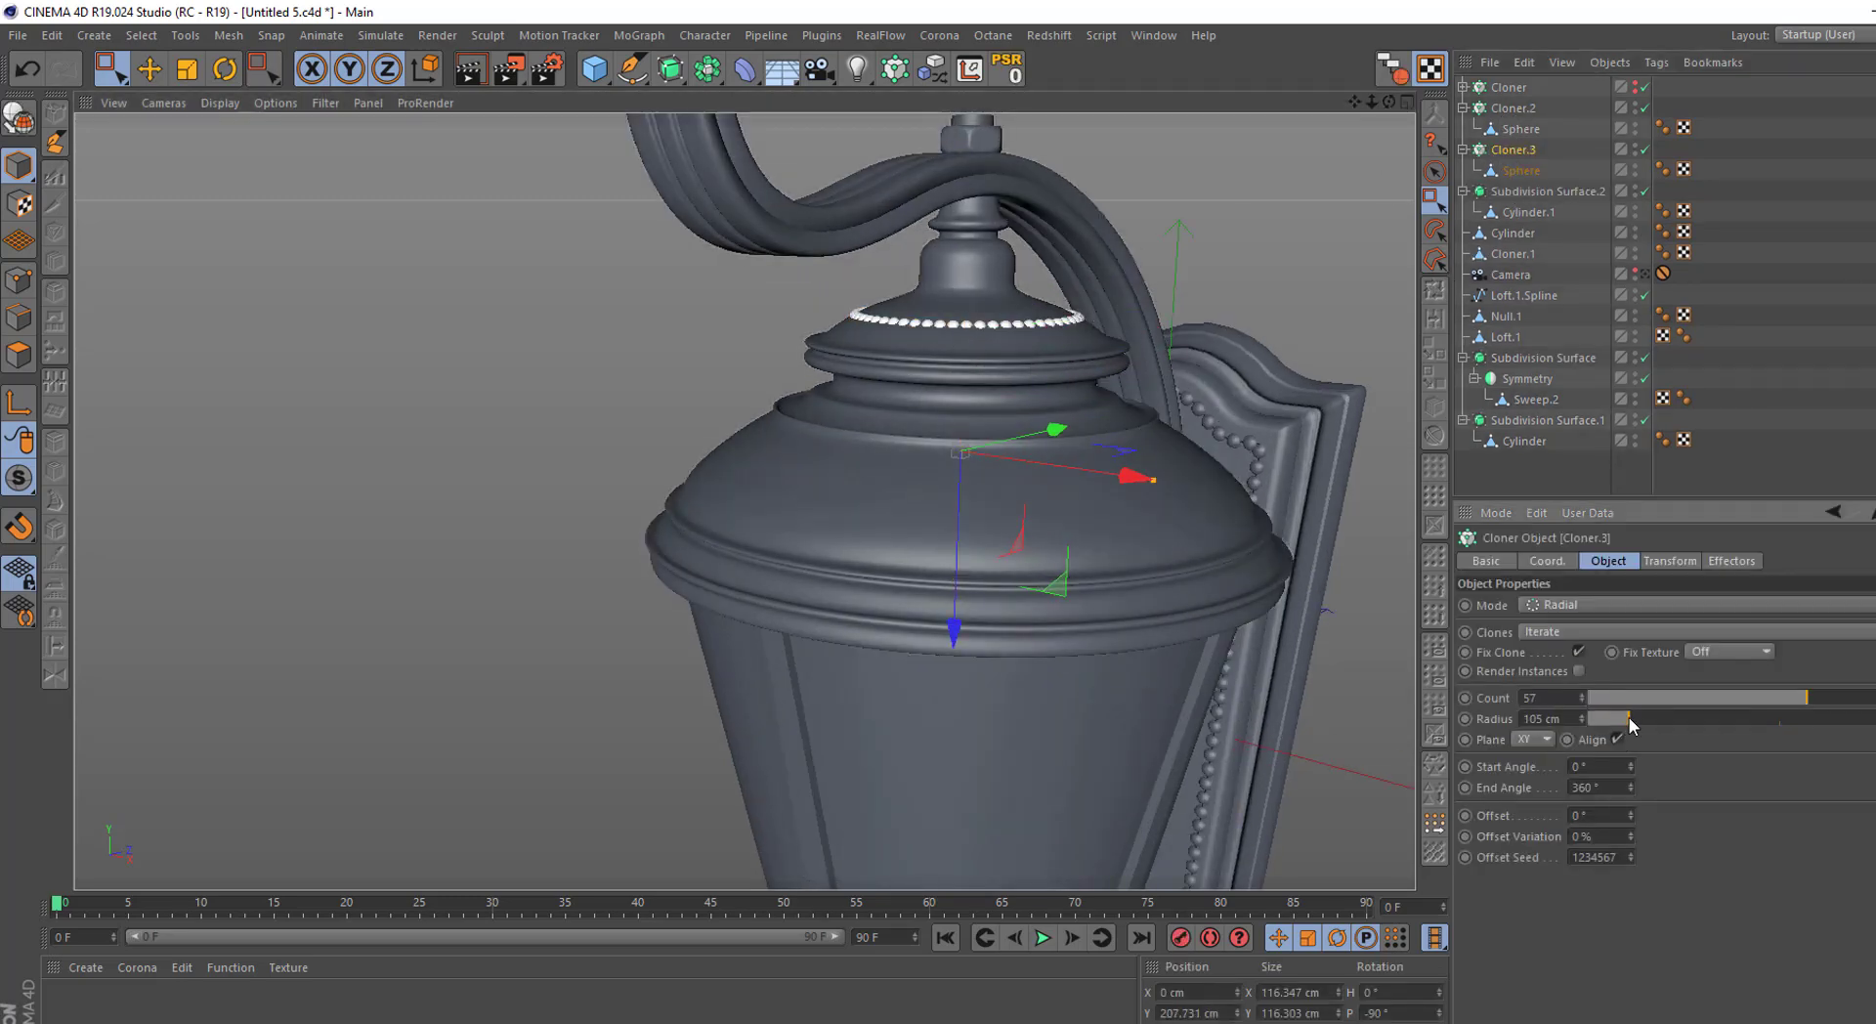
drag(1608, 718, 1636, 719)
scroll(1020, 467, up, 5)
scroll(1020, 467, down, 3)
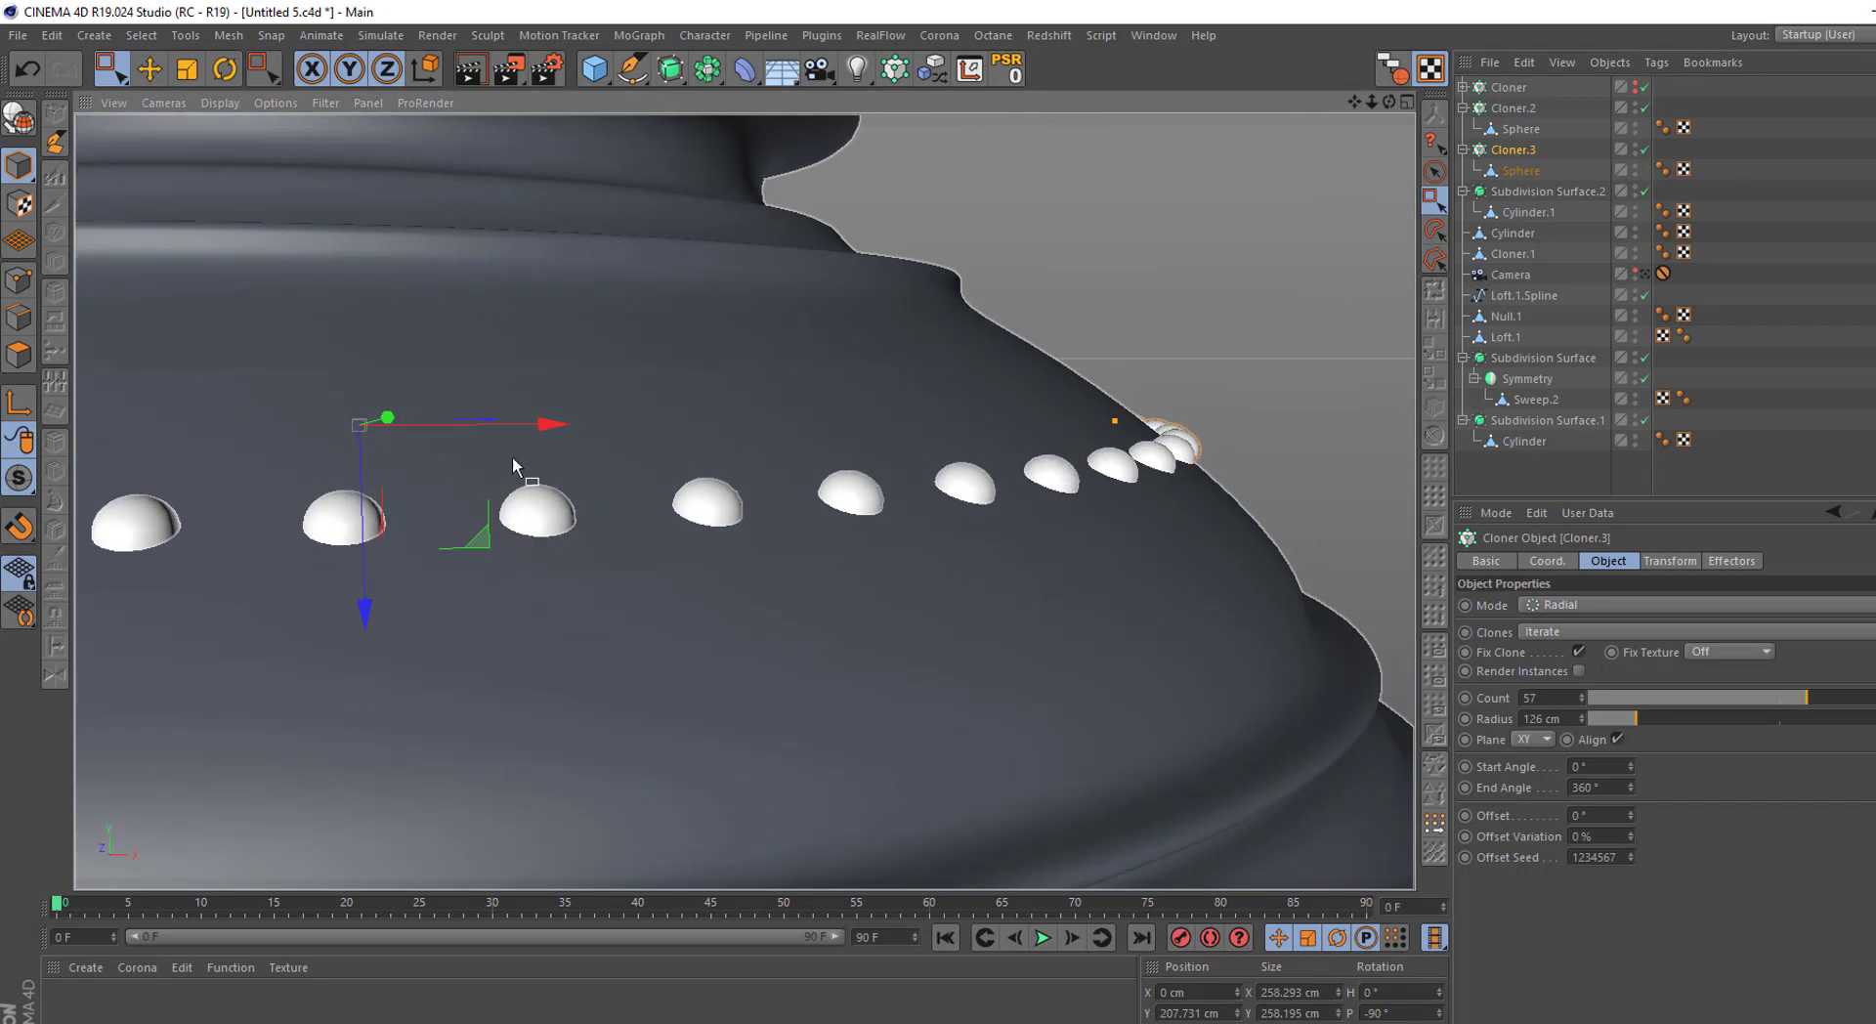
drag(365, 547, 364, 646)
scroll(1561, 719, up, 5)
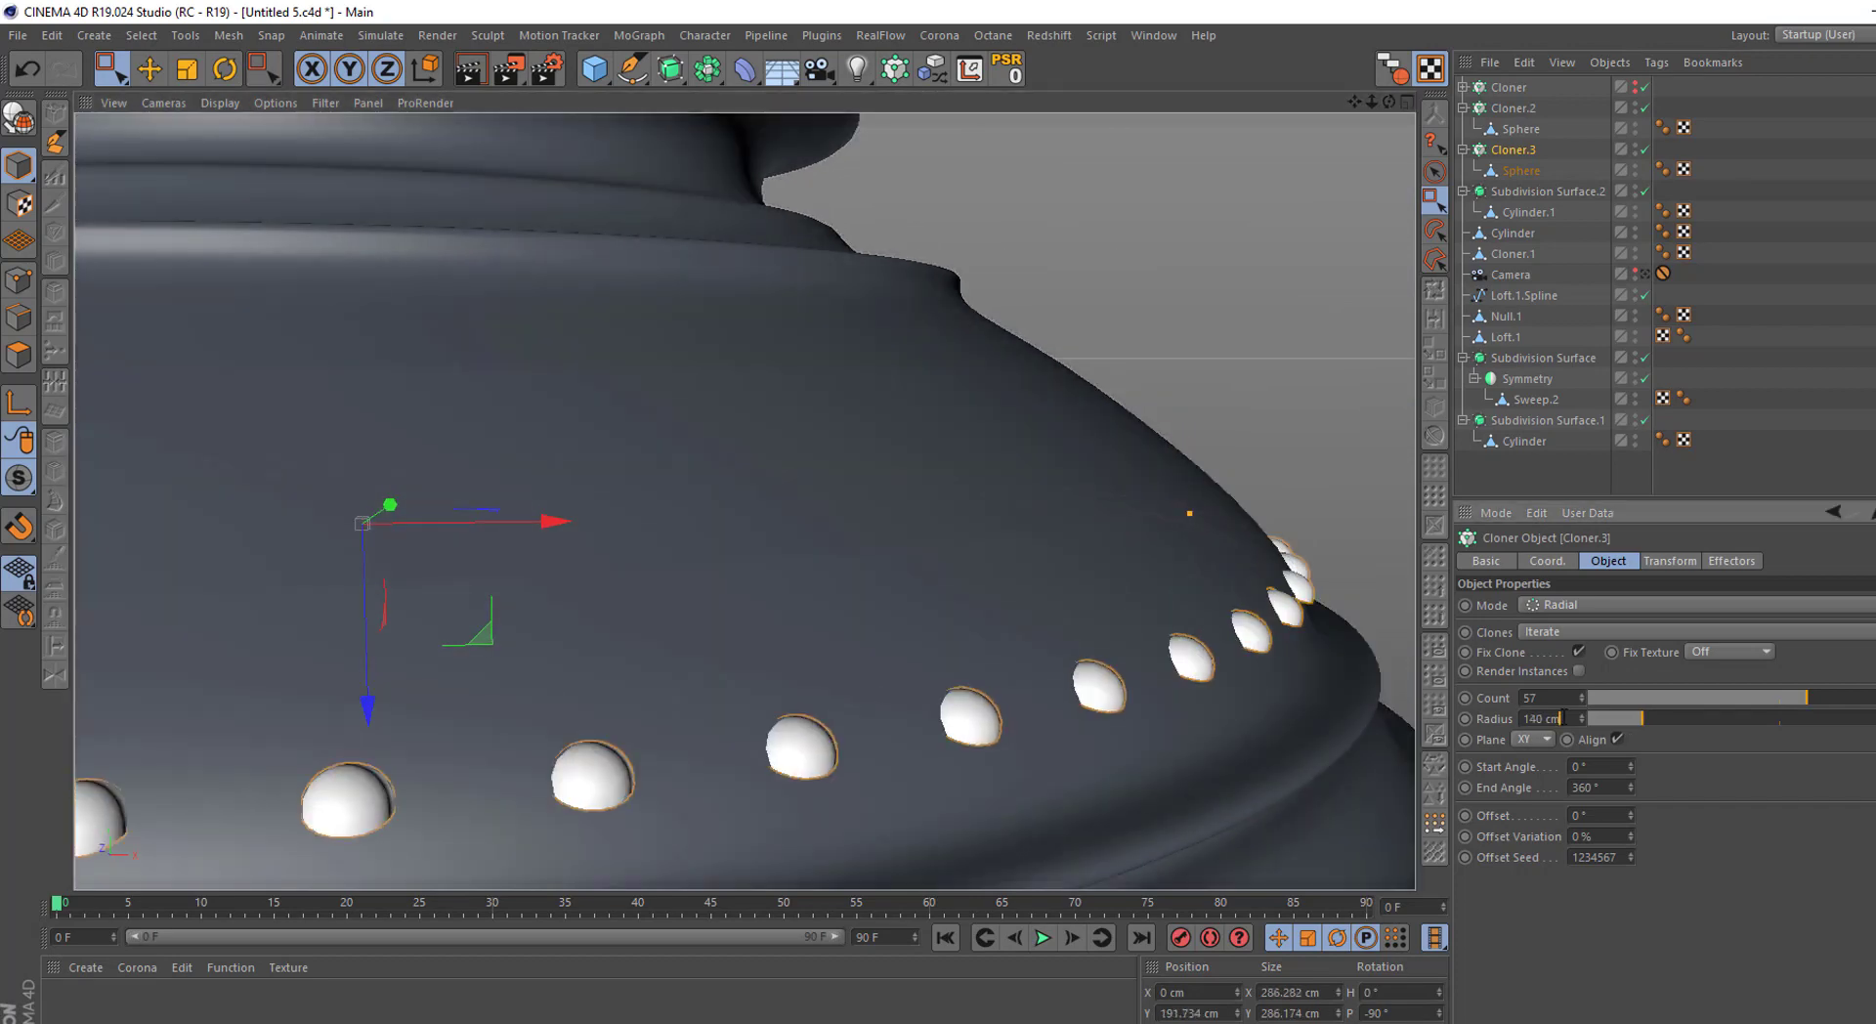
Review and tweak Cloner.3's R.P rotation in the Transform settings
click(1670, 561)
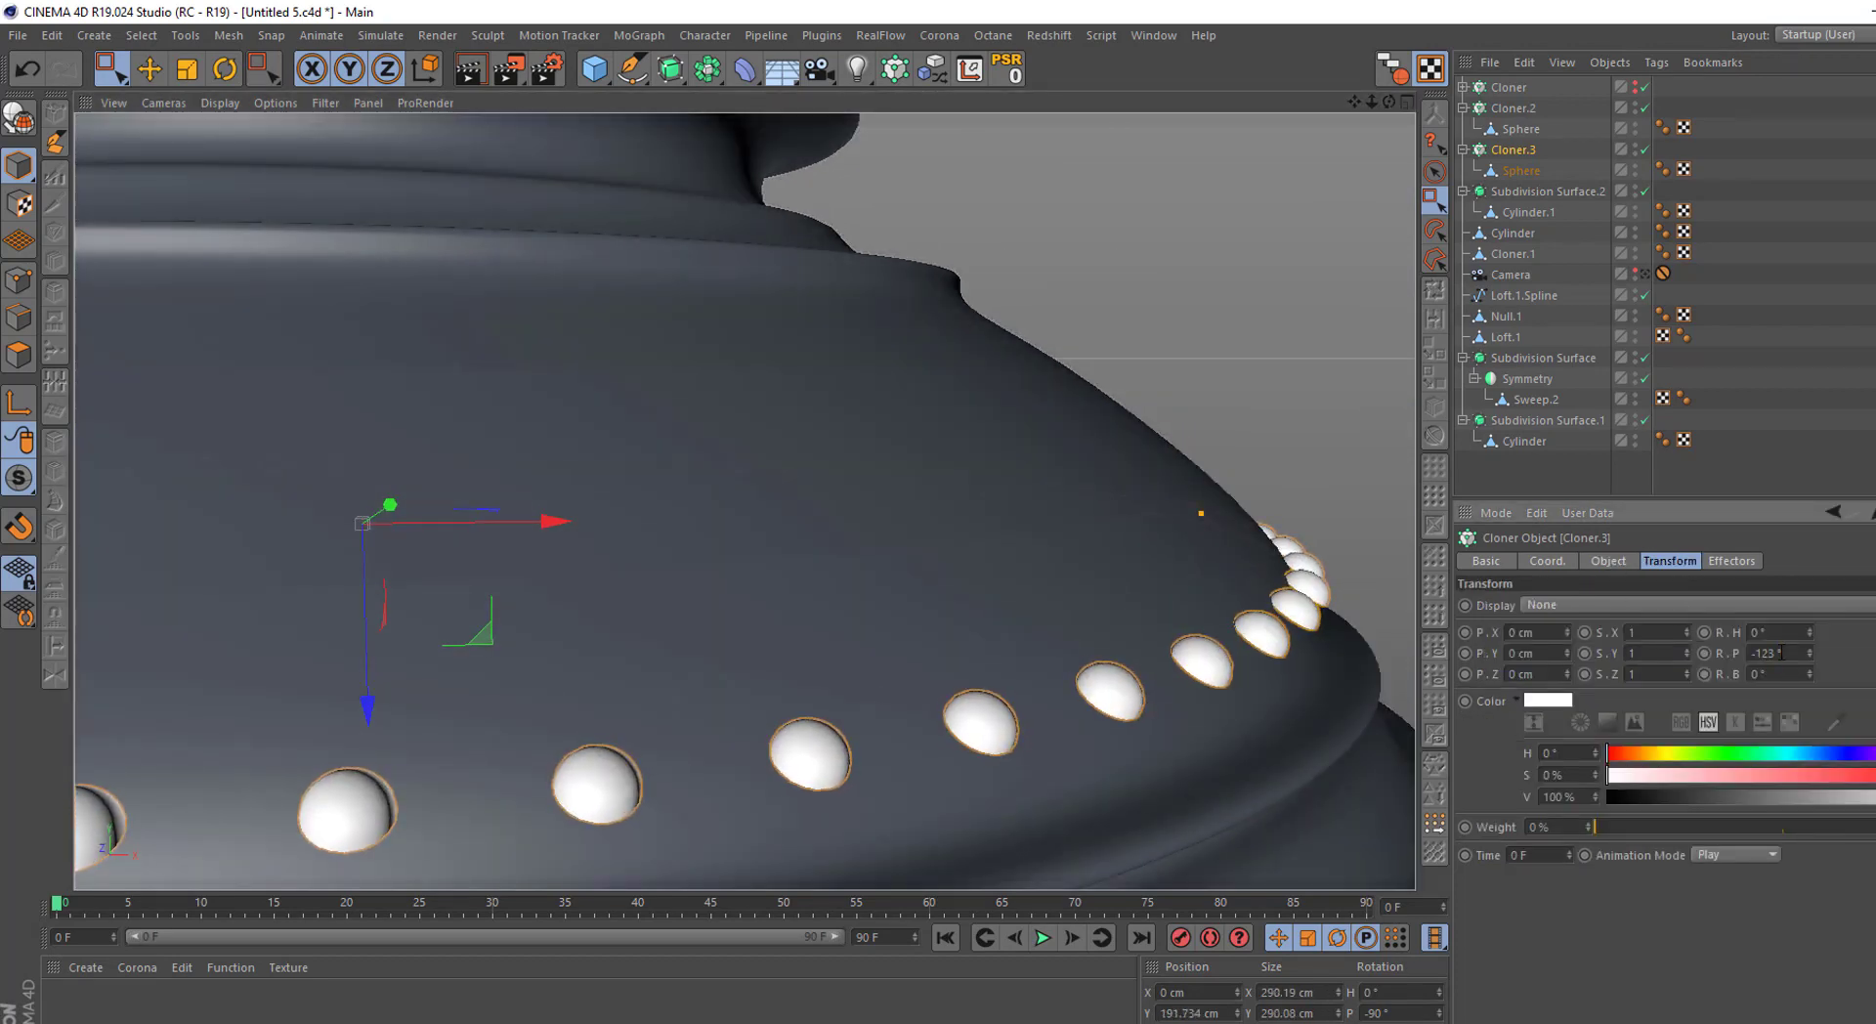
click(1609, 561)
scroll(1564, 716, down, 1)
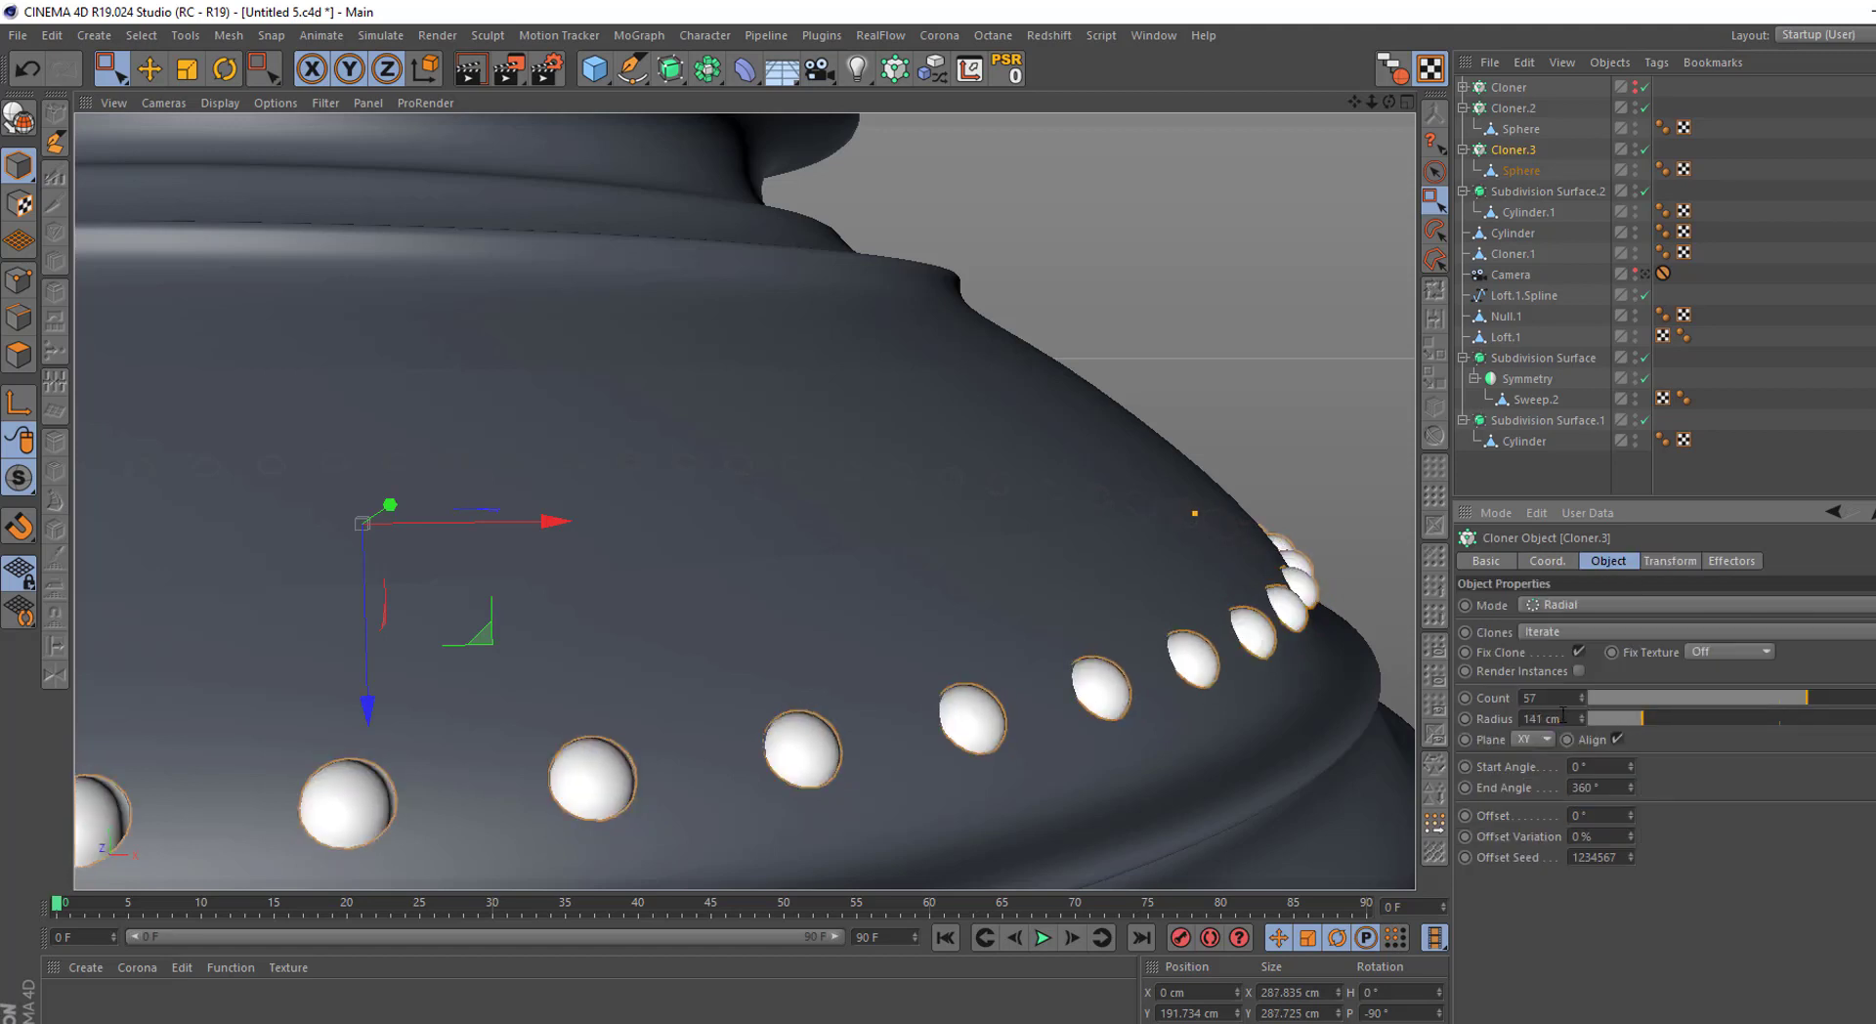
click(1683, 567)
scroll(1782, 649, down, 8)
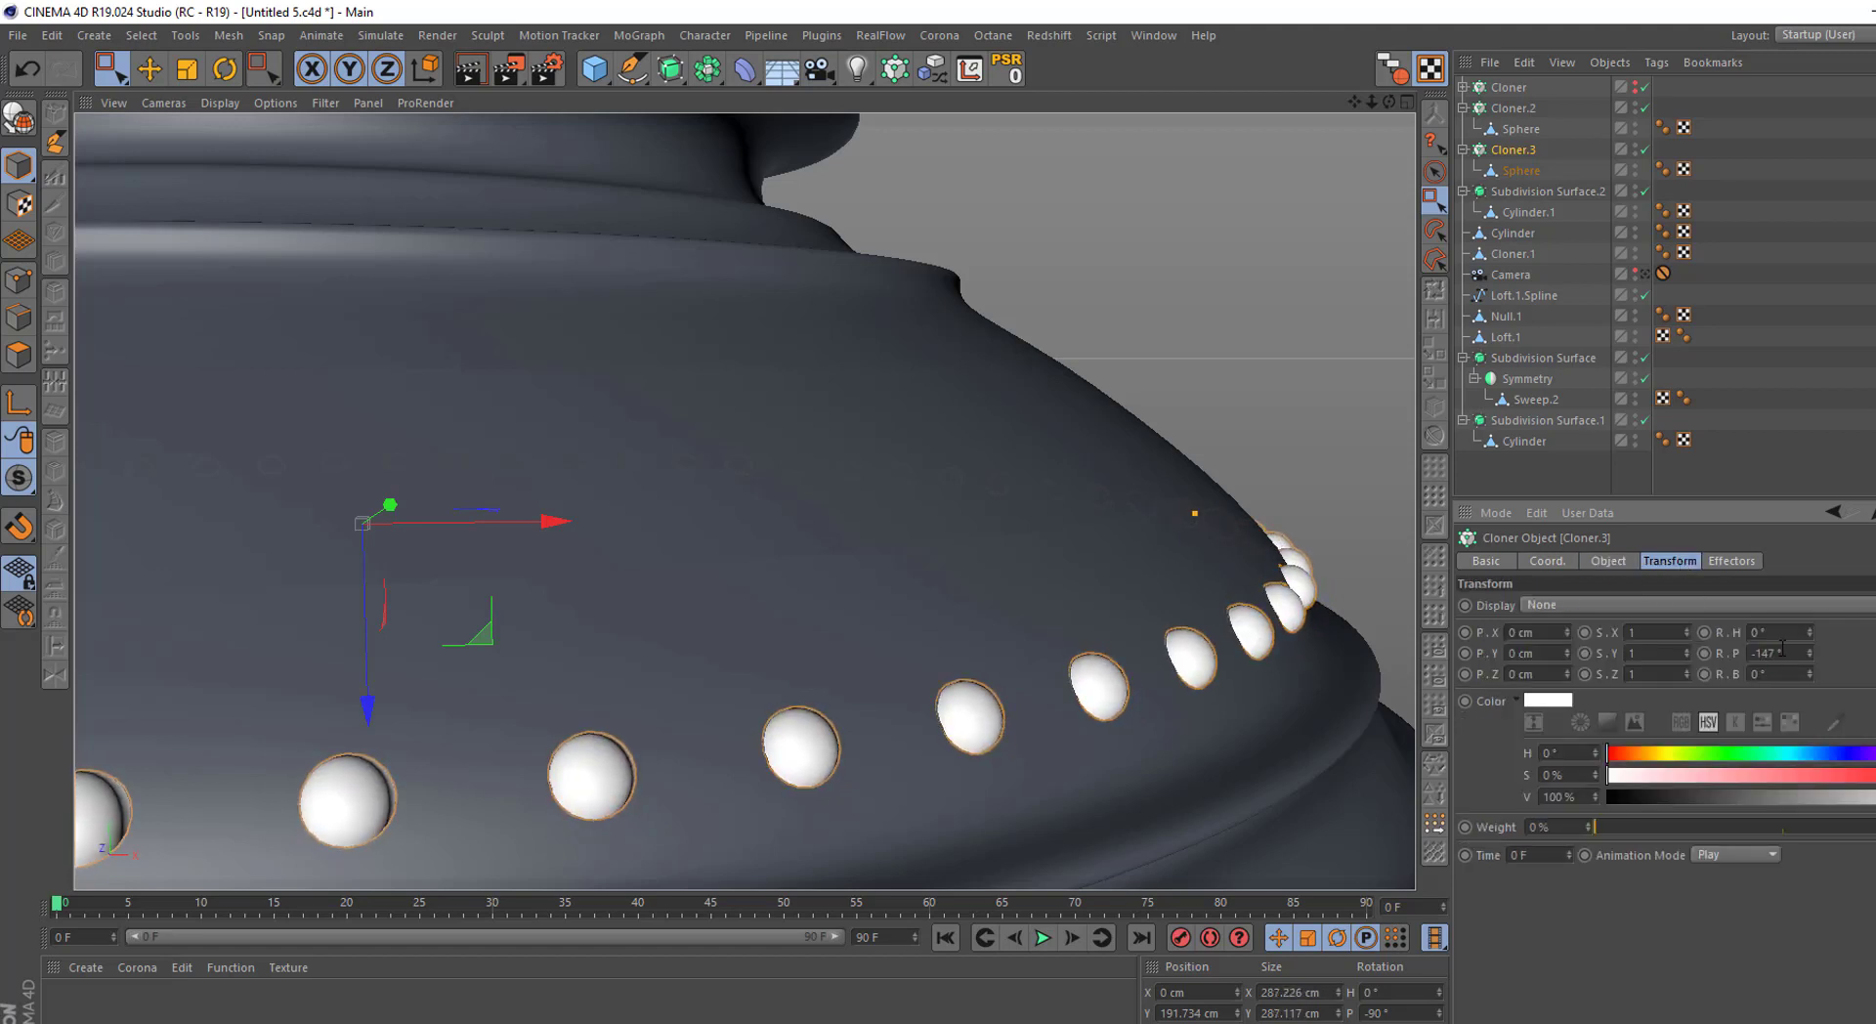
click(1603, 561)
scroll(1570, 717, down, 1)
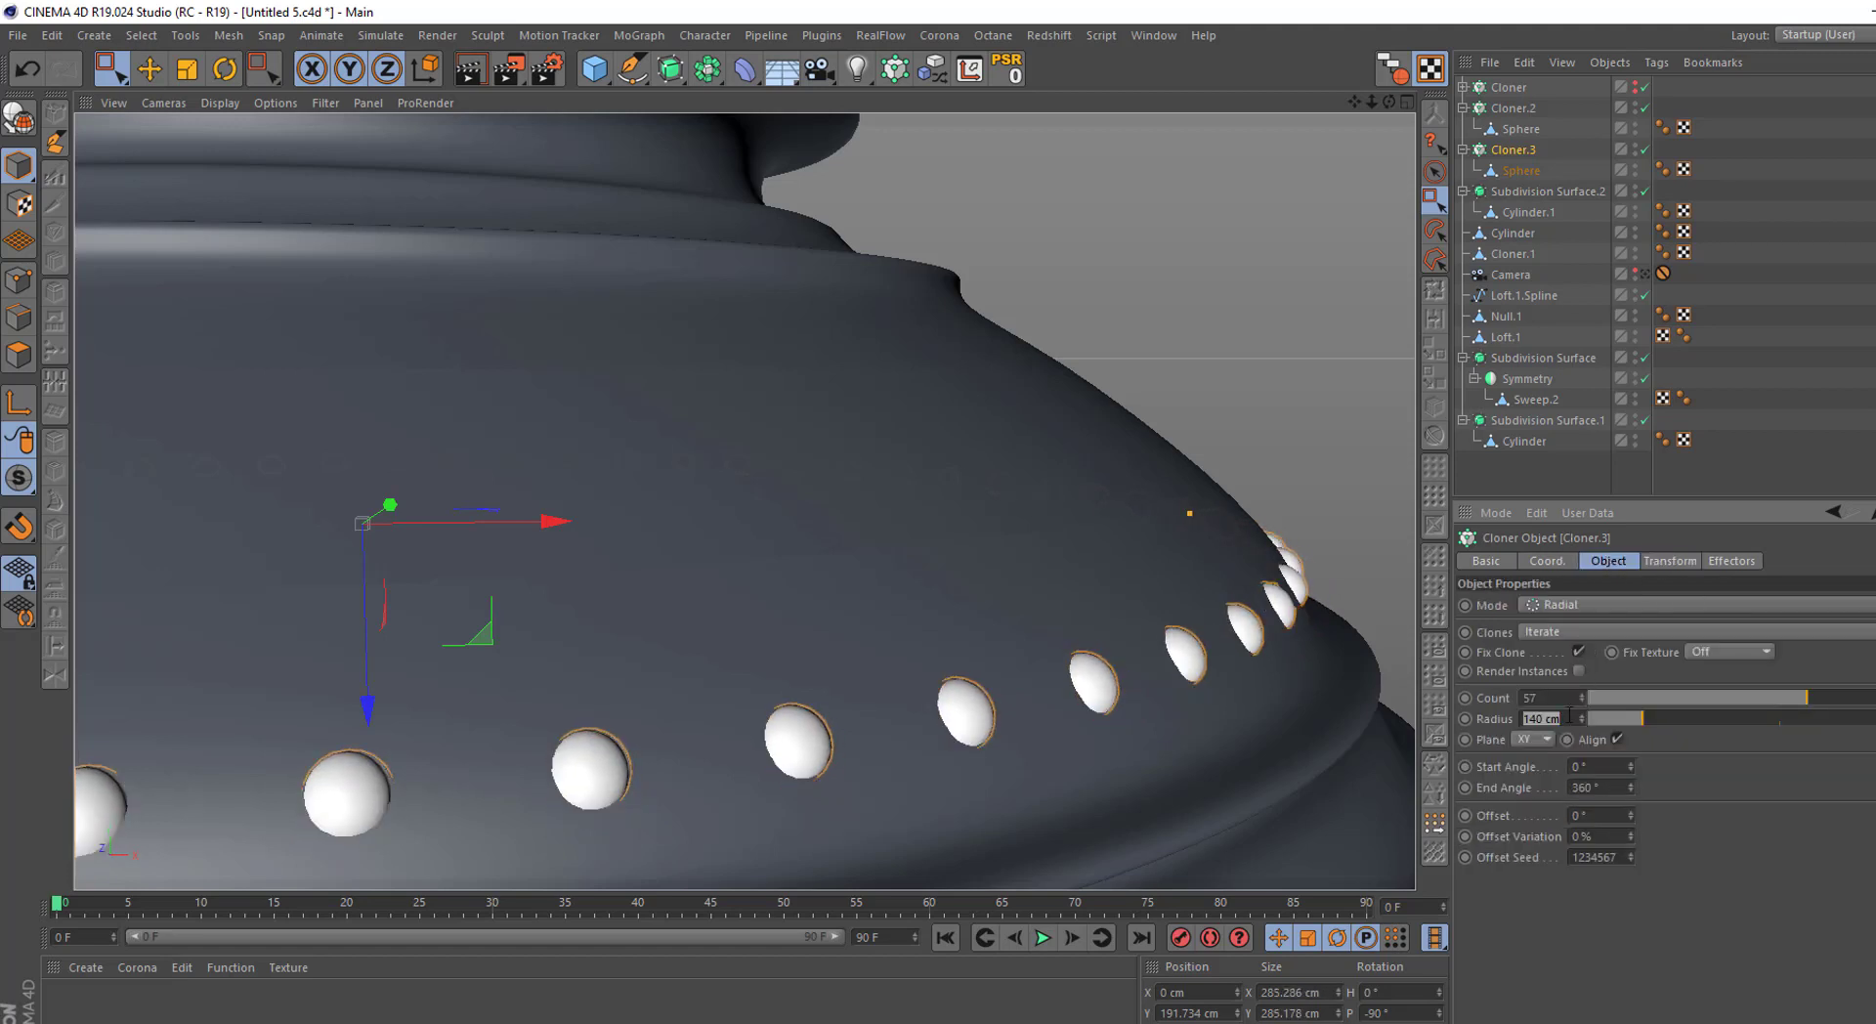
Raise Cloner.3's bead count from 100 up to 185
drag(1803, 697, 1875, 698)
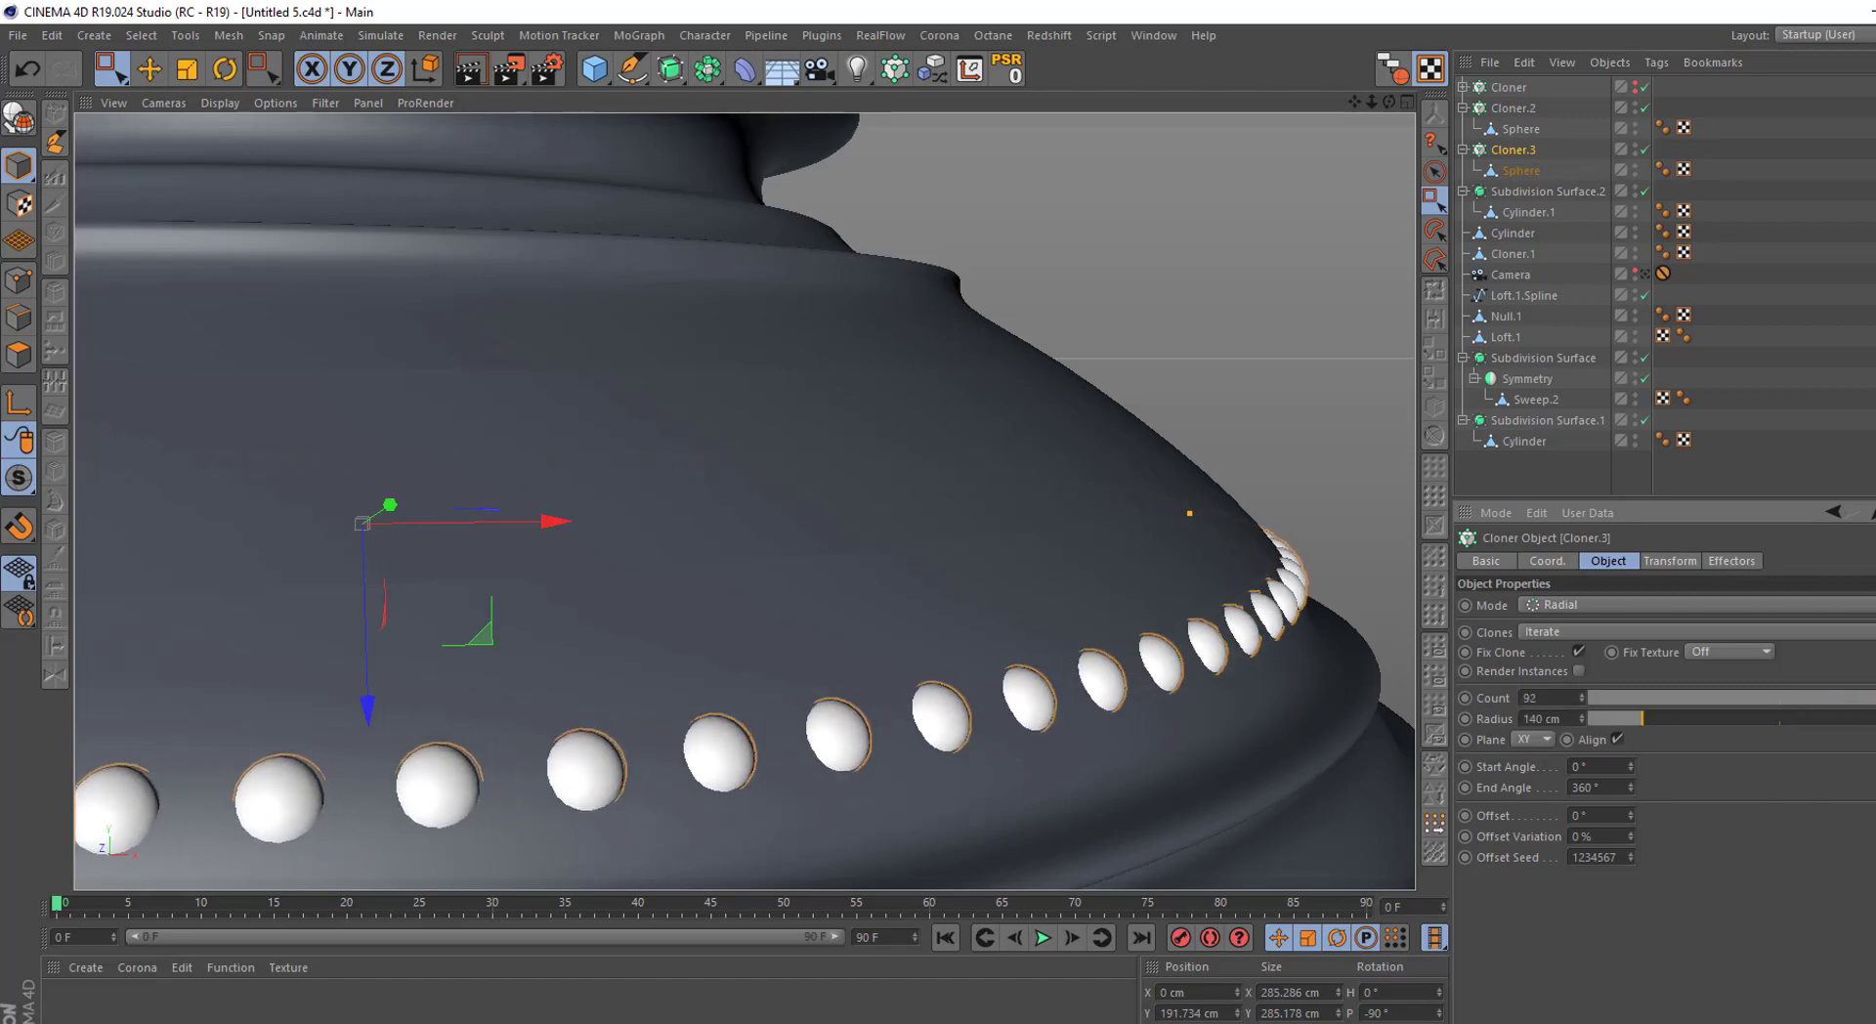
drag(1582, 697, 1662, 697)
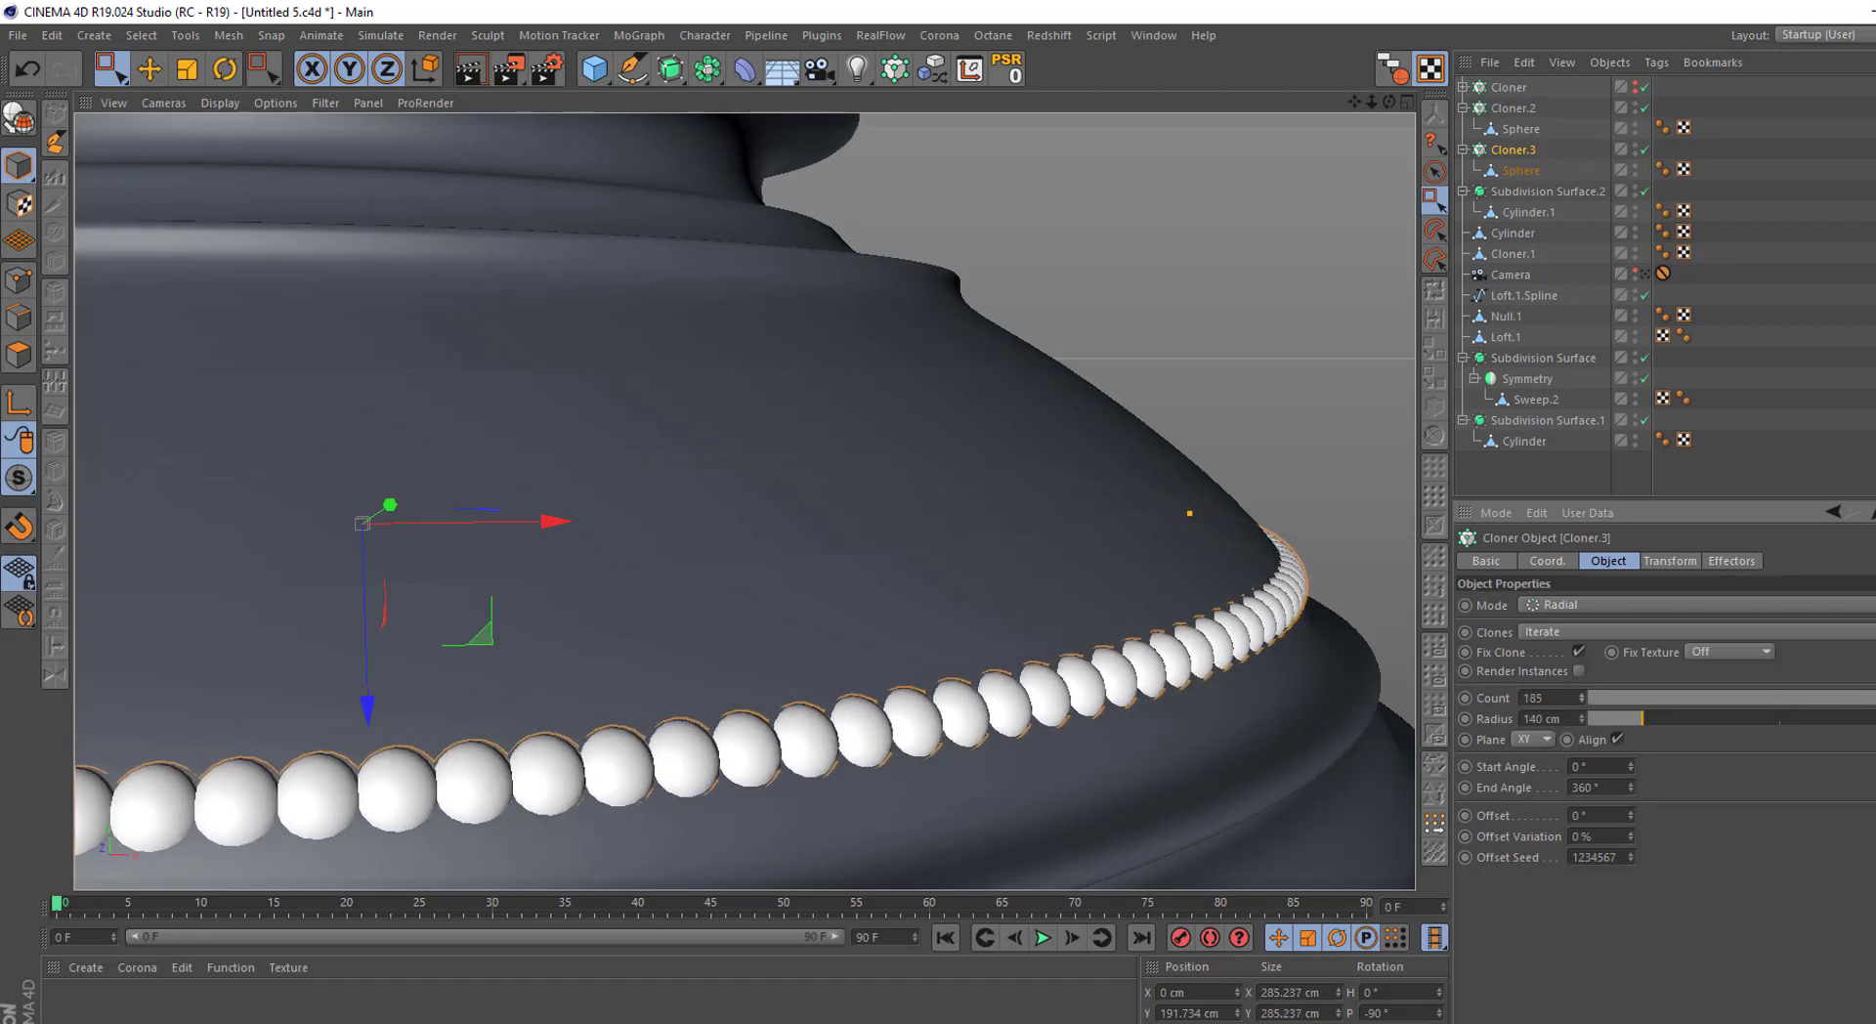
scroll(948, 555, down, 5)
scroll(948, 556, down, 2)
scroll(970, 564, up, 2)
scroll(1026, 465, up, 3)
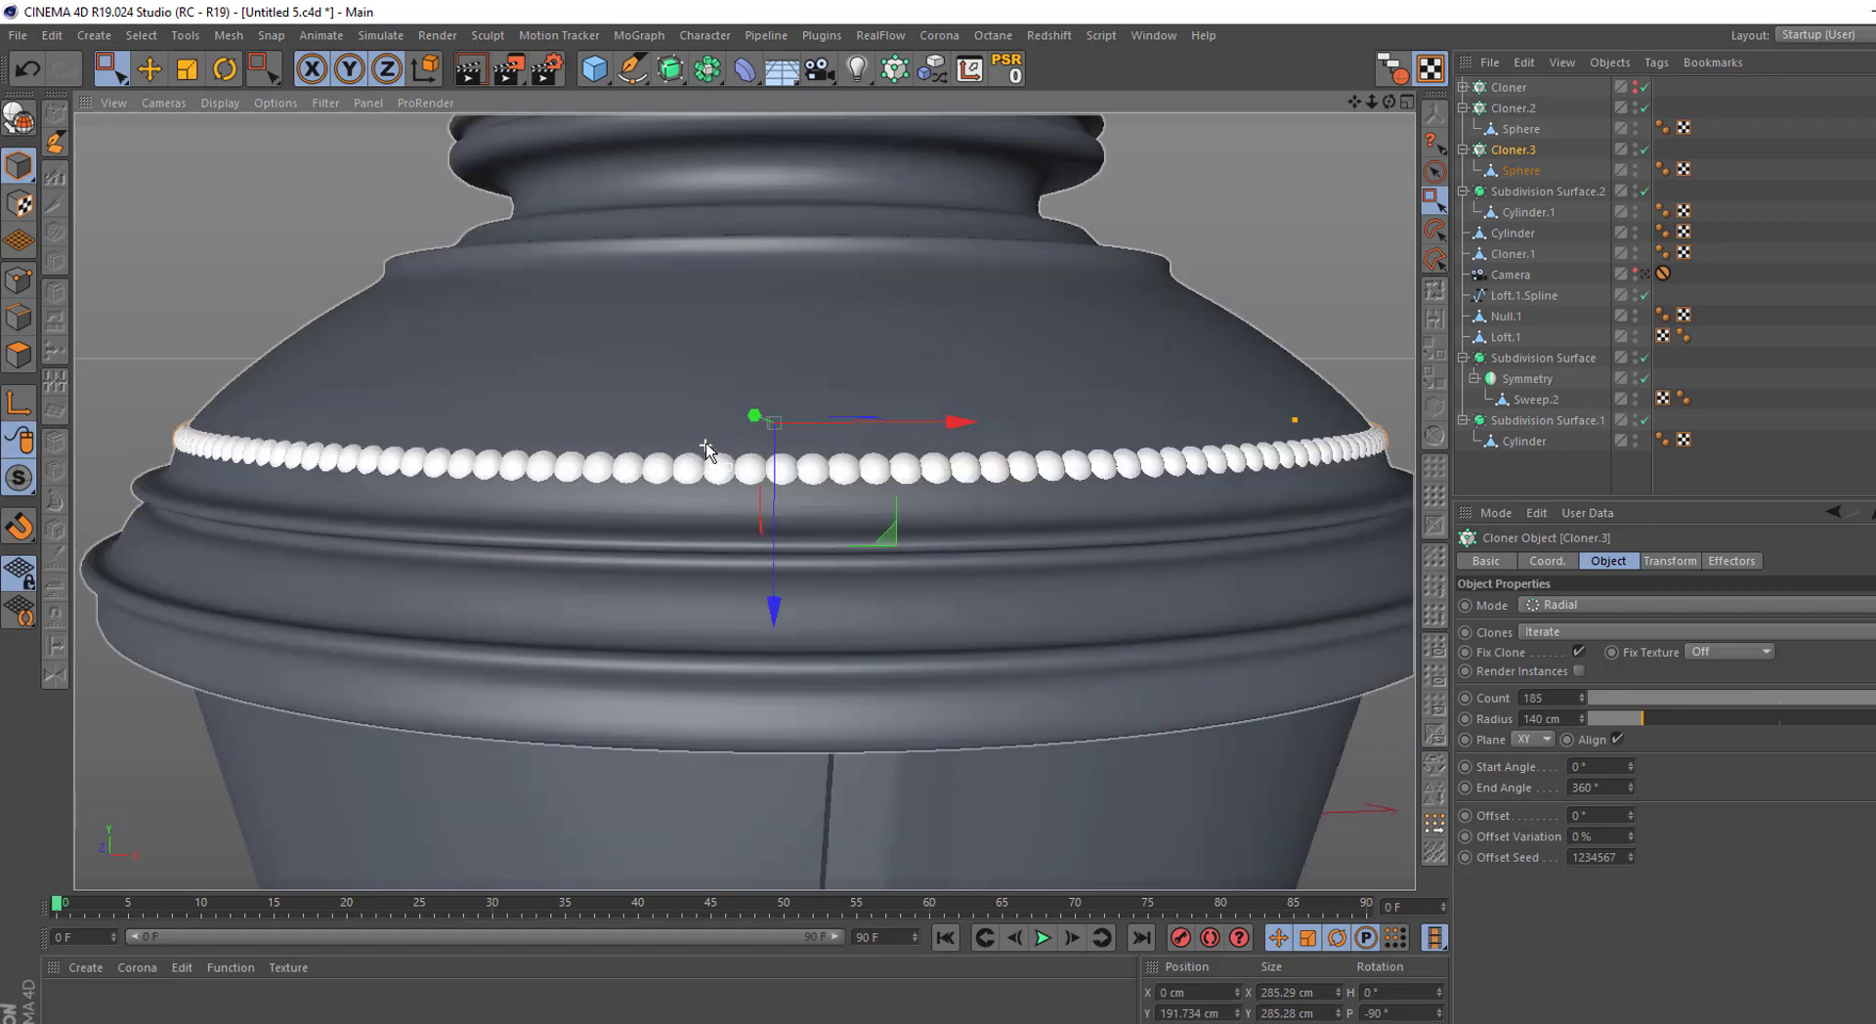
scroll(1075, 440, up, 3)
scroll(1158, 412, up, 1)
scroll(1157, 402, down, 2)
Set the ring radius to 142 cm and inspect it around the dome
click(1581, 714)
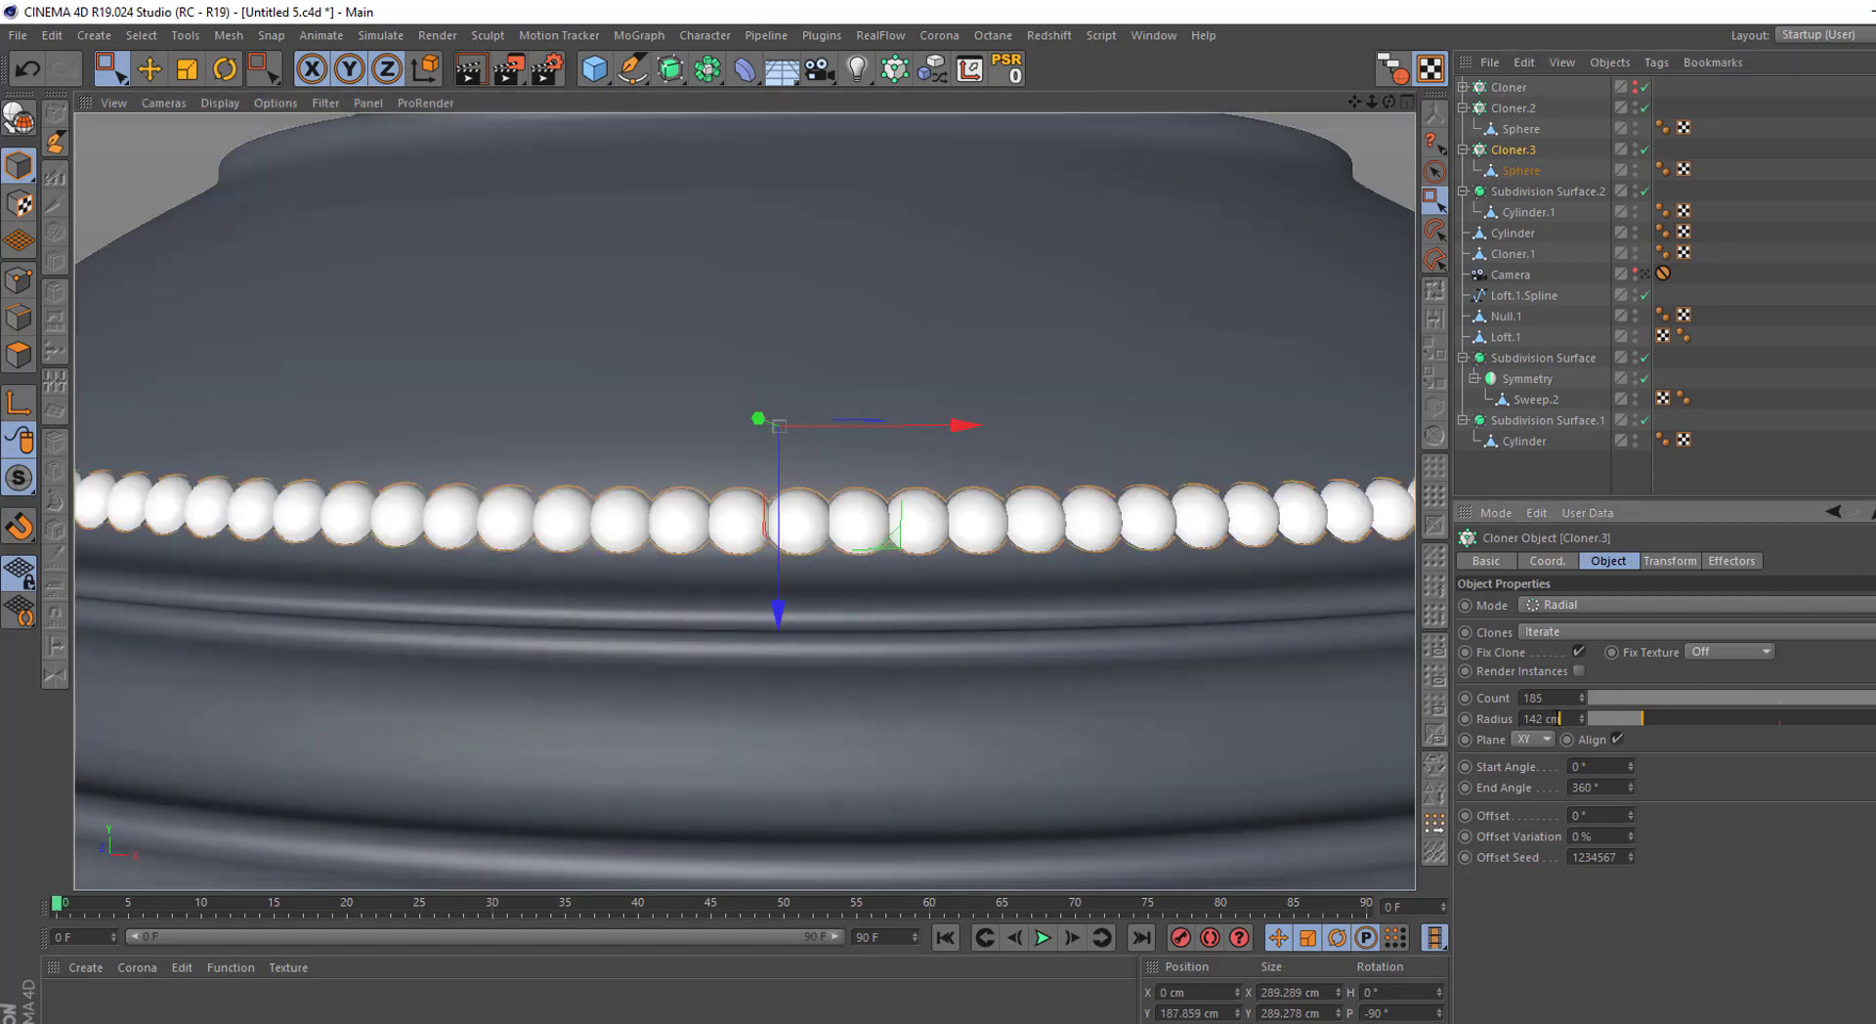
alt+drag(1157, 411, 1077, 583)
scroll(1184, 590, up, 4)
scroll(1206, 579, down, 1)
scroll(1206, 579, down, 3)
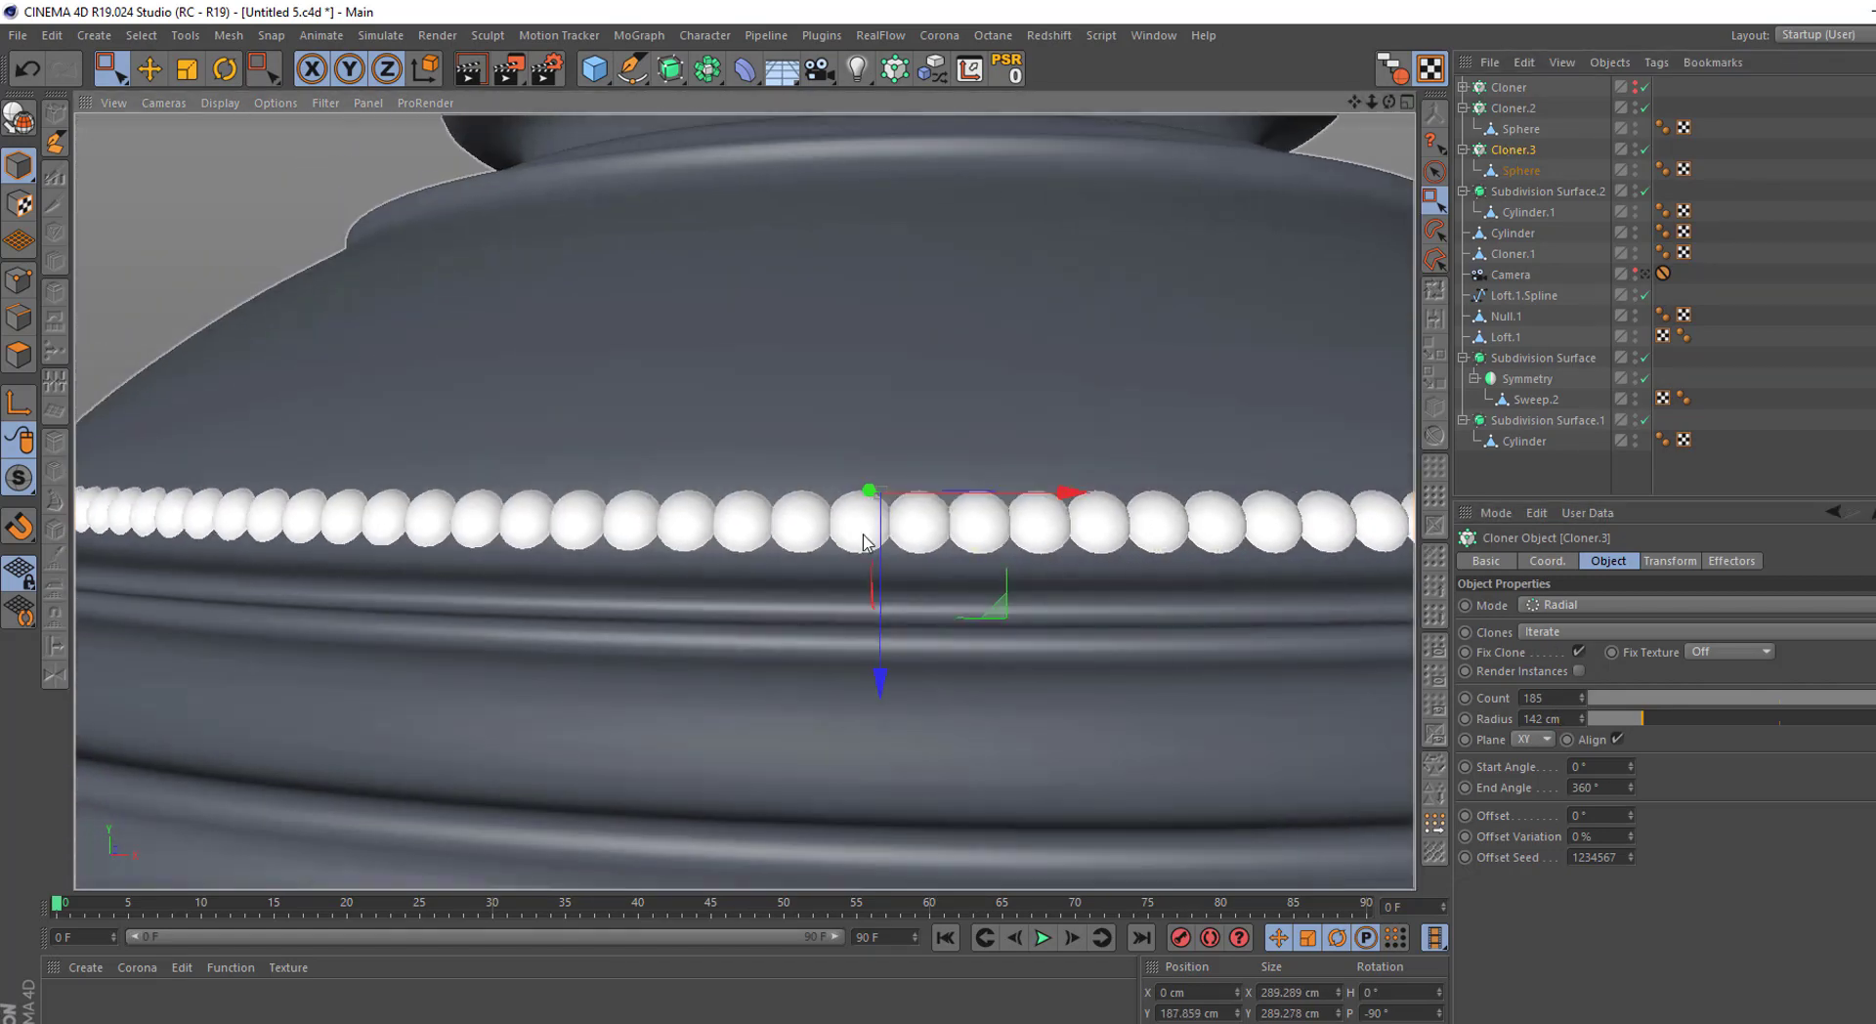
scroll(946, 463, down, 3)
scroll(946, 463, down, 1)
scroll(946, 463, up, 3)
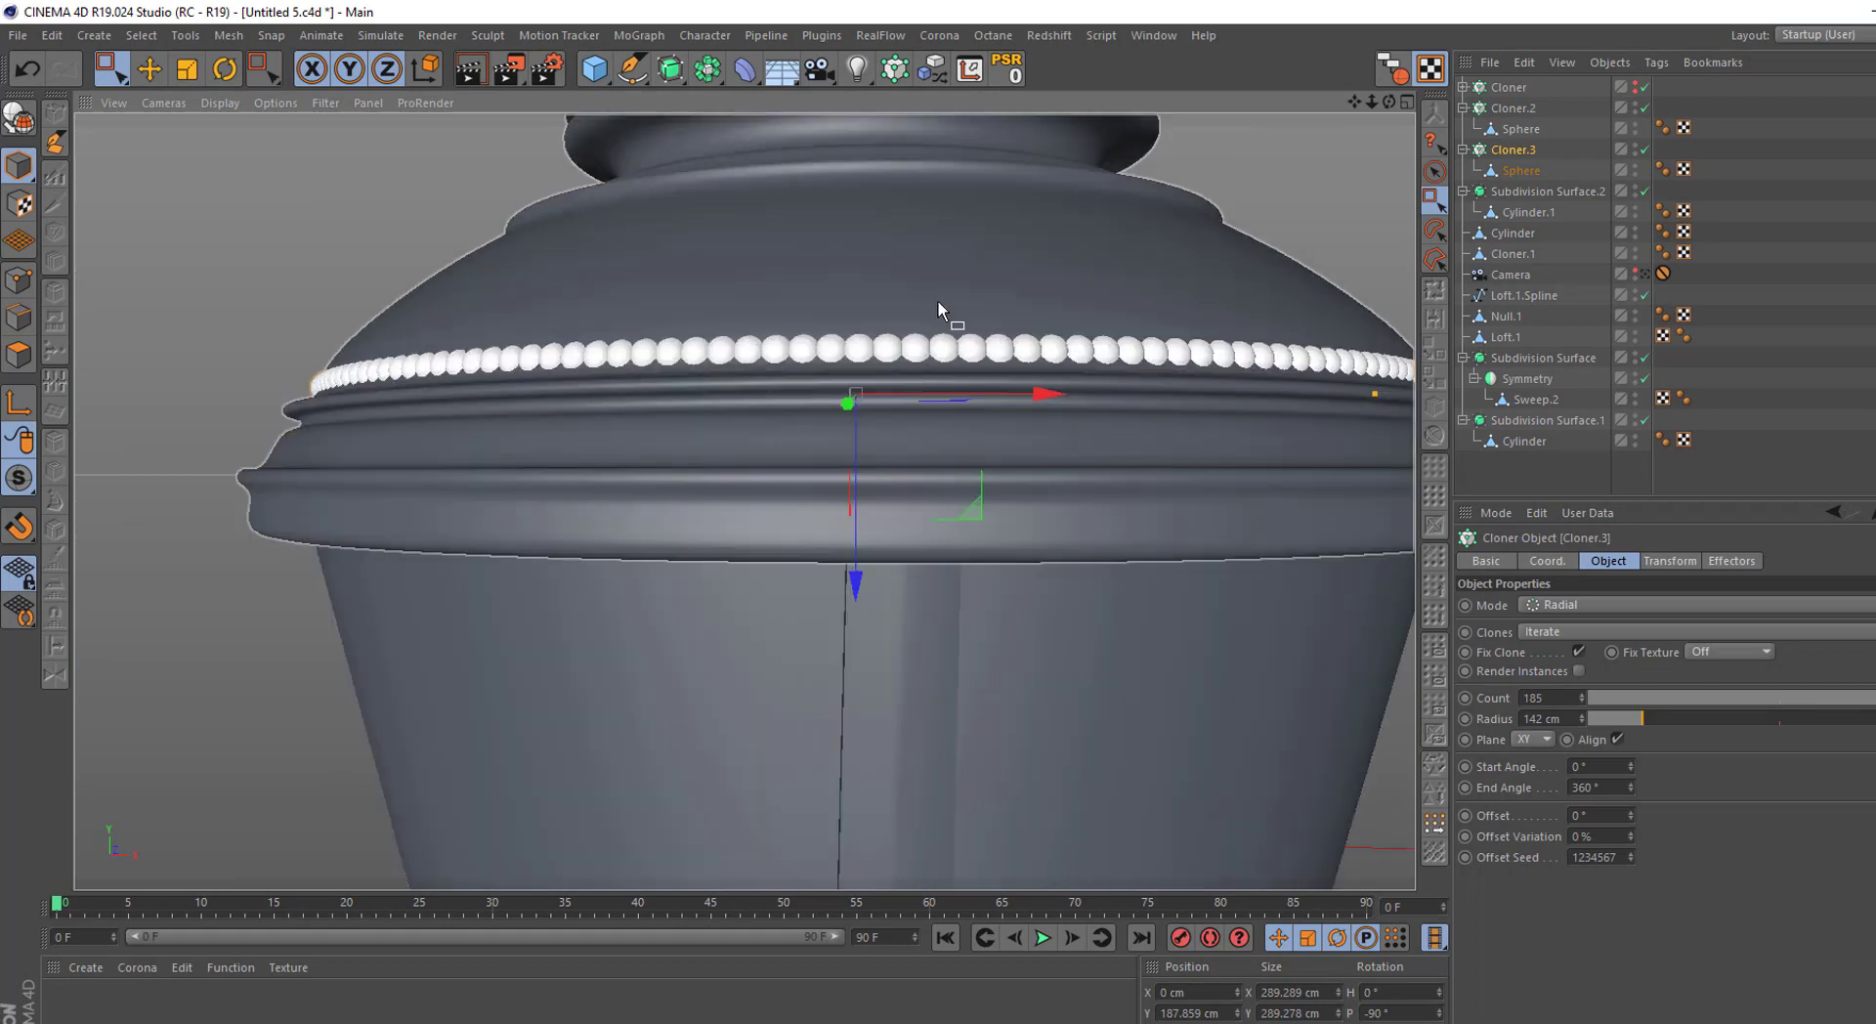
scroll(942, 306, up, 2)
click(1464, 109)
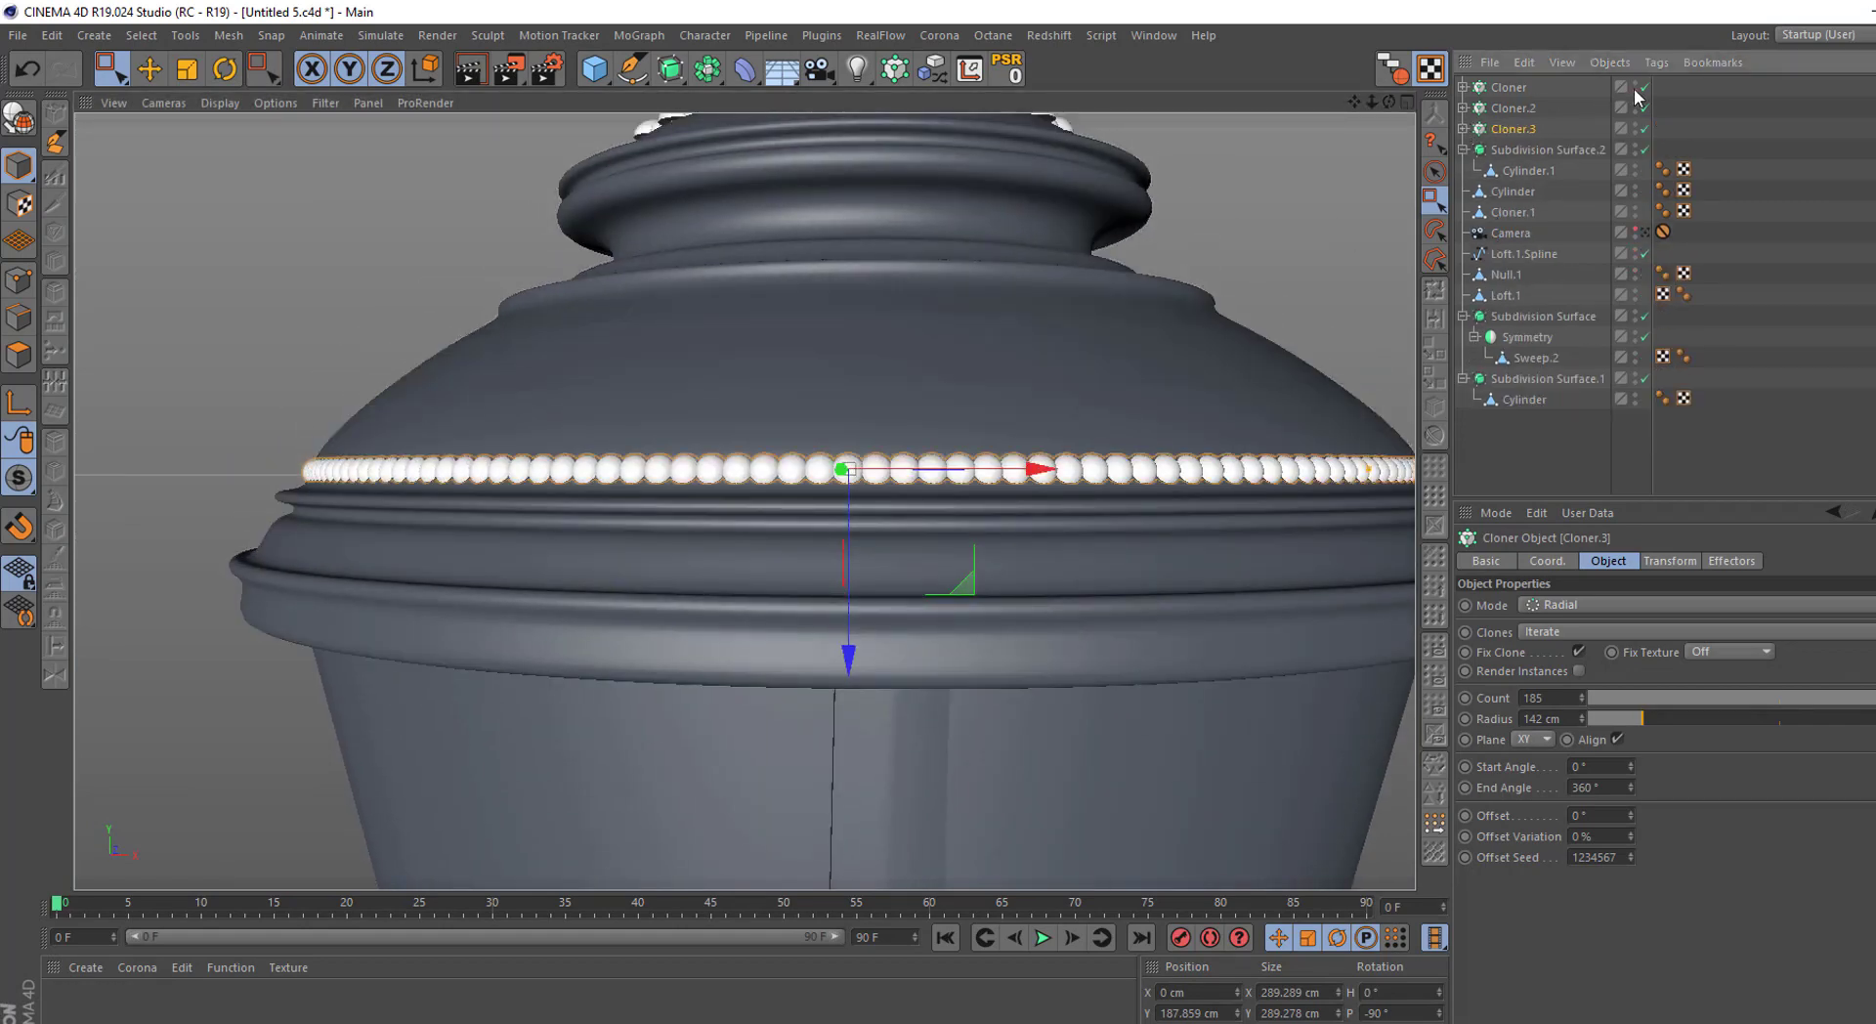
scroll(925, 178, down, 3)
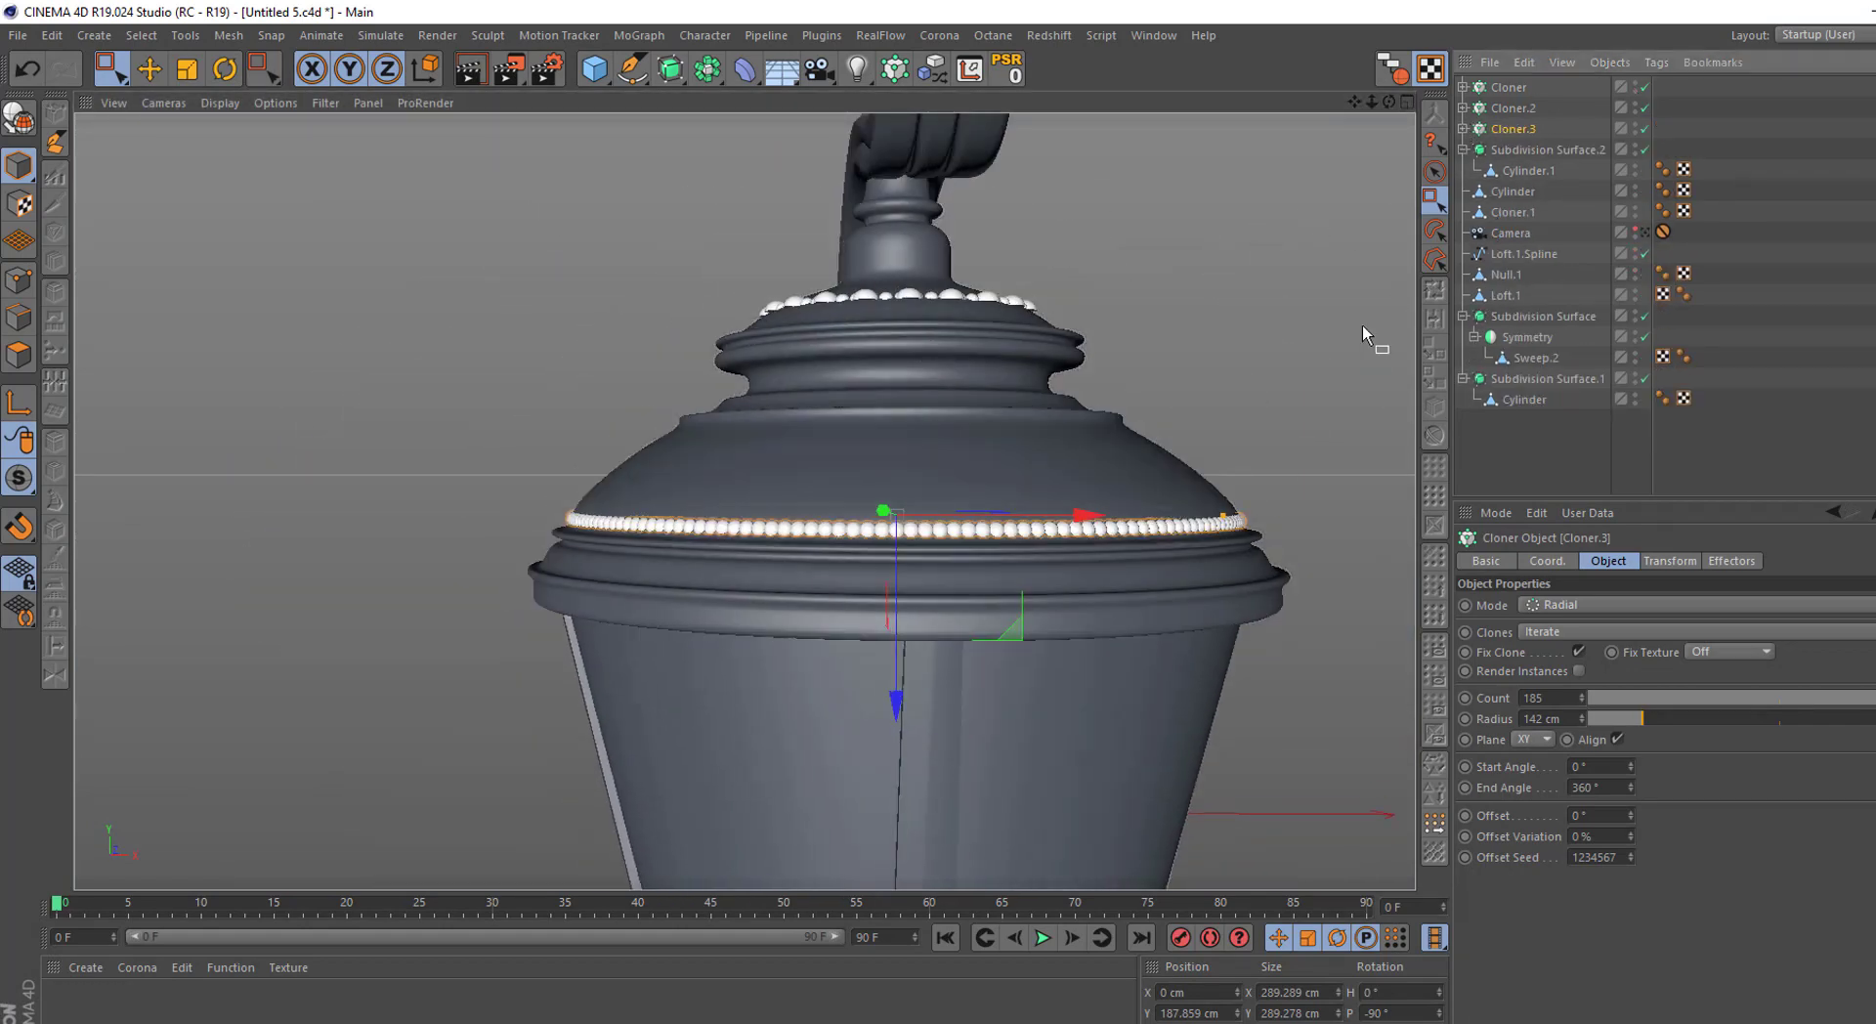
Widen the Cloner ring to fit the lower rim and adjust R.P so clones face outward
mouse_move(1642, 718)
mouse_down()
mouse_move(1661, 721)
mouse_move(1645, 718)
mouse_up()
key(ctrl+z)
key(ctrl+z)
drag(896, 391, 900, 647)
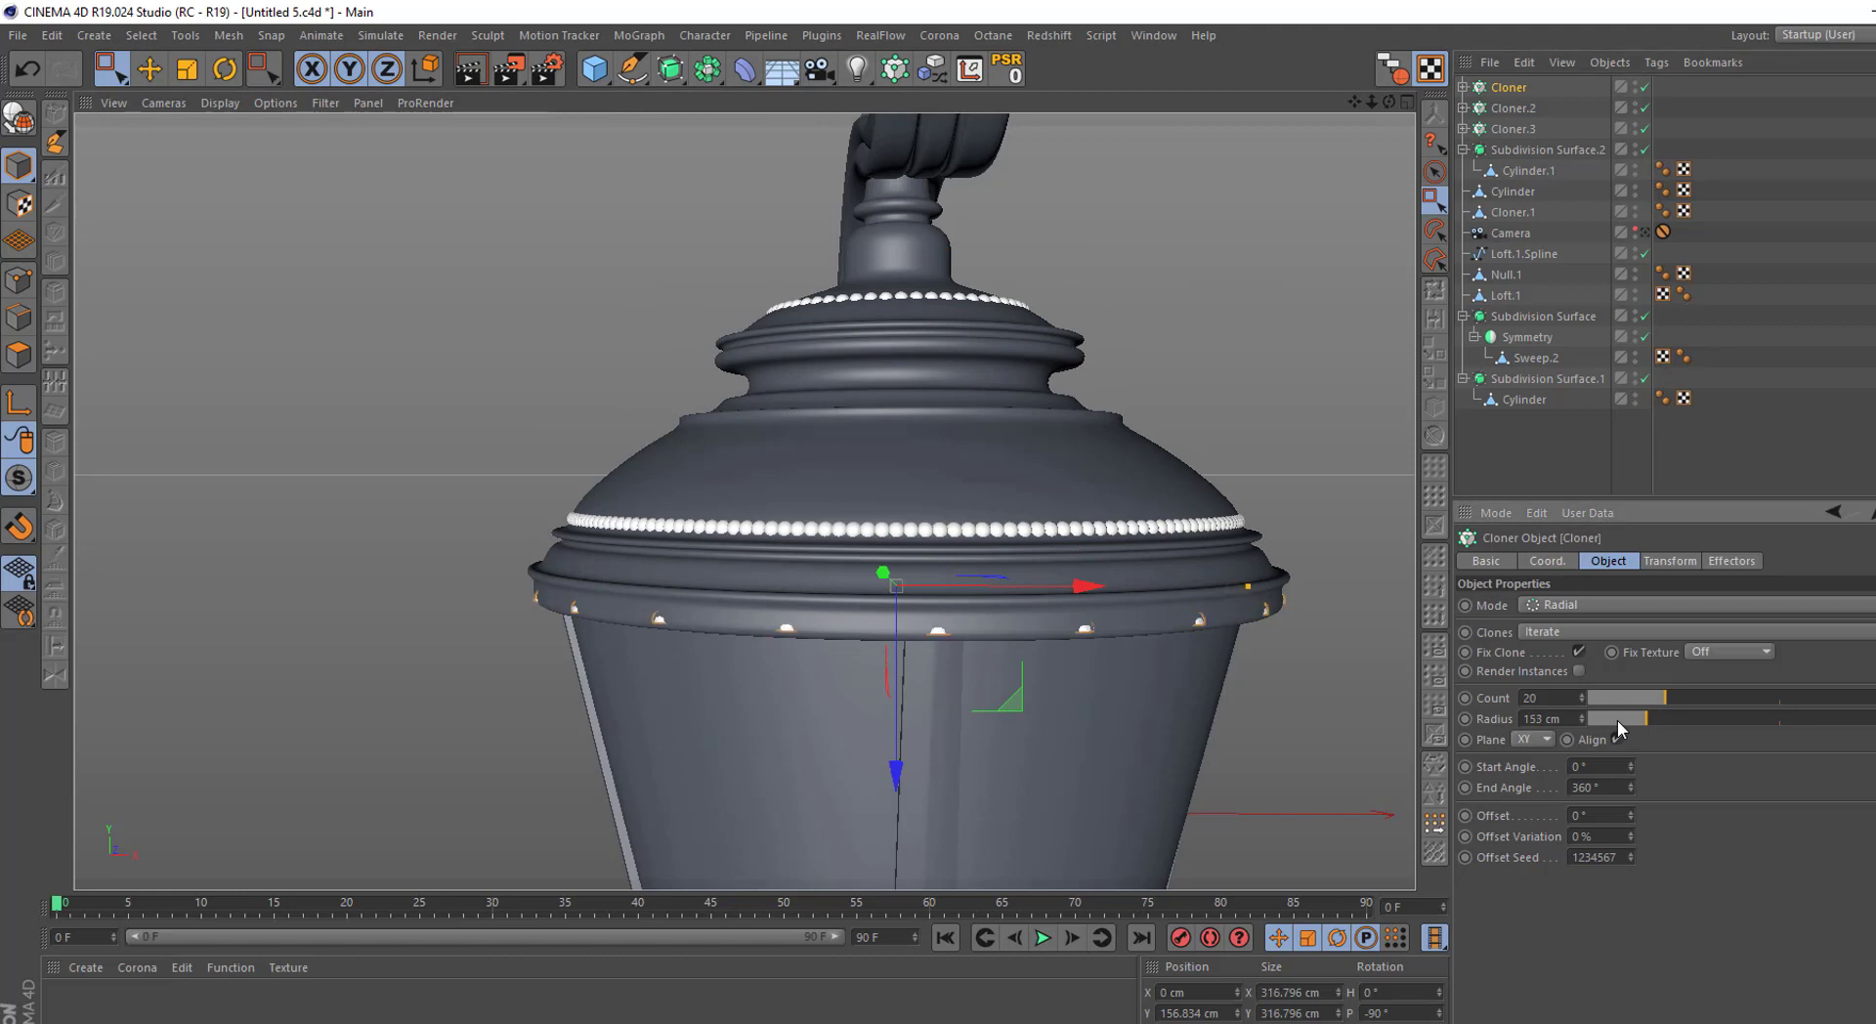
click(1671, 562)
drag(1800, 654, 1781, 654)
Shrink the Cloner's sphere to about half size
click(1463, 87)
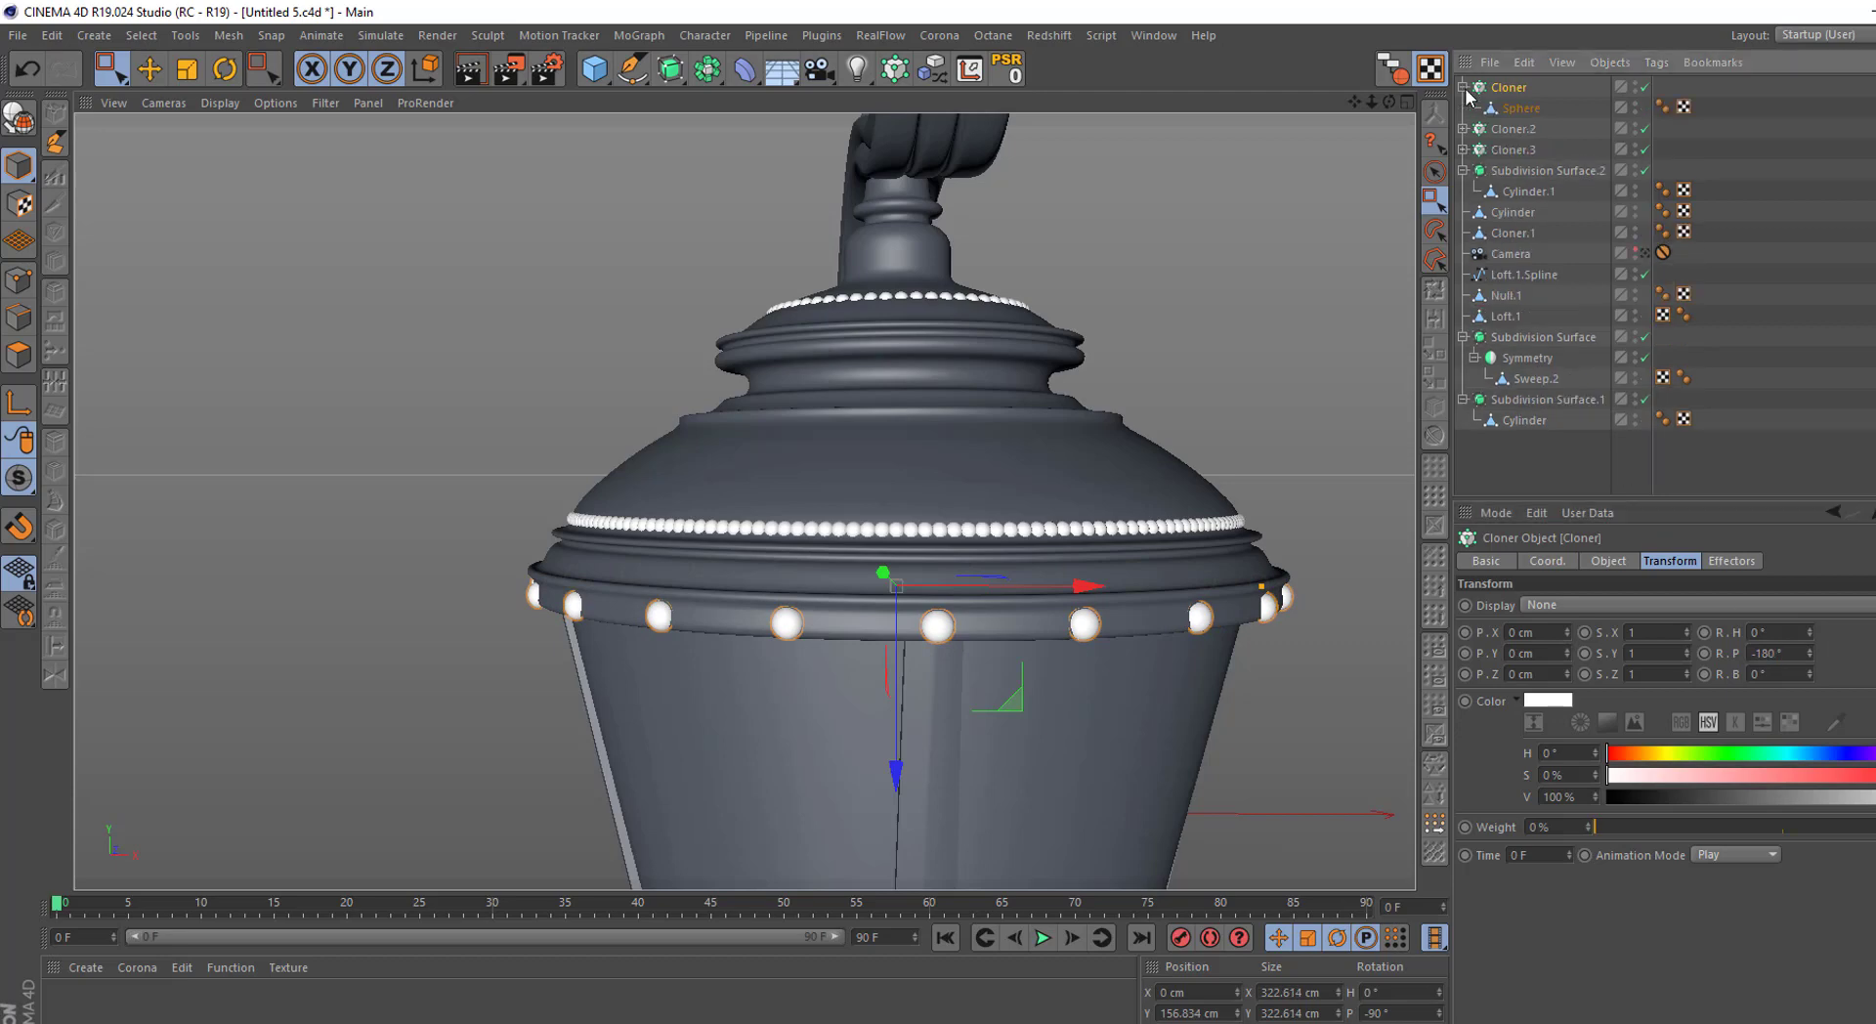
click(1520, 108)
click(187, 68)
scroll(1143, 665, up, 5)
mouse_move(1052, 645)
mouse_down()
mouse_move(1012, 668)
mouse_move(706, 686)
mouse_move(852, 653)
mouse_up()
scroll(853, 661, down, 5)
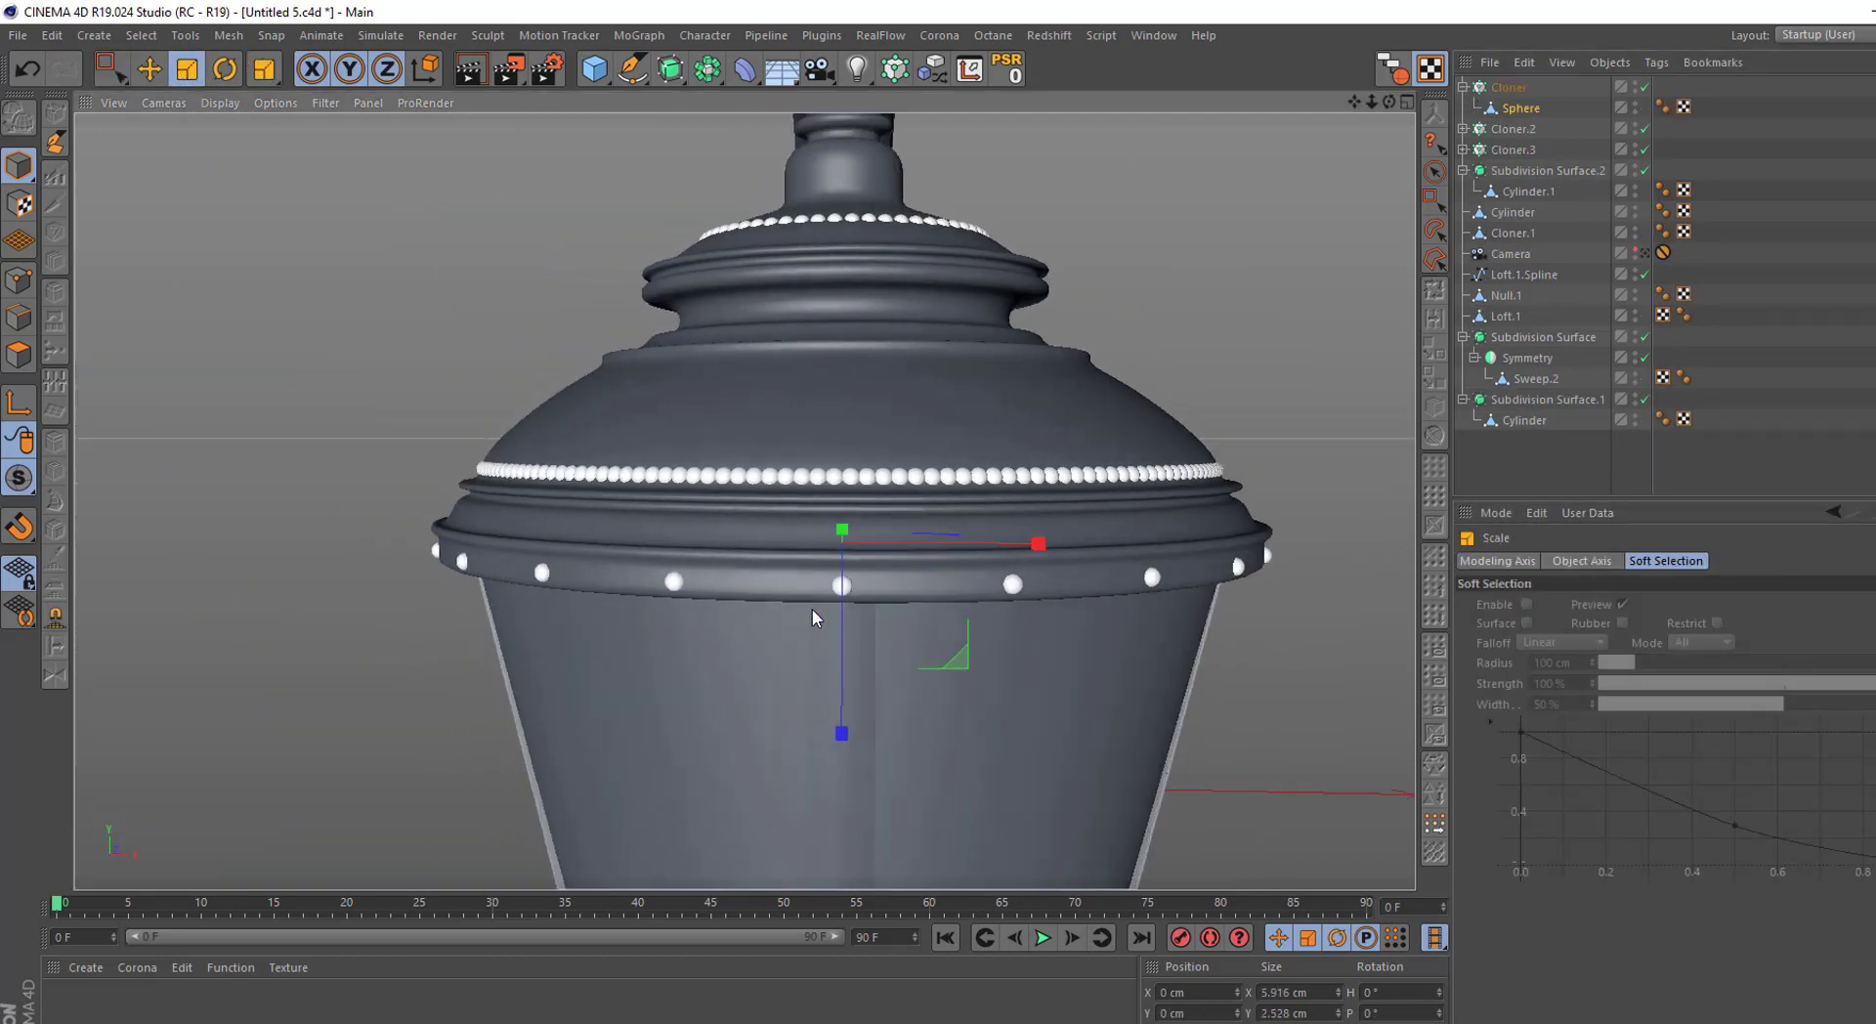
scroll(812, 608, up, 2)
Reselect the Cloner and move the rim bead ring up slightly
click(1463, 87)
click(1509, 87)
scroll(797, 611, up, 6)
scroll(796, 614, down, 5)
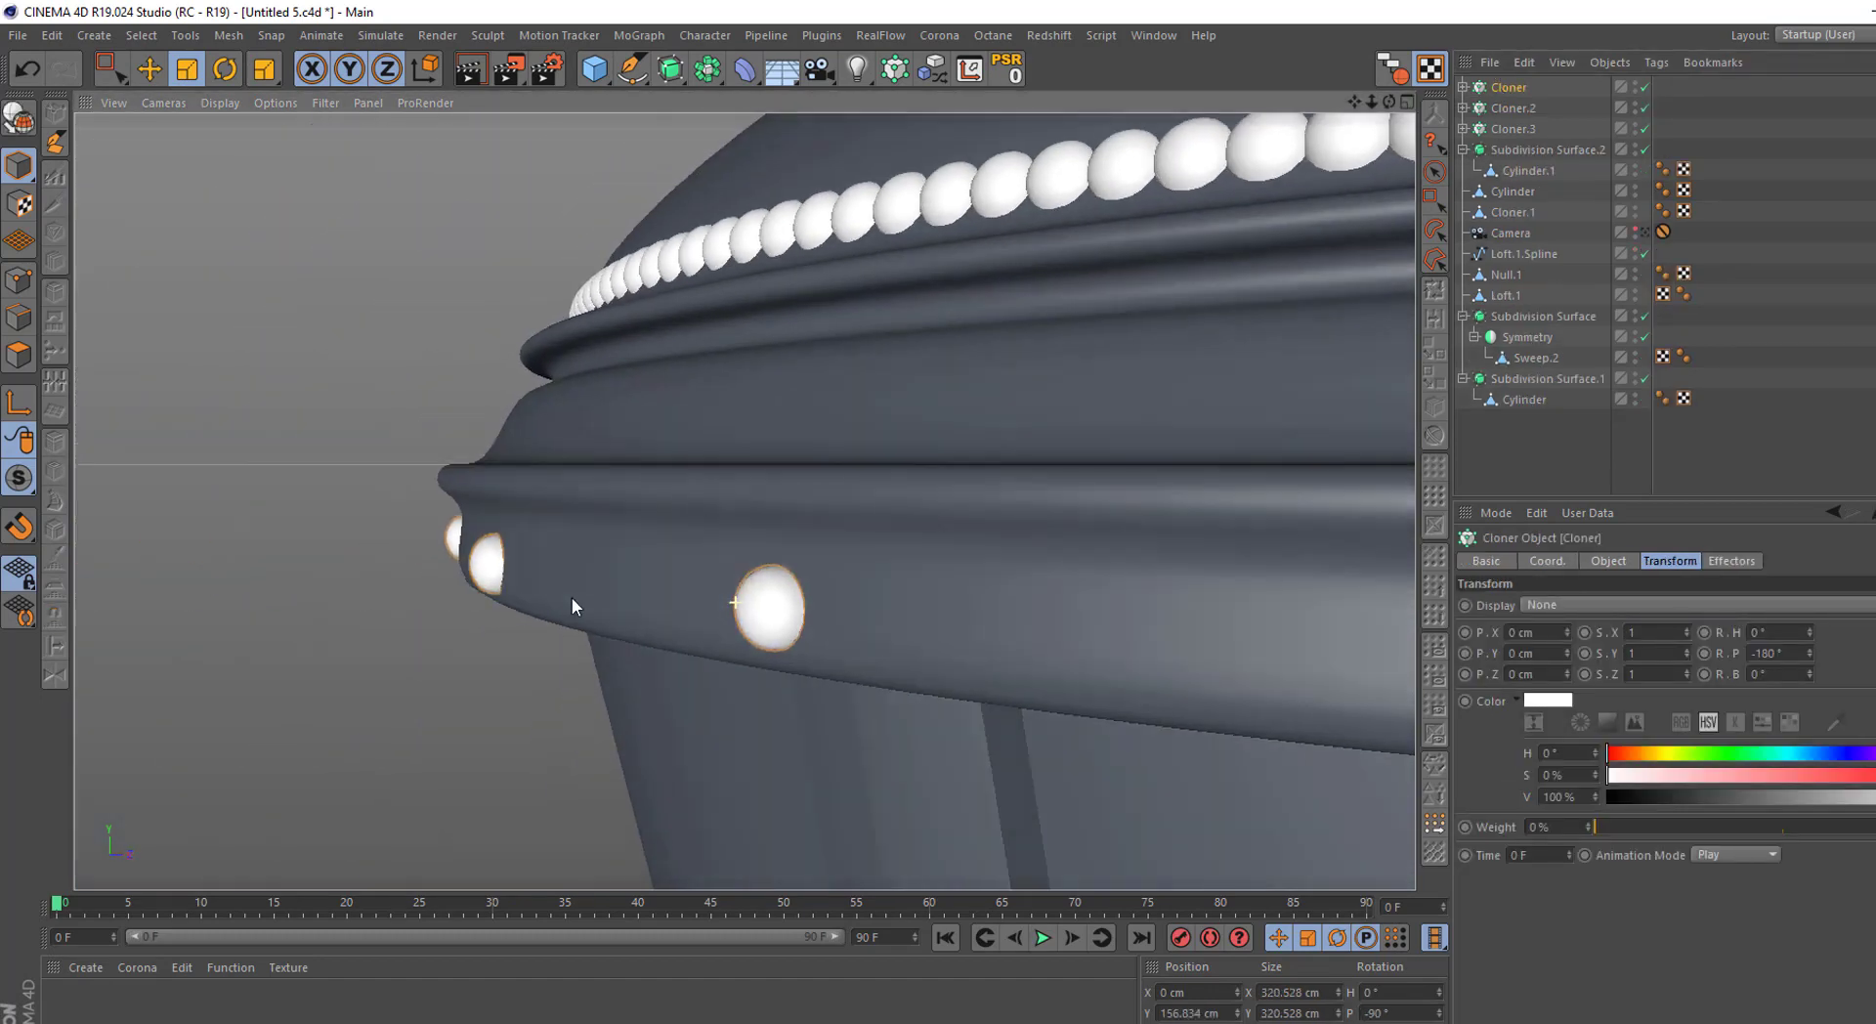
alt+drag(573, 614, 863, 616)
key(0)
drag(430, 640, 431, 629)
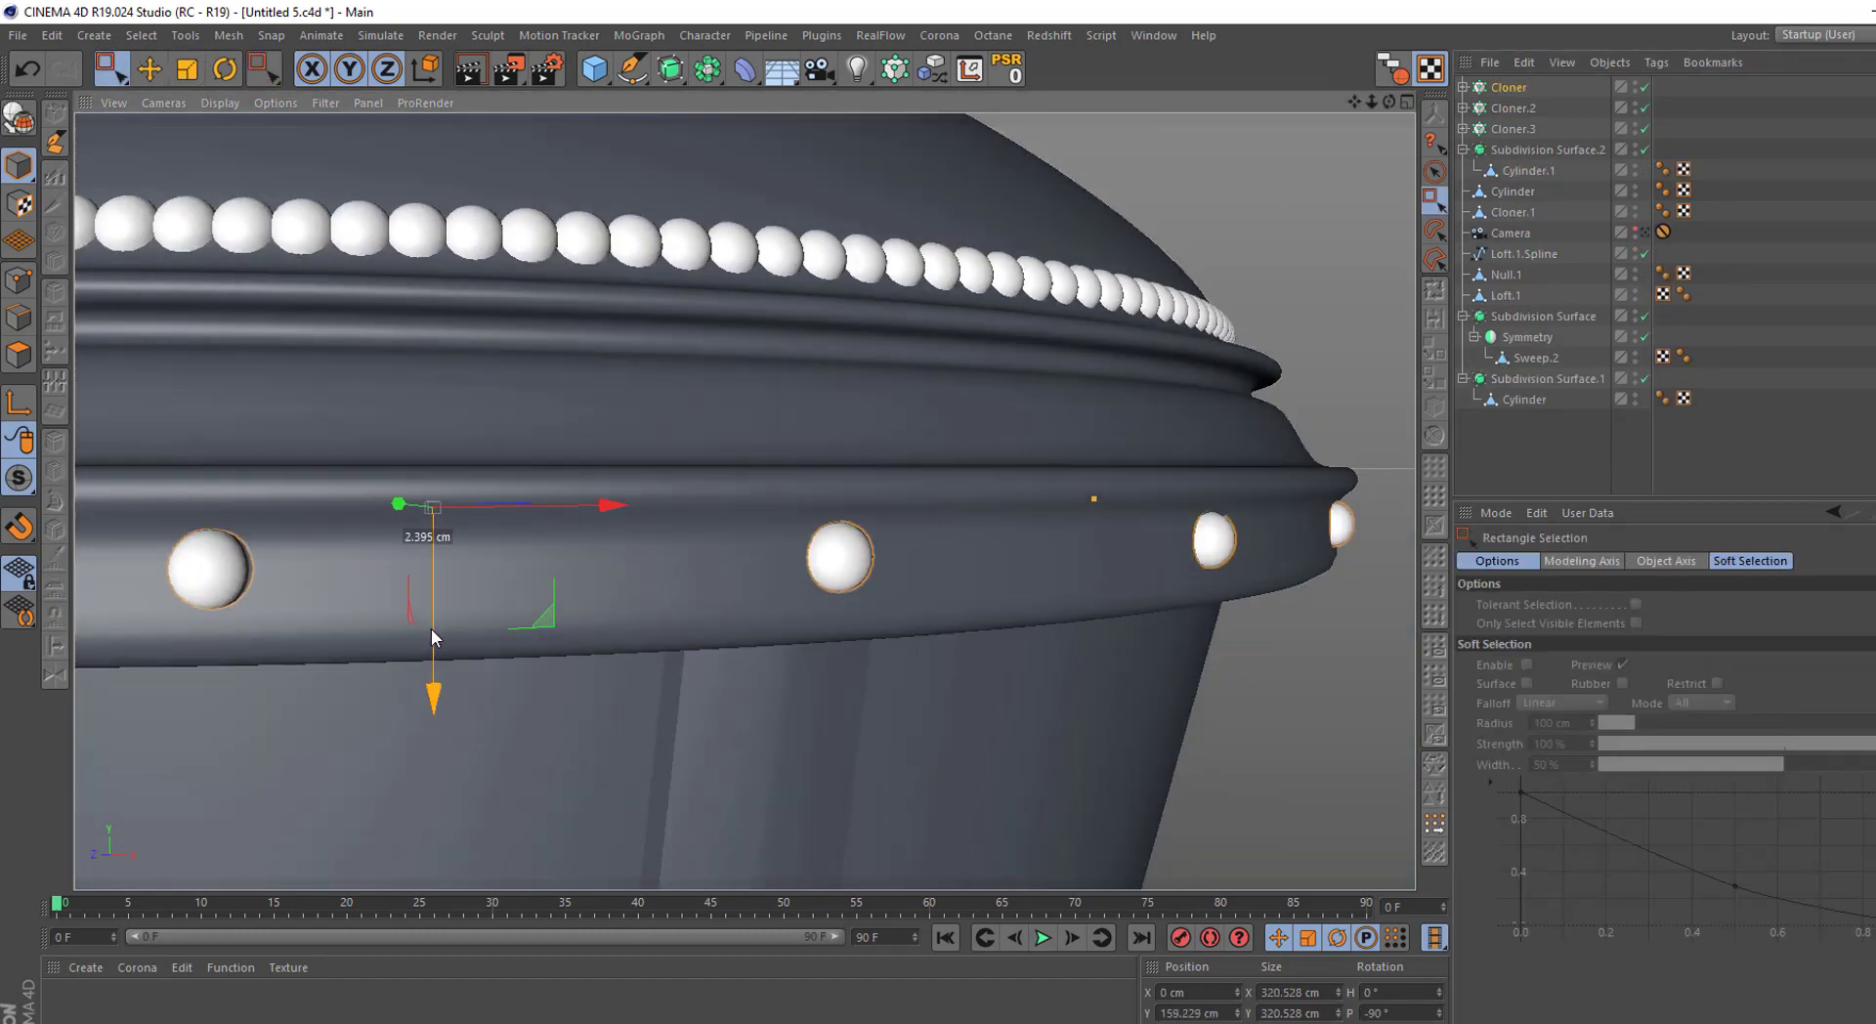
Raise the rim ring's count to 191 so the beads touch
click(1609, 561)
drag(1673, 696, 1871, 696)
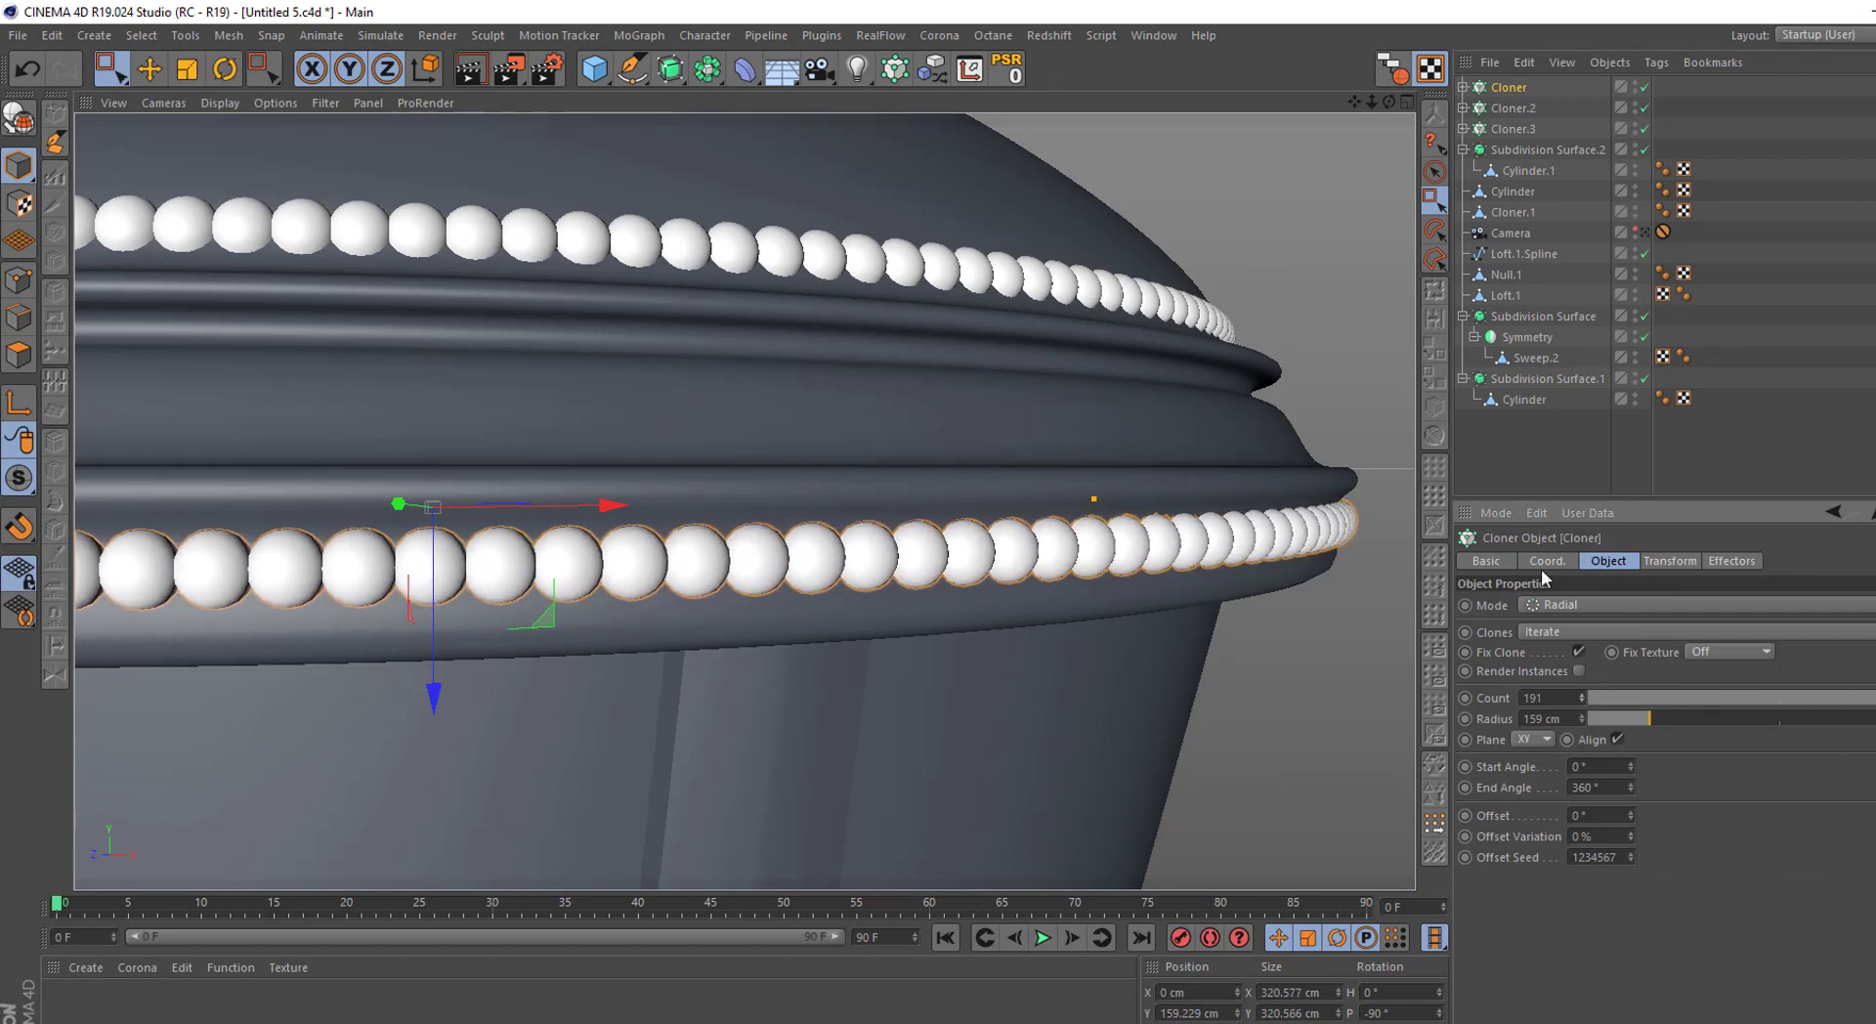
click(1387, 586)
scroll(840, 587, down, 3)
scroll(860, 547, down, 4)
scroll(866, 674, down, 3)
scroll(850, 587, up, 2)
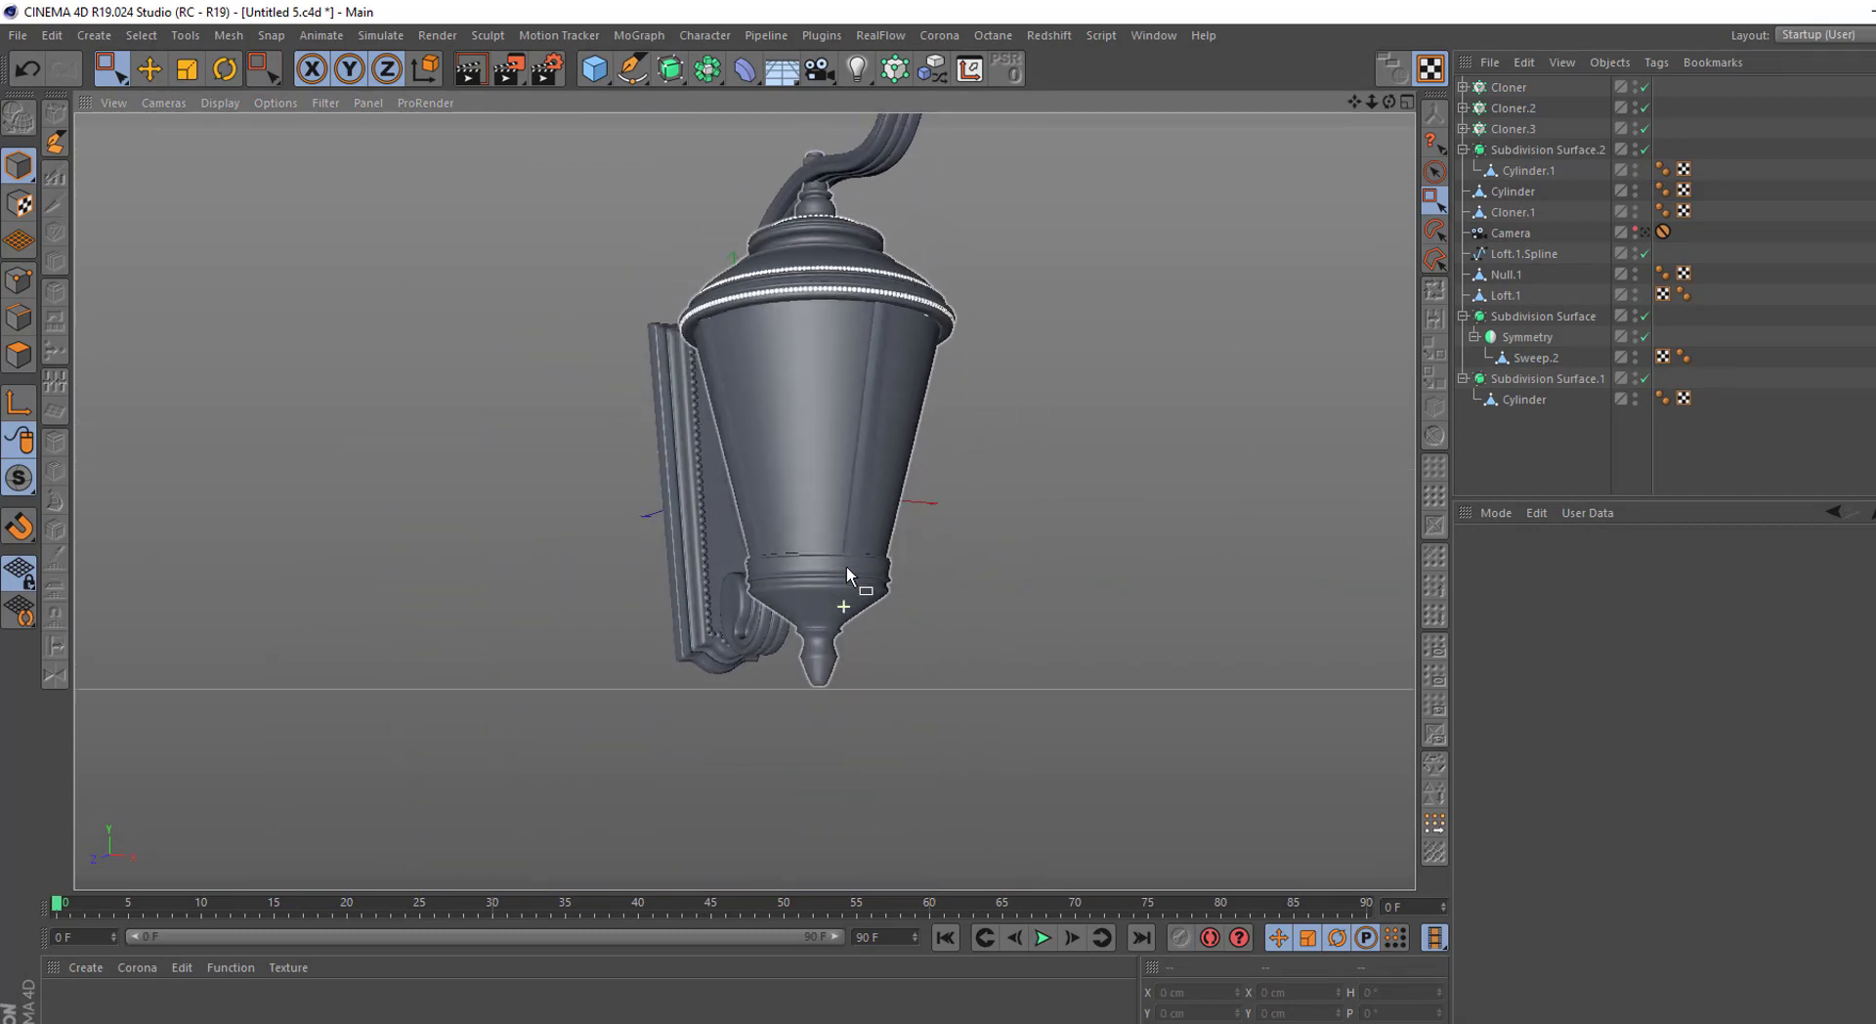
scroll(841, 606, up, 3)
scroll(977, 616, up, 3)
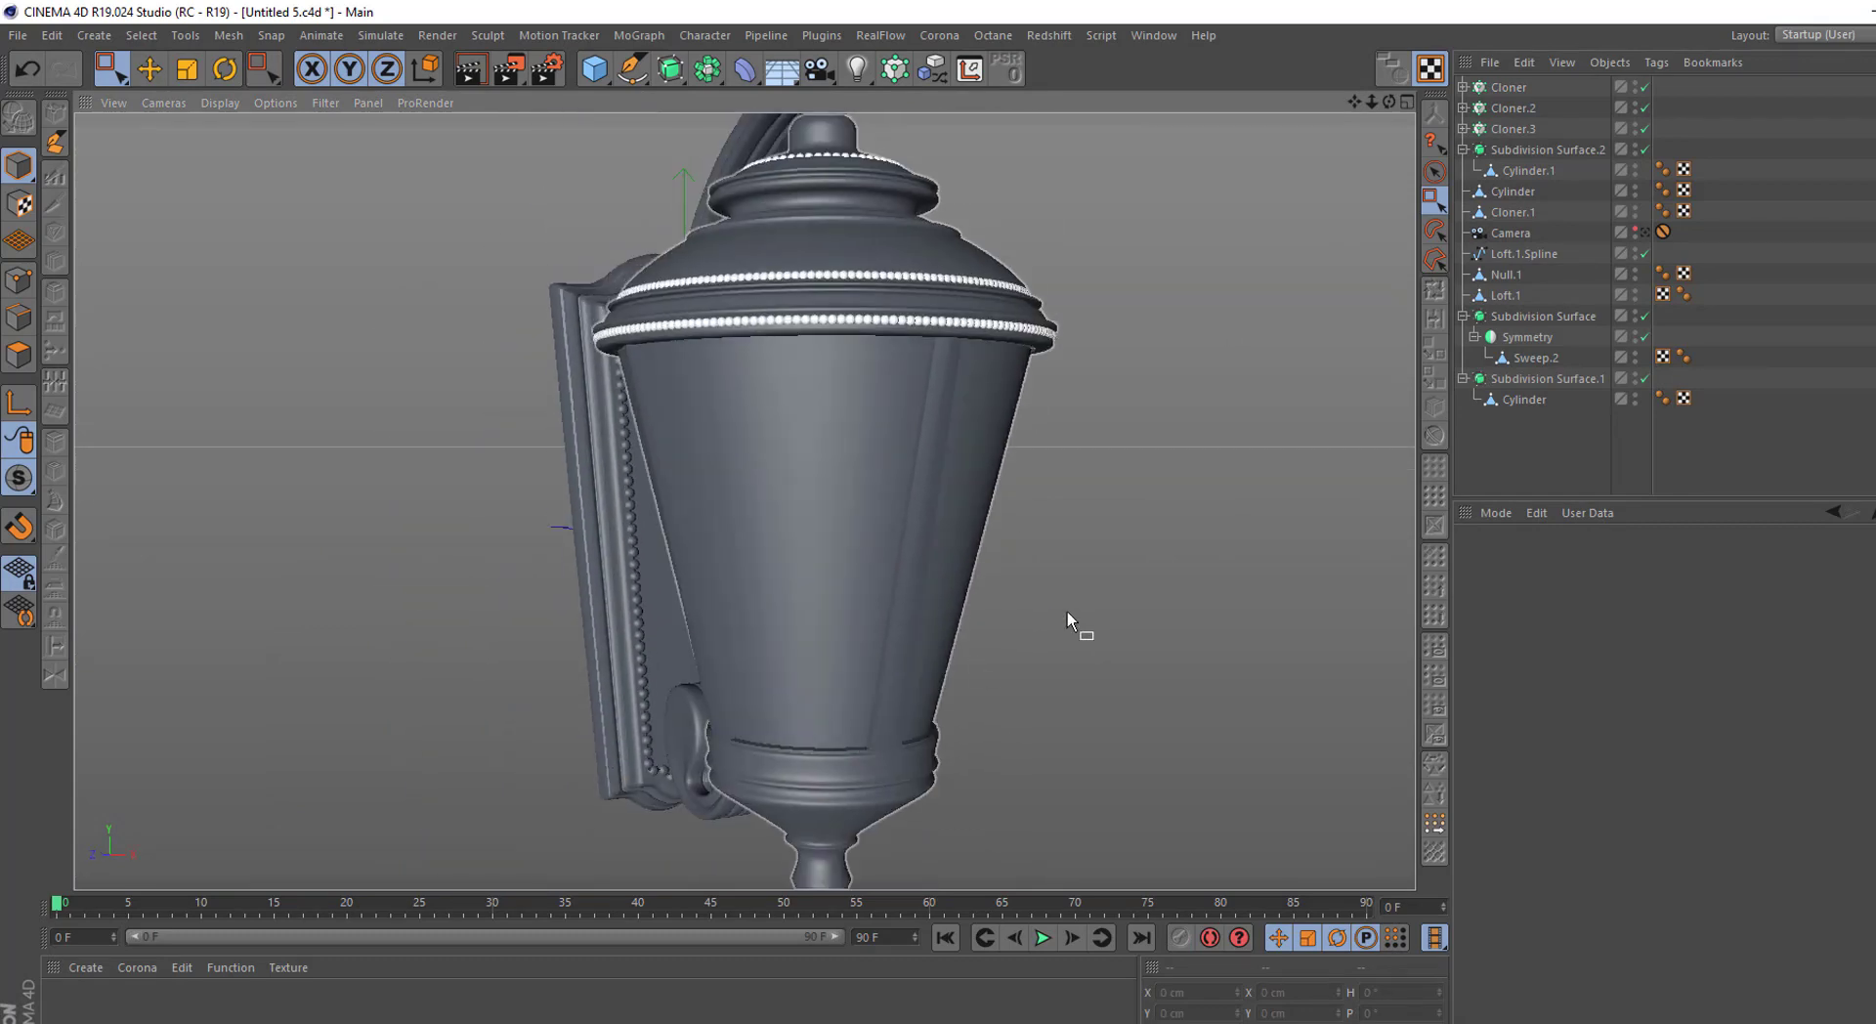
Duplicate the rim bead Cloner as Cloner.4 and set its Count to 84
click(1499, 90)
drag(829, 444, 821, 831)
scroll(811, 684, up, 1)
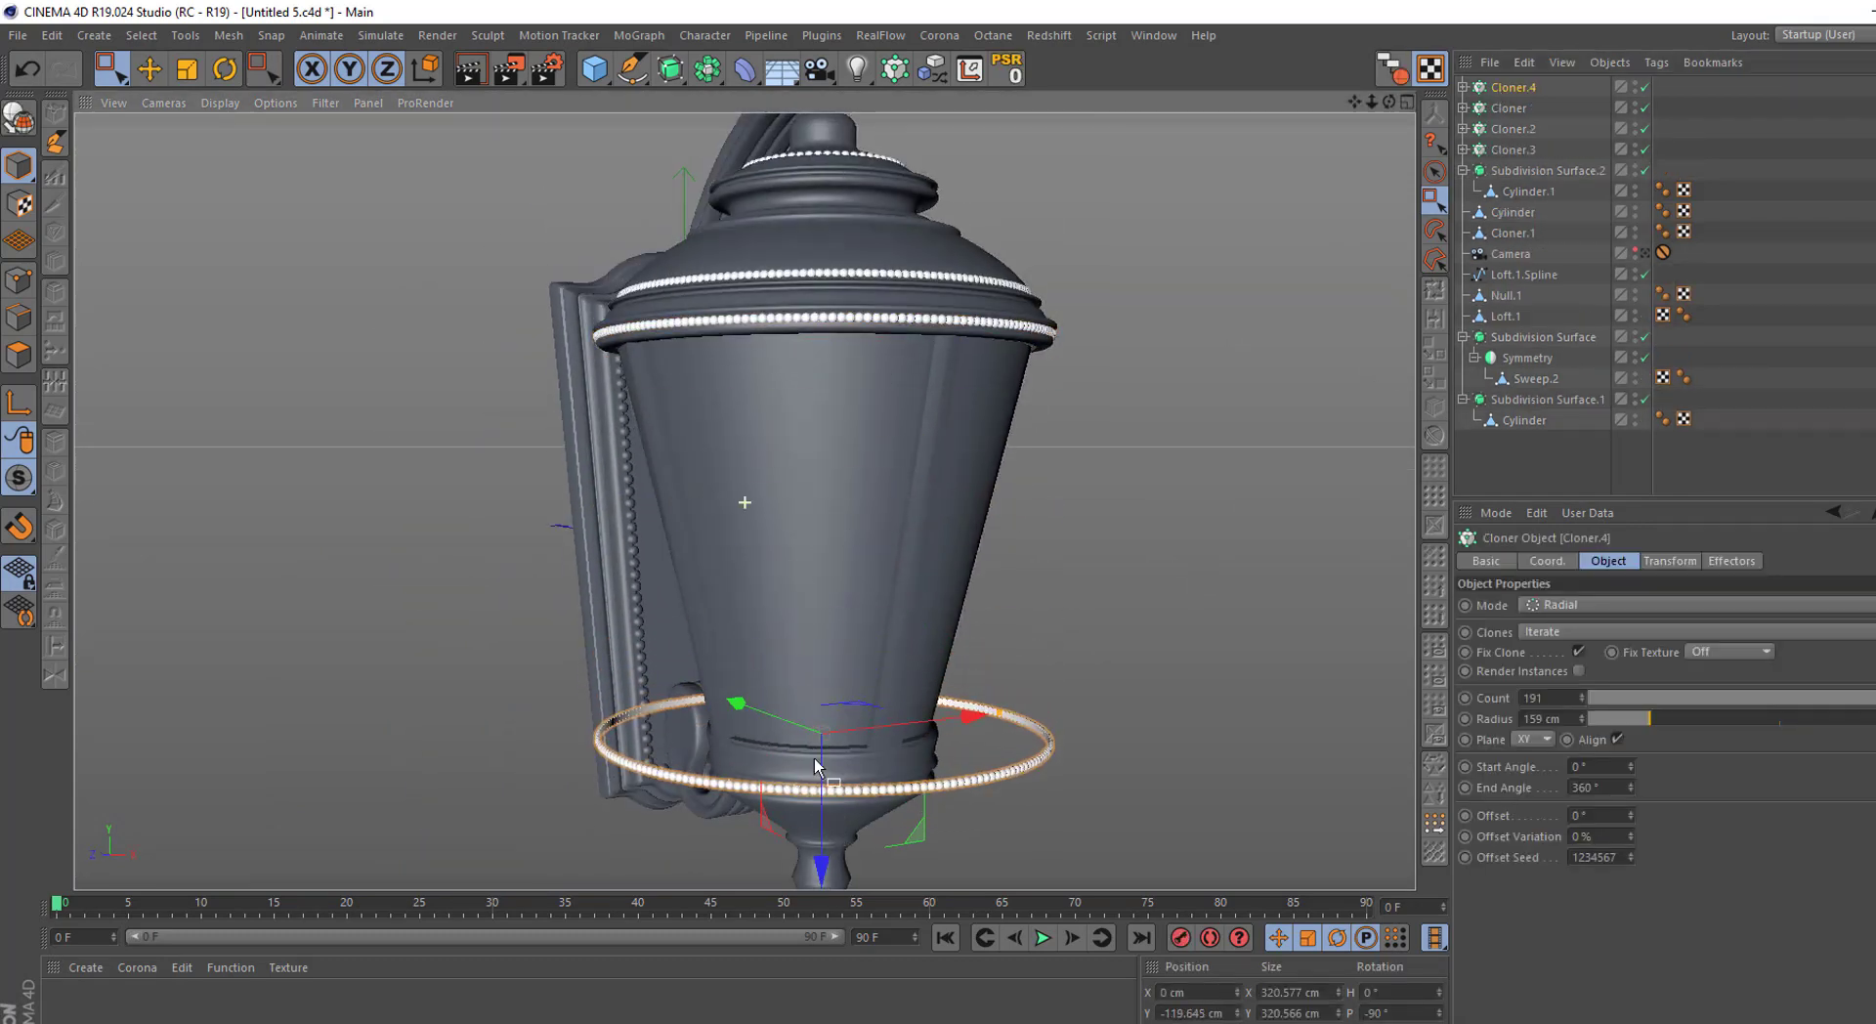
scroll(803, 530, up, 2)
scroll(803, 531, up, 2)
drag(1720, 697, 1621, 719)
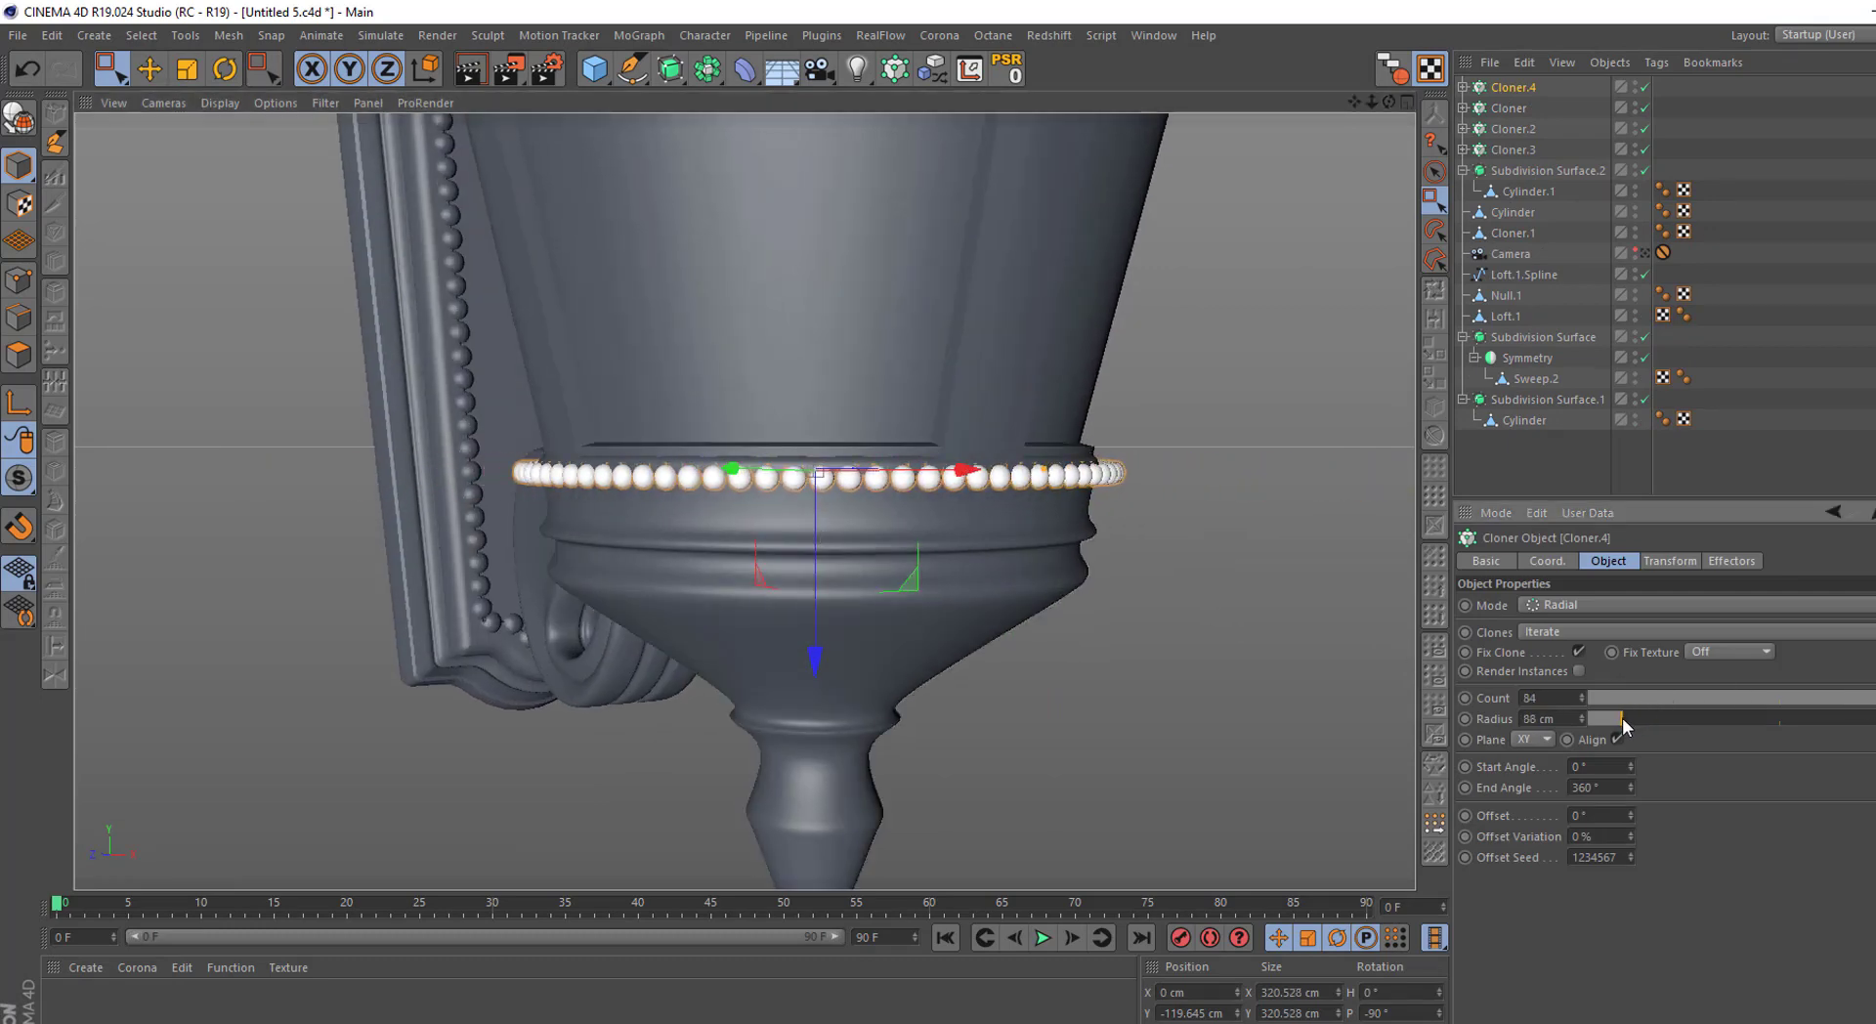
Move Cloner.4 down onto the lower band and shrink its radius to 86 cm
scroll(793, 478, up, 2)
scroll(794, 508, up, 1)
drag(794, 531, 794, 596)
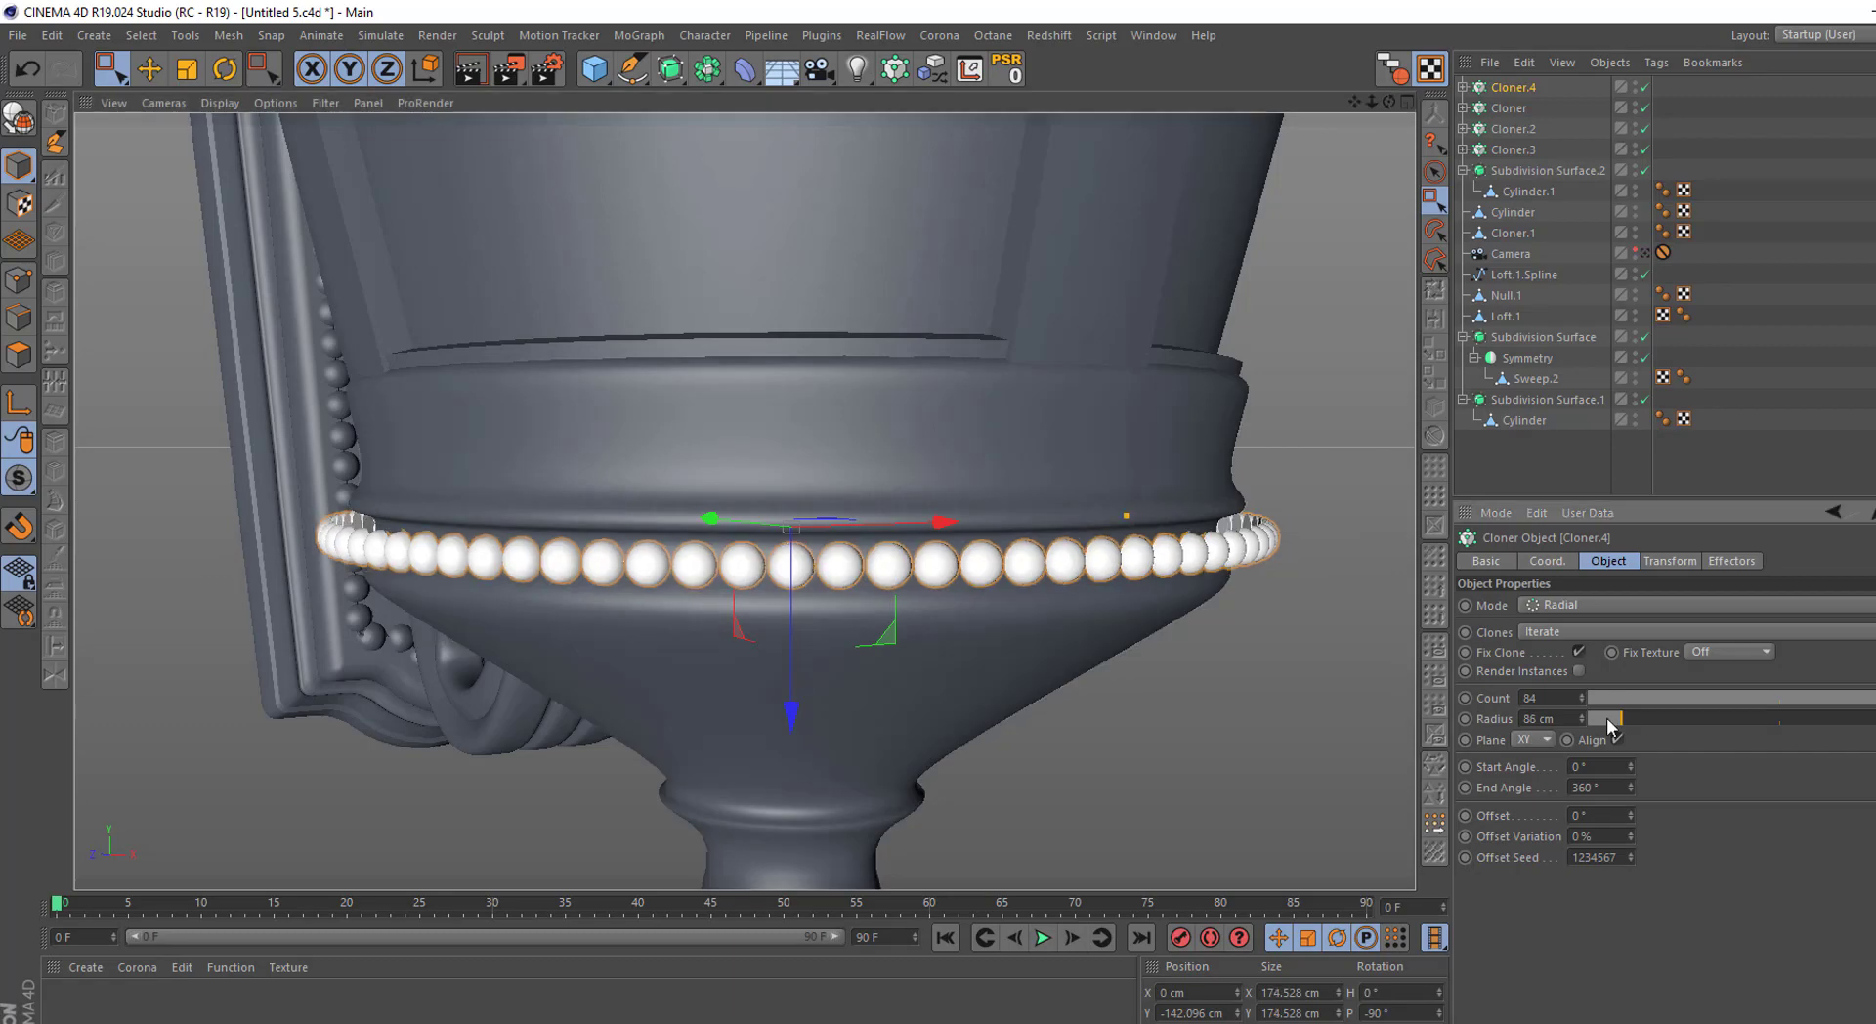
drag(1621, 719, 1610, 719)
click(1124, 655)
scroll(870, 608, down, 5)
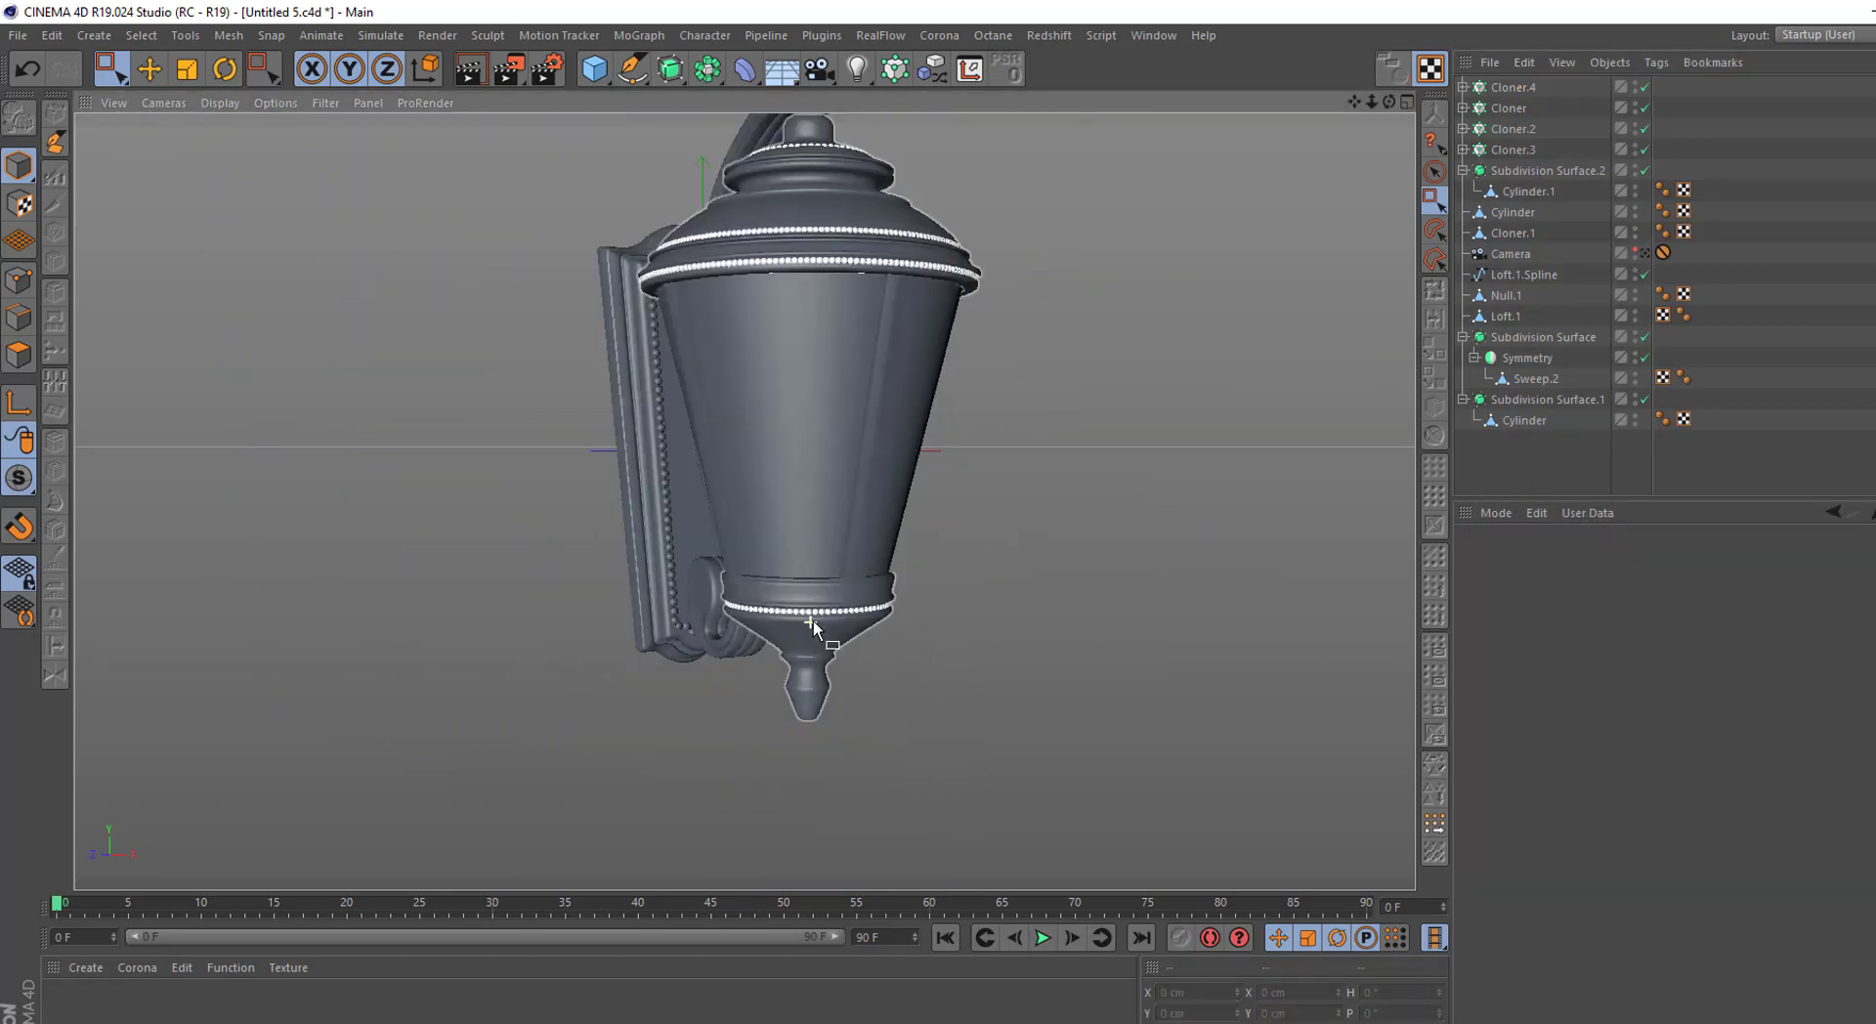
scroll(813, 619, down, 2)
alt+drag(948, 594, 852, 590)
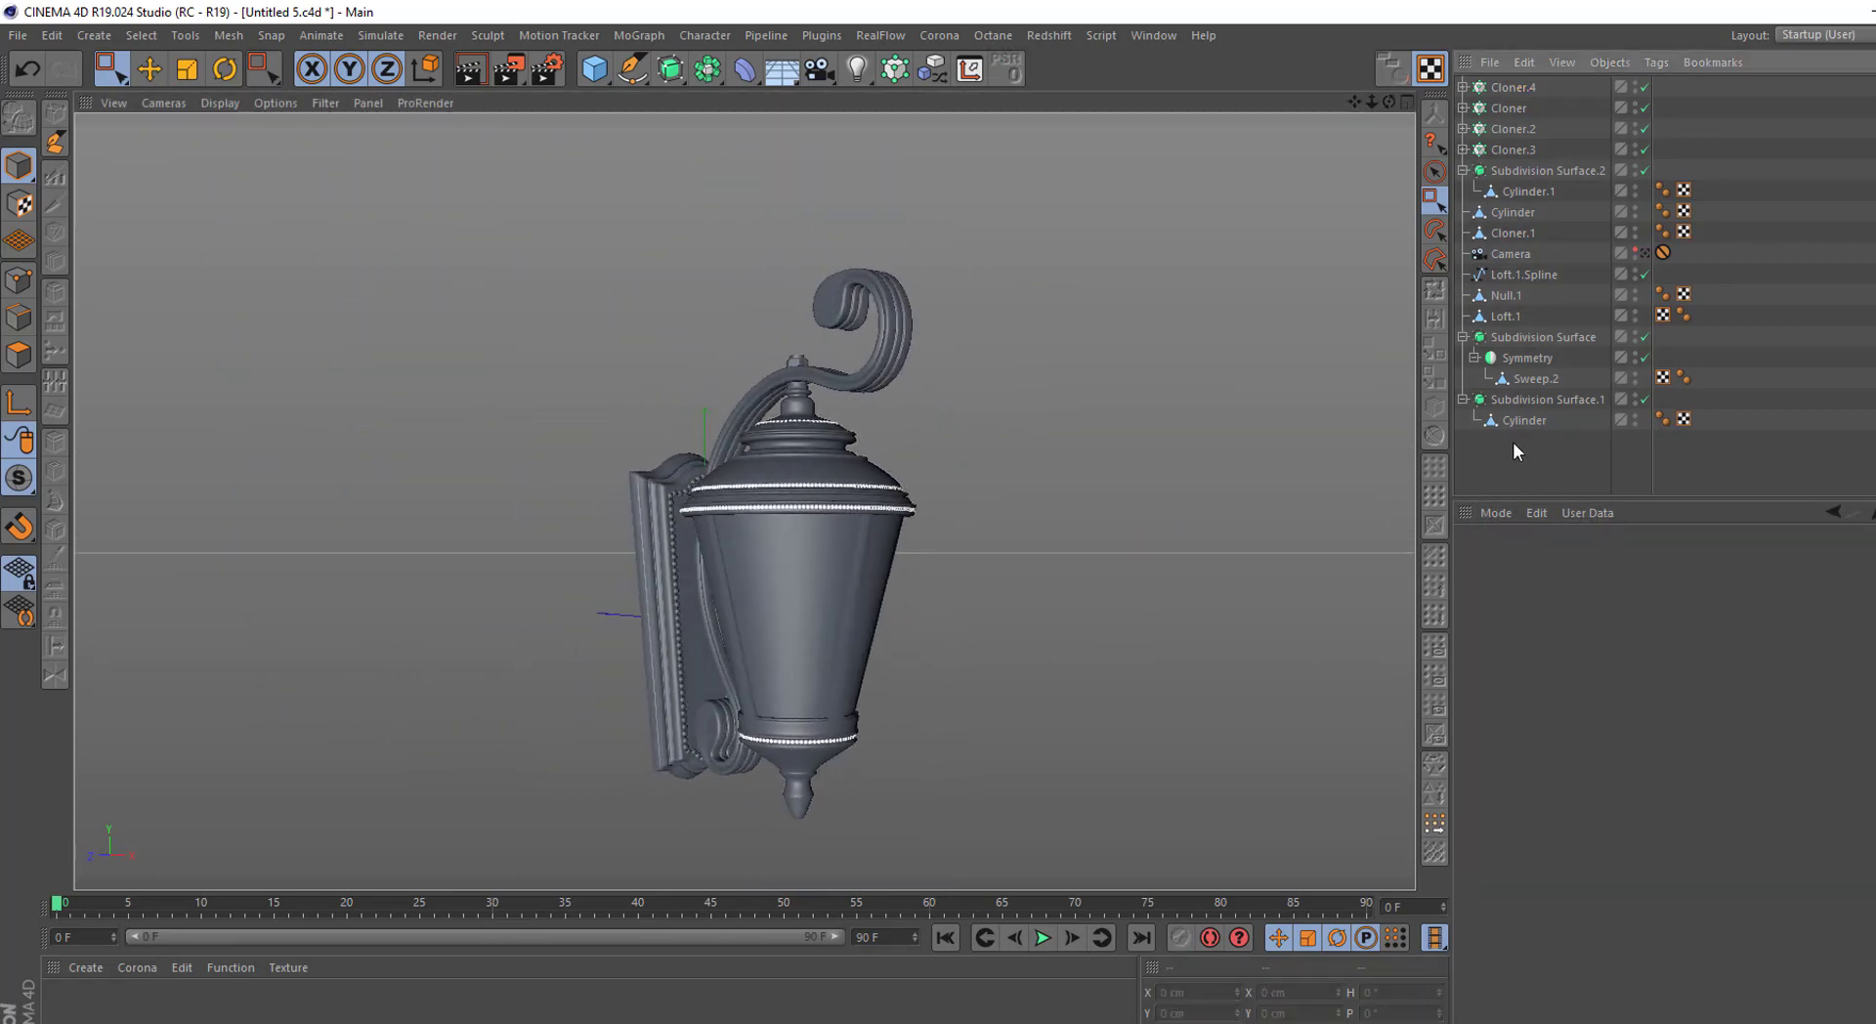
Group Cloner.4, Cloner, Cloner.2 and Cloner.3 under a new Null with Alt+G
click(1505, 87)
ctrl+click(1506, 107)
shift+click(1507, 145)
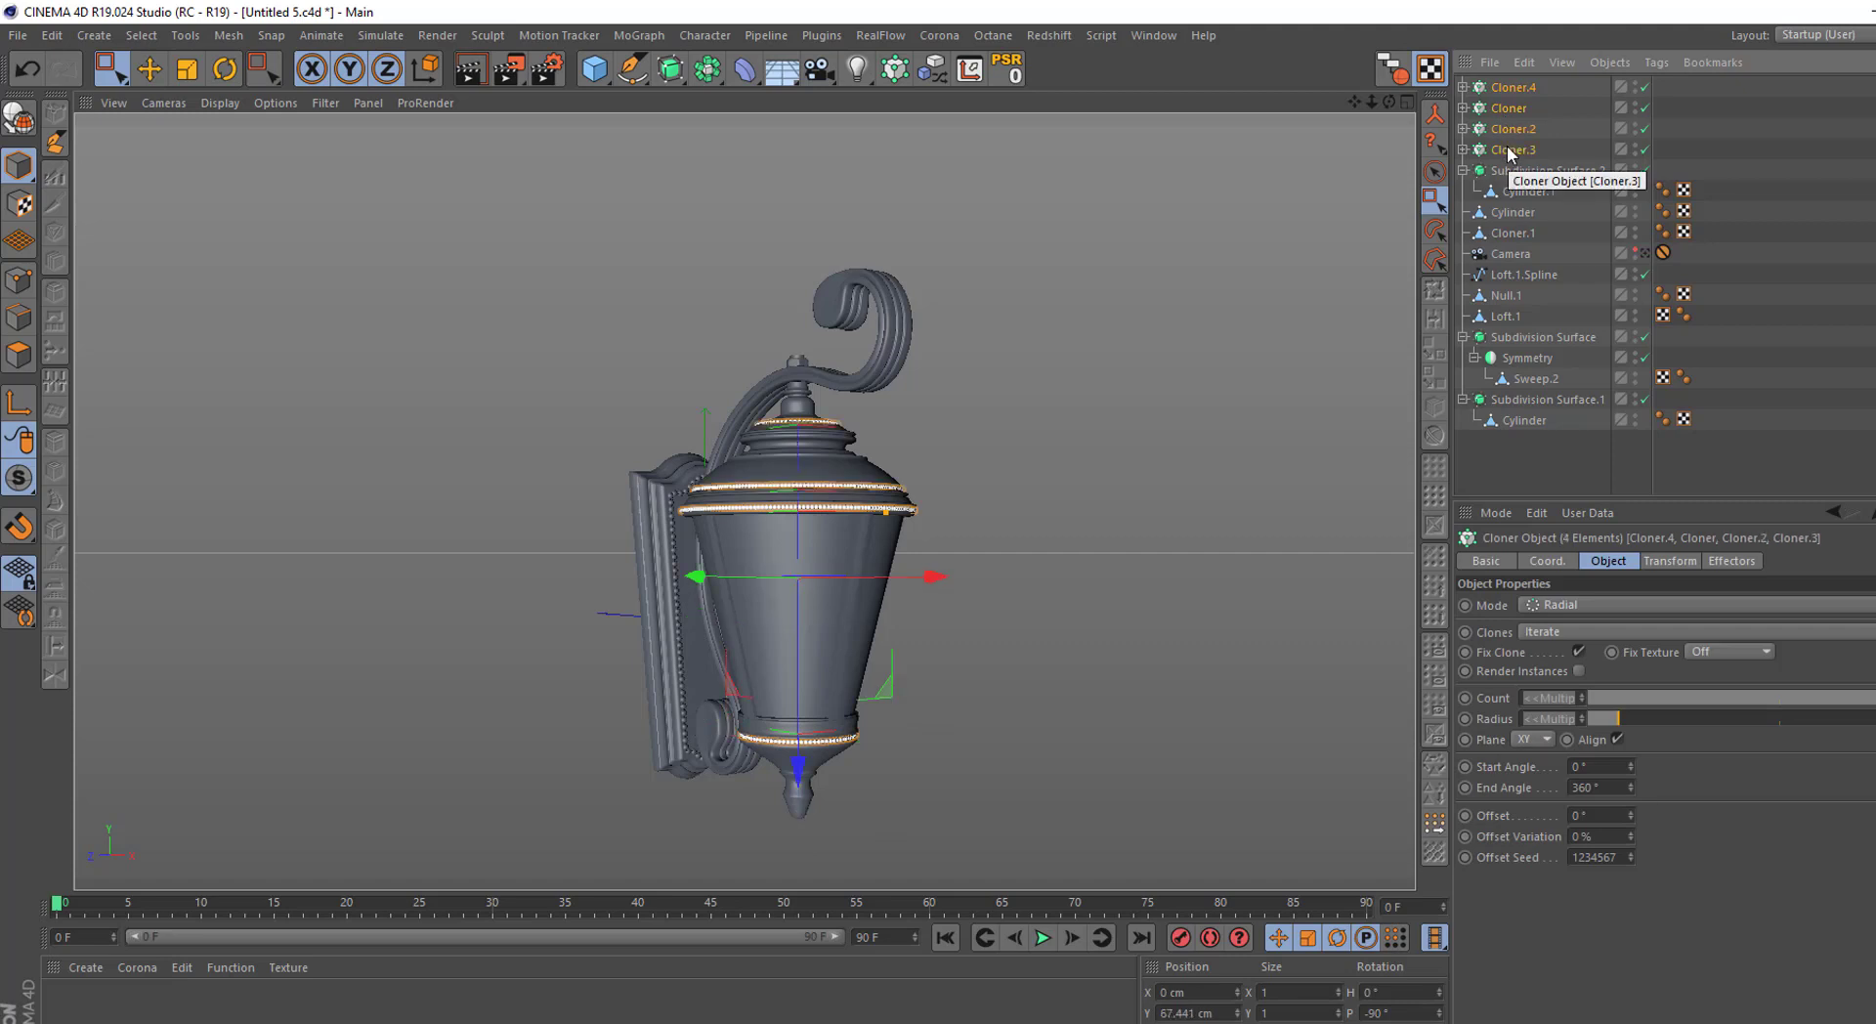
key(alt+g)
Collapse the three Subdivision Surface hierarchies and view the lantern through the scene camera
click(1463, 108)
click(1463, 254)
click(1463, 275)
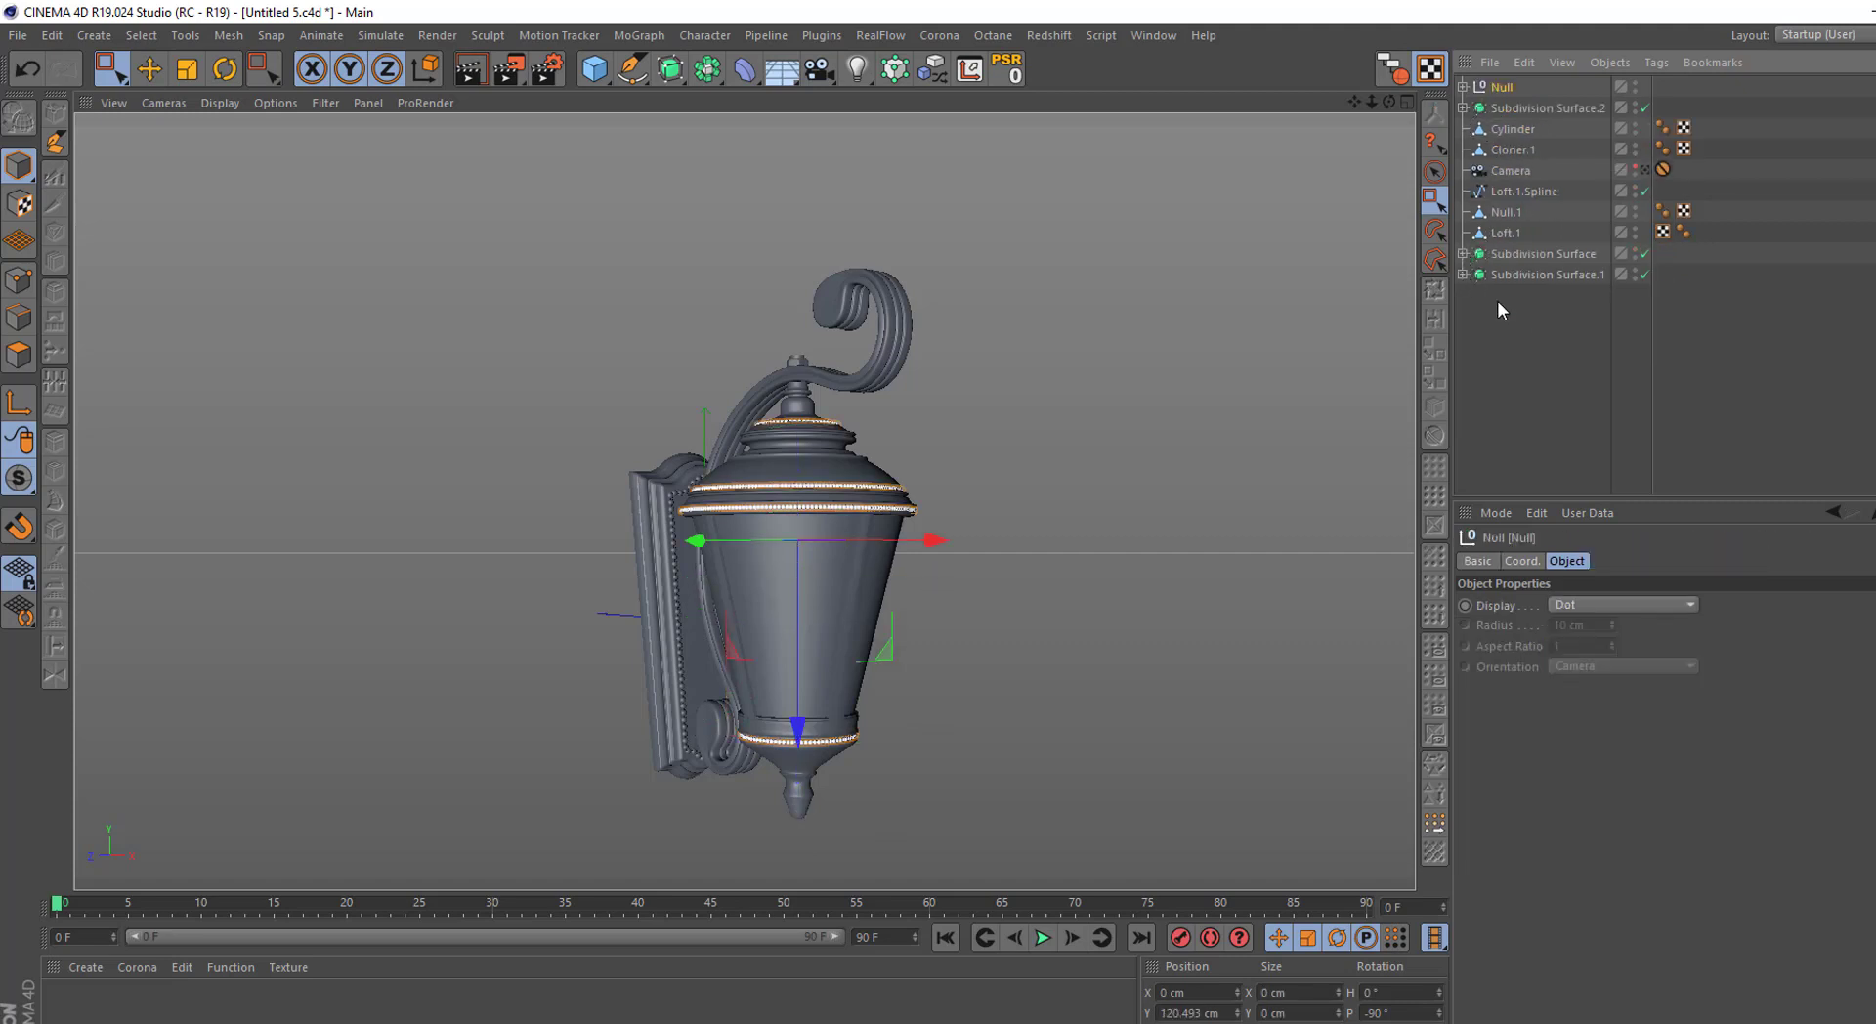
click(1497, 301)
click(1646, 172)
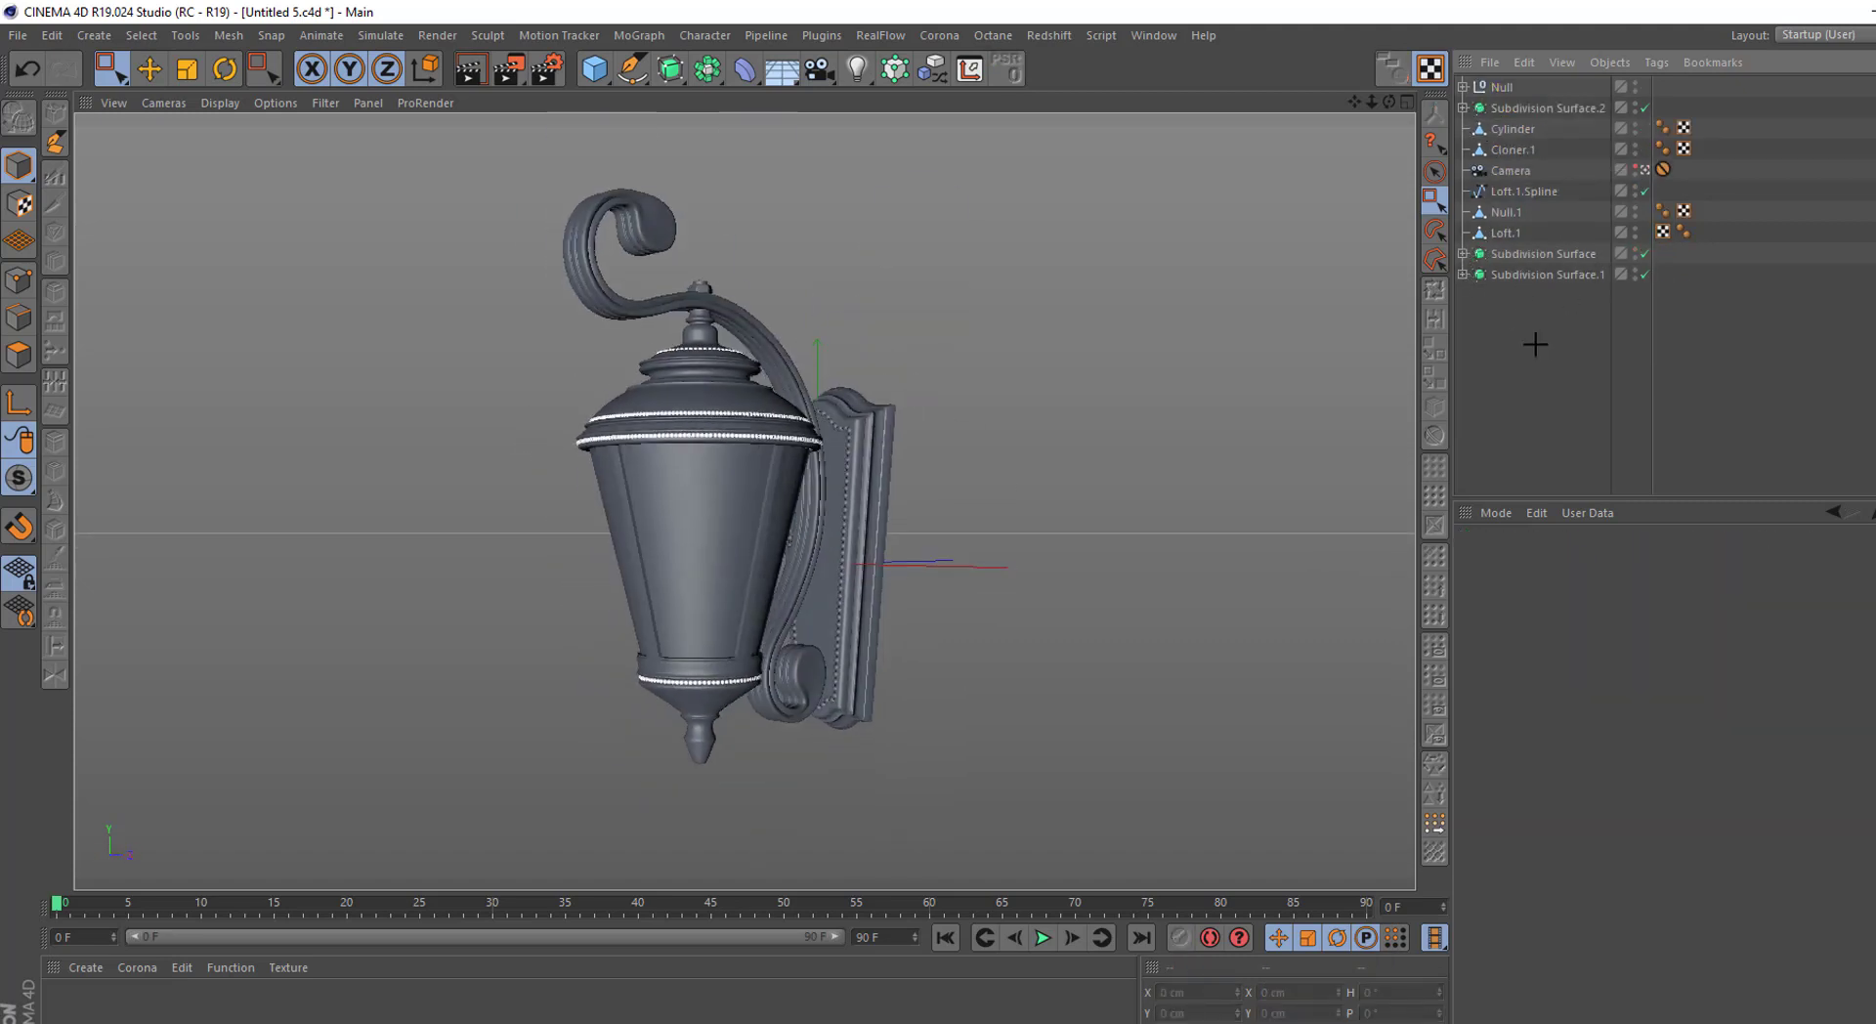